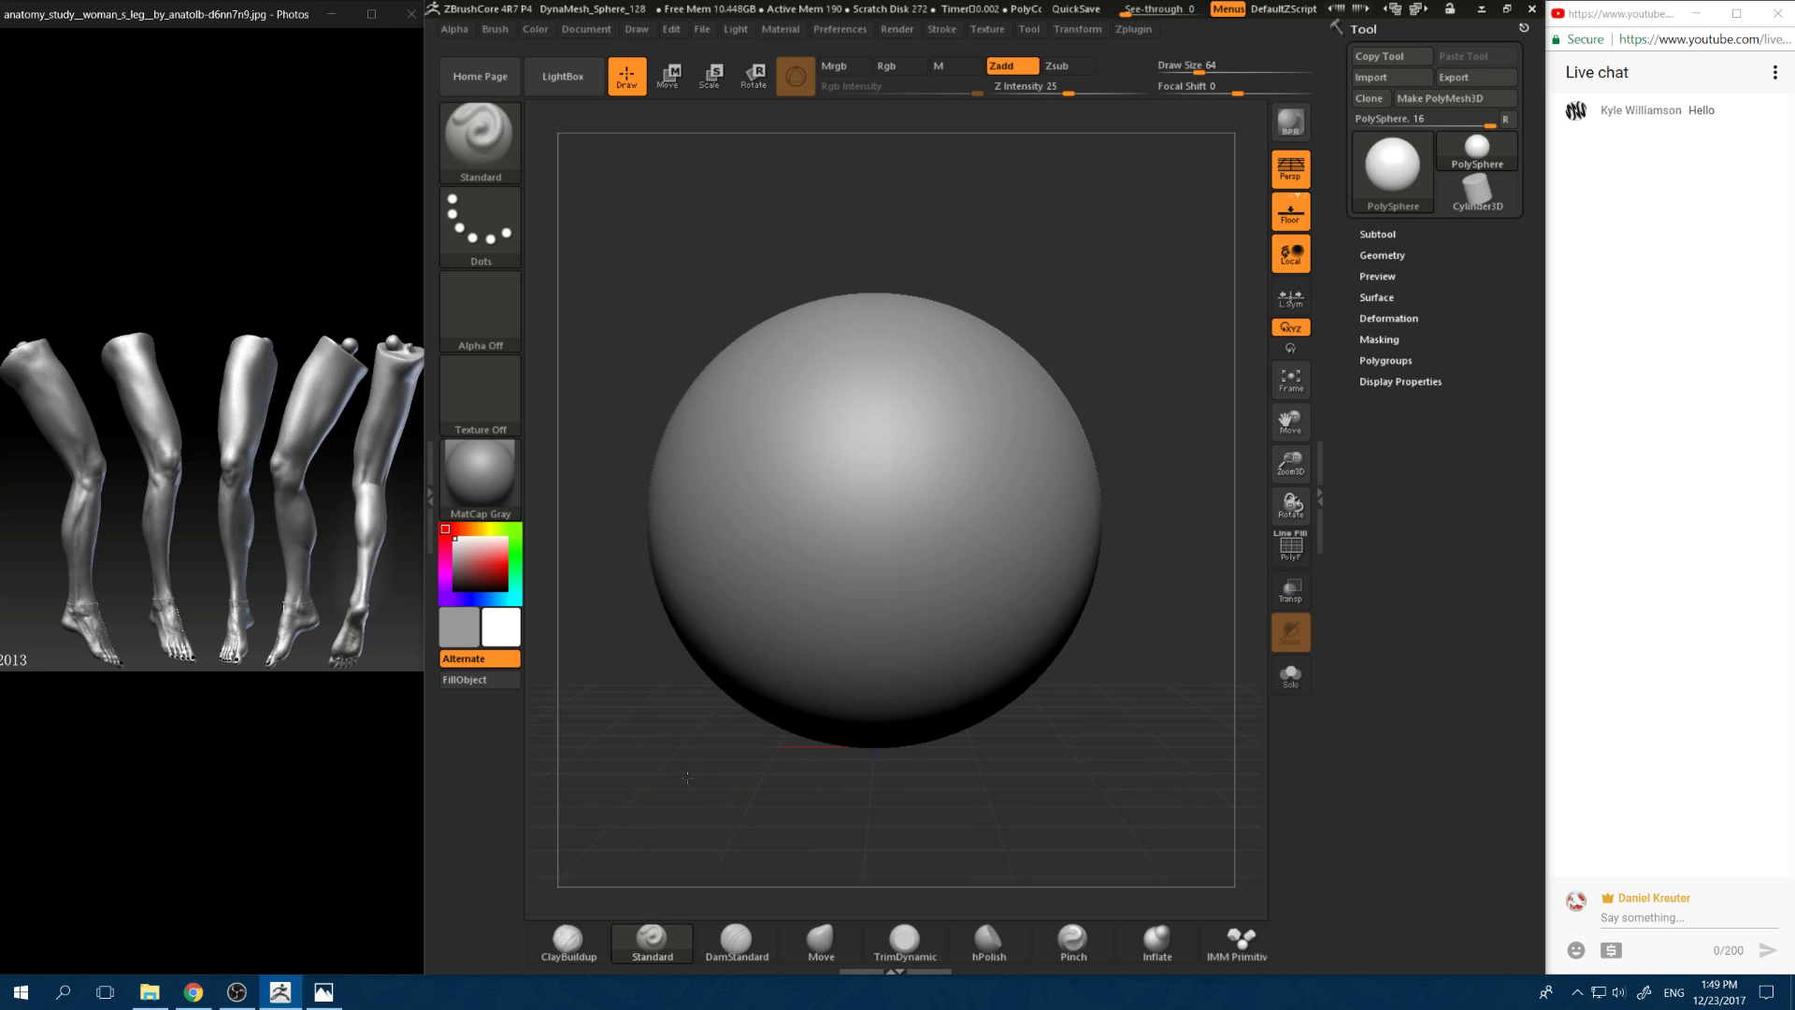
# Step: Switch to Photos and look through the leg and foot reference images as far as the strip of bare-foot photos
pyautogui.keyDown('ctrl'); pyautogui.moveTo(693, 777); pyautogui.dragTo(683, 769, button='right'); pyautogui.keyUp('ctrl')
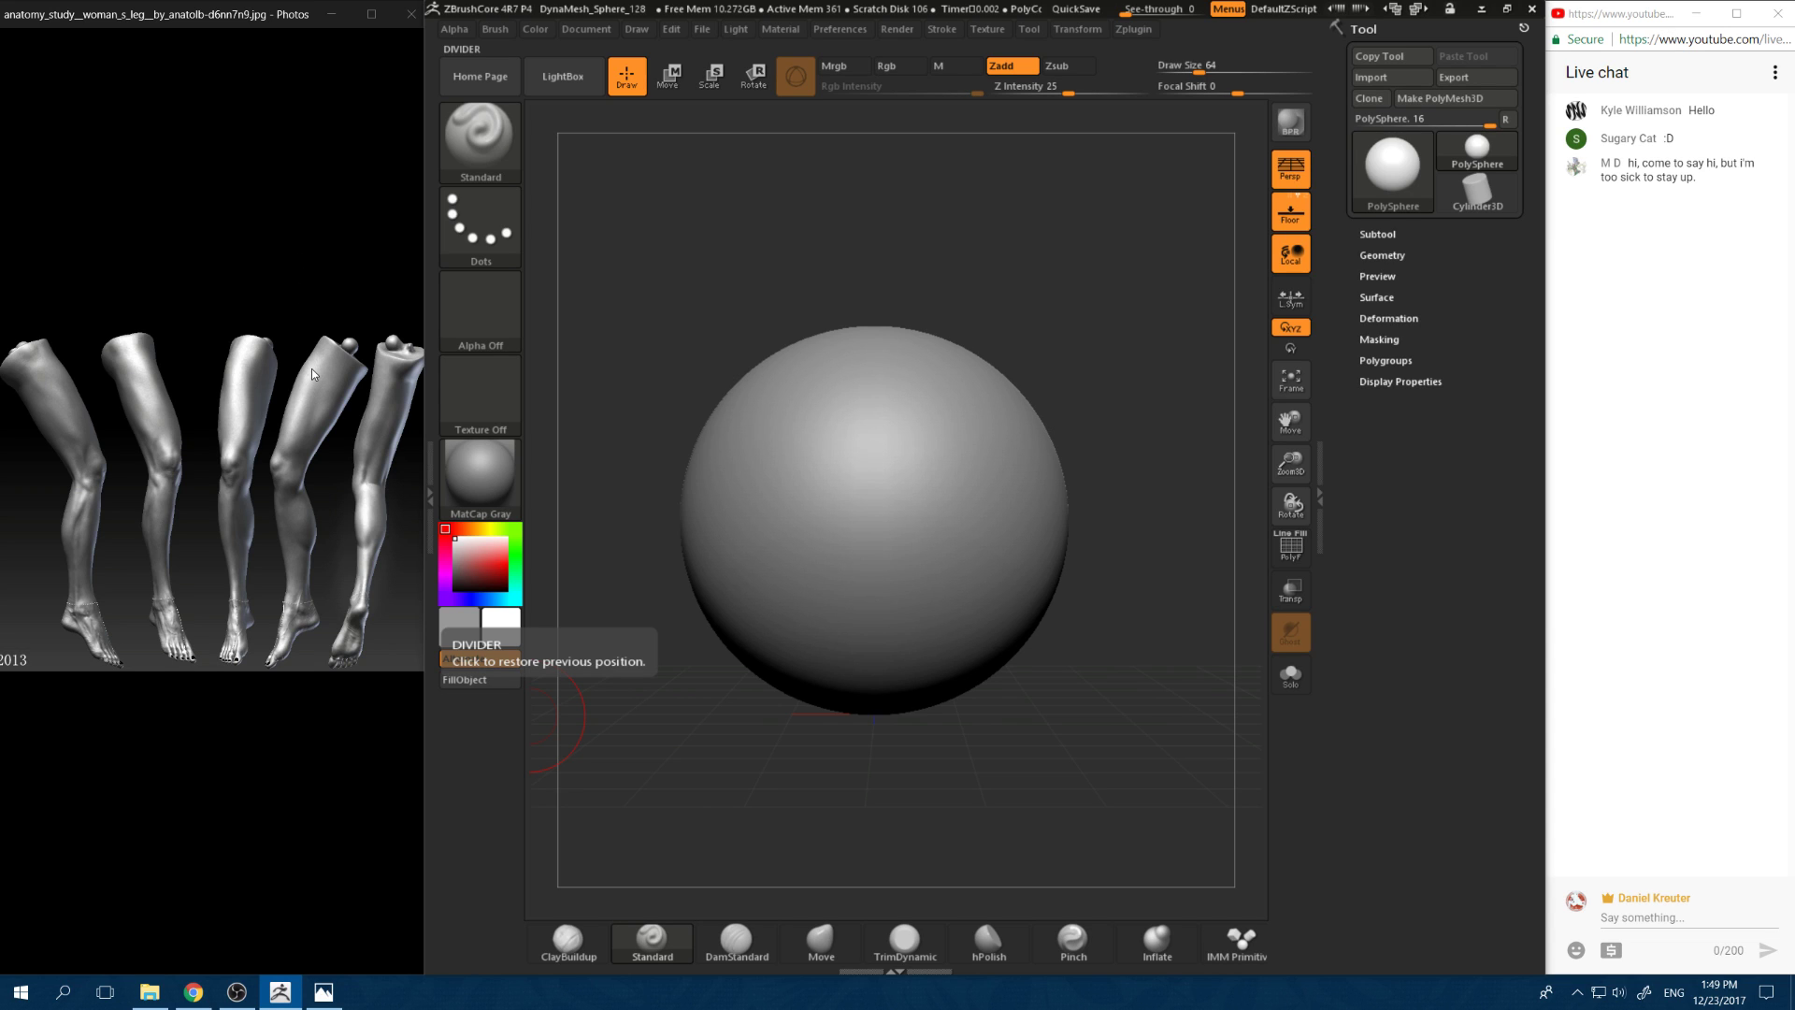
pyautogui.click(271, 297)
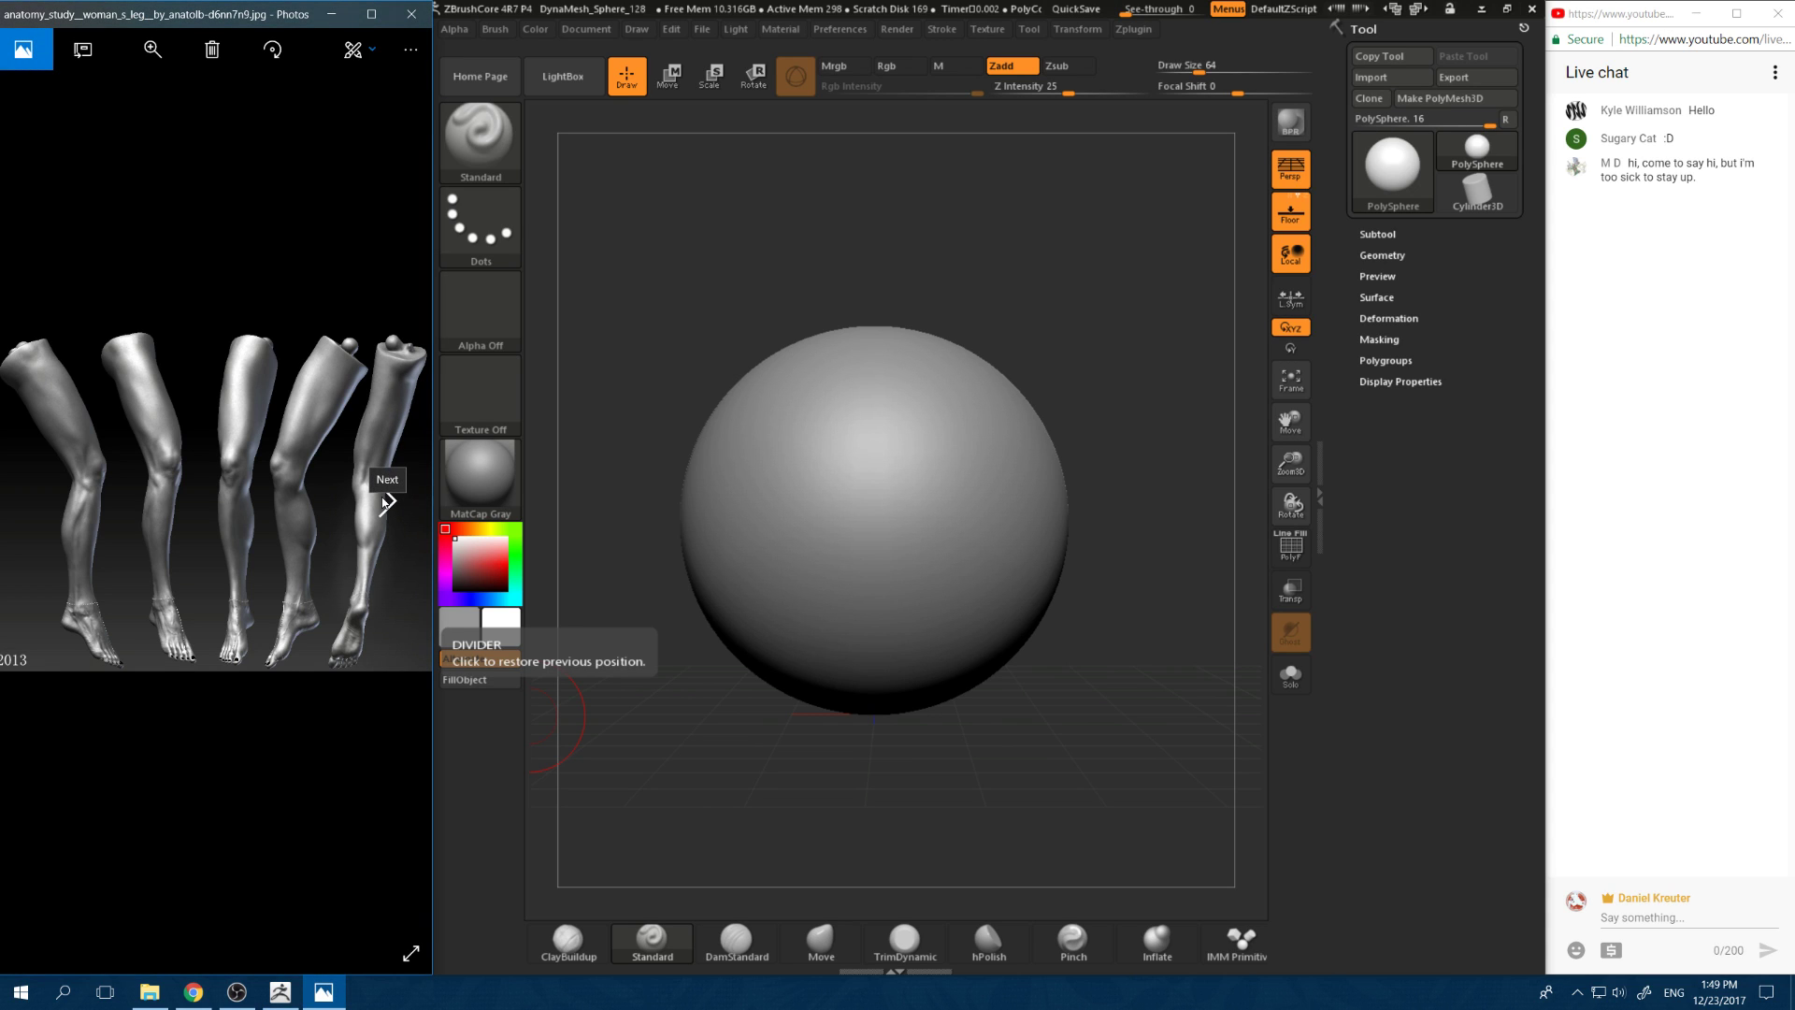
pyautogui.click(385, 502)
pyautogui.click(385, 501)
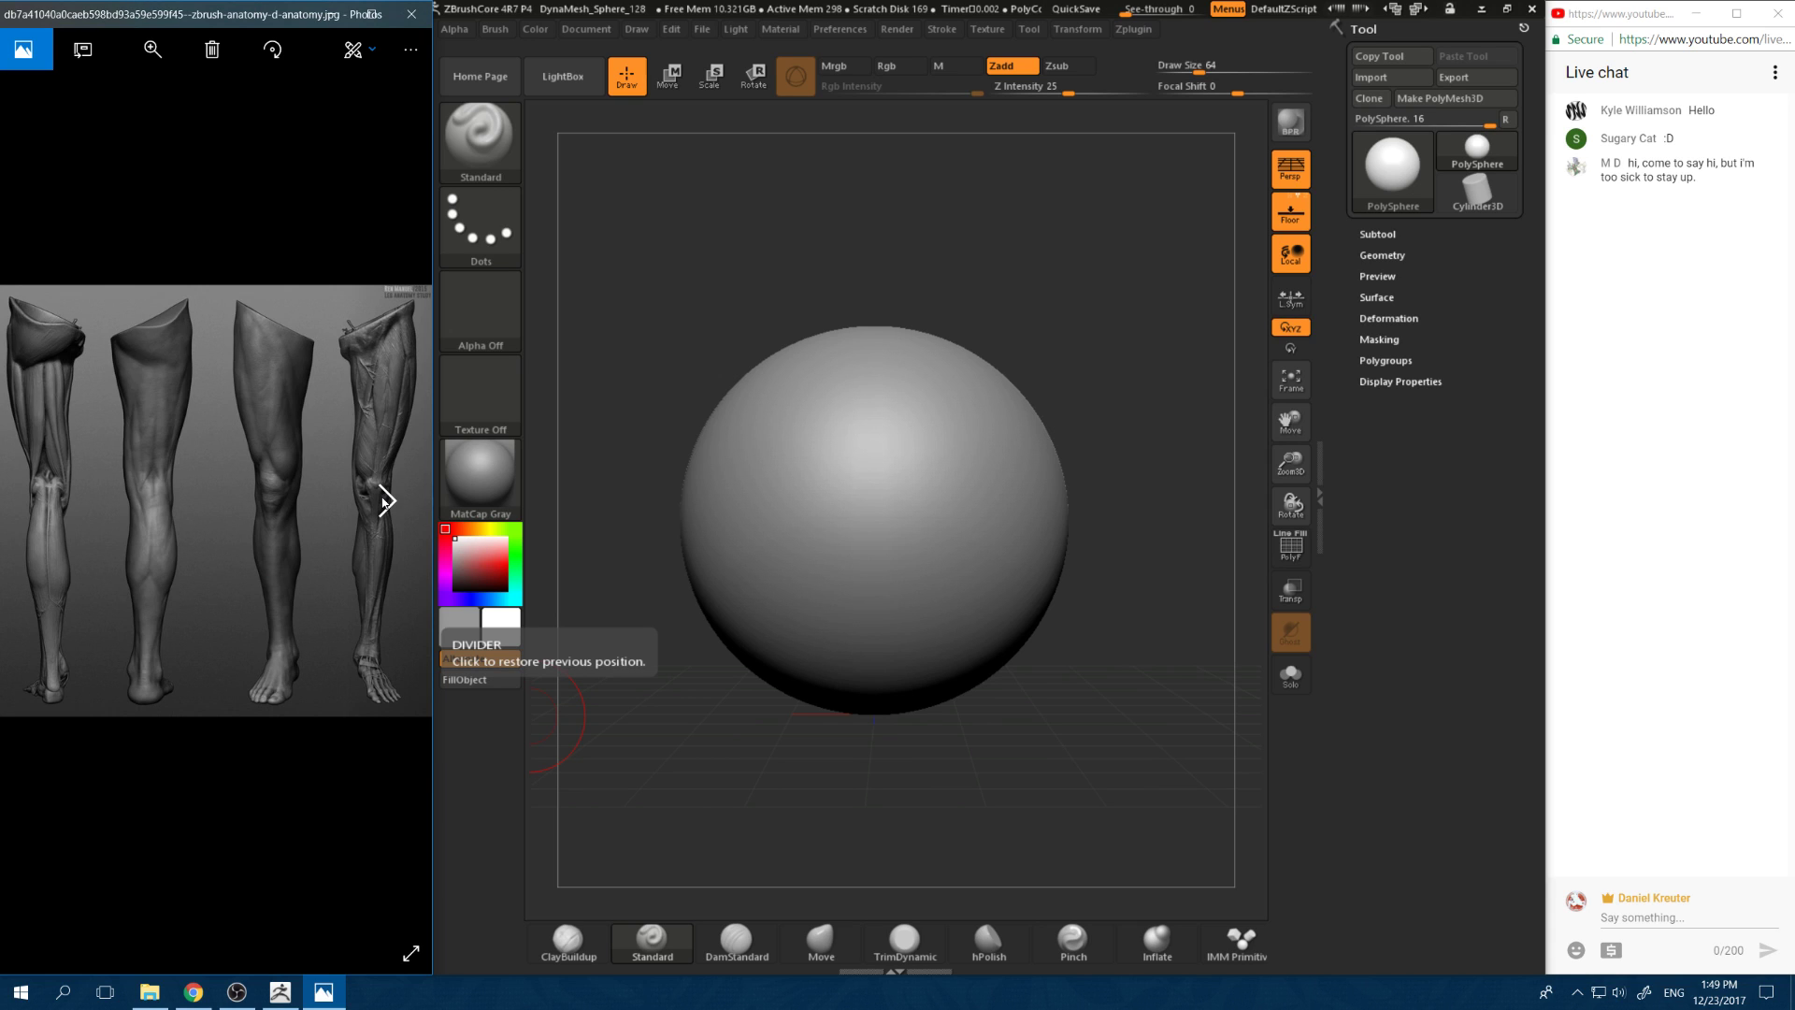
pyautogui.click(383, 501)
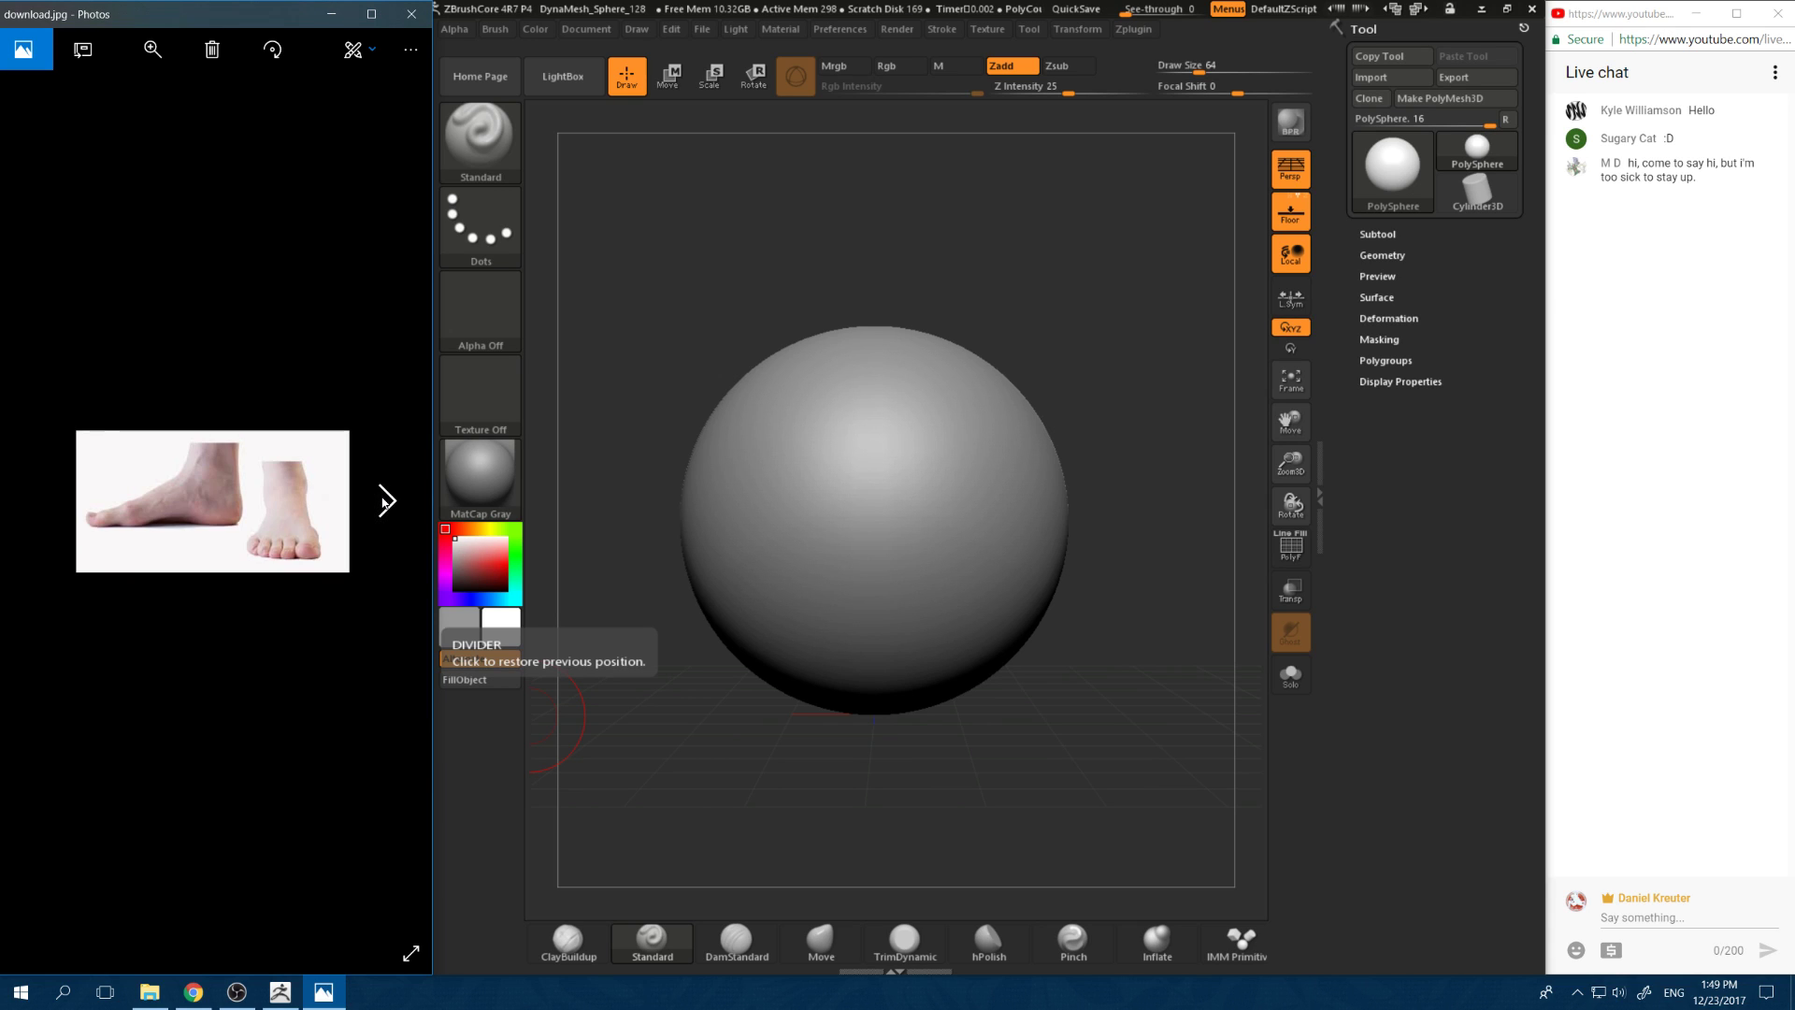
pyautogui.click(383, 502)
pyautogui.click(382, 501)
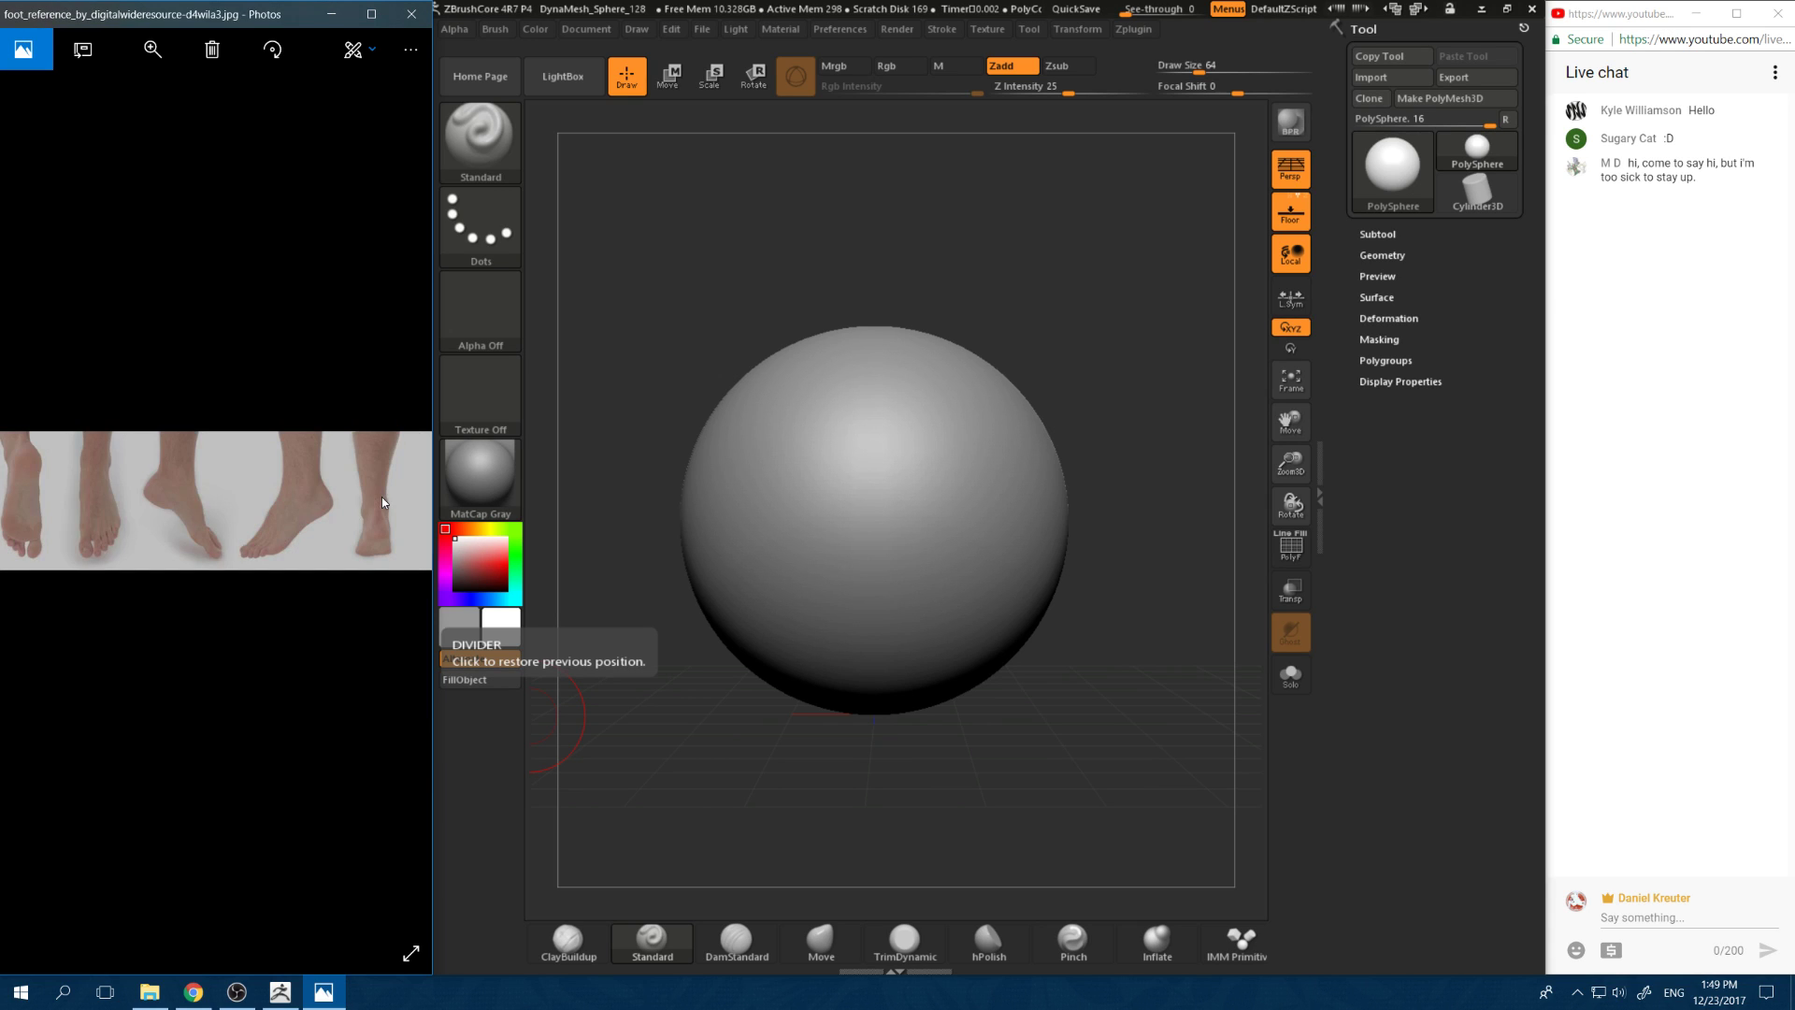
# Step: Look back through the reference images to the three-view skin-toned leg muscle render
pyautogui.click(42, 514)
pyautogui.click(42, 513)
pyautogui.click(42, 513)
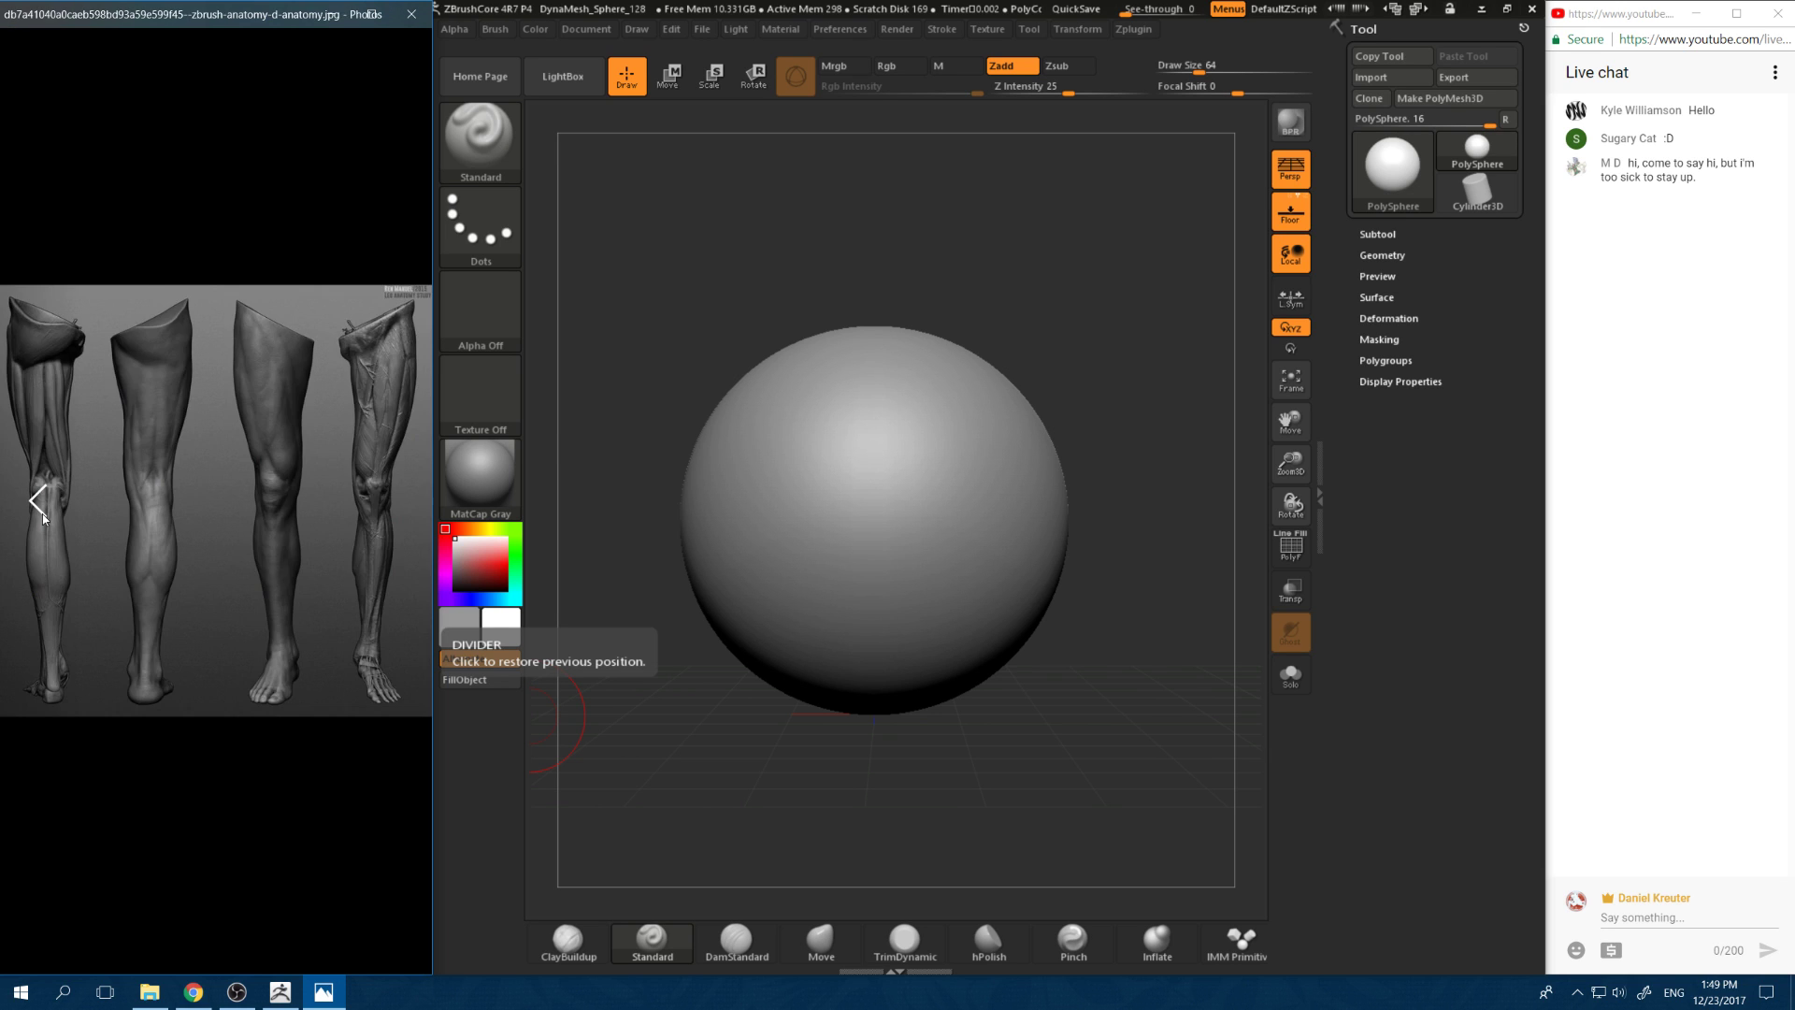
pyautogui.click(42, 513)
pyautogui.click(43, 513)
pyautogui.click(42, 513)
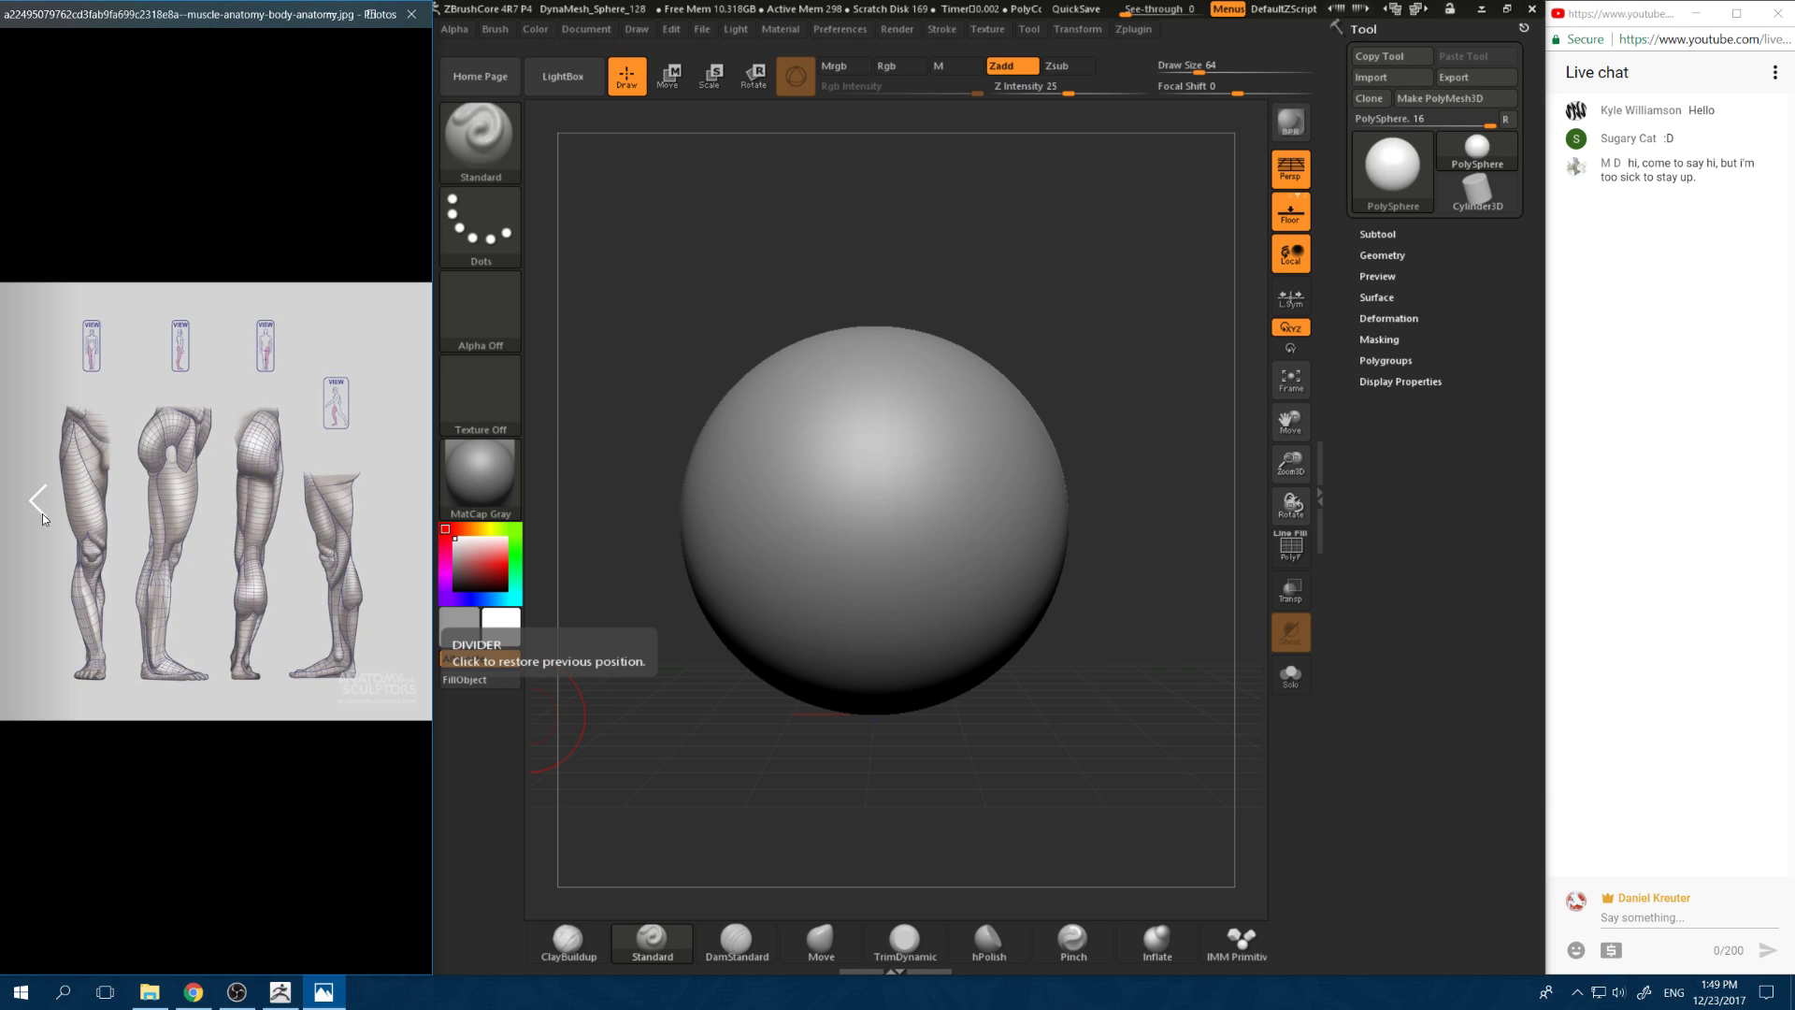
pyautogui.click(42, 513)
pyautogui.click(42, 513)
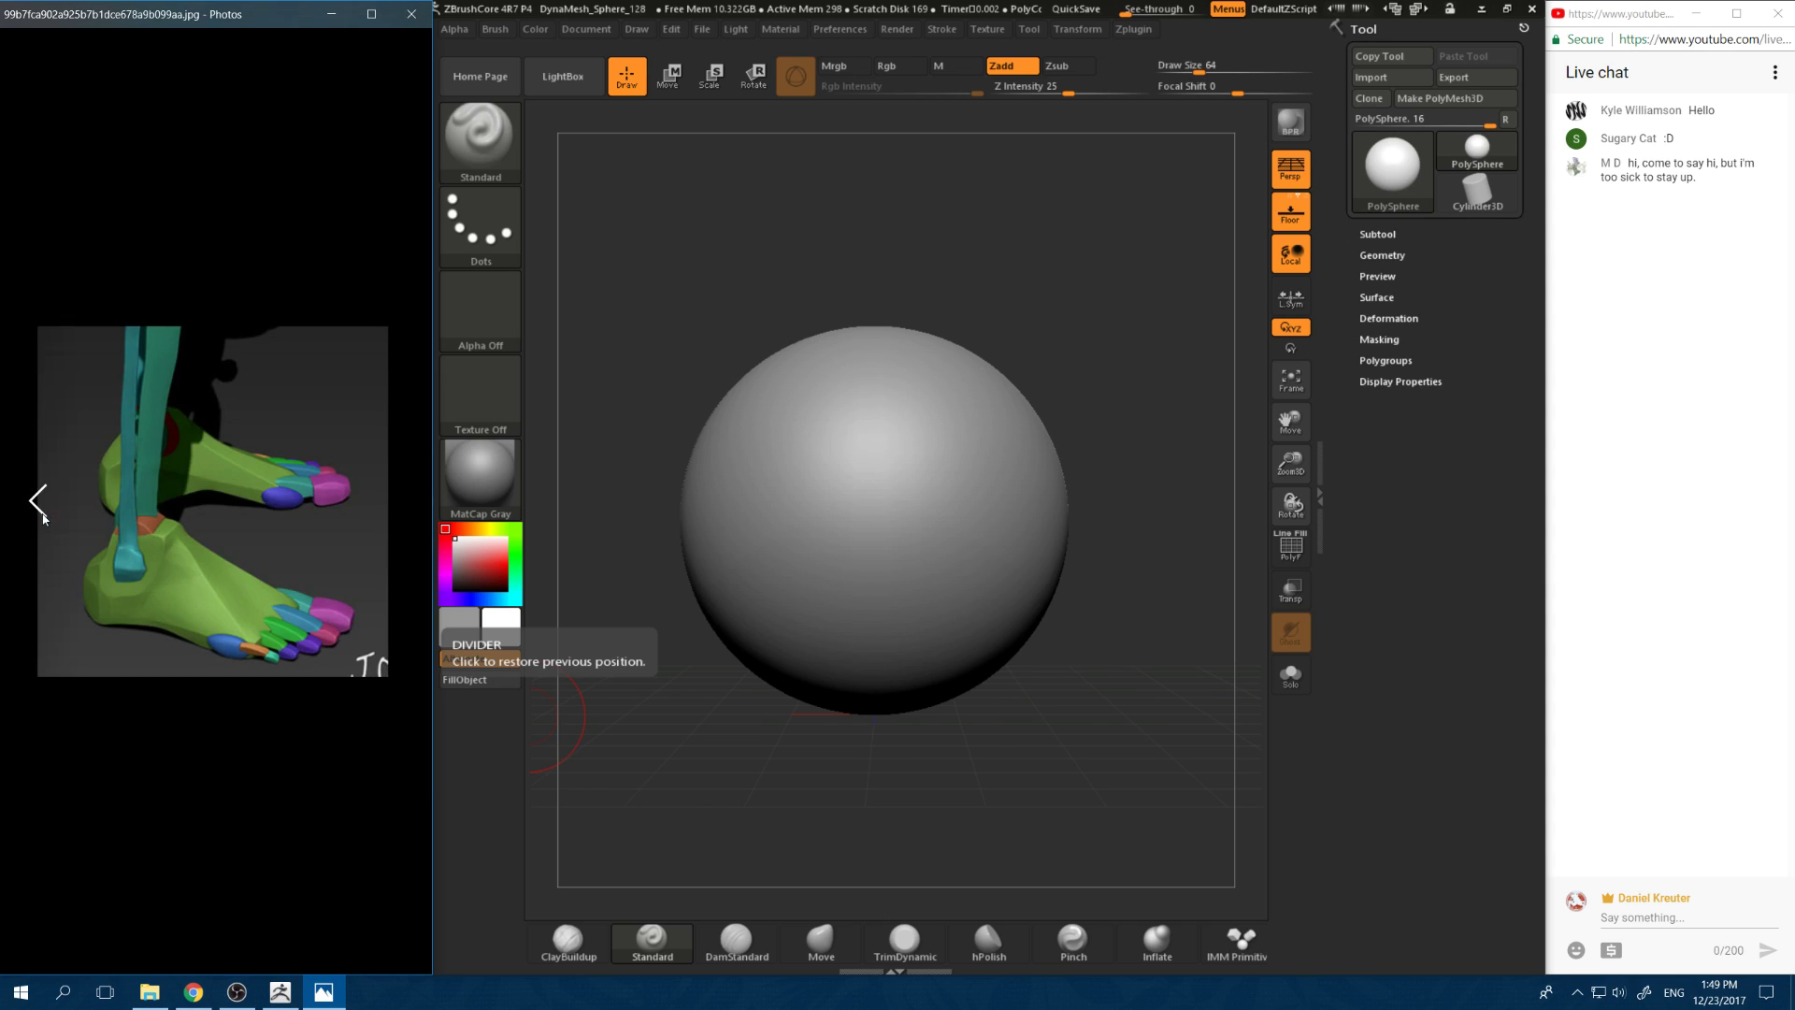
pyautogui.click(42, 513)
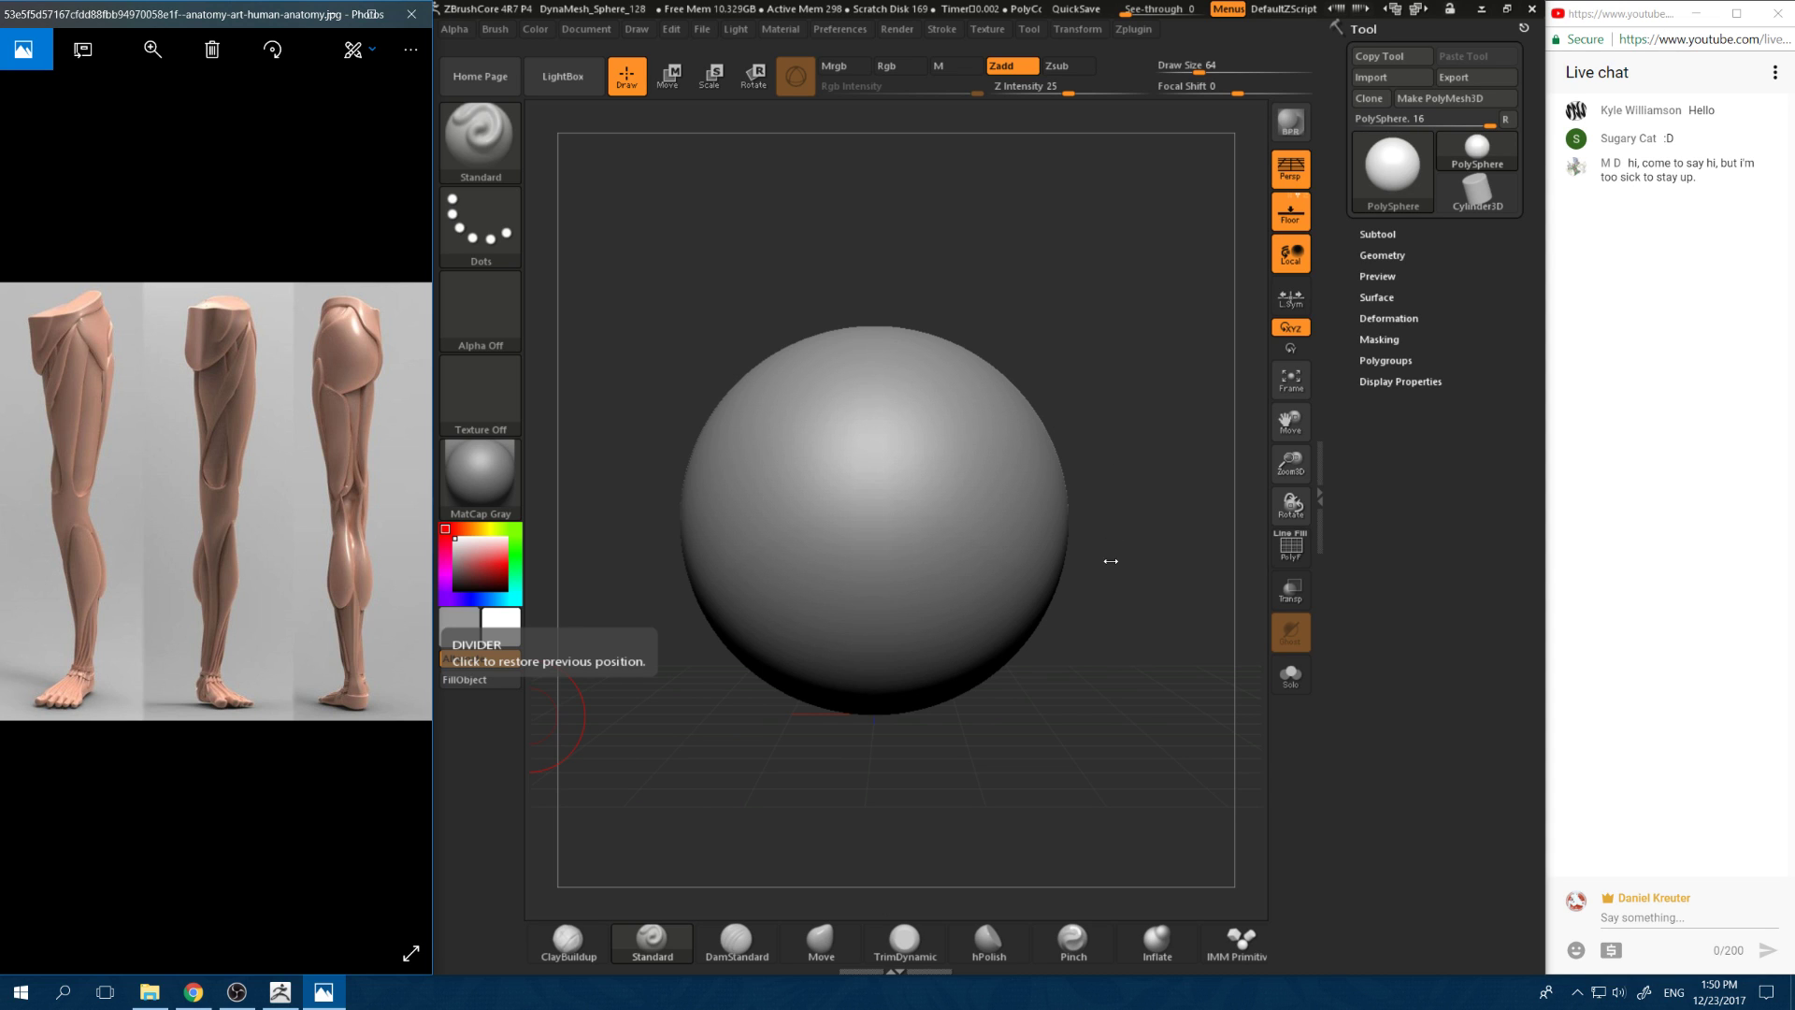
# Step: Look forward past the coloured foot blockout to the light gray muscle anatomy sheet with gridded legs
pyautogui.click(1117, 636)
pyautogui.press('space')
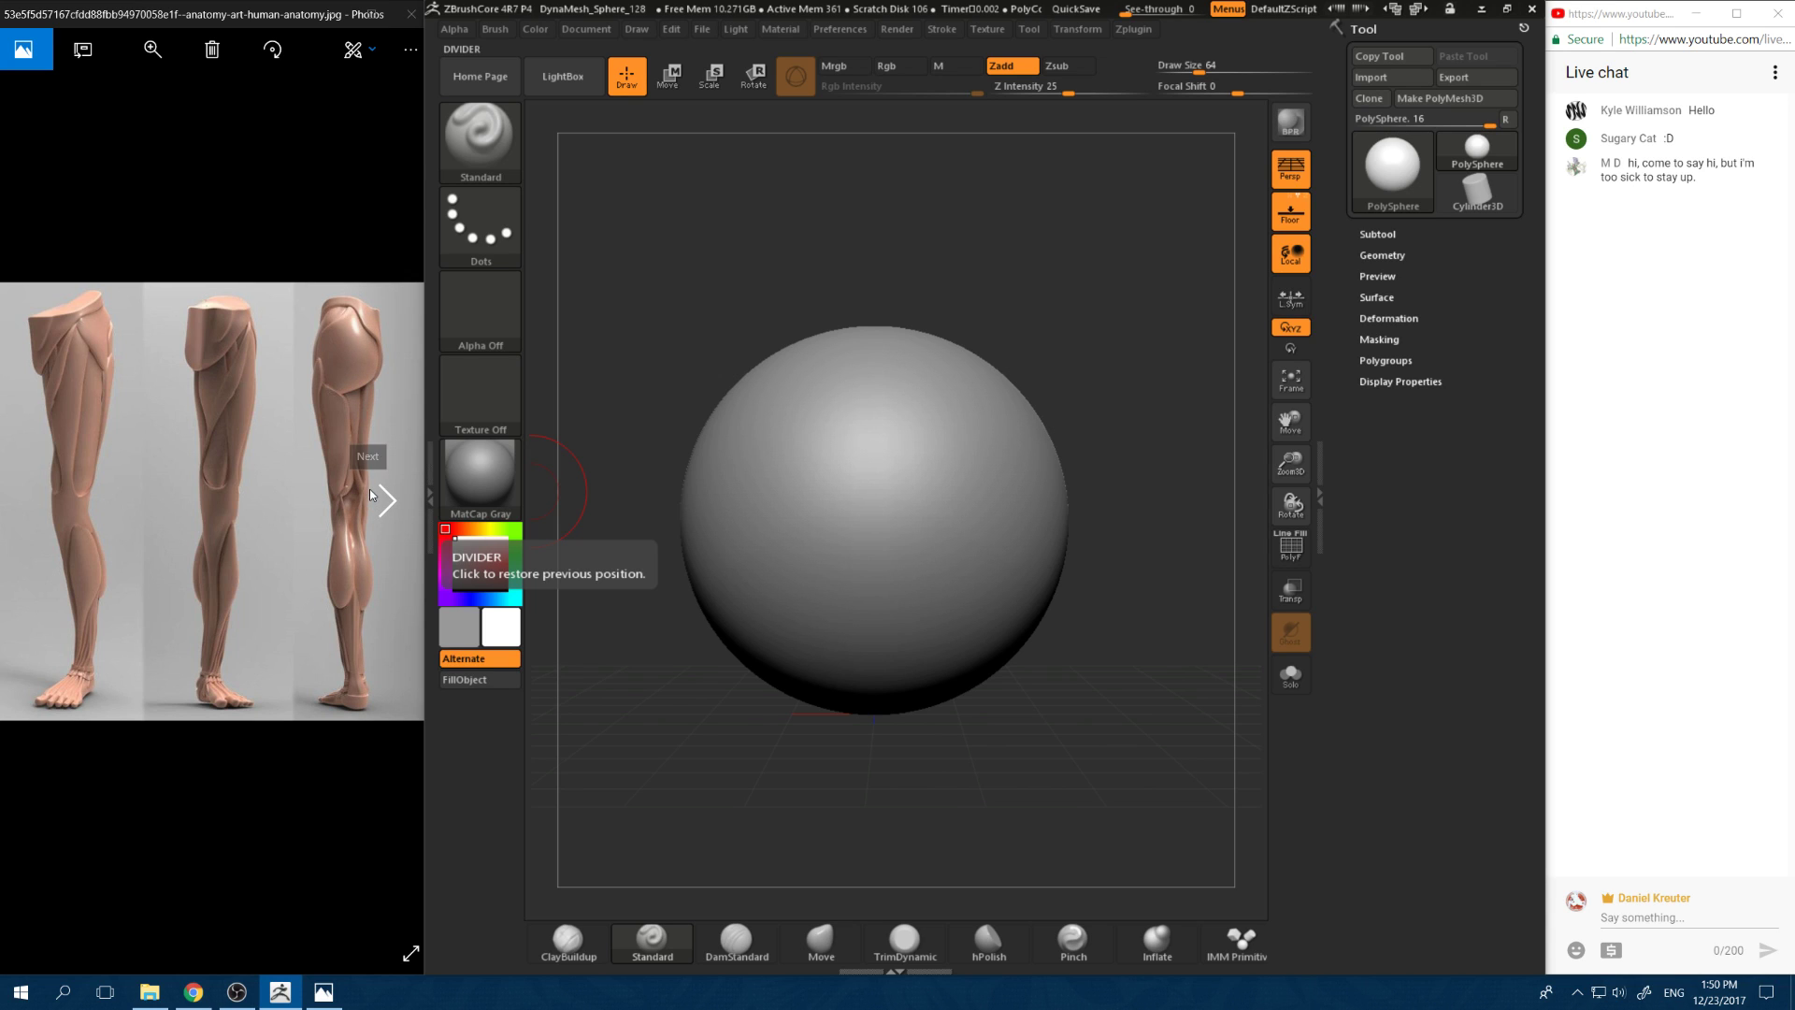
pyautogui.click(383, 506)
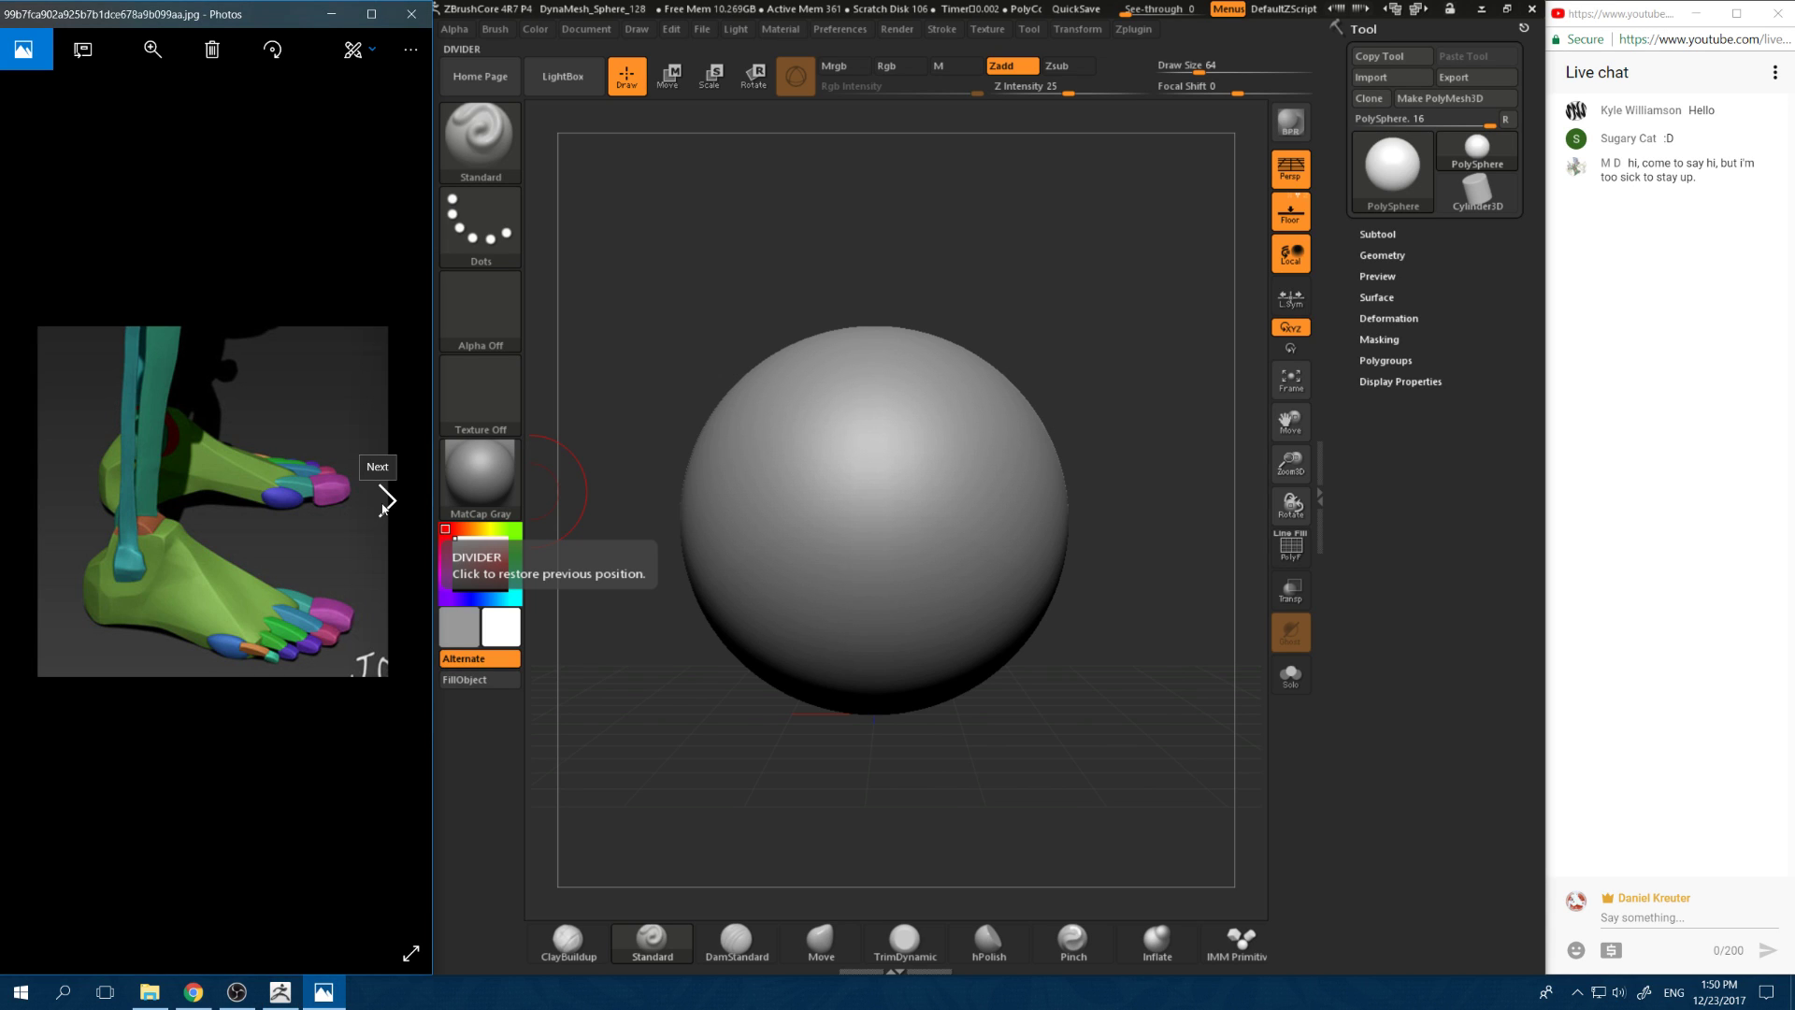
pyautogui.click(383, 506)
pyautogui.click(382, 506)
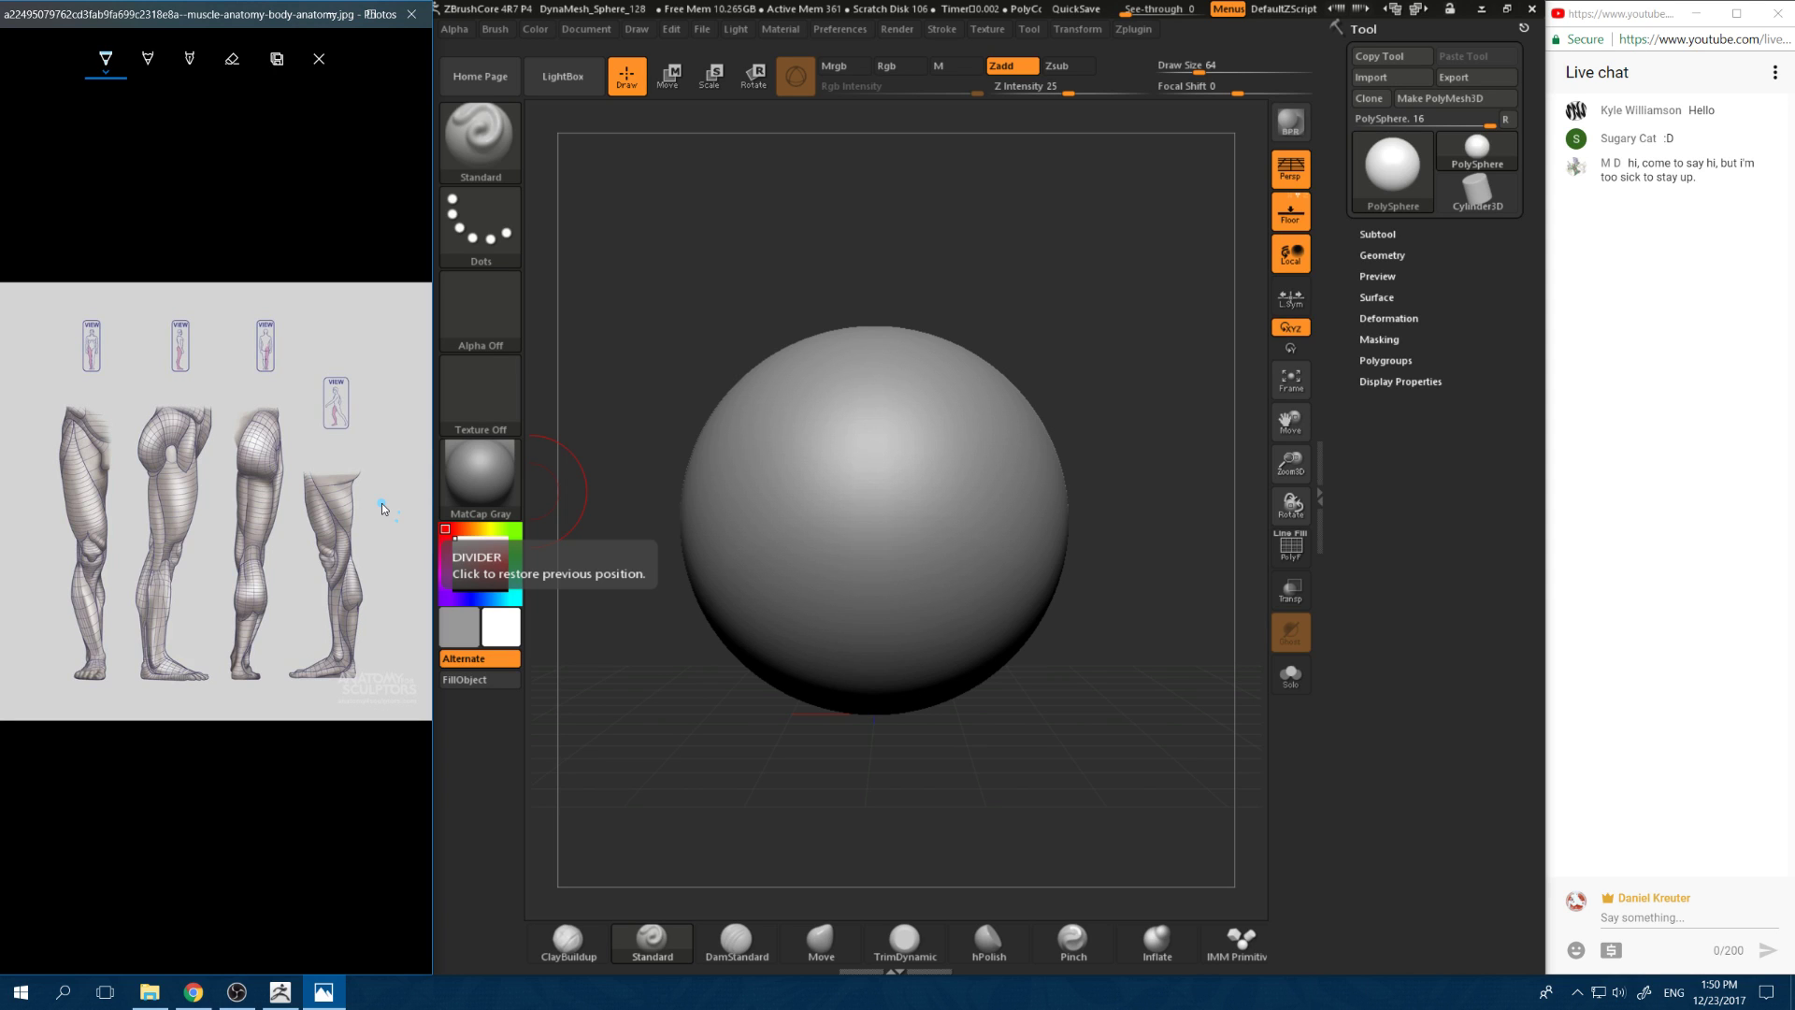
# Step: Discard the stray pen marks on the gridded leg sheet and leave drawing mode without saving
pyautogui.moveTo(434, 127); pyautogui.dragTo(463, 253)
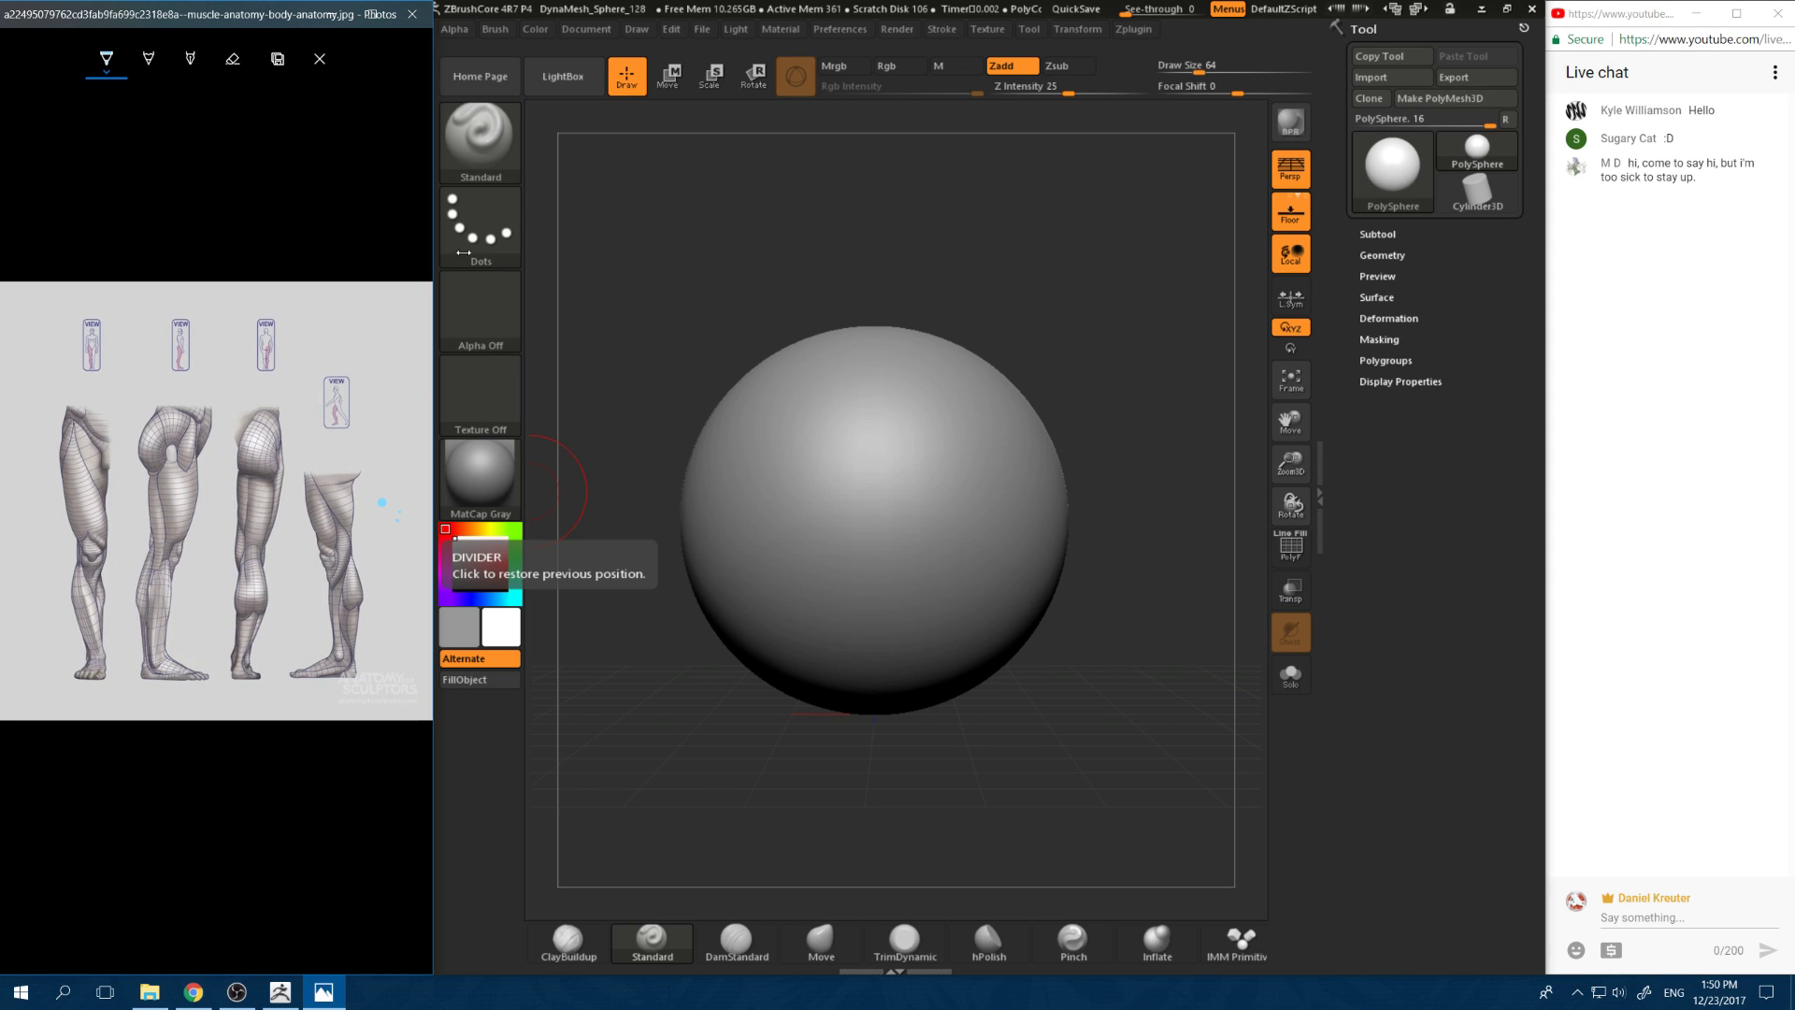
pyautogui.click(319, 58)
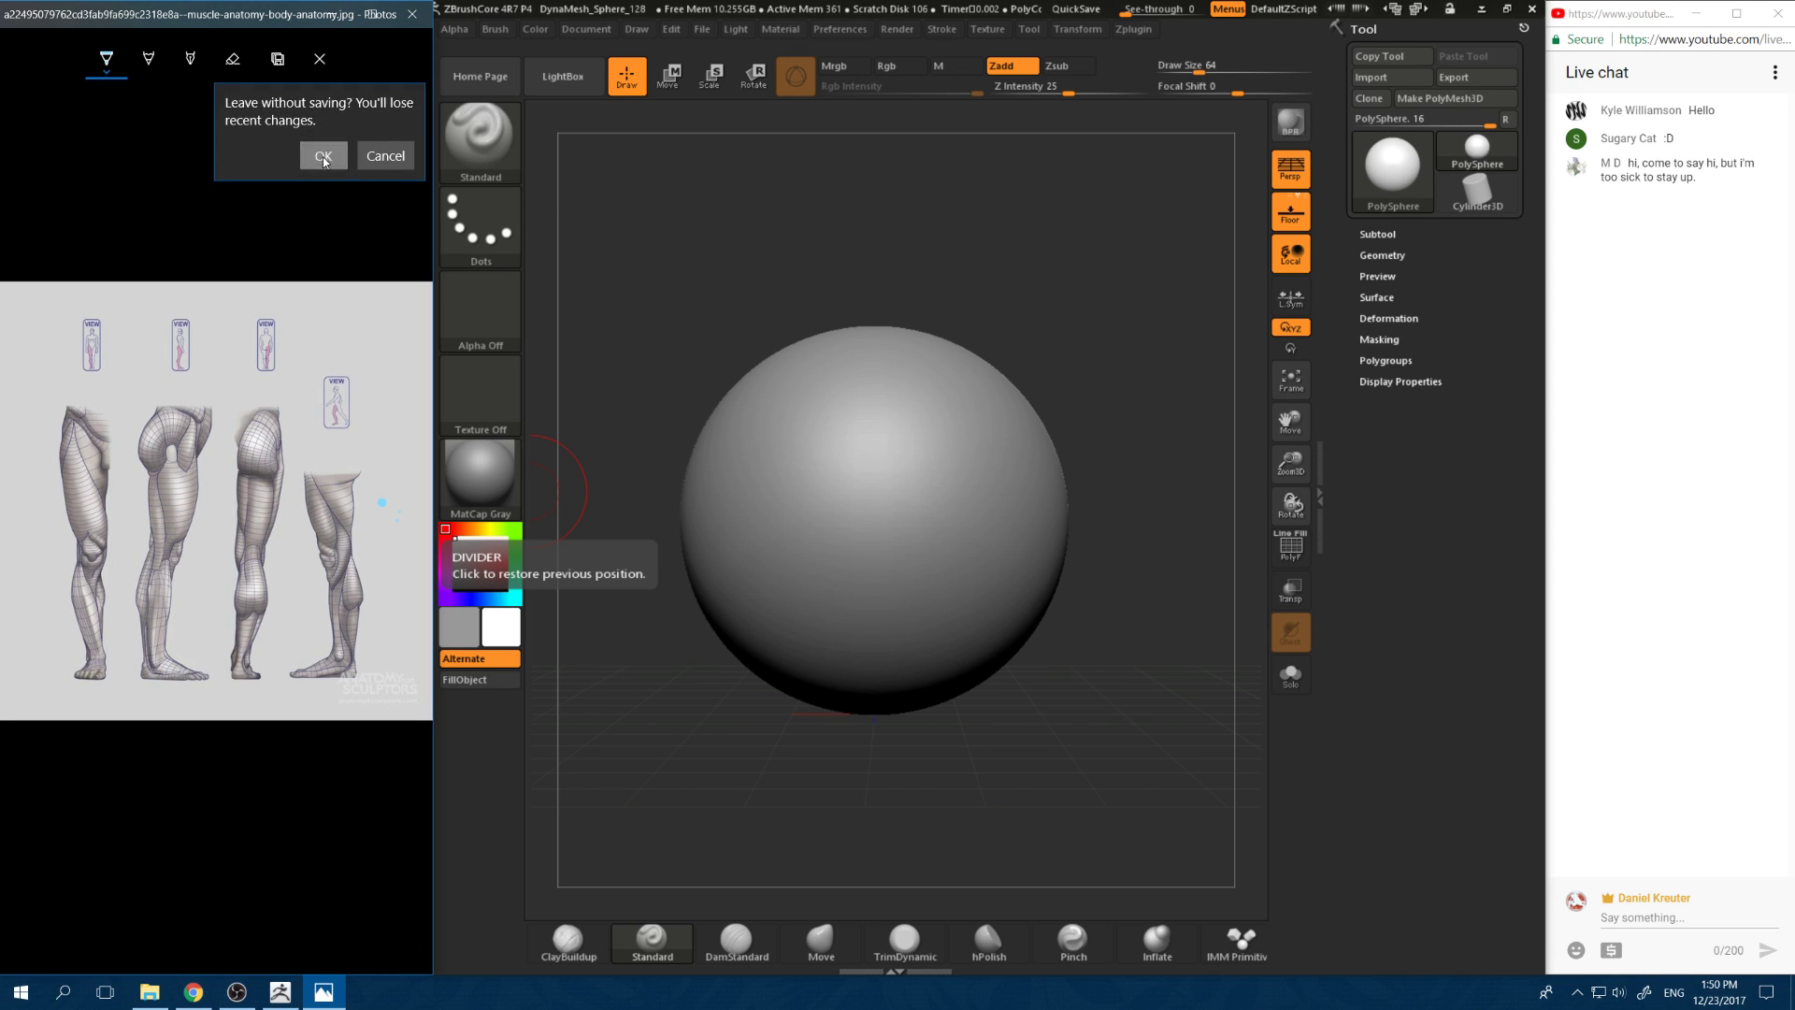
pyautogui.click(324, 157)
# Step: Look through the sculpted leg, hands-and-feet and dark leg anatomy references up to Female-Ecorche-2.jpg
pyautogui.click(387, 502)
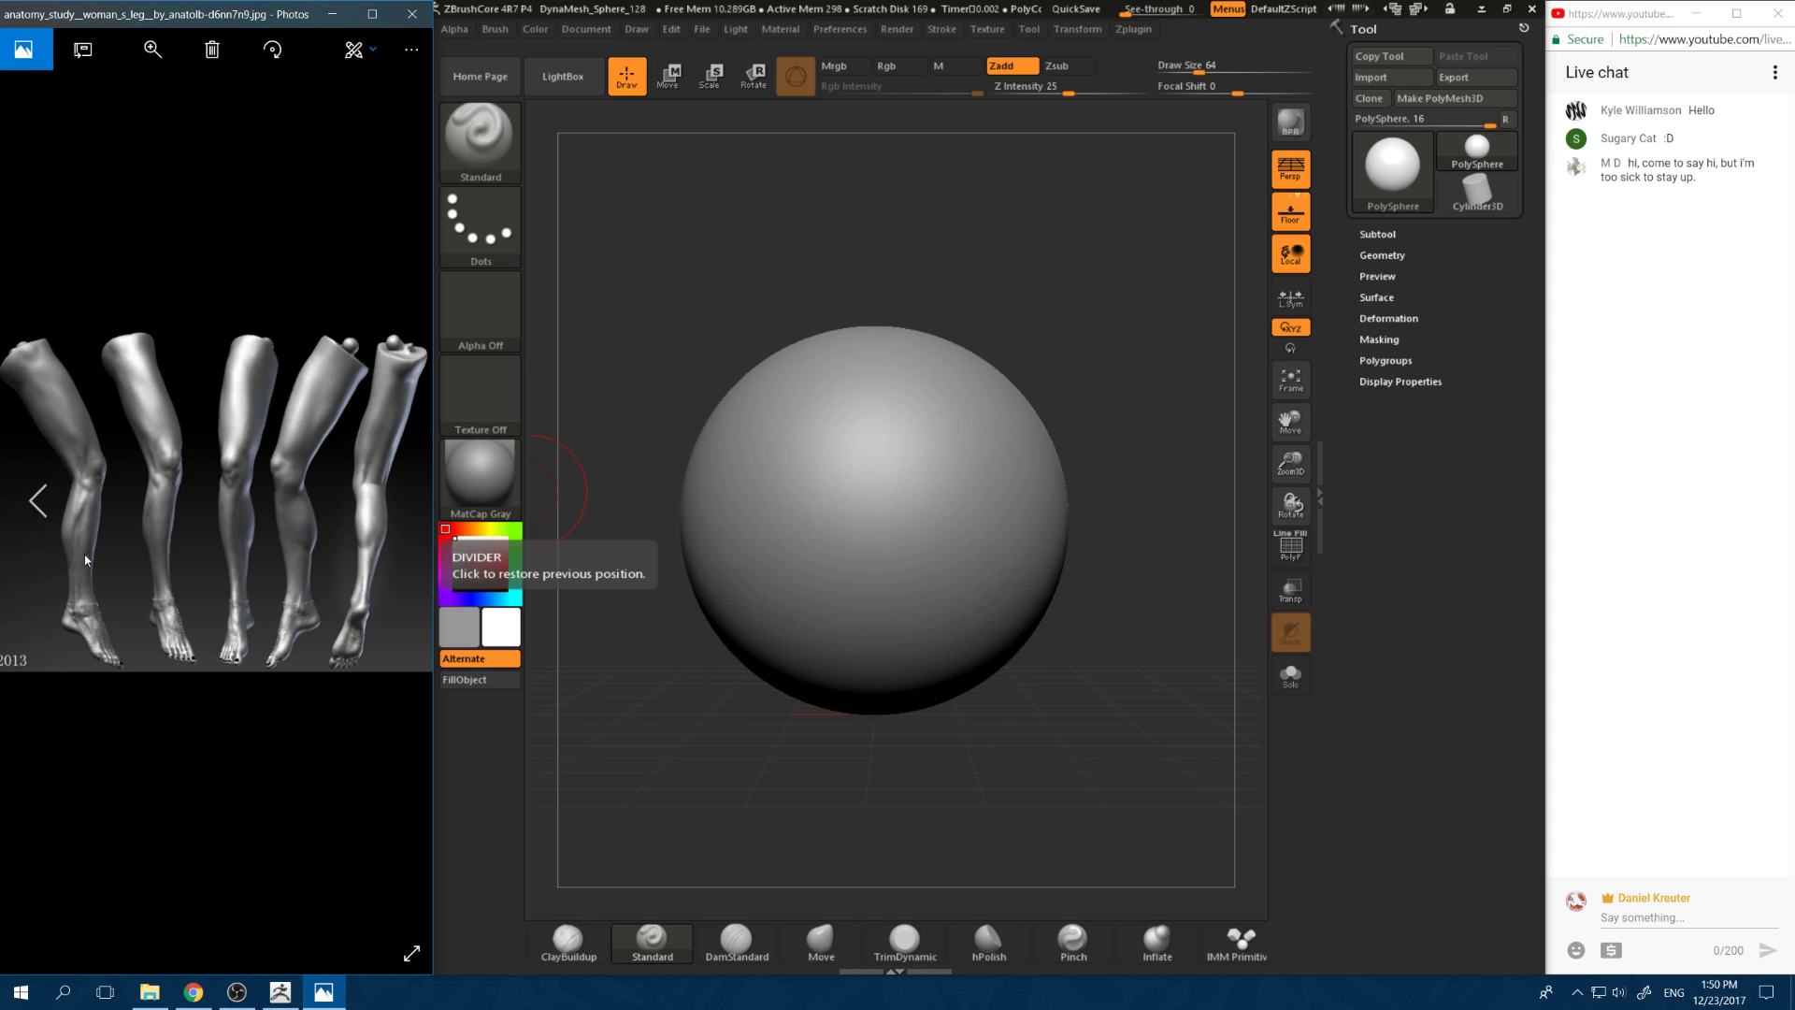
pyautogui.click(386, 502)
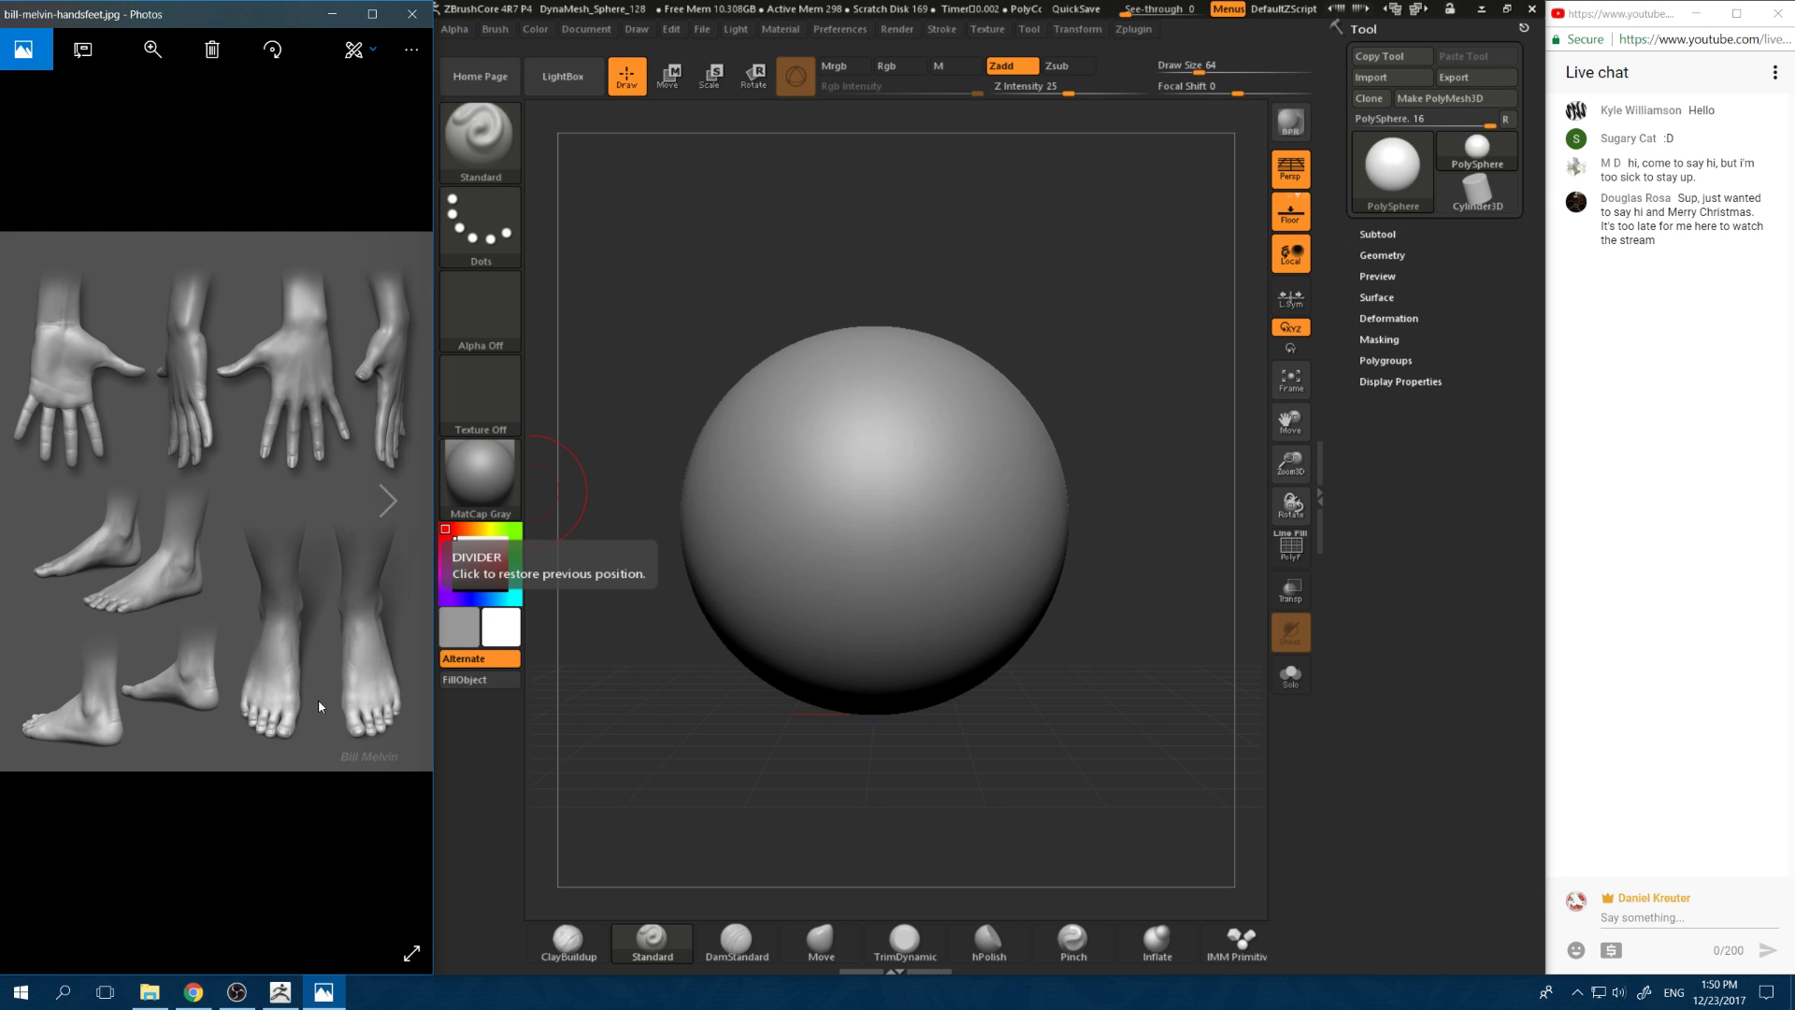
pyautogui.click(383, 503)
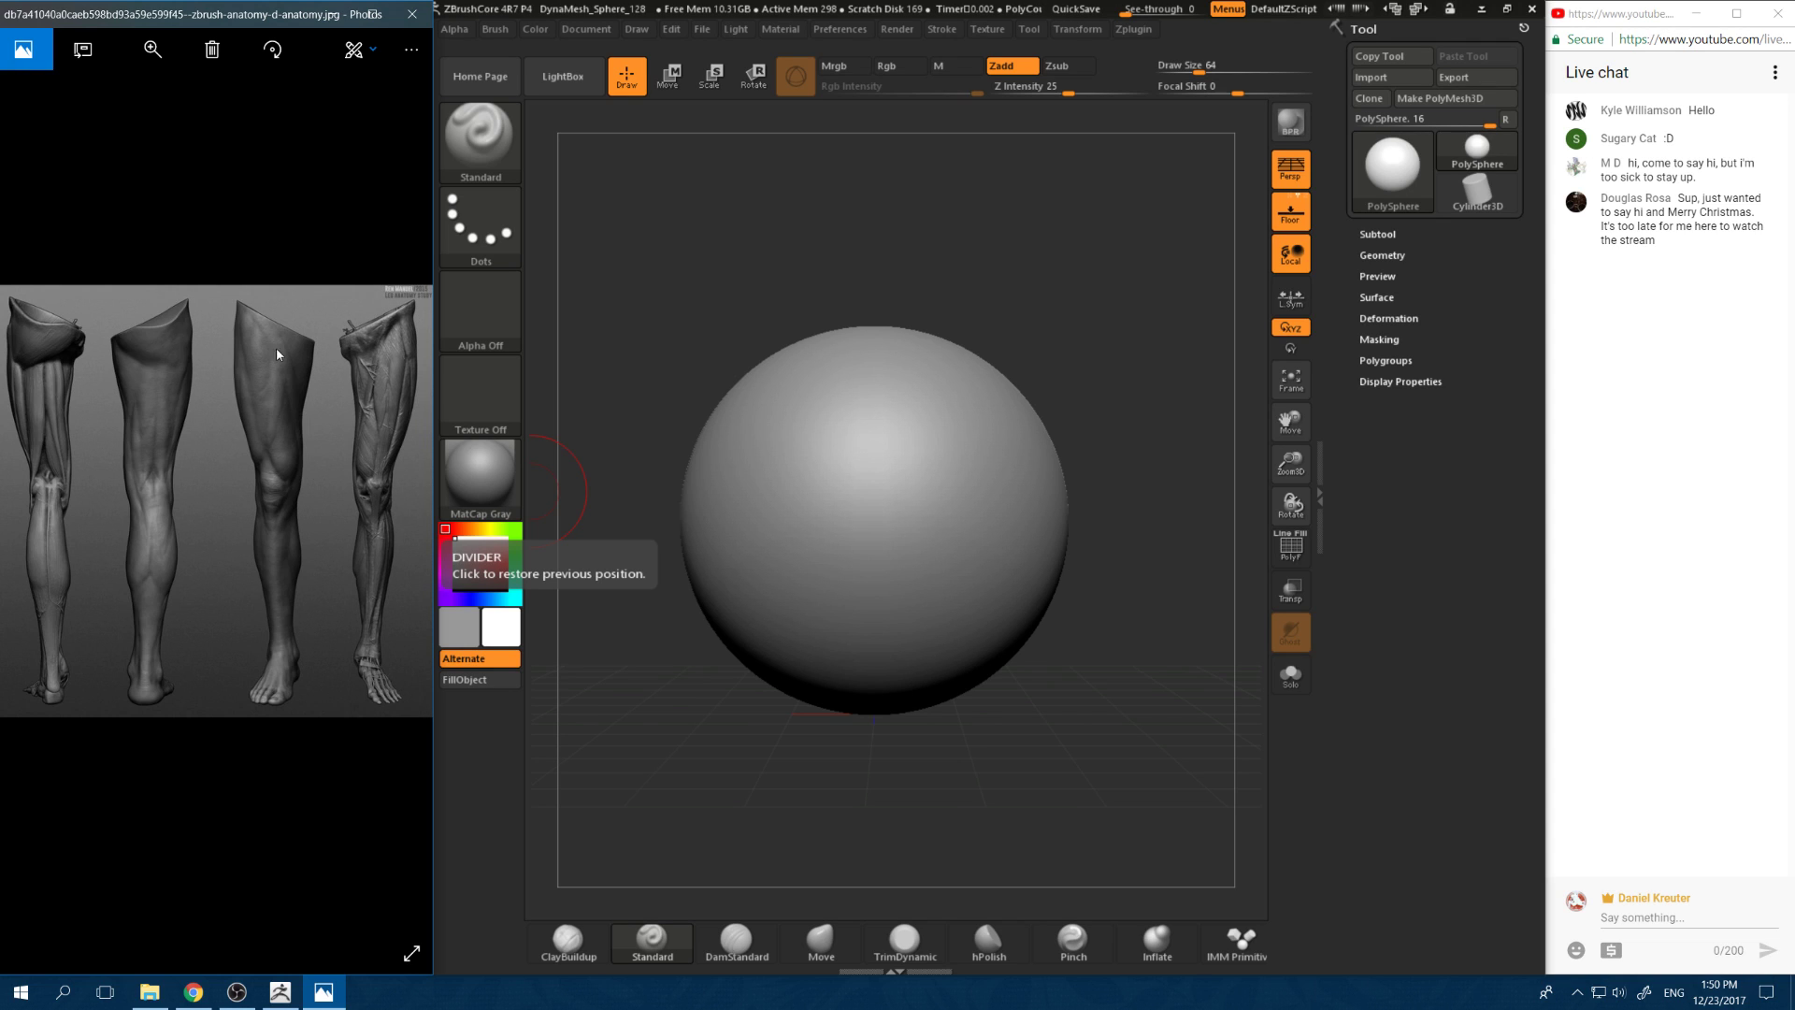
pyautogui.click(382, 510)
pyautogui.click(382, 509)
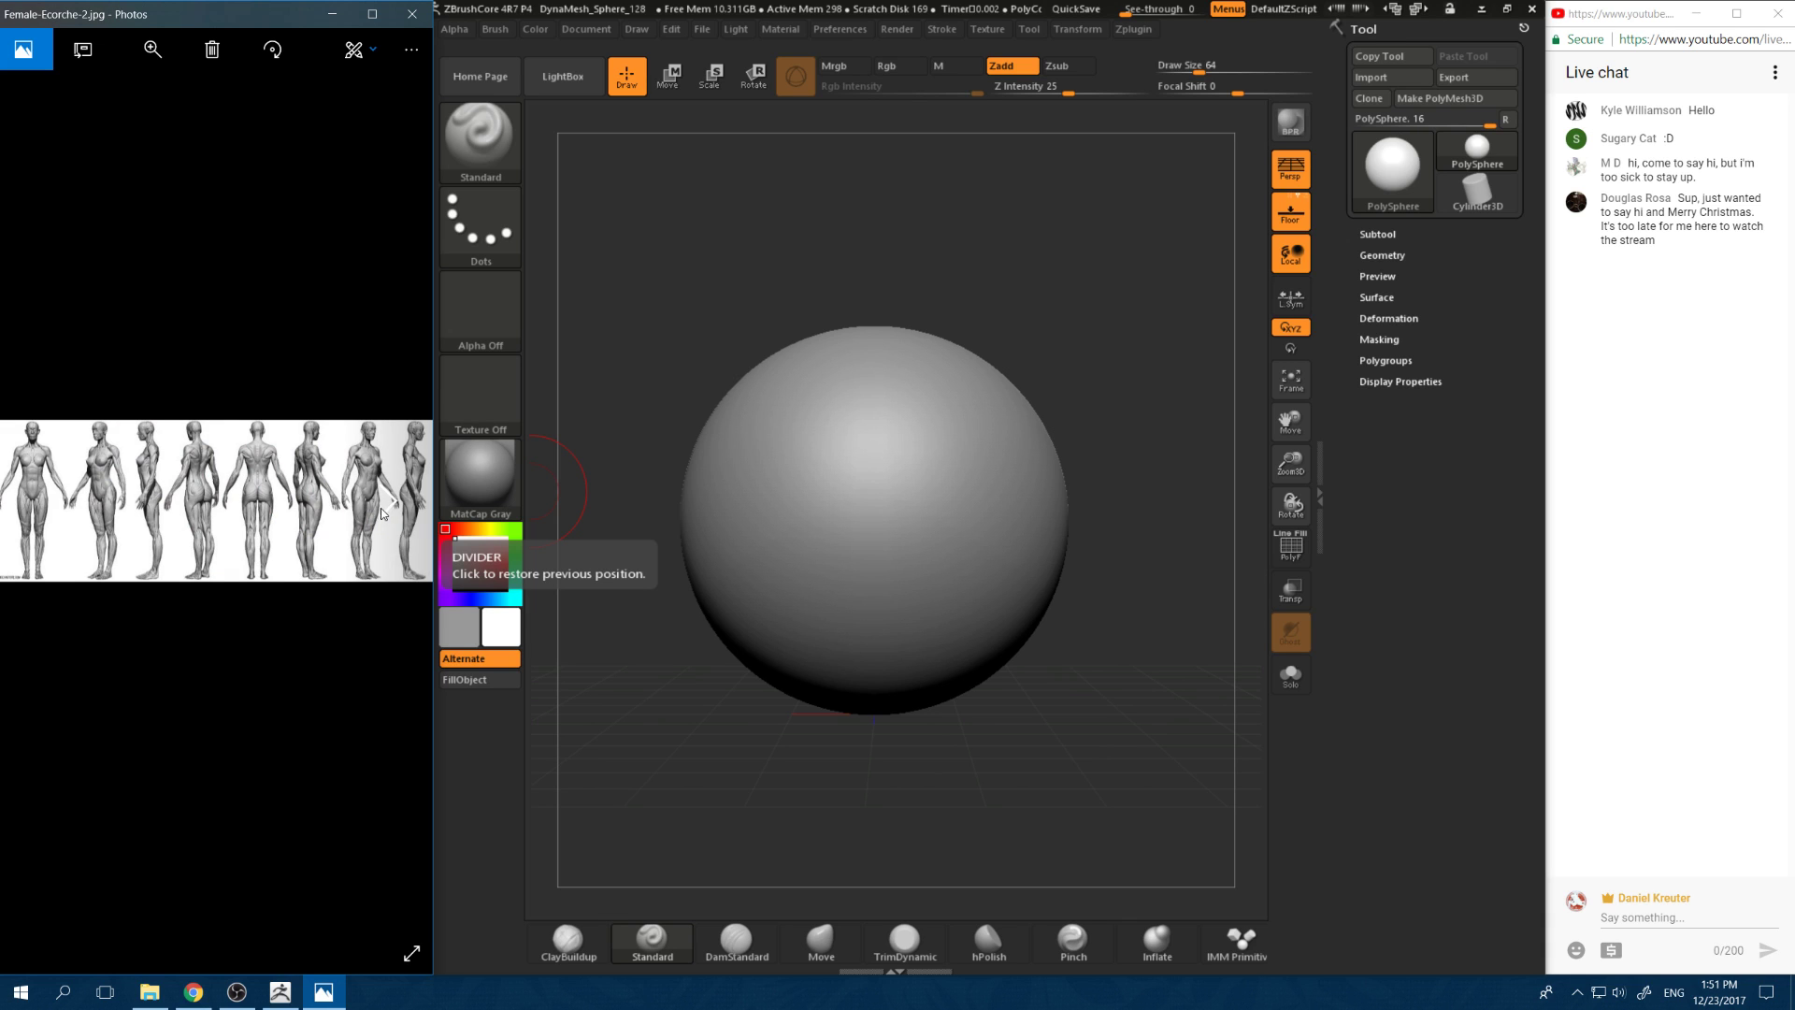
# Step: Examine the front and side figures of the female écorché sheet at larger magnification and return the image to best fit
pyautogui.click(138, 52)
pyautogui.moveTo(92, 94); pyautogui.dragTo(112, 94)
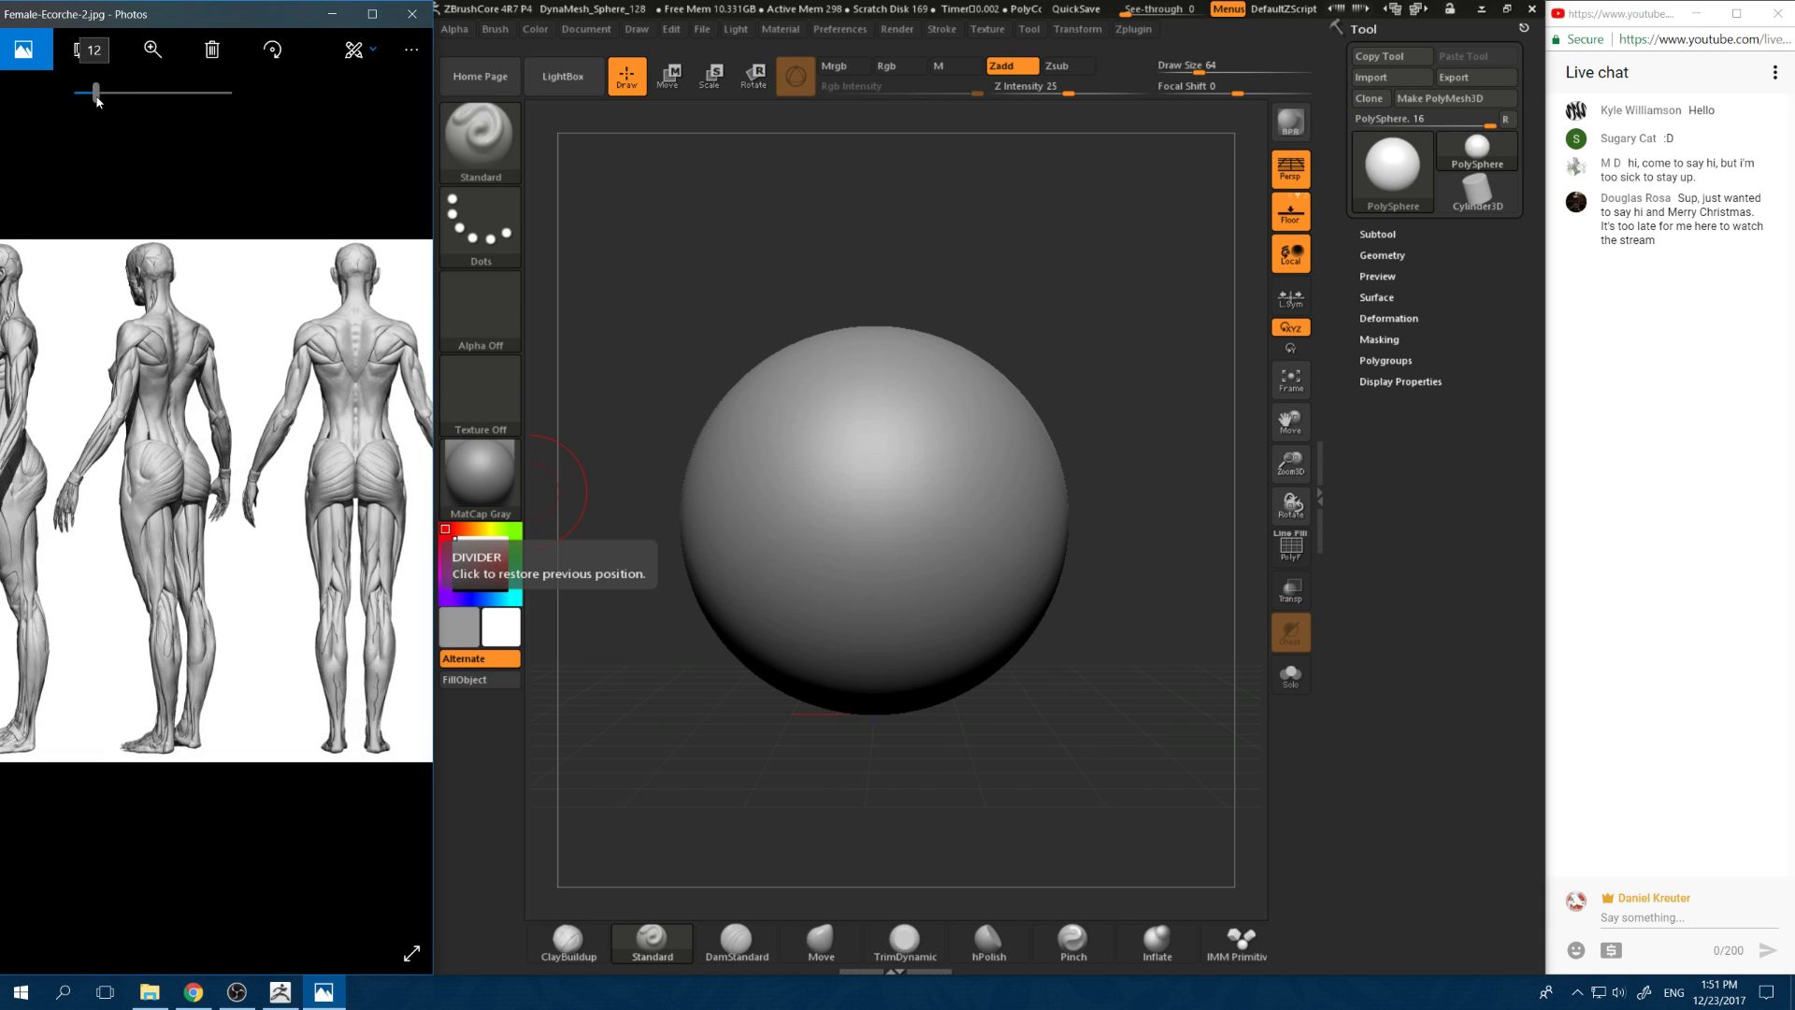
pyautogui.moveTo(90, 617); pyautogui.dragTo(316, 613)
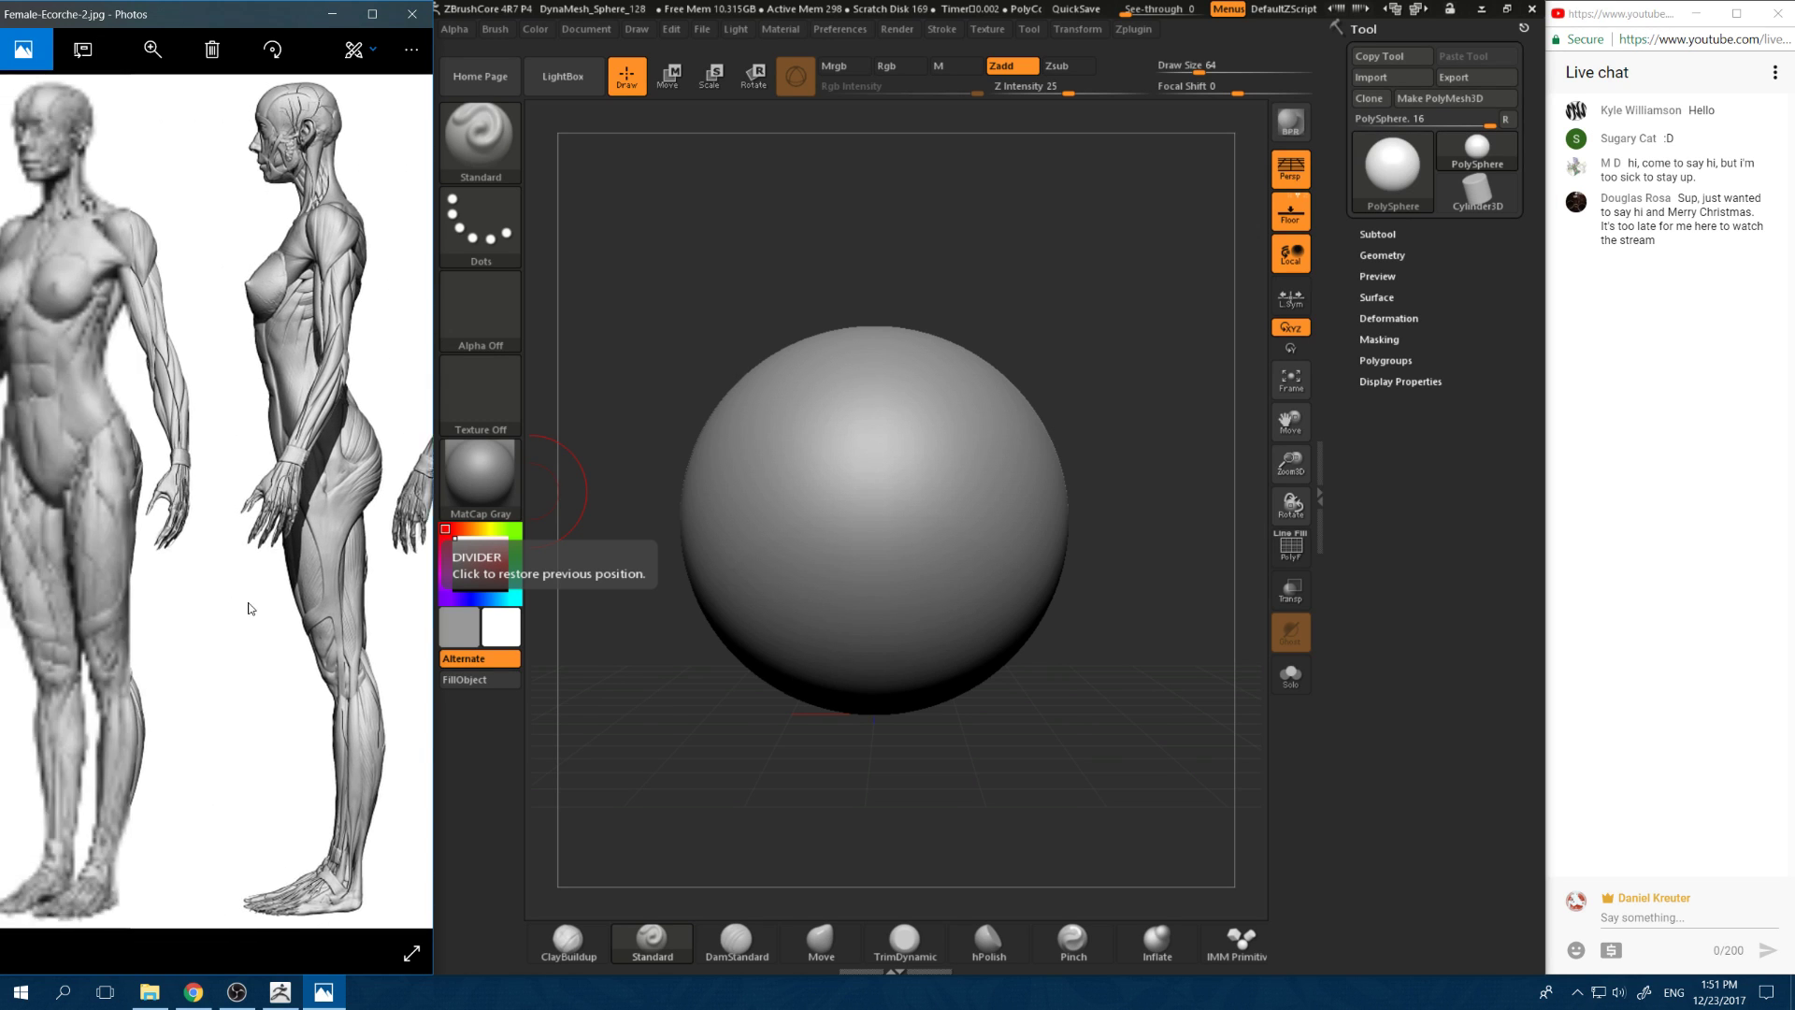
pyautogui.moveTo(178, 586); pyautogui.dragTo(297, 602)
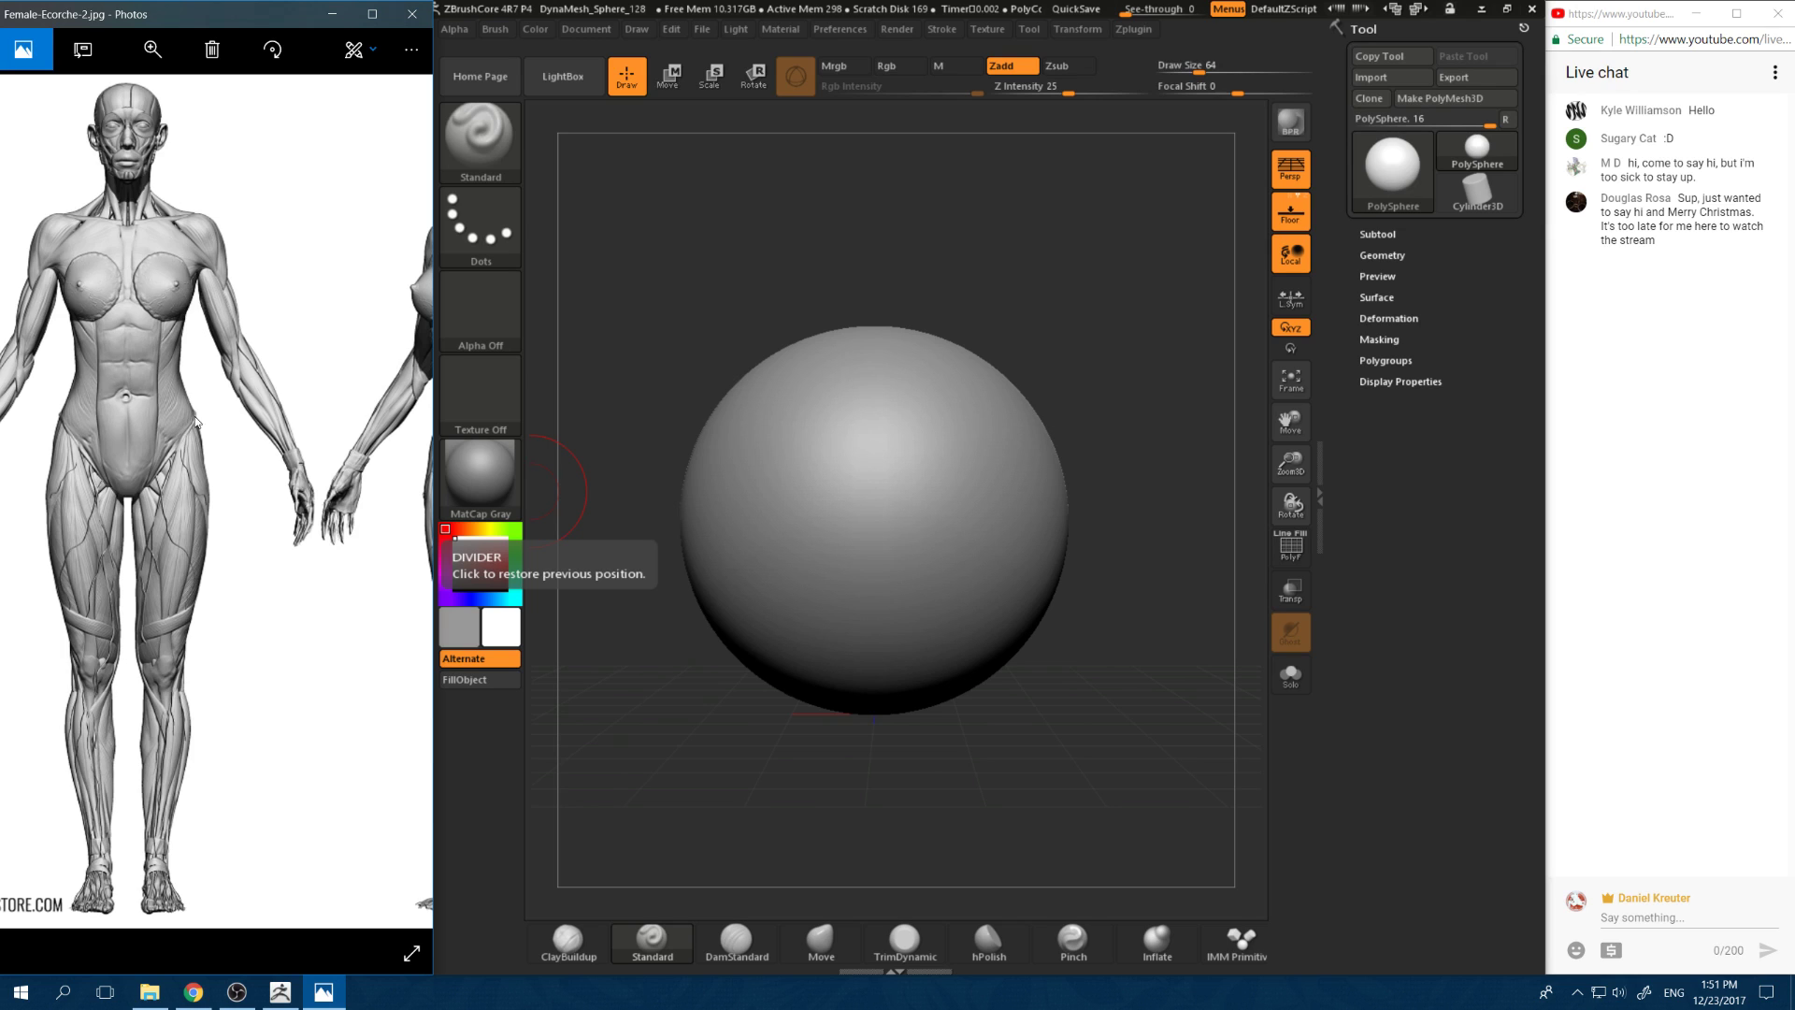
pyautogui.moveTo(313, 597); pyautogui.dragTo(213, 477)
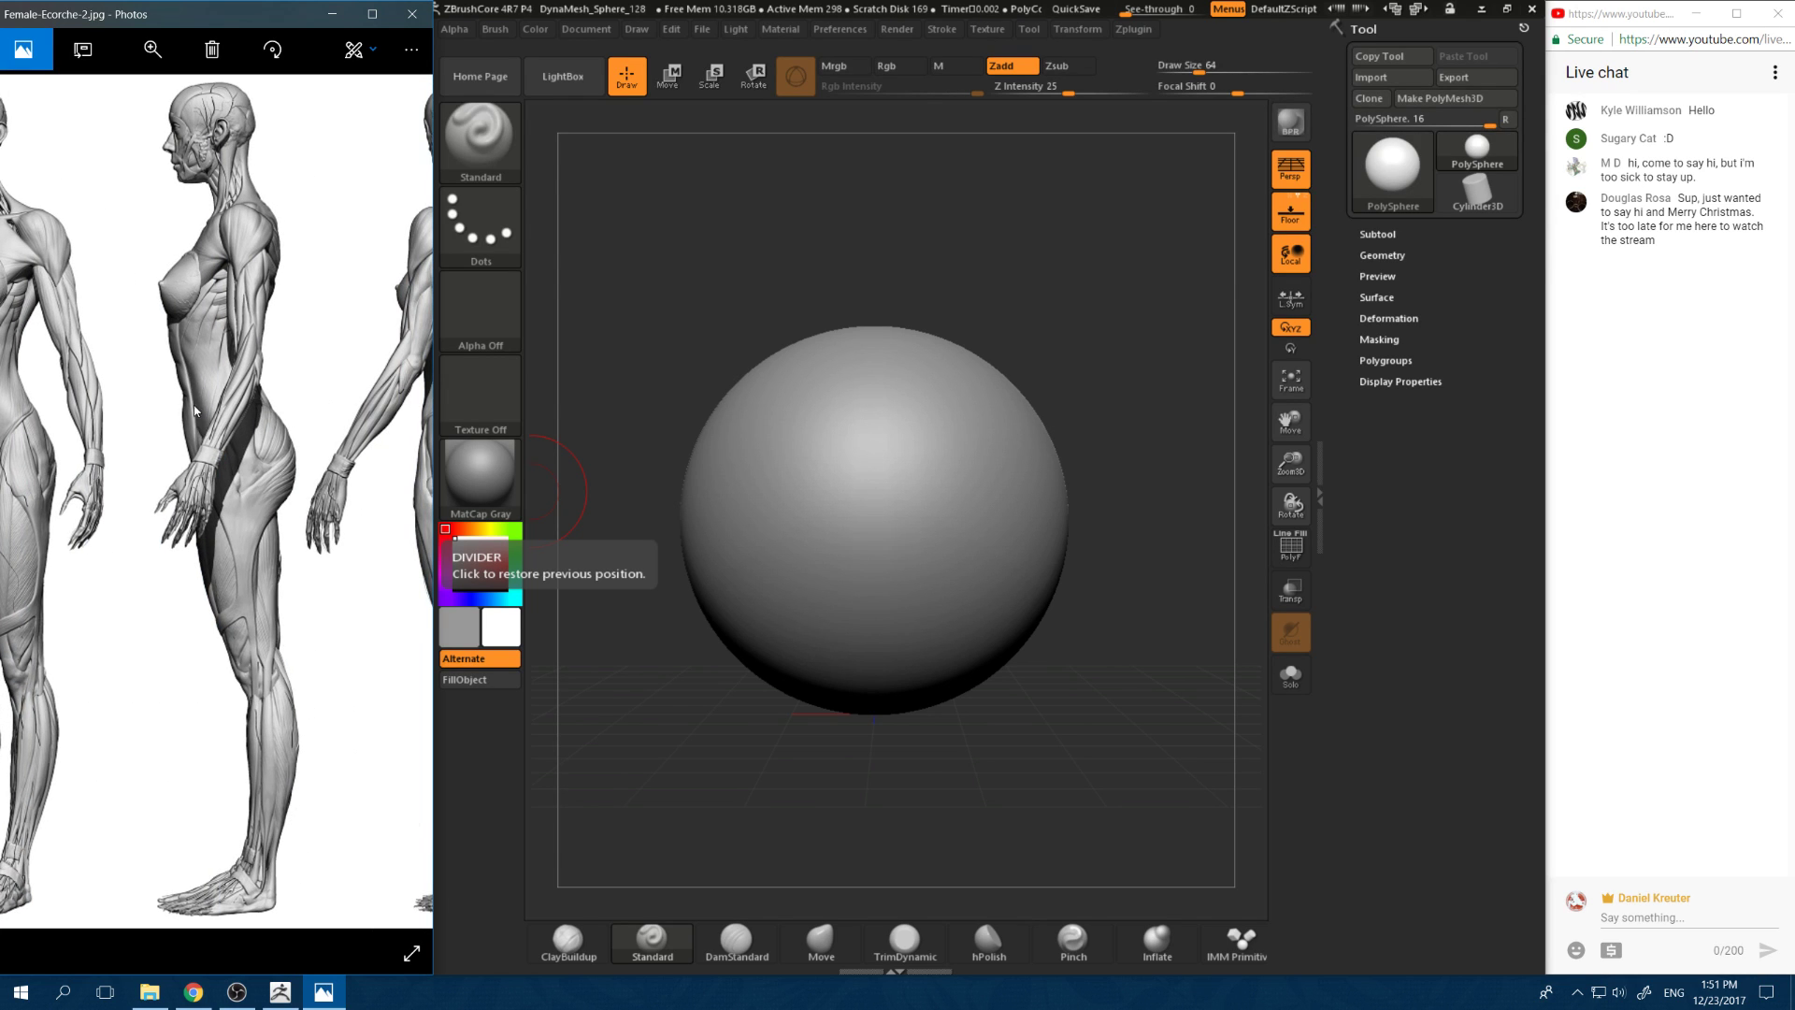
pyautogui.click(154, 52)
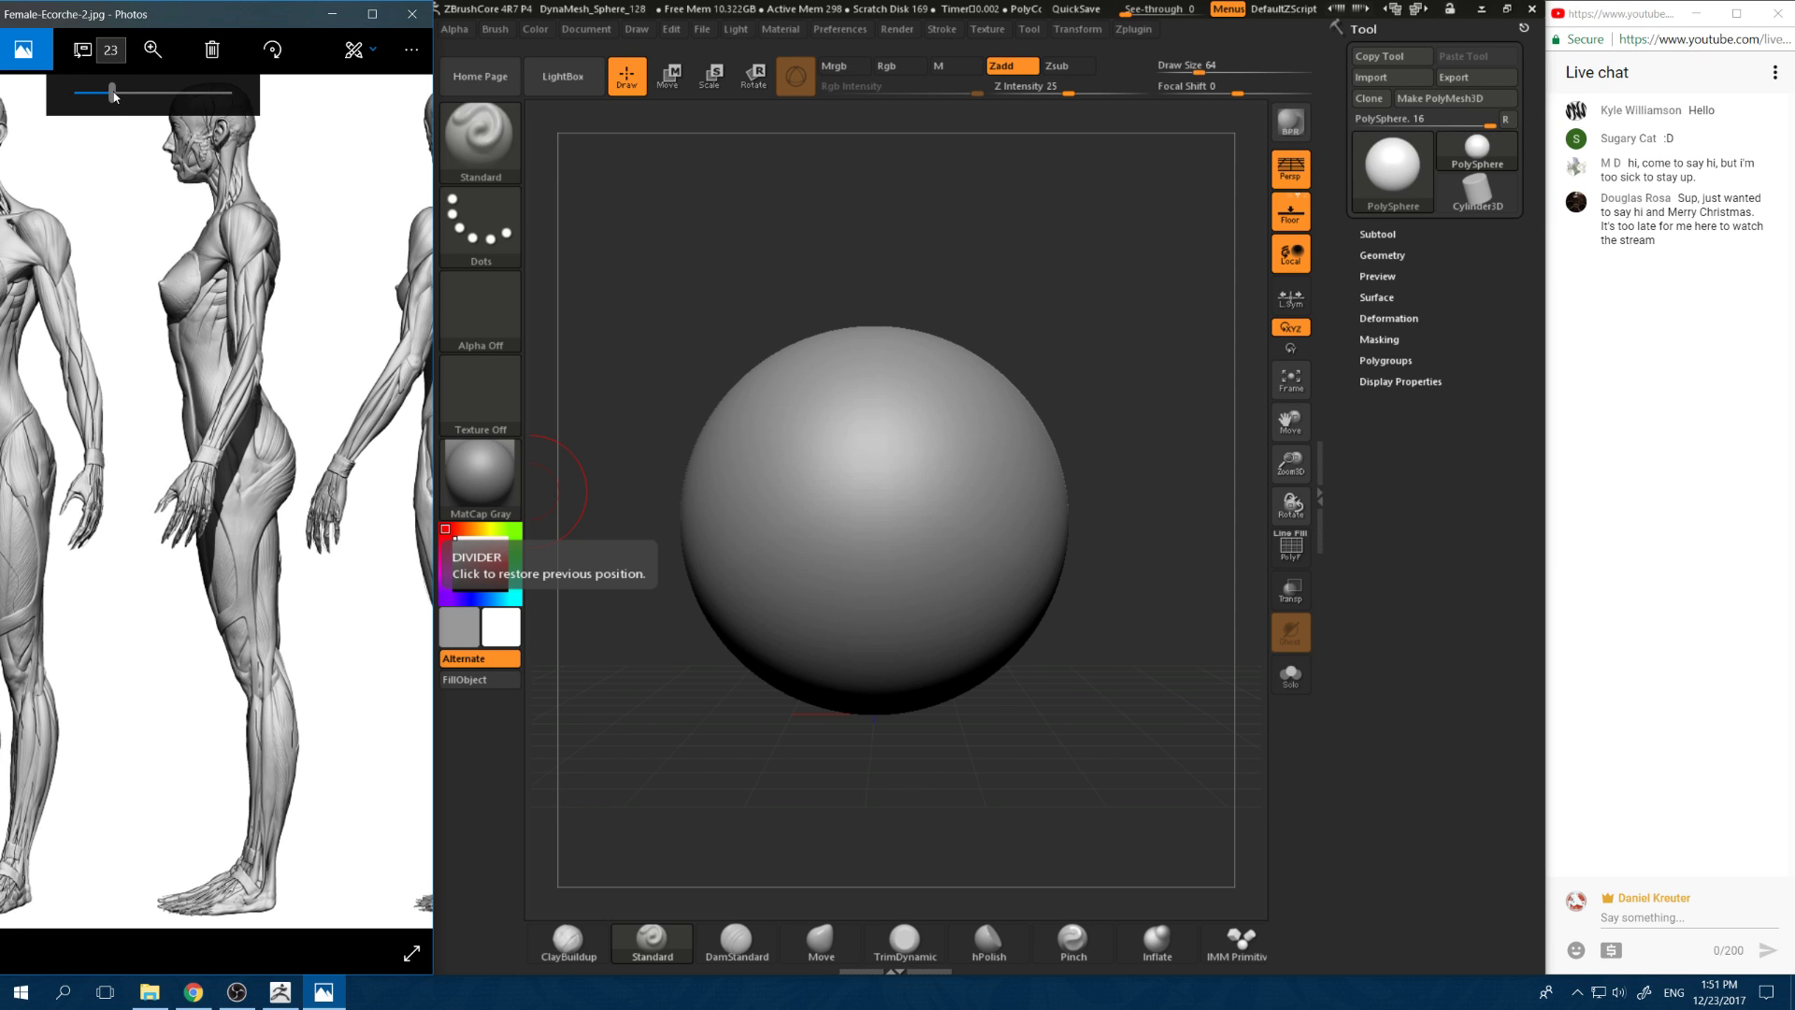
pyautogui.moveTo(114, 95); pyautogui.dragTo(77, 94)
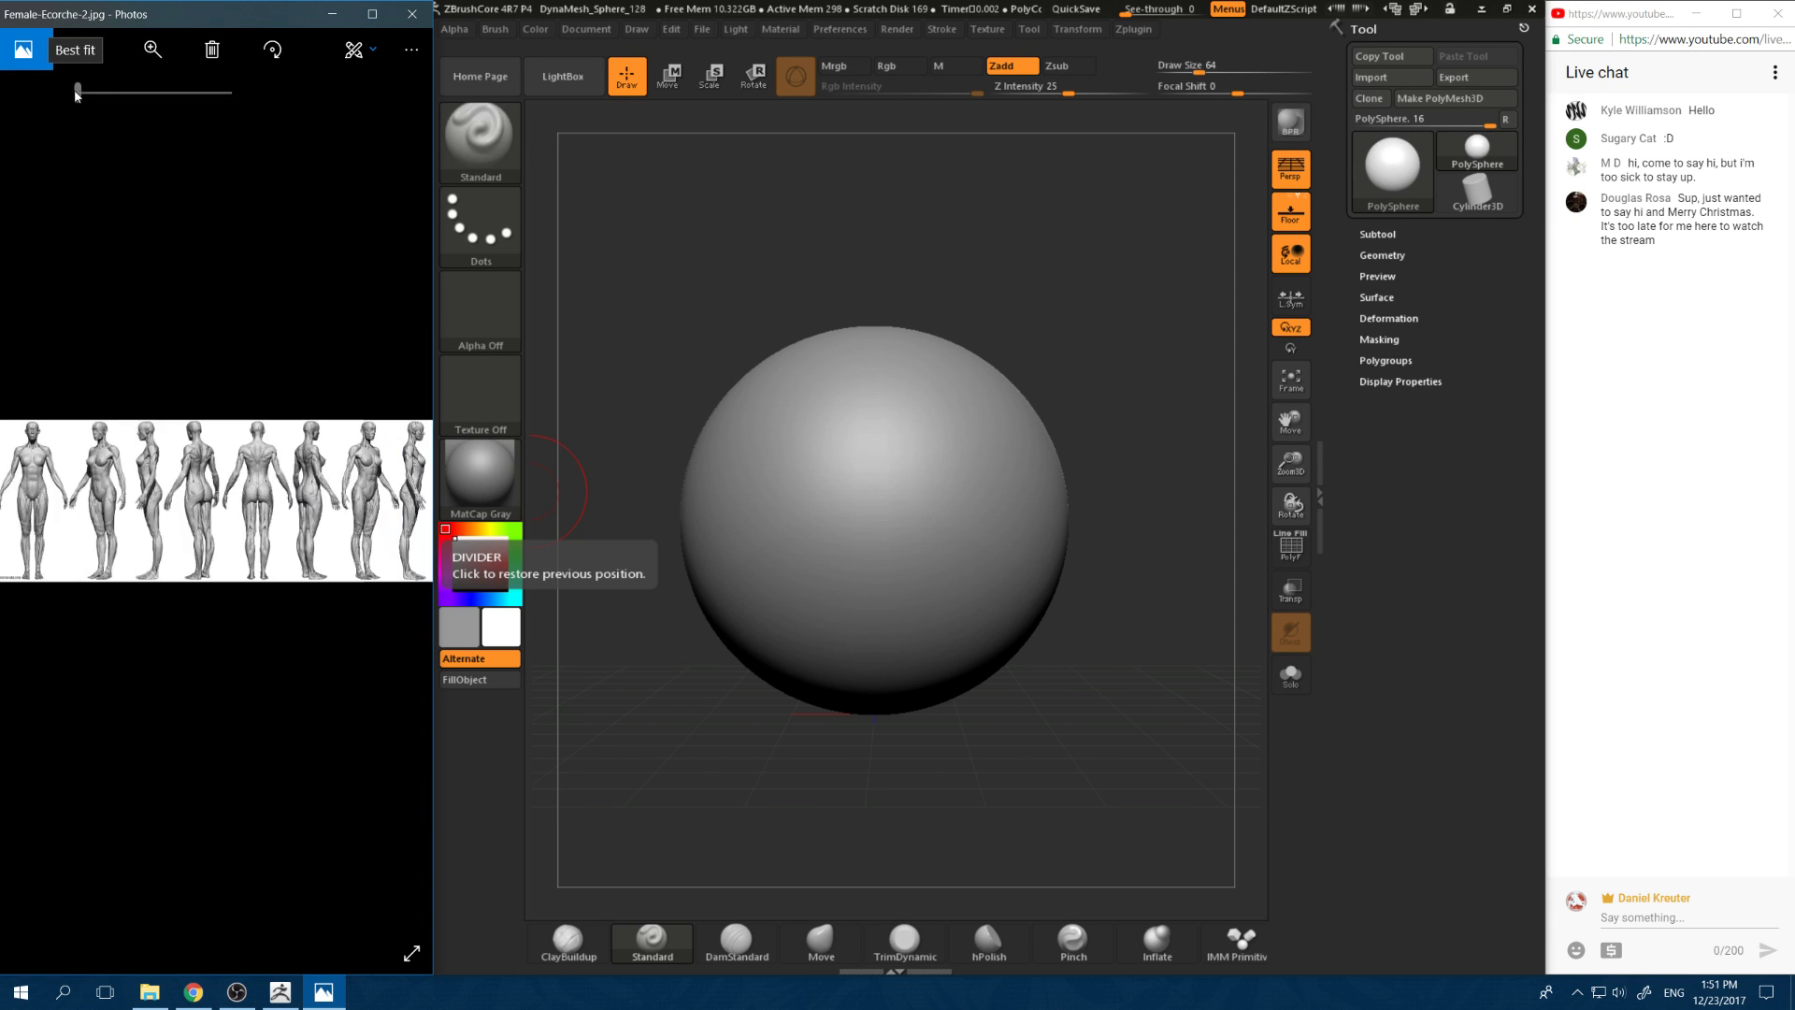
# Step: Look back through the reference images to the painted bare feet and legs study
pyautogui.click(37, 501)
pyautogui.click(36, 501)
pyautogui.click(36, 501)
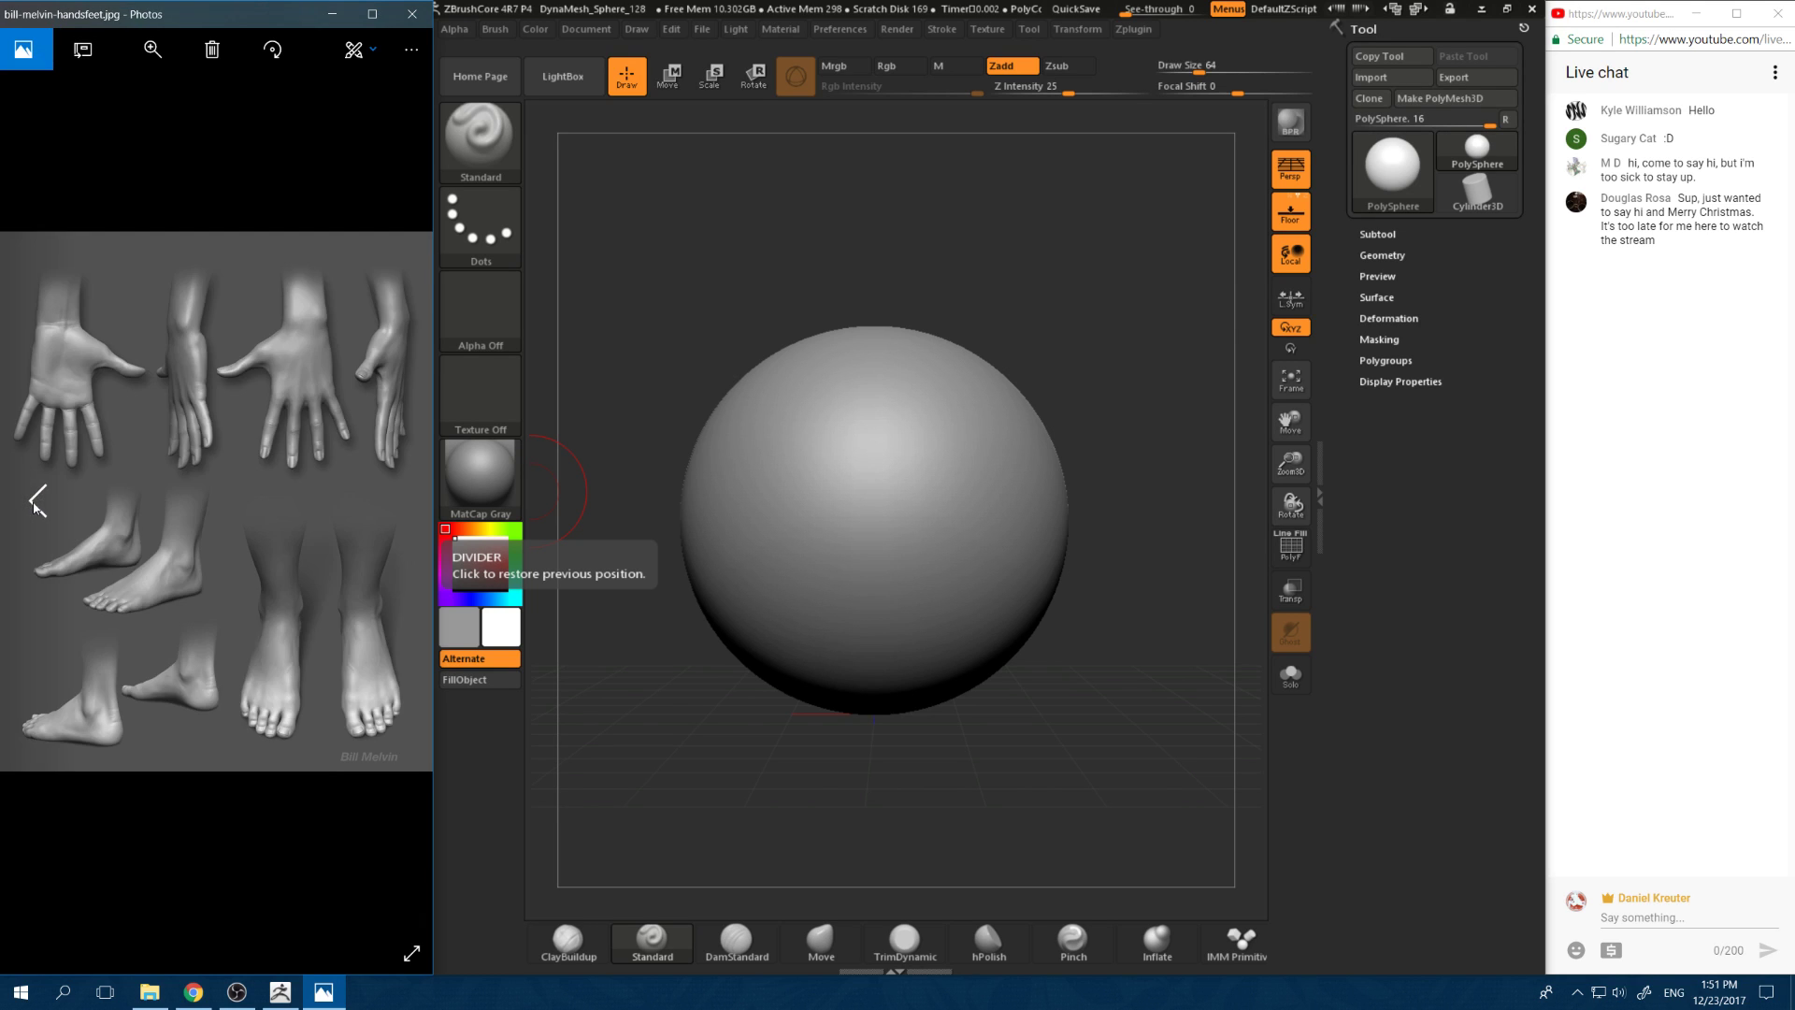
pyautogui.click(37, 501)
pyautogui.click(37, 502)
pyautogui.click(36, 501)
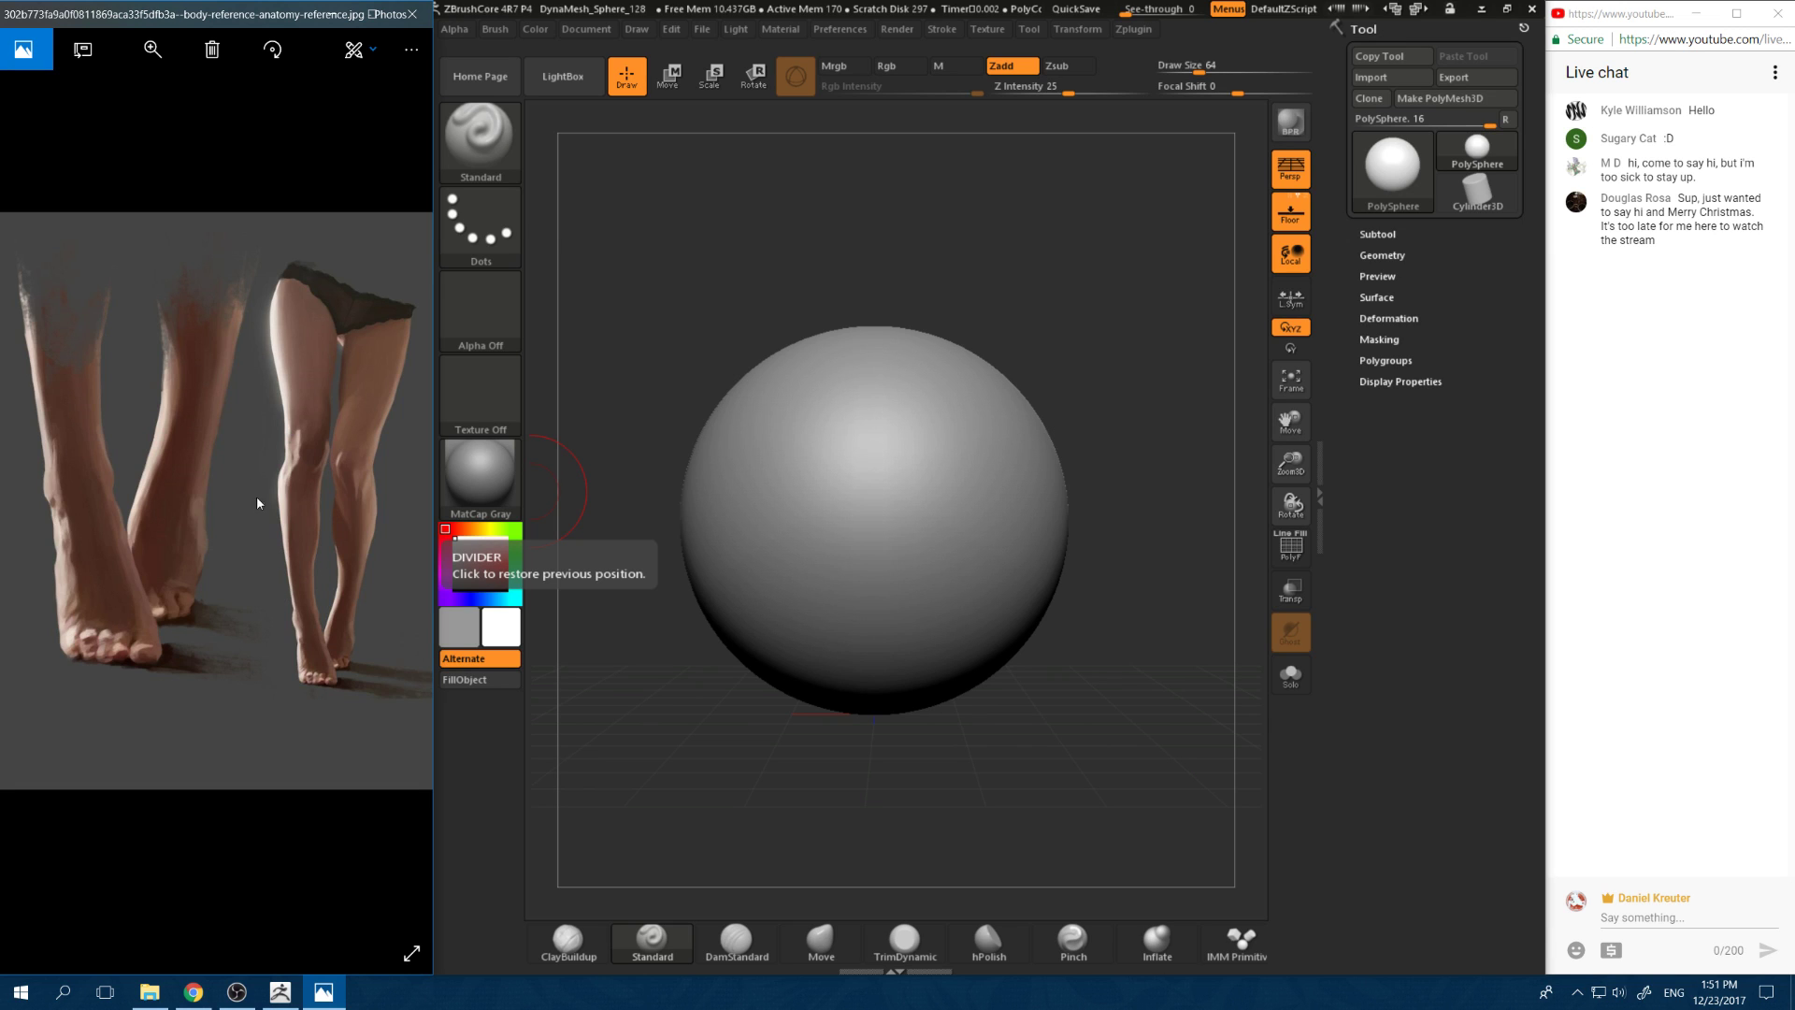
# Step: Compare the gridded leg sheet, the sculpted woman's legs, the painted leg study and the coloured foot blockout
pyautogui.click(393, 503)
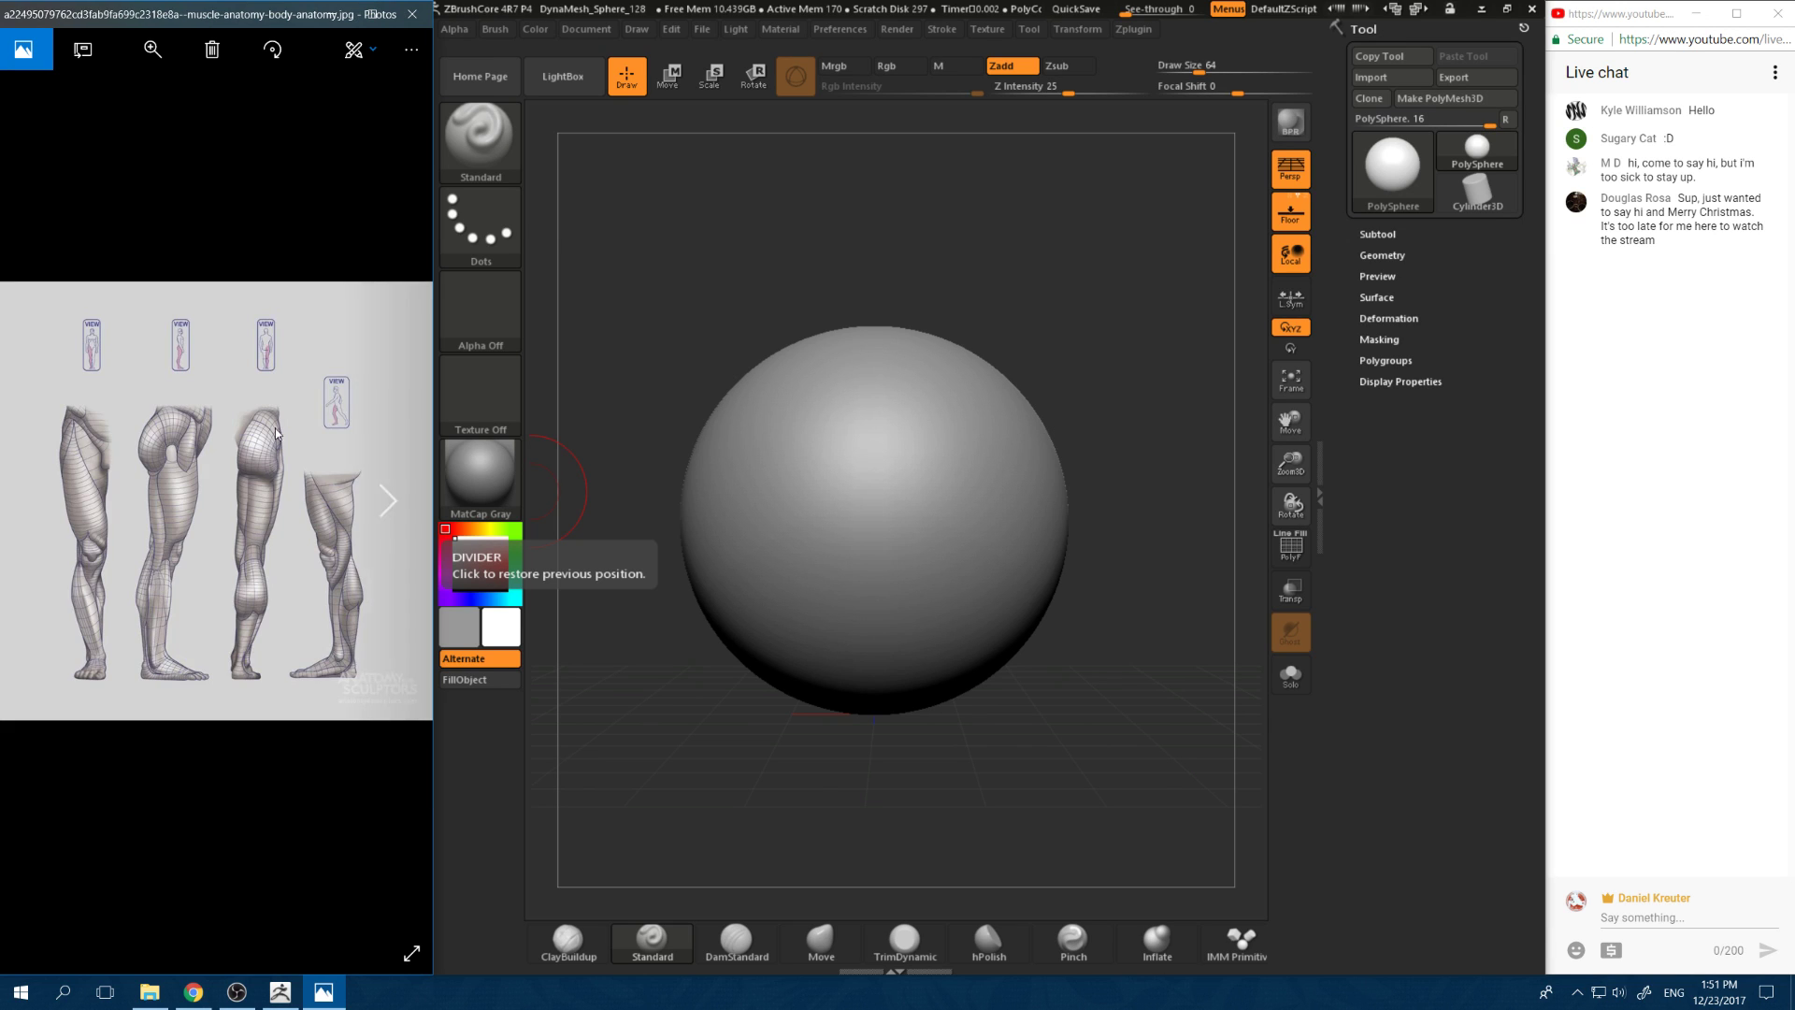
pyautogui.click(393, 503)
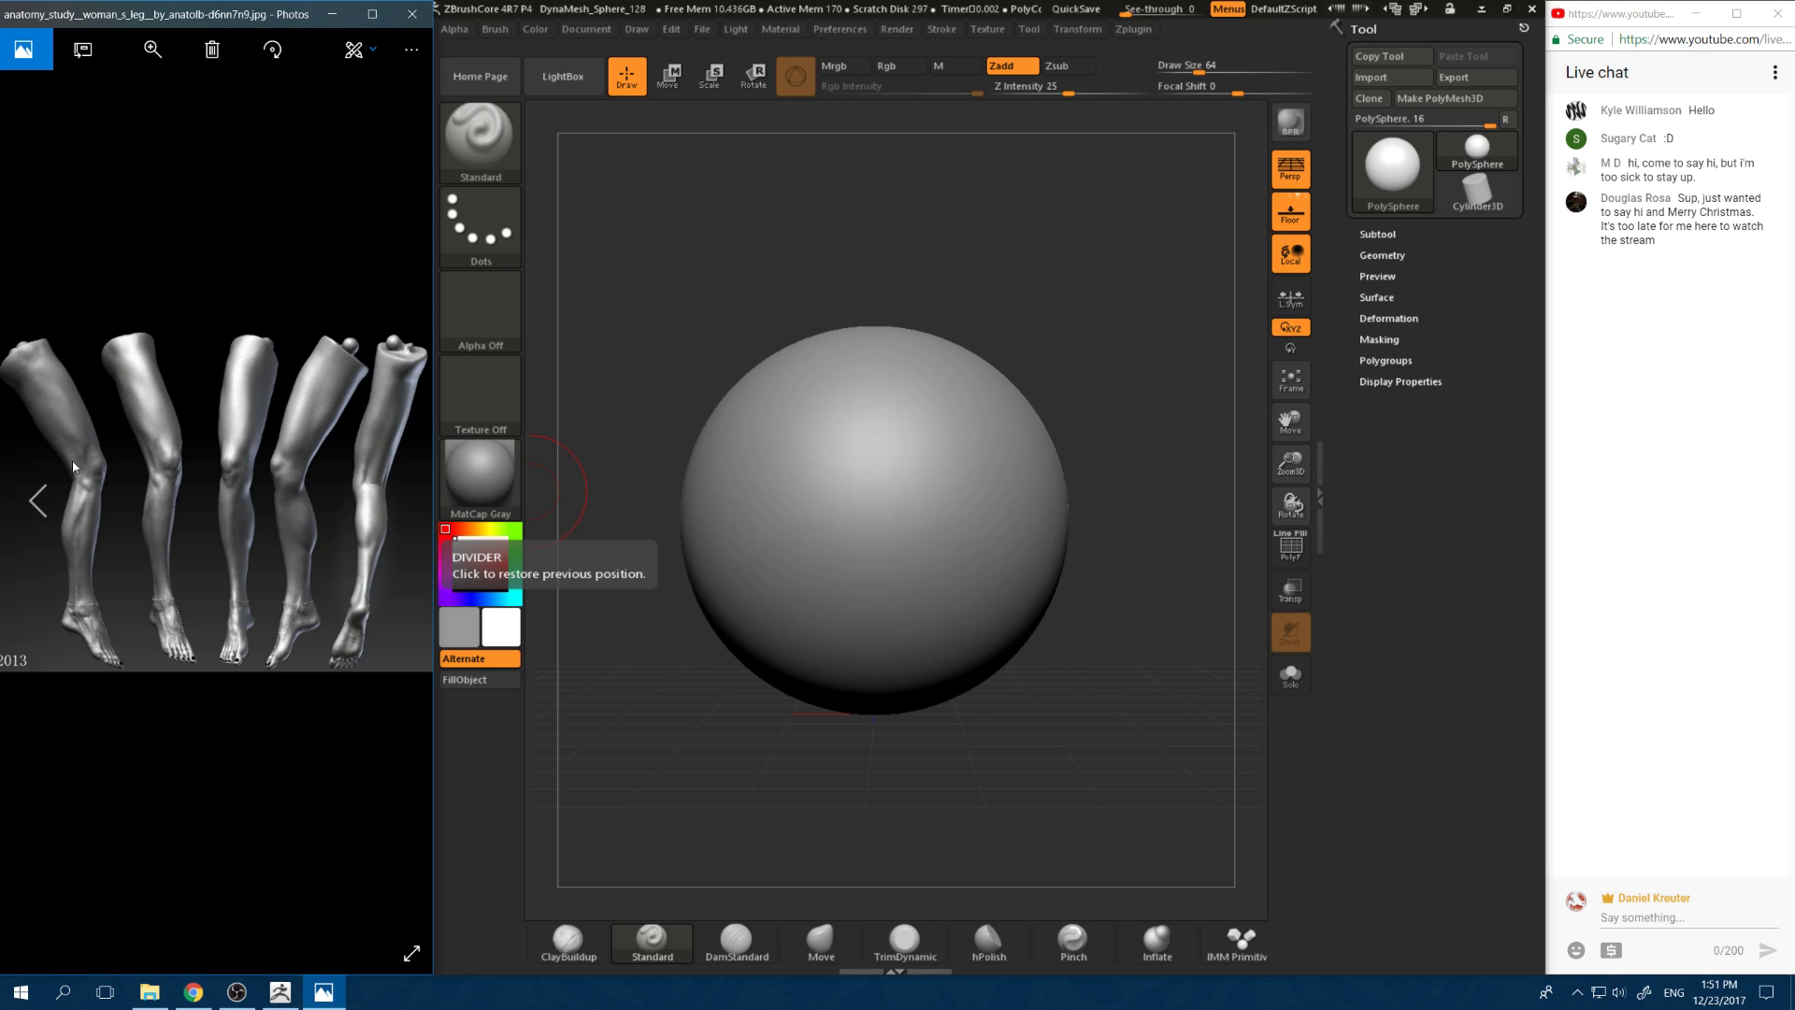
pyautogui.click(39, 501)
pyautogui.click(38, 497)
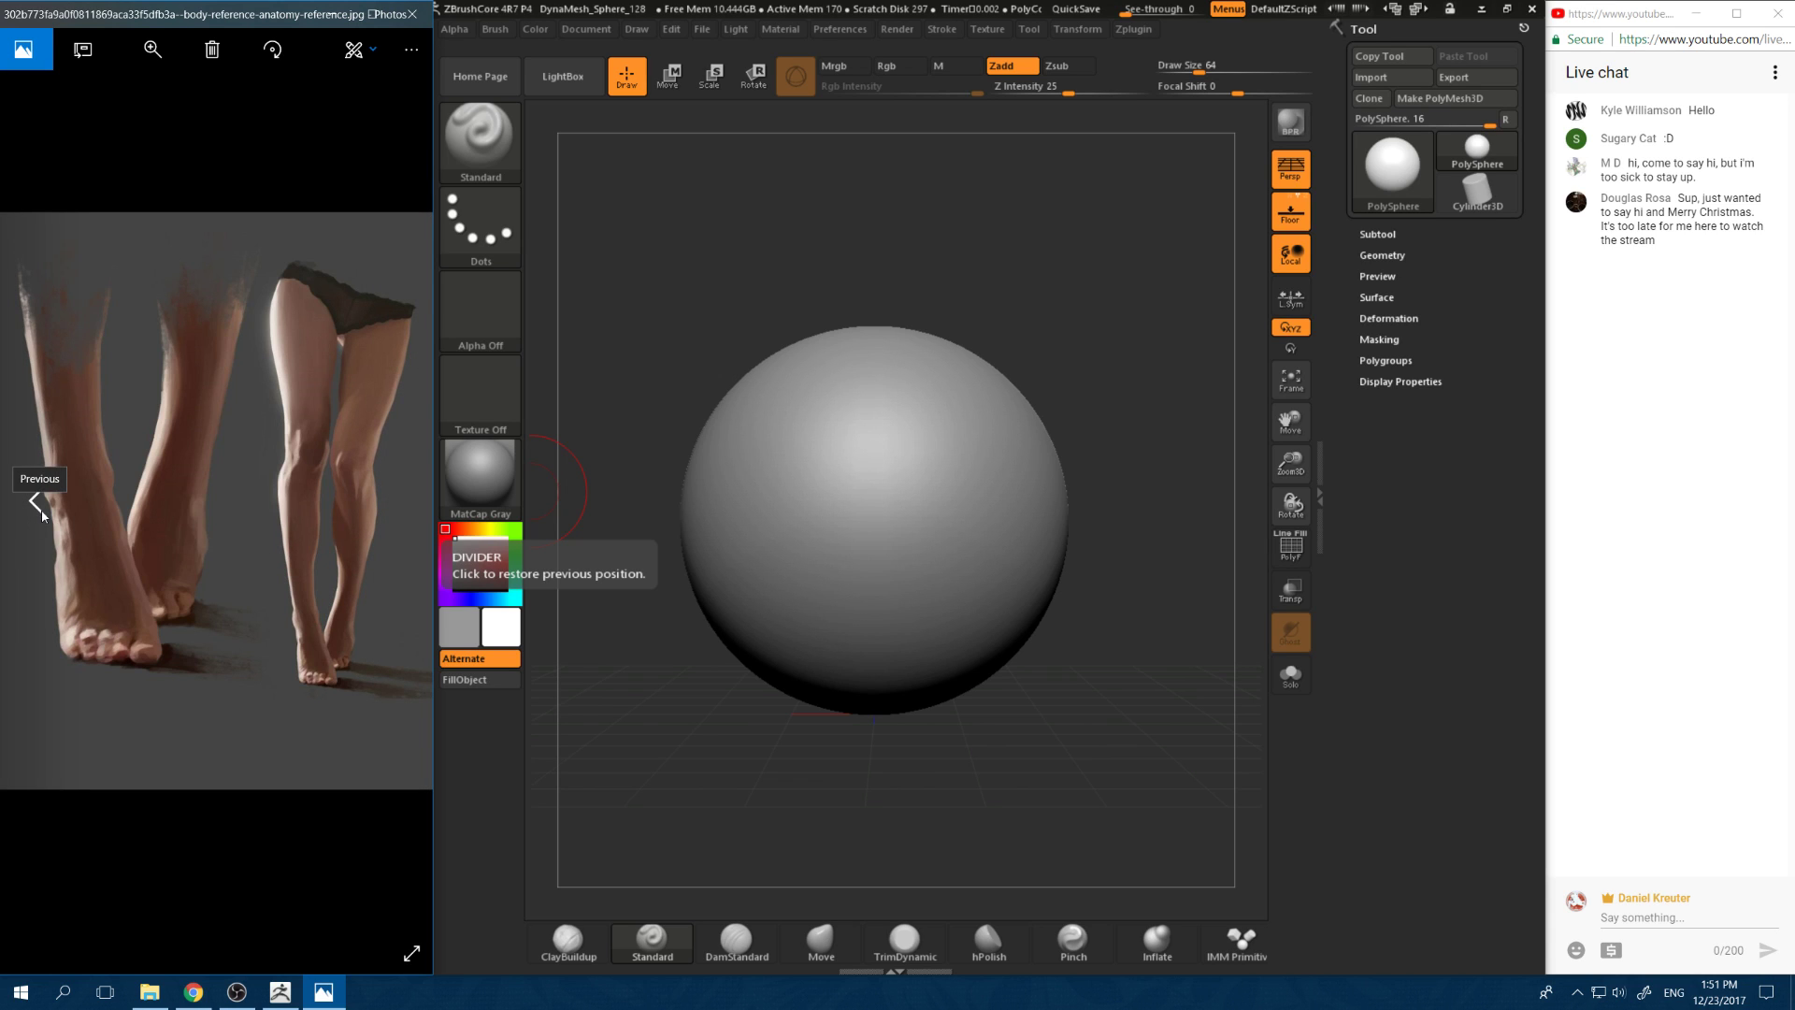
pyautogui.click(35, 503)
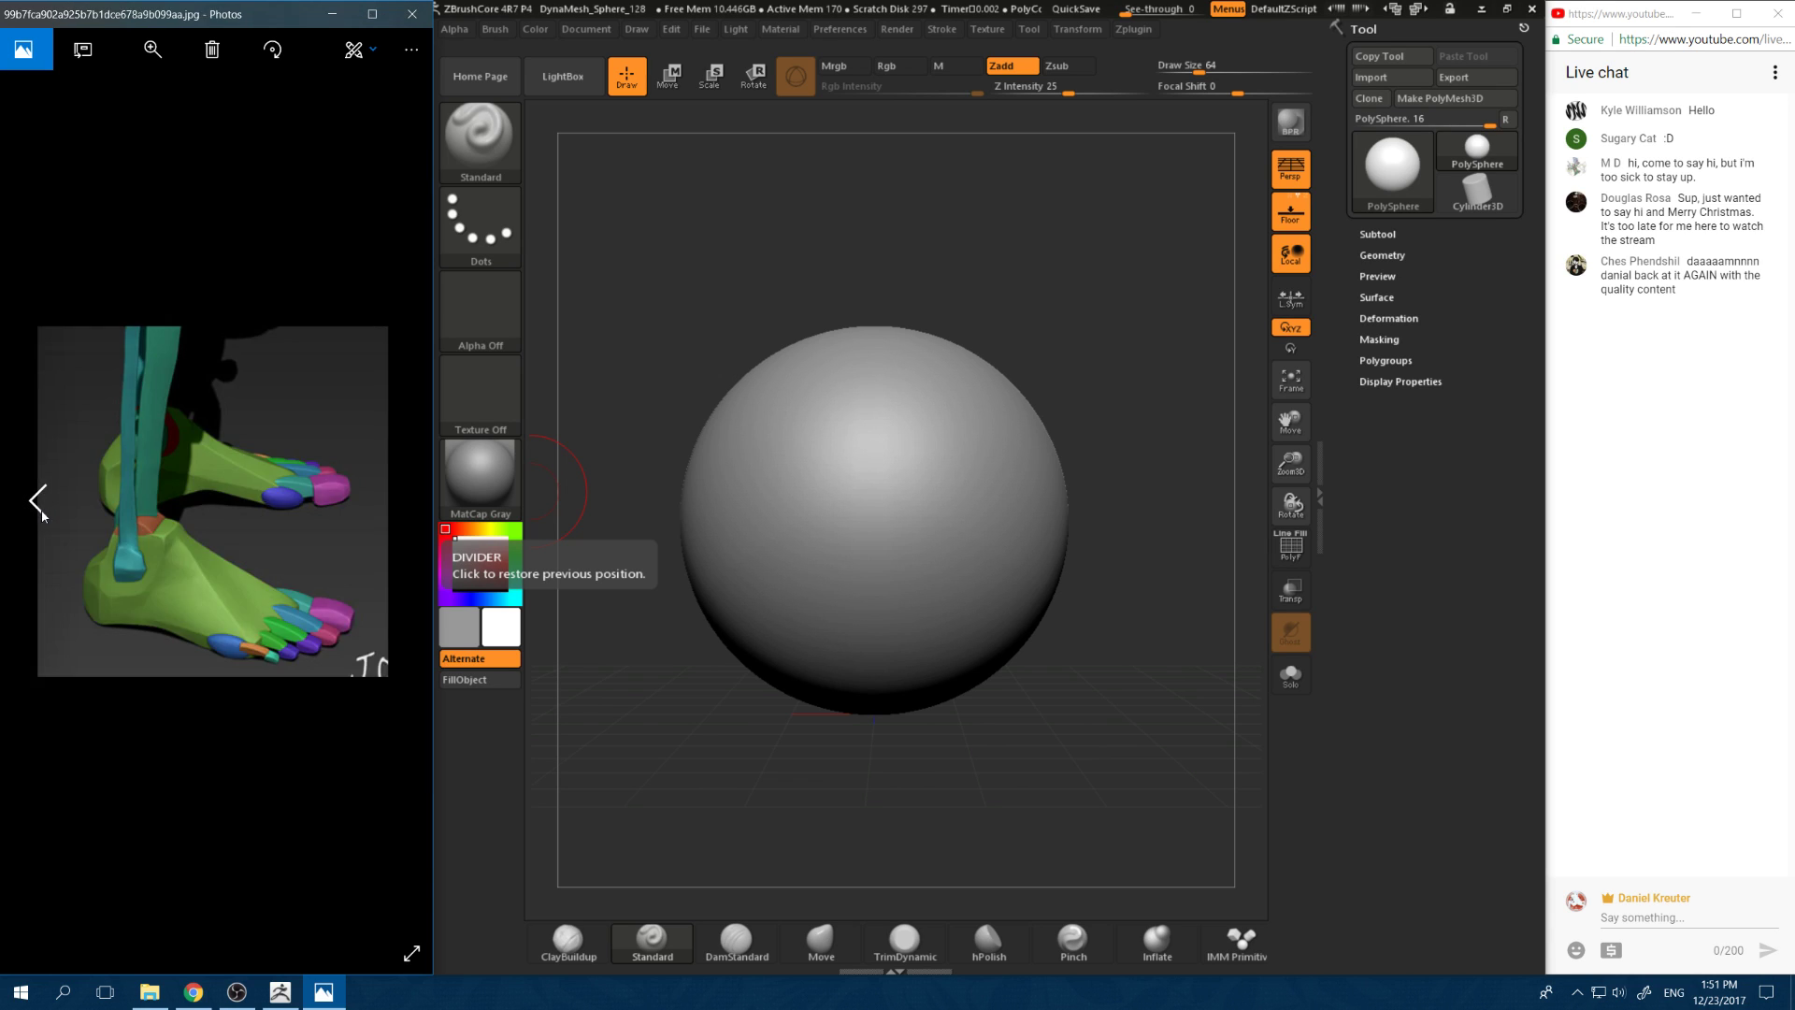
pyautogui.click(41, 514)
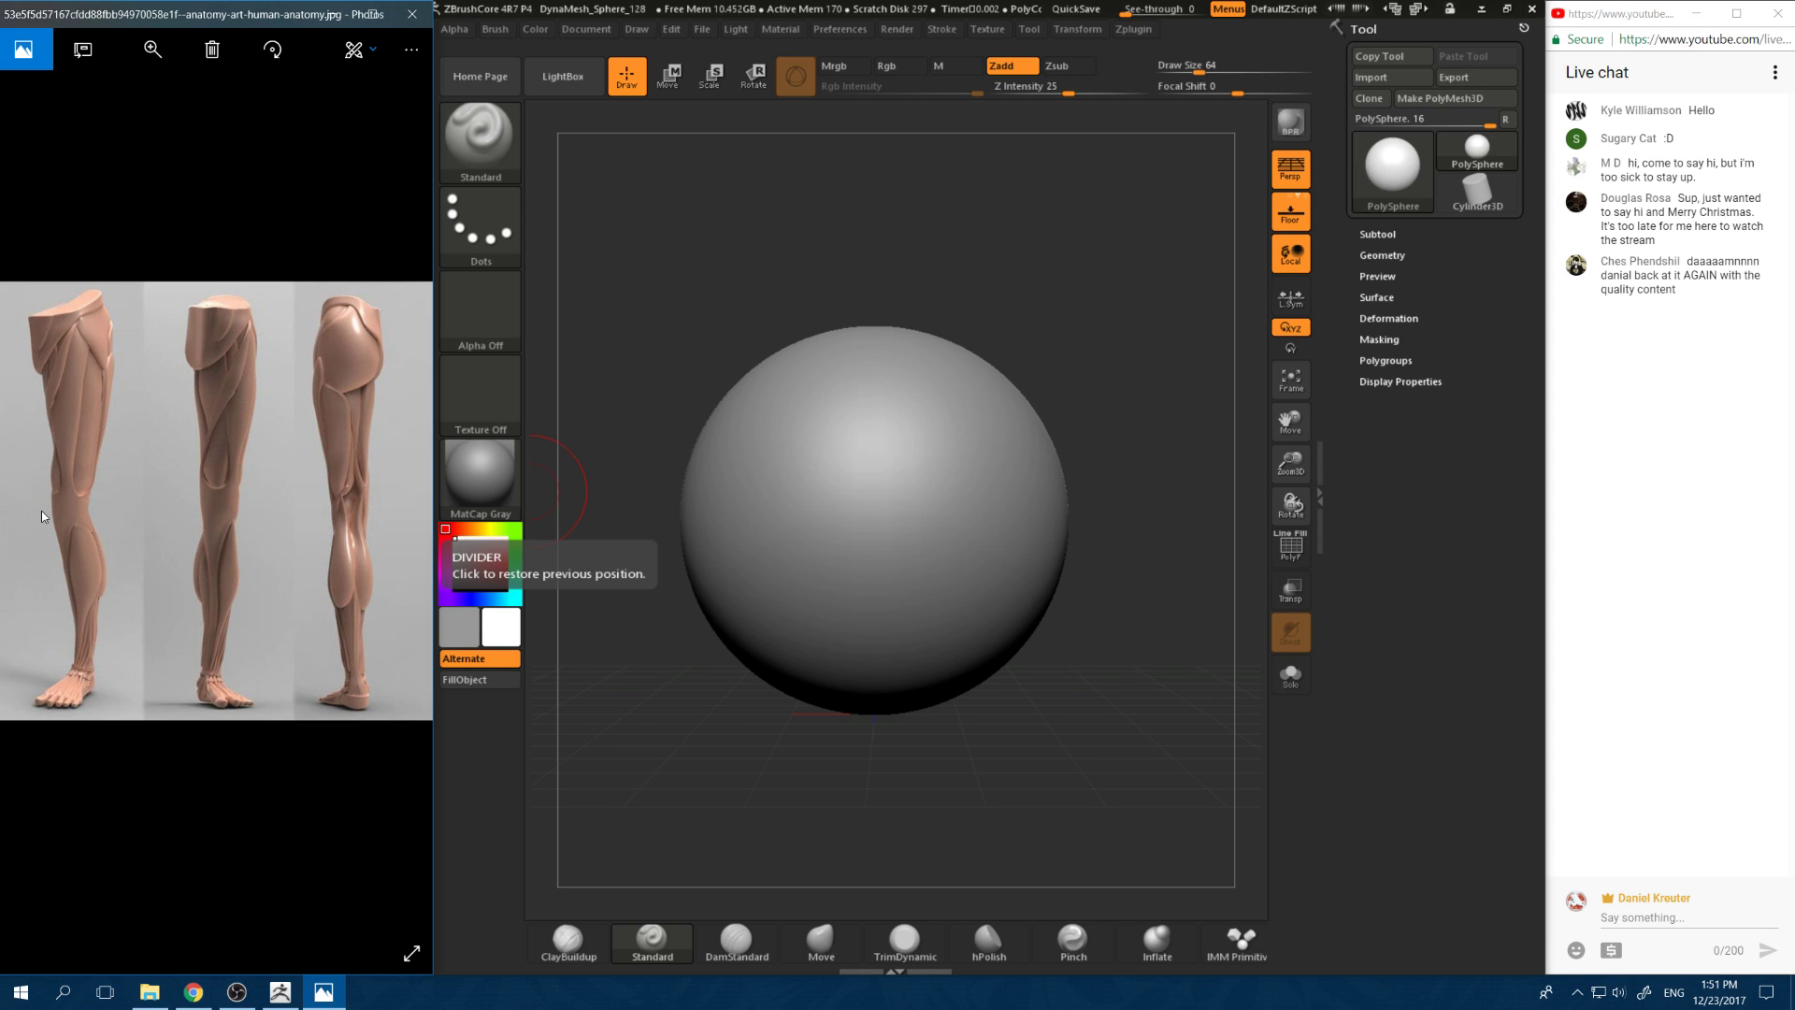
# Step: Bring up the three-view skin-toned leg muscle render as the reference and switch back to ZBrushCore
pyautogui.click(383, 499)
pyautogui.click(384, 500)
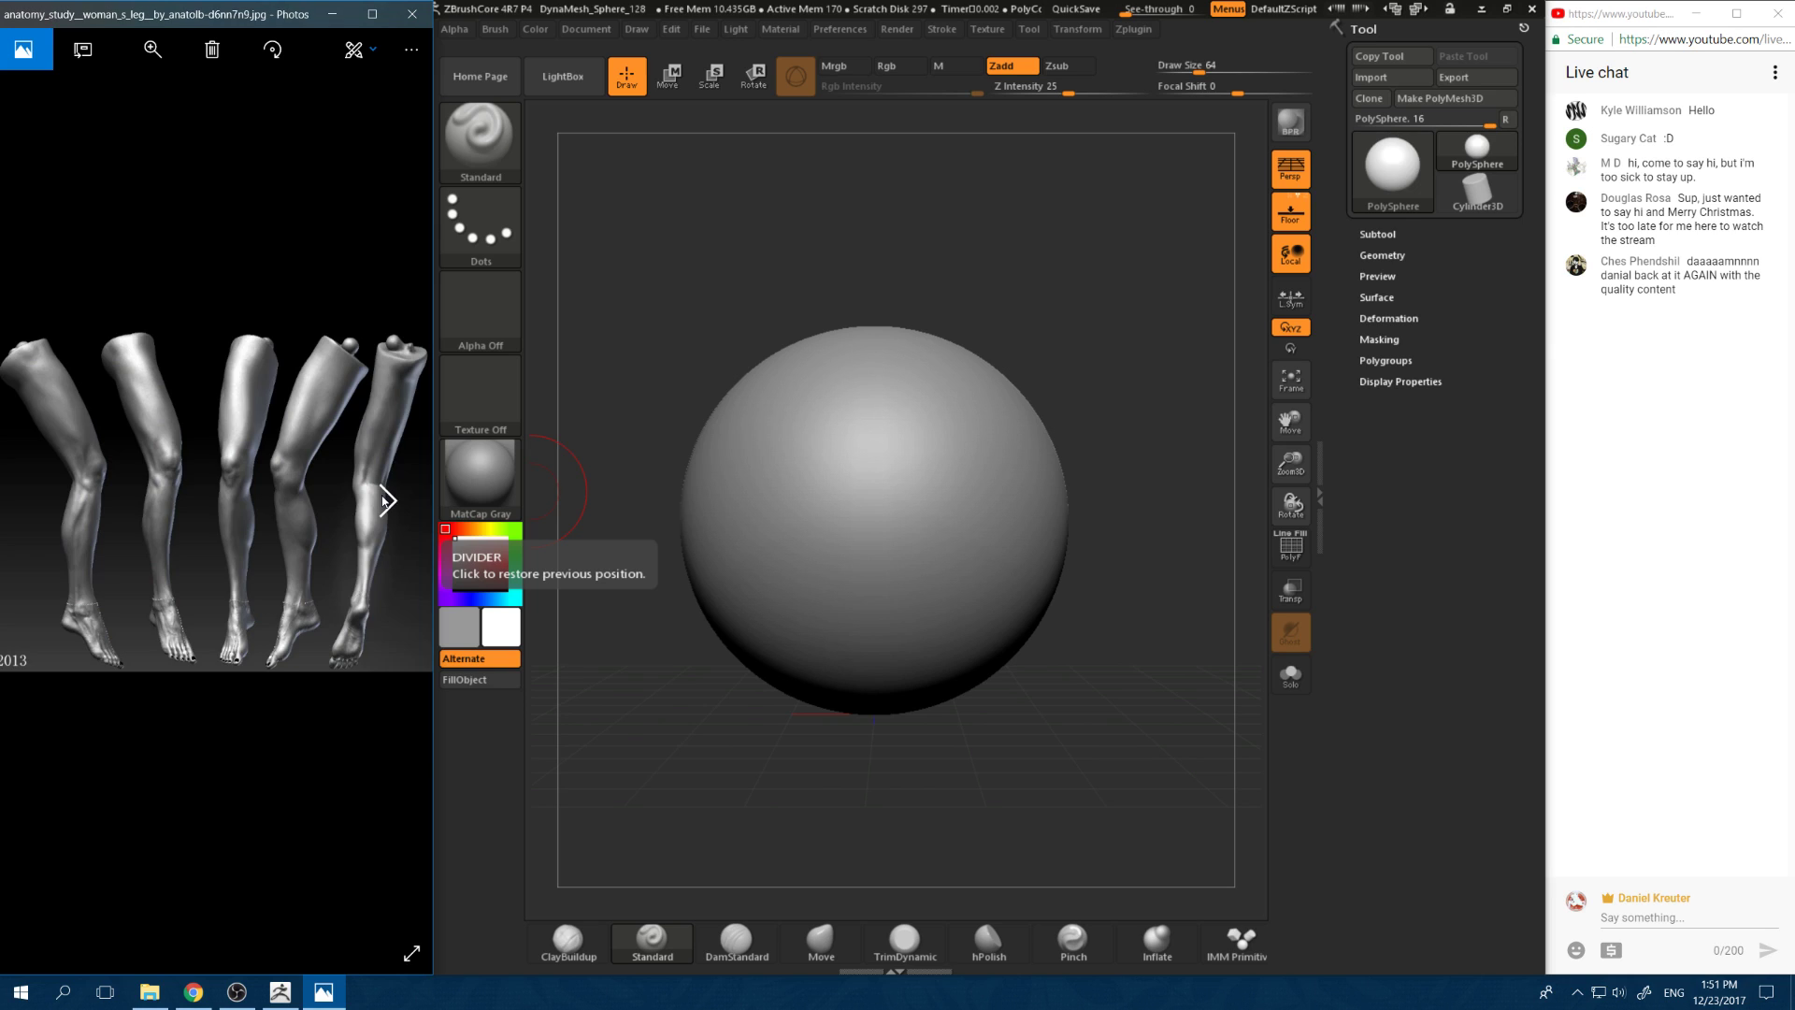
pyautogui.click(36, 520)
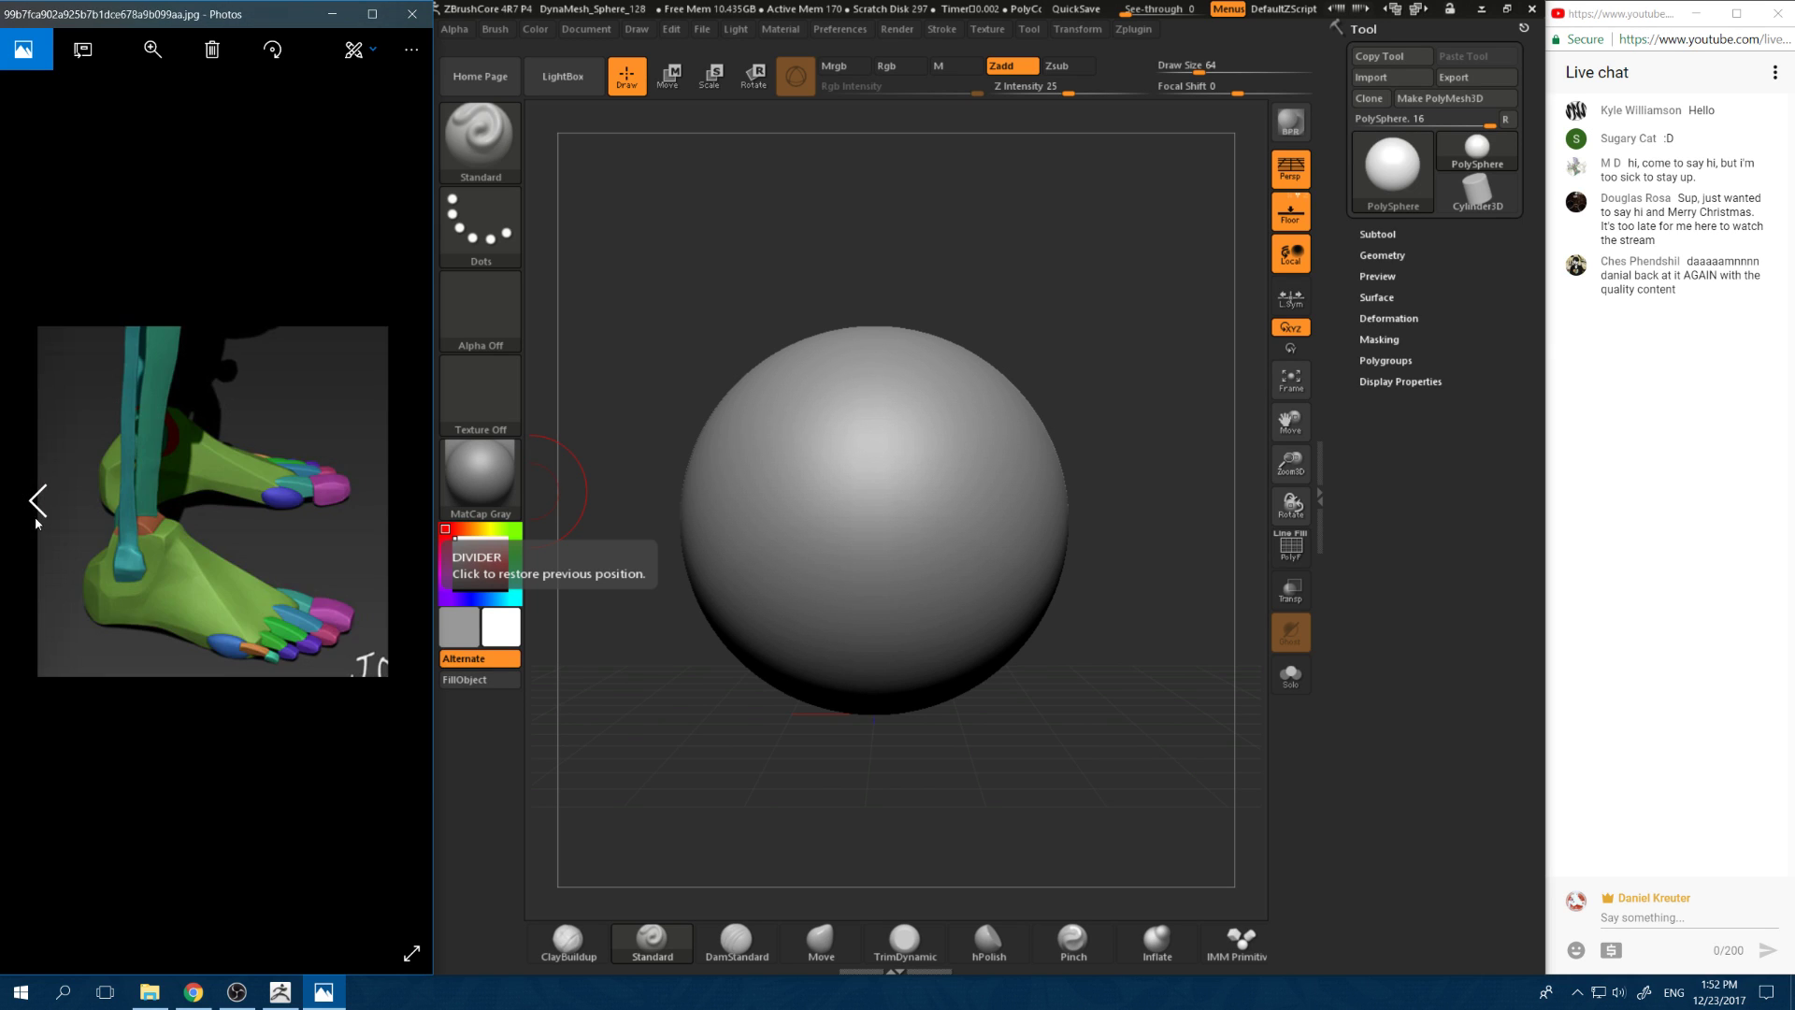
pyautogui.click(36, 517)
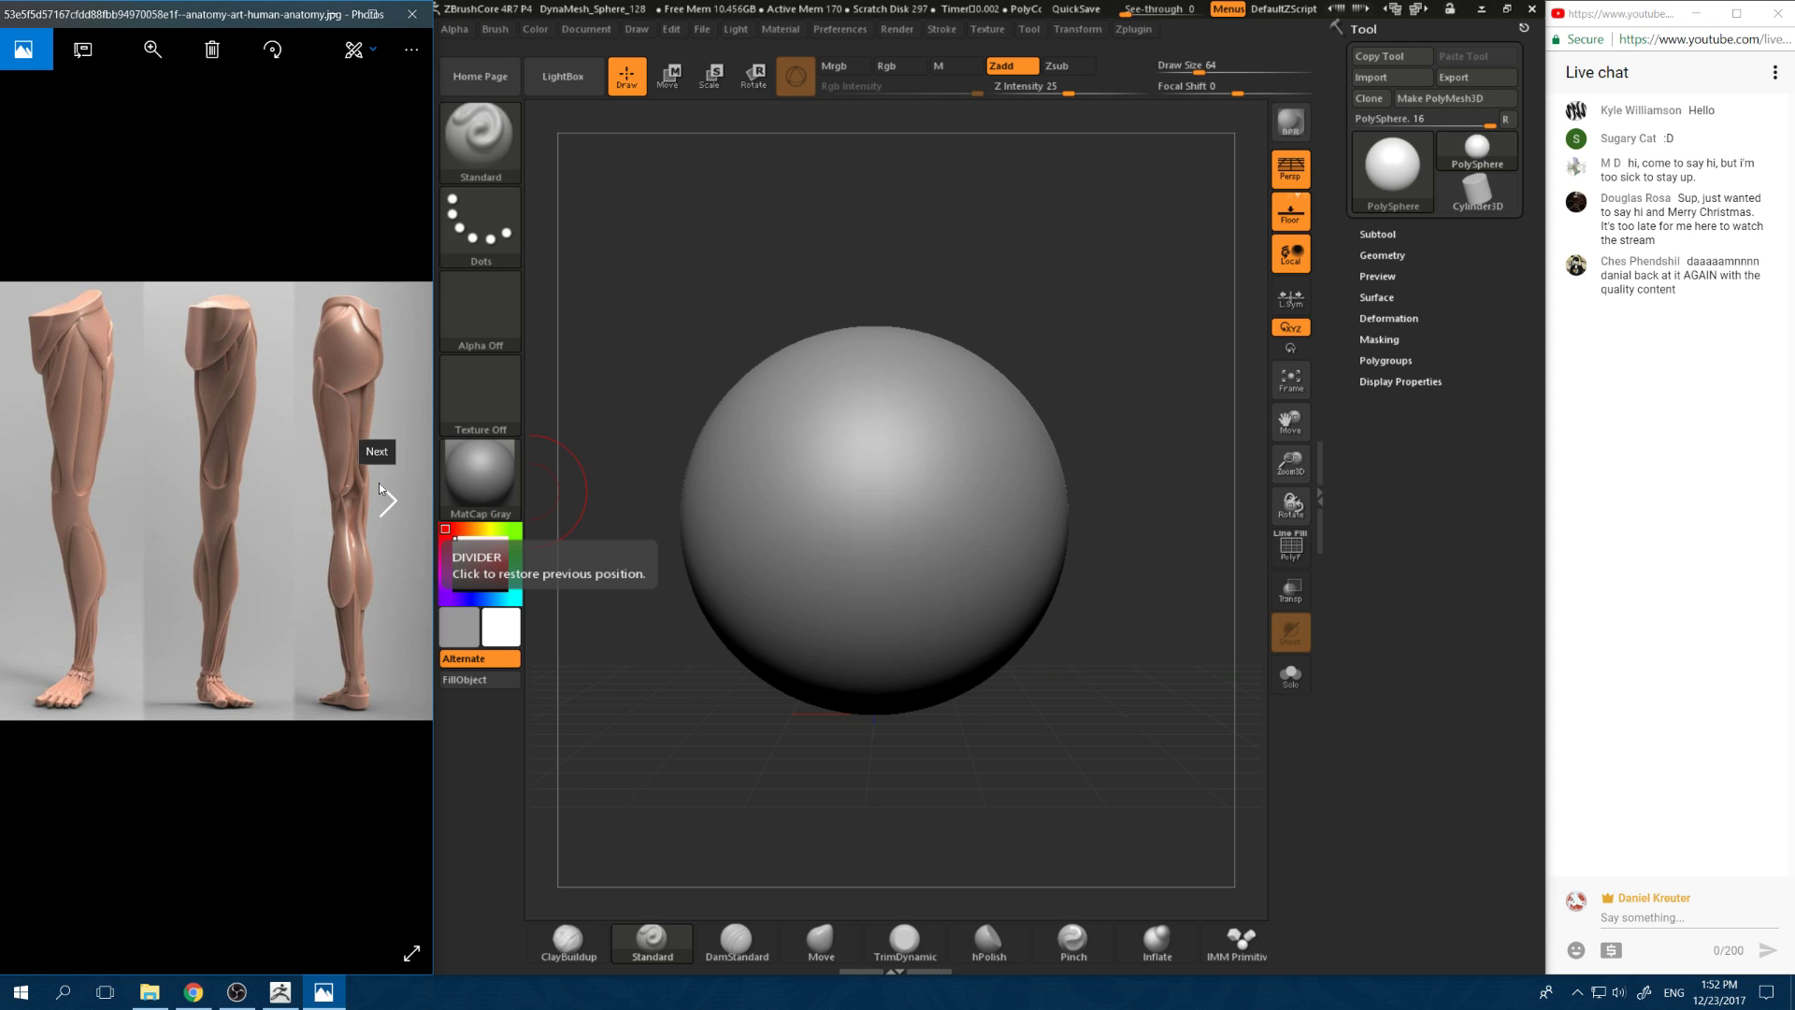
pyautogui.click(889, 246)
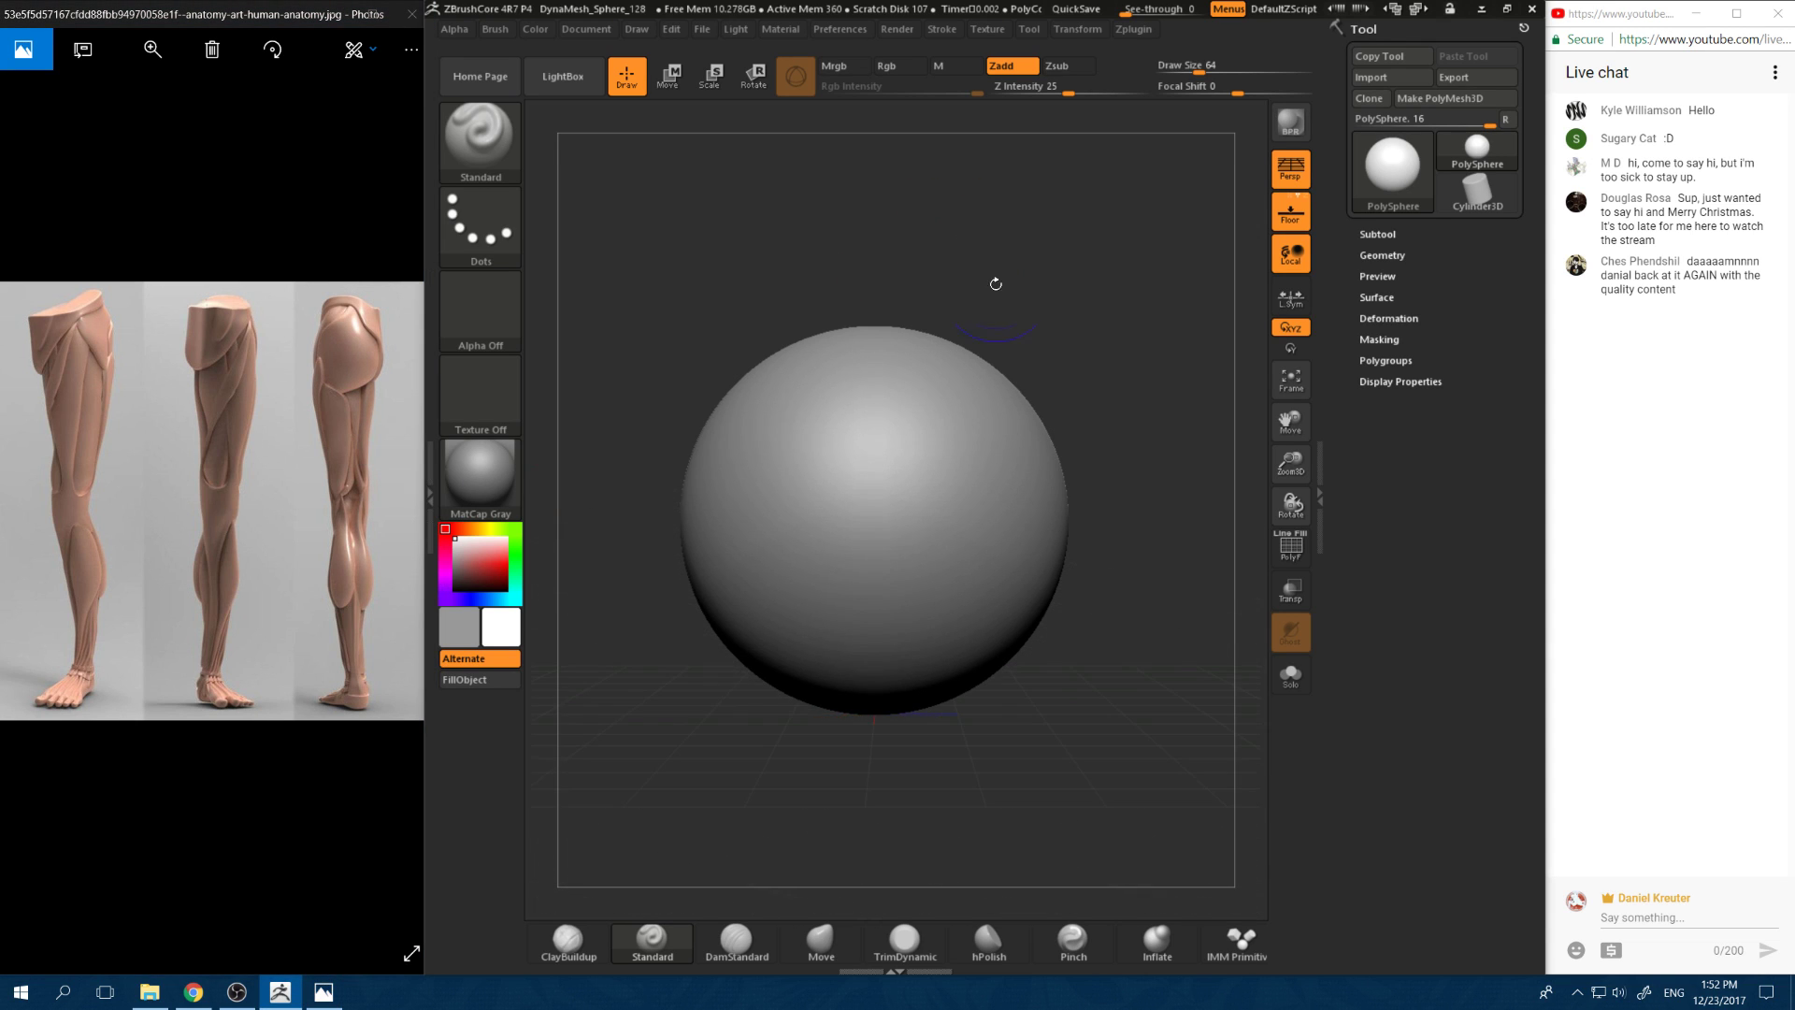
# Step: Select the IMM Primitives brush and look through the references to the sculpted hands and feet sheet
pyautogui.click(1247, 943)
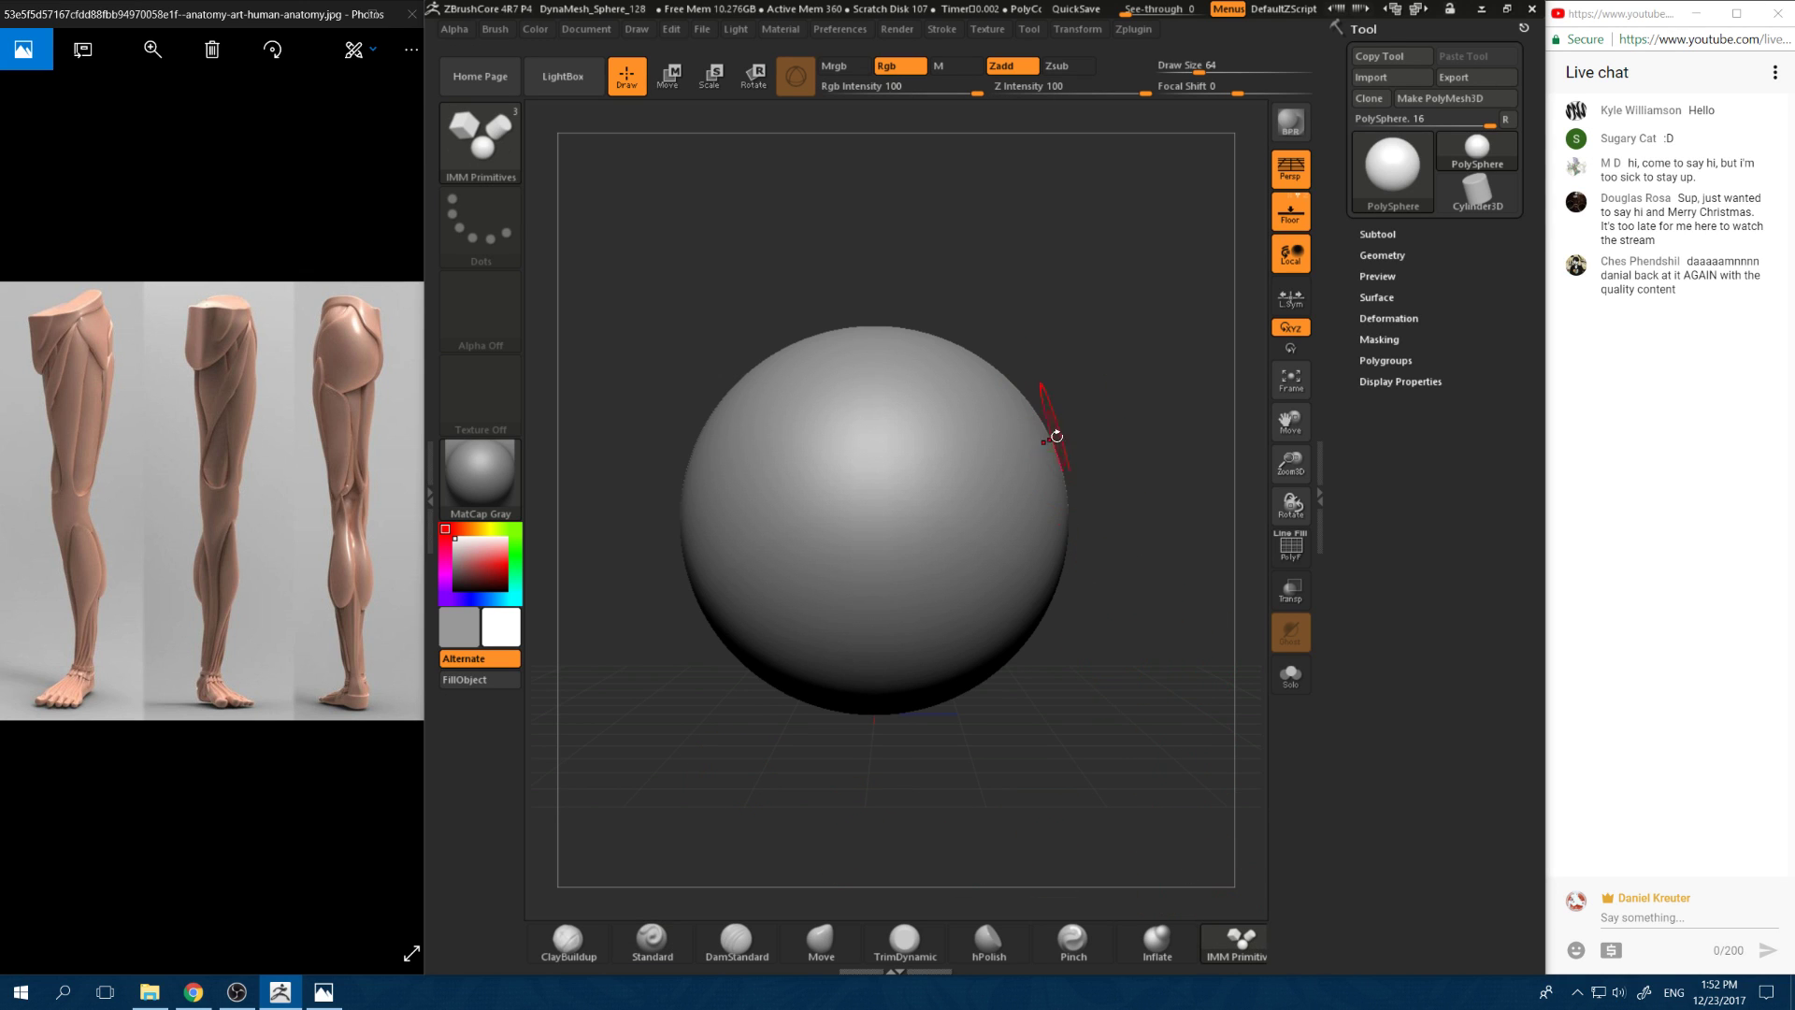
pyautogui.keyDown('alt'); pyautogui.moveTo(1045, 676); pyautogui.dragTo(1025, 609); pyautogui.keyUp('alt')
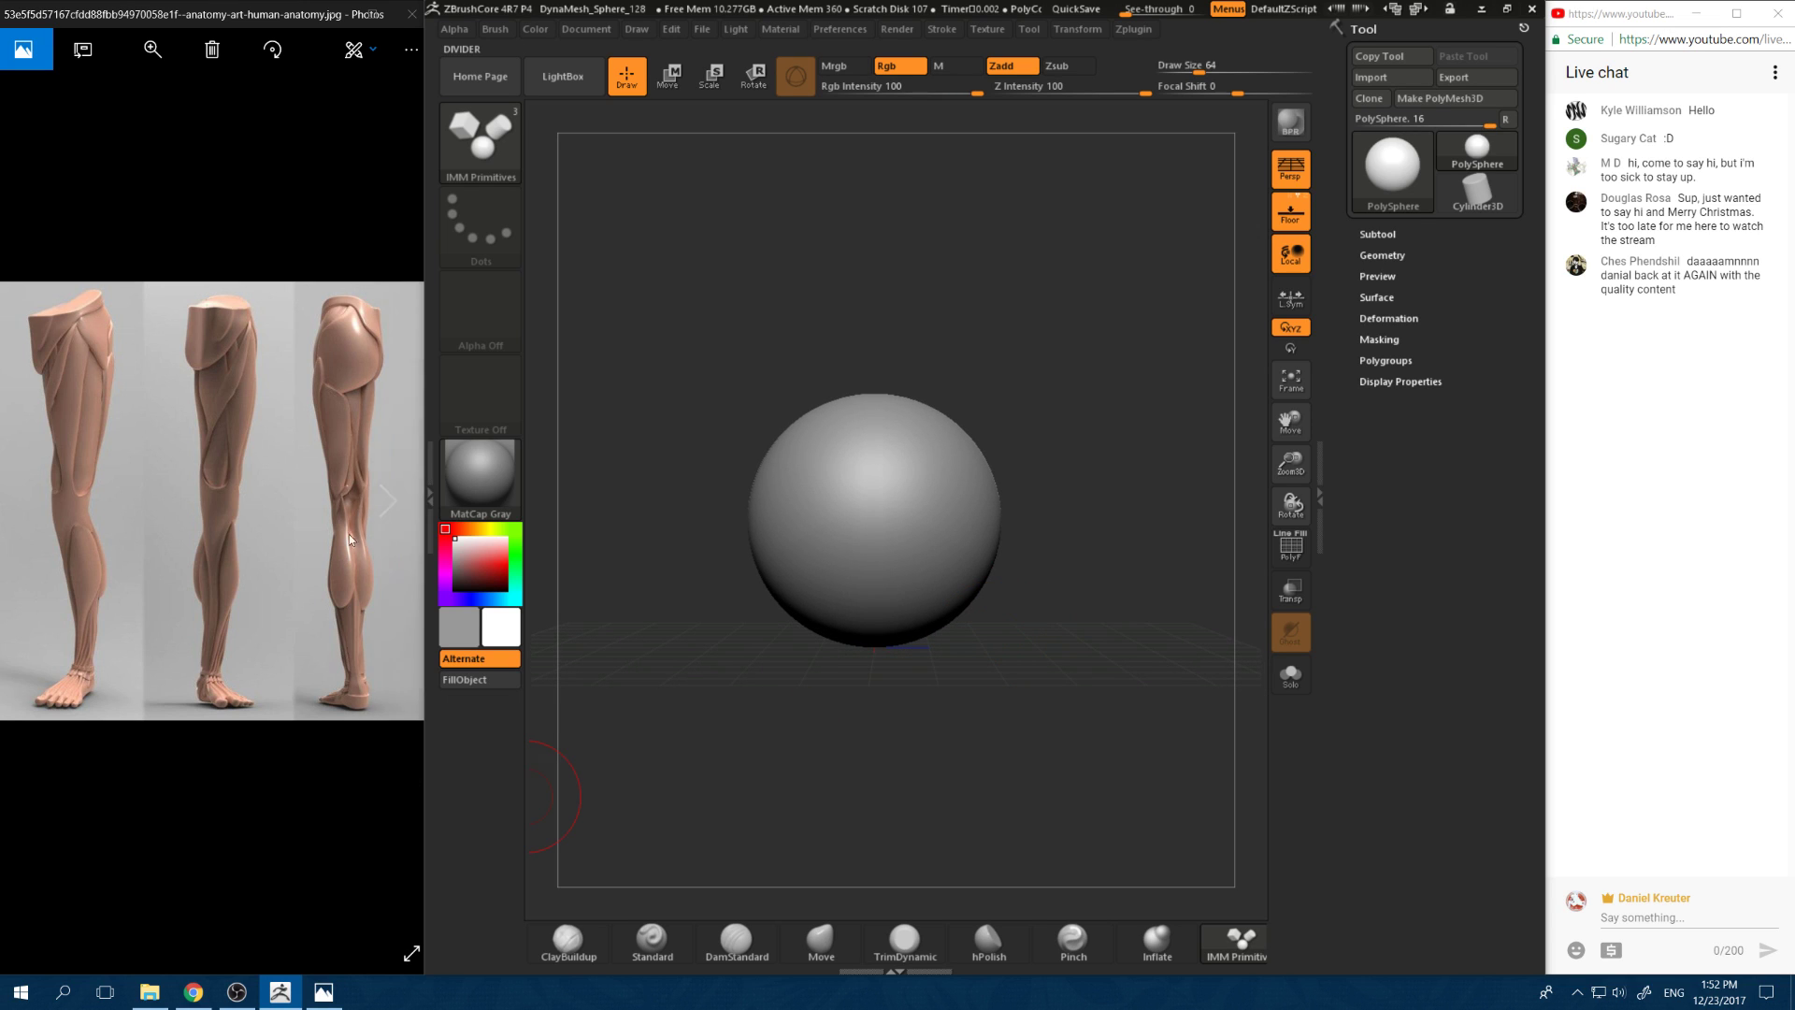
pyautogui.click(381, 505)
pyautogui.click(381, 505)
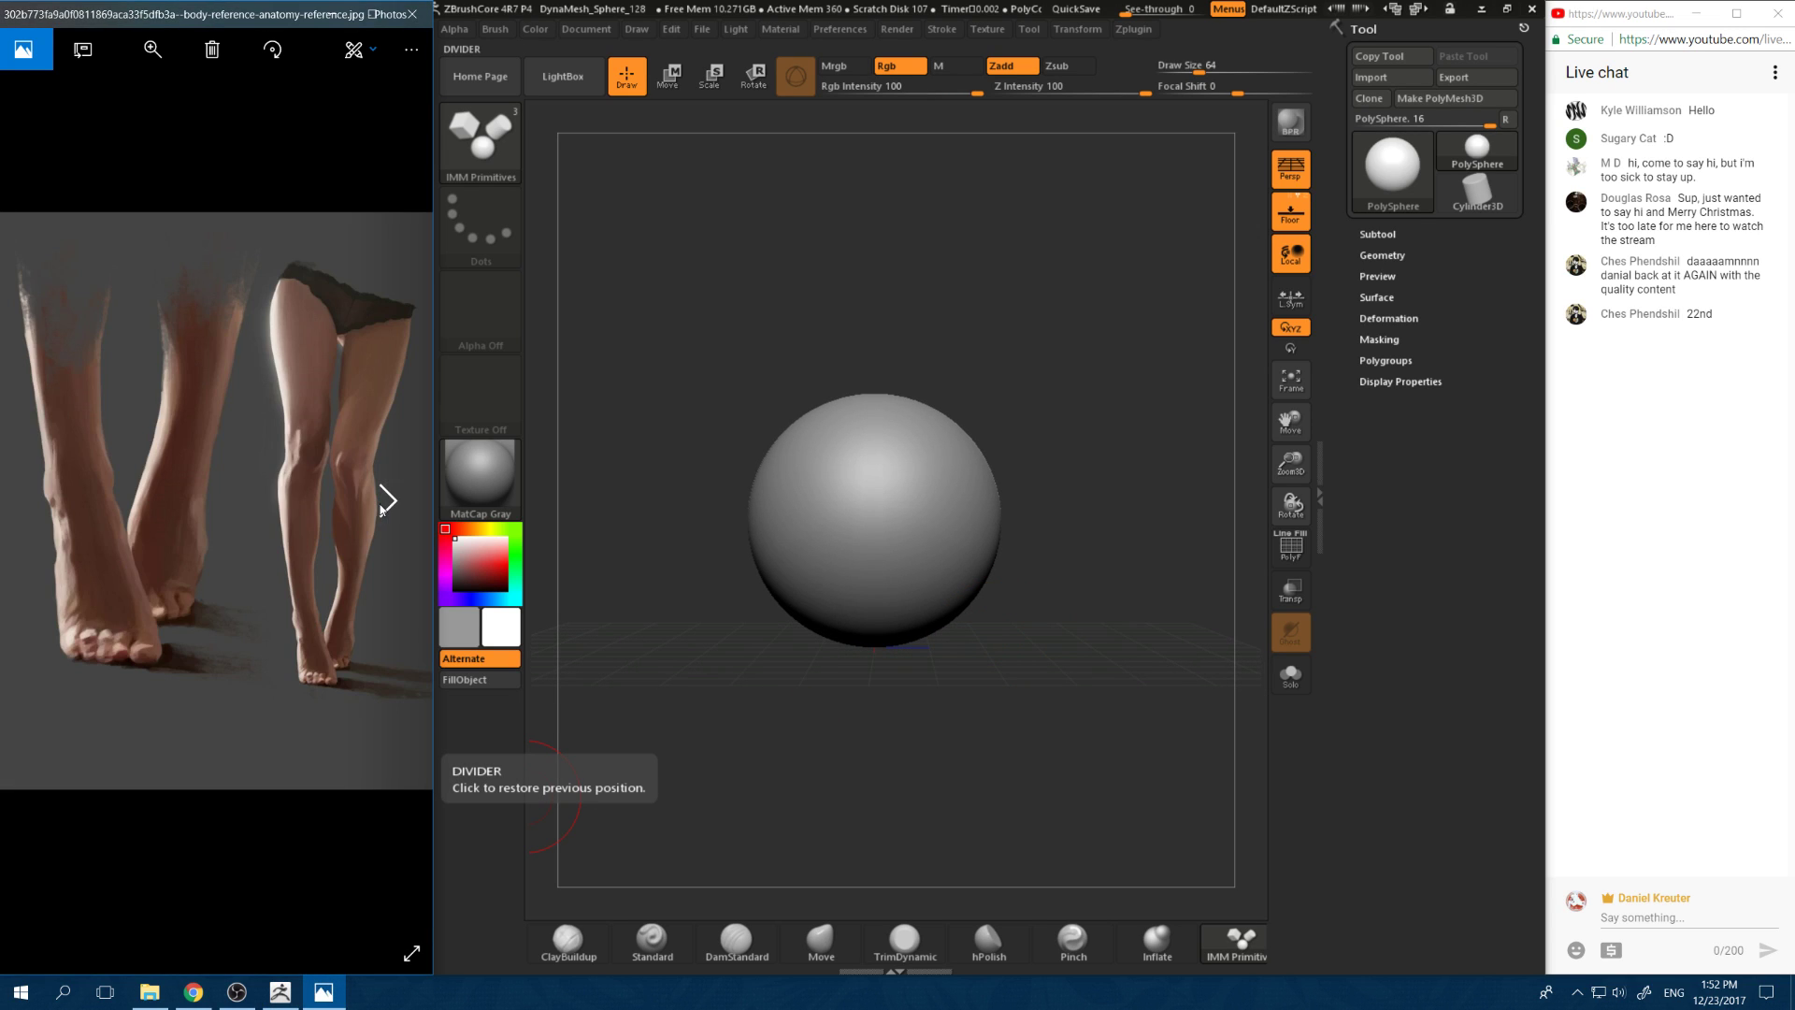
pyautogui.click(381, 505)
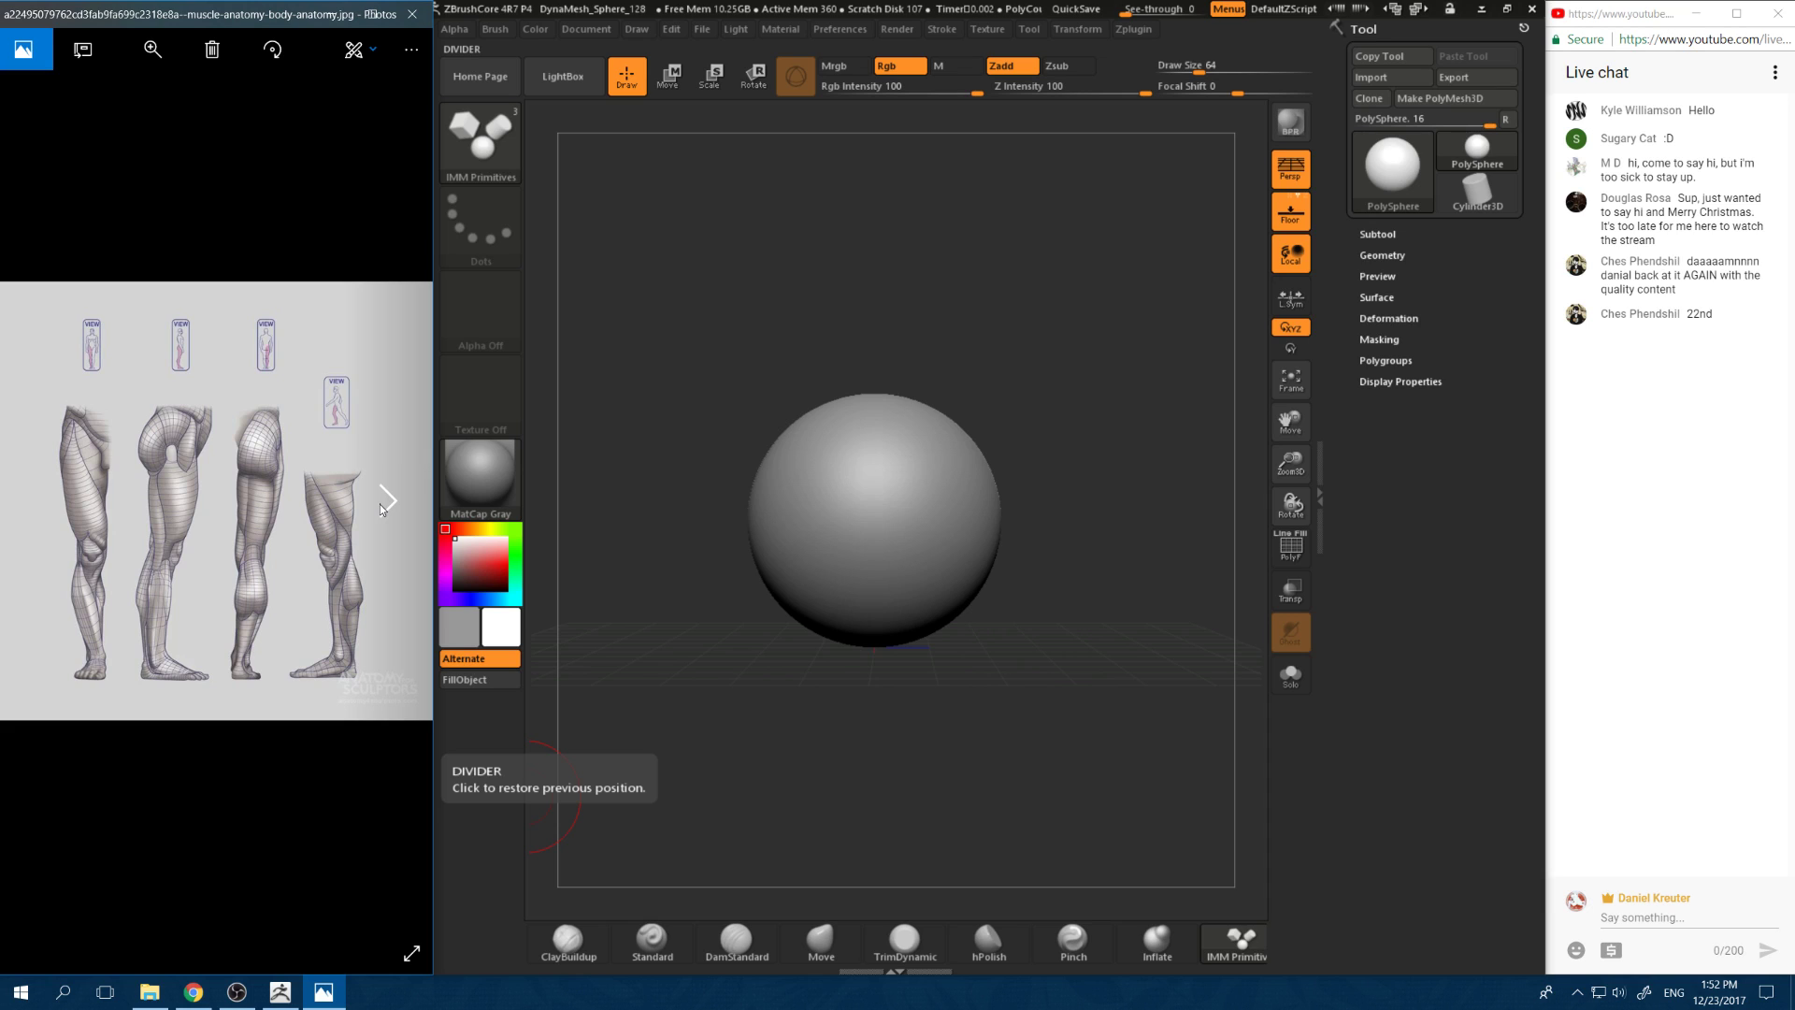
pyautogui.click(380, 505)
pyautogui.click(381, 505)
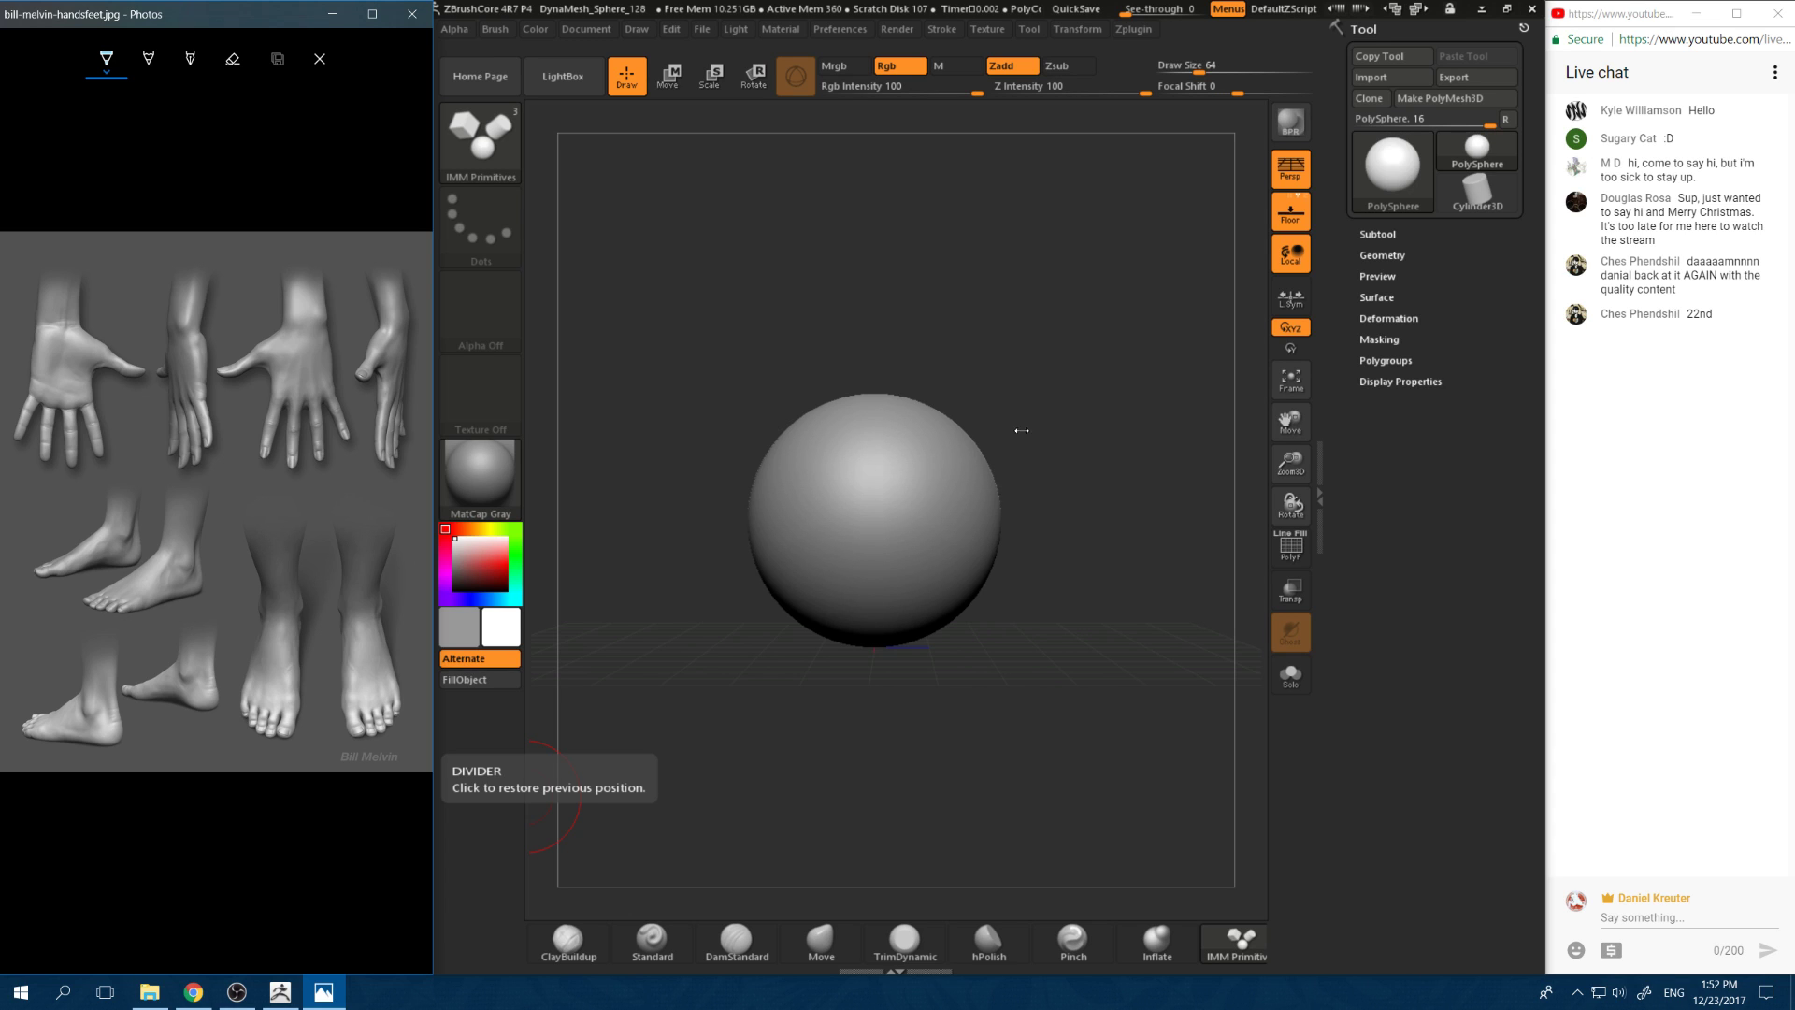
# Step: Bring up the gridded multi-view leg sheet as the reference and switch back to ZBrushCore
pyautogui.click(1032, 536)
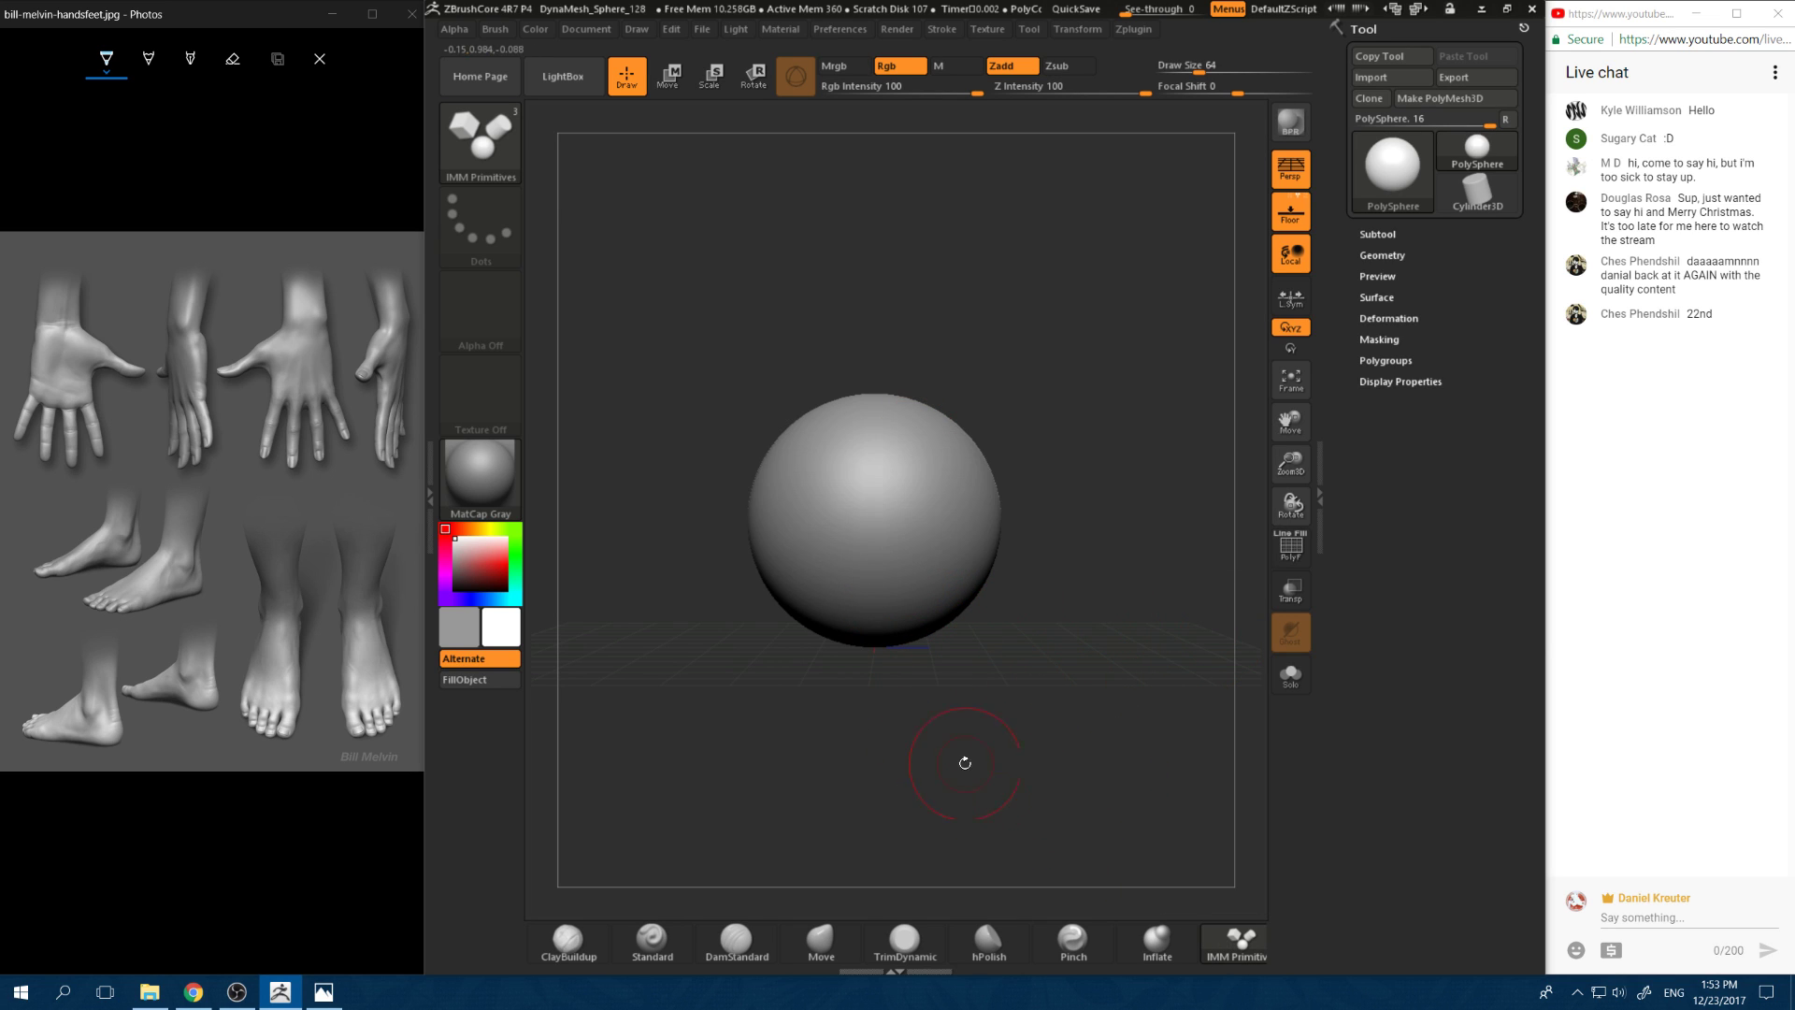
pyautogui.press('m')
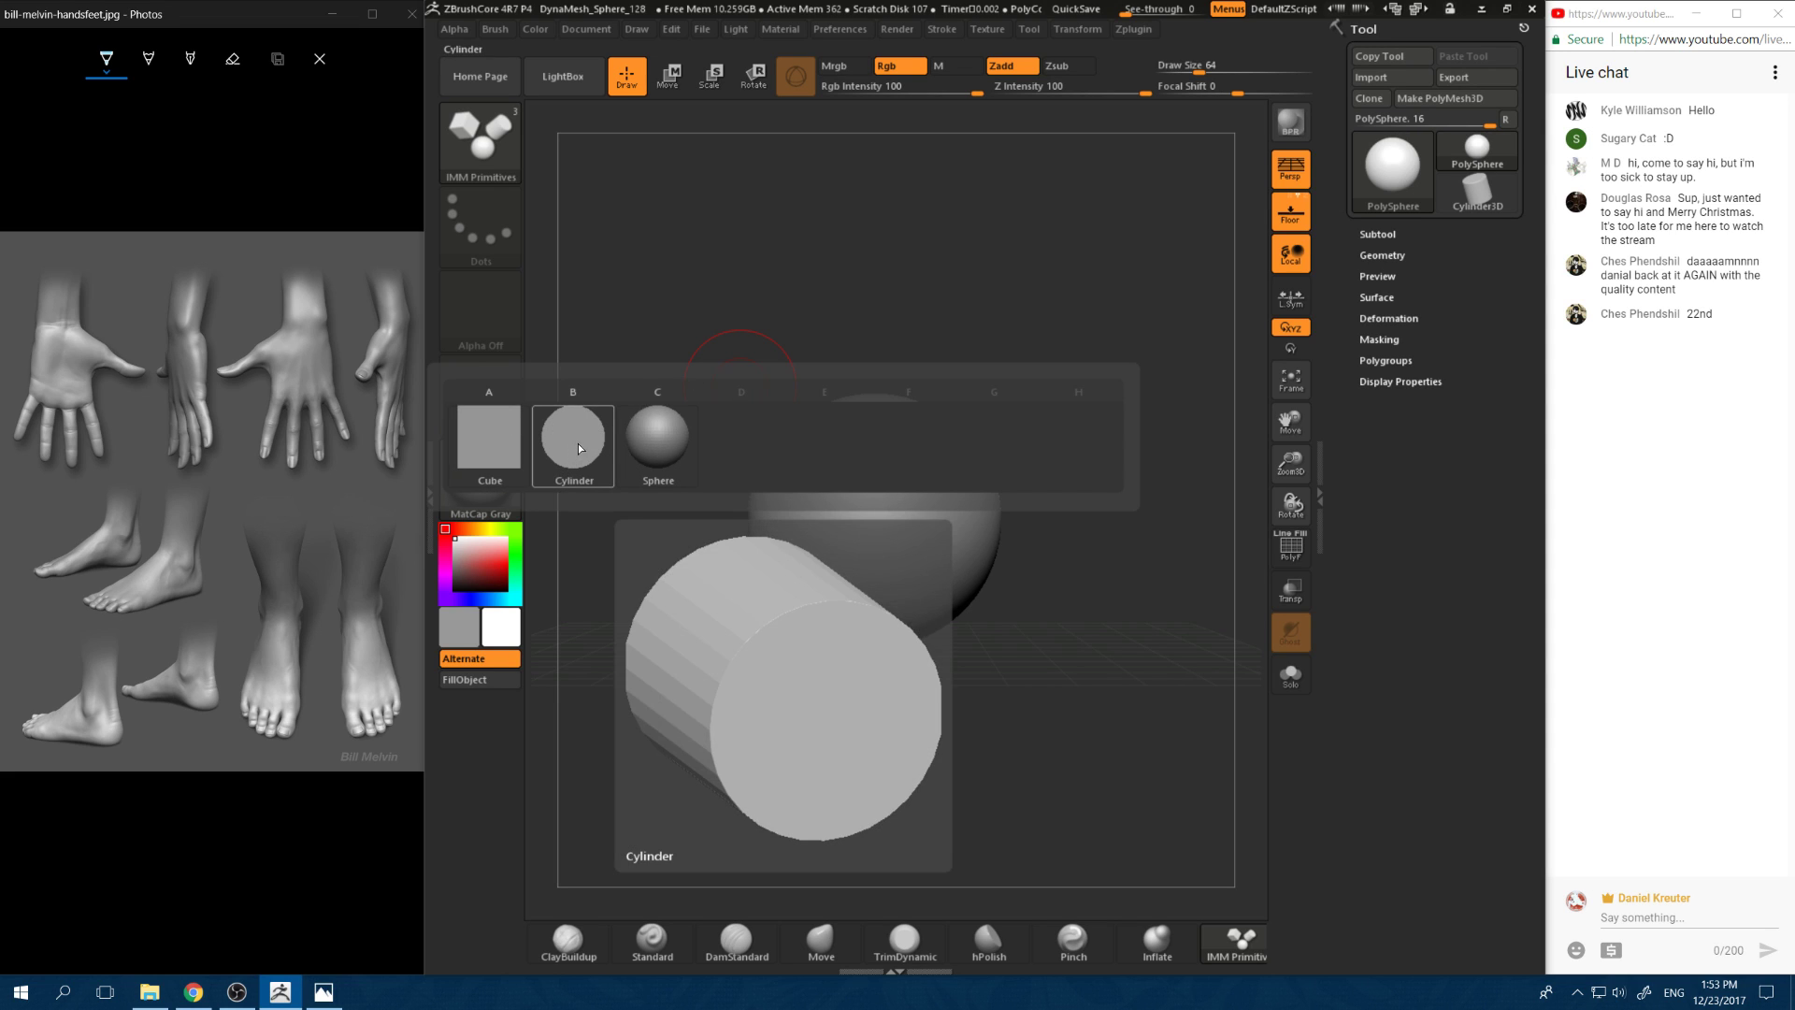
pyautogui.click(24, 506)
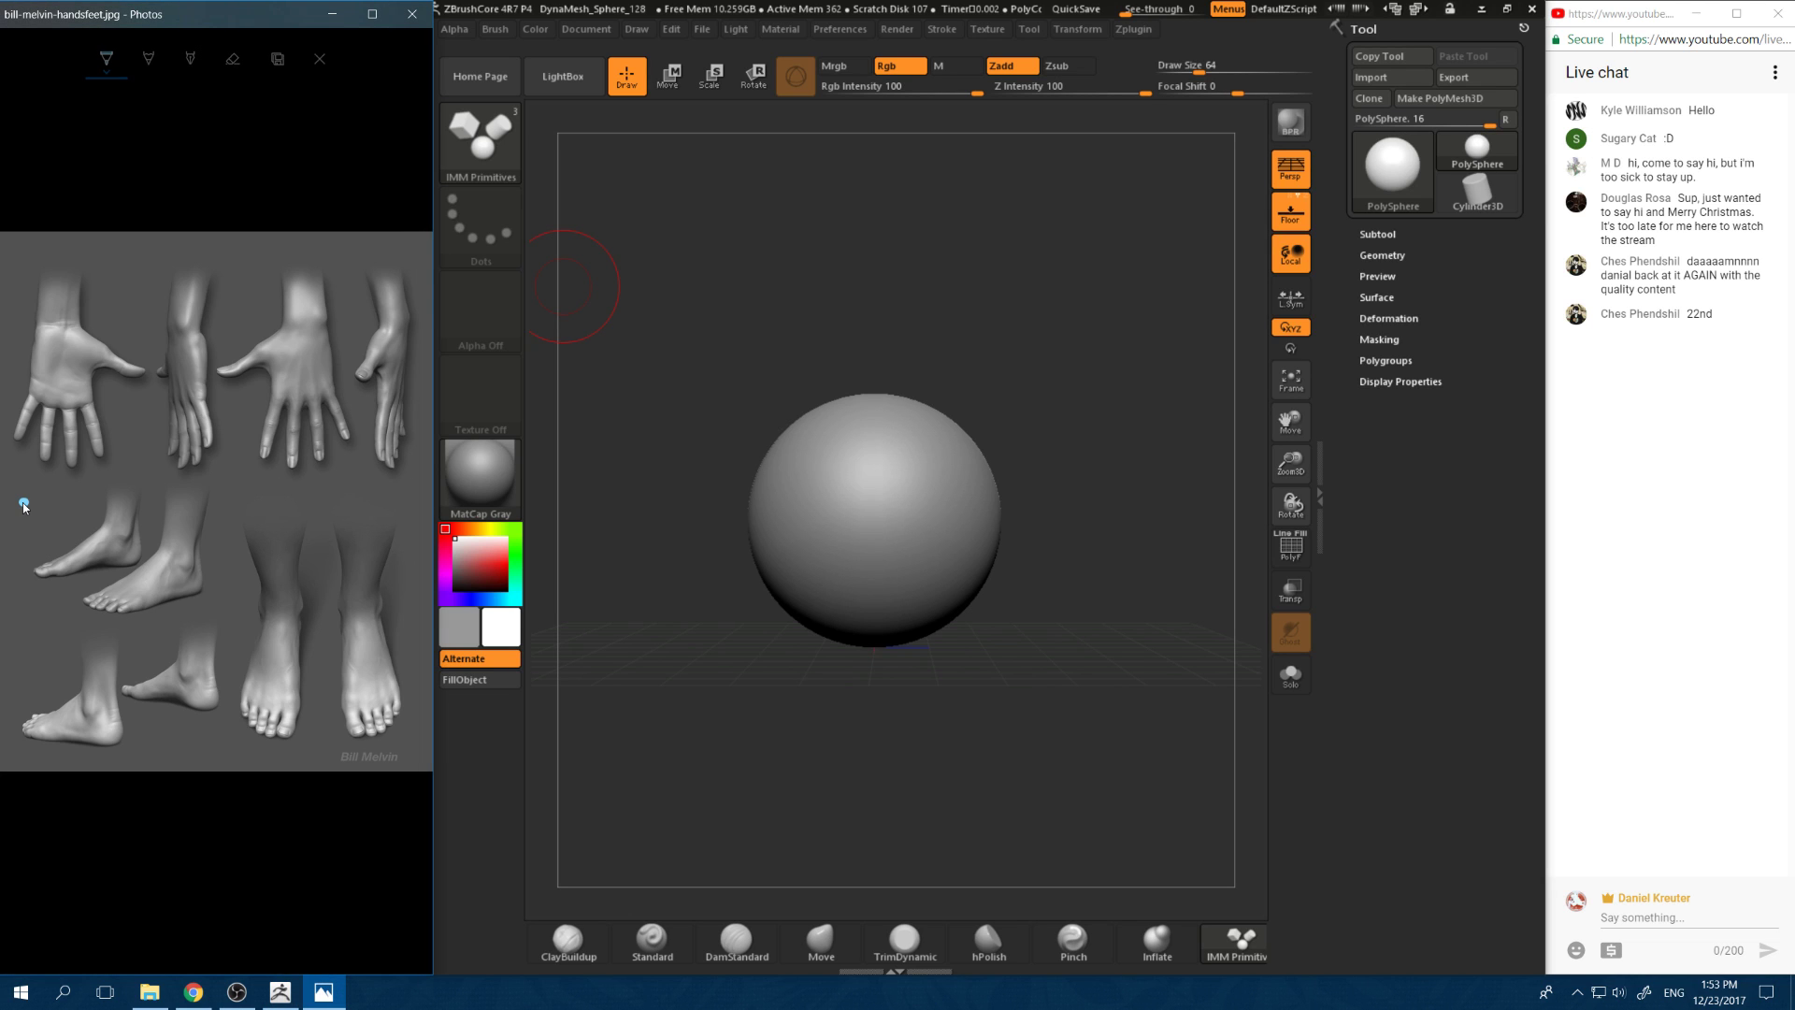
pyautogui.hotkey('ctrl', 'z')
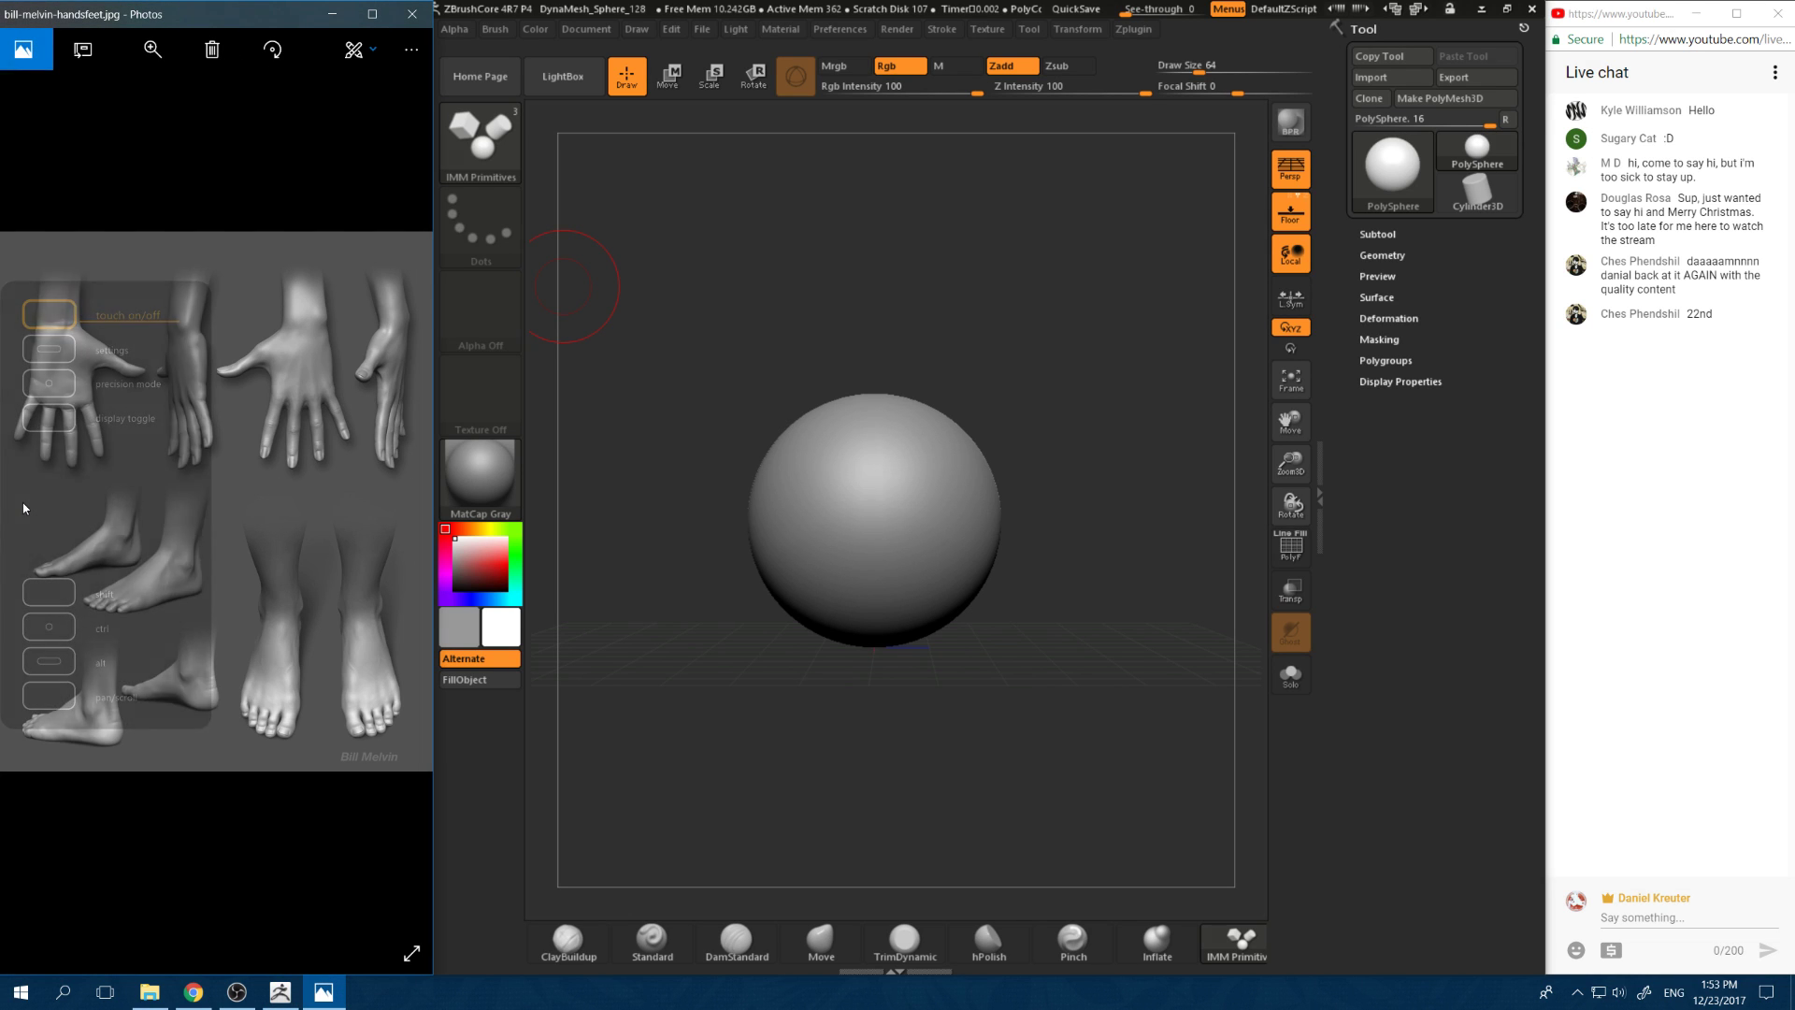
pyautogui.click(49, 491)
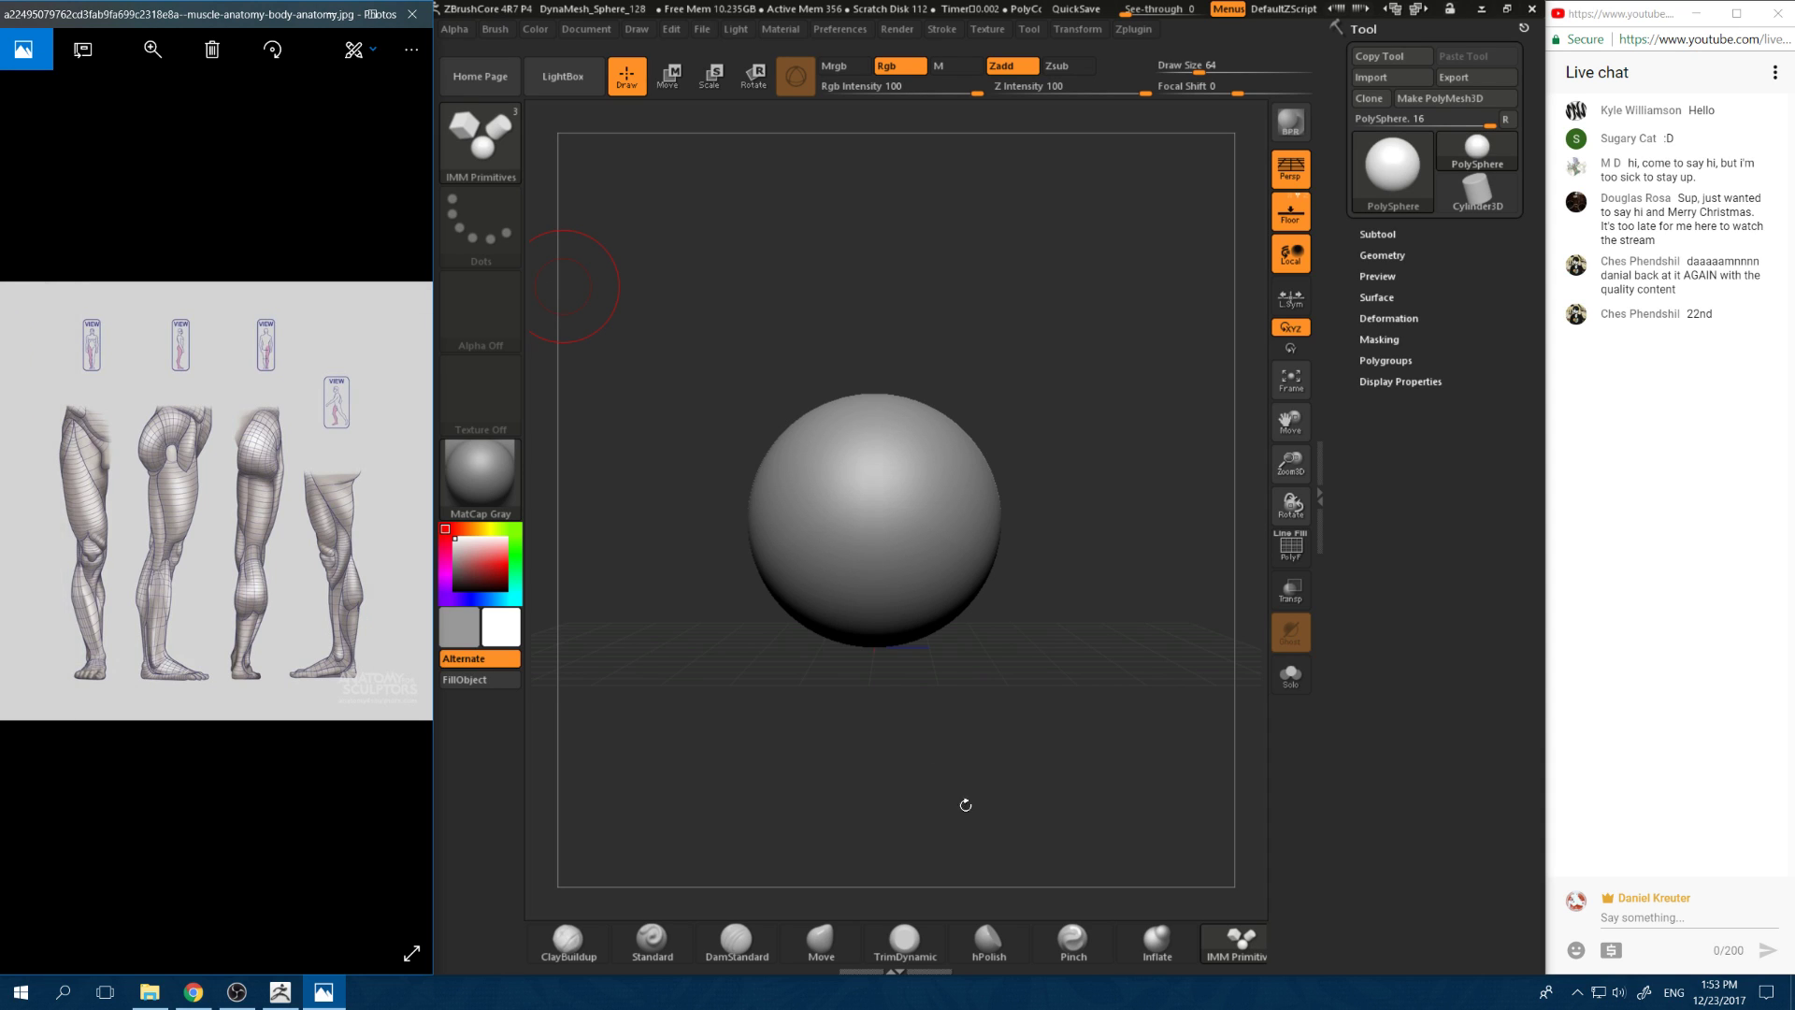
pyautogui.click(1221, 916)
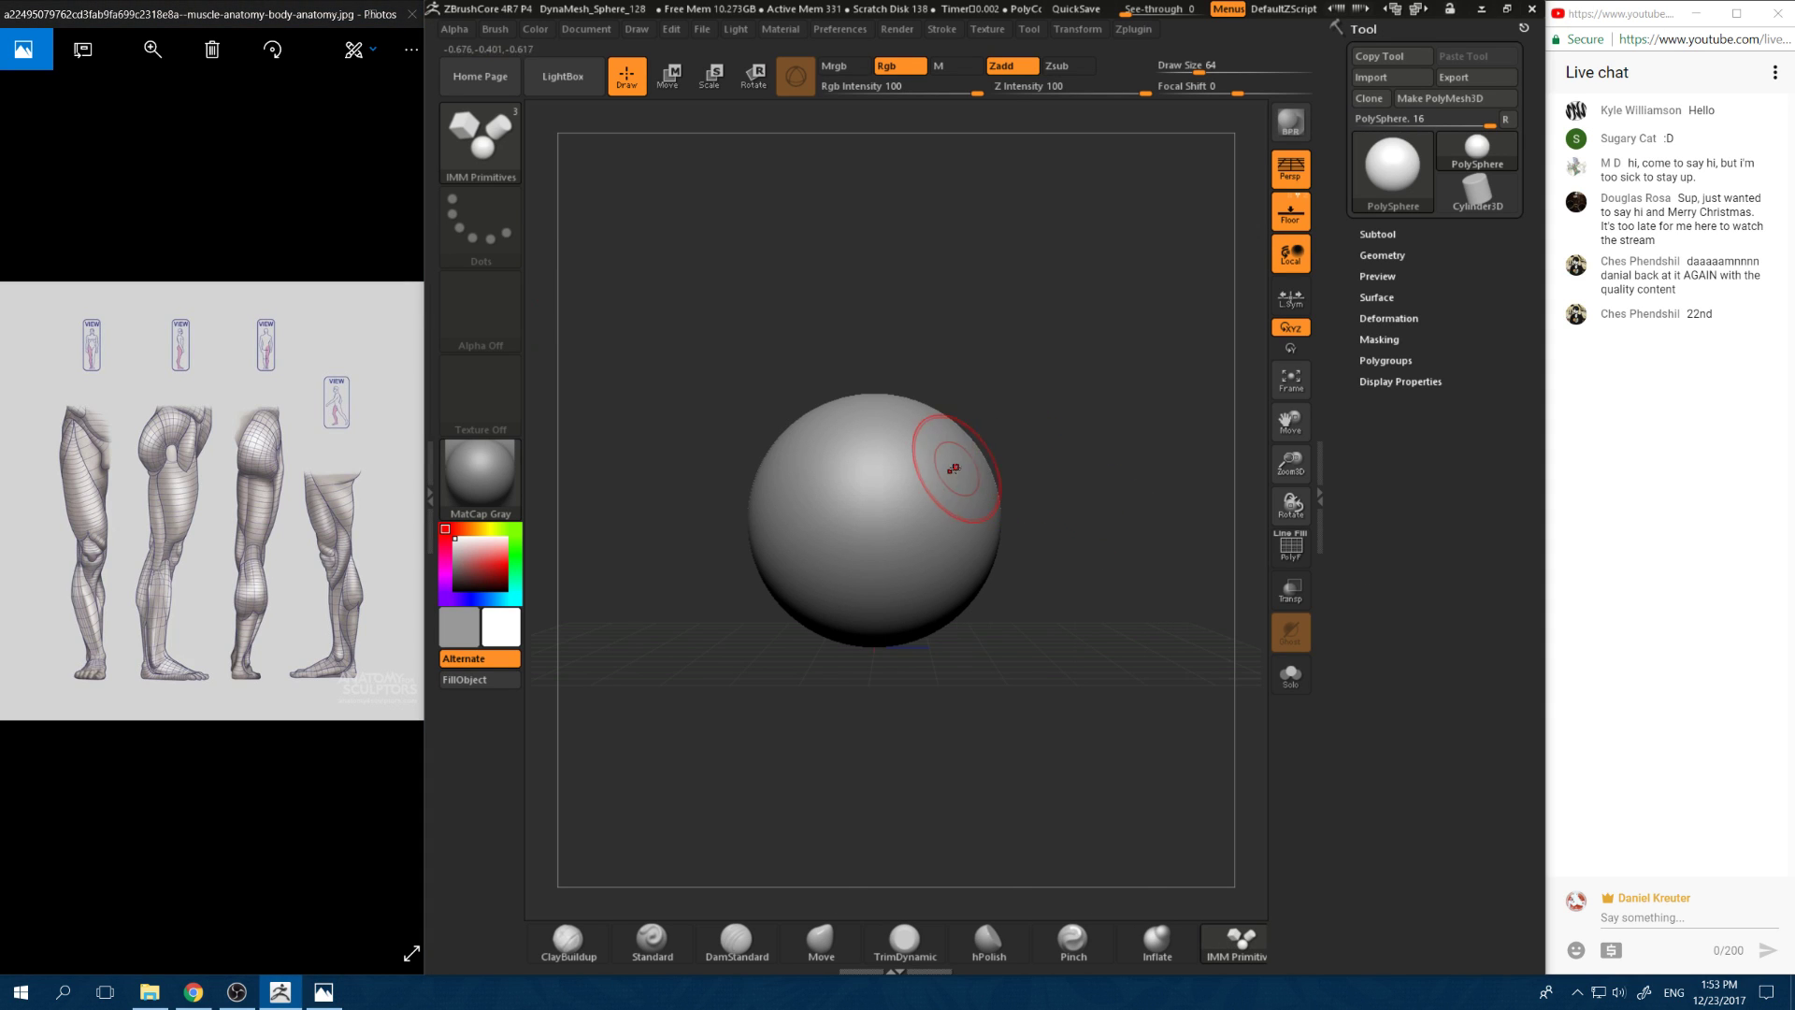
# Step: Insert a mirrored pair of cylinder primitives on the upper part of the sphere
pyautogui.press('m')
pyautogui.click(689, 484)
pyautogui.moveTo(963, 436); pyautogui.dragTo(1096, 372)
pyautogui.hotkey('ctrl', 'z')
pyautogui.moveTo(889, 369); pyautogui.dragTo(903, 359)
pyautogui.moveTo(1043, 388)
pyautogui.mouseDown()
pyautogui.moveTo(1077, 391)
pyautogui.moveTo(1028, 411)
pyautogui.mouseUp()
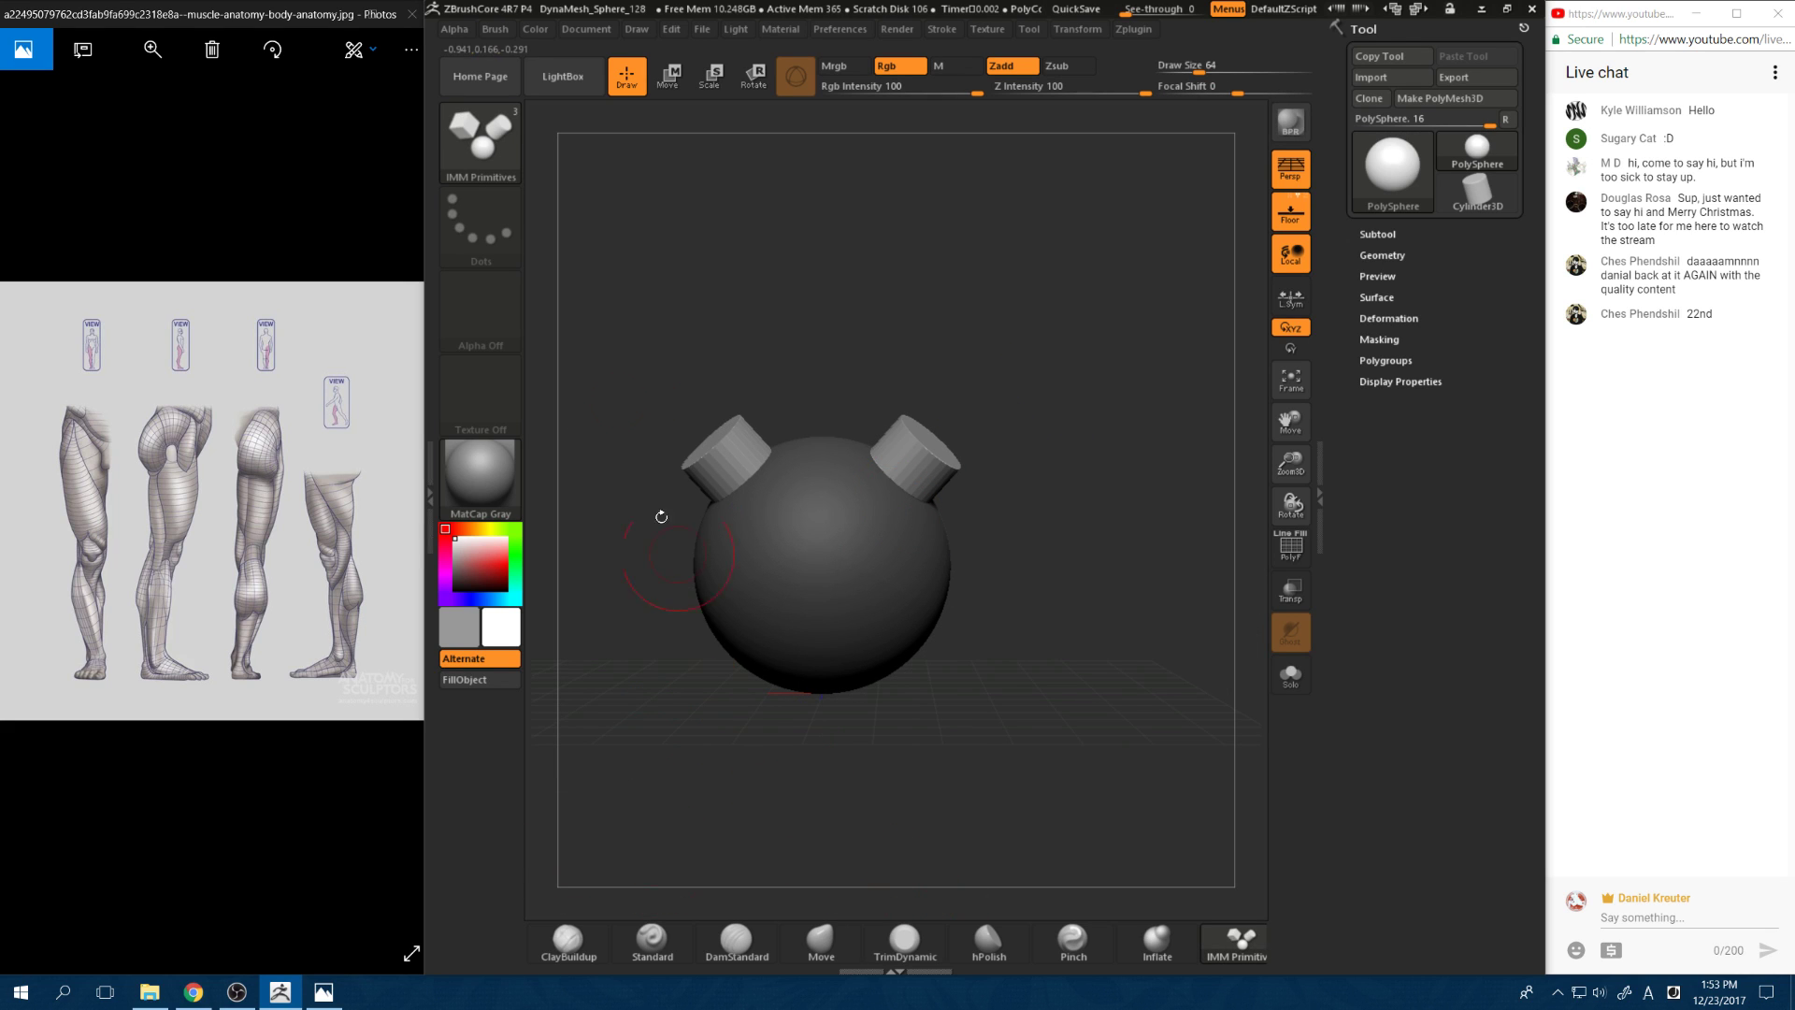
# Step: Turn the mirrored cylinders horizontal, move them clear above the sphere and switch from the gizmo to the transpose line
pyautogui.click(670, 86)
pyautogui.moveTo(974, 465); pyautogui.dragTo(956, 520)
pyautogui.moveTo(902, 576); pyautogui.dragTo(972, 526)
pyautogui.moveTo(964, 355); pyautogui.dragTo(965, 350)
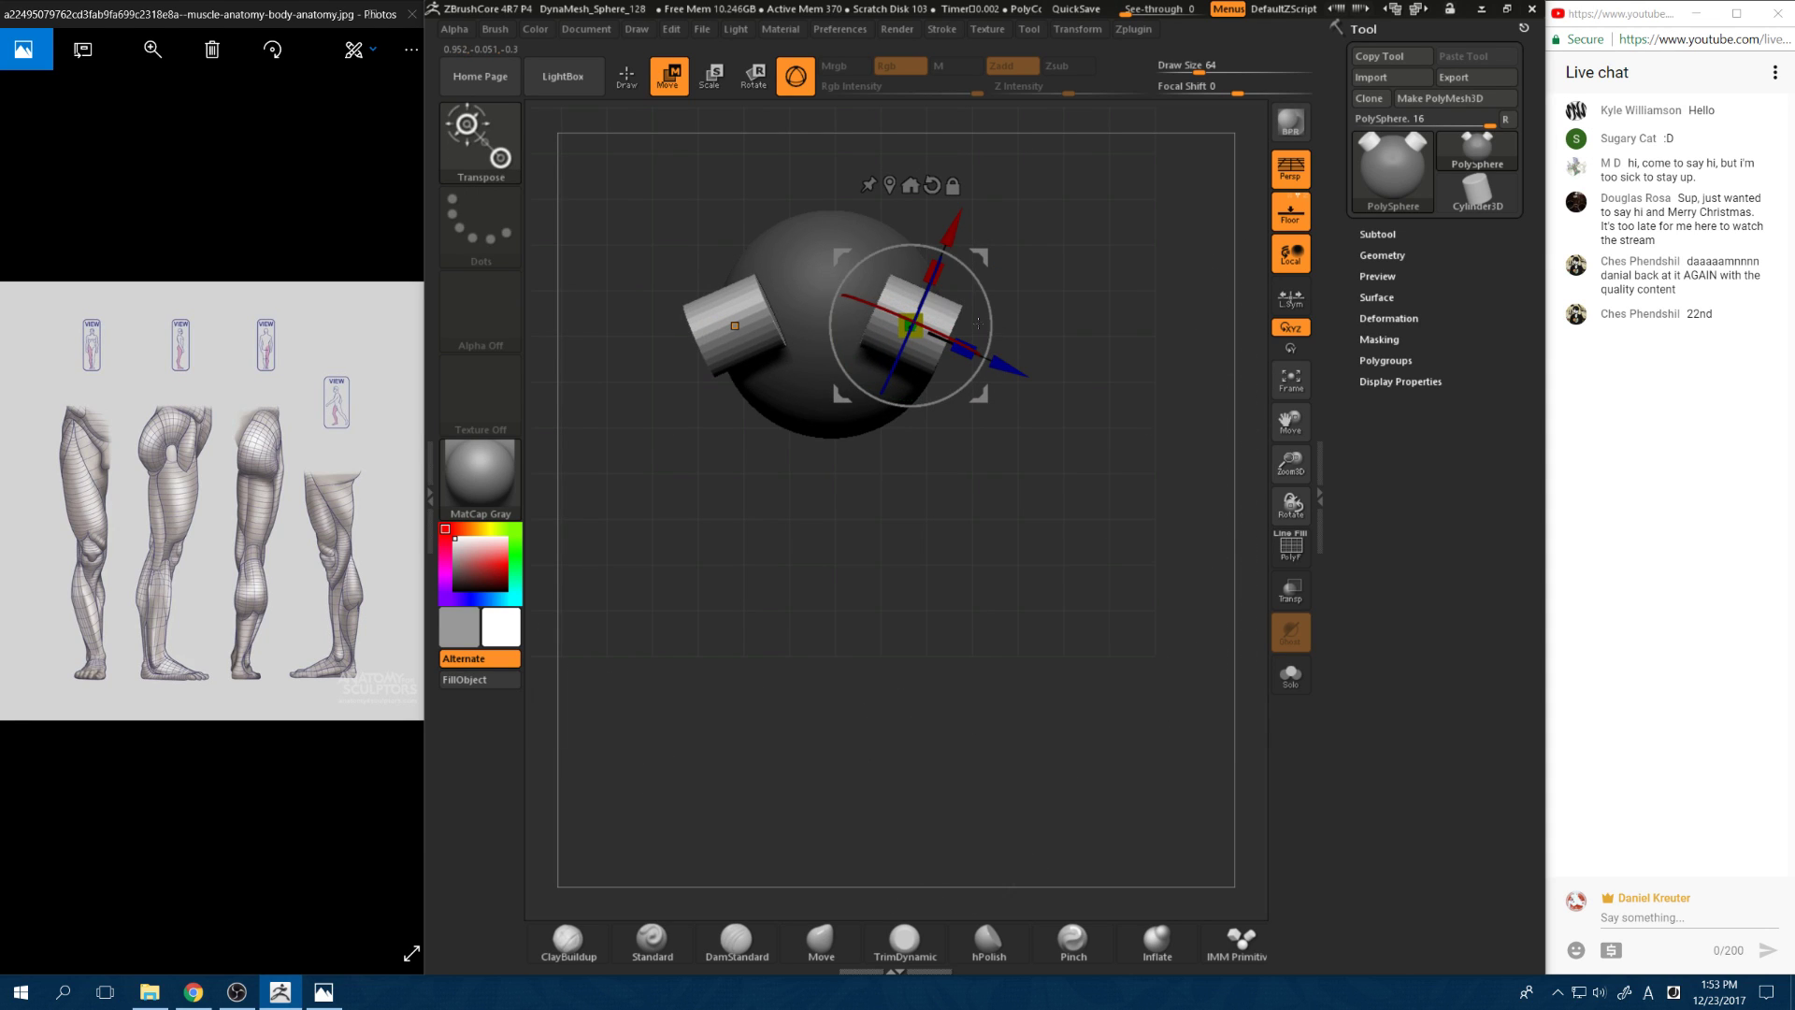
pyautogui.press('y')
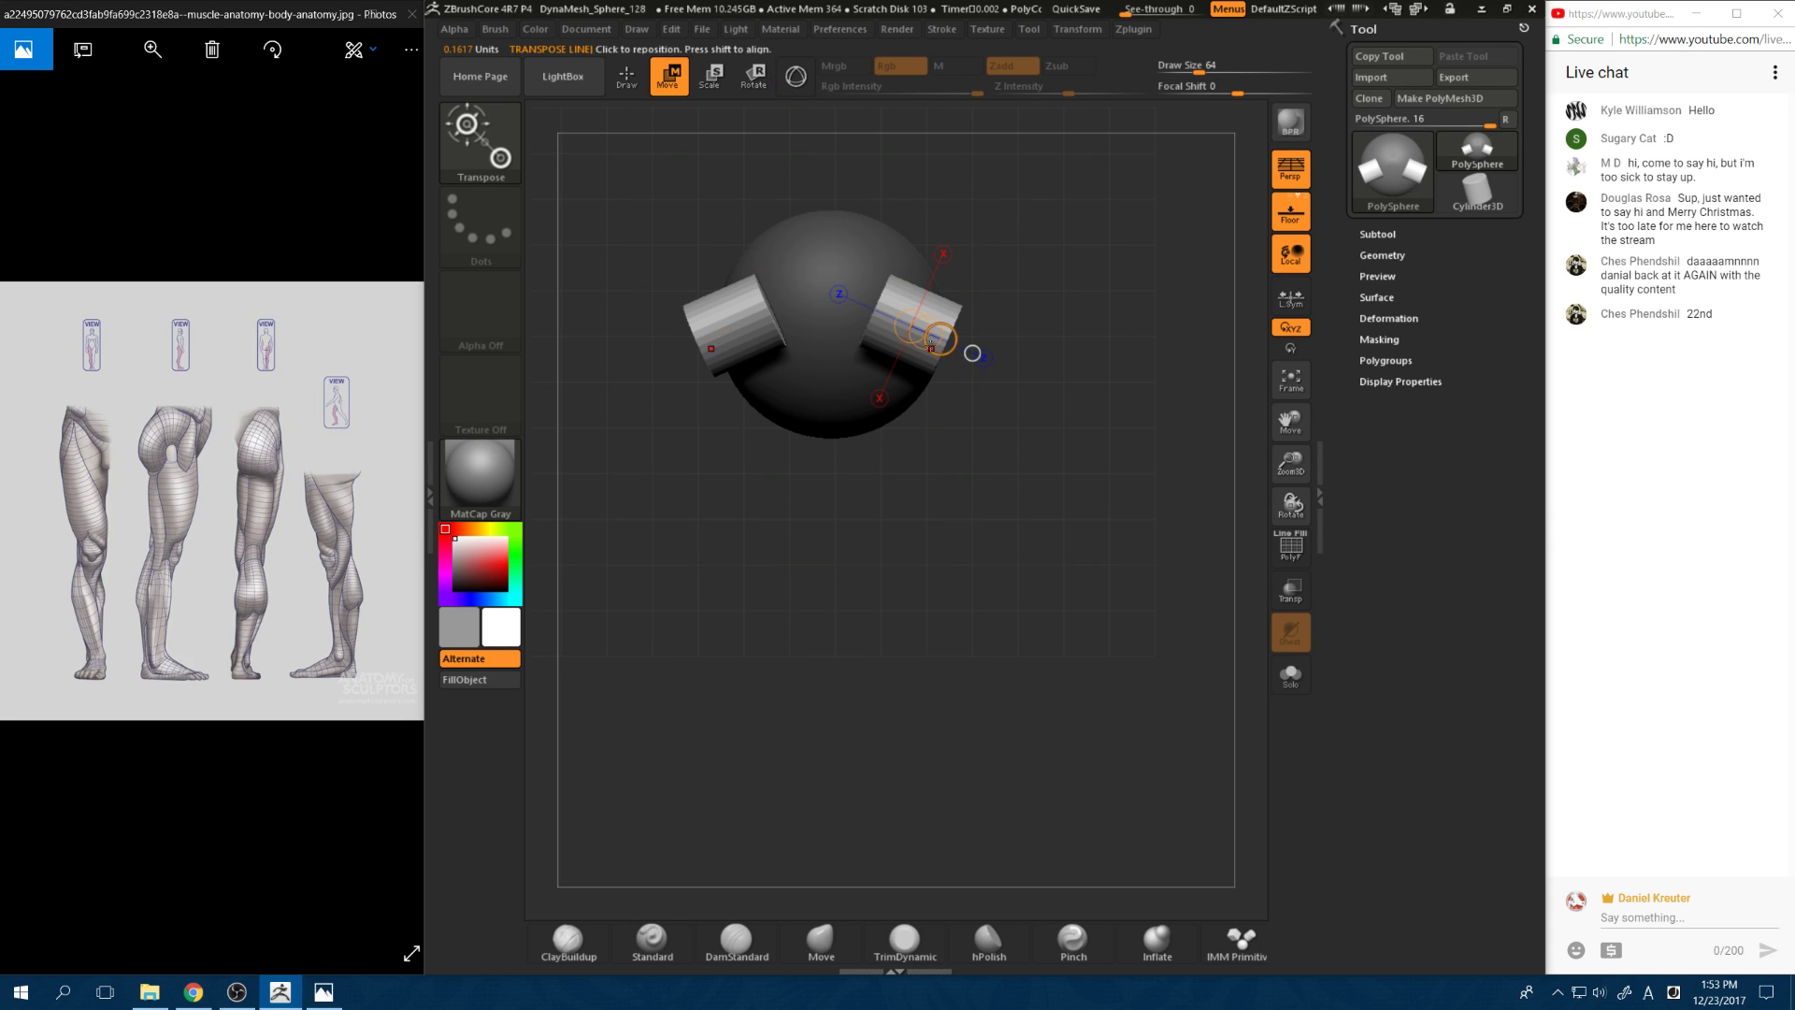
pyautogui.moveTo(935, 340); pyautogui.dragTo(972, 202)
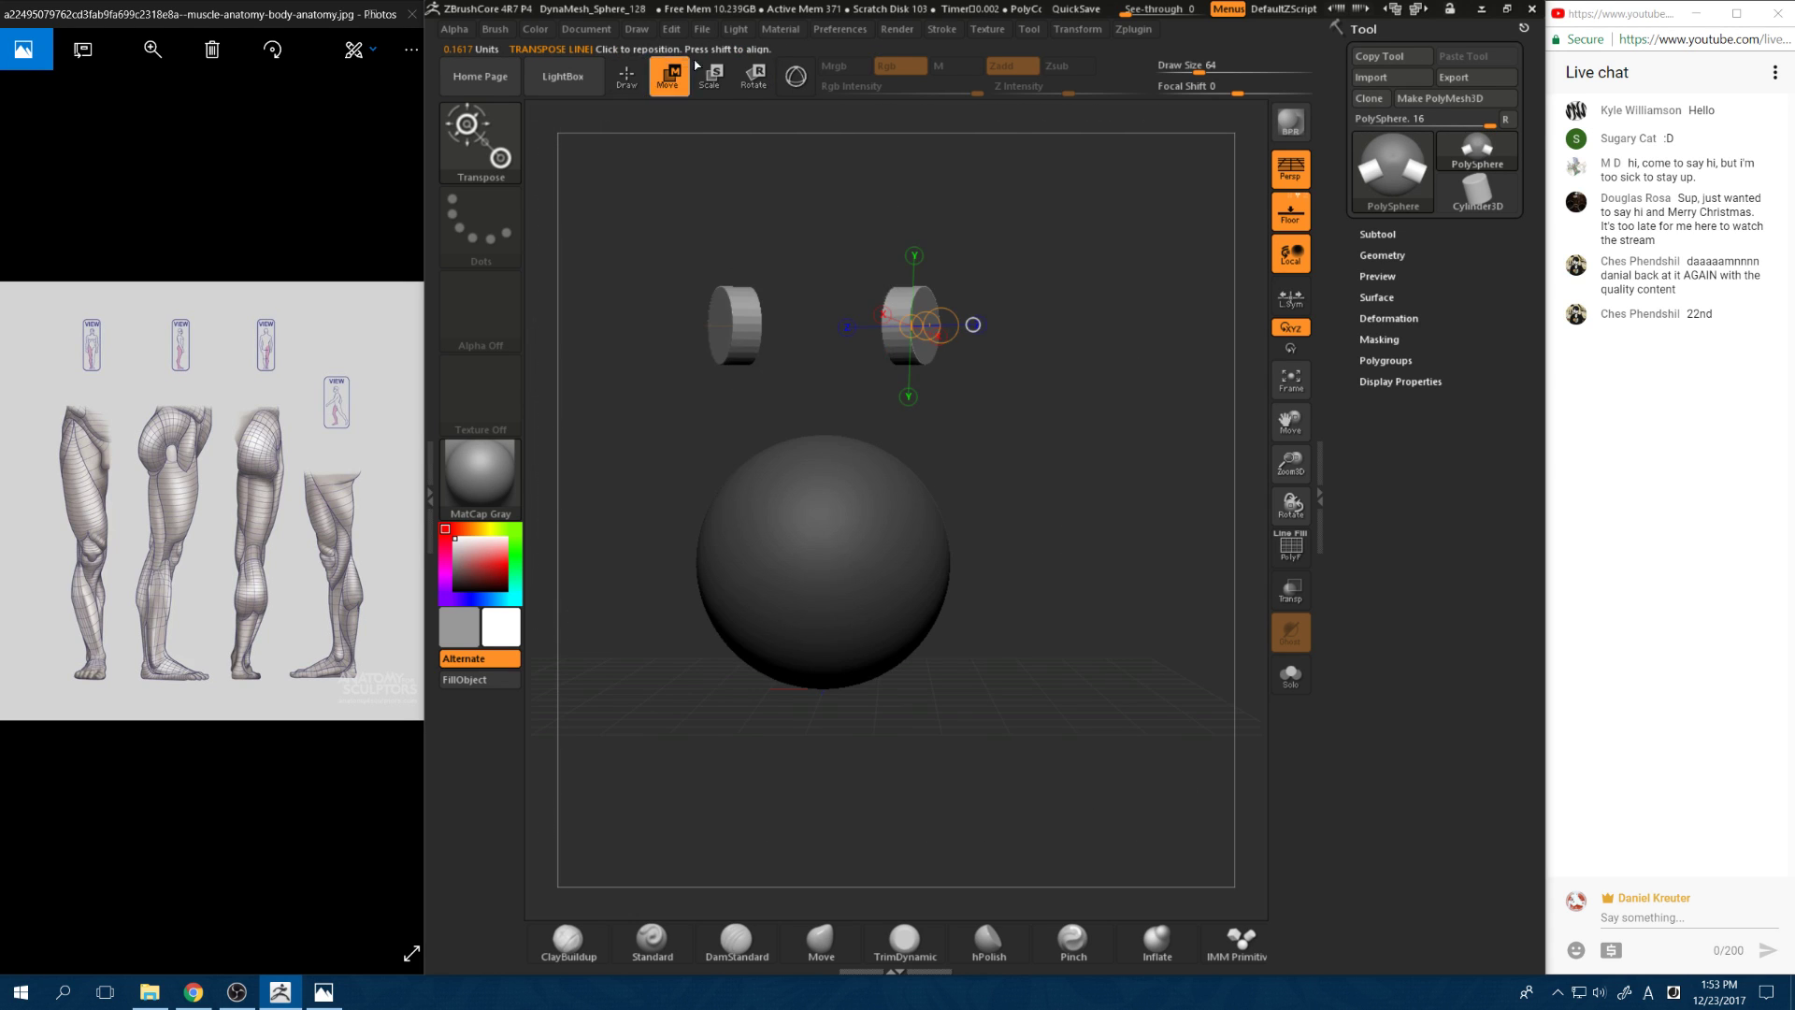
pyautogui.click(640, 89)
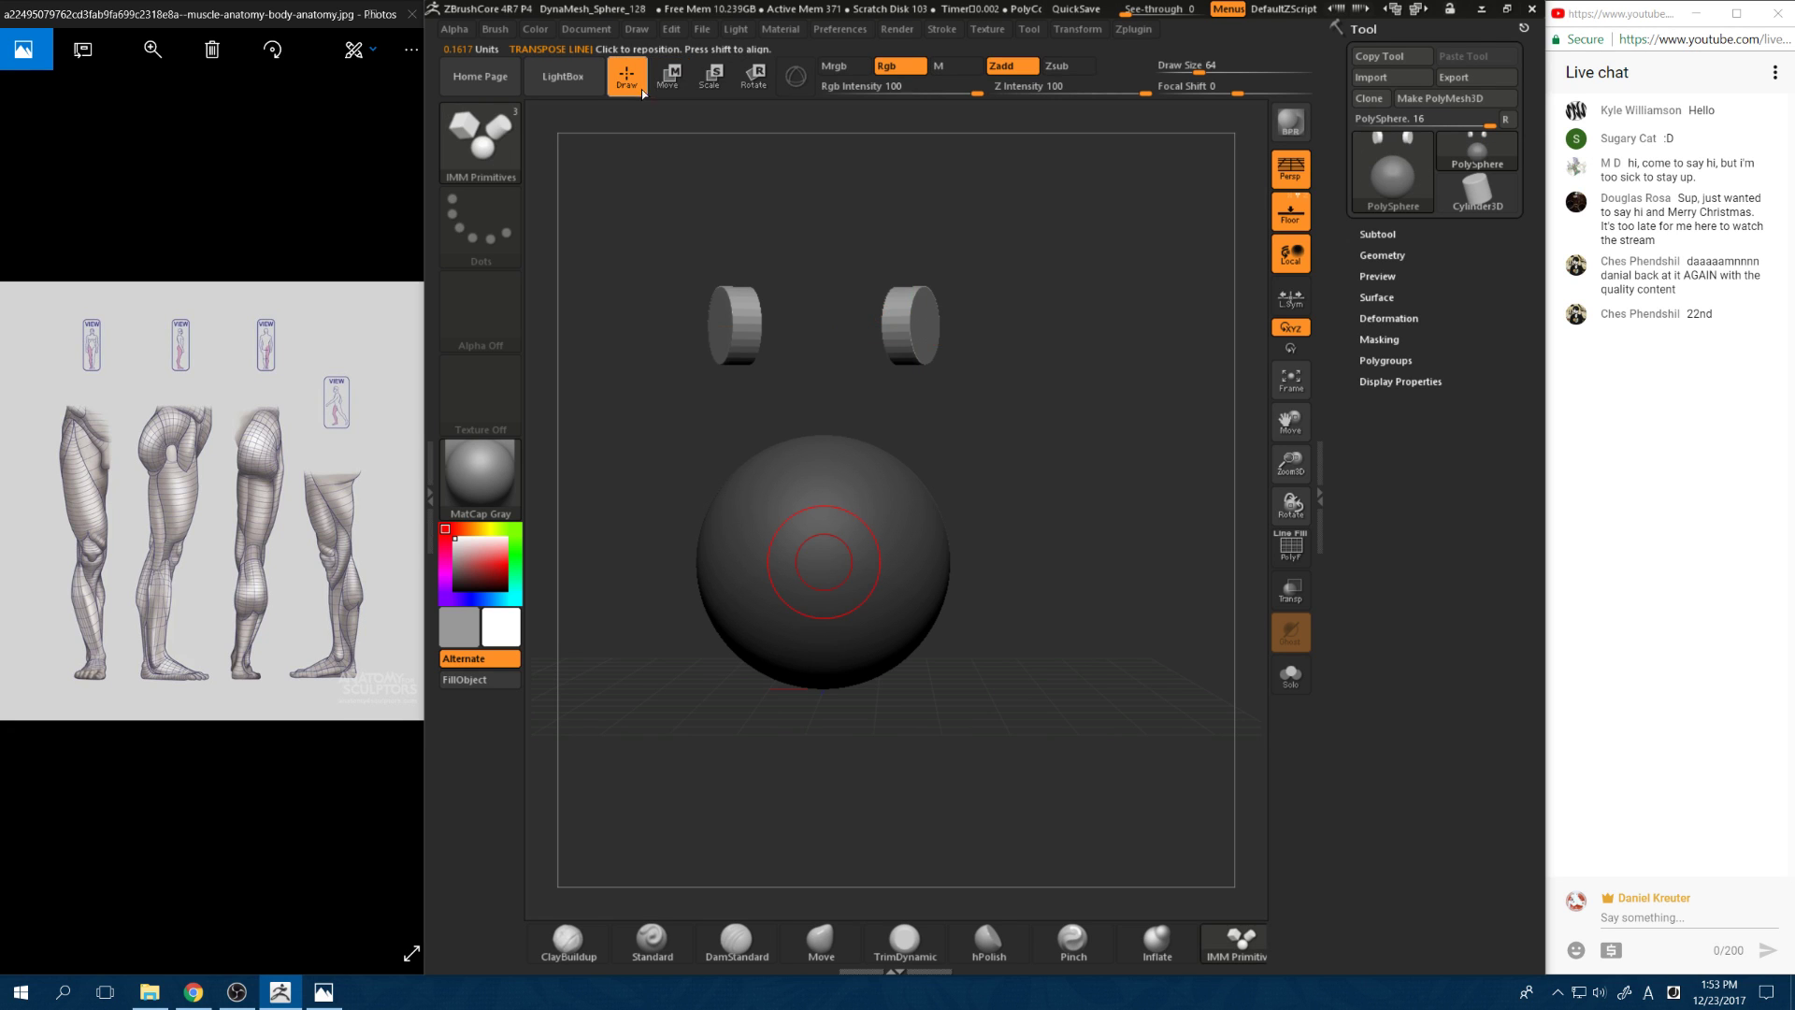
pyautogui.click(667, 77)
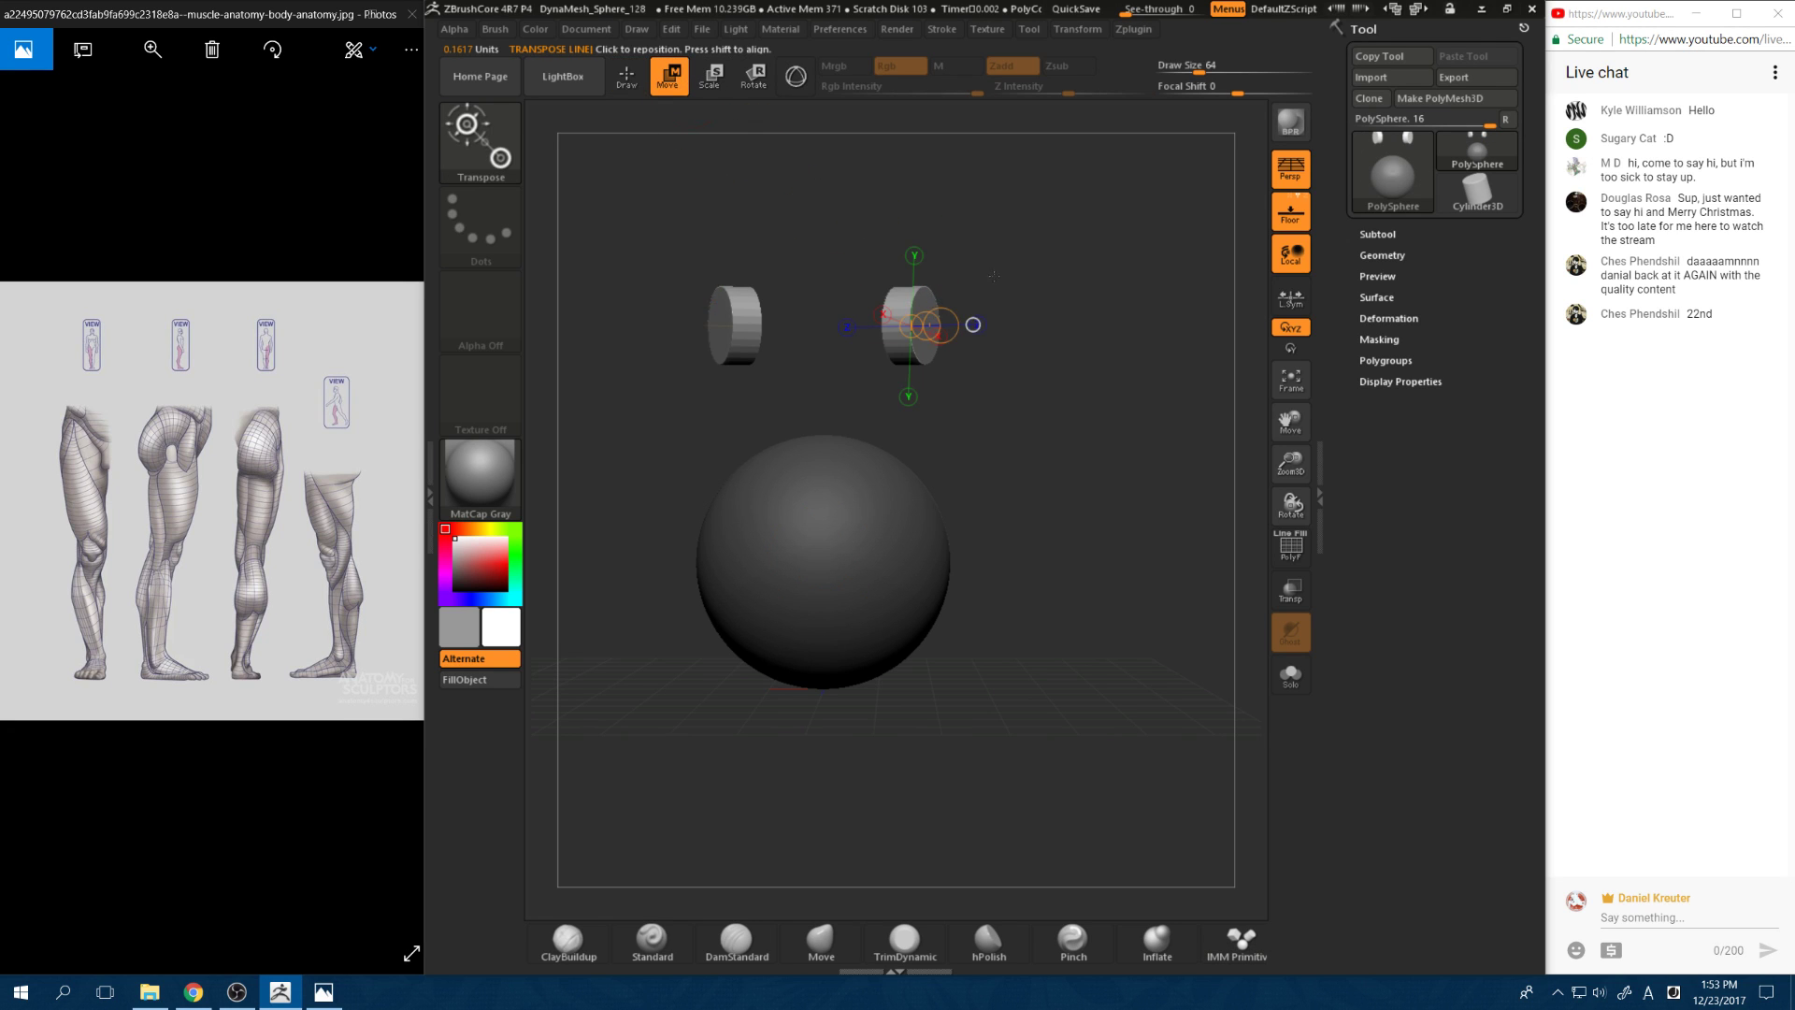
pyautogui.moveTo(993, 276); pyautogui.dragTo(1076, 280)
pyautogui.moveTo(966, 270); pyautogui.dragTo(879, 274)
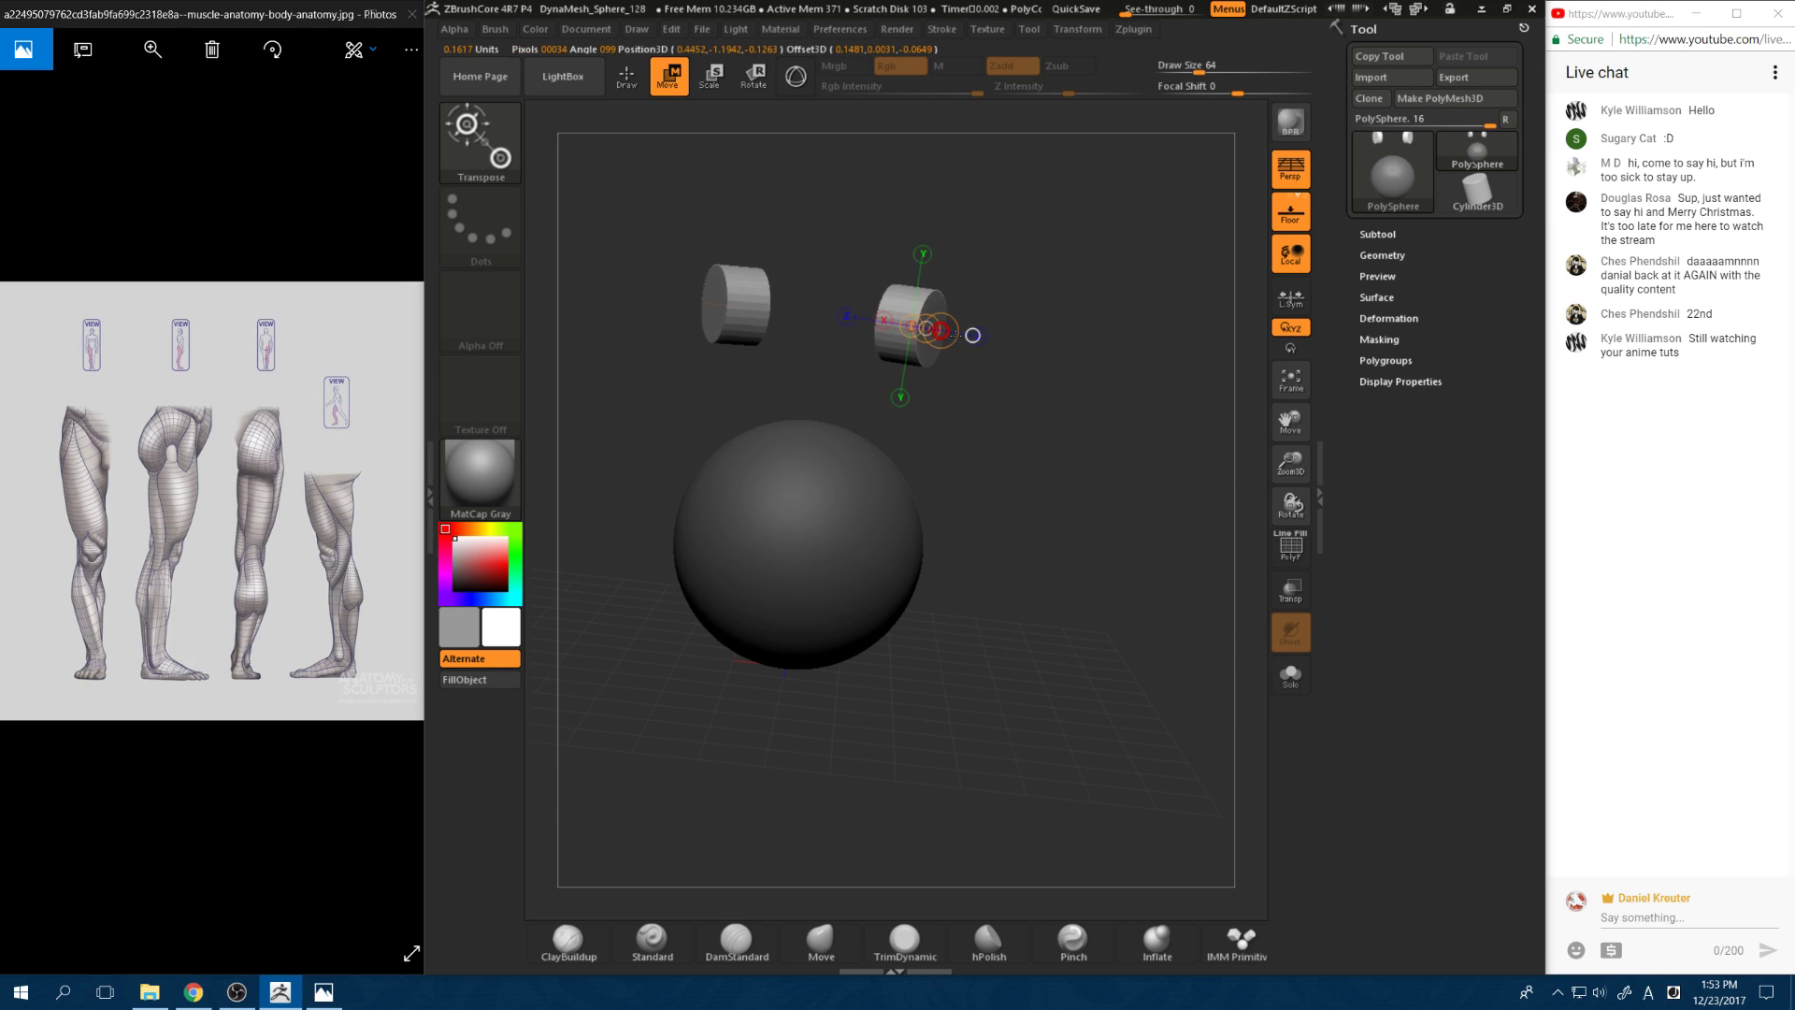
pyautogui.moveTo(1038, 272)
pyautogui.mouseDown()
pyautogui.moveTo(975, 288)
pyautogui.moveTo(1011, 290)
pyautogui.mouseUp()
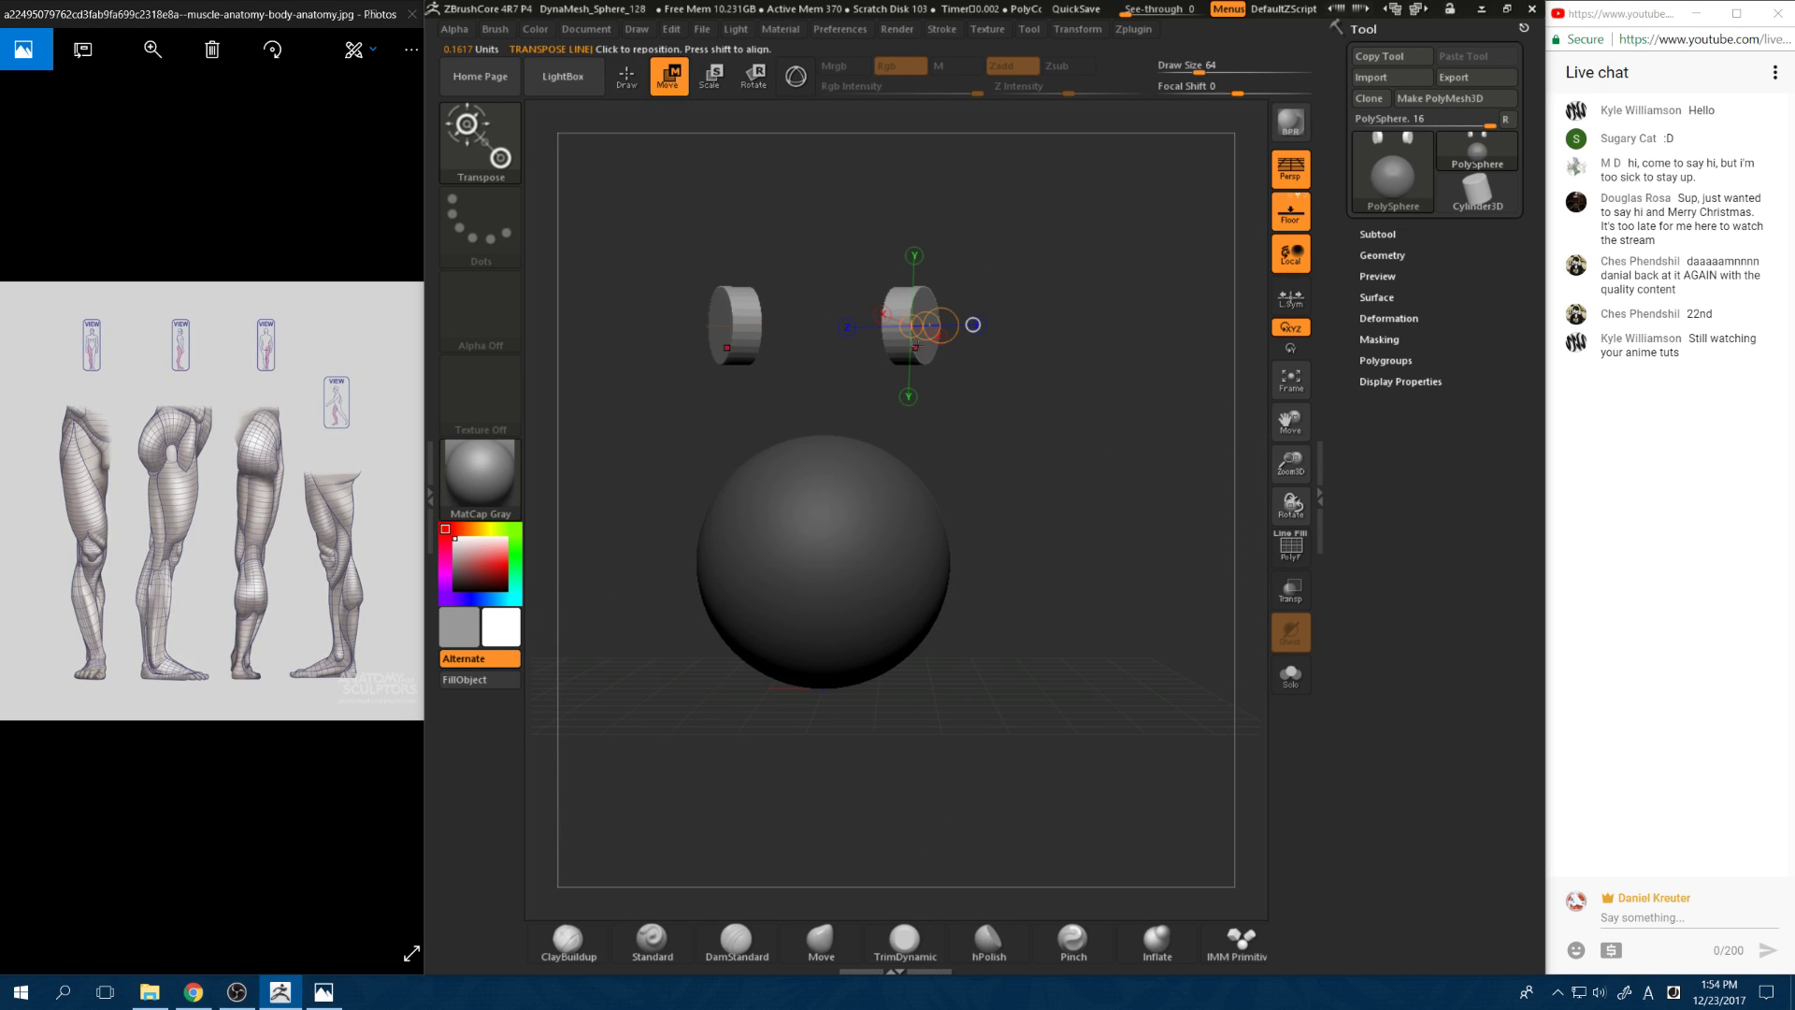
# Step: Scale the floating cylinders up slightly and return to Draw mode
pyautogui.click(725, 92)
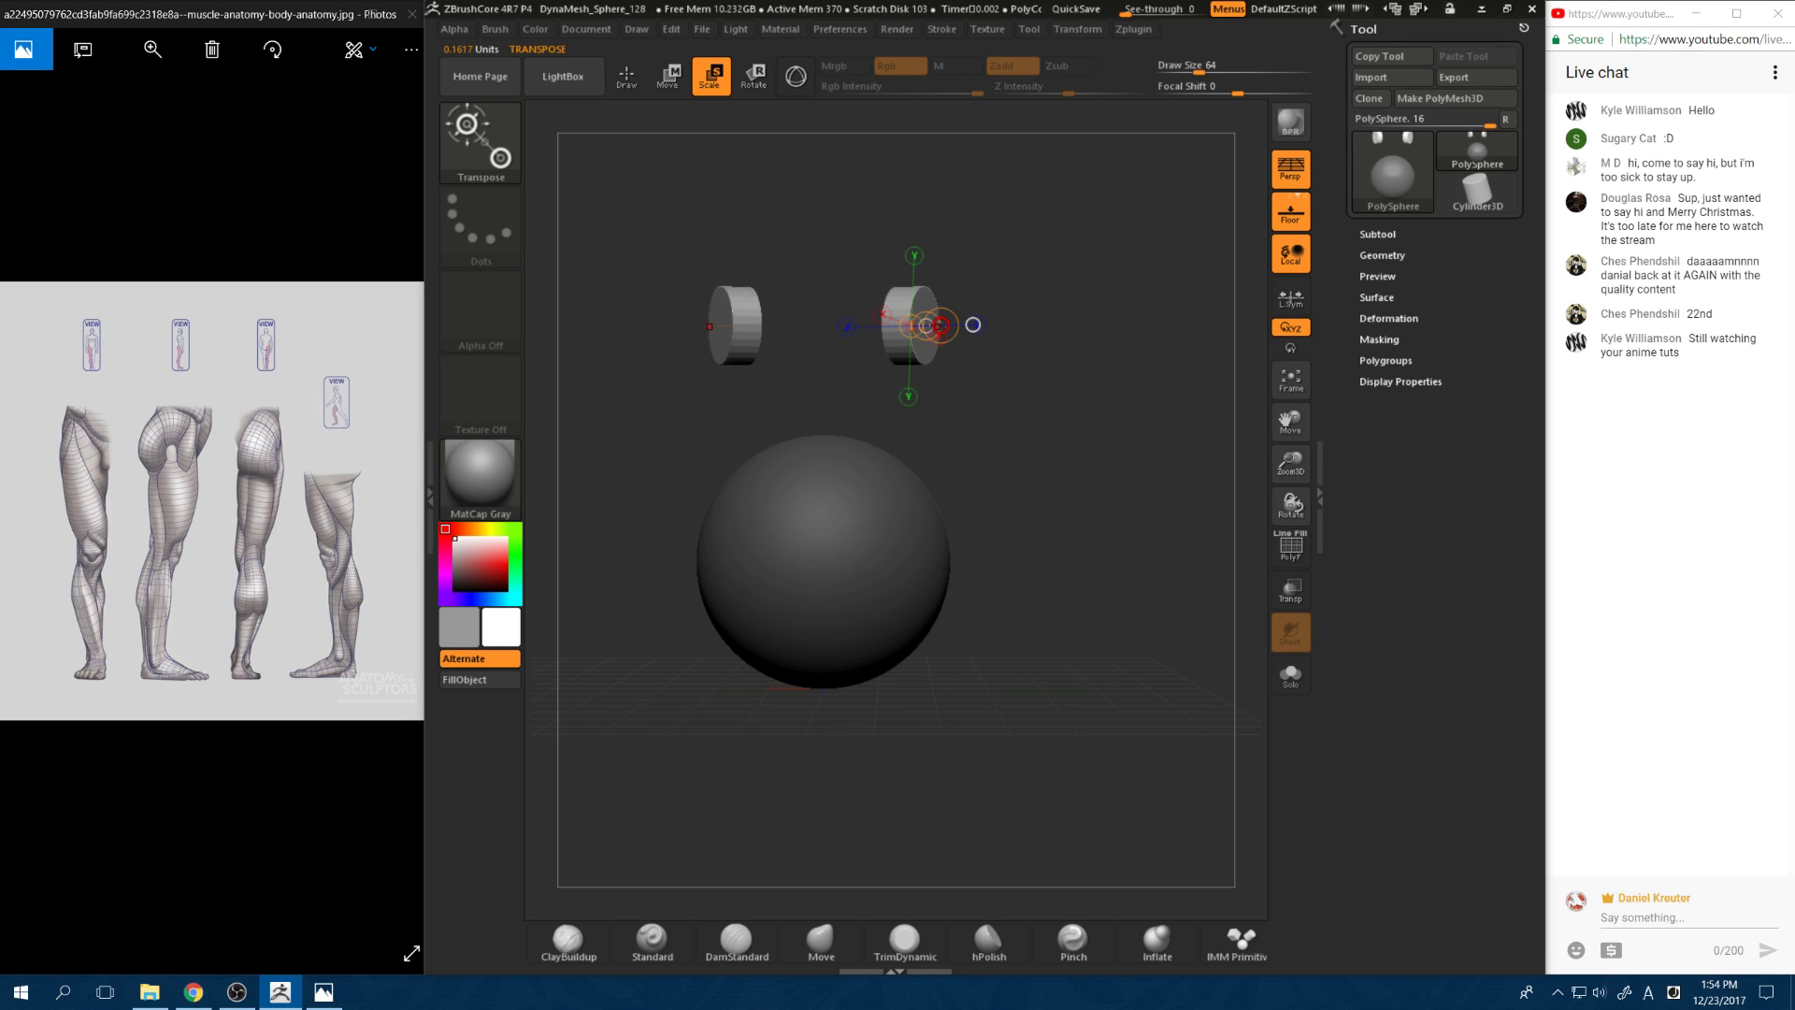
pyautogui.moveTo(943, 325); pyautogui.dragTo(933, 329)
pyautogui.press('w')
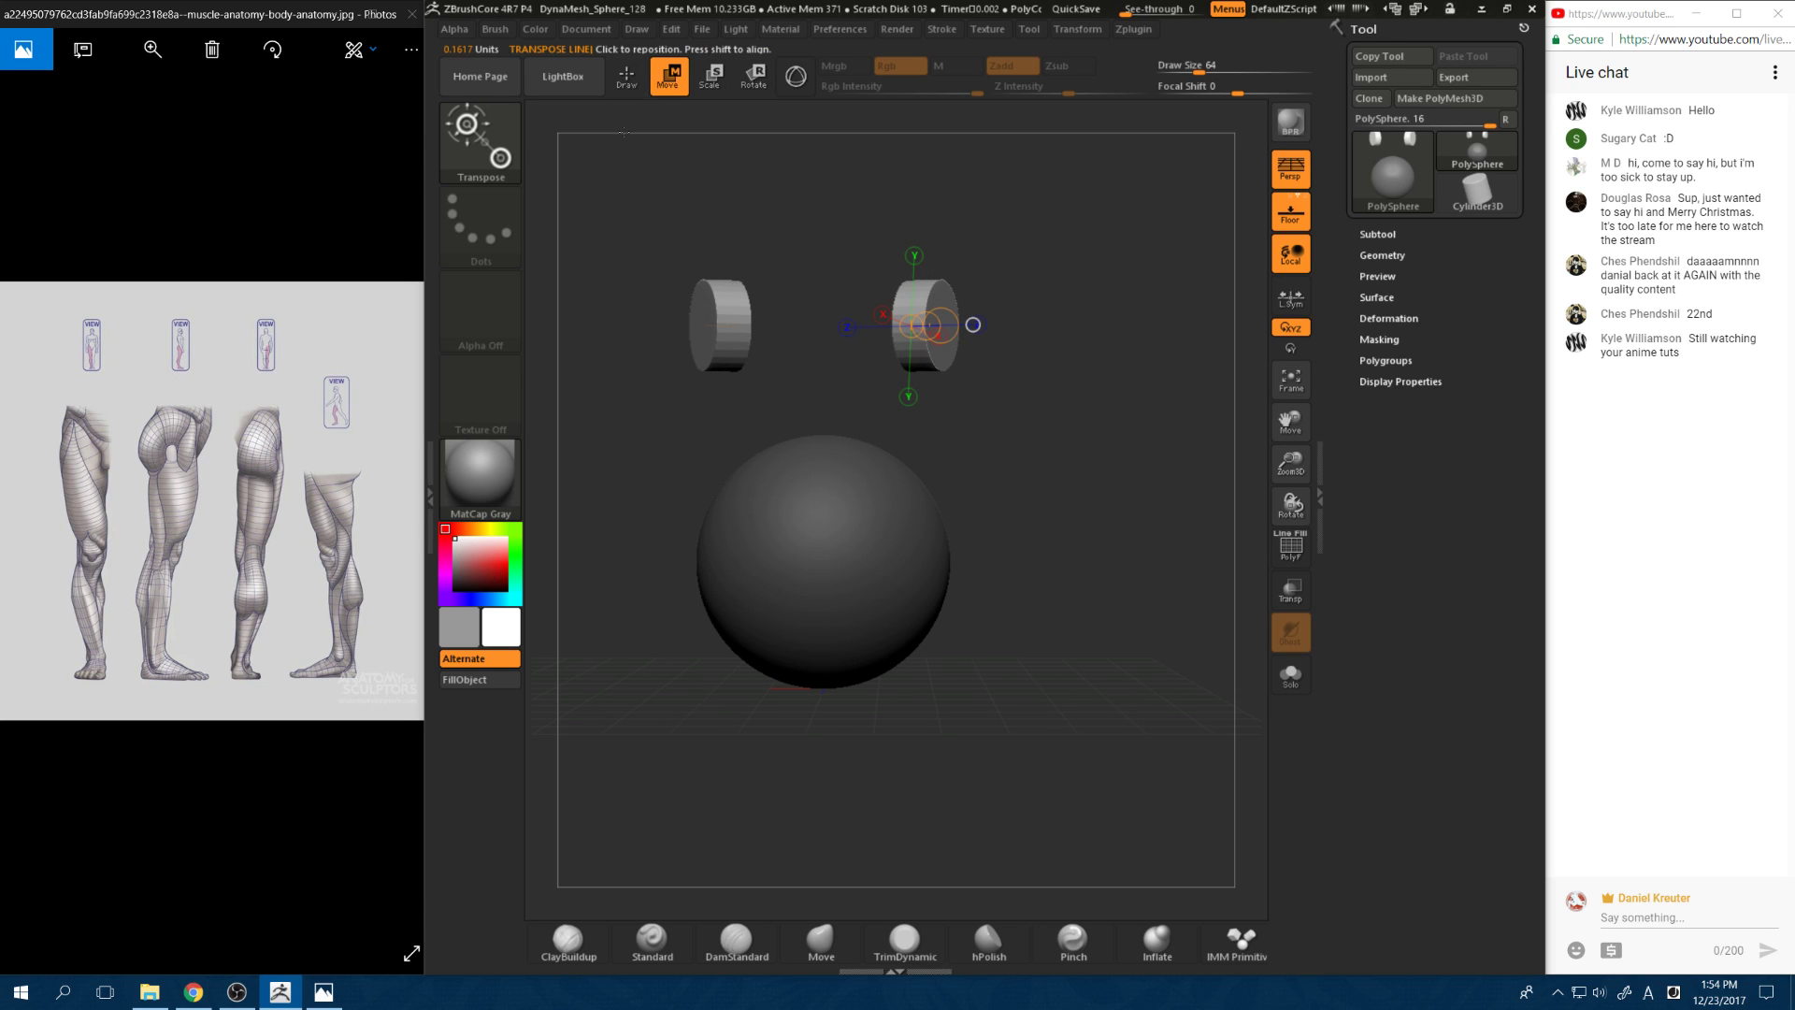
pyautogui.click(625, 75)
pyautogui.moveTo(692, 187); pyautogui.dragTo(706, 100)
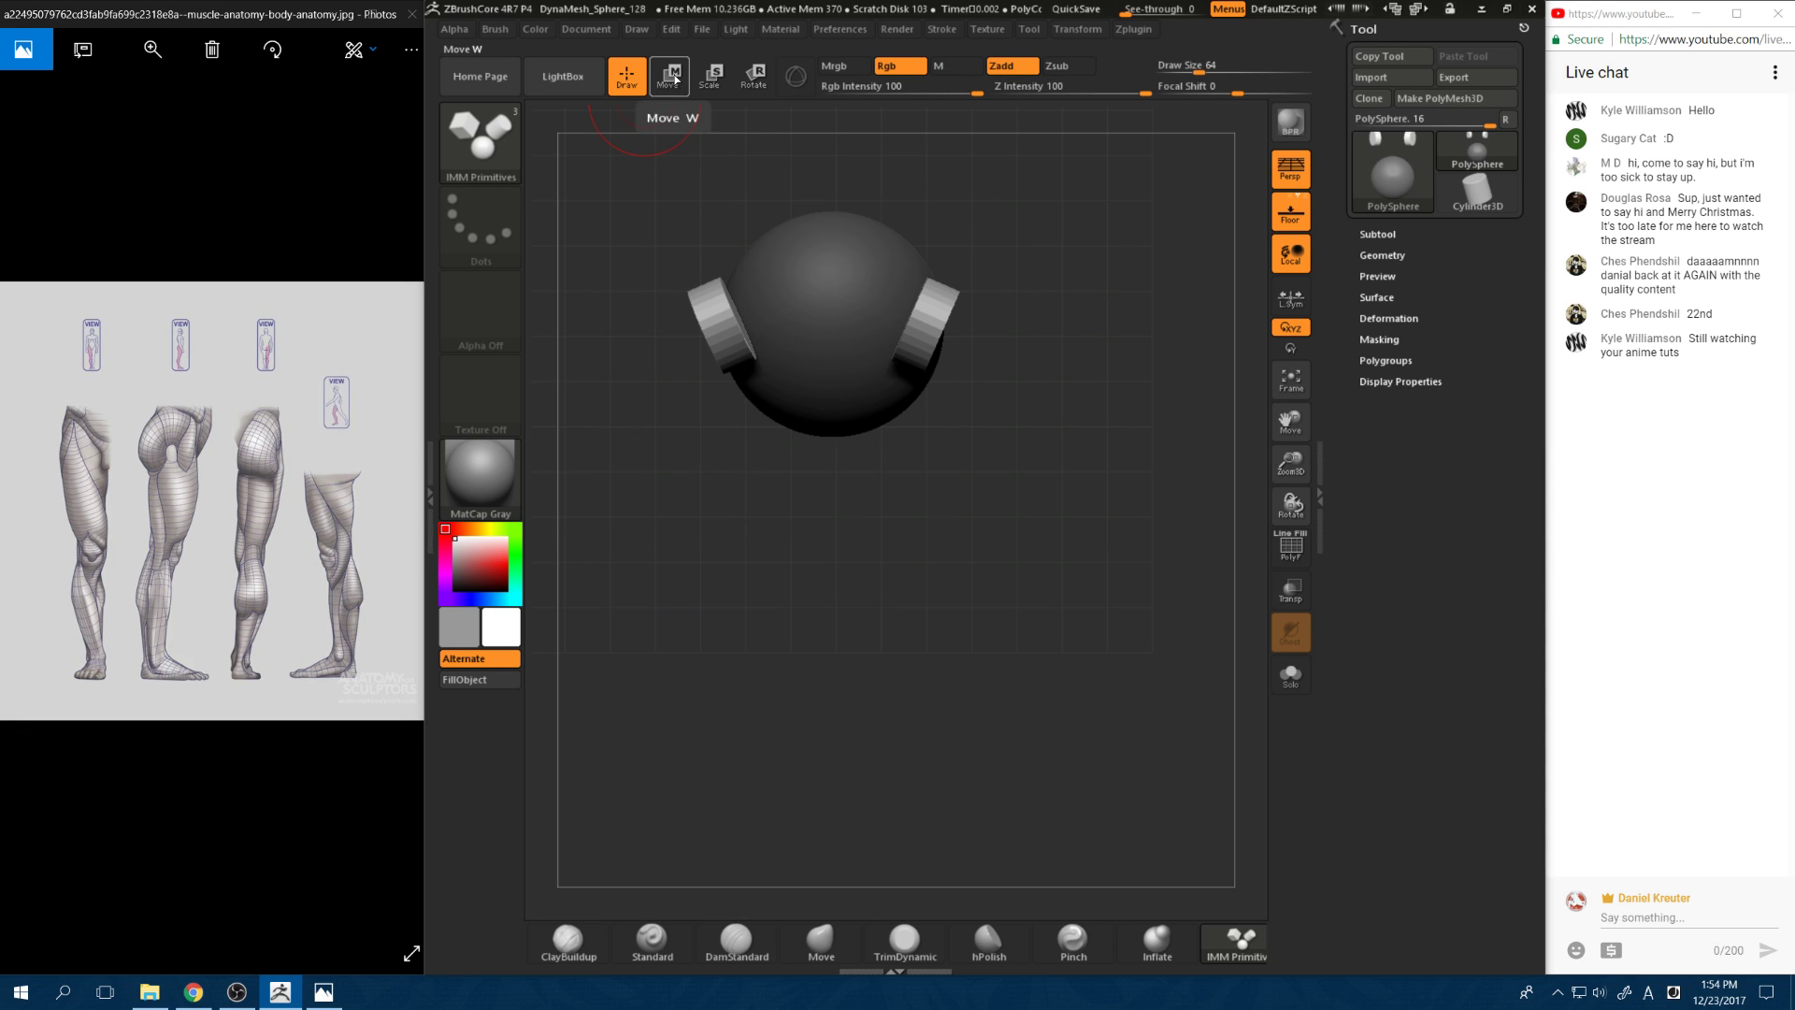
# Step: Activate Move for the mirrored cylinders and bring back the gizmo in place of the transpose line
pyautogui.click(672, 85)
pyautogui.moveTo(972, 244); pyautogui.dragTo(984, 193)
pyautogui.click(796, 77)
pyautogui.moveTo(804, 299); pyautogui.dragTo(857, 323)
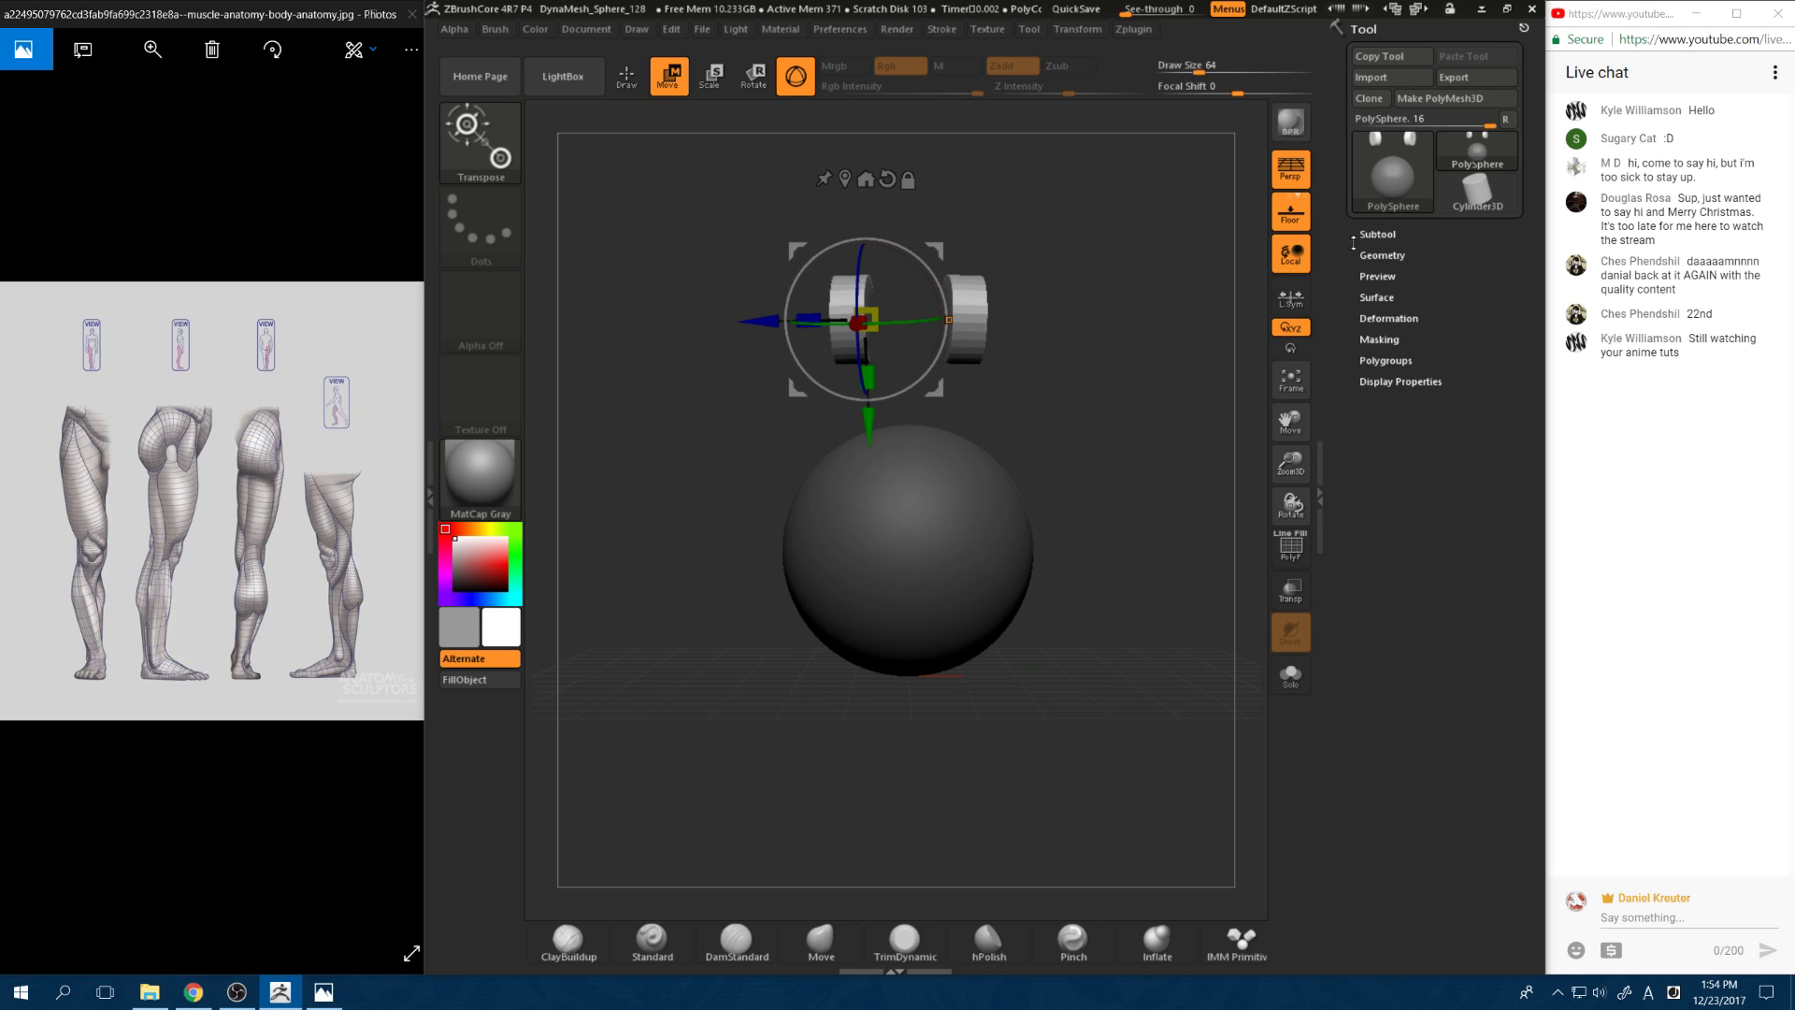
pyautogui.press('ctrl')
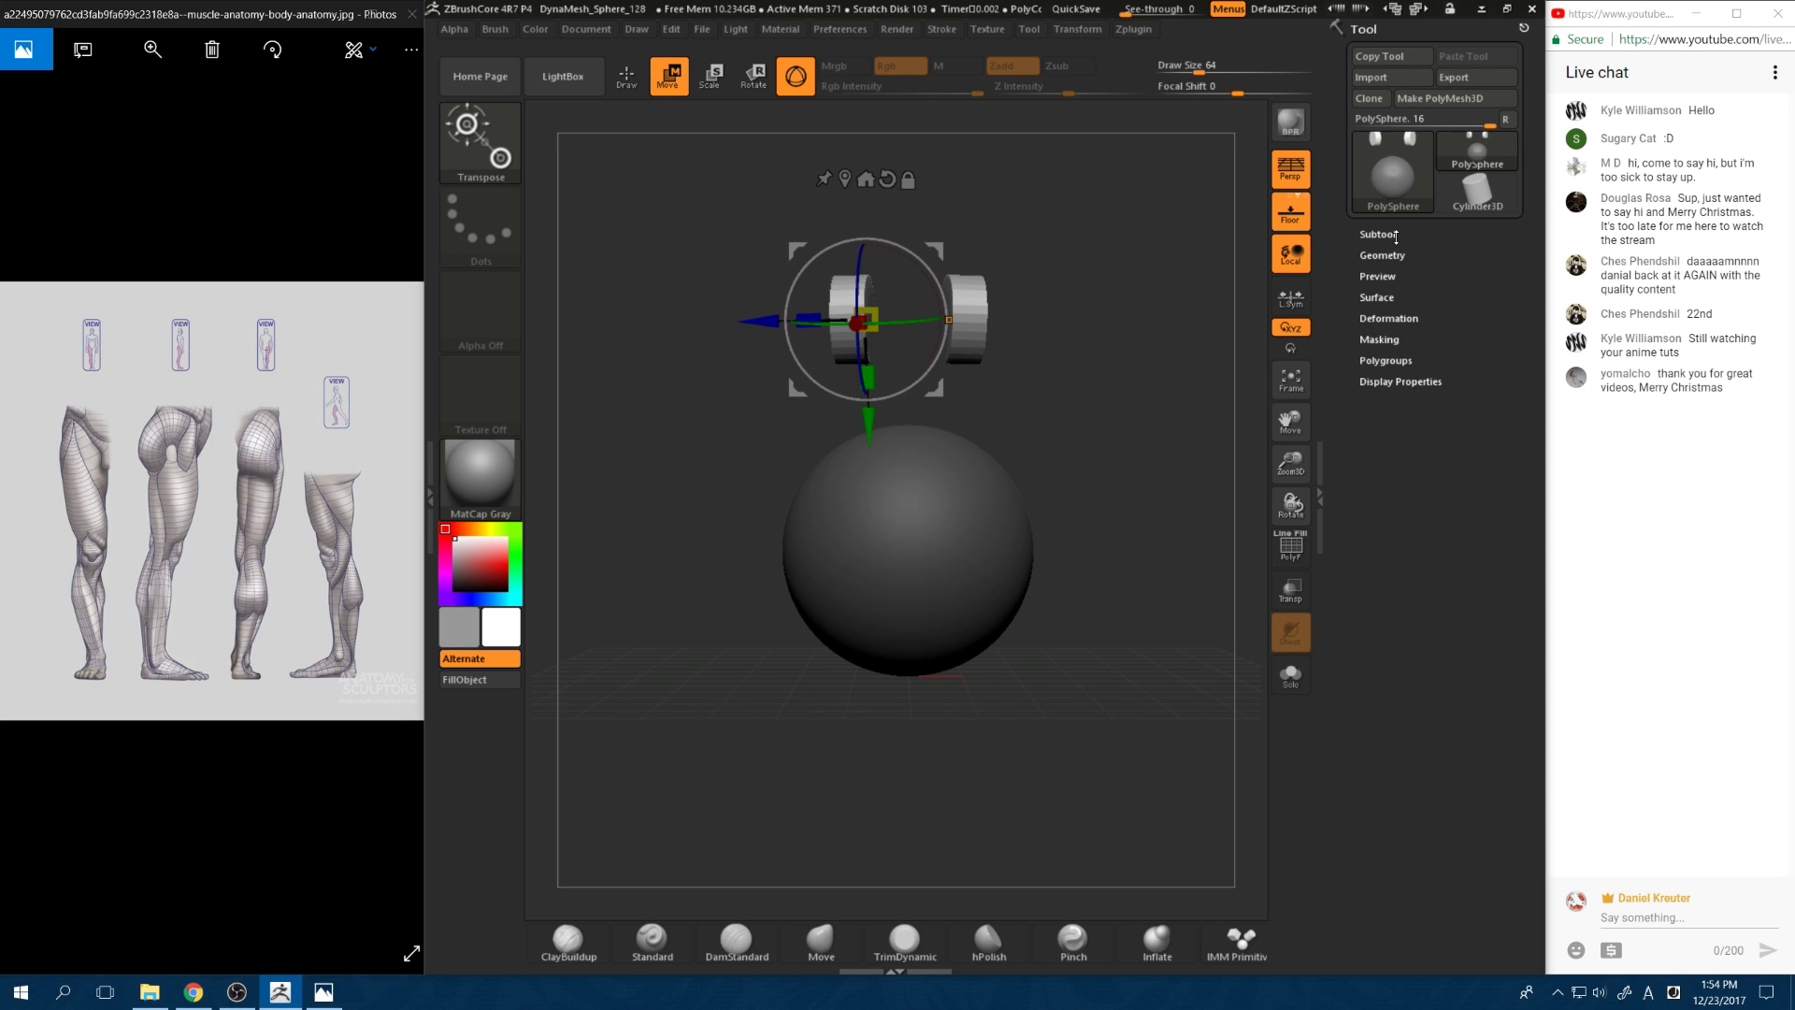
# Step: Split the unmasked cylinders off from the masked sphere into their own subtool
pyautogui.click(1395, 235)
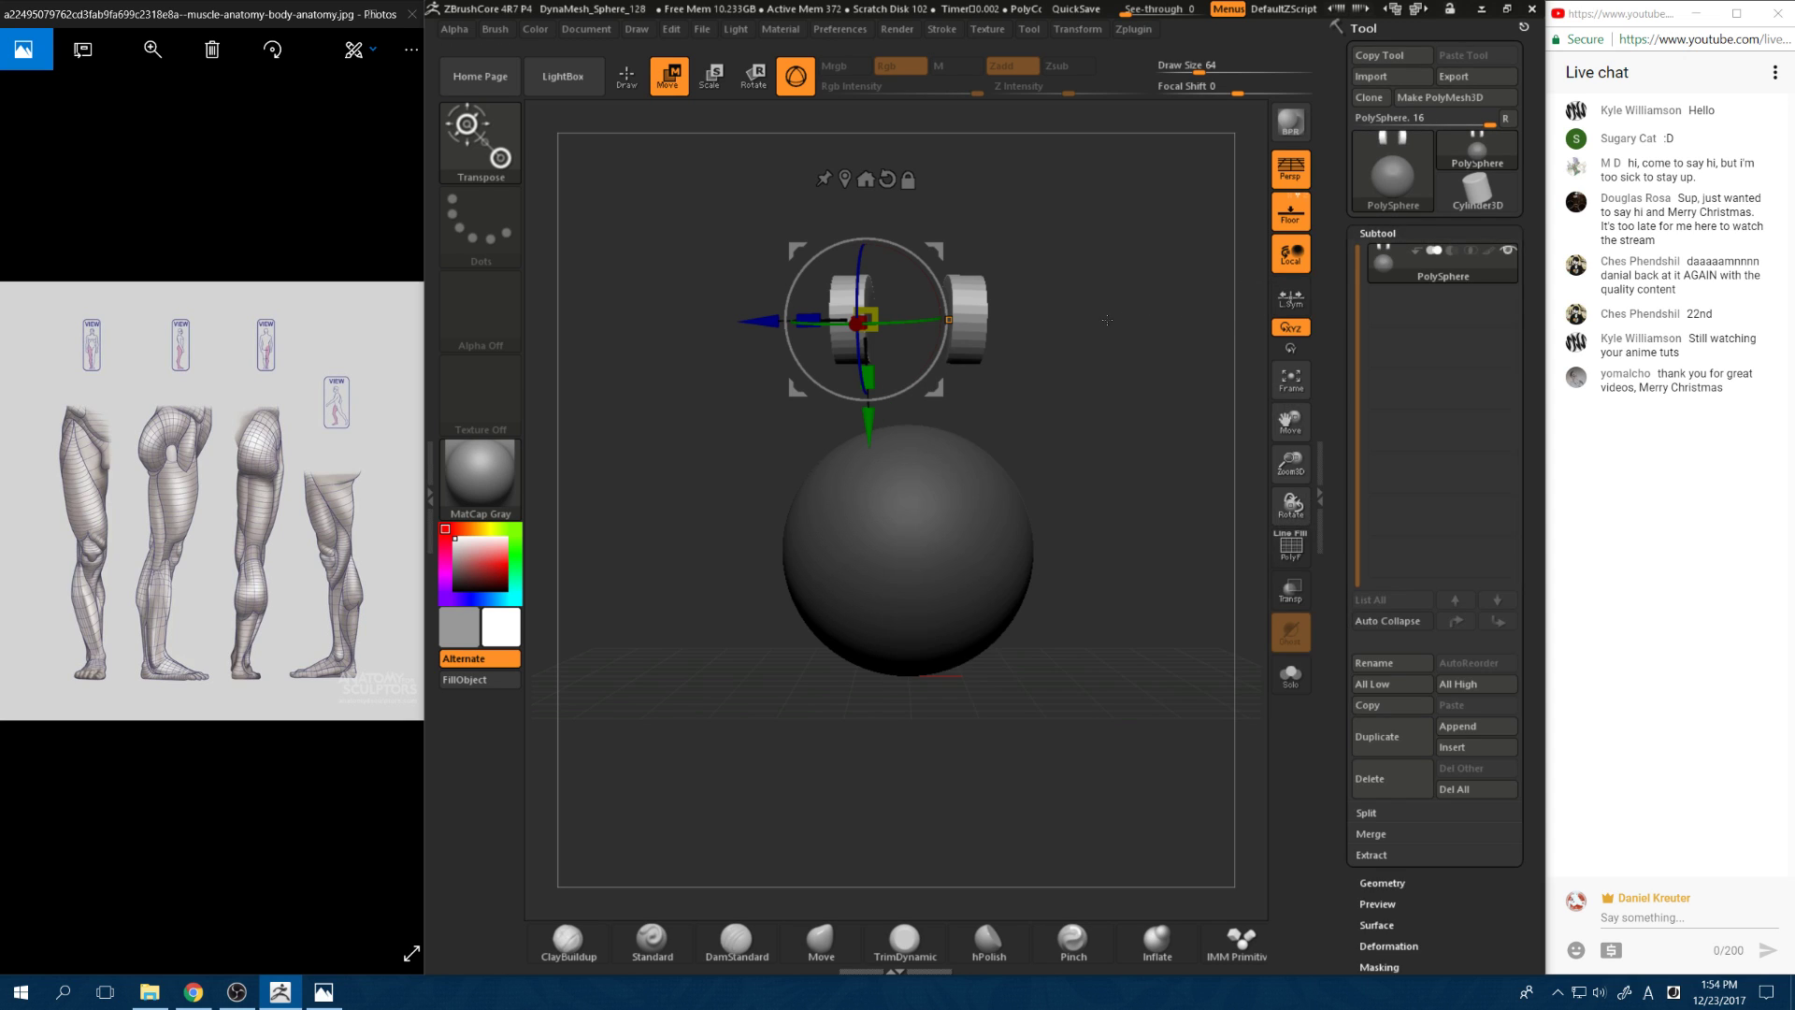
pyautogui.keyDown('alt'); pyautogui.moveTo(1104, 364); pyautogui.dragTo(968, 392); pyautogui.keyUp('alt')
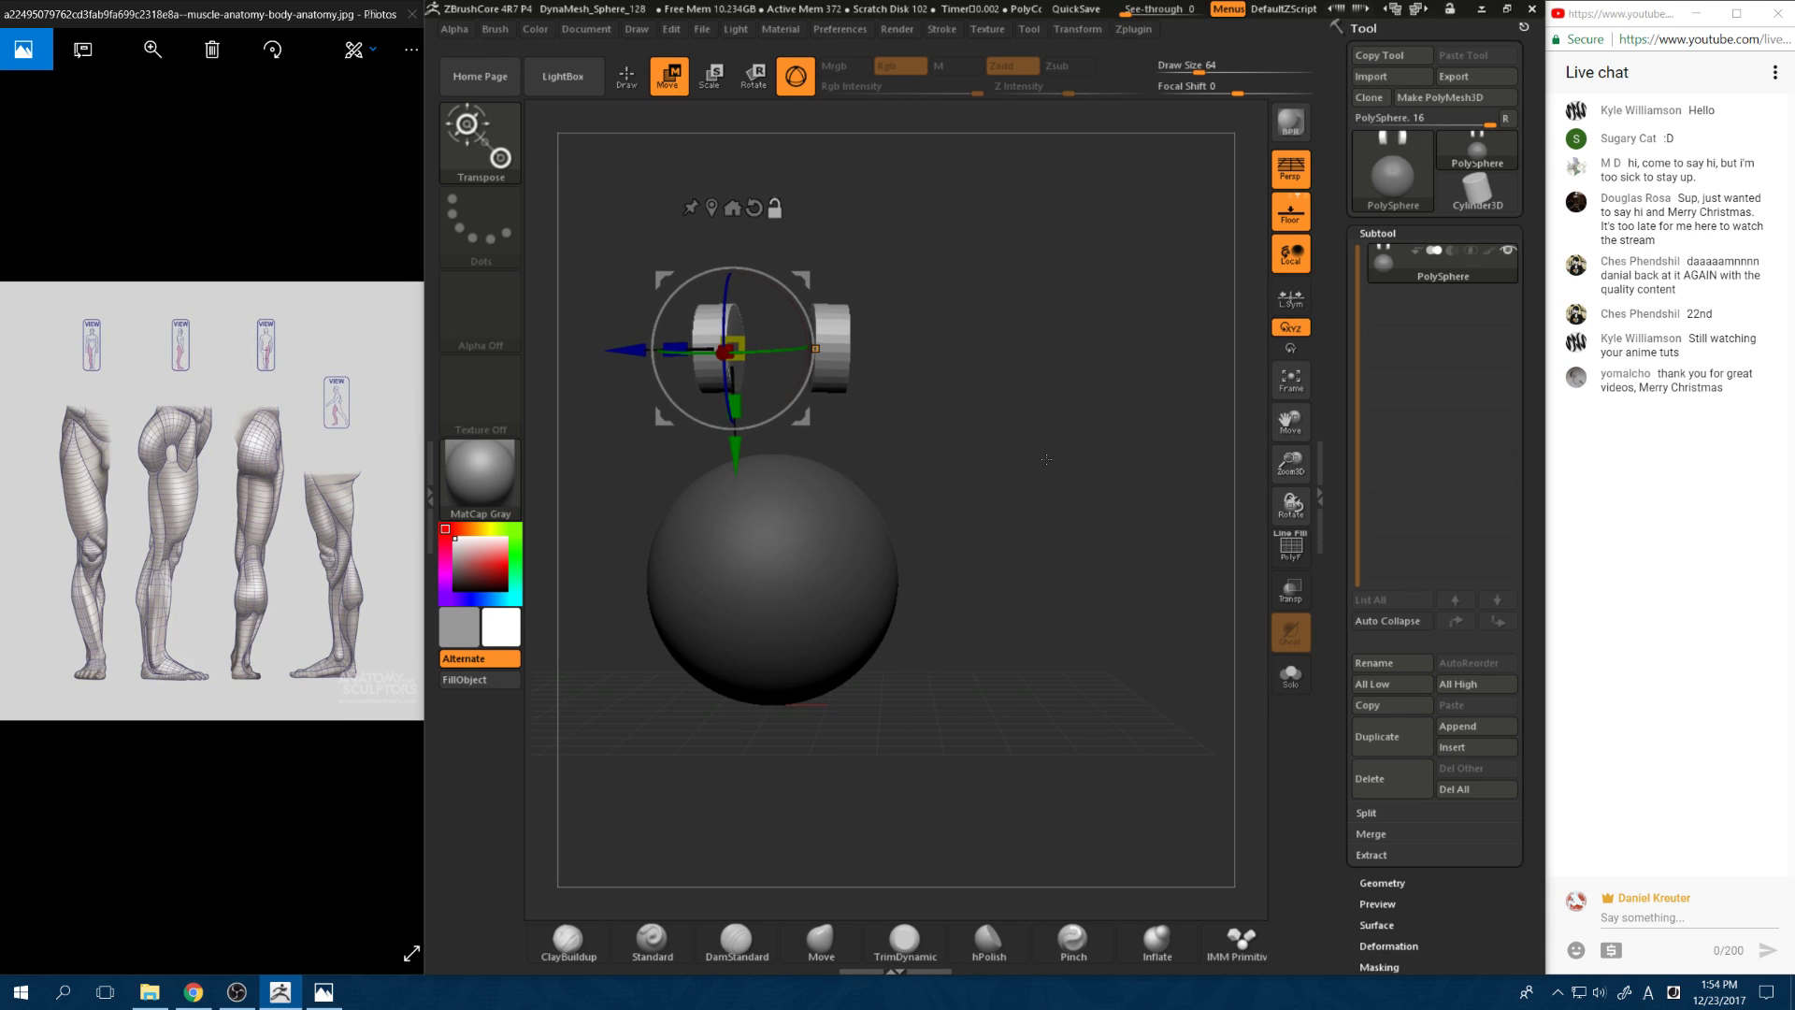
pyautogui.keyDown('alt'); pyautogui.moveTo(1047, 459); pyautogui.dragTo(1229, 408); pyautogui.keyUp('alt')
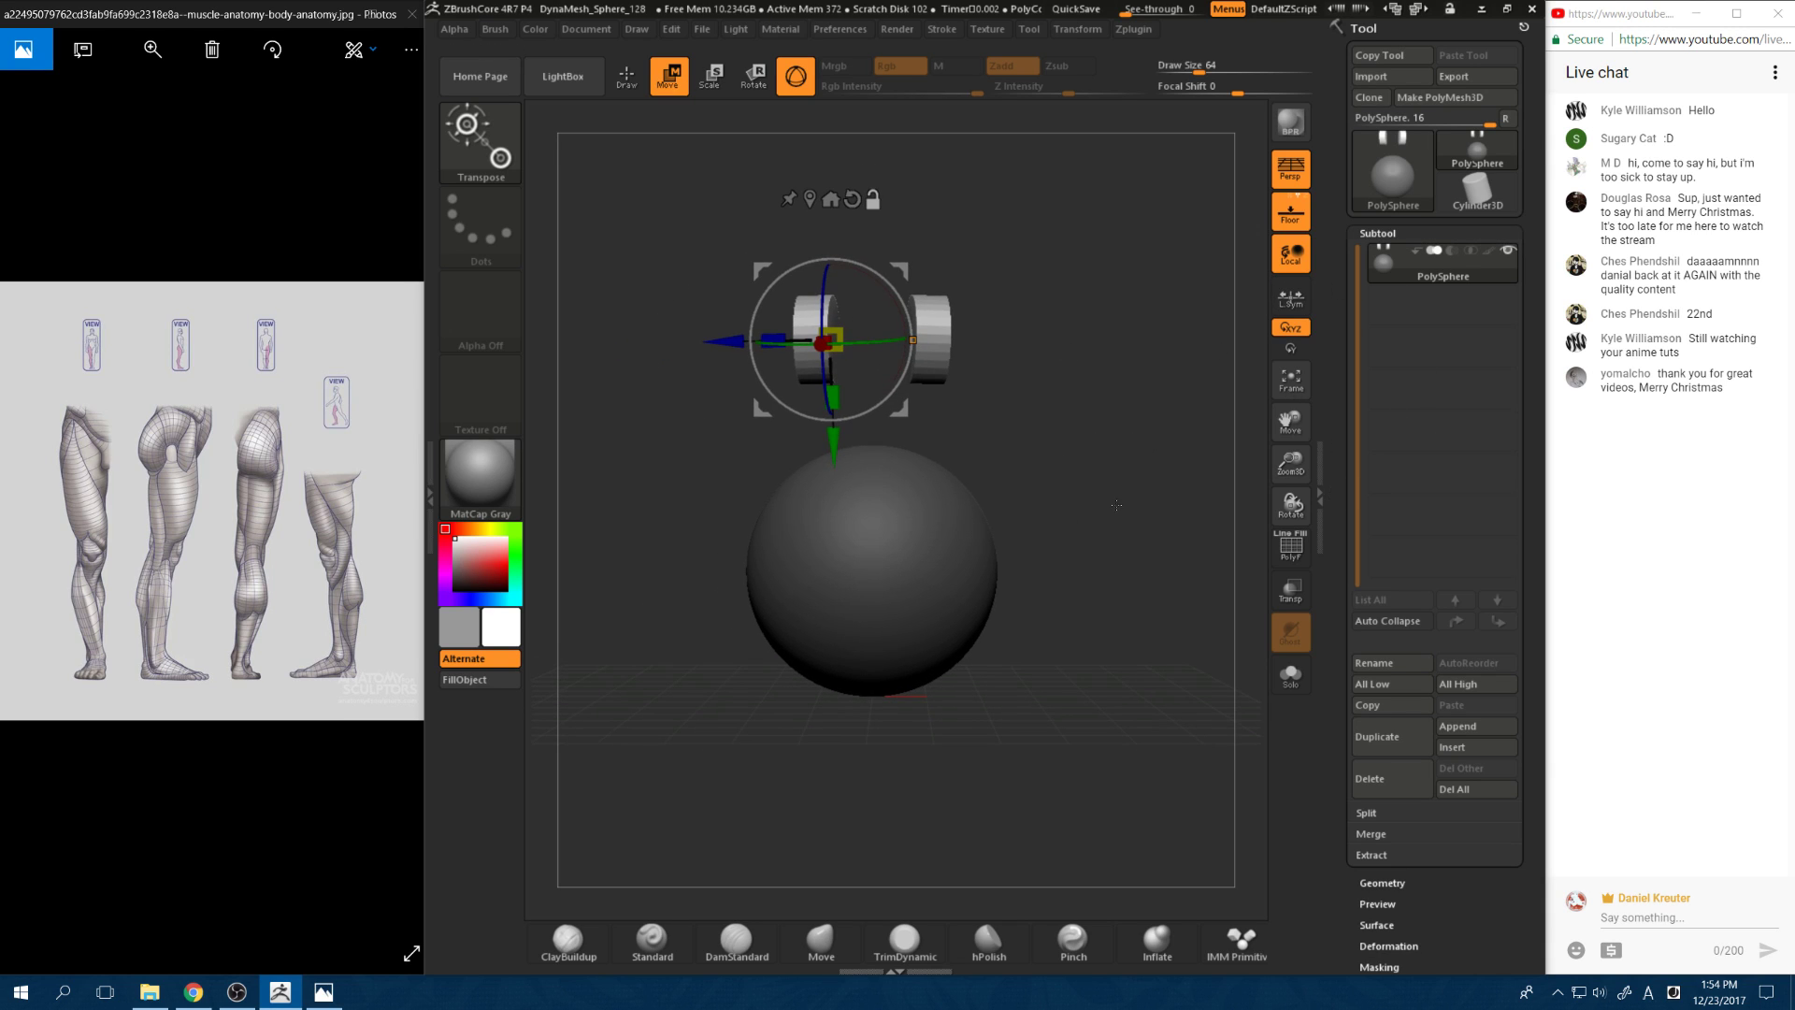
pyautogui.click(1375, 816)
pyautogui.click(1393, 852)
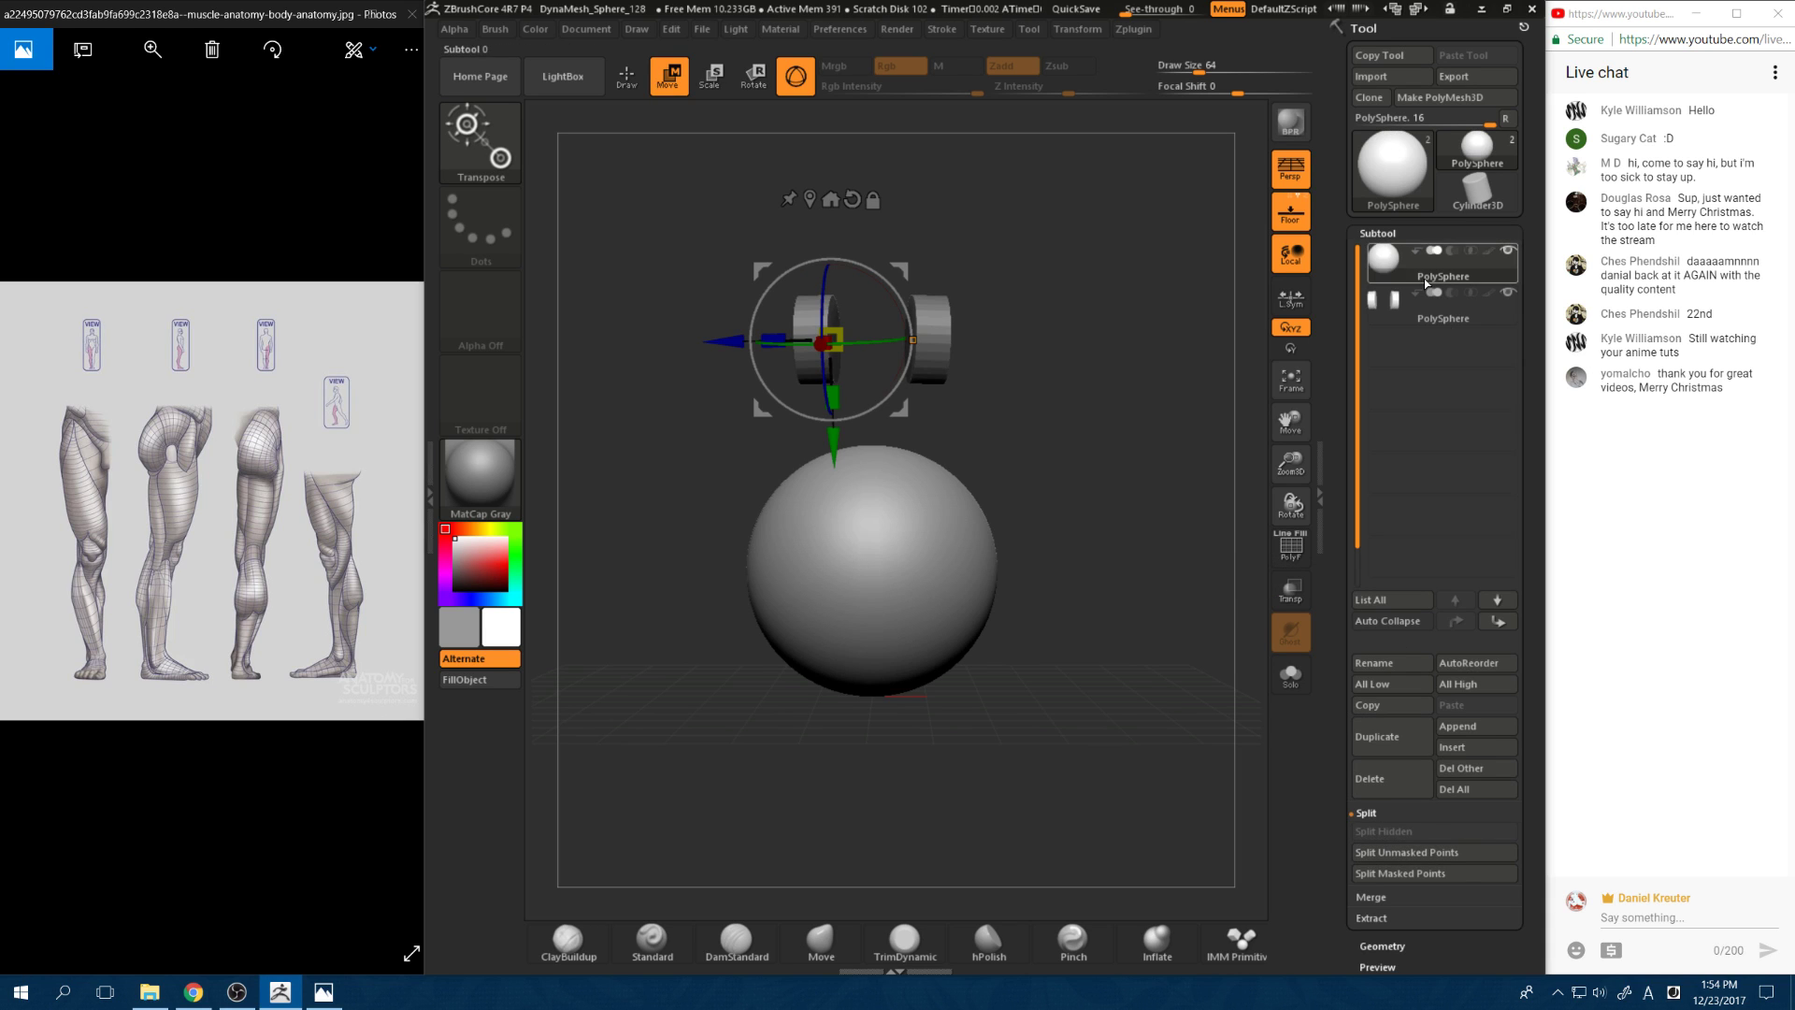
# Step: Delete the sphere subtool so only the cylinder pair is kept
pyautogui.click(1390, 774)
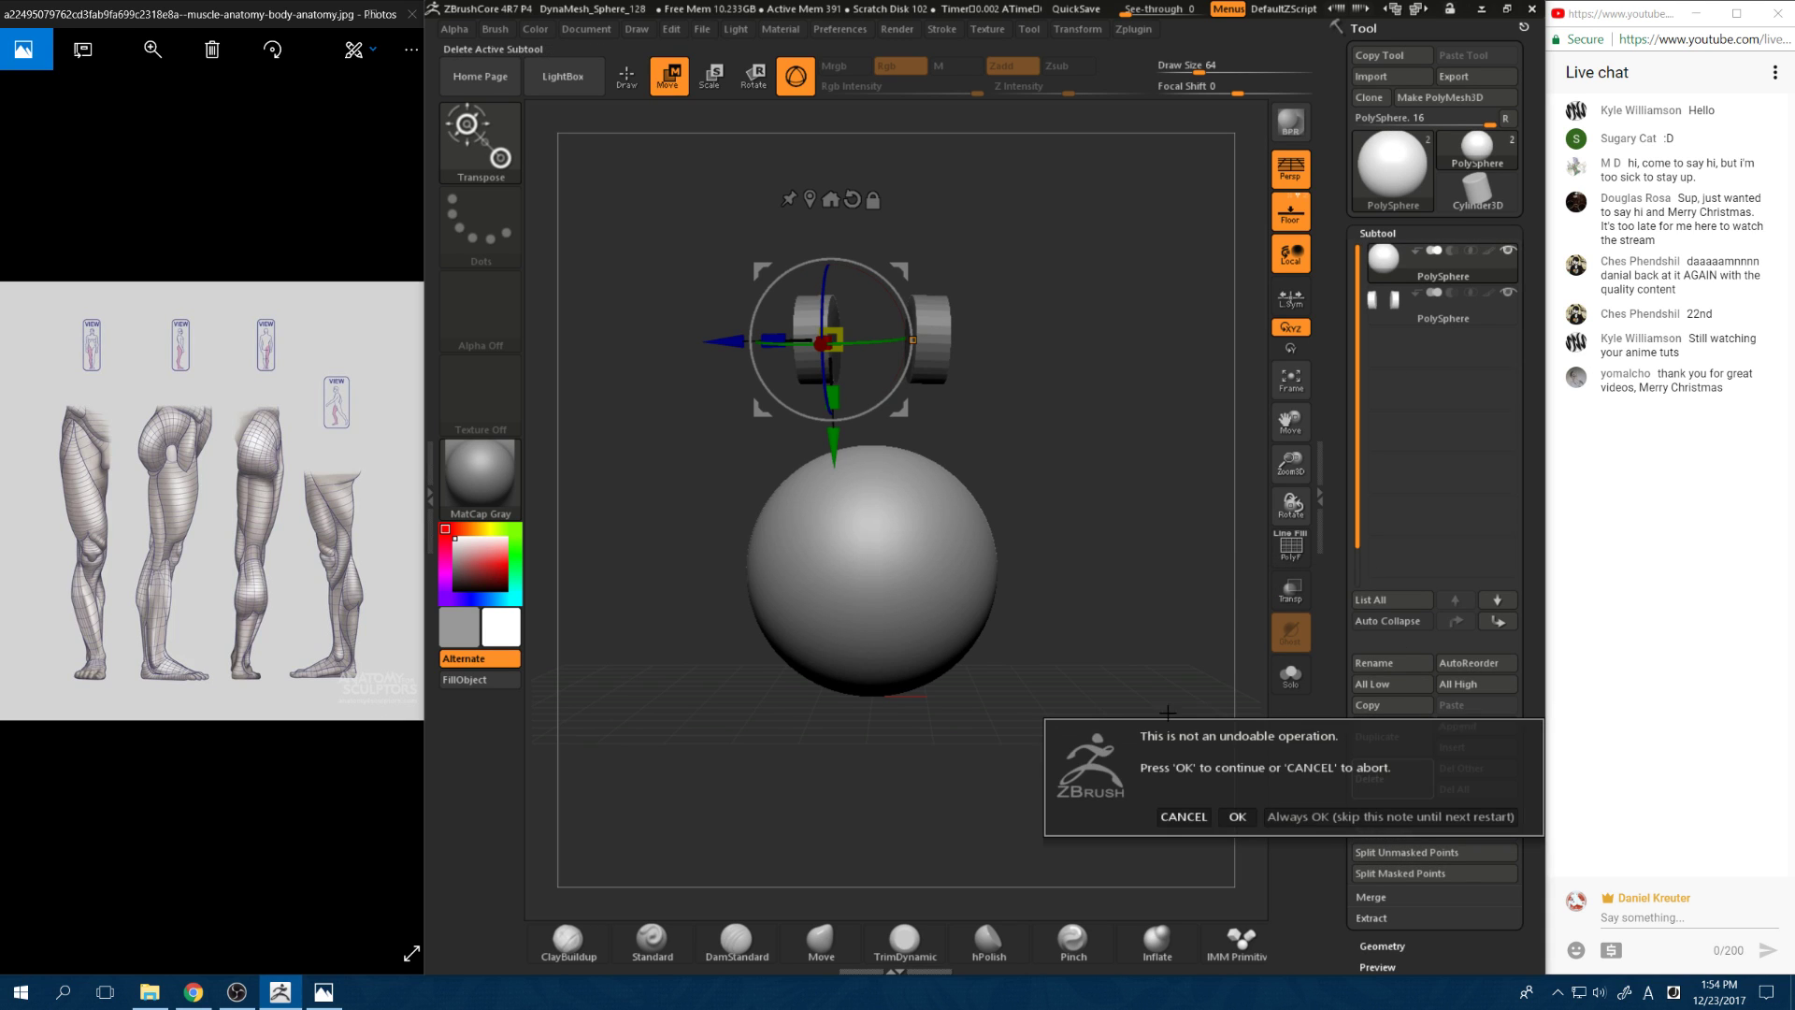
pyautogui.click(1232, 819)
pyautogui.moveTo(1051, 618); pyautogui.dragTo(939, 509)
pyautogui.keyDown('alt'); pyautogui.moveTo(966, 349); pyautogui.dragTo(1026, 613); pyautogui.keyUp('alt')
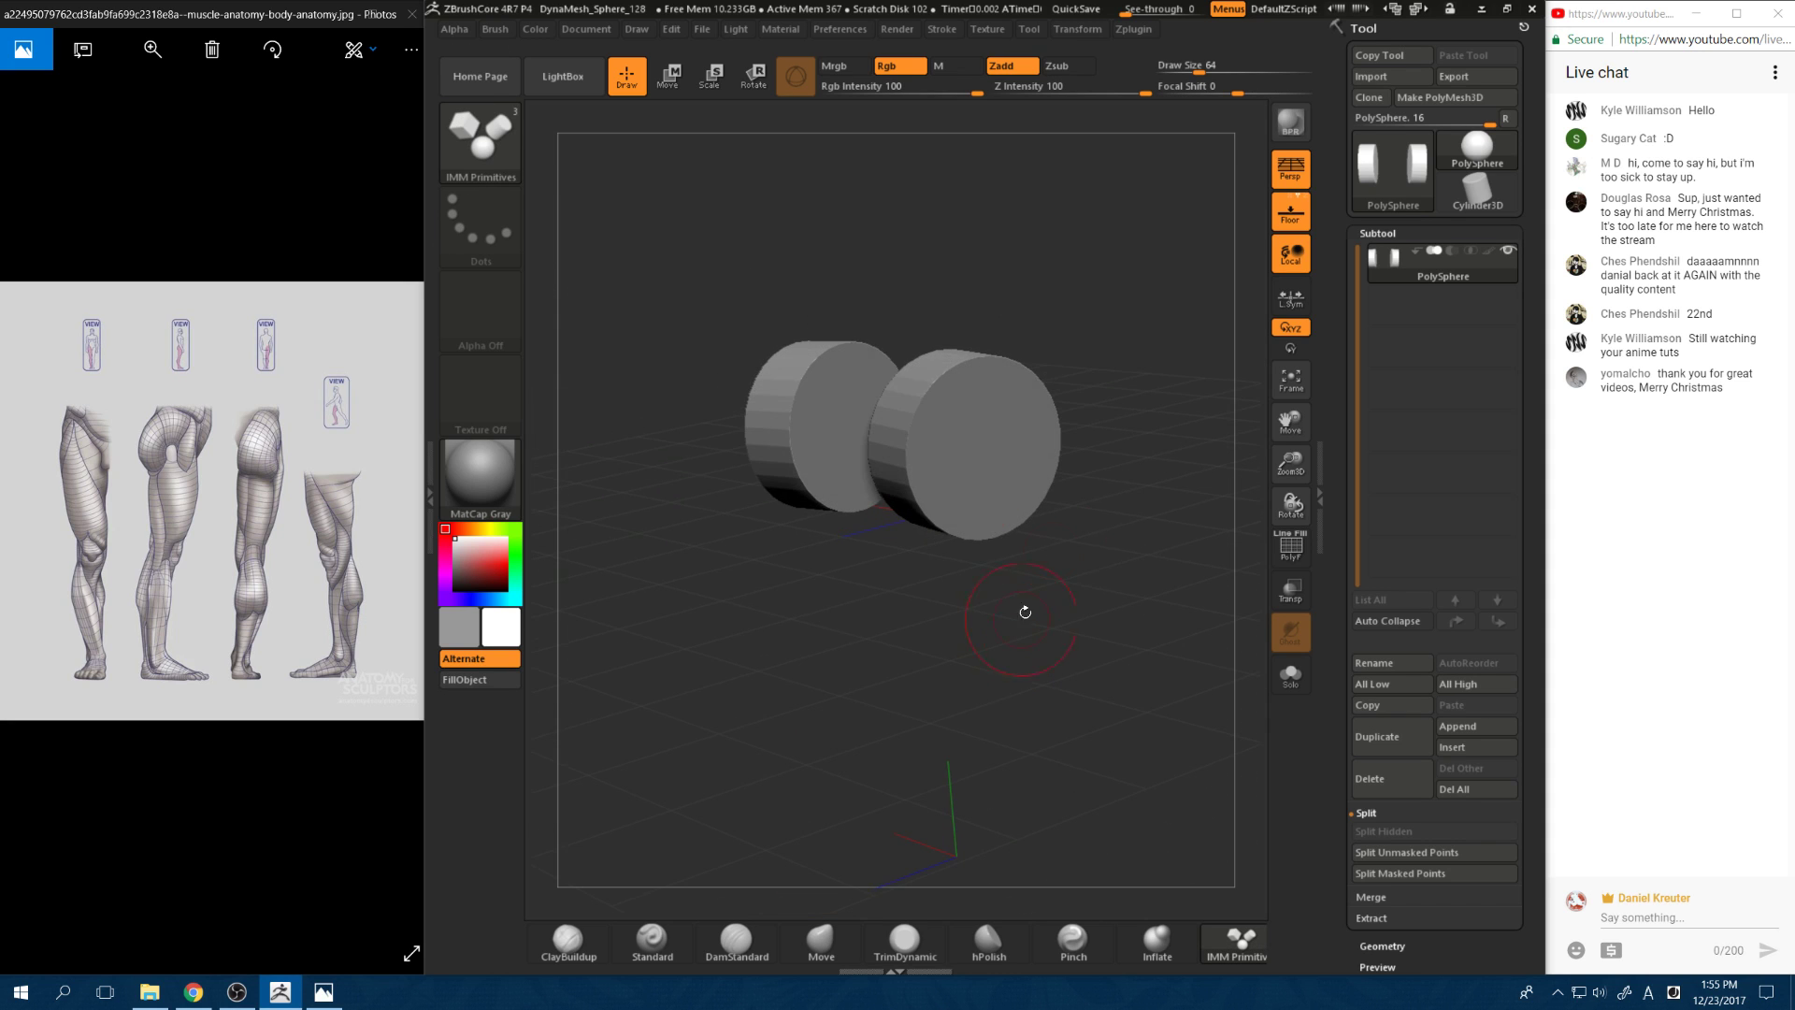
# Step: Insert a mirrored pair of long upright cylinders overlapping the short discs and activate the Move gizmo on them
pyautogui.moveTo(892, 501); pyautogui.dragTo(931, 439)
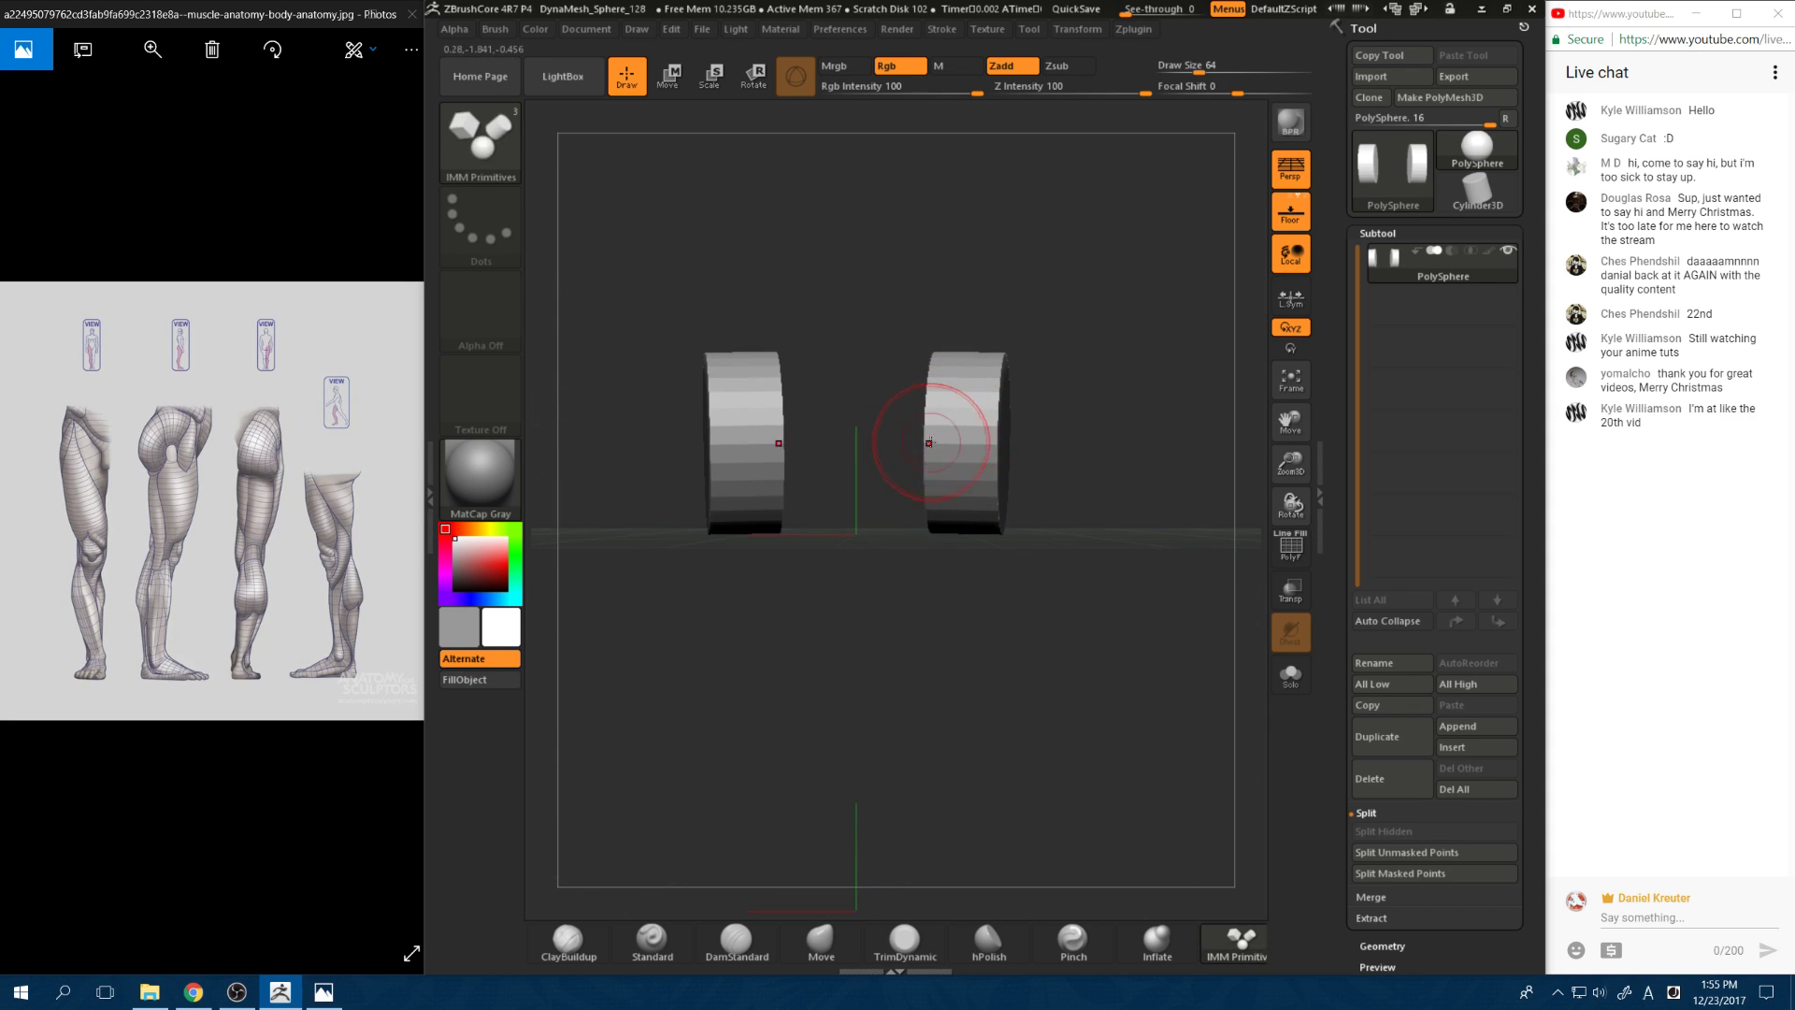
pyautogui.moveTo(1034, 505); pyautogui.dragTo(917, 488)
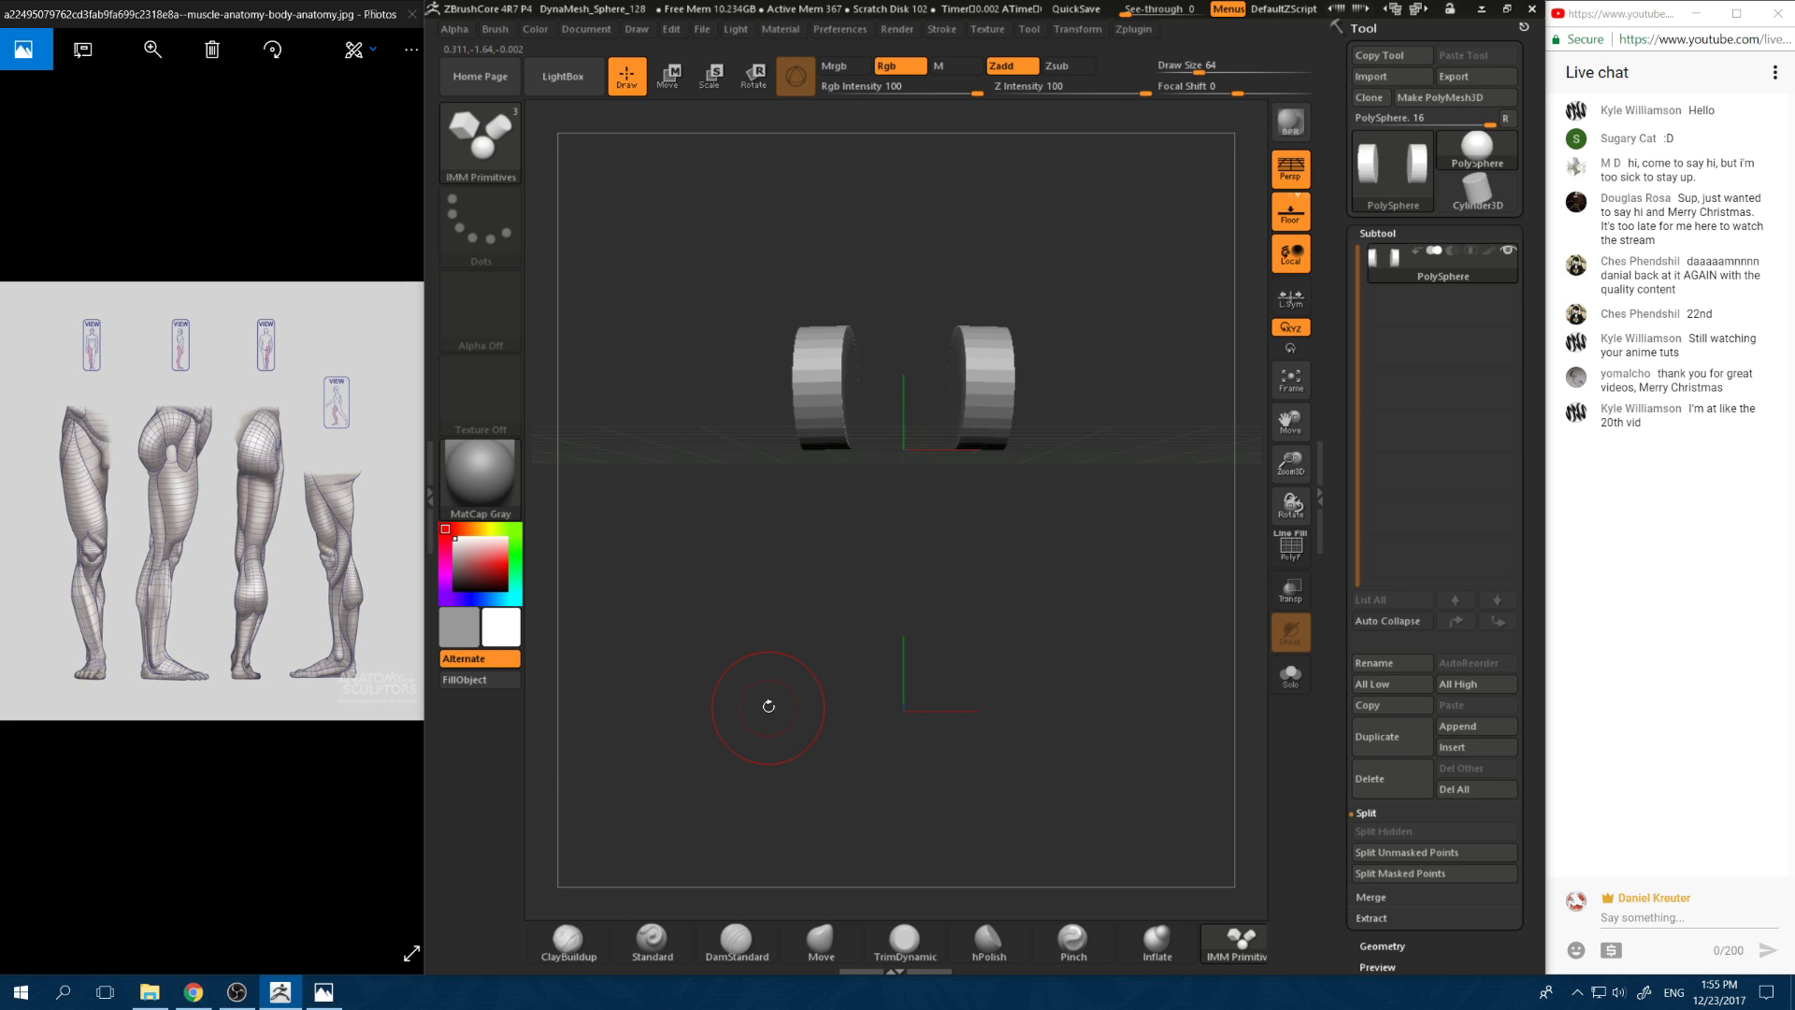
pyautogui.moveTo(940, 464)
pyautogui.mouseDown()
pyautogui.moveTo(893, 718)
pyautogui.moveTo(1005, 694)
pyautogui.moveTo(889, 541)
pyautogui.moveTo(889, 647)
pyautogui.moveTo(971, 567)
pyautogui.moveTo(926, 693)
pyautogui.moveTo(882, 520)
pyautogui.mouseUp()
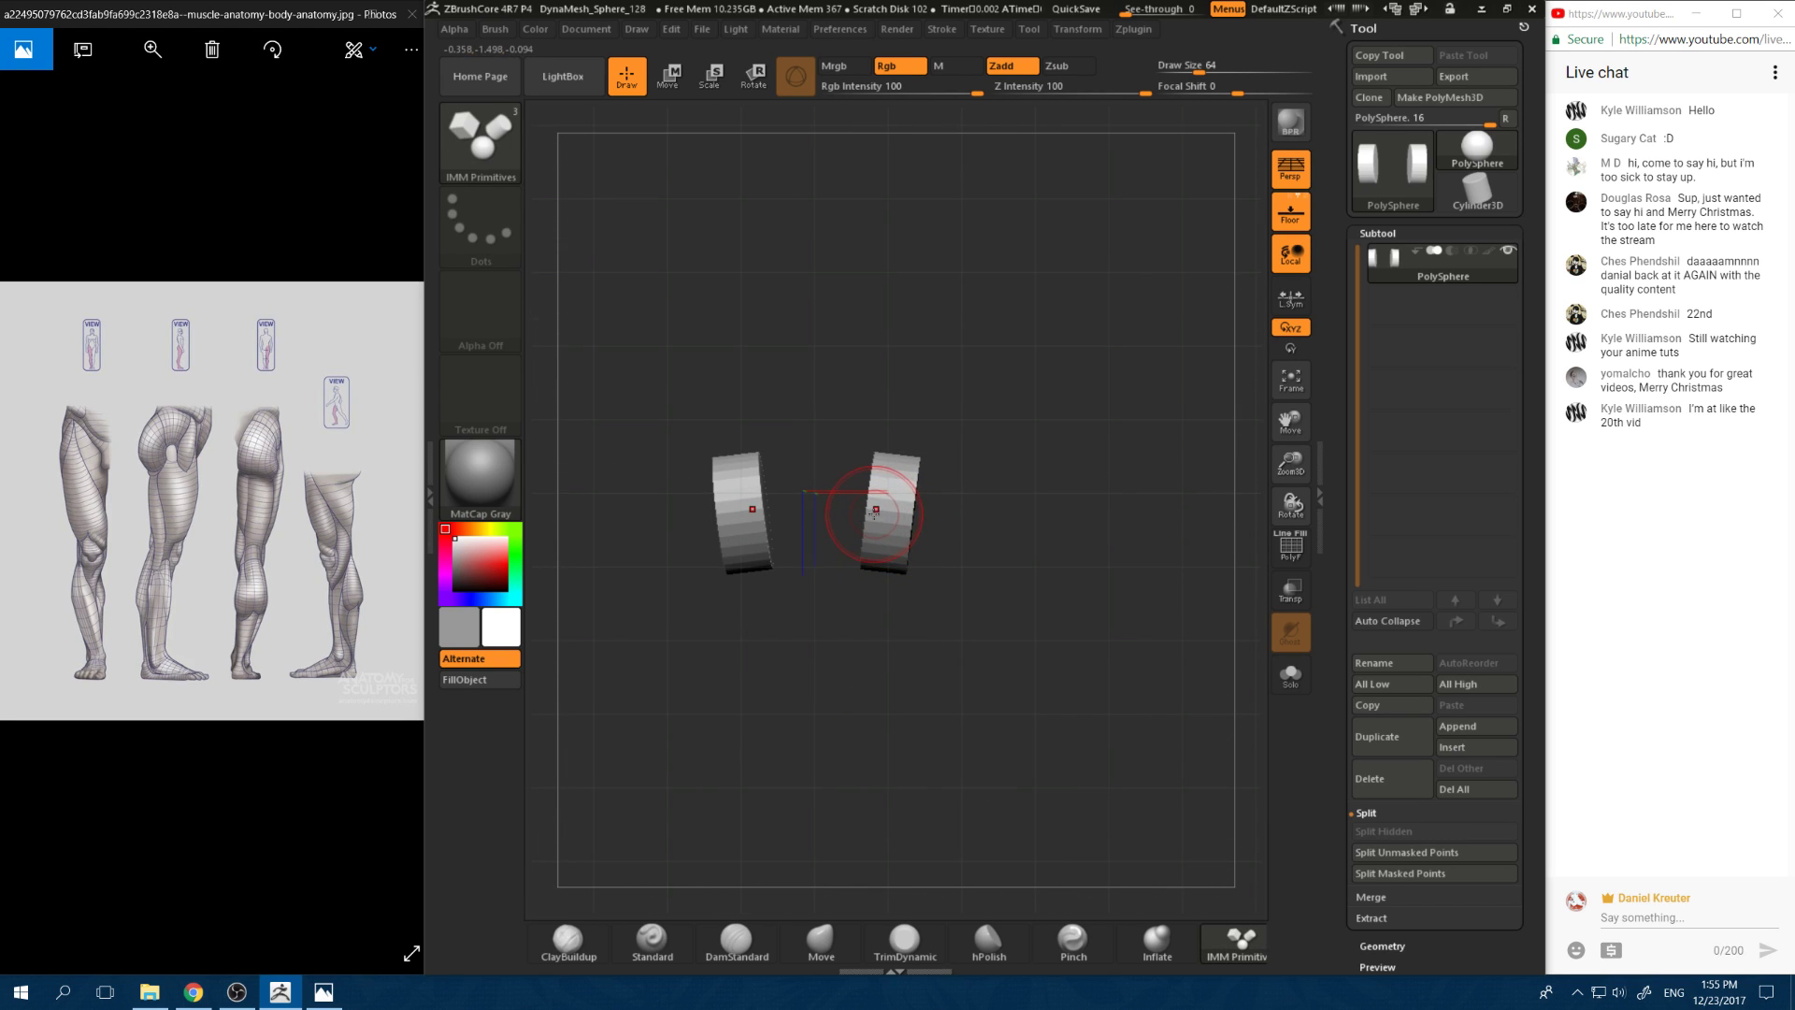
pyautogui.moveTo(969, 471)
pyautogui.mouseDown()
pyautogui.moveTo(888, 513)
pyautogui.moveTo(894, 679)
pyautogui.moveTo(880, 598)
pyautogui.mouseUp()
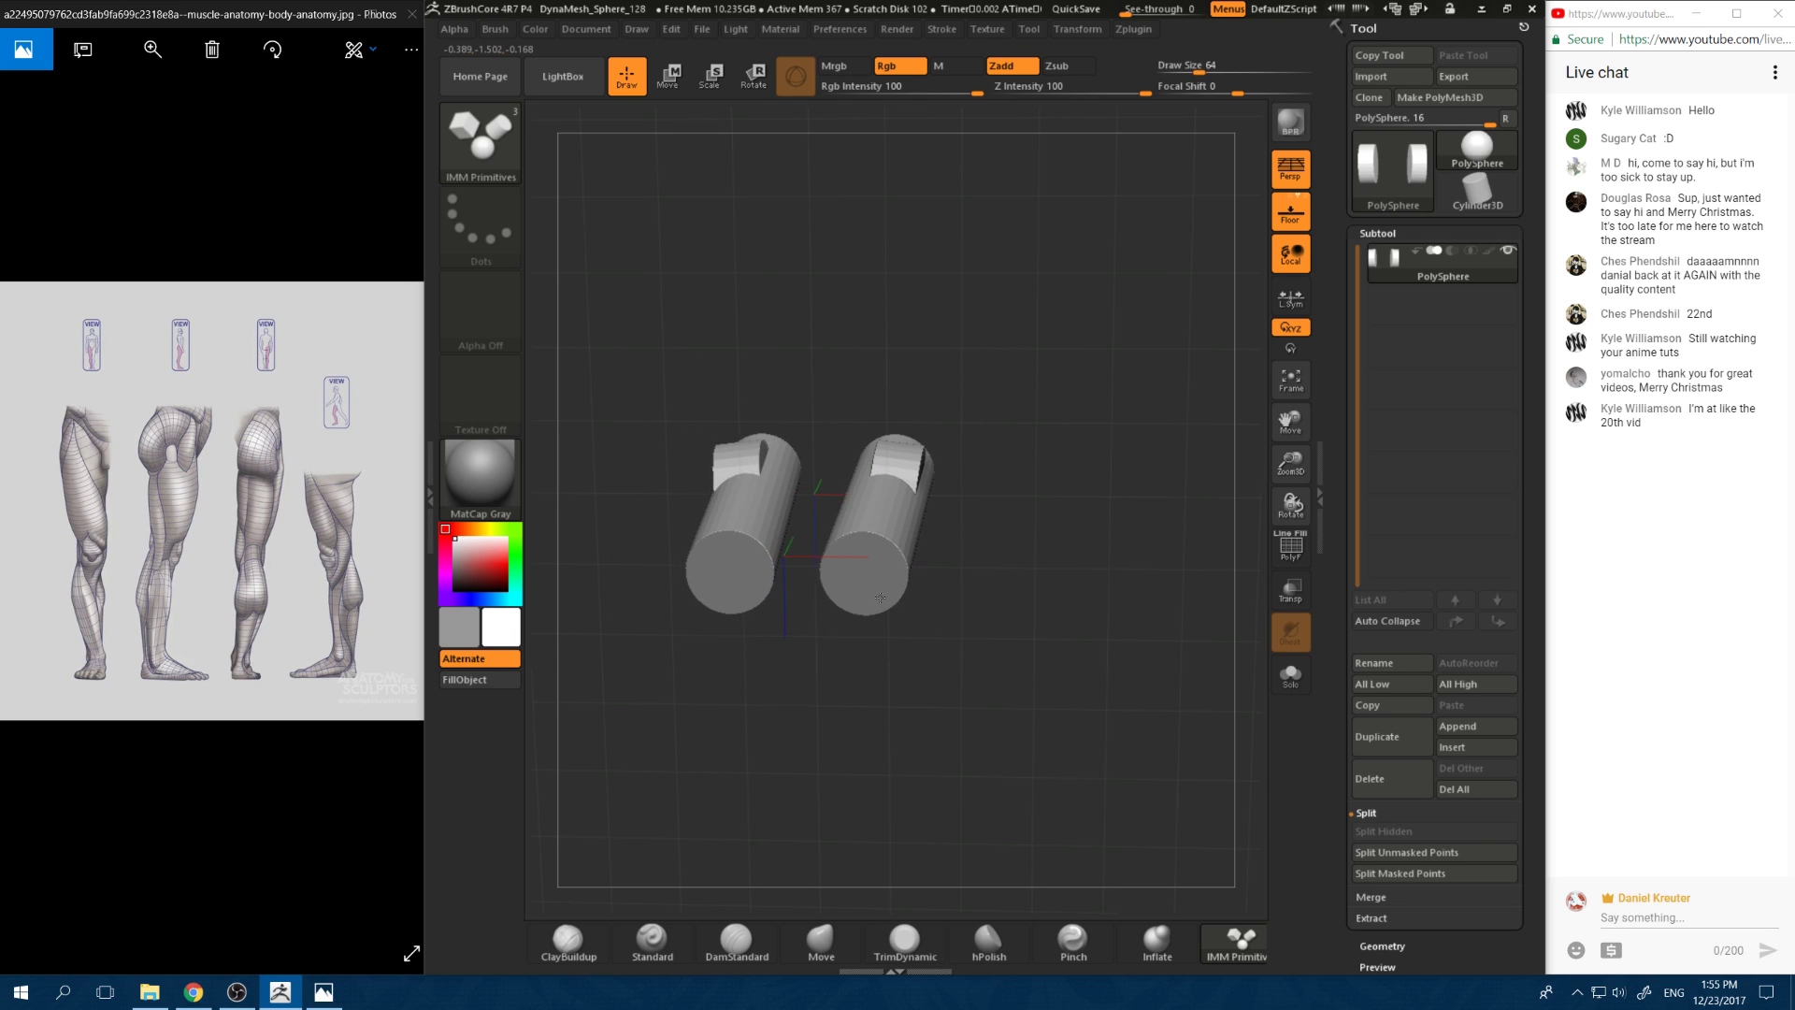
pyautogui.moveTo(946, 360); pyautogui.dragTo(963, 541)
pyautogui.press('w')
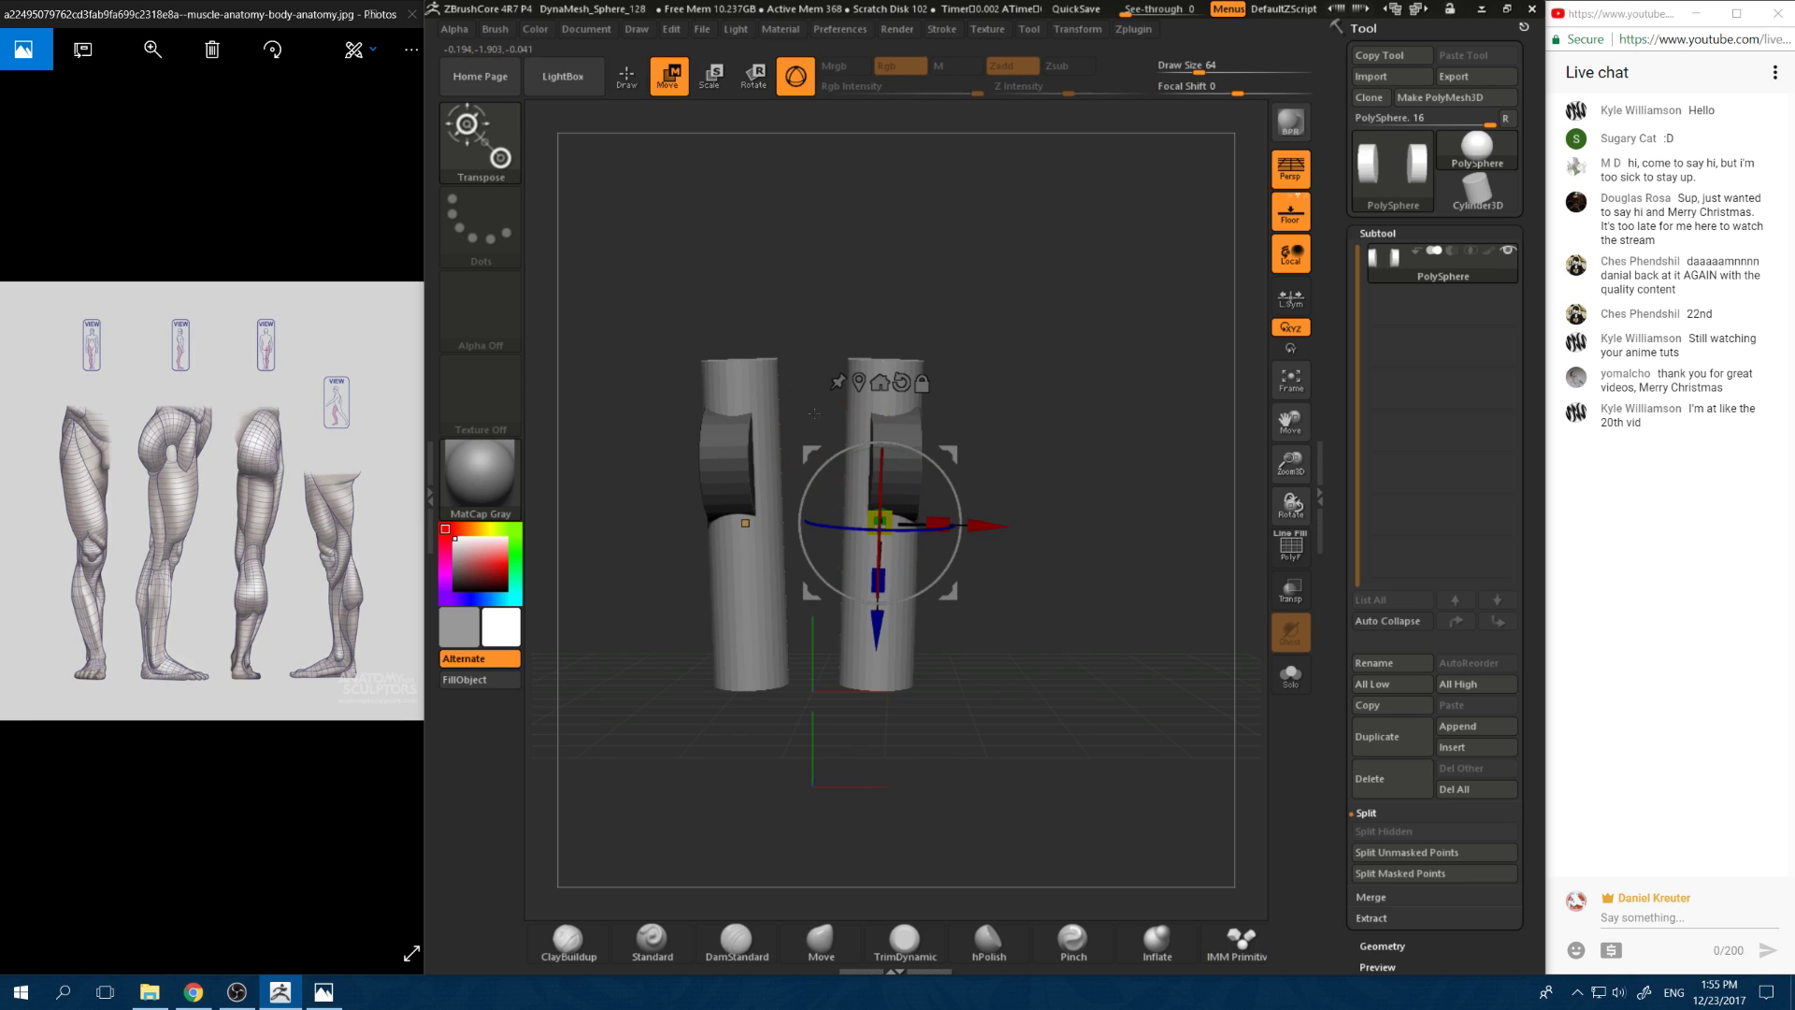
# Step: Move the mirrored long cylinders down below the hip discs and tilt them inward towards the knees as thighs
pyautogui.moveTo(873, 598); pyautogui.dragTo(858, 763)
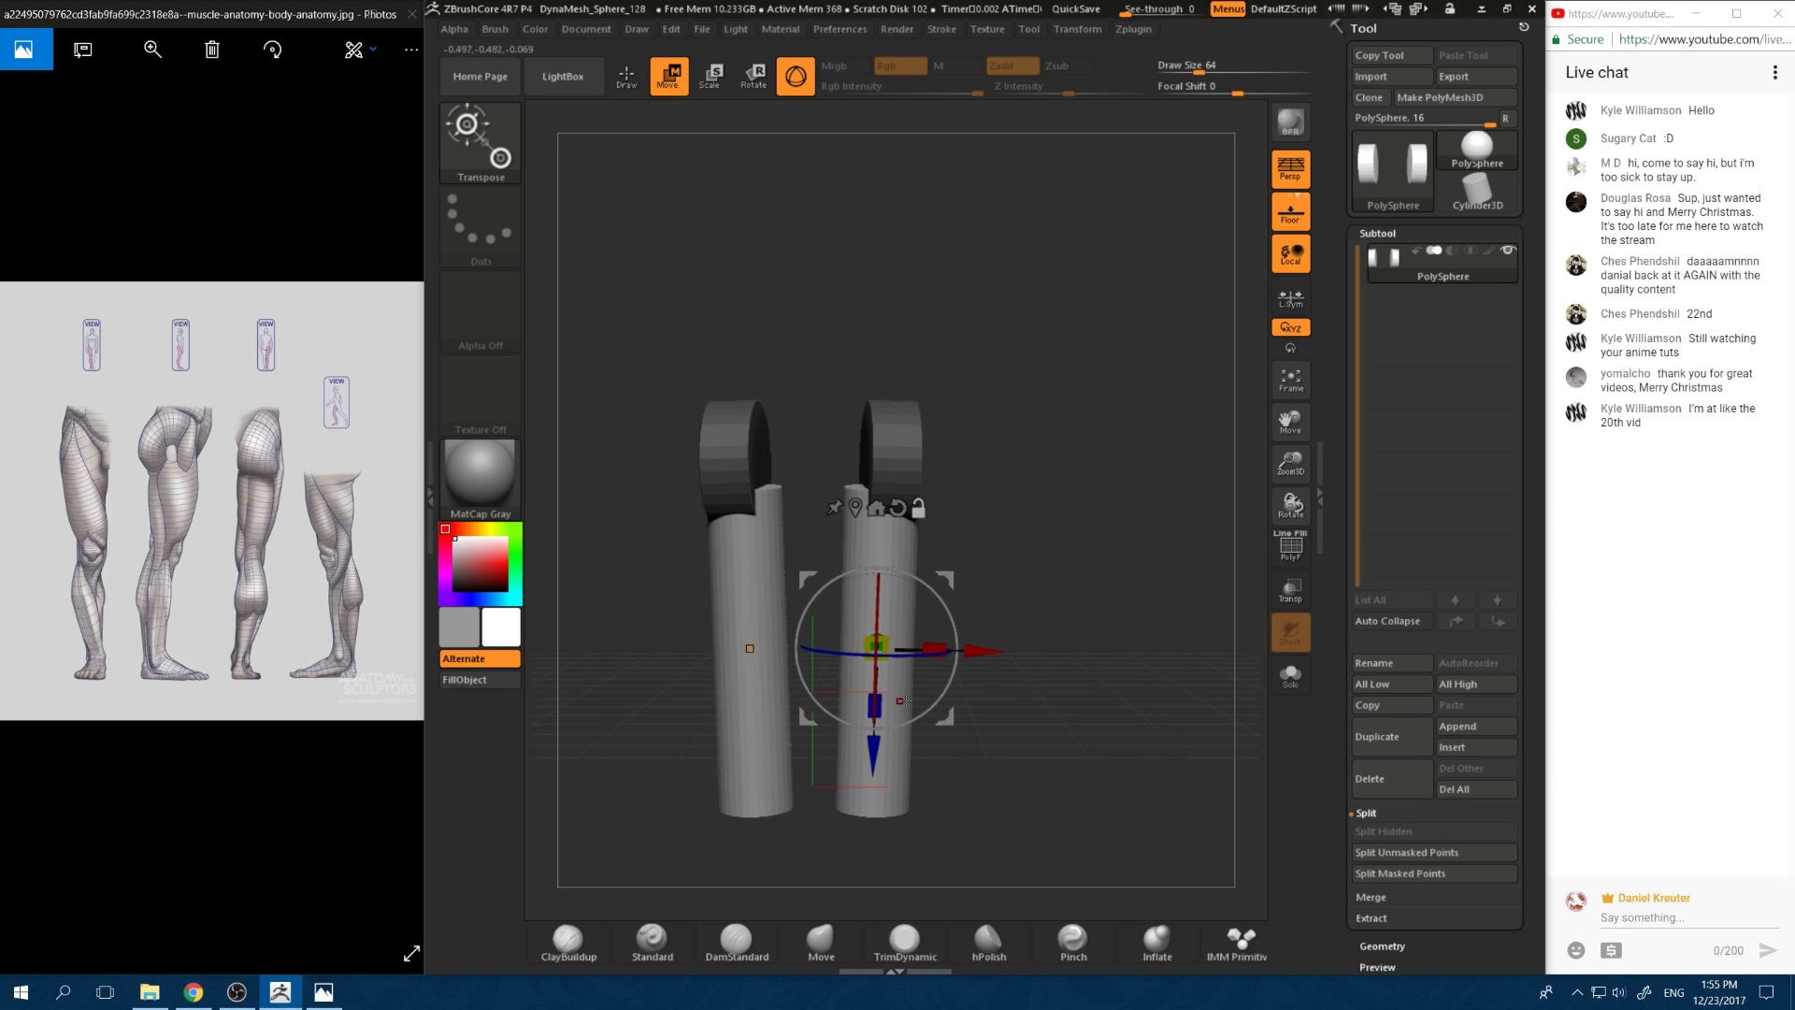
pyautogui.keyDown('alt'); pyautogui.moveTo(972, 550); pyautogui.dragTo(1051, 513); pyautogui.keyUp('alt')
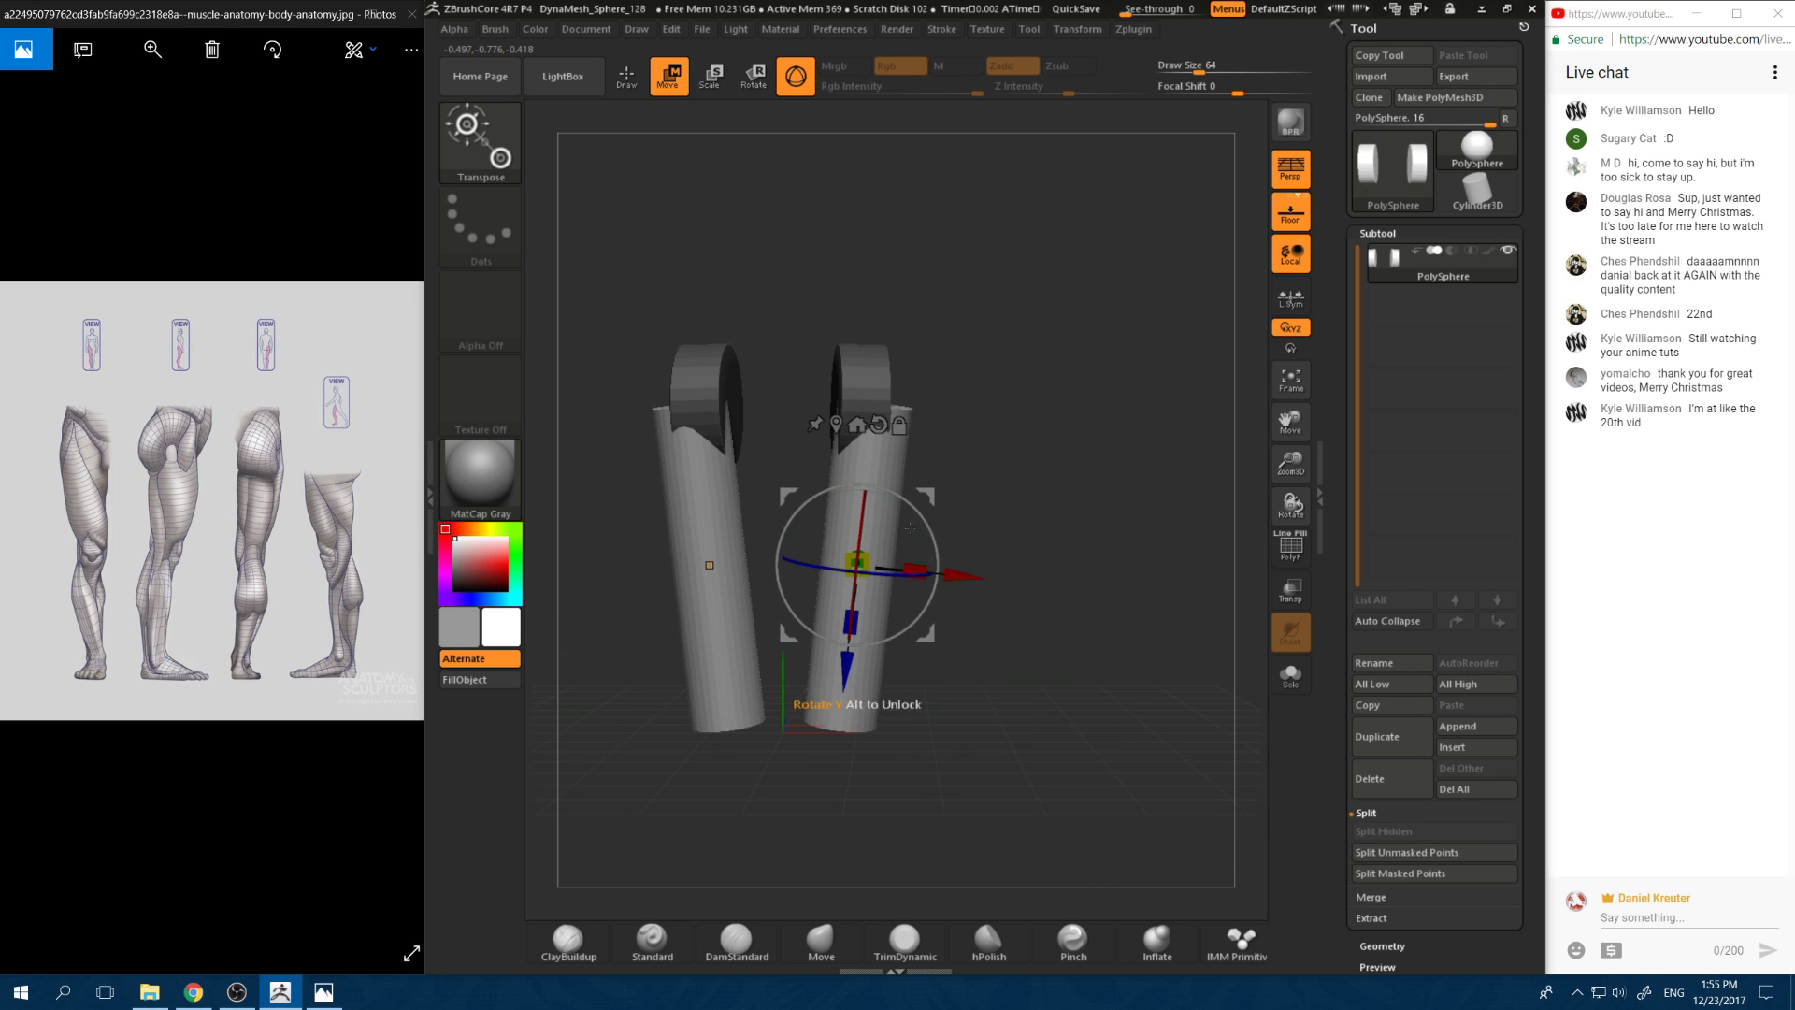
pyautogui.moveTo(952, 578); pyautogui.dragTo(961, 580)
pyautogui.moveTo(946, 460); pyautogui.dragTo(1017, 302)
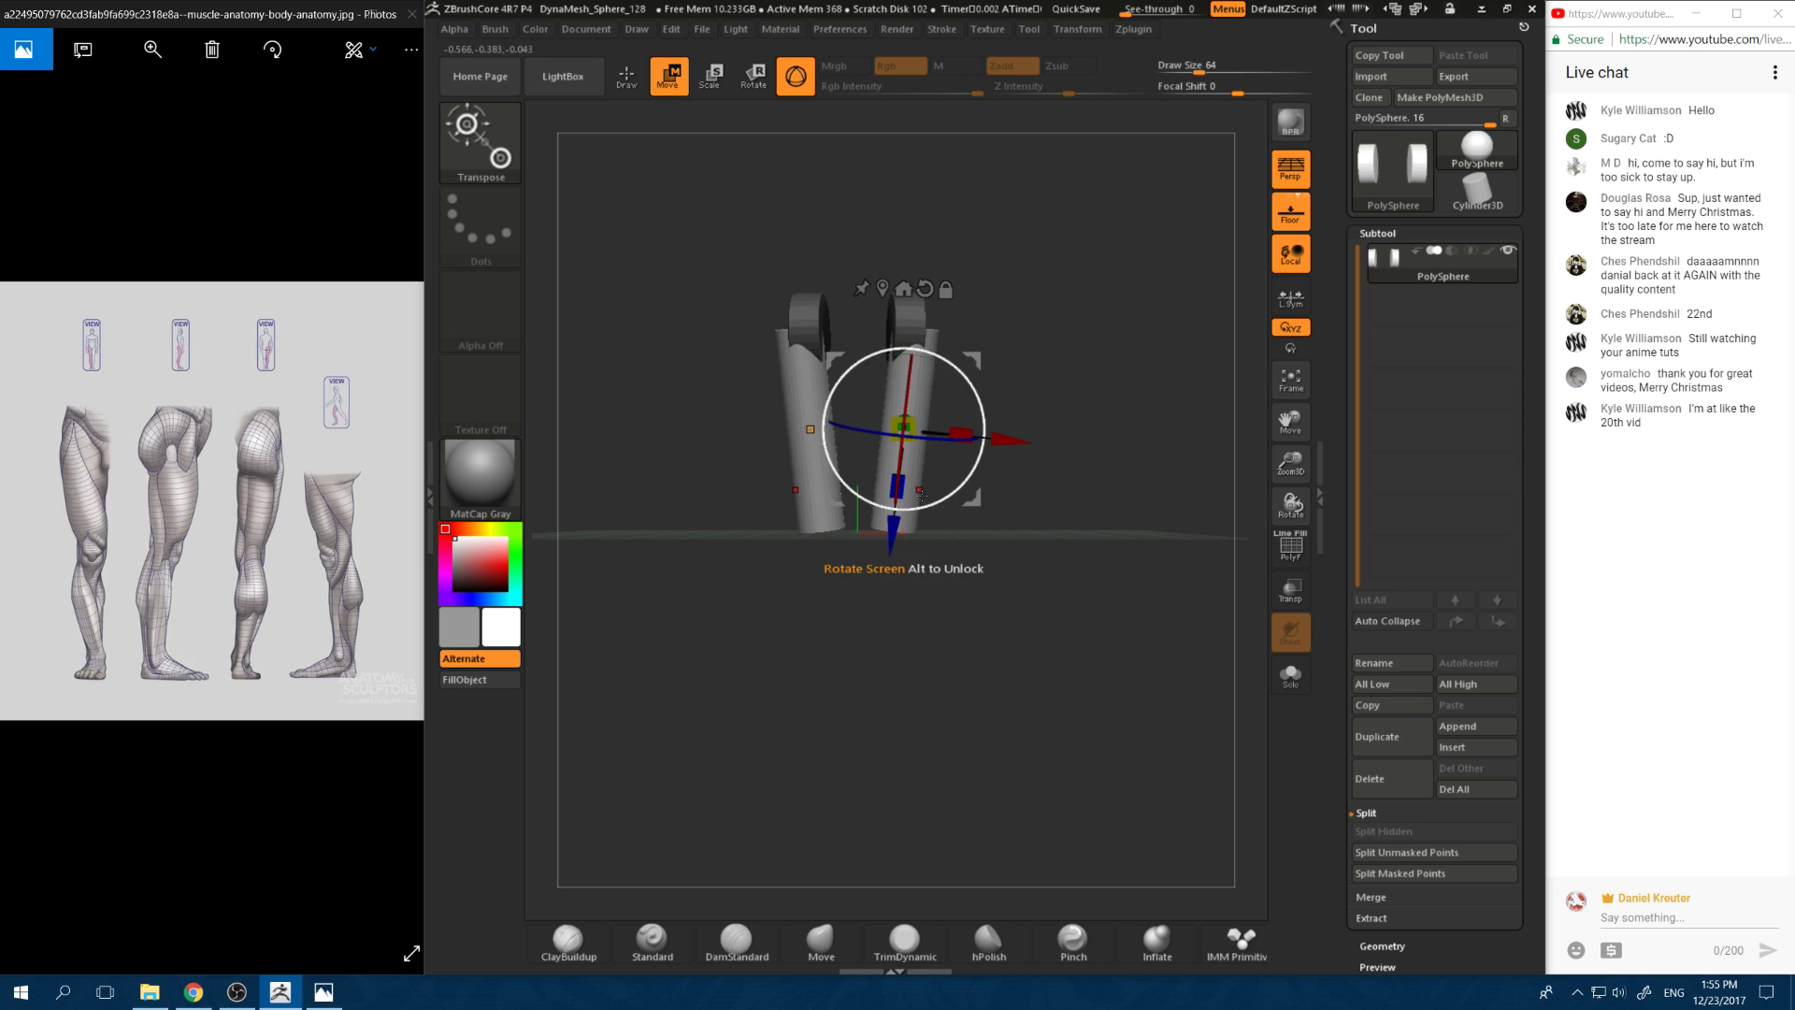
pyautogui.moveTo(865, 564)
pyautogui.mouseDown()
pyautogui.moveTo(966, 340)
pyautogui.moveTo(956, 363)
pyautogui.moveTo(1040, 322)
pyautogui.moveTo(1017, 296)
pyautogui.moveTo(988, 327)
pyautogui.mouseUp()
pyautogui.press('b')
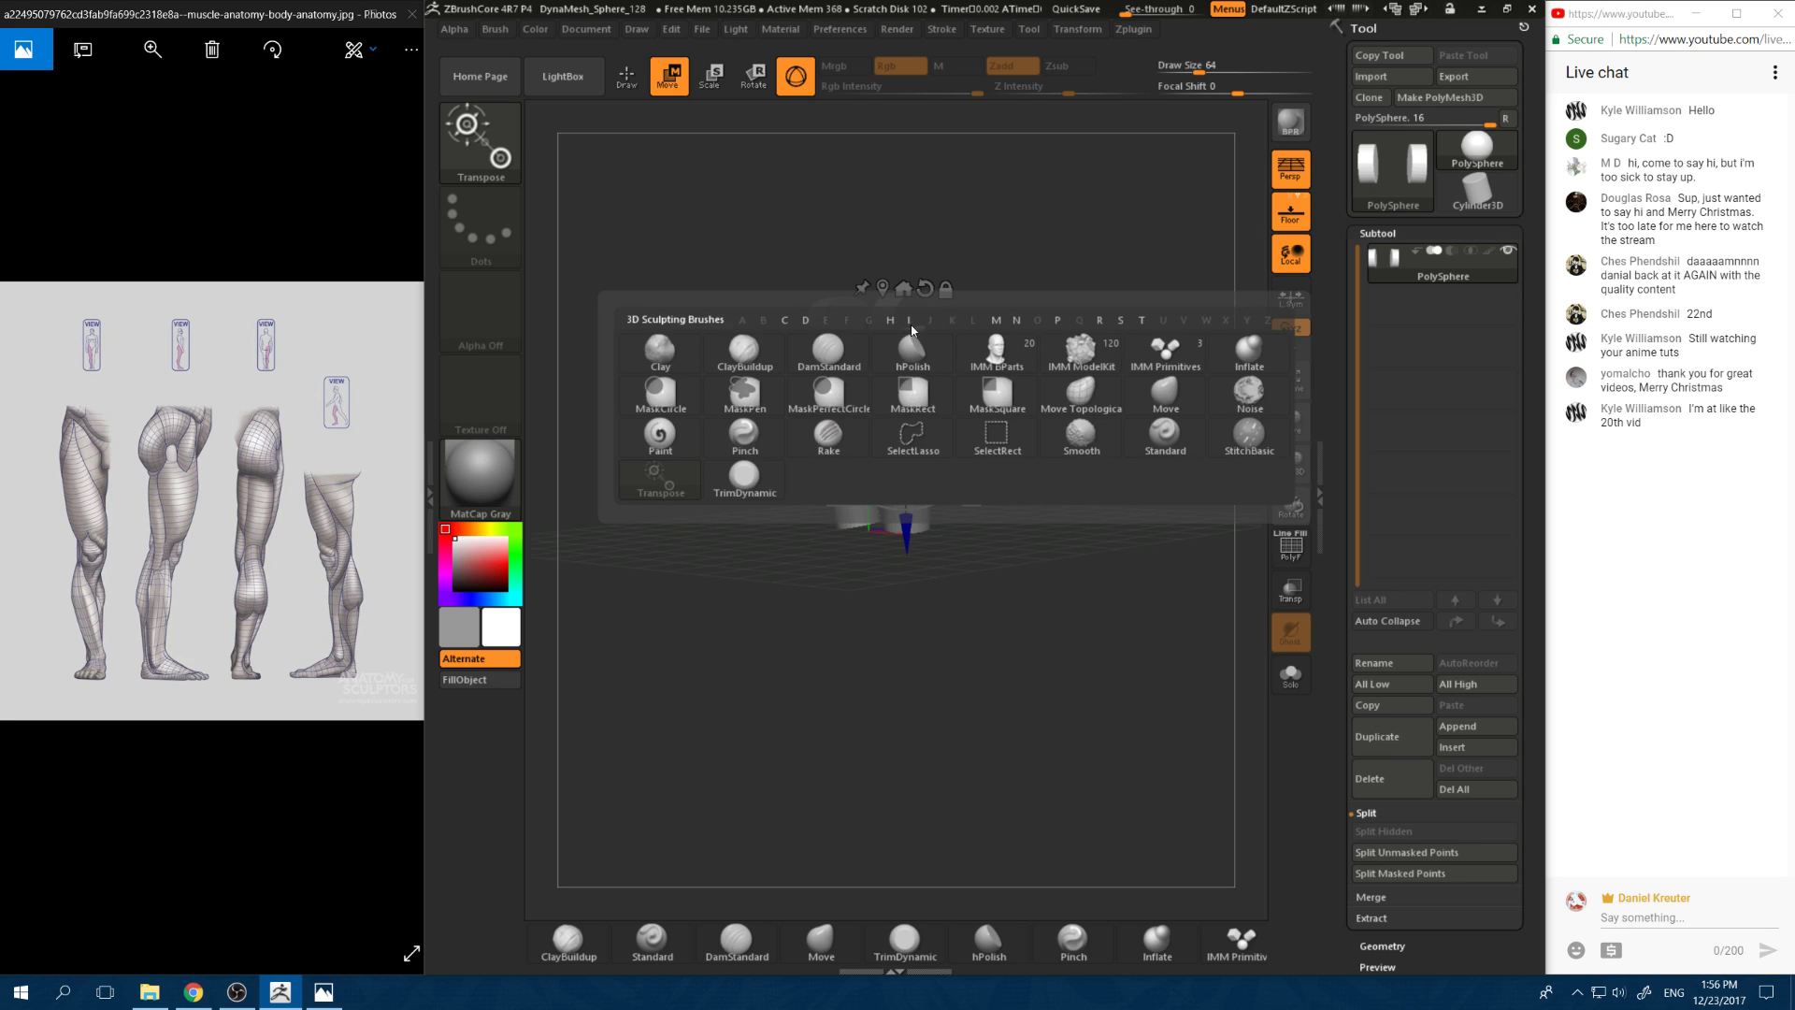
pyautogui.press('Escape')
pyautogui.press('q')
pyautogui.press('ctrl')
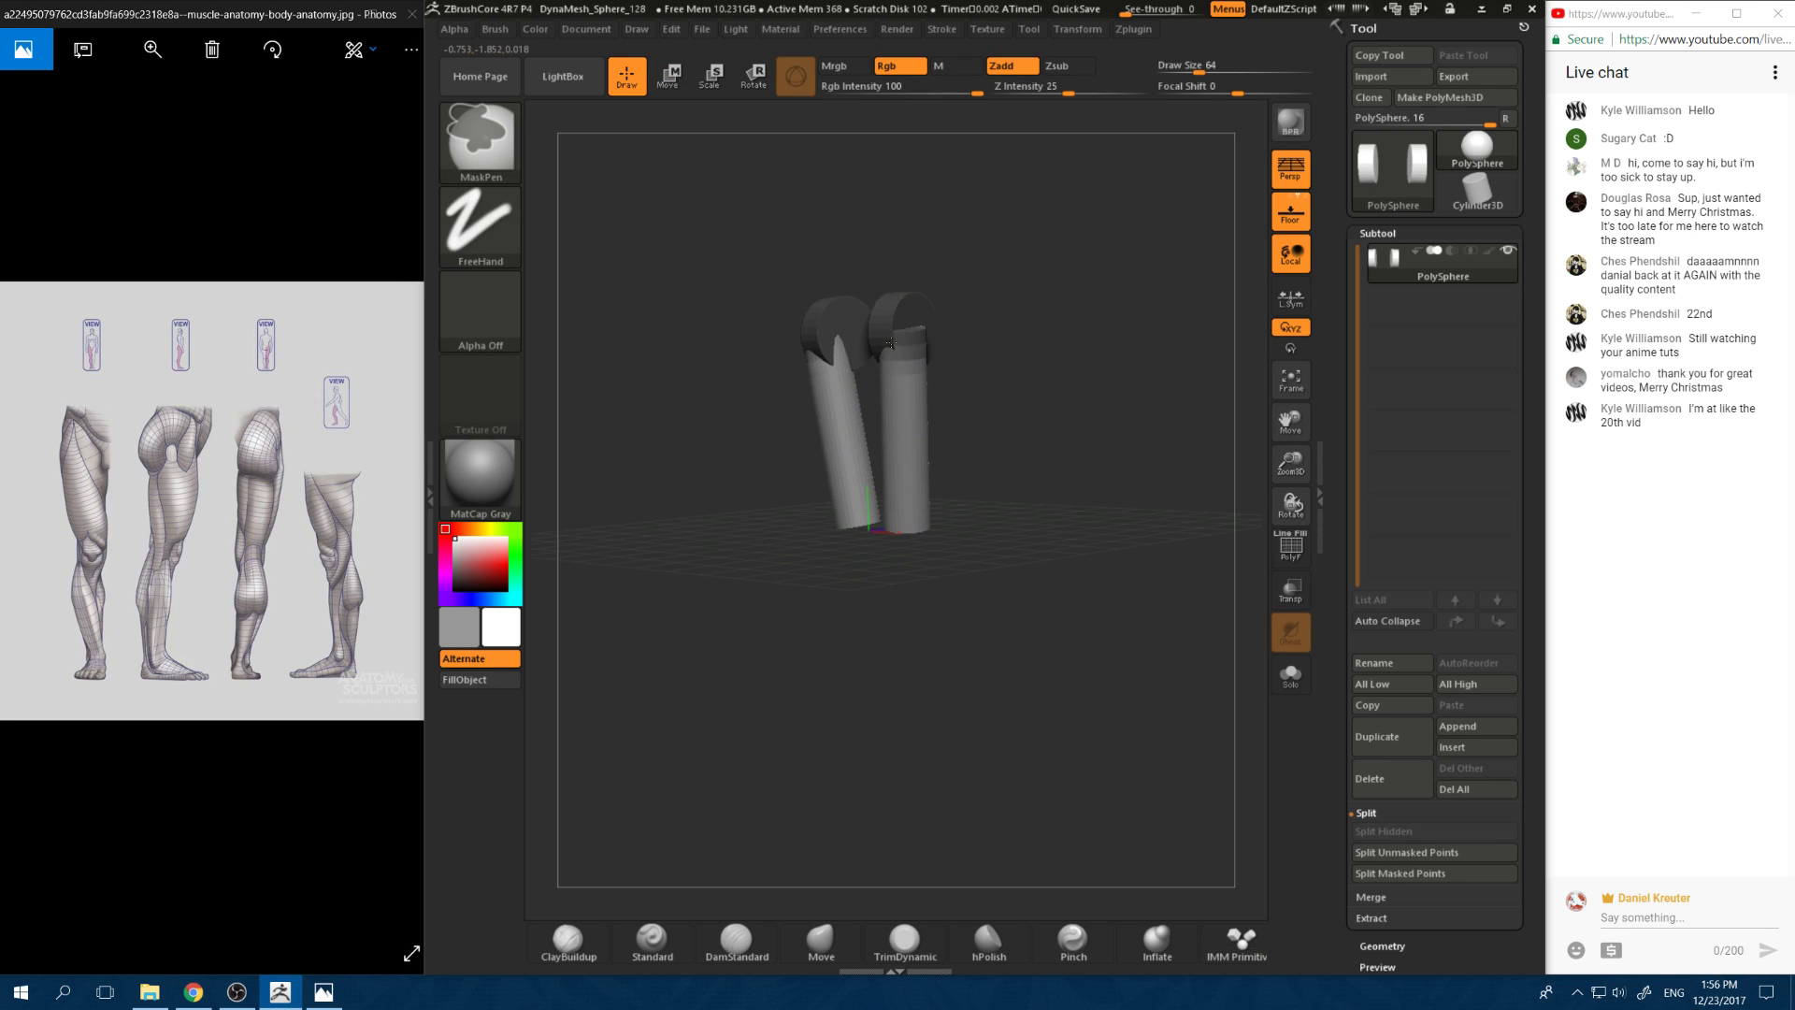
pyautogui.press('w')
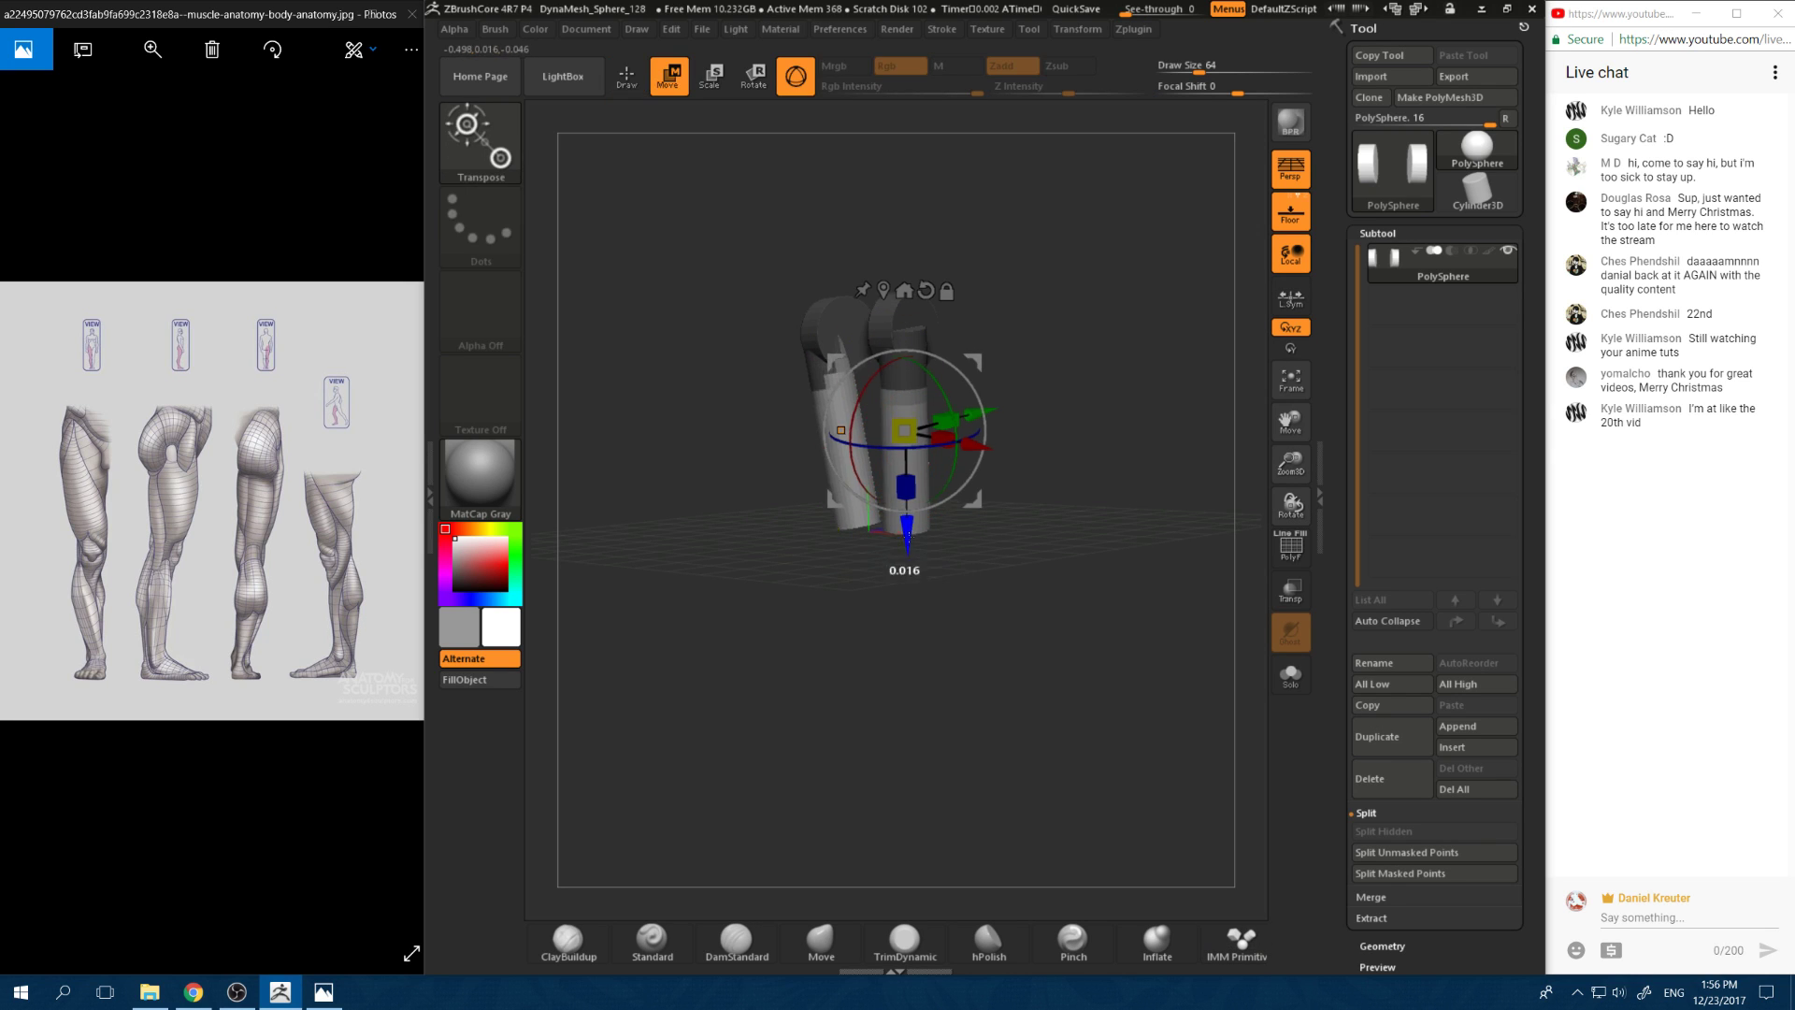
pyautogui.moveTo(911, 656); pyautogui.dragTo(911, 692)
pyautogui.hotkey('ctrl', 'z')
pyautogui.hotkey('ctrl', 'z')
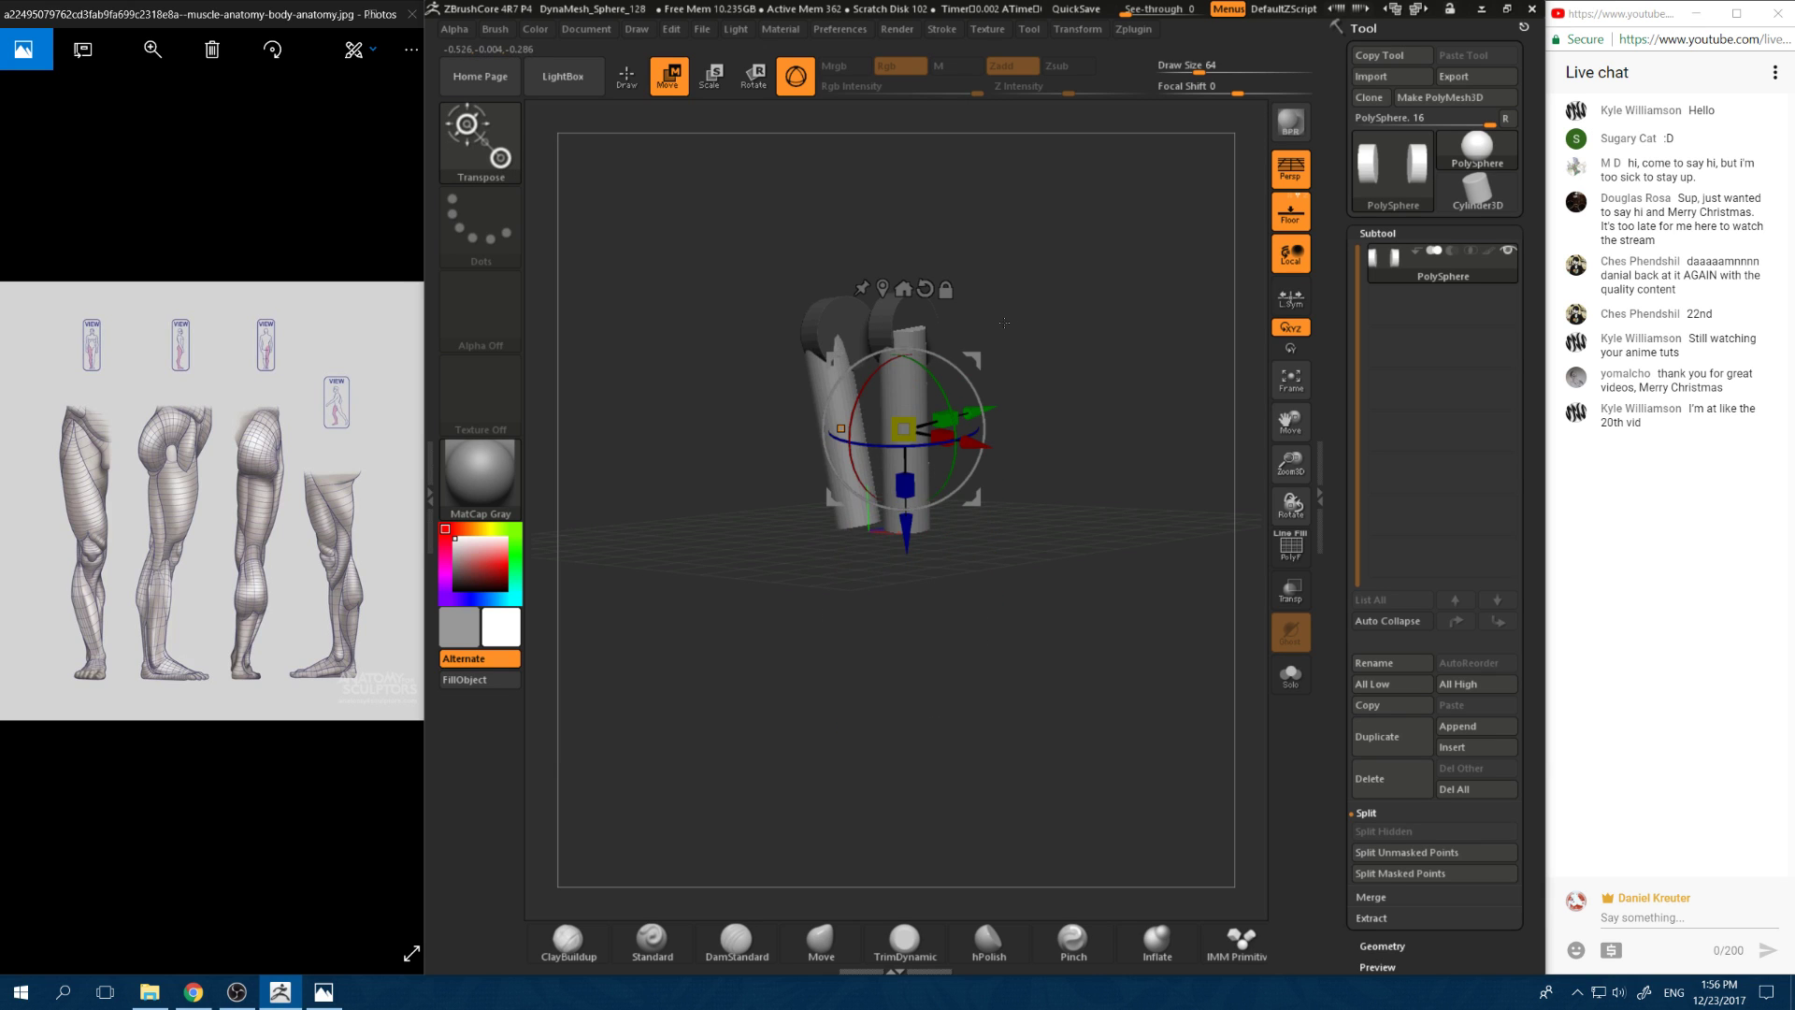
# Step: Duplicate the mirrored thigh cylinders along their length and place the copies below the thighs as lower legs
pyautogui.moveTo(846, 281); pyautogui.dragTo(941, 296)
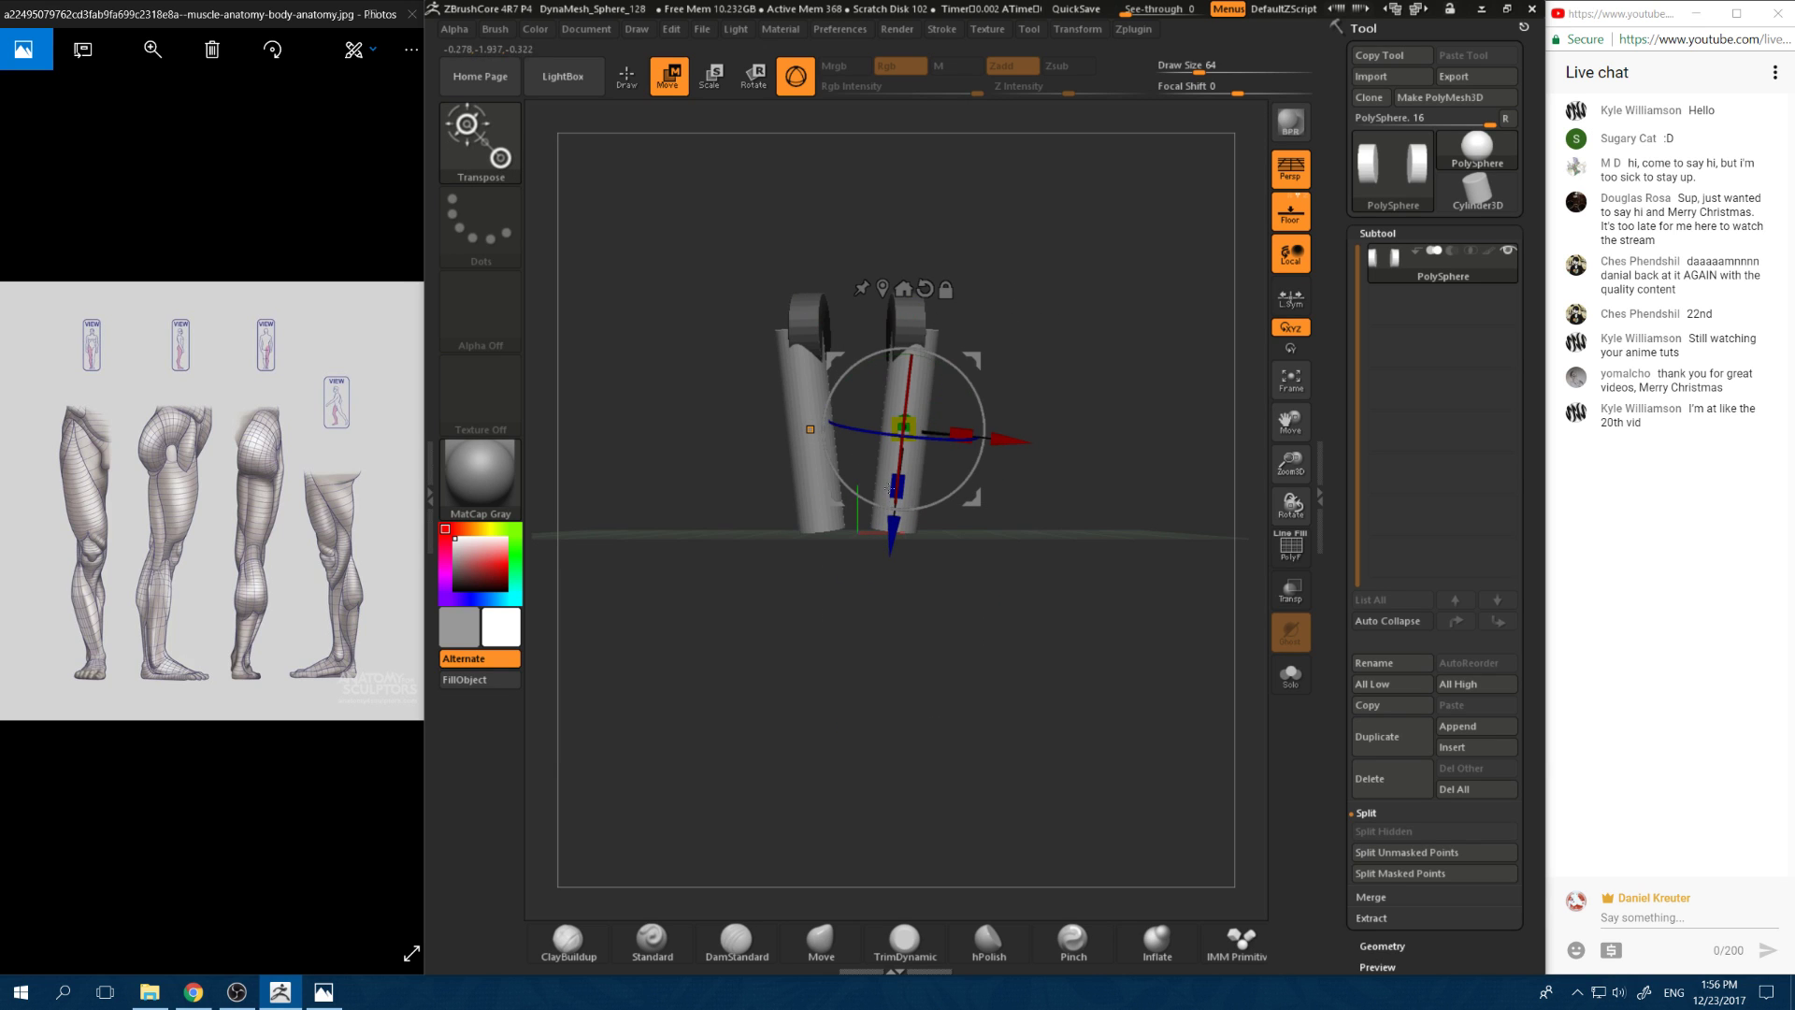
pyautogui.moveTo(991, 458); pyautogui.dragTo(944, 496)
pyautogui.moveTo(890, 531); pyautogui.dragTo(900, 594)
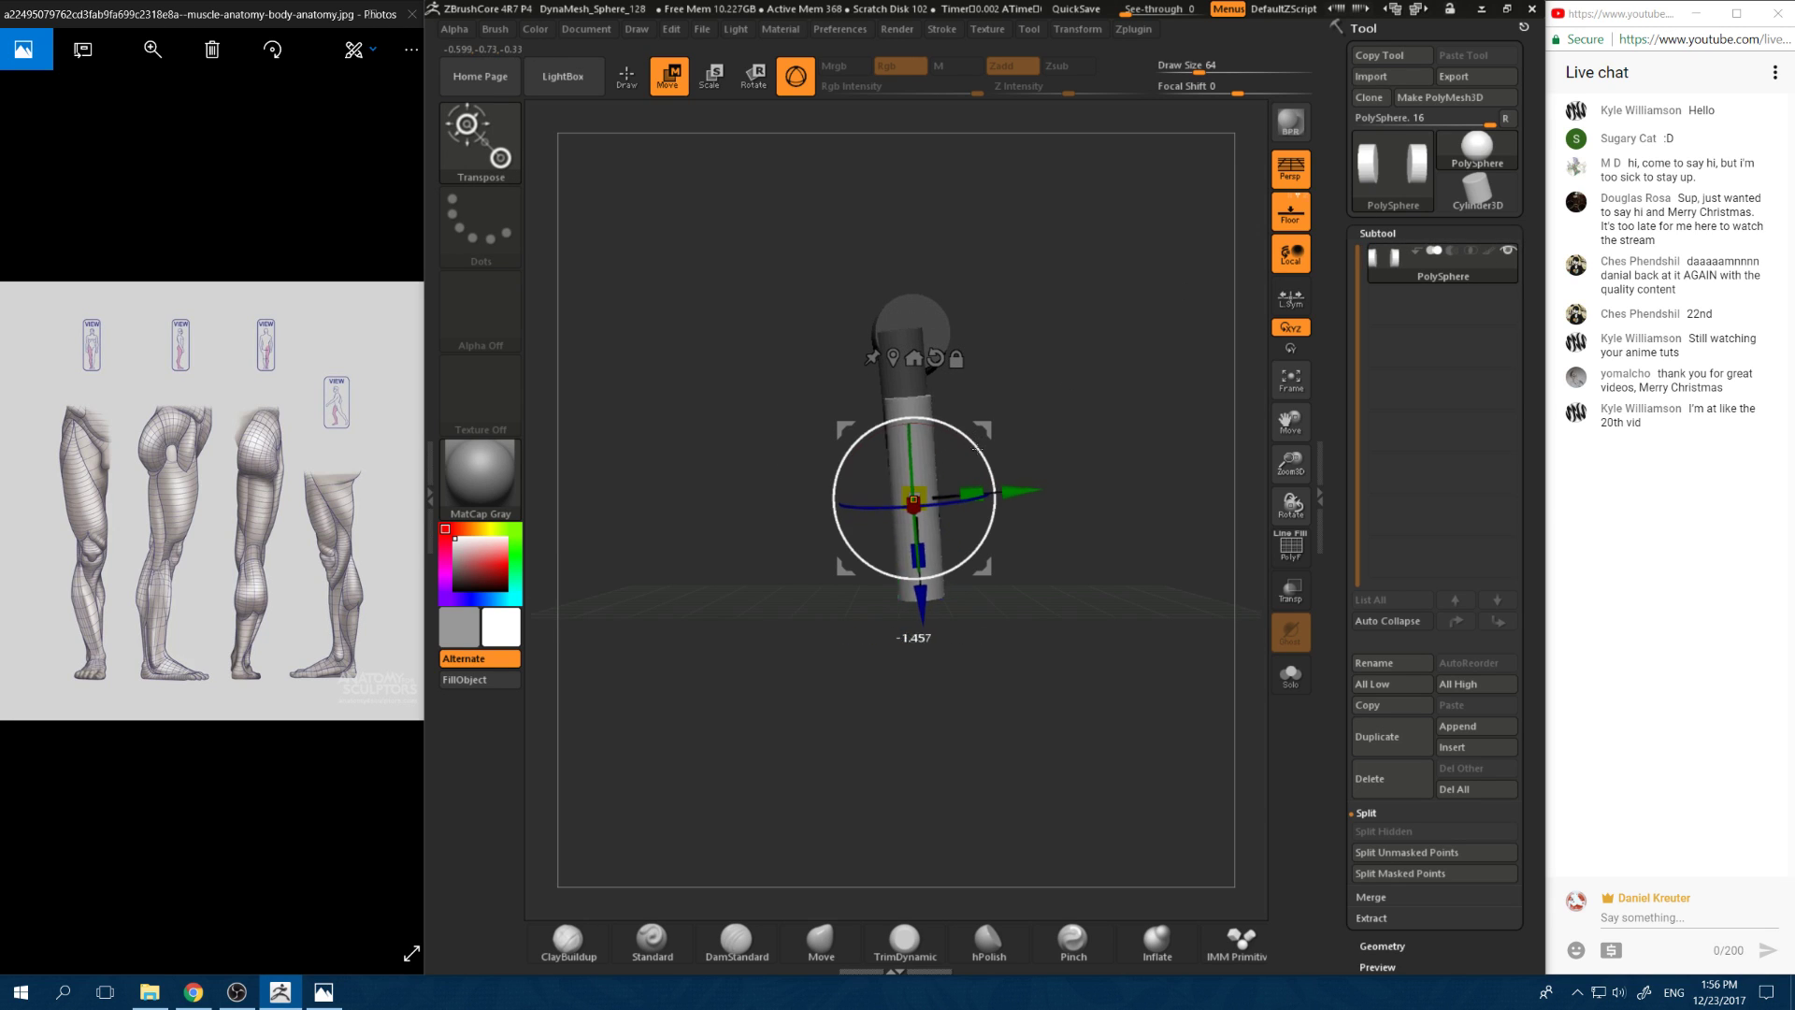
pyautogui.moveTo(986, 460); pyautogui.dragTo(1002, 554)
pyautogui.moveTo(1021, 477); pyautogui.dragTo(1100, 496)
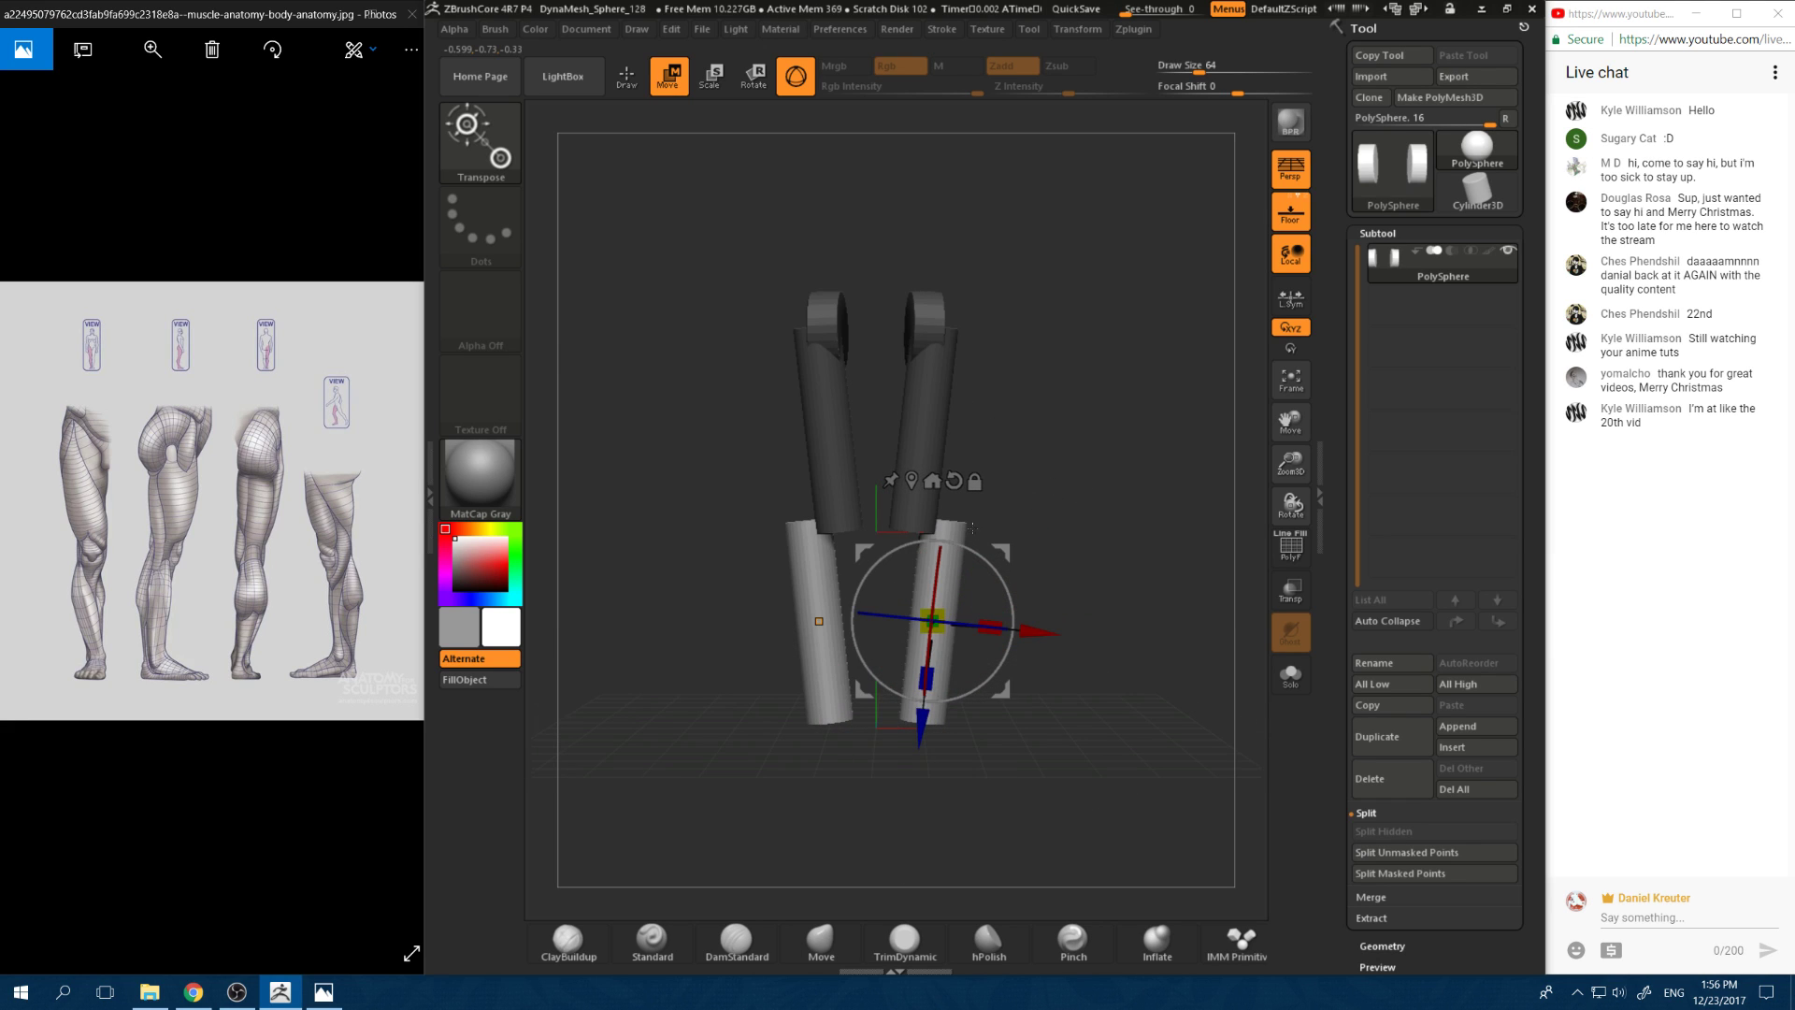
# Step: Rotate the lower-leg cylinders nearly upright with a slight inward tilt, thin them and align their upper ends with the thighs
pyautogui.moveTo(943, 555); pyautogui.dragTo(987, 571)
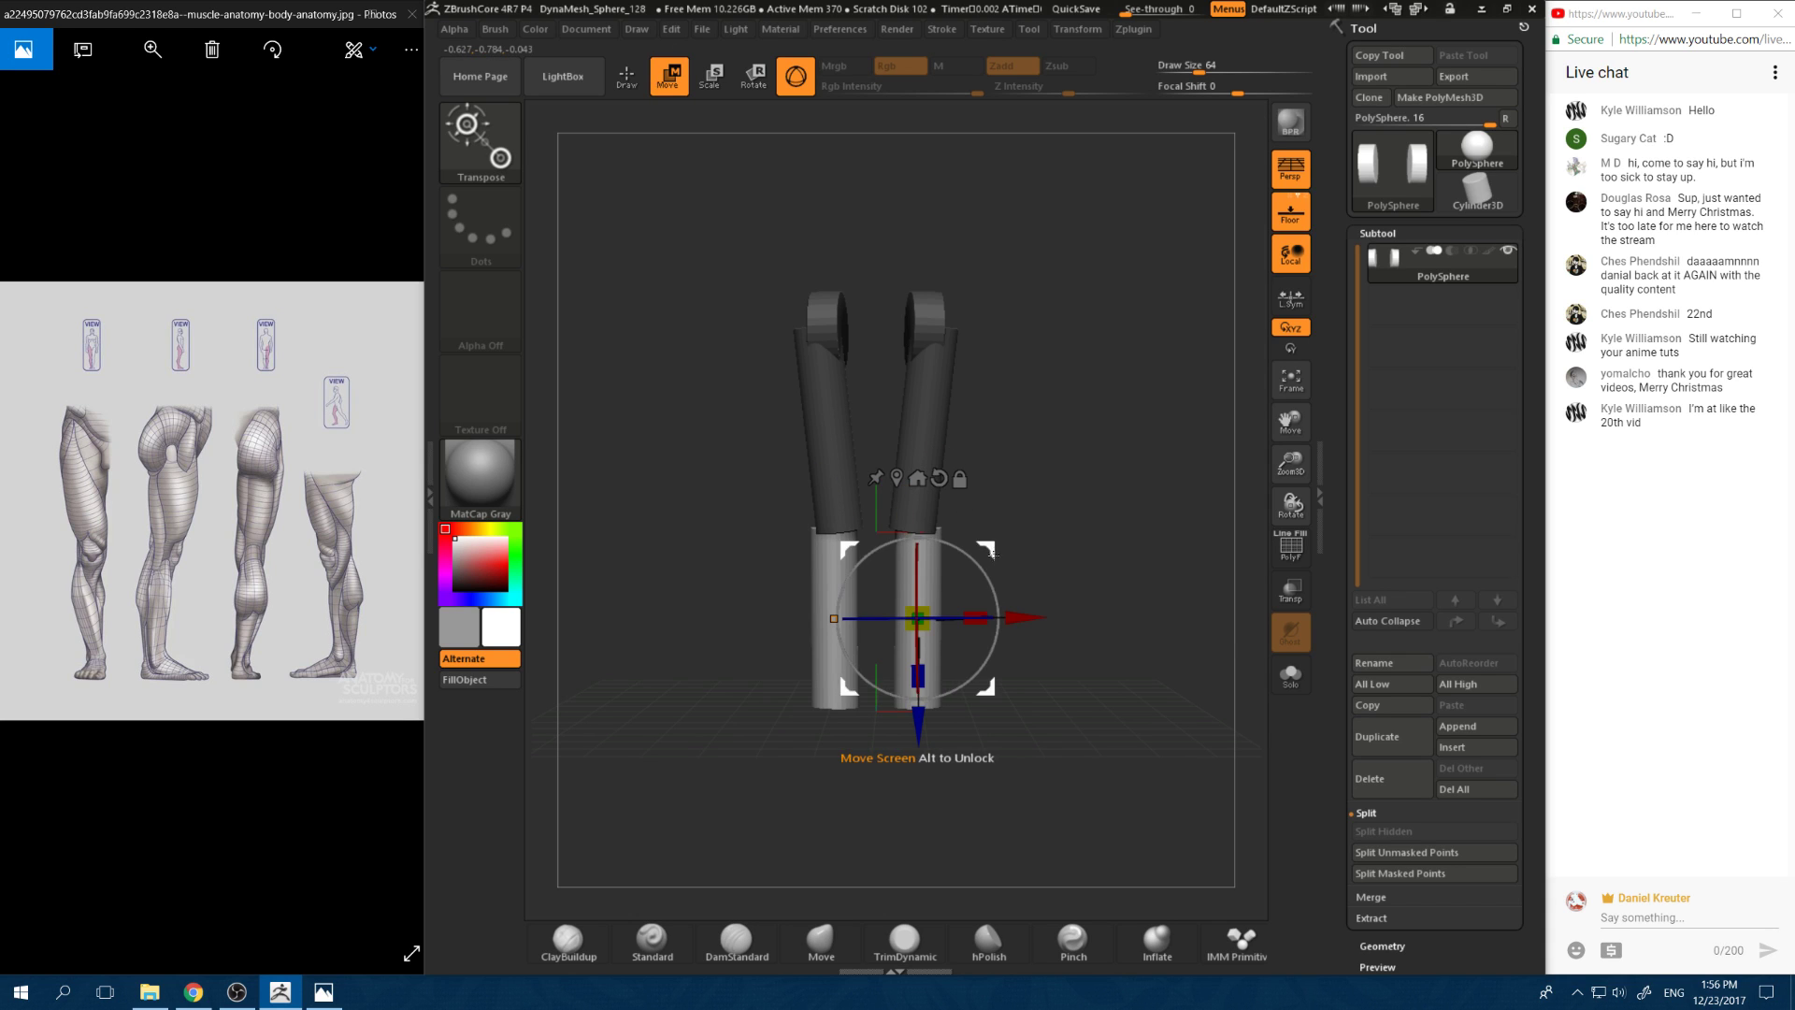
pyautogui.moveTo(969, 621); pyautogui.dragTo(935, 625, button='right')
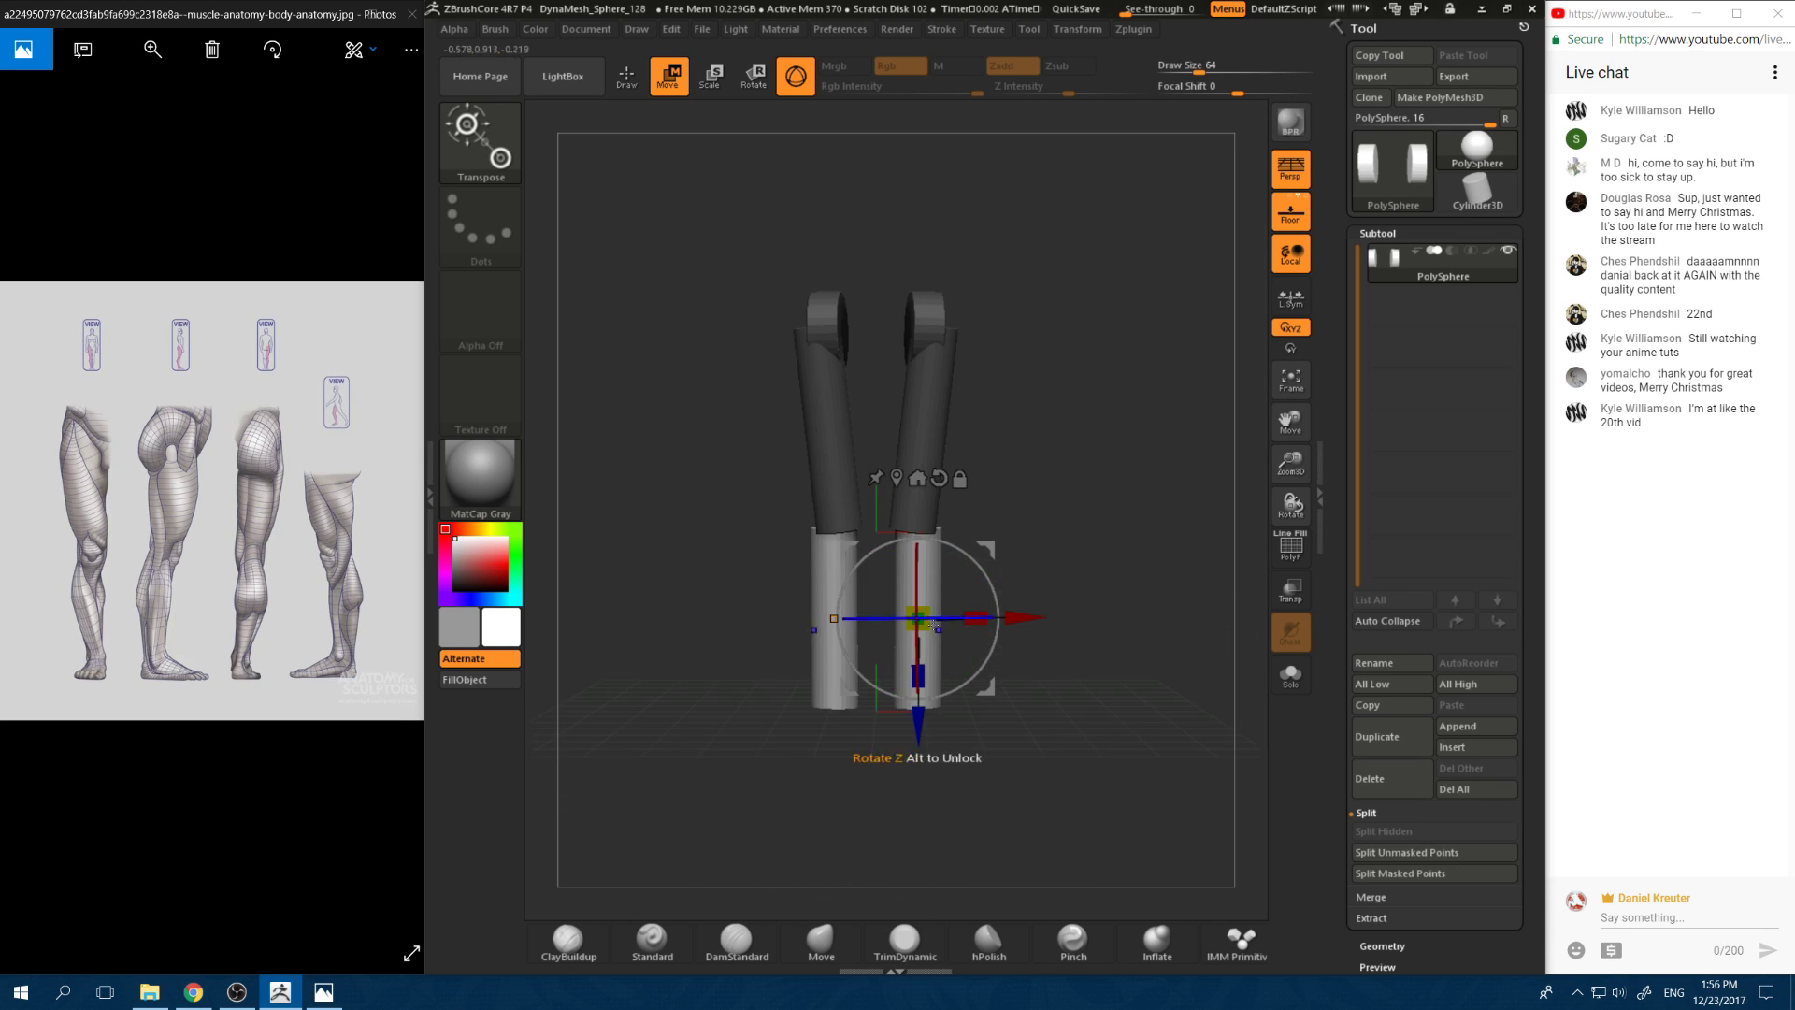
pyautogui.moveTo(922, 613); pyautogui.dragTo(923, 679)
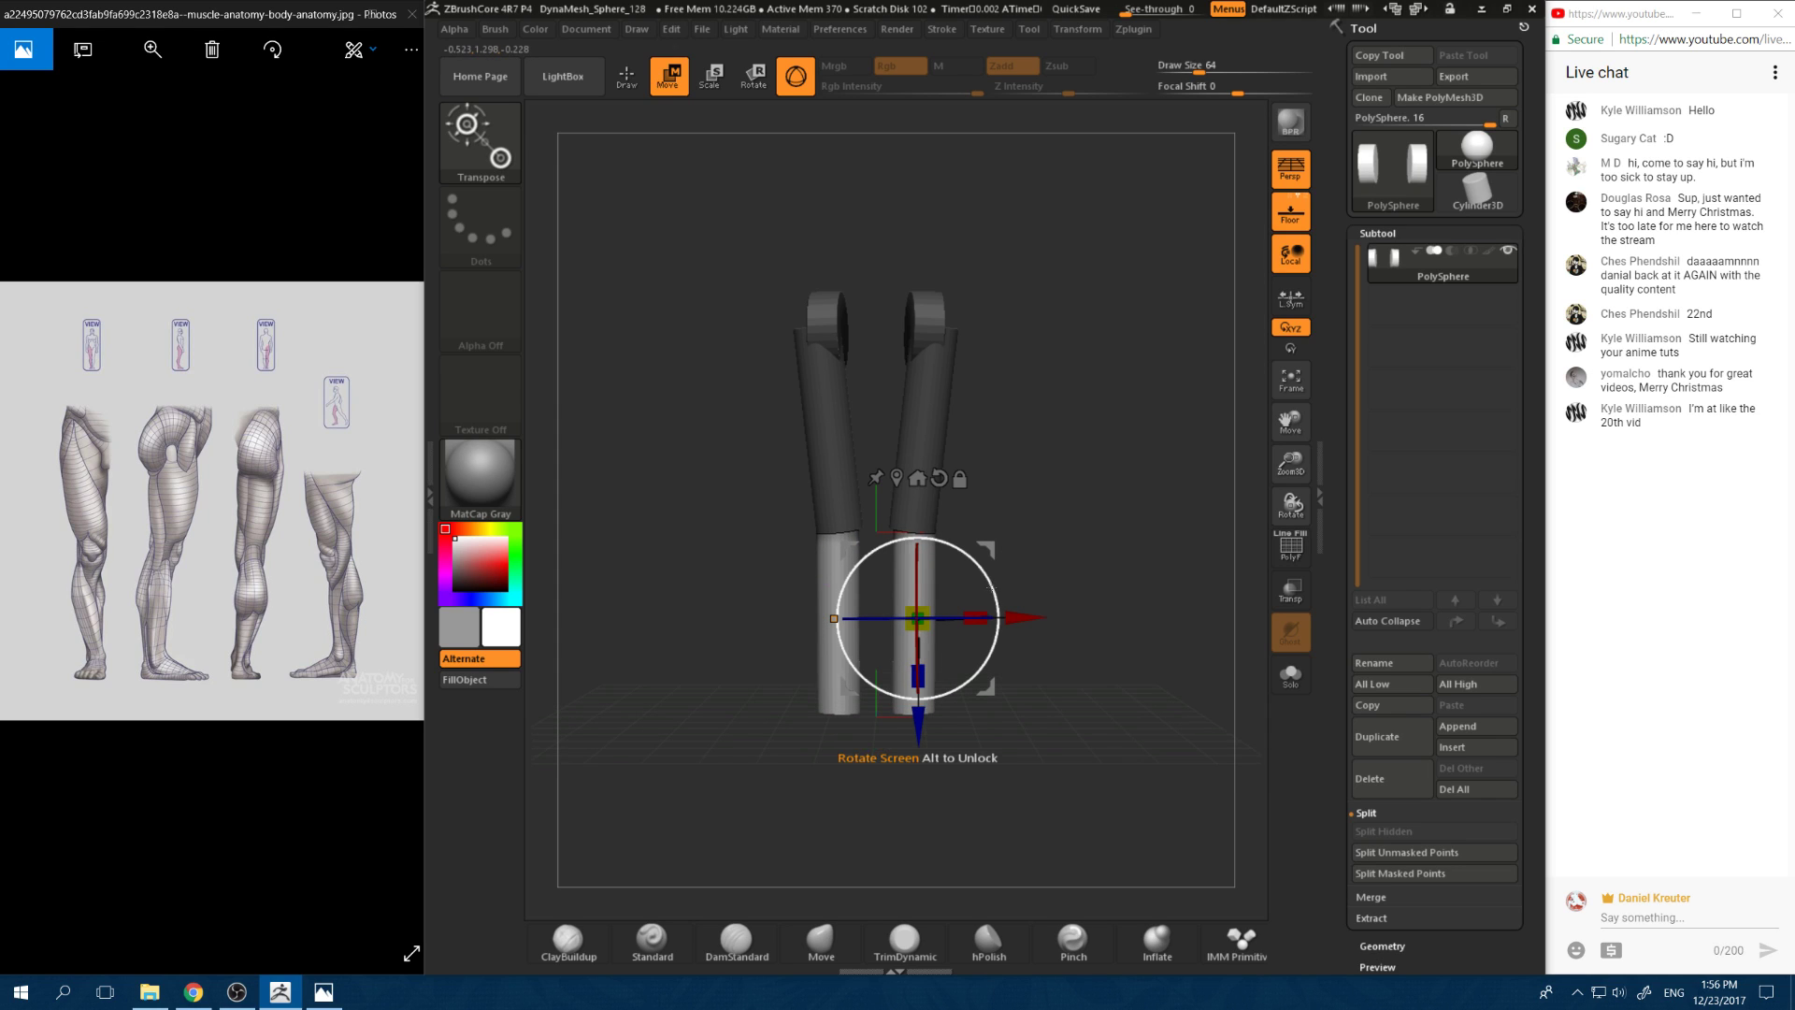
pyautogui.moveTo(993, 590); pyautogui.dragTo(1001, 513)
pyautogui.hotkey('ctrl', 'z')
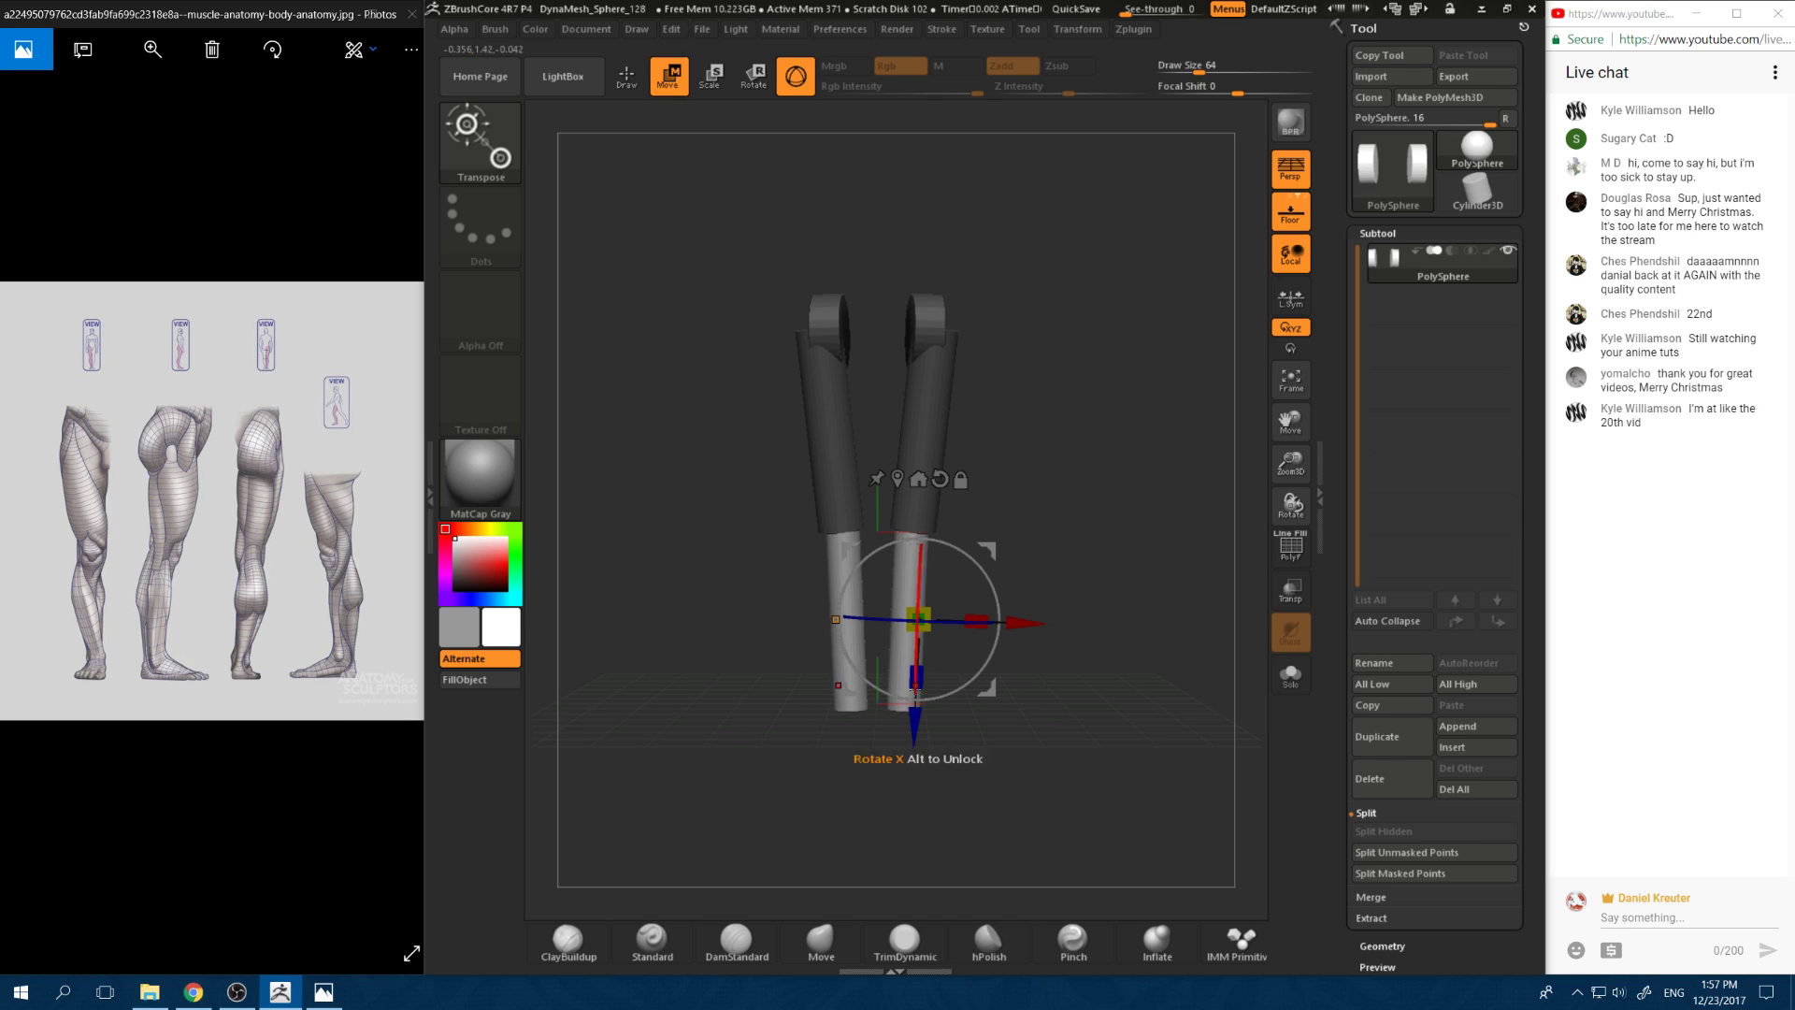
pyautogui.moveTo(915, 692); pyautogui.dragTo(905, 743)
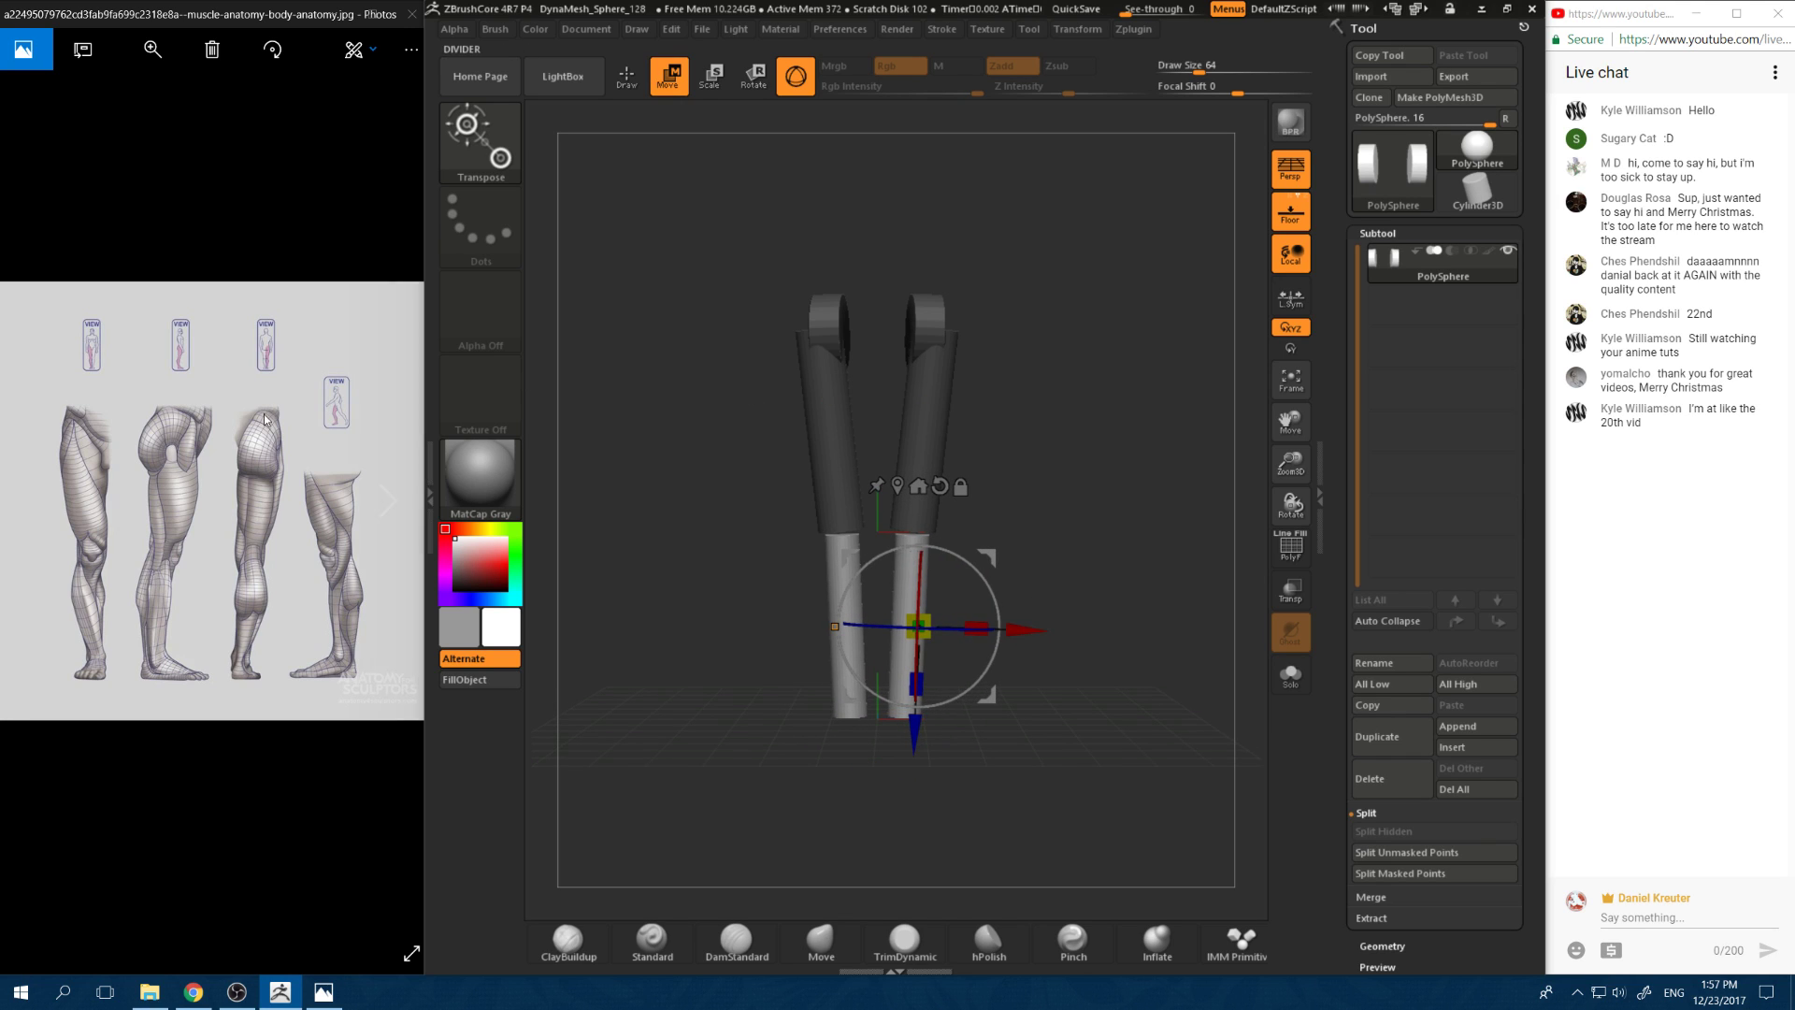
# Step: Leave the drawing mode in Photos and look through the reference images for leg anatomy, including the muscled three-leg view
pyautogui.click(90, 556)
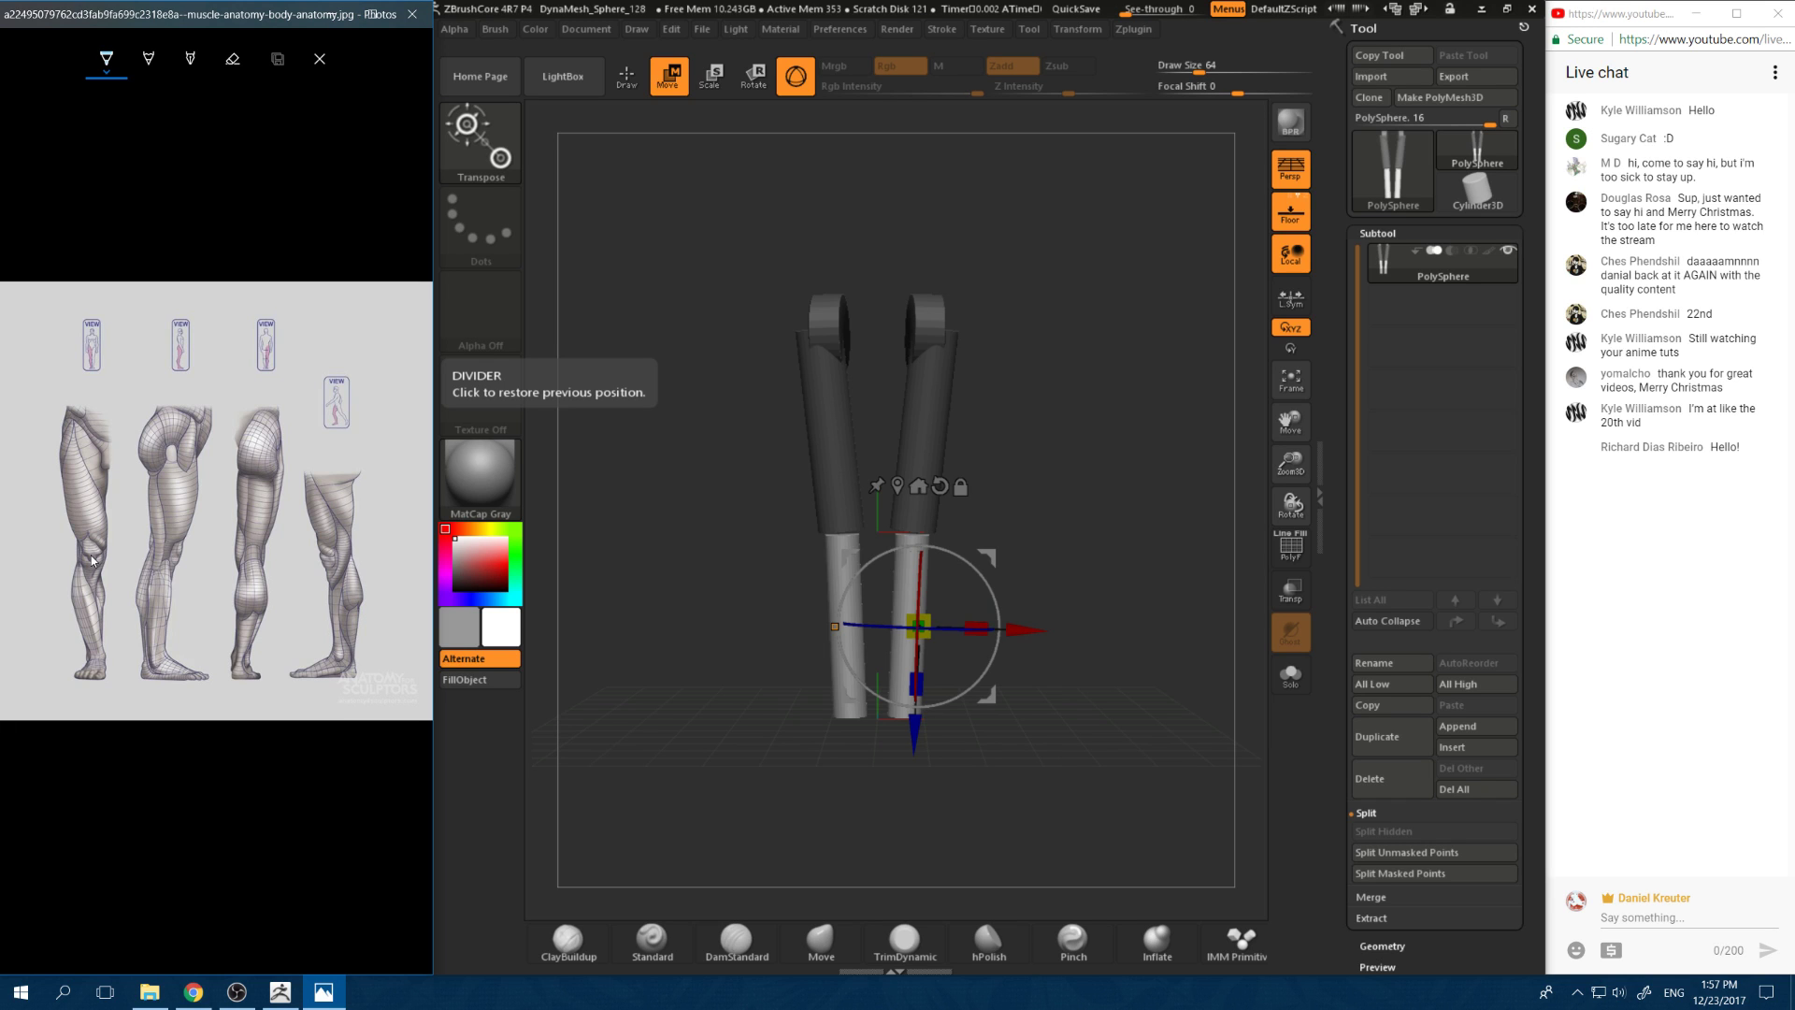
pyautogui.moveTo(1106, 393); pyautogui.dragTo(1015, 463)
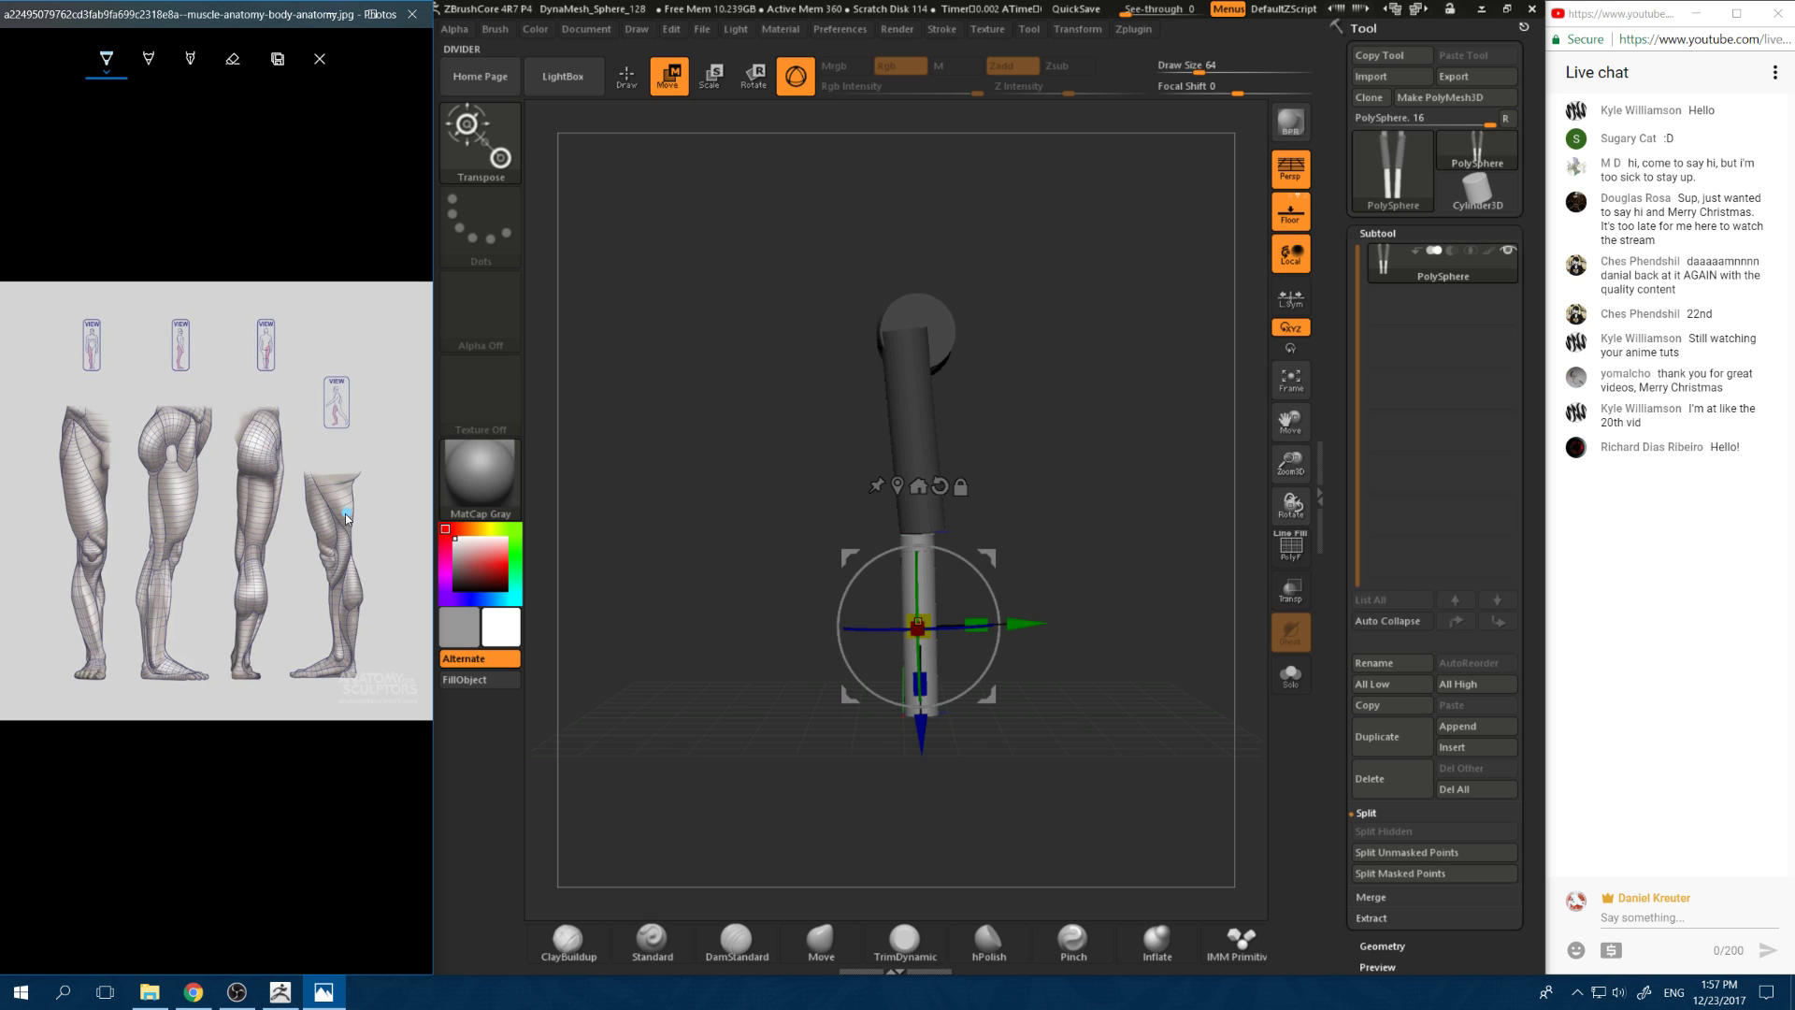
pyautogui.click(319, 58)
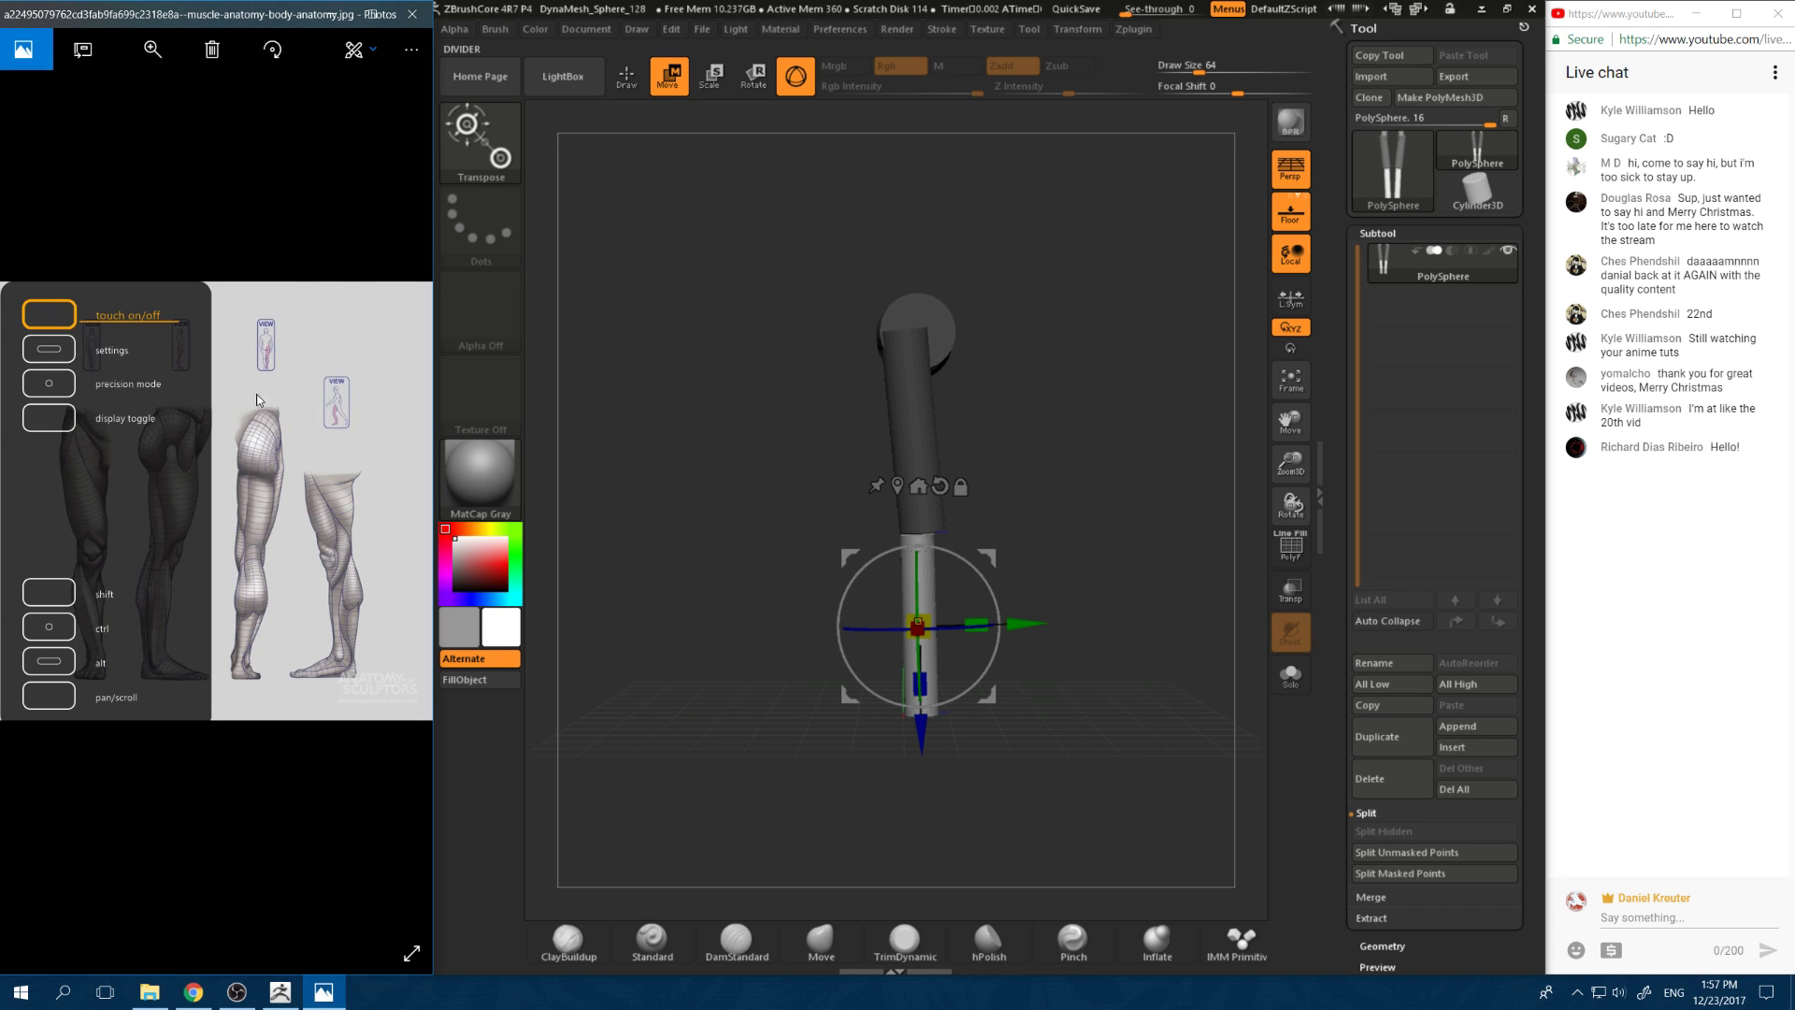
pyautogui.click(386, 501)
pyautogui.click(385, 501)
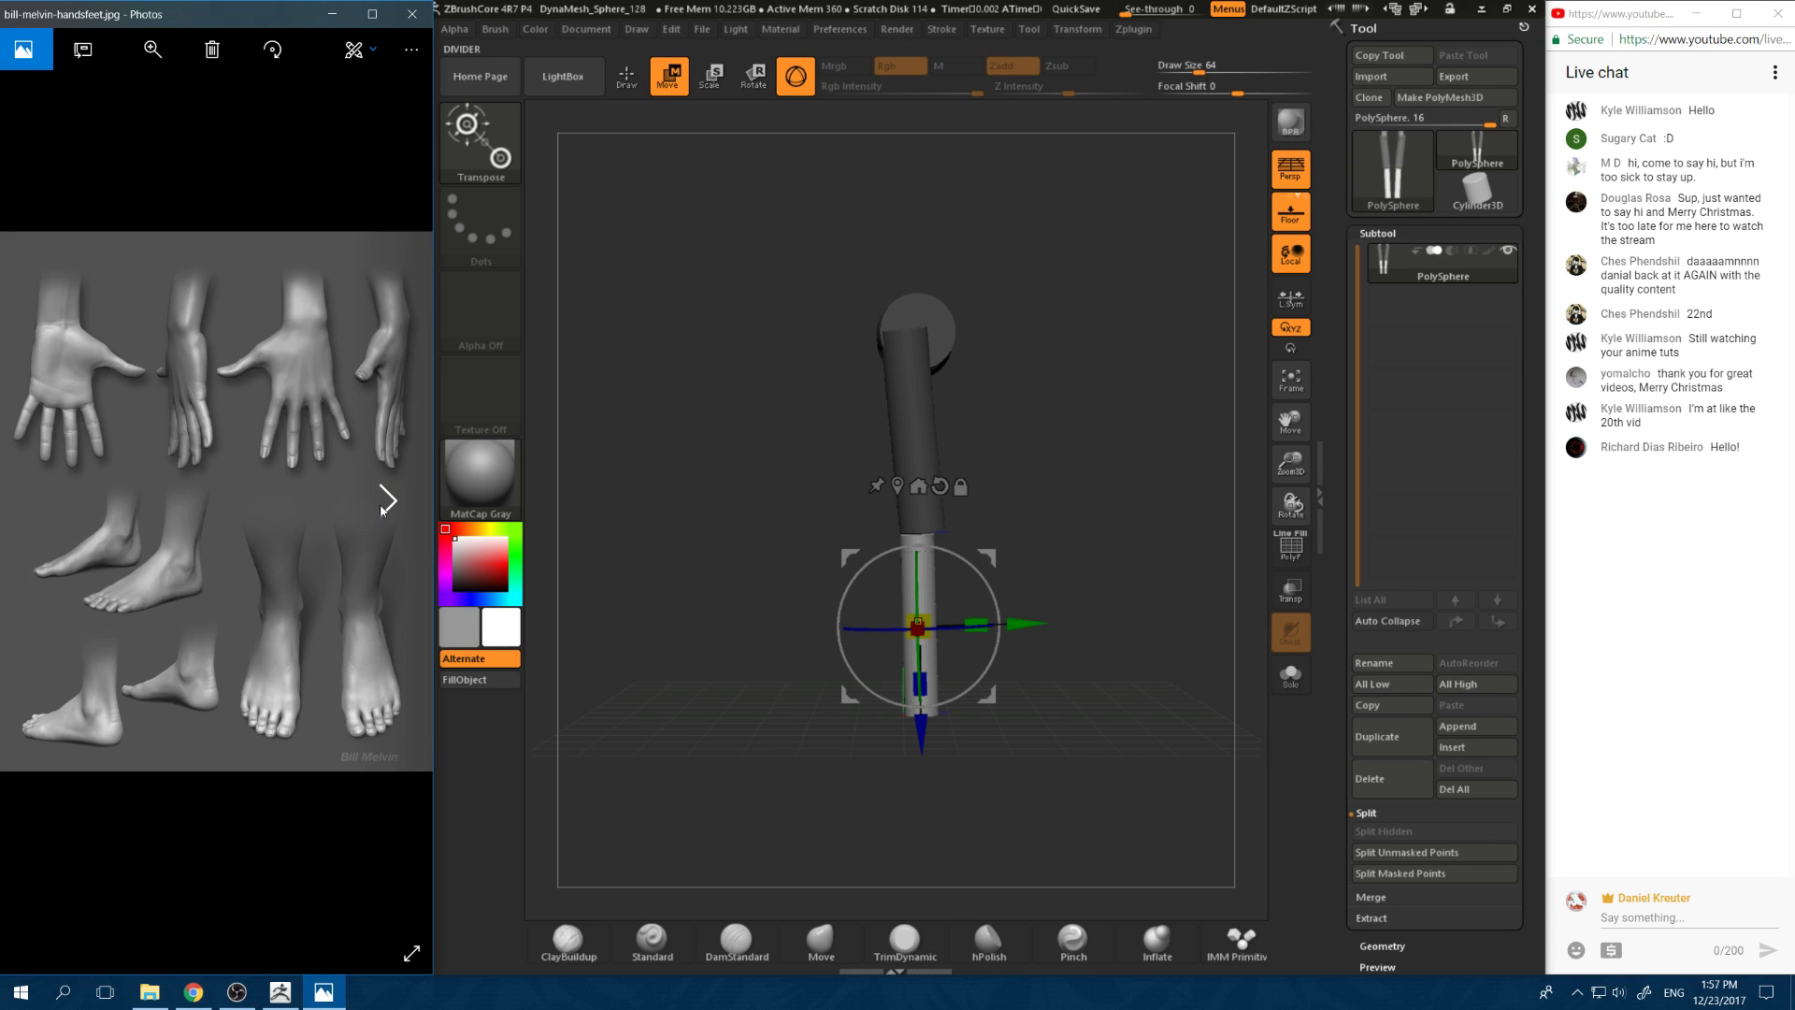
pyautogui.click(385, 502)
pyautogui.click(386, 501)
pyautogui.click(34, 505)
pyautogui.click(34, 505)
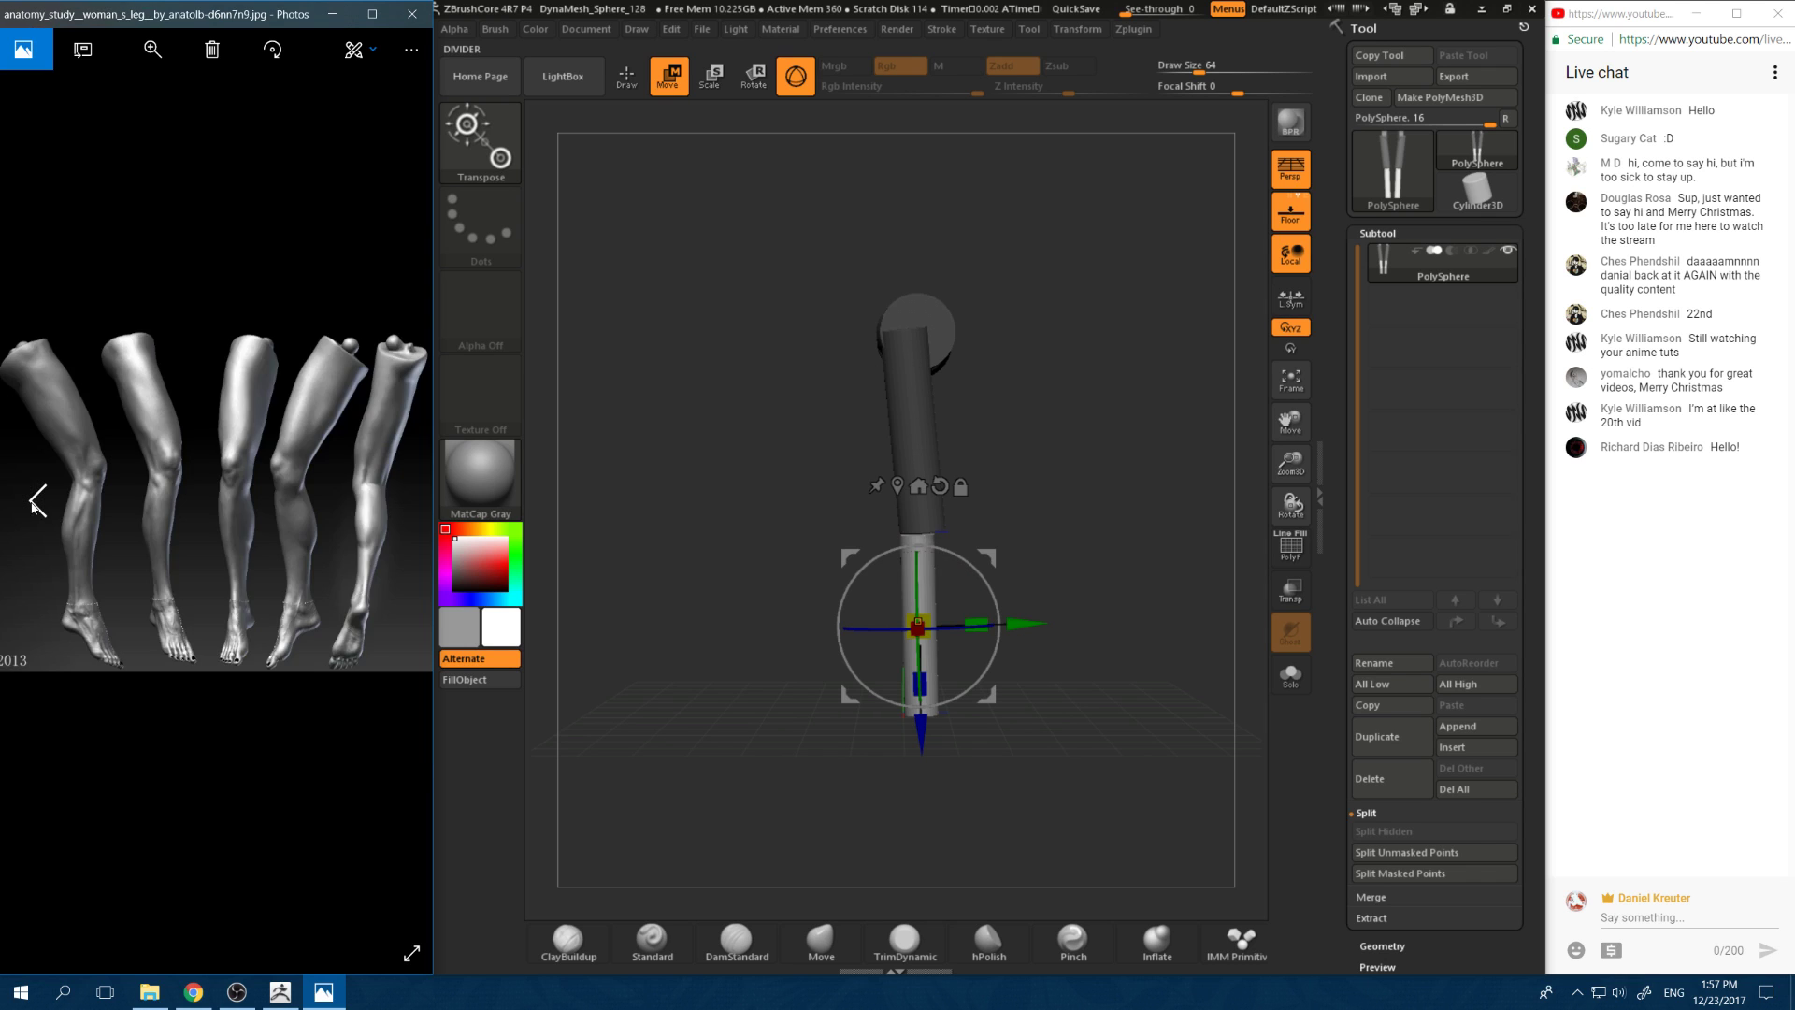
pyautogui.click(34, 505)
pyautogui.click(34, 505)
pyautogui.click(34, 505)
pyautogui.click(33, 505)
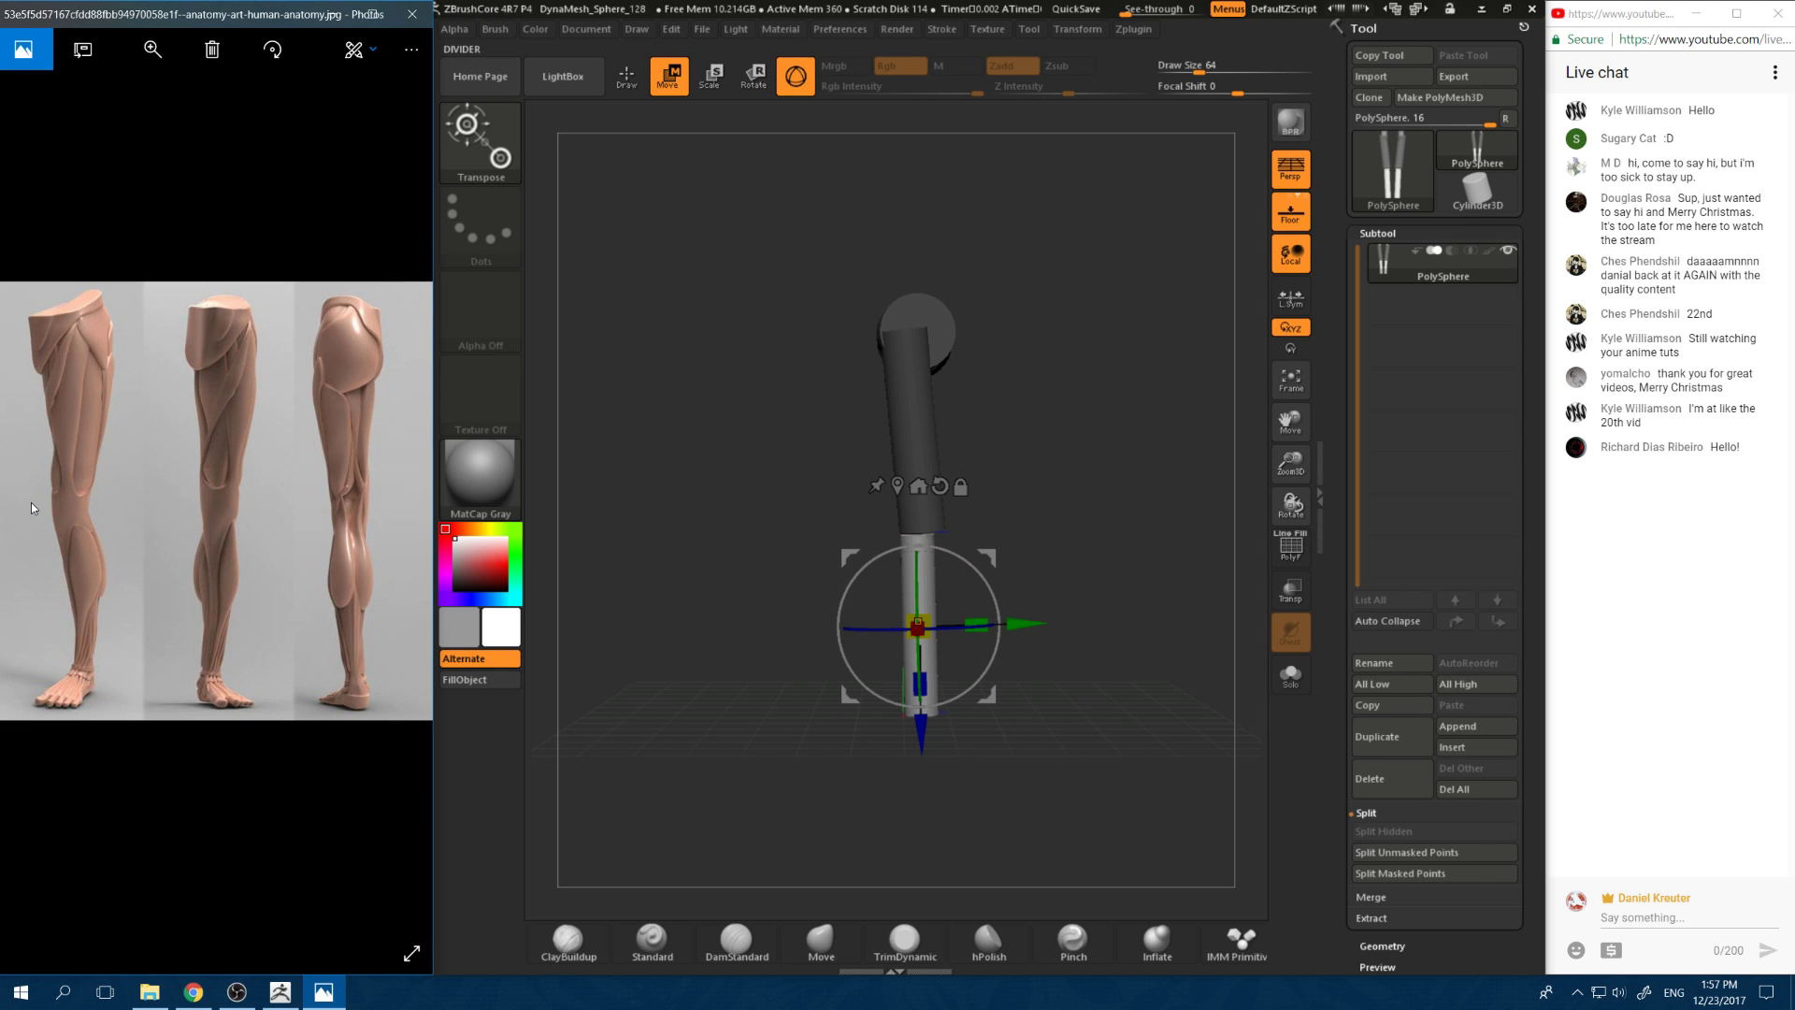
# Step: Look through the following foot, hand and full-body reference images up to the photo series of bare feet
pyautogui.click(388, 501)
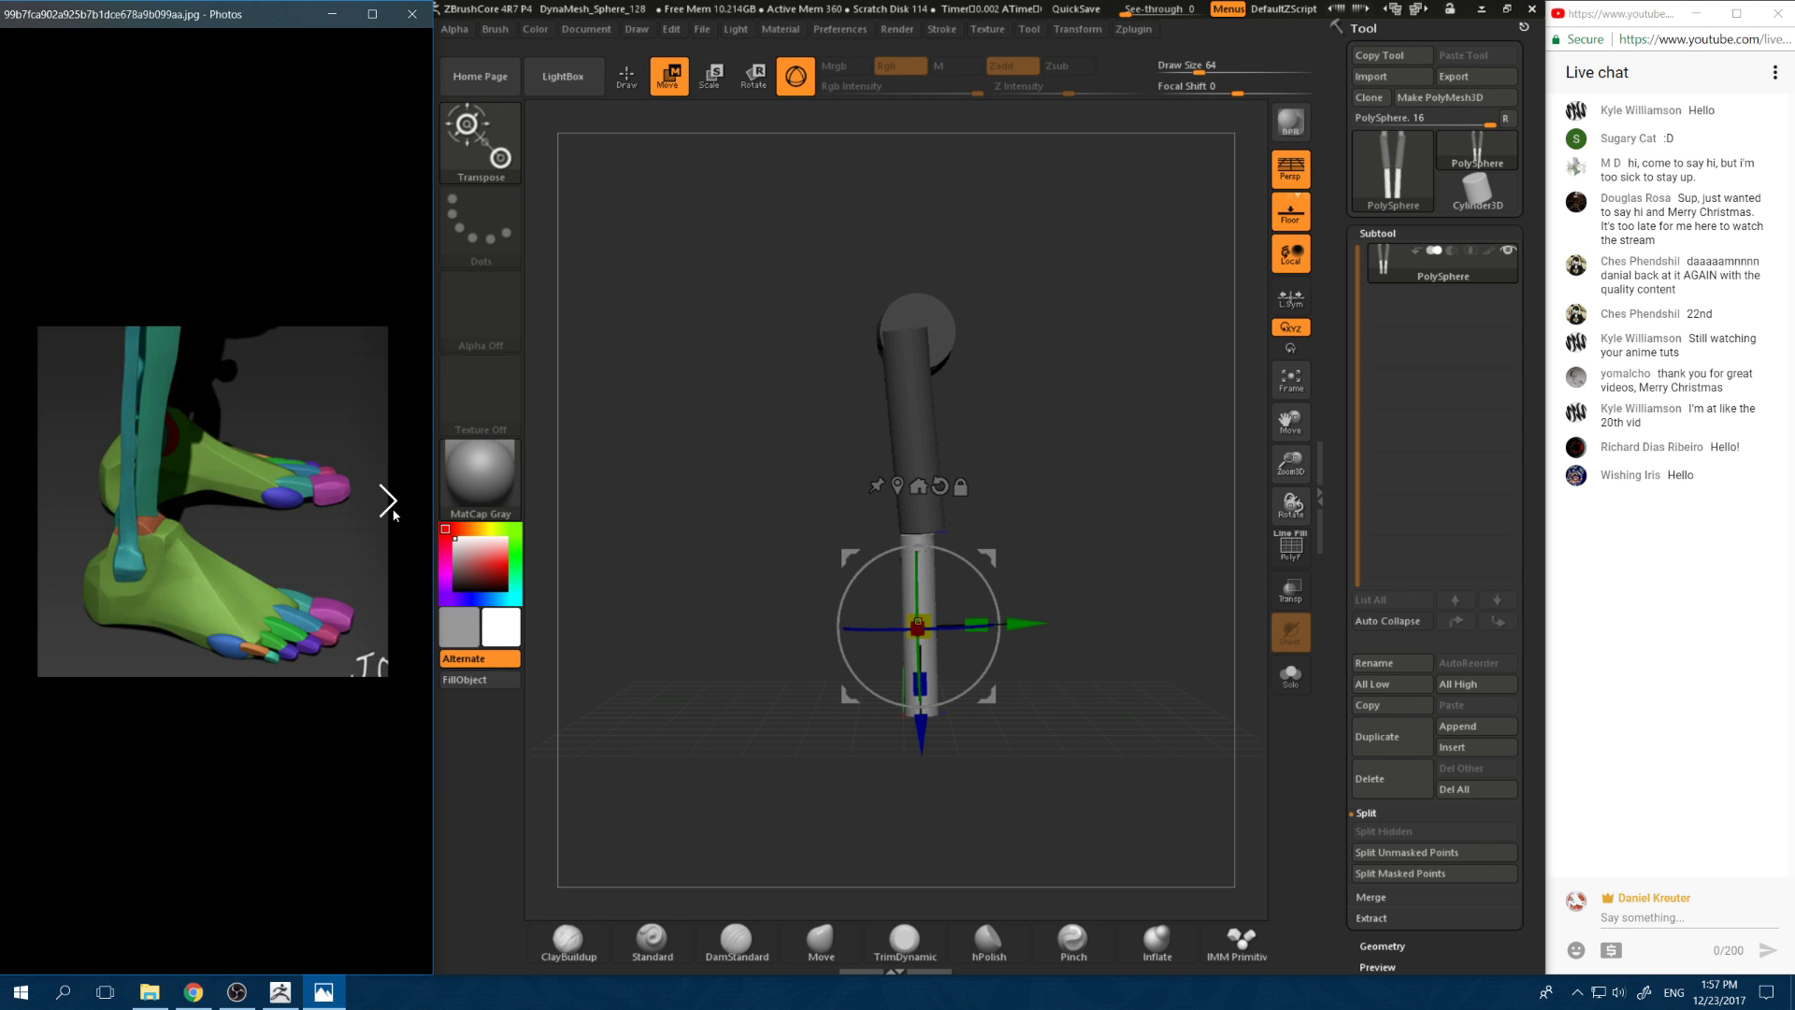
pyautogui.click(387, 501)
pyautogui.click(391, 510)
pyautogui.click(391, 511)
pyautogui.click(389, 511)
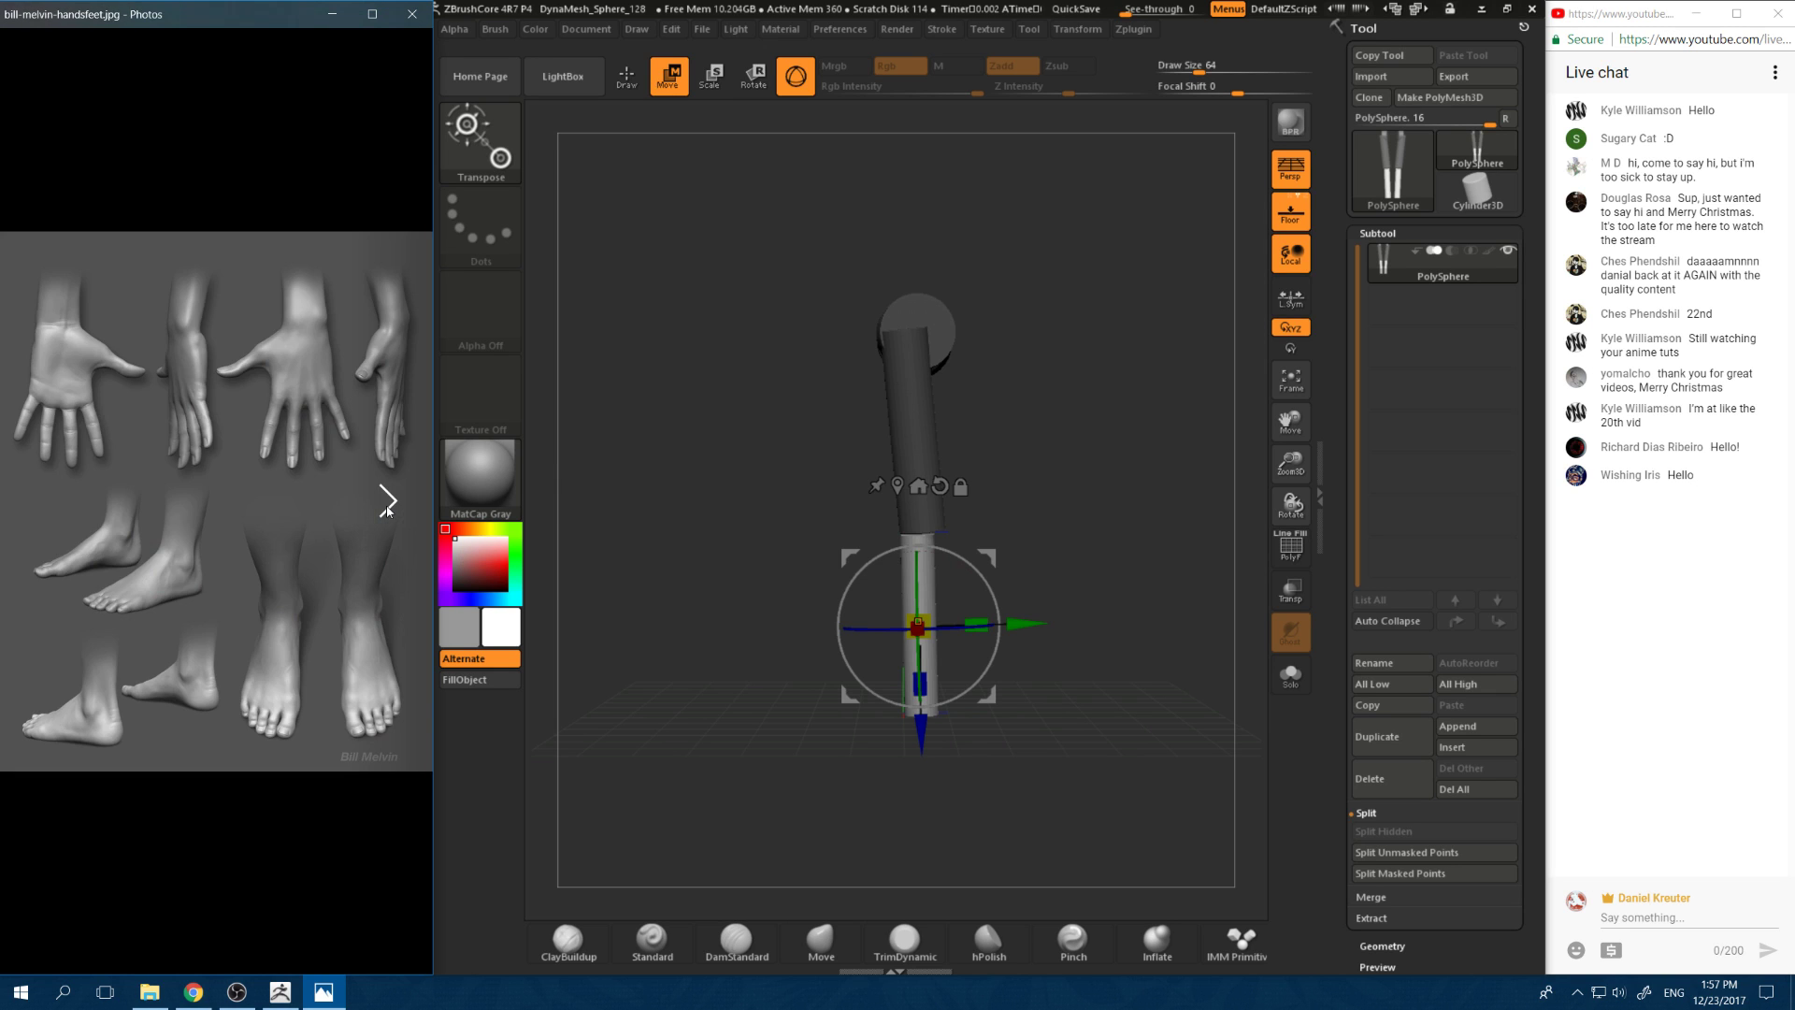
pyautogui.click(387, 504)
pyautogui.click(388, 505)
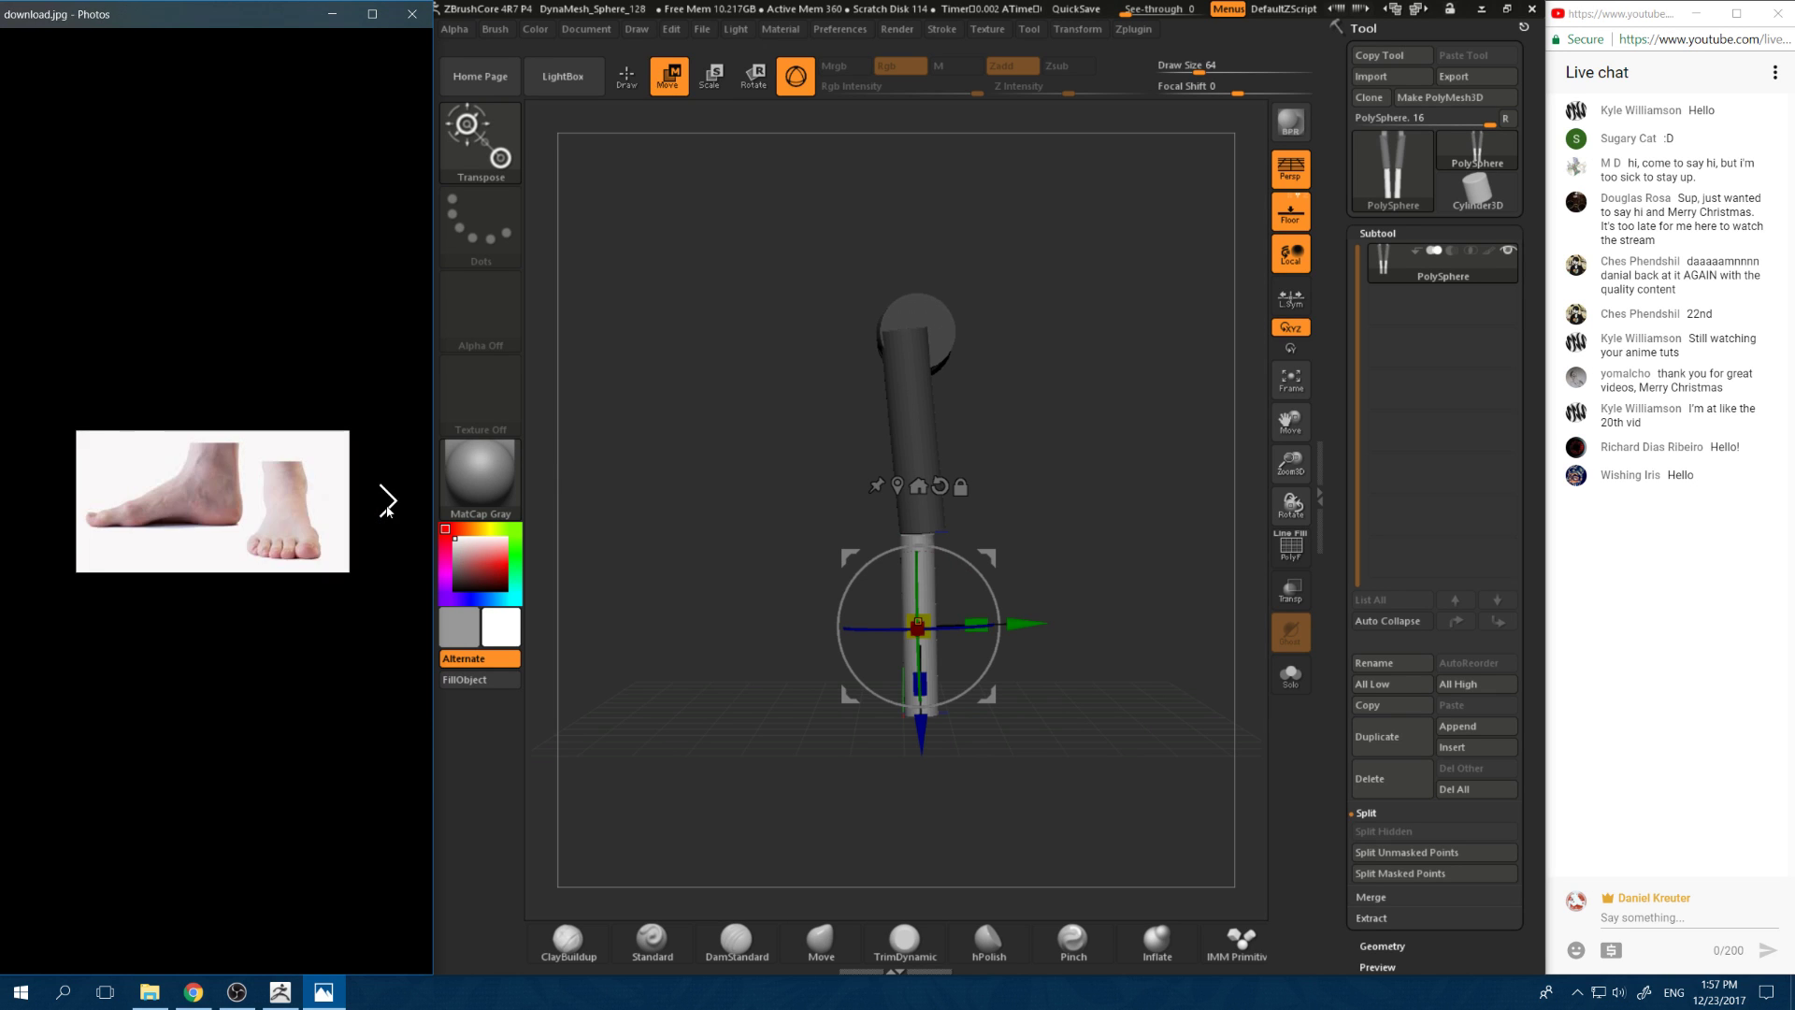
pyautogui.click(389, 509)
pyautogui.click(30, 512)
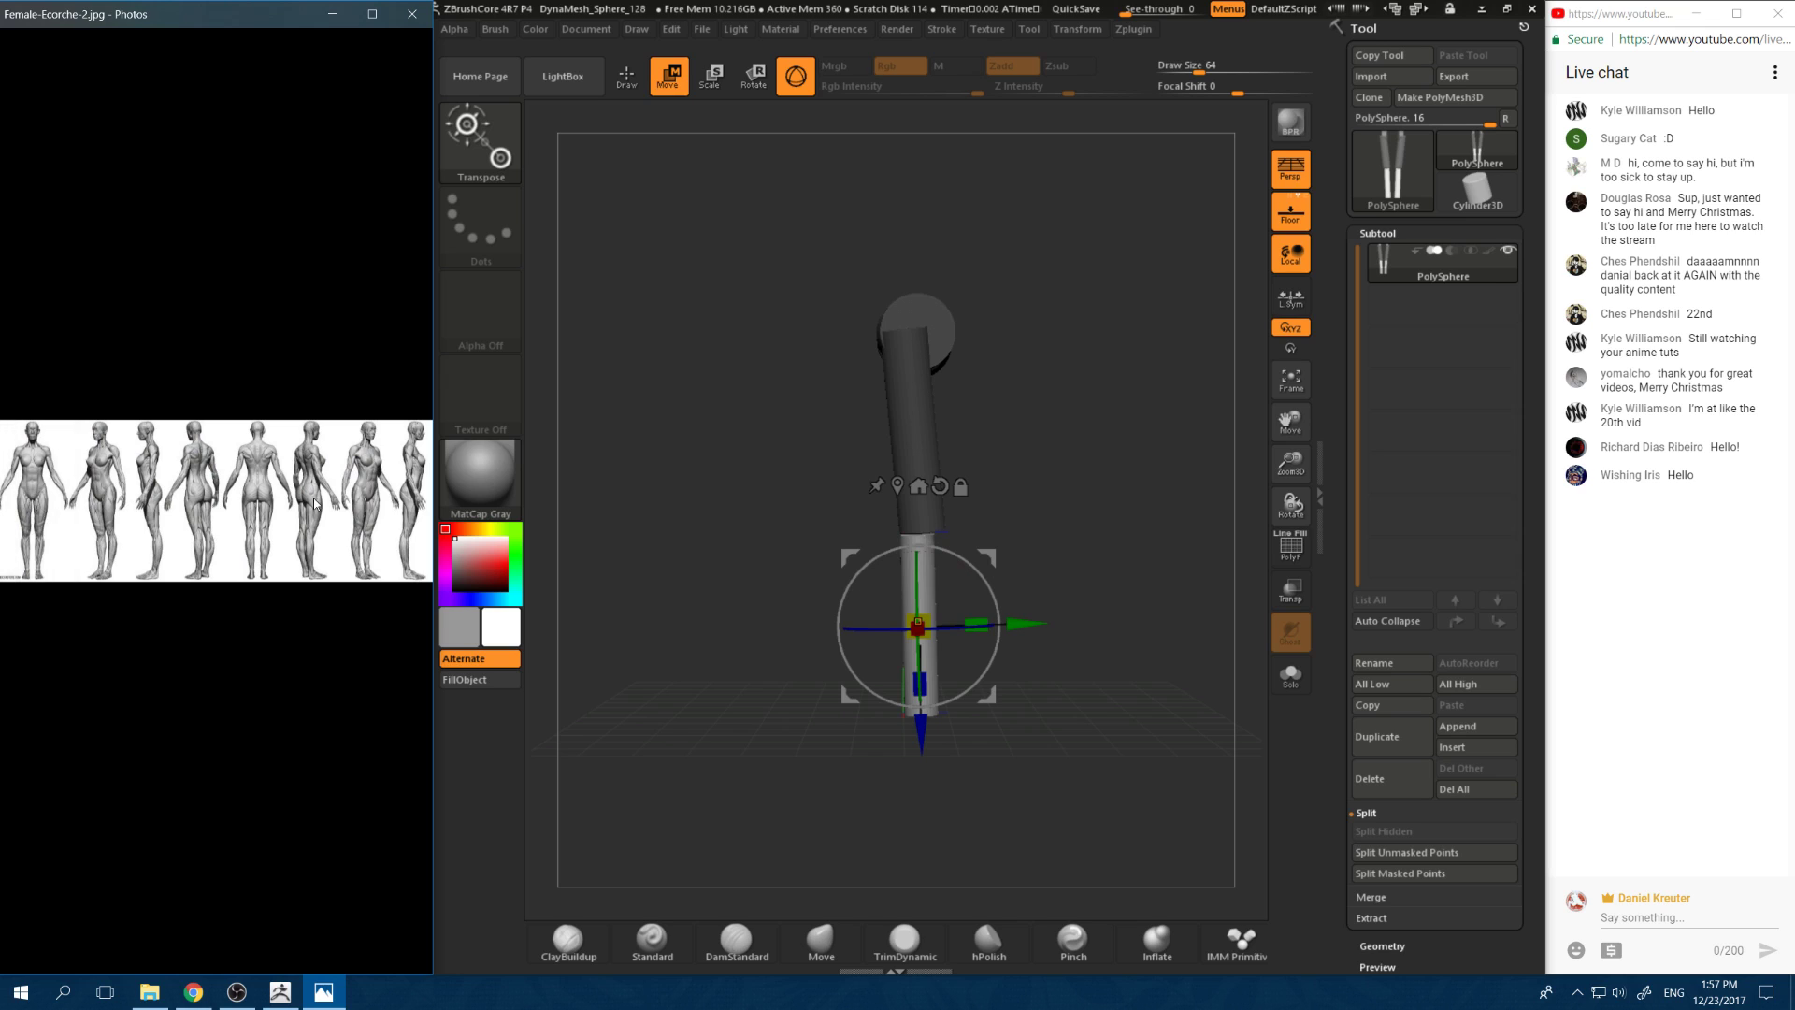
pyautogui.click(391, 511)
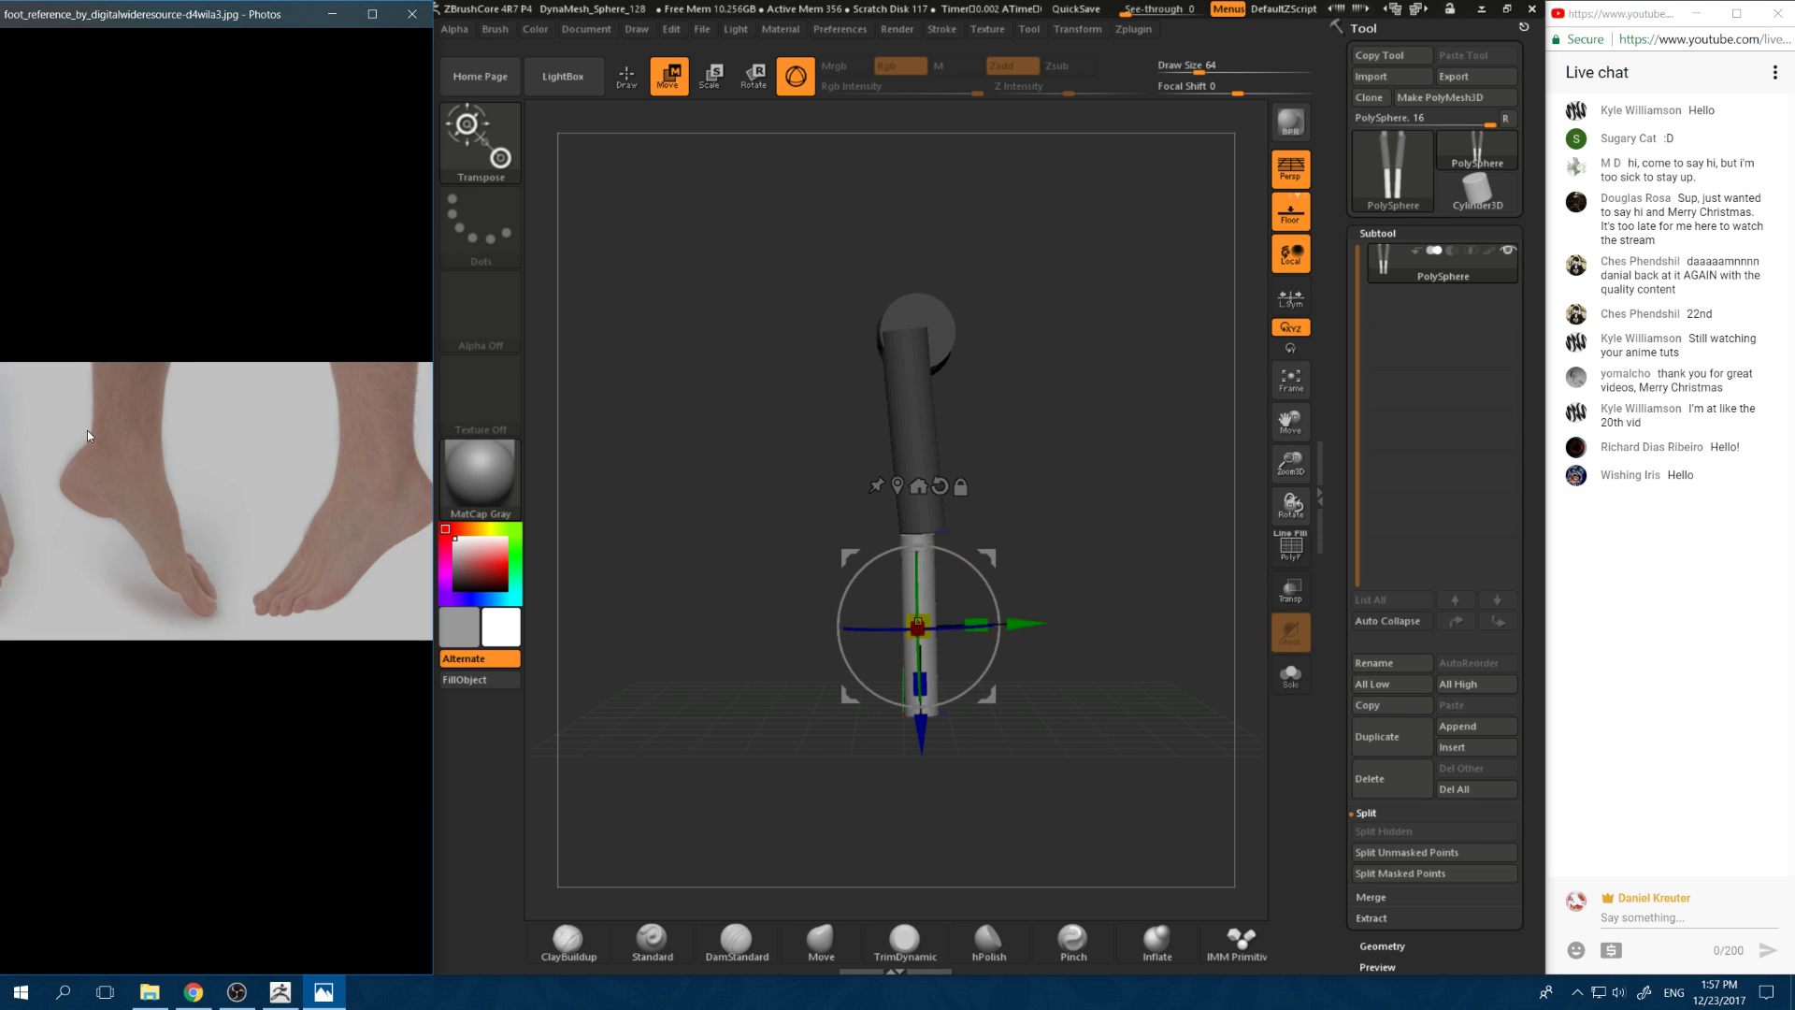
# Step: Examine the foot photos at minimum zoom and bring up the grey sculpted four-leg anatomy reference beside the model
pyautogui.scroll(-2, 86, 426)
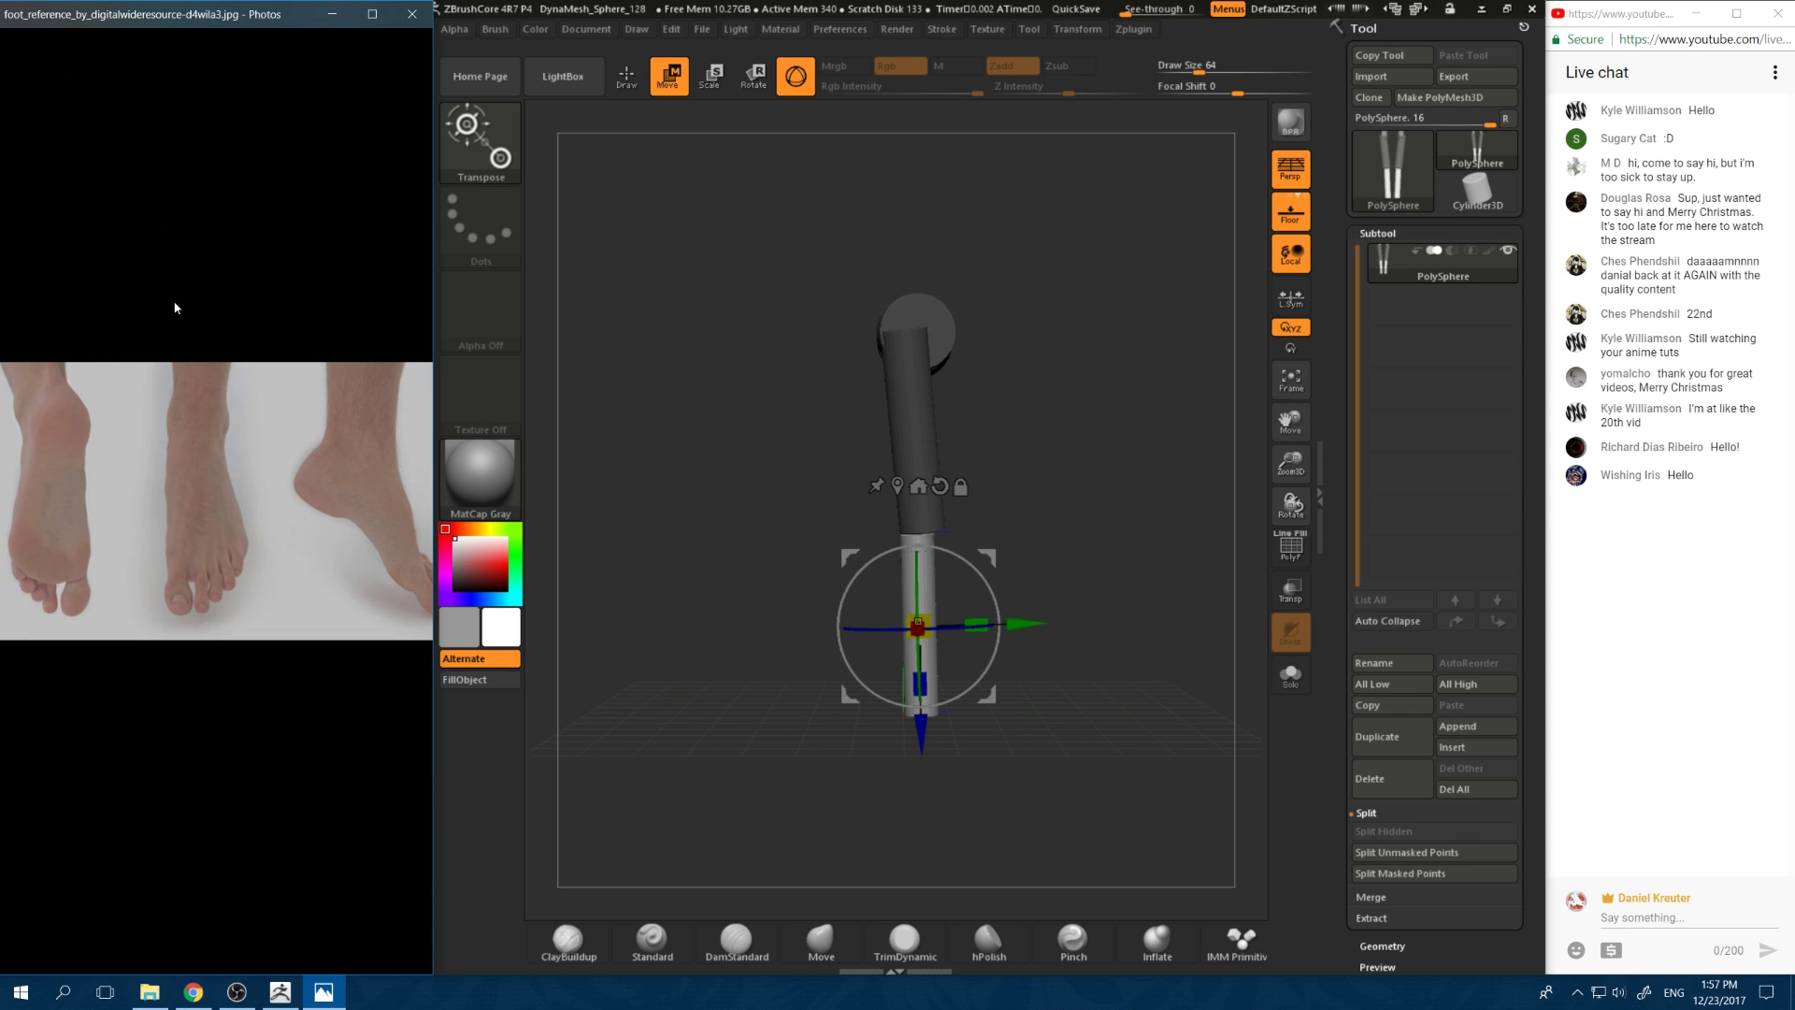
pyautogui.click(152, 49)
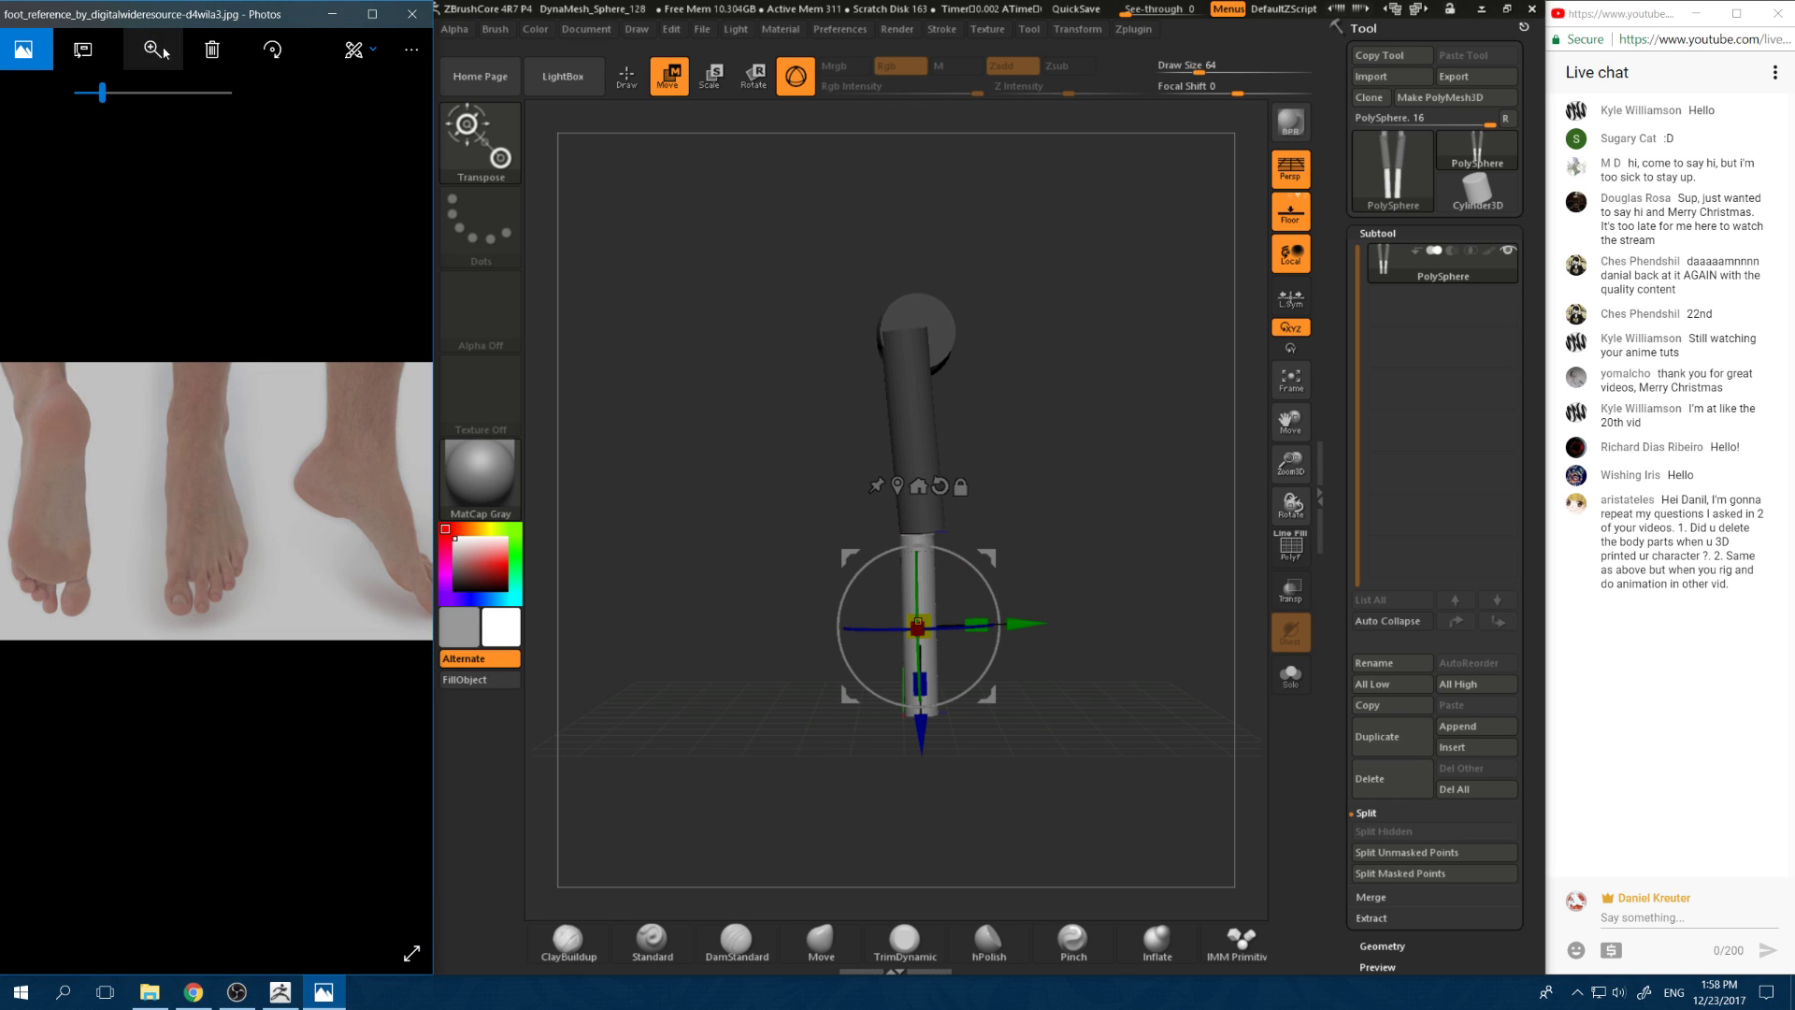
pyautogui.moveTo(102, 91); pyautogui.dragTo(78, 91)
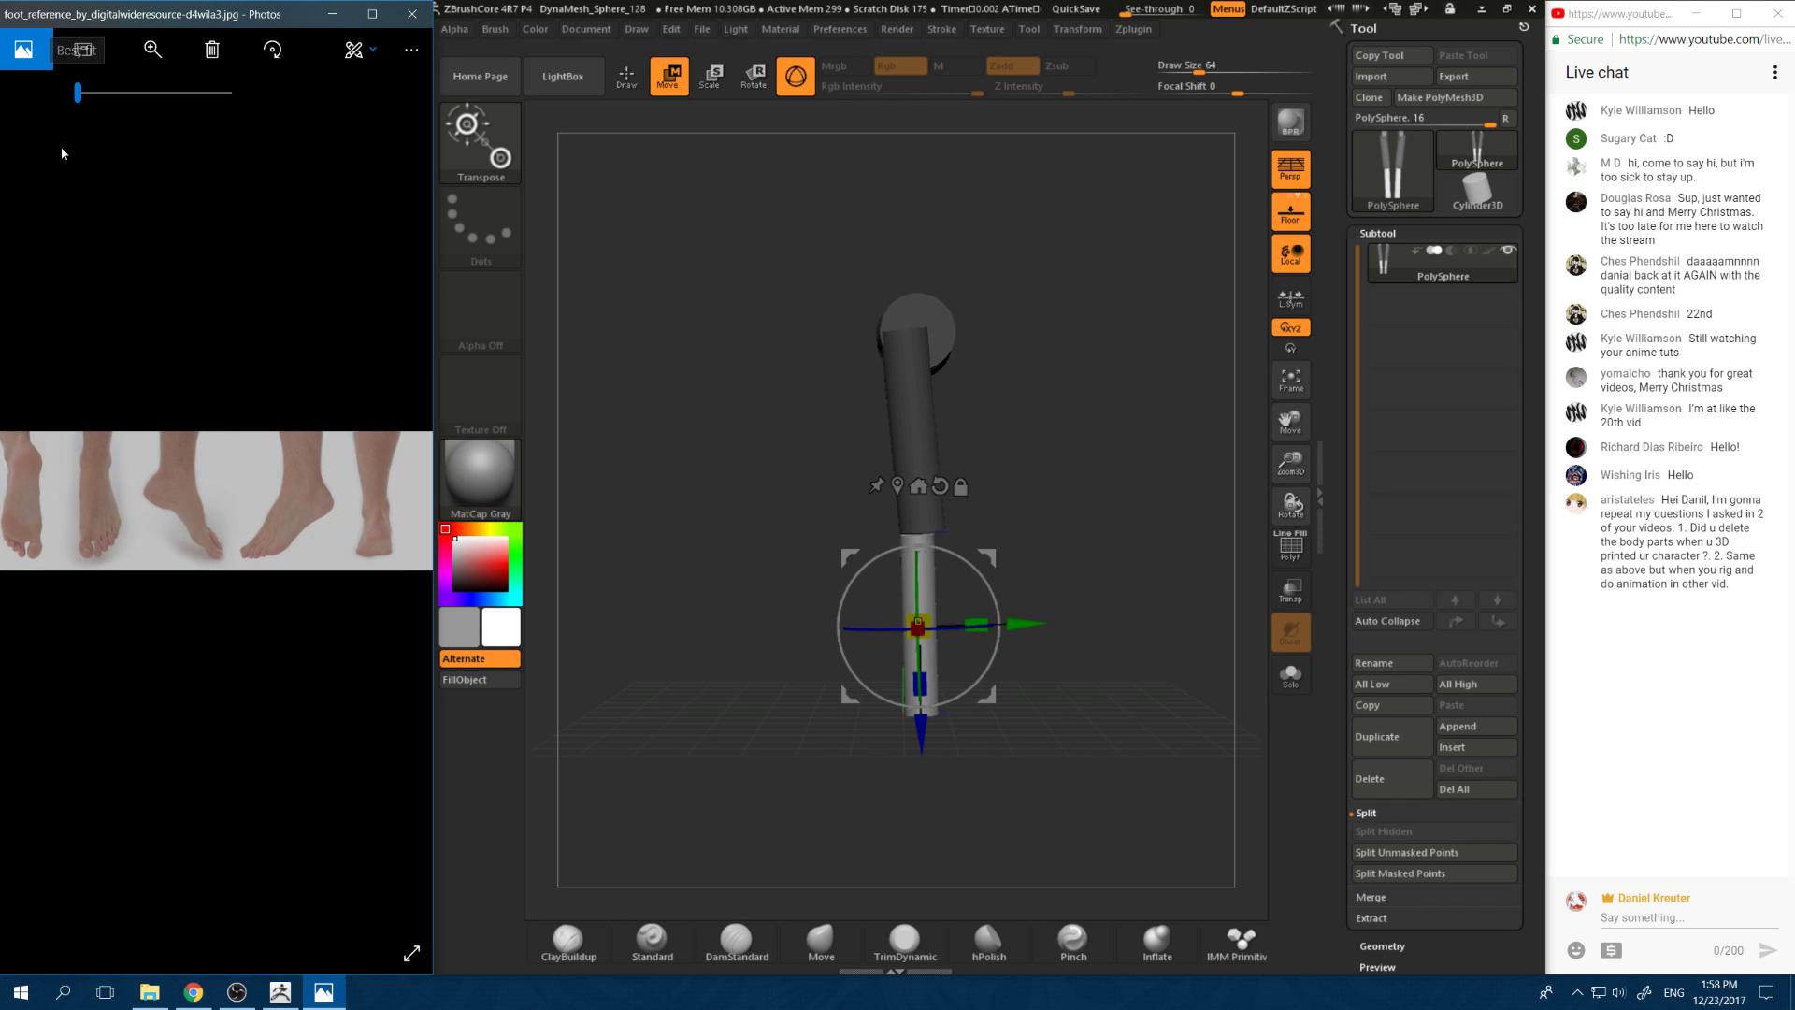
pyautogui.click(42, 509)
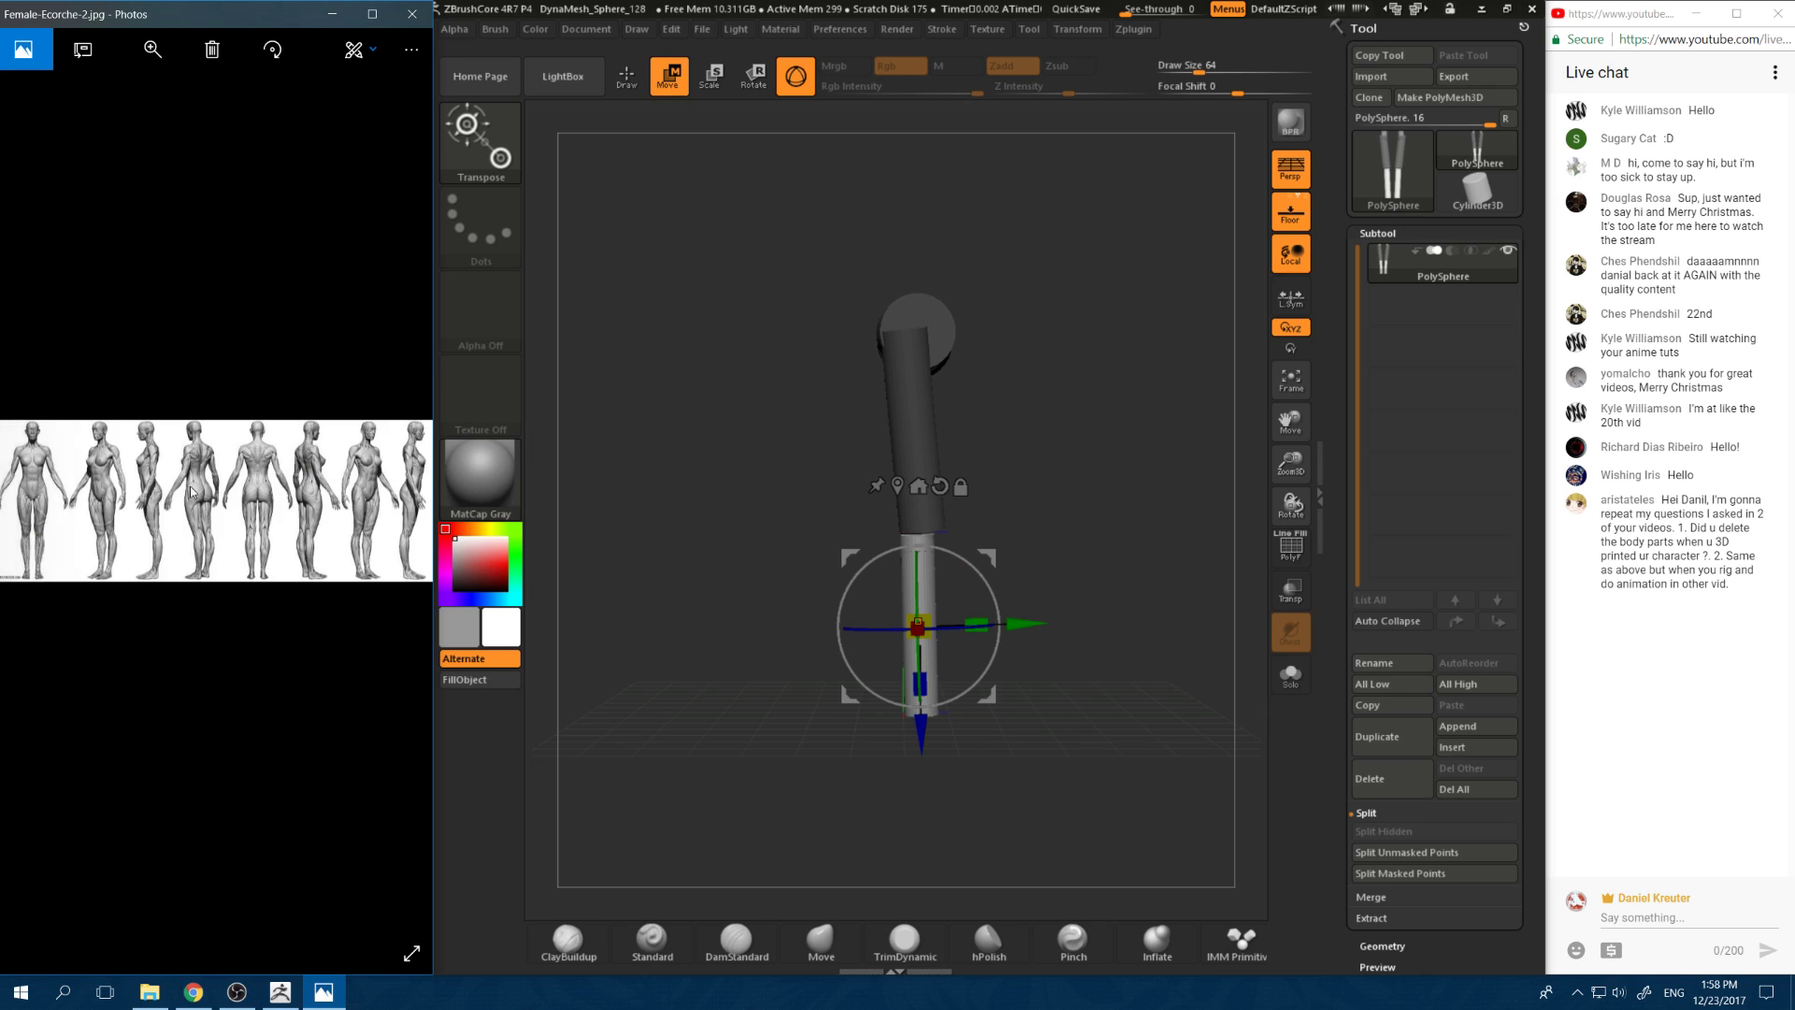
pyautogui.press('Right')
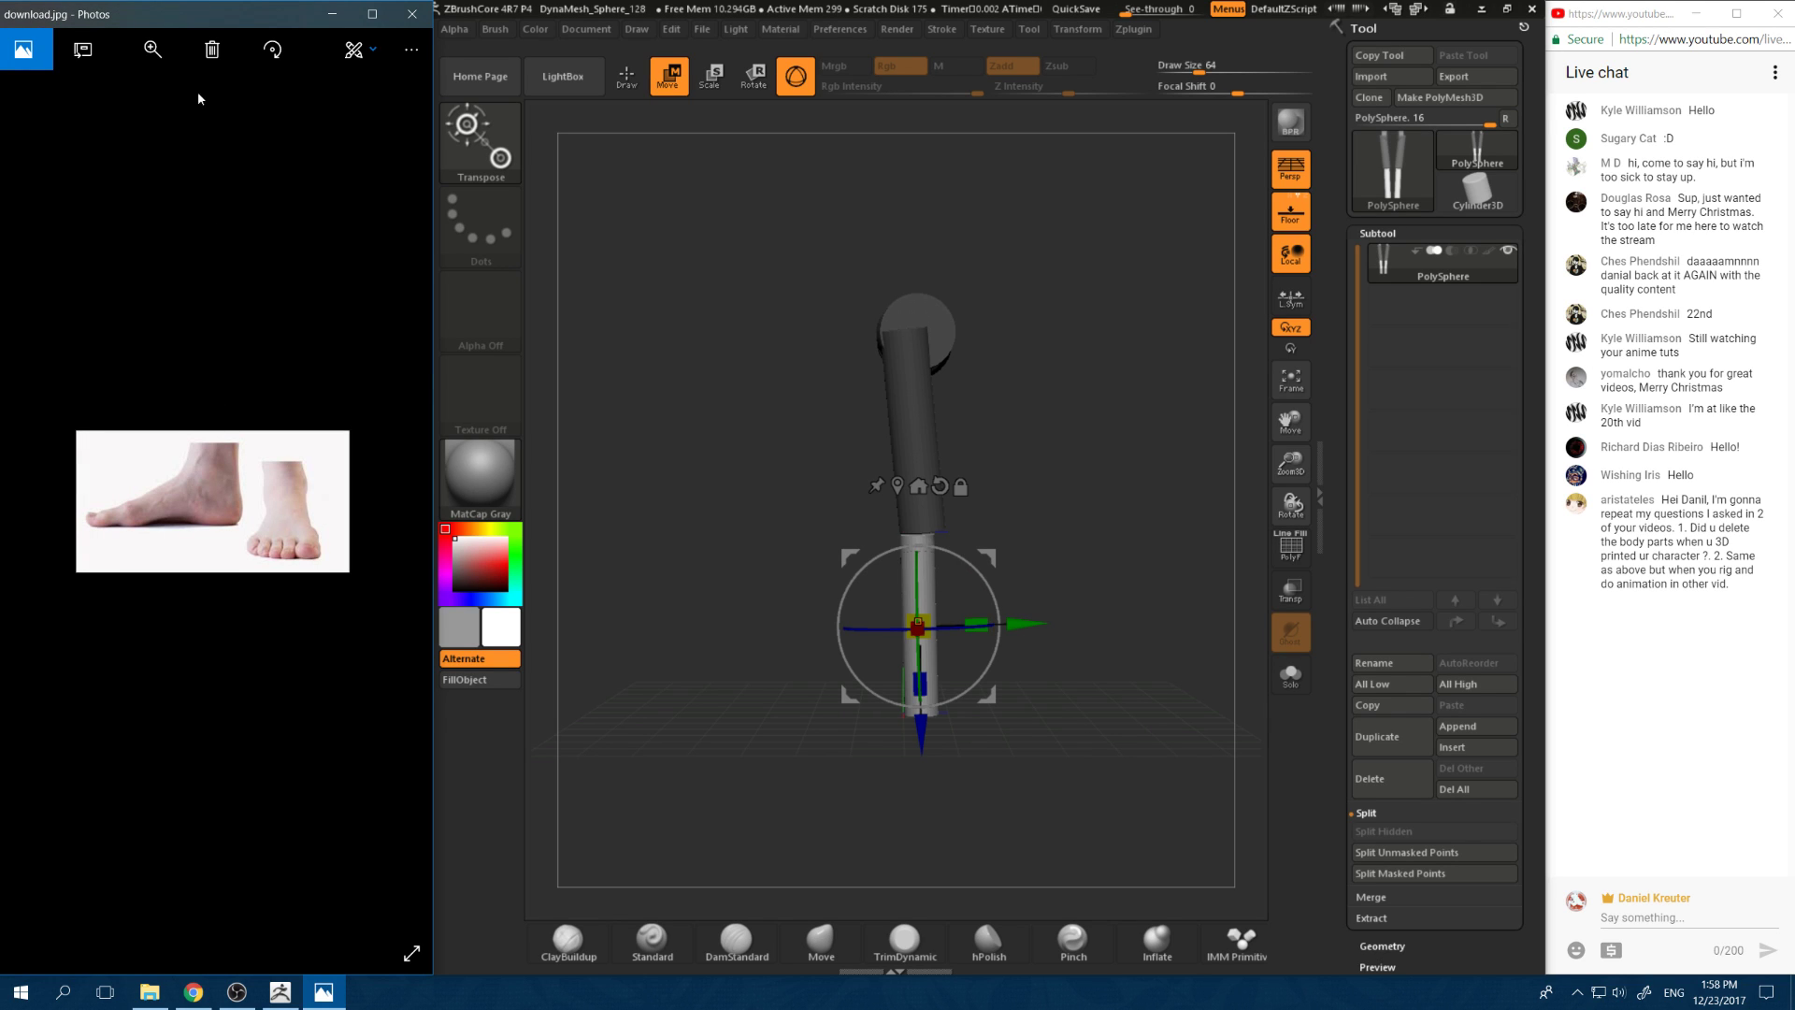
pyautogui.click(151, 54)
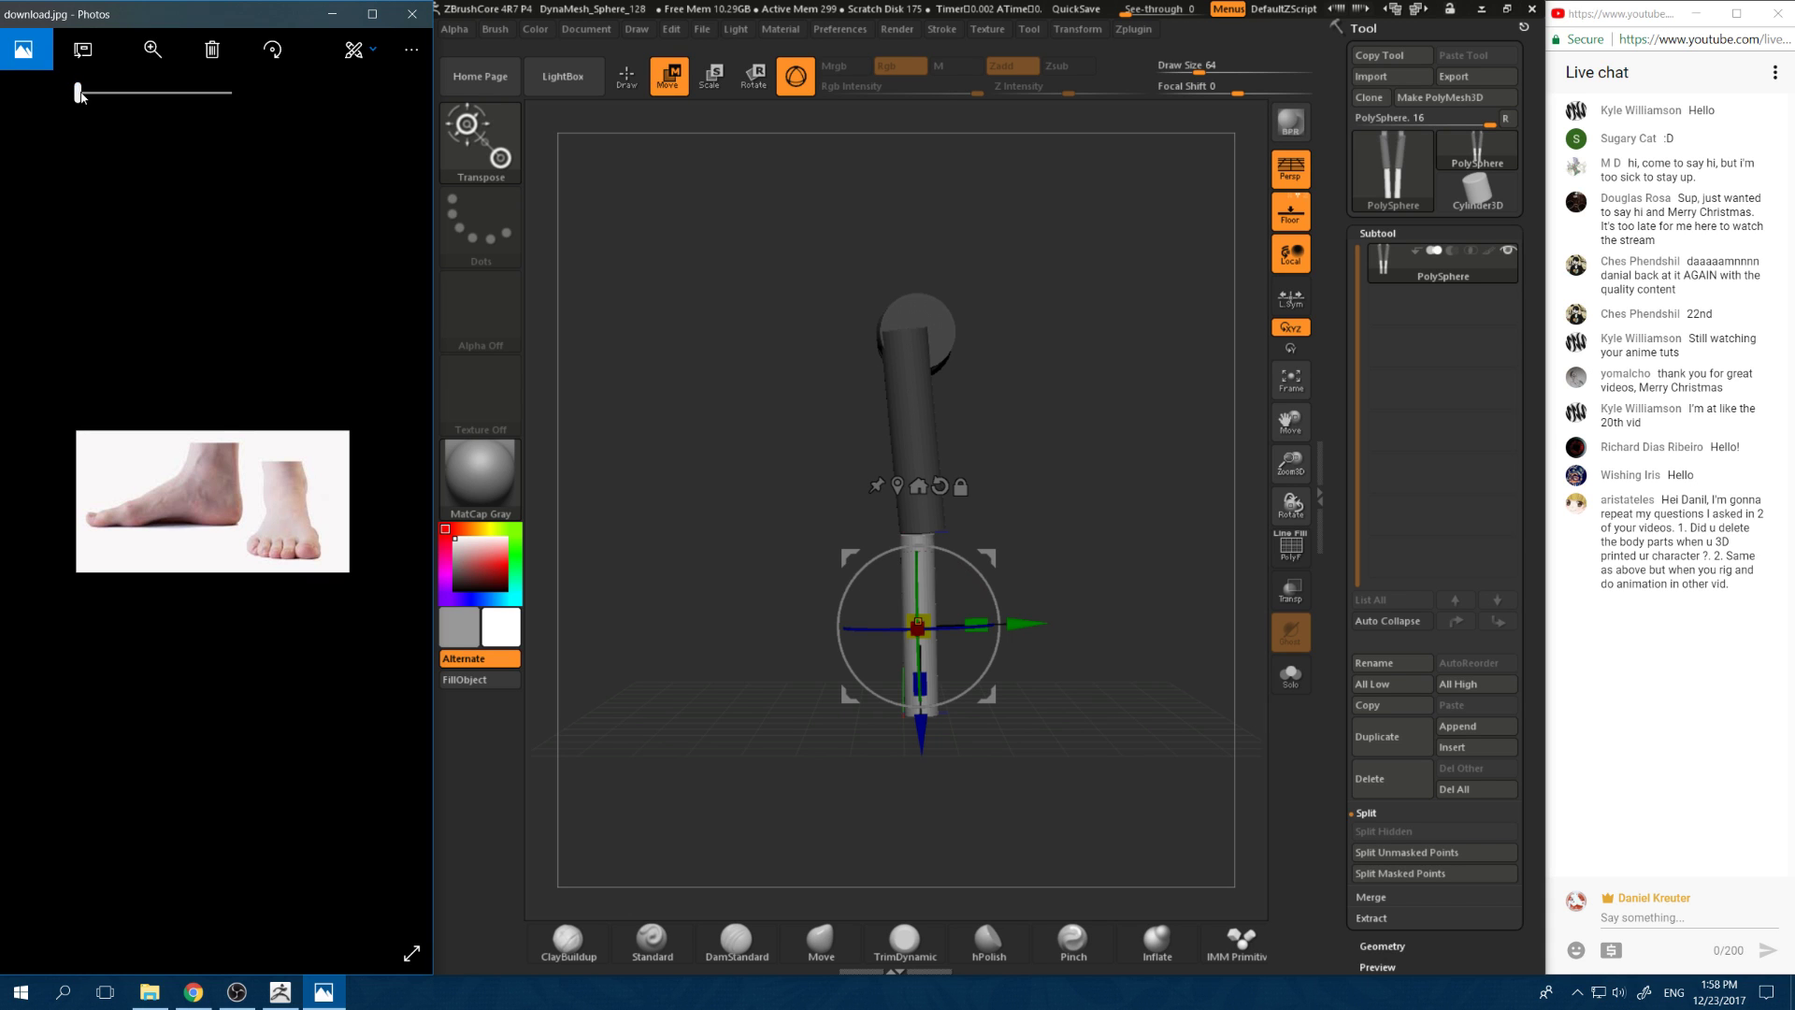
pyautogui.moveTo(77, 93)
pyautogui.mouseDown()
pyautogui.moveTo(138, 92)
pyautogui.moveTo(187, 122)
pyautogui.moveTo(63, 124)
pyautogui.mouseUp()
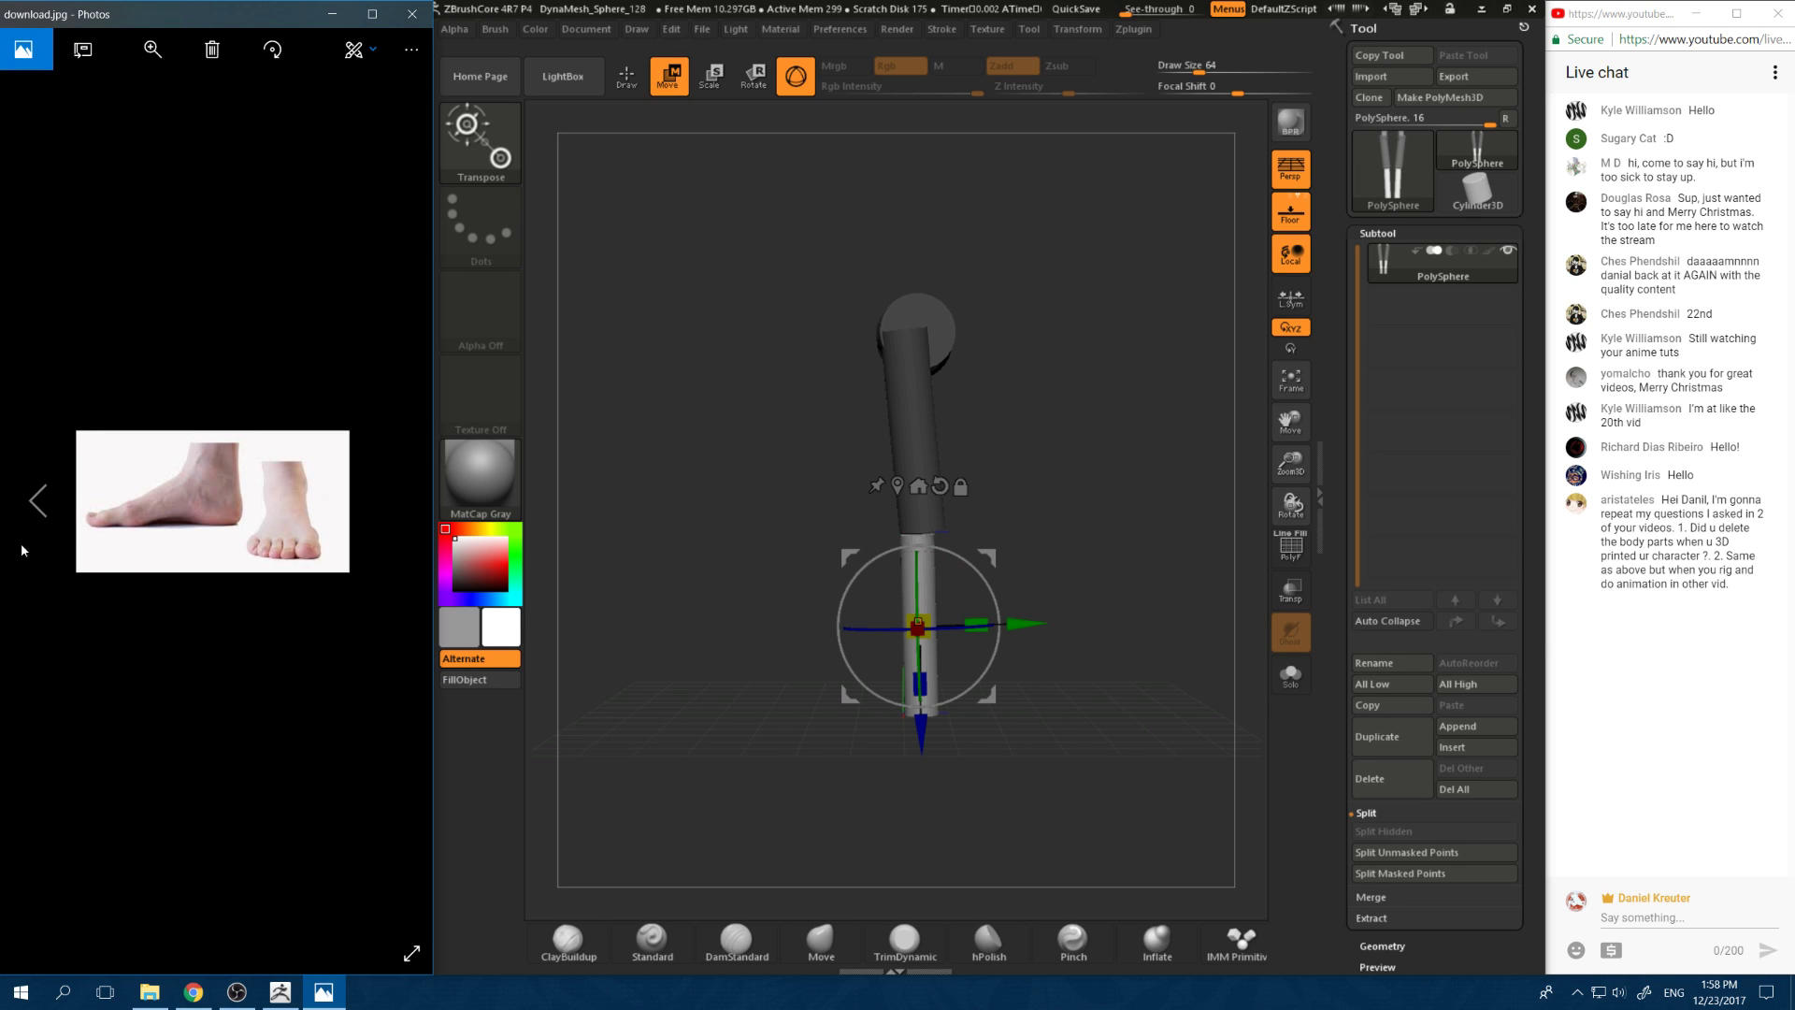
pyautogui.click(39, 504)
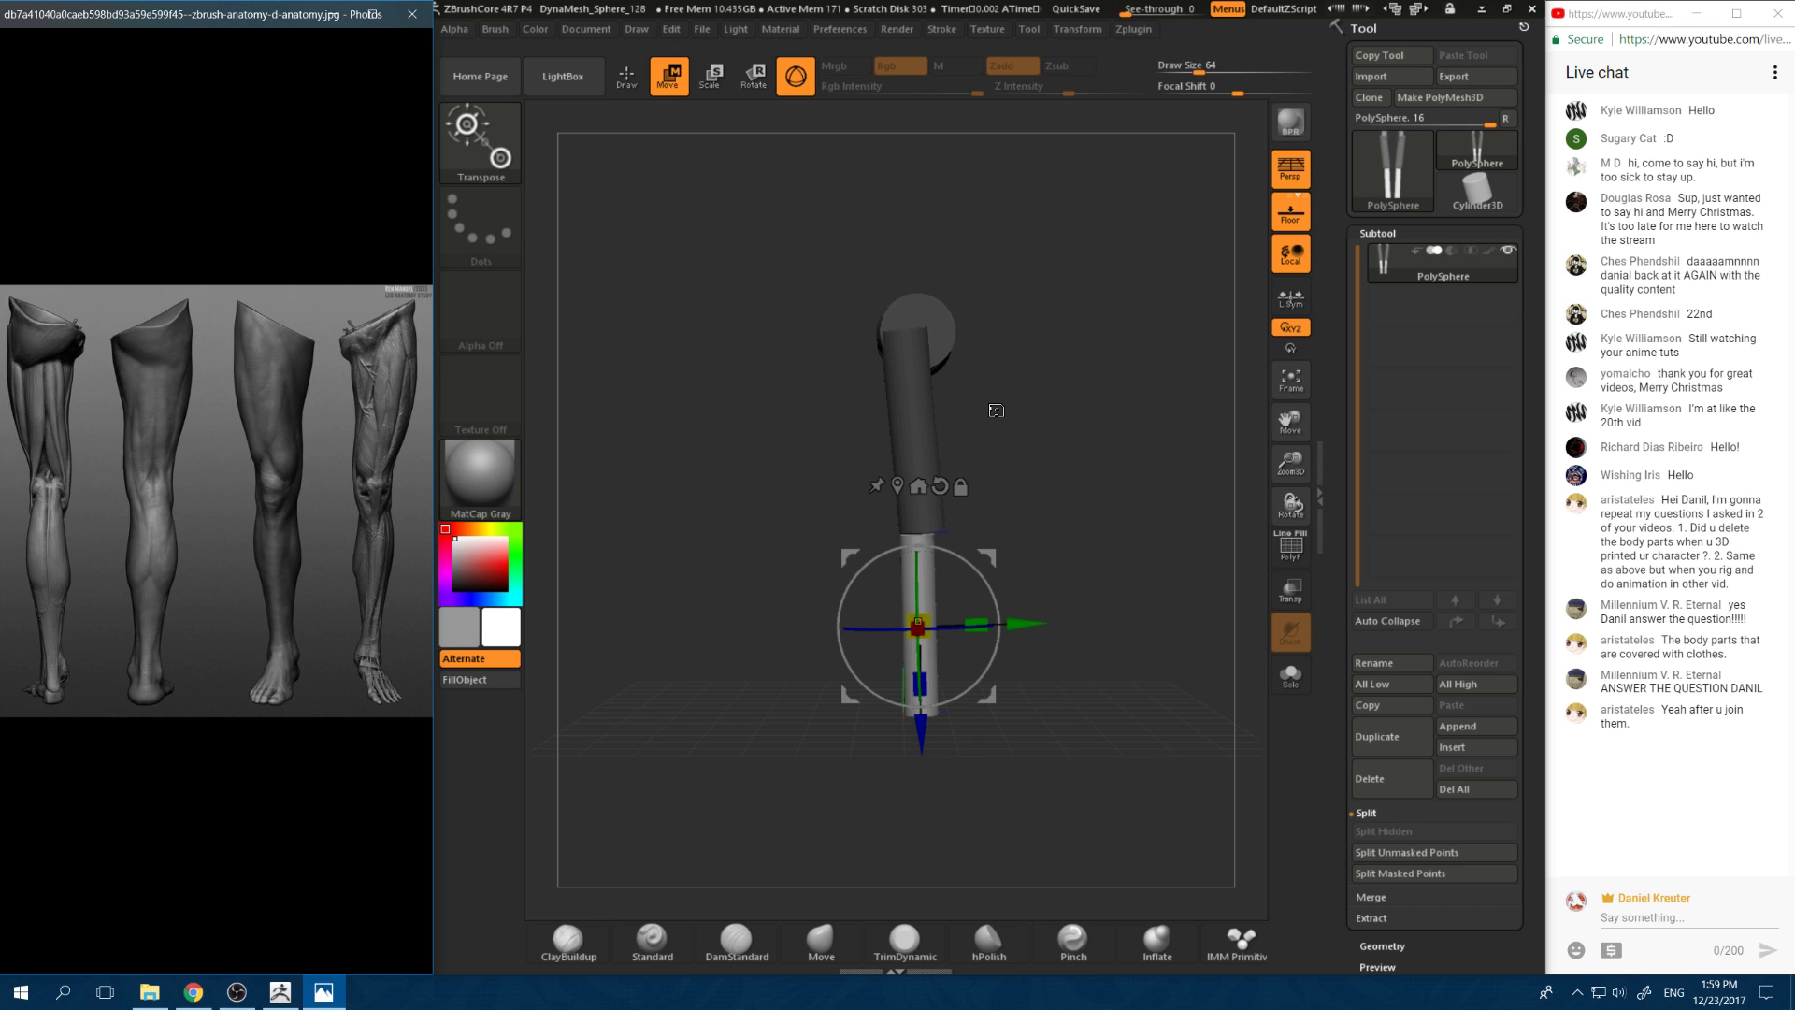
pyautogui.moveTo(1075, 375); pyautogui.dragTo(1206, 383)
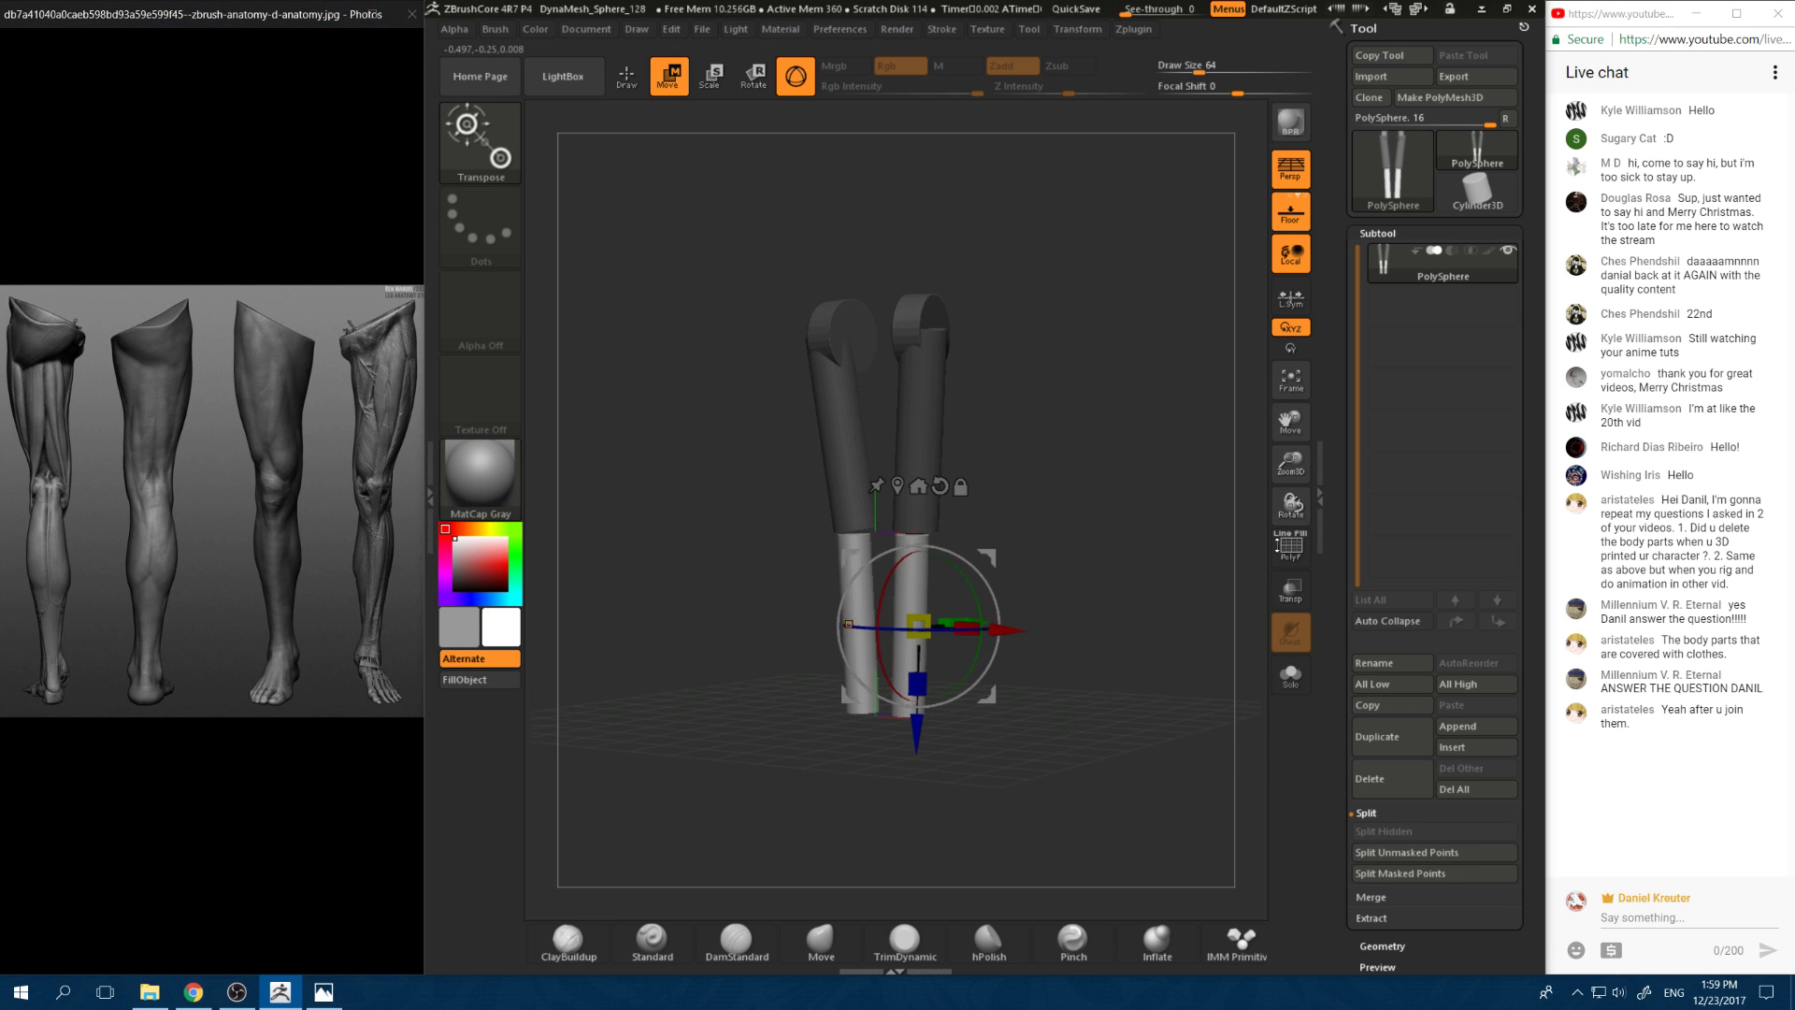
# Step: Nudge the mirrored lower-leg cylinders along their depth axis in side view to line them up beneath the thighs
pyautogui.scroll(-3, 1531, 612)
pyautogui.scroll(-3, 1423, 591)
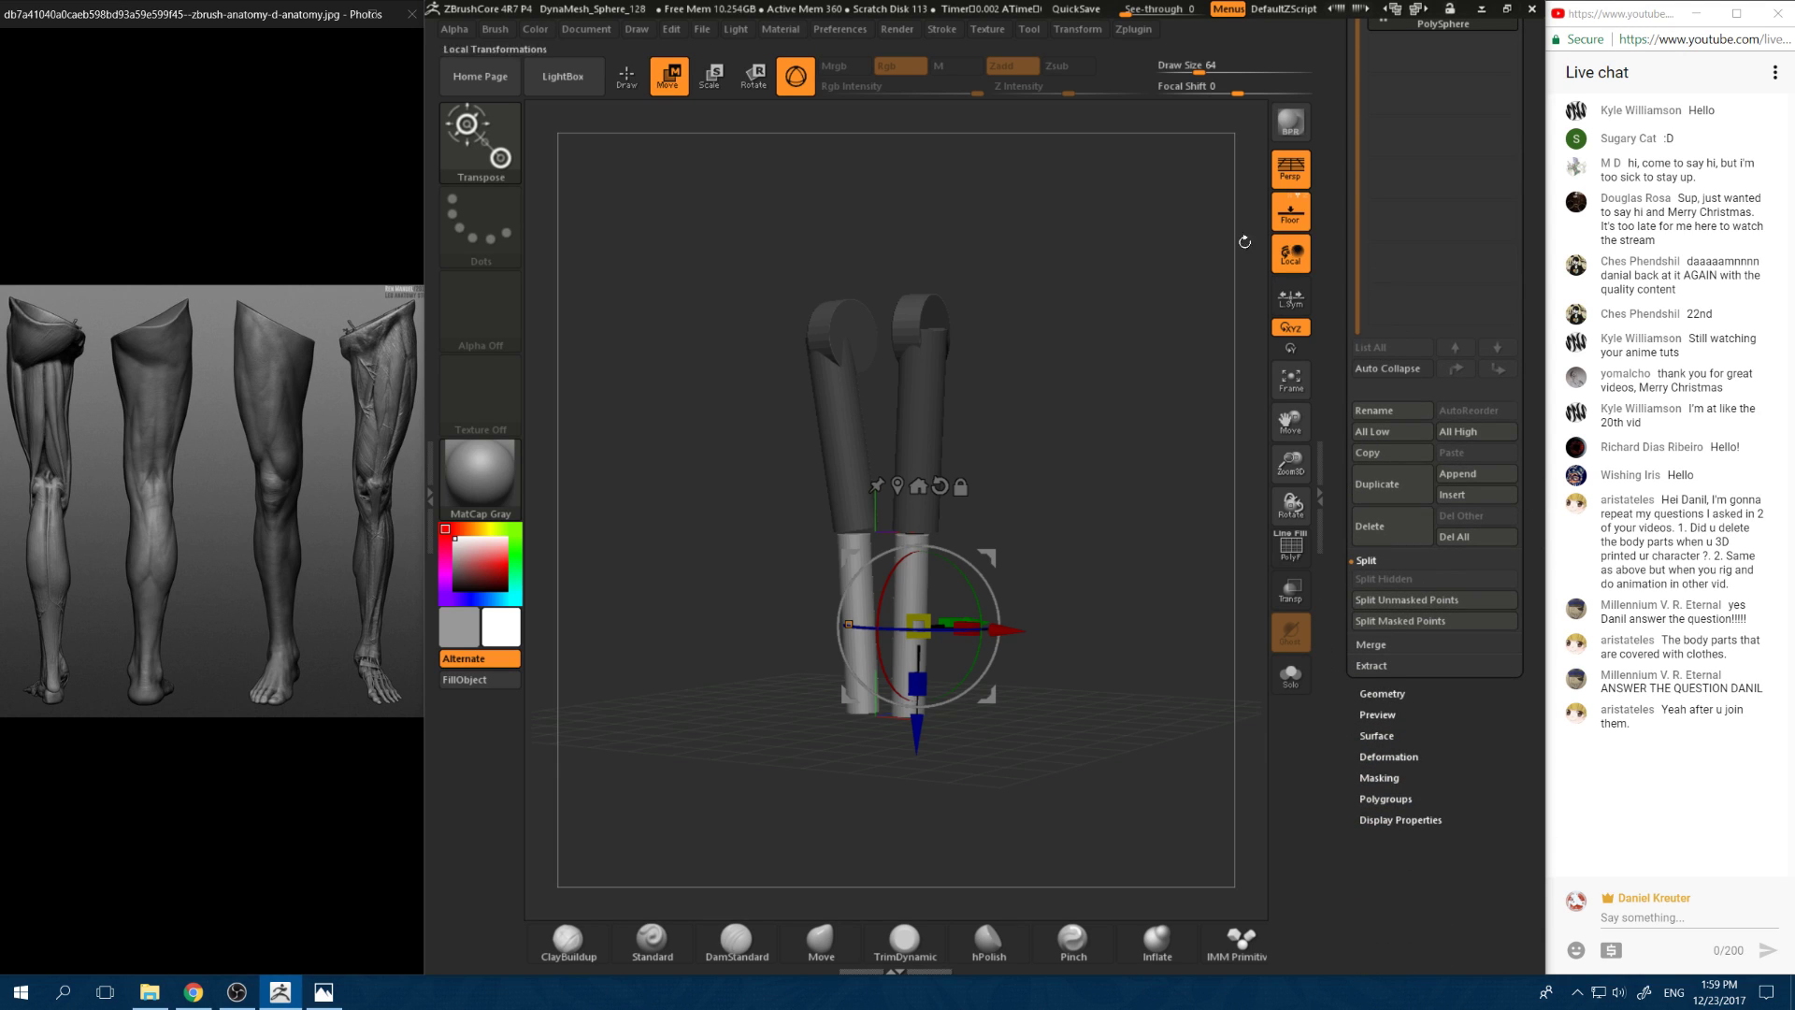
pyautogui.moveTo(1002, 460); pyautogui.dragTo(1069, 472)
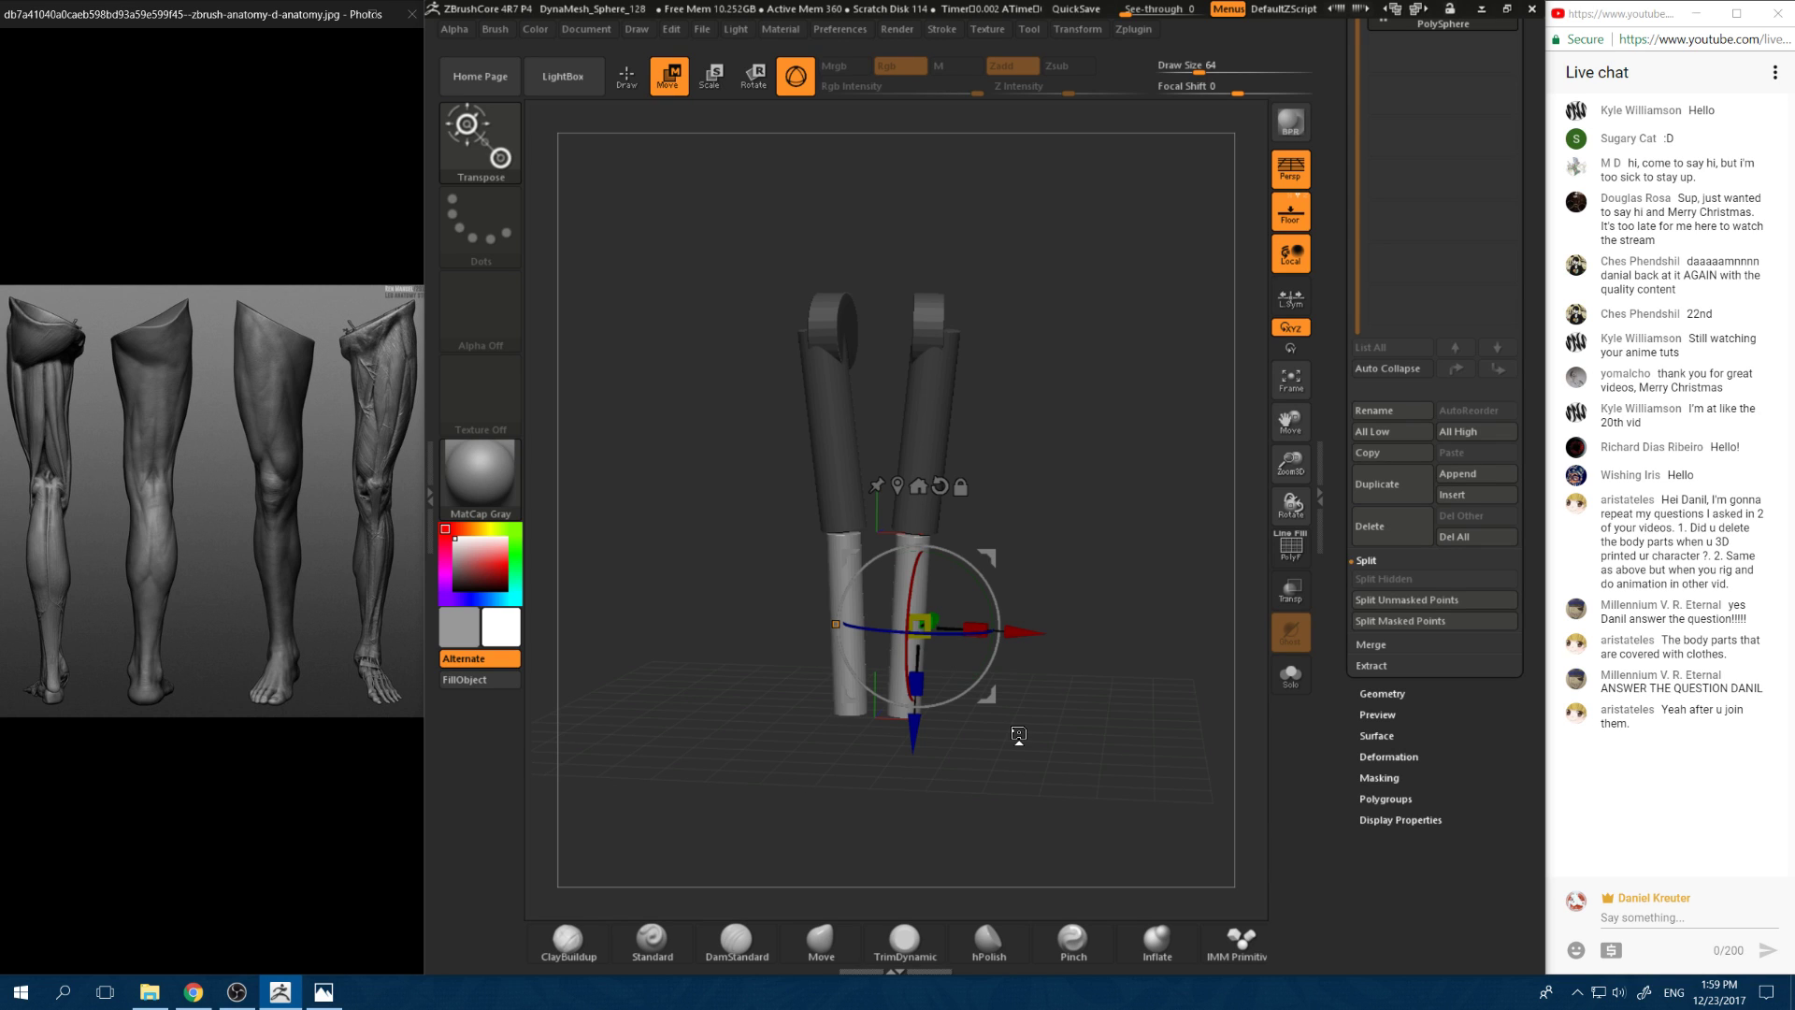
pyautogui.moveTo(1027, 523); pyautogui.dragTo(953, 547)
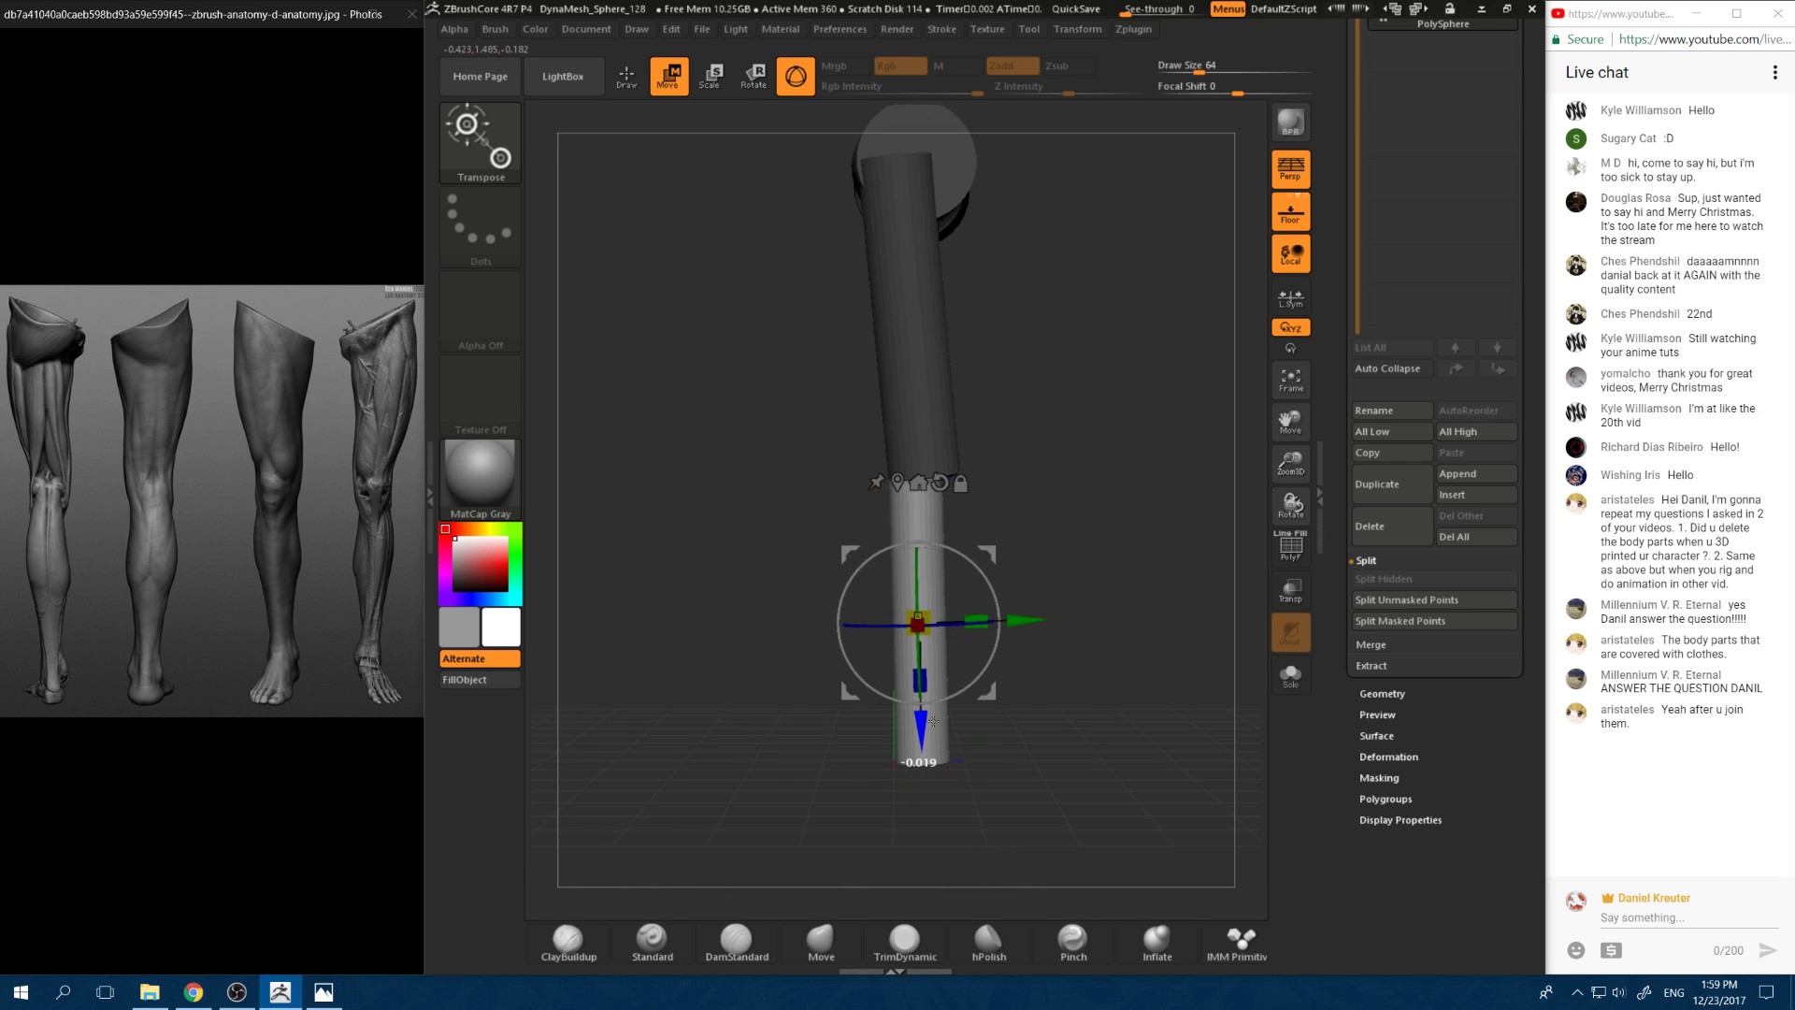
pyautogui.moveTo(989, 608); pyautogui.dragTo(935, 692)
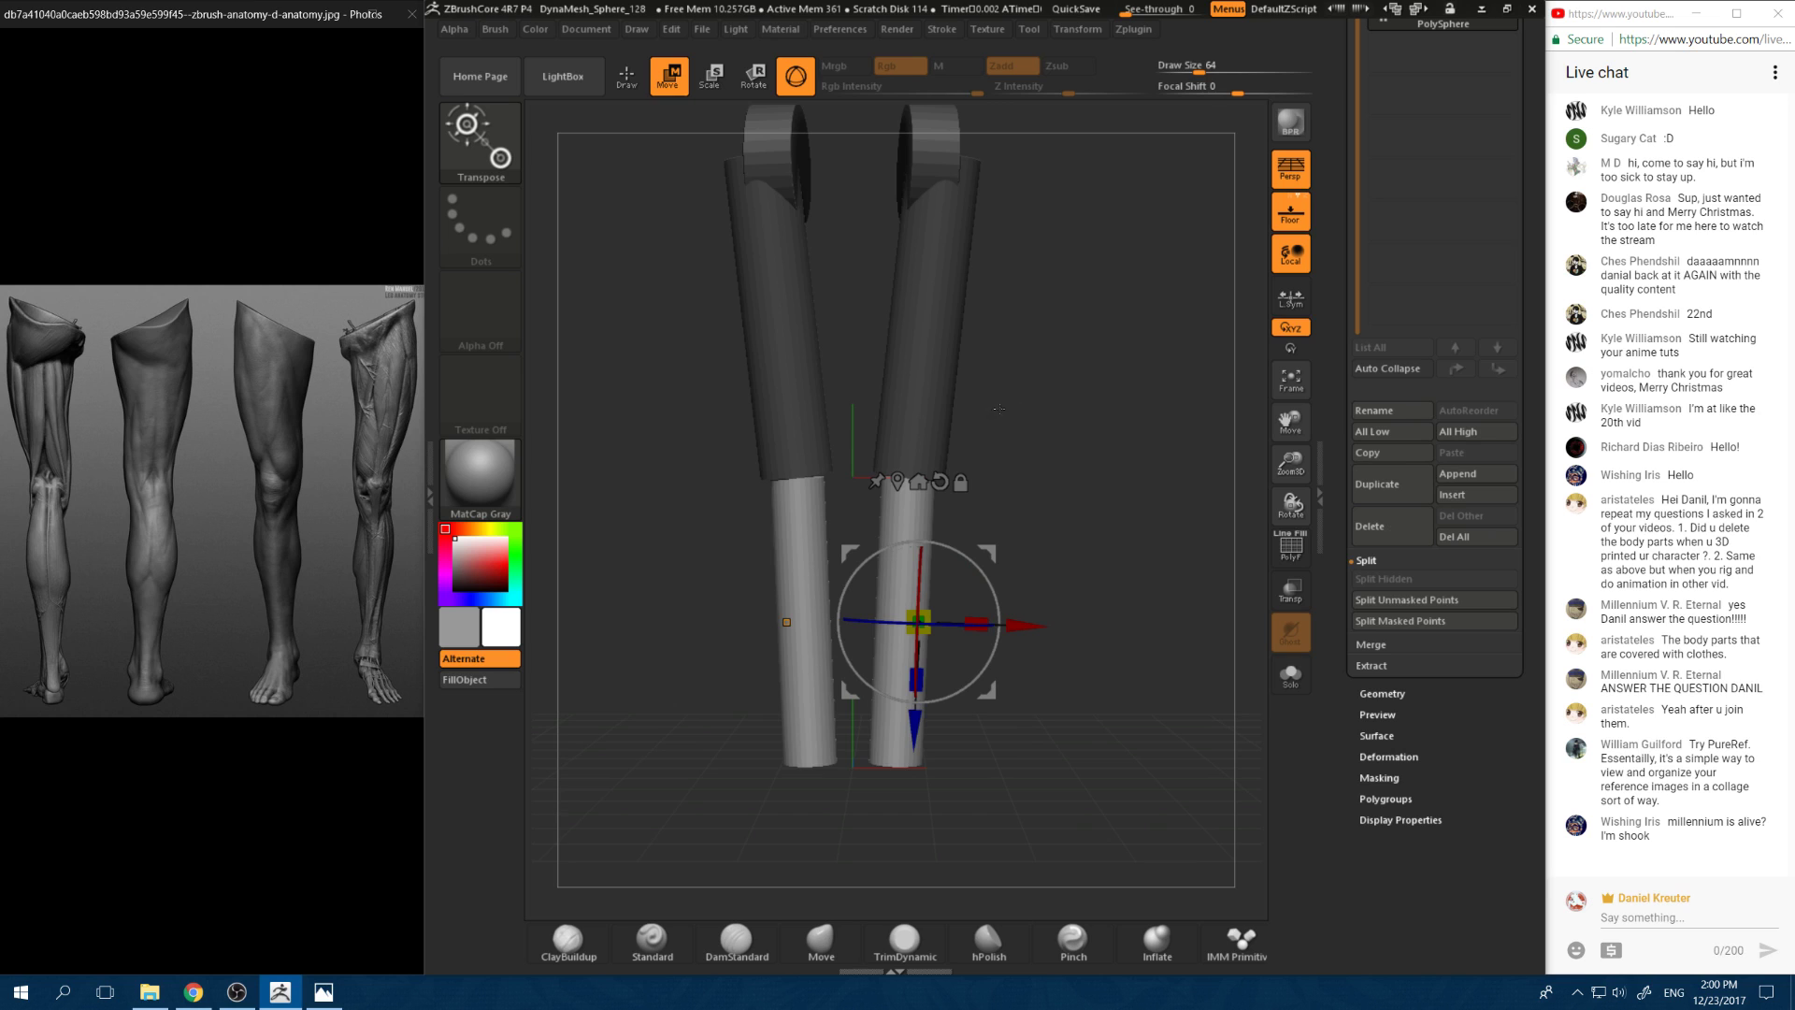
pyautogui.moveTo(1080, 393); pyautogui.dragTo(1037, 603)
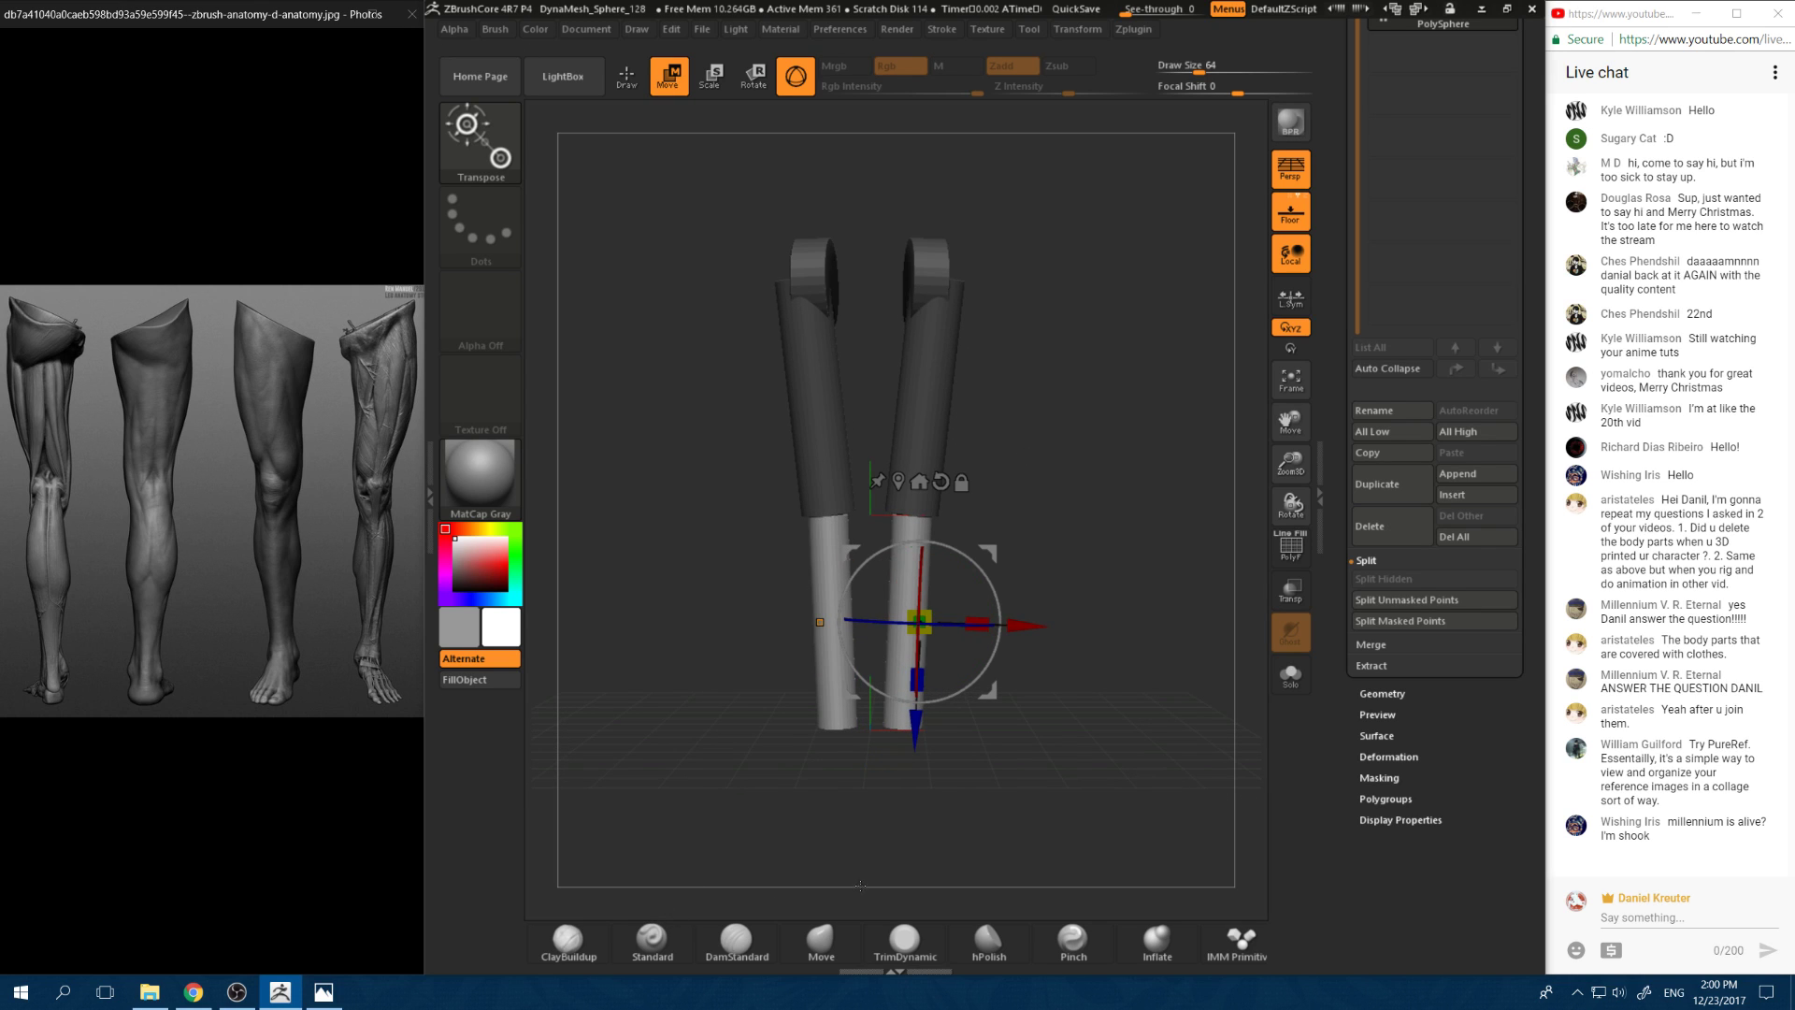
pyautogui.moveTo(1145, 479); pyautogui.dragTo(1014, 473)
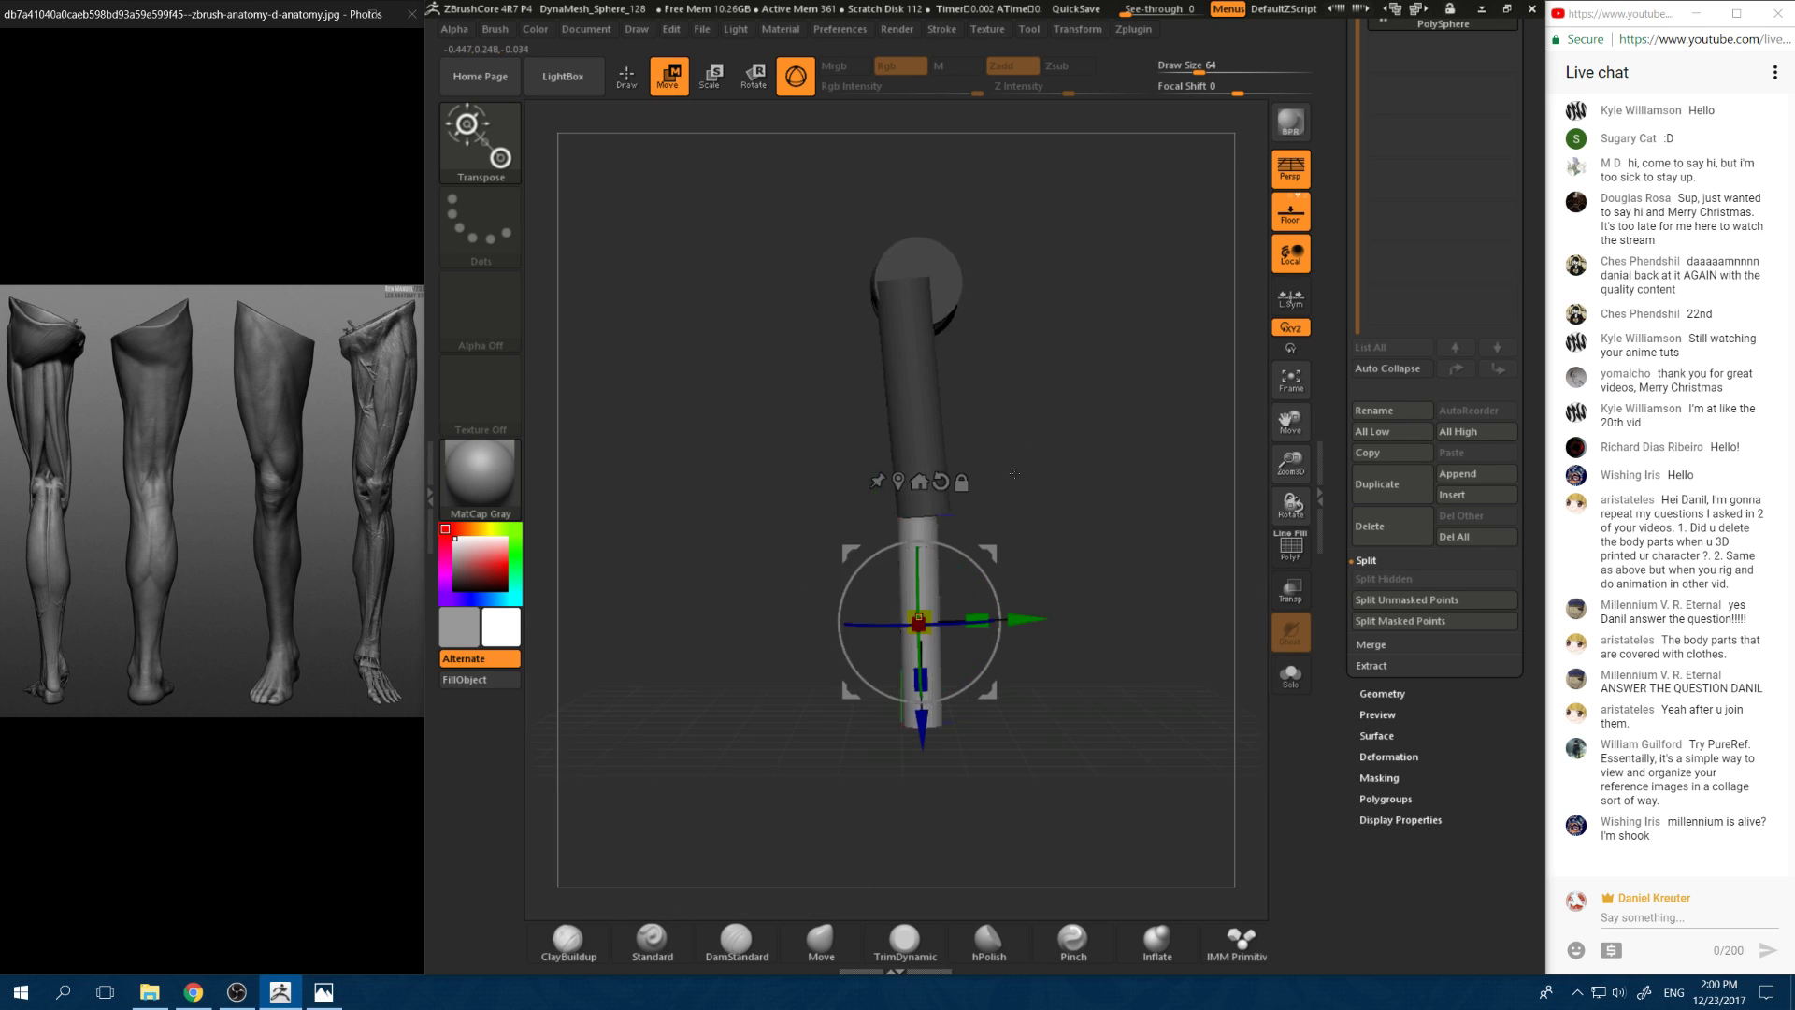
pyautogui.moveTo(1026, 619); pyautogui.dragTo(1028, 619)
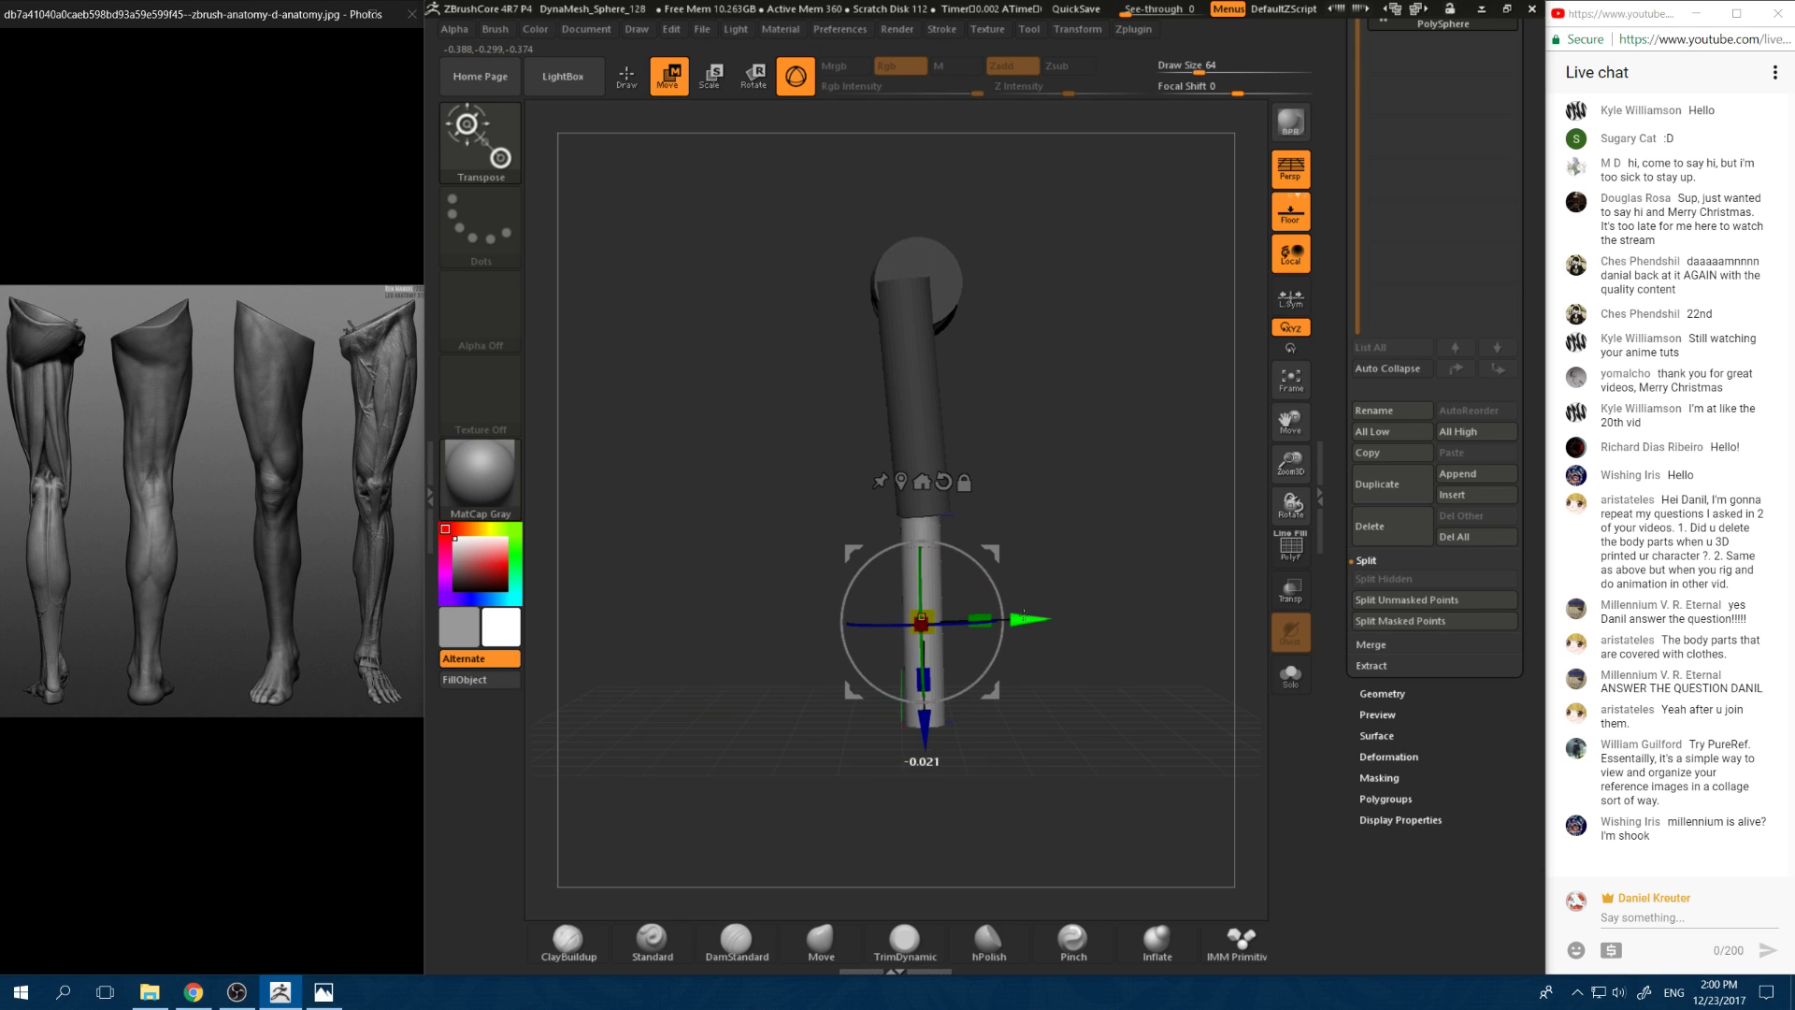
pyautogui.keyDown('alt'); pyautogui.moveTo(1053, 548); pyautogui.dragTo(907, 604); pyautogui.keyUp('alt')
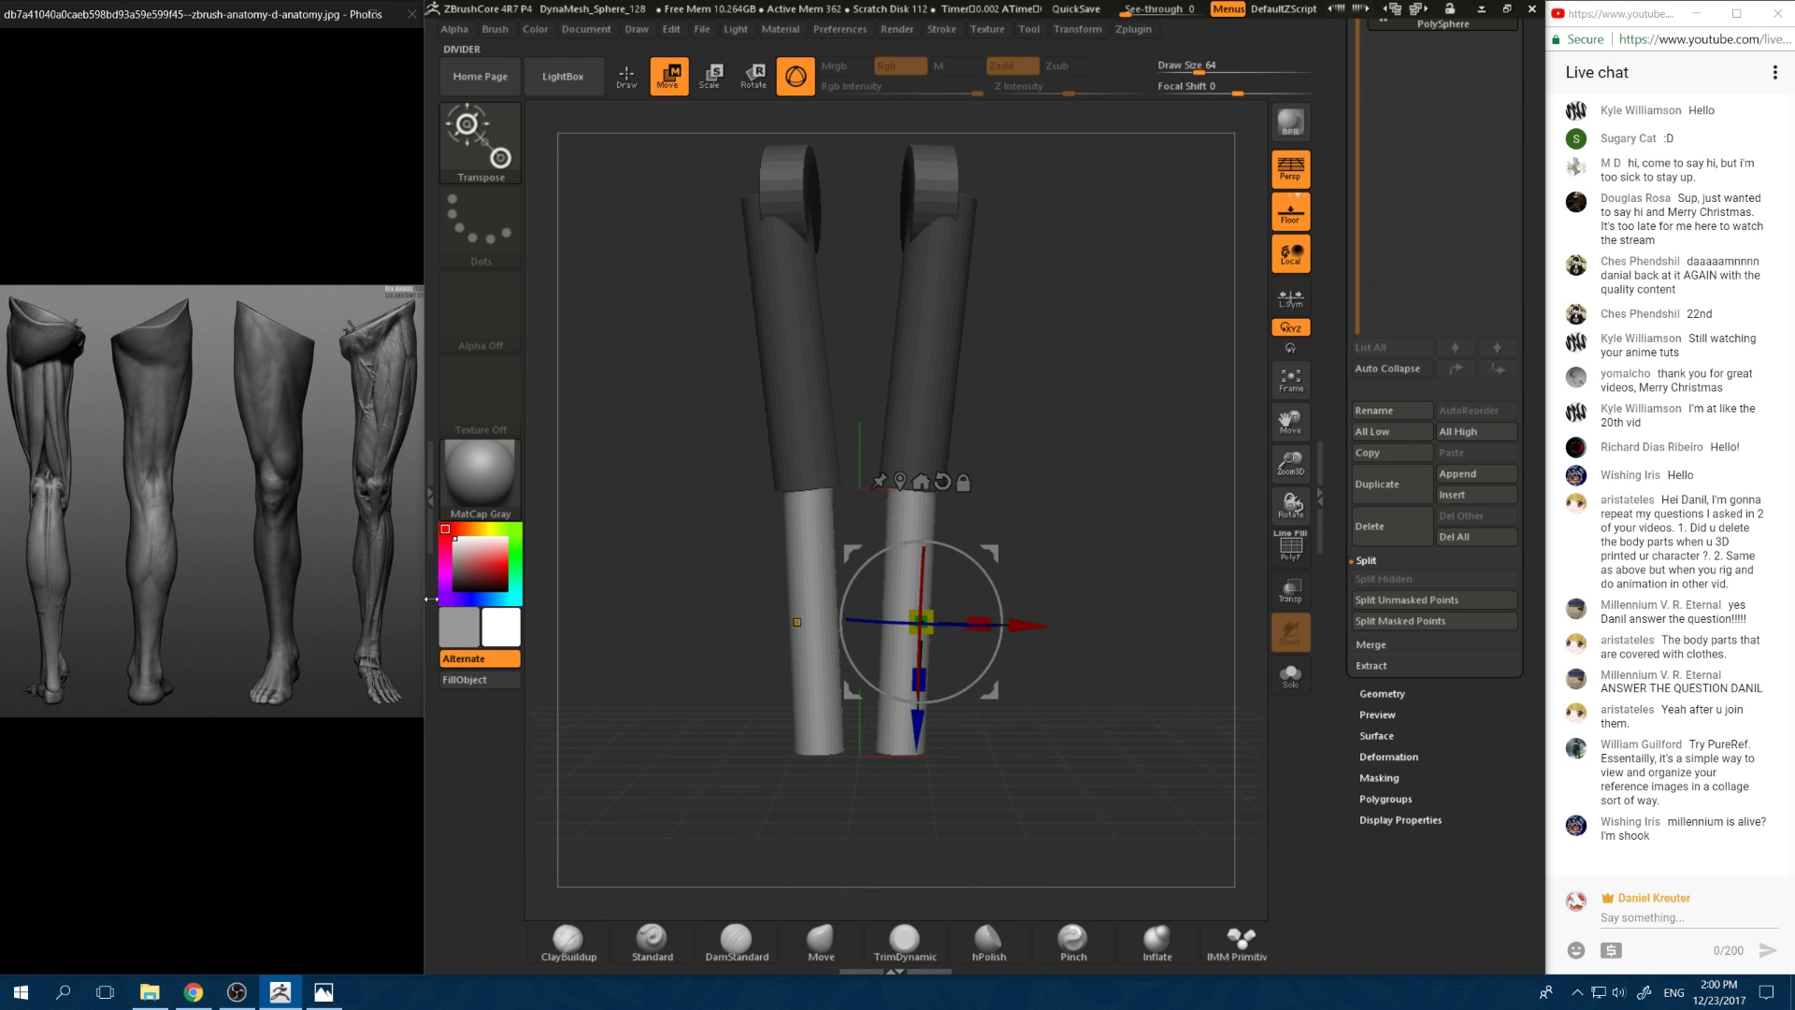
pyautogui.moveTo(1142, 685); pyautogui.dragTo(1010, 688)
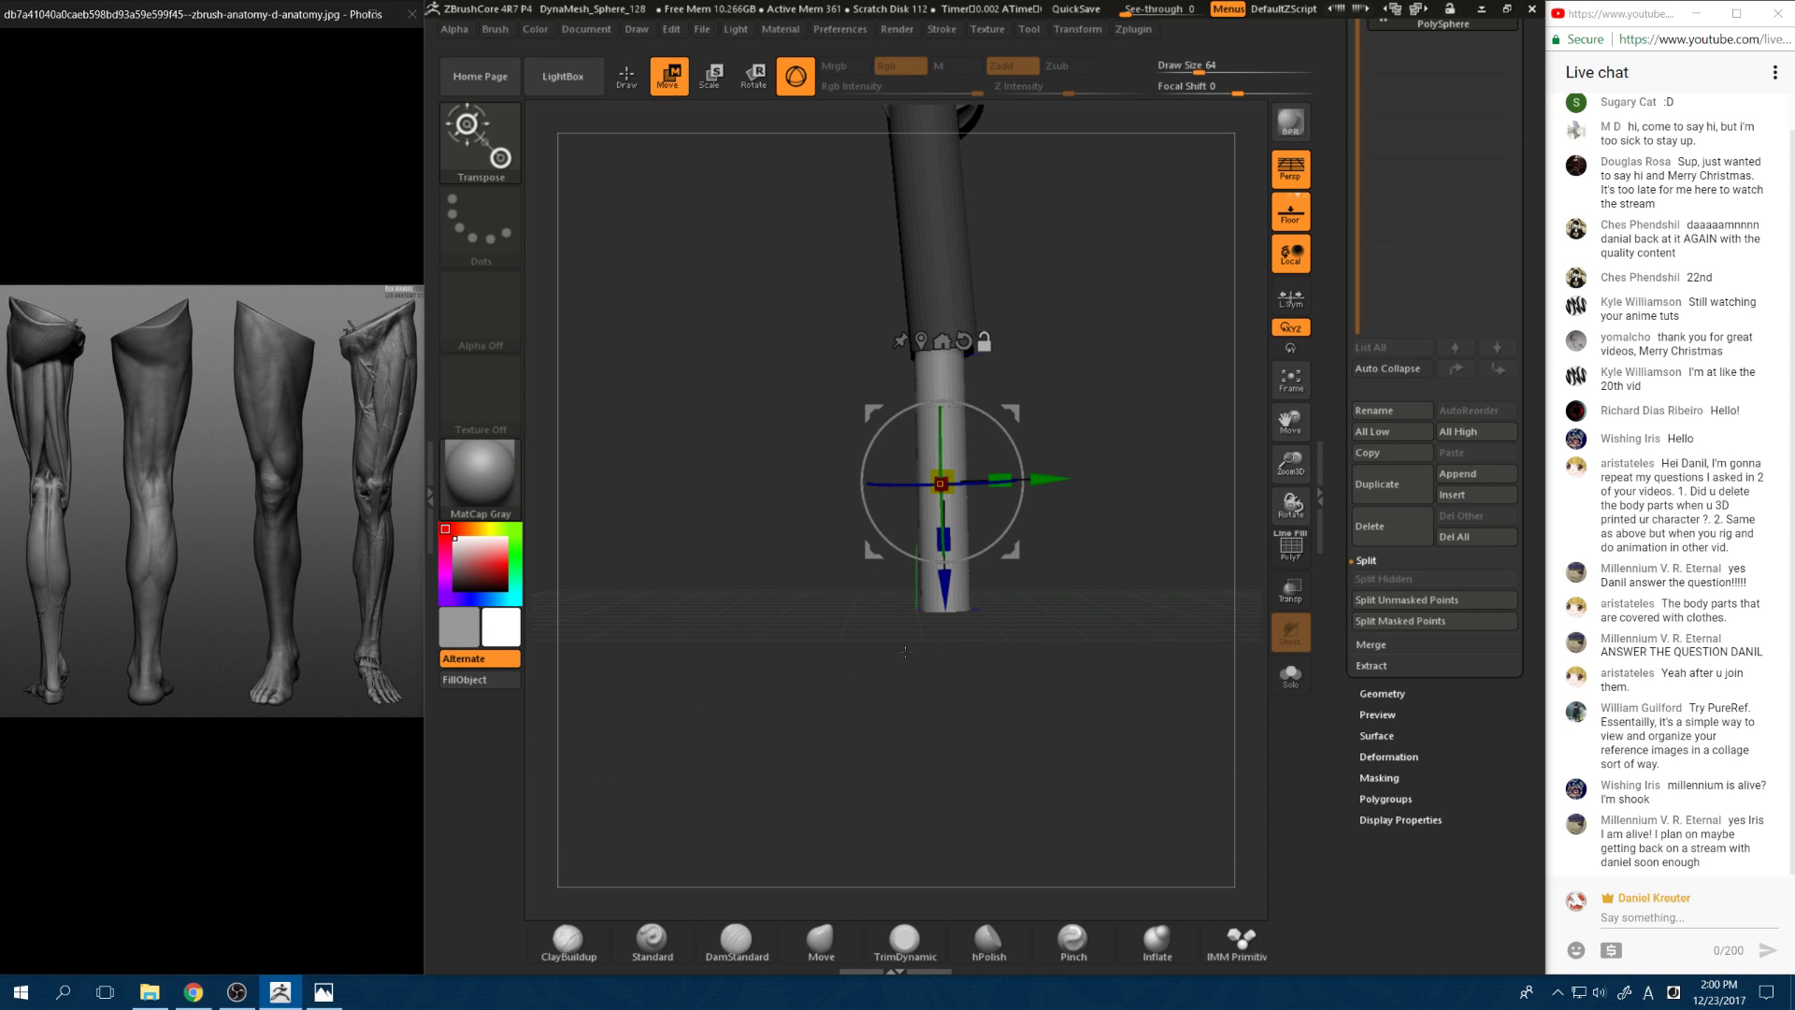
# Step: Insert mirrored block primitives at the lower ends of the lower legs with the IMM Primitives brush and prepare them for transforming
pyautogui.moveTo(905, 652); pyautogui.dragTo(1010, 766)
pyautogui.click(1241, 940)
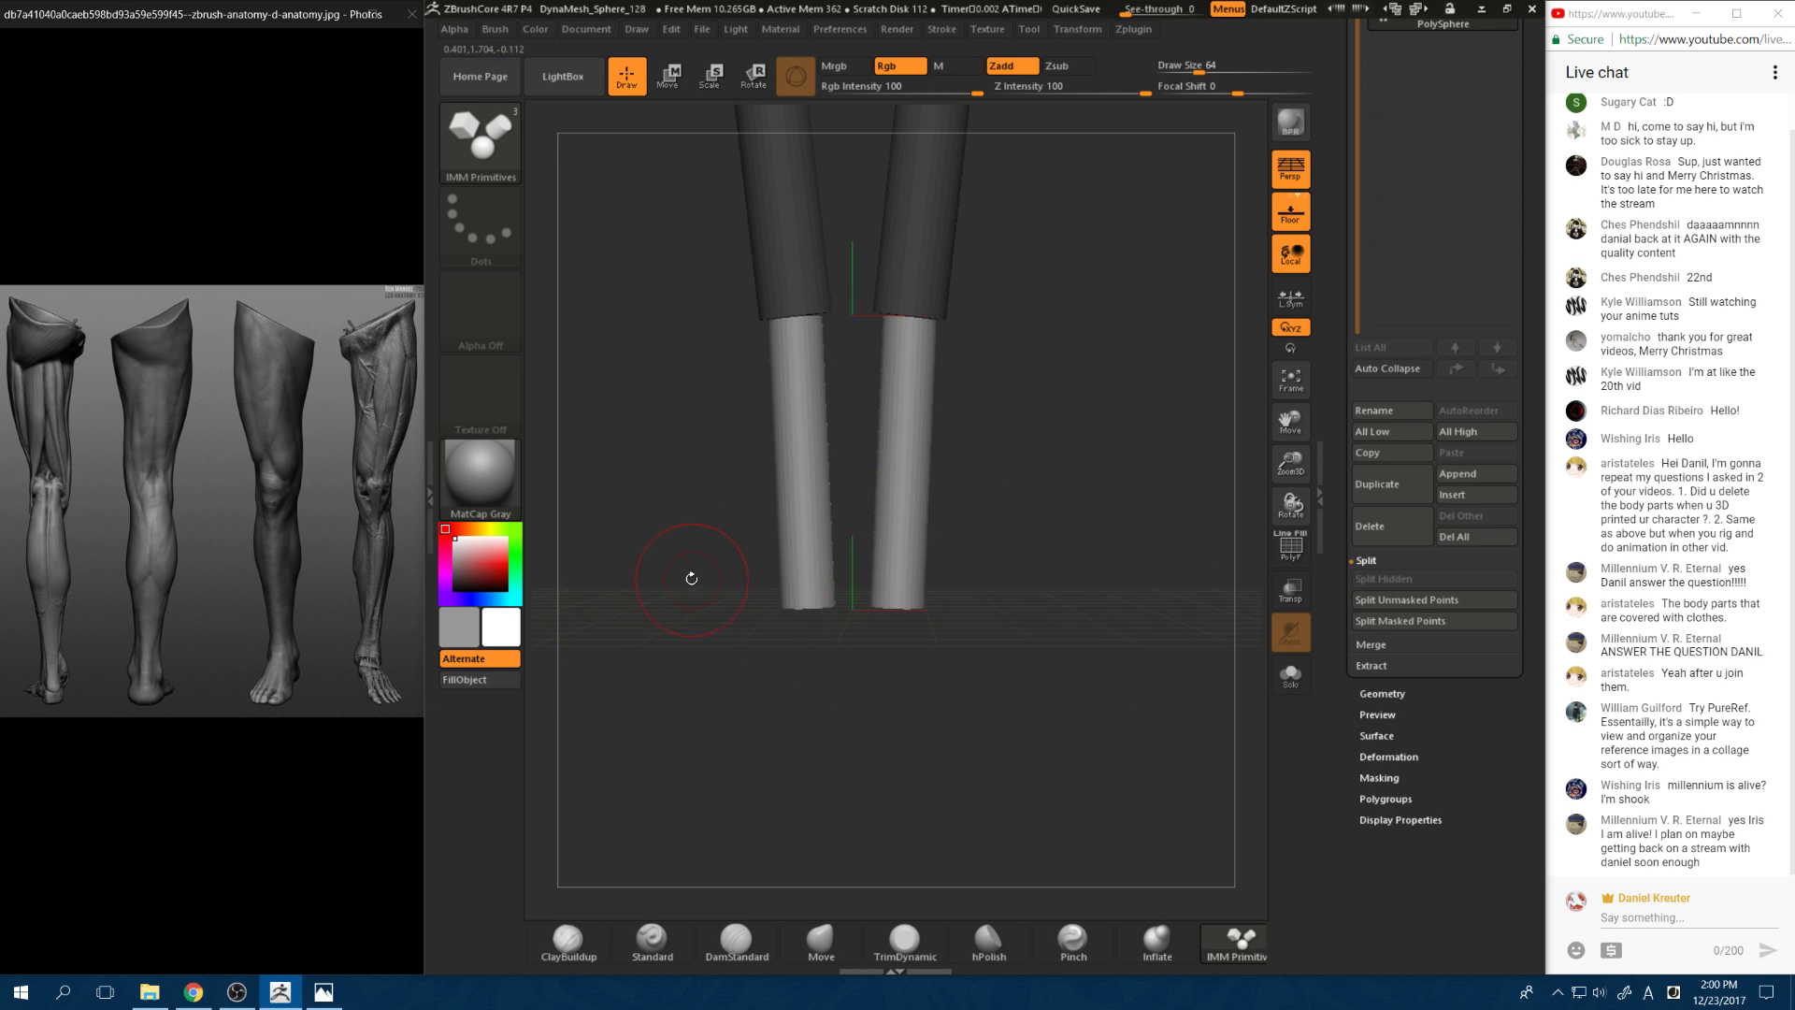
pyautogui.moveTo(697, 575); pyautogui.dragTo(995, 454)
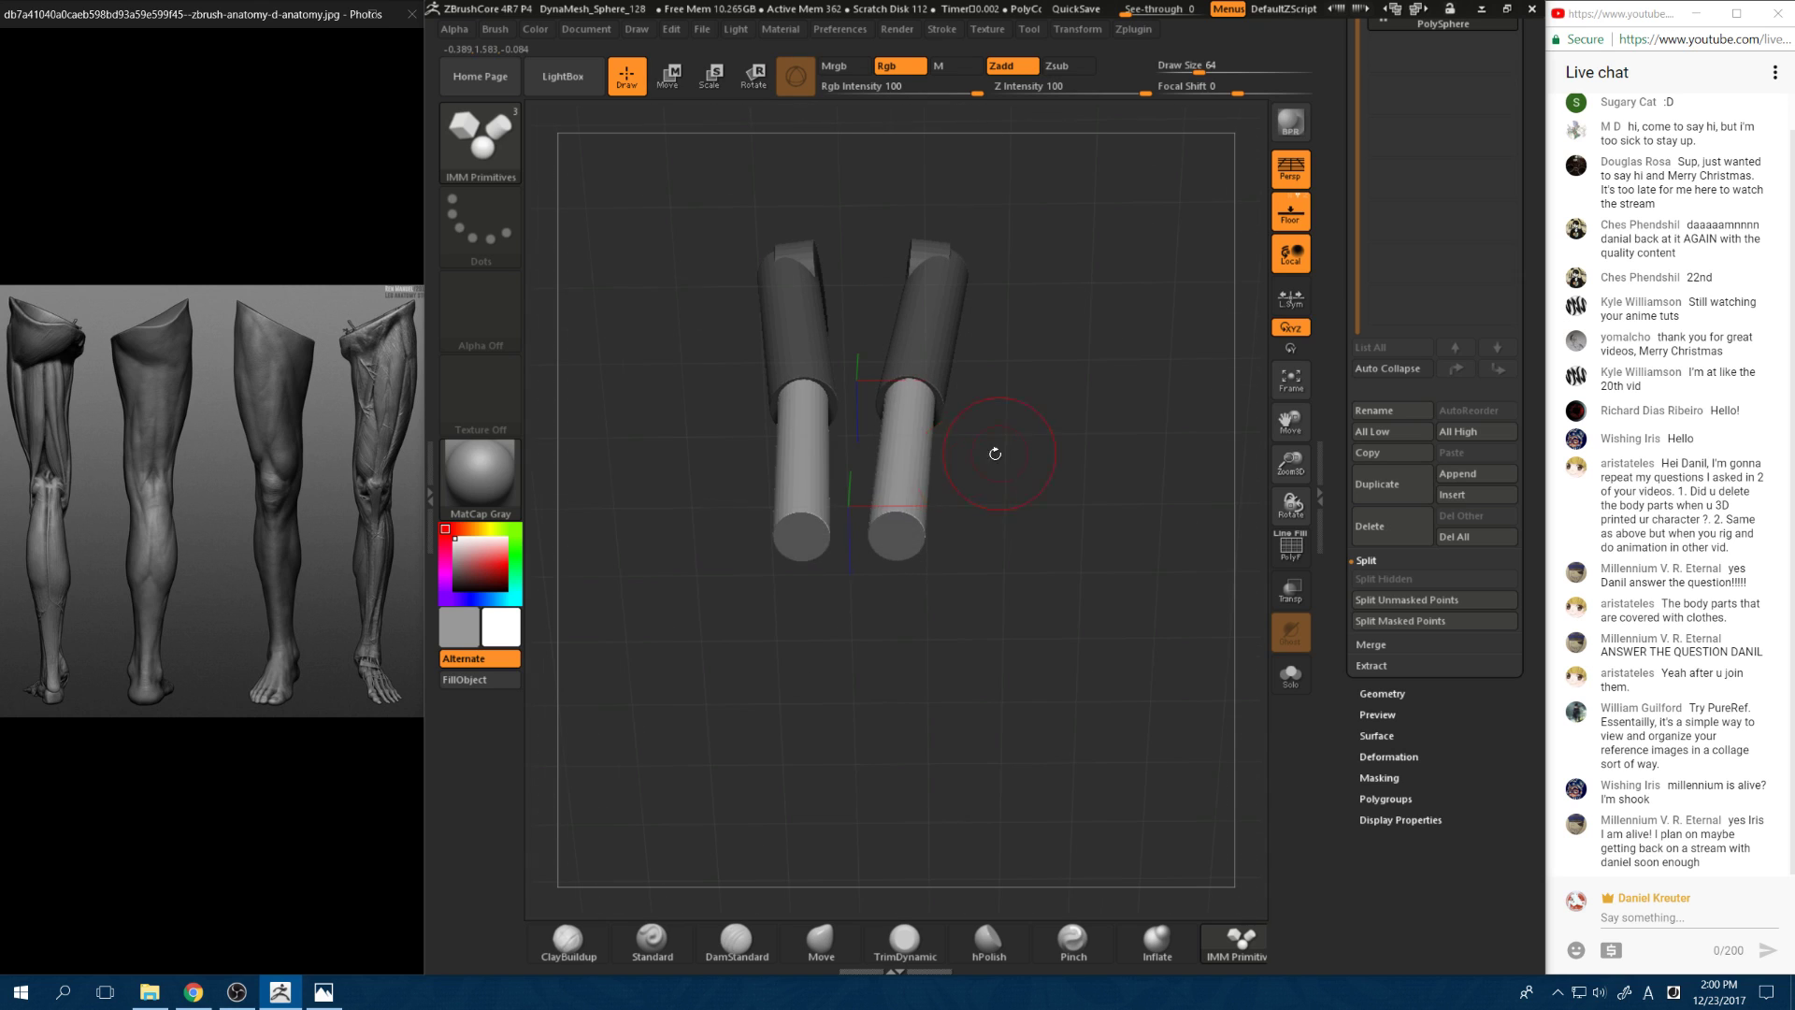
pyautogui.moveTo(898, 528)
pyautogui.mouseDown()
pyautogui.moveTo(899, 581)
pyautogui.moveTo(899, 559)
pyautogui.mouseUp()
pyautogui.moveTo(1052, 458); pyautogui.dragTo(926, 604)
pyautogui.press('w')
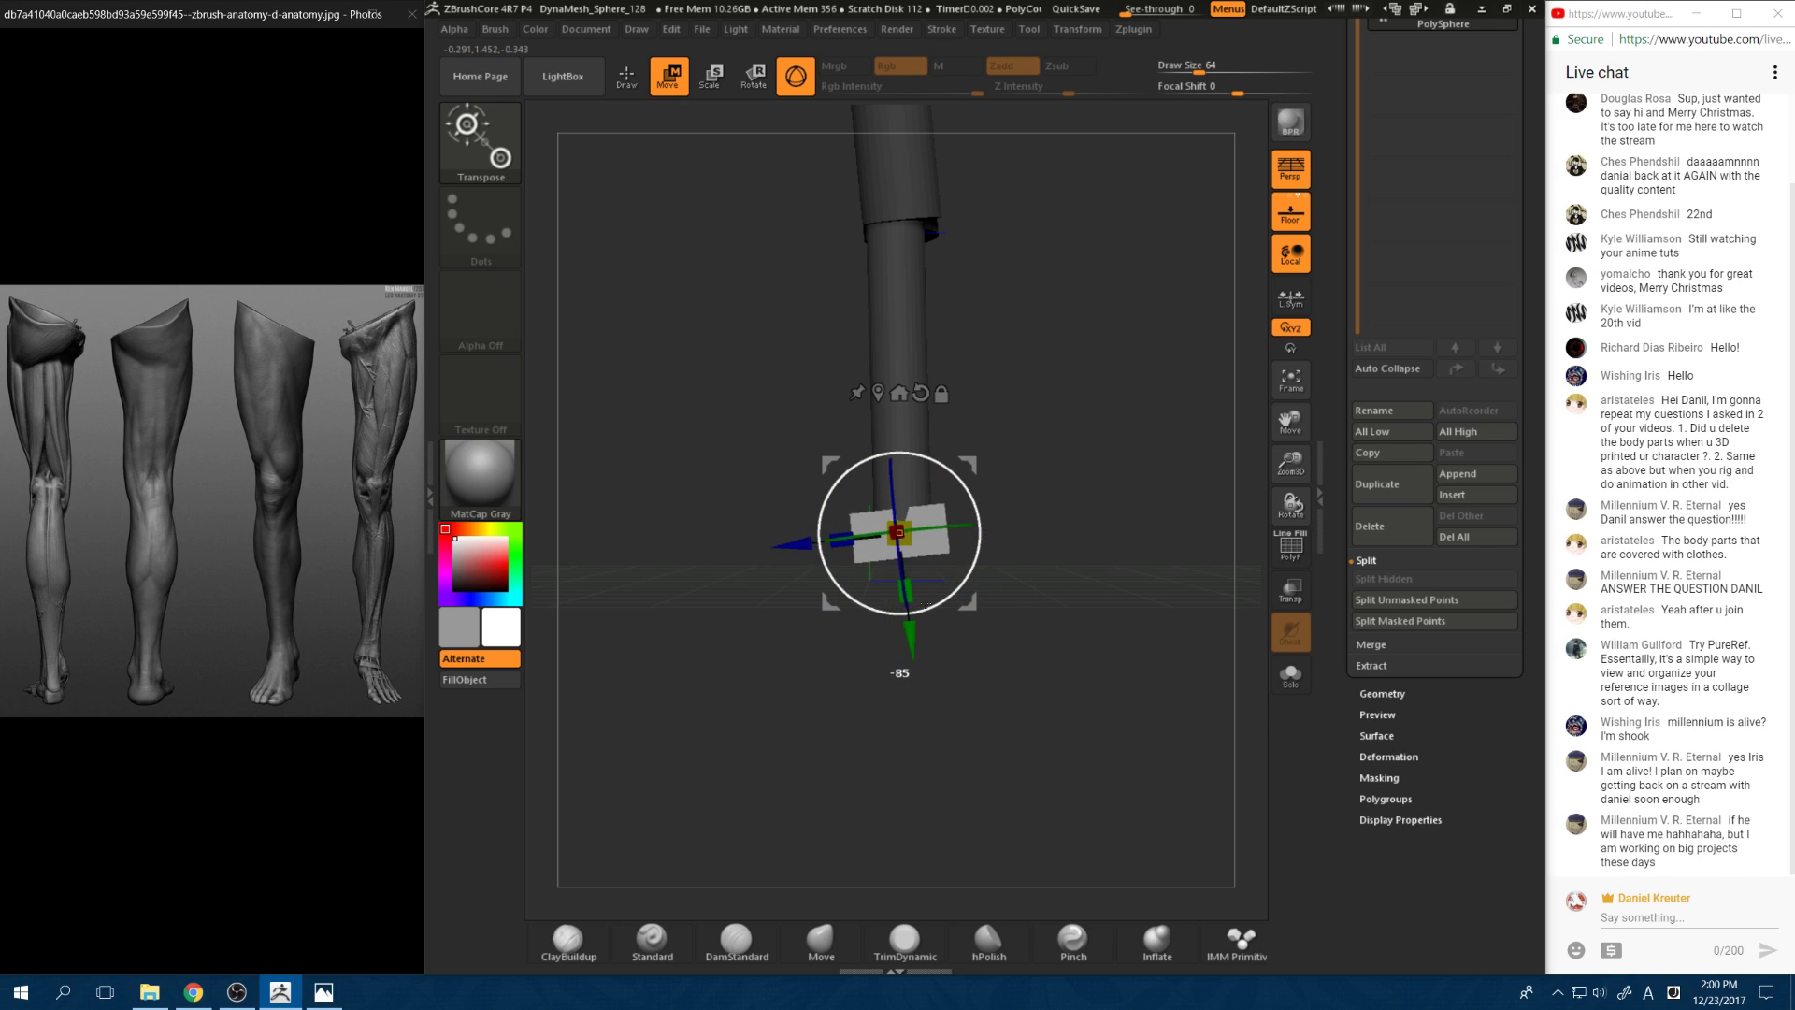
# Step: Rotate the inserted blocks level, stretch and scale them into foot lengths, and shift them forward beneath the ankles
pyautogui.moveTo(842, 540); pyautogui.dragTo(981, 803)
pyautogui.moveTo(971, 550); pyautogui.dragTo(1034, 490)
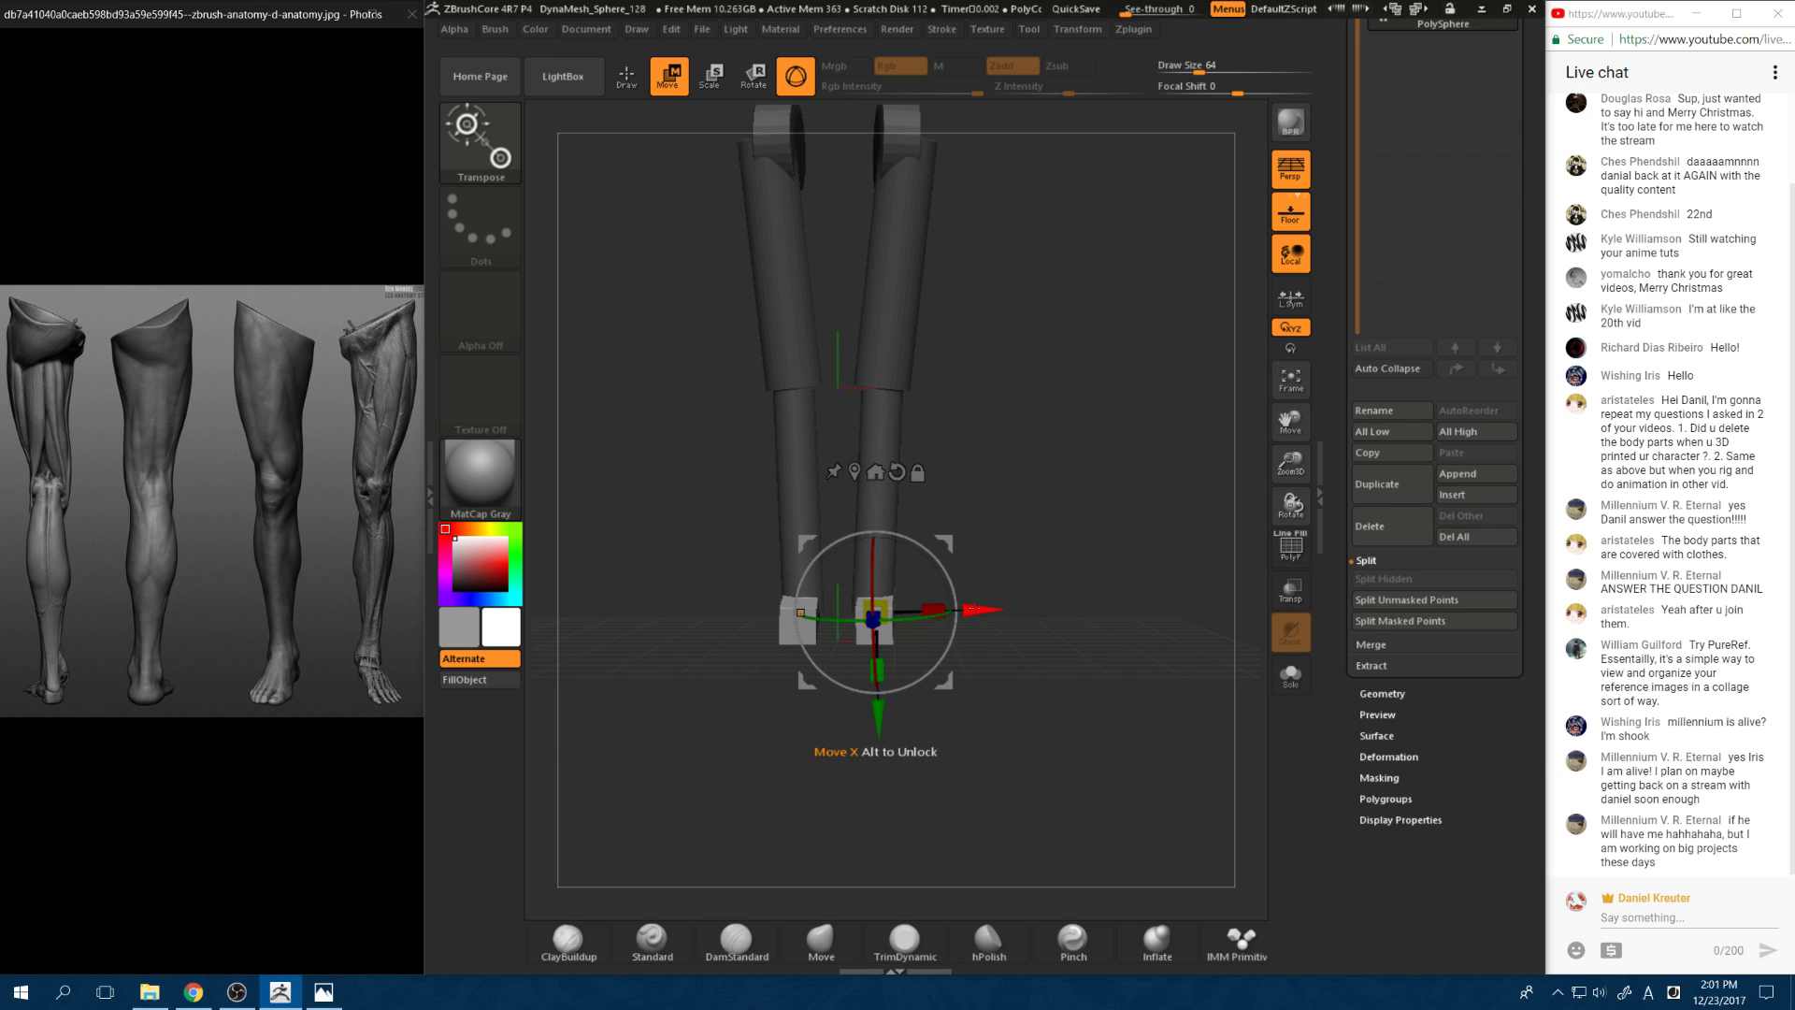
pyautogui.moveTo(993, 576); pyautogui.dragTo(979, 584)
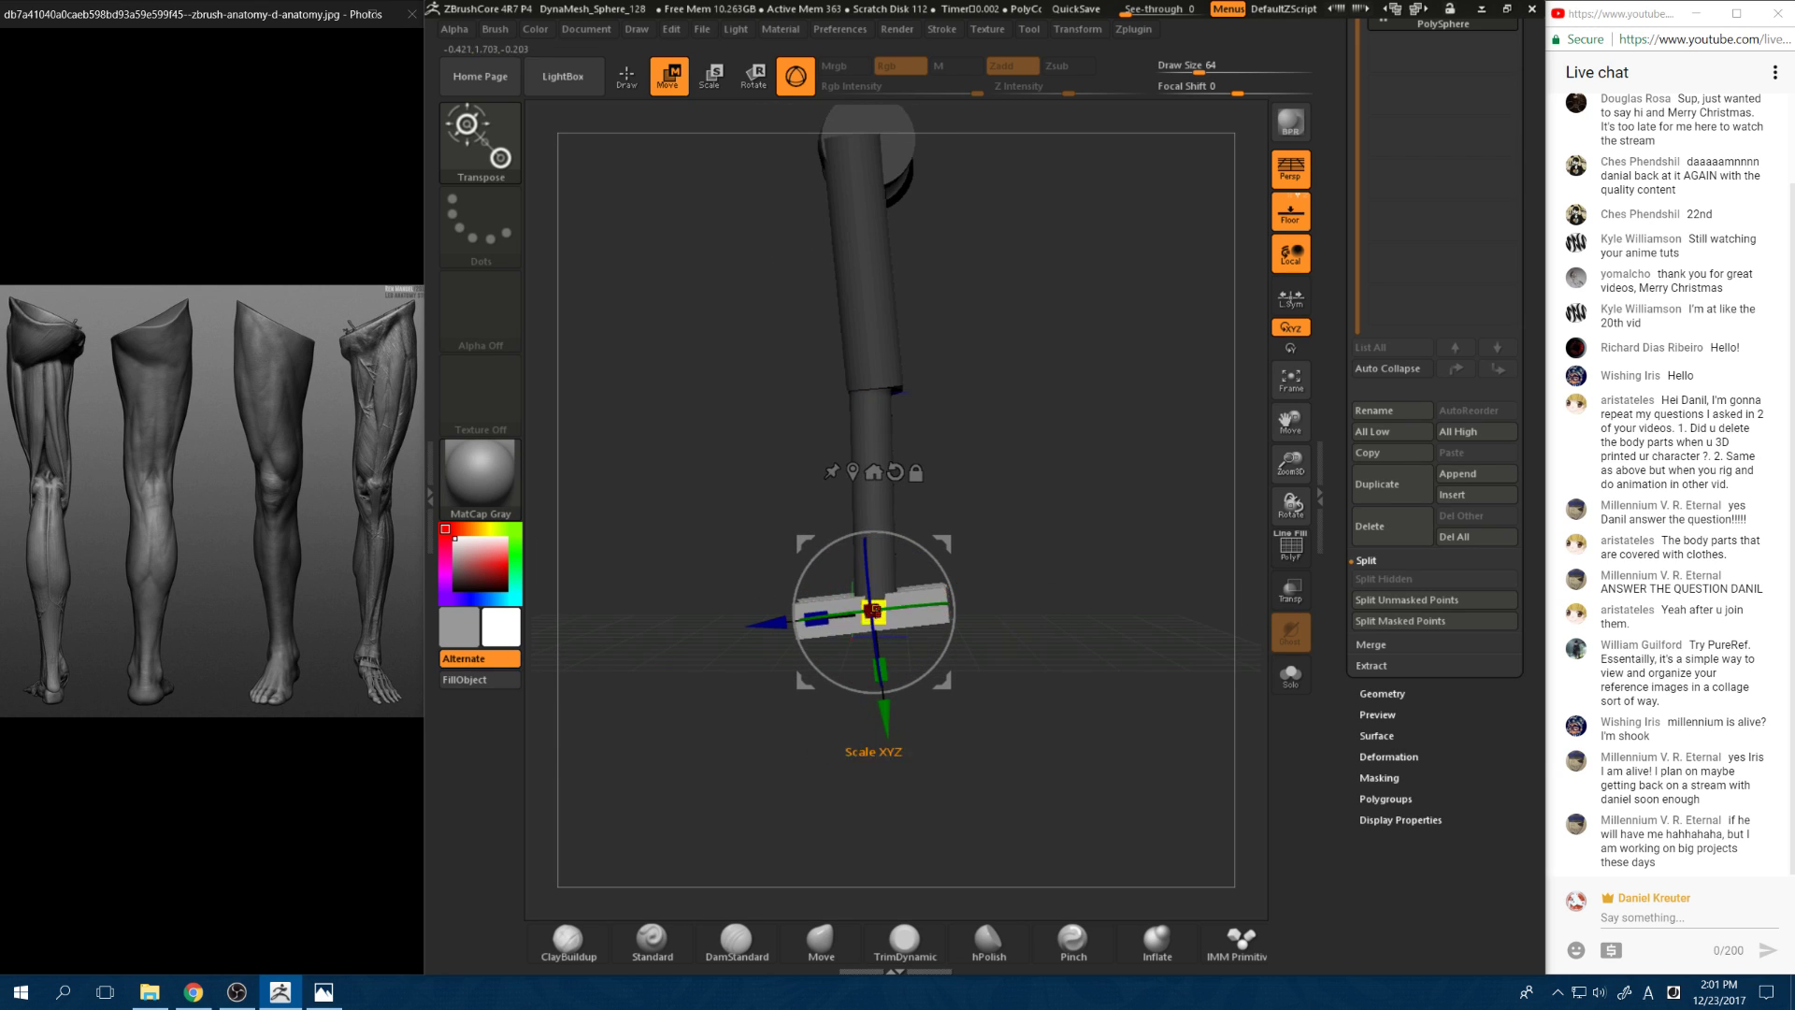
pyautogui.moveTo(873, 609); pyautogui.dragTo(747, 626)
pyautogui.moveTo(703, 703)
pyautogui.mouseDown()
pyautogui.moveTo(815, 781)
pyautogui.moveTo(715, 676)
pyautogui.mouseUp()
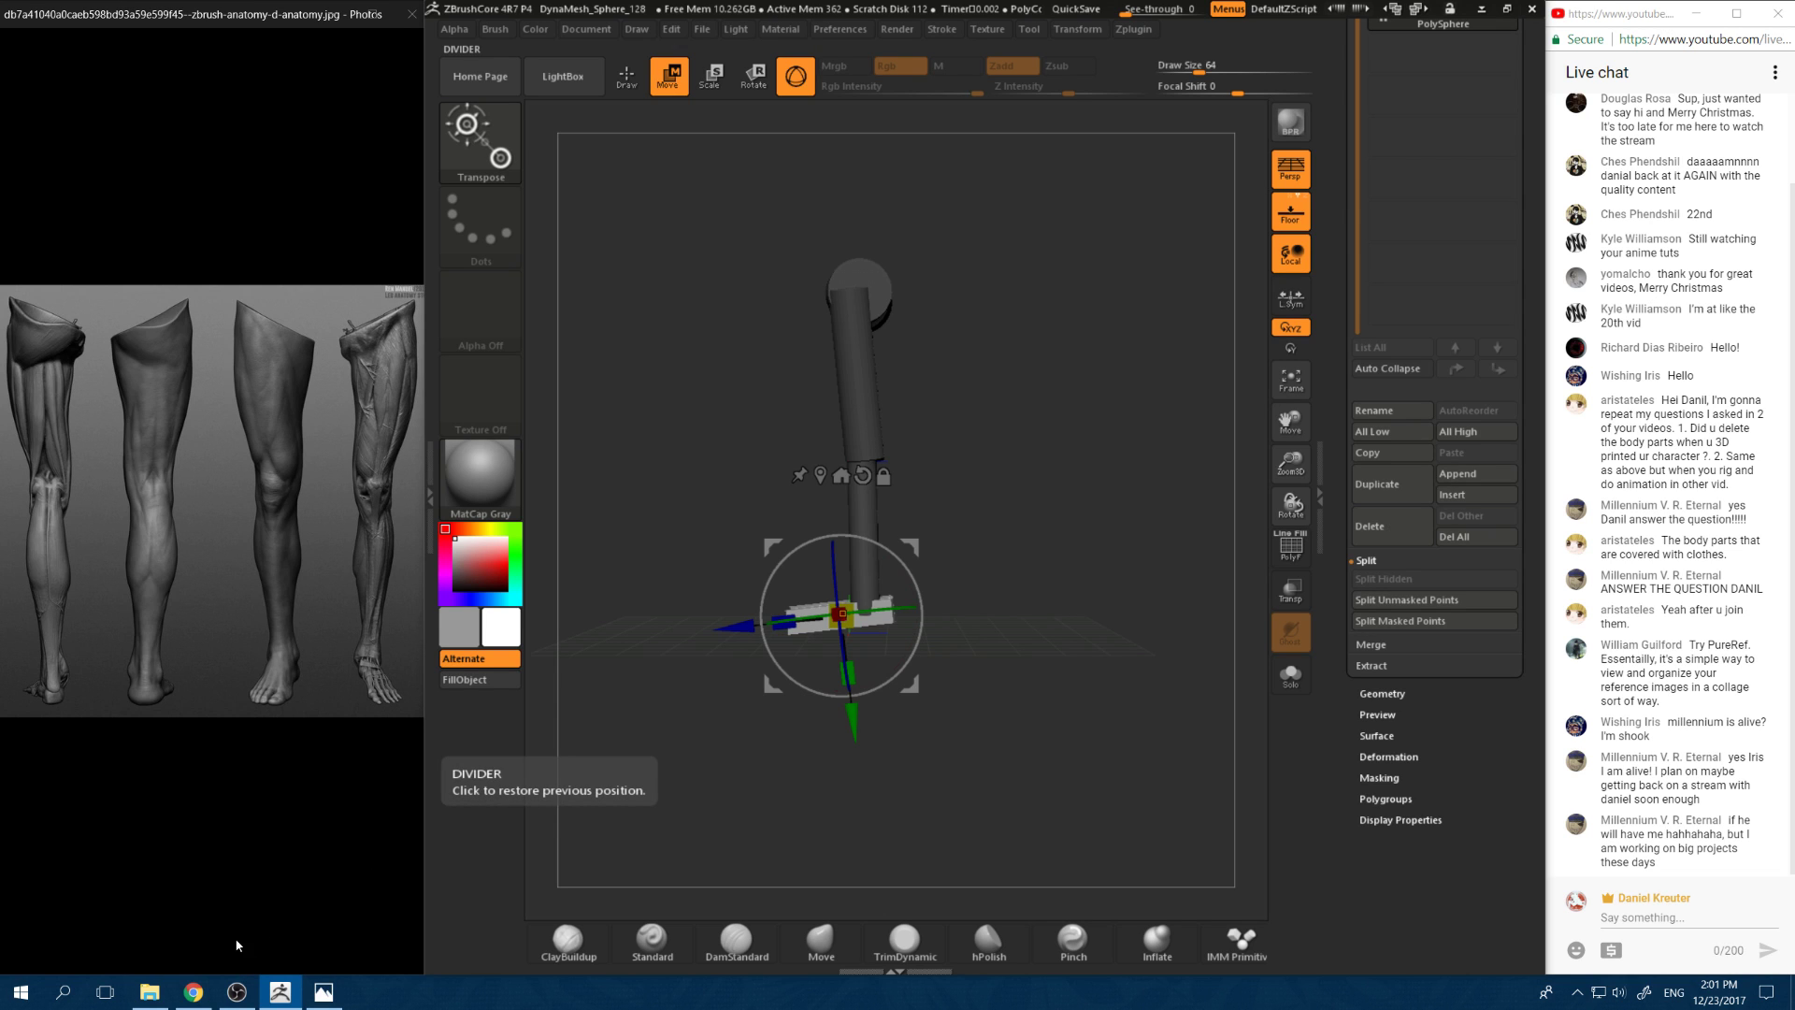
# Step: Switch to OBS to toggle the Mic/Aux mute and select Scene 2, and return to the leg model
pyautogui.click(236, 991)
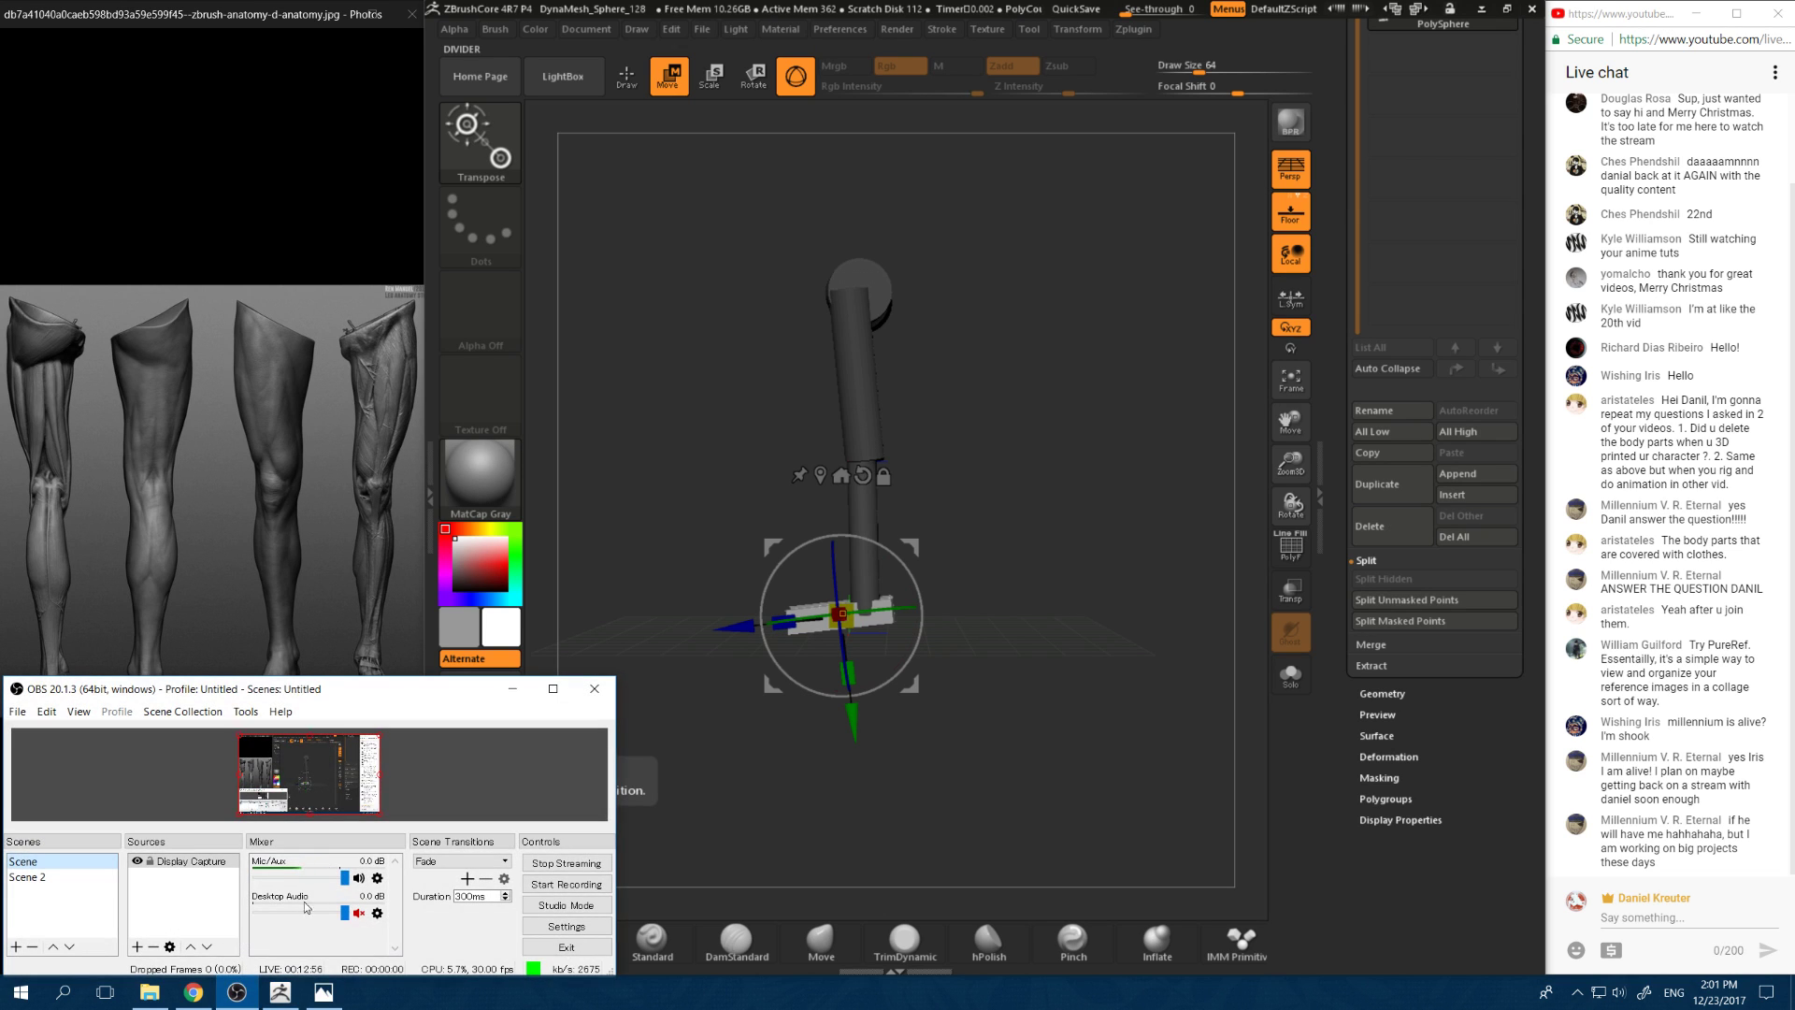
pyautogui.click(359, 878)
pyautogui.click(37, 877)
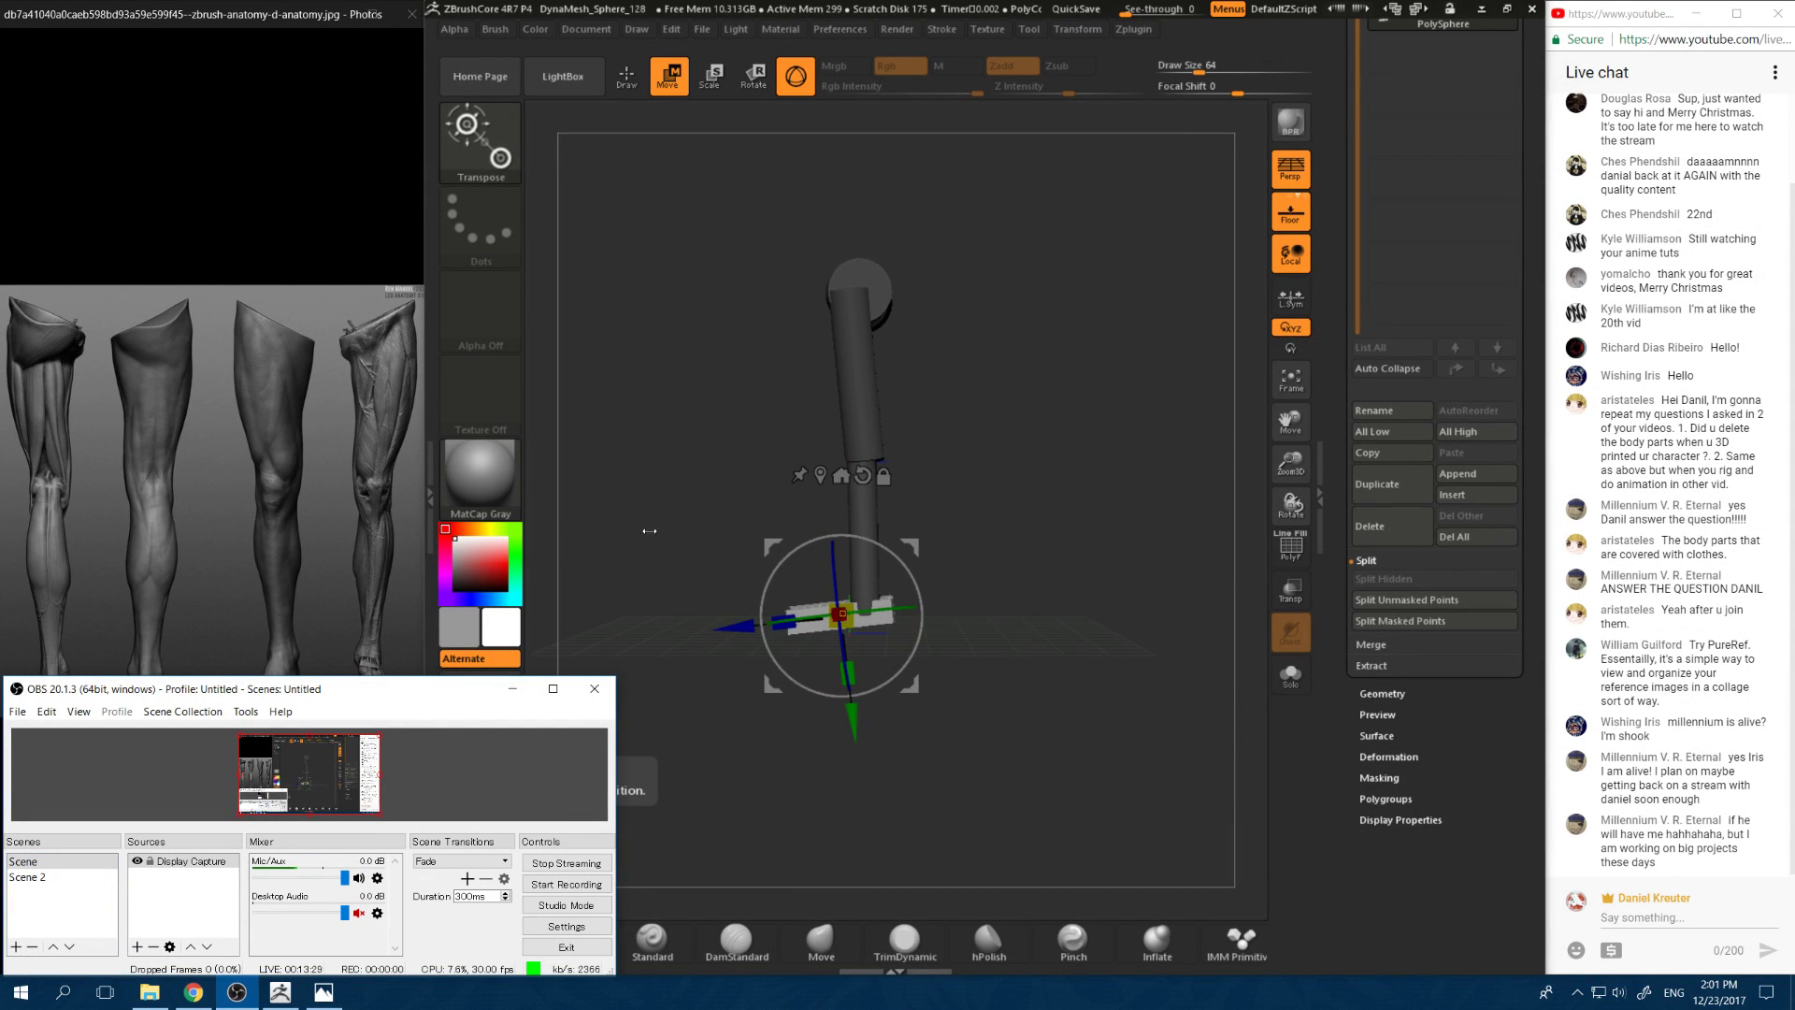
pyautogui.click(246, 994)
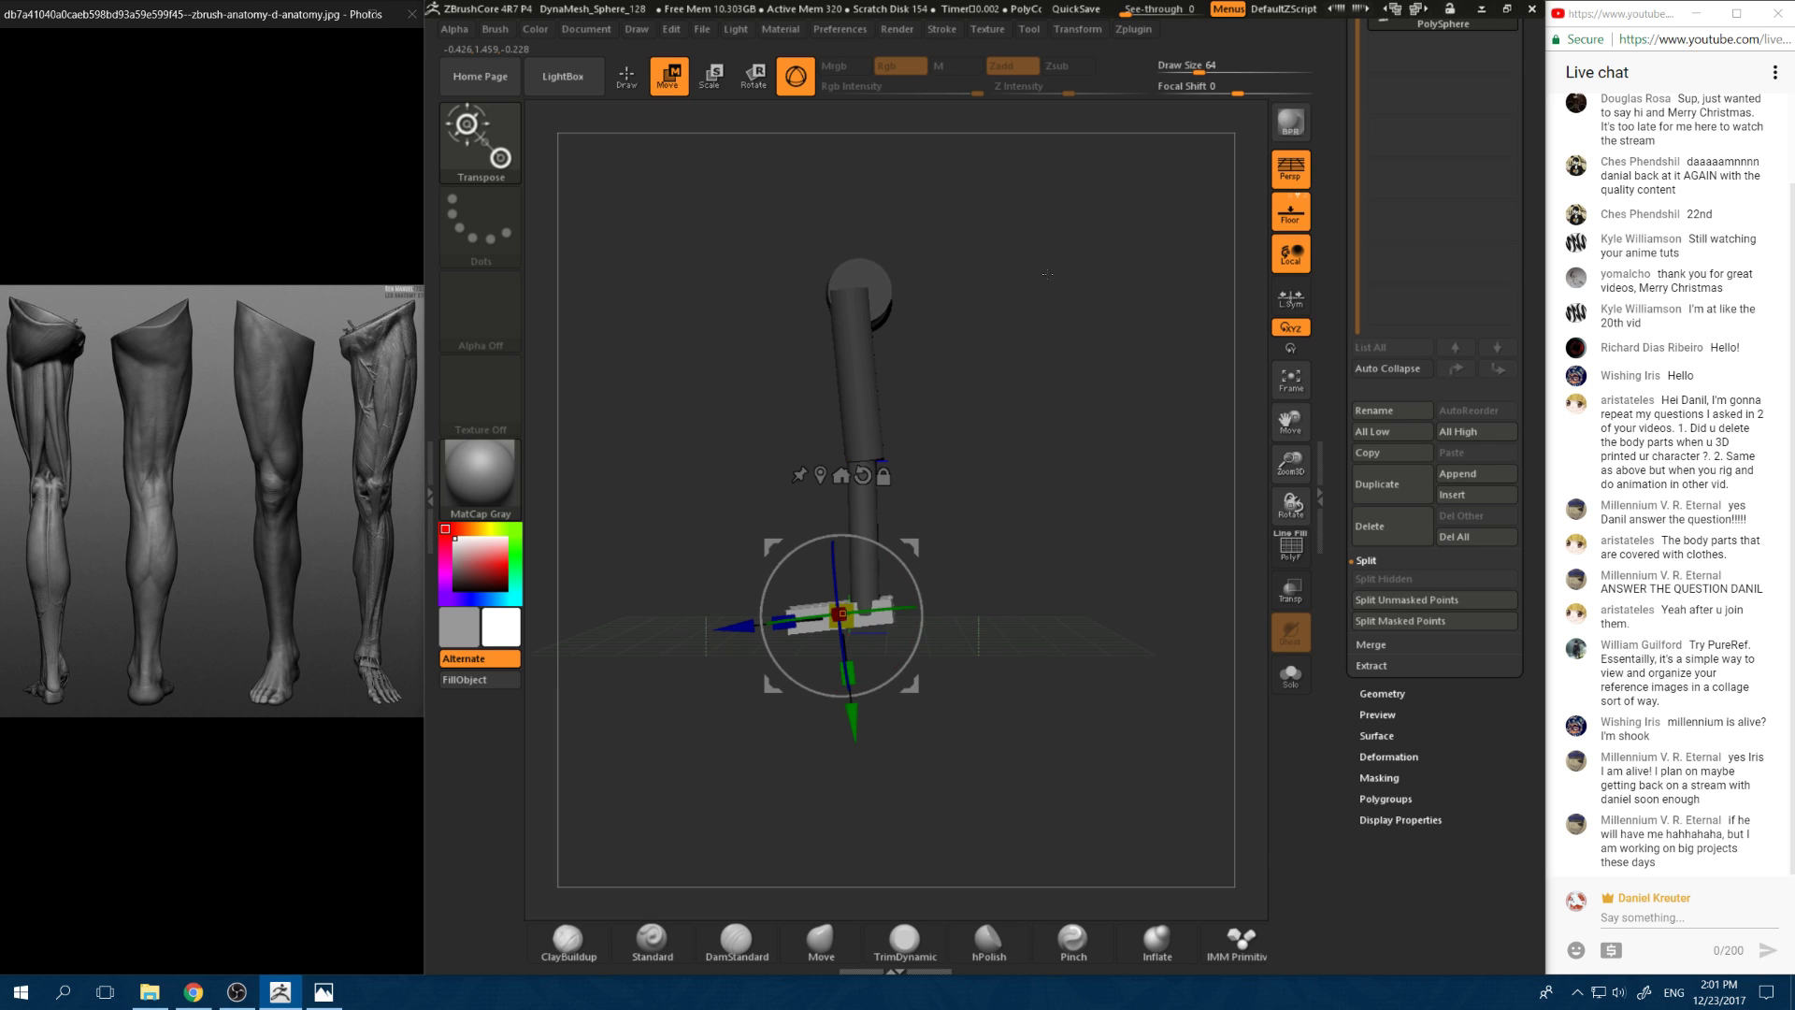
# Step: Reshape the foot blocks with the Move brush, raising the draw size to 120 and pulling their front ends down toward the floor
pyautogui.moveTo(1048, 274)
pyautogui.mouseDown()
pyautogui.moveTo(1001, 290)
pyautogui.moveTo(1043, 308)
pyautogui.mouseUp()
pyautogui.keyDown('alt'); pyautogui.moveTo(711, 795); pyautogui.dragTo(711, 888); pyautogui.keyUp('alt')
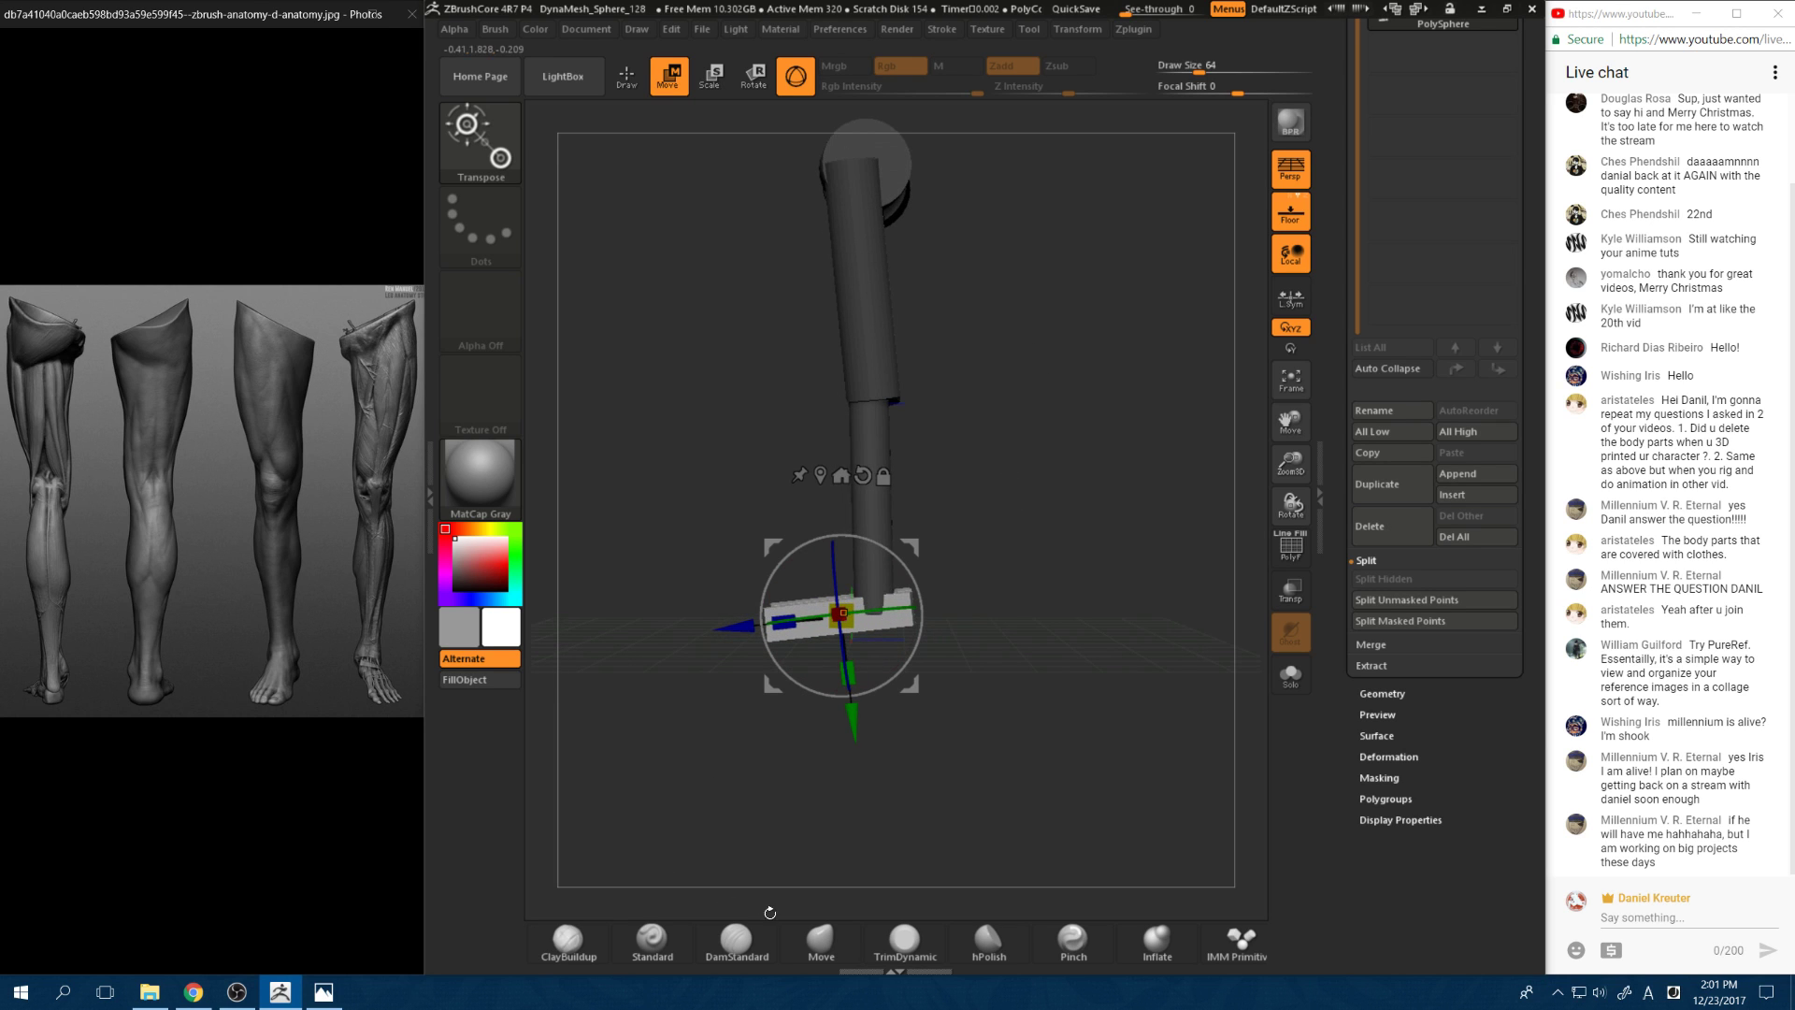
pyautogui.click(821, 940)
pyautogui.moveTo(790, 765)
pyautogui.mouseDown()
pyautogui.moveTo(736, 697)
pyautogui.moveTo(918, 542)
pyautogui.moveTo(926, 599)
pyautogui.moveTo(893, 617)
pyautogui.mouseUp()
pyautogui.press('space')
pyautogui.hotkey('ctrl', 'z')
pyautogui.moveTo(894, 692); pyautogui.dragTo(991, 664)
pyautogui.press('space')
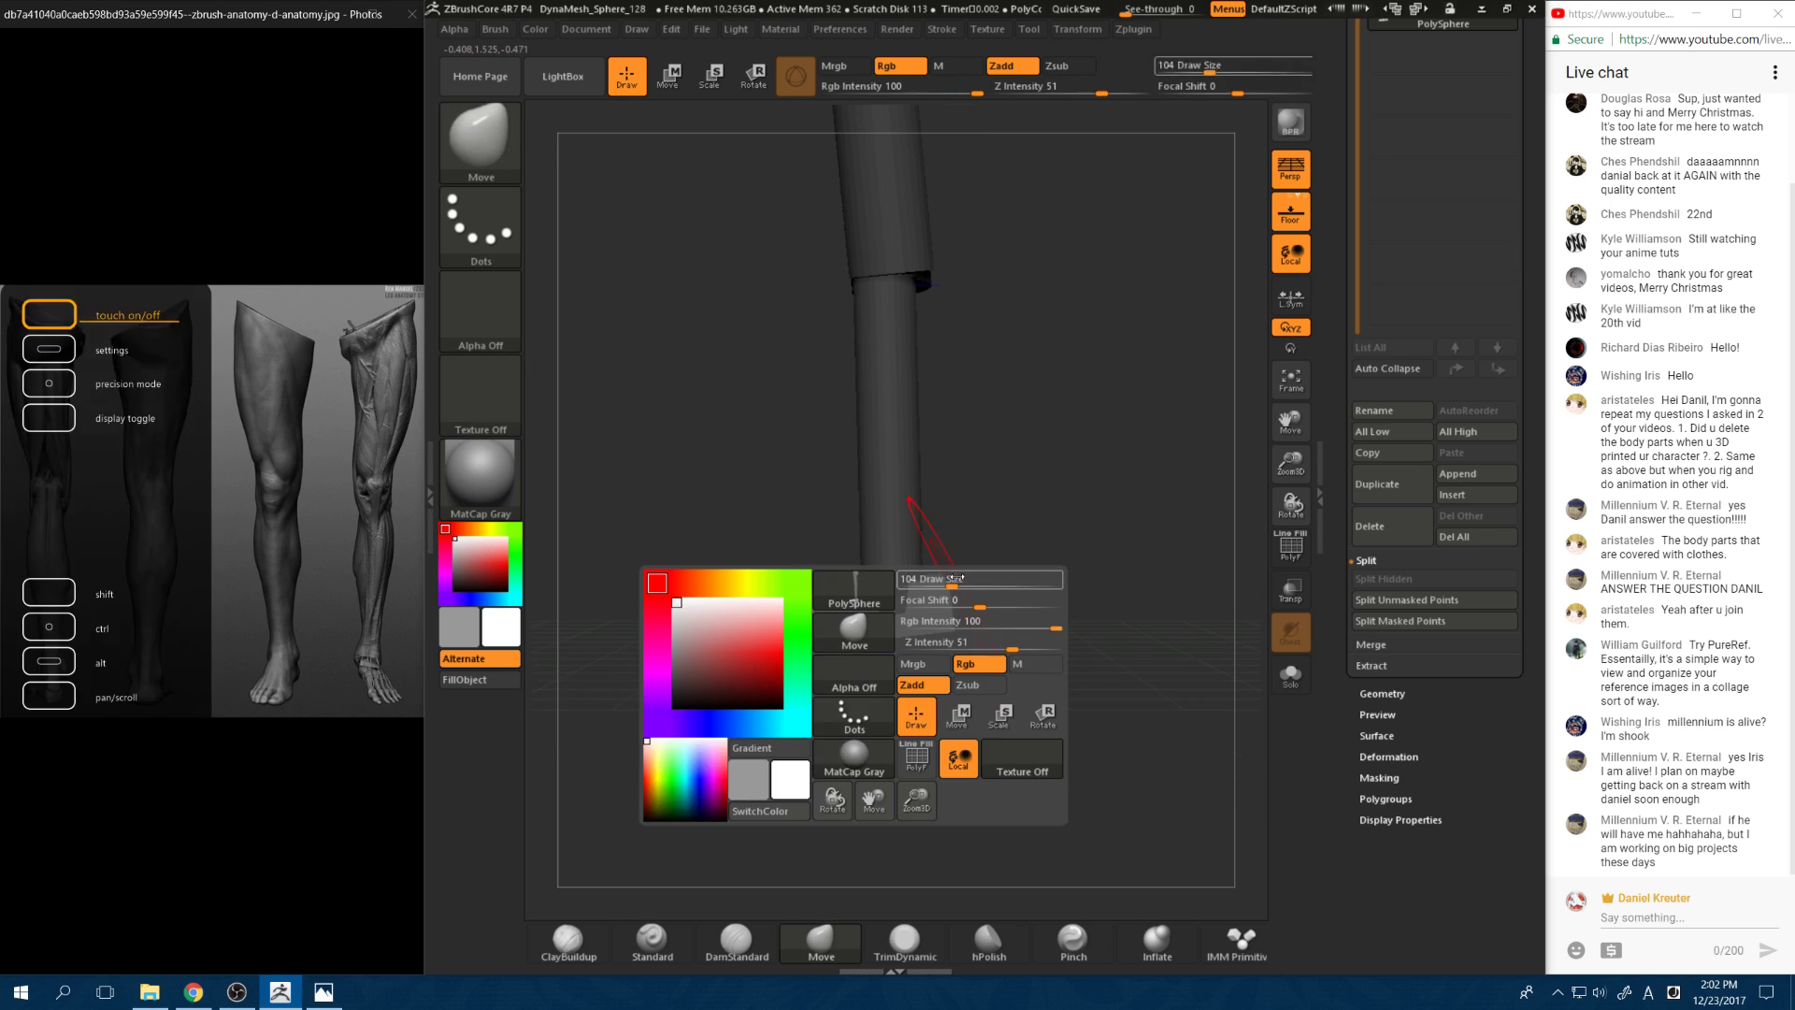
pyautogui.moveTo(955, 577)
pyautogui.mouseDown()
pyautogui.moveTo(977, 578)
pyautogui.moveTo(911, 610)
pyautogui.moveTo(954, 633)
pyautogui.mouseUp()
pyautogui.press('space')
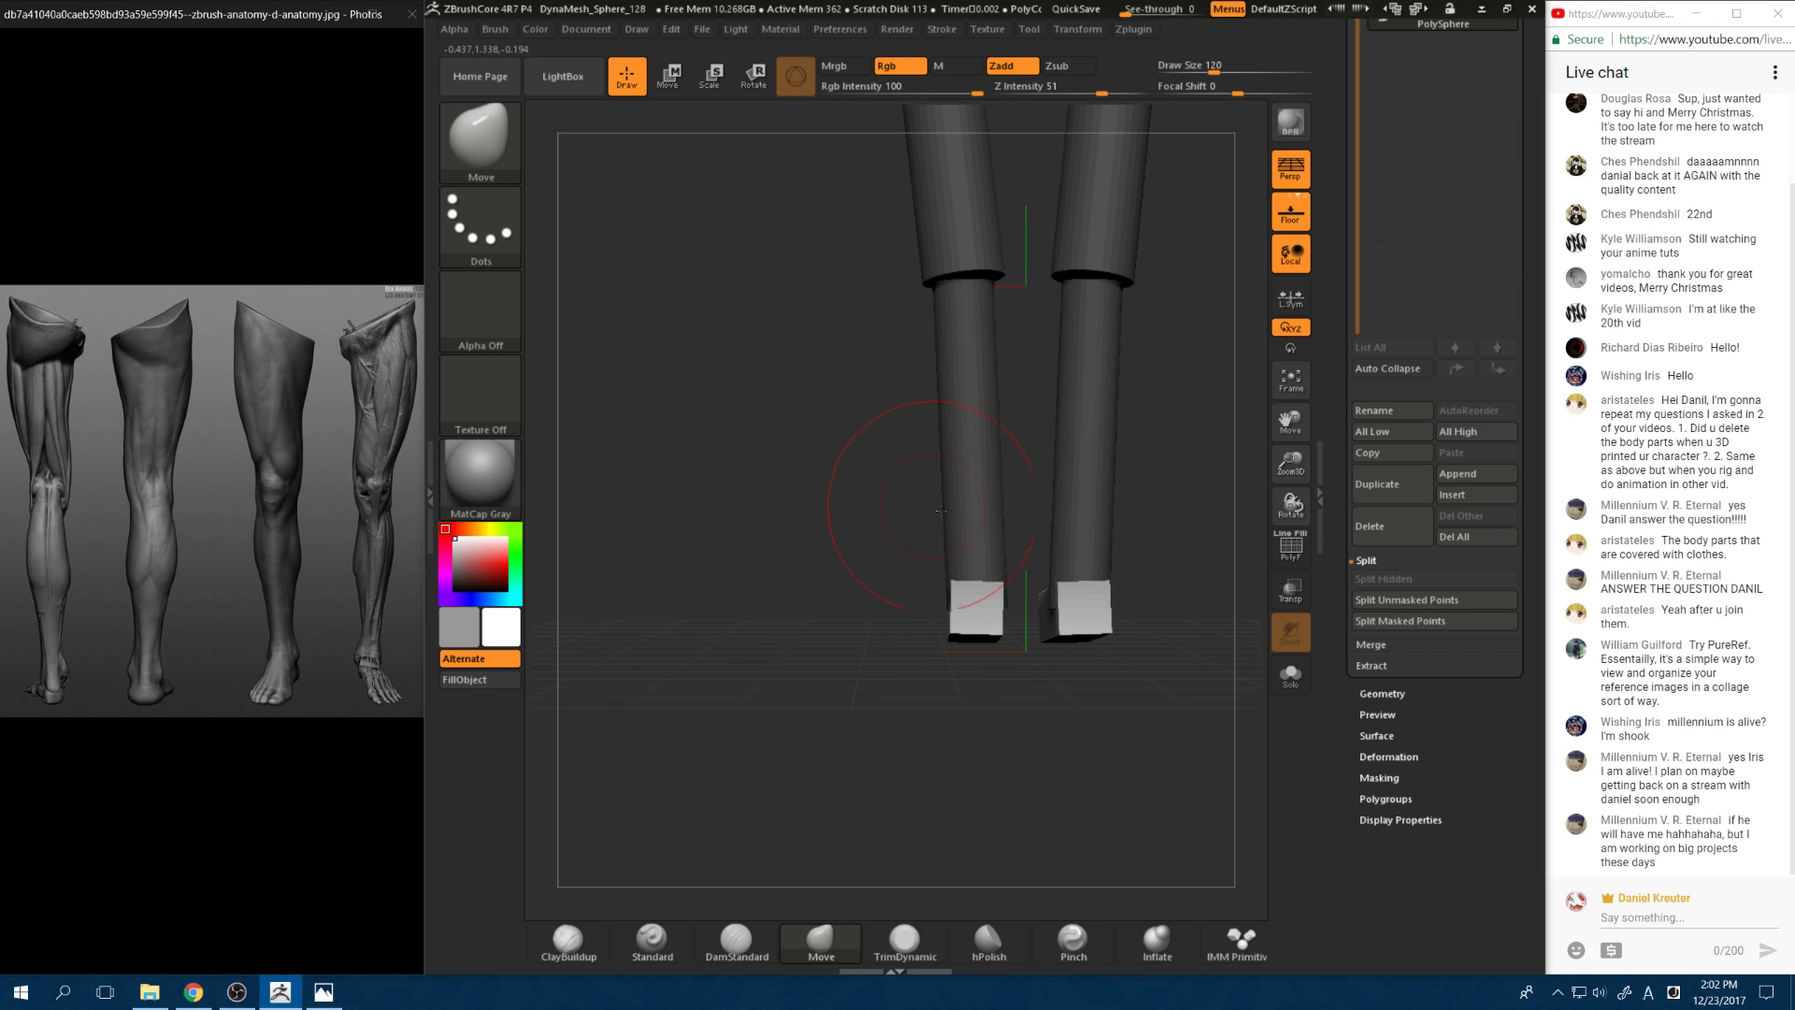
pyautogui.moveTo(983, 636); pyautogui.dragTo(1008, 657)
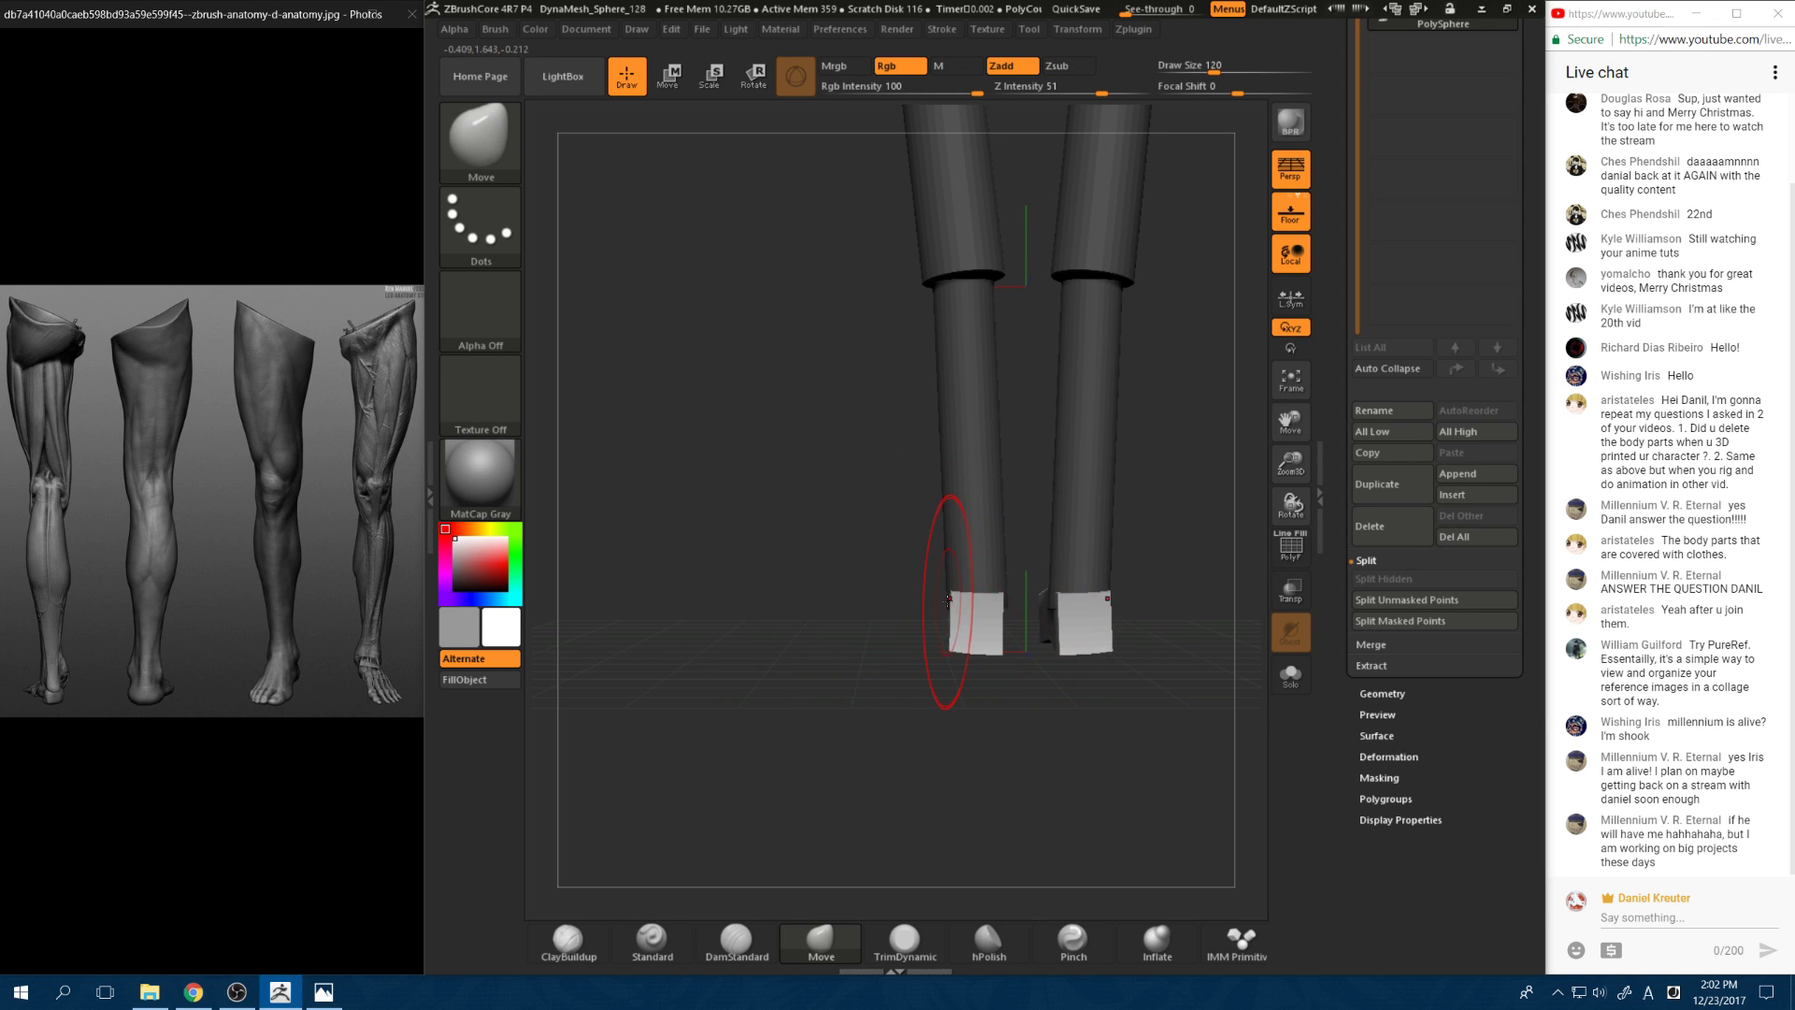
# Step: Reduce the Move brush draw size to 77 and refine the side profile of the foot blocks
pyautogui.press('space')
pyautogui.moveTo(952, 596); pyautogui.dragTo(795, 639)
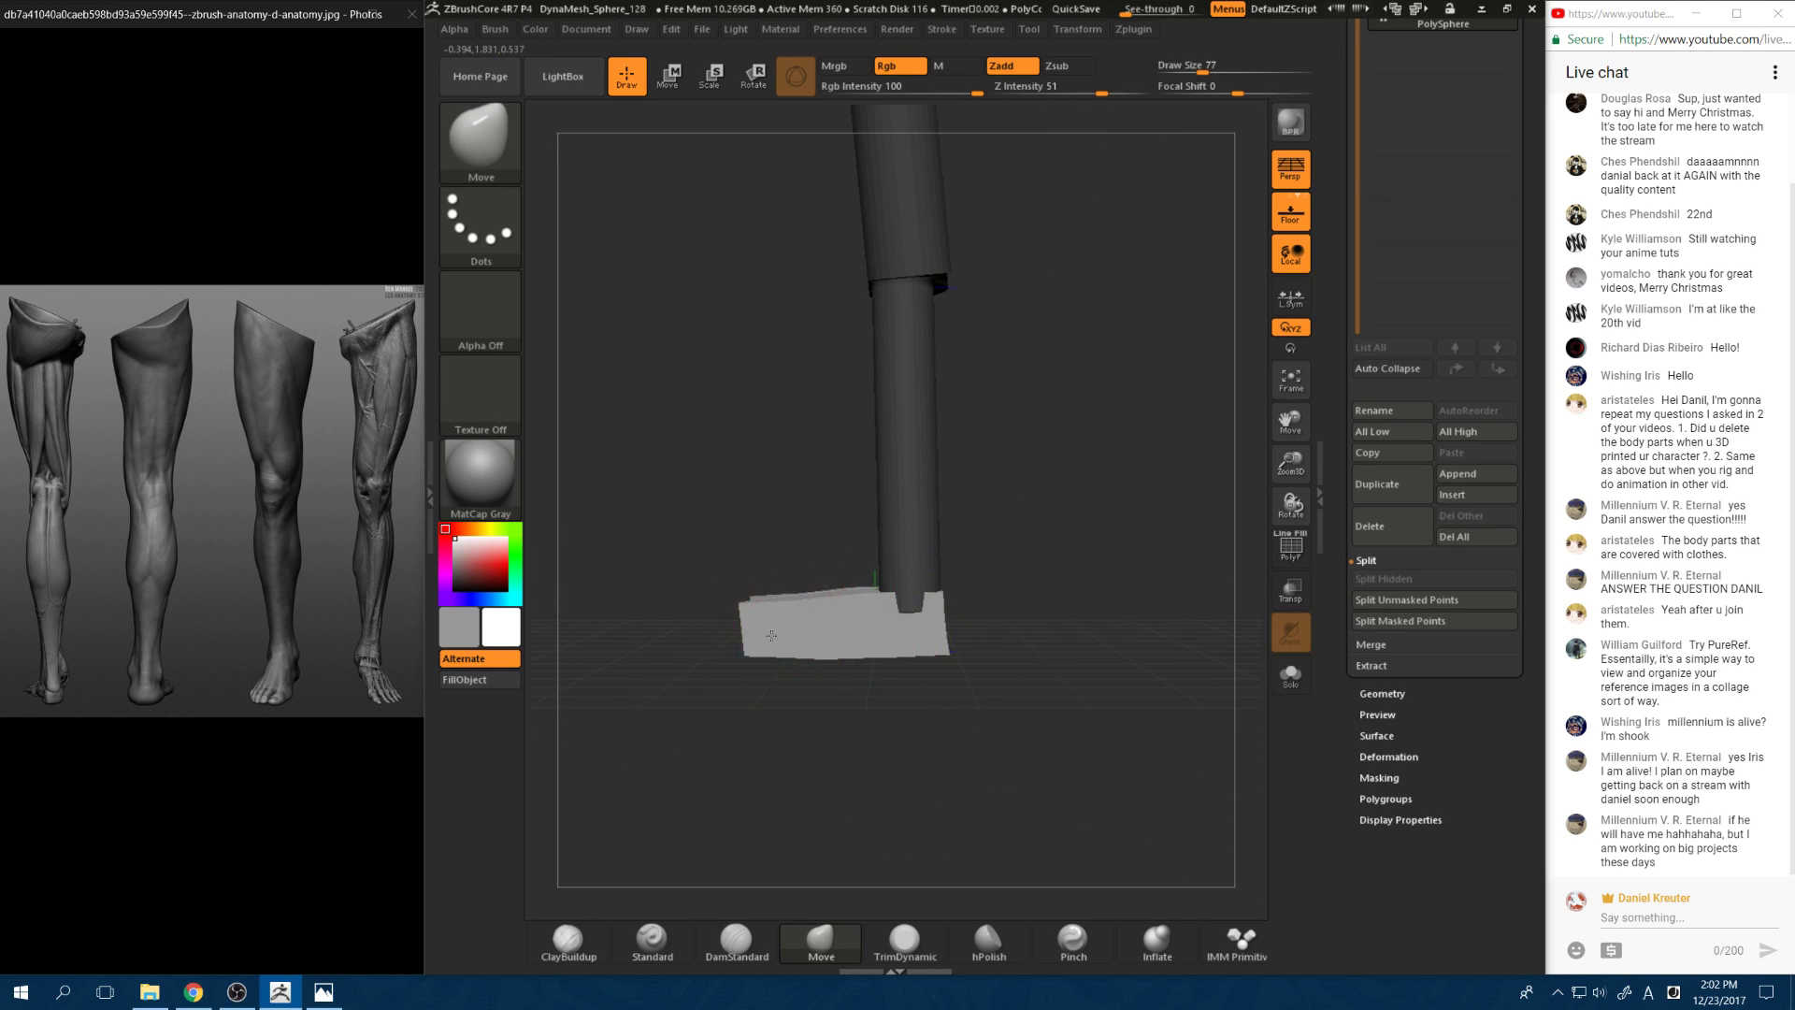
pyautogui.moveTo(742, 729)
pyautogui.mouseDown()
pyautogui.moveTo(875, 736)
pyautogui.moveTo(794, 579)
pyautogui.moveTo(873, 609)
pyautogui.mouseUp()
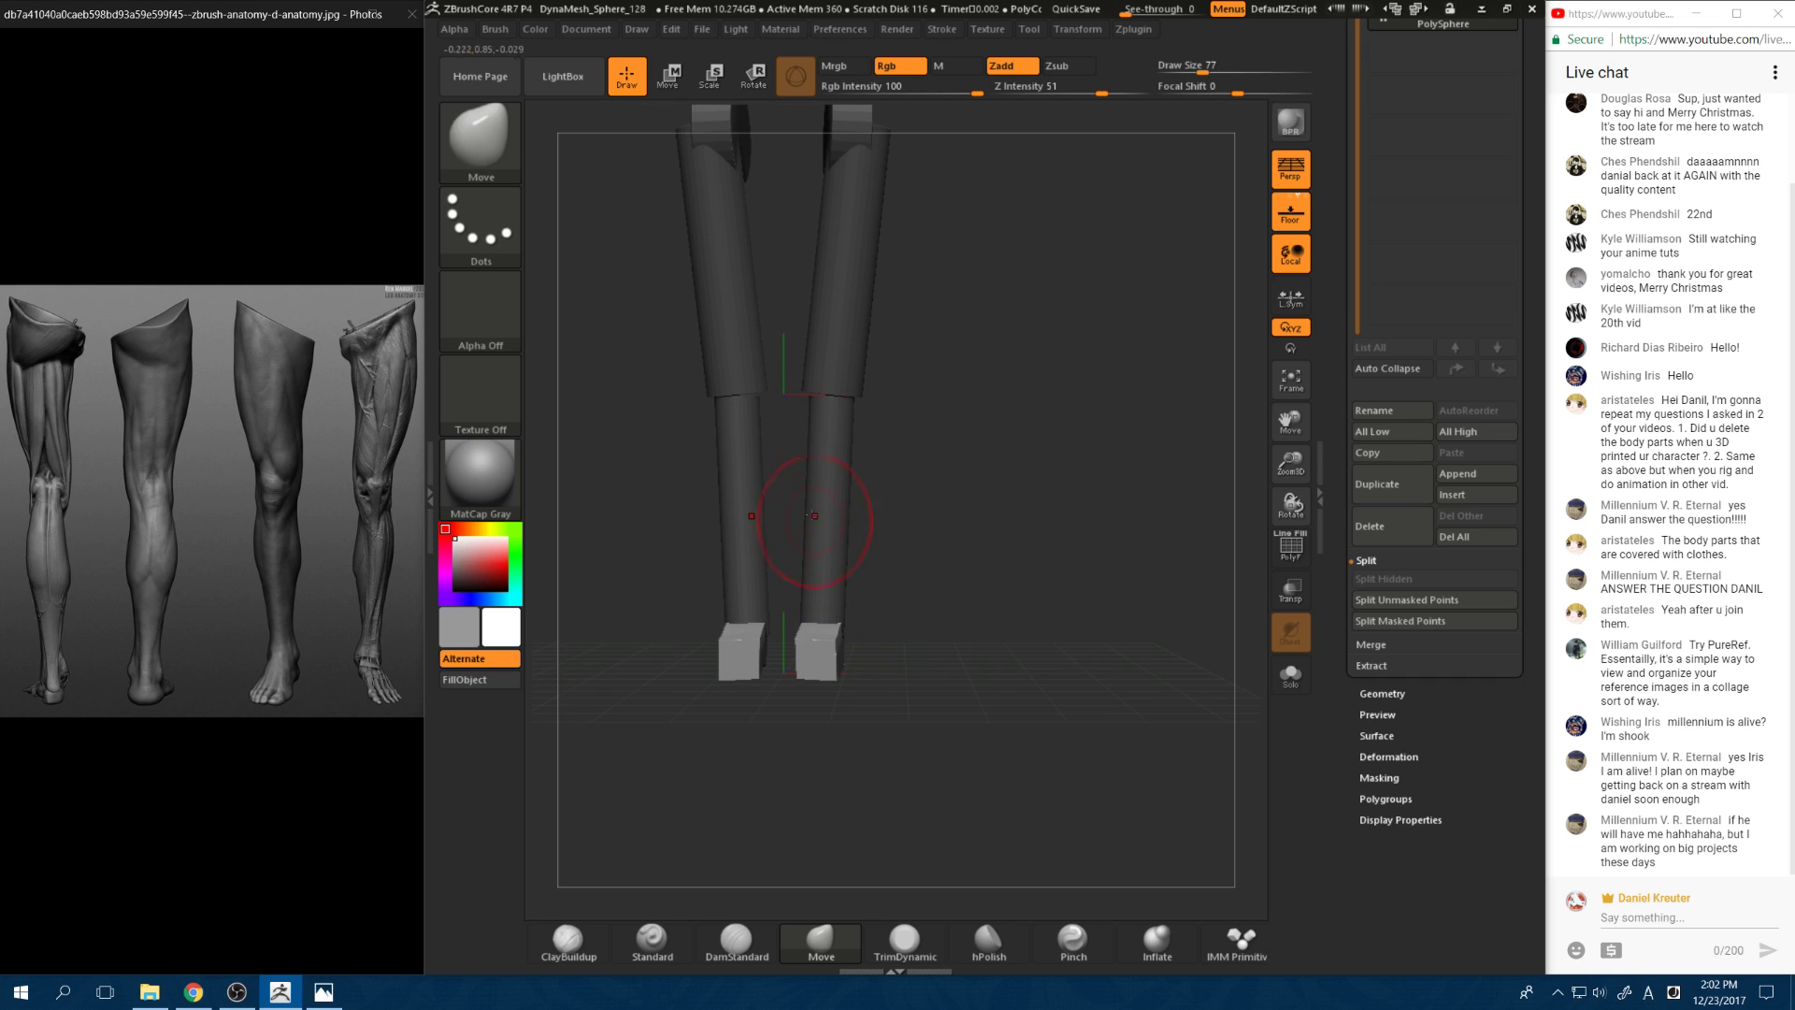
# Step: View the soles of the foot blocks from beneath and bring up the bare-foot photo series in Photos
pyautogui.moveTo(901, 359); pyautogui.dragTo(853, 528)
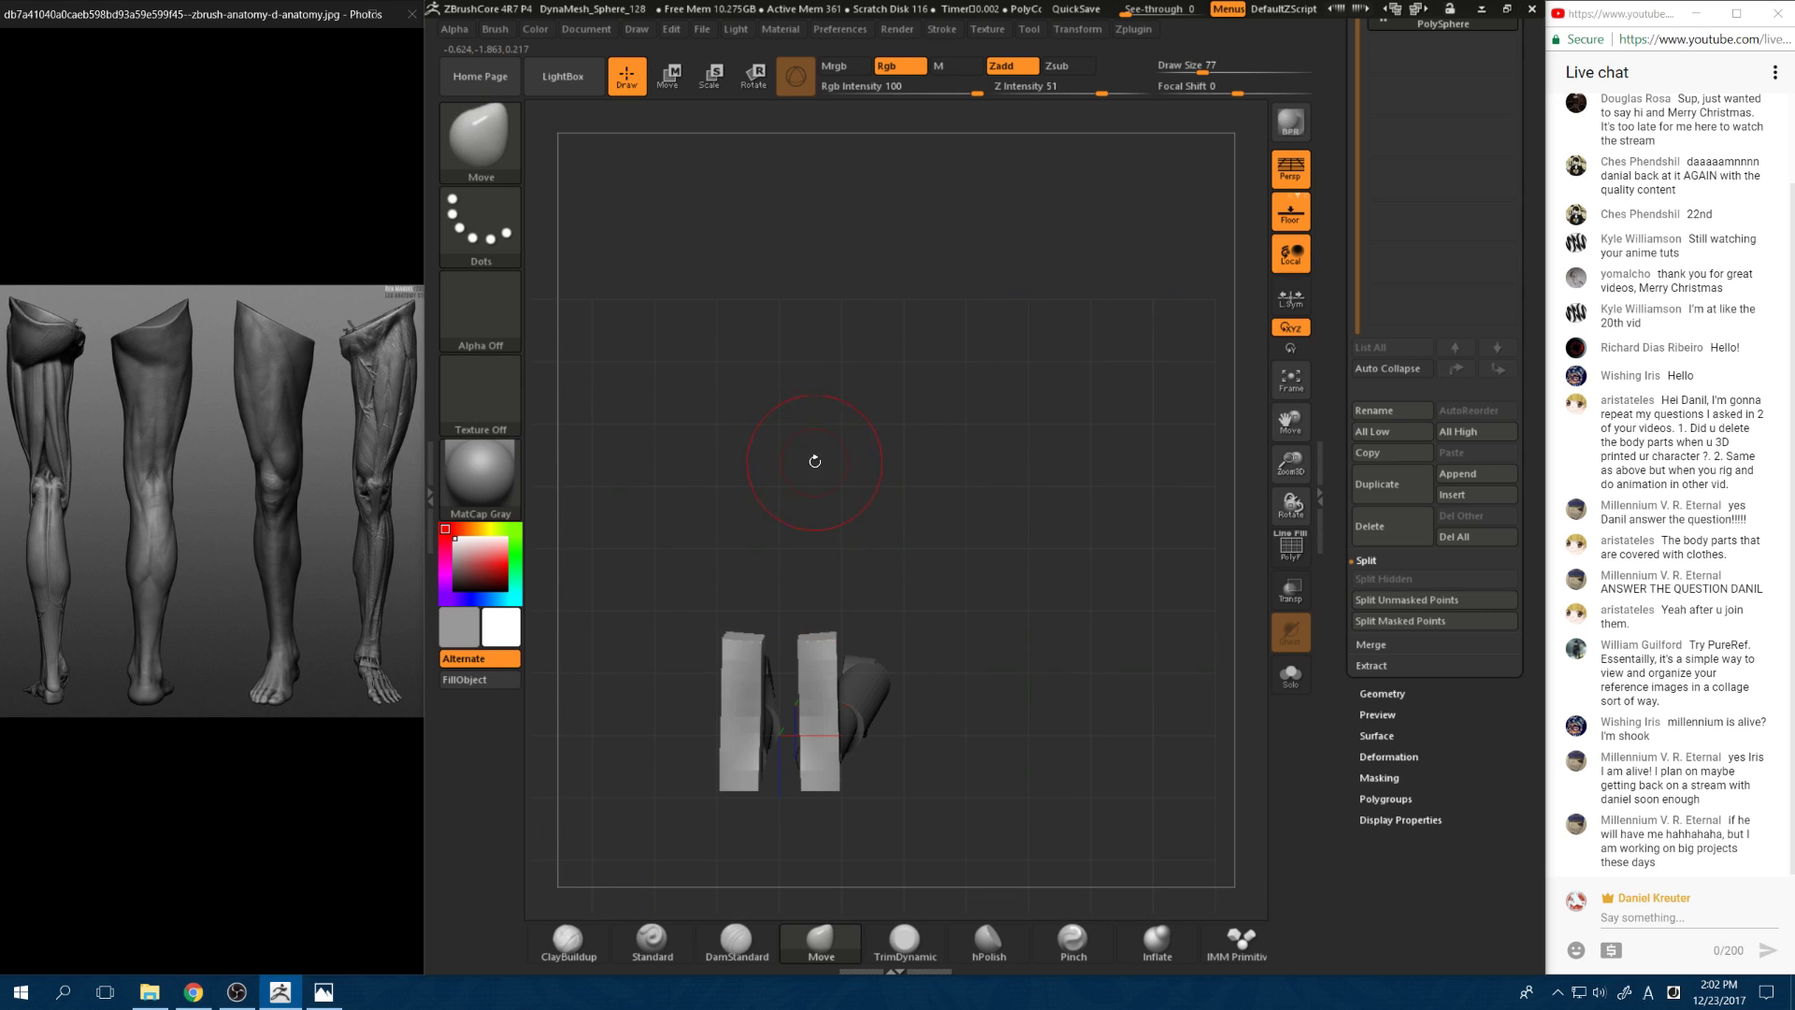
pyautogui.click(385, 524)
pyautogui.click(372, 525)
pyautogui.click(368, 505)
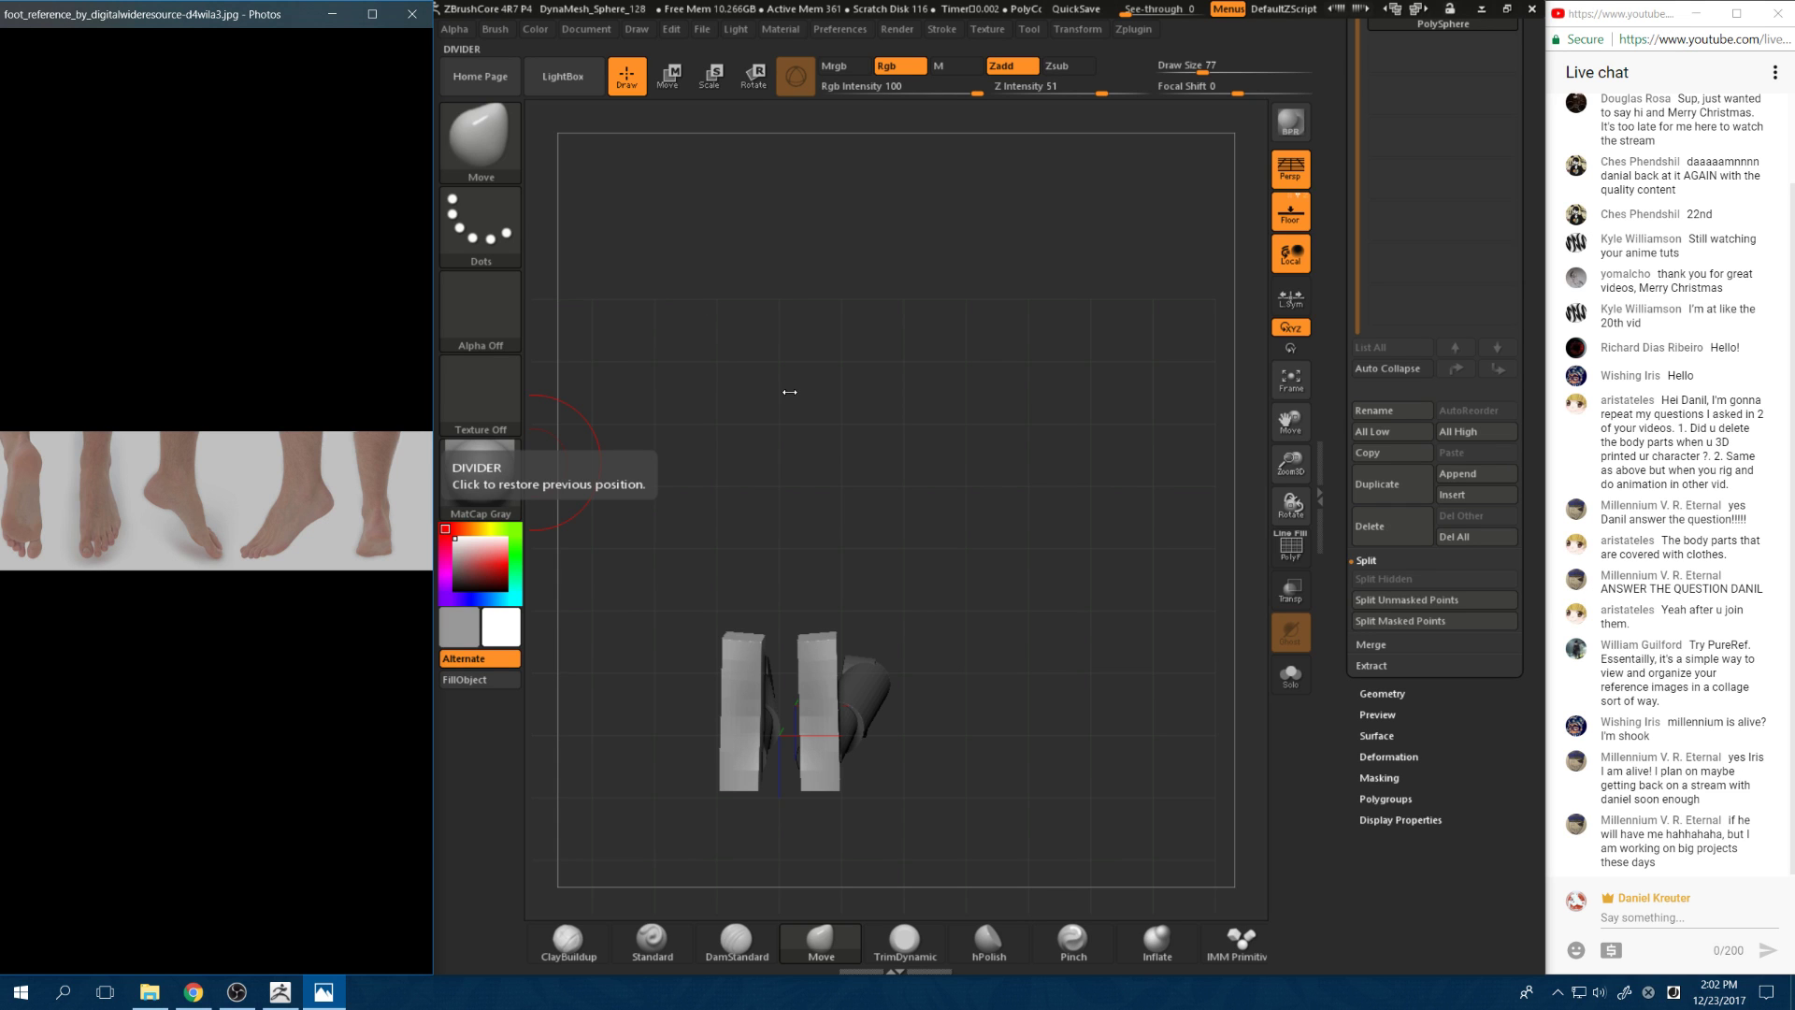
# Step: Set the Move brush draw size to 71 and bend the foot blocks so they widen and curve toward the toes
pyautogui.moveTo(957, 297); pyautogui.dragTo(909, 452)
pyautogui.press('space')
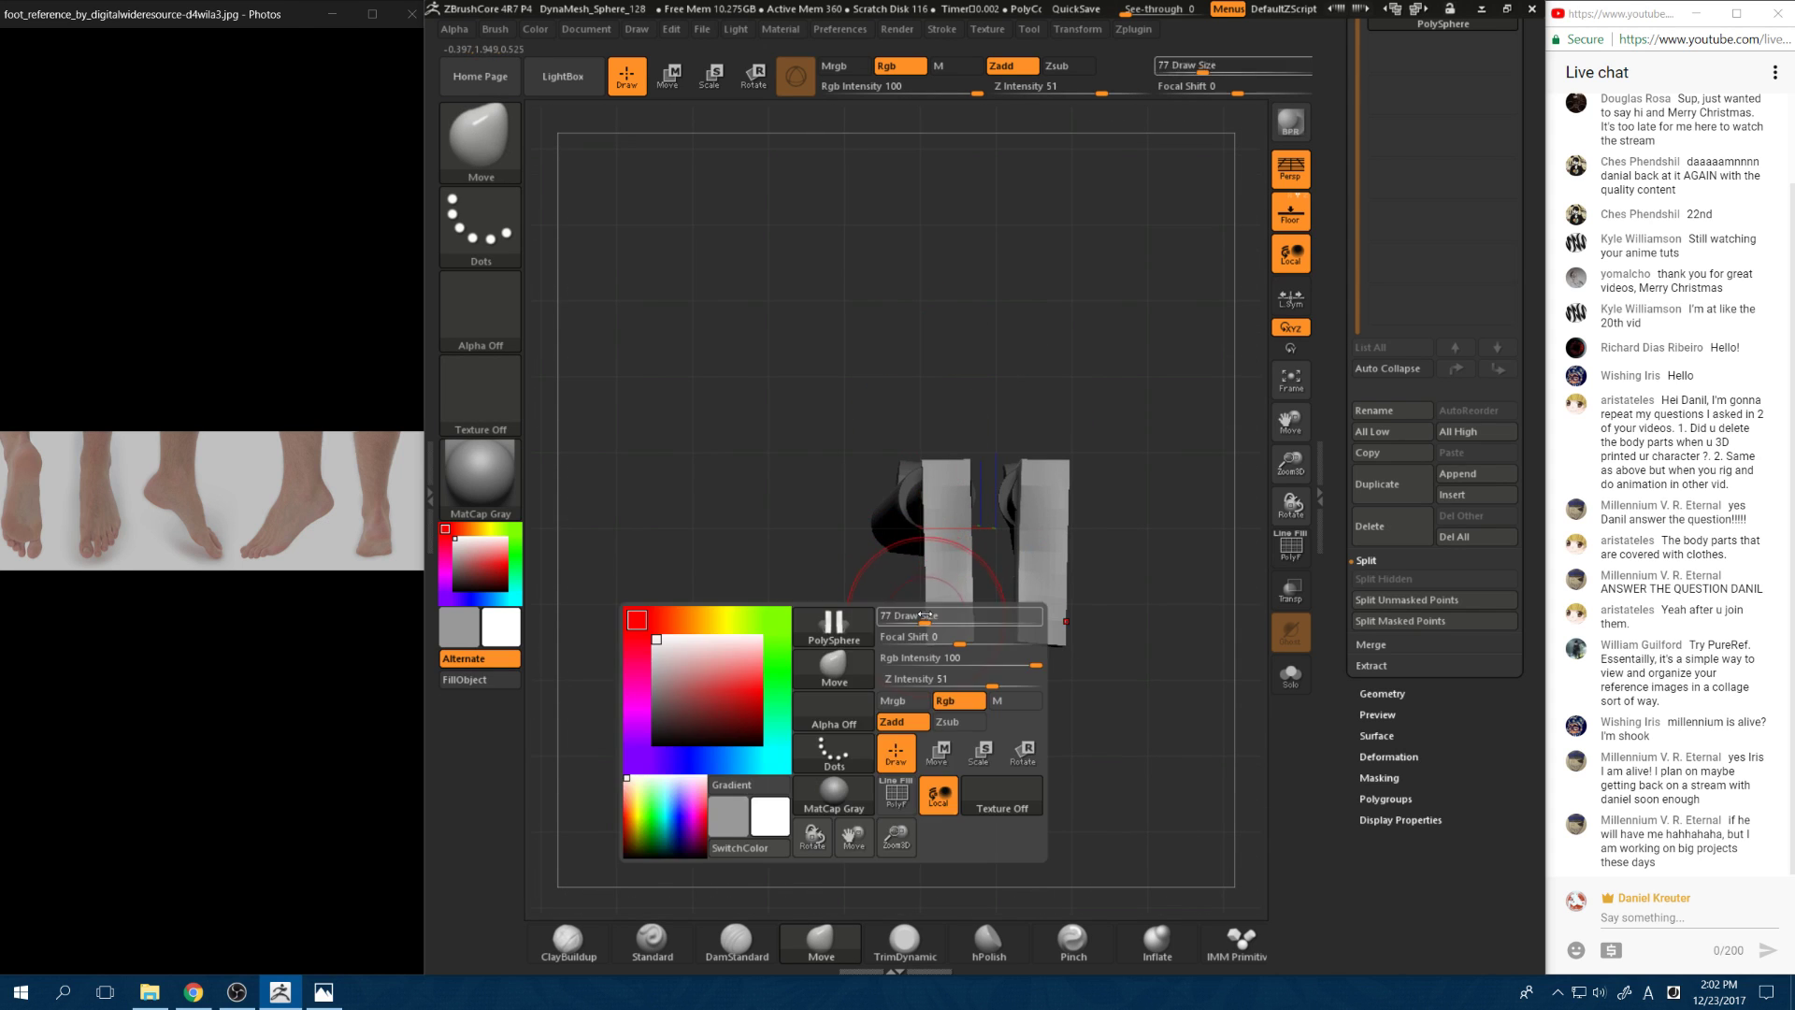
pyautogui.moveTo(926, 616)
pyautogui.mouseDown()
pyautogui.moveTo(921, 603)
pyautogui.moveTo(901, 621)
pyautogui.mouseUp()
pyautogui.press('space')
pyautogui.moveTo(812, 644)
pyautogui.mouseDown()
pyautogui.moveTo(742, 632)
pyautogui.moveTo(885, 453)
pyautogui.moveTo(922, 438)
pyautogui.moveTo(922, 455)
pyautogui.mouseUp()
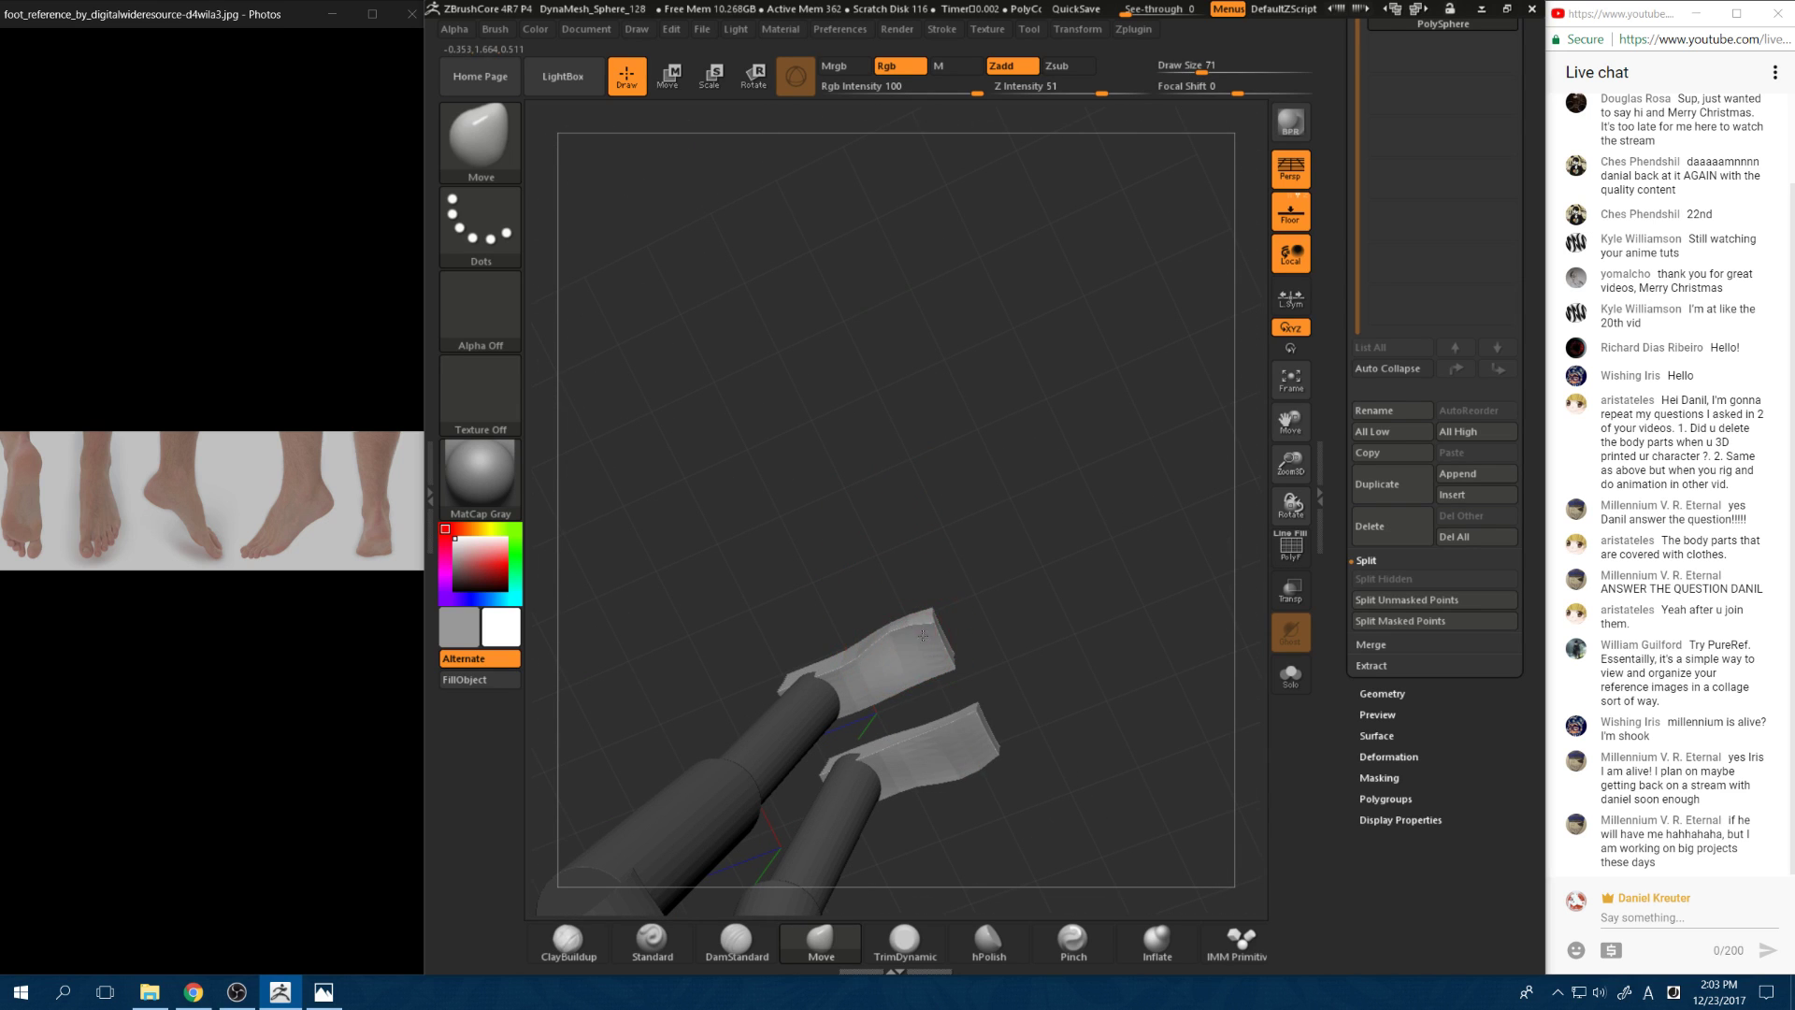
# Step: Reduce the Move brush draw size to 54 and shape the inner and outer sole edges into a foot outline with an arch
pyautogui.moveTo(826, 579); pyautogui.dragTo(798, 721)
pyautogui.press('space')
pyautogui.moveTo(836, 652); pyautogui.dragTo(821, 600)
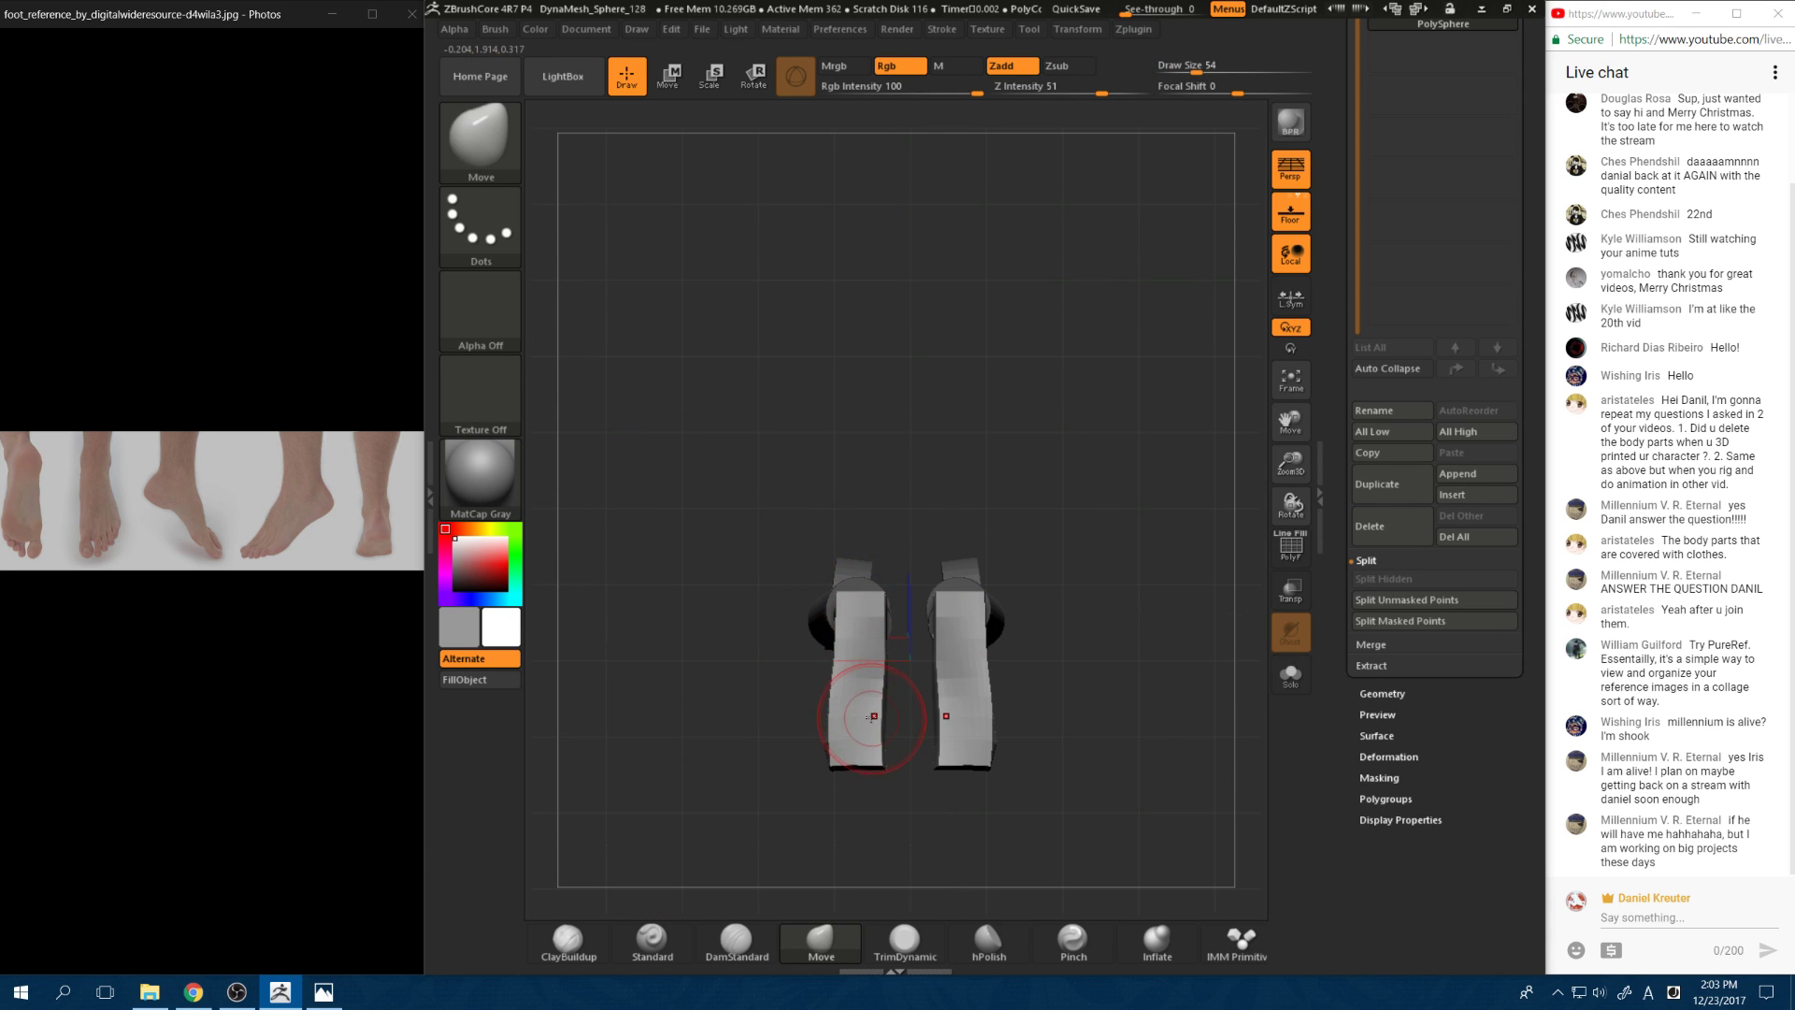
pyautogui.moveTo(876, 720); pyautogui.dragTo(886, 720)
pyautogui.moveTo(839, 719); pyautogui.dragTo(835, 637)
pyautogui.moveTo(829, 456); pyautogui.dragTo(830, 643)
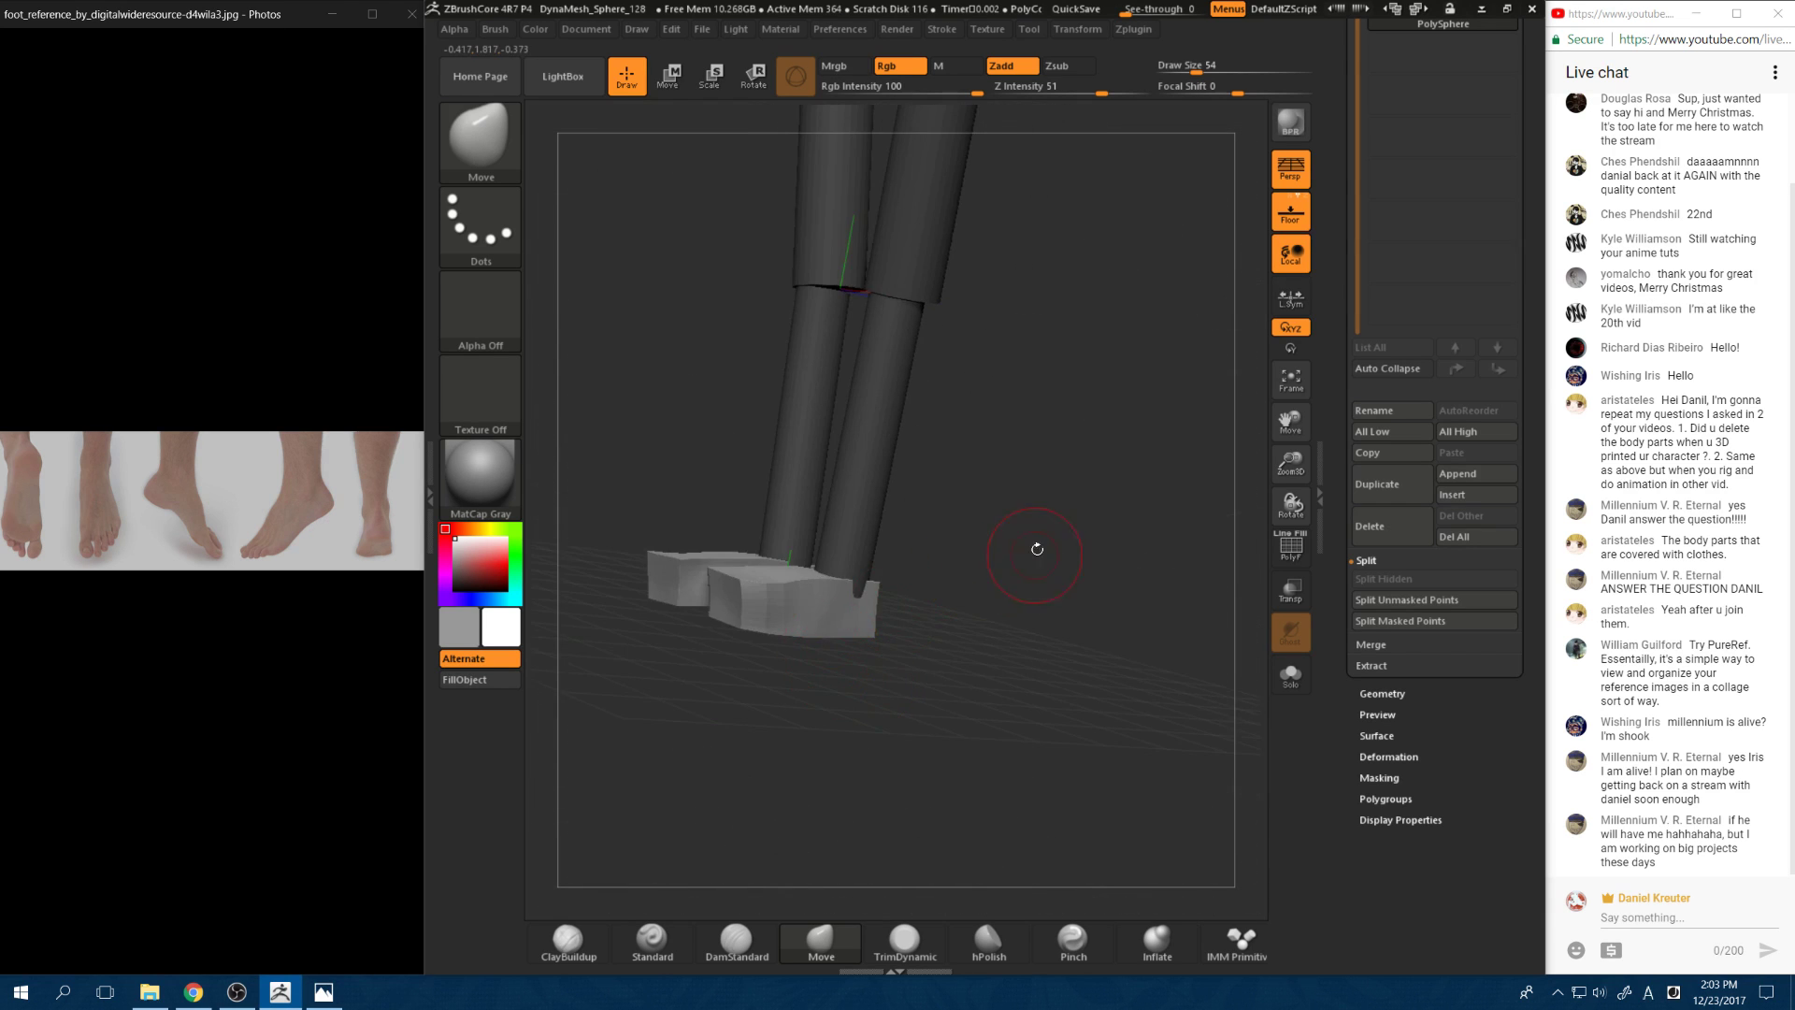
# Step: Adjust the front and outer sides of the foot blocks with the Move brush, checking the side and front profiles
pyautogui.moveTo(1037, 548); pyautogui.dragTo(922, 398)
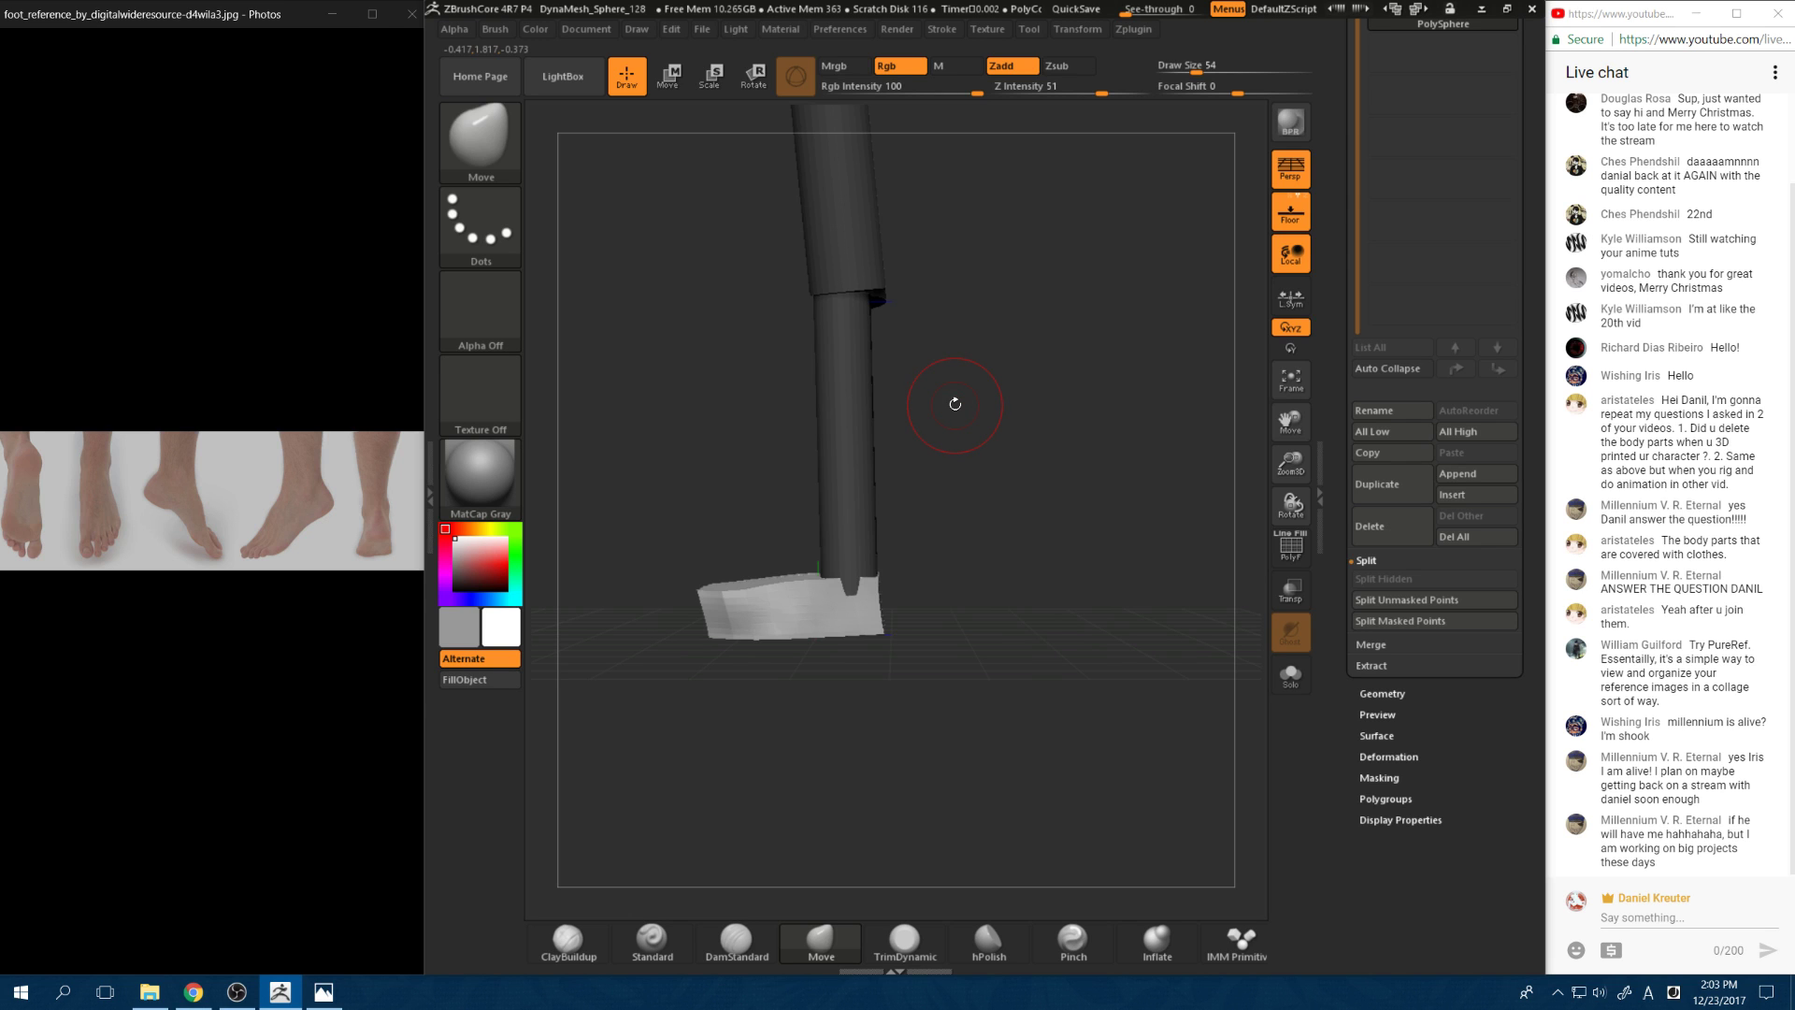
pyautogui.moveTo(652, 441); pyautogui.dragTo(830, 646)
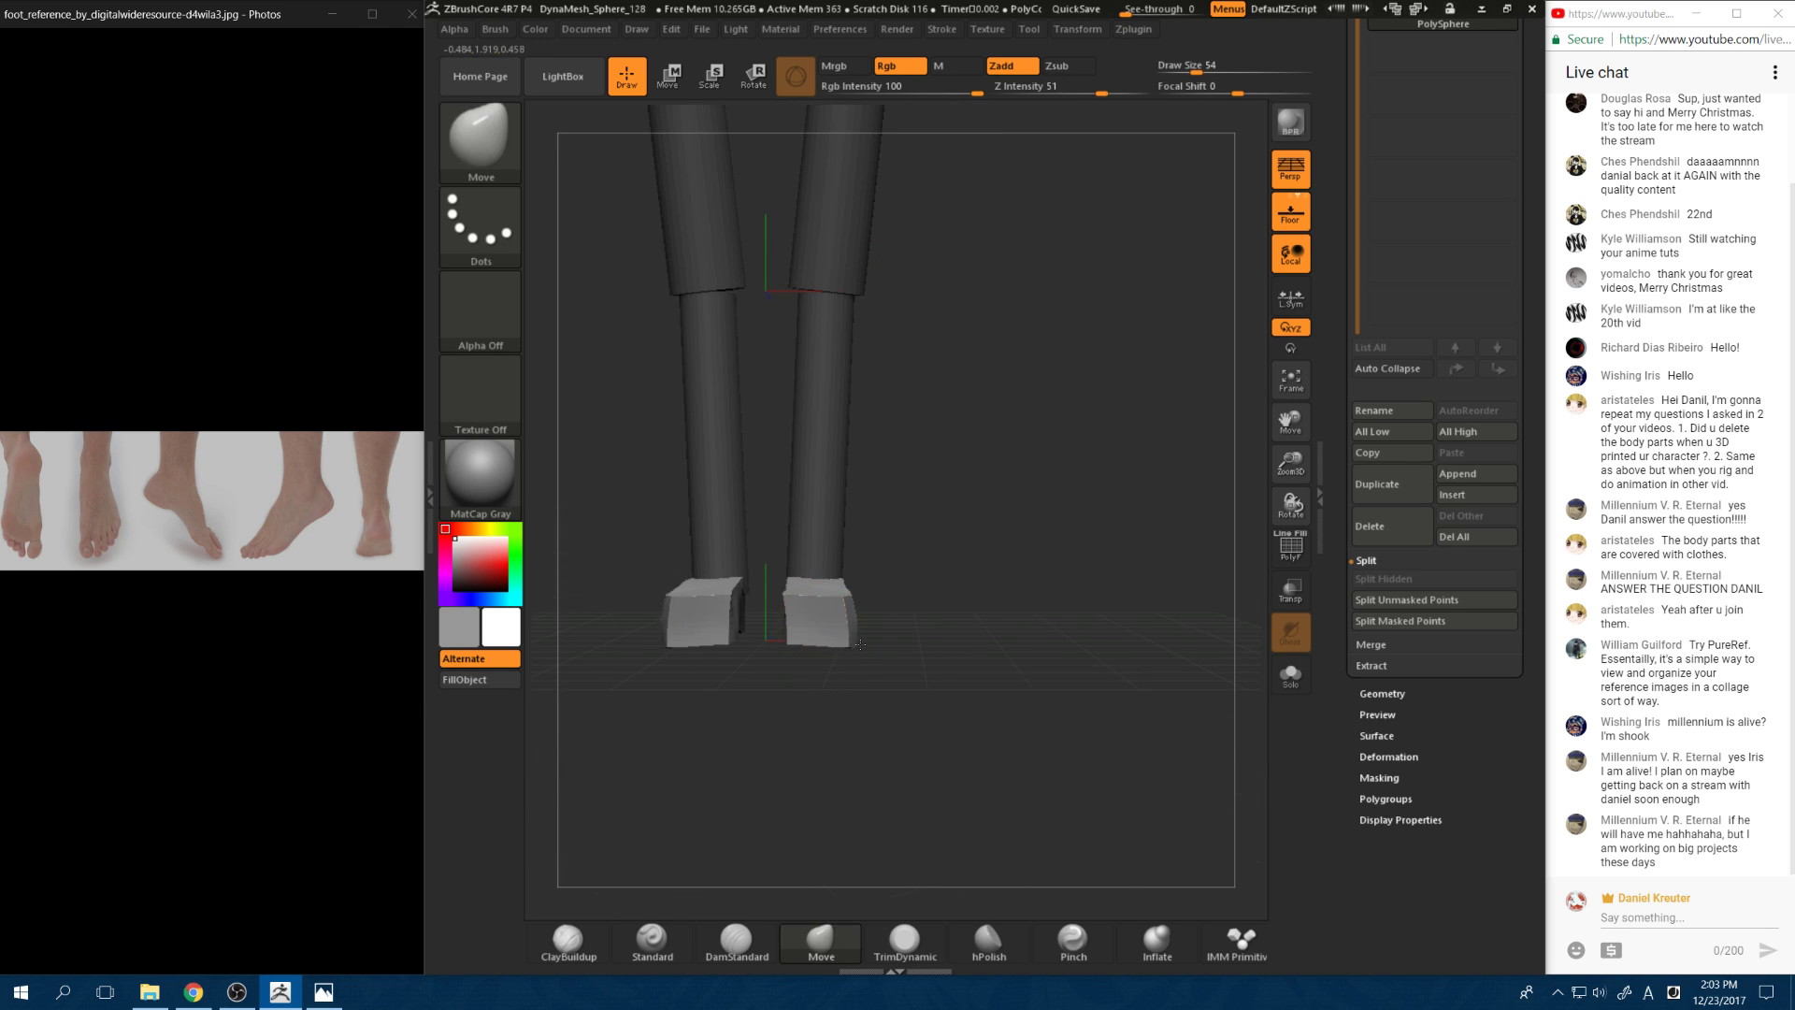
pyautogui.moveTo(880, 599)
pyautogui.mouseDown()
pyautogui.moveTo(785, 617)
pyautogui.moveTo(823, 659)
pyautogui.moveTo(851, 631)
pyautogui.moveTo(748, 645)
pyautogui.moveTo(818, 617)
pyautogui.moveTo(876, 628)
pyautogui.moveTo(786, 629)
pyautogui.moveTo(839, 596)
pyautogui.mouseUp()
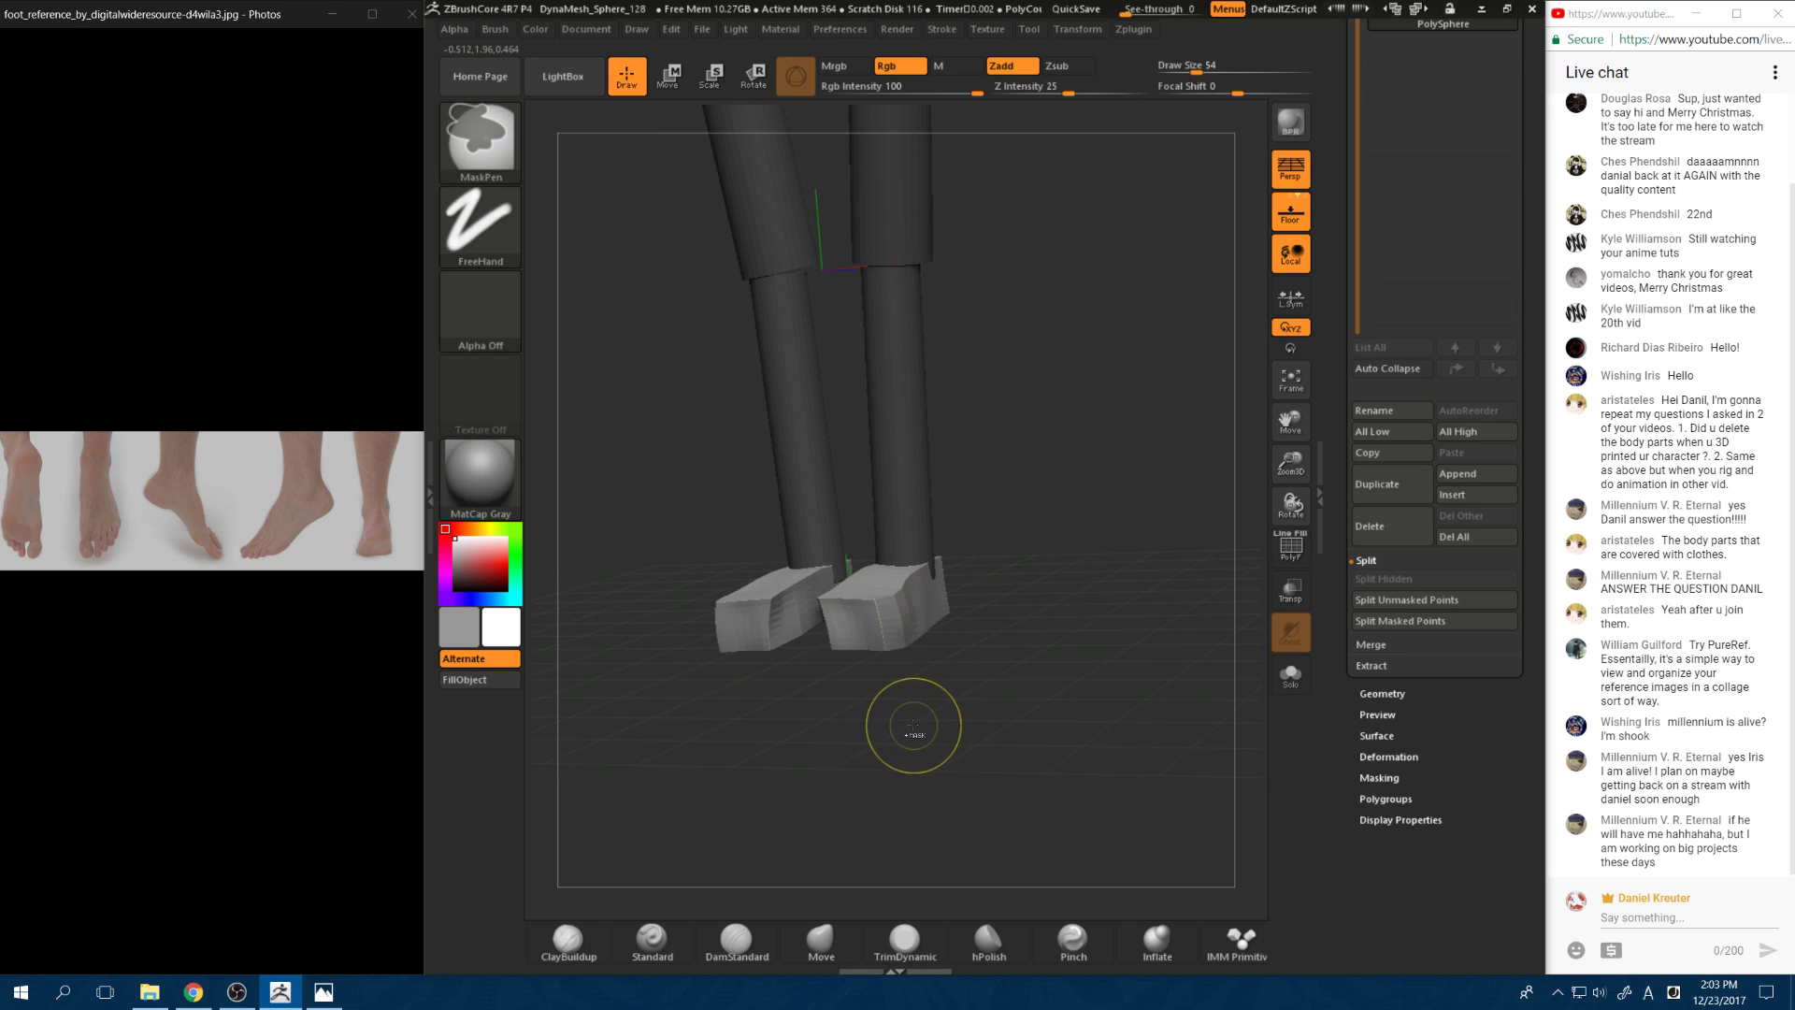
# Step: Examine the complete leg blockout from the side and front beside the bare-foot photos
pyautogui.moveTo(913, 725)
pyautogui.mouseDown()
pyautogui.moveTo(846, 730)
pyautogui.moveTo(850, 698)
pyautogui.mouseUp()
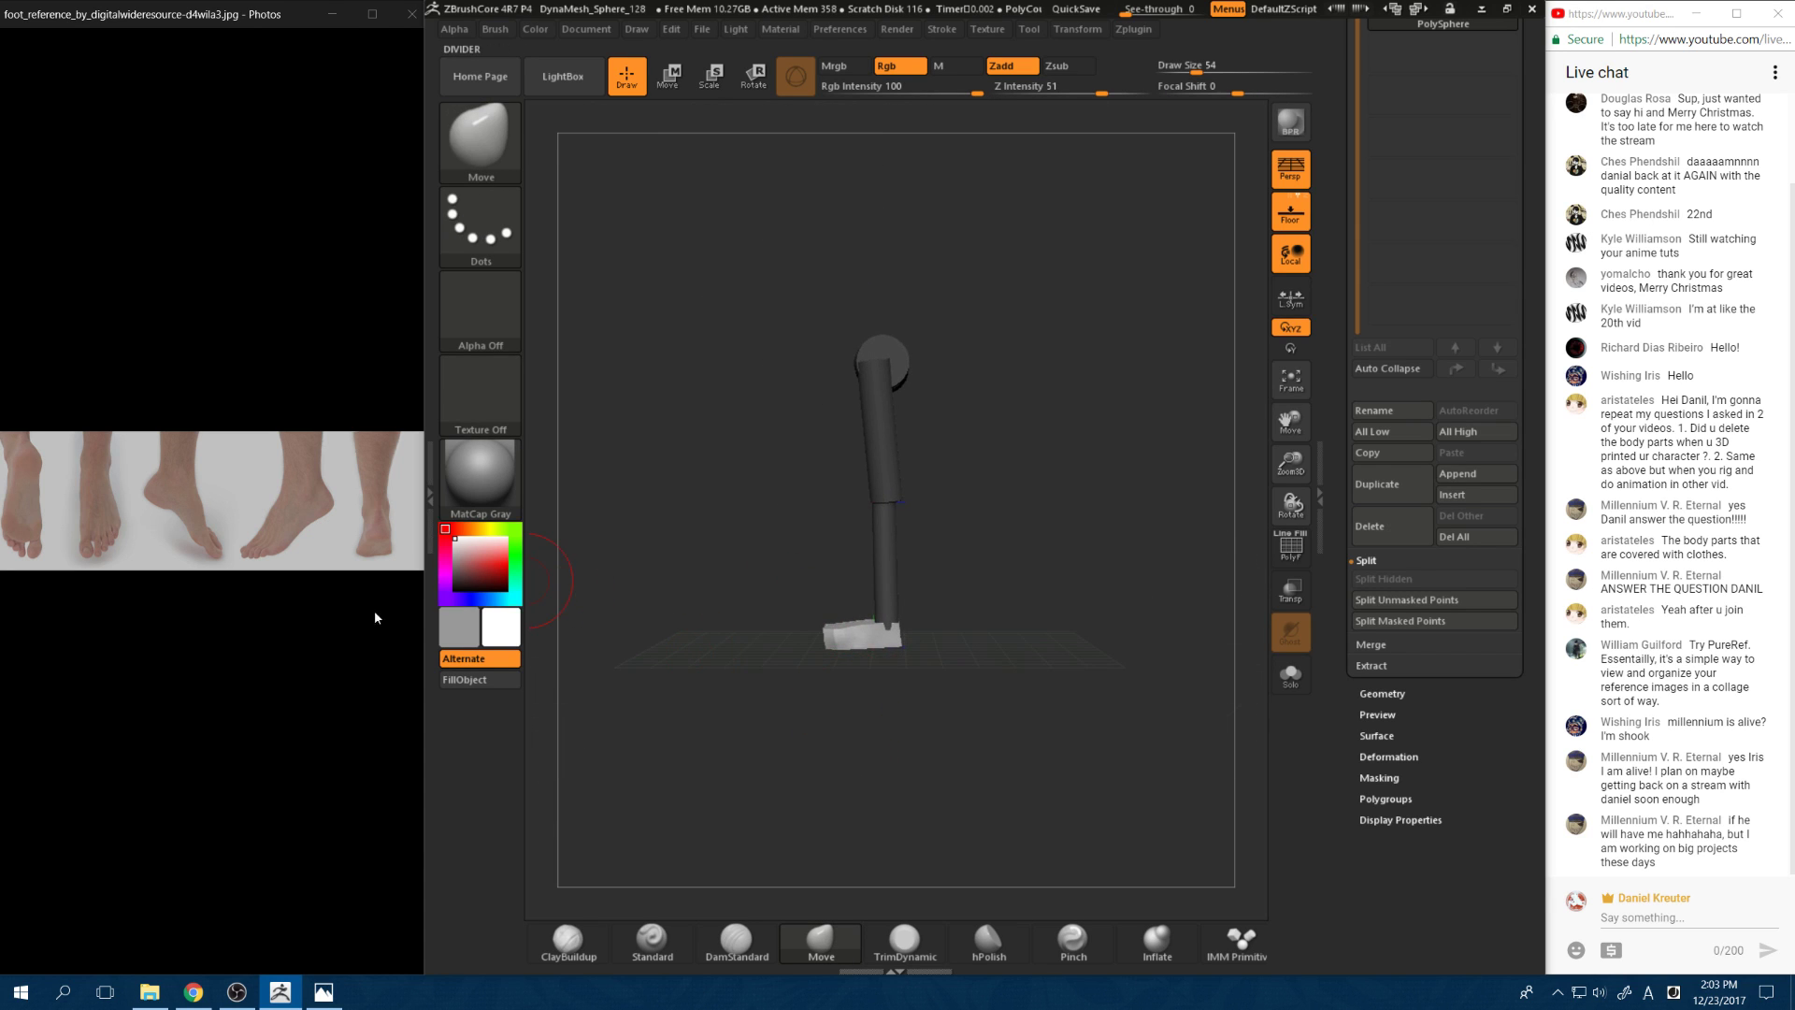
pyautogui.click(345, 665)
pyautogui.moveTo(778, 756)
pyautogui.mouseDown()
pyautogui.moveTo(775, 789)
pyautogui.moveTo(713, 689)
pyautogui.mouseUp()
pyautogui.click(364, 477)
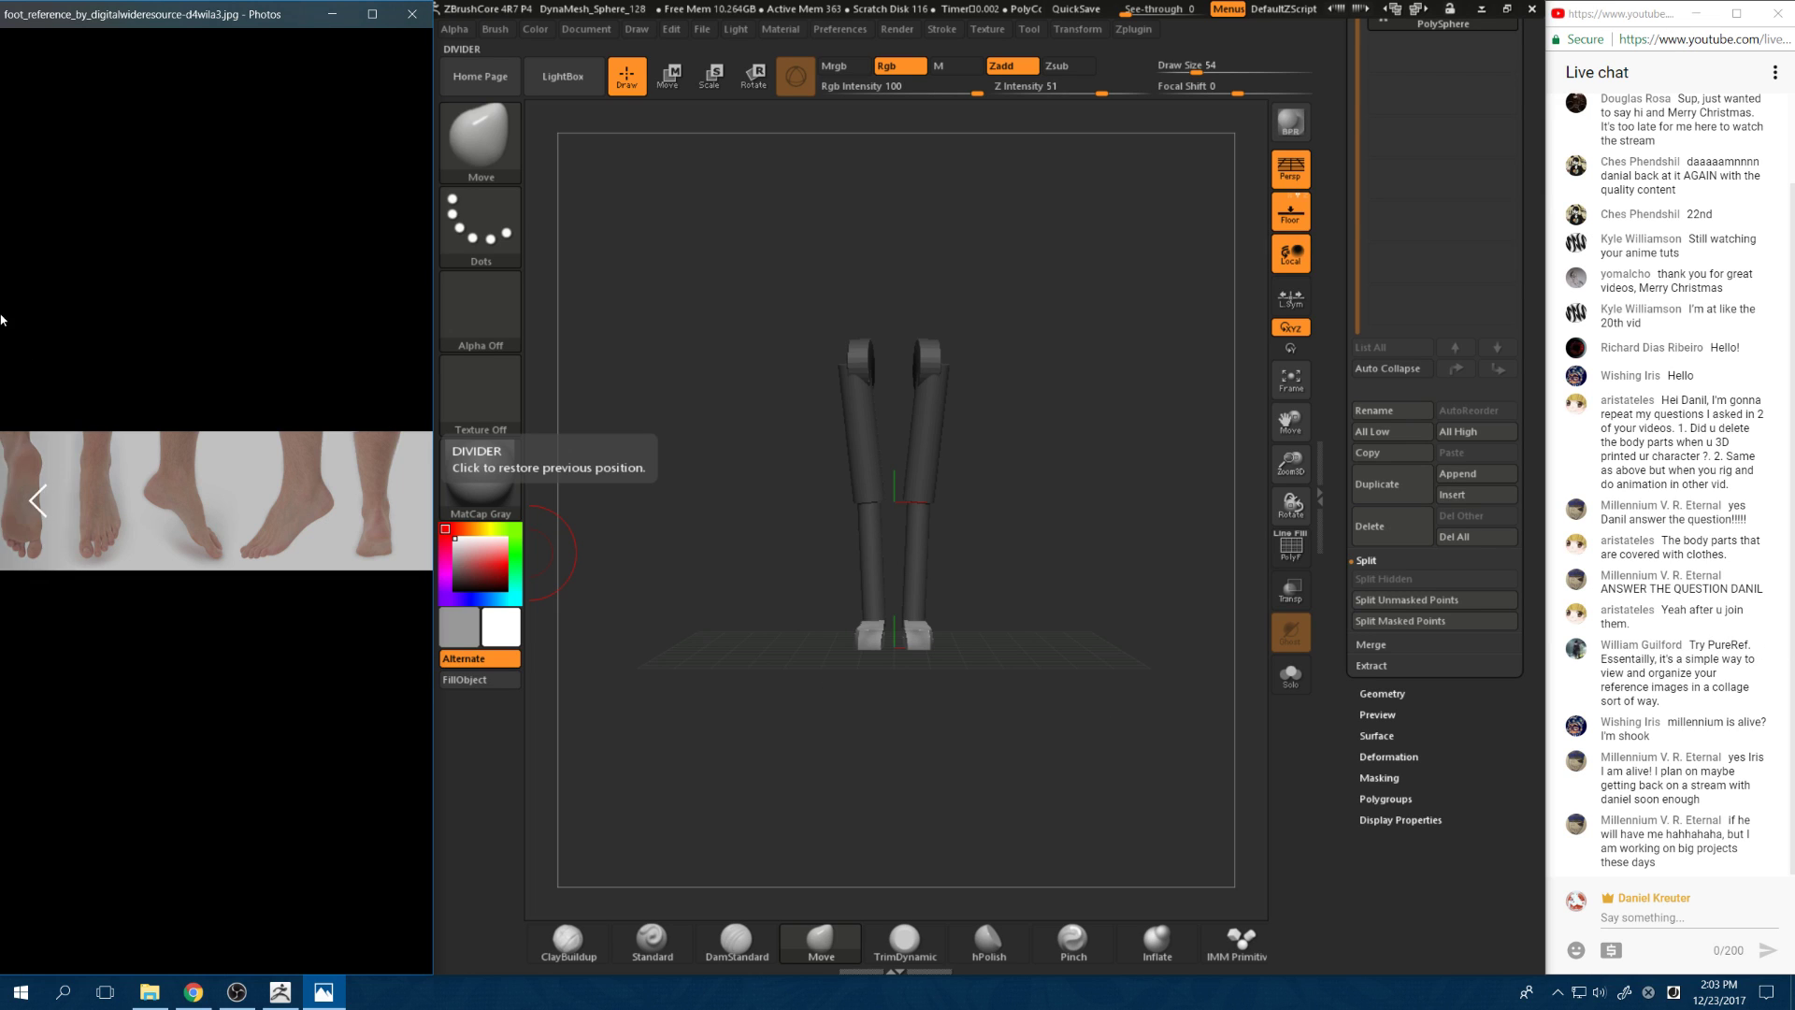
# Step: Browse back through the reference photos to the leg muscle anatomy sheet with wireframe legs from several views
pyautogui.click(35, 506)
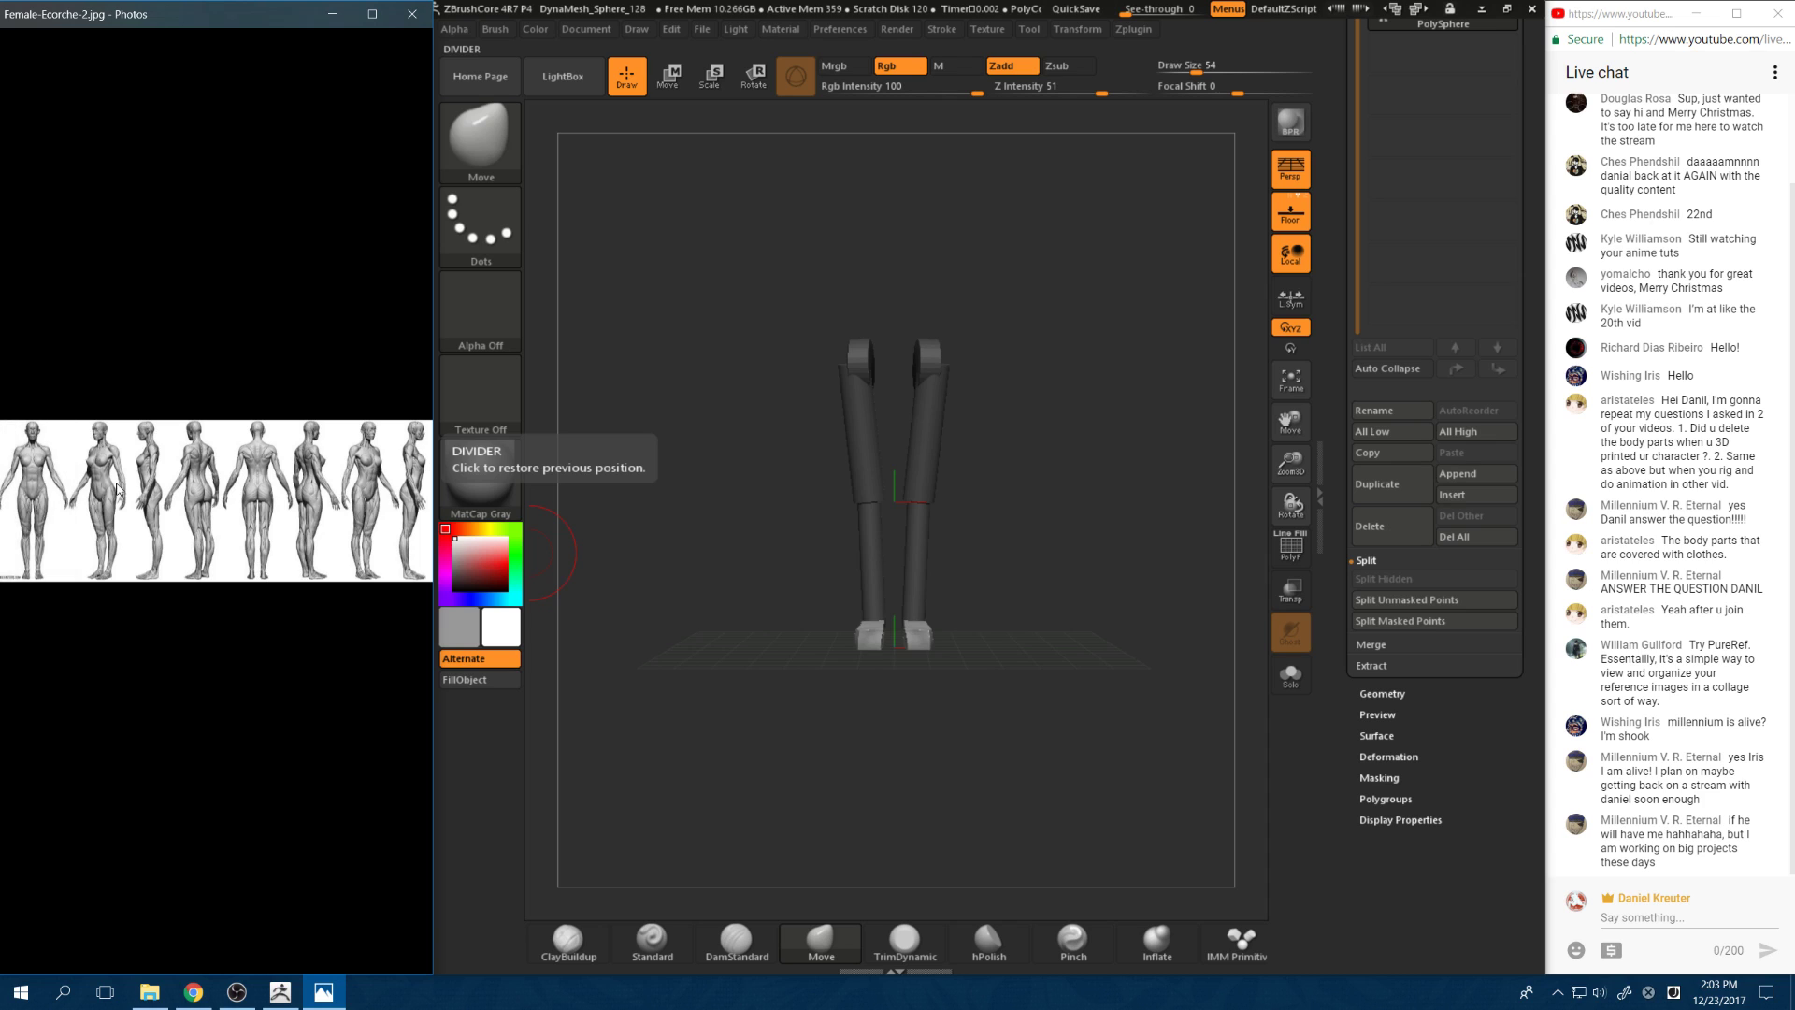
pyautogui.click(35, 506)
pyautogui.click(36, 507)
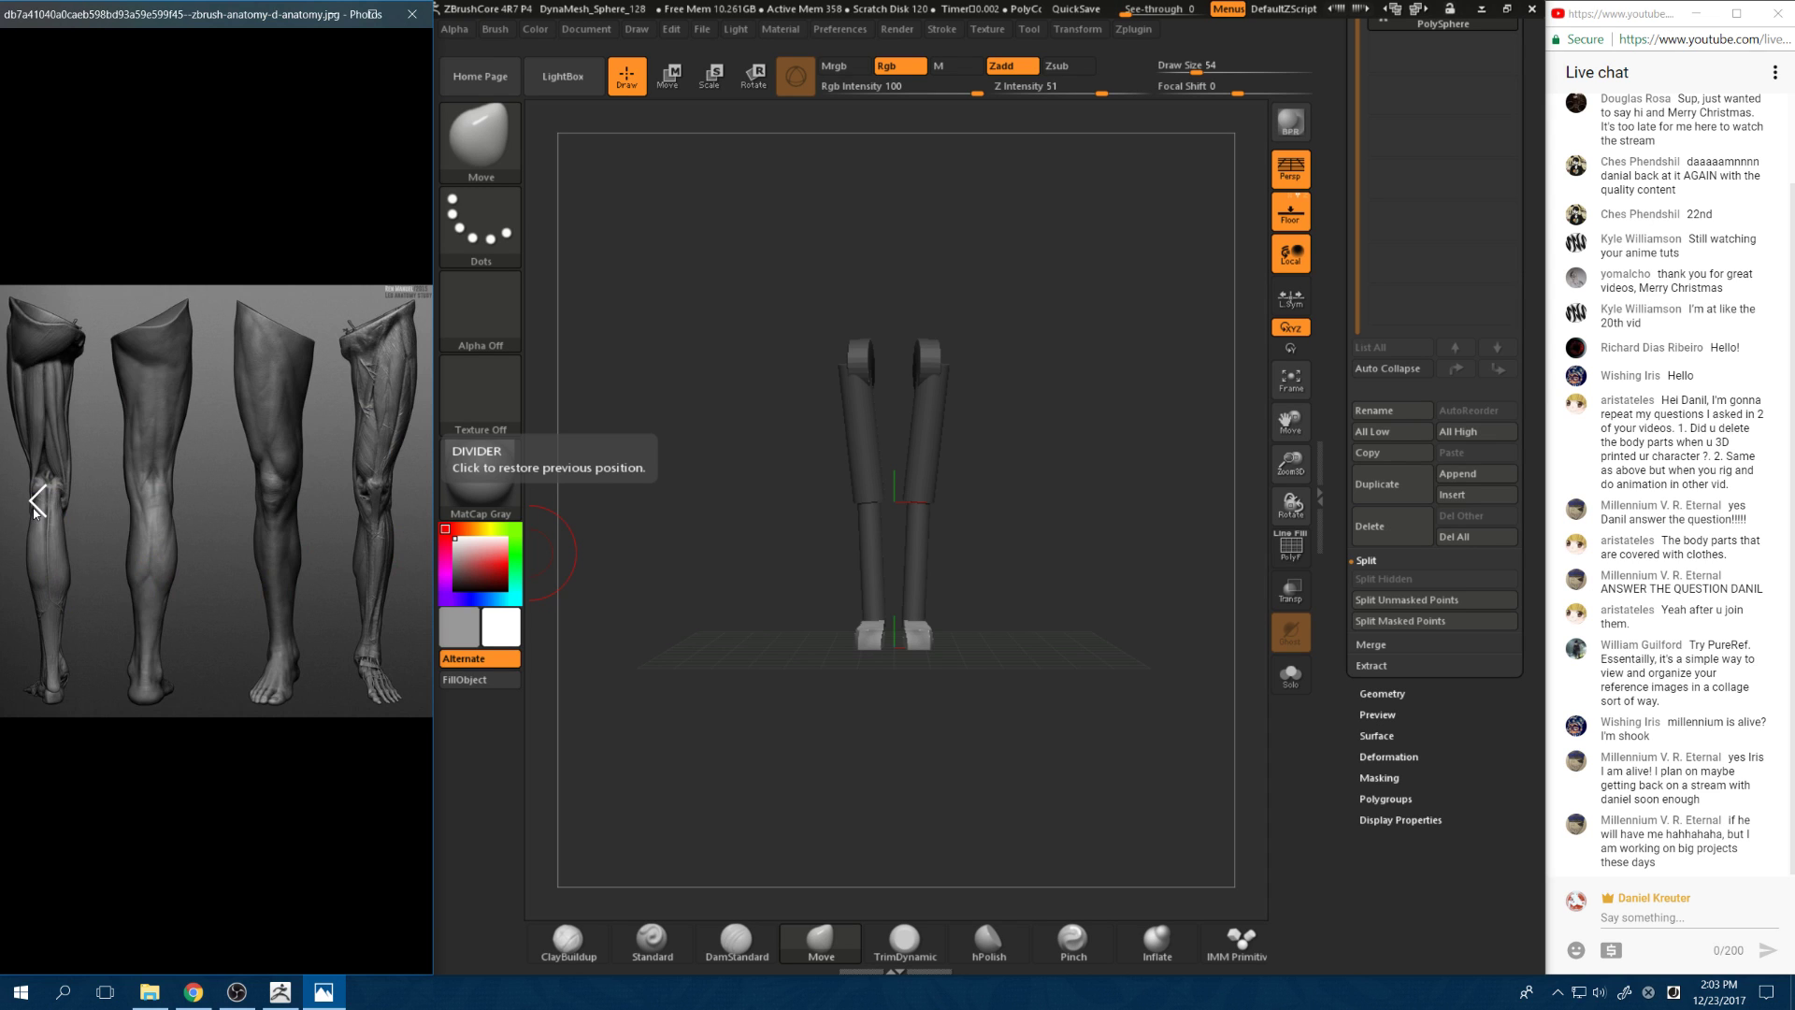
pyautogui.click(36, 506)
pyautogui.click(36, 506)
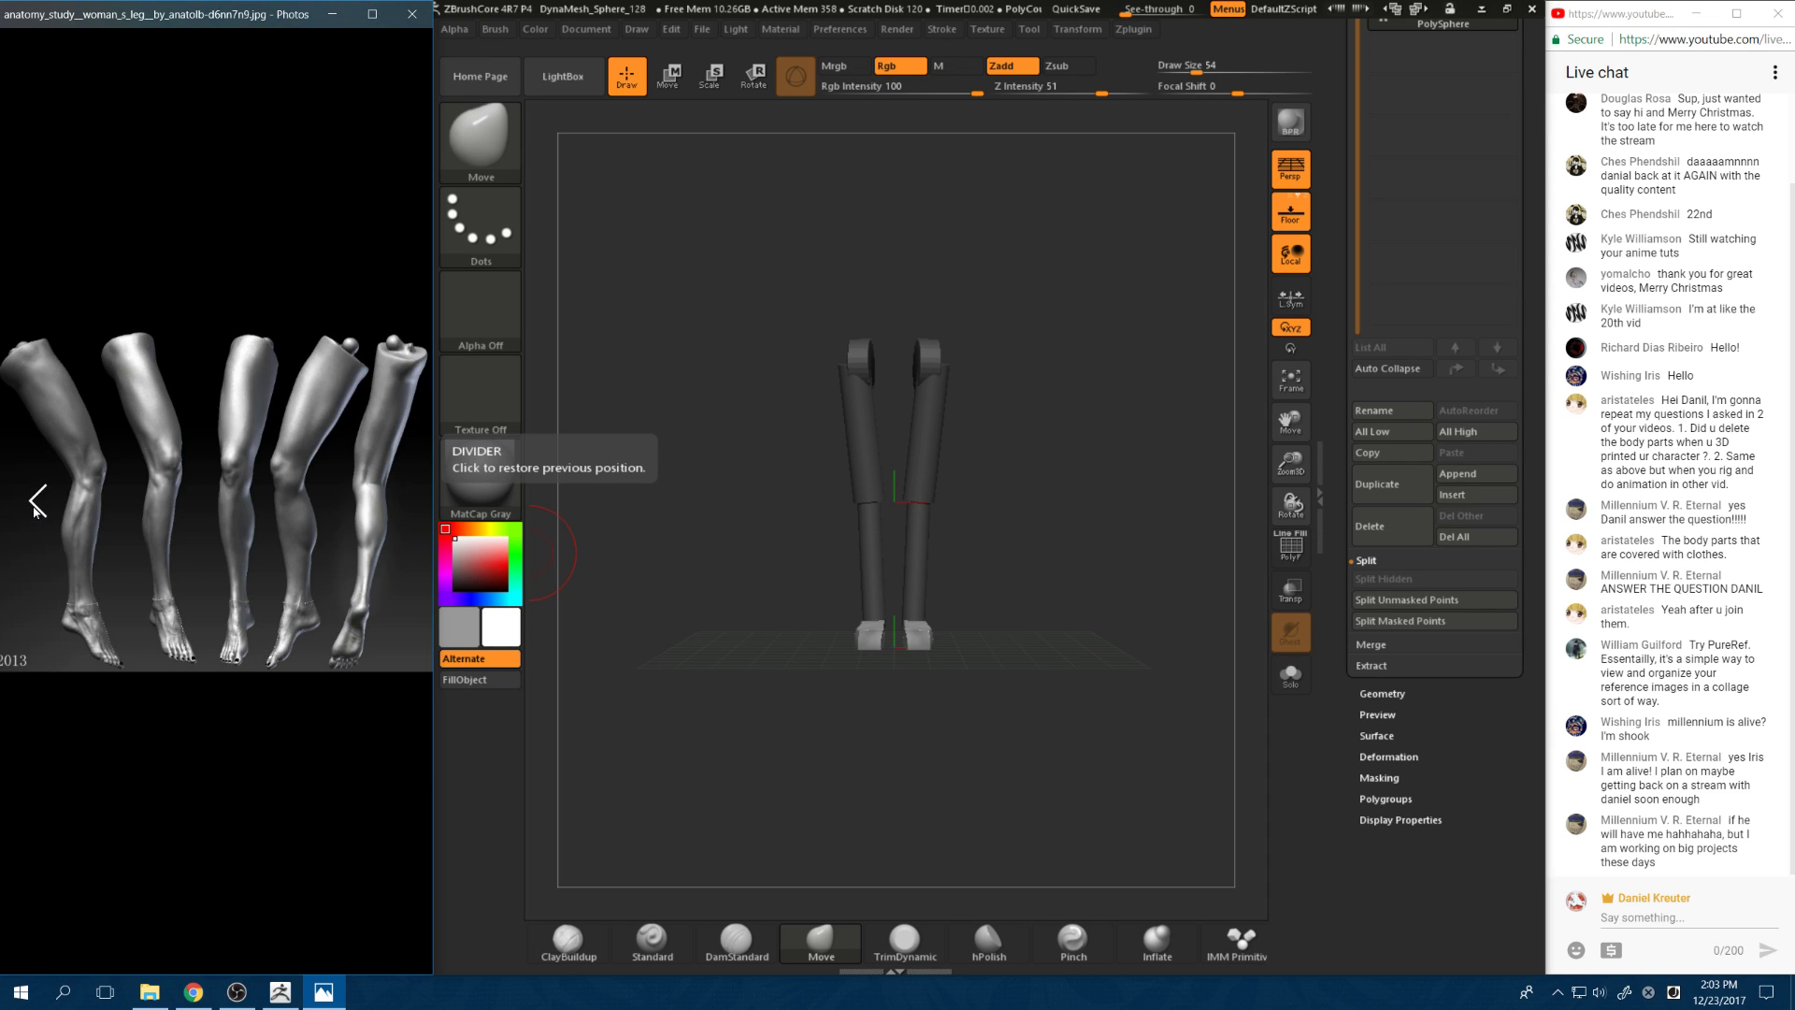
pyautogui.click(35, 506)
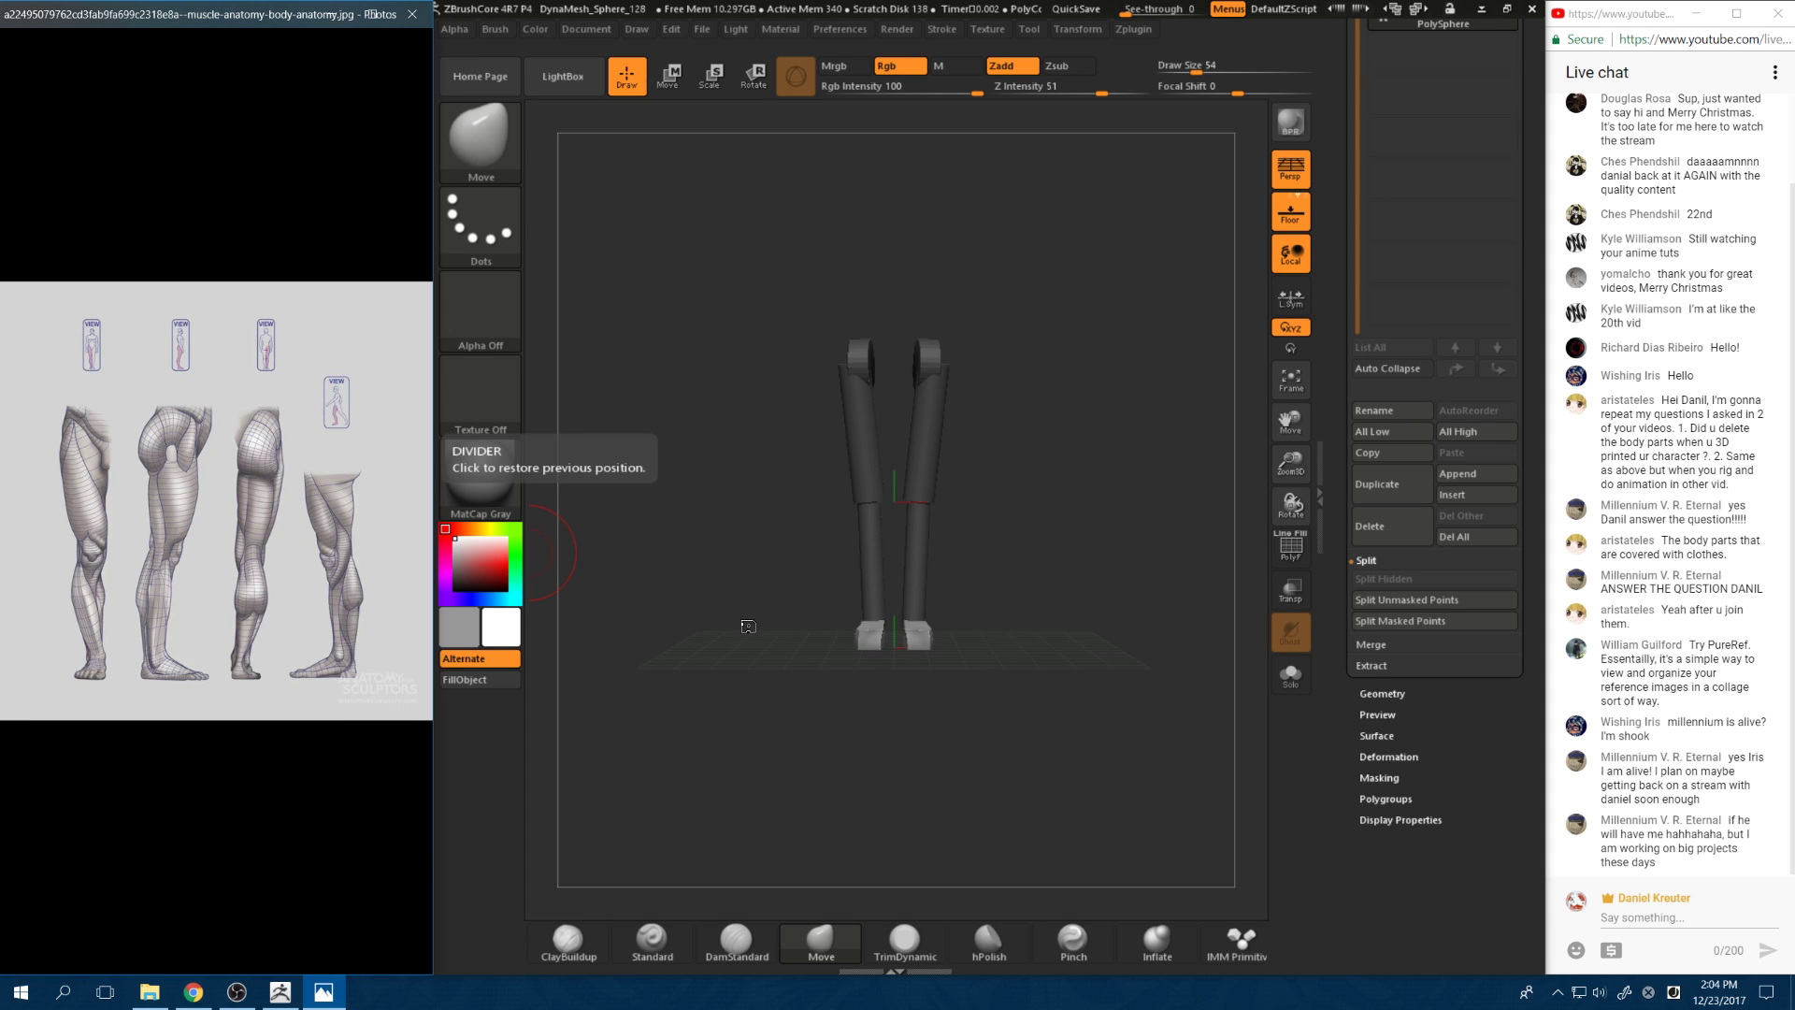
# Step: Reduce the brush draw size to 23 and smooth the foot blocks into a rounder shape
pyautogui.keyDown('shift'); pyautogui.moveTo(1017, 610); pyautogui.dragTo(881, 391); pyautogui.keyUp('shift')
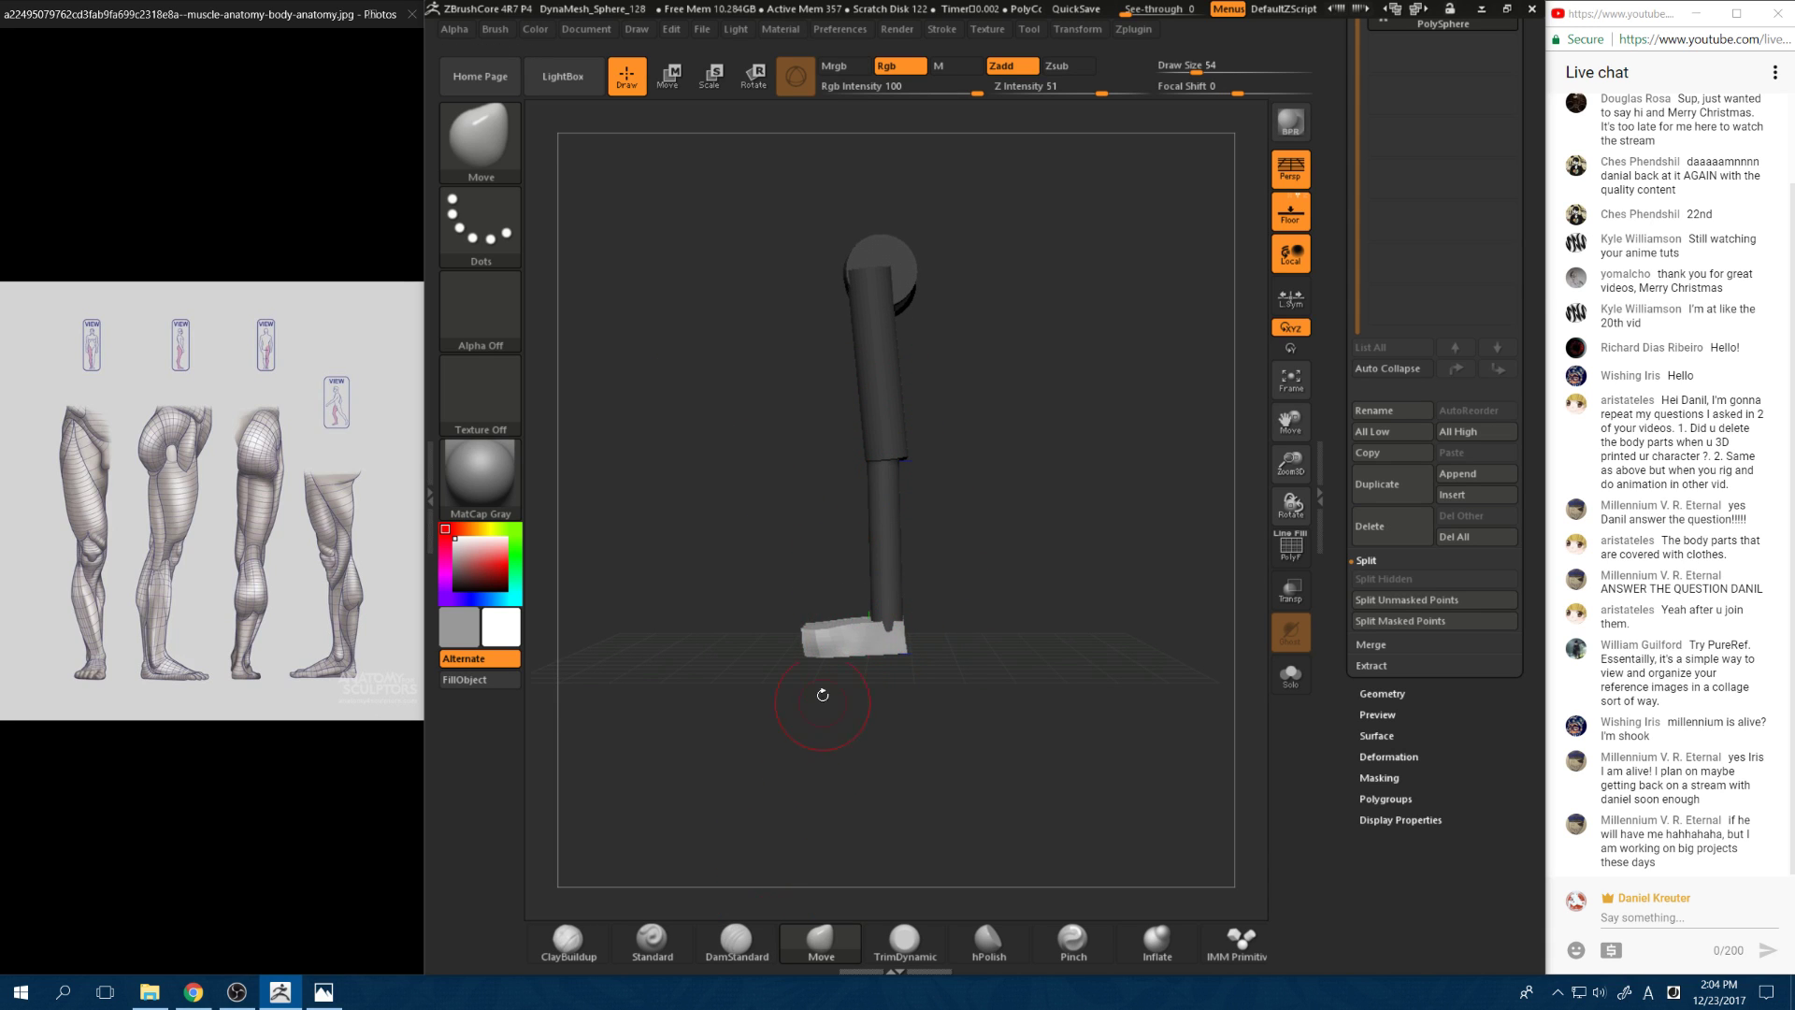
pyautogui.moveTo(723, 675)
pyautogui.mouseDown()
pyautogui.moveTo(828, 657)
pyautogui.moveTo(805, 650)
pyautogui.moveTo(831, 662)
pyautogui.moveTo(825, 612)
pyautogui.moveTo(858, 615)
pyautogui.moveTo(842, 617)
pyautogui.mouseUp()
pyautogui.press('space')
pyautogui.moveTo(786, 669); pyautogui.dragTo(818, 636)
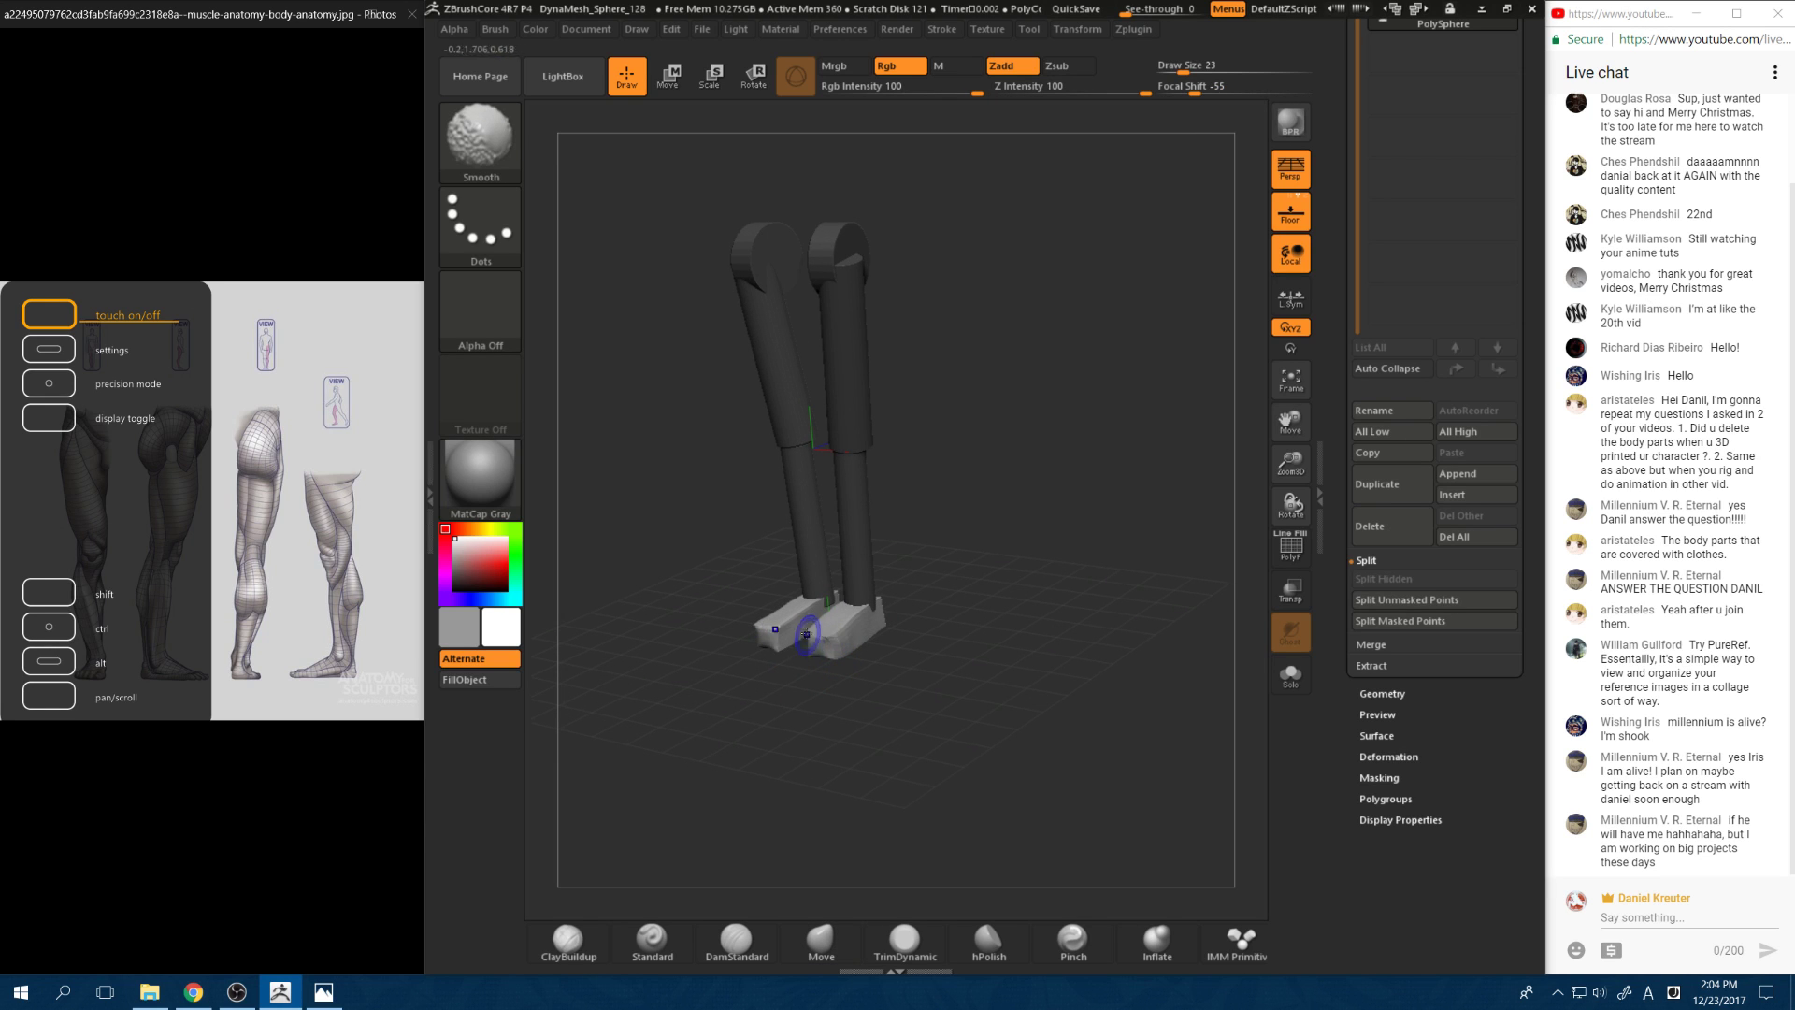
pyautogui.keyDown('shift'); pyautogui.moveTo(805, 635); pyautogui.dragTo(827, 629); pyautogui.keyUp('shift')
pyautogui.moveTo(827, 703)
pyautogui.mouseDown()
pyautogui.moveTo(865, 697)
pyautogui.moveTo(831, 692)
pyautogui.moveTo(898, 642)
pyautogui.mouseUp()
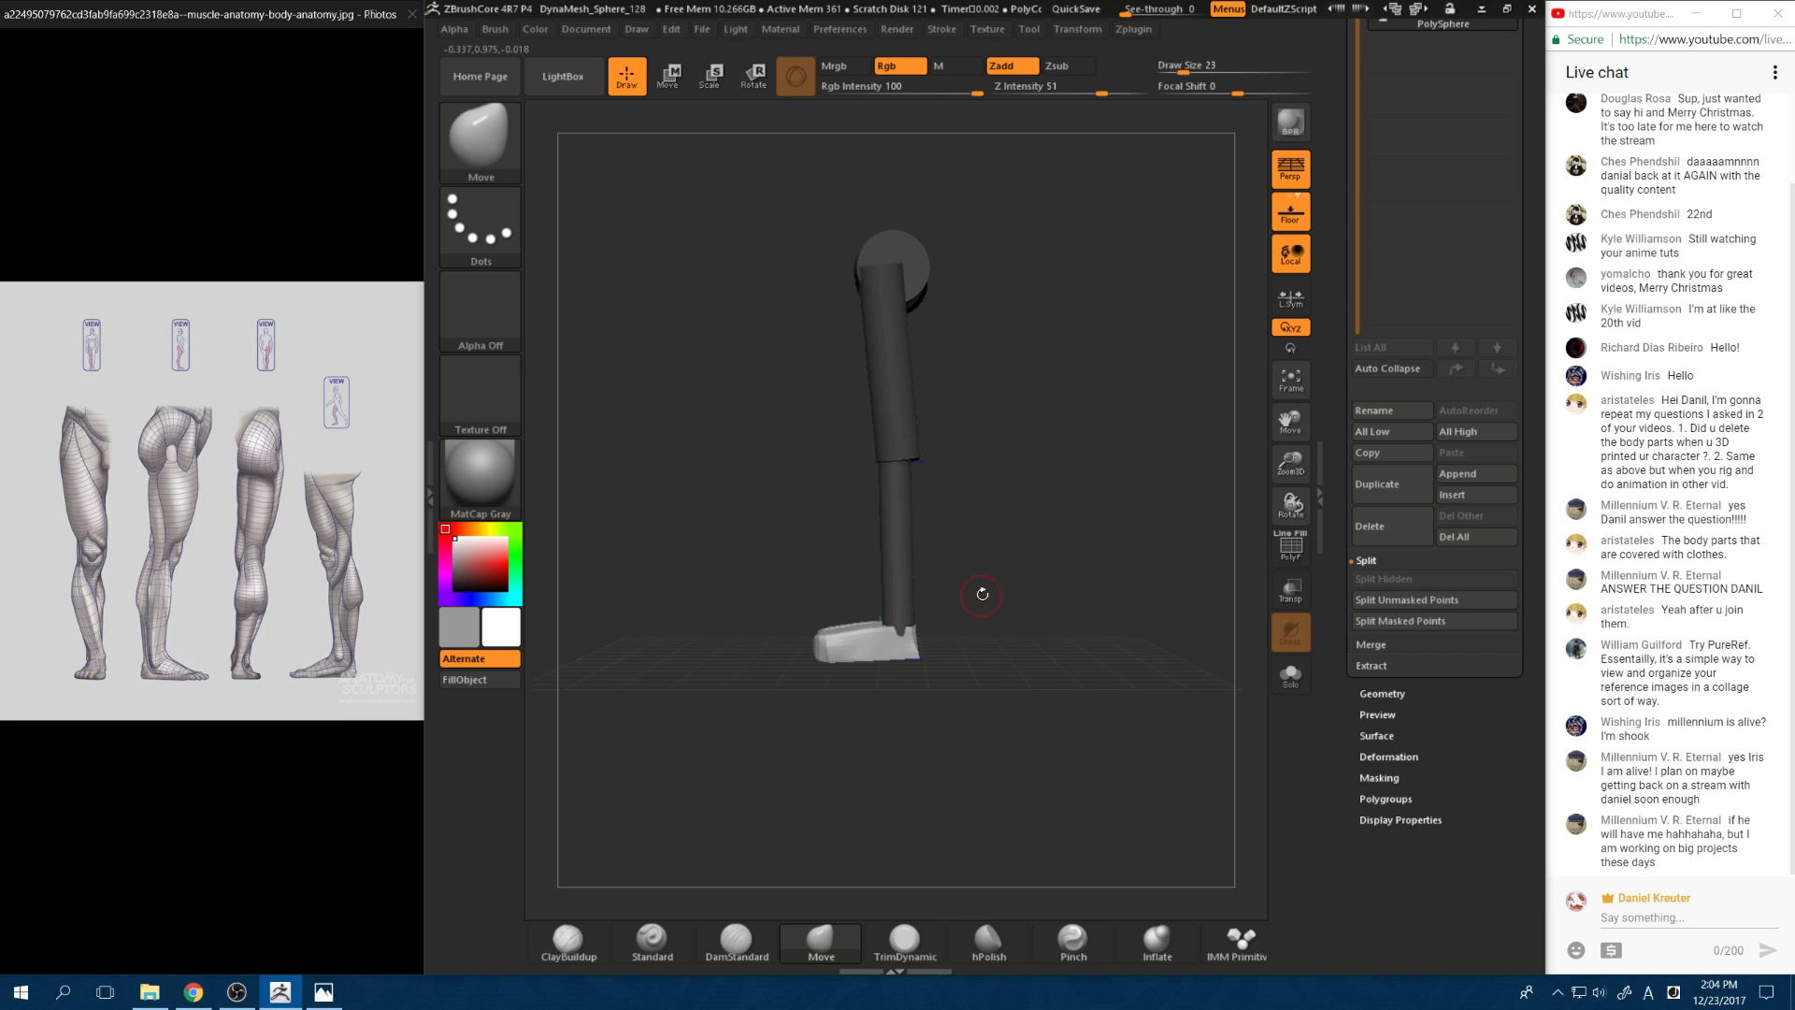
pyautogui.moveTo(982, 594)
pyautogui.mouseDown()
pyautogui.moveTo(870, 702)
pyautogui.moveTo(921, 636)
pyautogui.moveTo(1032, 697)
pyautogui.moveTo(980, 685)
pyautogui.moveTo(1045, 654)
pyautogui.moveTo(1110, 721)
pyautogui.mouseUp()
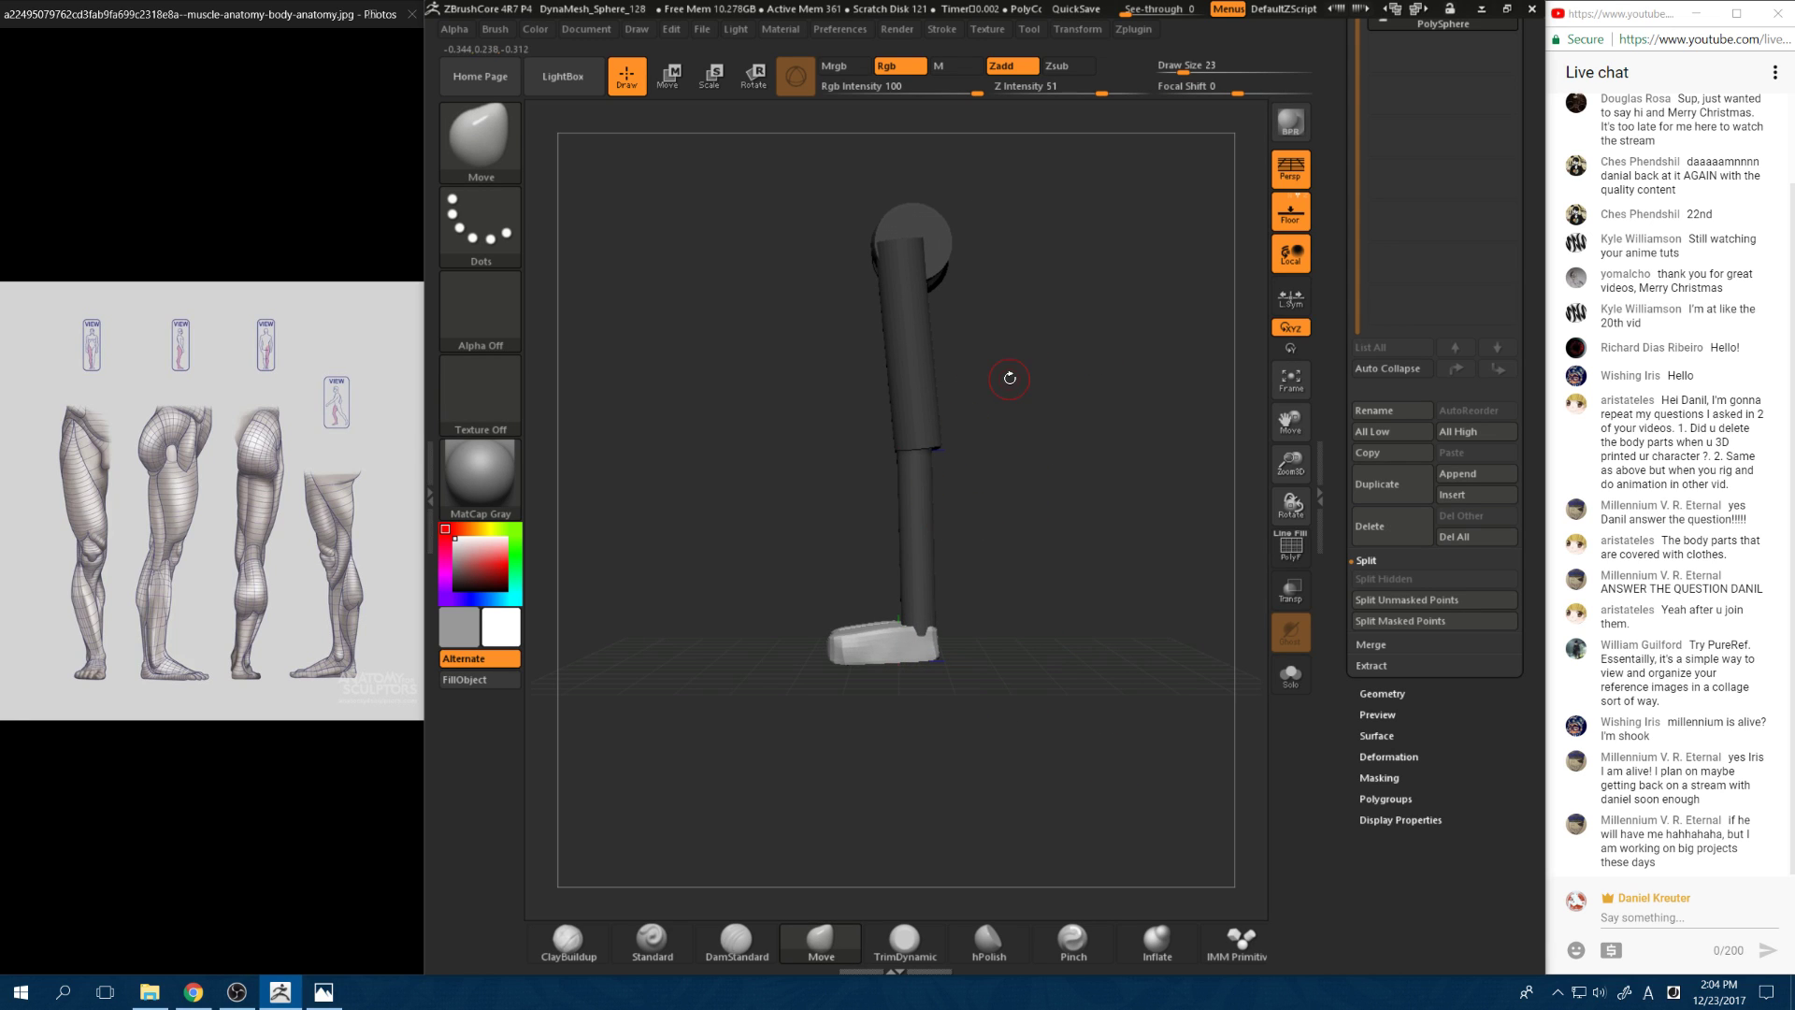
# Step: Insert mirrored spheres on the upper thighs using the Sphere of the IMM Primitives brush
pyautogui.click(1231, 943)
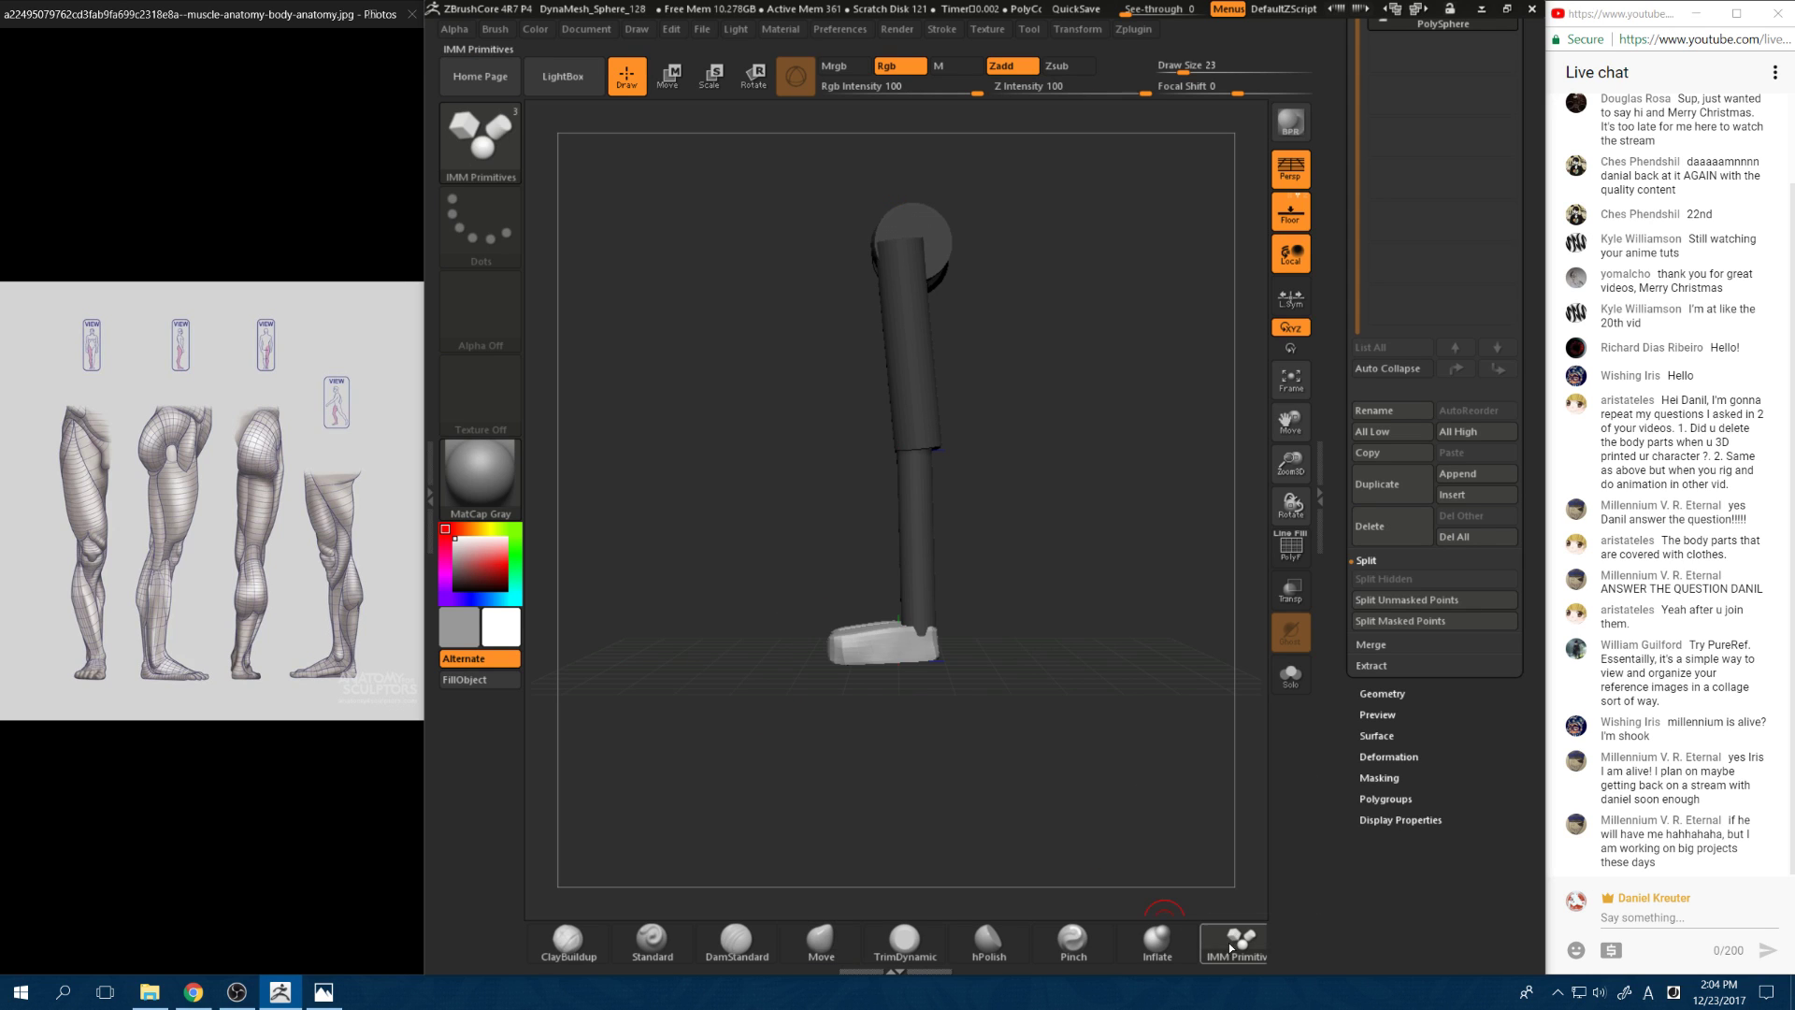
pyautogui.moveTo(1158, 885); pyautogui.dragTo(1151, 774)
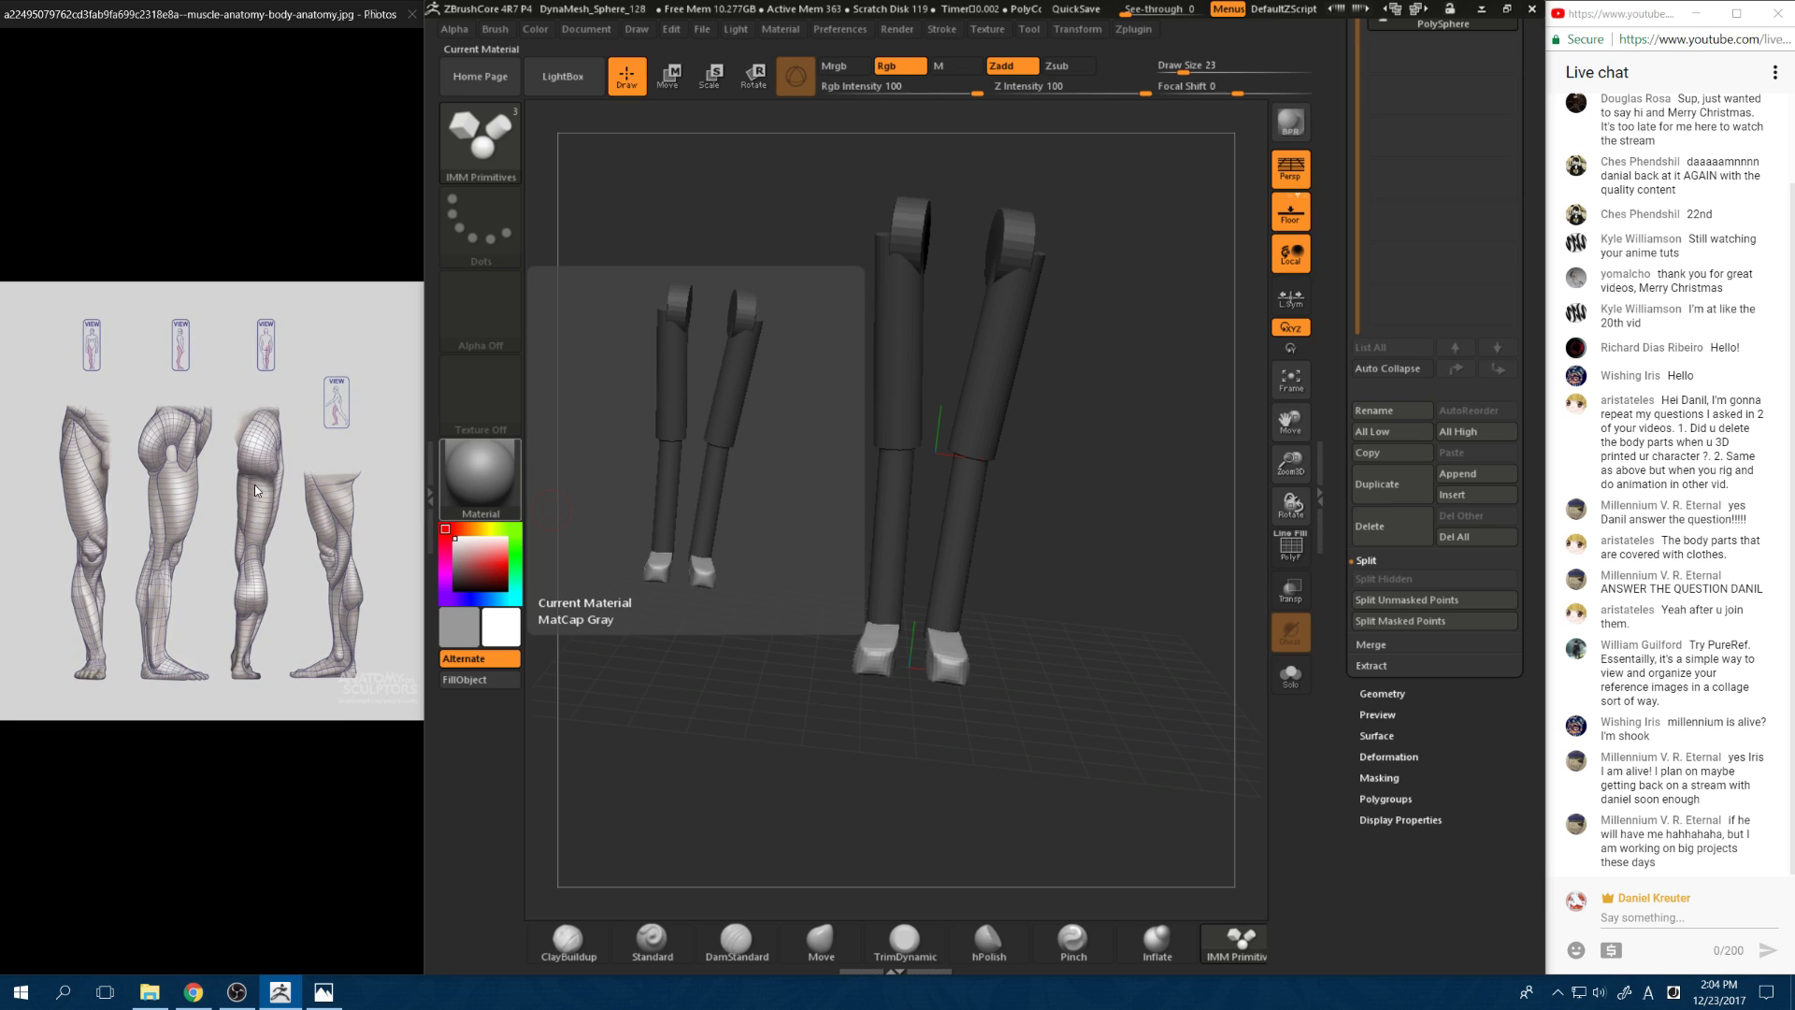
pyautogui.moveTo(1110, 473); pyautogui.dragTo(1011, 464)
pyautogui.press('m')
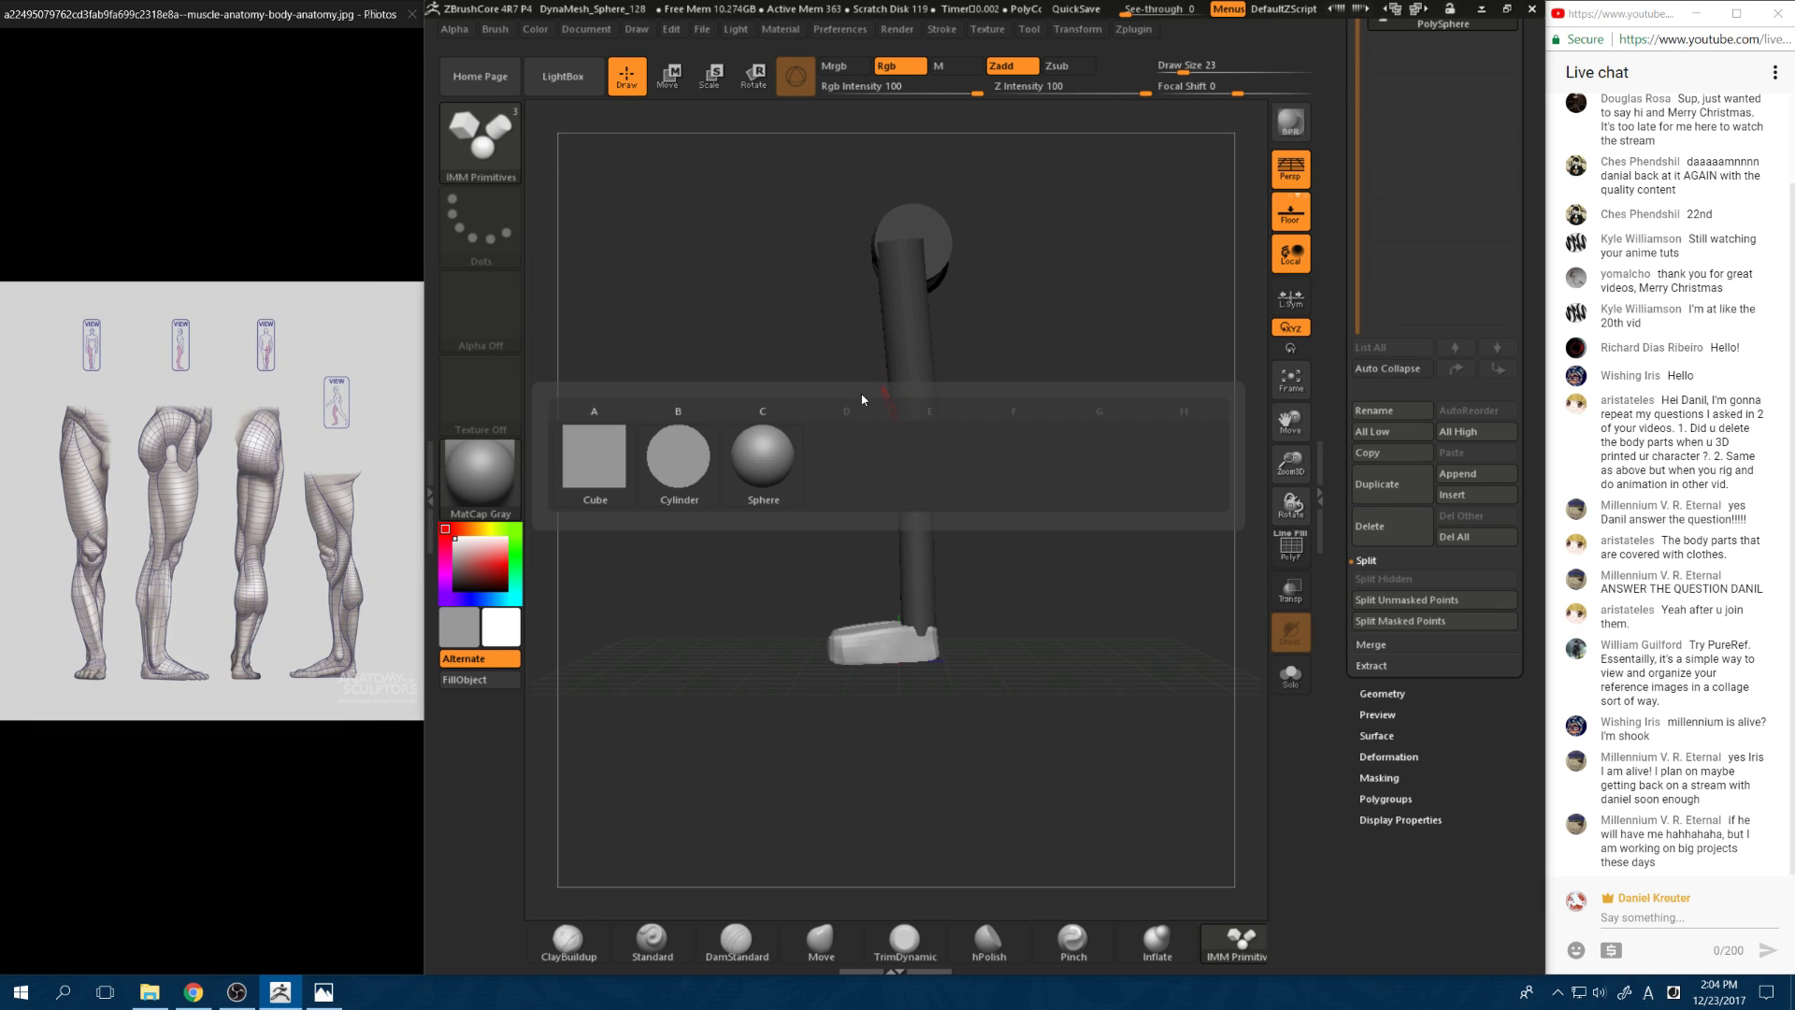
pyautogui.click(761, 458)
pyautogui.moveTo(1048, 505)
pyautogui.mouseDown()
pyautogui.moveTo(801, 492)
pyautogui.moveTo(935, 512)
pyautogui.mouseUp()
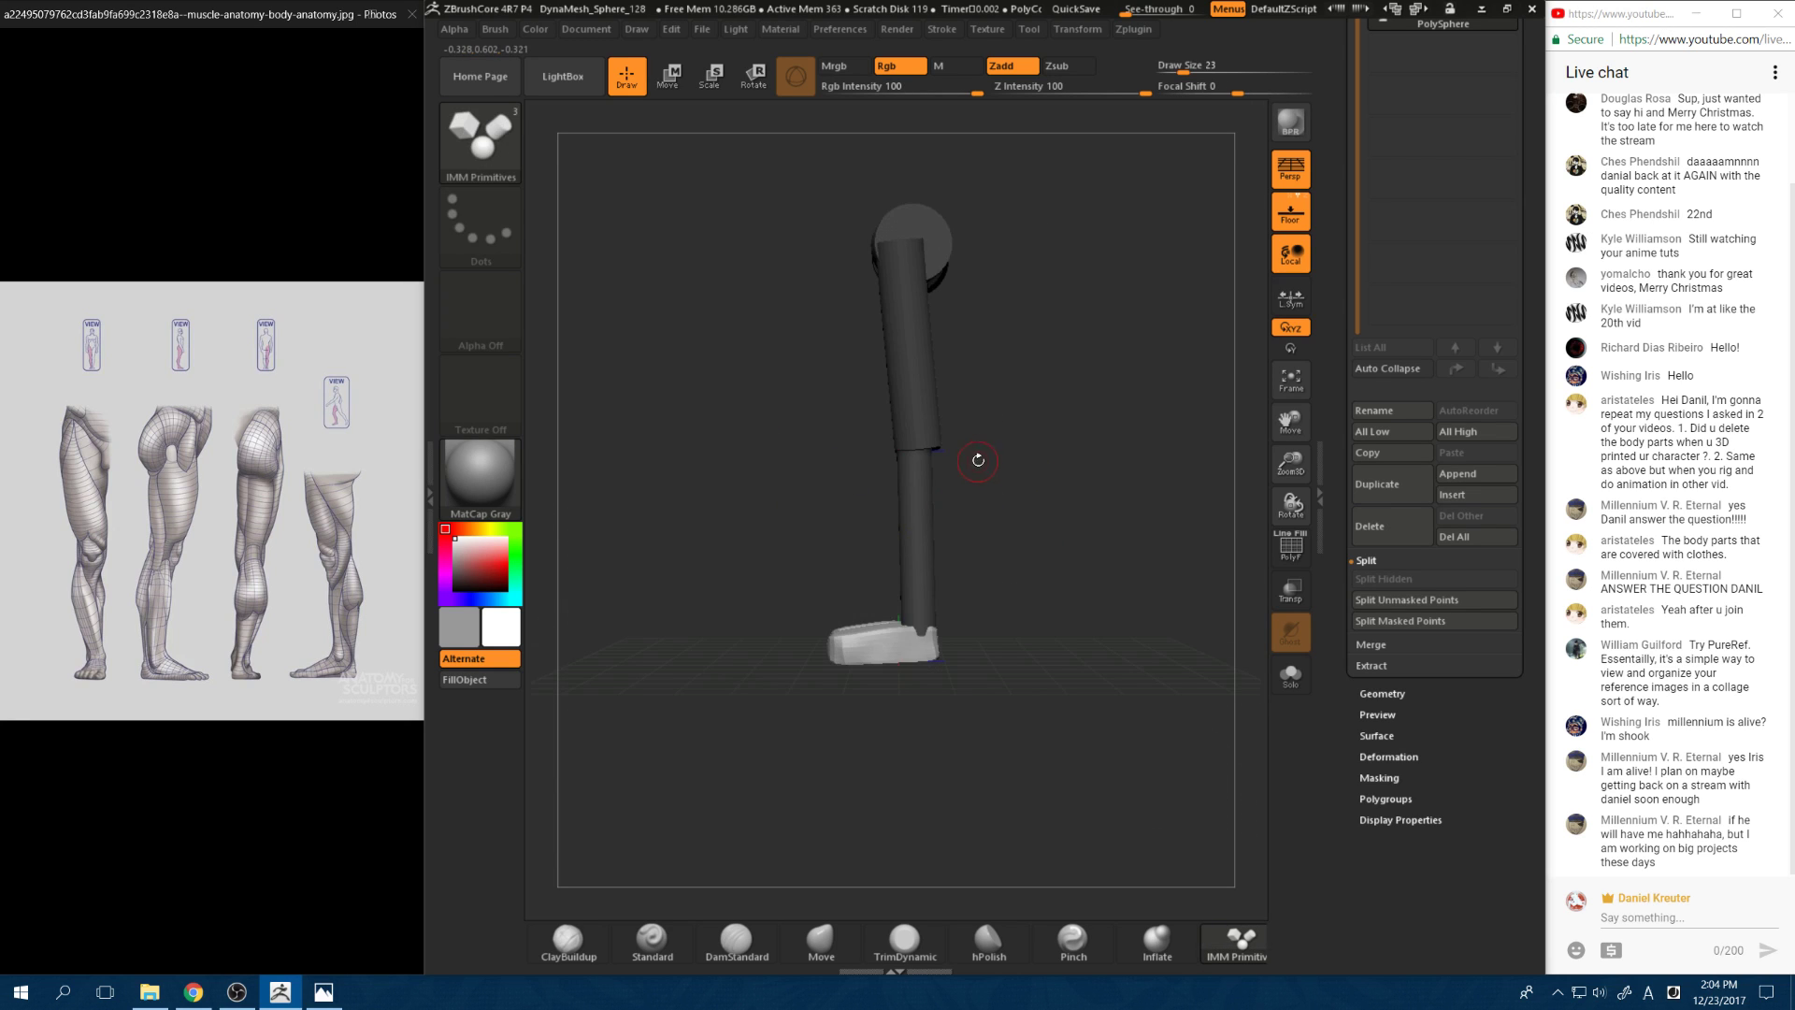
pyautogui.moveTo(983, 444); pyautogui.dragTo(828, 320)
pyautogui.moveTo(996, 459); pyautogui.dragTo(874, 322)
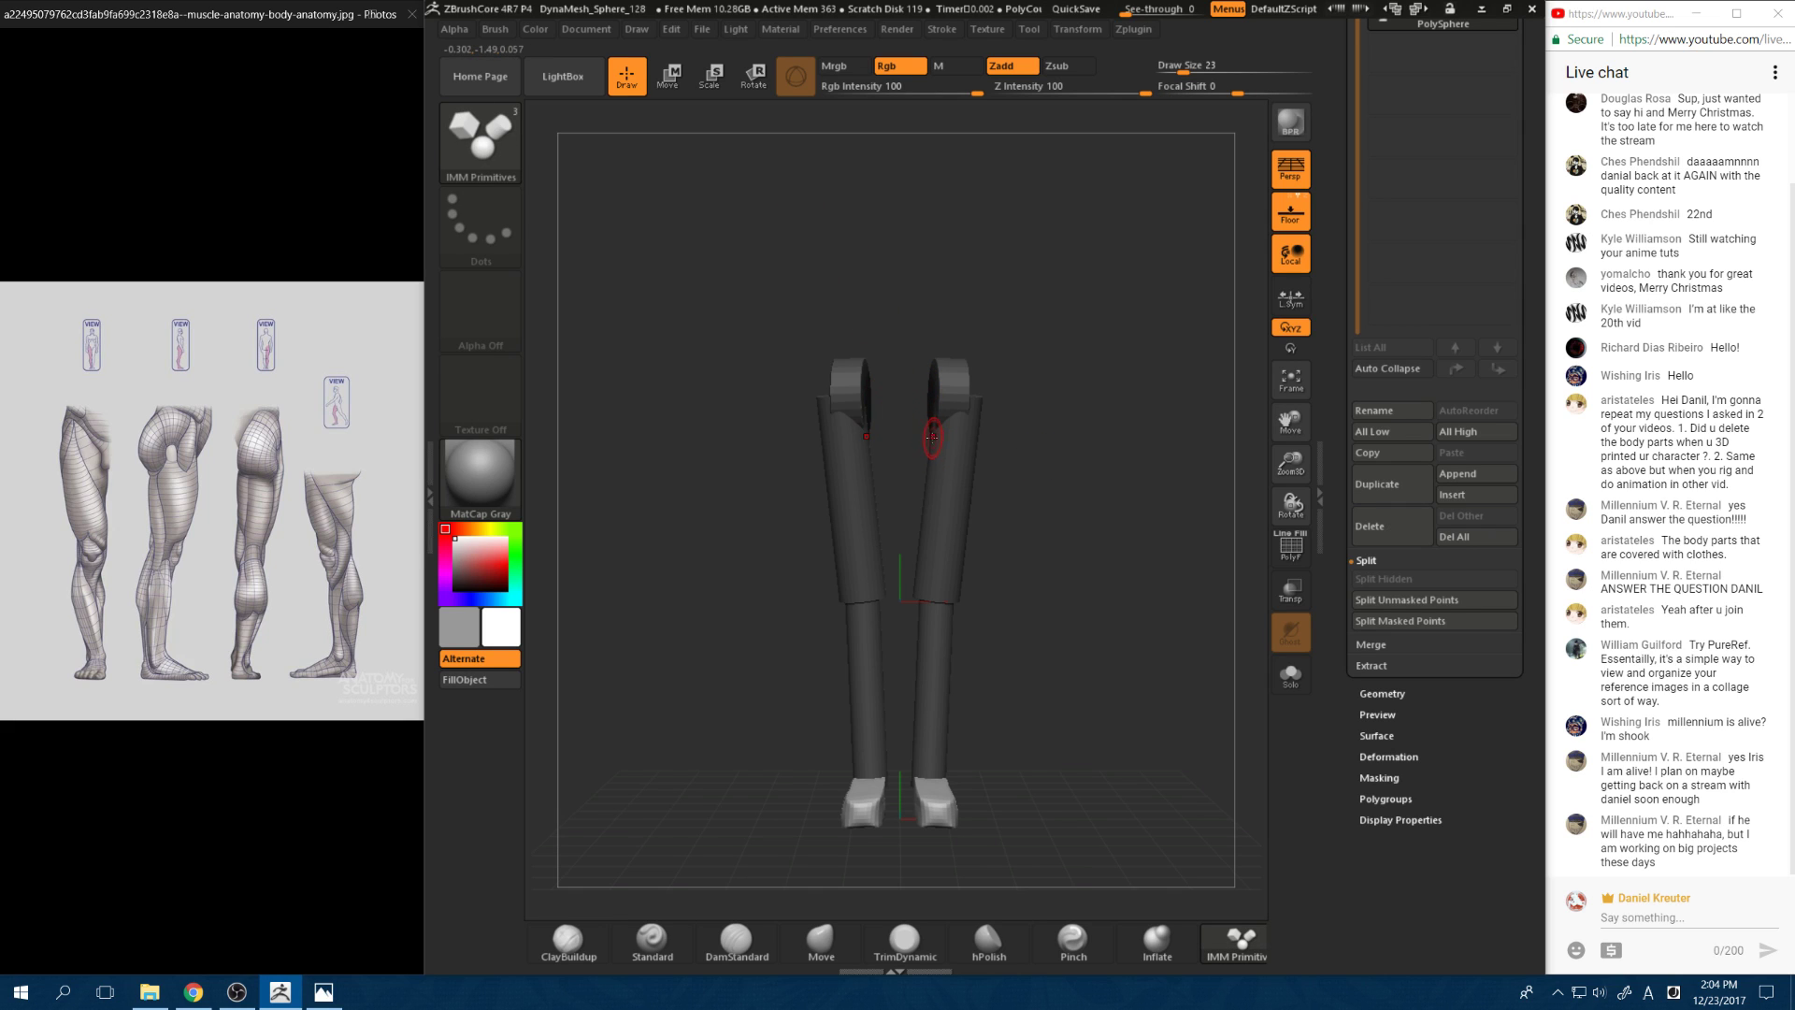
pyautogui.moveTo(932, 437); pyautogui.dragTo(966, 485)
pyautogui.hotkey('ctrl', 'z')
# Step: Move the mirrored spheres in depth with the Gizmo to line them up with the upper thighs in side view
pyautogui.moveTo(1080, 523); pyautogui.dragTo(973, 527)
pyautogui.press('w')
pyautogui.moveTo(853, 448); pyautogui.dragTo(876, 446)
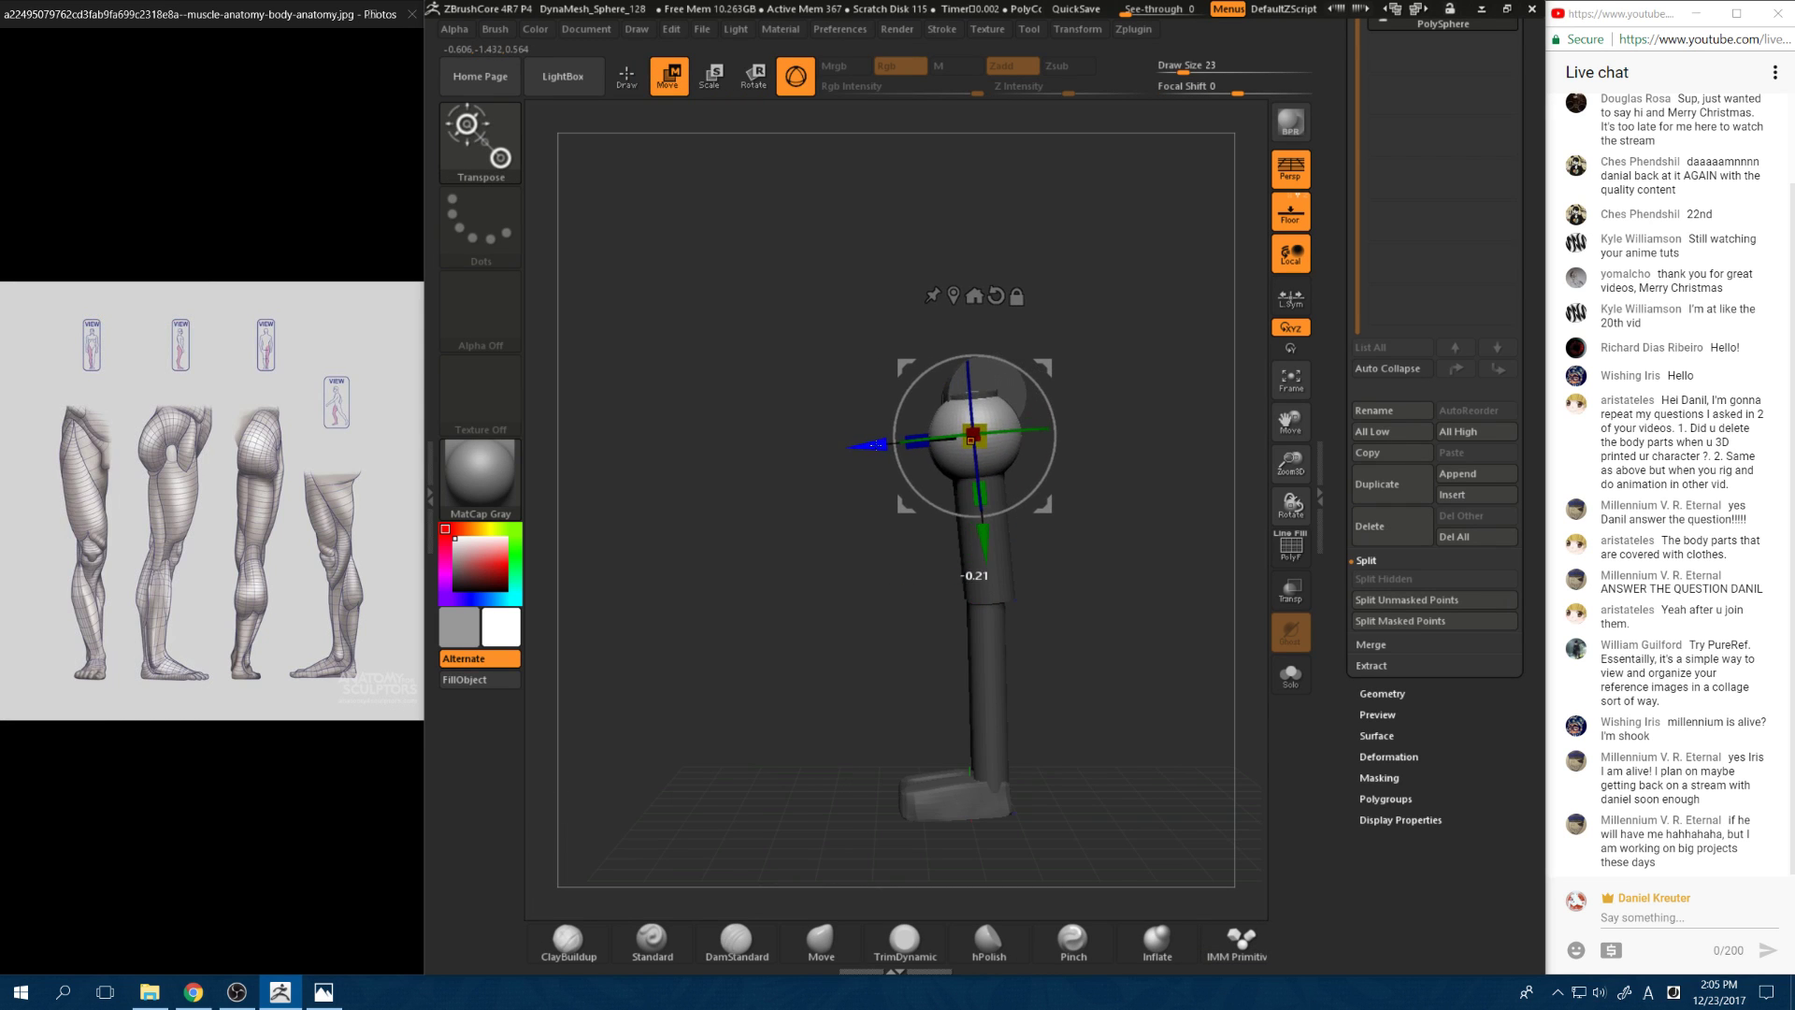
pyautogui.moveTo(836, 503); pyautogui.dragTo(940, 505)
pyautogui.moveTo(1075, 445); pyautogui.dragTo(1073, 447)
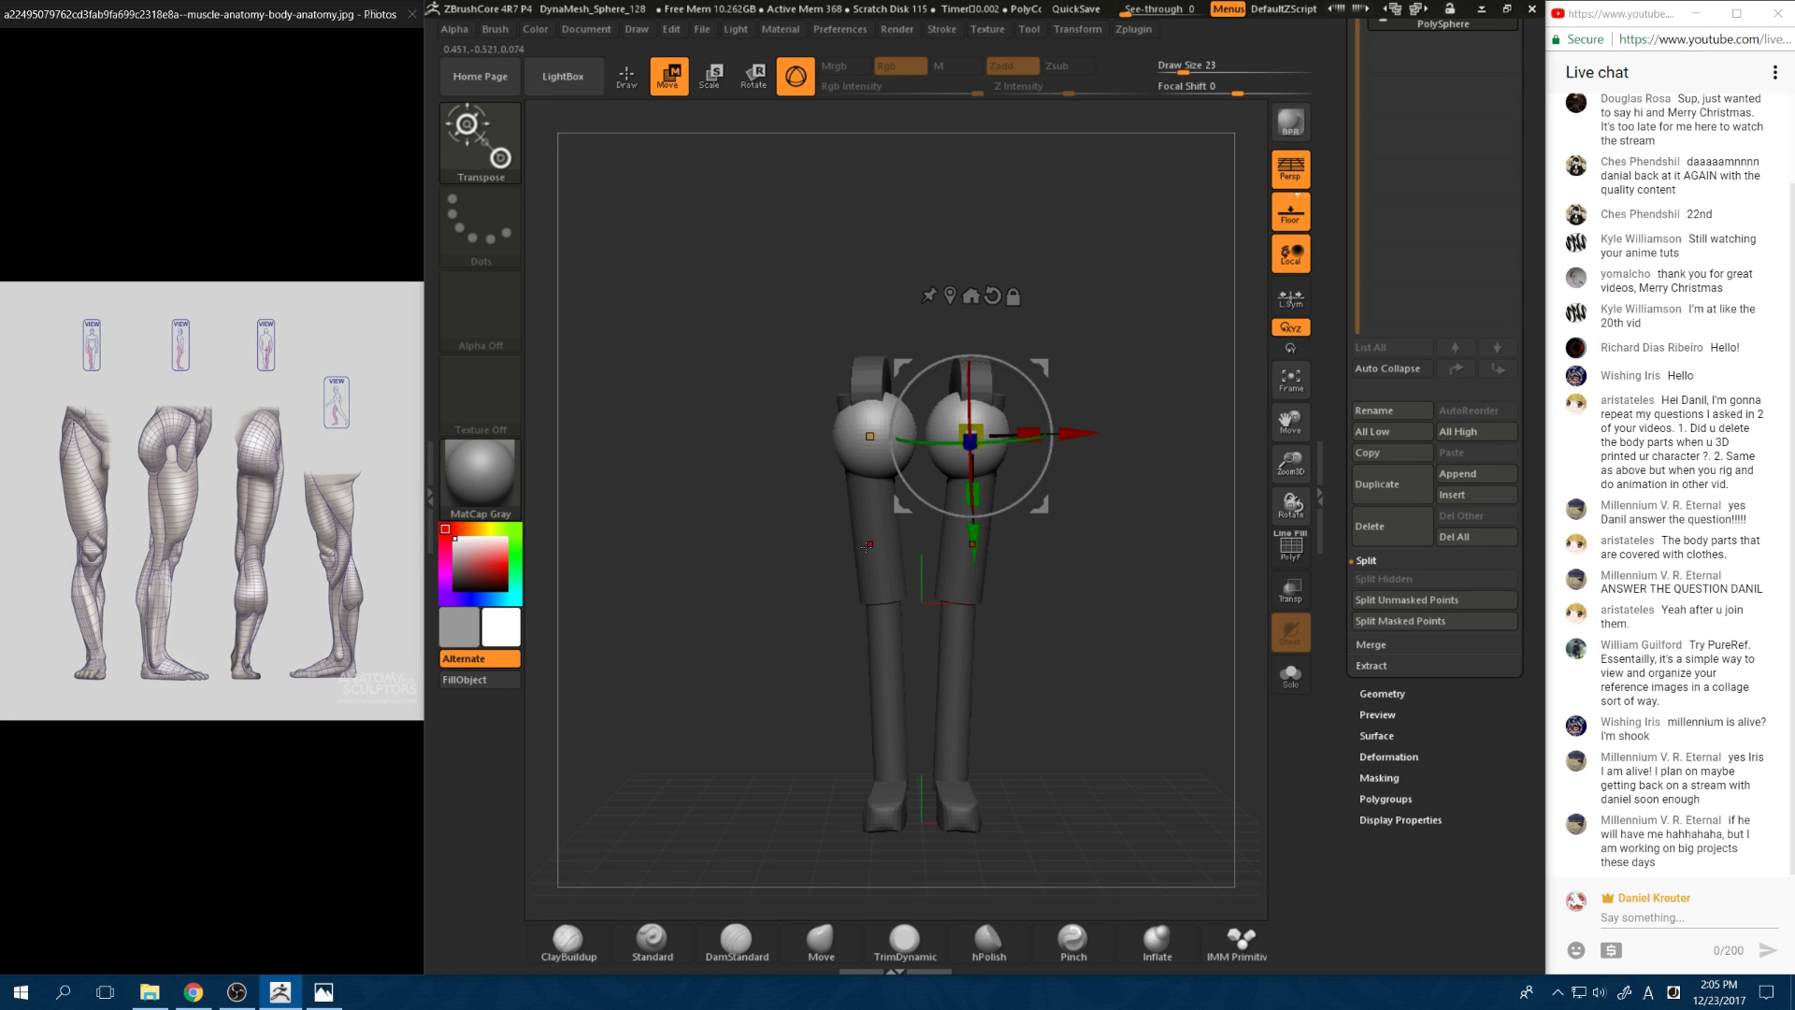
# Step: Set the Move brush draw size to 97 and pull the spheres down along the thighs into elongated shapes
pyautogui.click(821, 940)
pyautogui.press('space')
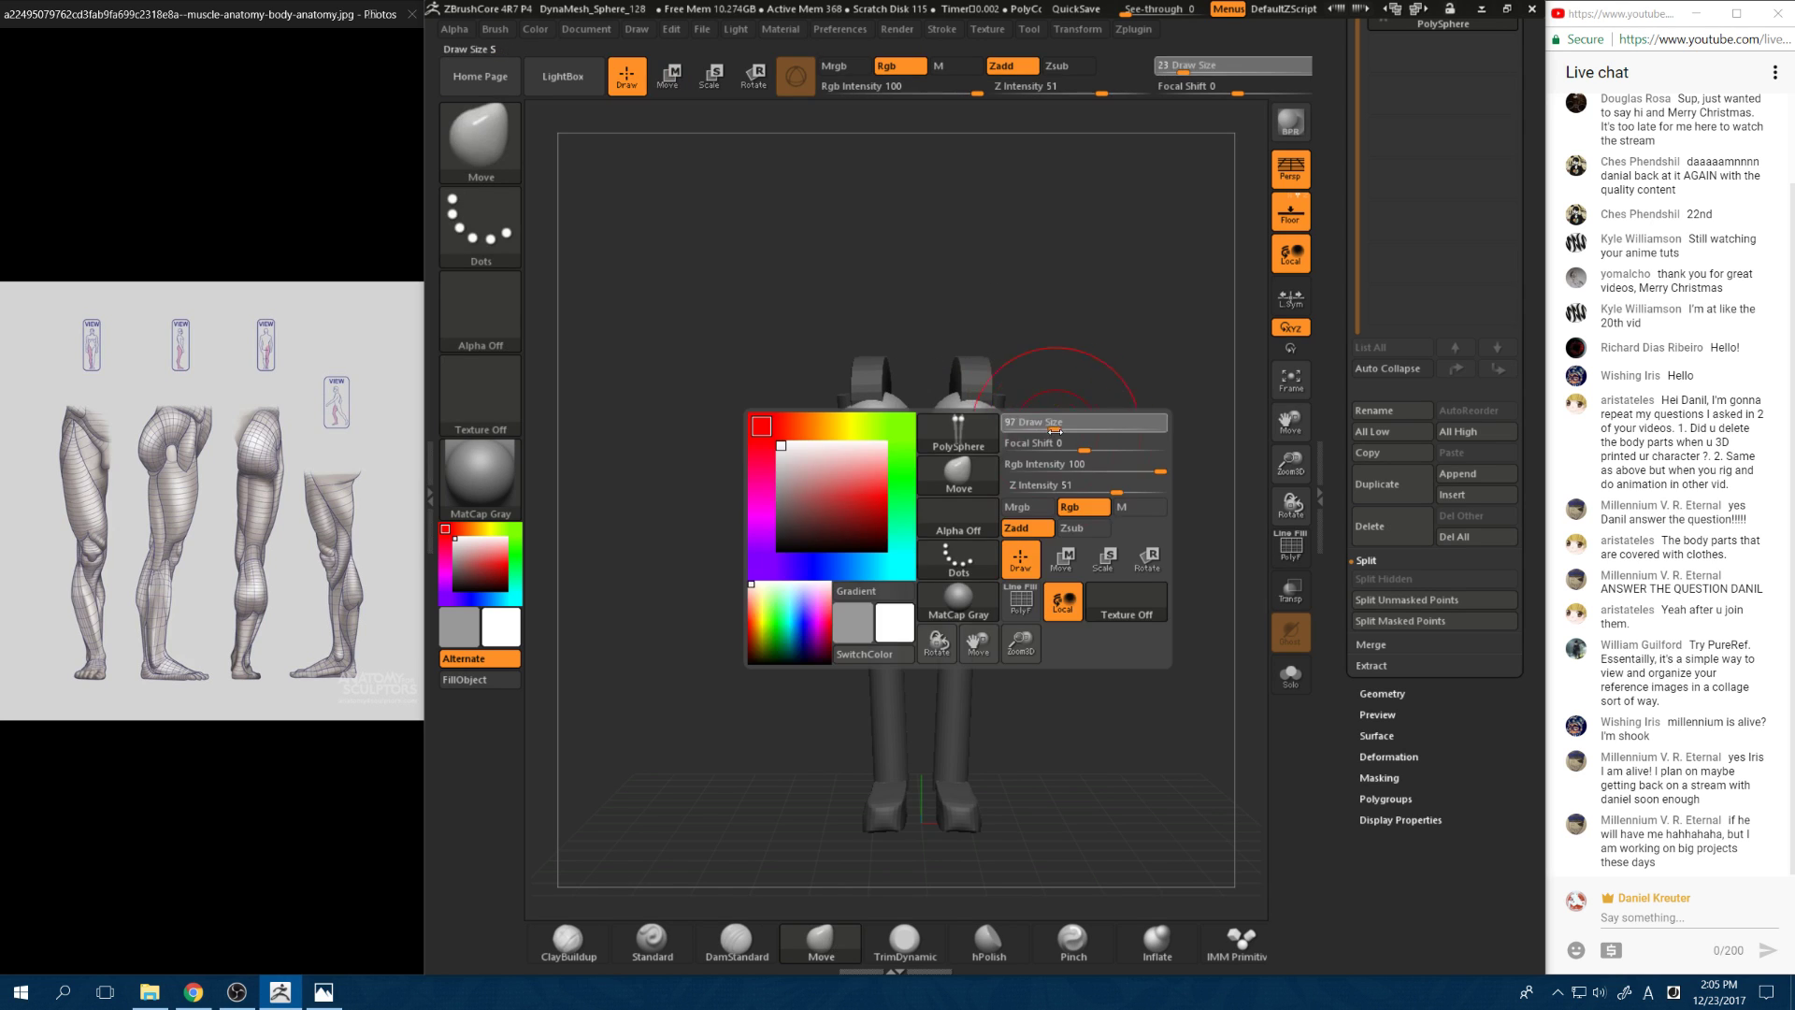
pyautogui.moveTo(954, 544)
pyautogui.mouseDown()
pyautogui.moveTo(959, 597)
pyautogui.moveTo(1049, 733)
pyautogui.mouseUp()
pyautogui.press('space')
pyautogui.click(925, 490)
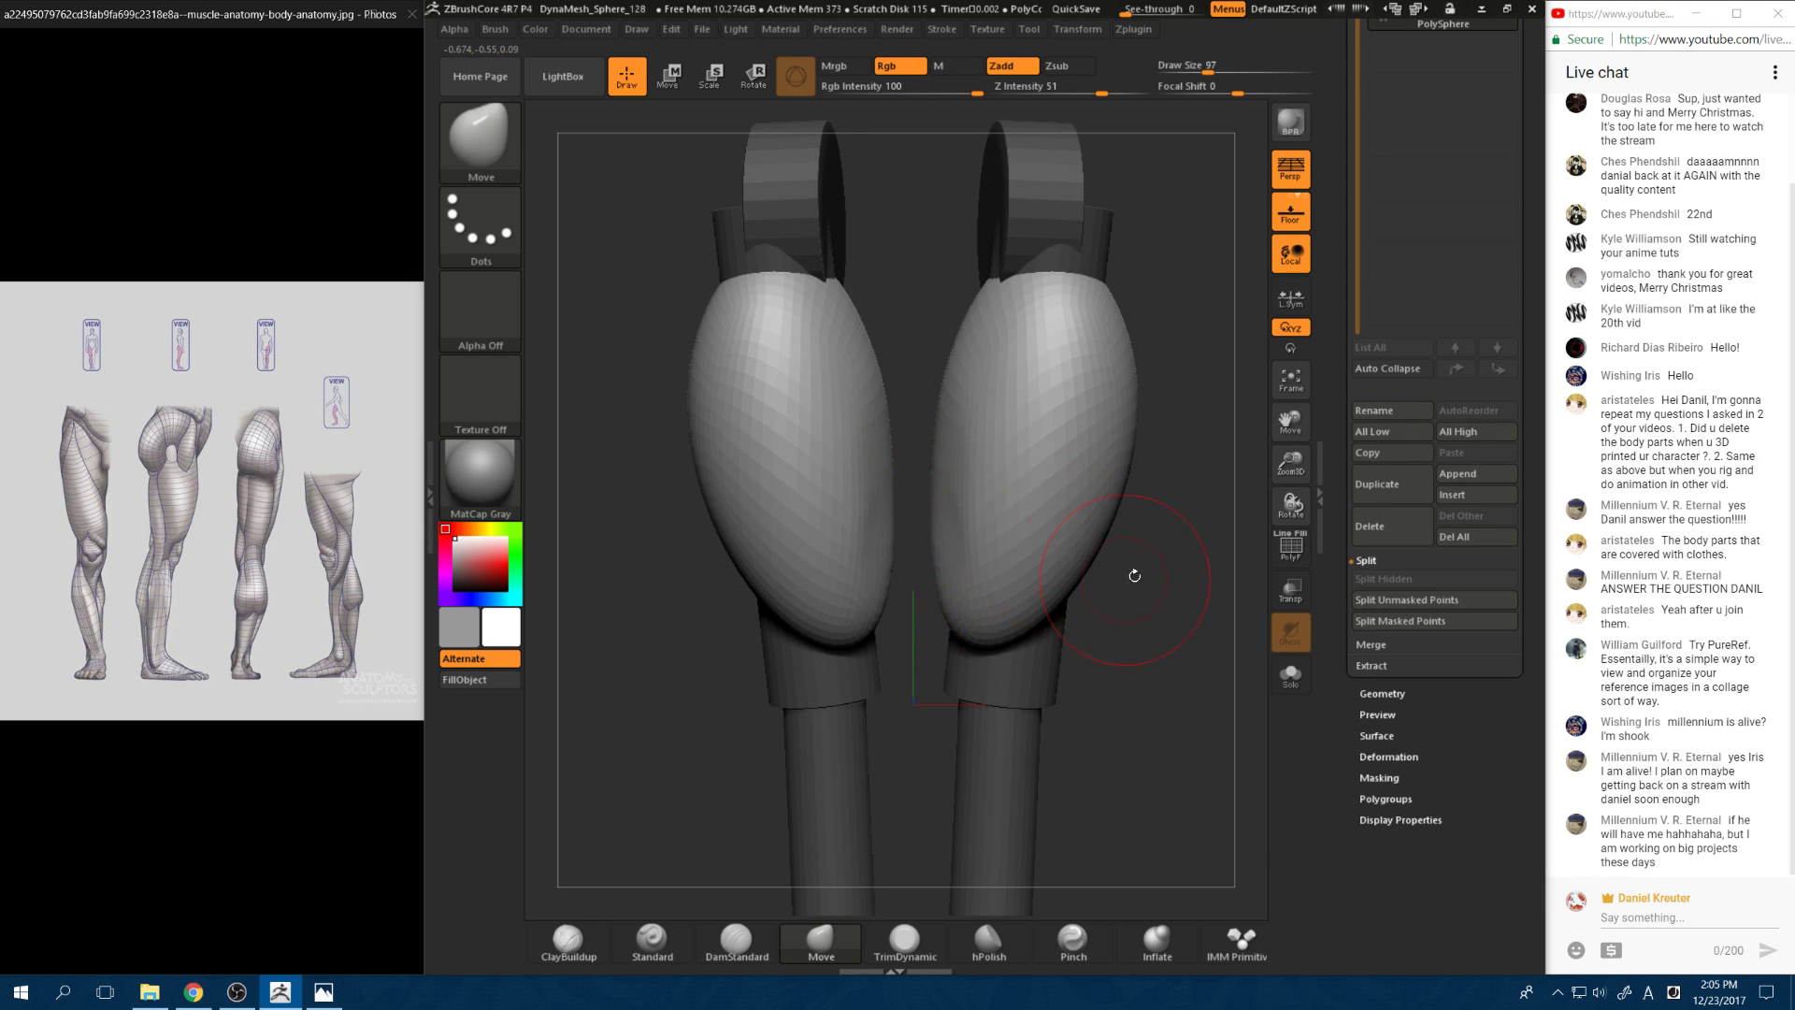
# Step: Enlarge the Move brush draw size to 223 and try stretching the thigh volumes up and down
pyautogui.press('space')
pyautogui.moveTo(1134, 576)
pyautogui.mouseDown()
pyautogui.moveTo(1078, 574)
pyautogui.moveTo(1076, 544)
pyautogui.moveTo(1156, 583)
pyautogui.mouseUp()
pyautogui.moveTo(1064, 543)
pyautogui.mouseDown()
pyautogui.moveTo(1102, 550)
pyautogui.moveTo(1066, 524)
pyautogui.moveTo(1008, 553)
pyautogui.mouseUp()
pyautogui.keyDown('shift'); pyautogui.moveTo(818, 526); pyautogui.dragTo(935, 448); pyautogui.keyUp('shift')
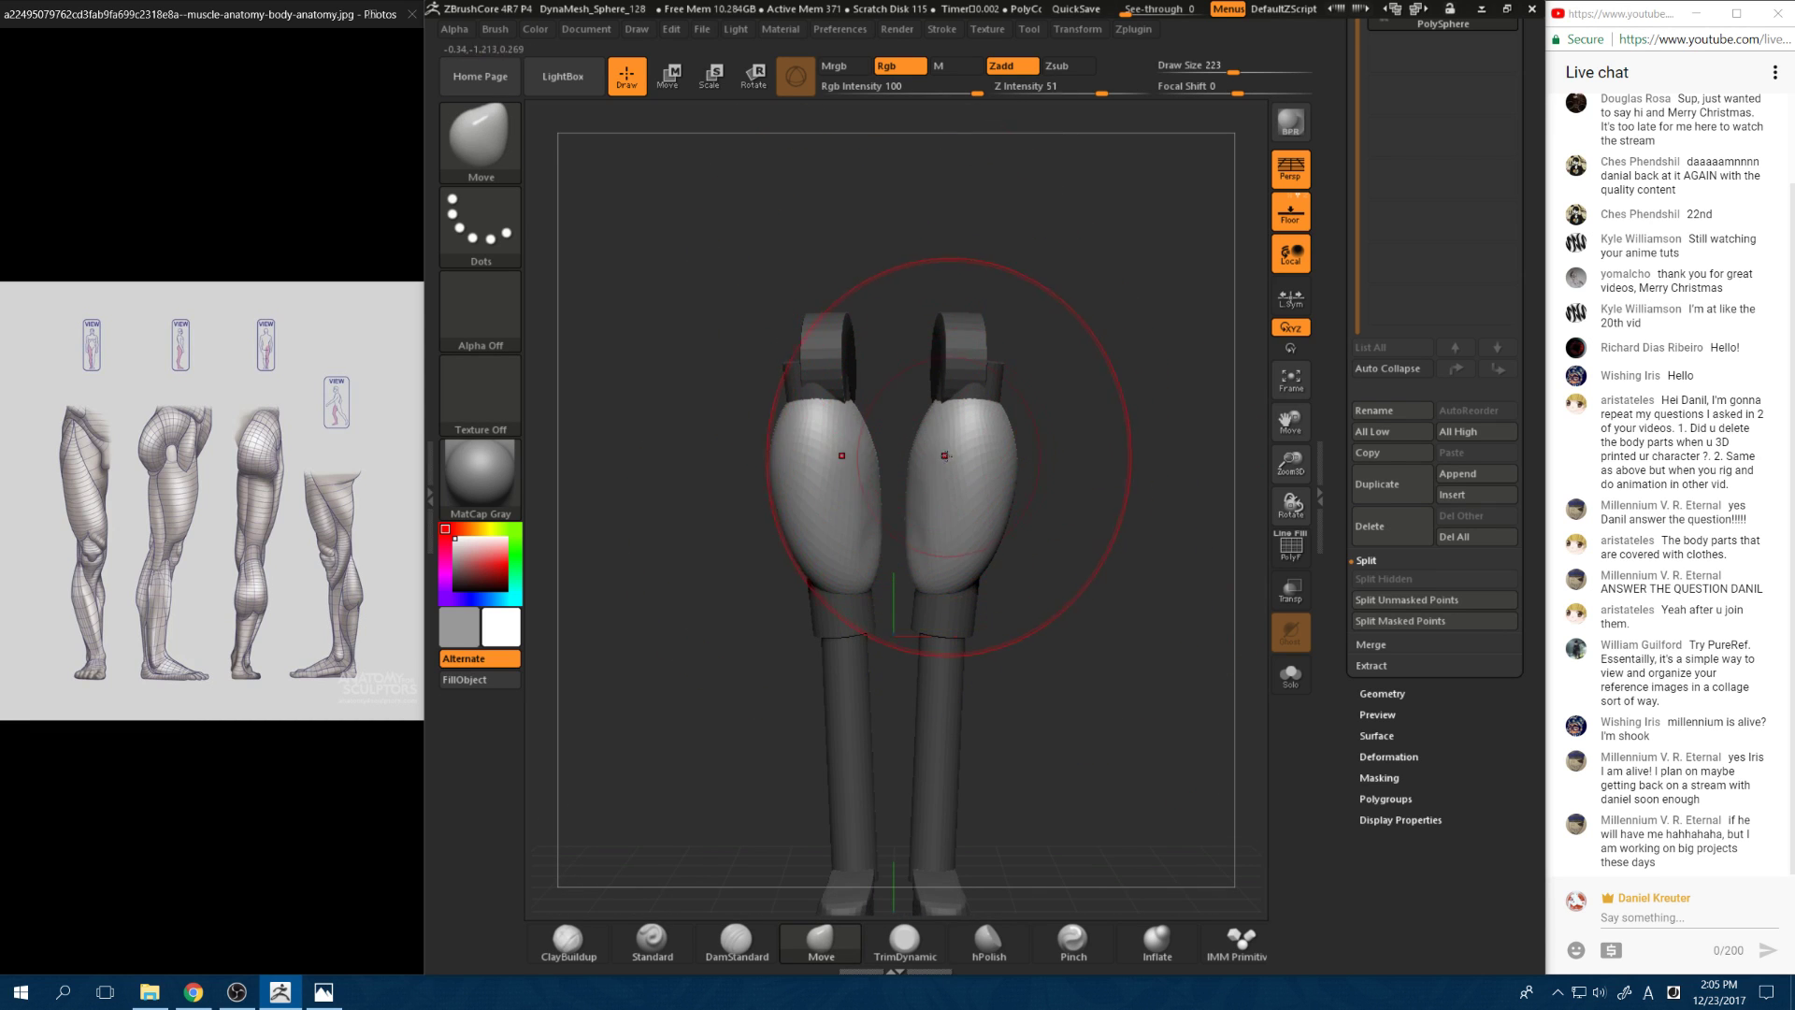
pyautogui.moveTo(945, 455); pyautogui.dragTo(956, 403)
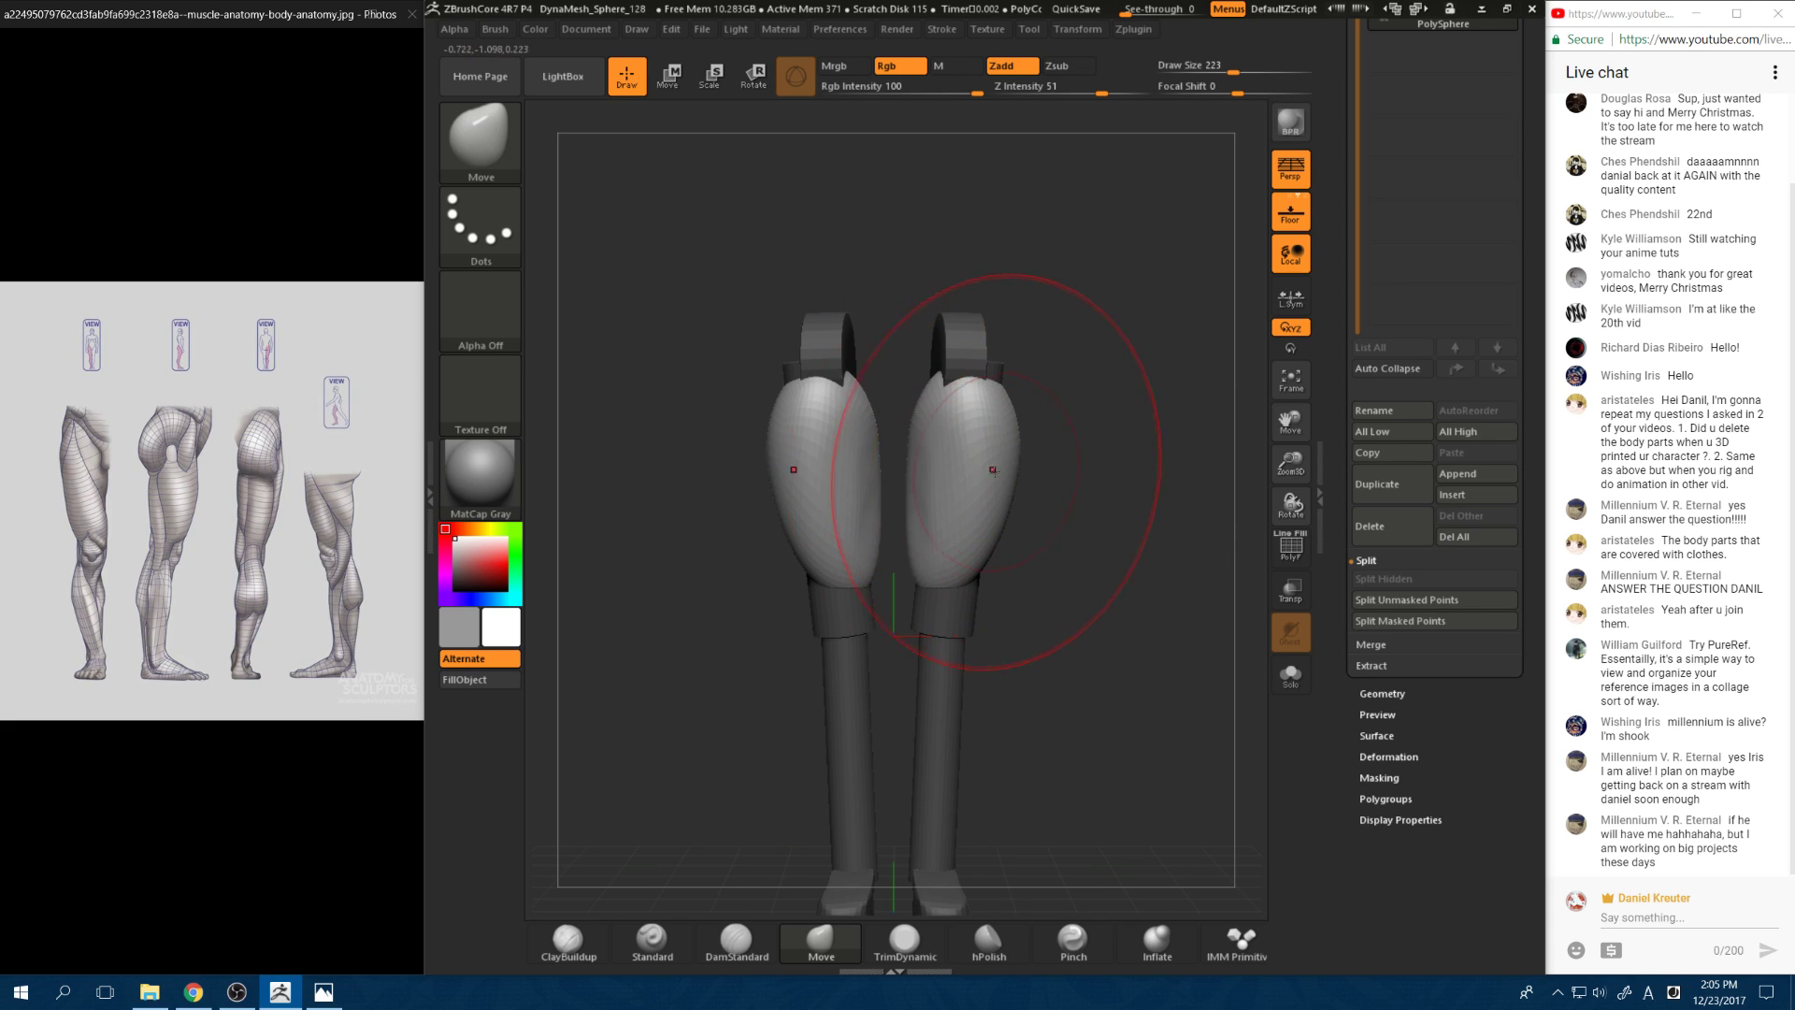
pyautogui.moveTo(946, 478); pyautogui.dragTo(953, 526)
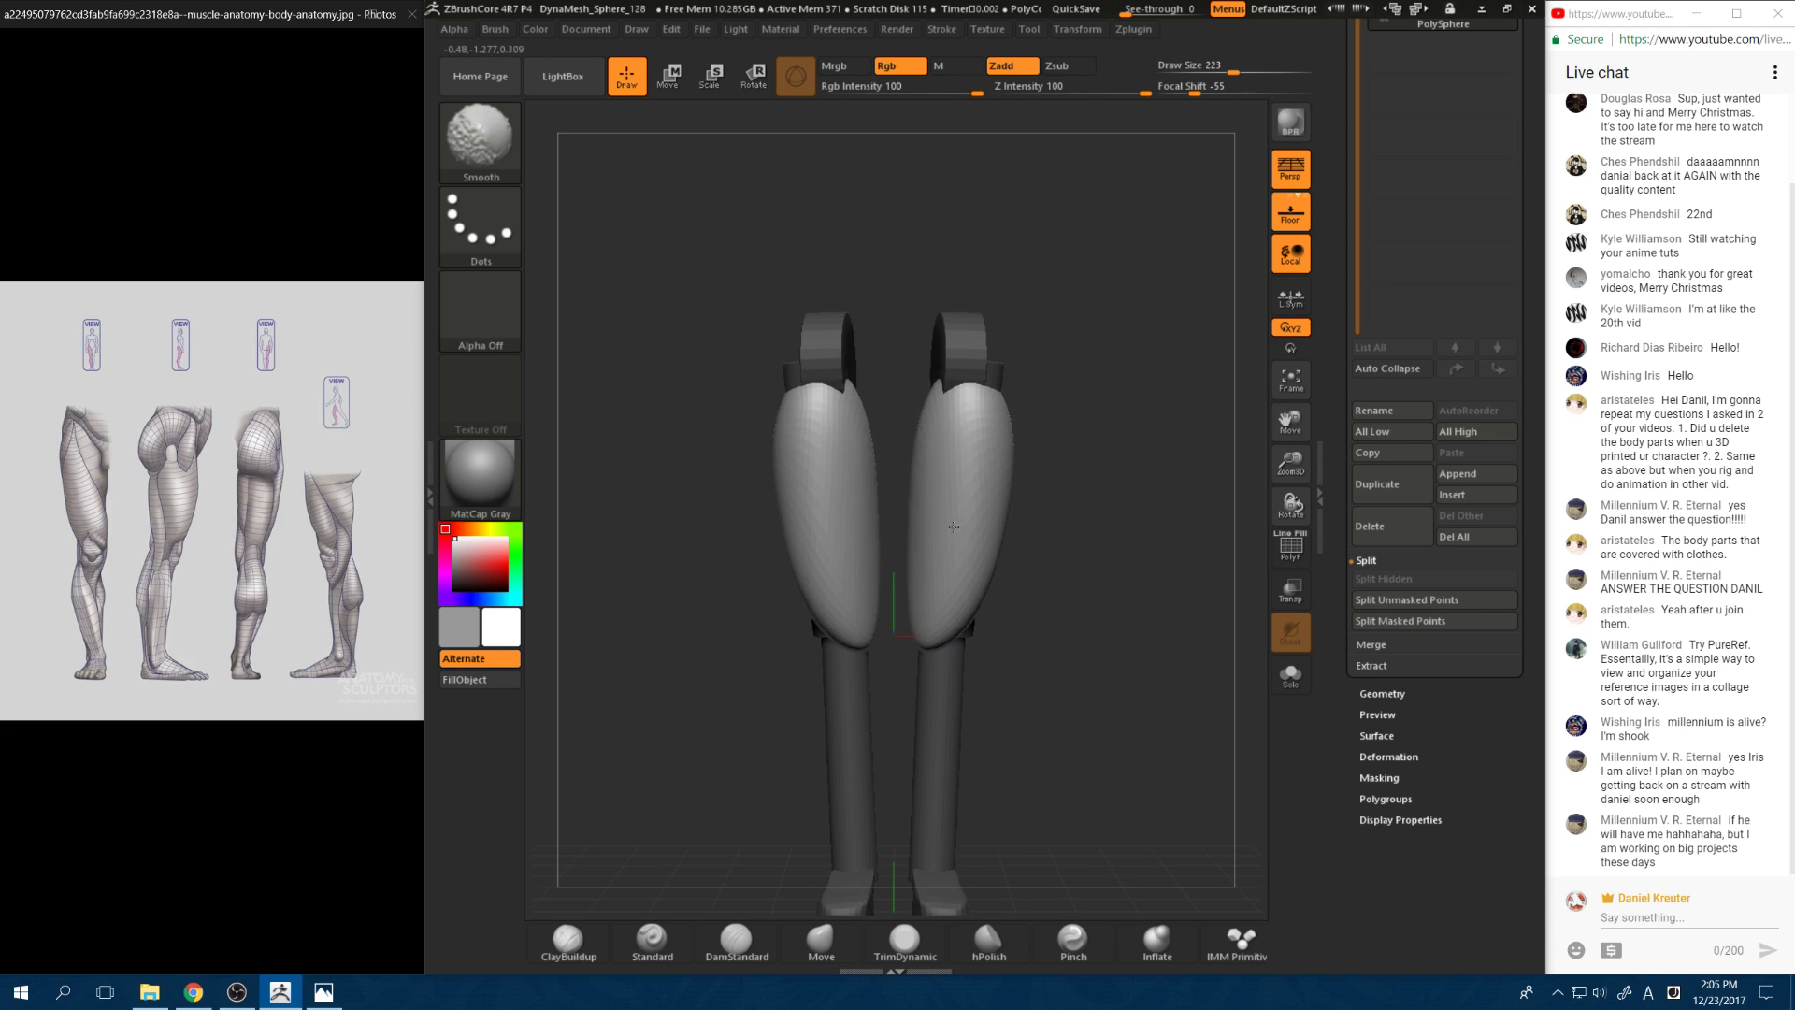
pyautogui.moveTo(1101, 582); pyautogui.dragTo(852, 550)
pyautogui.press('ctrl')
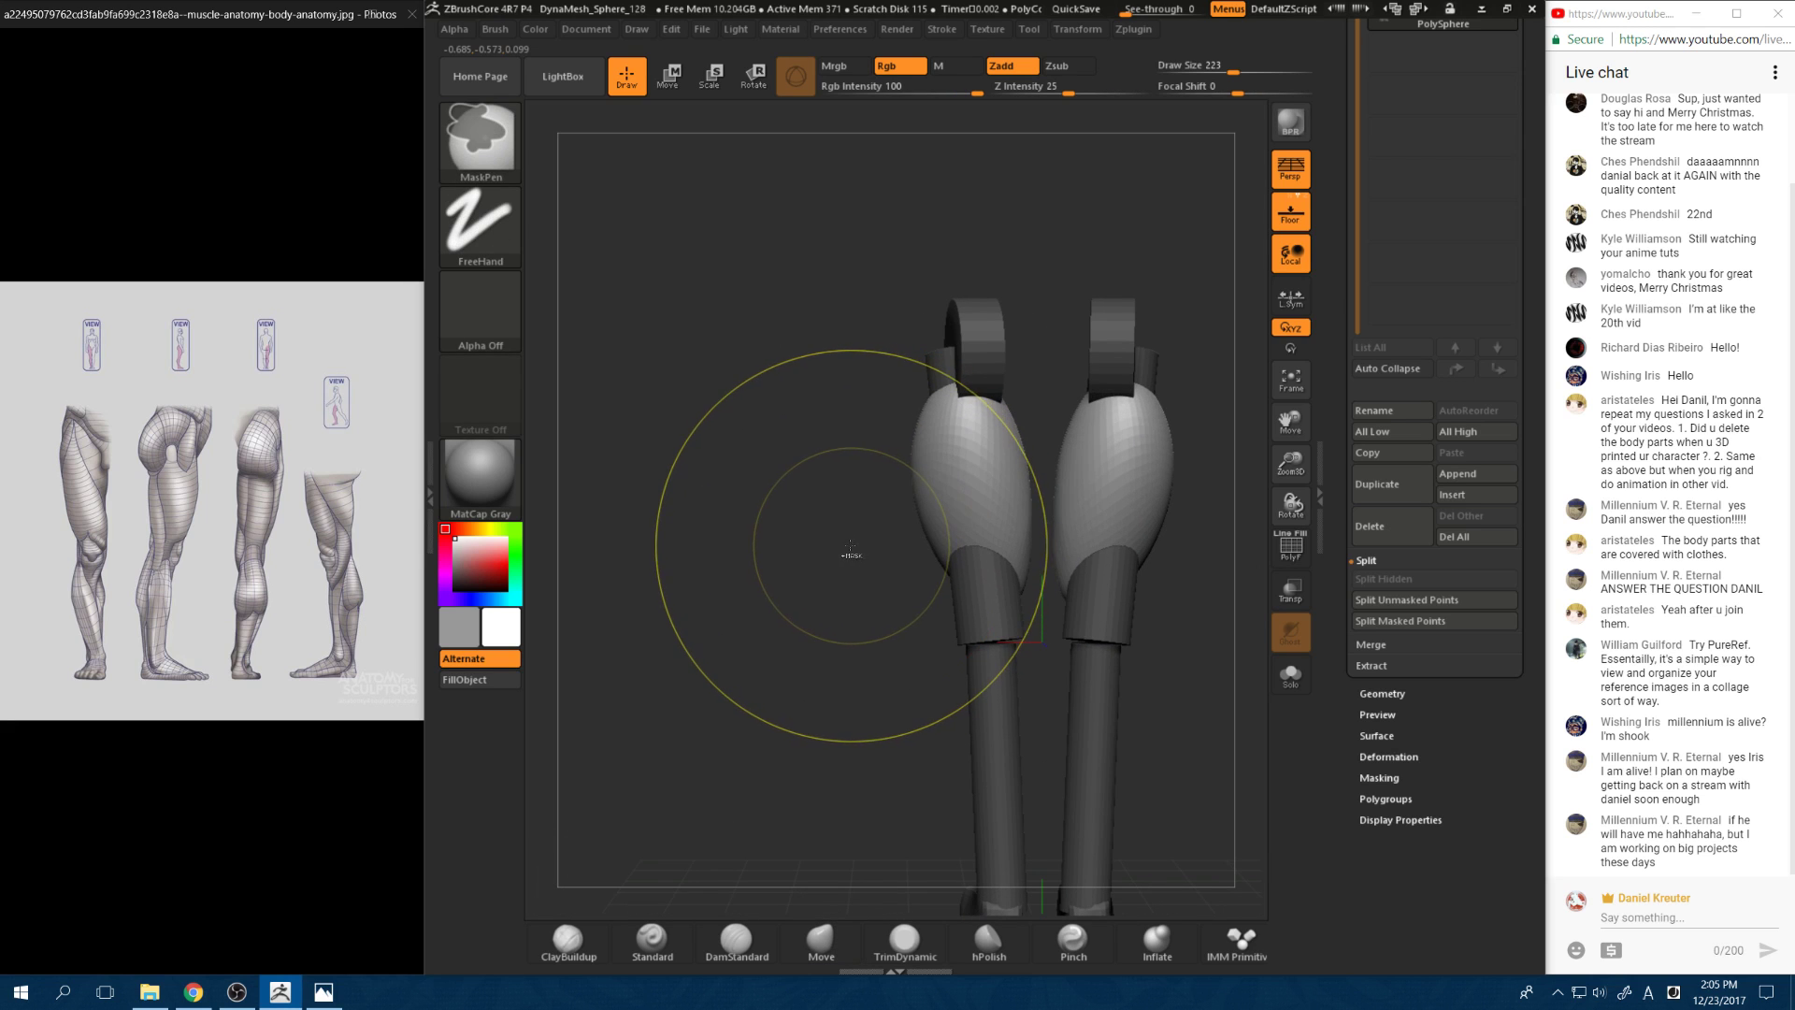
pyautogui.moveTo(801, 501); pyautogui.dragTo(1038, 495)
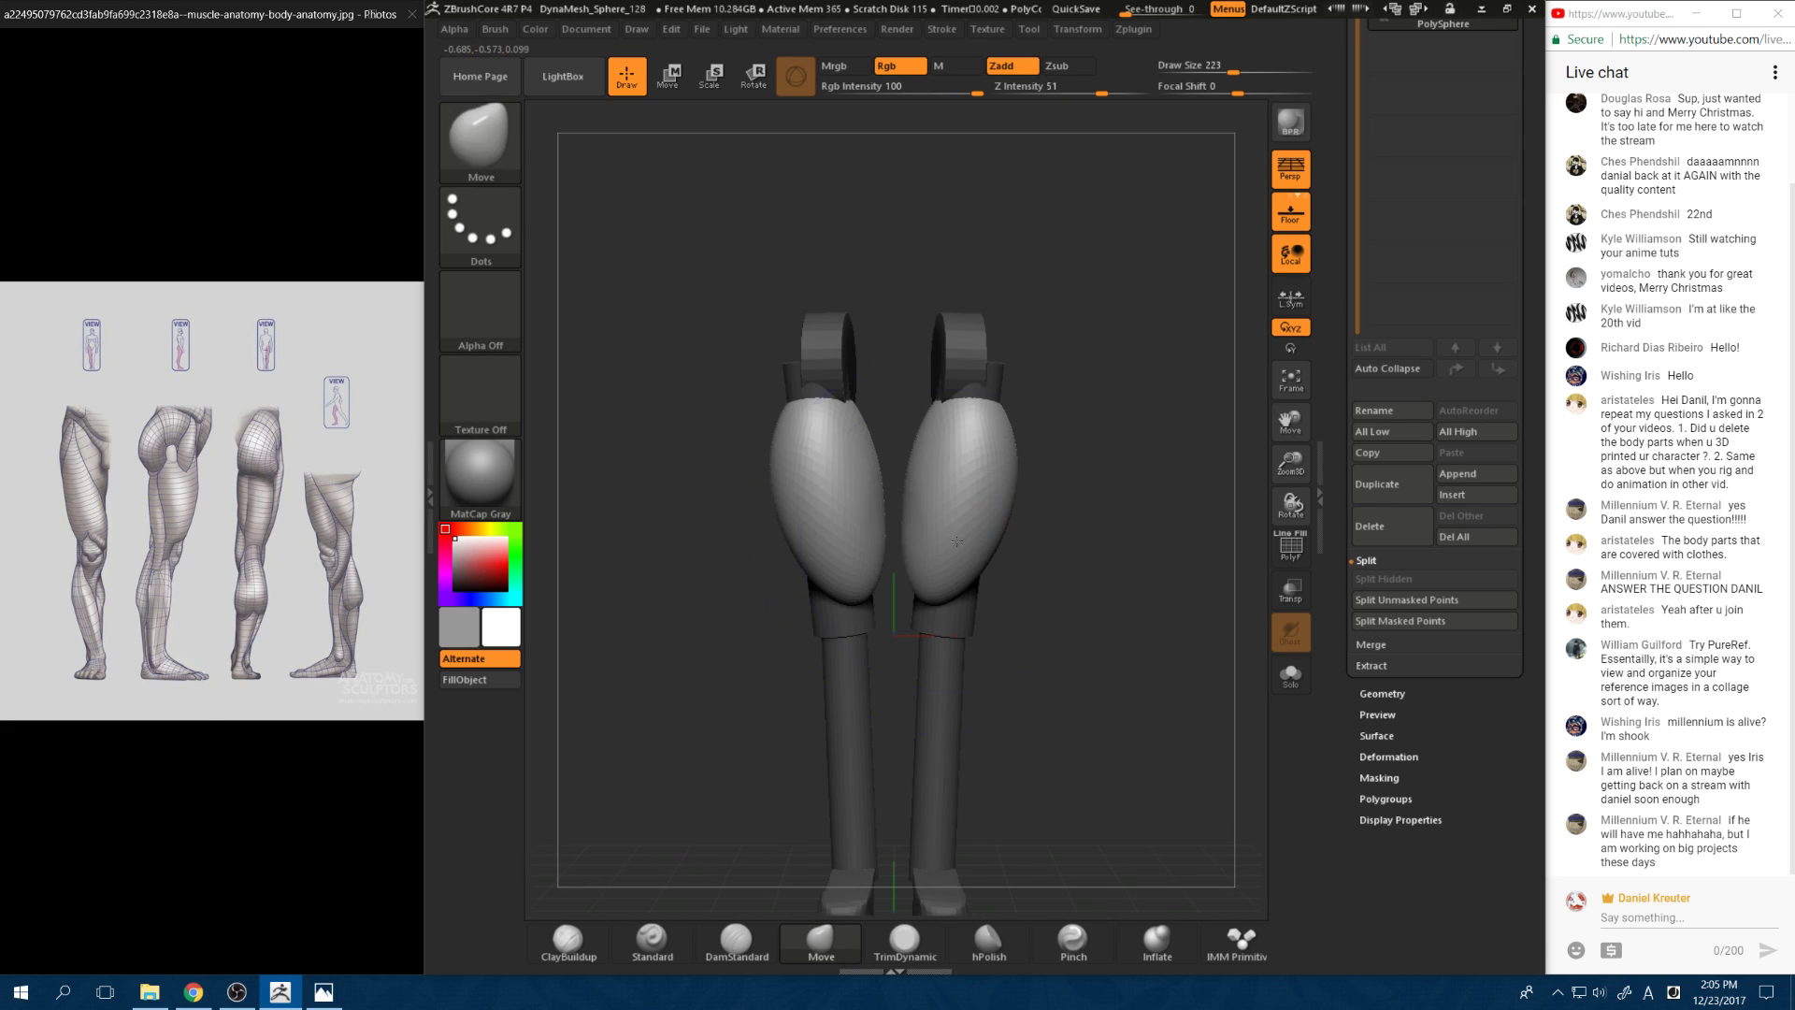
# Step: Undo the Move brush deformations of the thigh spheres back to their round shape
pyautogui.press('ctrl')
pyautogui.hotkey('ctrl', 'z')
pyautogui.hotkey('ctrl', 'z')
pyautogui.hotkey('ctrl', 'z')
pyautogui.hotkey('ctrl', 'z')
pyautogui.hotkey('ctrl', 'z')
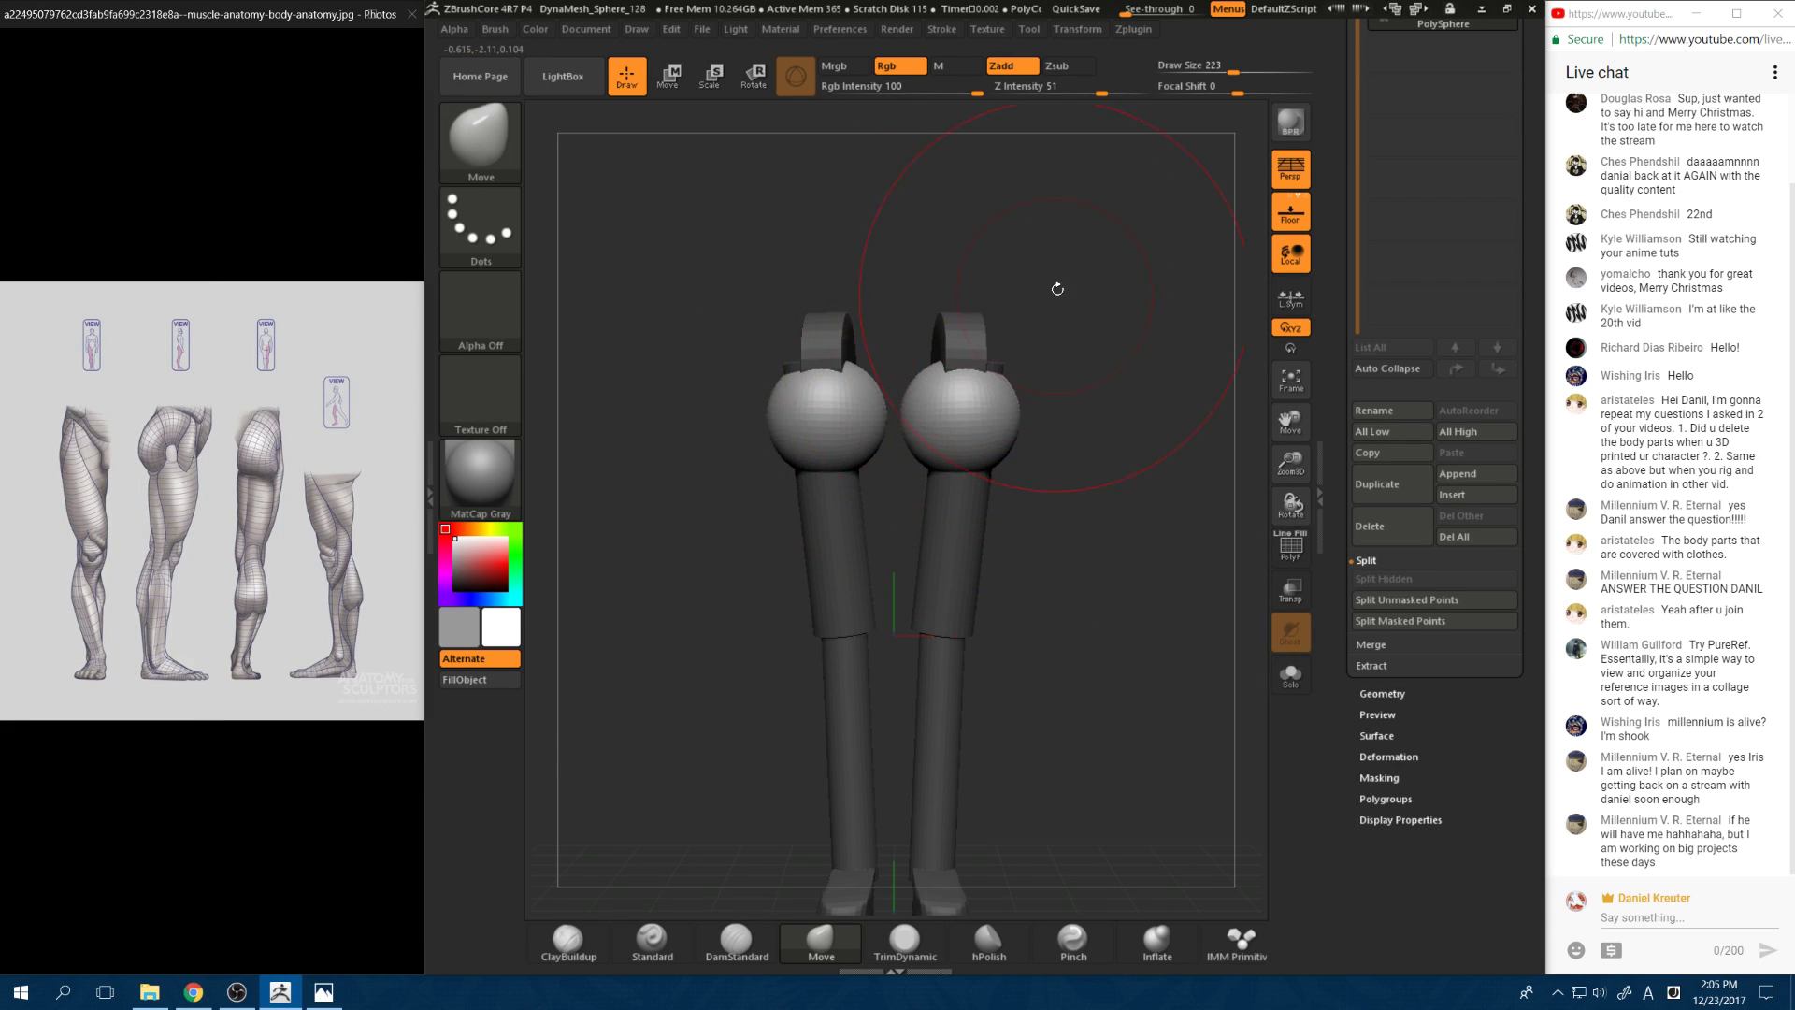
# Step: Mask the lower halves of the spheres and move the unmasked upper halves upward with the Gizmo to form long capsules
pyautogui.moveTo(1058, 289); pyautogui.dragTo(1017, 404)
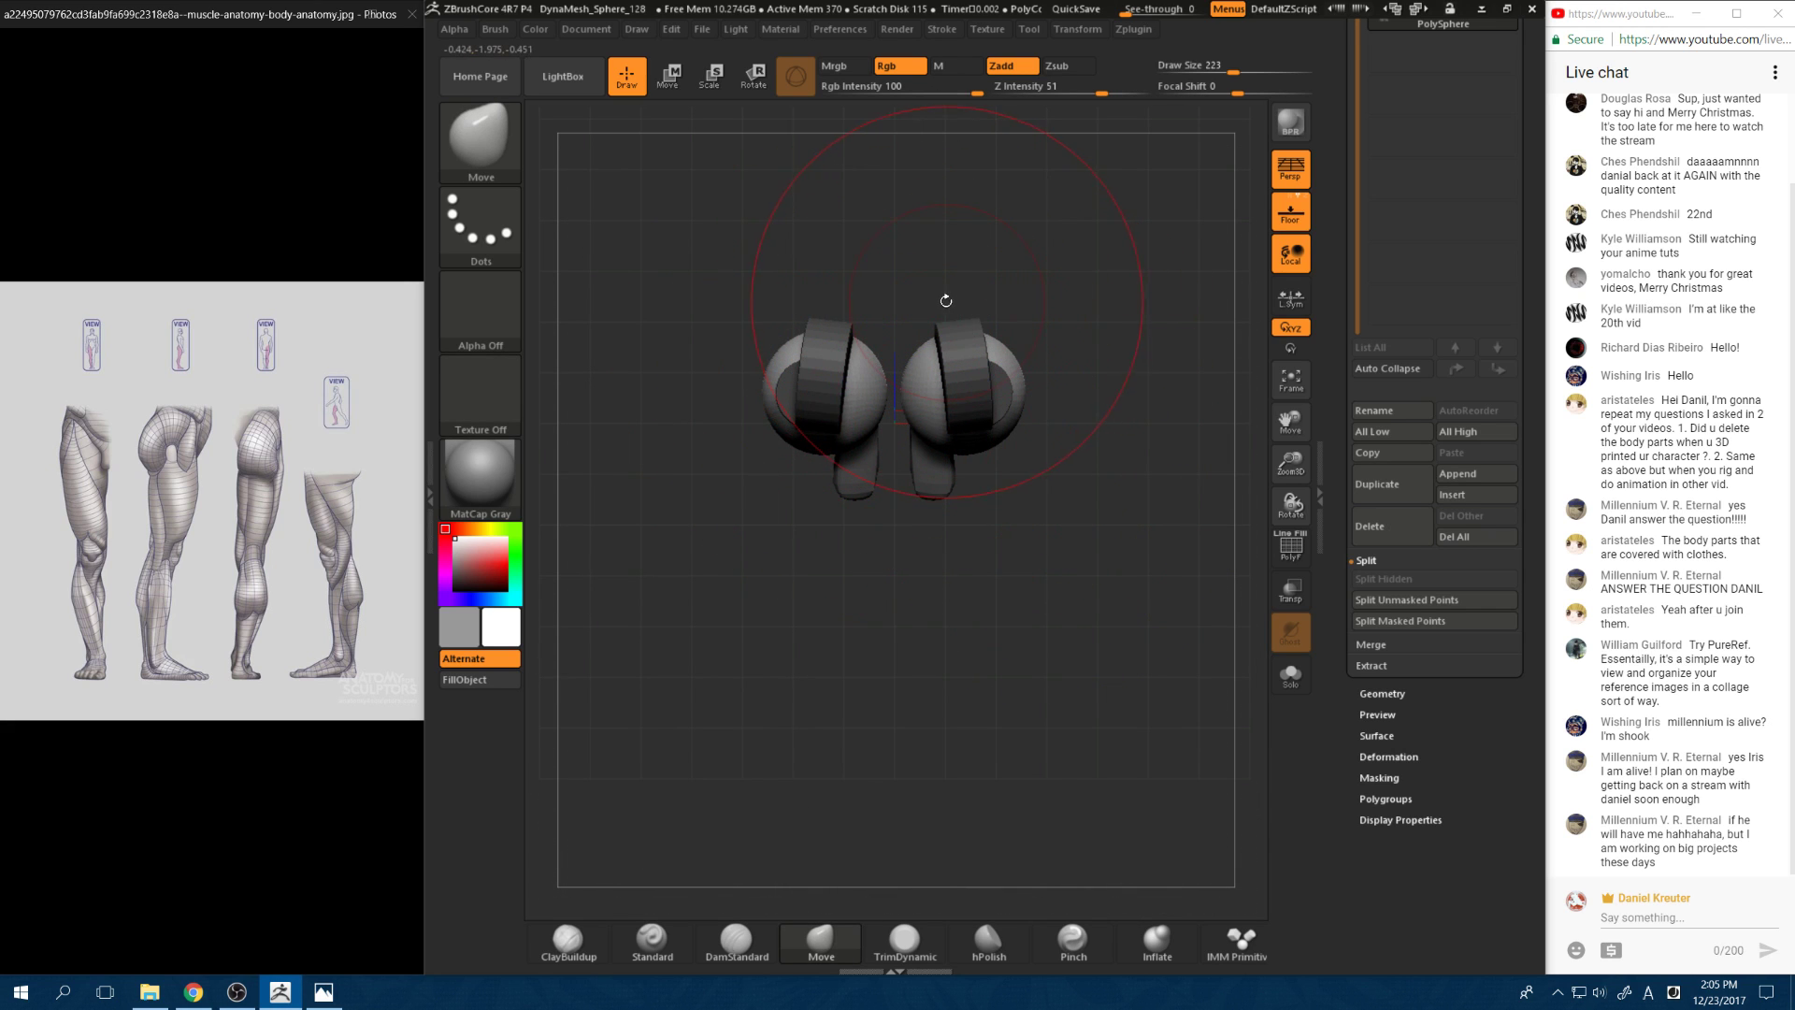
pyautogui.moveTo(1082, 516)
pyautogui.mouseDown()
pyautogui.moveTo(994, 389)
pyautogui.moveTo(915, 321)
pyautogui.moveTo(1047, 449)
pyautogui.moveTo(925, 187)
pyautogui.moveTo(991, 374)
pyautogui.moveTo(1093, 502)
pyautogui.moveTo(887, 274)
pyautogui.moveTo(1048, 361)
pyautogui.mouseUp()
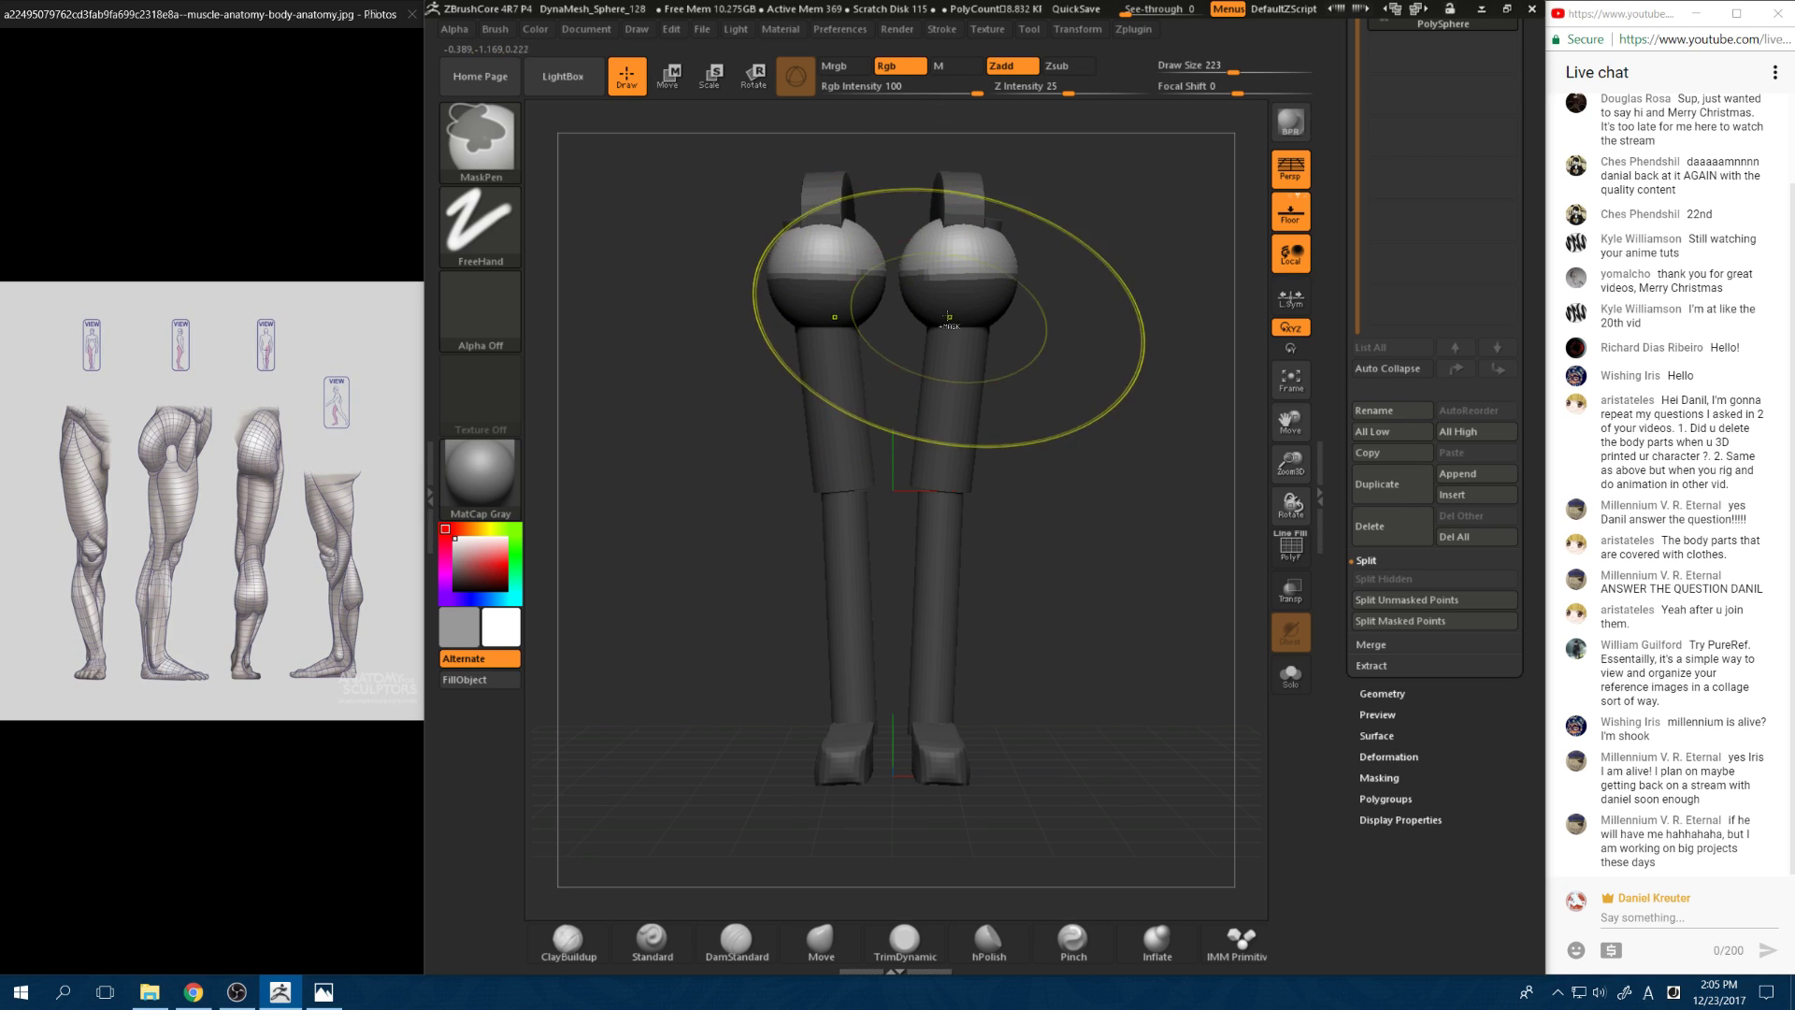
pyautogui.press('w')
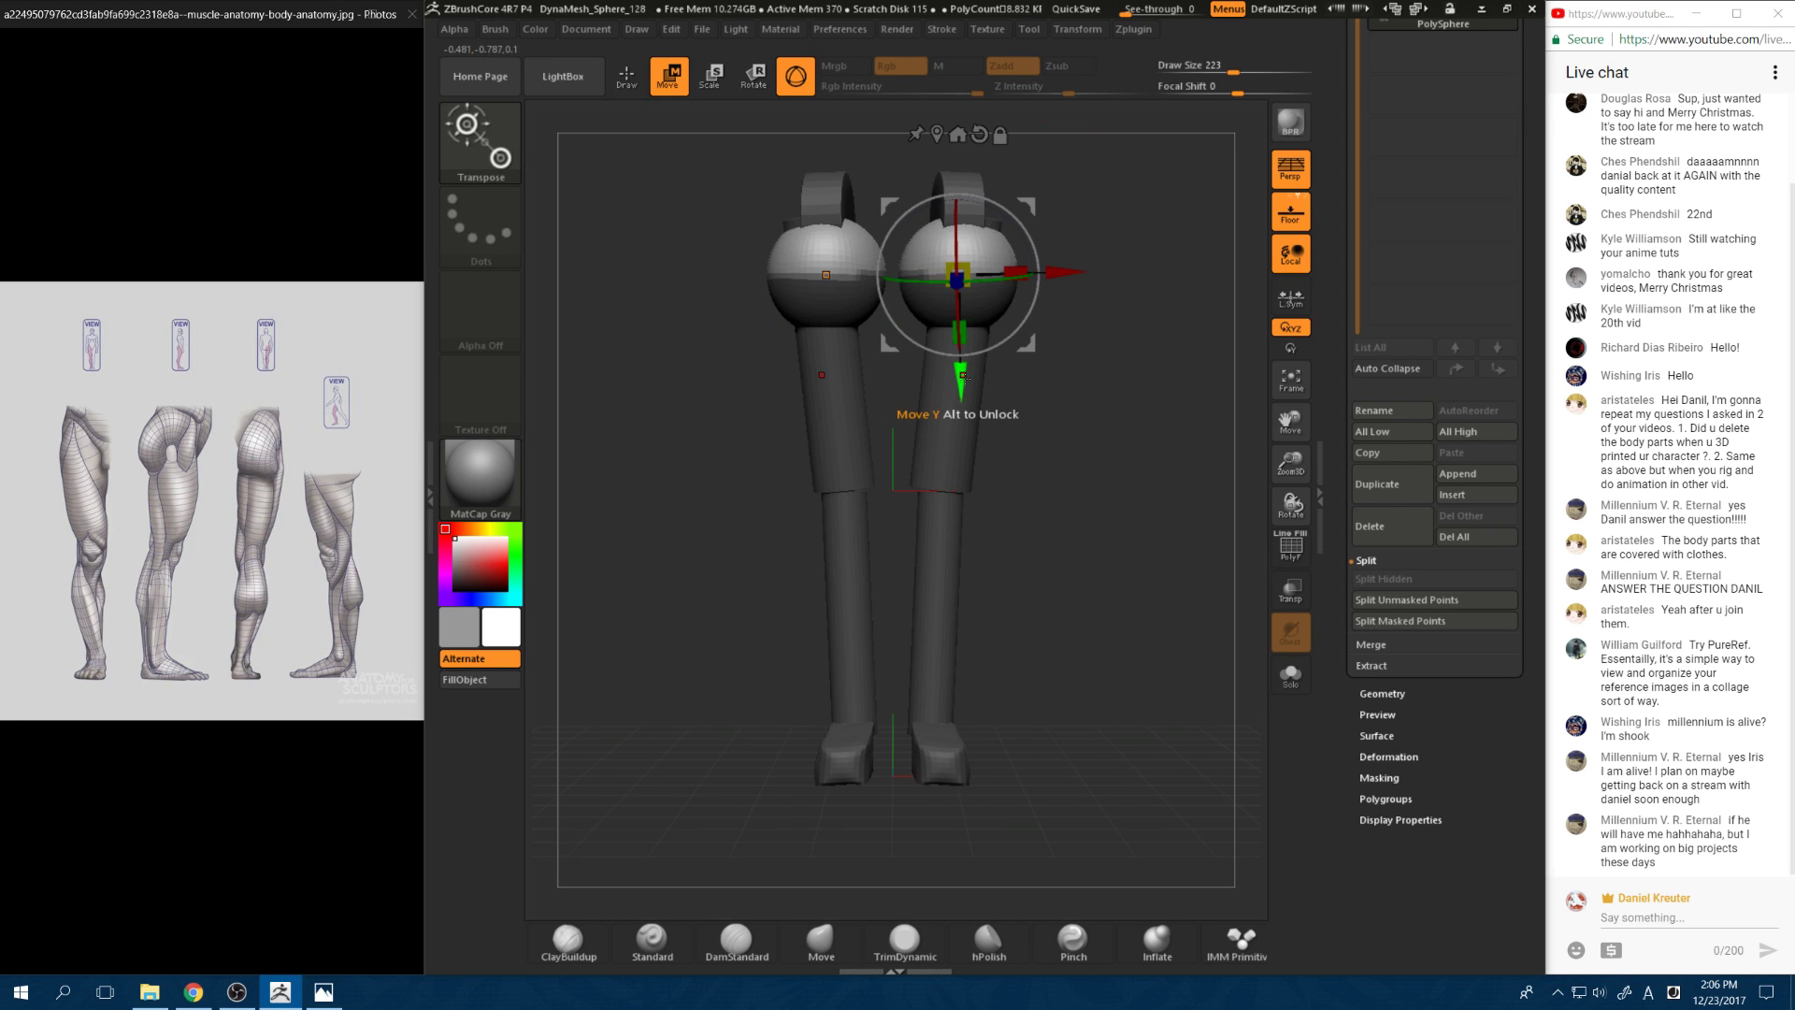
pyautogui.moveTo(963, 377); pyautogui.dragTo(954, 140)
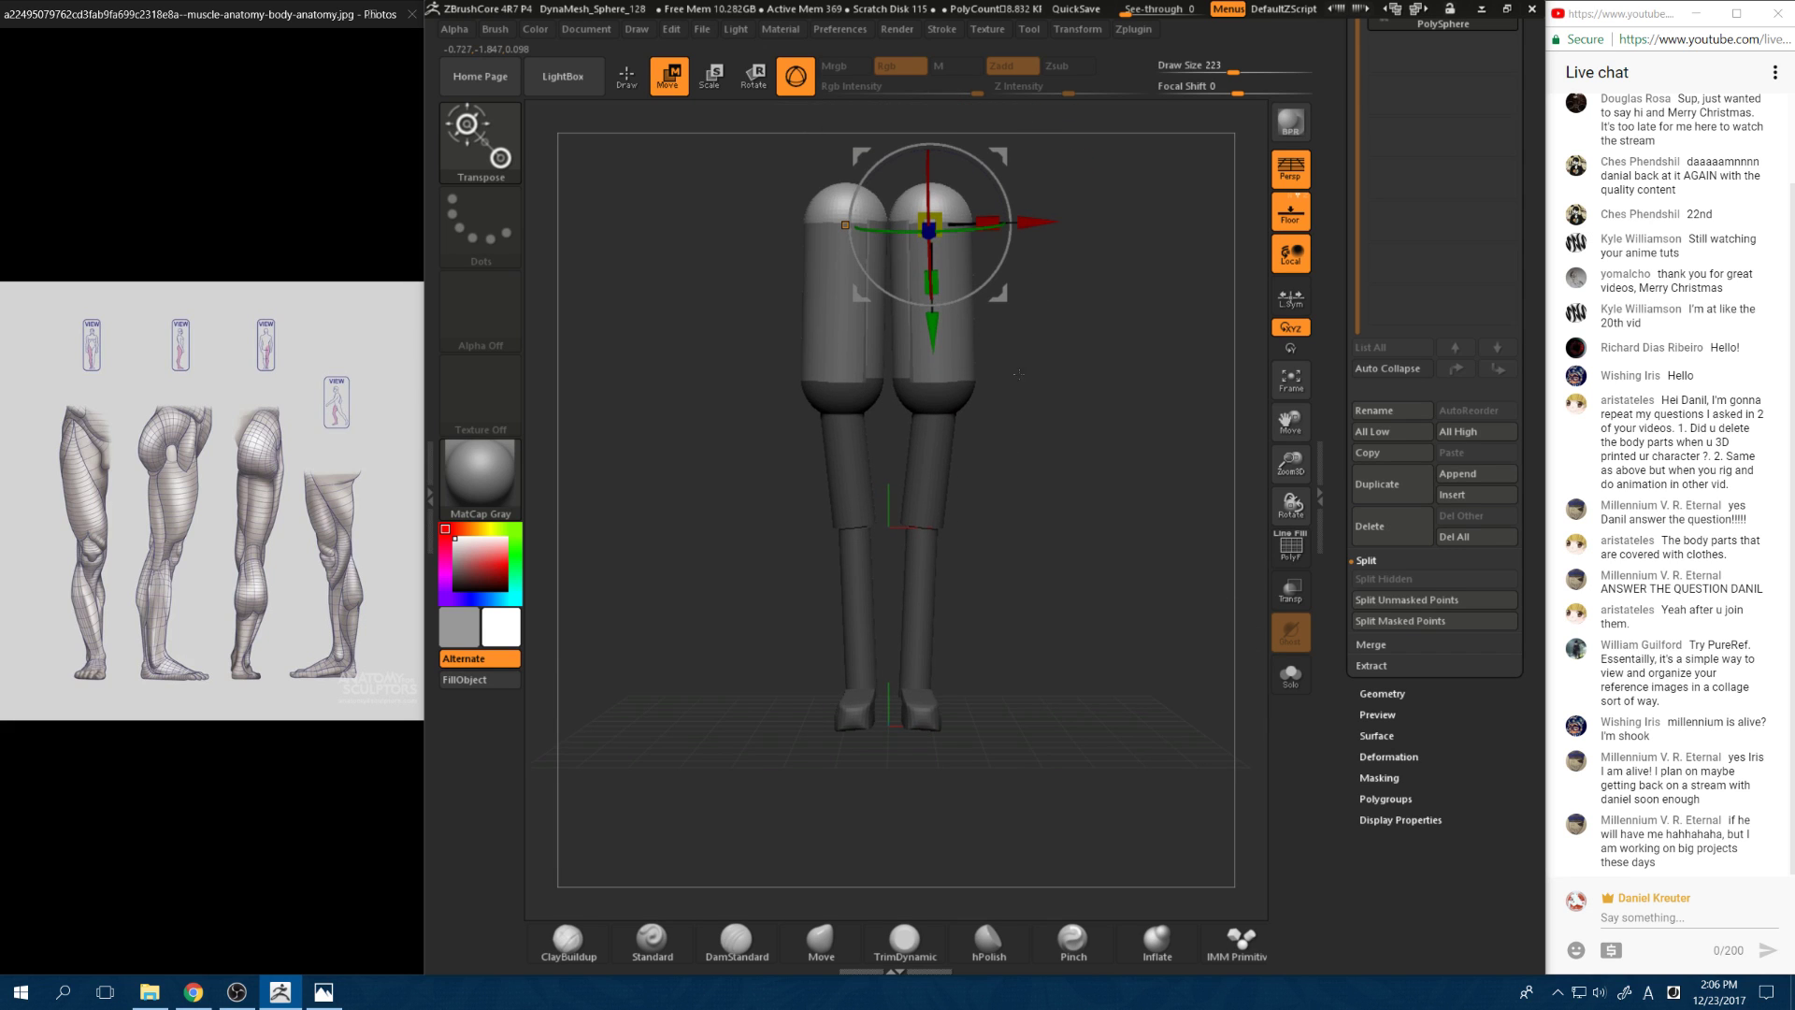
# Step: Try repositioning the Gizmo and the mask at the ends of the thigh capsules, undoing the unwanted changes
pyautogui.moveTo(996, 346)
pyautogui.mouseDown()
pyautogui.moveTo(865, 339)
pyautogui.moveTo(896, 323)
pyautogui.mouseUp()
pyautogui.click(627, 78)
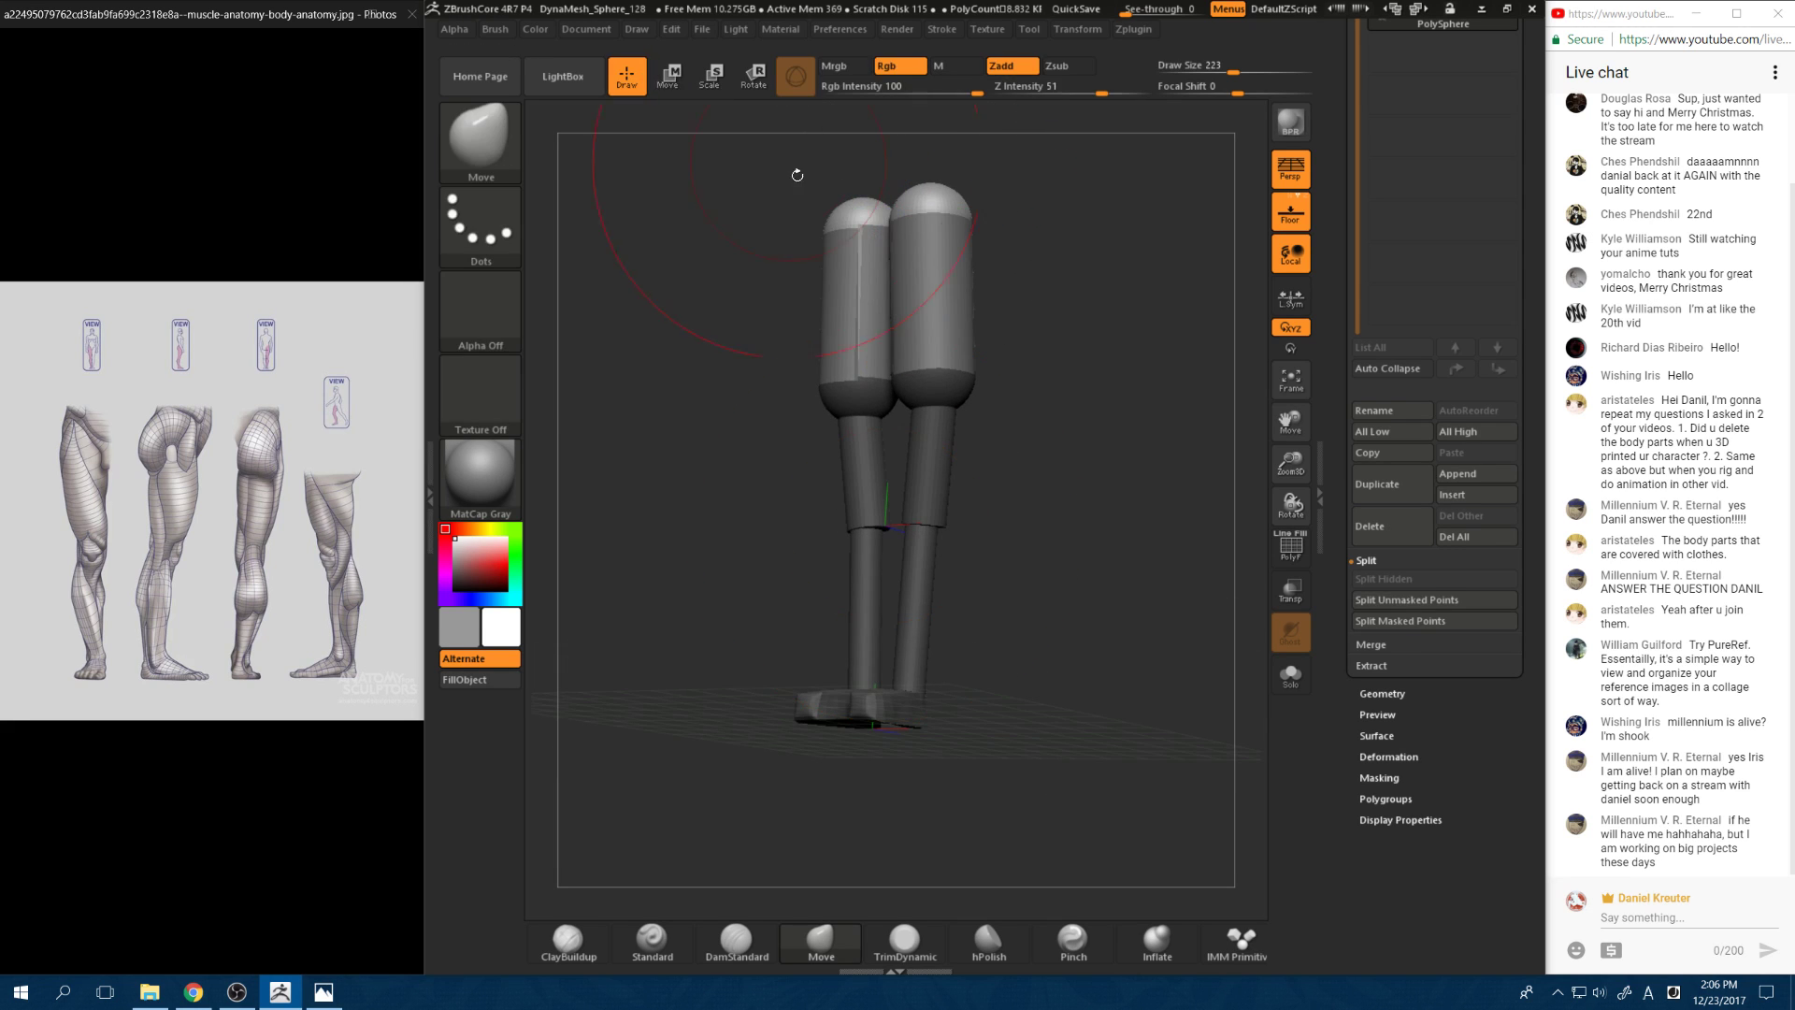
pyautogui.click(681, 84)
pyautogui.click(922, 382)
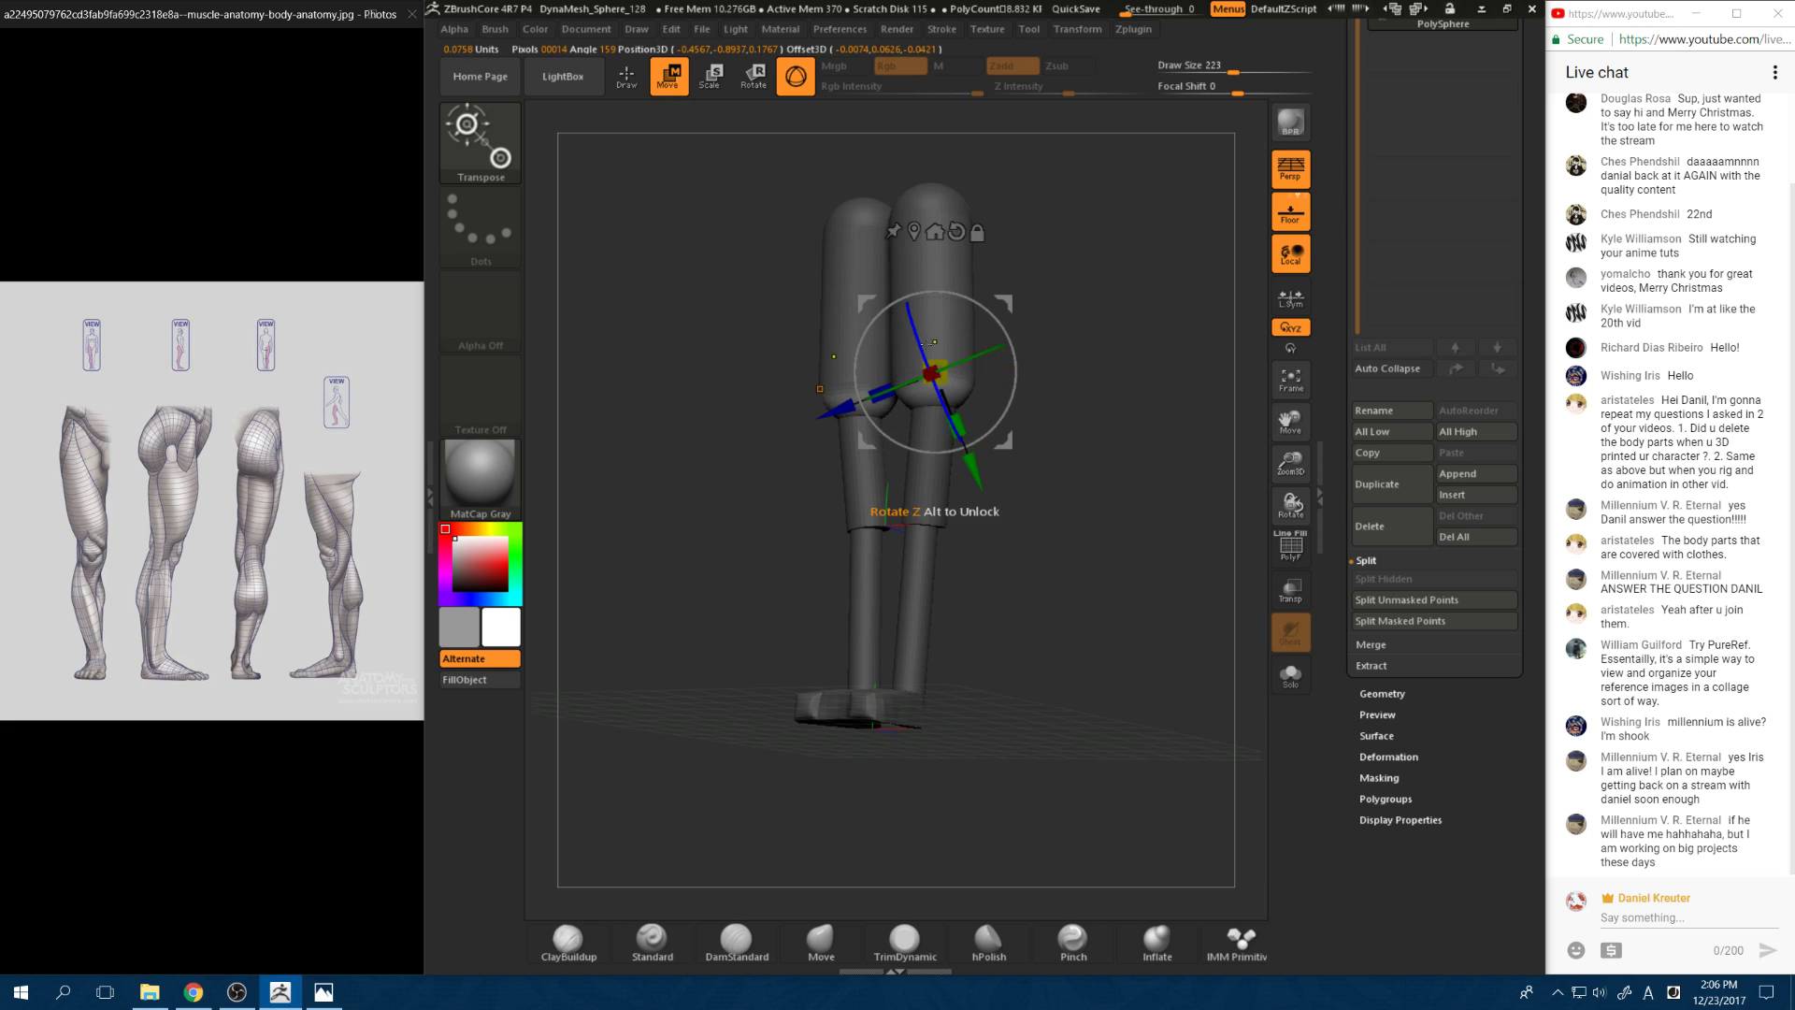
pyautogui.click(922, 403)
pyautogui.click(946, 260)
pyautogui.moveTo(1036, 409); pyautogui.dragTo(1014, 436)
pyautogui.moveTo(966, 365); pyautogui.dragTo(967, 369)
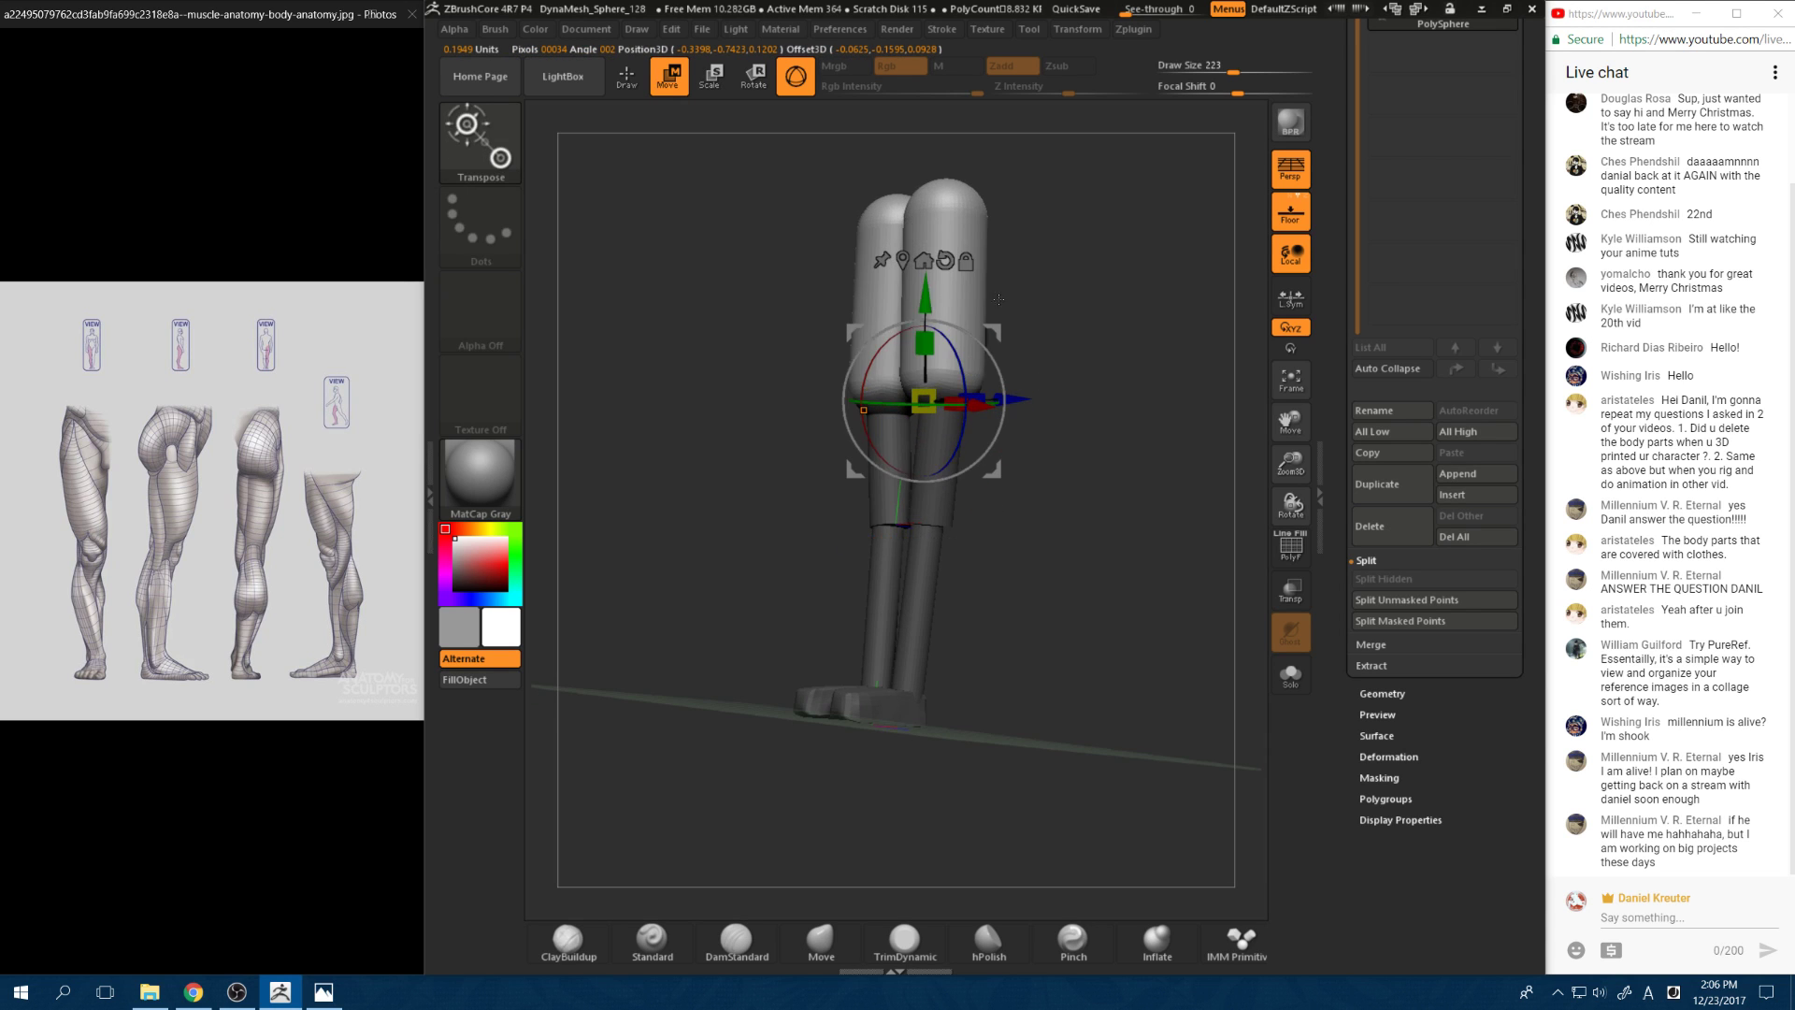
pyautogui.moveTo(811, 329); pyautogui.dragTo(1052, 281)
pyautogui.click(919, 178)
pyautogui.hotkey('ctrl', 'z')
pyautogui.click(940, 180)
pyautogui.hotkey('ctrl', 'z')
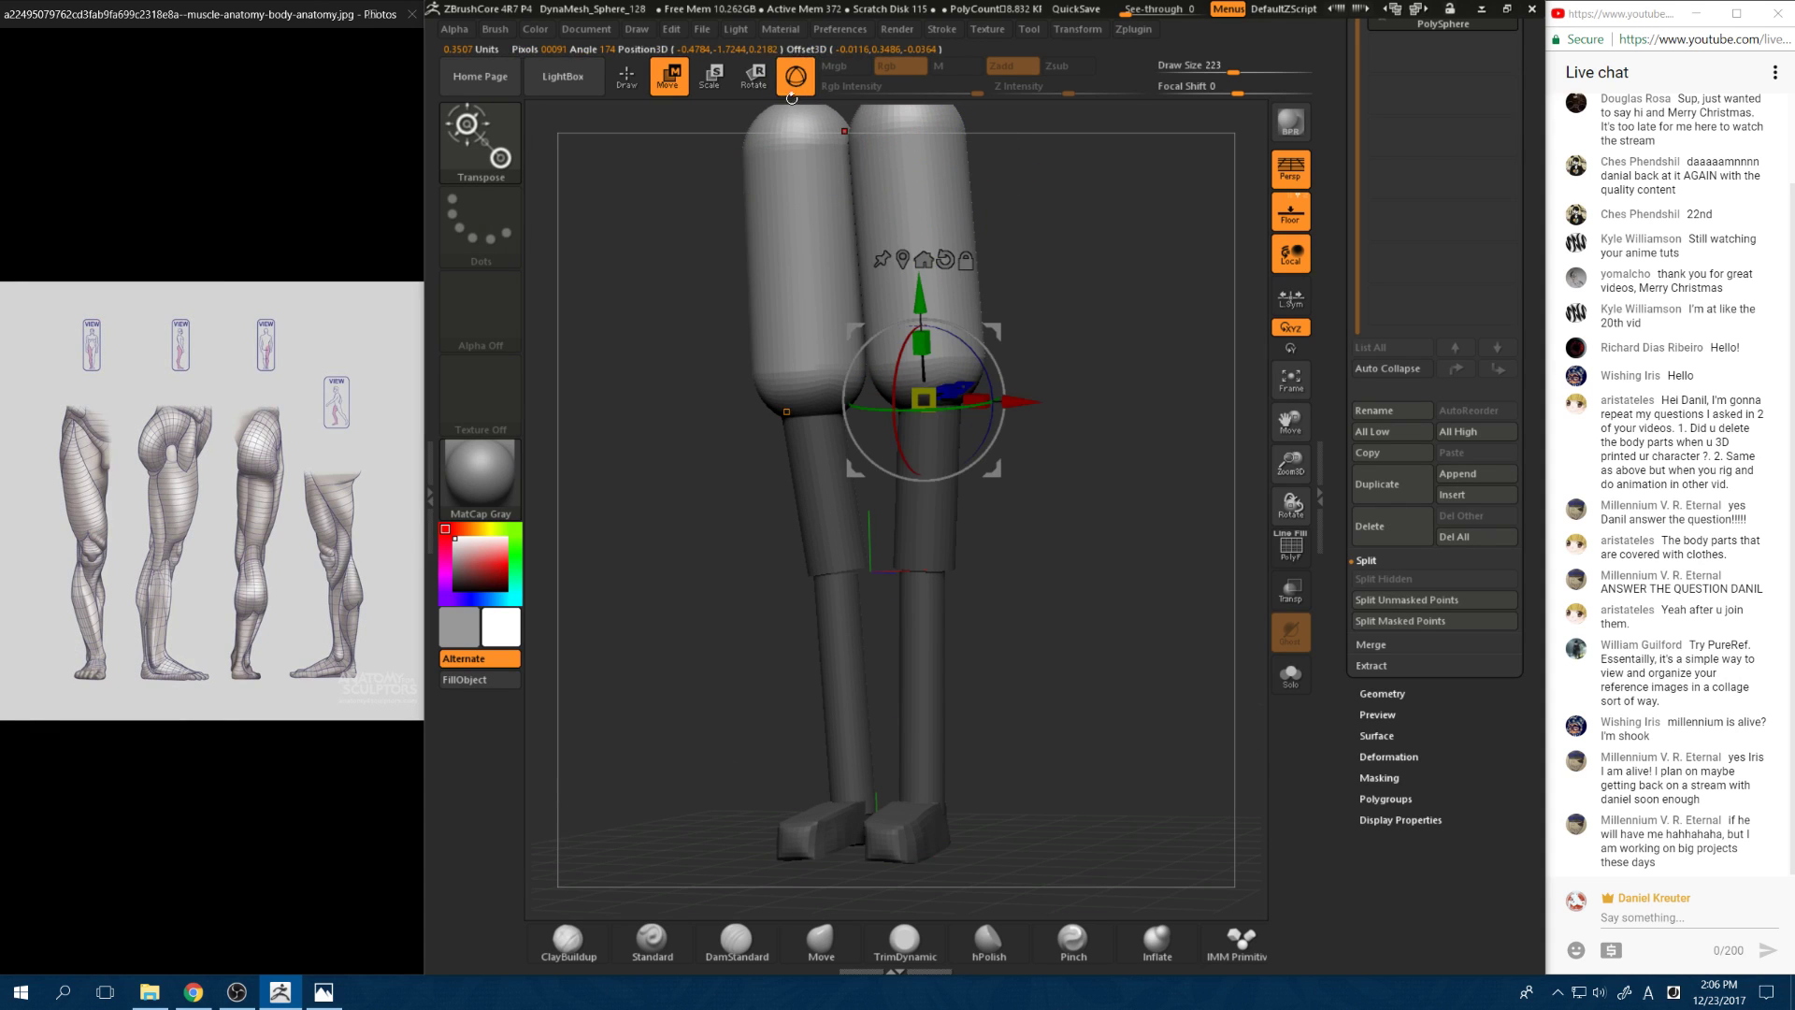
# Step: Switch from the Gizmo to the transpose line and place it near the lower ends of the thigh capsules
pyautogui.click(793, 93)
pyautogui.moveTo(908, 159); pyautogui.dragTo(916, 212)
pyautogui.hotkey('ctrl', 'z')
pyautogui.moveTo(1057, 233); pyautogui.dragTo(1029, 327)
pyautogui.moveTo(930, 265); pyautogui.dragTo(918, 389)
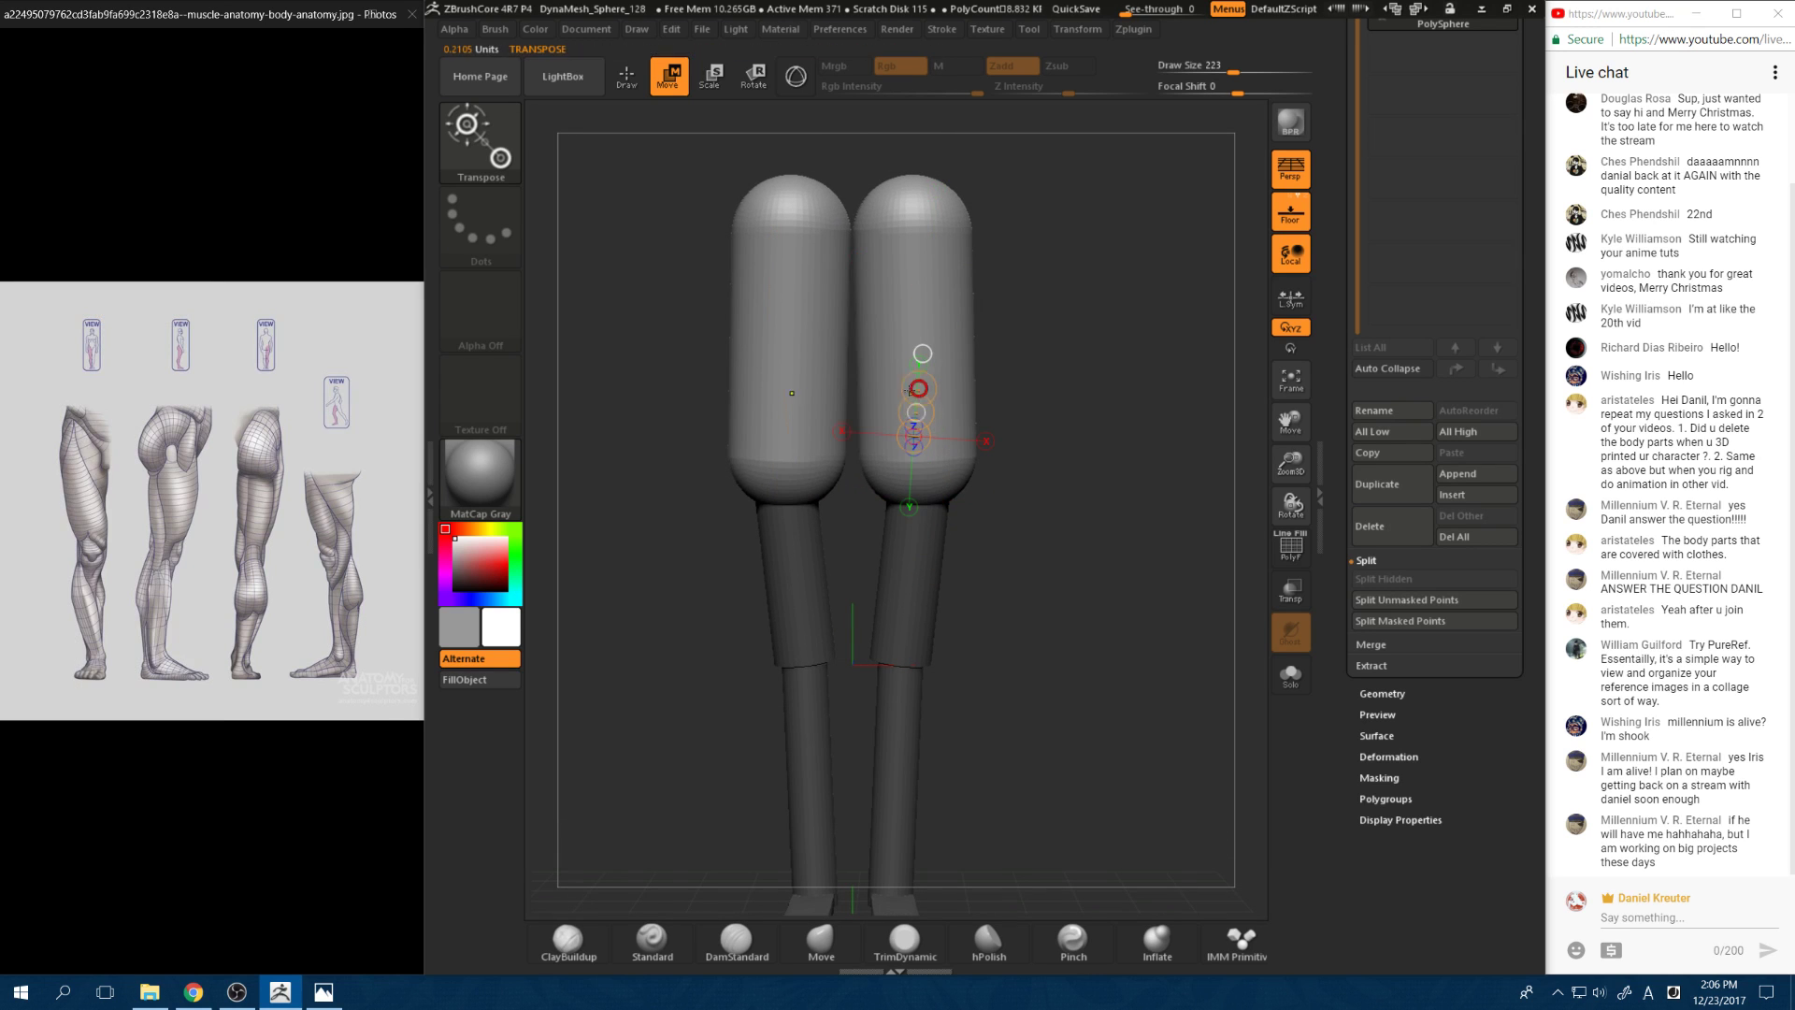
pyautogui.moveTo(883, 475)
pyautogui.mouseDown()
pyautogui.moveTo(894, 375)
pyautogui.moveTo(889, 499)
pyautogui.mouseUp()
pyautogui.moveTo(1066, 449); pyautogui.dragTo(1034, 443)
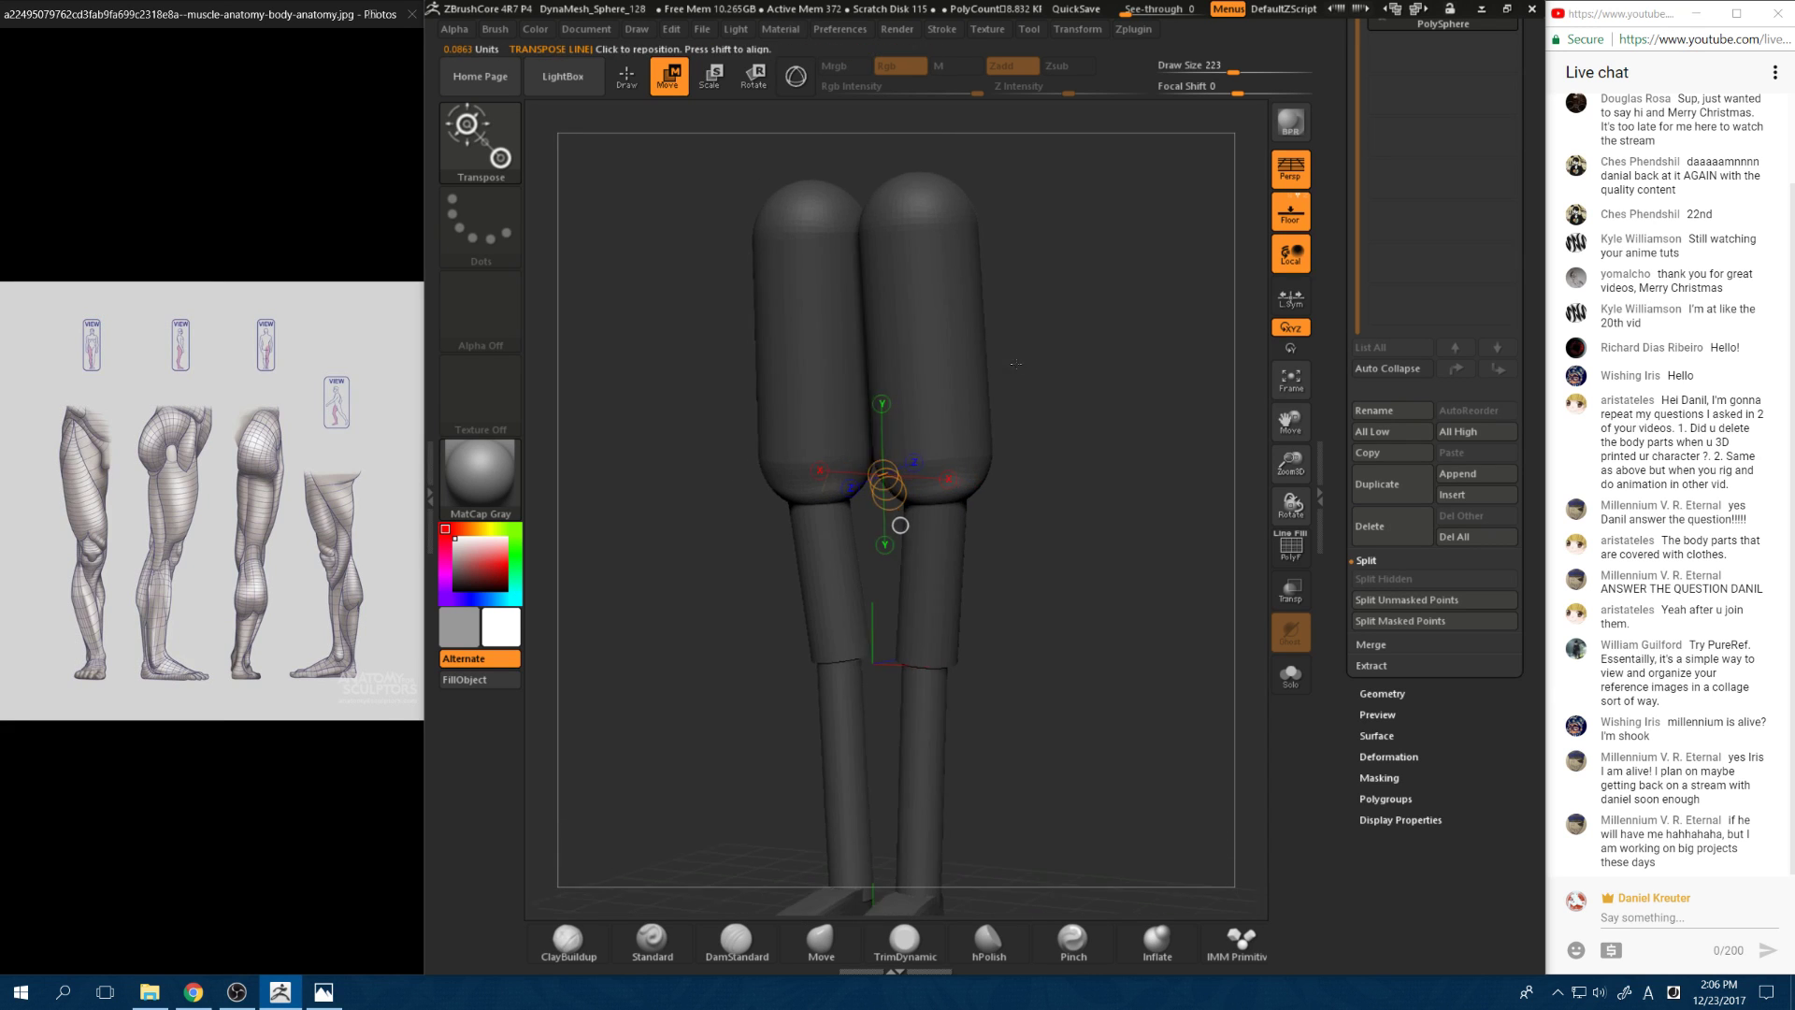
# Step: Try masking the thigh capsules and placing the transpose line near their upper ends
pyautogui.keyDown('ctrl'); pyautogui.moveTo(958, 248); pyautogui.dragTo(961, 292); pyautogui.keyUp('ctrl')
pyautogui.moveTo(883, 232)
pyautogui.keyDown('ctrl'); pyautogui.mouseDown()
pyautogui.moveTo(887, 262)
pyautogui.moveTo(950, 256)
pyautogui.mouseUp(); pyautogui.keyUp('ctrl')
pyautogui.moveTo(1094, 280)
pyautogui.mouseDown()
pyautogui.moveTo(982, 281)
pyautogui.moveTo(993, 262)
pyautogui.moveTo(953, 279)
pyautogui.moveTo(969, 227)
pyautogui.mouseUp()
pyautogui.moveTo(767, 356); pyautogui.dragTo(921, 352)
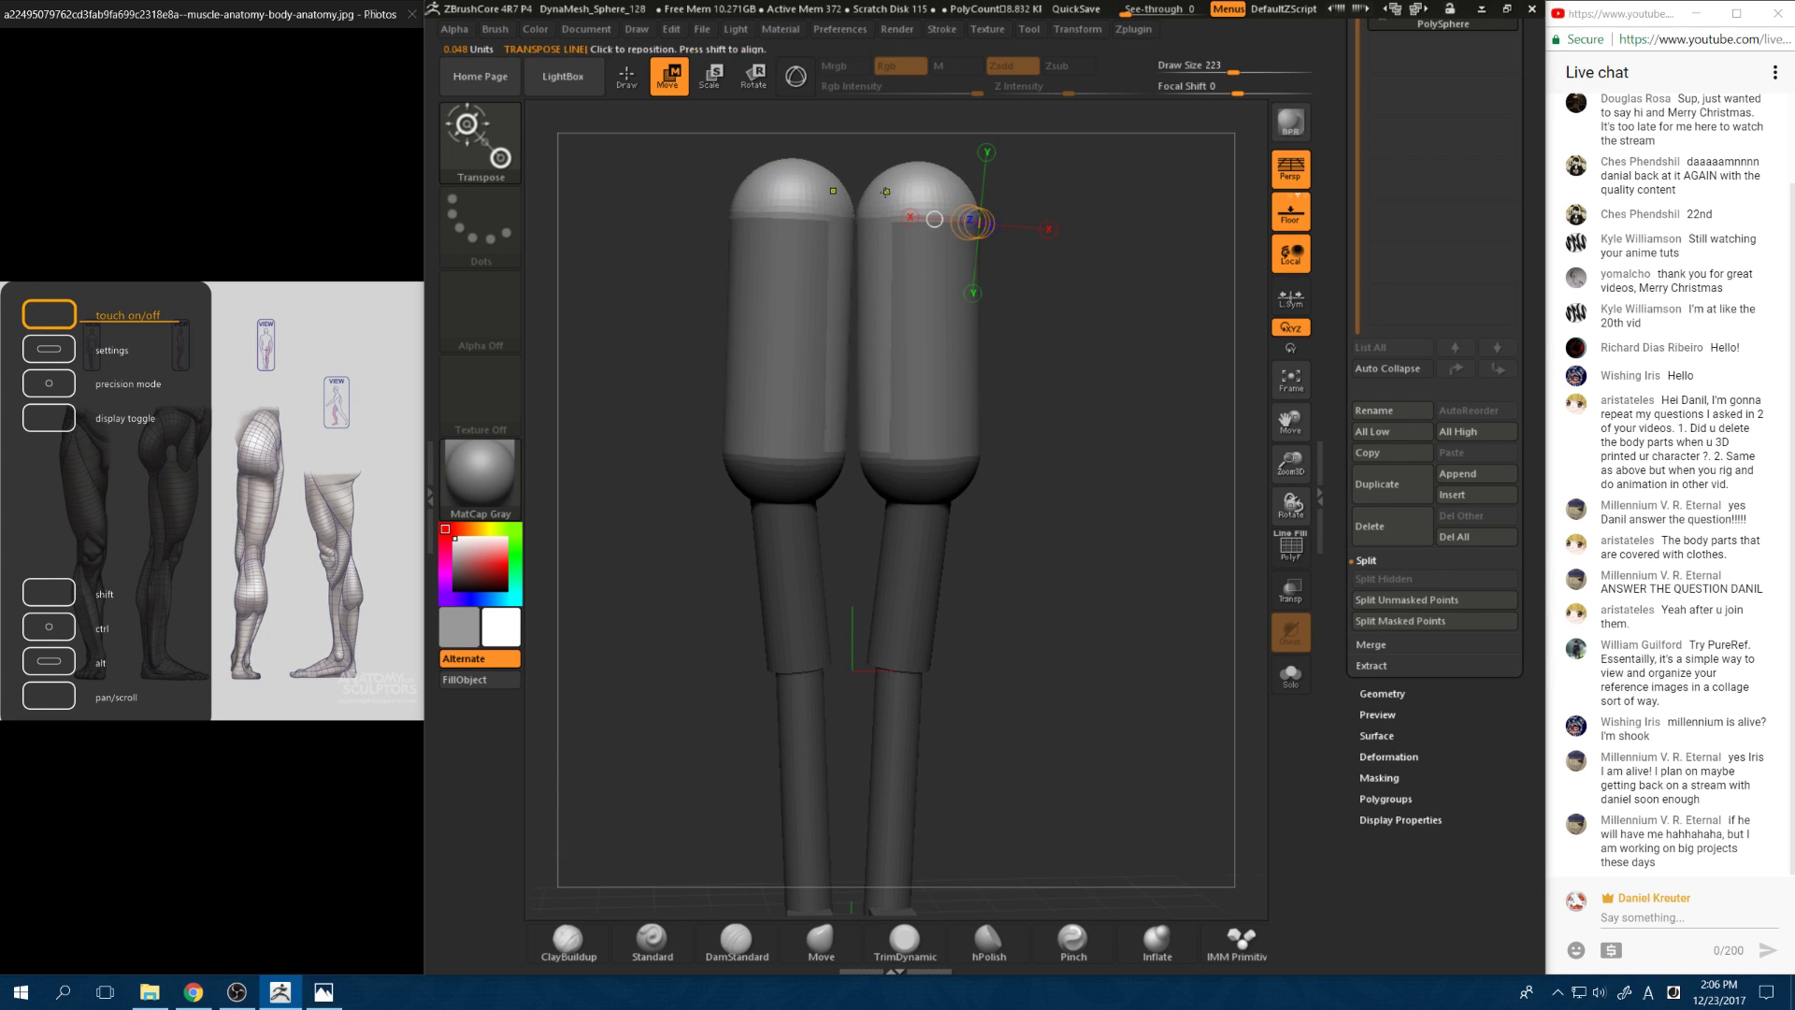
pyautogui.moveTo(884, 195)
pyautogui.keyDown('ctrl'); pyautogui.mouseDown()
pyautogui.moveTo(884, 231)
pyautogui.moveTo(901, 221)
pyautogui.mouseUp(); pyautogui.keyUp('ctrl')
pyautogui.moveTo(1084, 308); pyautogui.dragTo(954, 309)
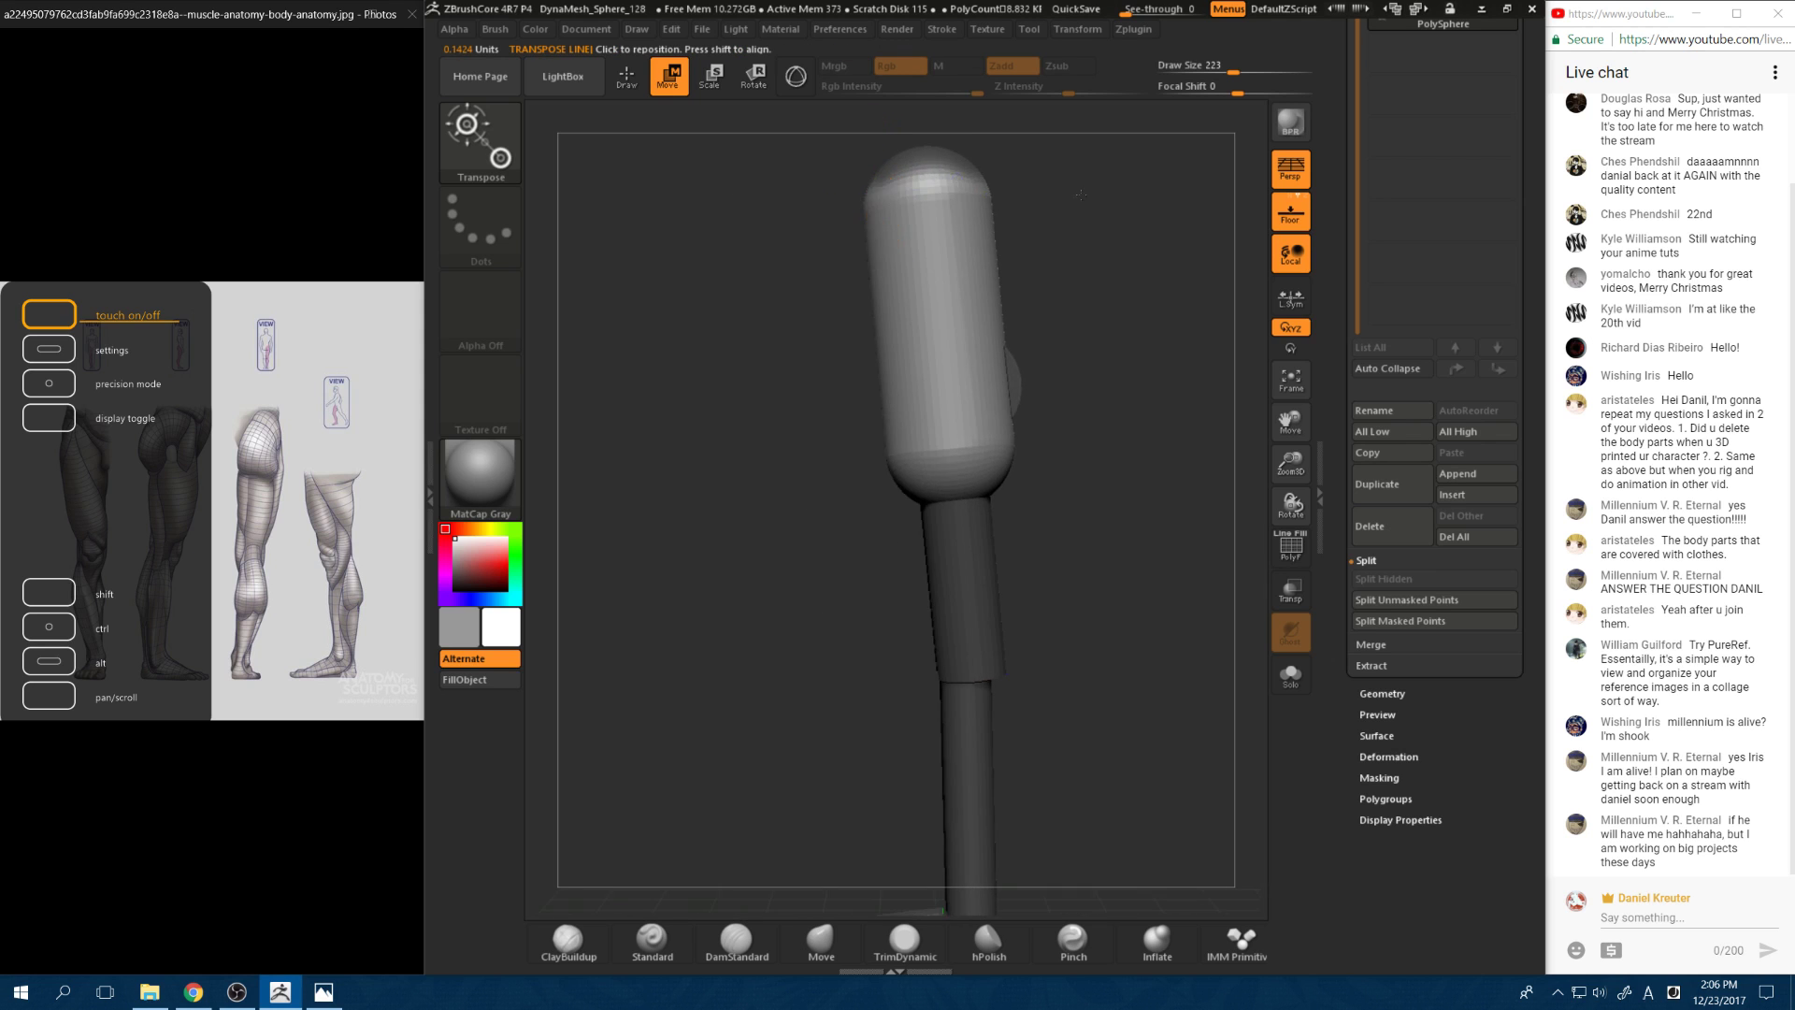
pyautogui.moveTo(1076, 262); pyautogui.dragTo(991, 271)
pyautogui.keyDown('alt'); pyautogui.moveTo(992, 271); pyautogui.dragTo(987, 406); pyautogui.keyUp('alt')
# Step: Switch back to the Move brush and set its draw size to 132
pyautogui.press('q')
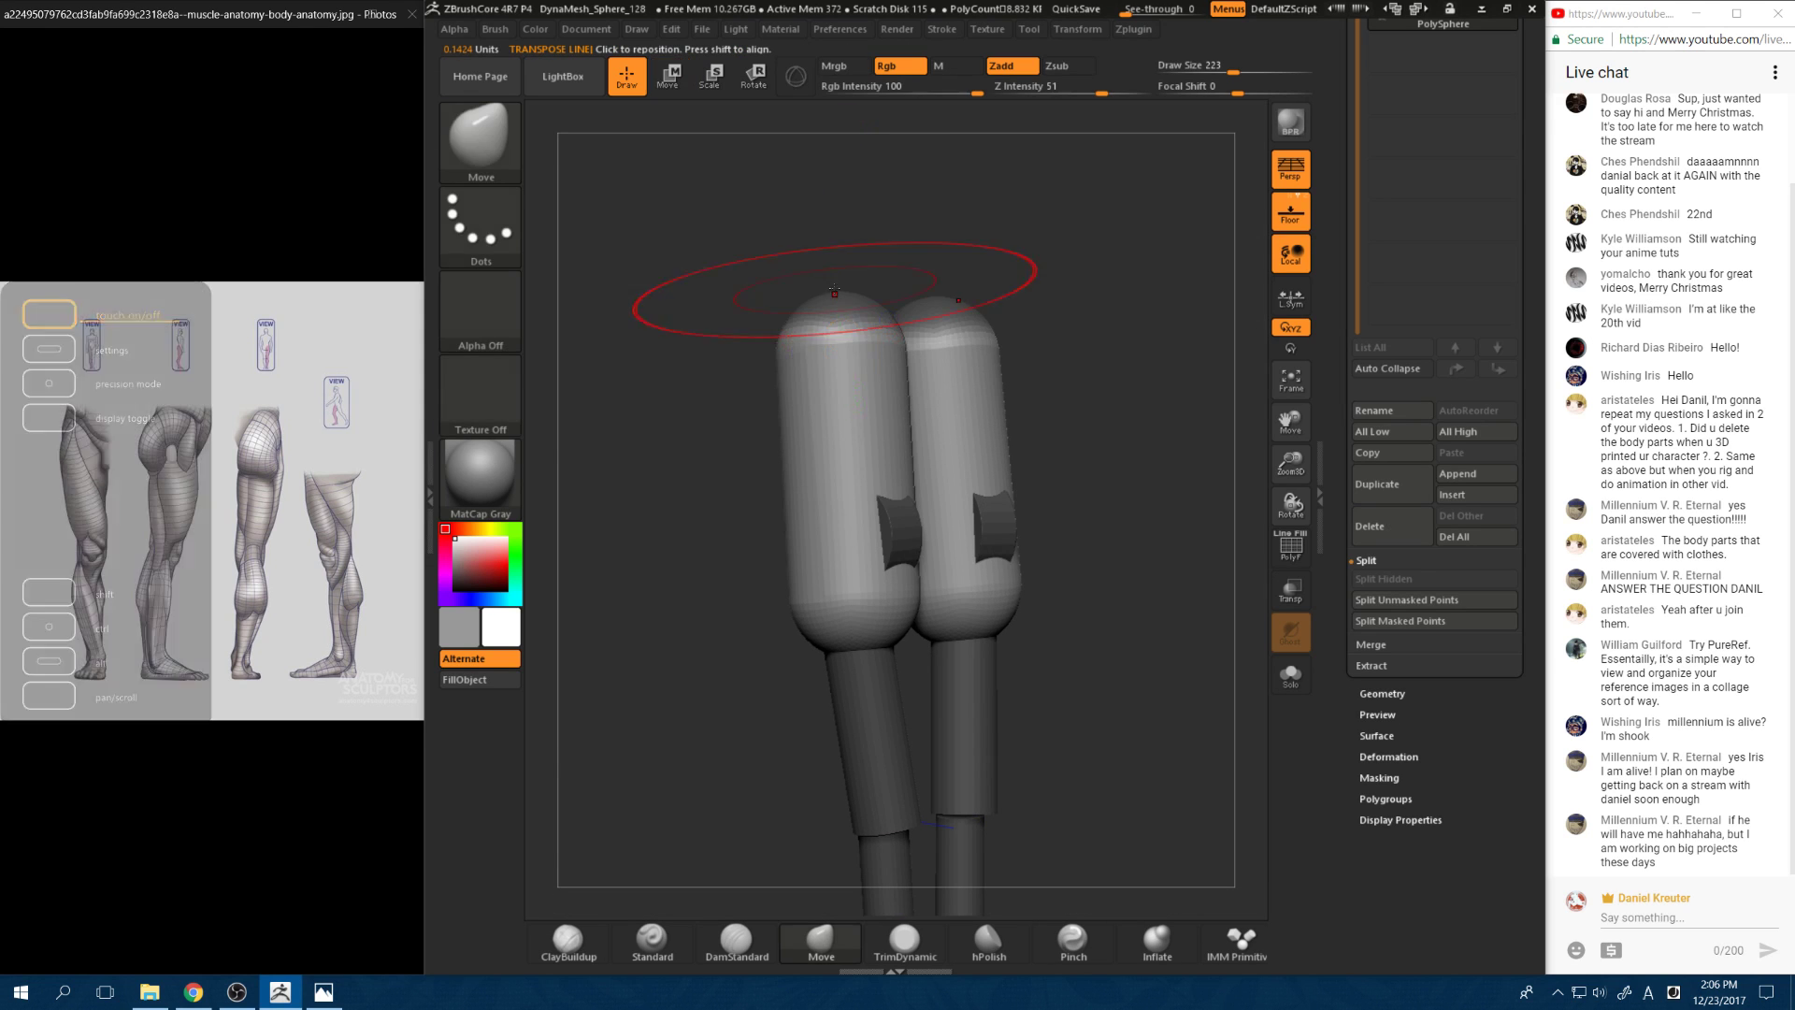
pyautogui.keyDown('ctrl'); pyautogui.moveTo(829, 289); pyautogui.dragTo(828, 282); pyautogui.keyUp('ctrl')
pyautogui.press('space')
pyautogui.moveTo(697, 286); pyautogui.dragTo(643, 374)
# Step: Move the thigh capsules downward with the Gizmo and spread them apart toward the outer sides of the legs
pyautogui.press('w')
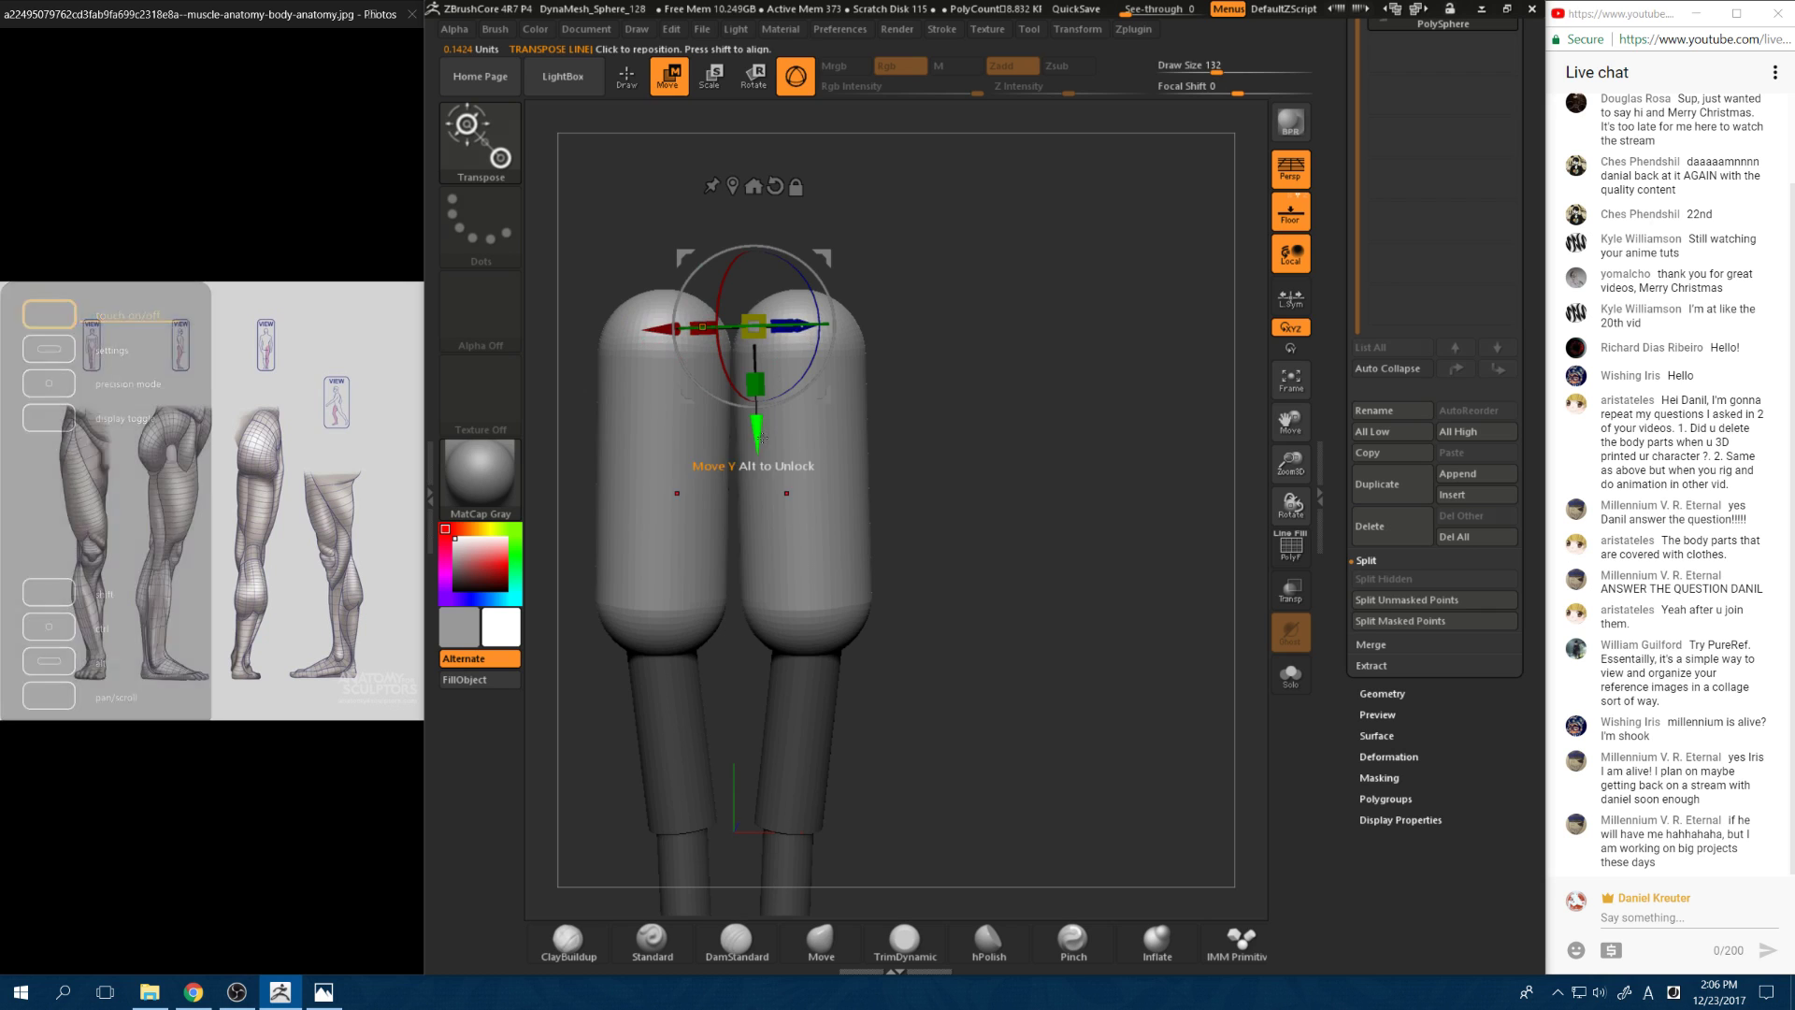
pyautogui.moveTo(756, 435); pyautogui.dragTo(759, 642)
pyautogui.keyDown('alt'); pyautogui.moveTo(918, 588); pyautogui.dragTo(992, 388); pyautogui.keyUp('alt')
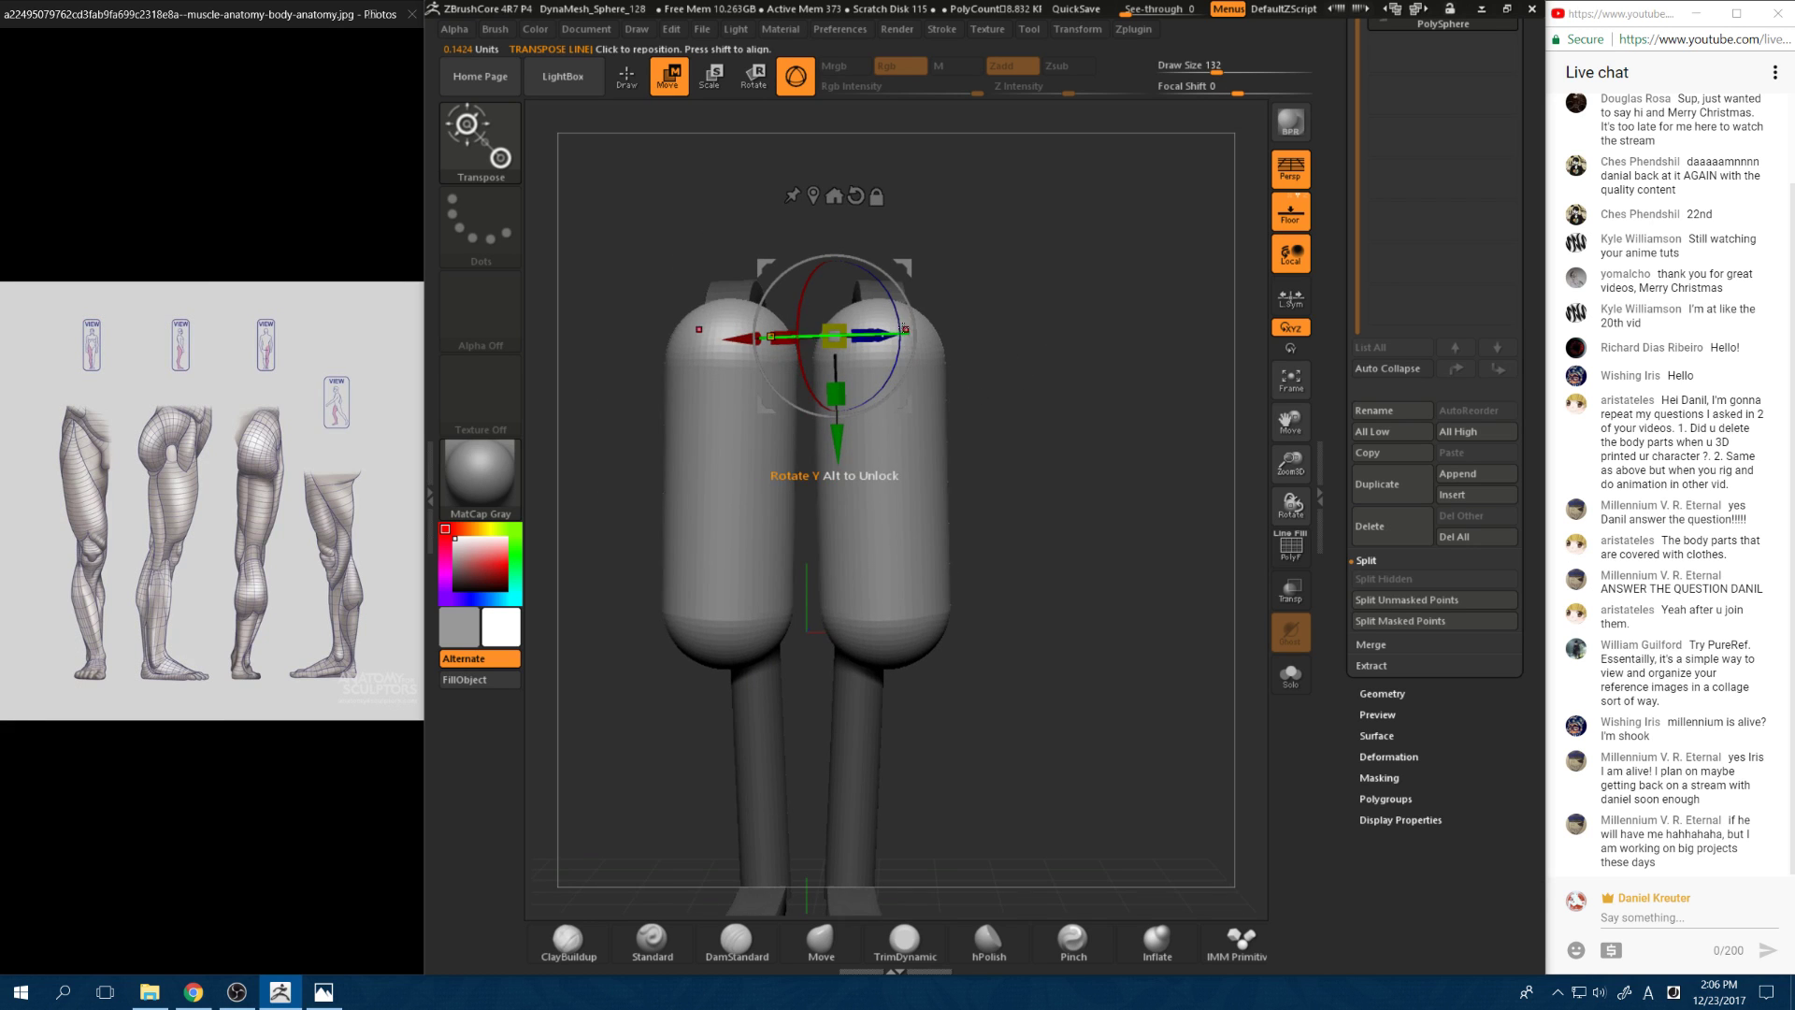
pyautogui.moveTo(898, 318); pyautogui.dragTo(832, 332)
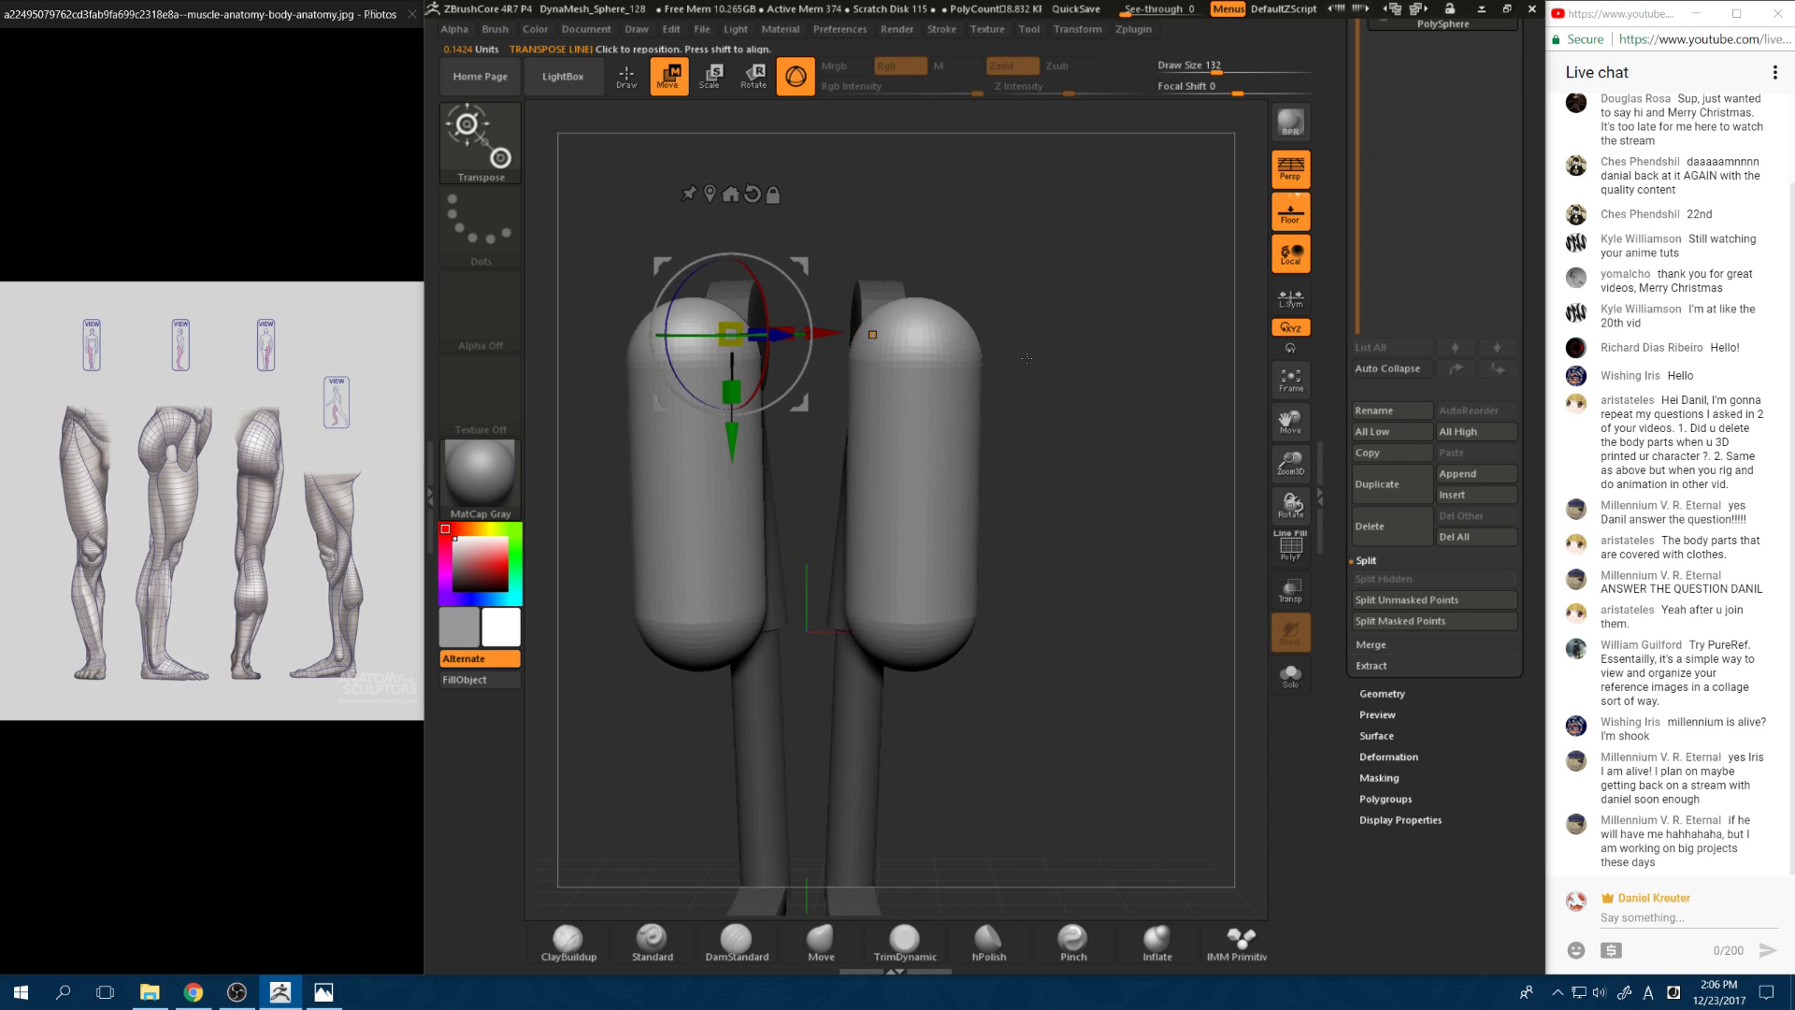
pyautogui.moveTo(991, 375); pyautogui.dragTo(932, 368)
pyautogui.moveTo(667, 500); pyautogui.dragTo(703, 376)
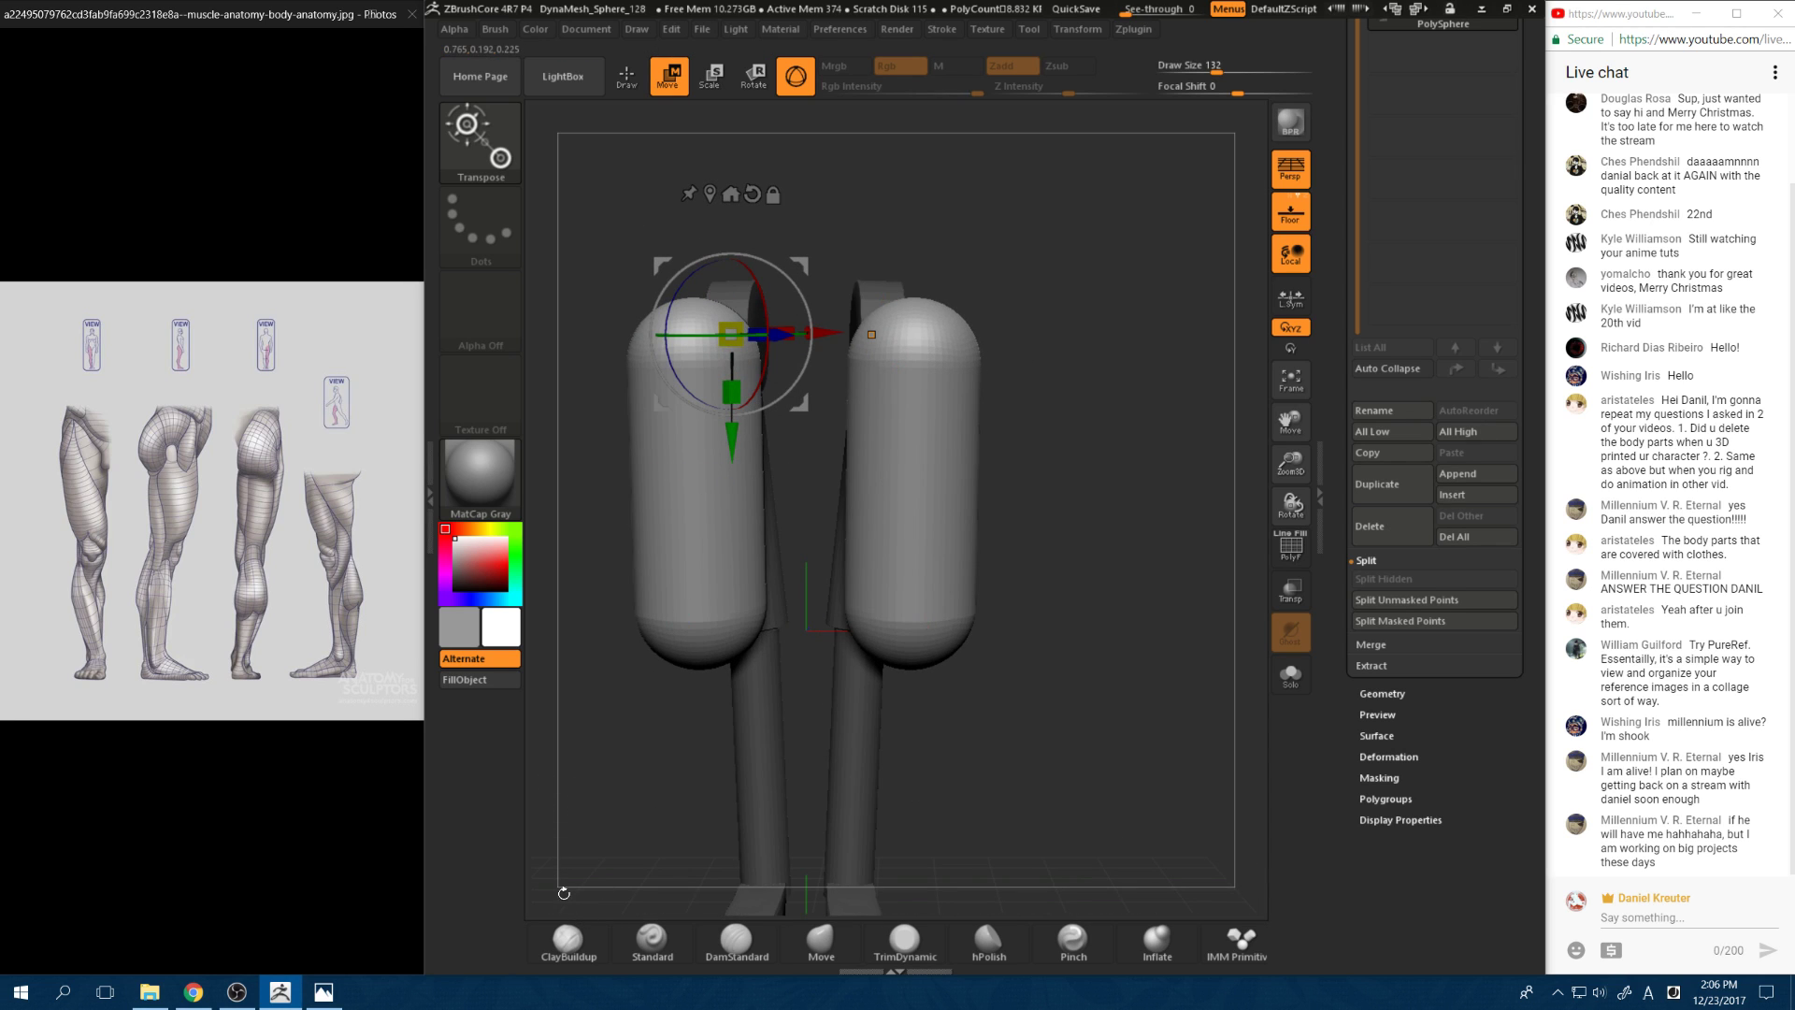
# Step: Realign the Gizmo at the tops of the thigh capsules and shift the capsules slightly along the front-to-back axis
pyautogui.click(627, 78)
pyautogui.moveTo(682, 218); pyautogui.dragTo(1025, 351)
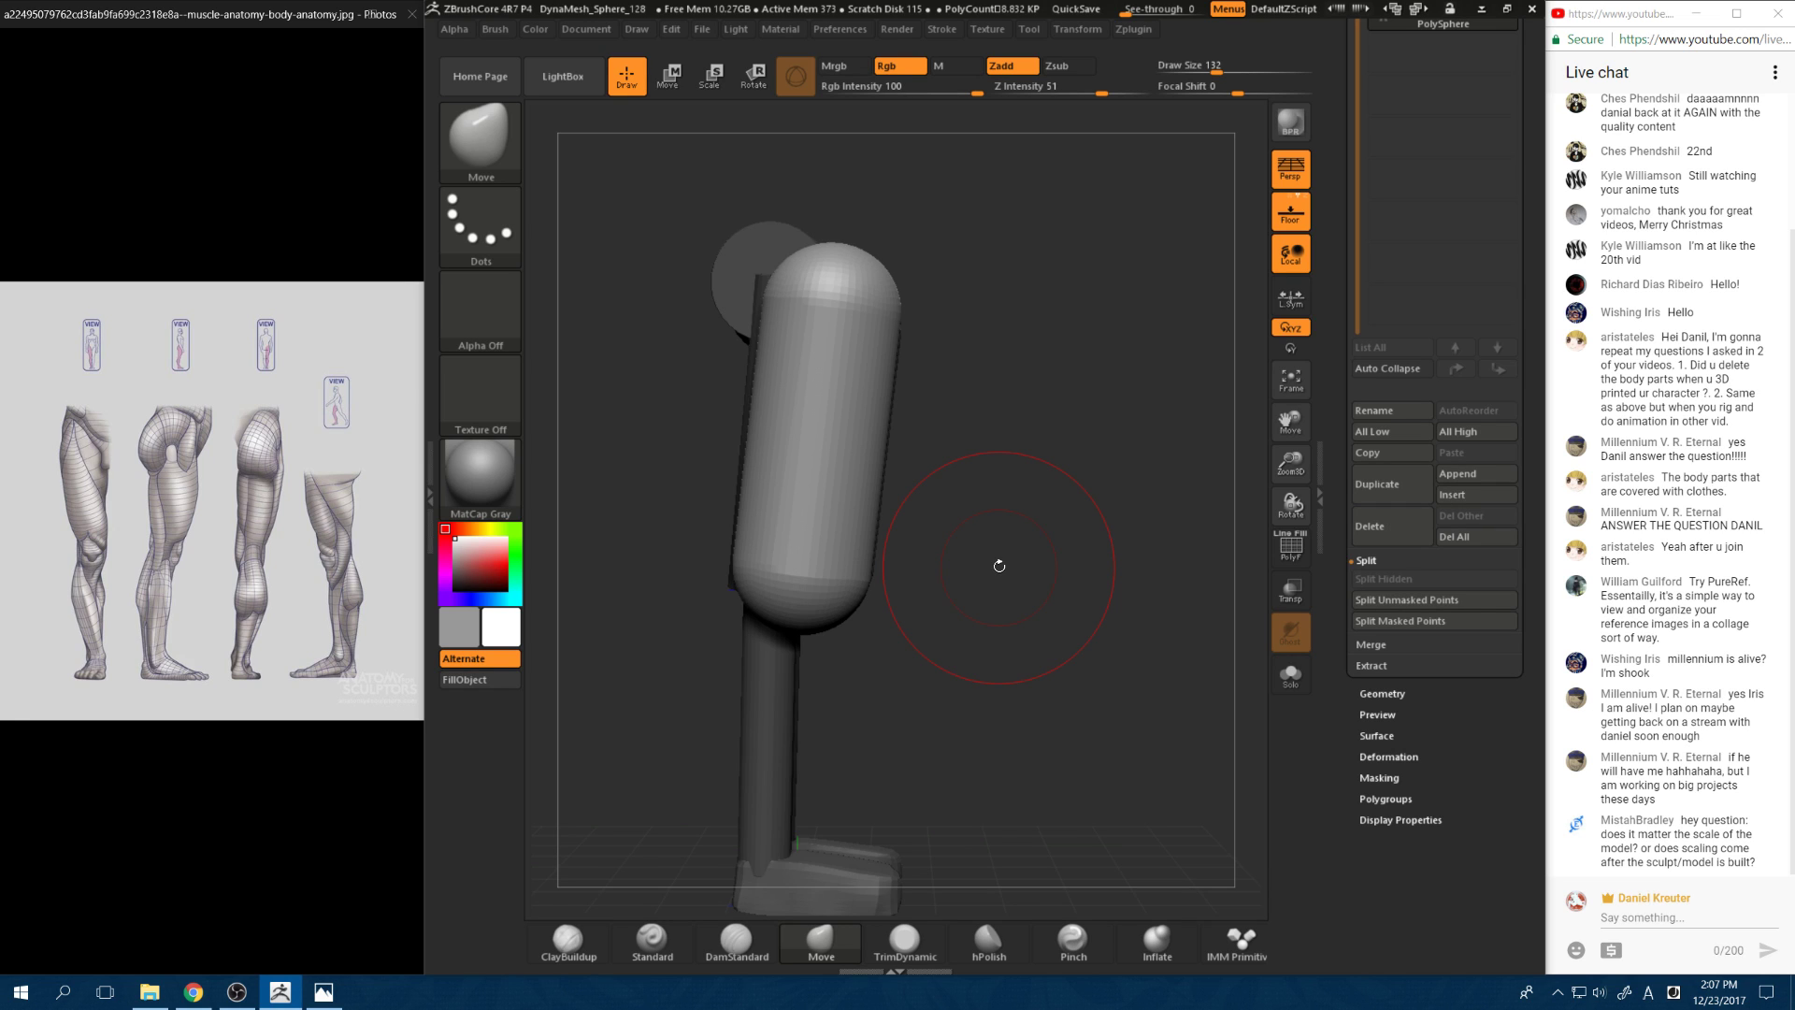
pyautogui.moveTo(1059, 542); pyautogui.dragTo(1083, 631)
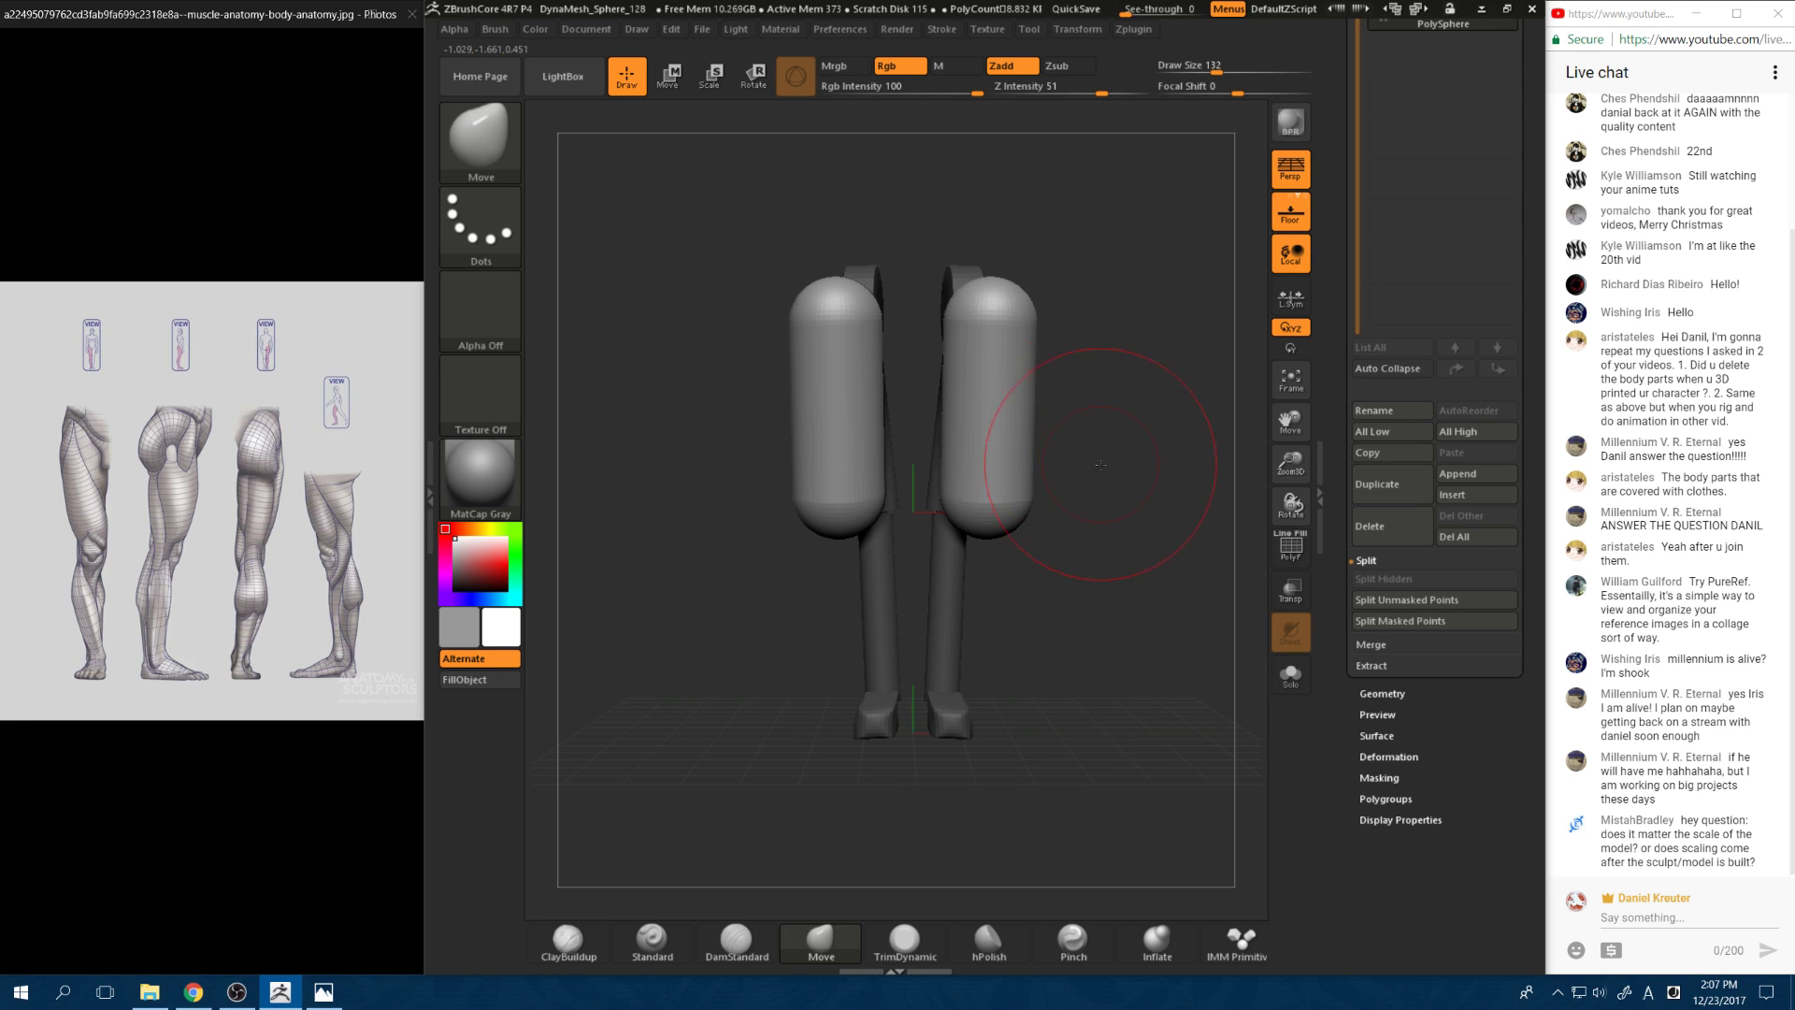
pyautogui.moveTo(1101, 464); pyautogui.dragTo(810, 444)
pyautogui.press('w')
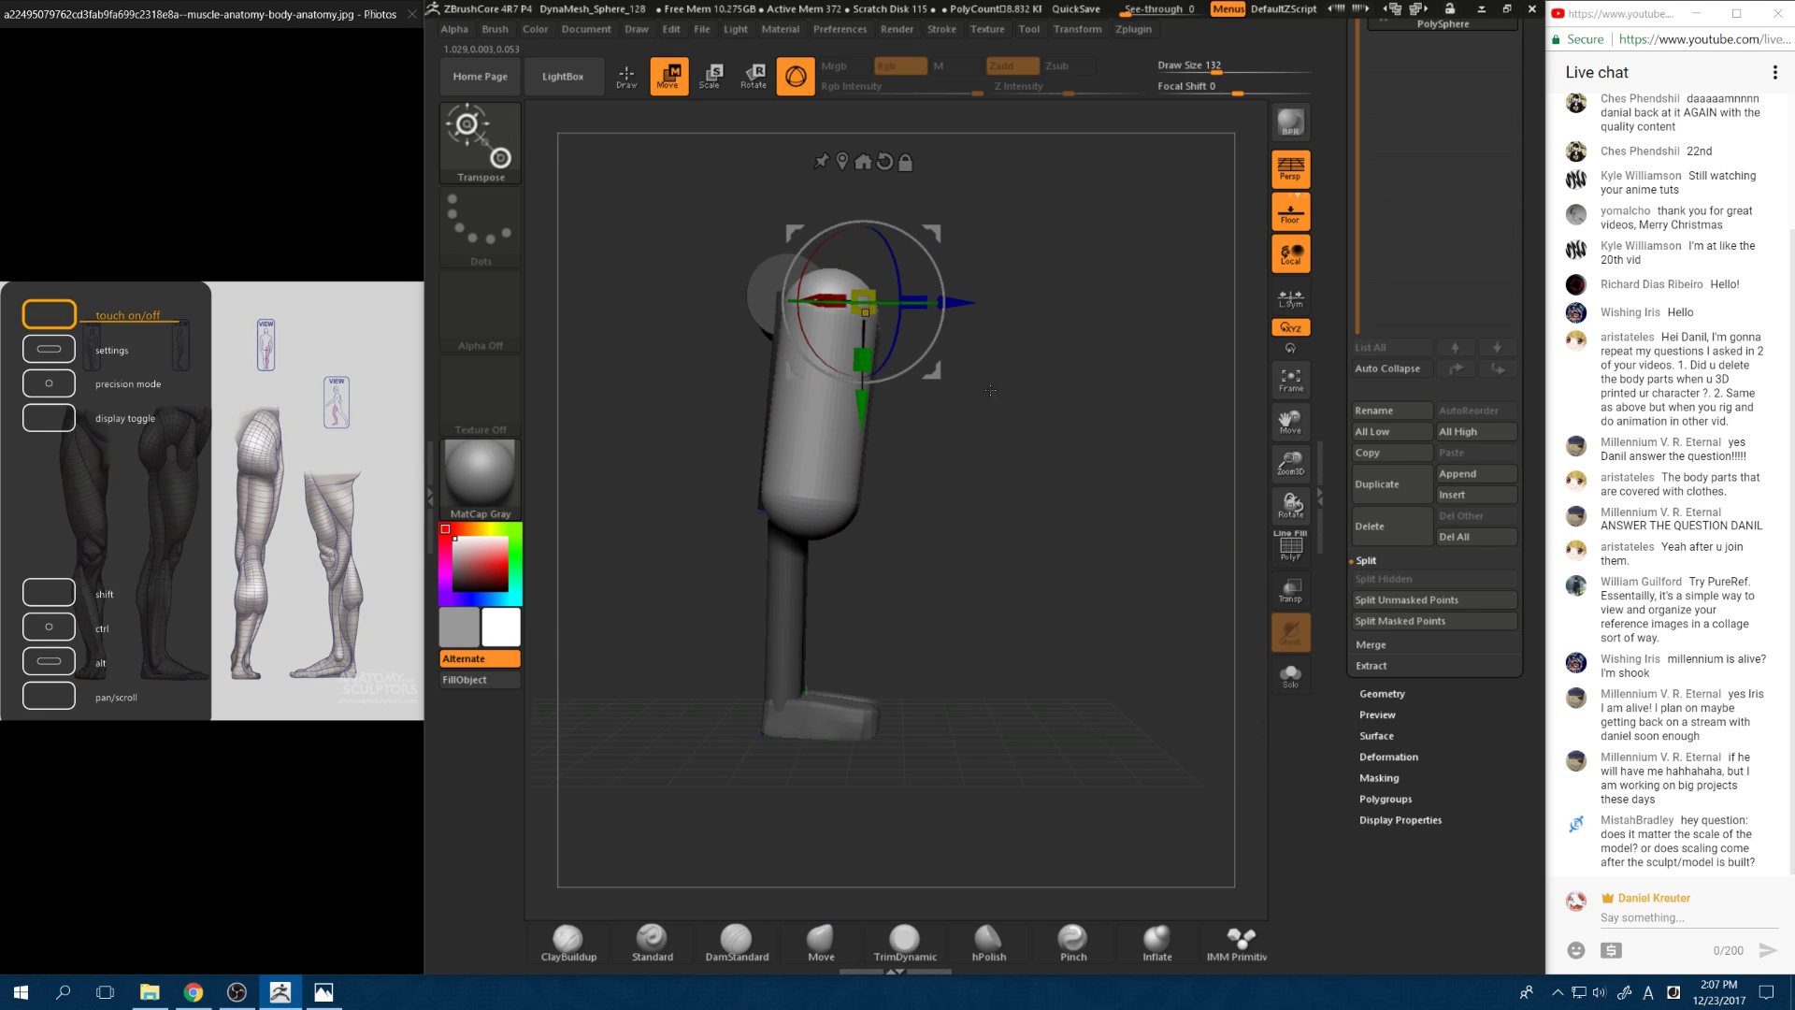
pyautogui.moveTo(991, 412); pyautogui.dragTo(982, 654)
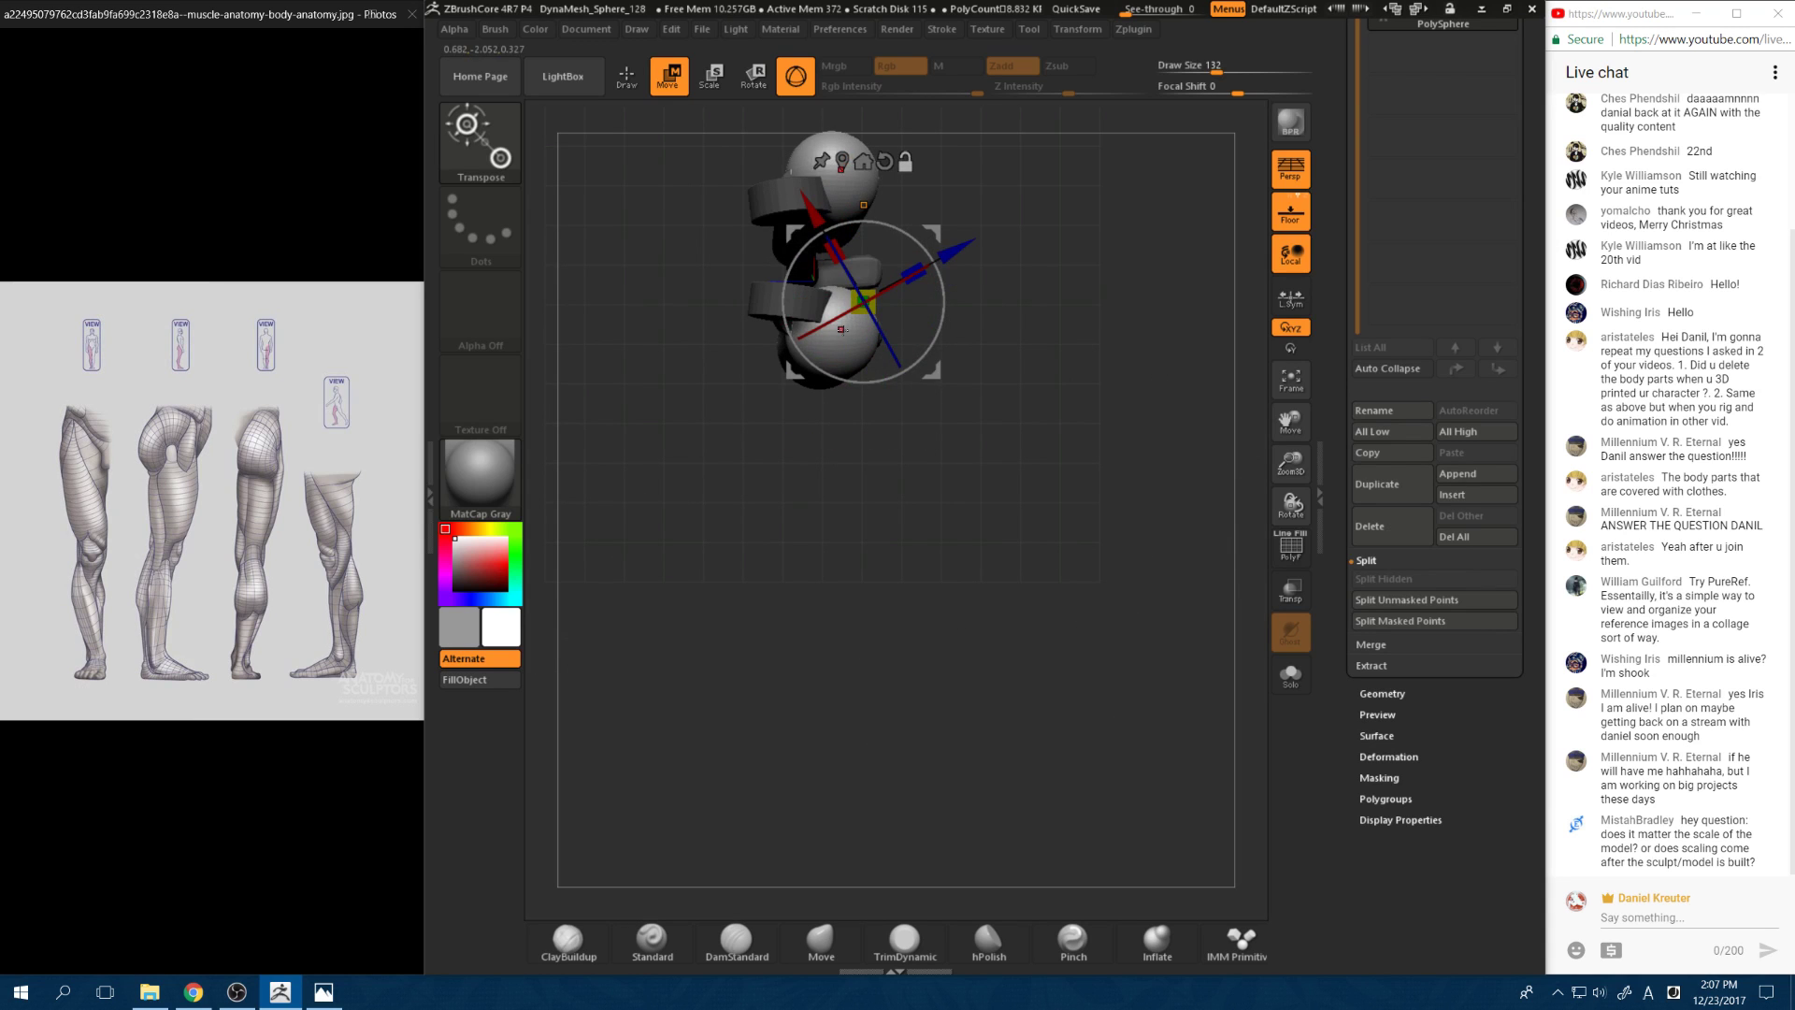
pyautogui.keyDown('alt'); pyautogui.click(850, 334); pyautogui.keyUp('alt')
pyautogui.keyDown('alt'); pyautogui.click(871, 194); pyautogui.keyUp('alt')
pyautogui.moveTo(1010, 440); pyautogui.dragTo(944, 460)
pyautogui.keyDown('alt'); pyautogui.moveTo(1099, 407); pyautogui.dragTo(928, 284); pyautogui.keyUp('alt')
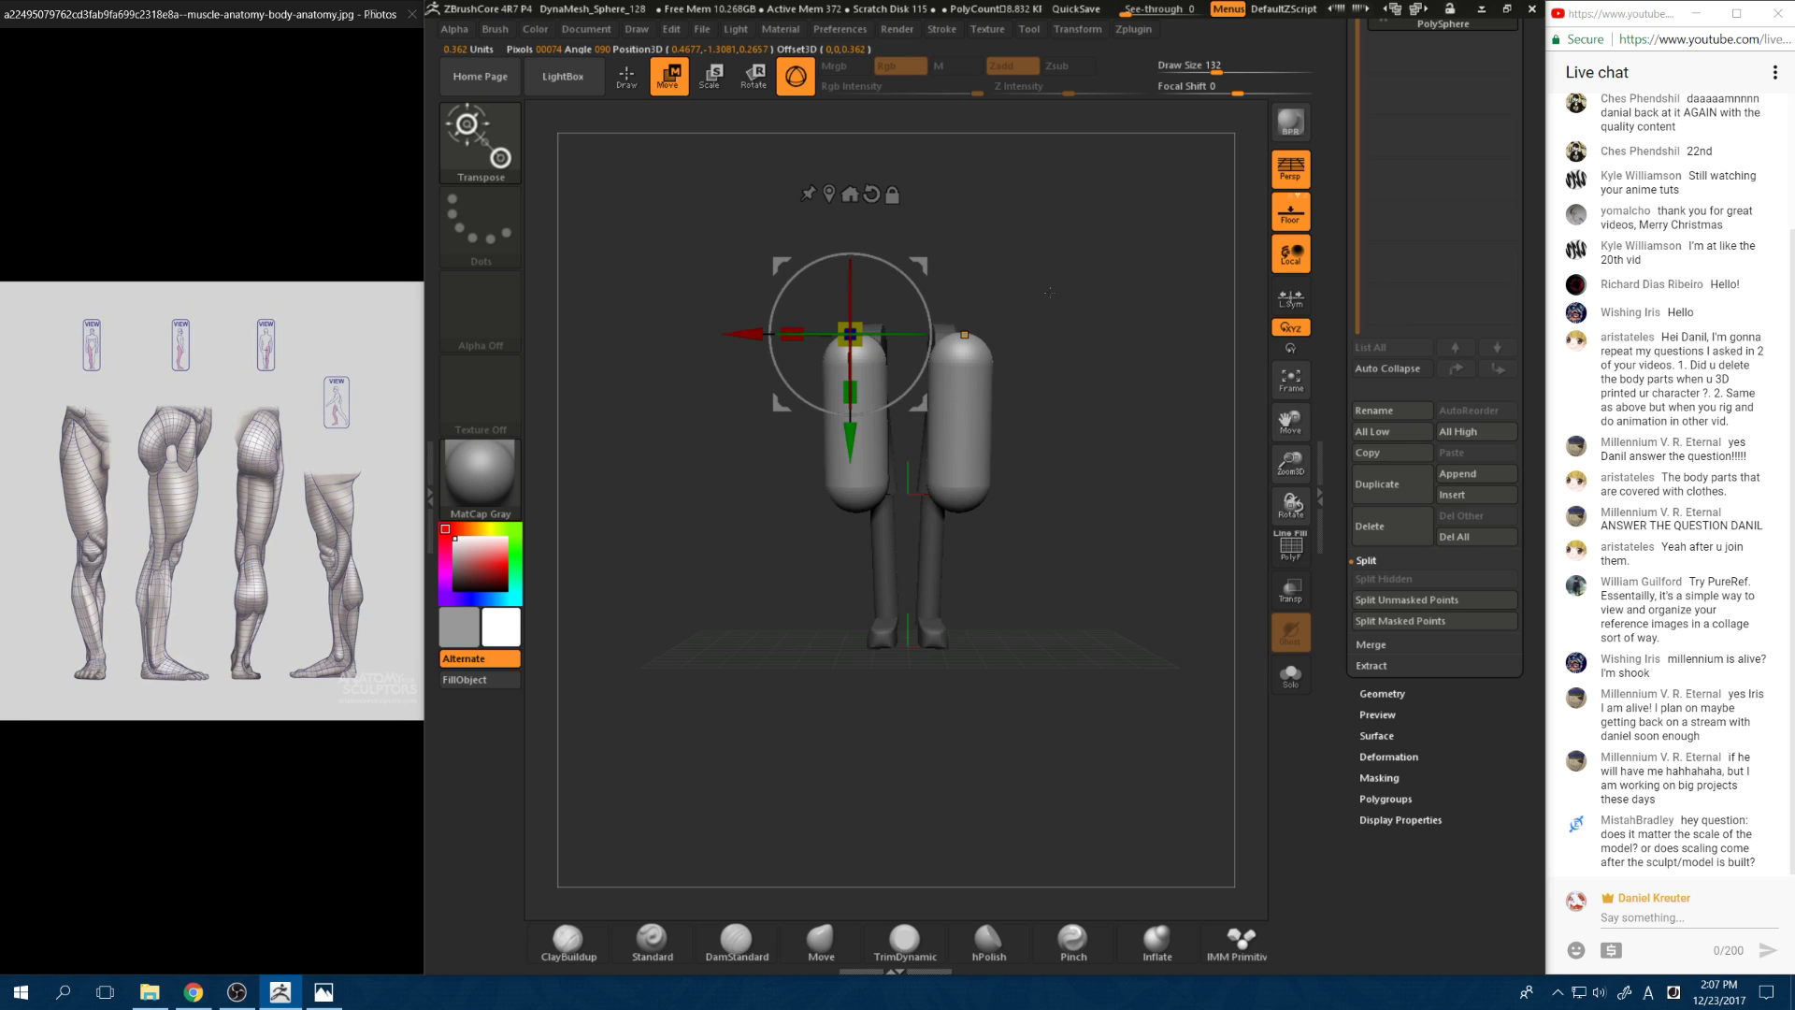
pyautogui.moveTo(1049, 292); pyautogui.dragTo(861, 346)
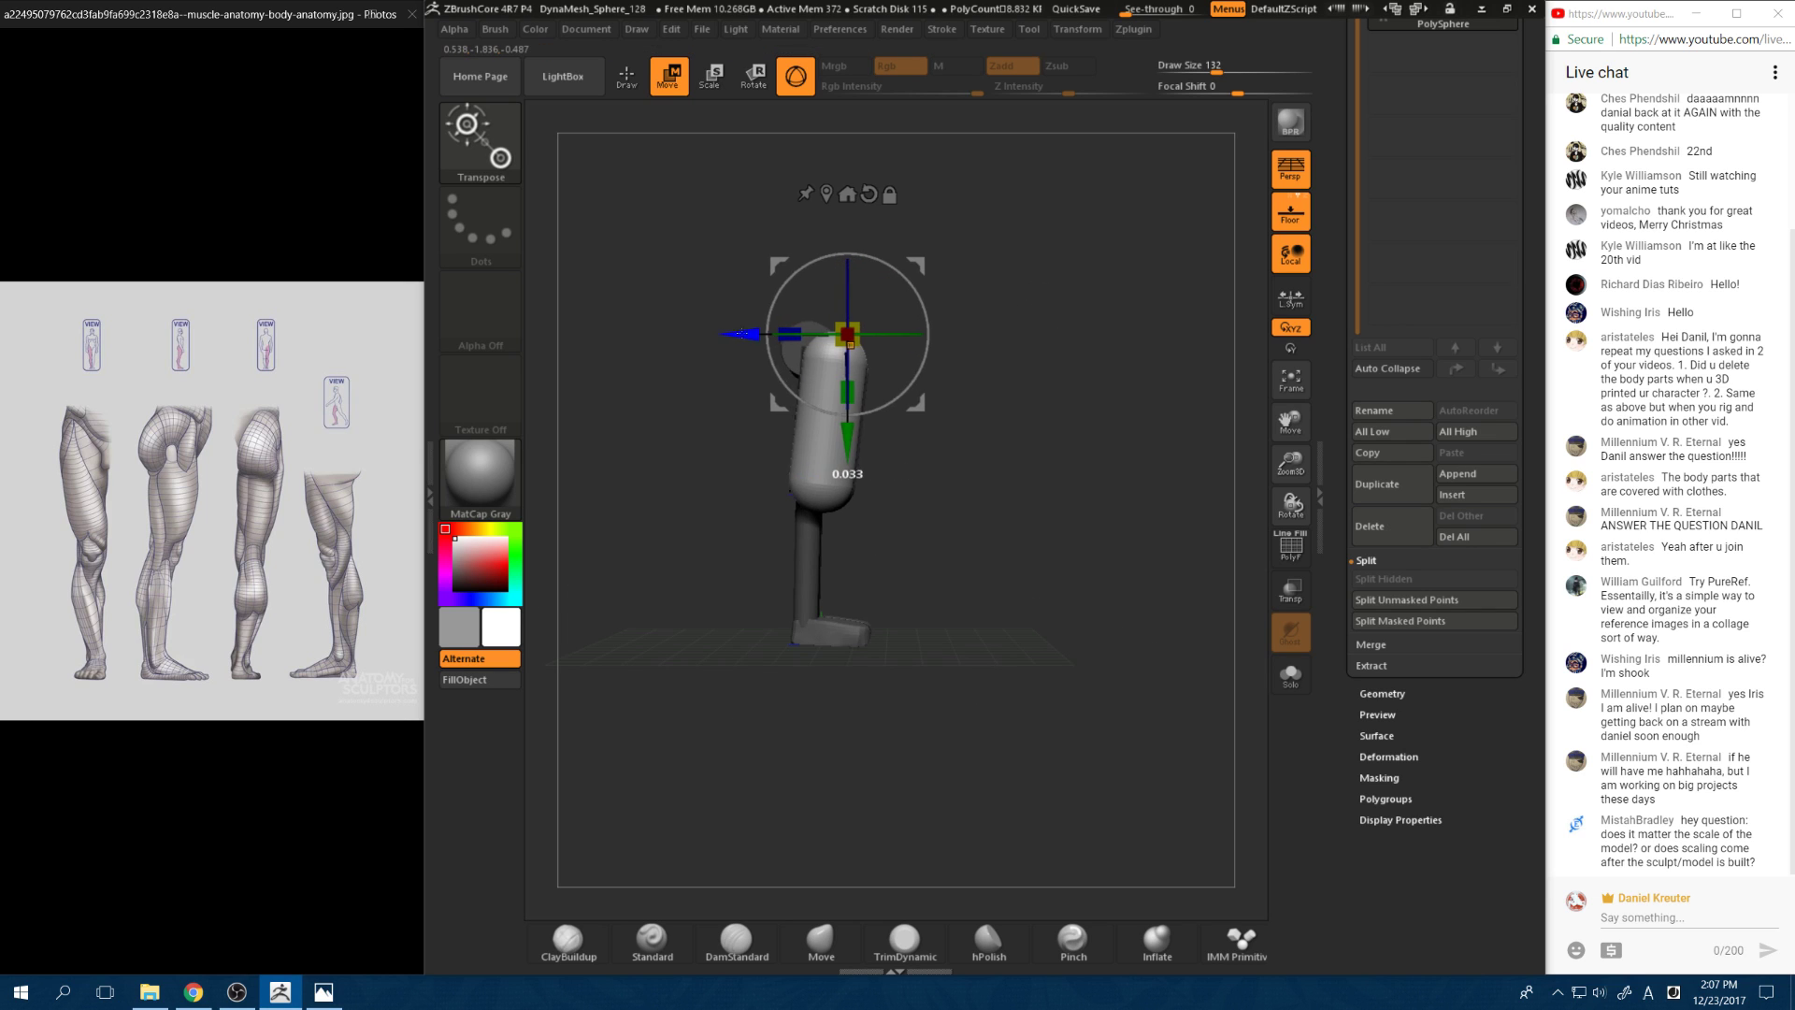
pyautogui.moveTo(741, 333); pyautogui.dragTo(944, 253)
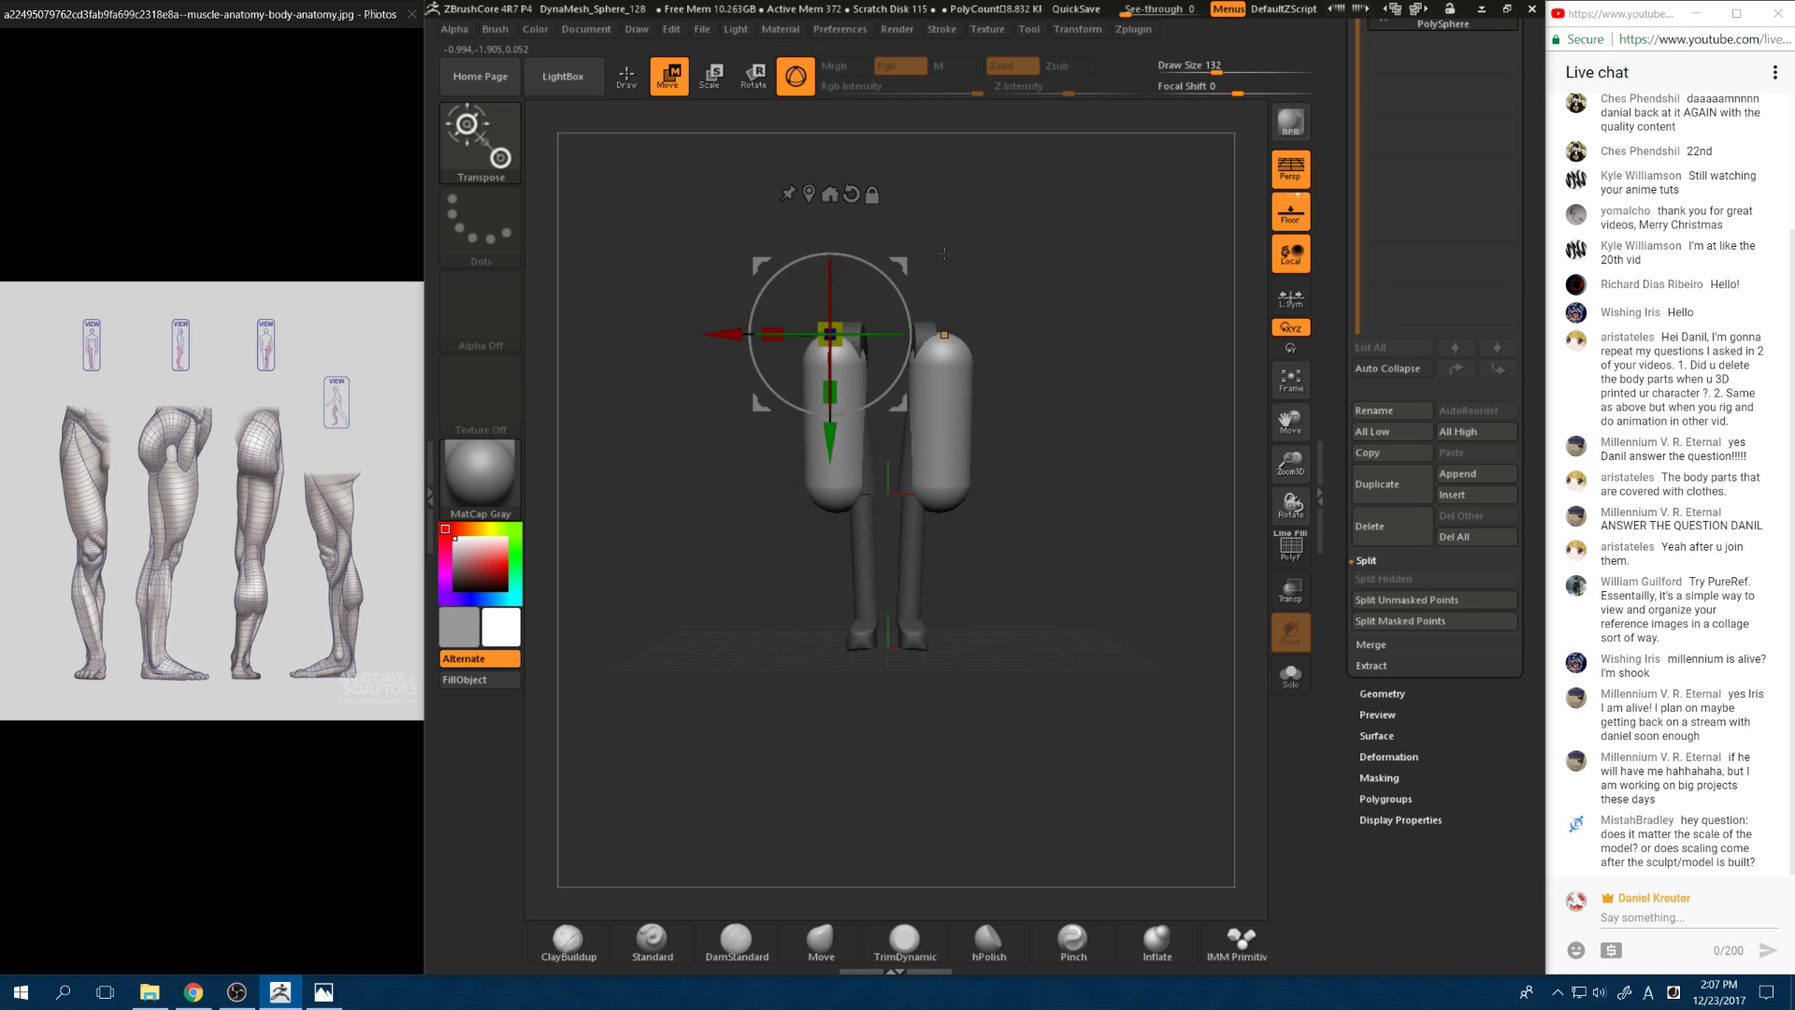
# Step: Try pulling the lower ends of the thigh capsules inward with the Move brush
pyautogui.click(821, 940)
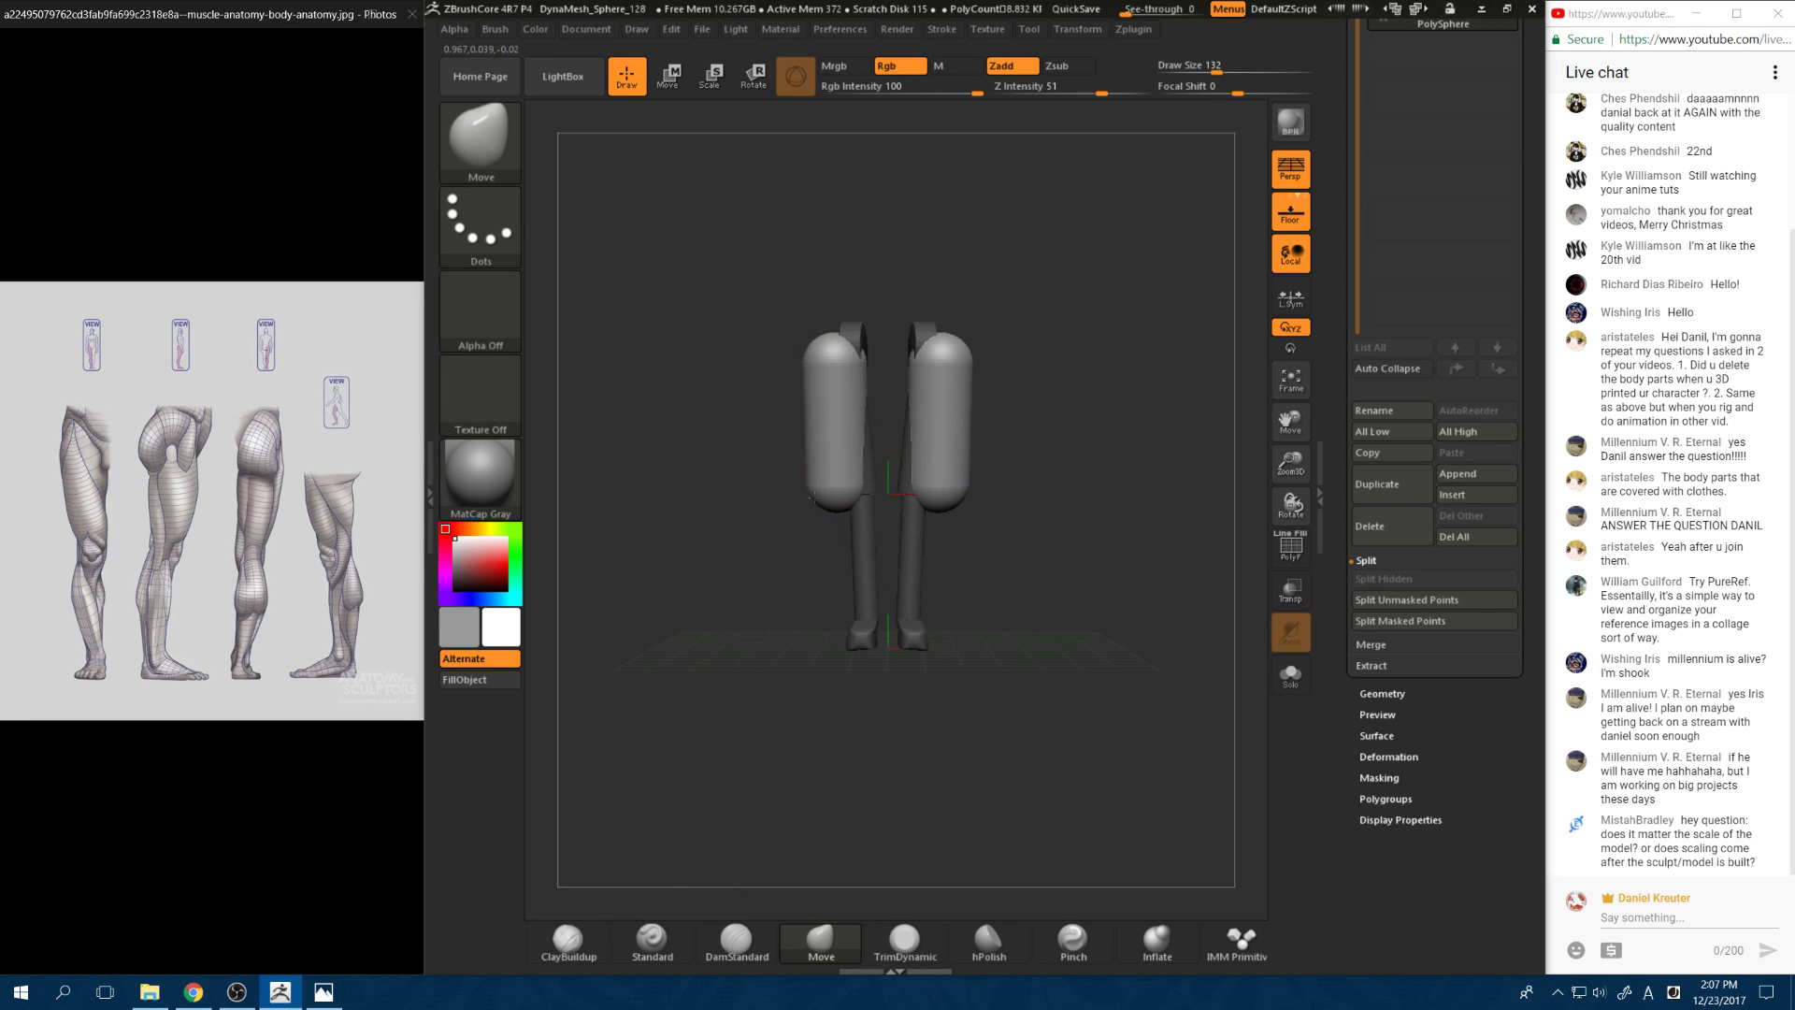
pyautogui.moveTo(813, 497); pyautogui.dragTo(857, 482)
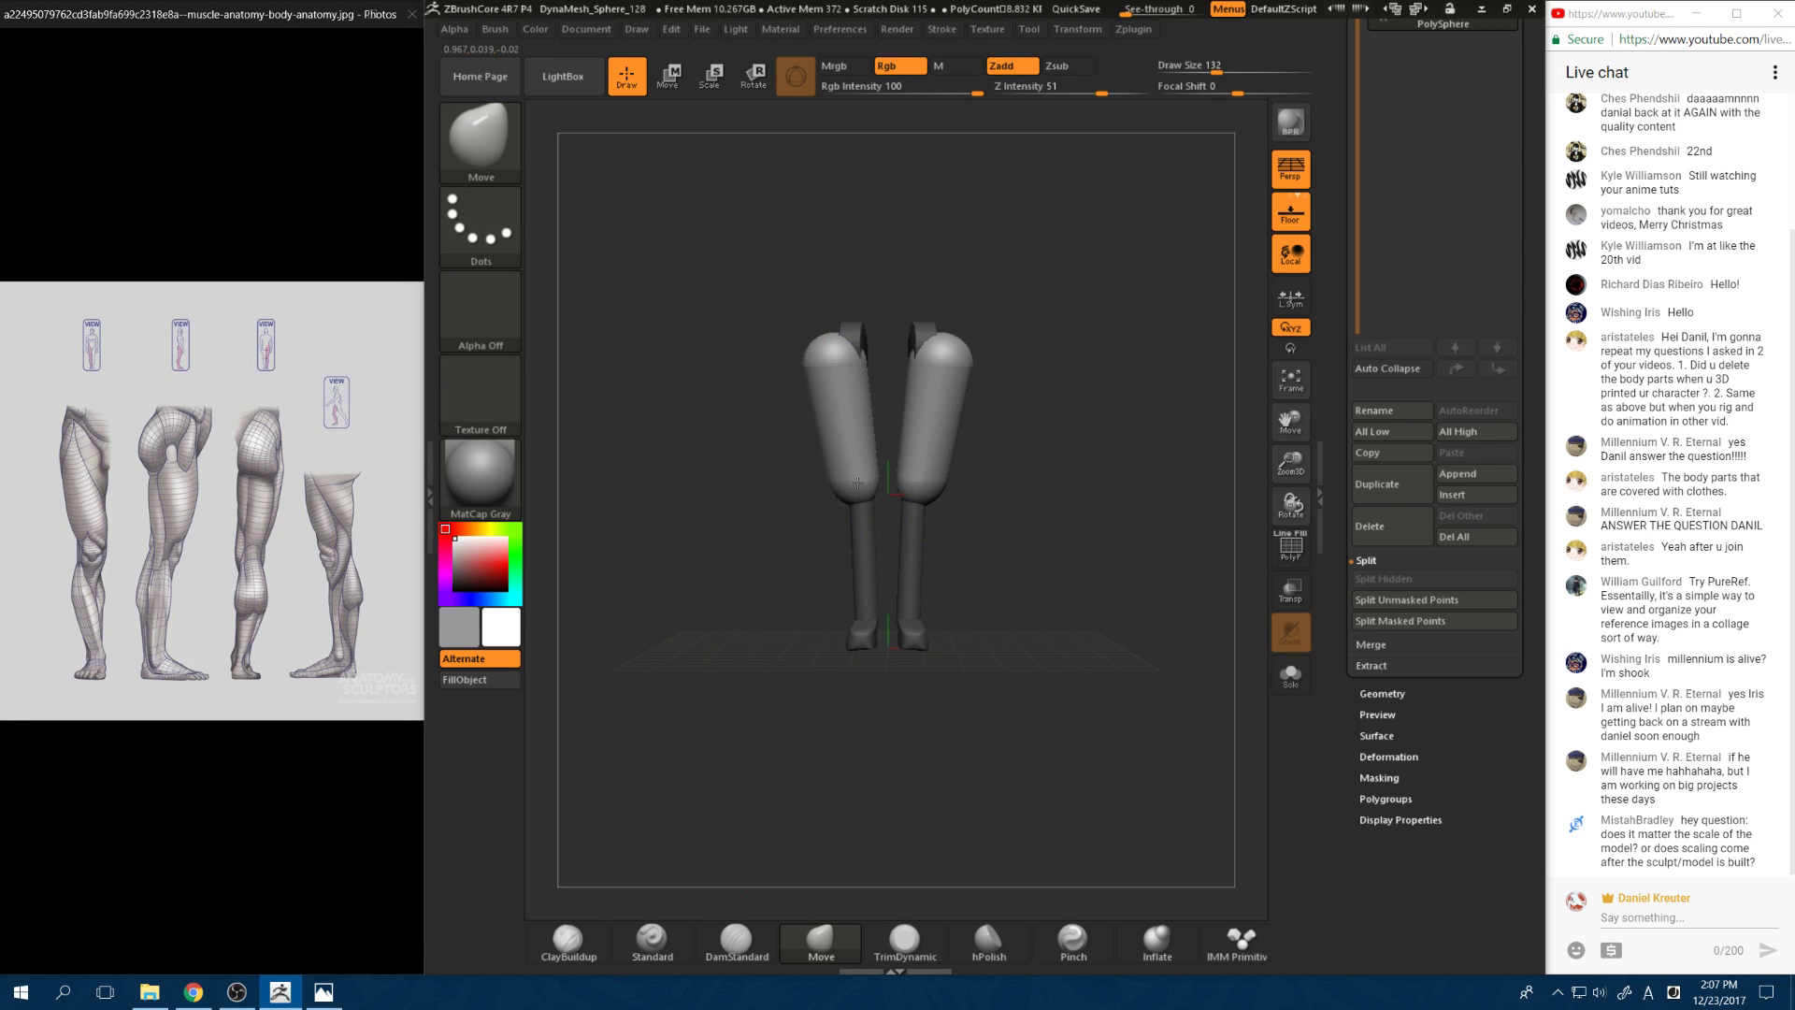
pyautogui.hotkey('ctrl', 'z')
# Step: Scale the thigh capsules down uniformly from their upper ends with the Gizmo
pyautogui.keyDown('alt'); pyautogui.moveTo(954, 566); pyautogui.dragTo(987, 634); pyautogui.keyUp('alt')
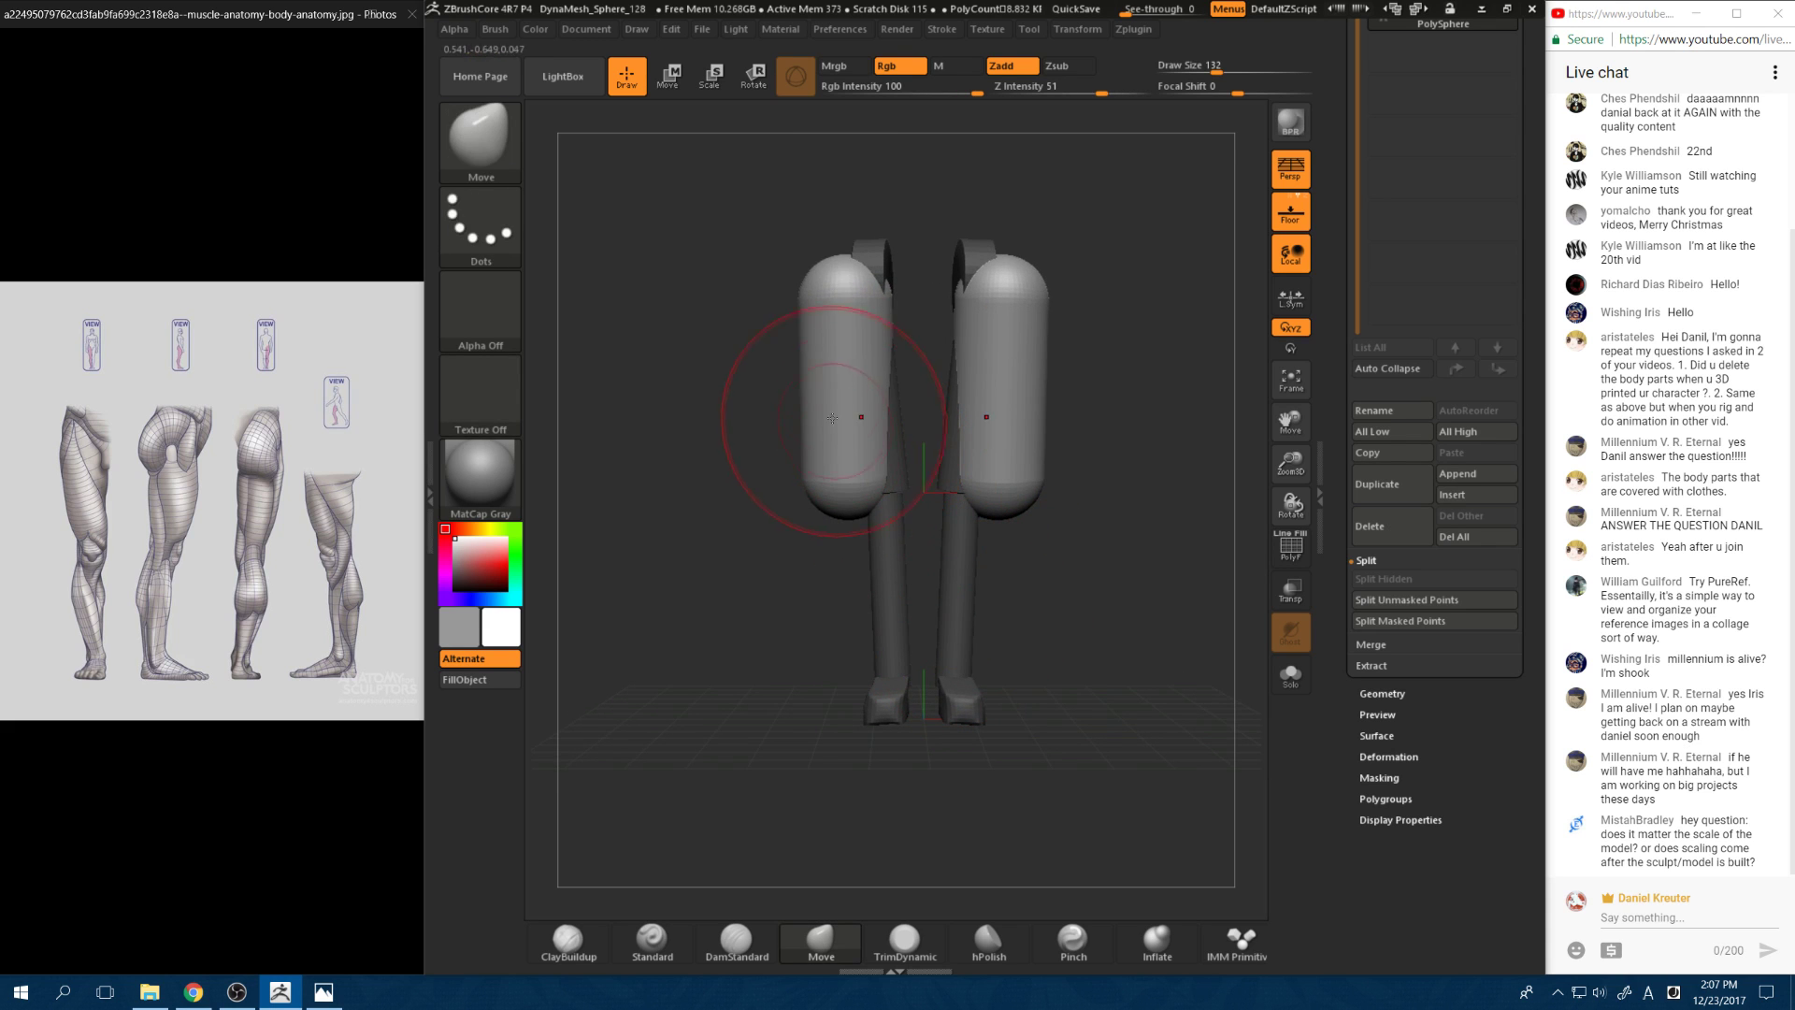
pyautogui.press('w')
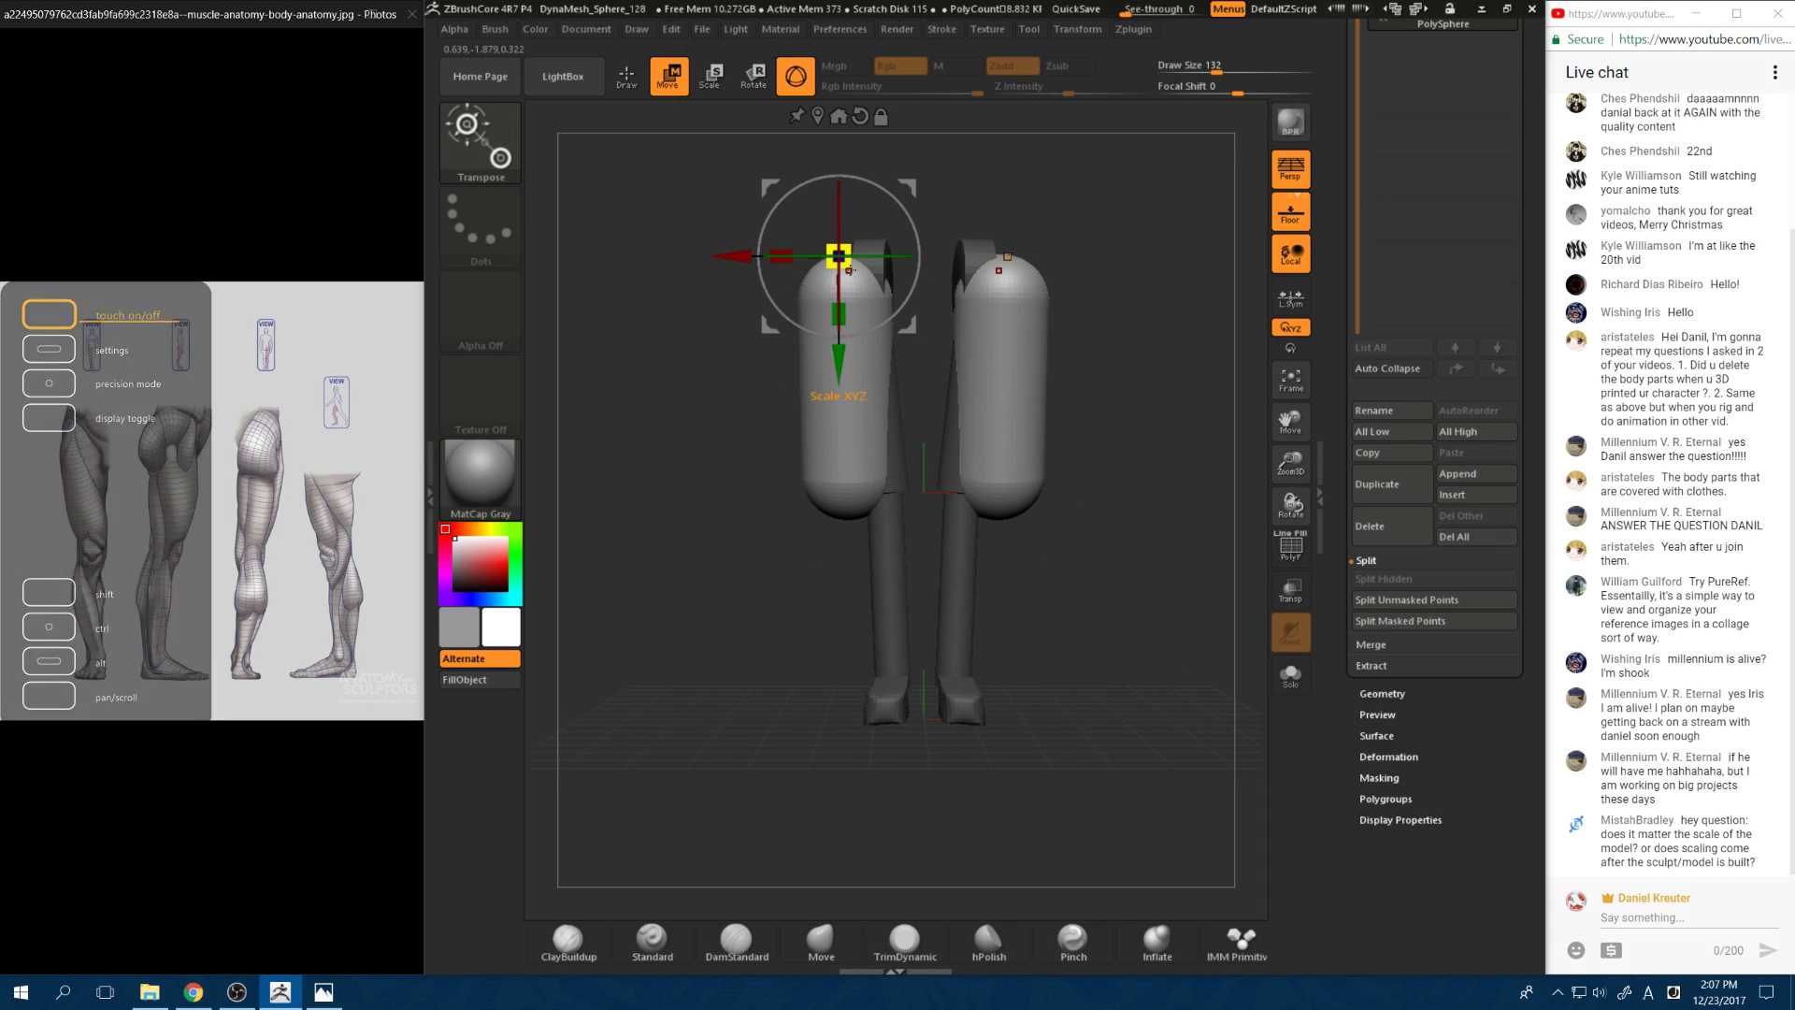
pyautogui.moveTo(849, 270); pyautogui.dragTo(730, 255)
pyautogui.press('e')
pyautogui.press('w')
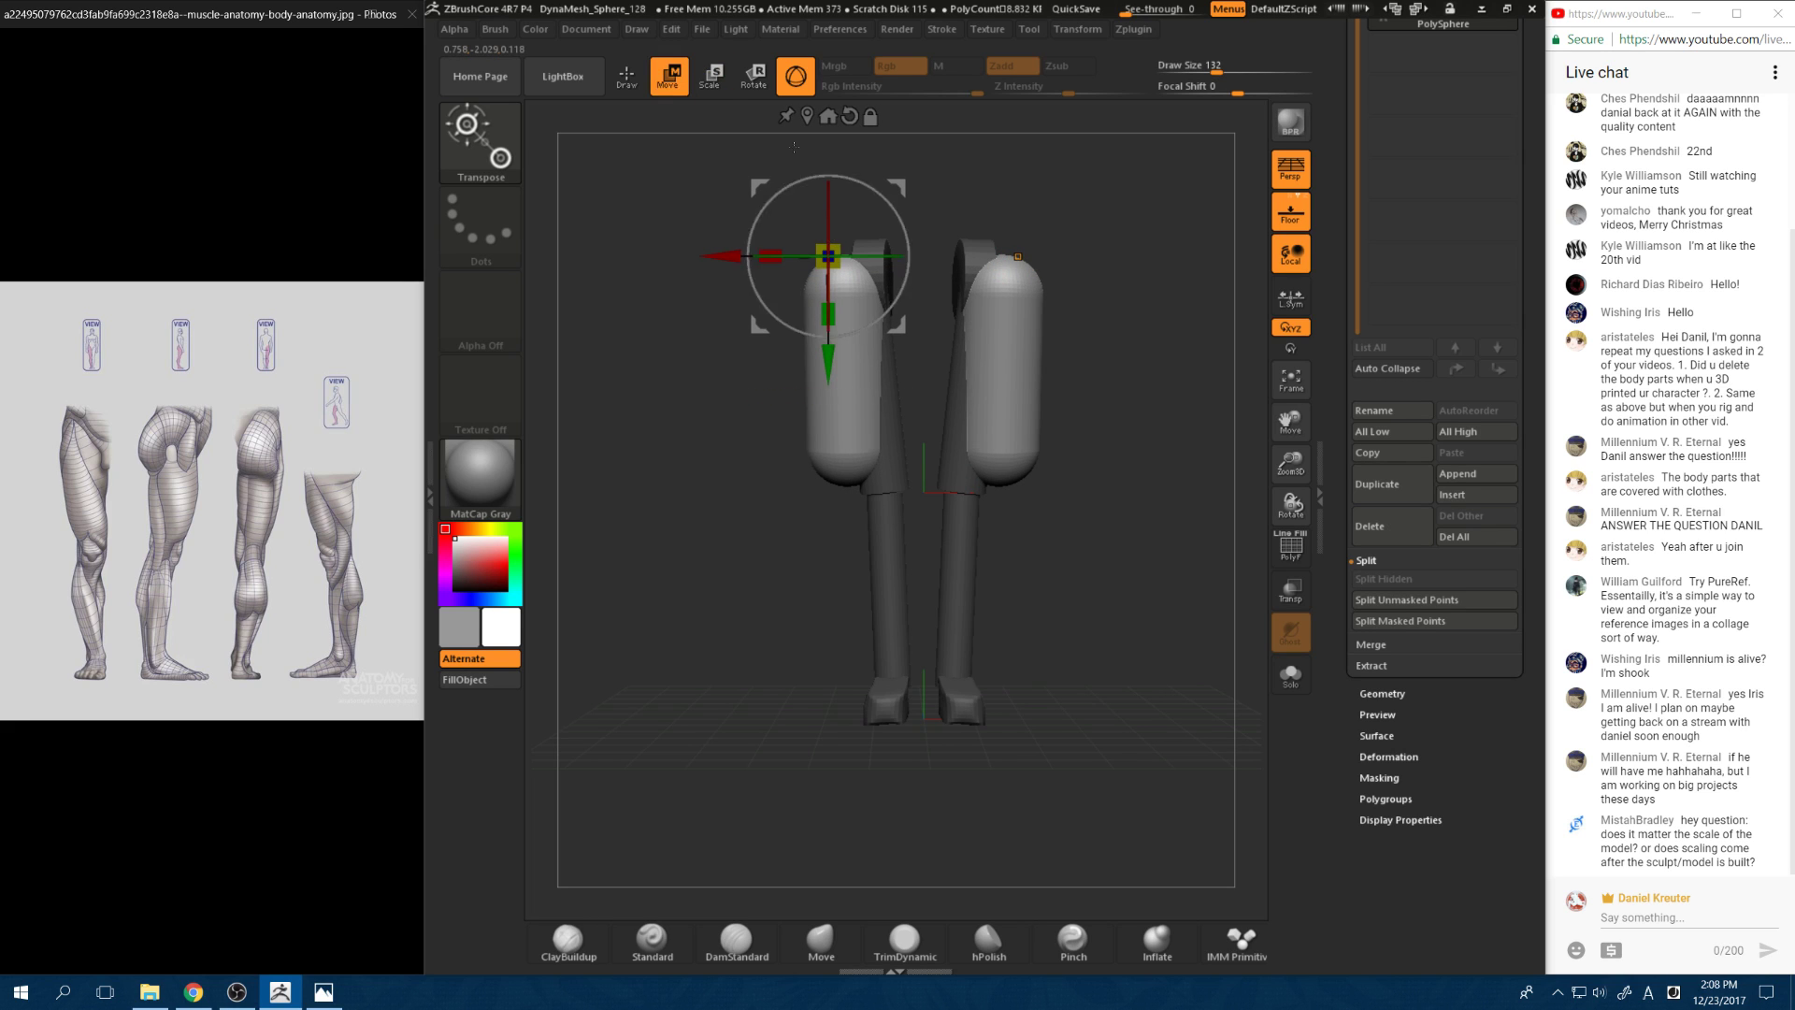
# Step: Pull the upper ends of the thigh capsules slightly upward and inward with the Move brush
pyautogui.press('q')
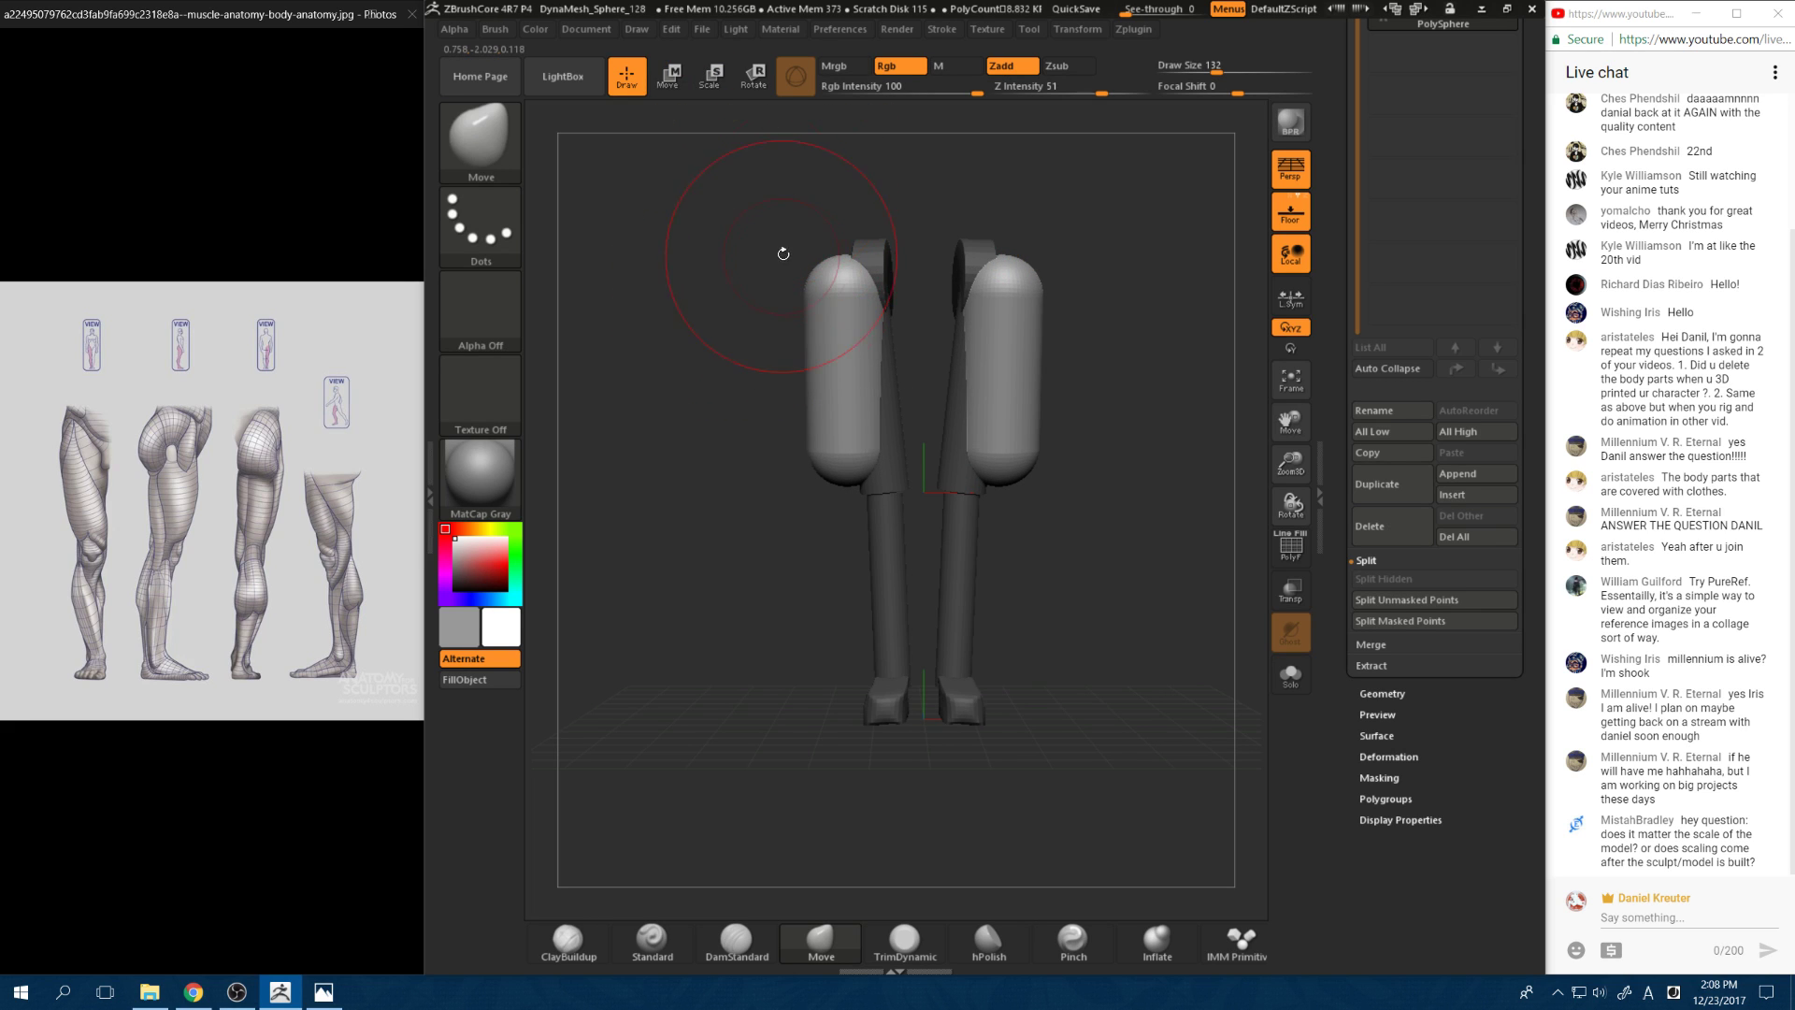
pyautogui.moveTo(761, 288); pyautogui.dragTo(867, 333)
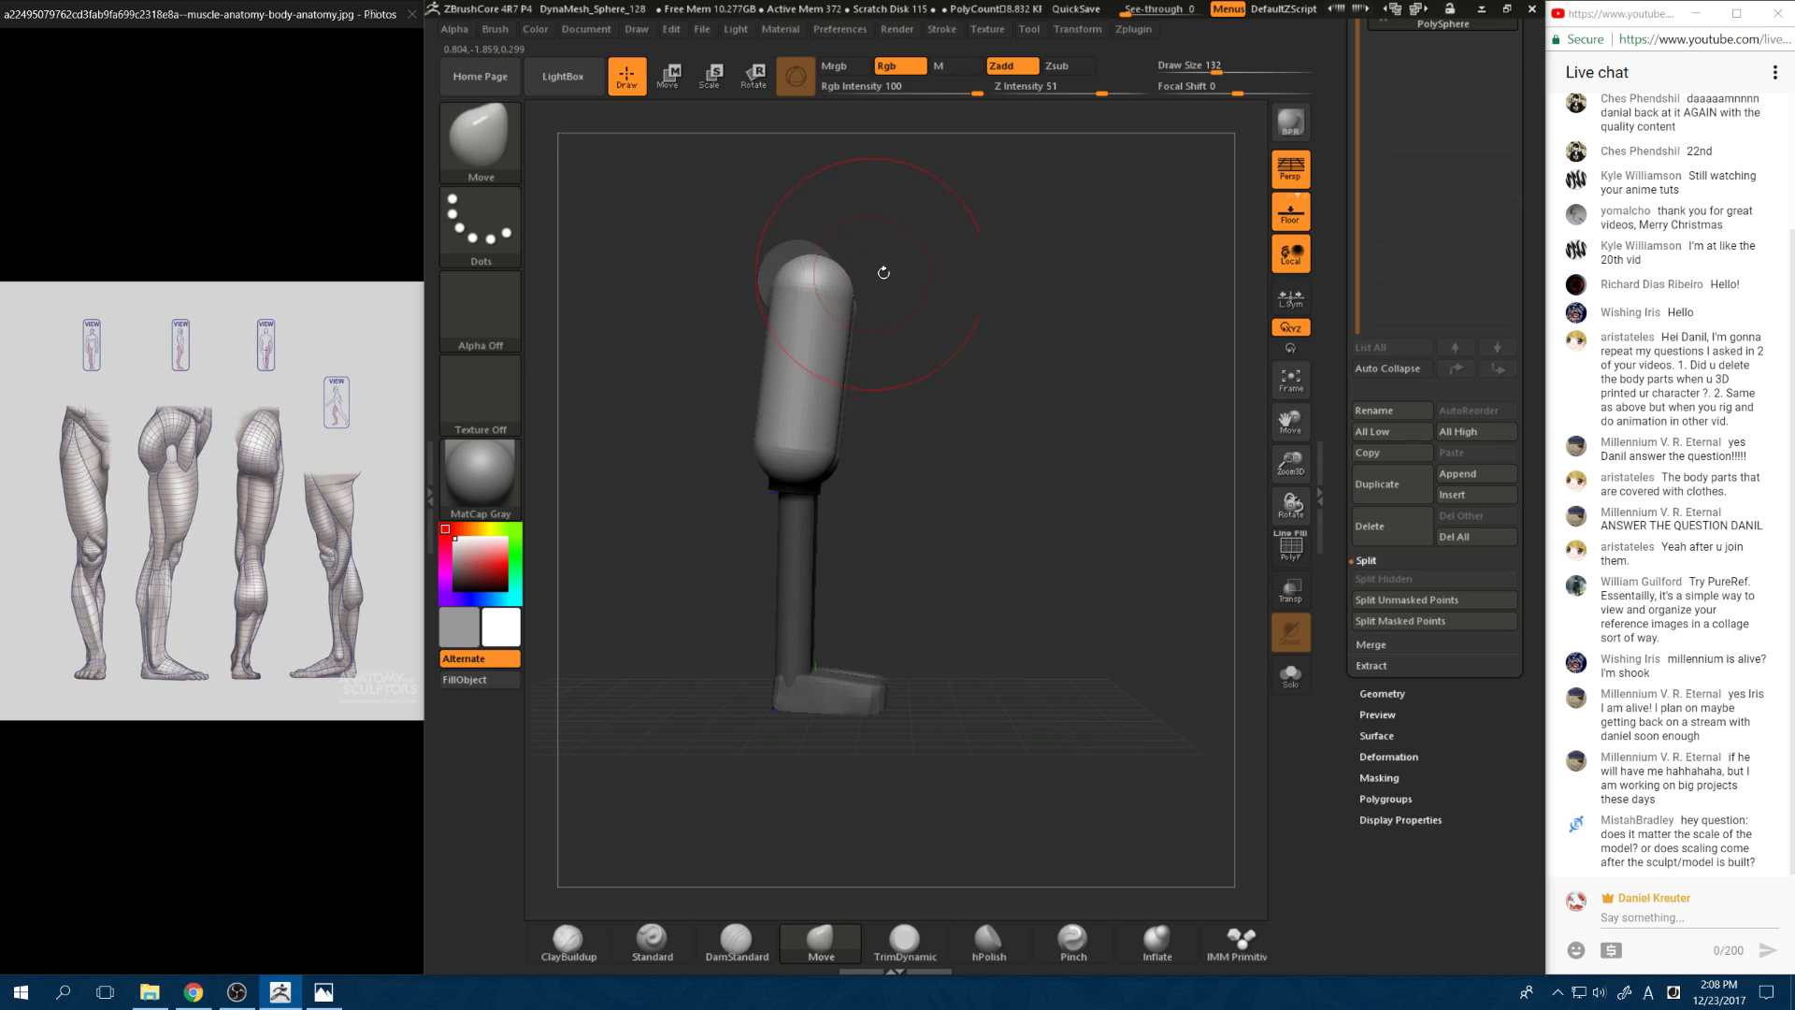
pyautogui.moveTo(884, 272); pyautogui.dragTo(827, 277)
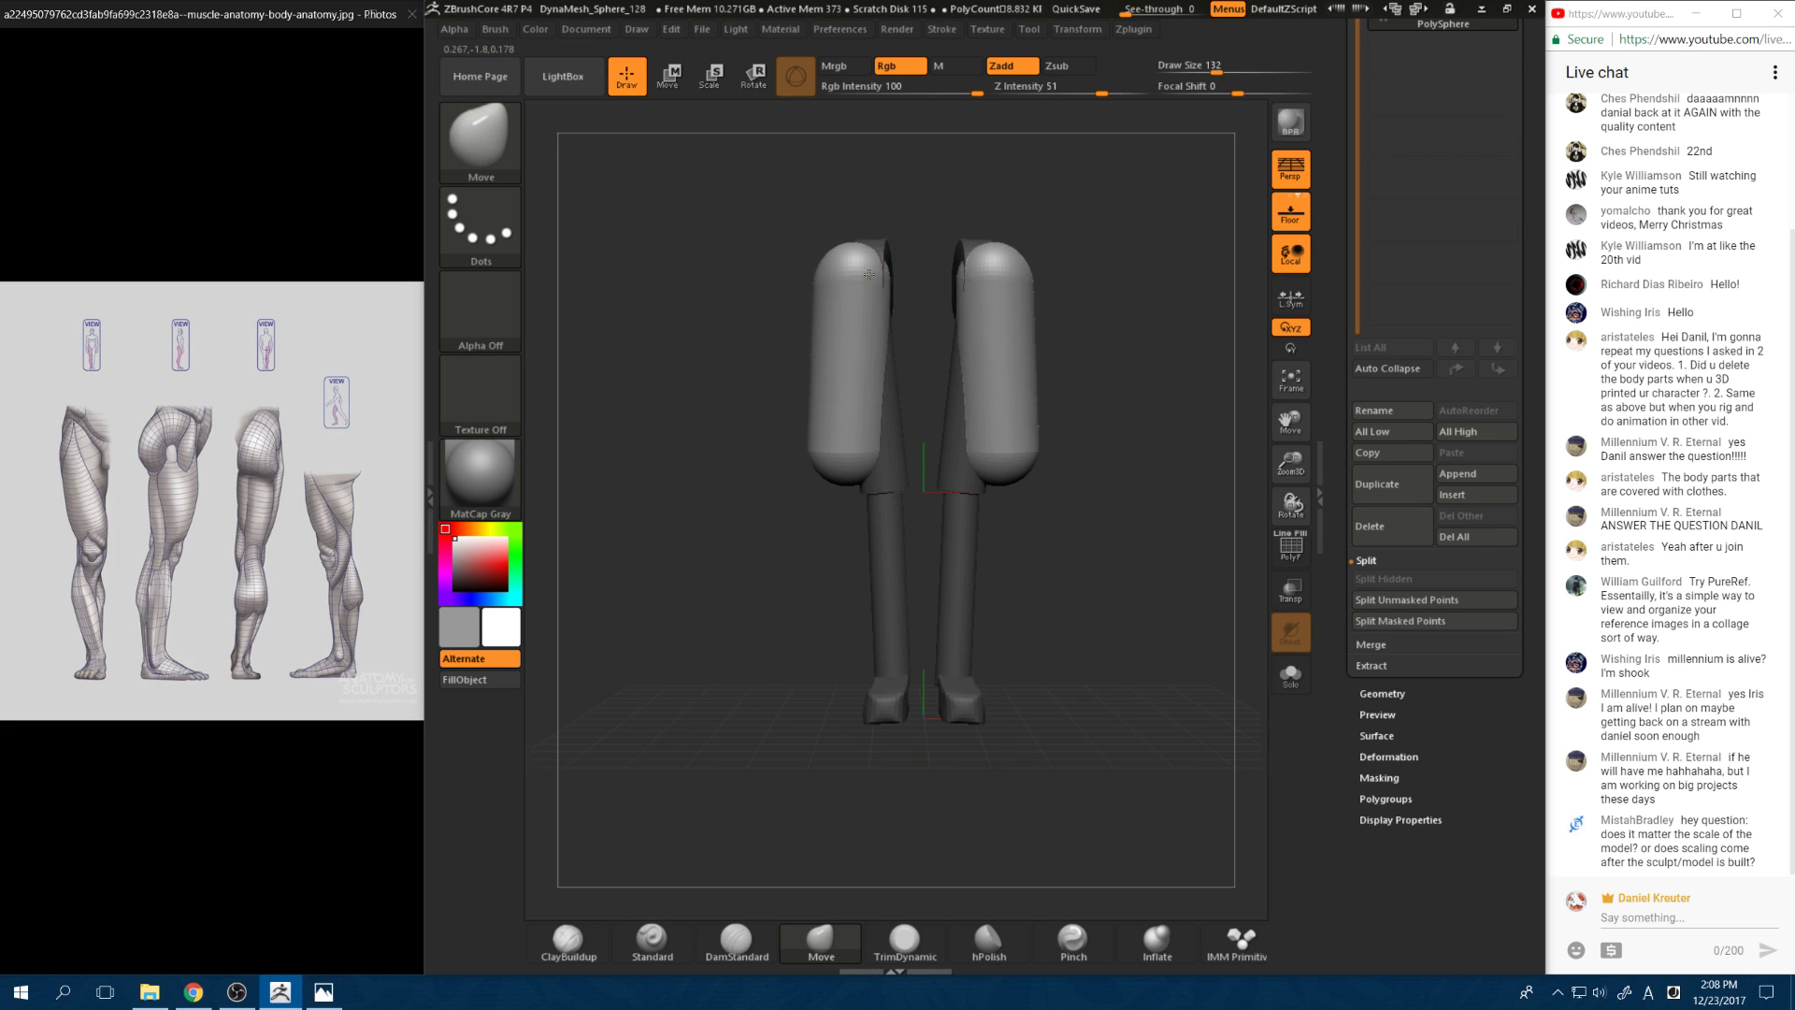
pyautogui.moveTo(729, 219); pyautogui.dragTo(771, 394)
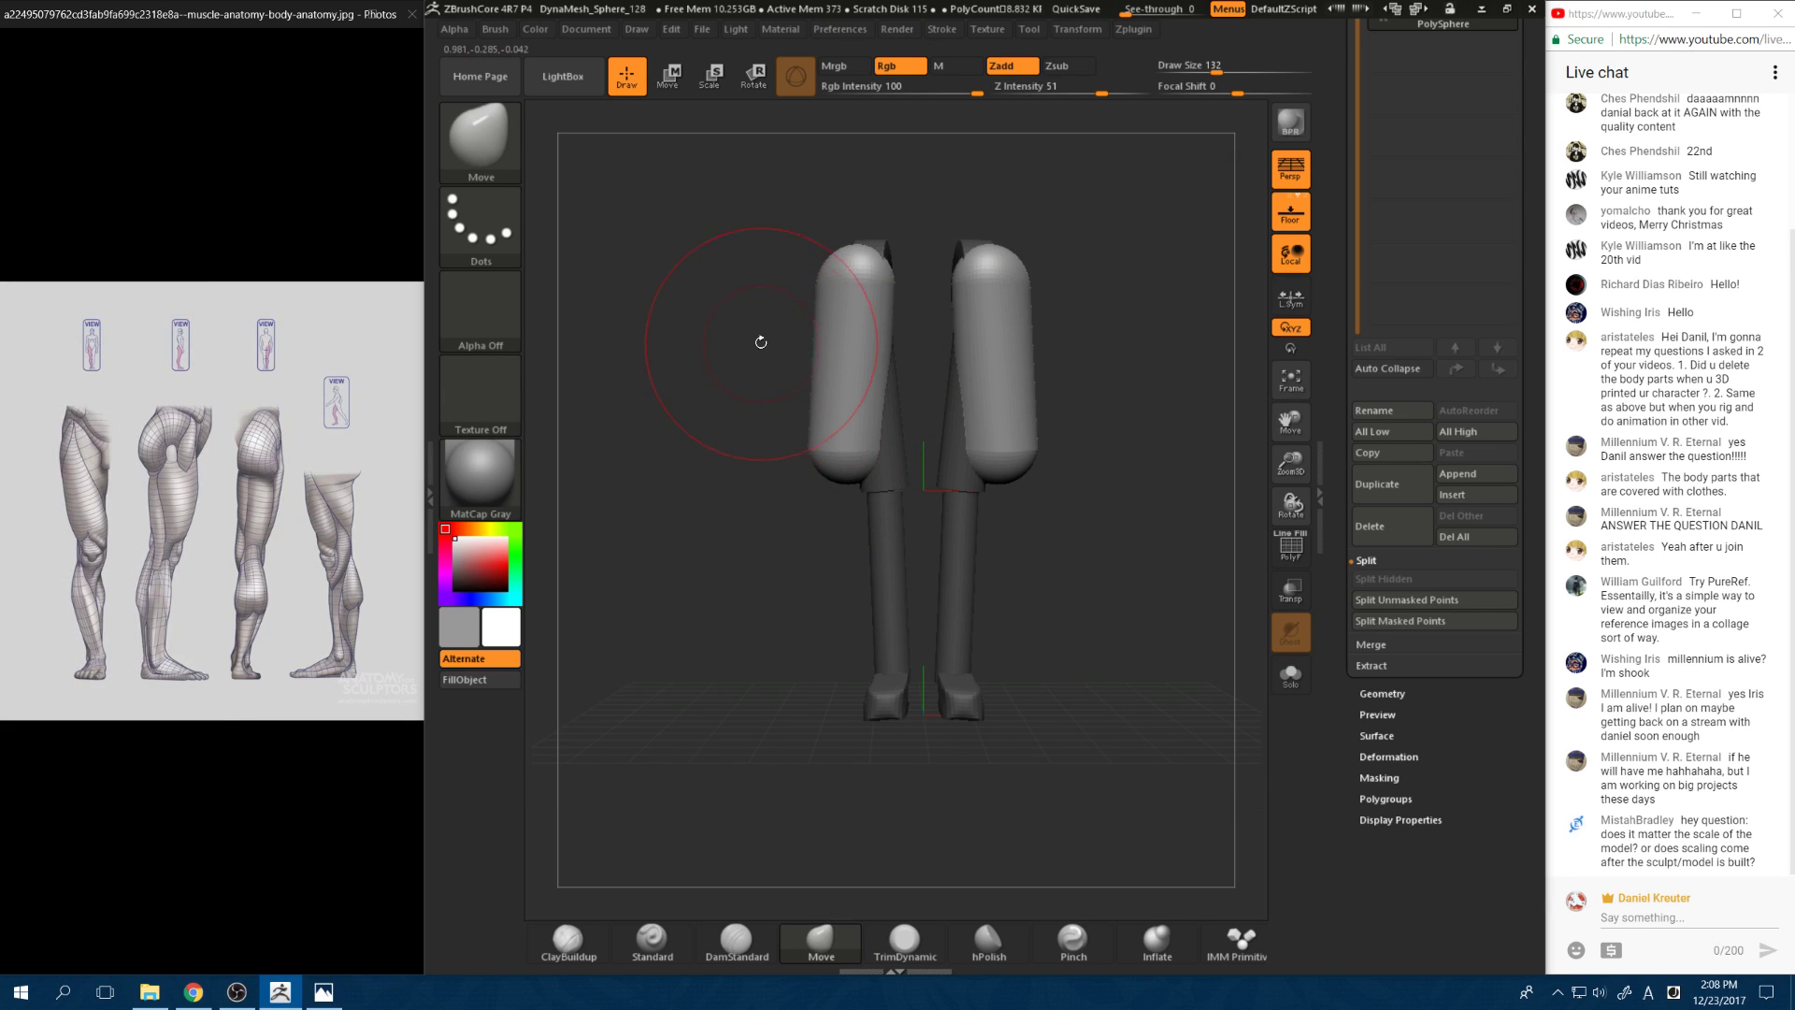
# Step: Reduce the draw size to 74 and bring the lower ends of the thigh capsules inward over the knees
pyautogui.moveTo(791, 468)
pyautogui.mouseDown()
pyautogui.moveTo(847, 463)
pyautogui.moveTo(829, 346)
pyautogui.moveTo(929, 454)
pyautogui.moveTo(878, 475)
pyautogui.moveTo(912, 470)
pyautogui.mouseUp()
pyautogui.hotkey('ctrl', 'z')
pyautogui.press('space')
pyautogui.keyDown('shift'); pyautogui.moveTo(784, 531); pyautogui.dragTo(742, 433); pyautogui.keyUp('shift')
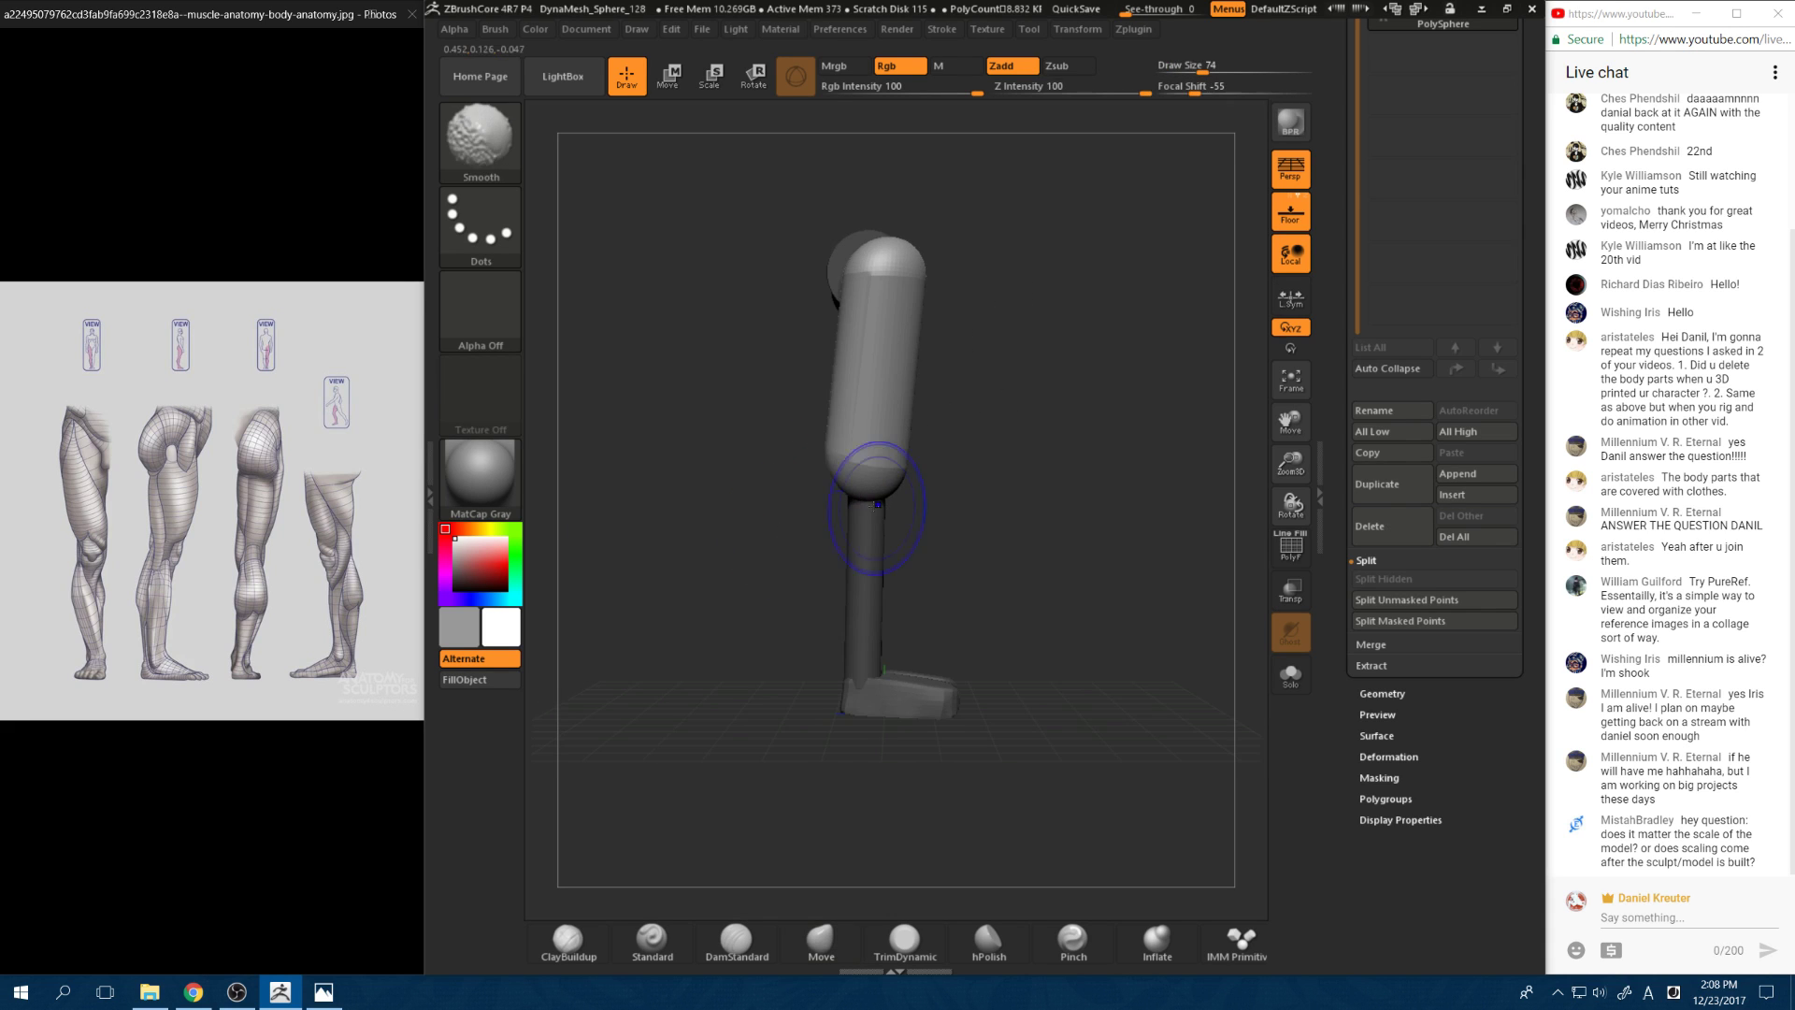
pyautogui.keyDown('shift'); pyautogui.moveTo(856, 464); pyautogui.dragTo(857, 295); pyautogui.keyUp('shift')
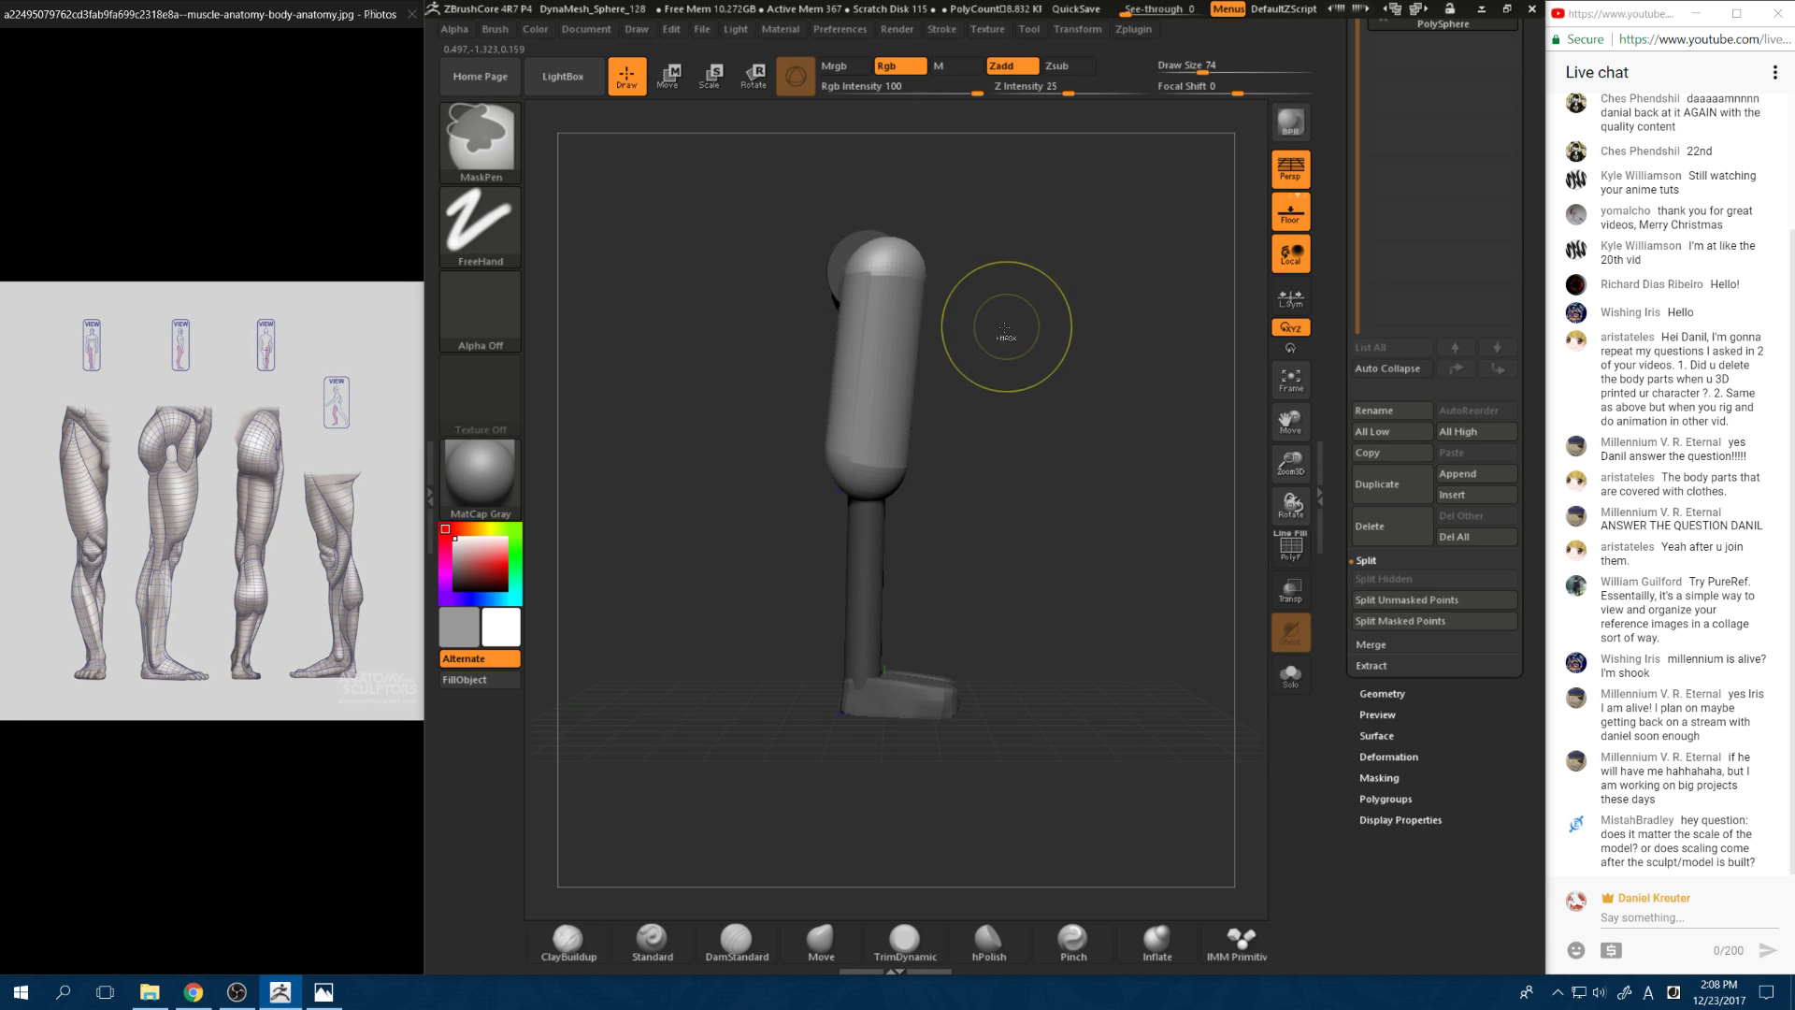
pyautogui.keyDown('shift'); pyautogui.moveTo(1003, 335); pyautogui.dragTo(933, 393); pyautogui.keyUp('shift')
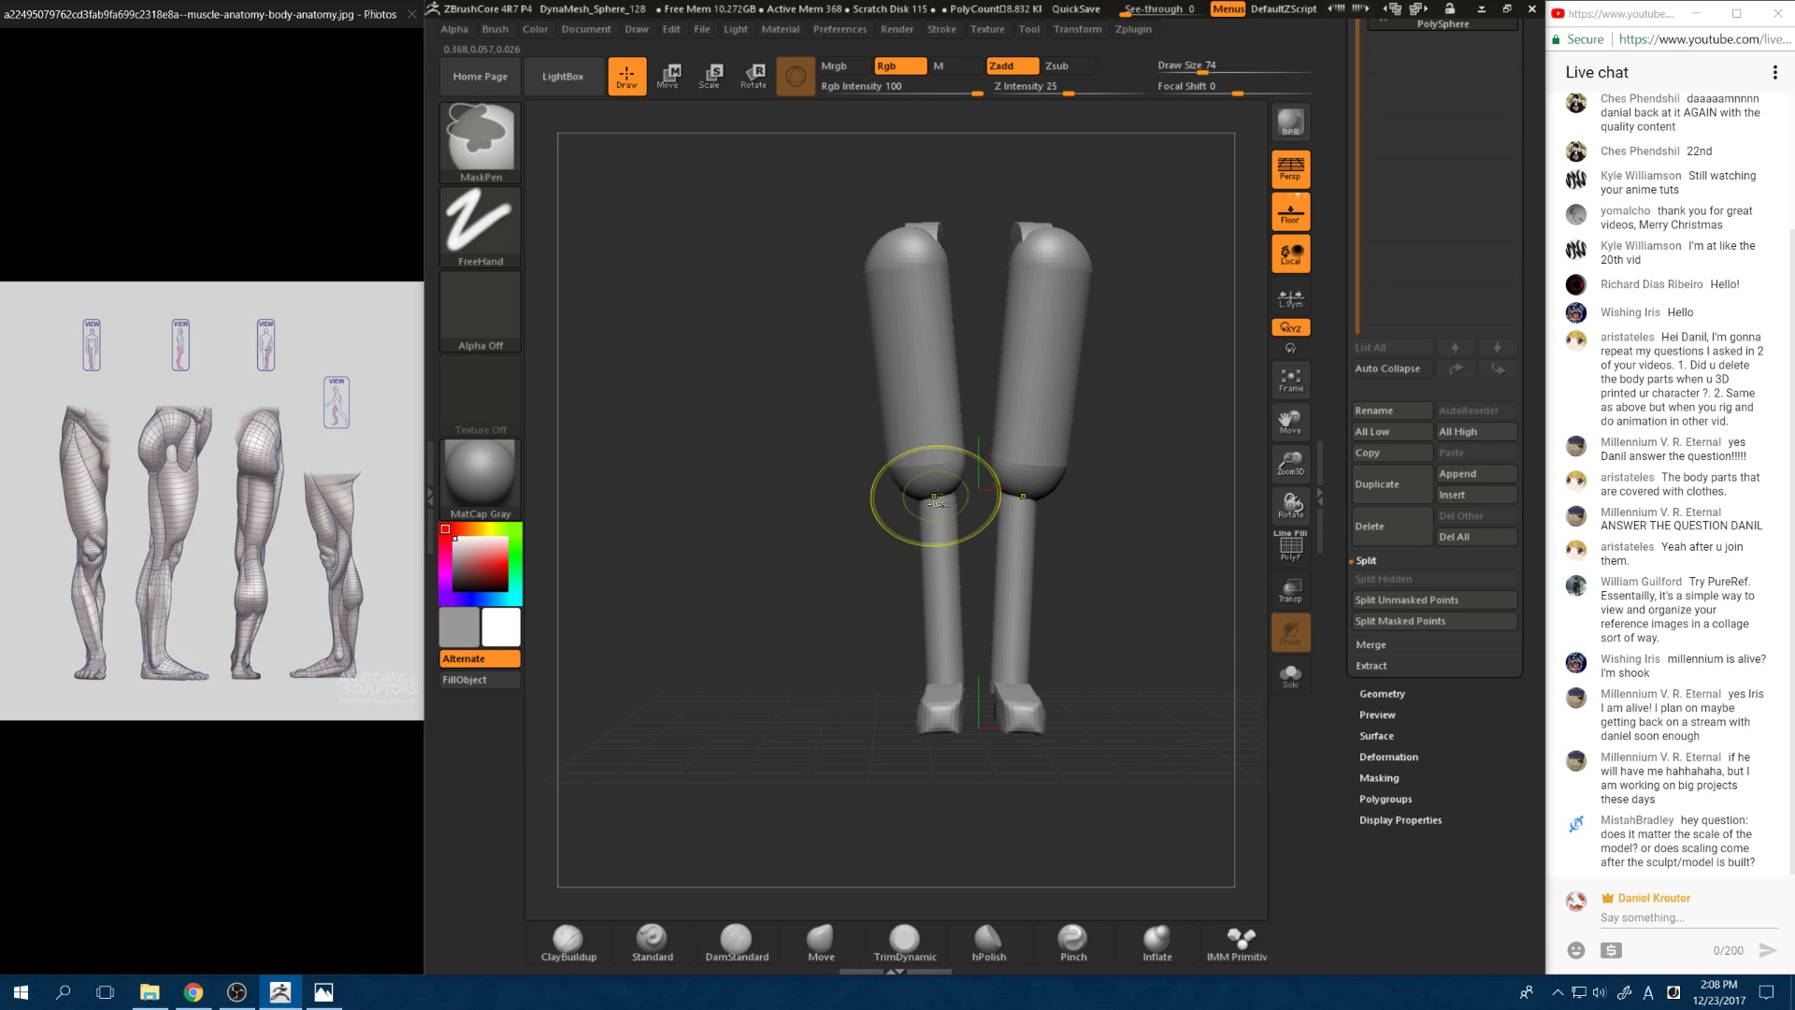
# Step: Smooth the thigh capsules from several sides to soften the creases near their rounded ends
pyautogui.moveTo(822, 405)
pyautogui.mouseDown()
pyautogui.moveTo(745, 461)
pyautogui.moveTo(784, 489)
pyautogui.mouseUp()
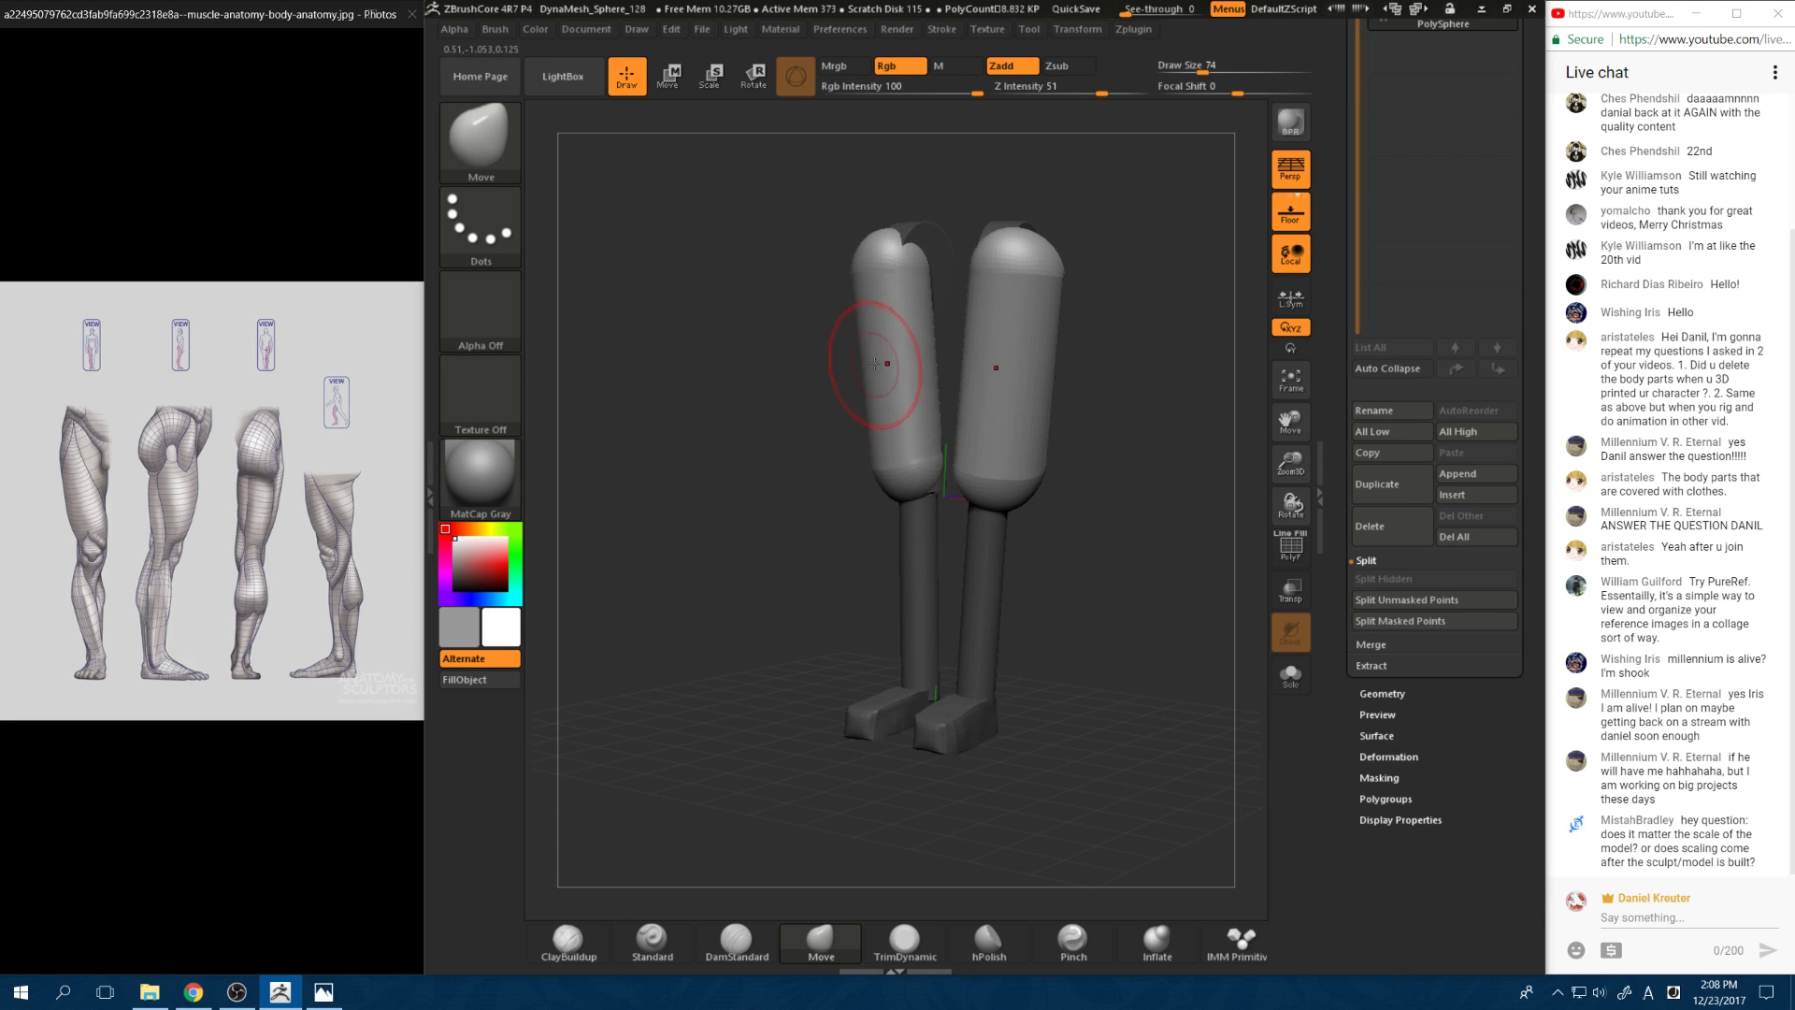
pyautogui.keyDown('shift'); pyautogui.moveTo(823, 360); pyautogui.dragTo(828, 337); pyautogui.keyUp('shift')
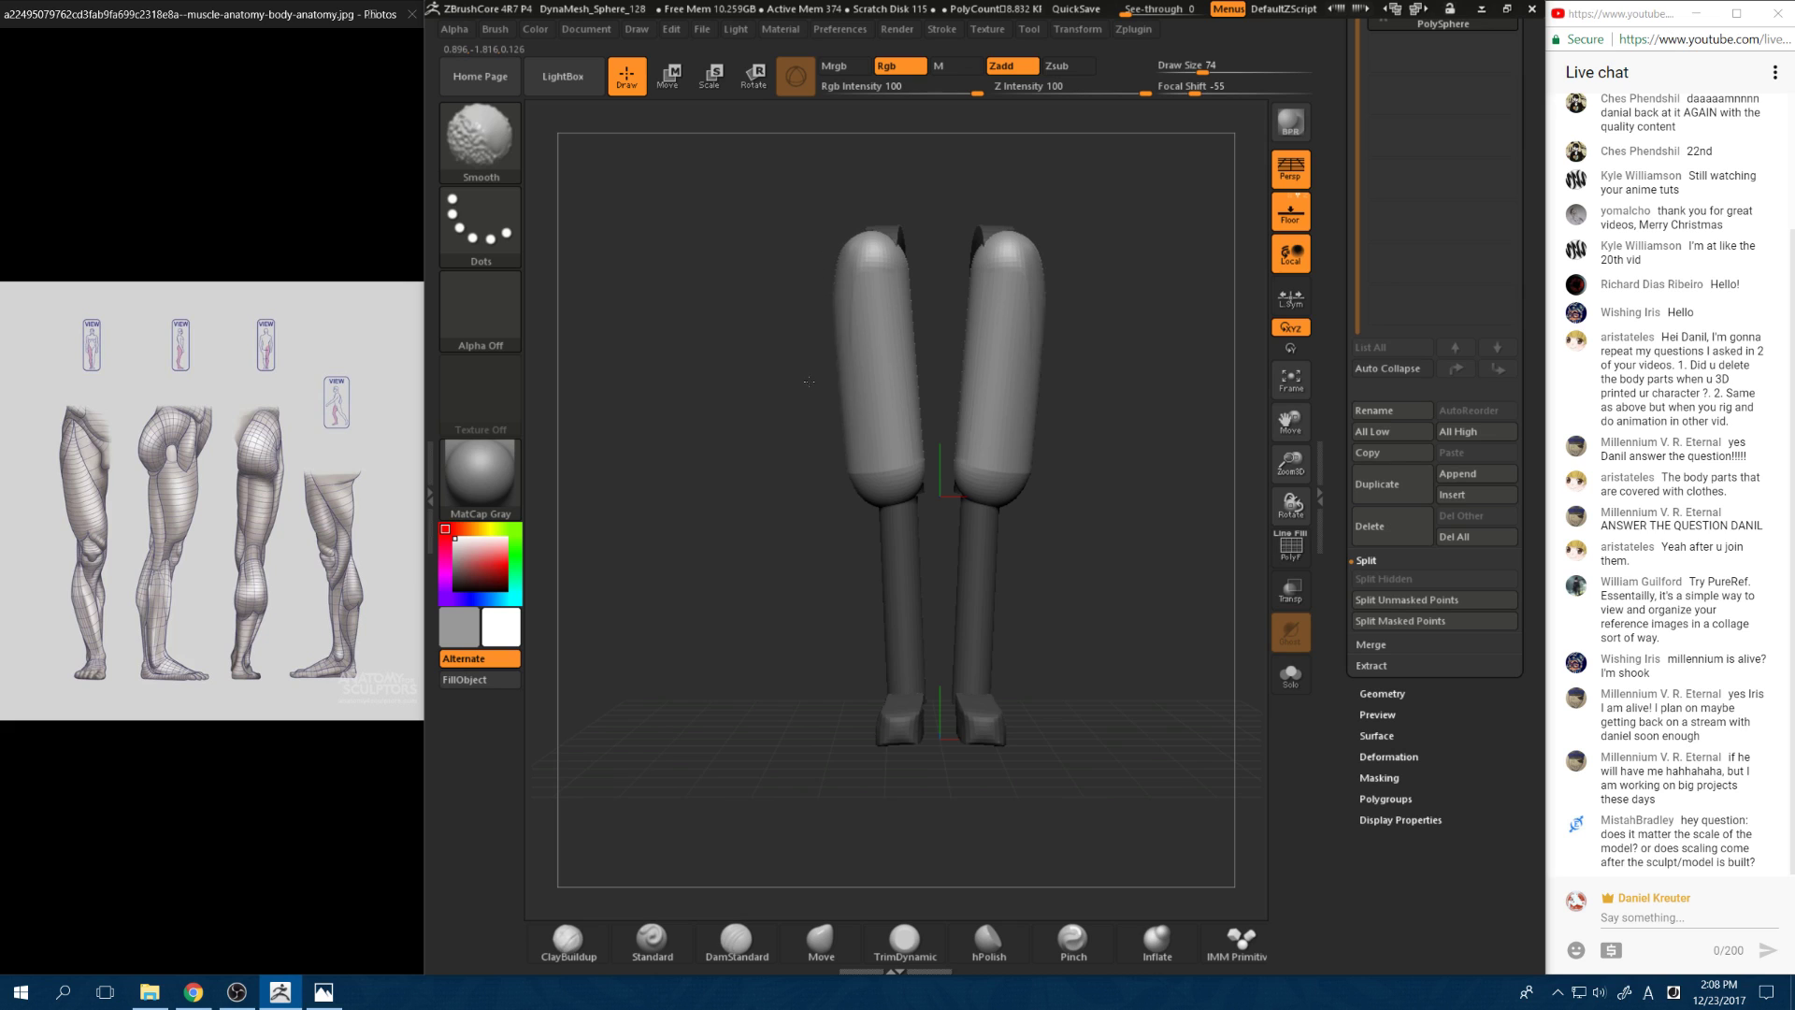
pyautogui.moveTo(761, 332); pyautogui.dragTo(1036, 278)
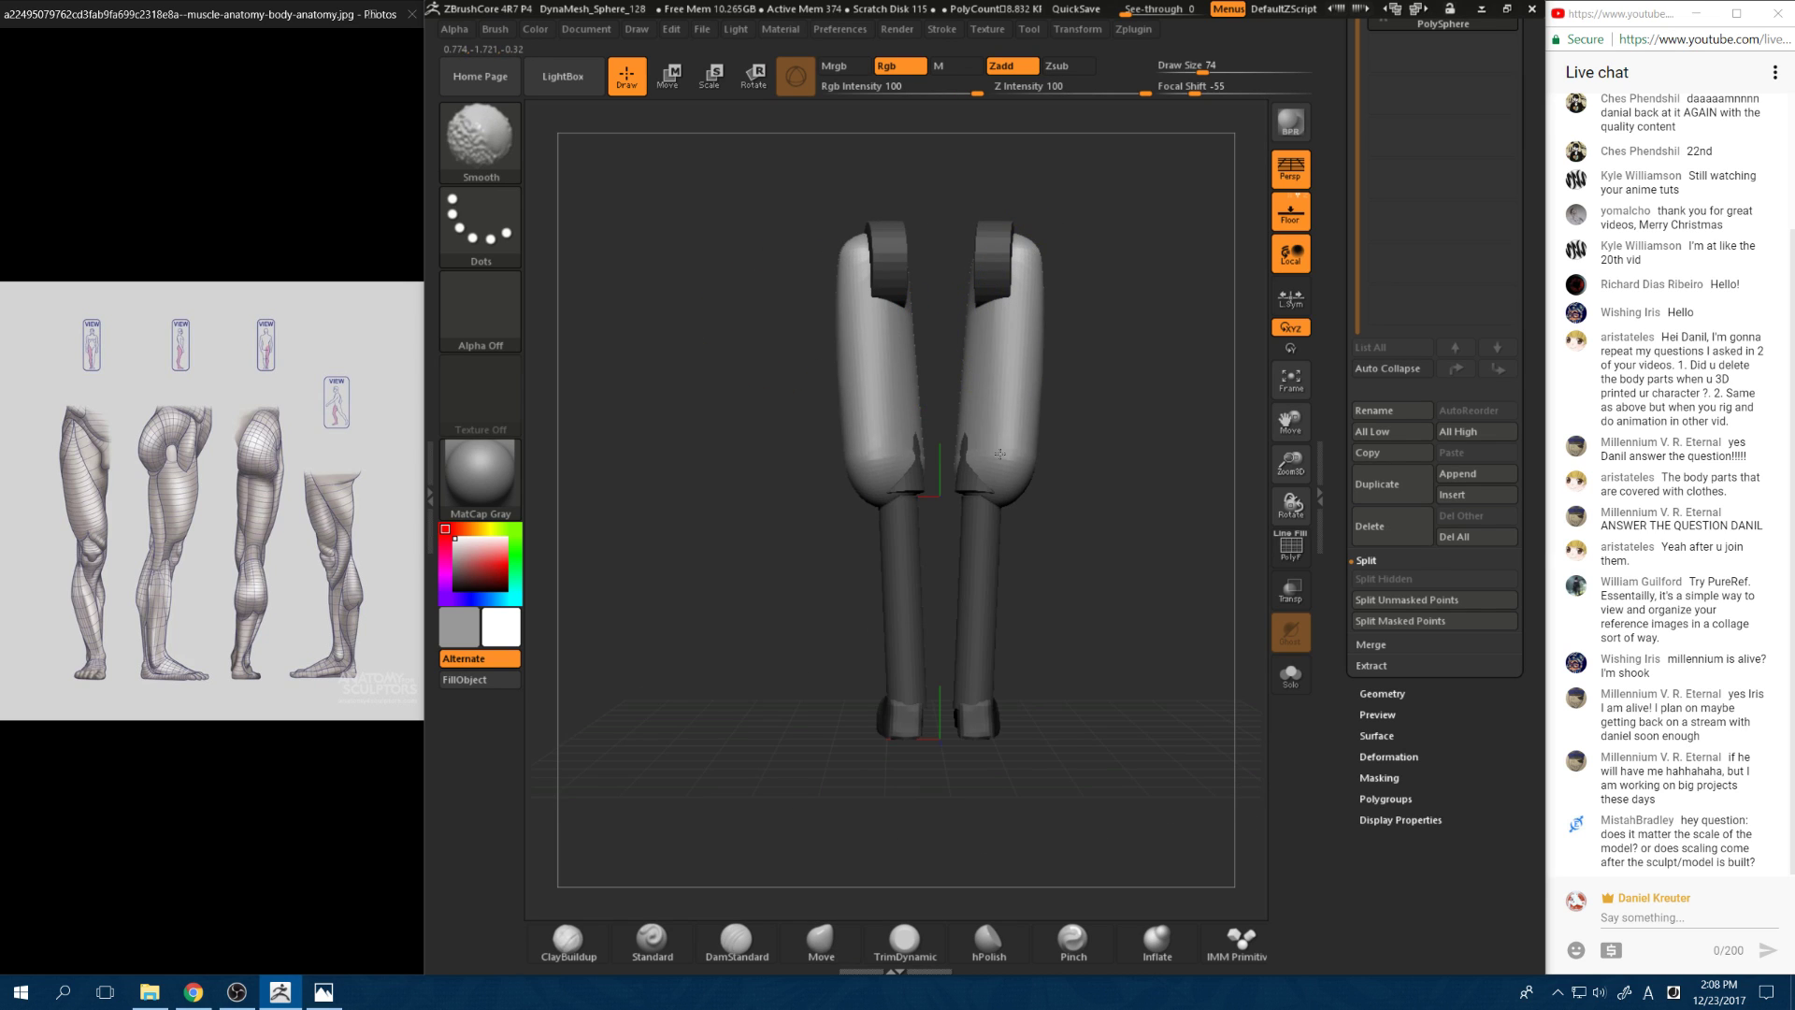
pyautogui.moveTo(1022, 475); pyautogui.dragTo(1051, 373)
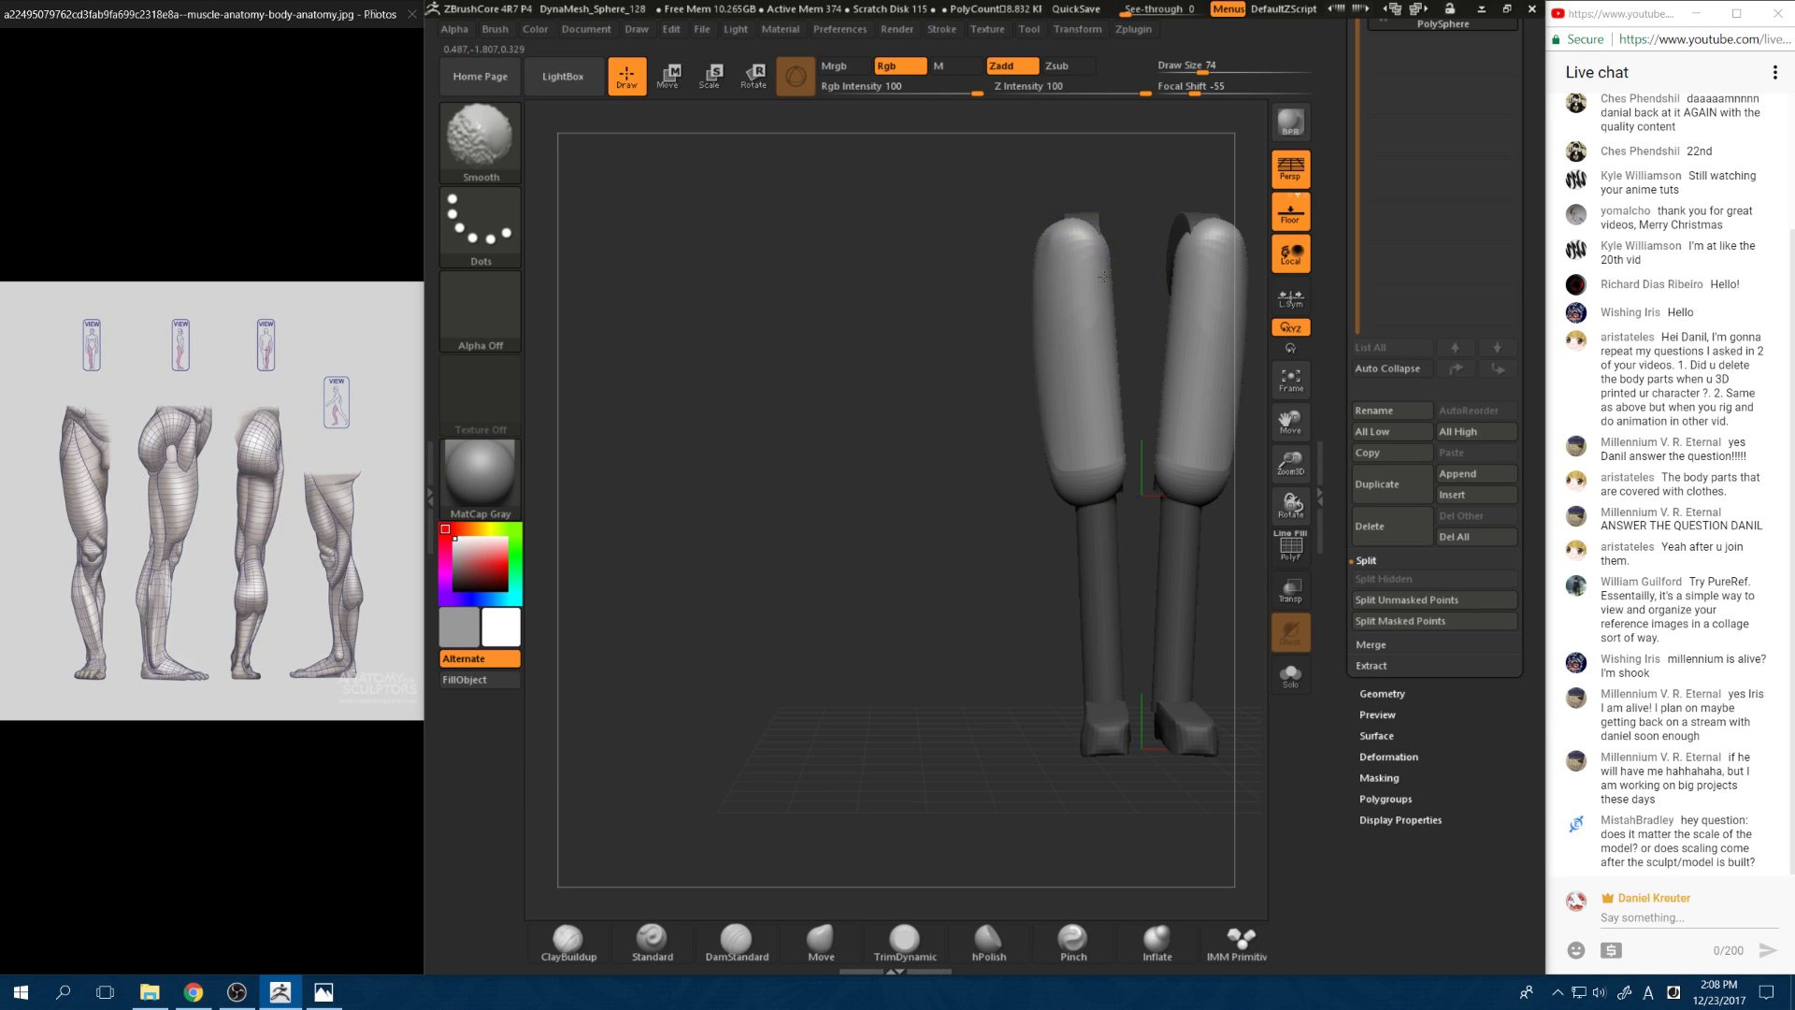
pyautogui.keyDown('alt'); pyautogui.moveTo(1120, 207); pyautogui.dragTo(942, 263); pyautogui.keyUp('alt')
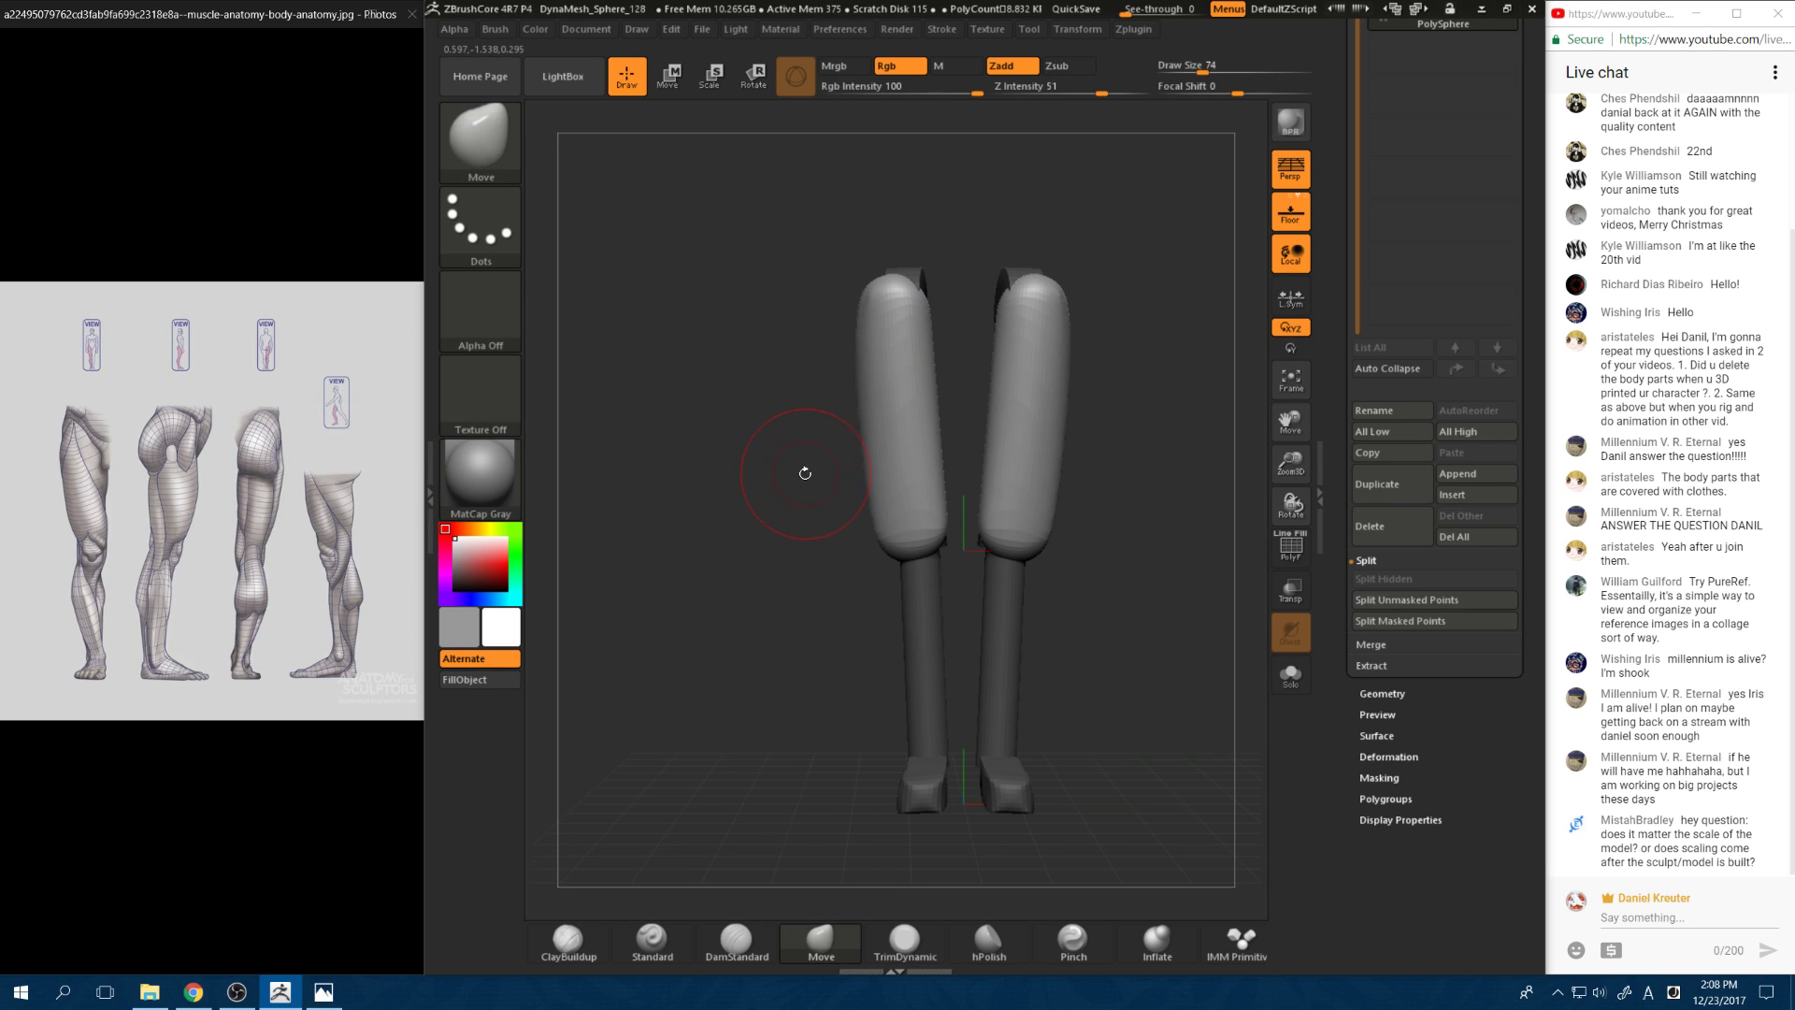
pyautogui.moveTo(802, 469); pyautogui.dragTo(926, 508)
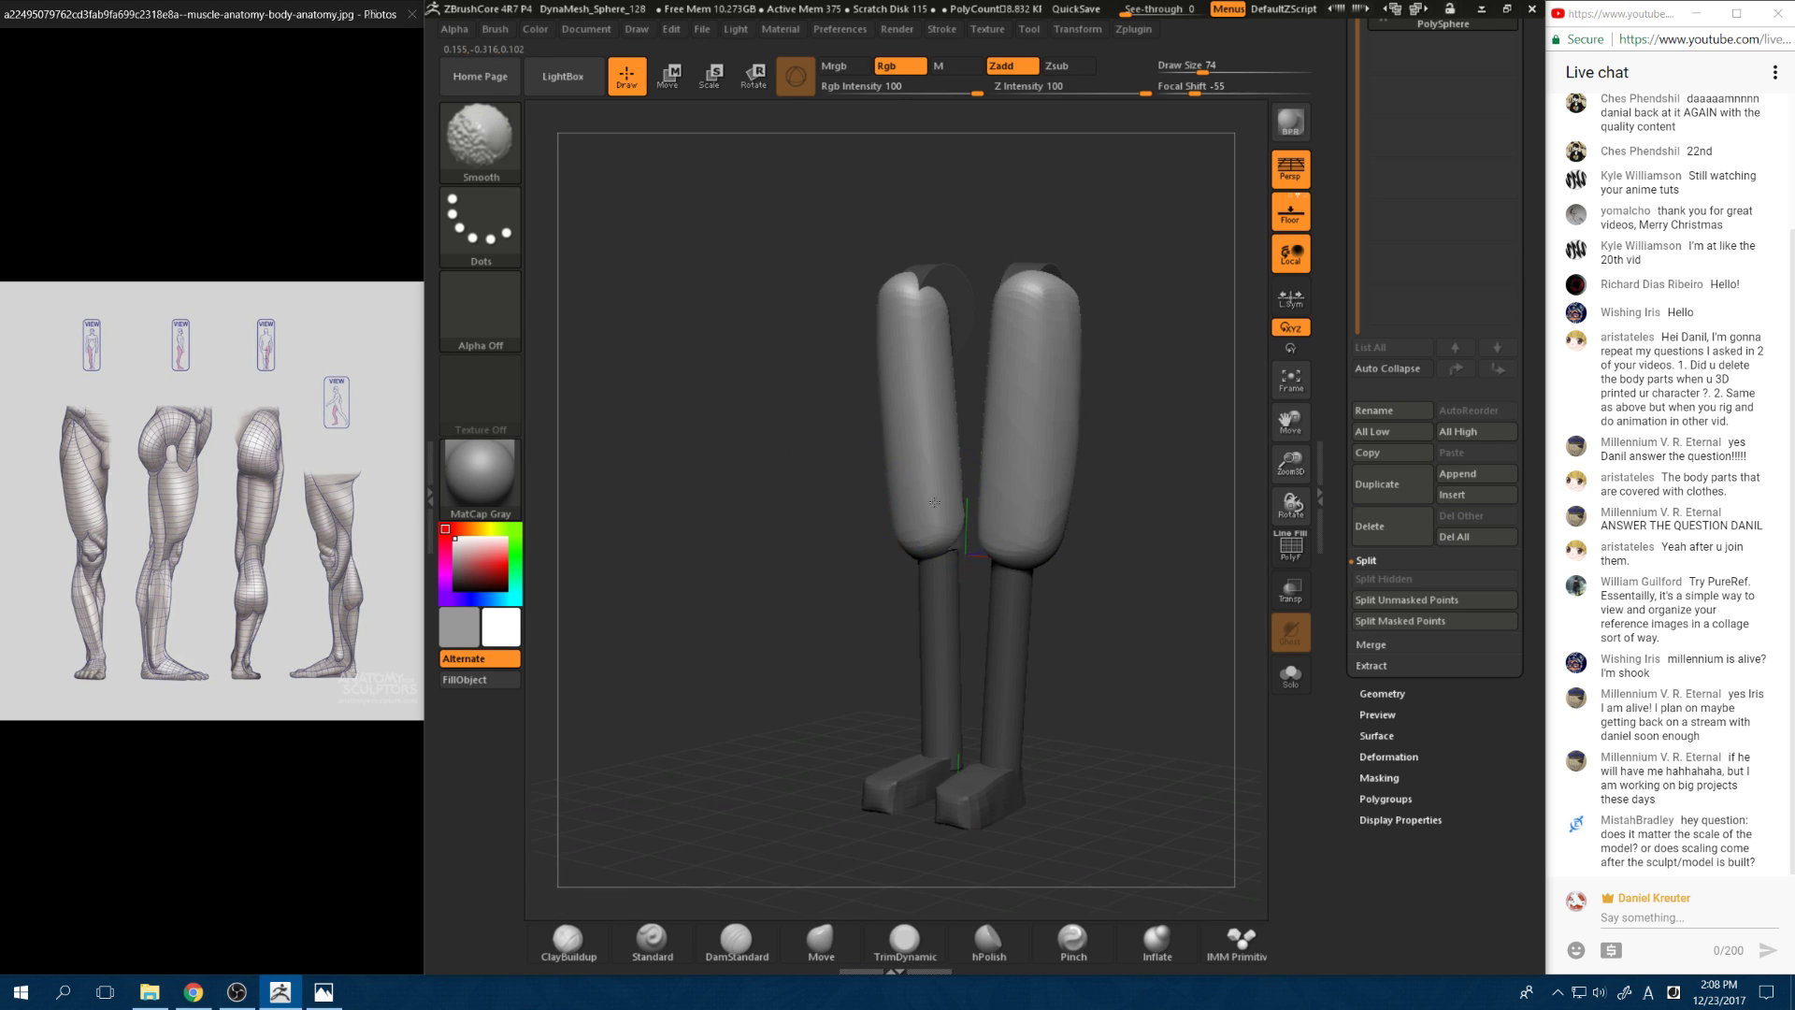
pyautogui.moveTo(794, 389)
pyautogui.mouseDown()
pyautogui.moveTo(819, 560)
pyautogui.moveTo(886, 530)
pyautogui.moveTo(963, 376)
pyautogui.moveTo(921, 371)
pyautogui.moveTo(873, 327)
pyautogui.moveTo(819, 439)
pyautogui.mouseUp()
# Step: Reshape the thigh volumes with the Move brush at draw size 112, tapering their upper ends outward beside the hip cylinders
pyautogui.press('space')
pyautogui.press('space')
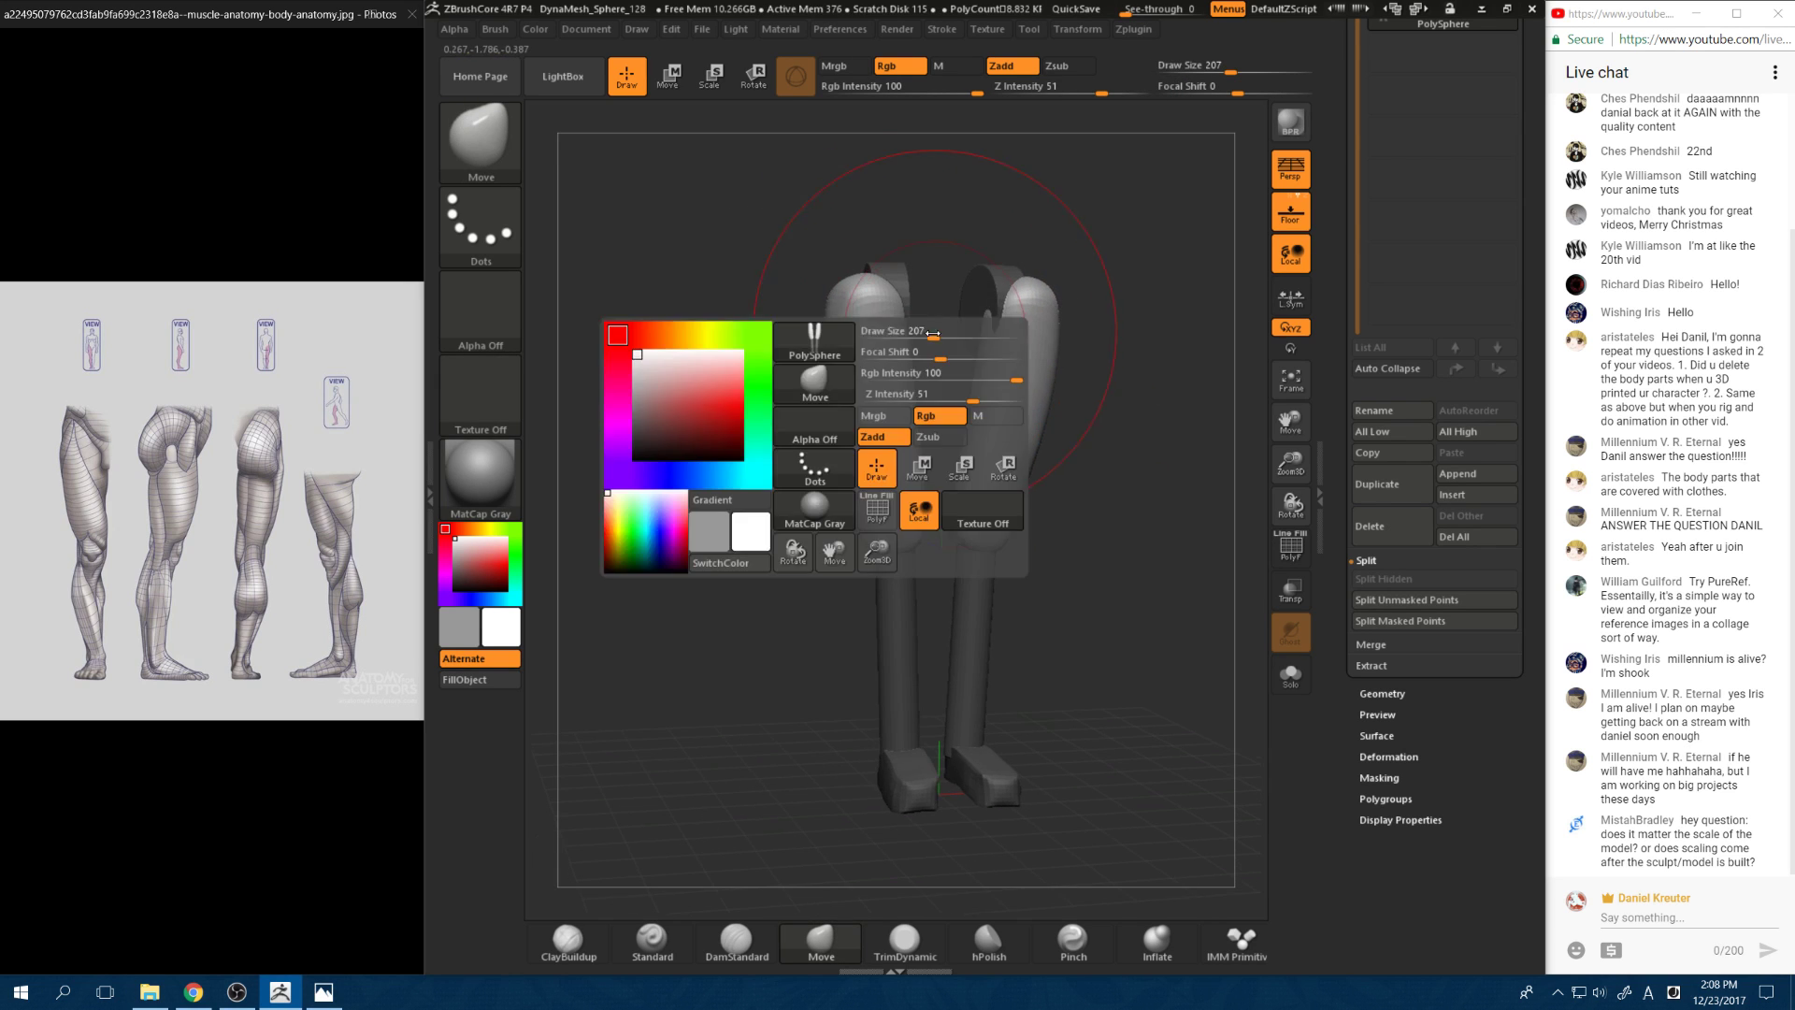
pyautogui.moveTo(933, 334); pyautogui.dragTo(914, 334)
pyautogui.moveTo(911, 348); pyautogui.dragTo(894, 345)
pyautogui.moveTo(940, 347)
pyautogui.mouseDown()
pyautogui.moveTo(842, 335)
pyautogui.moveTo(1054, 326)
pyautogui.mouseUp()
pyautogui.moveTo(814, 501); pyautogui.dragTo(846, 488)
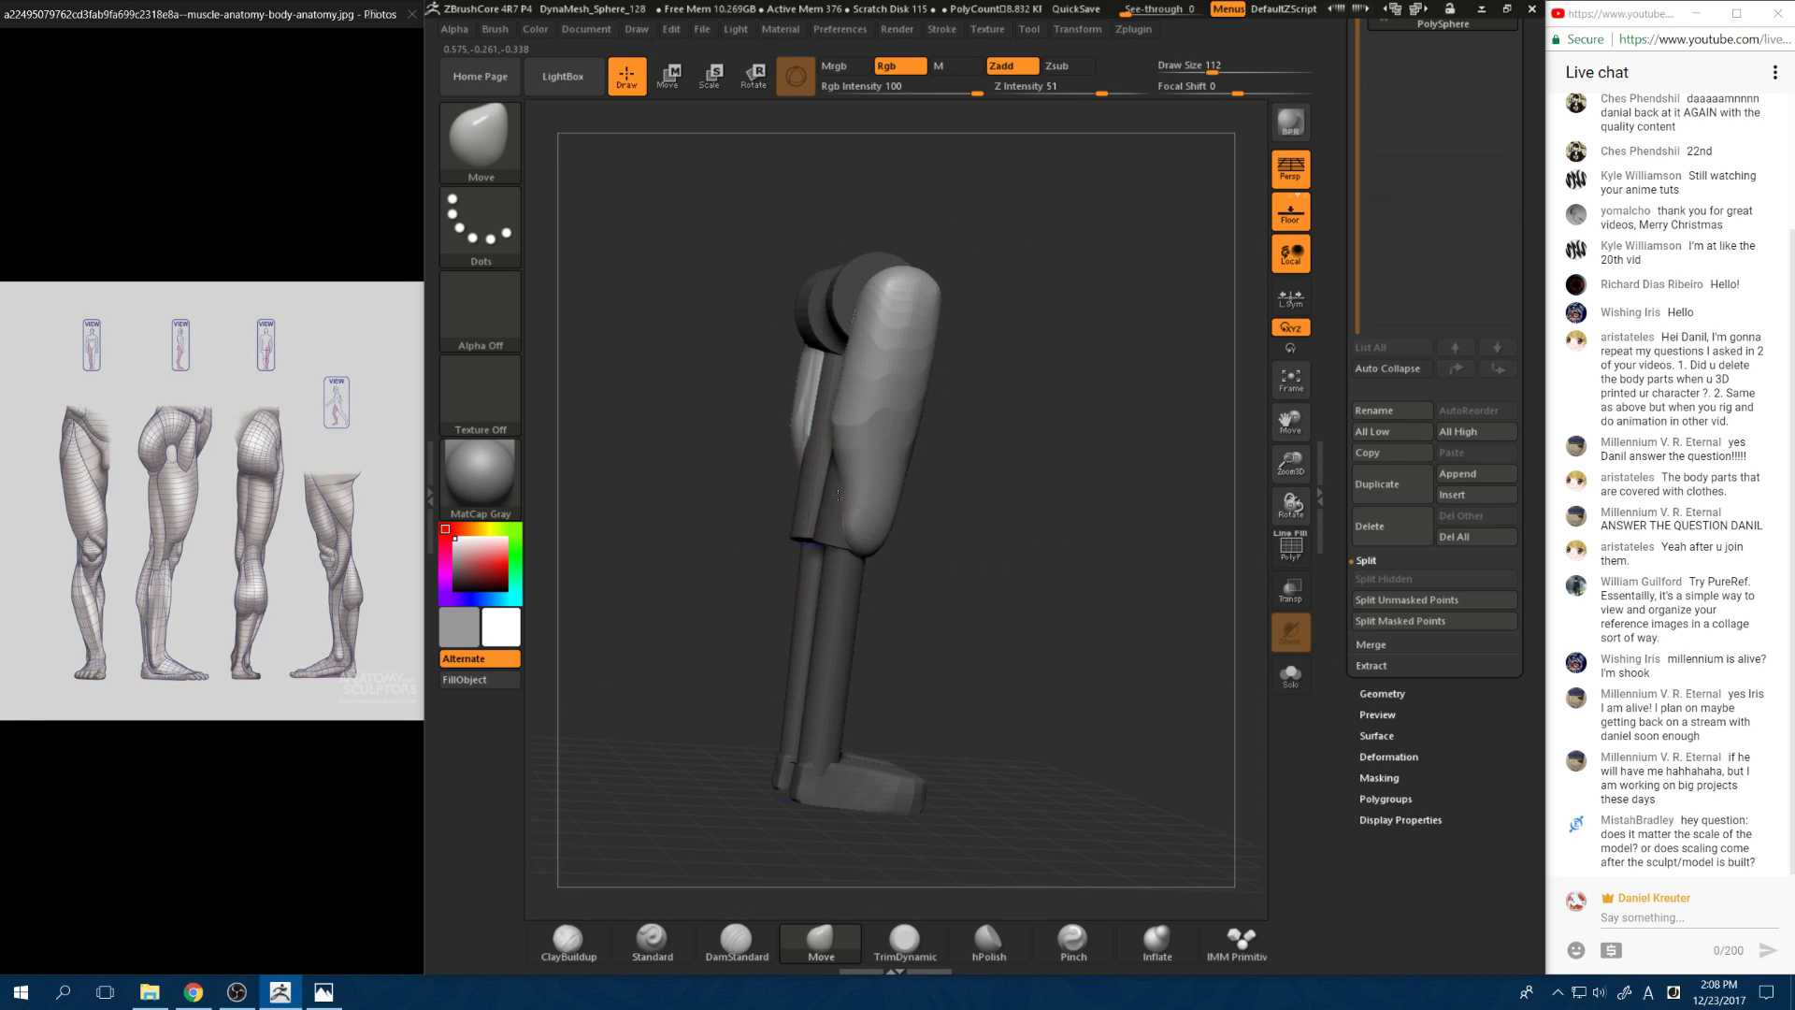
pyautogui.moveTo(826, 428); pyautogui.dragTo(975, 258)
pyautogui.moveTo(949, 321)
pyautogui.mouseDown()
pyautogui.moveTo(910, 258)
pyautogui.moveTo(894, 263)
pyautogui.mouseUp()
pyautogui.moveTo(769, 350)
pyautogui.mouseDown()
pyautogui.moveTo(852, 356)
pyautogui.moveTo(822, 308)
pyautogui.moveTo(916, 333)
pyautogui.mouseUp()
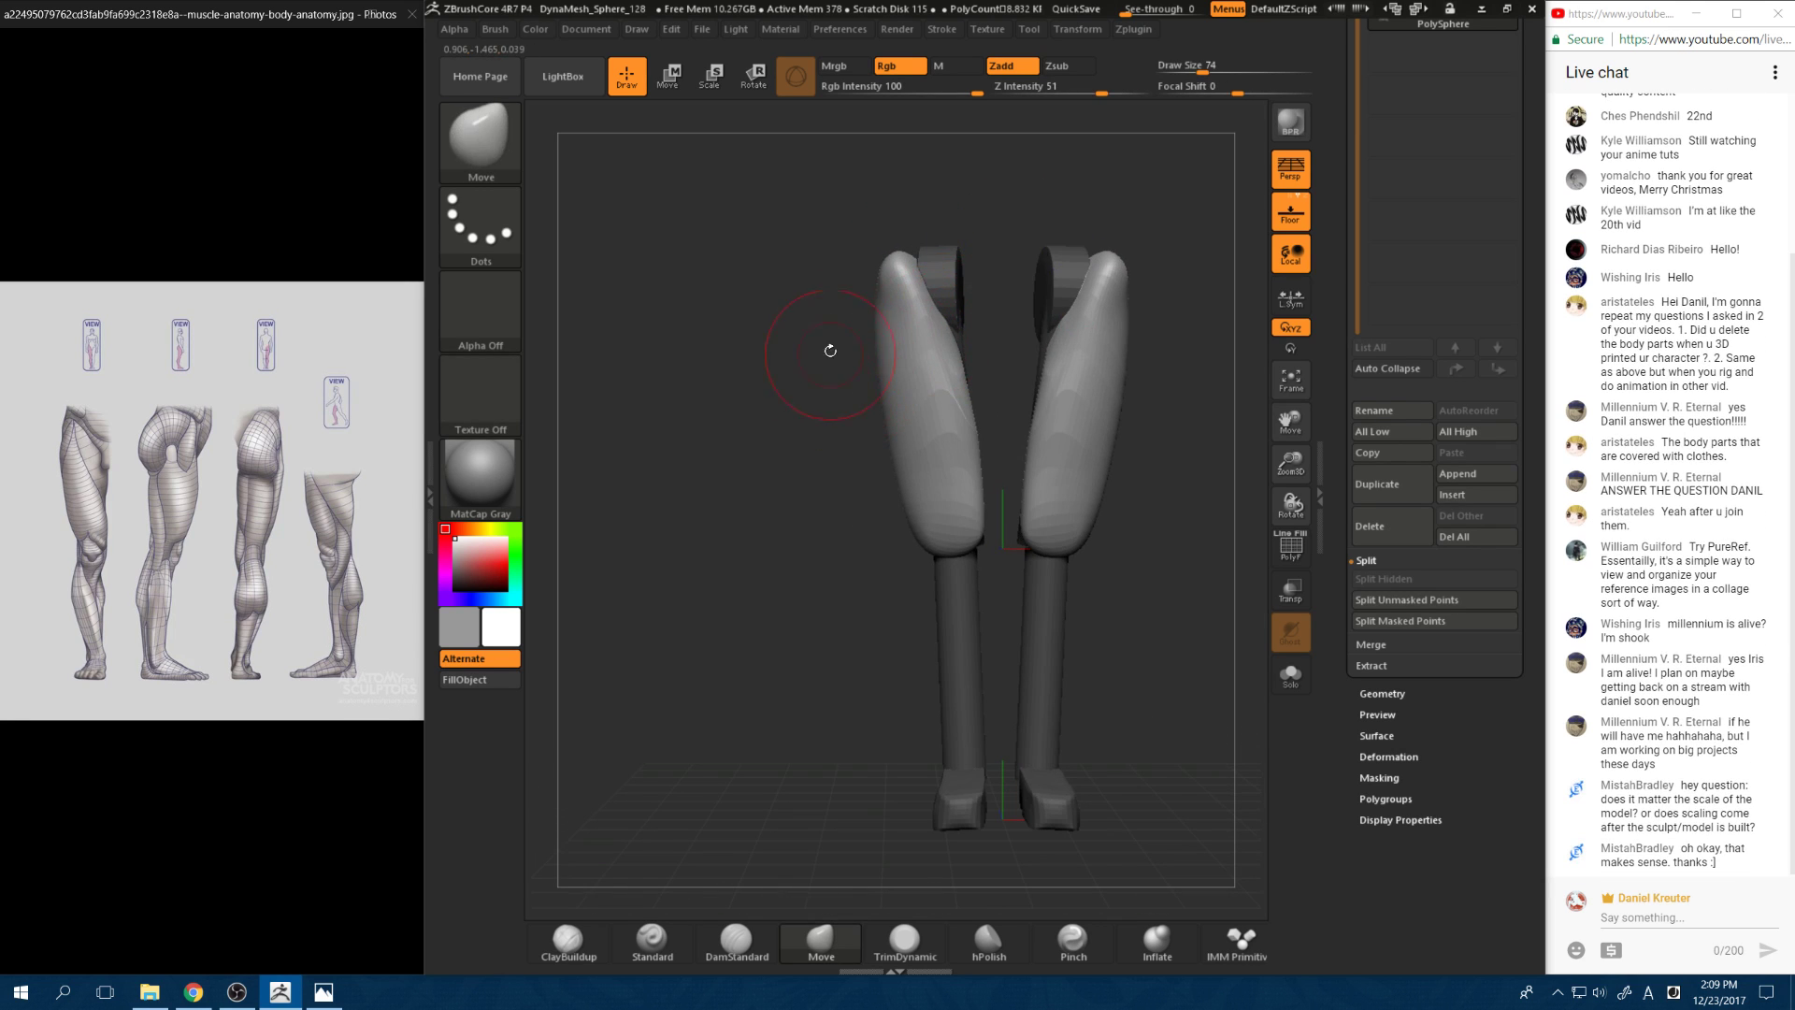
# Step: Reshape the upper ends of the thigh volumes from the side and smooth their surfaces downward
pyautogui.moveTo(808, 230); pyautogui.dragTo(875, 341)
pyautogui.press('space')
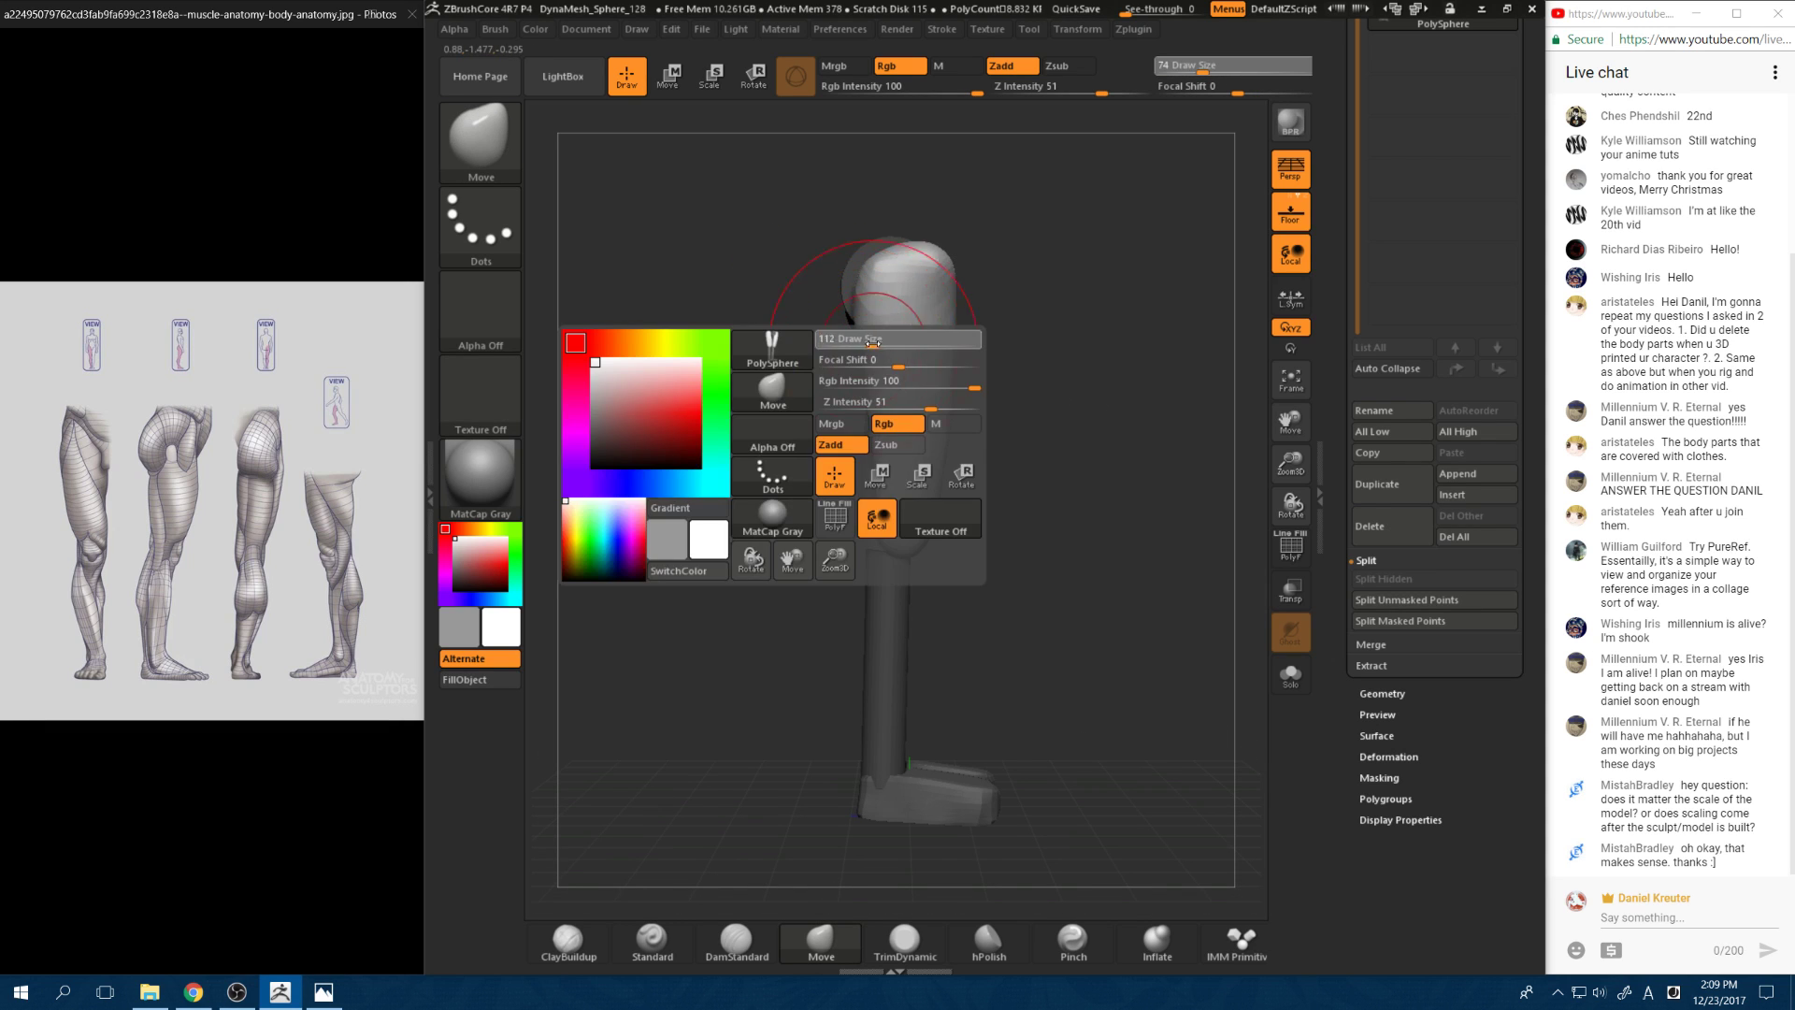
pyautogui.moveTo(1010, 271); pyautogui.dragTo(930, 271)
pyautogui.keyDown('shift'); pyautogui.moveTo(926, 271); pyautogui.dragTo(903, 284); pyautogui.keyUp('shift')
pyautogui.moveTo(912, 390)
pyautogui.keyDown('shift'); pyautogui.mouseDown()
pyautogui.moveTo(929, 438)
pyautogui.moveTo(826, 480)
pyautogui.mouseUp(); pyautogui.keyUp('shift')
# Step: Set the draw size to 65 and select the TrimDynamic brush for the thighs, undoing the stray mask drag
pyautogui.press('space')
pyautogui.moveTo(1063, 473); pyautogui.dragTo(1050, 477)
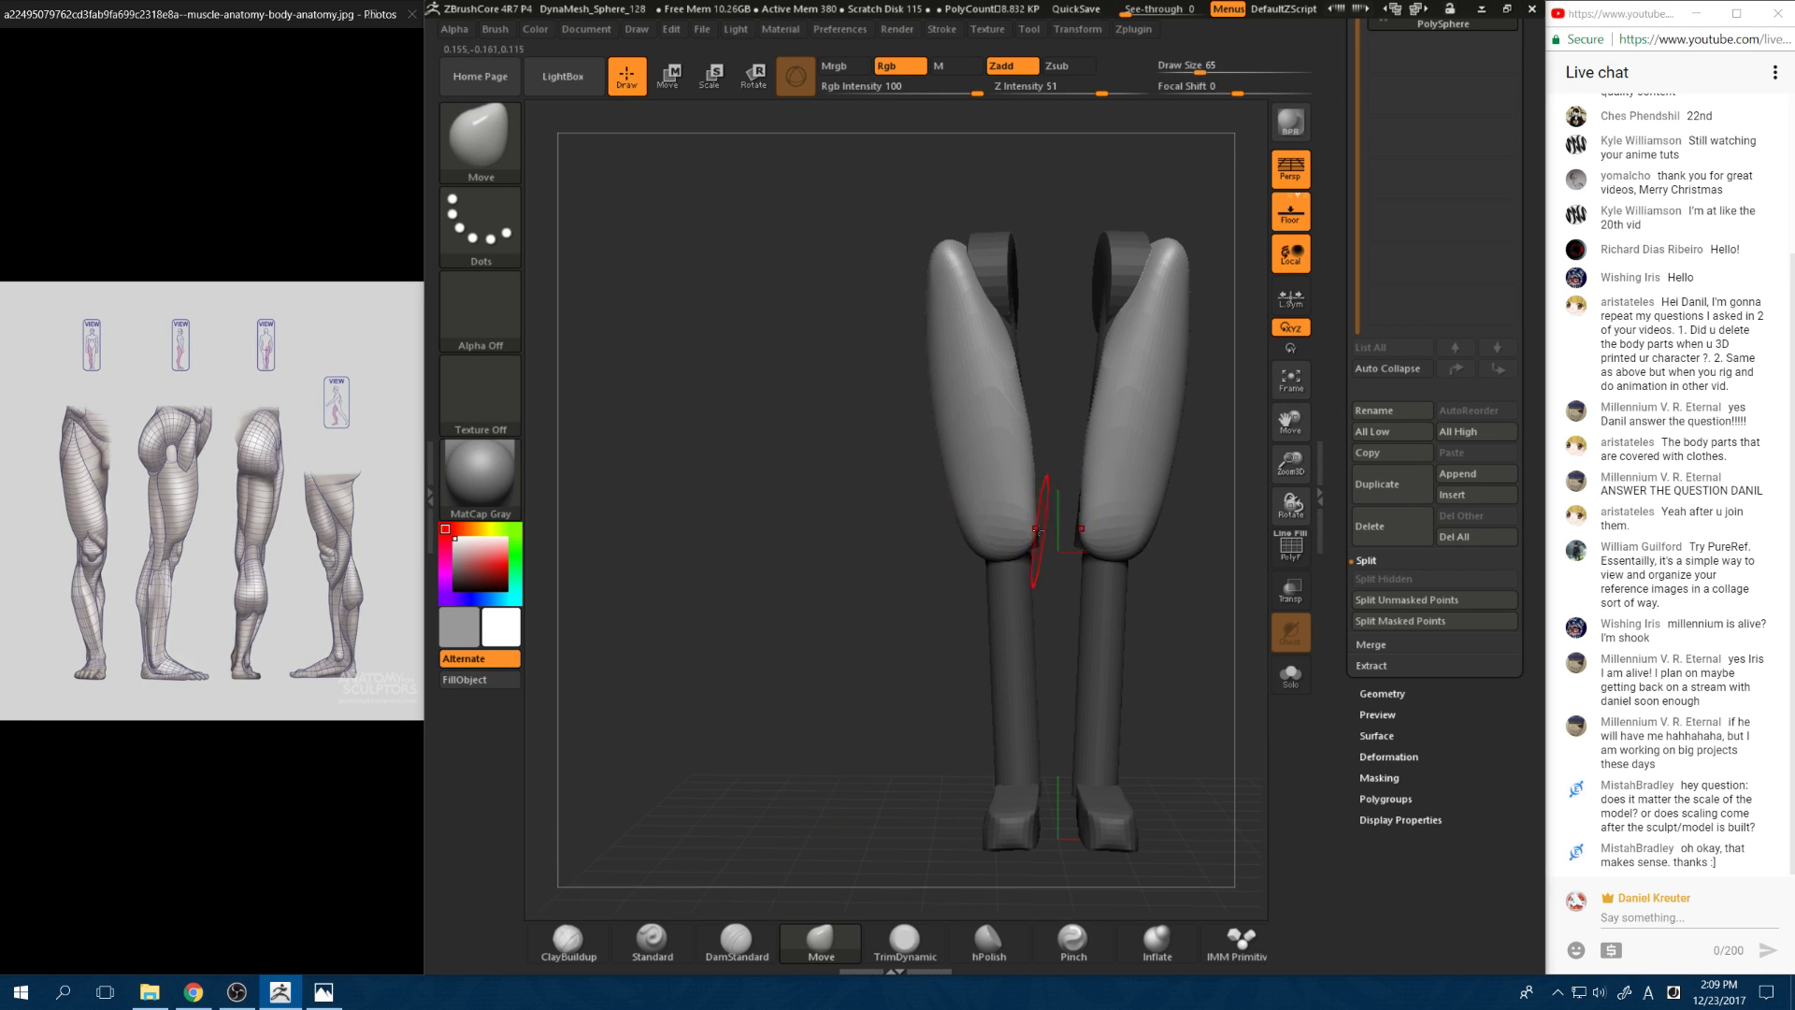
pyautogui.keyDown('alt'); pyautogui.moveTo(1042, 369); pyautogui.dragTo(1018, 340); pyautogui.keyUp('alt')
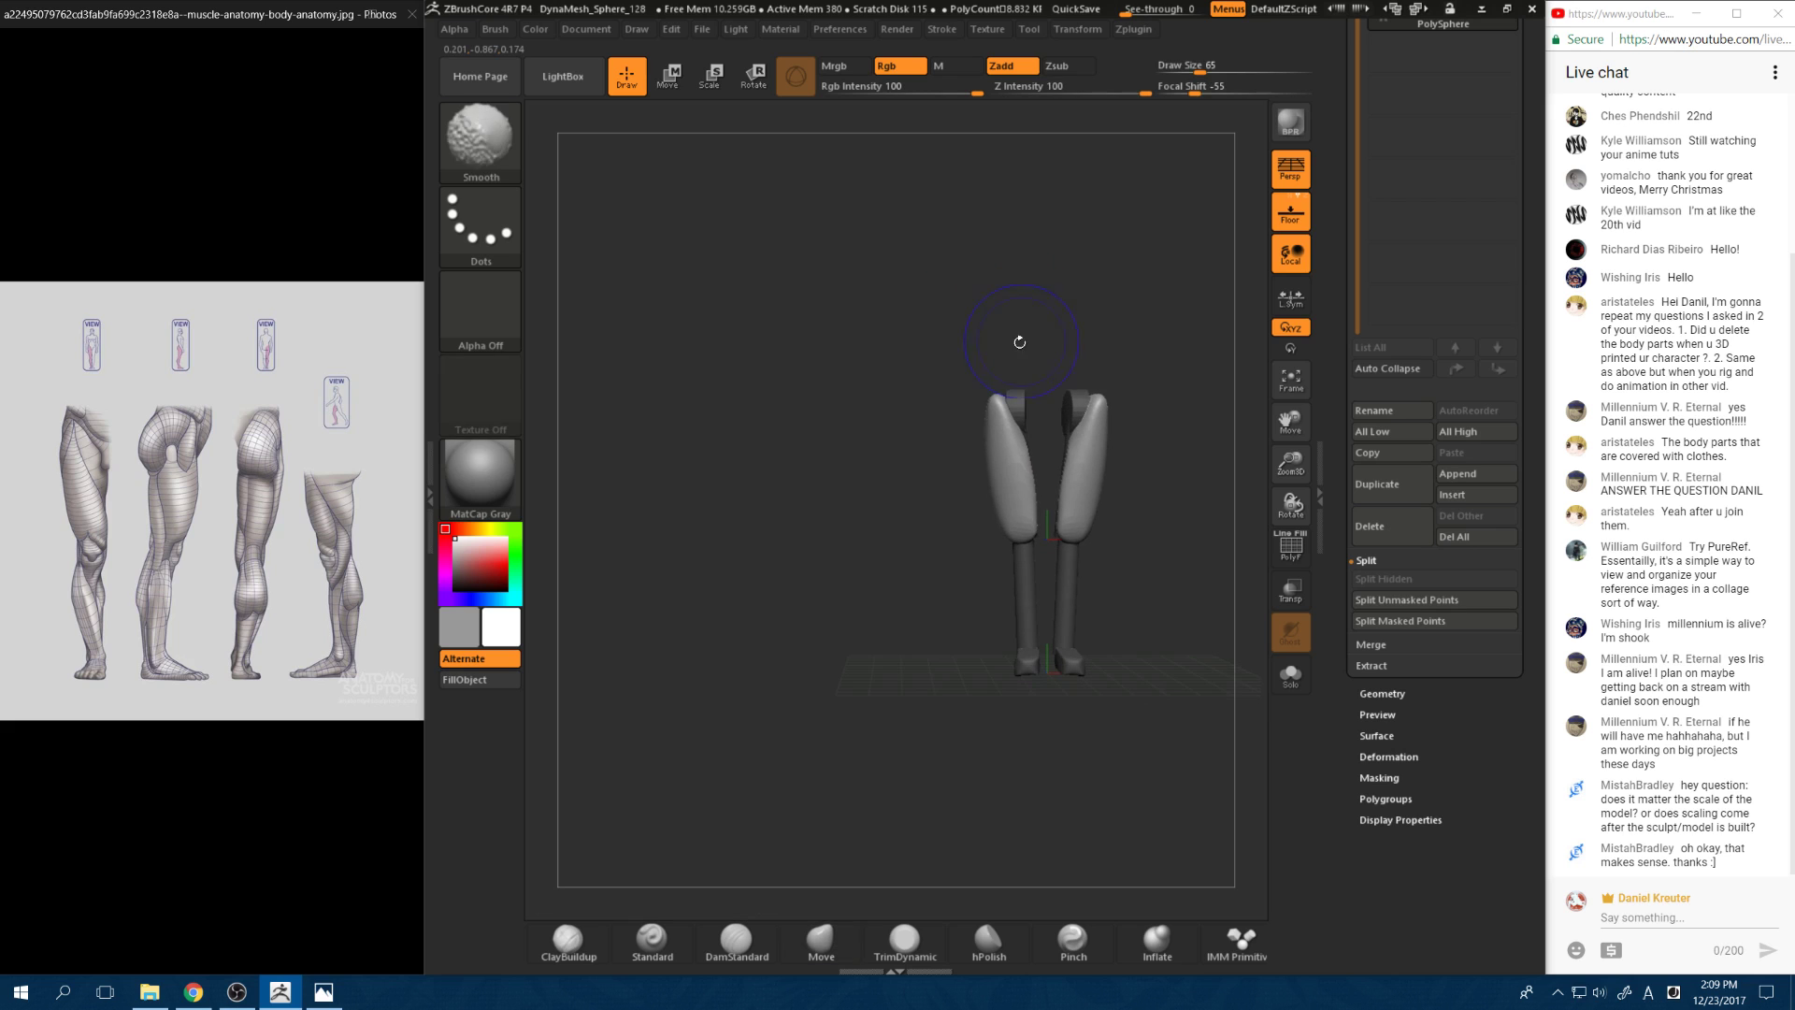
pyautogui.moveTo(899, 449)
pyautogui.keyDown('alt'); pyautogui.mouseDown()
pyautogui.moveTo(841, 443)
pyautogui.moveTo(857, 505)
pyautogui.moveTo(898, 529)
pyautogui.moveTo(926, 510)
pyautogui.mouseUp(); pyautogui.keyUp('alt')
pyautogui.click(902, 935)
pyautogui.moveTo(869, 841)
pyautogui.mouseDown()
pyautogui.moveTo(838, 733)
pyautogui.moveTo(915, 458)
pyautogui.mouseUp()
pyautogui.keyDown('ctrl'); pyautogui.moveTo(815, 407); pyautogui.dragTo(861, 471); pyautogui.keyUp('ctrl')
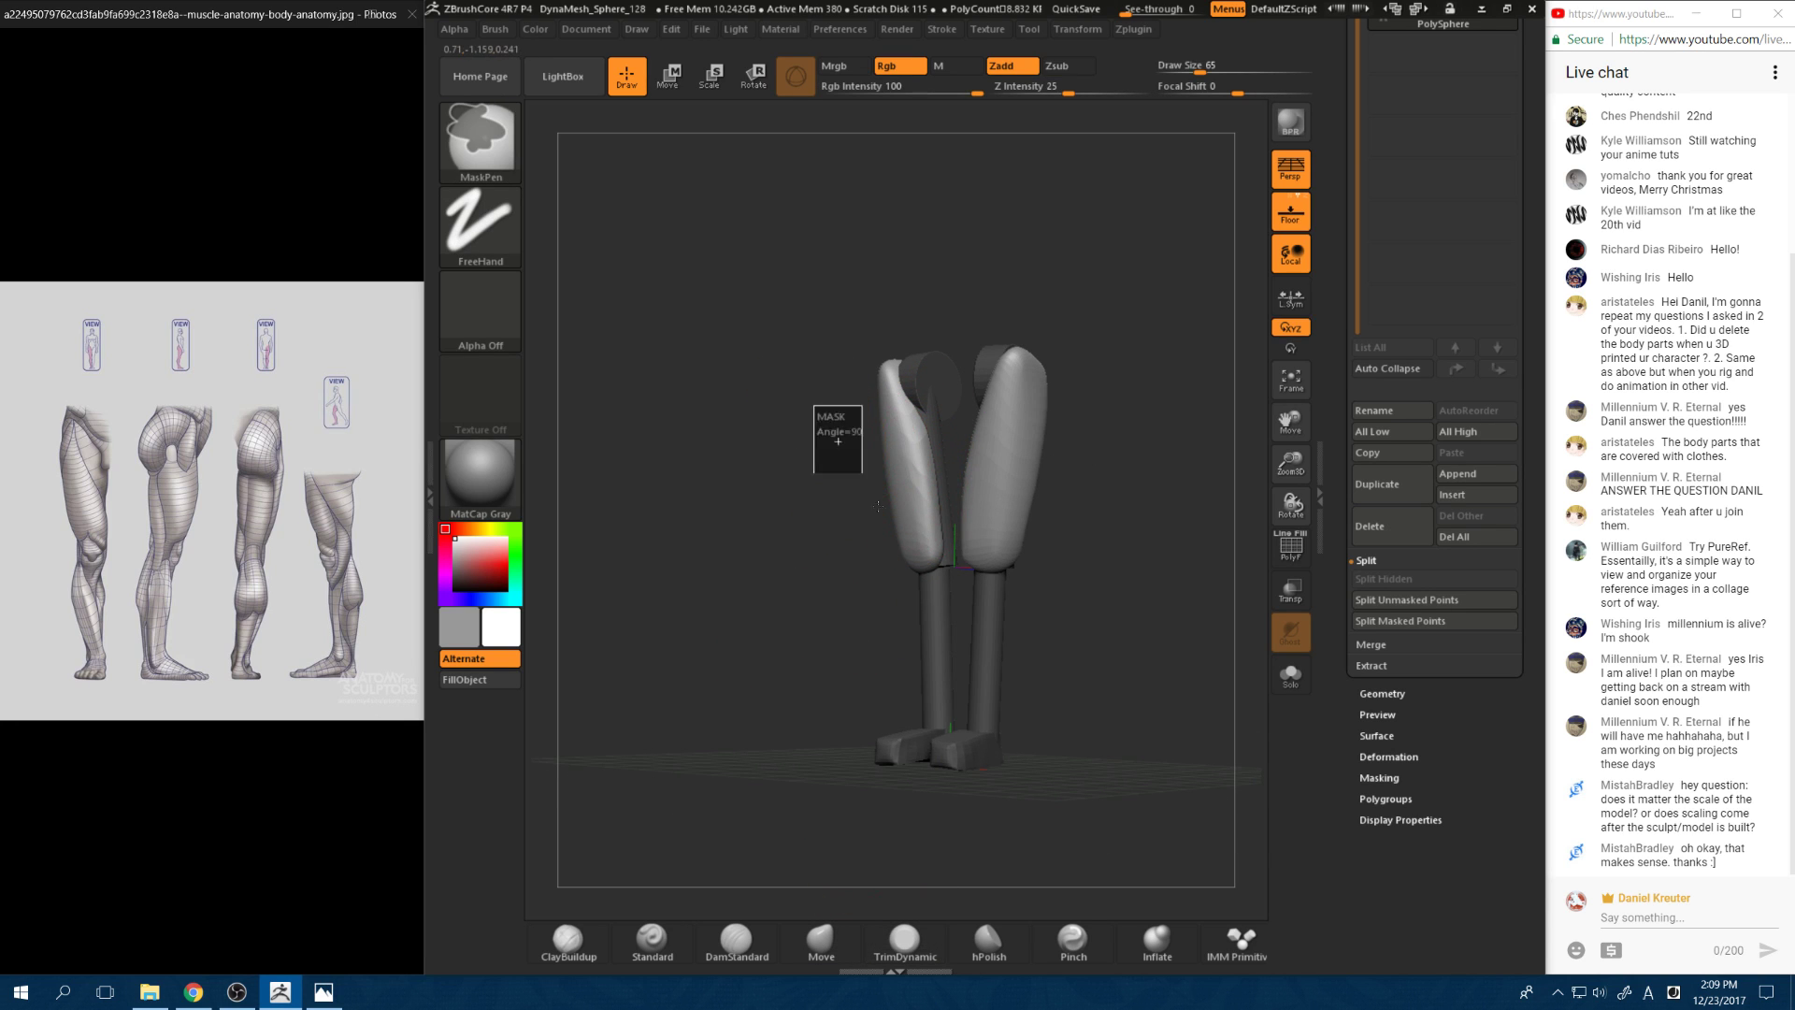
pyautogui.hotkey('ctrl', 'z')
pyautogui.moveTo(749, 497)
pyautogui.mouseDown()
pyautogui.moveTo(855, 550)
pyautogui.moveTo(903, 523)
pyautogui.mouseUp()
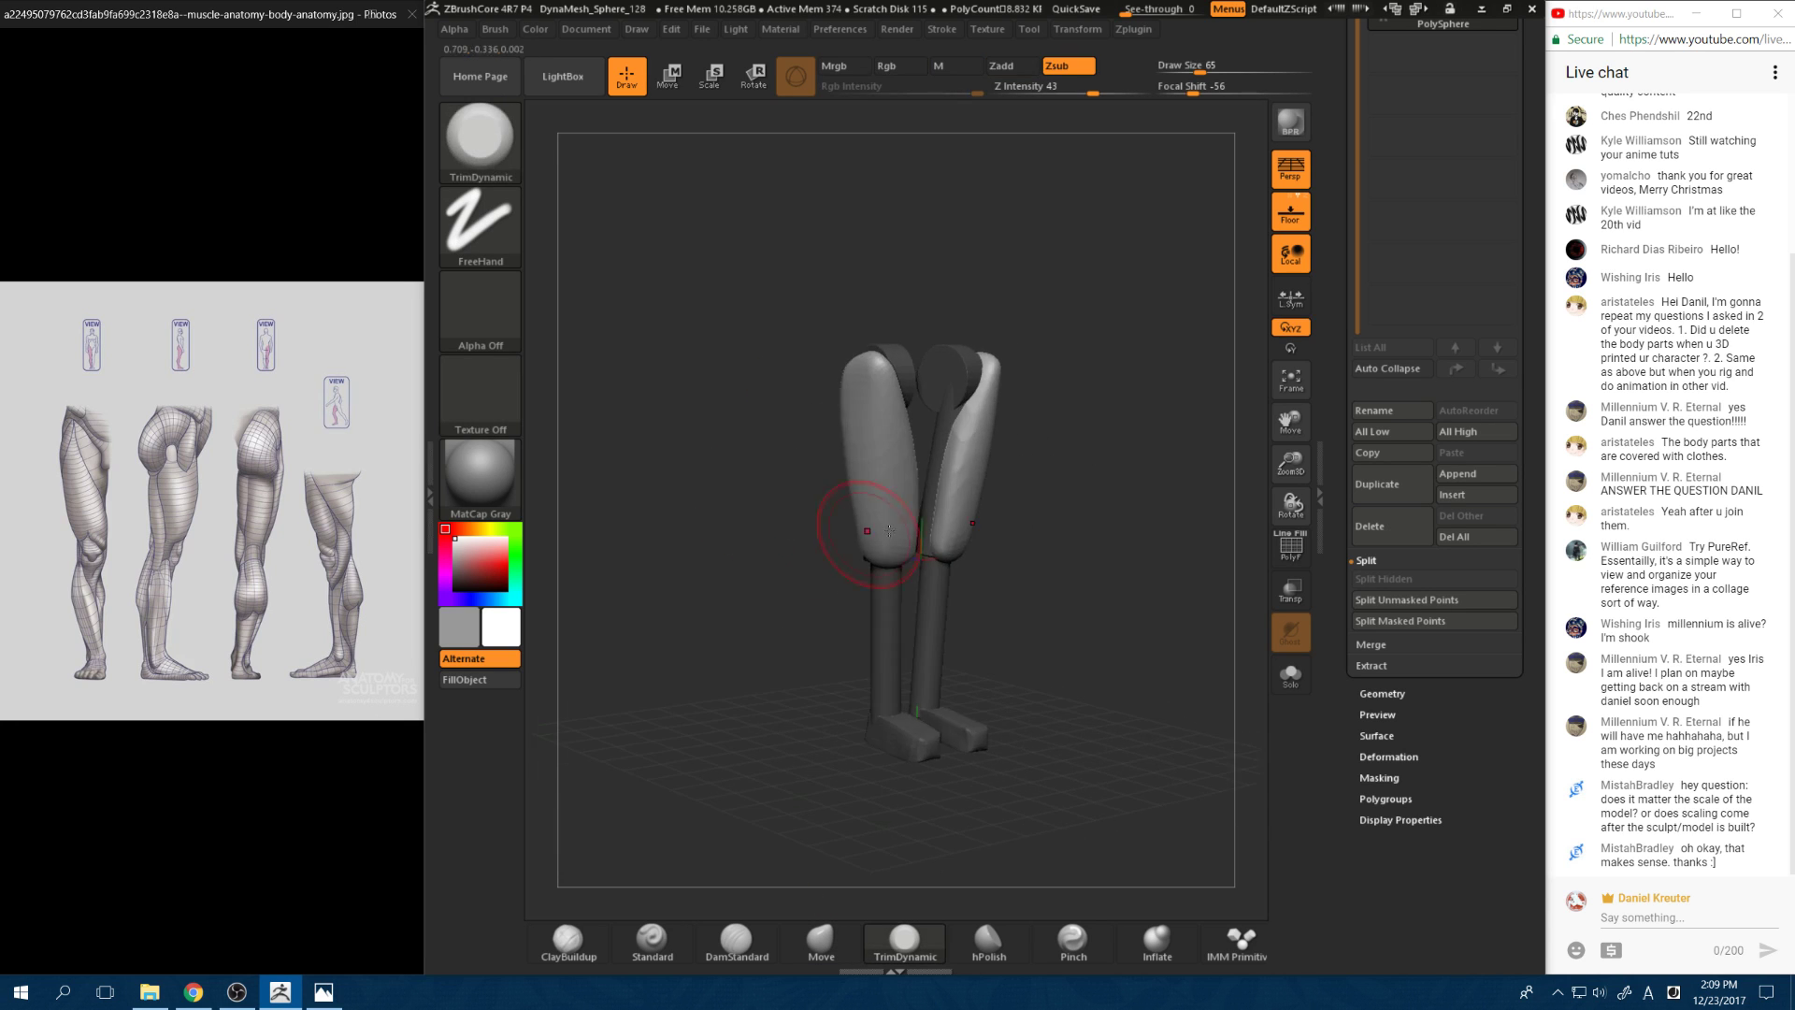
# Step: Split the unmasked thigh volumes into their own subtool and make that subtool active
pyautogui.click(1372, 645)
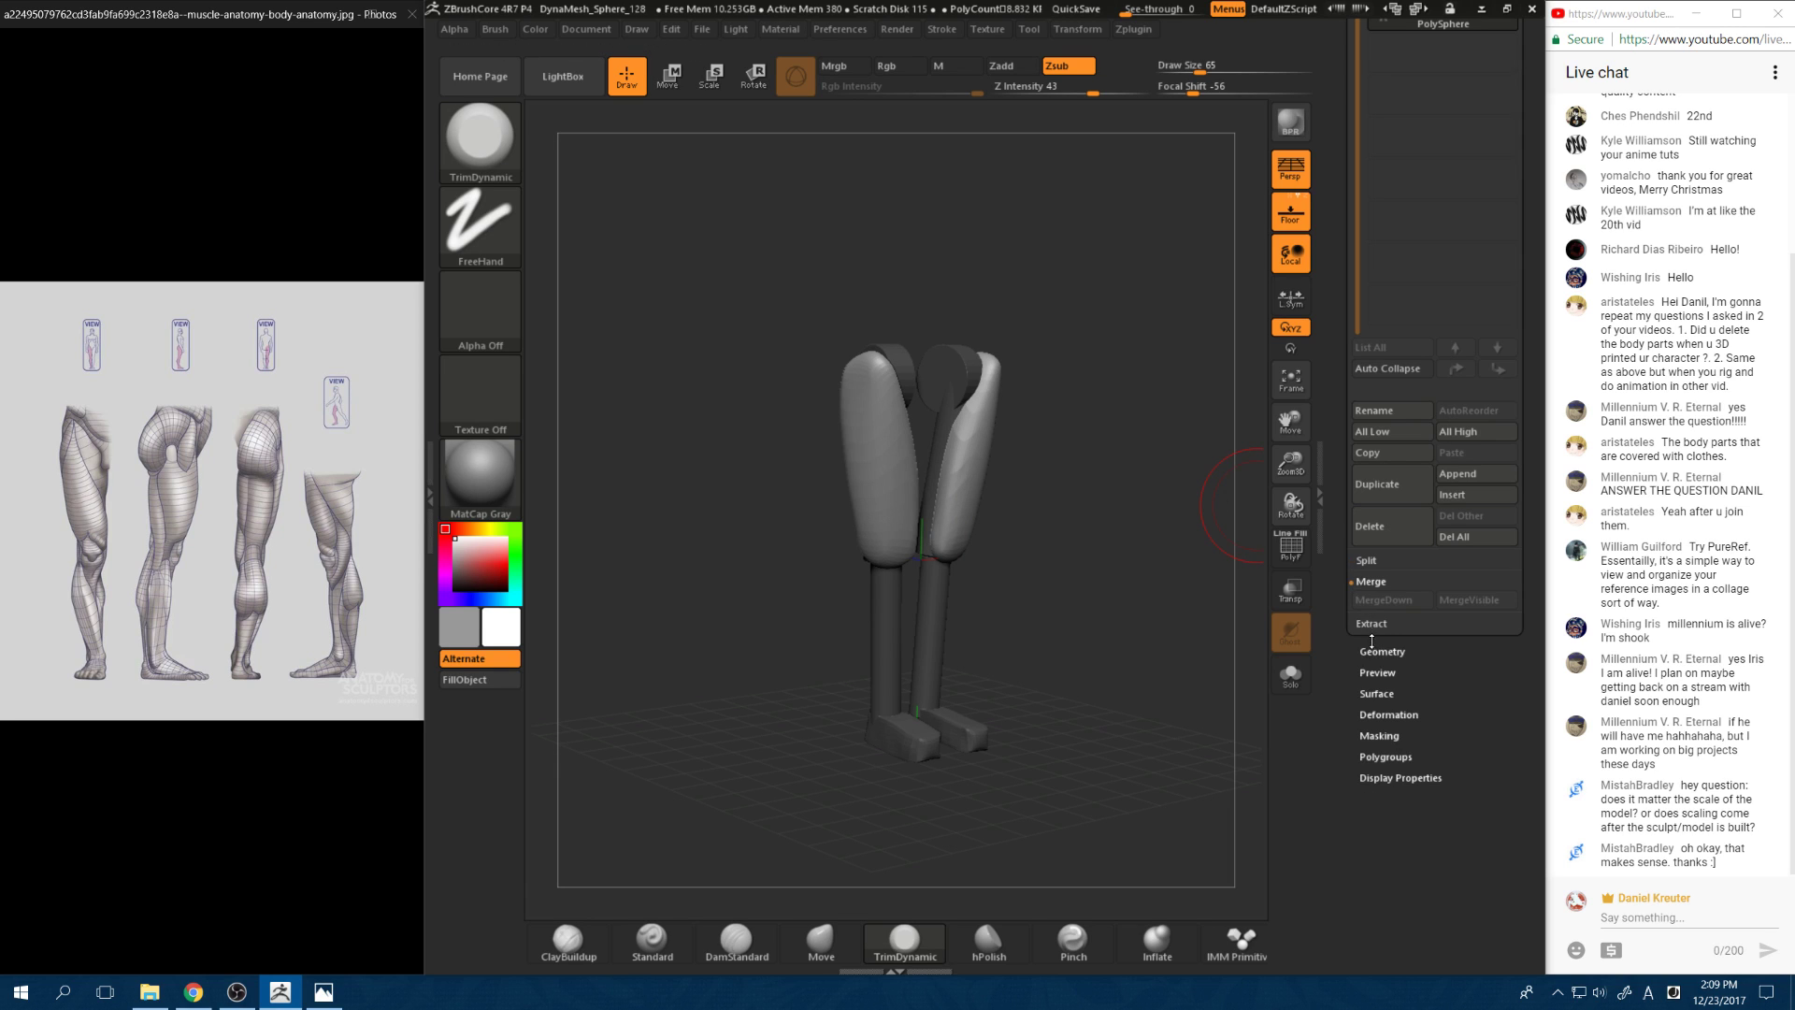
pyautogui.scroll(5, 1509, 625)
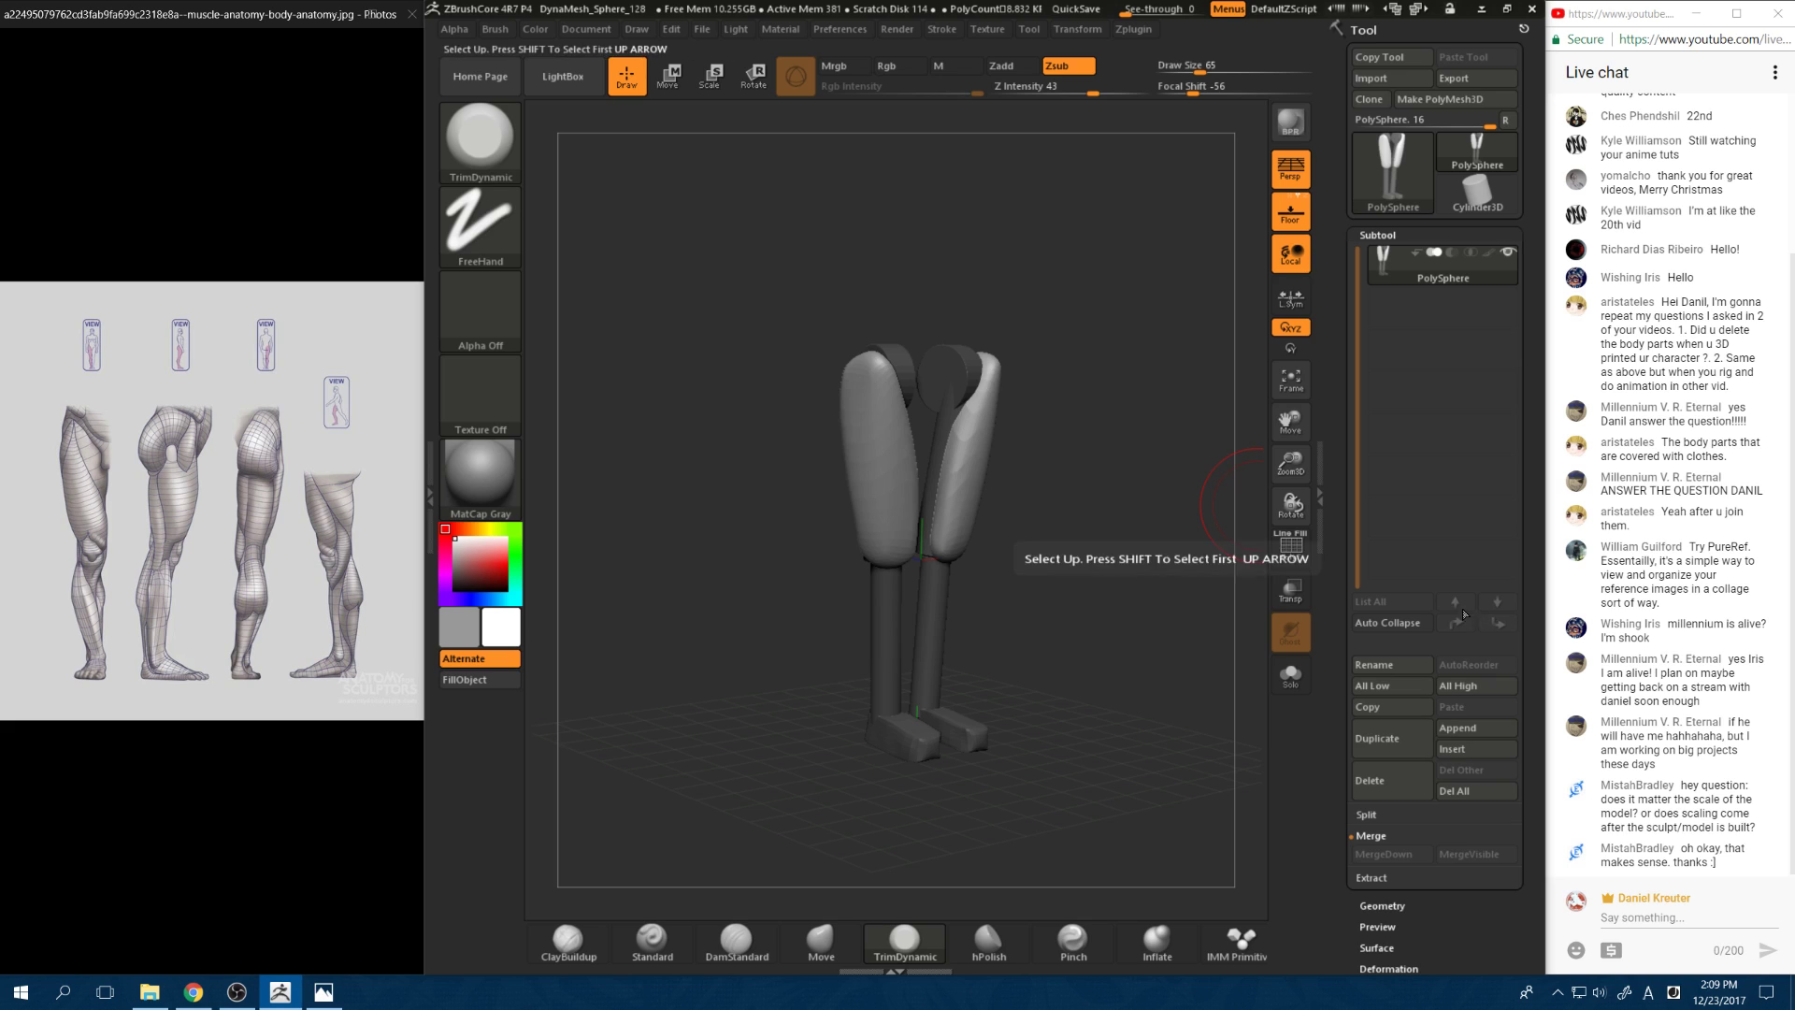
pyautogui.moveTo(1521, 574)
pyautogui.mouseDown()
pyautogui.moveTo(1522, 518)
pyautogui.moveTo(1522, 576)
pyautogui.mouseUp()
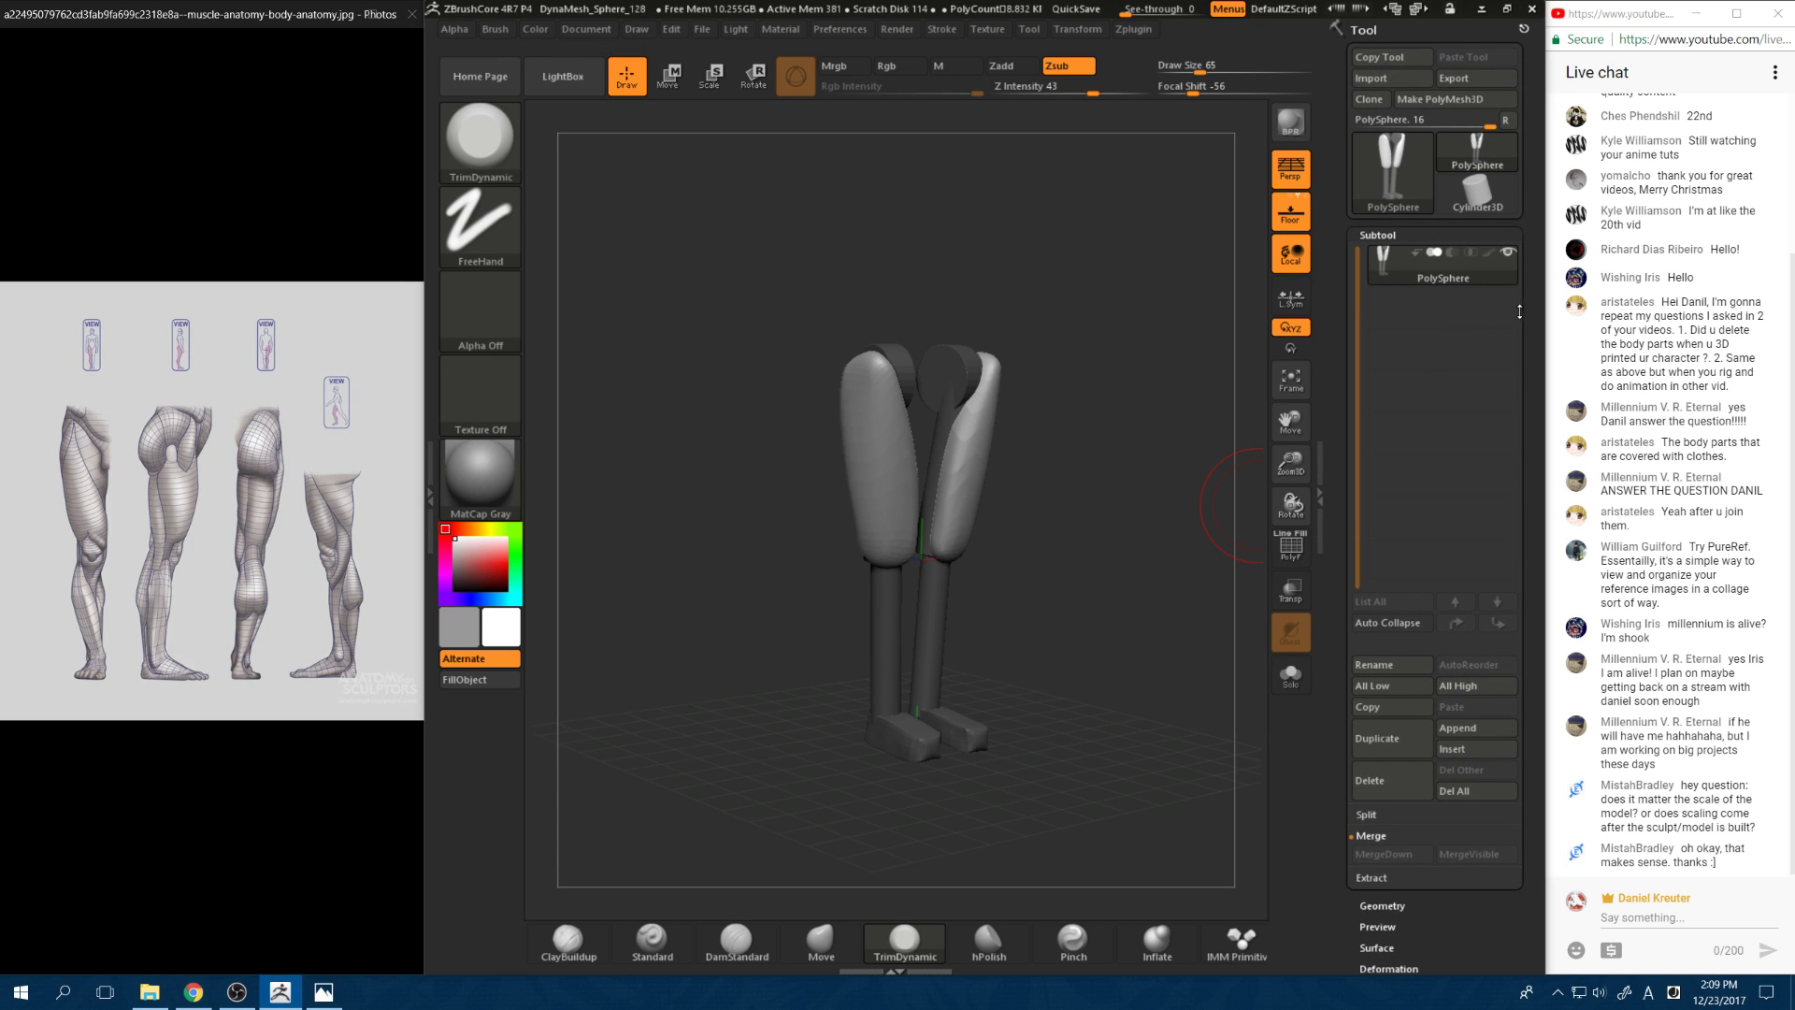
pyautogui.scroll(-3, 1519, 312)
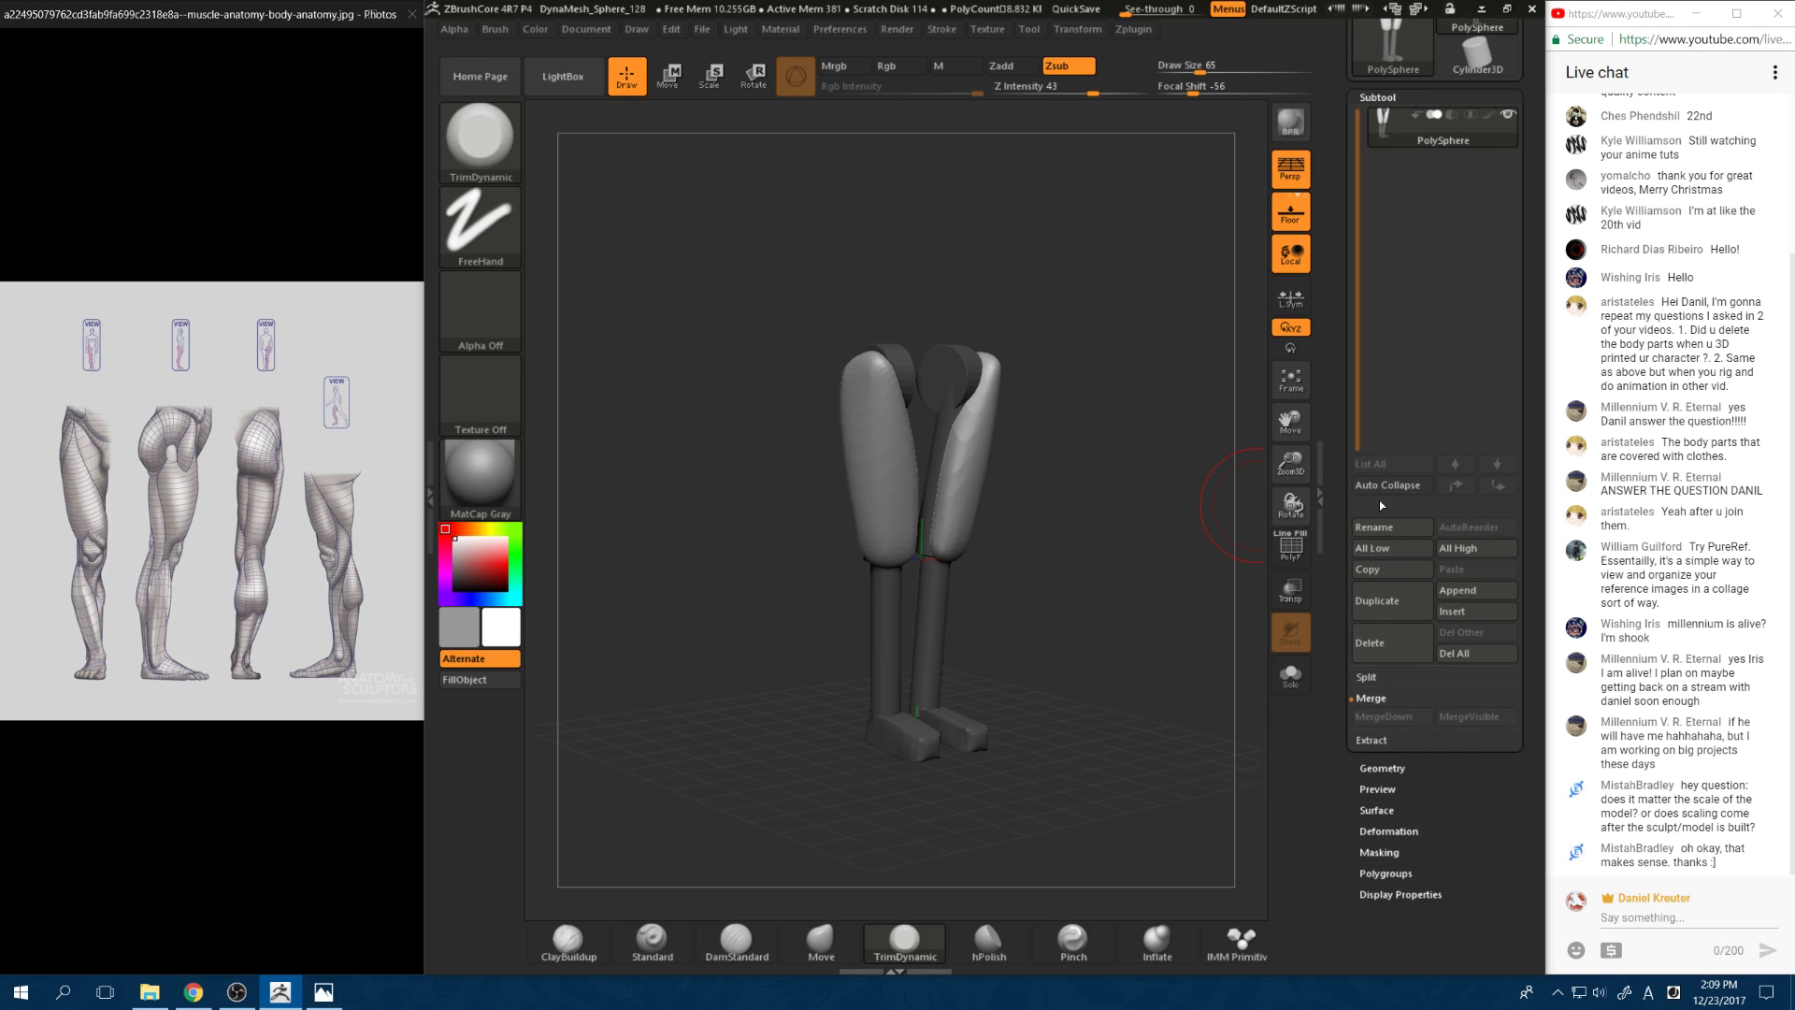
pyautogui.click(1367, 677)
pyautogui.click(1396, 716)
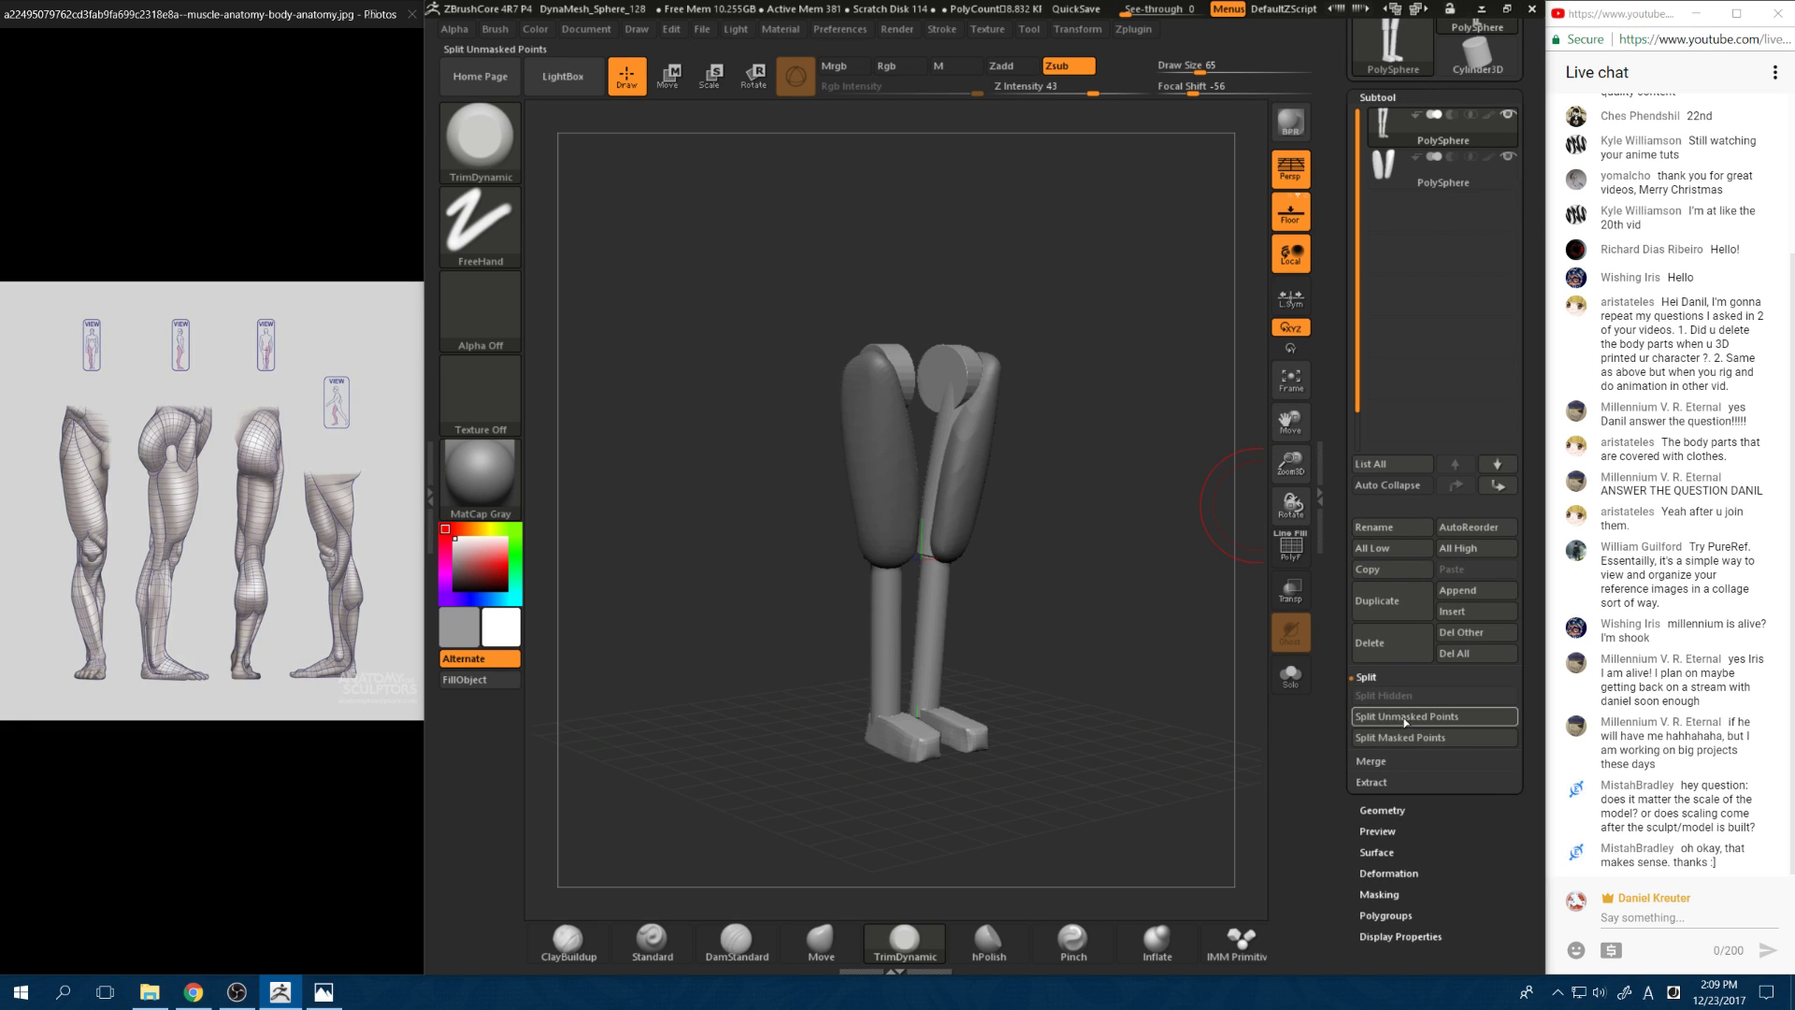
pyautogui.click(1414, 174)
# Step: Switch to the hPolish brush and examine the thigh volumes from front and angled views
pyautogui.moveTo(1154, 445); pyautogui.dragTo(708, 468)
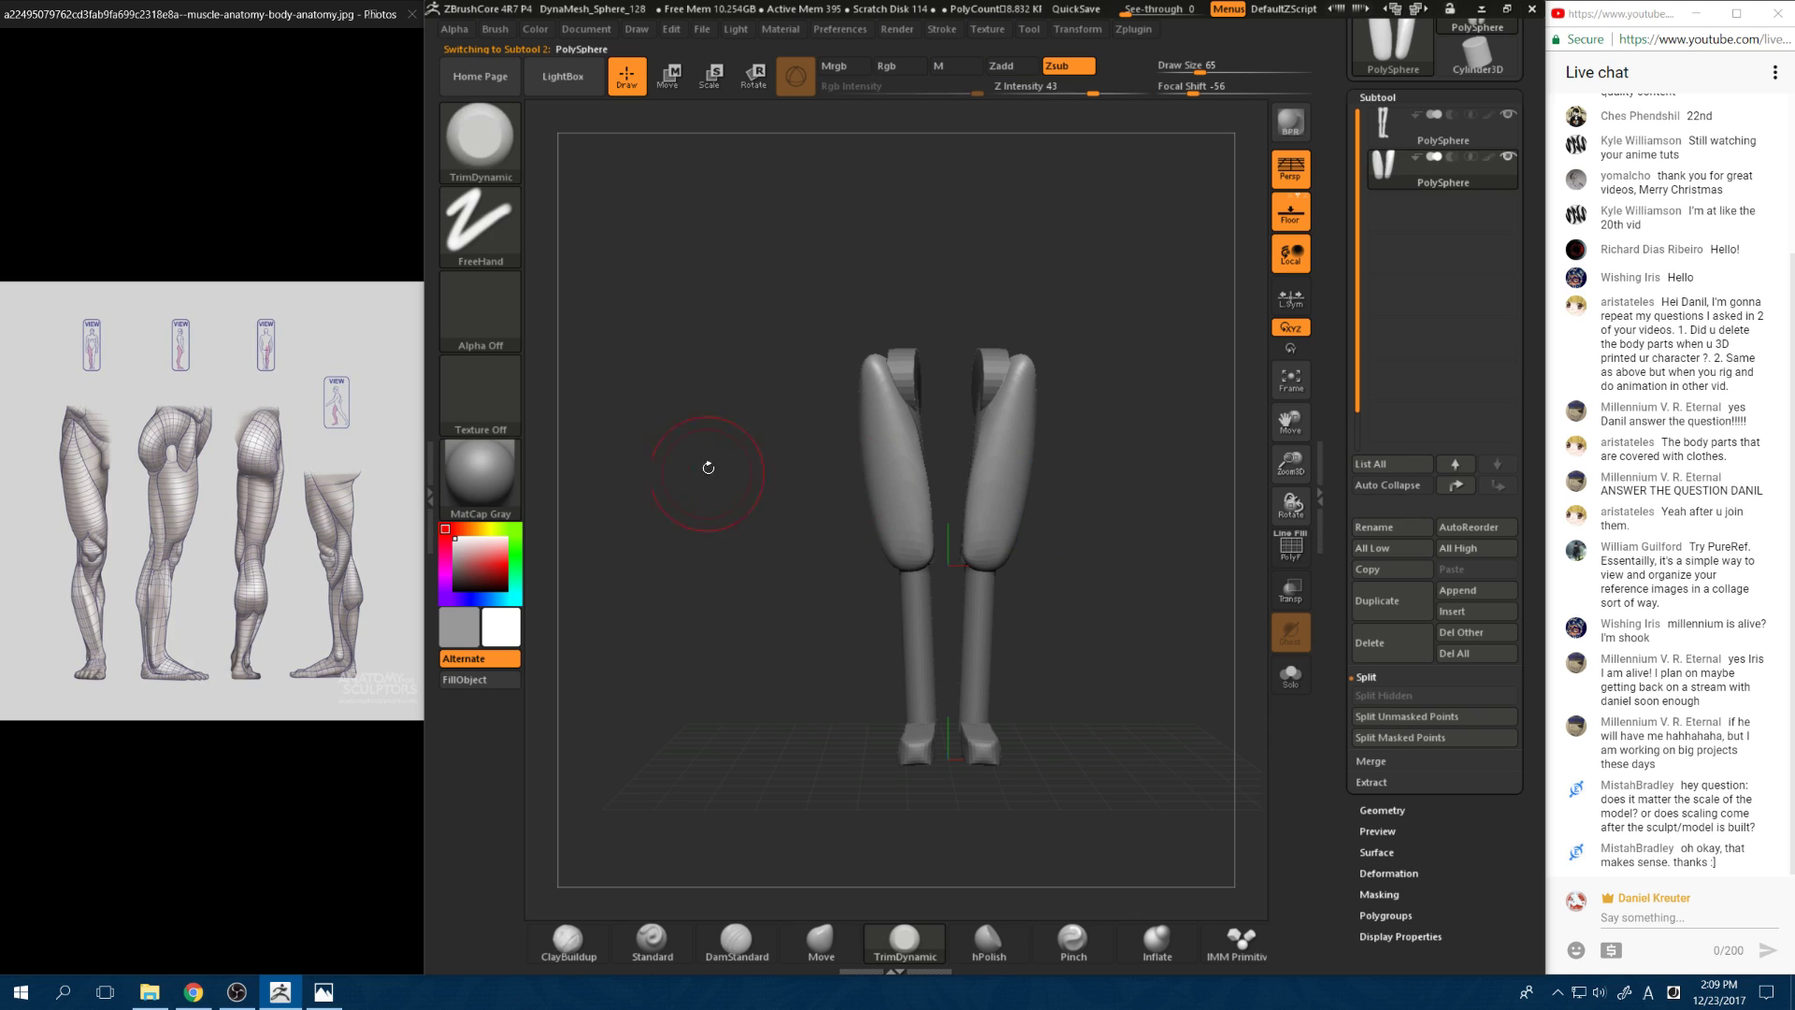
pyautogui.click(988, 938)
pyautogui.moveTo(786, 674); pyautogui.dragTo(774, 588)
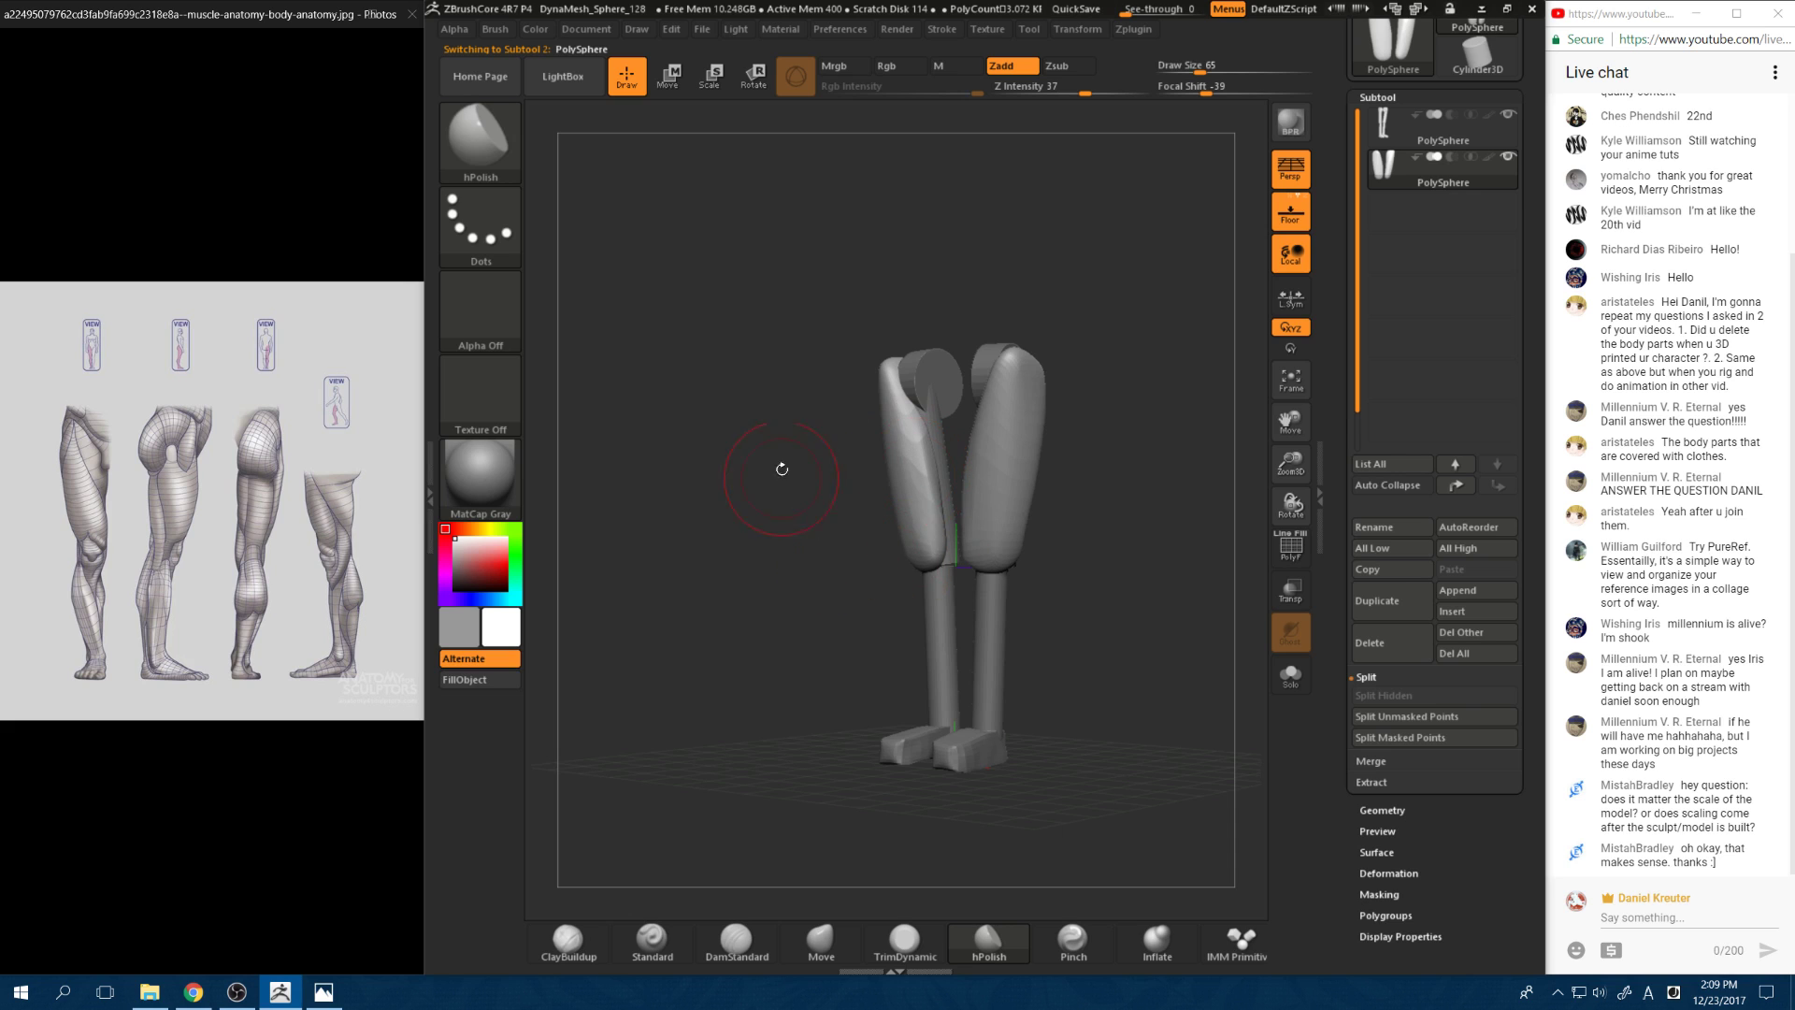
pyautogui.moveTo(782, 424)
pyautogui.keyDown('alt'); pyautogui.mouseDown()
pyautogui.moveTo(789, 535)
pyautogui.moveTo(756, 556)
pyautogui.moveTo(726, 498)
pyautogui.moveTo(807, 391)
pyautogui.mouseUp(); pyautogui.keyUp('alt')
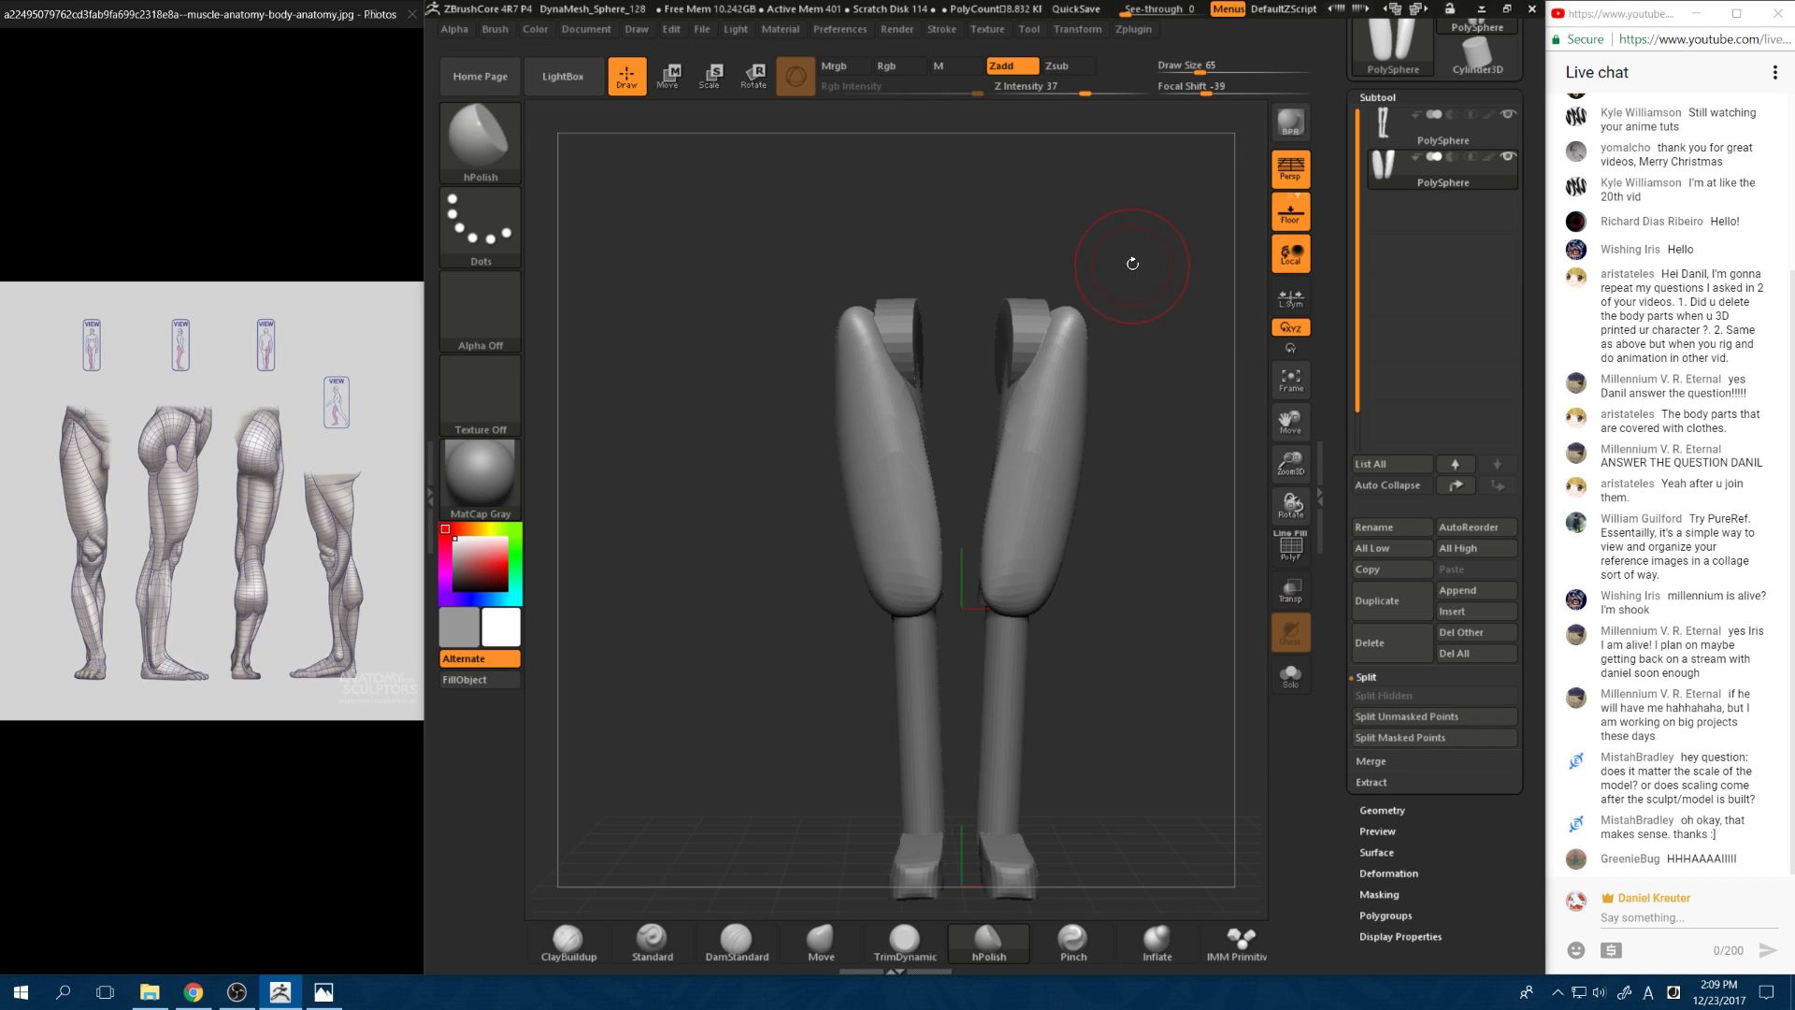
pyautogui.keyDown('alt'); pyautogui.moveTo(1132, 264); pyautogui.dragTo(1024, 103); pyautogui.keyUp('alt')
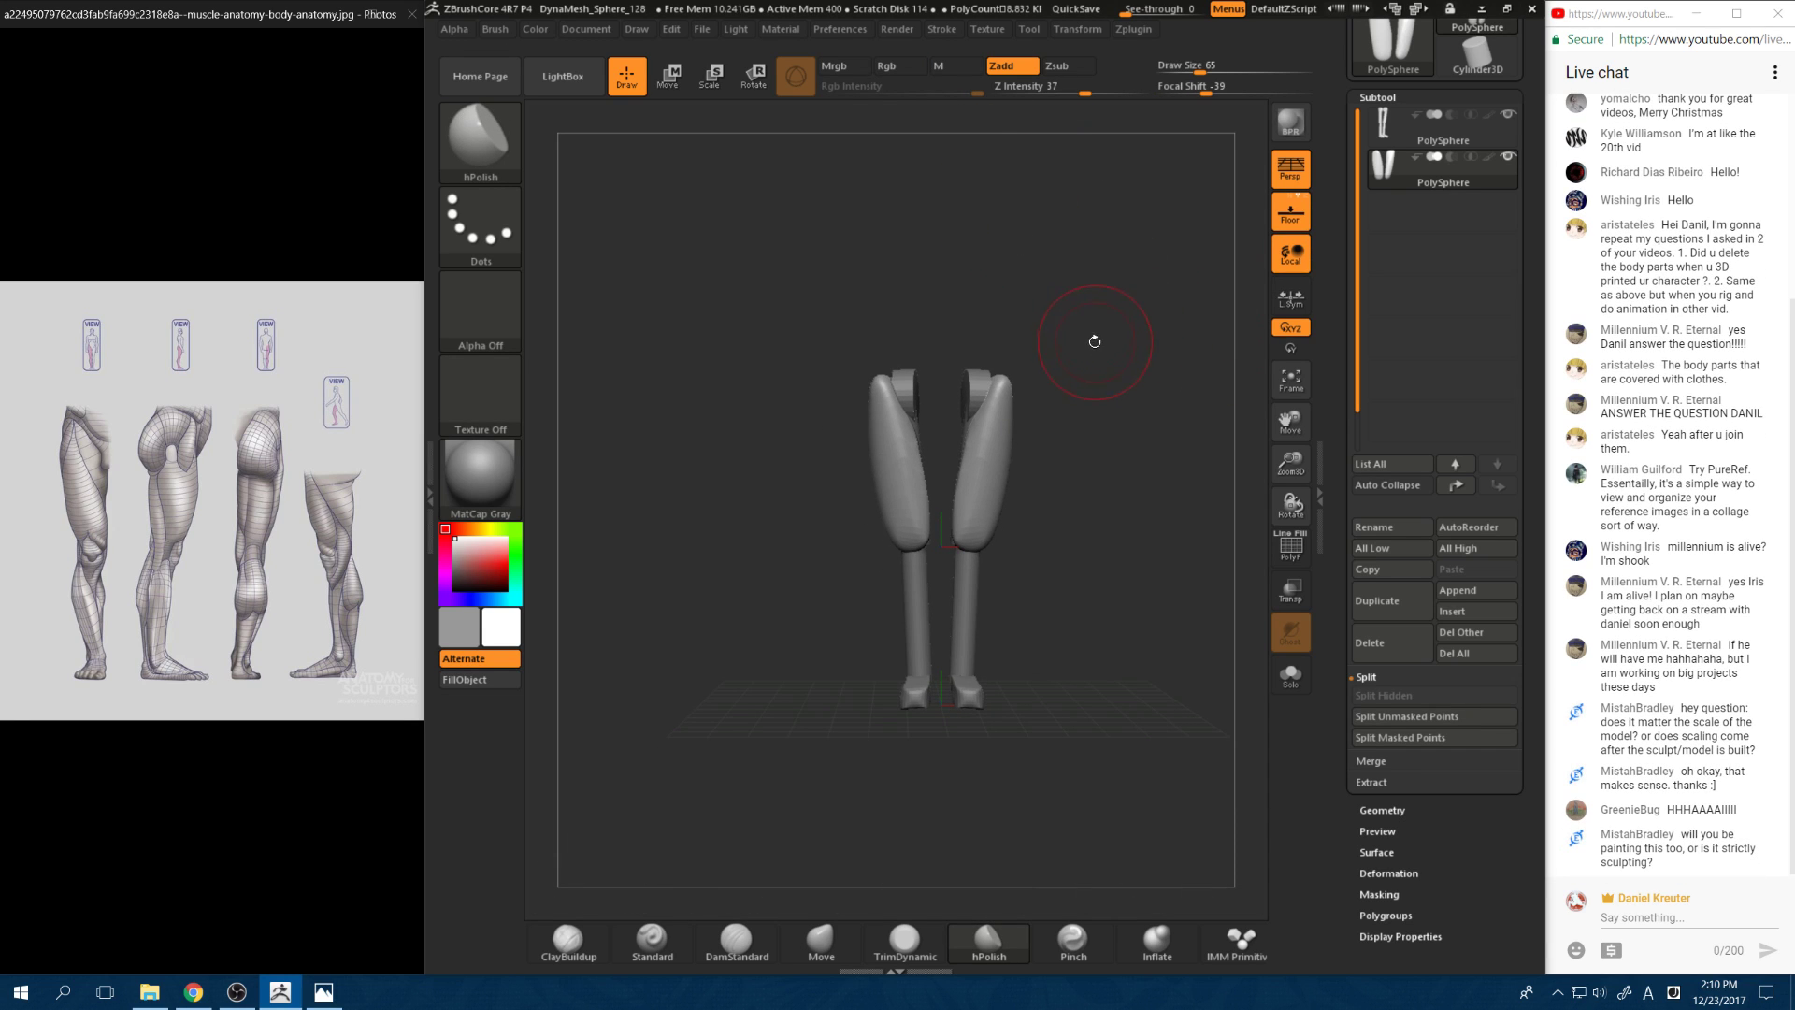
pyautogui.moveTo(1112, 315)
pyautogui.mouseDown()
pyautogui.moveTo(1038, 374)
pyautogui.moveTo(1088, 392)
pyautogui.moveTo(1127, 486)
pyautogui.mouseUp()
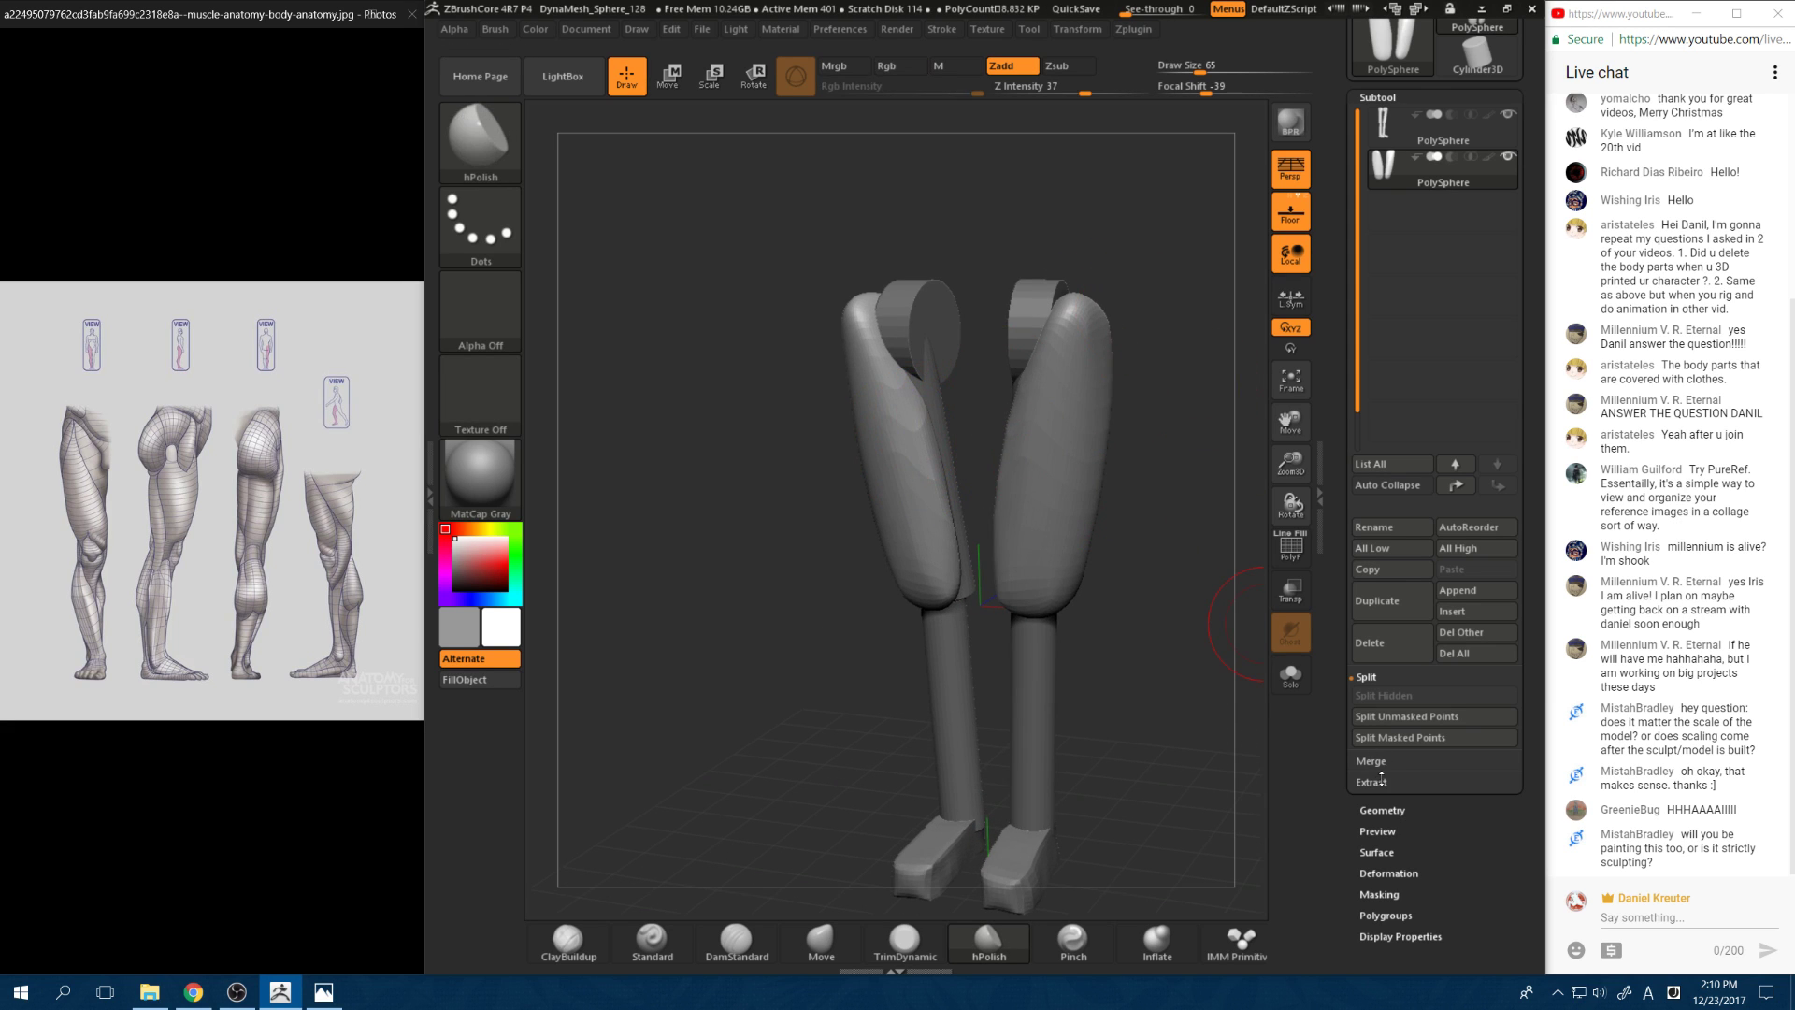
# Step: Remesh the thigh subtool with DynaMesh at resolution 128
pyautogui.click(1382, 811)
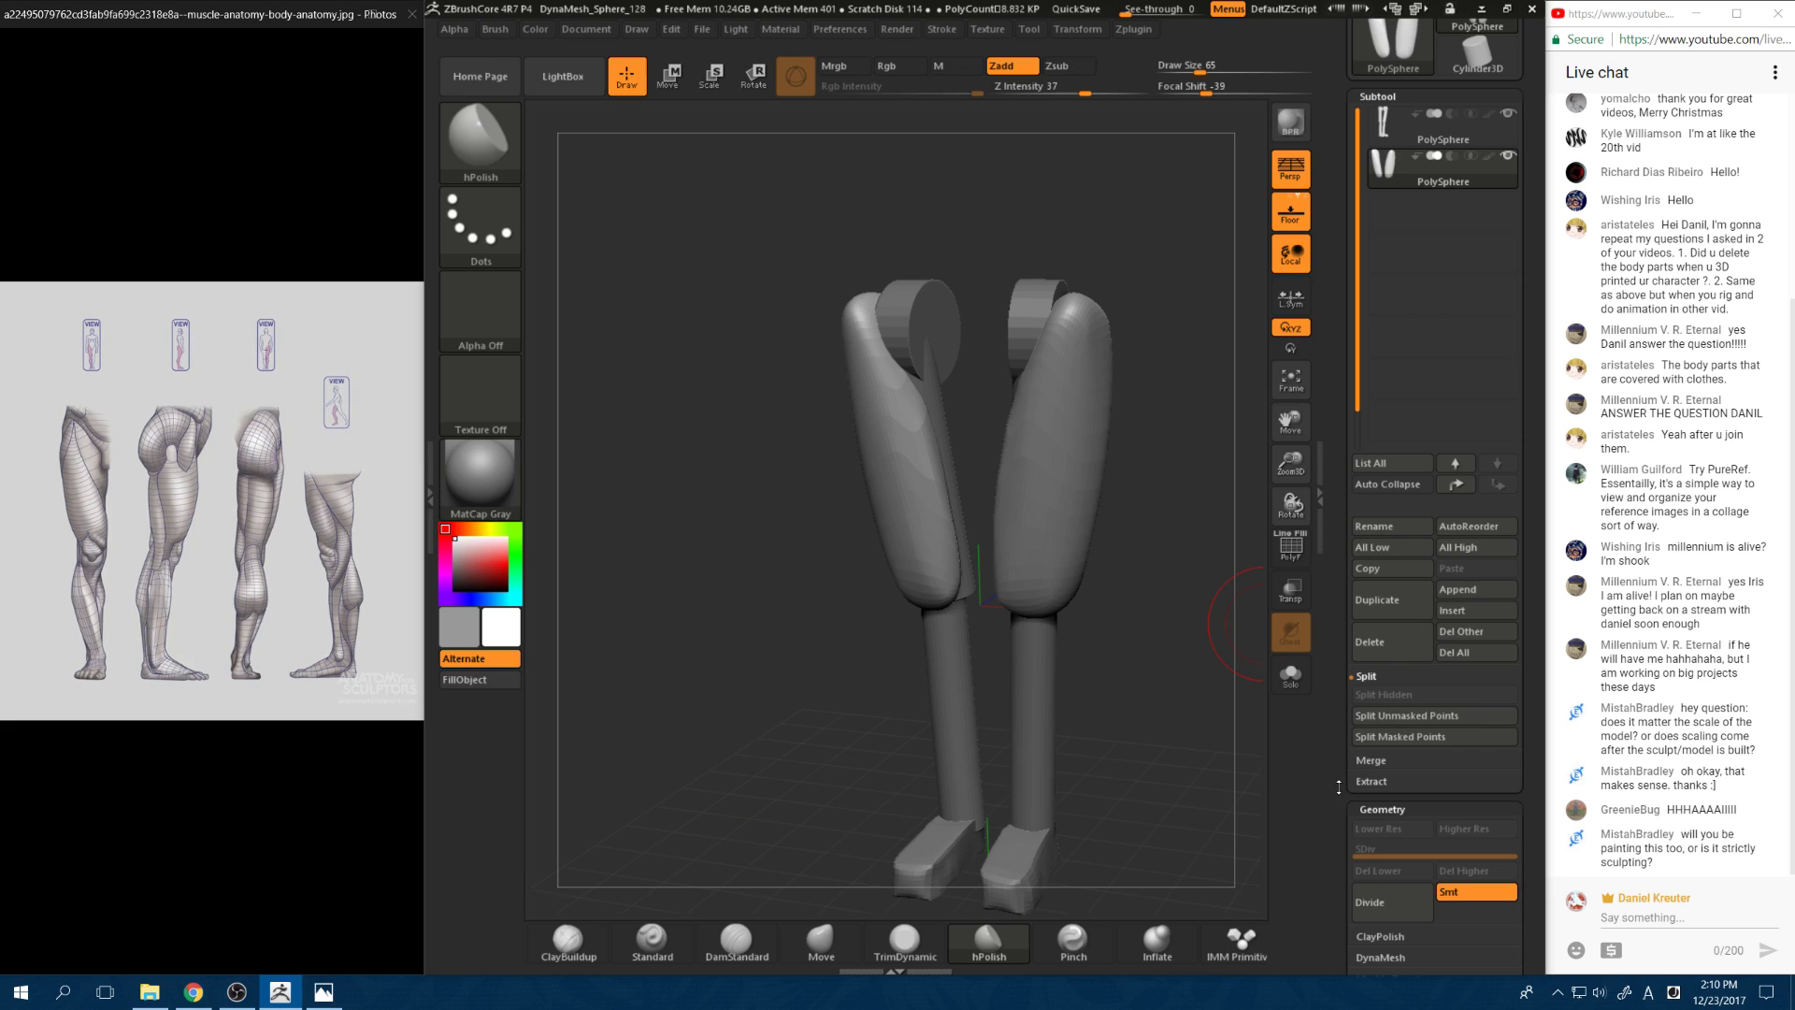
pyautogui.moveTo(1338, 804); pyautogui.dragTo(1337, 731)
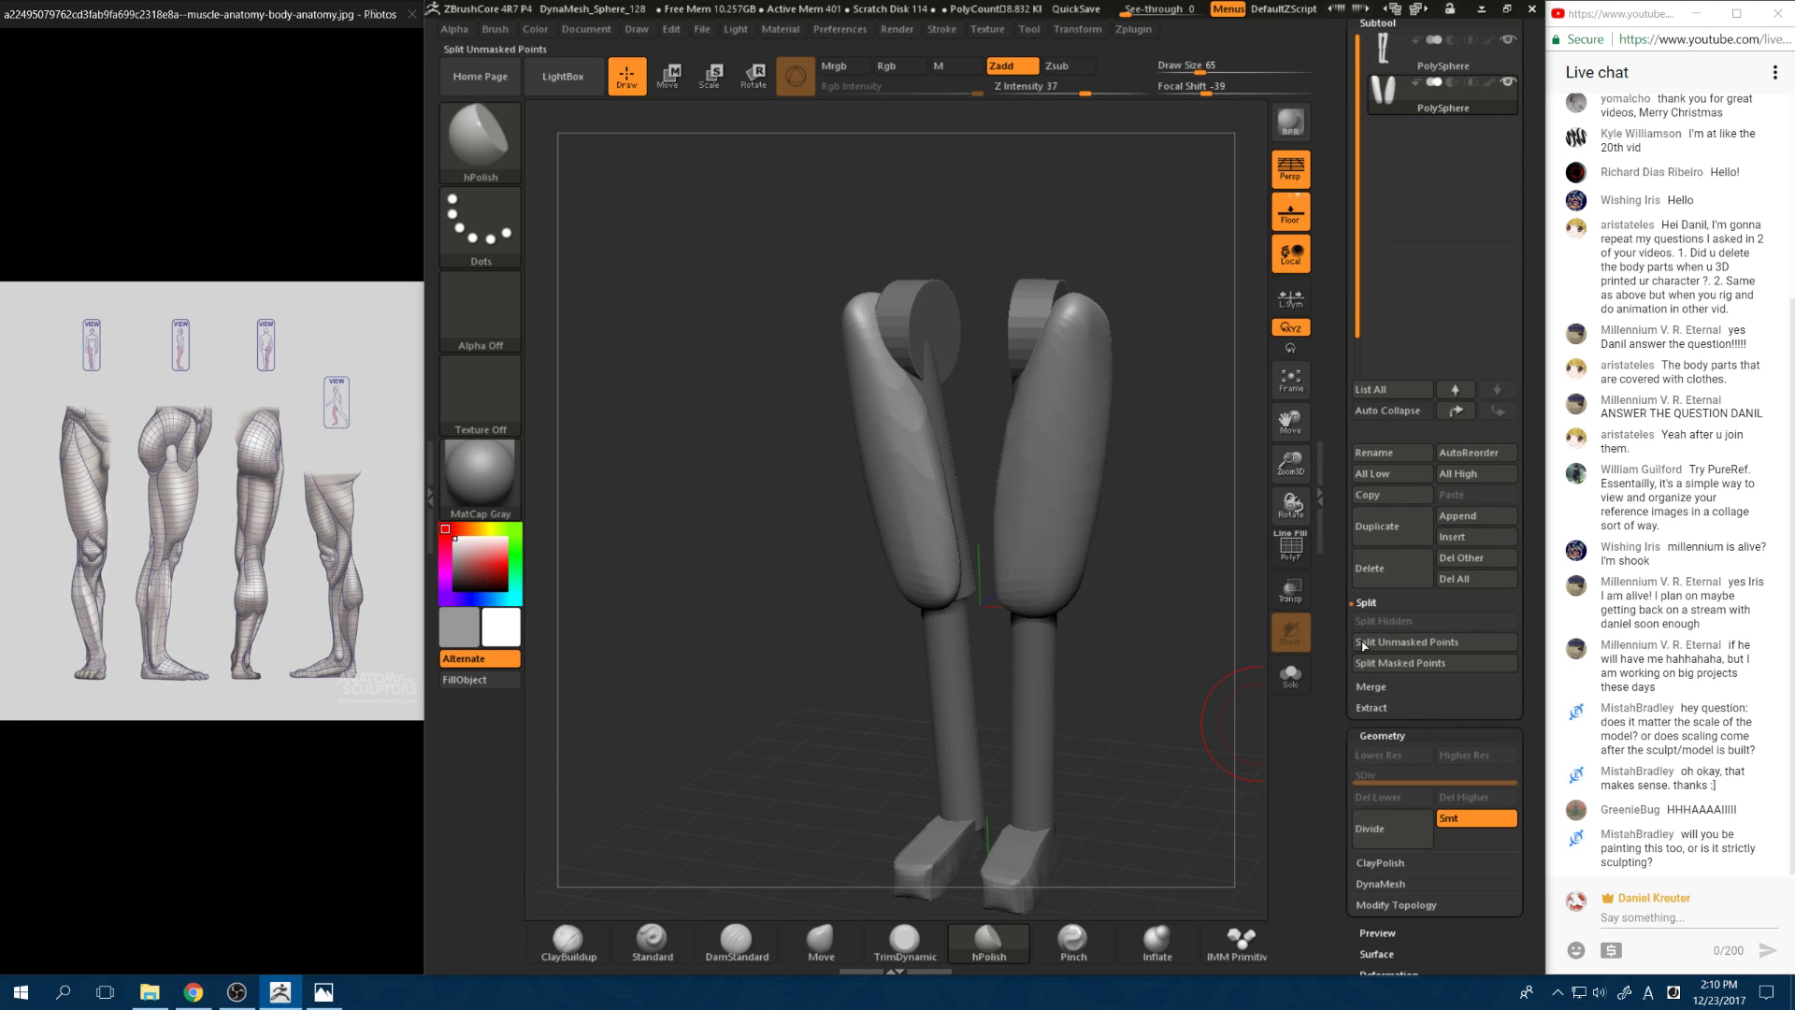
pyautogui.click(1392, 884)
pyautogui.moveTo(1336, 870); pyautogui.dragTo(1338, 732)
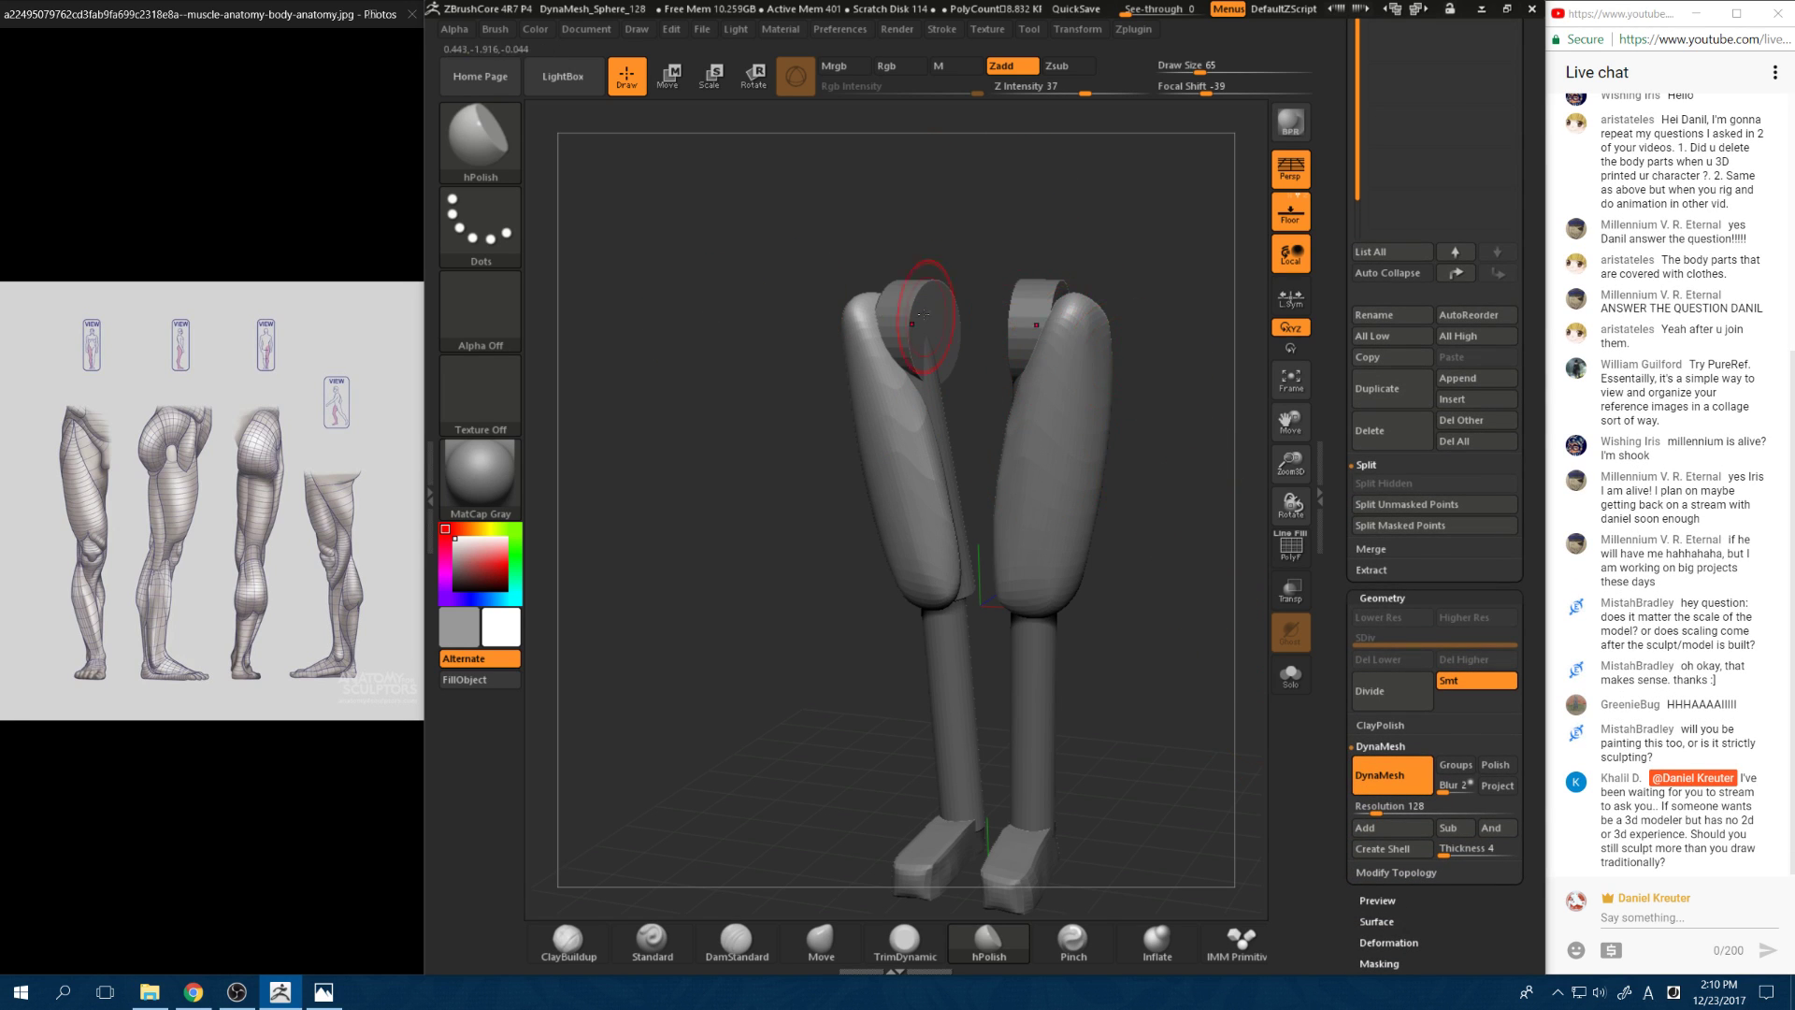
pyautogui.click(1372, 777)
pyautogui.click(490, 141)
# Step: Smooth the remeshed thigh volumes from the front, down to their rounded ends at the knees
pyautogui.keyDown('shift'); pyautogui.moveTo(1179, 379); pyautogui.dragTo(1179, 383); pyautogui.keyUp('shift')
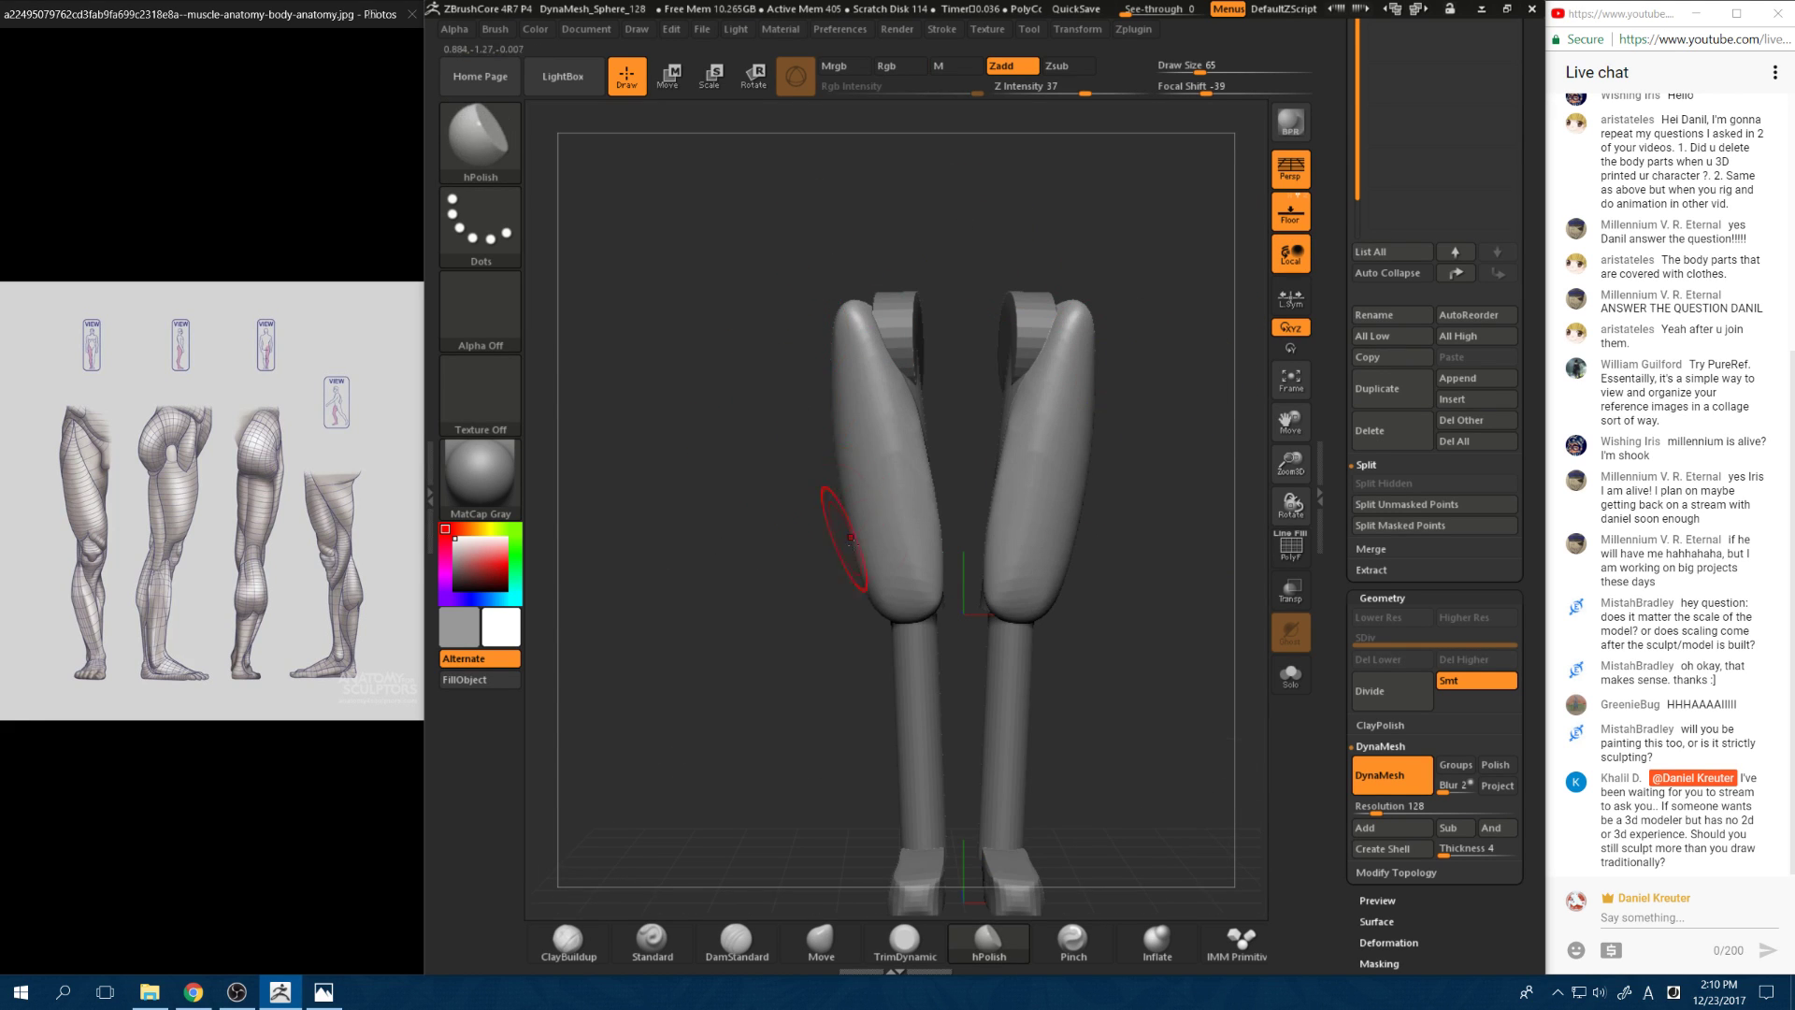
pyautogui.moveTo(851, 538)
pyautogui.keyDown('shift'); pyautogui.mouseDown()
pyautogui.moveTo(1027, 414)
pyautogui.moveTo(613, 304)
pyautogui.mouseUp(); pyautogui.keyUp('shift')
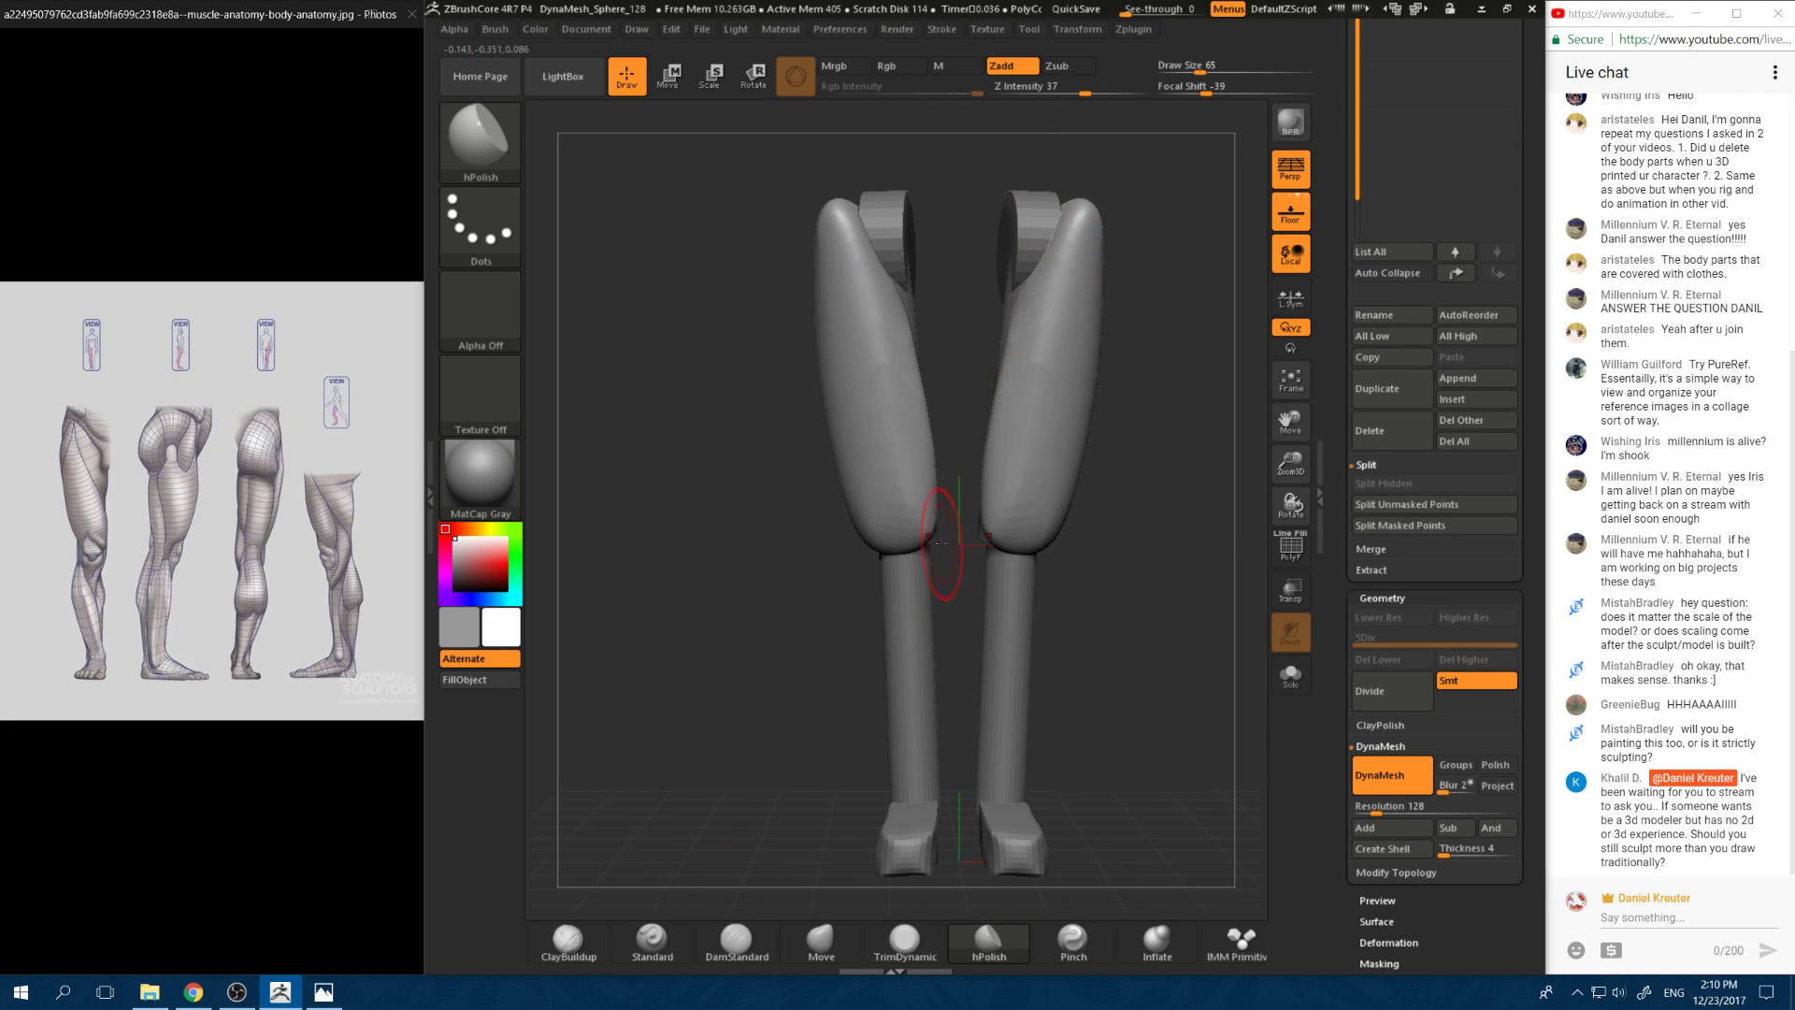
pyautogui.moveTo(941, 542); pyautogui.dragTo(833, 603)
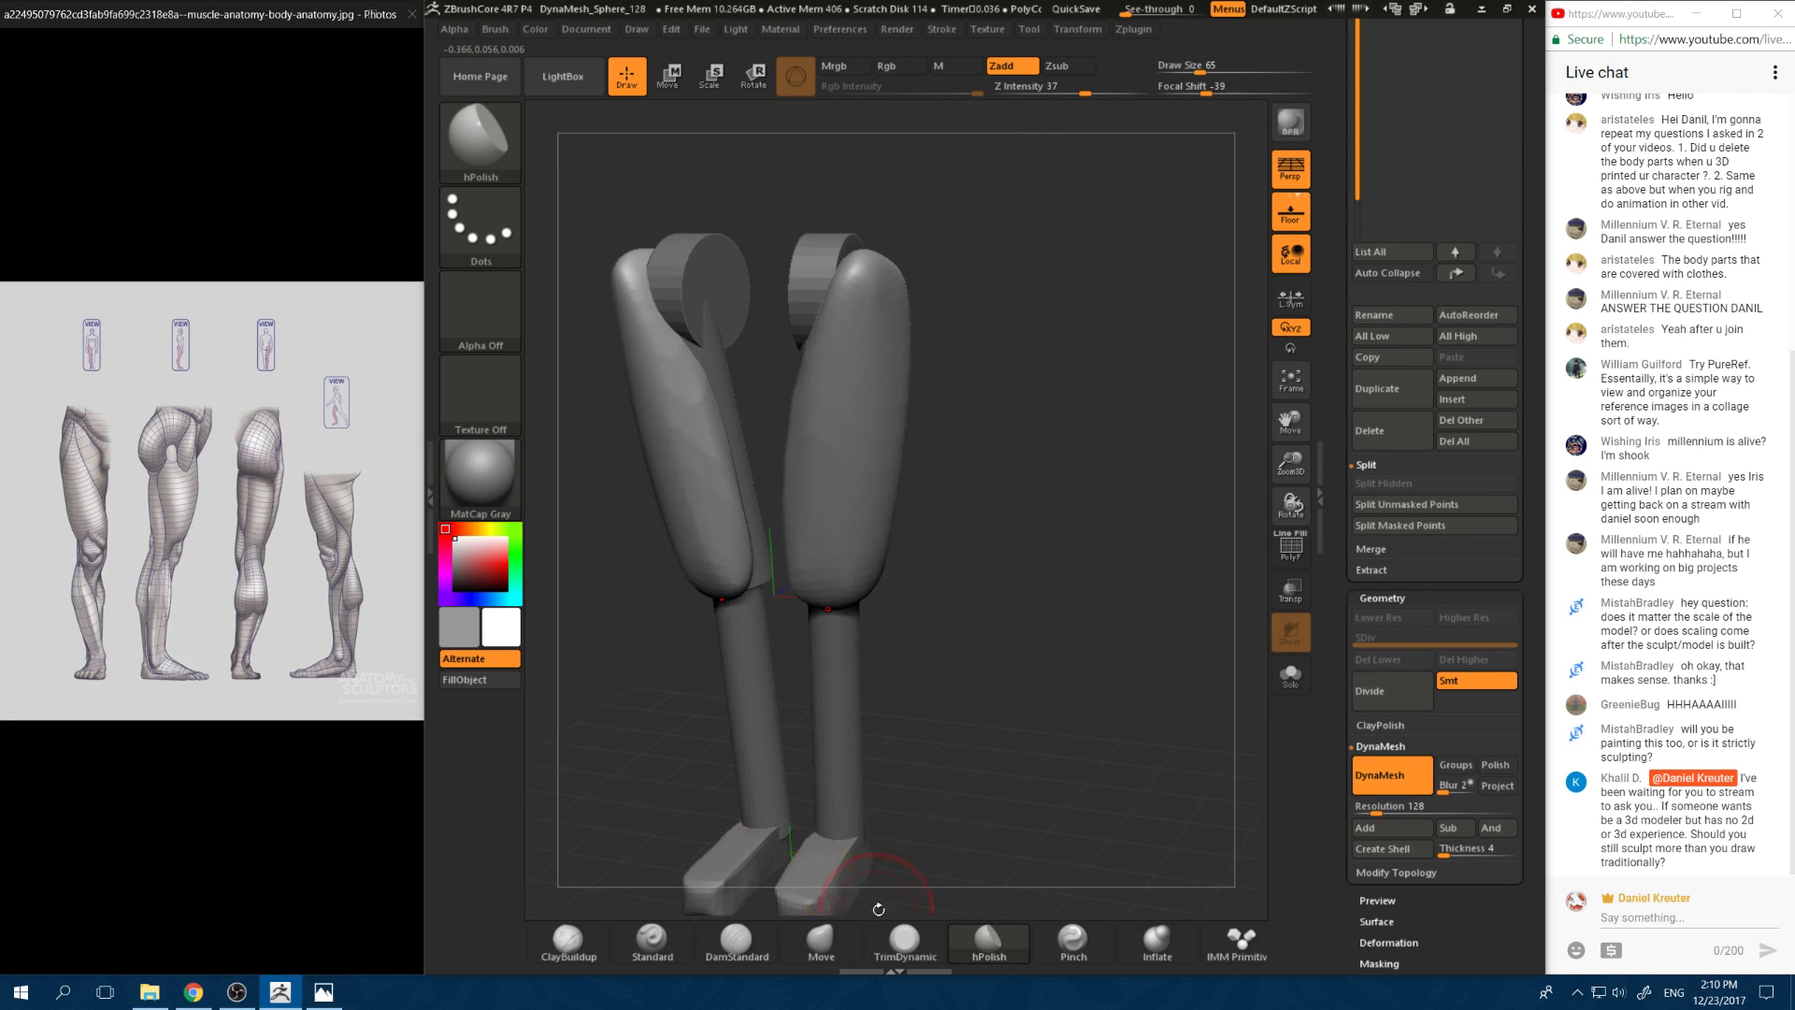
# Step: Flatten the inner sides of the thigh volumes with TrimDynamic, raising its draw size to 90
pyautogui.click(904, 942)
pyautogui.moveTo(889, 692); pyautogui.dragTo(737, 474)
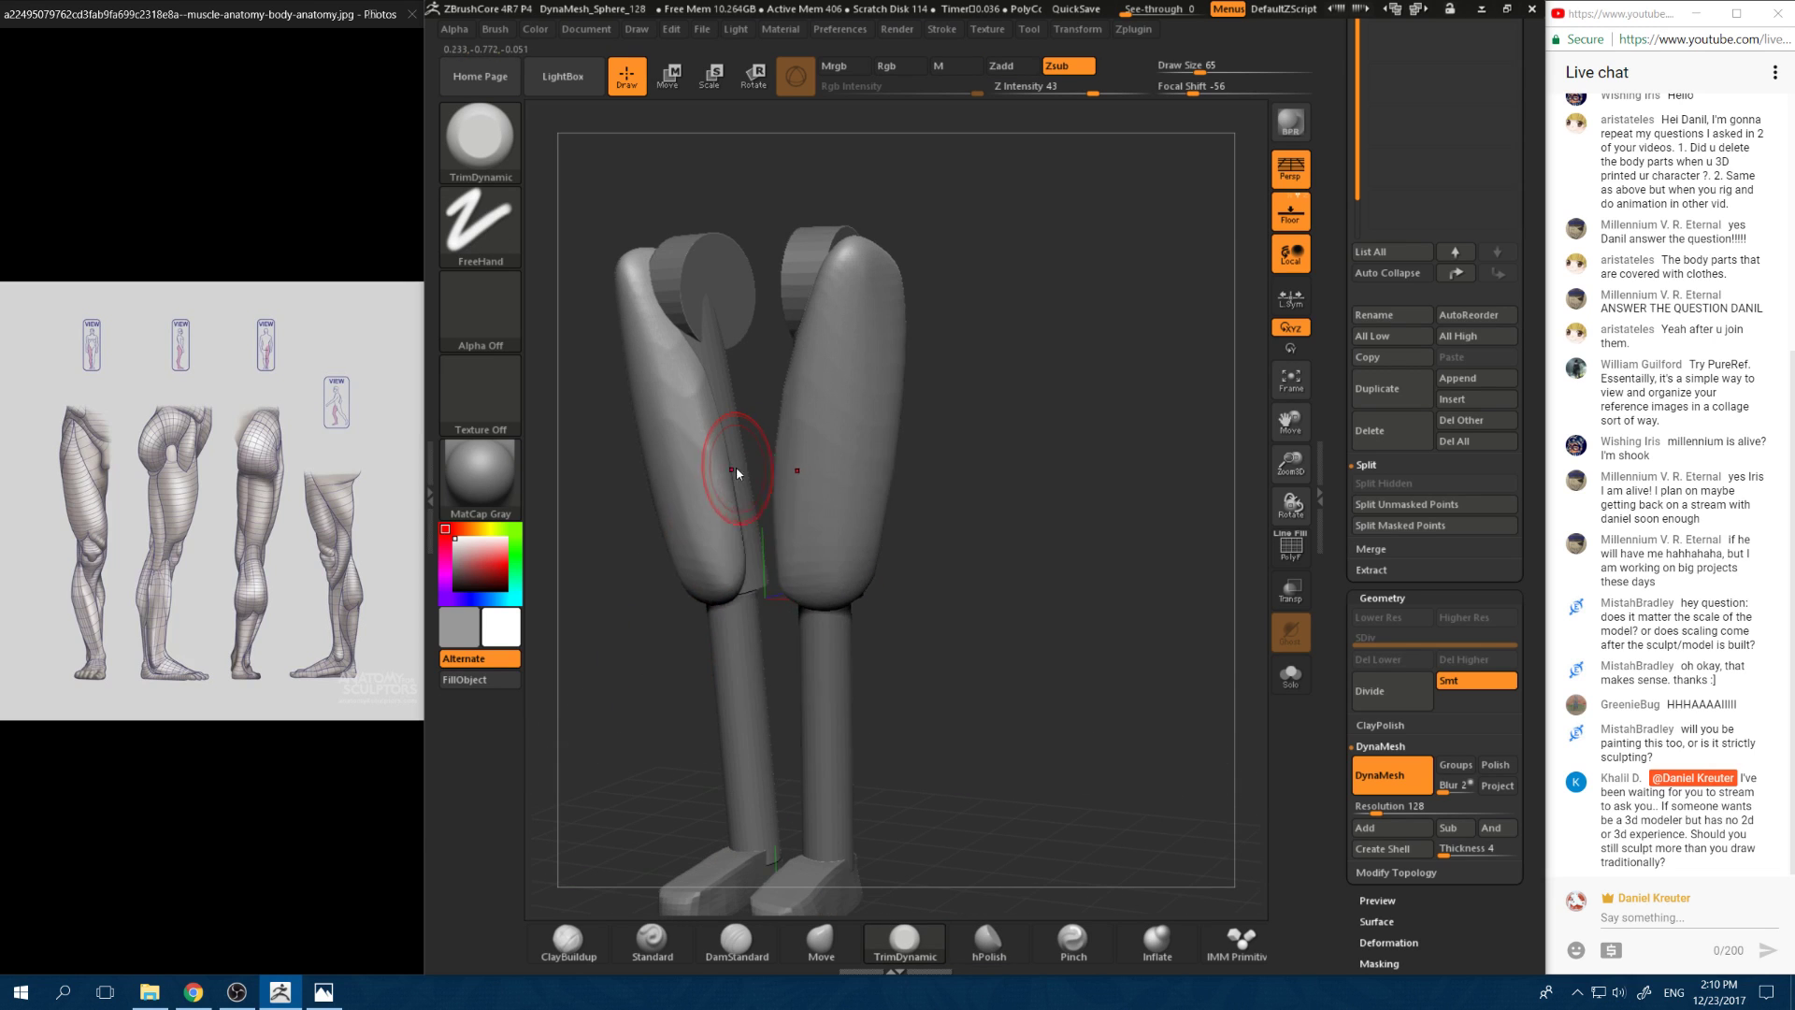
pyautogui.press('space')
pyautogui.click(737, 472)
pyautogui.press('space')
pyautogui.moveTo(785, 398); pyautogui.dragTo(795, 398)
pyautogui.moveTo(898, 524); pyautogui.dragTo(721, 338)
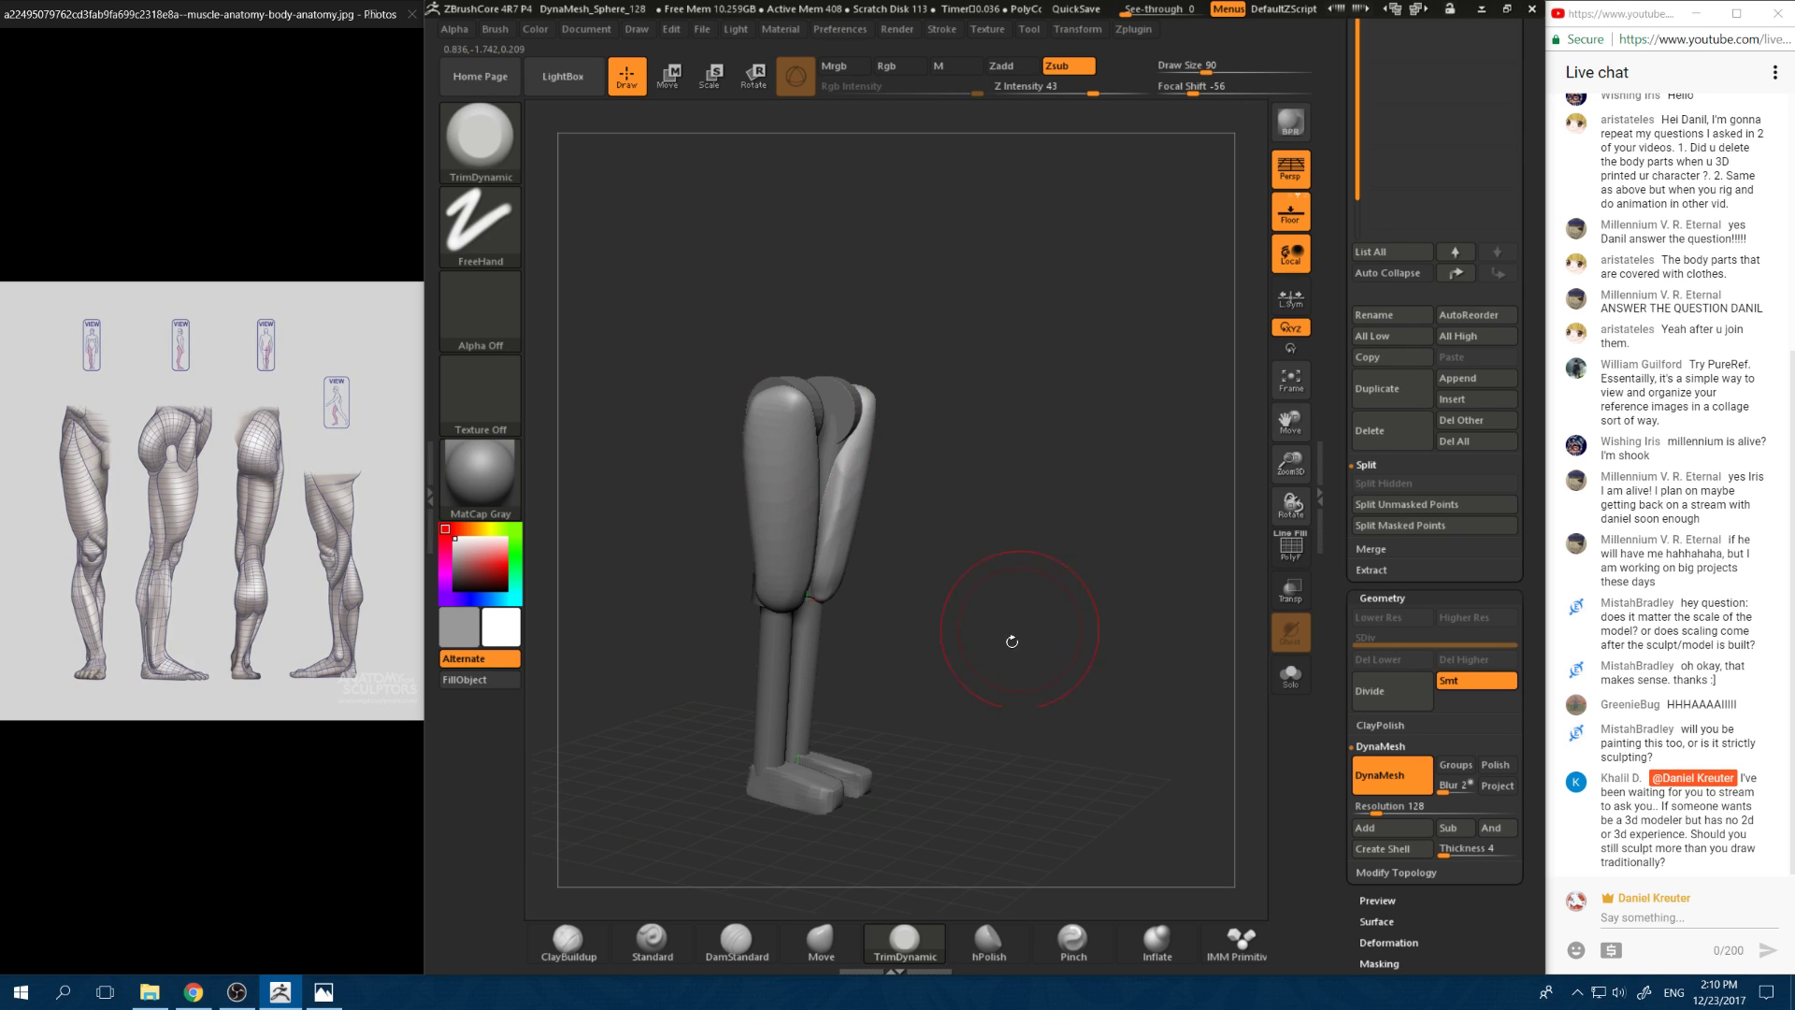
# Step: Trim flat planes around the upper ends and sides of the thigh volumes with TrimDynamic from several angles
pyautogui.moveTo(1023, 527)
pyautogui.mouseDown()
pyautogui.moveTo(1046, 540)
pyautogui.moveTo(1022, 533)
pyautogui.moveTo(1059, 506)
pyautogui.moveTo(999, 326)
pyautogui.moveTo(841, 393)
pyautogui.moveTo(807, 435)
pyautogui.moveTo(847, 402)
pyautogui.moveTo(840, 423)
pyautogui.mouseUp()
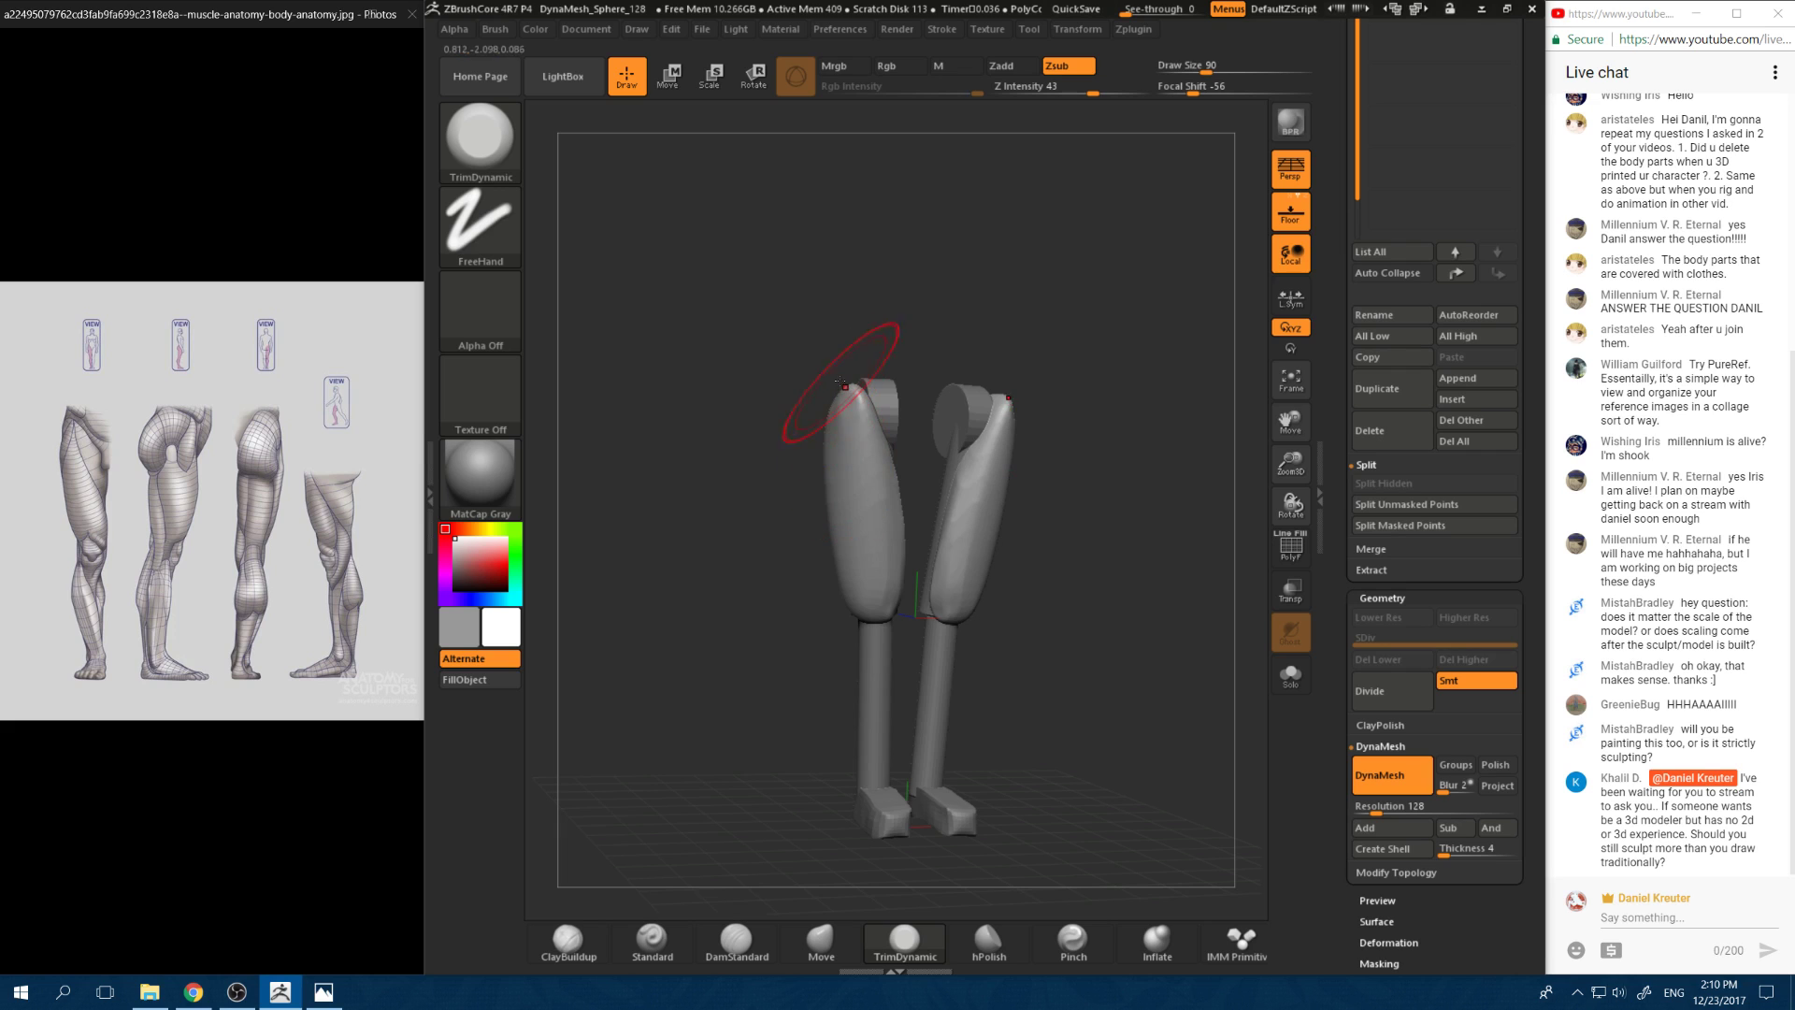
pyautogui.moveTo(844, 341); pyautogui.dragTo(814, 354)
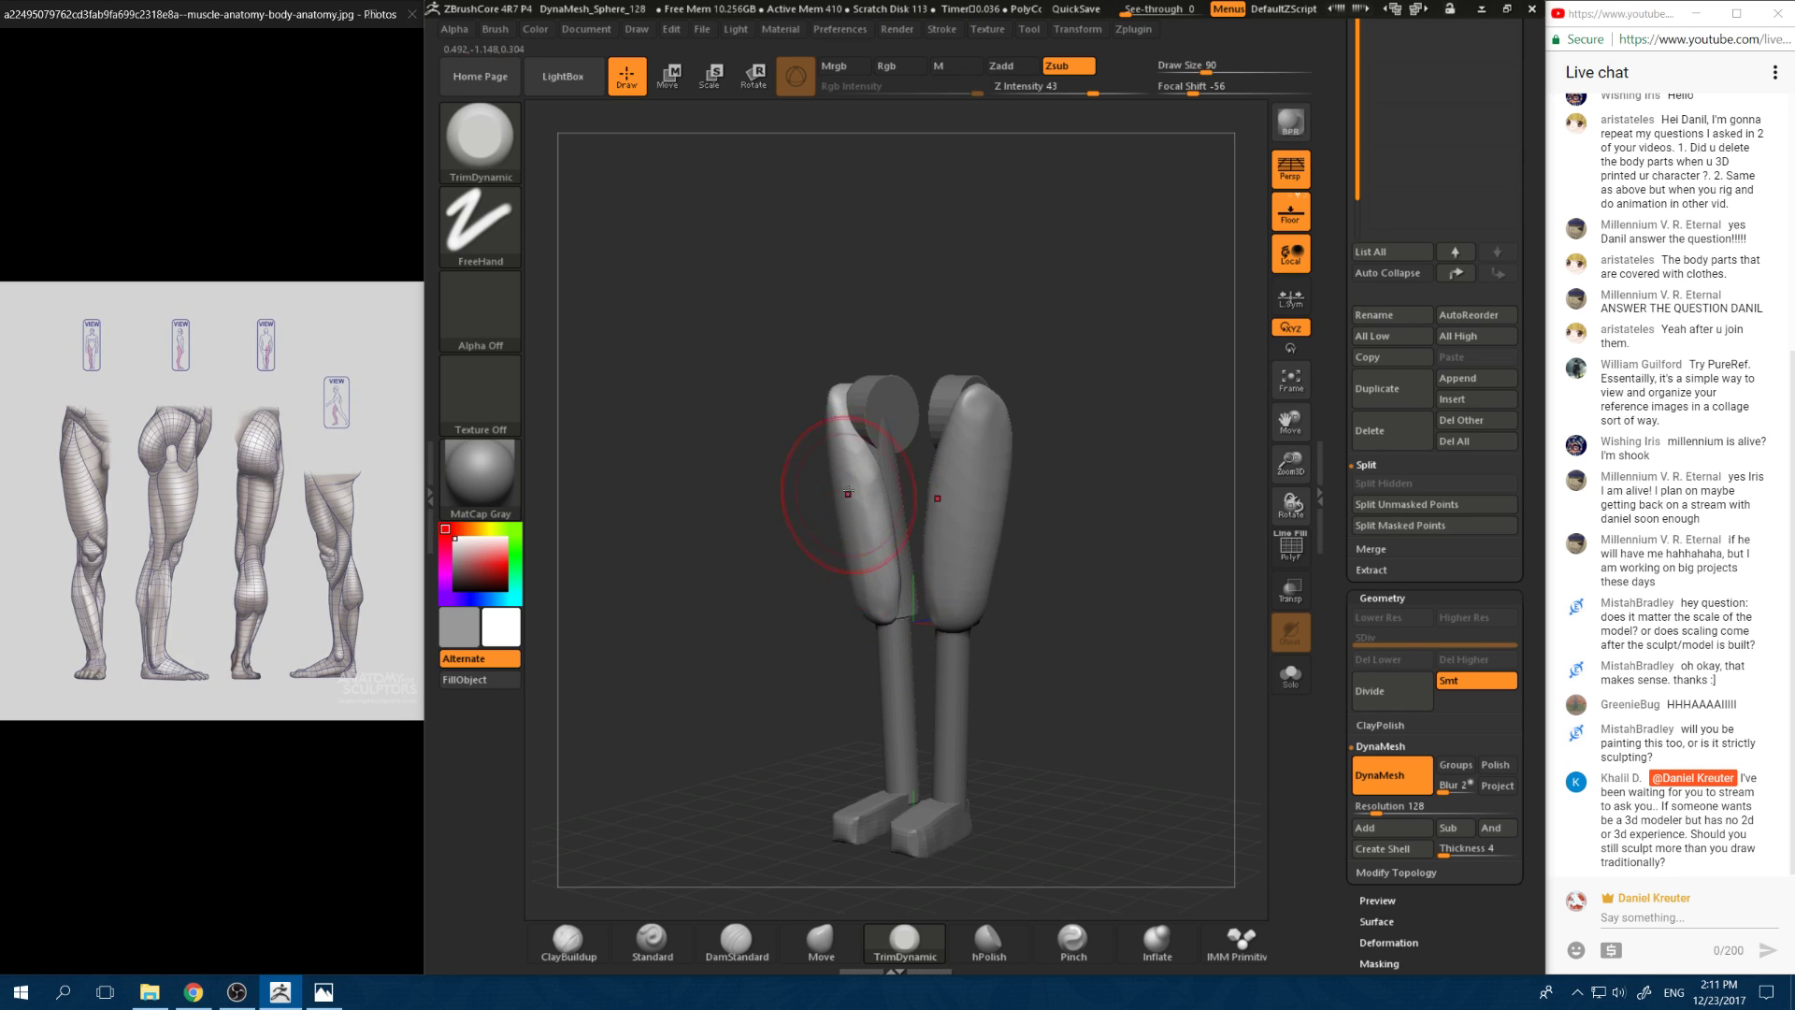
pyautogui.moveTo(858, 476); pyautogui.dragTo(844, 588, button='right')
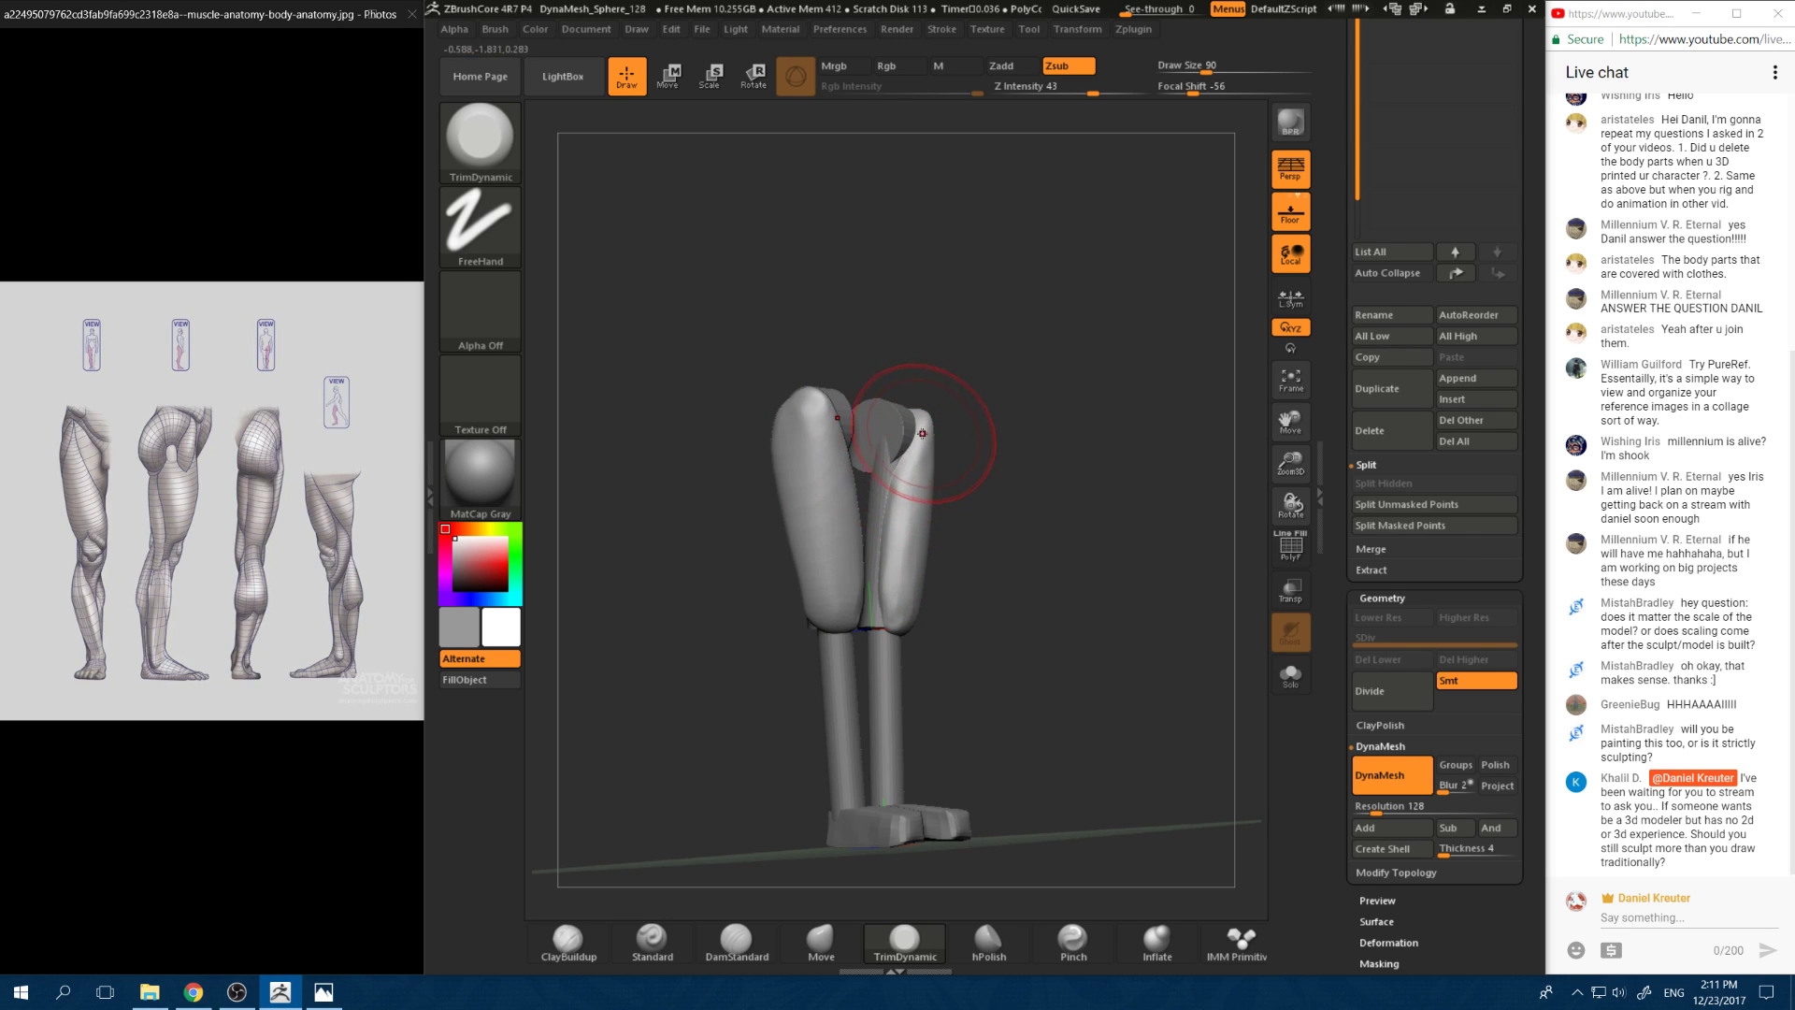
pyautogui.moveTo(1023, 422); pyautogui.dragTo(717, 463)
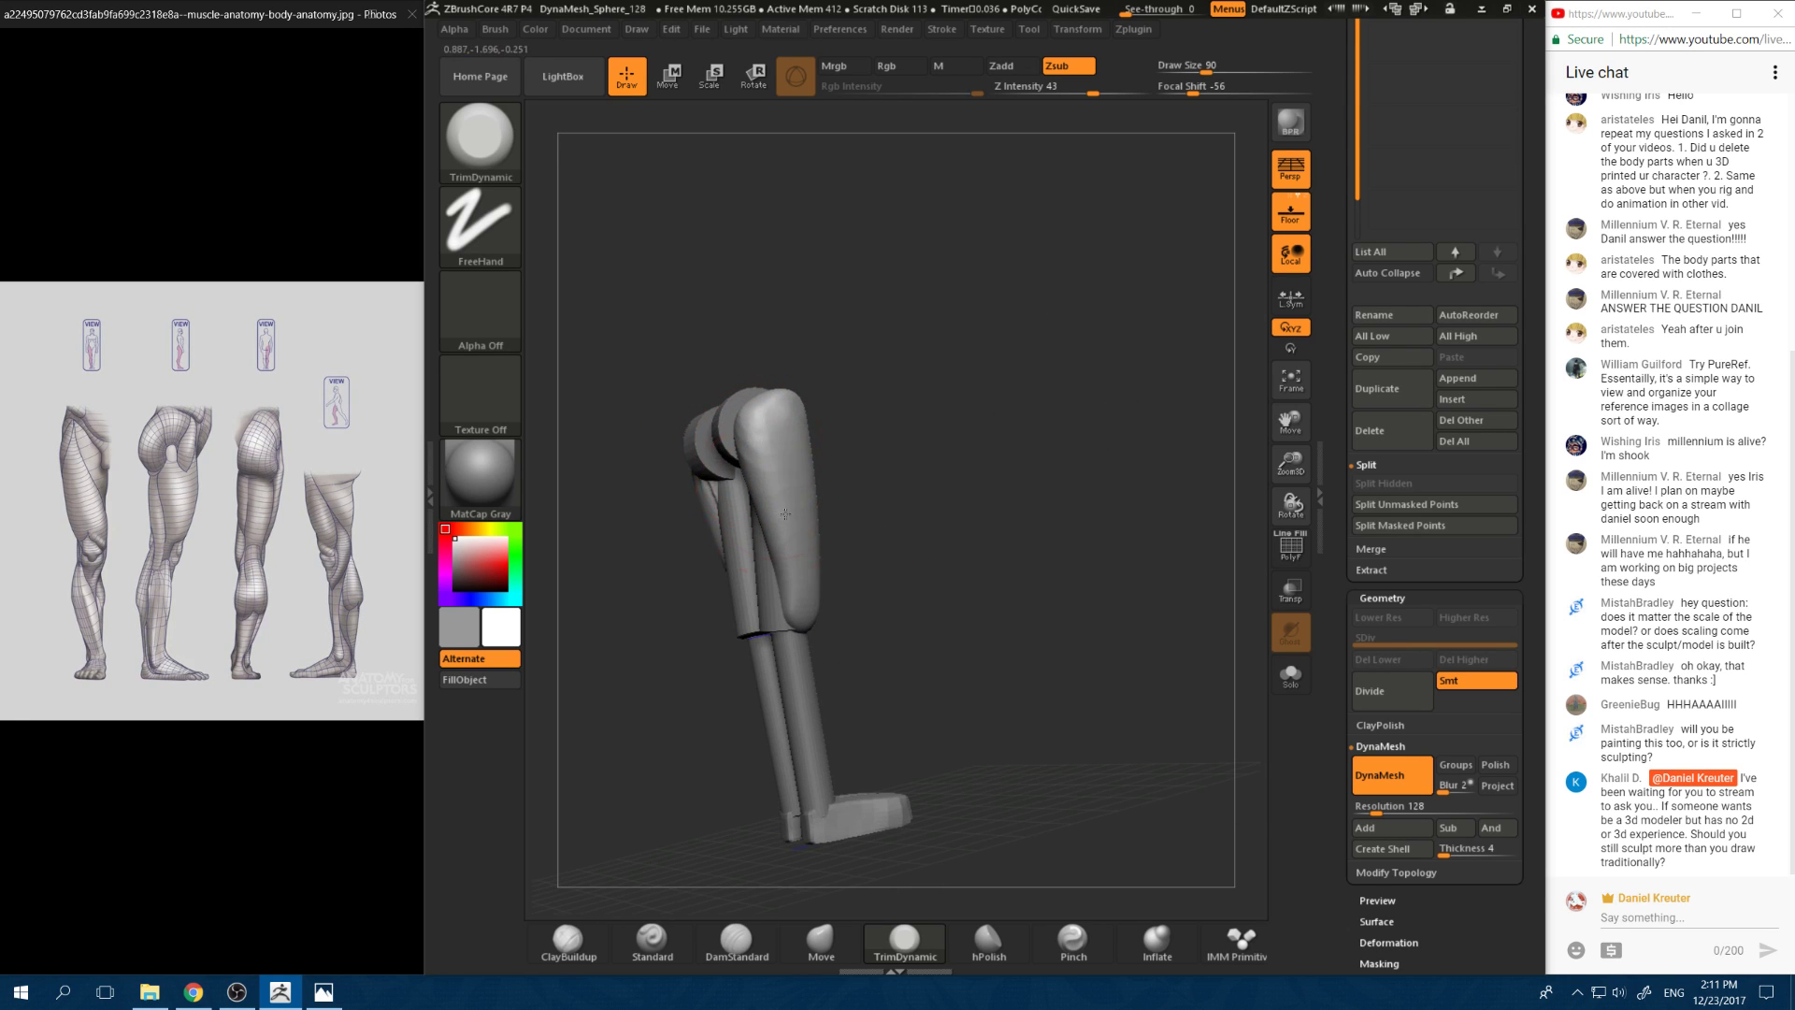
# Step: Adjust the thigh volumes' contours from the front with the Move brush at draw size 286
pyautogui.keyDown('shift'); pyautogui.moveTo(806, 356); pyautogui.dragTo(645, 673); pyautogui.keyUp('shift')
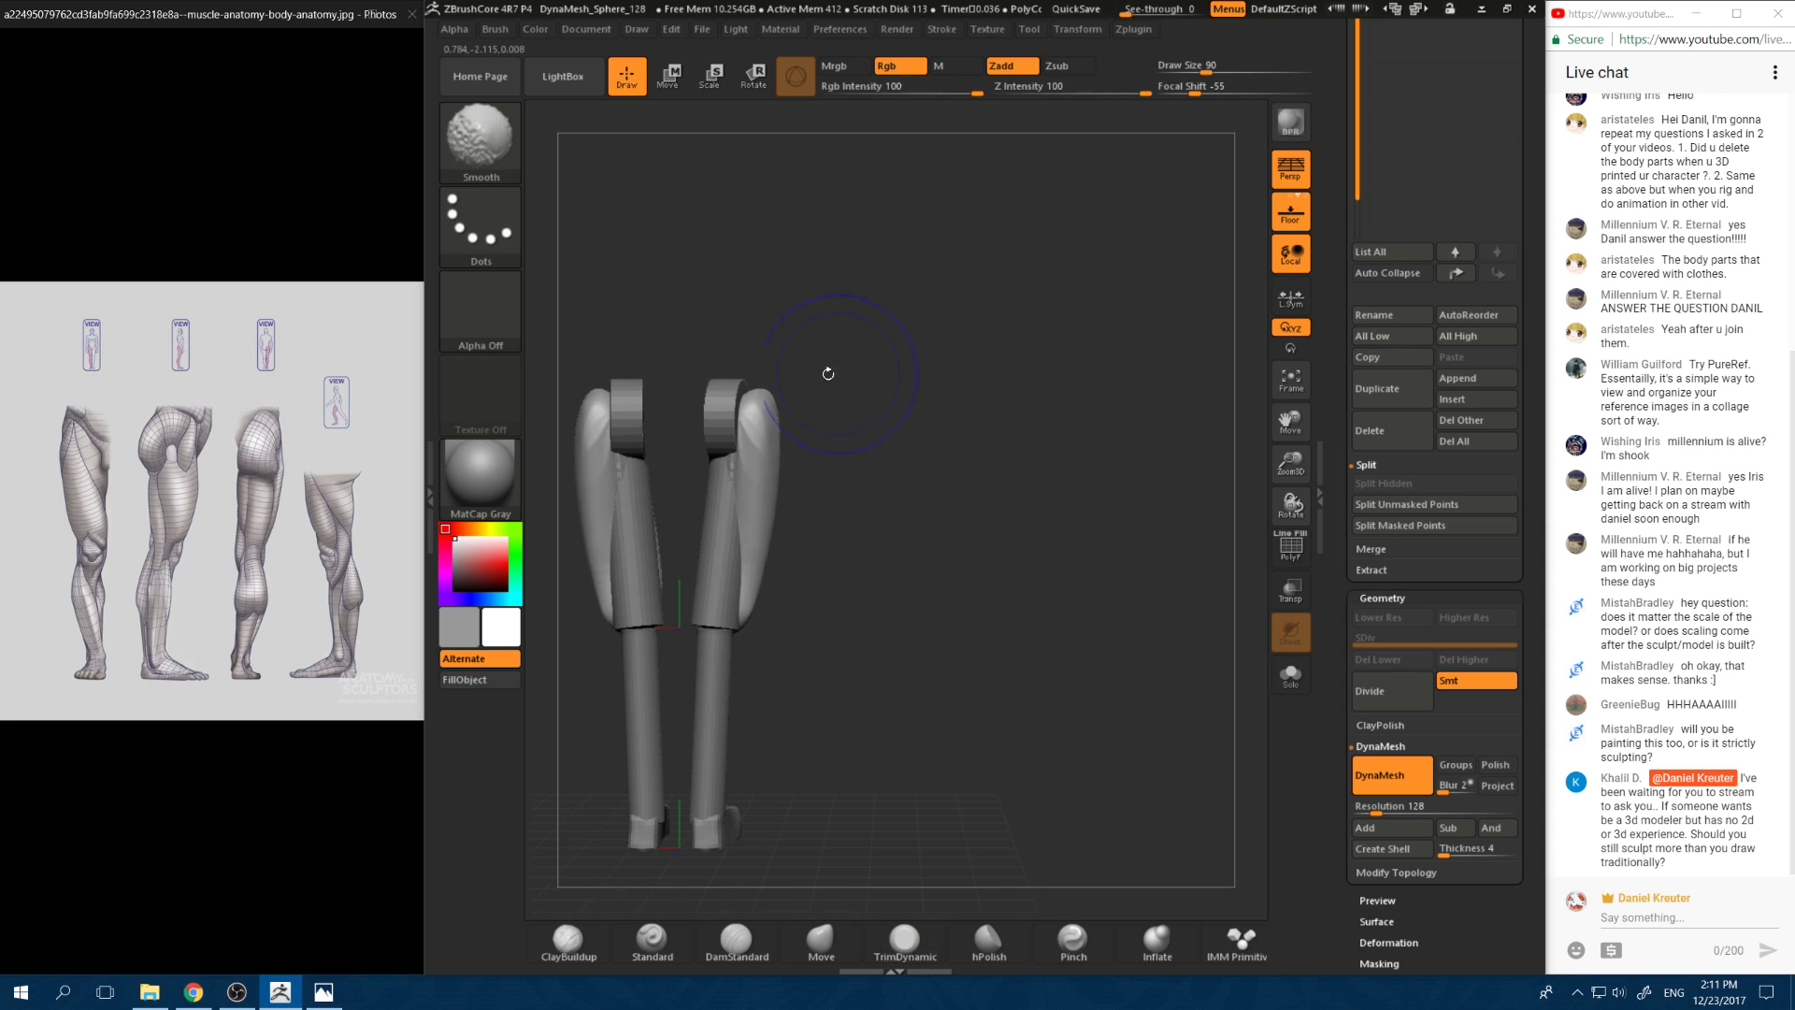
pyautogui.click(824, 944)
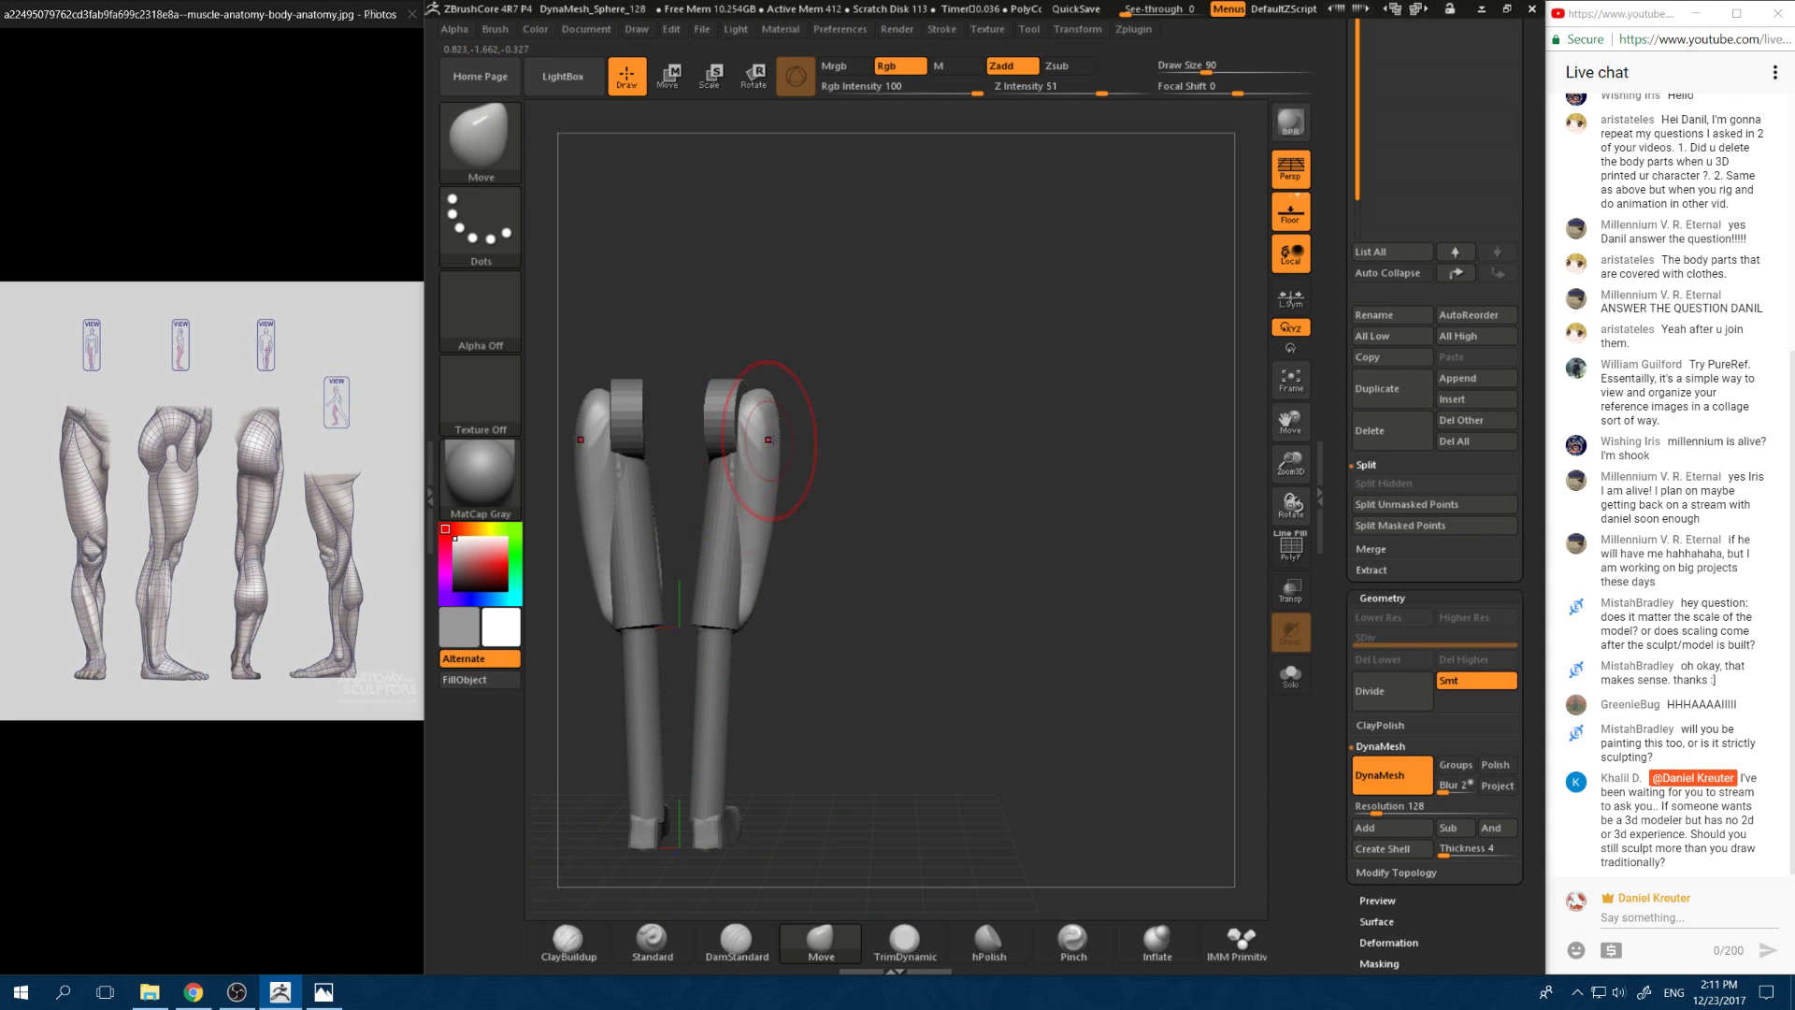
pyautogui.moveTo(762, 308)
pyautogui.mouseDown()
pyautogui.moveTo(748, 318)
pyautogui.moveTo(806, 407)
pyautogui.moveTo(701, 224)
pyautogui.mouseUp()
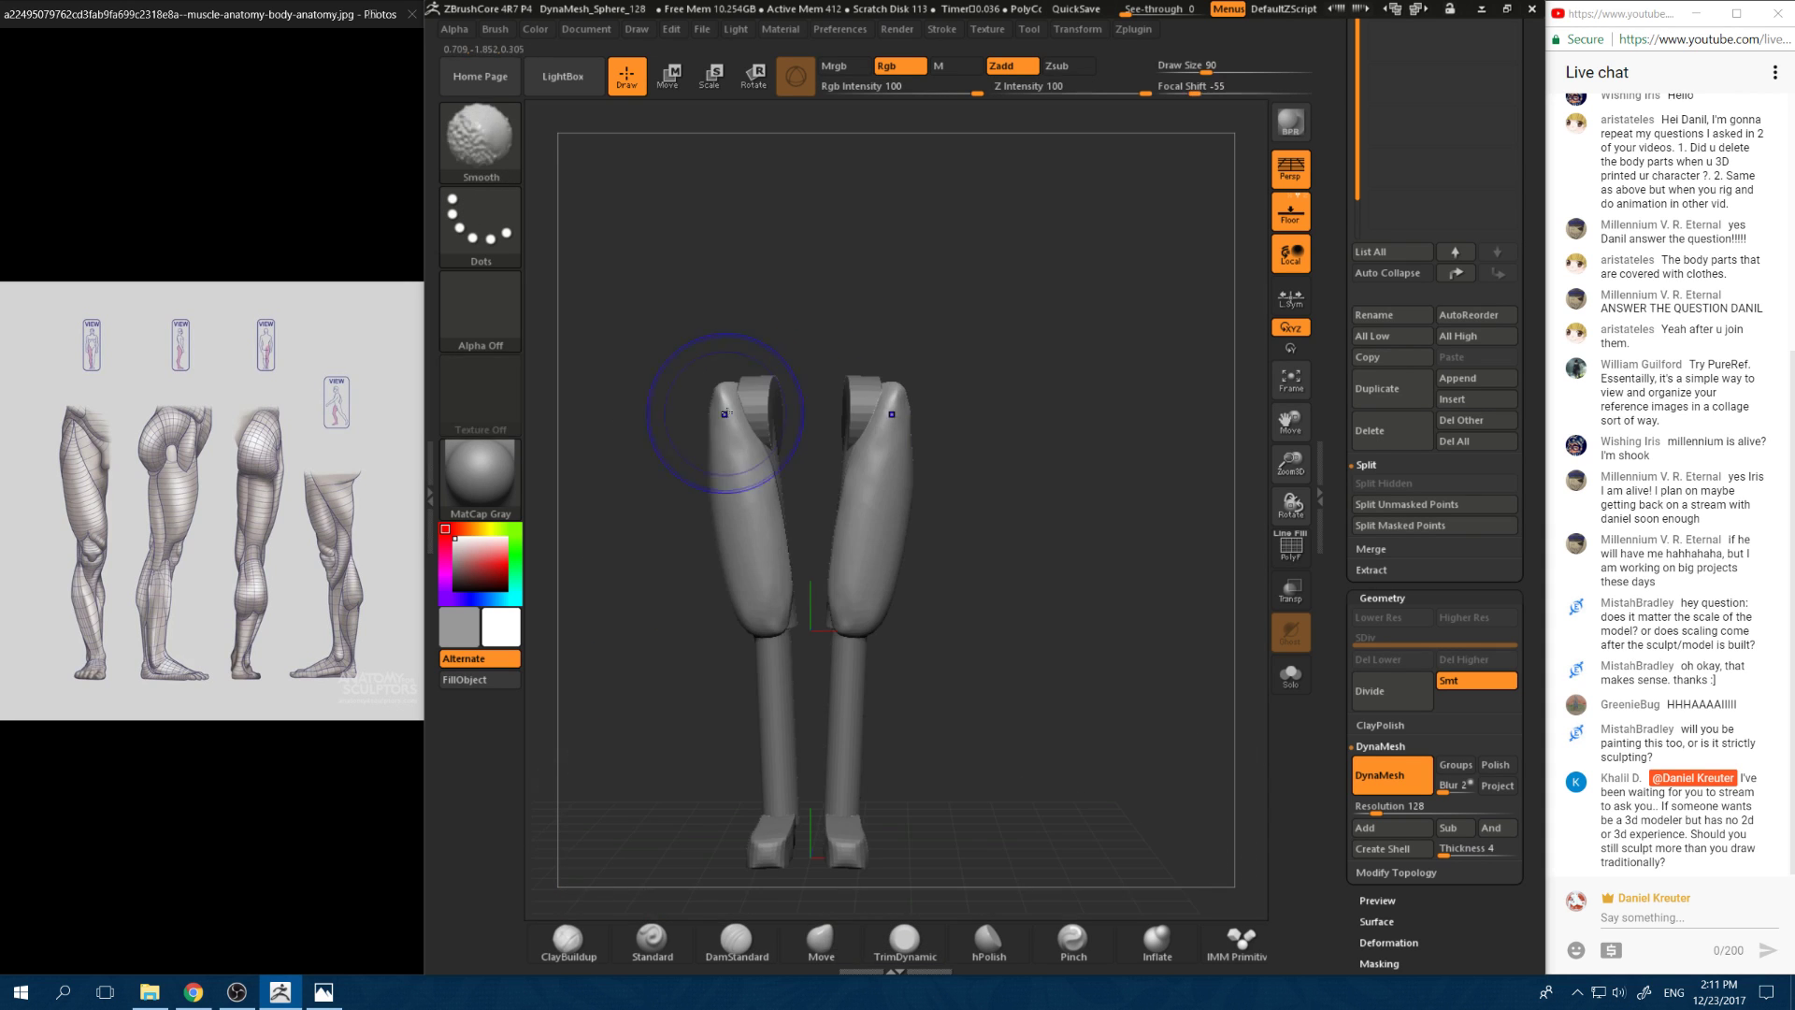
pyautogui.rightClick(720, 425)
pyautogui.click(719, 391)
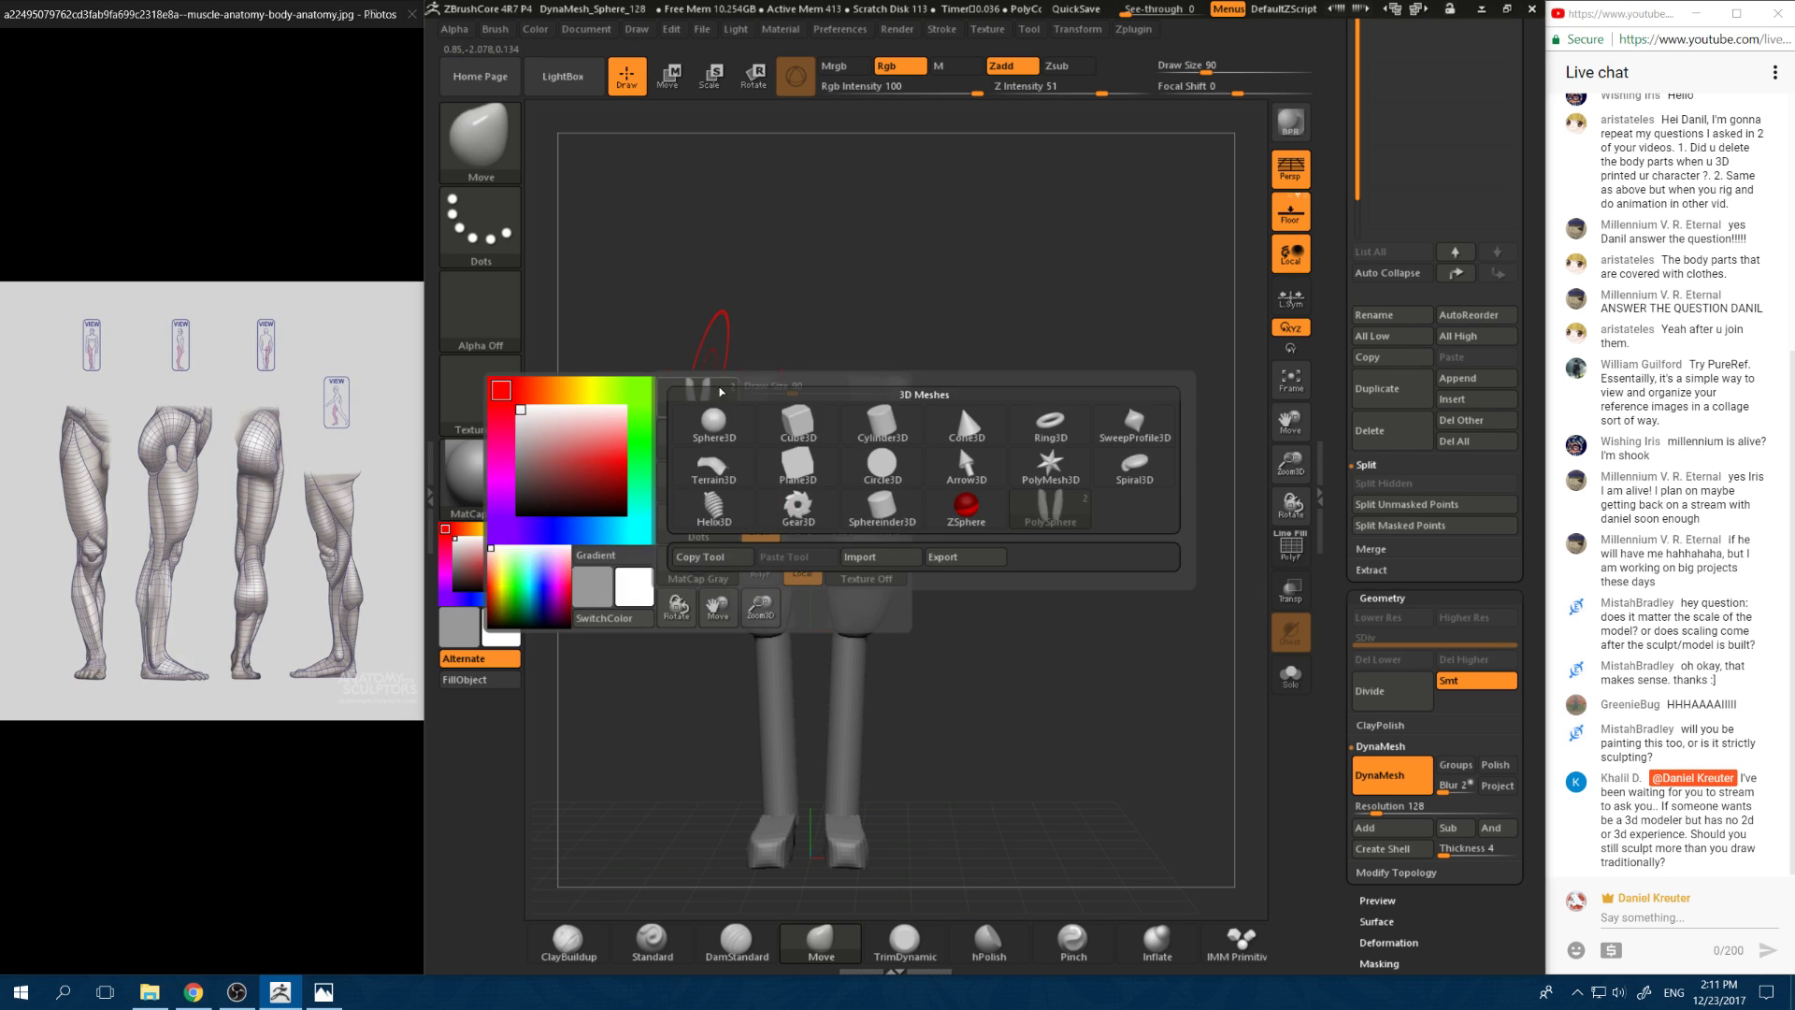
pyautogui.rightClick(720, 327)
pyautogui.moveTo(810, 286); pyautogui.dragTo(834, 286)
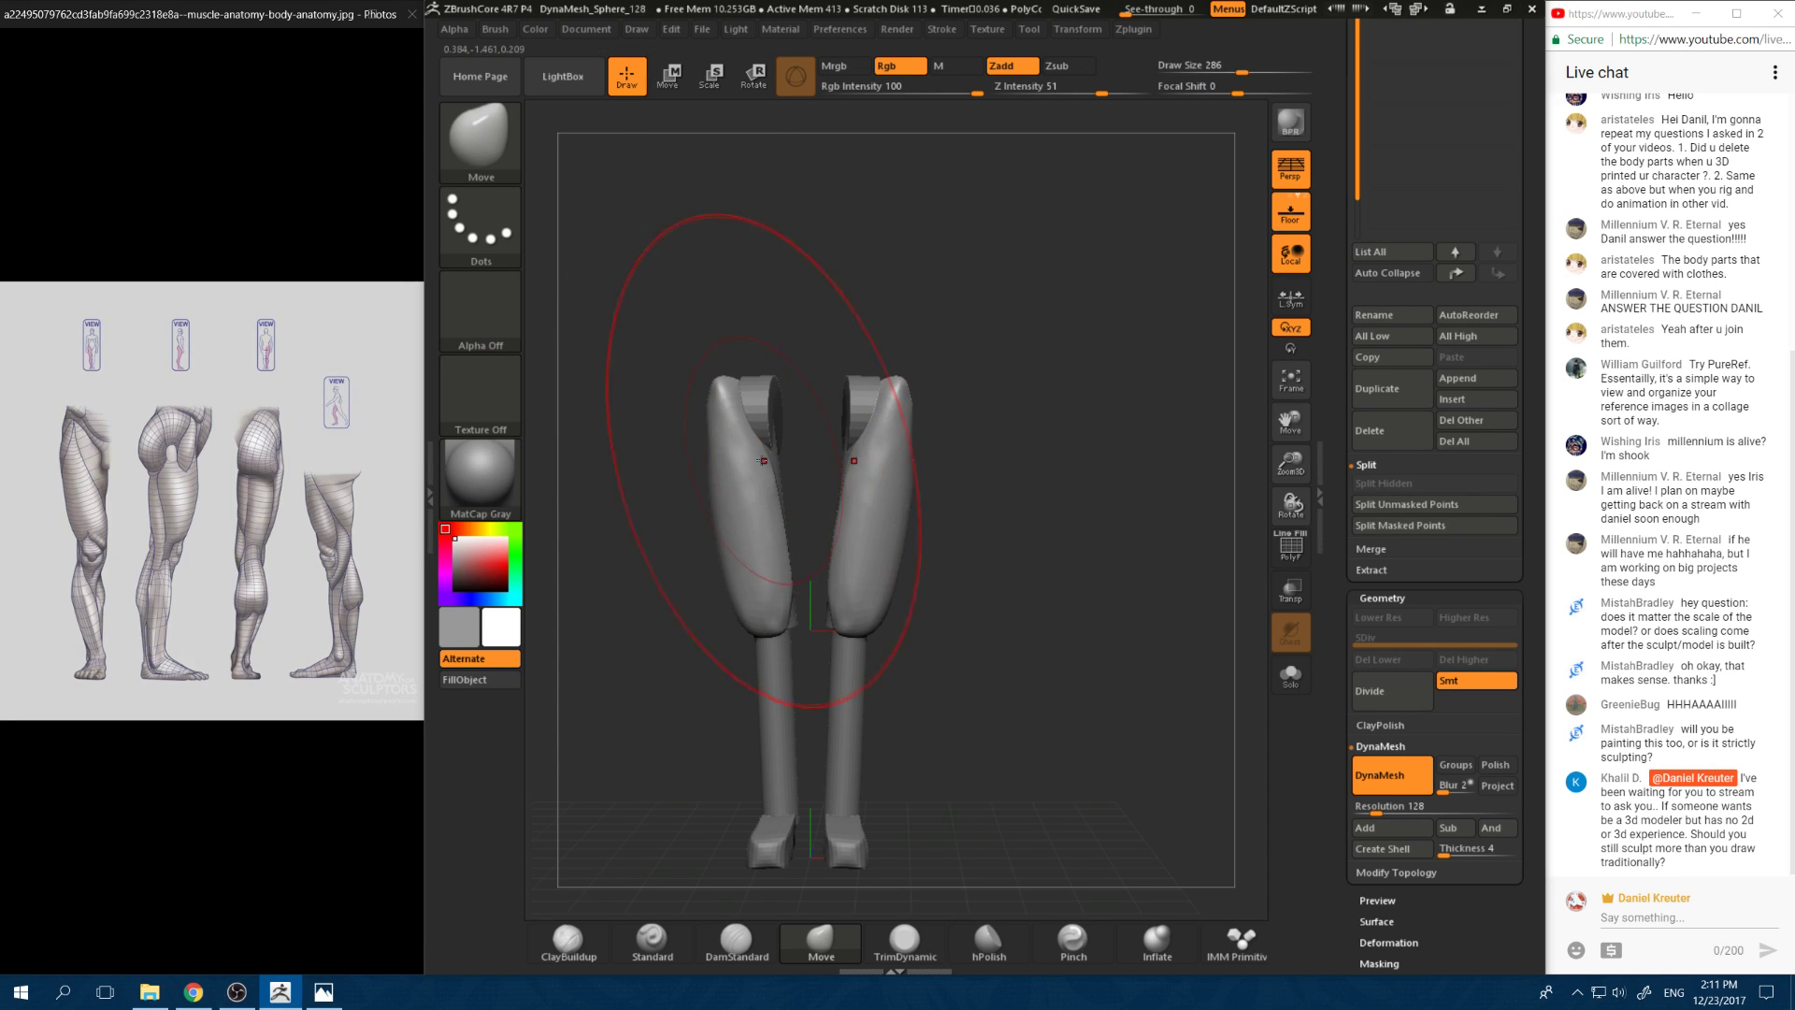
pyautogui.moveTo(782, 463); pyautogui.dragTo(767, 468)
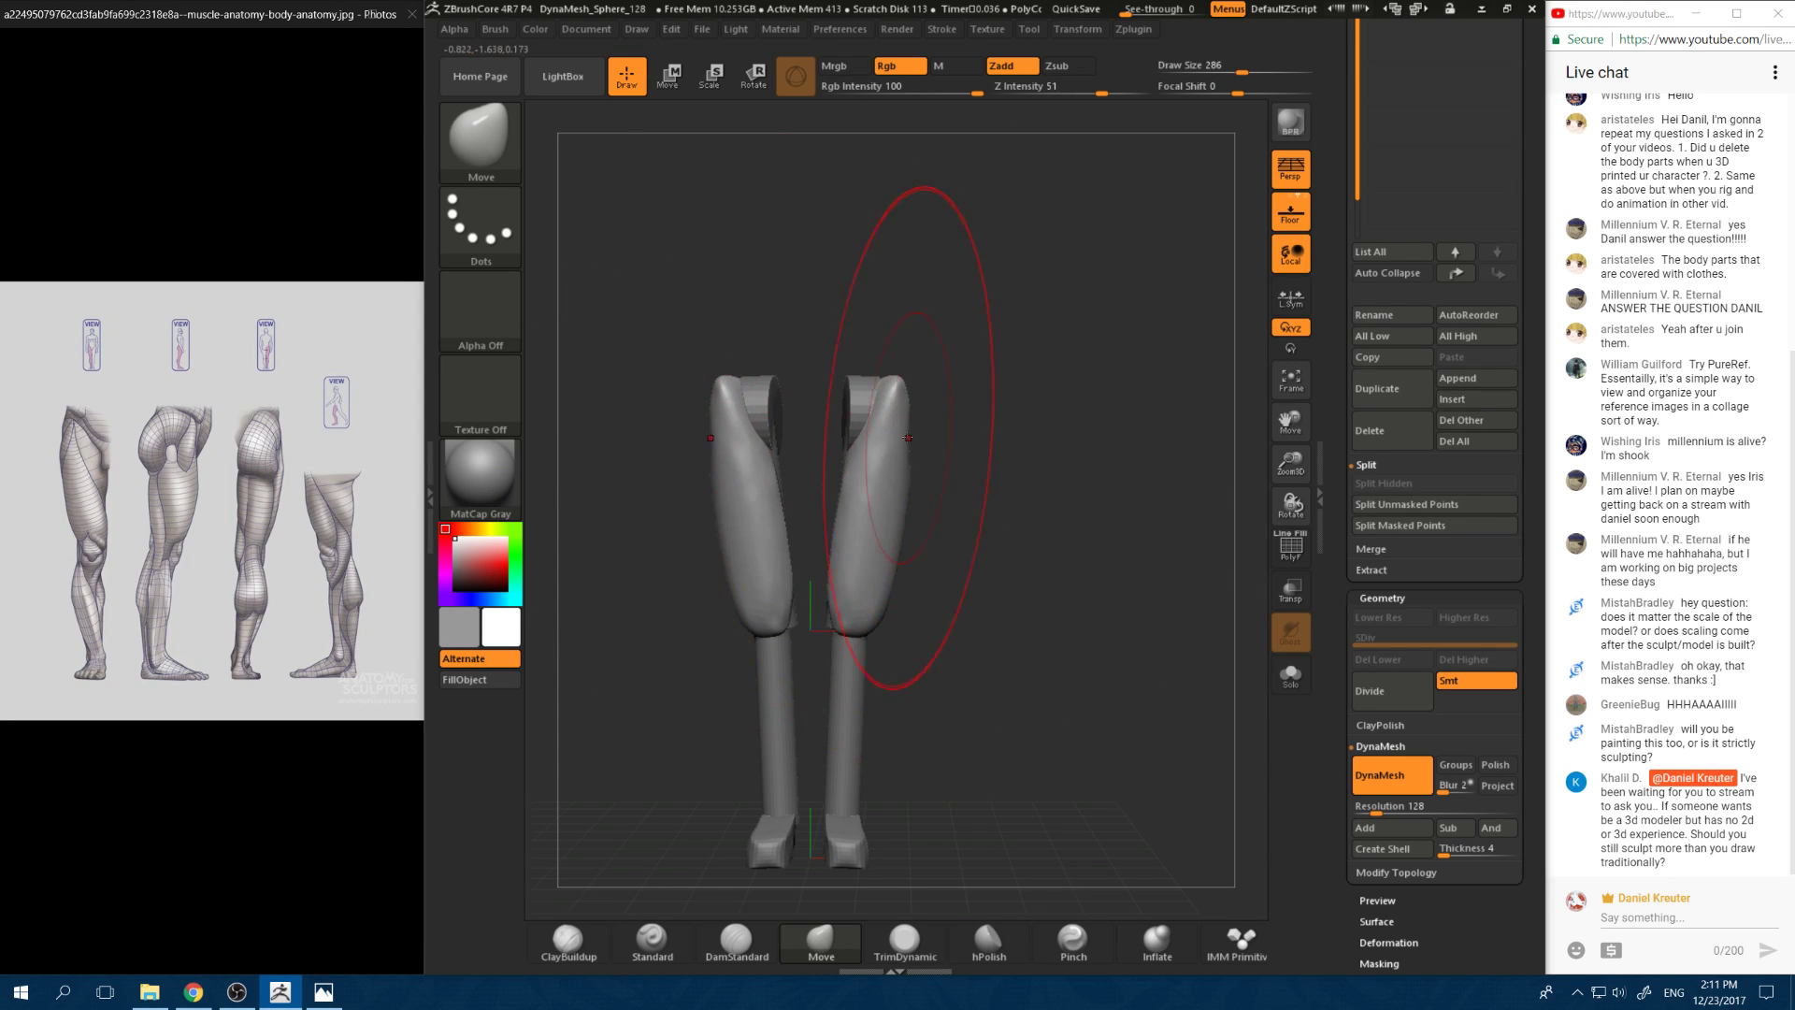
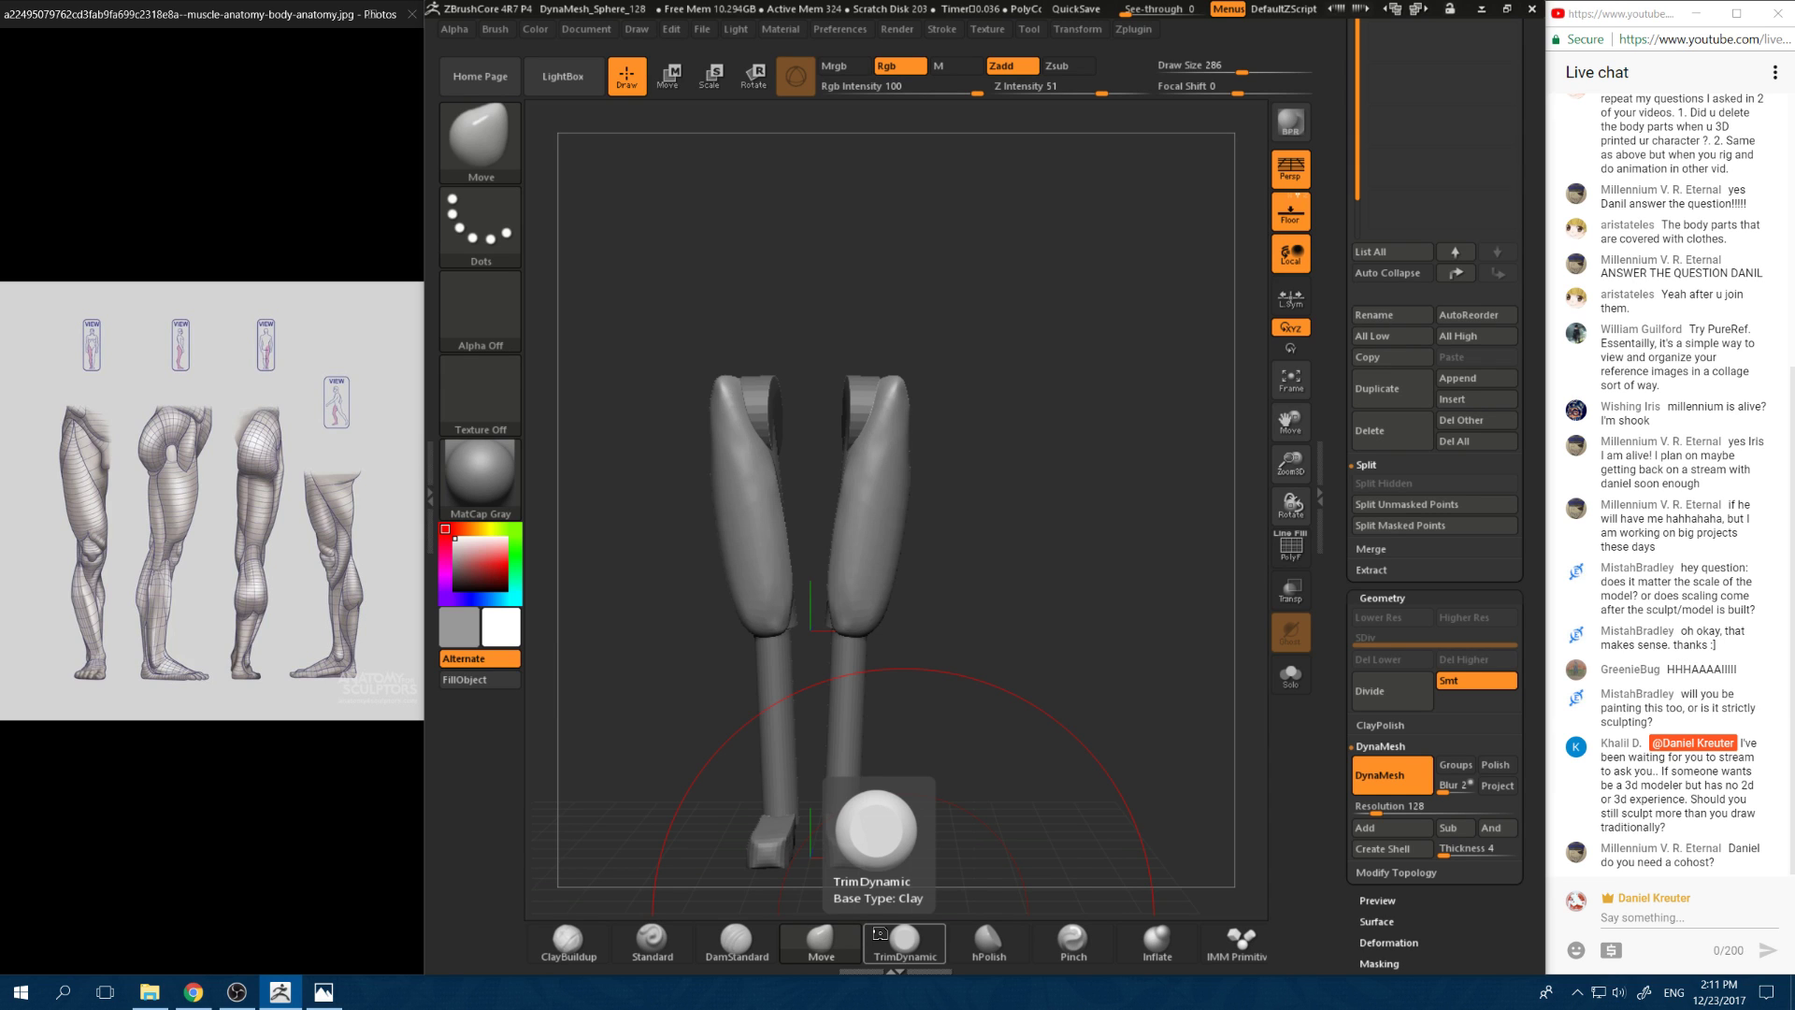
# Step: Flatten the inner faces of the thigh volumes with TrimDynamic at draw size 124
pyautogui.press('space')
pyautogui.moveTo(923, 597); pyautogui.dragTo(900, 600)
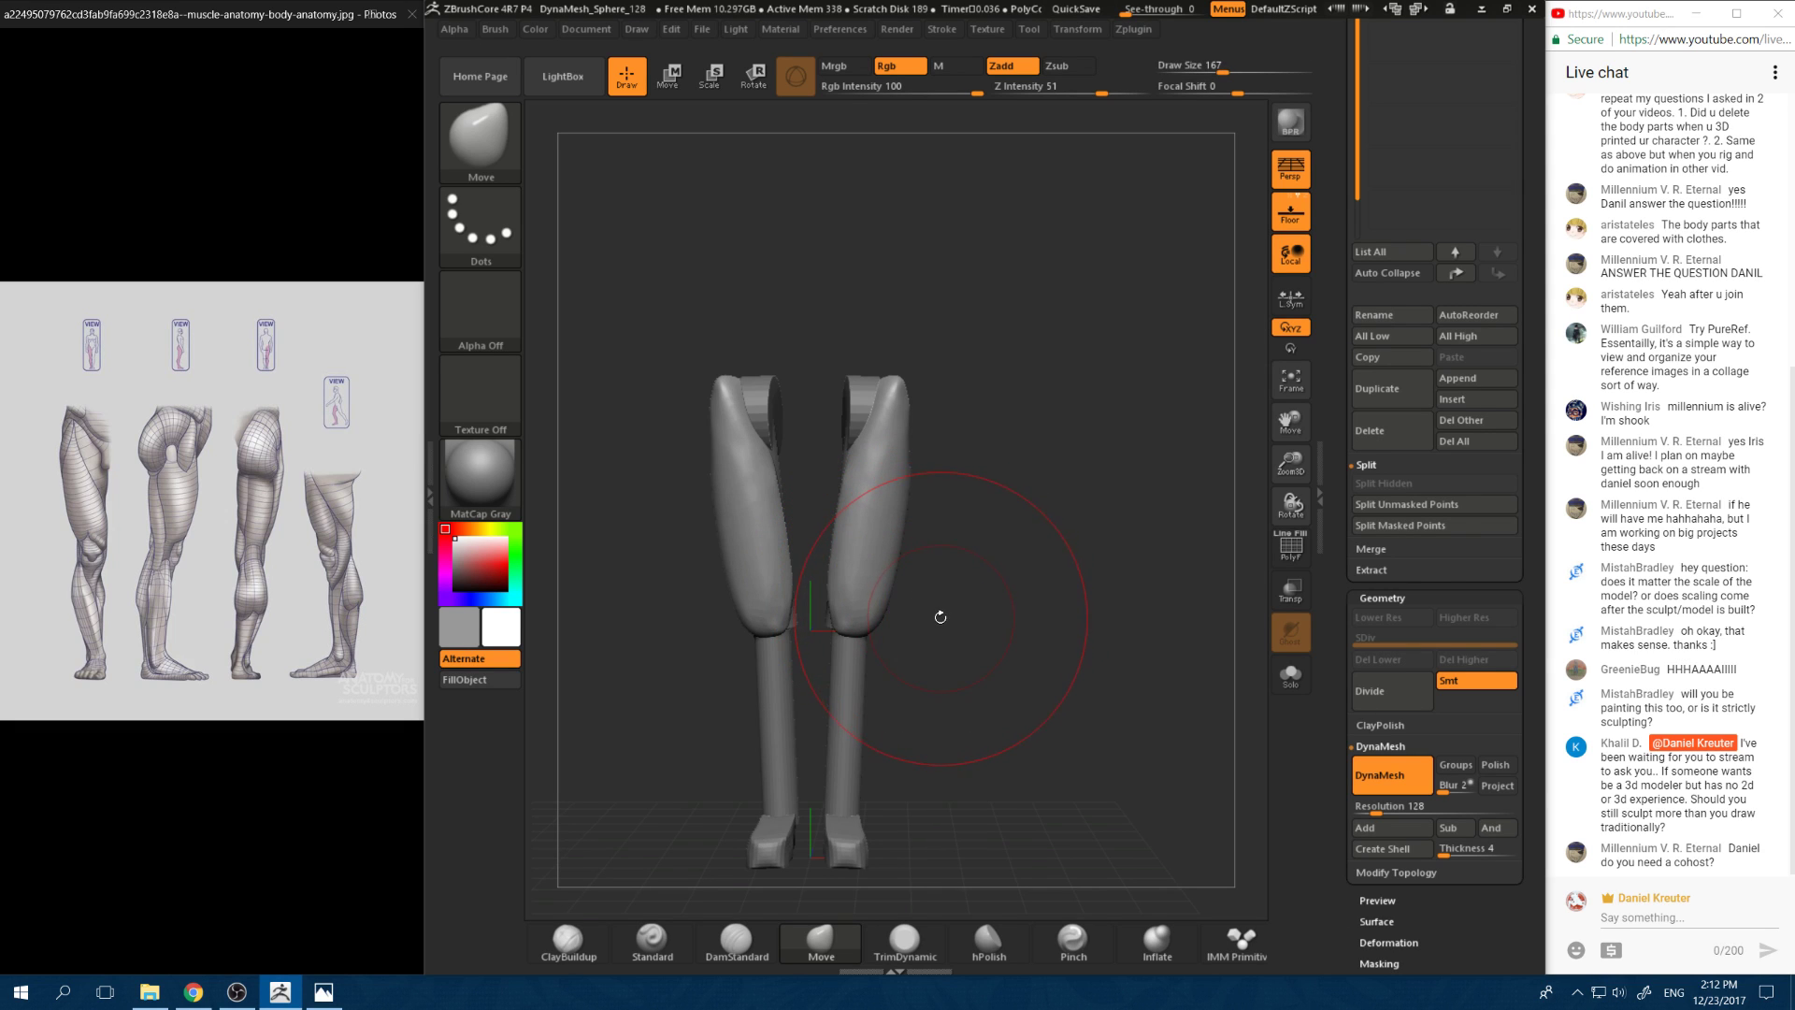
pyautogui.click(904, 942)
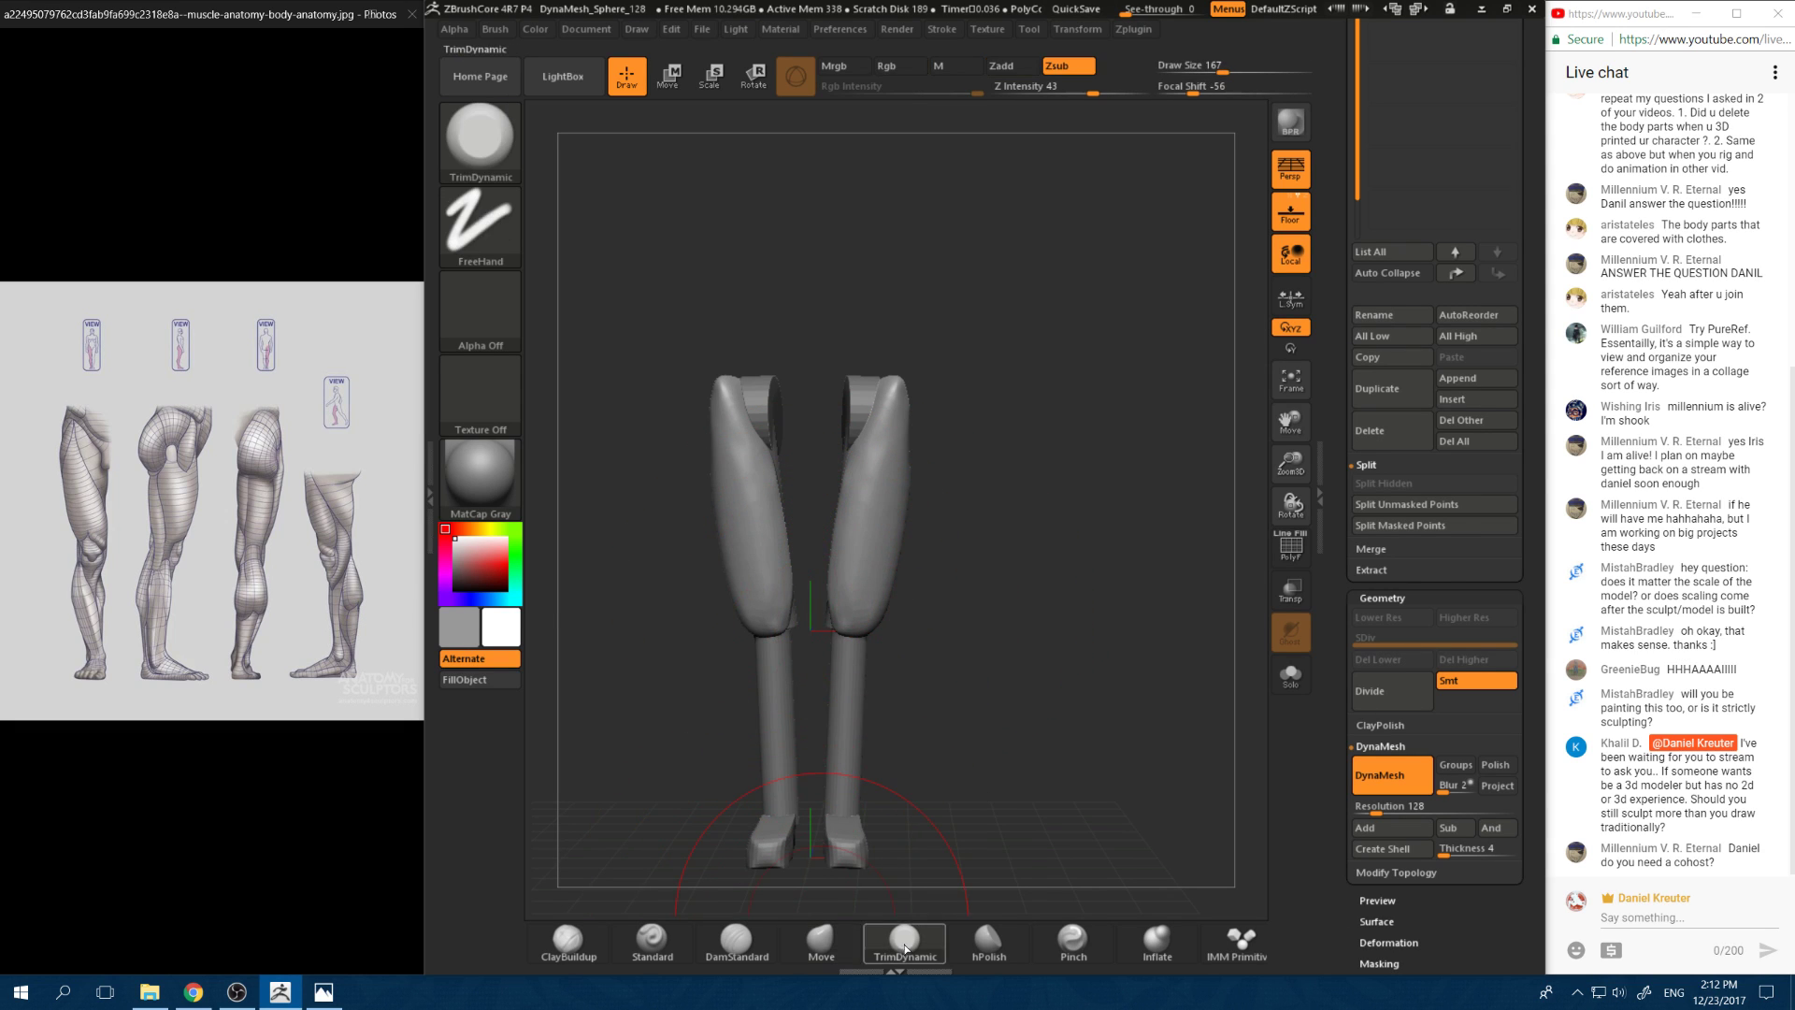
pyautogui.press('space')
pyautogui.moveTo(933, 638); pyautogui.dragTo(879, 586)
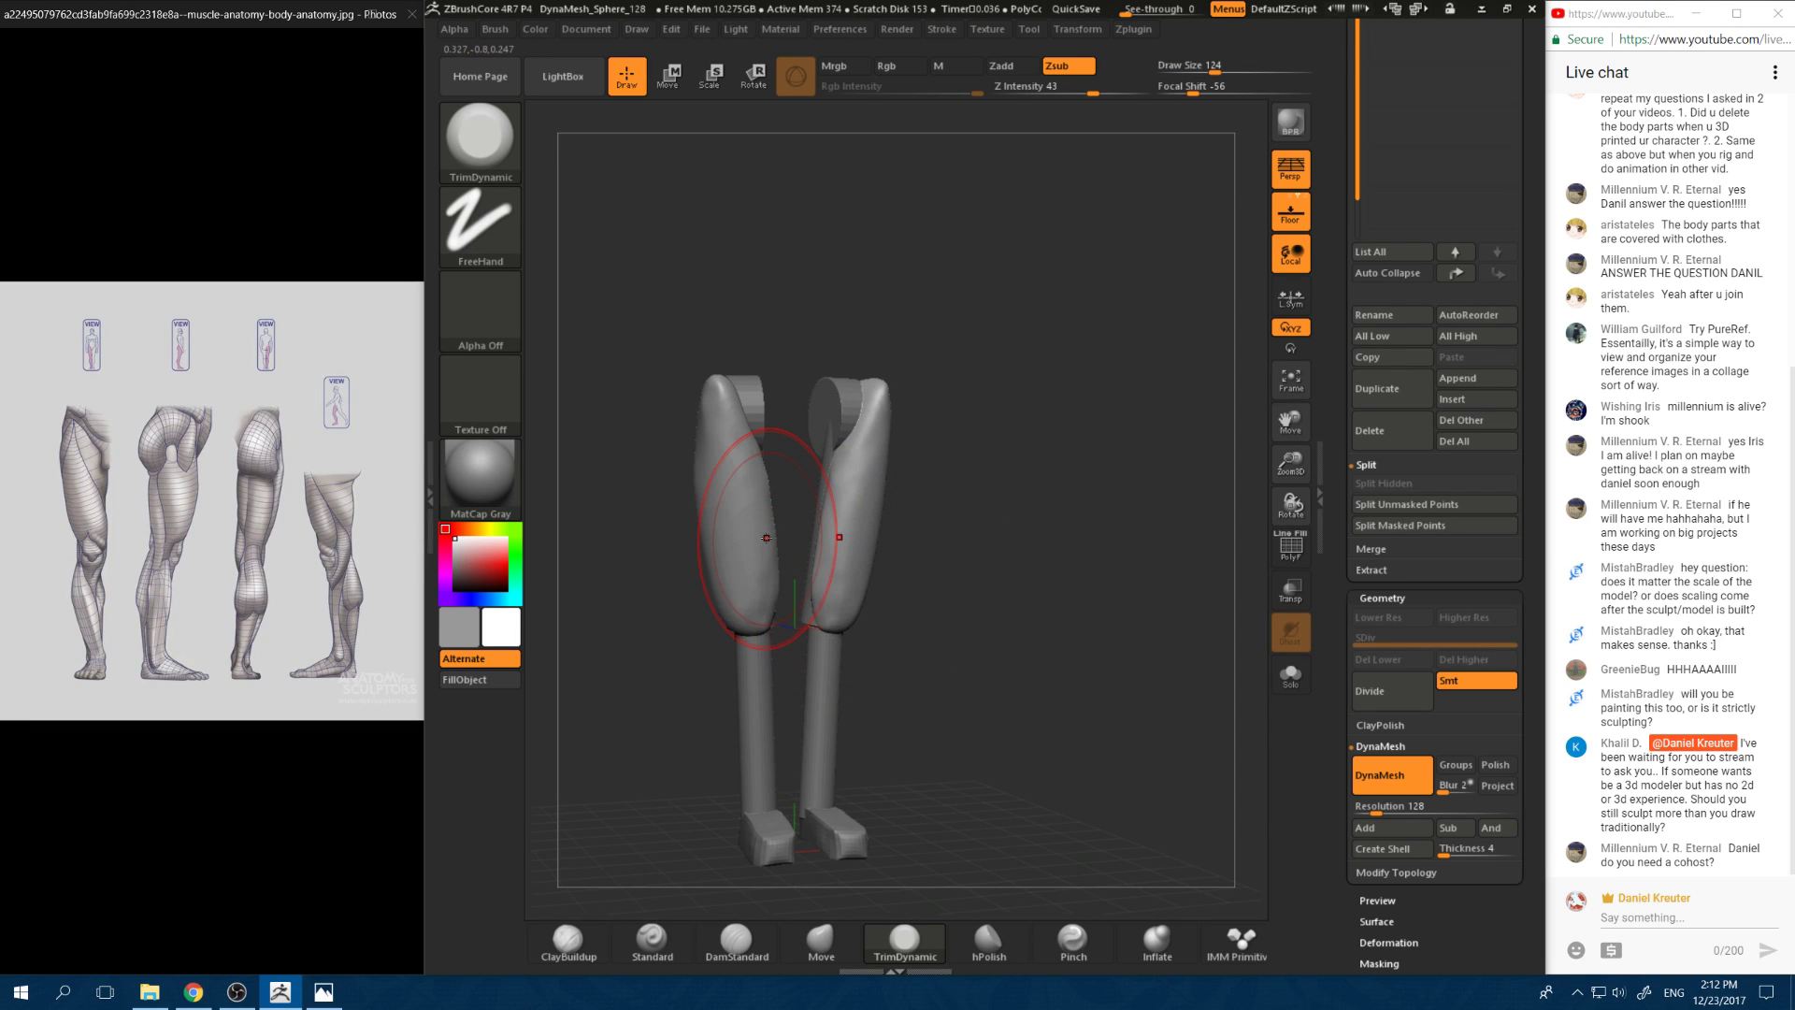
pyautogui.keyDown('shift'); pyautogui.moveTo(1075, 635); pyautogui.dragTo(1021, 610); pyautogui.keyUp('shift')
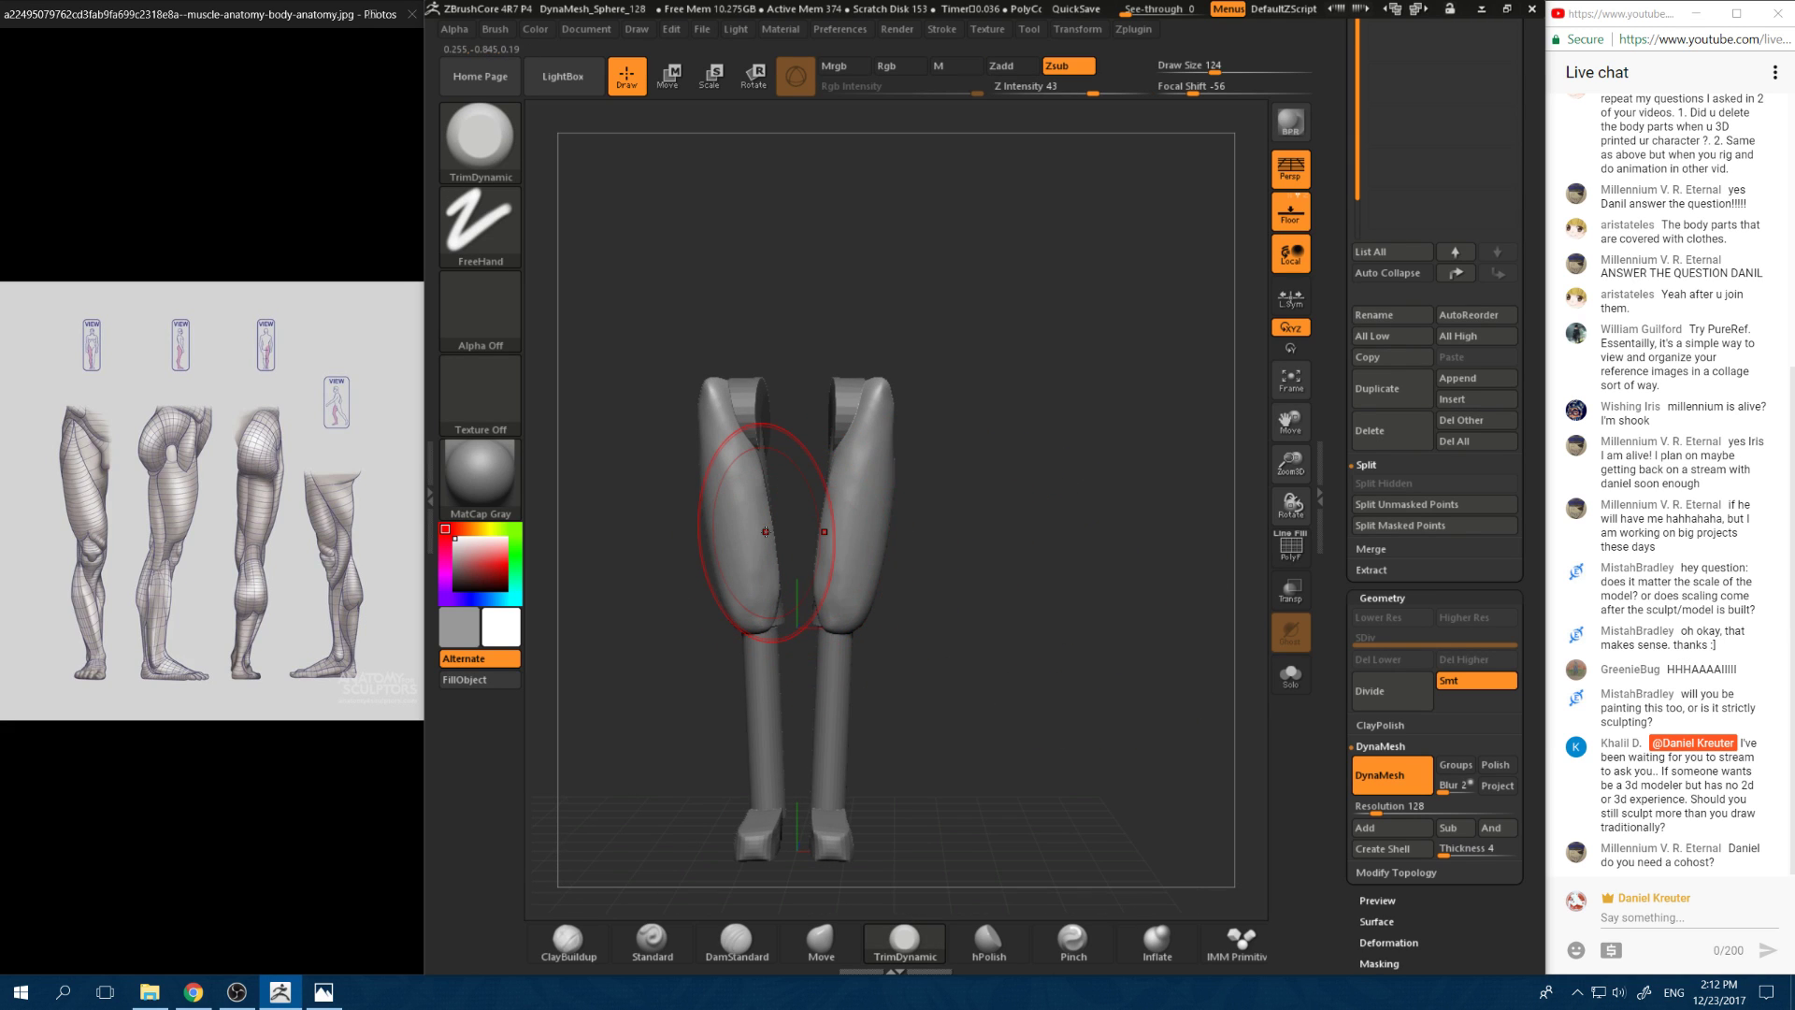
pyautogui.moveTo(944, 496); pyautogui.dragTo(966, 521)
# Step: Trim the front and inner planes of the thigh volumes from the upper ends to the knees with TrimDynamic at draw size 83
pyautogui.press('space')
pyautogui.moveTo(835, 558); pyautogui.dragTo(814, 559)
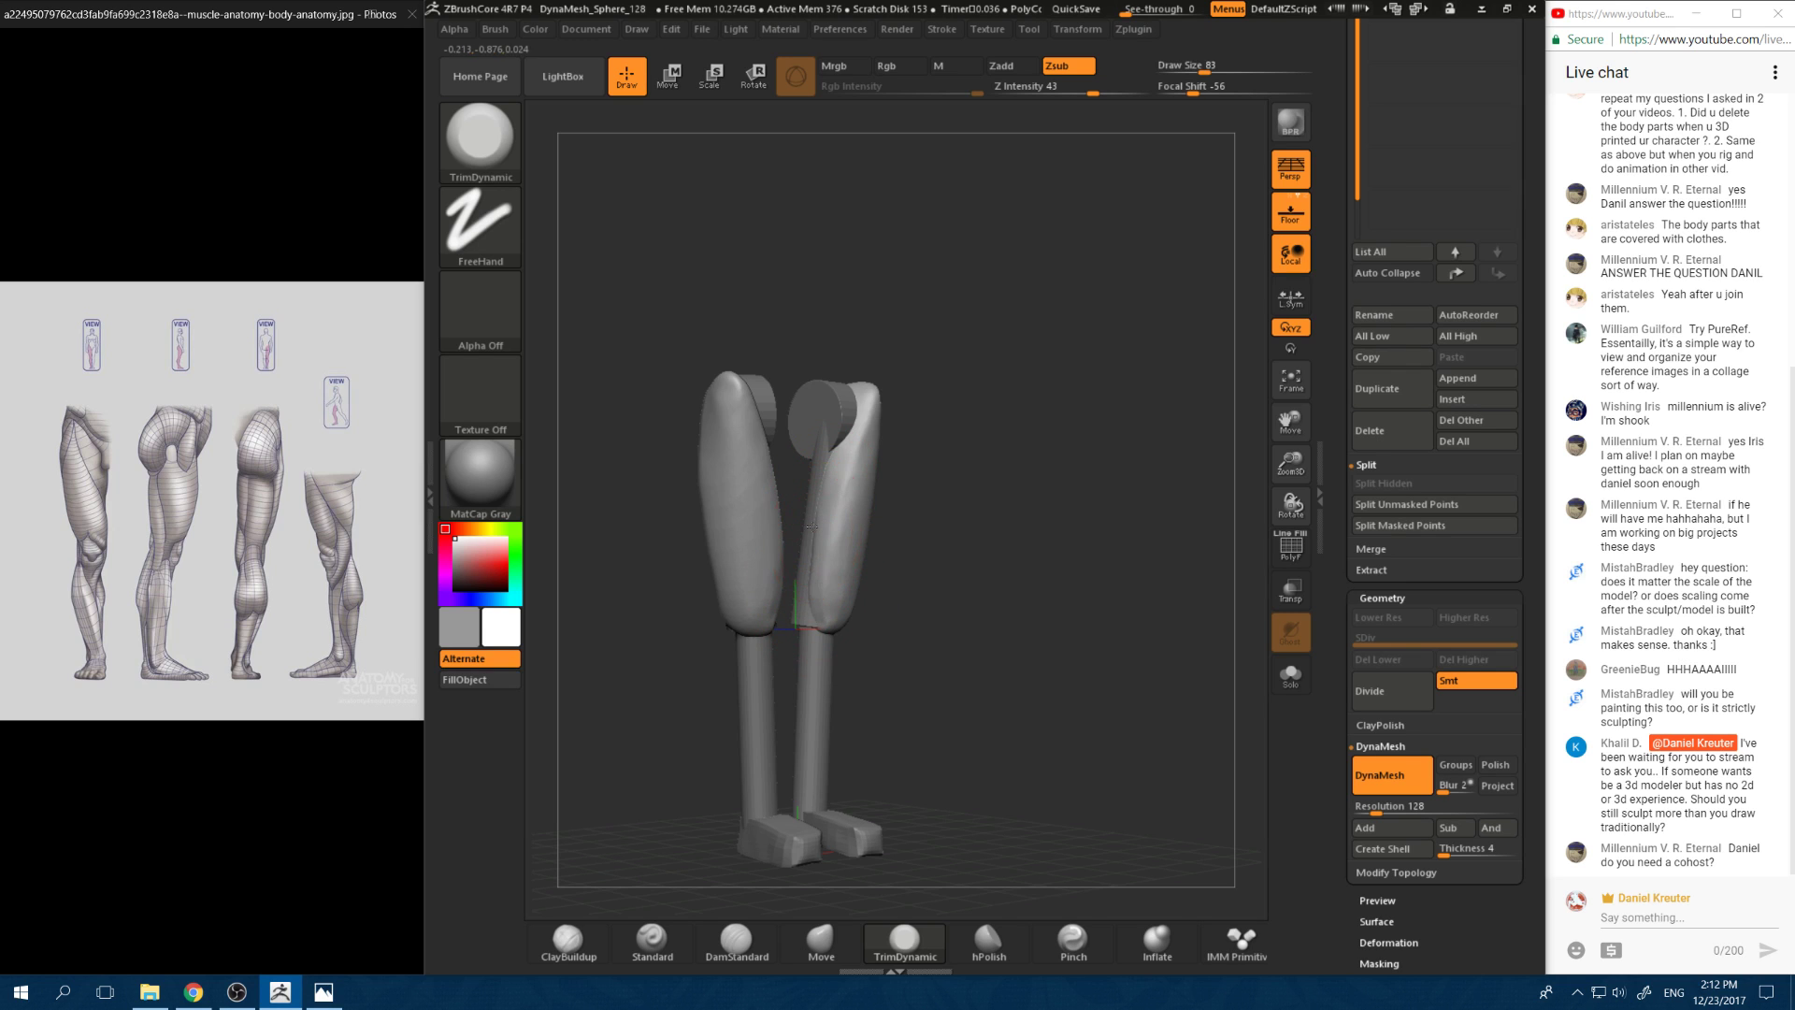
pyautogui.moveTo(822, 535); pyautogui.dragTo(870, 554)
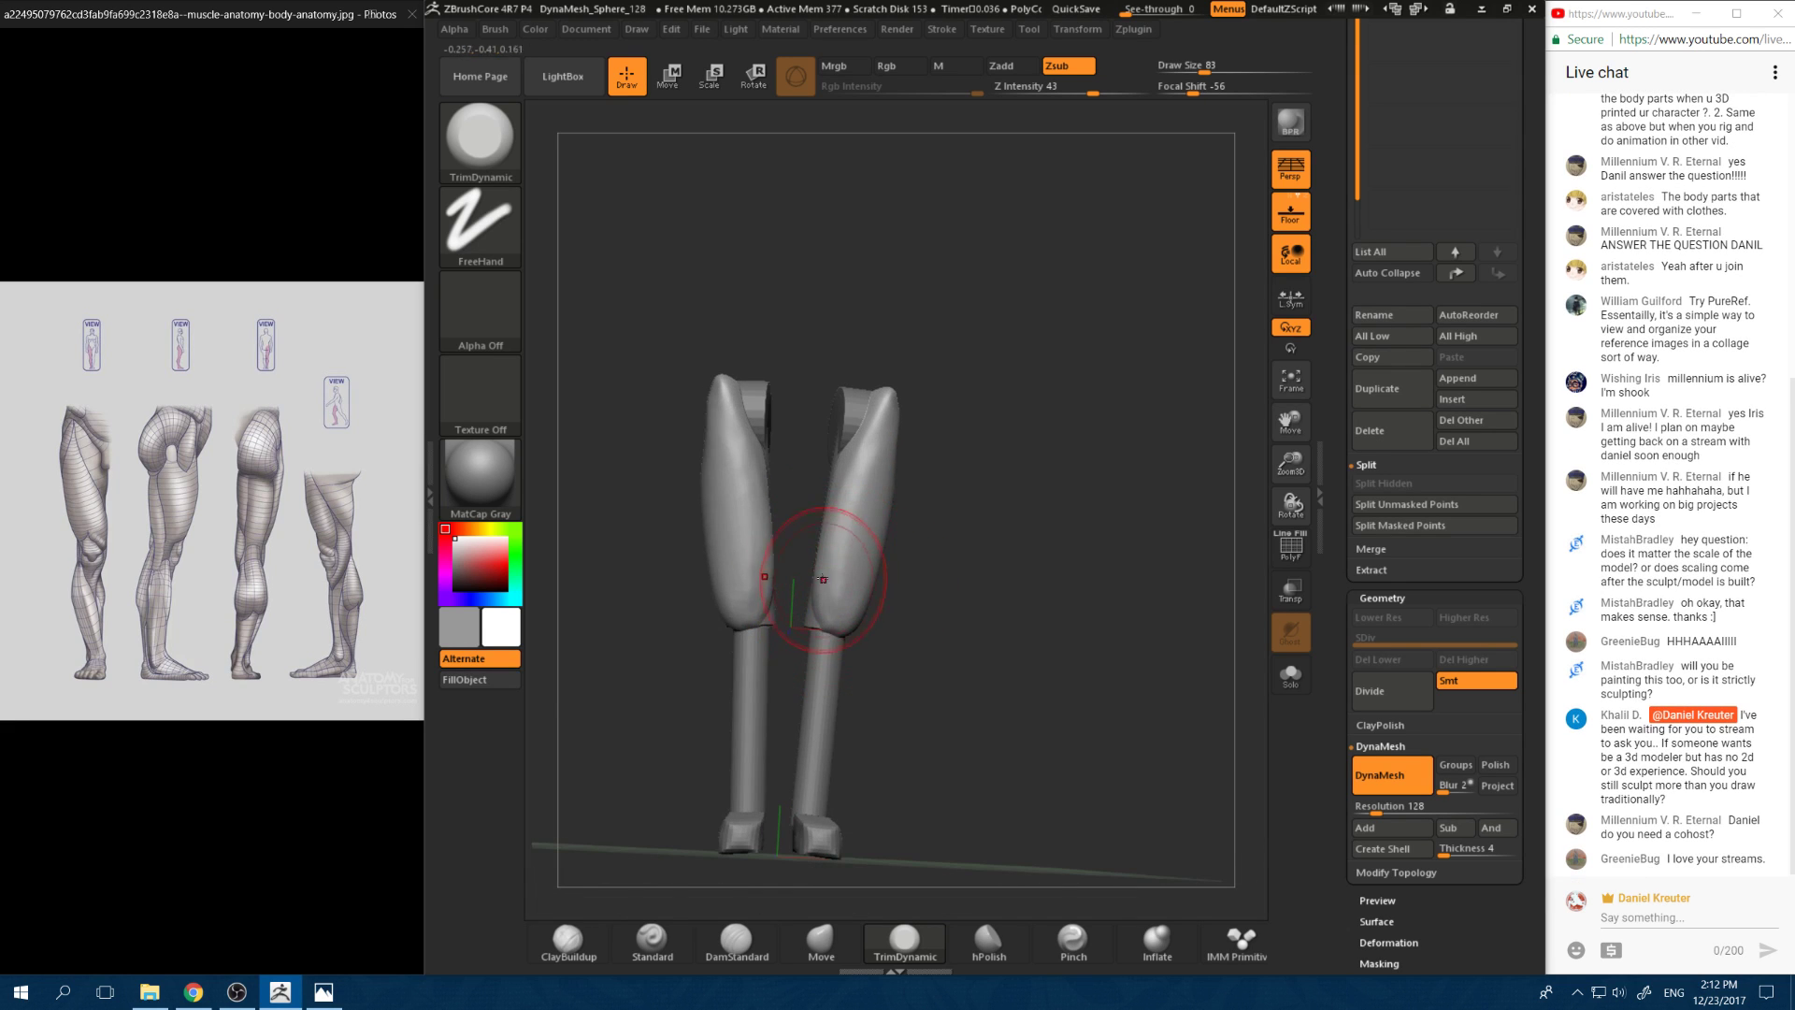
pyautogui.moveTo(946, 601)
pyautogui.mouseDown()
pyautogui.moveTo(724, 601)
pyautogui.moveTo(936, 374)
pyautogui.mouseUp()
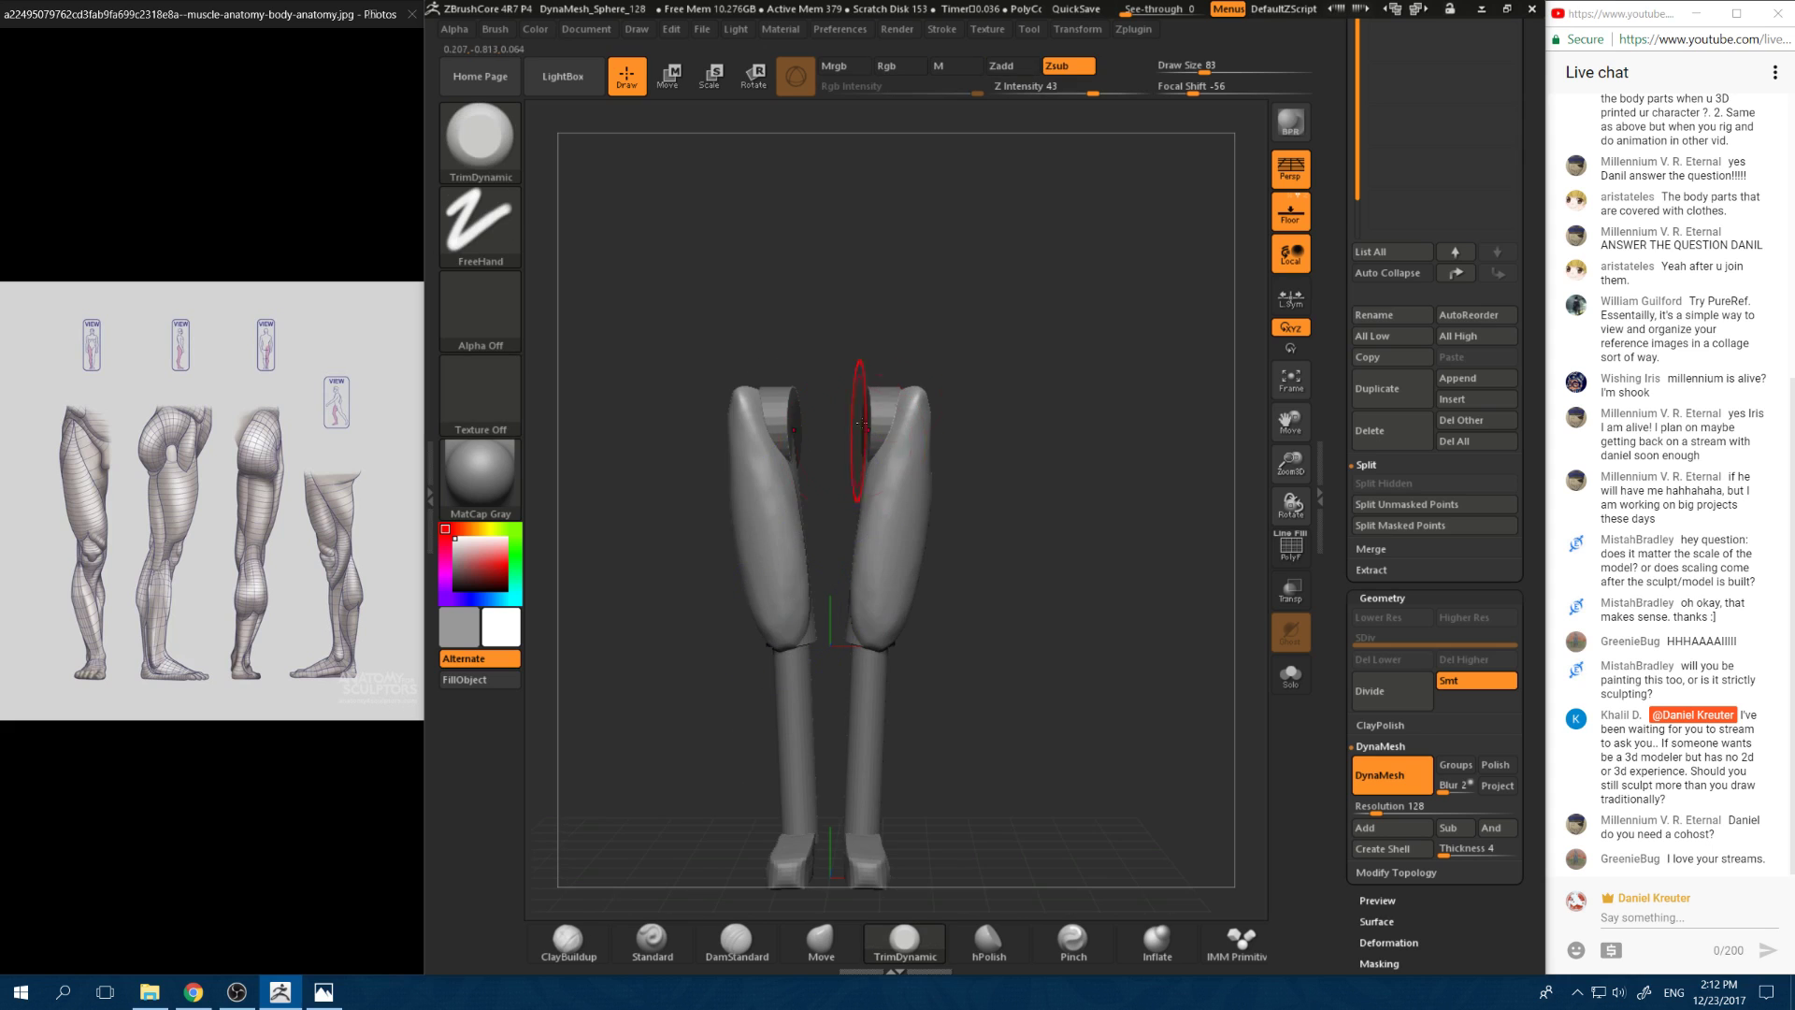
pyautogui.moveTo(1008, 447); pyautogui.dragTo(1050, 410)
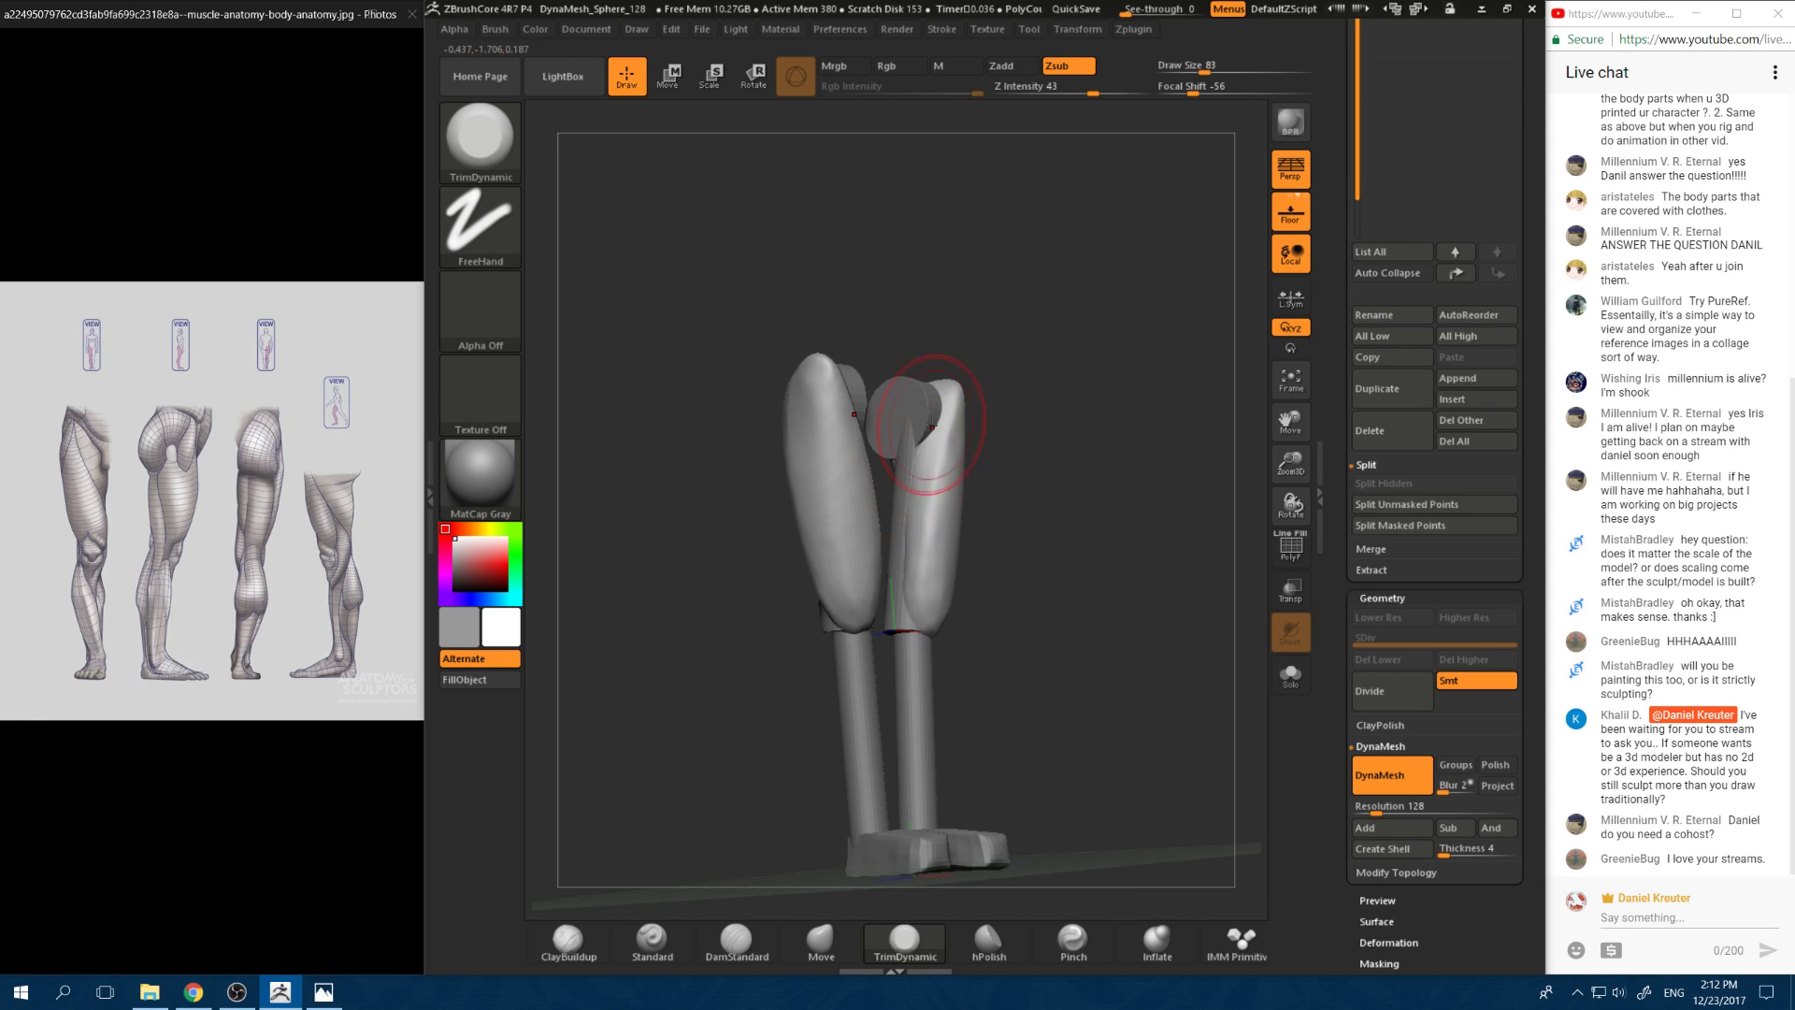
pyautogui.moveTo(954, 374); pyautogui.dragTo(926, 327)
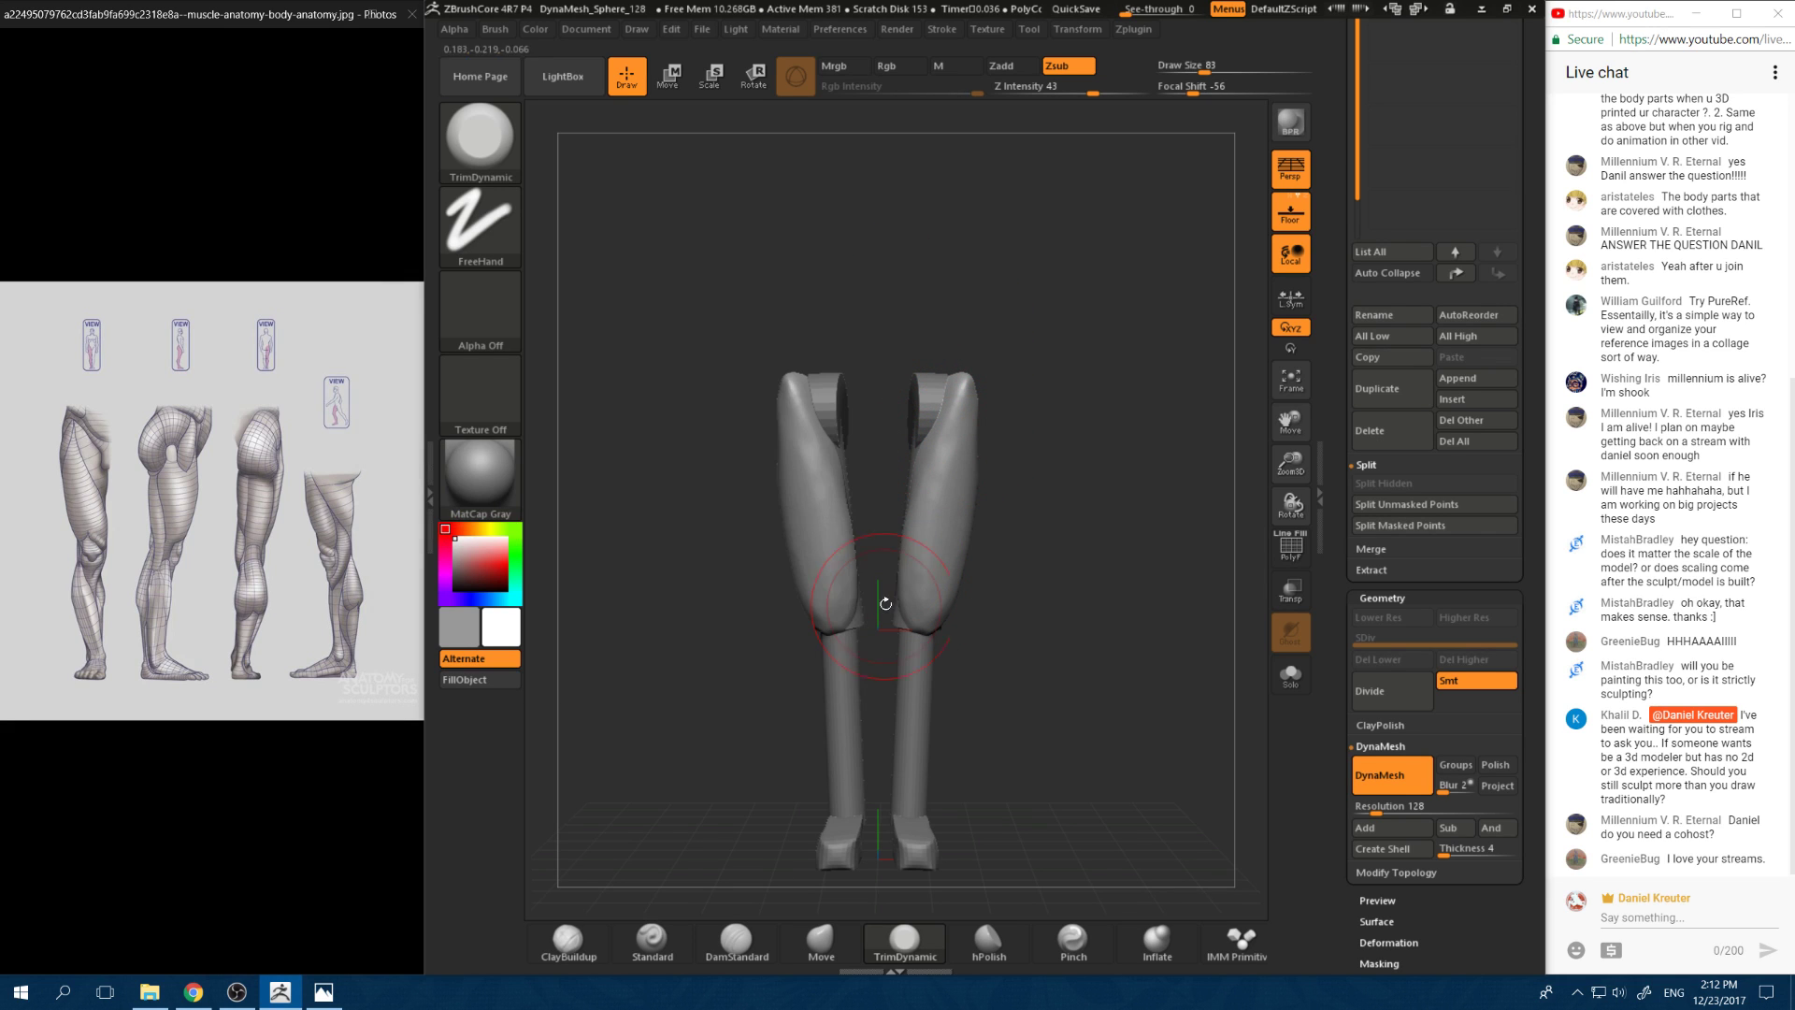
pyautogui.moveTo(982, 345); pyautogui.dragTo(1045, 435)
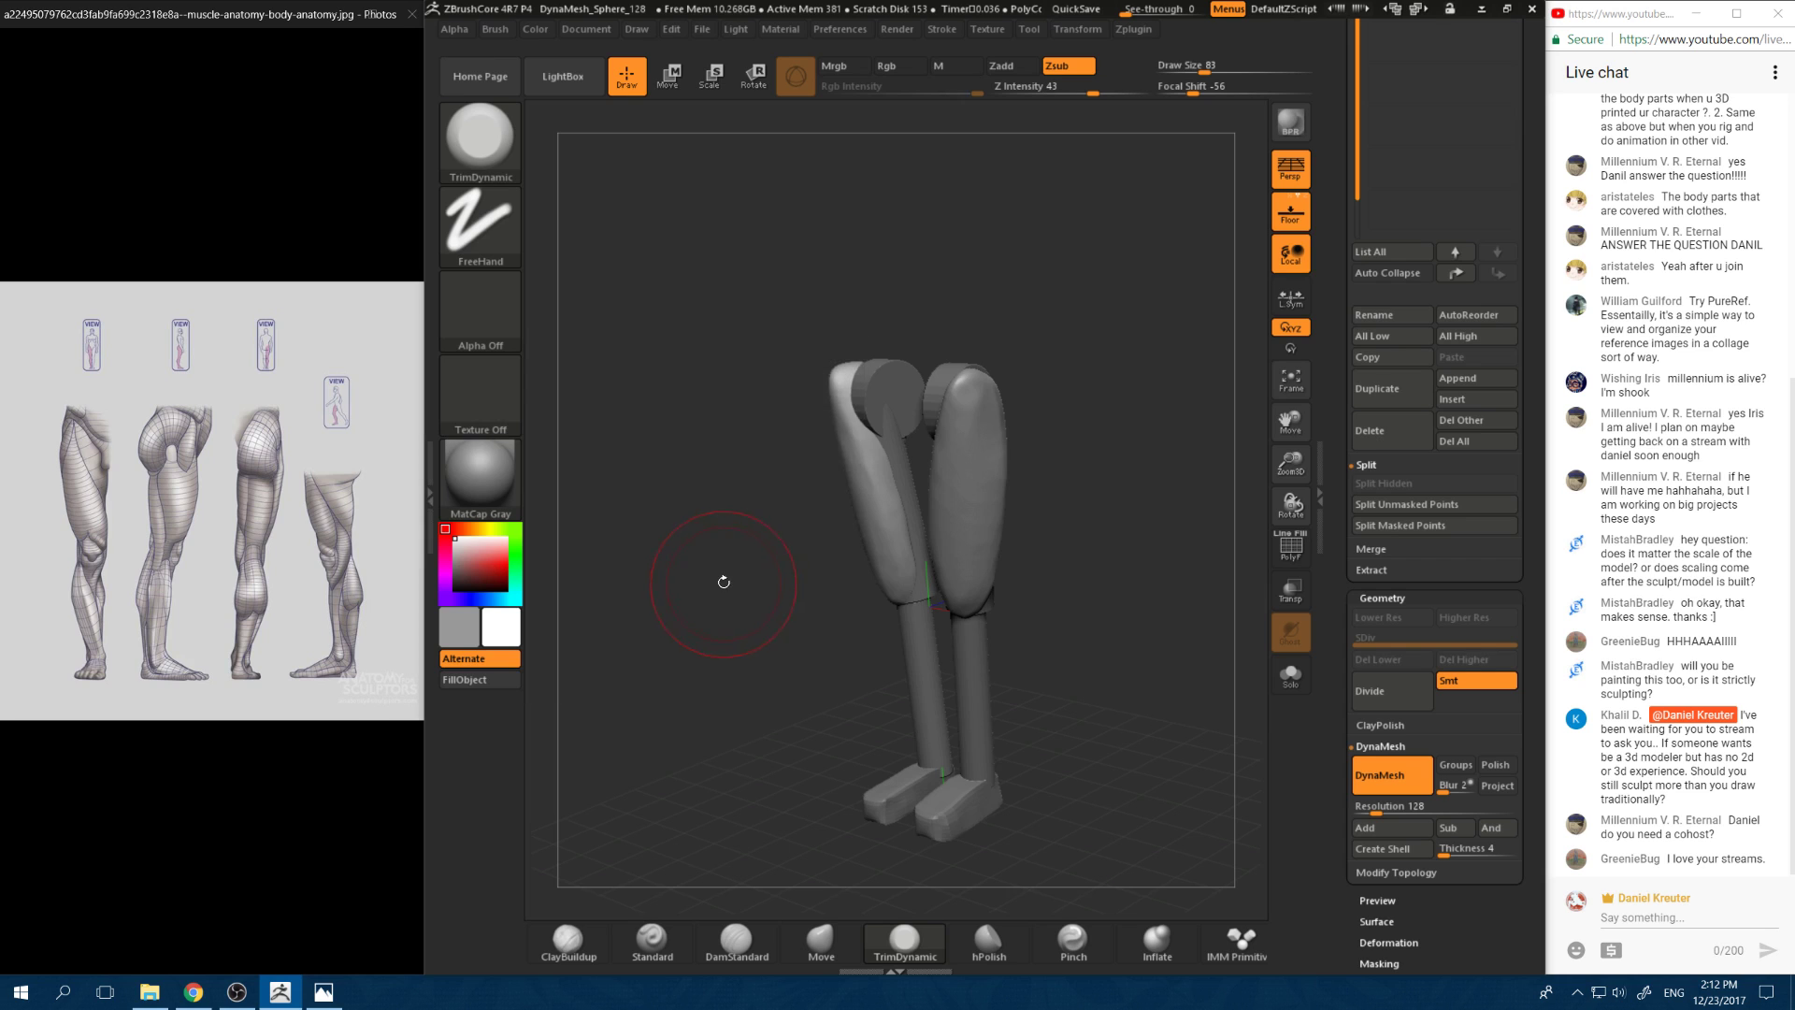
pyautogui.keyDown('shift'); pyautogui.moveTo(721, 581); pyautogui.dragTo(765, 559); pyautogui.keyUp('shift')
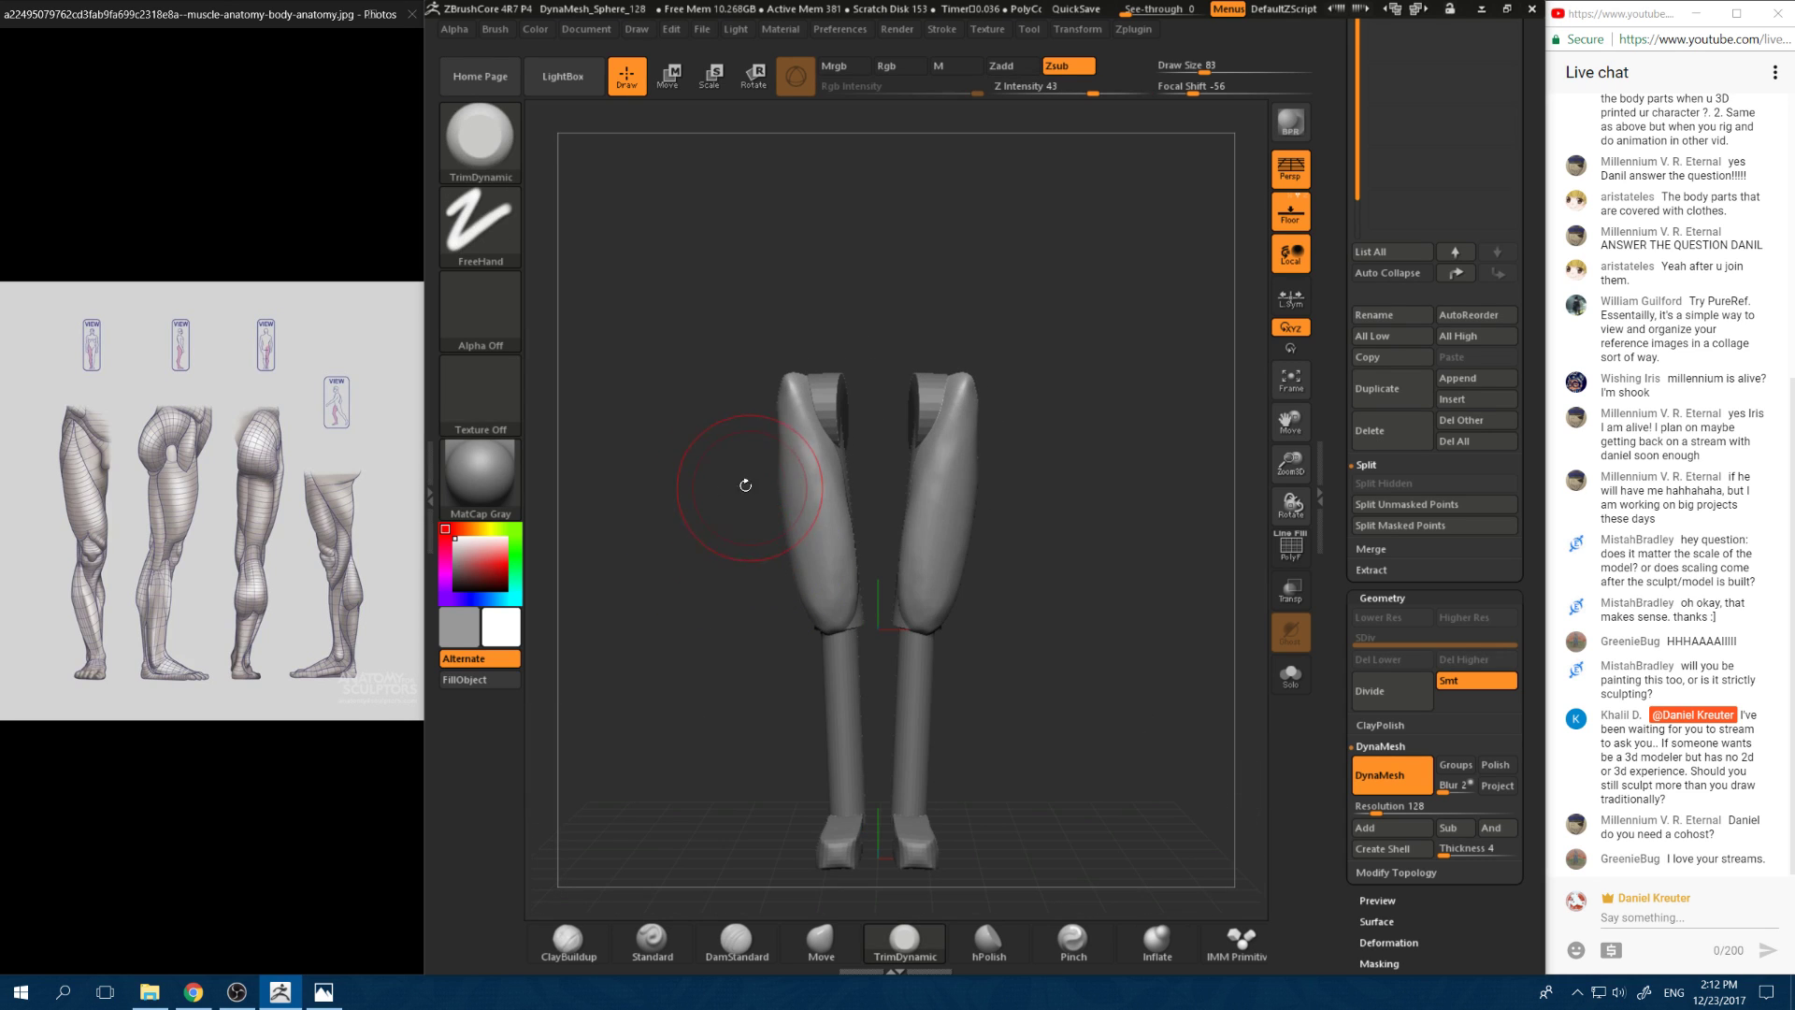
# Step: Taper the upper ends of the thigh volumes over the hip cylinders with the Move brush at draw size 83, smoothing the surface
pyautogui.click(819, 945)
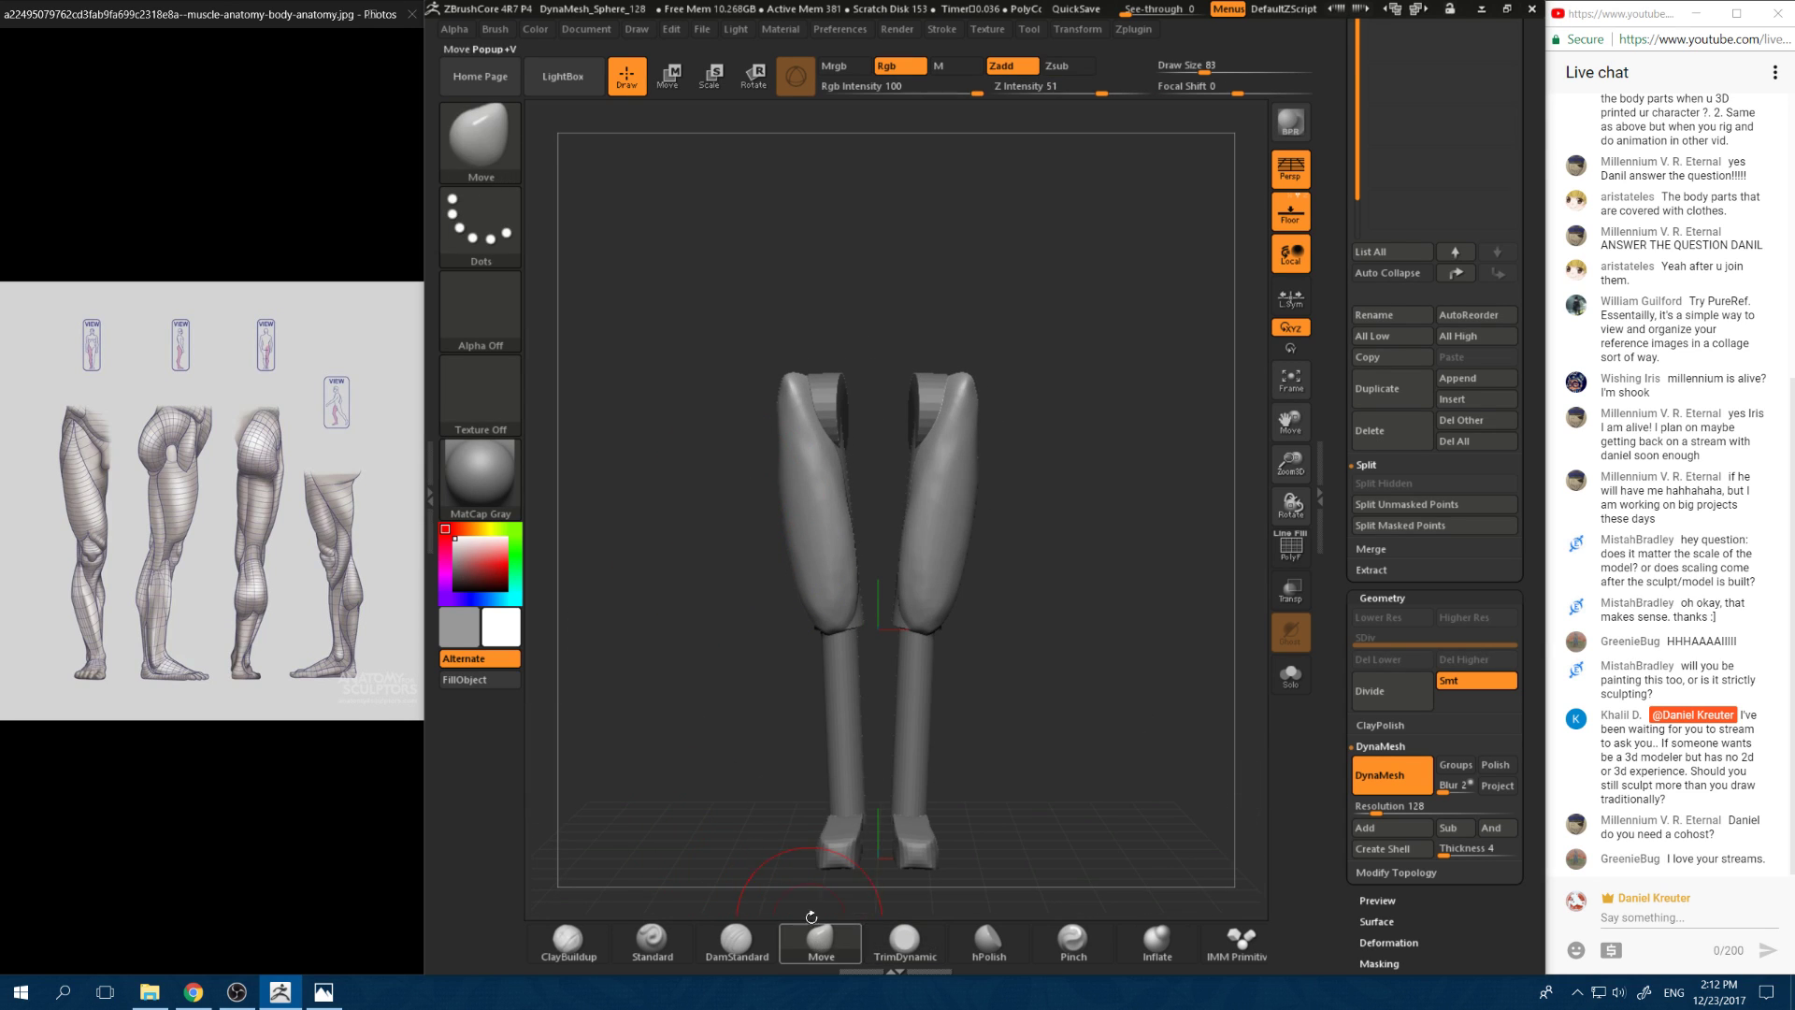
pyautogui.moveTo(968, 433); pyautogui.dragTo(956, 374)
pyautogui.moveTo(1056, 402); pyautogui.dragTo(942, 422)
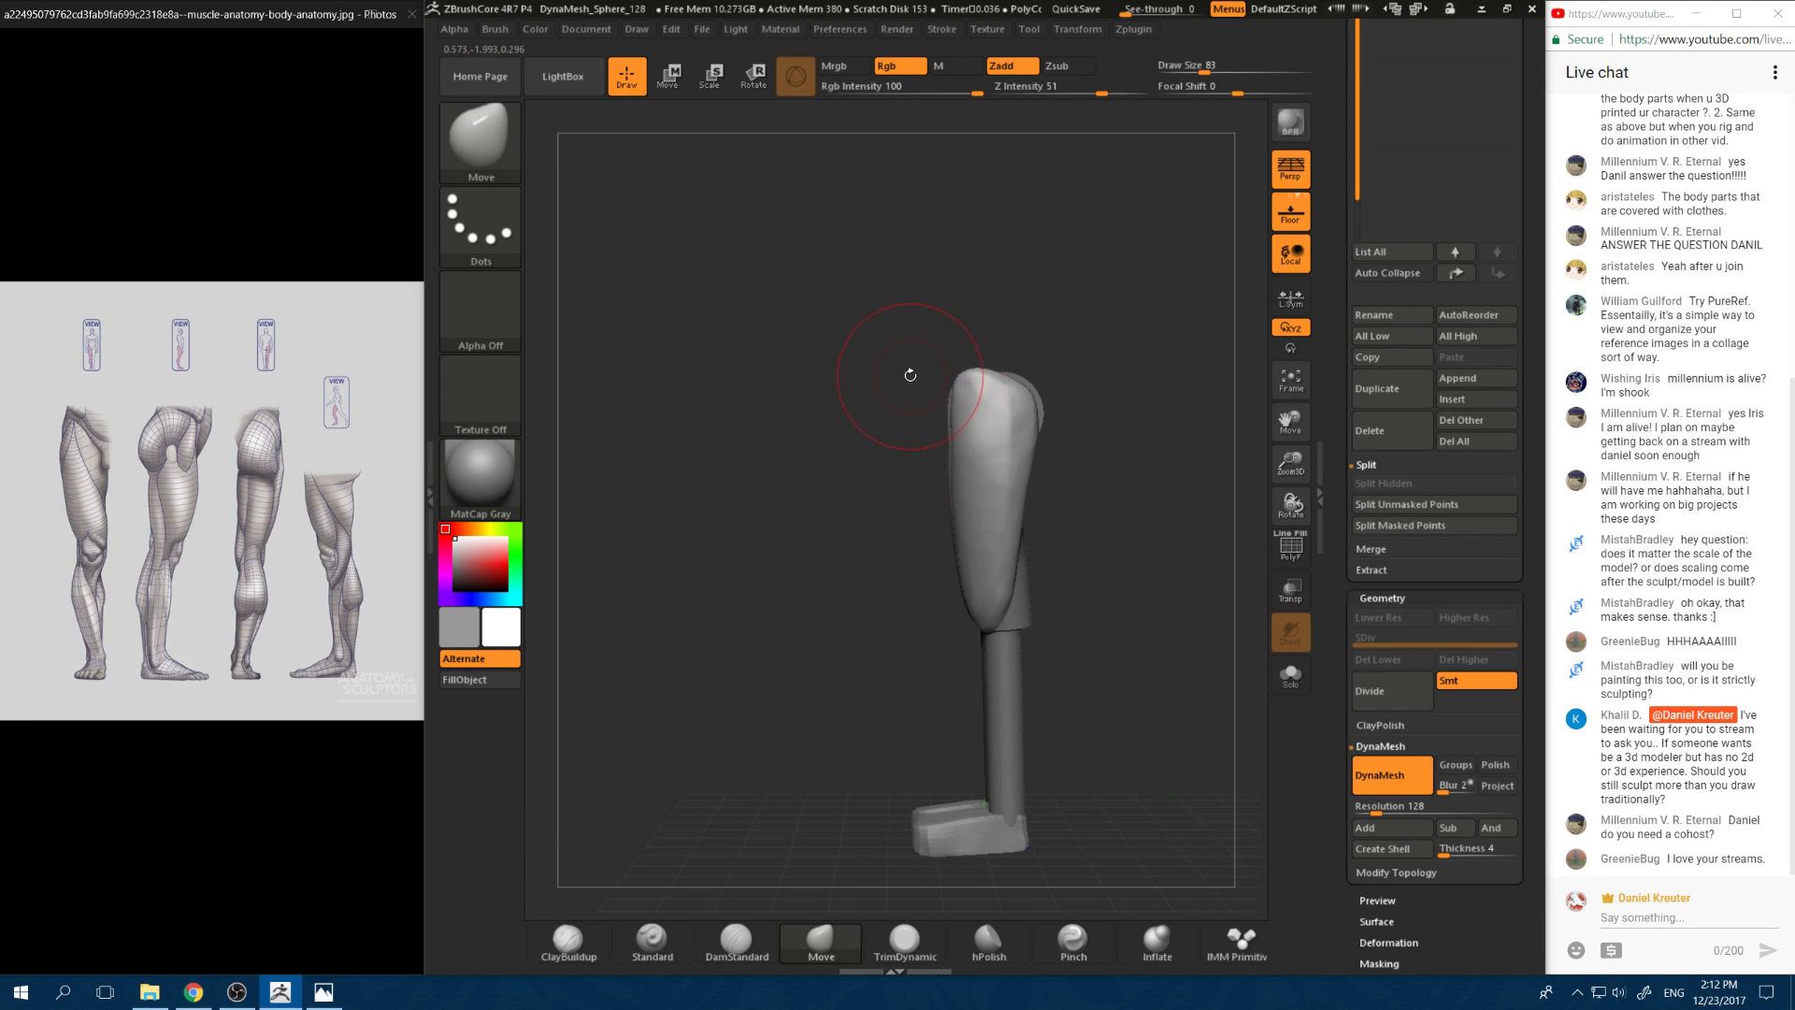
pyautogui.moveTo(893, 387); pyautogui.dragTo(945, 412)
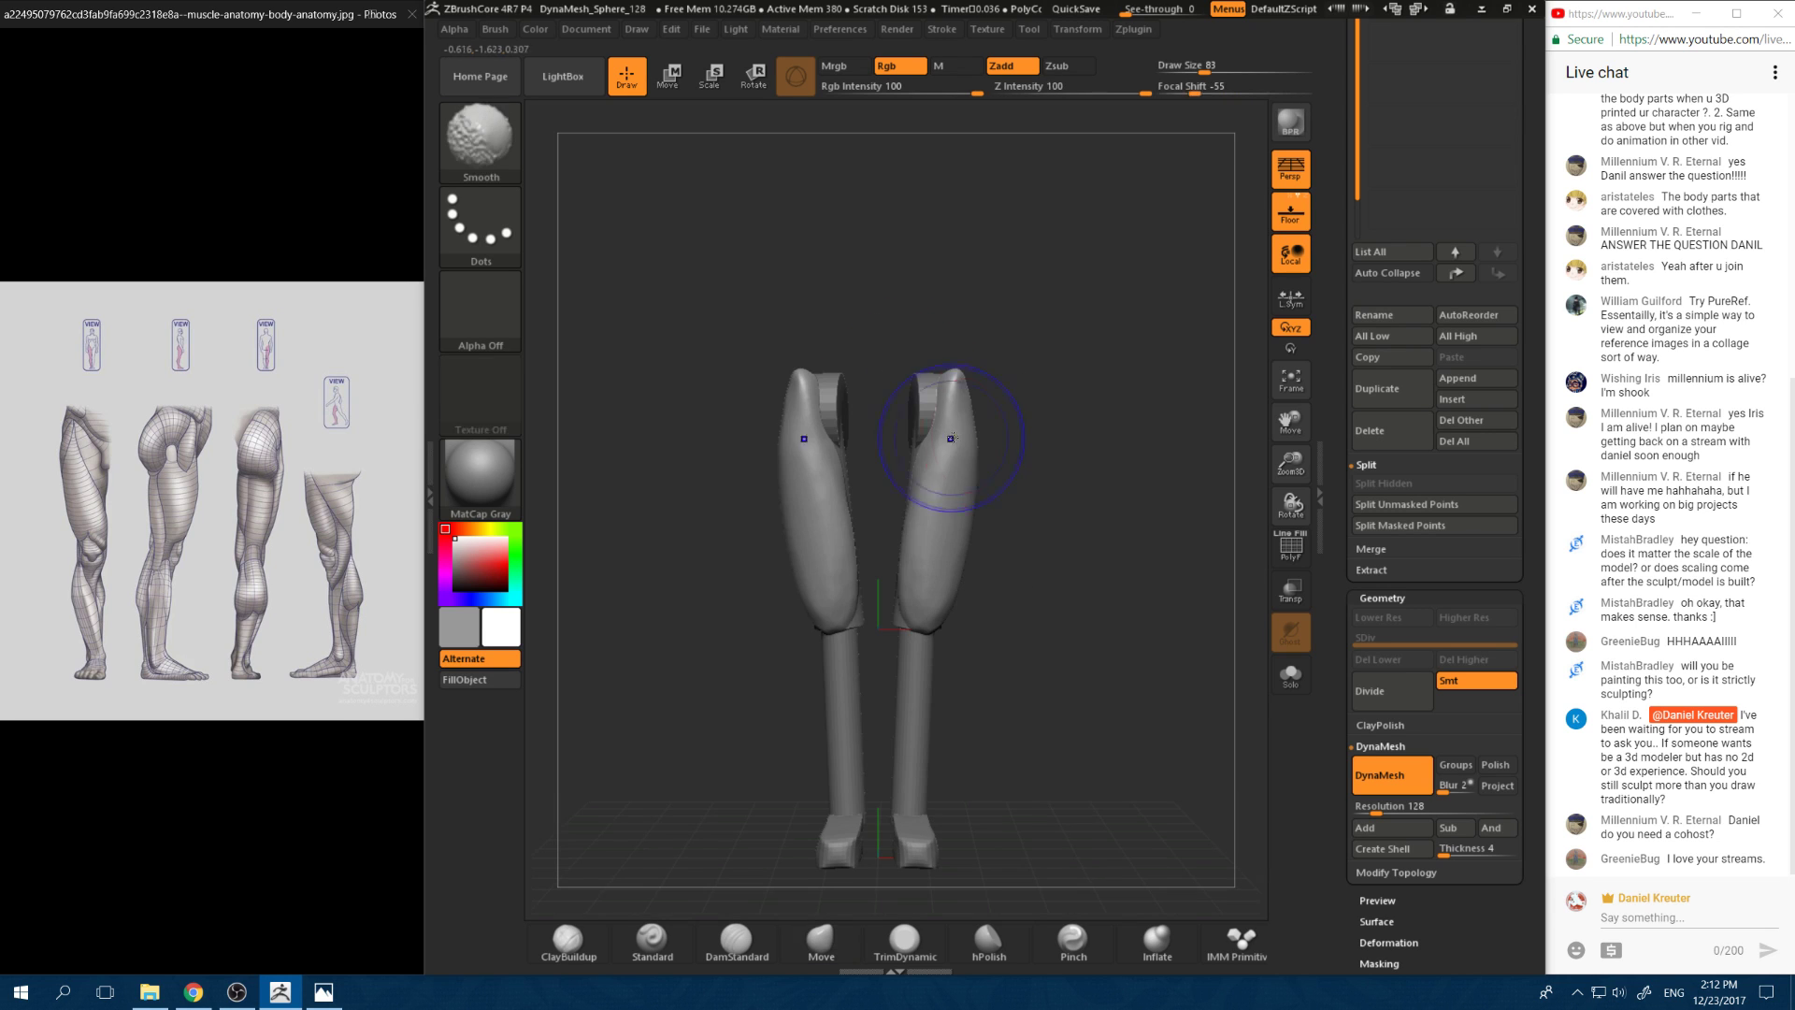
pyautogui.press('ctrl')
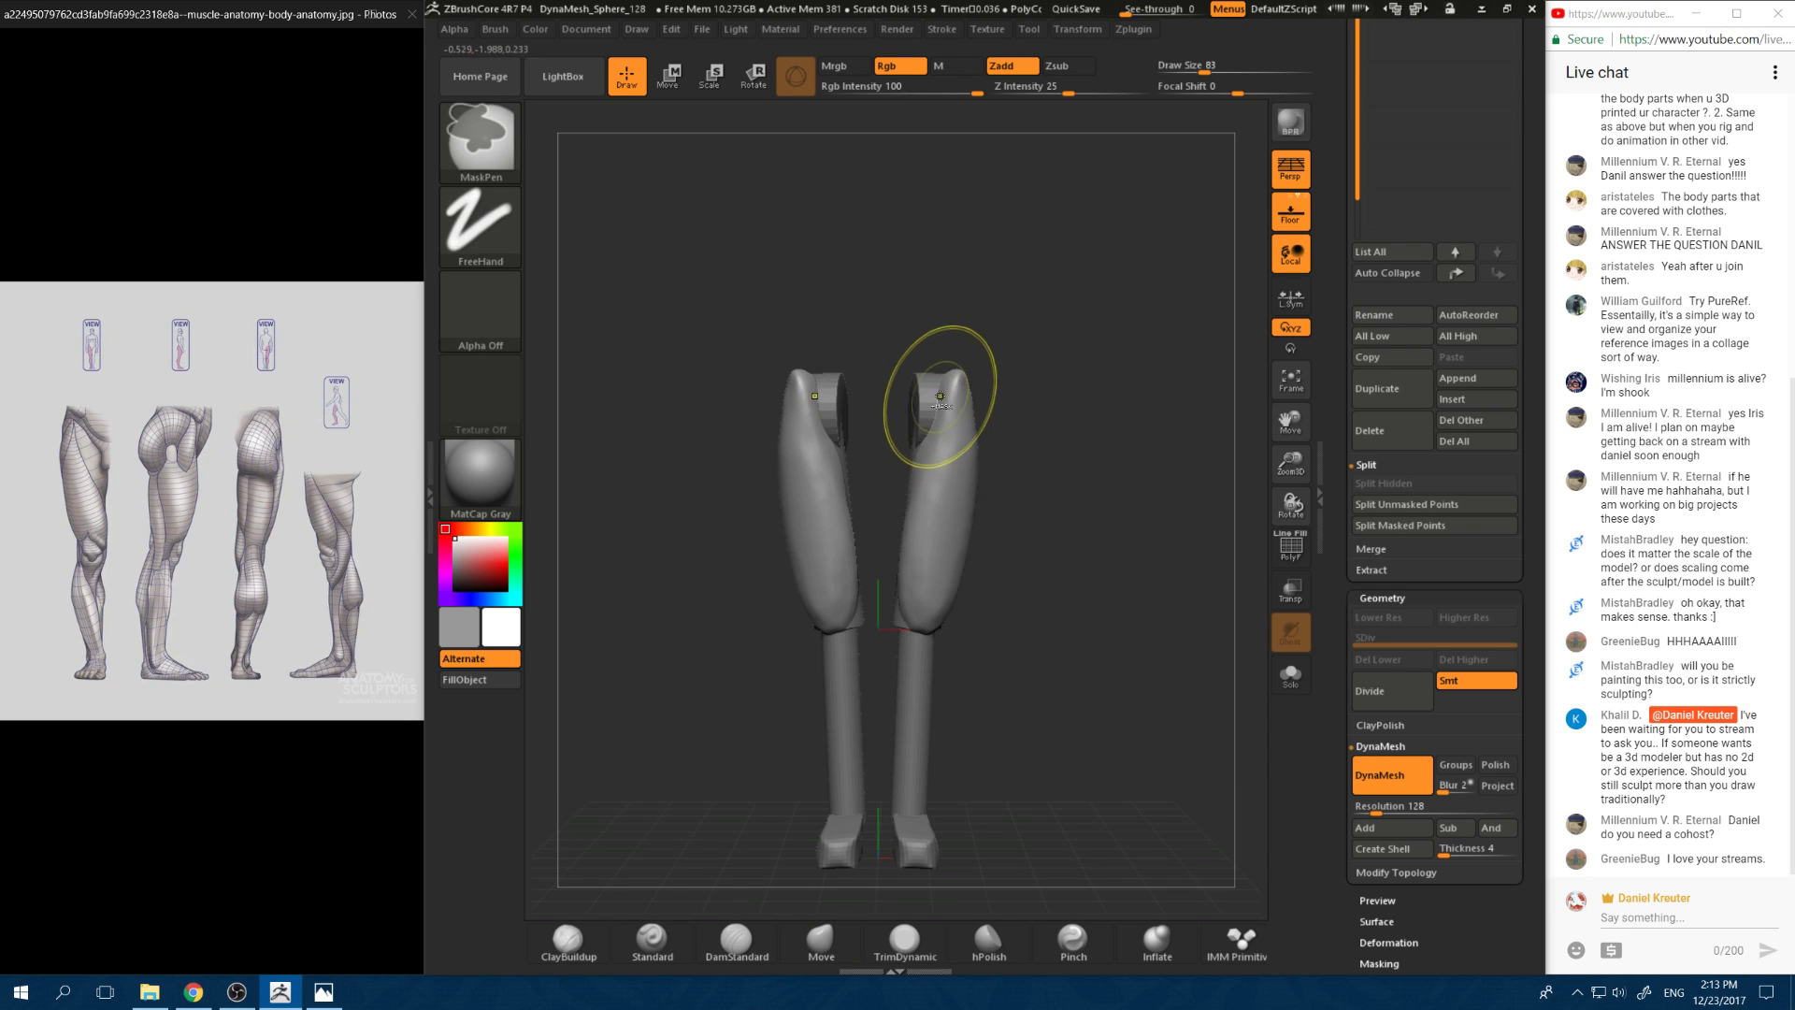
pyautogui.hotkey('ctrl', 'shift', 'z')
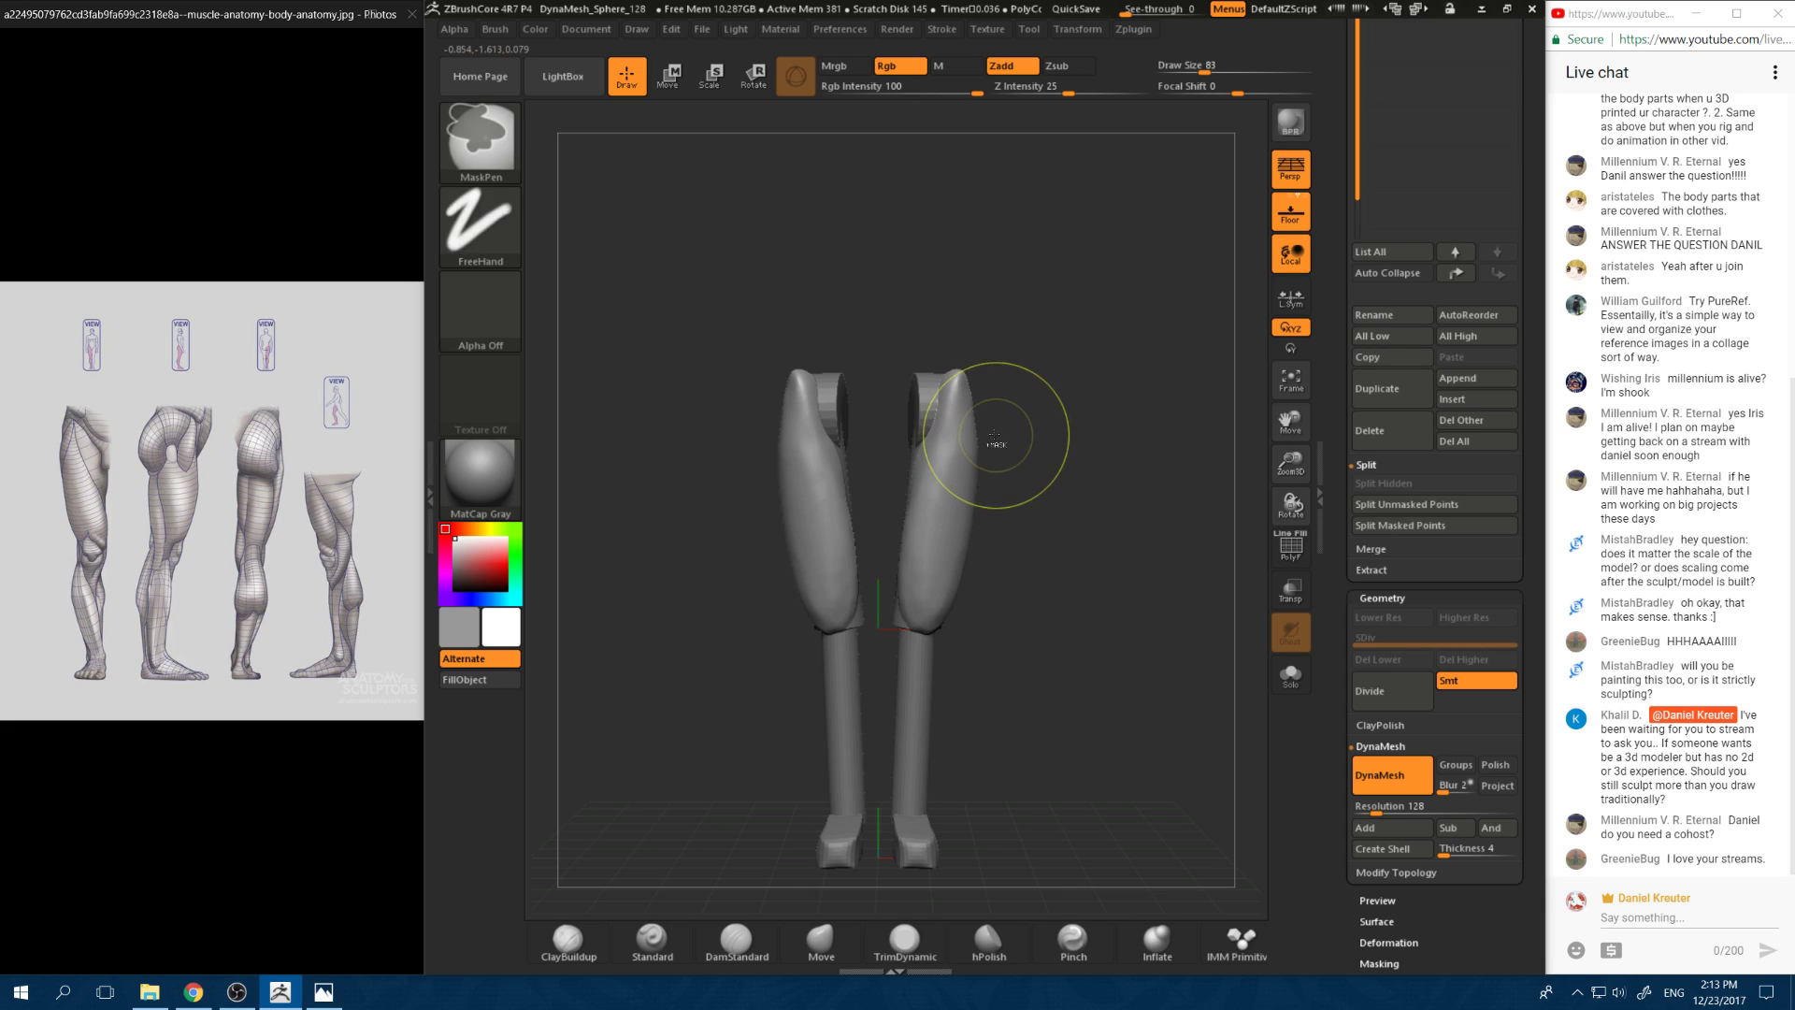
# Step: Adjust the inner and outer thigh contours from the front with the Move brush, reducing its draw size from 154 through 112 to 65
pyautogui.rightClick(980, 488)
pyautogui.moveTo(978, 490); pyautogui.dragTo(993, 490)
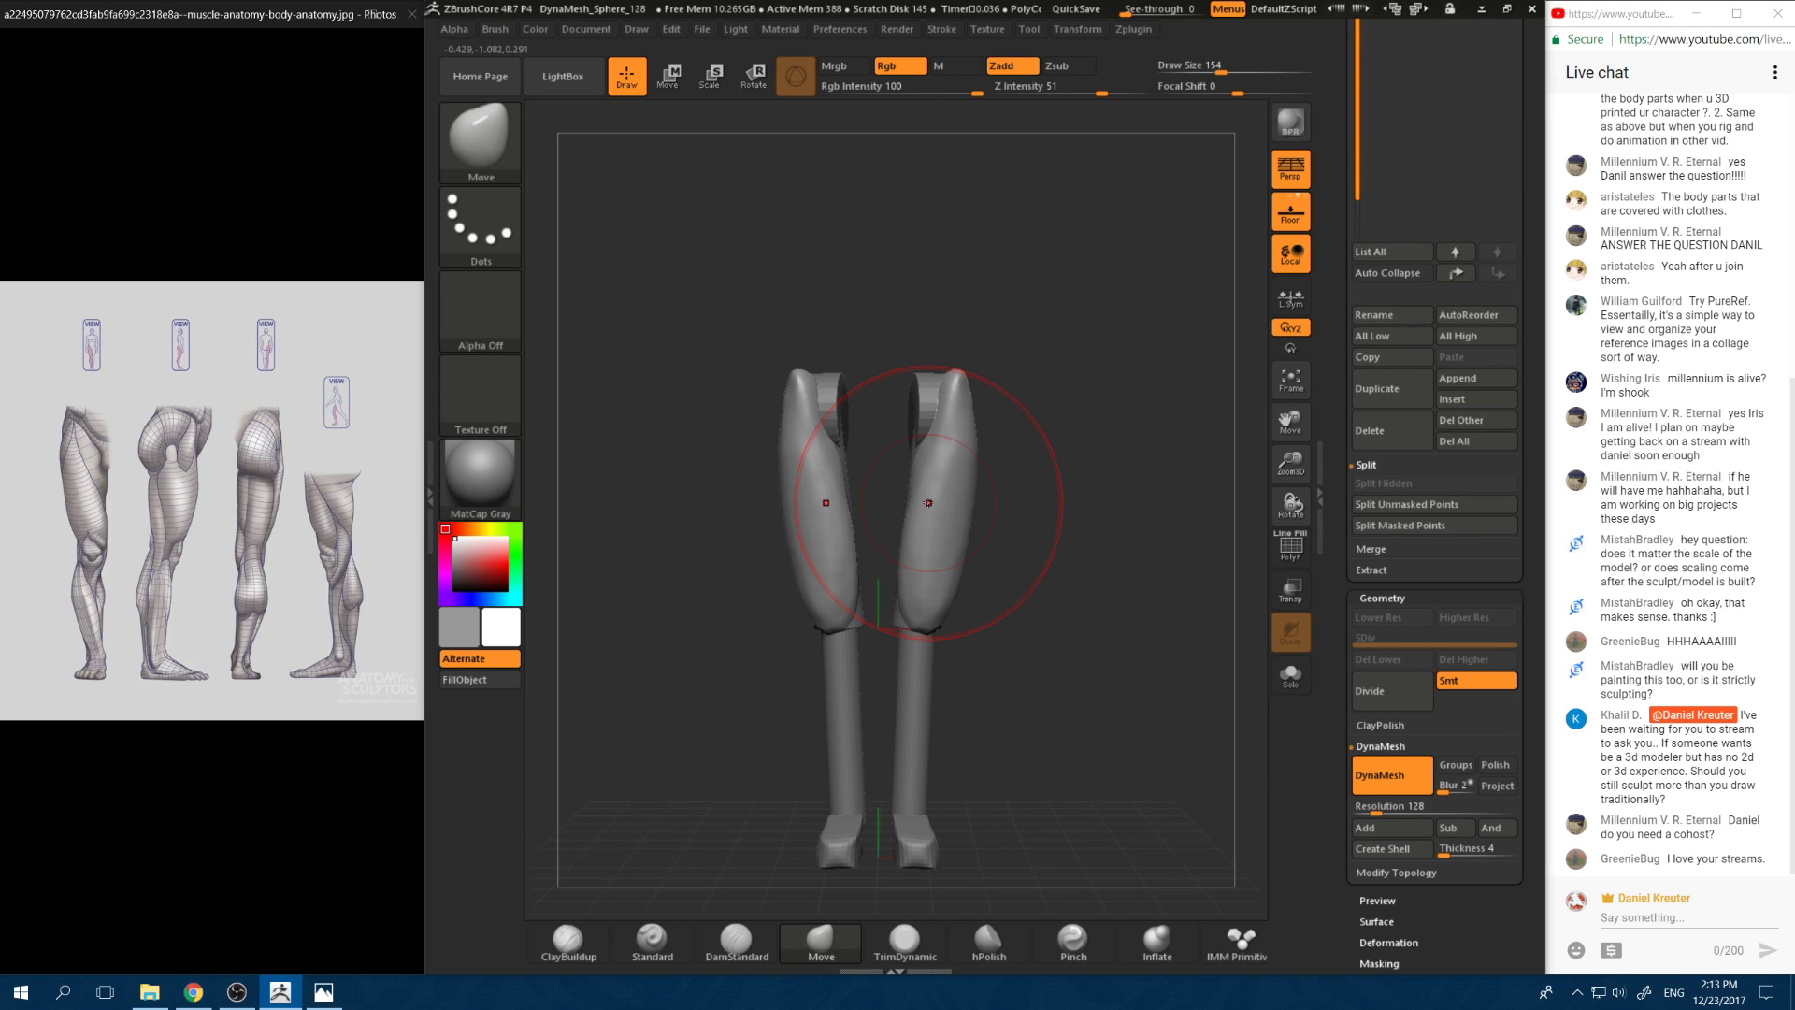
pyautogui.rightClick(952, 608)
pyautogui.moveTo(952, 607); pyautogui.dragTo(949, 608)
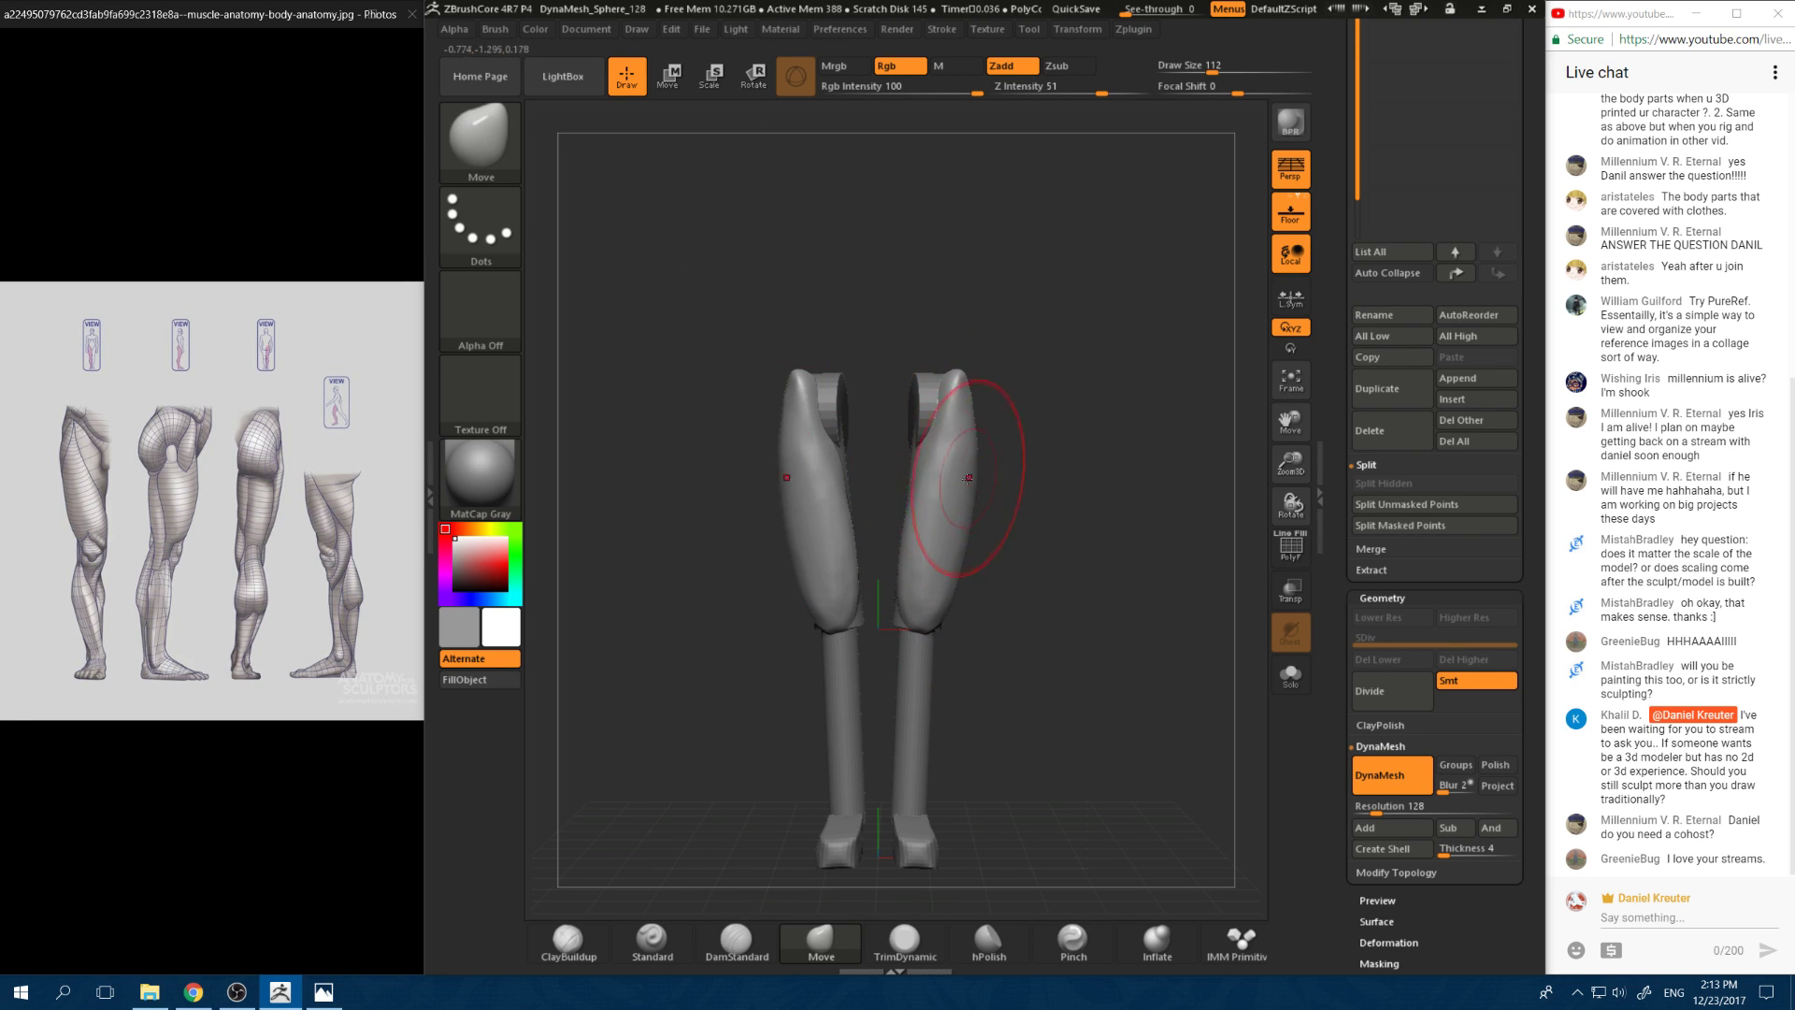
pyautogui.rightClick(1004, 480)
pyautogui.moveTo(1003, 479); pyautogui.dragTo(956, 481)
pyautogui.moveTo(962, 384)
pyautogui.mouseDown()
pyautogui.moveTo(977, 411)
pyautogui.moveTo(966, 385)
pyautogui.moveTo(1015, 389)
pyautogui.moveTo(1018, 352)
pyautogui.moveTo(1078, 366)
pyautogui.moveTo(999, 367)
pyautogui.moveTo(1028, 372)
pyautogui.moveTo(999, 386)
pyautogui.moveTo(1096, 359)
pyautogui.moveTo(1063, 342)
pyautogui.moveTo(1036, 368)
pyautogui.mouseUp()
pyautogui.press('space')
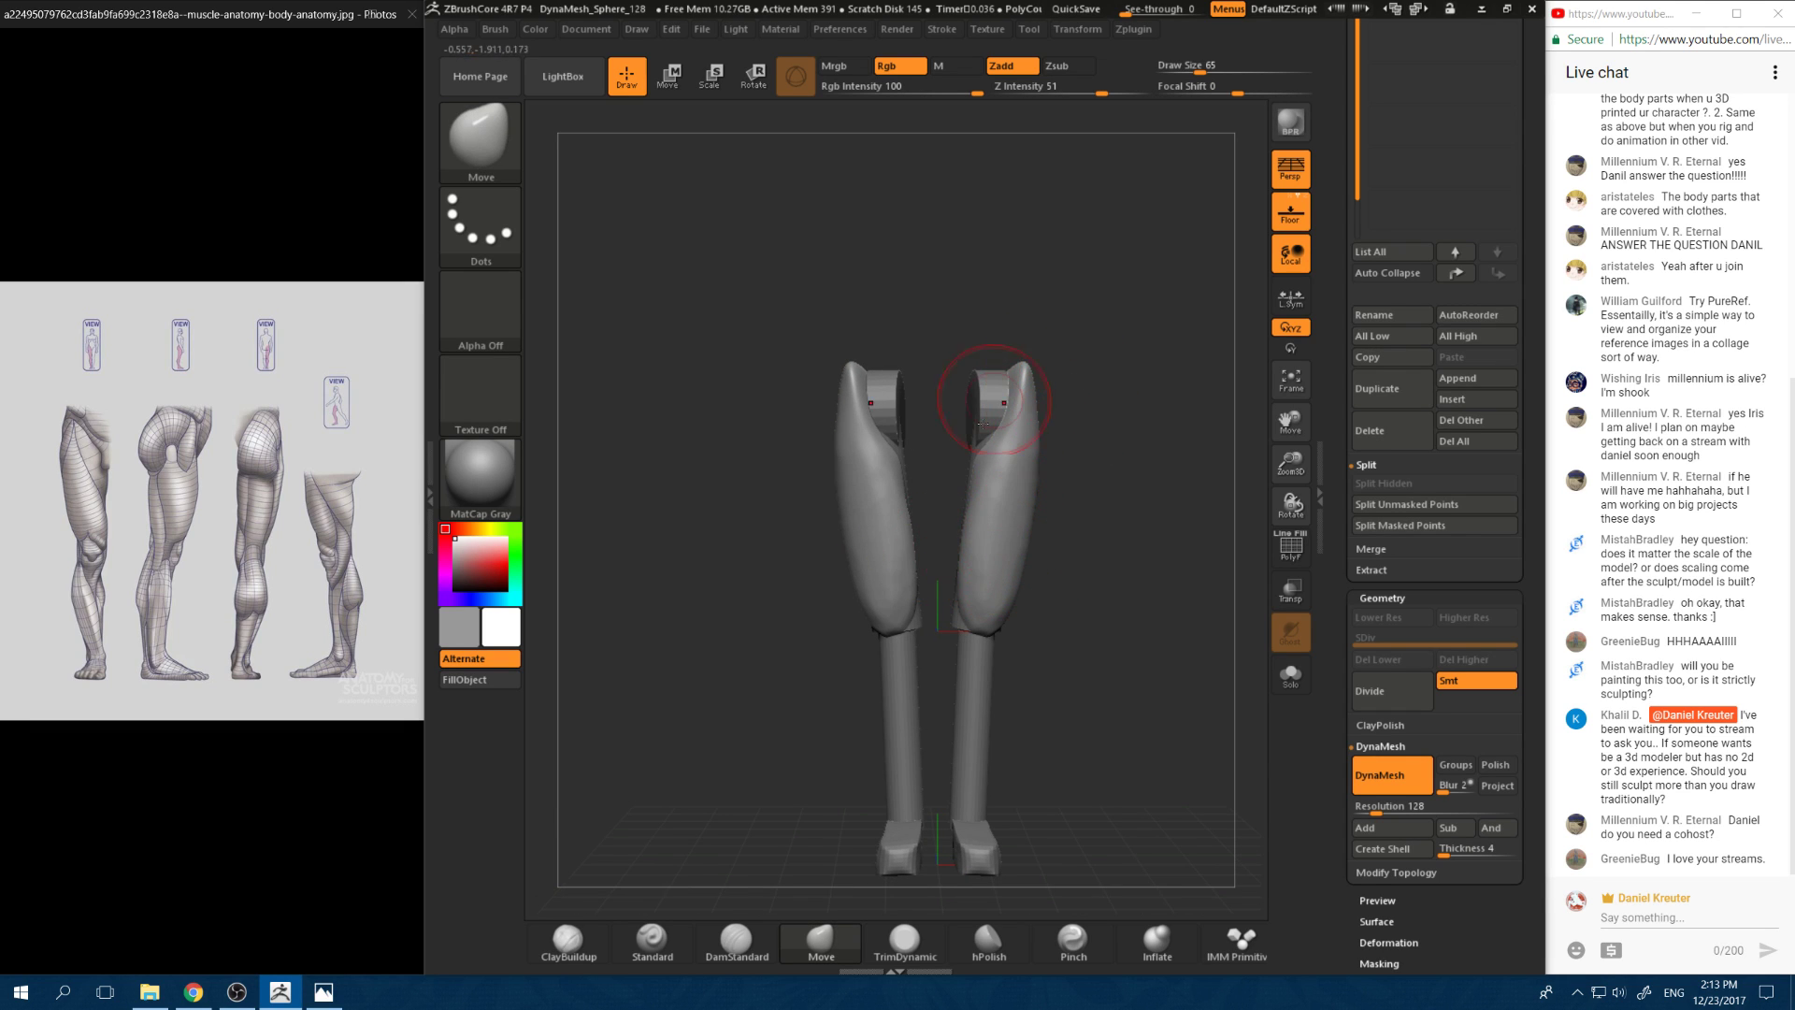
# Step: Select the ClayBuildup brush at draw size 46 and smooth the inner rear sides of the thigh volumes
pyautogui.moveTo(911, 622)
pyautogui.mouseDown()
pyautogui.moveTo(1028, 599)
pyautogui.moveTo(977, 526)
pyautogui.moveTo(1127, 489)
pyautogui.mouseUp()
pyautogui.press('b')
pyautogui.press('c')
pyautogui.press('b')
pyautogui.press('space')
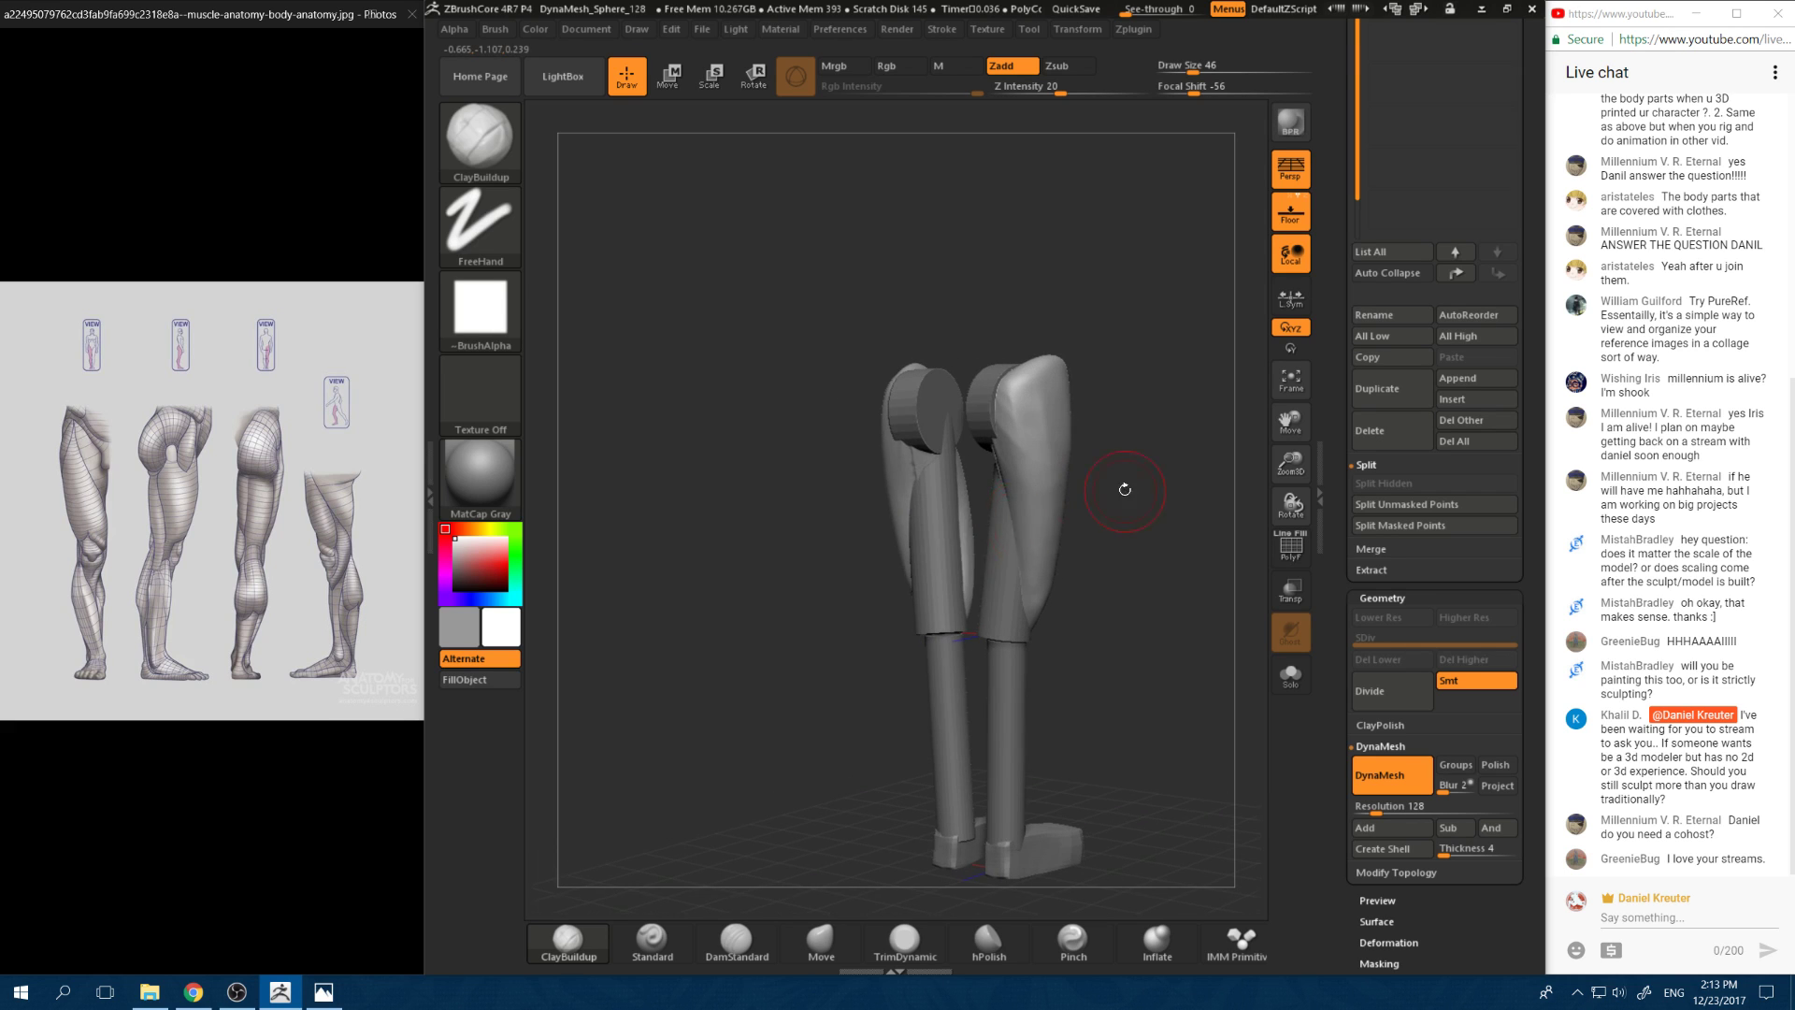
pyautogui.press('shift')
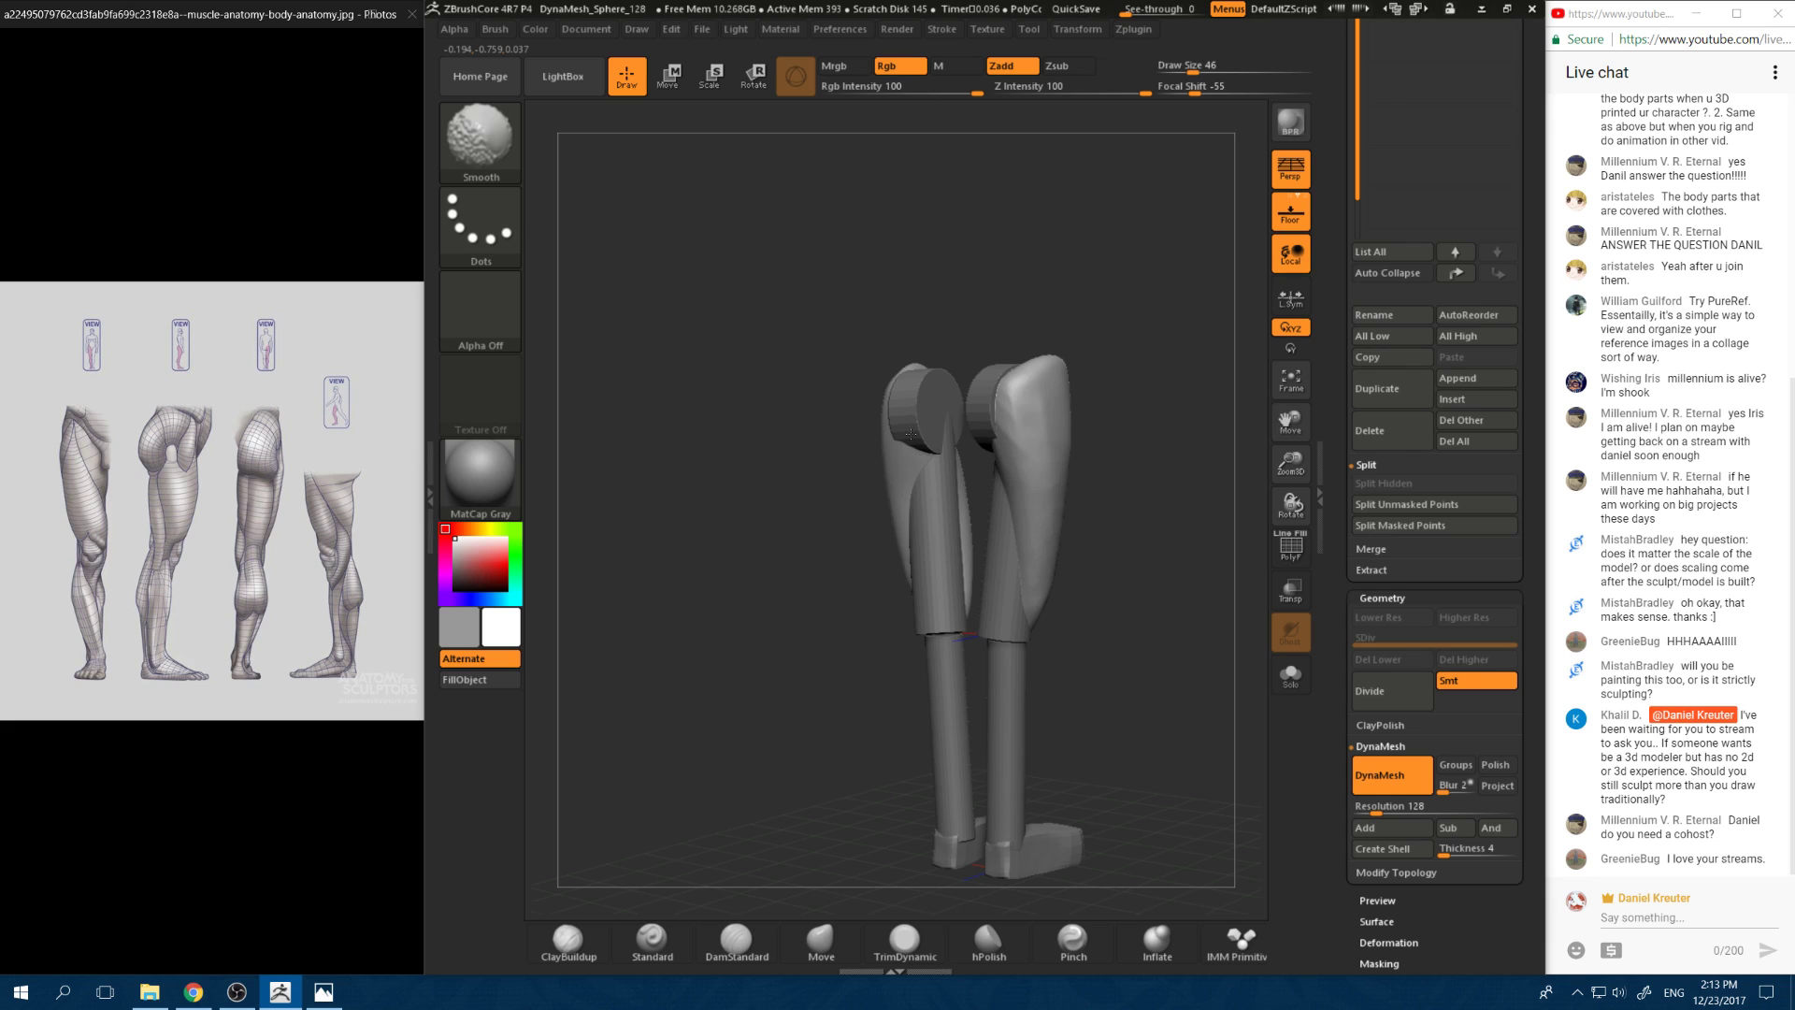
pyautogui.keyDown('shift'); pyautogui.moveTo(911, 433); pyautogui.dragTo(964, 566); pyautogui.keyUp('shift')
pyautogui.moveTo(1165, 469); pyautogui.dragTo(1042, 478)
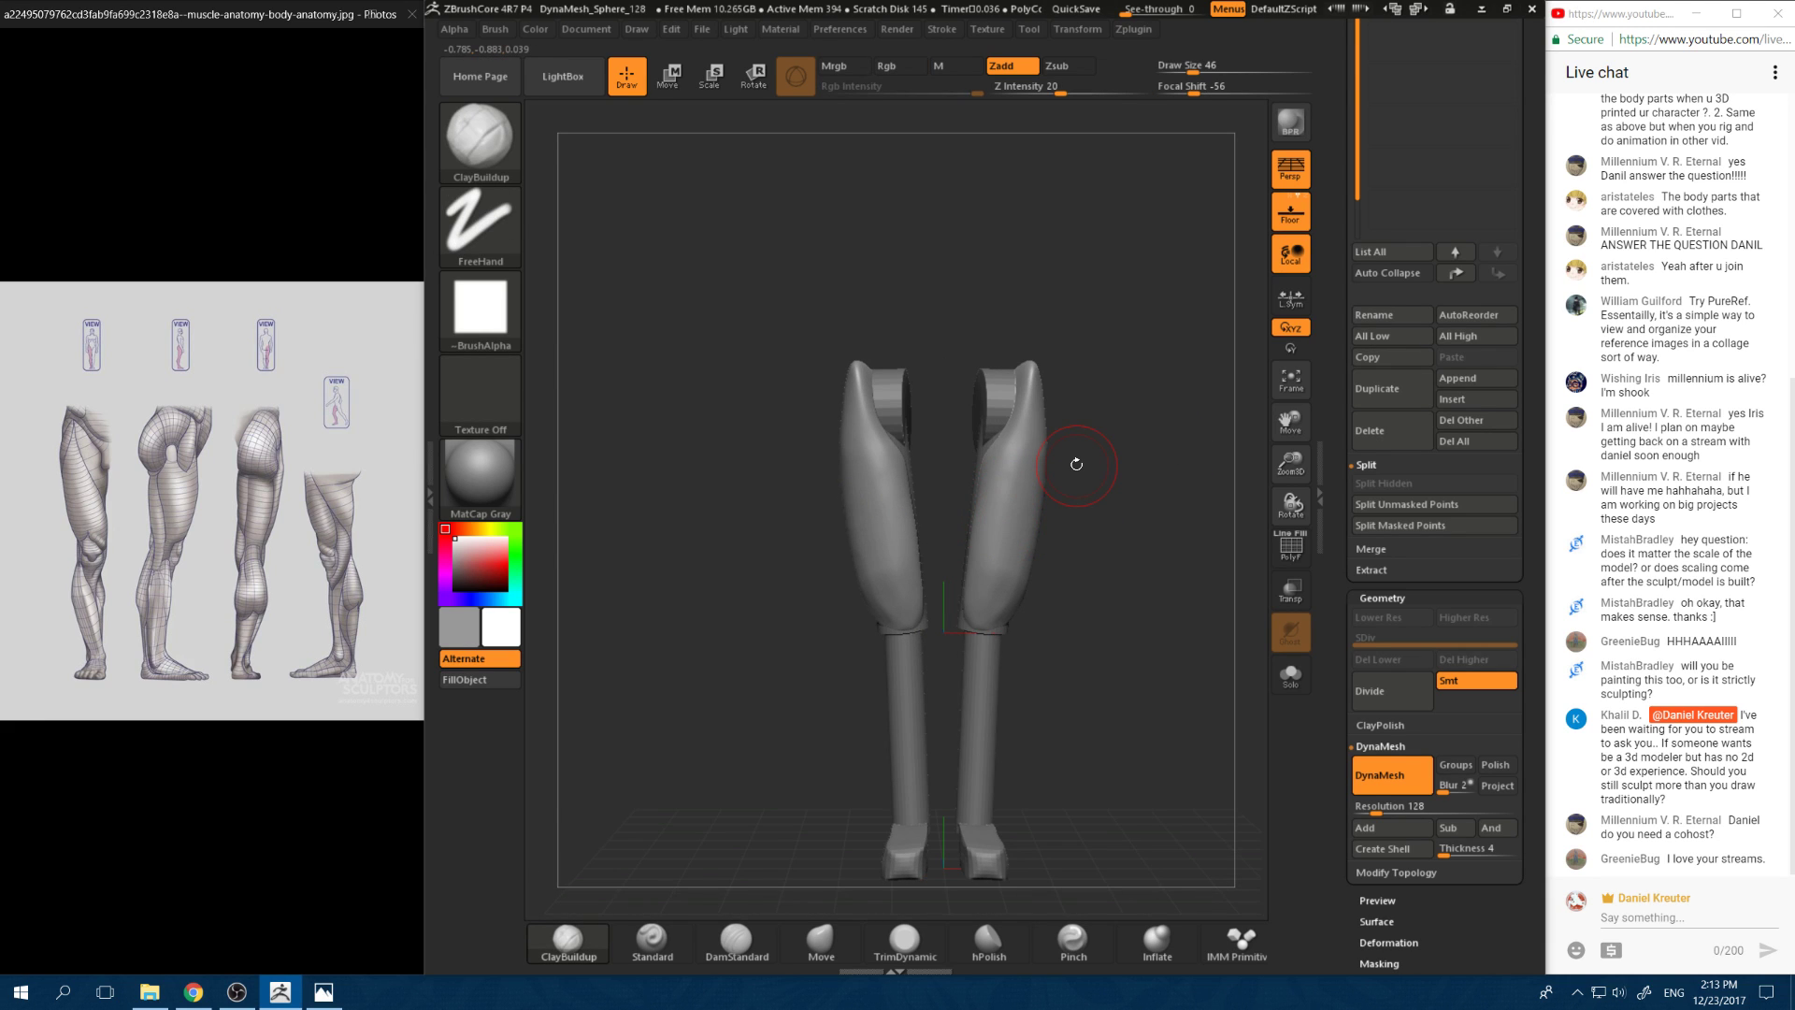
# Step: Trim the inner, front and outer planes of the thigh volumes from several angles with TrimDynamic at draw size 87
pyautogui.click(905, 938)
pyautogui.moveTo(1078, 506)
pyautogui.mouseDown()
pyautogui.moveTo(1052, 509)
pyautogui.moveTo(1081, 560)
pyautogui.moveTo(1077, 606)
pyautogui.mouseUp()
pyautogui.press('space')
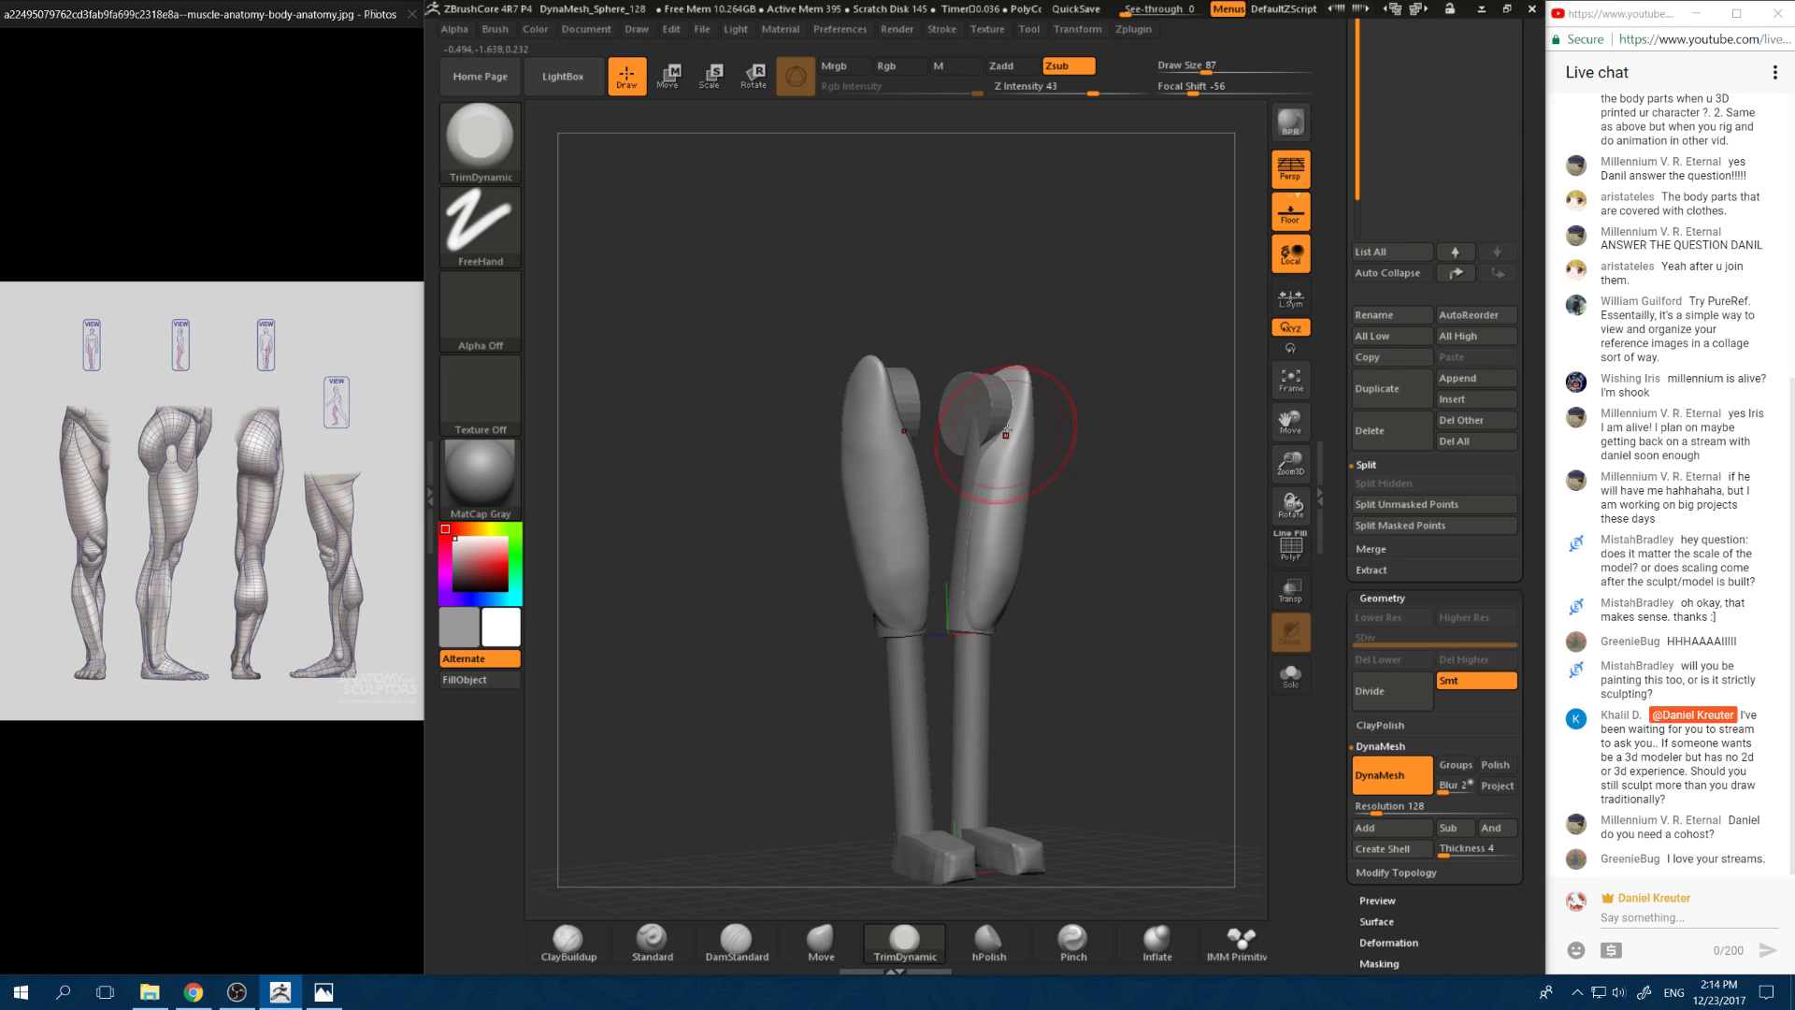
pyautogui.moveTo(996, 439); pyautogui.dragTo(1023, 459)
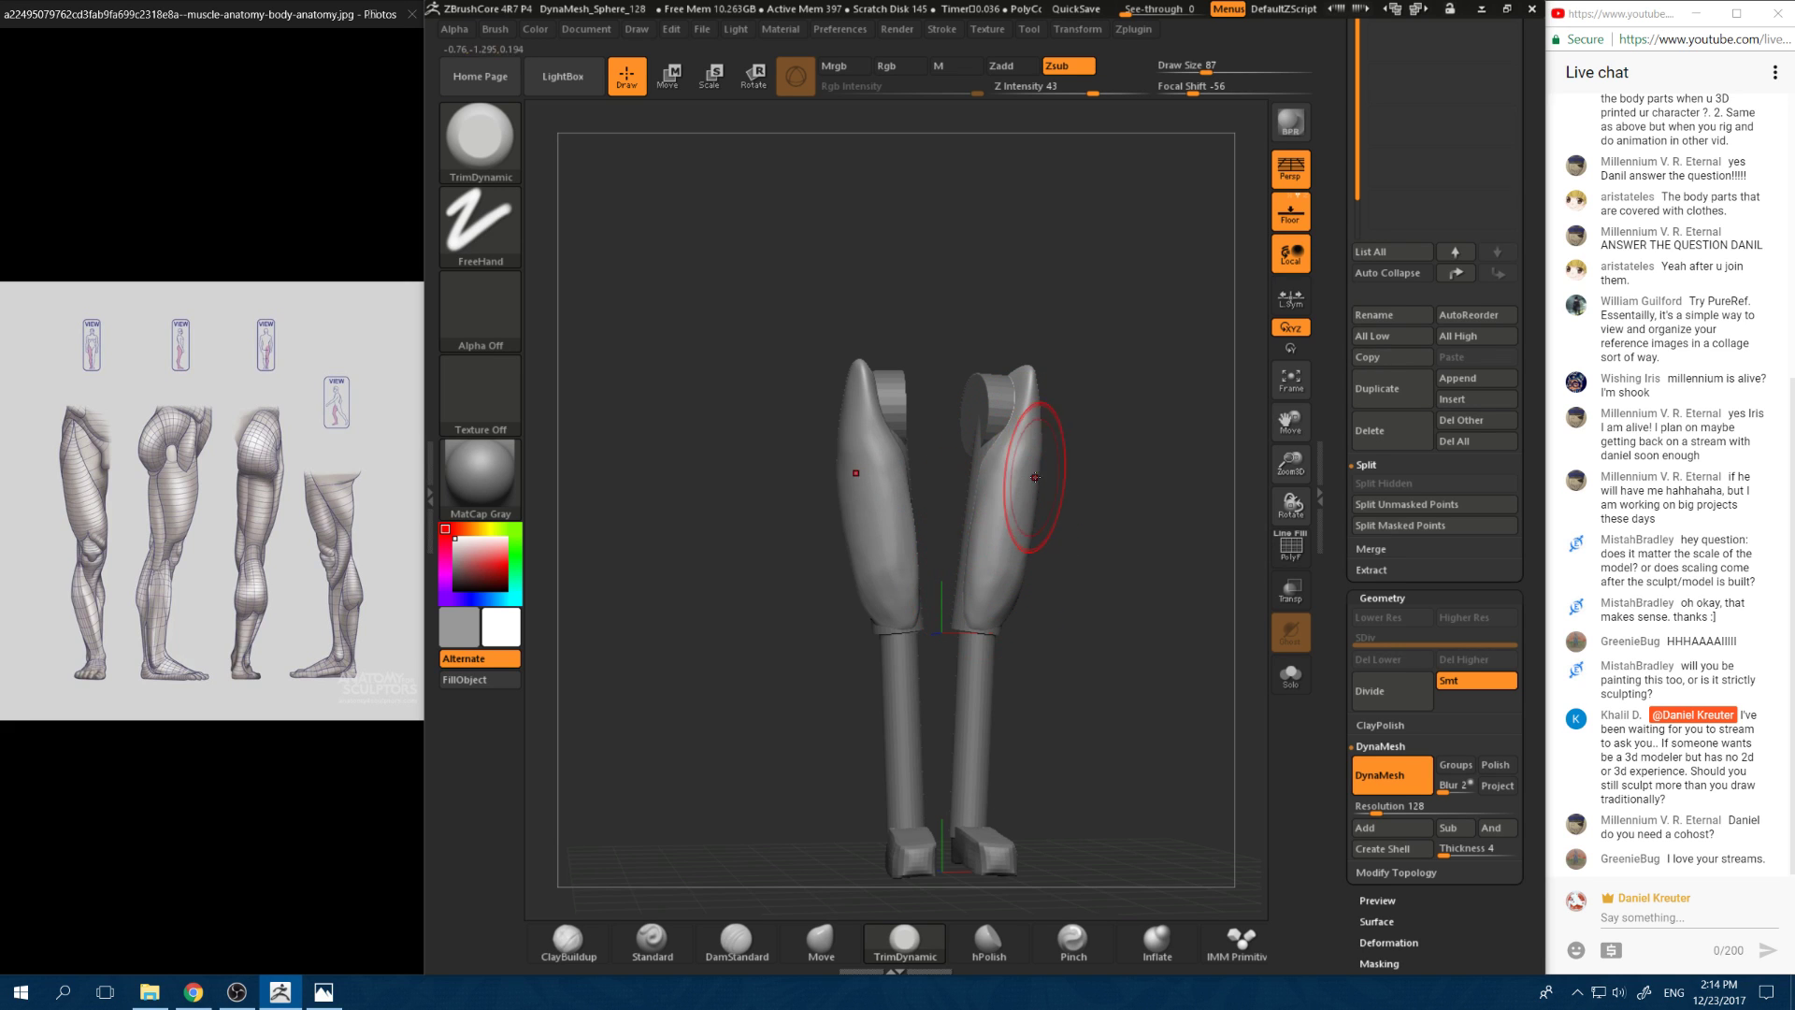
pyautogui.moveTo(1029, 468); pyautogui.dragTo(1053, 542)
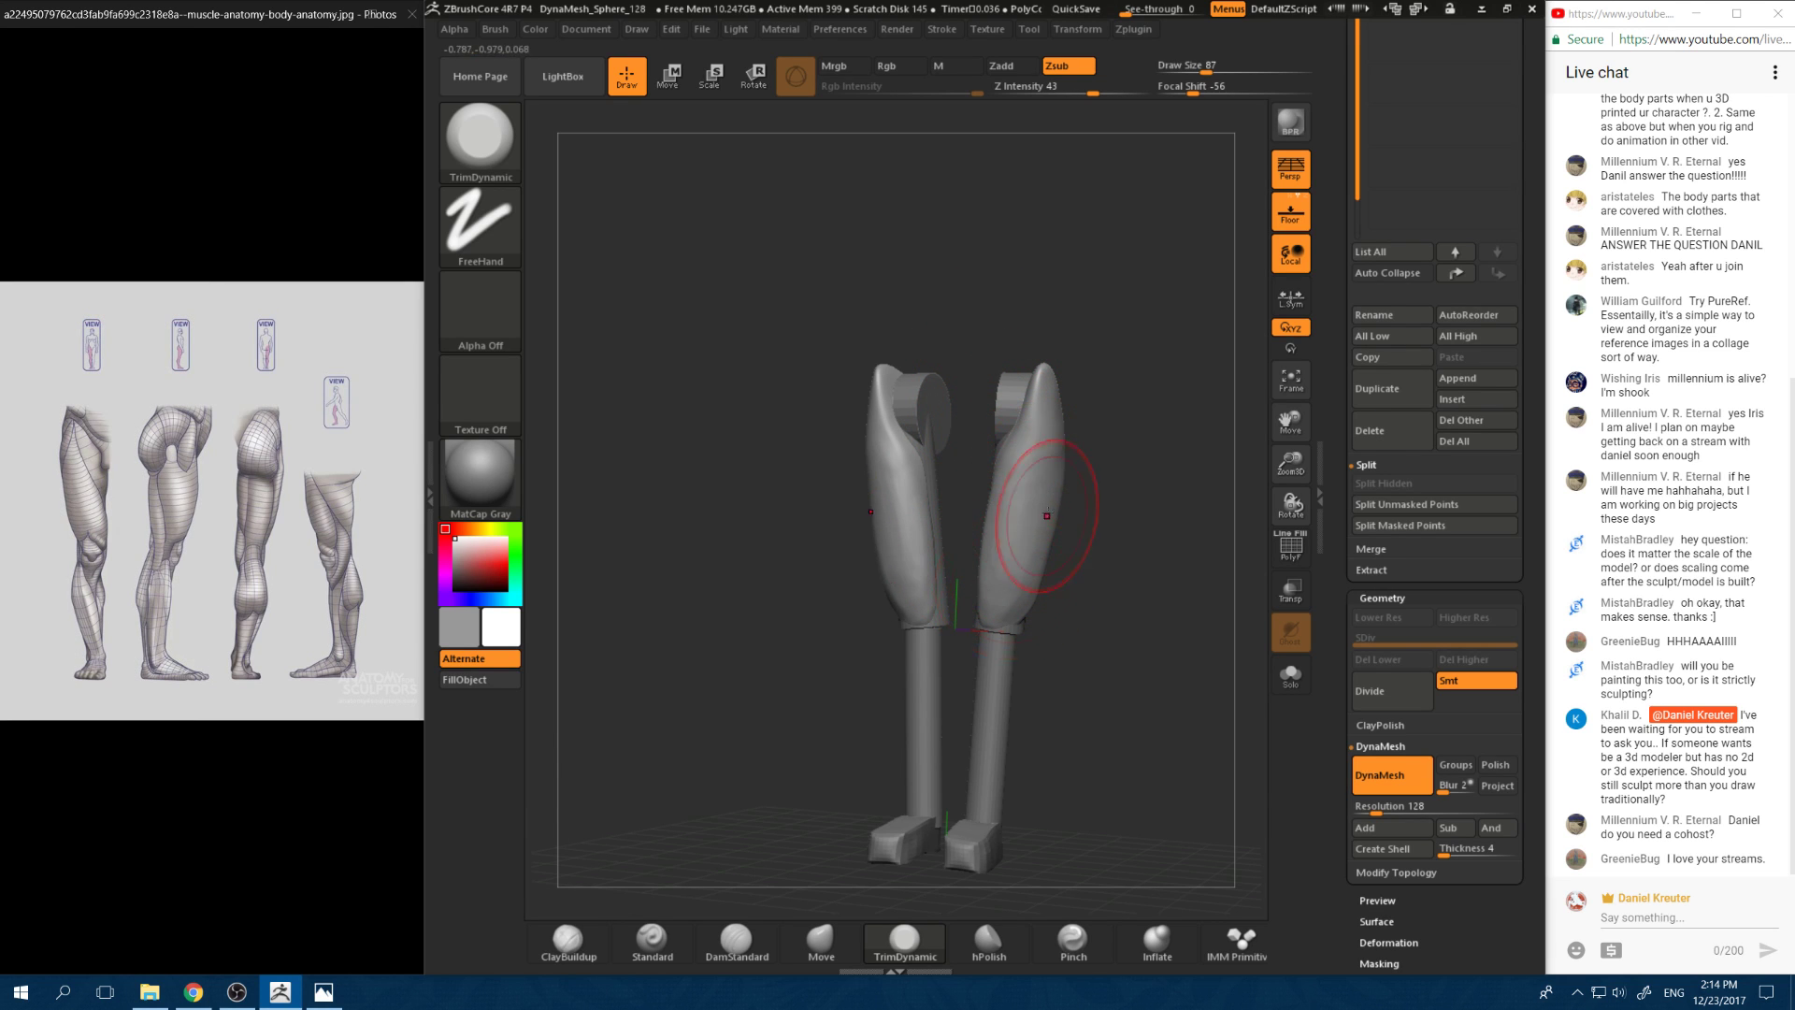
pyautogui.moveTo(1100, 587)
pyautogui.mouseDown()
pyautogui.moveTo(1058, 505)
pyautogui.moveTo(1079, 499)
pyautogui.moveTo(1044, 559)
pyautogui.moveTo(1073, 581)
pyautogui.moveTo(1001, 599)
pyautogui.moveTo(946, 640)
pyautogui.moveTo(1005, 454)
pyautogui.mouseUp()
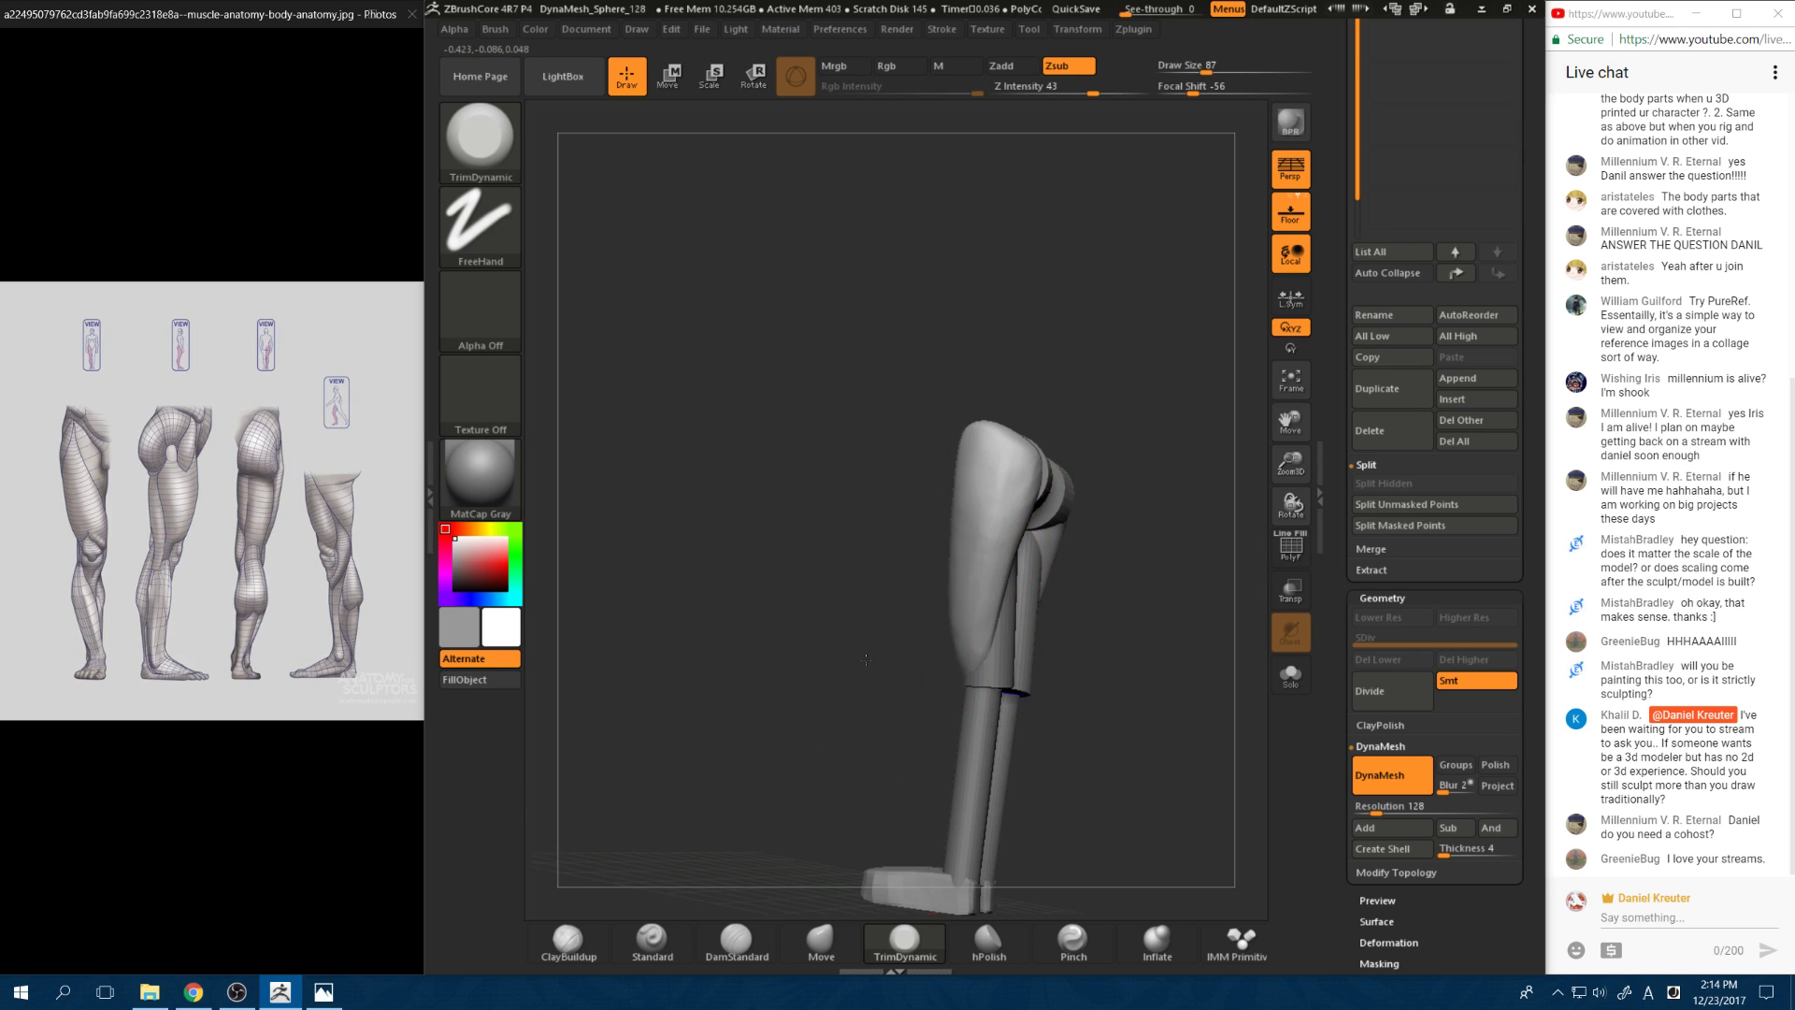
pyautogui.keyDown('shift'); pyautogui.moveTo(866, 659); pyautogui.dragTo(1042, 559); pyautogui.keyUp('shift')
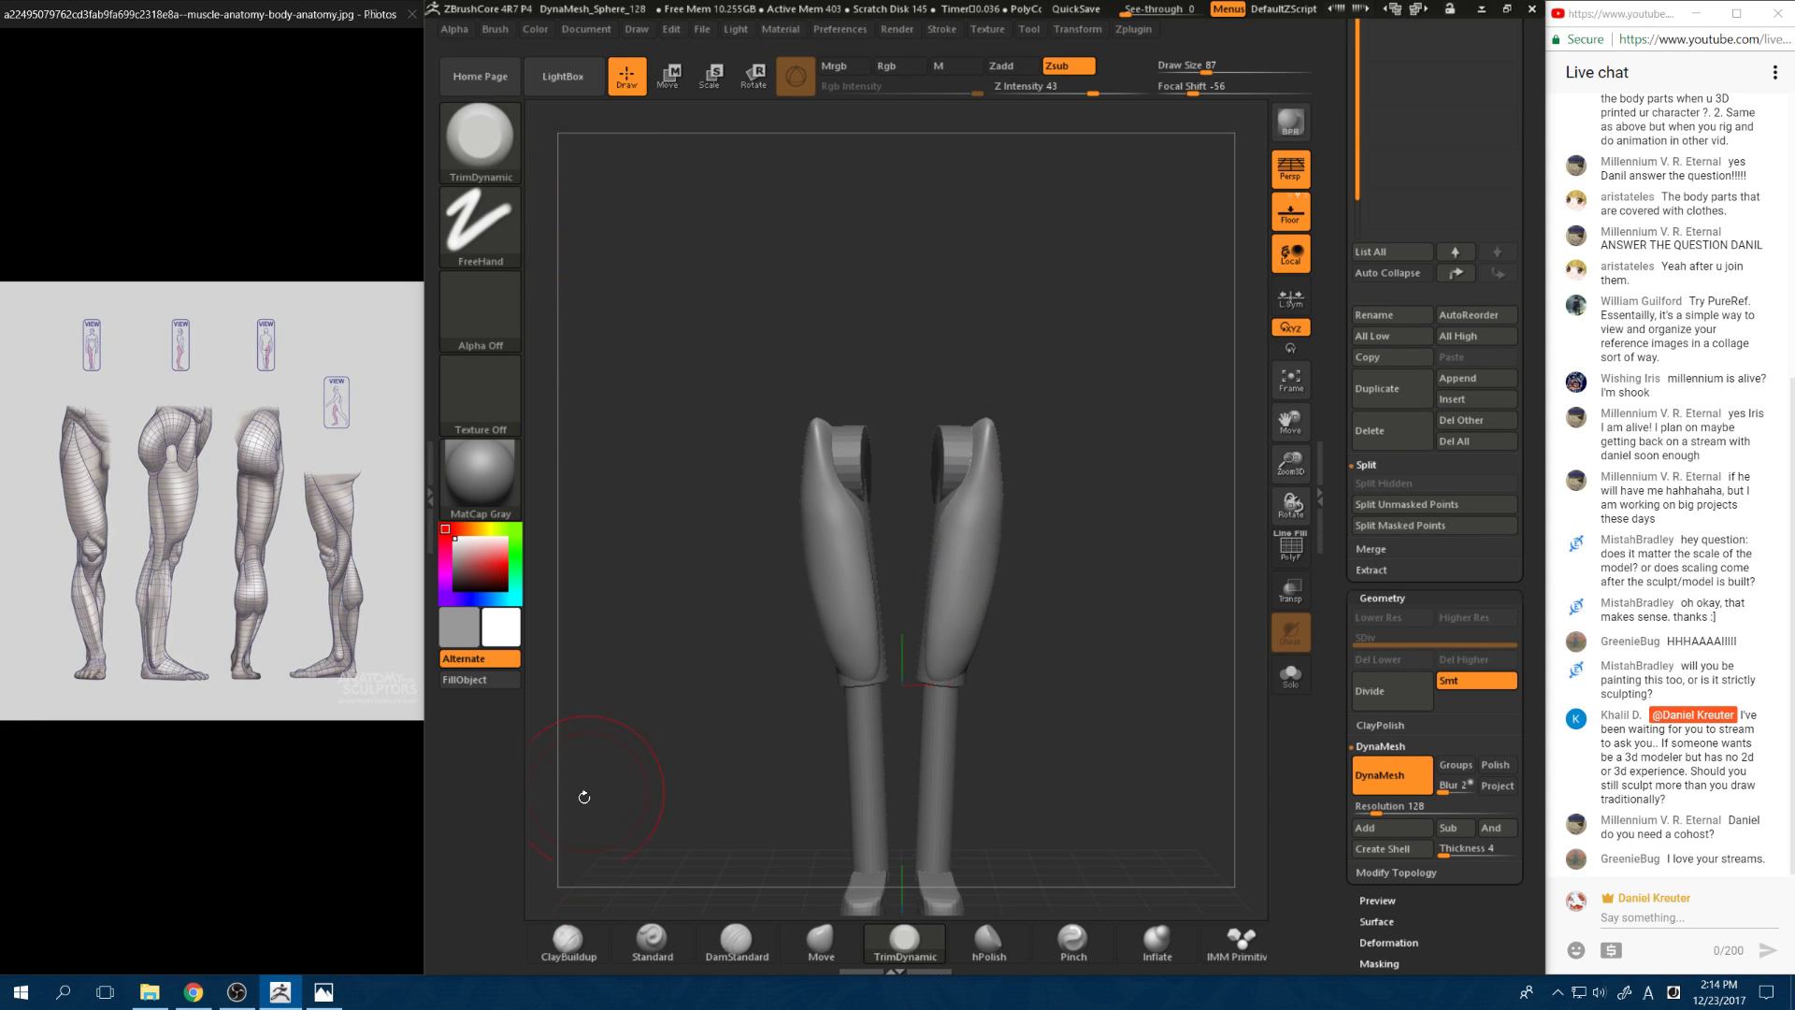
# Step: Reshape the upper thigh's profile from the side with the Move brush, raising its draw size to 154
pyautogui.moveTo(1029, 682)
pyautogui.mouseDown()
pyautogui.moveTo(1001, 682)
pyautogui.moveTo(1029, 674)
pyautogui.moveTo(888, 497)
pyautogui.mouseUp()
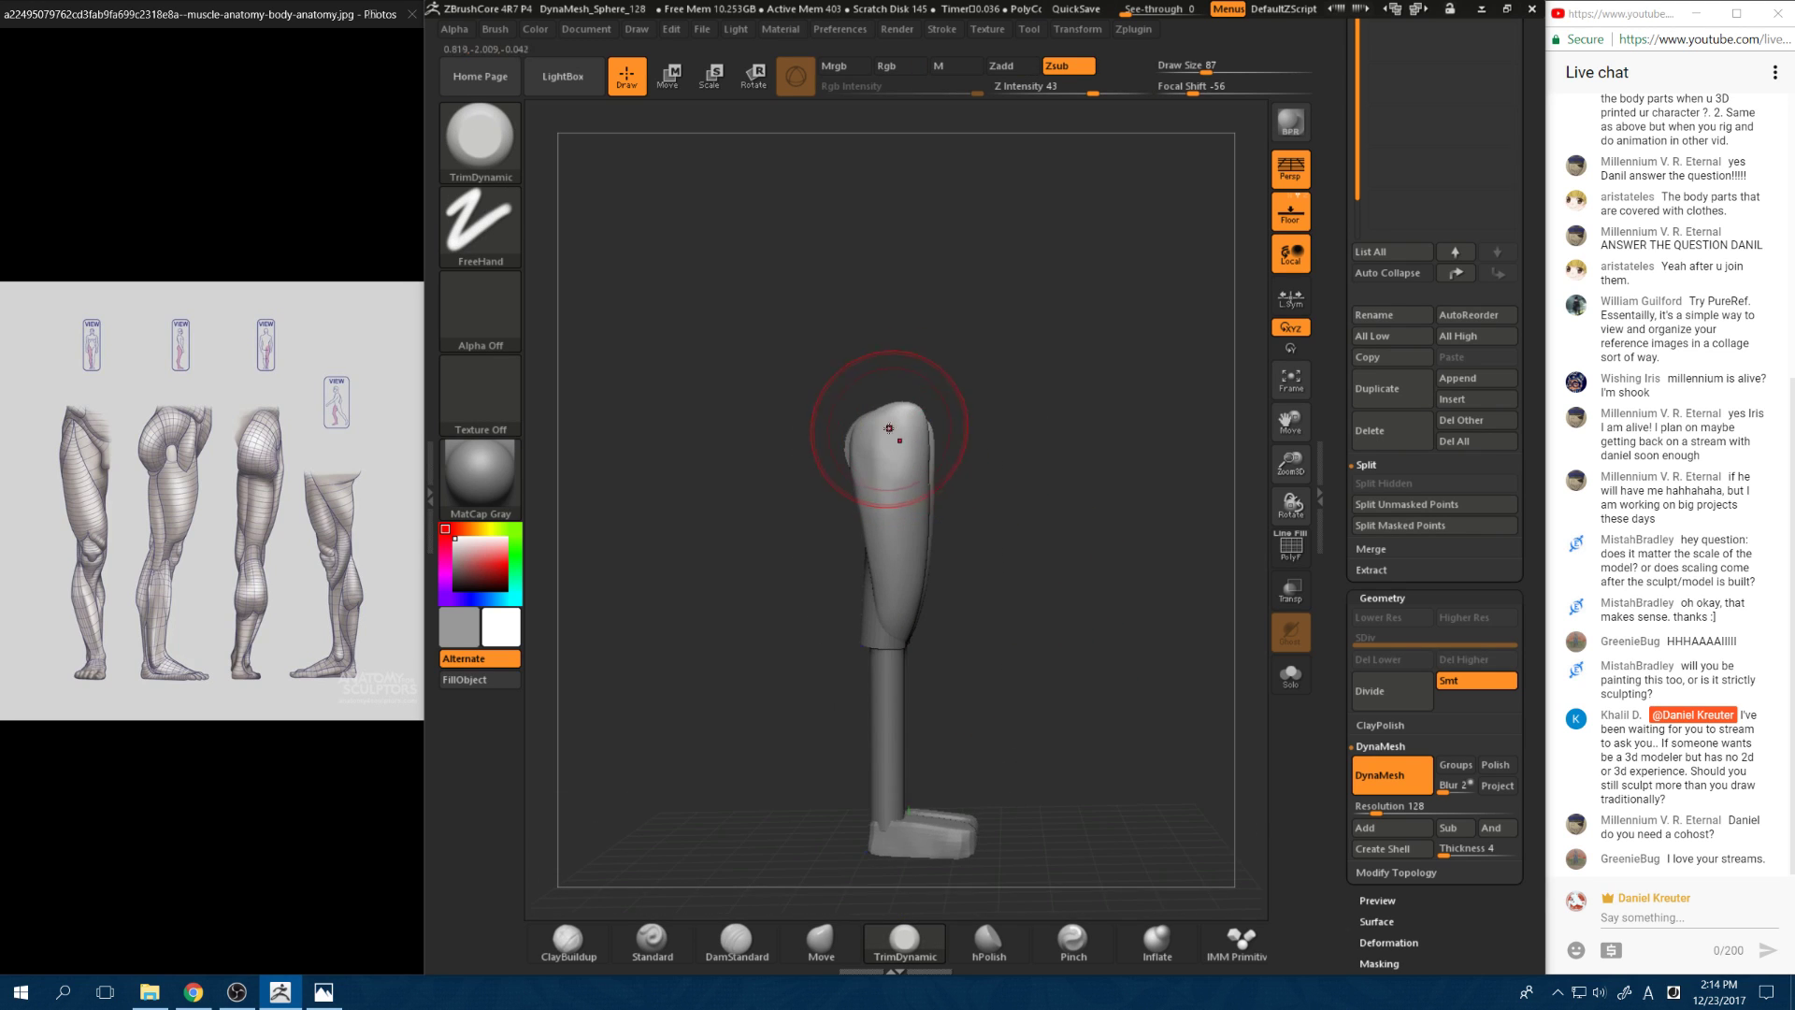
pyautogui.click(822, 938)
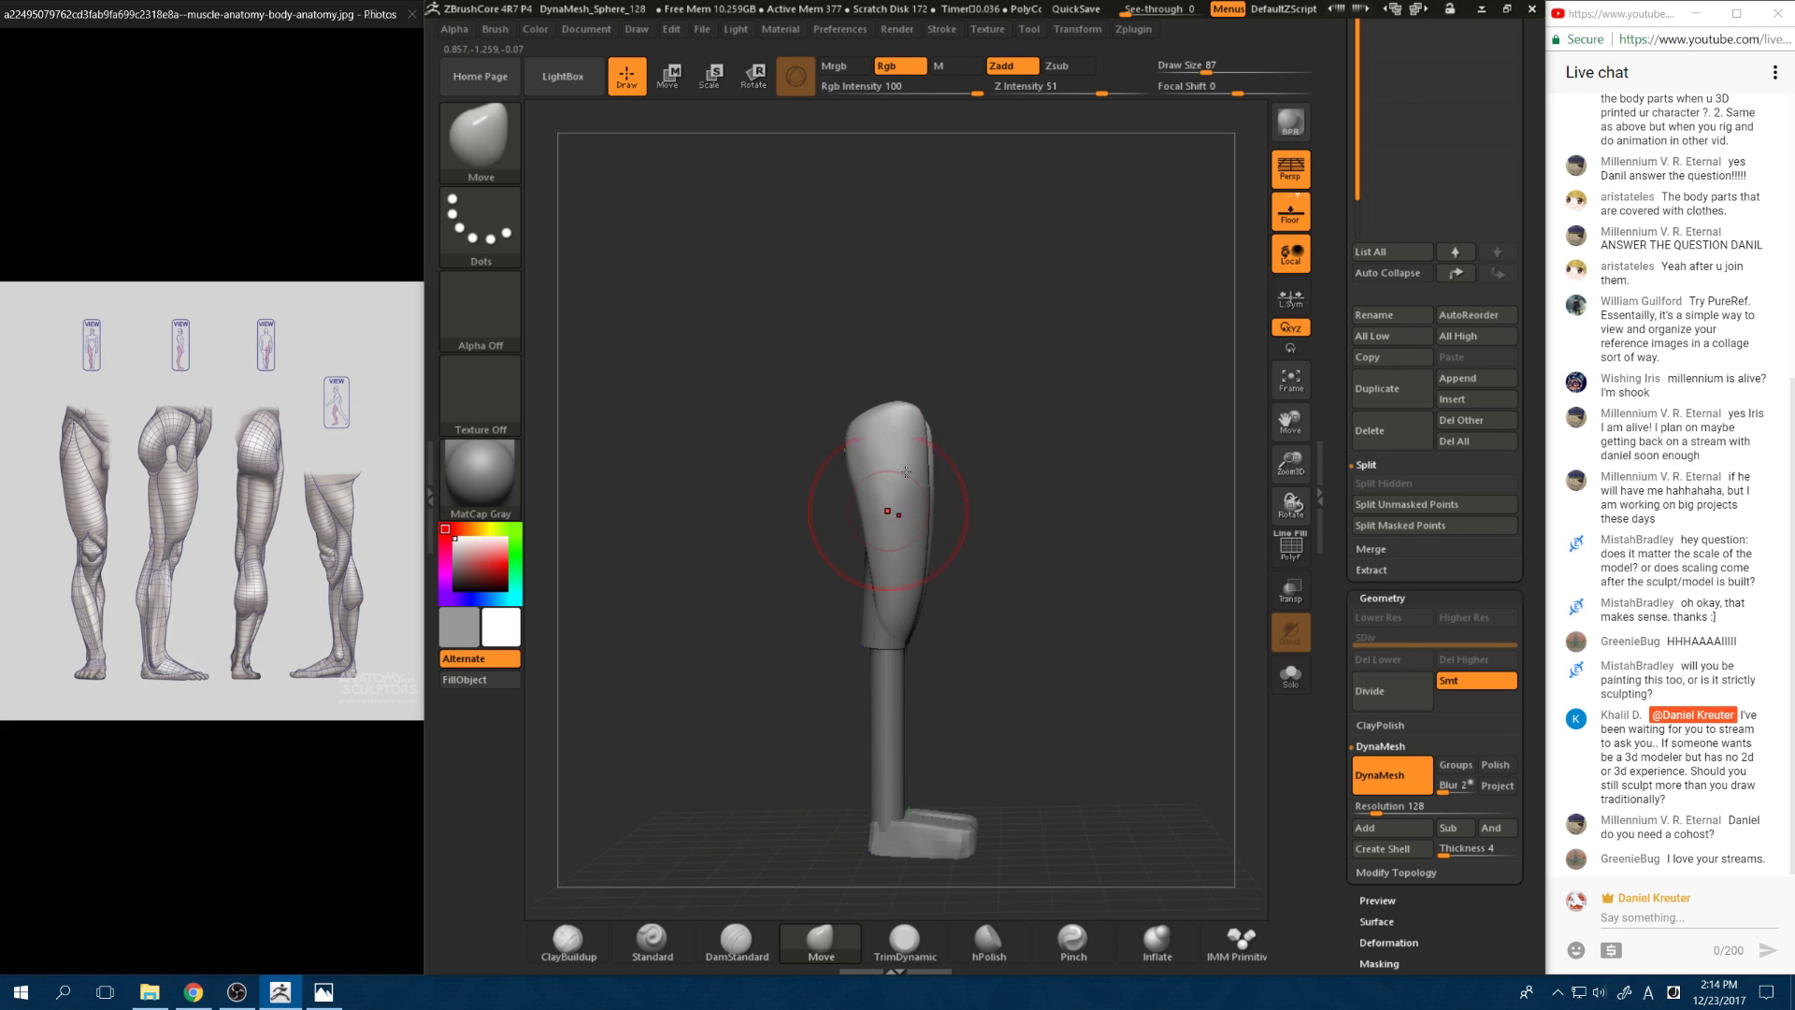
pyautogui.press('space')
pyautogui.moveTo(970, 388); pyautogui.dragTo(1005, 432)
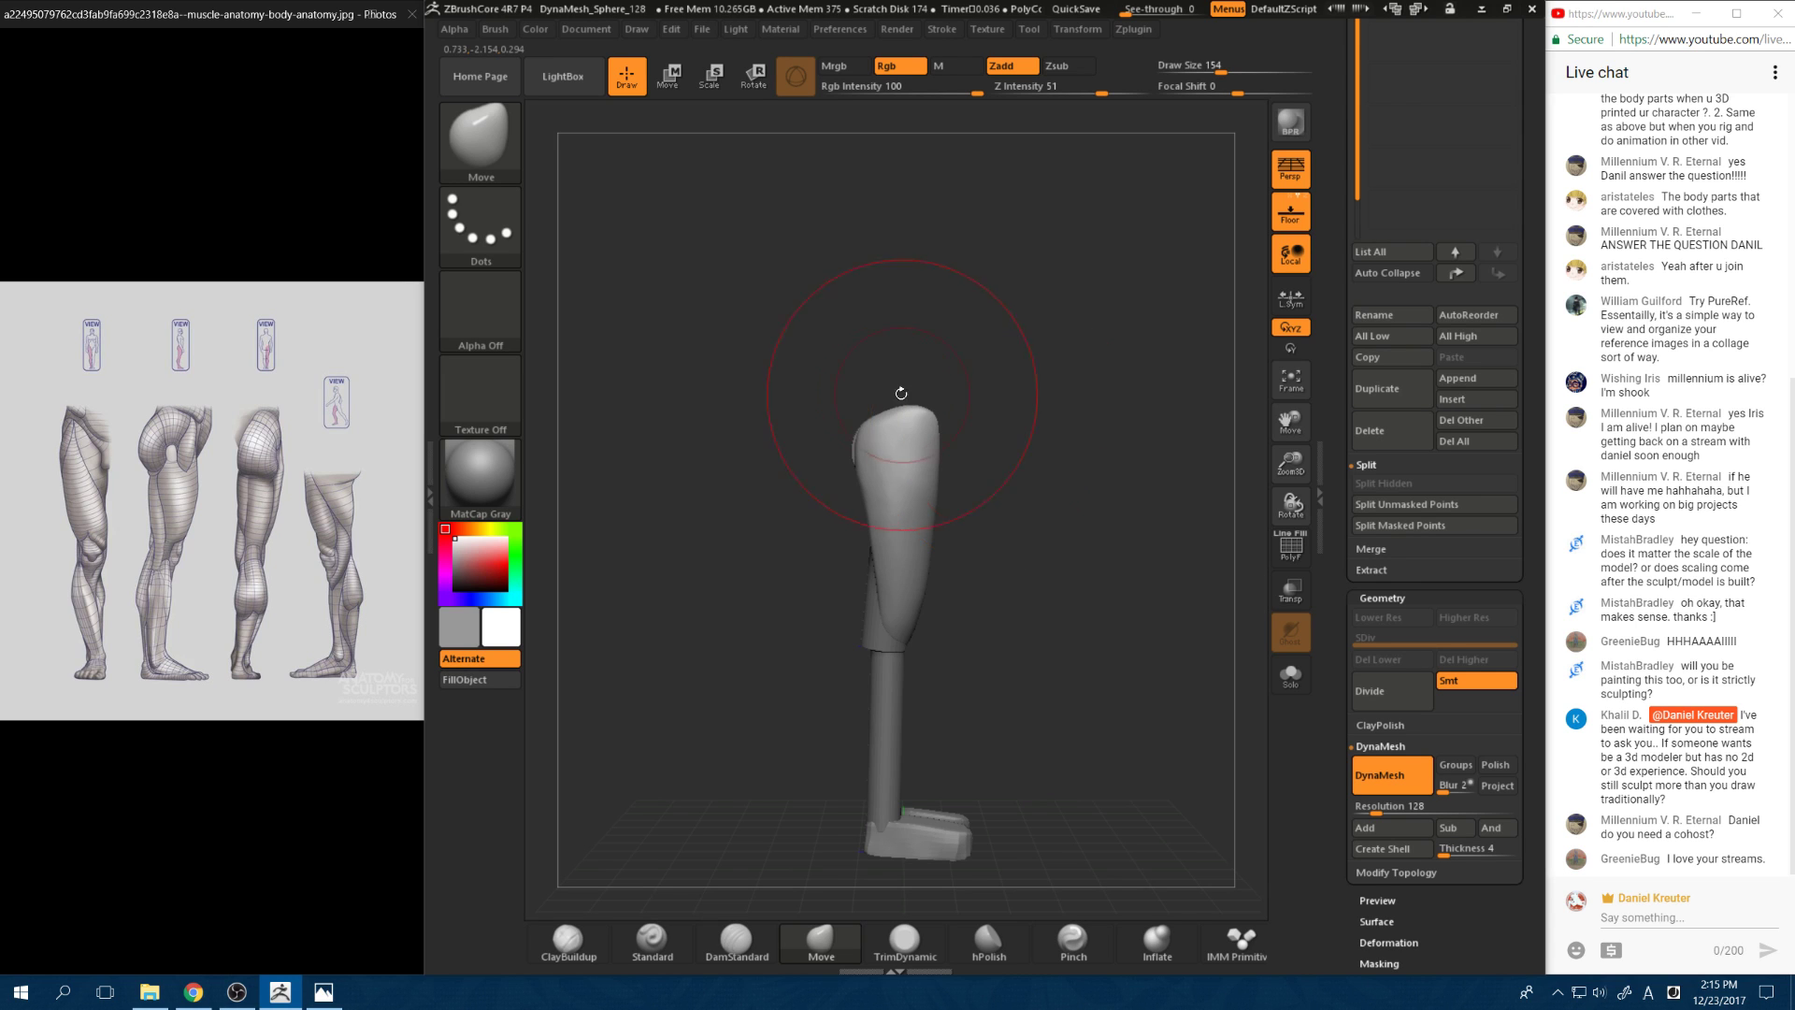
# Step: Pull the upper rear of the thigh volumes around the hip cylinders with the Move brush at draw size 80
pyautogui.press('space')
pyautogui.moveTo(974, 480); pyautogui.dragTo(962, 481)
pyautogui.moveTo(805, 461)
pyautogui.mouseDown()
pyautogui.moveTo(991, 426)
pyautogui.moveTo(935, 456)
pyautogui.moveTo(949, 437)
pyautogui.moveTo(874, 426)
pyautogui.moveTo(932, 437)
pyautogui.moveTo(922, 452)
pyautogui.mouseUp()
pyautogui.press('space')
pyautogui.moveTo(955, 328); pyautogui.dragTo(991, 338)
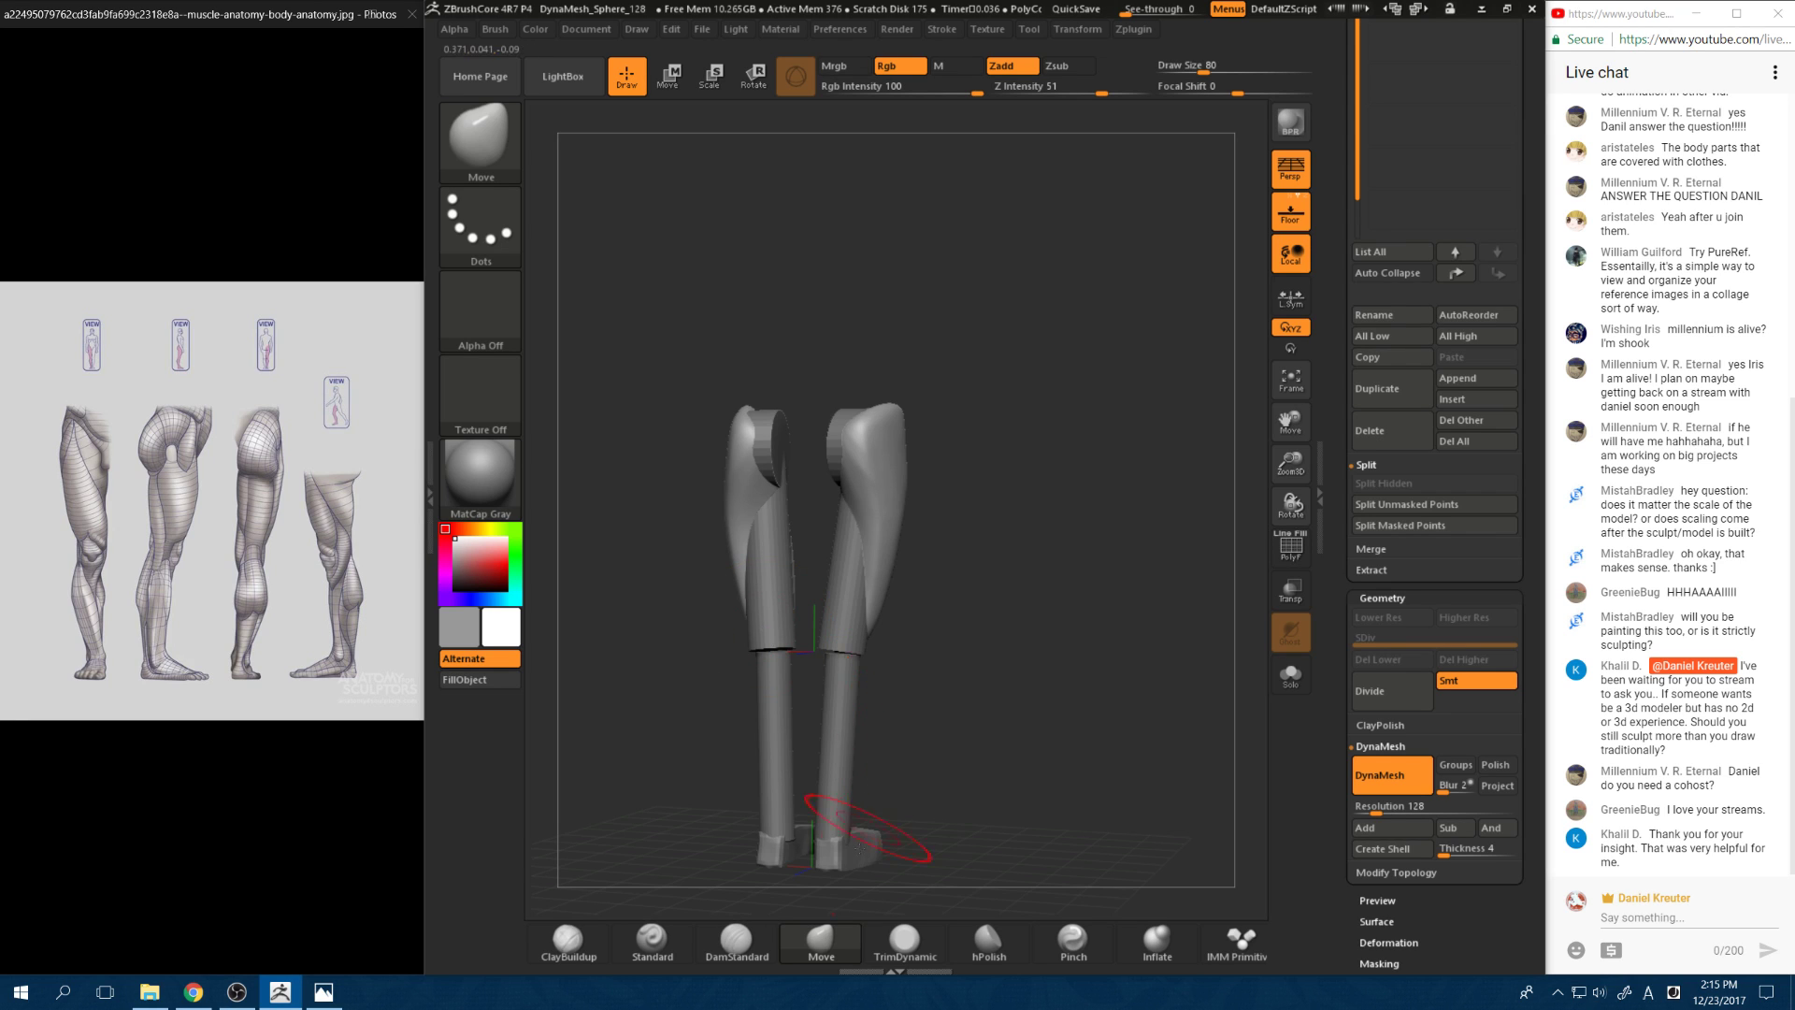
# Step: Refine the rear and outer contours of the upper thigh volumes from behind with TrimDynamic and the Move brush at draw size 80
pyautogui.click(900, 937)
pyautogui.moveTo(1001, 450)
pyautogui.mouseDown()
pyautogui.moveTo(1034, 430)
pyautogui.moveTo(1058, 505)
pyautogui.moveTo(1038, 502)
pyautogui.moveTo(1027, 454)
pyautogui.mouseUp()
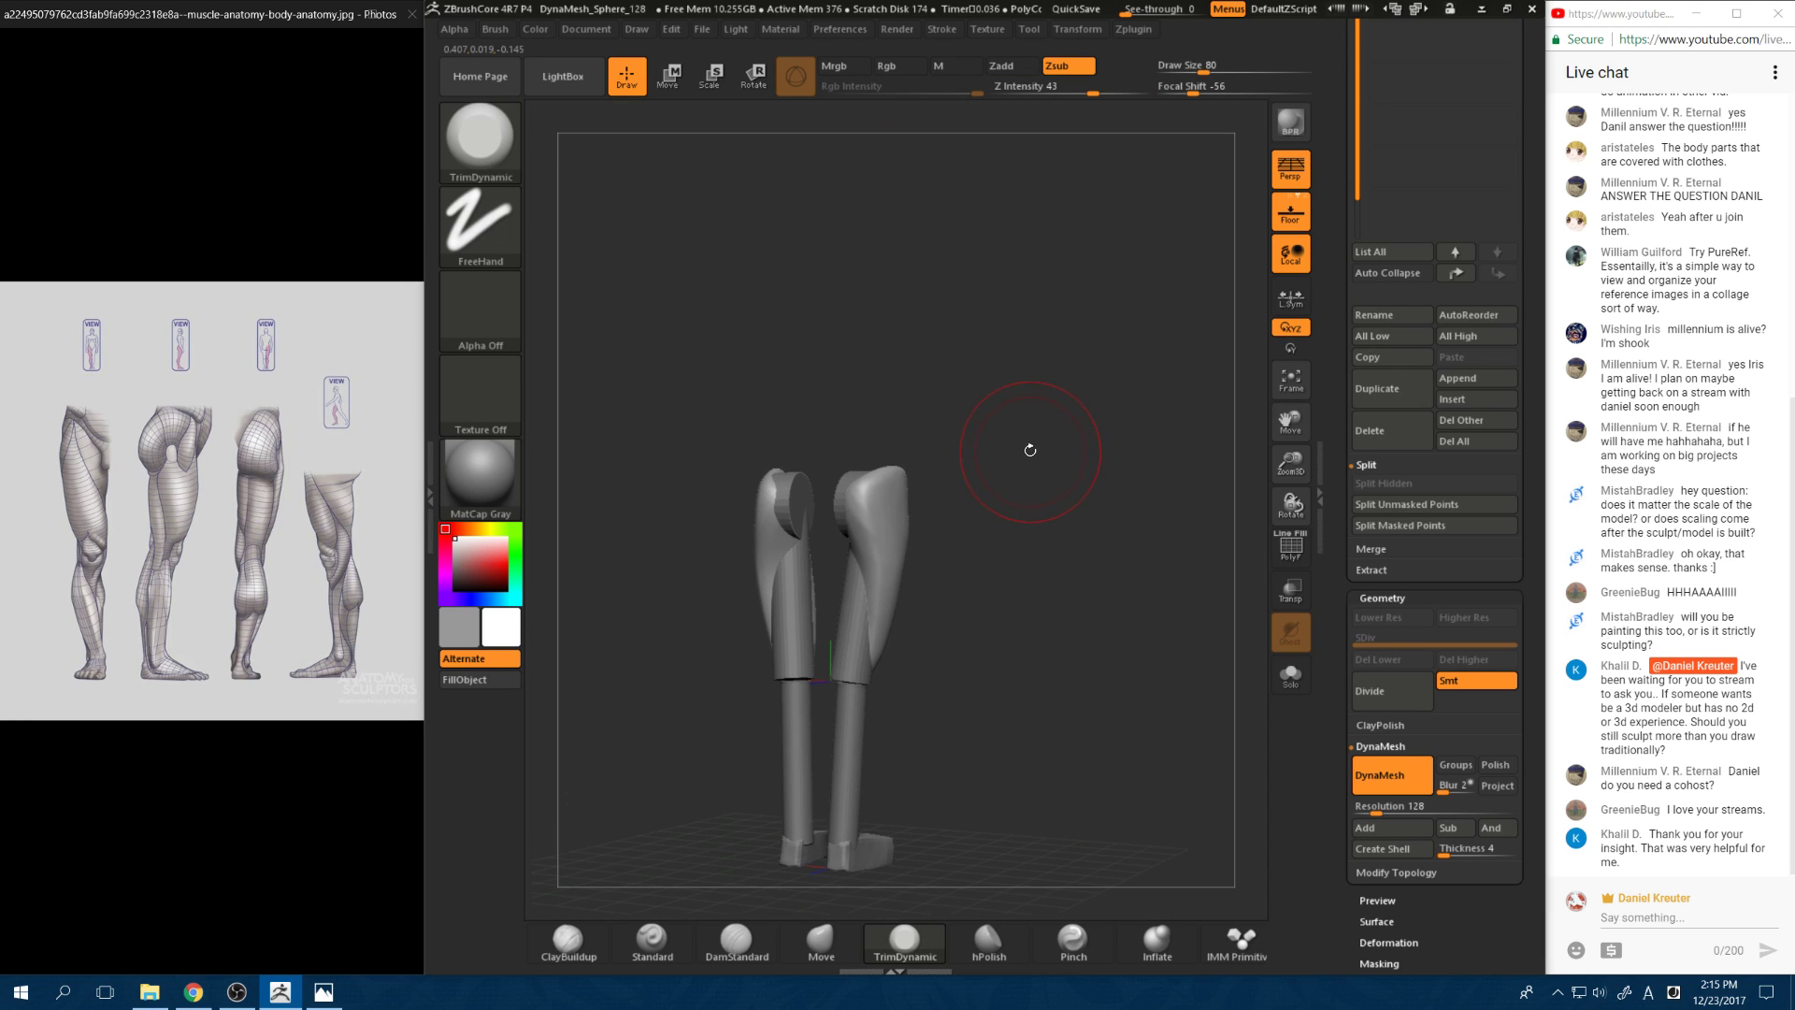
pyautogui.keyDown('alt'); pyautogui.moveTo(1029, 436); pyautogui.dragTo(1098, 434); pyautogui.keyUp('alt')
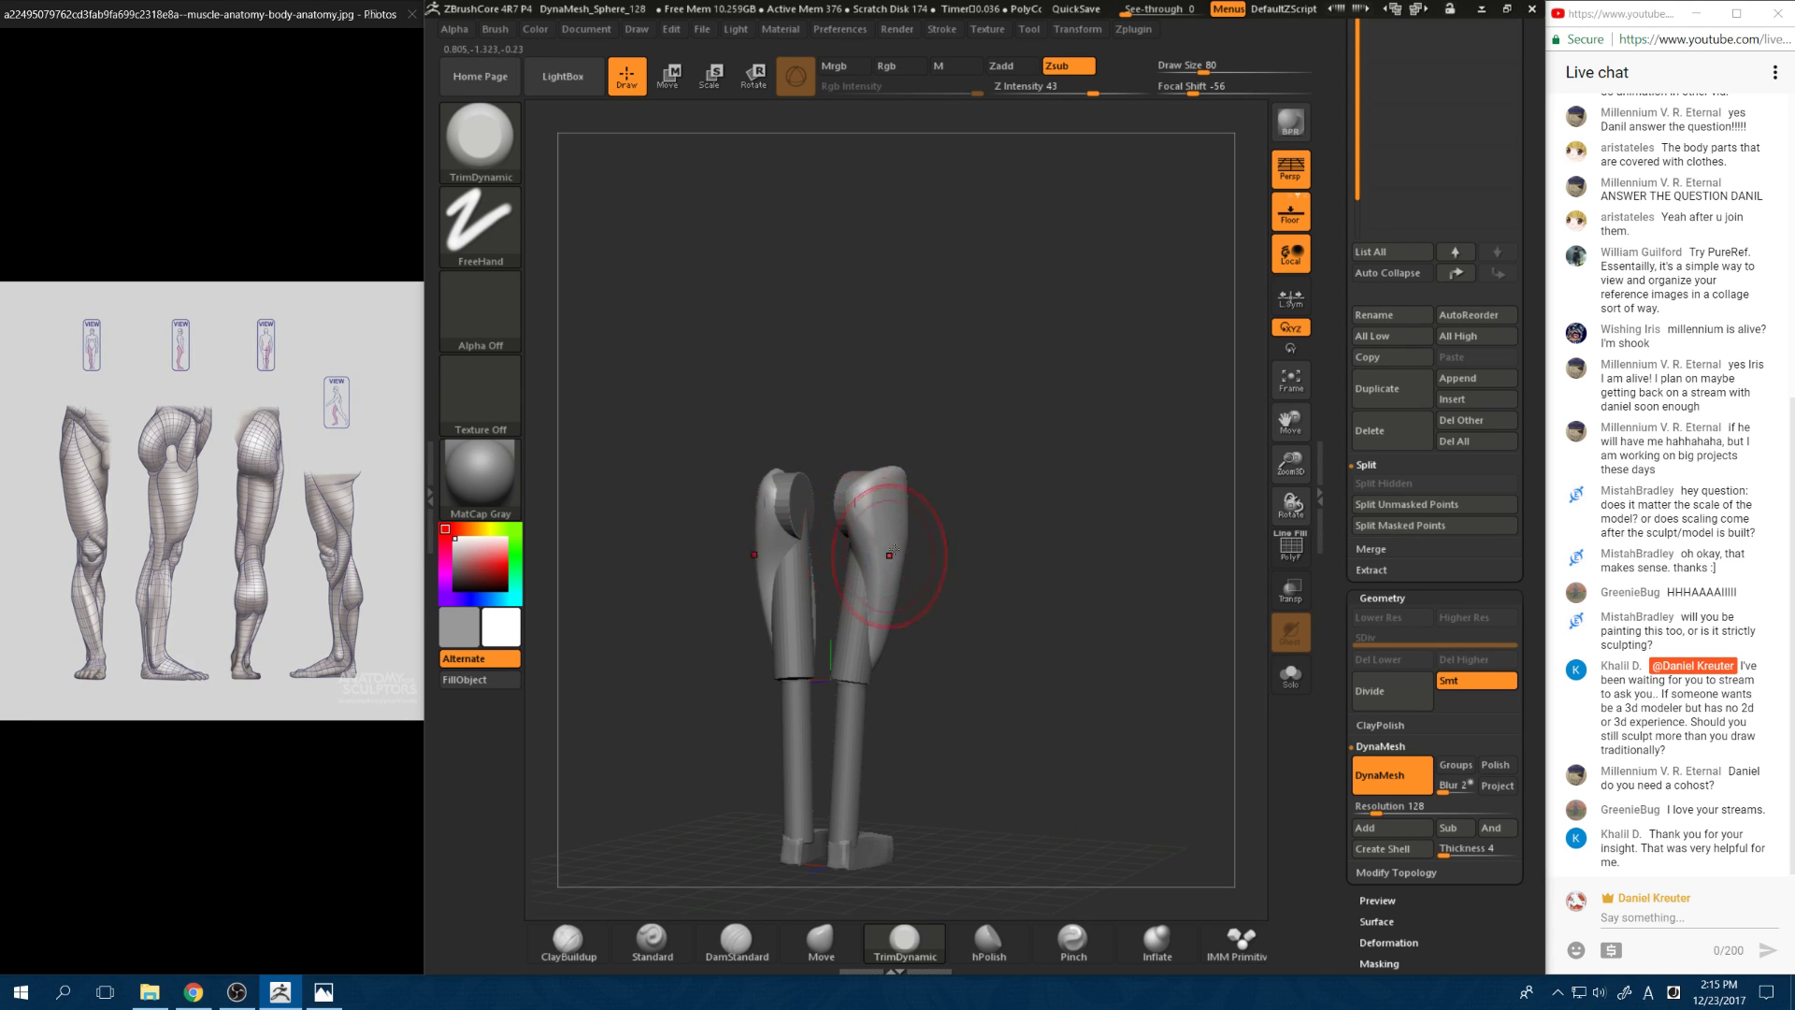
pyautogui.click(821, 940)
pyautogui.moveTo(949, 522); pyautogui.dragTo(920, 518)
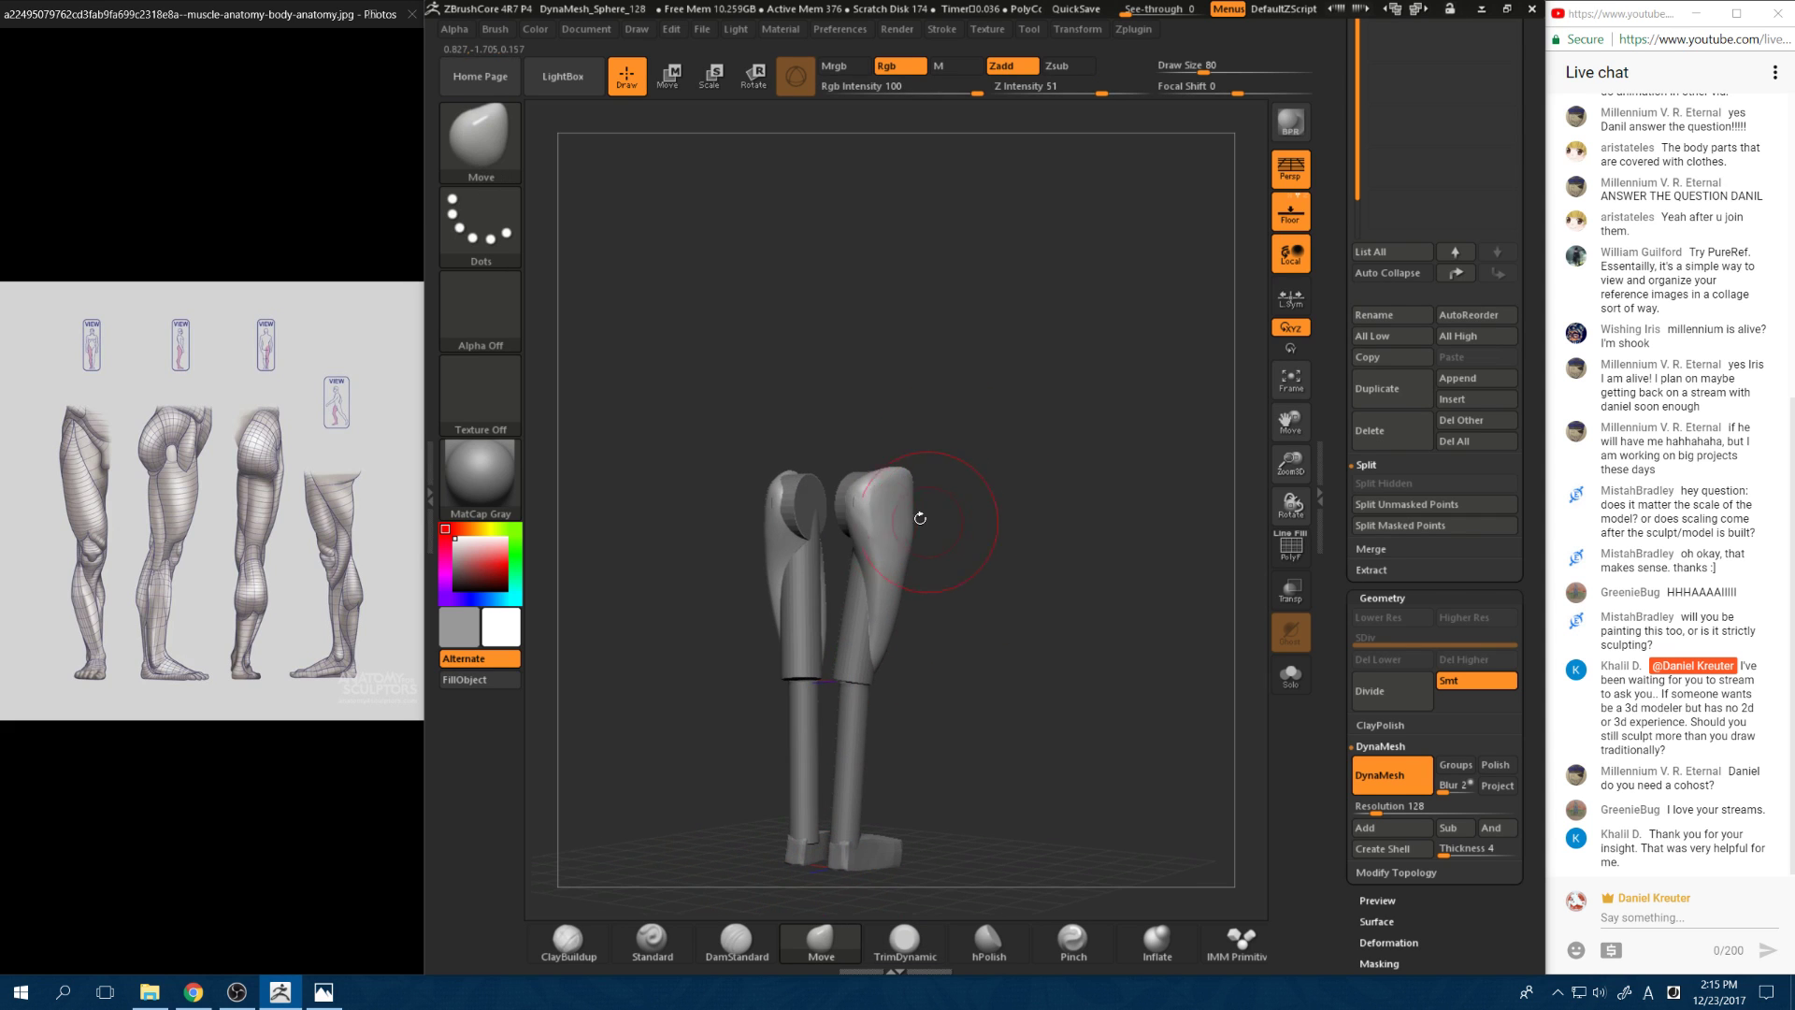
pyautogui.moveTo(879, 451)
pyautogui.mouseDown()
pyautogui.moveTo(851, 466)
pyautogui.moveTo(933, 505)
pyautogui.moveTo(915, 491)
pyautogui.mouseUp()
pyautogui.moveTo(1005, 525); pyautogui.dragTo(993, 461)
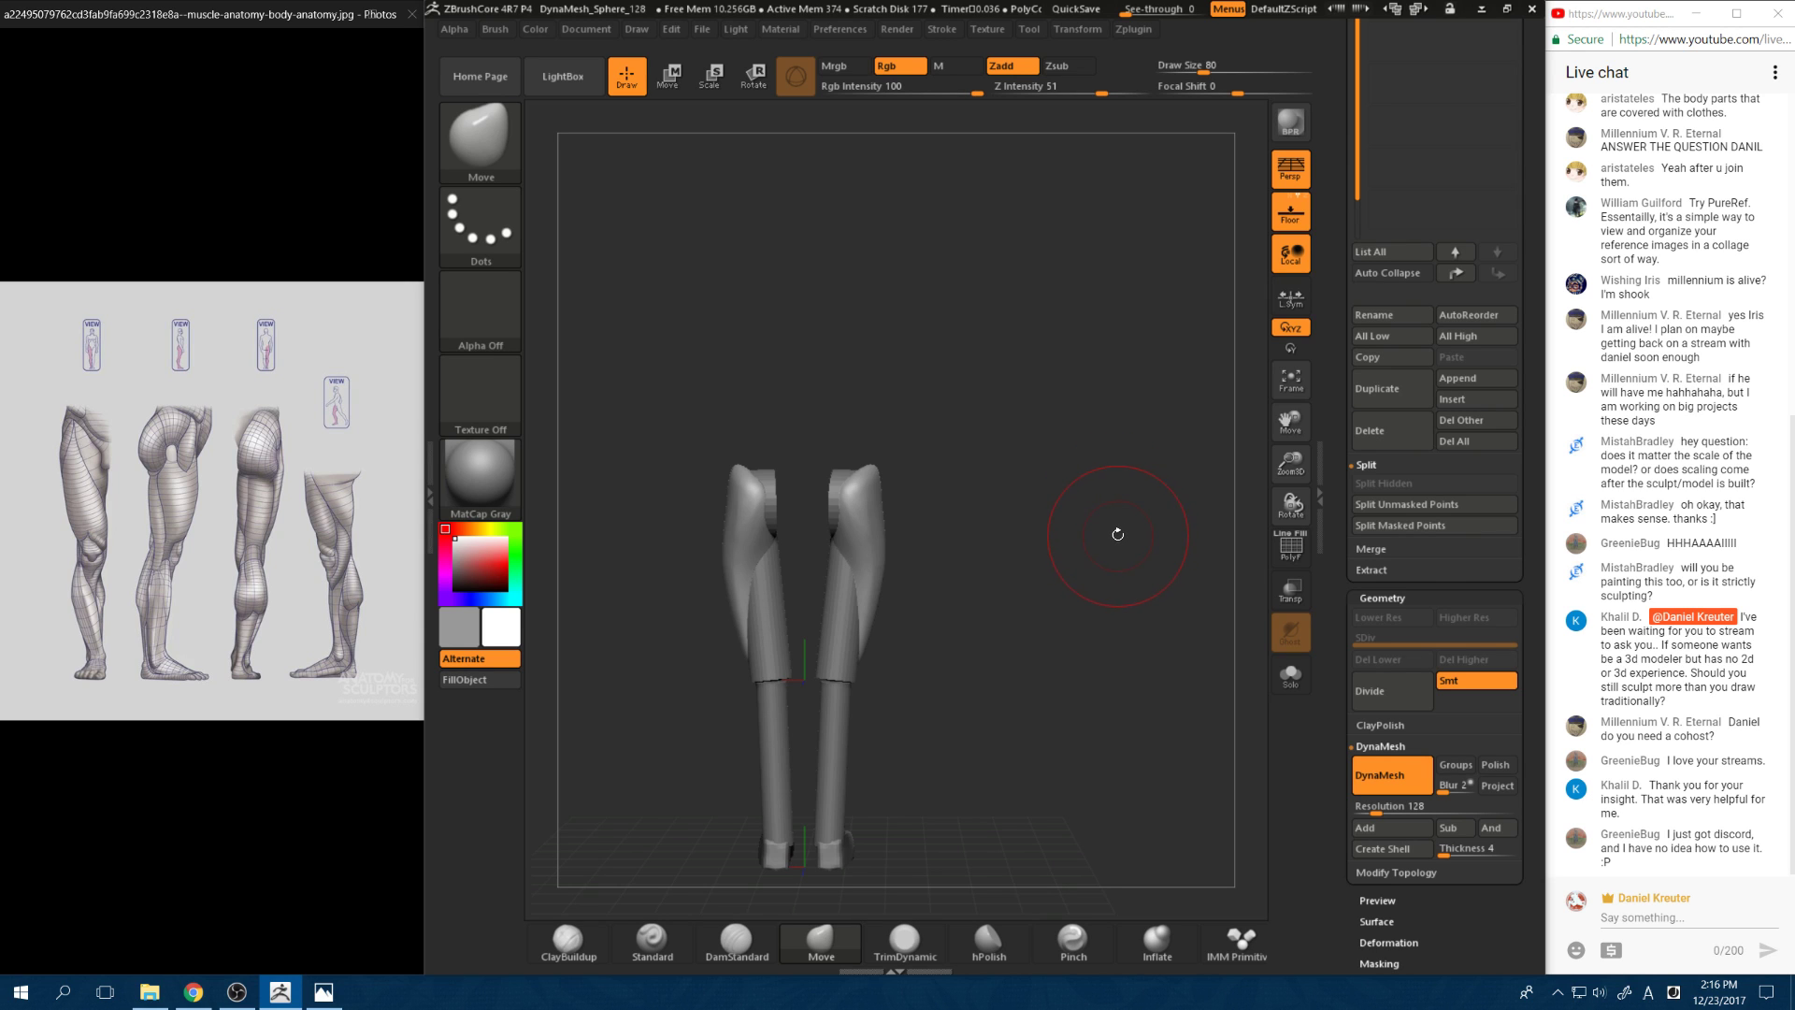
# Step: Reshape the upper thighs with the Move brush, rounding out the hip and buttock masses, and reduce the draw size to 44
pyautogui.moveTo(1116, 532)
pyautogui.mouseDown()
pyautogui.moveTo(1174, 553)
pyautogui.moveTo(1100, 630)
pyautogui.moveTo(885, 435)
pyautogui.mouseUp()
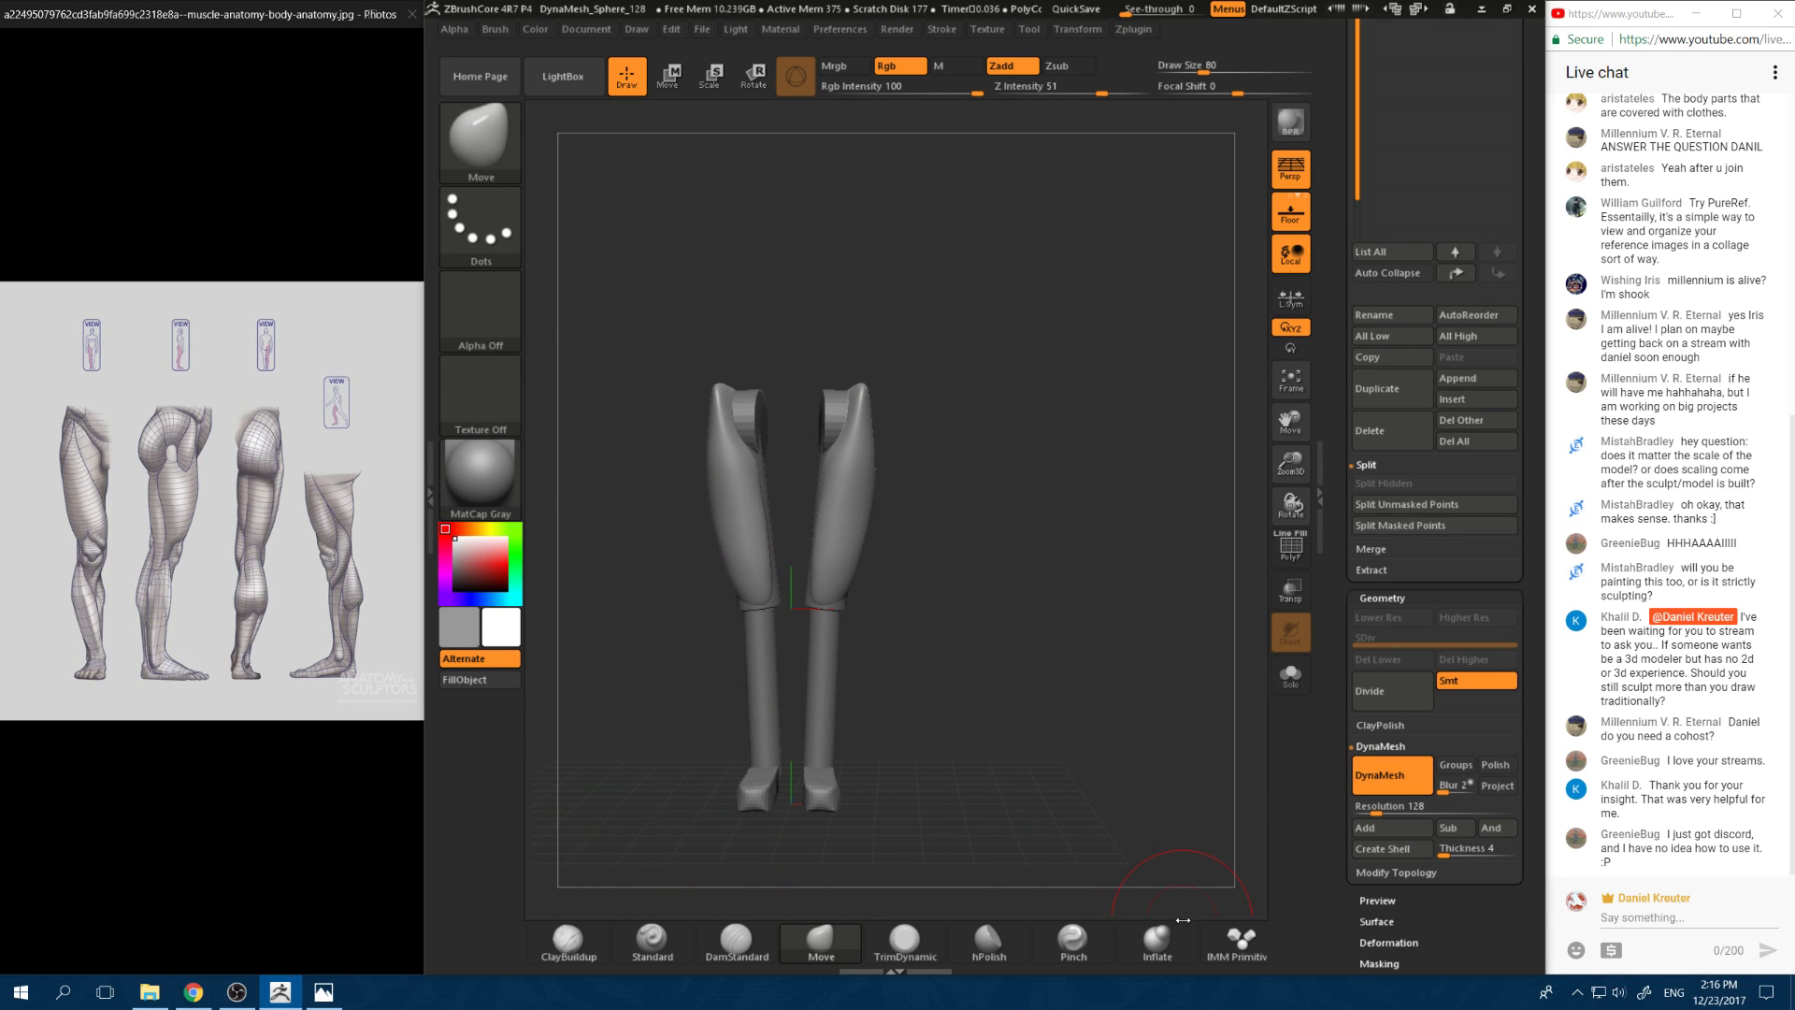
pyautogui.moveTo(924, 485); pyautogui.dragTo(905, 401)
pyautogui.moveTo(820, 609); pyautogui.dragTo(774, 562)
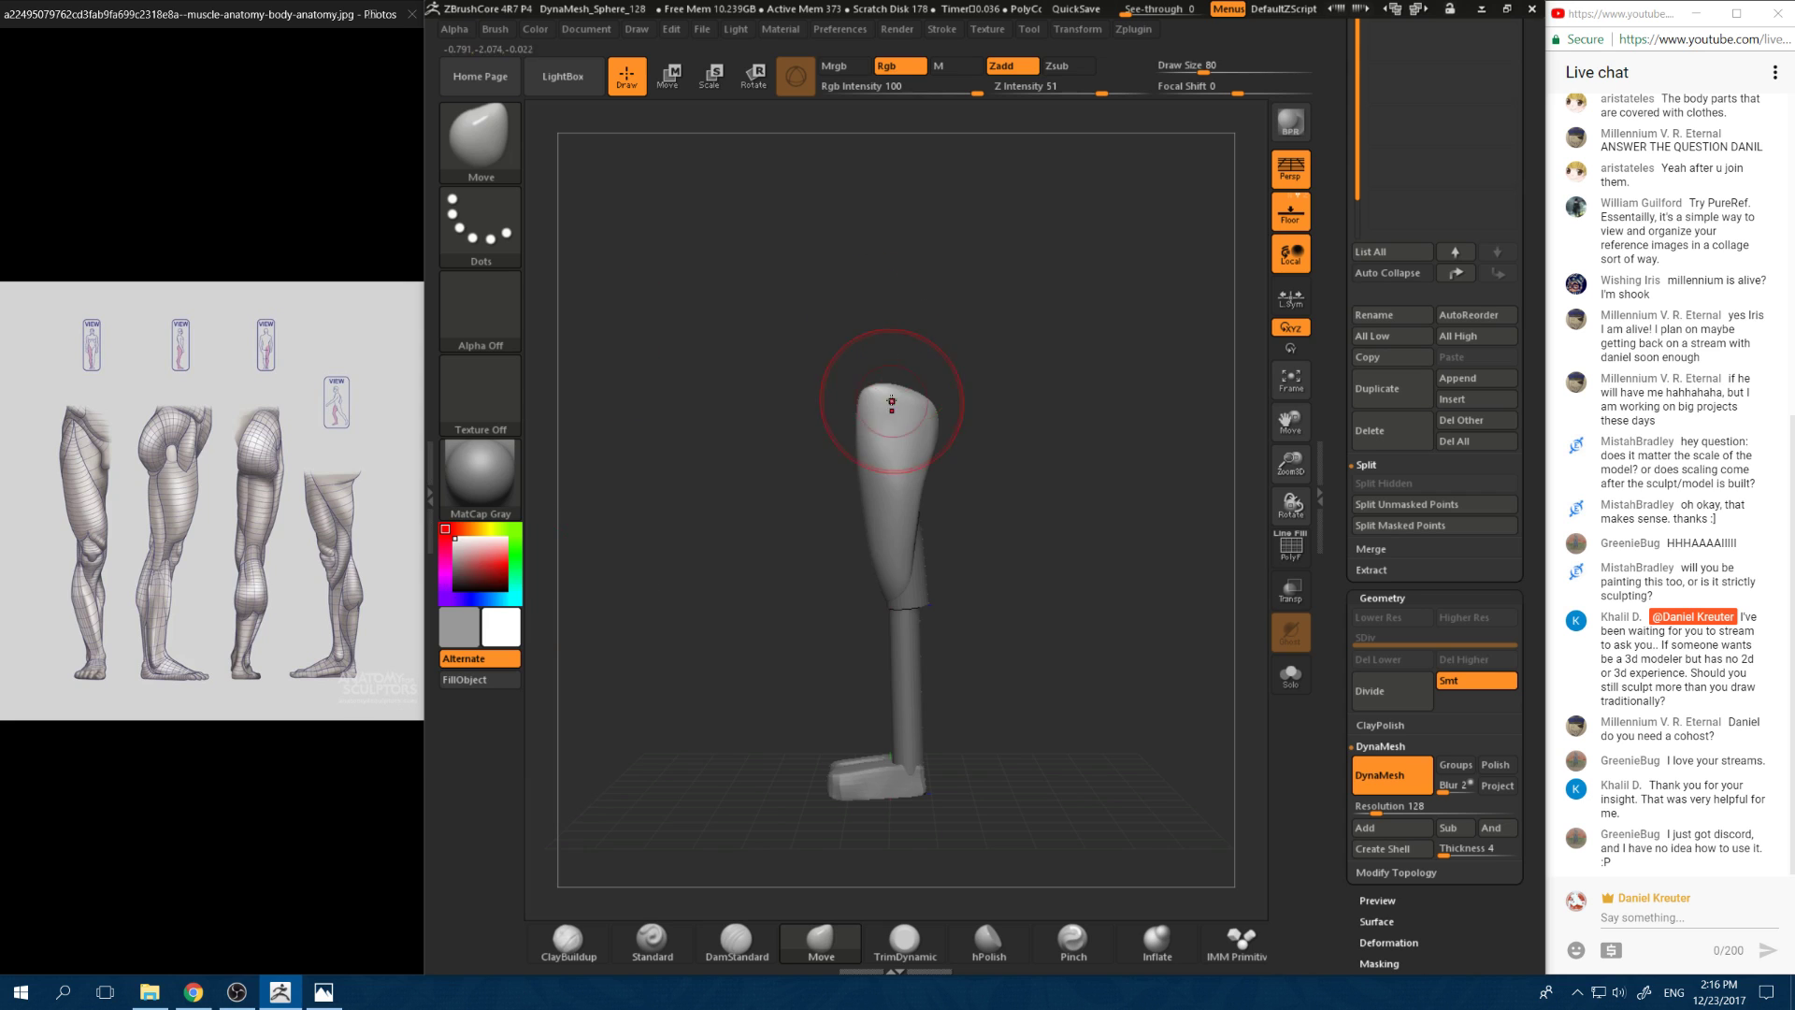
pyautogui.moveTo(890, 402)
pyautogui.mouseDown()
pyautogui.moveTo(889, 370)
pyautogui.moveTo(946, 355)
pyautogui.moveTo(929, 325)
pyautogui.moveTo(888, 328)
pyautogui.moveTo(911, 352)
pyautogui.moveTo(963, 338)
pyautogui.moveTo(905, 400)
pyautogui.mouseUp()
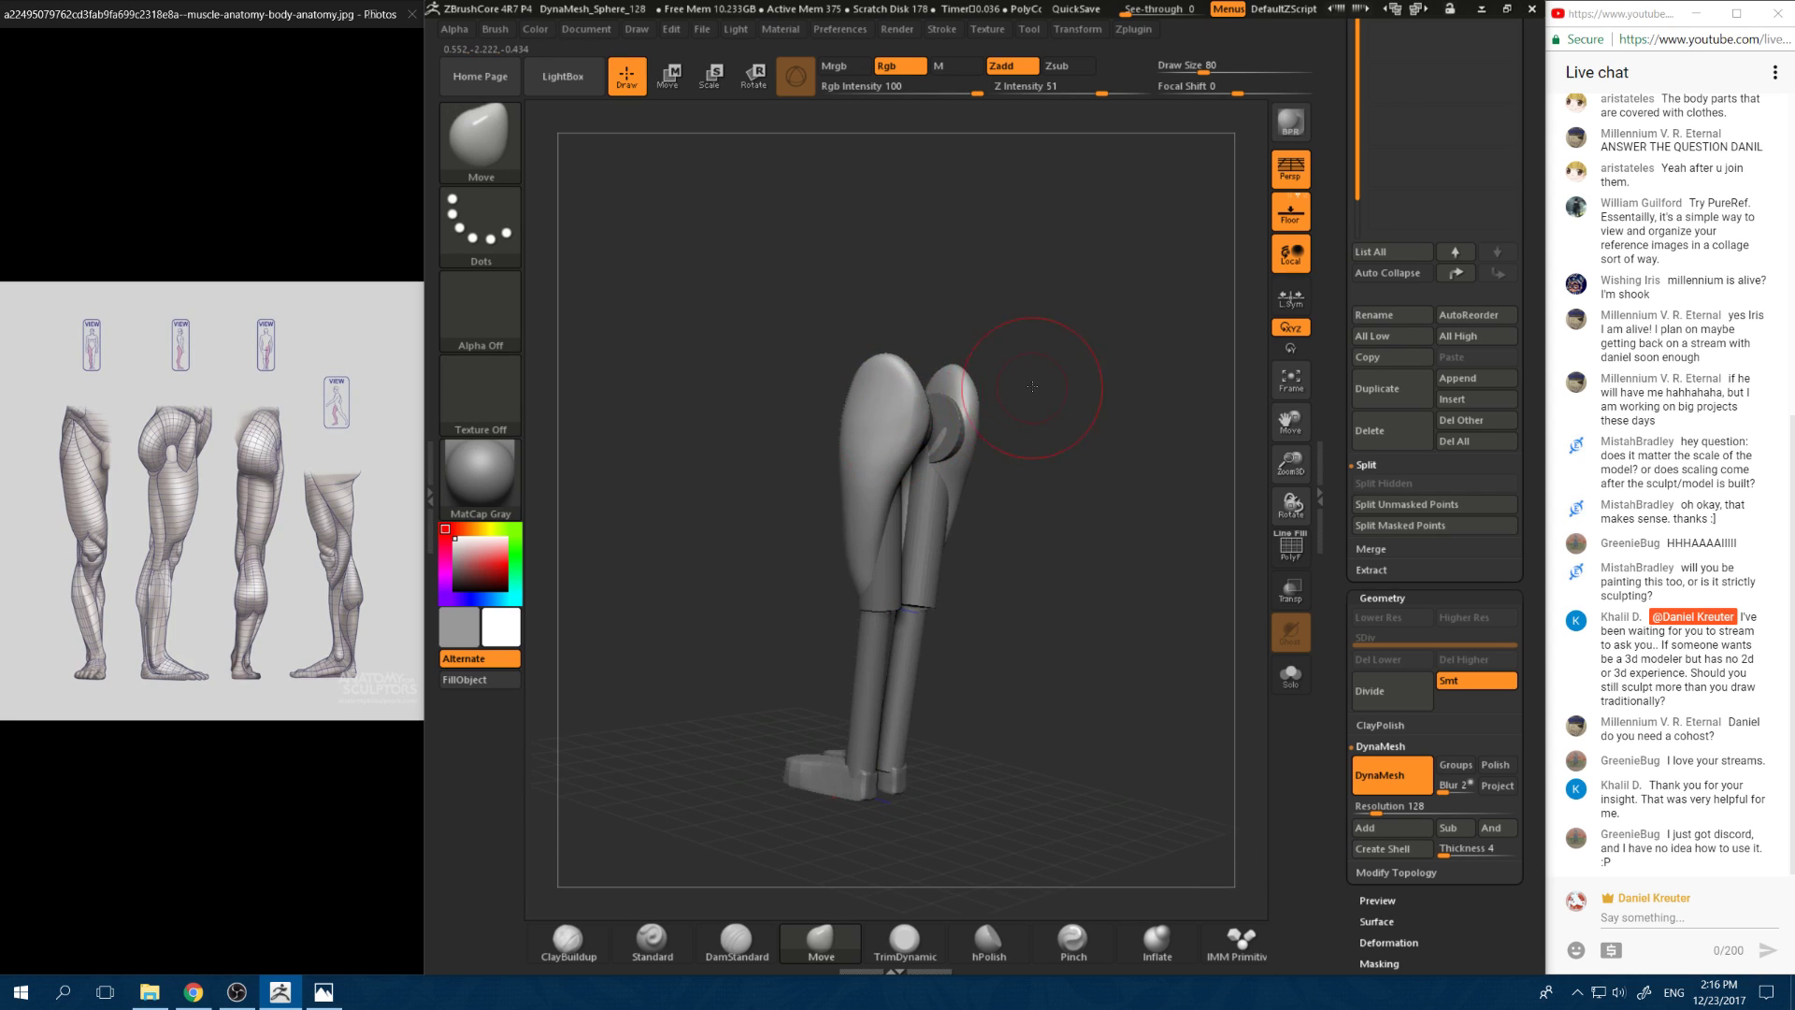
pyautogui.moveTo(946, 329); pyautogui.dragTo(905, 331)
pyautogui.moveTo(914, 399)
pyautogui.mouseDown()
pyautogui.moveTo(929, 388)
pyautogui.moveTo(943, 452)
pyautogui.moveTo(948, 431)
pyautogui.mouseUp()
pyautogui.press('space')
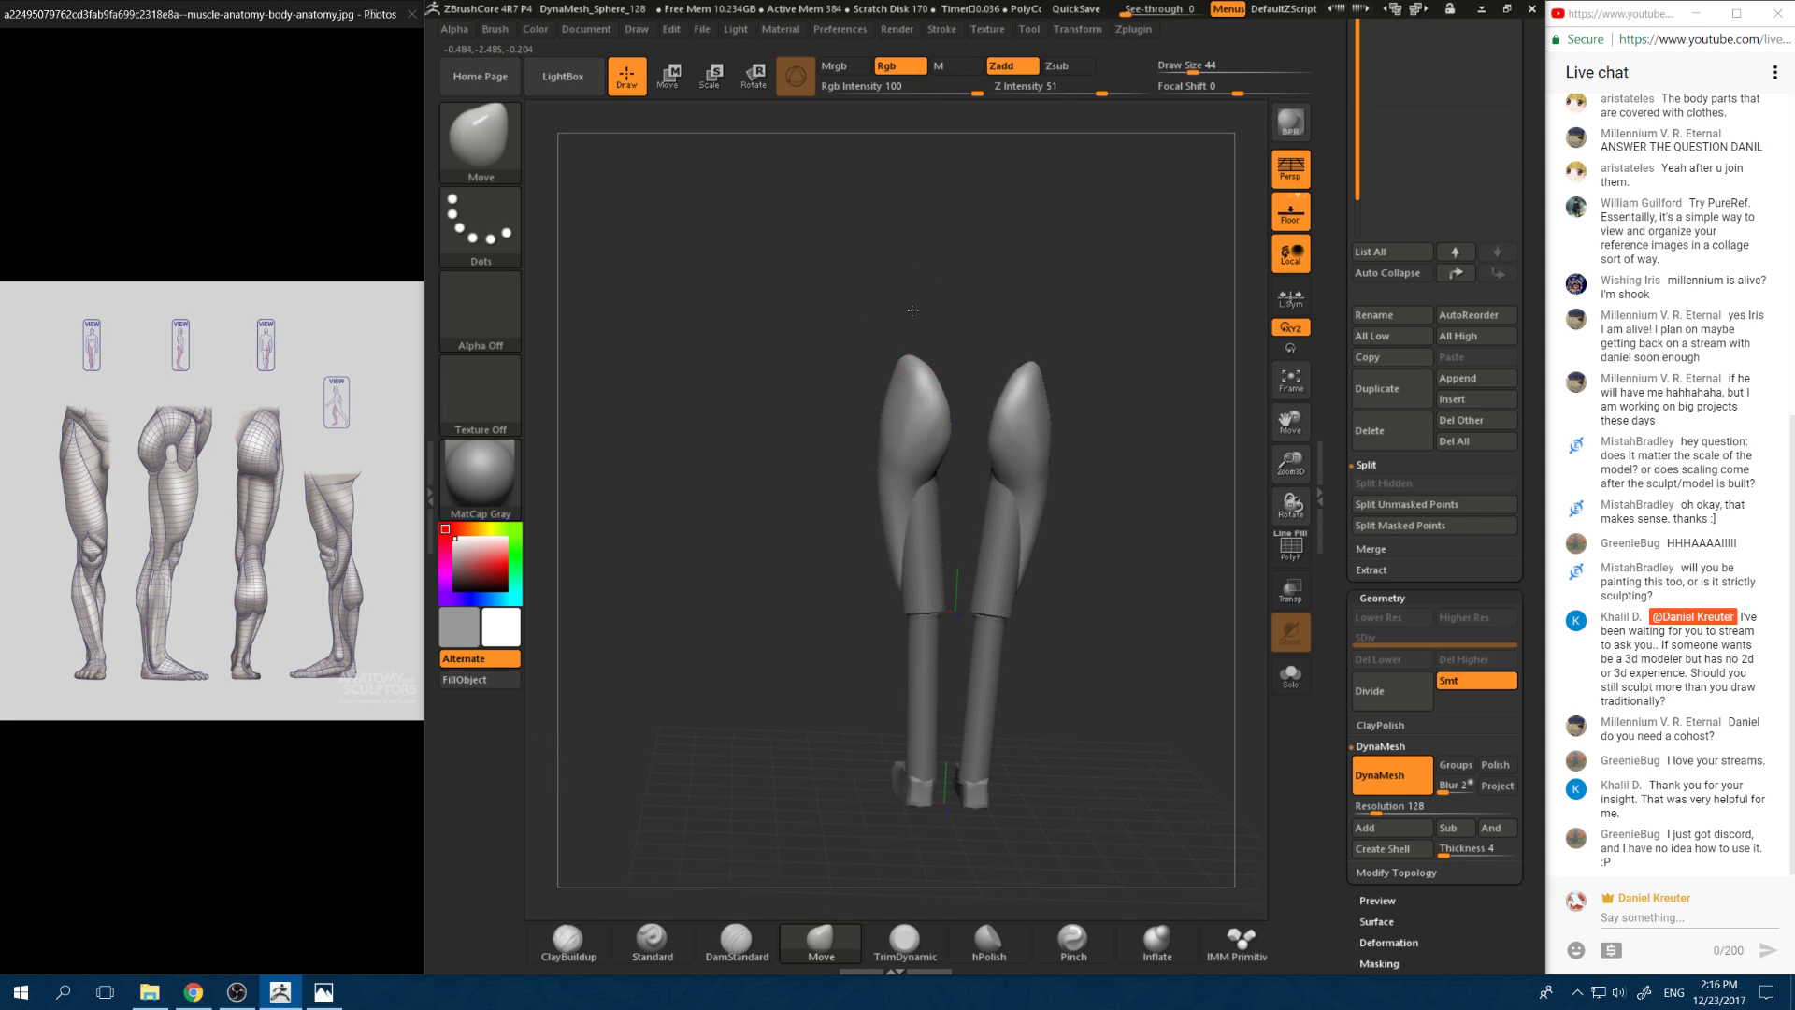
pyautogui.moveTo(921, 338); pyautogui.dragTo(1063, 331)
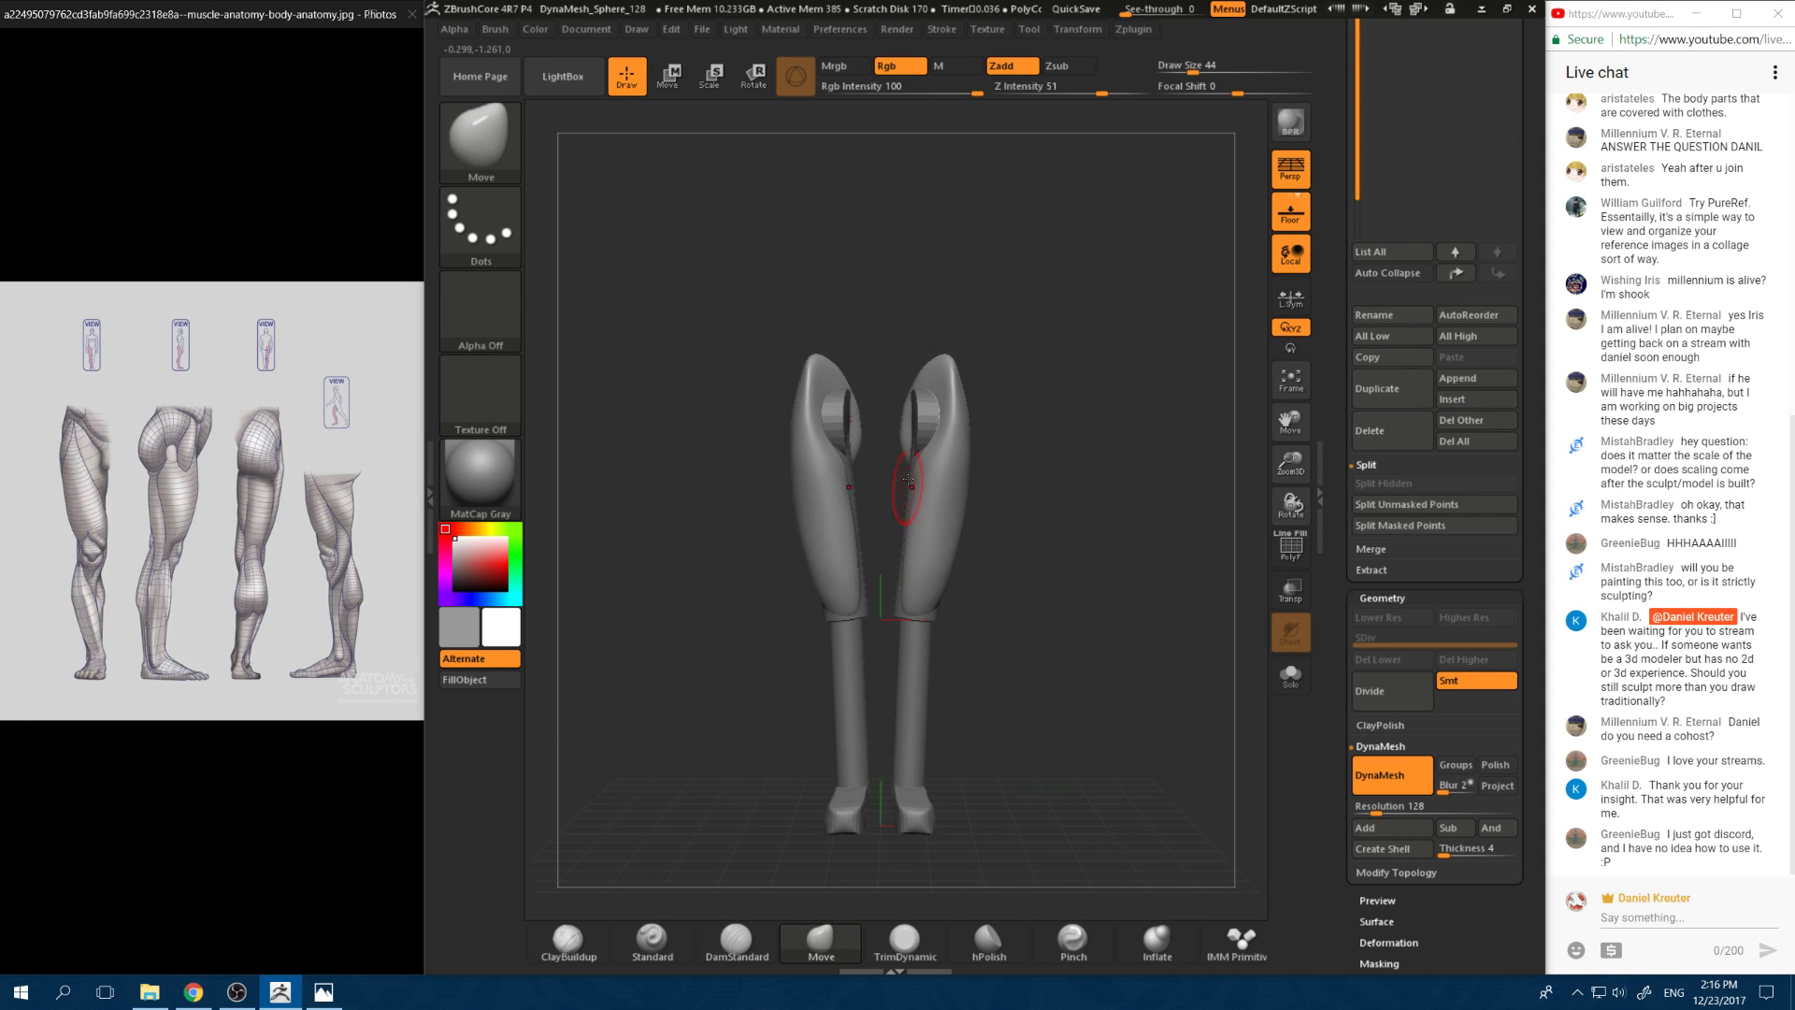
# Step: Insert a mirrored sphere primitive on the inner side of each thigh with the IMM Primitives brush
pyautogui.click(1231, 964)
pyautogui.moveTo(1036, 516); pyautogui.dragTo(1065, 517)
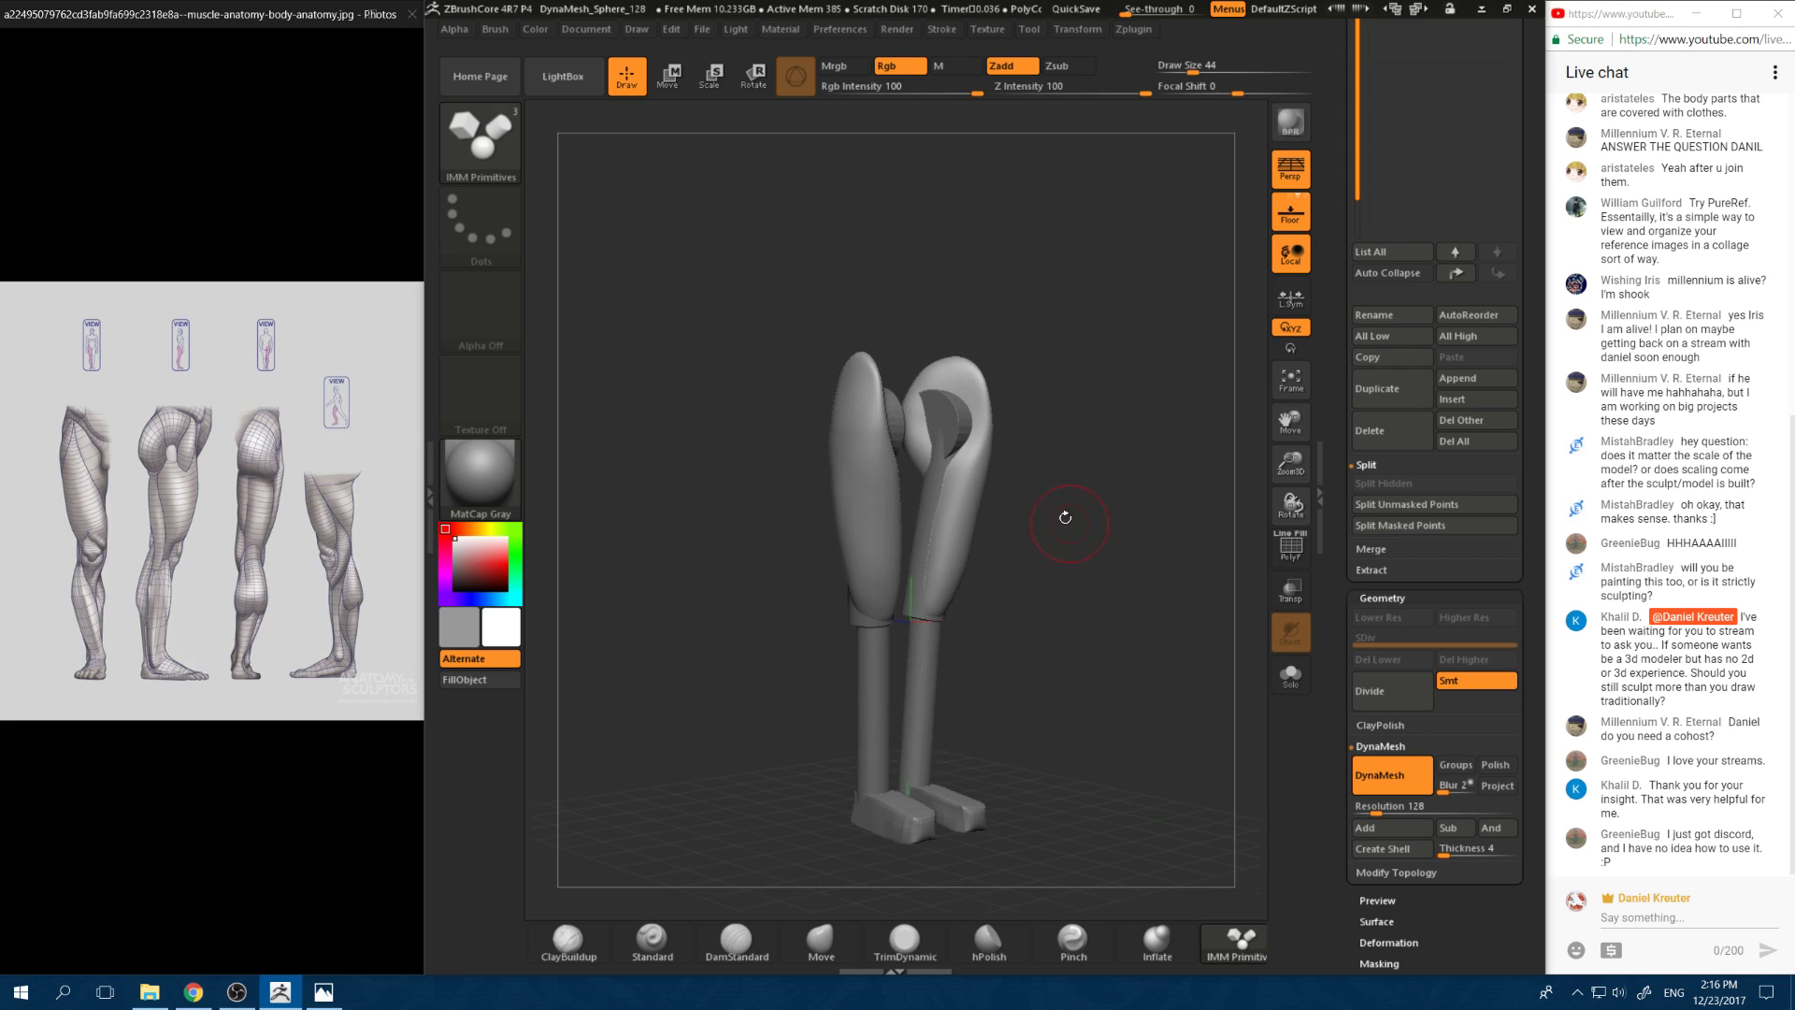
pyautogui.moveTo(925, 501); pyautogui.dragTo(937, 503)
pyautogui.hotkey('ctrl', 'z')
pyautogui.keyDown('shift'); pyautogui.moveTo(1033, 449); pyautogui.dragTo(987, 430); pyautogui.keyUp('shift')
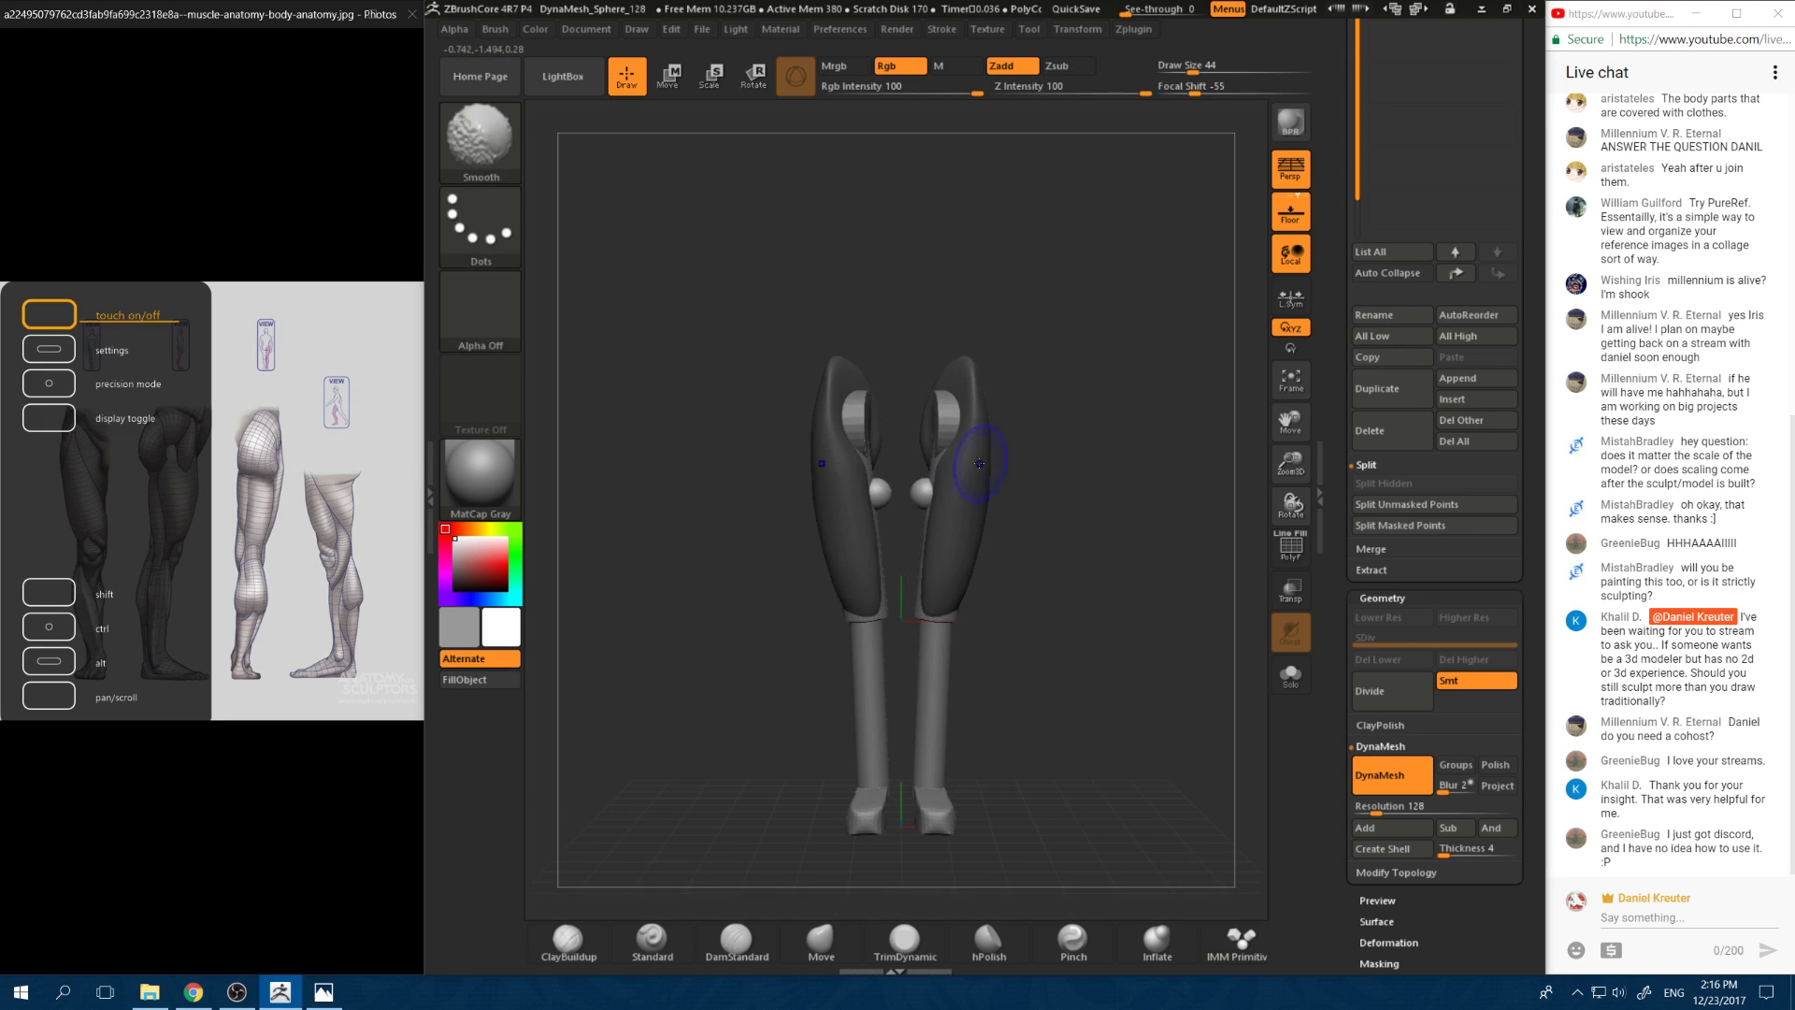
# Step: Split the masked points so the inserted spheres become their own subtool, and select the spheres' subtool
pyautogui.click(823, 958)
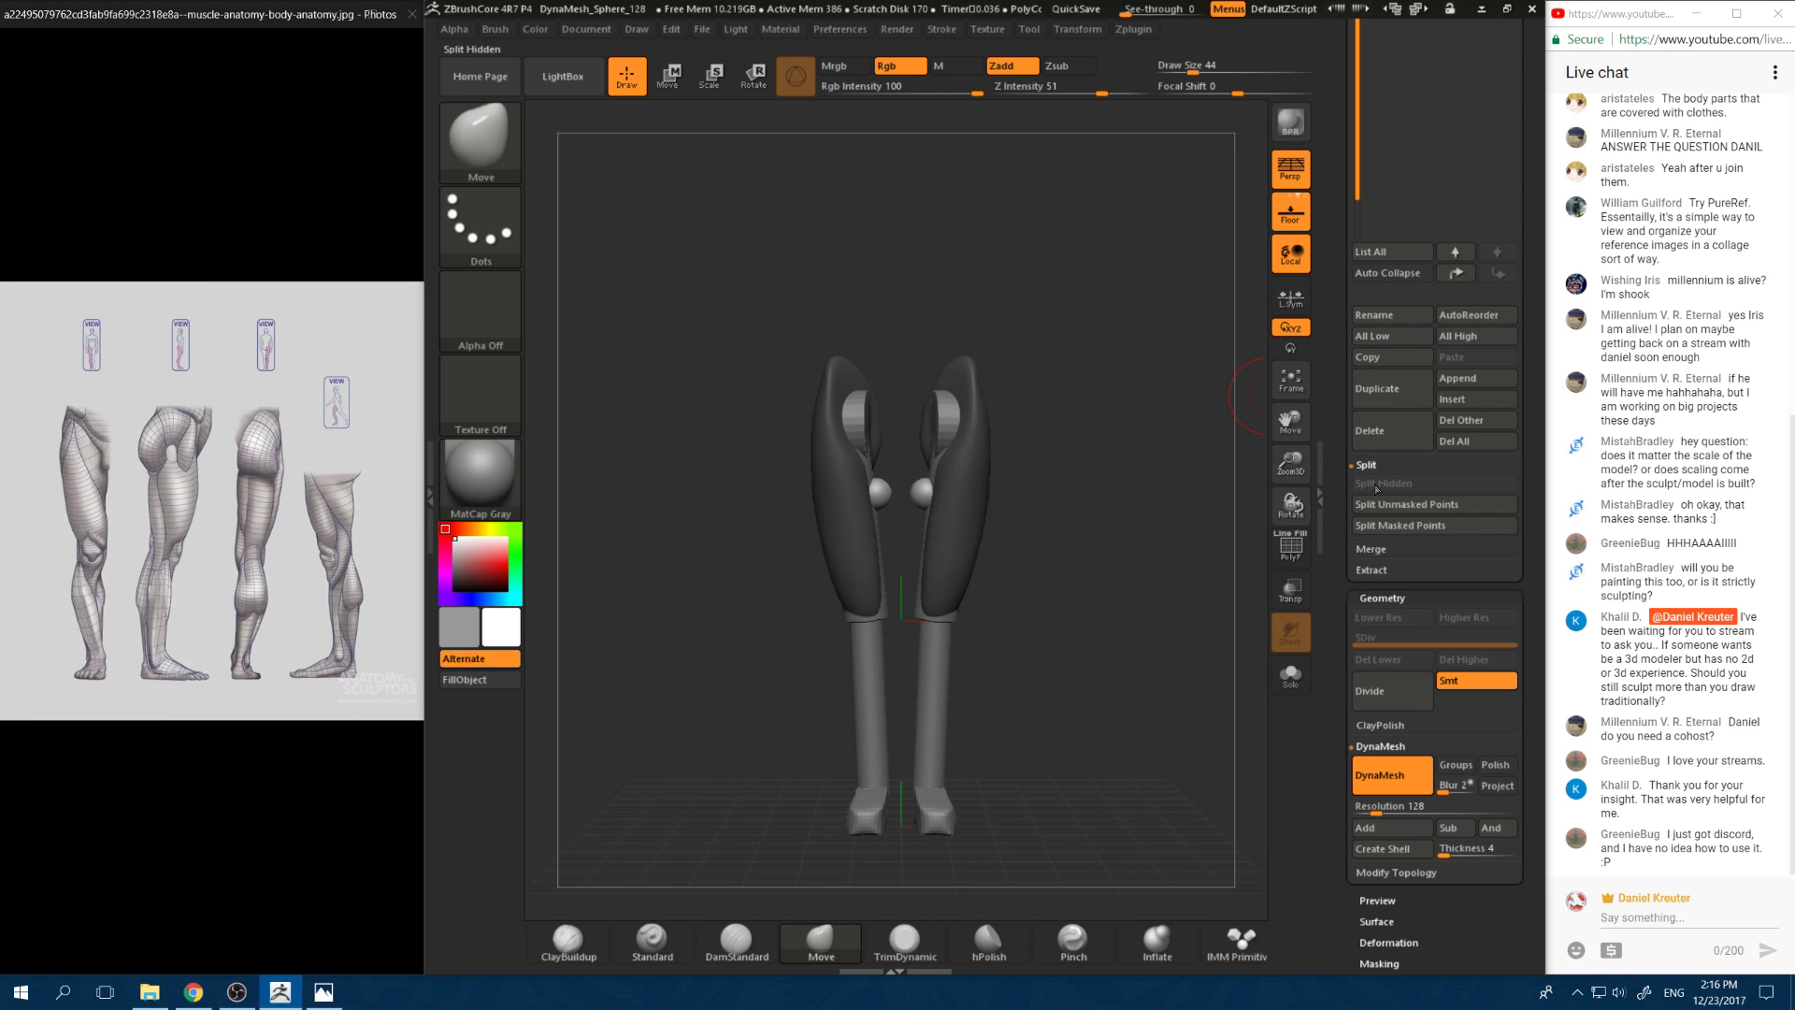
pyautogui.click(1394, 530)
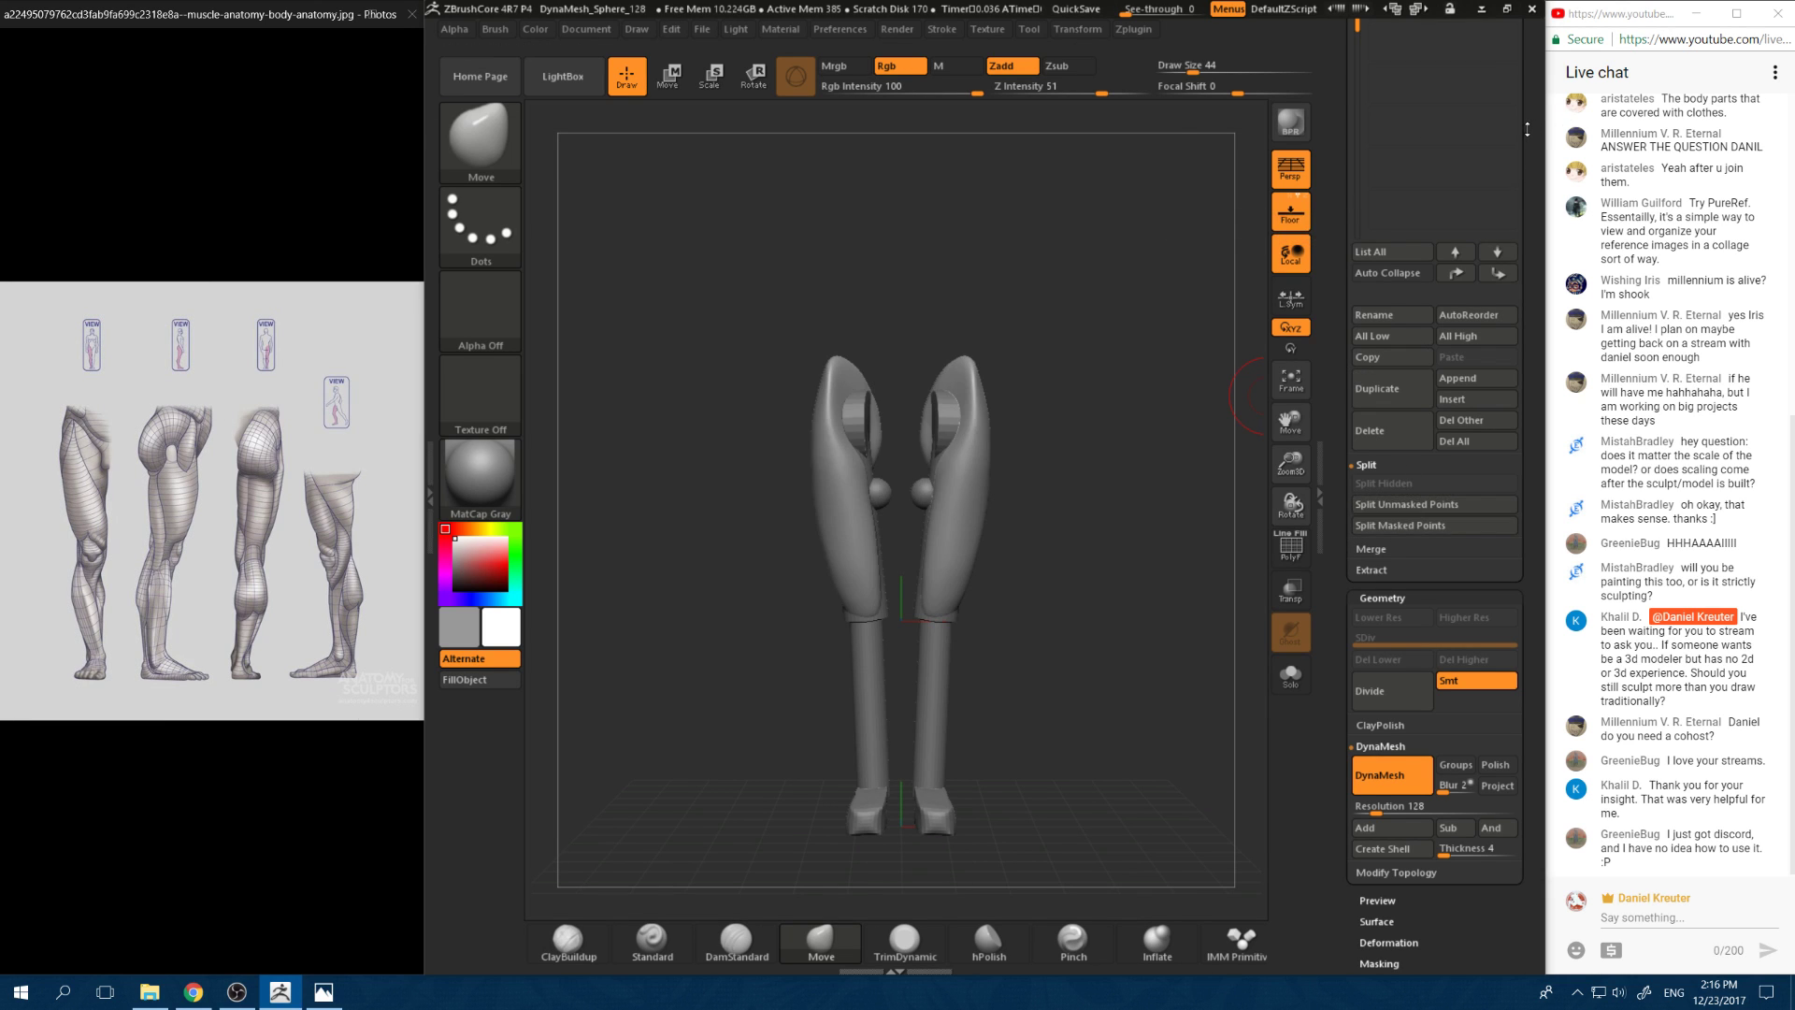
pyautogui.moveTo(1527, 129); pyautogui.dragTo(1527, 385)
pyautogui.click(1416, 256)
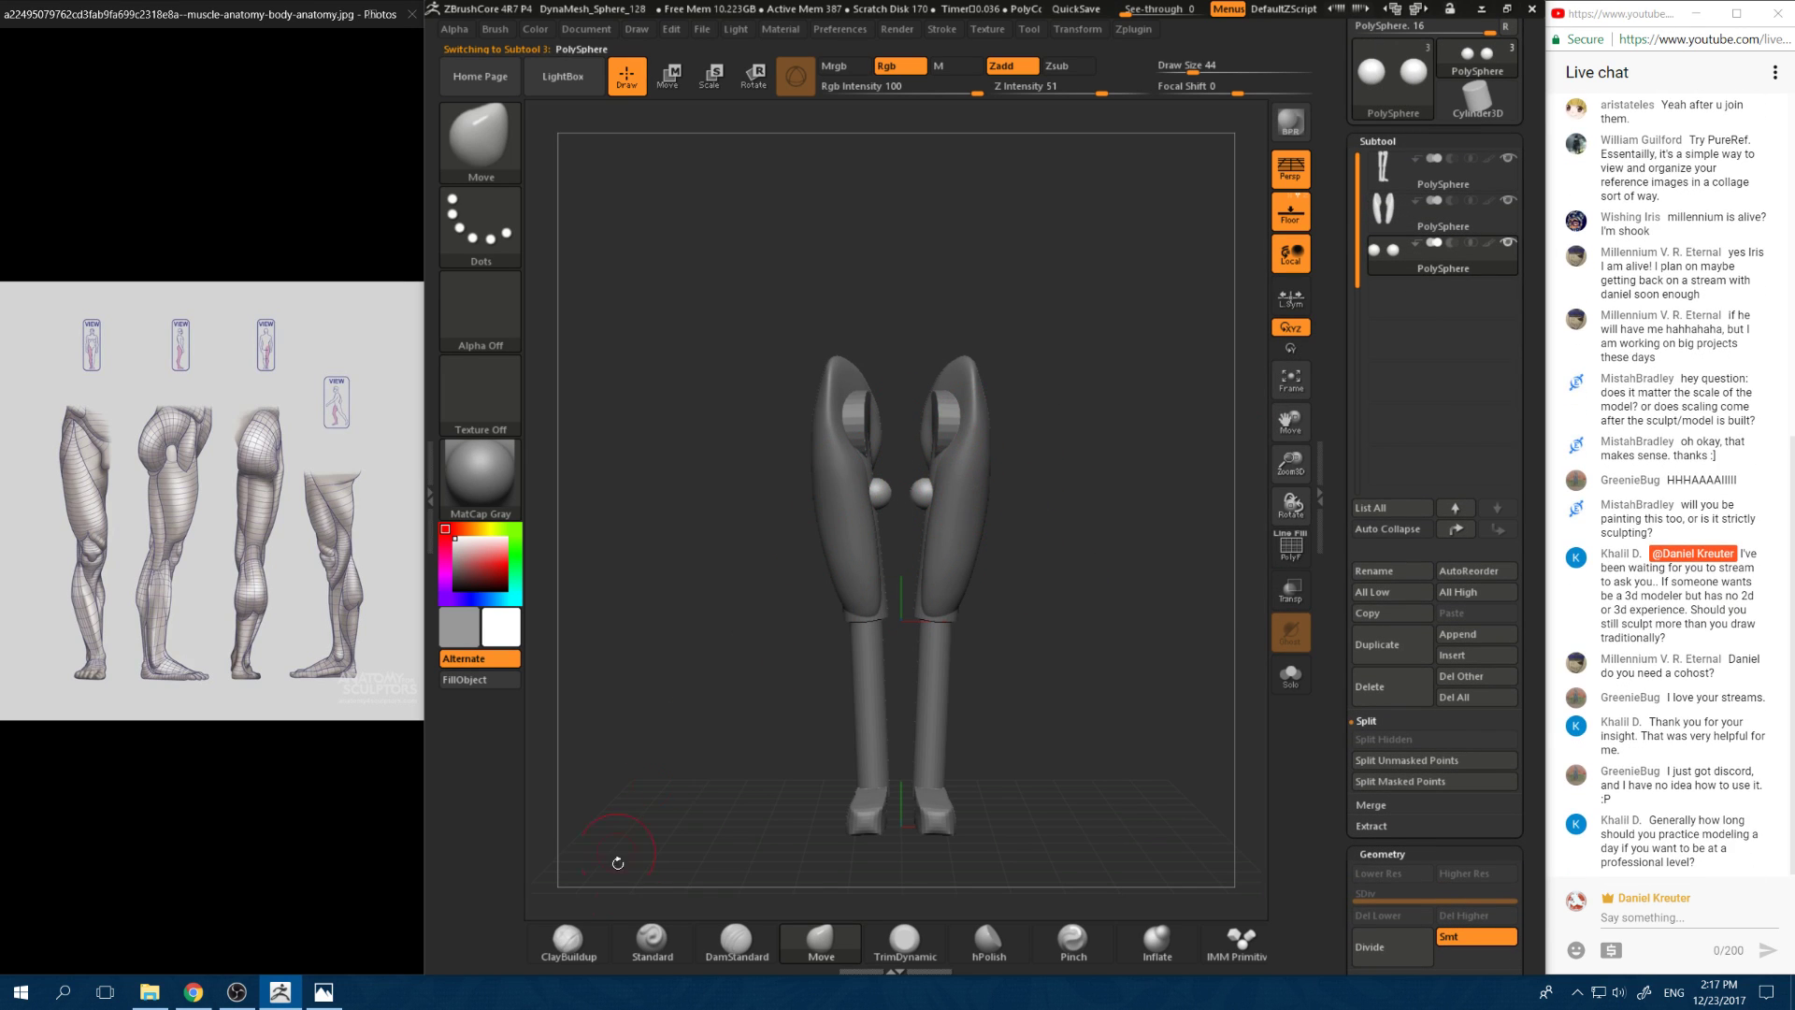
# Step: Mask part of the spheres and stretch them vertically with the transpose gizmo into long inner-thigh cylinders
pyautogui.moveTo(1062, 542); pyautogui.dragTo(1176, 653)
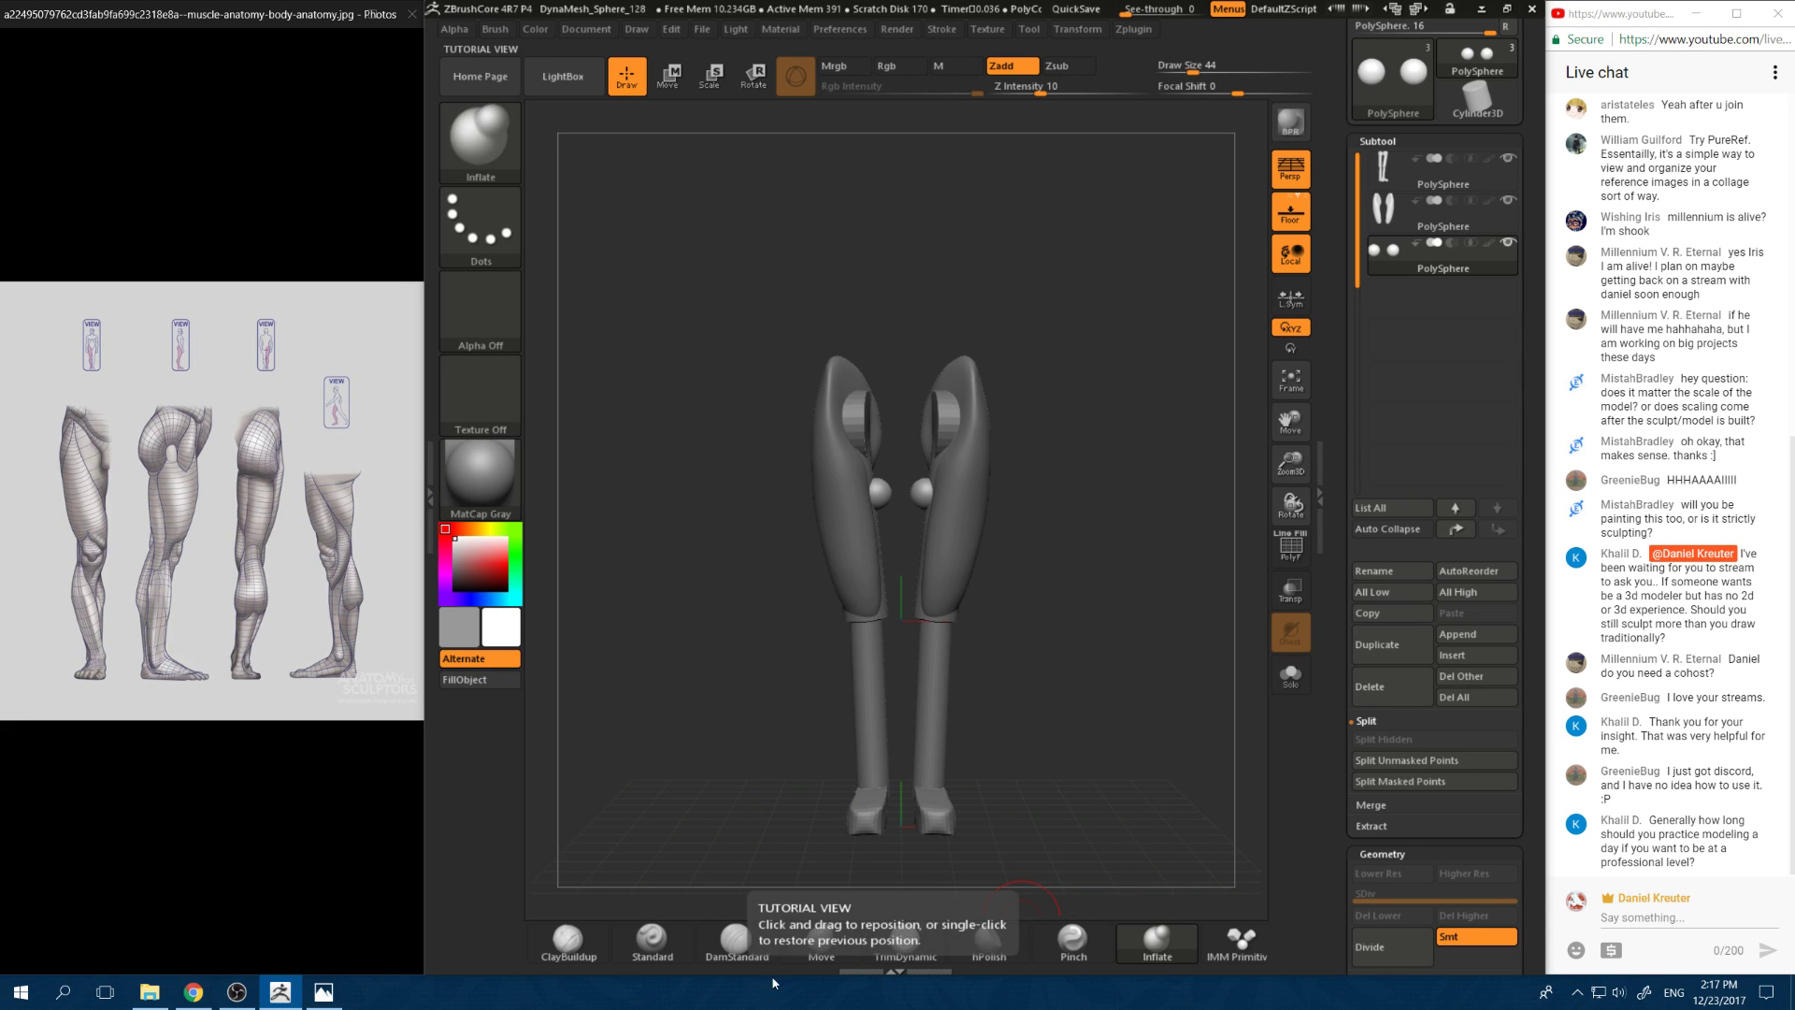
pyautogui.keyDown('alt'); pyautogui.moveTo(1058, 449); pyautogui.dragTo(1044, 671); pyautogui.keyUp('alt')
pyautogui.moveTo(872, 549)
pyautogui.keyDown('ctrl'); pyautogui.mouseDown()
pyautogui.moveTo(1007, 507)
pyautogui.moveTo(1104, 514)
pyautogui.moveTo(1101, 388)
pyautogui.mouseUp(); pyautogui.keyUp('ctrl')
pyautogui.press('w')
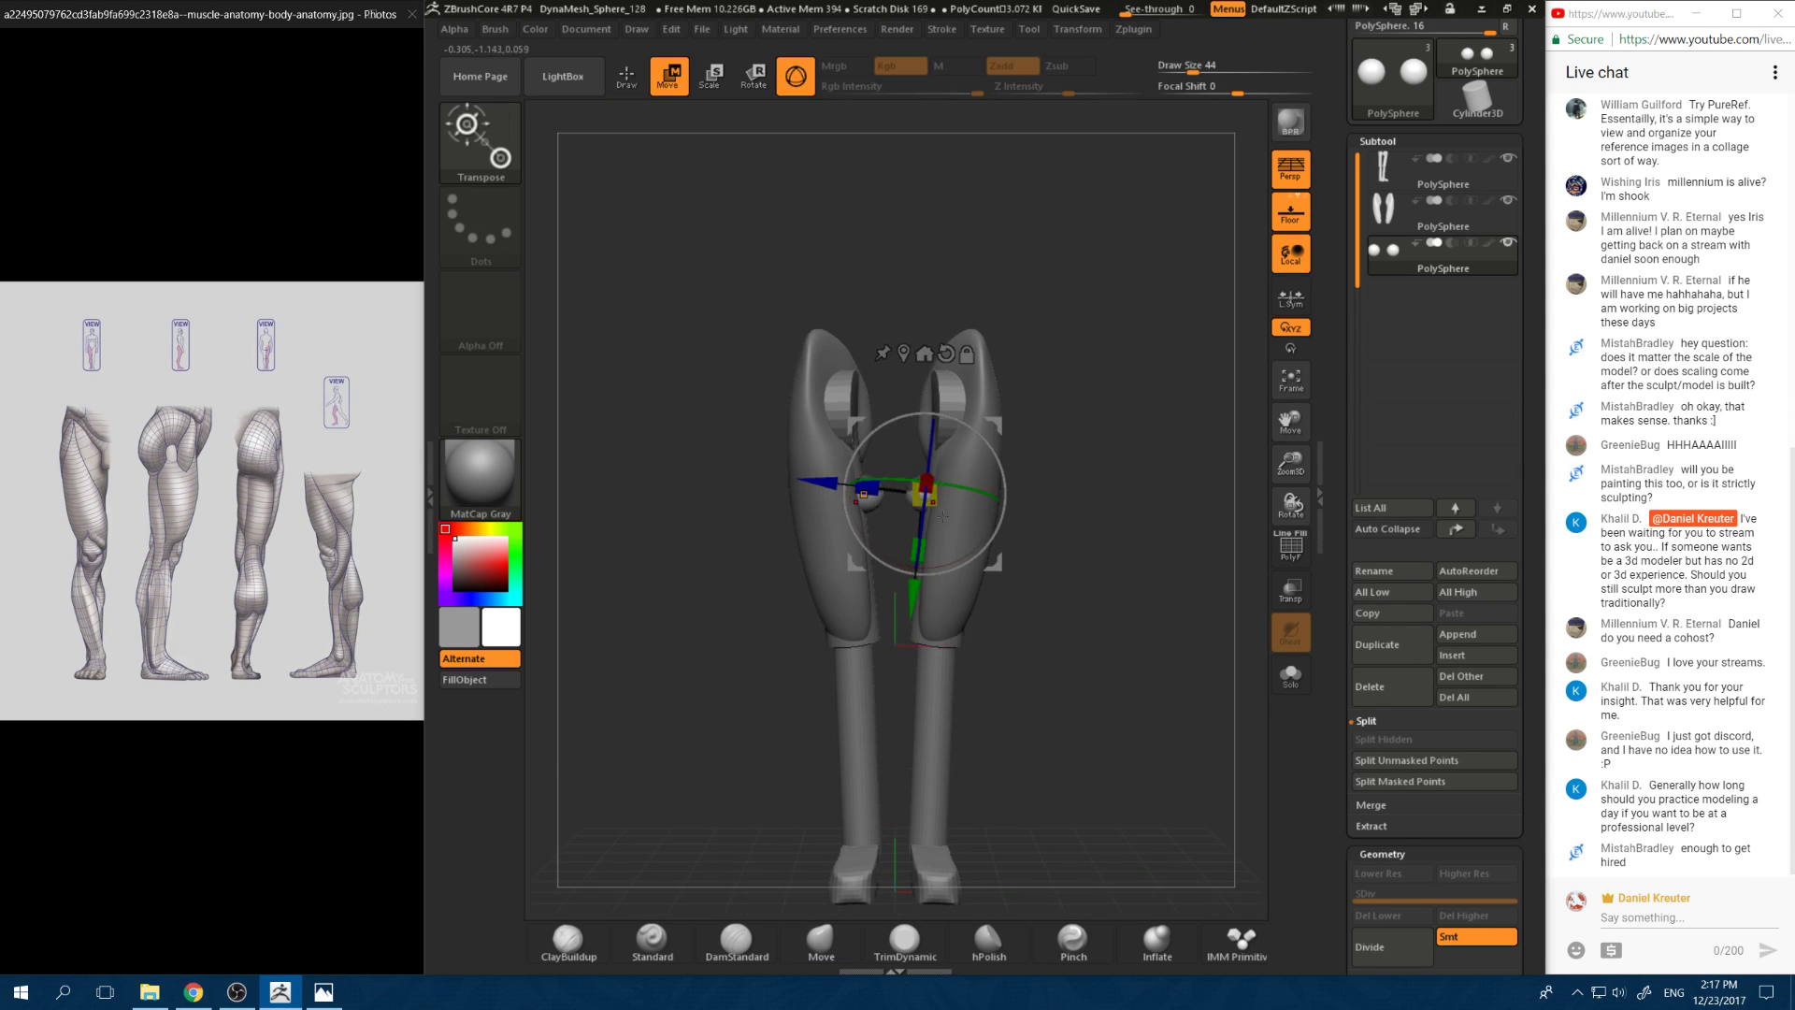
pyautogui.moveTo(996, 567)
pyautogui.mouseDown()
pyautogui.moveTo(1090, 576)
pyautogui.moveTo(1000, 286)
pyautogui.moveTo(833, 309)
pyautogui.mouseUp()
pyautogui.moveTo(1007, 528); pyautogui.dragTo(1007, 450)
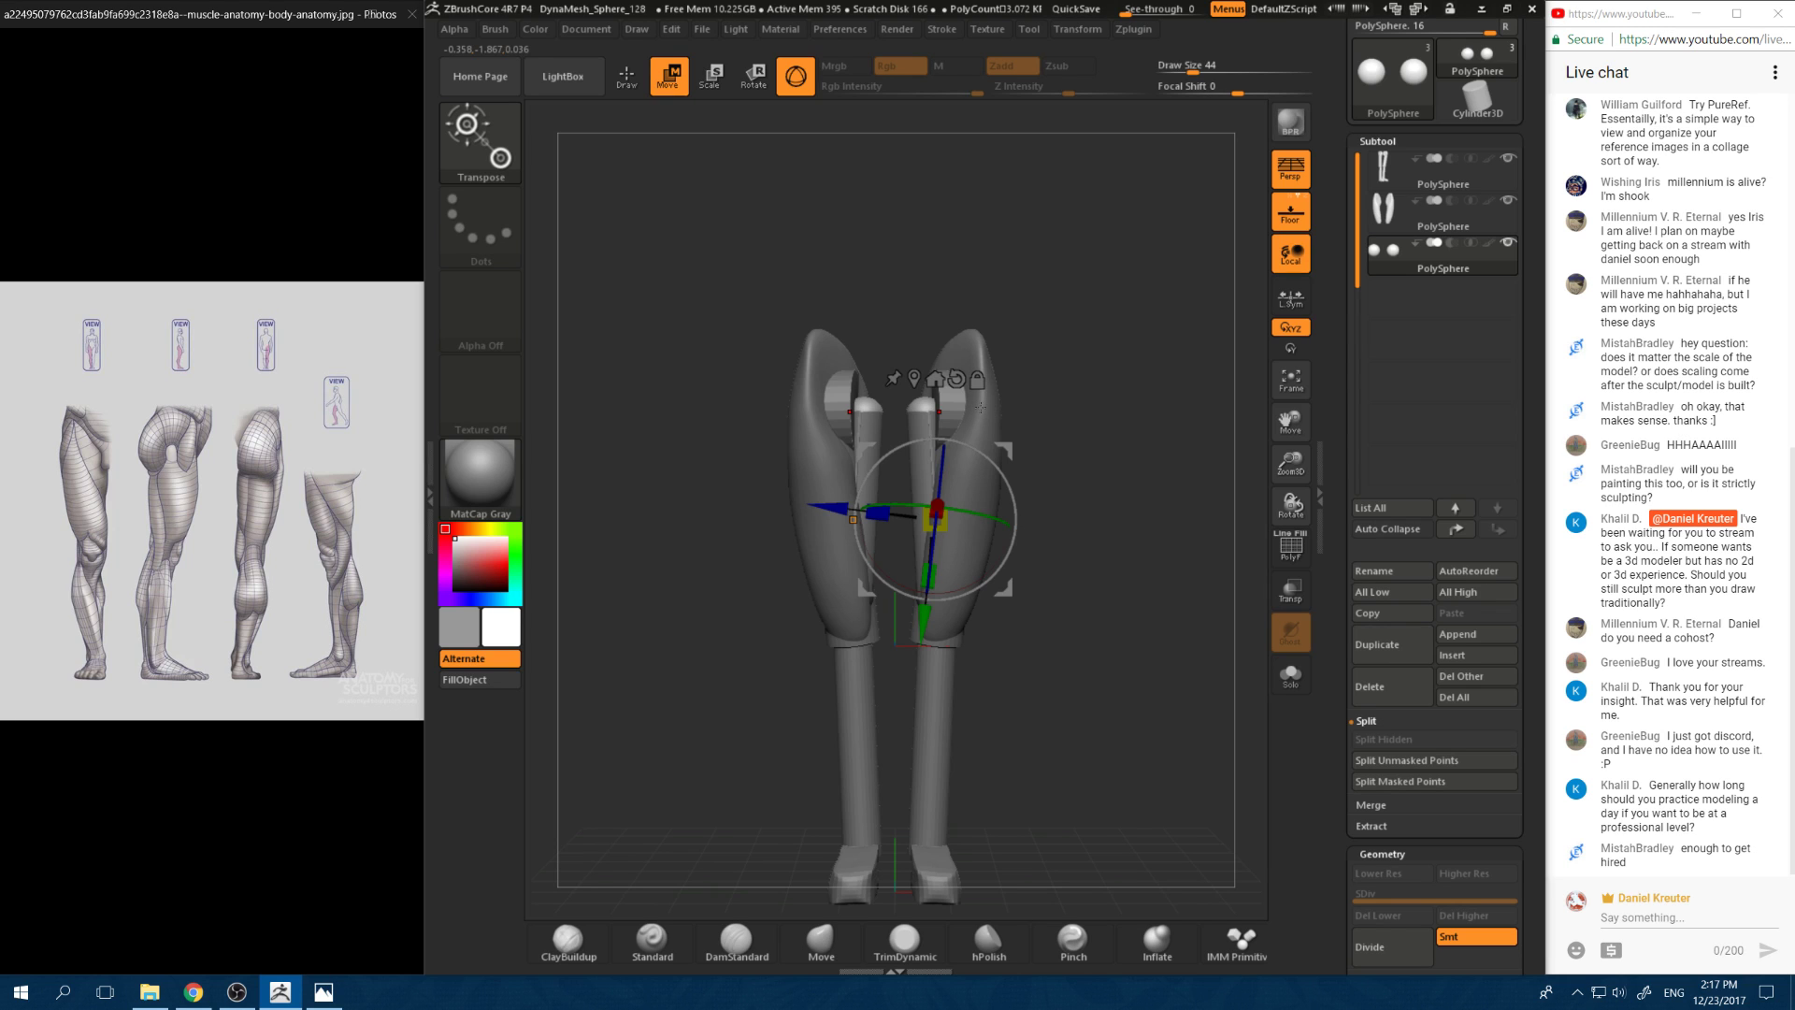
pyautogui.moveTo(1005, 402); pyautogui.dragTo(1143, 357)
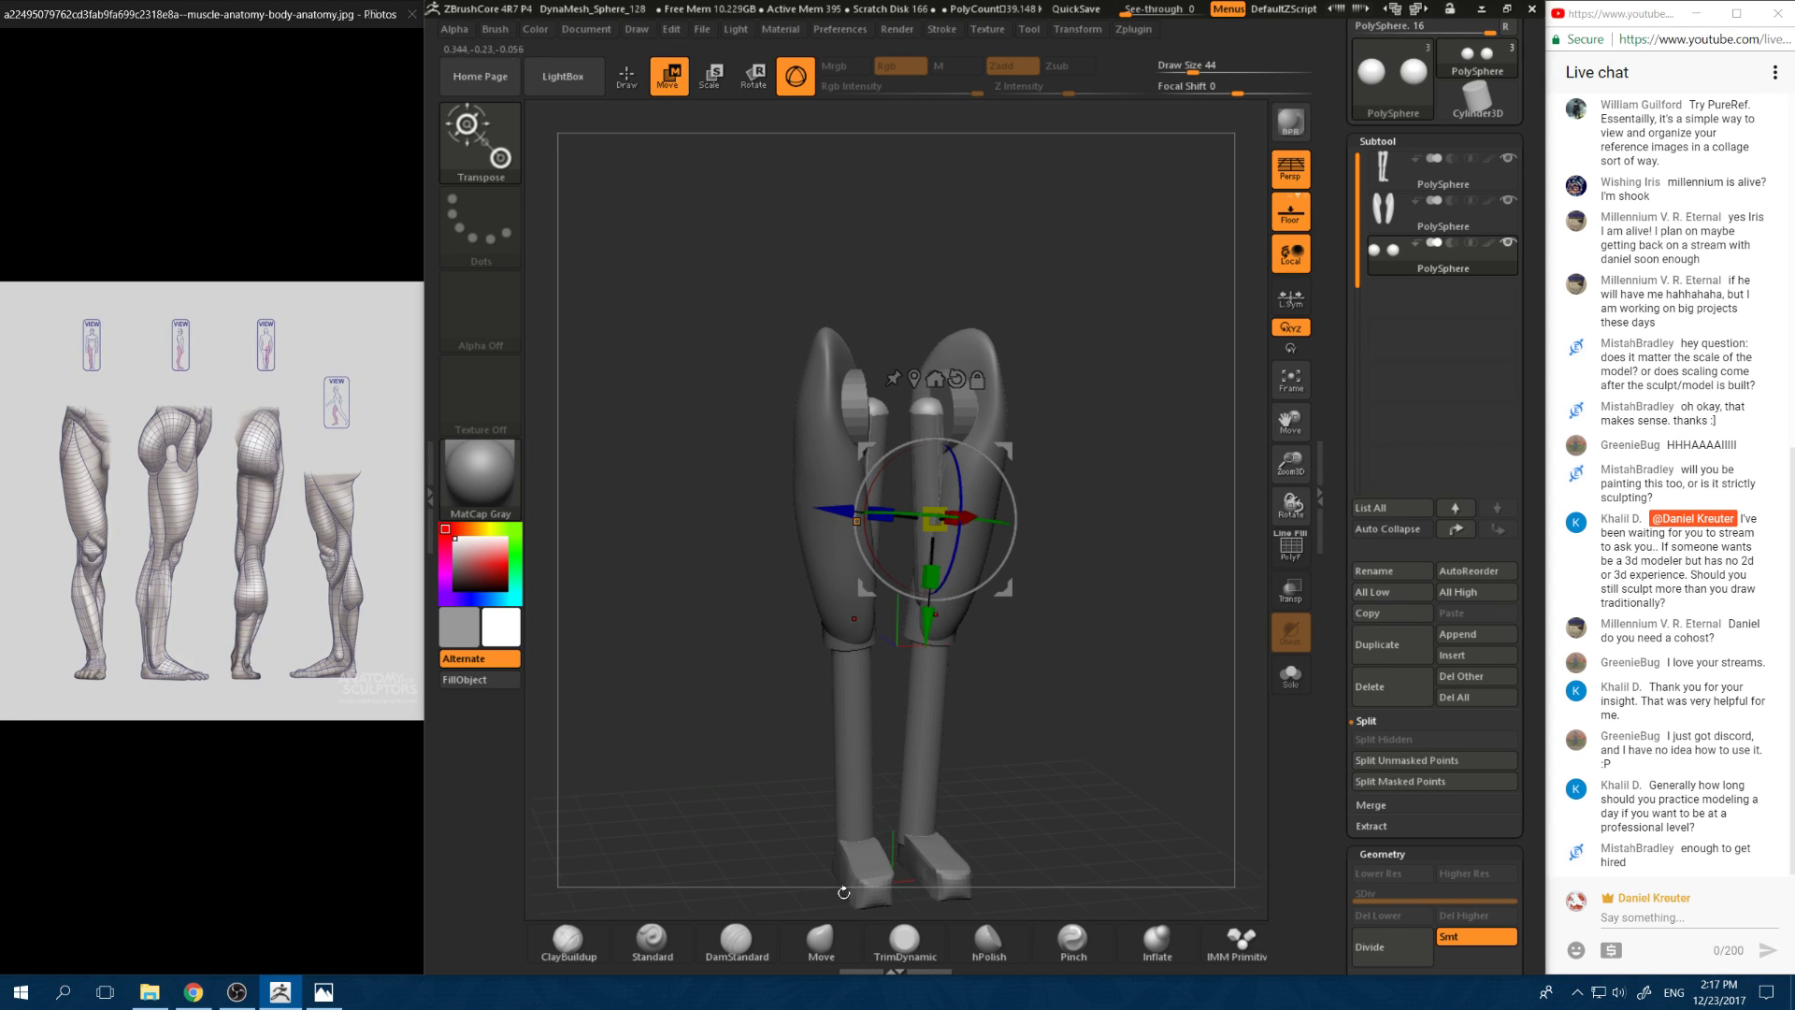
# Step: Thicken the inner-thigh cylinders with the Inflate brush at draw size 90 and smooth their upper ends
pyautogui.click(821, 942)
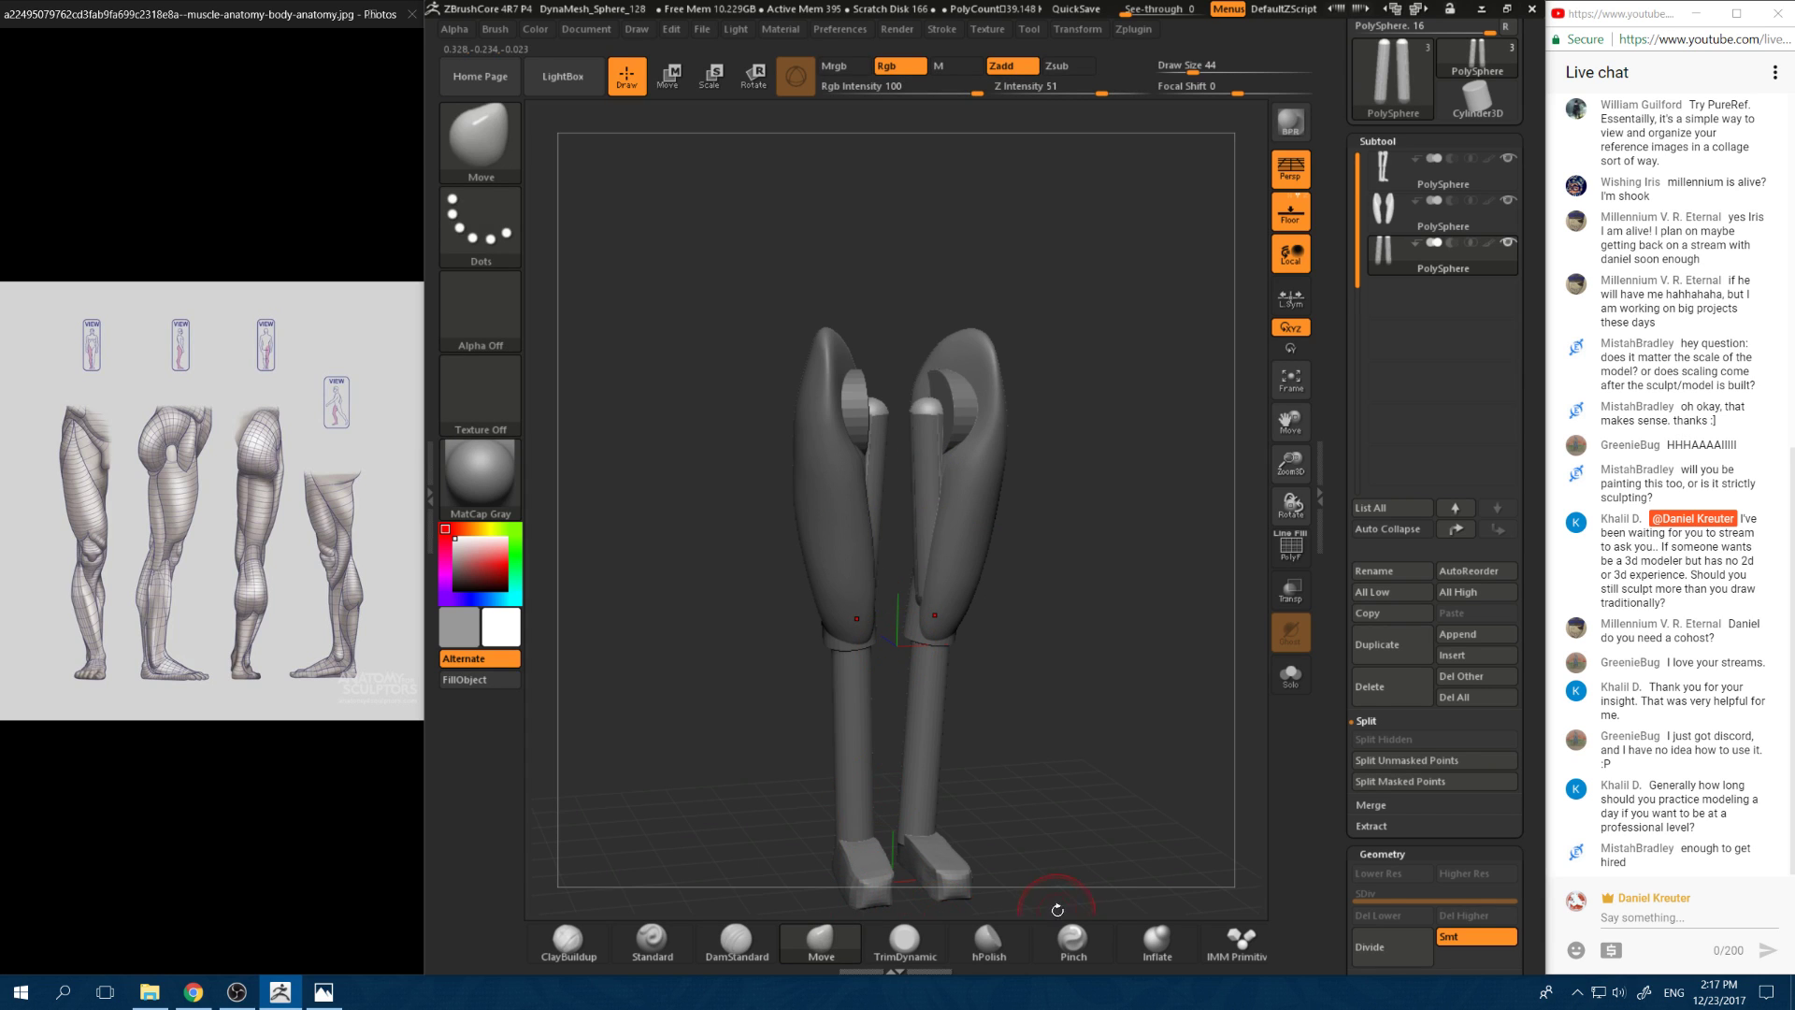
pyautogui.click(1158, 941)
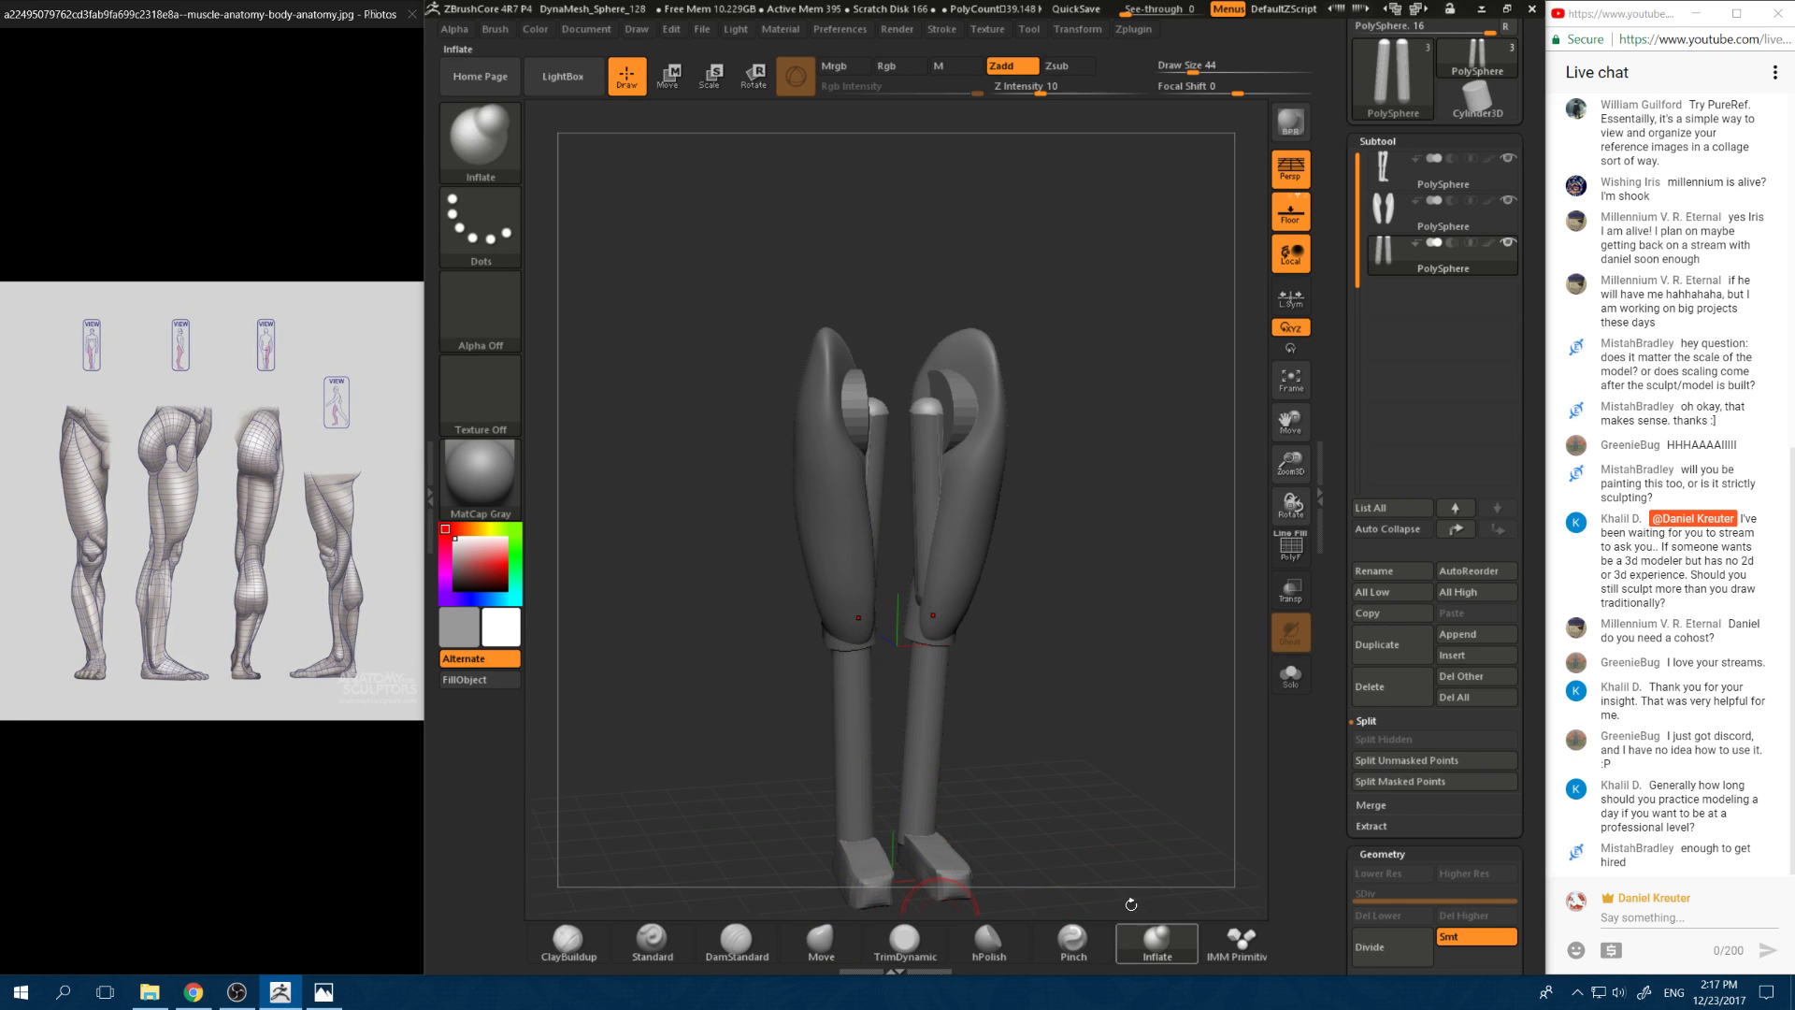
pyautogui.moveTo(1041, 403)
pyautogui.keyDown('ctrl'); pyautogui.mouseDown()
pyautogui.moveTo(1066, 449)
pyautogui.moveTo(1003, 437)
pyautogui.mouseUp(); pyautogui.keyUp('ctrl')
pyautogui.press('space')
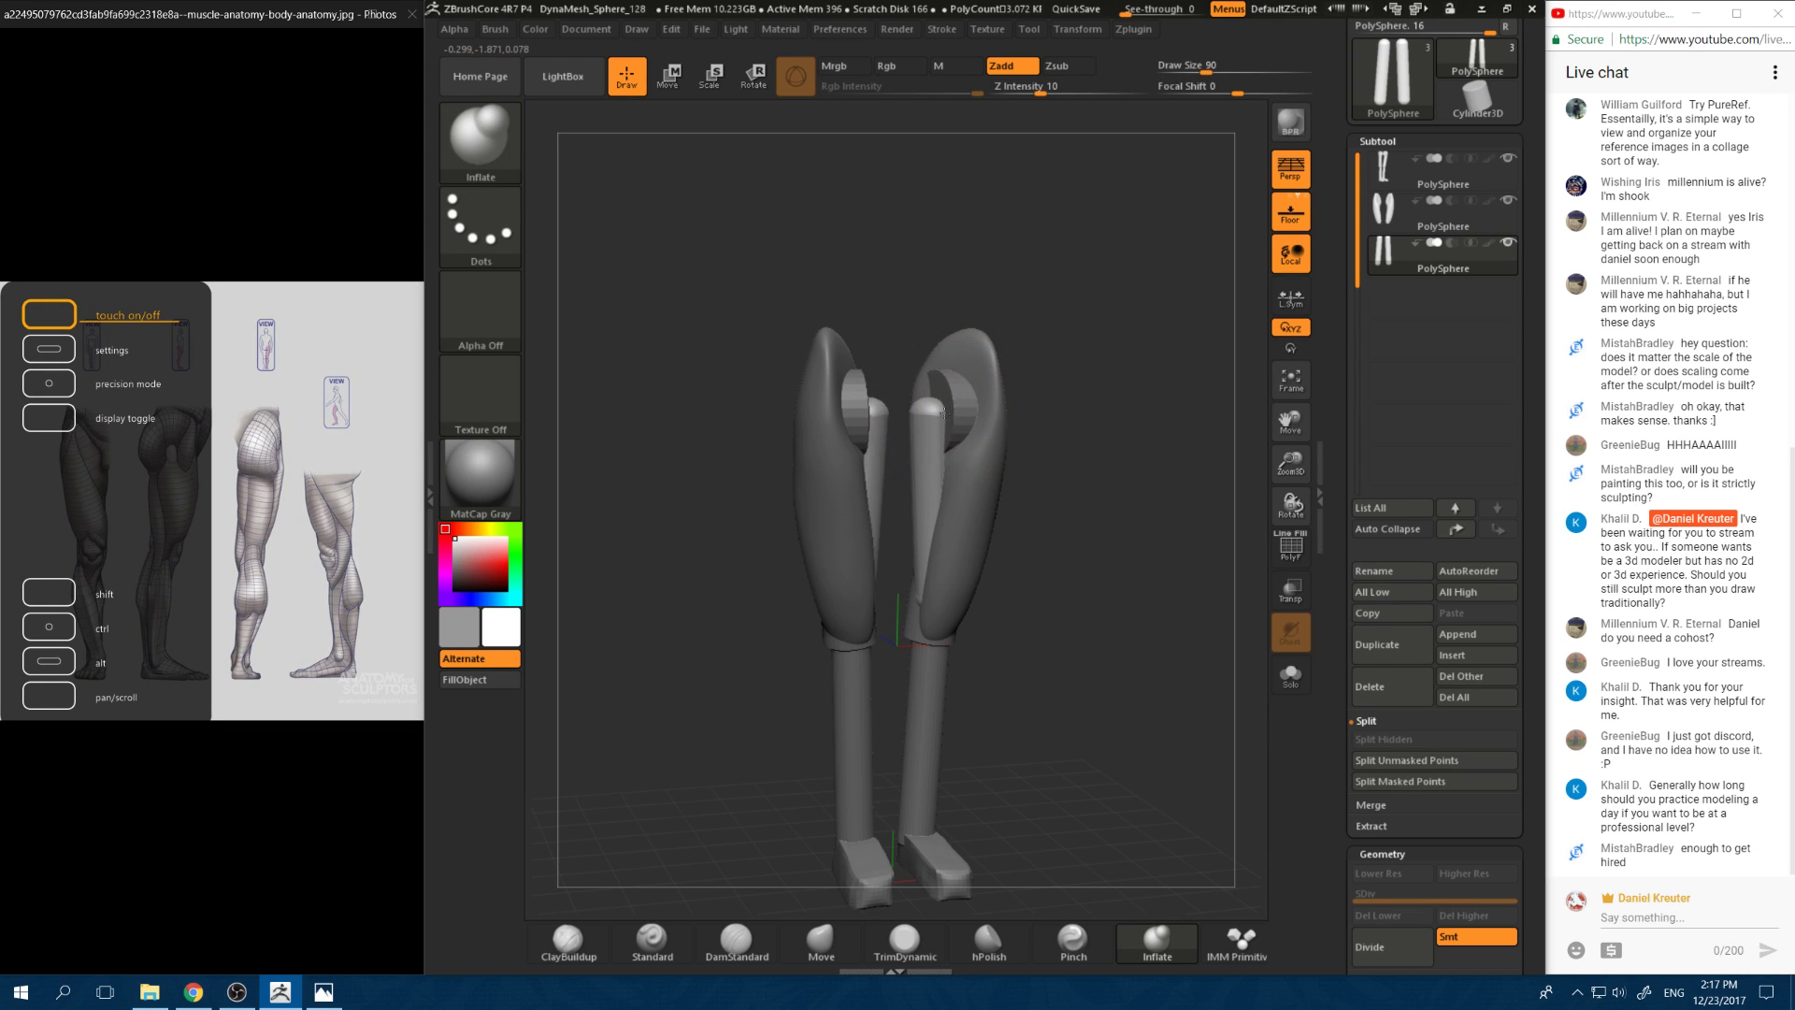
pyautogui.moveTo(1017, 329); pyautogui.dragTo(954, 412)
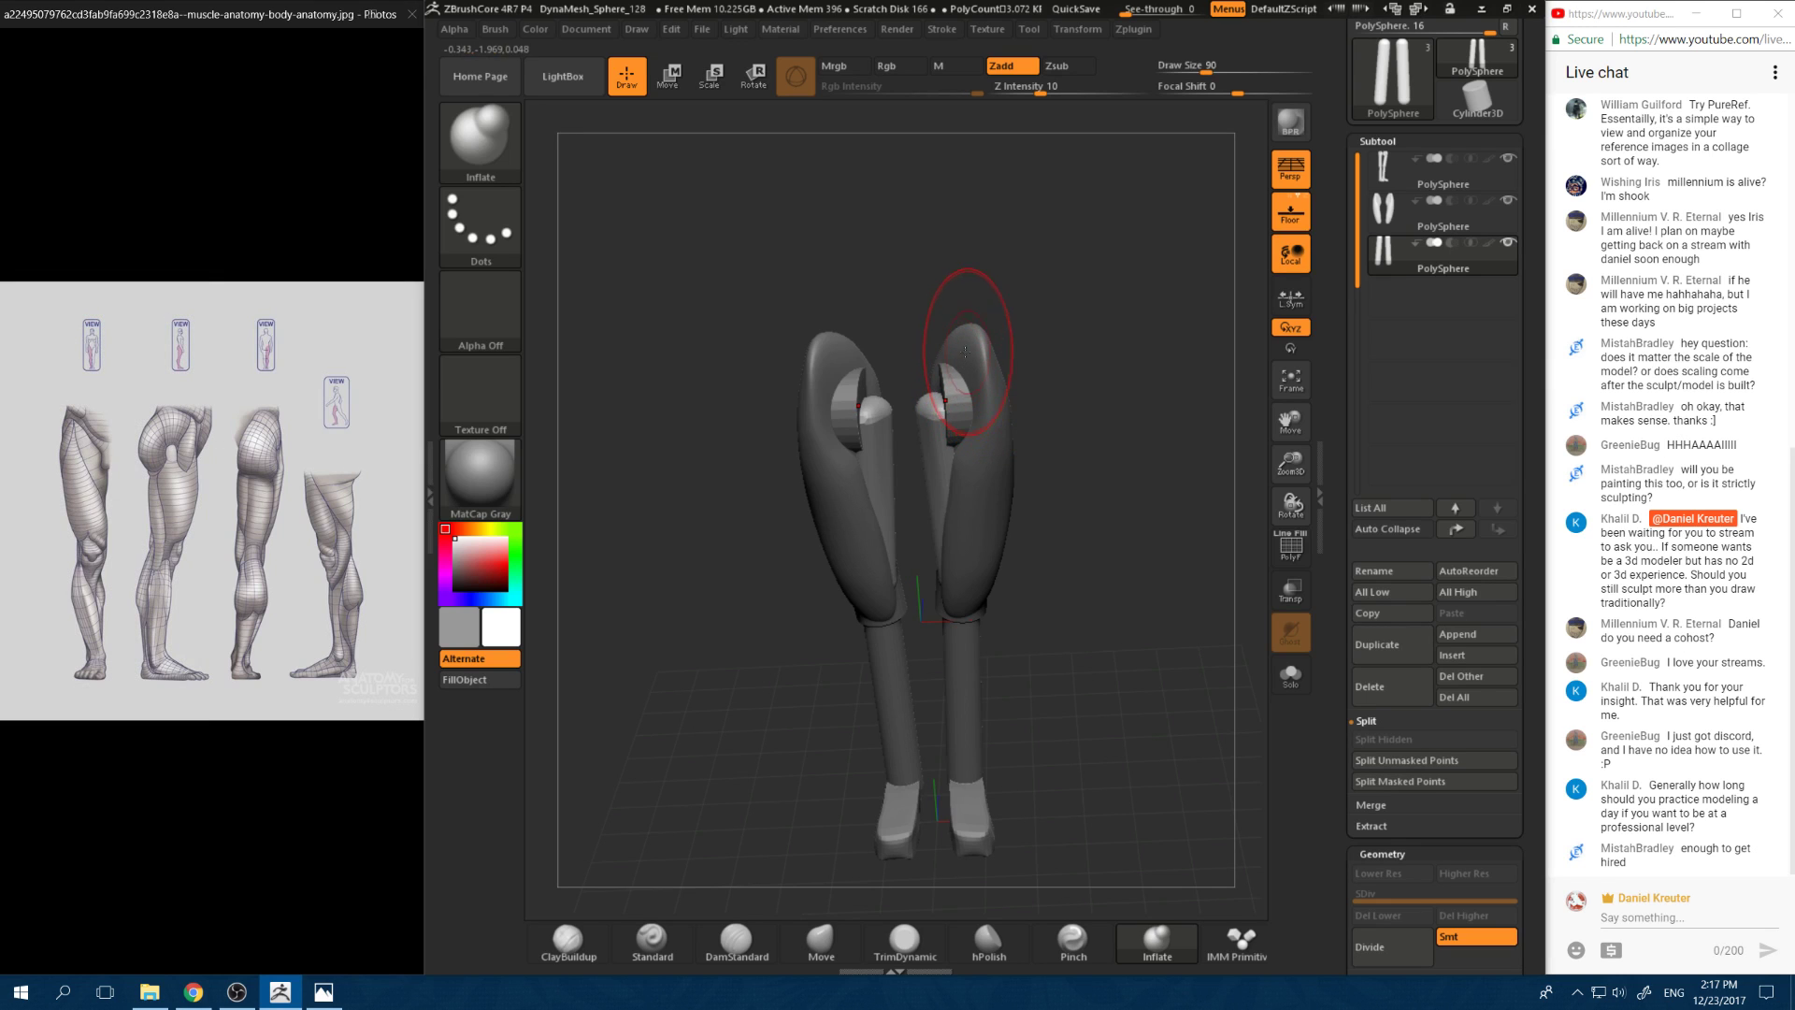
pyautogui.moveTo(1046, 365)
pyautogui.mouseDown()
pyautogui.moveTo(956, 431)
pyautogui.moveTo(944, 412)
pyautogui.mouseUp()
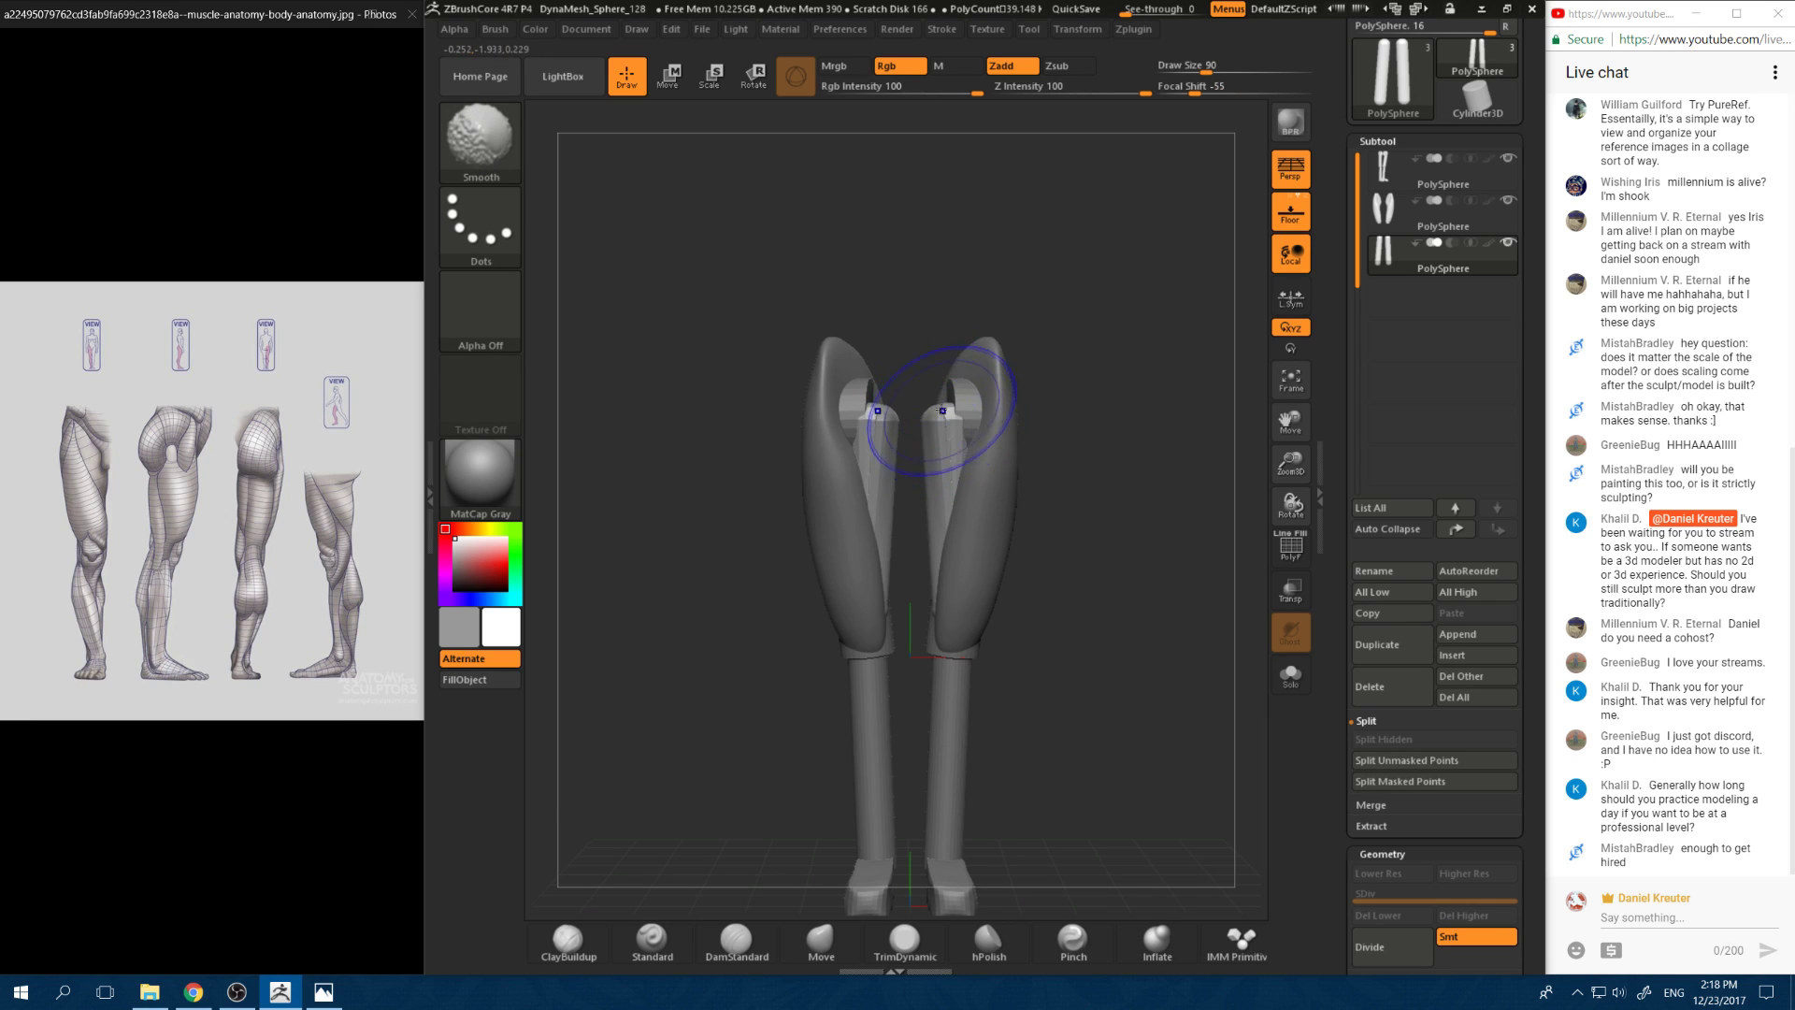
pyautogui.press('shift')
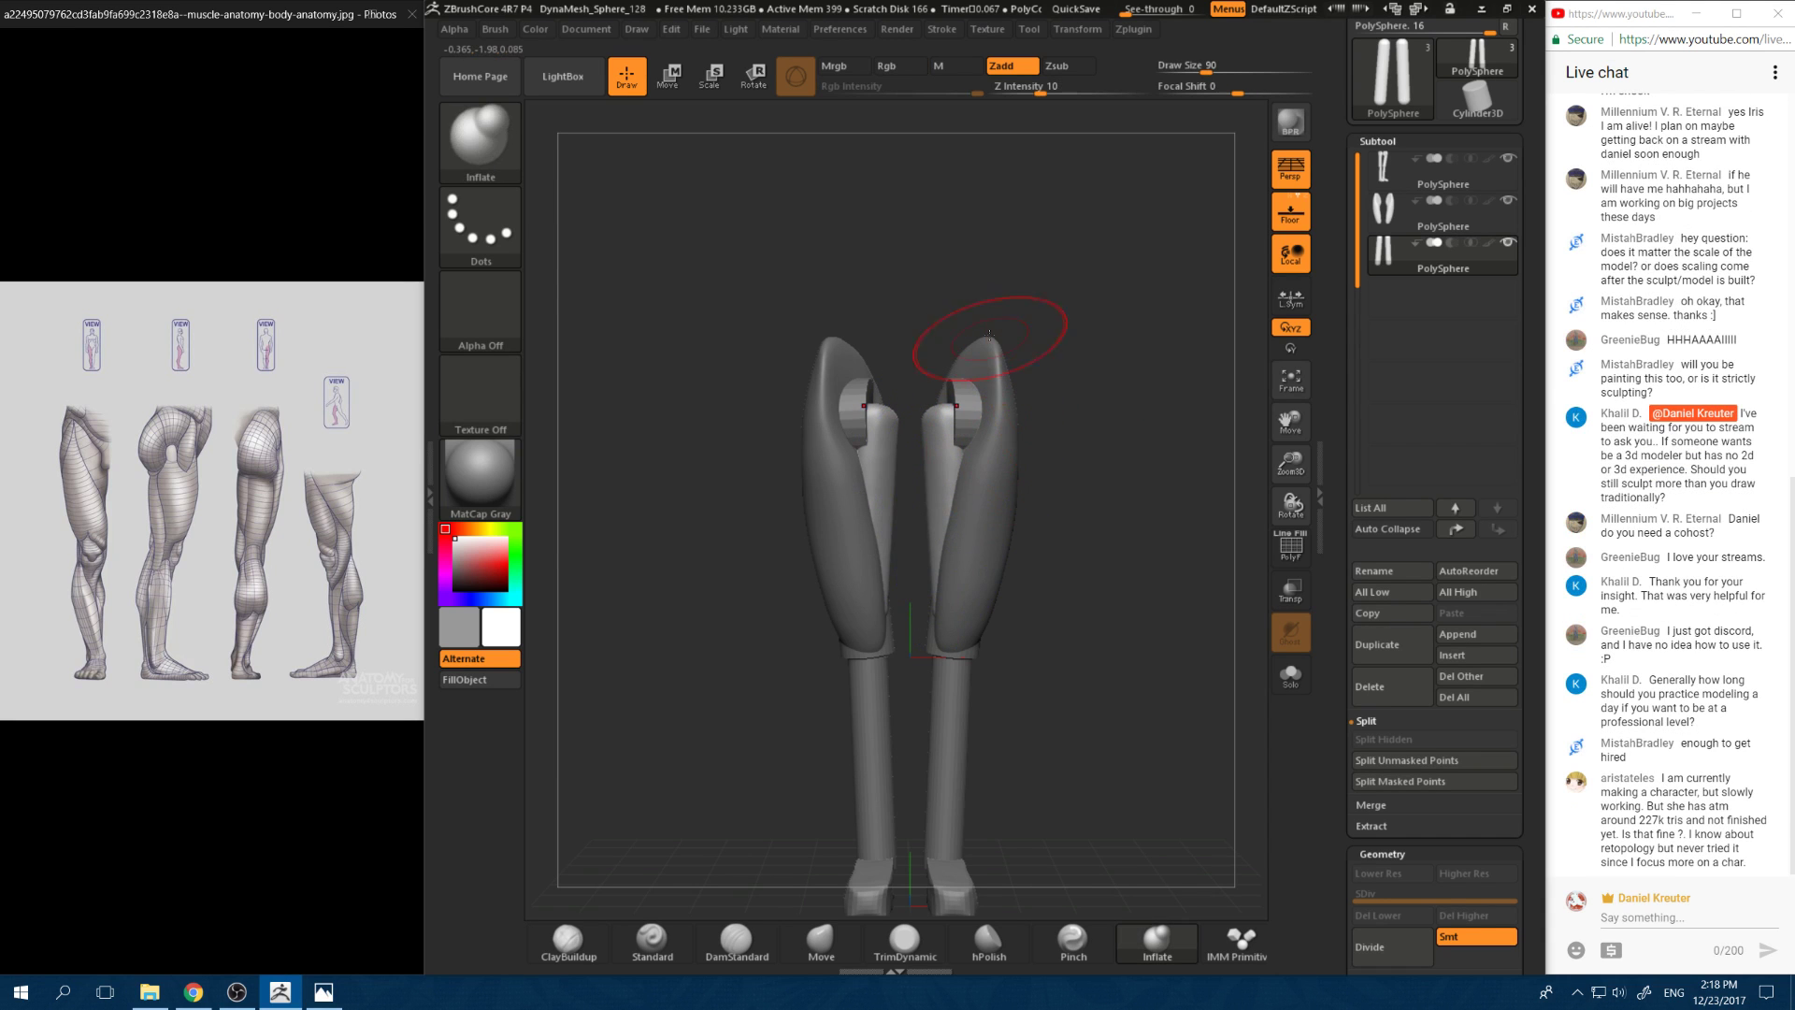
# Step: Pull the inner-thigh cylinders into shape behind the thighs with the Move brush
pyautogui.moveTo(1018, 257)
pyautogui.mouseDown()
pyautogui.moveTo(978, 505)
pyautogui.moveTo(1018, 587)
pyautogui.moveTo(1018, 381)
pyautogui.moveTo(936, 468)
pyautogui.moveTo(878, 569)
pyautogui.mouseUp()
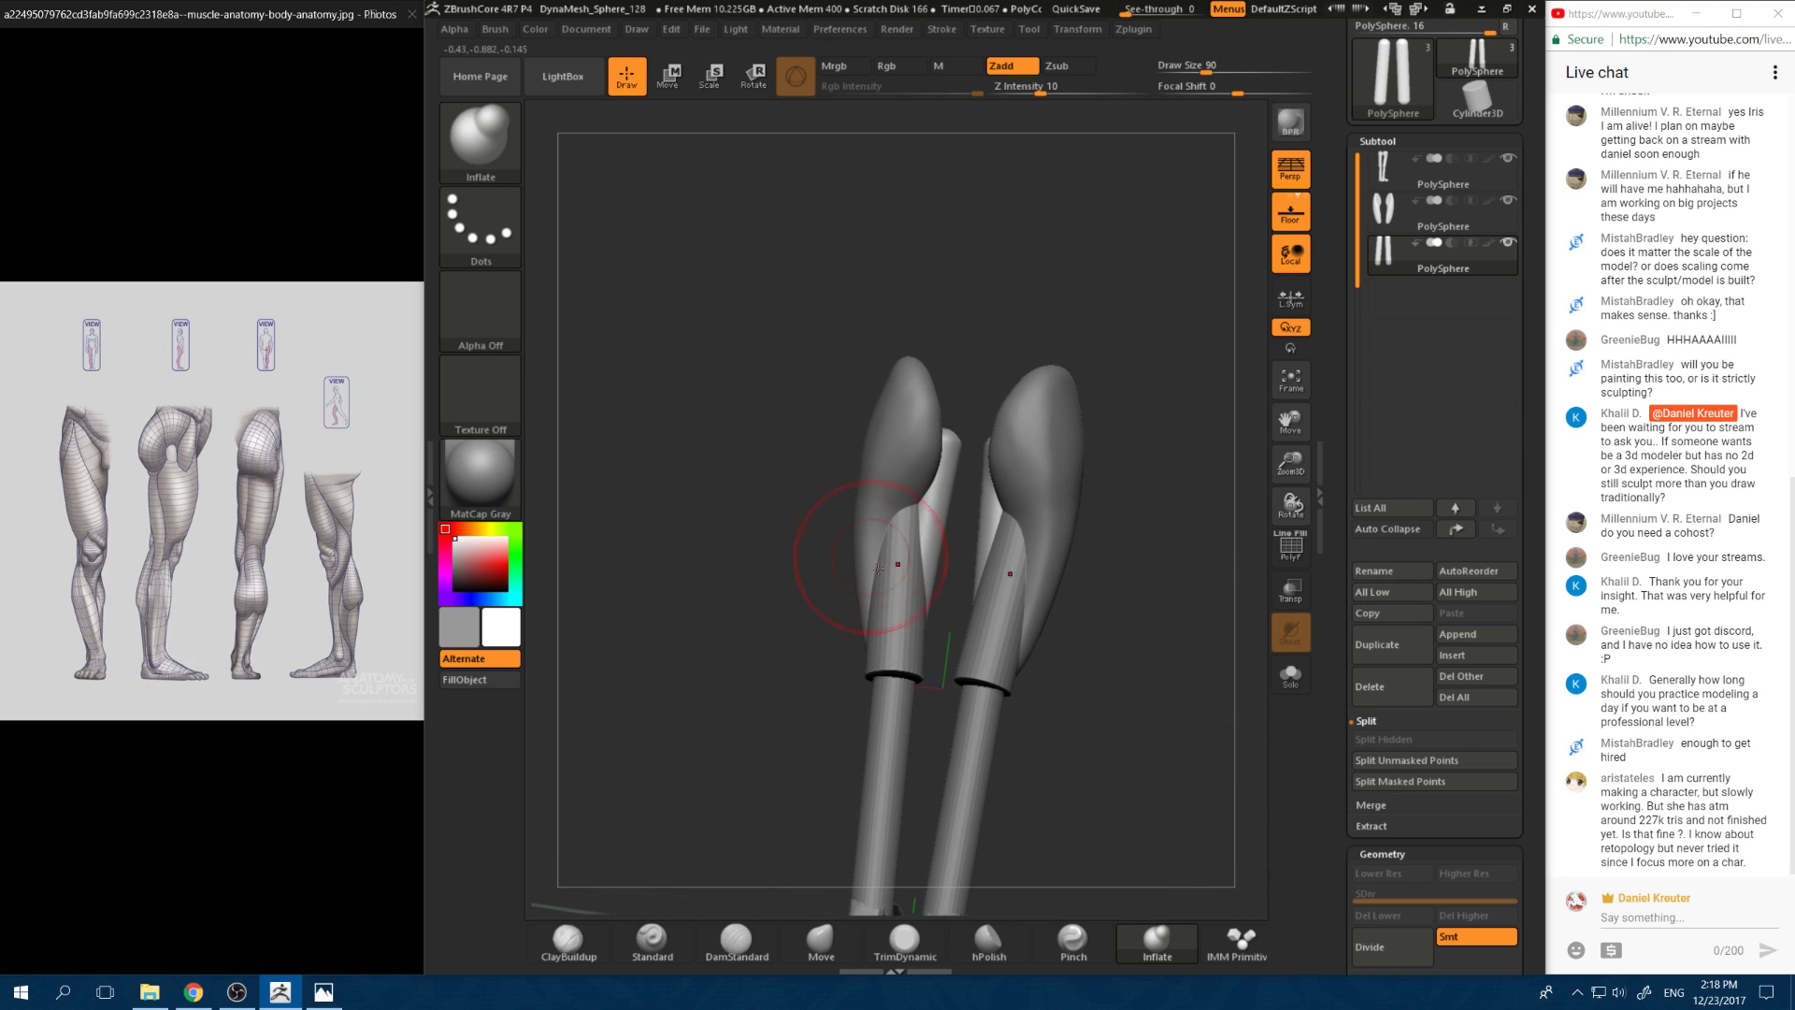
pyautogui.press('b')
pyautogui.press('m')
pyautogui.press('v')
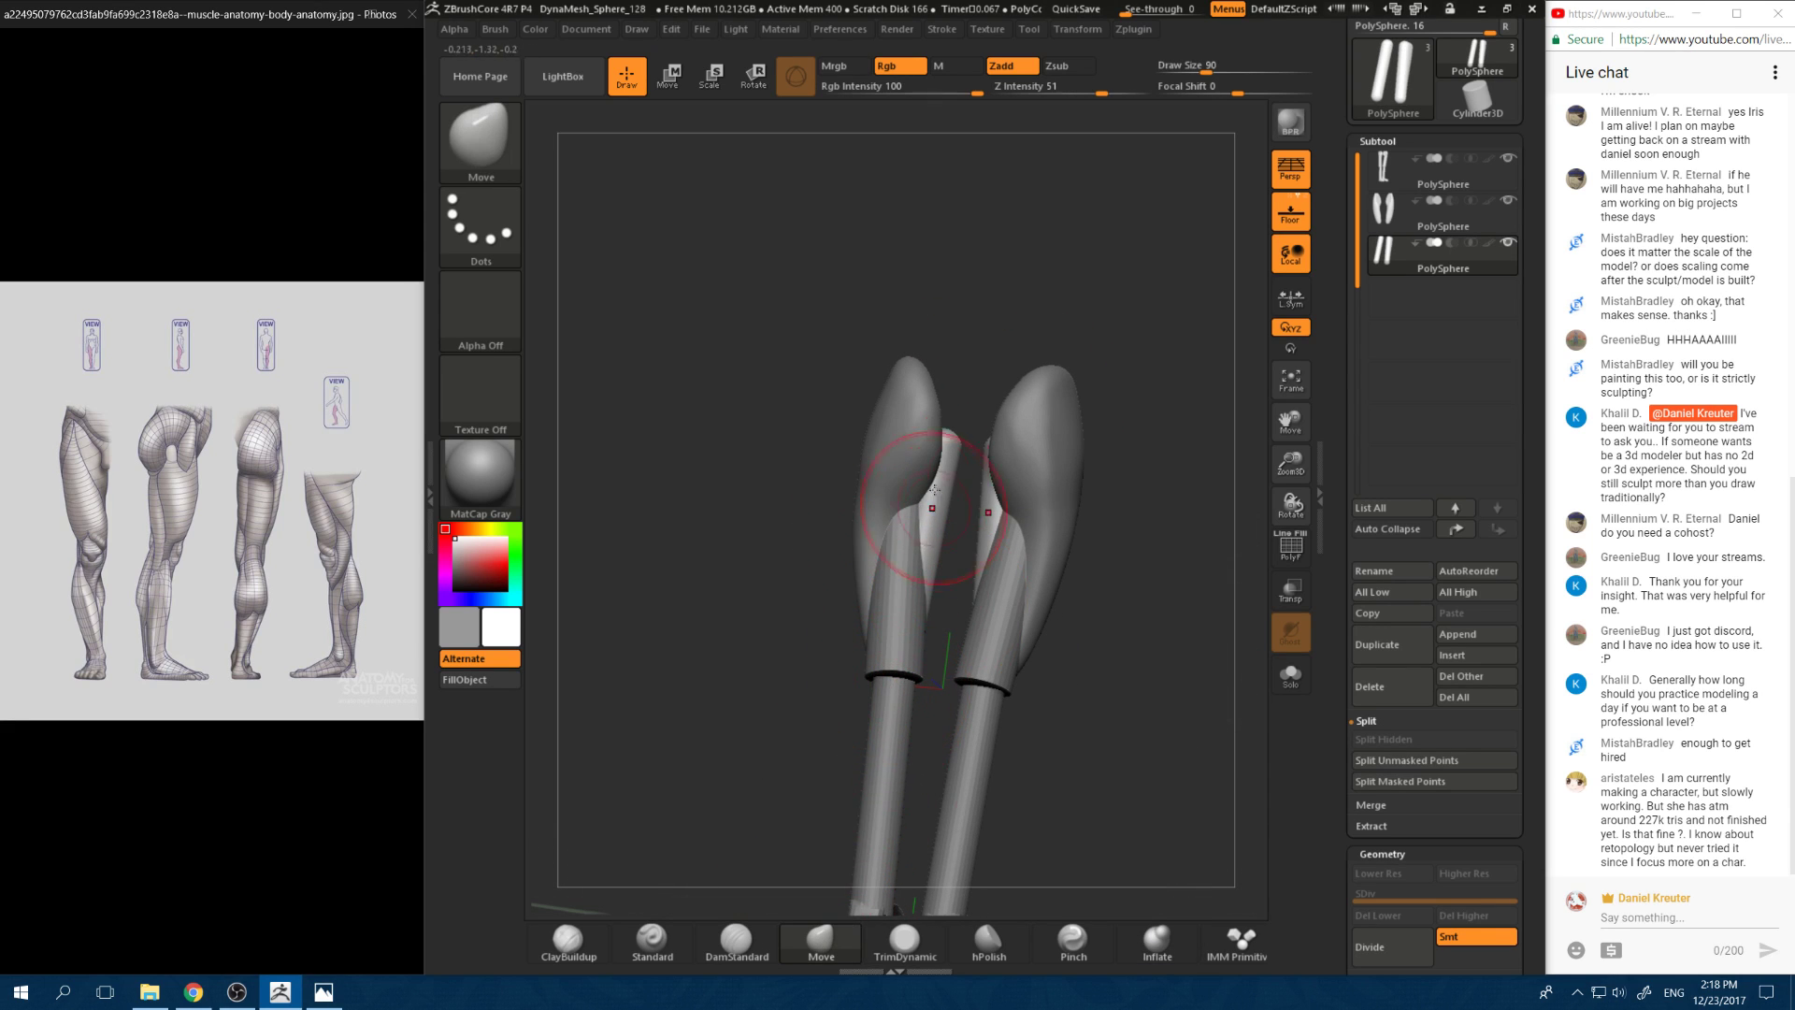
pyautogui.moveTo(934, 489); pyautogui.dragTo(790, 574)
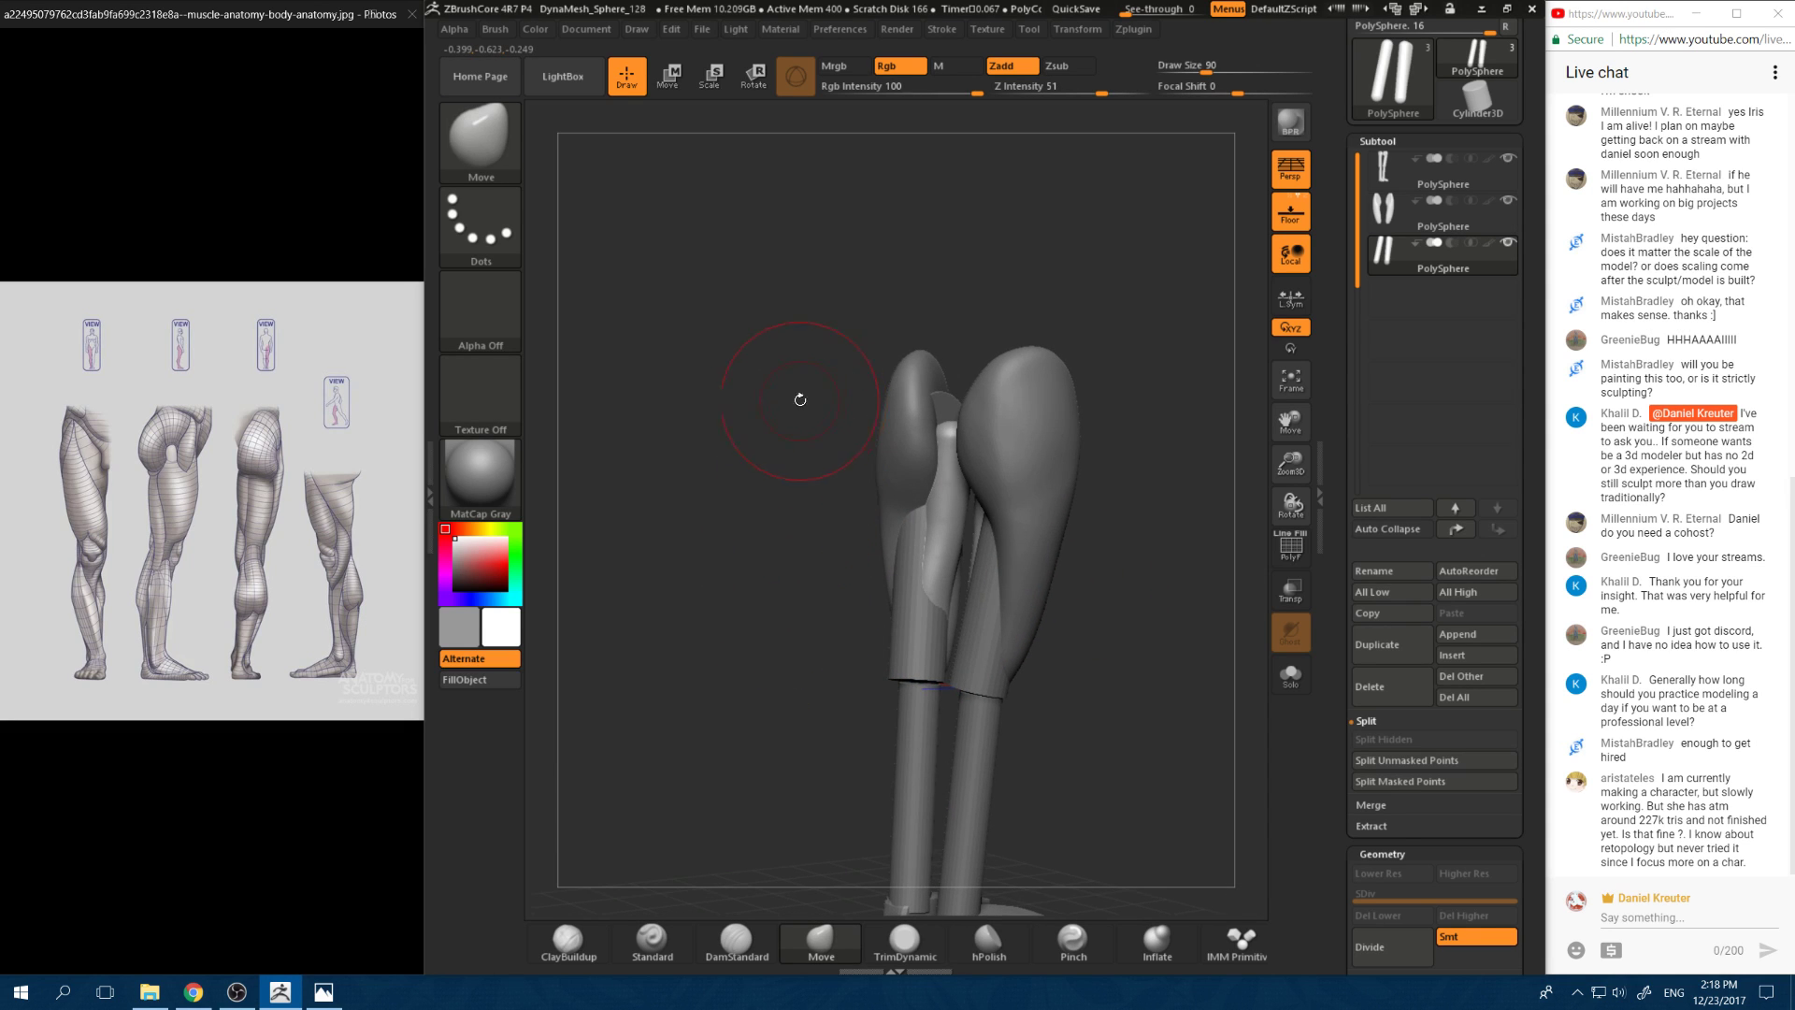
# Step: Adjust the inner-thigh forms from above with the Move brush at draw size 59
pyautogui.moveTo(802, 521); pyautogui.dragTo(934, 592)
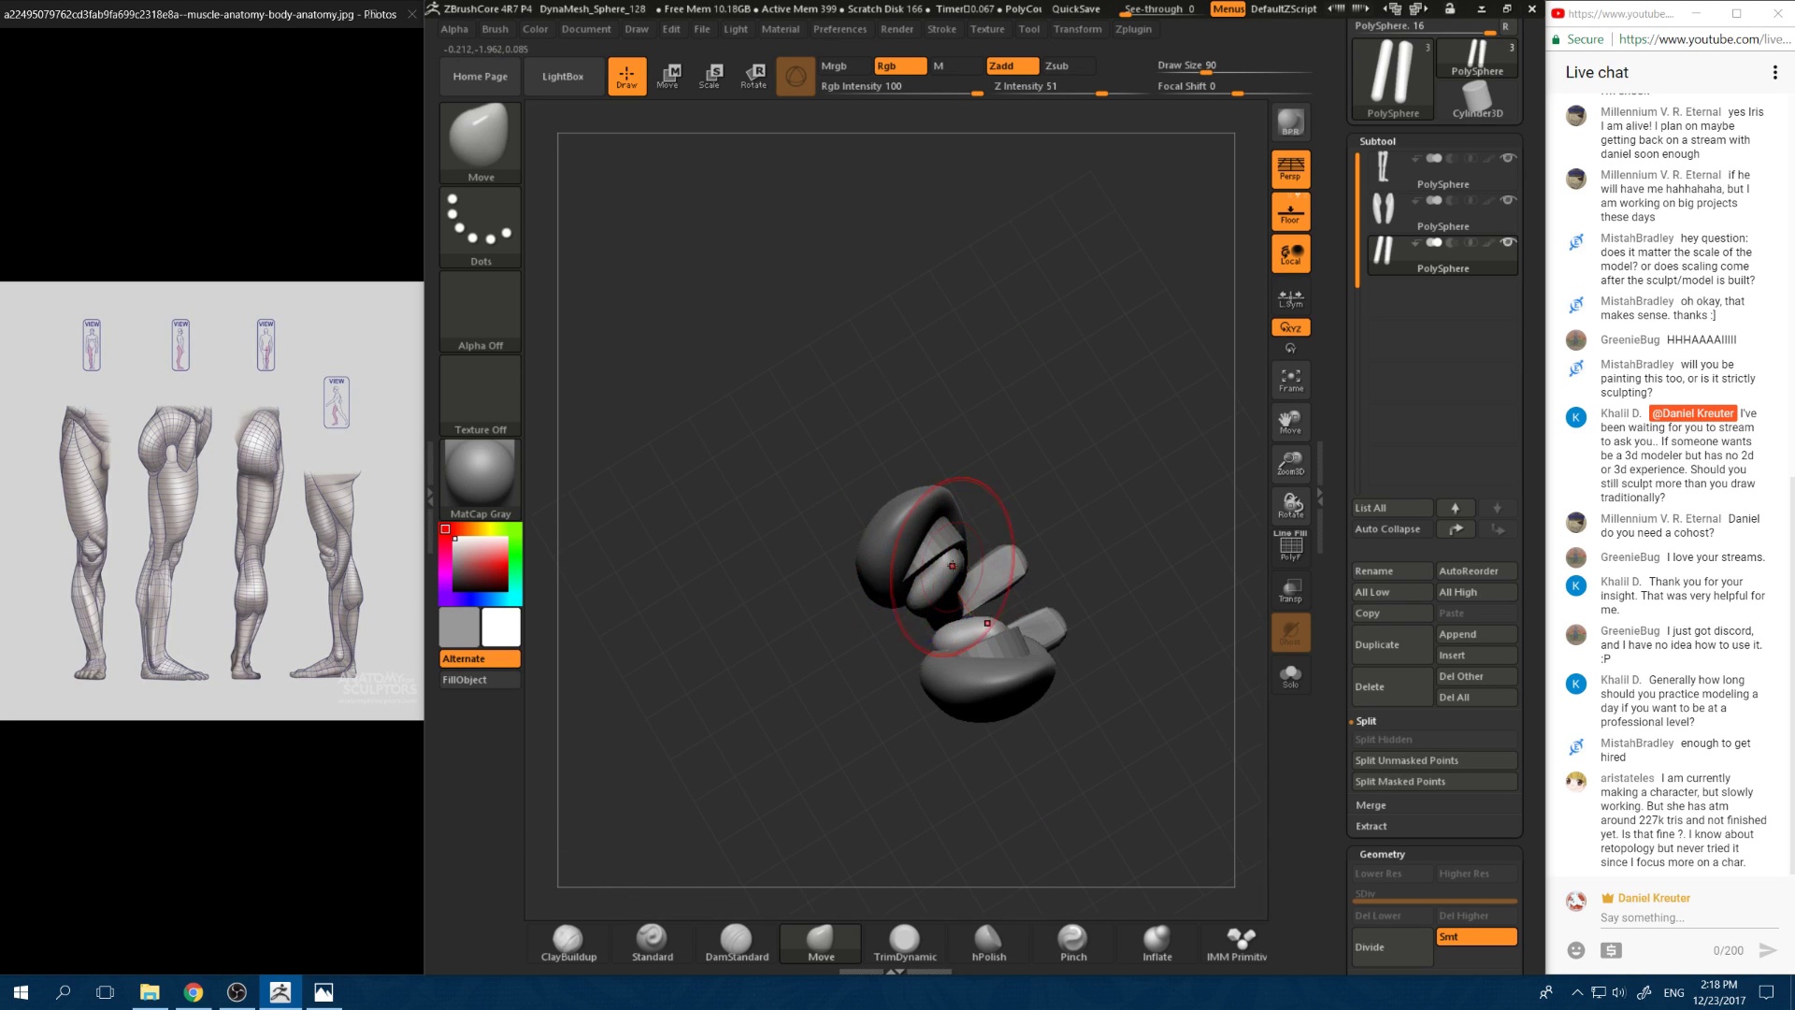
pyautogui.press('space')
pyautogui.click(951, 568)
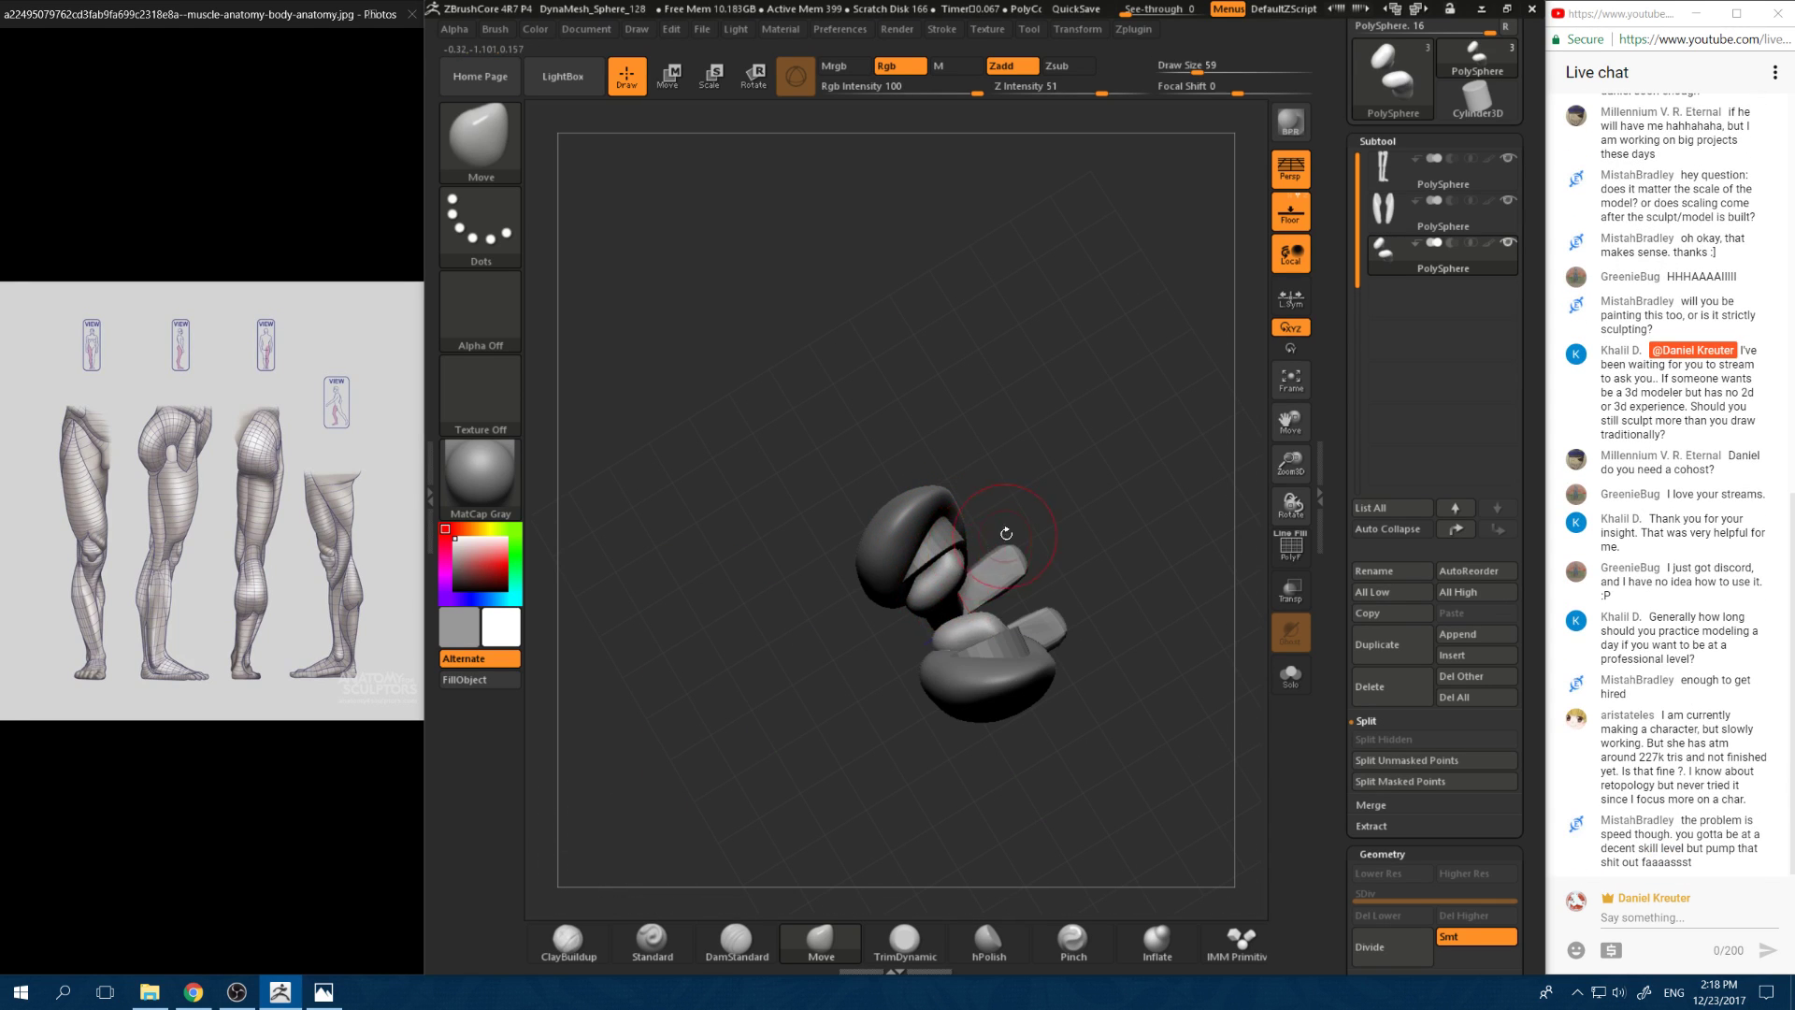
pyautogui.moveTo(1006, 533); pyautogui.dragTo(1002, 602)
# Step: Widen the tops and taper the lower ends of the inner-thigh forms with the Move brush at draw size 94
pyautogui.press('space')
pyautogui.click(967, 608)
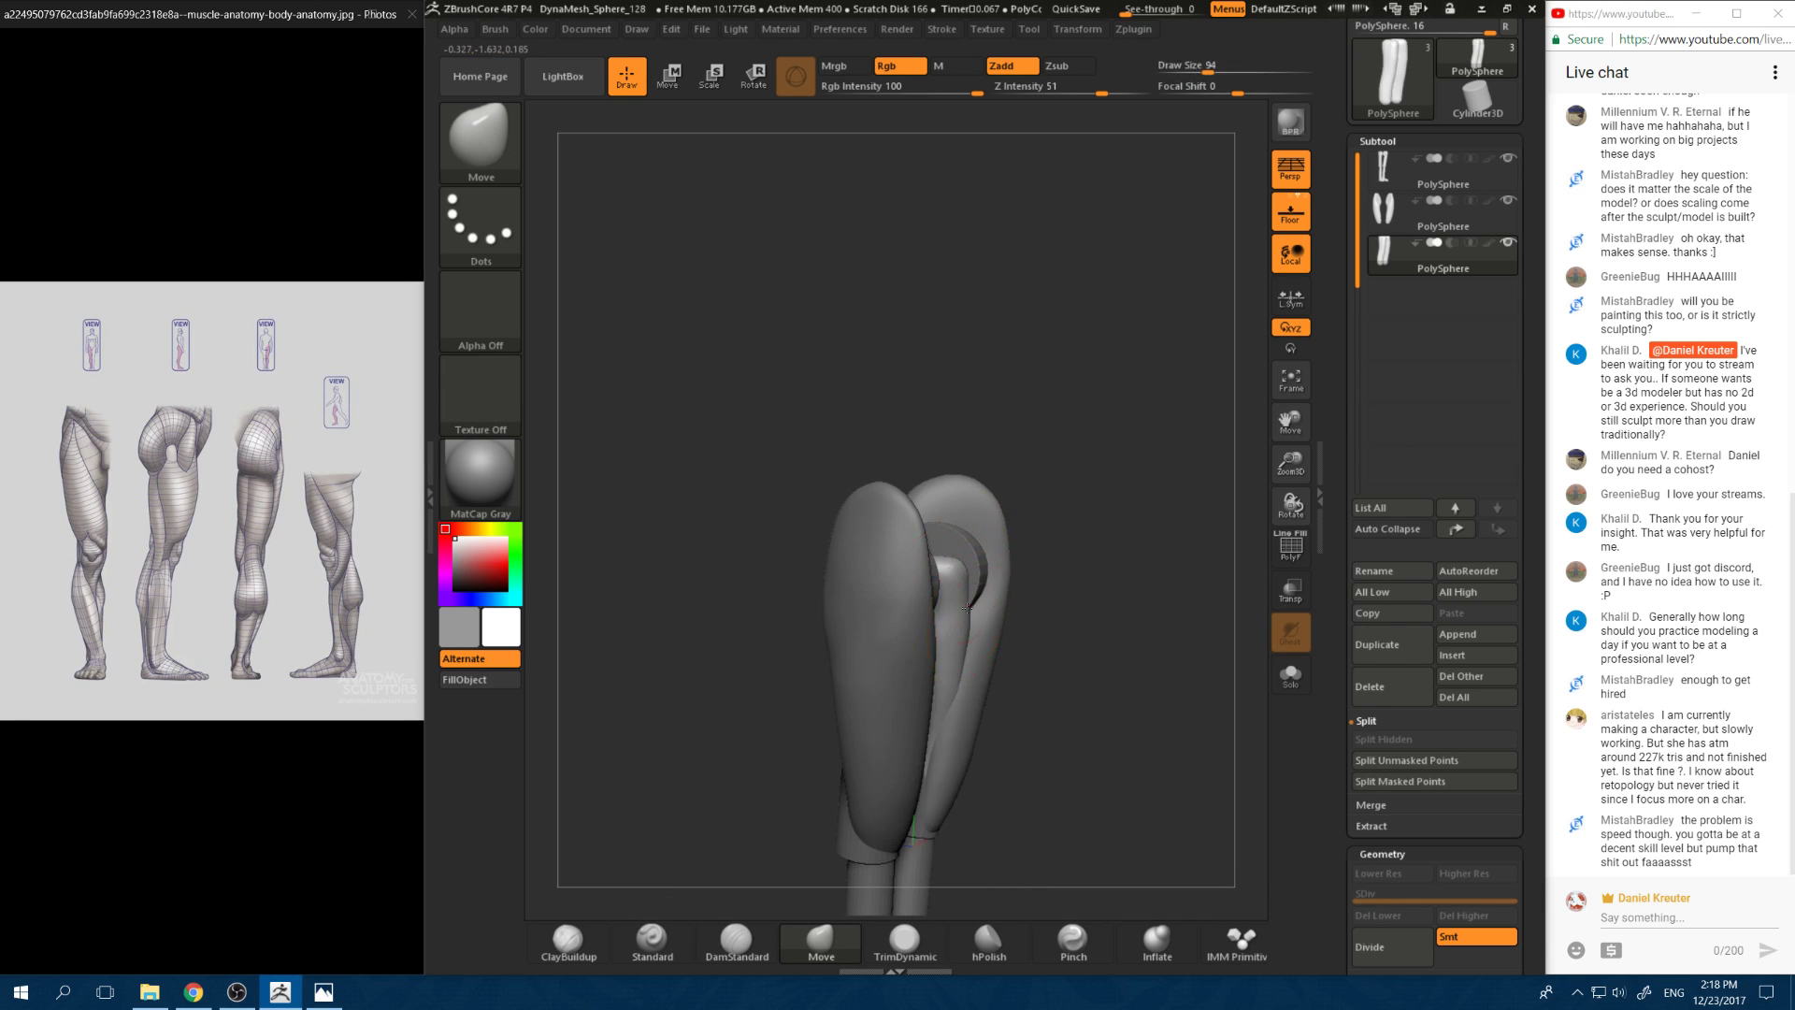
pyautogui.moveTo(1049, 614); pyautogui.dragTo(965, 574)
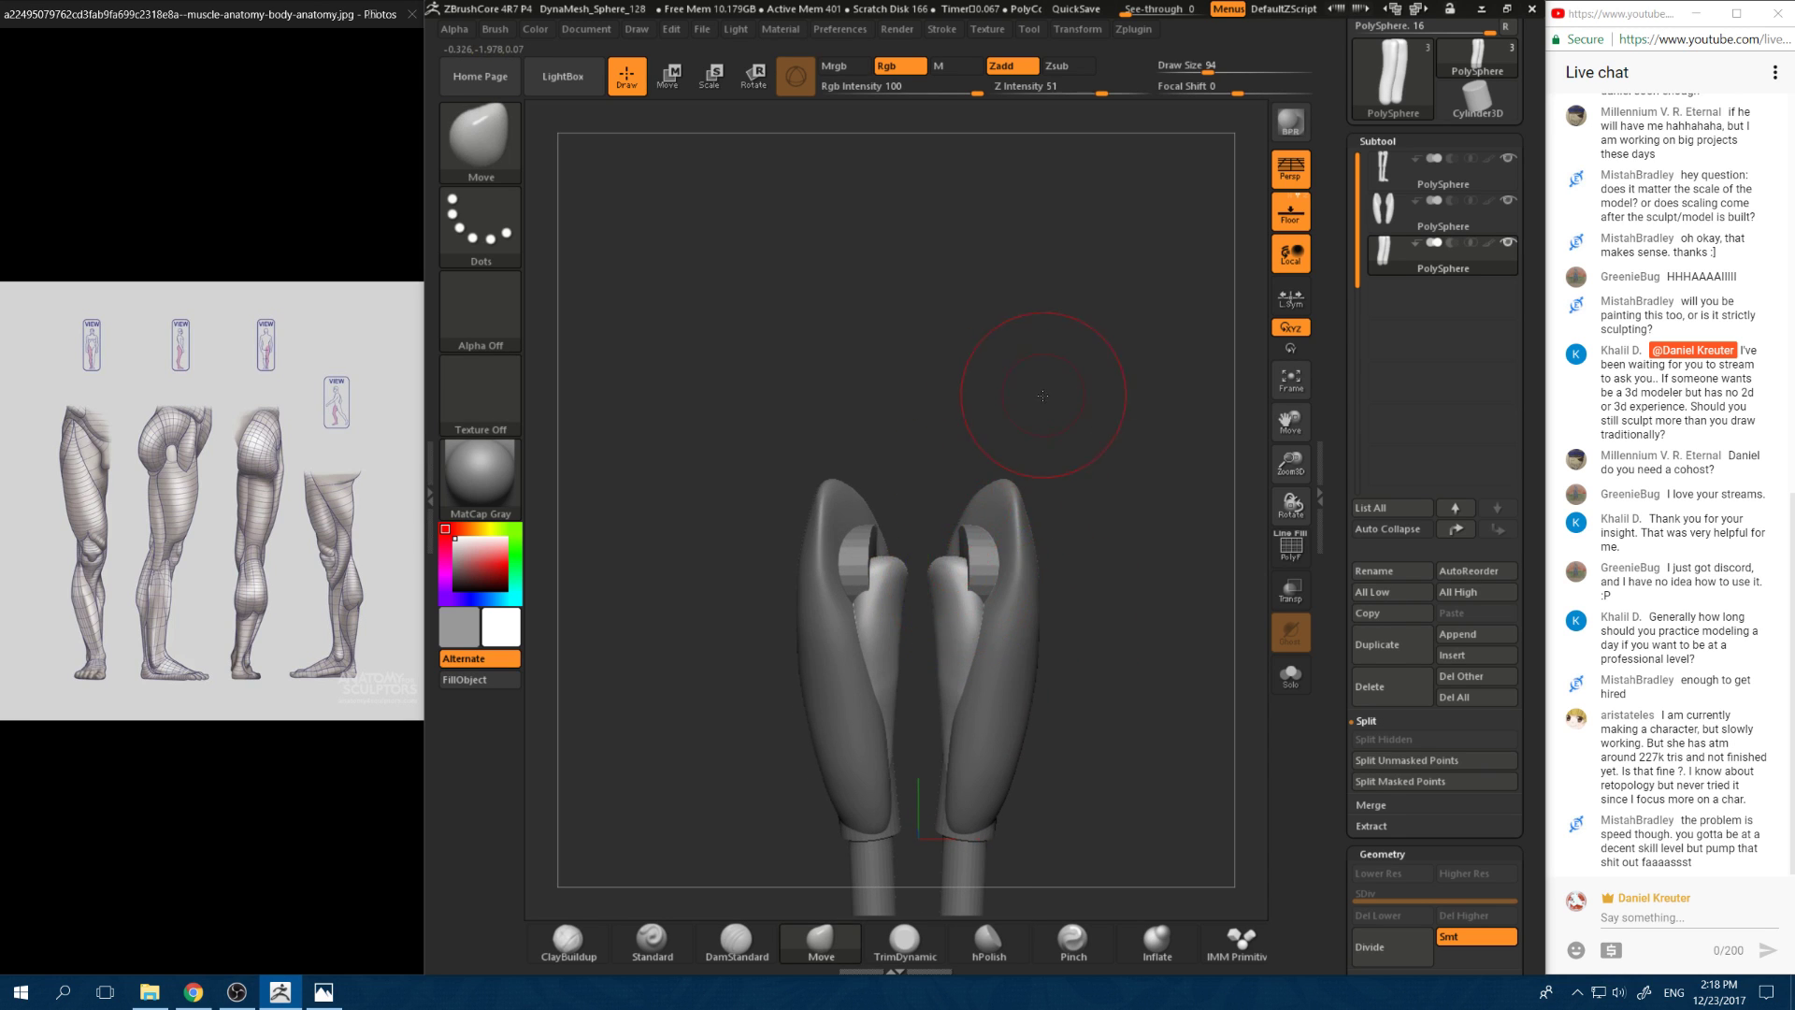
pyautogui.moveTo(1042, 395); pyautogui.dragTo(1145, 355)
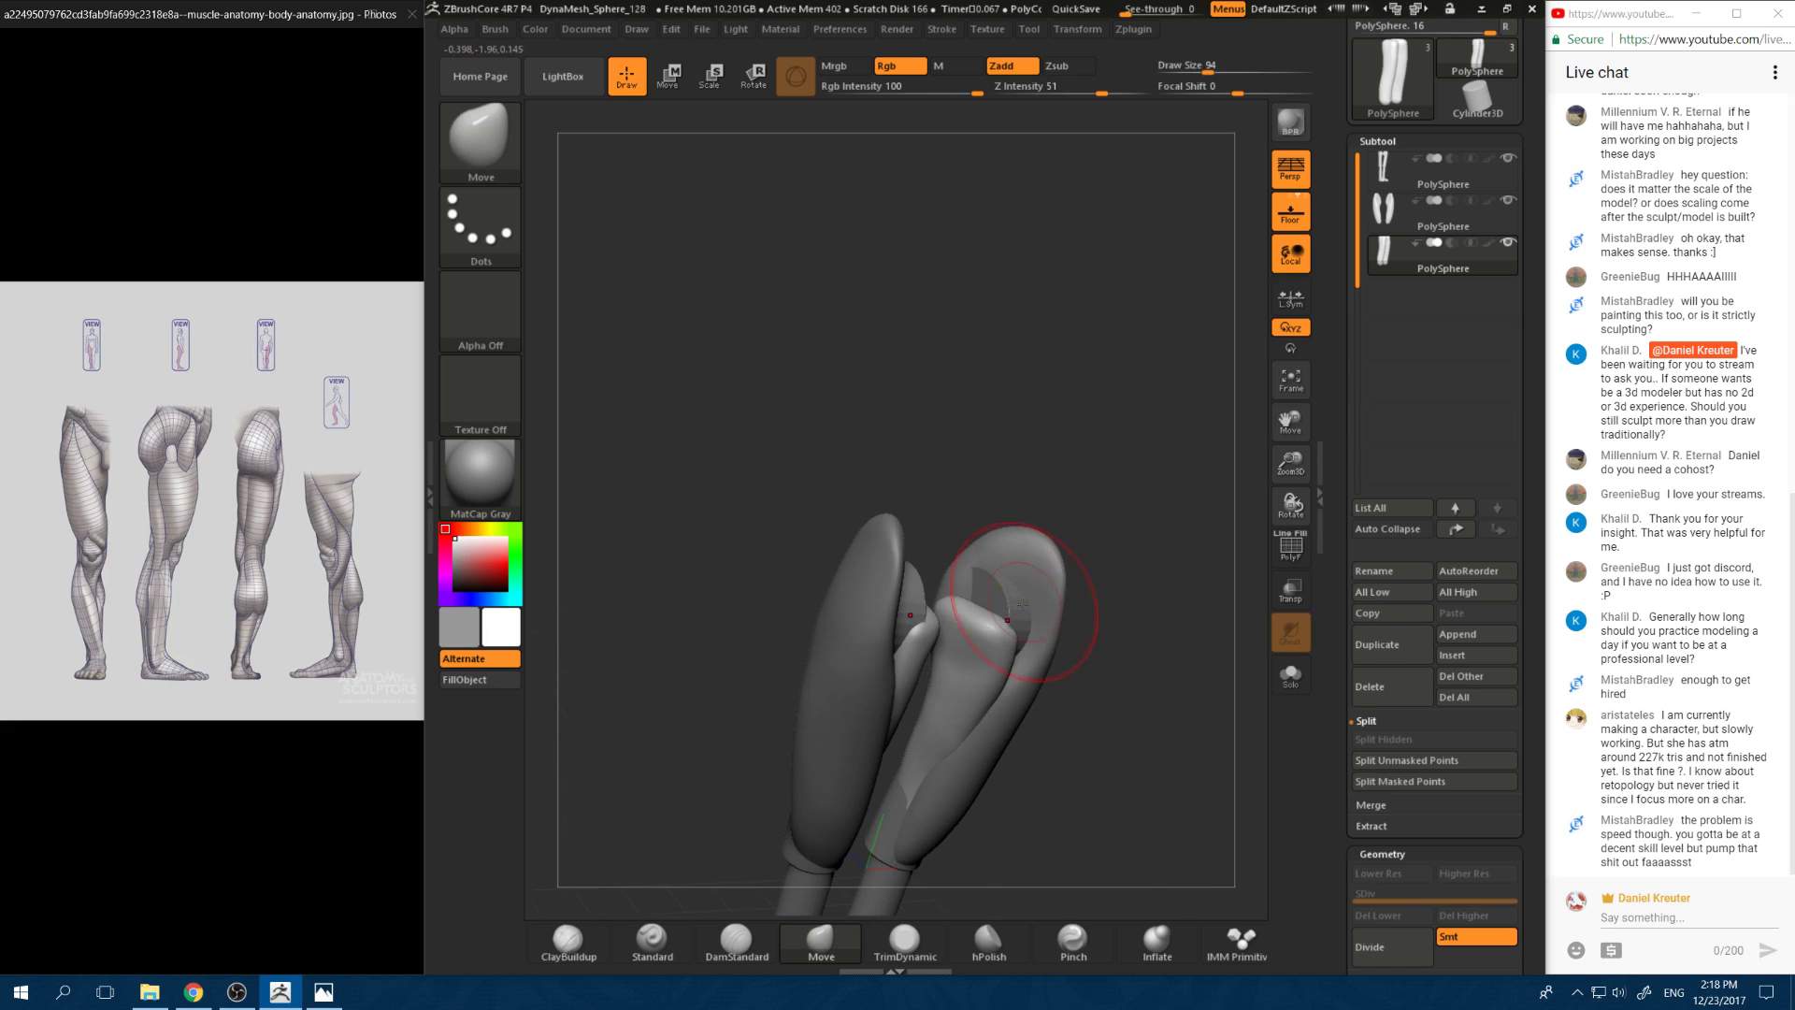
pyautogui.moveTo(1021, 628); pyautogui.dragTo(1019, 642)
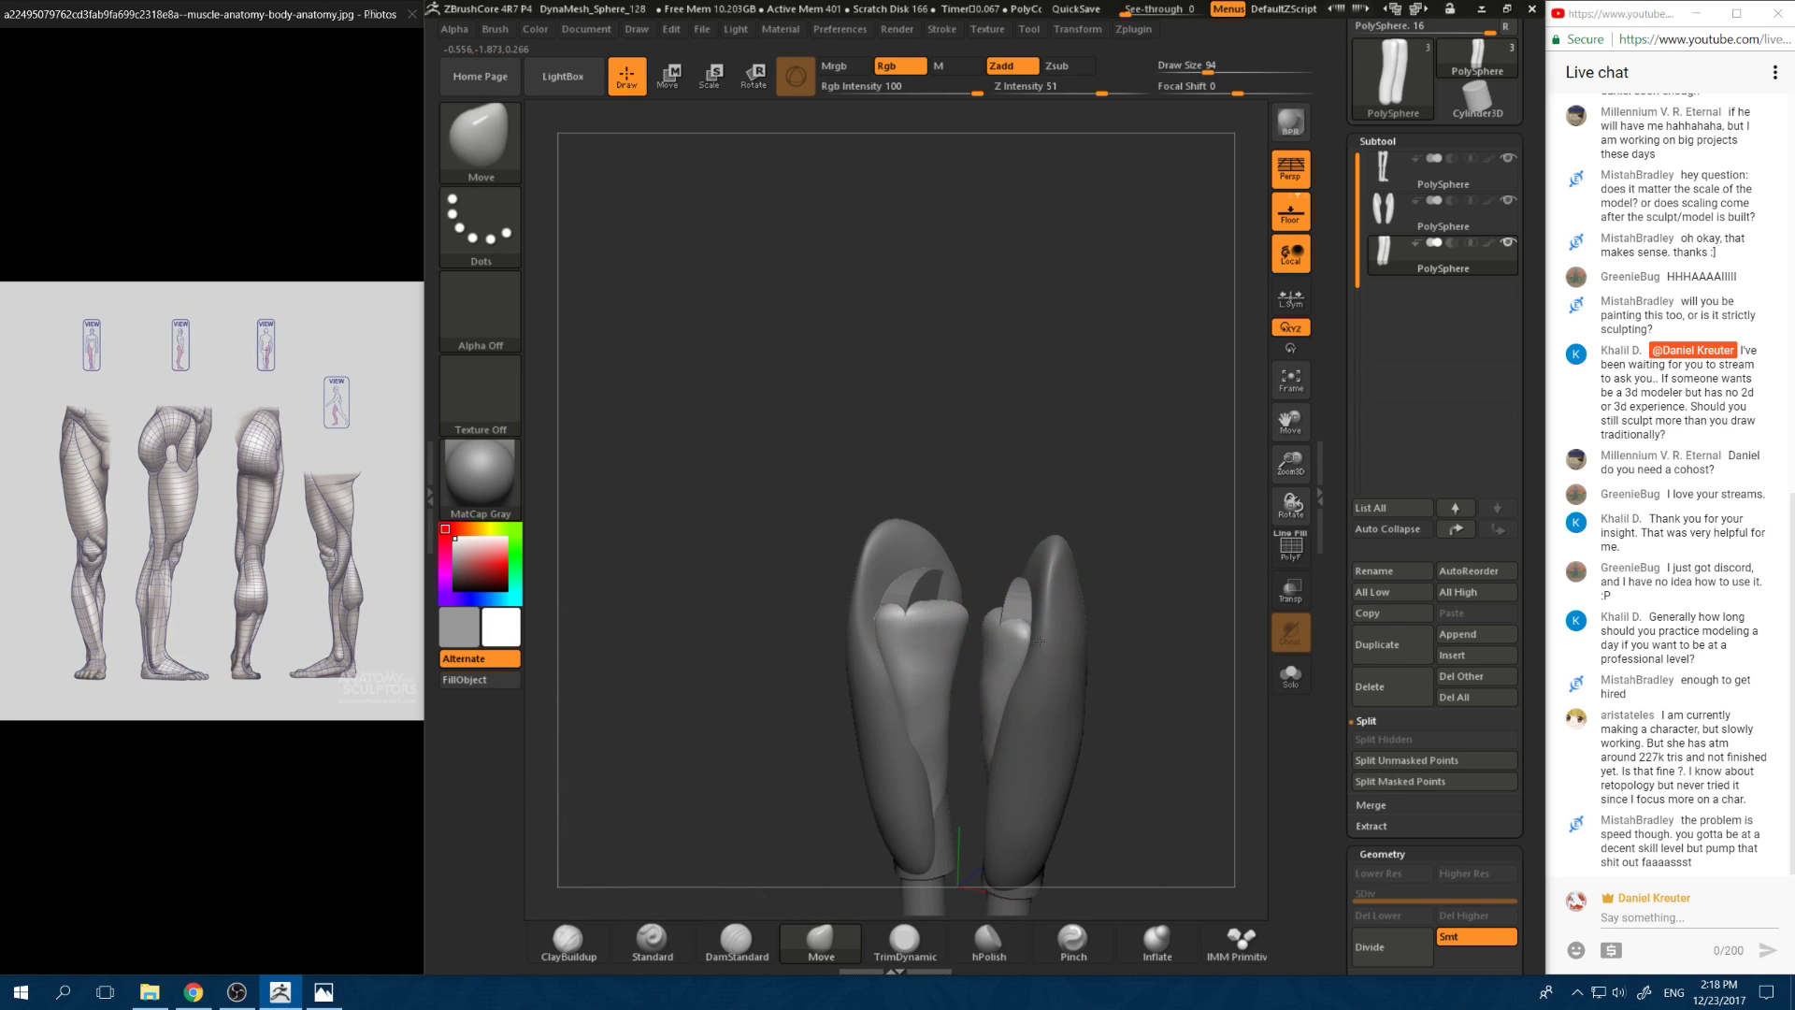
pyautogui.moveTo(1000, 528); pyautogui.dragTo(1015, 599)
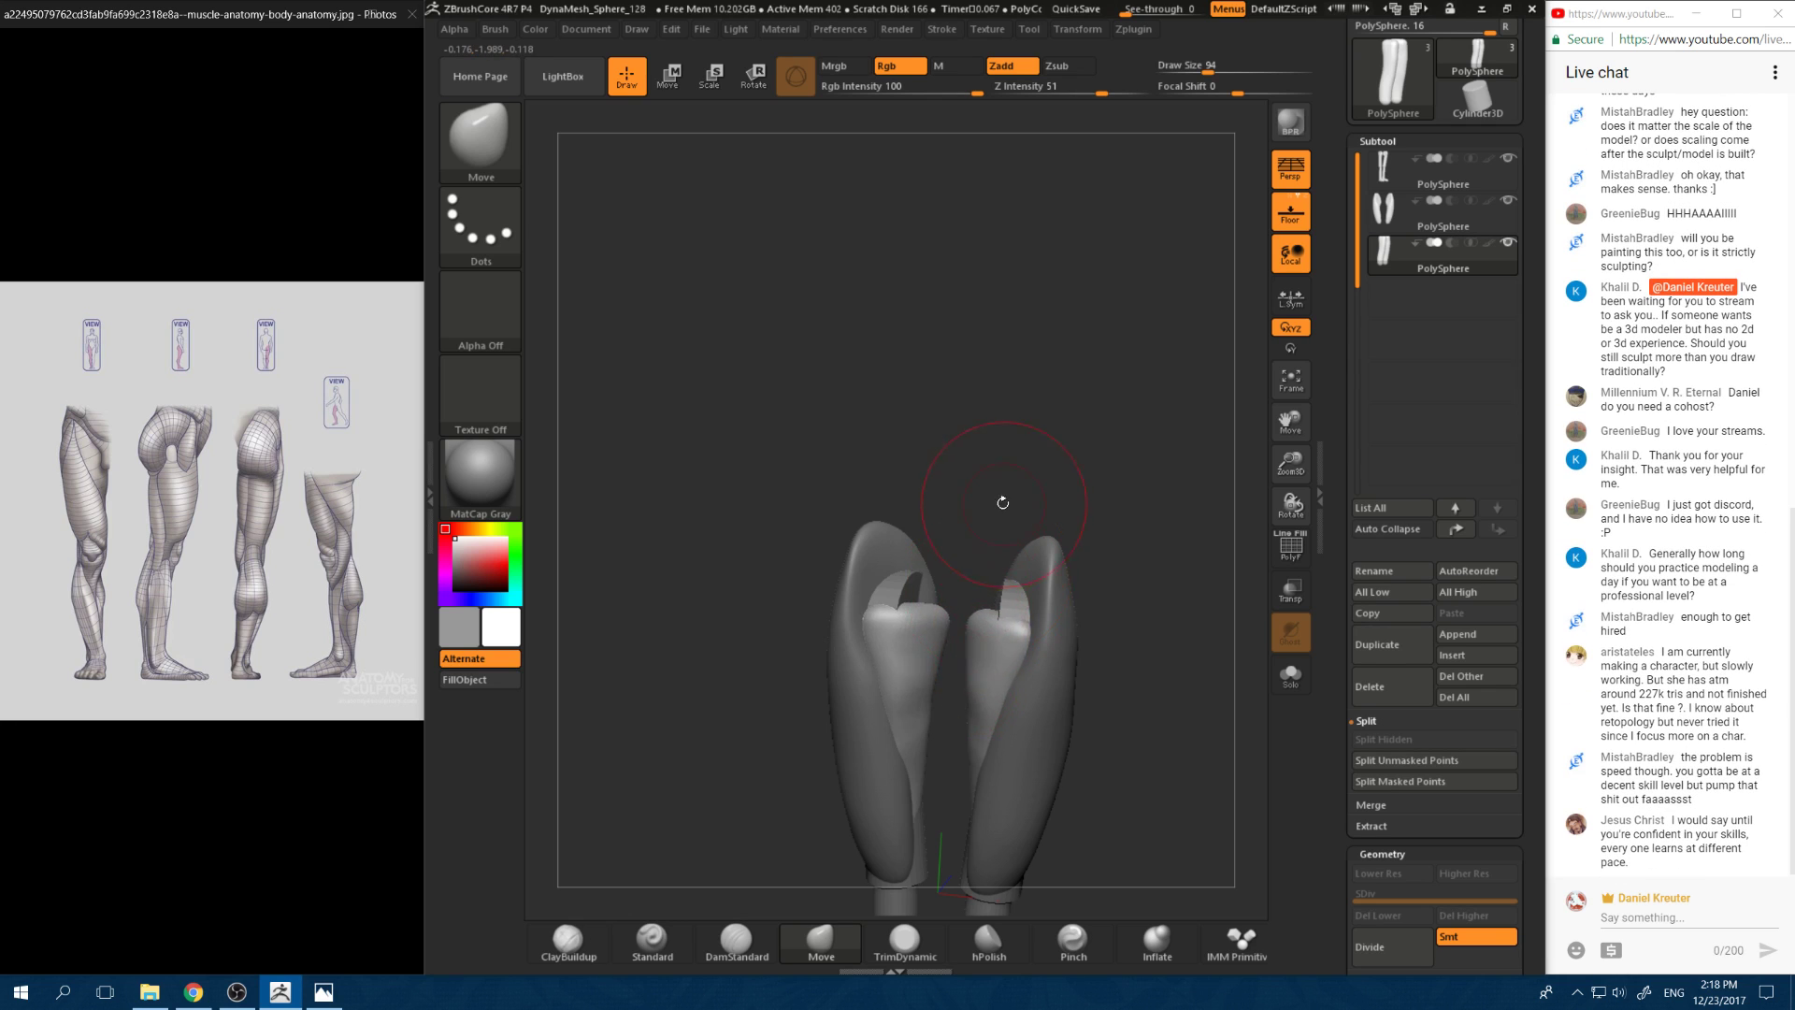
pyautogui.moveTo(1003, 502)
pyautogui.mouseDown()
pyautogui.moveTo(991, 675)
pyautogui.moveTo(1008, 643)
pyautogui.mouseUp()
pyautogui.moveTo(958, 782)
pyautogui.mouseDown()
pyautogui.moveTo(1011, 618)
pyautogui.moveTo(892, 539)
pyautogui.mouseUp()
# Step: Refine the upper ends of the inner-thigh muscles with the Move brush at draw size 71 and smooth the surface
pyautogui.click(569, 938)
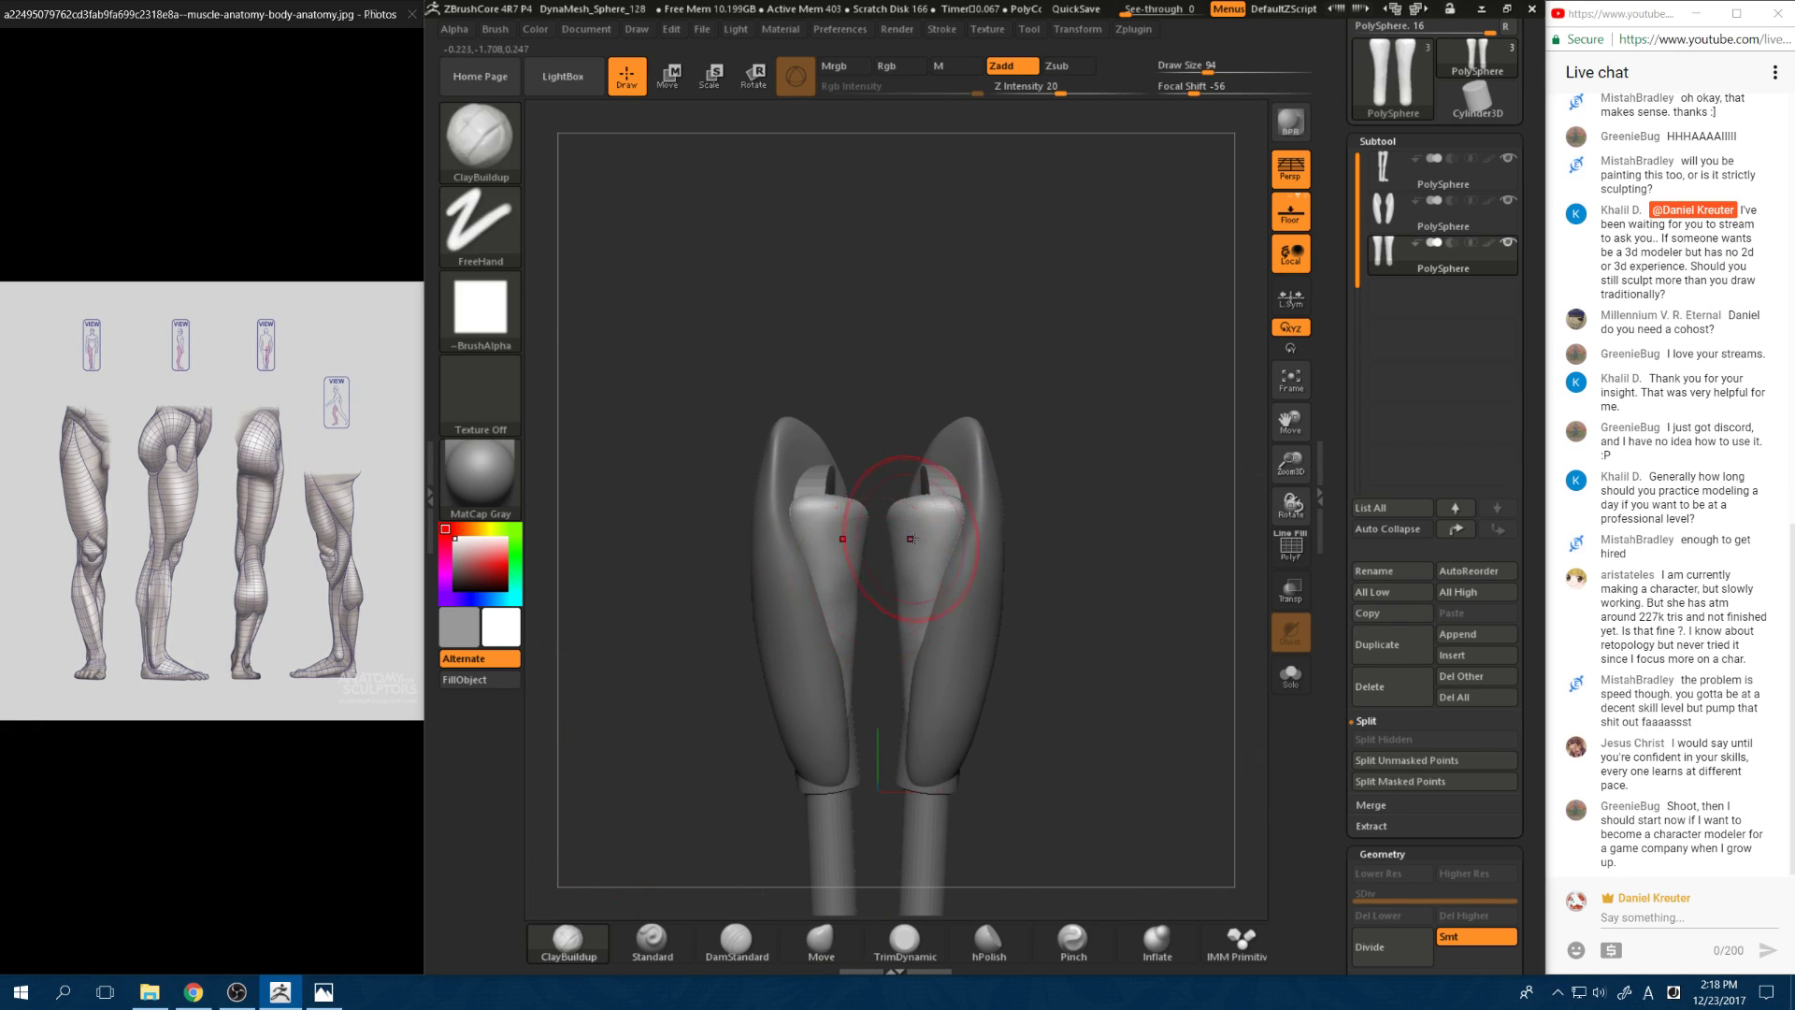
pyautogui.press('space')
pyautogui.click(821, 938)
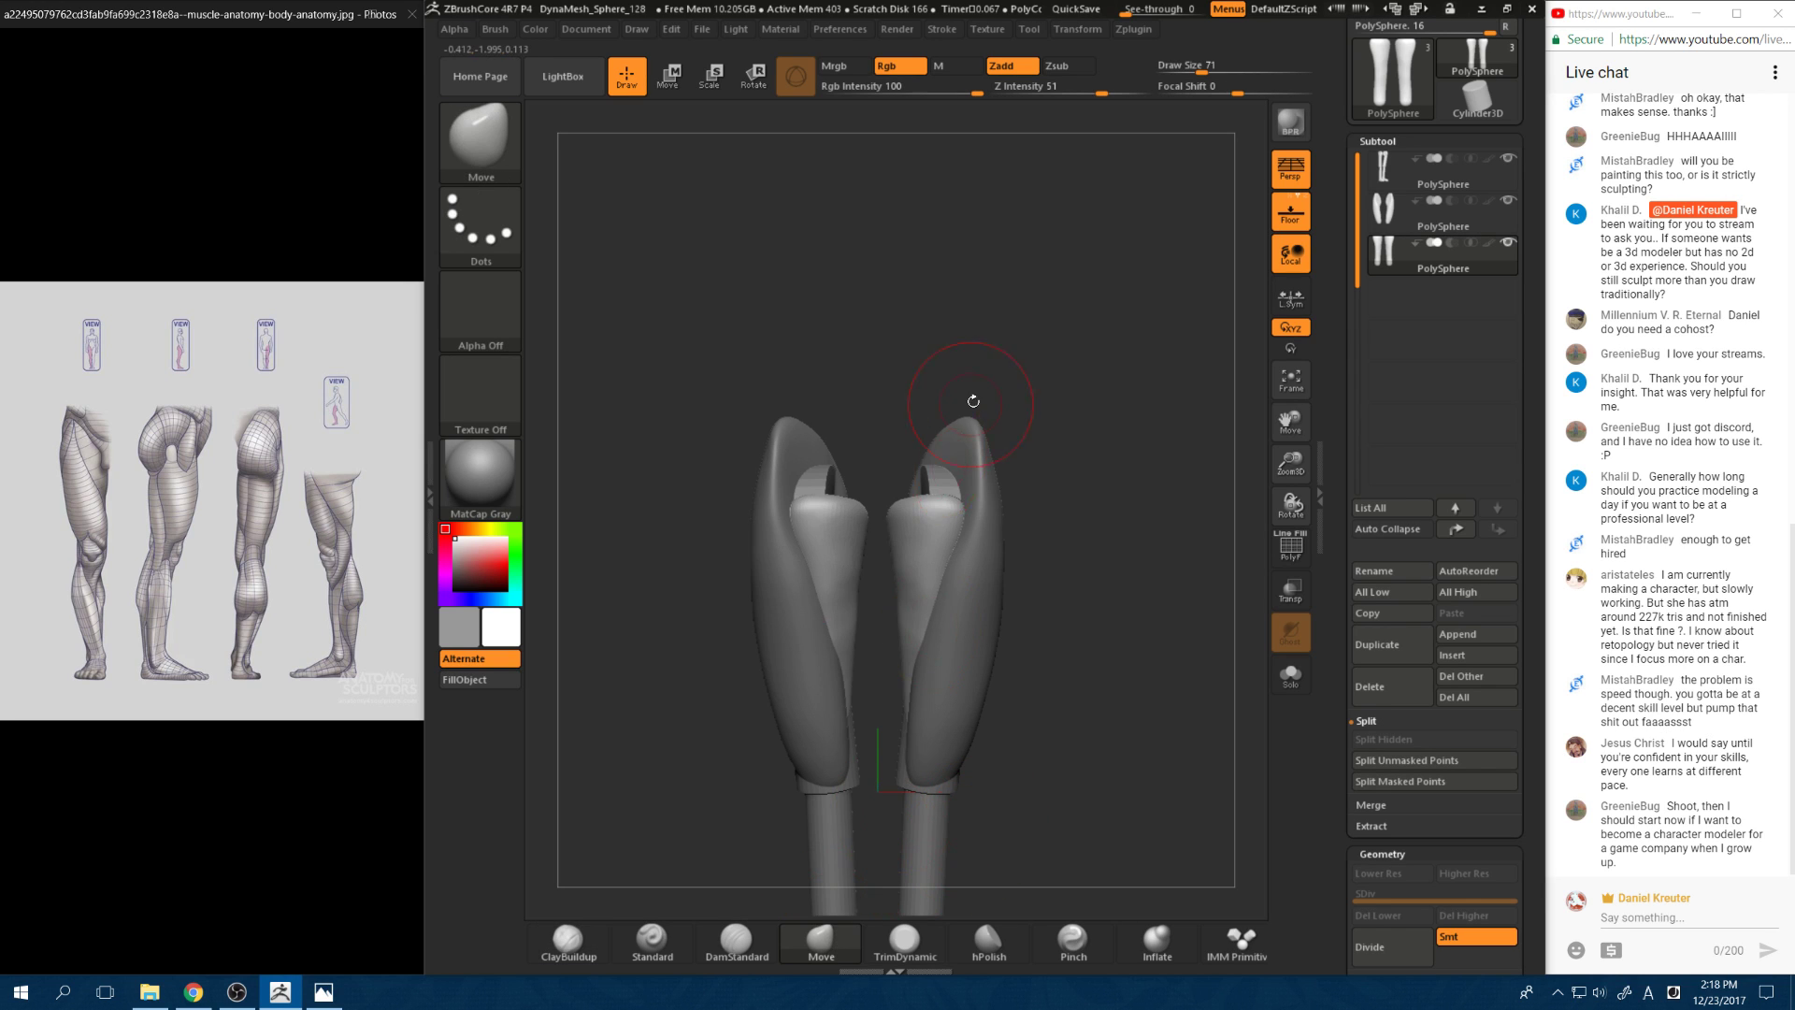
pyautogui.moveTo(974, 401)
pyautogui.mouseDown()
pyautogui.moveTo(947, 472)
pyautogui.moveTo(915, 464)
pyautogui.moveTo(939, 480)
pyautogui.mouseUp()
pyautogui.hotkey('ctrl', 'z')
pyautogui.moveTo(1019, 374); pyautogui.dragTo(1094, 439)
pyautogui.moveTo(993, 401); pyautogui.dragTo(978, 353)
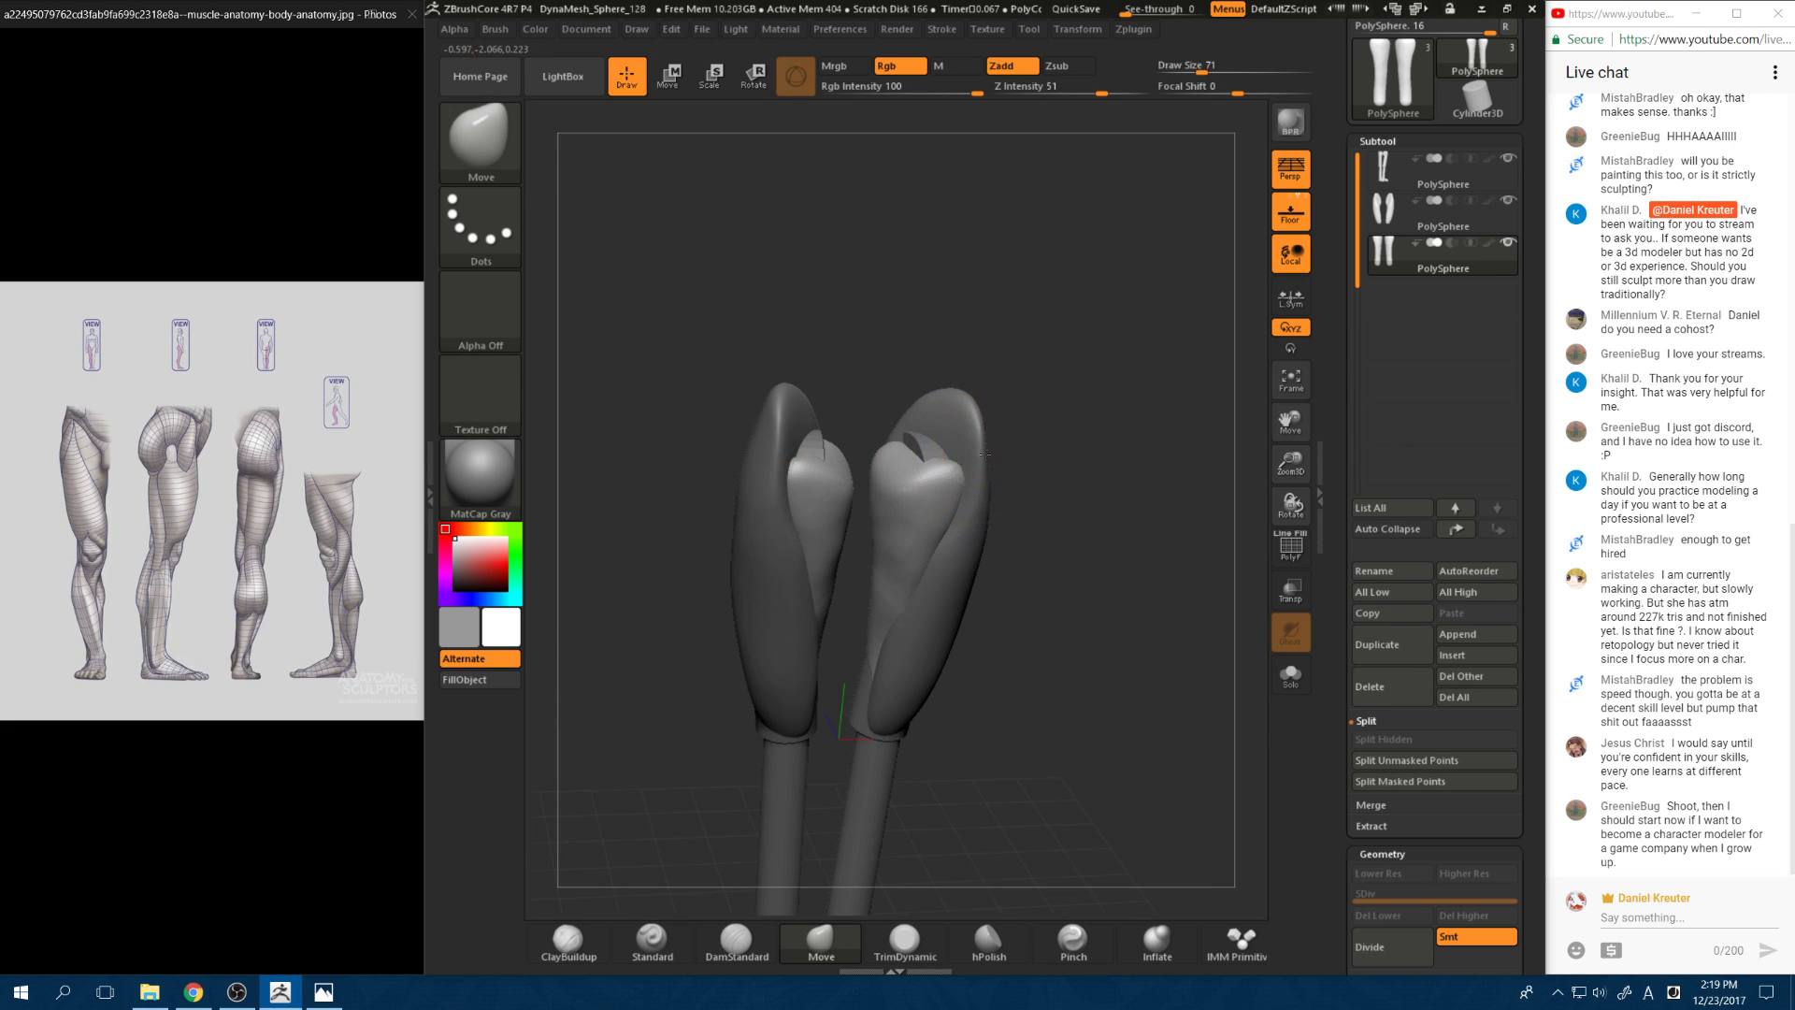
pyautogui.moveTo(985, 454); pyautogui.dragTo(935, 524)
pyautogui.press('shift')
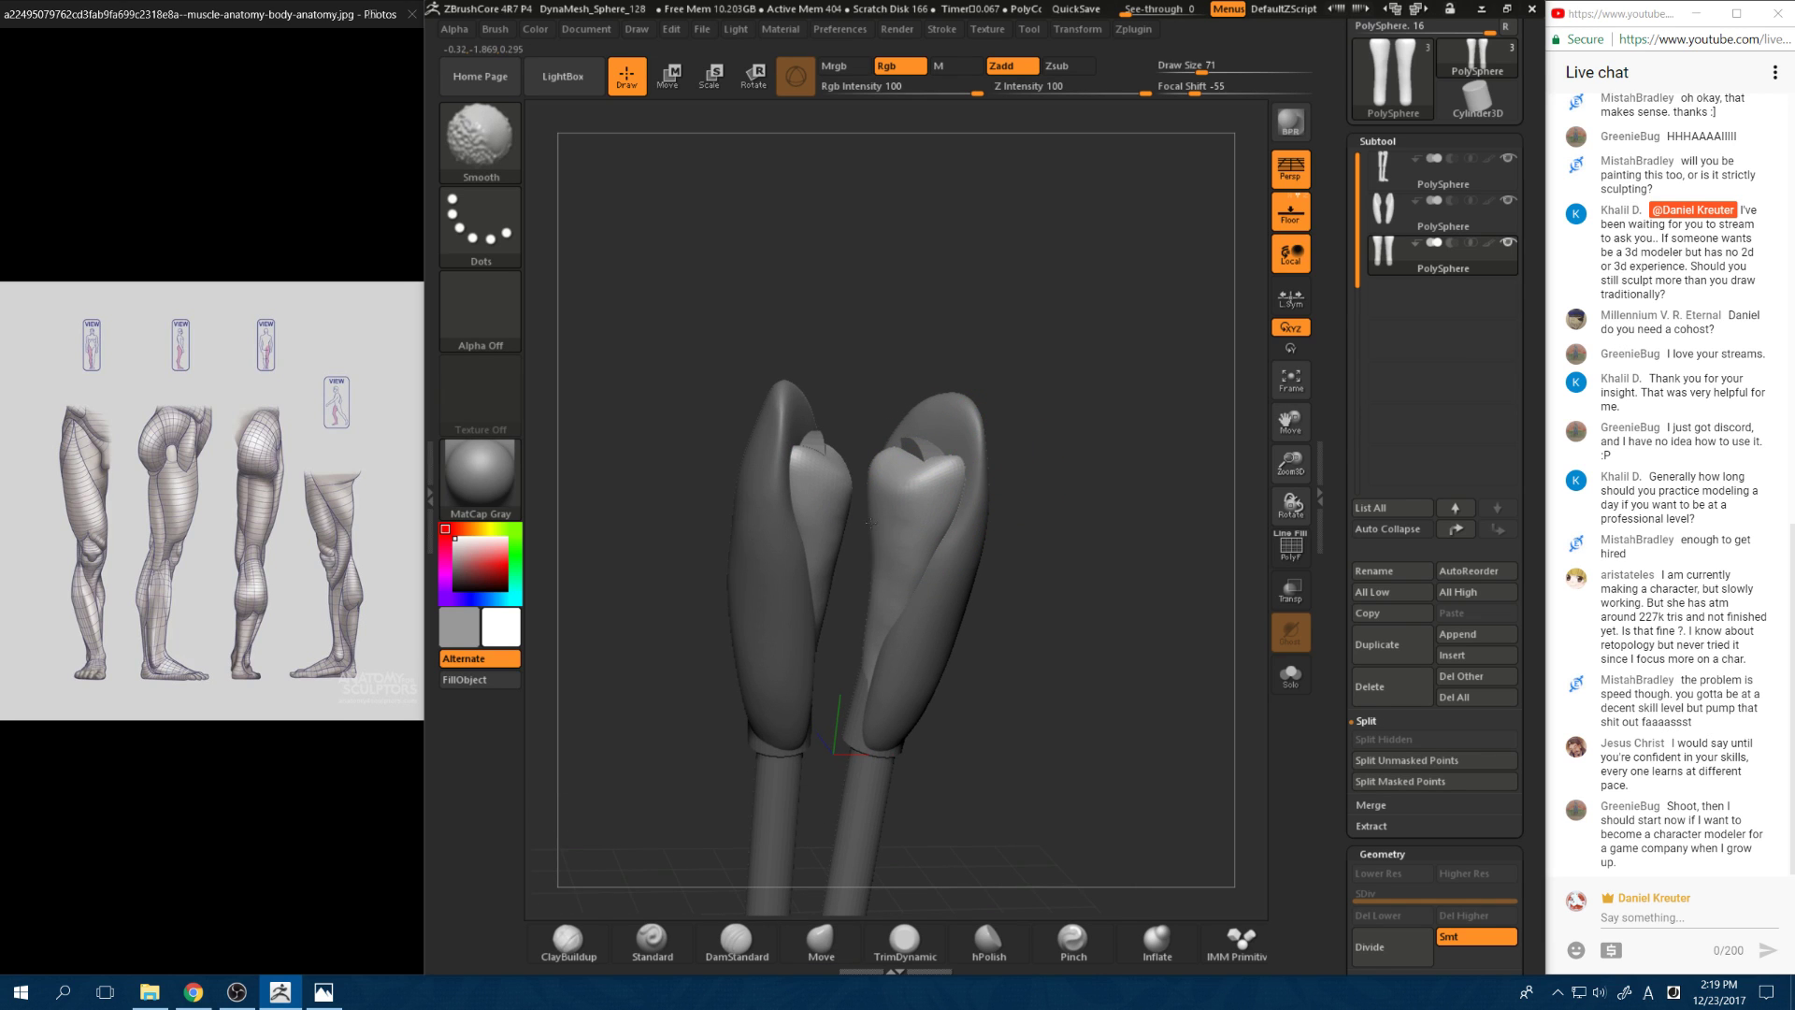
pyautogui.moveTo(888, 477); pyautogui.dragTo(902, 557)
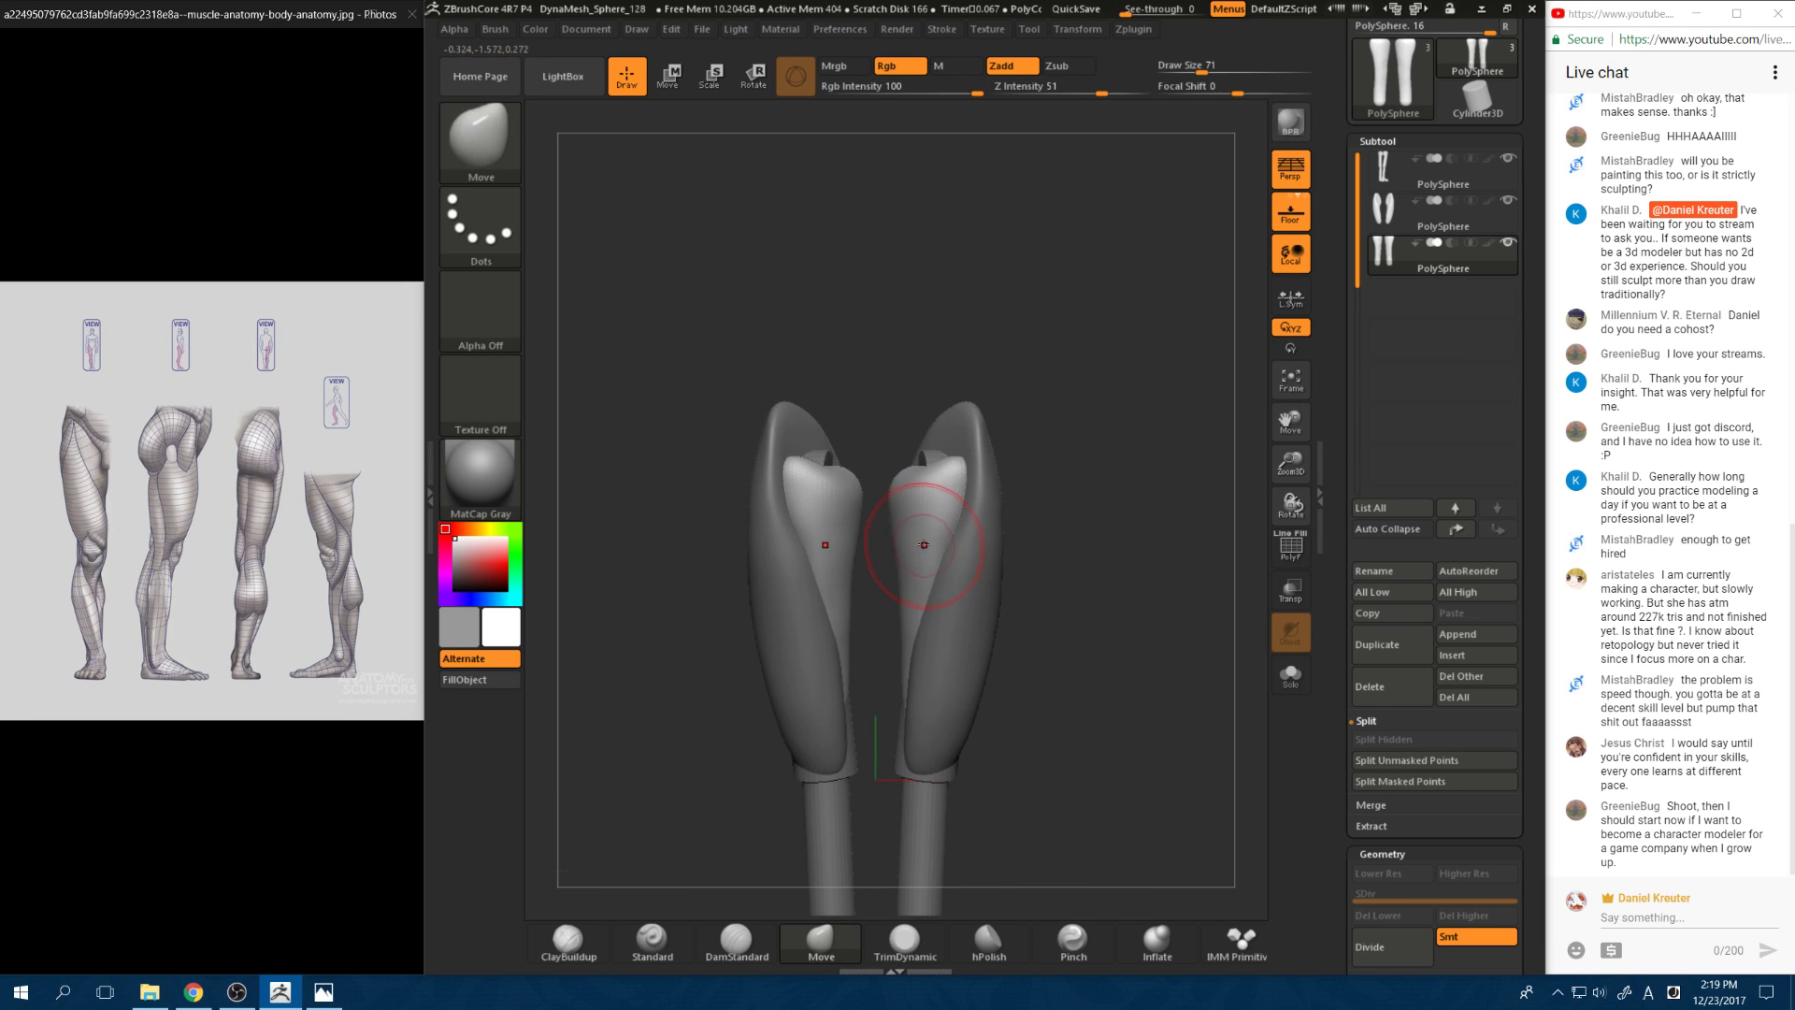
# Step: Flatten and smooth the upper ends of the inner-thigh muscles with the TrimDynamic brush at draw size 83
pyautogui.press('space')
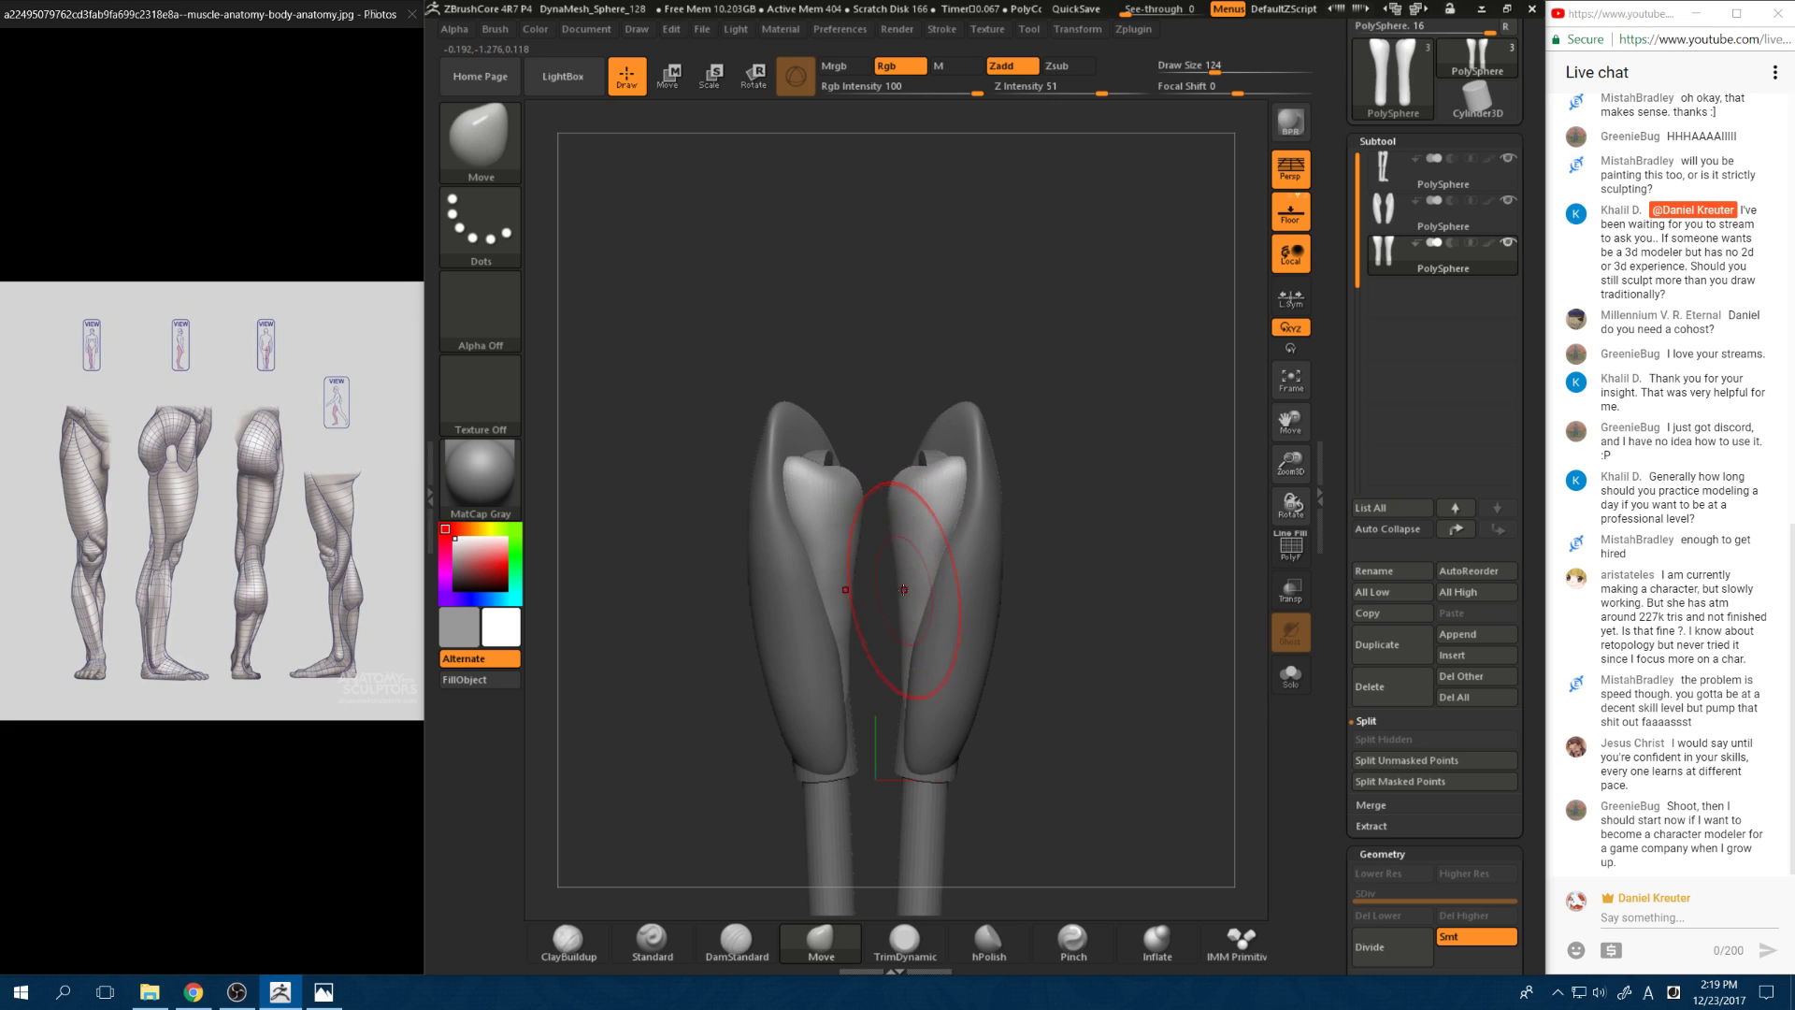
pyautogui.moveTo(1026, 524)
pyautogui.mouseDown()
pyautogui.moveTo(954, 570)
pyautogui.moveTo(1015, 655)
pyautogui.moveTo(1057, 598)
pyautogui.moveTo(847, 374)
pyautogui.moveTo(795, 916)
pyautogui.mouseUp()
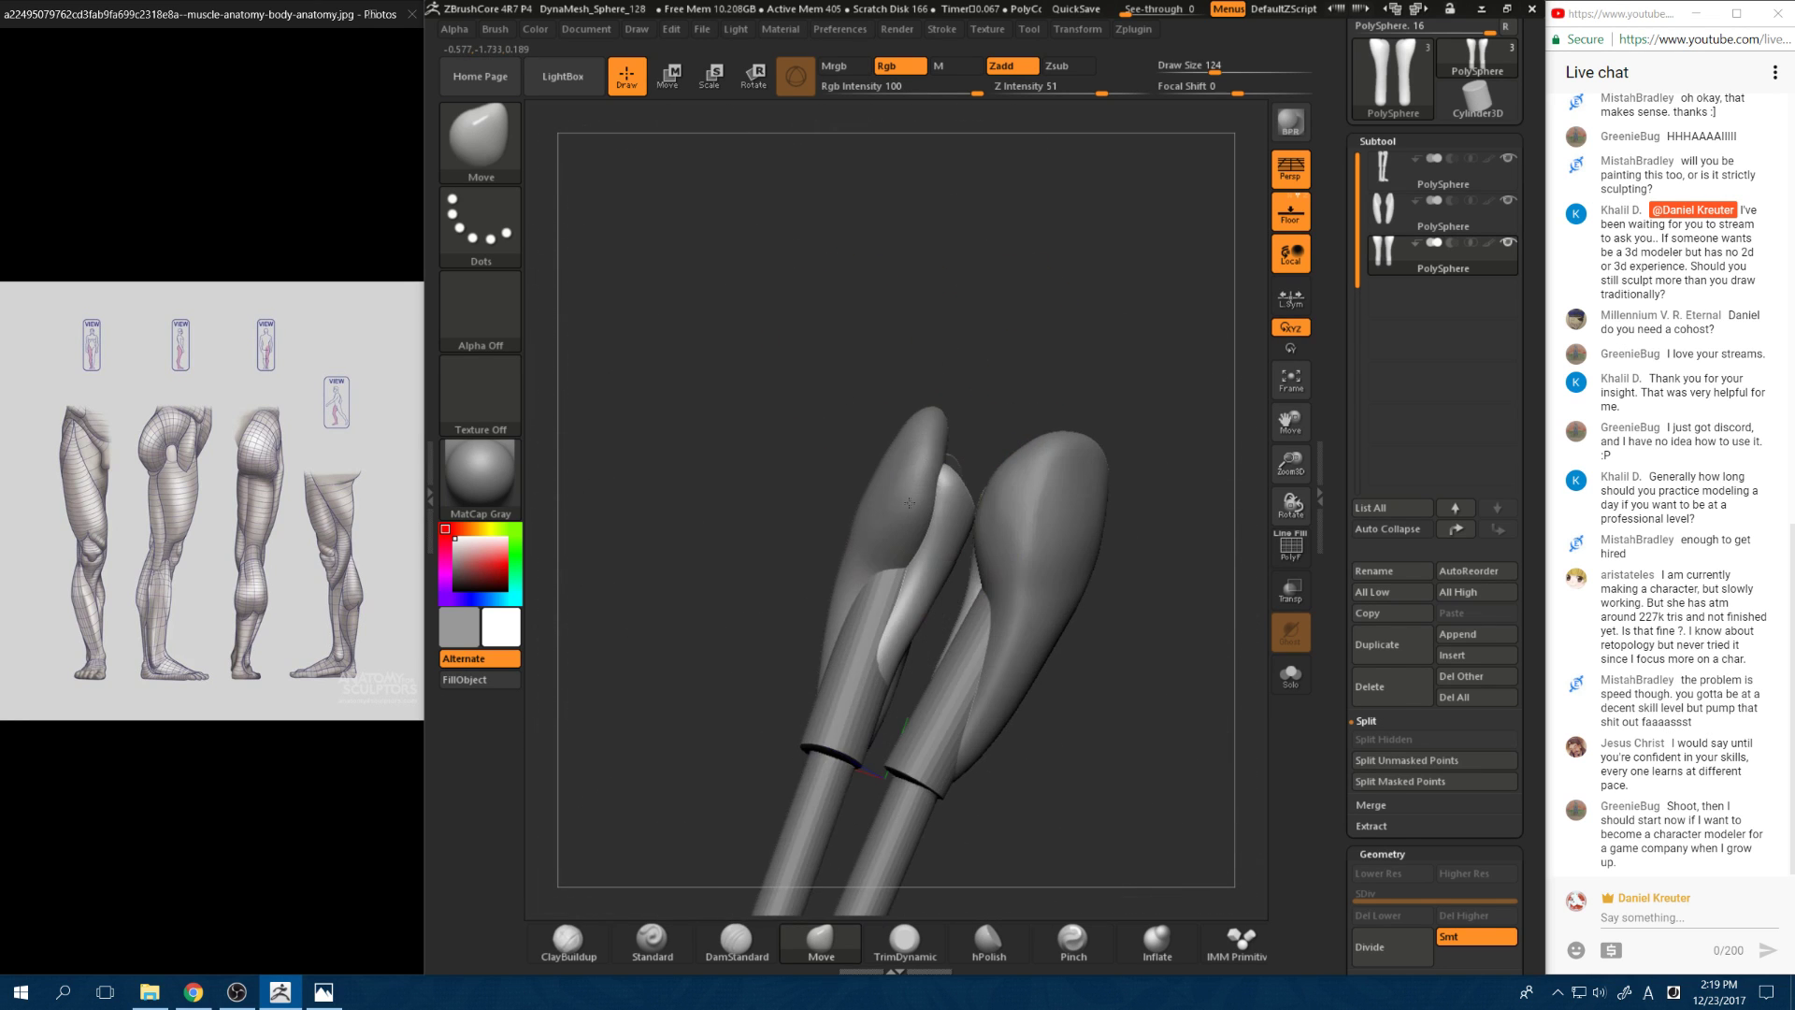
pyautogui.click(900, 946)
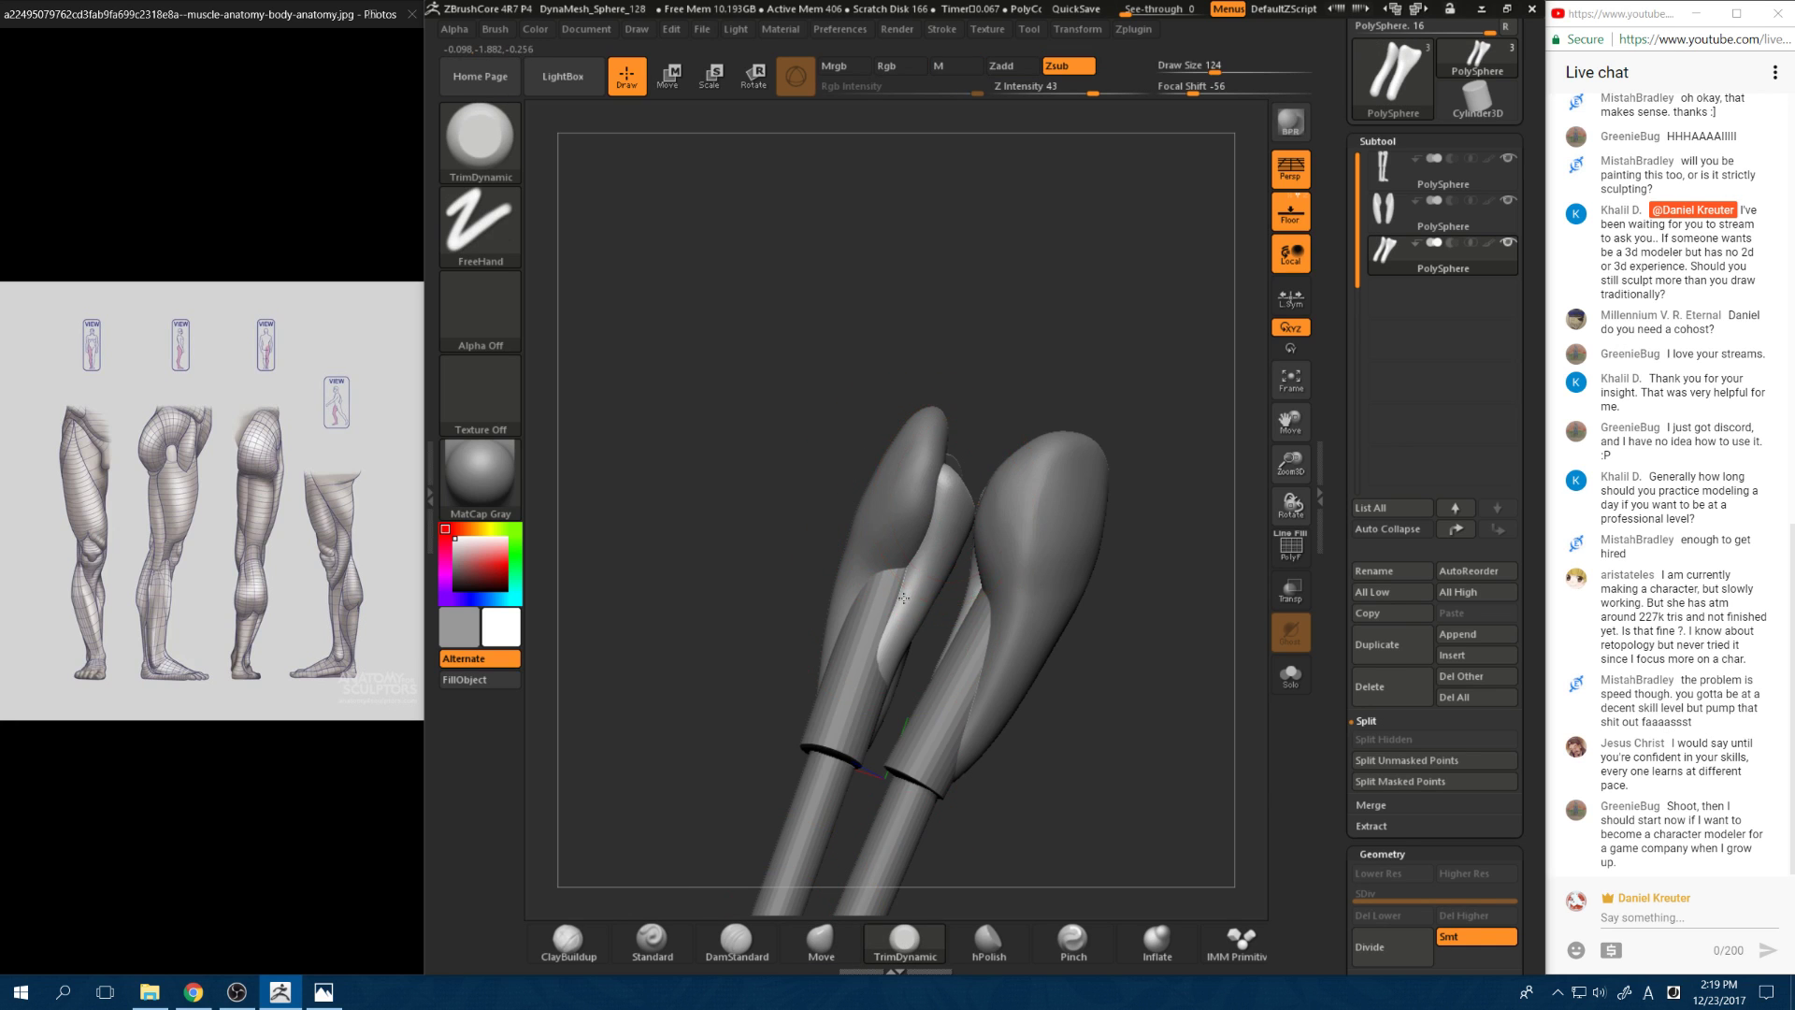
pyautogui.press('space')
pyautogui.moveTo(951, 555)
pyautogui.mouseDown(button='right')
pyautogui.moveTo(977, 566)
pyautogui.moveTo(942, 599)
pyautogui.mouseUp(button='right')
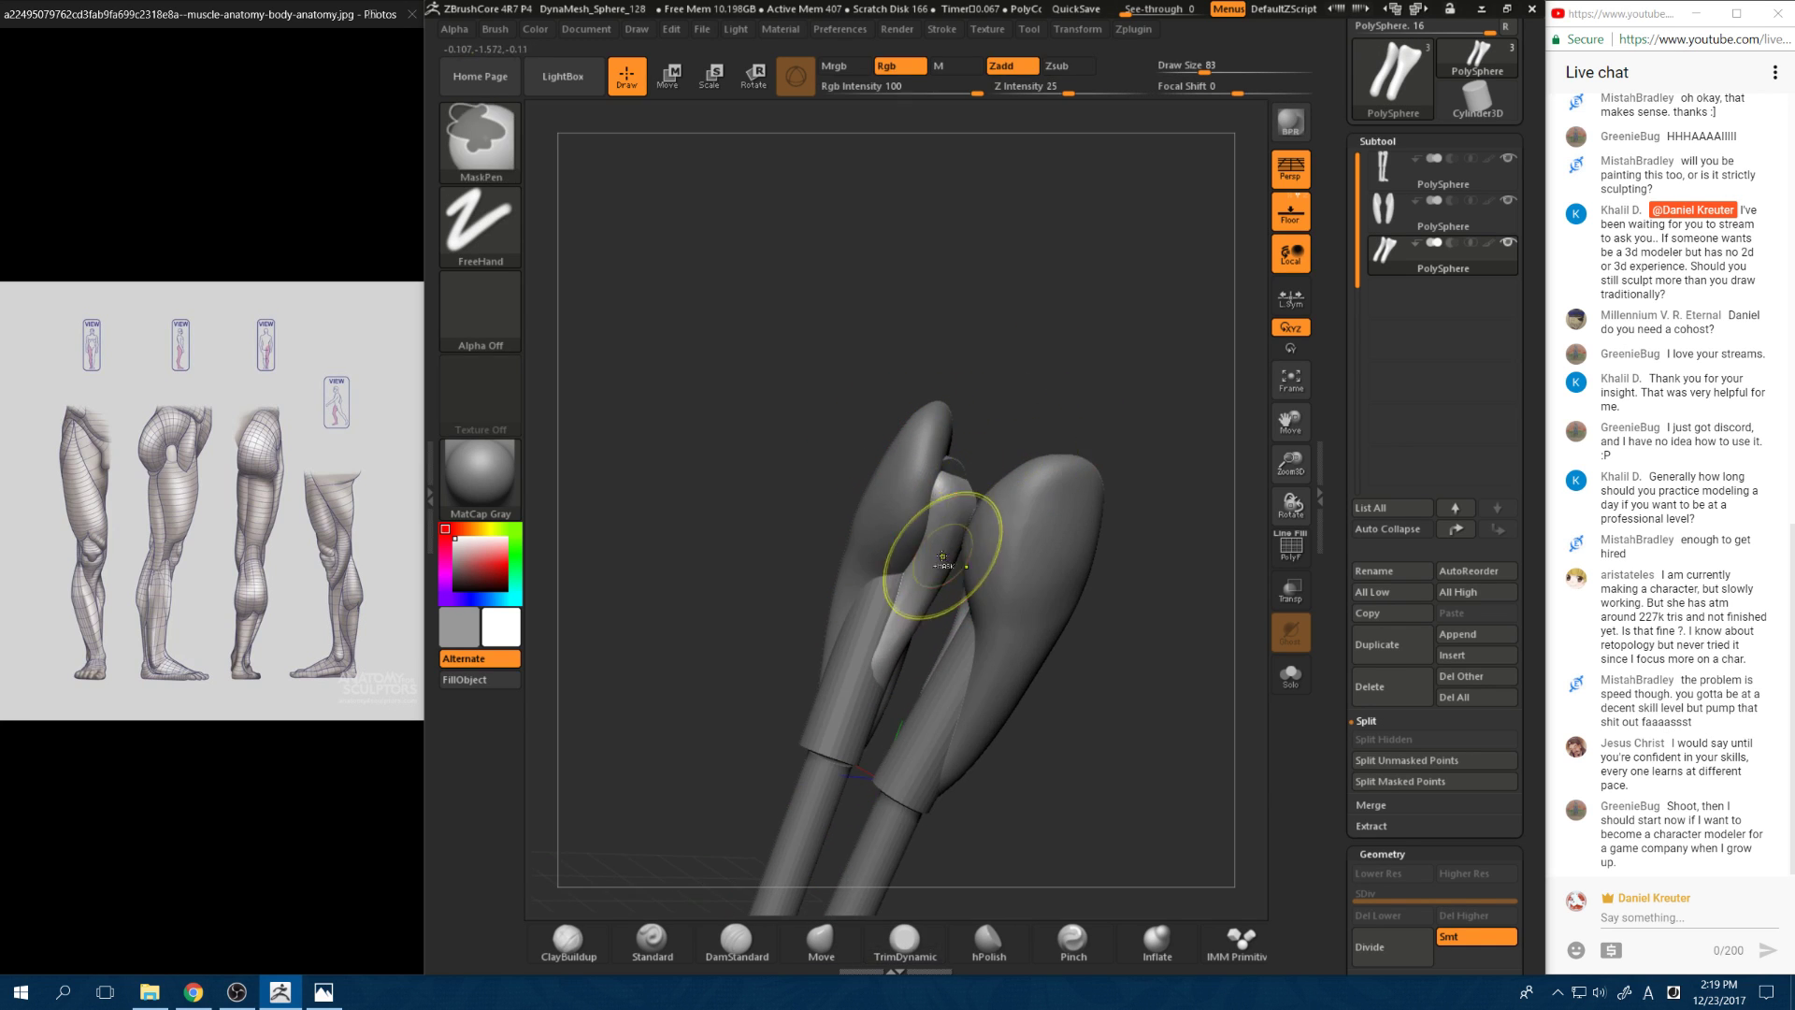
pyautogui.moveTo(959, 528)
pyautogui.mouseDown(button='right')
pyautogui.moveTo(1029, 420)
pyautogui.moveTo(970, 416)
pyautogui.mouseUp(button='right')
pyautogui.keyDown('shift'); pyautogui.moveTo(968, 561); pyautogui.dragTo(944, 550); pyautogui.keyUp('shift')
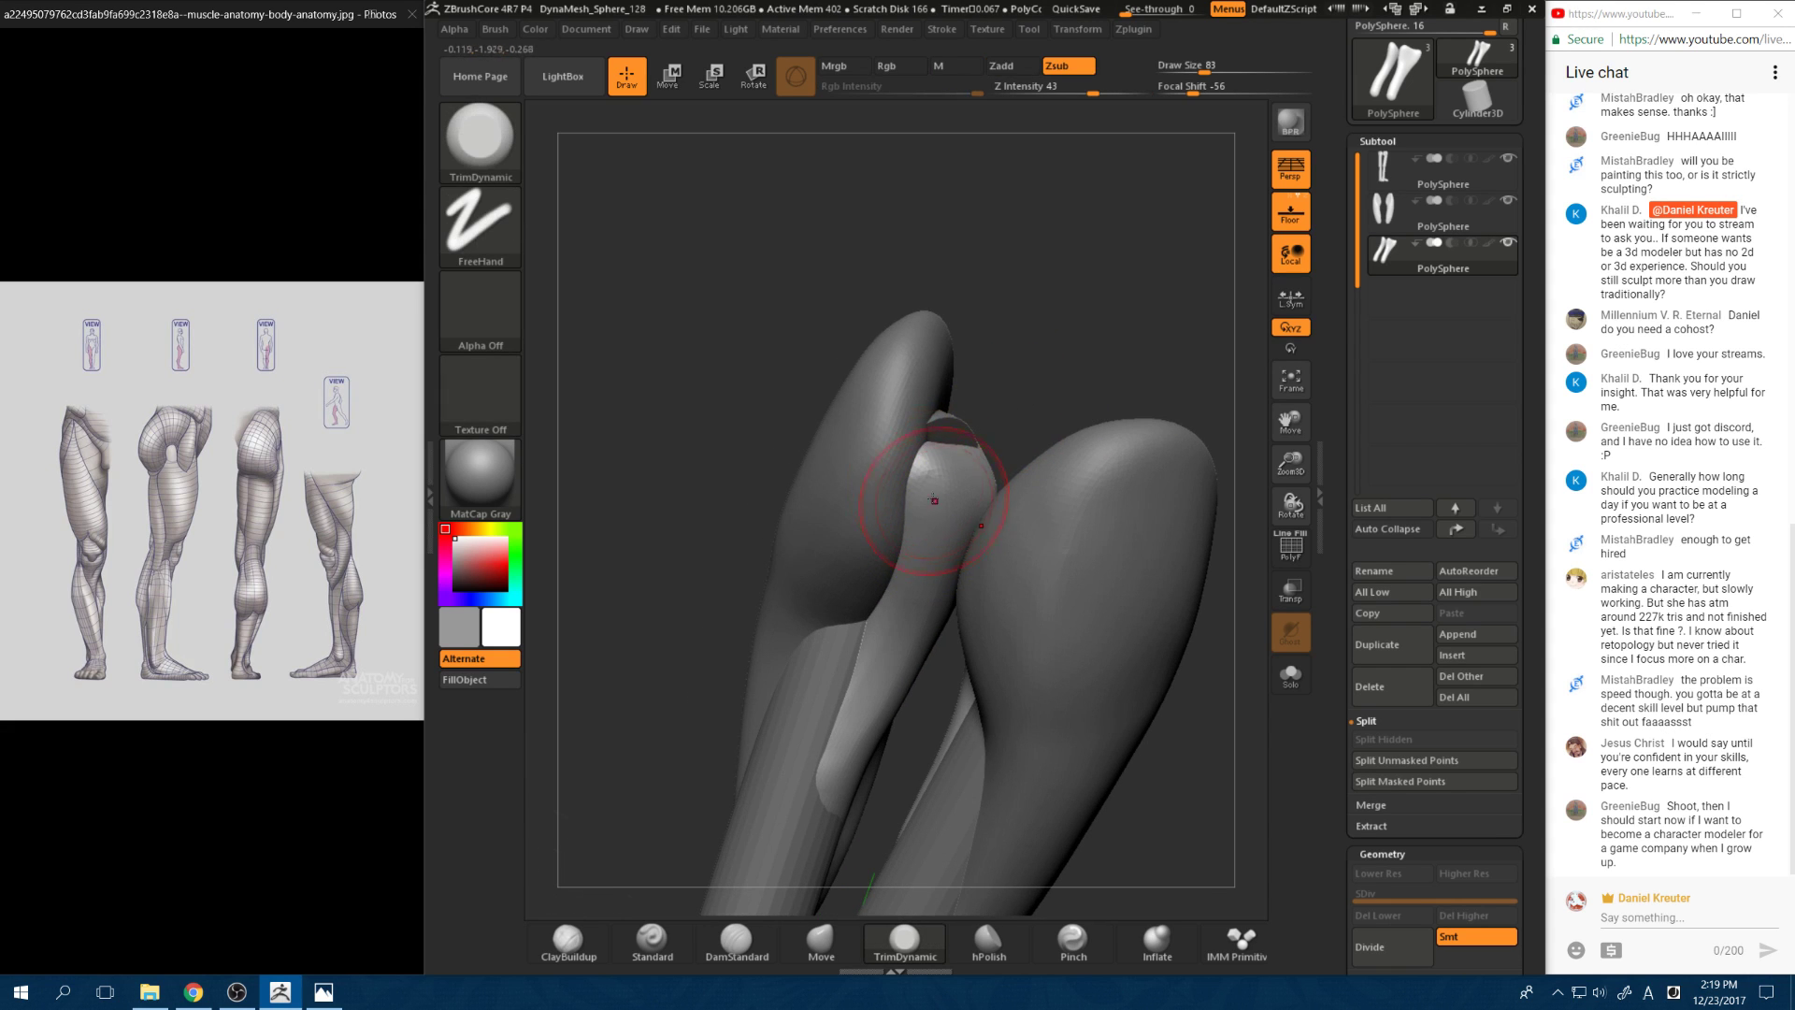
pyautogui.moveTo(1112, 374); pyautogui.dragTo(930, 341, button='right')
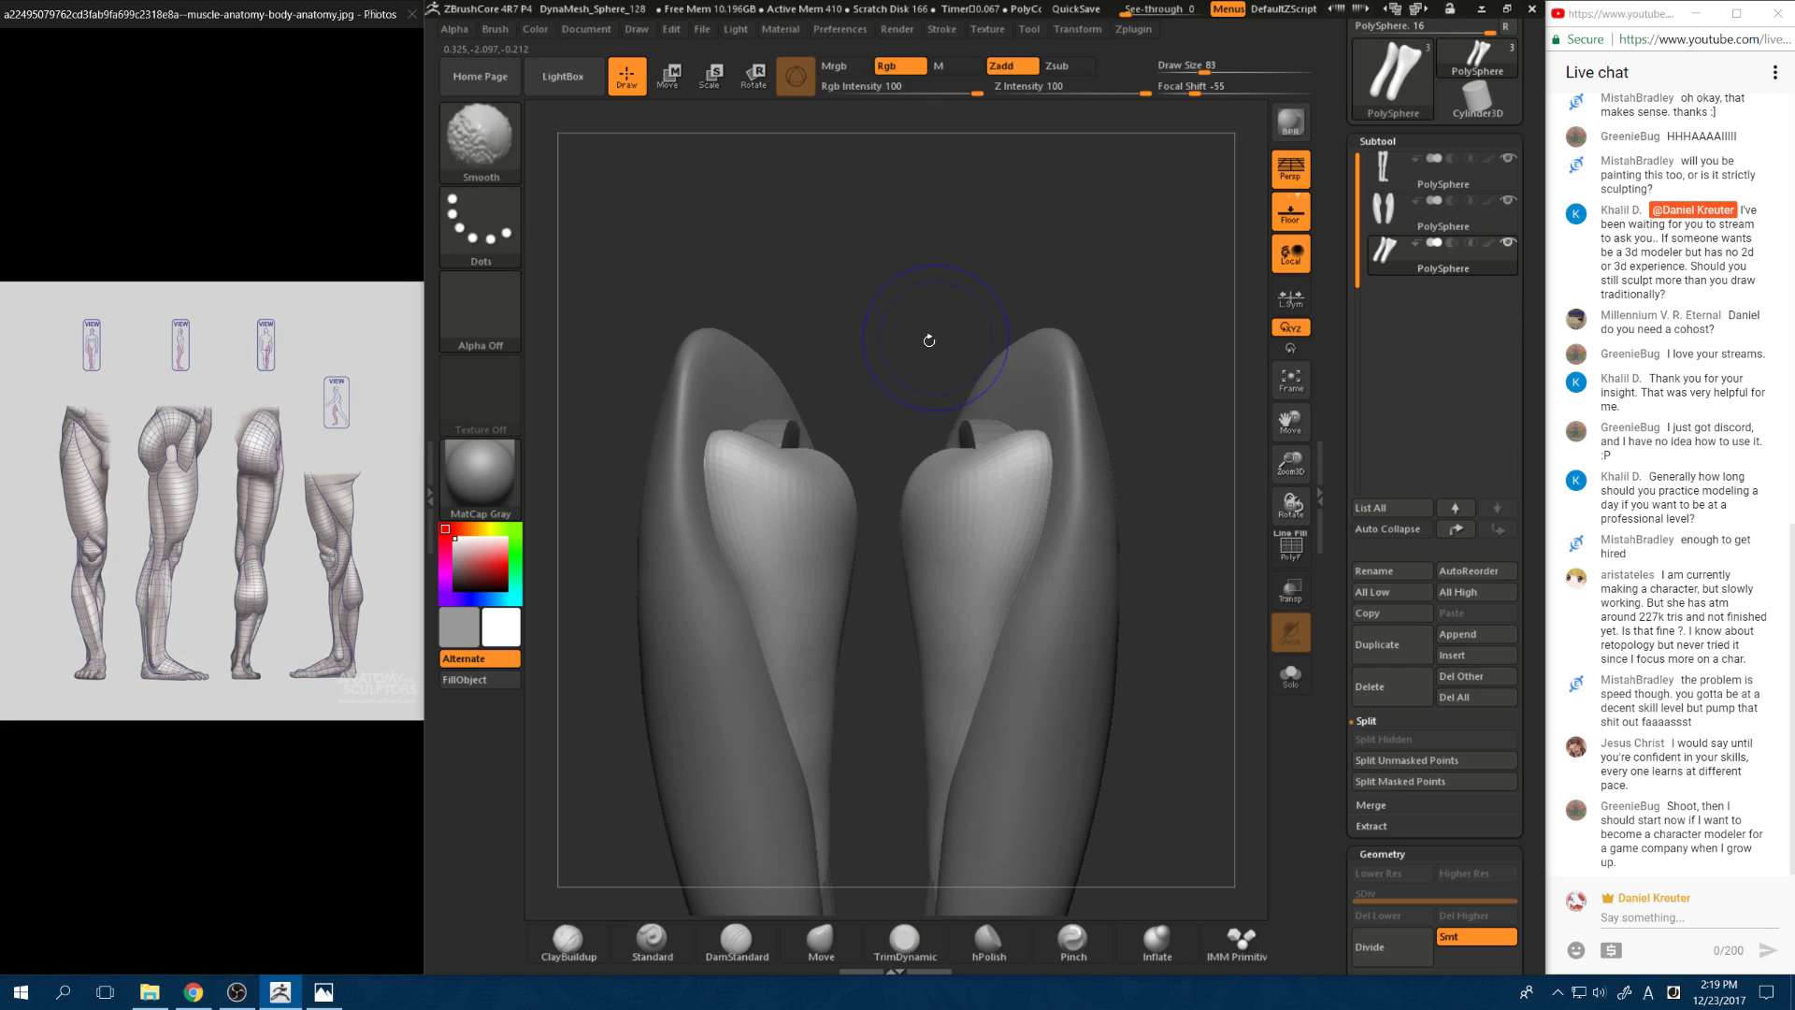
# Step: Reshape the tops and inner edges of the inner-thigh forms with the Move brush at draw sizes 83 and 158
pyautogui.click(821, 940)
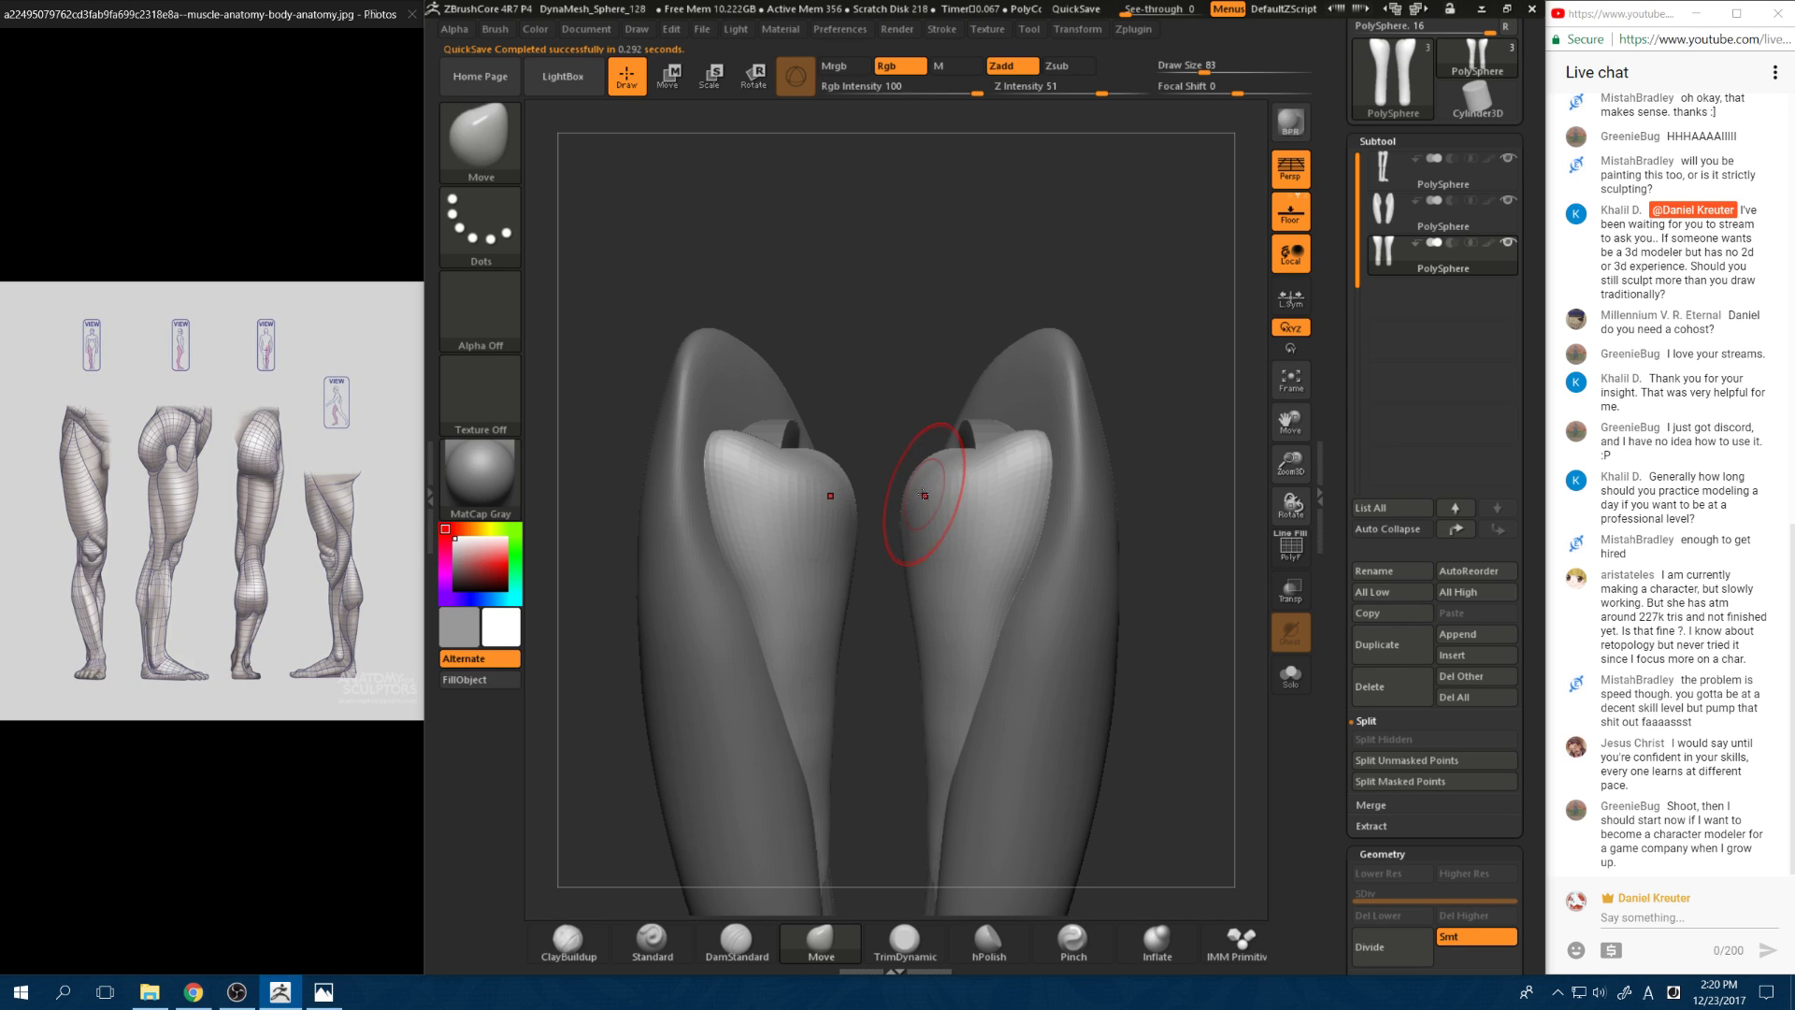
pyautogui.moveTo(897, 338); pyautogui.dragTo(861, 441)
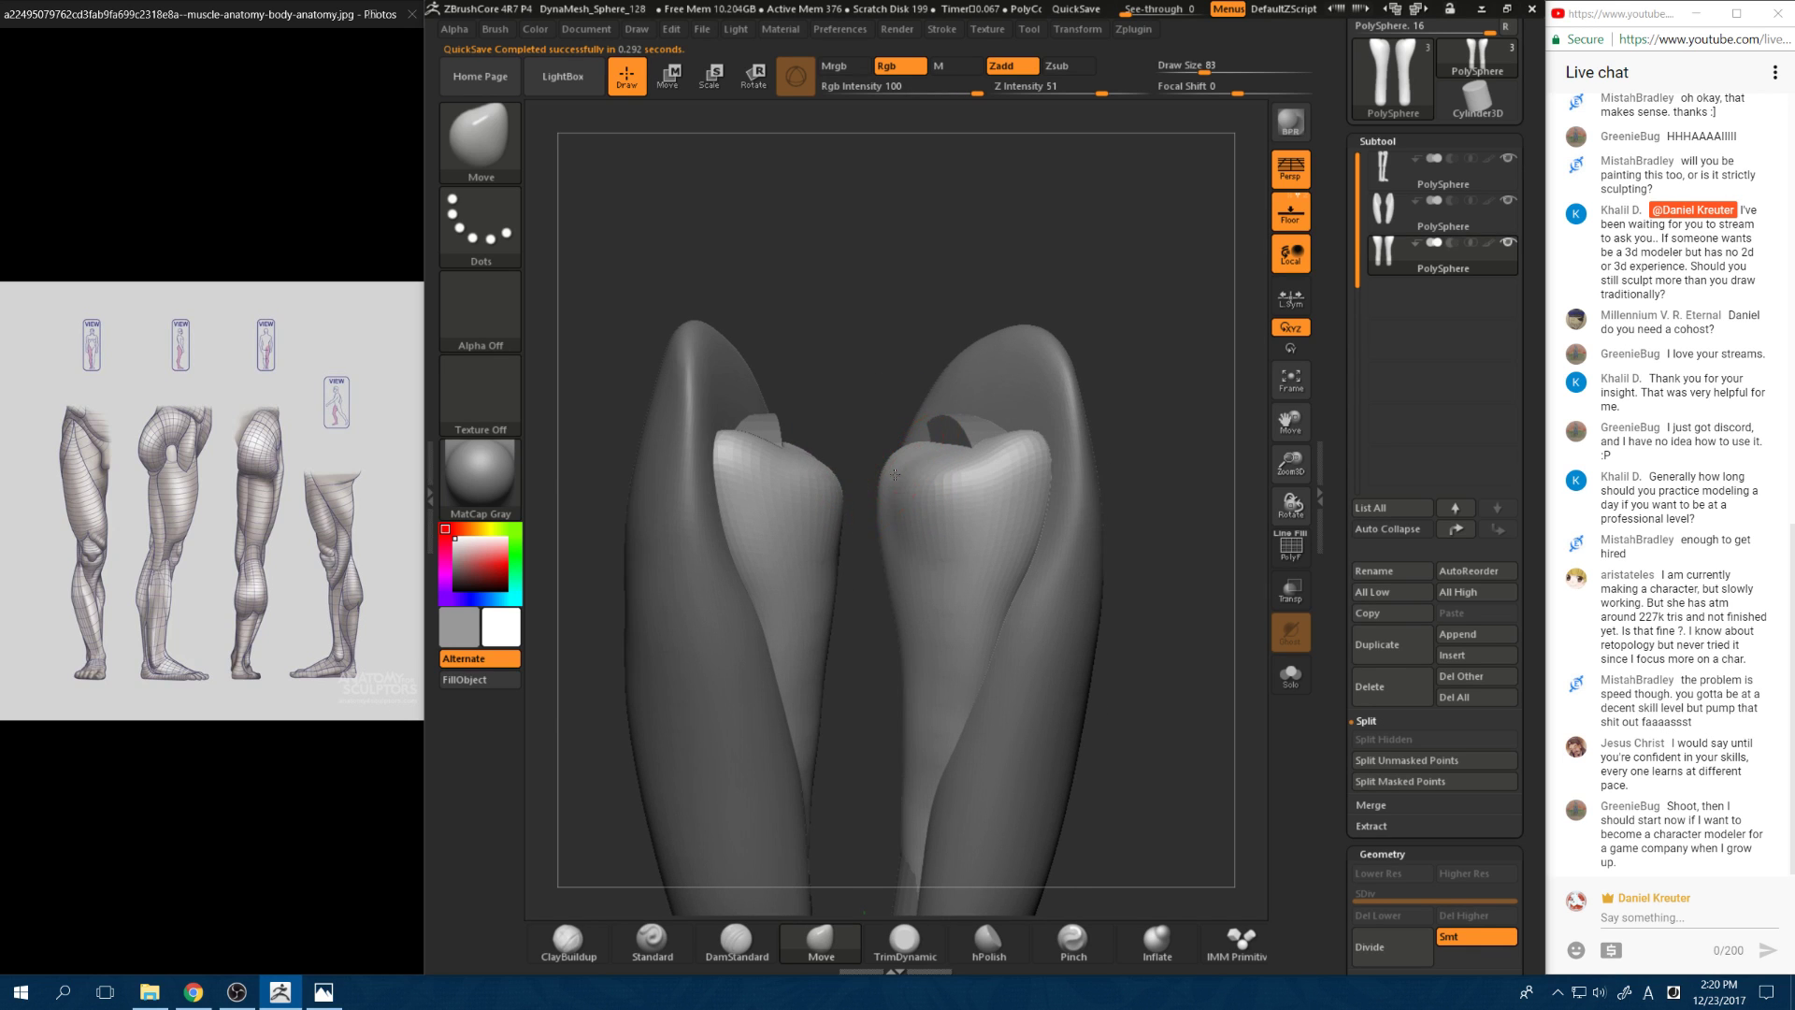
pyautogui.press('shift')
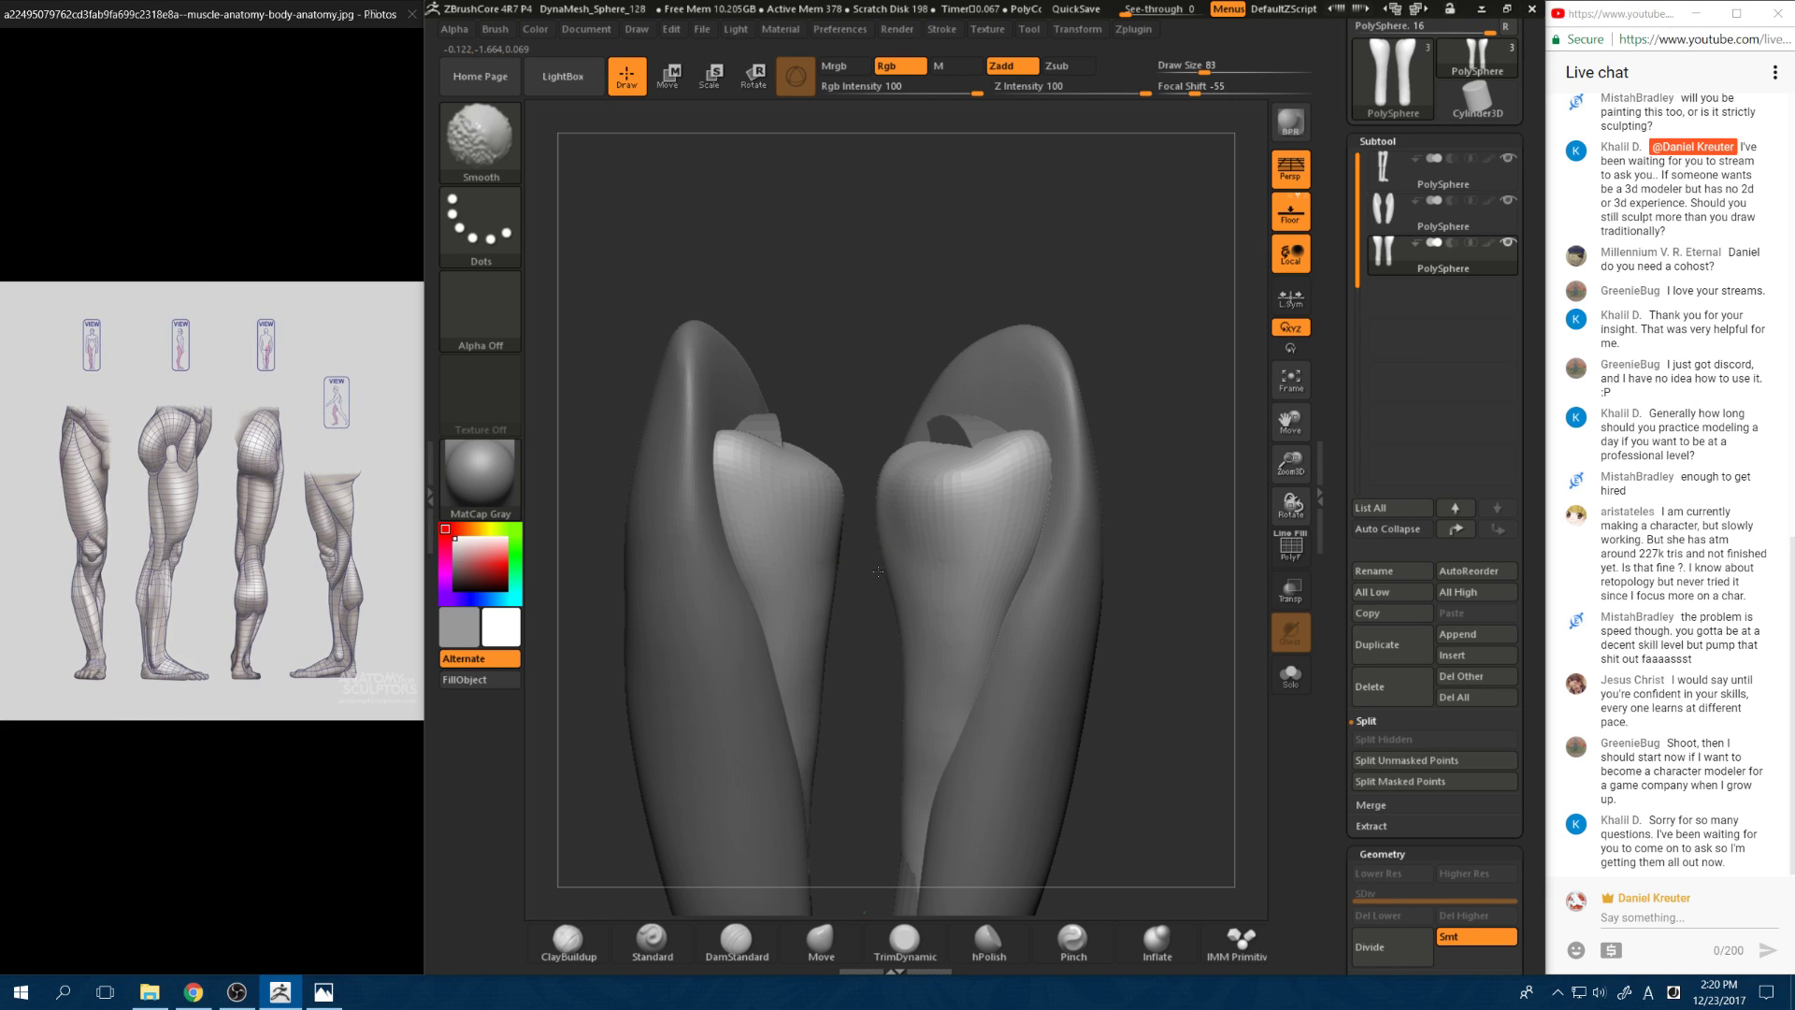
pyautogui.moveTo(821, 380); pyautogui.dragTo(954, 407)
pyautogui.press('space')
pyautogui.moveTo(956, 423); pyautogui.dragTo(902, 412, button='right')
pyautogui.moveTo(919, 409); pyautogui.dragTo(915, 398)
pyautogui.moveTo(921, 411)
pyautogui.keyDown('ctrl'); pyautogui.mouseDown(button='right')
pyautogui.moveTo(924, 376)
pyautogui.moveTo(1045, 377)
pyautogui.moveTo(941, 321)
pyautogui.mouseUp(button='right'); pyautogui.keyUp('ctrl')
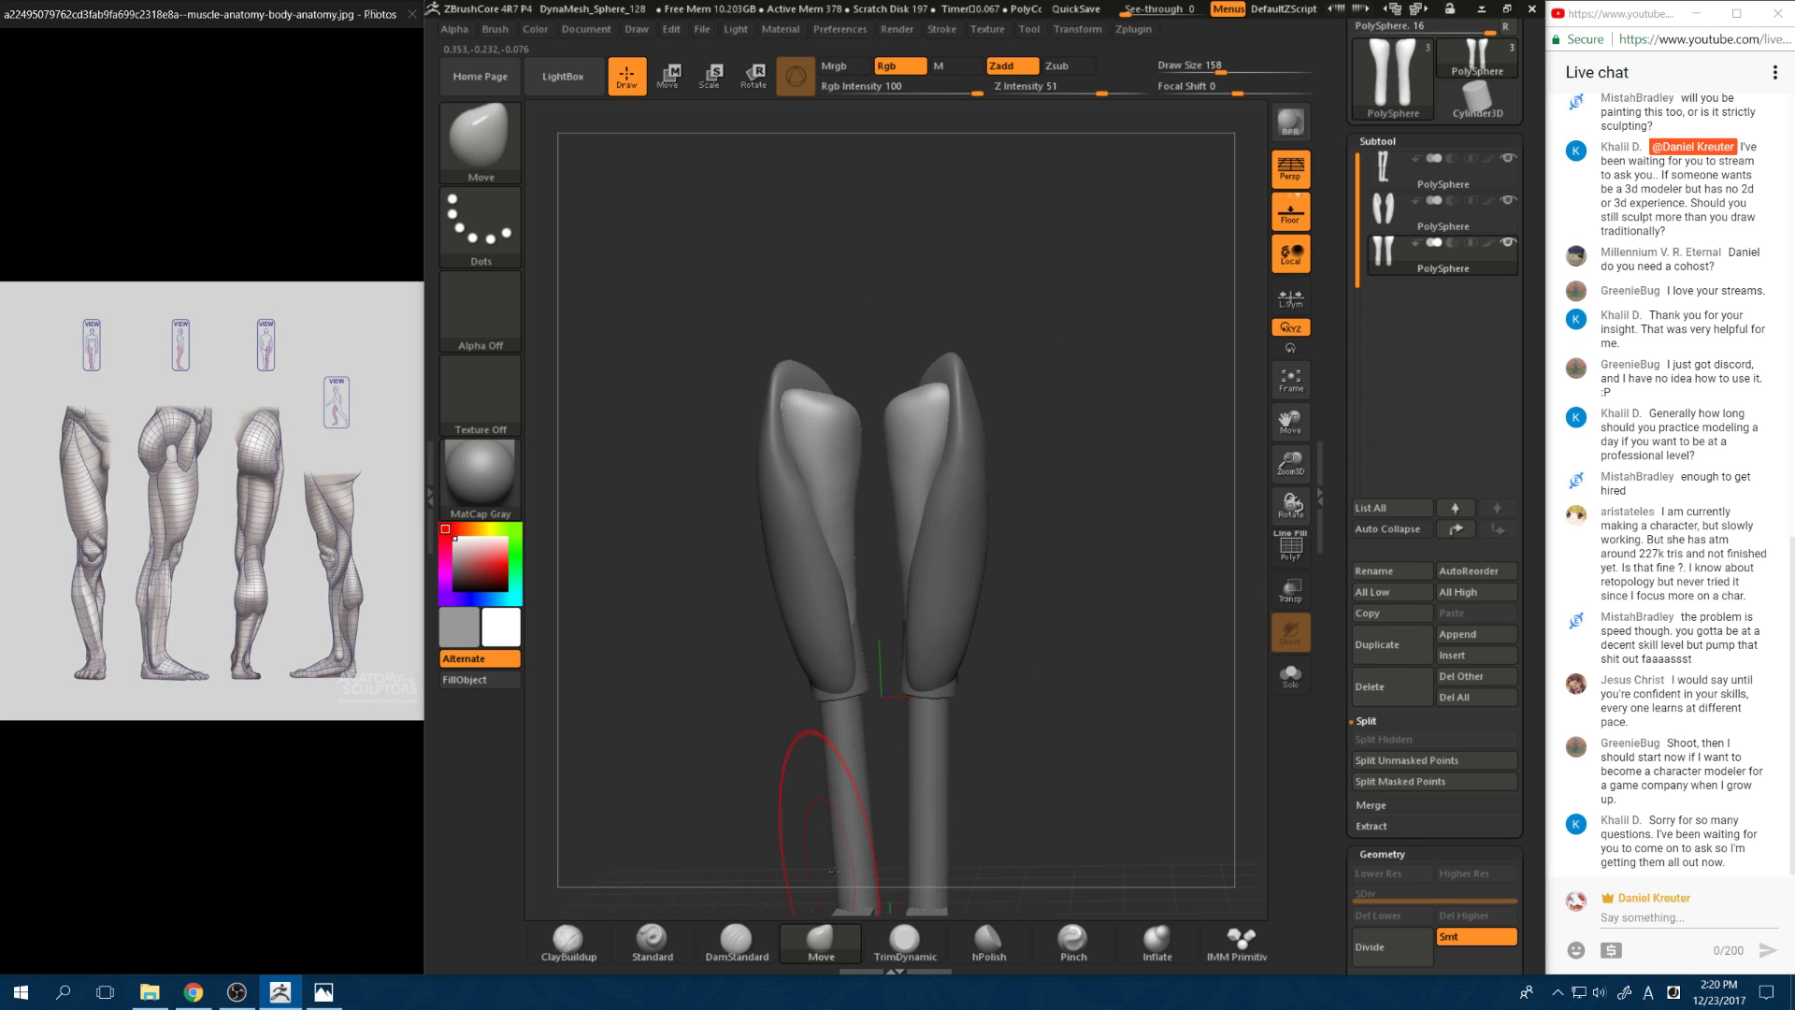
# Step: Pull the upper ends of the inner-thigh forms into shape from several angles with the Move brush at draw size 104
pyautogui.click(905, 939)
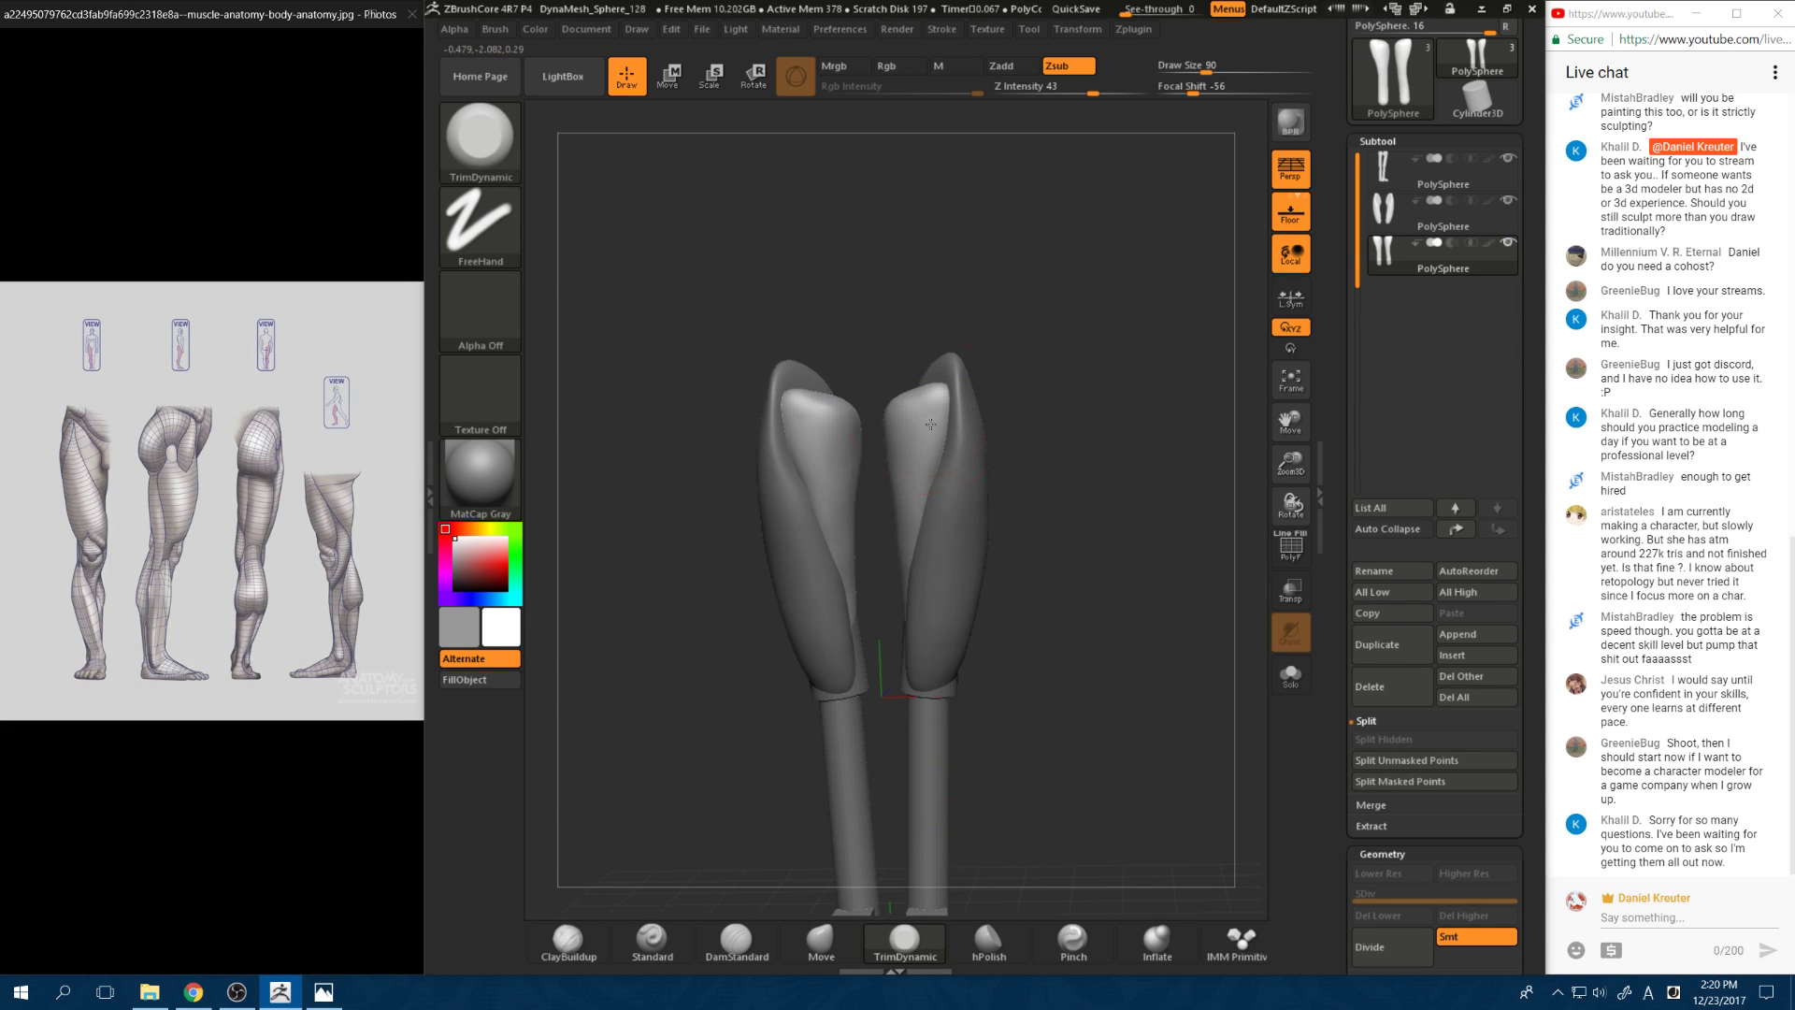
pyautogui.moveTo(889, 345); pyautogui.dragTo(979, 316, button='right')
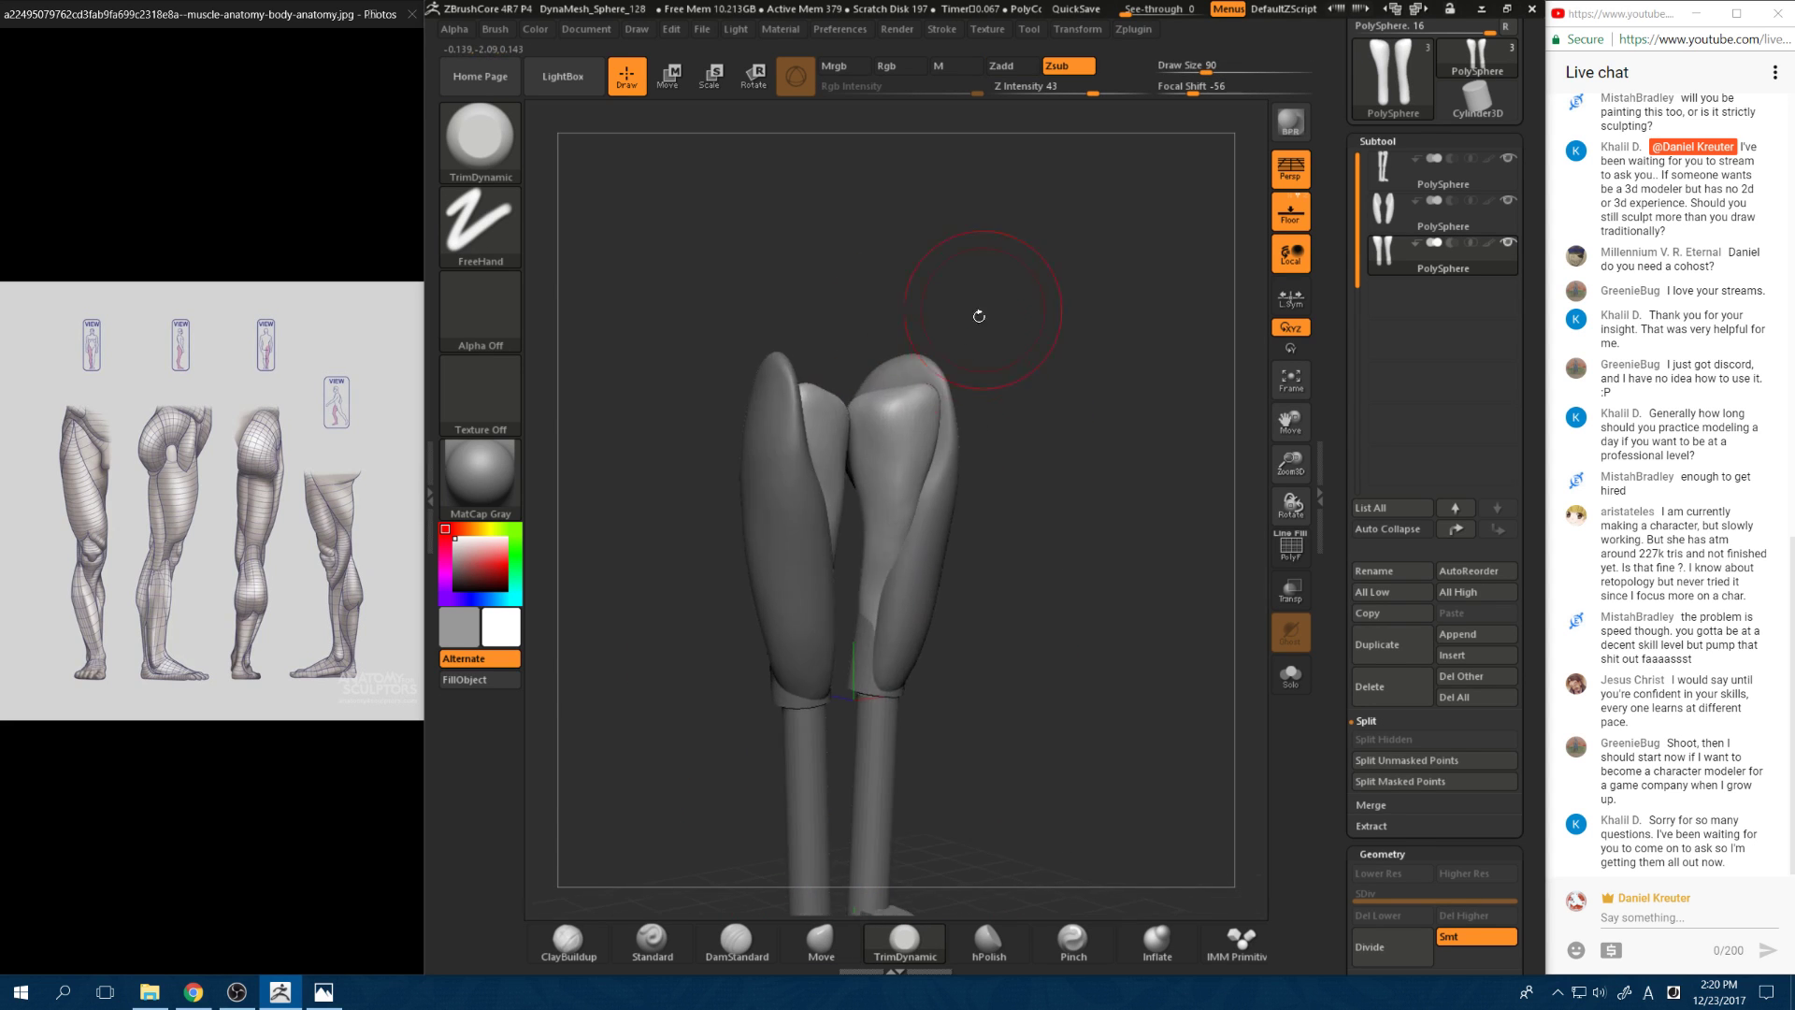
pyautogui.press('b')
pyautogui.press('m')
pyautogui.press('v')
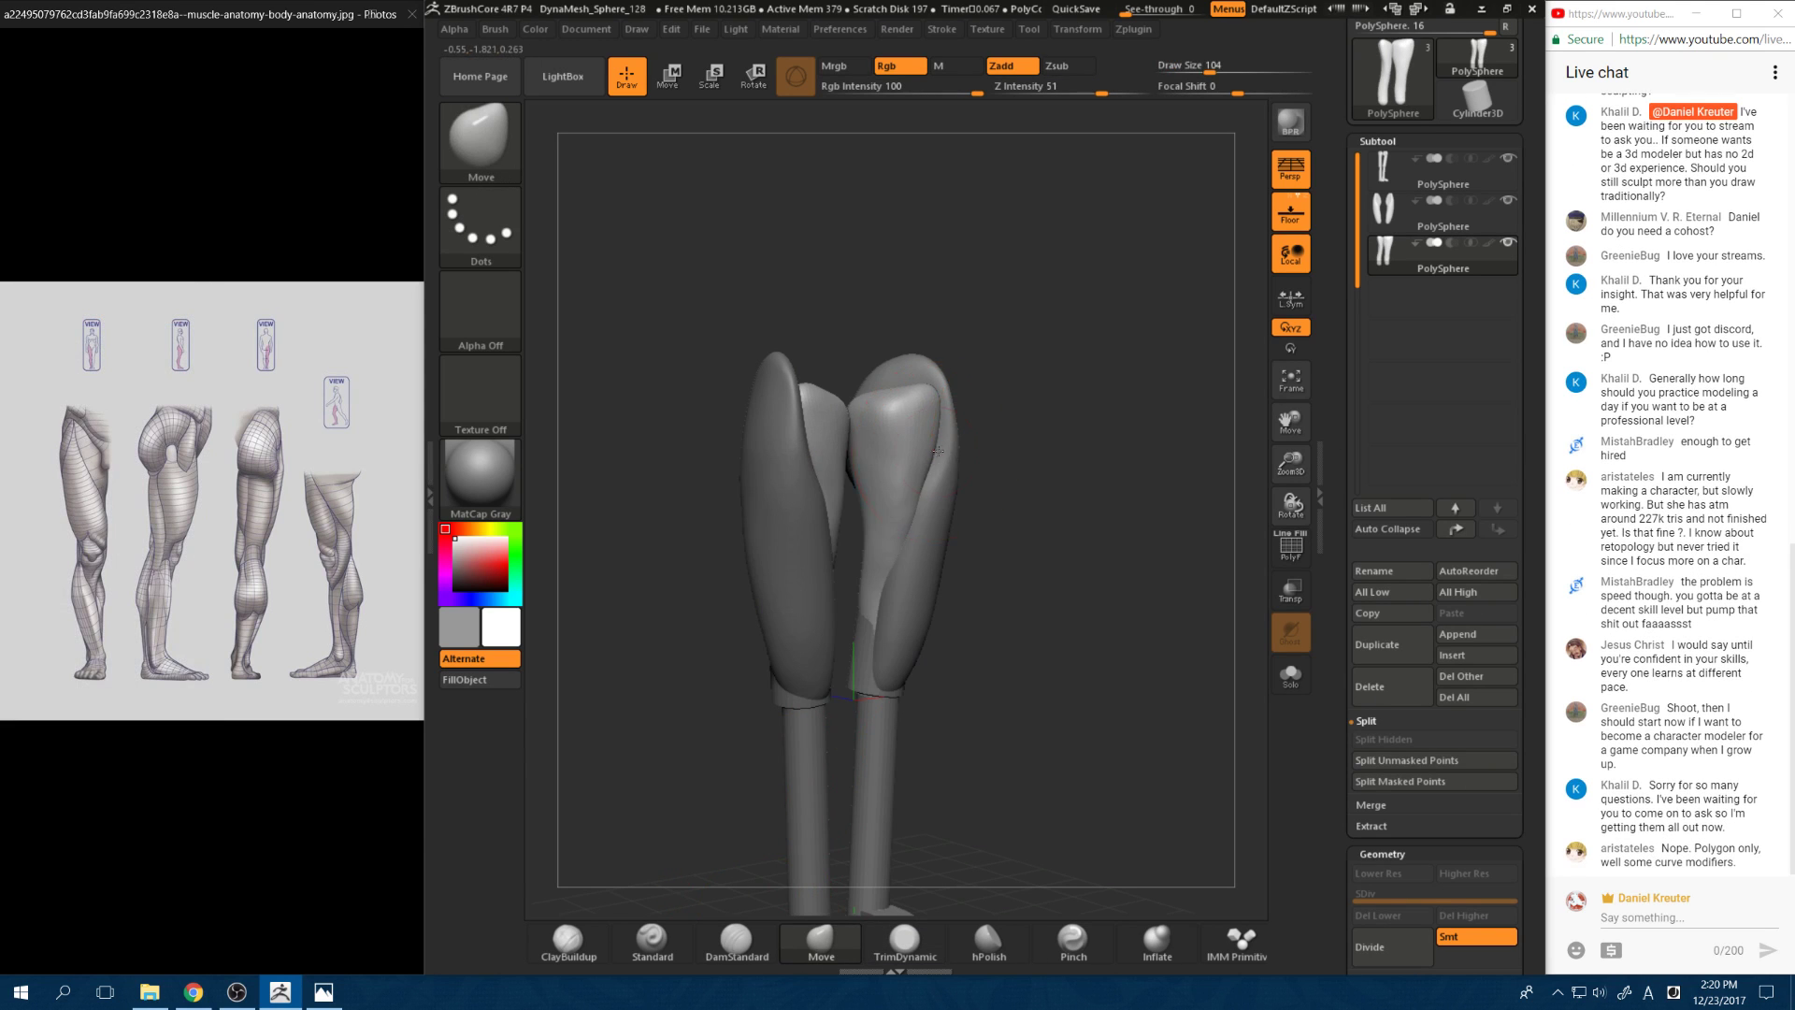
pyautogui.moveTo(943, 445)
pyautogui.mouseDown(button='right')
pyautogui.moveTo(924, 466)
pyautogui.moveTo(941, 434)
pyautogui.mouseUp(button='right')
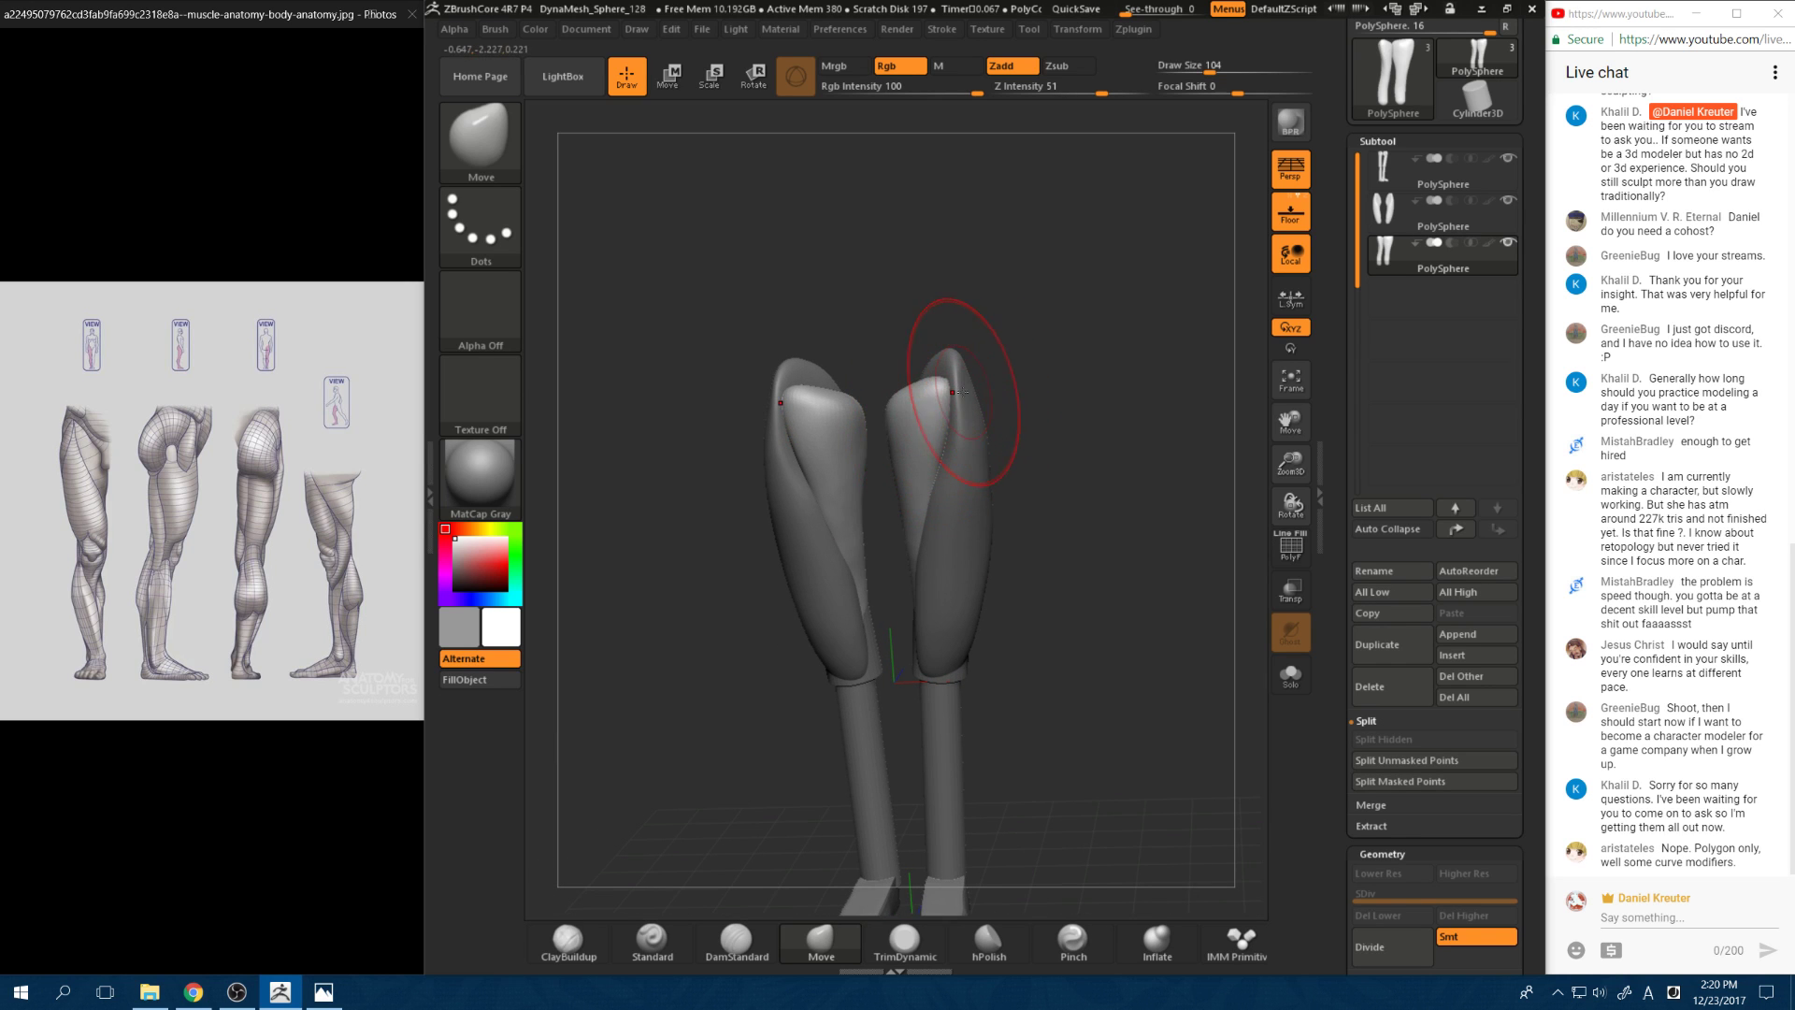
pyautogui.moveTo(974, 362)
pyautogui.mouseDown(button='right')
pyautogui.moveTo(1026, 393)
pyautogui.moveTo(1016, 460)
pyautogui.moveTo(971, 359)
pyautogui.moveTo(899, 411)
pyautogui.mouseUp(button='right')
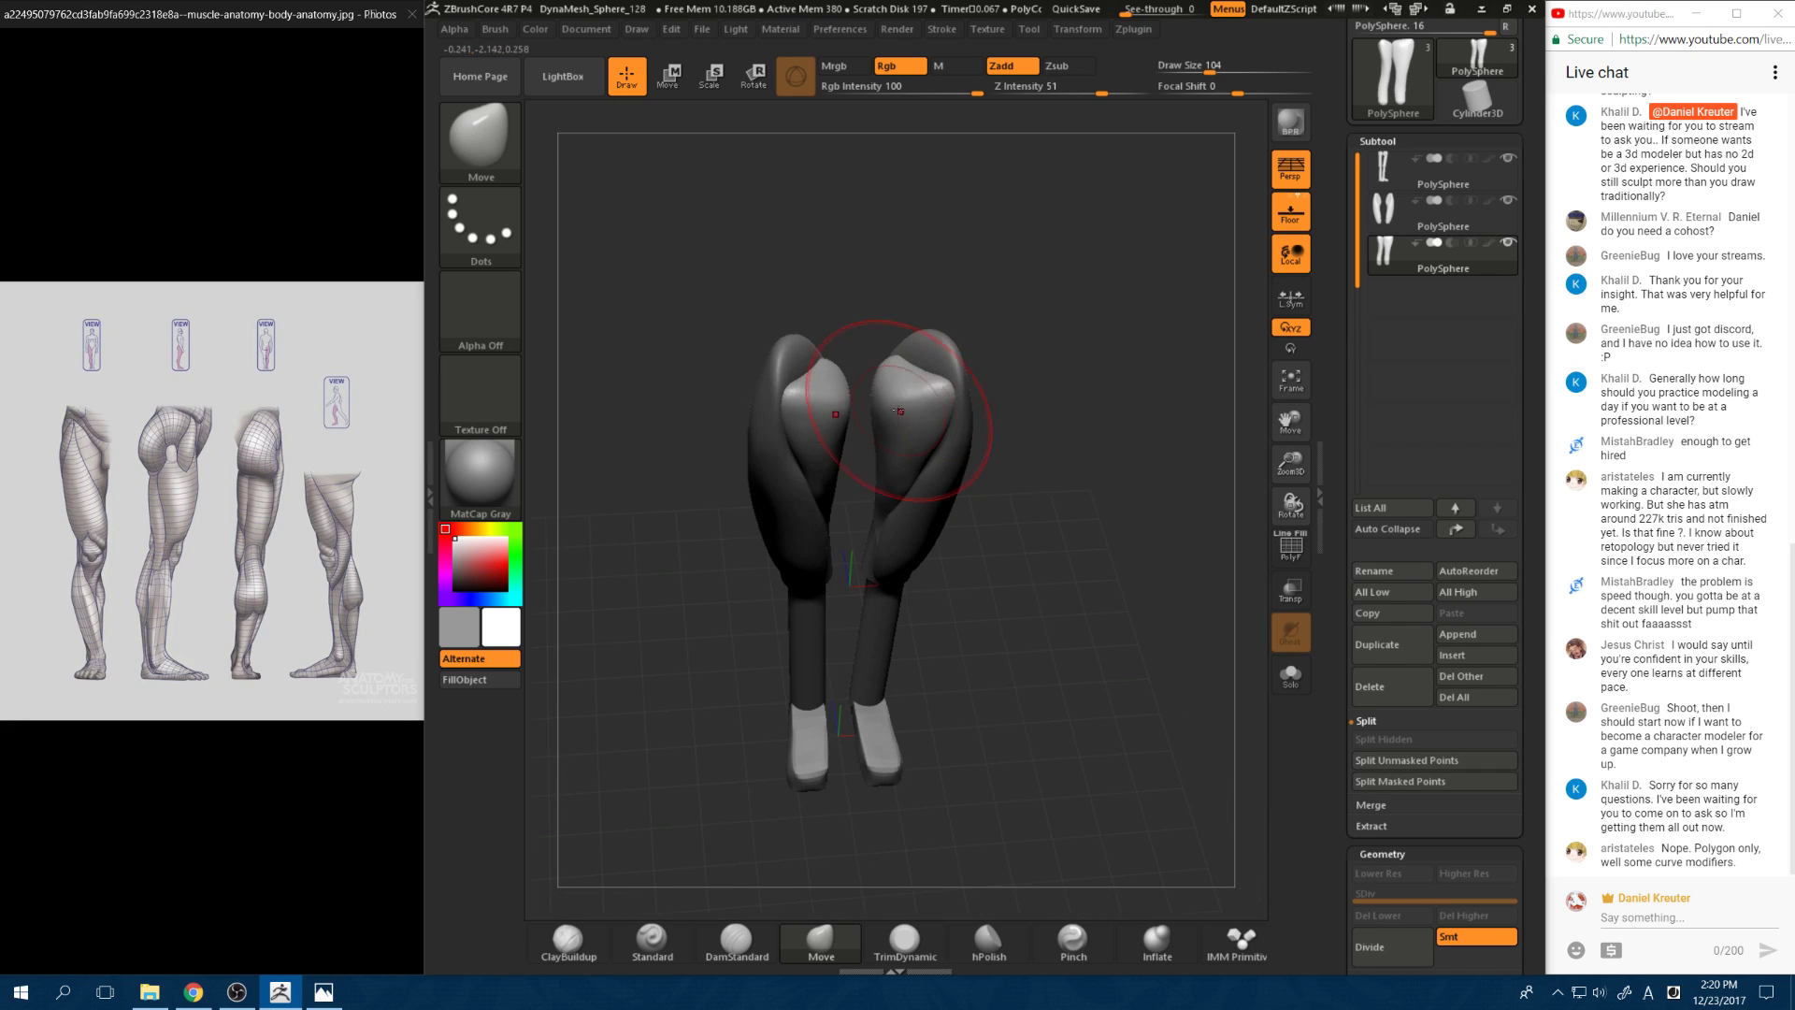
pyautogui.moveTo(899, 411); pyautogui.dragTo(889, 385)
# Step: Square off the upper inner corners of the inner-thigh forms with the Move brush at draw size 51
pyautogui.press('space')
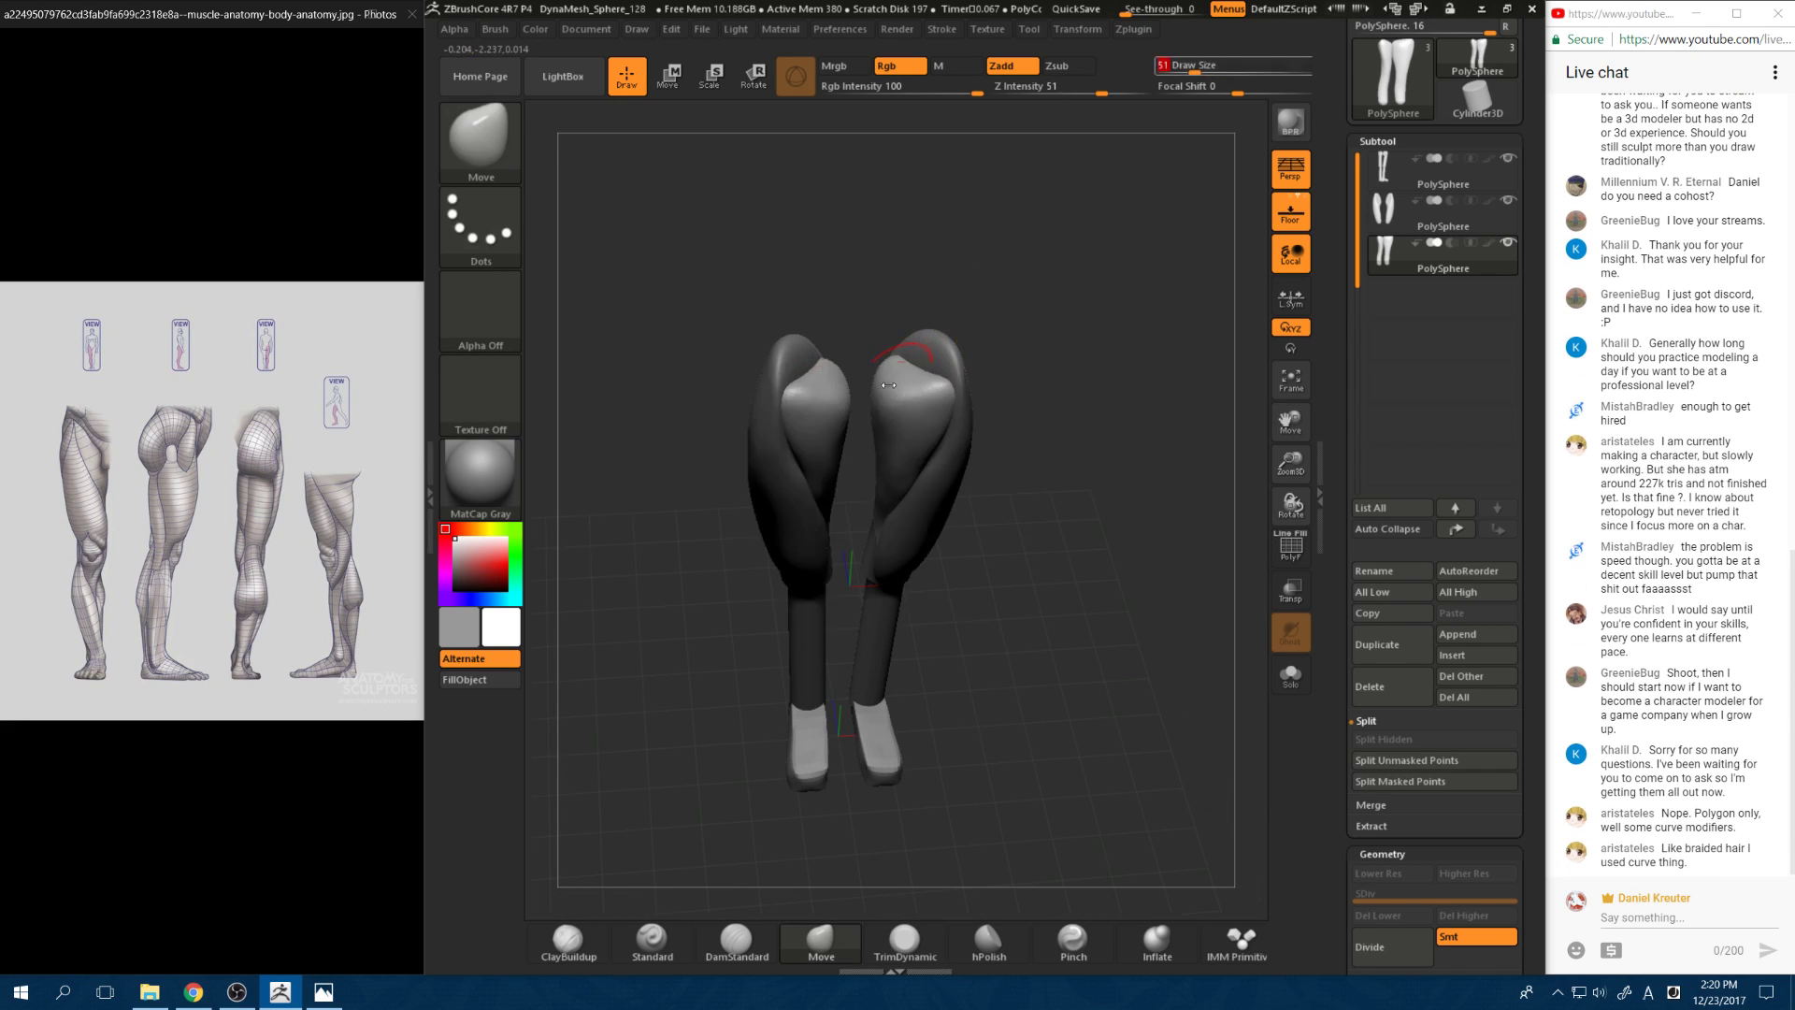
pyautogui.keyDown('shift'); pyautogui.moveTo(893, 400); pyautogui.dragTo(910, 433, button='right'); pyautogui.keyUp('shift')
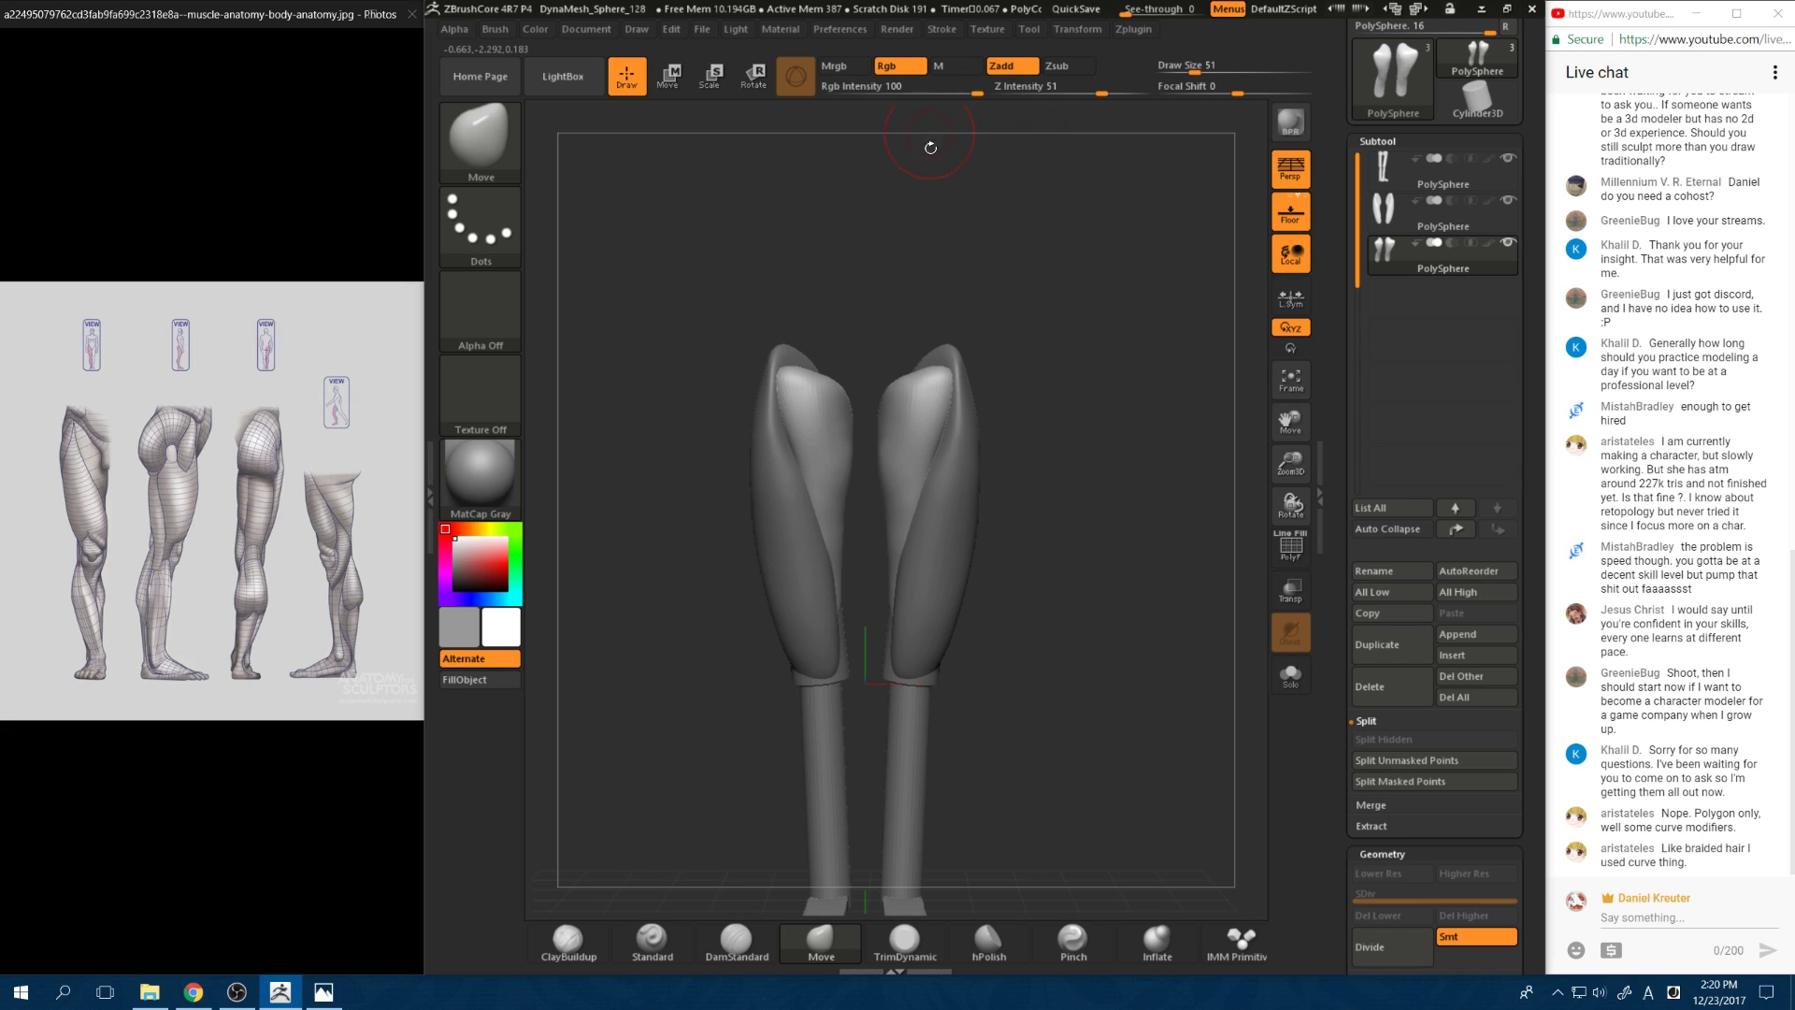
pyautogui.moveTo(977, 369); pyautogui.dragTo(1005, 400)
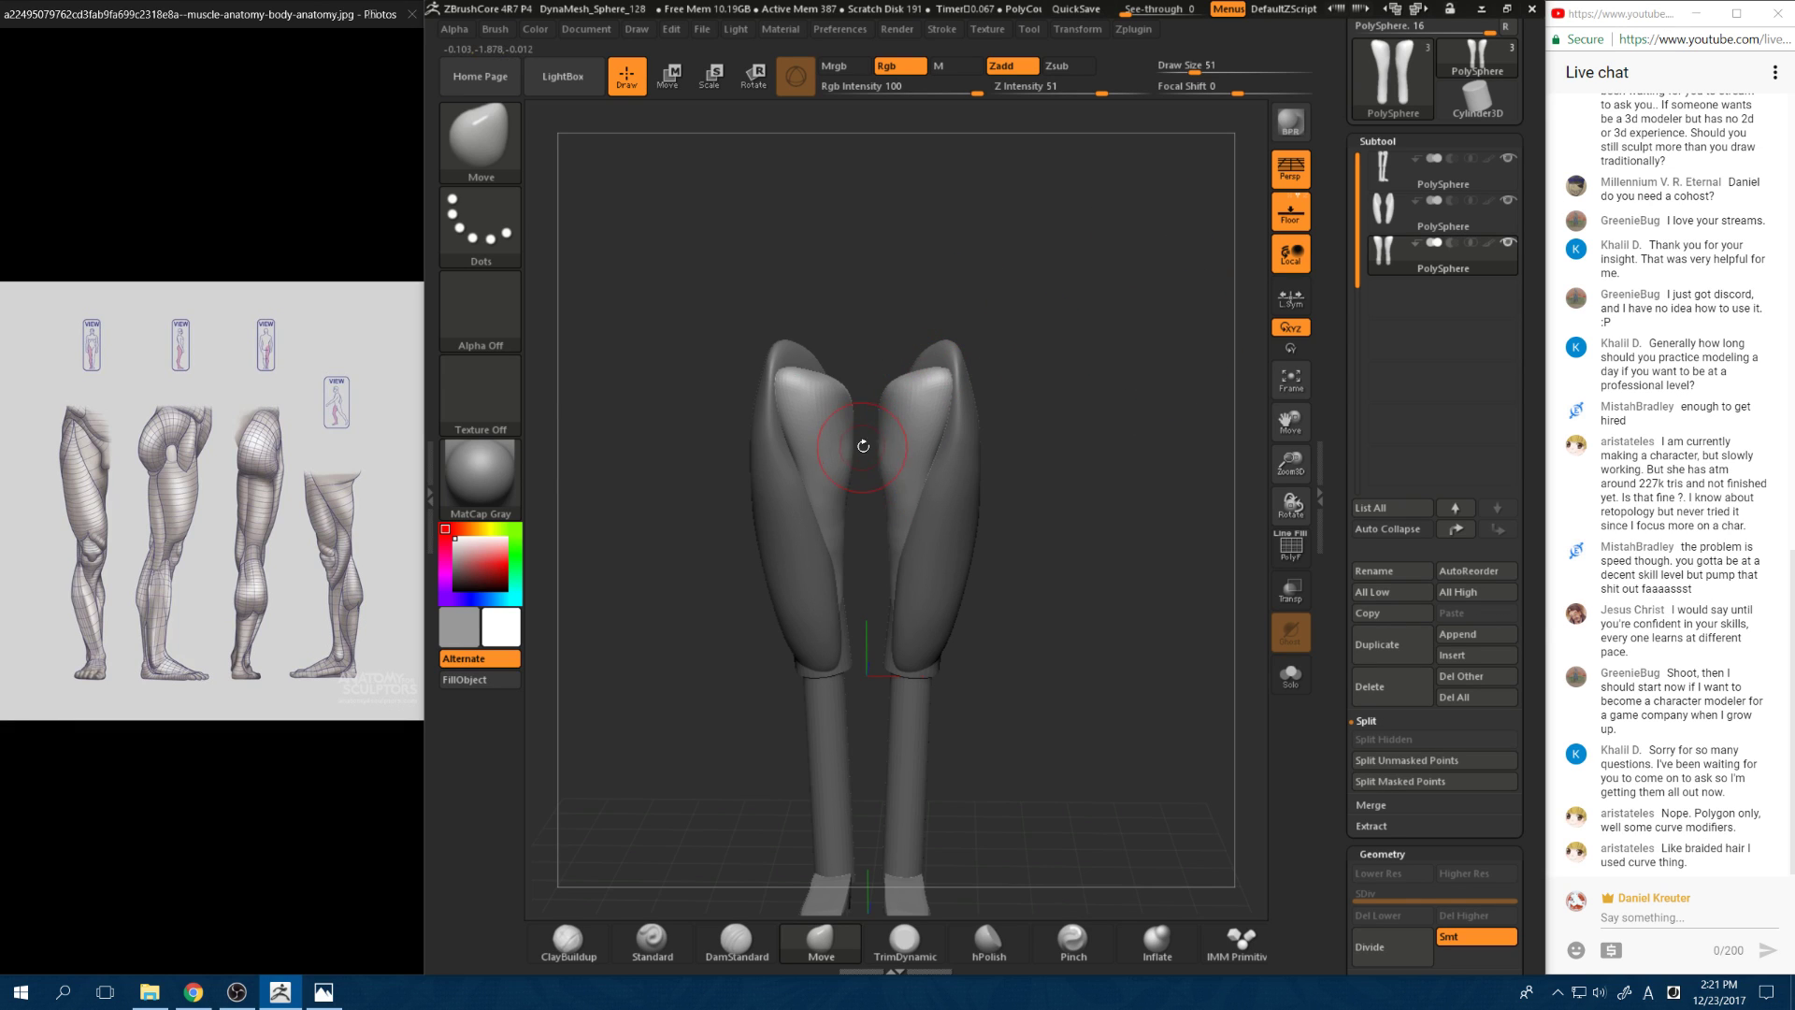
pyautogui.press('shift')
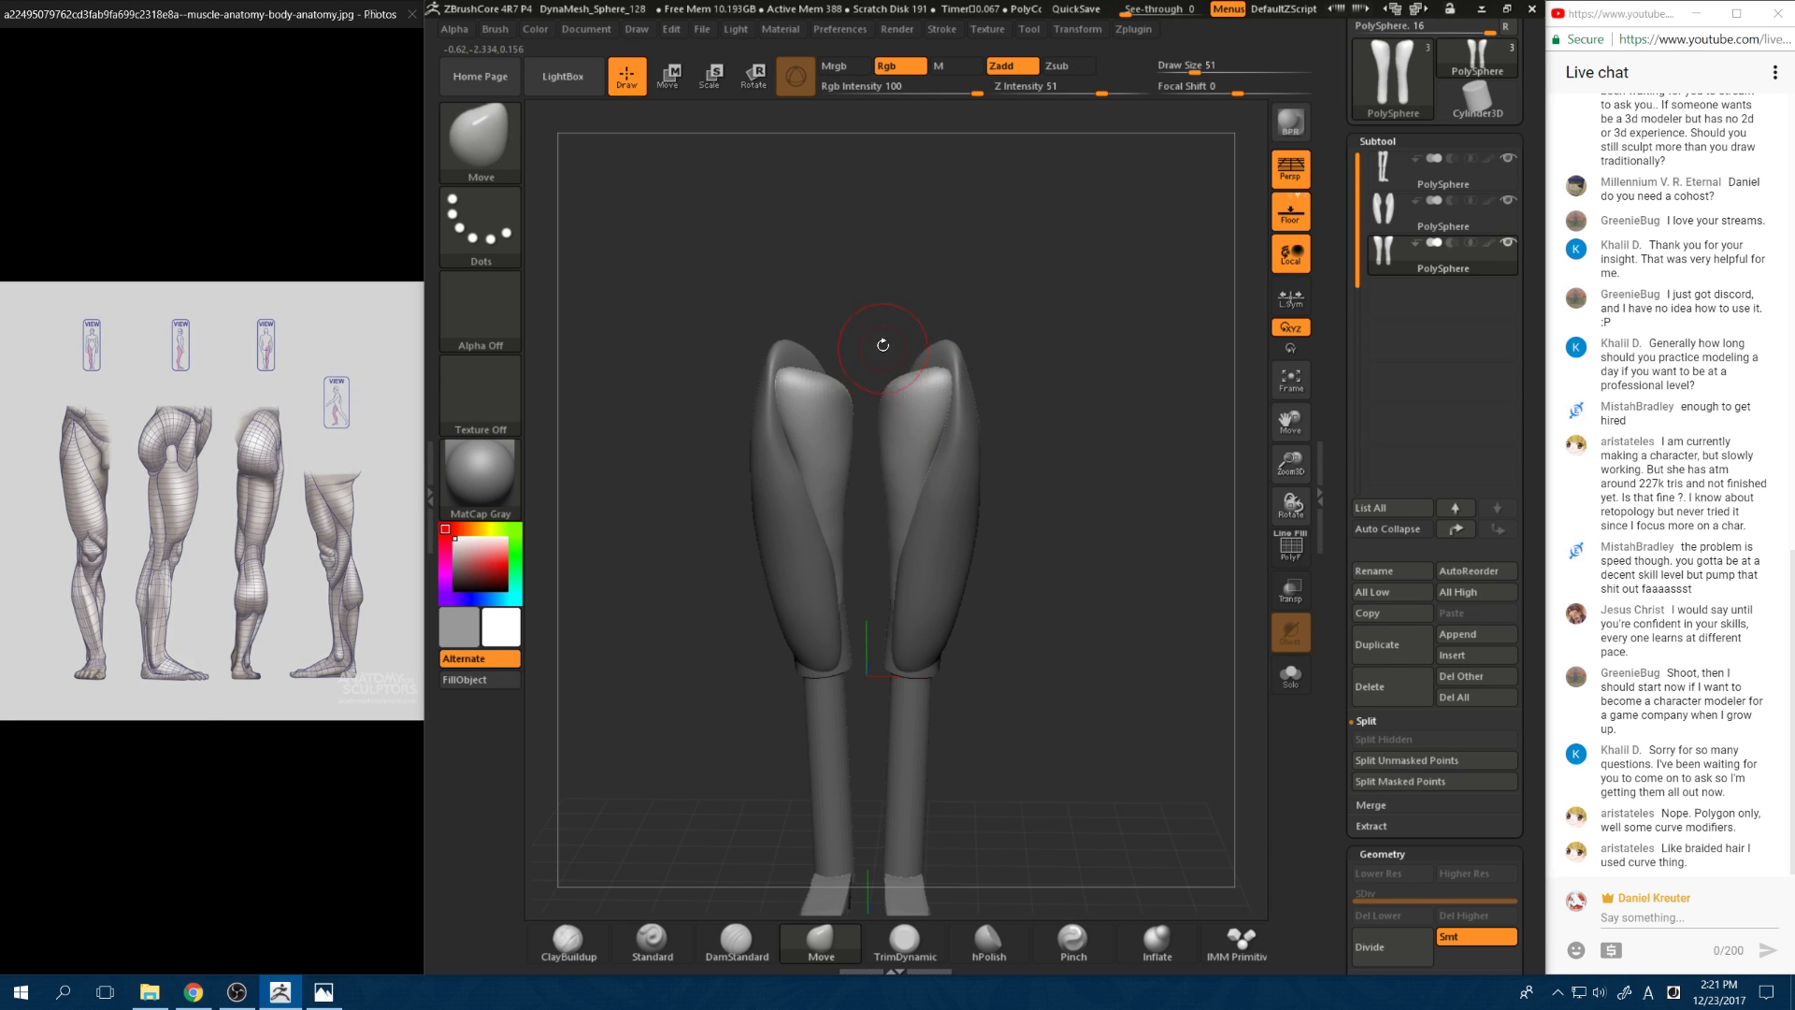
pyautogui.moveTo(882, 345)
pyautogui.mouseDown()
pyautogui.moveTo(914, 425)
pyautogui.moveTo(879, 385)
pyautogui.moveTo(949, 378)
pyautogui.moveTo(974, 277)
pyautogui.moveTo(1034, 309)
pyautogui.moveTo(991, 465)
pyautogui.mouseUp()
# Step: Trim the tops of the inner-thigh forms into flat planes with the TrimDynamic brush at draw size 51
pyautogui.click(906, 940)
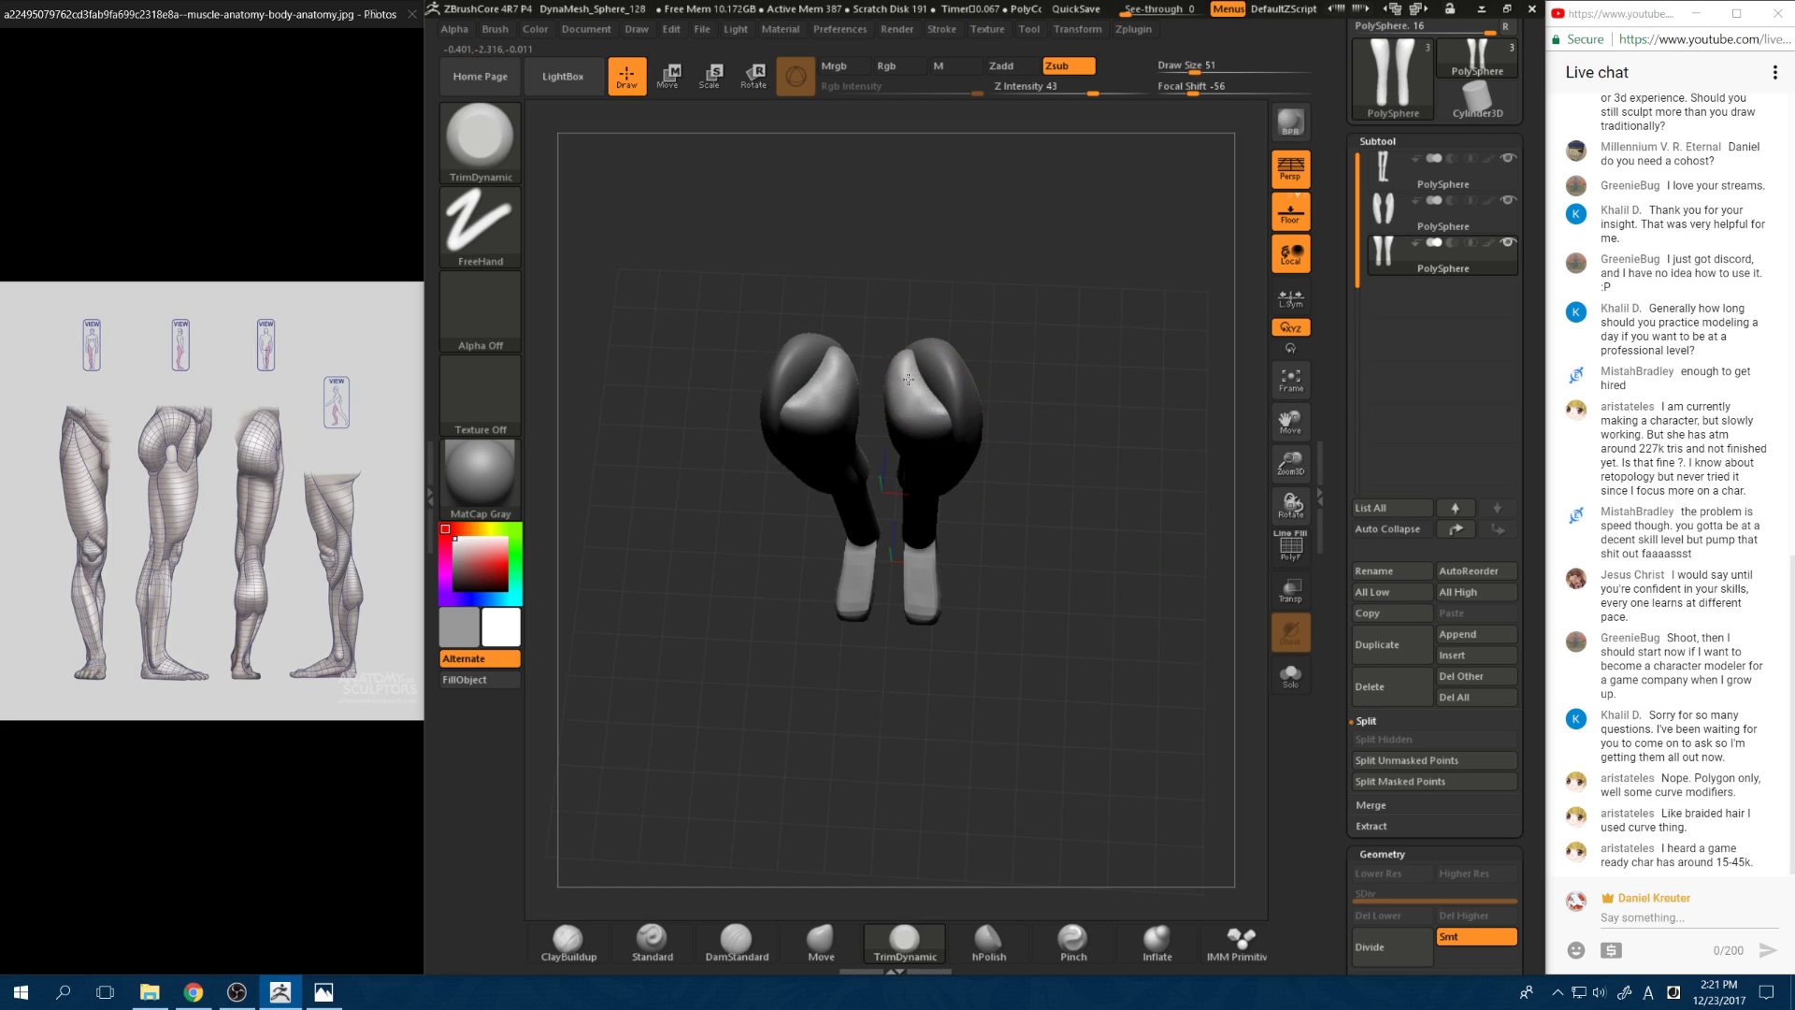
pyautogui.moveTo(907, 378); pyautogui.dragTo(914, 404)
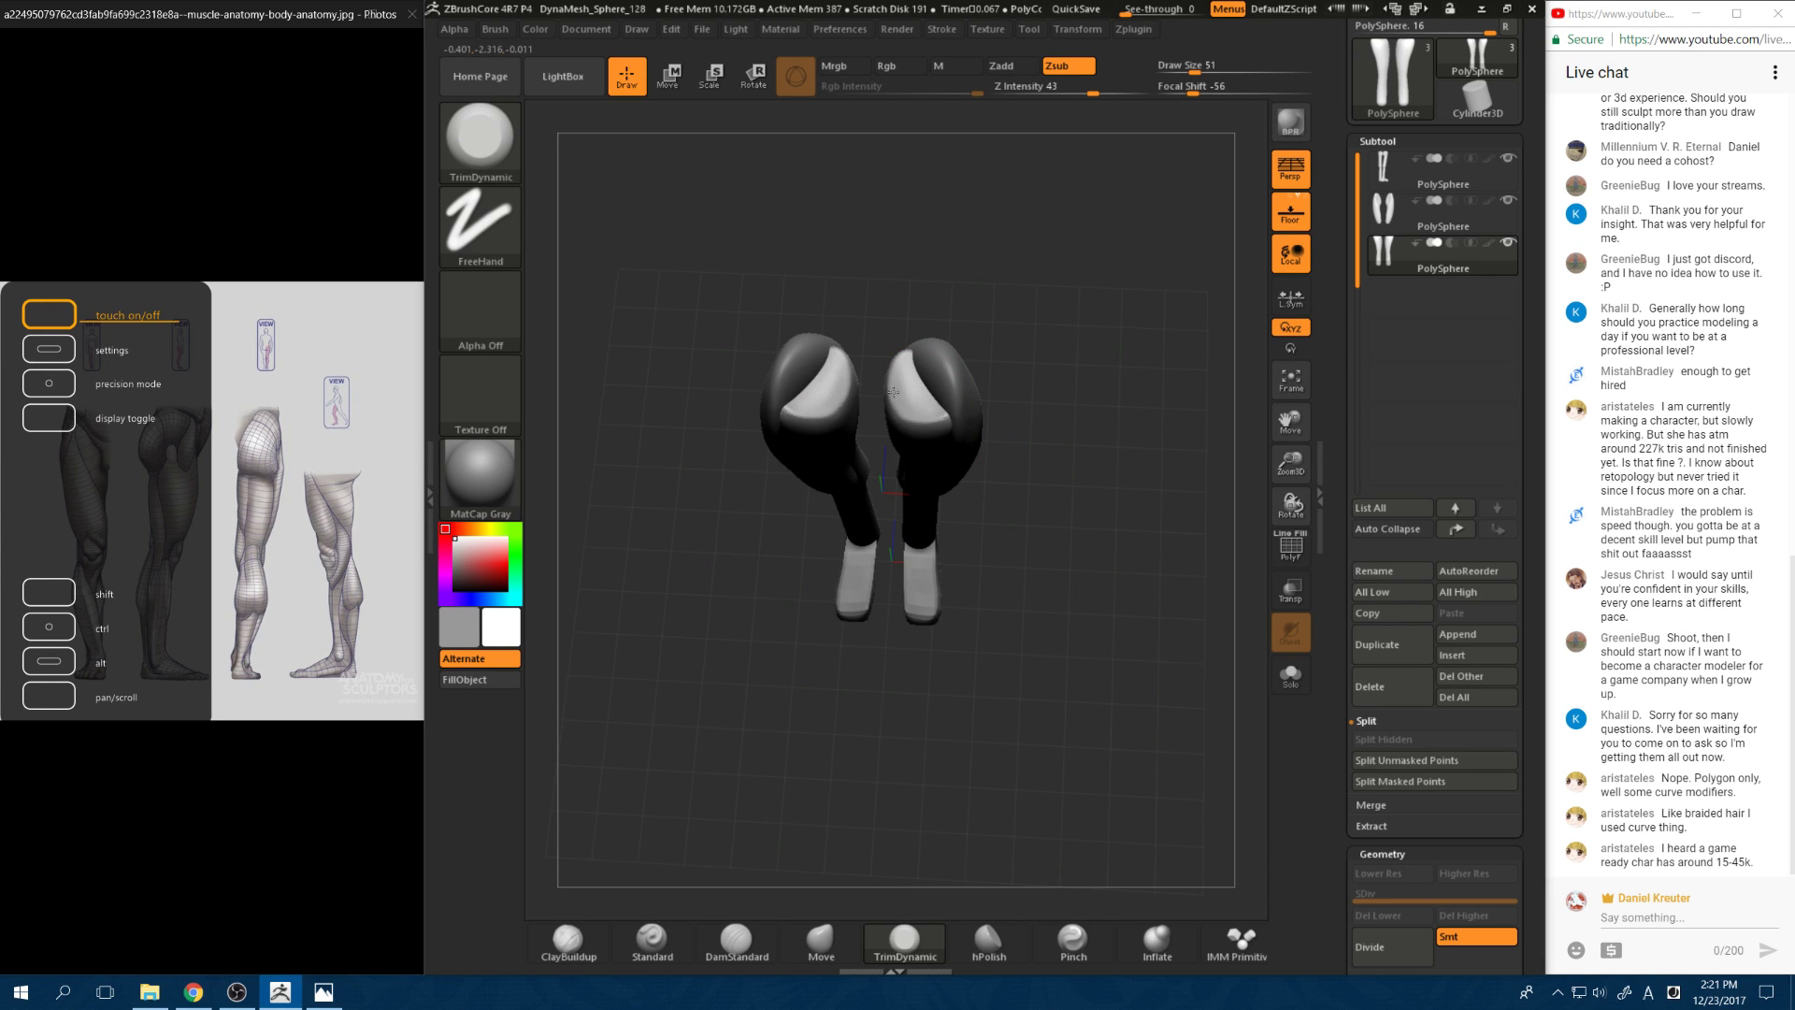
pyautogui.moveTo(1038, 400); pyautogui.dragTo(1018, 309)
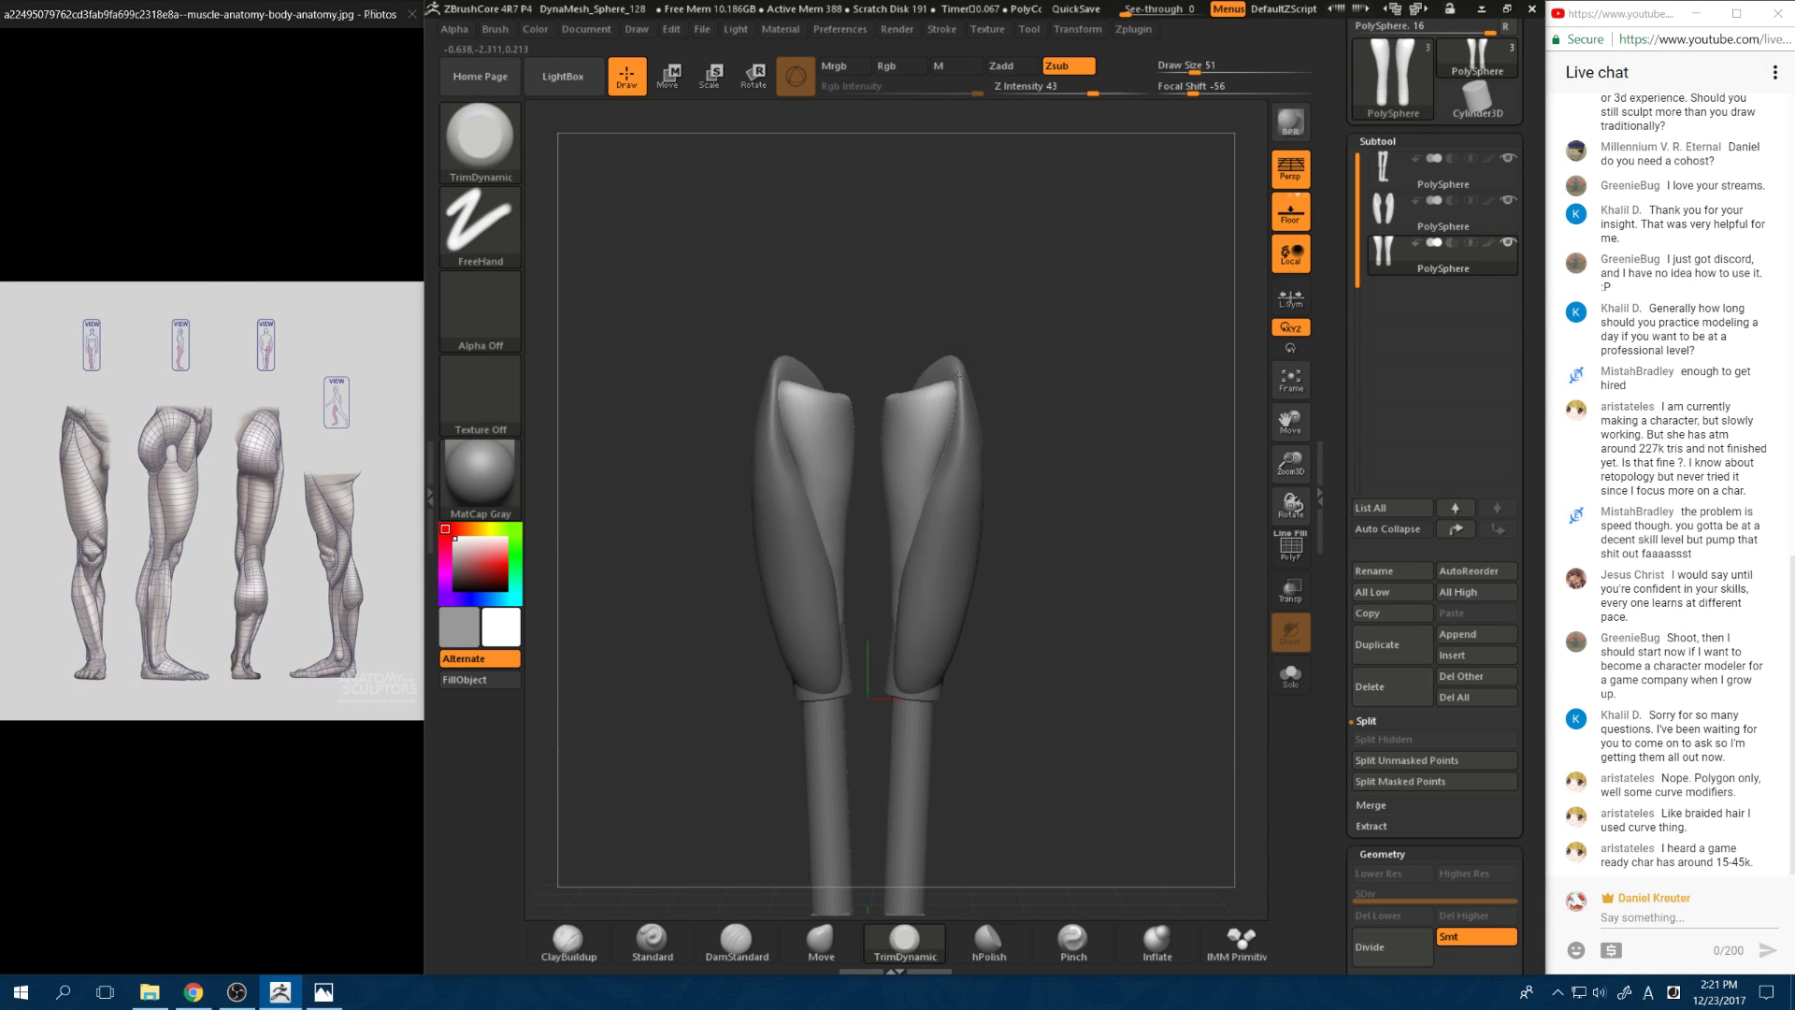
pyautogui.moveTo(937, 382); pyautogui.dragTo(990, 324)
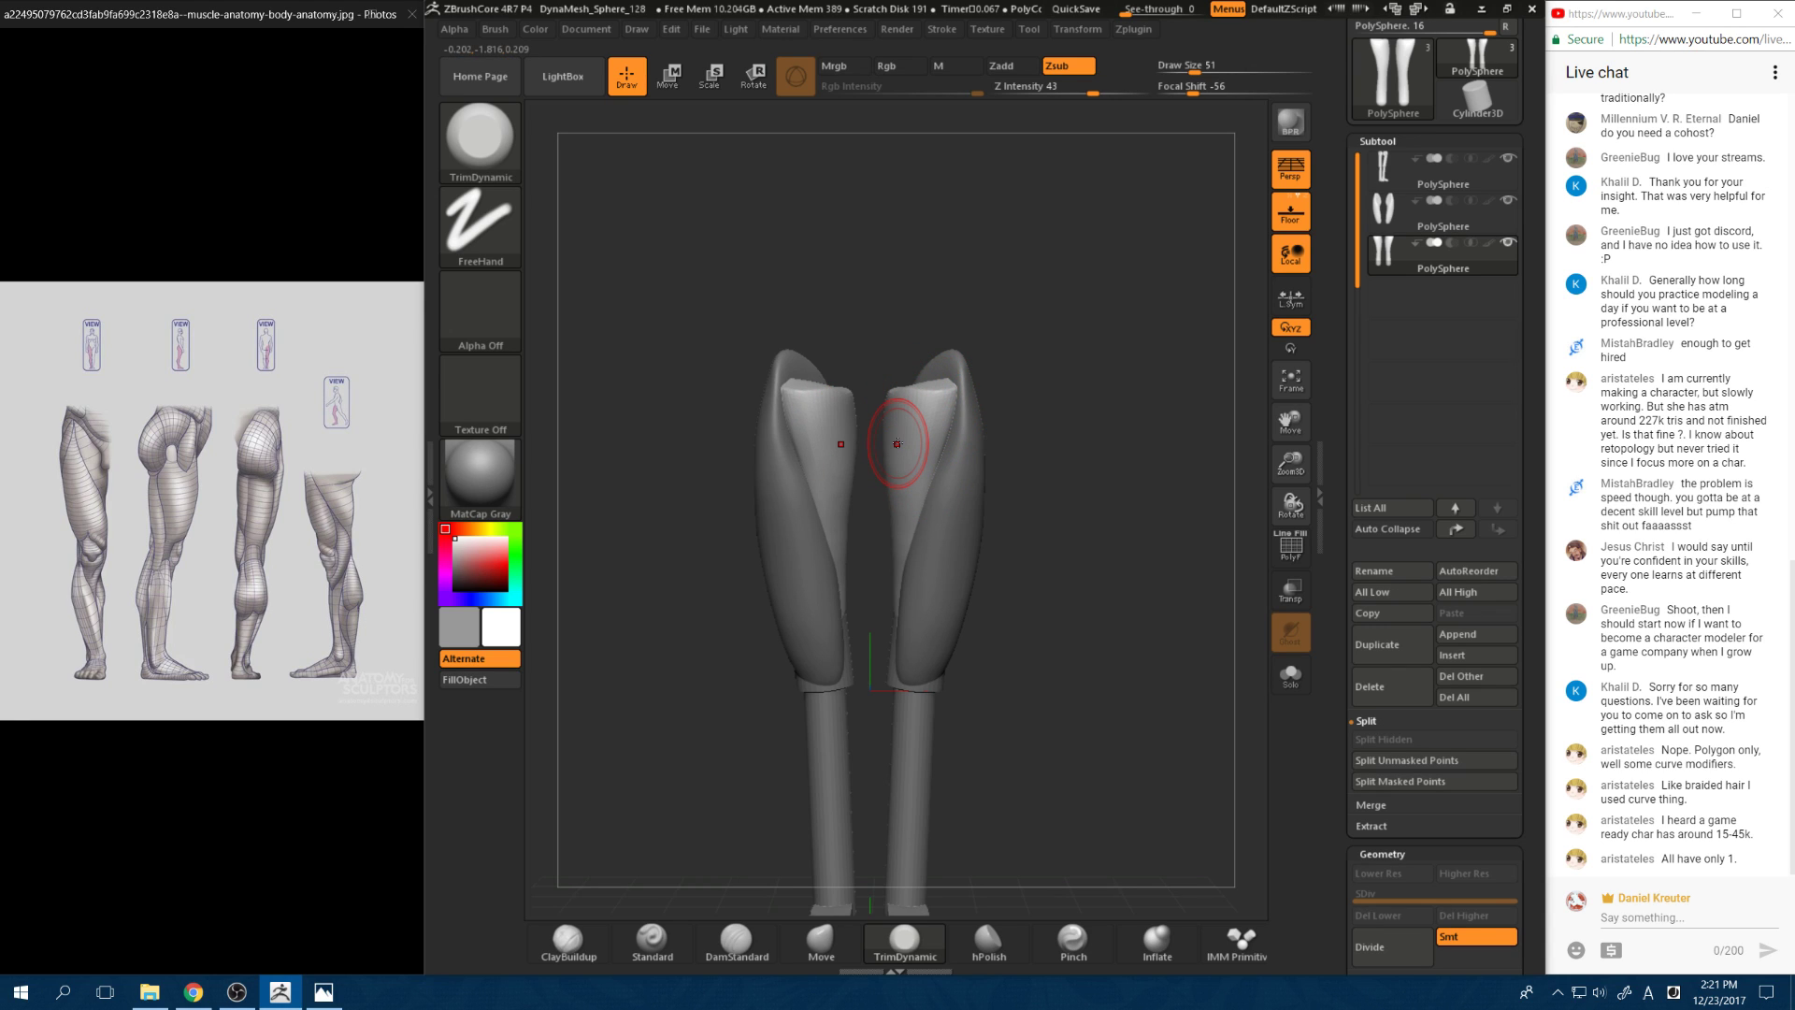
pyautogui.moveTo(973, 296); pyautogui.dragTo(928, 357)
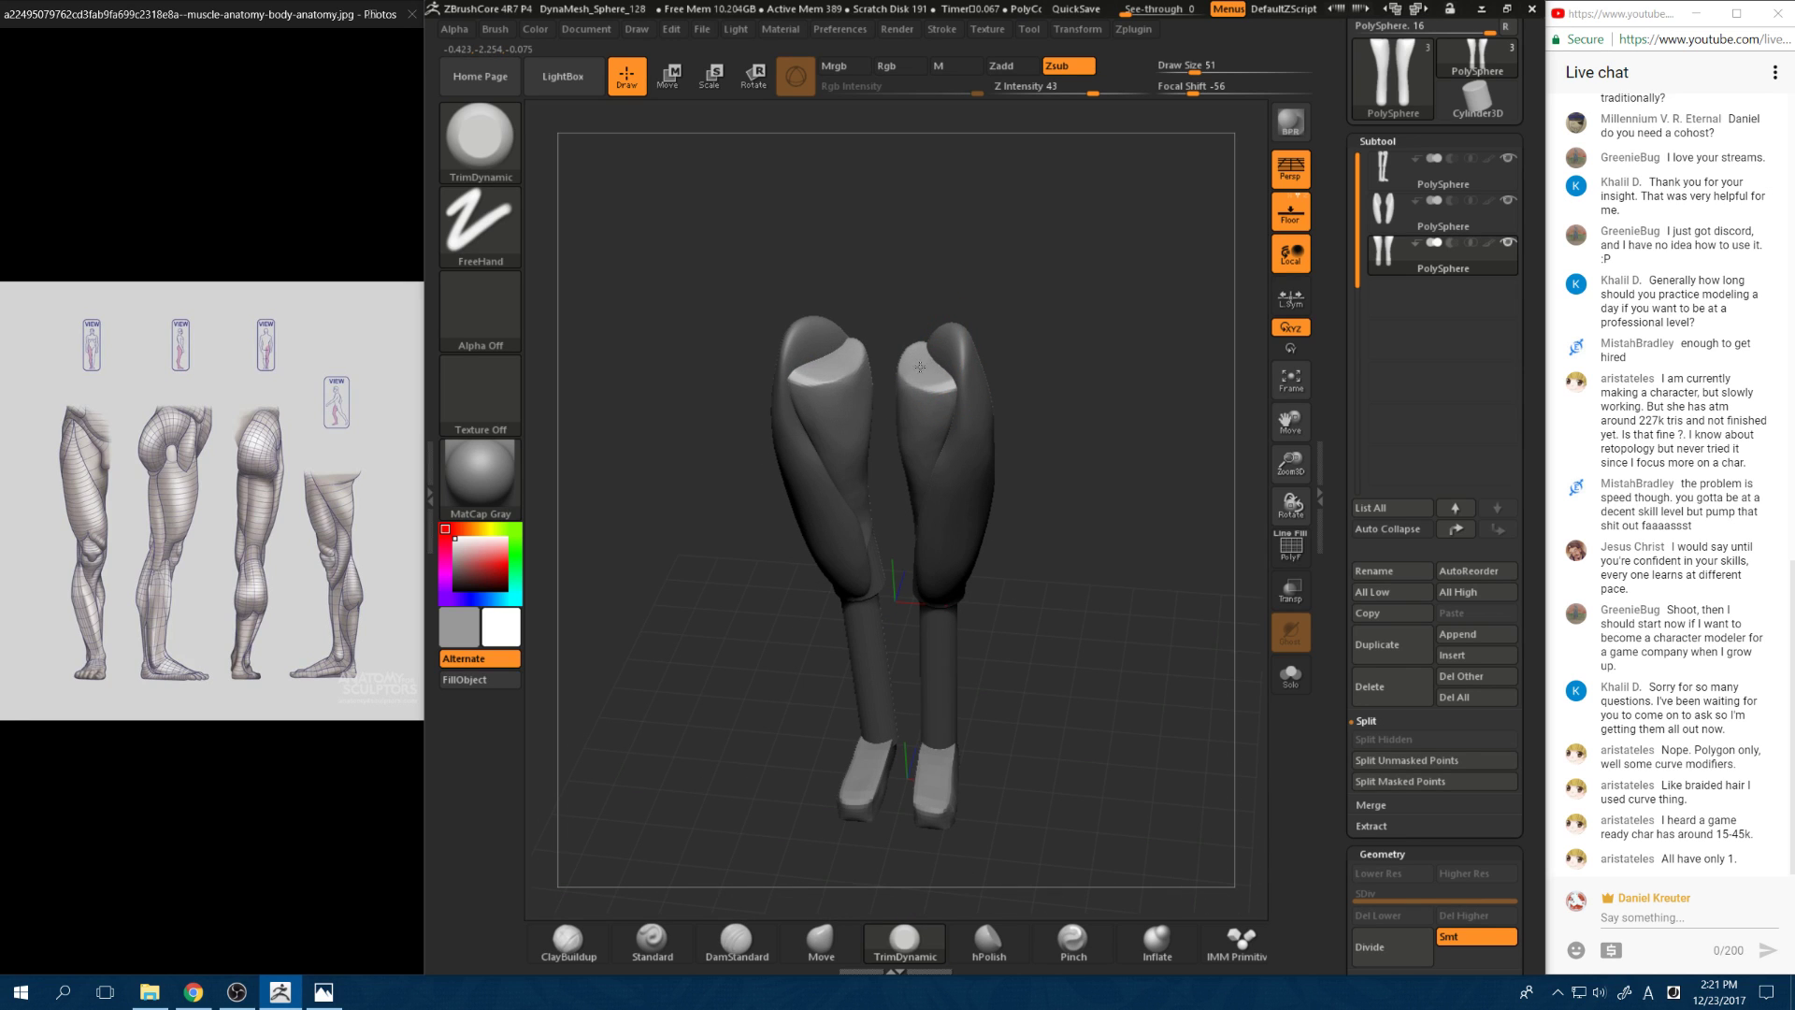
pyautogui.moveTo(1035, 389)
pyautogui.keyDown('shift'); pyautogui.mouseDown()
pyautogui.moveTo(1059, 416)
pyautogui.moveTo(1045, 410)
pyautogui.mouseUp(); pyautogui.keyUp('shift')
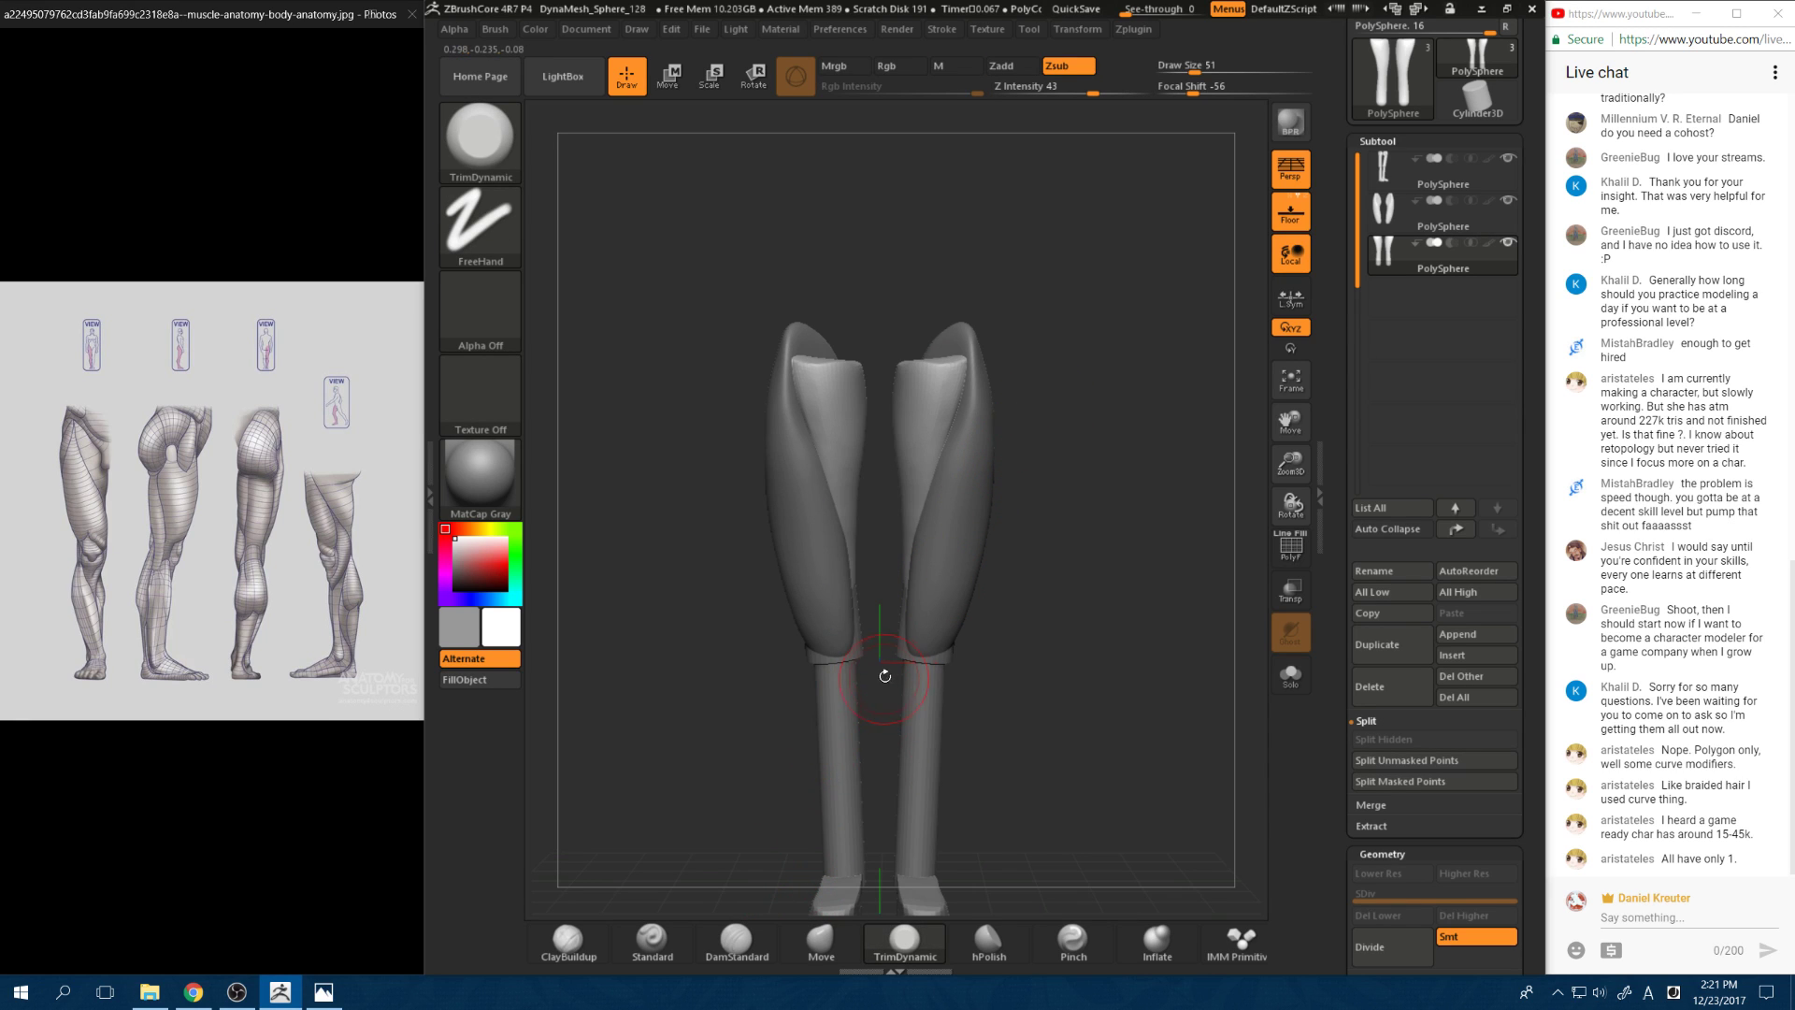
pyautogui.moveTo(1042, 648); pyautogui.dragTo(1072, 691)
pyautogui.moveTo(1015, 577)
pyautogui.mouseDown()
pyautogui.moveTo(1080, 552)
pyautogui.moveTo(1054, 468)
pyautogui.mouseUp()
pyautogui.moveTo(1065, 396); pyautogui.dragTo(1006, 323)
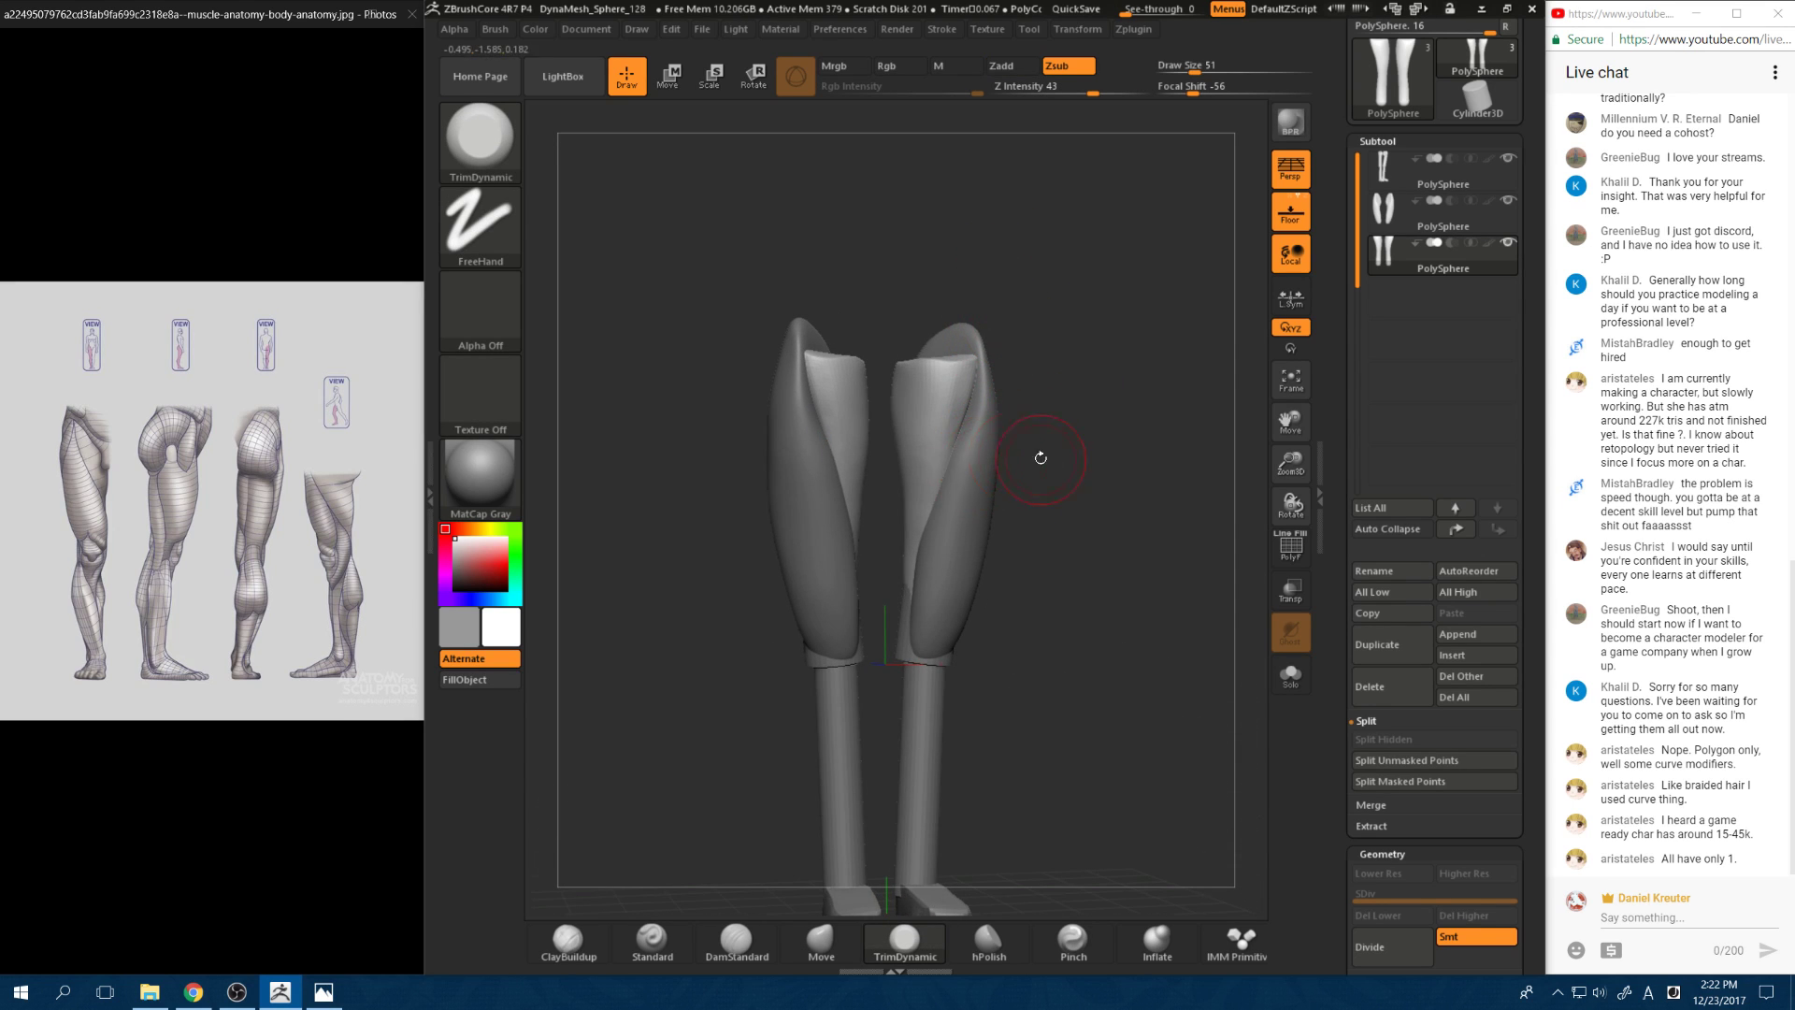
pyautogui.moveTo(1047, 478); pyautogui.dragTo(1017, 464)
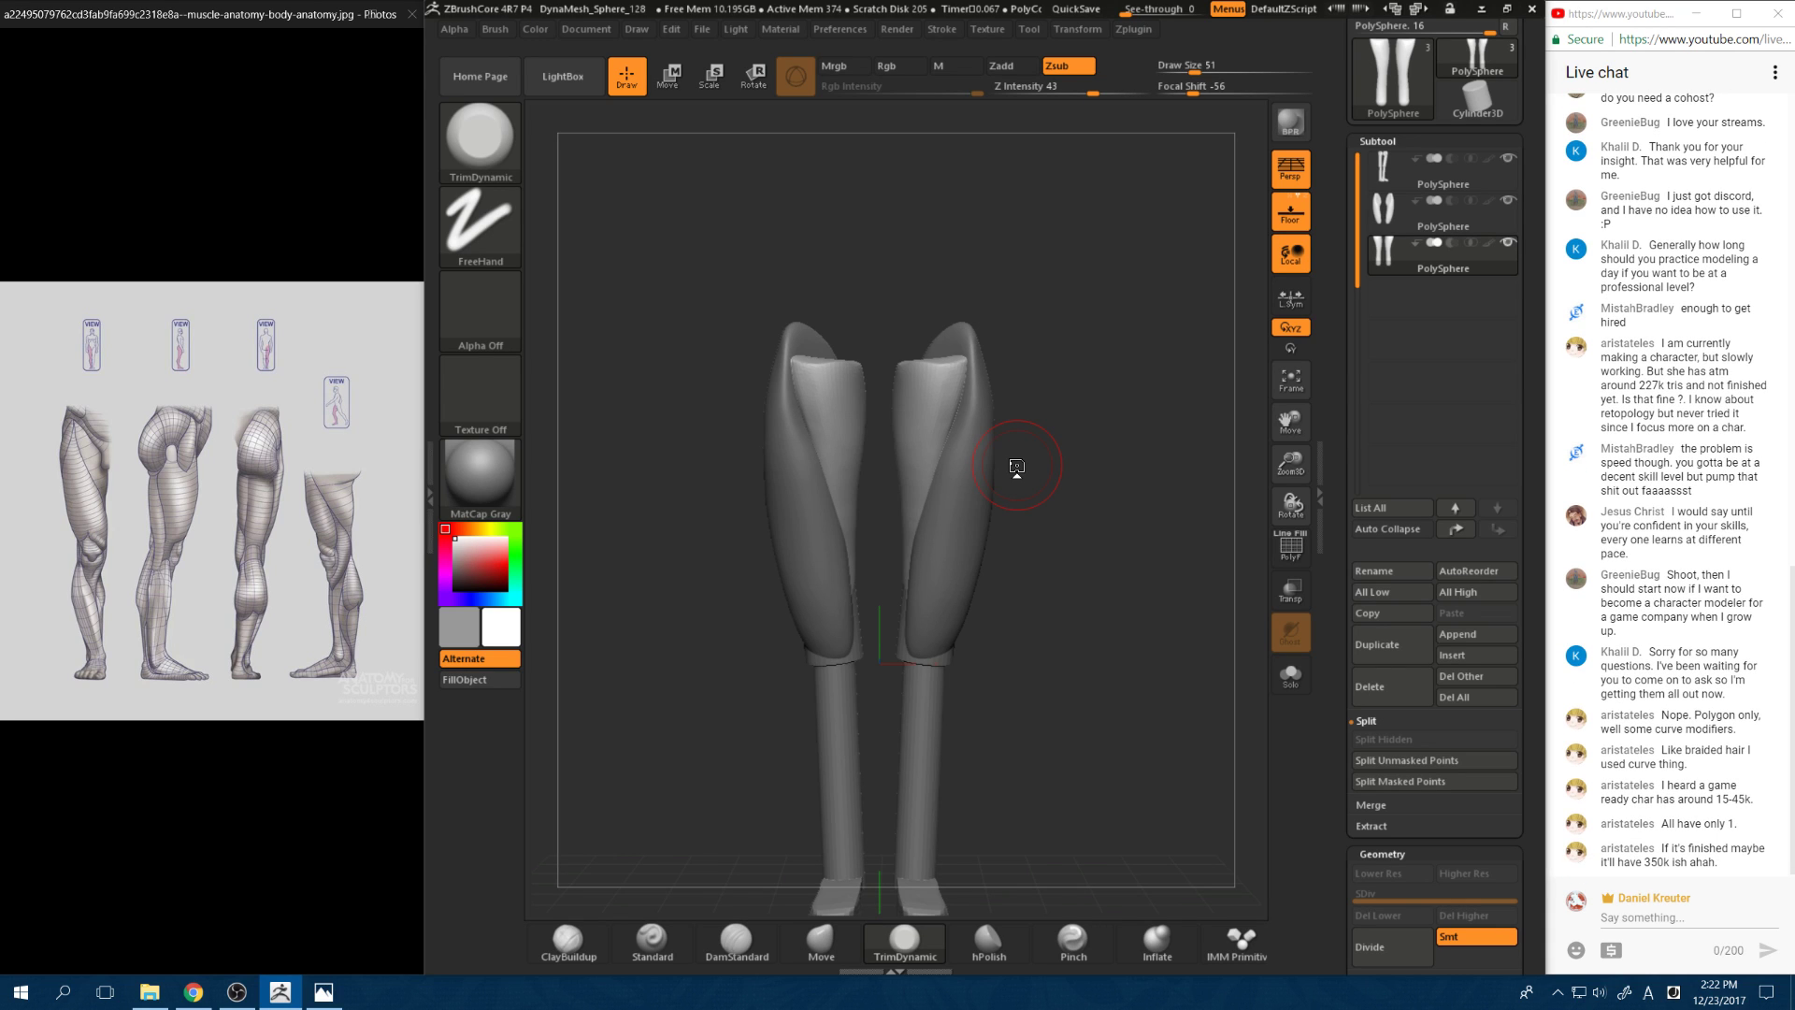
# Step: Build up and smooth the upper fronts of the inner-thigh forms with the ClayBuildup brush at draw size 51
pyautogui.click(600, 930)
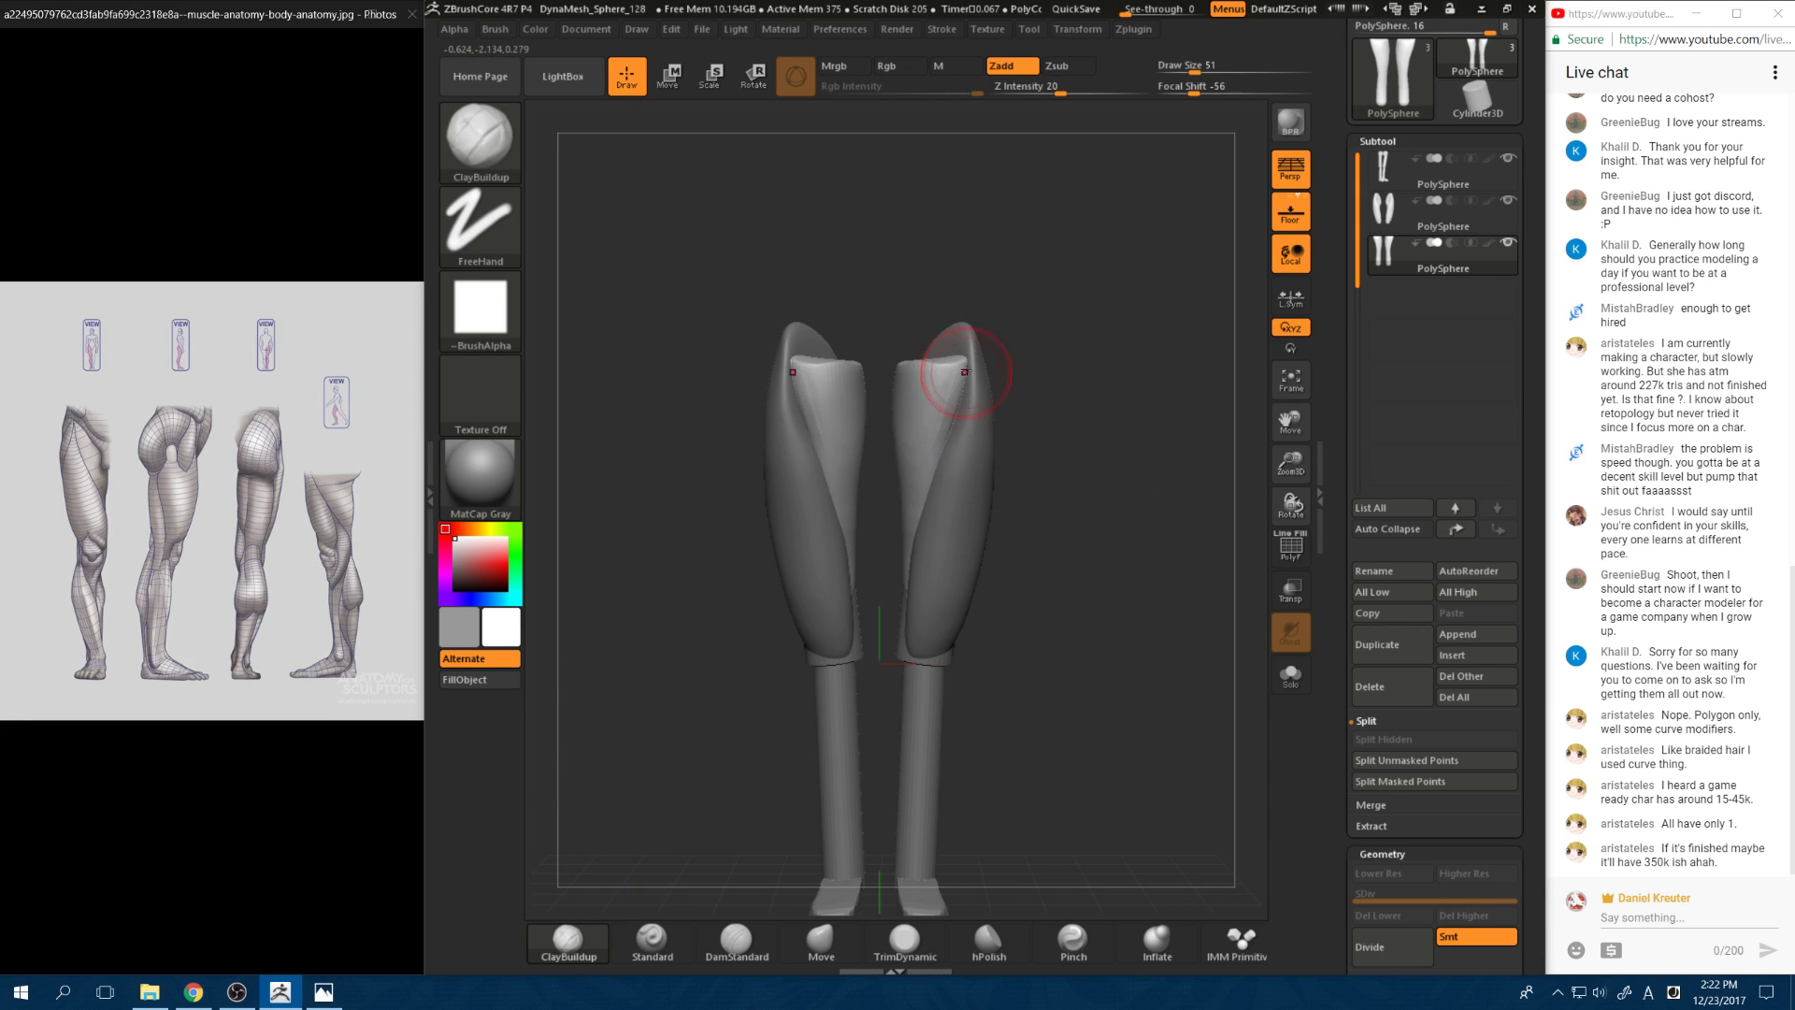
pyautogui.press('shift')
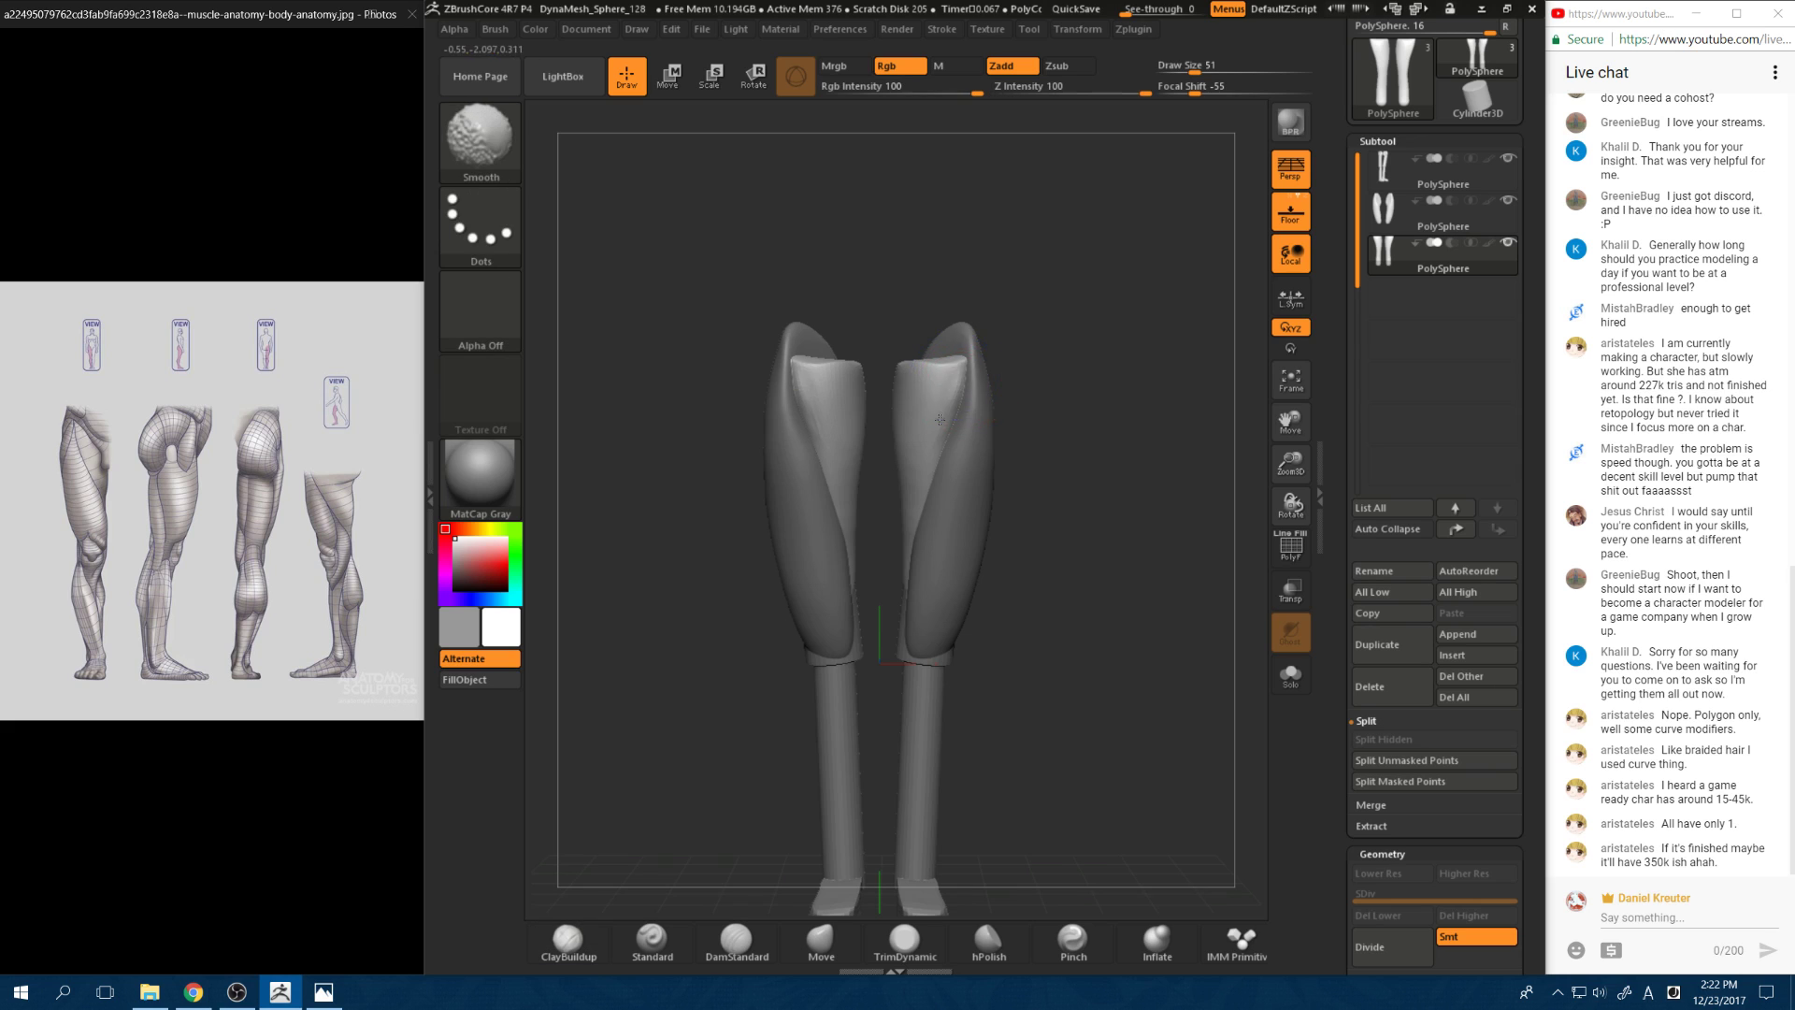
pyautogui.moveTo(1027, 290)
pyautogui.mouseDown()
pyautogui.moveTo(1062, 392)
pyautogui.moveTo(1029, 299)
pyautogui.mouseUp()
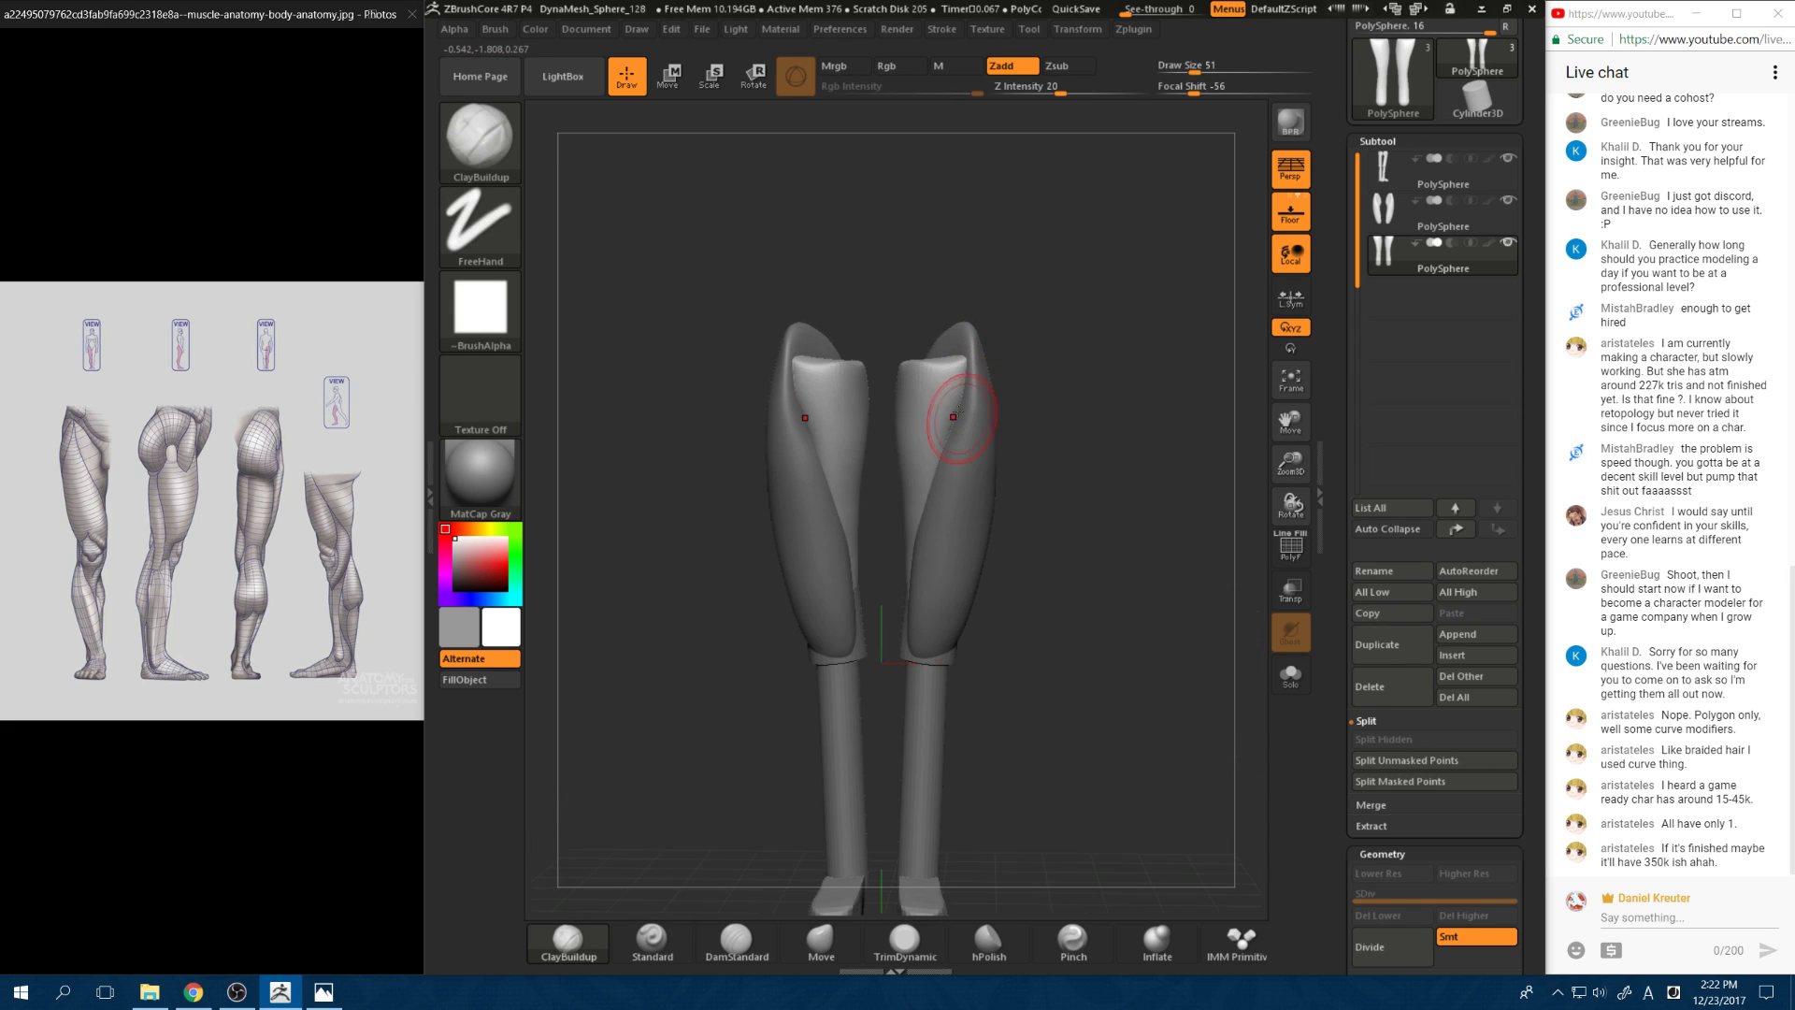
pyautogui.press('shift')
pyautogui.moveTo(1038, 500)
pyautogui.mouseDown()
pyautogui.moveTo(1113, 507)
pyautogui.moveTo(1047, 510)
pyautogui.mouseUp()
pyautogui.keyDown('shift'); pyautogui.moveTo(669, 562); pyautogui.dragTo(653, 654); pyautogui.keyUp('shift')
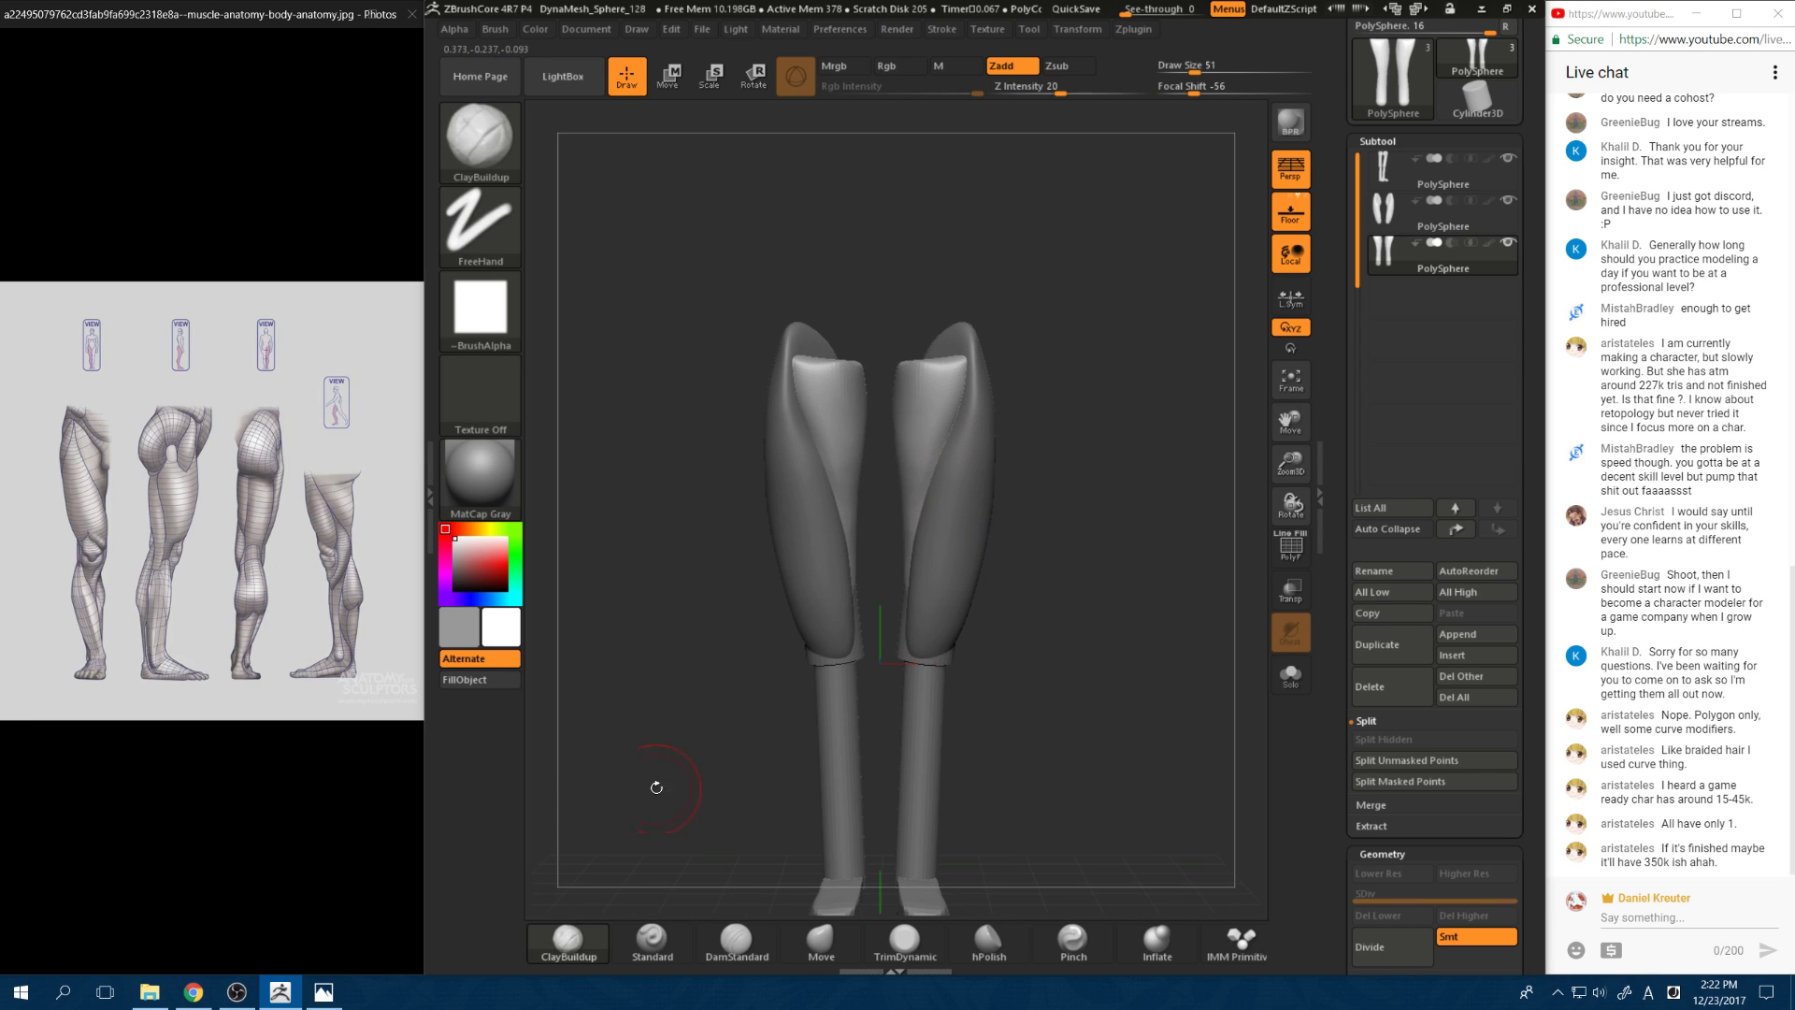
pyautogui.click(569, 942)
pyautogui.press('shift')
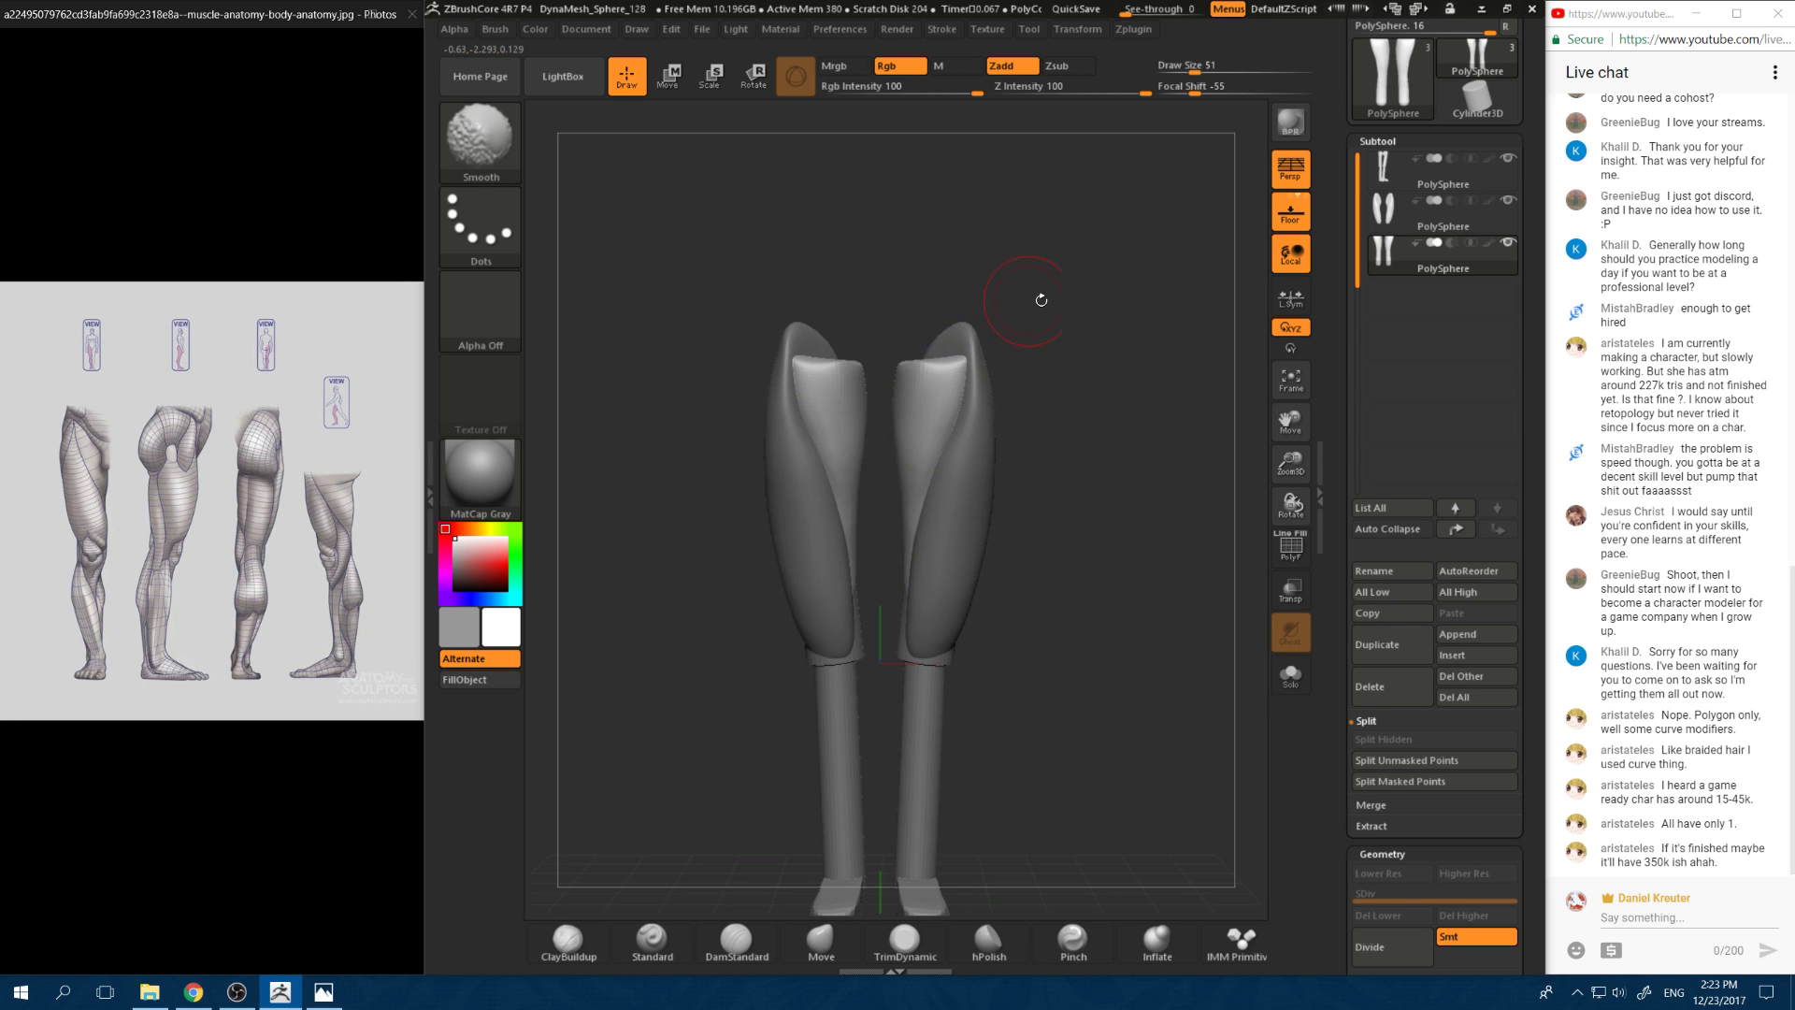
pyautogui.moveTo(1041, 300)
pyautogui.mouseDown()
pyautogui.moveTo(1108, 254)
pyautogui.moveTo(1003, 460)
pyautogui.moveTo(963, 628)
pyautogui.moveTo(846, 640)
pyautogui.mouseUp()
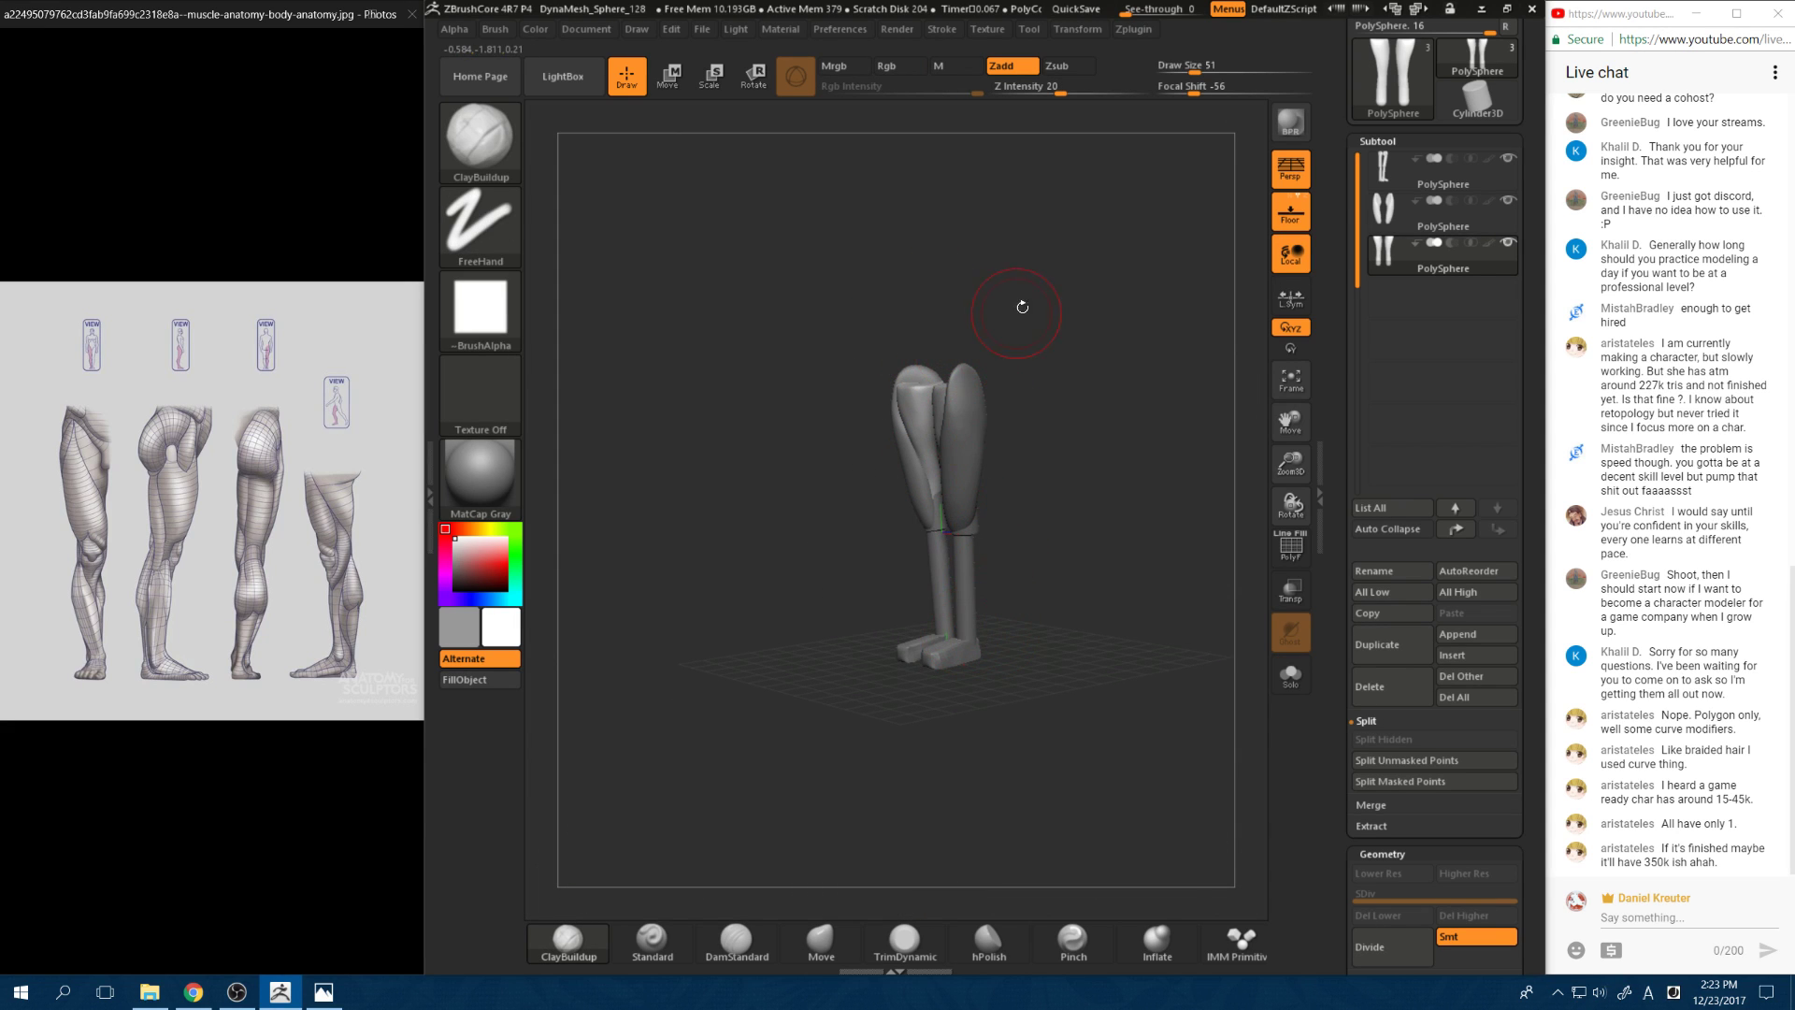
pyautogui.keyDown('shift'); pyautogui.moveTo(1067, 477); pyautogui.dragTo(1107, 474); pyautogui.keyUp('shift')
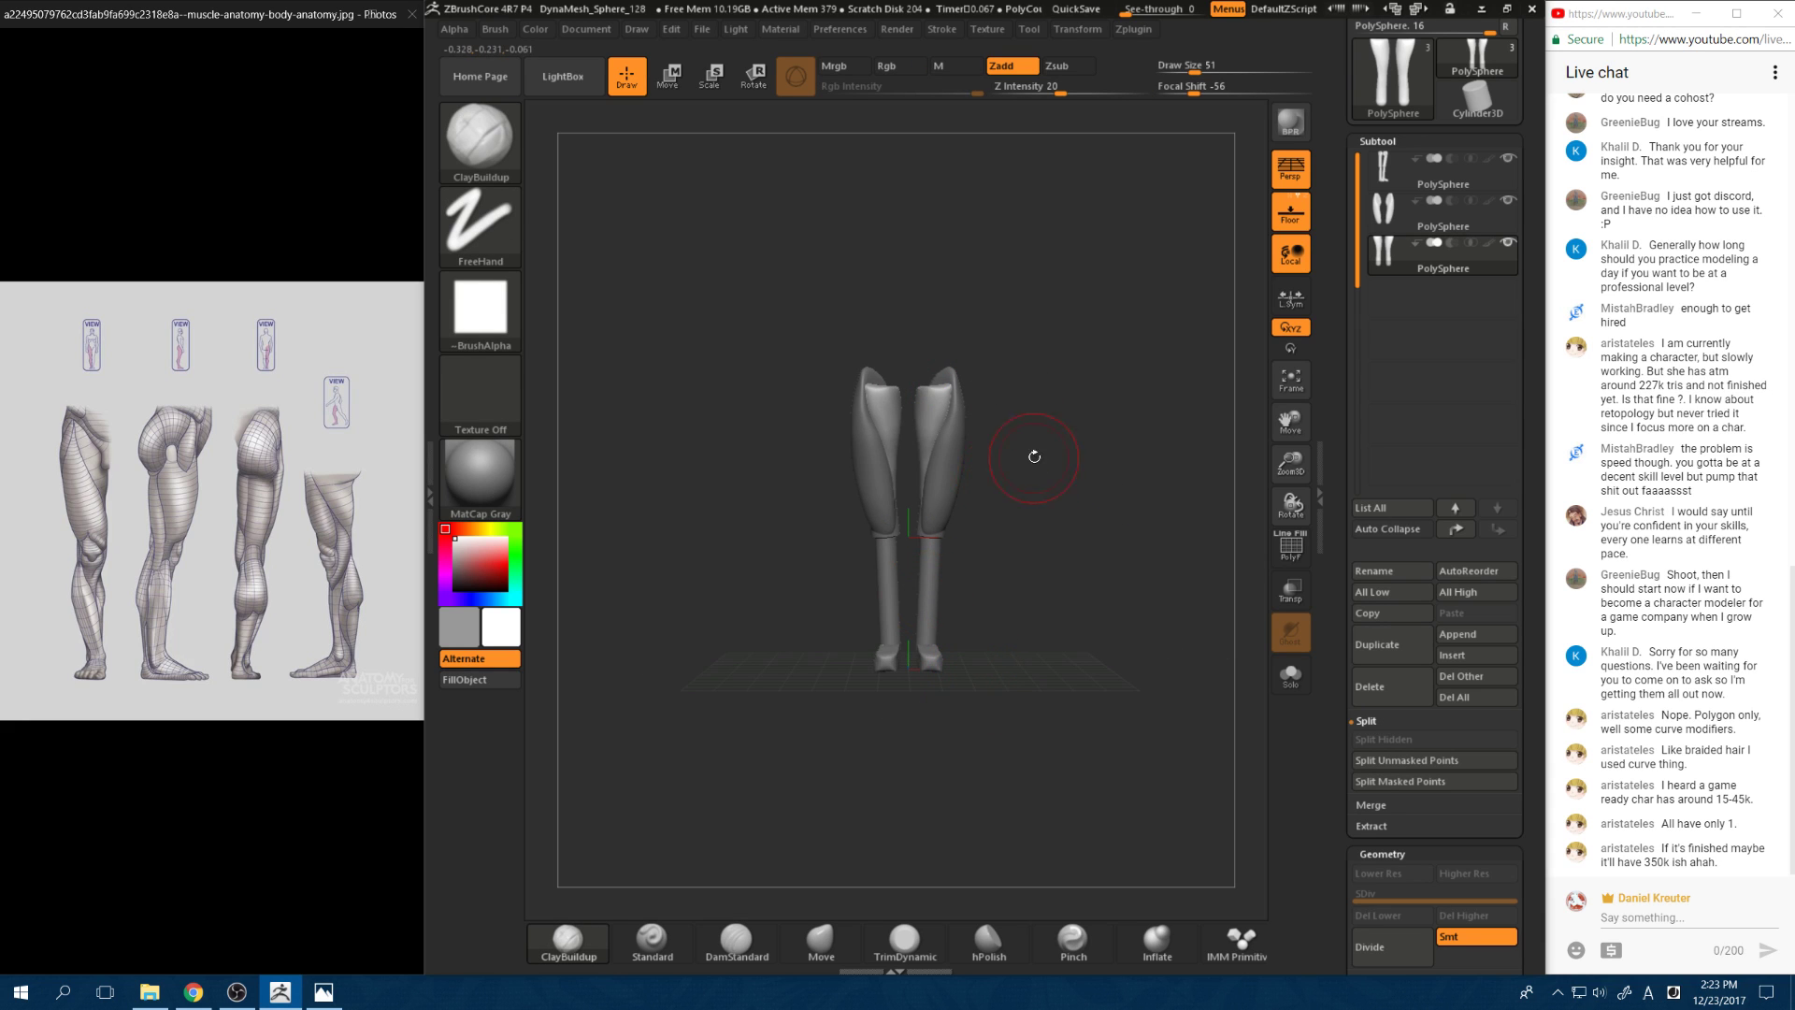
# Step: Refine and smooth the inner-thigh surfaces down their length from several angles, keeping the ClayBuildup brush at draw size 51
pyautogui.keyDown('alt'); pyautogui.moveTo(1019, 424); pyautogui.dragTo(1081, 472); pyautogui.keyUp('alt')
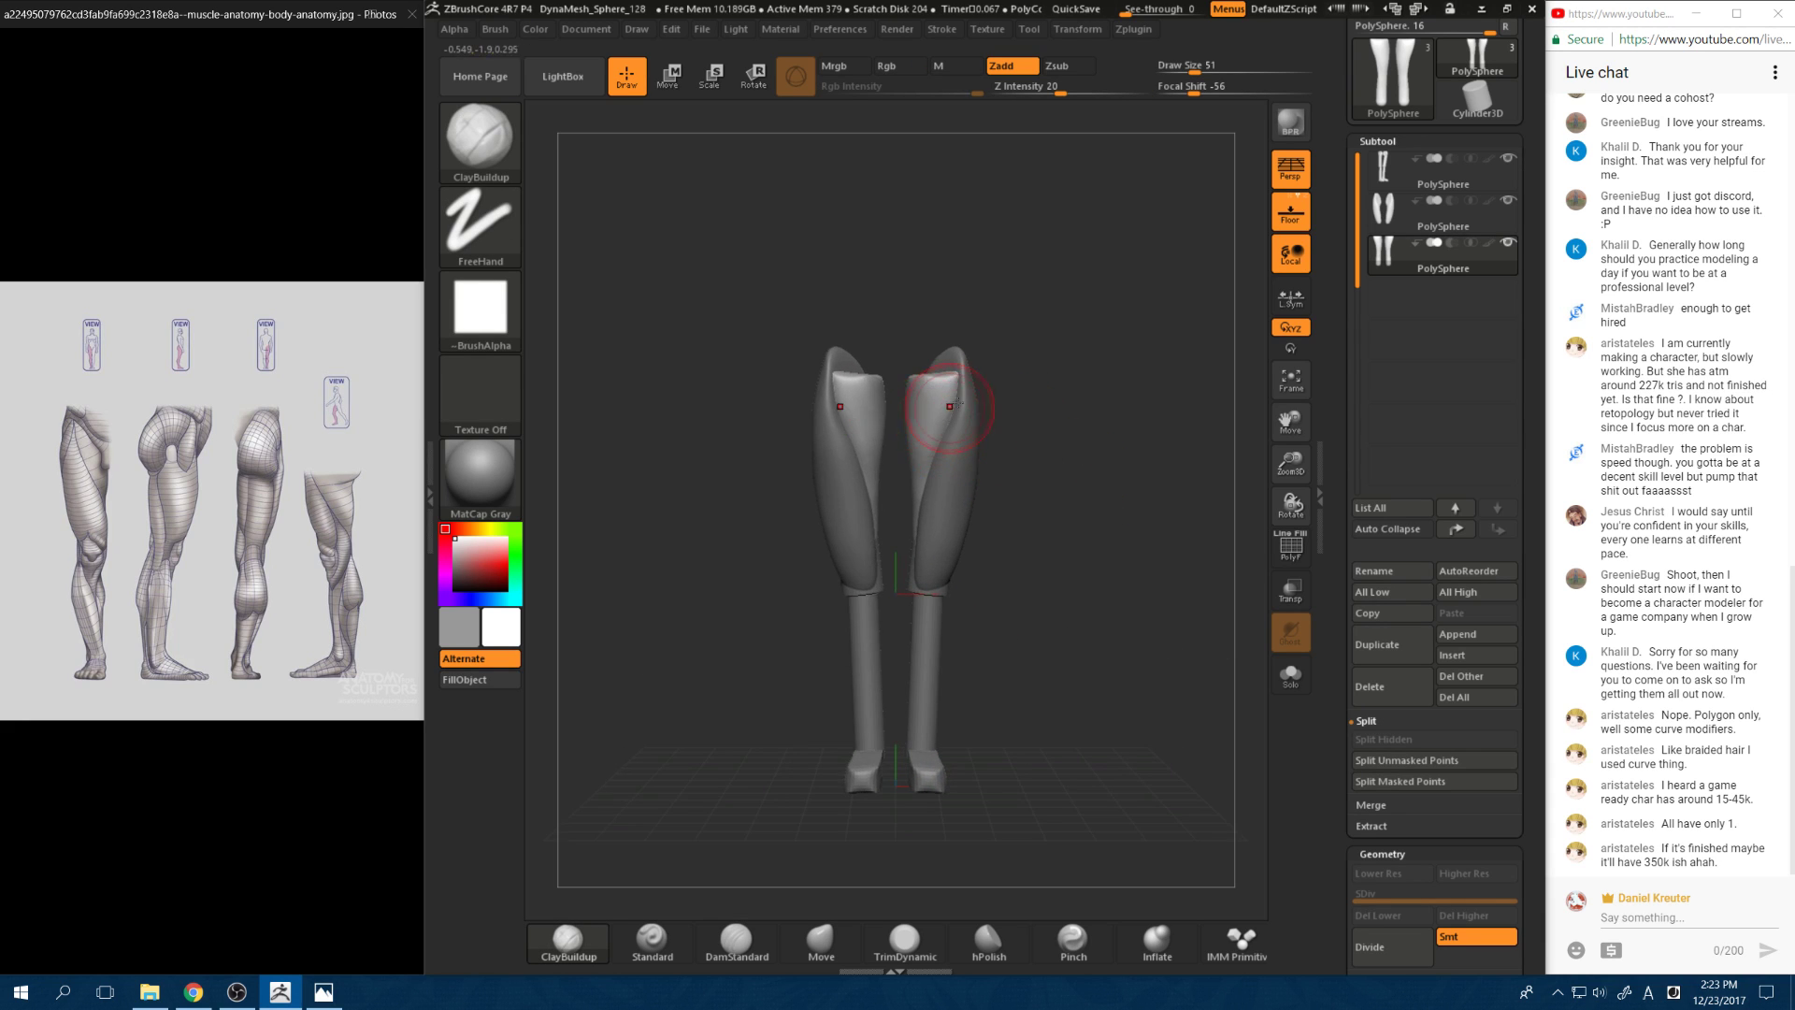
pyautogui.moveTo(1028, 411); pyautogui.dragTo(900, 406)
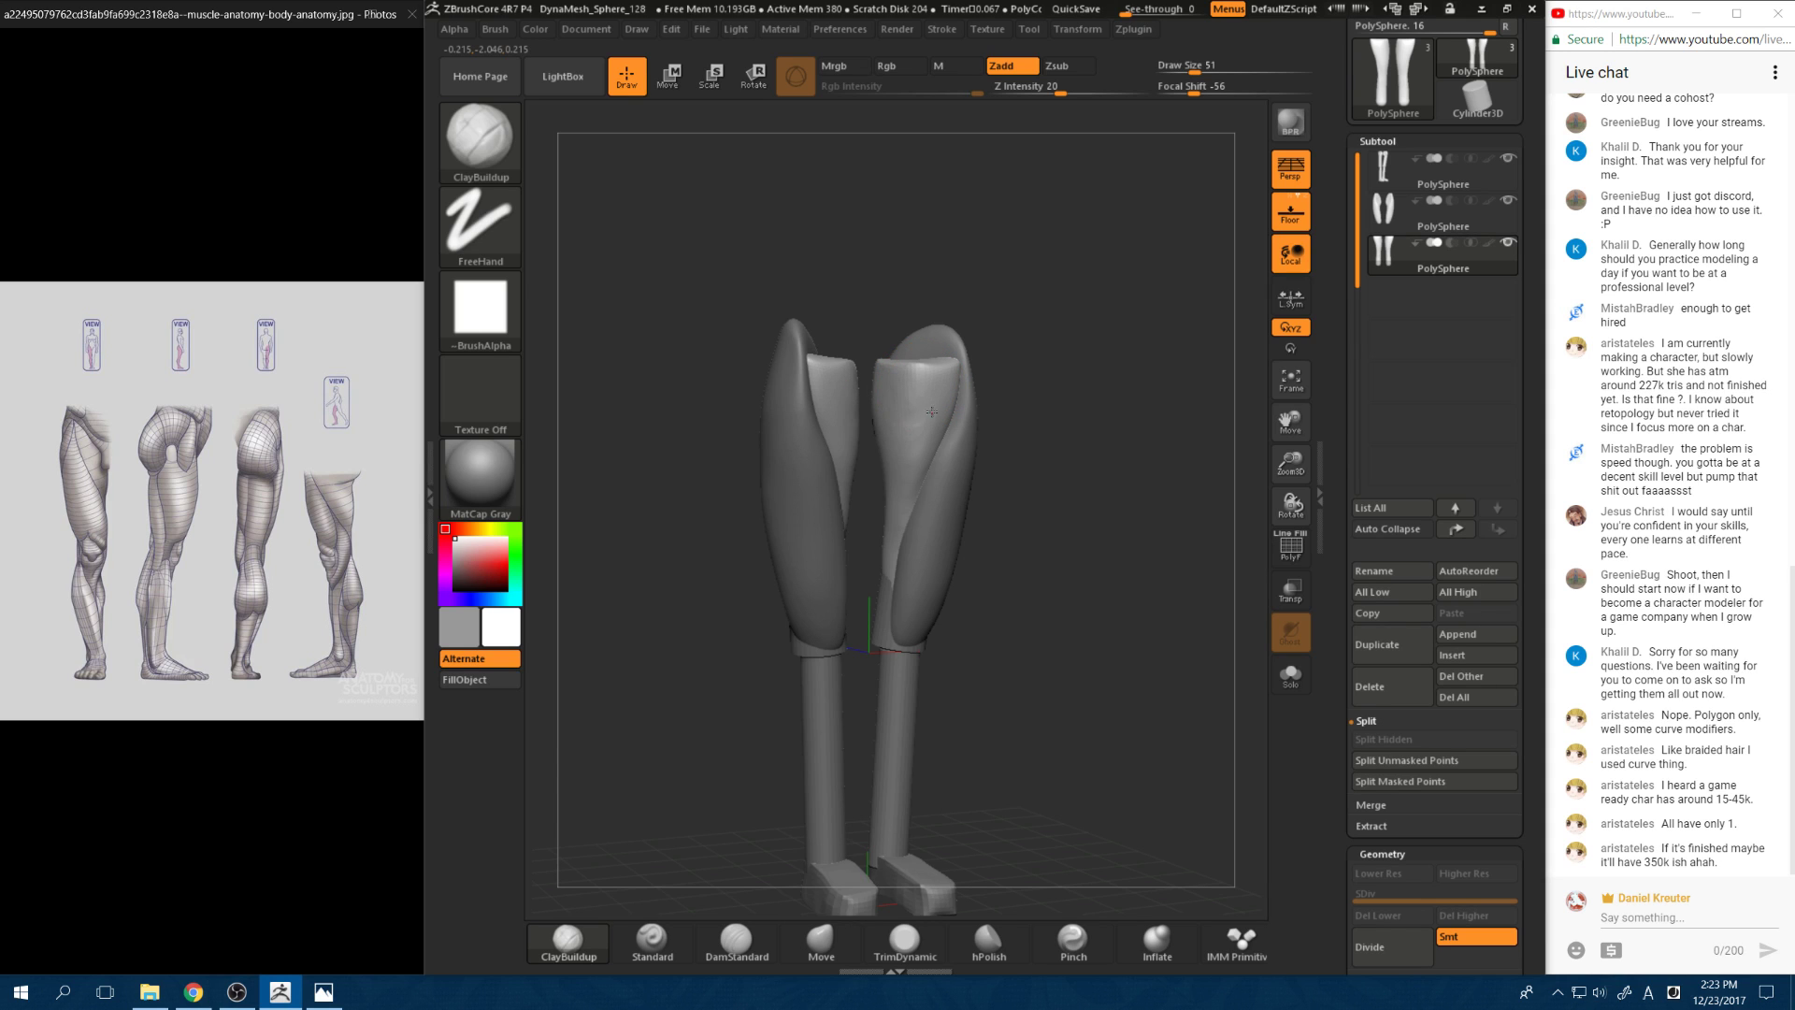
pyautogui.press('shift')
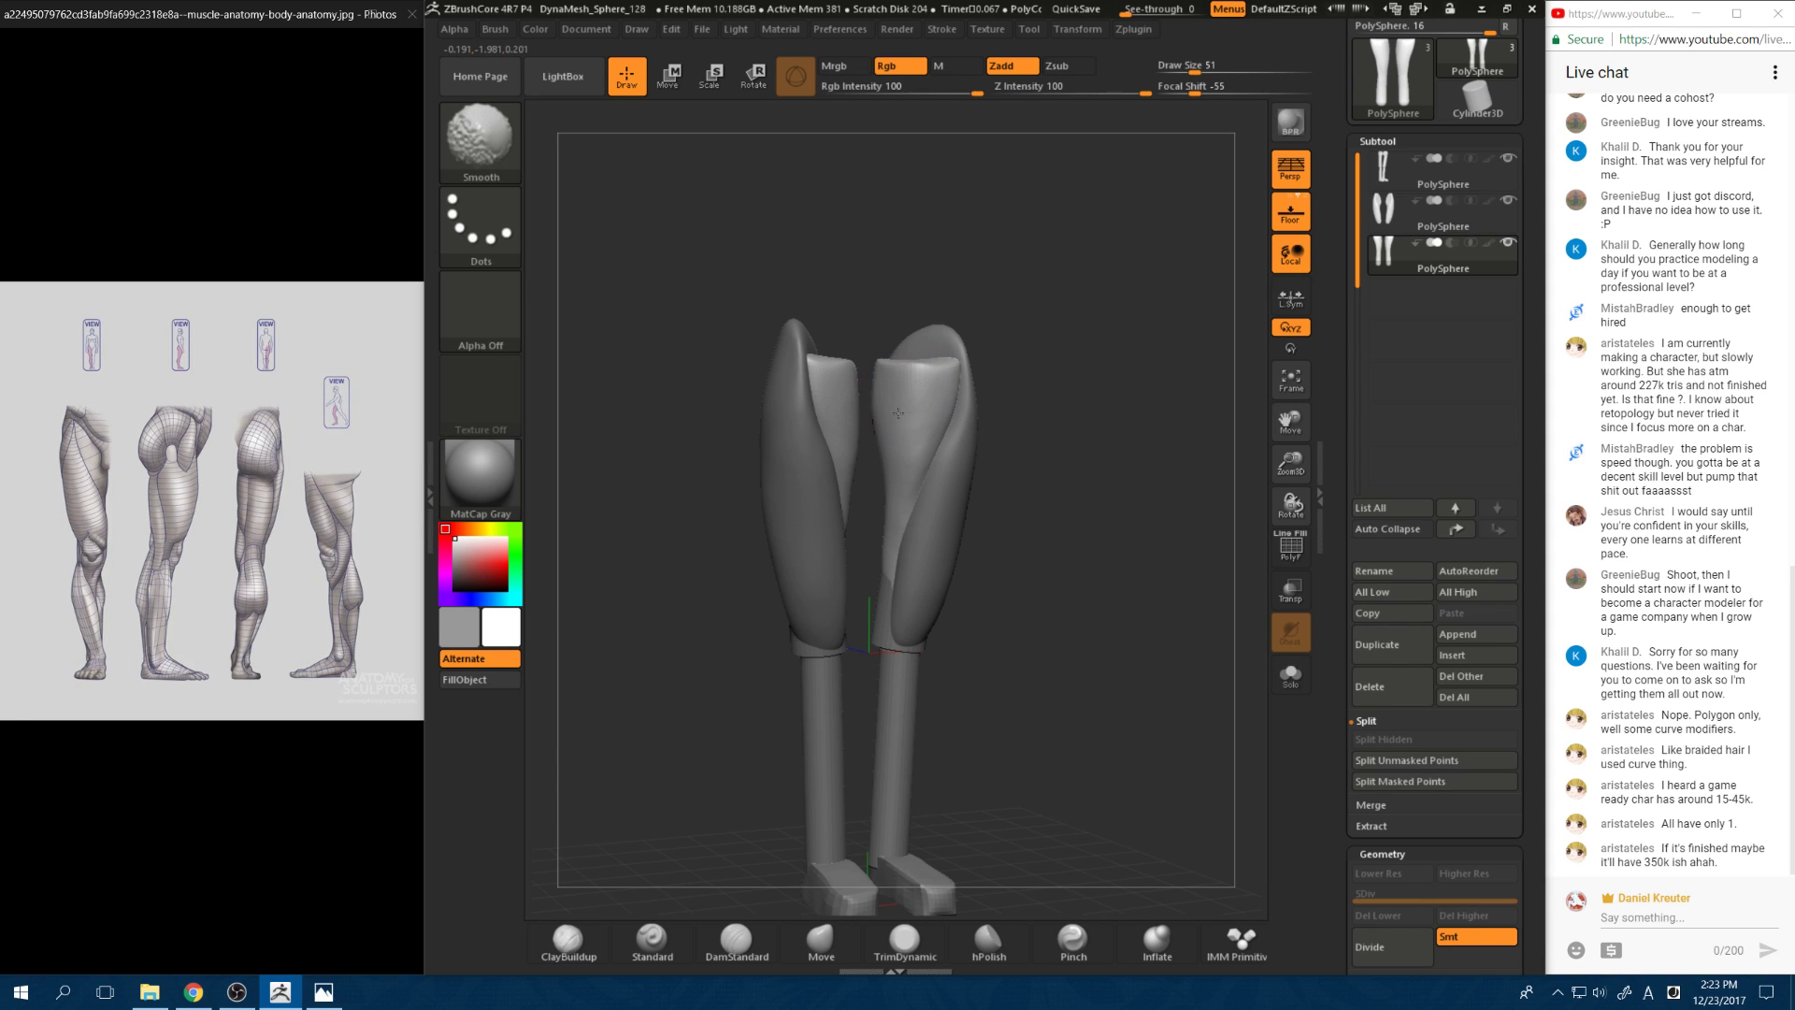
pyautogui.moveTo(982, 374); pyautogui.dragTo(901, 383)
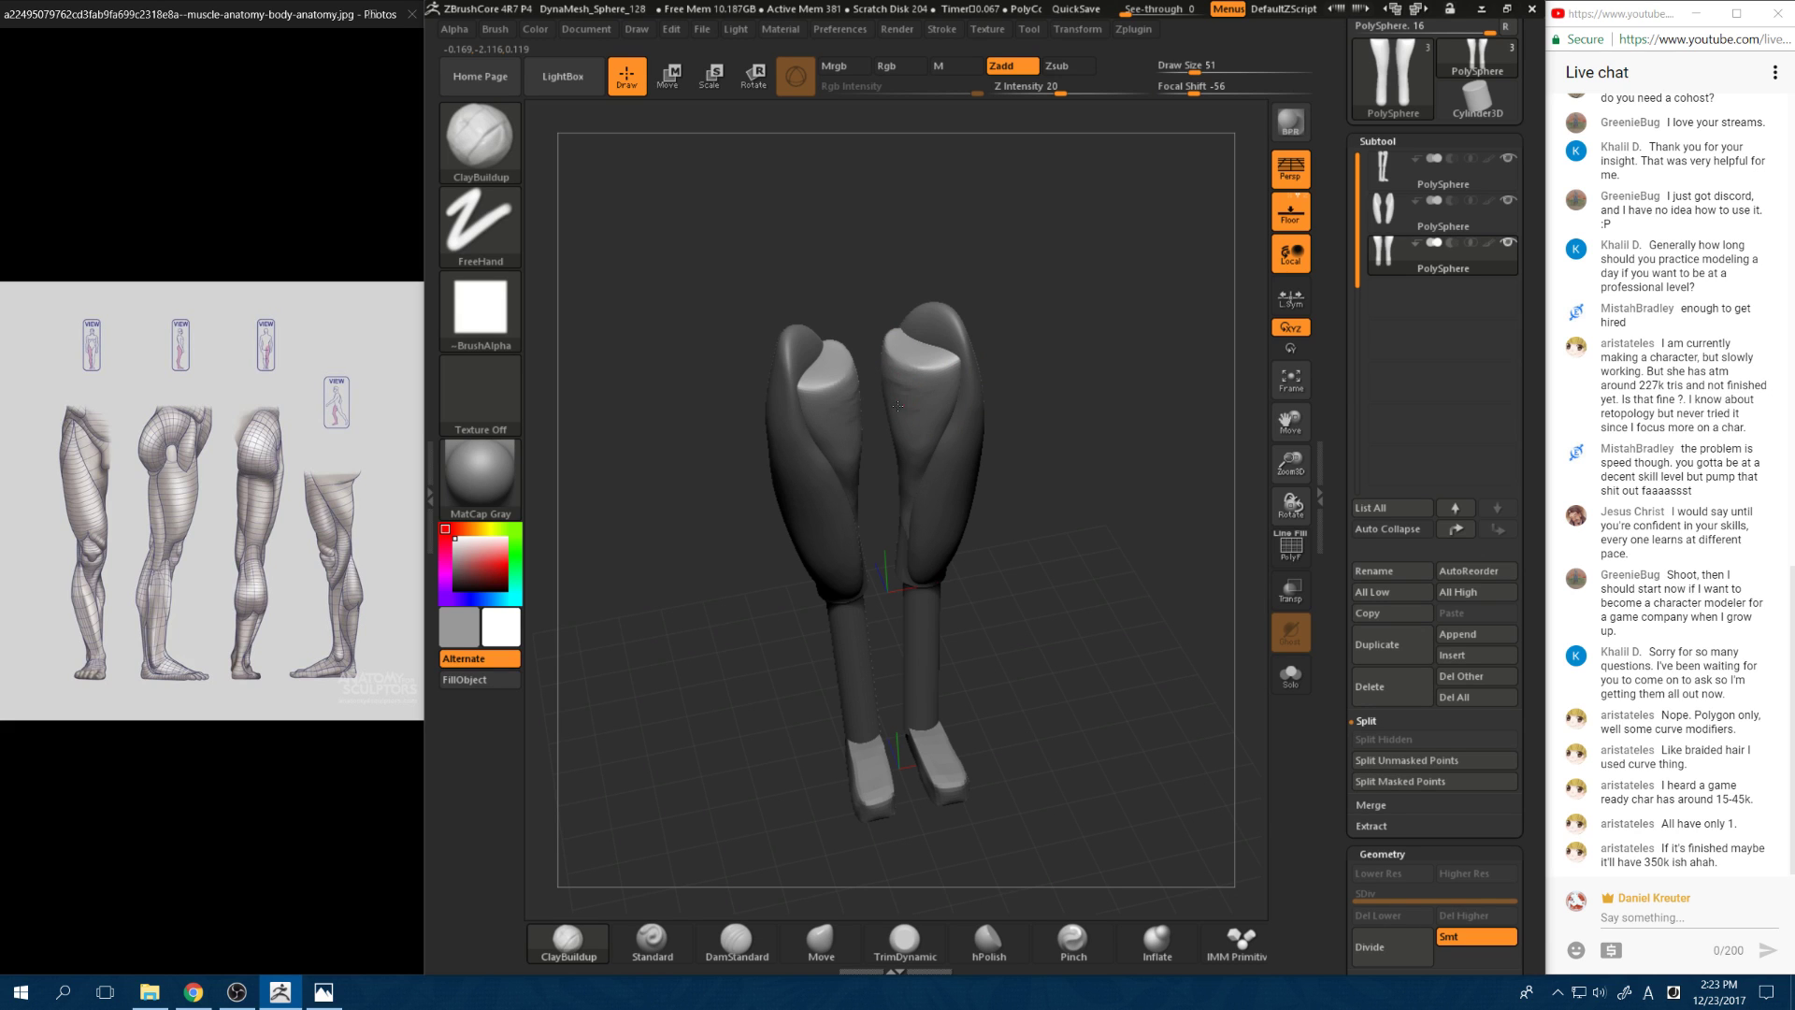
pyautogui.press('shift')
pyautogui.moveTo(1062, 448)
pyautogui.mouseDown()
pyautogui.moveTo(948, 478)
pyautogui.moveTo(1076, 475)
pyautogui.moveTo(898, 510)
pyautogui.mouseUp()
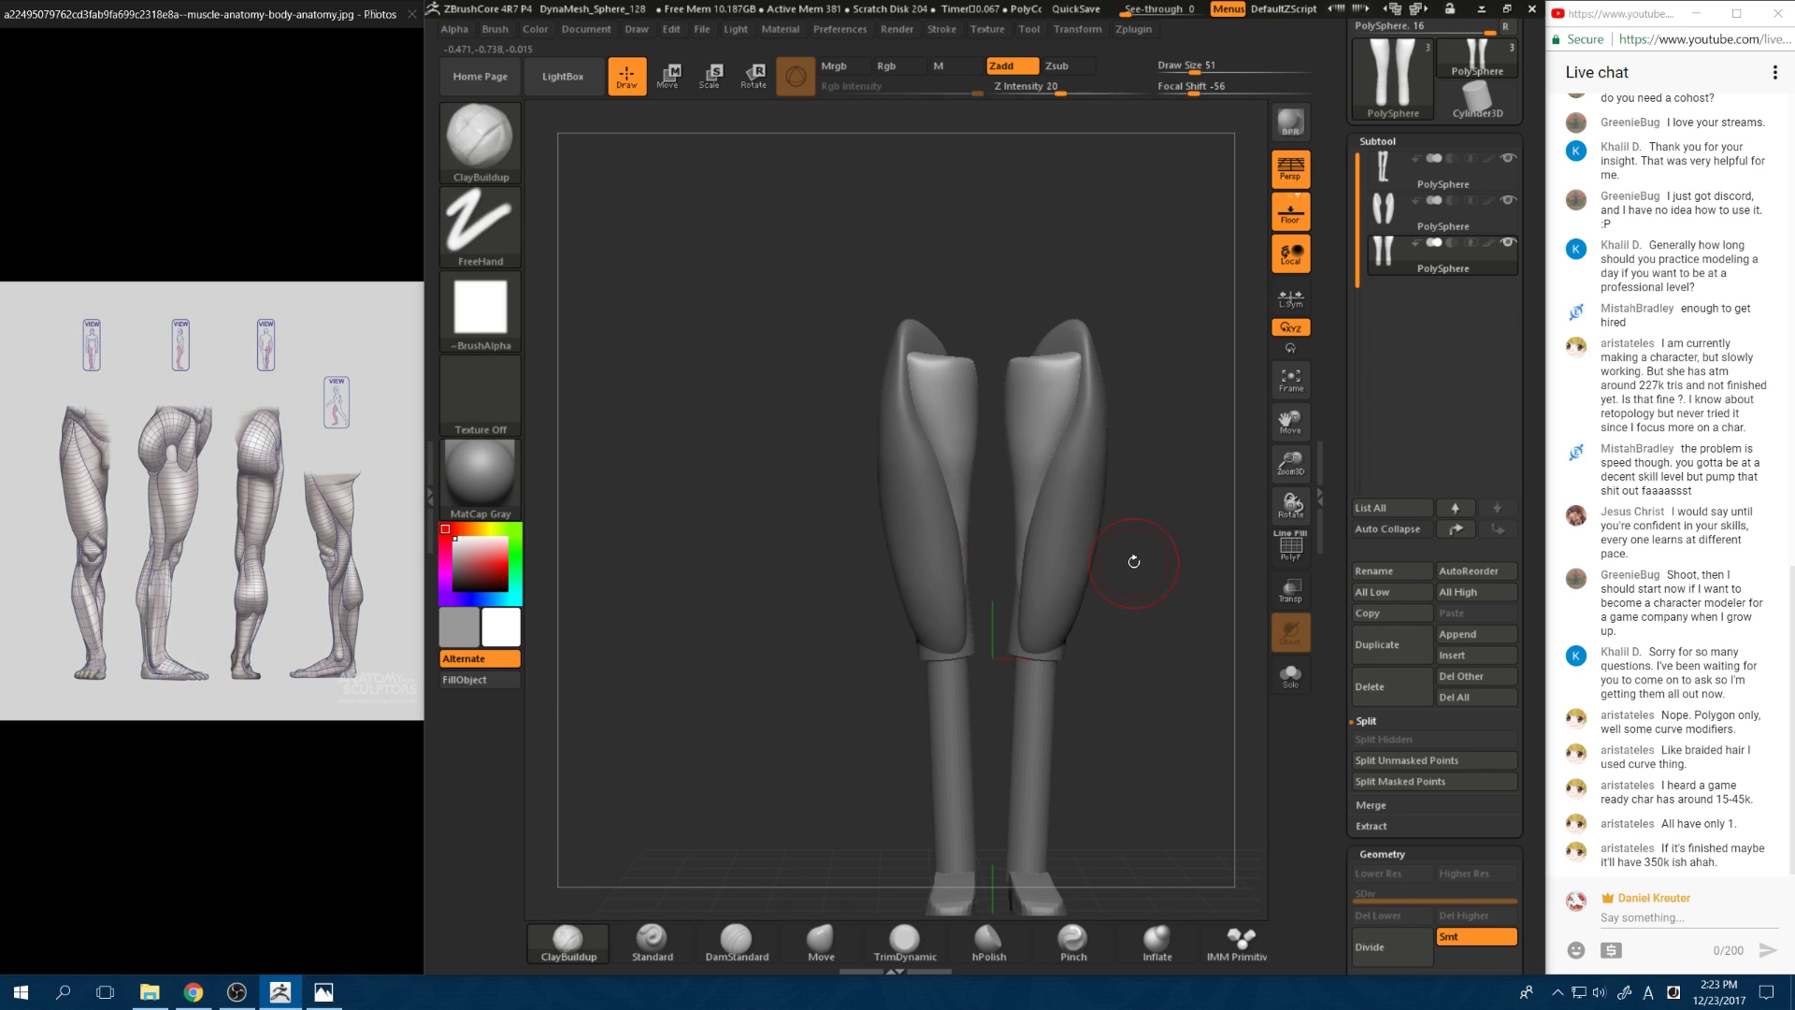
pyautogui.moveTo(1134, 561); pyautogui.dragTo(1126, 468)
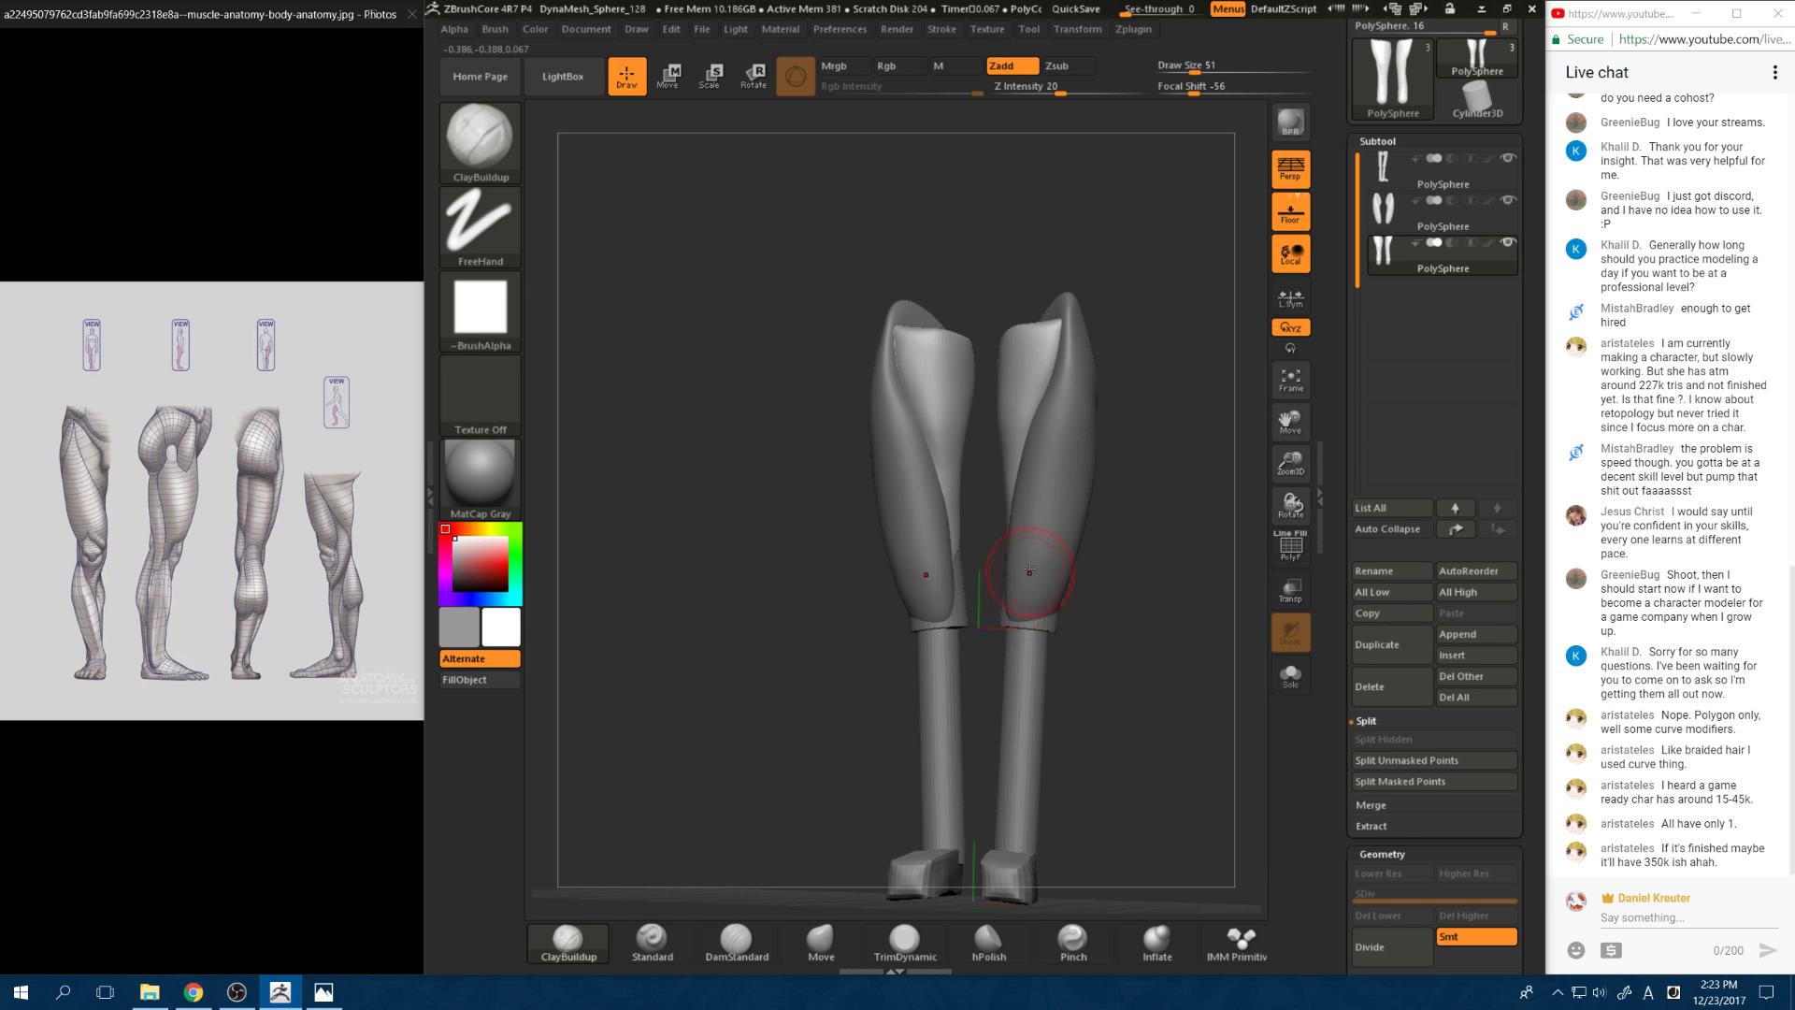
pyautogui.moveTo(1118, 382)
pyautogui.keyDown('shift'); pyautogui.mouseDown()
pyautogui.moveTo(1109, 445)
pyautogui.moveTo(1070, 485)
pyautogui.moveTo(1062, 570)
pyautogui.moveTo(1046, 535)
pyautogui.moveTo(1084, 426)
pyautogui.mouseUp(); pyautogui.keyUp('shift')
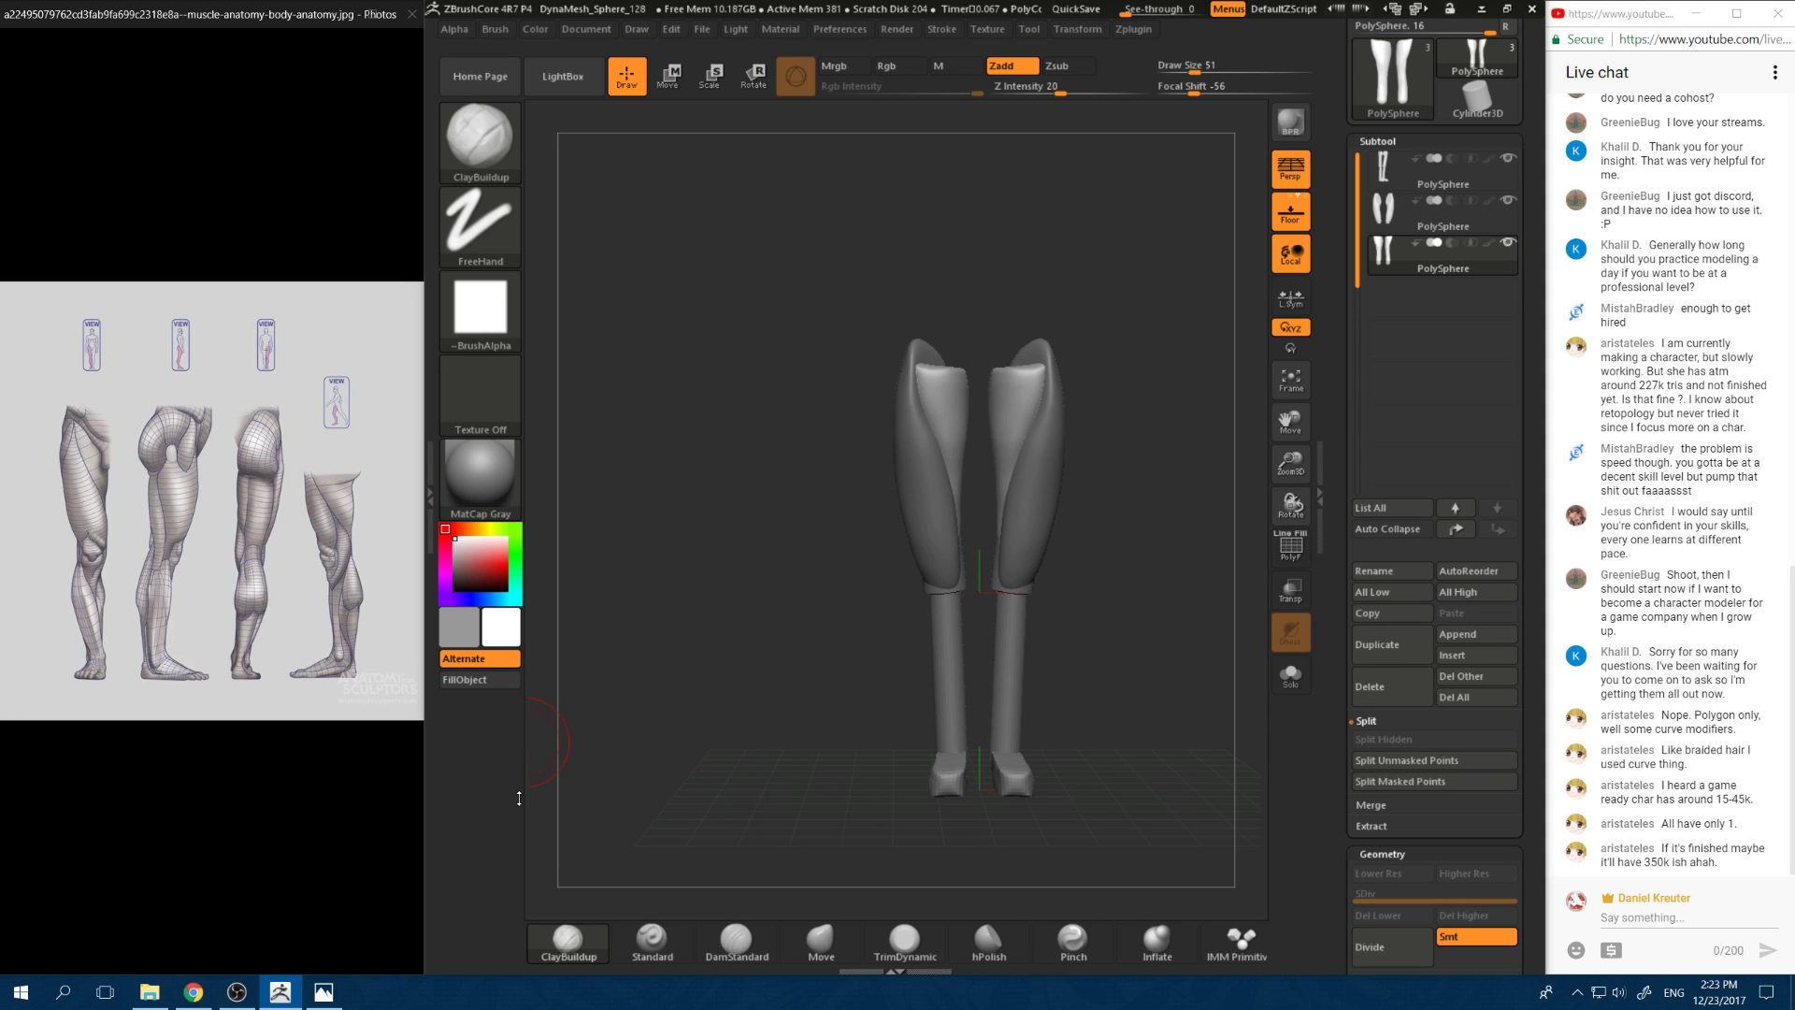
pyautogui.click(1222, 940)
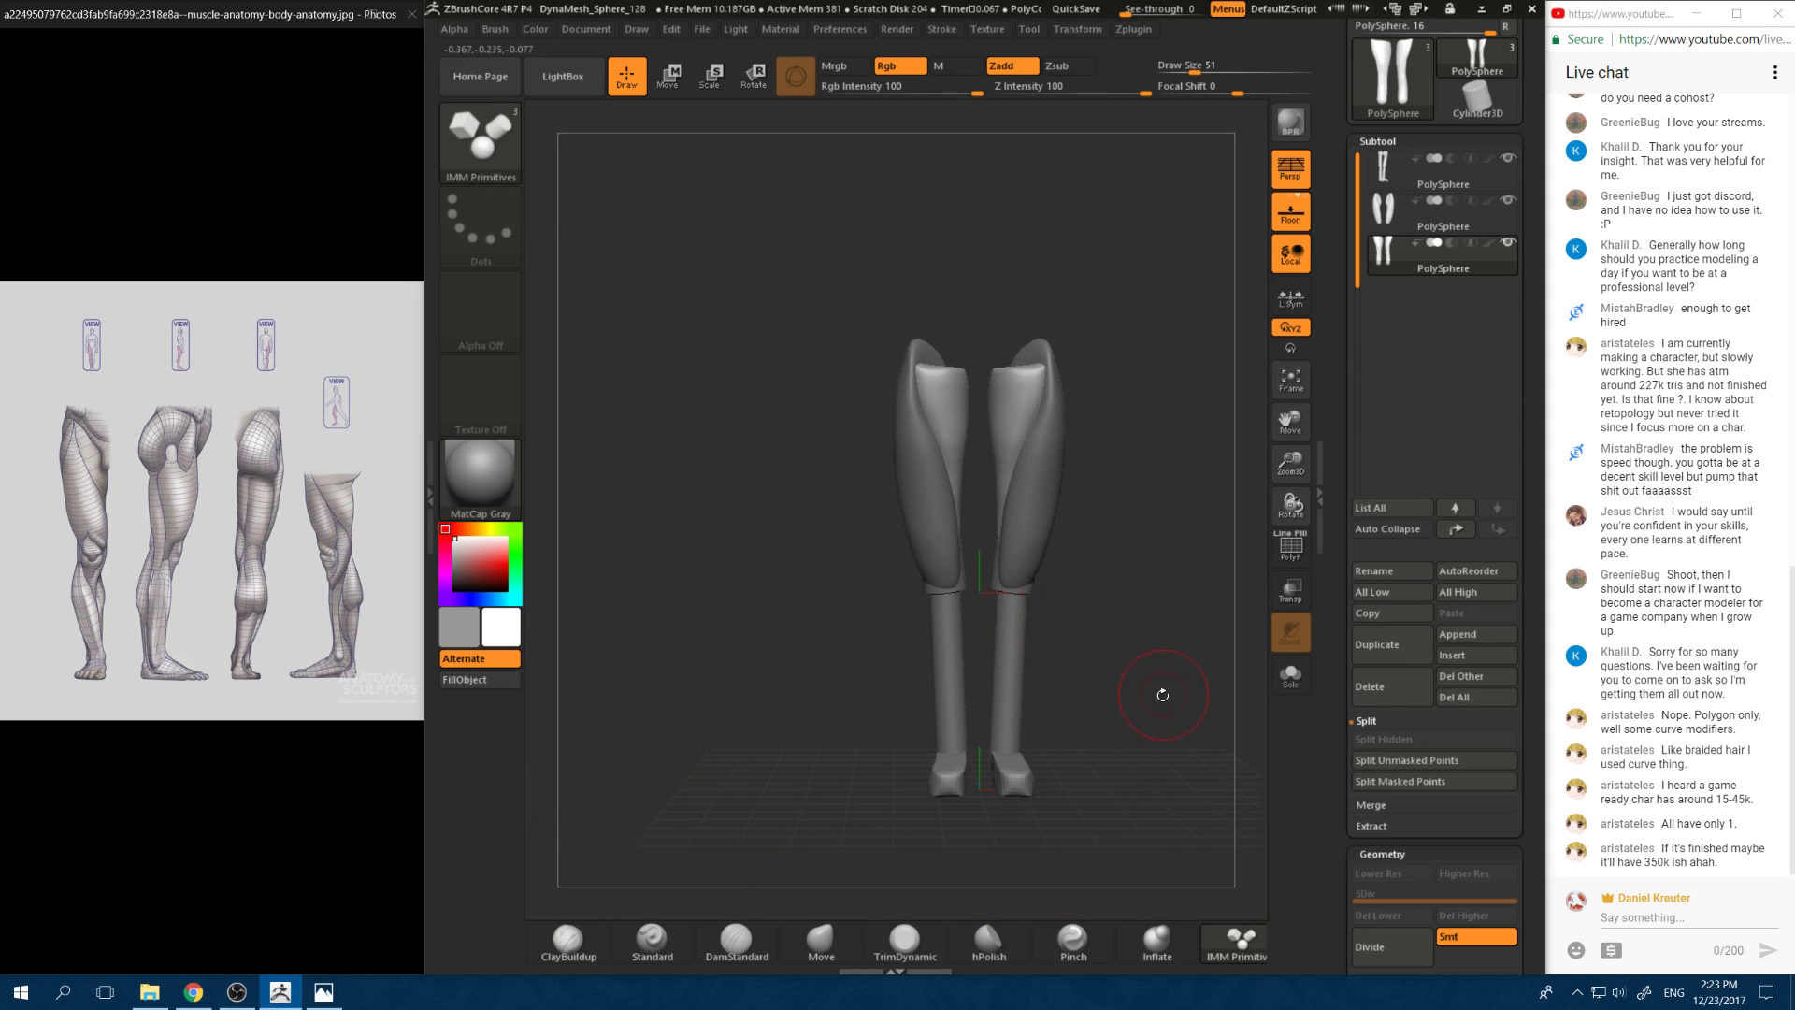
pyautogui.keyDown('alt'); pyautogui.moveTo(1162, 695); pyautogui.dragTo(1005, 670); pyautogui.keyUp('alt')
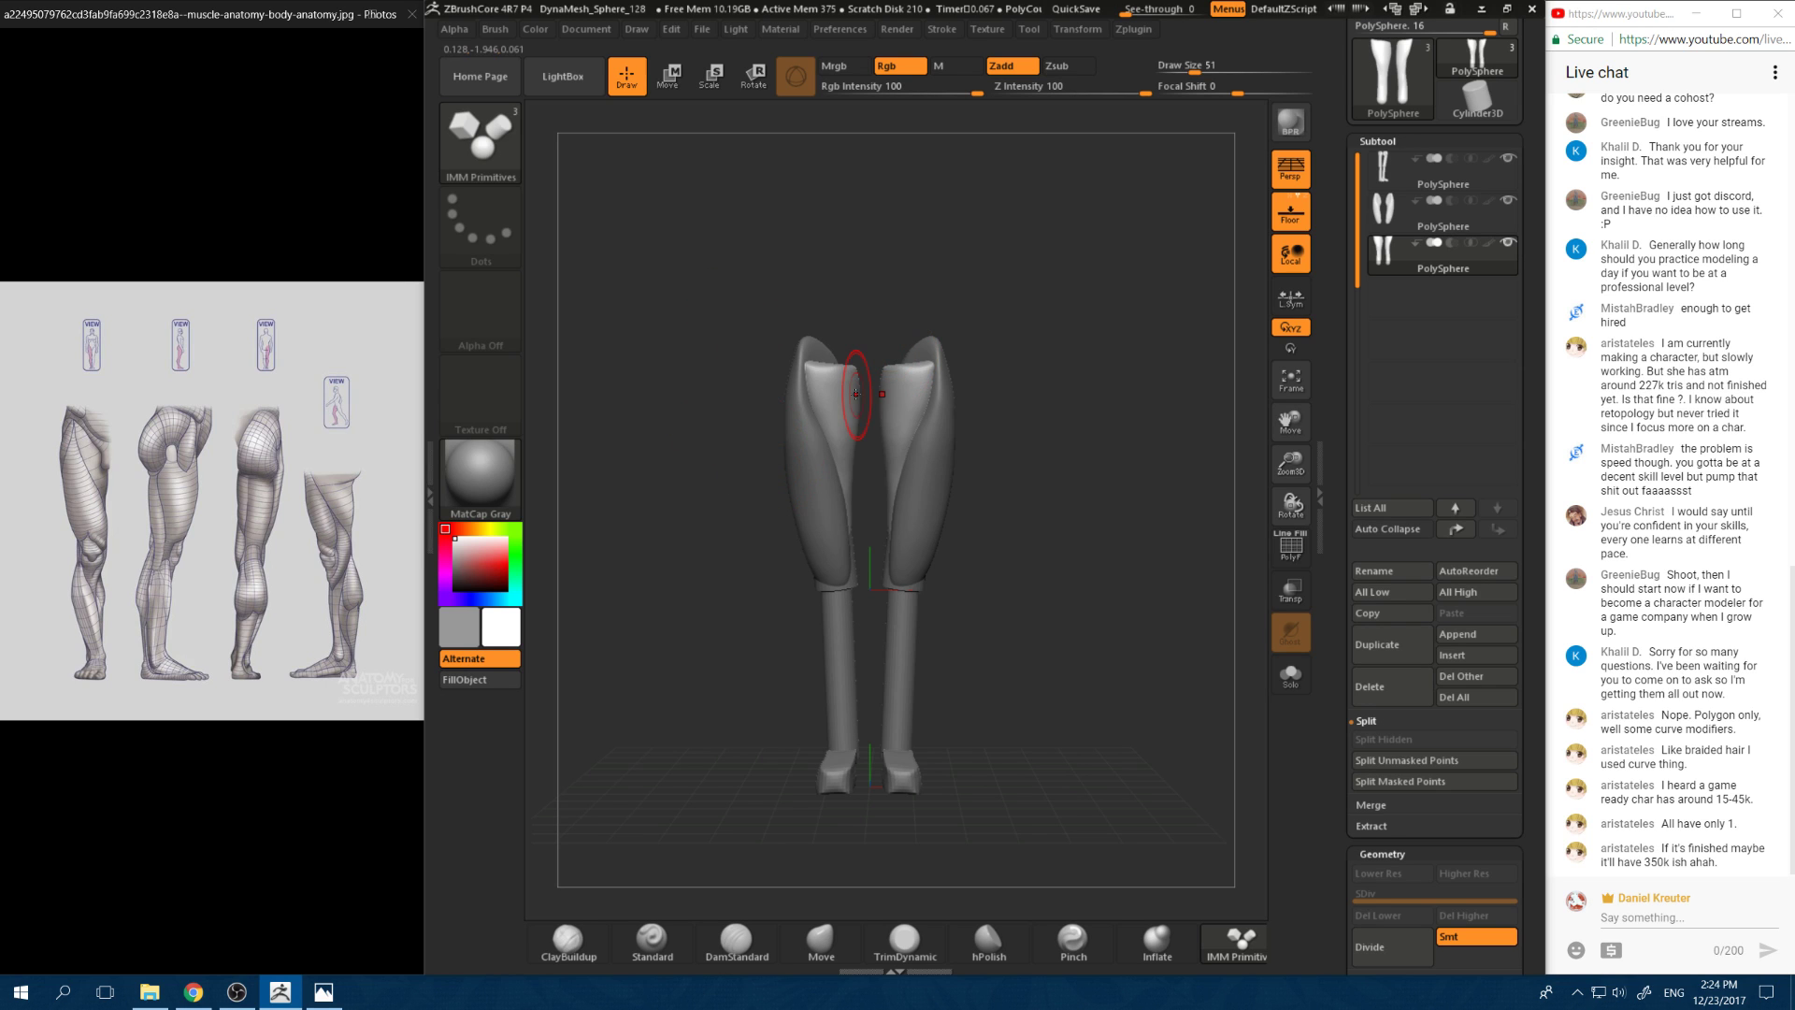
pyautogui.moveTo(997, 584); pyautogui.dragTo(1051, 588)
# Step: Select the outer-thigh forms and build up their lower ends above the knees with the ClayBuildup brush at draw size 33
pyautogui.keyDown('alt'); pyautogui.click(923, 524); pyautogui.keyUp('alt')
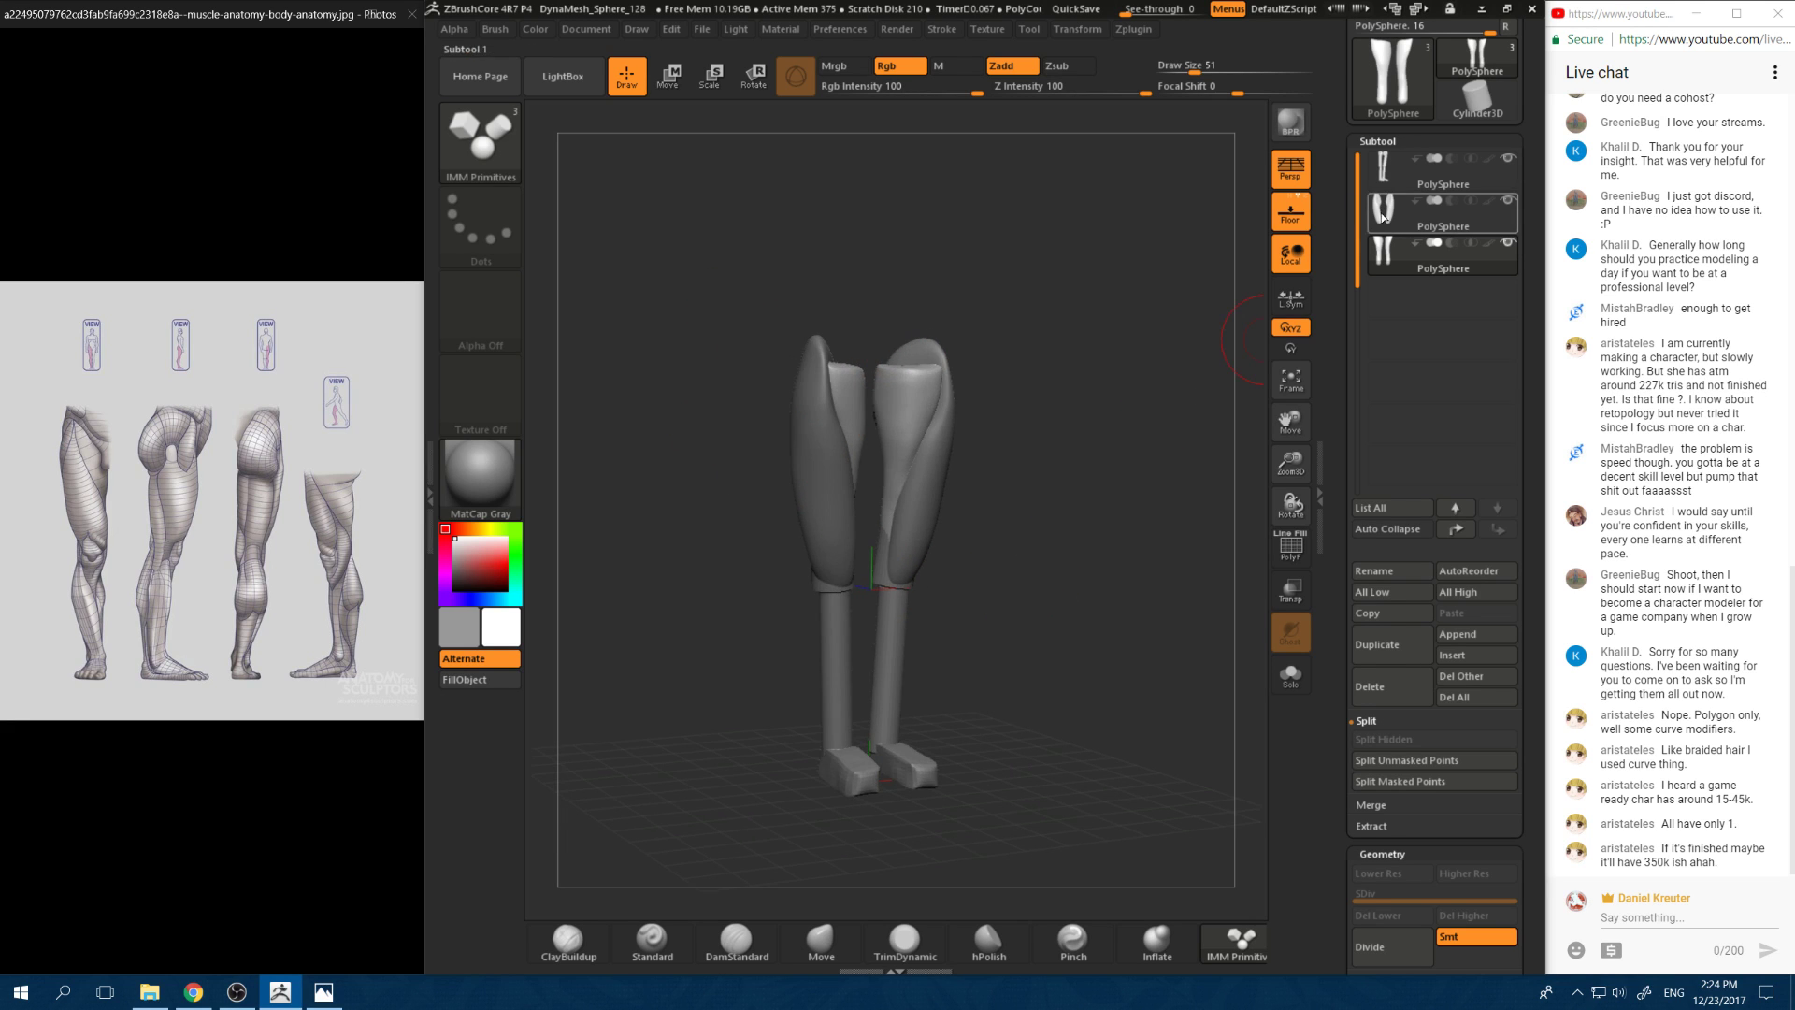
pyautogui.moveTo(933, 608)
pyautogui.keyDown('alt'); pyautogui.mouseDown()
pyautogui.moveTo(938, 710)
pyautogui.moveTo(973, 608)
pyautogui.moveTo(960, 591)
pyautogui.moveTo(968, 655)
pyautogui.mouseUp(); pyautogui.keyUp('alt')
pyautogui.click(567, 938)
pyautogui.press('space')
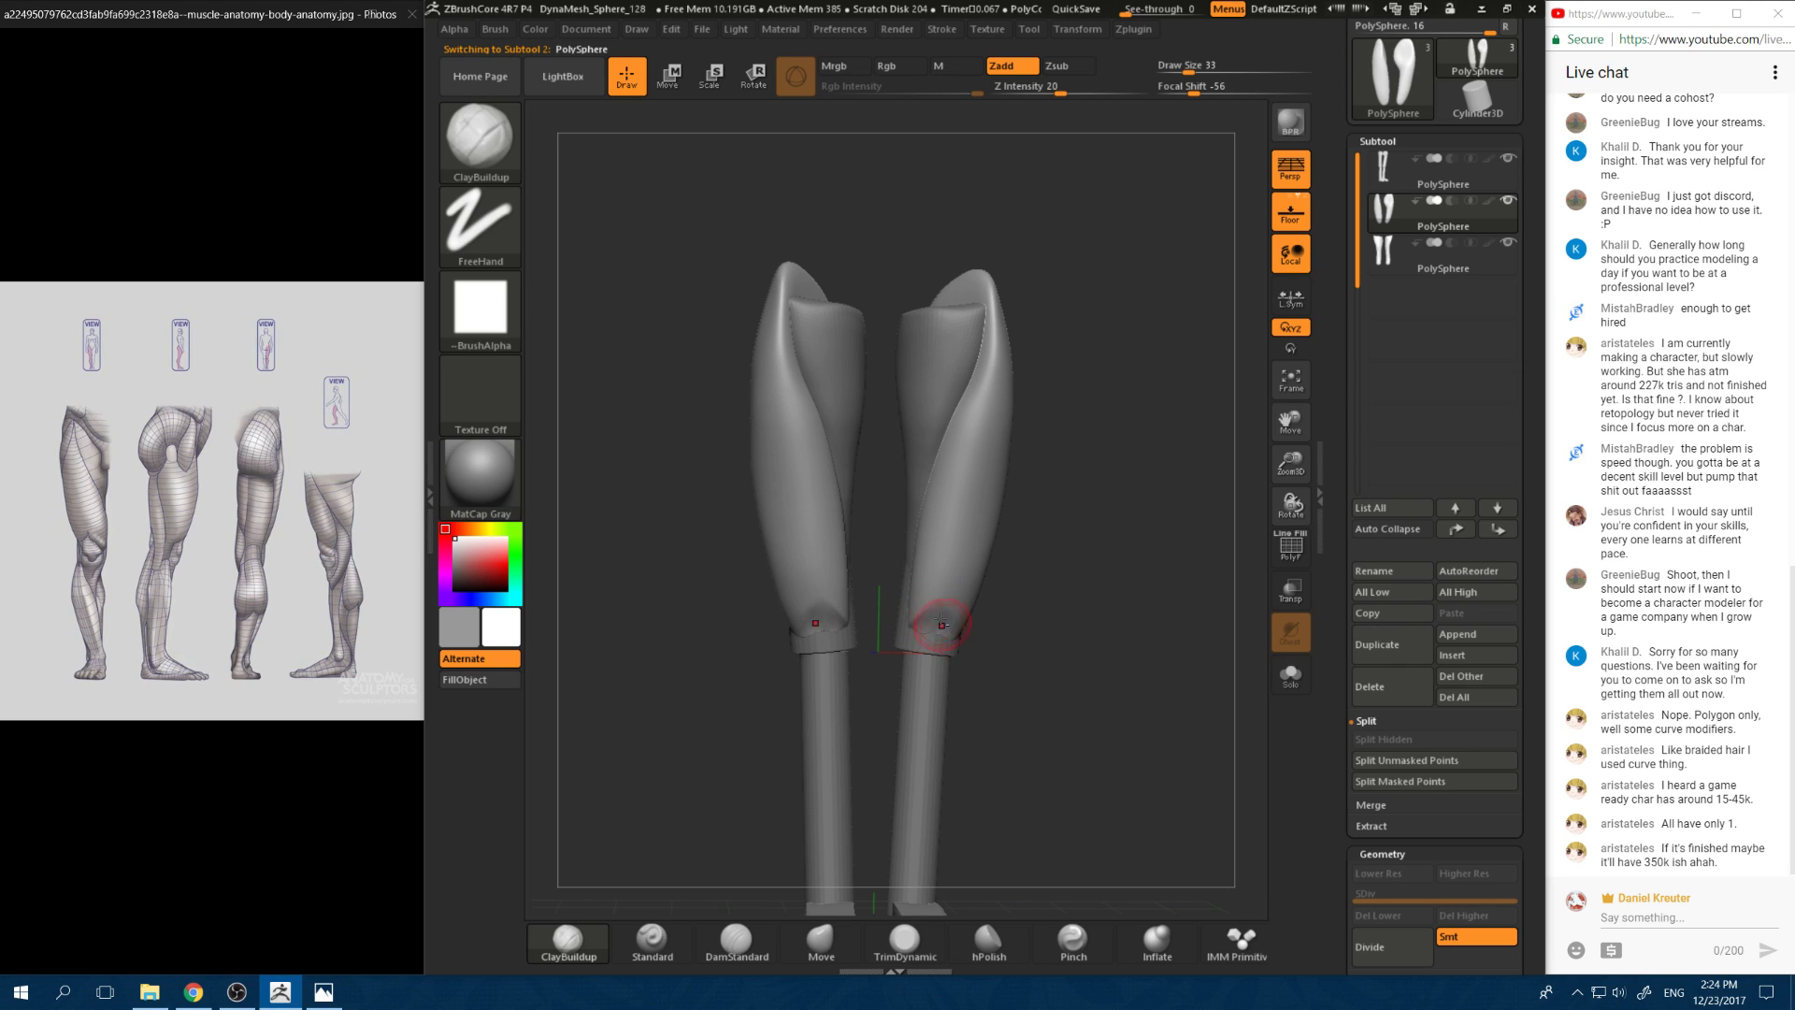
pyautogui.moveTo(956, 636); pyautogui.dragTo(1047, 615)
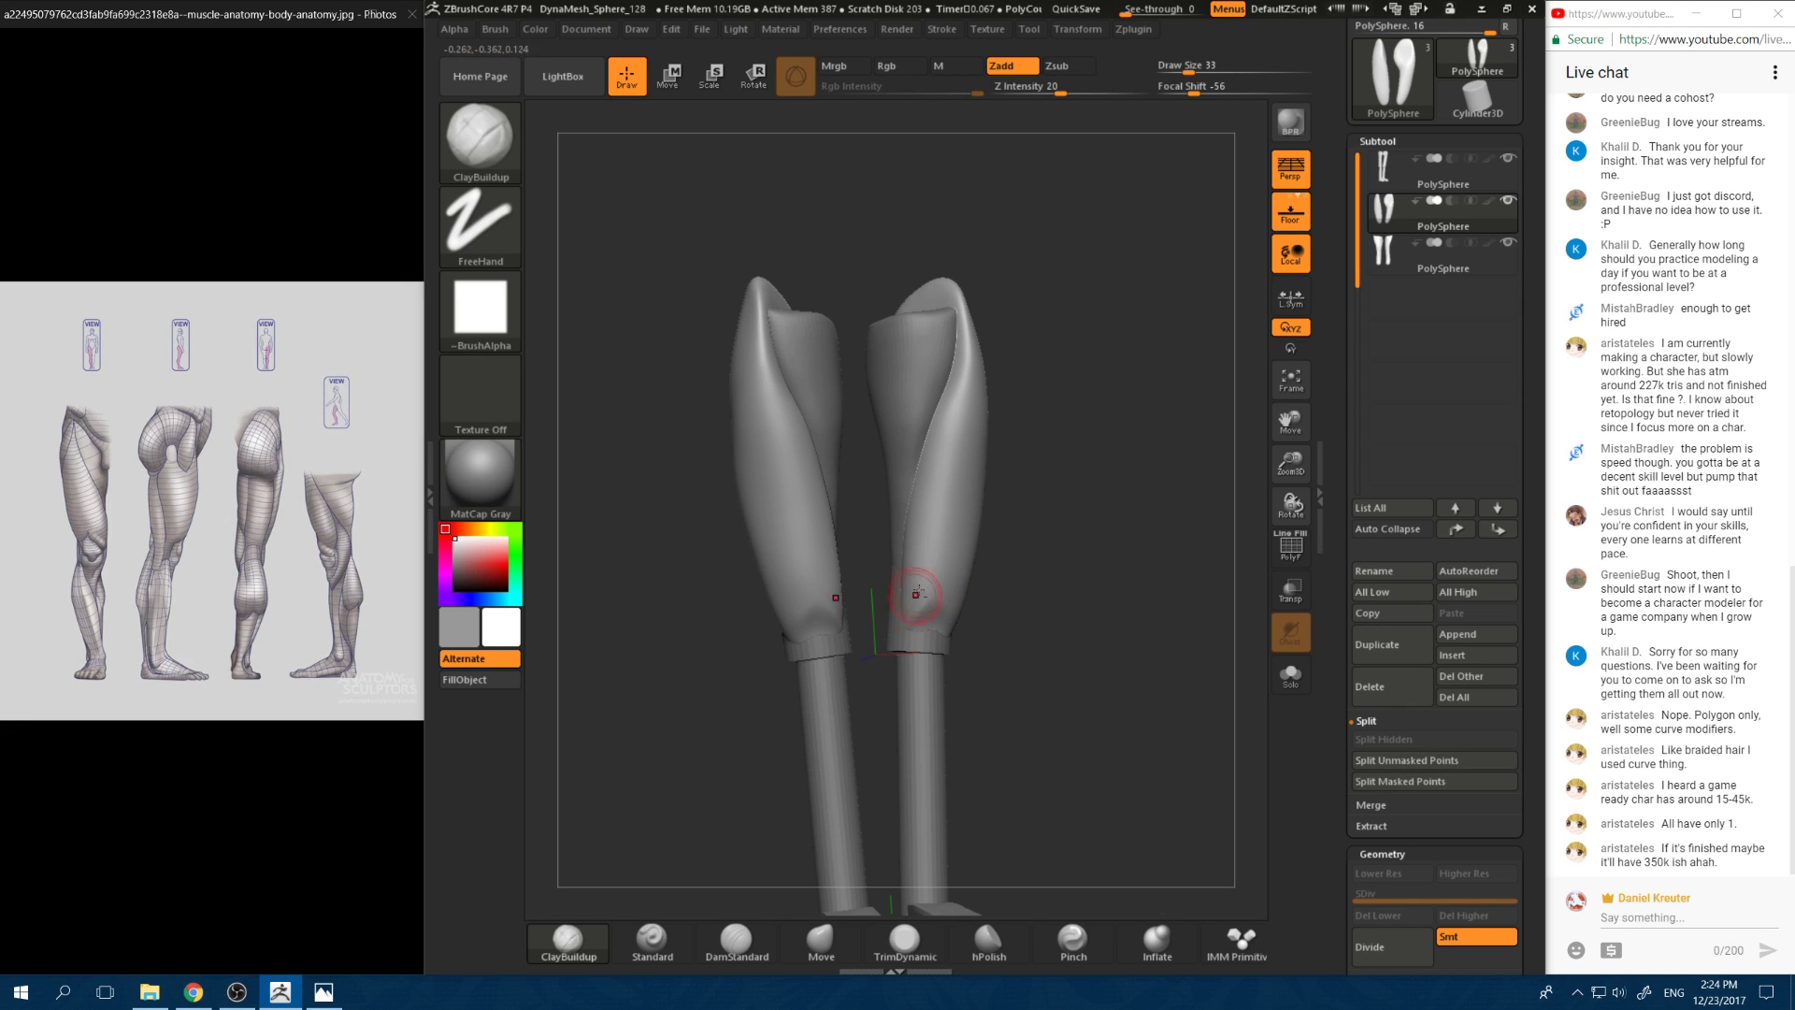
pyautogui.keyDown('shift'); pyautogui.moveTo(1009, 550); pyautogui.dragTo(1014, 582); pyautogui.keyUp('shift')
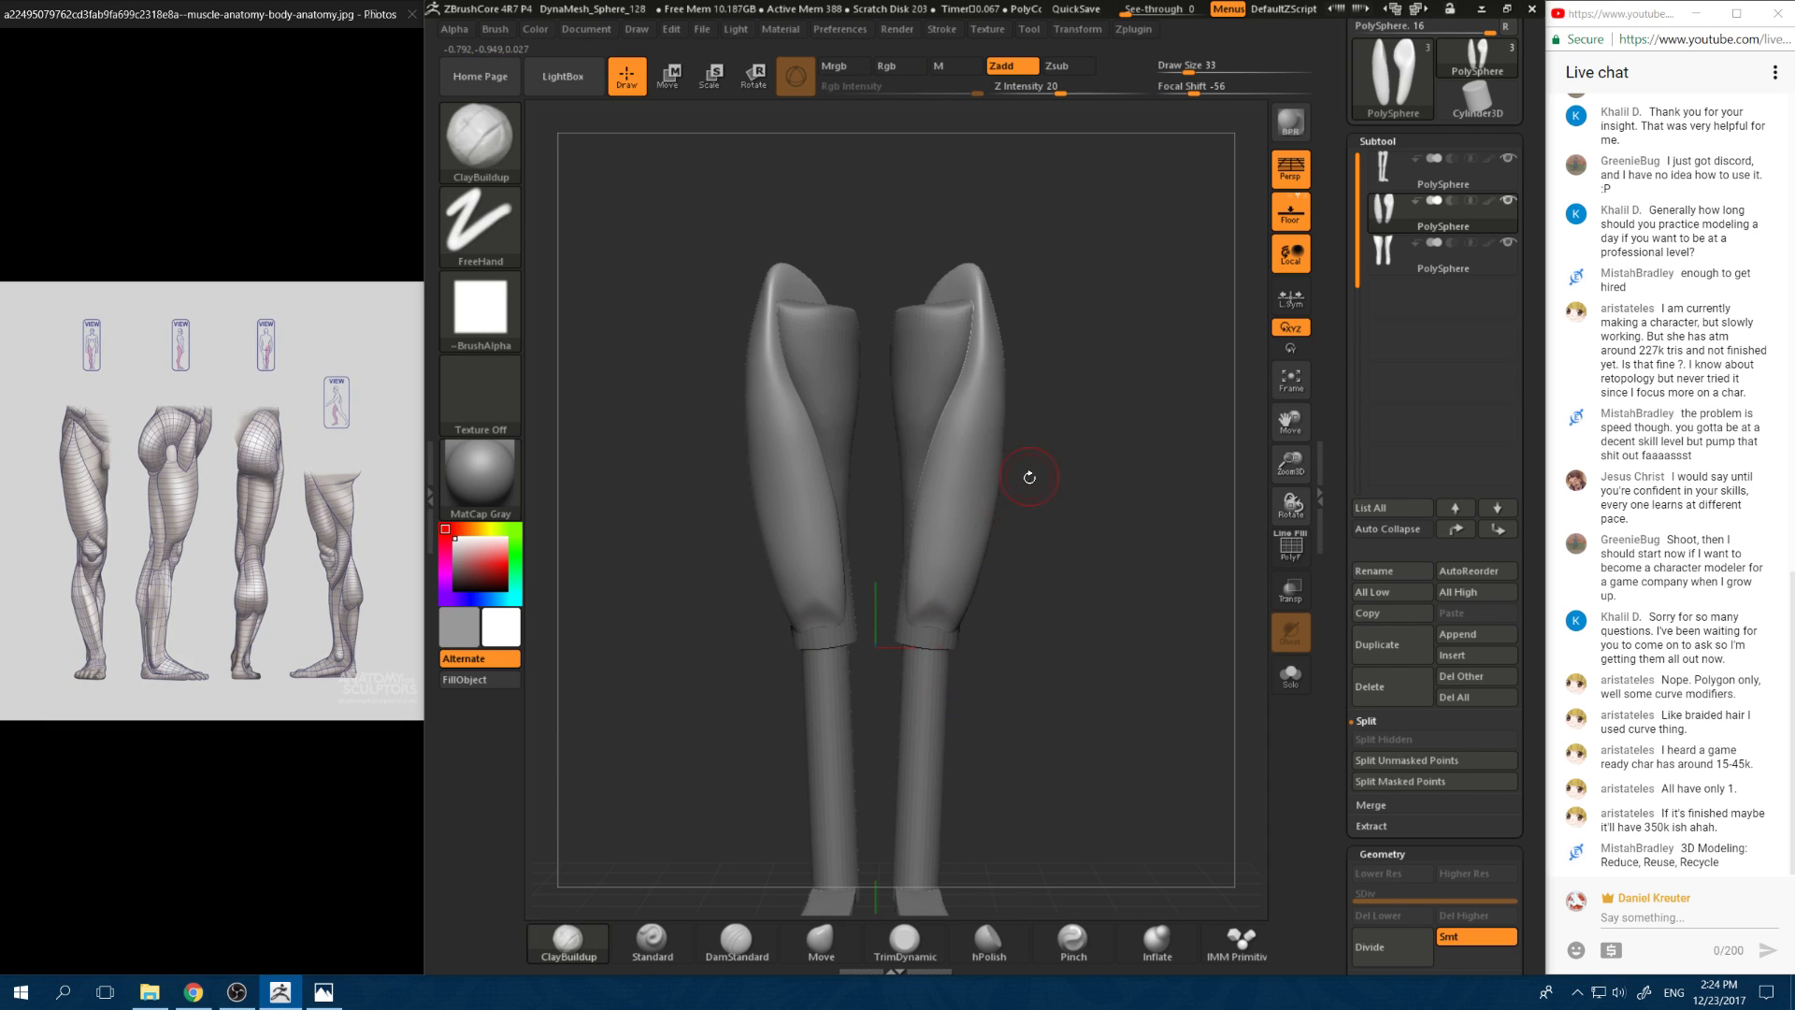
pyautogui.press('shift')
# Step: Reshape the lower ends of the outer-thigh forms with the Move brush at draw size 56
pyautogui.click(821, 940)
pyautogui.moveTo(1145, 444); pyautogui.dragTo(1184, 453)
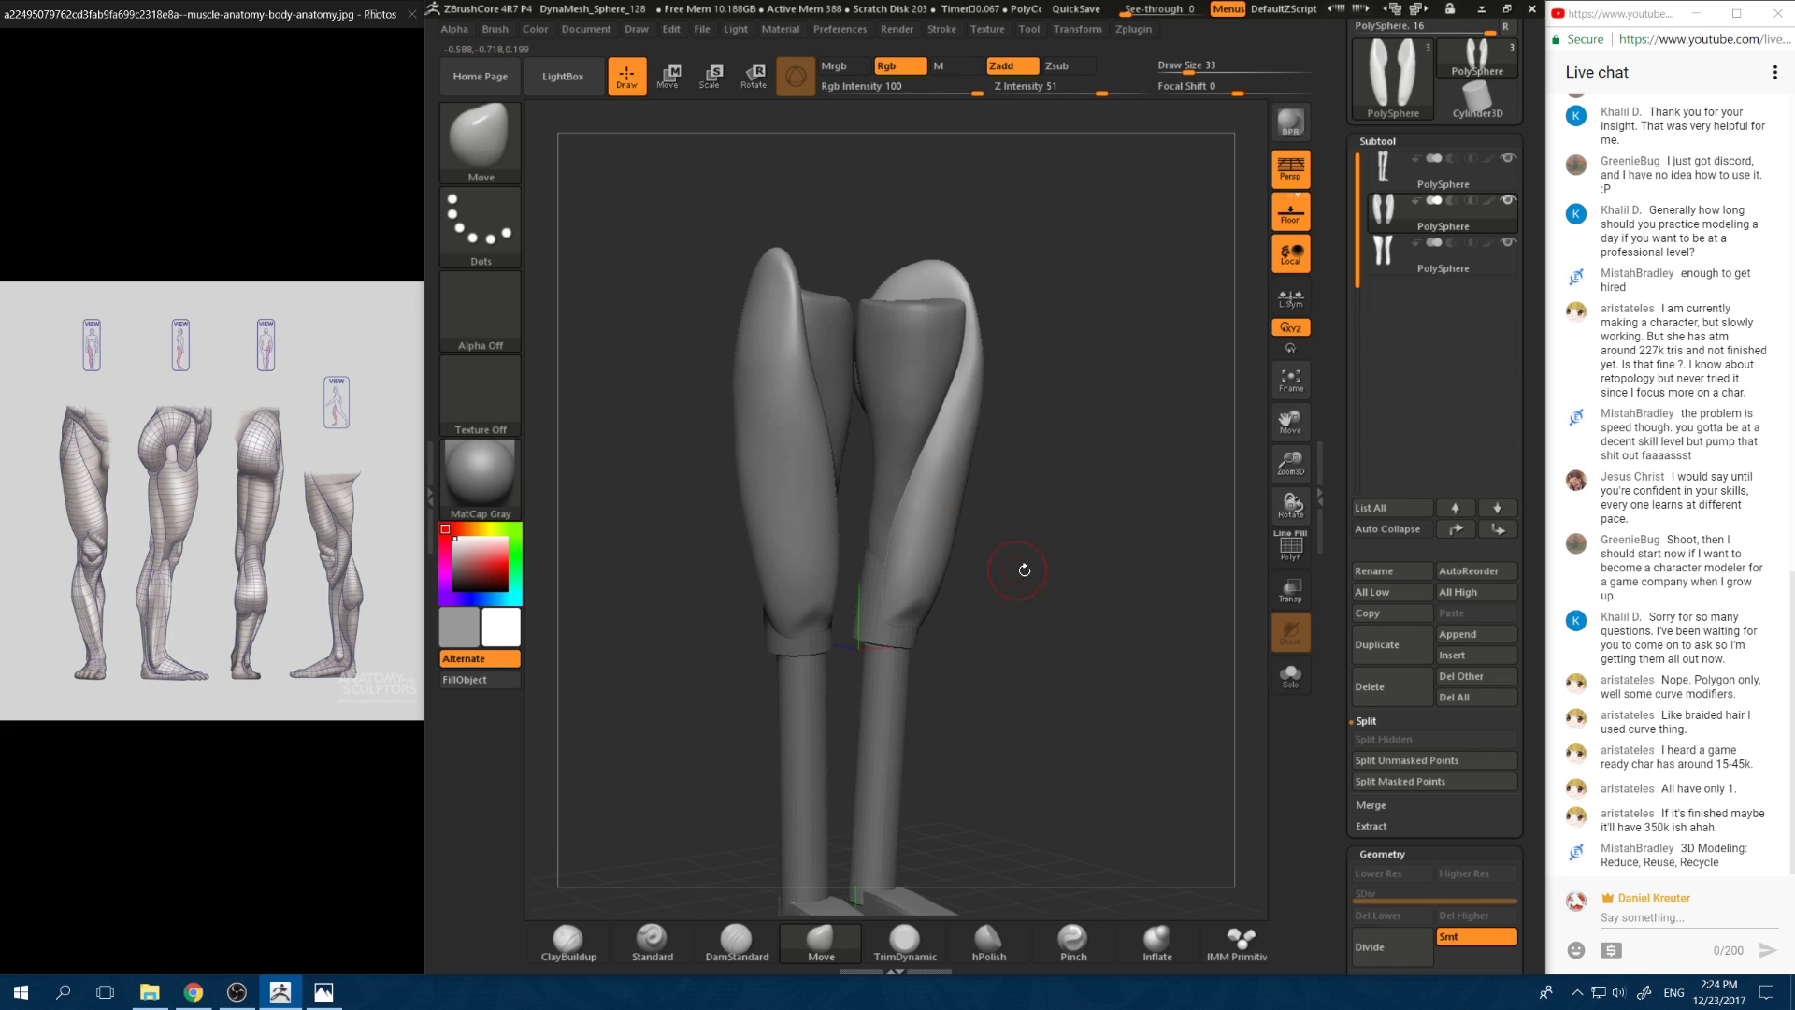
pyautogui.press('space')
pyautogui.click(1002, 543)
pyautogui.moveTo(1053, 642); pyautogui.dragTo(1012, 631)
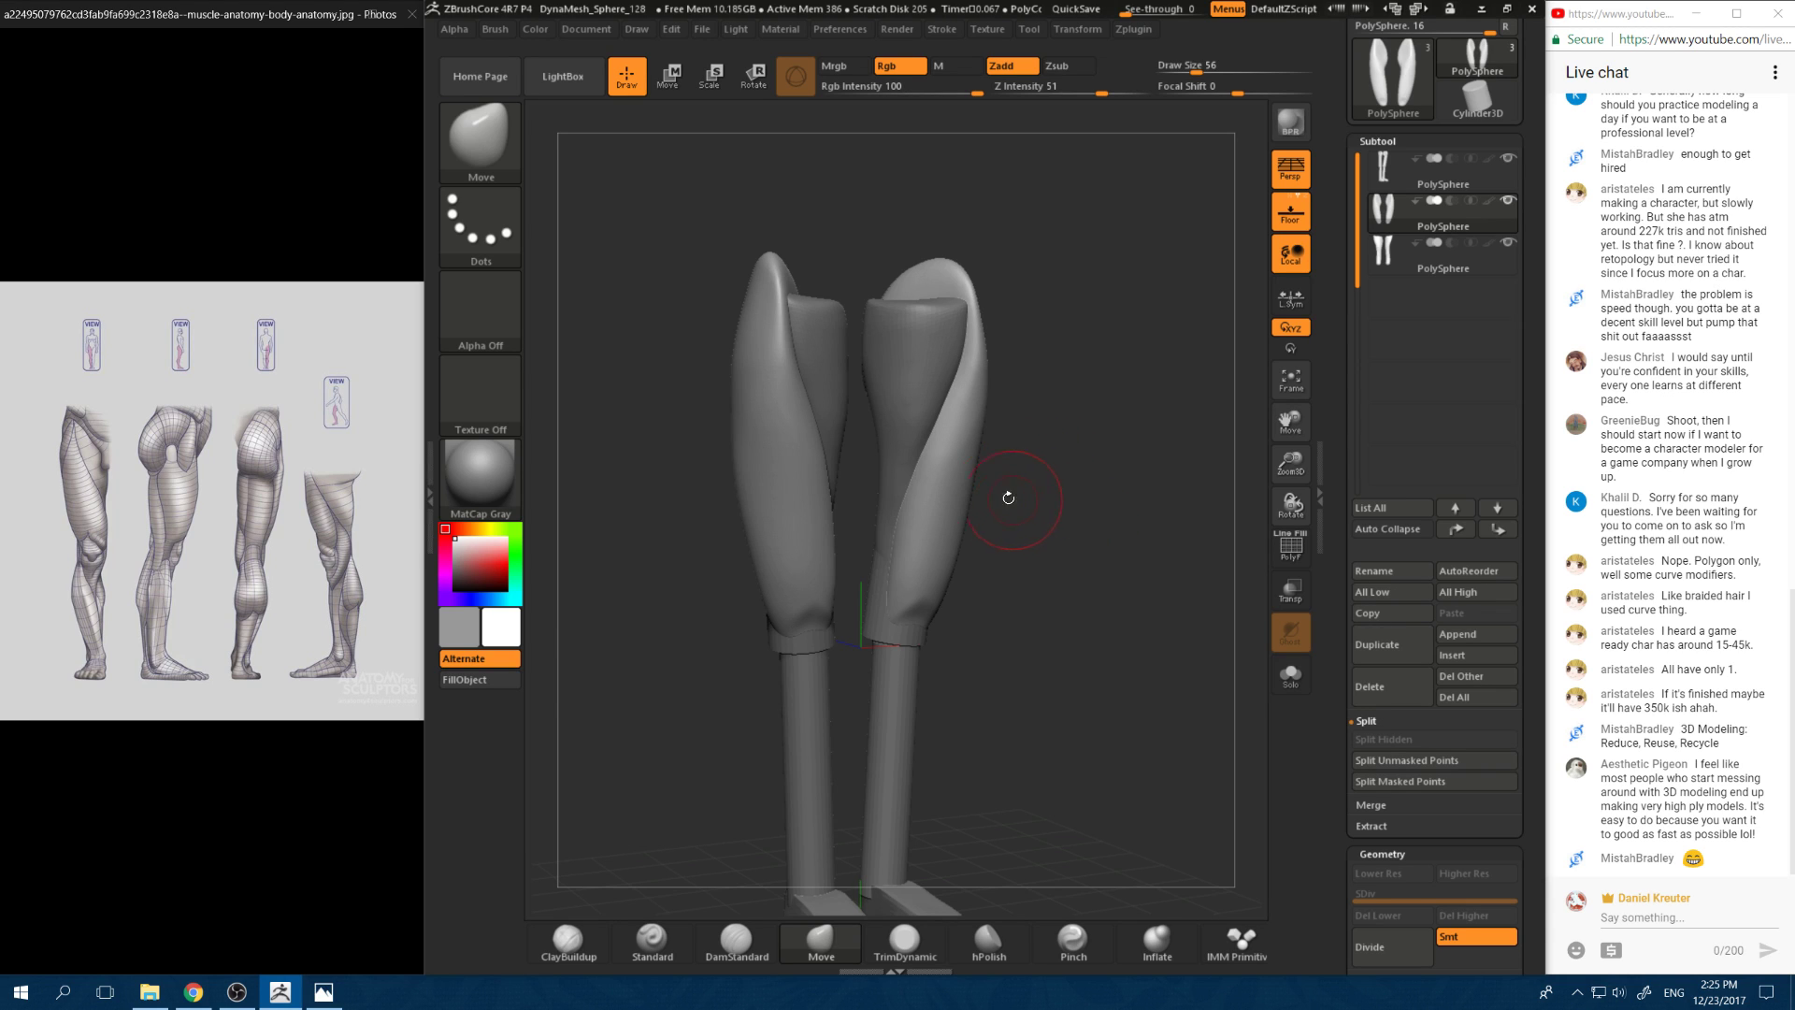
# Step: Flatten the surfaces of the outer-thigh forms with the TrimDynamic brush at draw size 56
pyautogui.click(904, 940)
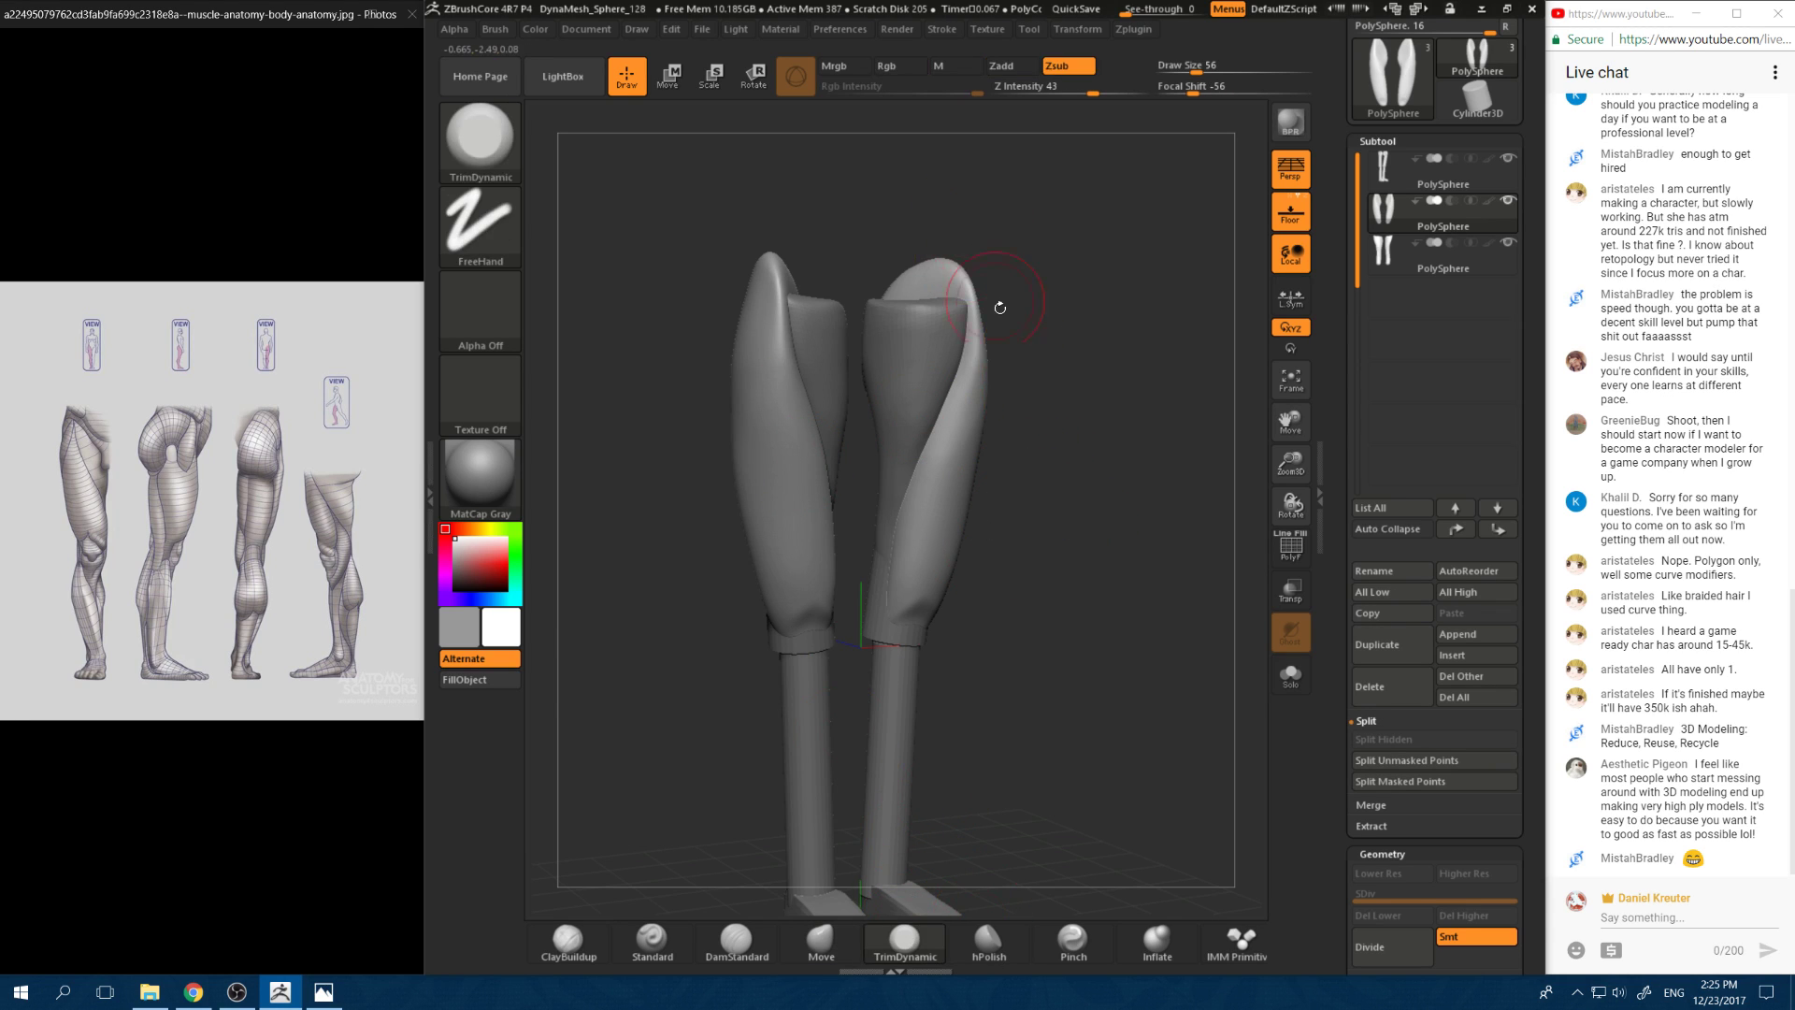
pyautogui.moveTo(1000, 308); pyautogui.dragTo(980, 369)
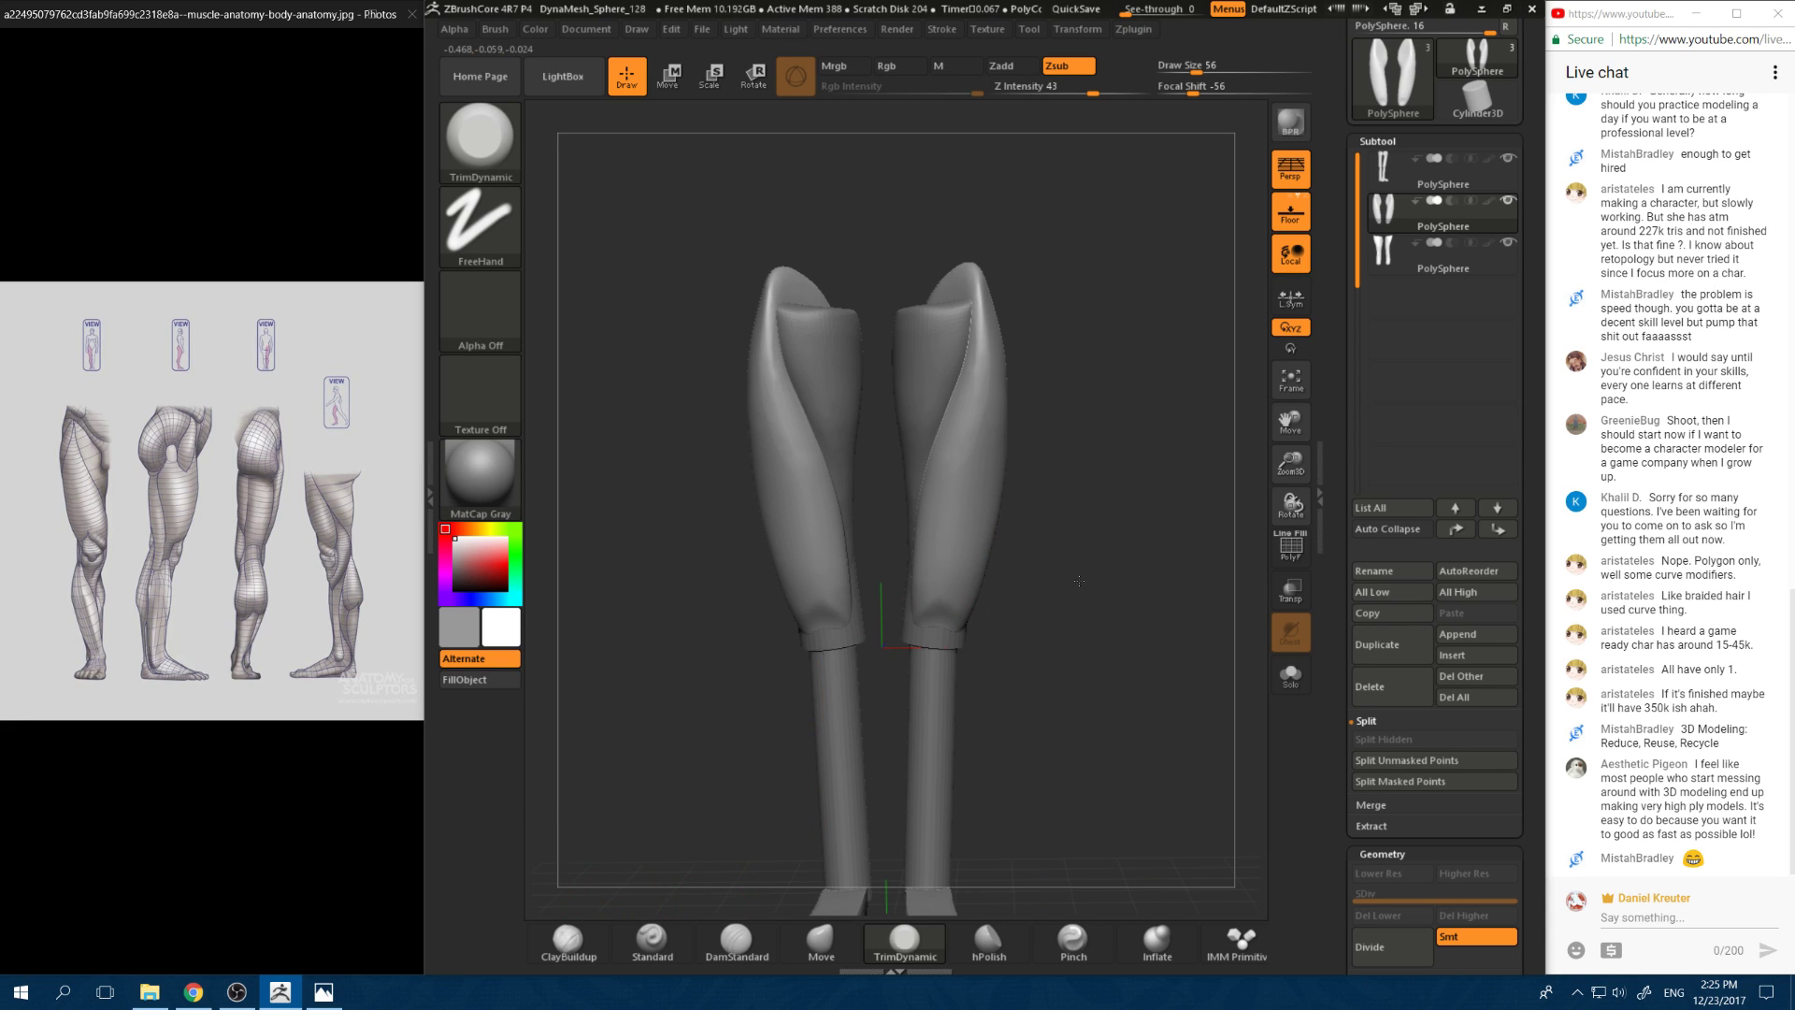
pyautogui.moveTo(1014, 579); pyautogui.dragTo(1018, 572)
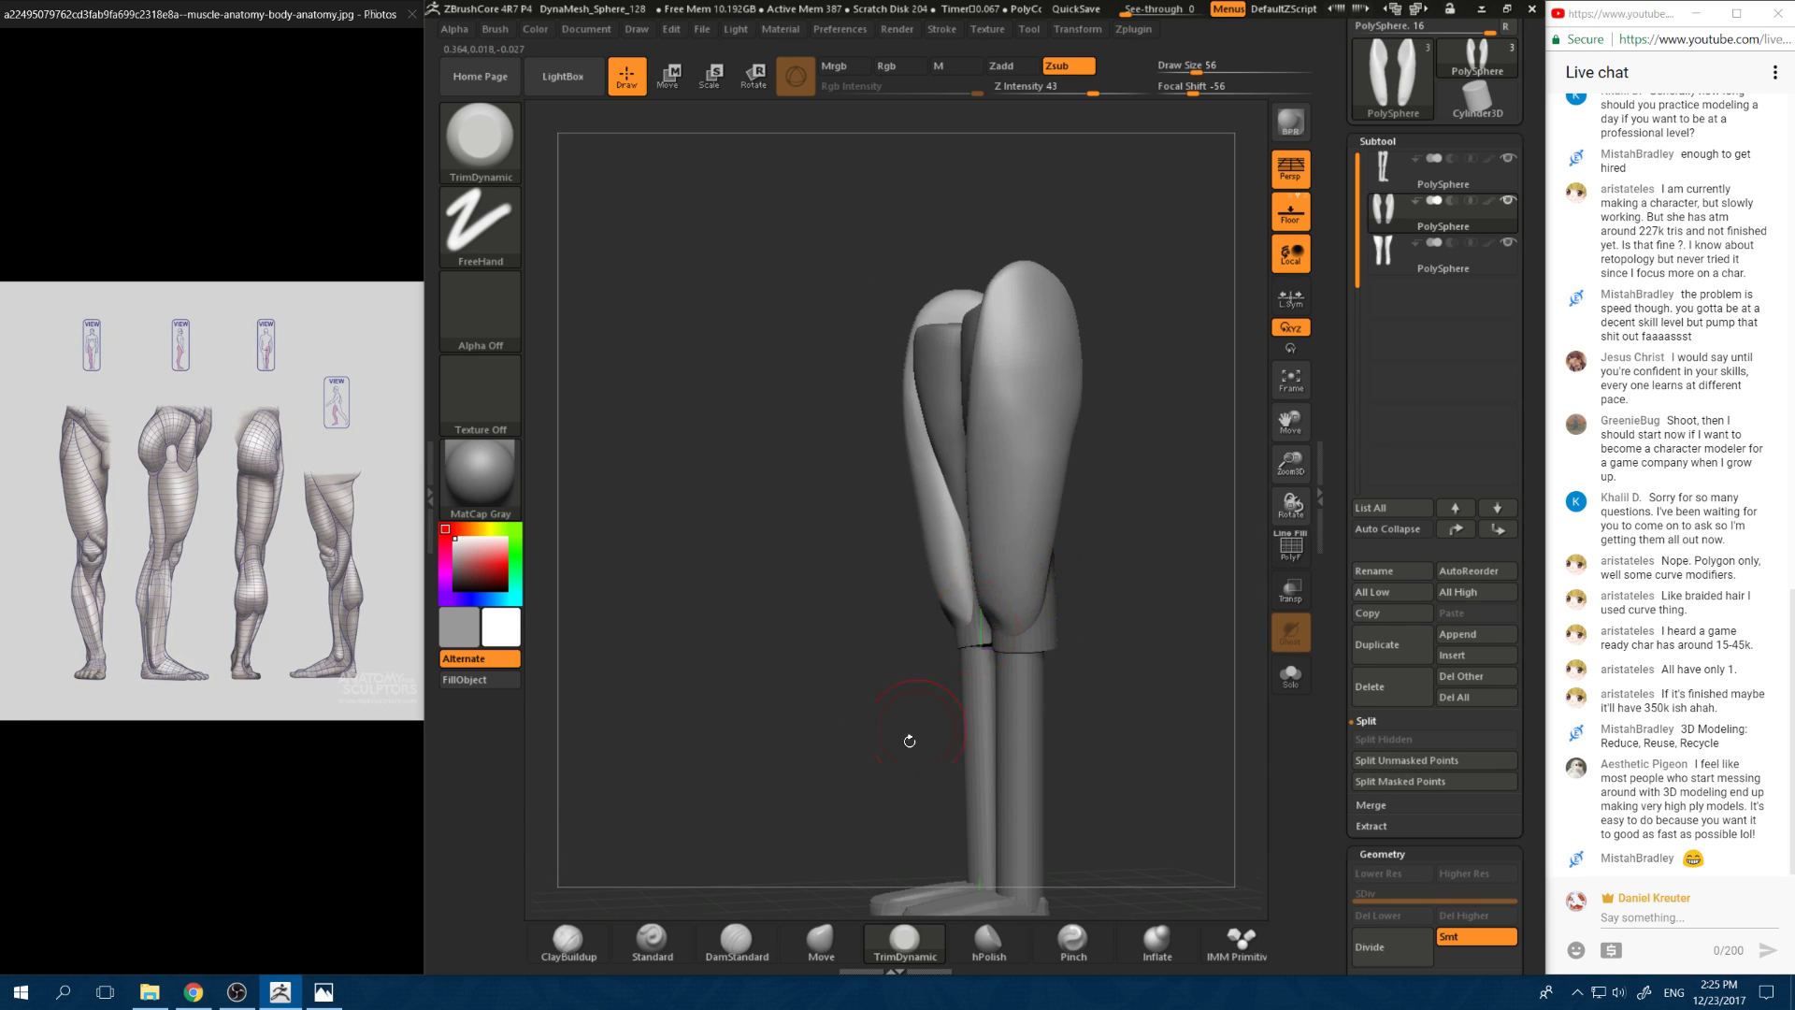
# Step: Try to insert a mirrored pair of spheres at the knees with the IMM Primitives brush
pyautogui.click(1239, 943)
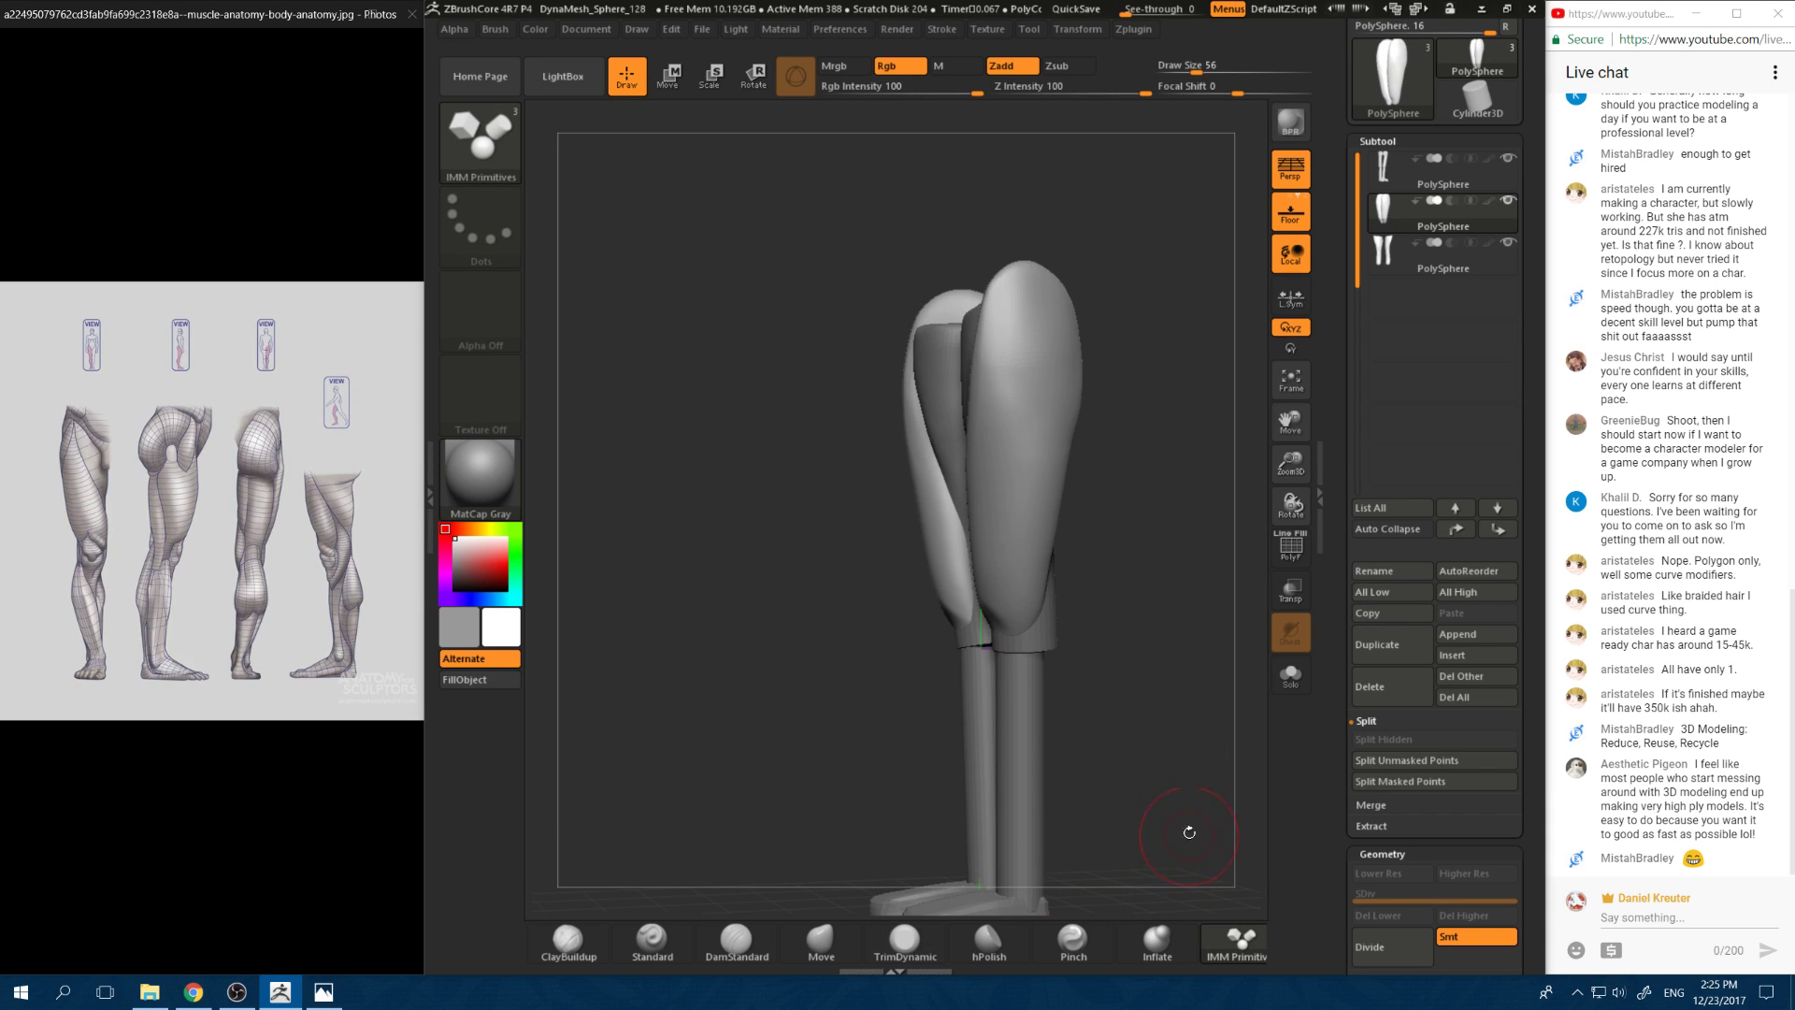
pyautogui.moveTo(1073, 644); pyautogui.dragTo(926, 696)
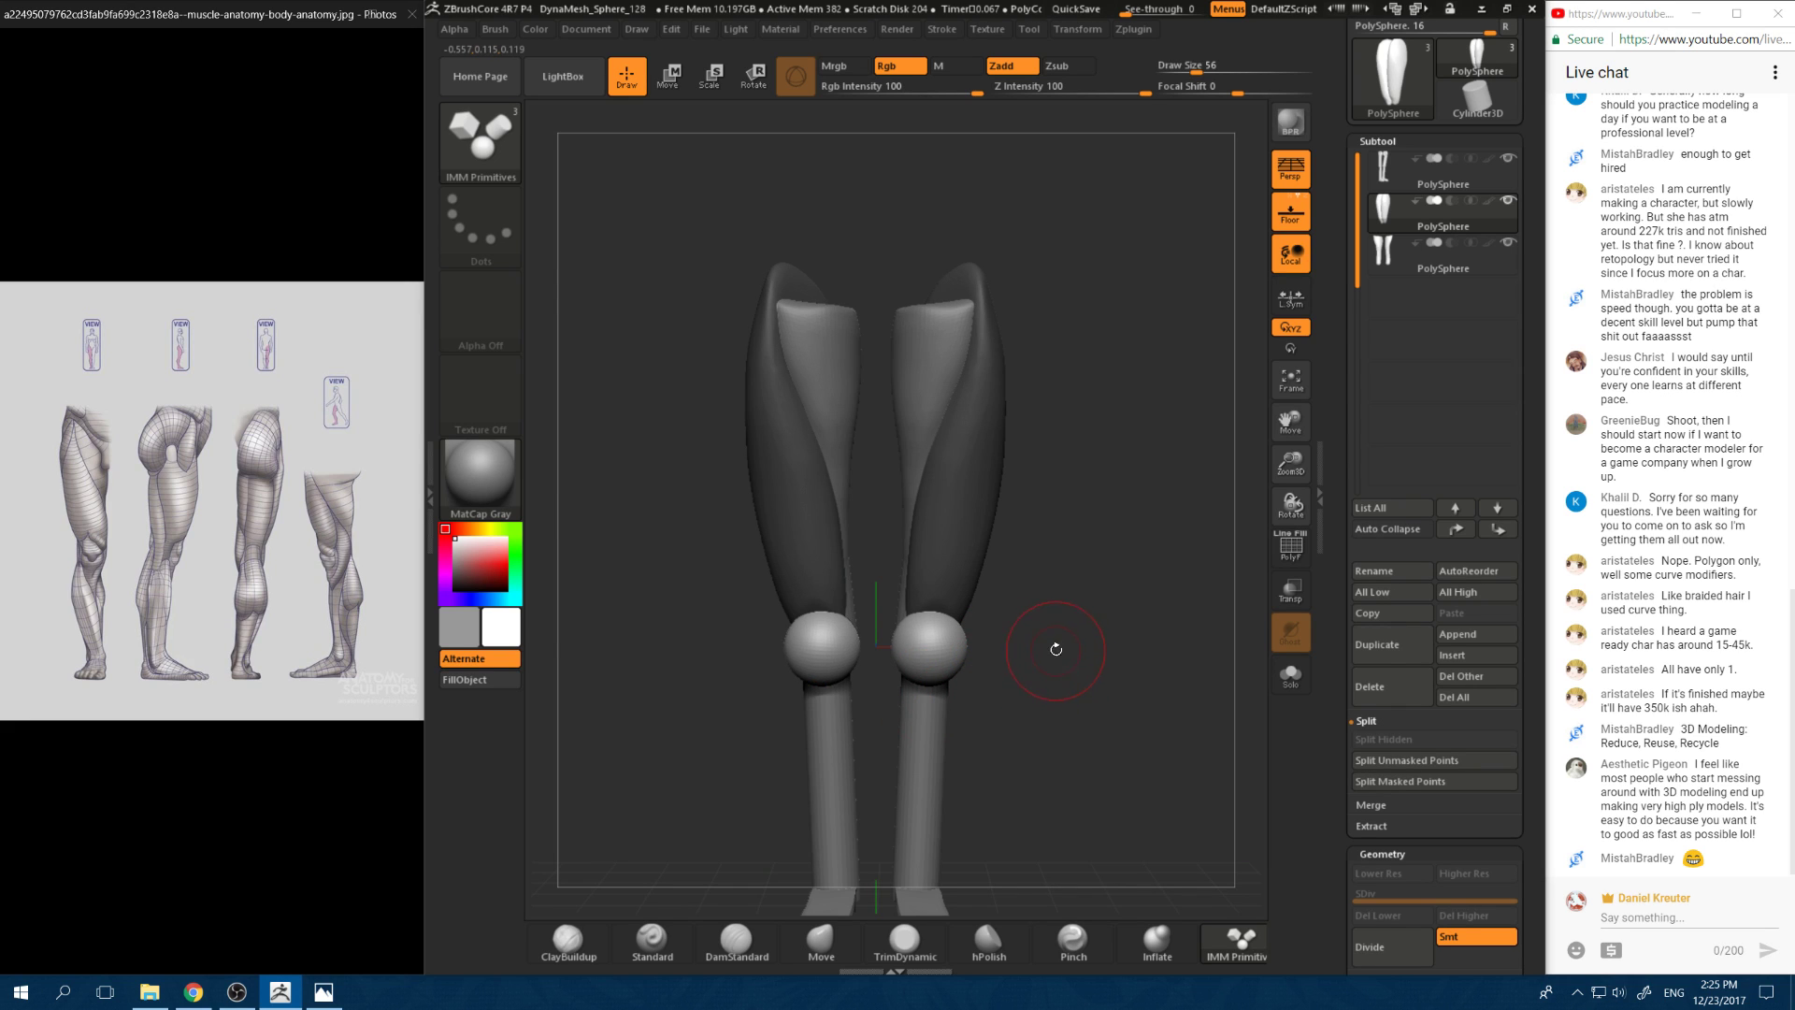
pyautogui.moveTo(1056, 649); pyautogui.dragTo(1215, 665)
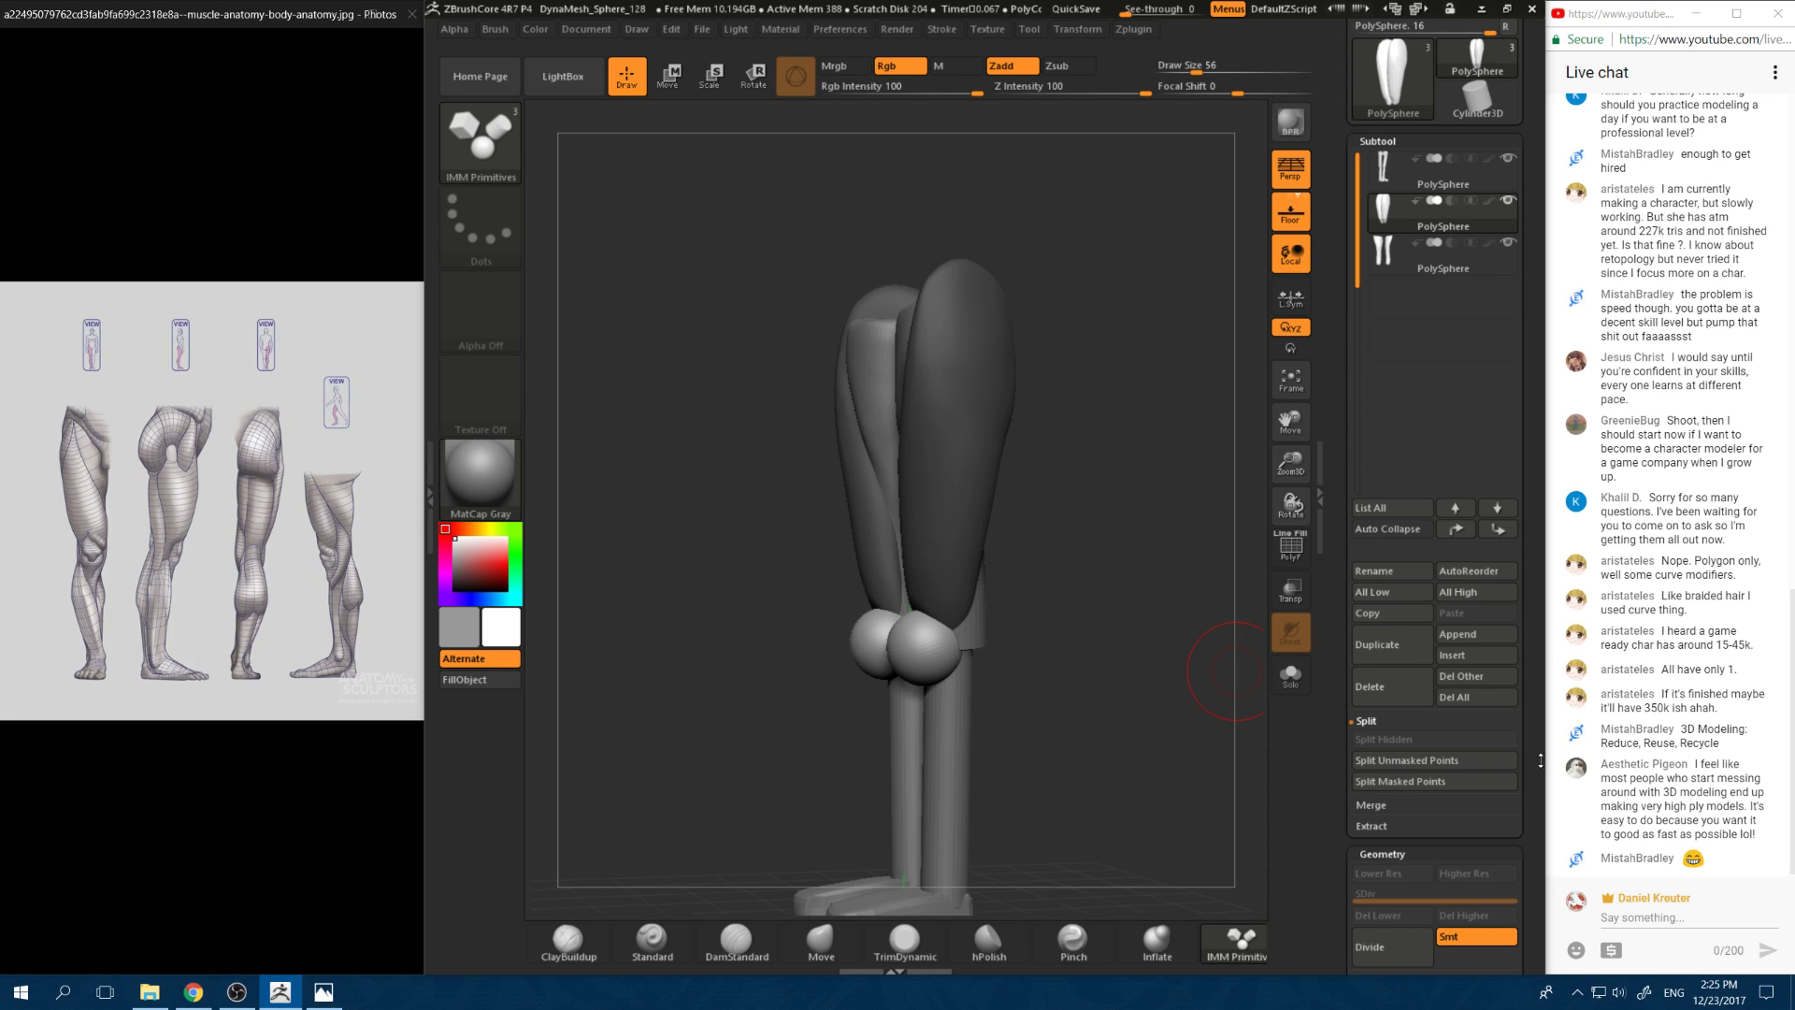
pyautogui.moveTo(1529, 751); pyautogui.dragTo(1534, 706)
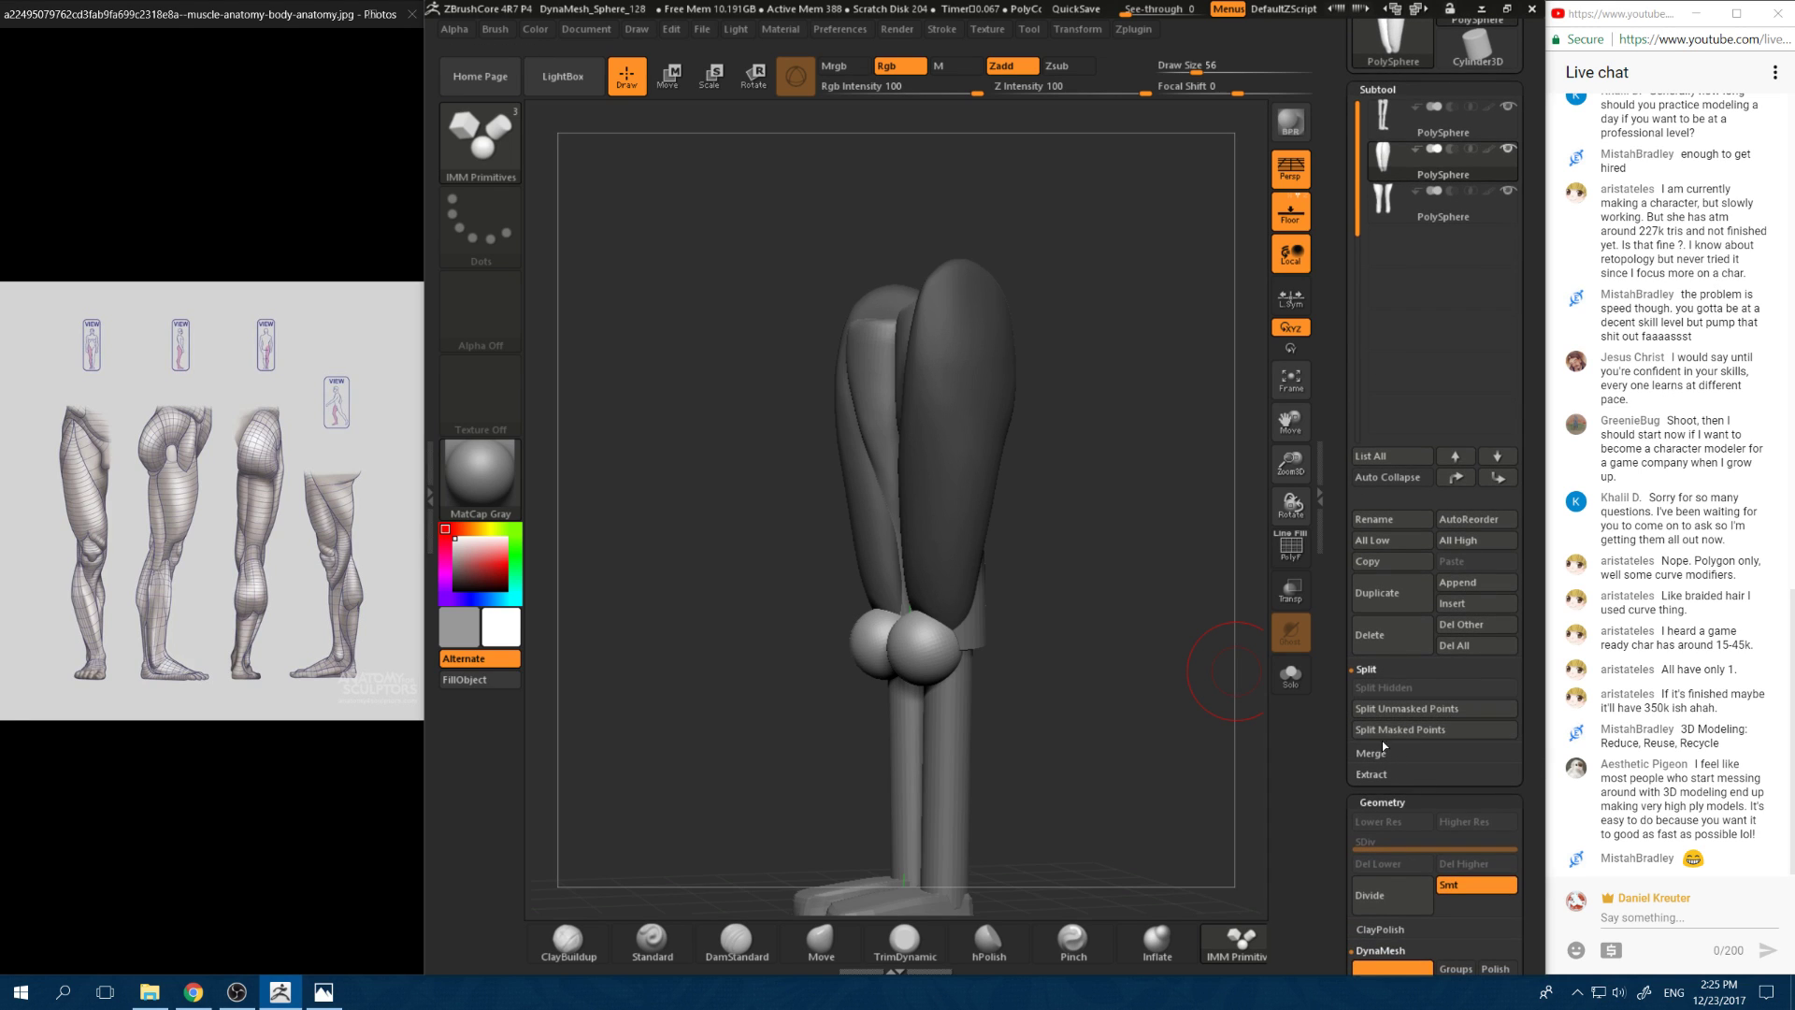
pyautogui.click(1362, 713)
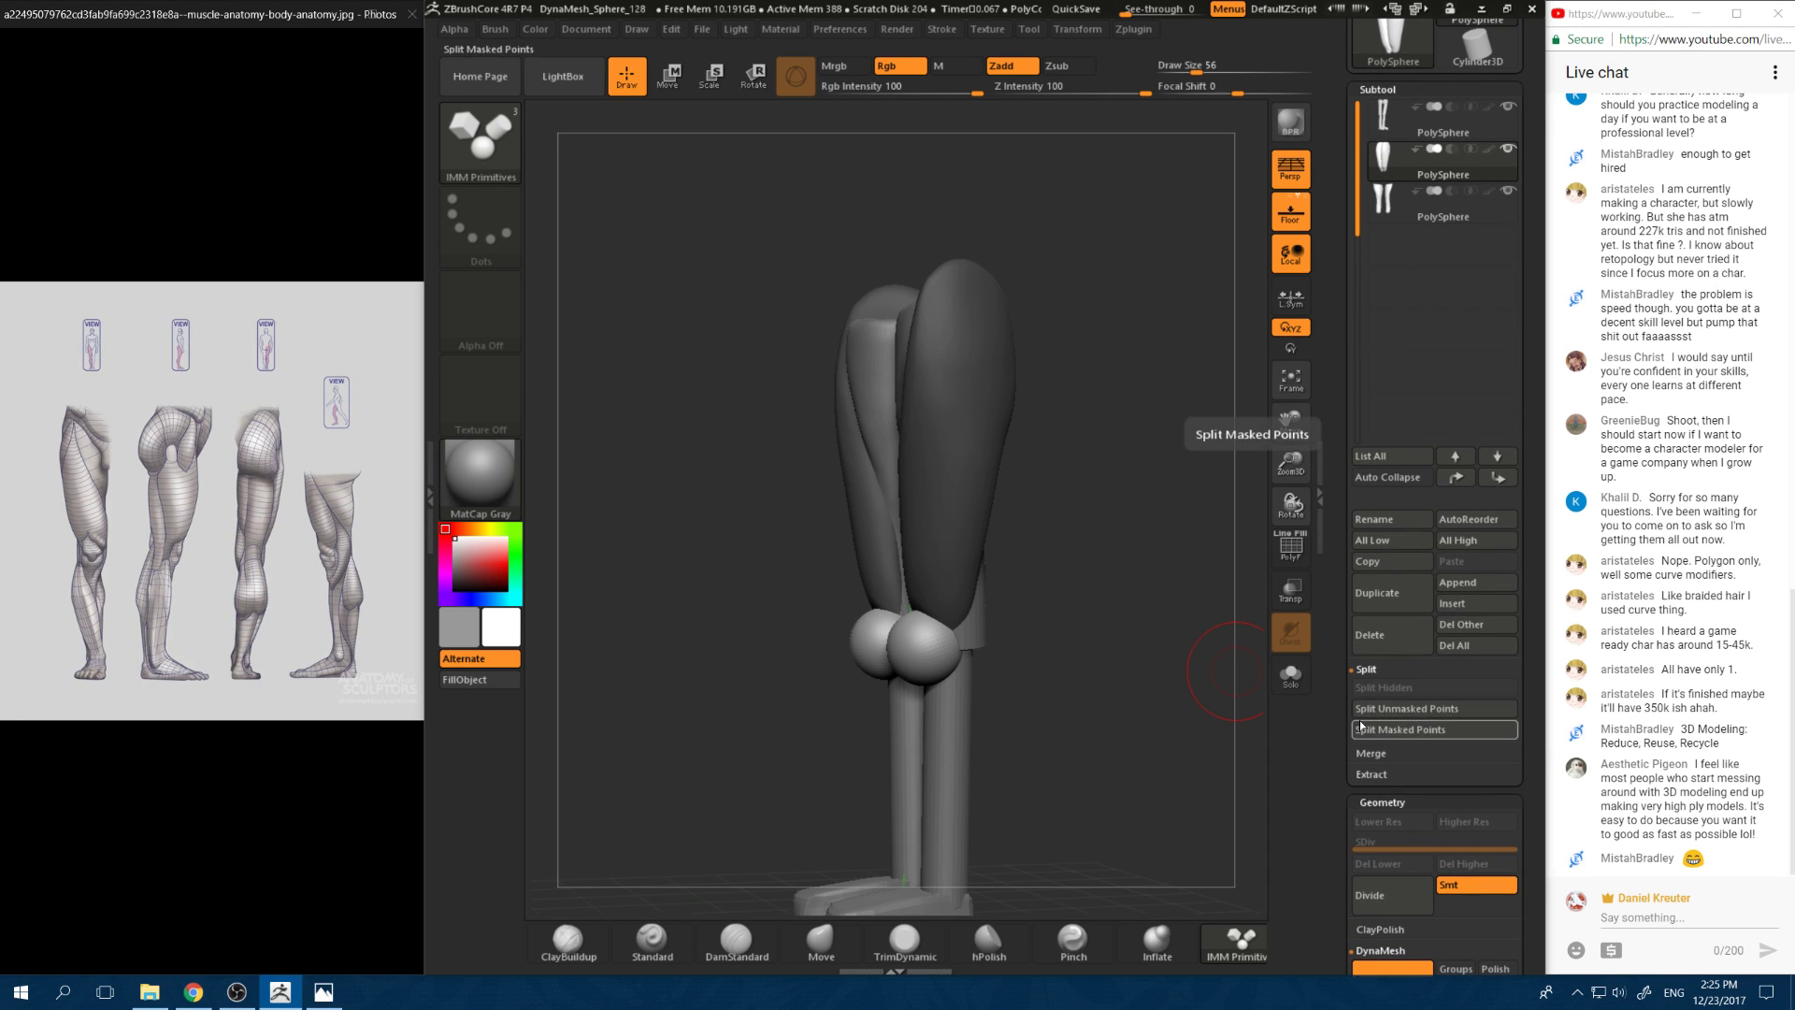
pyautogui.moveTo(1186, 823); pyautogui.dragTo(1057, 692)
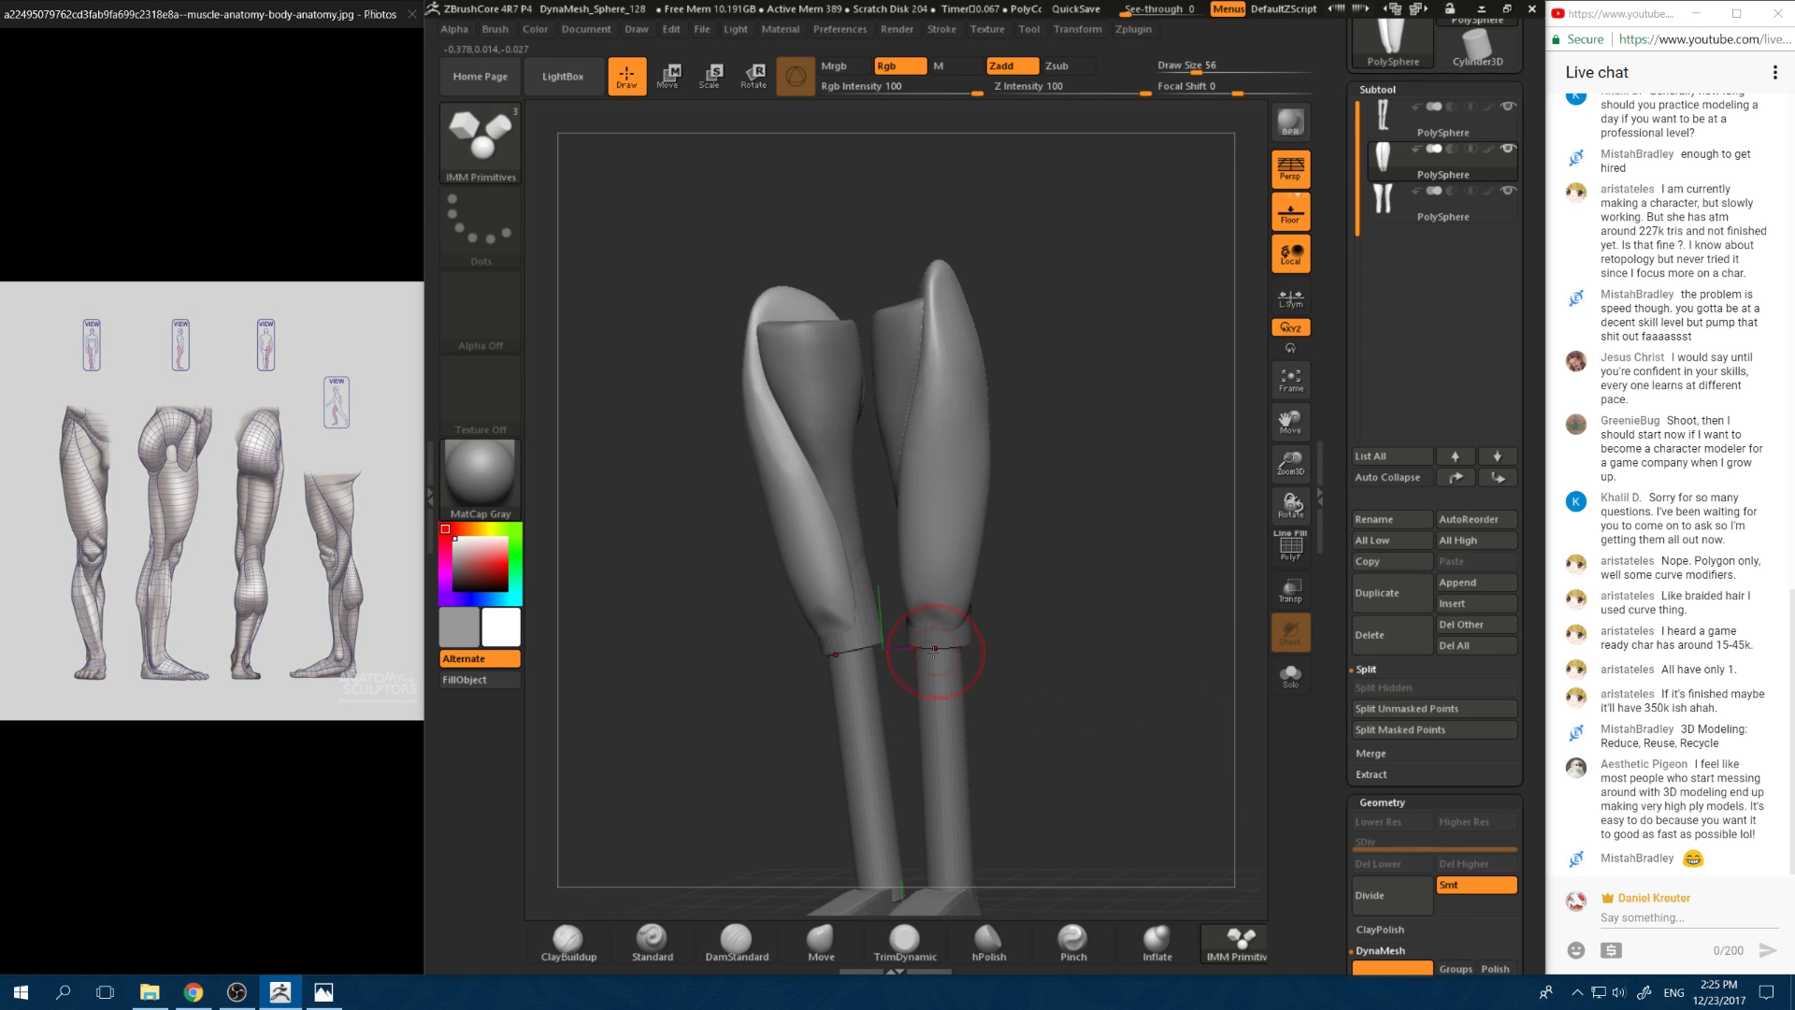
# Step: Insert a mirrored pair of cylinders around the knees with the IMM Primitives brush
pyautogui.press('m')
pyautogui.click(729, 706)
pyautogui.keyDown('shift'); pyautogui.moveTo(1042, 624); pyautogui.dragTo(1049, 620); pyautogui.keyUp('shift')
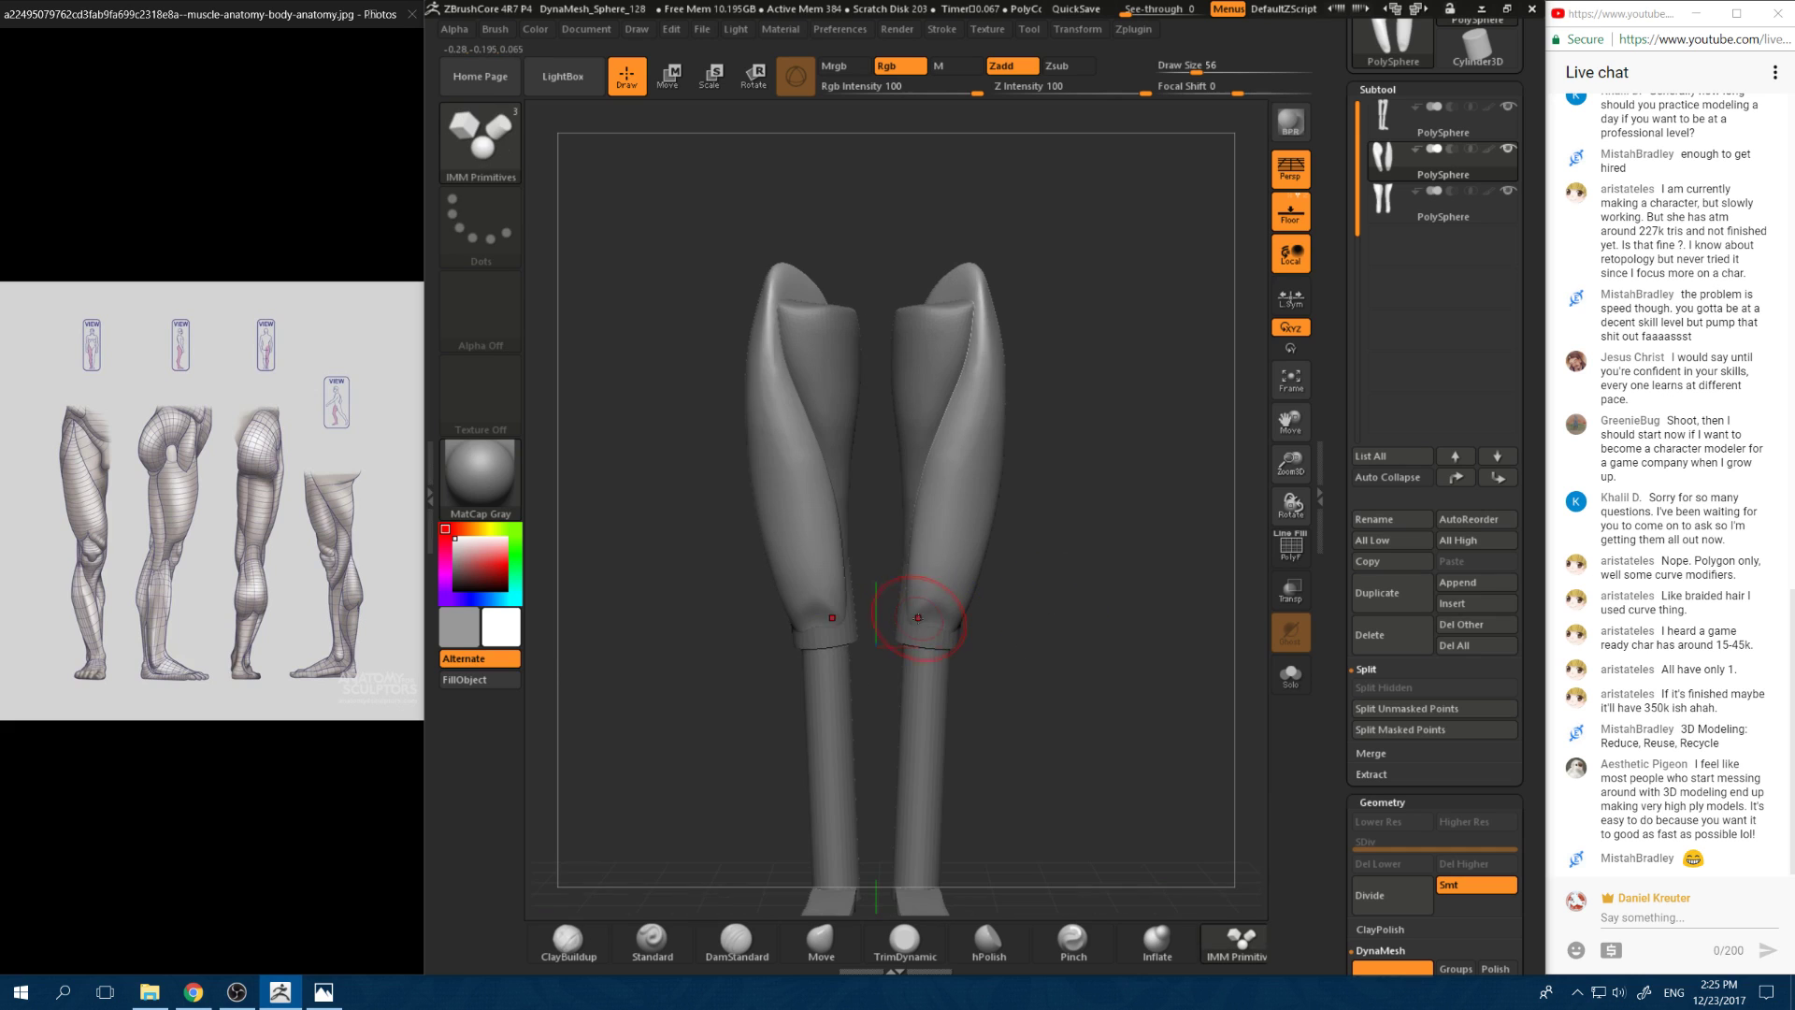
pyautogui.moveTo(927, 646)
pyautogui.mouseDown()
pyautogui.moveTo(942, 607)
pyautogui.moveTo(929, 700)
pyautogui.mouseUp()
# Step: Scale down the mirrored knee cylinders and shift them sideways to line up with the knees
pyautogui.press('w')
pyautogui.press('y')
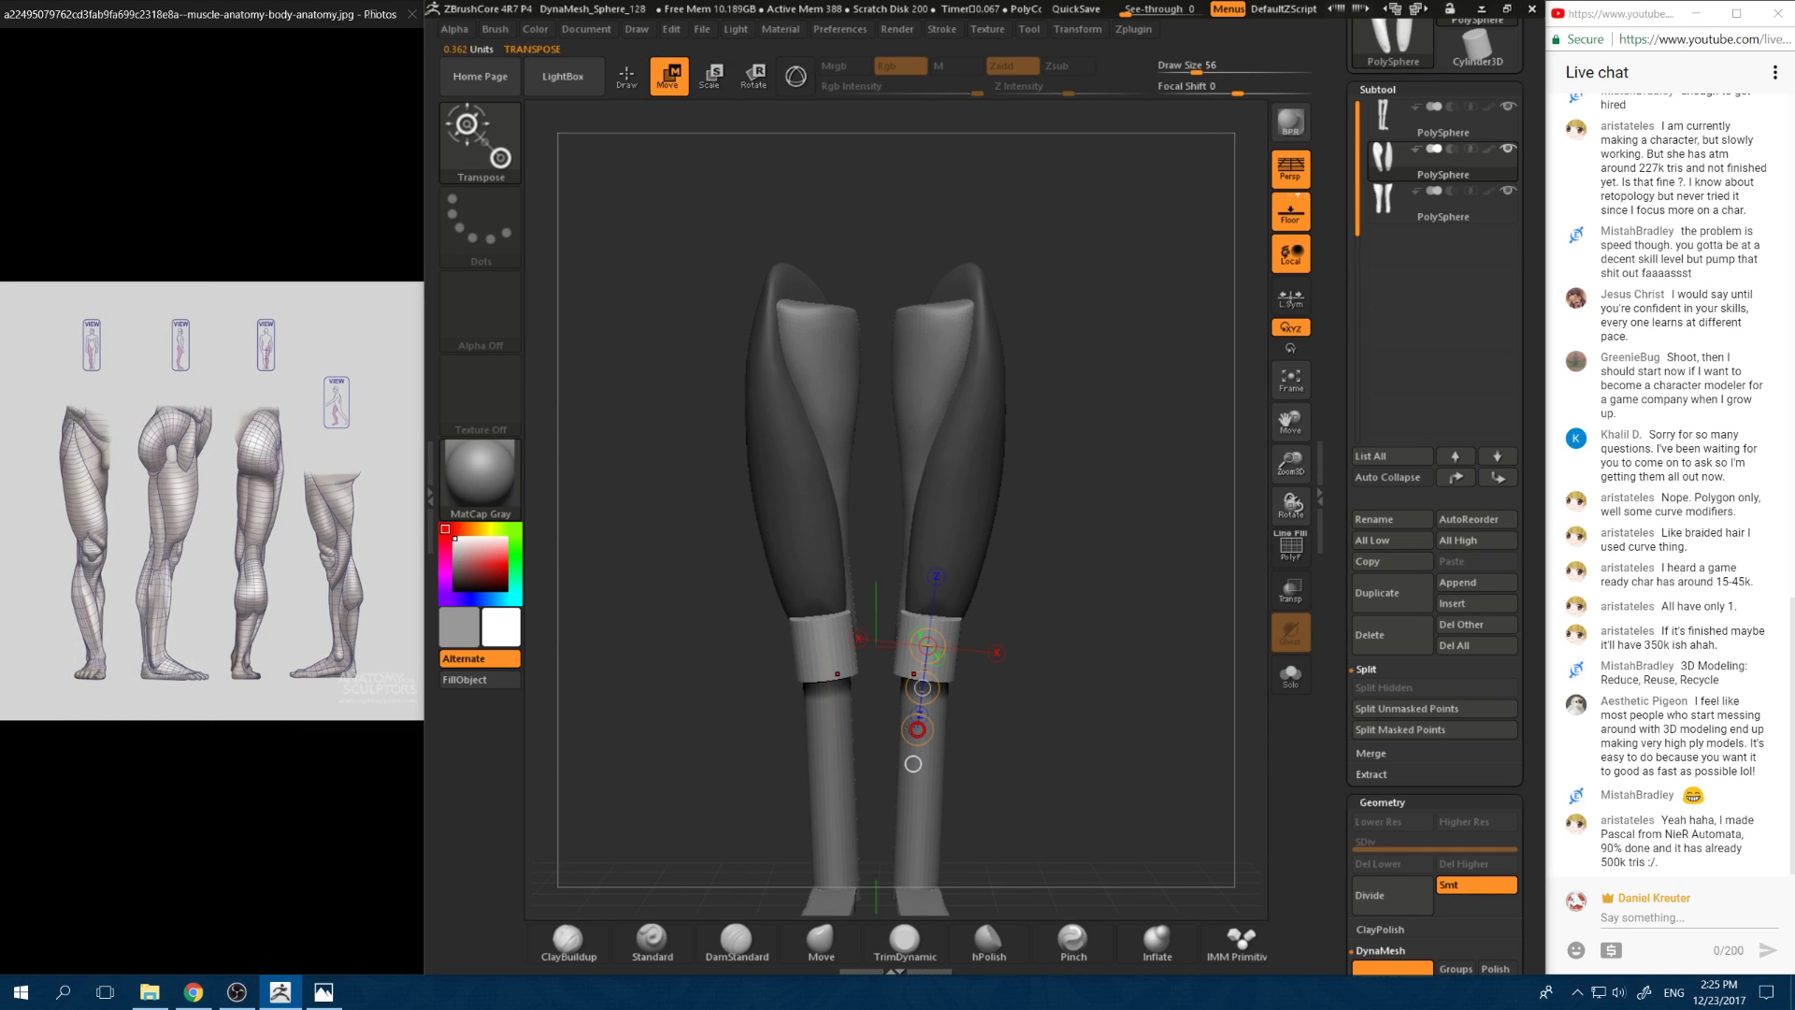
pyautogui.press('y')
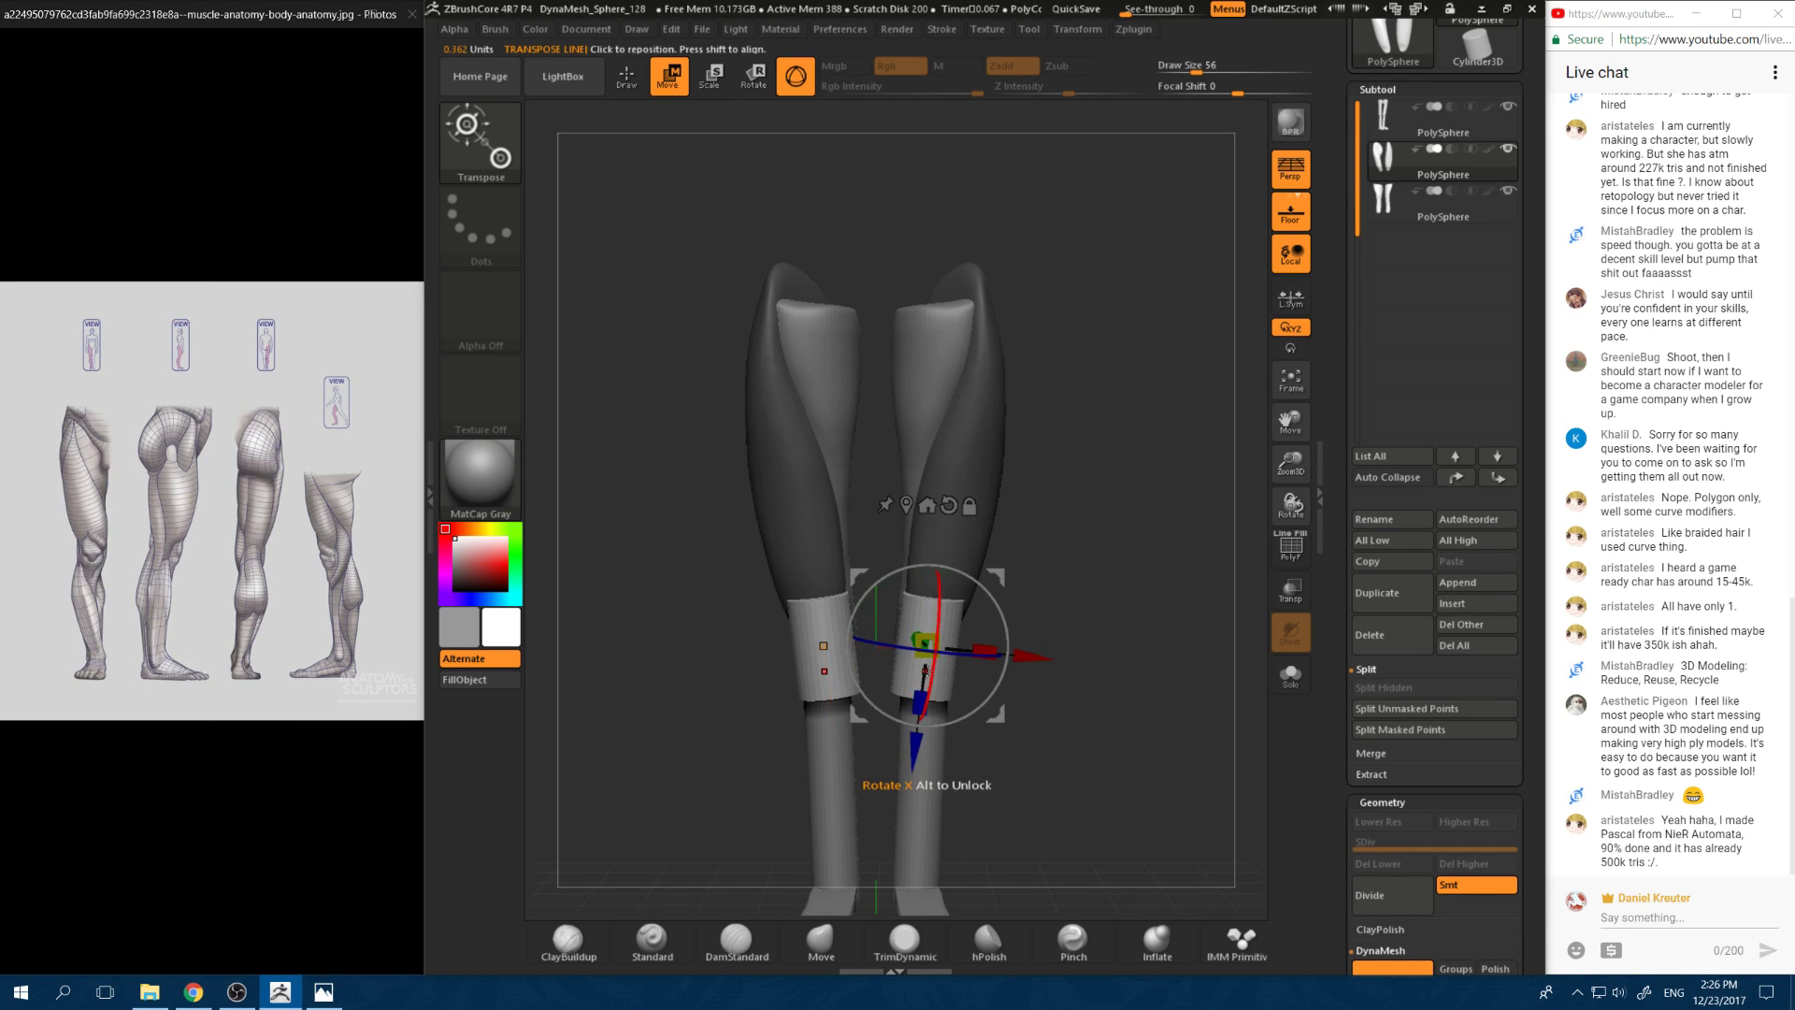
pyautogui.press('q')
pyautogui.press('e')
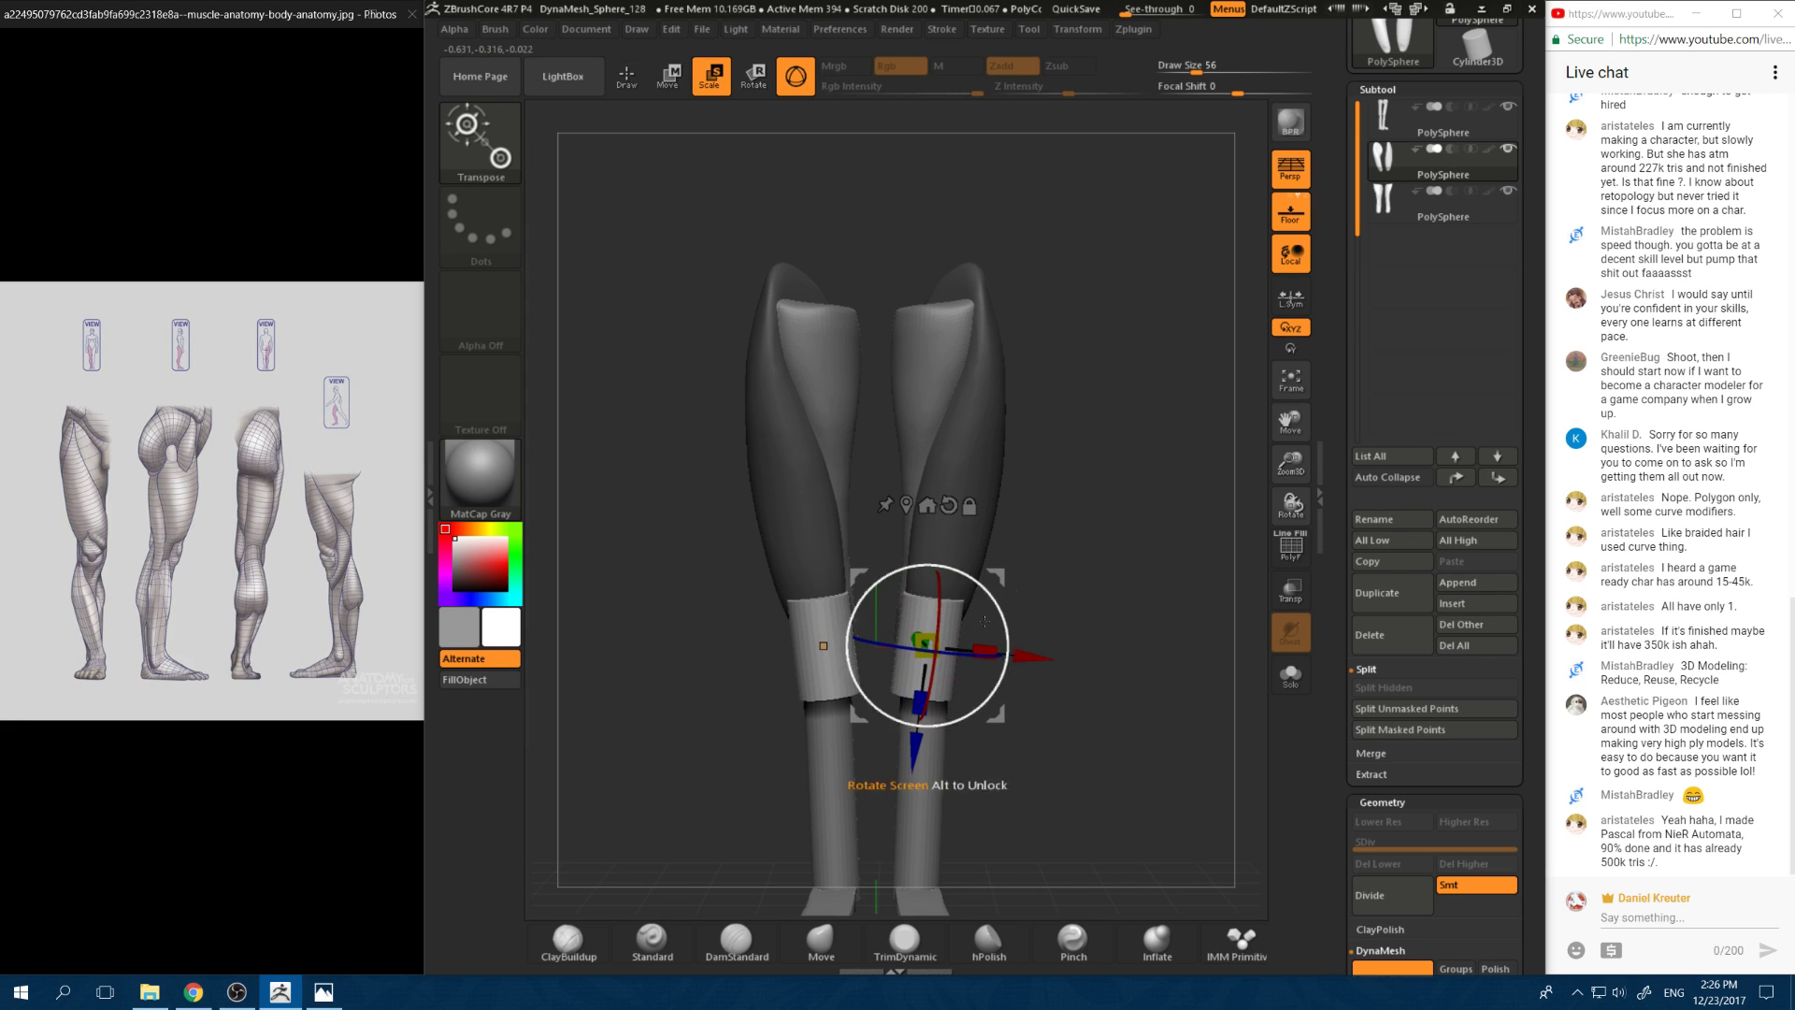
pyautogui.moveTo(925, 646); pyautogui.dragTo(917, 652)
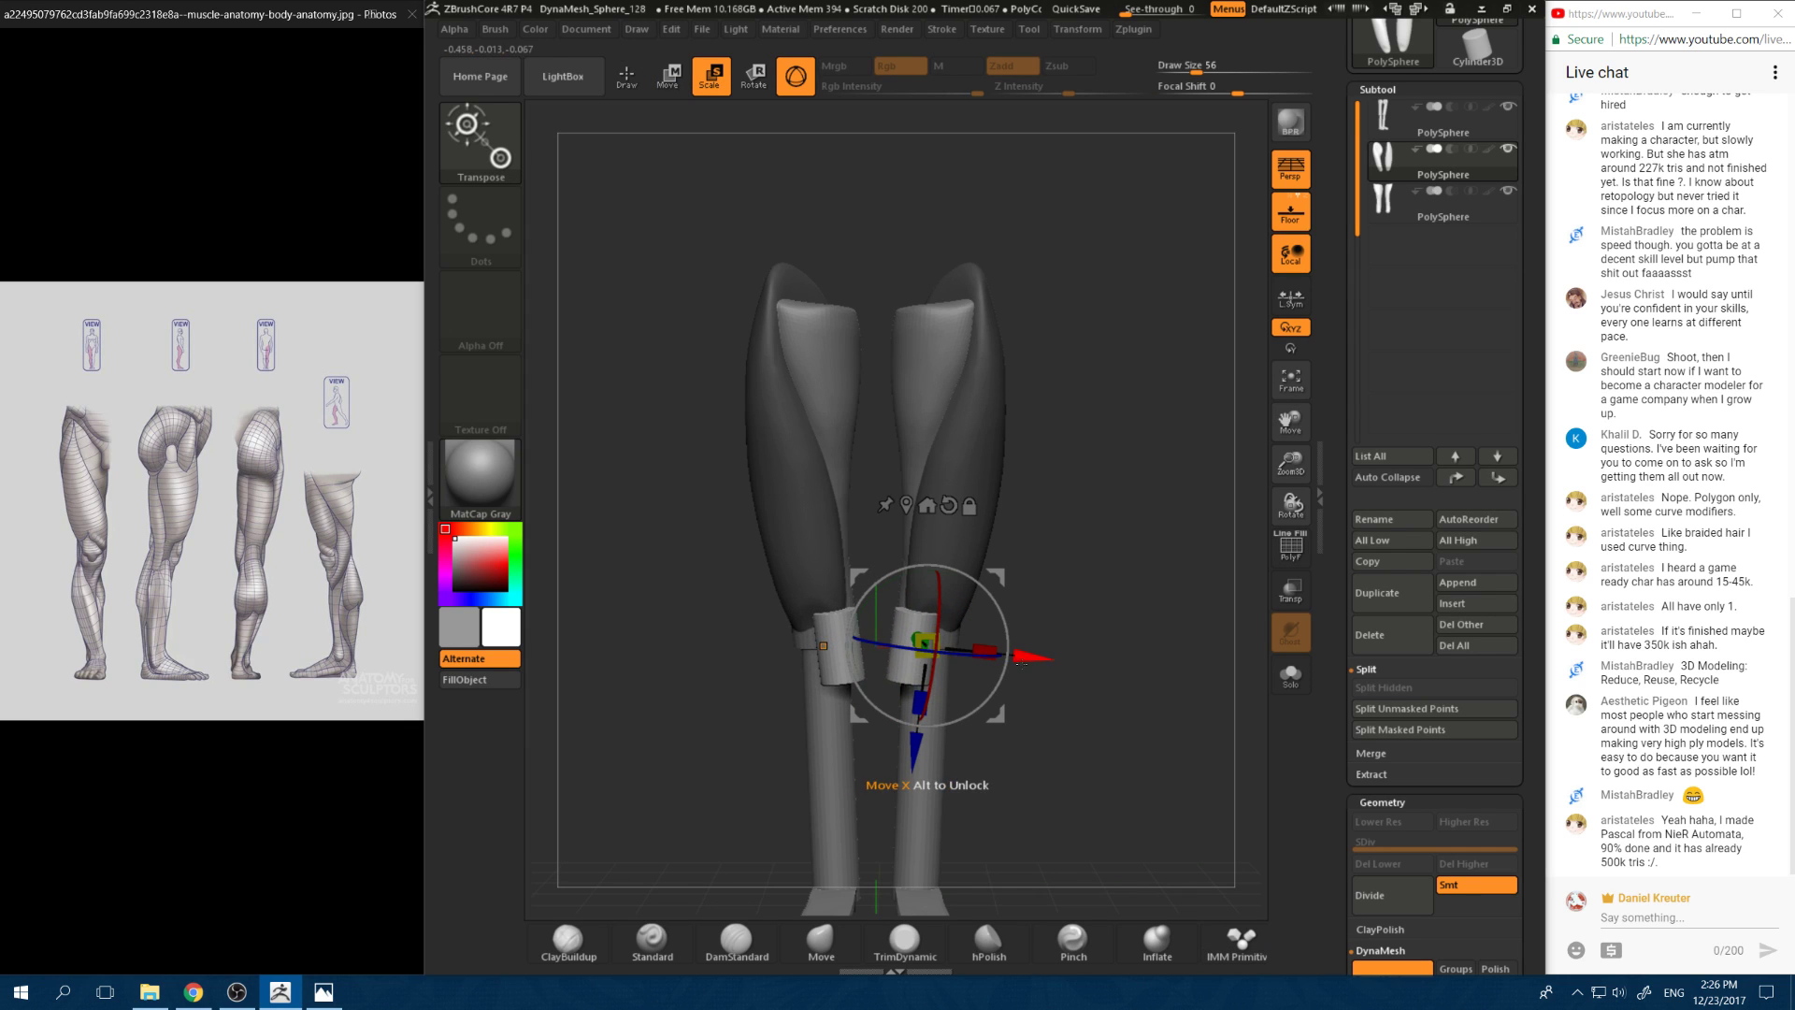
pyautogui.moveTo(1033, 658); pyautogui.dragTo(1052, 660)
pyautogui.moveTo(1098, 589); pyautogui.dragTo(1182, 600)
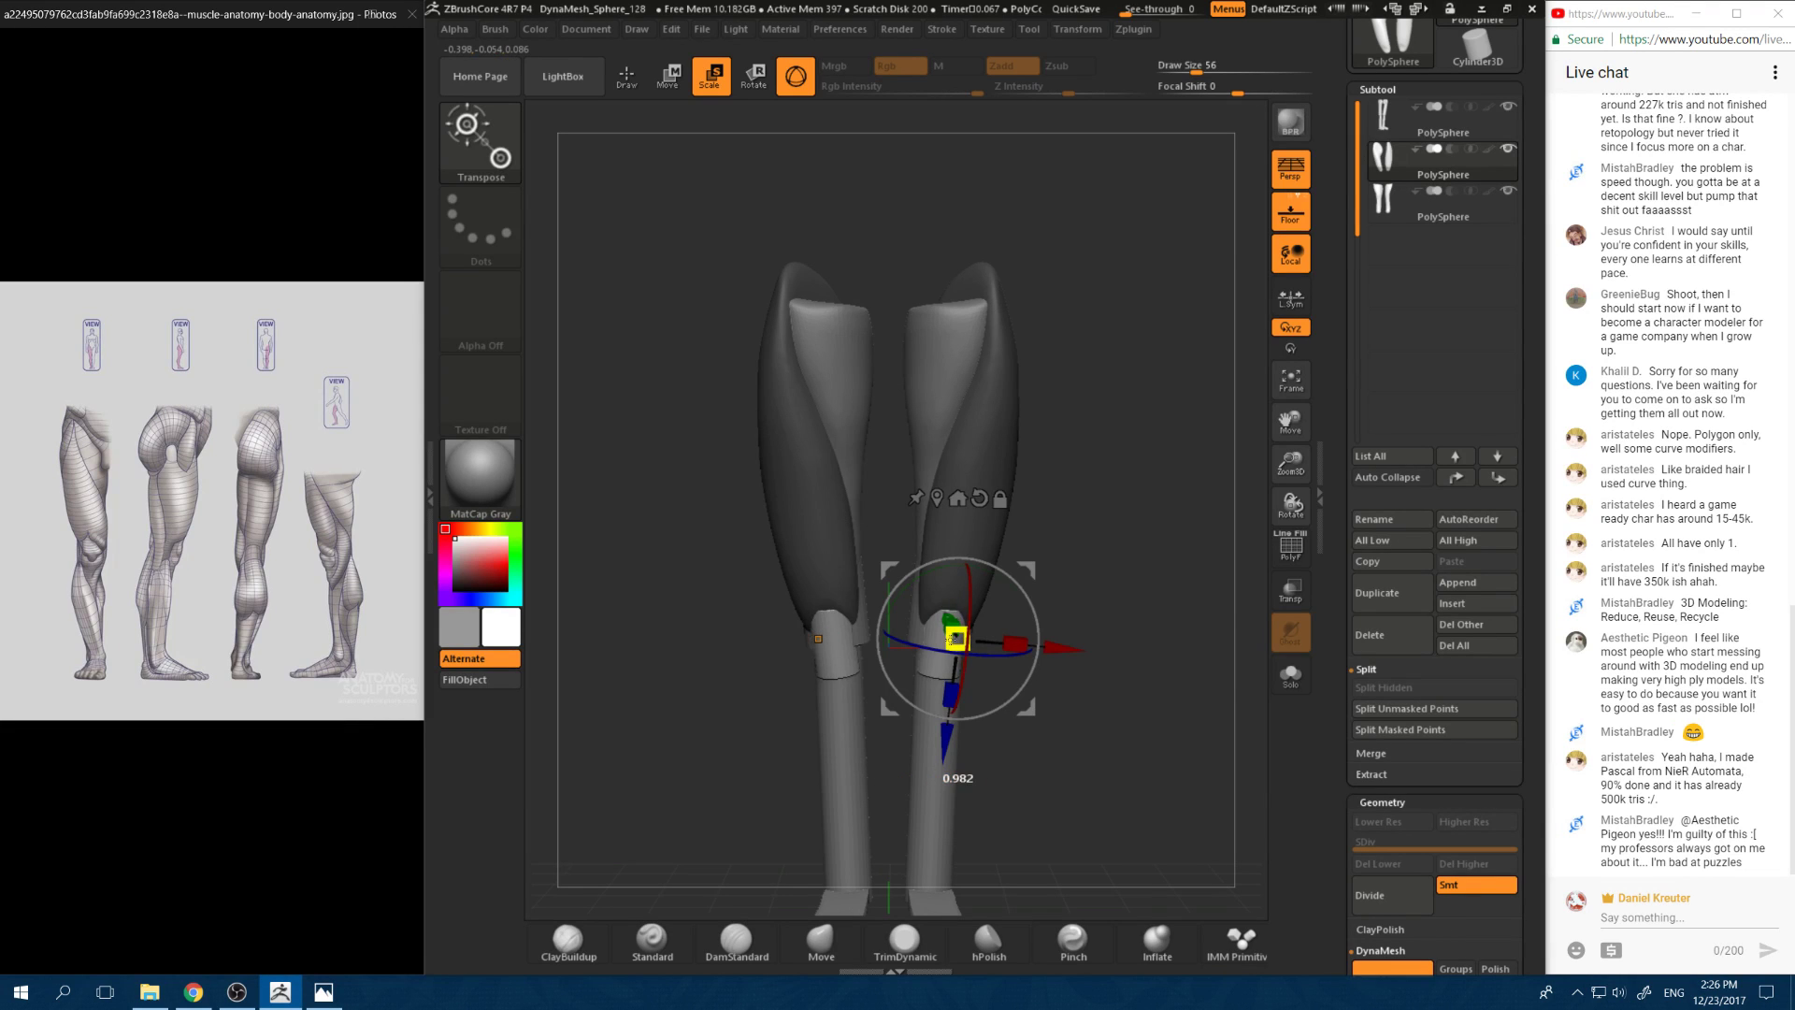
# Step: Adjust the knee cylinders' position from the front and side, and undo the last adjustment
pyautogui.moveTo(1060, 648); pyautogui.dragTo(1069, 648)
pyautogui.moveTo(1171, 599); pyautogui.dragTo(1128, 468)
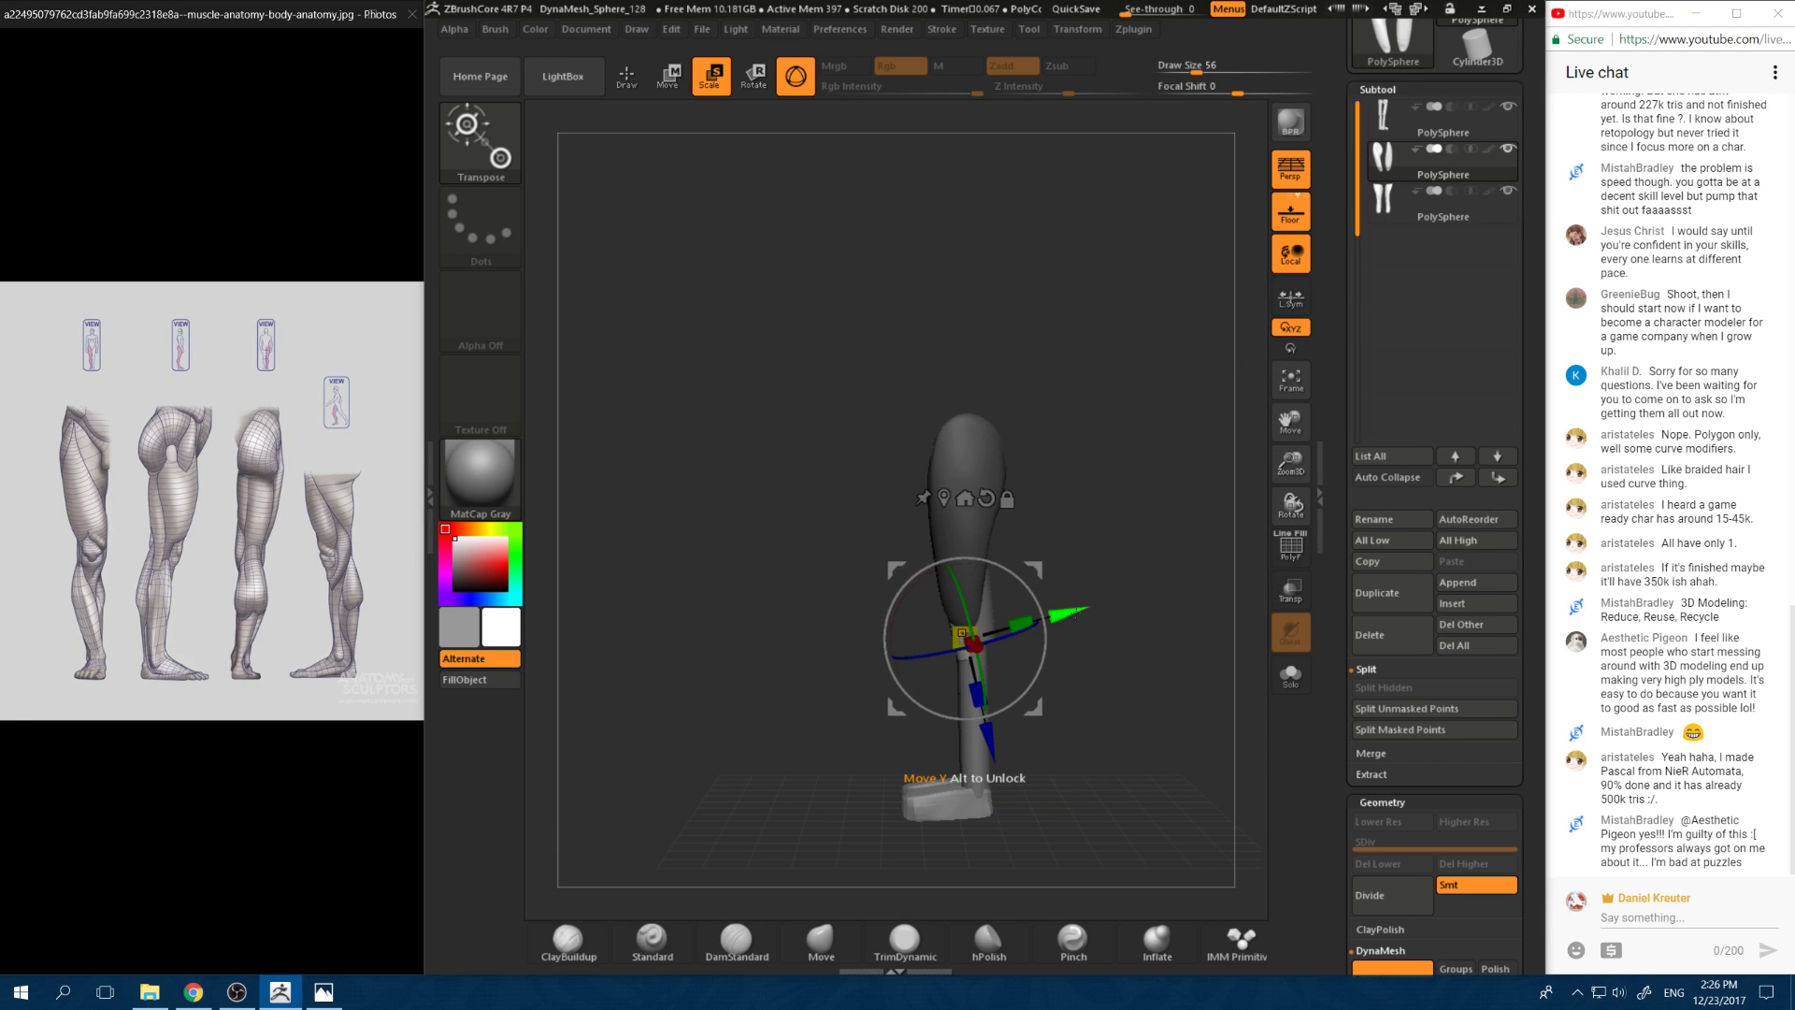
pyautogui.moveTo(1074, 614); pyautogui.dragTo(1074, 614)
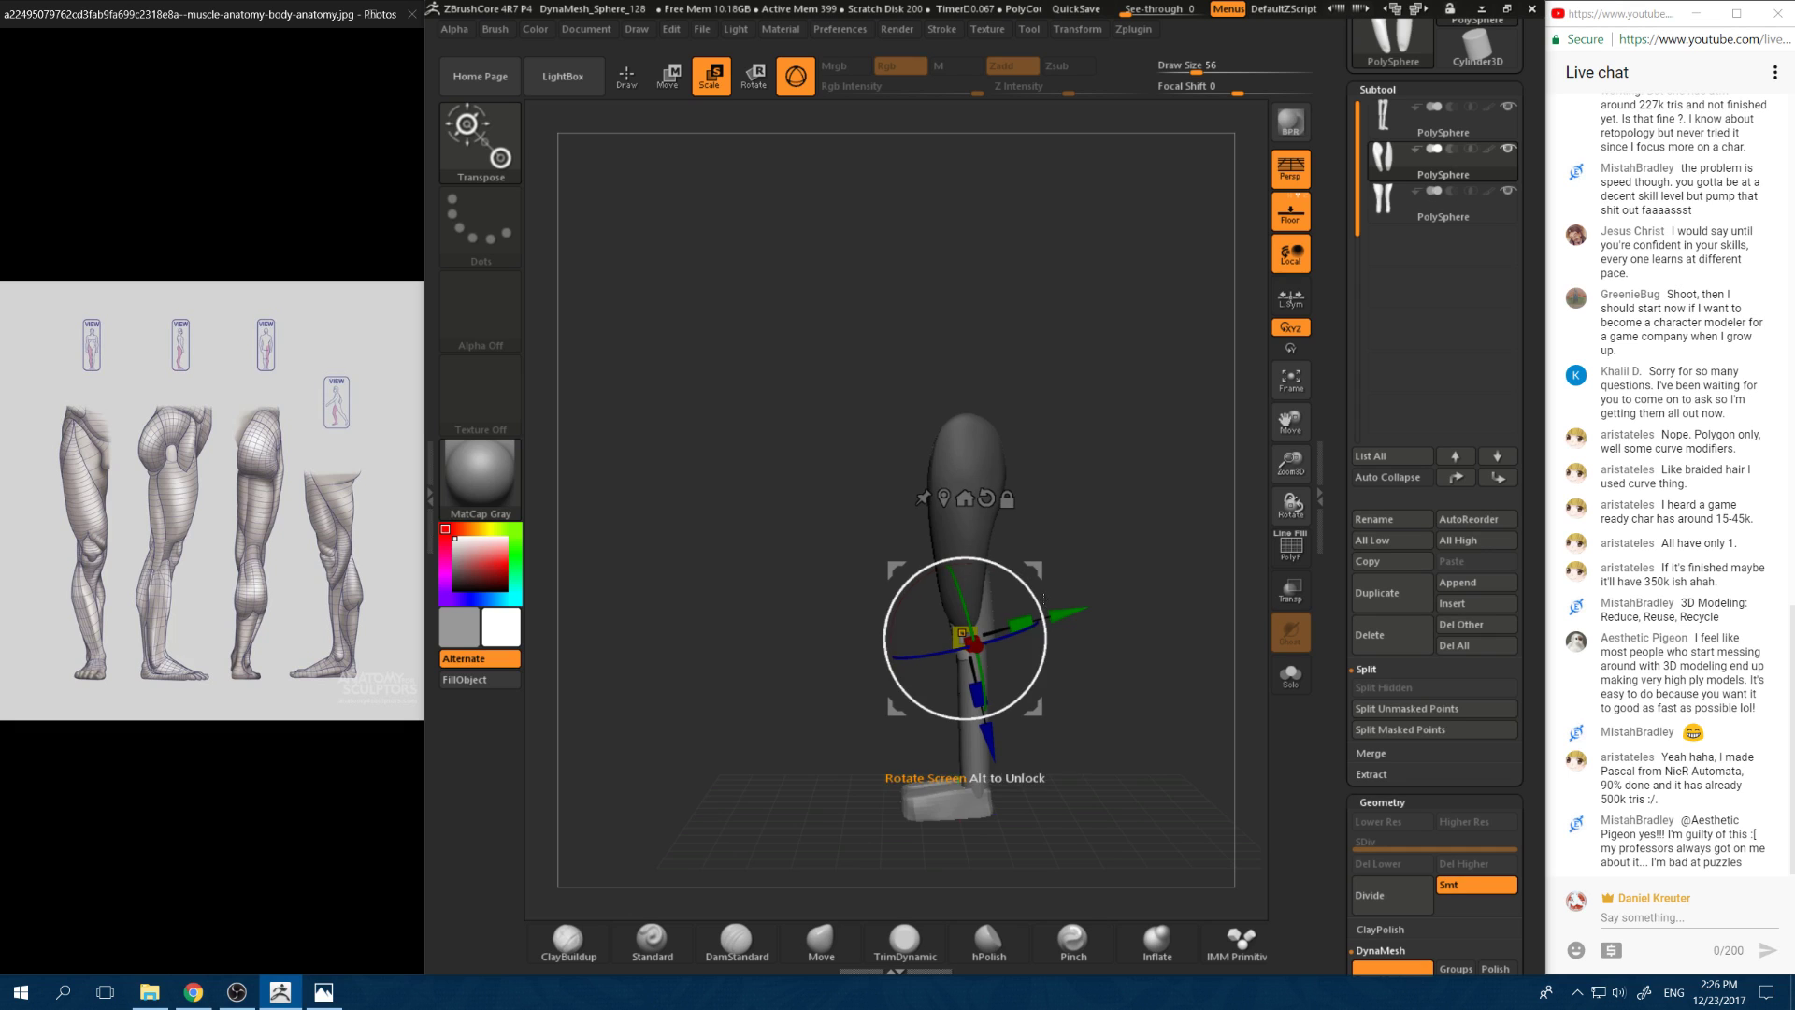
pyautogui.moveTo(1089, 533); pyautogui.dragTo(1094, 575)
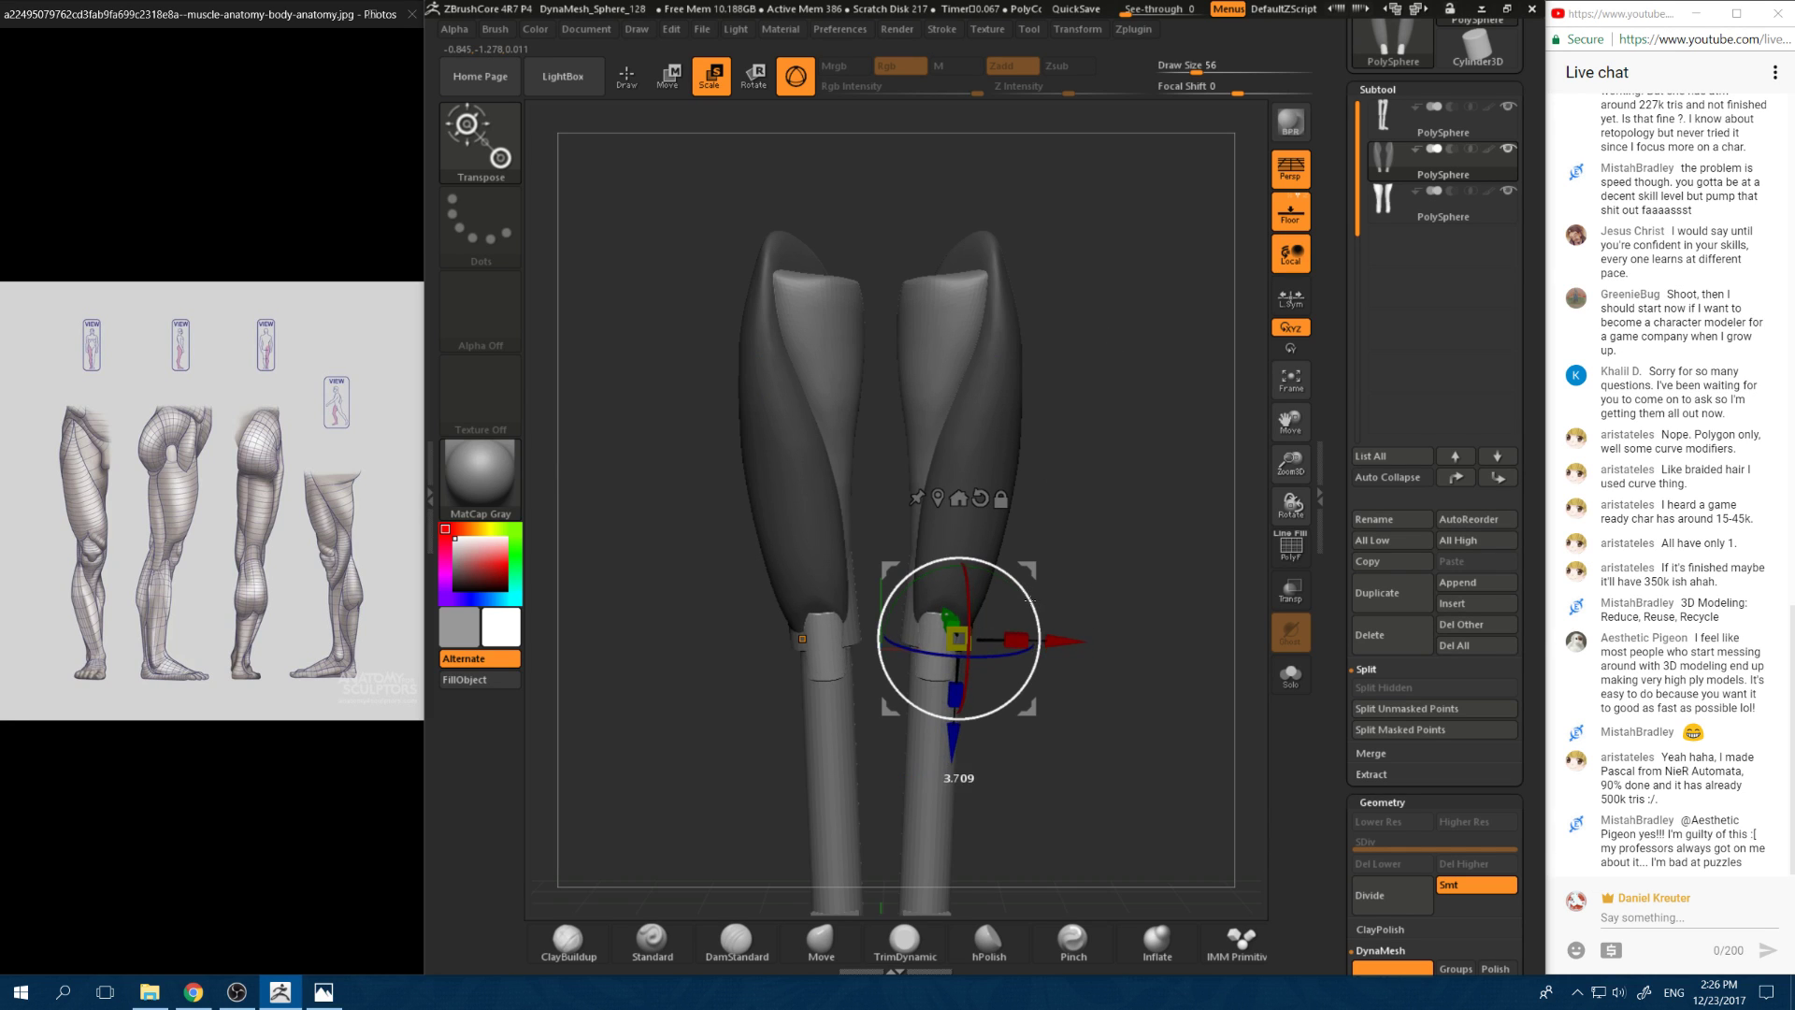
pyautogui.moveTo(1032, 601); pyautogui.dragTo(1056, 611)
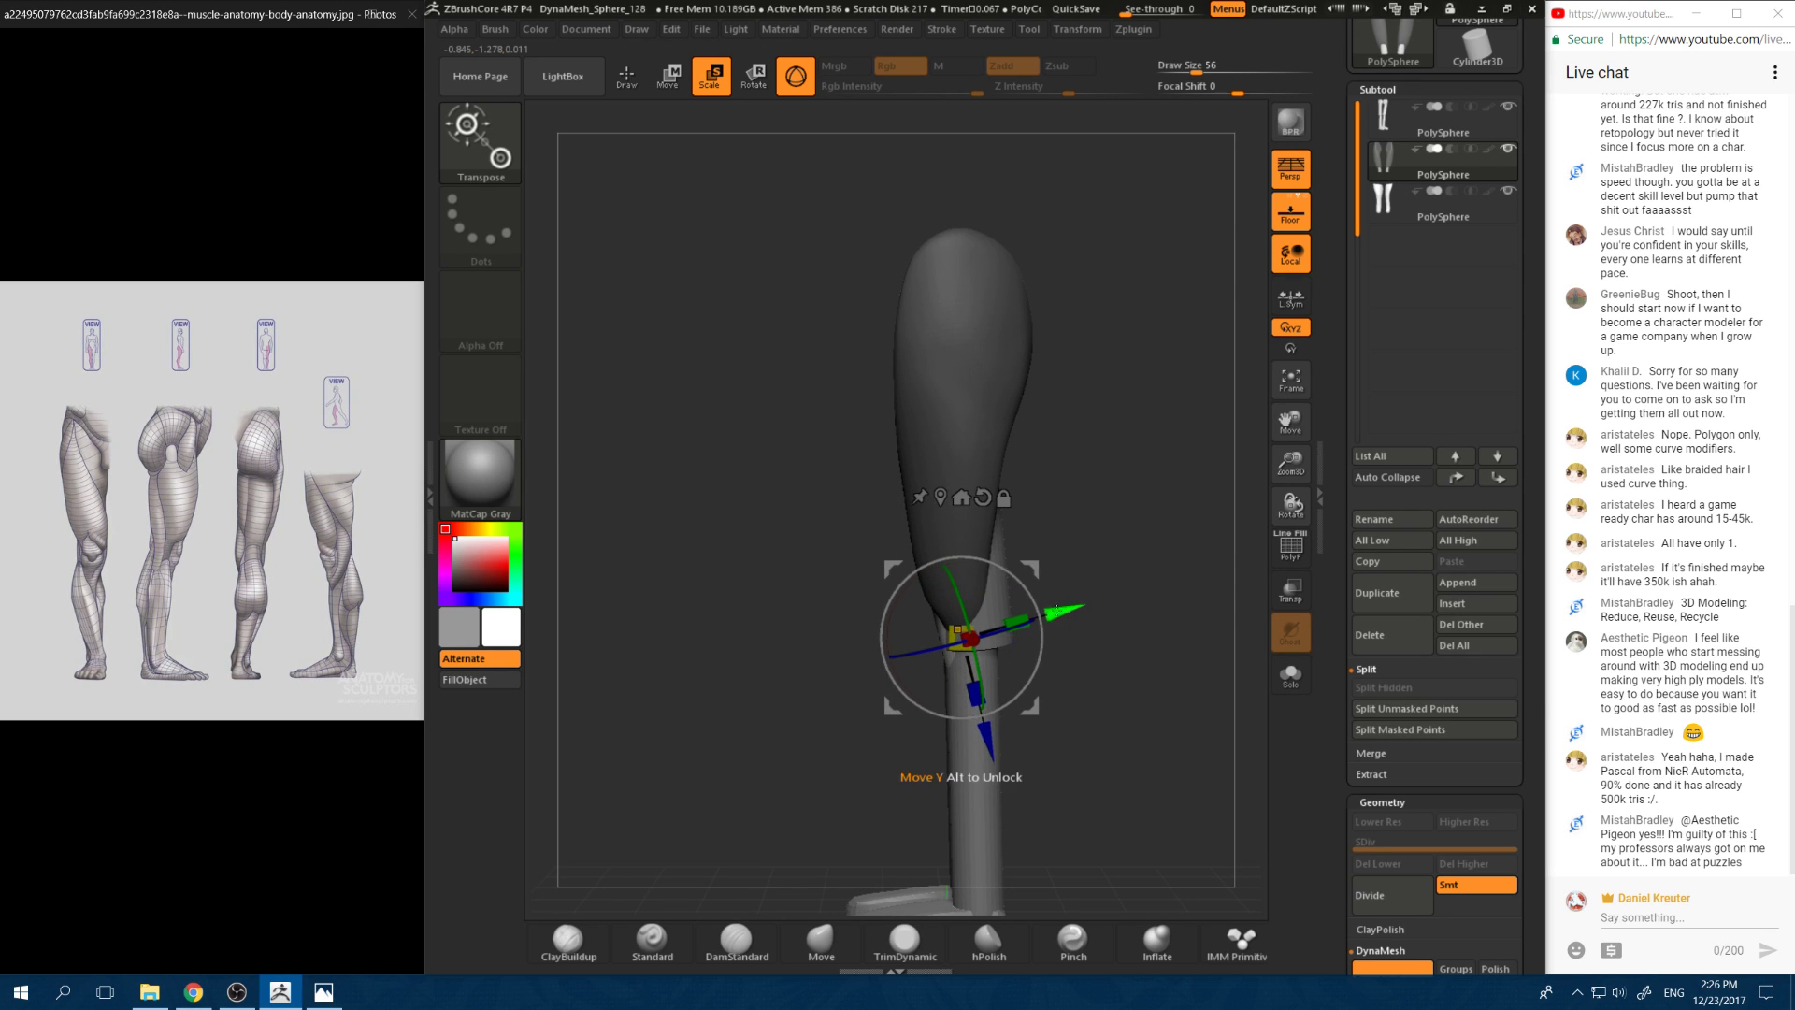
pyautogui.hotkey('ctrl', 'z')
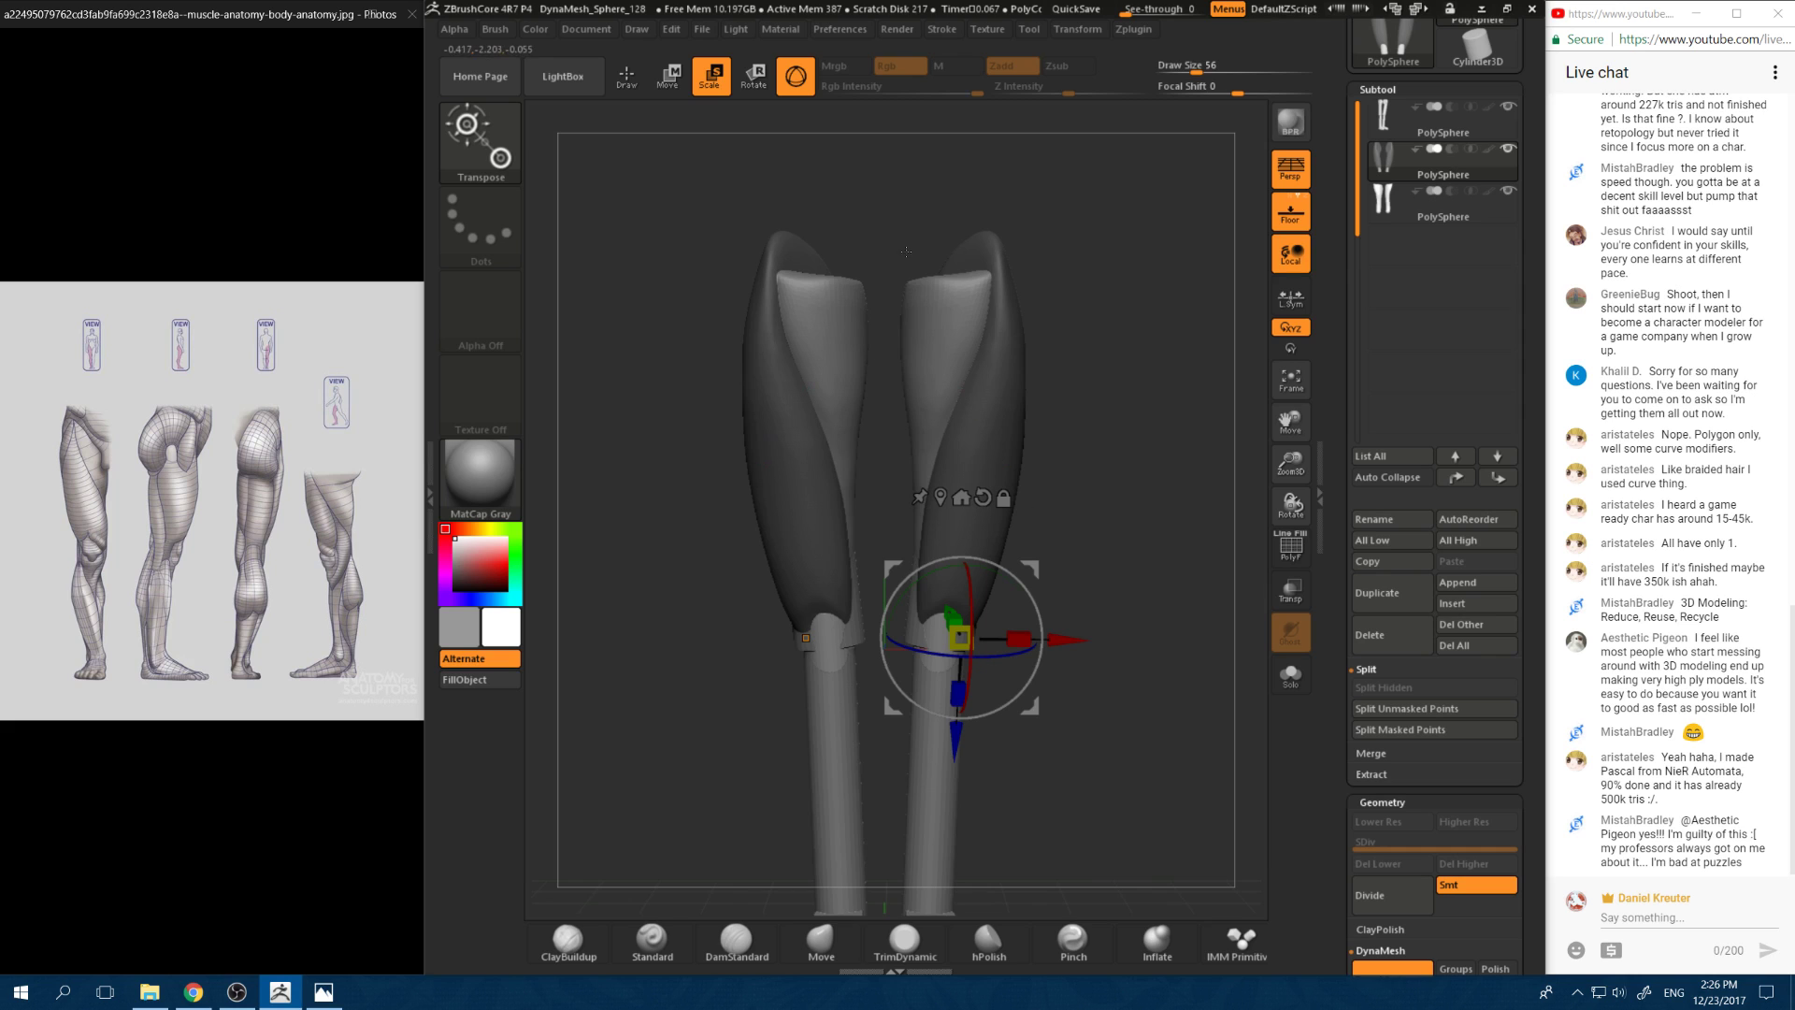
# Step: Shift the lower part of the base legs from the side with the Move brush at draw size 311
pyautogui.click(1393, 123)
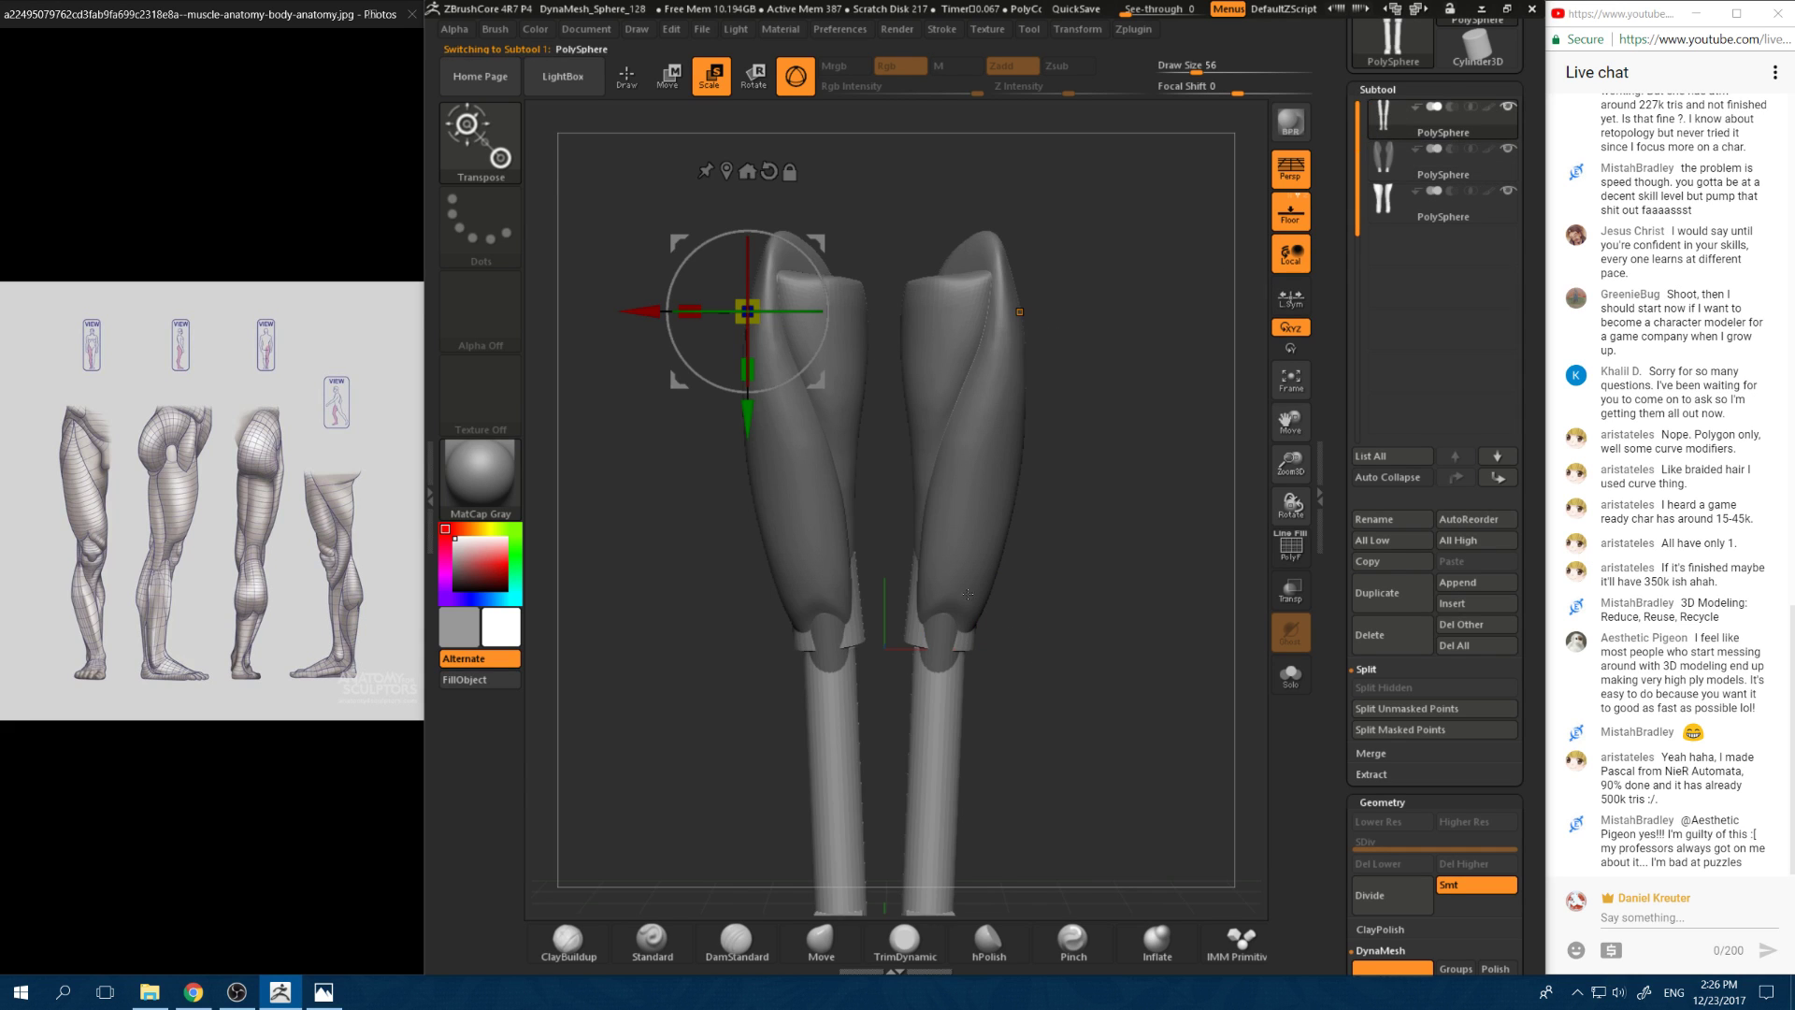
pyautogui.click(821, 940)
pyautogui.moveTo(1101, 643); pyautogui.dragTo(1030, 610)
pyautogui.press('space')
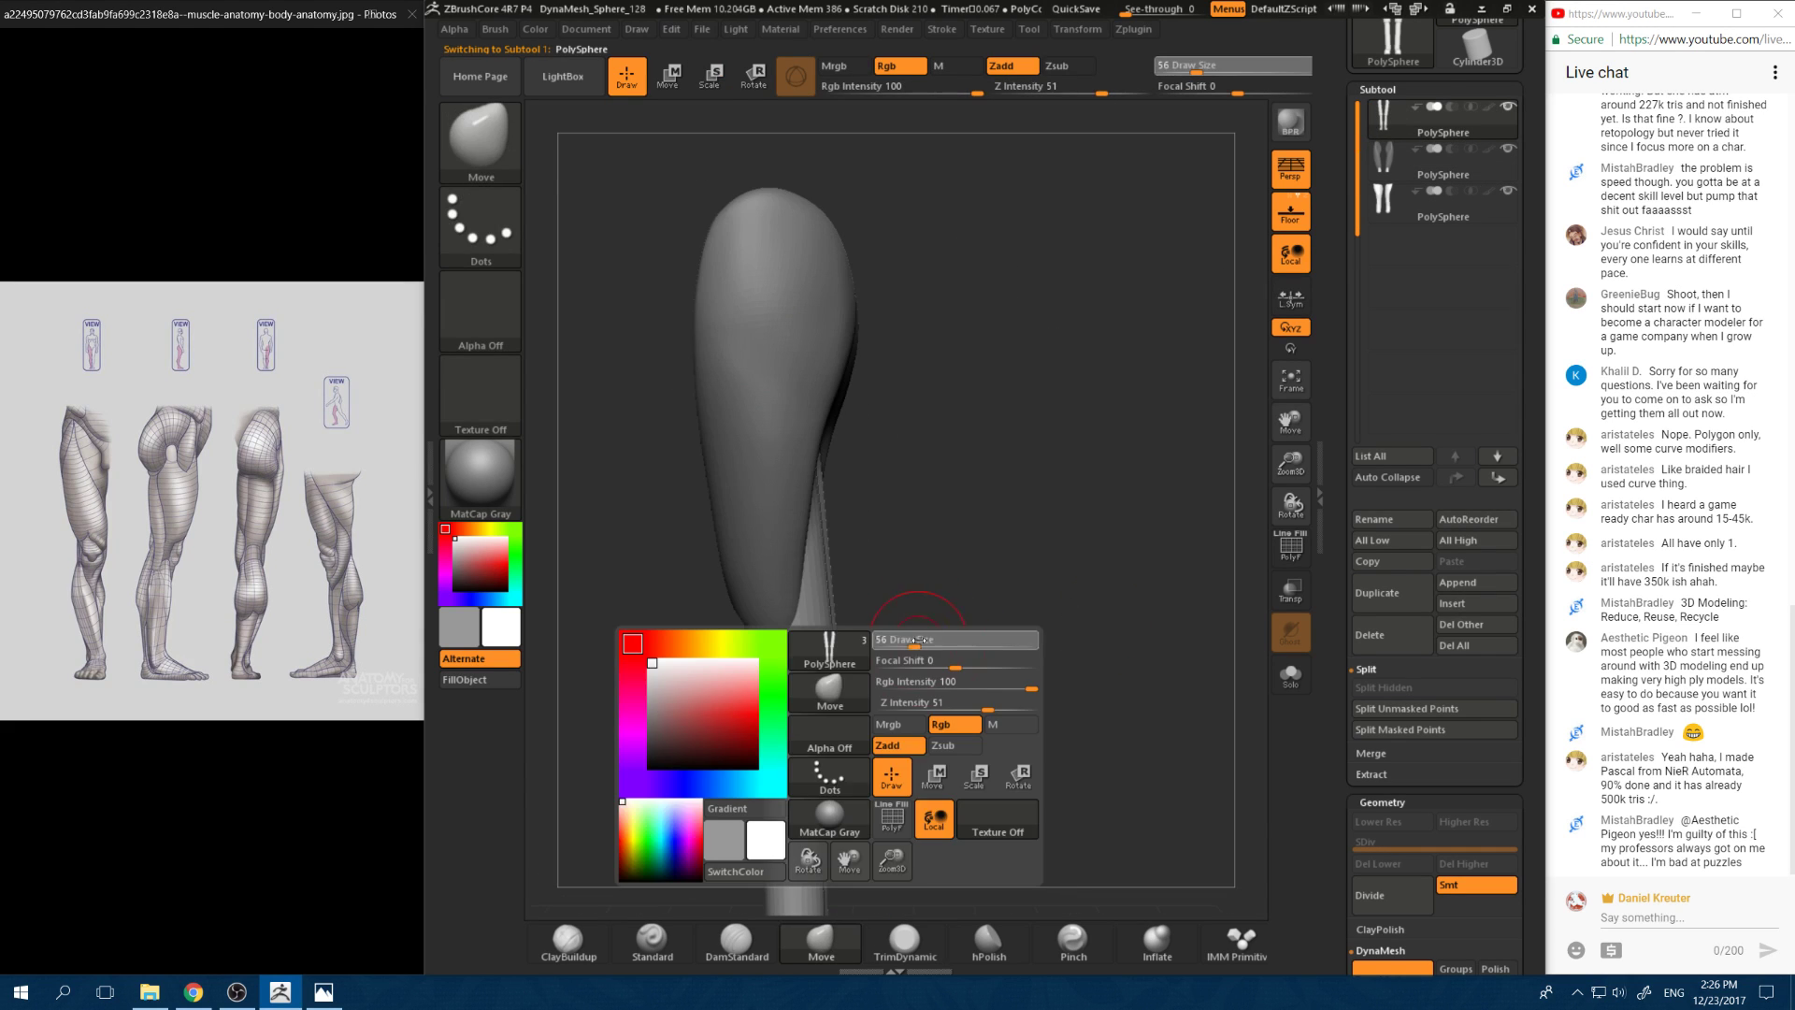
pyautogui.moveTo(915, 643)
pyautogui.mouseDown()
pyautogui.moveTo(945, 647)
pyautogui.moveTo(1030, 590)
pyautogui.moveTo(1003, 573)
pyautogui.mouseUp()
pyautogui.moveTo(944, 520)
pyautogui.mouseDown()
pyautogui.moveTo(1104, 526)
pyautogui.moveTo(959, 504)
pyautogui.moveTo(1034, 554)
pyautogui.mouseUp()
pyautogui.moveTo(933, 741); pyautogui.dragTo(948, 739)
pyautogui.moveTo(1010, 654)
pyautogui.keyDown('alt'); pyautogui.mouseDown()
pyautogui.moveTo(1019, 524)
pyautogui.moveTo(1145, 557)
pyautogui.moveTo(1115, 514)
pyautogui.mouseUp(); pyautogui.keyUp('alt')
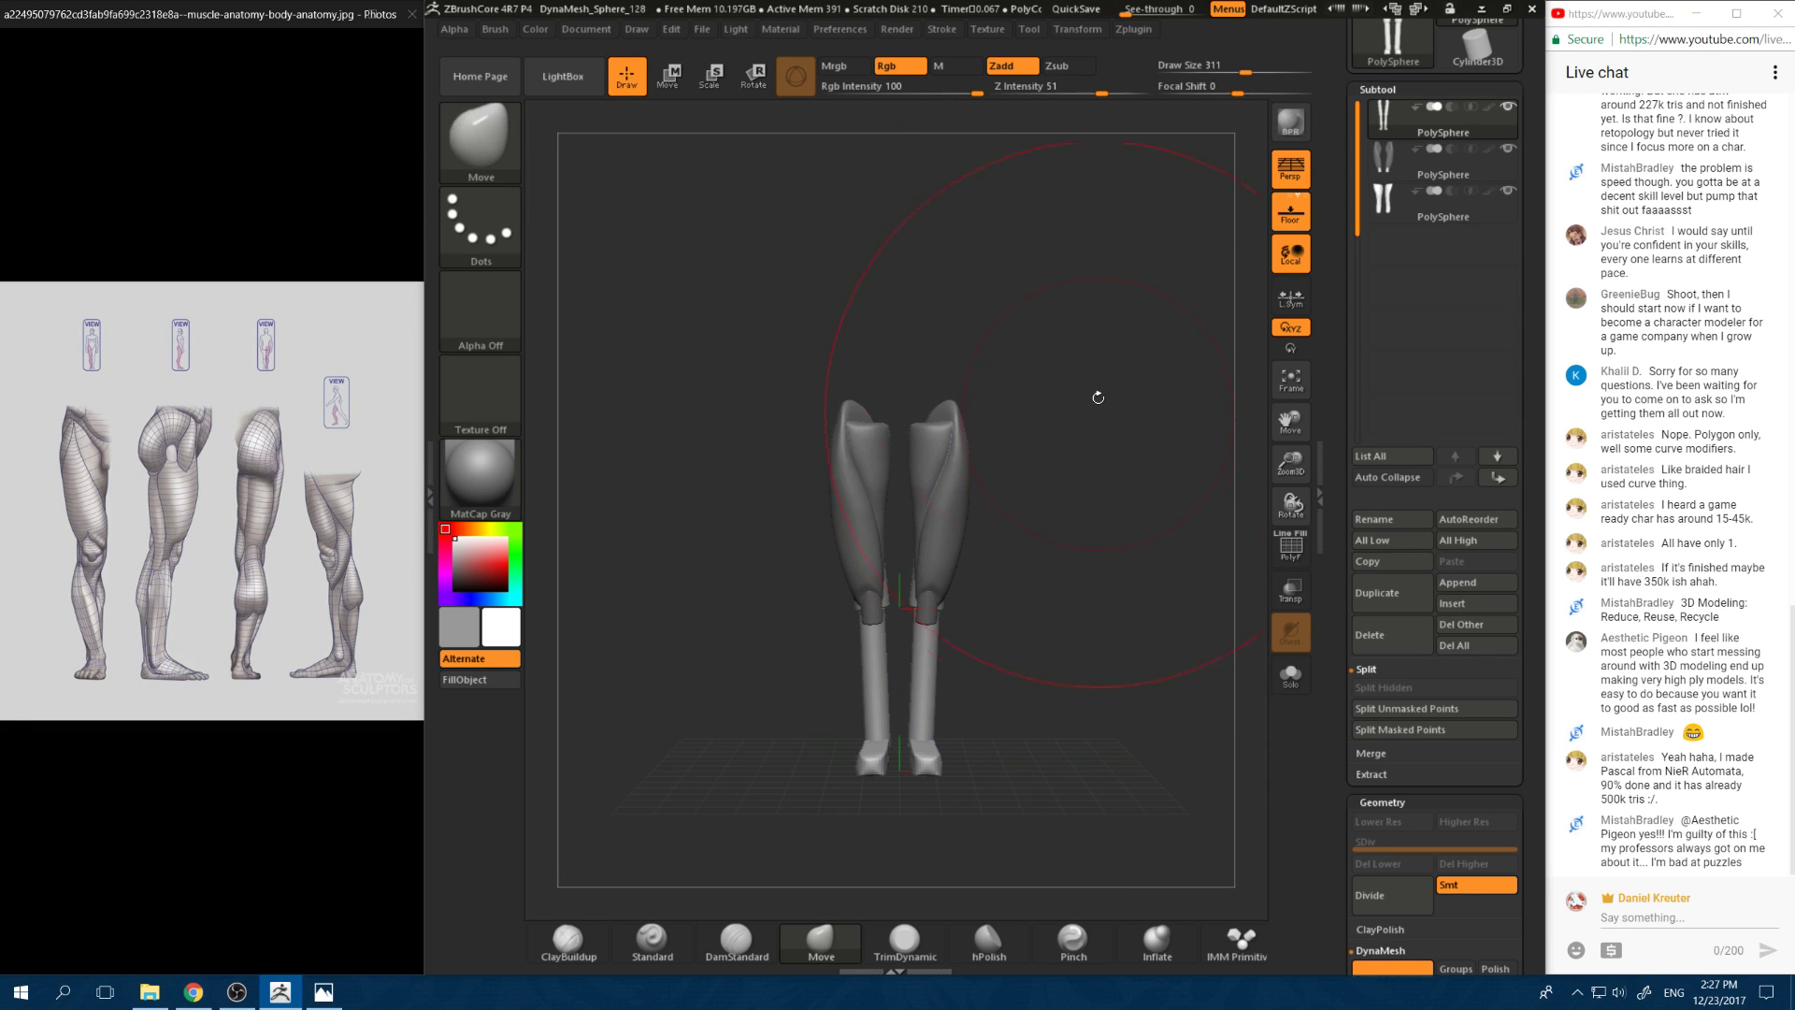
# Step: Select the outer-thigh subtool and split its unmasked knee cylinders into a separate subtool
pyautogui.click(1379, 166)
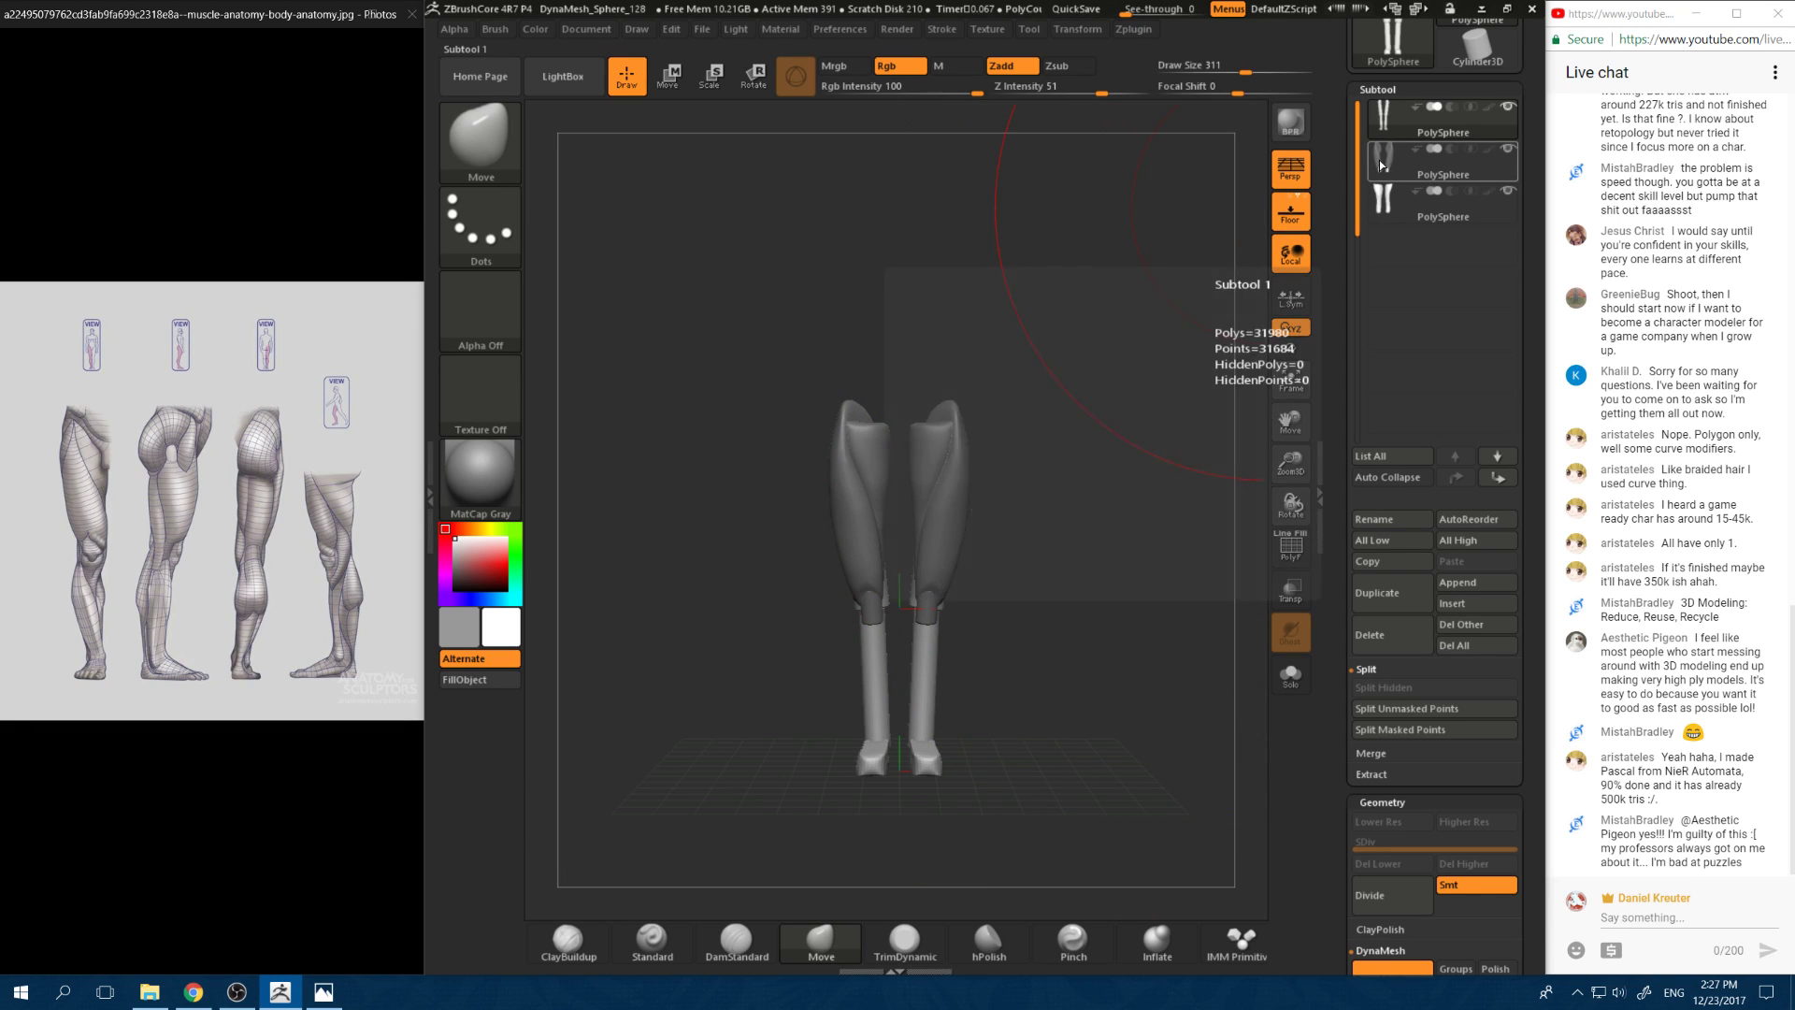
pyautogui.keyDown('alt'); pyautogui.moveTo(1127, 423); pyautogui.dragTo(1112, 484); pyautogui.keyUp('alt')
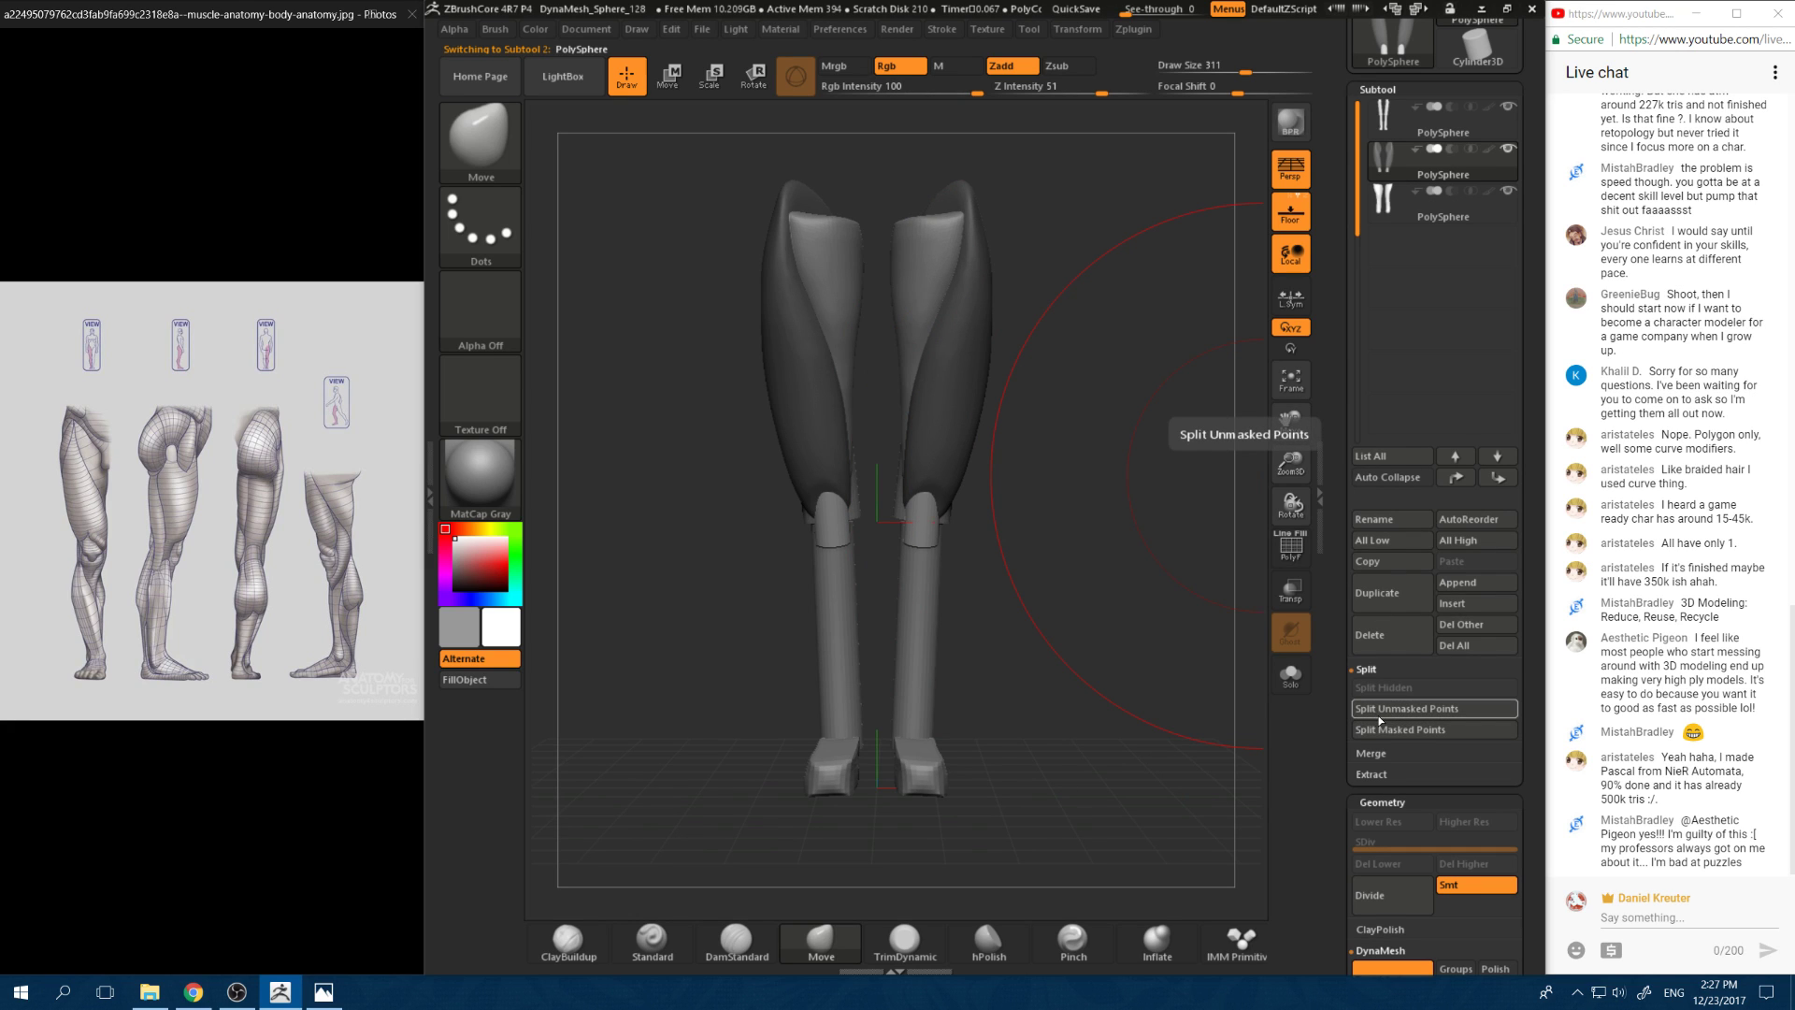
pyautogui.click(1384, 712)
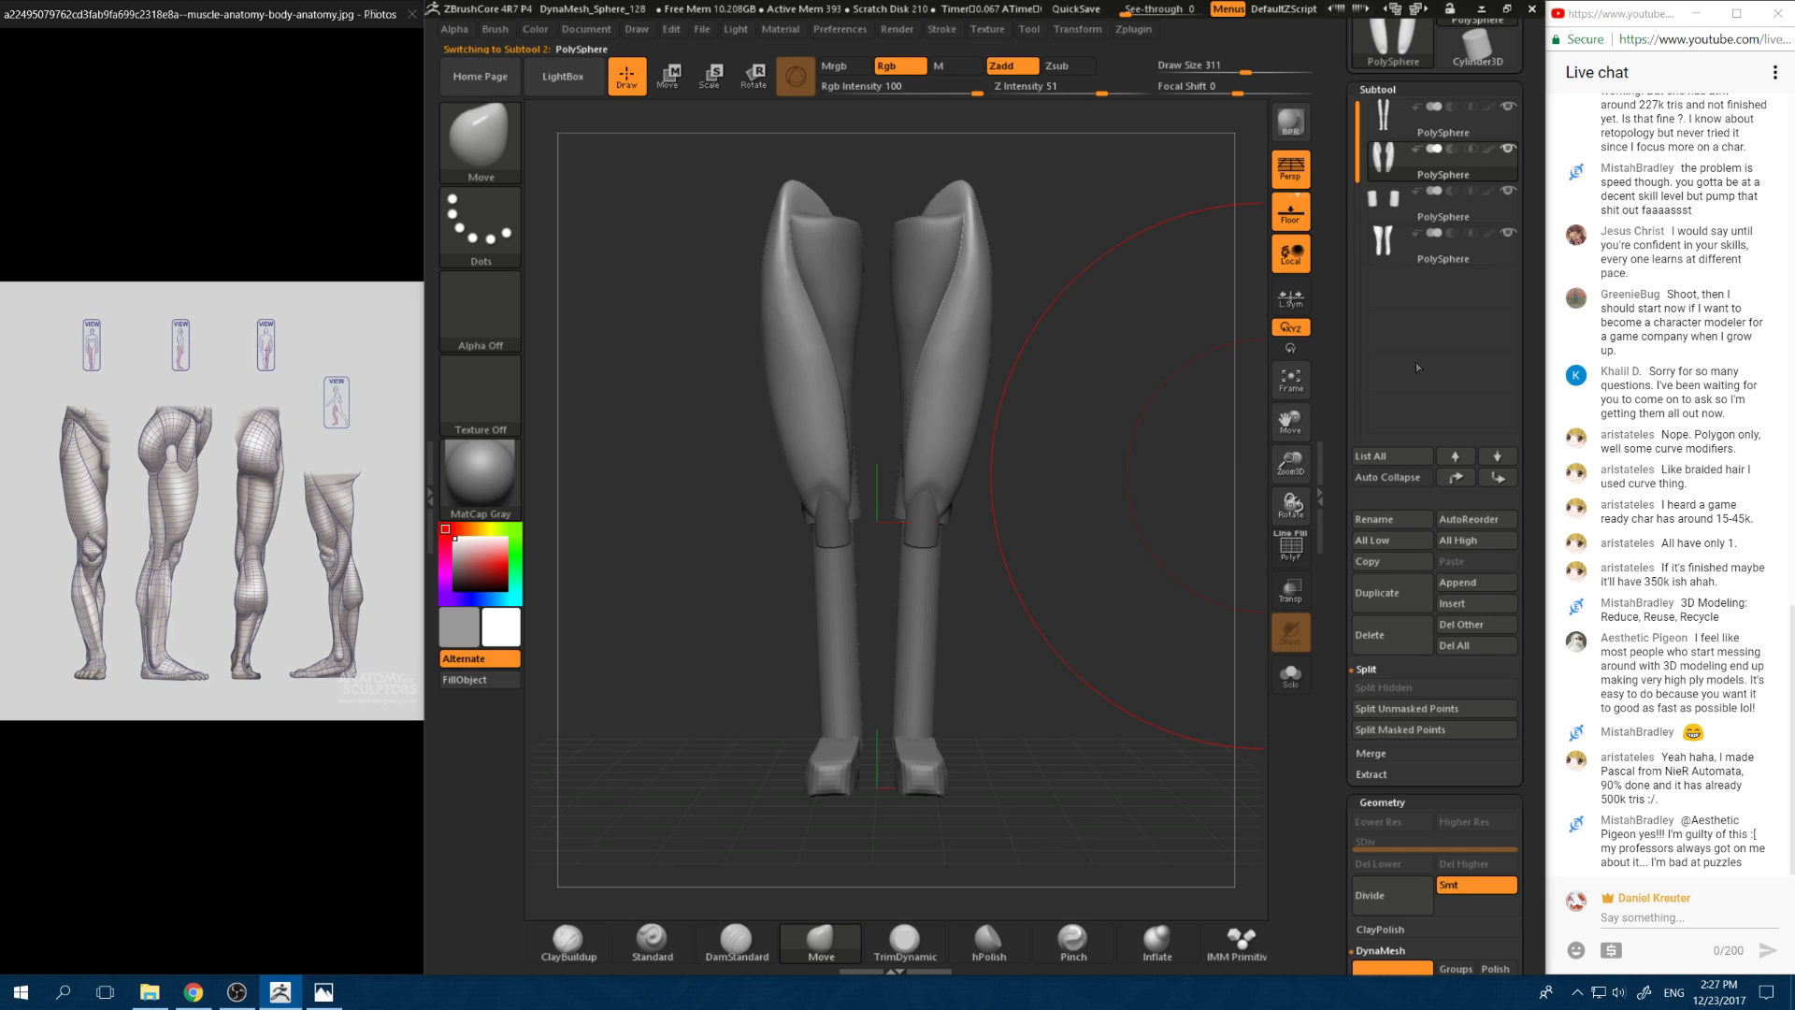
# Step: Reshape the separated knee cylinders with the Move brush at draw sizes 71 and 128
pyautogui.click(1393, 207)
pyautogui.moveTo(1066, 589)
pyautogui.mouseDown()
pyautogui.moveTo(1034, 555)
pyautogui.moveTo(1002, 557)
pyautogui.moveTo(1036, 535)
pyautogui.moveTo(859, 580)
pyautogui.moveTo(959, 592)
pyautogui.moveTo(1002, 633)
pyautogui.moveTo(935, 670)
pyautogui.mouseUp()
pyautogui.press('space')
pyautogui.press('space')
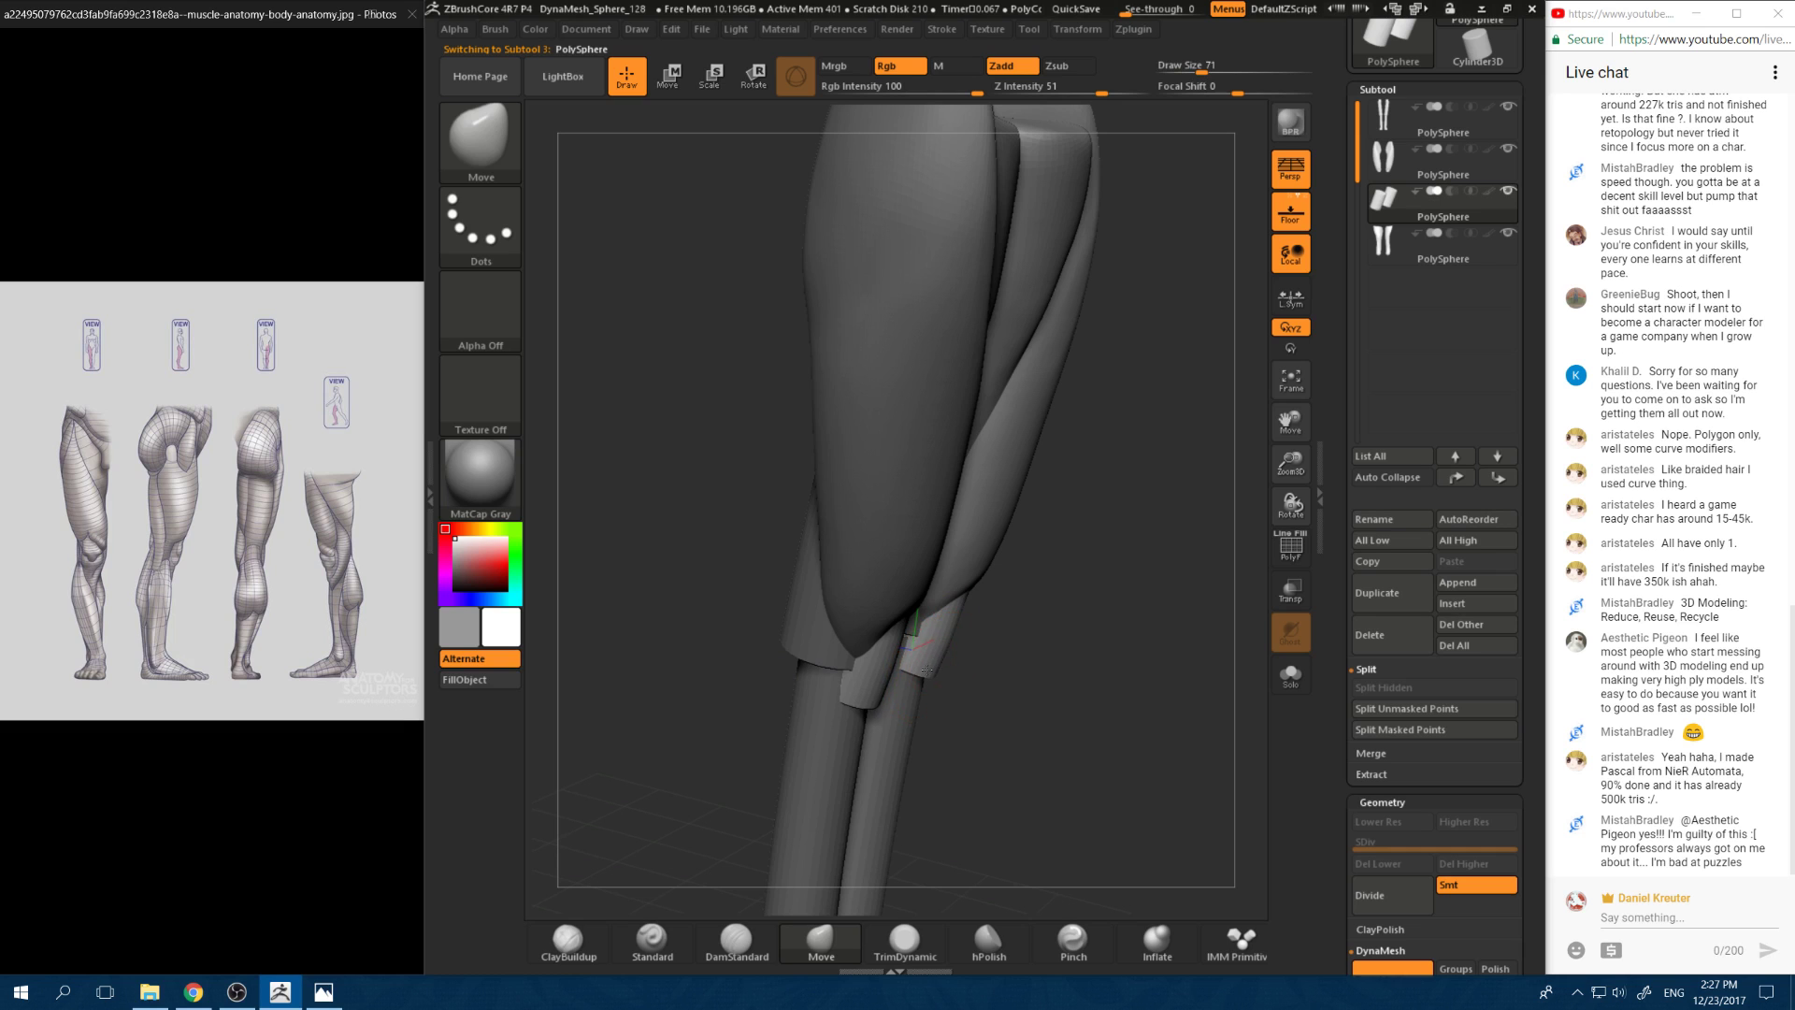
pyautogui.keyDown('shift'); pyautogui.moveTo(928, 669); pyautogui.dragTo(965, 670); pyautogui.keyUp('shift')
pyautogui.press('space')
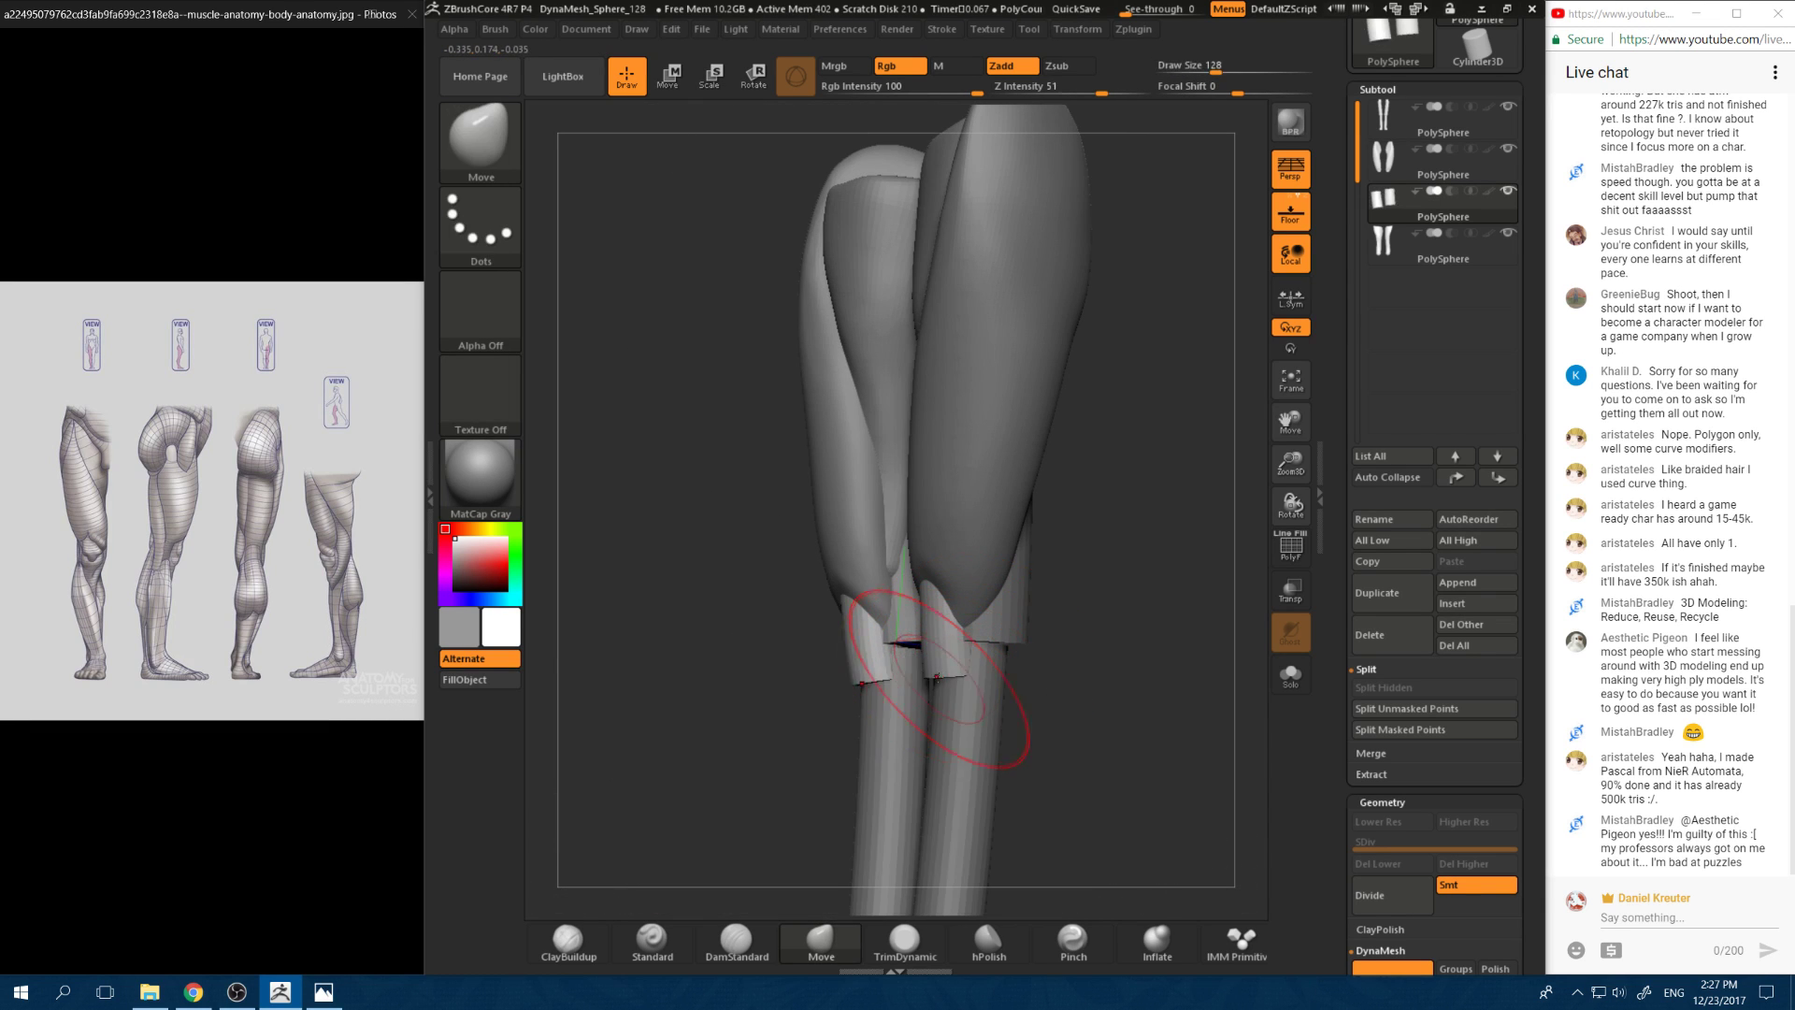
pyautogui.keyDown('shift'); pyautogui.moveTo(1087, 678); pyautogui.dragTo(1122, 702); pyautogui.keyUp('shift')
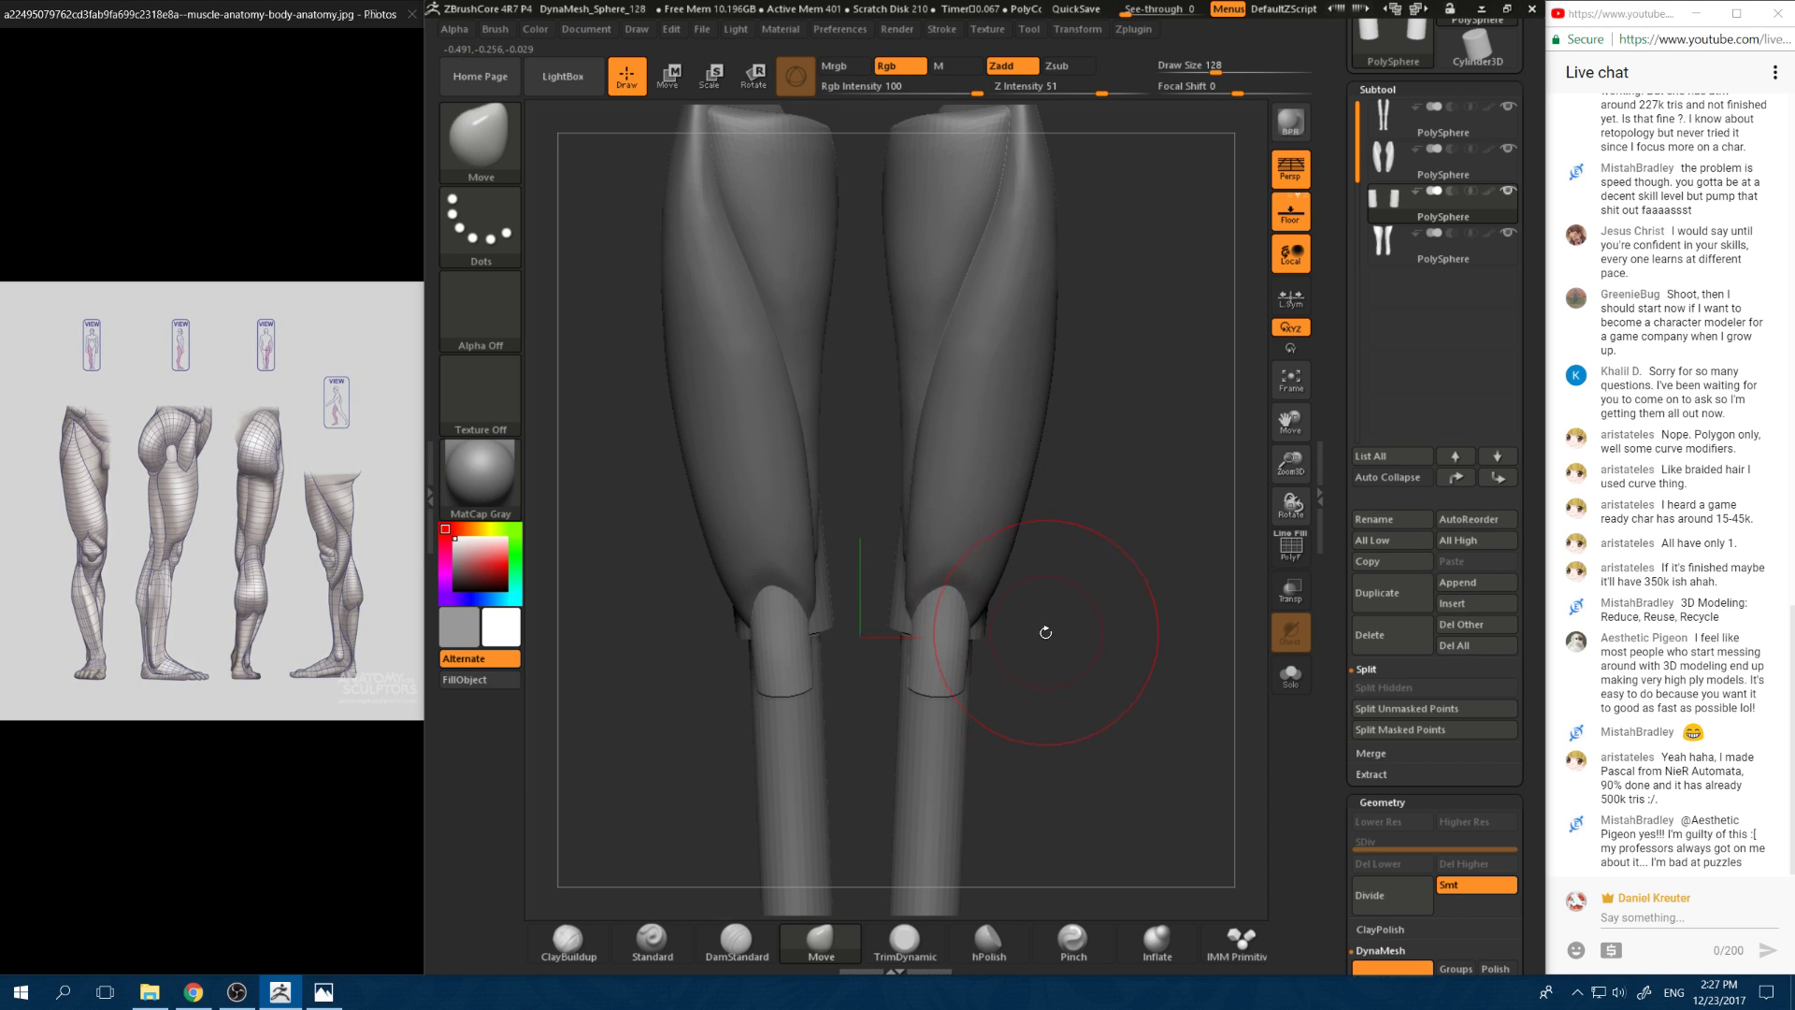
# Step: Examine the blocked-out thighs and knees from the side, back and front against the anatomy reference
pyautogui.keyDown('shift'); pyautogui.moveTo(1055, 654); pyautogui.dragTo(975, 670); pyautogui.keyUp('shift')
pyautogui.press('f')
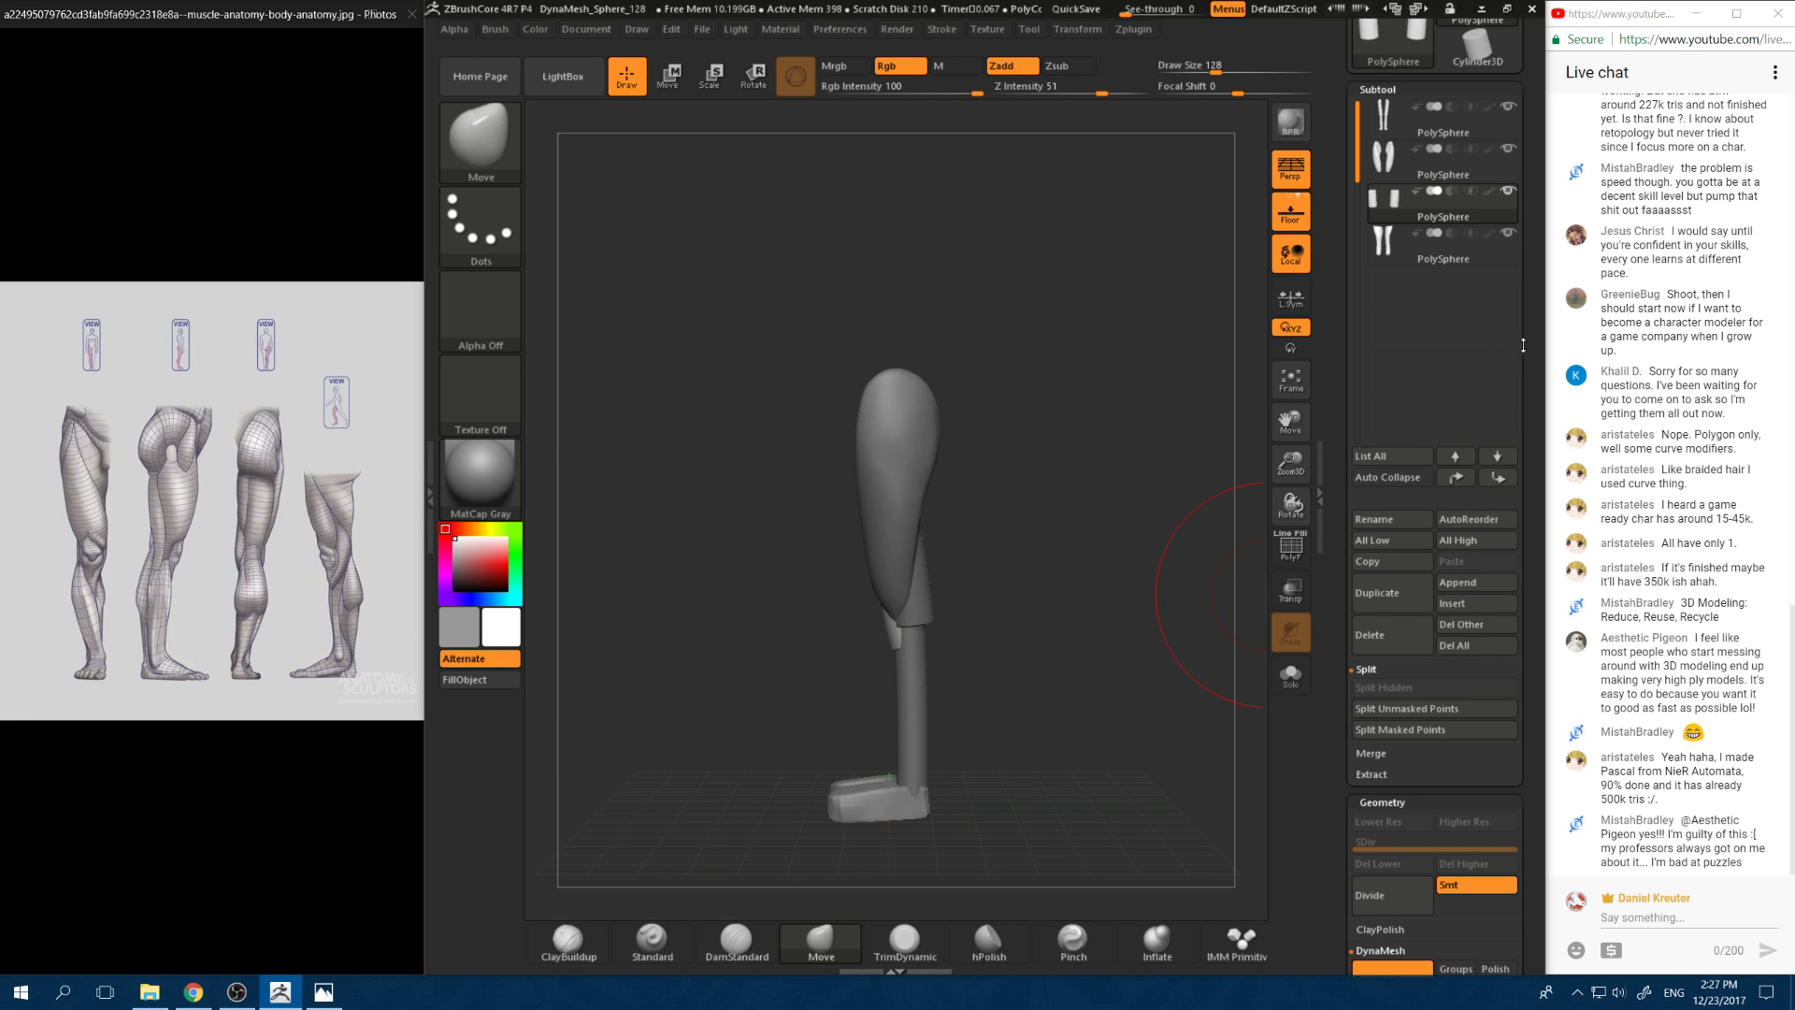
pyautogui.scroll(-1, 1515, 345)
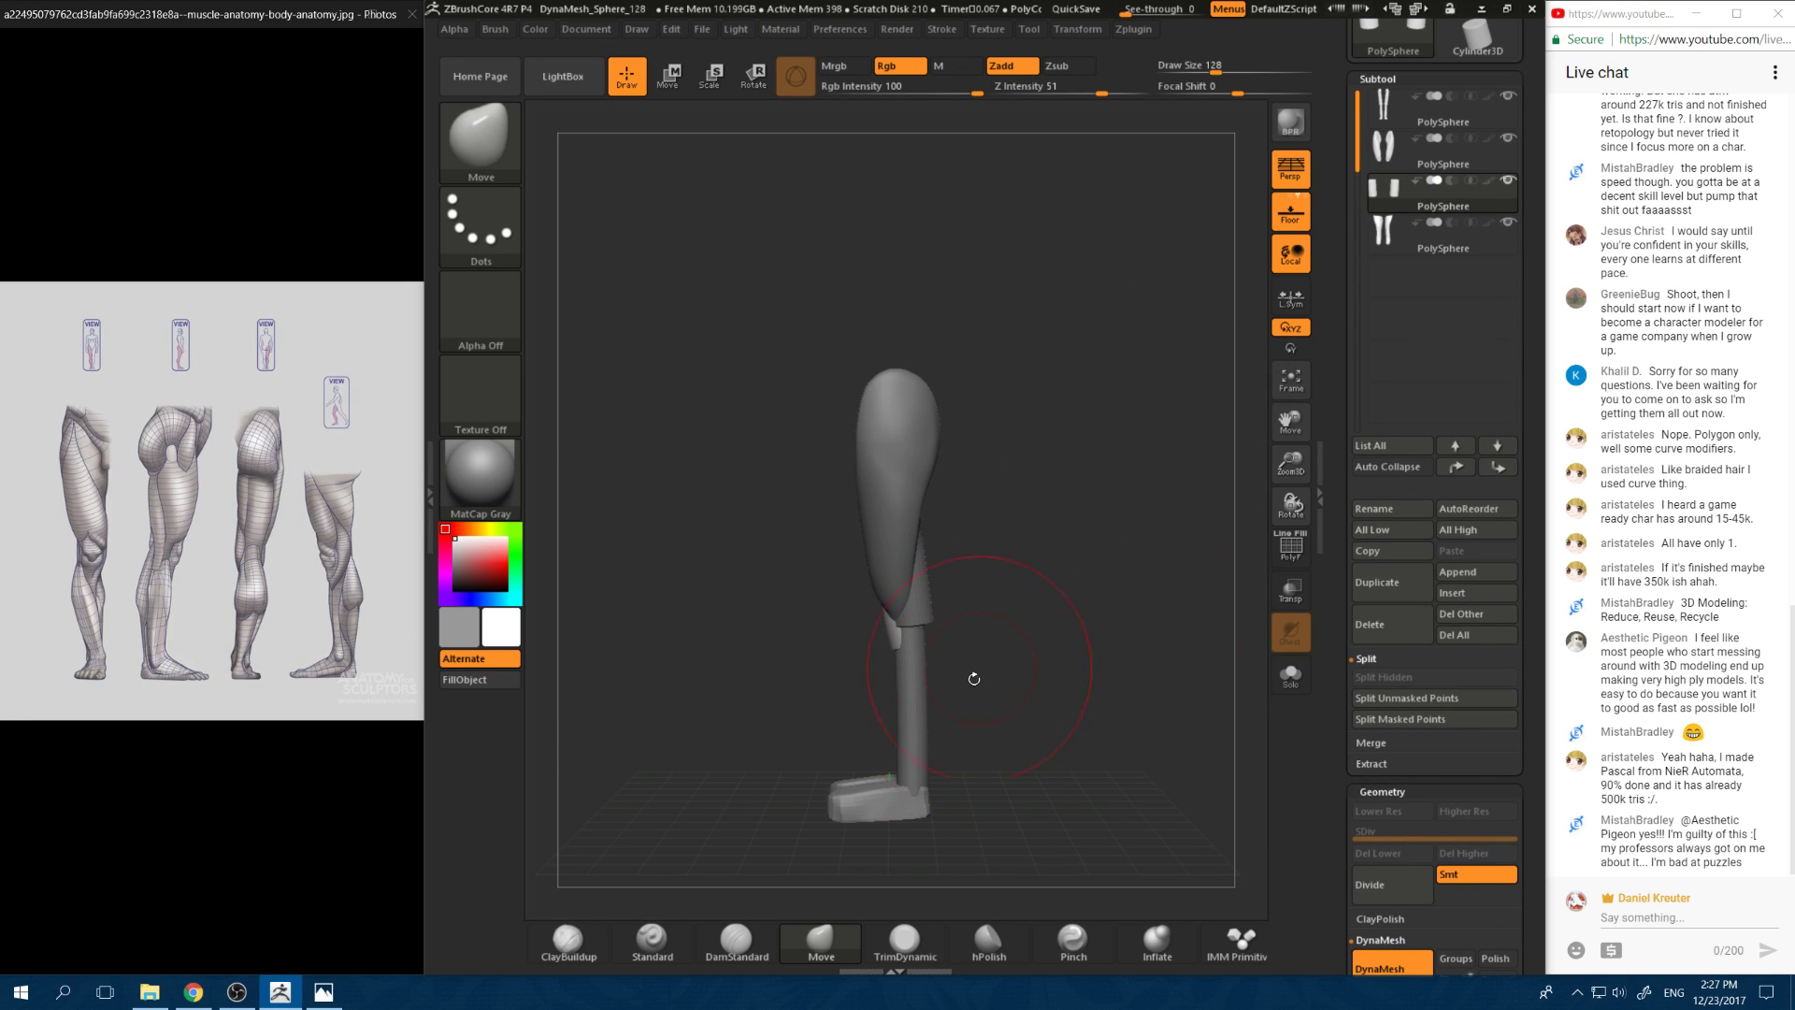
pyautogui.moveTo(1036, 694); pyautogui.dragTo(887, 695)
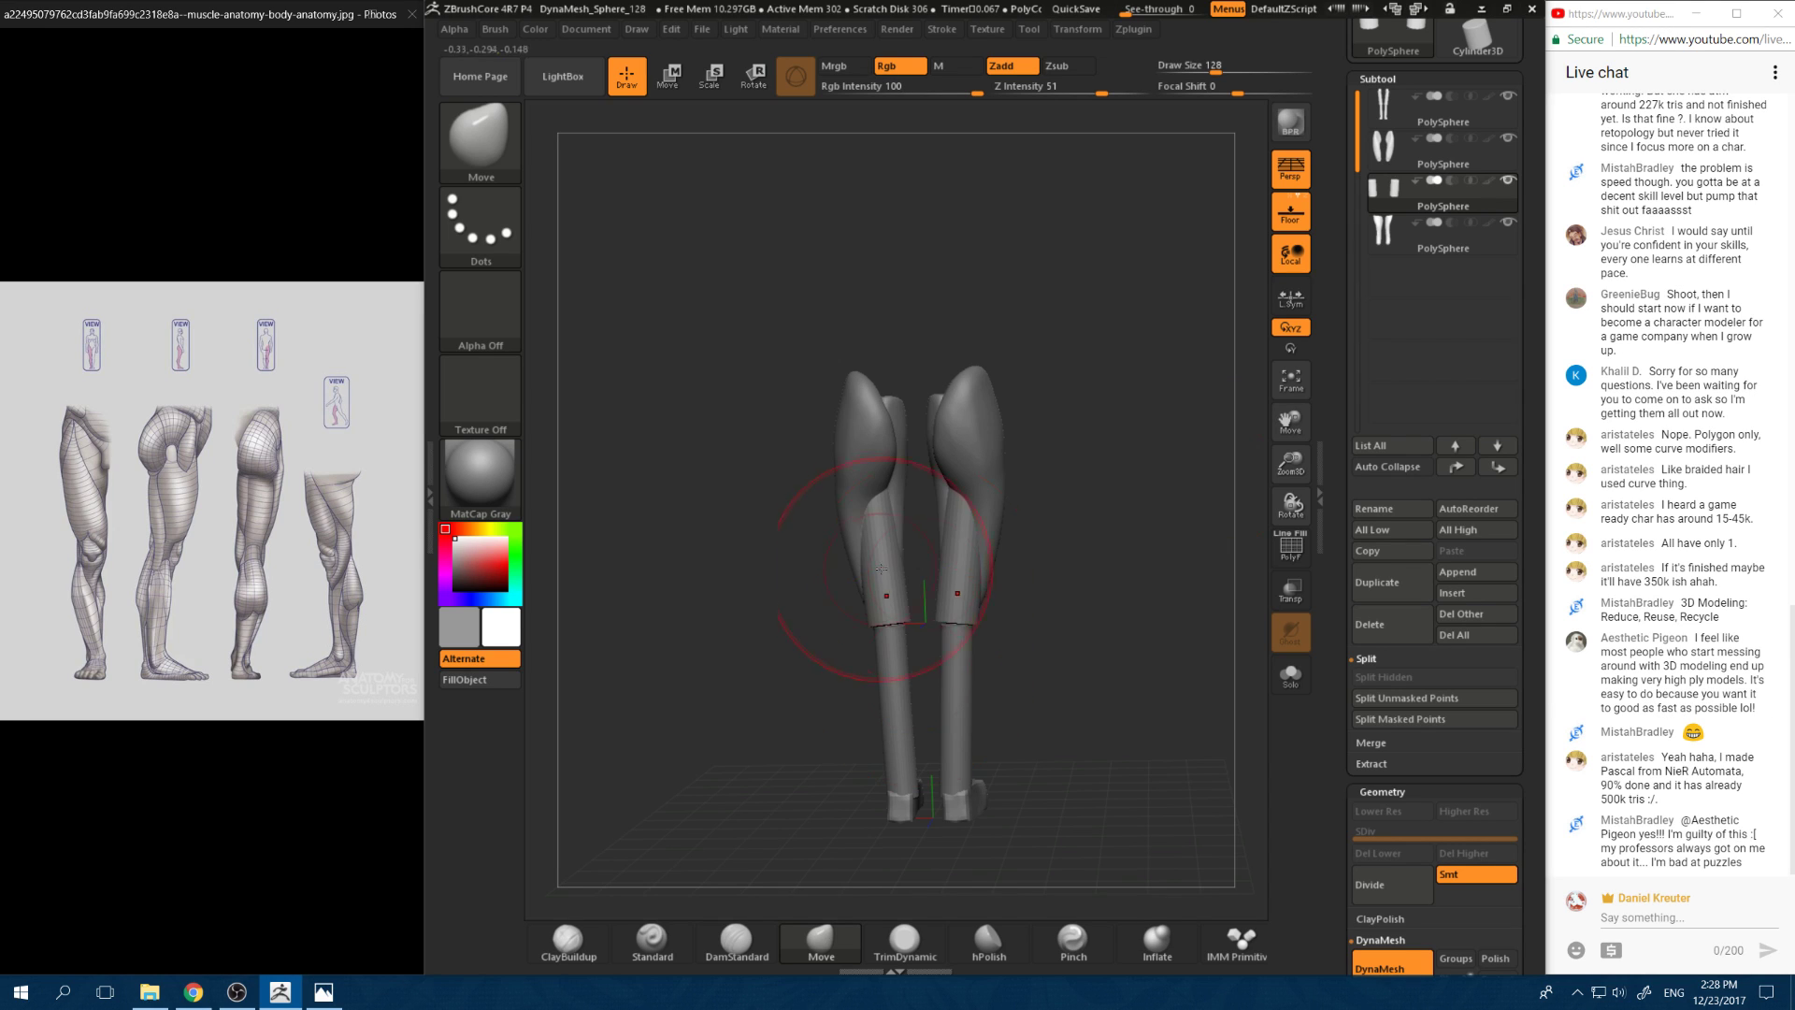
pyautogui.moveTo(1008, 594); pyautogui.dragTo(1081, 629)
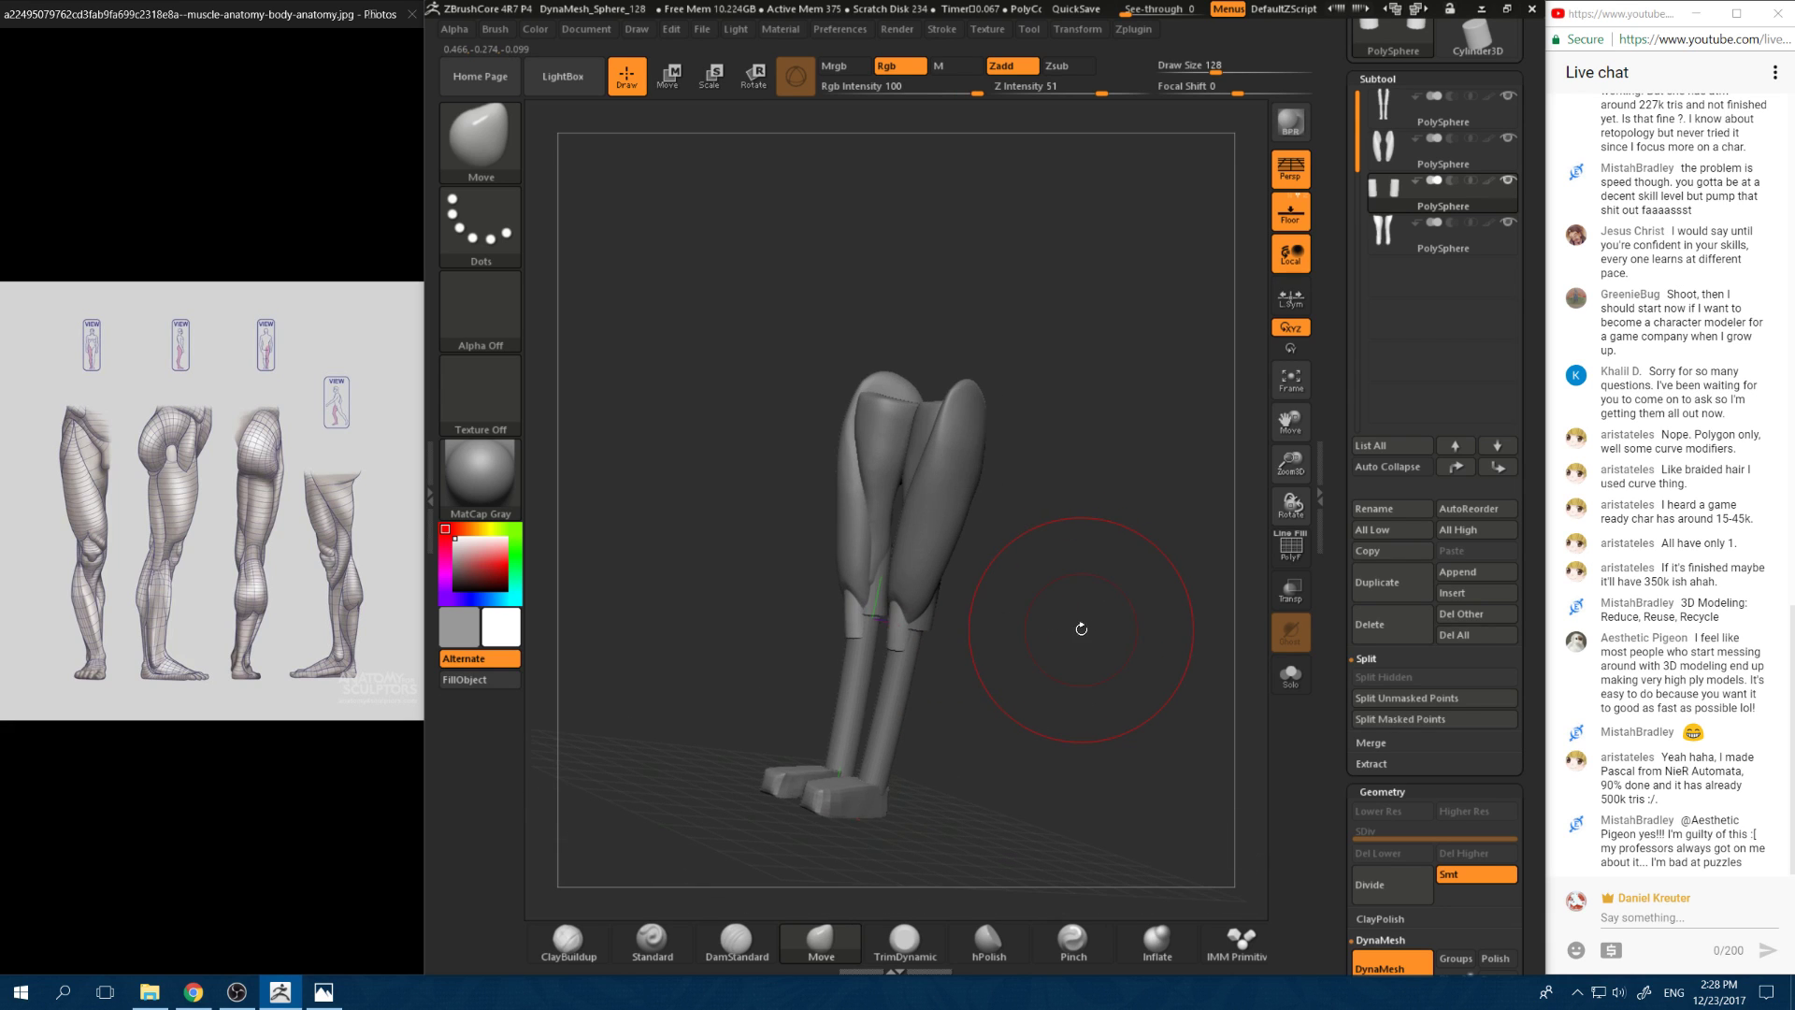
pyautogui.keyDown('shift'); pyautogui.moveTo(1078, 703); pyautogui.dragTo(1147, 712); pyautogui.keyUp('shift')
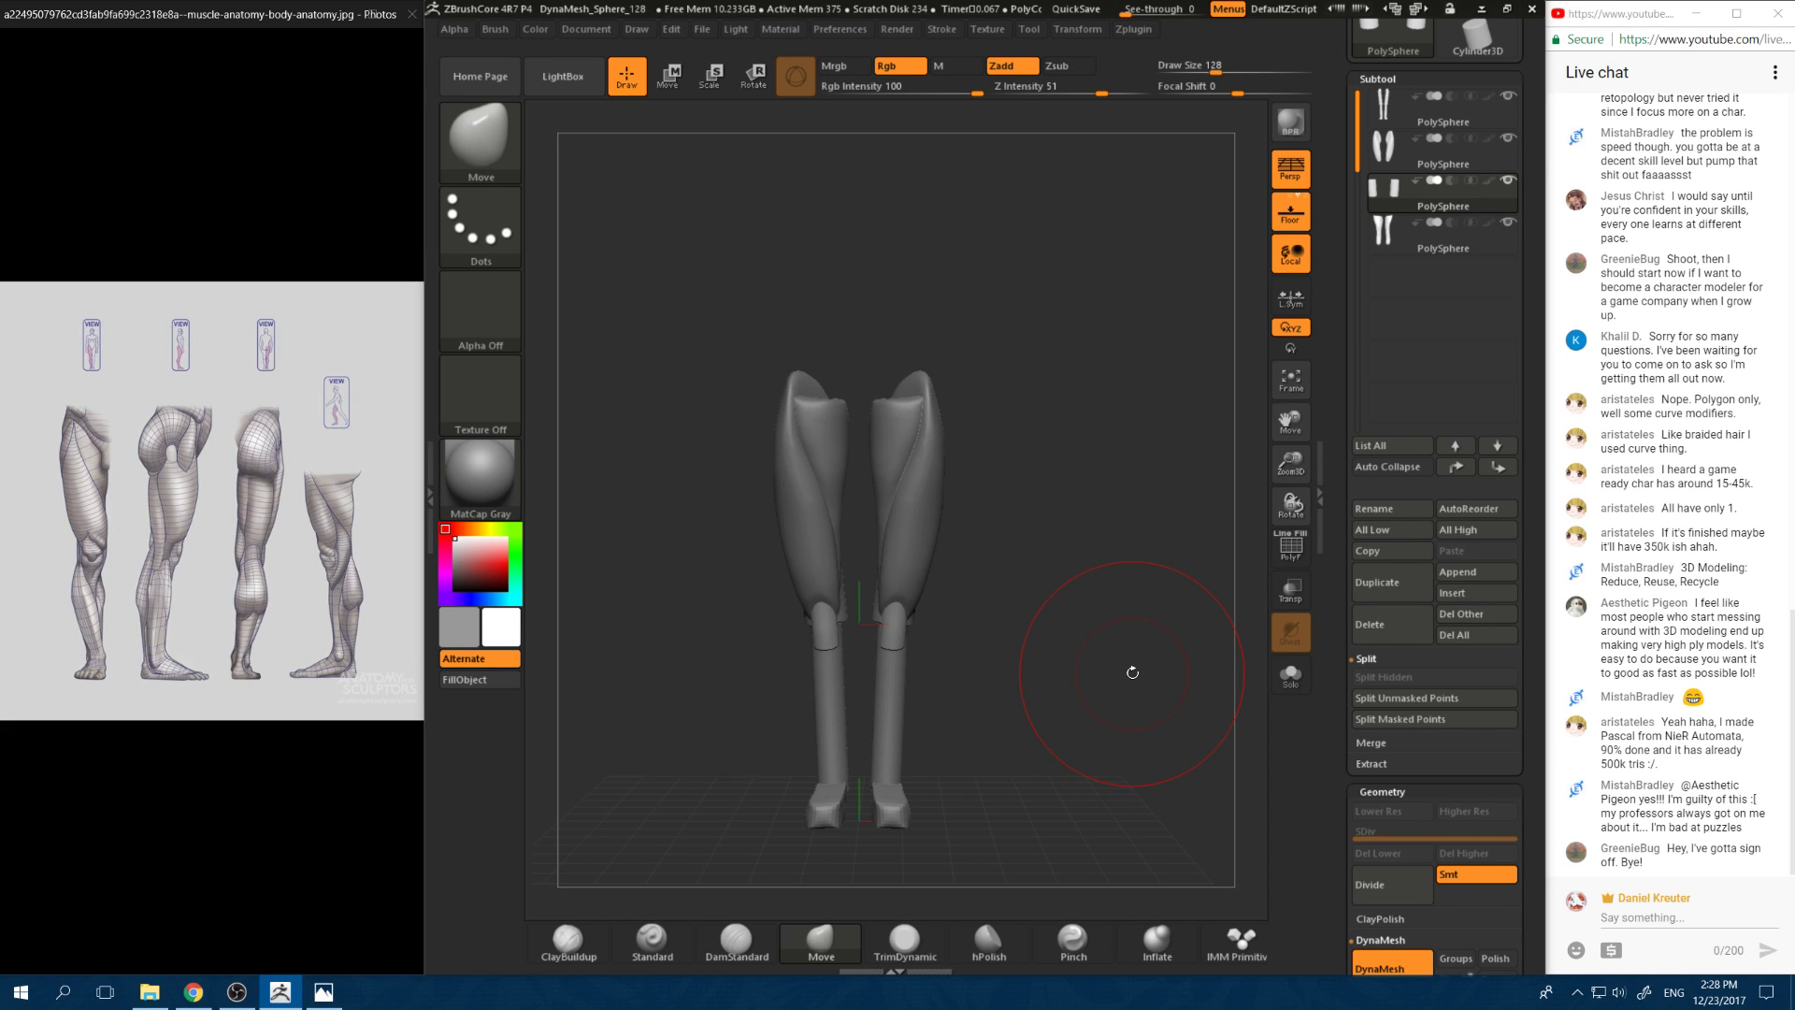
pyautogui.moveTo(1132, 672)
pyautogui.mouseDown()
pyautogui.moveTo(993, 627)
pyautogui.moveTo(1007, 673)
pyautogui.moveTo(1073, 698)
pyautogui.moveTo(1053, 624)
pyautogui.moveTo(1014, 666)
pyautogui.mouseUp()
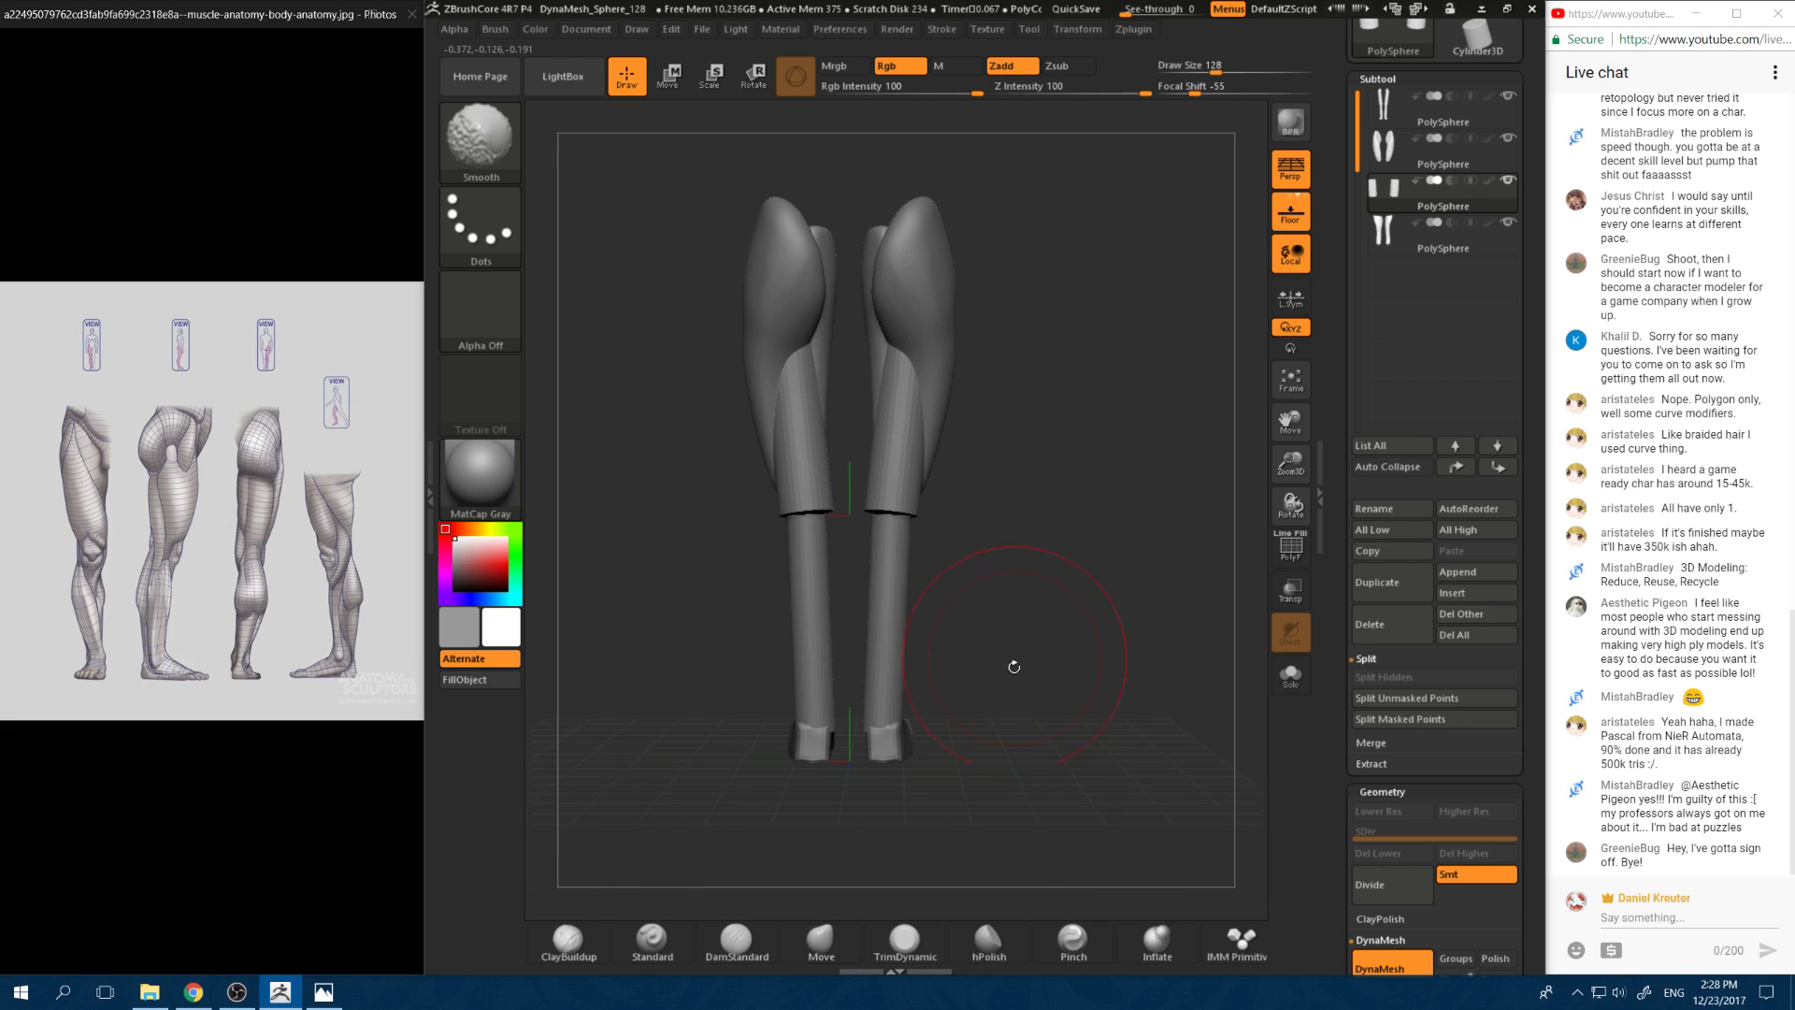
# Step: Insert a mirrored pair of spheres behind the upper calves with the IMM Primitives brush at draw size 65
pyautogui.click(1228, 945)
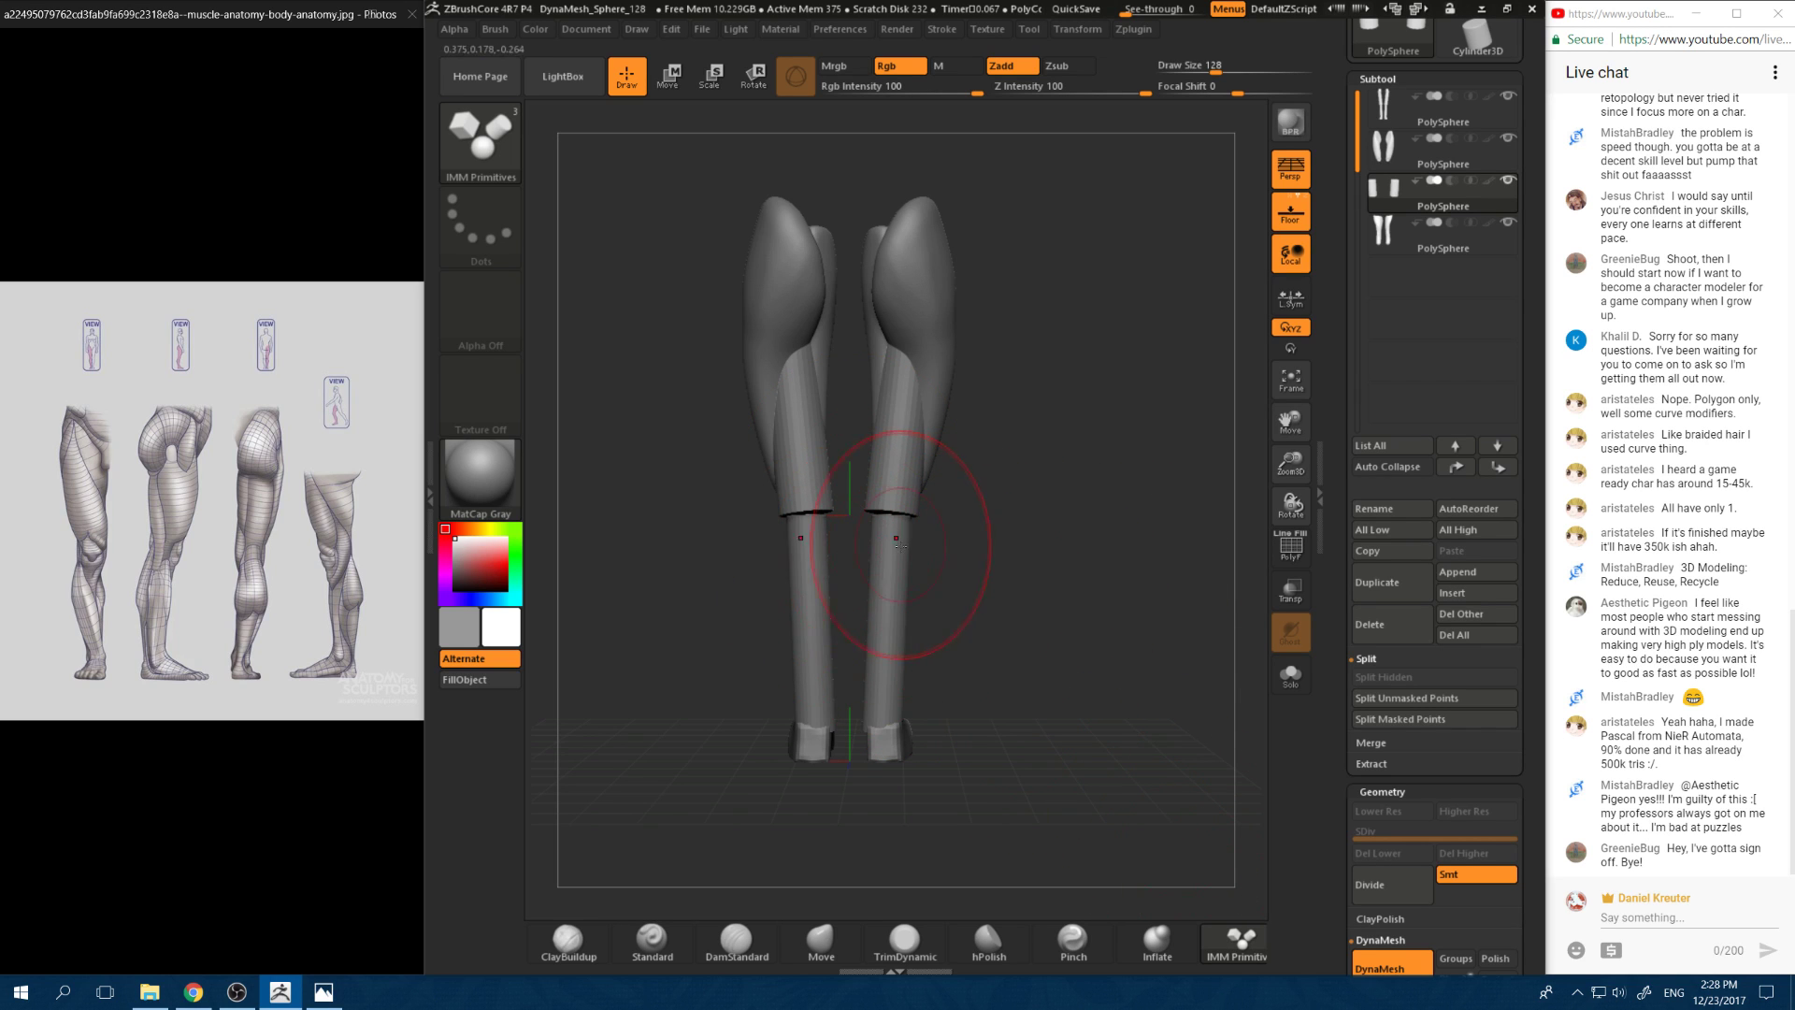
pyautogui.press('m')
pyautogui.click(785, 607)
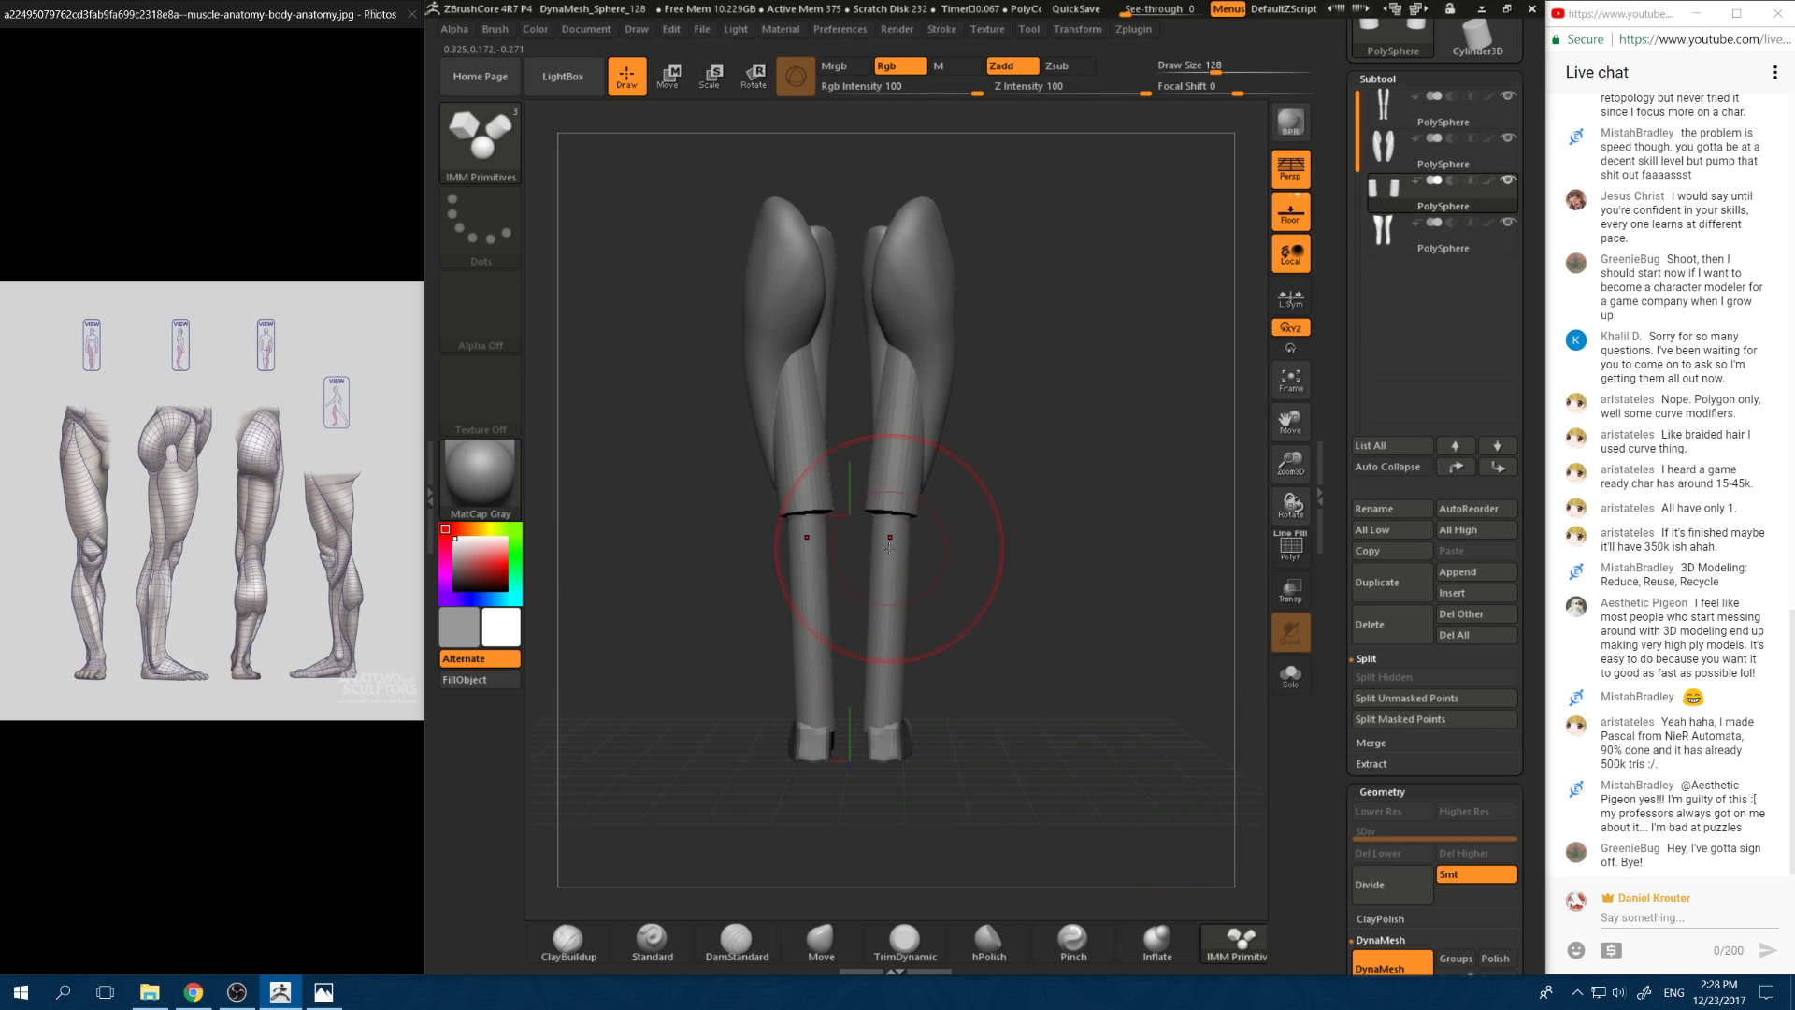
pyautogui.press('space')
pyautogui.moveTo(893, 552); pyautogui.dragTo(889, 585)
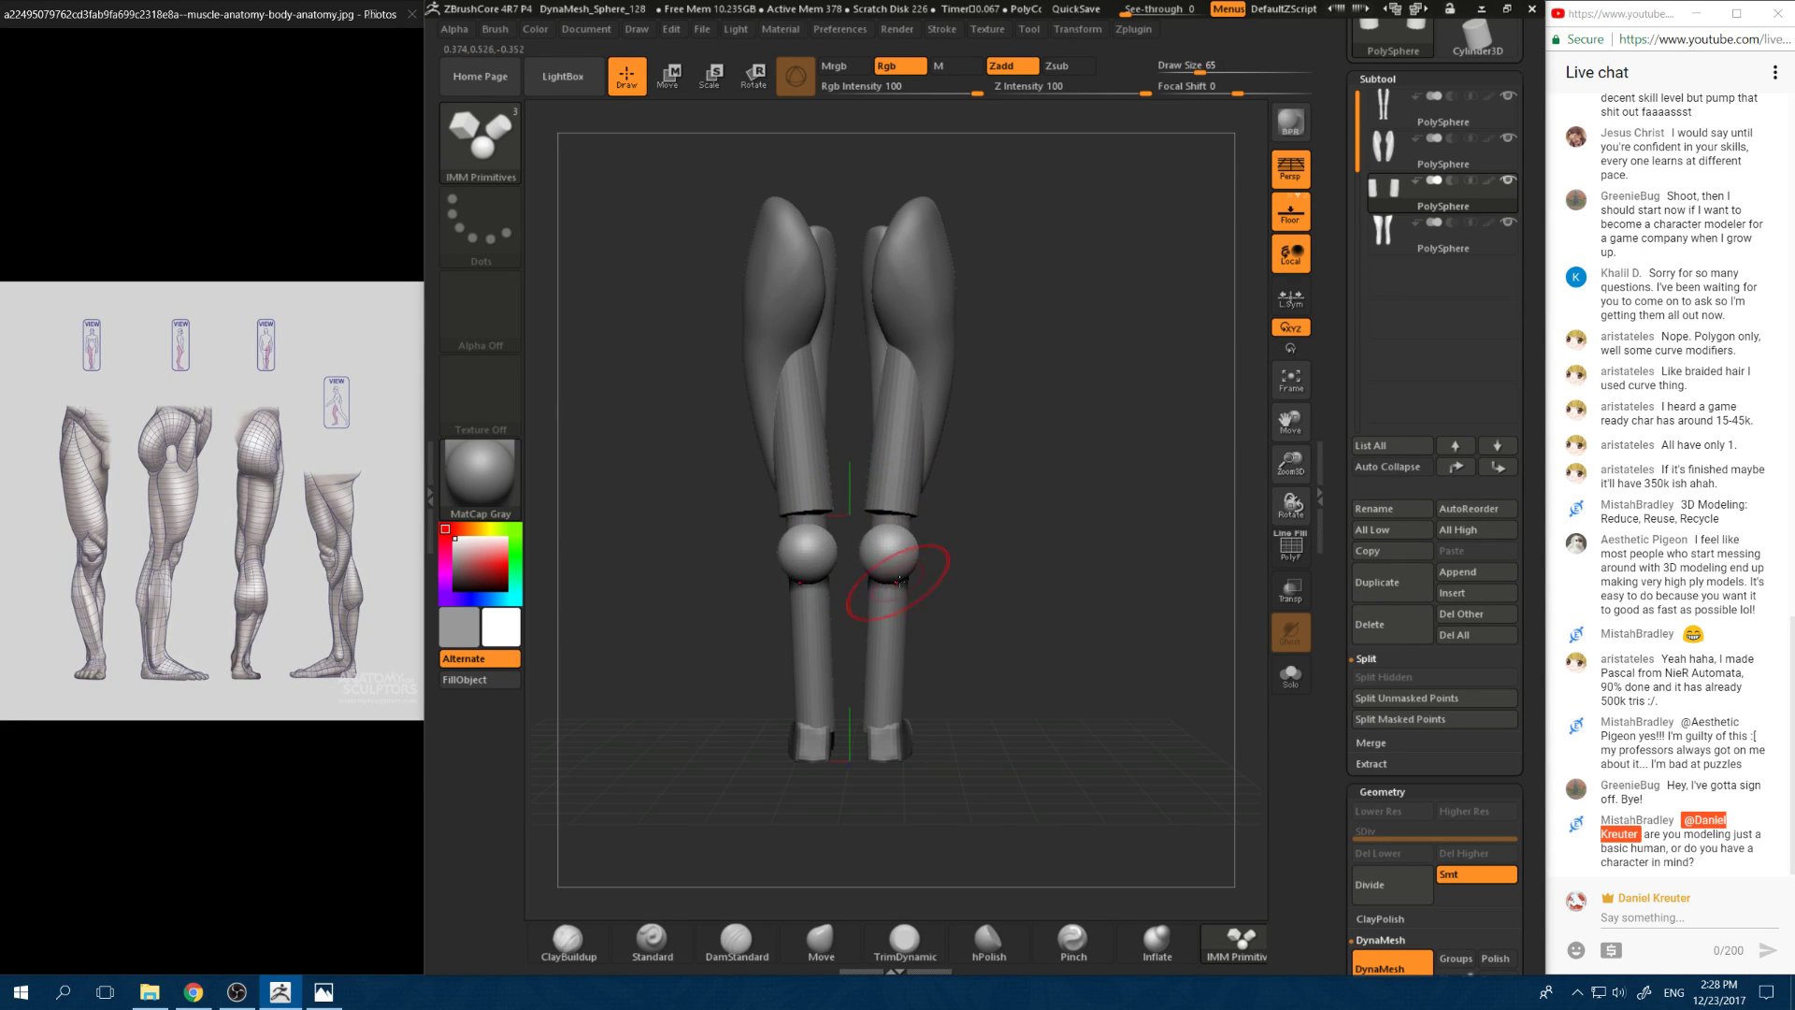
pyautogui.moveTo(898, 581); pyautogui.dragTo(1047, 585, button='right')
pyautogui.press('w')
pyautogui.press('e')
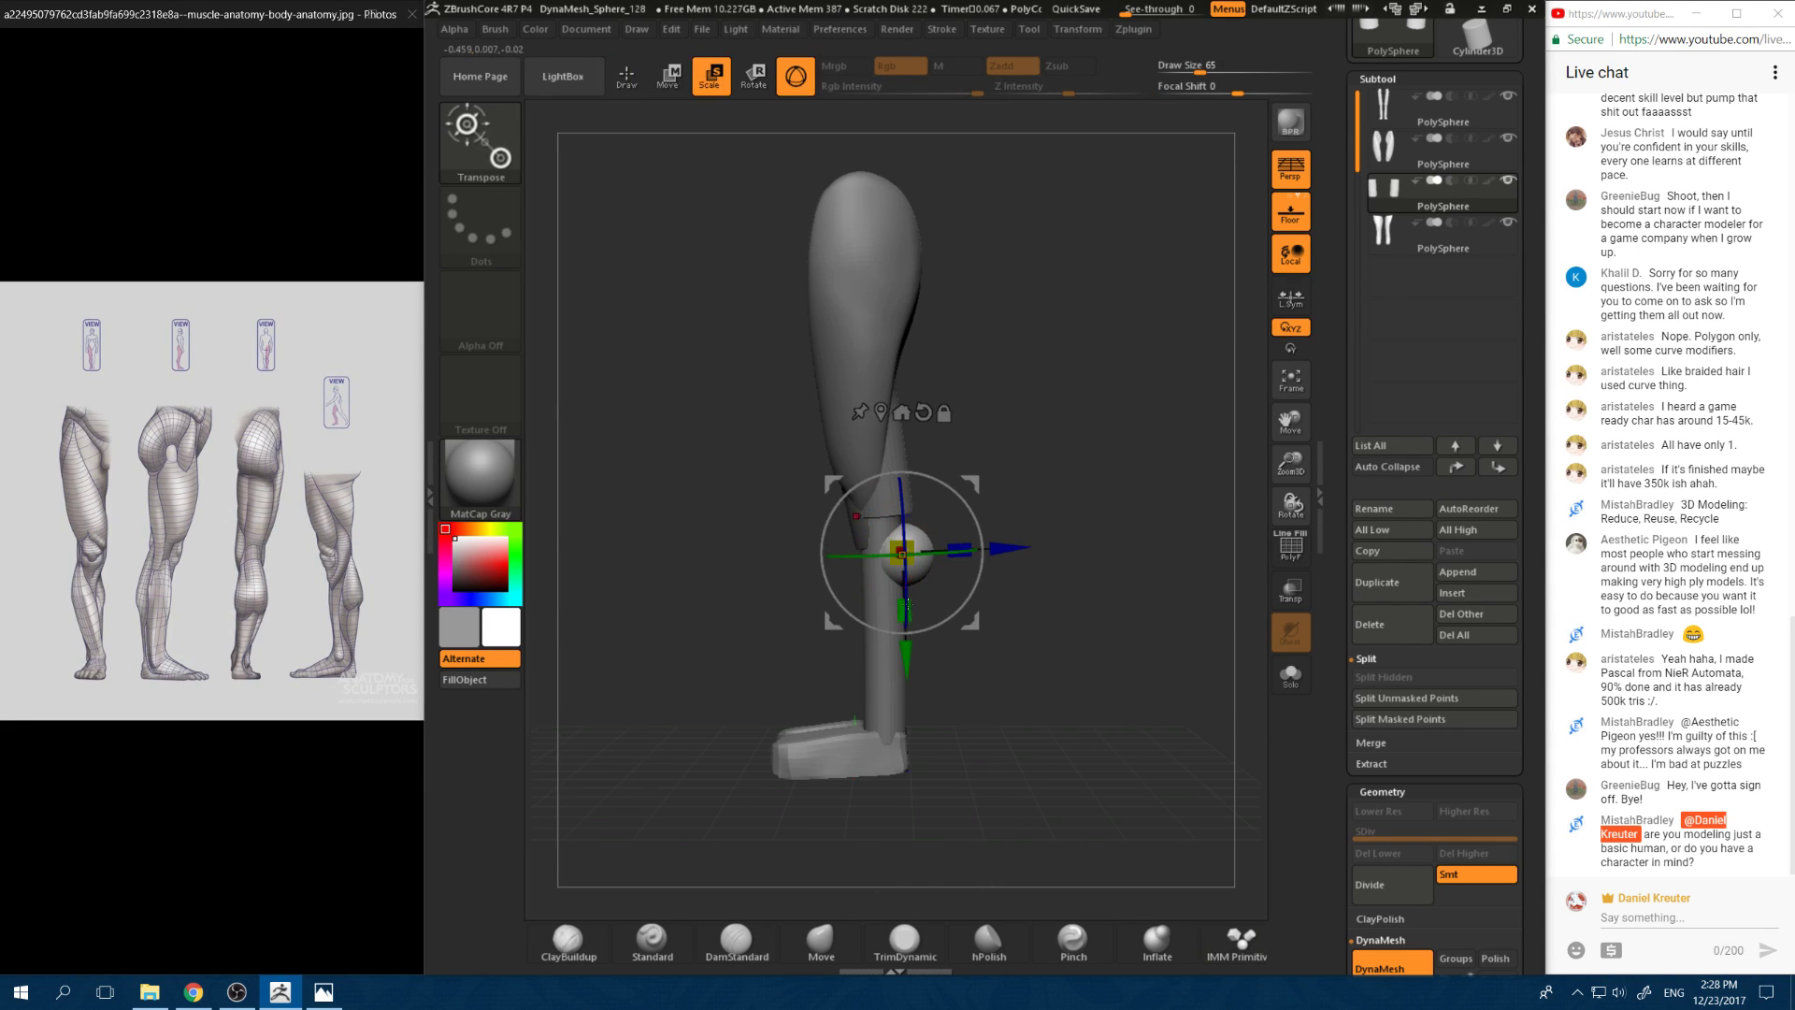
pyautogui.moveTo(907, 607)
pyautogui.mouseDown(button='right')
pyautogui.moveTo(851, 598)
pyautogui.moveTo(877, 568)
pyautogui.mouseUp(button='right')
pyautogui.press('w')
pyautogui.press('q')
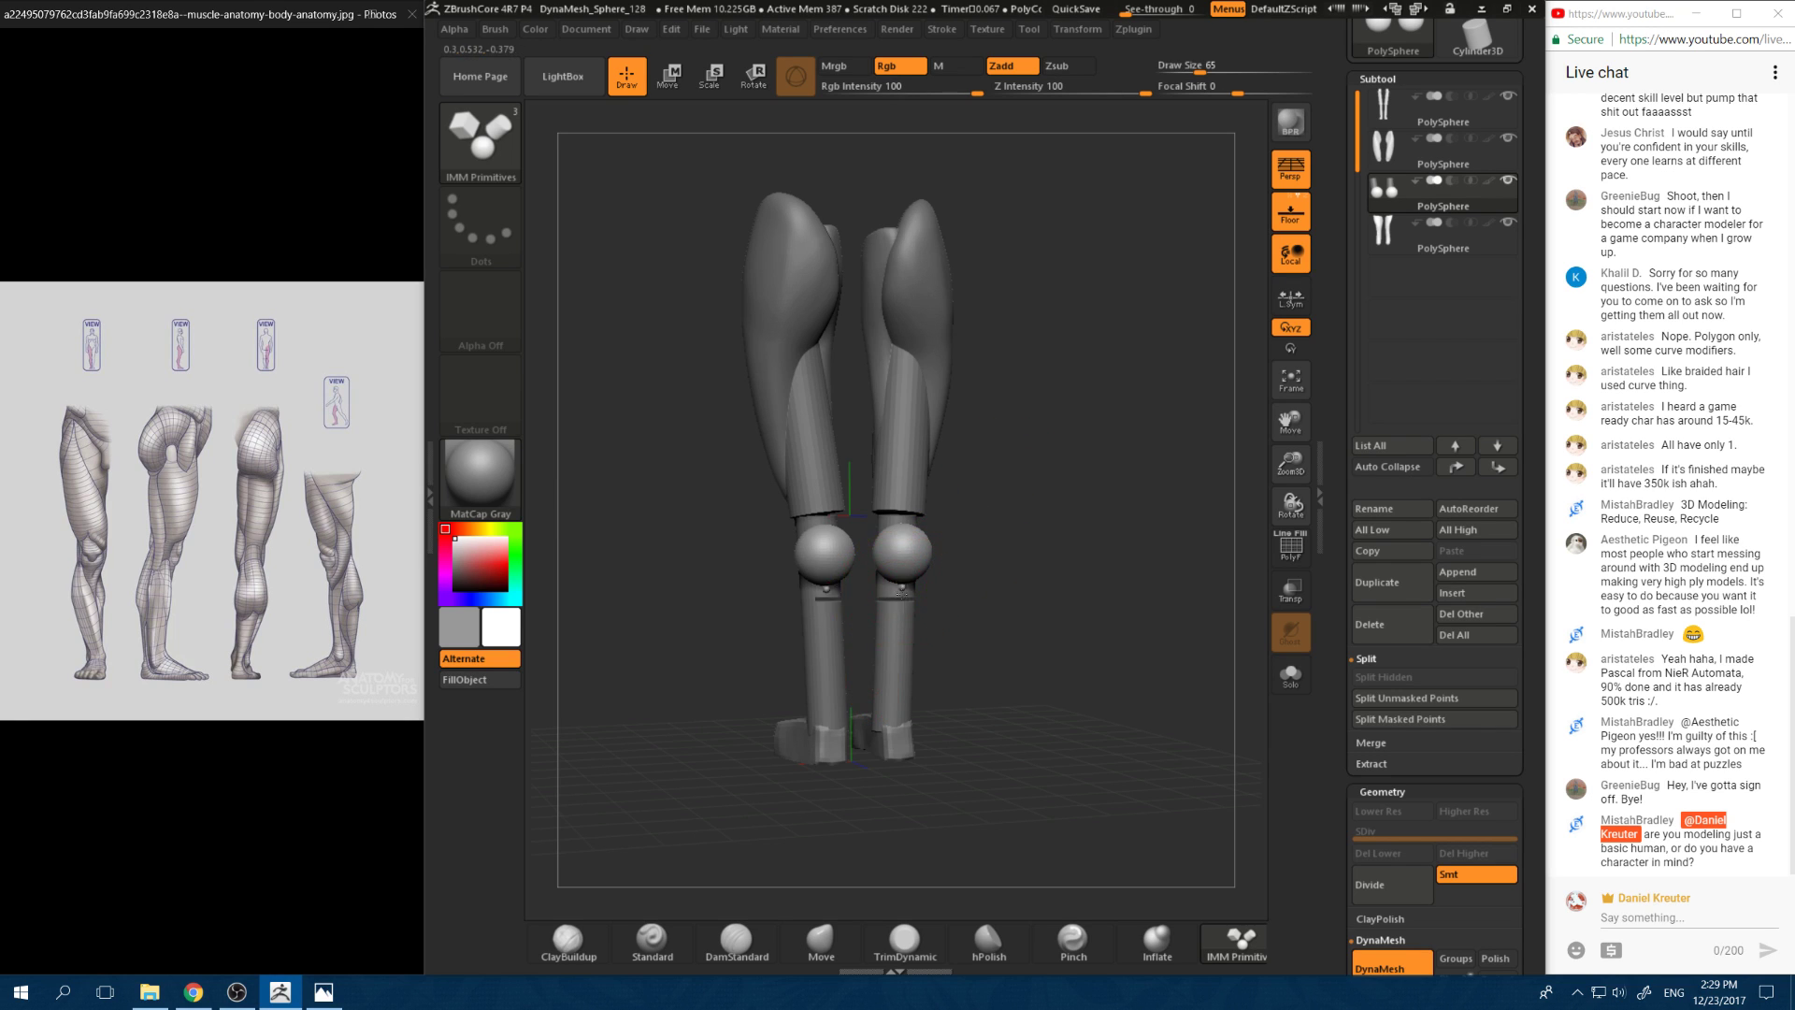
pyautogui.moveTo(896, 591); pyautogui.dragTo(896, 619)
pyautogui.hotkey('ctrl', 'z')
# Step: Split the unmasked calf spheres from the knee cylinders into their own subtool
pyautogui.press('w')
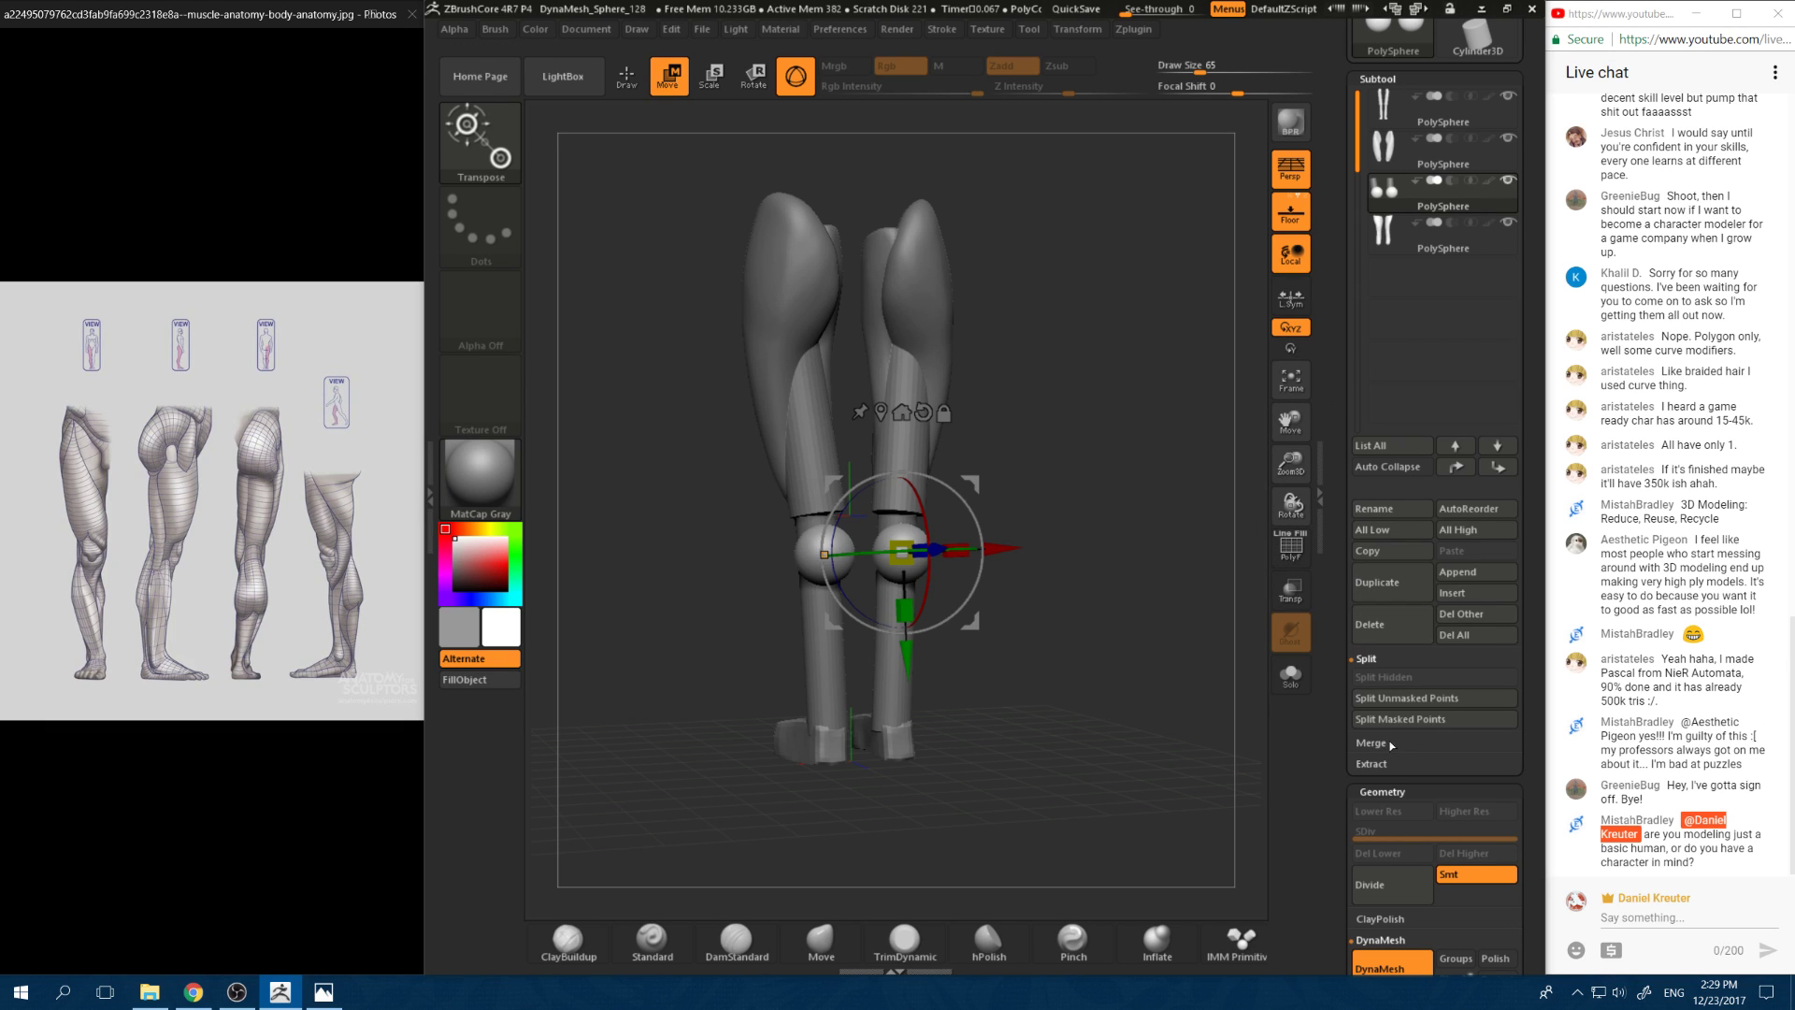
pyautogui.scroll(-1, 1531, 602)
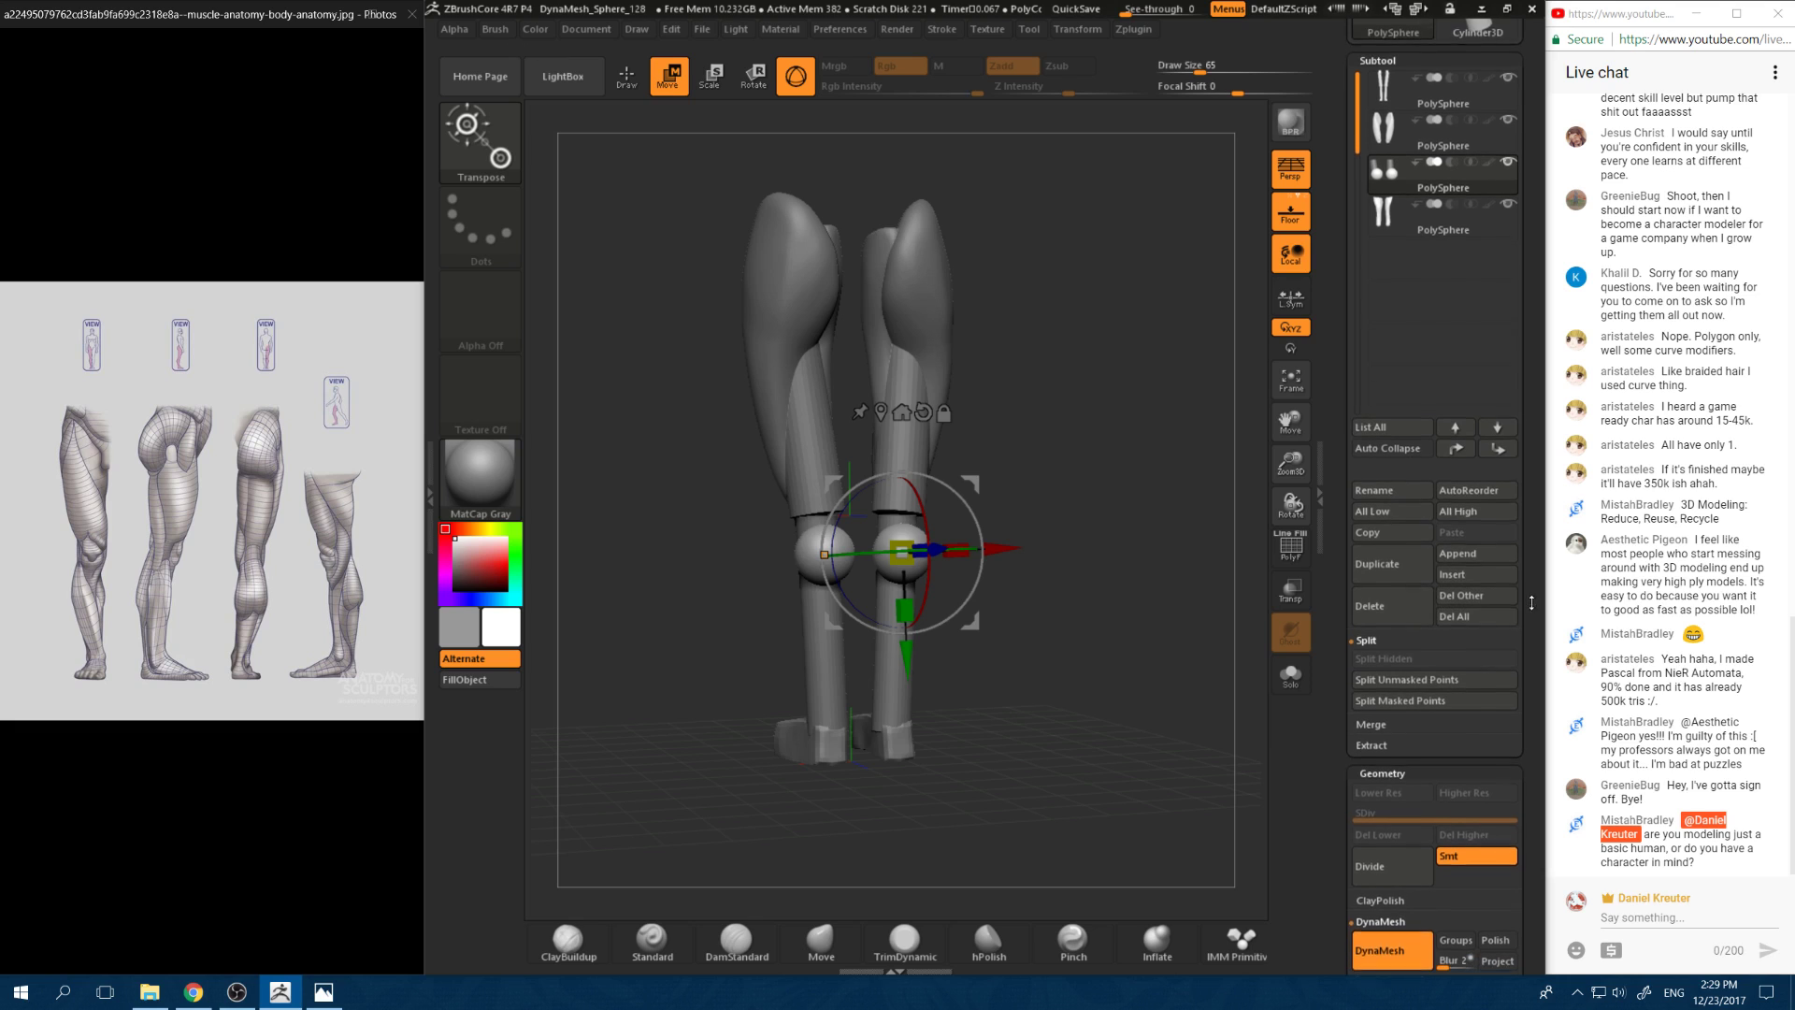
pyautogui.click(1425, 675)
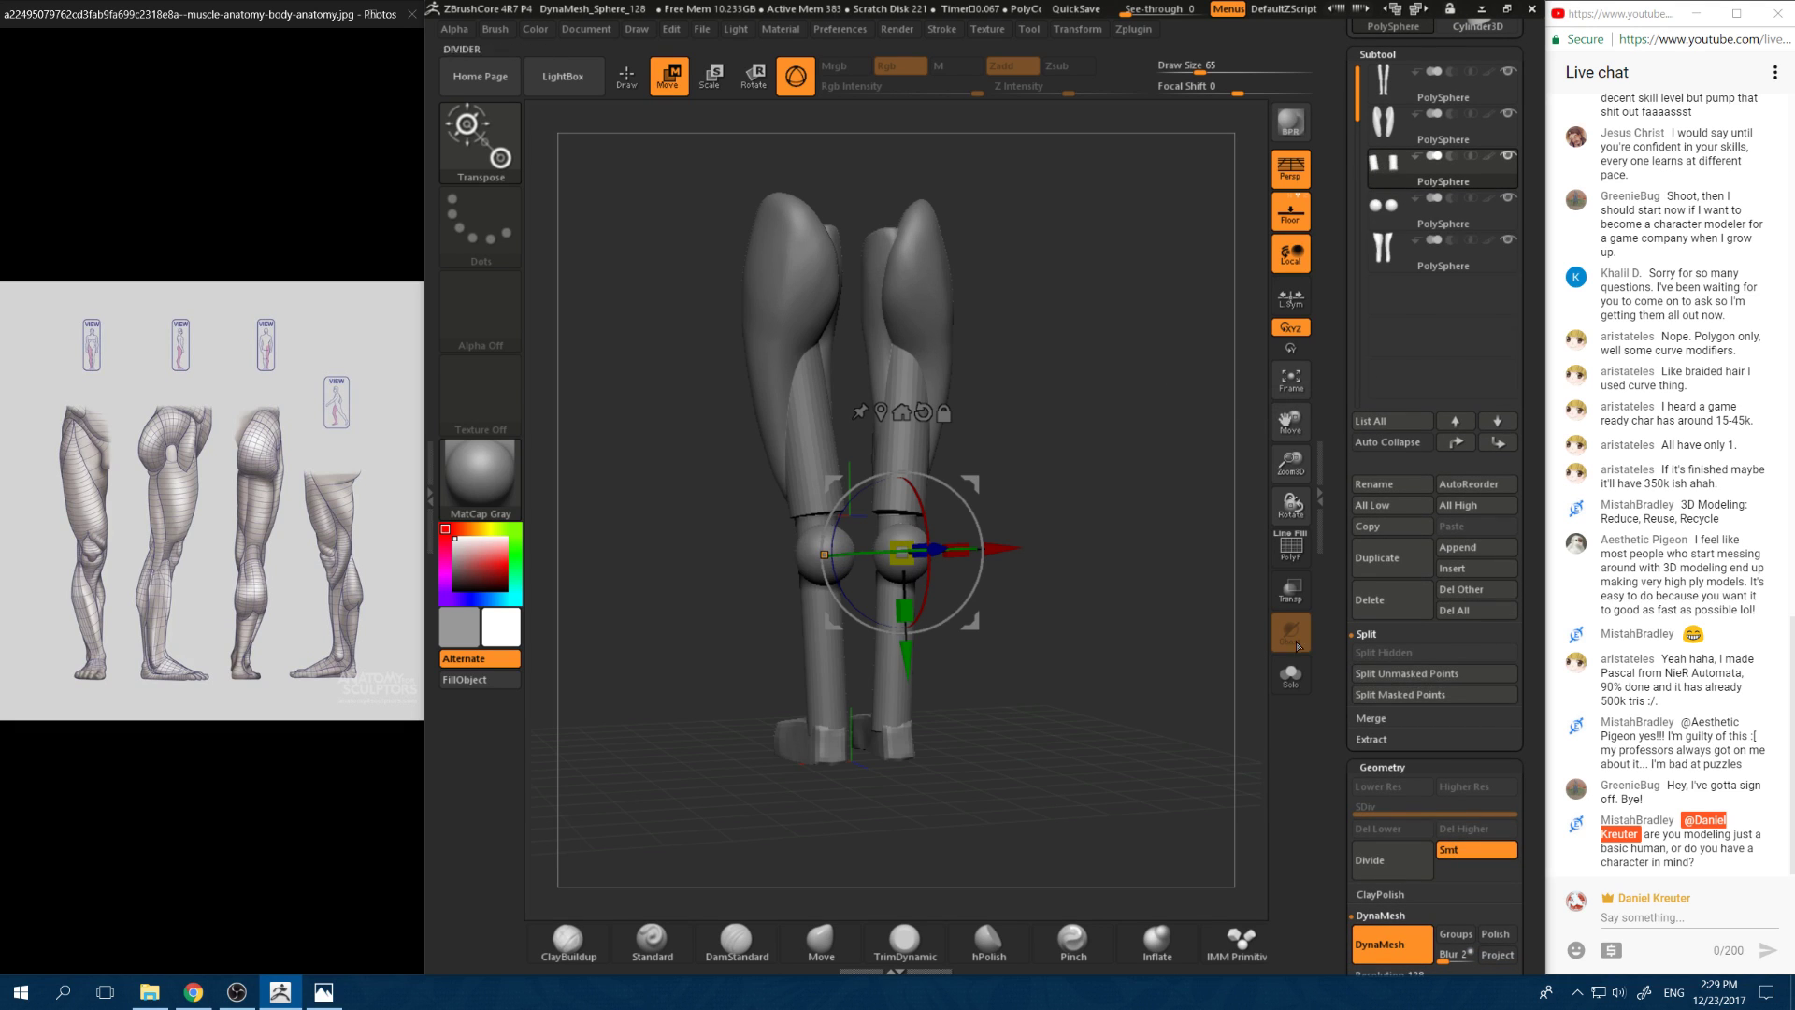
# Step: Select the calf sphere subtool and stretch both spheres vertically into elongated ovals with the transform gizmo
pyautogui.press('y')
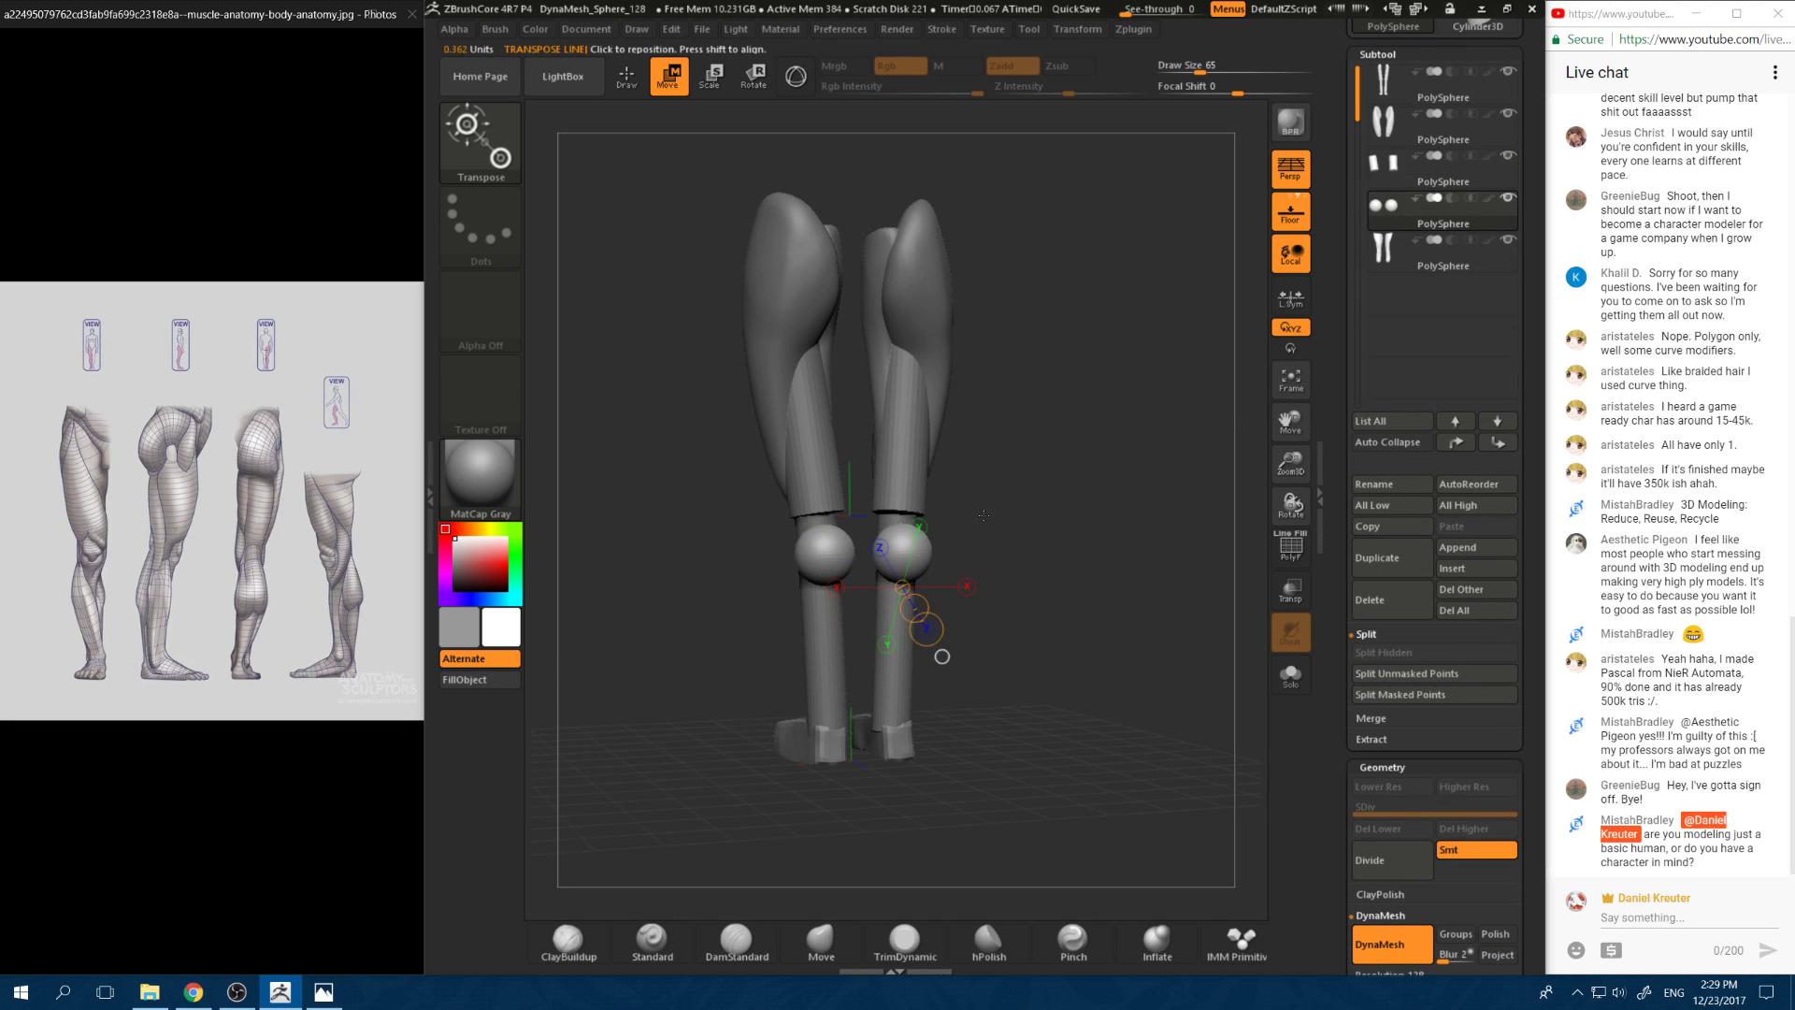
pyautogui.moveTo(864, 589); pyautogui.dragTo(941, 555, button='right')
pyautogui.press('y')
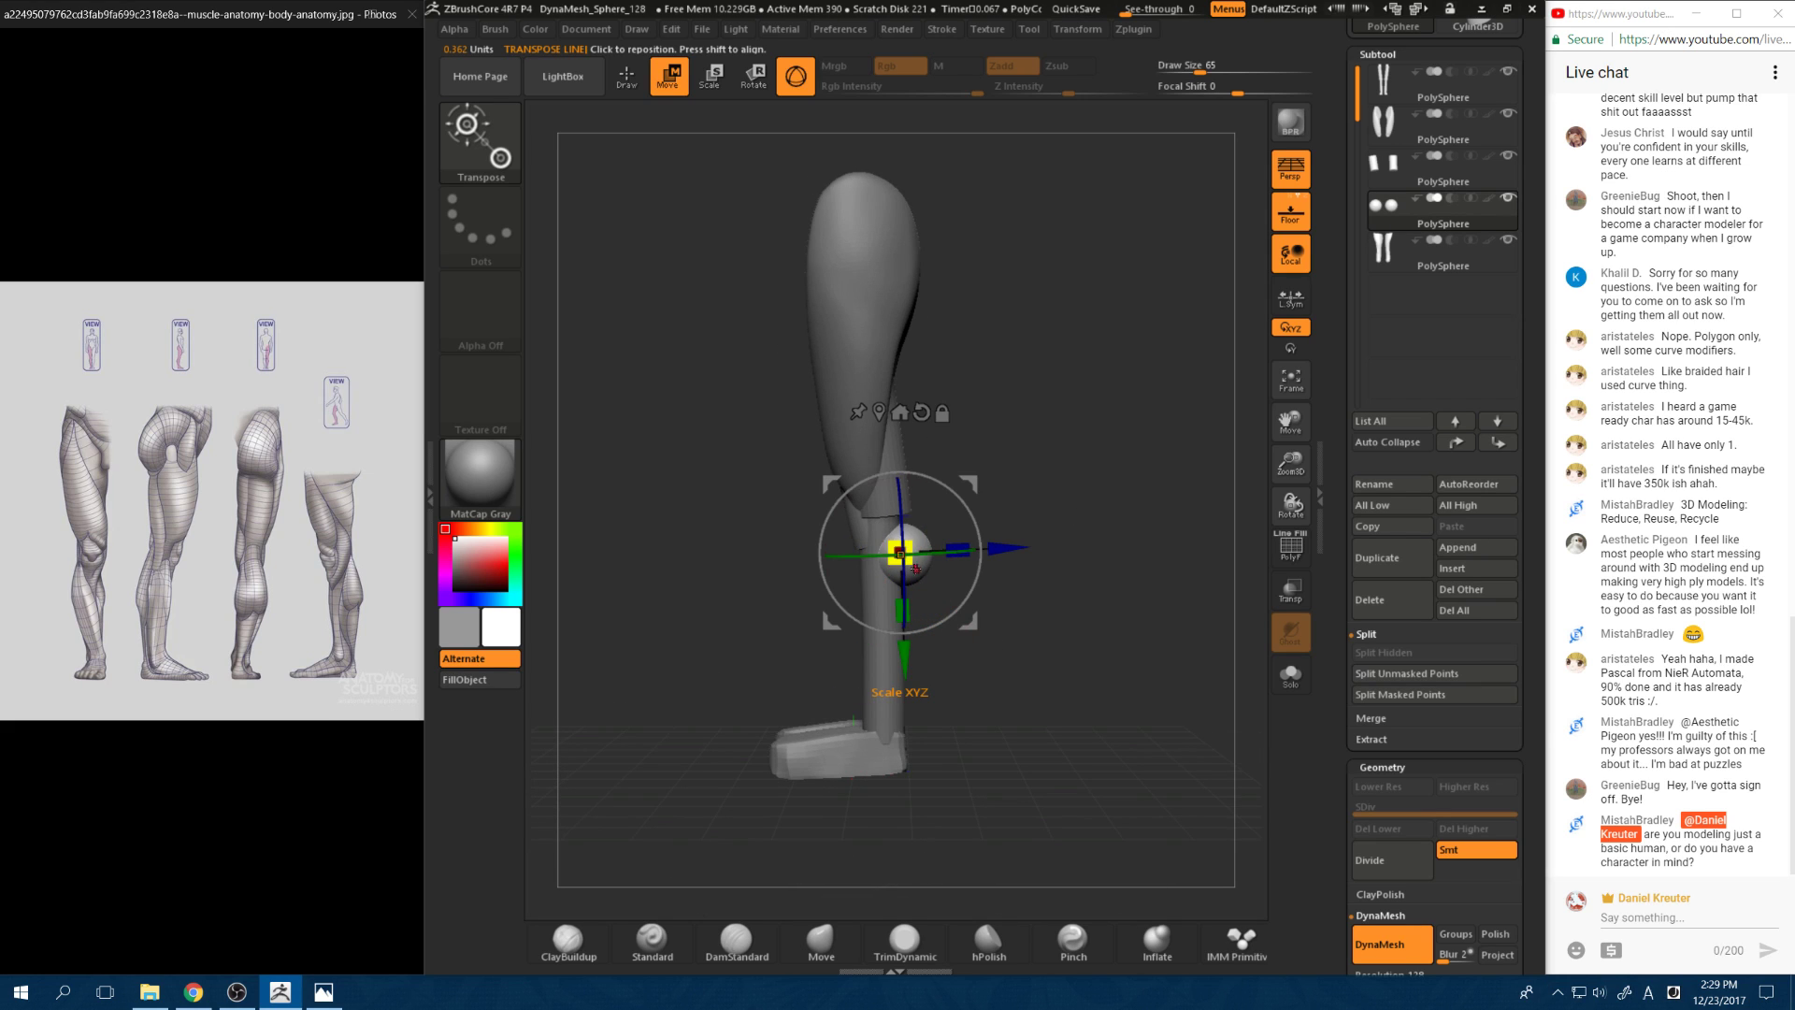
pyautogui.moveTo(902, 610); pyautogui.dragTo(911, 660)
pyautogui.keyDown('shift'); pyautogui.moveTo(1107, 550); pyautogui.dragTo(1046, 552); pyautogui.keyUp('shift')
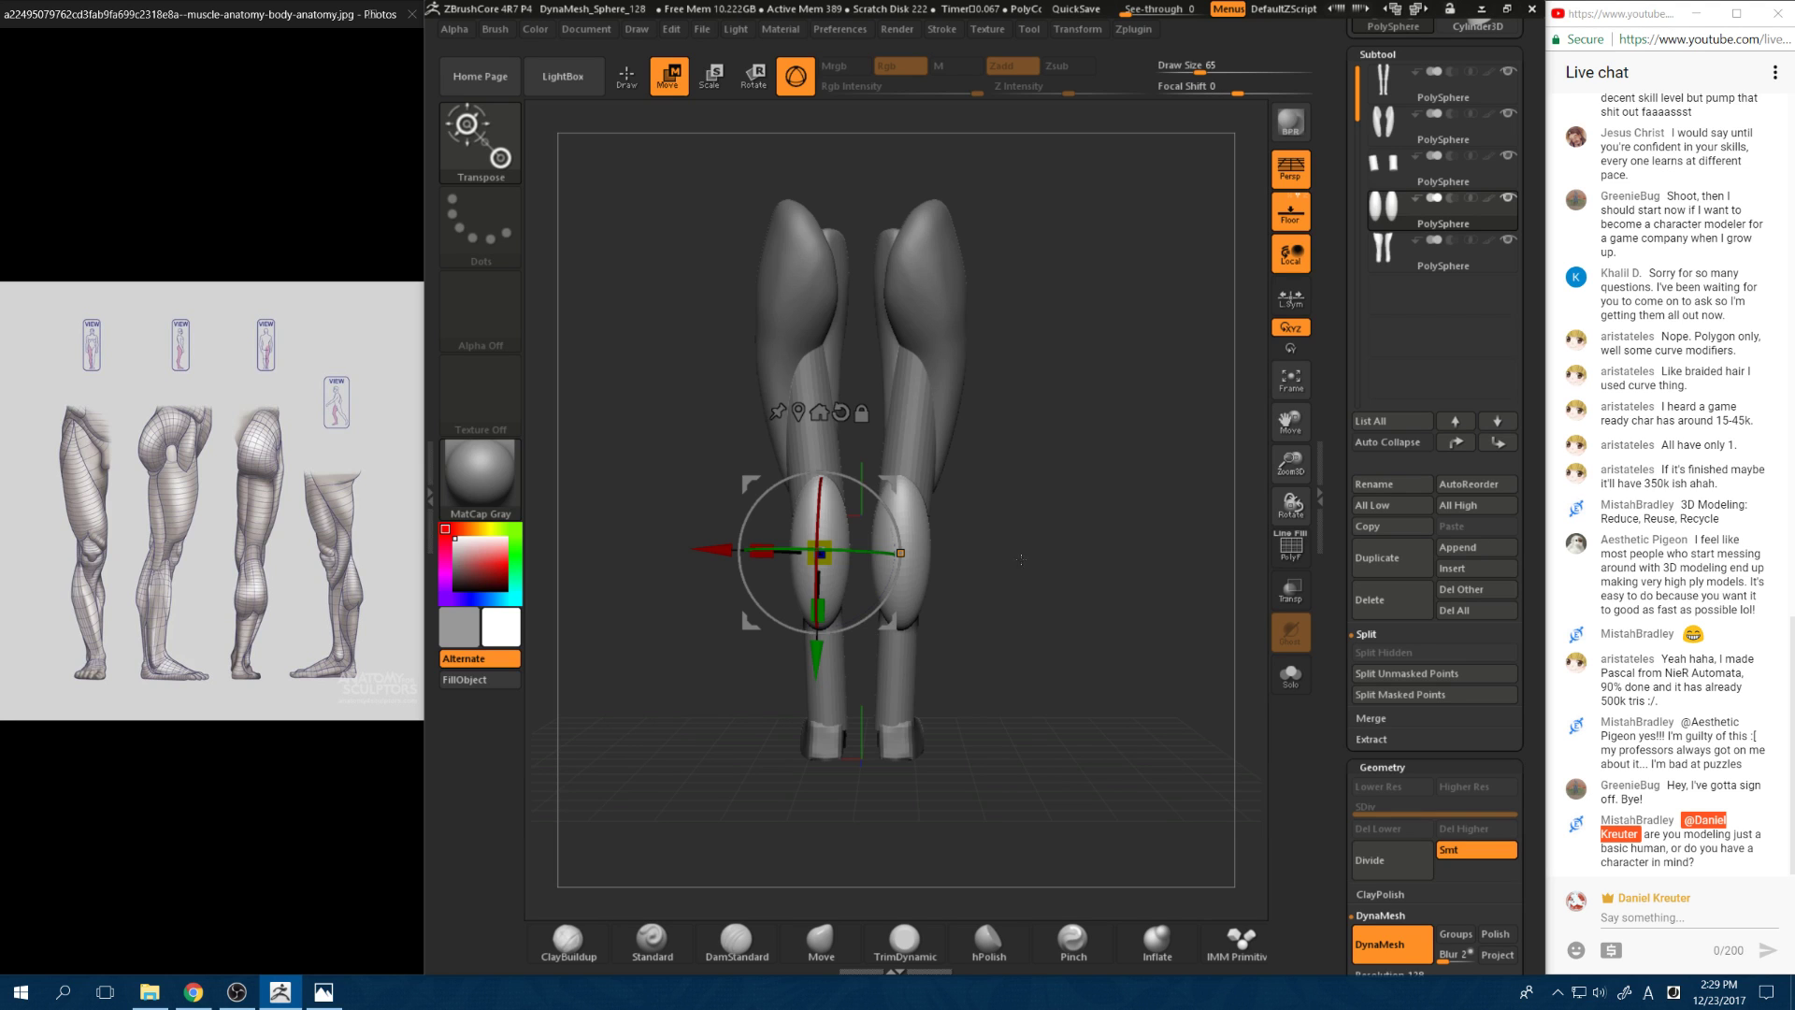
# Step: Shift the mirrored calf ovals slightly outward along X, checking their placement from the front and back
pyautogui.moveTo(1021, 559); pyautogui.dragTo(1163, 635)
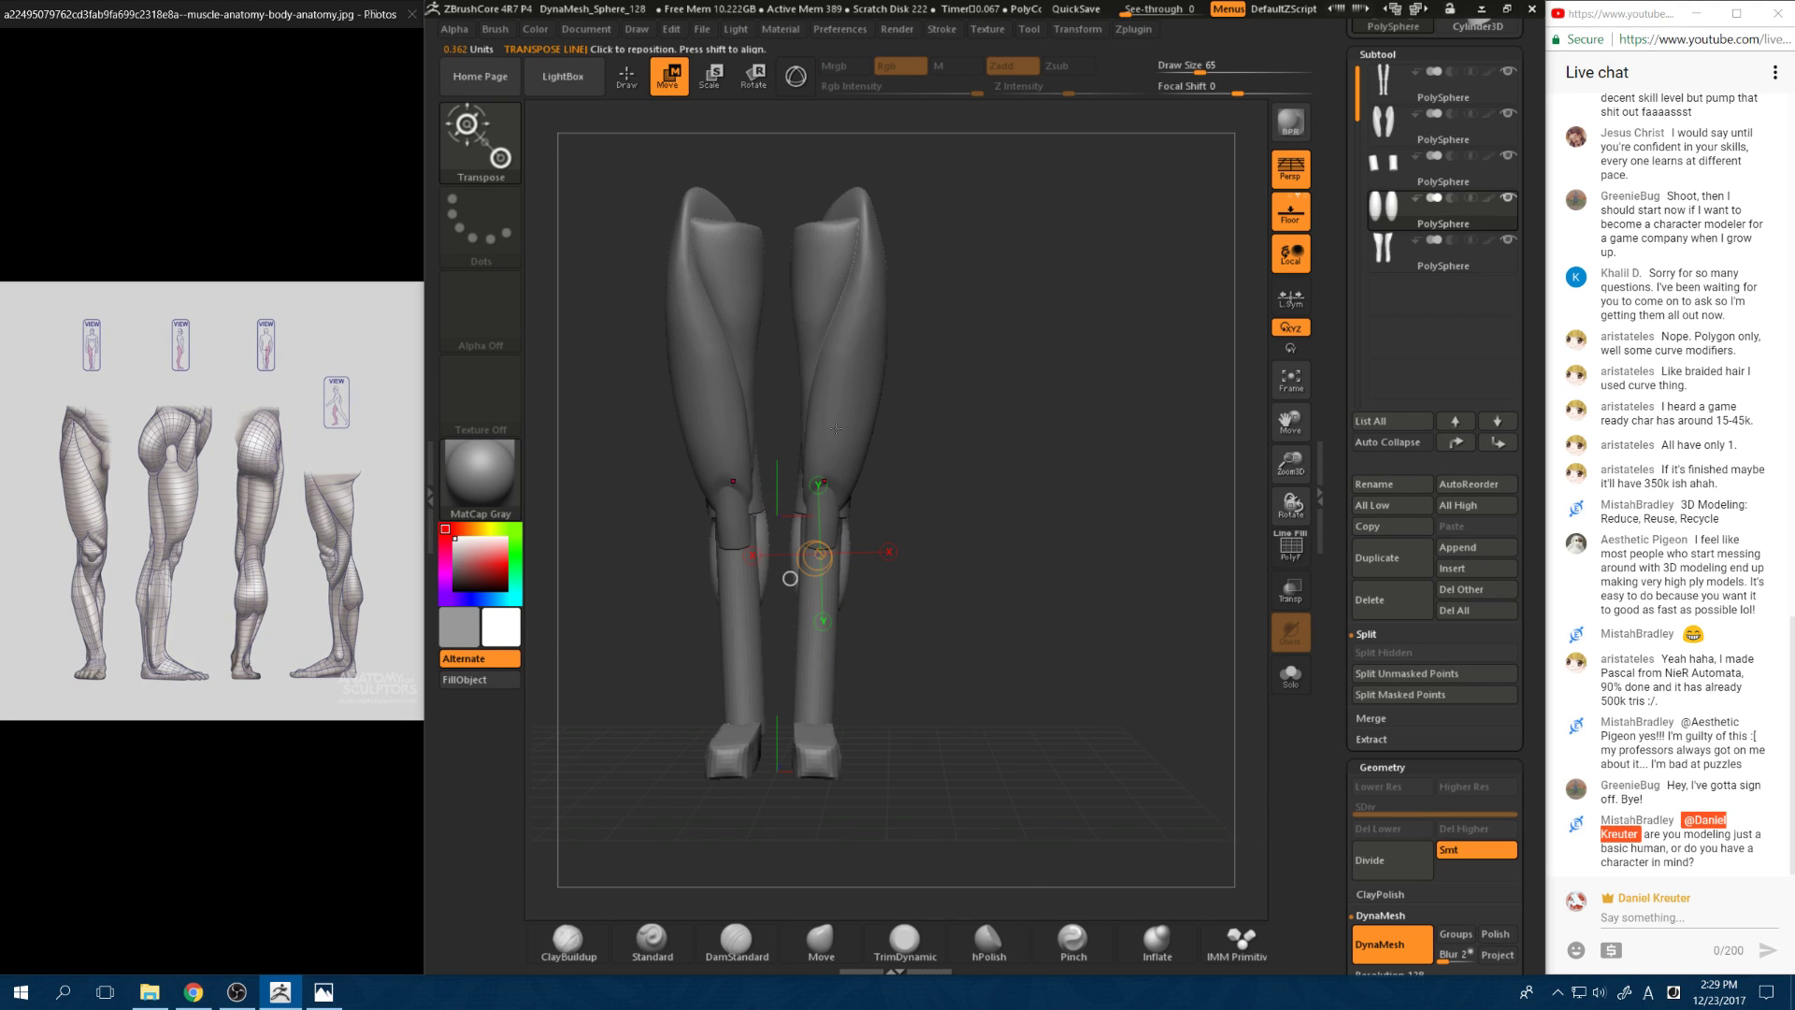
pyautogui.keyDown('alt'); pyautogui.moveTo(791, 578); pyautogui.dragTo(850, 614); pyautogui.keyUp('alt')
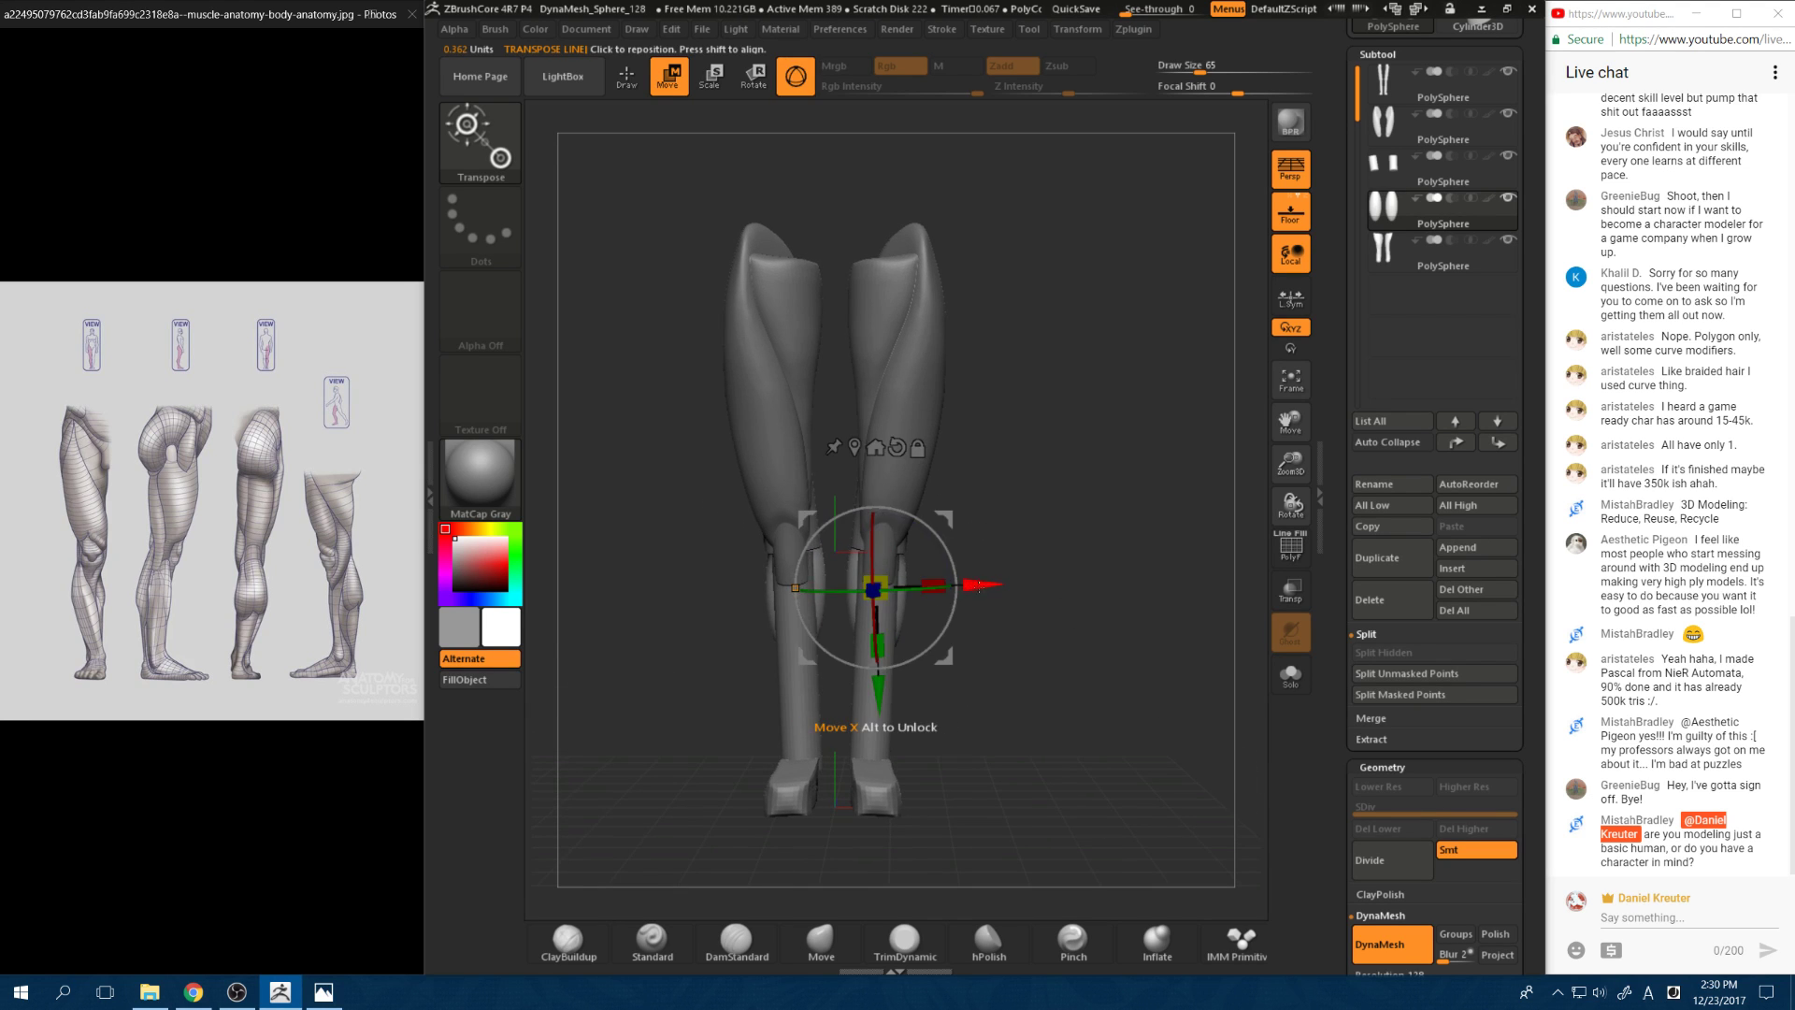
pyautogui.moveTo(978, 585); pyautogui.dragTo(985, 586)
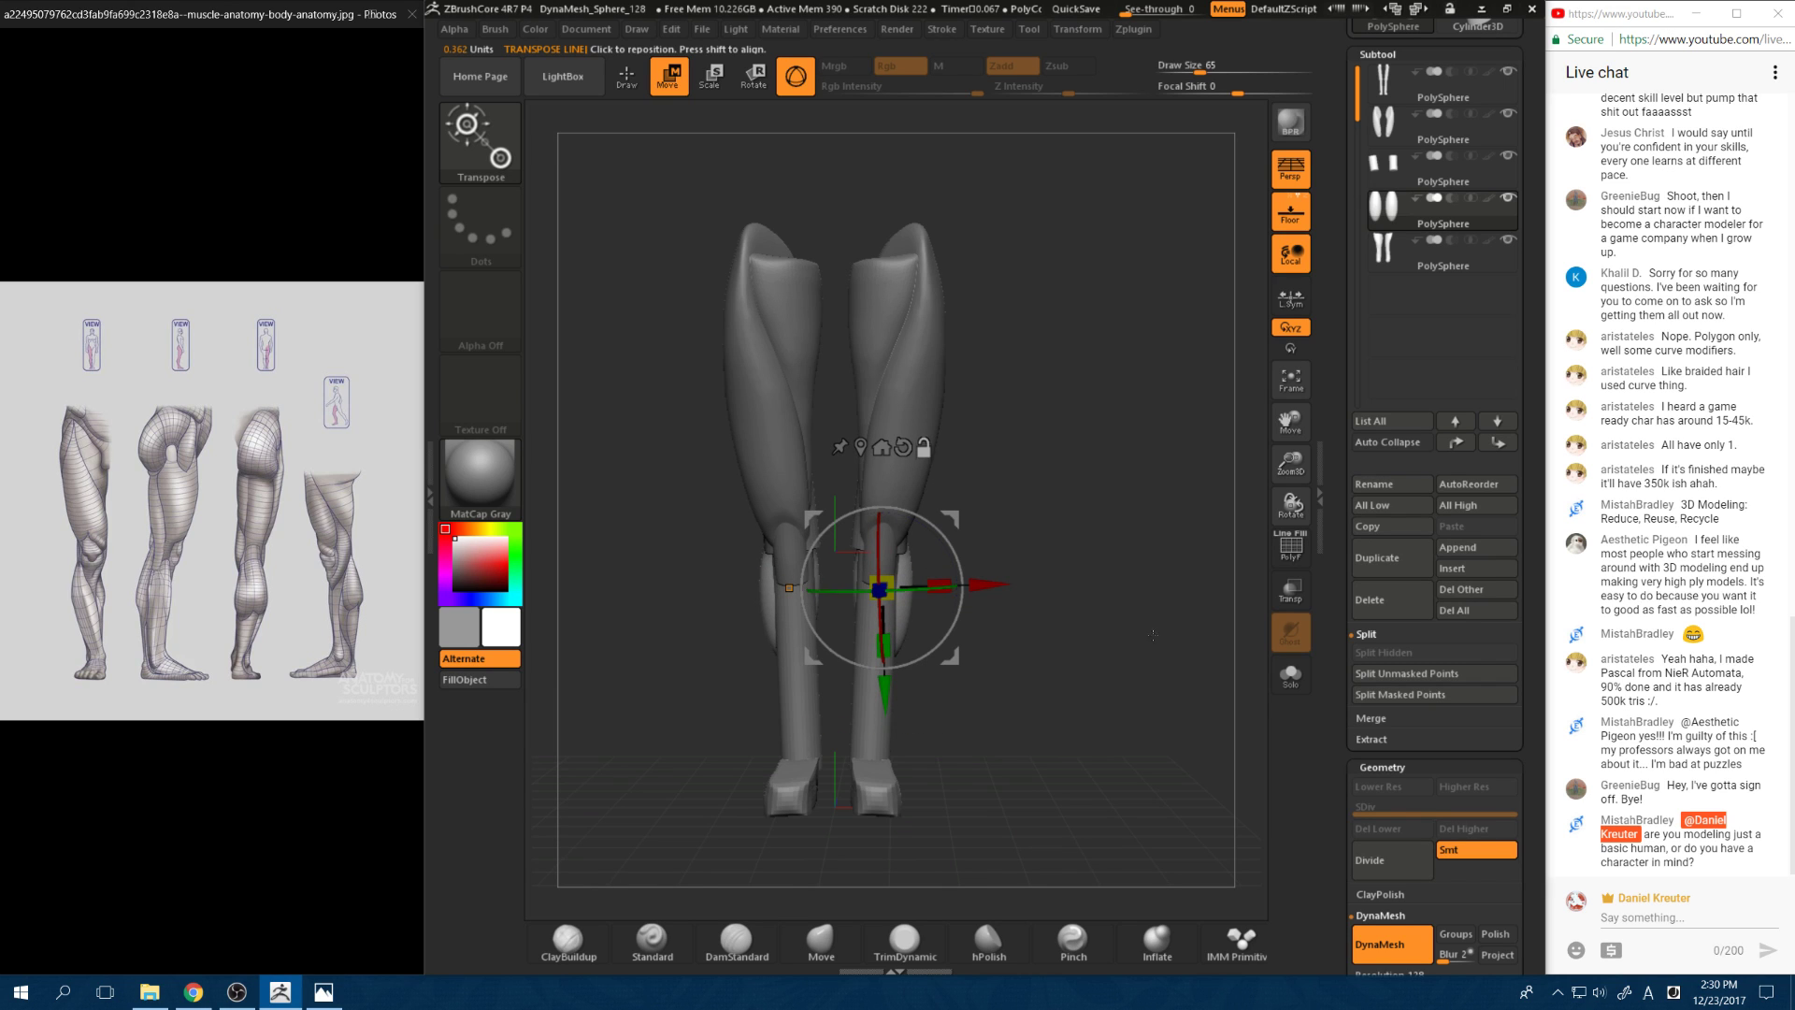
pyautogui.keyDown('alt'); pyautogui.moveTo(1160, 654); pyautogui.dragTo(988, 475); pyautogui.keyUp('alt')
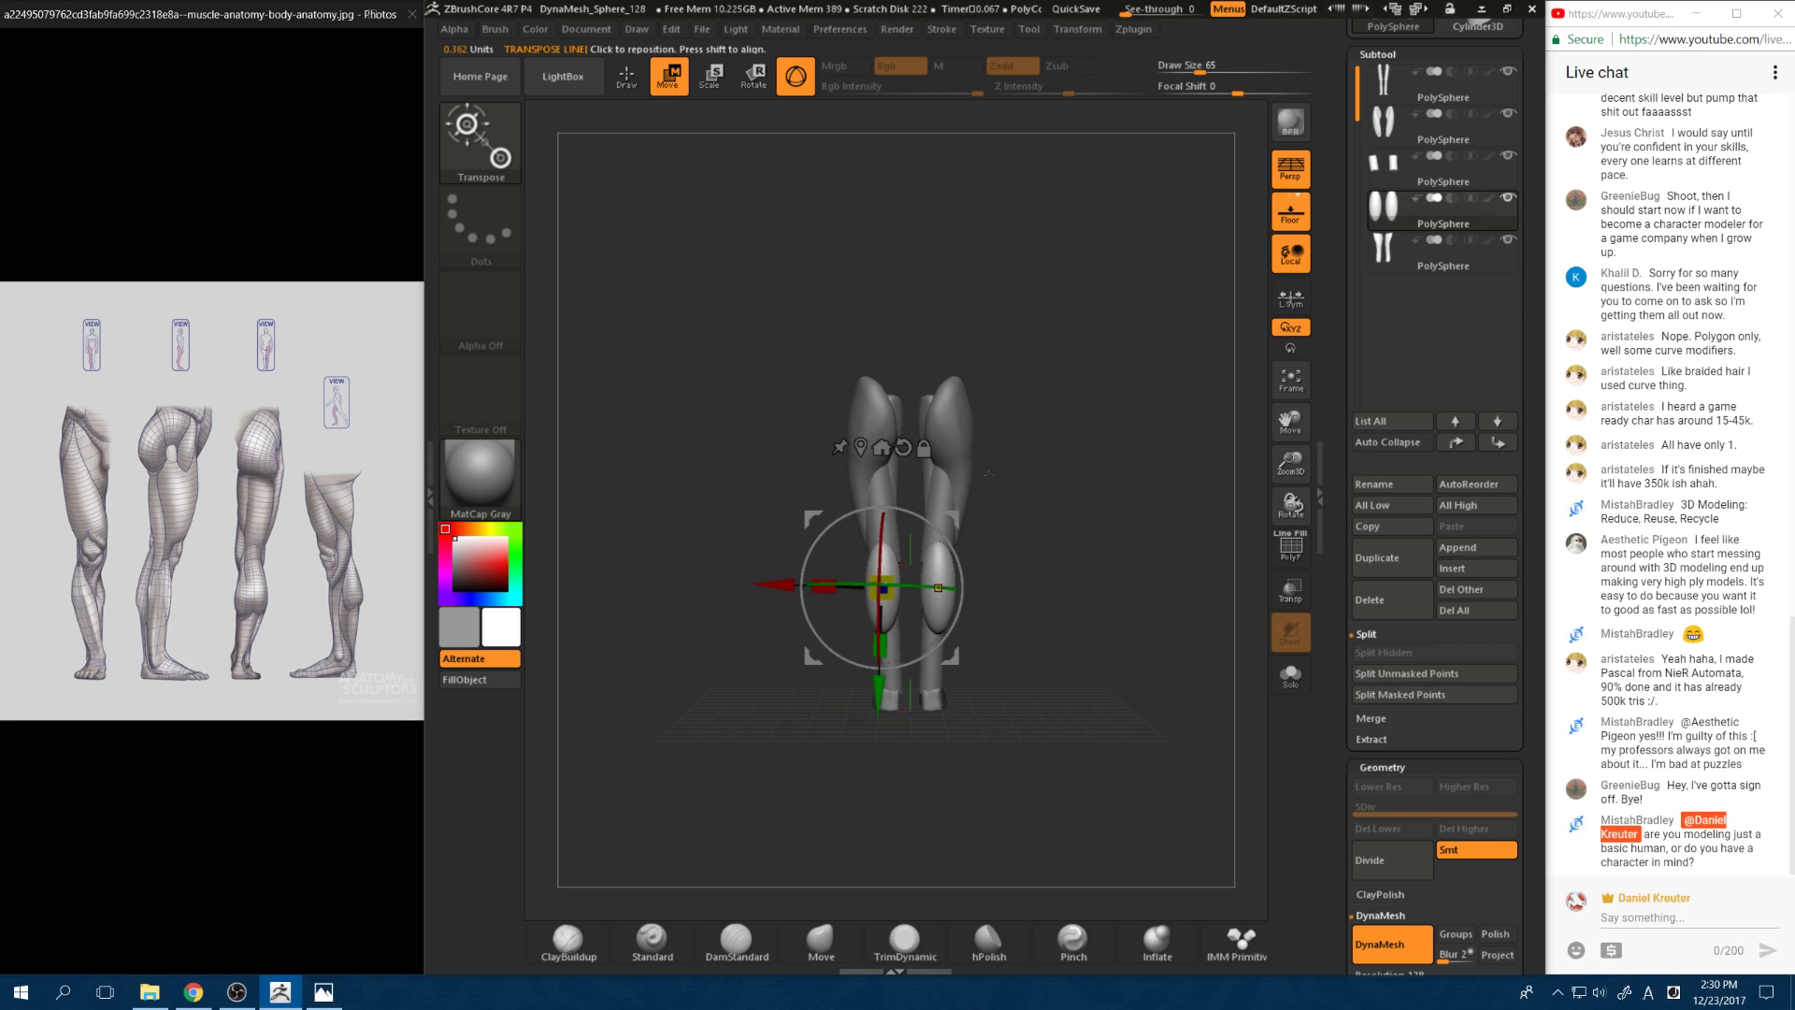
pyautogui.moveTo(1015, 652)
pyautogui.keyDown('alt'); pyautogui.mouseDown()
pyautogui.moveTo(993, 703)
pyautogui.moveTo(1127, 680)
pyautogui.moveTo(855, 692)
pyautogui.mouseUp(); pyautogui.keyUp('alt')
pyautogui.press('y')
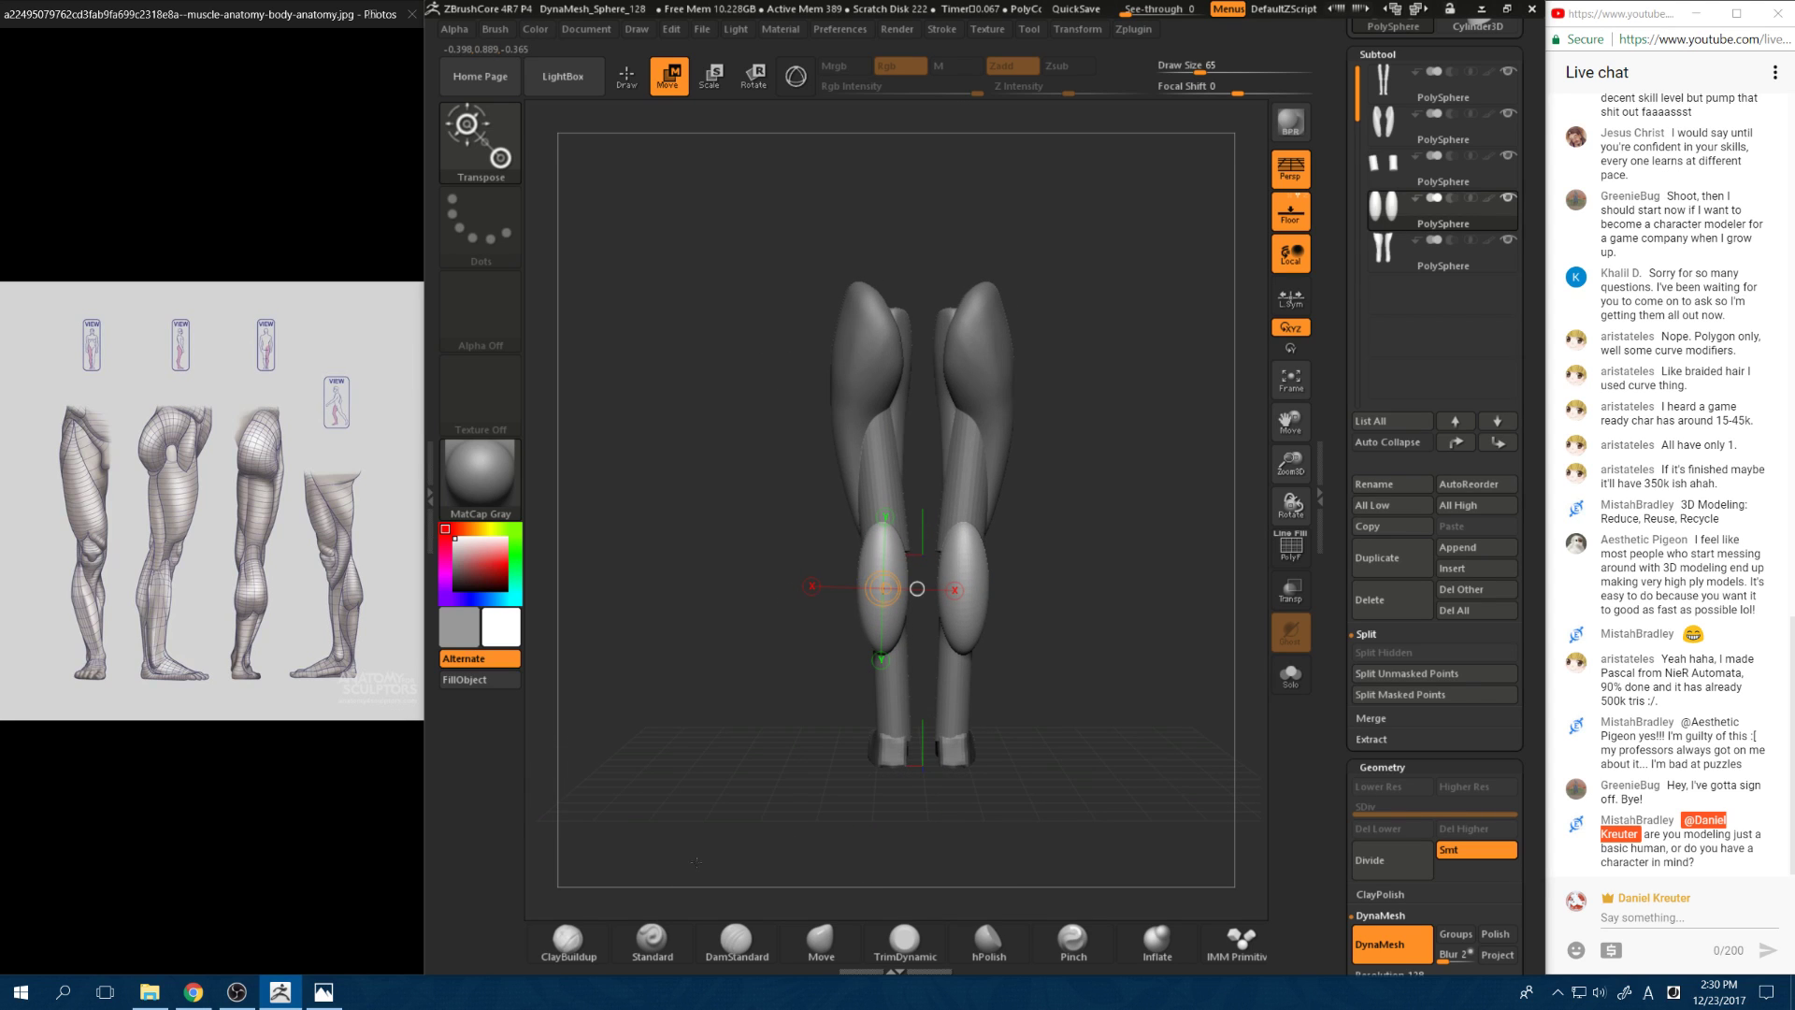
# Step: Reshape the upper and outer contours of the calf ovals with the Move brush at draw sizes 44 and 49
pyautogui.click(821, 939)
pyautogui.moveTo(1001, 741)
pyautogui.mouseDown()
pyautogui.moveTo(897, 675)
pyautogui.moveTo(935, 645)
pyautogui.moveTo(921, 603)
pyautogui.moveTo(877, 545)
pyautogui.moveTo(850, 546)
pyautogui.mouseUp()
pyautogui.press('space')
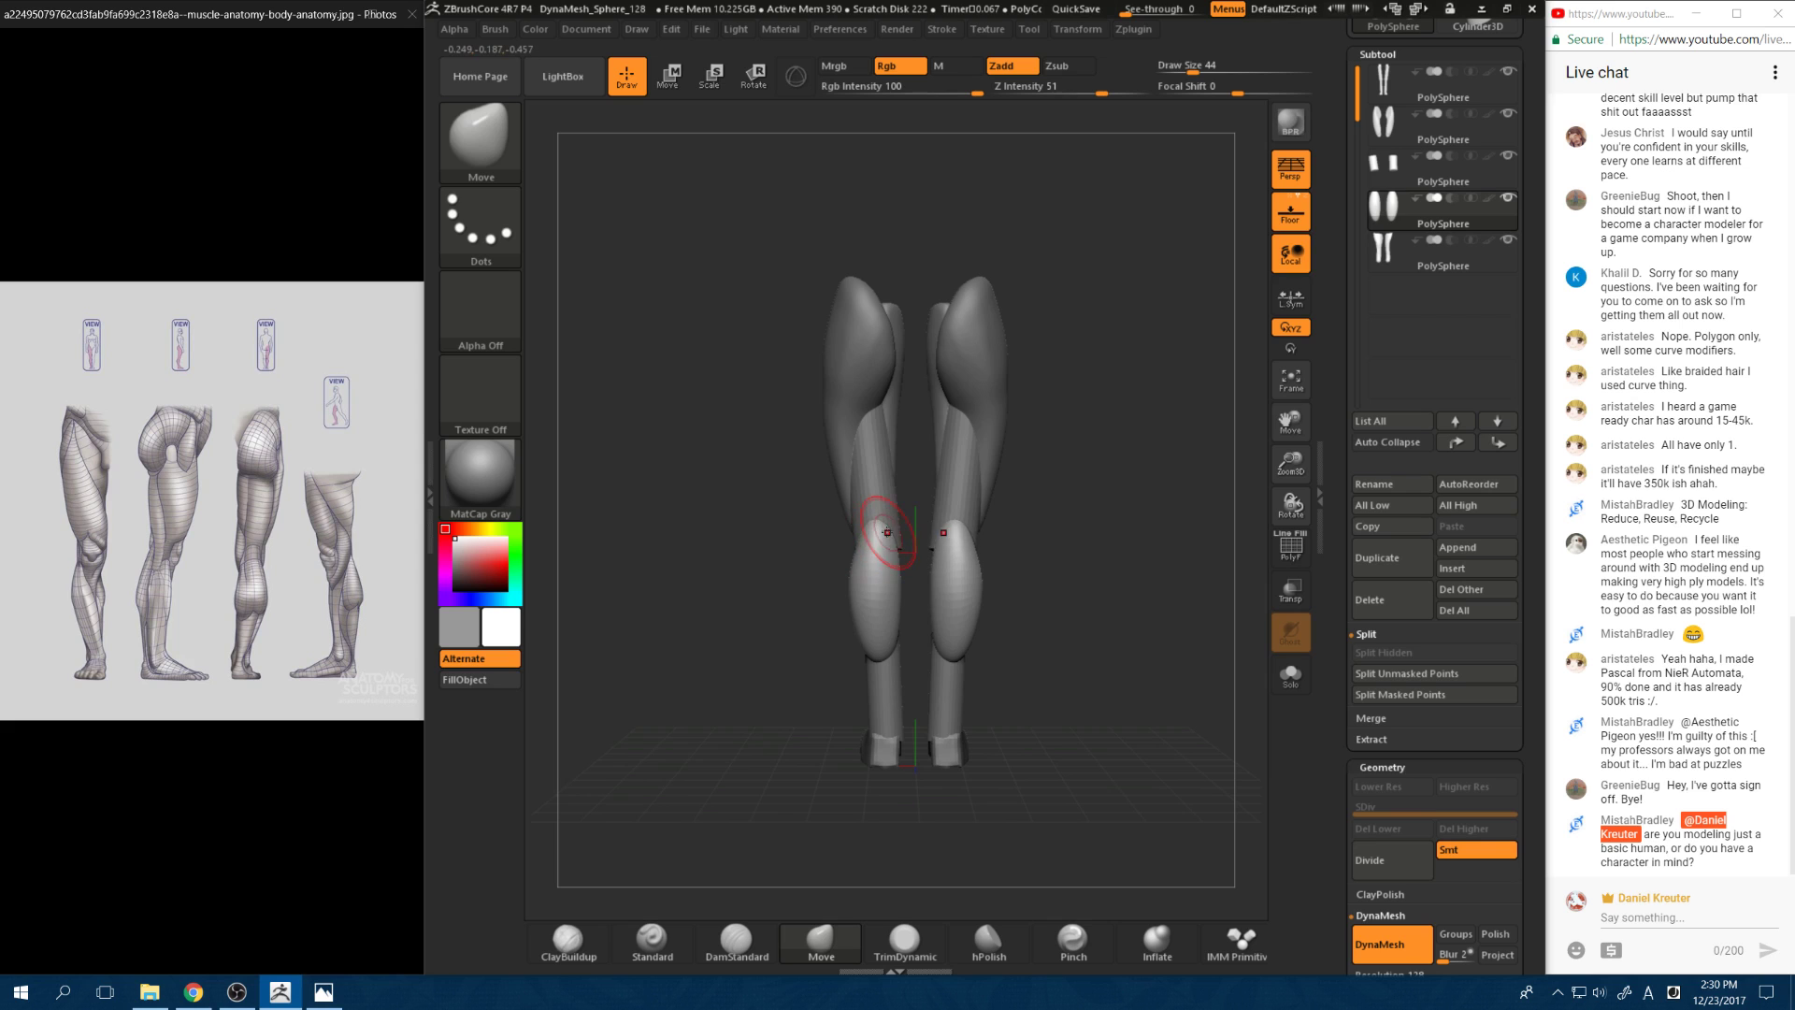
pyautogui.moveTo(812, 580)
pyautogui.mouseDown()
pyautogui.moveTo(905, 535)
pyautogui.moveTo(879, 528)
pyautogui.moveTo(926, 566)
pyautogui.moveTo(897, 612)
pyautogui.moveTo(926, 622)
pyautogui.moveTo(905, 587)
pyautogui.moveTo(1075, 598)
pyautogui.mouseUp()
pyautogui.press('space')
pyautogui.press('space')
pyautogui.moveTo(913, 598); pyautogui.dragTo(898, 599)
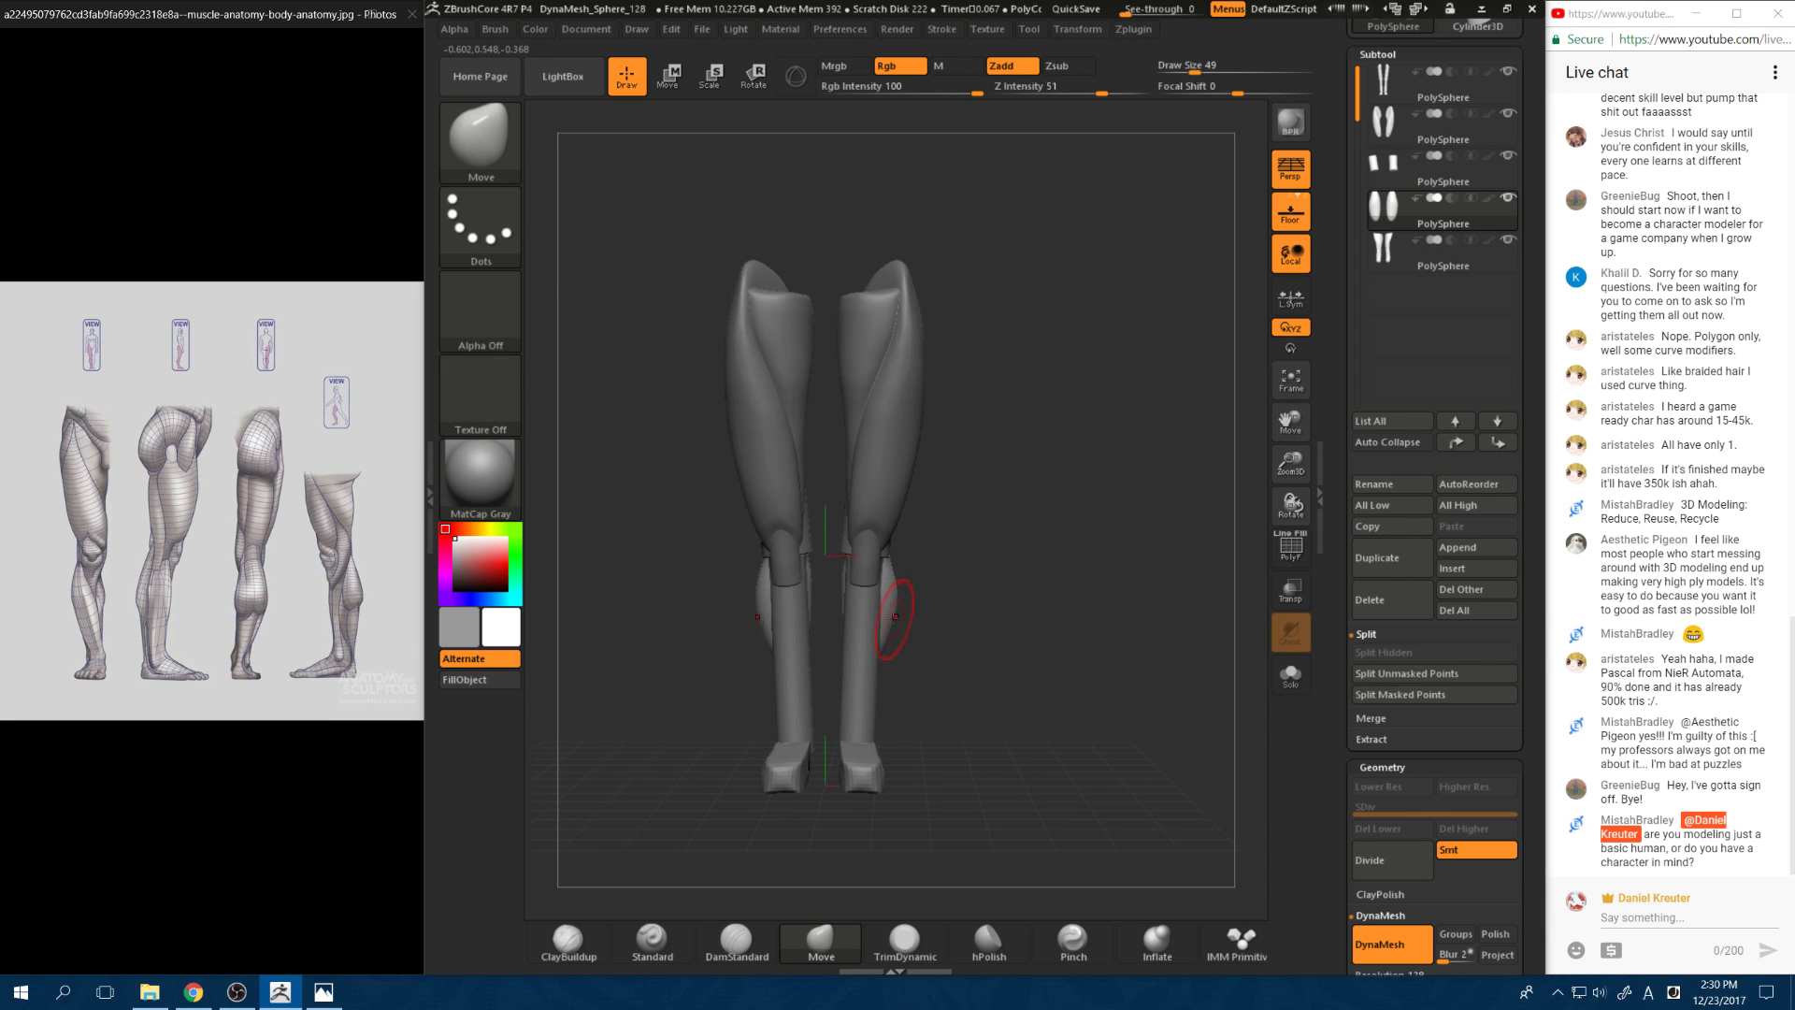
# Step: Push the calf silhouettes into shape from the back and side, and smooth their surfaces
pyautogui.keyDown('shift'); pyautogui.moveTo(921, 650); pyautogui.dragTo(841, 623); pyautogui.keyUp('shift')
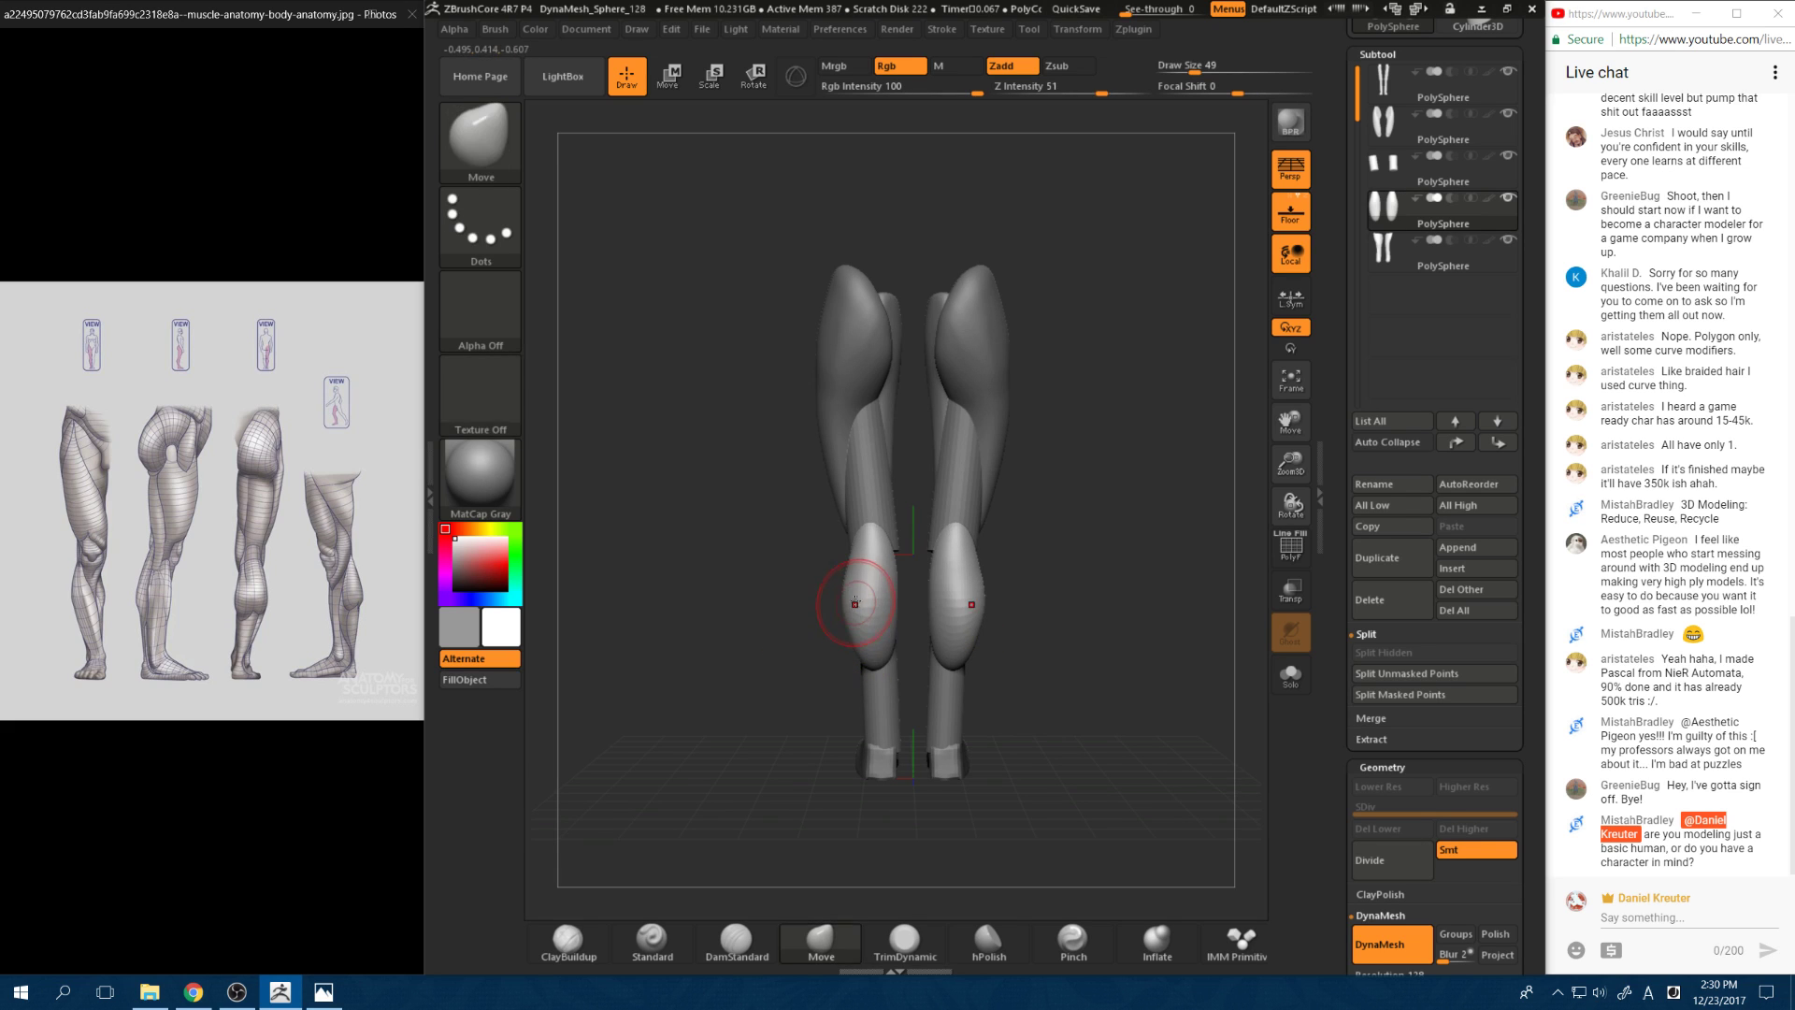
pyautogui.keyDown('shift'); pyautogui.moveTo(795, 643); pyautogui.dragTo(864, 639); pyautogui.keyUp('shift')
pyautogui.press('ctrl')
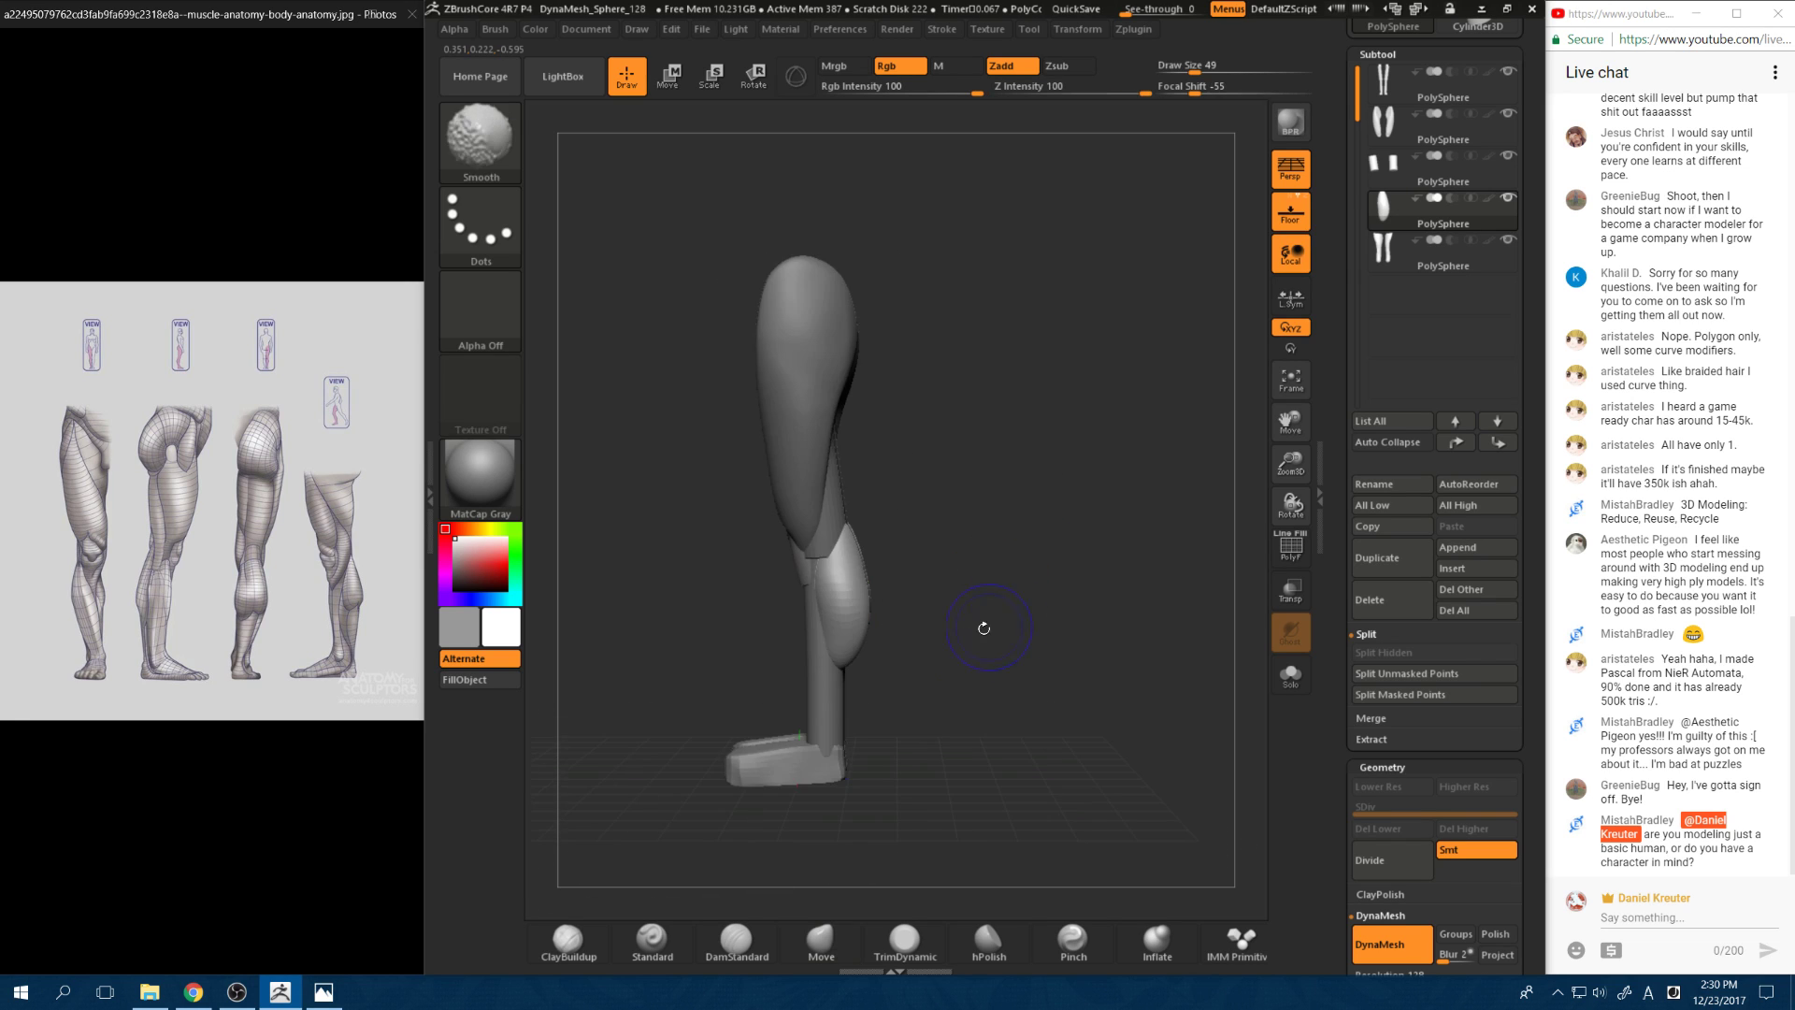
pyautogui.keyDown('shift'); pyautogui.moveTo(994, 570); pyautogui.dragTo(954, 613); pyautogui.keyUp('shift')
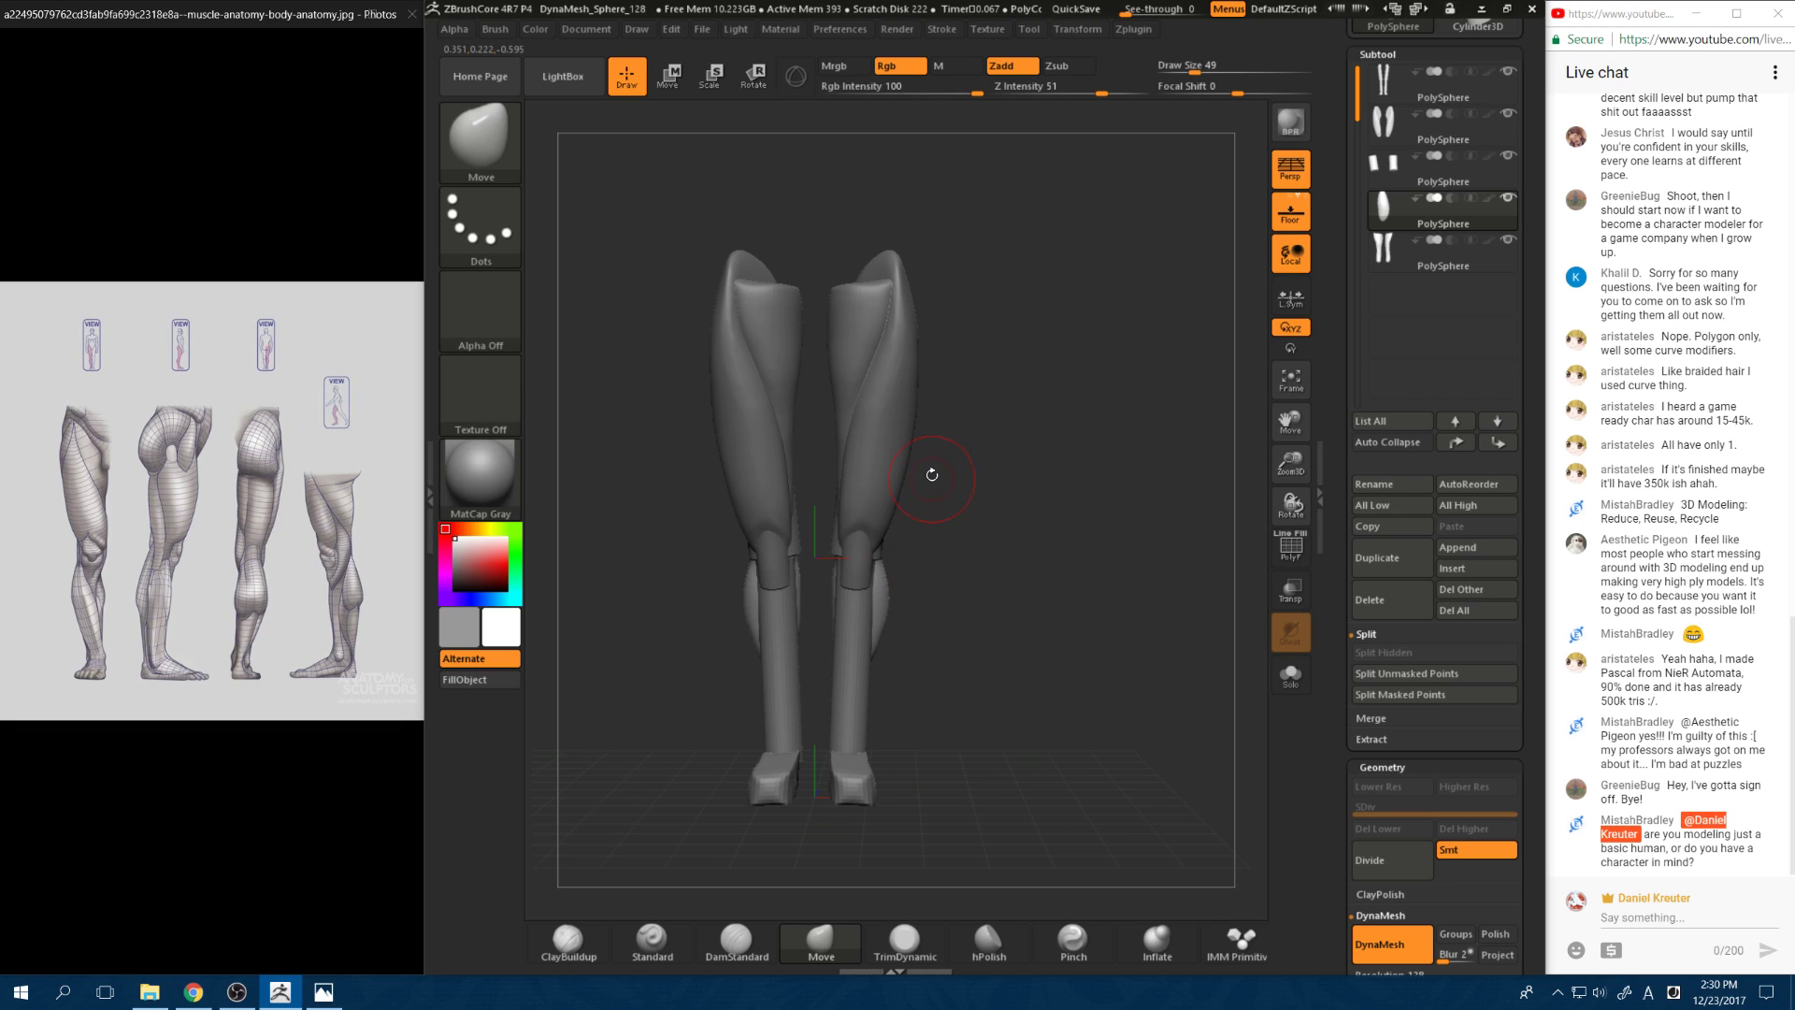
# Step: Refine the calves' outer bulge and tapered ends with the Move brush at draw size 49, following the anatomy reference
pyautogui.moveTo(991, 585)
pyautogui.mouseDown()
pyautogui.moveTo(851, 656)
pyautogui.moveTo(879, 669)
pyautogui.moveTo(898, 645)
pyautogui.moveTo(855, 599)
pyautogui.mouseUp()
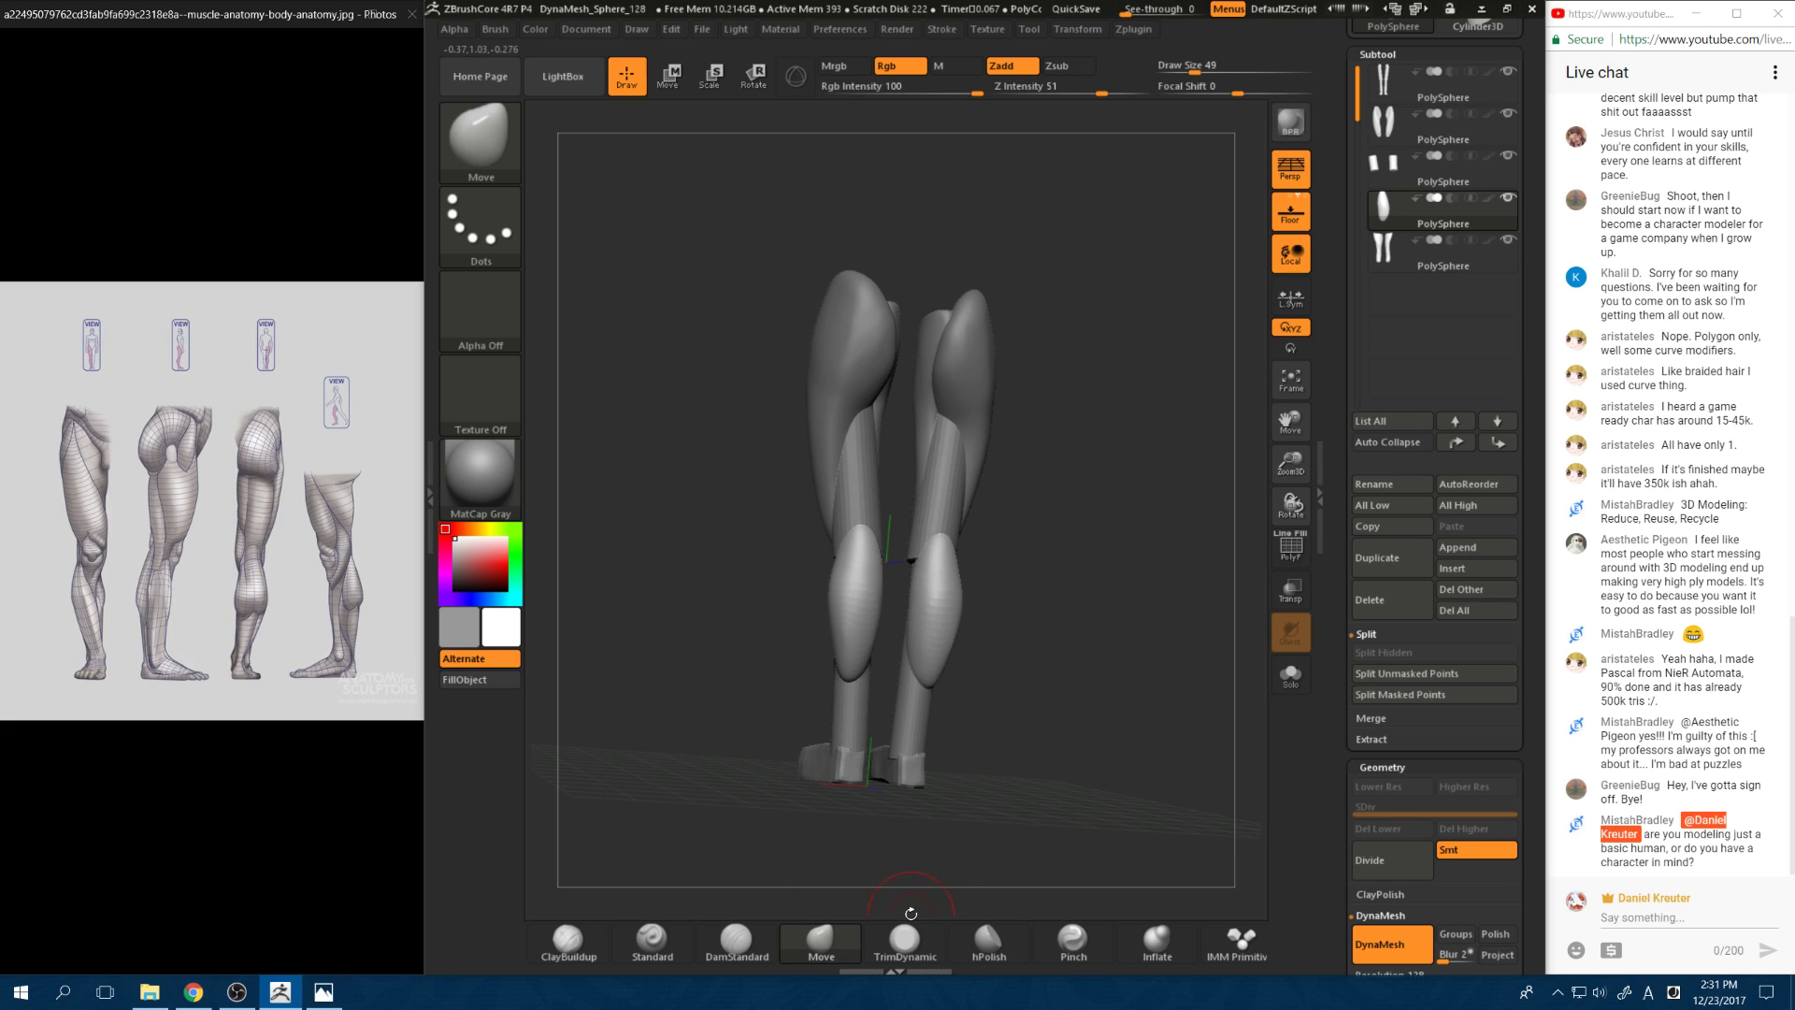
pyautogui.keyDown('shift'); pyautogui.moveTo(1120, 564); pyautogui.dragTo(1058, 576); pyautogui.keyUp('shift')
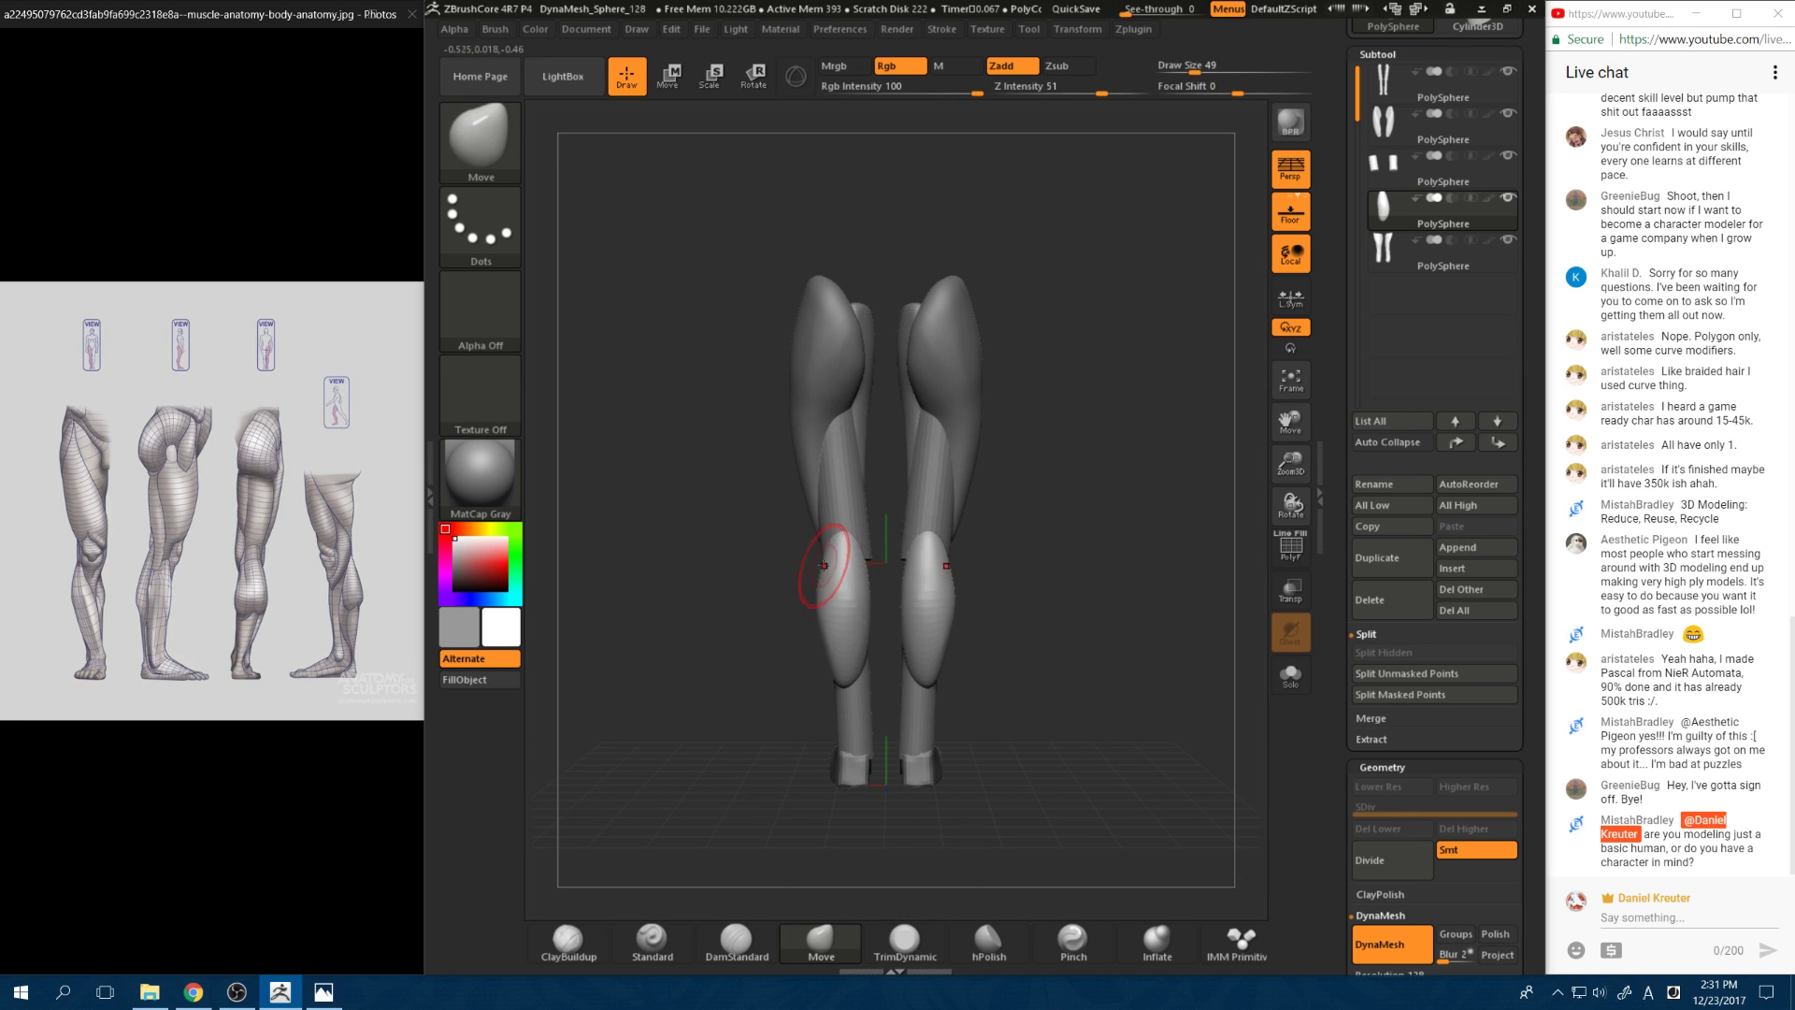
pyautogui.keyDown('shift'); pyautogui.moveTo(748, 606); pyautogui.dragTo(823, 580); pyautogui.keyUp('shift')
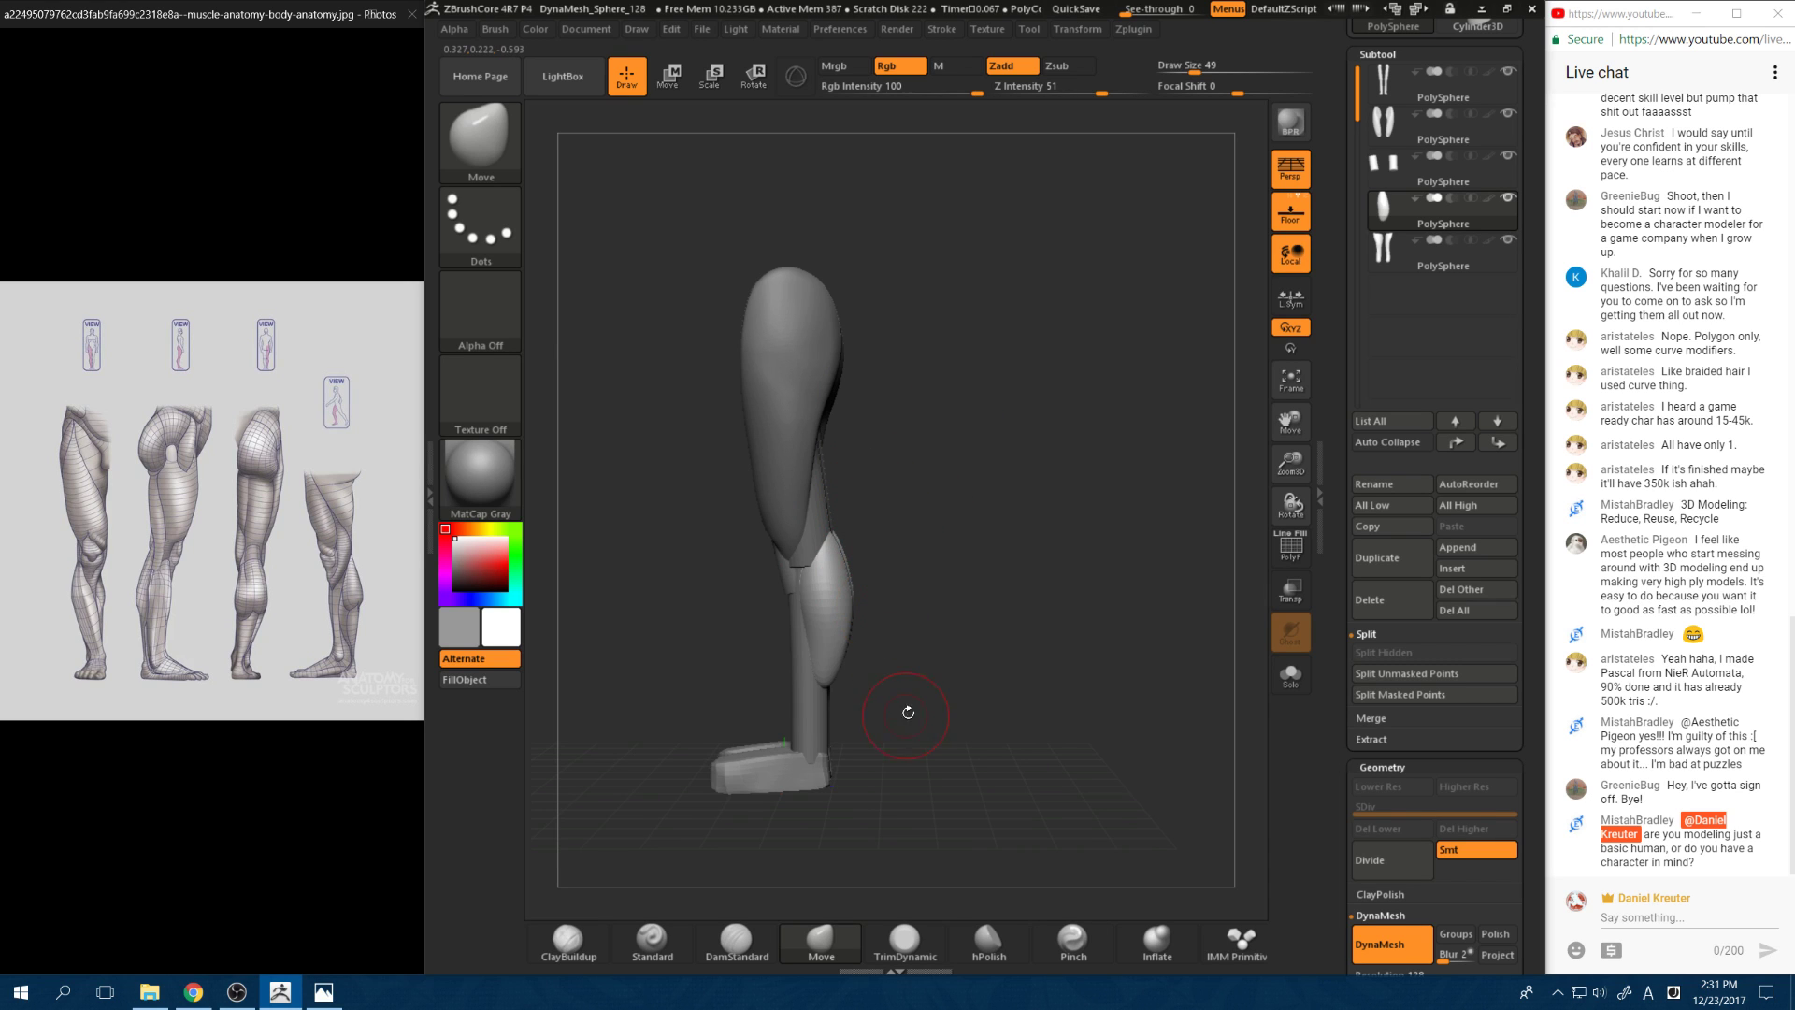
pyautogui.moveTo(902, 662); pyautogui.dragTo(842, 674)
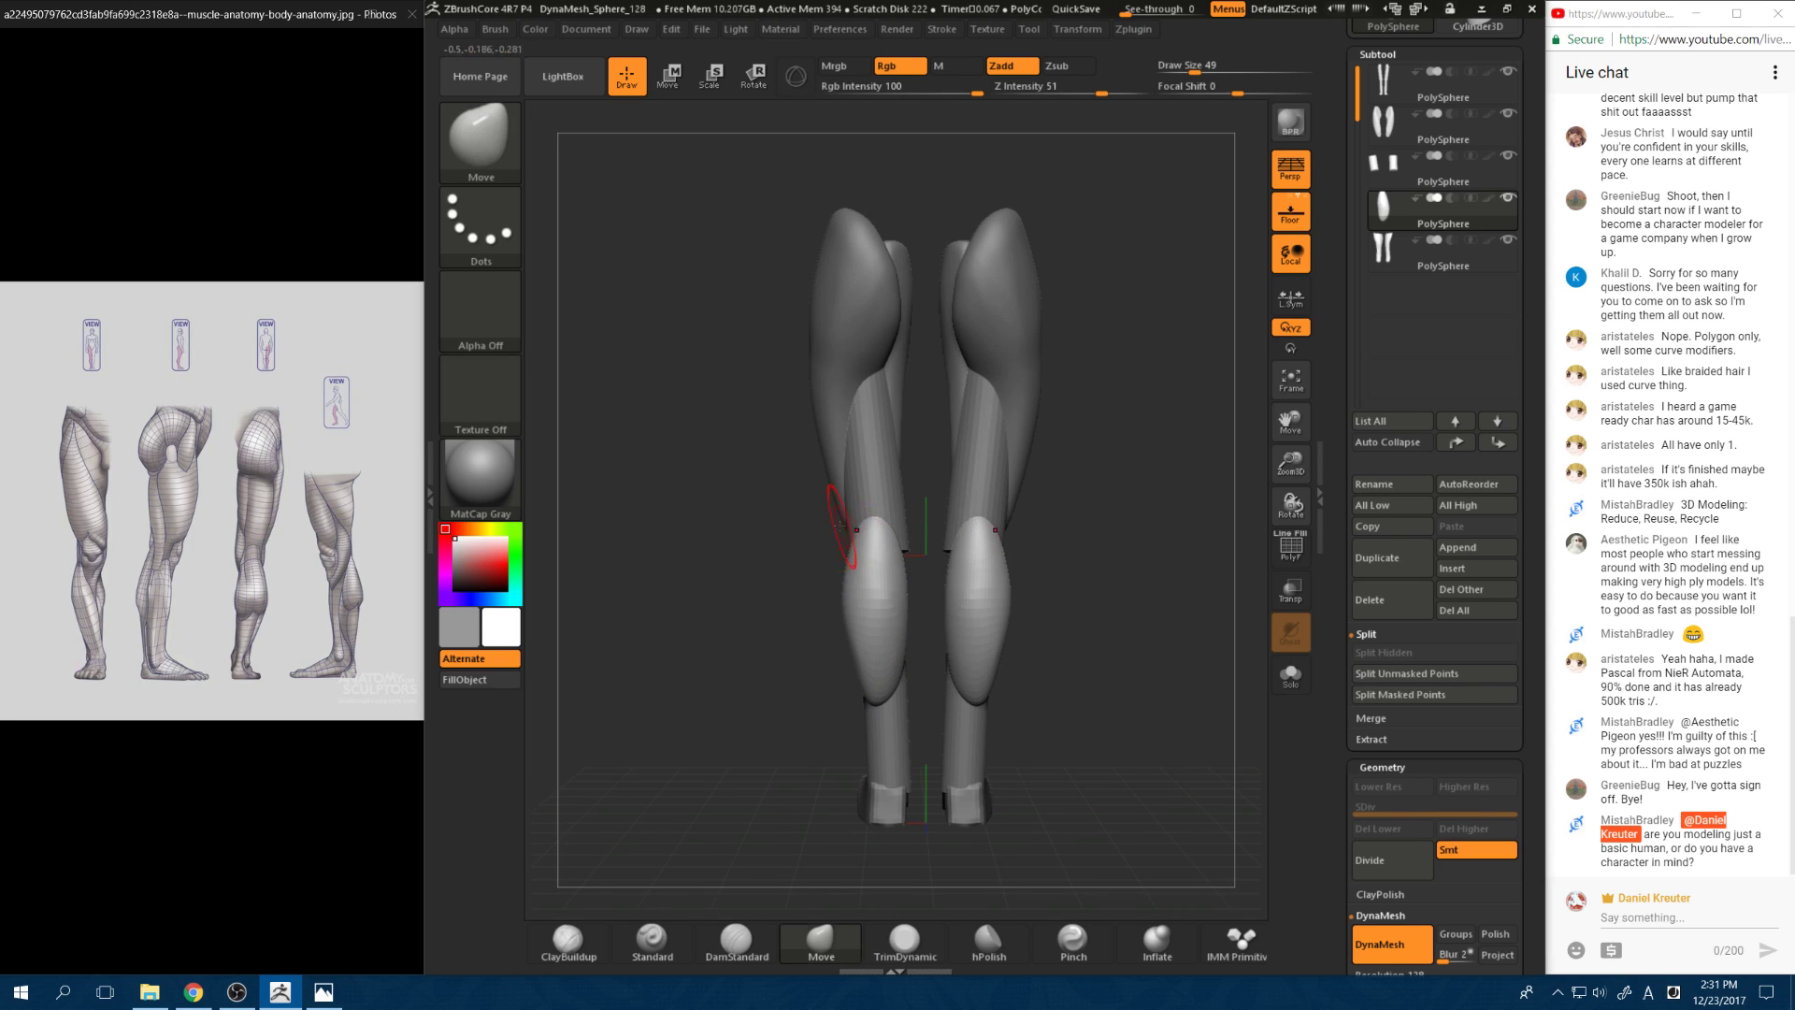
pyautogui.moveTo(750, 589); pyautogui.dragTo(913, 587)
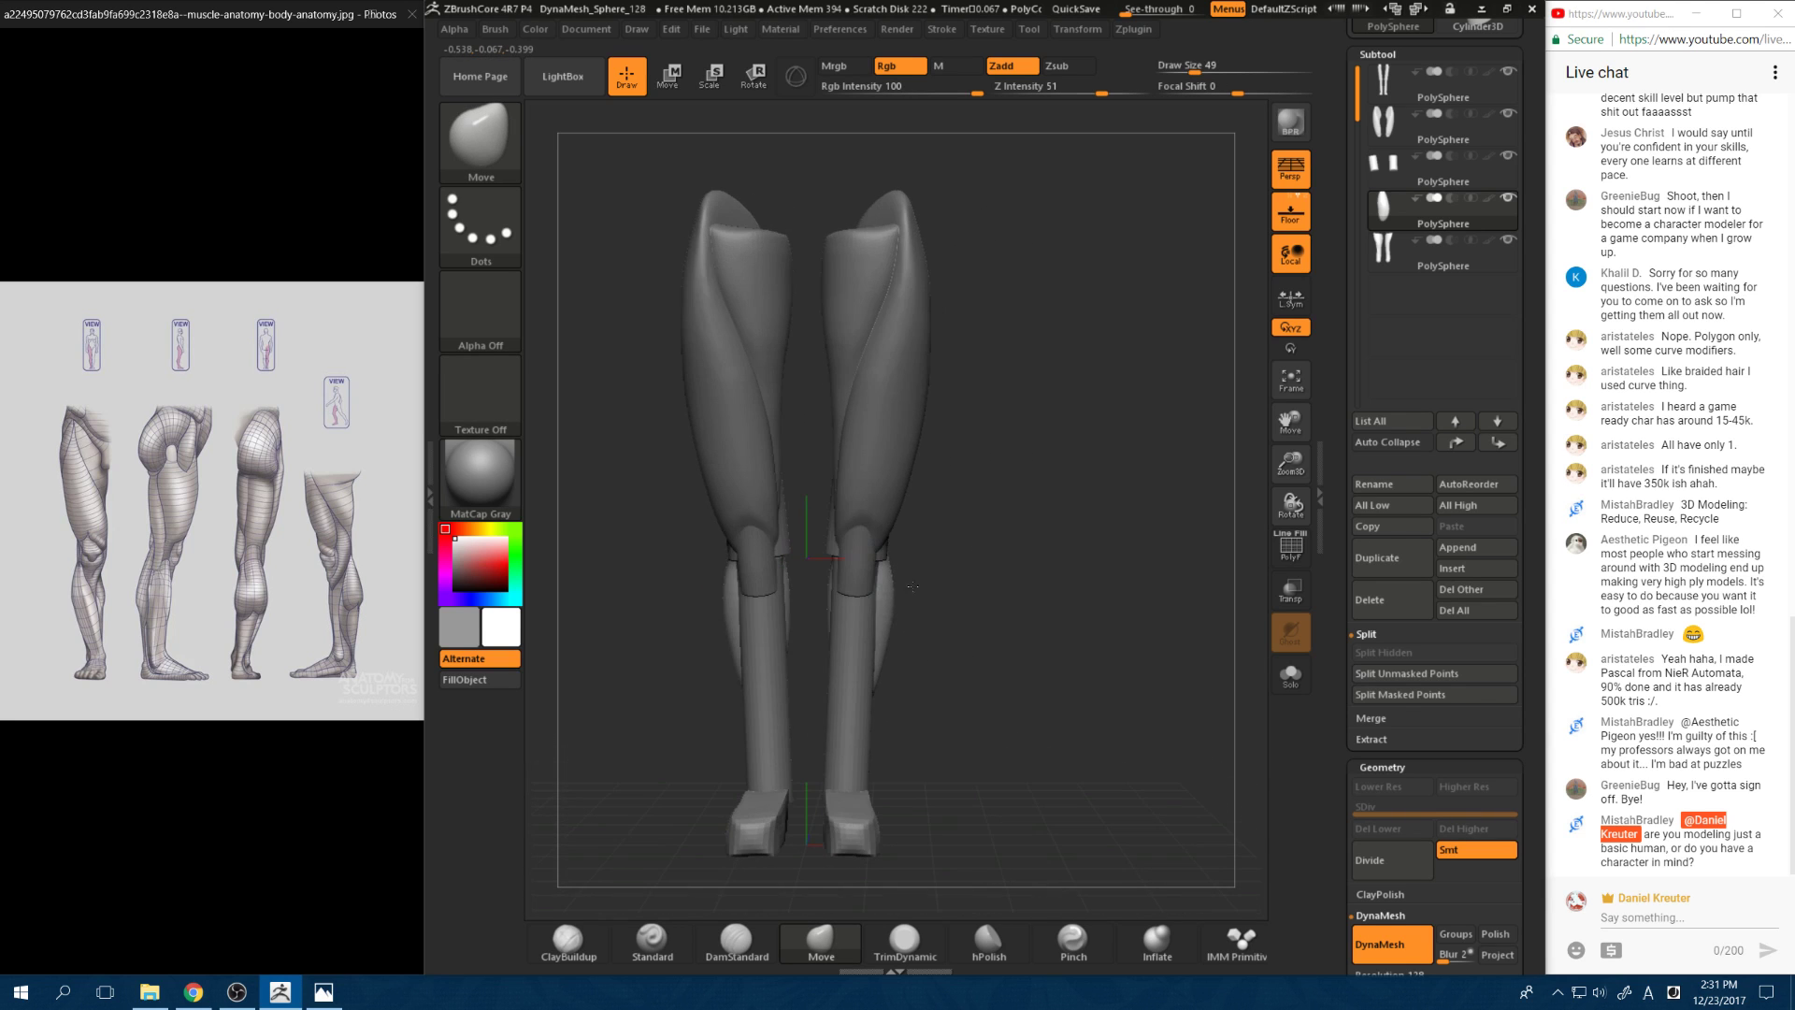
# Step: Adjust the calves' outer profile with the Move brush at draw size 68 and smooth the sides
pyautogui.press('space')
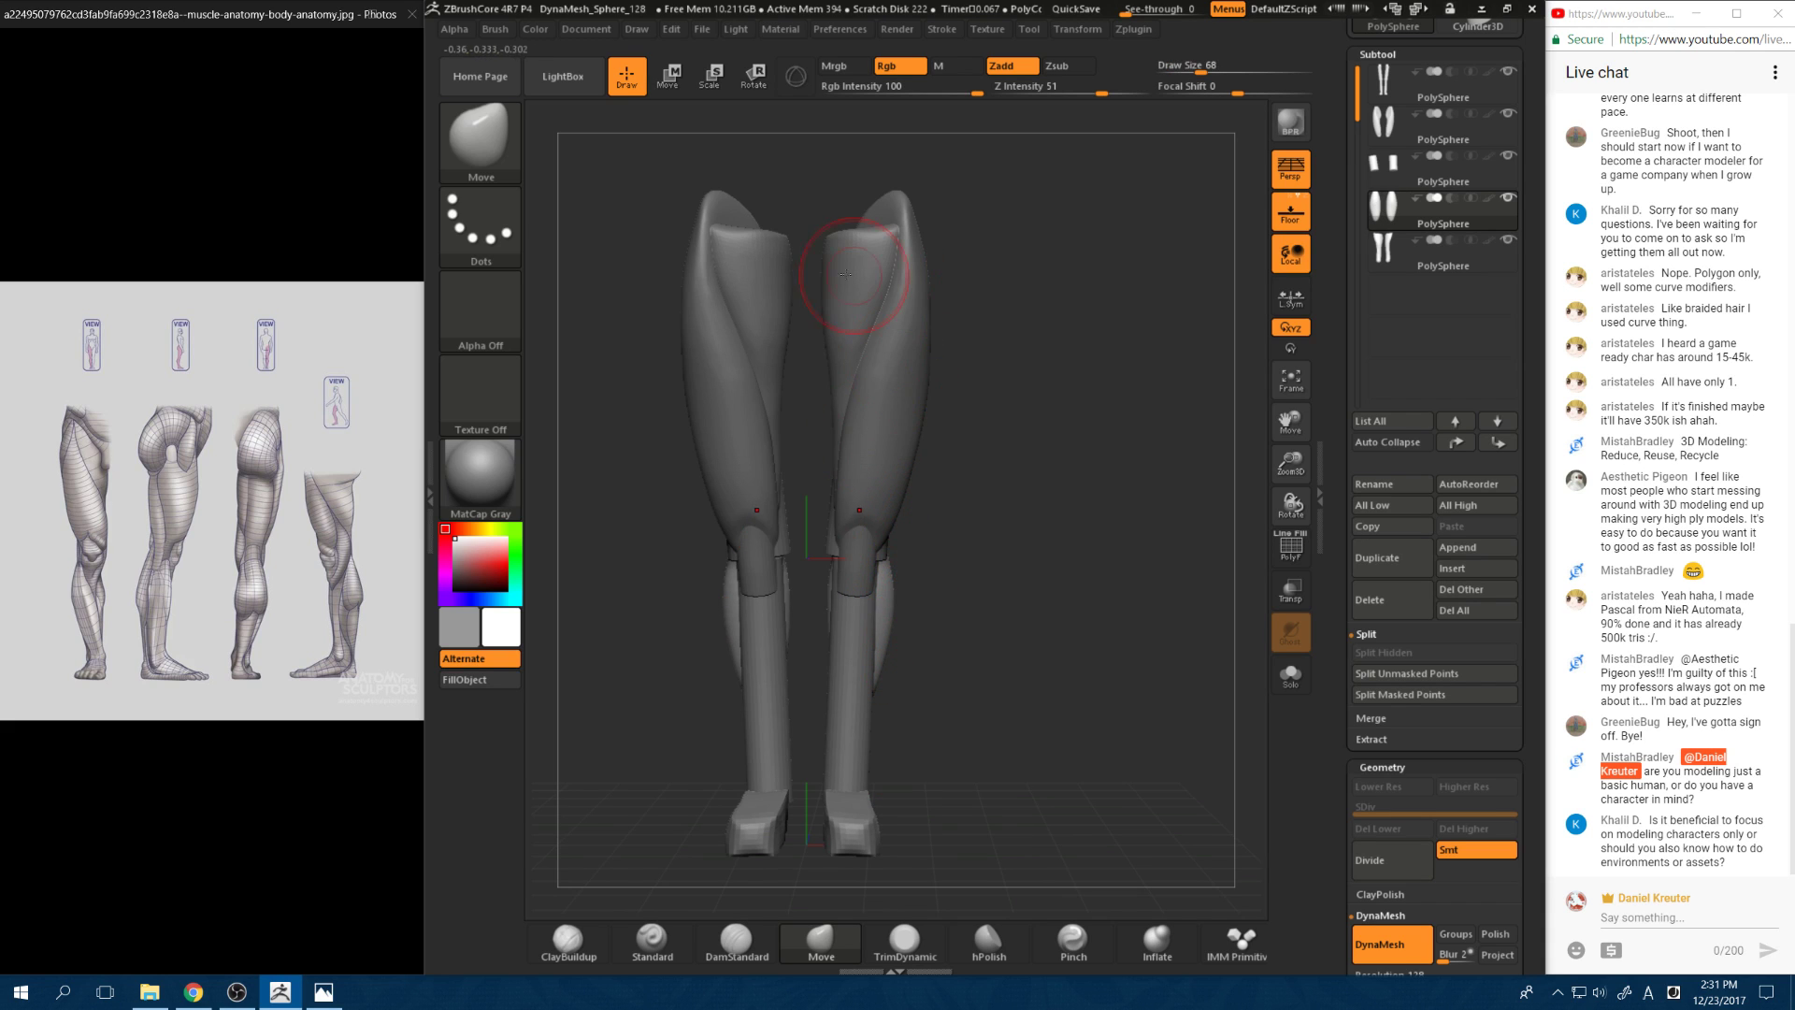
pyautogui.moveTo(890, 580)
pyautogui.mouseDown()
pyautogui.moveTo(926, 557)
pyautogui.moveTo(912, 561)
pyautogui.mouseUp()
pyautogui.moveTo(902, 663); pyautogui.dragTo(776, 739)
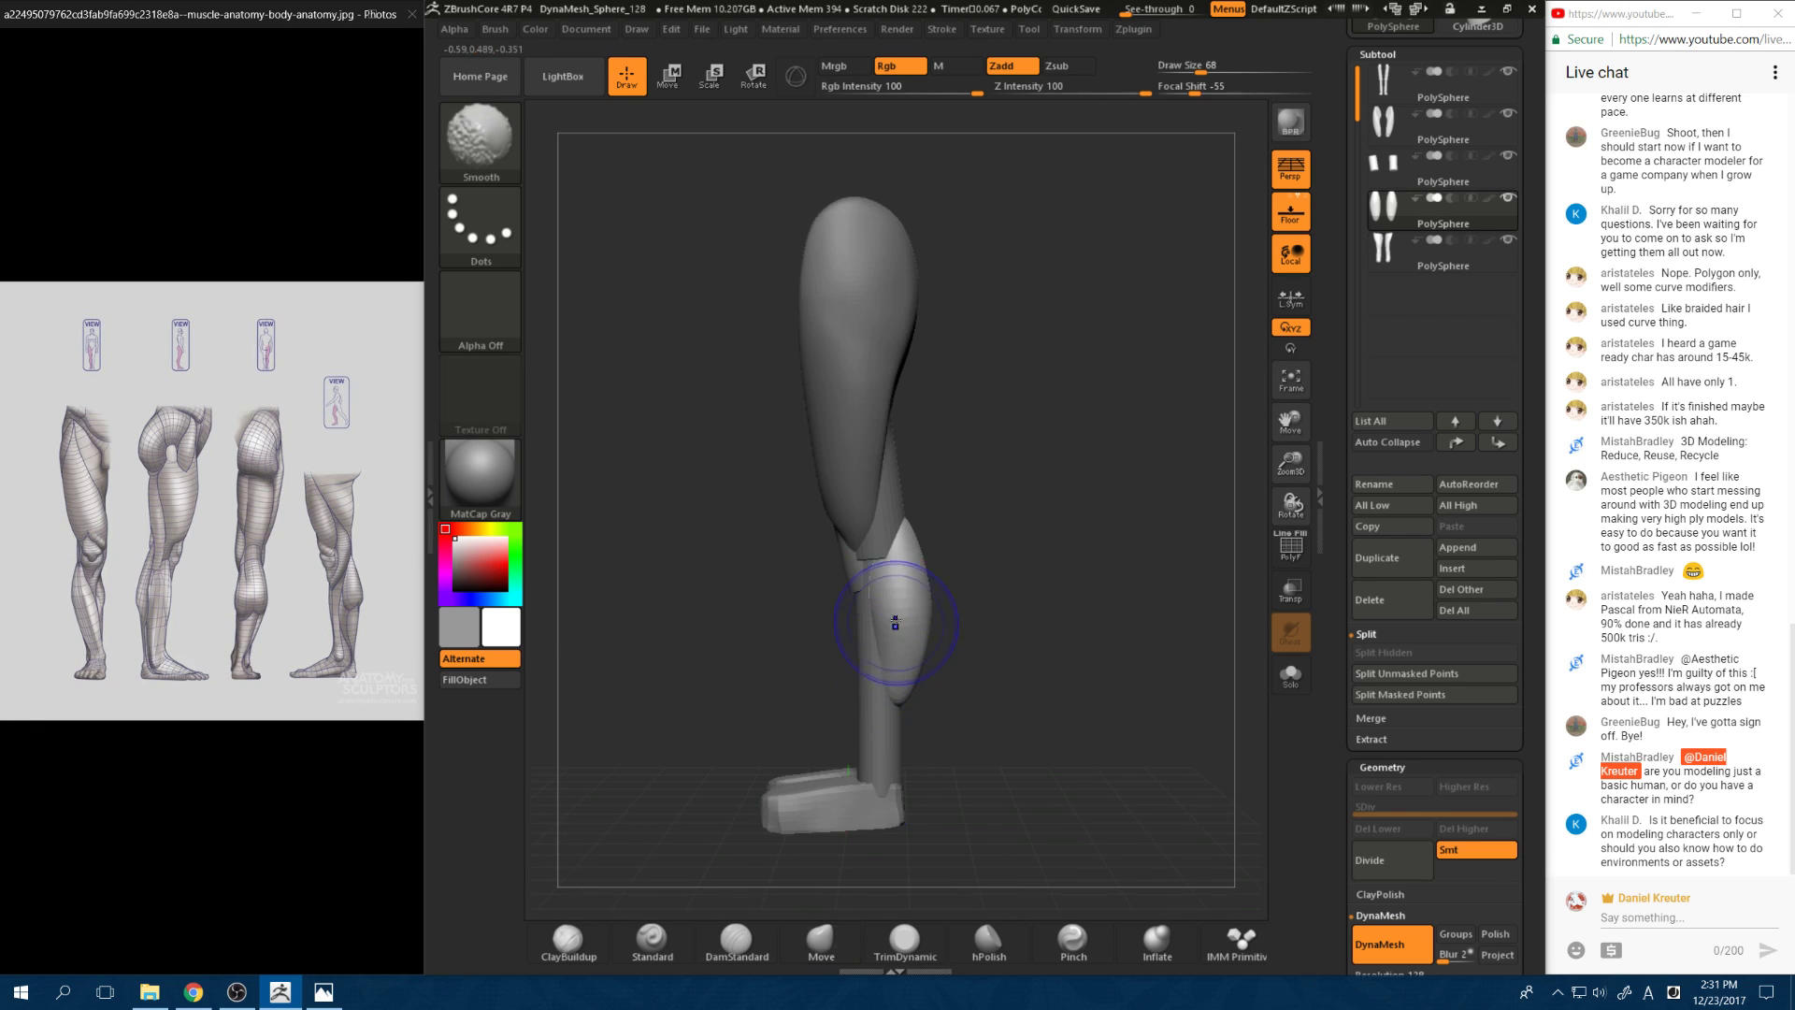
pyautogui.moveTo(1028, 482); pyautogui.dragTo(865, 522)
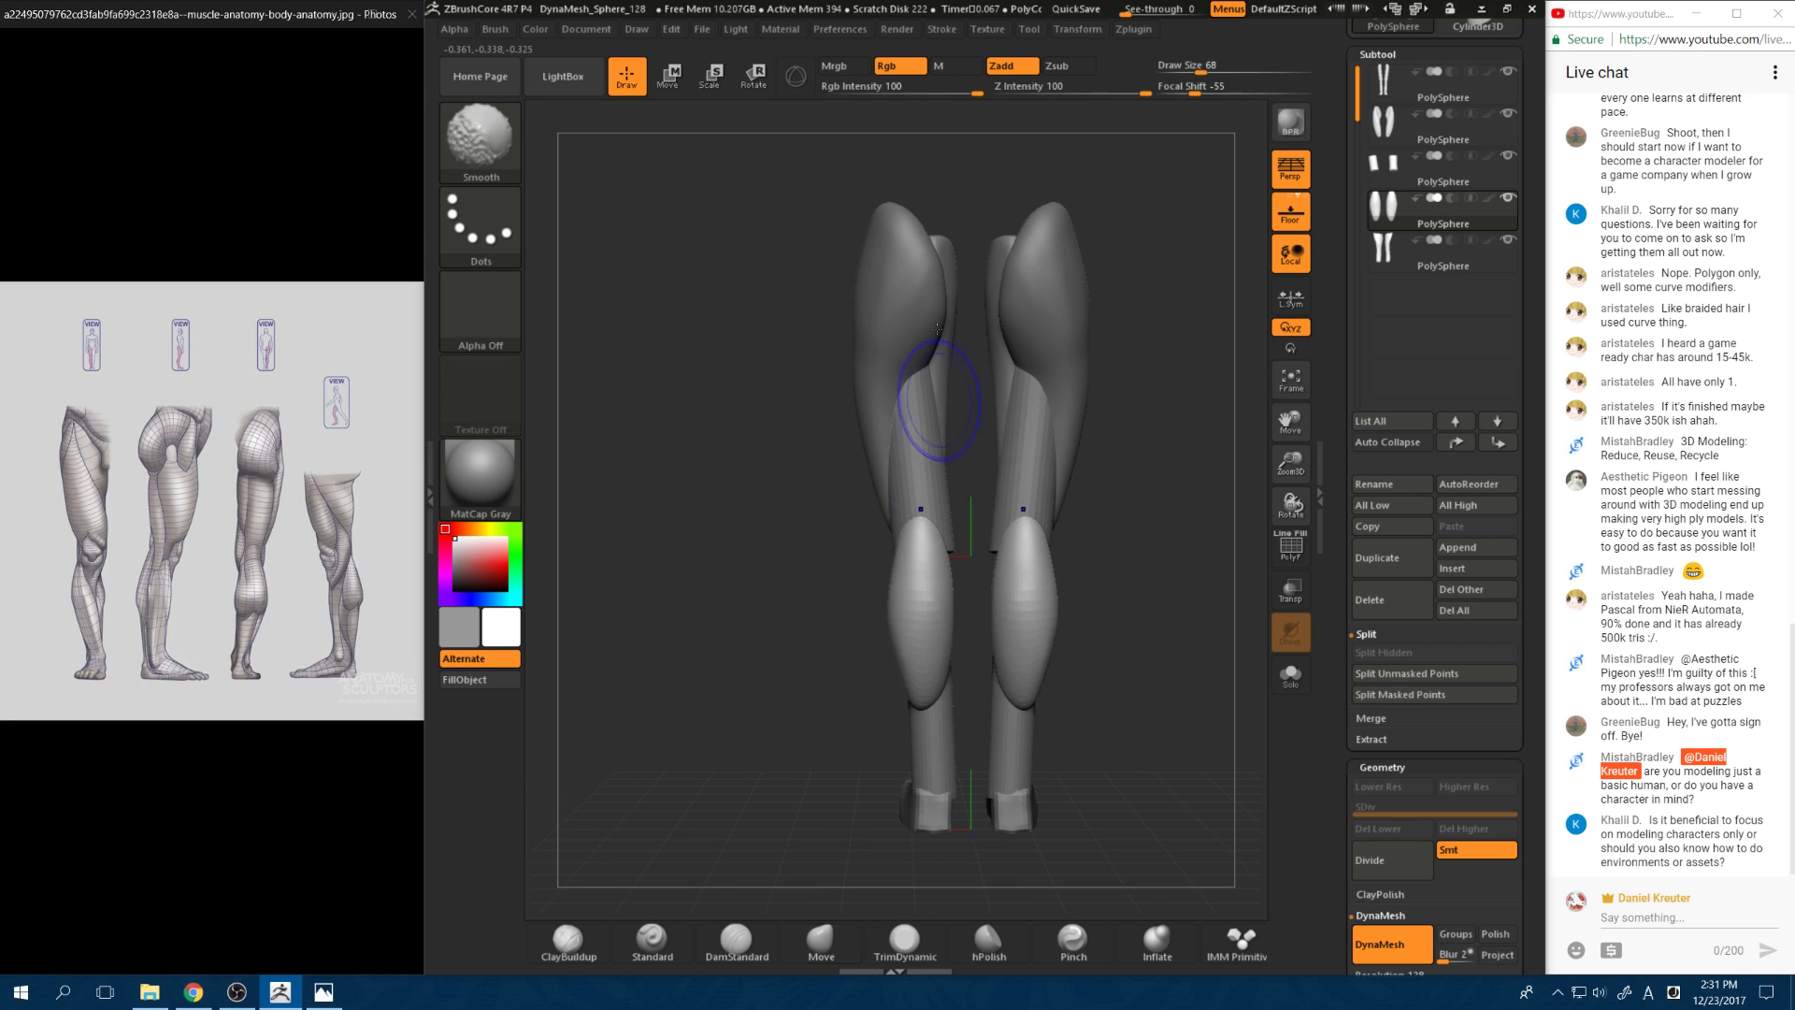
# Step: Shape the lower ends of the calves with the Move brush at draw size 54 and focal shift -35
pyautogui.rightClick(934, 692)
pyautogui.click(935, 690)
pyautogui.click(930, 672)
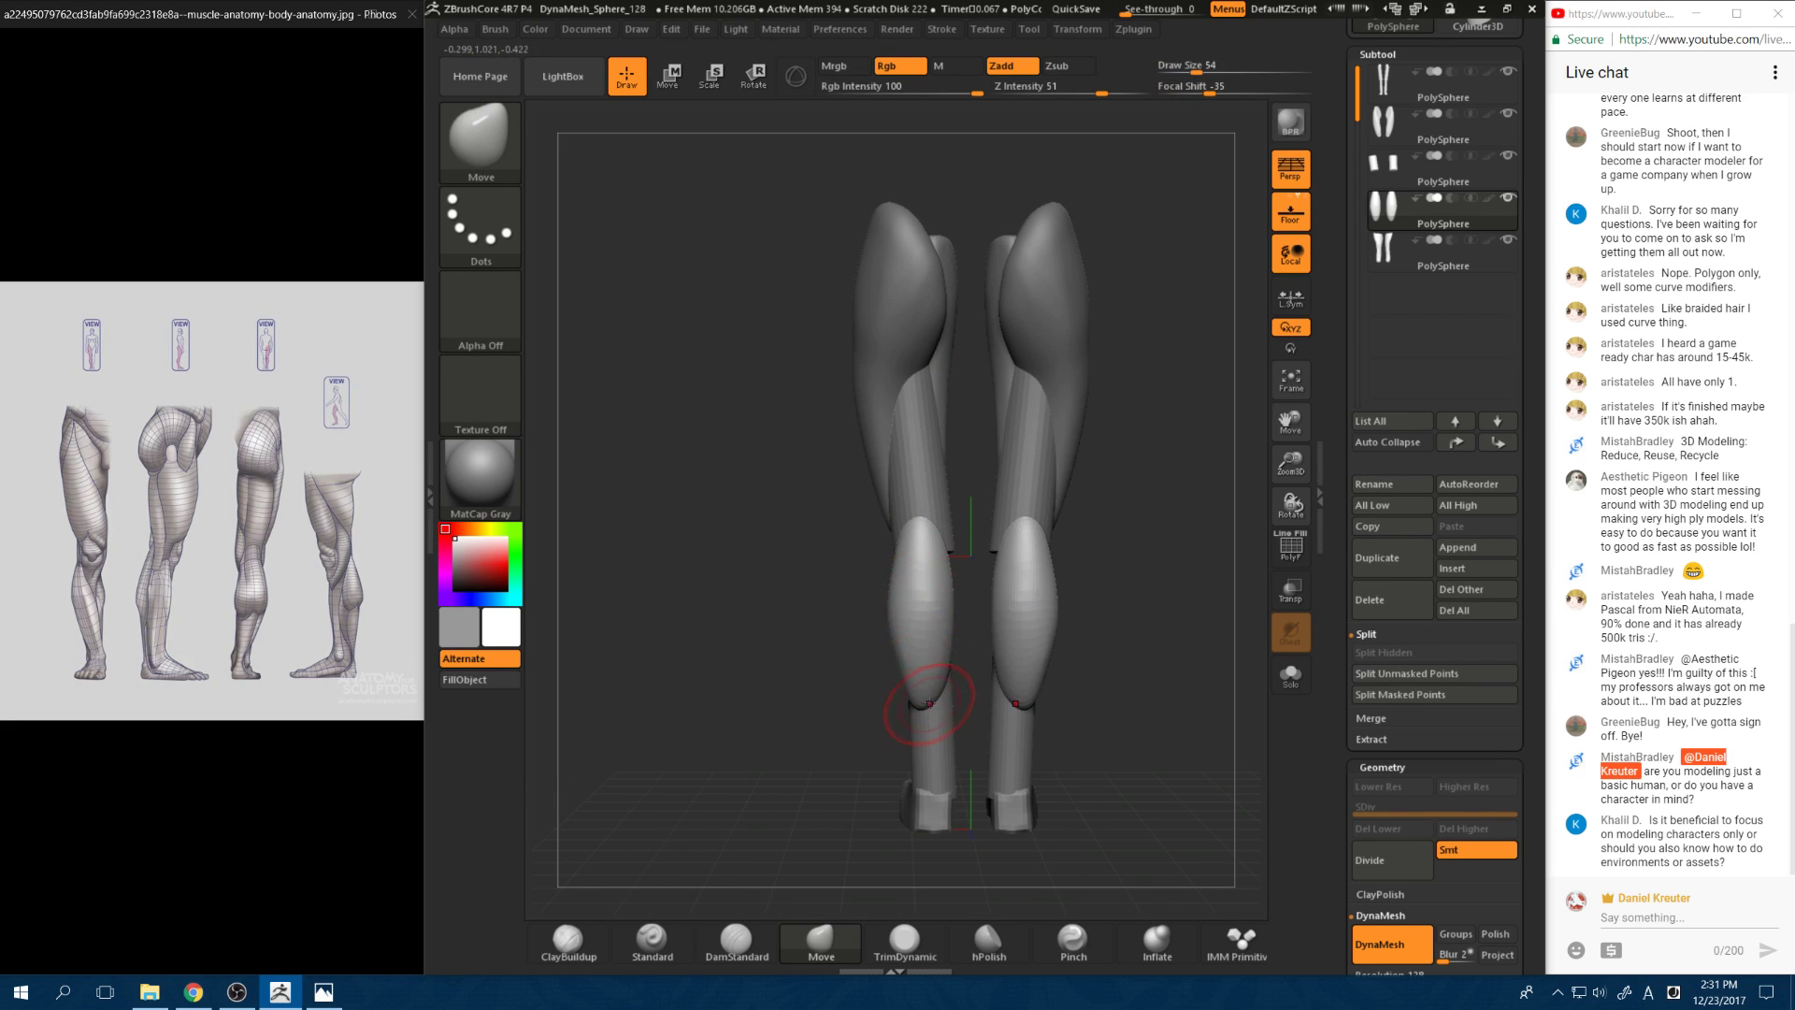
pyautogui.moveTo(930, 699)
pyautogui.mouseDown()
pyautogui.moveTo(919, 726)
pyautogui.moveTo(1009, 696)
pyautogui.mouseUp()
pyautogui.moveTo(954, 596)
pyautogui.keyDown('shift'); pyautogui.mouseDown()
pyautogui.moveTo(937, 598)
pyautogui.moveTo(950, 647)
pyautogui.moveTo(889, 702)
pyautogui.moveTo(946, 624)
pyautogui.moveTo(1030, 686)
pyautogui.moveTo(921, 645)
pyautogui.mouseUp(); pyautogui.keyUp('shift')
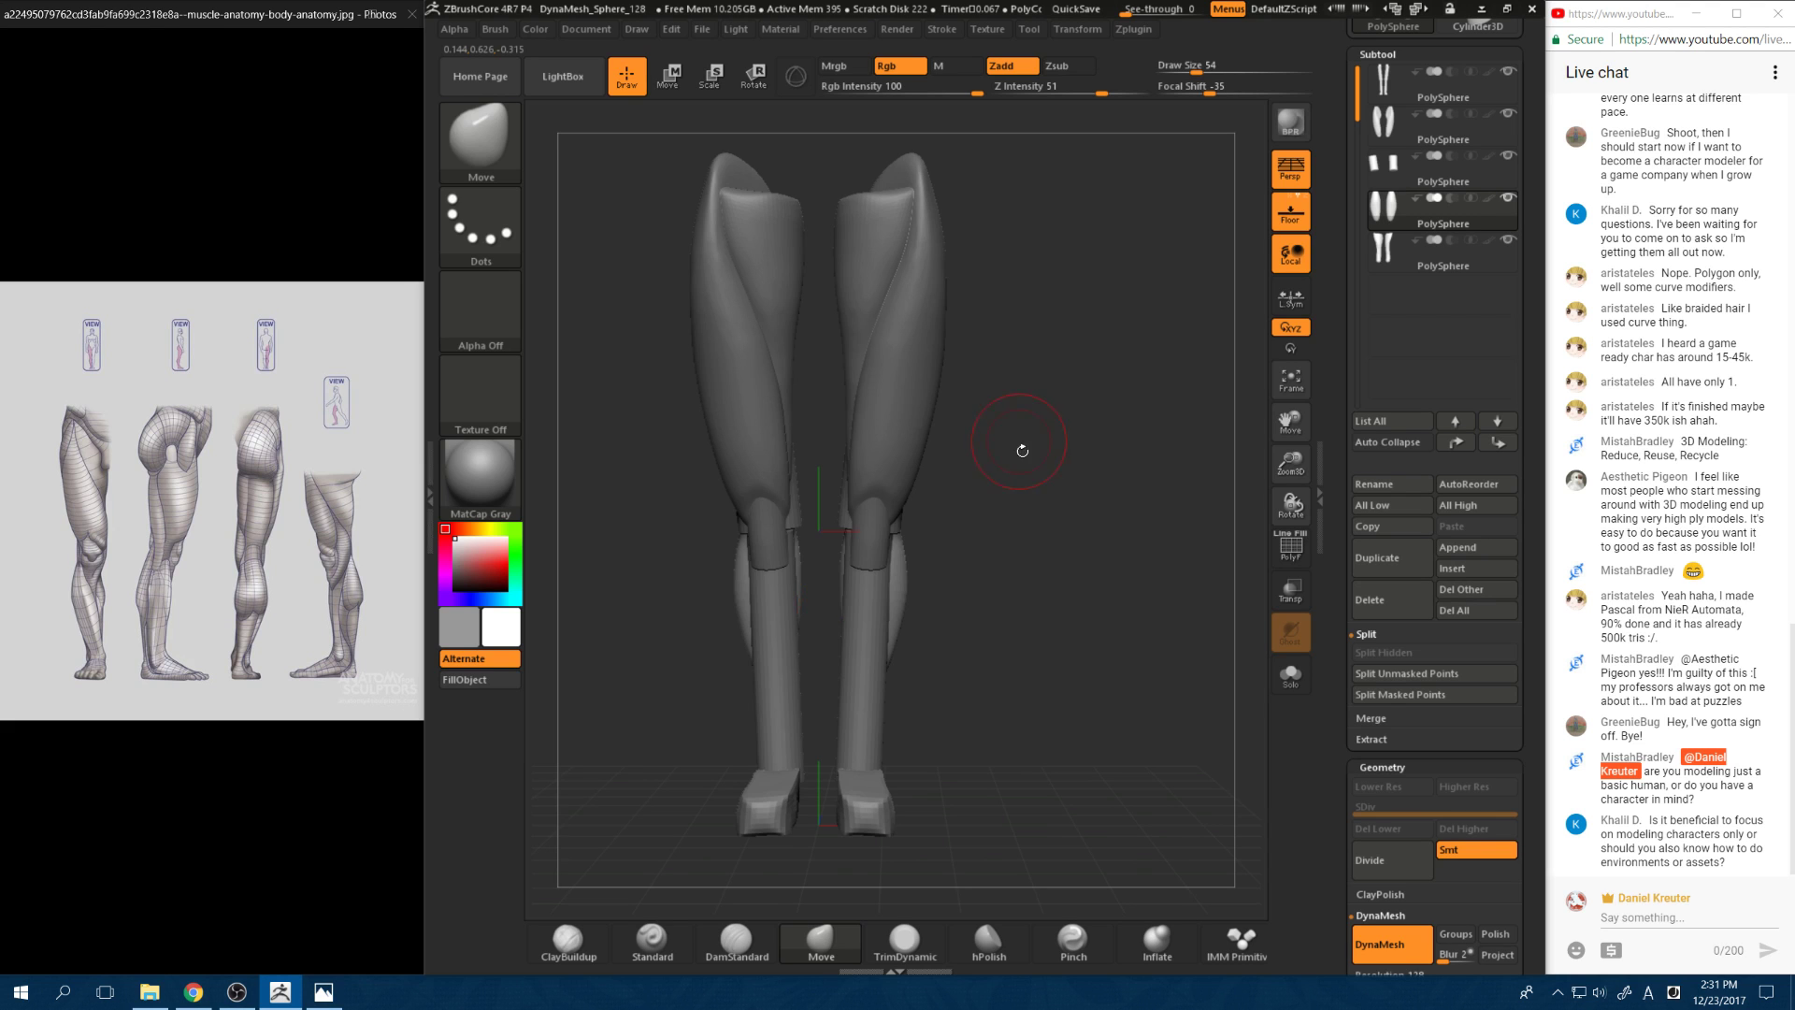
pyautogui.moveTo(1044, 540); pyautogui.dragTo(971, 585)
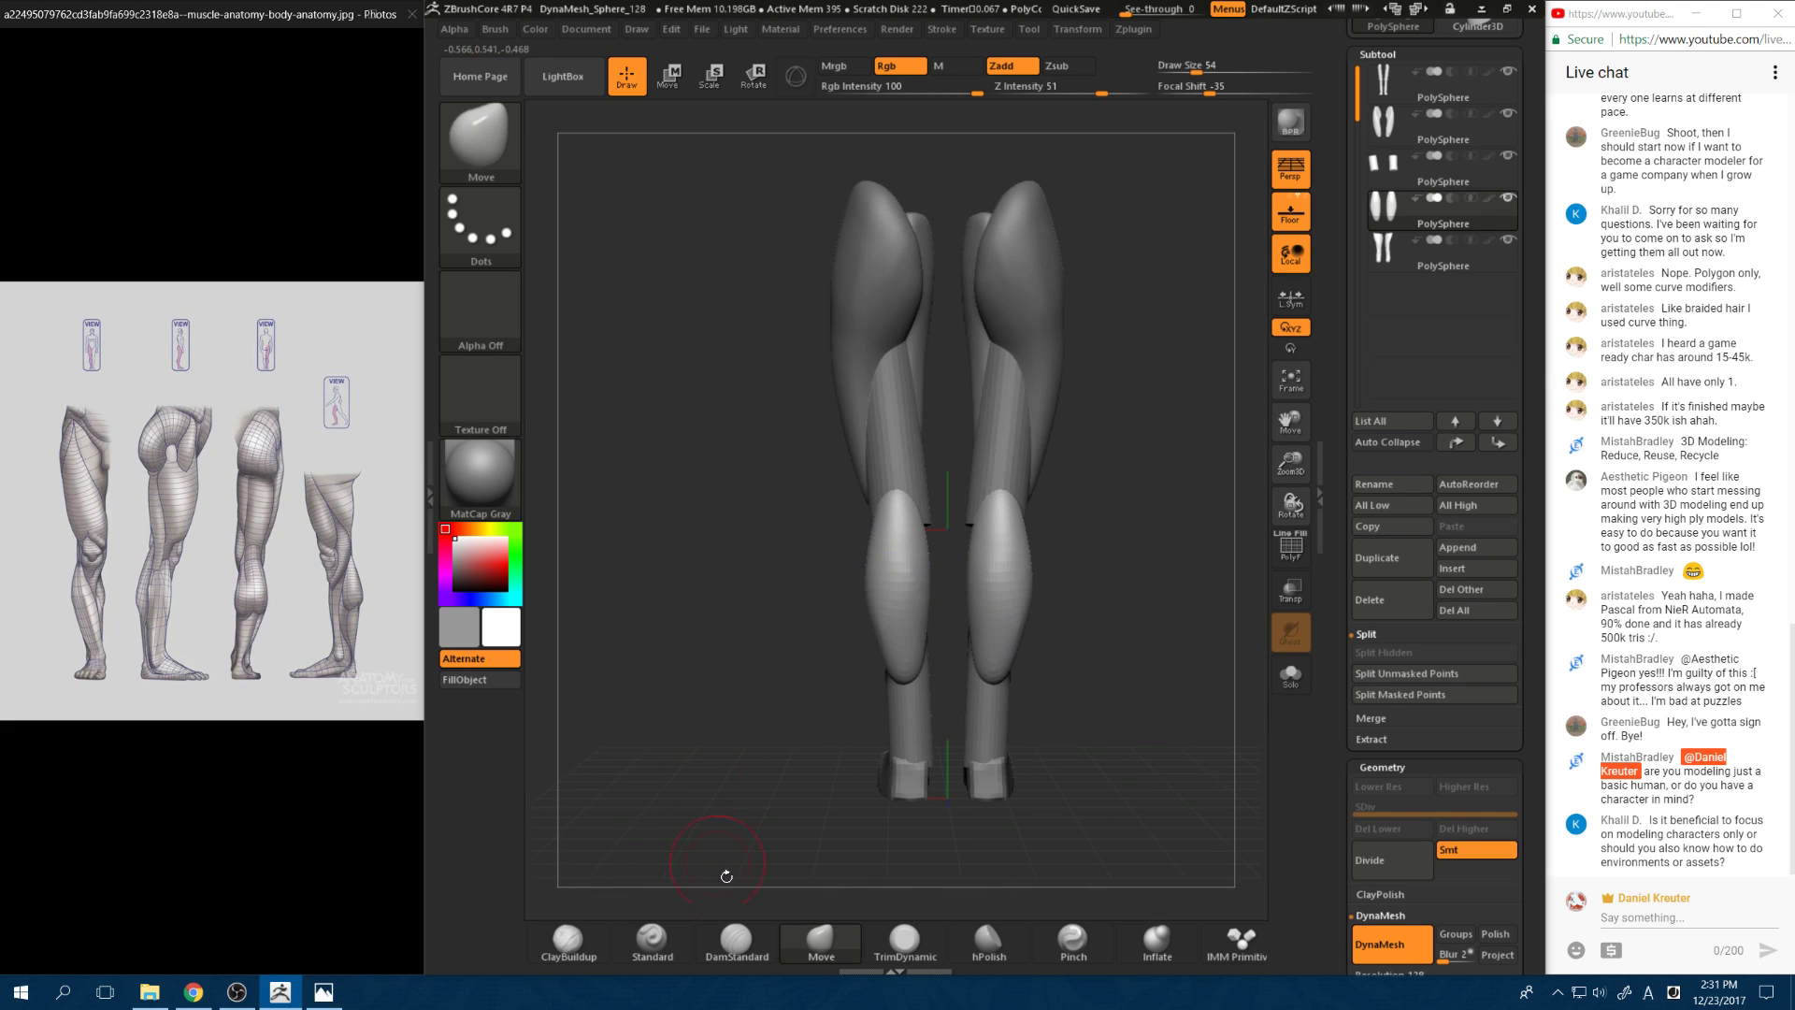
# Step: Build up the calves with the ClayBuildup brush at draw size 54, and refine their side profile with the Move brush
pyautogui.click(568, 939)
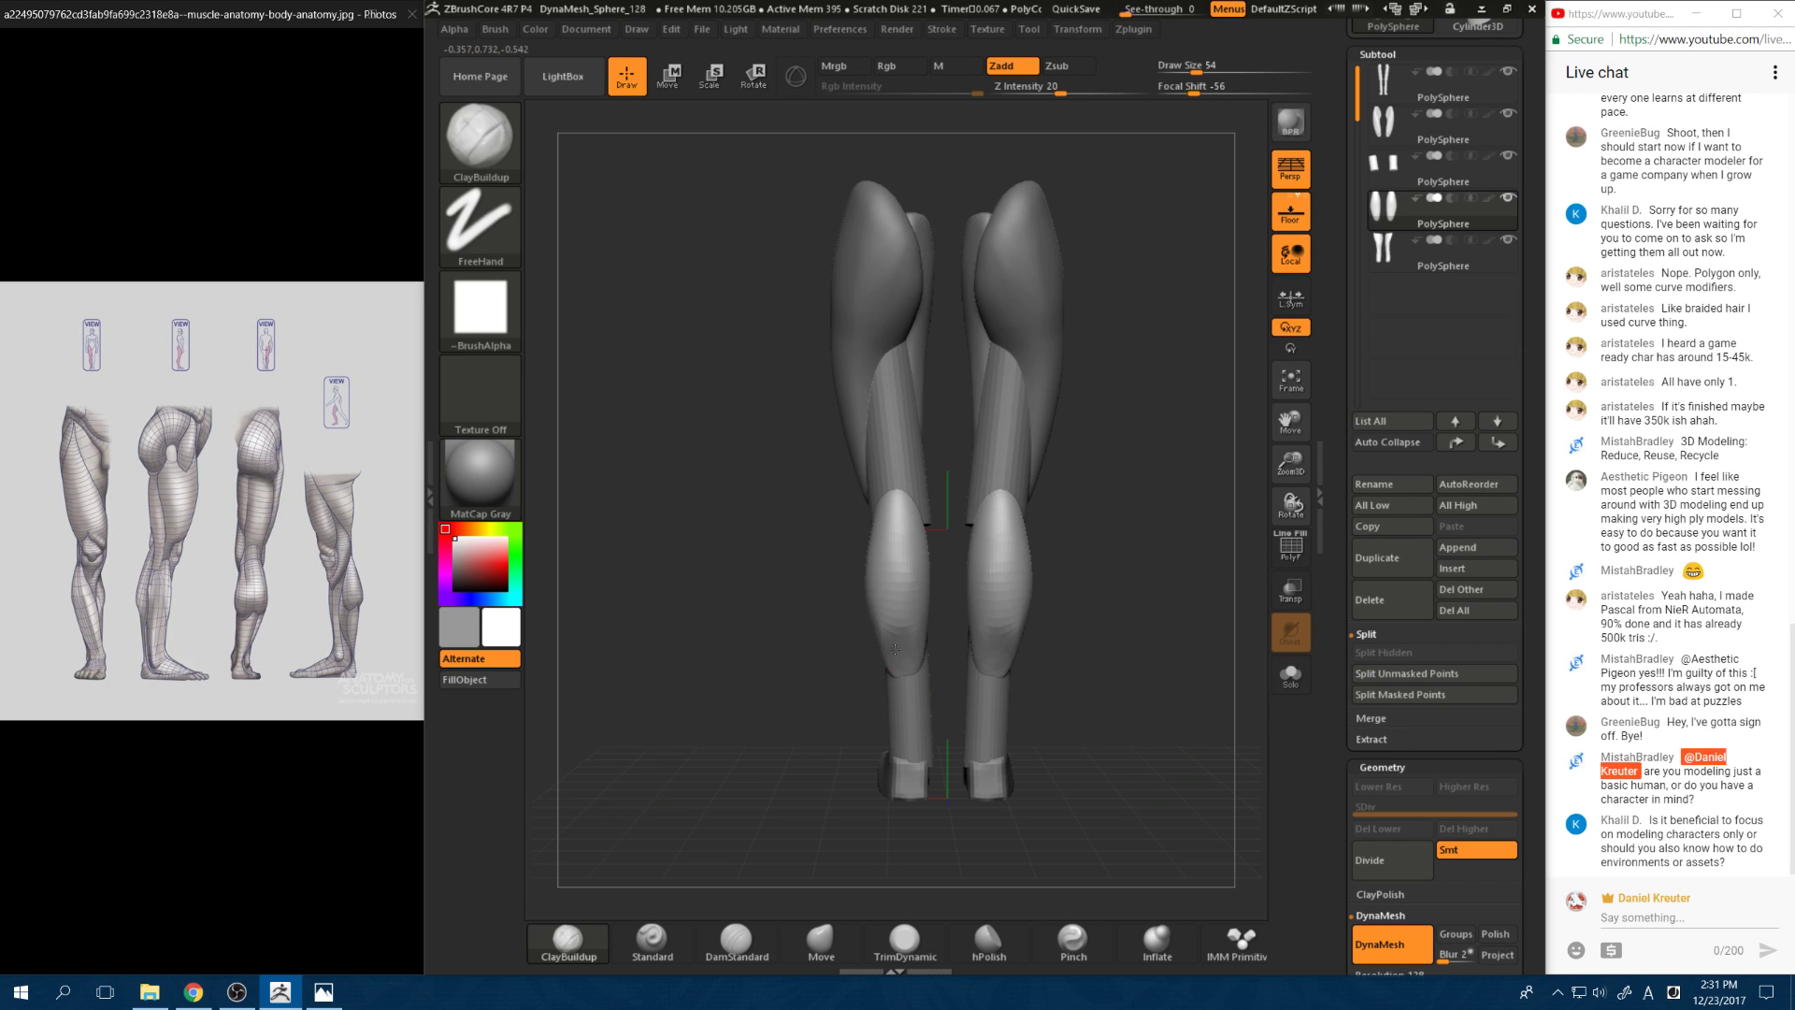
pyautogui.moveTo(738, 639); pyautogui.dragTo(1041, 596)
pyautogui.click(821, 940)
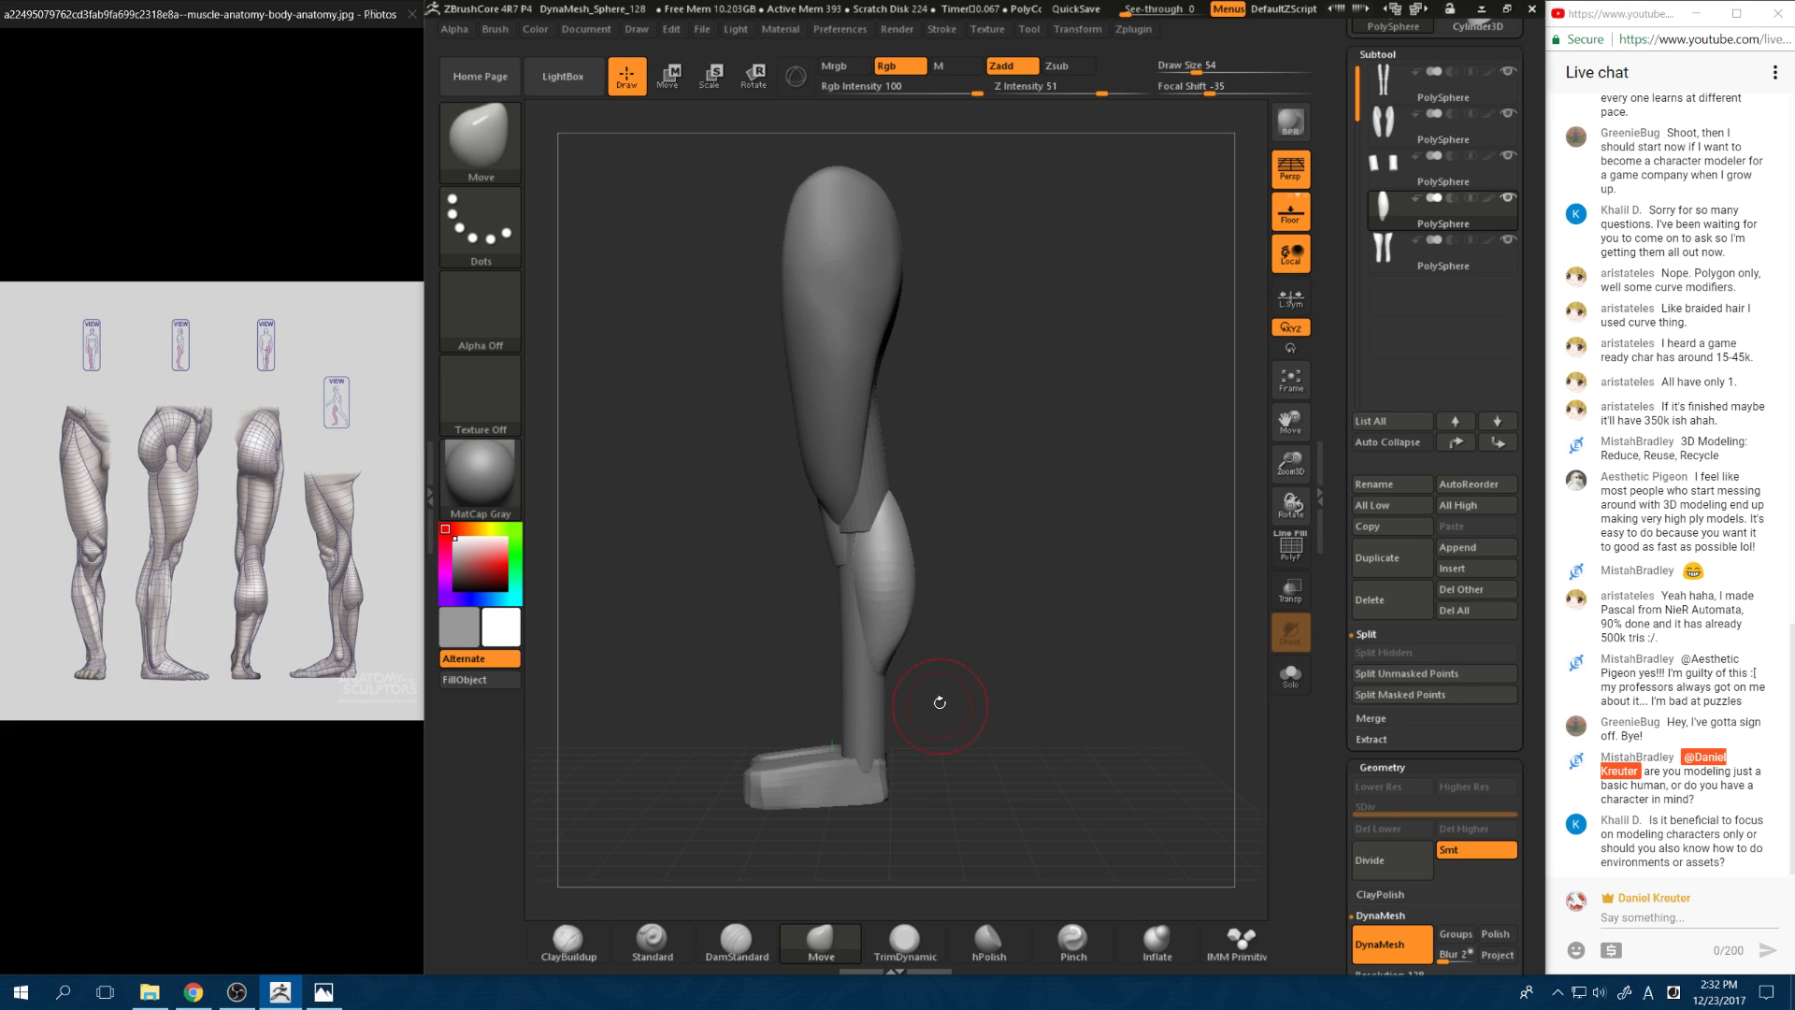
pyautogui.moveTo(910, 628)
pyautogui.keyDown('shift'); pyautogui.mouseDown()
pyautogui.moveTo(906, 594)
pyautogui.moveTo(893, 621)
pyautogui.mouseUp(); pyautogui.keyUp('shift')
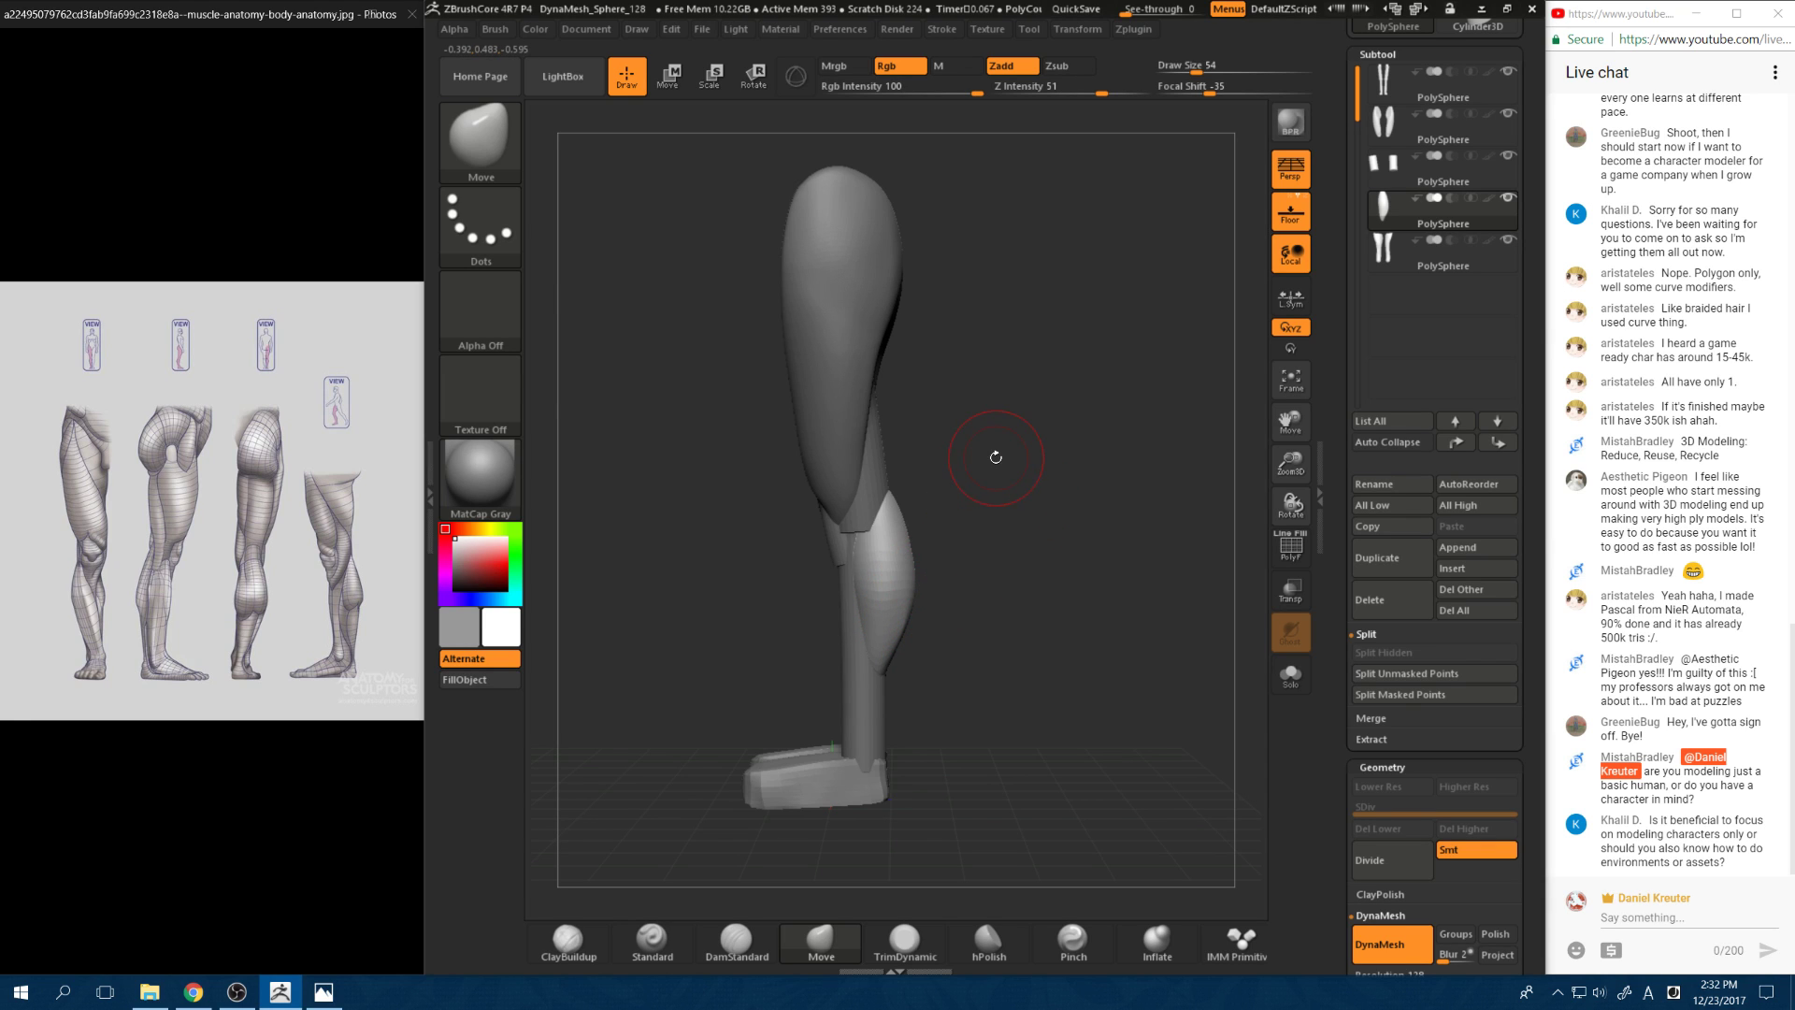
pyautogui.moveTo(939, 647)
pyautogui.keyDown('shift'); pyautogui.mouseDown()
pyautogui.moveTo(972, 645)
pyautogui.moveTo(909, 643)
pyautogui.mouseUp(); pyautogui.keyUp('shift')
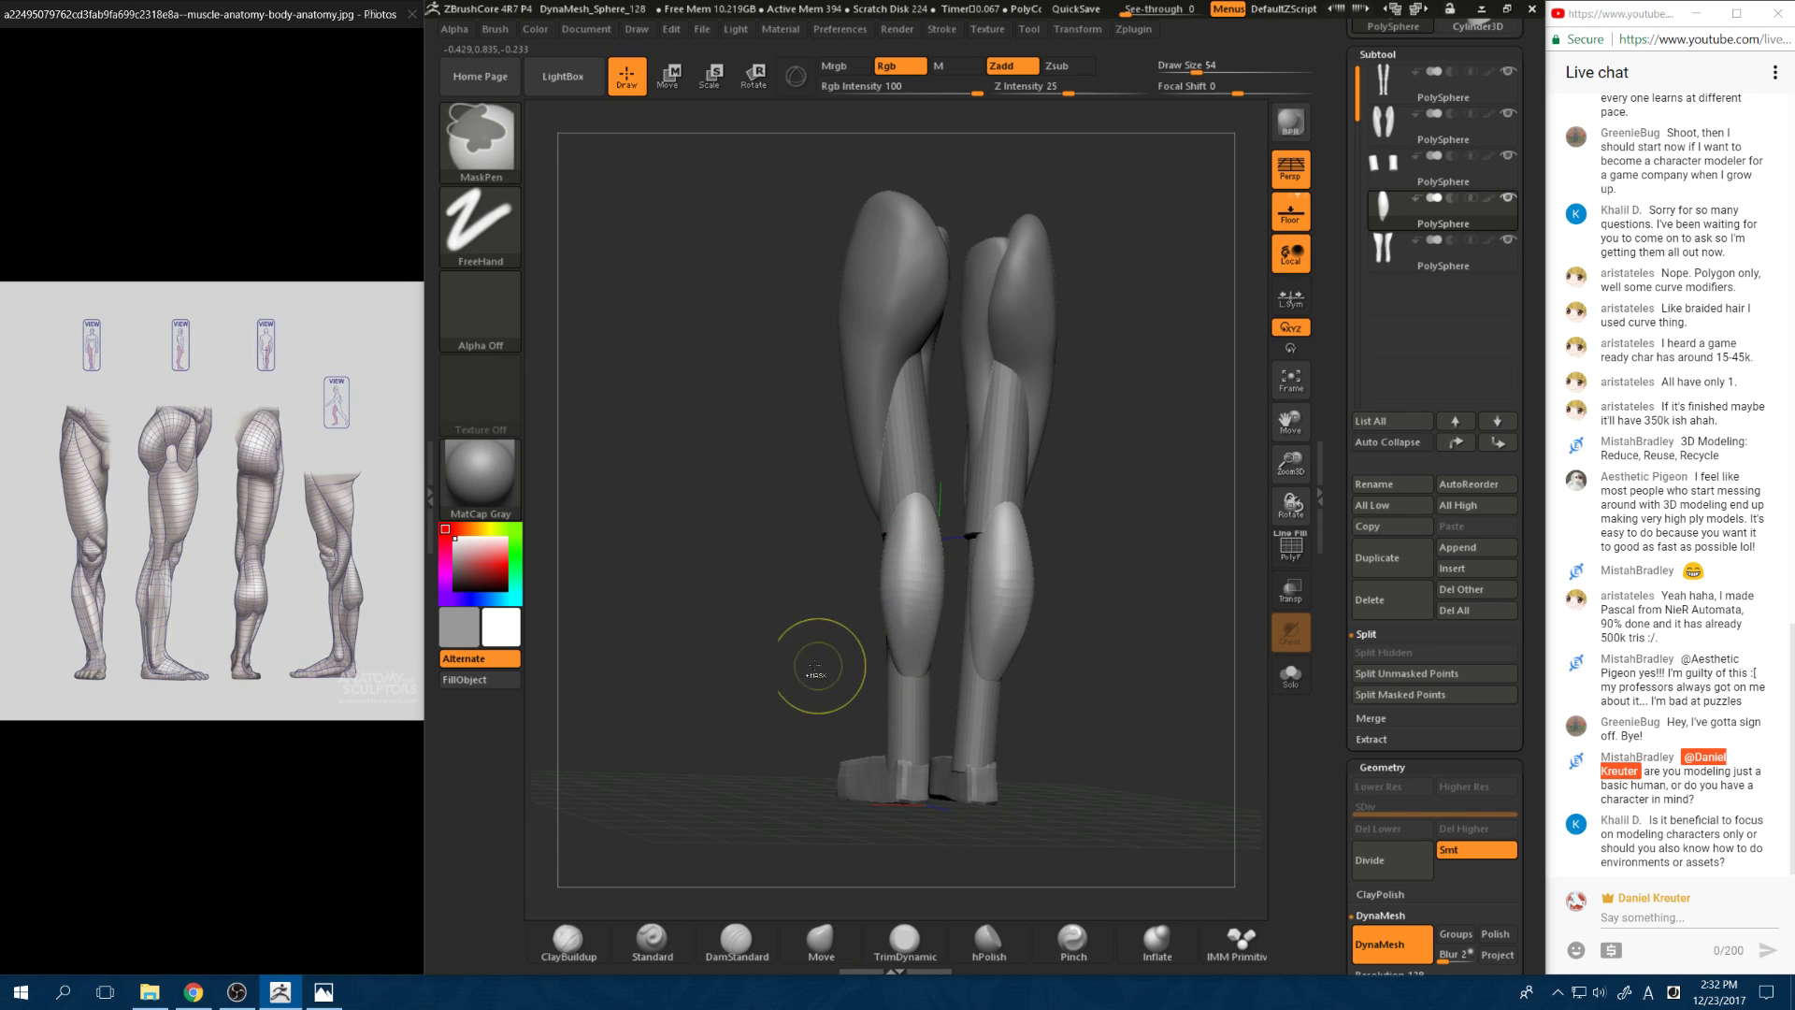
# Step: Remesh the calf subtool with DynaMesh
pyautogui.moveTo(759, 618)
pyautogui.keyDown('ctrl'); pyautogui.mouseDown()
pyautogui.moveTo(793, 621)
pyautogui.moveTo(842, 714)
pyautogui.mouseUp(); pyautogui.keyUp('ctrl')
pyautogui.press('shift')
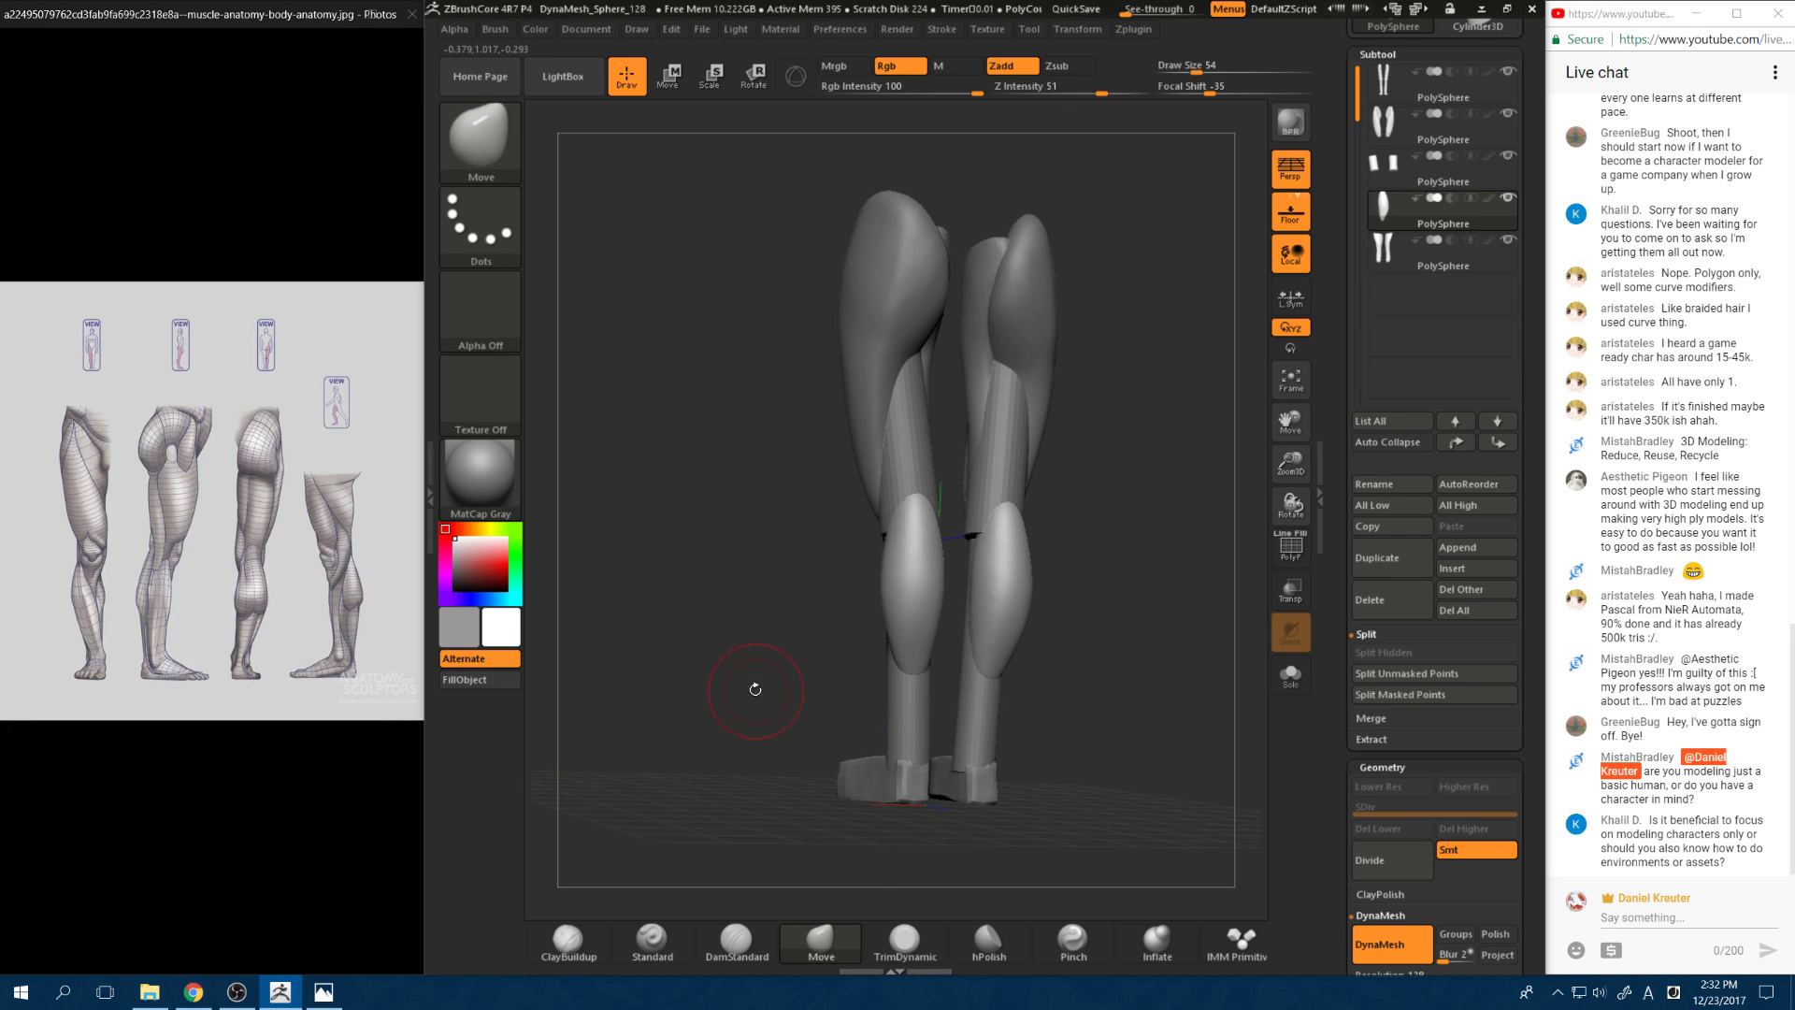
pyautogui.keyDown('shift'); pyautogui.moveTo(748, 801); pyautogui.dragTo(791, 889); pyautogui.keyUp('shift')
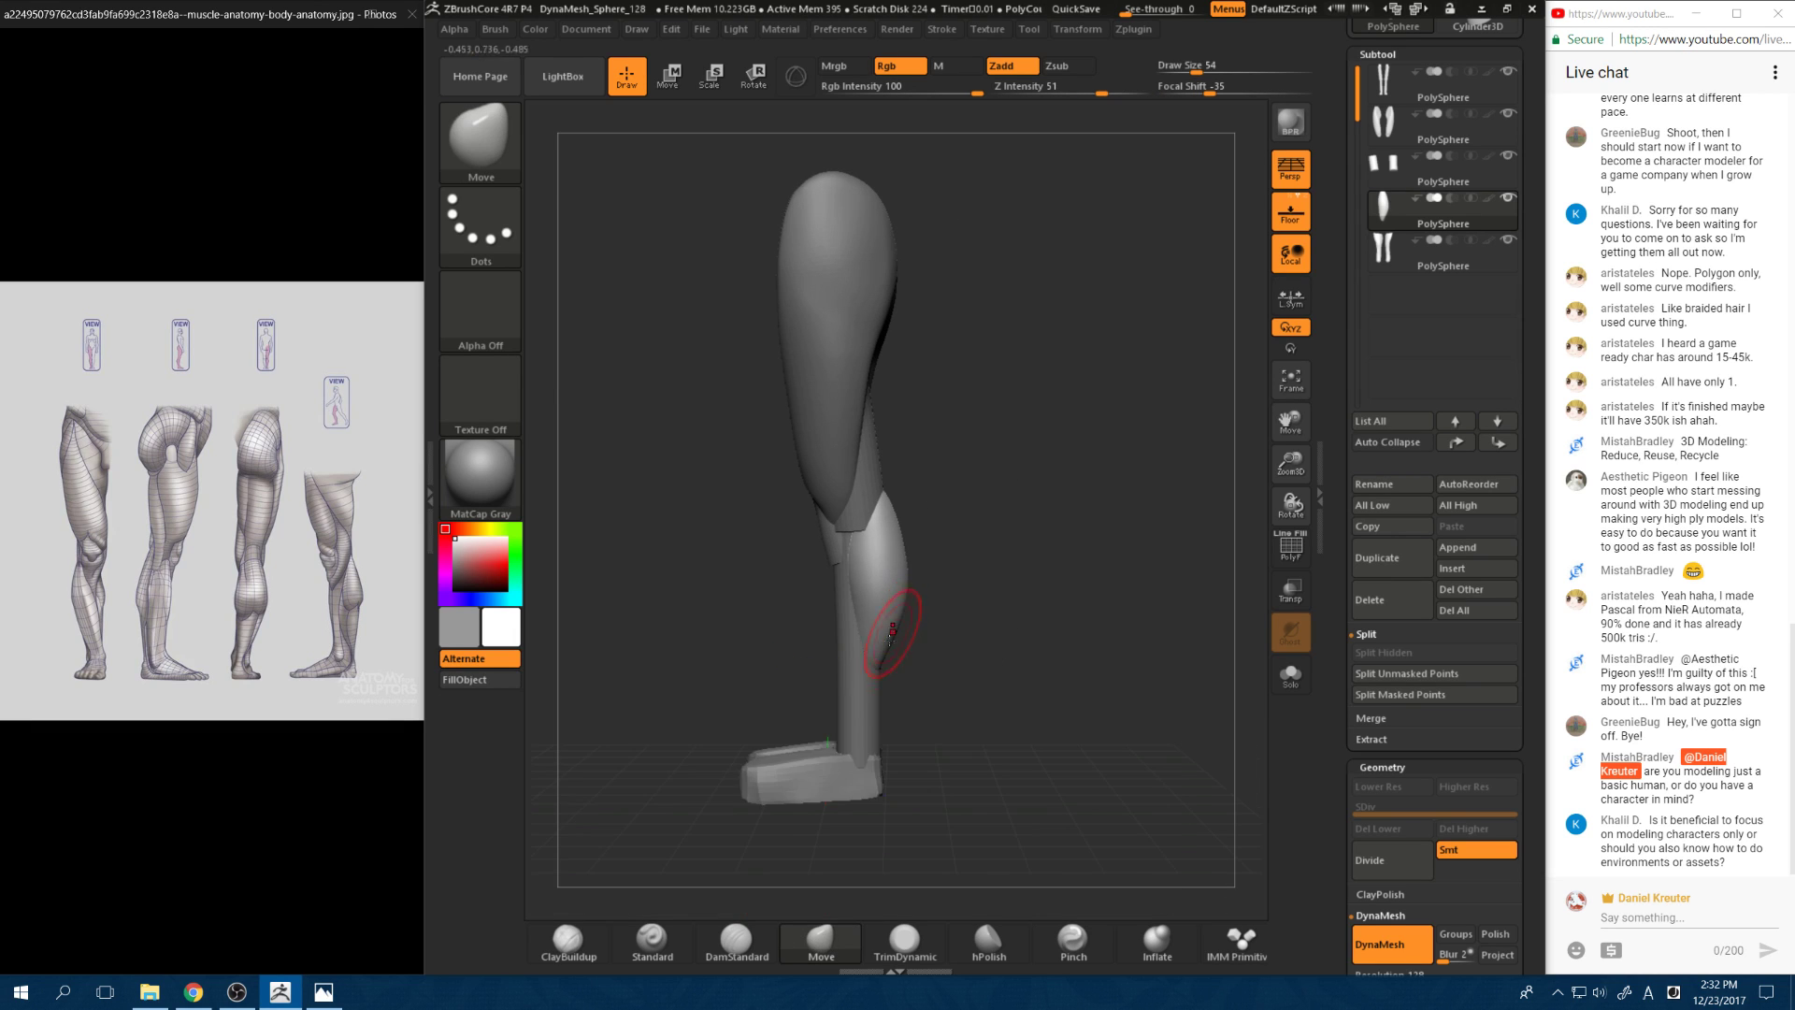
# Step: Try pulling the lower calf downward in side view with the Move brush at draw size 149
pyautogui.press('space')
pyautogui.click(919, 638)
pyautogui.moveTo(882, 656); pyautogui.dragTo(885, 727)
pyautogui.hotkey('ctrl', 'z')
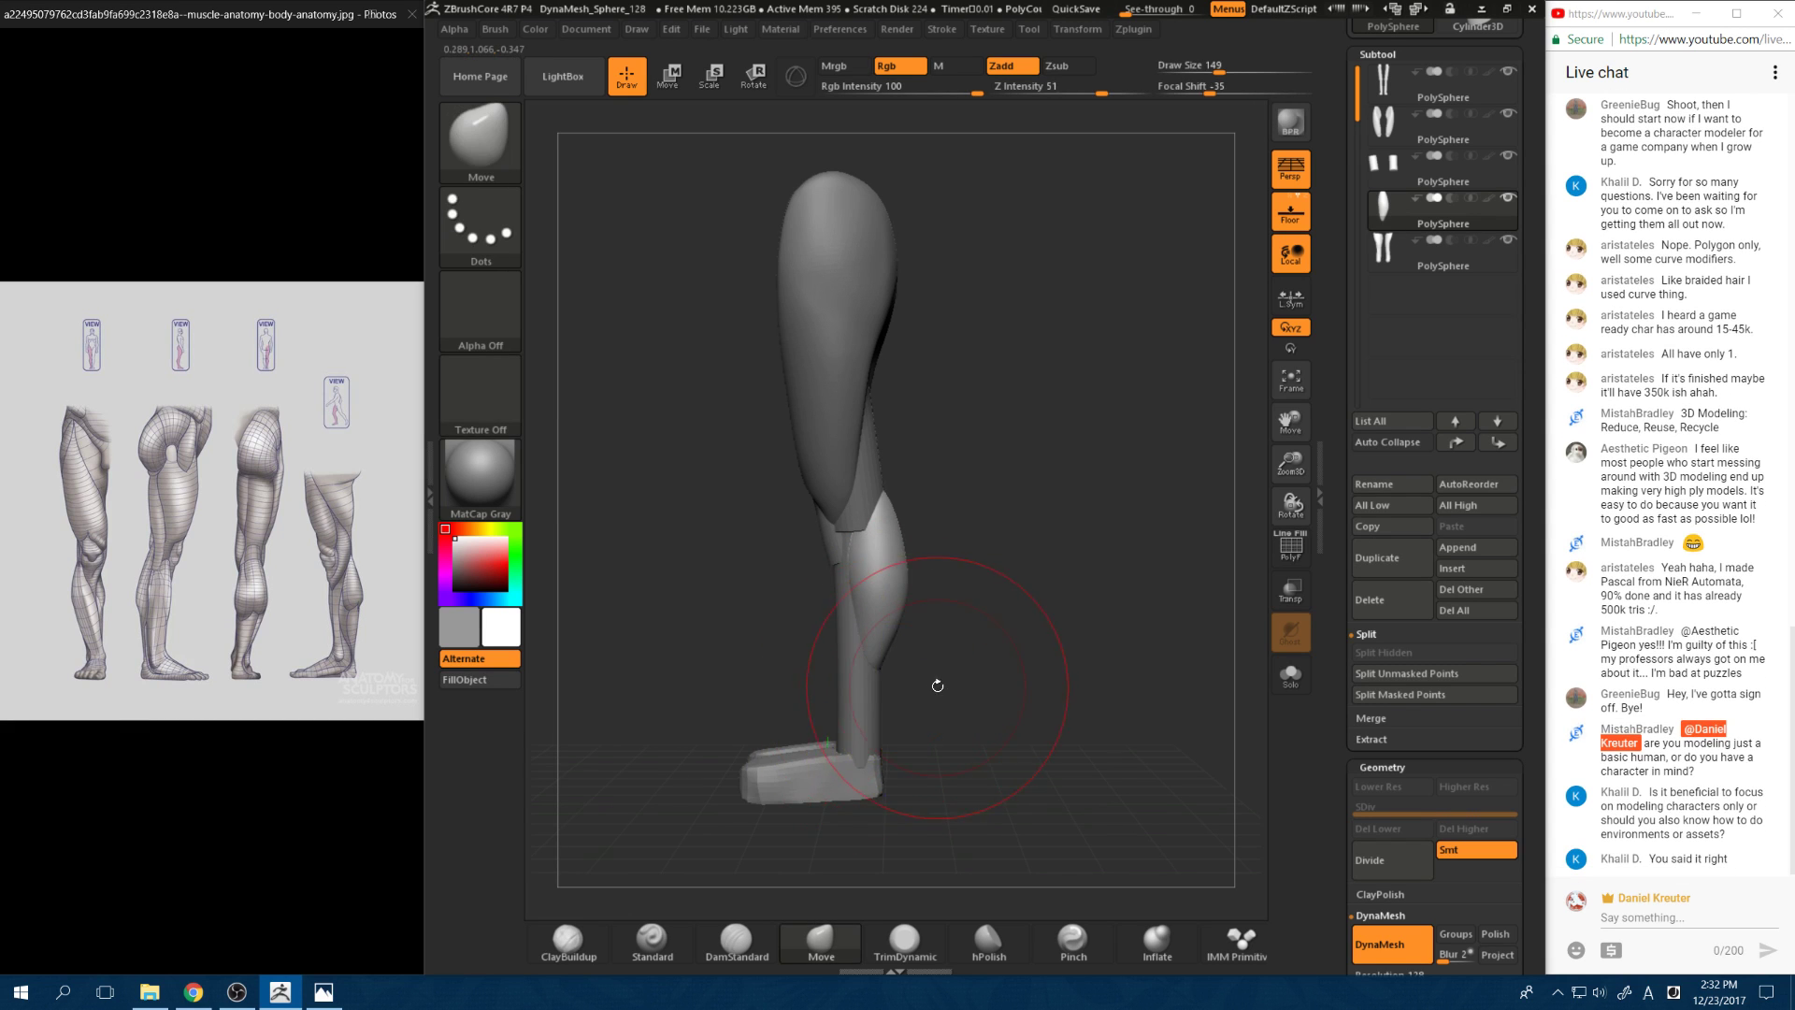
# Step: Try stretching the calves further down the lower legs with the Move brush at draw size 87
pyautogui.moveTo(921, 575)
pyautogui.mouseDown()
pyautogui.moveTo(890, 521)
pyautogui.moveTo(904, 450)
pyautogui.moveTo(977, 407)
pyautogui.moveTo(989, 460)
pyautogui.moveTo(955, 460)
pyautogui.mouseUp()
pyautogui.press('space')
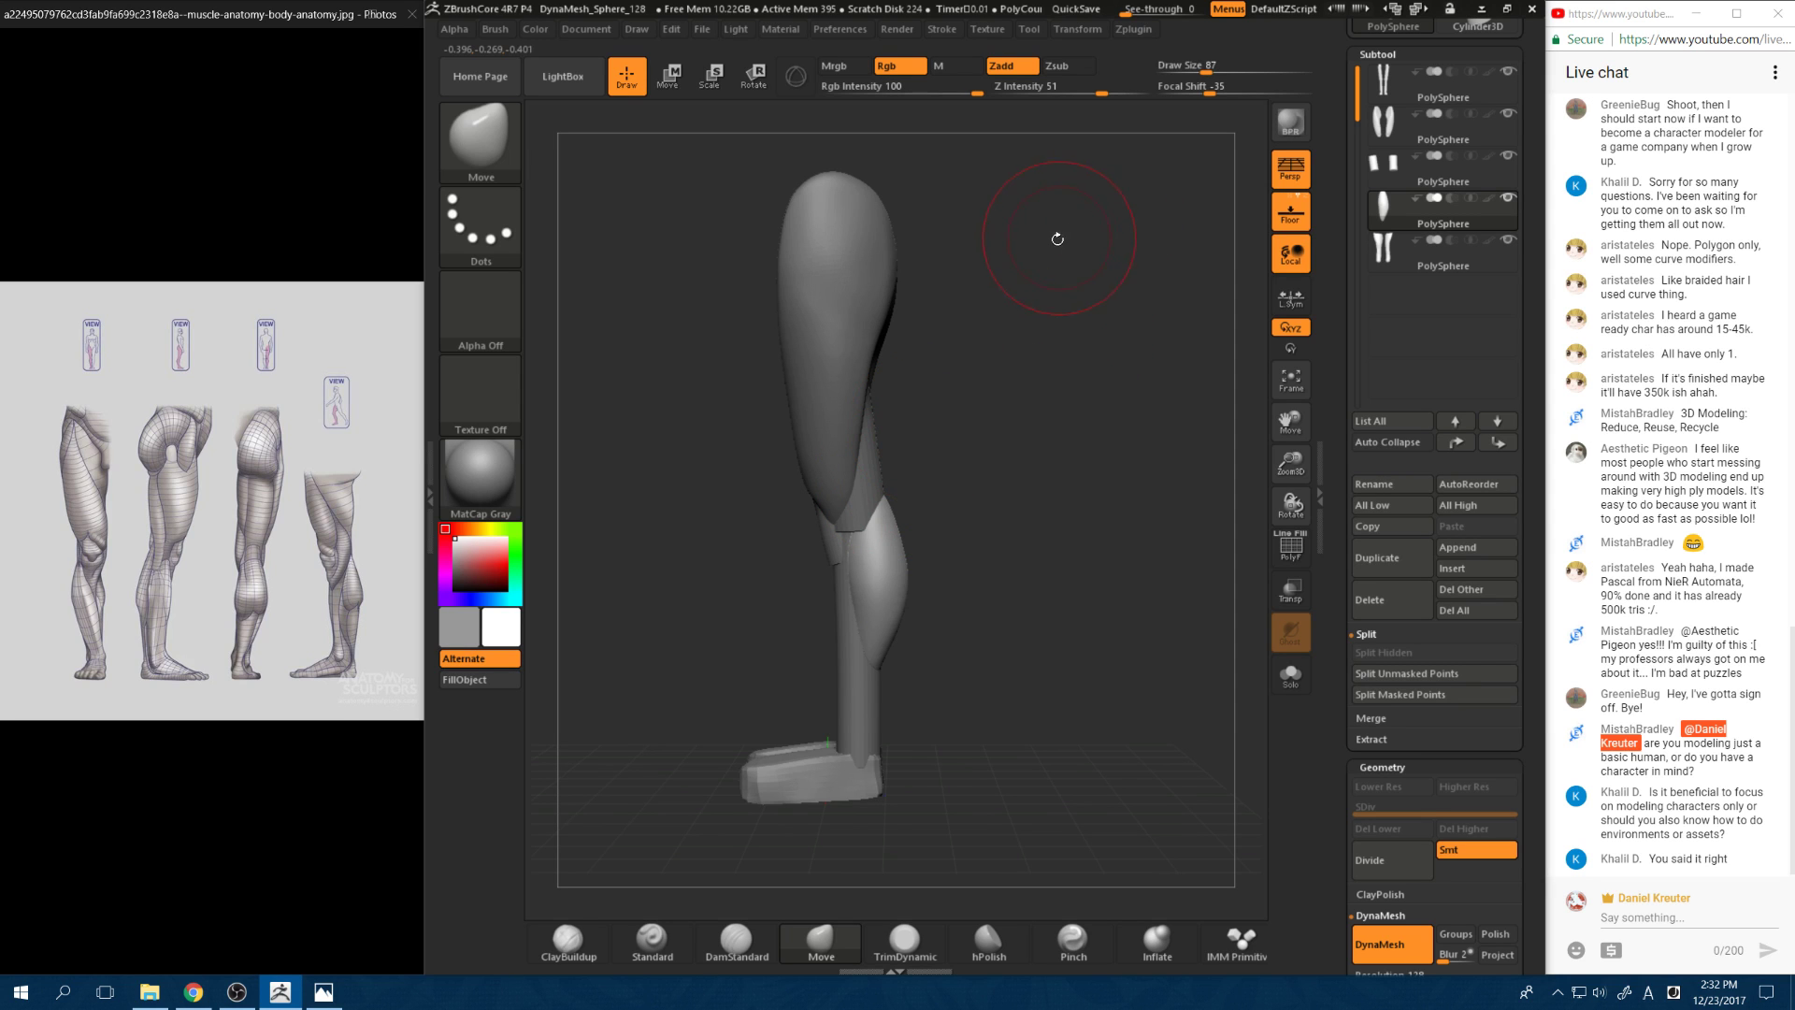
pyautogui.moveTo(1013, 324)
pyautogui.keyDown('shift'); pyautogui.mouseDown()
pyautogui.moveTo(1060, 412)
pyautogui.moveTo(878, 256)
pyautogui.mouseUp(); pyautogui.keyUp('shift')
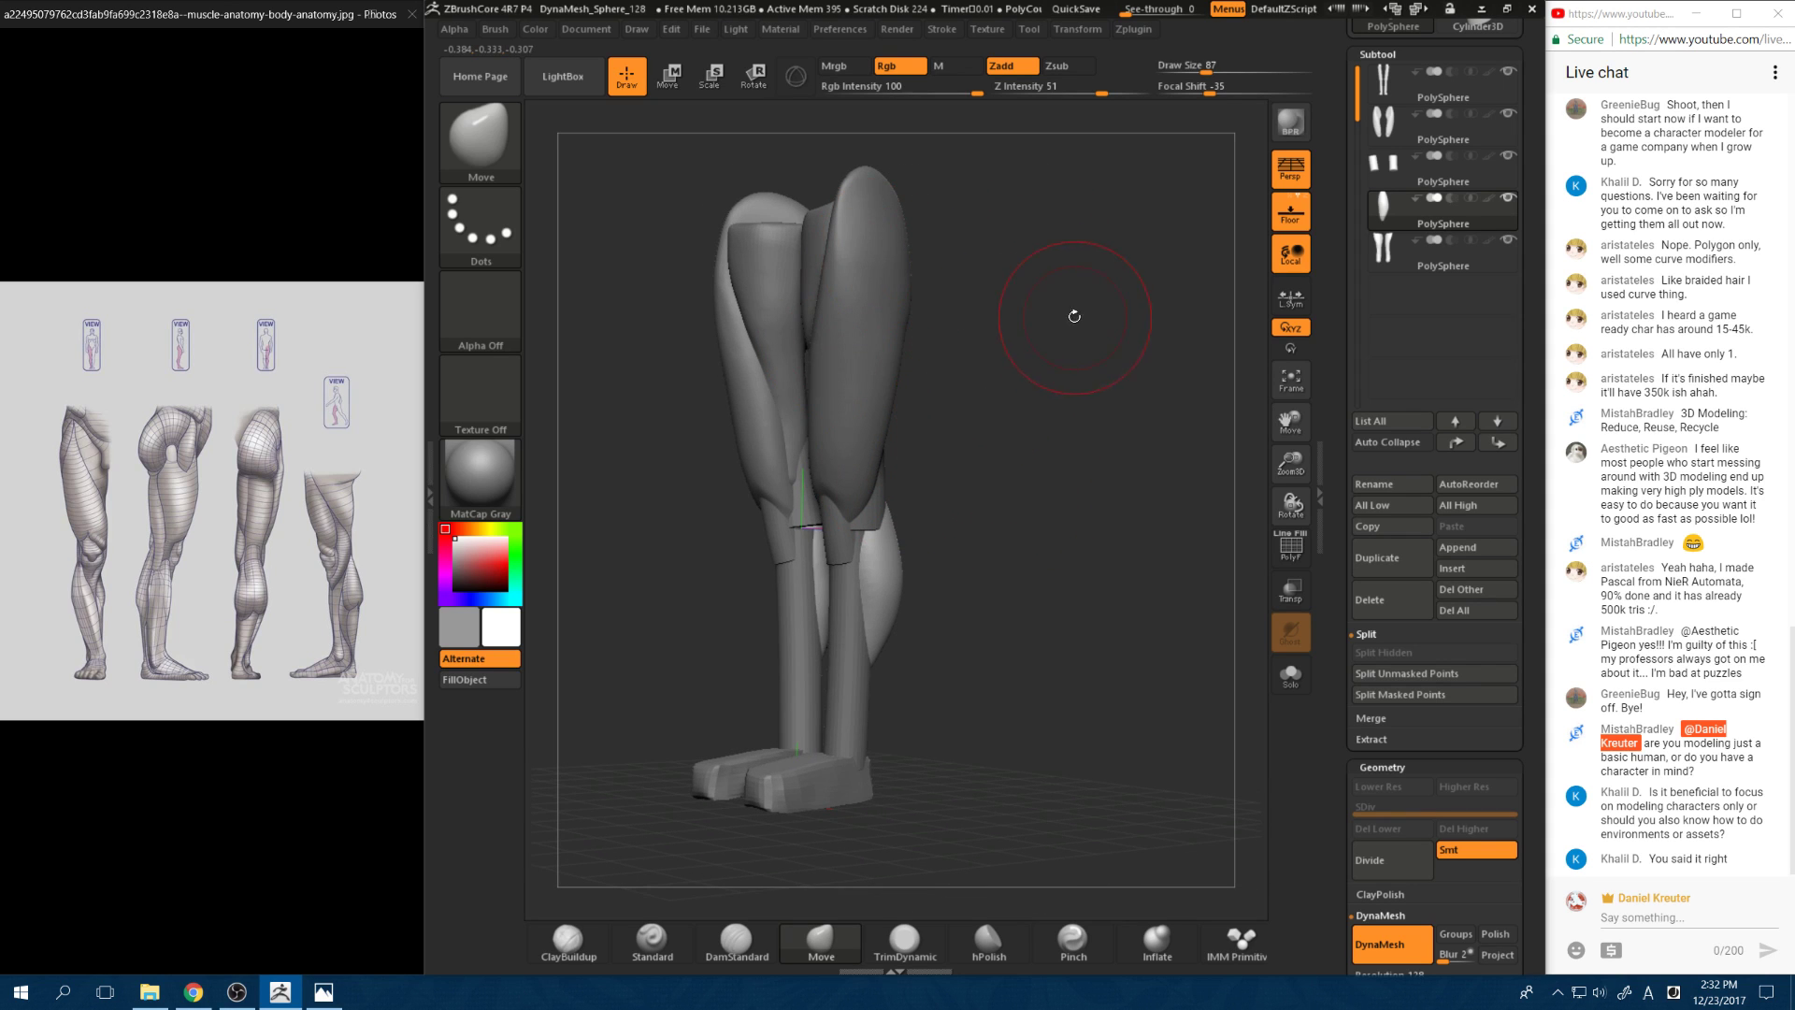
pyautogui.moveTo(1082, 343)
pyautogui.mouseDown()
pyautogui.moveTo(874, 545)
pyautogui.moveTo(916, 606)
pyautogui.moveTo(949, 588)
pyautogui.moveTo(982, 654)
pyautogui.moveTo(982, 637)
pyautogui.mouseUp()
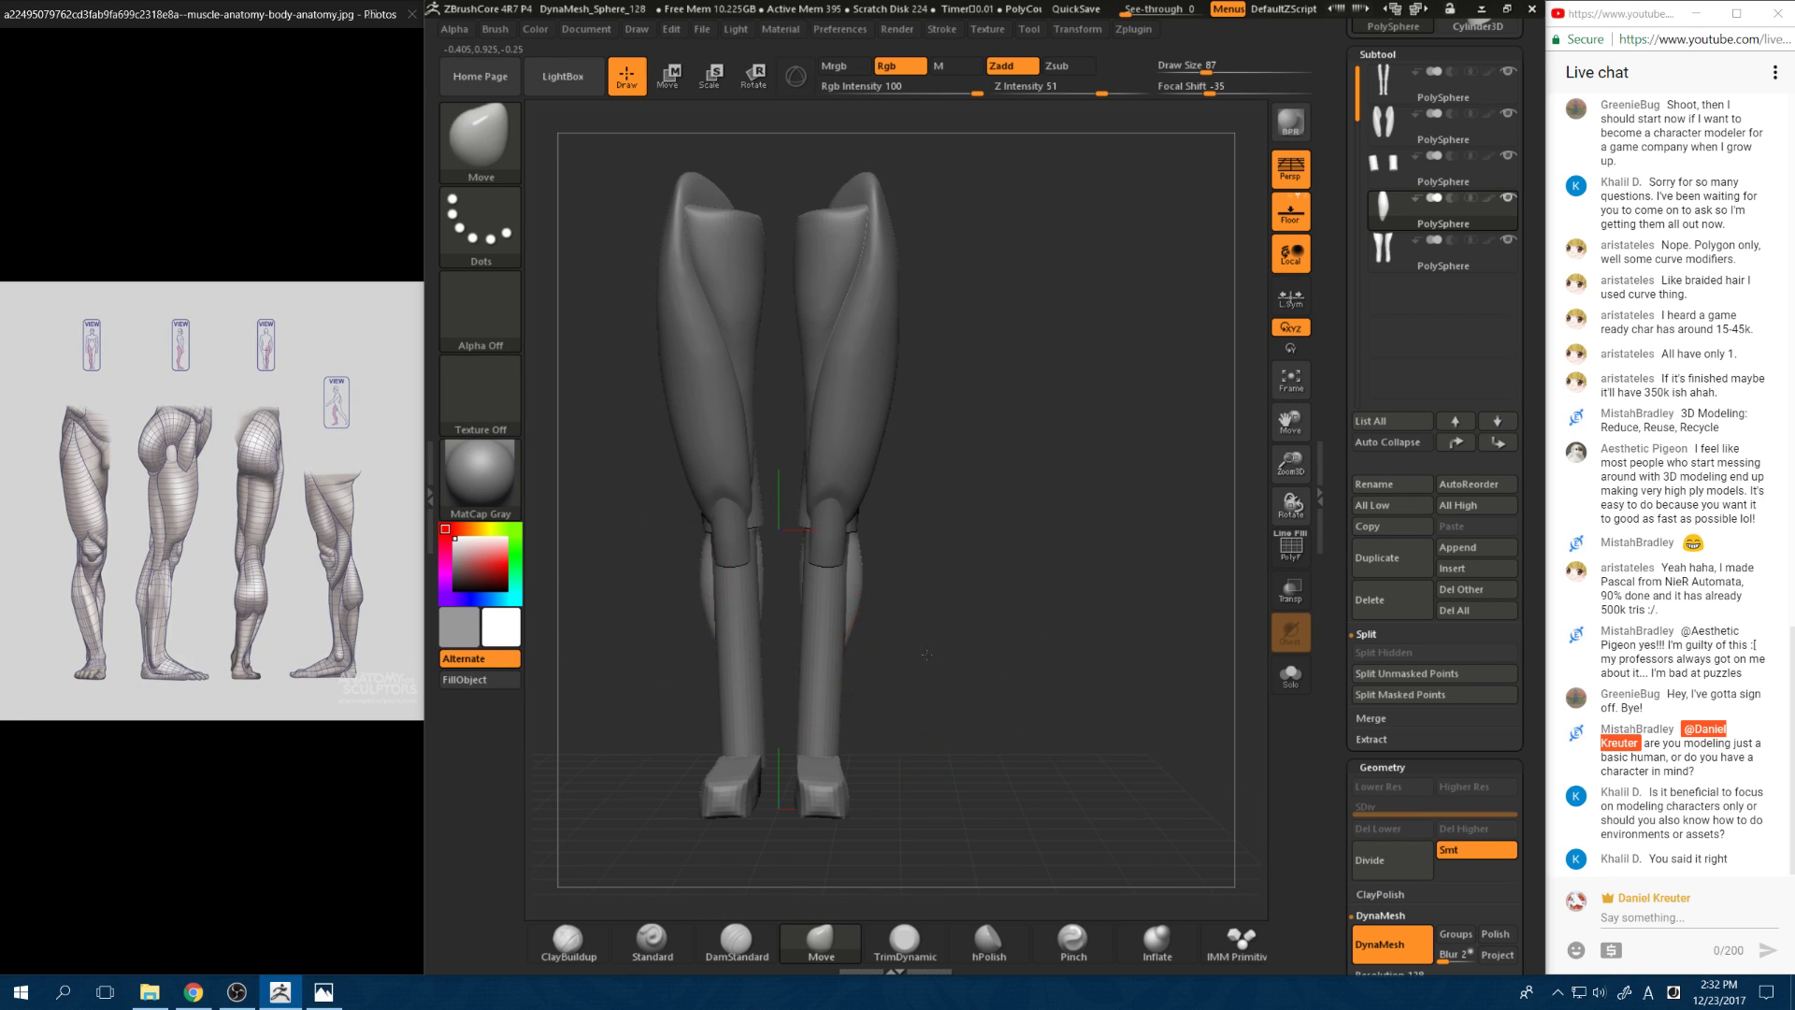
pyautogui.moveTo(927, 654); pyautogui.dragTo(876, 657)
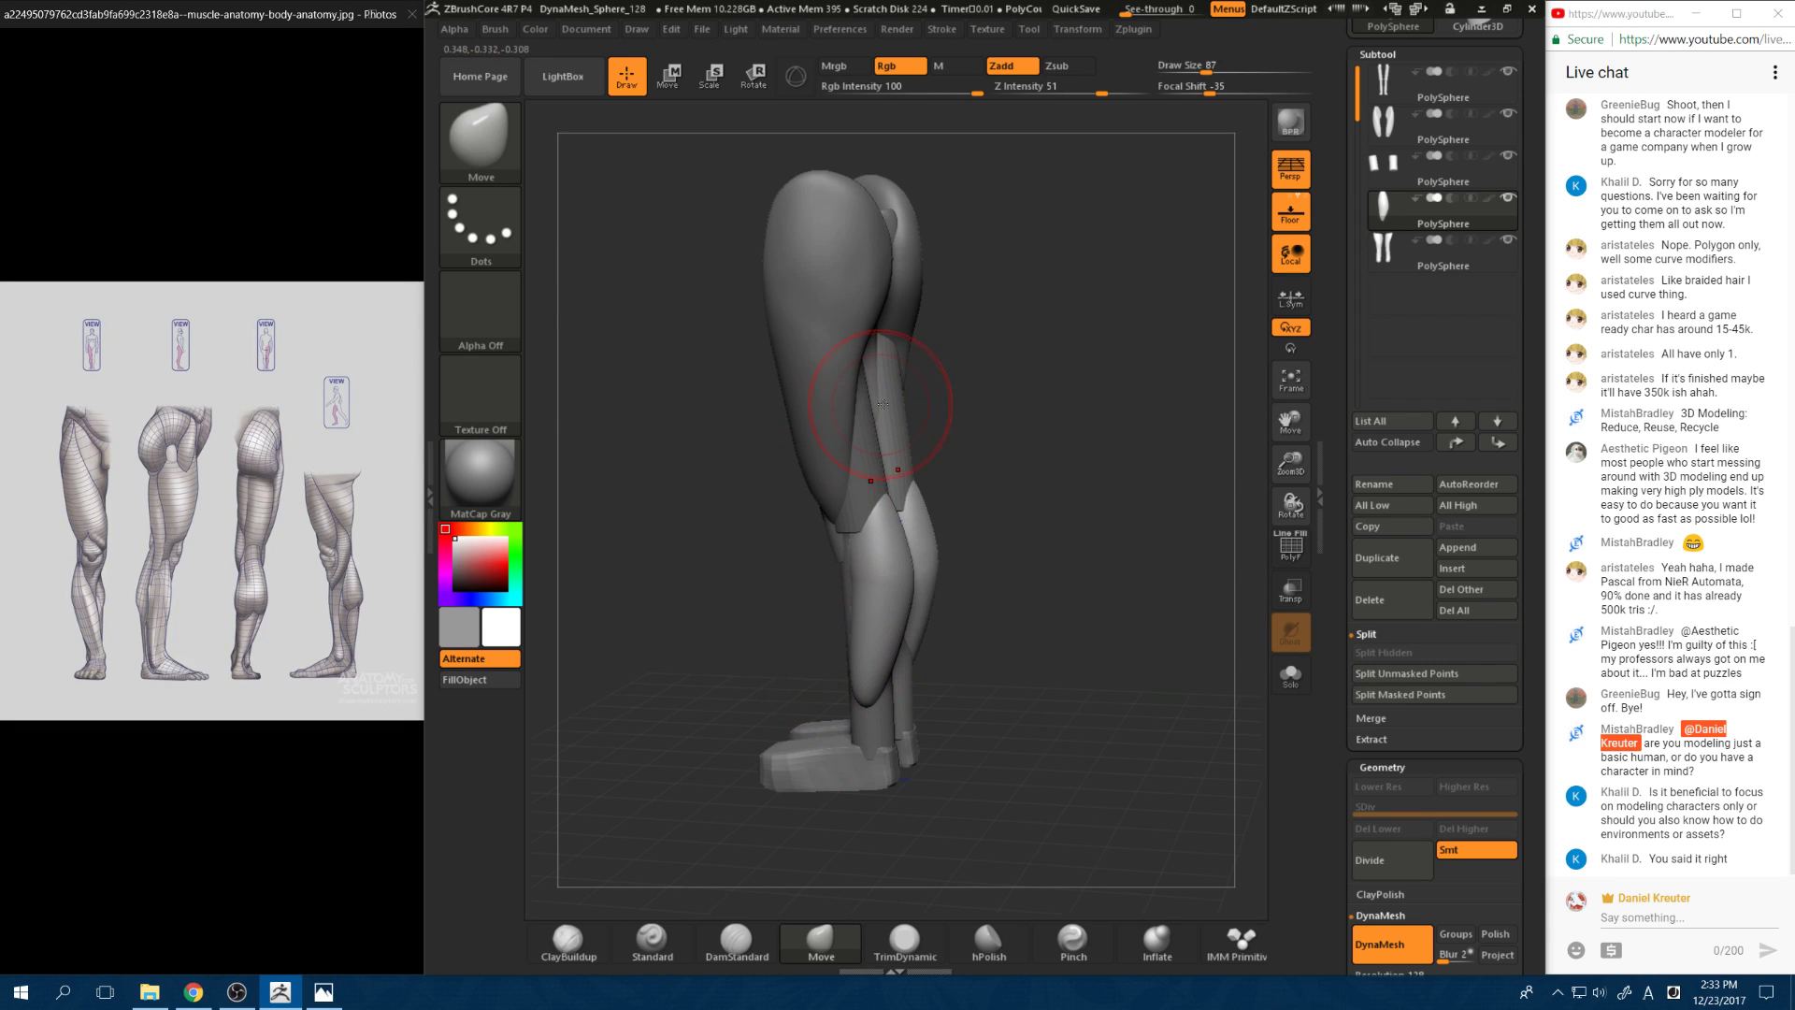
pyautogui.moveTo(940, 584); pyautogui.dragTo(984, 618)
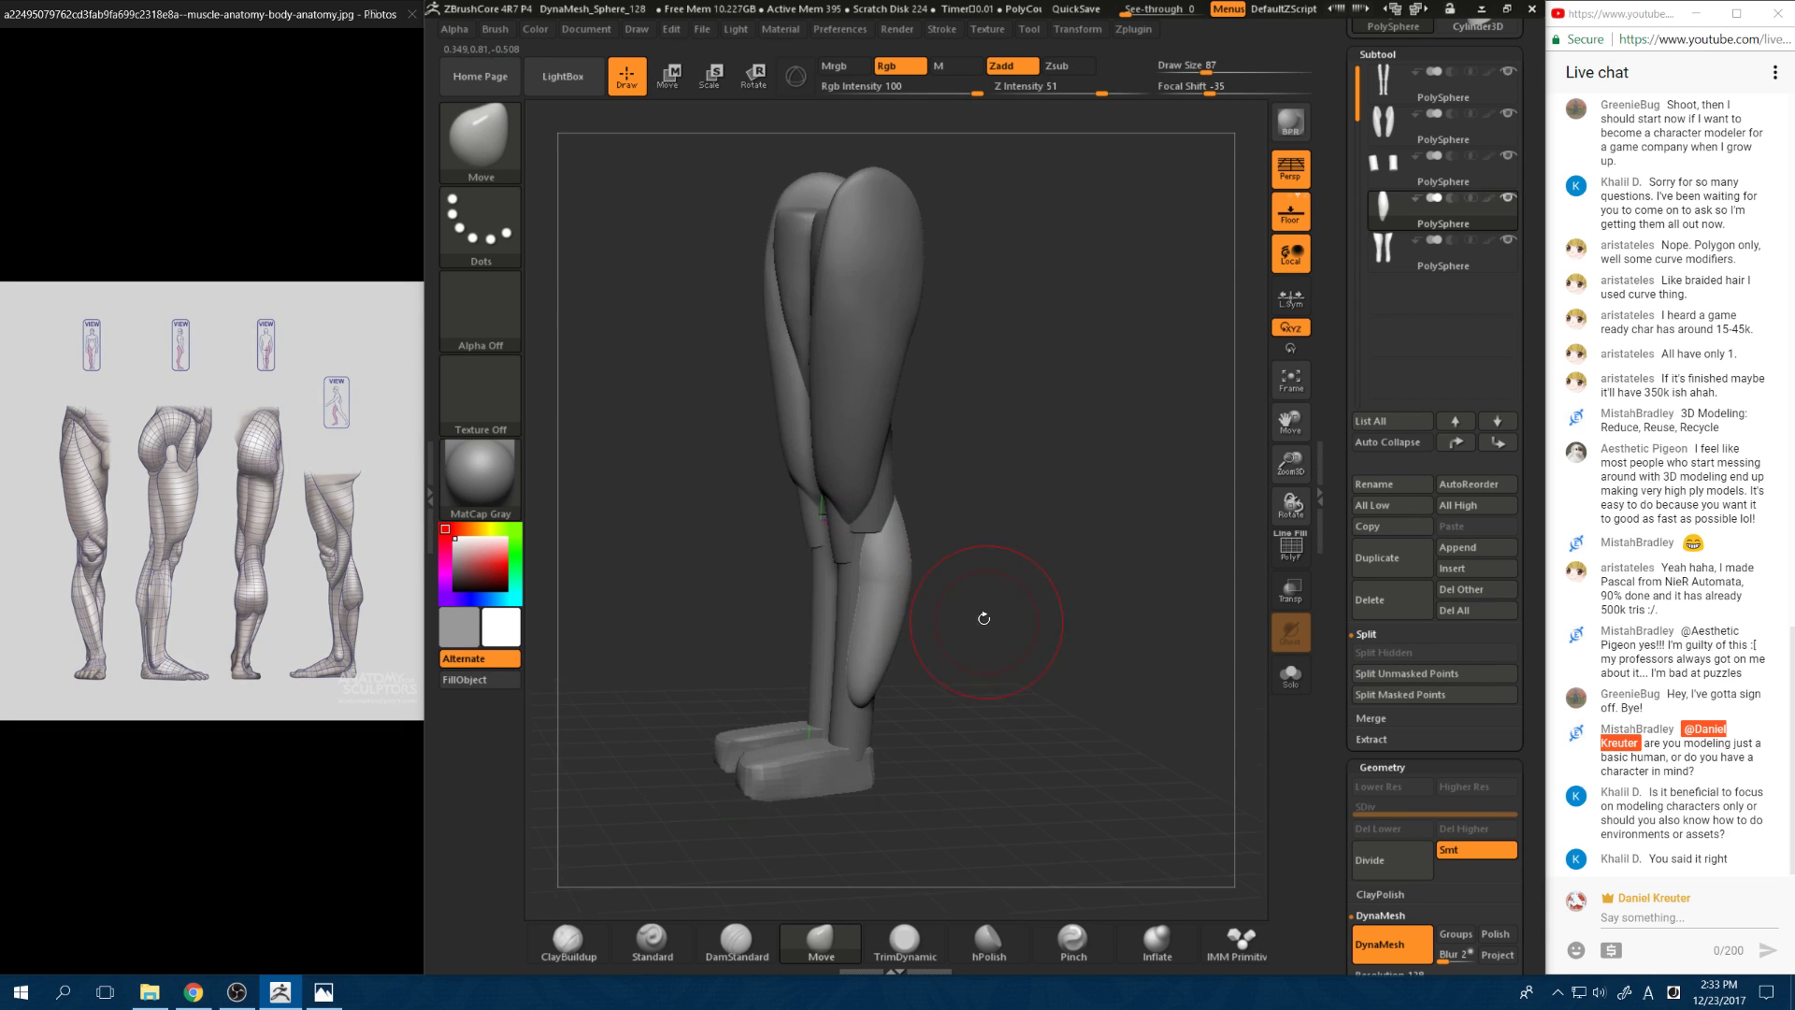
pyautogui.moveTo(966, 533); pyautogui.dragTo(914, 439)
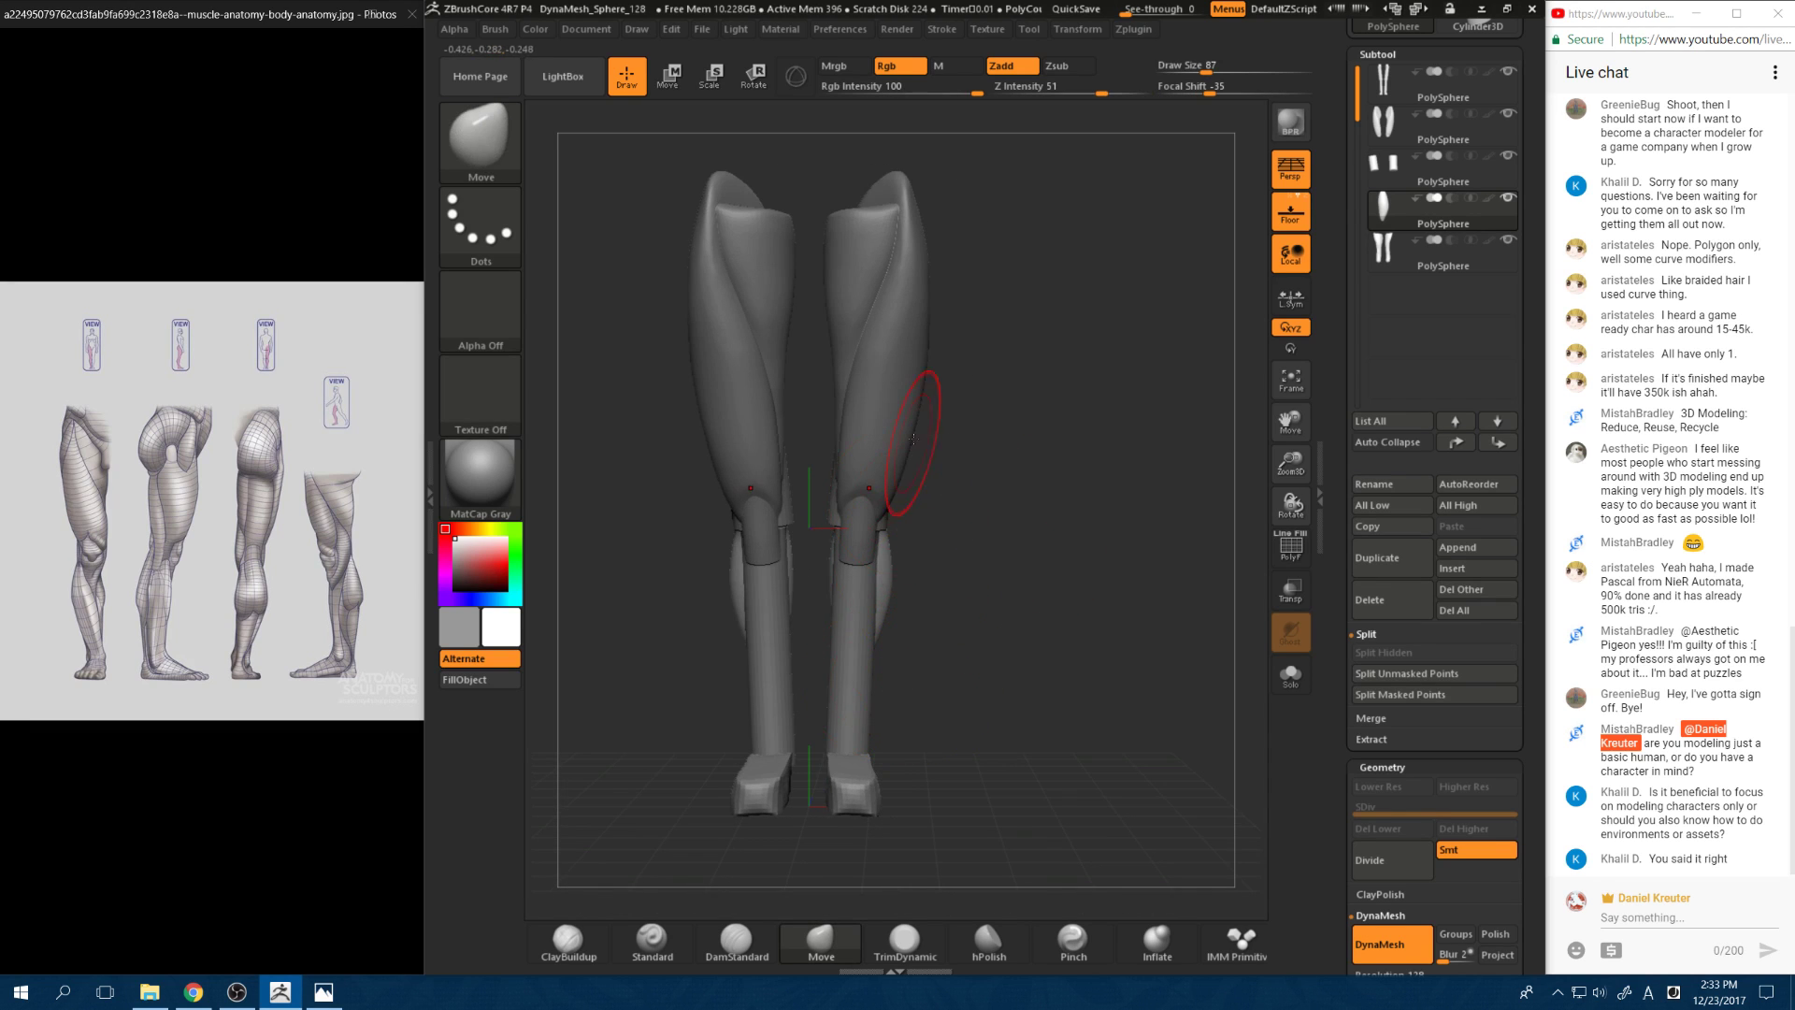
# Step: Duplicate the calf shapes within their subtool using Transpose Move and place the copies over the fronts of the shins
pyautogui.moveTo(910, 567)
pyautogui.mouseDown()
pyautogui.moveTo(767, 584)
pyautogui.moveTo(774, 570)
pyautogui.mouseUp()
pyautogui.press('w')
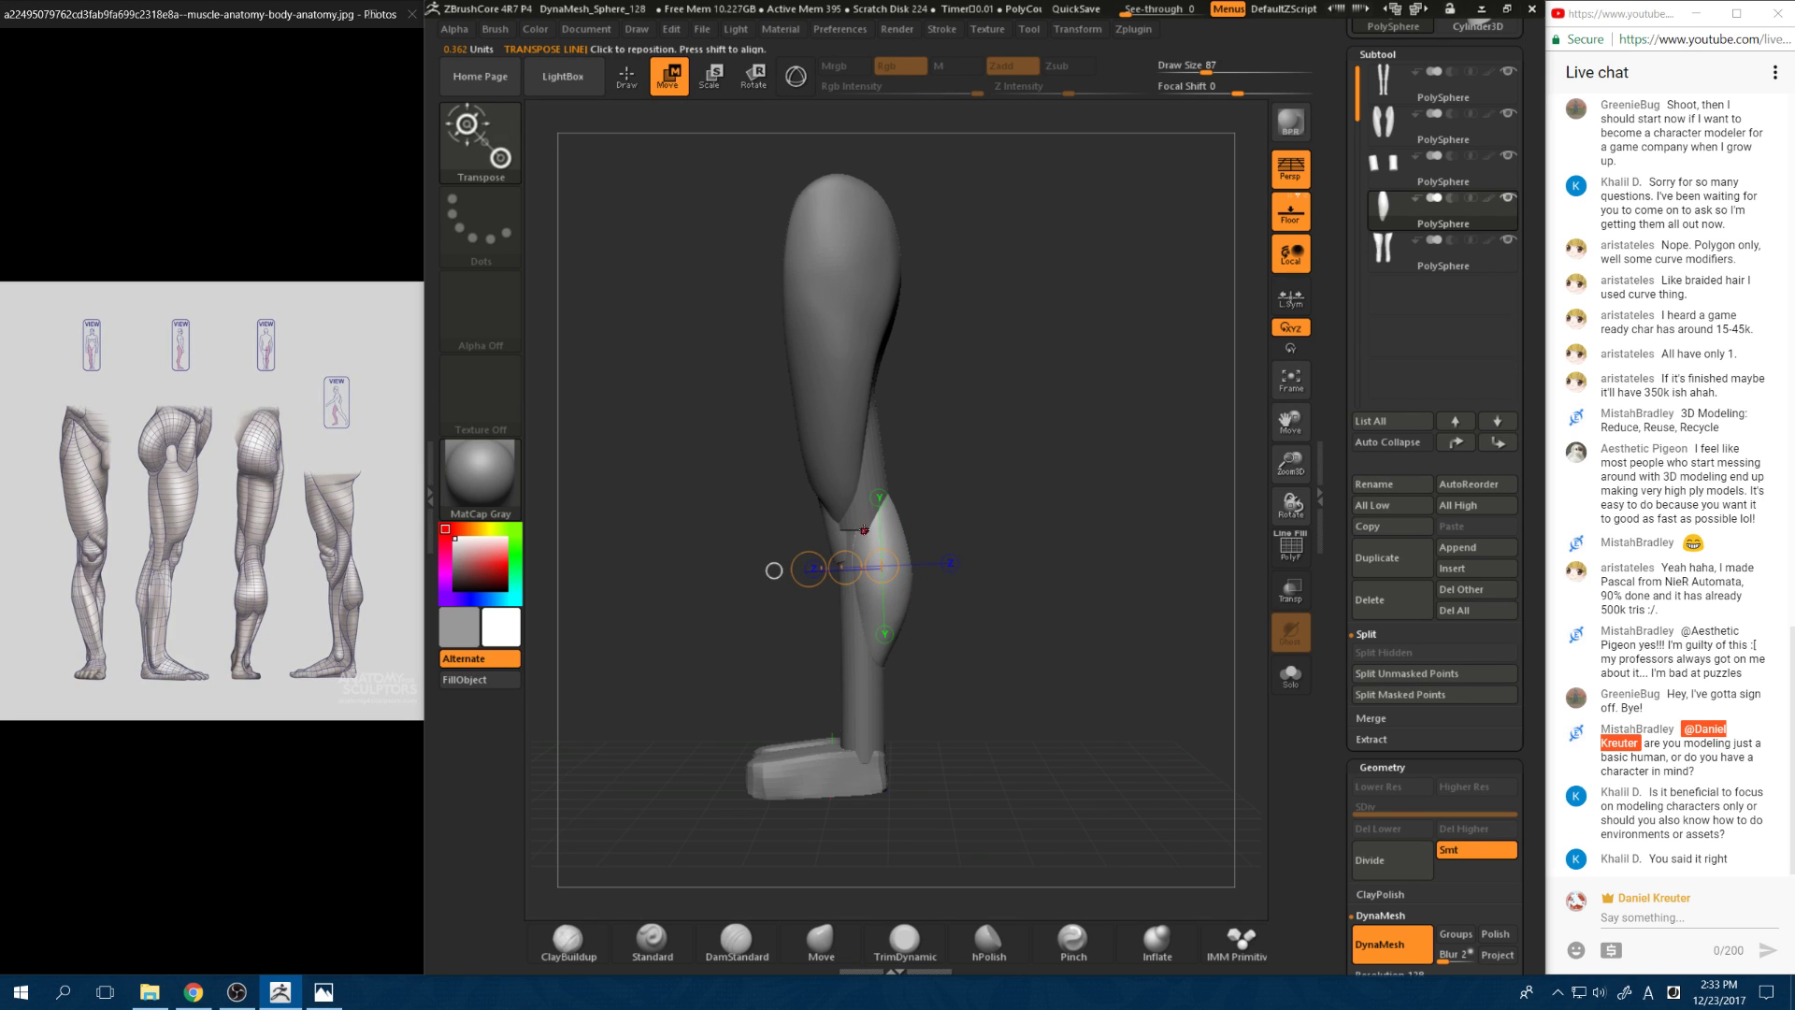
pyautogui.press('q')
pyautogui.press('w')
pyautogui.moveTo(861, 572)
pyautogui.mouseDown()
pyautogui.moveTo(811, 638)
pyautogui.moveTo(859, 591)
pyautogui.mouseUp()
pyautogui.hotkey('ctrl', 'z')
pyautogui.press('y')
pyautogui.press('q')
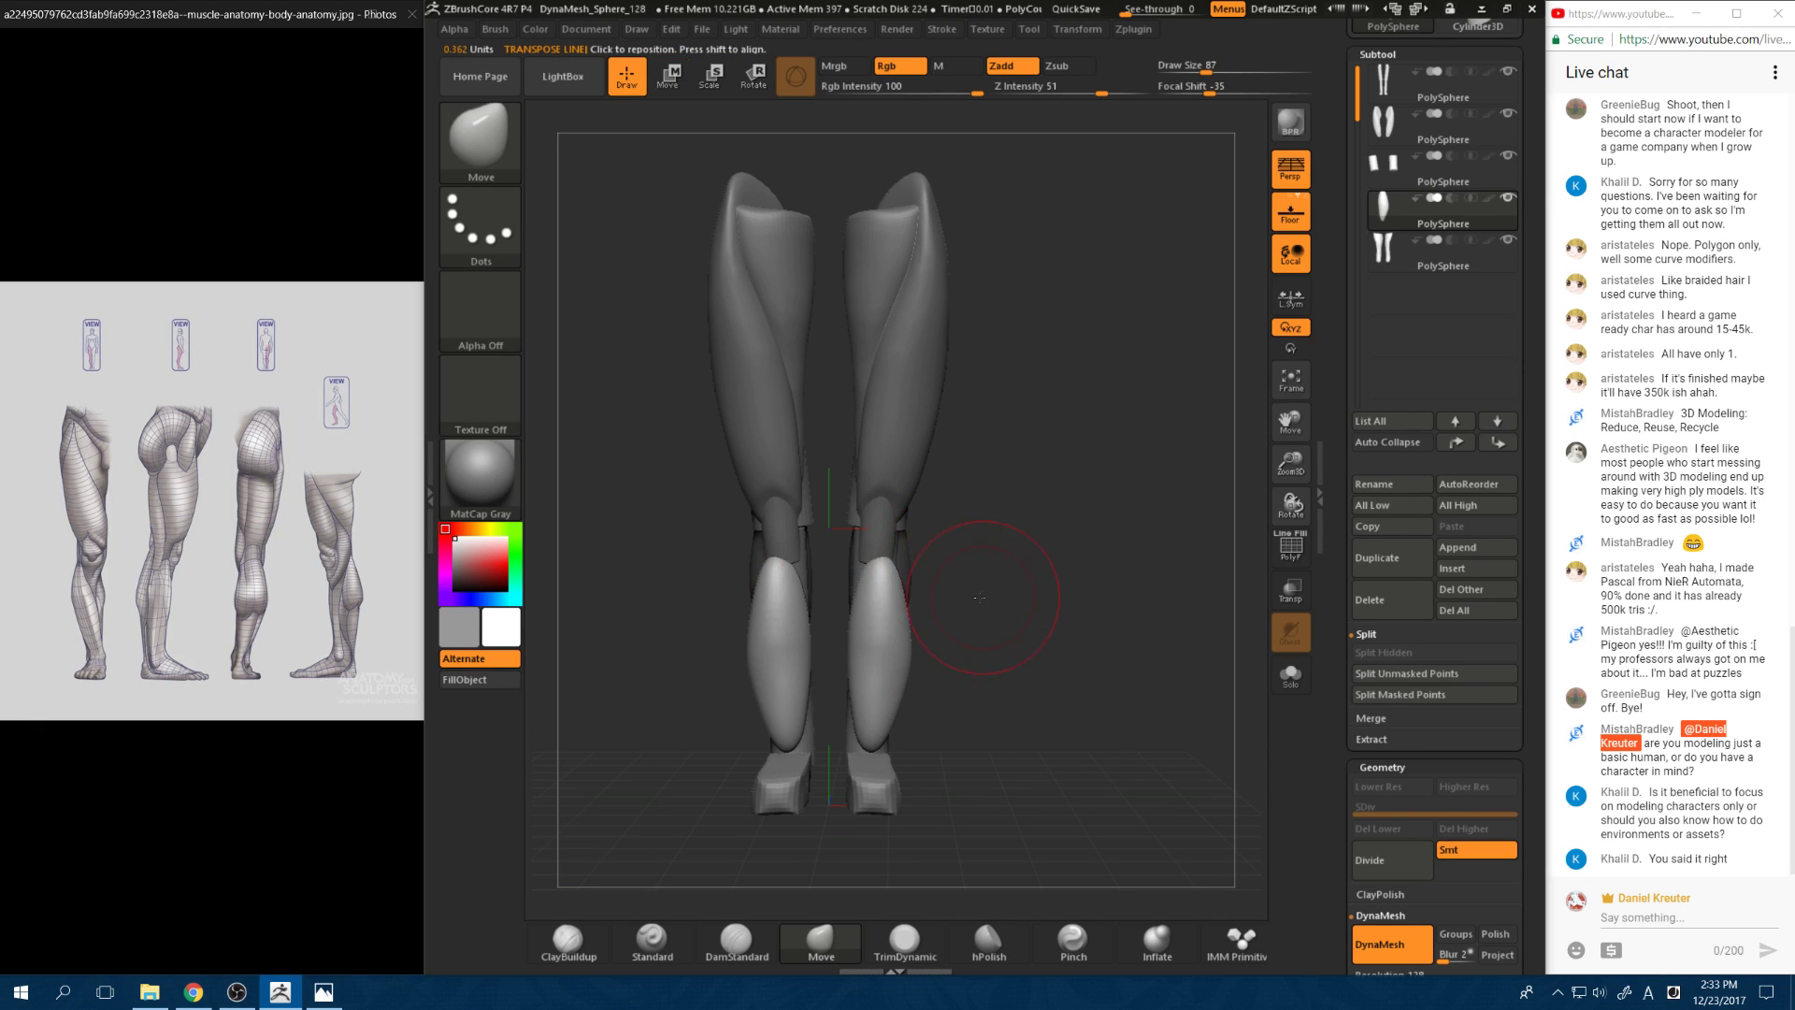
# Step: Shift the copied shapes toward the outer sides of the shins with the Move brush at draw size 87, and smooth them
pyautogui.moveTo(954, 559)
pyautogui.mouseDown()
pyautogui.moveTo(851, 600)
pyautogui.moveTo(877, 520)
pyautogui.mouseUp()
pyautogui.moveTo(753, 620)
pyautogui.mouseDown()
pyautogui.moveTo(805, 628)
pyautogui.moveTo(791, 616)
pyautogui.mouseUp()
pyautogui.moveTo(761, 612); pyautogui.dragTo(750, 606)
pyautogui.keyDown('shift'); pyautogui.moveTo(842, 618); pyautogui.dragTo(837, 653); pyautogui.keyUp('shift')
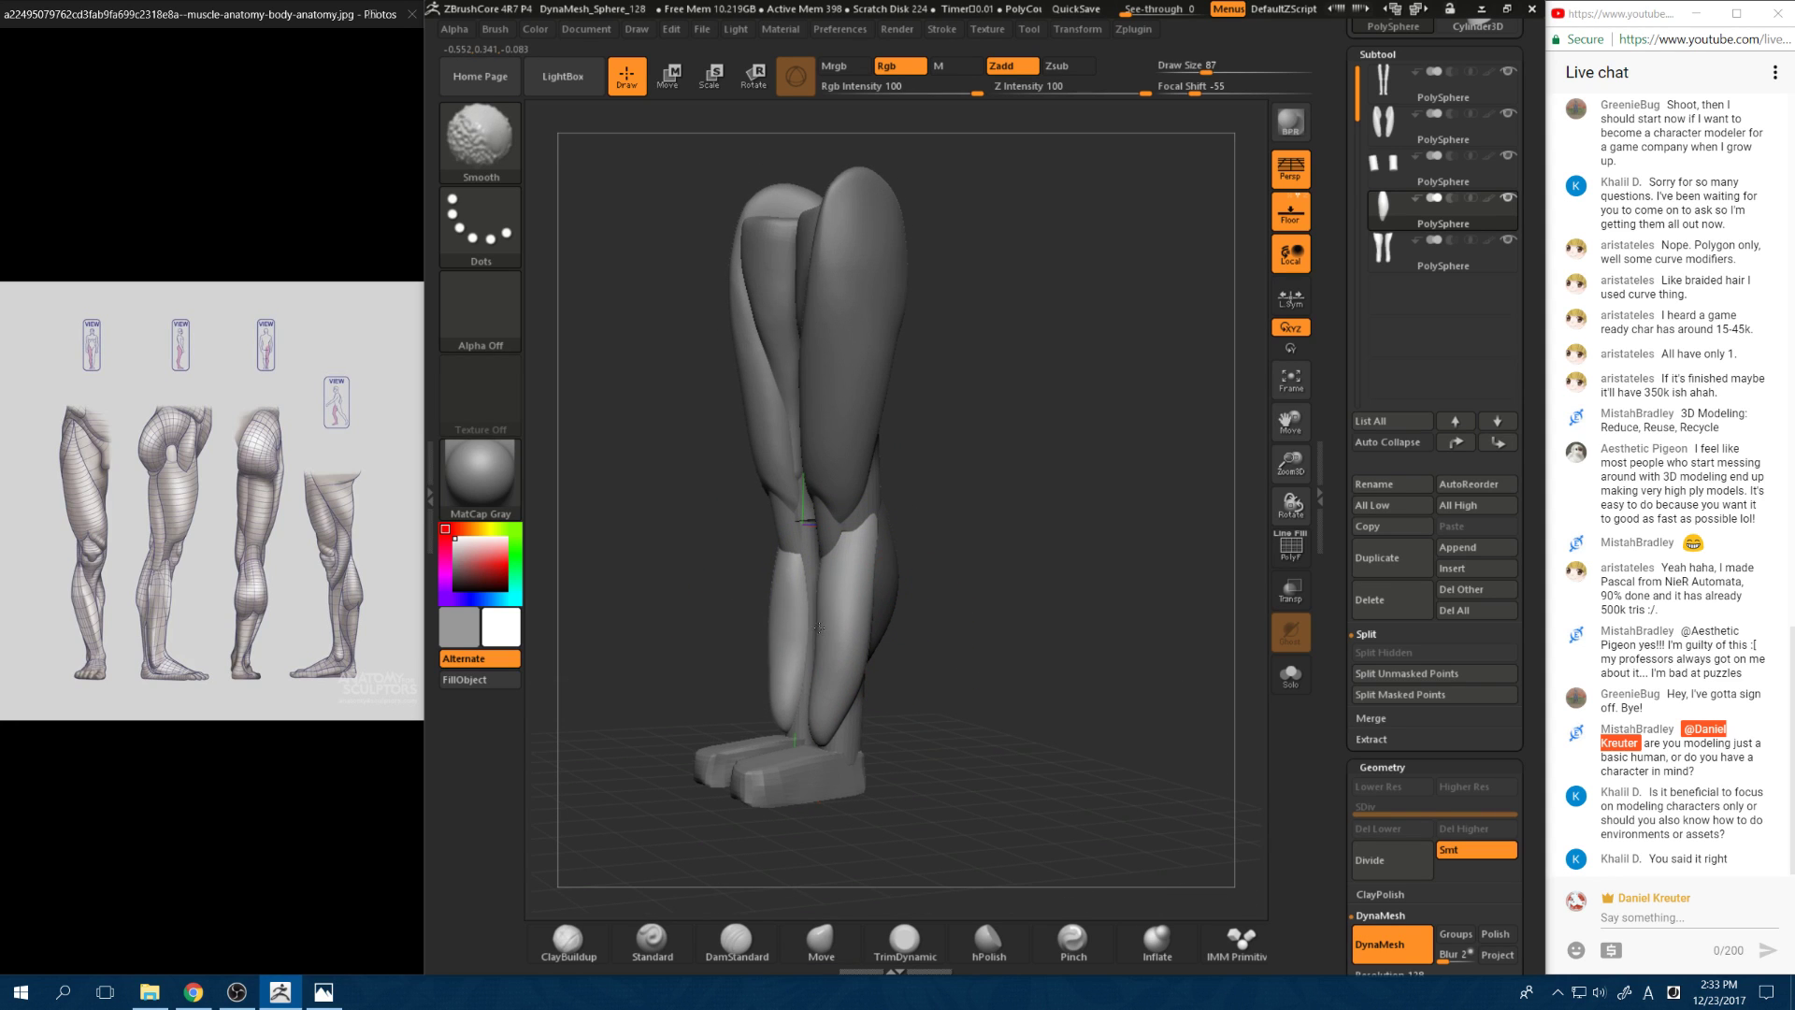
# Step: Stretch the copied shapes from knee to ankle, smooth them, and fit their side profile to the shin with the Move brush
pyautogui.moveTo(813, 762); pyautogui.dragTo(825, 739)
pyautogui.moveTo(734, 666); pyautogui.dragTo(823, 654)
pyautogui.keyDown('shift'); pyautogui.moveTo(748, 572); pyautogui.dragTo(718, 570); pyautogui.keyUp('shift')
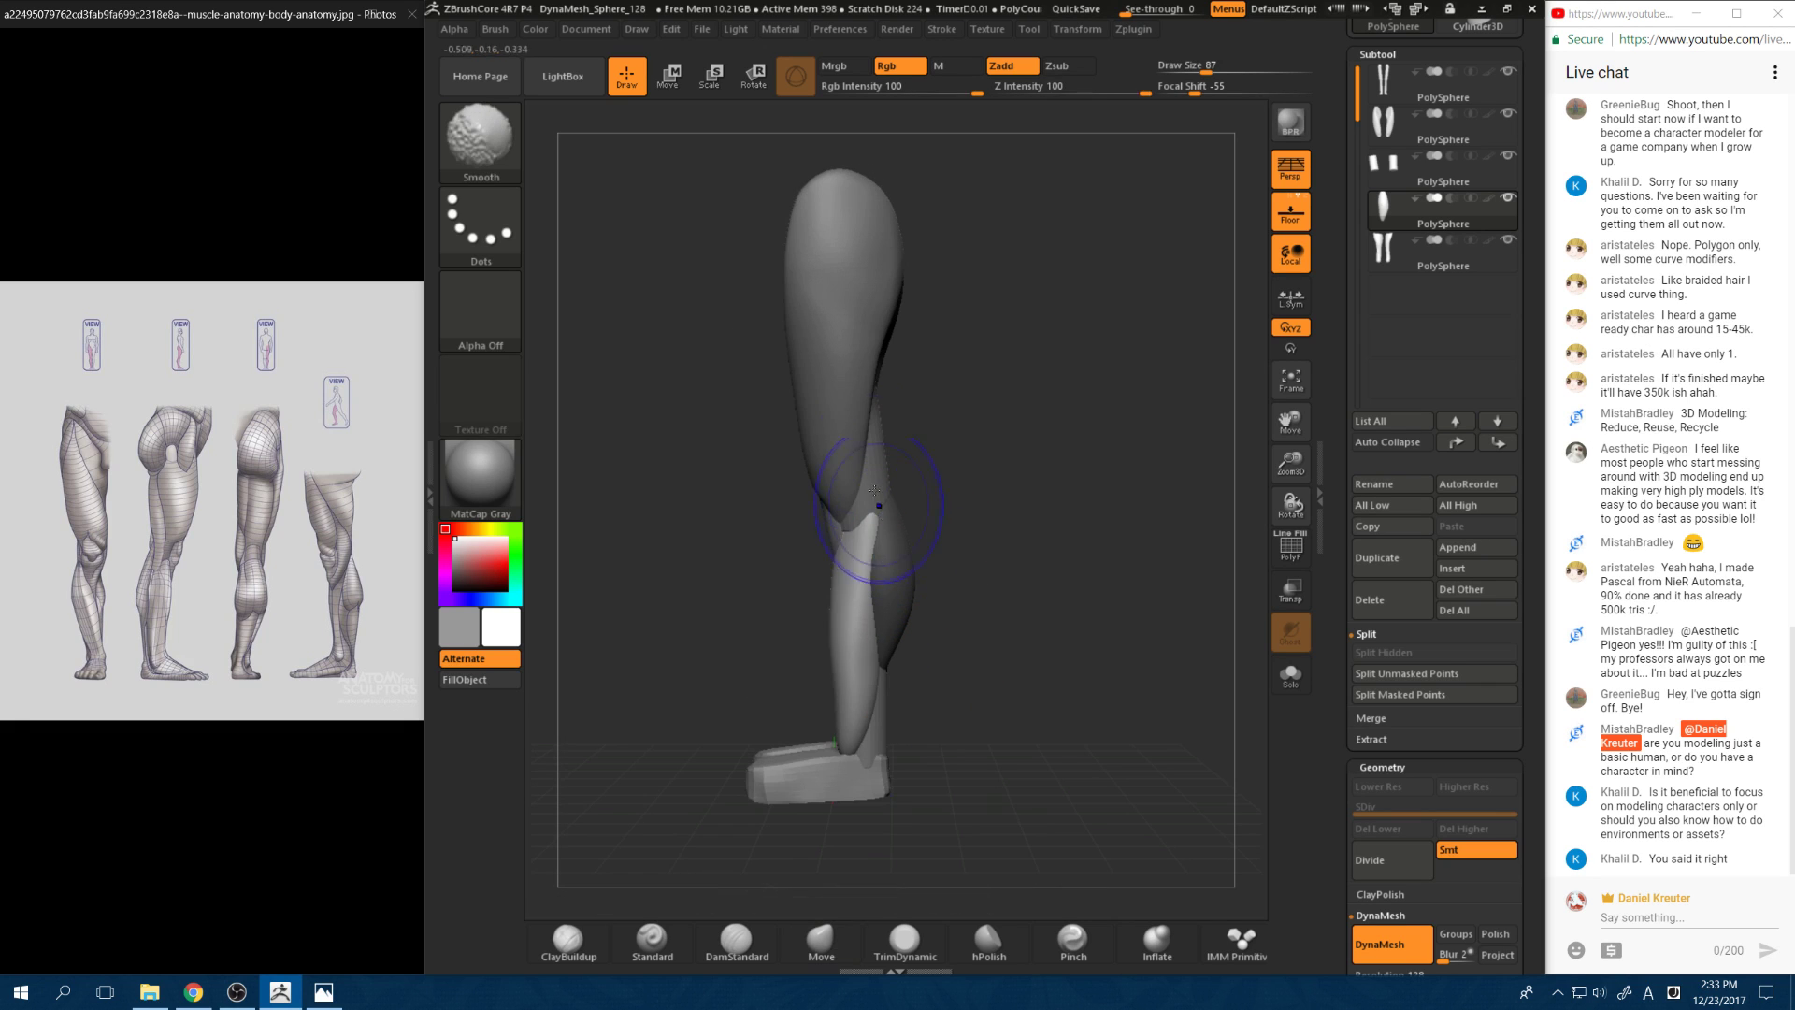
pyautogui.moveTo(819, 628); pyautogui.dragTo(832, 666)
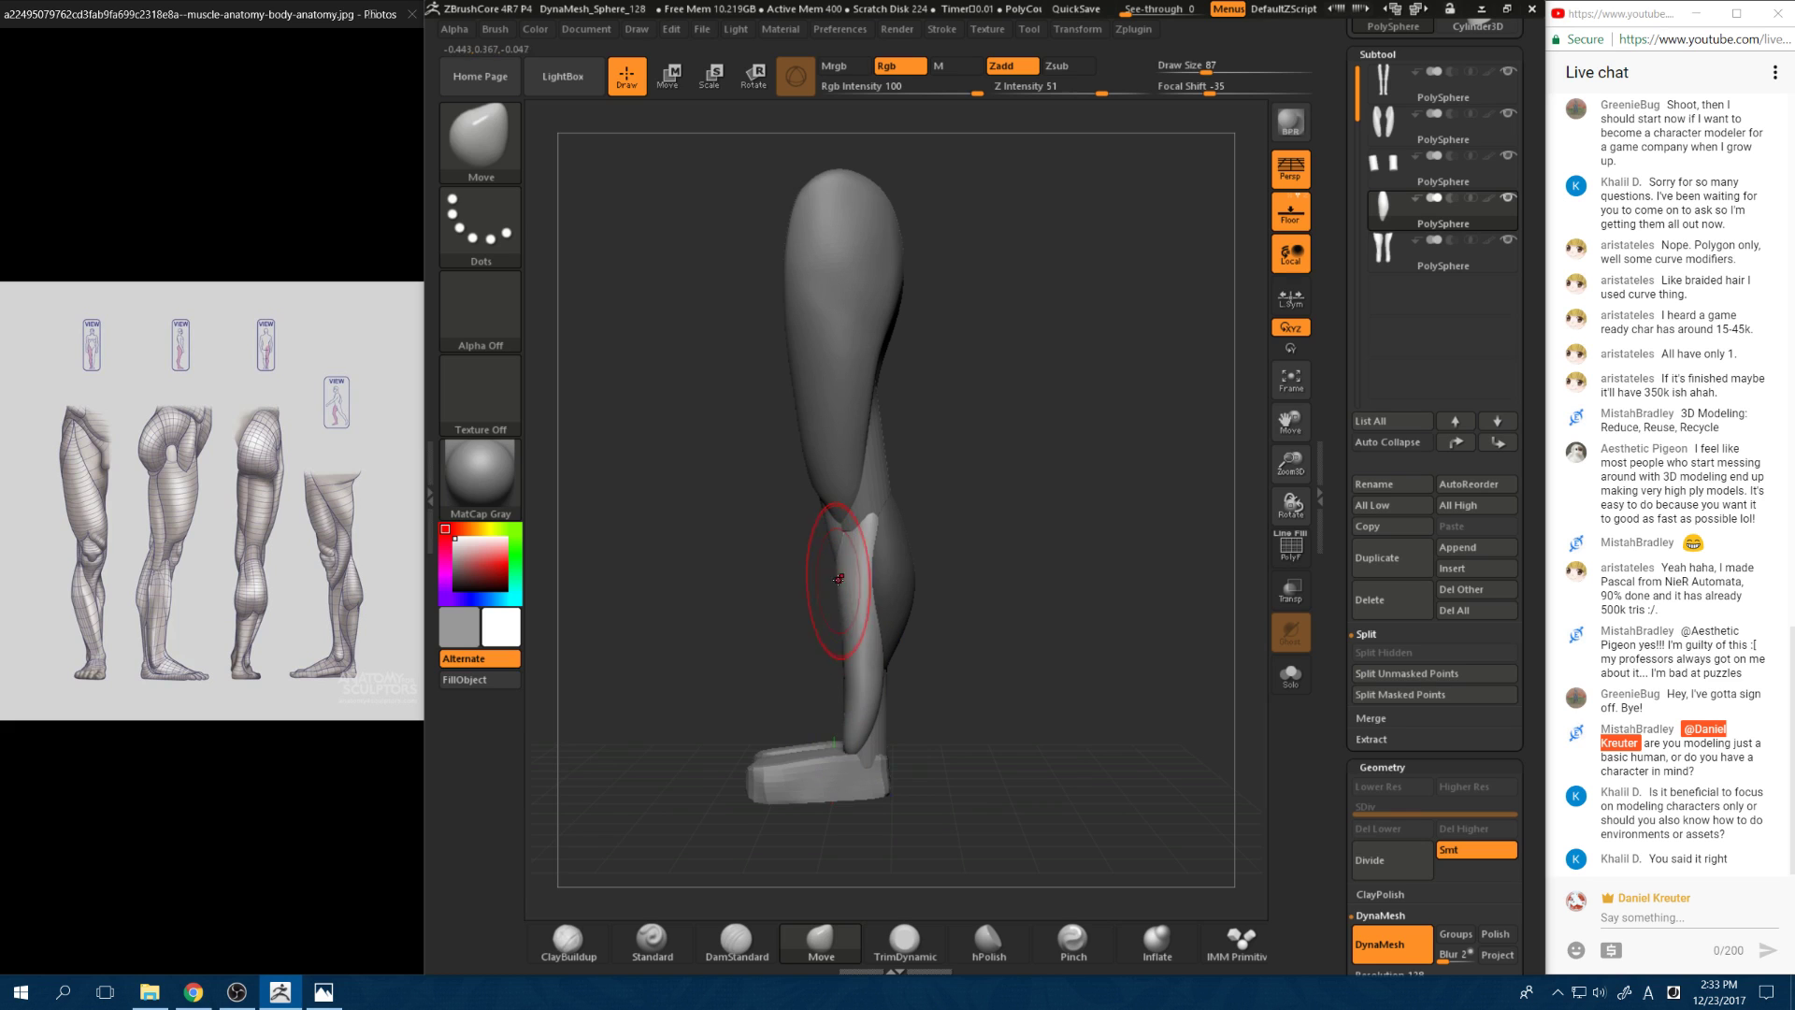
pyautogui.moveTo(837, 643)
pyautogui.mouseDown()
pyautogui.moveTo(884, 688)
pyautogui.moveTo(829, 698)
pyautogui.mouseUp()
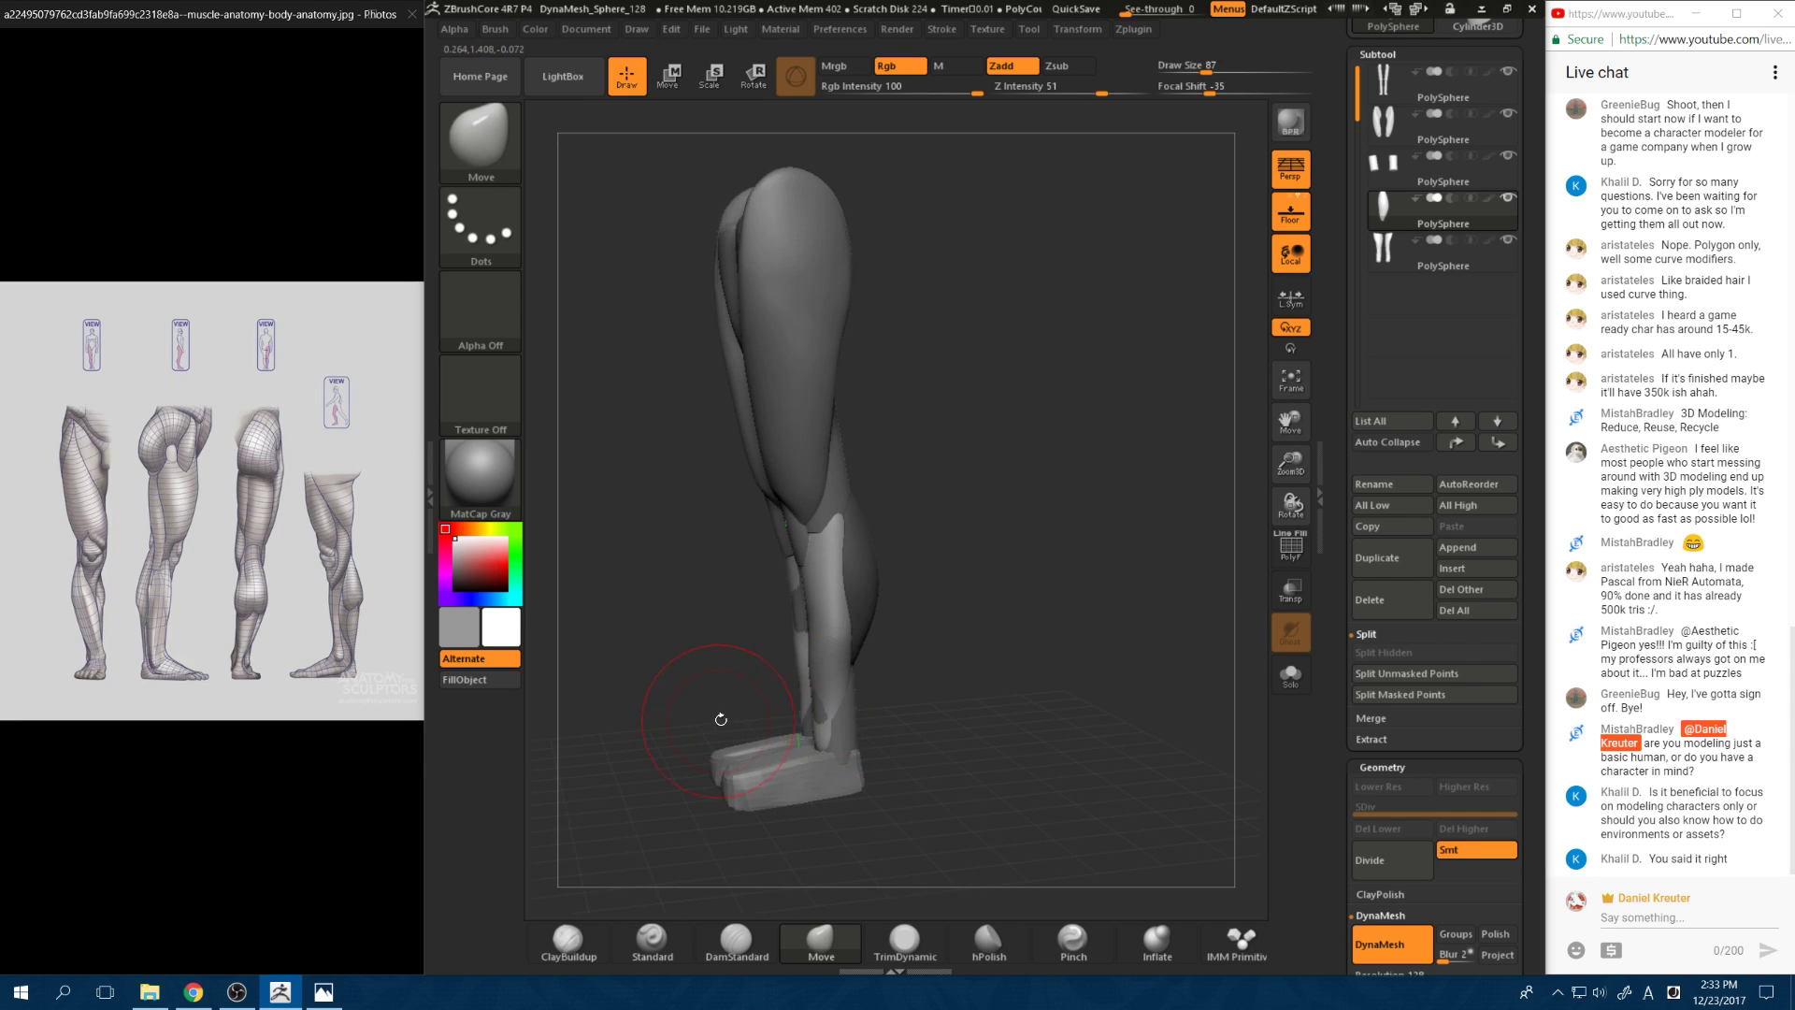
# Step: Refine the lower ends of the outer lower-leg shapes near the ankles with the Move brush at draw size 54
pyautogui.moveTo(721, 719)
pyautogui.mouseDown()
pyautogui.moveTo(856, 678)
pyautogui.moveTo(819, 706)
pyautogui.moveTo(860, 702)
pyautogui.moveTo(808, 740)
pyautogui.mouseUp()
pyautogui.press('space')
pyautogui.click(852, 711)
pyautogui.press('space')
pyautogui.click(877, 667)
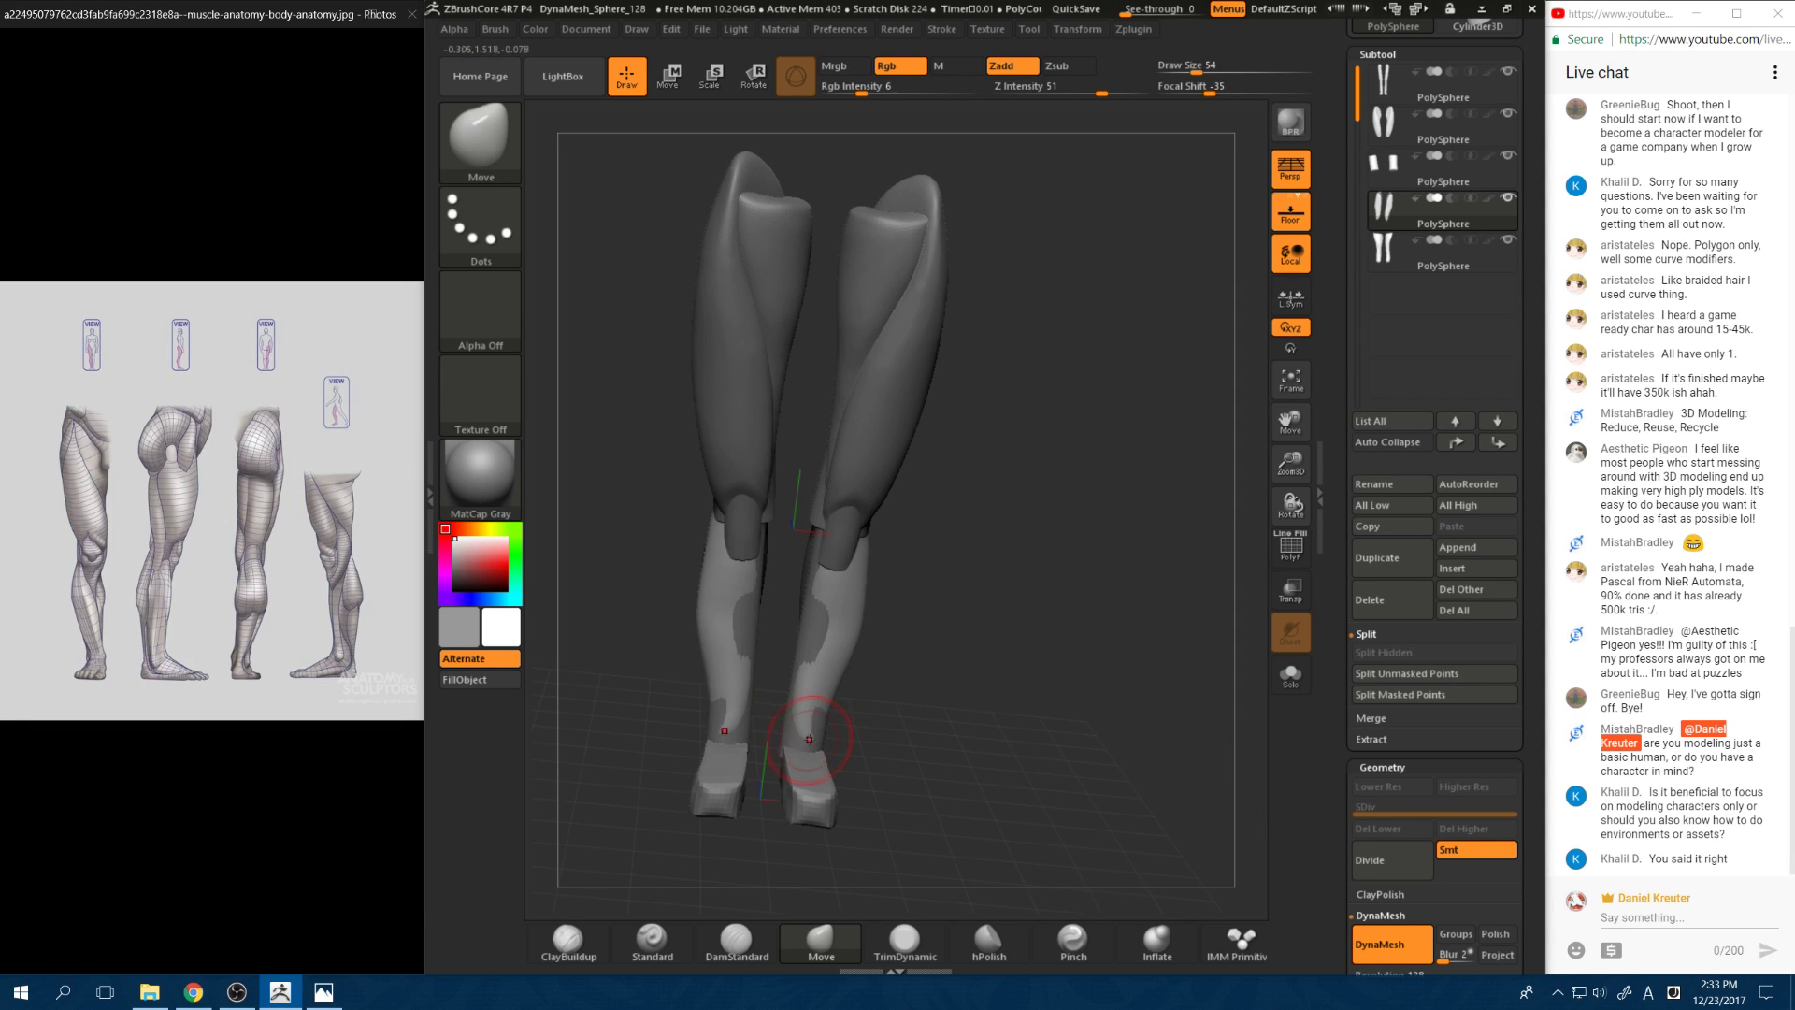
pyautogui.moveTo(879, 674); pyautogui.dragTo(875, 471)
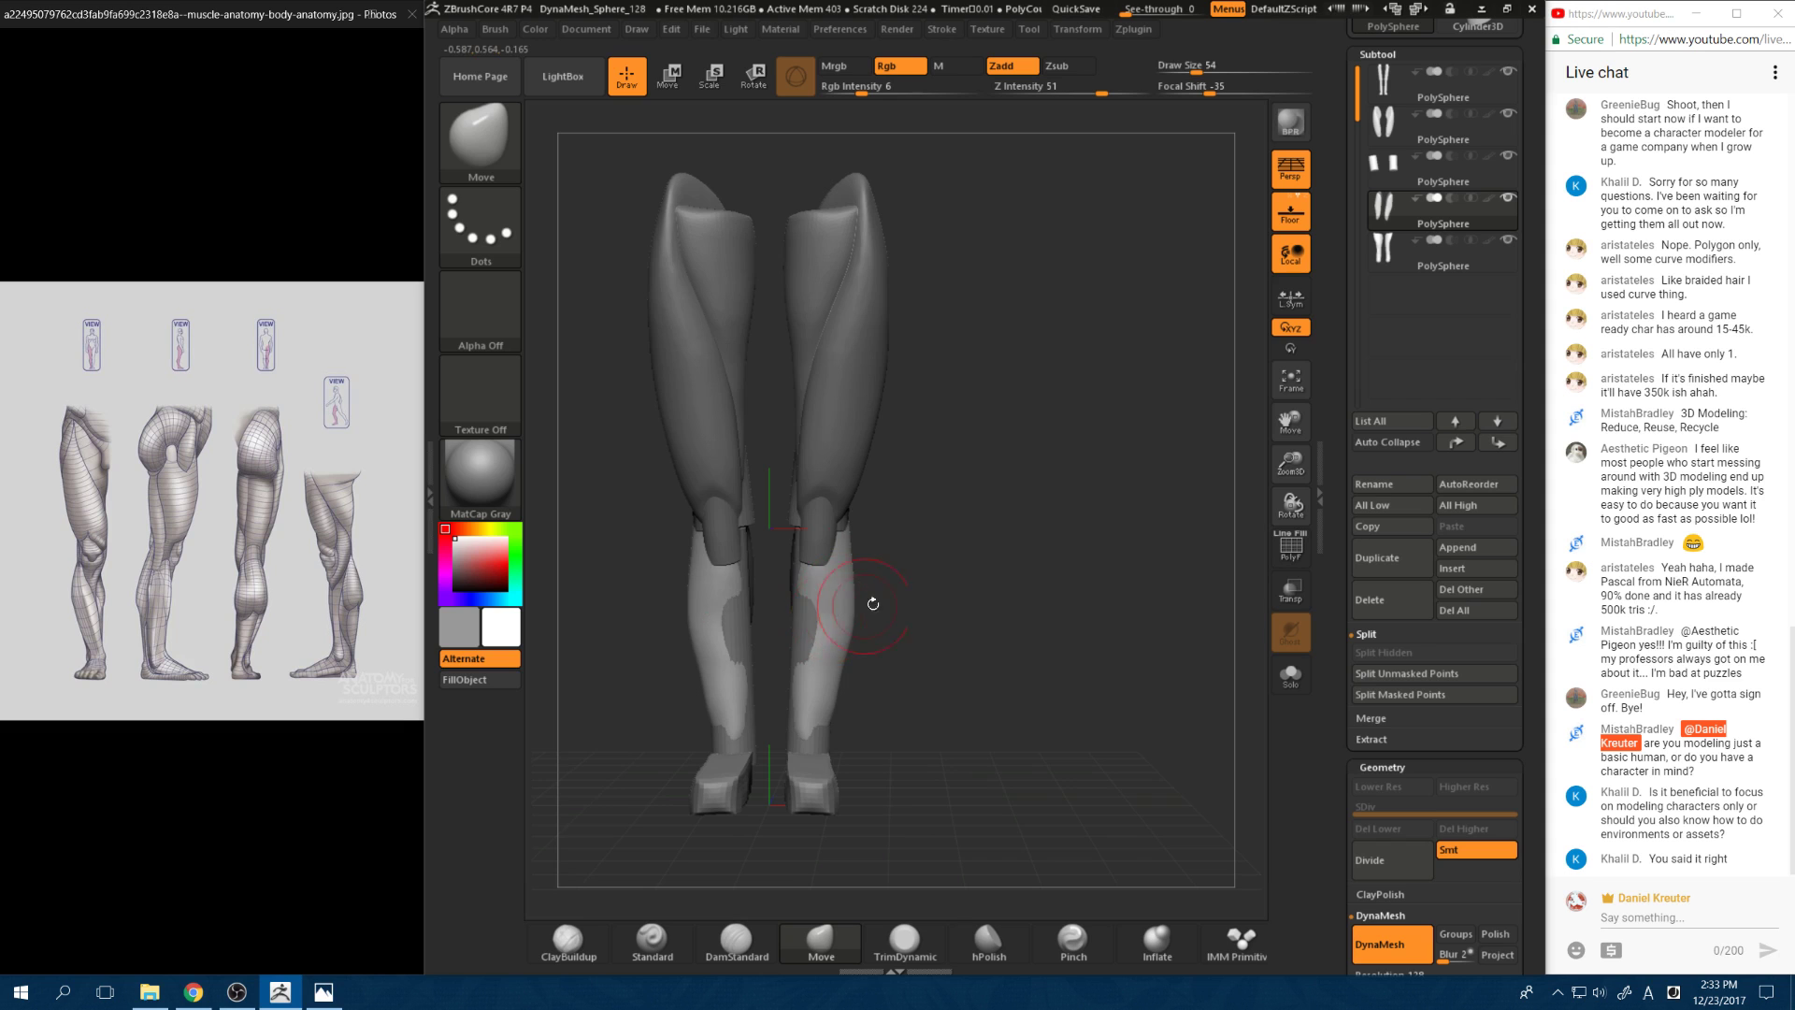
# Step: Smooth the outer lower-leg shapes at draw size 77 and refine their front-view contour up to the knees
pyautogui.moveTo(873, 604)
pyautogui.mouseDown()
pyautogui.moveTo(963, 606)
pyautogui.moveTo(885, 603)
pyautogui.moveTo(889, 573)
pyautogui.moveTo(942, 557)
pyautogui.mouseUp()
pyautogui.press('space')
pyautogui.click(939, 578)
pyautogui.press('shift')
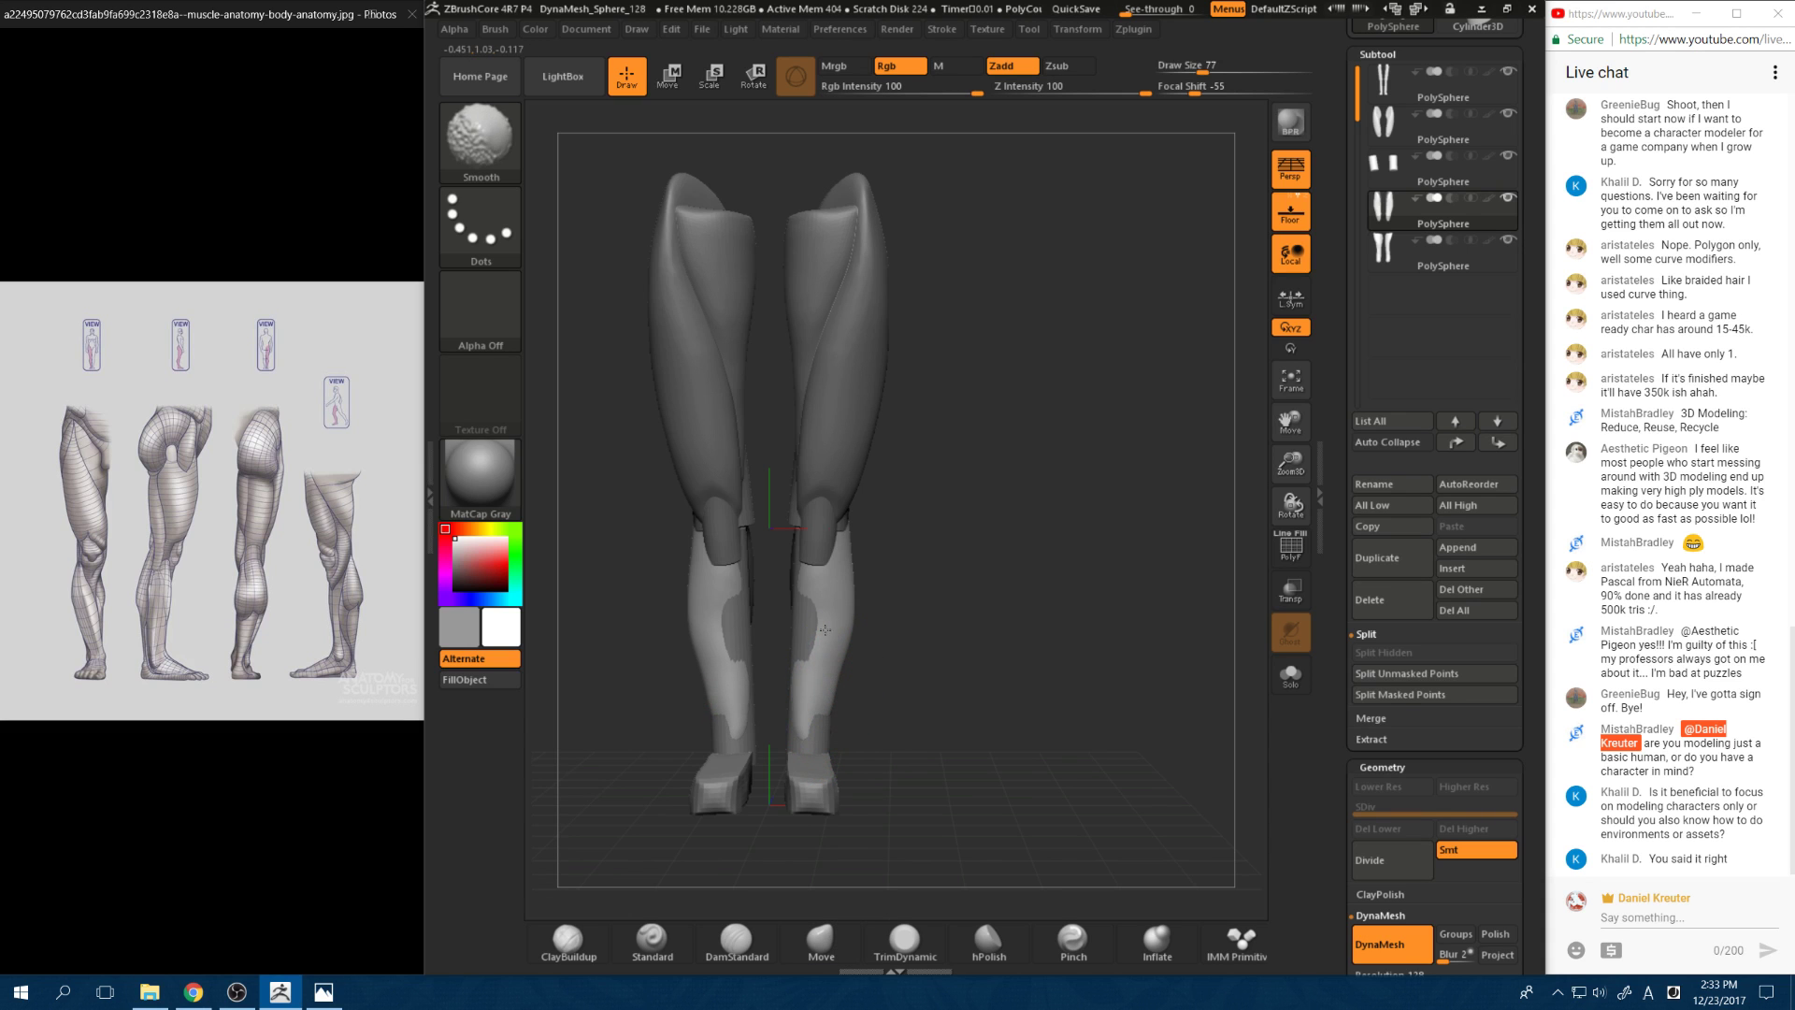
pyautogui.moveTo(788, 712)
pyautogui.keyDown('shift'); pyautogui.mouseDown()
pyautogui.moveTo(802, 607)
pyautogui.moveTo(926, 617)
pyautogui.moveTo(973, 580)
pyautogui.moveTo(842, 533)
pyautogui.moveTo(869, 521)
pyautogui.moveTo(869, 359)
pyautogui.mouseUp(); pyautogui.keyUp('shift')
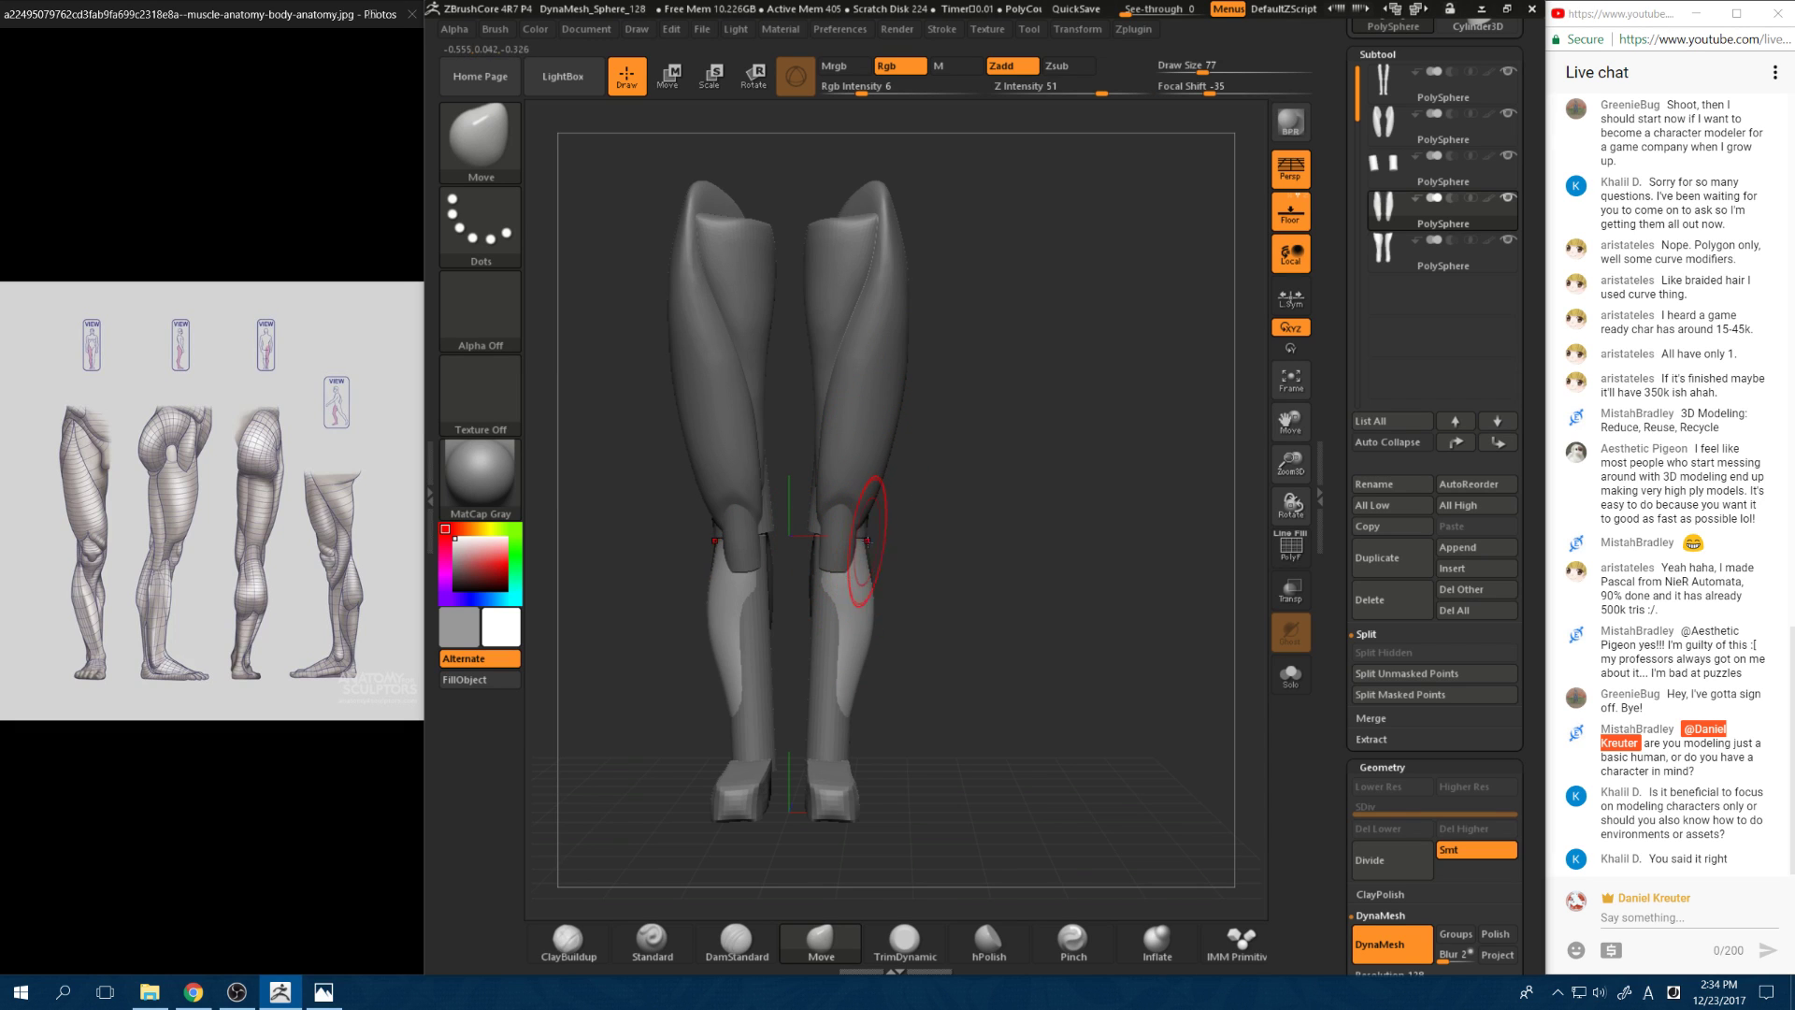
# Step: Examine the proportions of the blocked-out legs from the front, the side and a low angle
pyautogui.moveTo(821, 525); pyautogui.dragTo(946, 667)
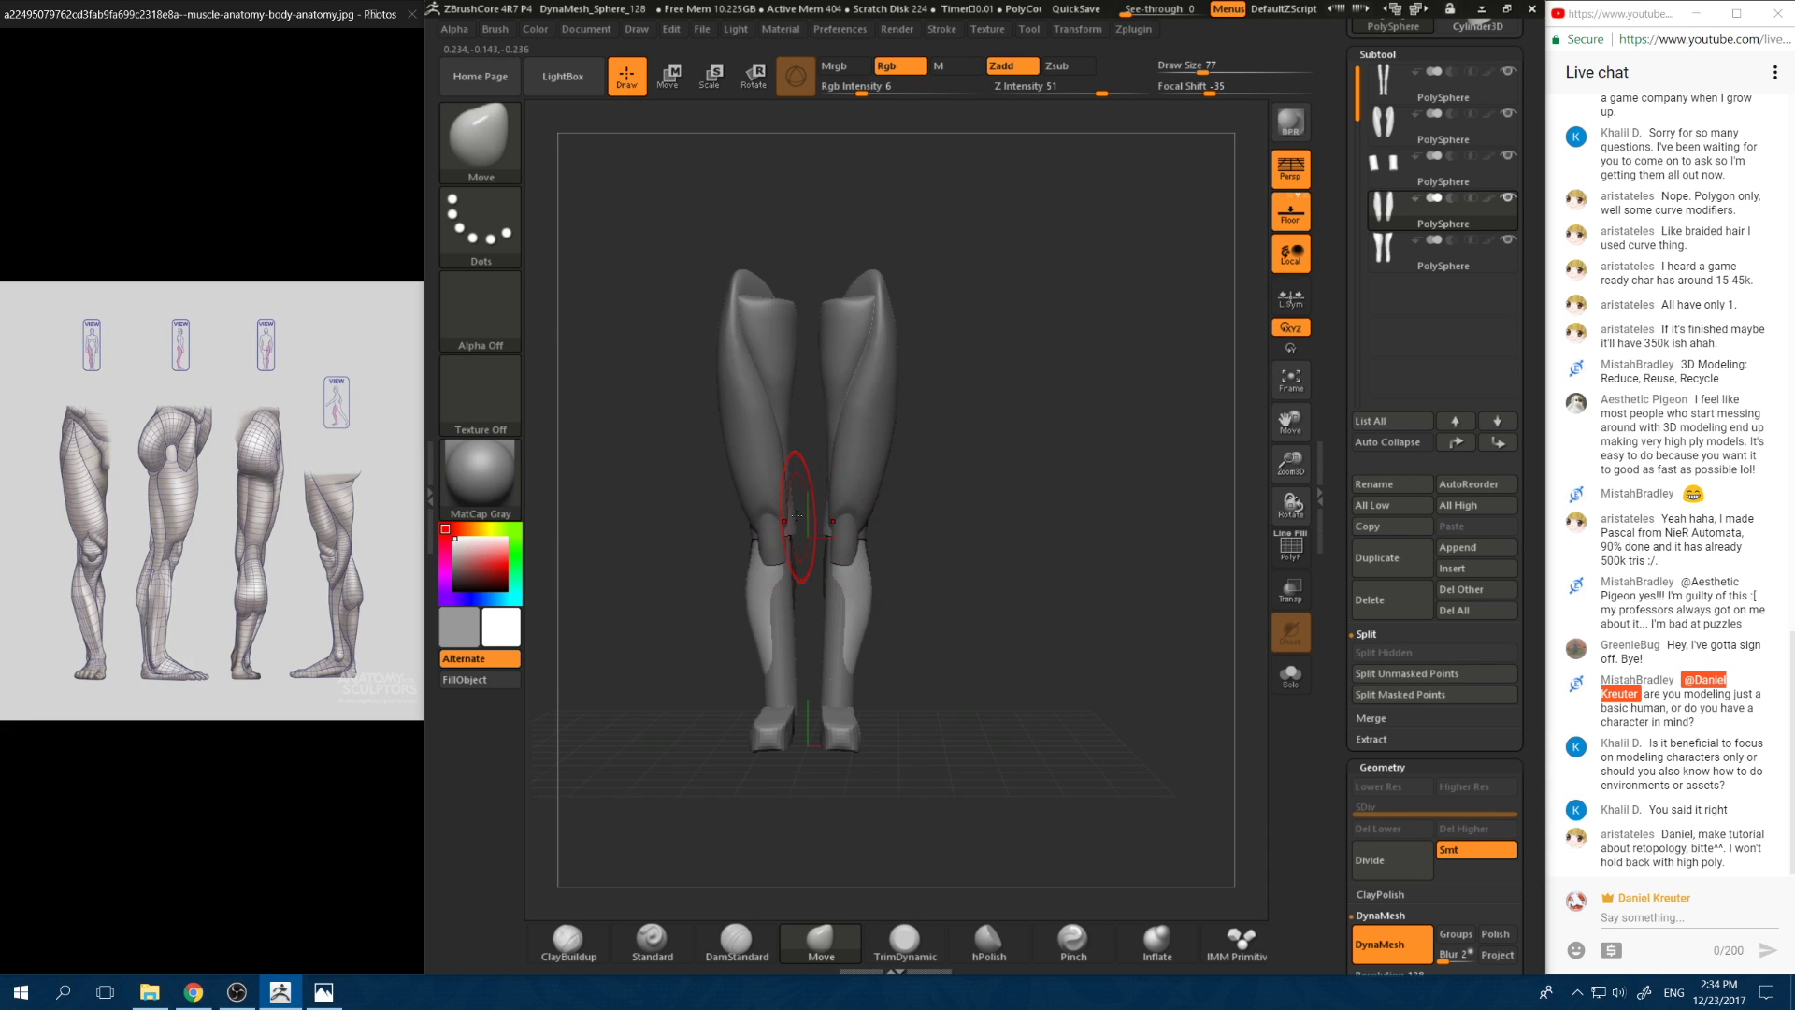
pyautogui.moveTo(918, 640)
pyautogui.mouseDown()
pyautogui.moveTo(931, 741)
pyautogui.moveTo(895, 615)
pyautogui.mouseUp()
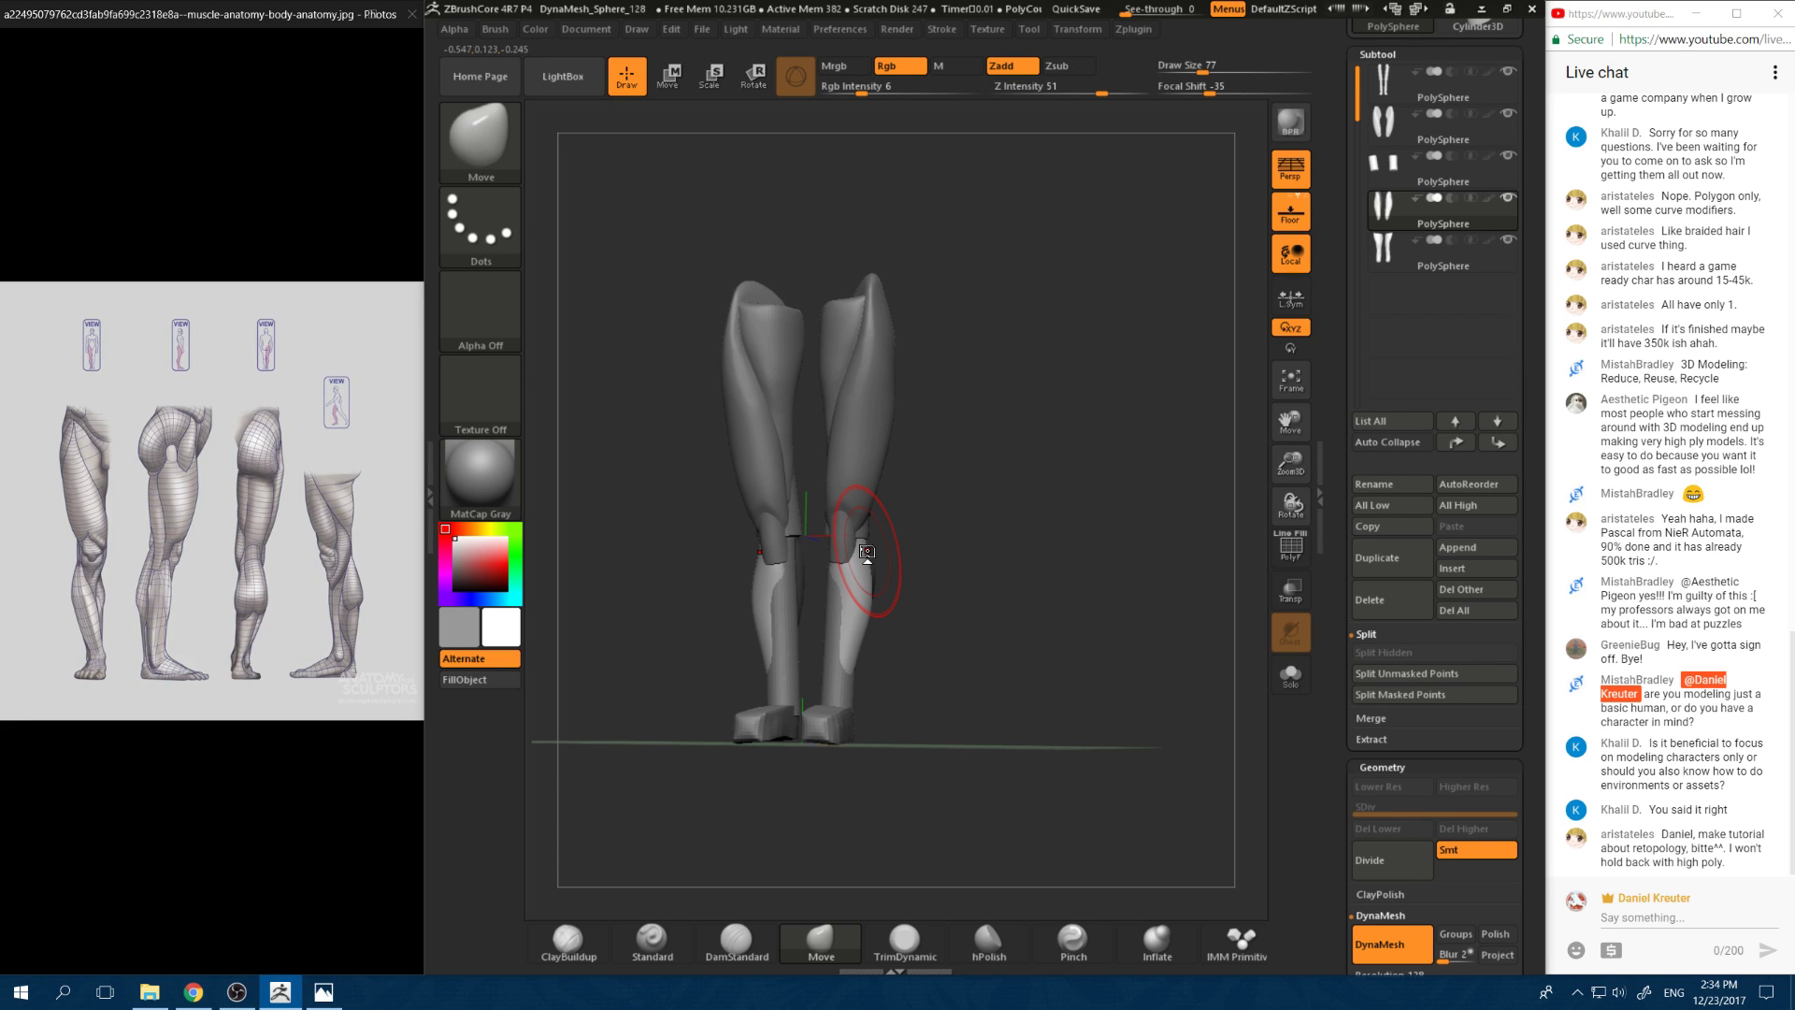
pyautogui.moveTo(945, 626); pyautogui.dragTo(918, 548)
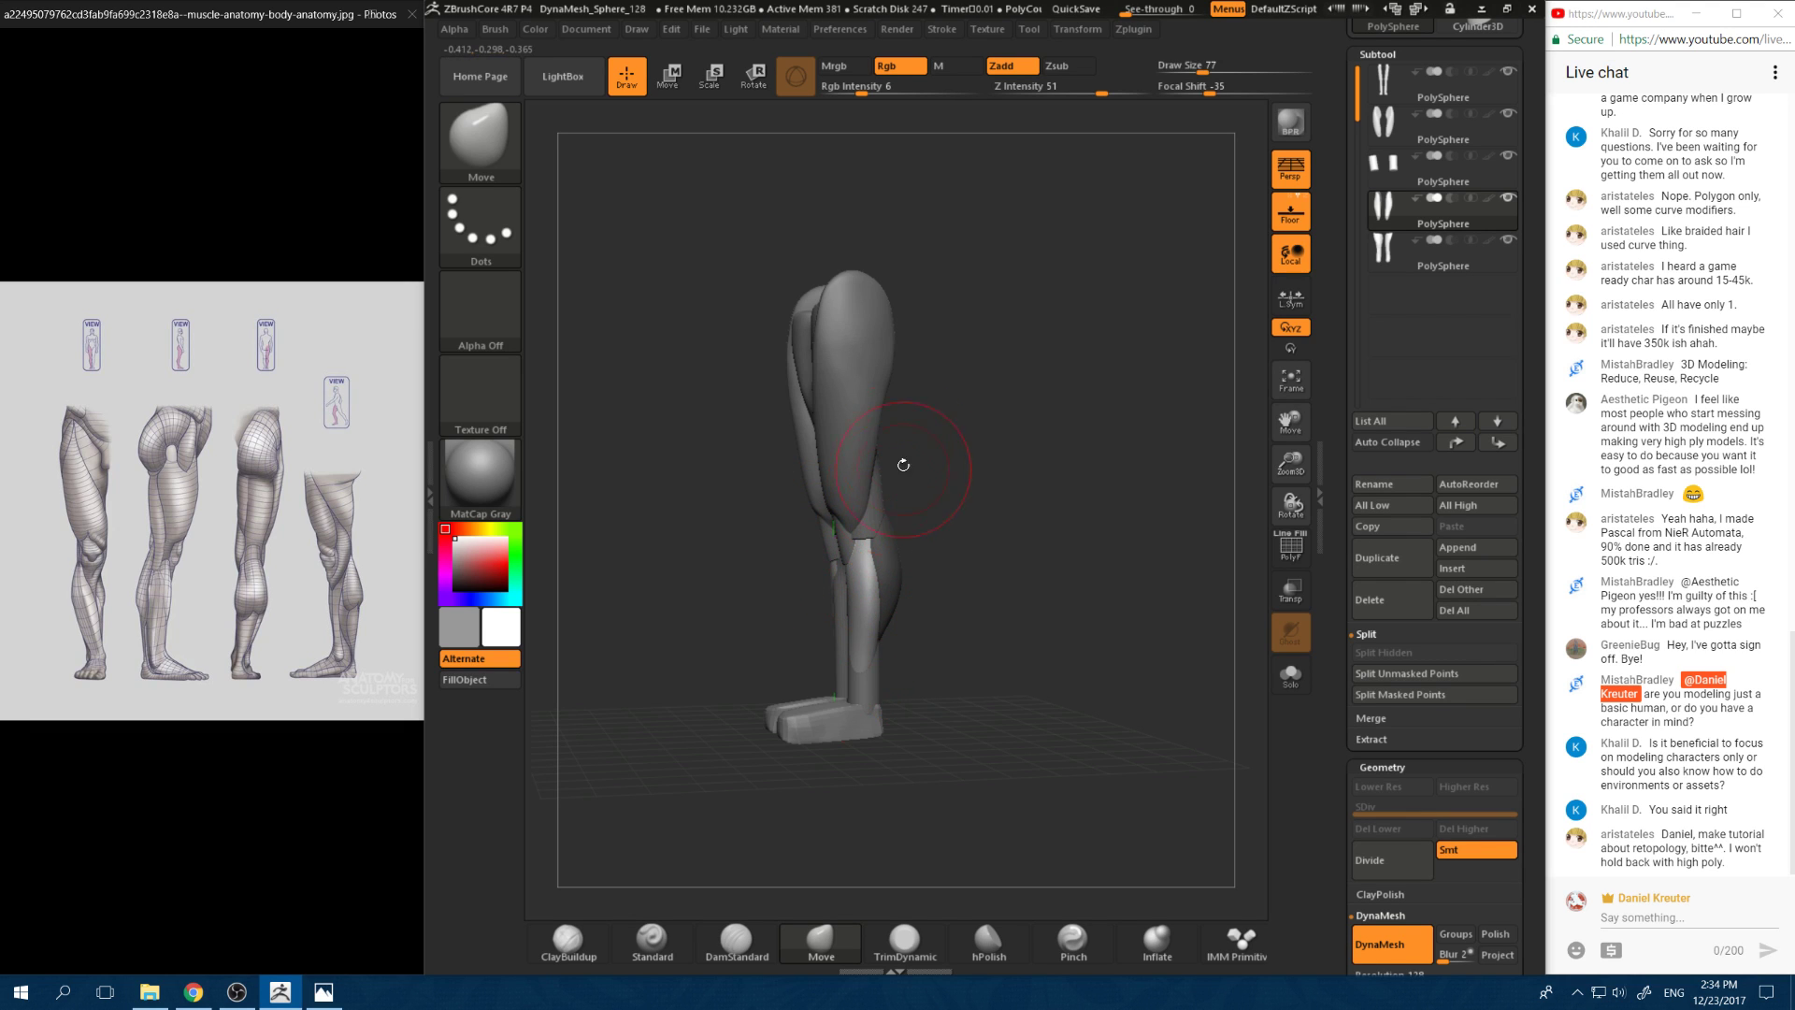
pyautogui.moveTo(972, 596); pyautogui.dragTo(914, 474)
pyautogui.press('f')
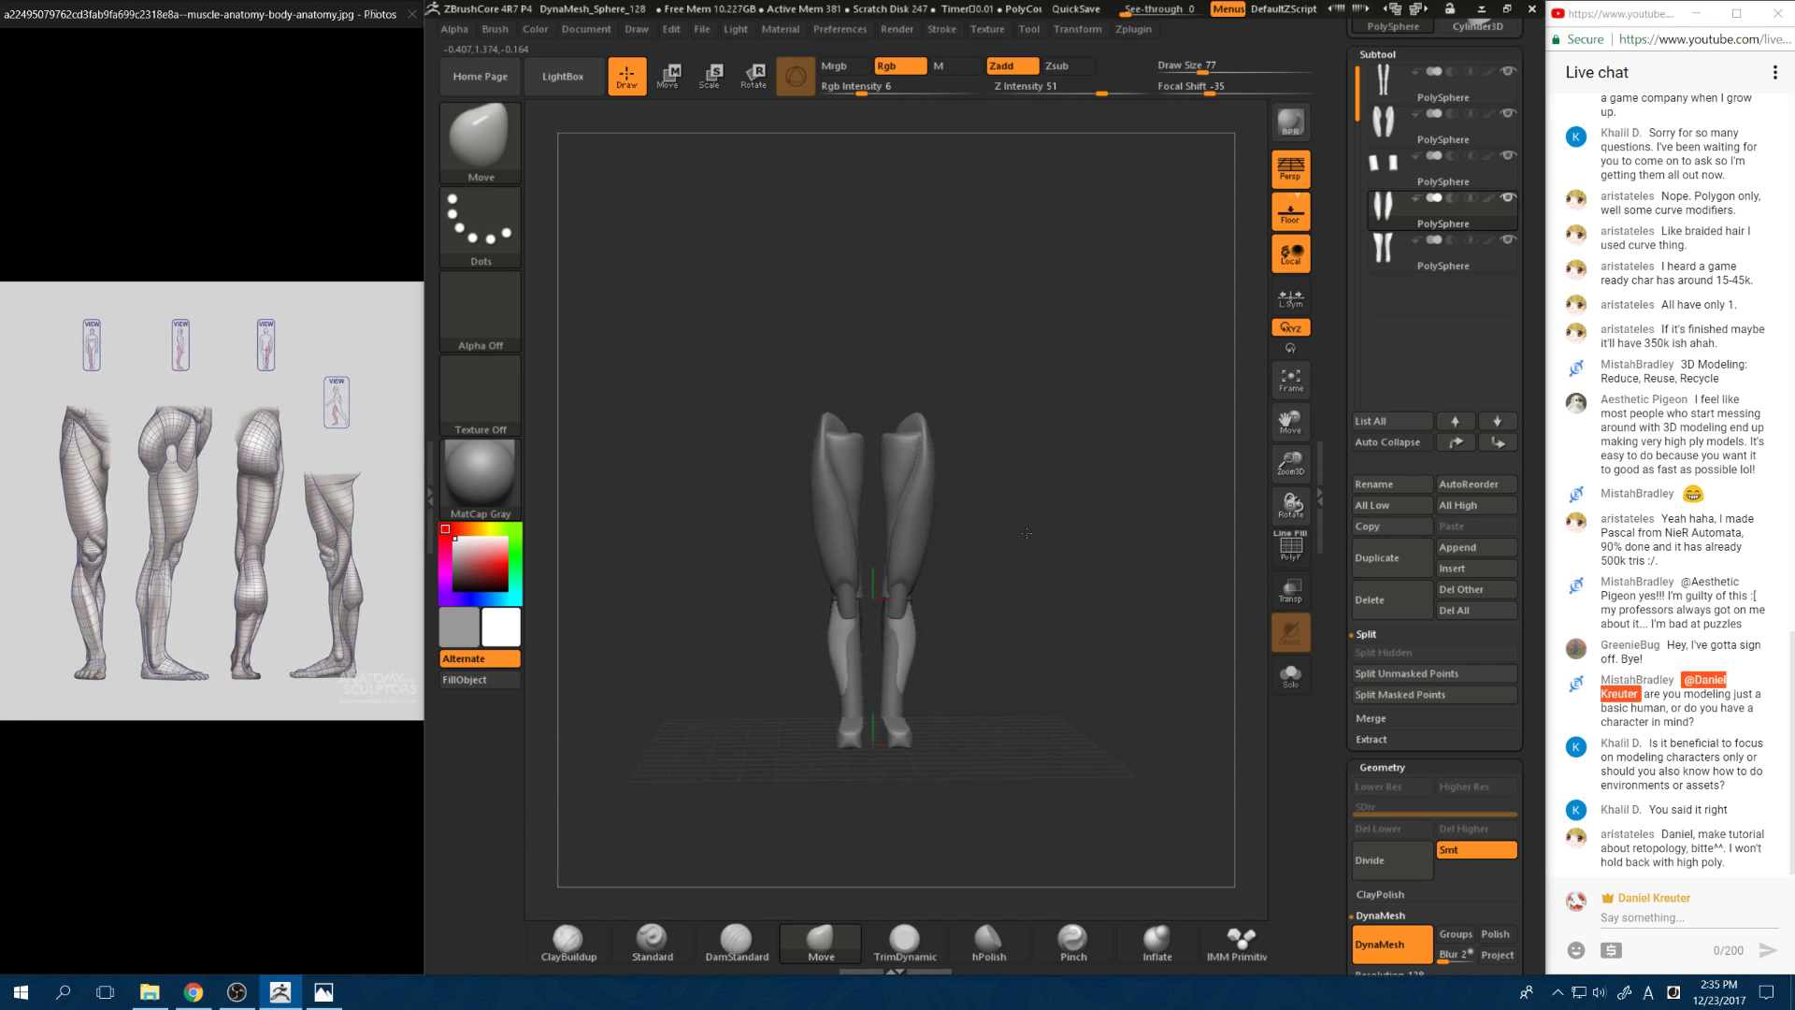
pyautogui.moveTo(1027, 533); pyautogui.dragTo(944, 534)
# Step: Hide the muscle and knee subtools, select the base leg subtool, and inspect the bare legs from several angles
pyautogui.click(1400, 129)
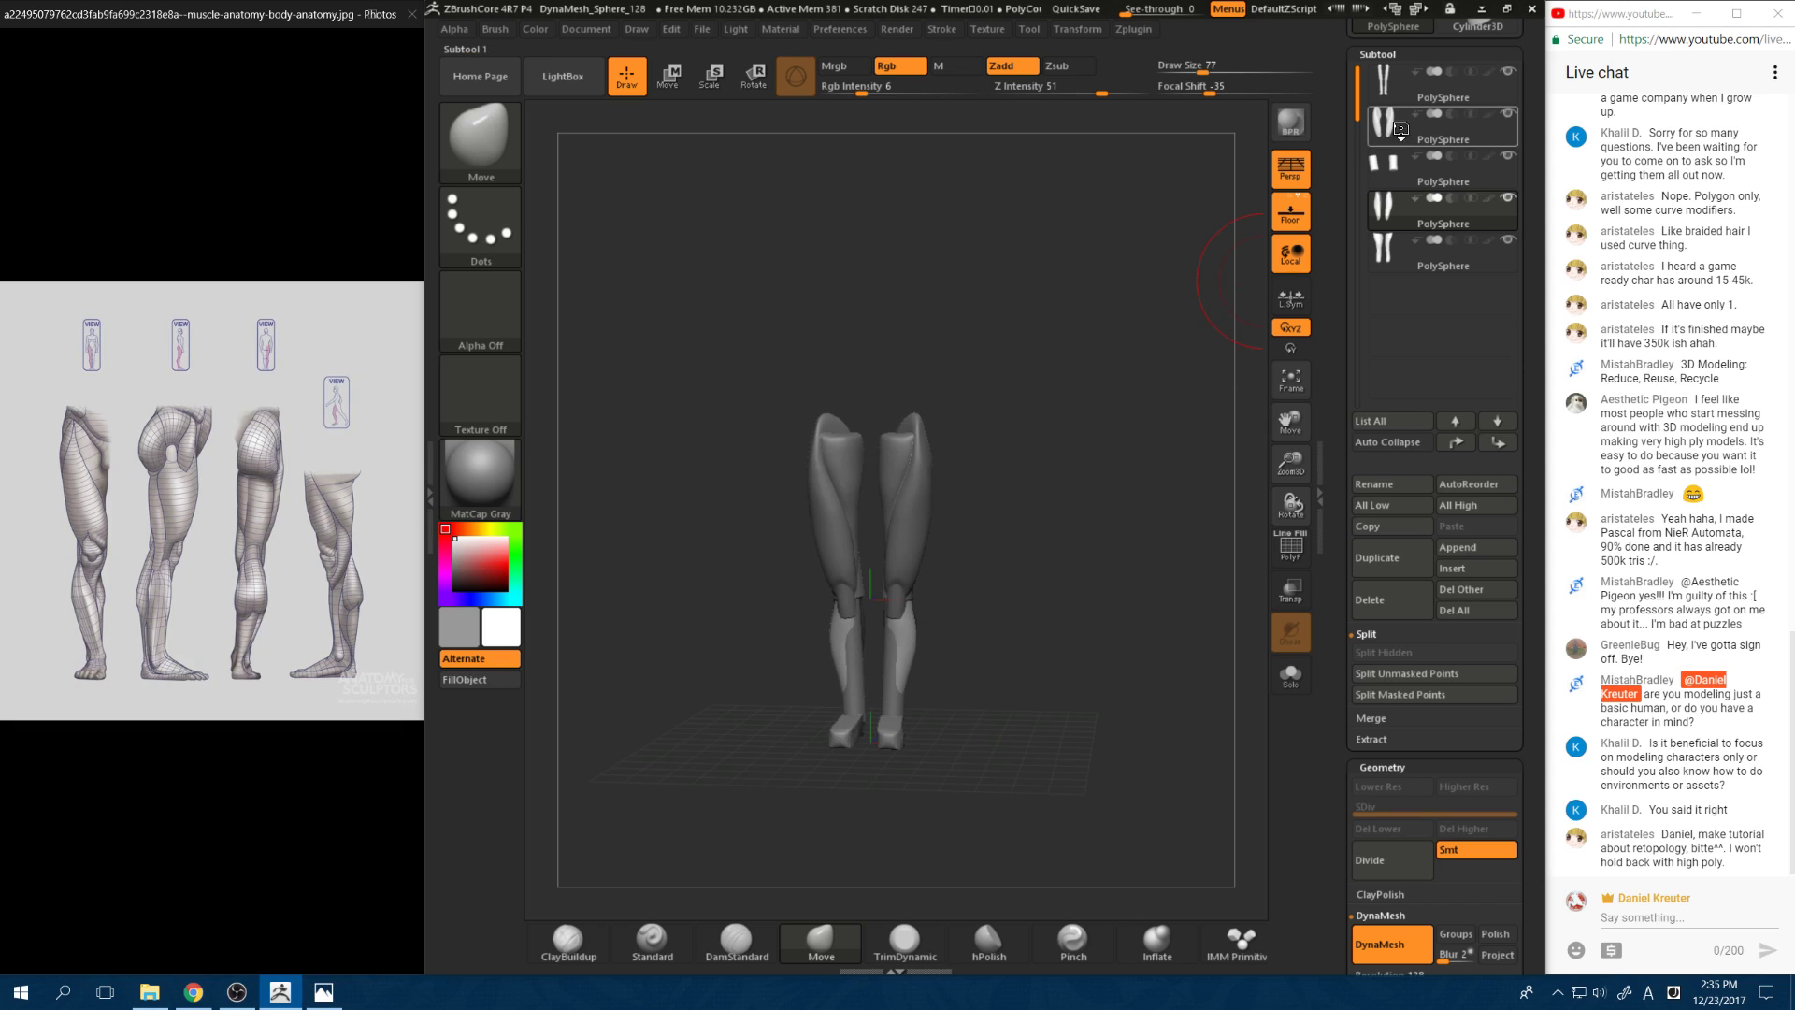
pyautogui.click(1385, 89)
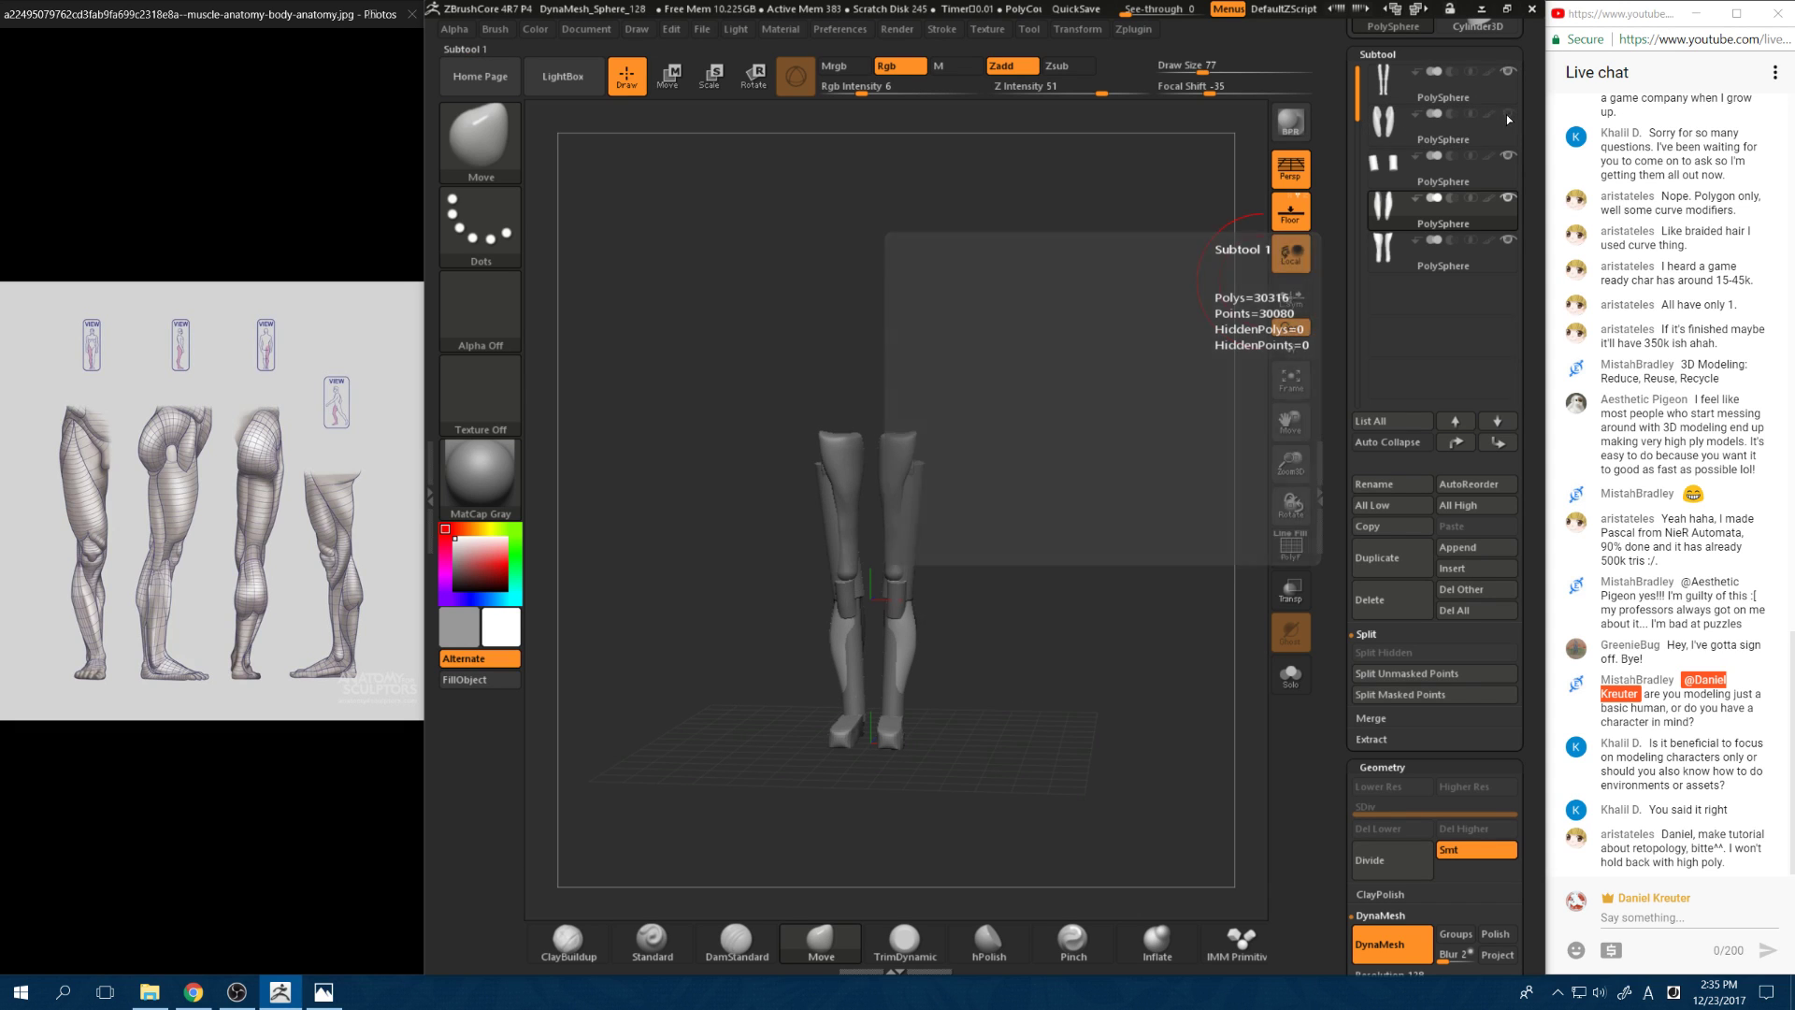
pyautogui.click(1508, 210)
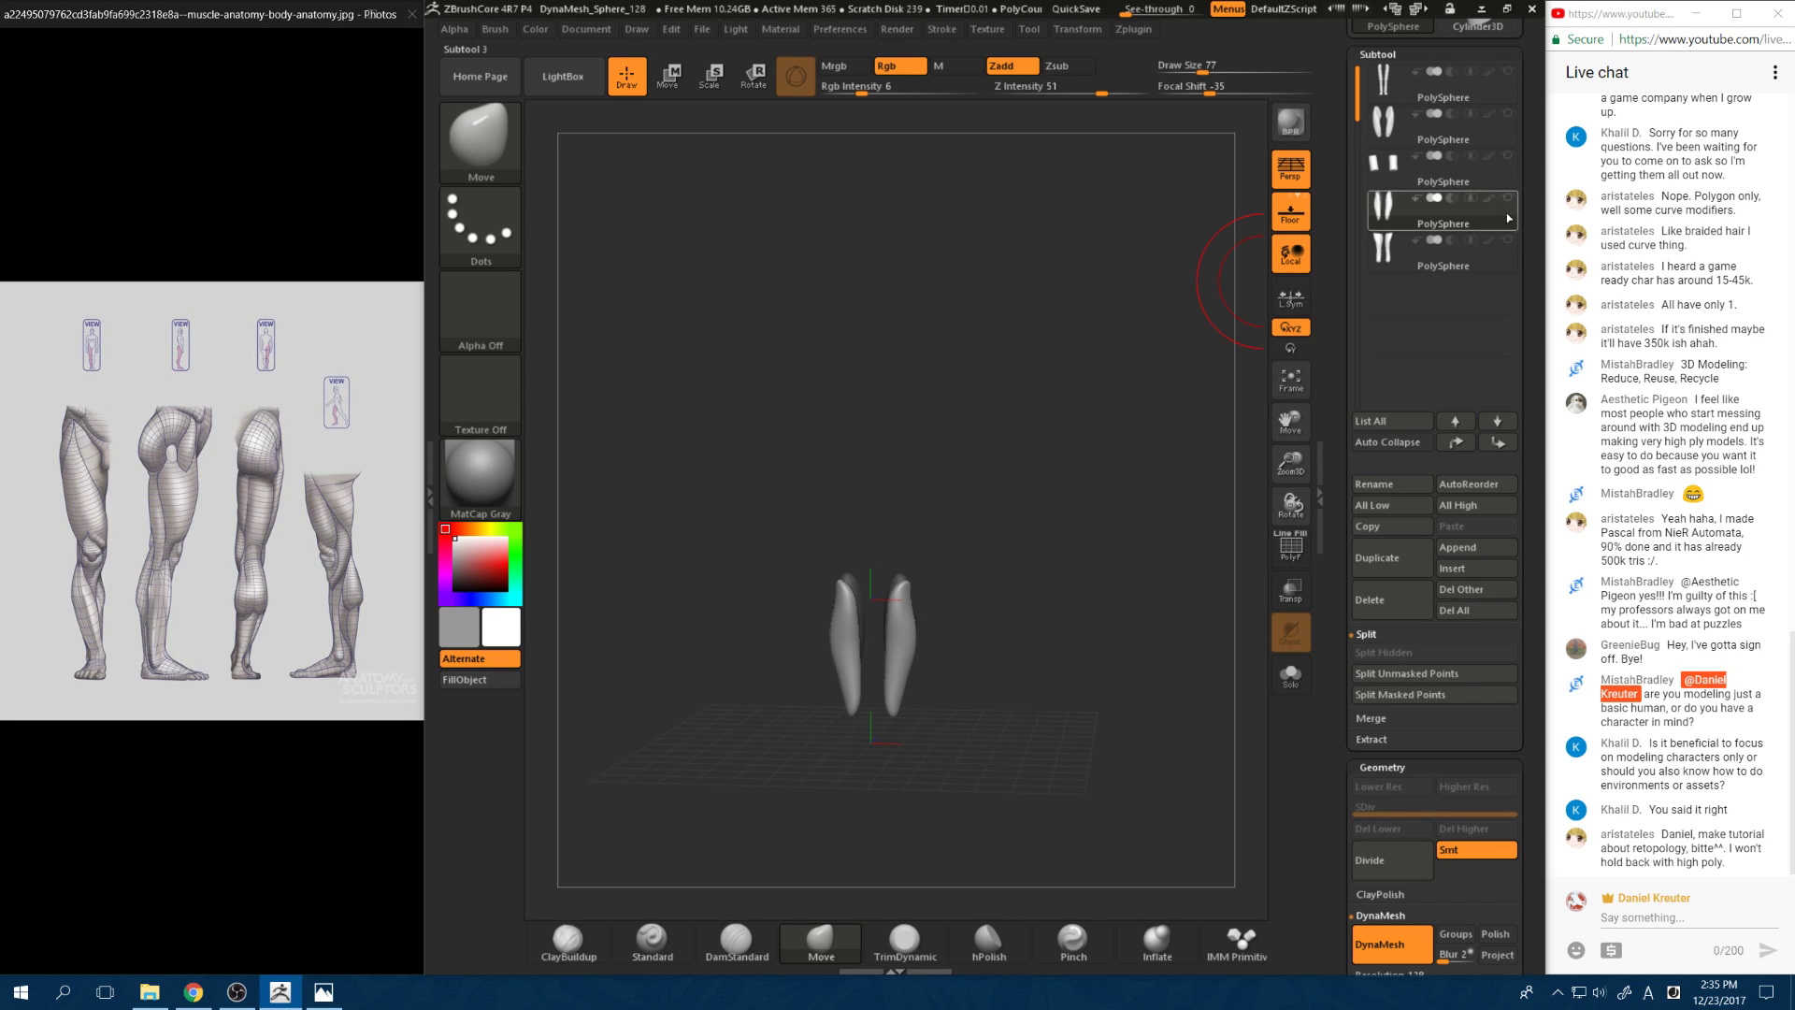
pyautogui.click(1503, 84)
pyautogui.moveTo(1110, 430); pyautogui.dragTo(1092, 396)
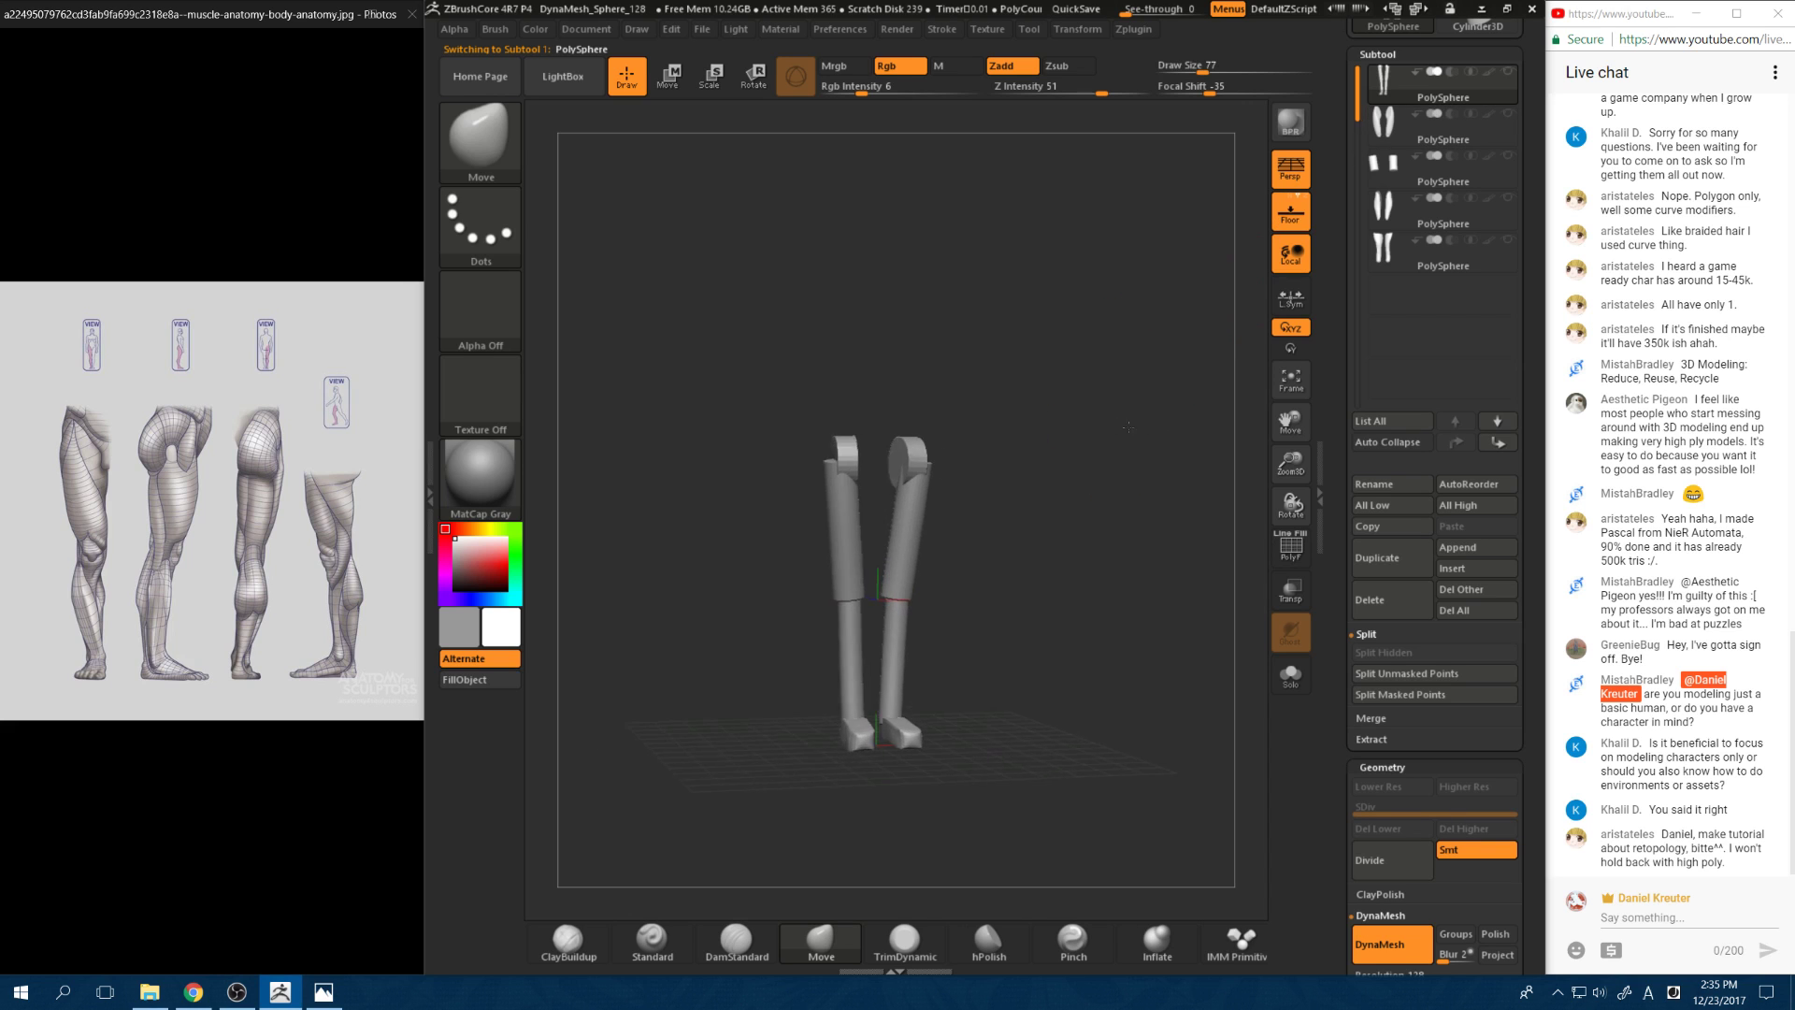
pyautogui.moveTo(1005, 541); pyautogui.dragTo(1033, 498)
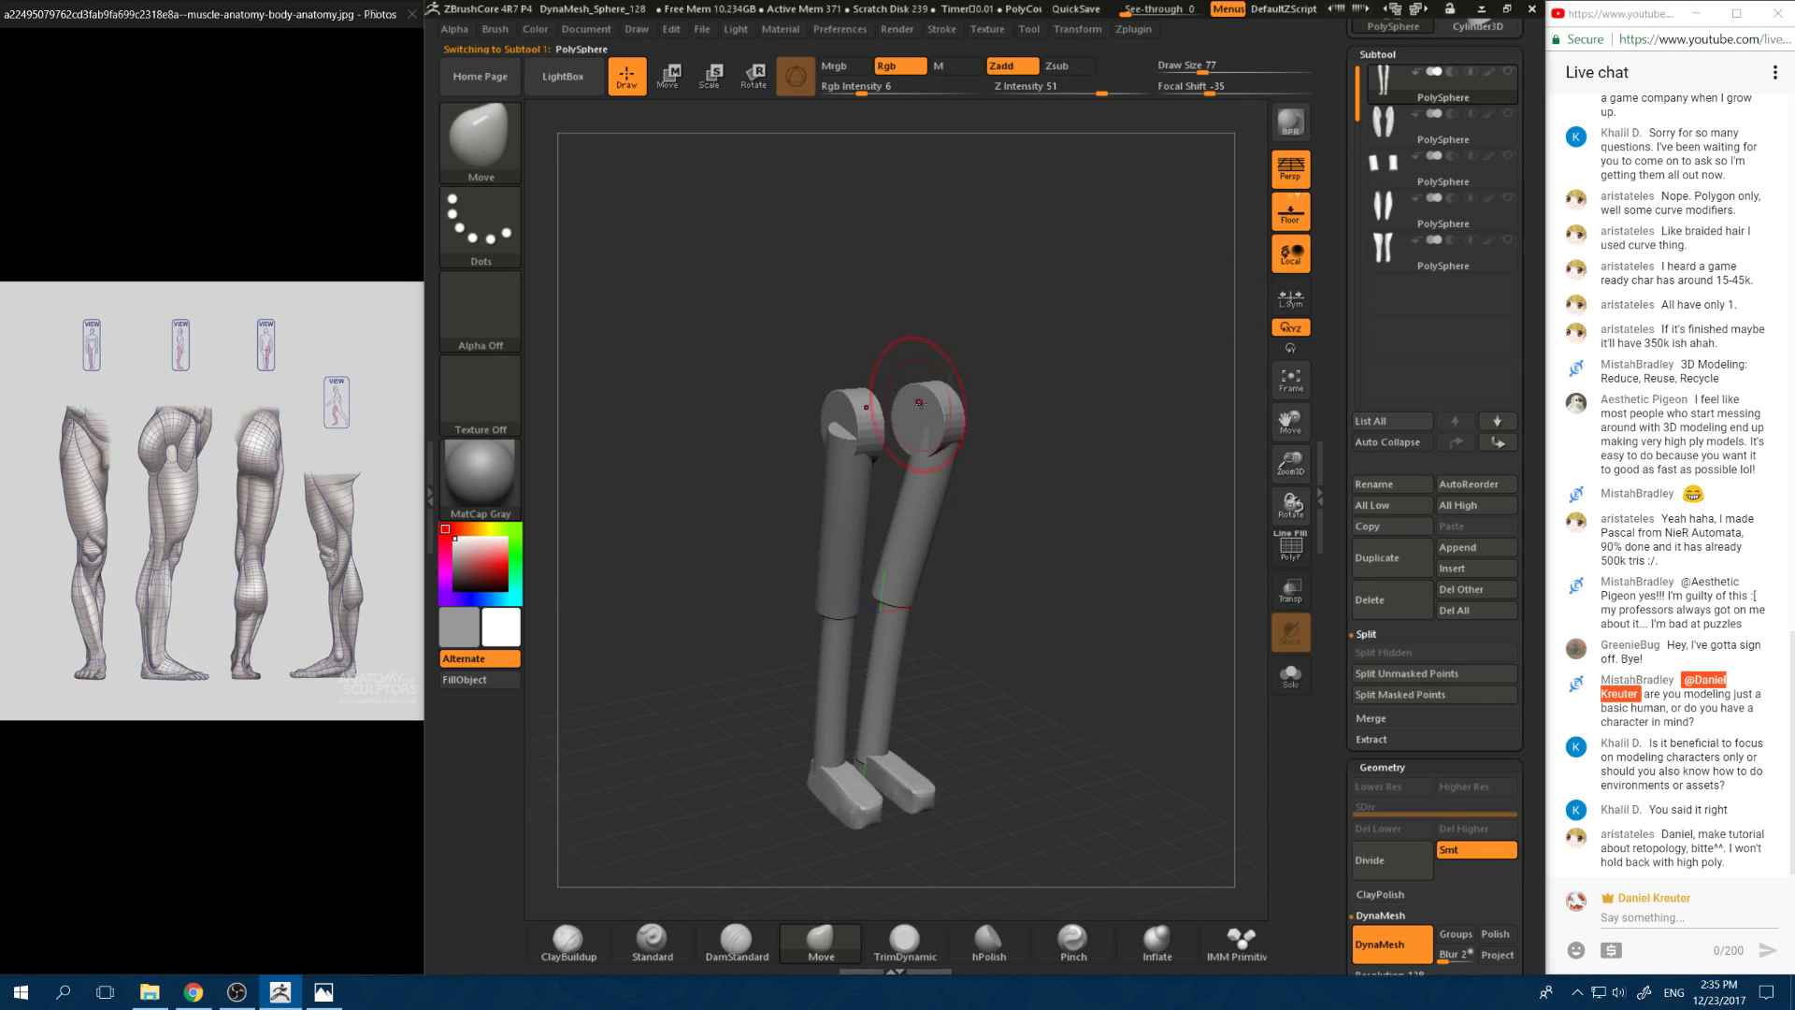
pyautogui.moveTo(870, 337)
pyautogui.mouseDown()
pyautogui.moveTo(873, 319)
pyautogui.moveTo(888, 384)
pyautogui.moveTo(935, 422)
pyautogui.moveTo(936, 381)
pyautogui.mouseUp()
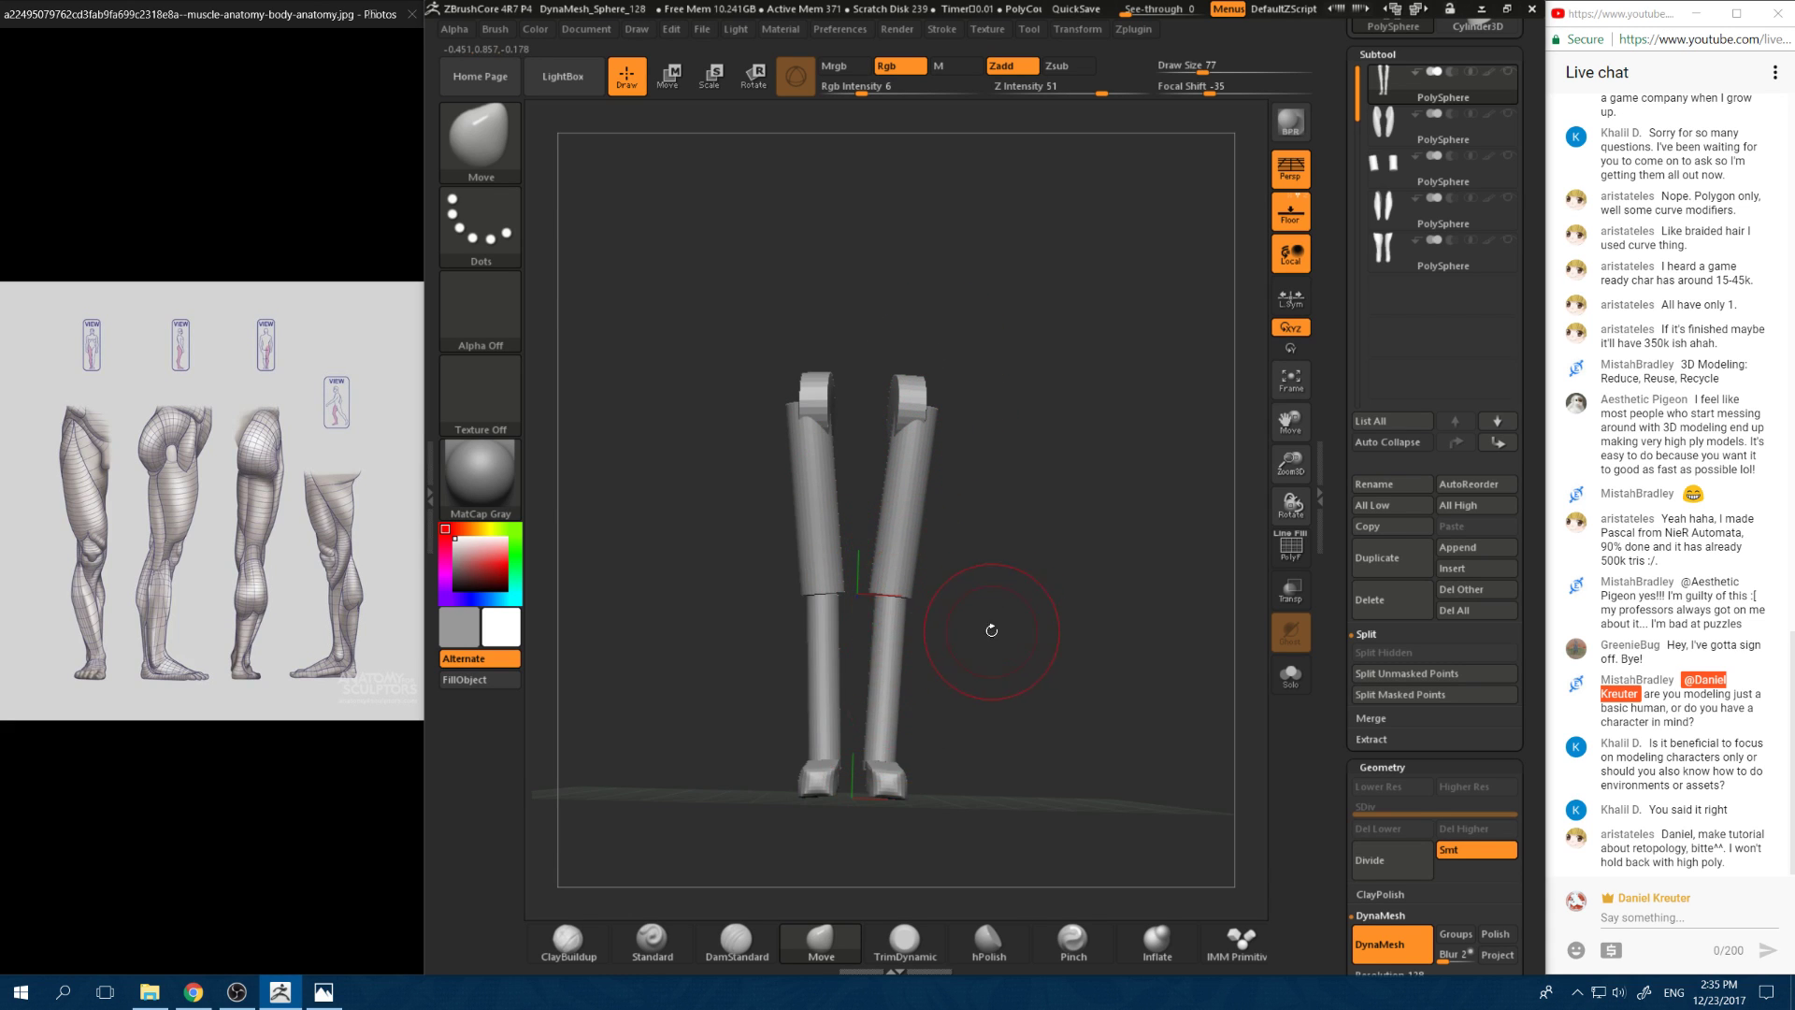
pyautogui.moveTo(993, 624); pyautogui.dragTo(907, 707)
pyautogui.moveTo(1086, 525); pyautogui.dragTo(1124, 371)
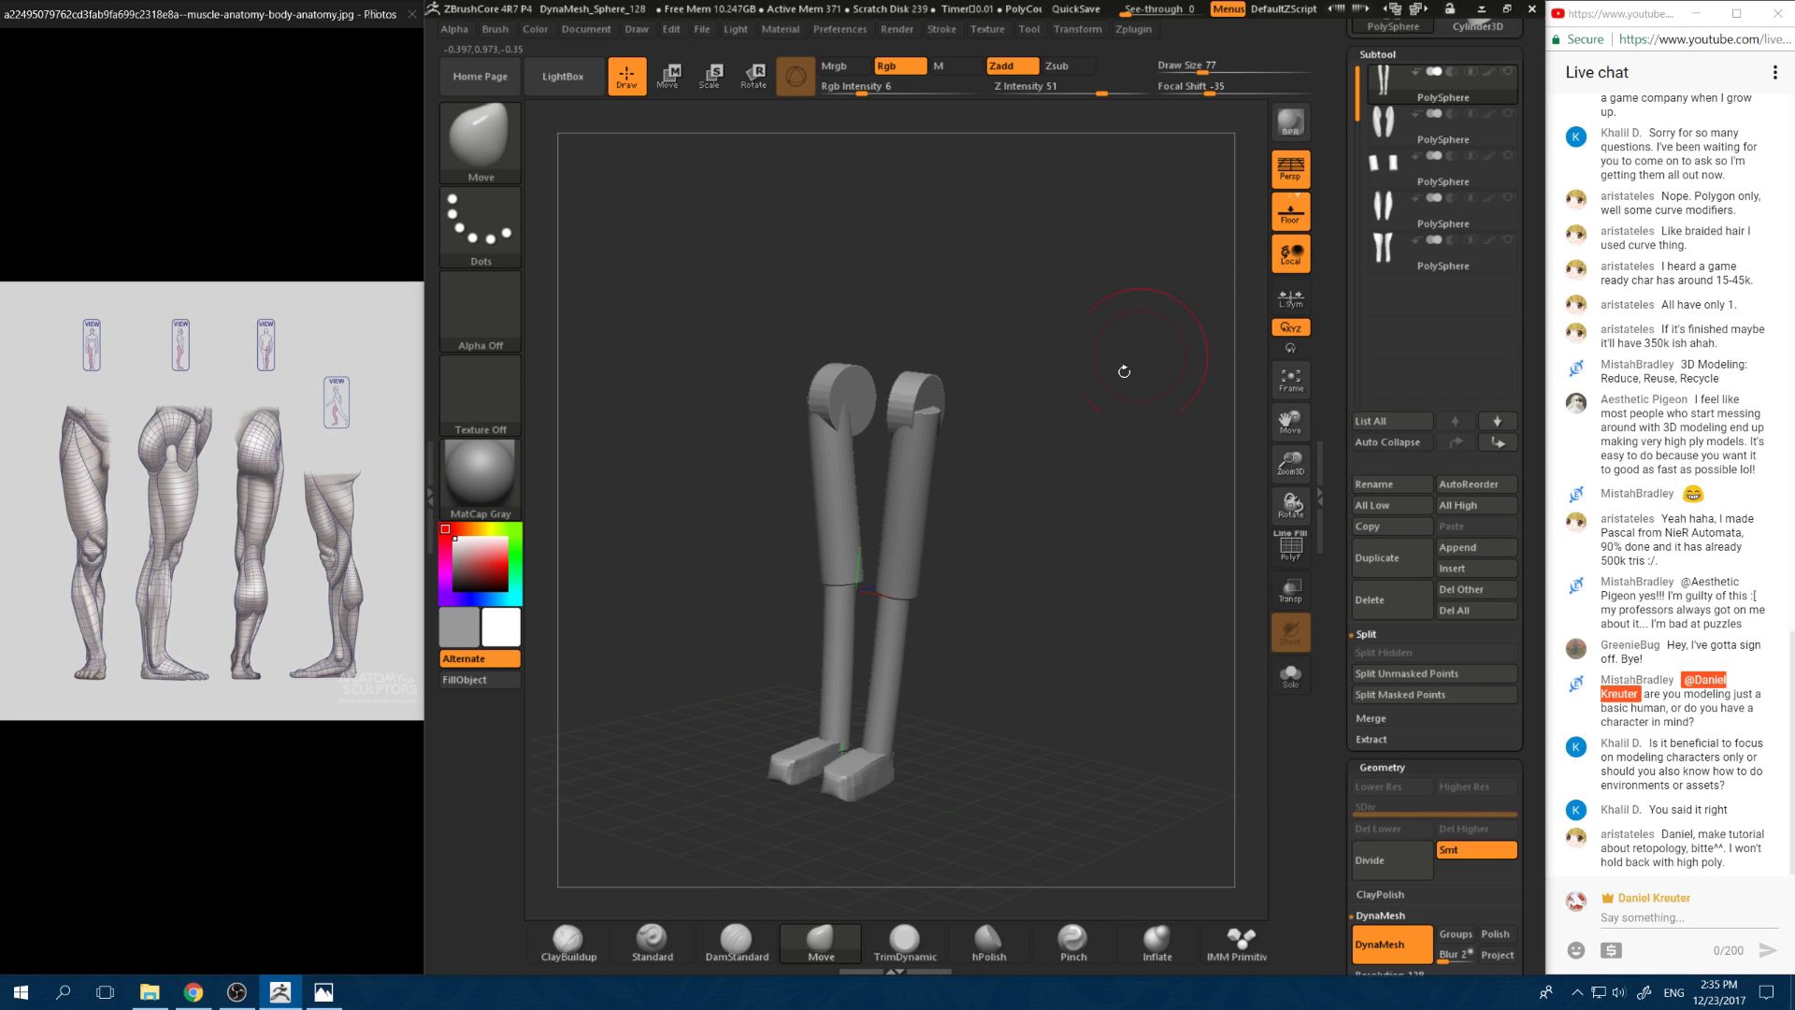
# Step: Show the outer thigh, knee, calf and remaining thigh subtools again one by one, examining each layer over the base legs
pyautogui.click(1377, 129)
pyautogui.click(1507, 113)
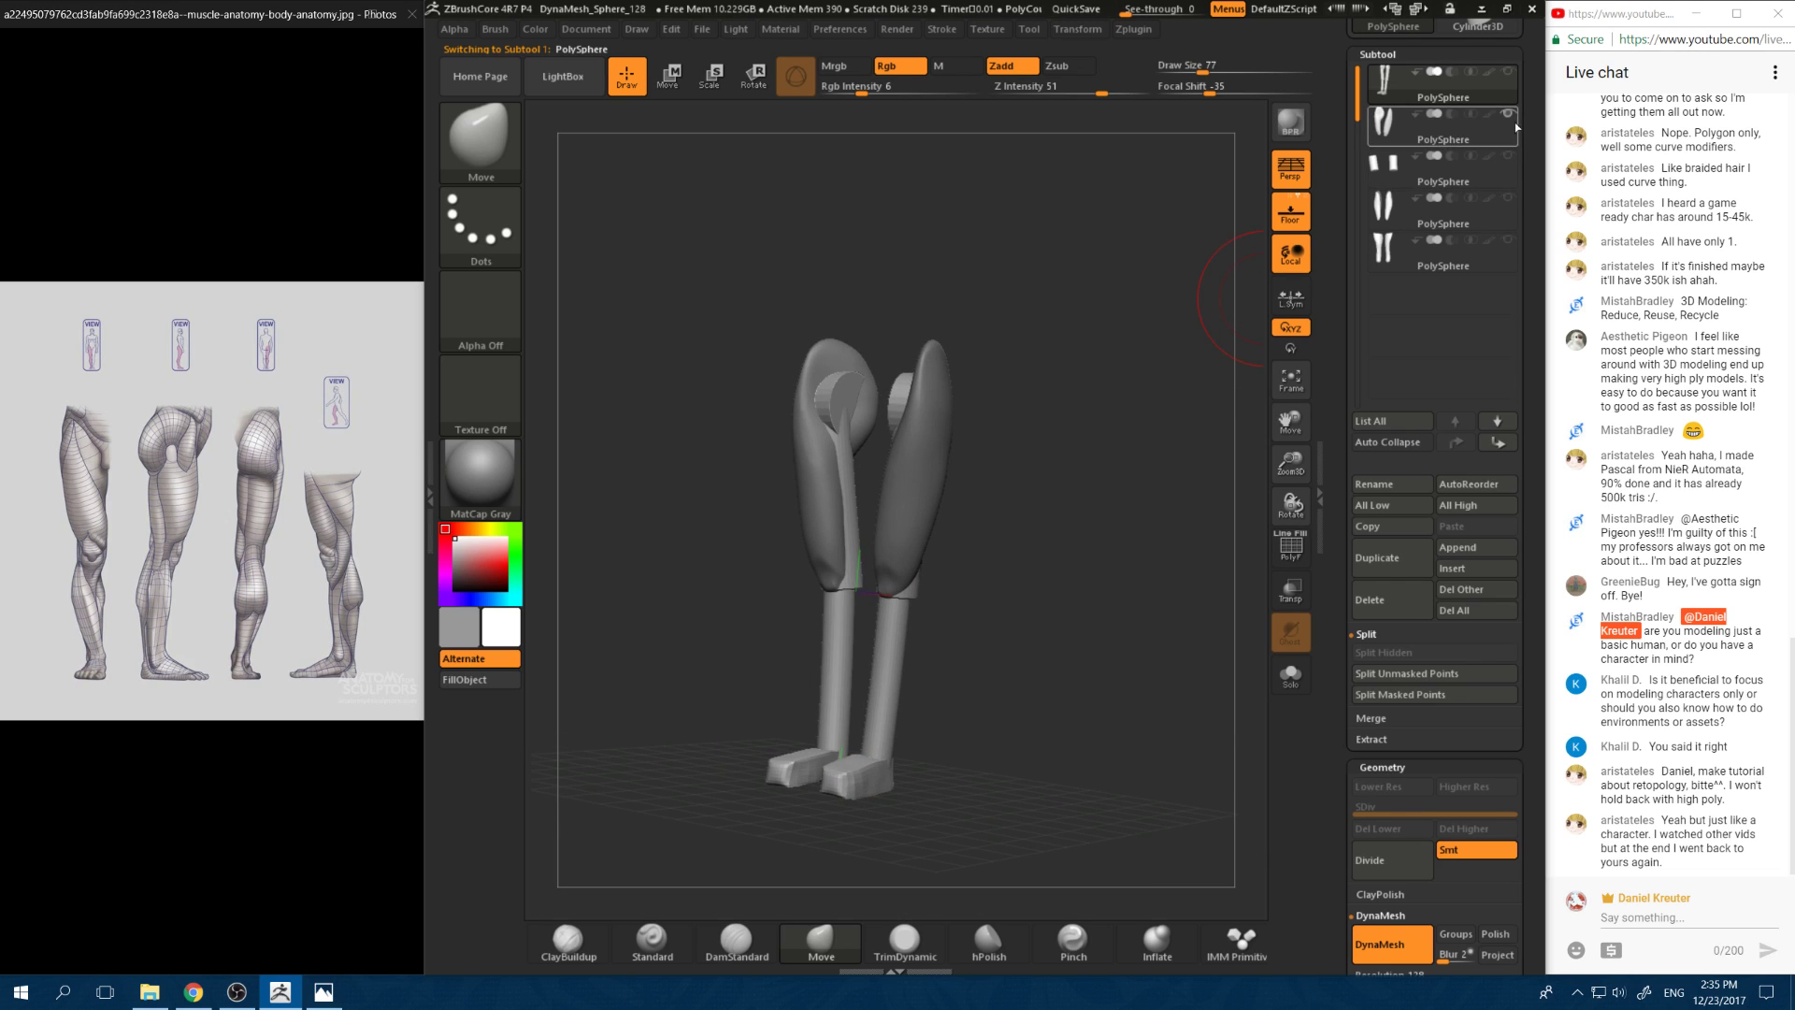
pyautogui.click(1508, 155)
pyautogui.moveTo(1206, 486); pyautogui.dragTo(1079, 505)
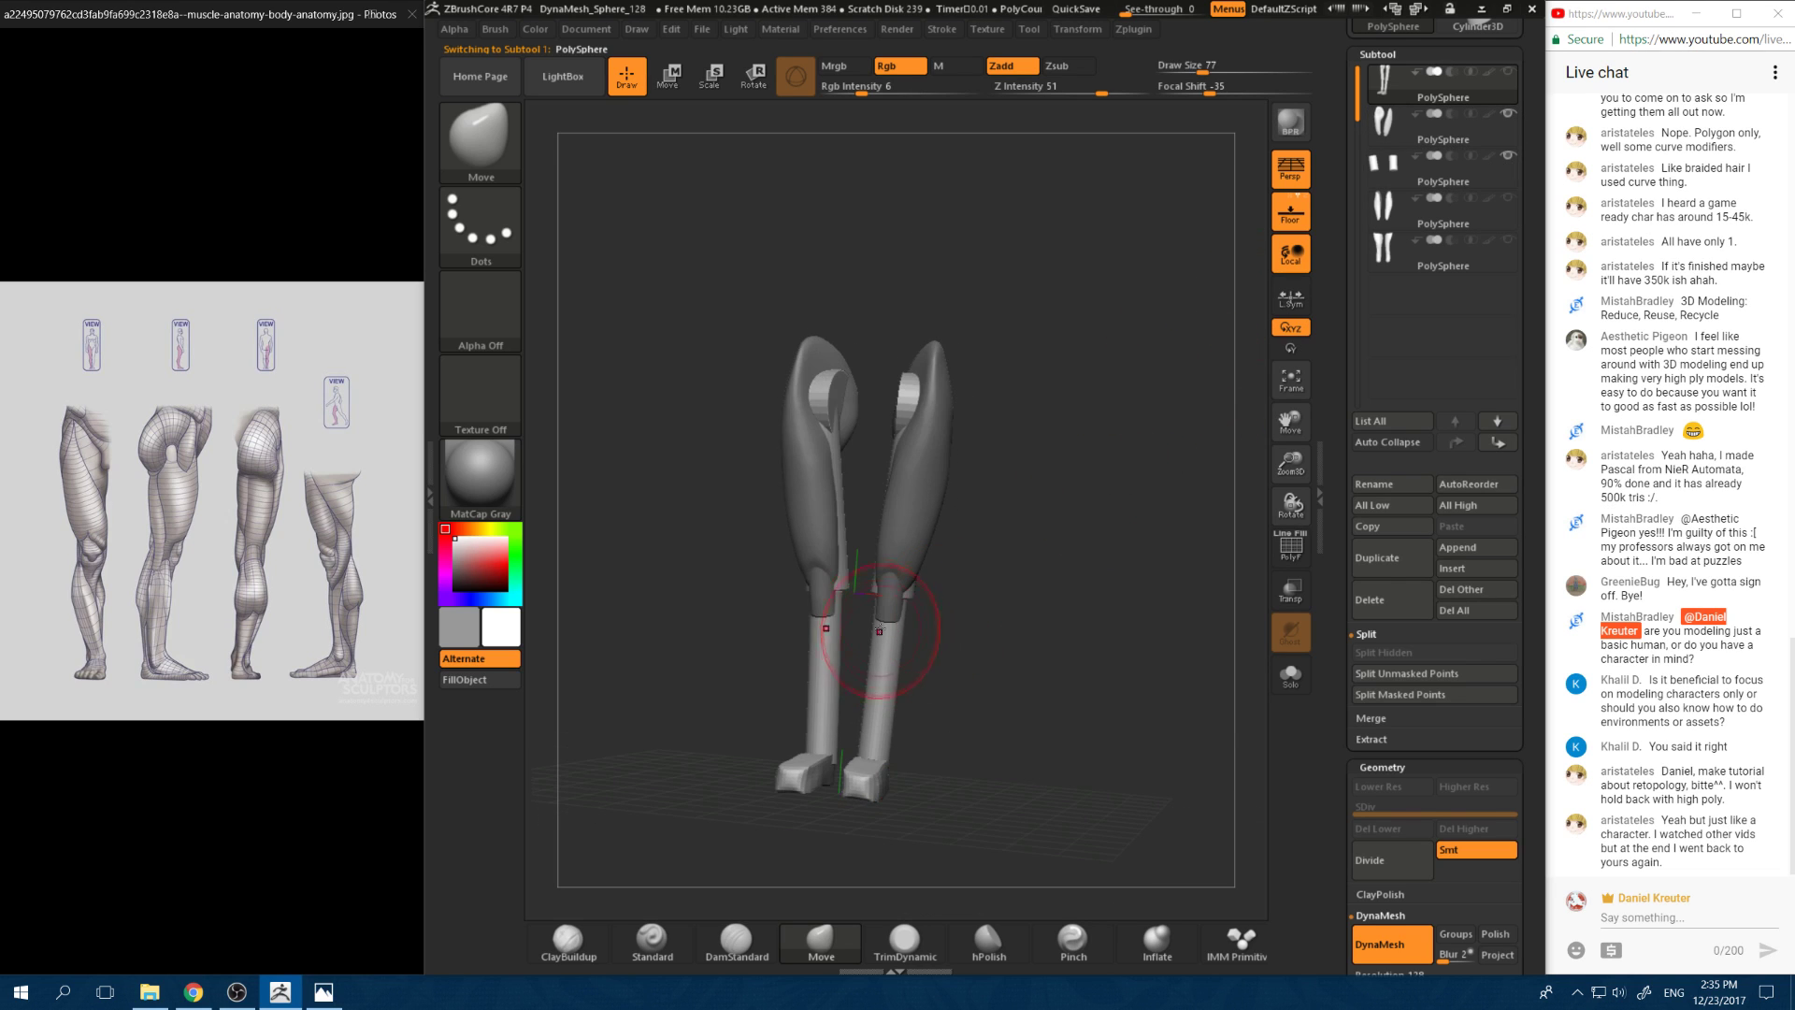
pyautogui.click(1511, 199)
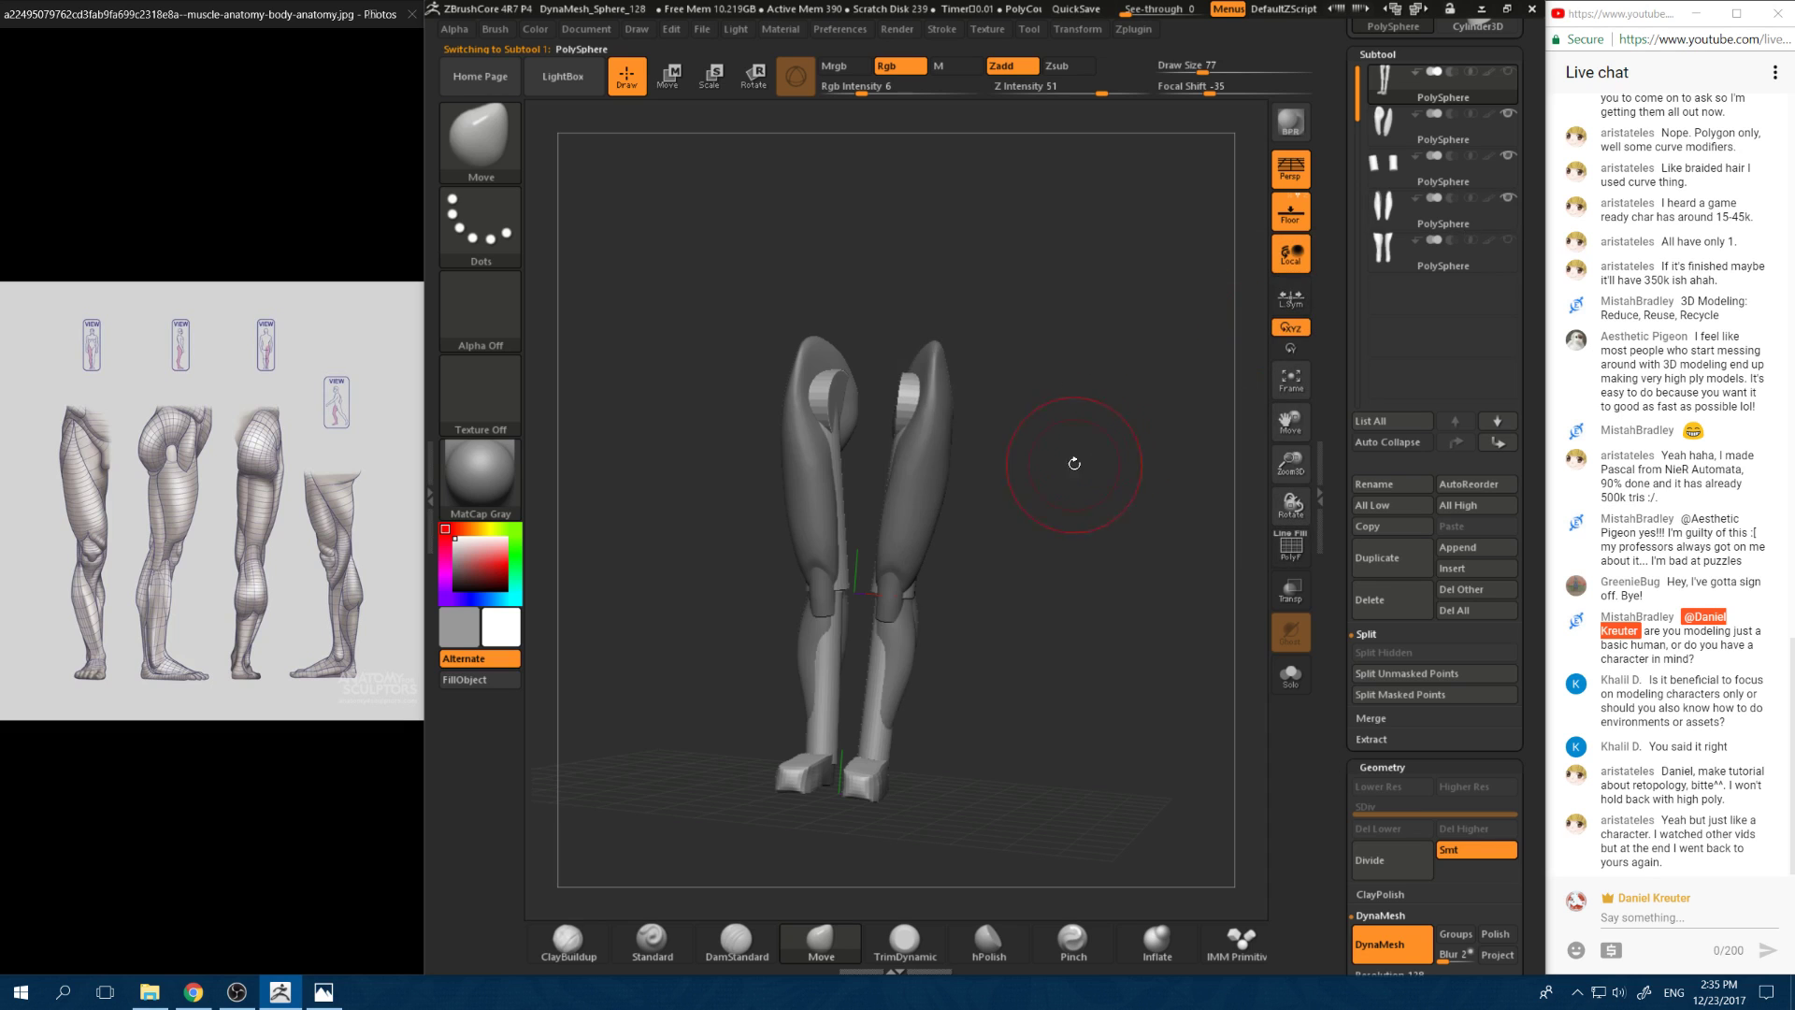
pyautogui.moveTo(1080, 354); pyautogui.dragTo(1238, 318)
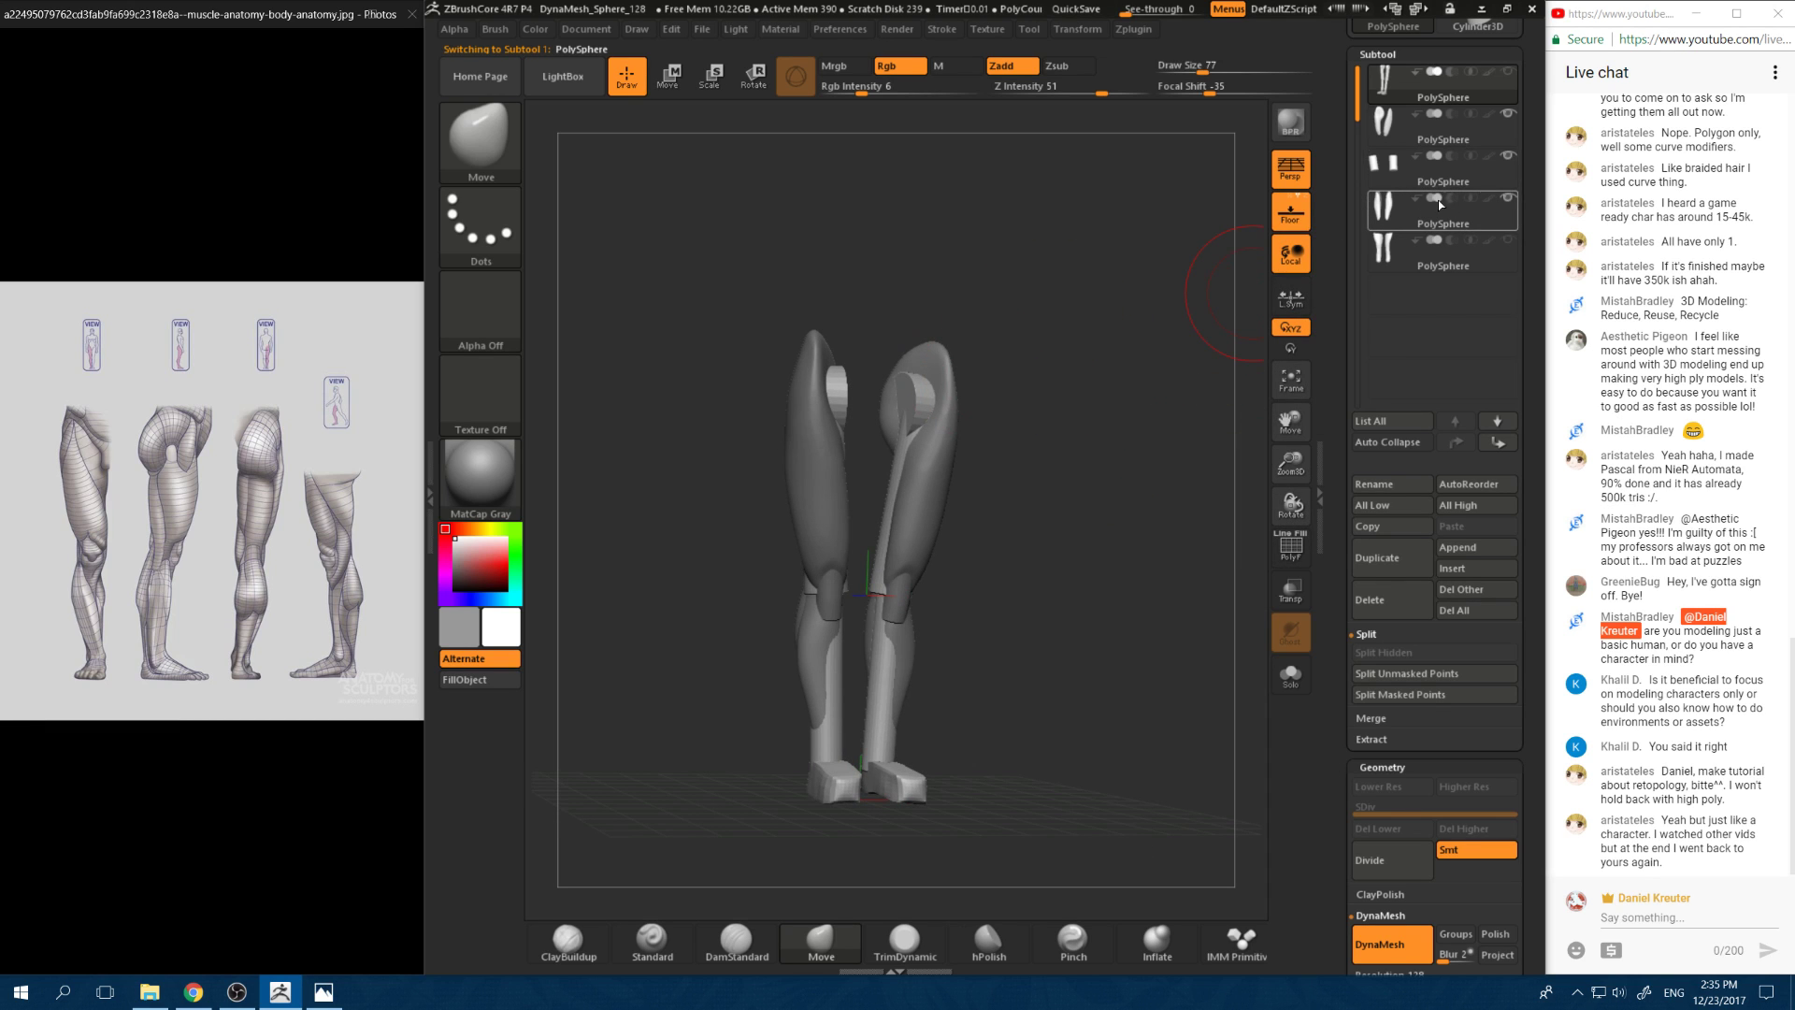
pyautogui.moveTo(1124, 384); pyautogui.dragTo(1185, 440)
pyautogui.click(1511, 199)
pyautogui.click(1509, 240)
pyautogui.moveTo(1290, 385); pyautogui.dragTo(986, 521)
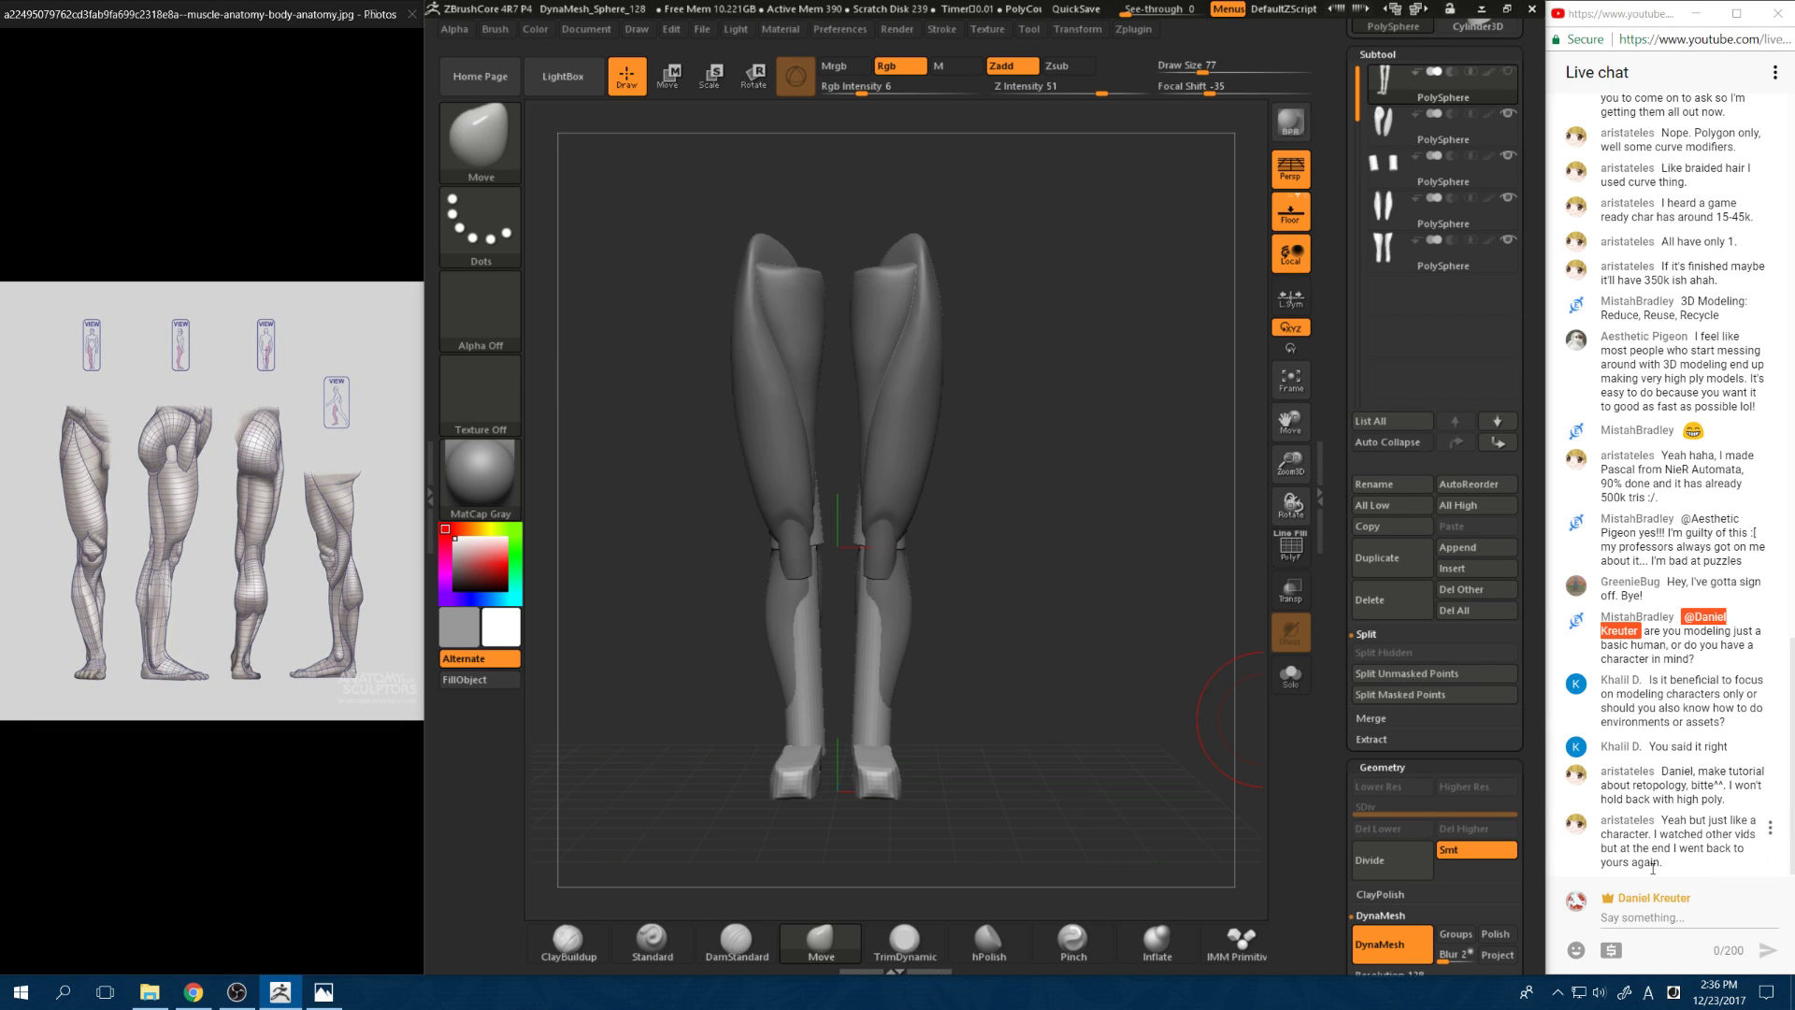
# Step: Try reshaping the base lower legs near the ankles with the Move brush at draw size 68
pyautogui.keyDown('alt'); pyautogui.moveTo(1015, 677); pyautogui.dragTo(1025, 579); pyautogui.keyUp('alt')
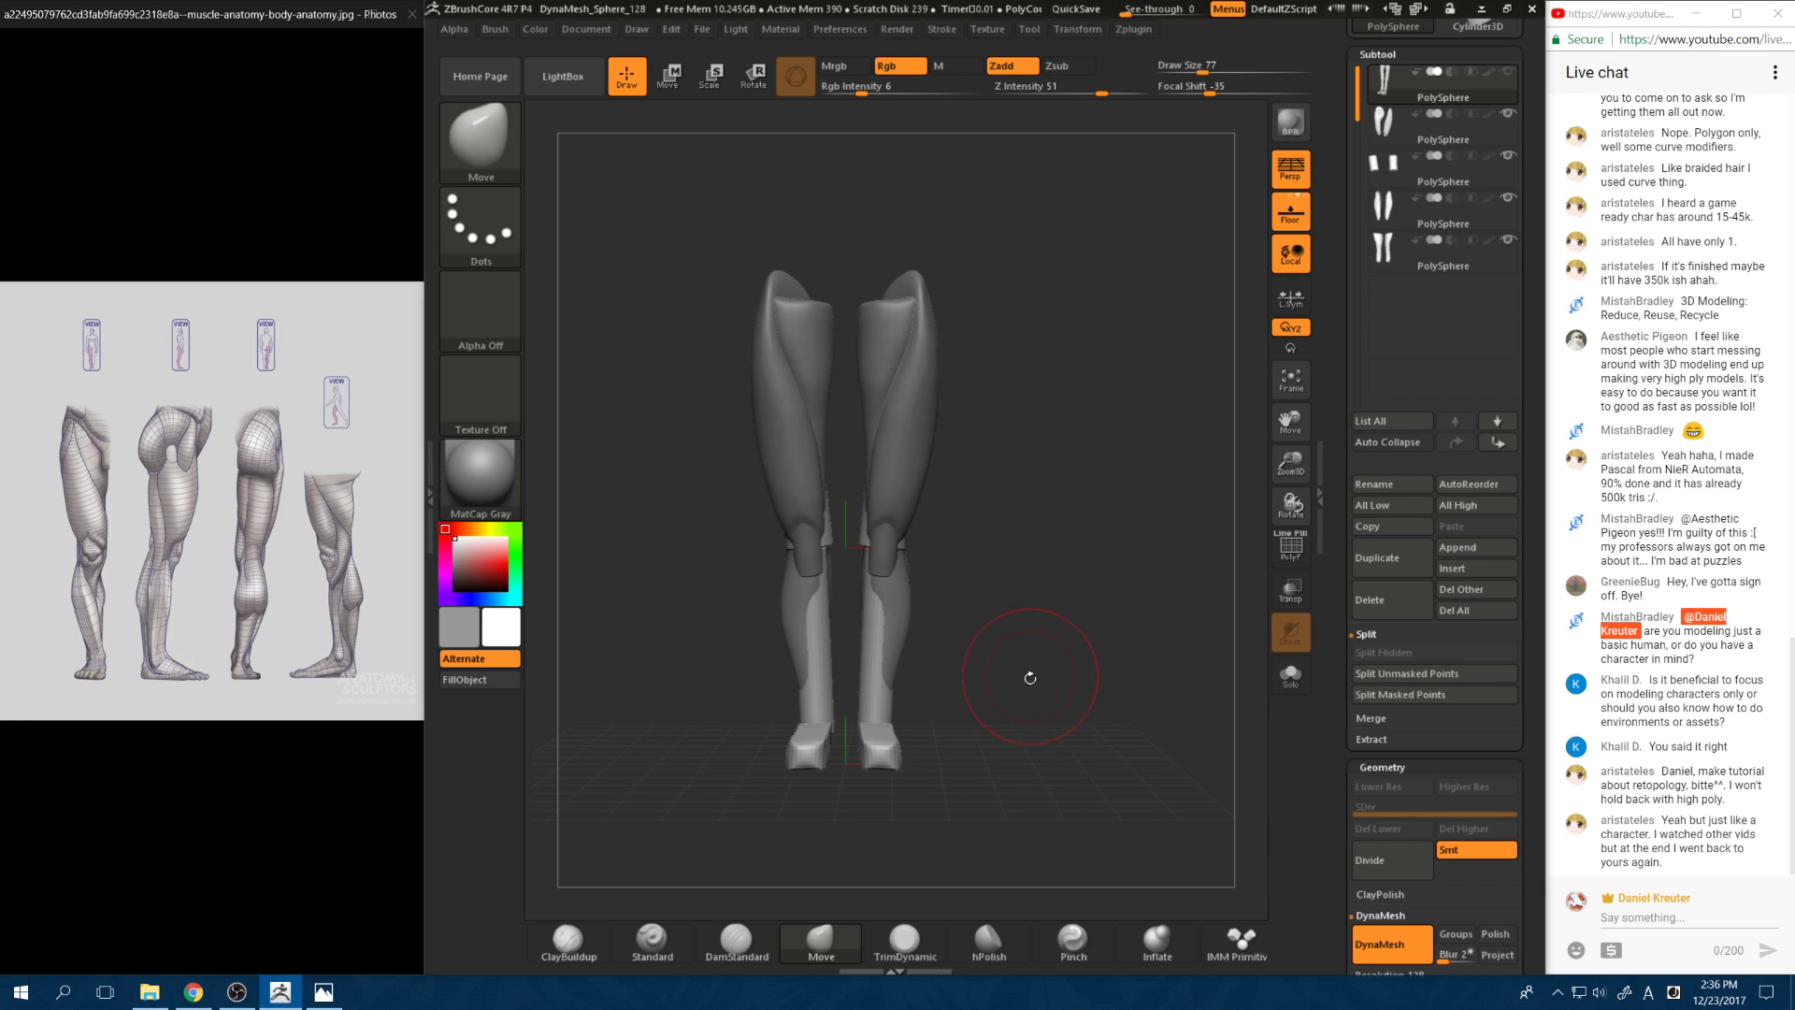
pyautogui.moveTo(1030, 678); pyautogui.dragTo(912, 689)
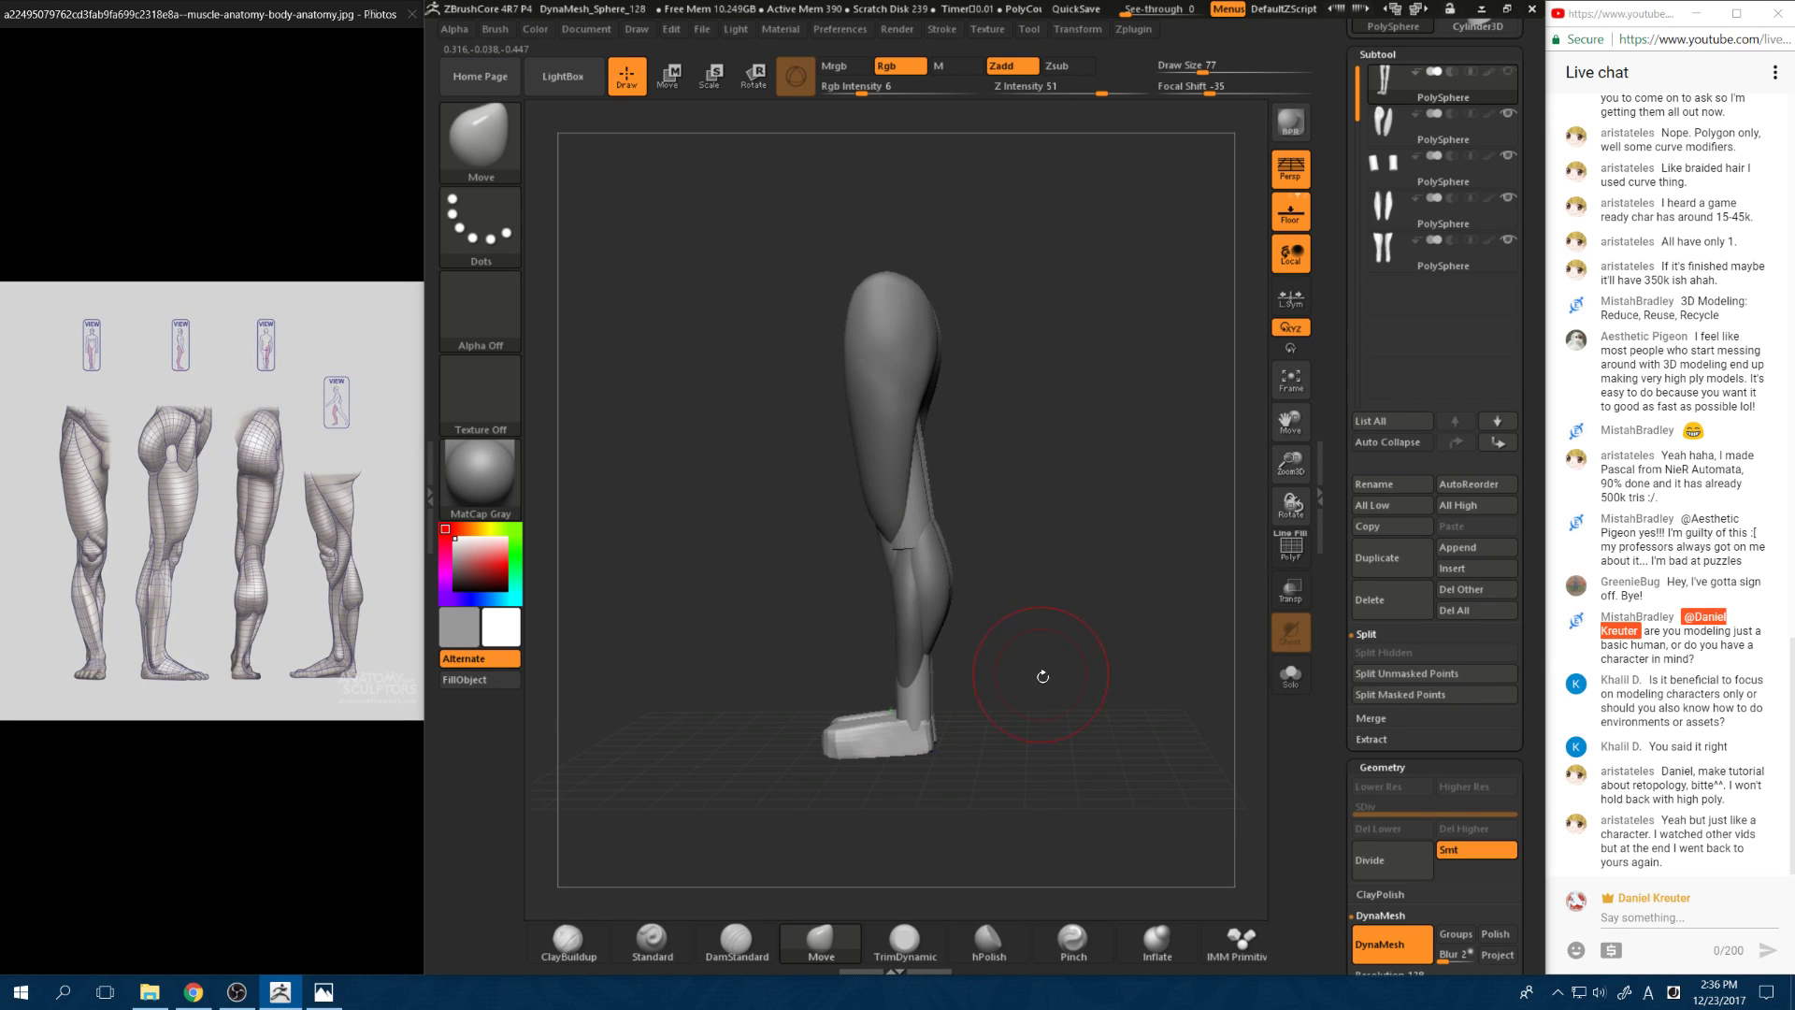
pyautogui.moveTo(1042, 677); pyautogui.dragTo(1127, 558)
pyautogui.moveTo(966, 581)
pyautogui.mouseDown()
pyautogui.moveTo(978, 596)
pyautogui.moveTo(963, 601)
pyautogui.moveTo(993, 609)
pyautogui.moveTo(975, 610)
pyautogui.moveTo(982, 669)
pyautogui.mouseUp()
pyautogui.press('space')
pyautogui.press('space')
pyautogui.click(973, 613)
pyautogui.moveTo(874, 718); pyautogui.dragTo(879, 694)
pyautogui.hotkey('ctrl', 'z')
pyautogui.hotkey('ctrl', 'z')
pyautogui.moveTo(993, 694); pyautogui.dragTo(994, 682)
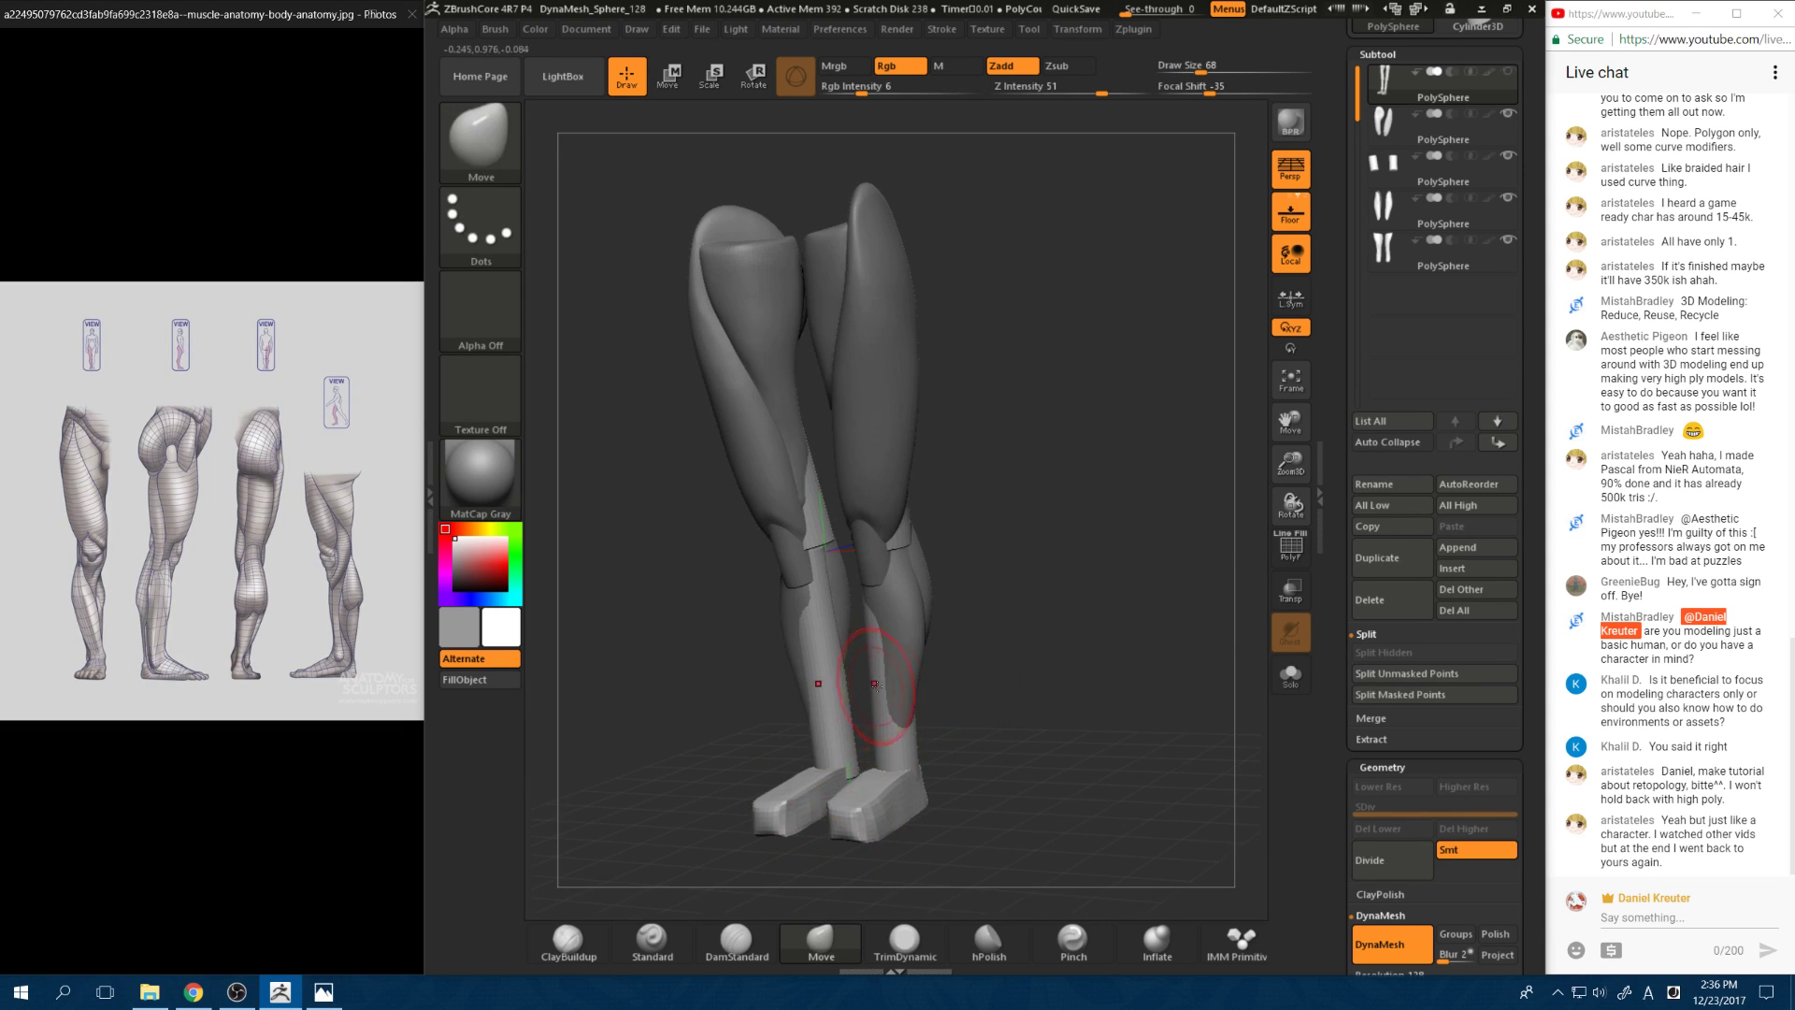
# Step: Set the Move brush's draw size to 46 and check the lower legs from the front and the side
pyautogui.moveTo(778, 896)
pyautogui.keyDown('shift'); pyautogui.mouseDown()
pyautogui.moveTo(982, 686)
pyautogui.moveTo(872, 648)
pyautogui.moveTo(876, 634)
pyautogui.mouseUp(); pyautogui.keyUp('shift')
pyautogui.press('space')
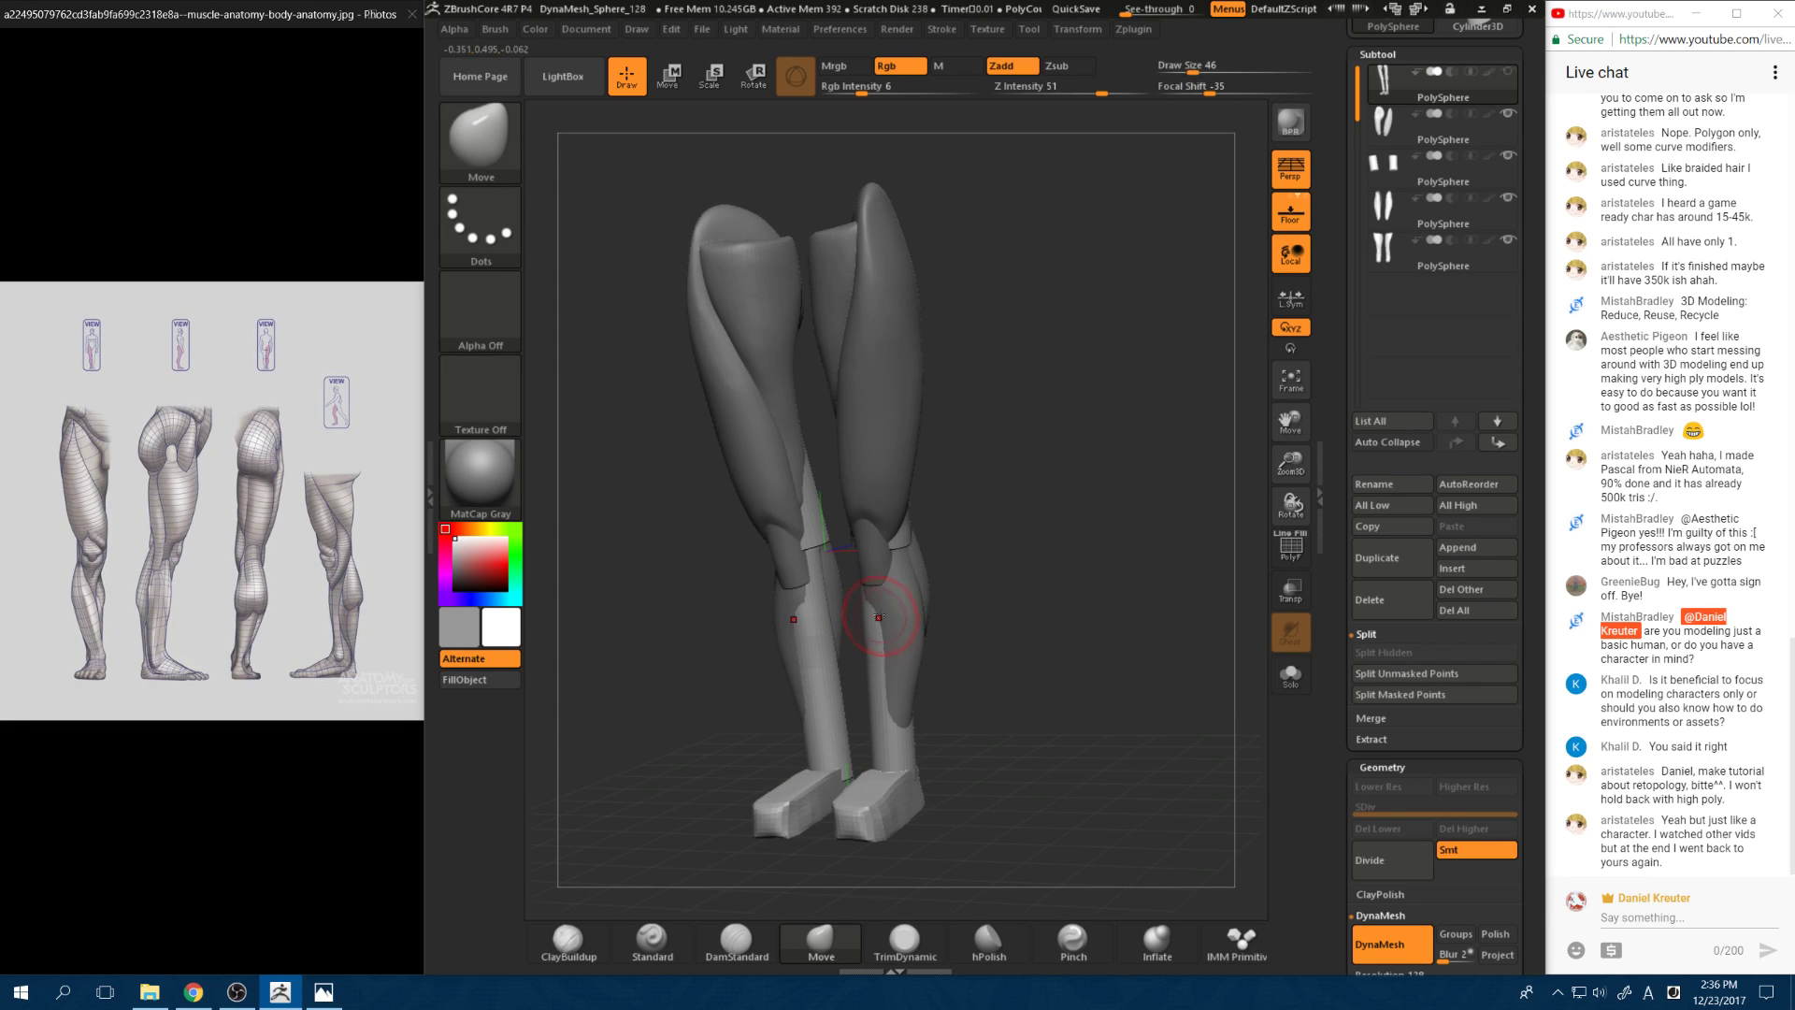
pyautogui.moveTo(989, 620); pyautogui.dragTo(1043, 624)
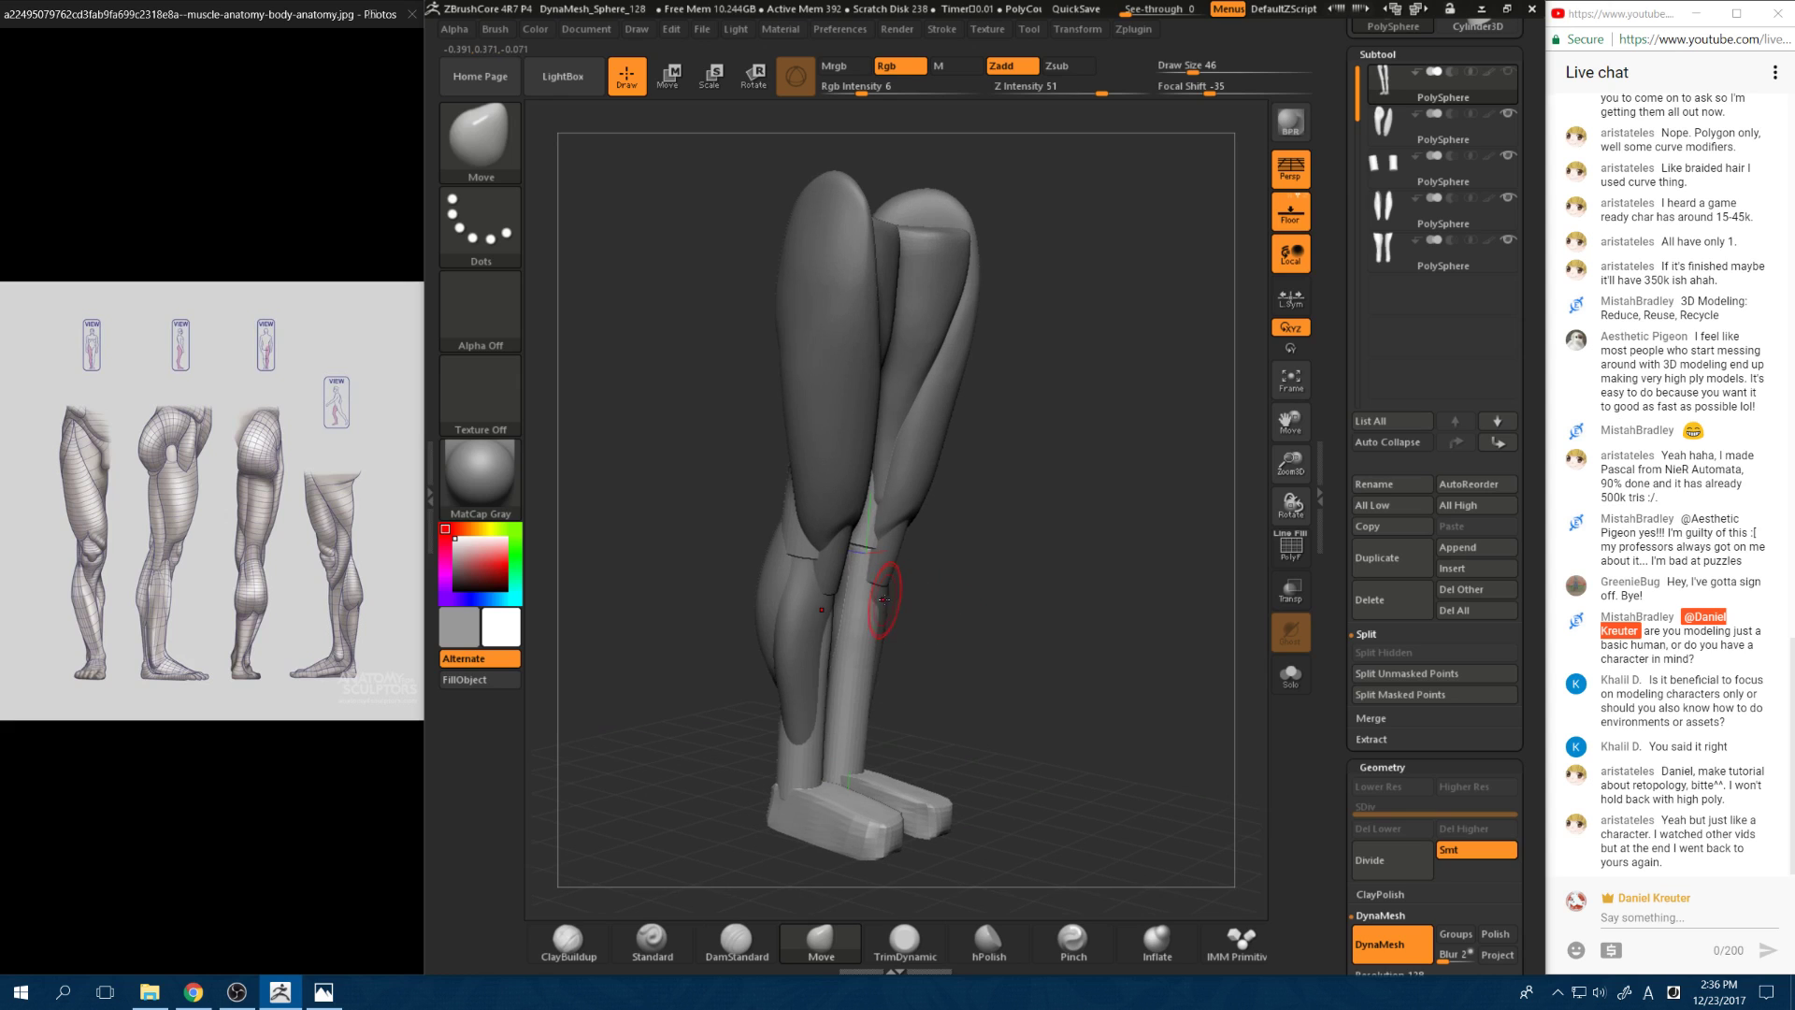
pyautogui.moveTo(878, 595)
pyautogui.mouseDown()
pyautogui.moveTo(984, 580)
pyautogui.moveTo(956, 584)
pyautogui.mouseUp()
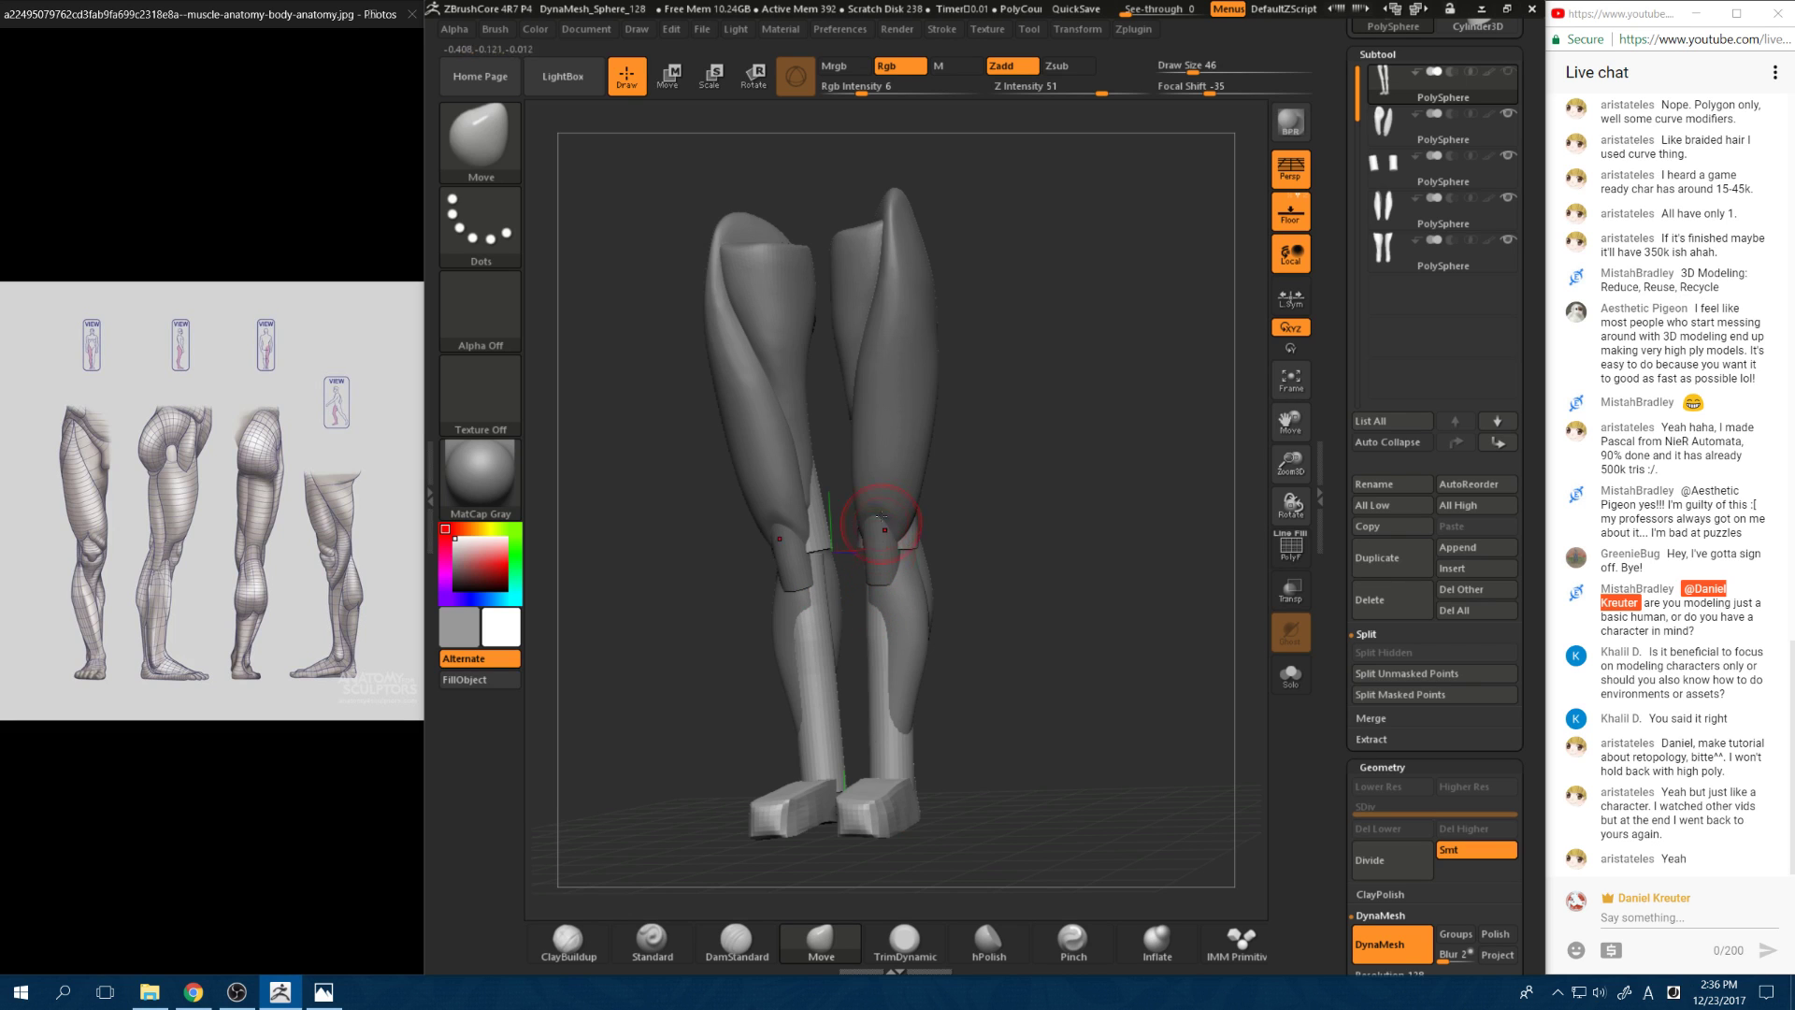
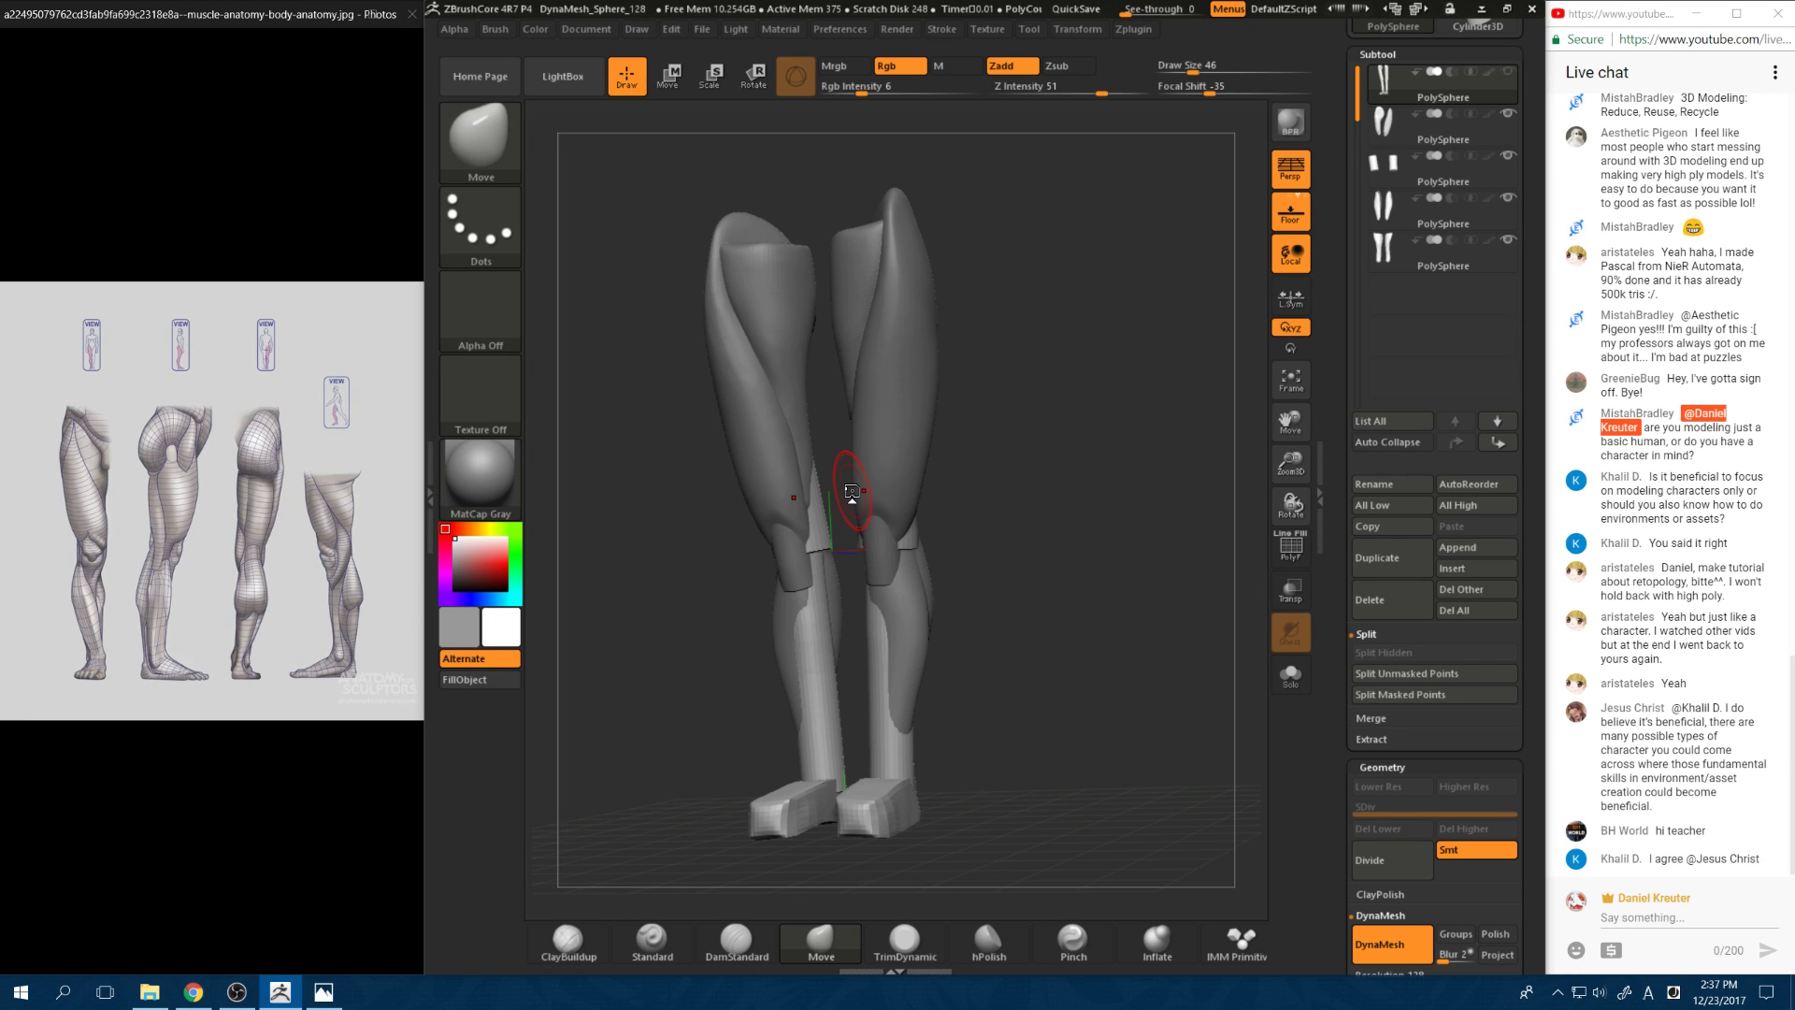
# Step: Switch to Blender by launching it, then narrow and reposition its window so the live chat stays visible
pyautogui.click(63, 991)
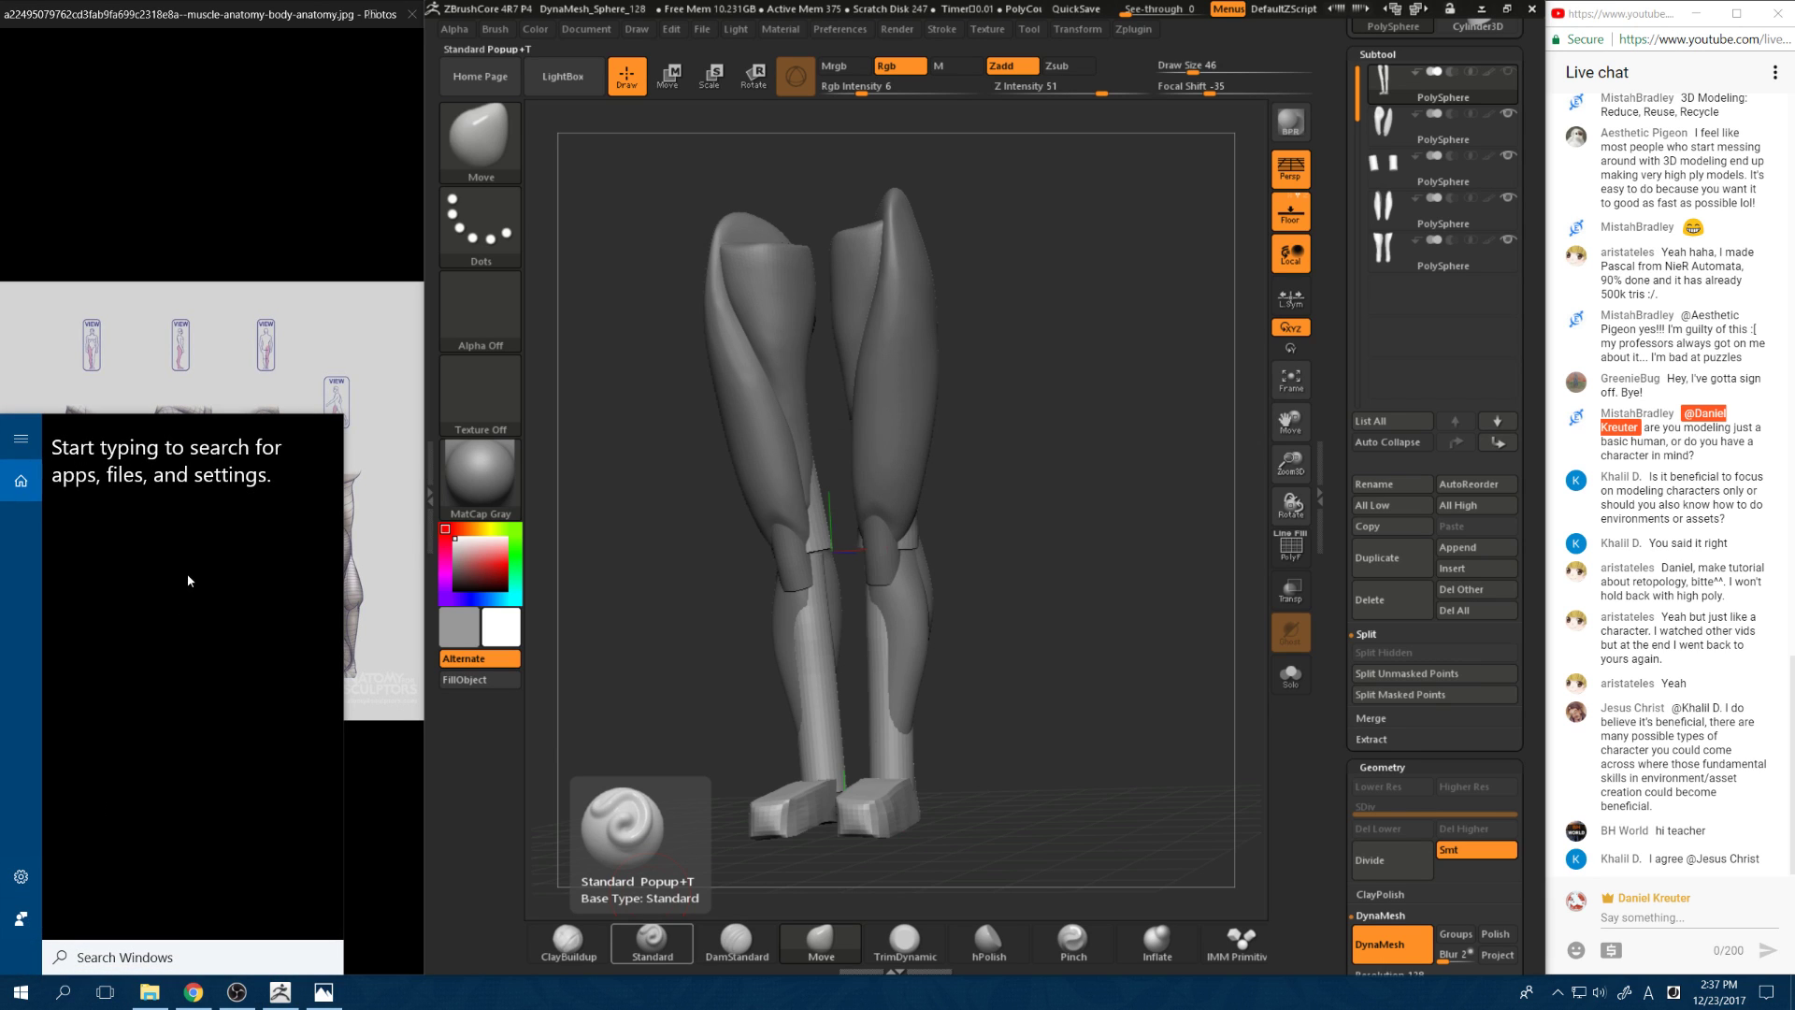
pyautogui.write('blender')
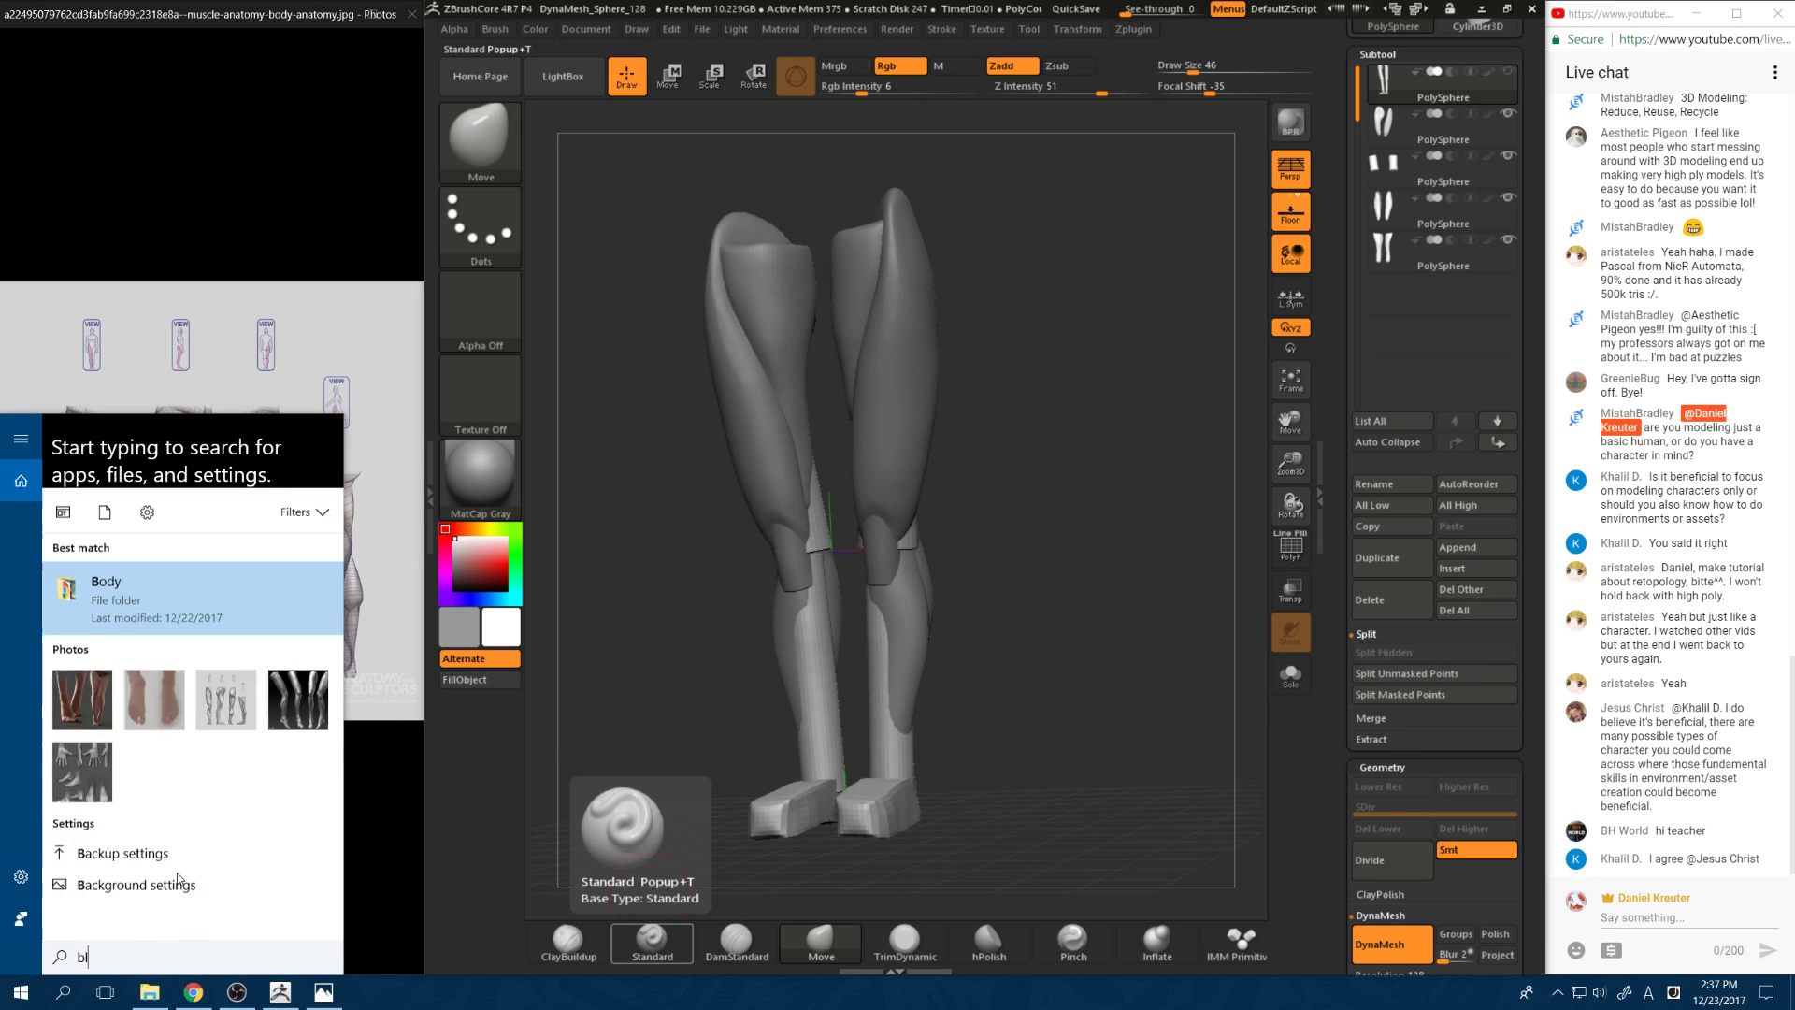
pyautogui.press('Return')
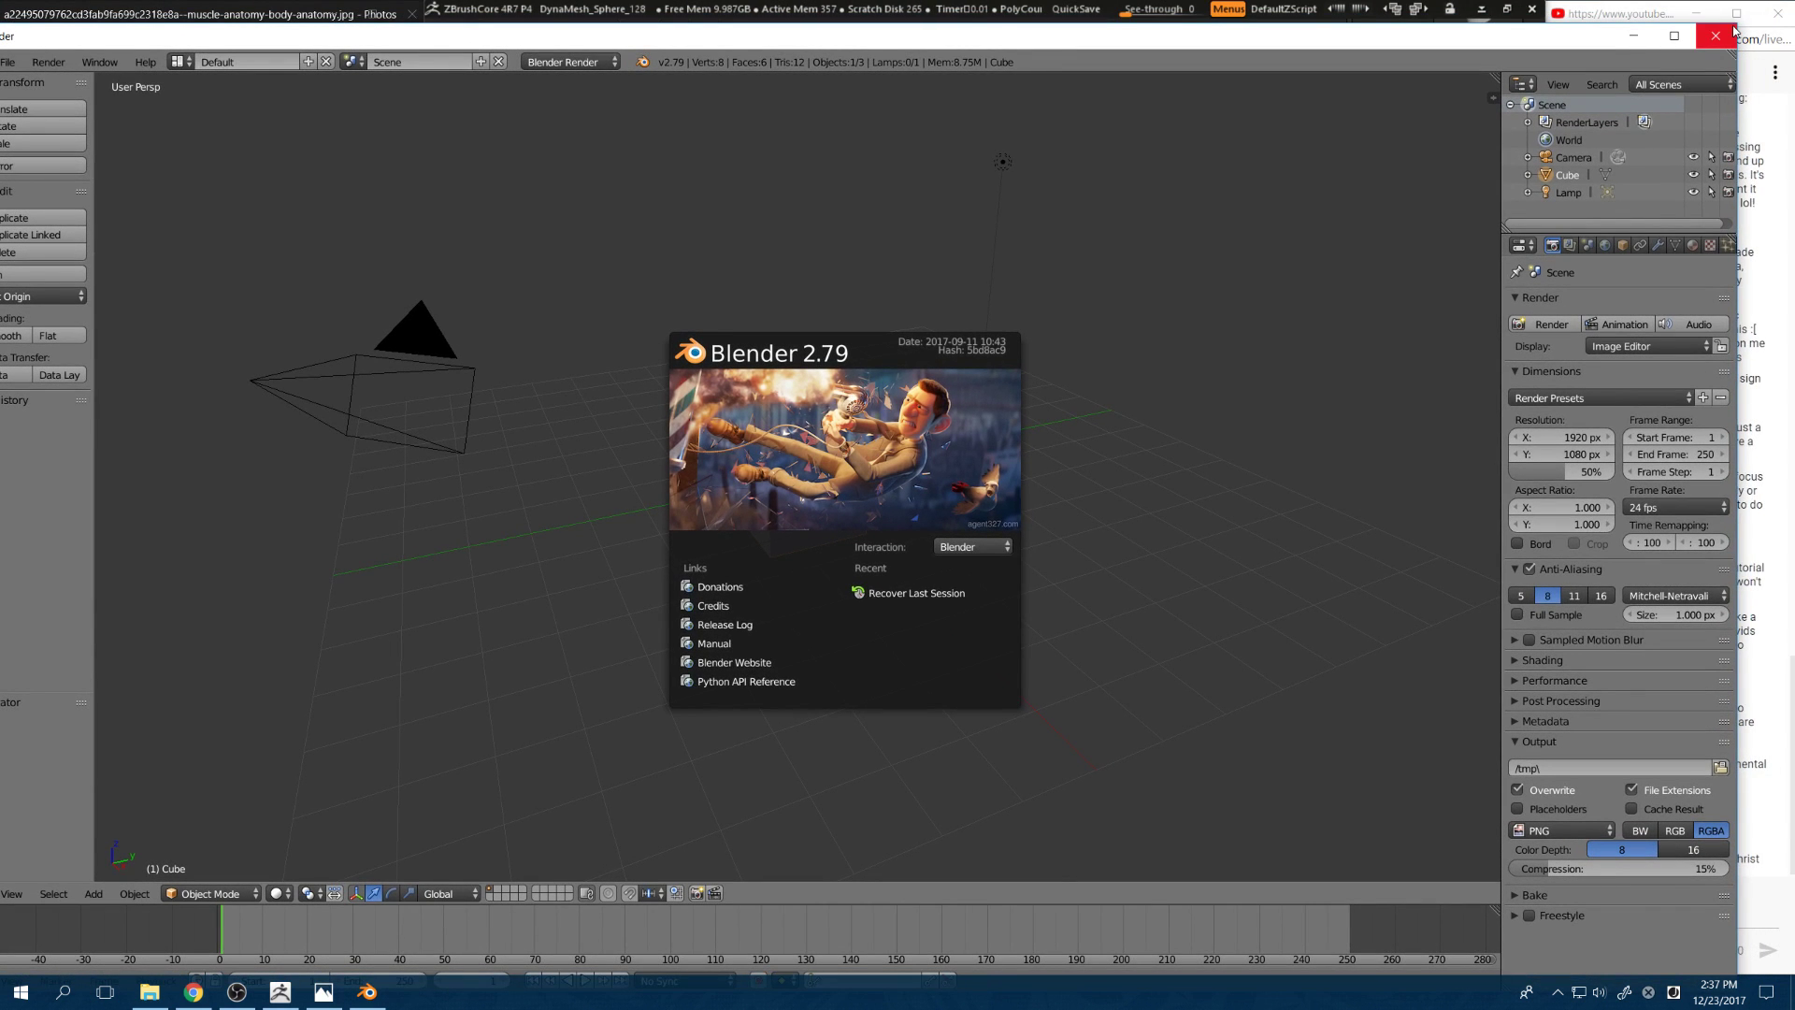
pyautogui.moveTo(1737, 94); pyautogui.dragTo(1117, 114)
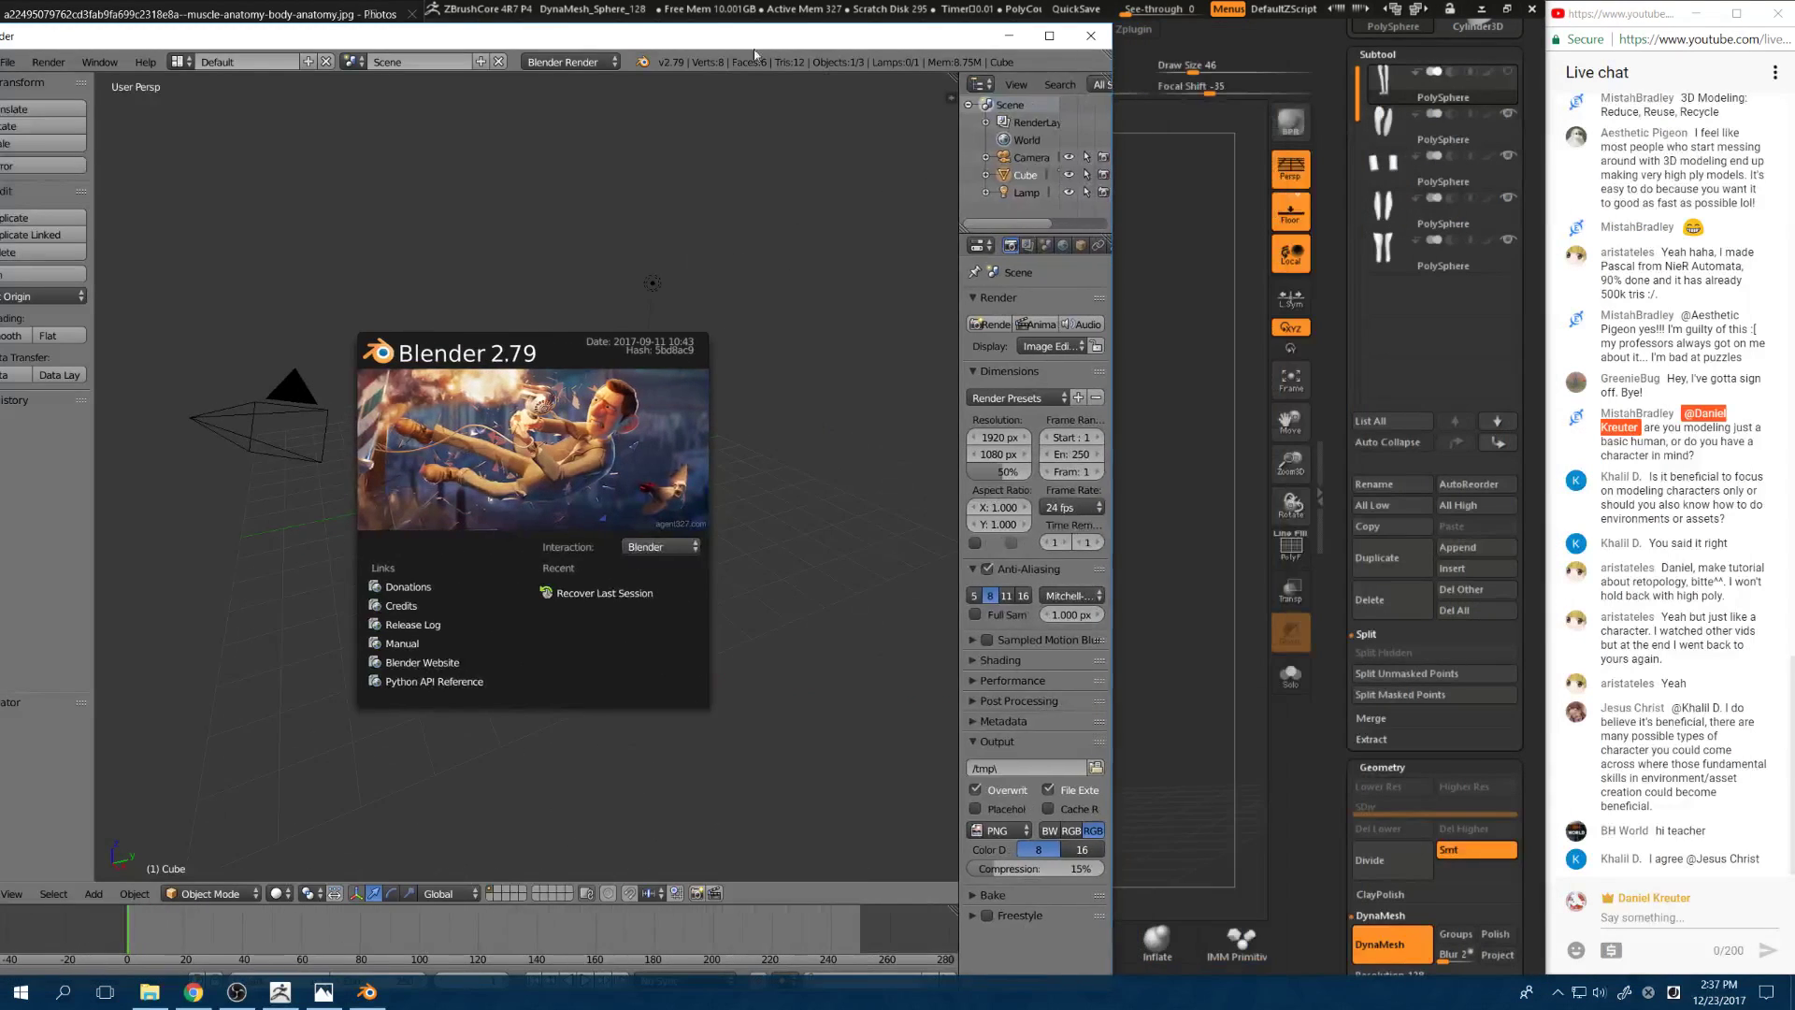
pyautogui.moveTo(736, 39); pyautogui.dragTo(1122, 16)
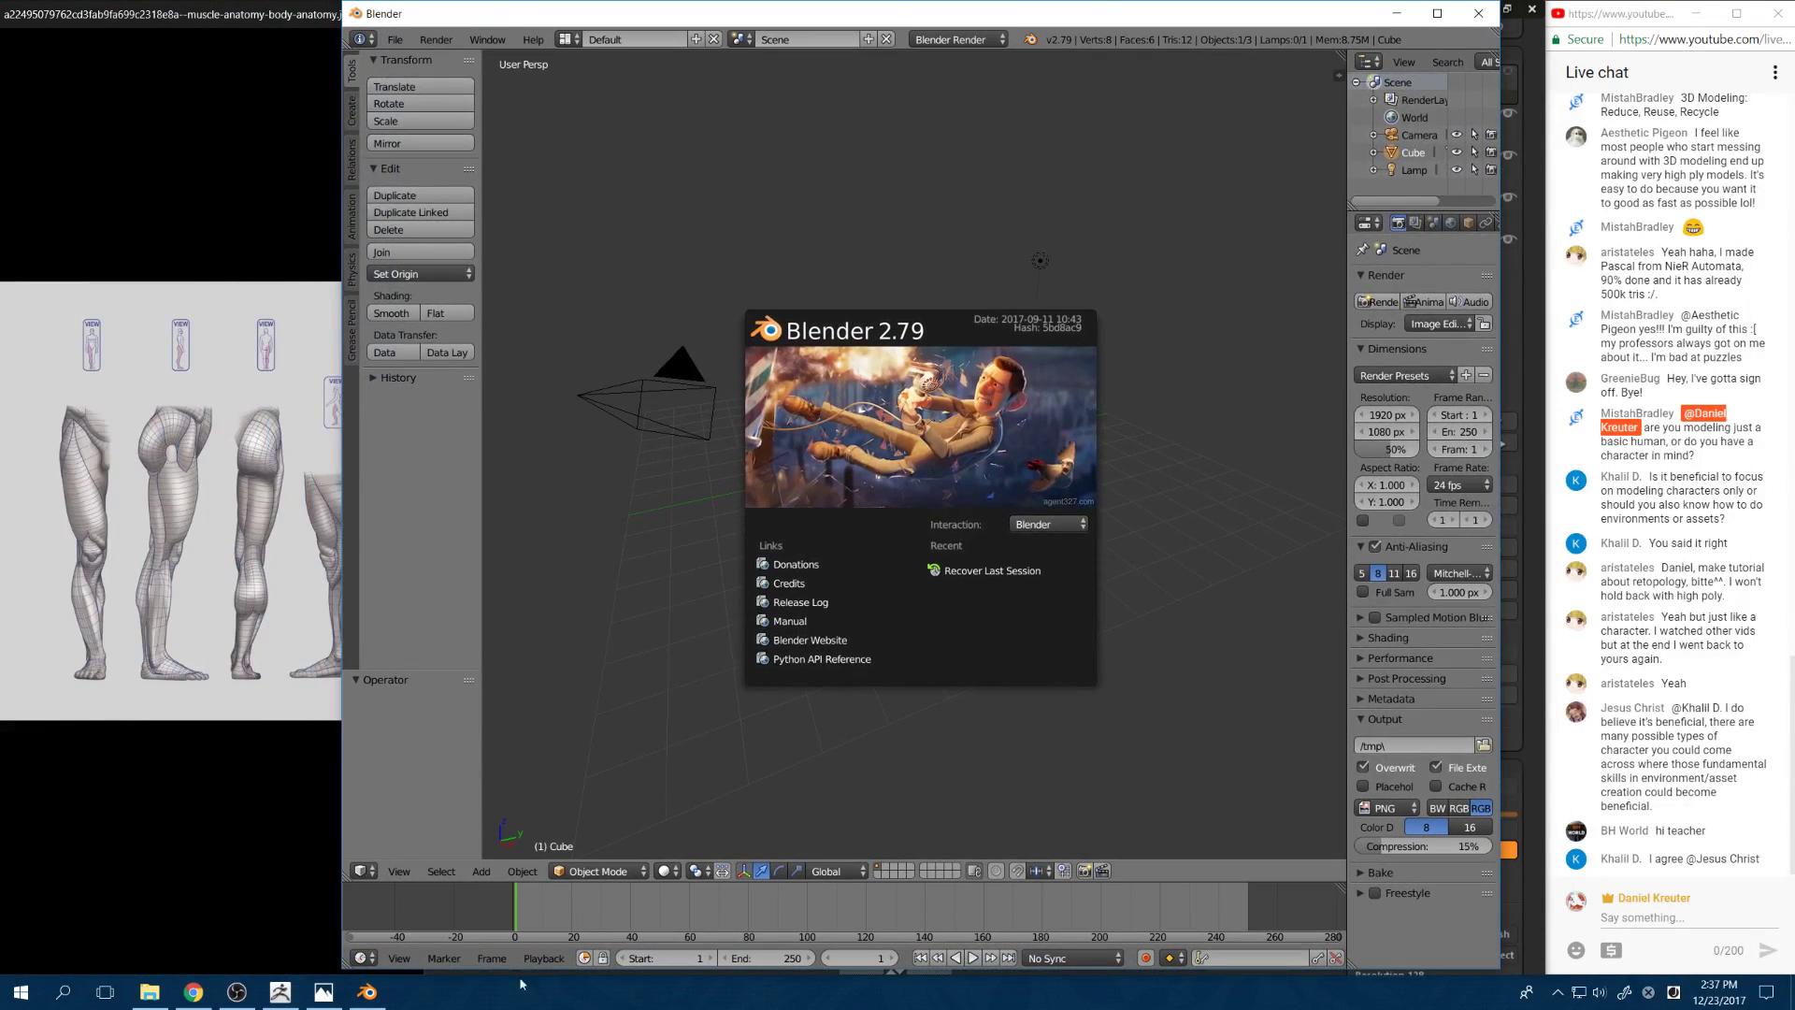
# Step: Check the OBS stream preview, then dismiss Blender's splash screen and reposition its window over the reference and sculpting canvas
pyautogui.click(236, 992)
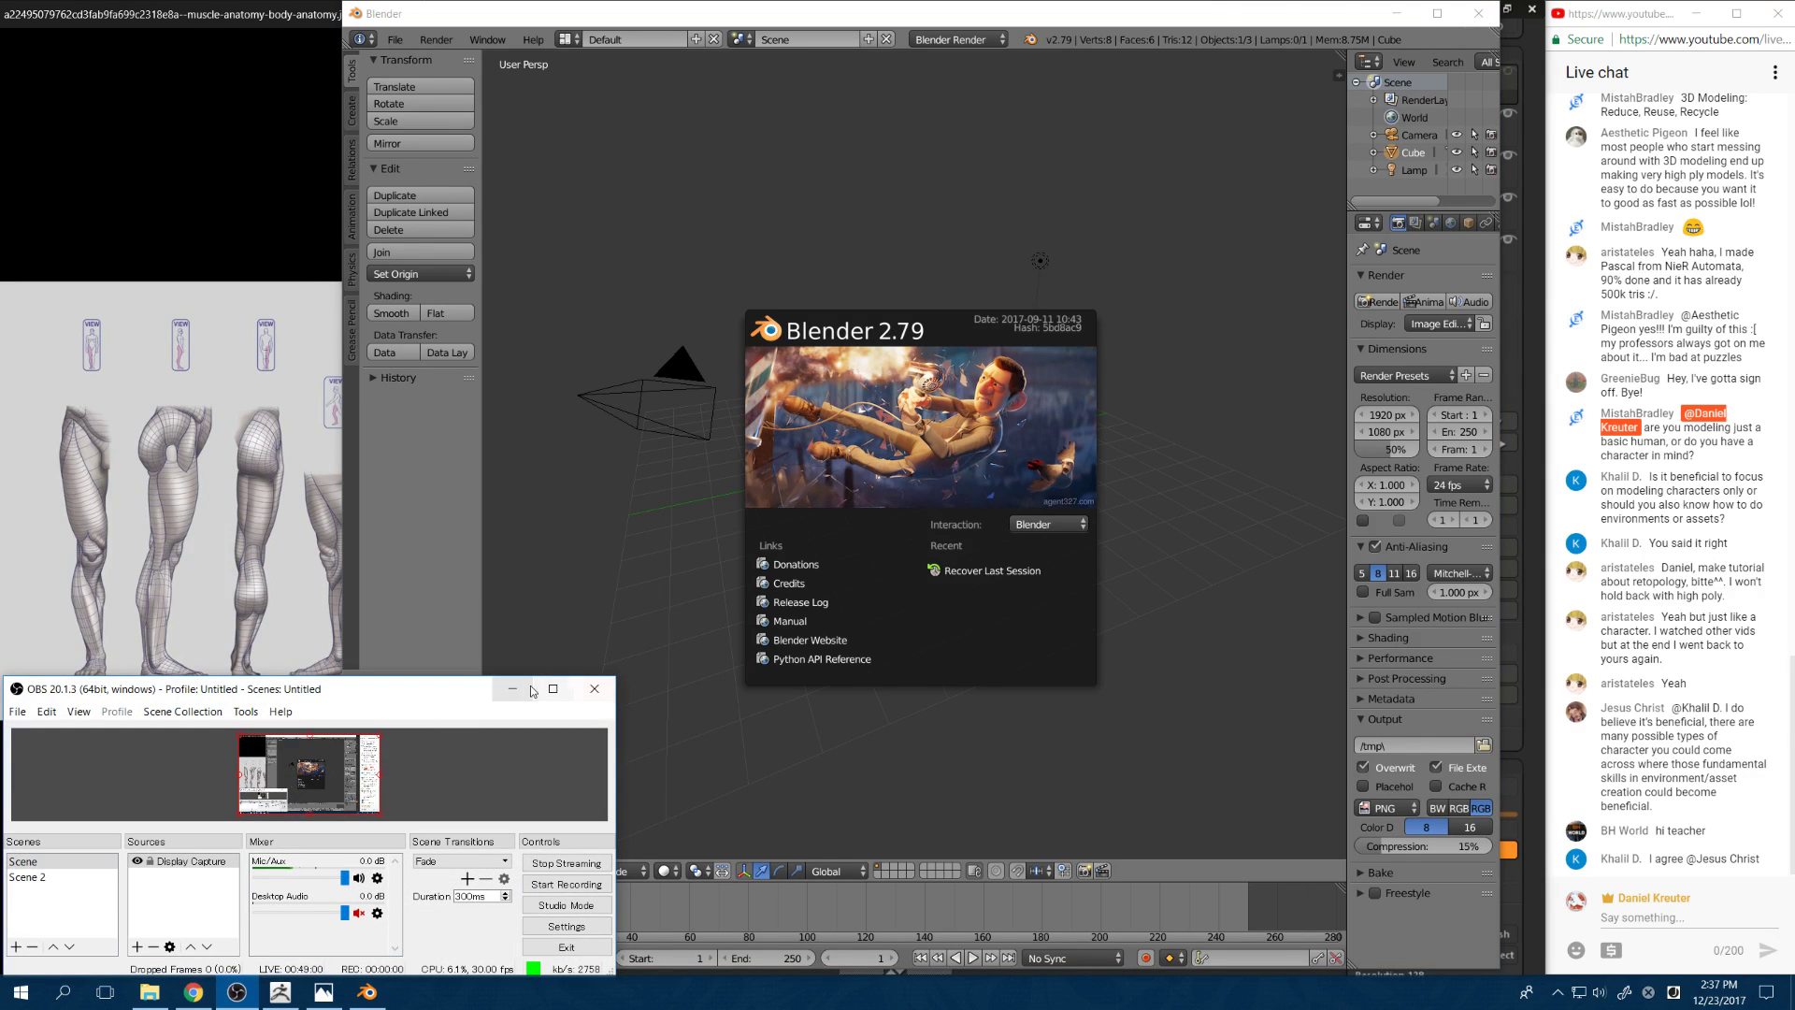
pyautogui.click(513, 688)
pyautogui.click(697, 527)
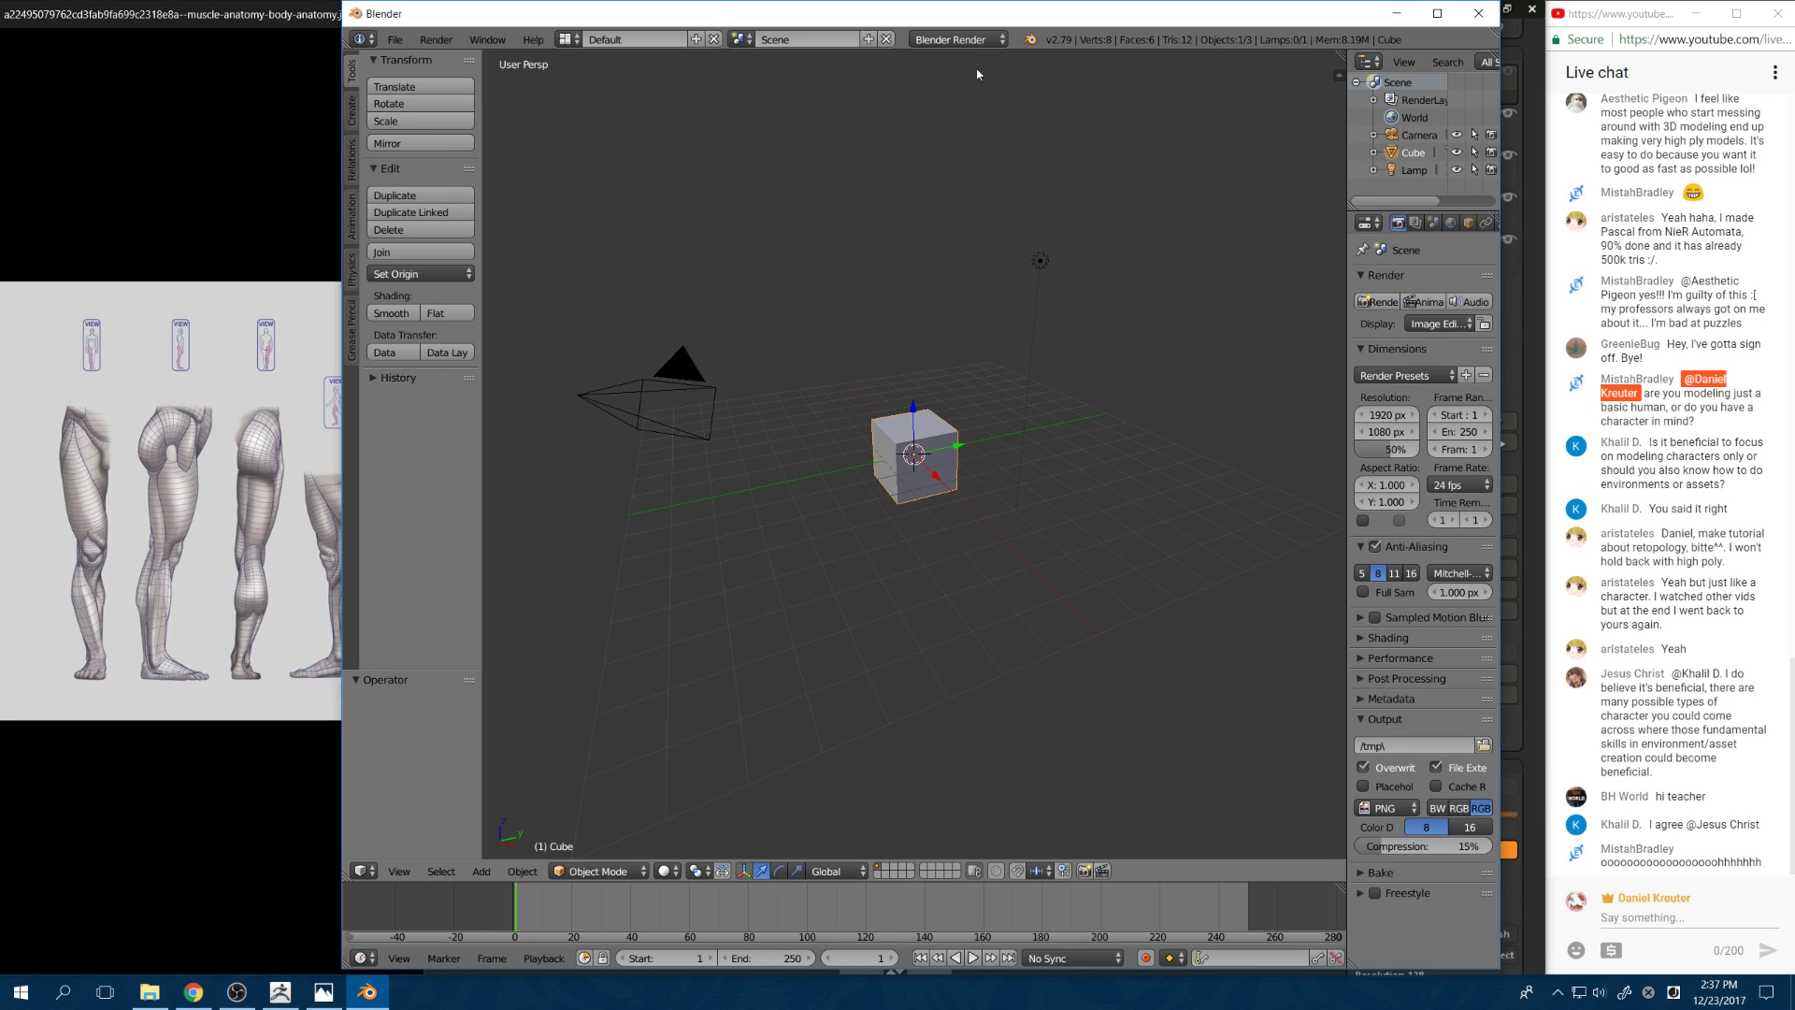
pyautogui.moveTo(1008, 13); pyautogui.dragTo(777, 18)
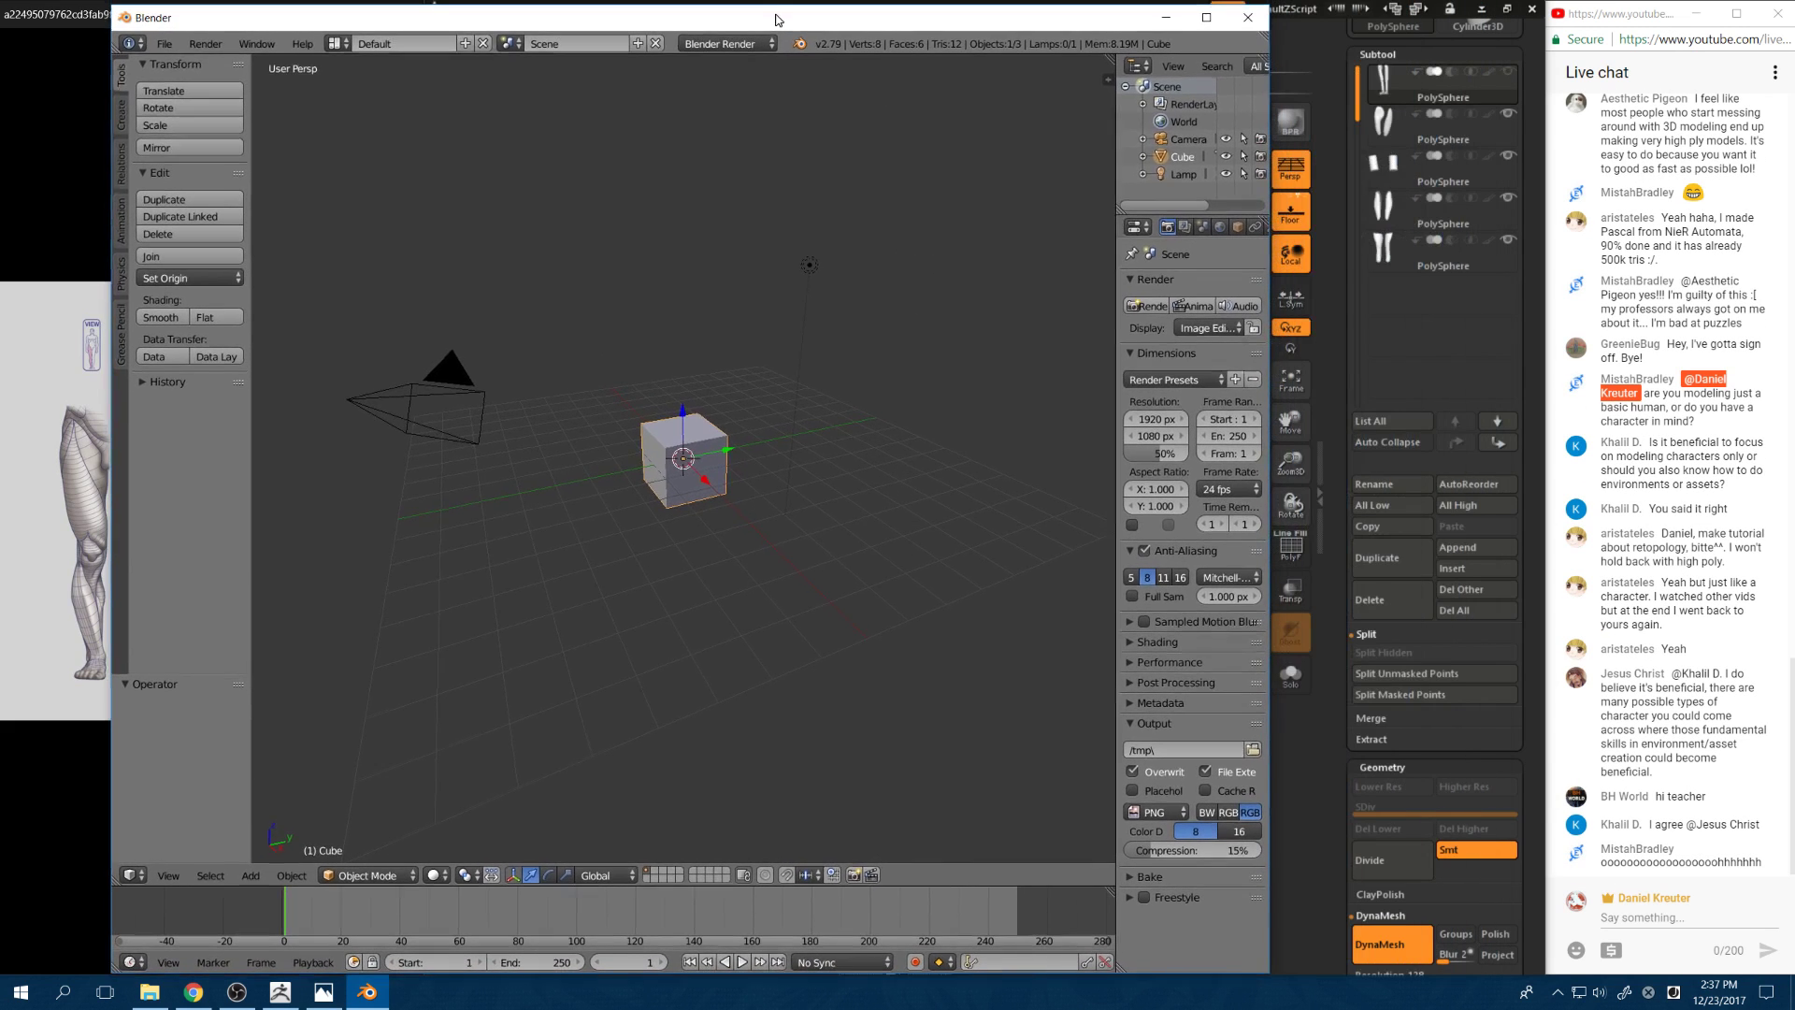
# Step: Delete all default objects from the Blender scene
pyautogui.press('a')
pyautogui.press('a')
pyautogui.press('x')
pyautogui.click(779, 411)
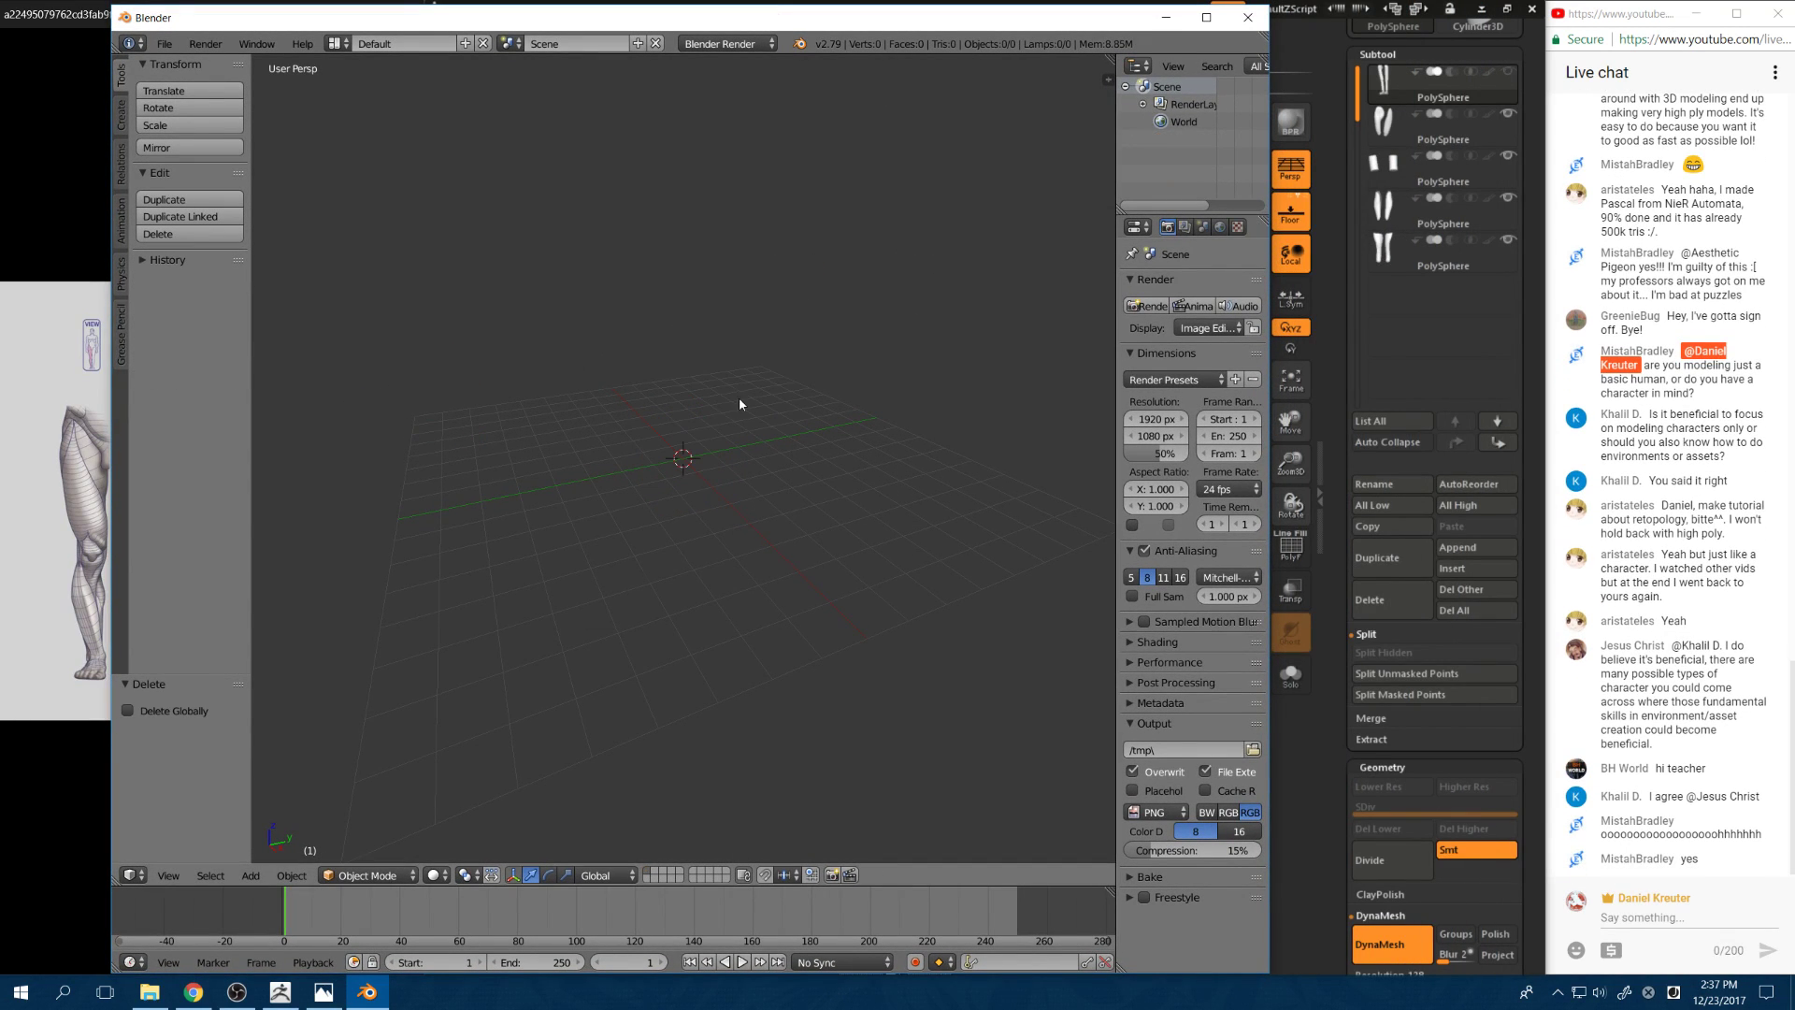
# Step: Add a monkey mesh at the scene's centre and scale it up by a factor of 3.420
pyautogui.press('space')
pyautogui.press('Escape')
pyautogui.hotkey('shift', 'a')
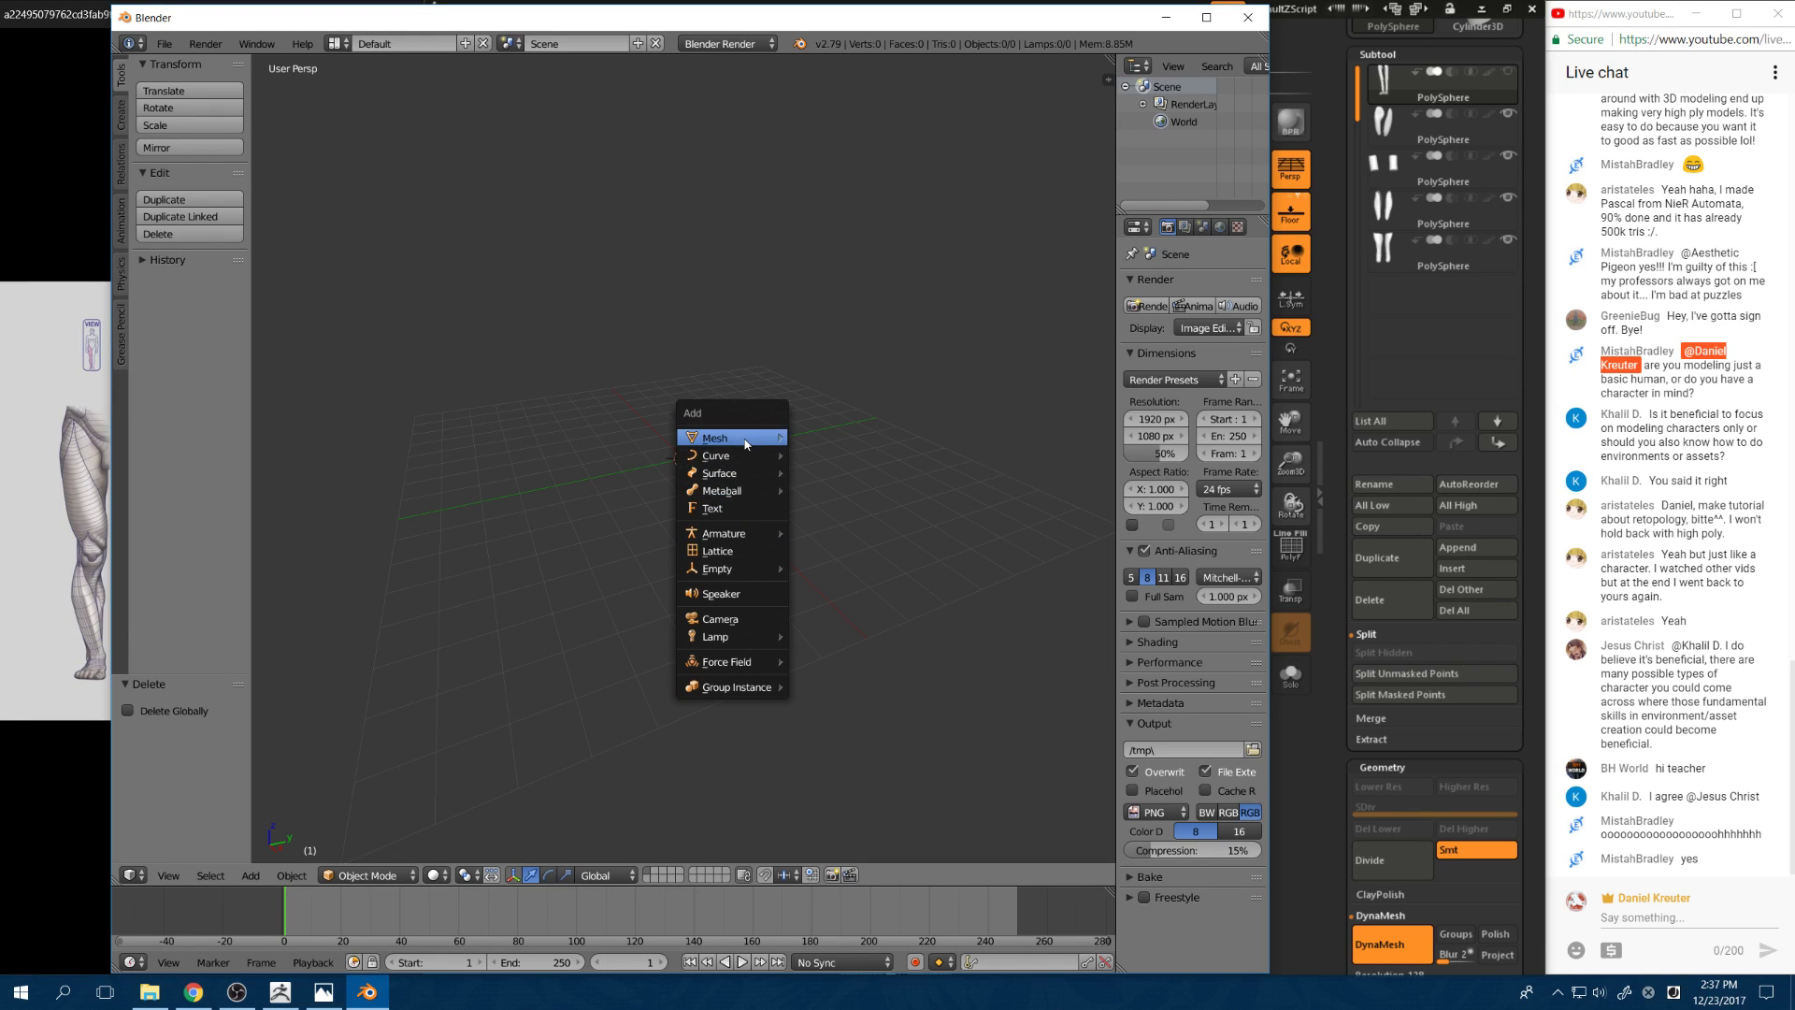
pyautogui.moveTo(745, 439)
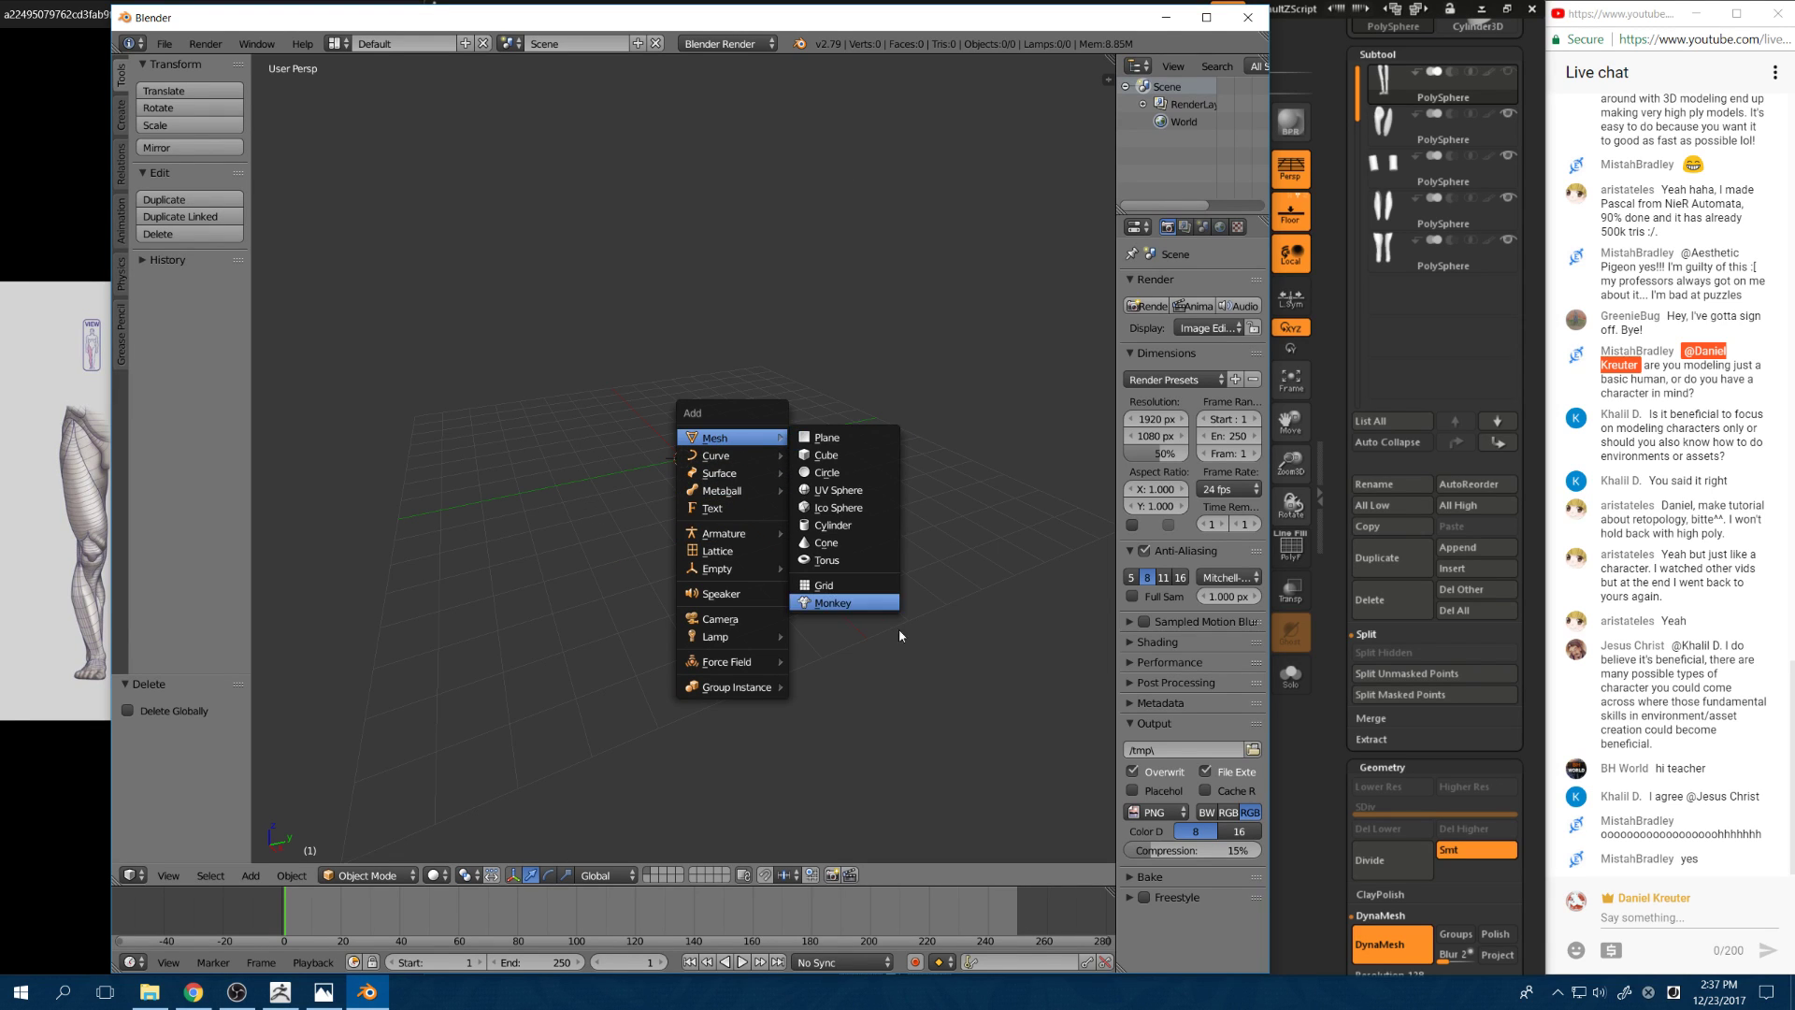
pyautogui.click(841, 603)
pyautogui.press('s')
pyautogui.click(950, 421)
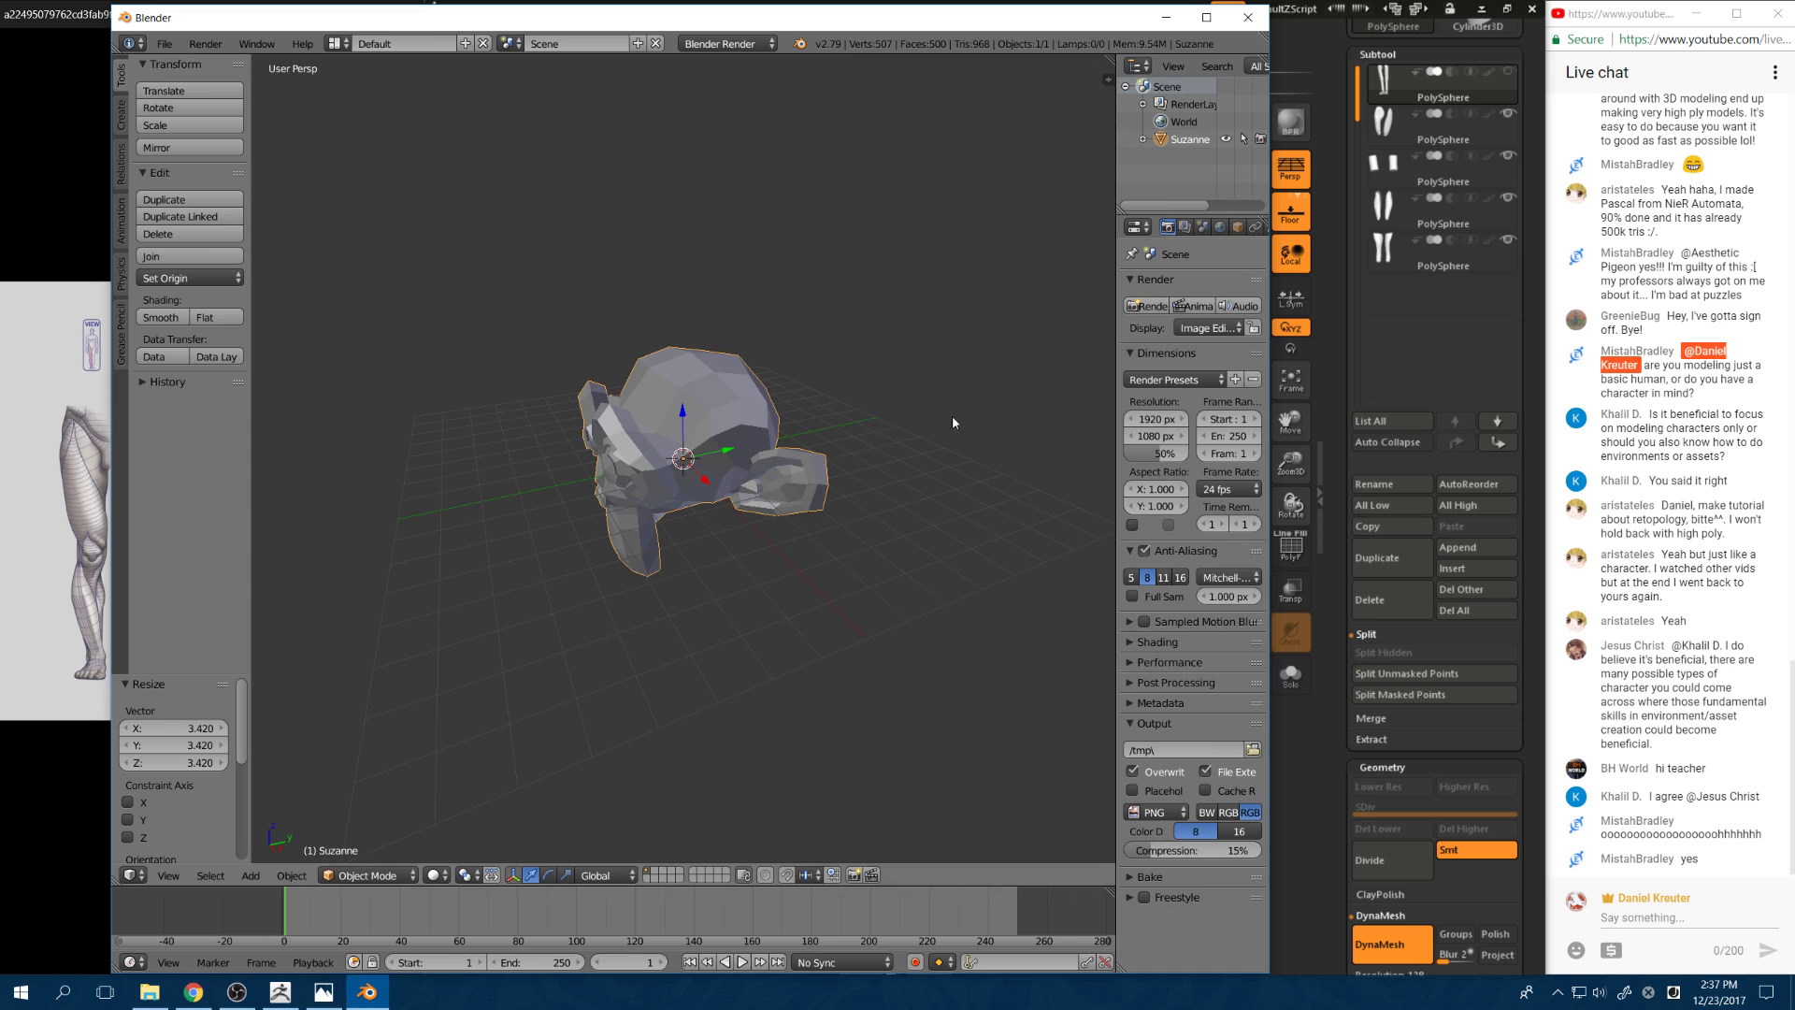
# Step: Add a Subdivision Surface modifier to the monkey head and set its view subdivisions to 4
pyautogui.click(1234, 231)
pyautogui.scroll(-3, 1141, 234)
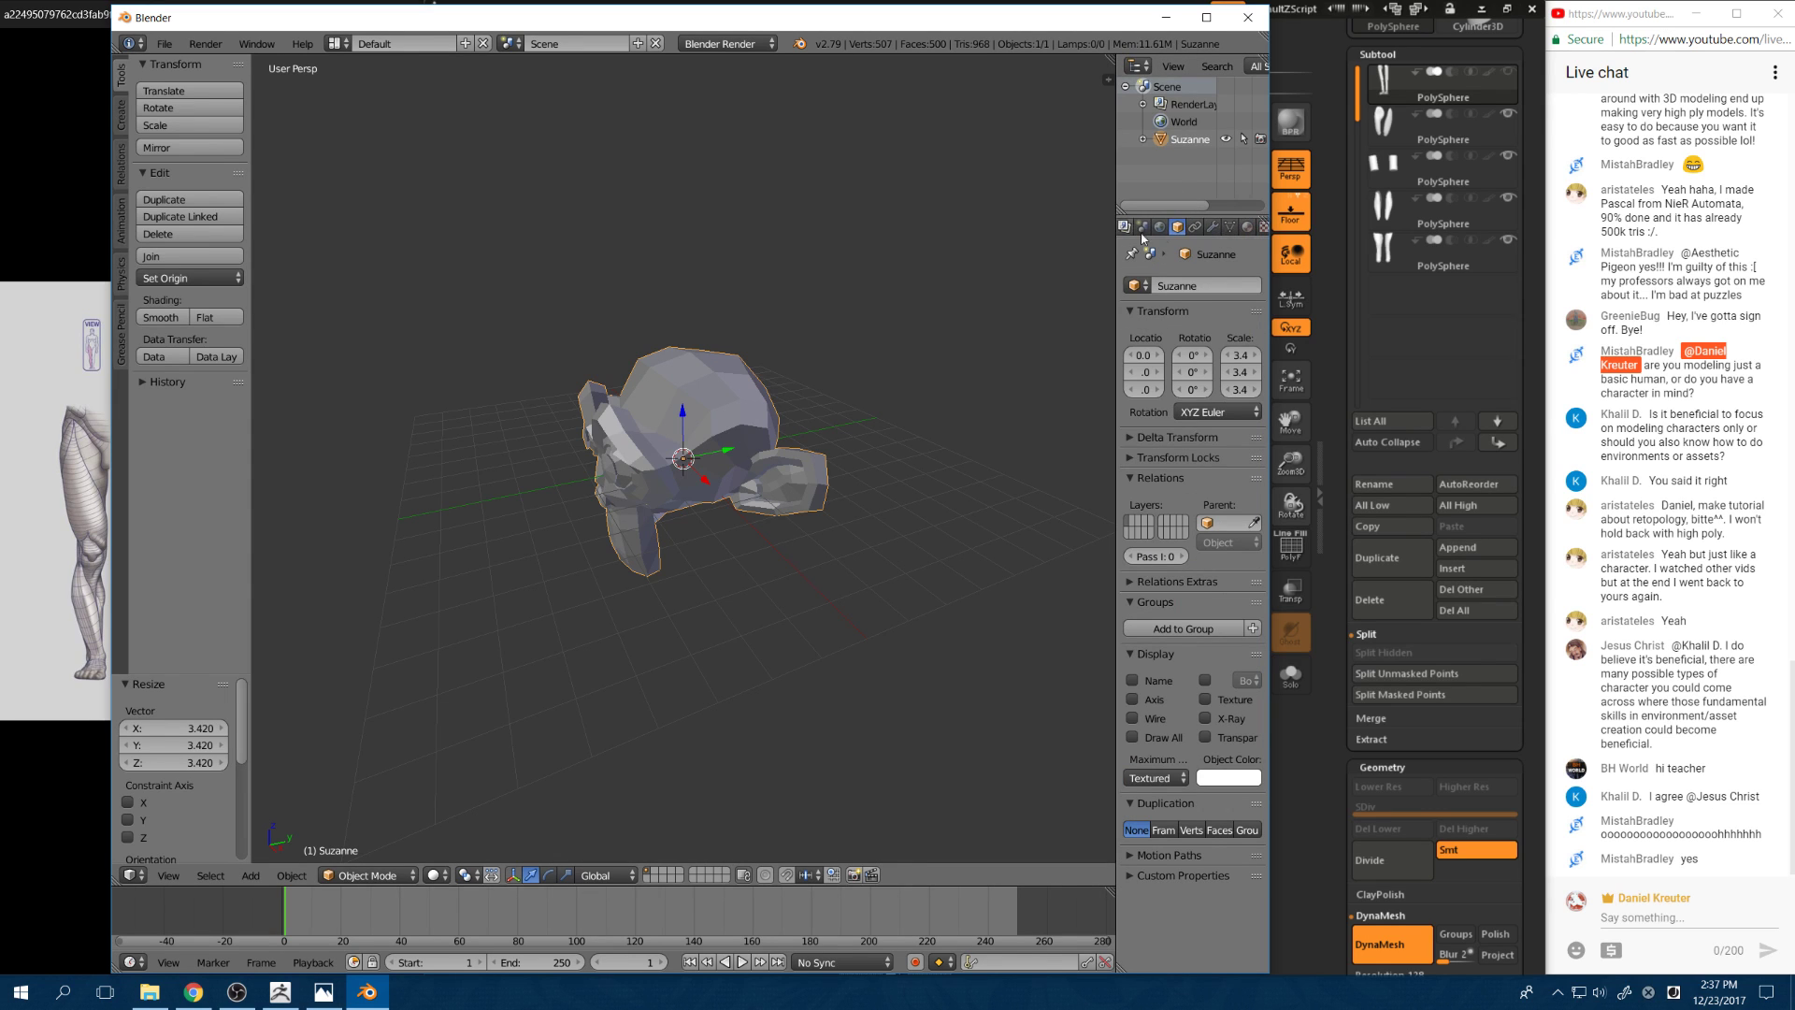
pyautogui.click(1213, 226)
pyautogui.click(1192, 285)
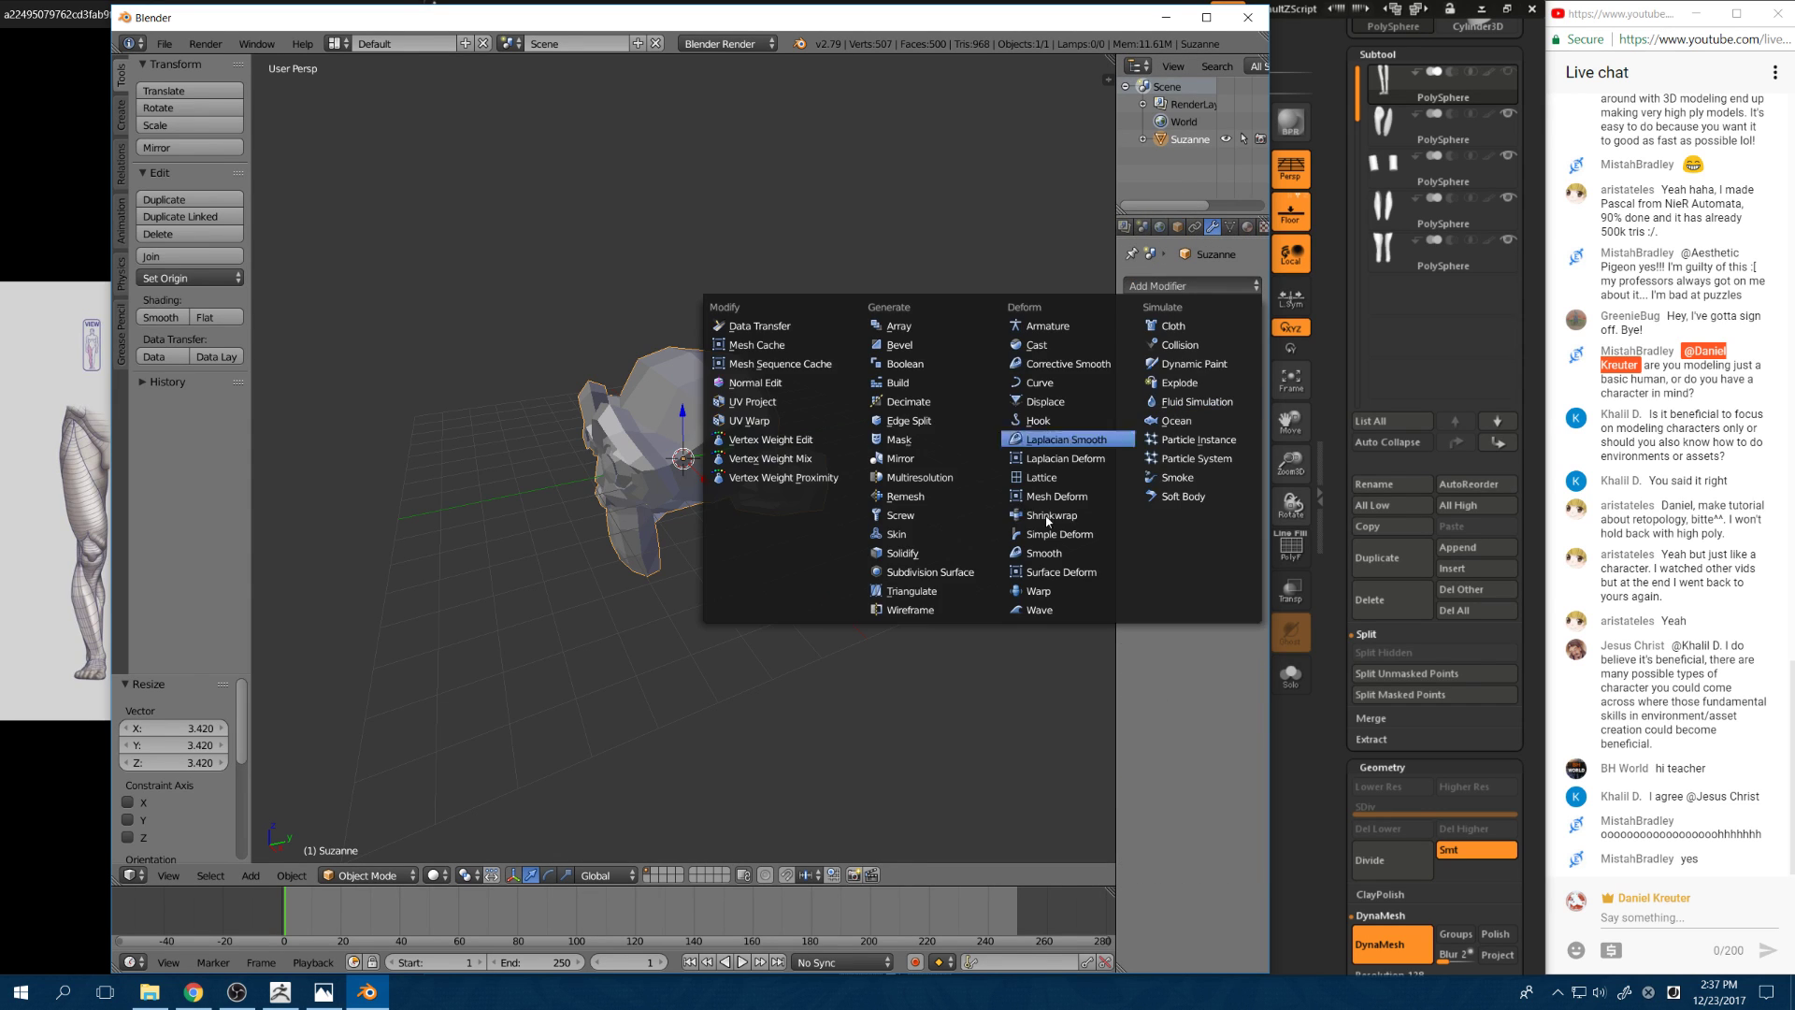
pyautogui.click(917, 573)
pyautogui.scroll(4, 537, 556)
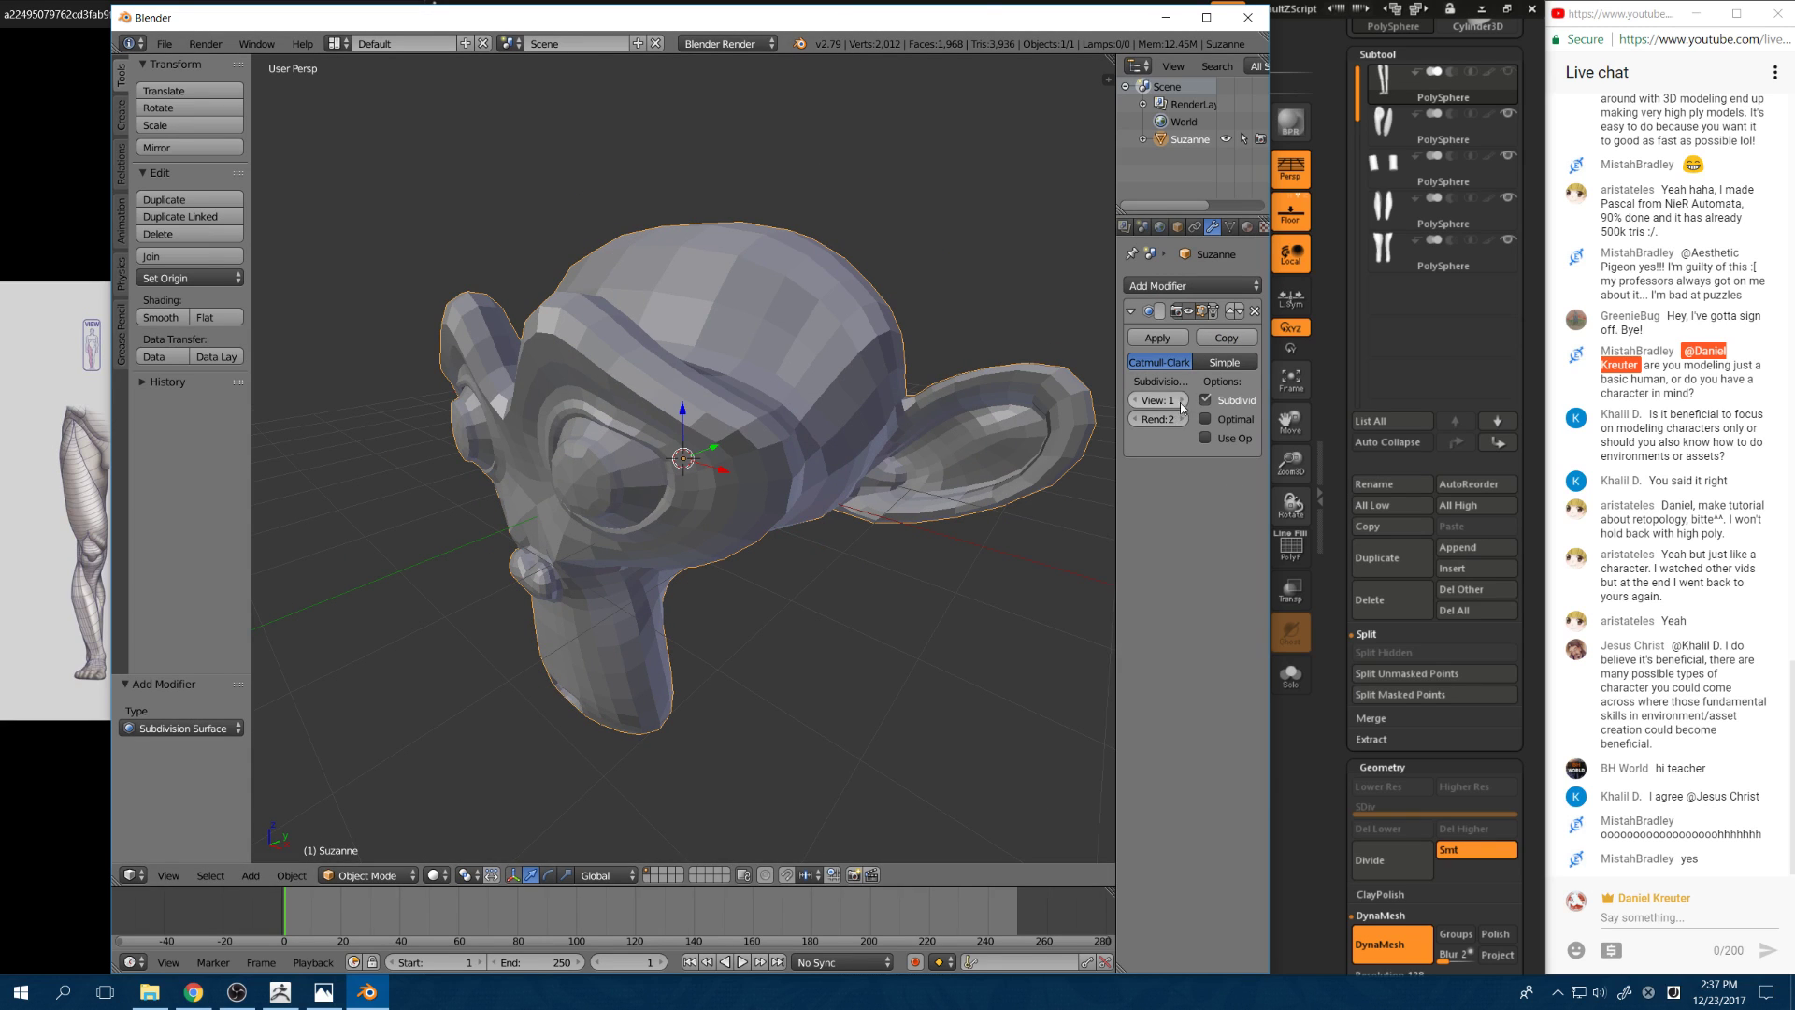
pyautogui.click(1182, 403)
pyautogui.click(1182, 402)
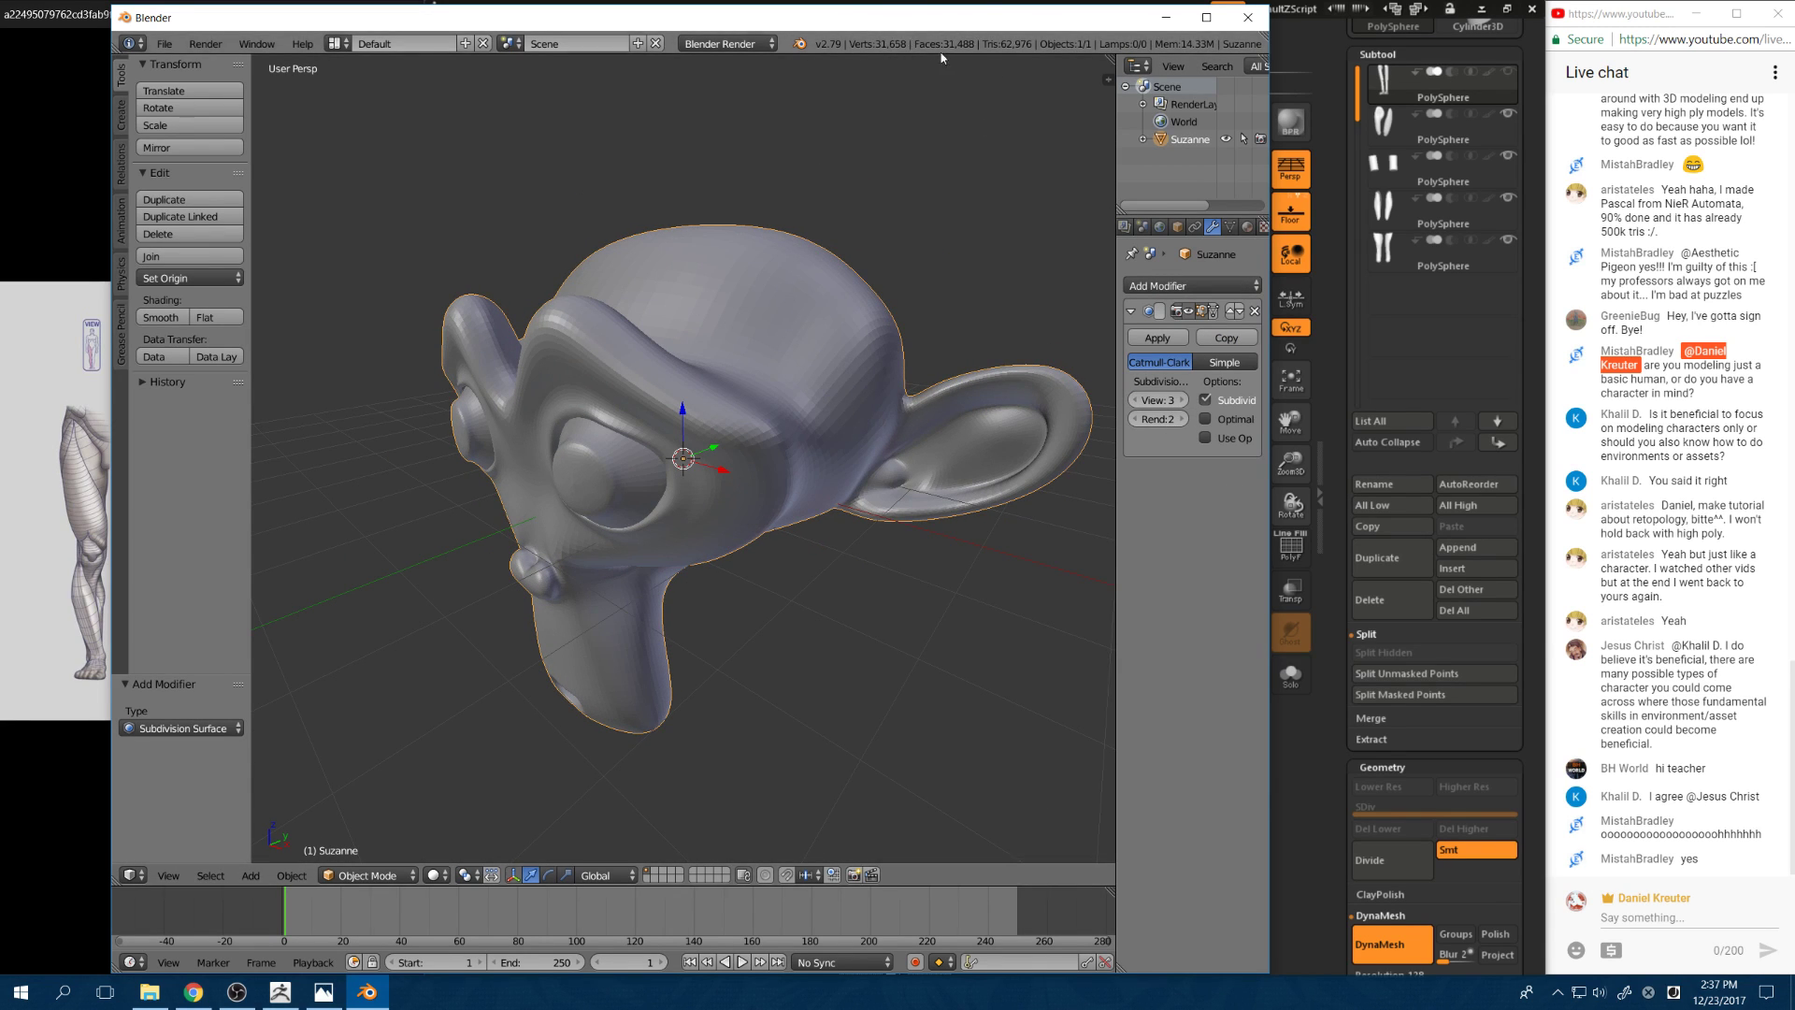
pyautogui.click(1182, 400)
pyautogui.moveTo(826, 391); pyautogui.dragTo(1025, 394, button='middle')
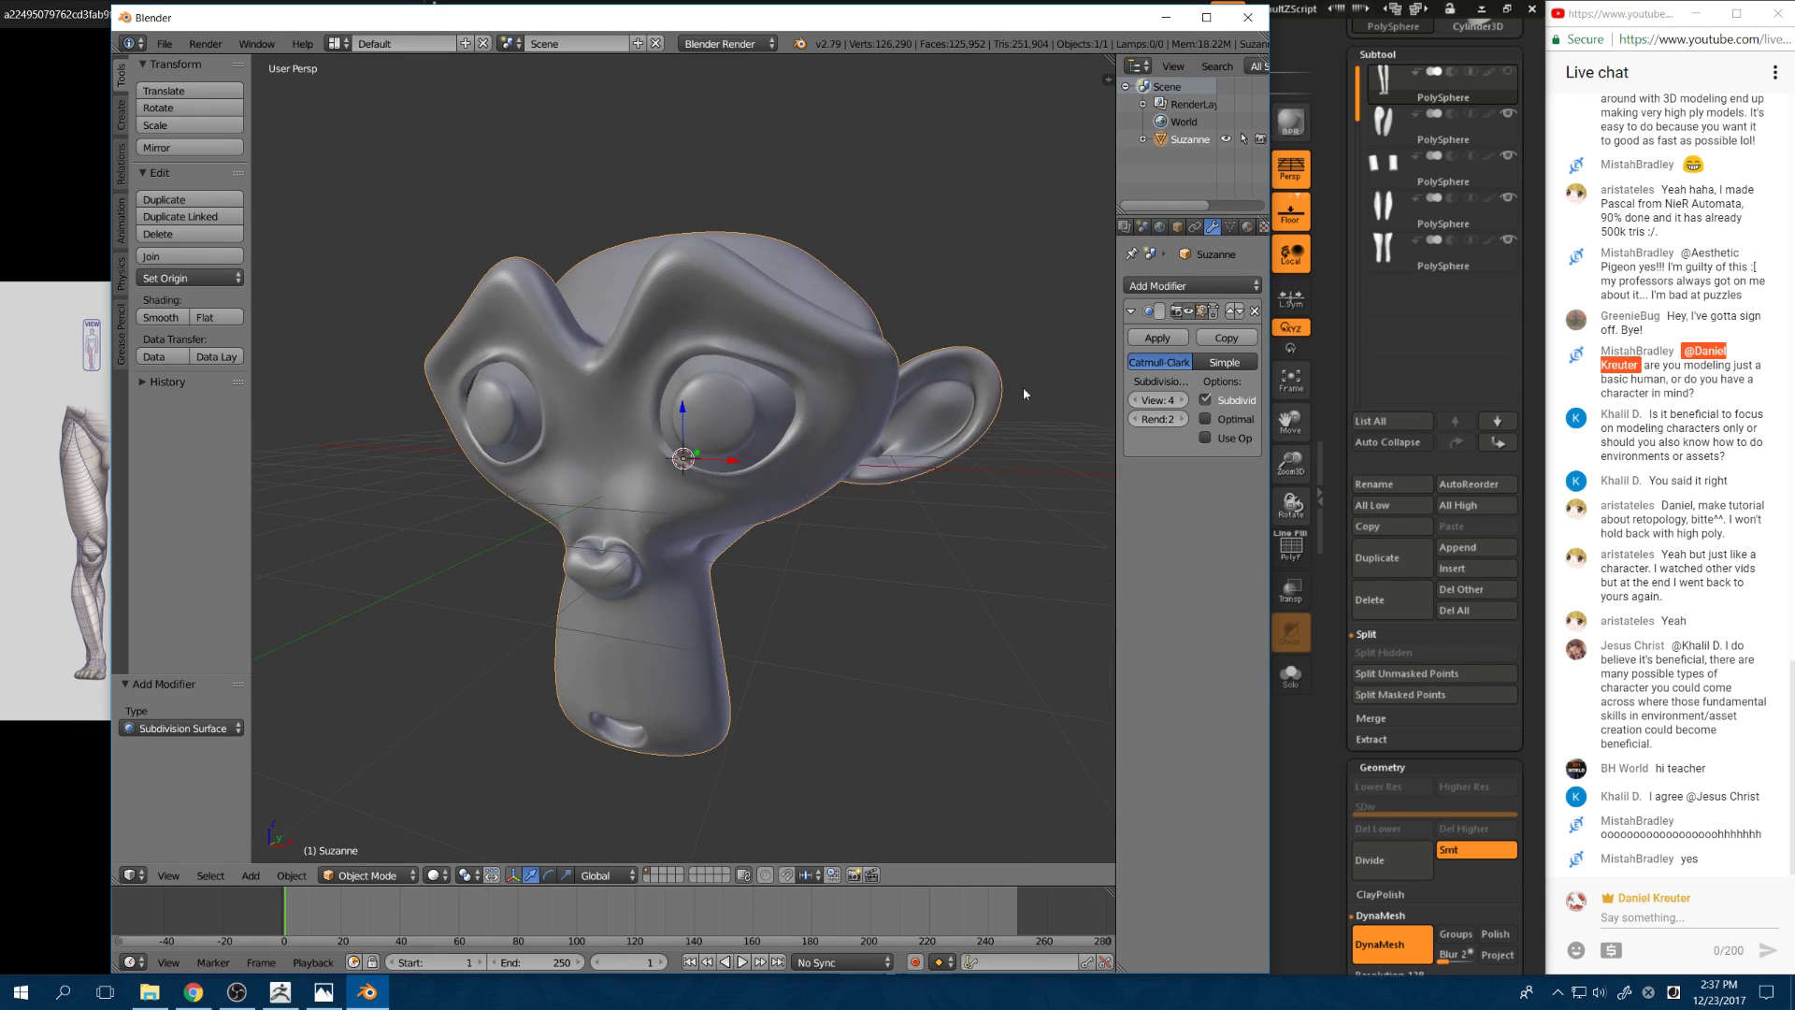
# Step: Compare the monkey head with and without its Subdivision Surface modifier, then apply the modifier to the mesh
pyautogui.click(1191, 312)
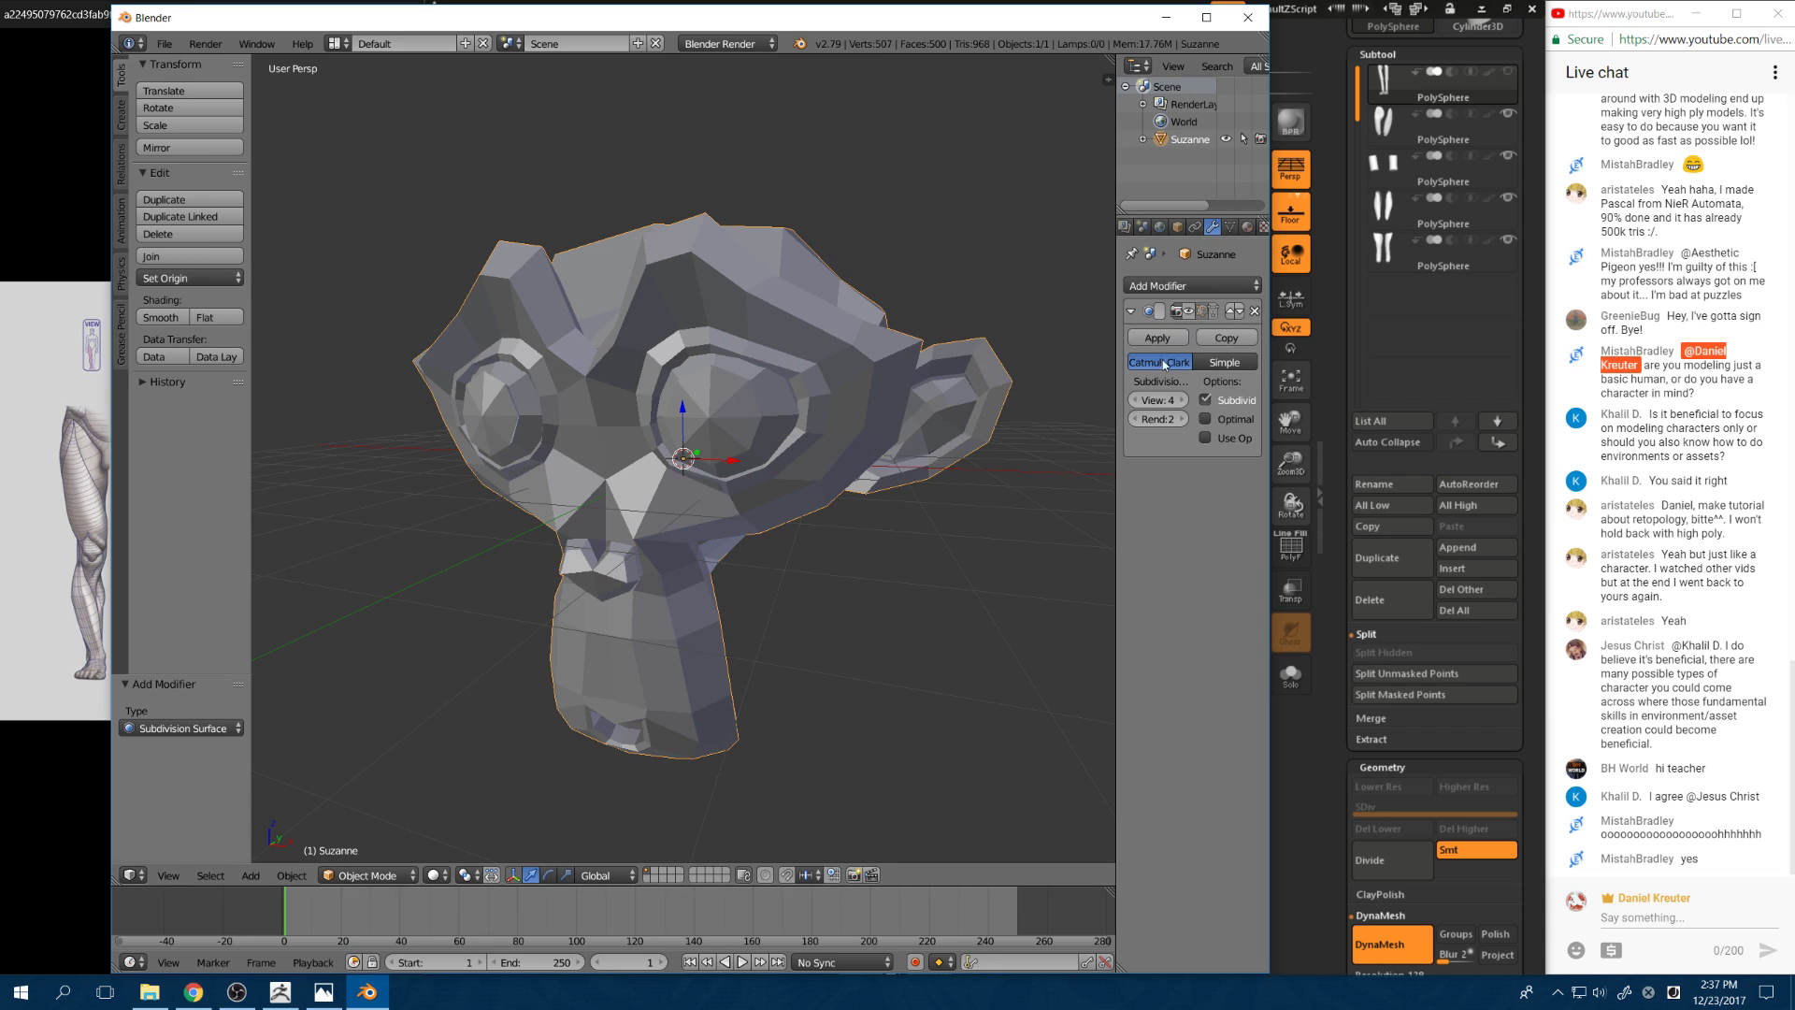
pyautogui.click(1188, 312)
pyautogui.click(1160, 338)
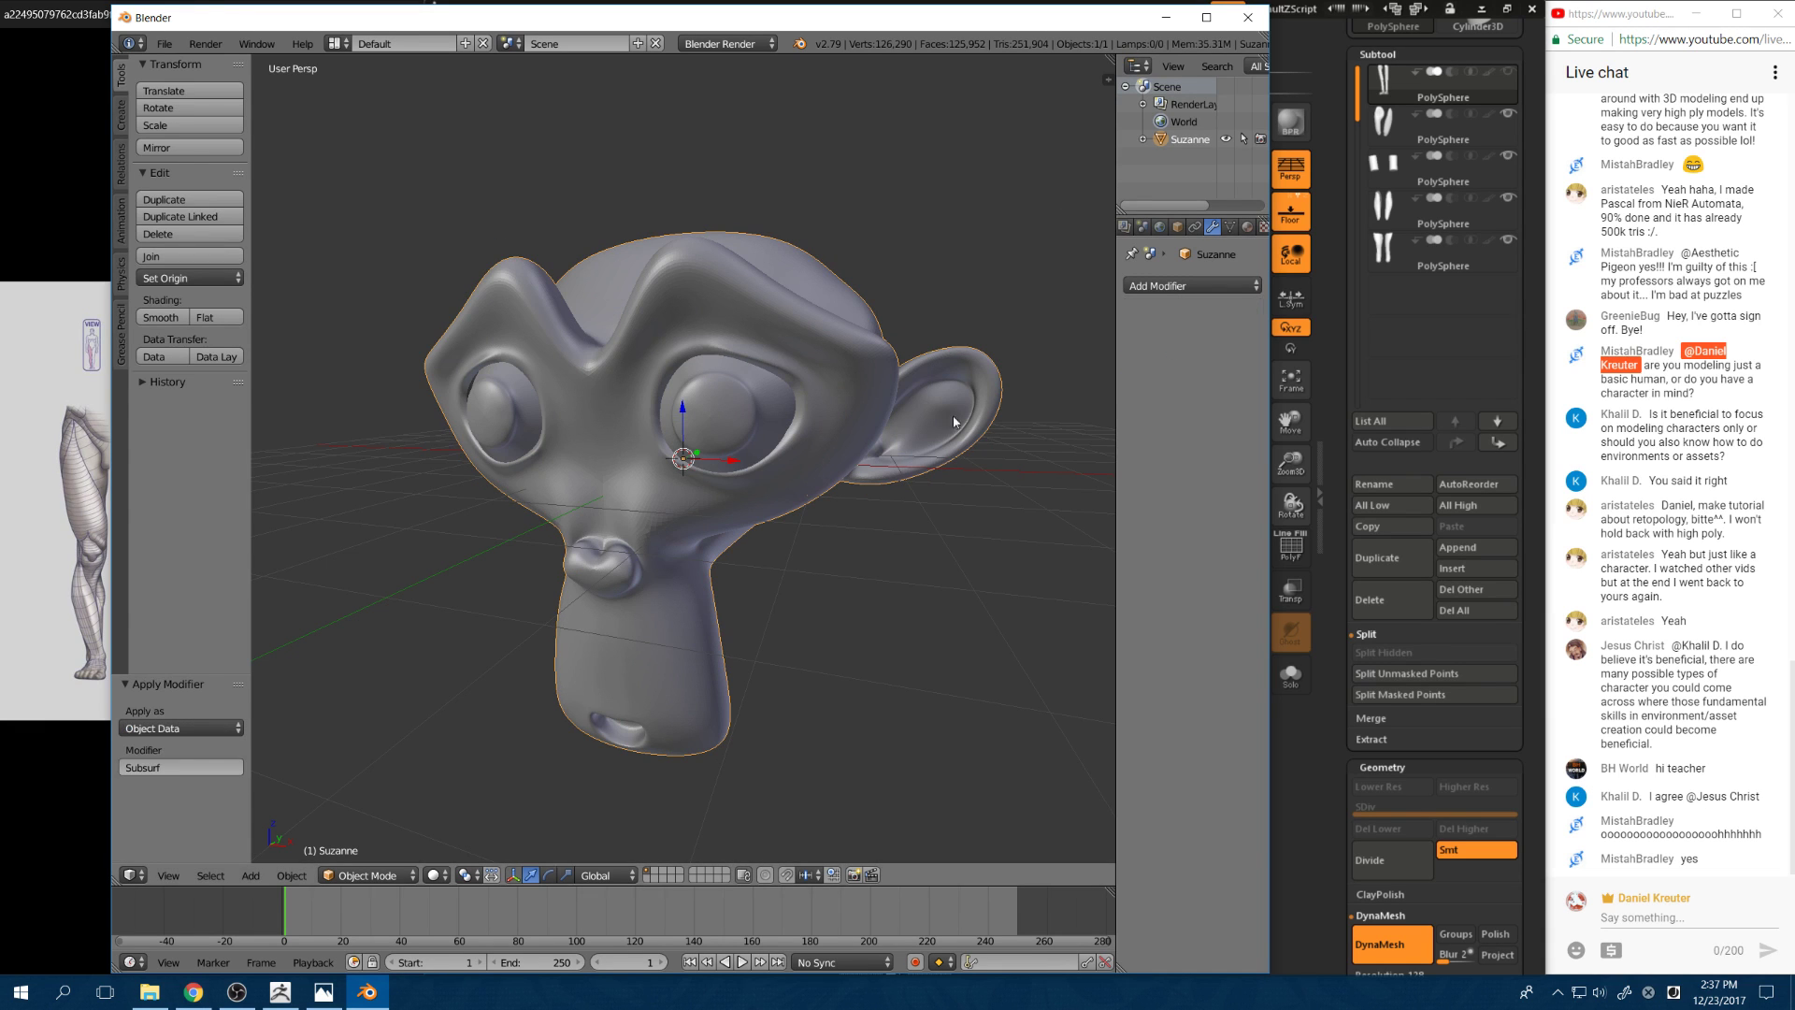
pyautogui.scroll(1, 615, 451)
pyautogui.scroll(-2, 697, 418)
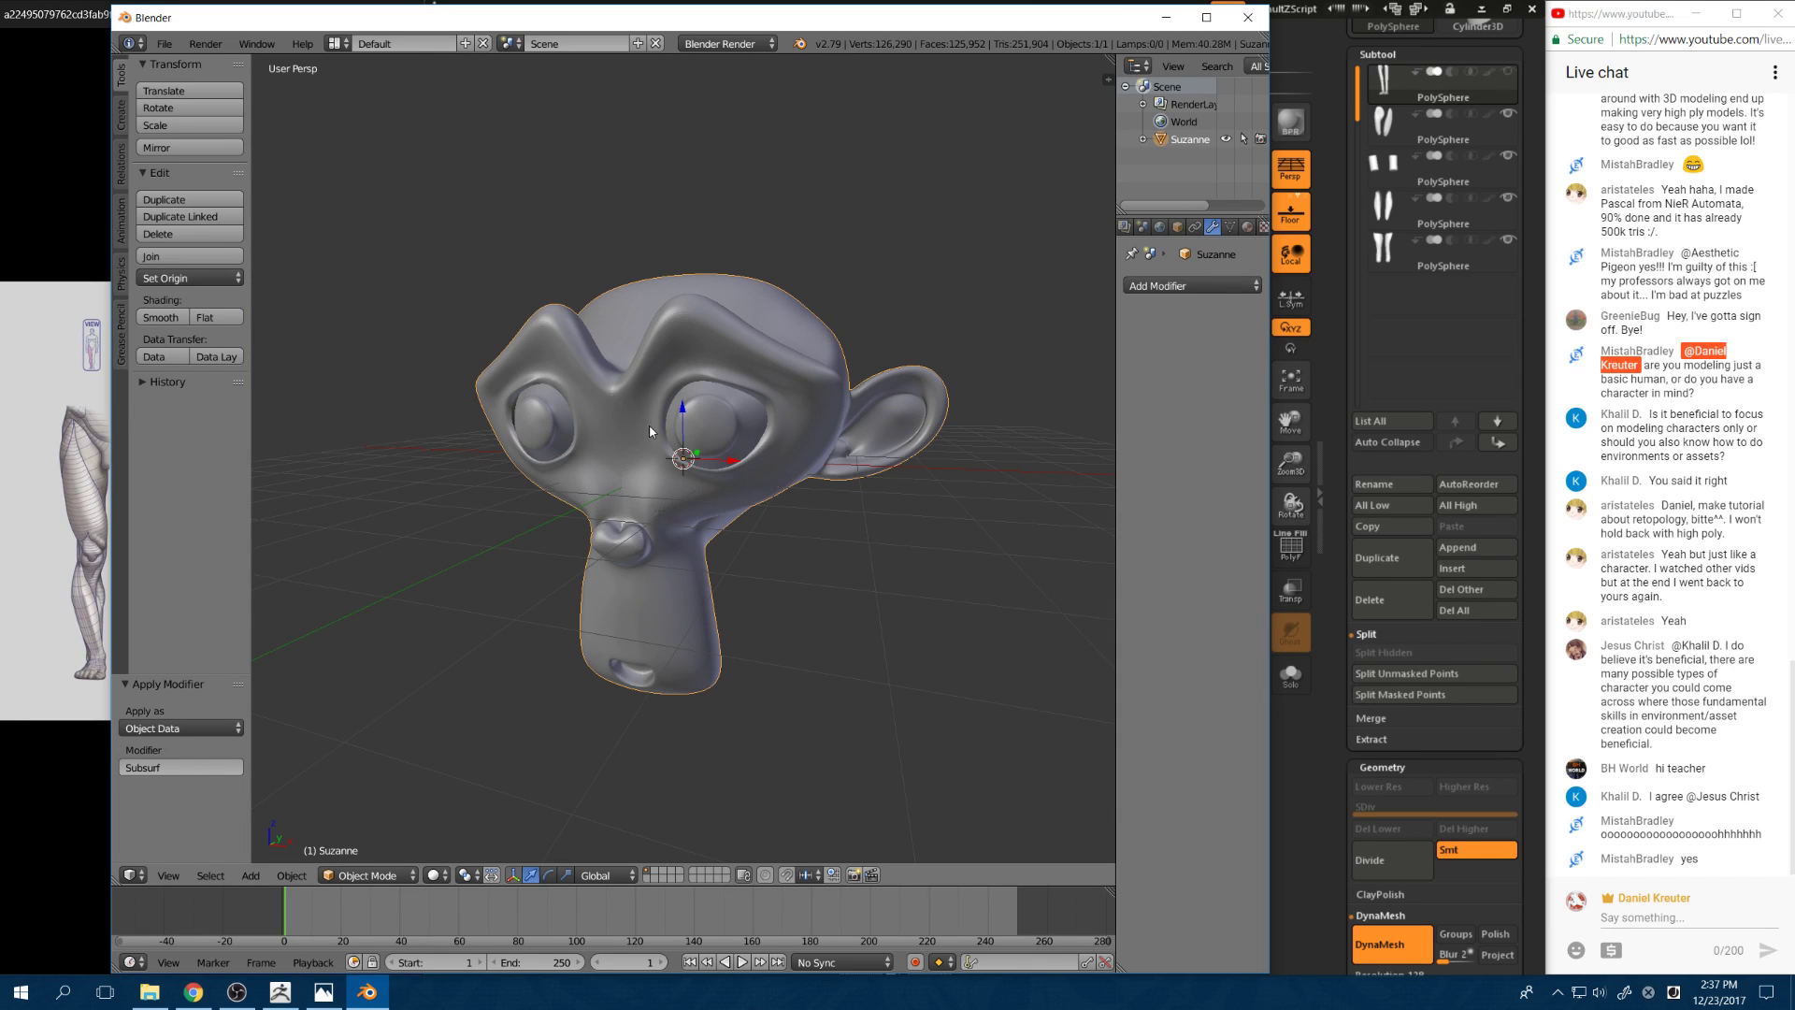
# Step: Deselect the monkey head and add a plane mesh with radius 1.000 at the scene's centre
pyautogui.press('a')
pyautogui.moveTo(711, 449); pyautogui.dragTo(689, 508, button='middle')
pyautogui.scroll(2, 597, 432)
pyautogui.scroll(-3, 639, 363)
pyautogui.press('a')
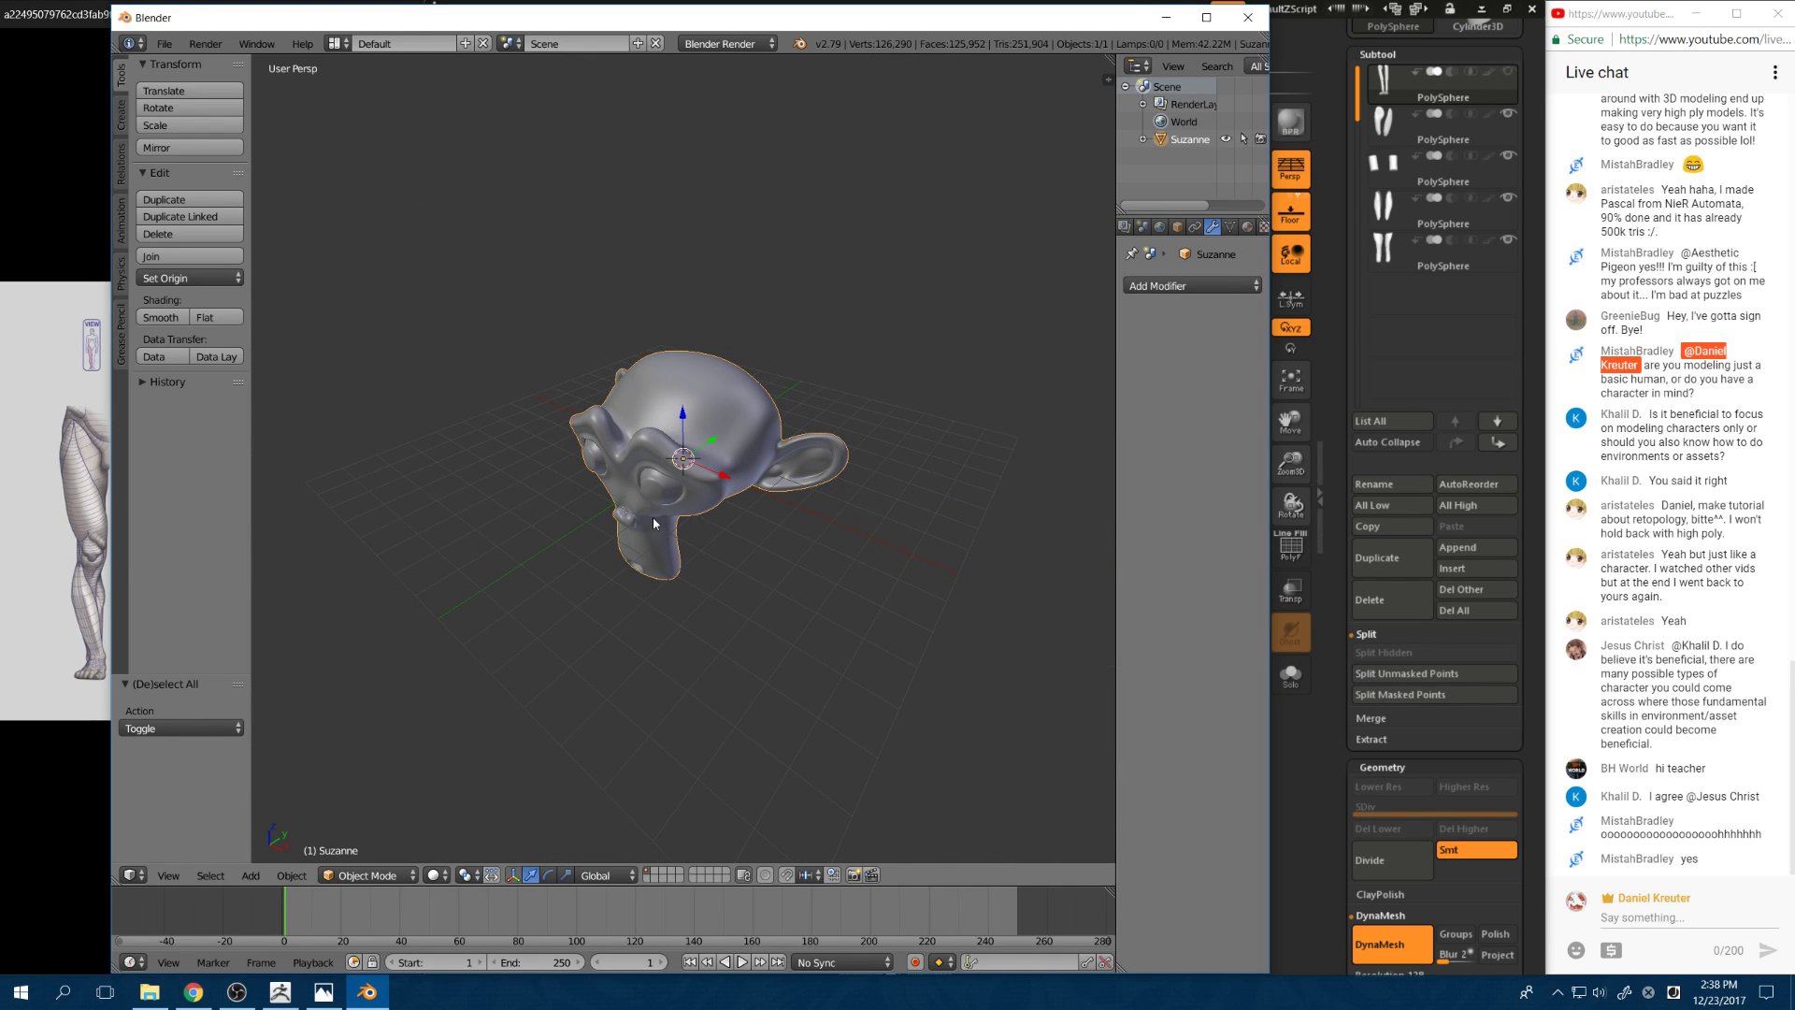
pyautogui.press('a')
pyautogui.hotkey('shift', 'a')
pyautogui.moveTo(659, 513)
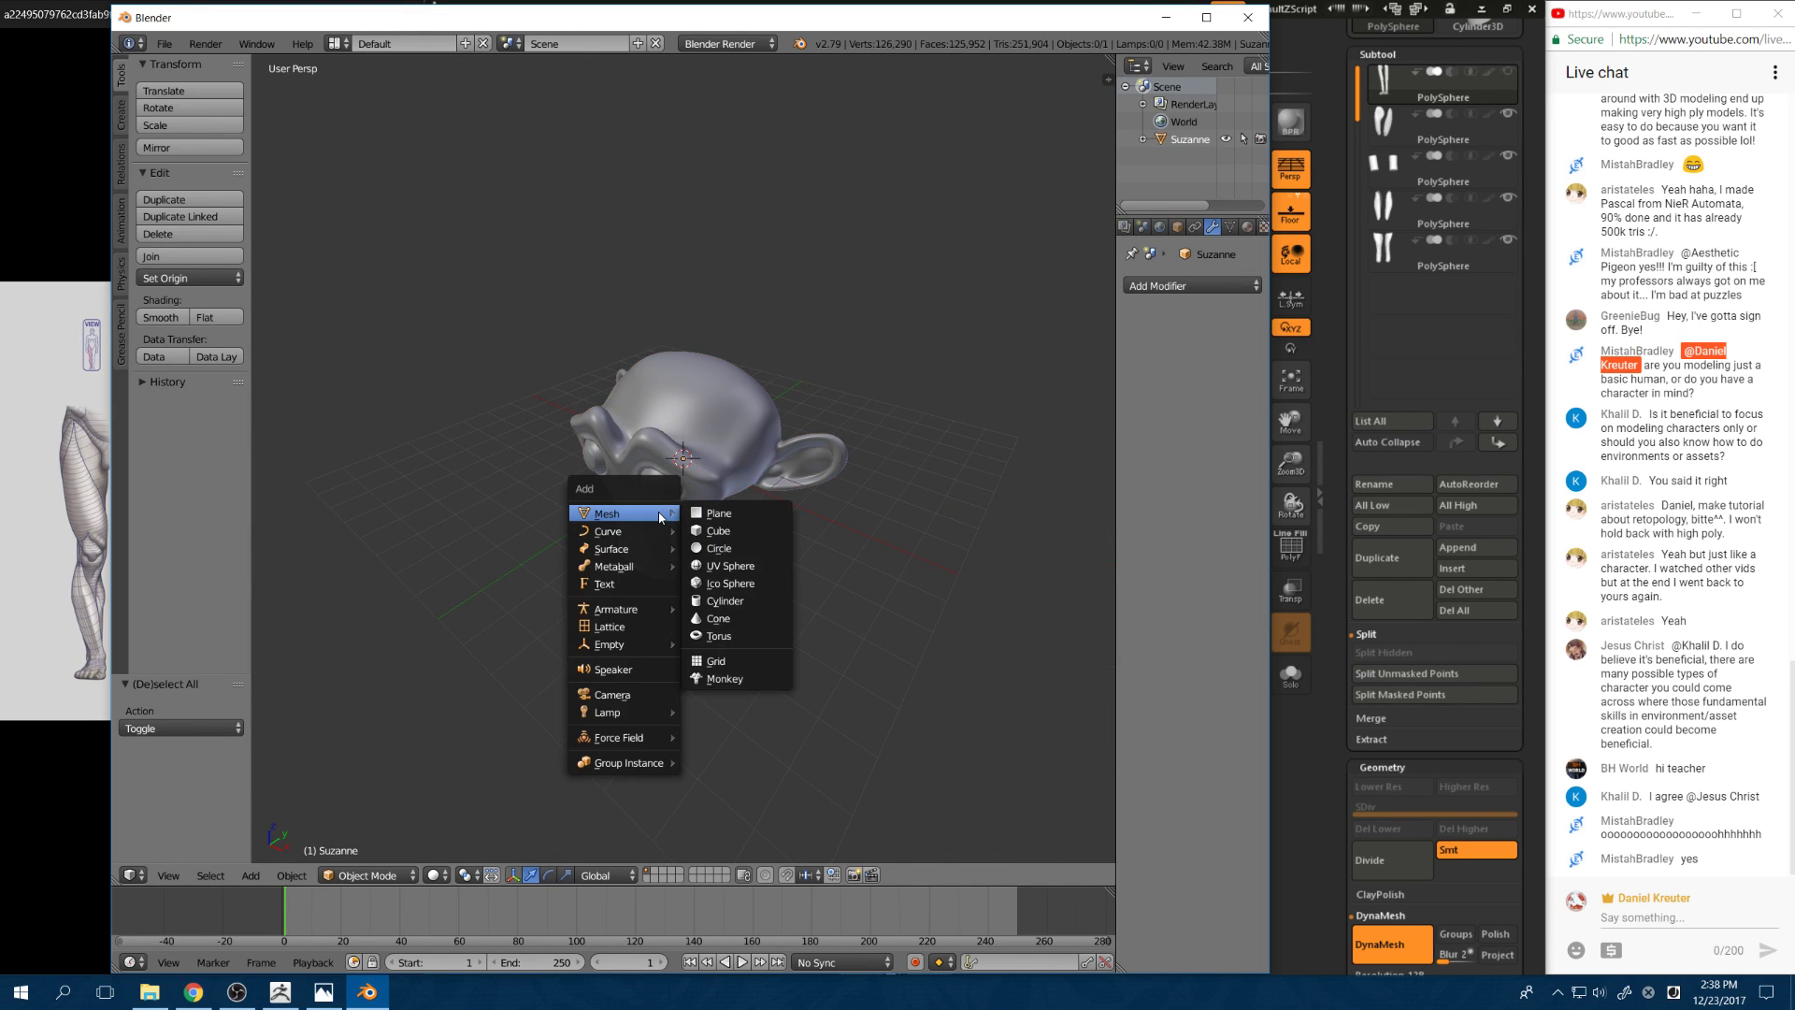
pyautogui.click(728, 516)
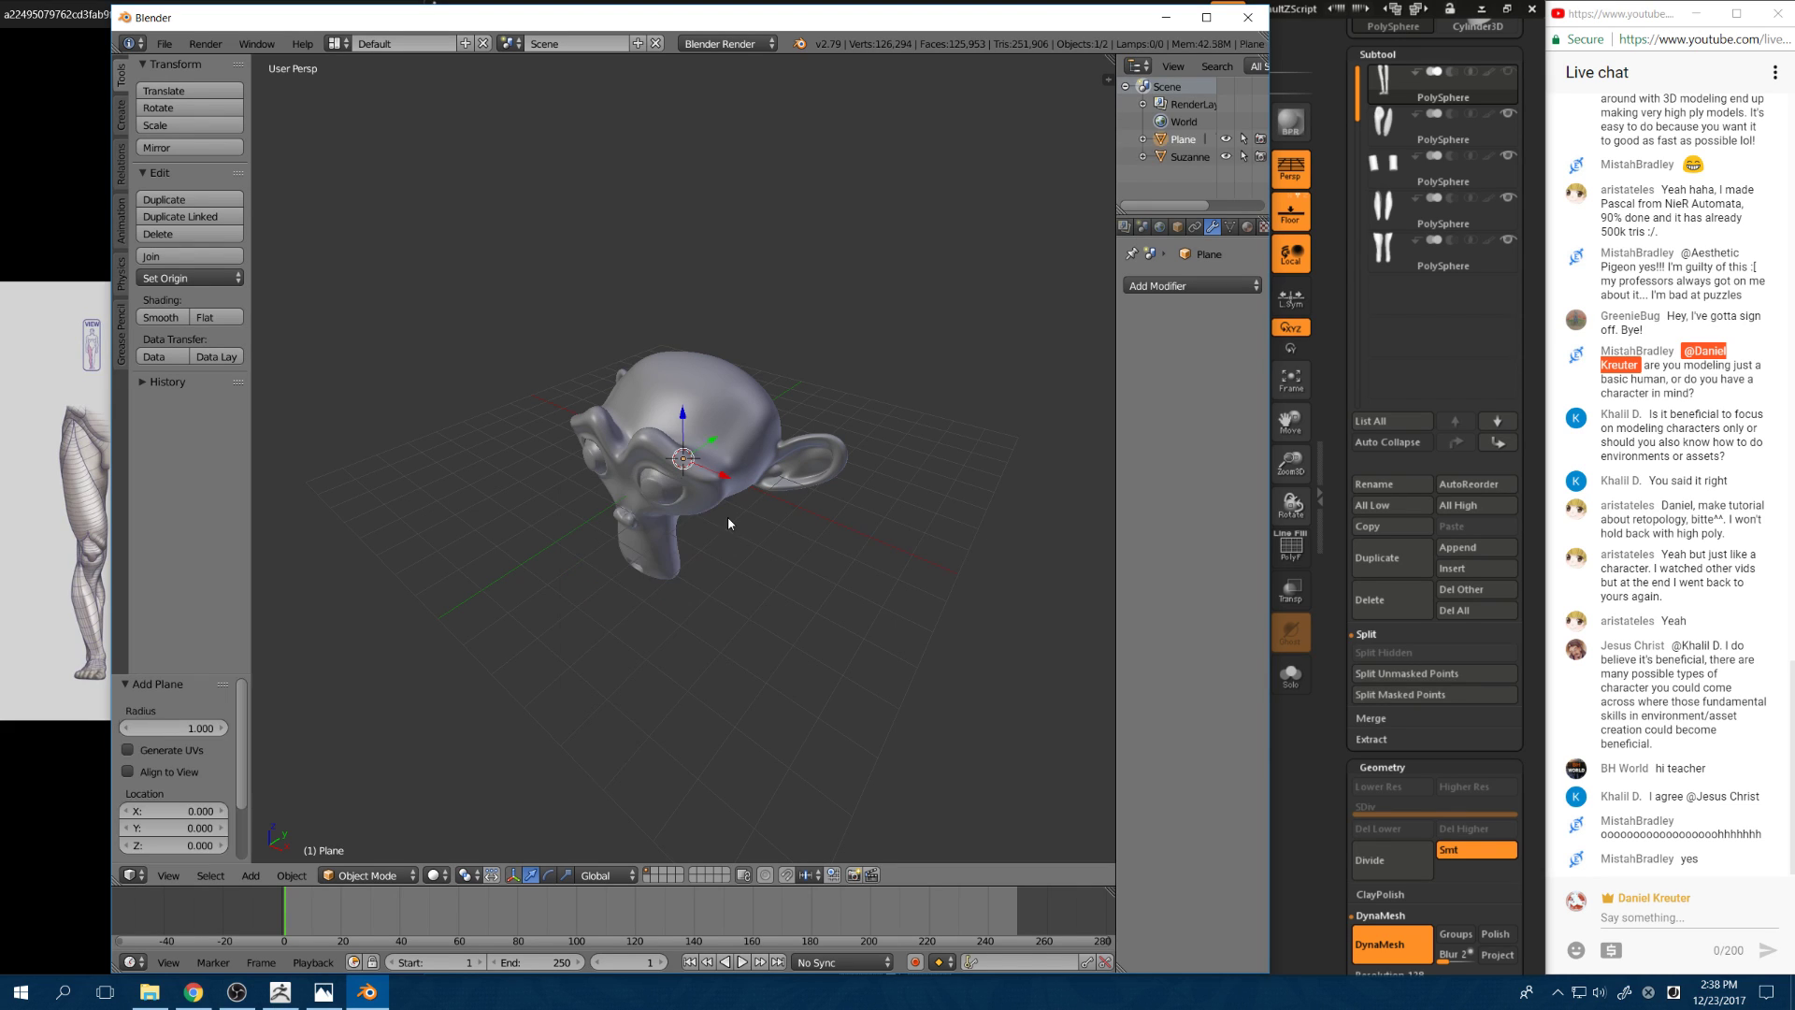
# Step: Enter Edit Mode on the plane and, in wireframe display, delete all its vertices to leave an empty mesh object
pyautogui.press('Tab')
pyautogui.scroll(3, 720, 505)
pyautogui.scroll(-3, 720, 505)
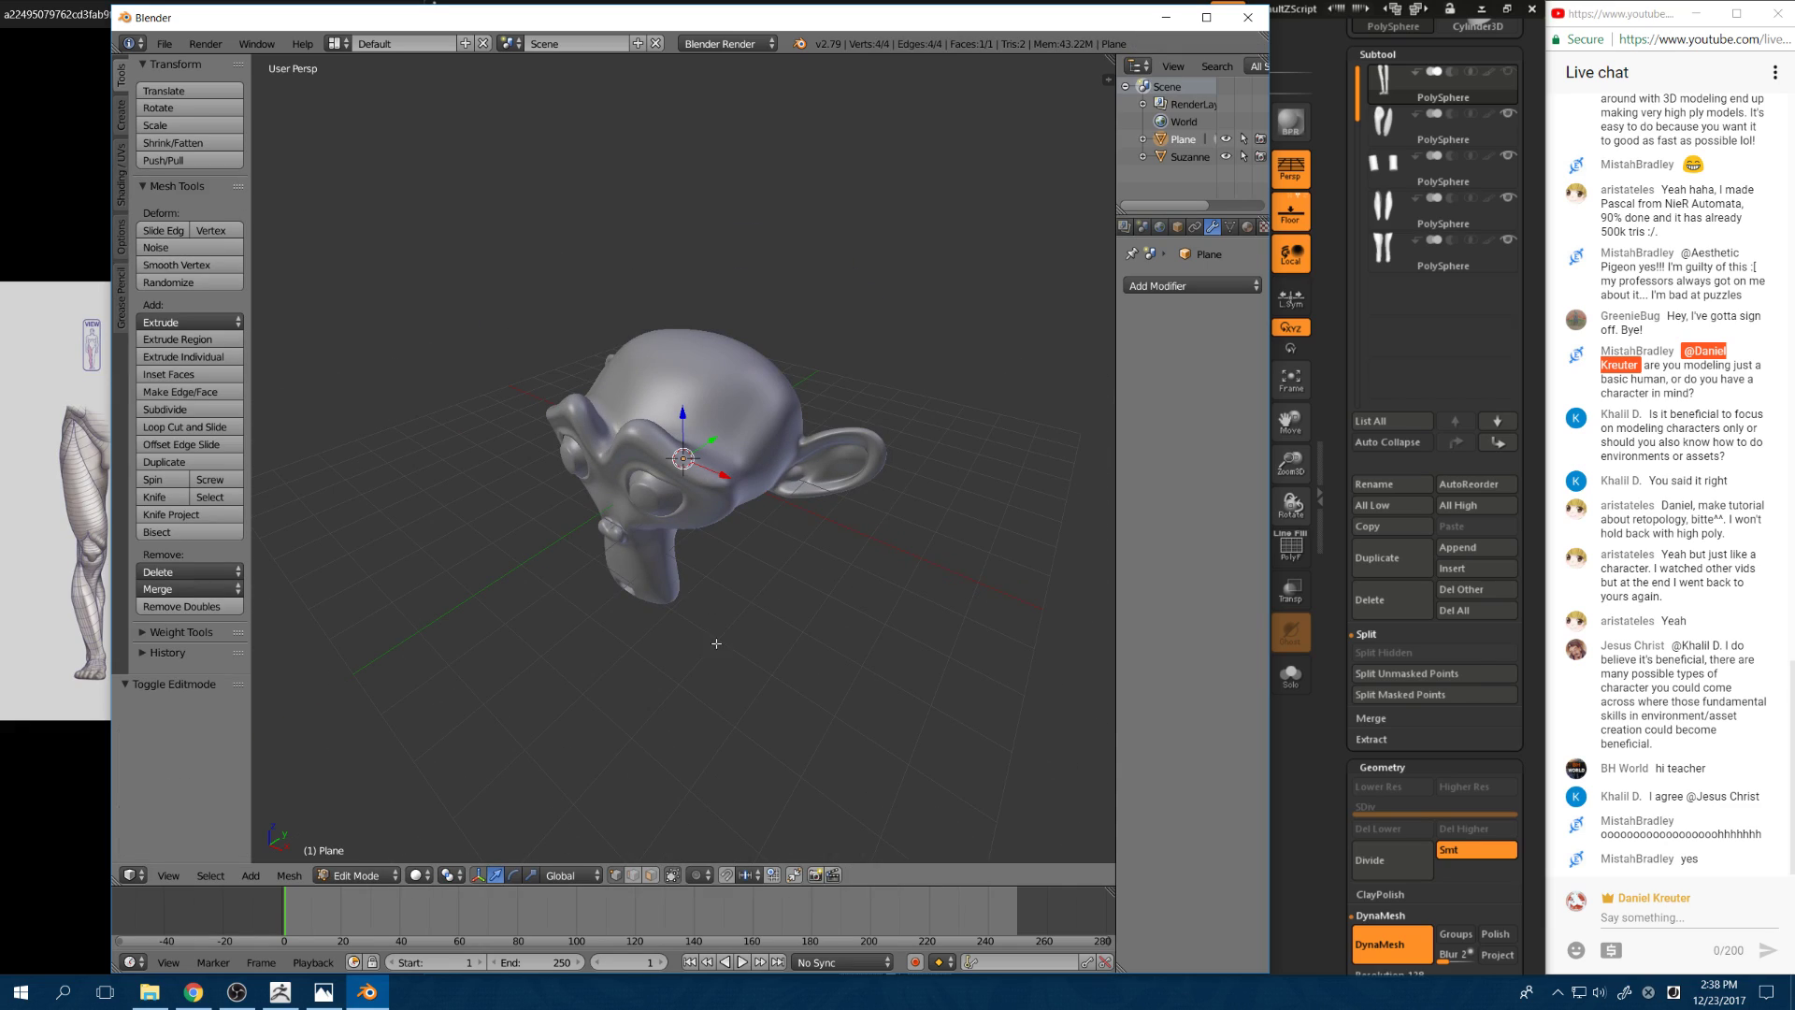
pyautogui.press('y')
pyautogui.press('z')
pyautogui.scroll(8, 738, 430)
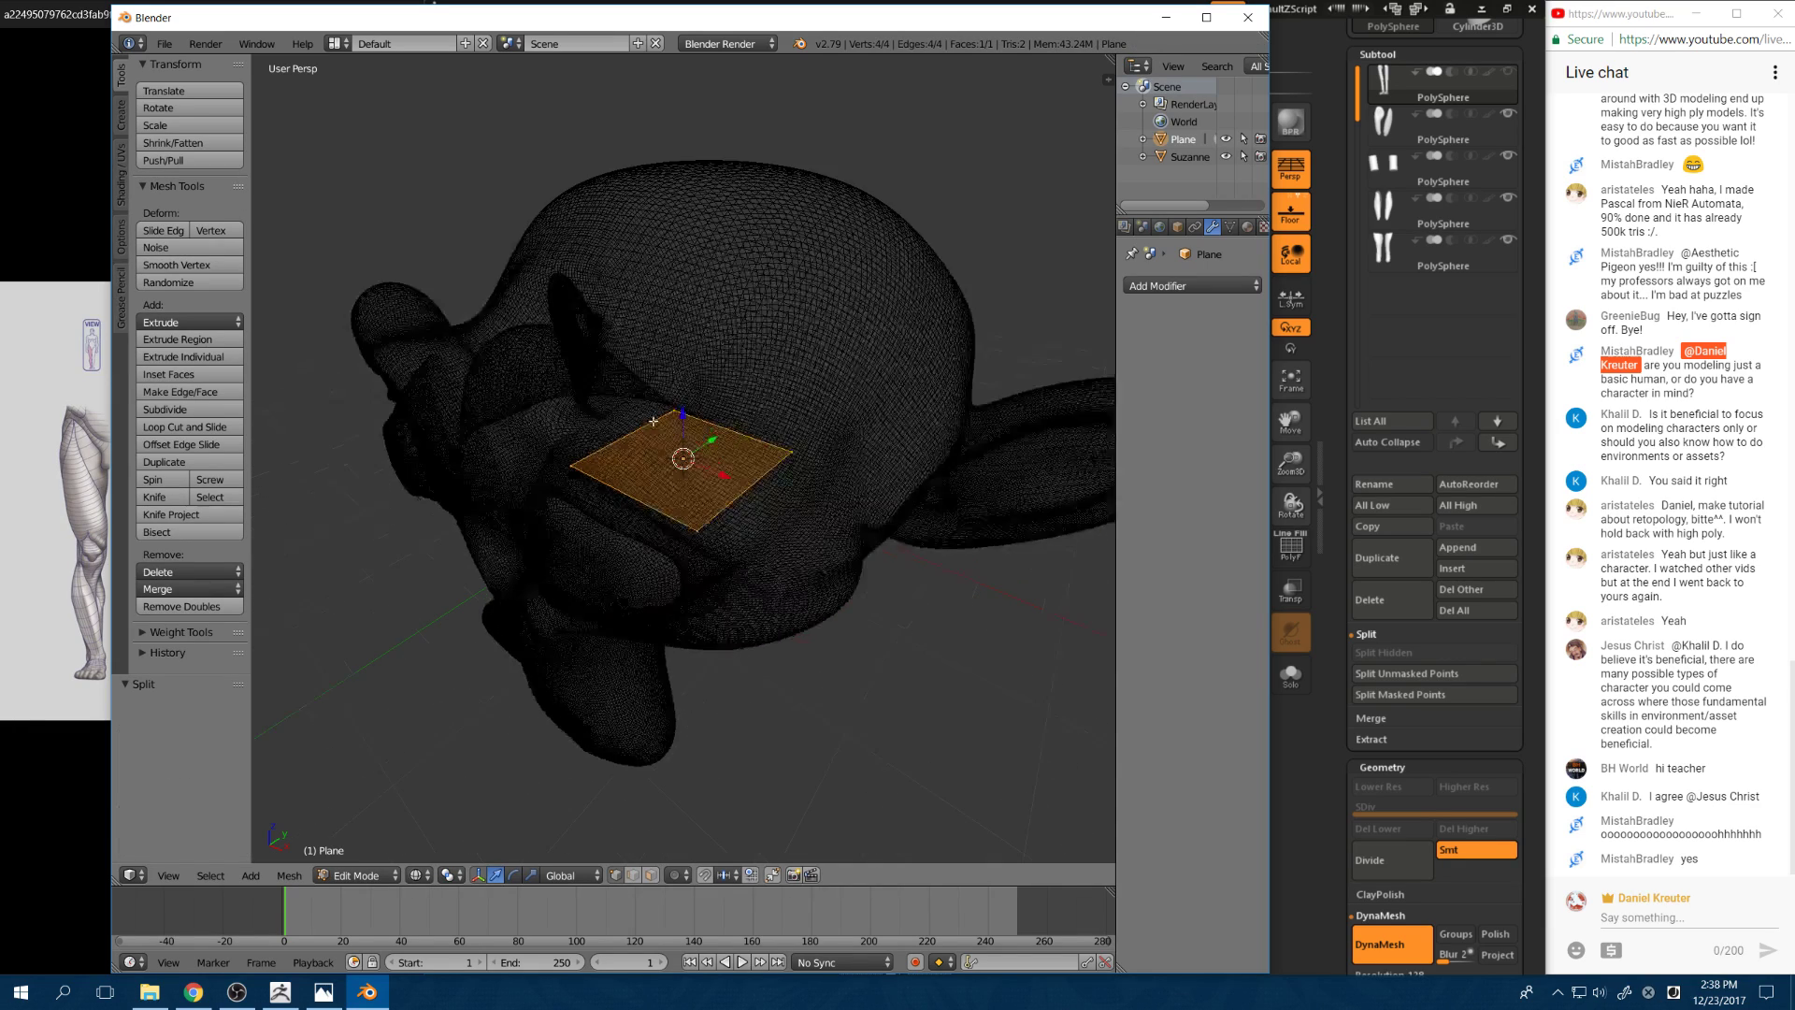
pyautogui.scroll(-8, 745, 418)
pyautogui.moveTo(745, 418); pyautogui.dragTo(720, 455, button='middle')
pyautogui.press('x')
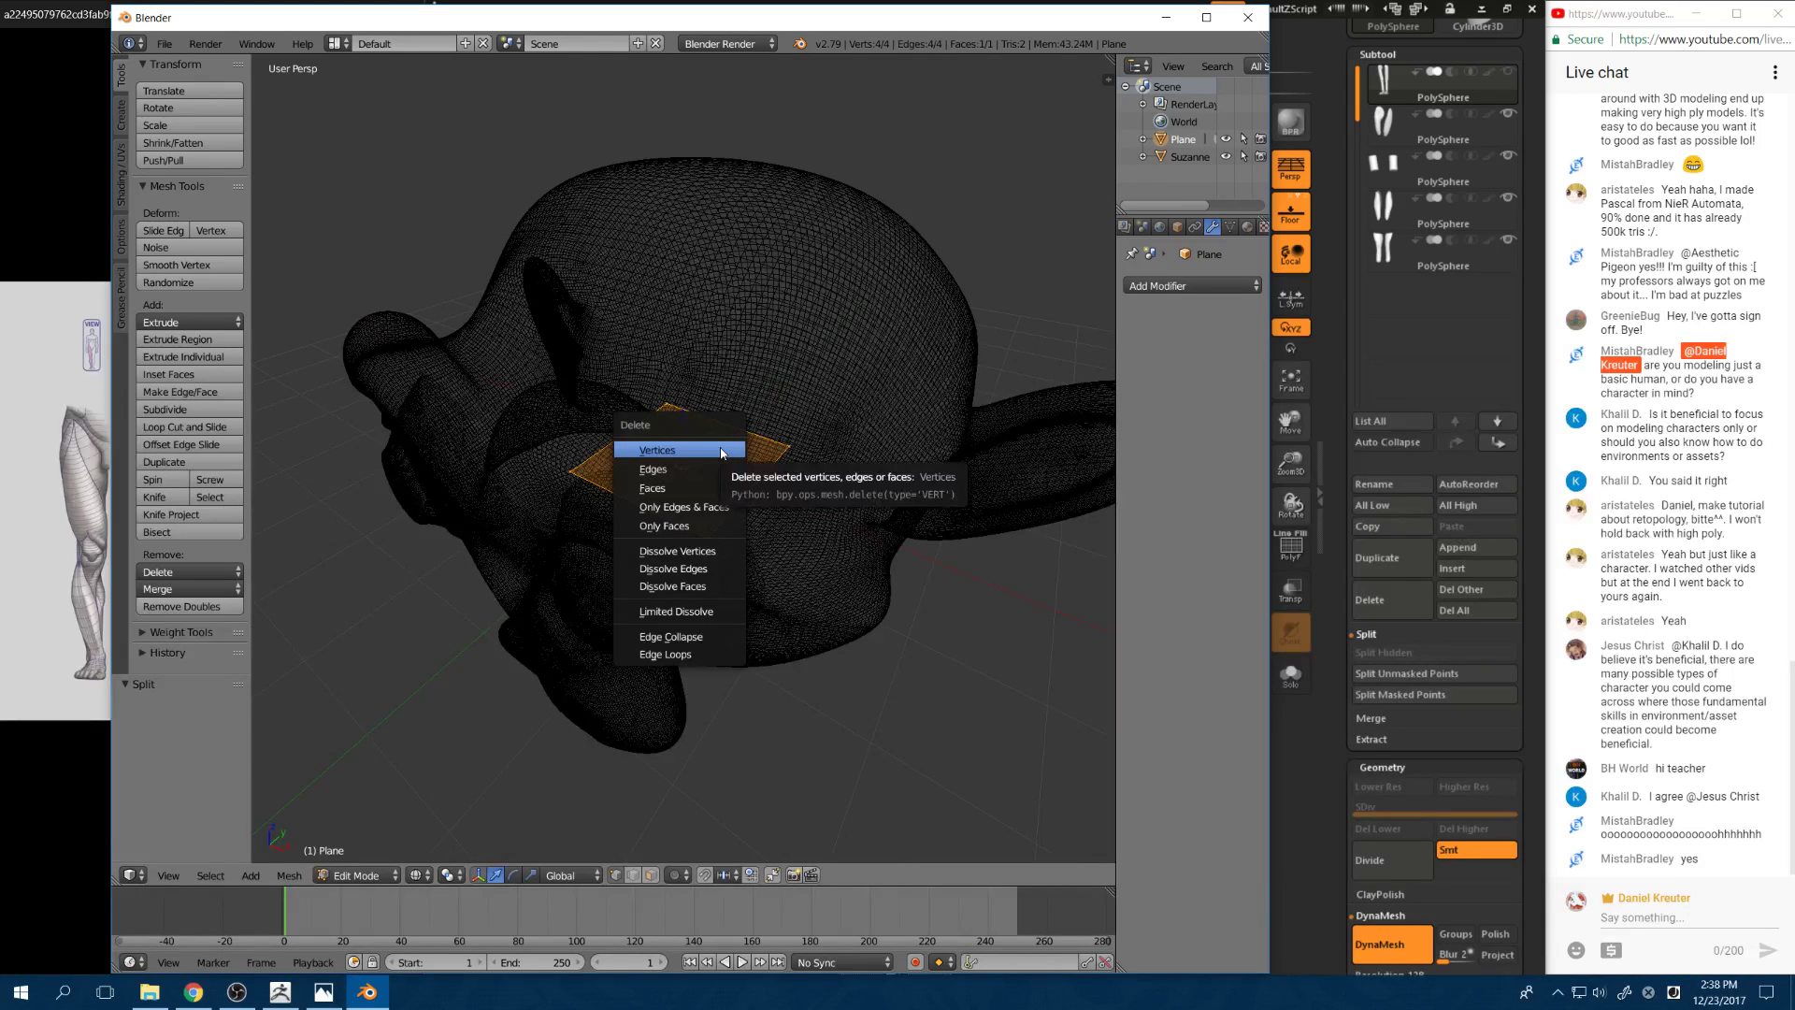
pyautogui.click(720, 453)
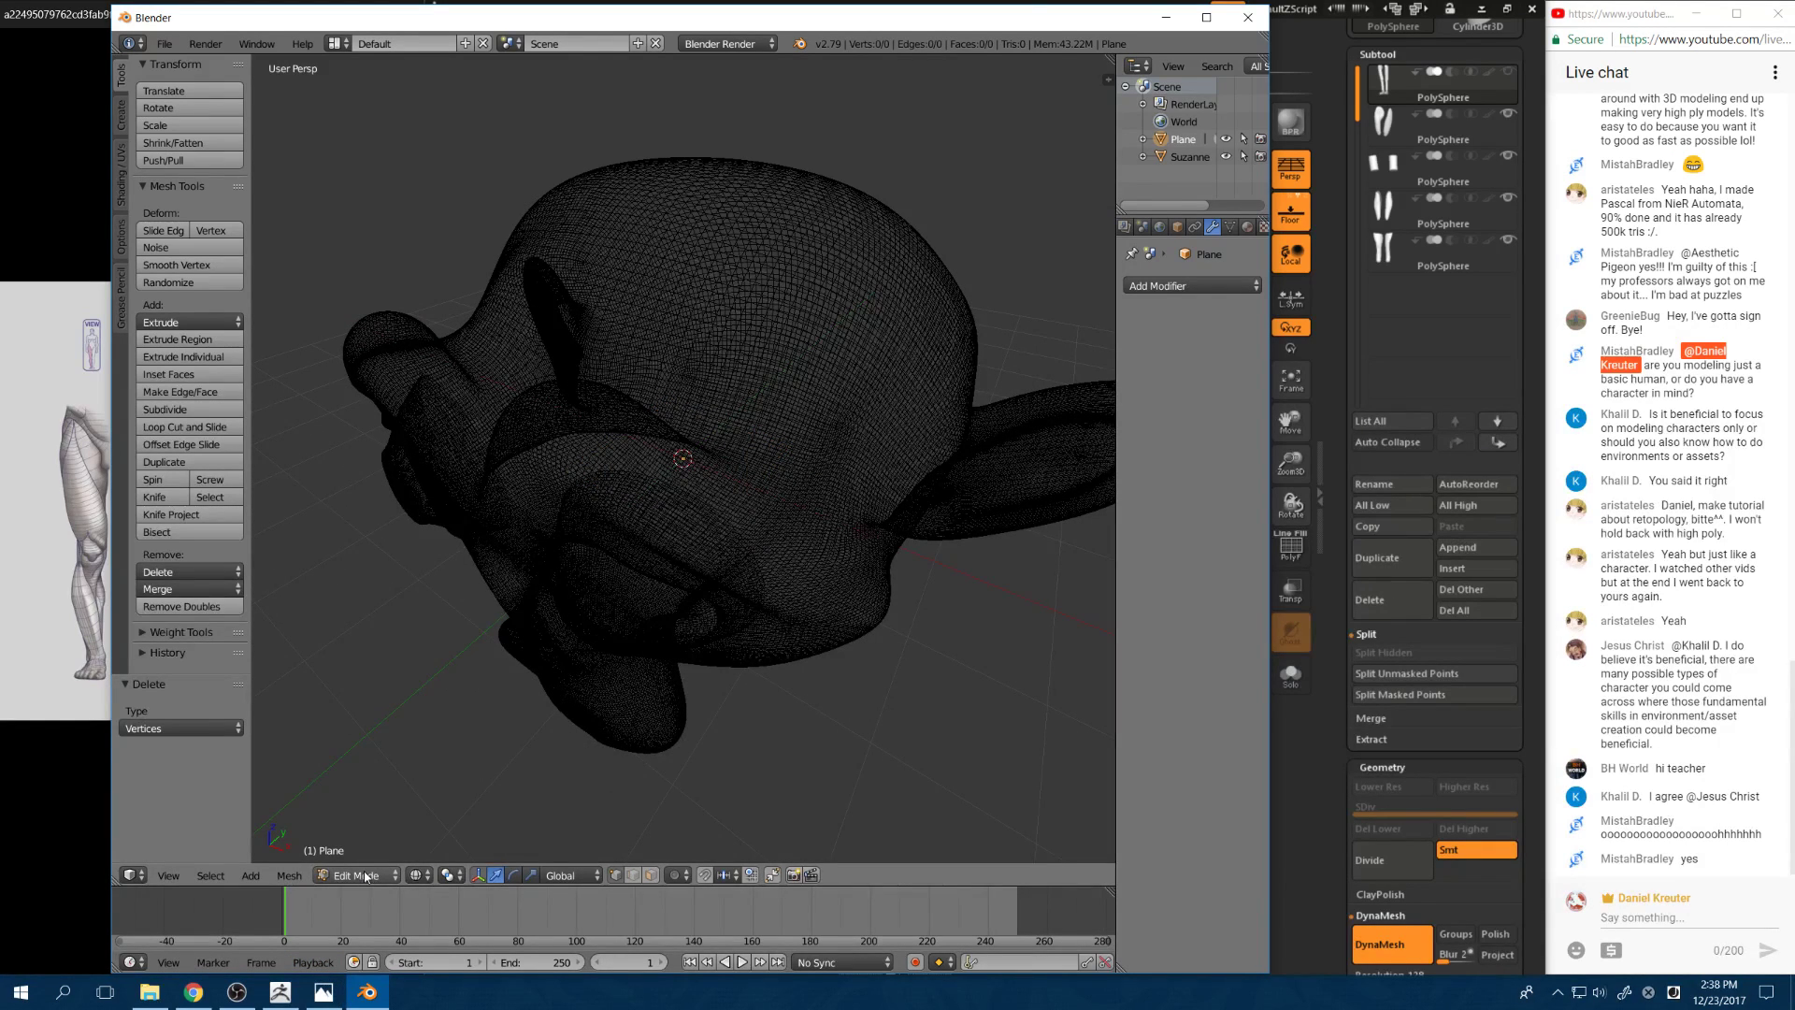
# Step: Return to solid shading and place a single new vertex in the empty space above the monkey head
pyautogui.scroll(-5, 721, 734)
pyautogui.moveTo(726, 749); pyautogui.dragTo(725, 742, button='middle')
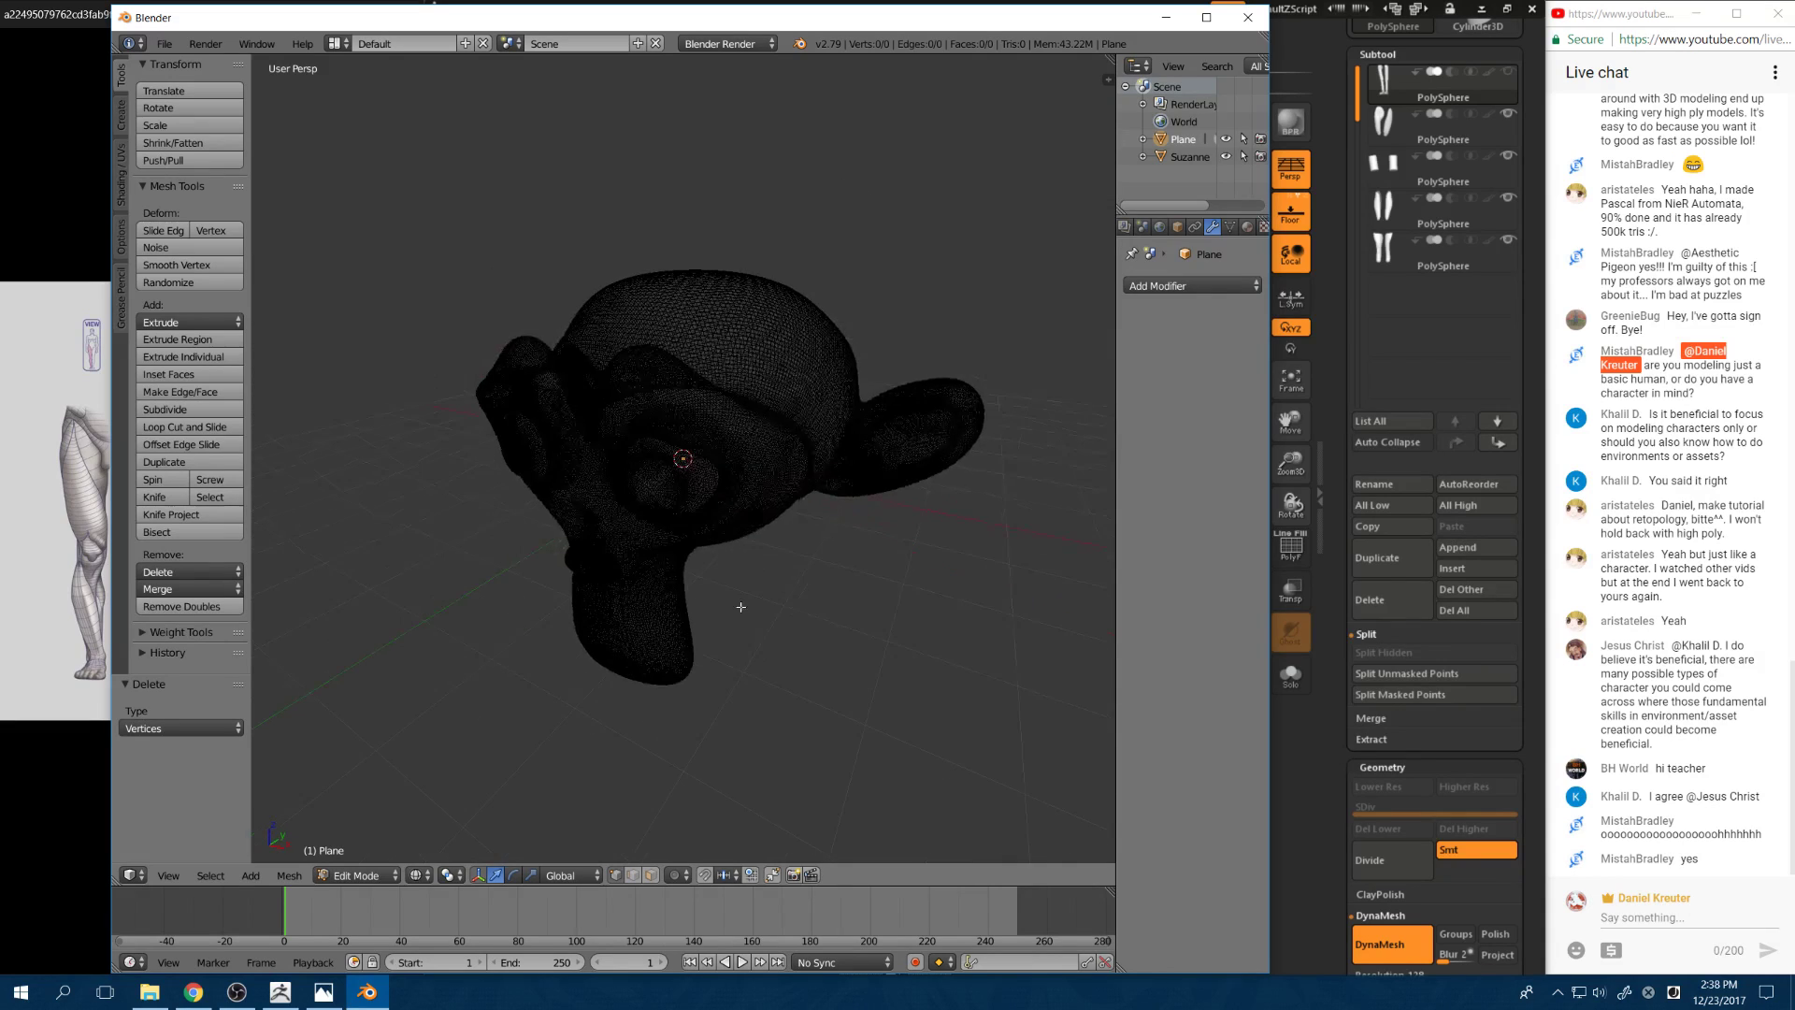
pyautogui.press('z')
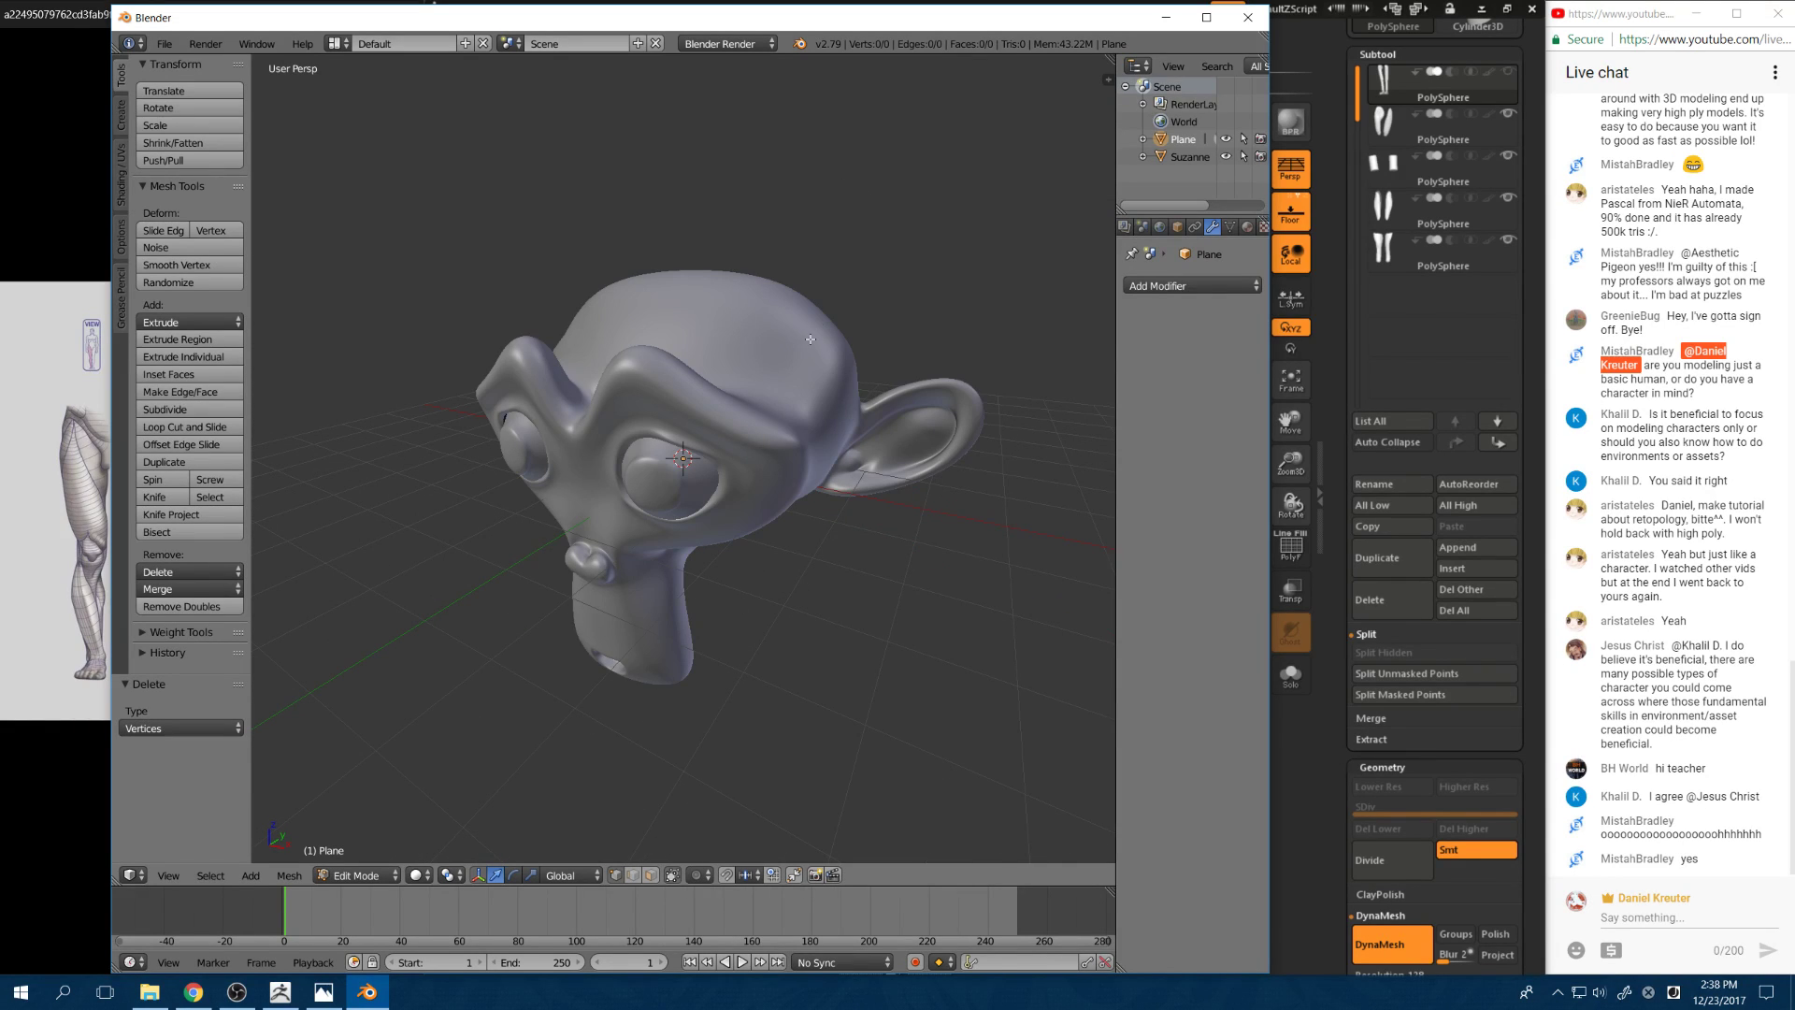
pyautogui.keyDown('ctrl'); pyautogui.rightClick(868, 209); pyautogui.keyUp('ctrl')
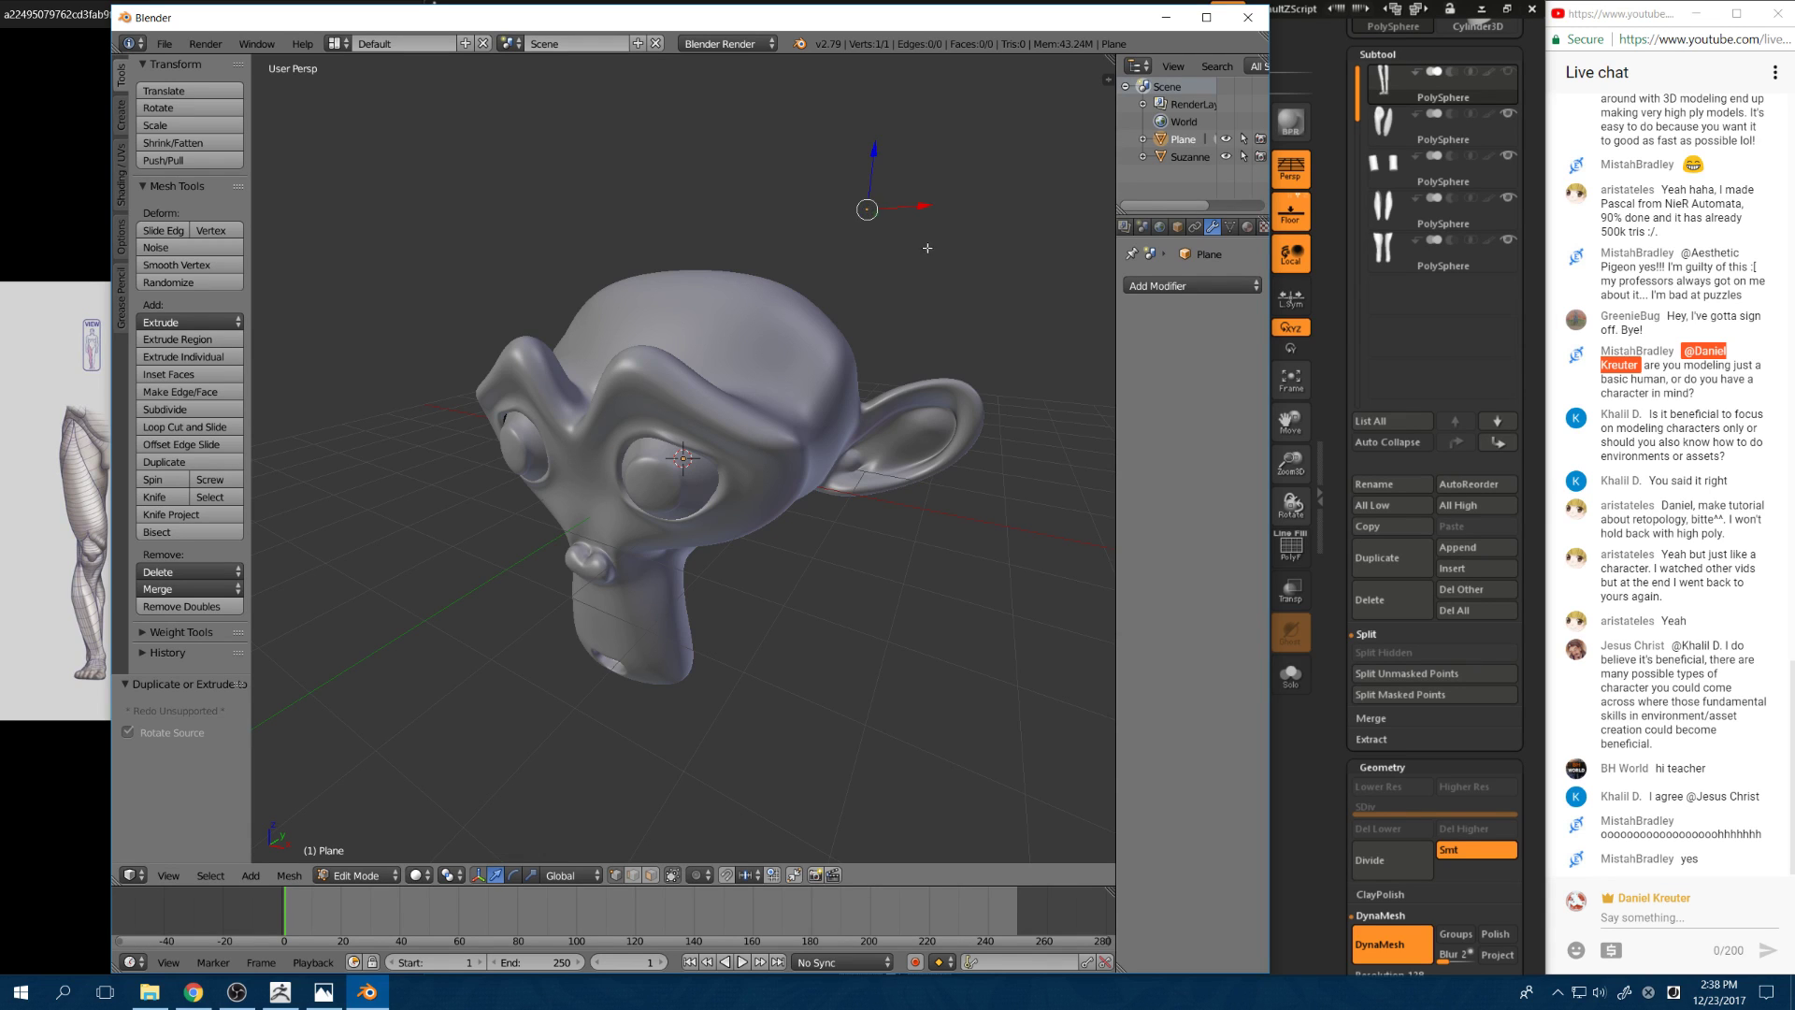
pyautogui.moveTo(867, 210); pyautogui.dragTo(822, 243, button='middle')
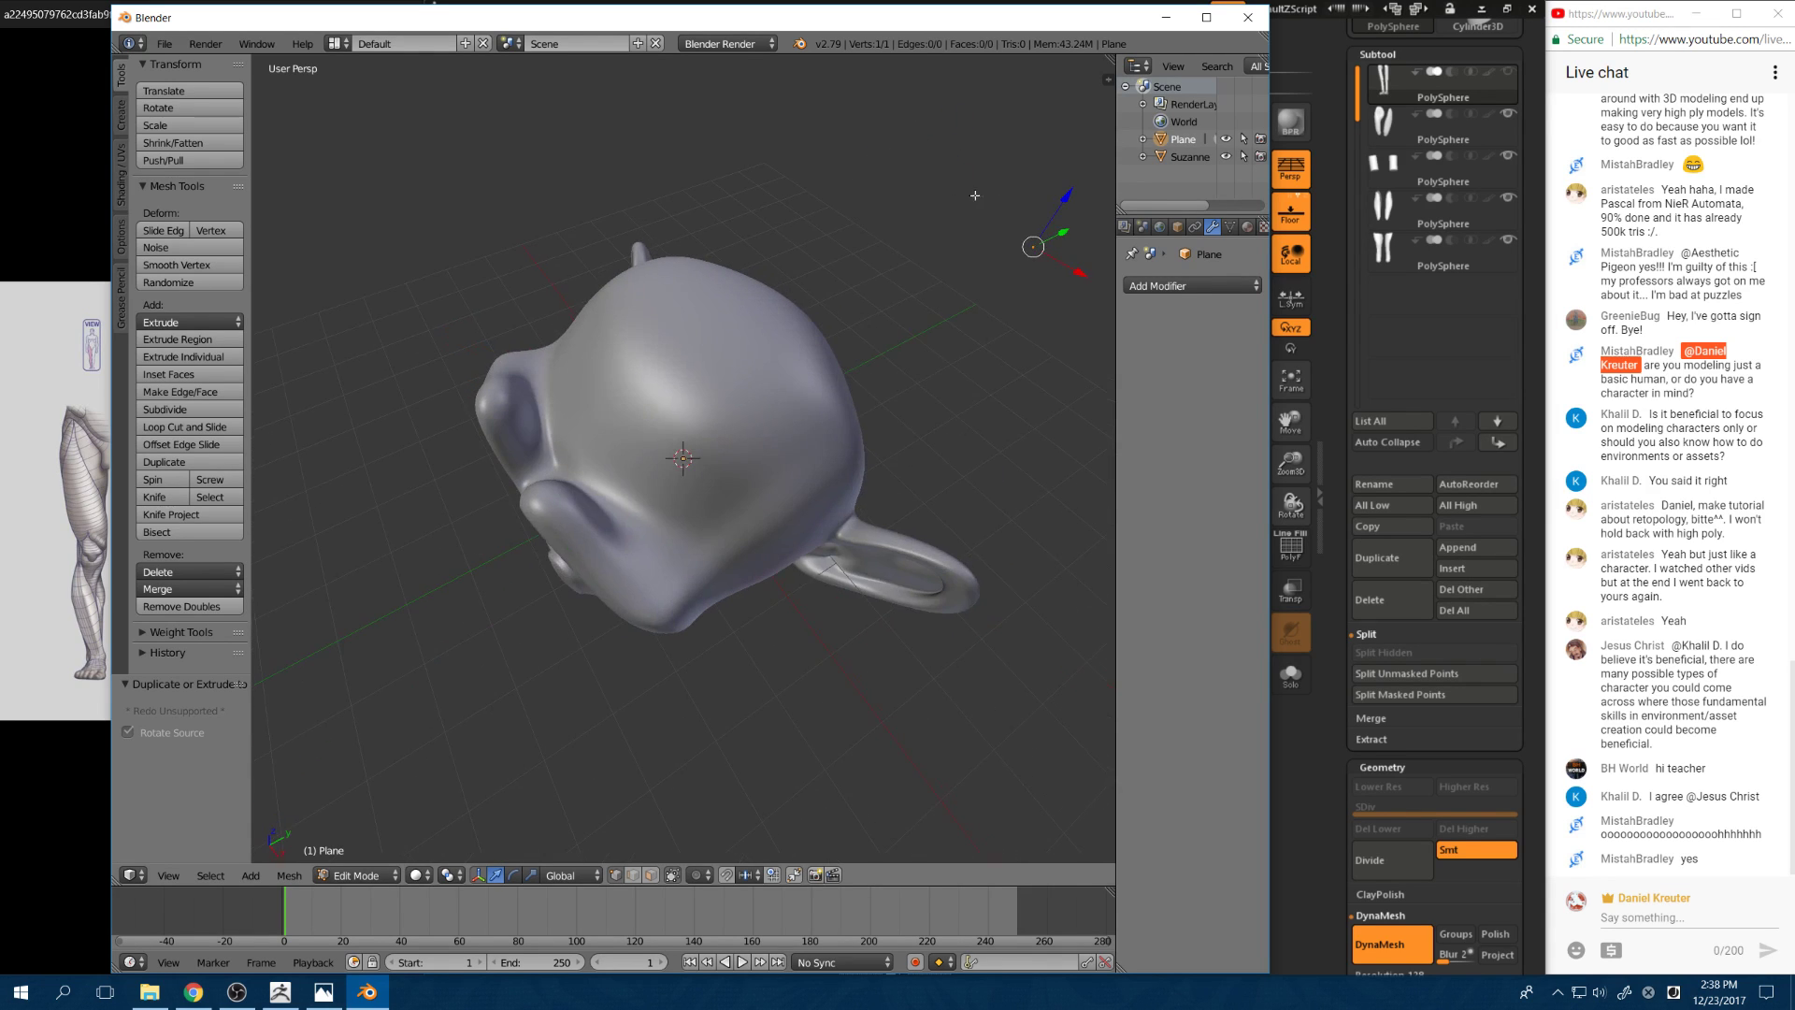
# Step: Move the lone vertex from beside the monkey head to a spot close above its forehead
pyautogui.press('g')
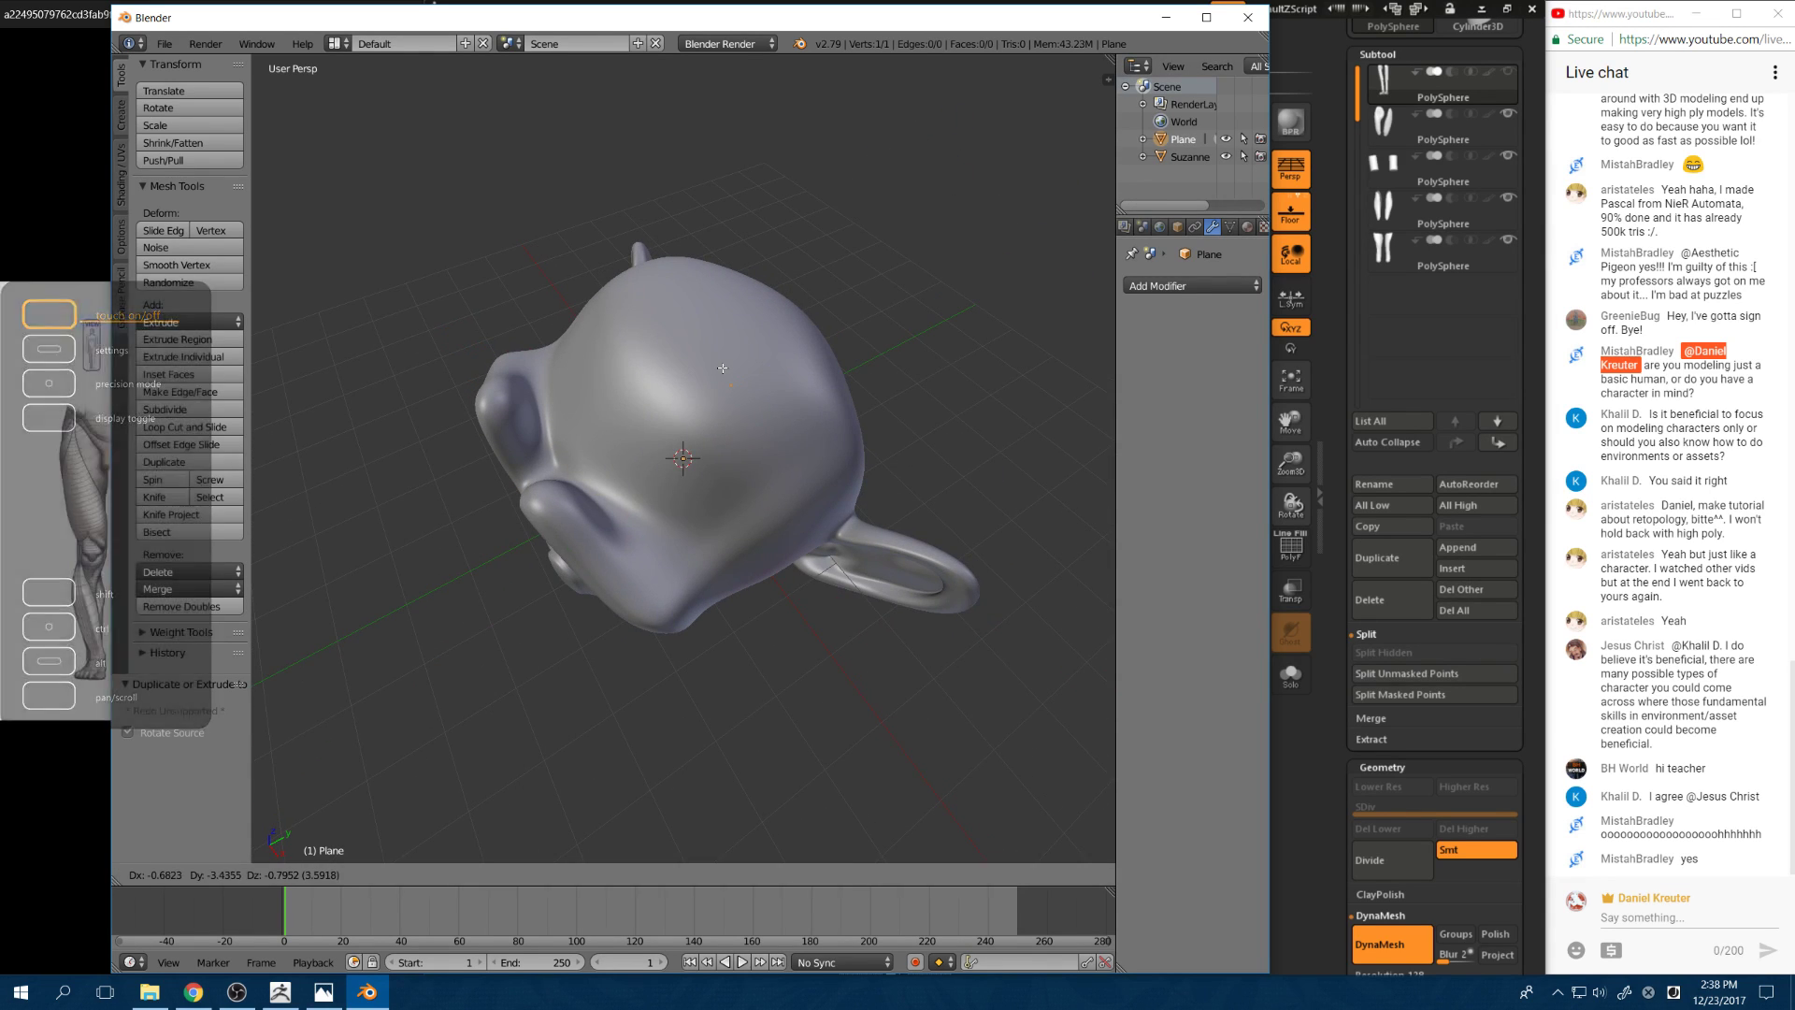
pyautogui.click(794, 346)
pyautogui.moveTo(794, 346); pyautogui.dragTo(760, 335, button='middle')
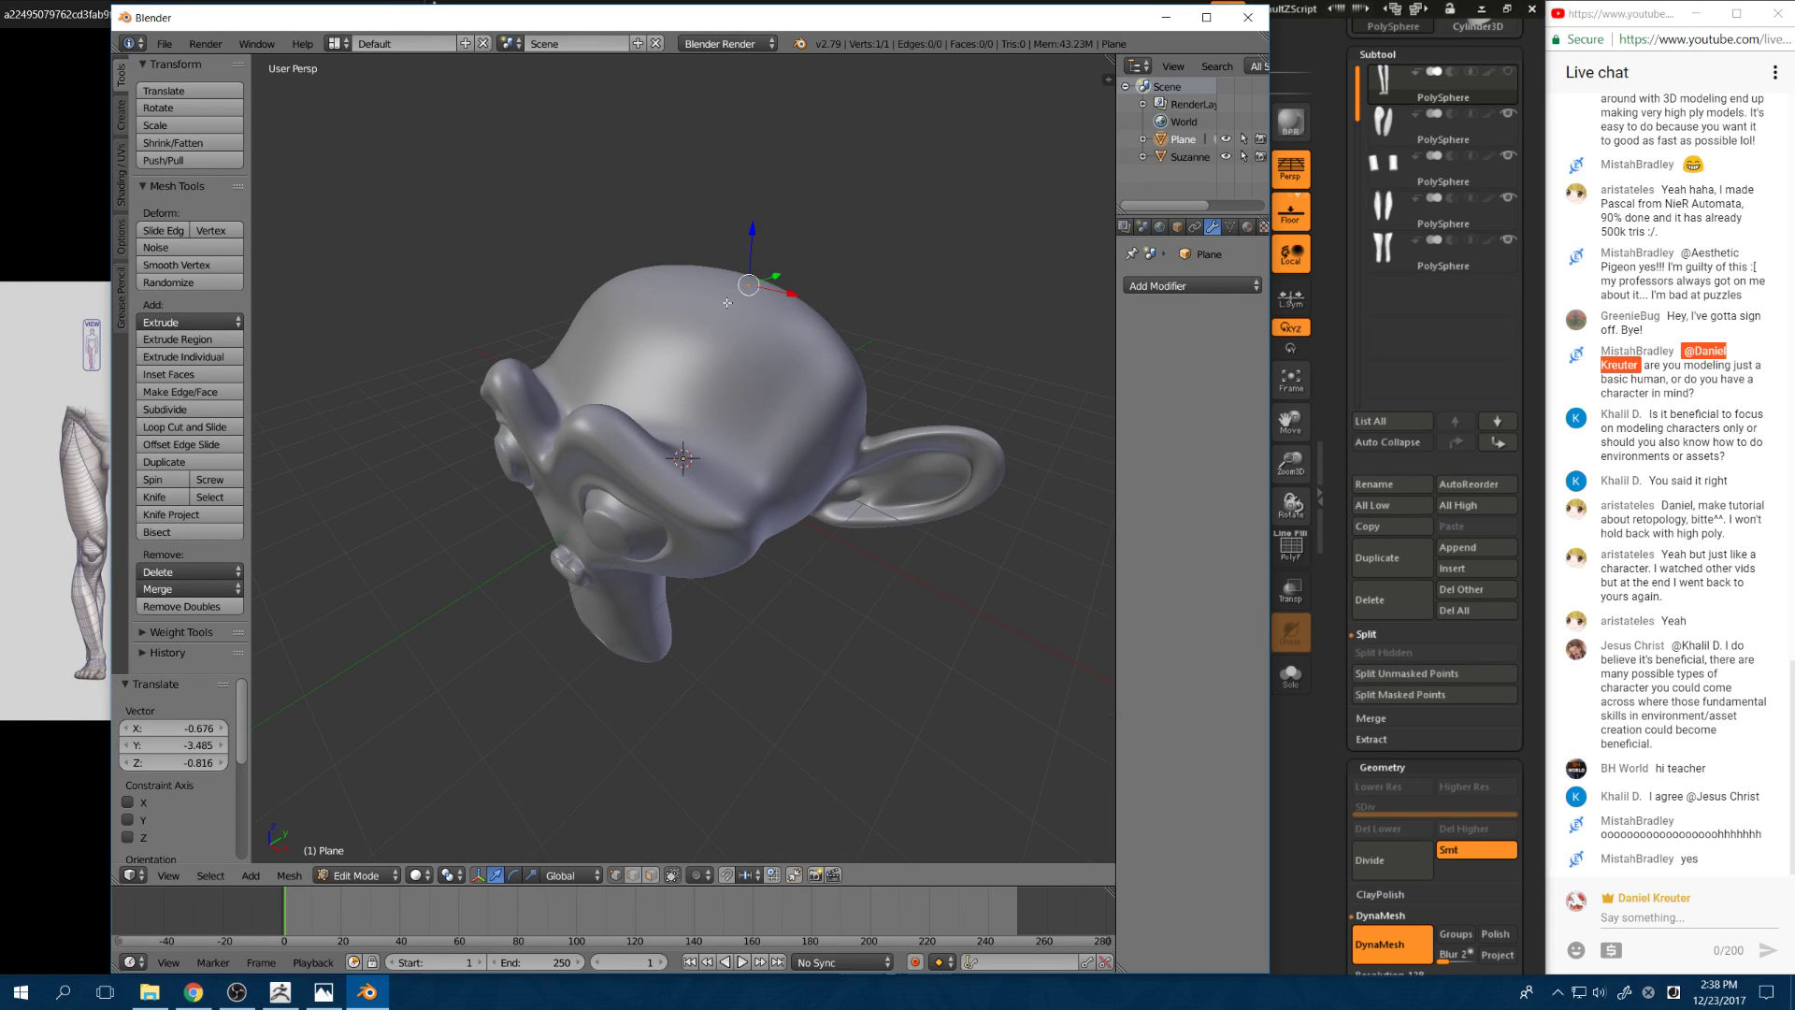
# Step: Enable snapping with Face as the snap element and move the vertex onto the surface of the monkey's forehead
pyautogui.click(727, 876)
pyautogui.click(745, 876)
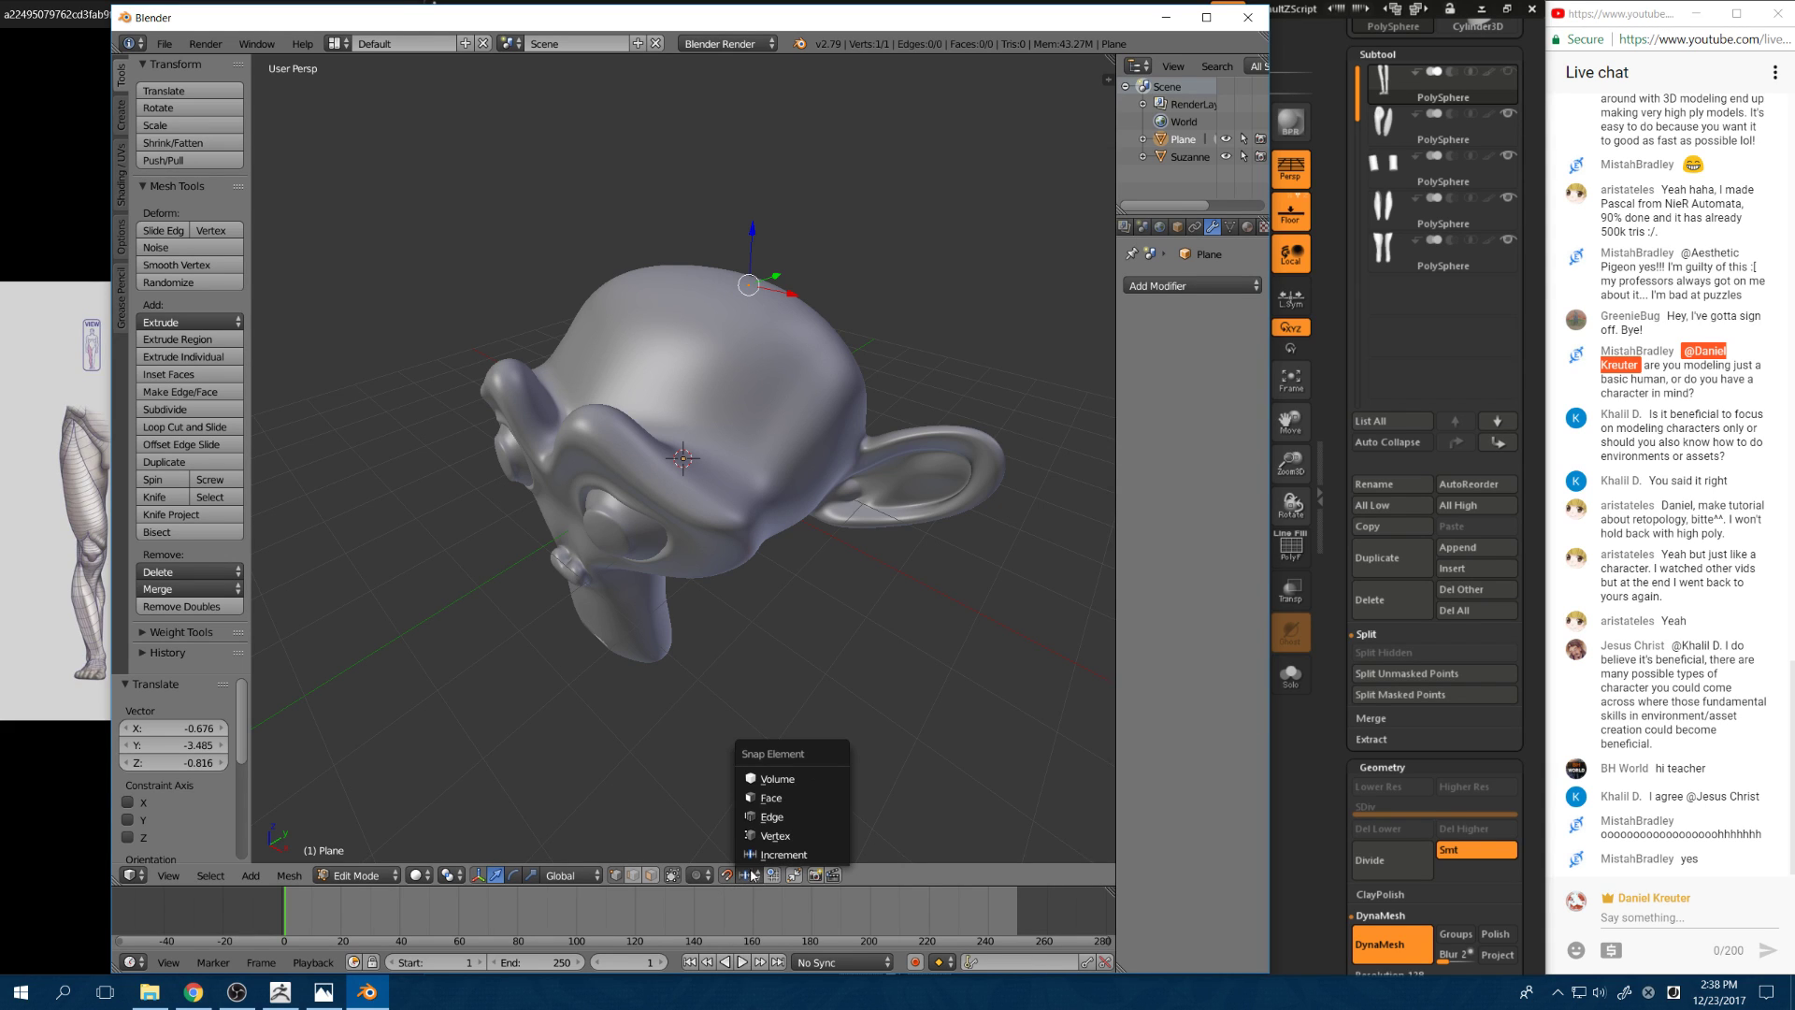
pyautogui.click(772, 797)
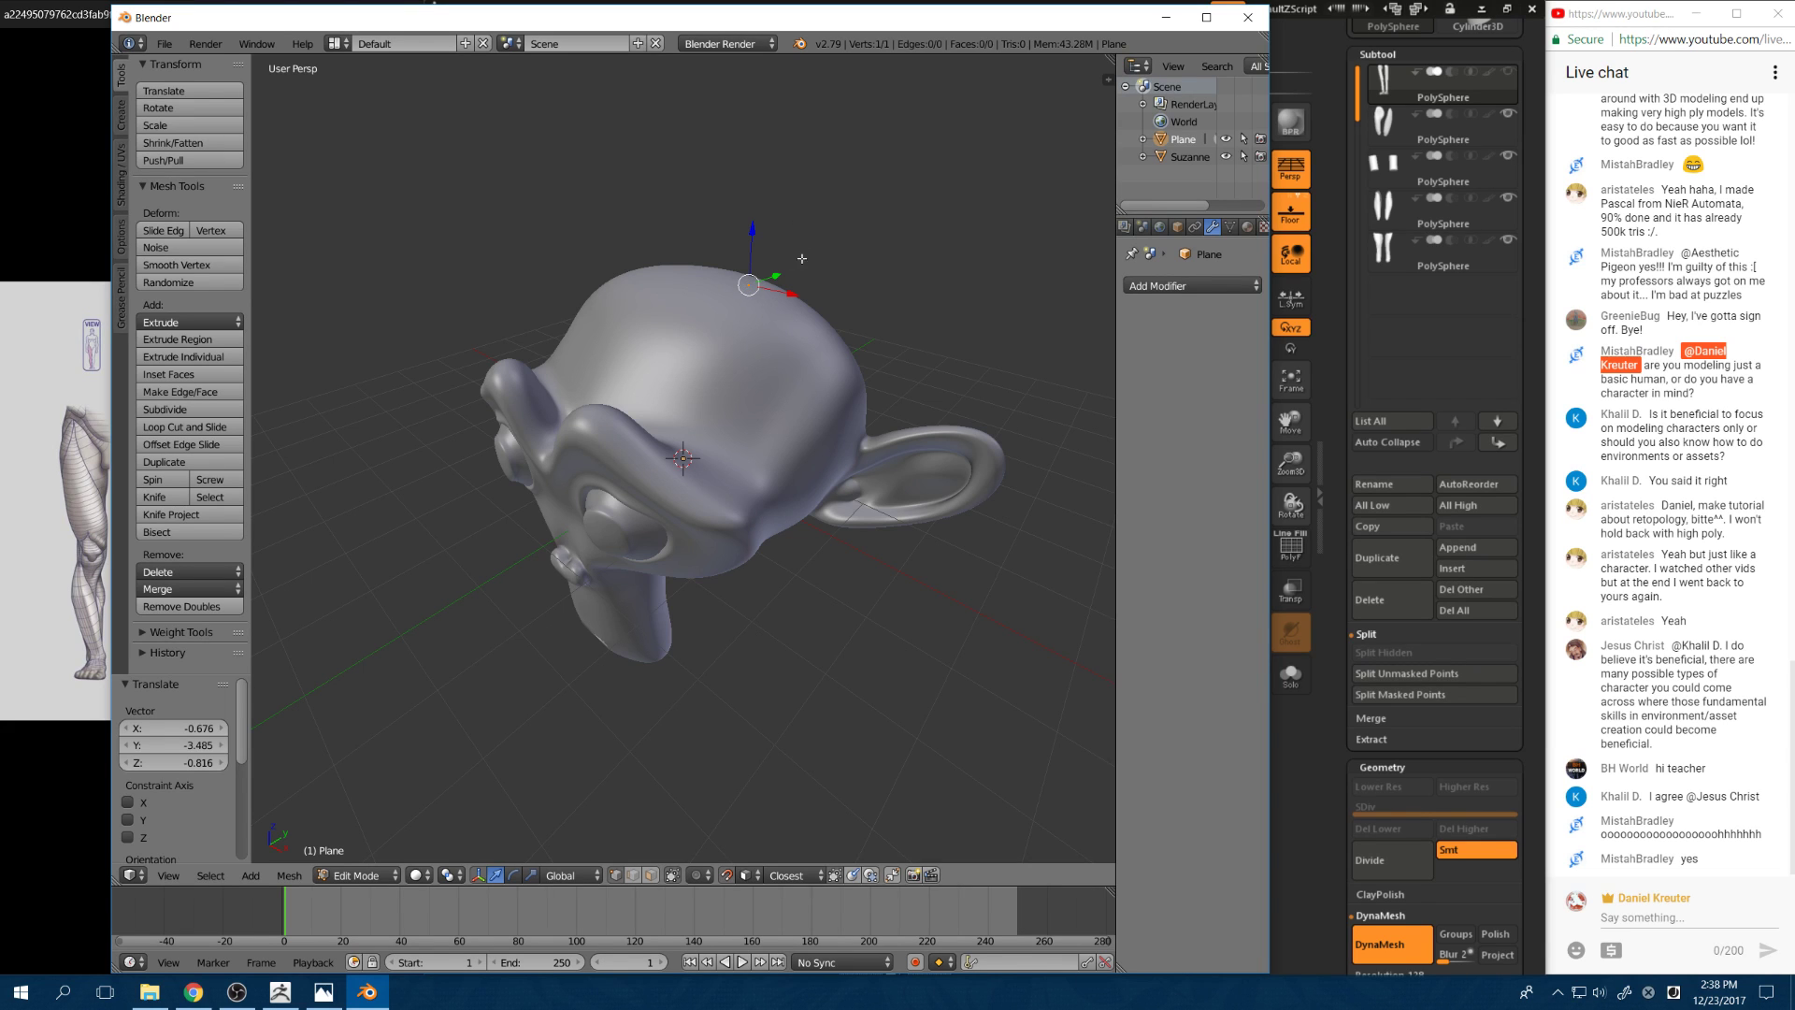
pyautogui.moveTo(801, 258); pyautogui.dragTo(815, 214, button='middle')
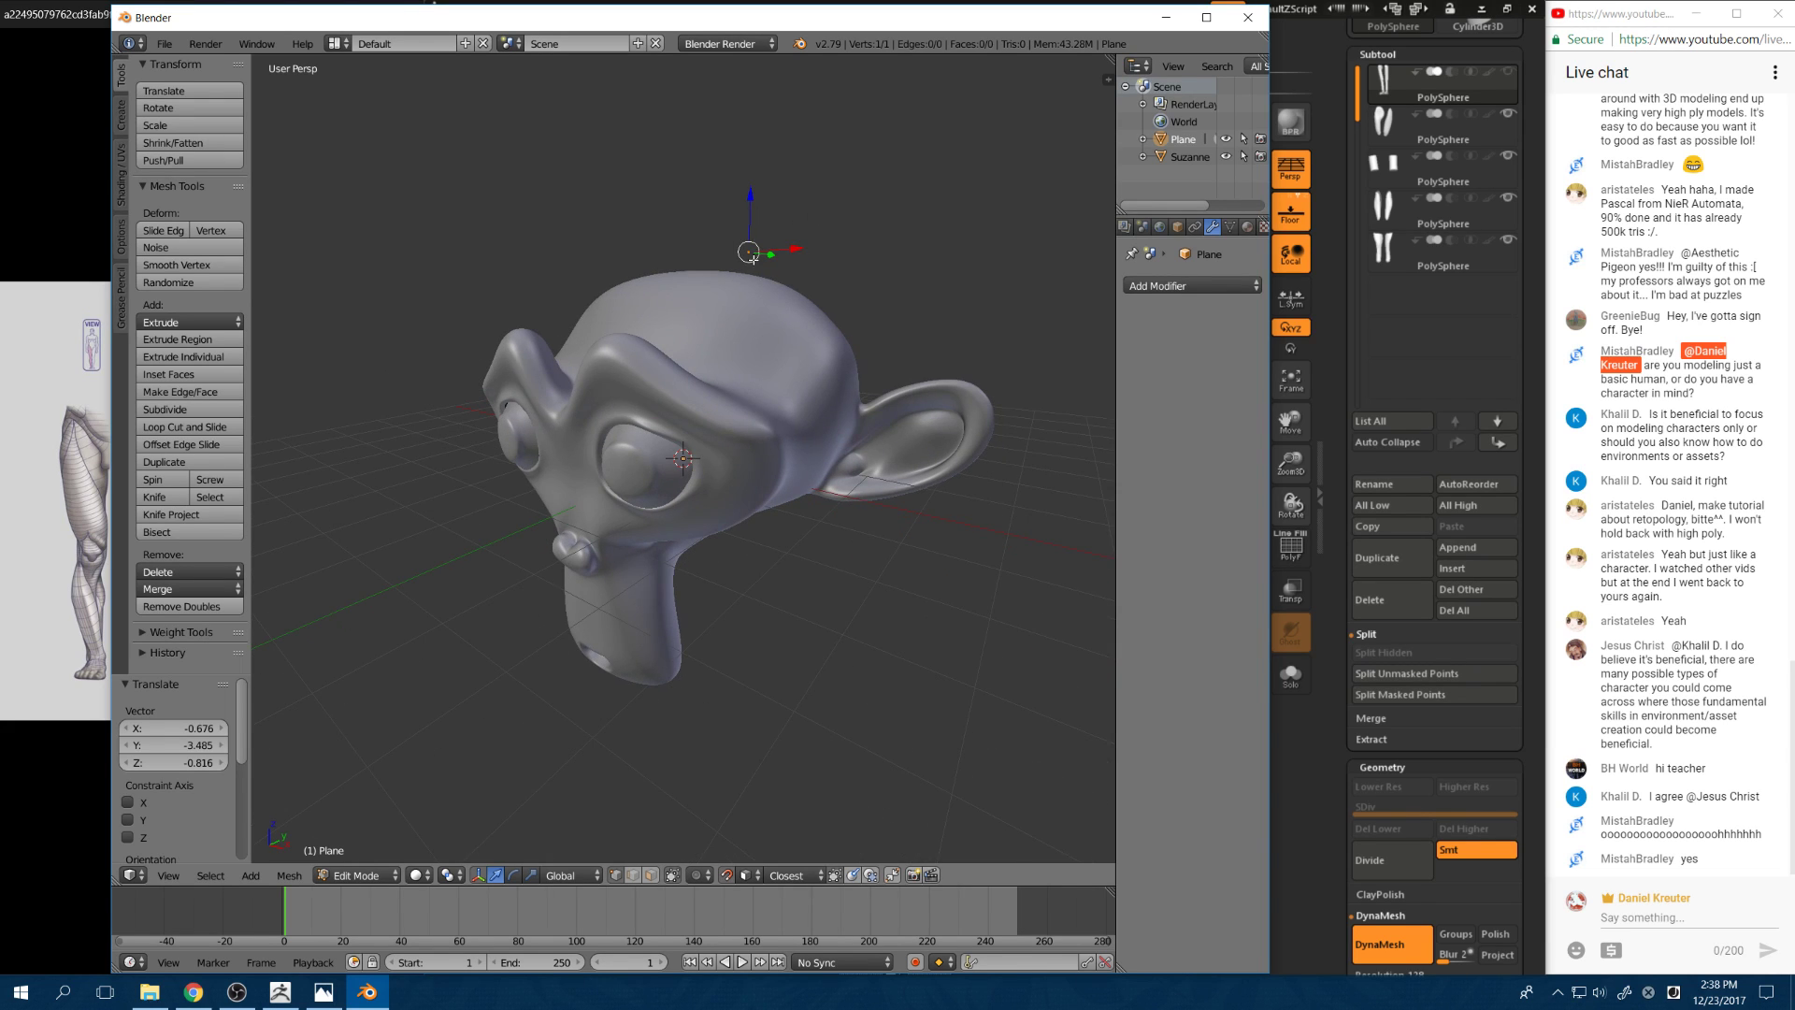
pyautogui.press('g')
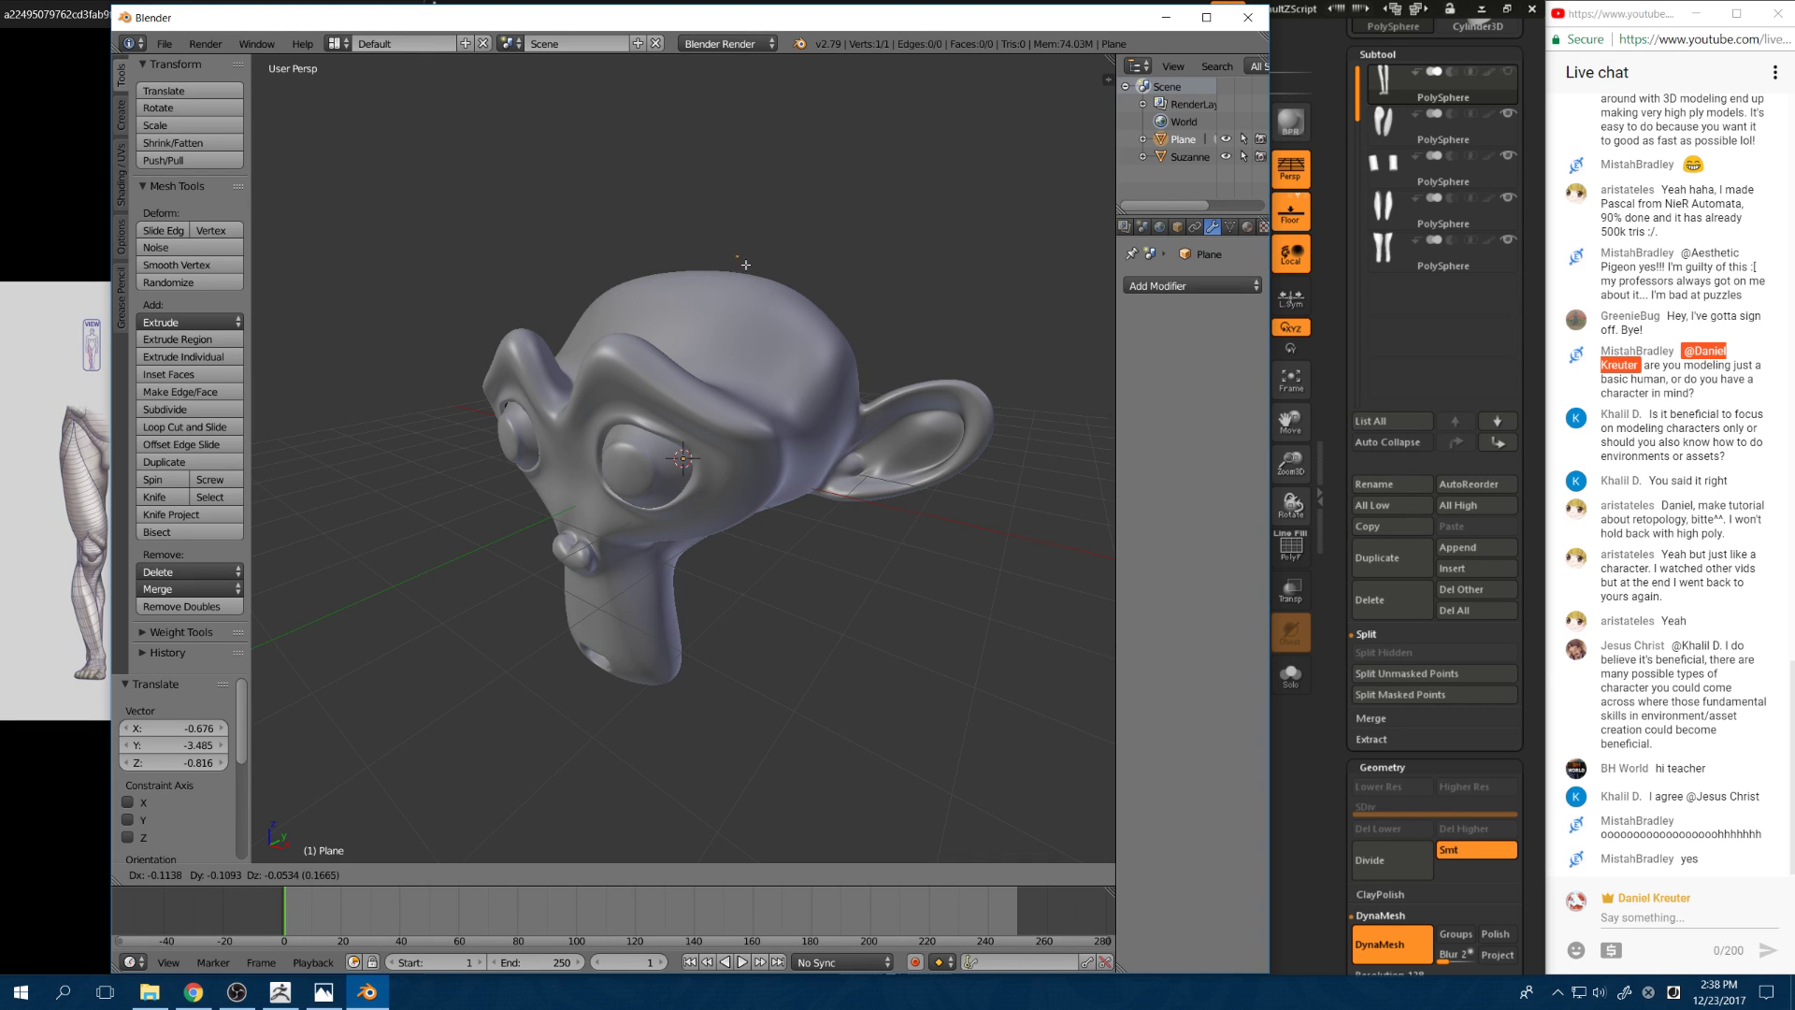
pyautogui.click(742, 328)
# Step: Extrude three more vertices over the forehead surface and close the four vertices into a first quad face
pyautogui.moveTo(742, 328); pyautogui.dragTo(688, 433, button='middle')
pyautogui.scroll(2, 682, 462)
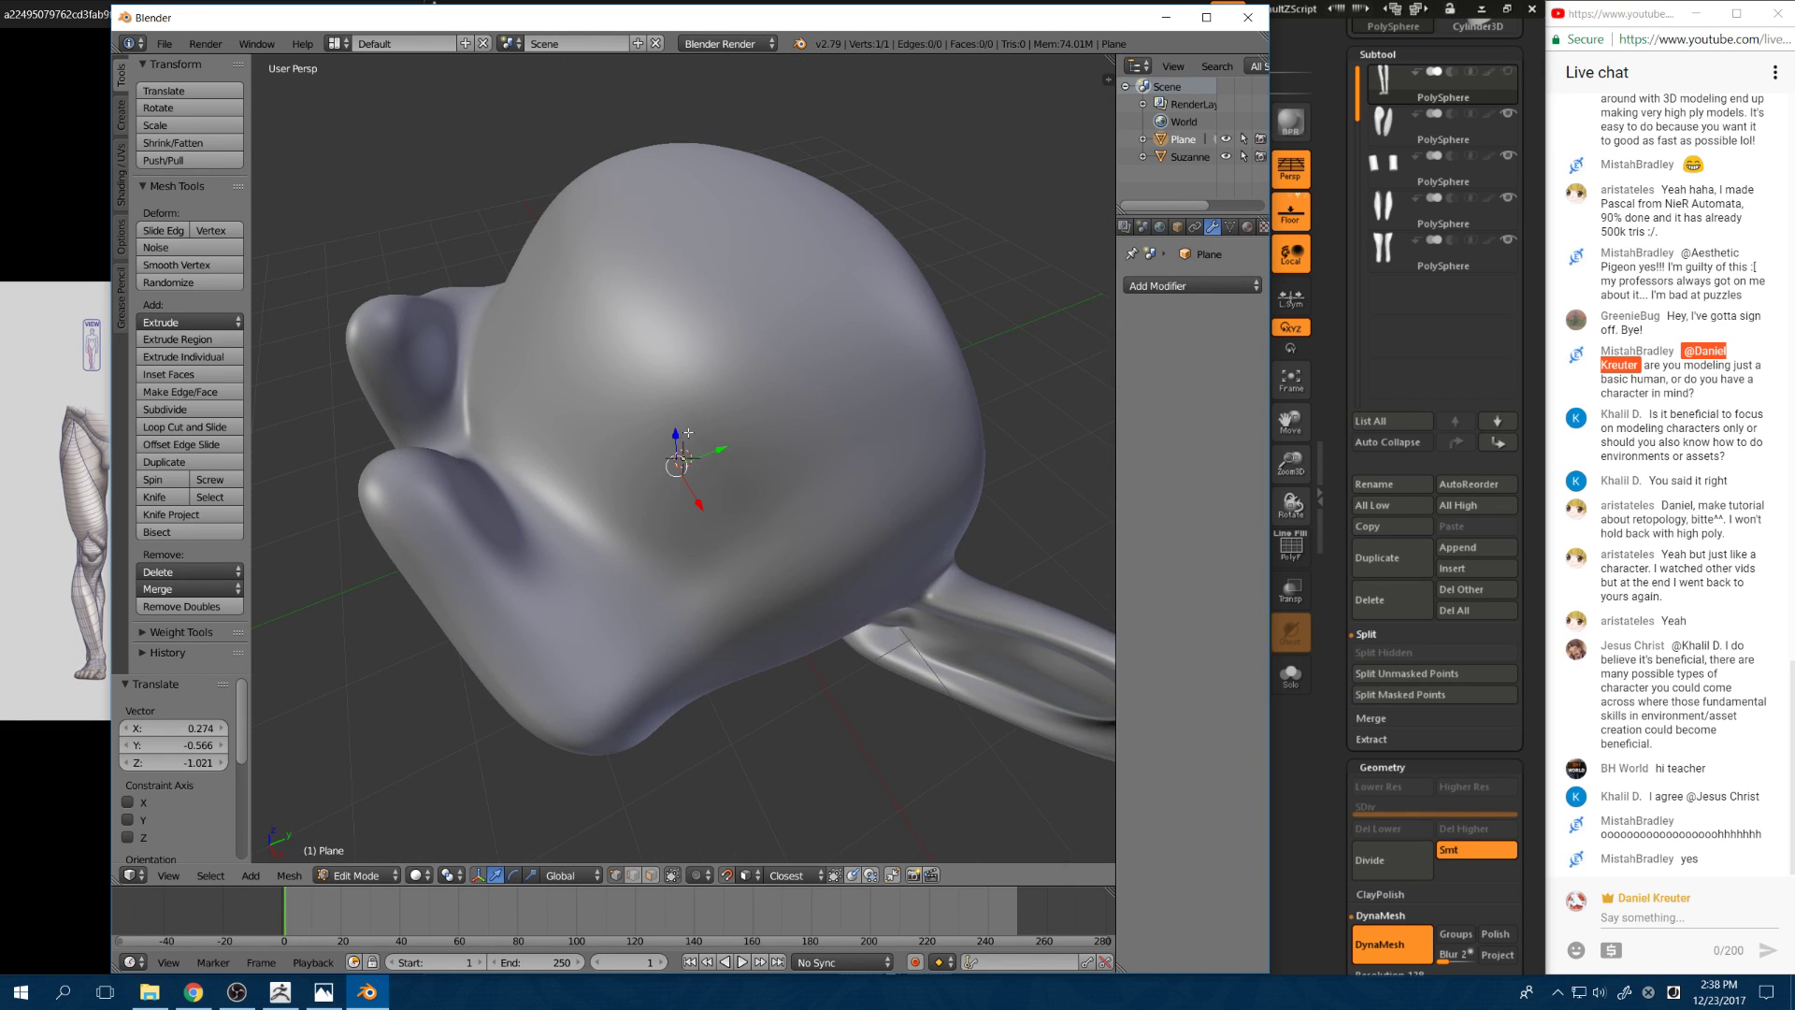
pyautogui.press('e')
pyautogui.click(729, 308)
pyautogui.moveTo(730, 308); pyautogui.dragTo(875, 170, button='middle')
pyautogui.press('e')
pyautogui.click(779, 500)
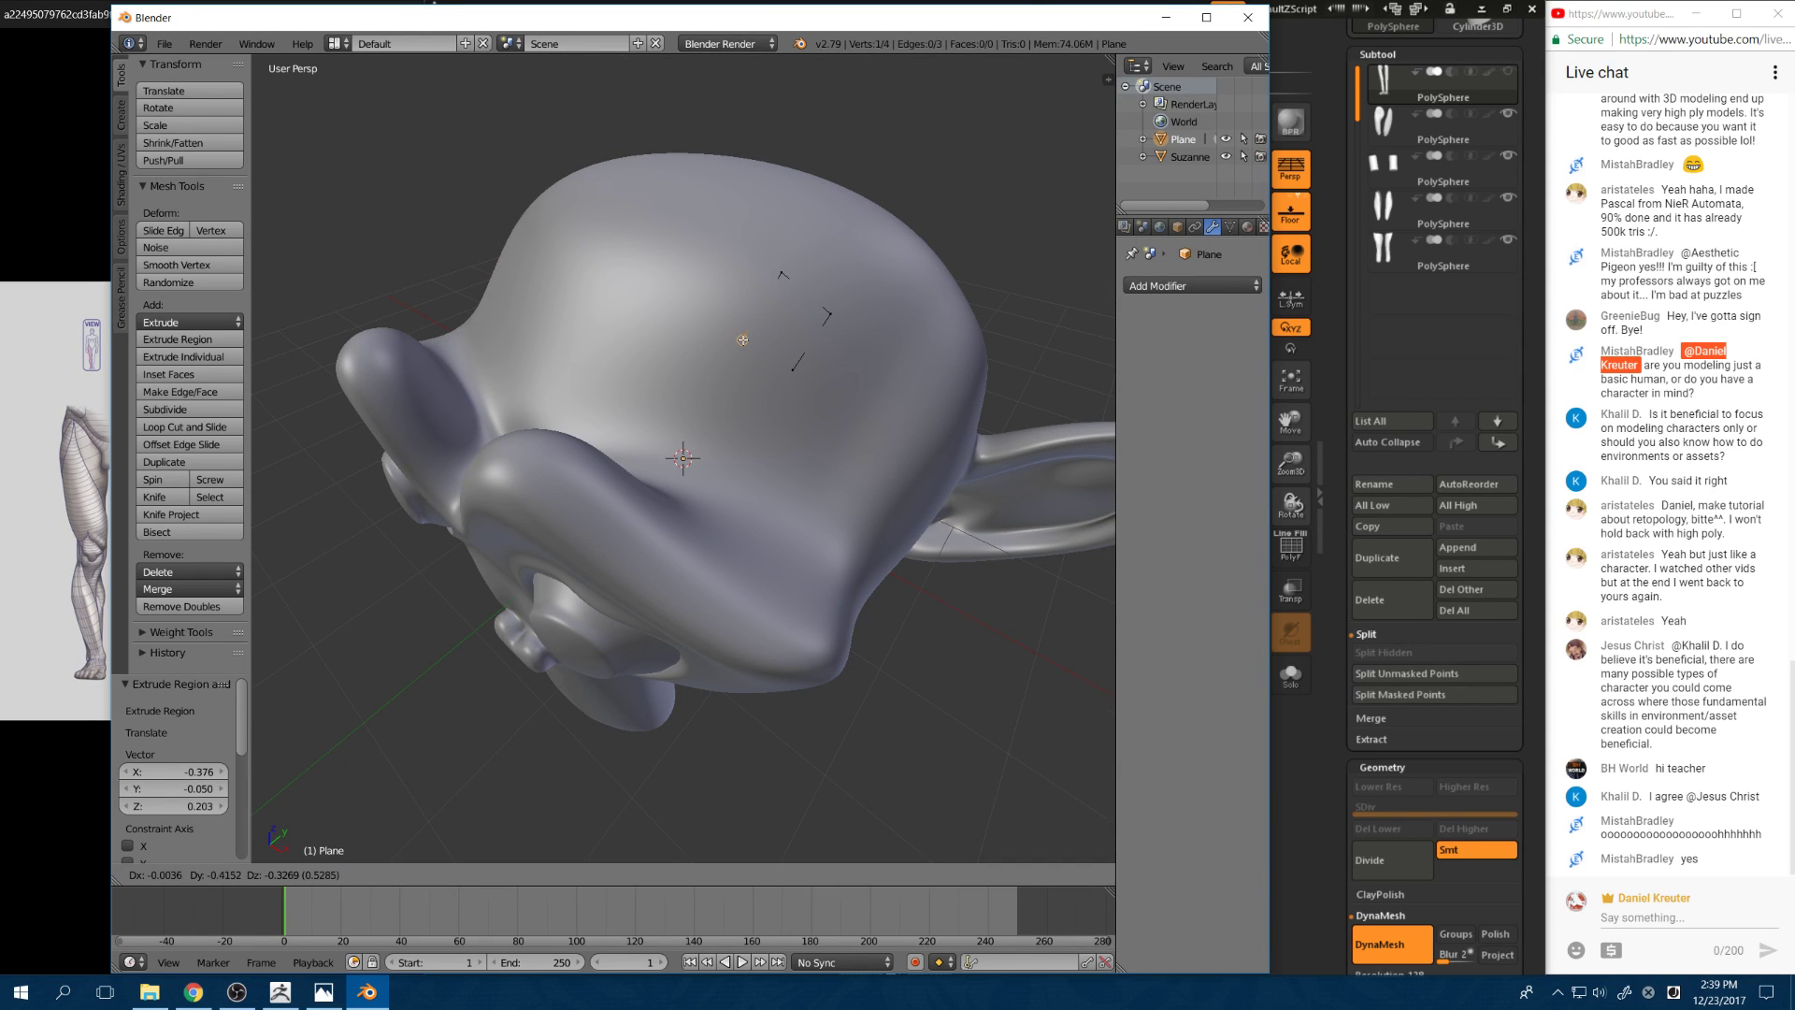
pyautogui.click(739, 346)
pyautogui.keyDown('shift'); pyautogui.rightClick(802, 362); pyautogui.keyUp('shift')
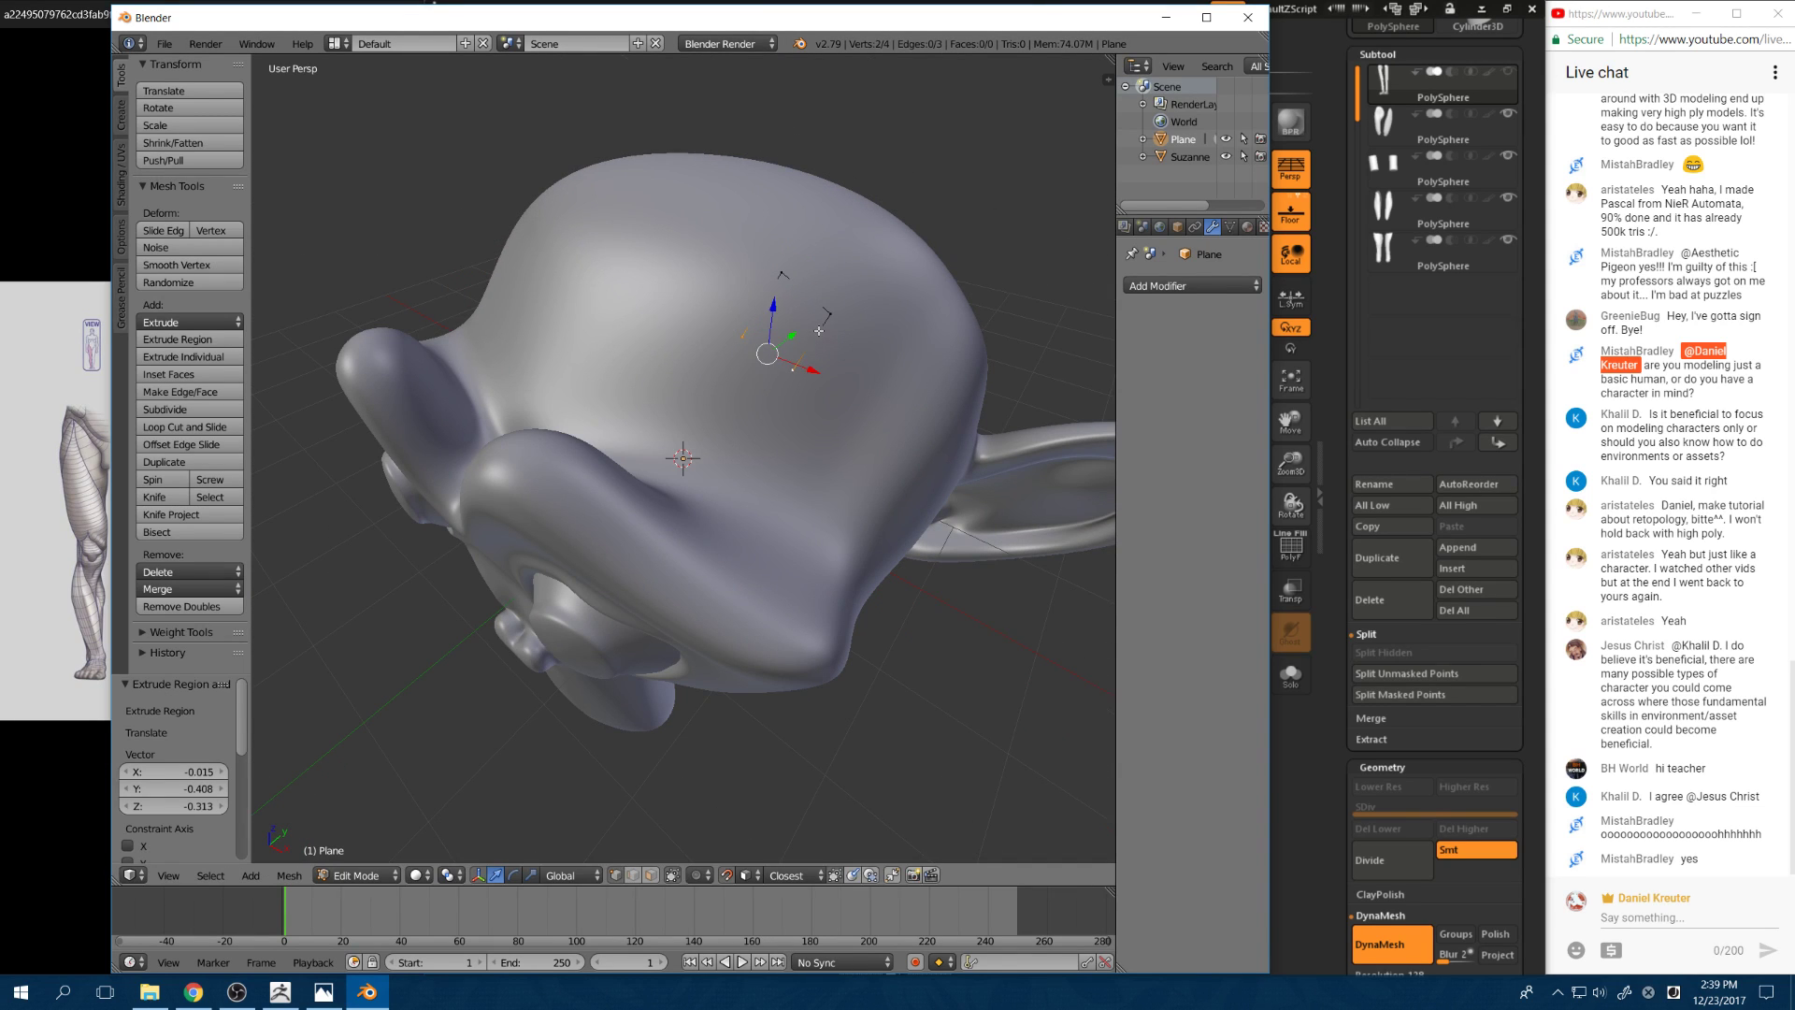
pyautogui.press('f')
# Step: From the quad's upper inner corner, place eight vertices across the forehead and back to outline a strip
pyautogui.moveTo(819, 331)
pyautogui.mouseDown(button='middle')
pyautogui.moveTo(776, 479)
pyautogui.moveTo(880, 410)
pyautogui.moveTo(846, 281)
pyautogui.moveTo(817, 280)
pyautogui.mouseUp(button='middle')
pyautogui.press('a')
pyautogui.press('a')
pyautogui.press('z')
pyautogui.rightClick(847, 267)
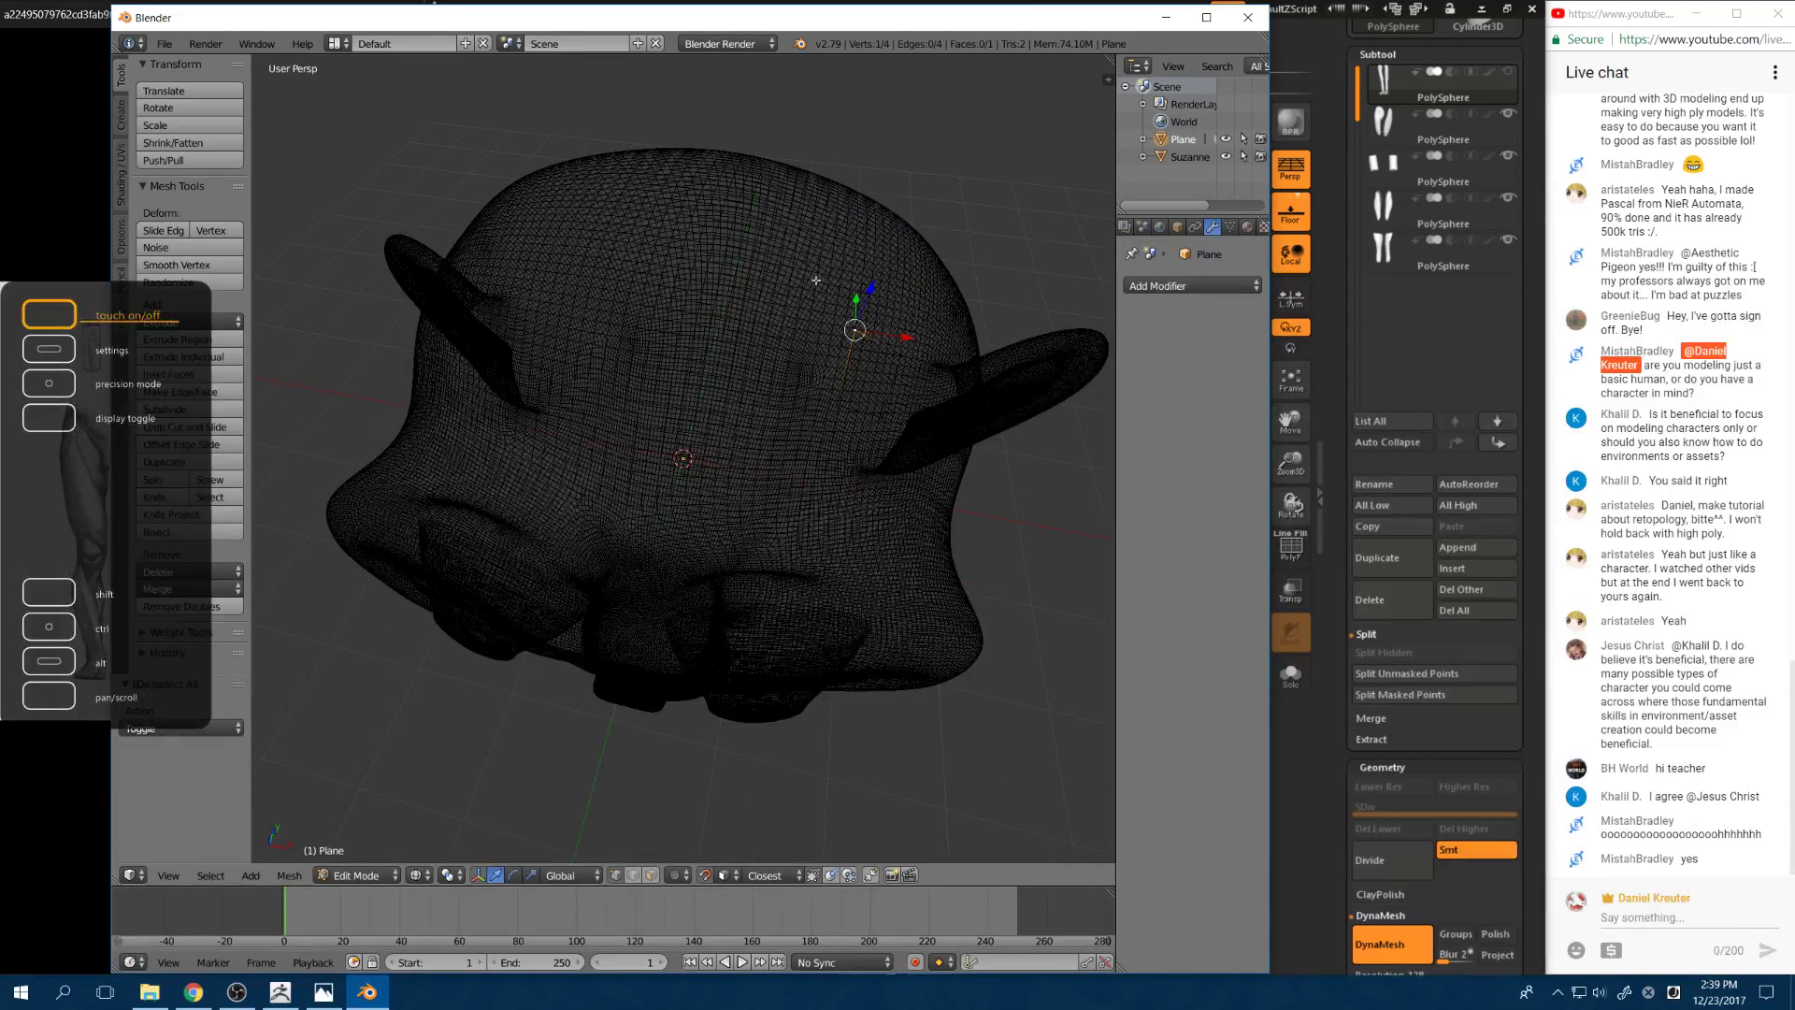
pyautogui.press('z')
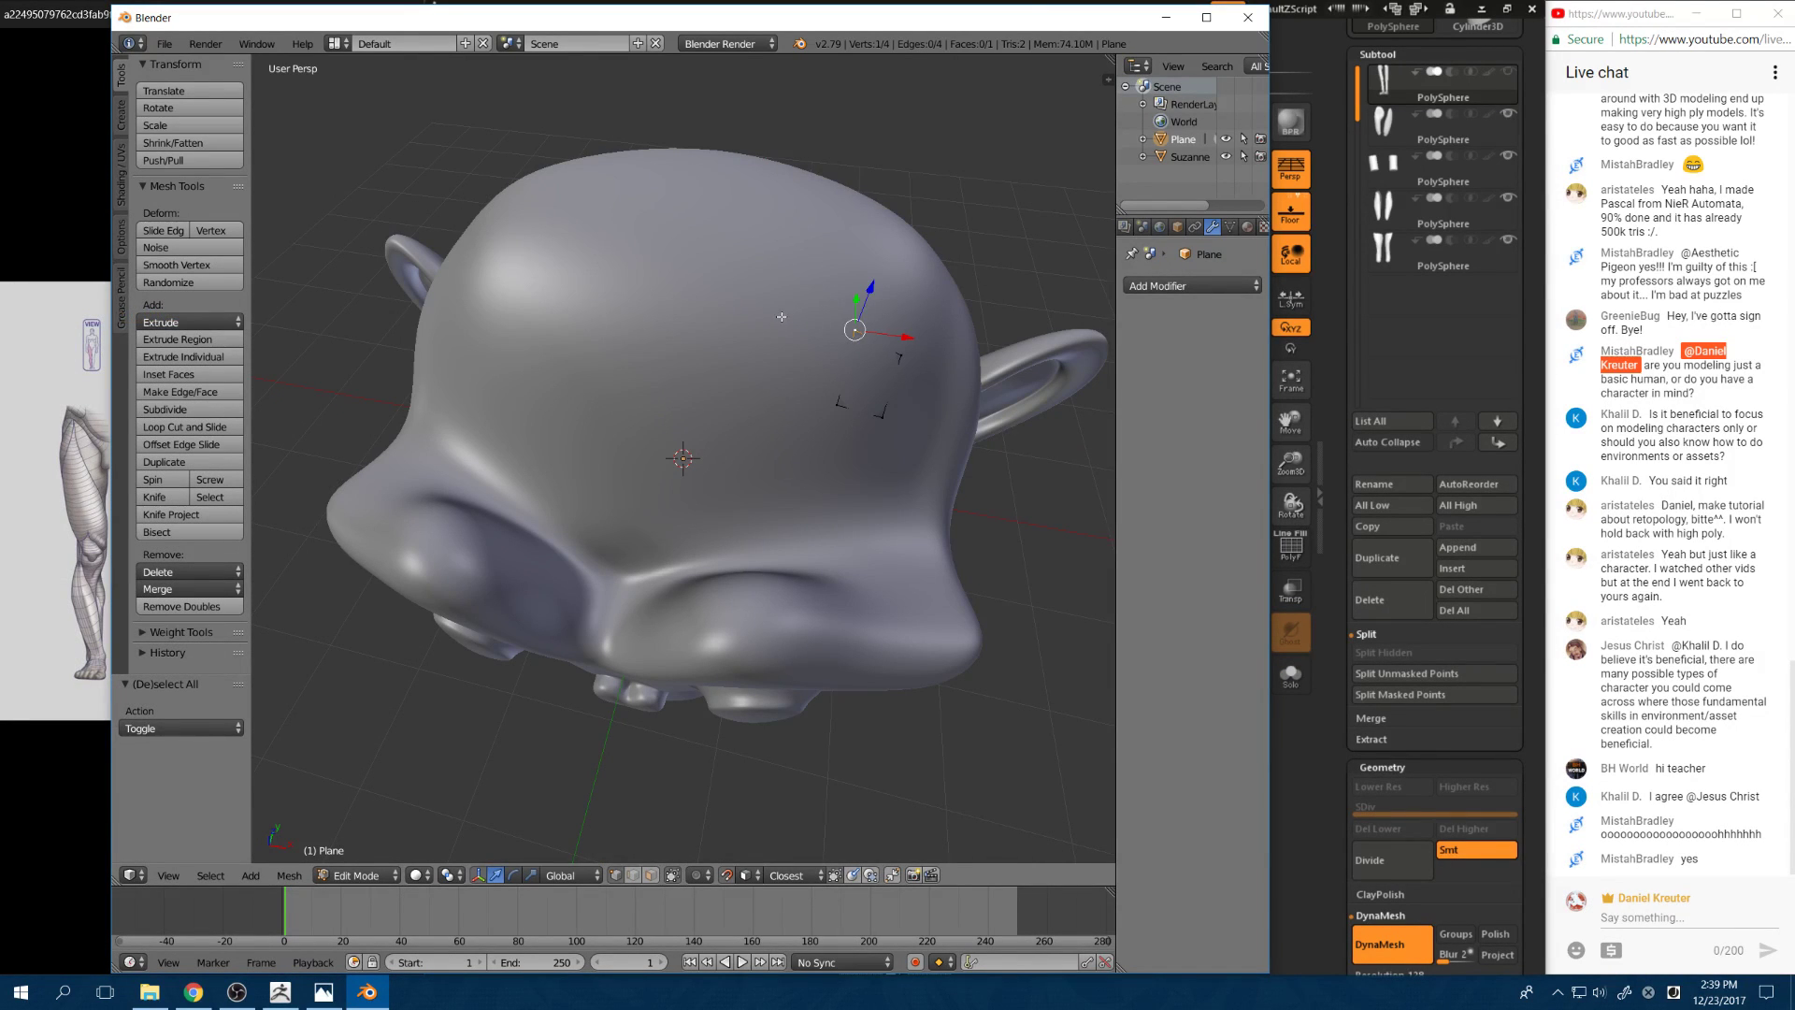
pyautogui.keyDown('ctrl'); pyautogui.rightClick(785, 318); pyautogui.keyUp('ctrl')
pyautogui.keyDown('ctrl'); pyautogui.rightClick(697, 304); pyautogui.keyUp('ctrl')
pyautogui.keyDown('ctrl'); pyautogui.rightClick(622, 295); pyautogui.keyUp('ctrl')
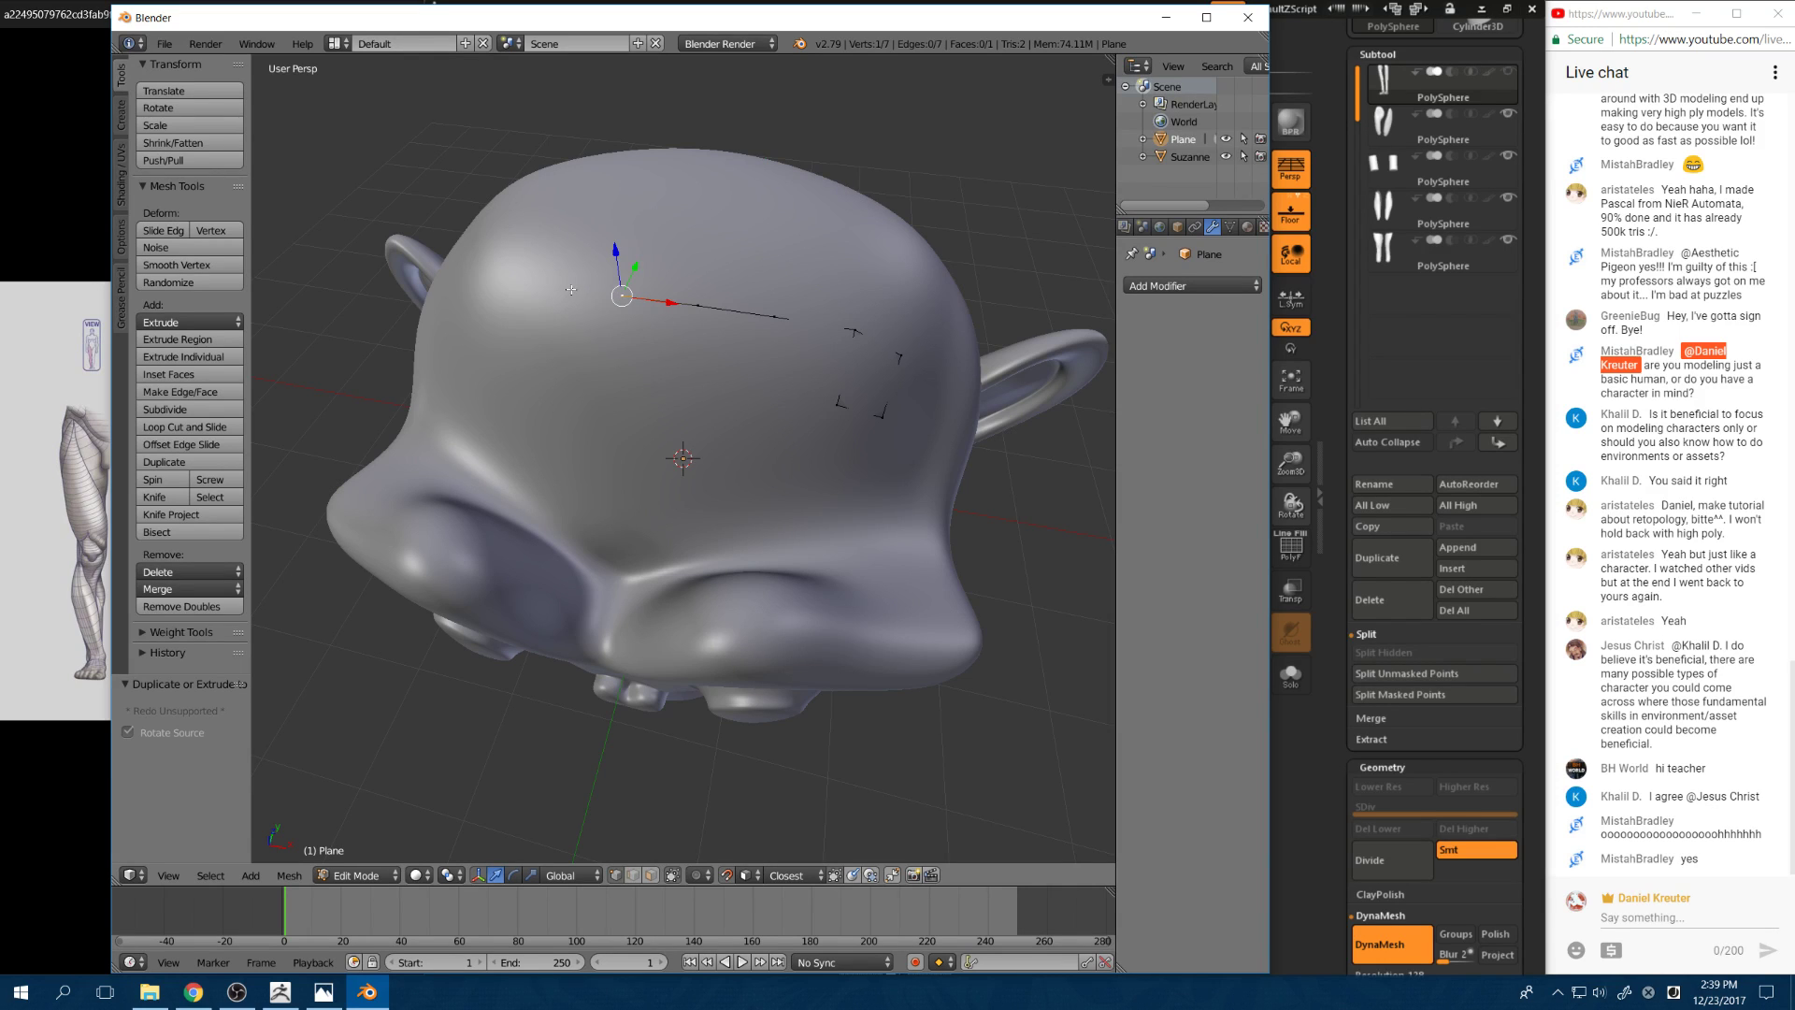
pyautogui.keyDown('ctrl'); pyautogui.rightClick(557, 283); pyautogui.keyUp('ctrl')
pyautogui.keyDown('ctrl'); pyautogui.rightClick(532, 333); pyautogui.keyUp('ctrl')
pyautogui.keyDown('ctrl'); pyautogui.rightClick(610, 352); pyautogui.keyUp('ctrl')
pyautogui.keyDown('ctrl'); pyautogui.rightClick(697, 368); pyautogui.keyUp('ctrl')
pyautogui.keyDown('ctrl'); pyautogui.rightClick(768, 381); pyautogui.keyUp('ctrl')
# Step: Fill the outlined forehead strip with four quad faces between its upper and lower vertices
pyautogui.keyDown('shift'); pyautogui.rightClick(776, 316); pyautogui.keyUp('shift')
pyautogui.press('f')
pyautogui.press('f')
pyautogui.press('f')
pyautogui.press('f')
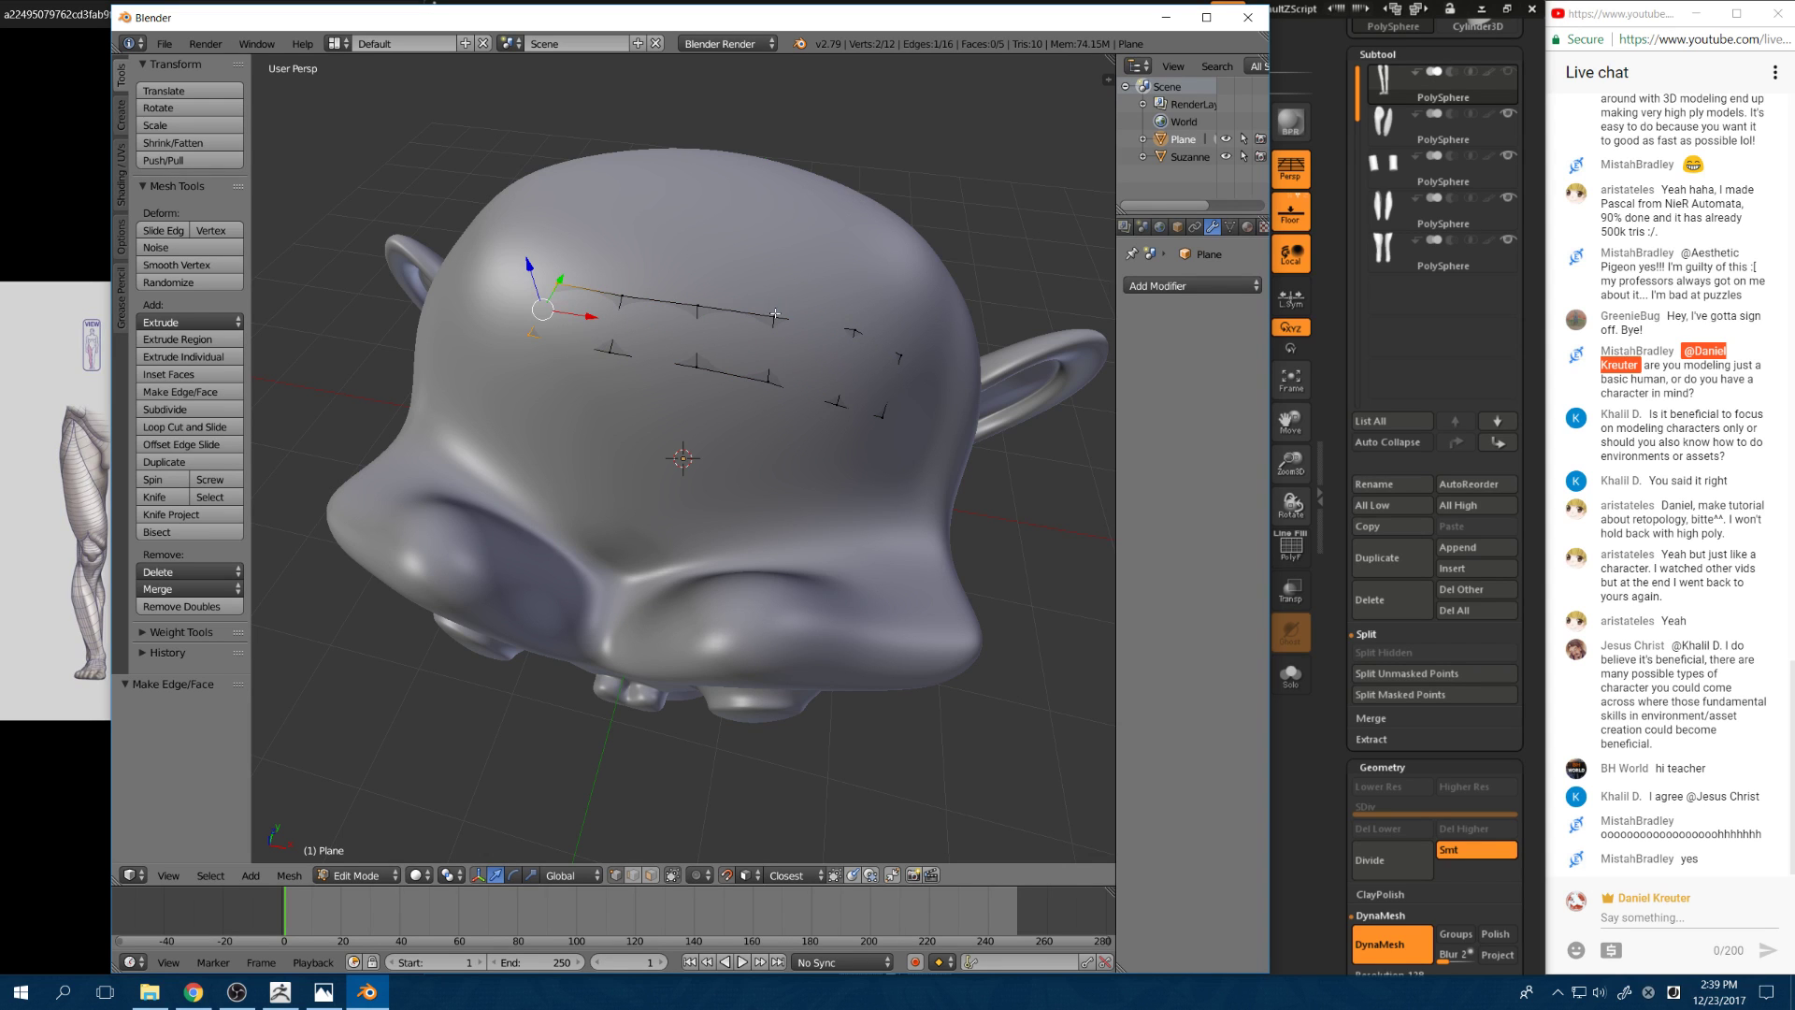
# Step: Select the strip's whole lower edge and extrude it down the forehead as a second row of faces
pyautogui.moveTo(606, 327); pyautogui.dragTo(599, 232, button='middle')
pyautogui.keyDown('alt'); pyautogui.rightClick(704, 269); pyautogui.keyUp('alt')
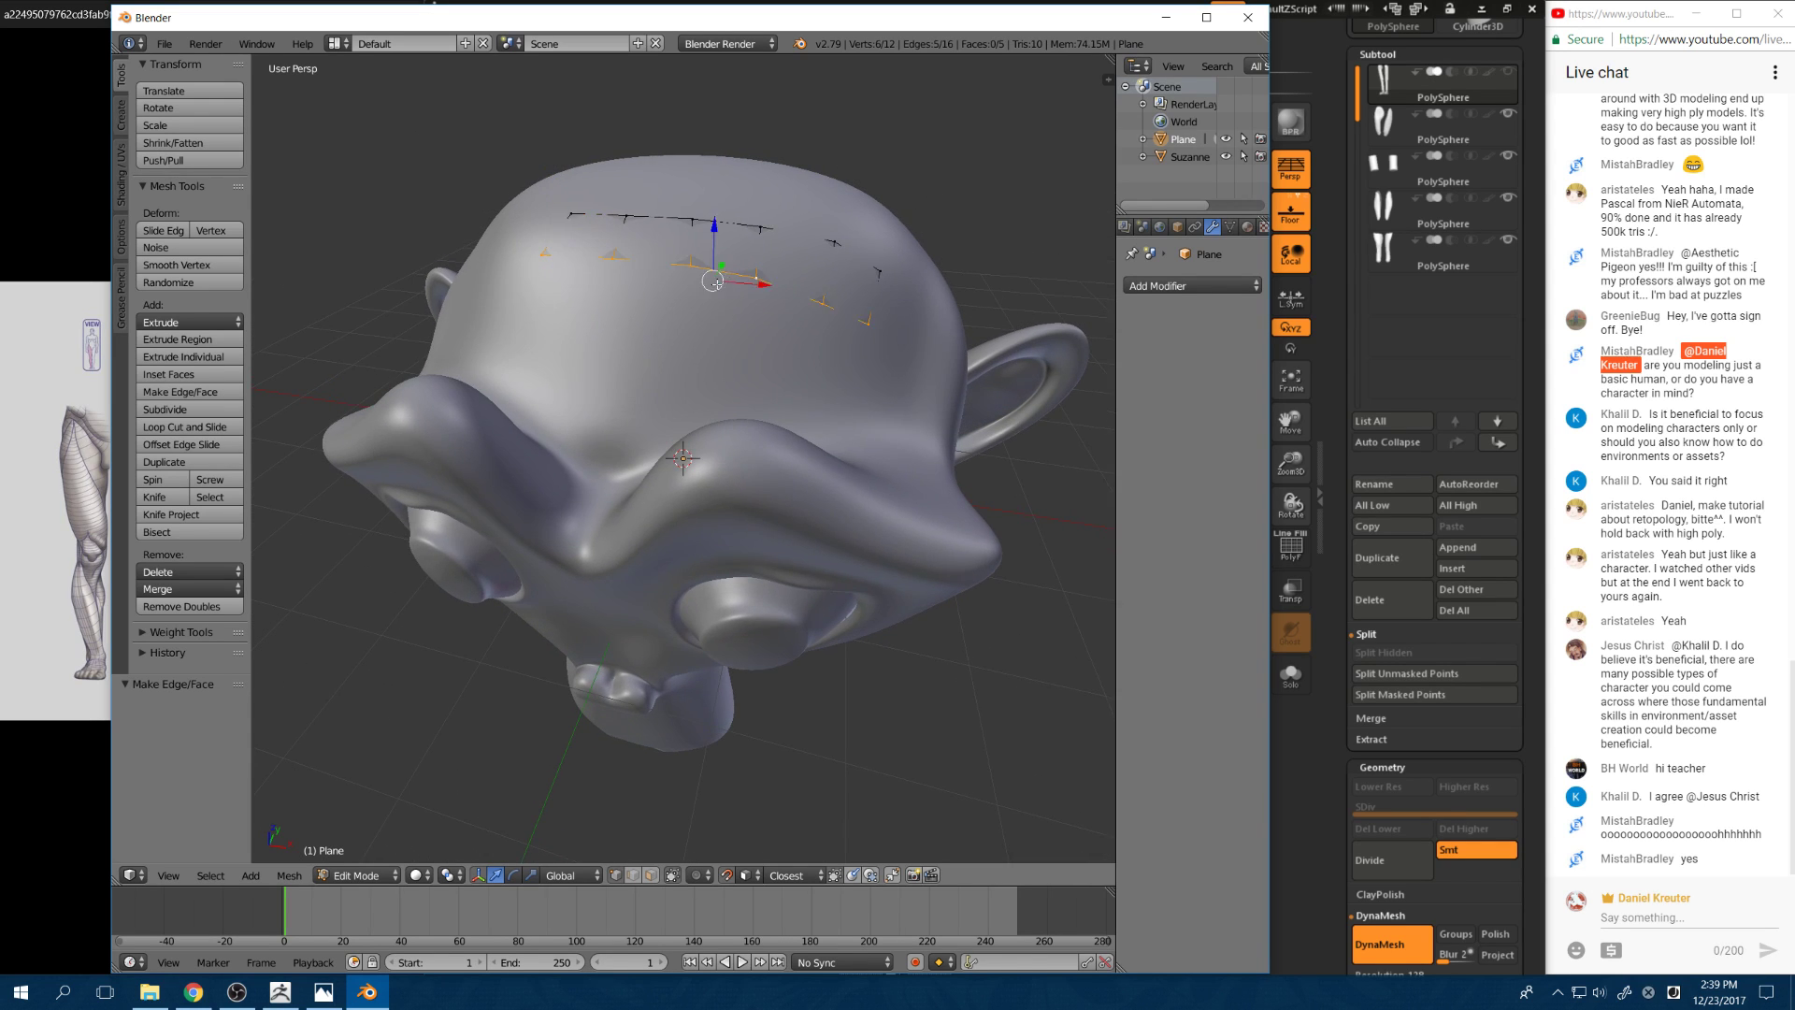
pyautogui.moveTo(706, 271); pyautogui.dragTo(704, 369, button='middle')
pyautogui.press('e')
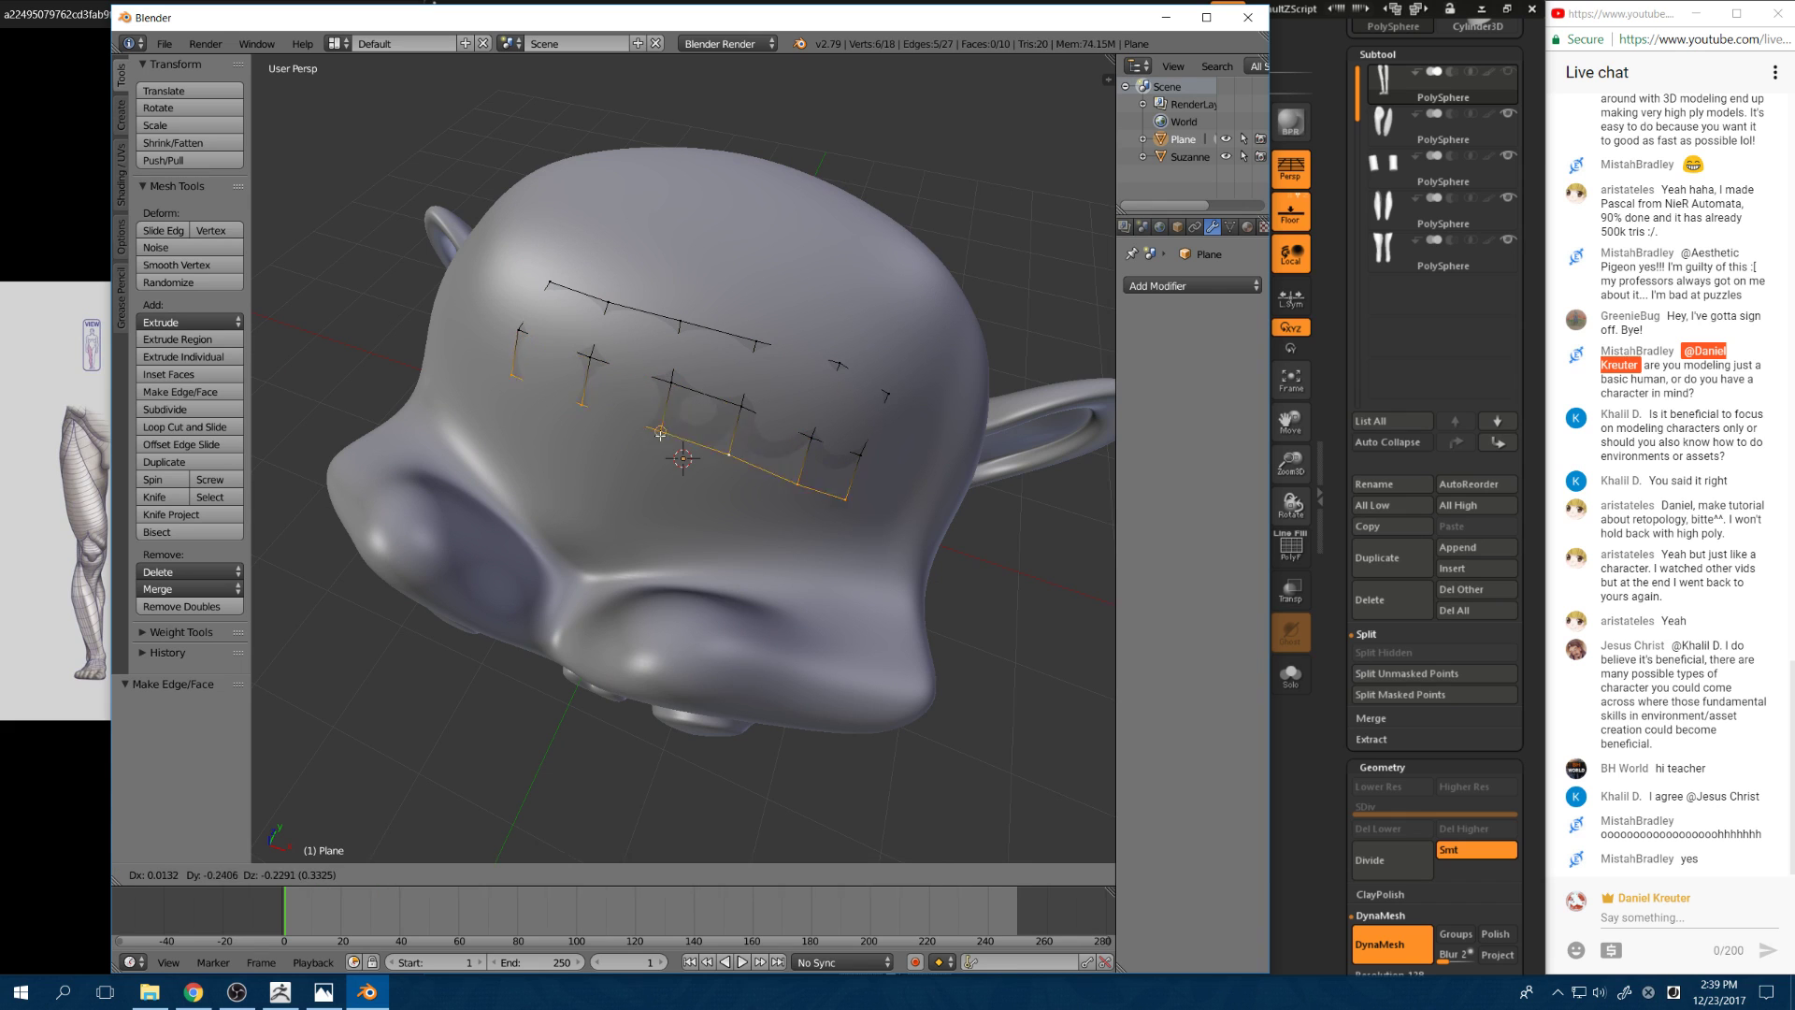
pyautogui.click(639, 442)
# Step: Reposition the middle-row corner and the two outermost bottom-row vertices at the patch's end opposite the first quad
pyautogui.moveTo(641, 440); pyautogui.dragTo(685, 433, button='middle')
pyautogui.rightClick(666, 446)
pyautogui.press('g')
pyautogui.click(663, 456)
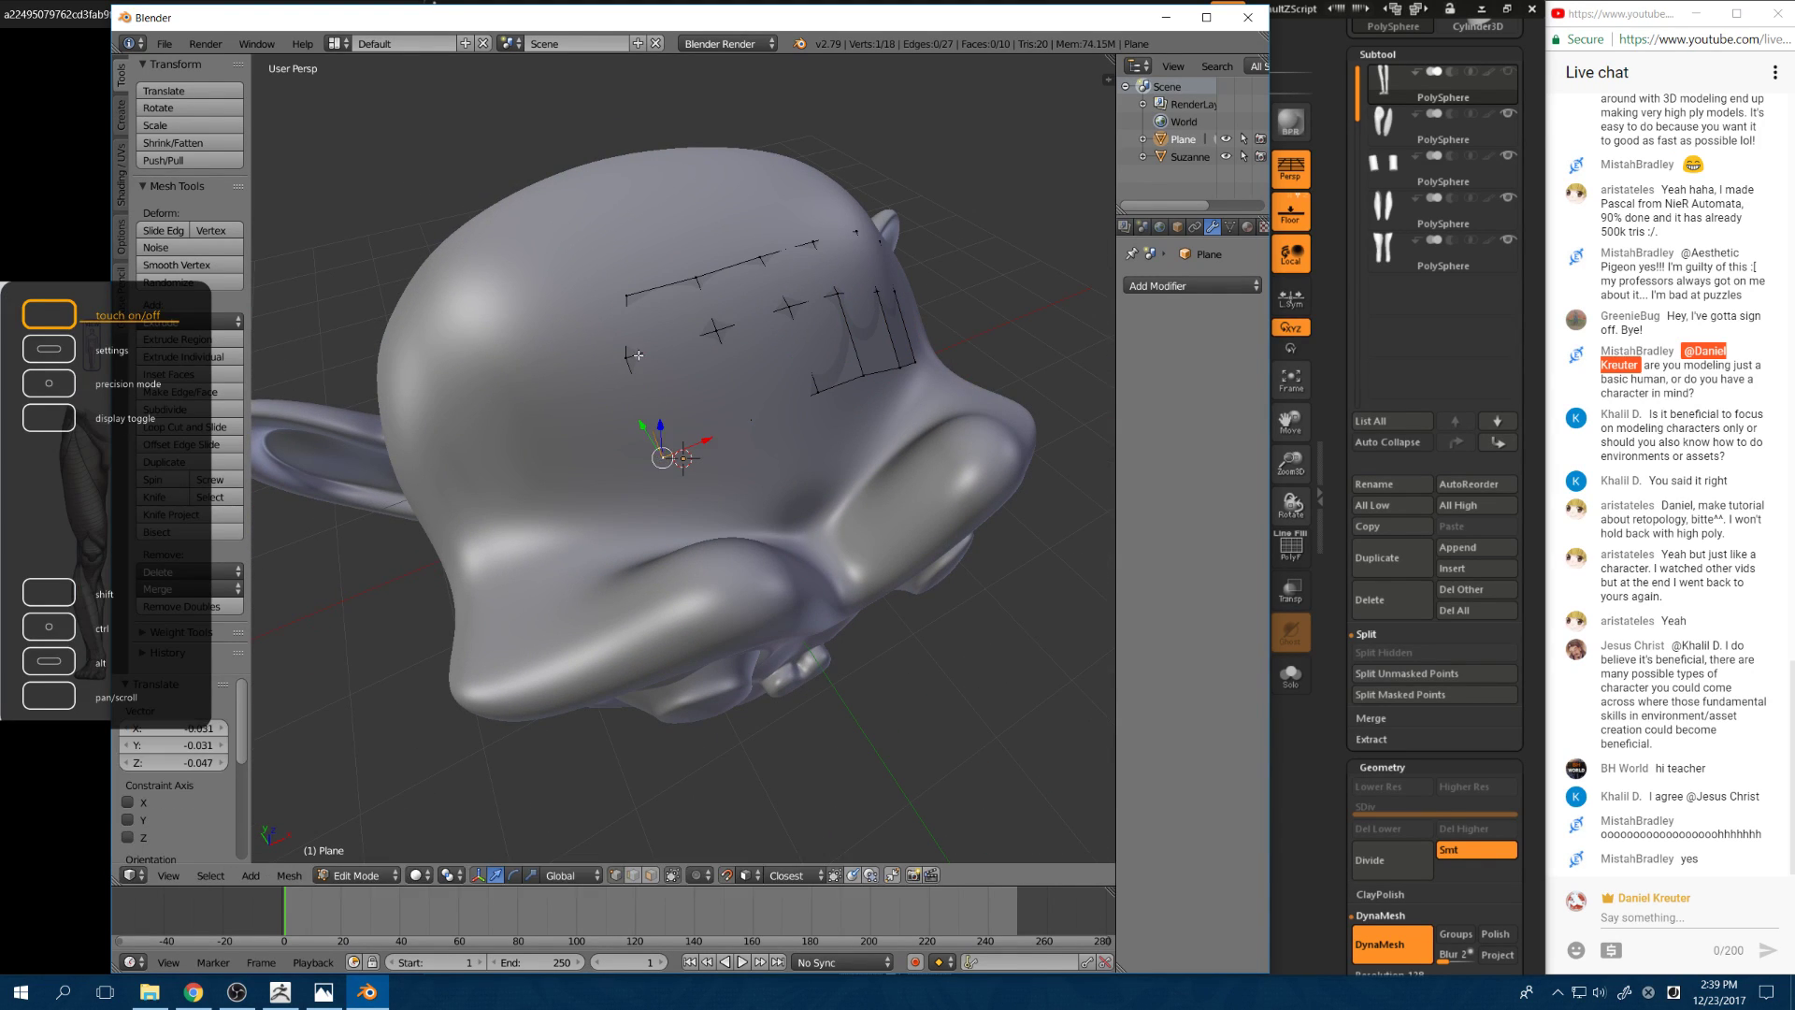
pyautogui.rightClick(630, 357)
pyautogui.press('g')
pyautogui.click(644, 367)
pyautogui.rightClick(745, 424)
pyautogui.rightClick(748, 430)
pyautogui.press('g')
pyautogui.click(746, 440)
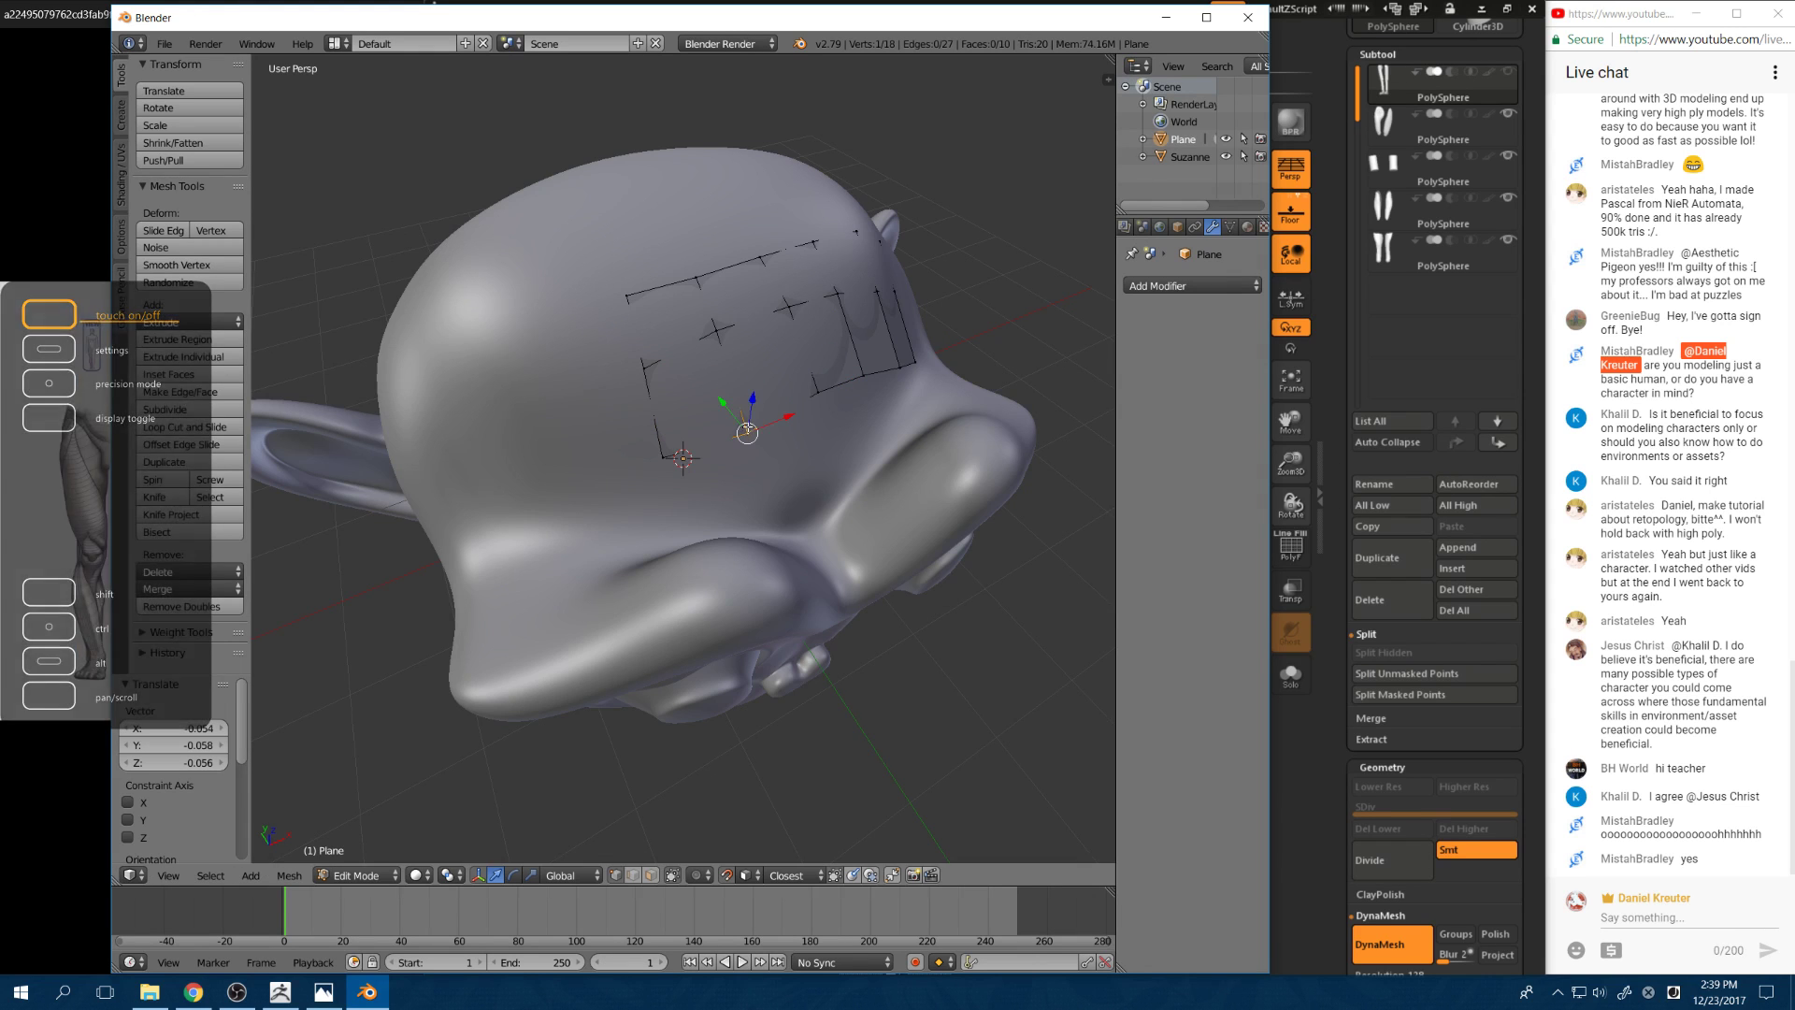
# Step: Reposition the next bottom-row vertices toward the first quad so they follow the head's surface above the brow
pyautogui.moveTo(748, 440); pyautogui.dragTo(659, 449, button='middle')
pyautogui.rightClick(680, 455)
pyautogui.press('g')
pyautogui.click(652, 459)
pyautogui.rightClick(743, 467)
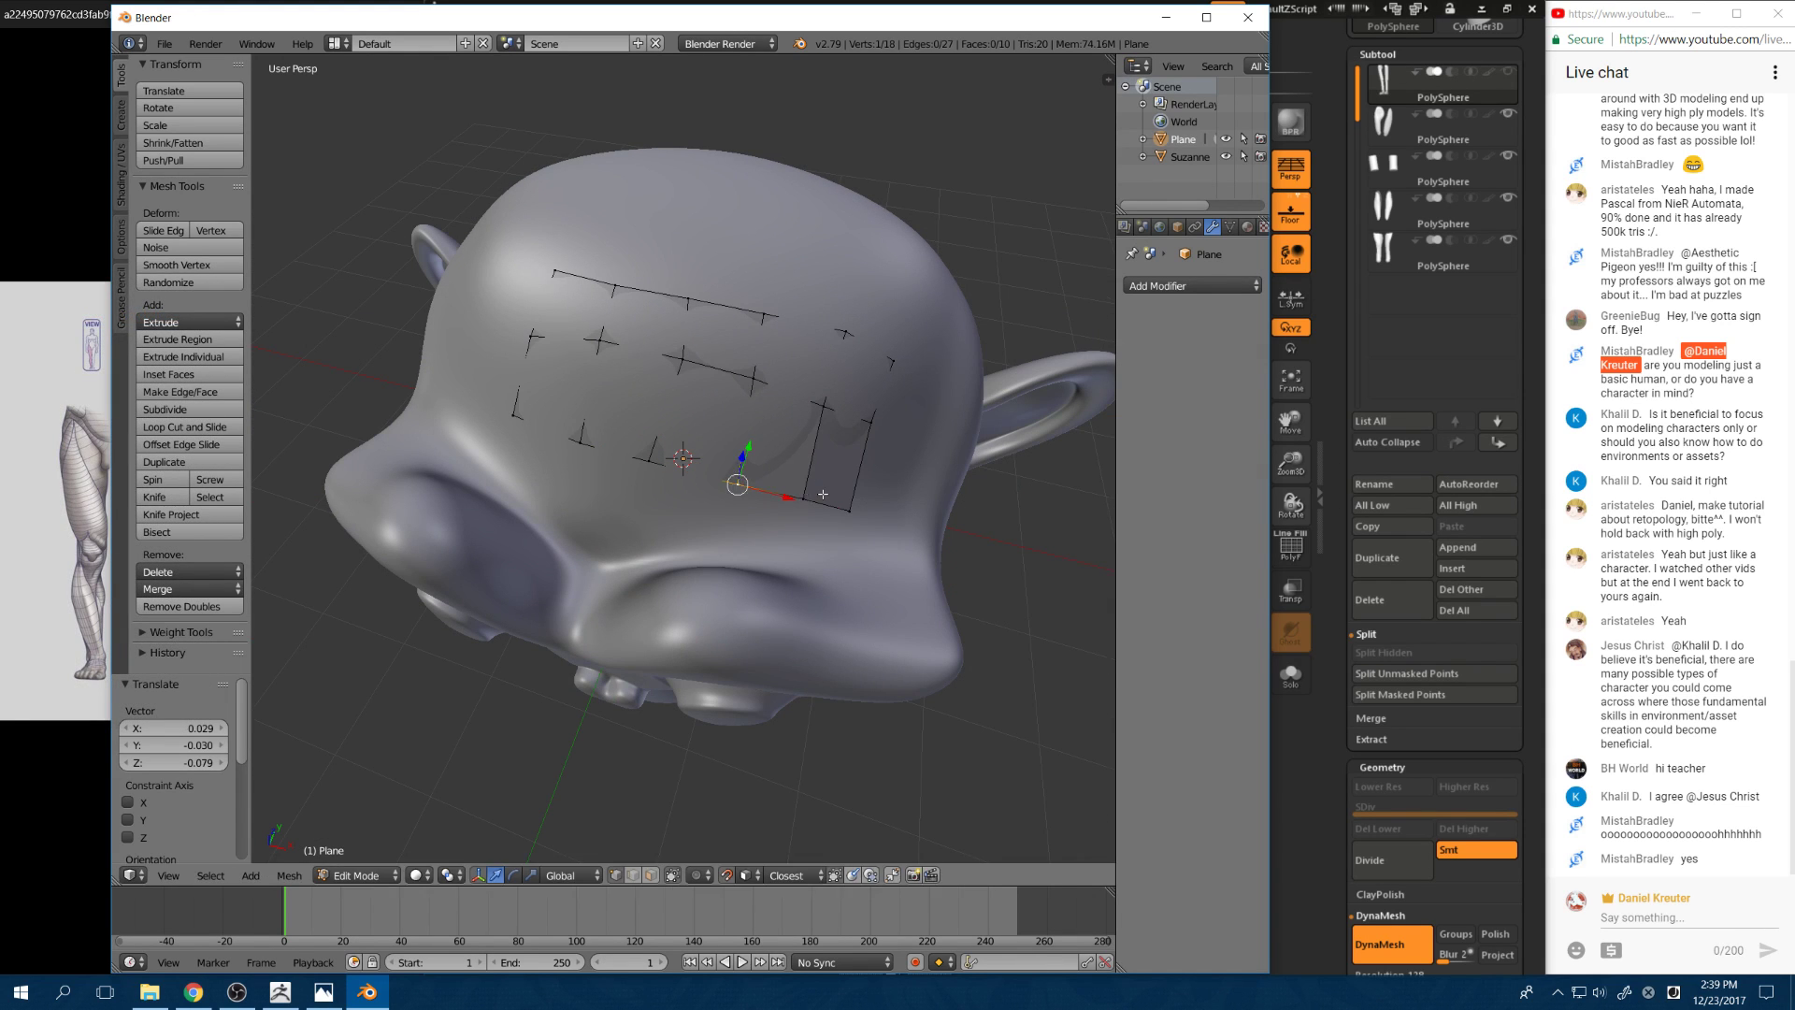
pyautogui.press('g')
pyautogui.click(780, 500)
pyautogui.press('g')
pyautogui.click(791, 480)
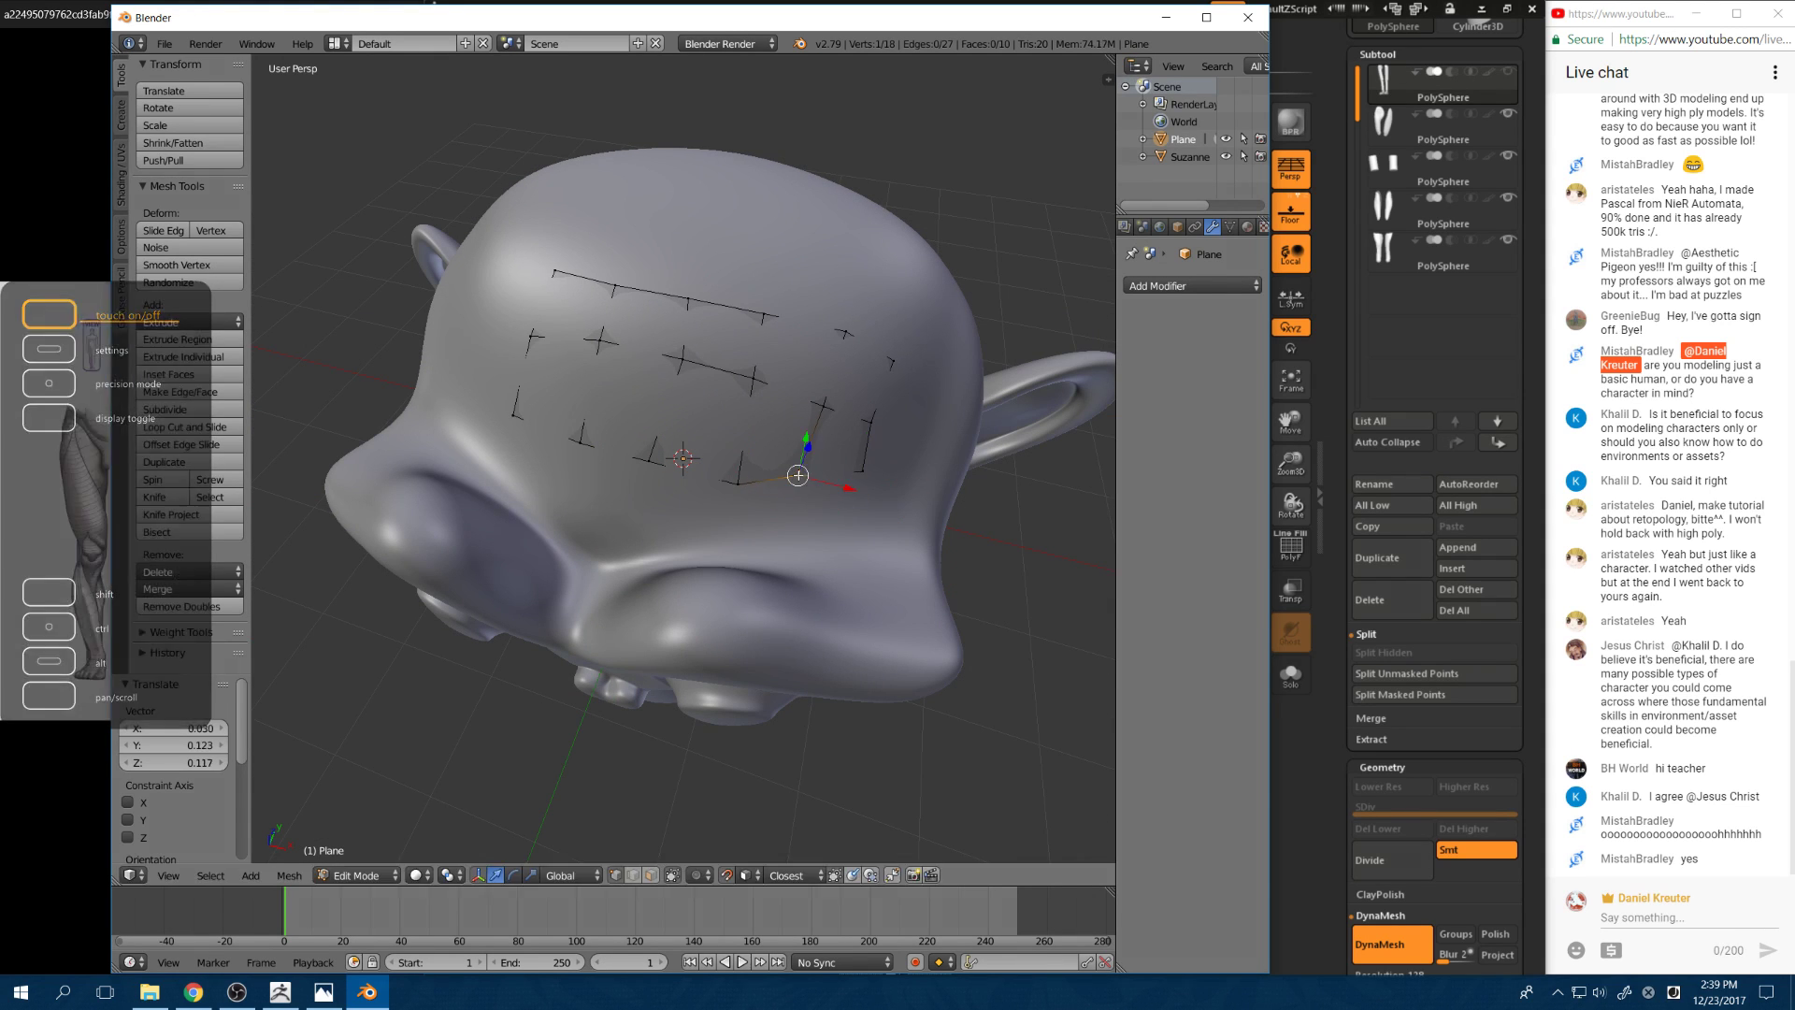
# Step: Lower the two middle vertices of the patch's bottom row toward the centre of the brow
pyautogui.moveTo(788, 476); pyautogui.dragTo(726, 475, button='middle')
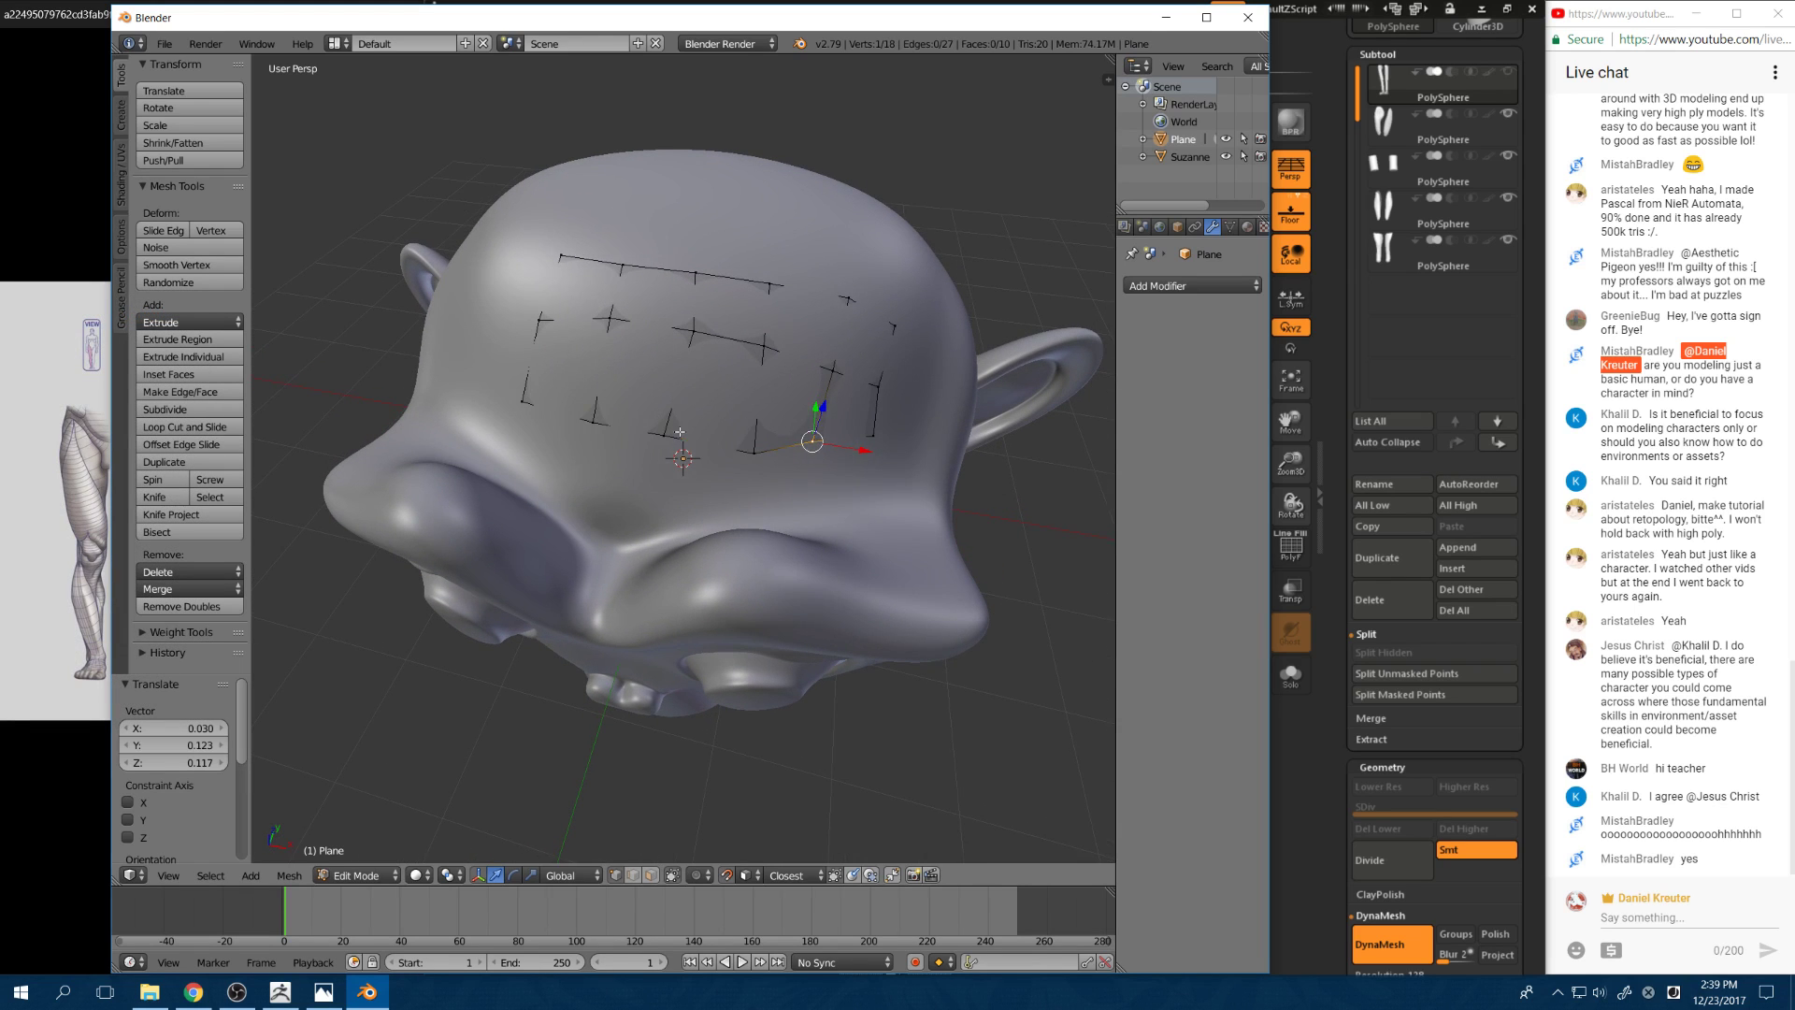
pyautogui.rightClick(669, 434)
pyautogui.press('g')
pyautogui.click(664, 468)
pyautogui.rightClick(601, 433)
pyautogui.press('g')
pyautogui.click(607, 471)
pyautogui.moveTo(607, 472); pyautogui.dragTo(644, 612, button='middle')
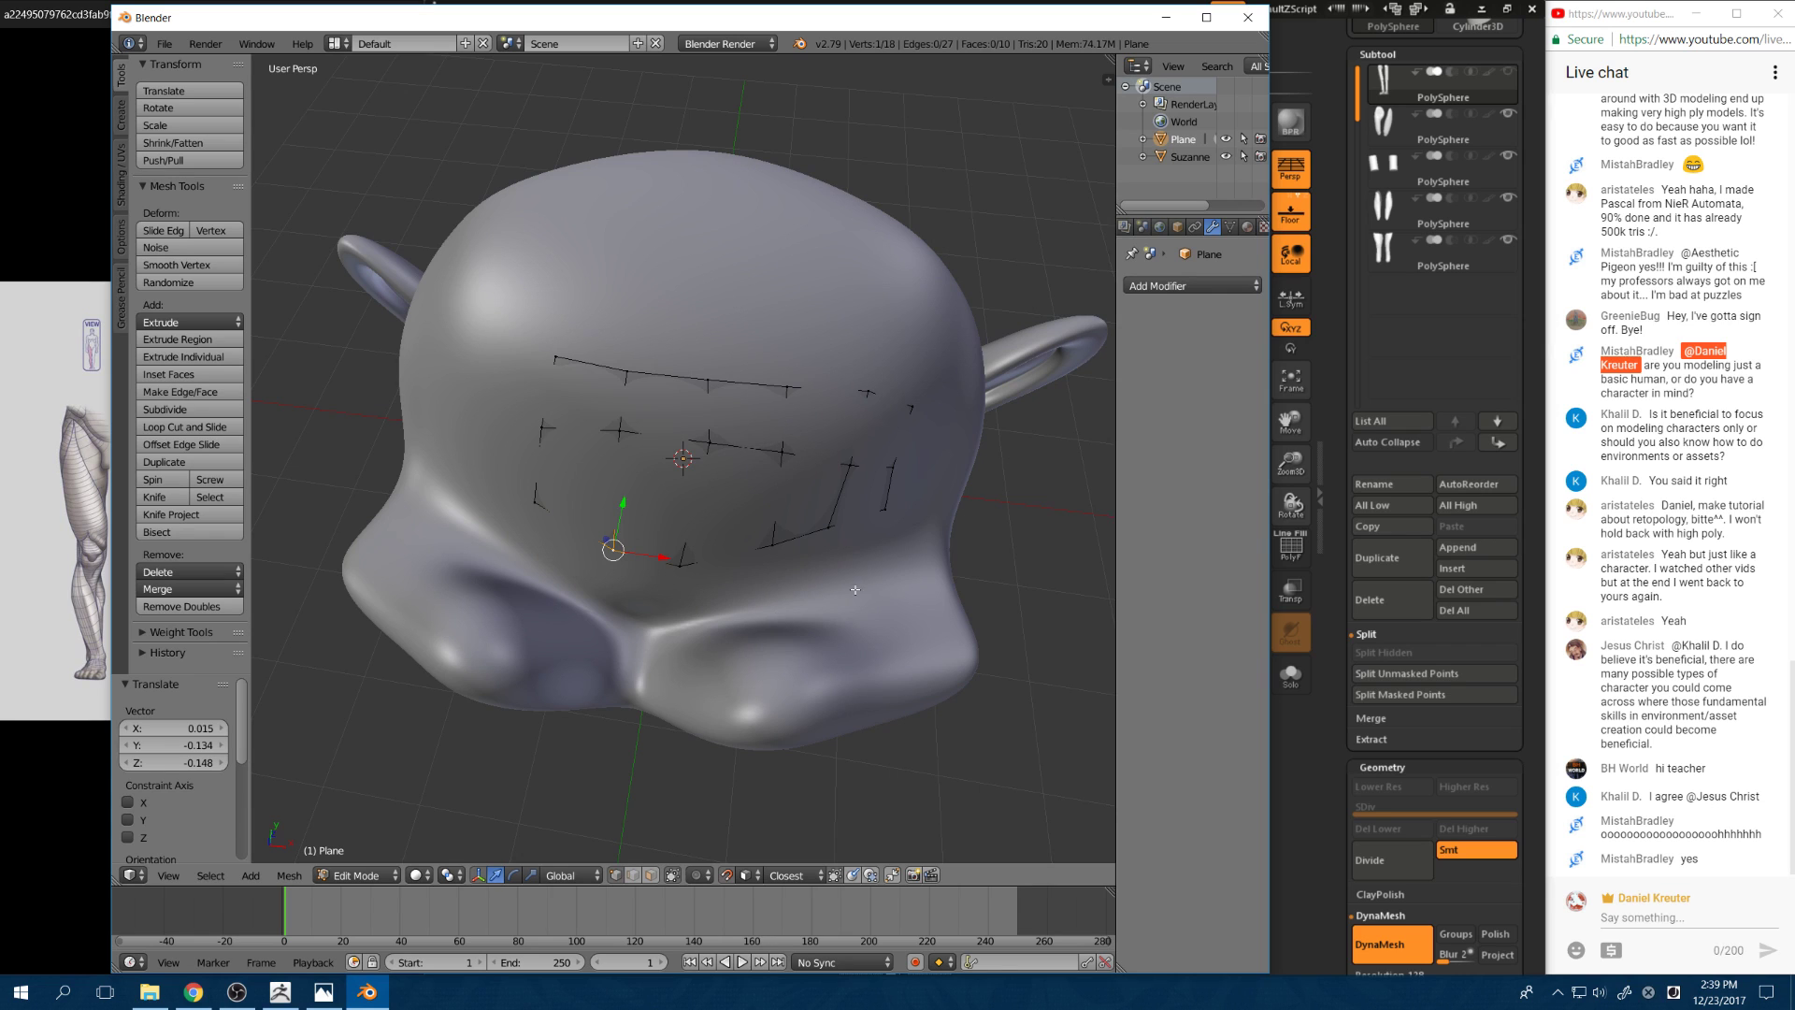
# Step: Extrude a vertex from the bottom row down between the brows and another one sideways along the brow ridge
pyautogui.moveTo(791, 502); pyautogui.dragTo(666, 350, button='middle')
pyautogui.press('a')
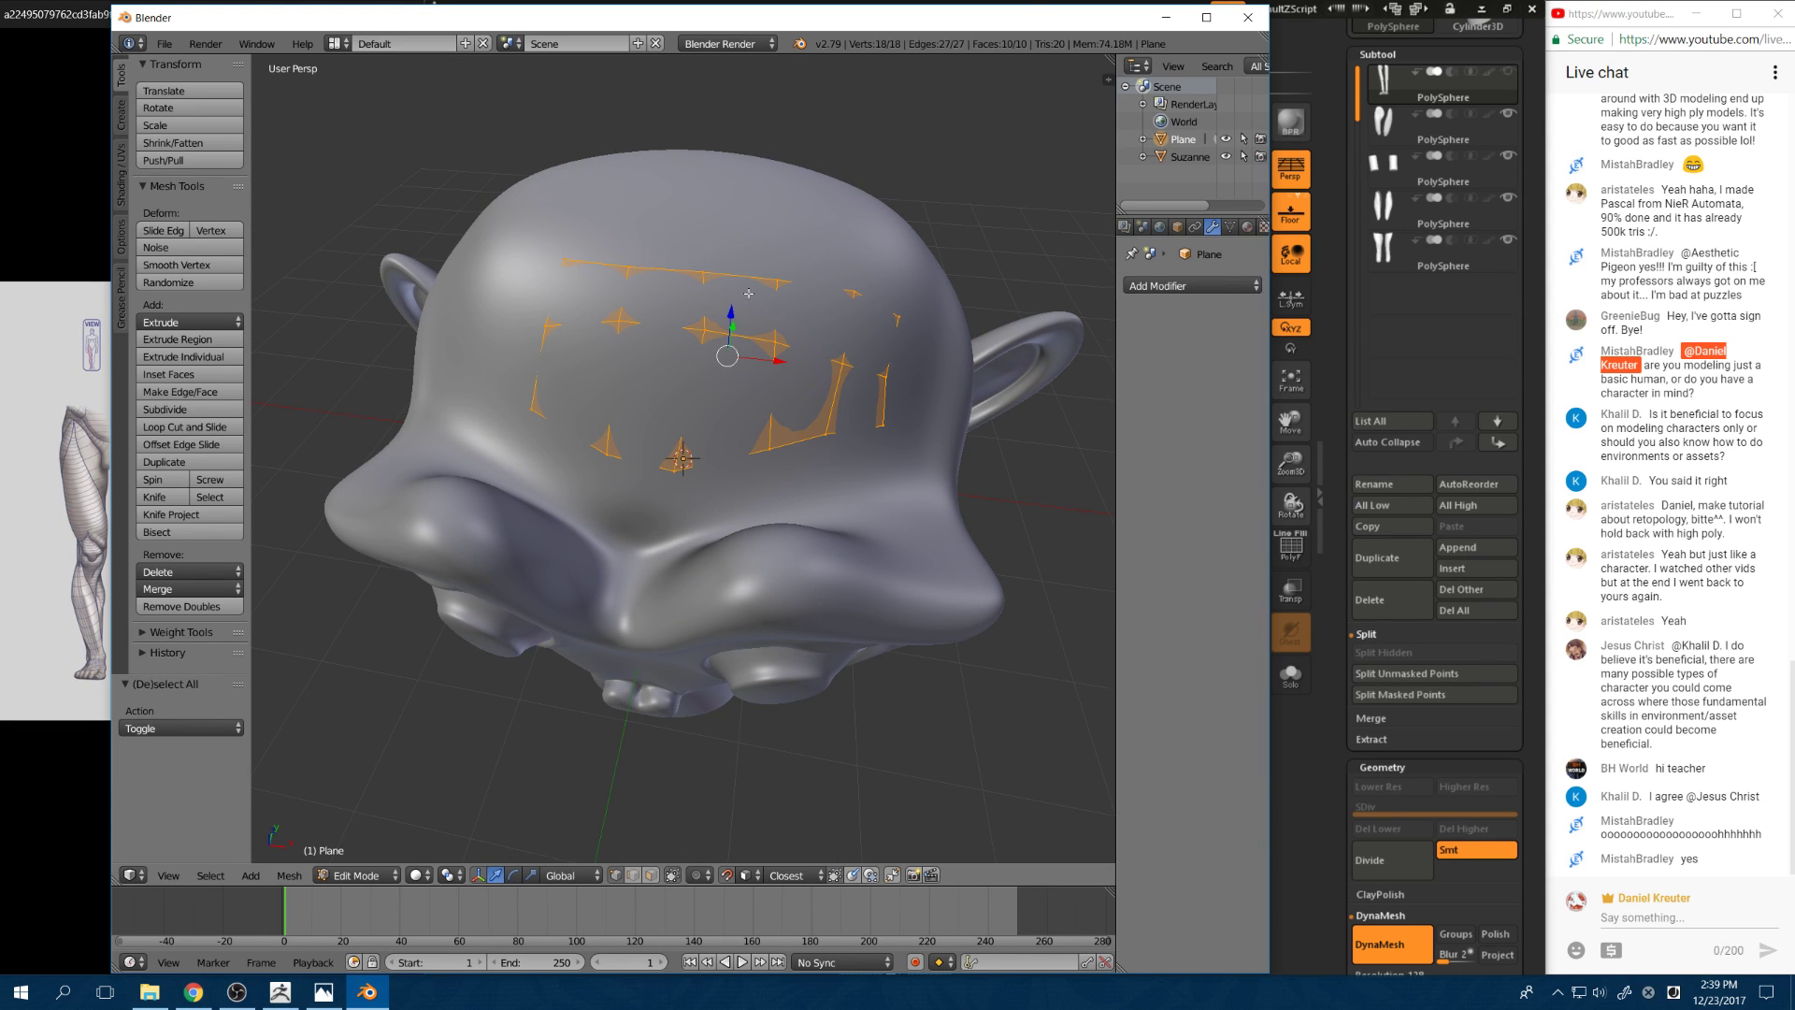
pyautogui.moveTo(604, 265); pyautogui.dragTo(743, 578, button='middle')
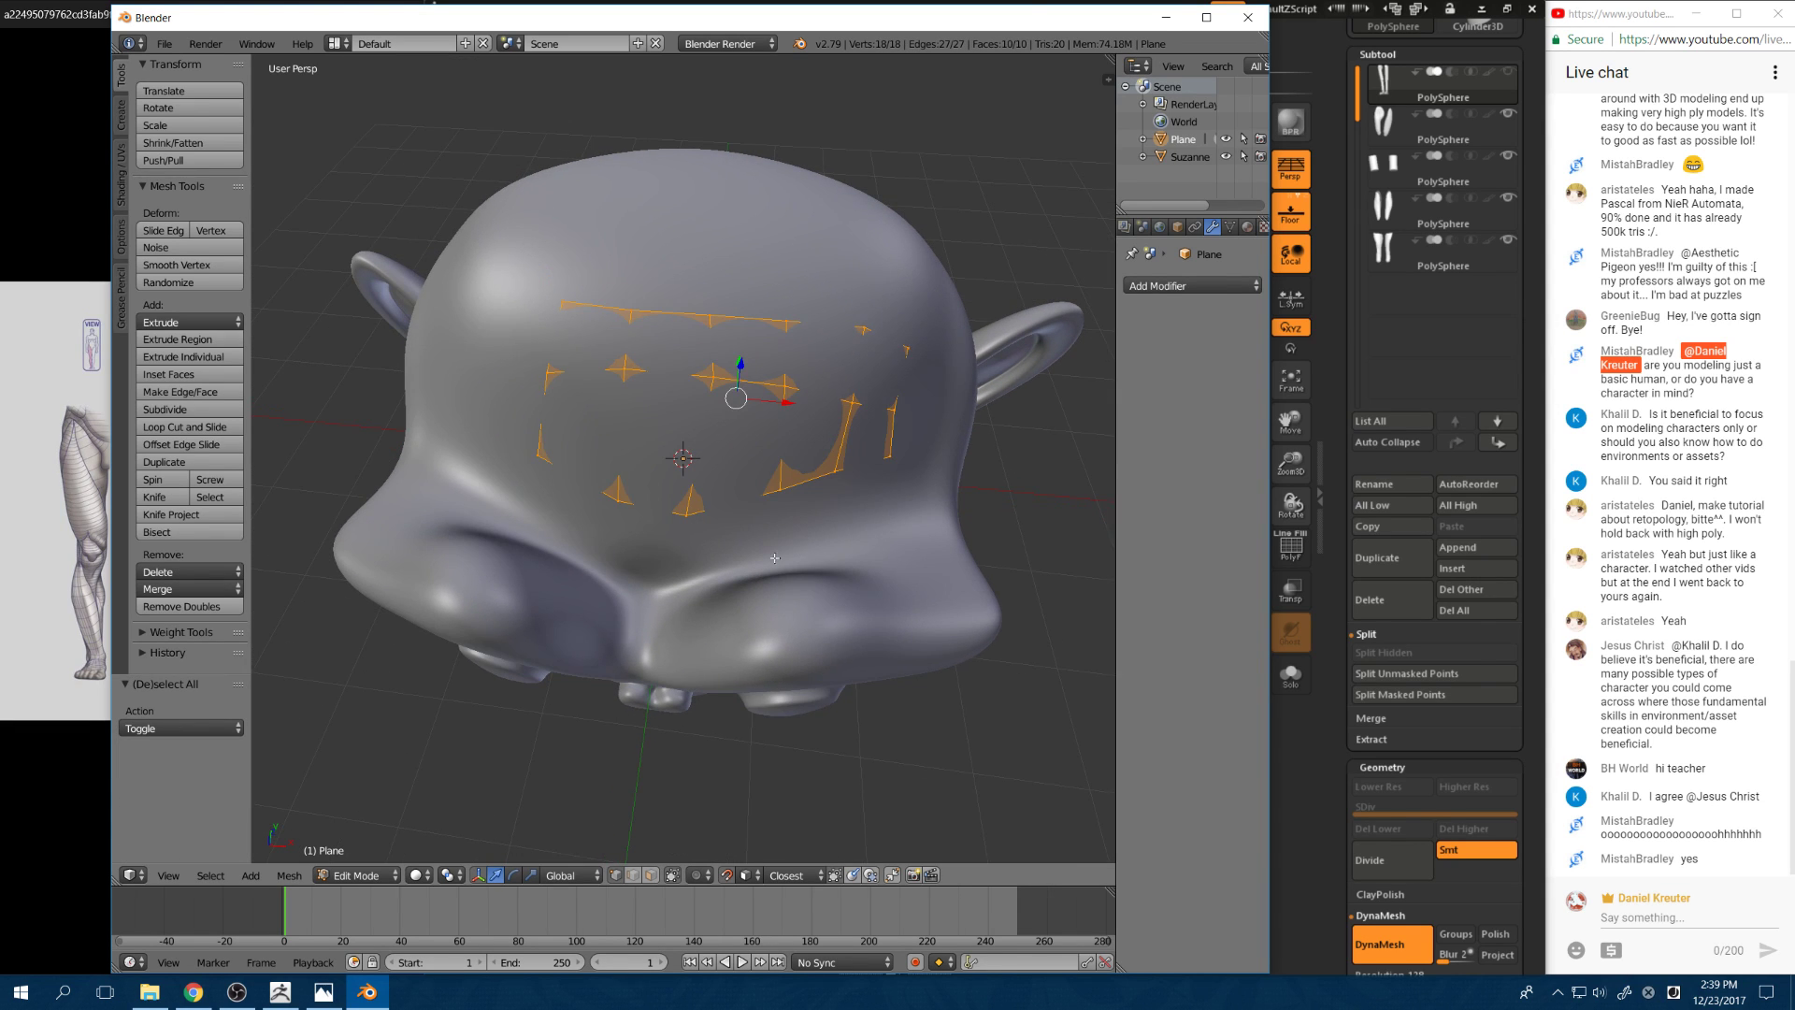
pyautogui.scroll(3, 775, 558)
pyautogui.rightClick(609, 476)
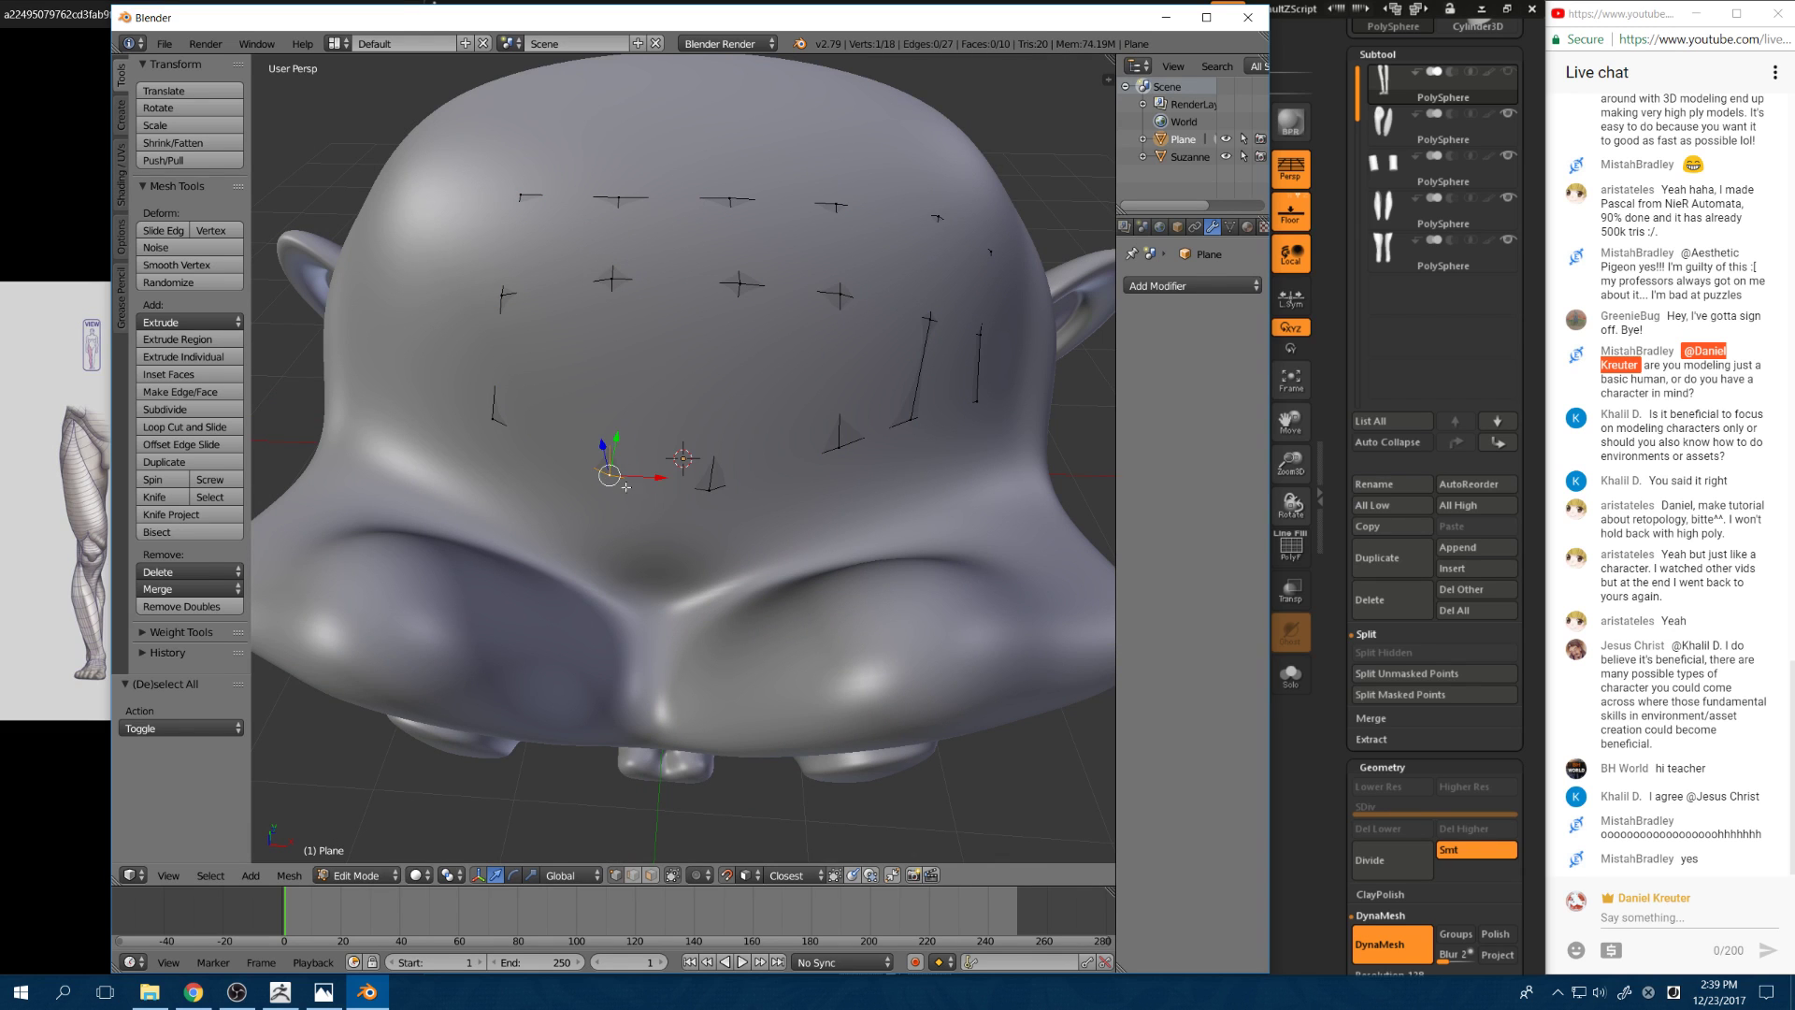
pyautogui.press('e')
pyautogui.click(655, 601)
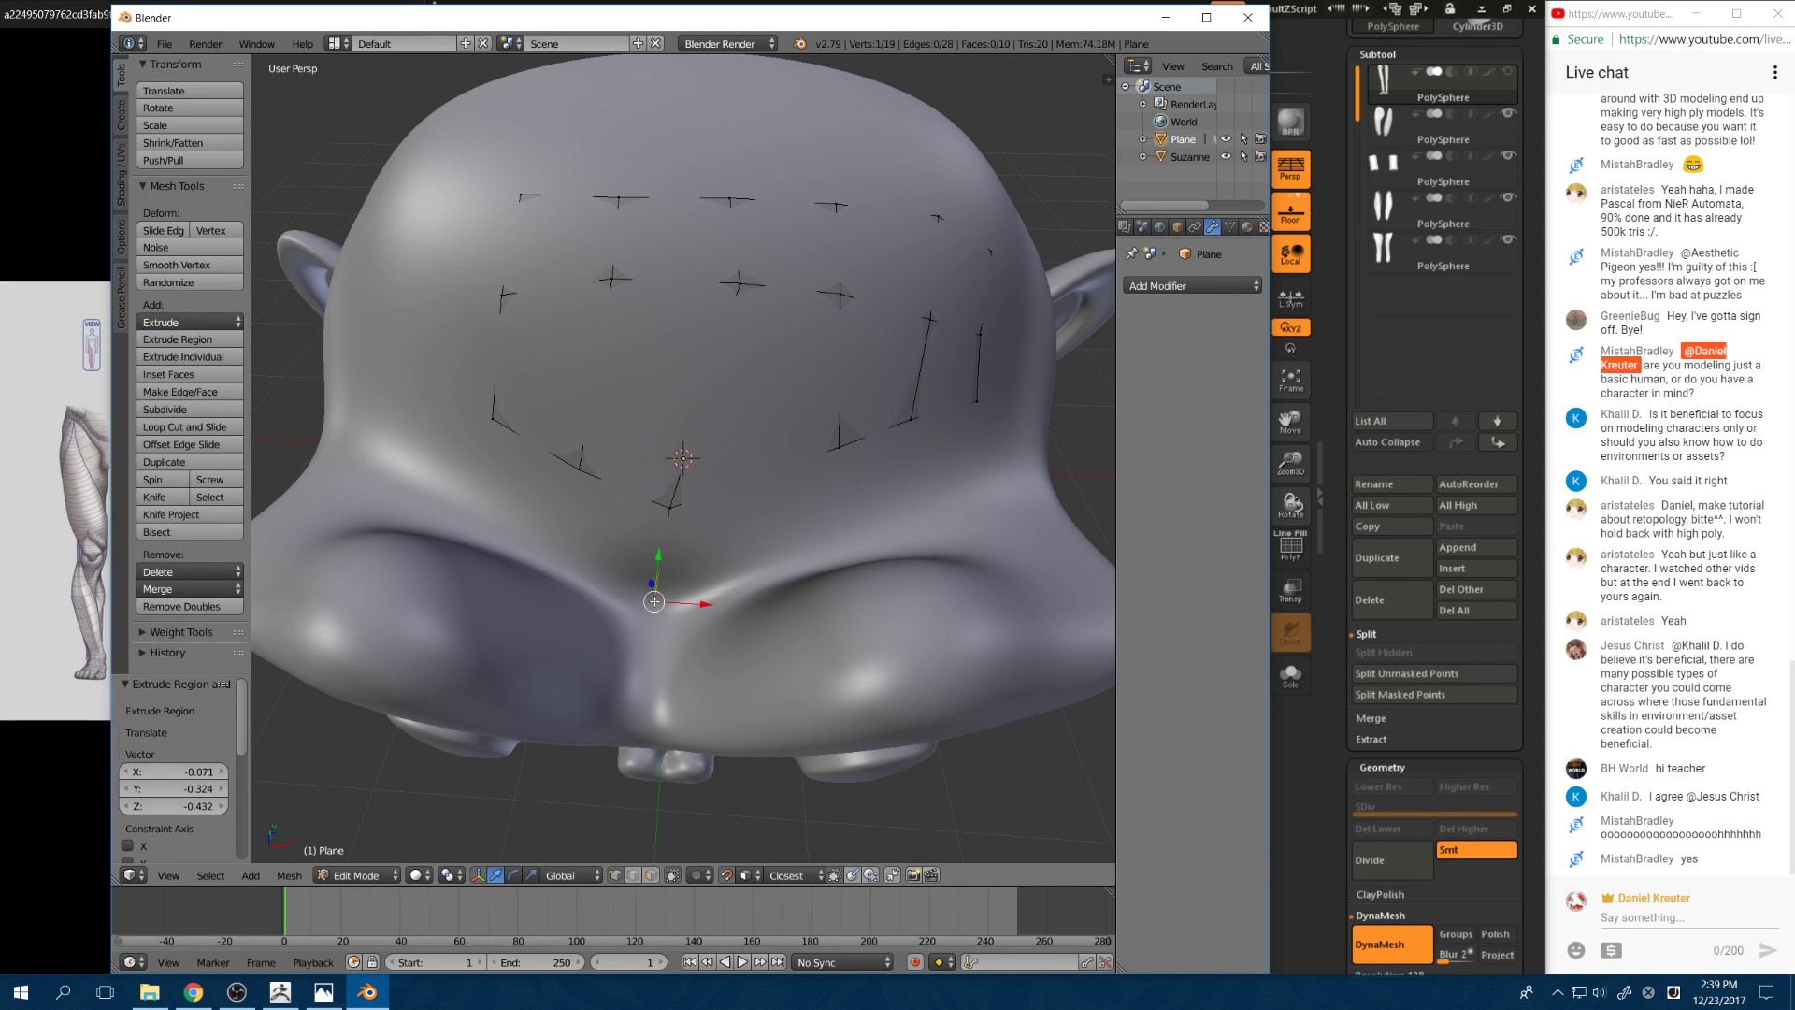
pyautogui.press('e')
pyautogui.click(758, 567)
# Step: Try to reposition a vertex of the forehead patch in wireframe display
pyautogui.press('z')
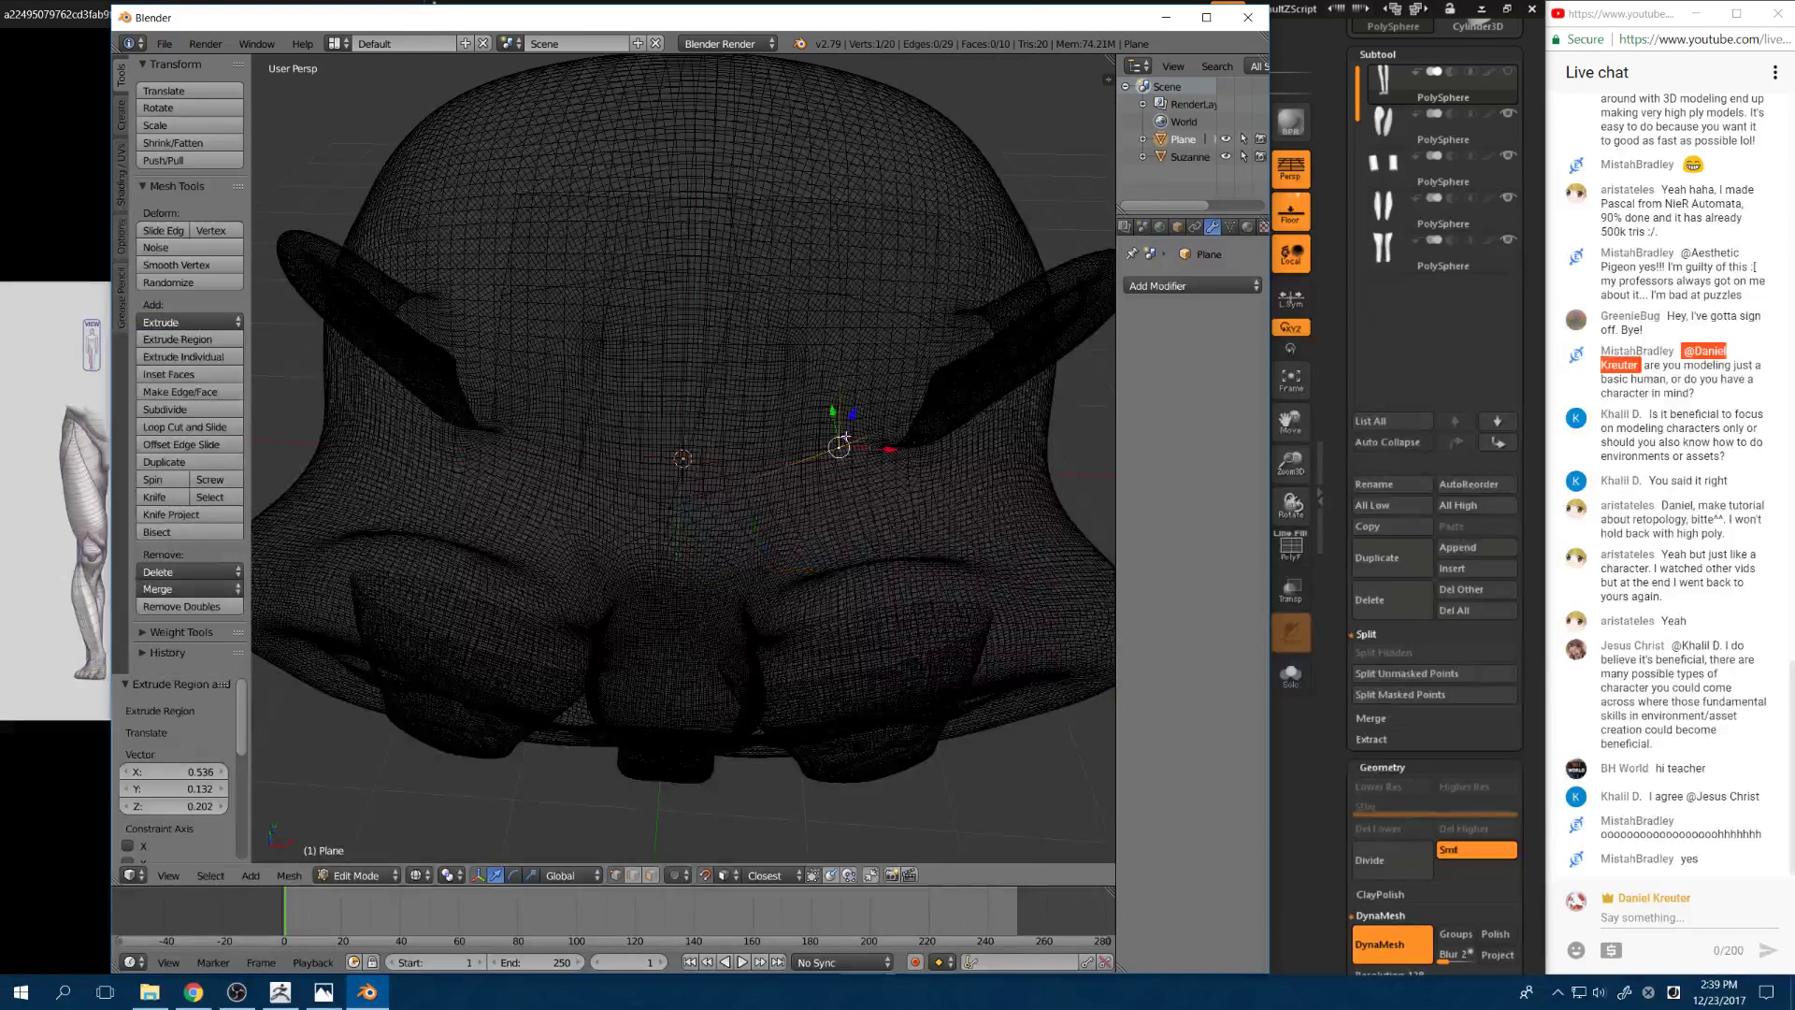
pyautogui.press('a')
pyautogui.press('a')
pyautogui.moveTo(795, 468); pyautogui.dragTo(656, 350, button='middle')
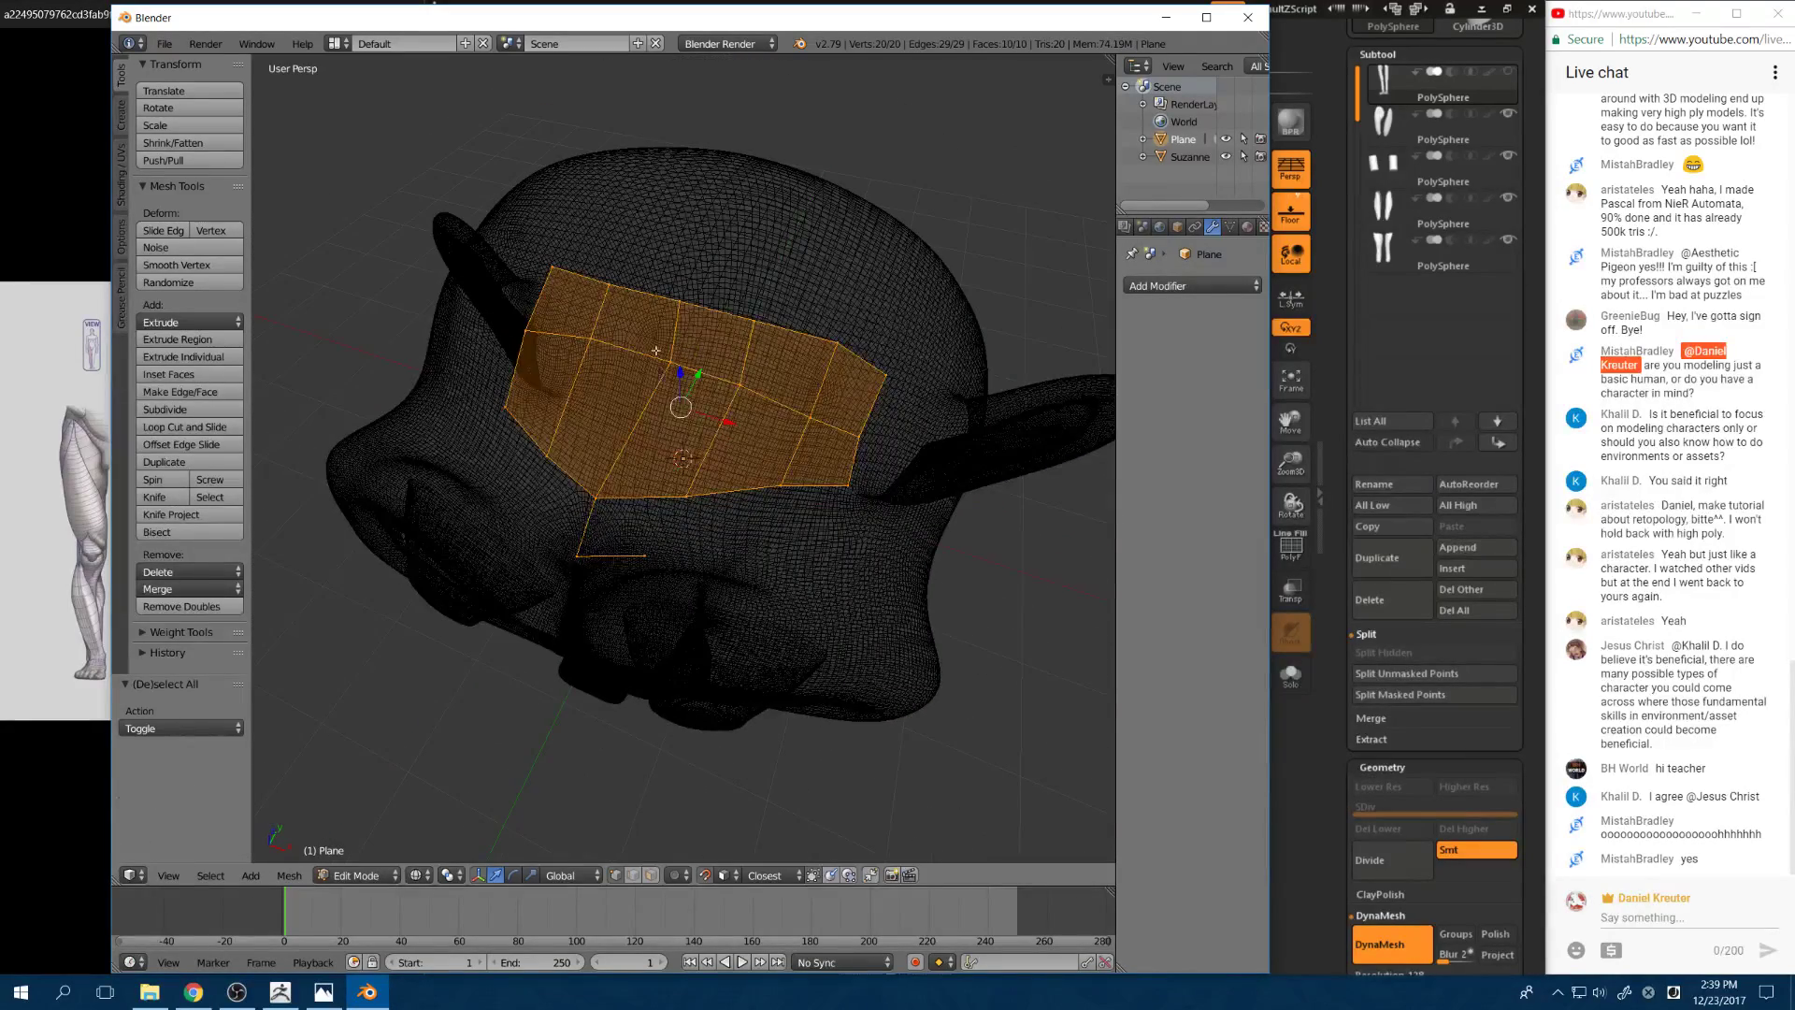
pyautogui.rightClick(657, 351)
pyautogui.press('g')
pyautogui.click(658, 360)
pyautogui.hotkey('ctrl', 'z')
pyautogui.hotkey('ctrl', 'z')
pyautogui.press('z')
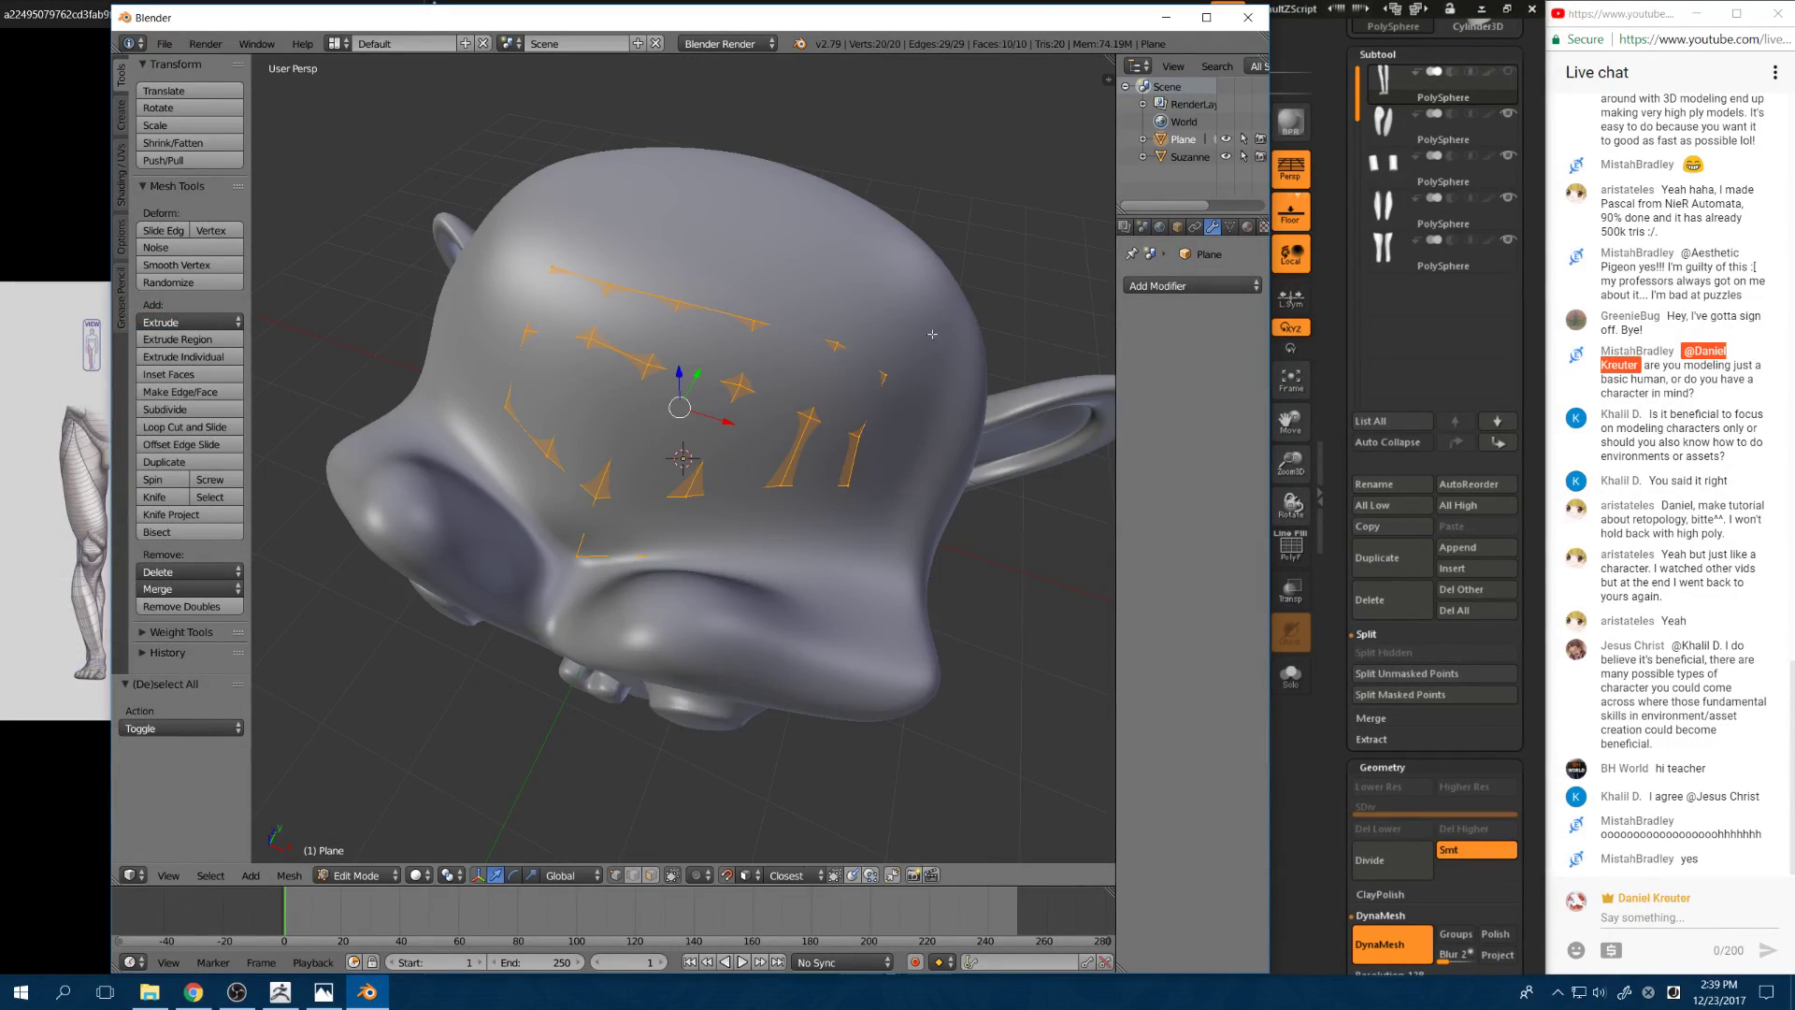
# Step: Turn on X-Ray display for the plane object and deselect all of its vertices
pyautogui.click(1176, 228)
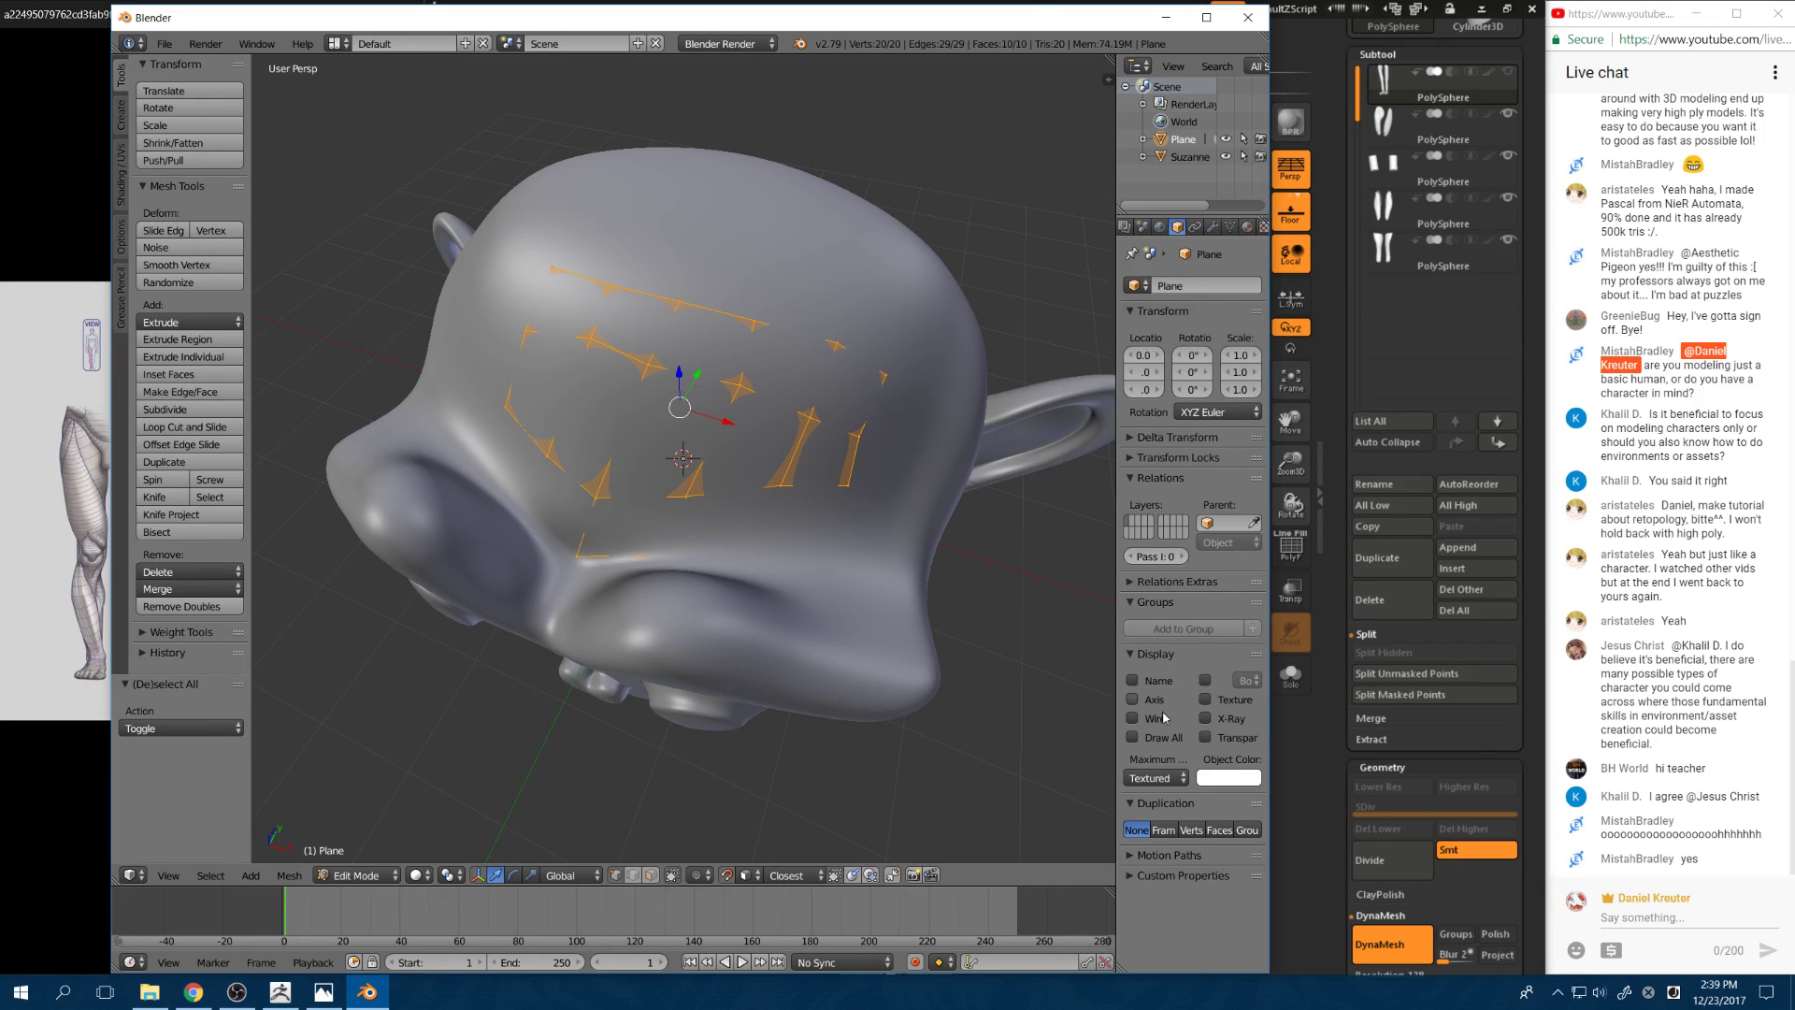
pyautogui.click(1230, 719)
pyautogui.moveTo(694, 371); pyautogui.dragTo(743, 376, button='middle')
pyautogui.press('a')
pyautogui.scroll(4, 749, 373)
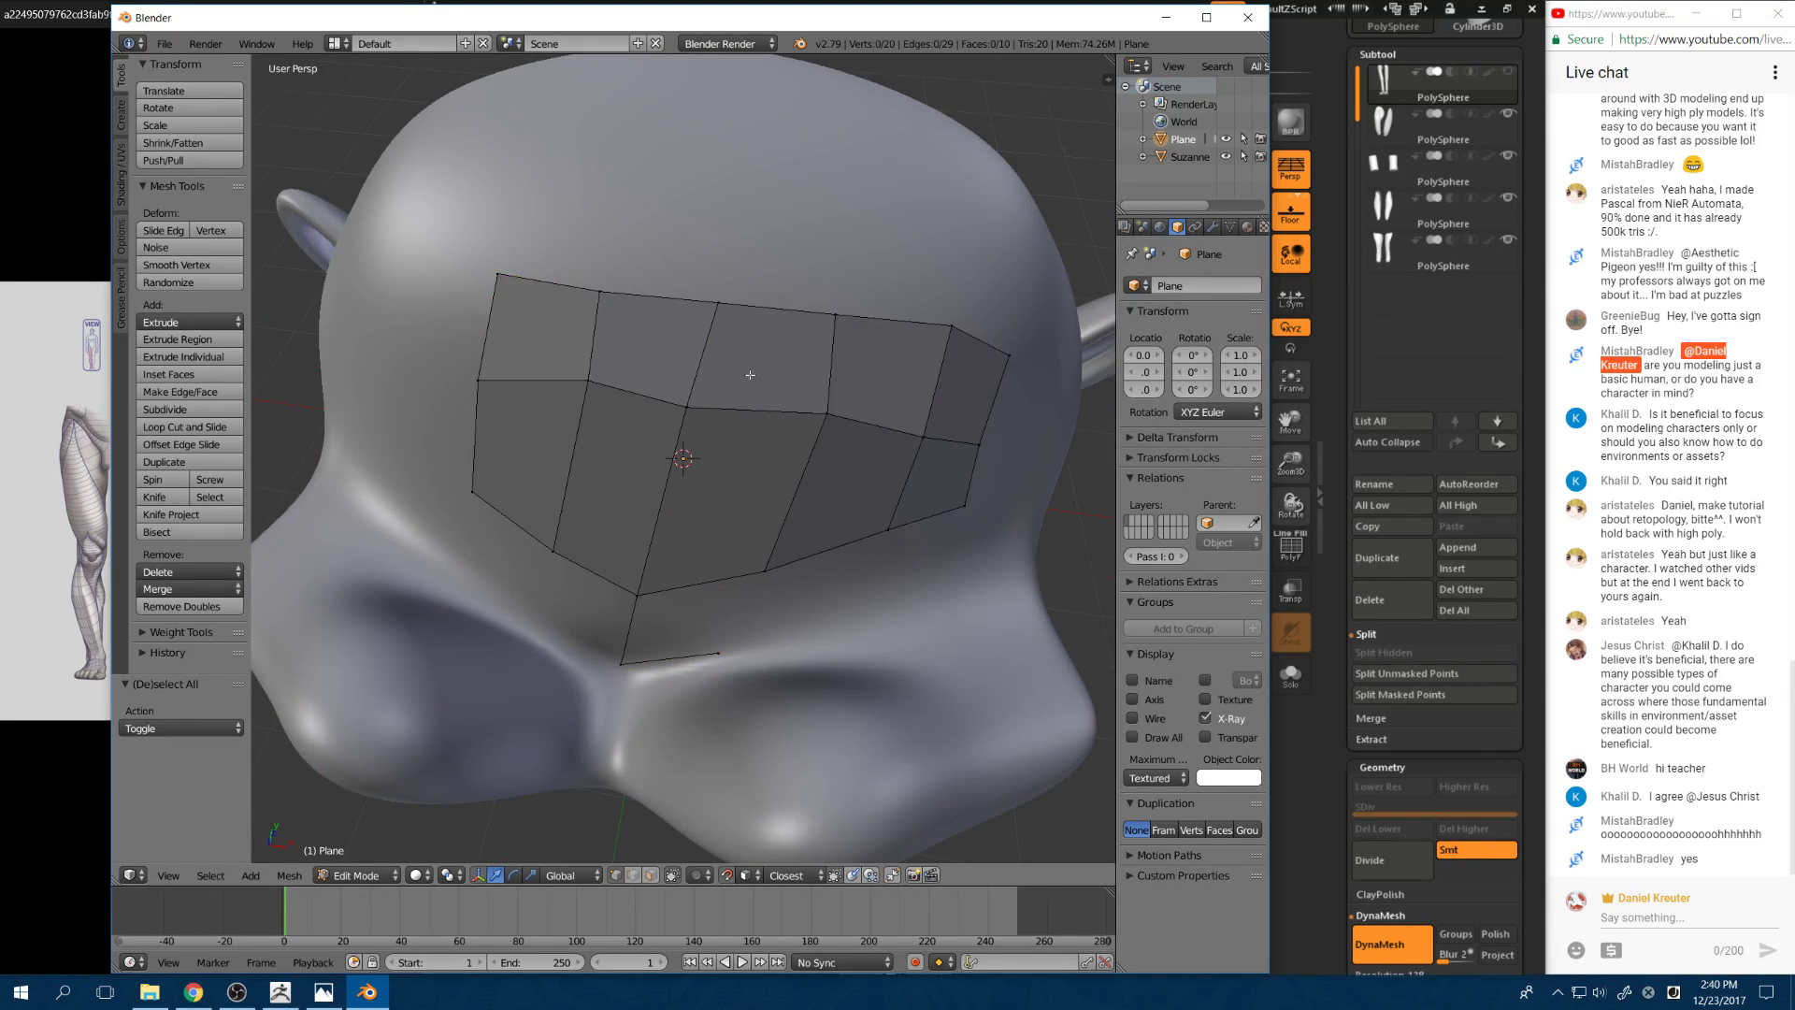
# Step: Continue the edge line from its open end along the brow ridge to the ridge's outer side
pyautogui.scroll(-4, 743, 383)
pyautogui.moveTo(689, 513); pyautogui.dragTo(687, 398, button='middle')
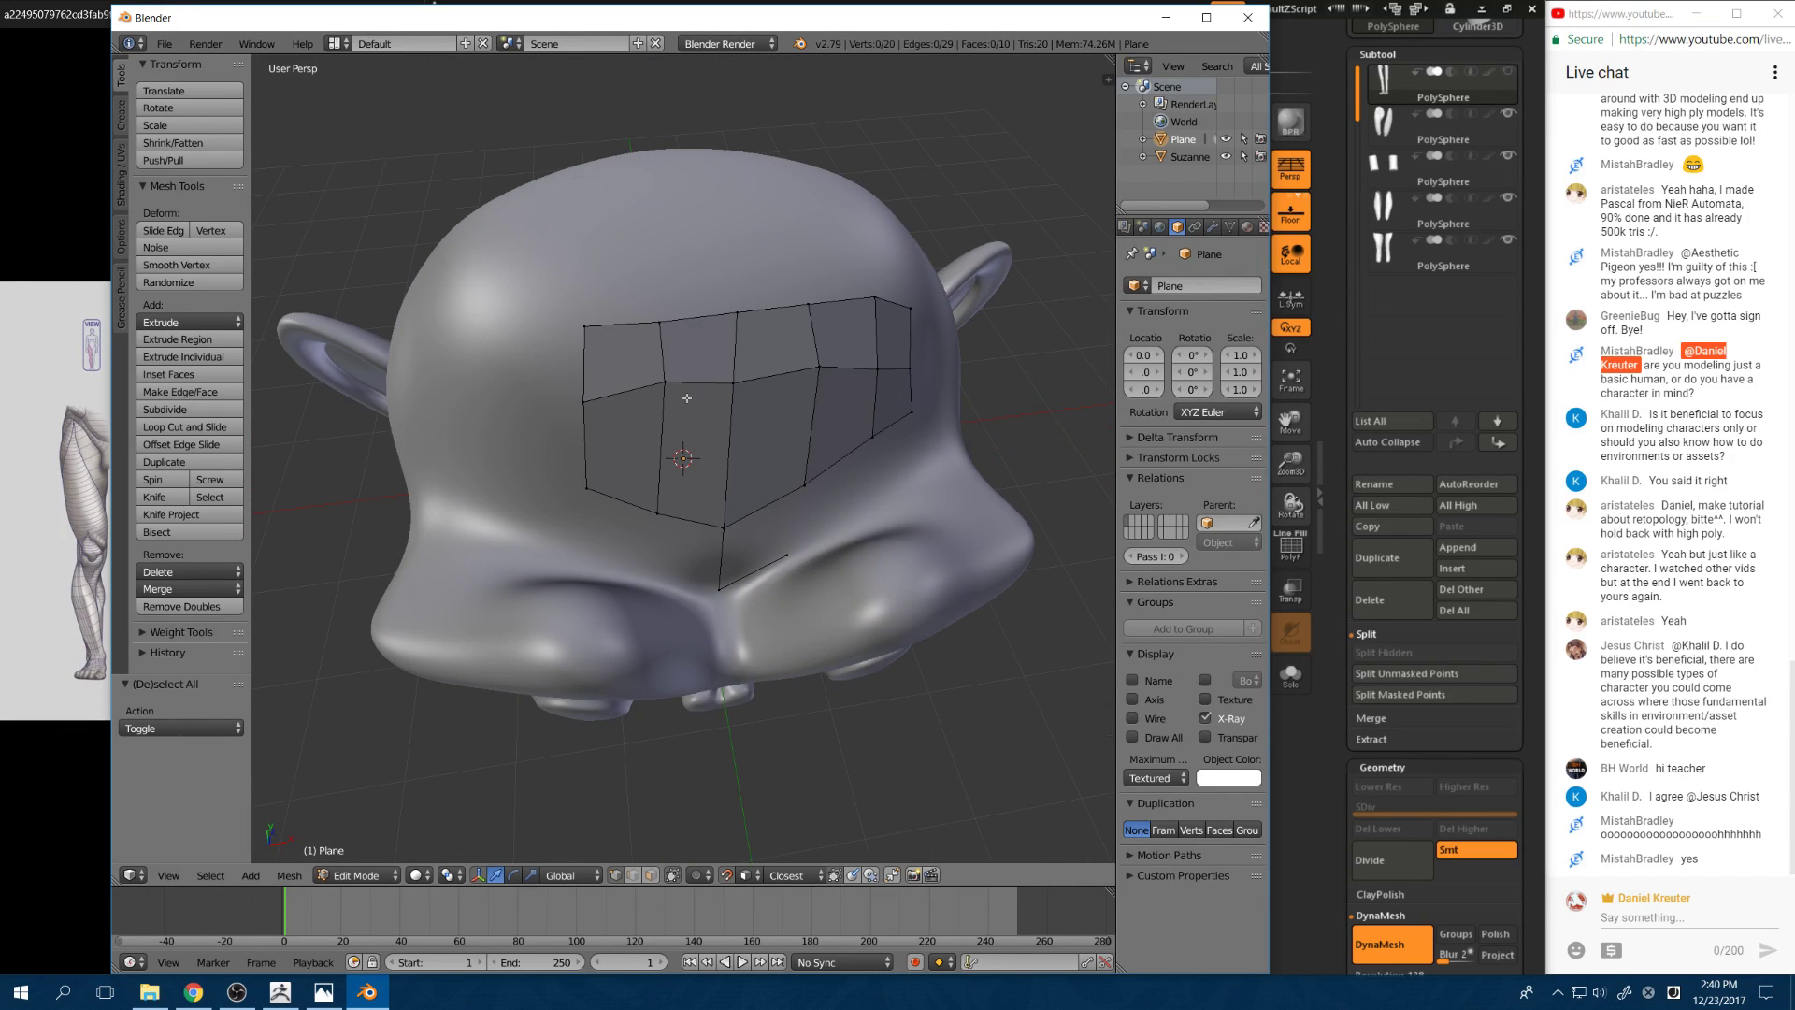
pyautogui.rightClick(797, 567)
pyautogui.press('e')
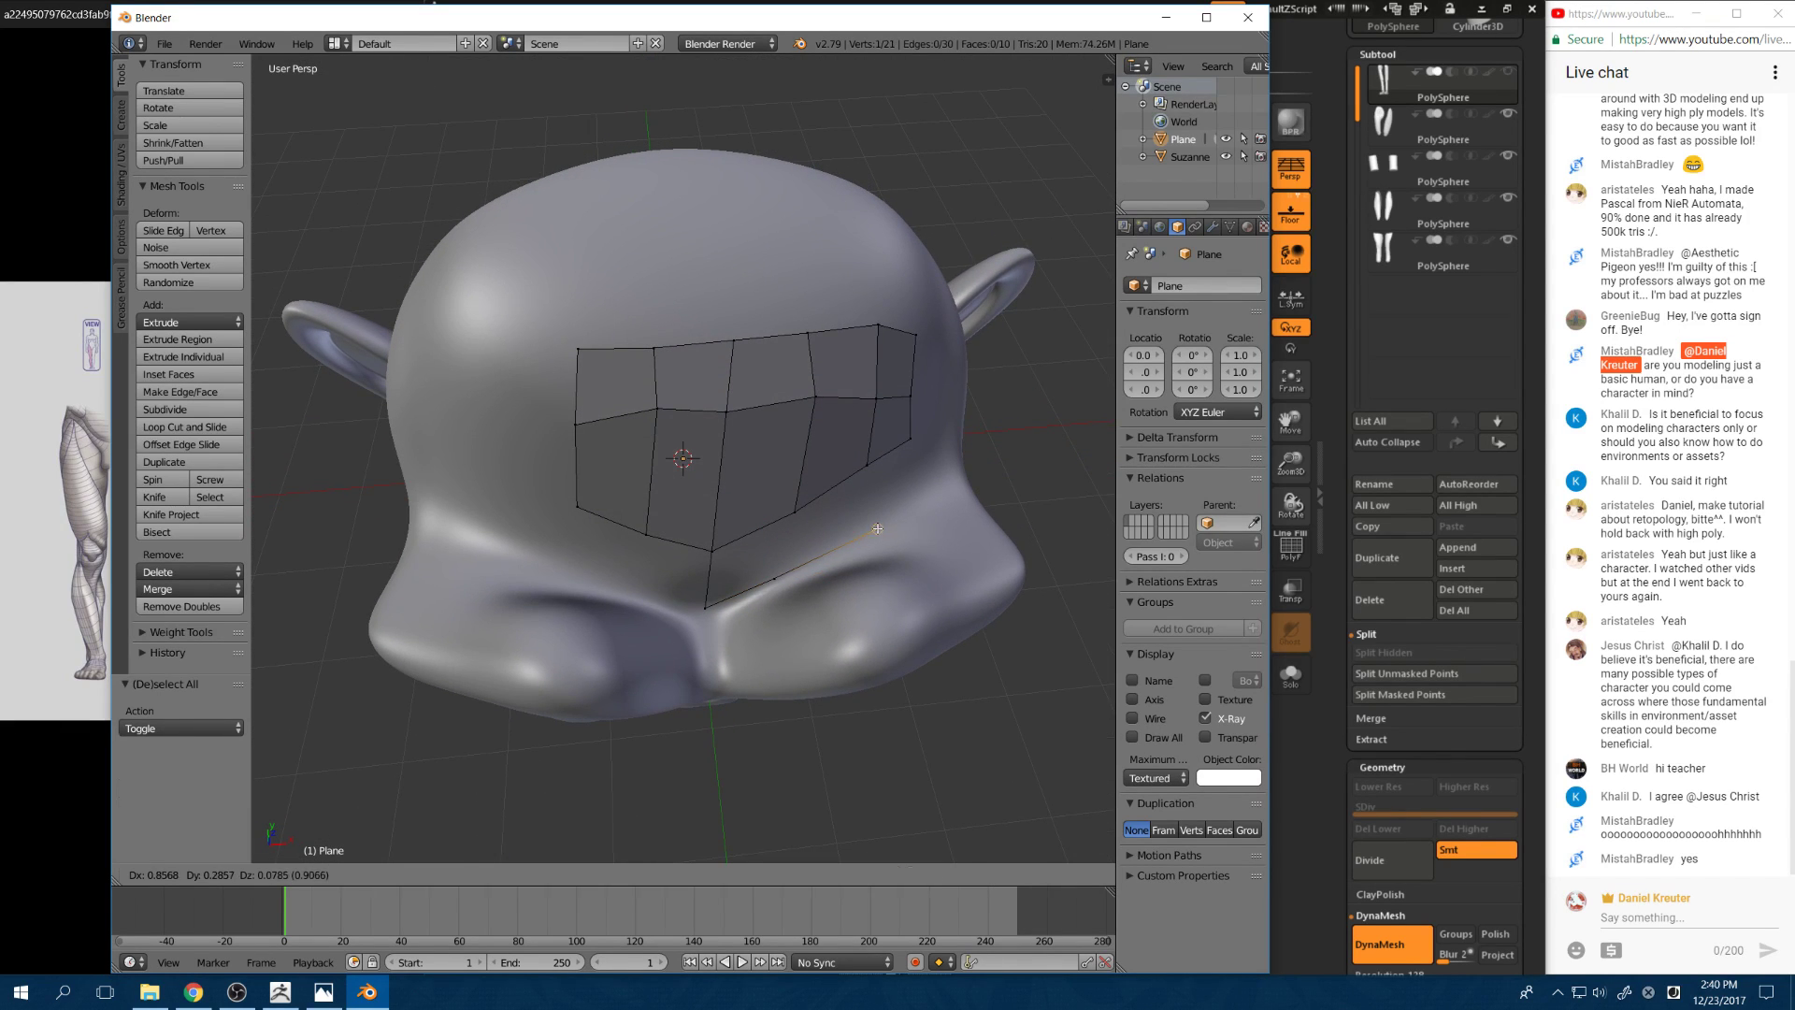
pyautogui.click(982, 474)
# Step: Extrude two vertices from the vertex between the brows down the bridge of the nose
pyautogui.moveTo(683, 749); pyautogui.dragTo(727, 540, button='middle')
pyautogui.rightClick(728, 540)
pyautogui.press('e')
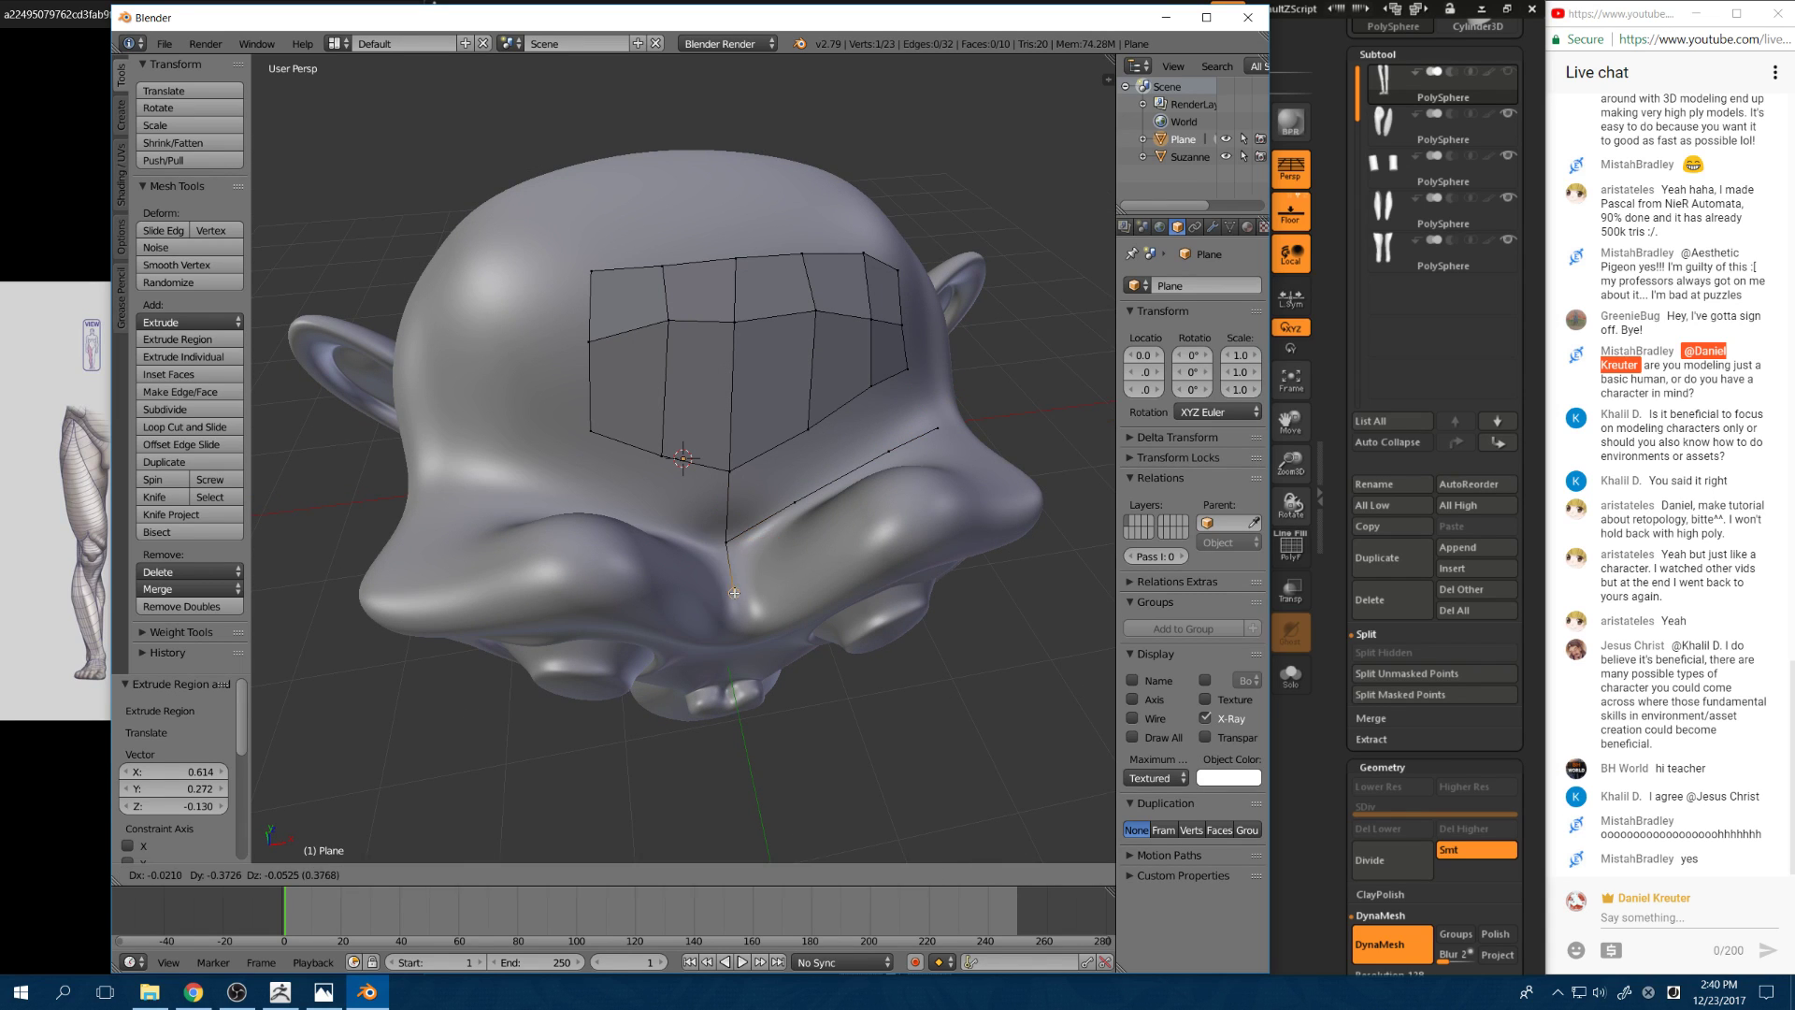
pyautogui.click(737, 591)
pyautogui.press('e')
pyautogui.click(742, 630)
# Step: Extrude two vertices from the vertex between the brows outward along the opposite brow ridge
pyautogui.moveTo(742, 630); pyautogui.dragTo(725, 558, button='middle')
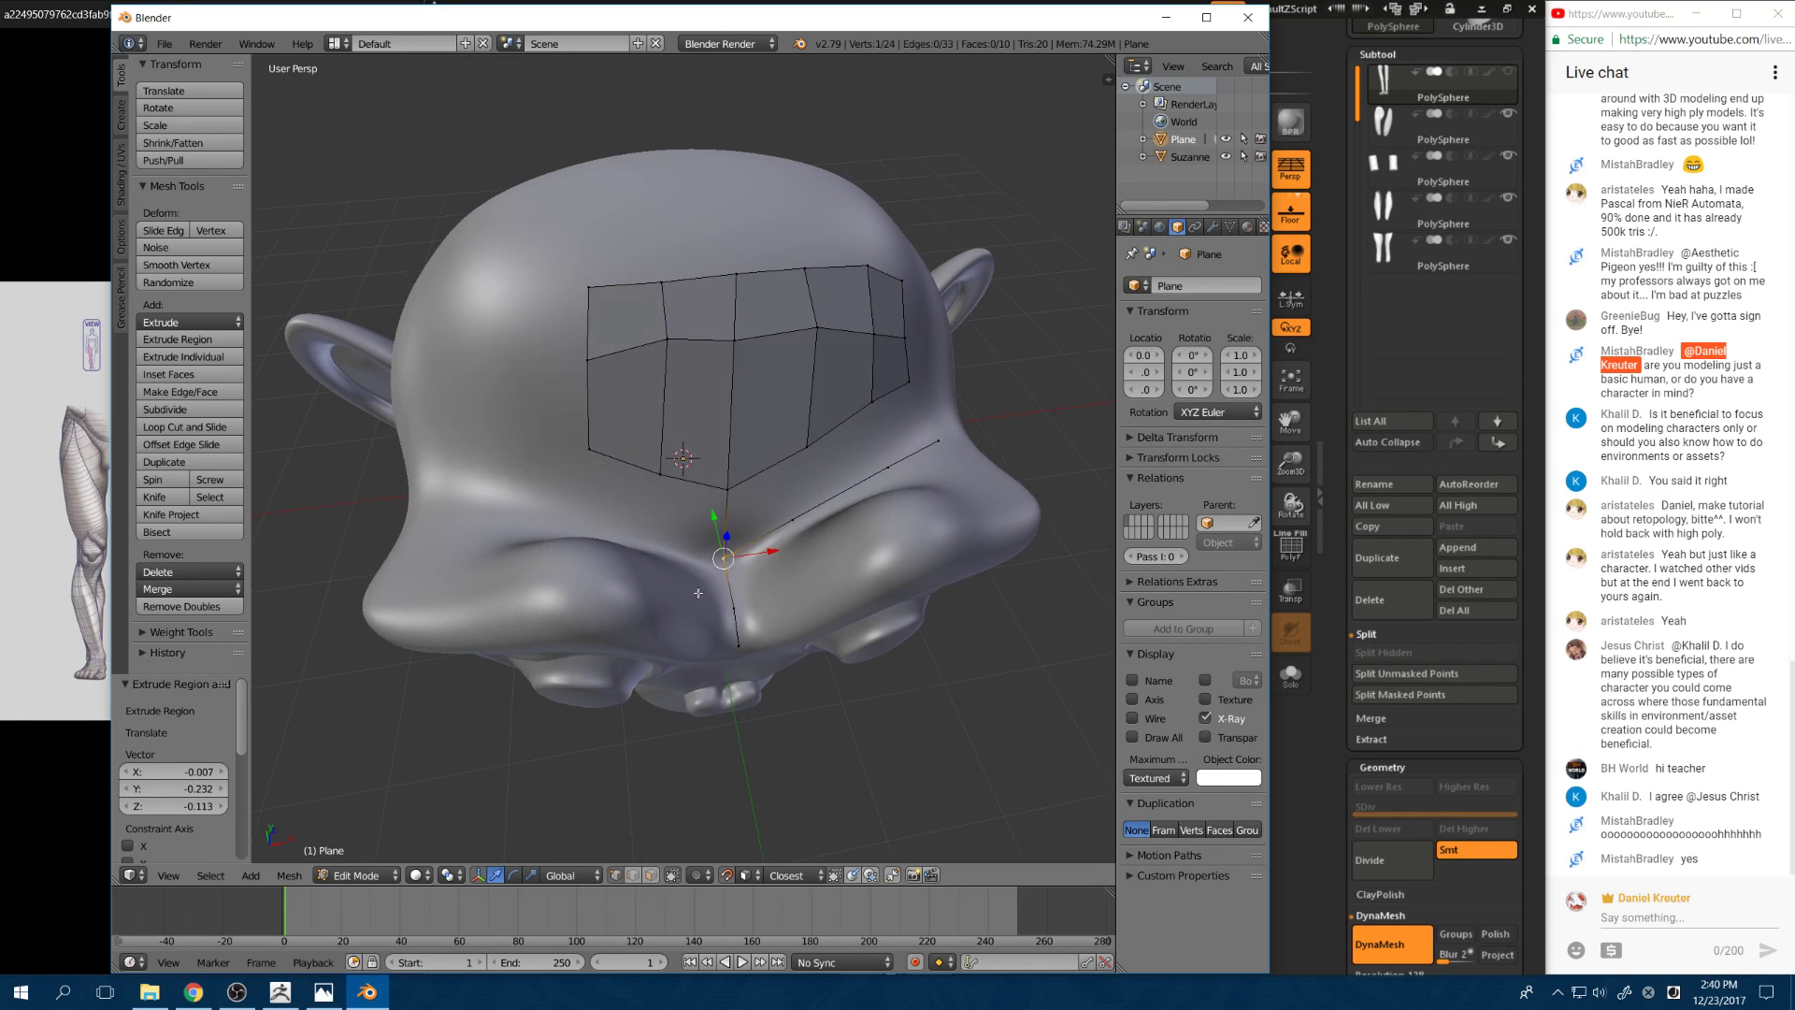
pyautogui.rightClick(725, 559)
pyautogui.press('e')
pyautogui.click(655, 540)
pyautogui.press('e')
pyautogui.click(593, 522)
pyautogui.moveTo(594, 522); pyautogui.dragTo(615, 617, button='middle')
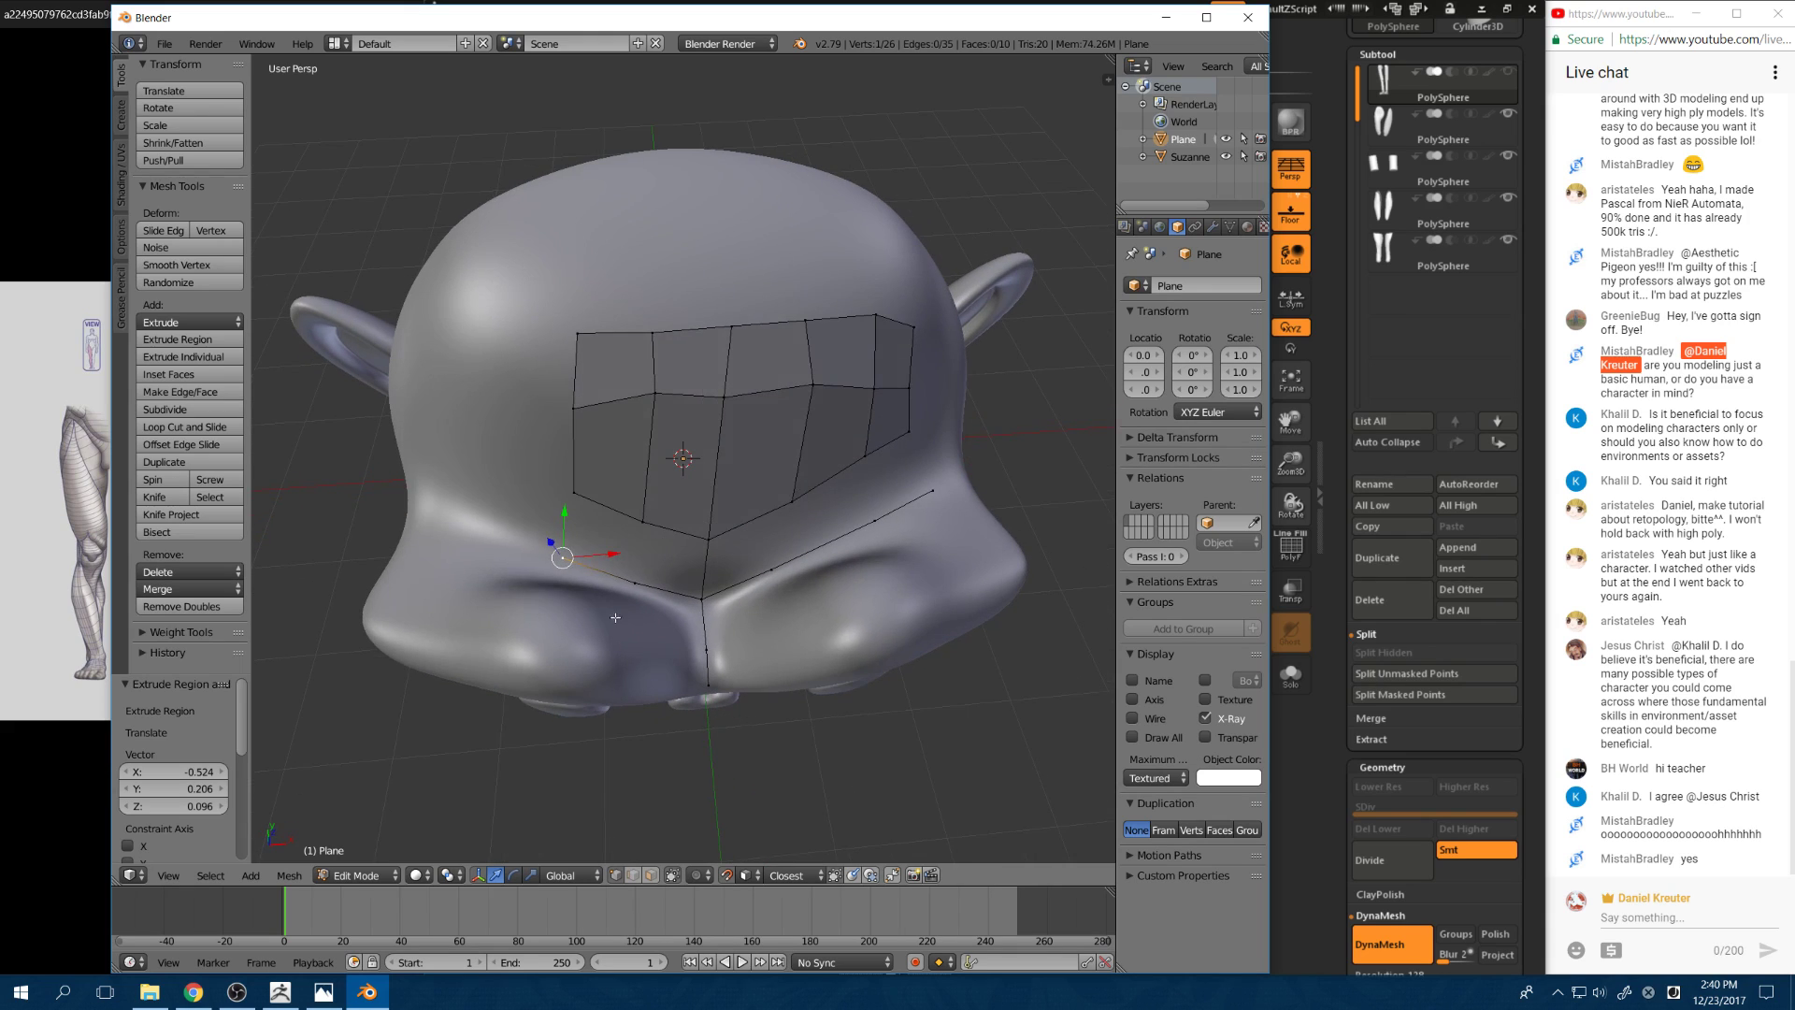
# Step: Fill the gap between the forehead patch and the brow line with faces, from between the brows to the ridge's outer end
pyautogui.rightClick(710, 546)
pyautogui.keyDown('shift'); pyautogui.rightClick(703, 596); pyautogui.keyUp('shift')
pyautogui.keyDown('shift'); pyautogui.rightClick(771, 567); pyautogui.keyUp('shift')
pyautogui.keyDown('shift'); pyautogui.rightClick(793, 503); pyautogui.keyUp('shift')
pyautogui.press('f')
pyautogui.rightClick(772, 567)
pyautogui.keyDown('shift'); pyautogui.rightClick(795, 496); pyautogui.keyUp('shift')
pyautogui.press('f')
pyautogui.press('f')
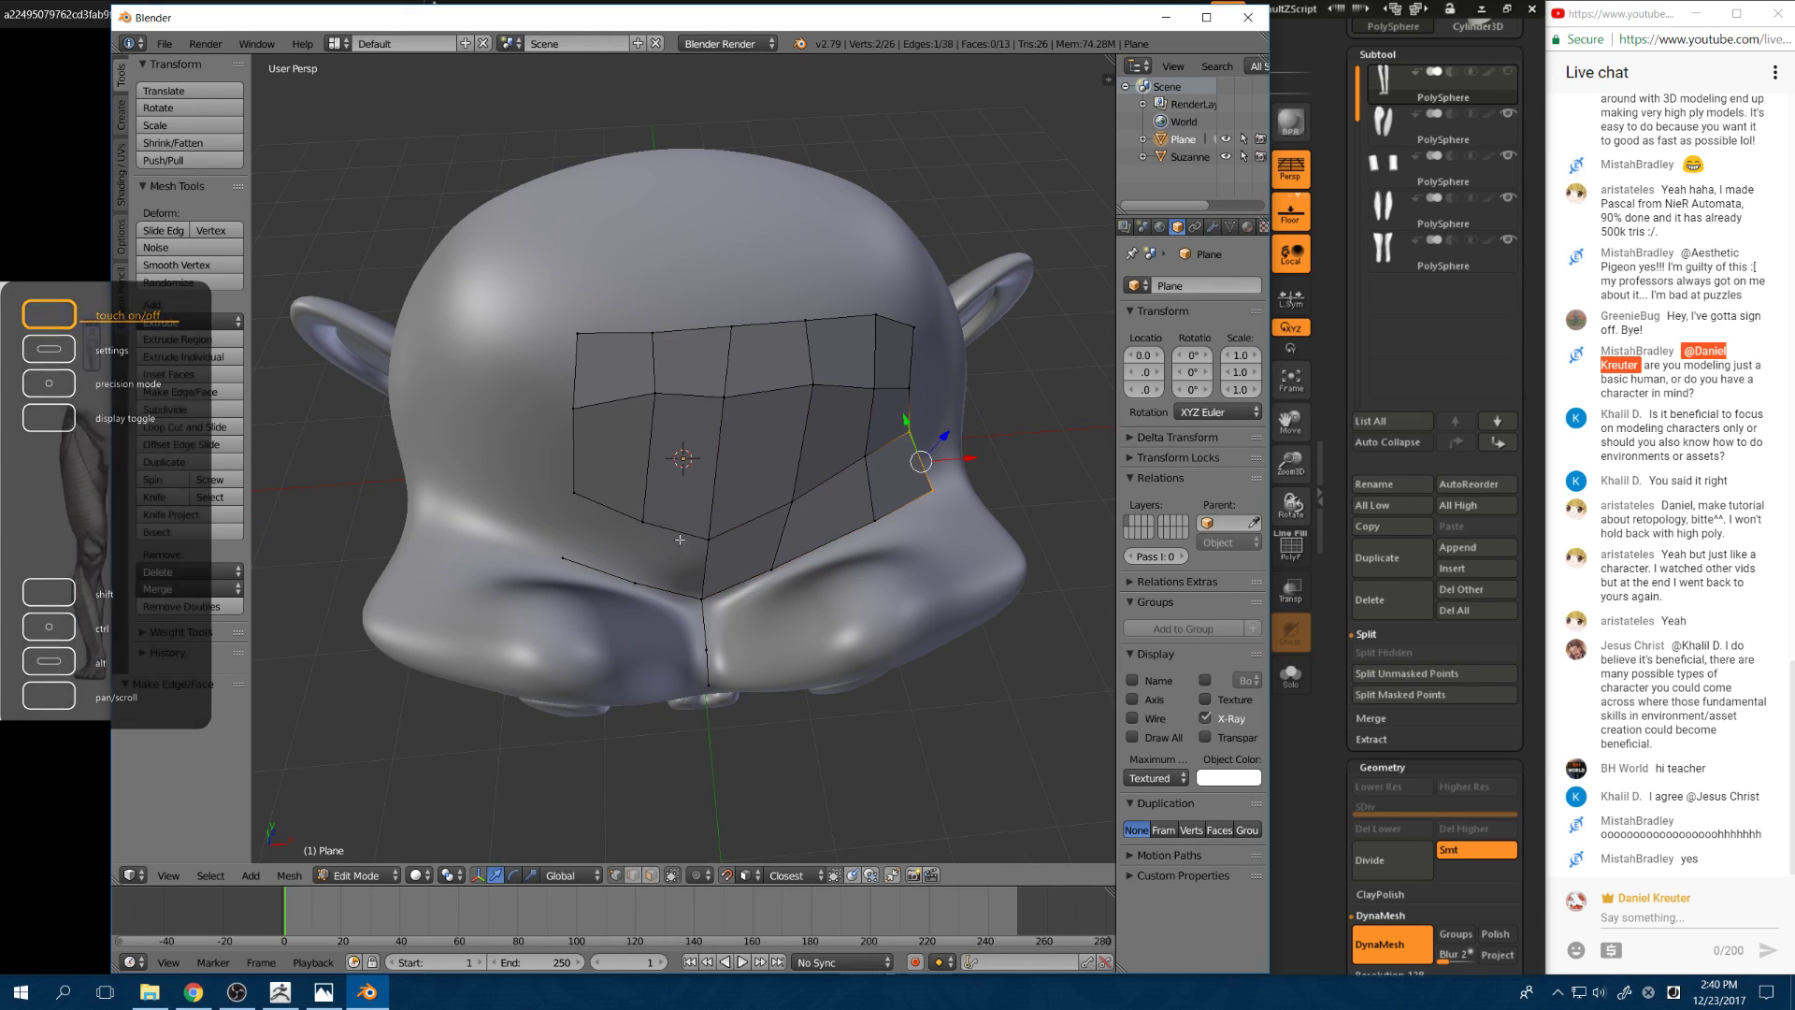
# Step: Fill two faces between the forehead patch and the opposite brow line, then deselect everything
pyautogui.rightClick(708, 541)
pyautogui.keyDown('shift'); pyautogui.rightClick(705, 596); pyautogui.keyUp('shift')
pyautogui.keyDown('shift'); pyautogui.rightClick(635, 582); pyautogui.keyUp('shift')
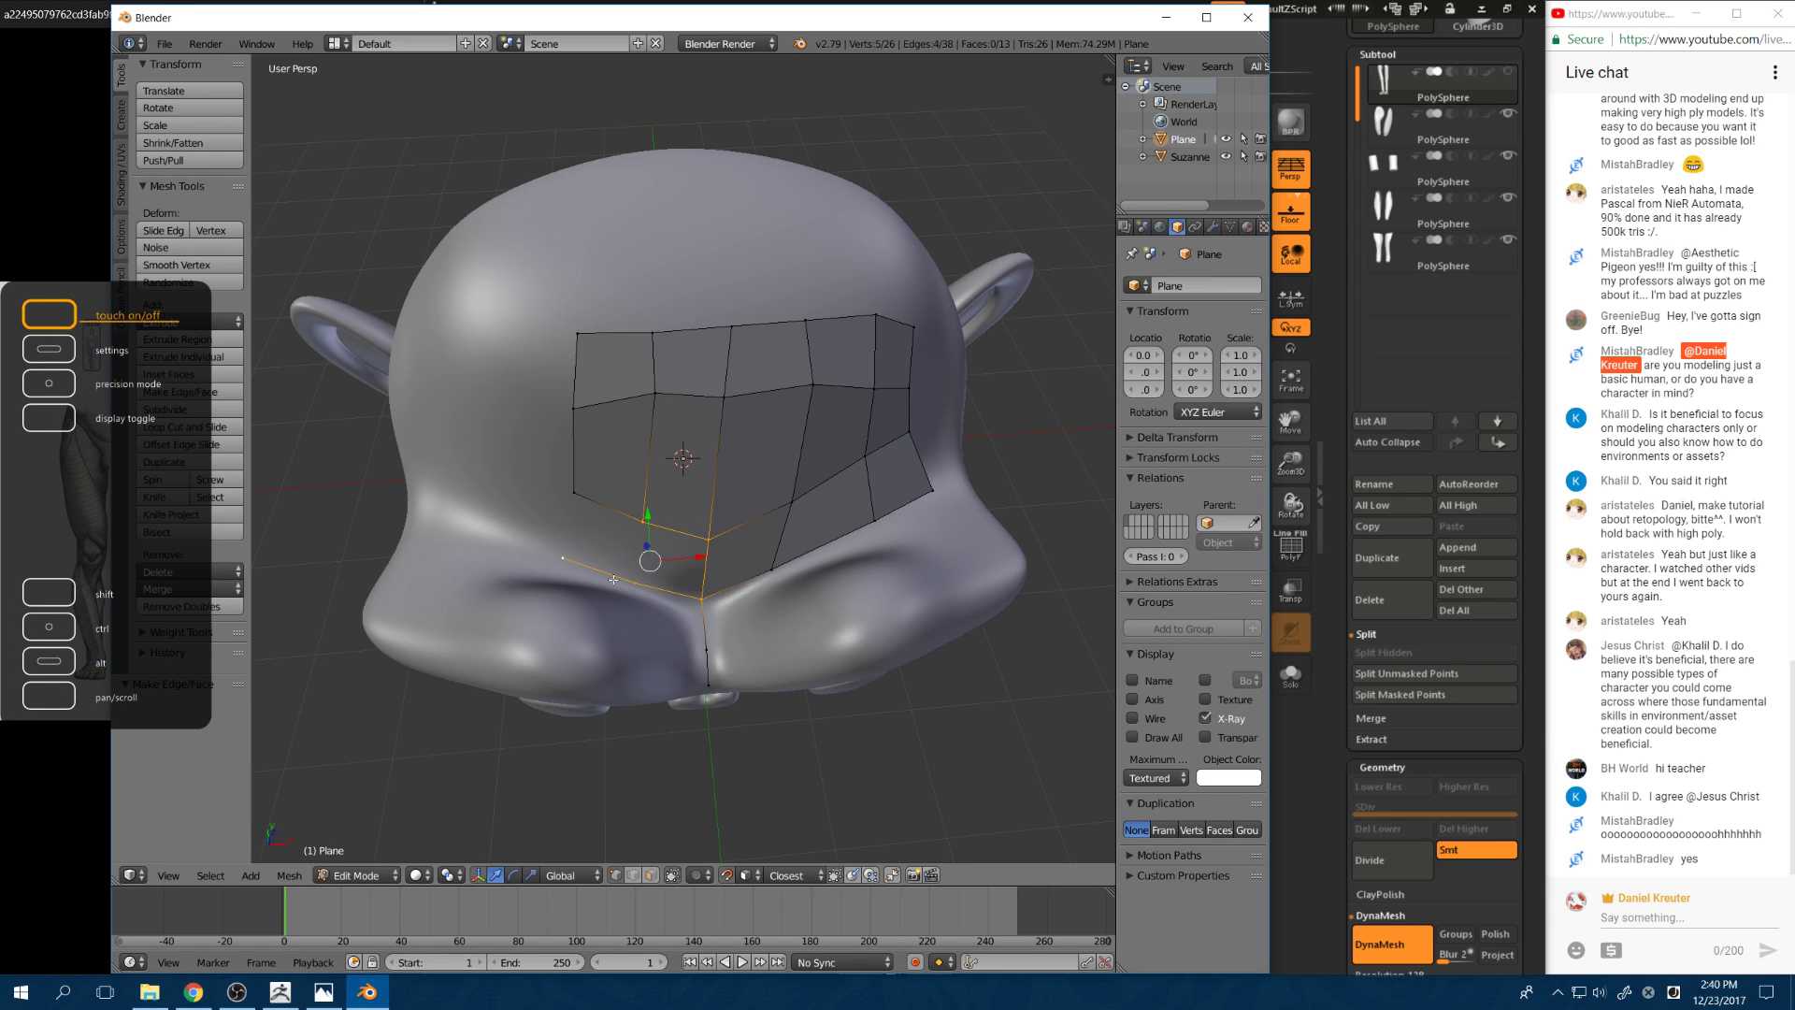
pyautogui.press('f')
pyautogui.rightClick(635, 582)
pyautogui.keyDown('shift'); pyautogui.rightClick(637, 525); pyautogui.keyUp('shift')
pyautogui.keyDown('shift'); pyautogui.rightClick(573, 492); pyautogui.keyUp('shift')
pyautogui.keyDown('shift'); pyautogui.rightClick(562, 558); pyautogui.keyUp('shift')
pyautogui.press('f')
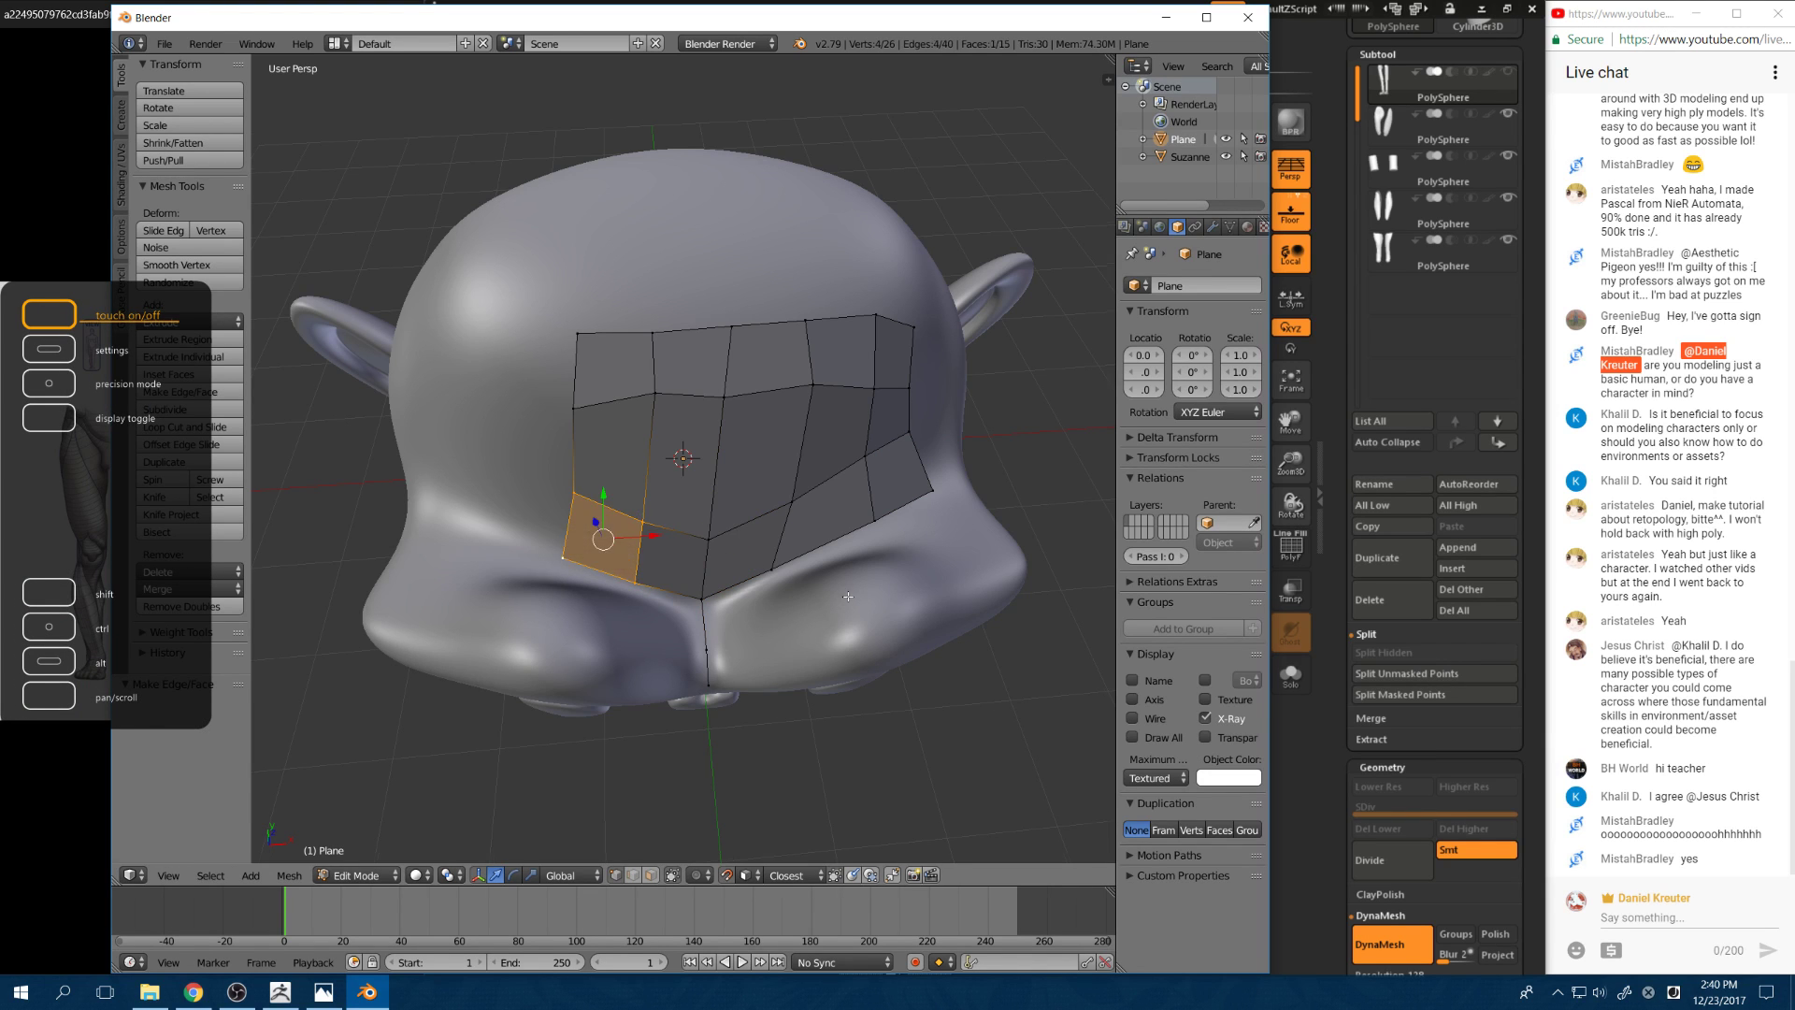
pyautogui.press('a')
# Step: Extrude three vertices from the vertex between the brows outward along the underside of the brow ridge
pyautogui.moveTo(739, 570); pyautogui.dragTo(769, 599, button='middle')
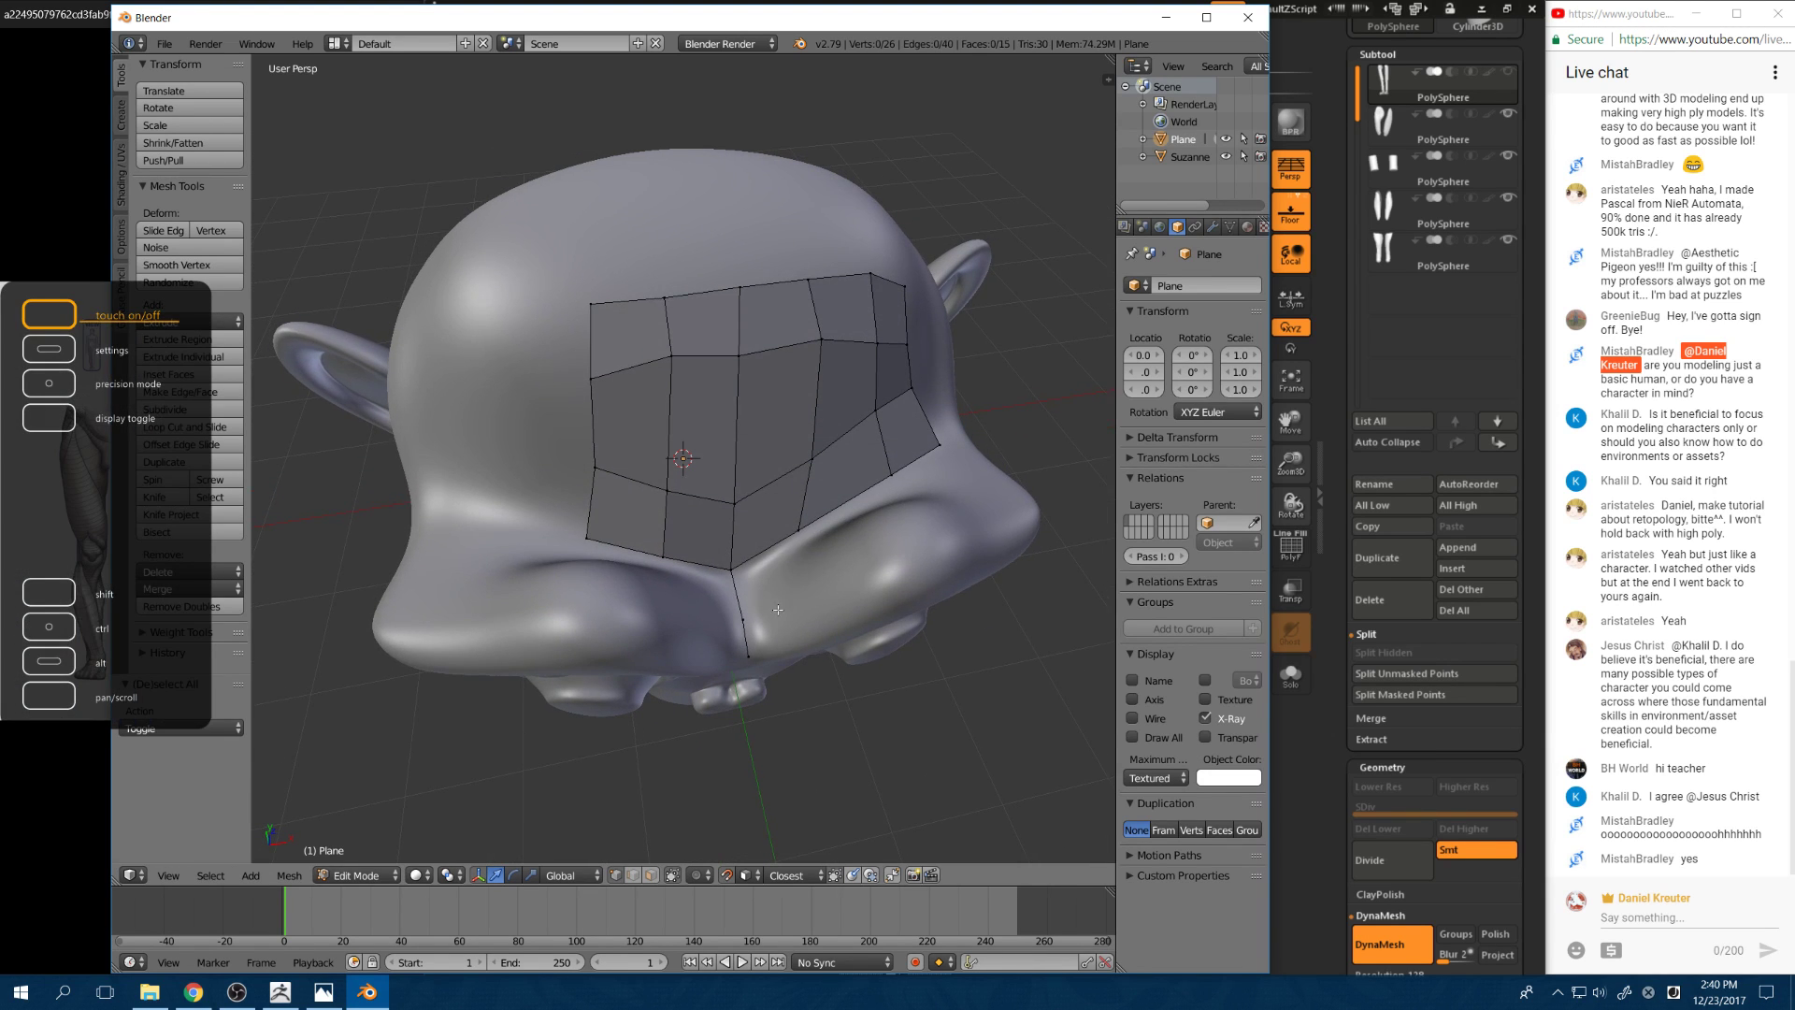
pyautogui.rightClick(745, 566)
pyautogui.press('e')
pyautogui.click(778, 579)
pyautogui.moveTo(780, 580); pyautogui.dragTo(793, 614, button='middle')
pyautogui.press('e')
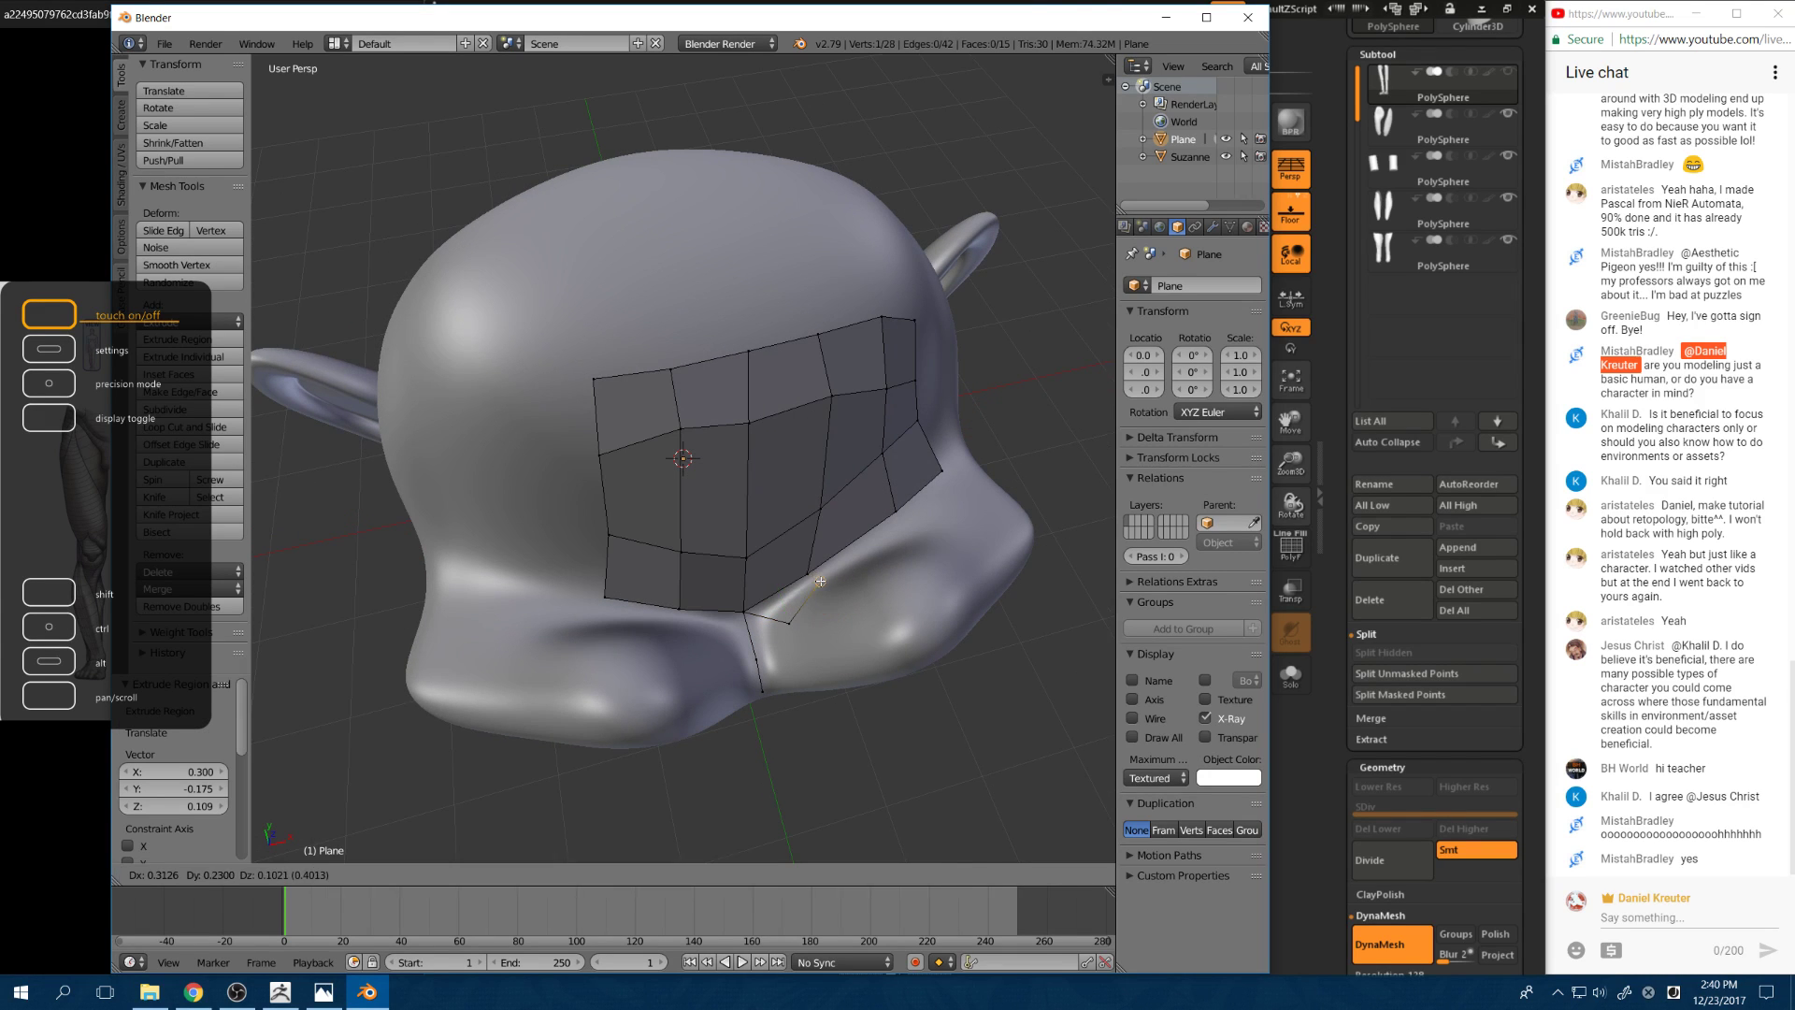
pyautogui.click(827, 587)
pyautogui.press('e')
pyautogui.click(908, 548)
# Step: Extrude vertices down beside the nose bridge from the first under-brow vertex and fill two faces against the bridge edge
pyautogui.rightClick(790, 624)
pyautogui.press('e')
pyautogui.click(782, 694)
pyautogui.keyDown('shift'); pyautogui.rightClick(763, 691); pyautogui.keyUp('shift')
pyautogui.keyDown('shift'); pyautogui.rightClick(756, 660); pyautogui.keyUp('shift')
pyautogui.keyDown('shift'); pyautogui.rightClick(793, 652); pyautogui.keyUp('shift')
pyautogui.press('f')
pyautogui.rightClick(793, 653)
pyautogui.keyDown('shift'); pyautogui.rightClick(757, 659); pyautogui.keyUp('shift')
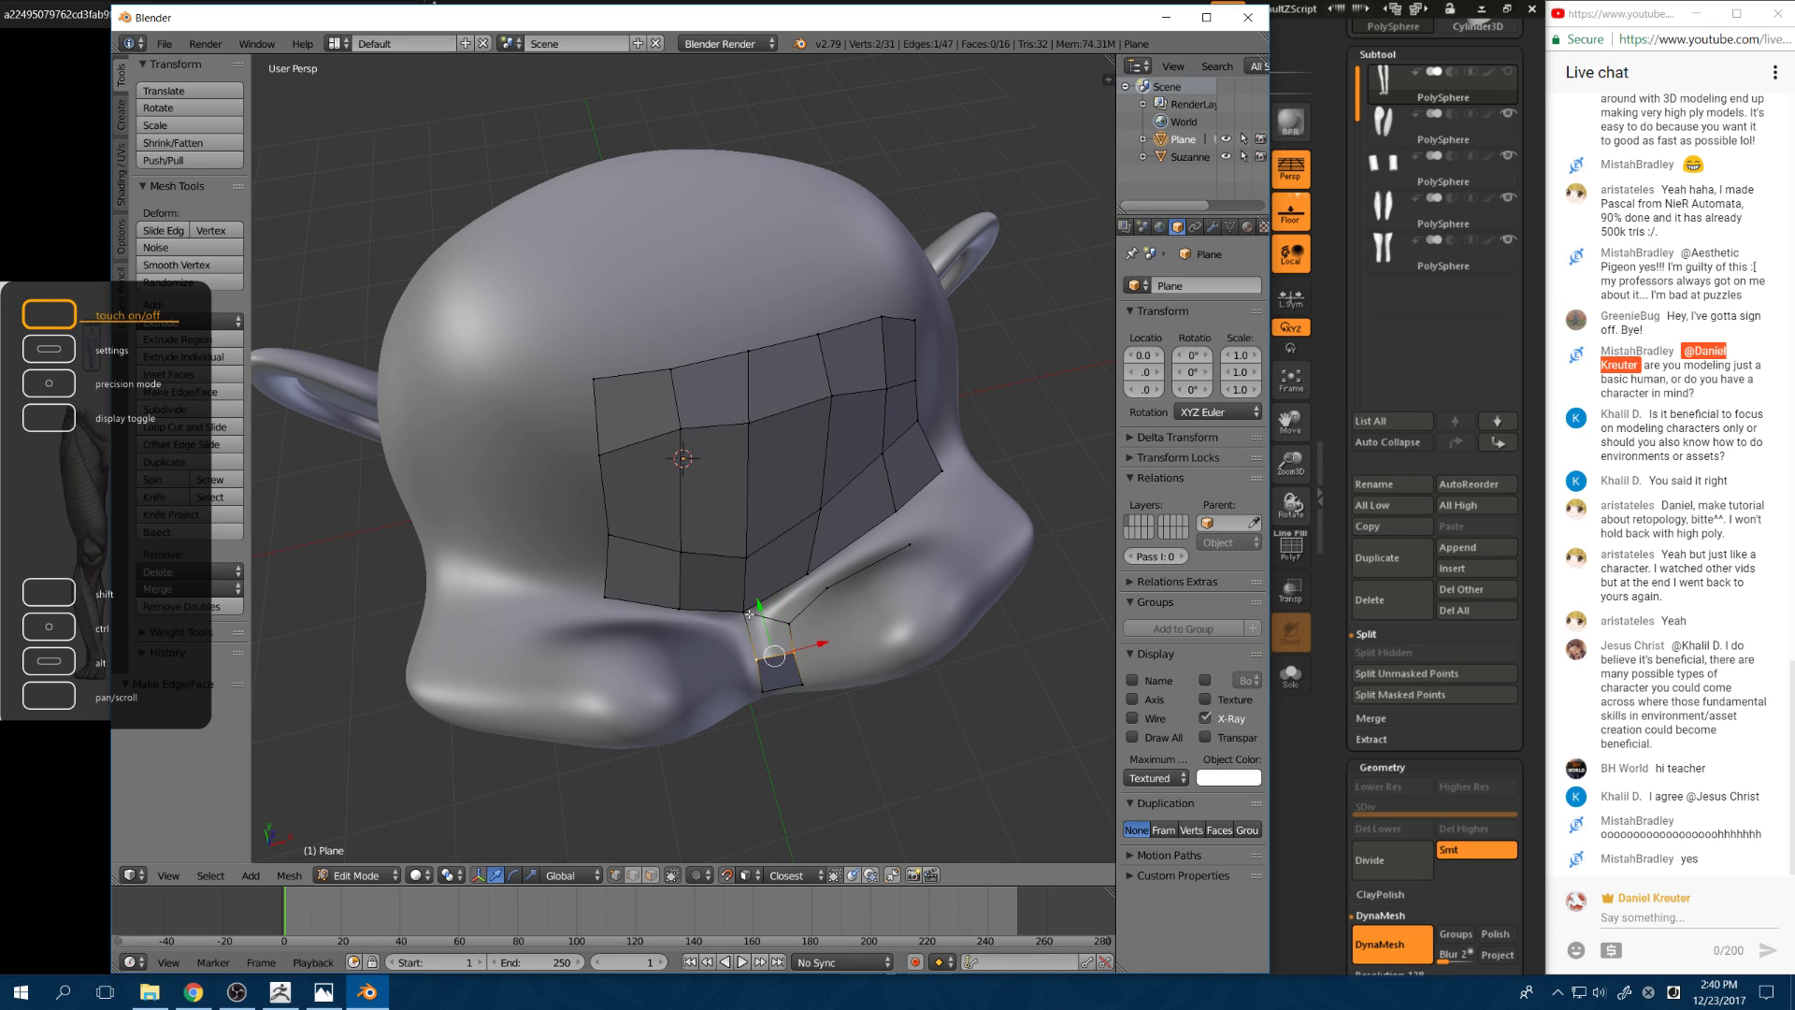
pyautogui.keyDown('shift'); pyautogui.rightClick(745, 615); pyautogui.keyUp('shift')
pyautogui.keyDown('shift'); pyautogui.rightClick(784, 624); pyautogui.keyUp('shift')
# Step: Fill the faces between the brow line and the vertex row beneath it, then deselect everything
pyautogui.rightClick(781, 624)
pyautogui.keyDown('shift'); pyautogui.rightClick(749, 606); pyautogui.keyUp('shift')
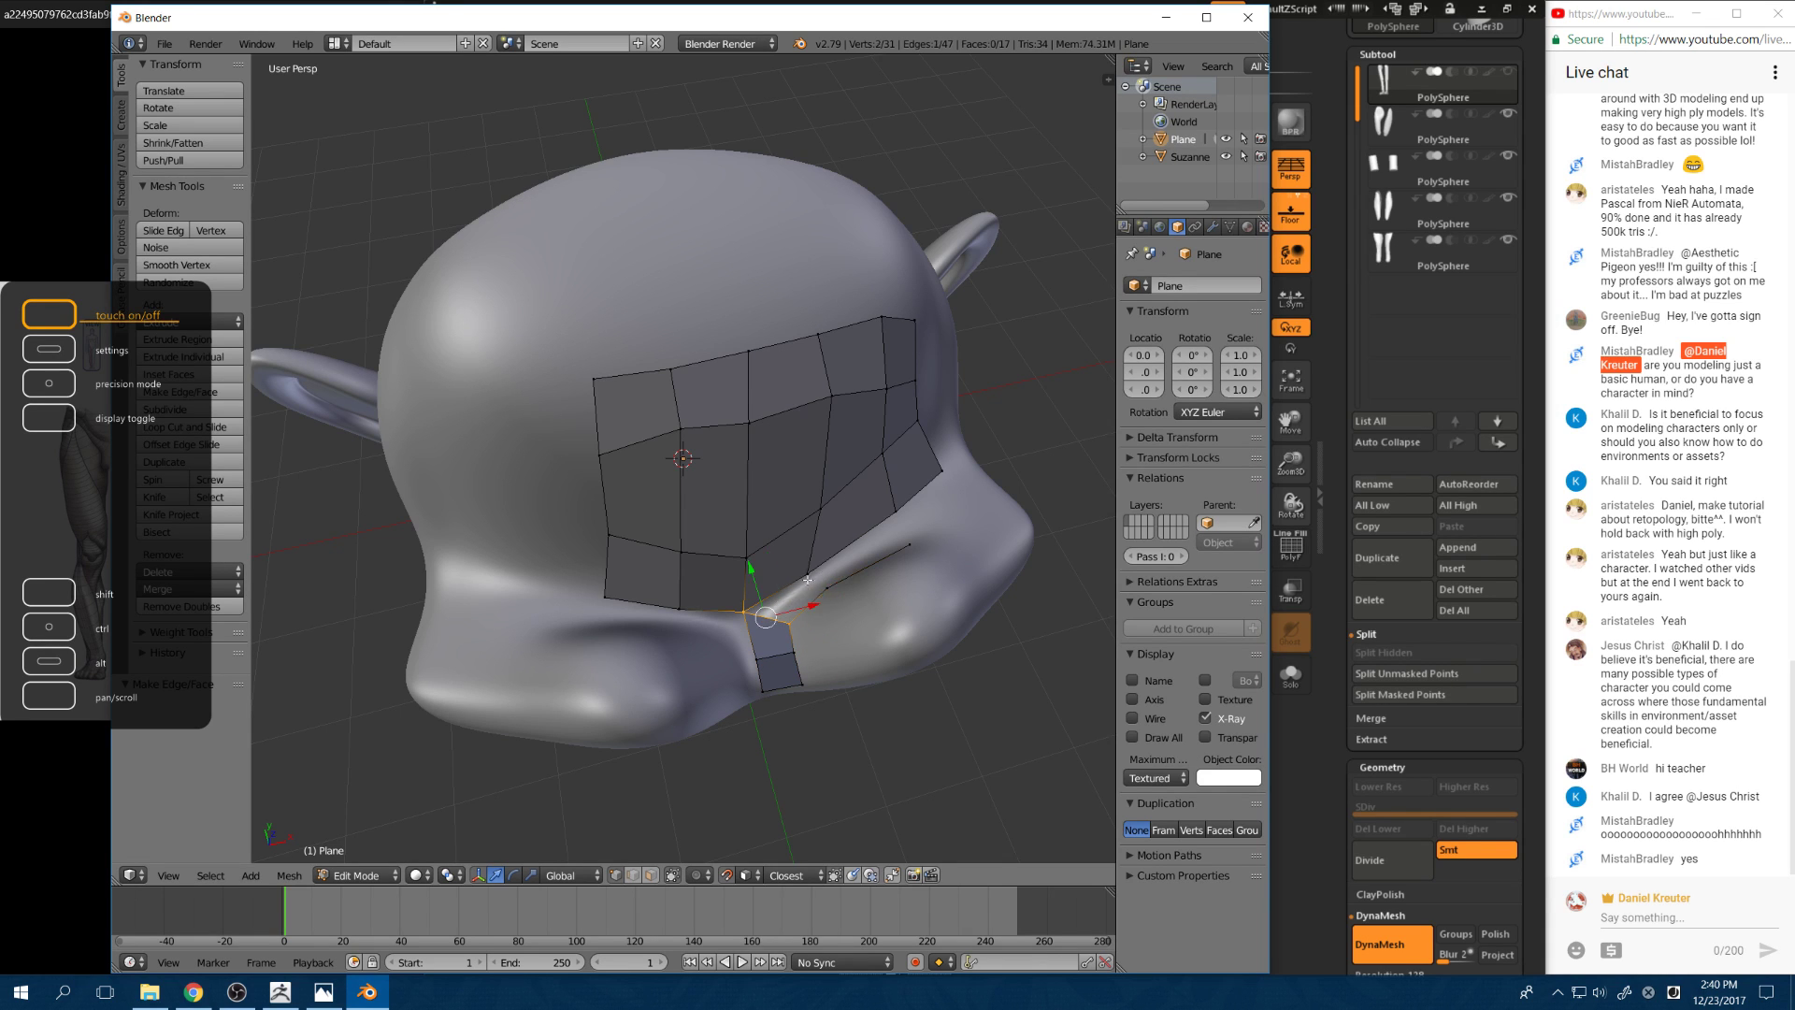
pyautogui.press('f')
pyautogui.press('f')
pyautogui.press('a')
# Step: Select the whole retopology mesh and recalculate its normals so that they are consistent
pyautogui.moveTo(862, 593); pyautogui.dragTo(802, 590, button='middle')
pyautogui.press('a')
pyautogui.scroll(3, 637, 498)
pyautogui.press('Tab')
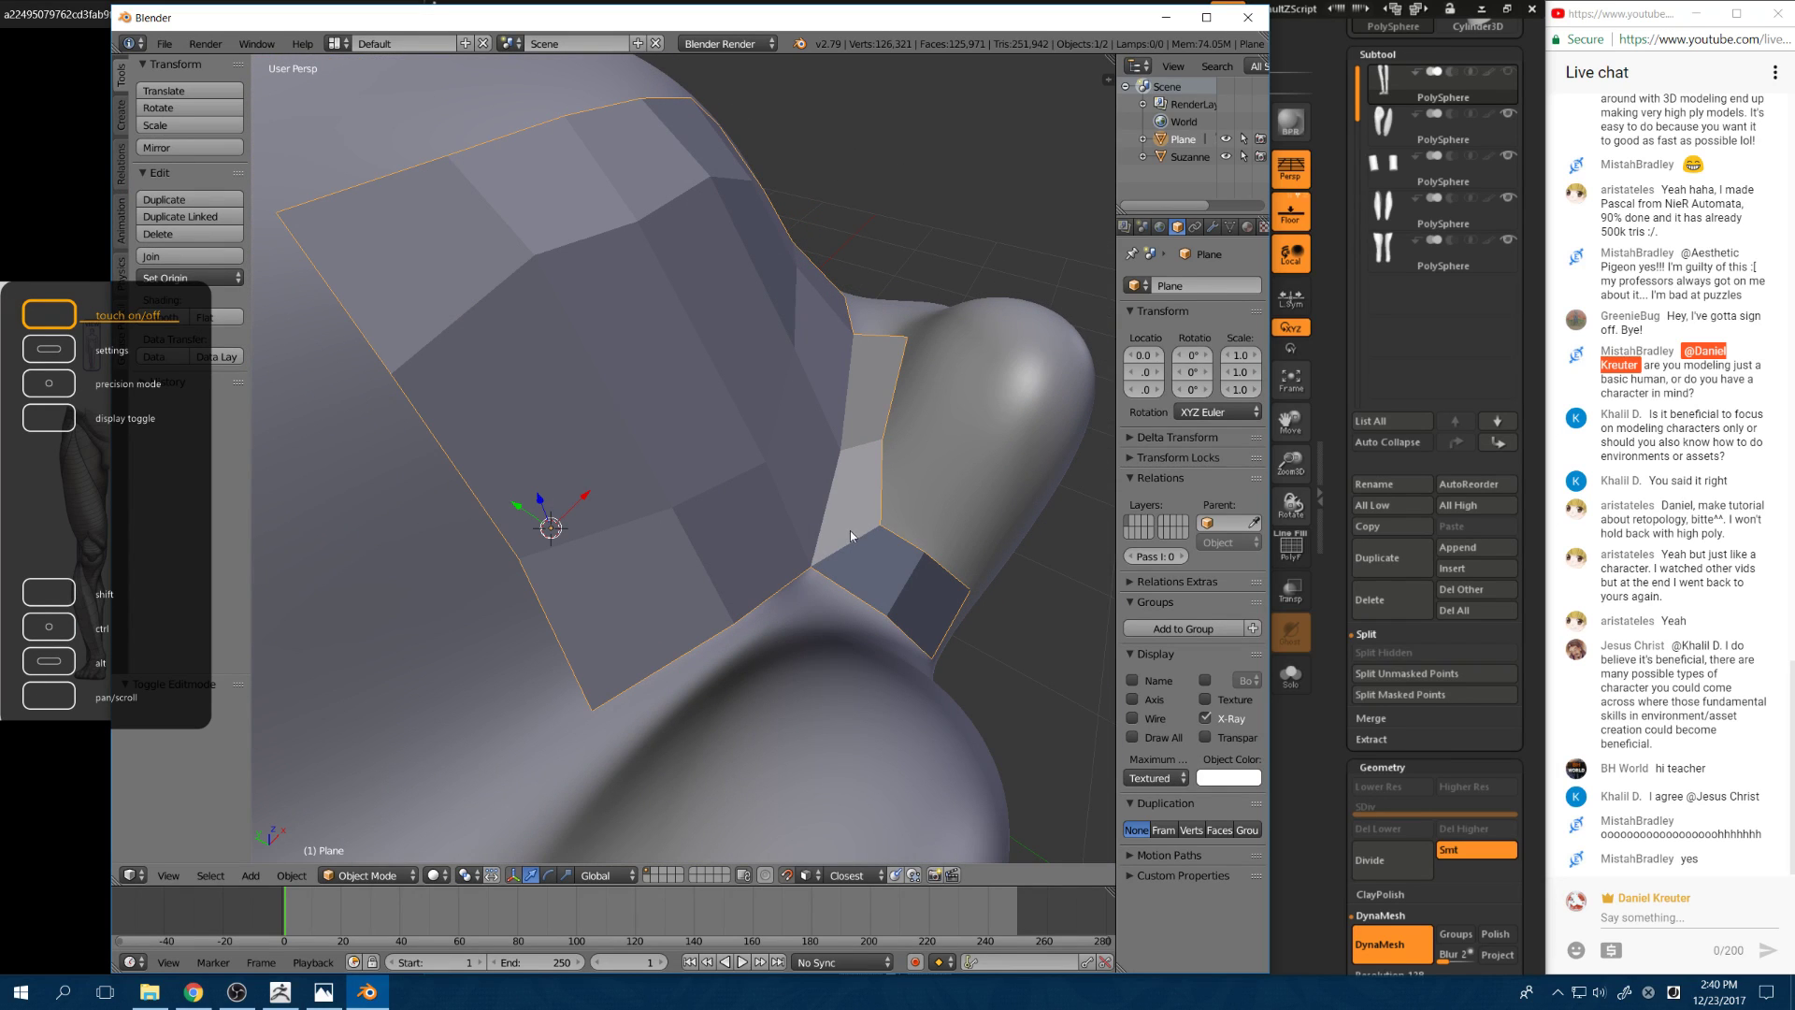
pyautogui.press('Tab')
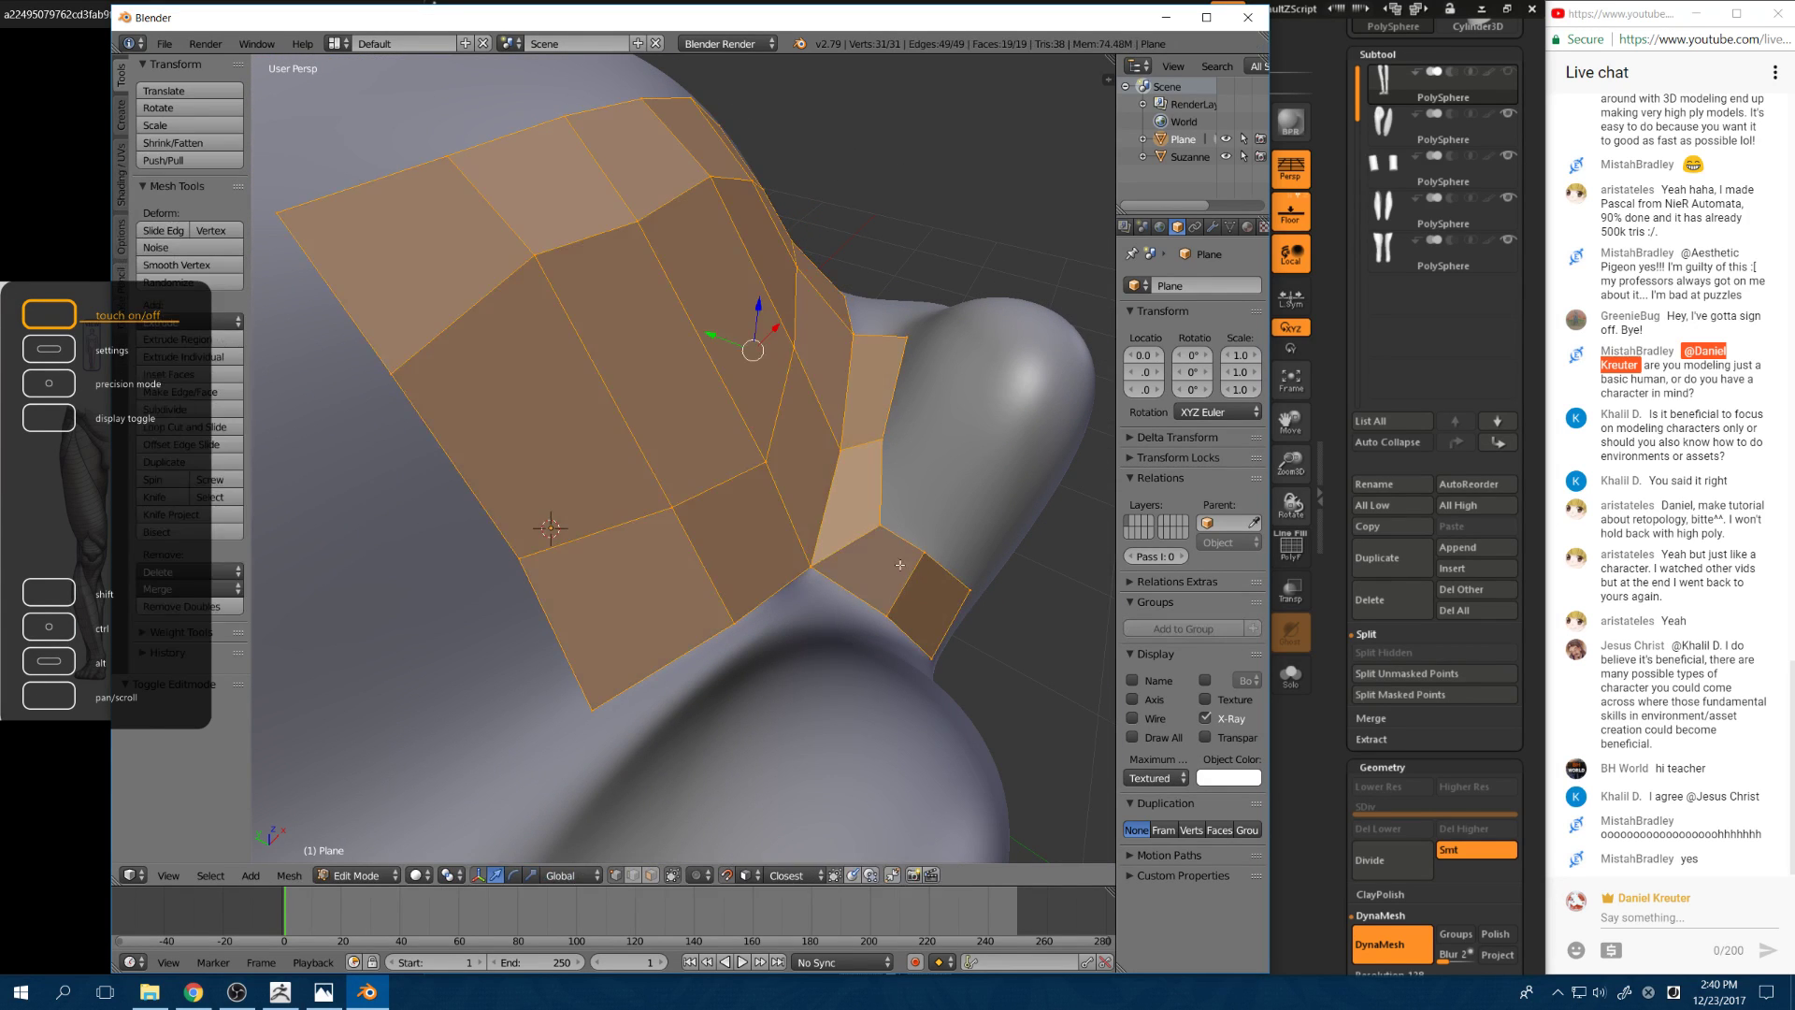
pyautogui.press('a')
pyautogui.press('a')
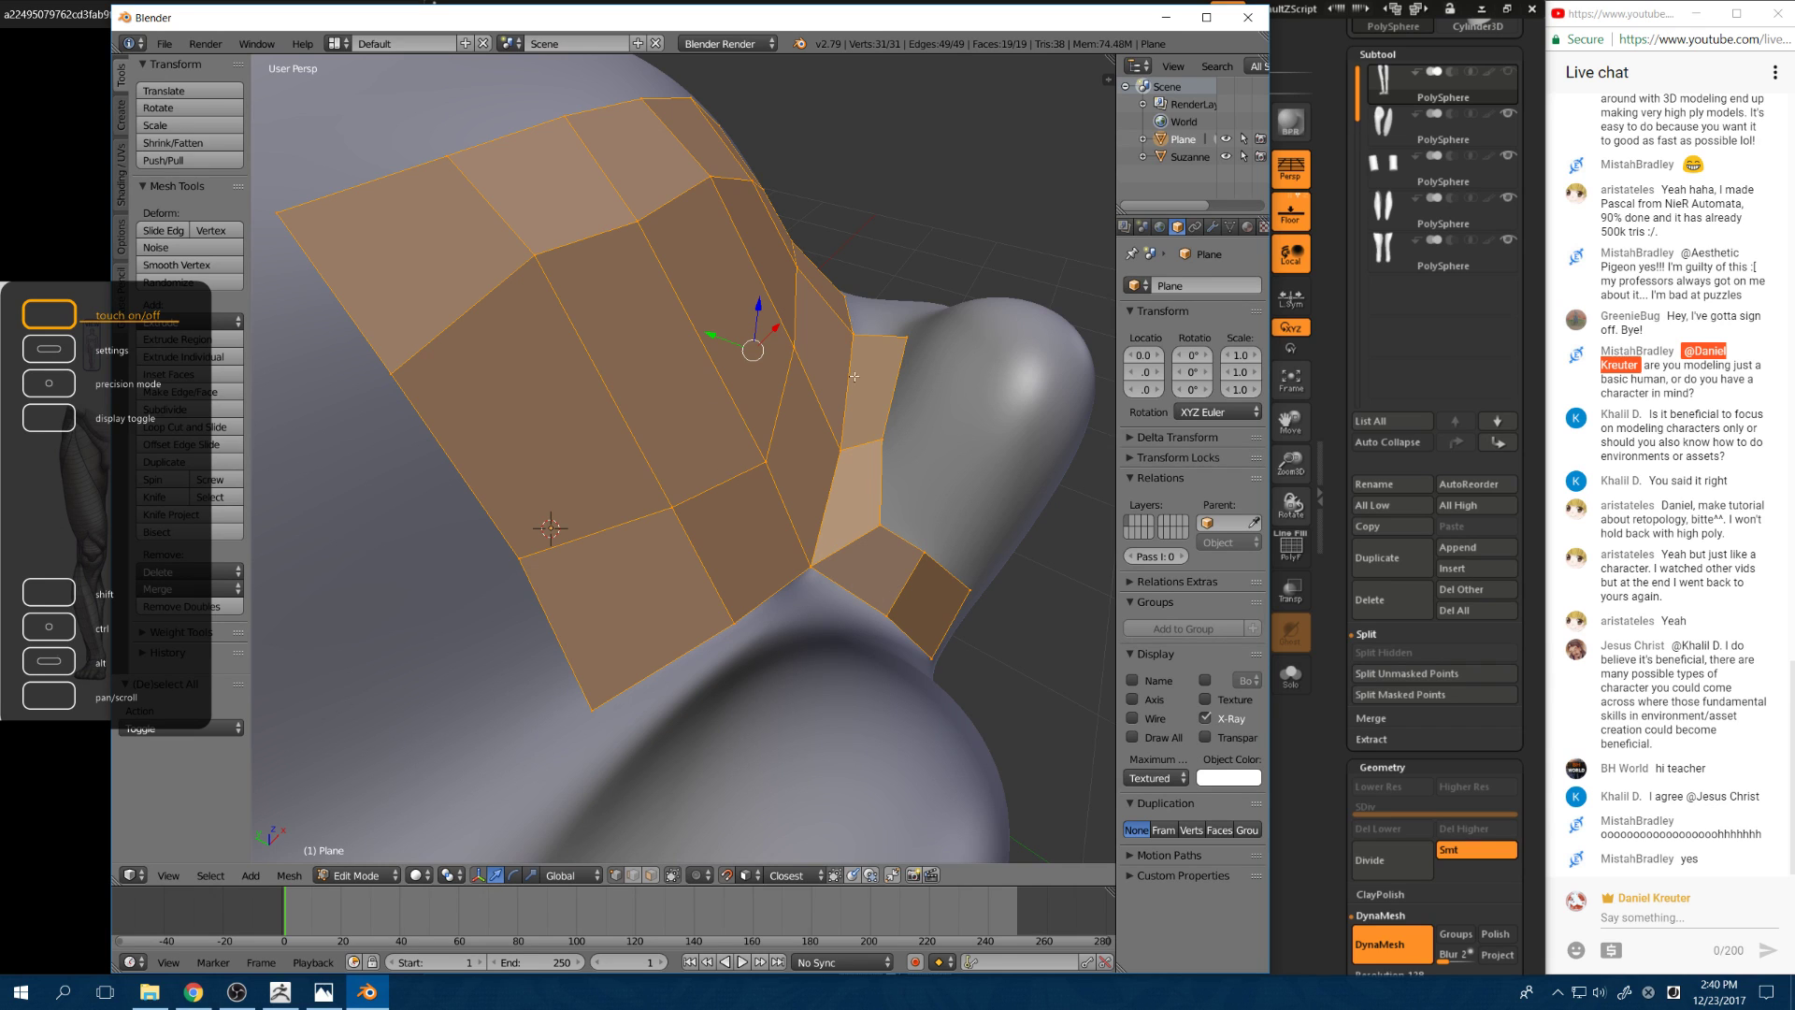
pyautogui.hotkey('ctrl', 'n')
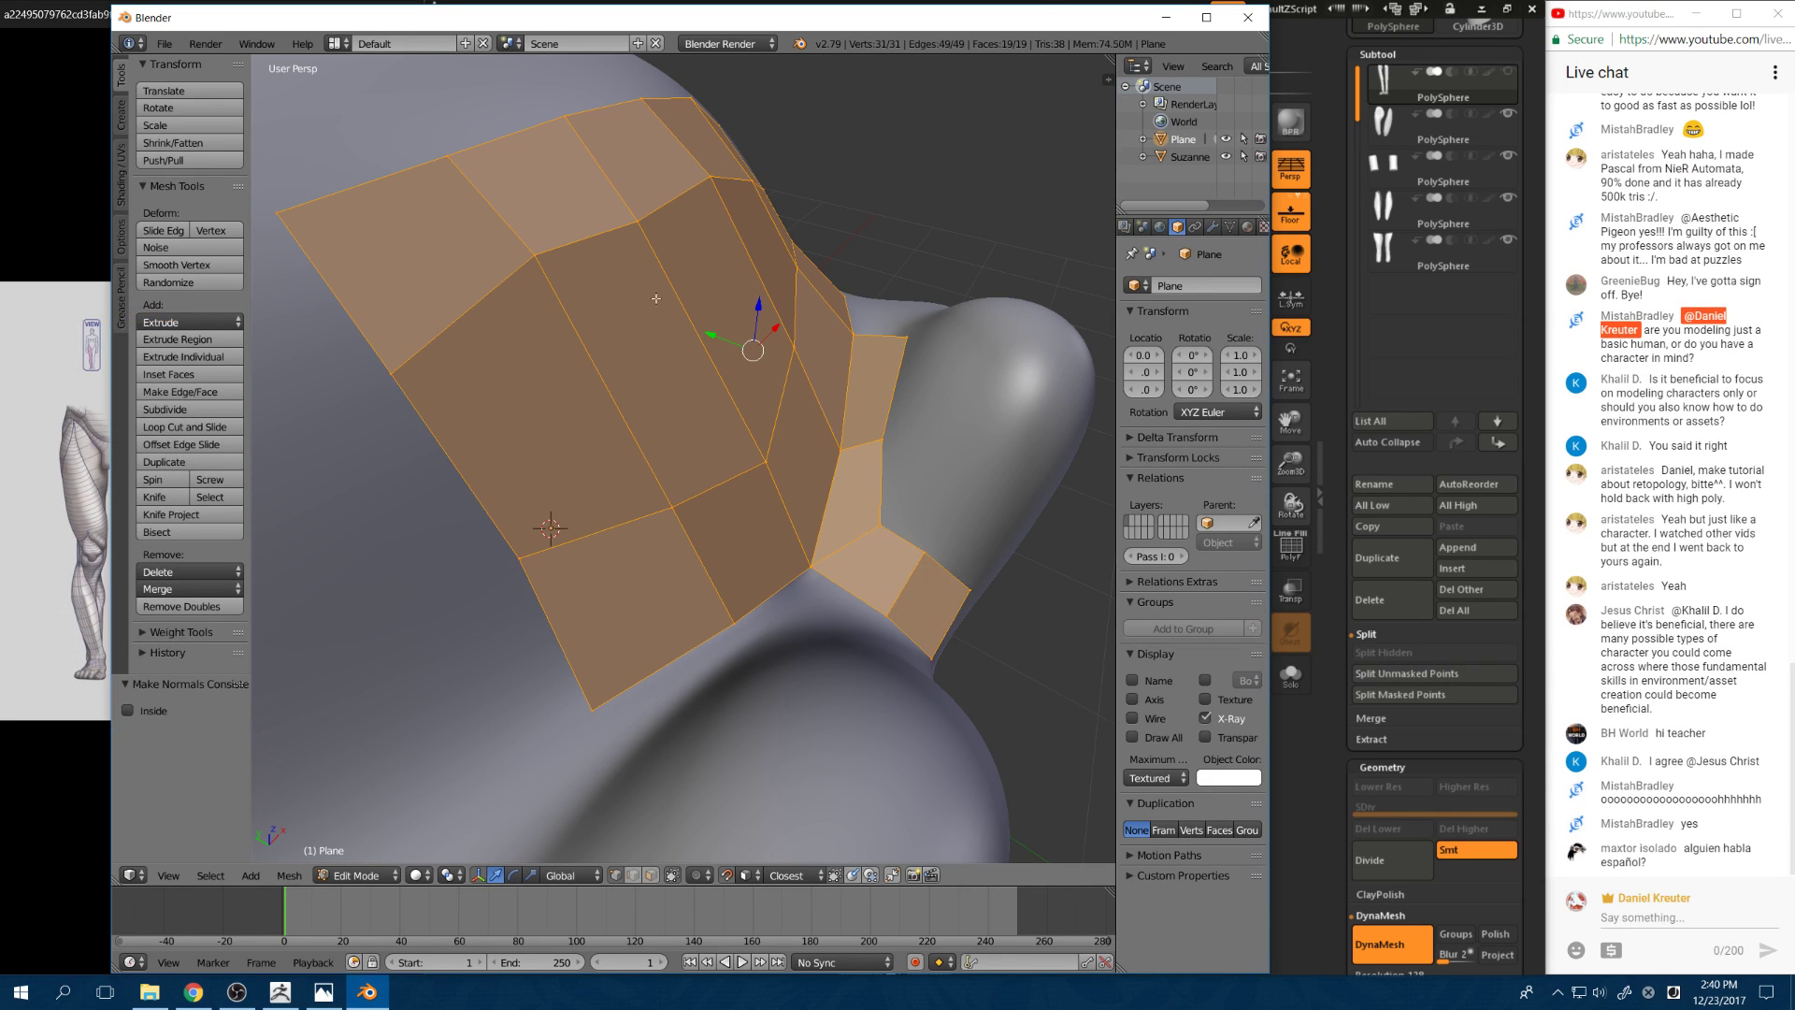
# Step: Return to Object Mode, move the retopology plane to layer 2 and show only that layer
pyautogui.press('Tab')
pyautogui.moveTo(903, 568); pyautogui.dragTo(642, 378, button='middle')
pyautogui.scroll(-5, 602, 599)
pyautogui.press('a')
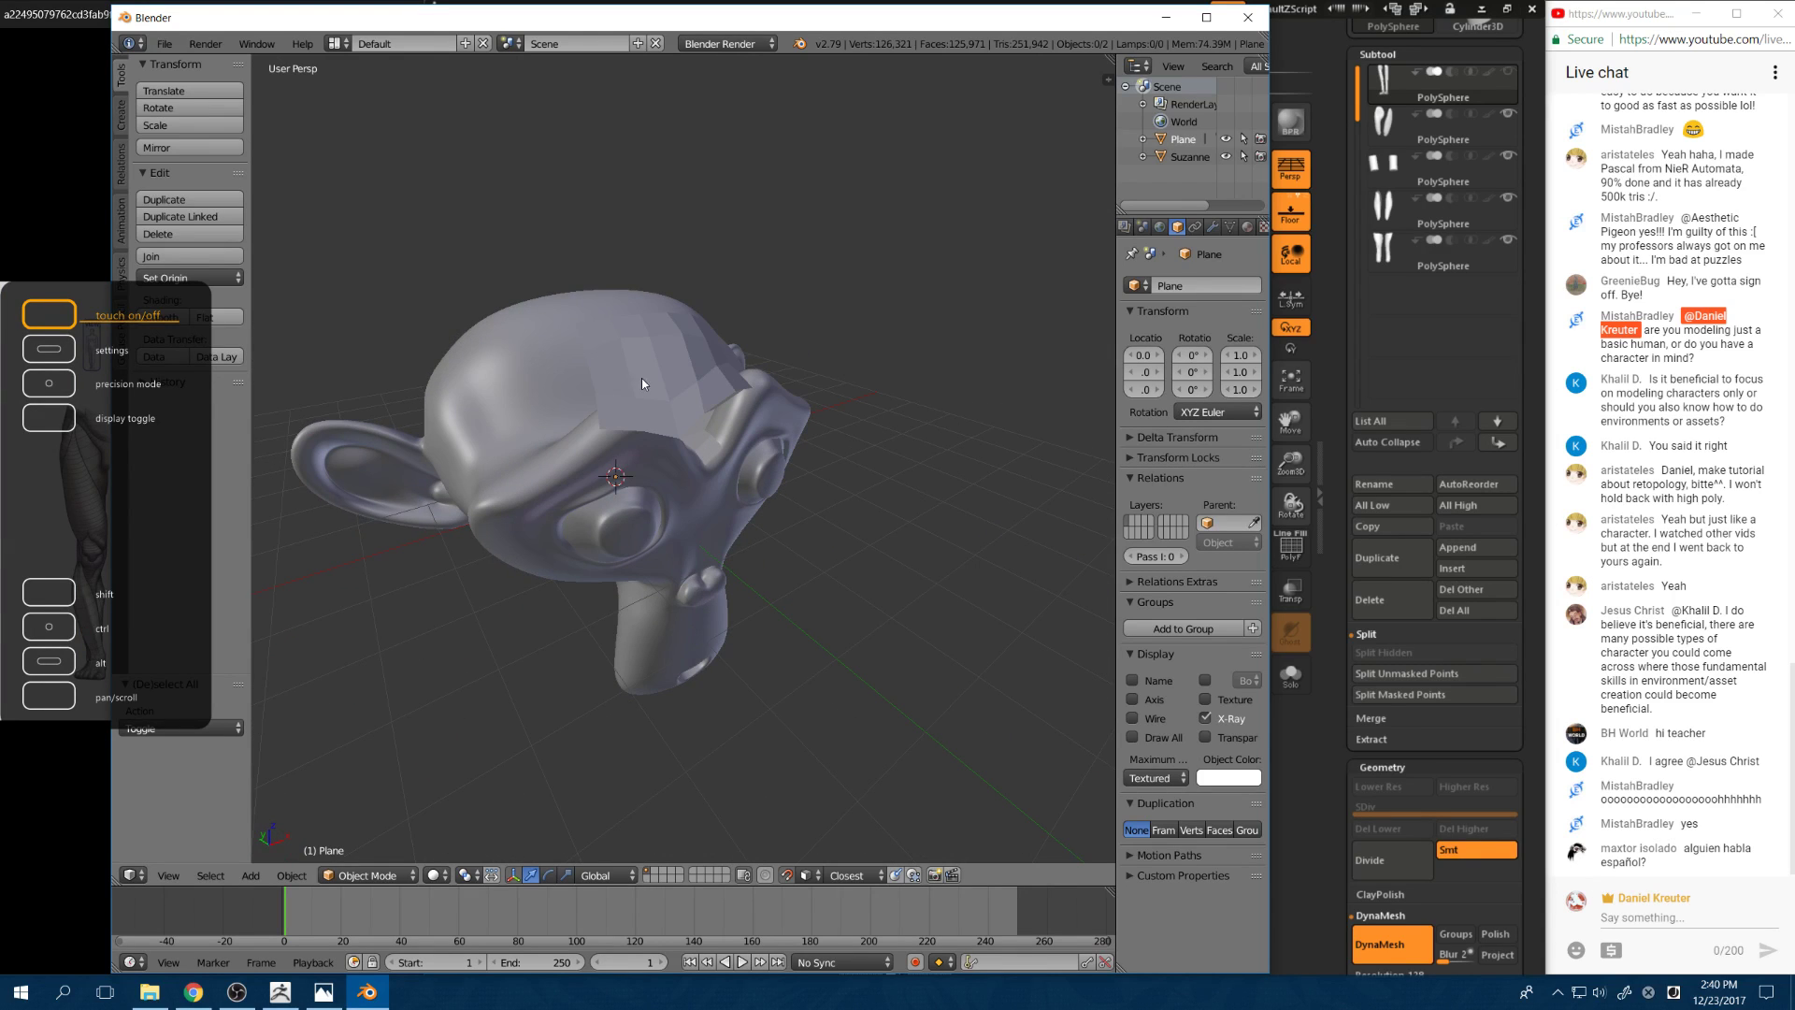
pyautogui.rightClick(644, 376)
pyautogui.press('m')
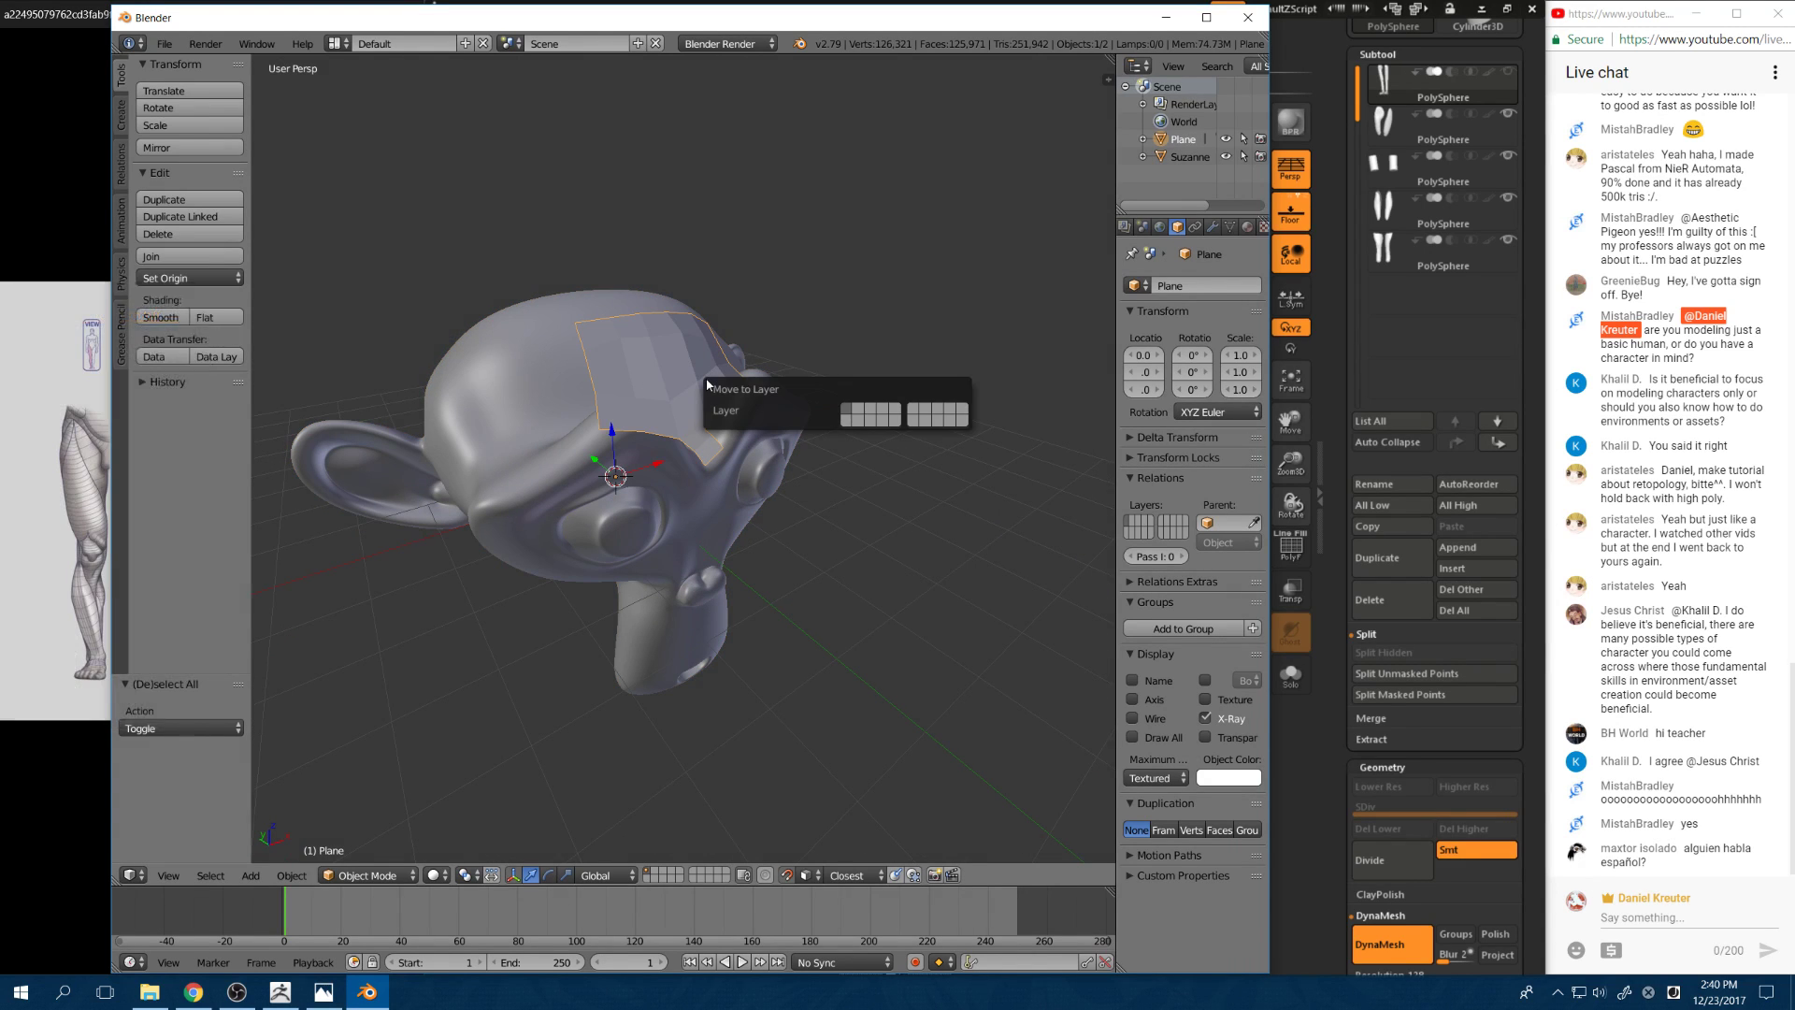
pyautogui.press('2')
pyautogui.press('2')
pyautogui.moveTo(799, 495); pyautogui.dragTo(629, 419, button='middle')
pyautogui.press('a')
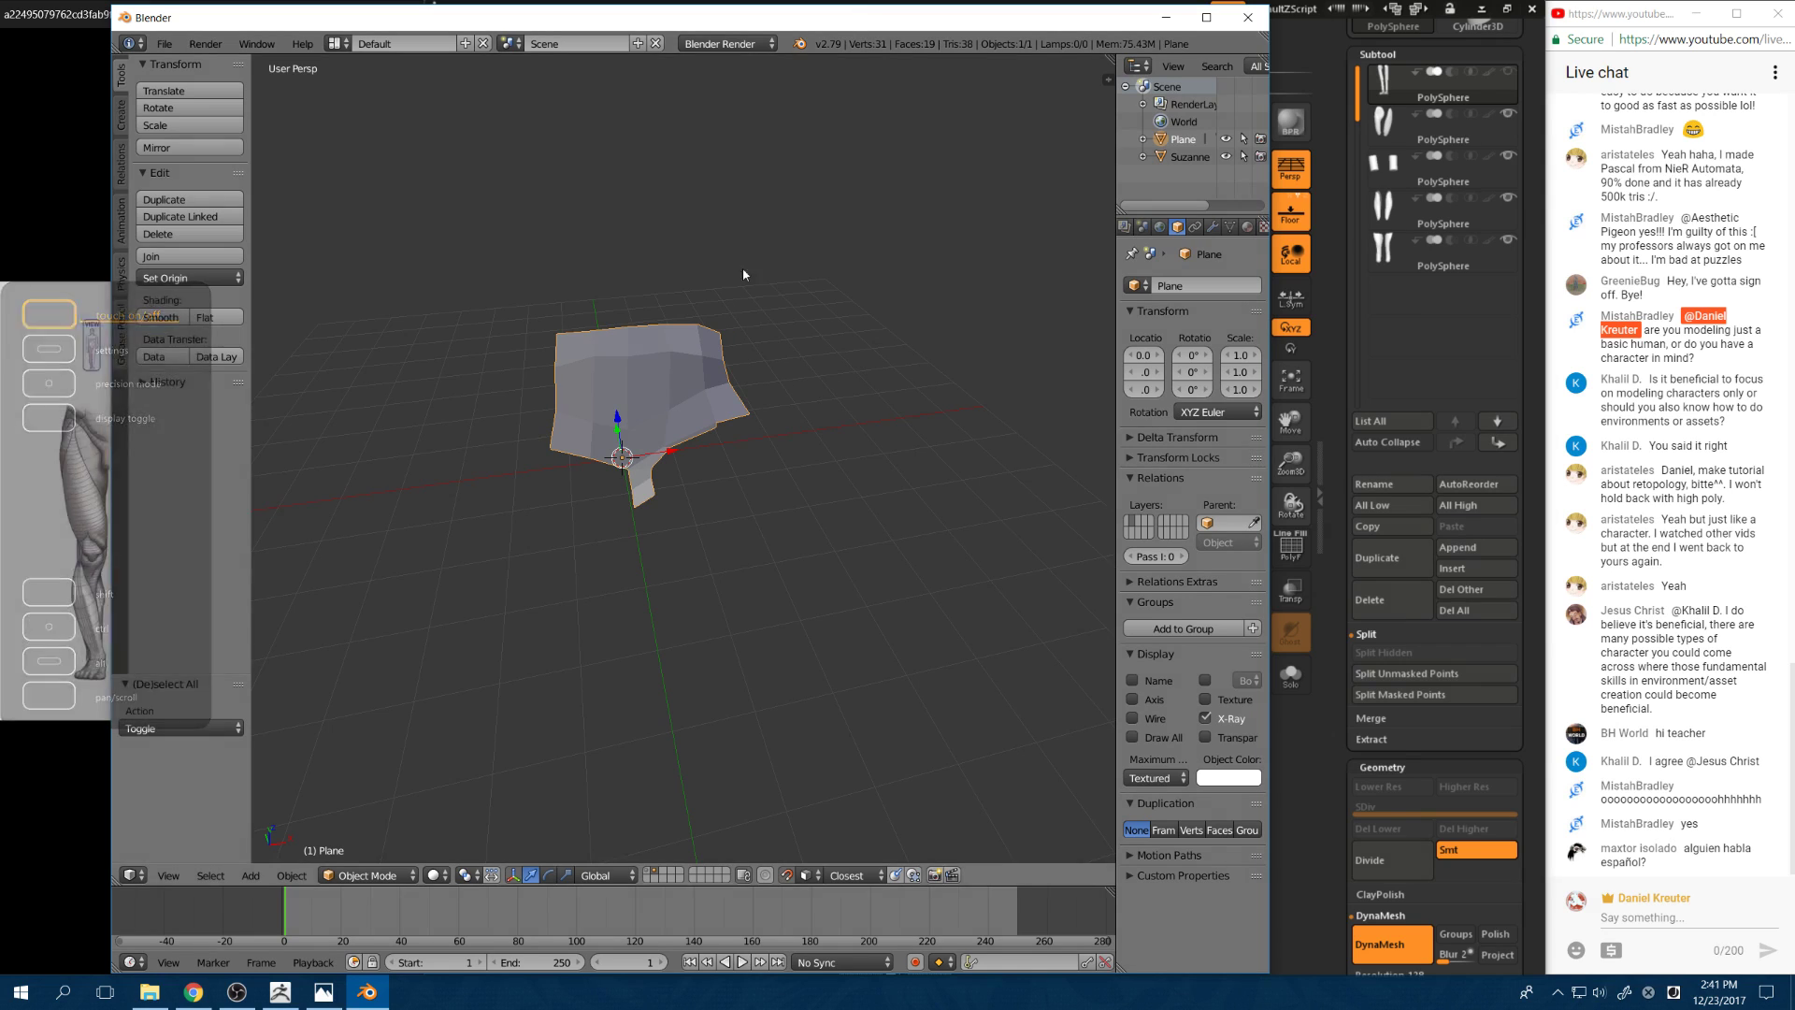
# Step: Quit Blender without saving the changes to the face mesh
pyautogui.click(1251, 23)
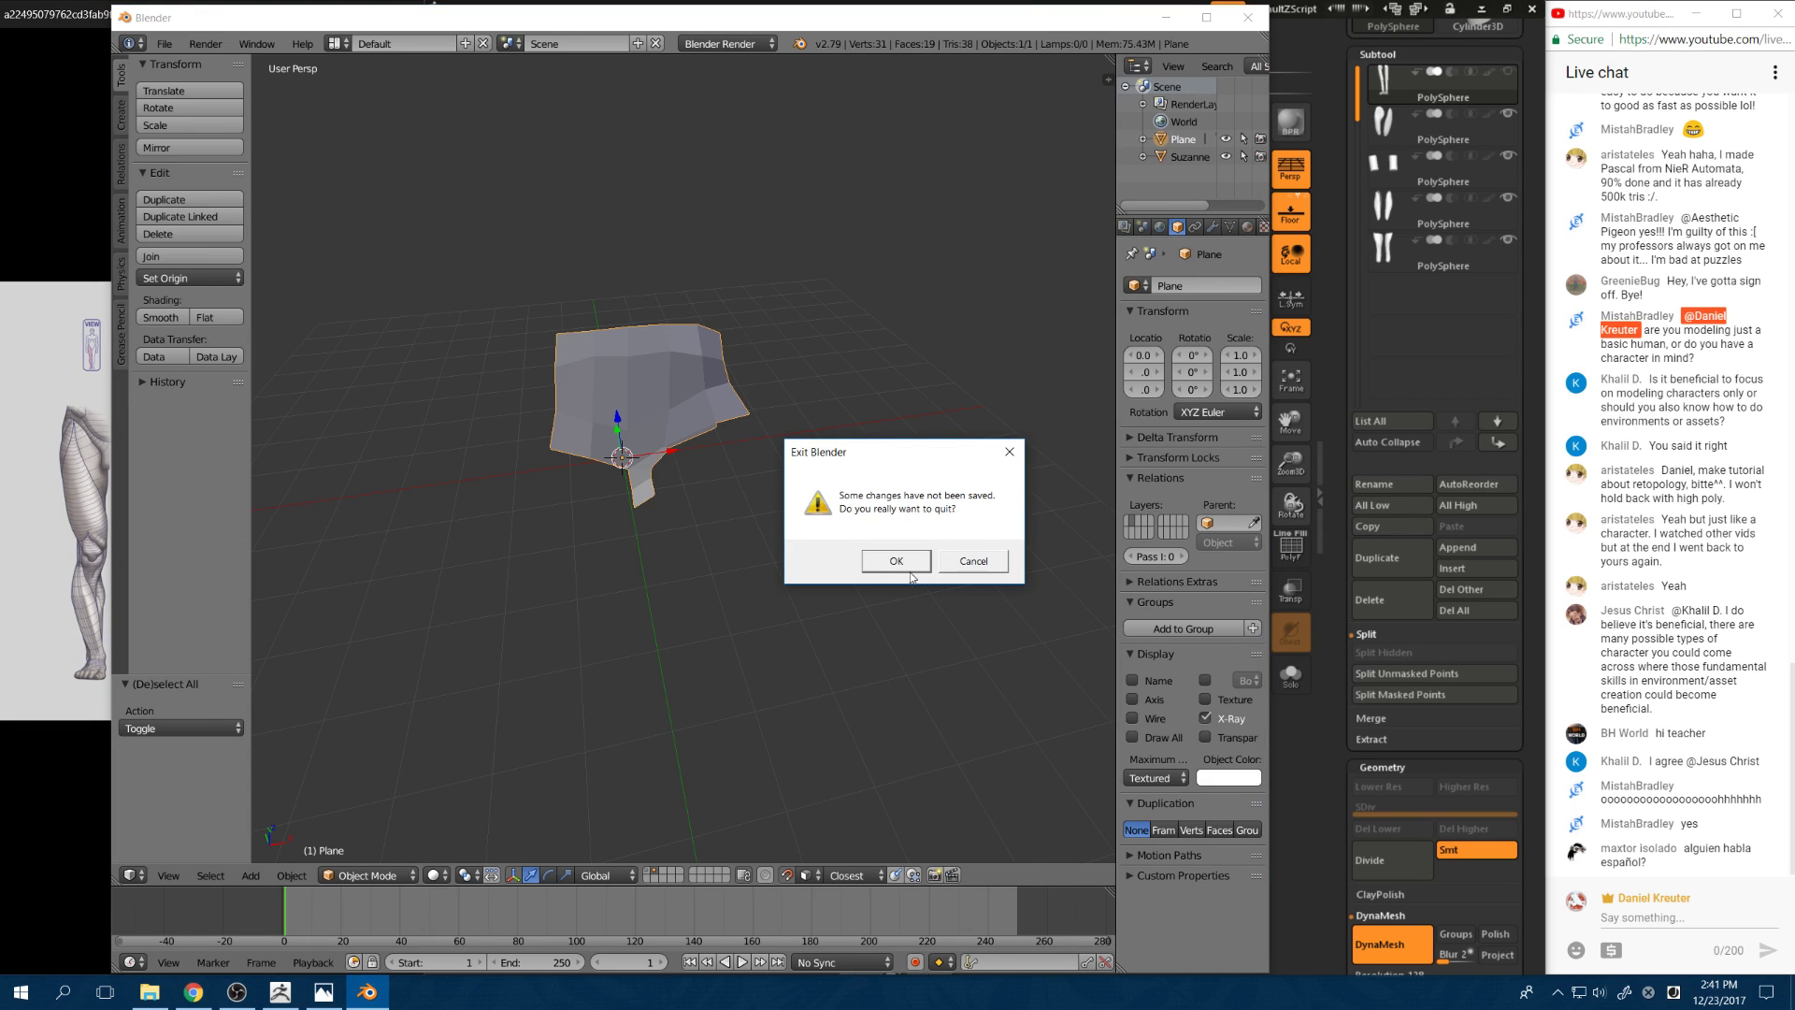
pyautogui.click(908, 564)
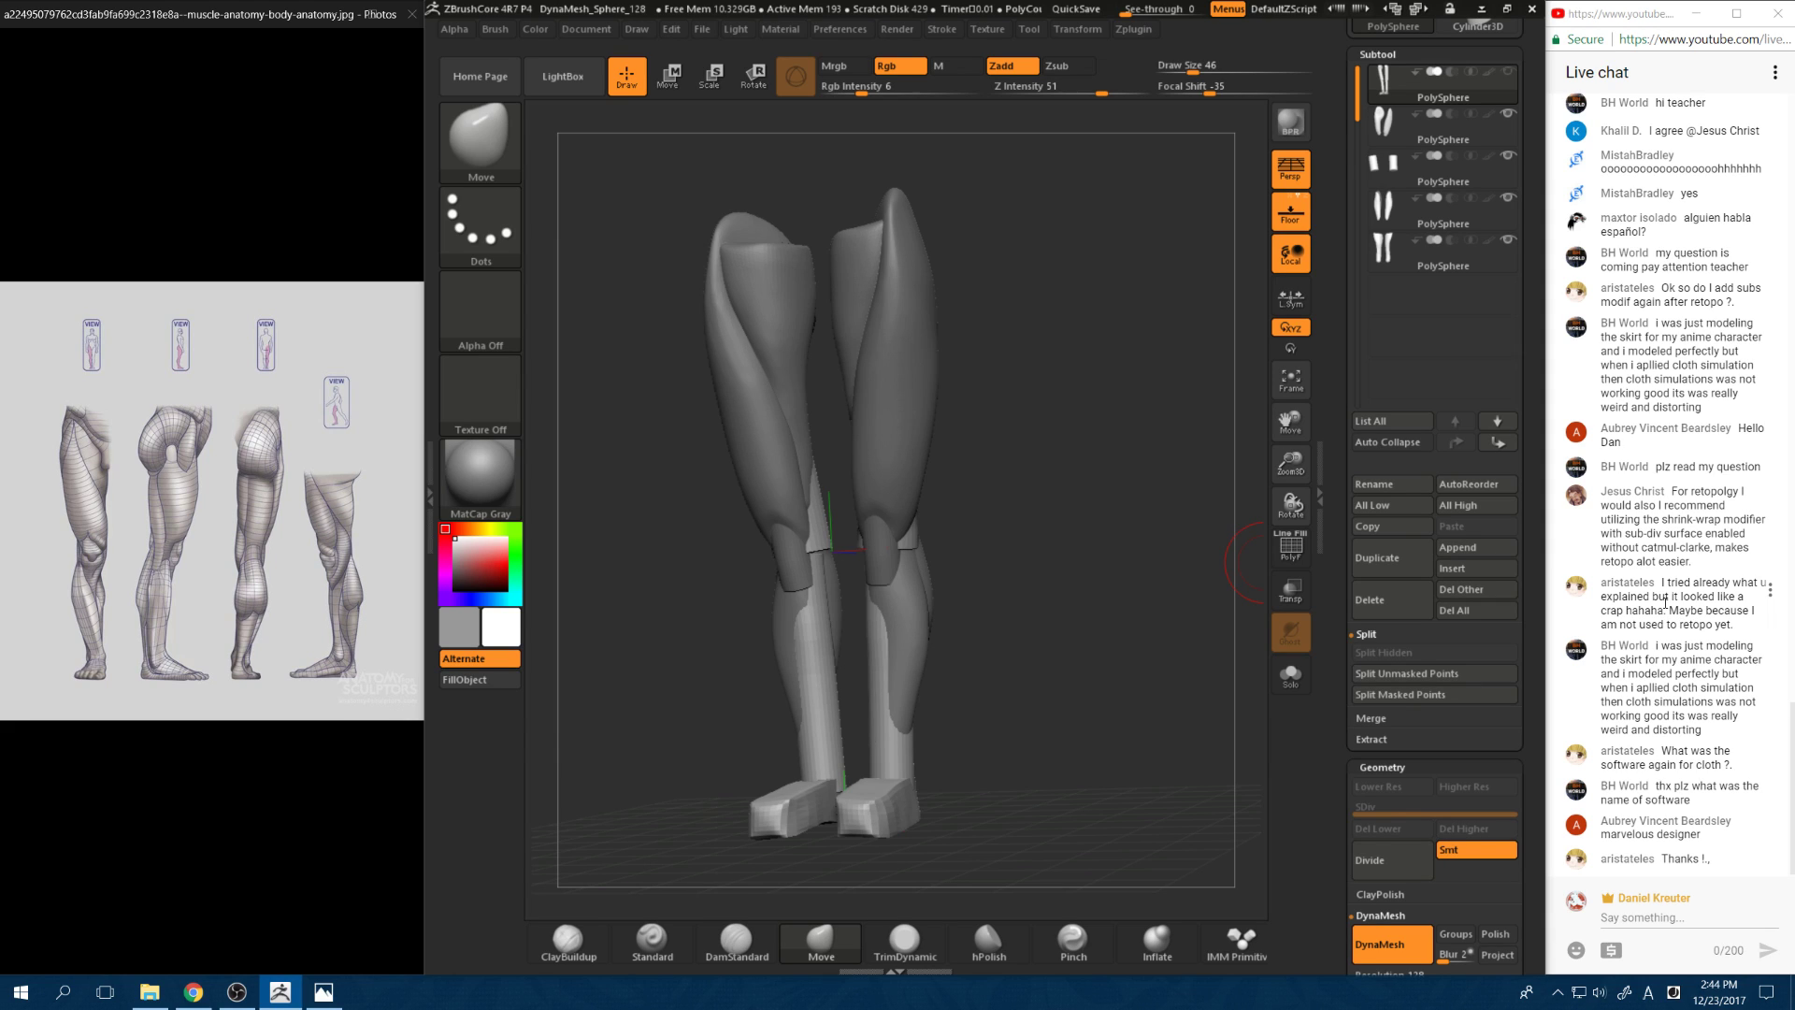
# Step: Post "Marvelous Designer" in the YouTube live chat
pyautogui.click(1603, 917)
pyautogui.write('@')
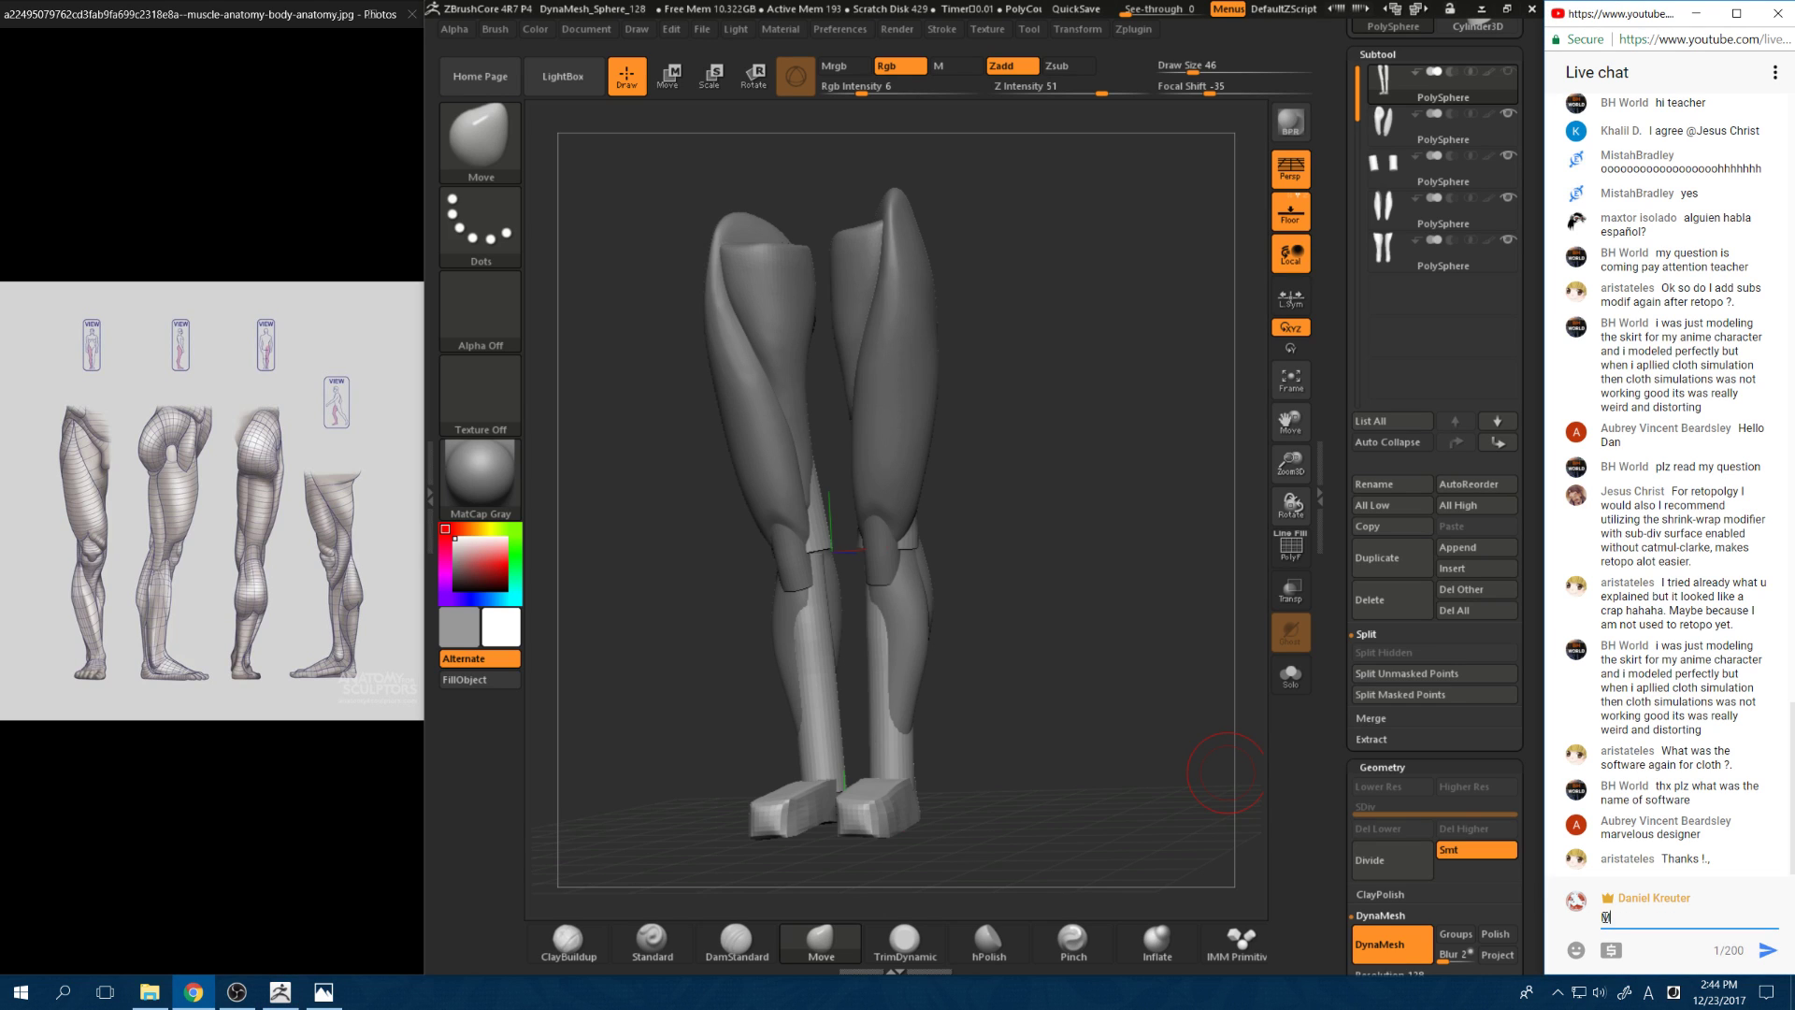
pyautogui.press('BackSpace')
pyautogui.write('@')
pyautogui.press('BackSpace')
pyautogui.write('@')
pyautogui.write('arvelous Desi')
pyautogui.write('gner')
pyautogui.press('Return')
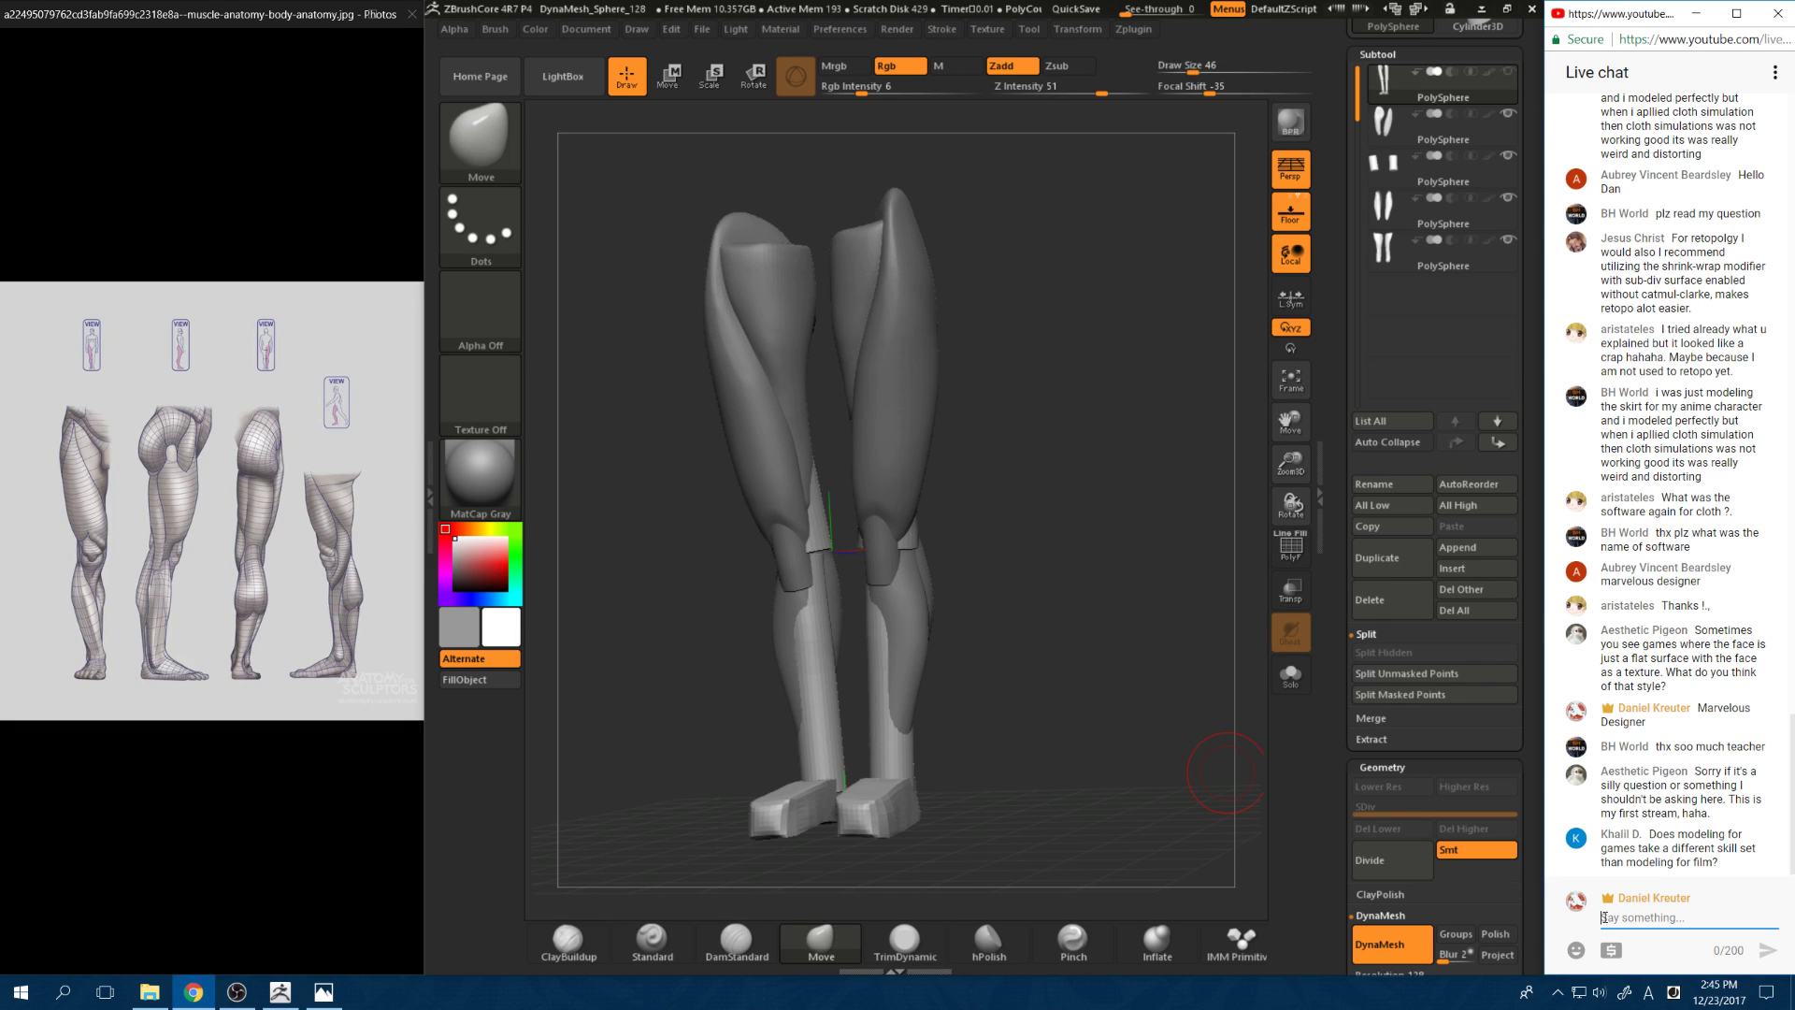
# Step: In ZBrushCore, make the fifth subtool active and examine the leg model from the front, side and back
pyautogui.moveTo(1088, 459)
pyautogui.keyDown('shift'); pyautogui.mouseDown()
pyautogui.moveTo(869, 703)
pyautogui.moveTo(954, 698)
pyautogui.moveTo(888, 753)
pyautogui.moveTo(881, 732)
pyautogui.moveTo(884, 748)
pyautogui.moveTo(1022, 731)
pyautogui.mouseUp(); pyautogui.keyUp('shift')
pyautogui.press('ctrl')
pyautogui.moveTo(1010, 662); pyautogui.dragTo(935, 587)
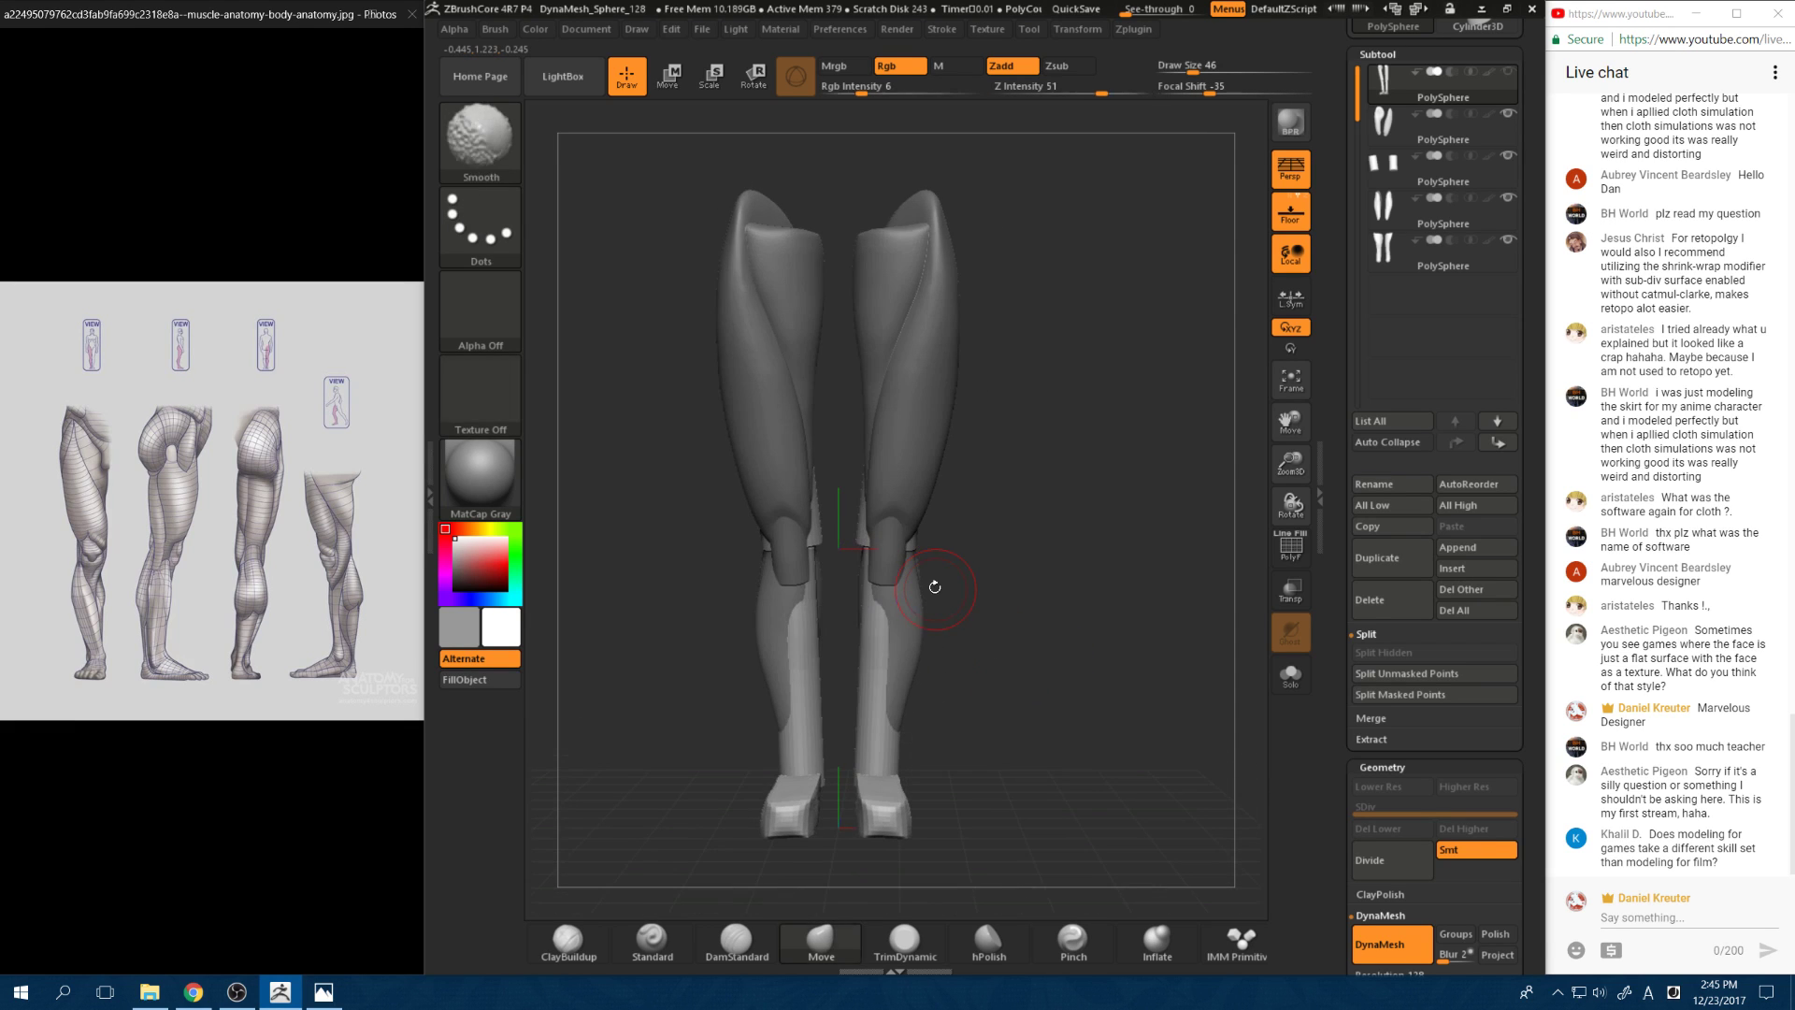
pyautogui.click(1387, 115)
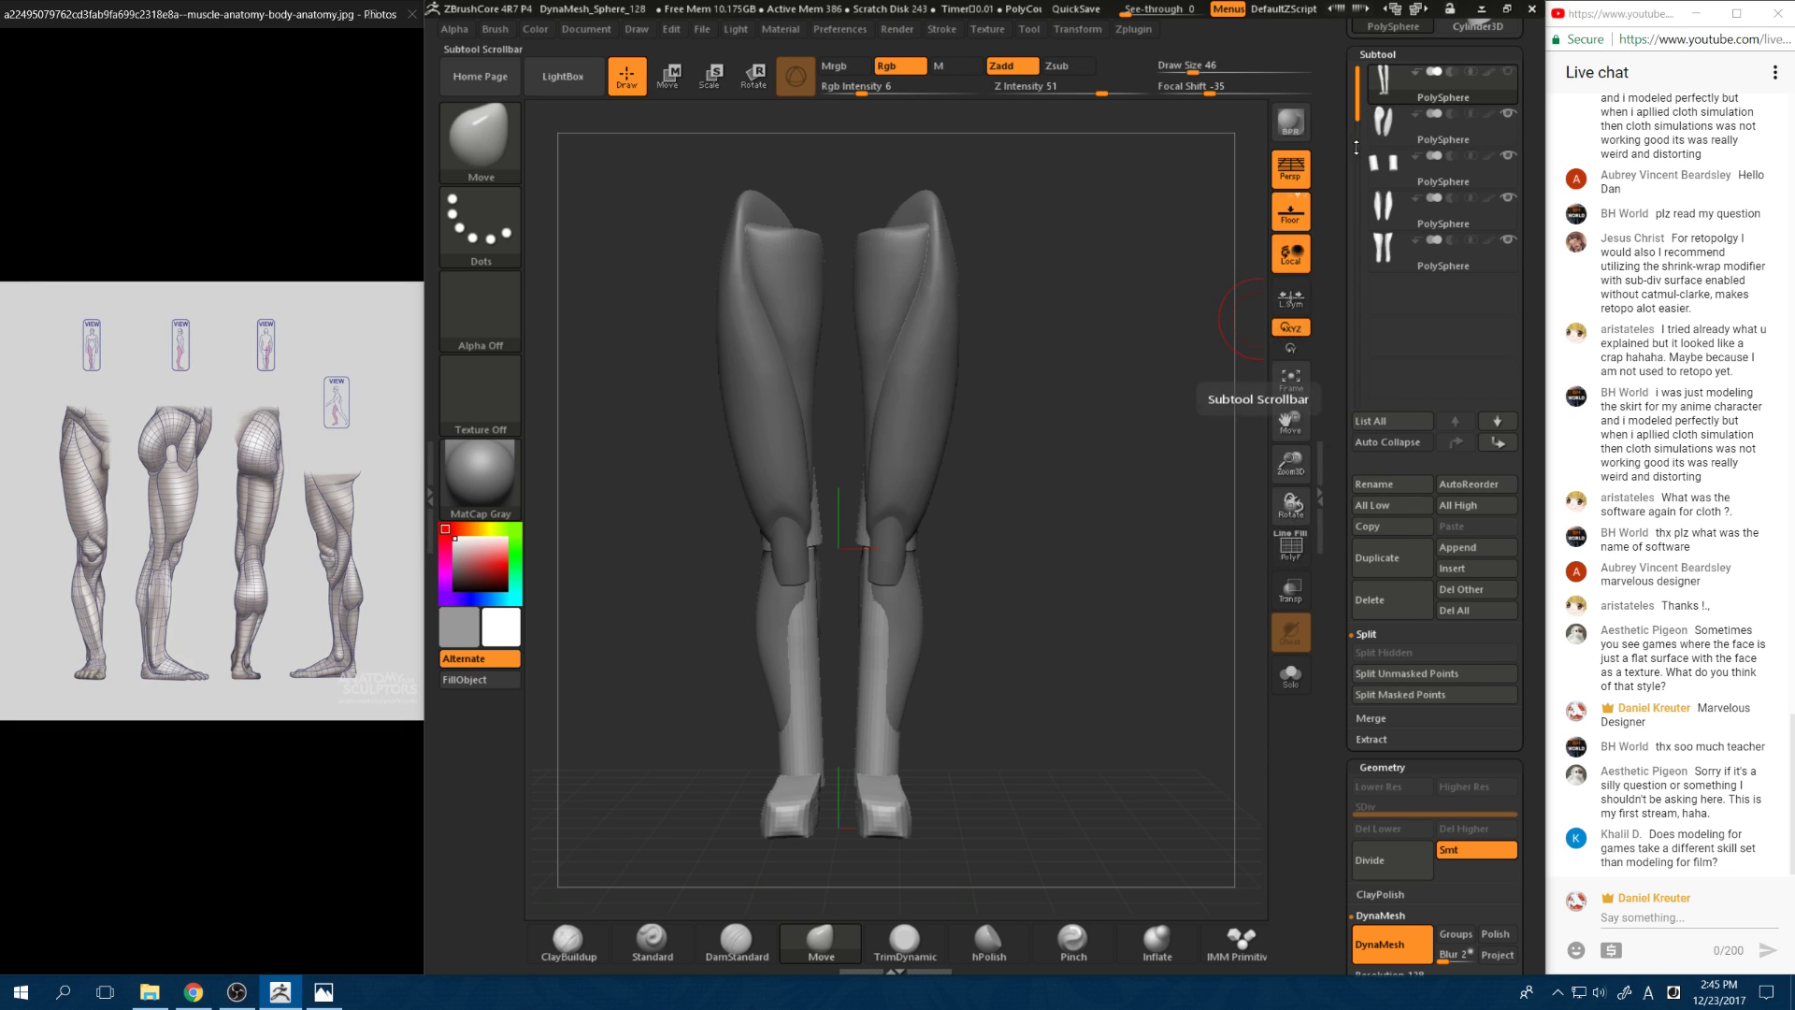
pyautogui.click(1385, 258)
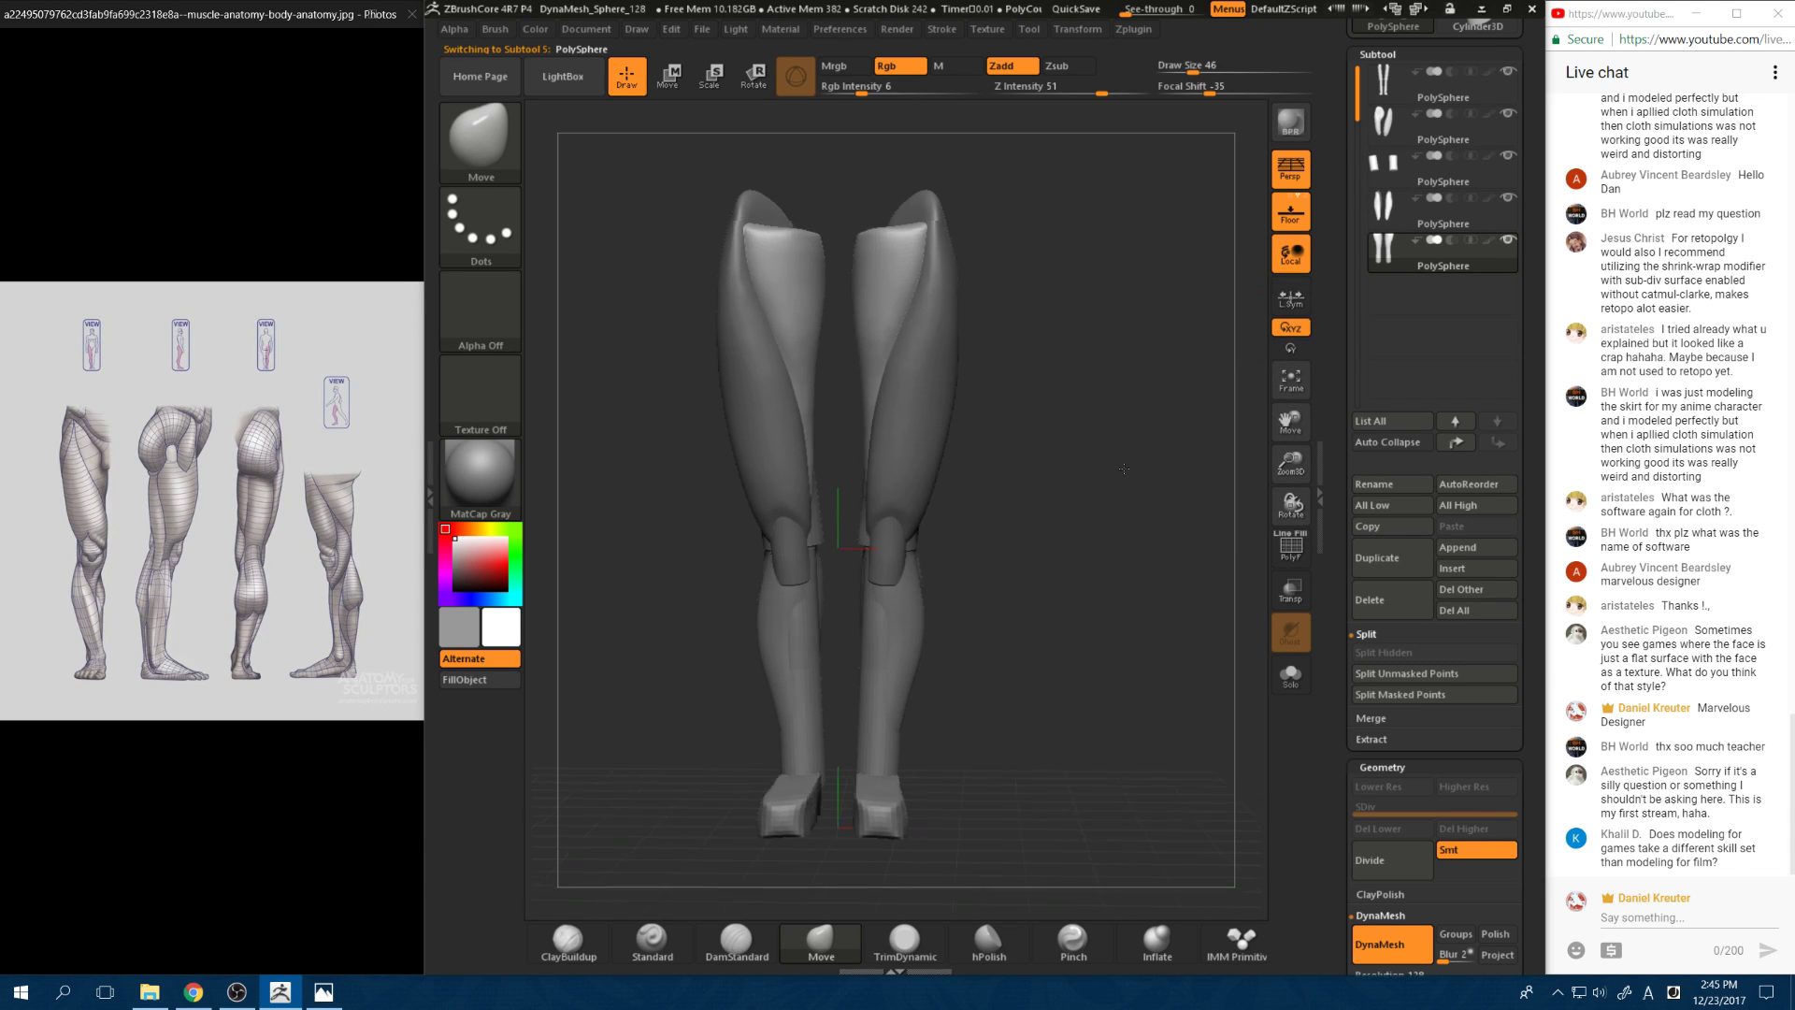
pyautogui.moveTo(1178, 439); pyautogui.dragTo(1112, 437)
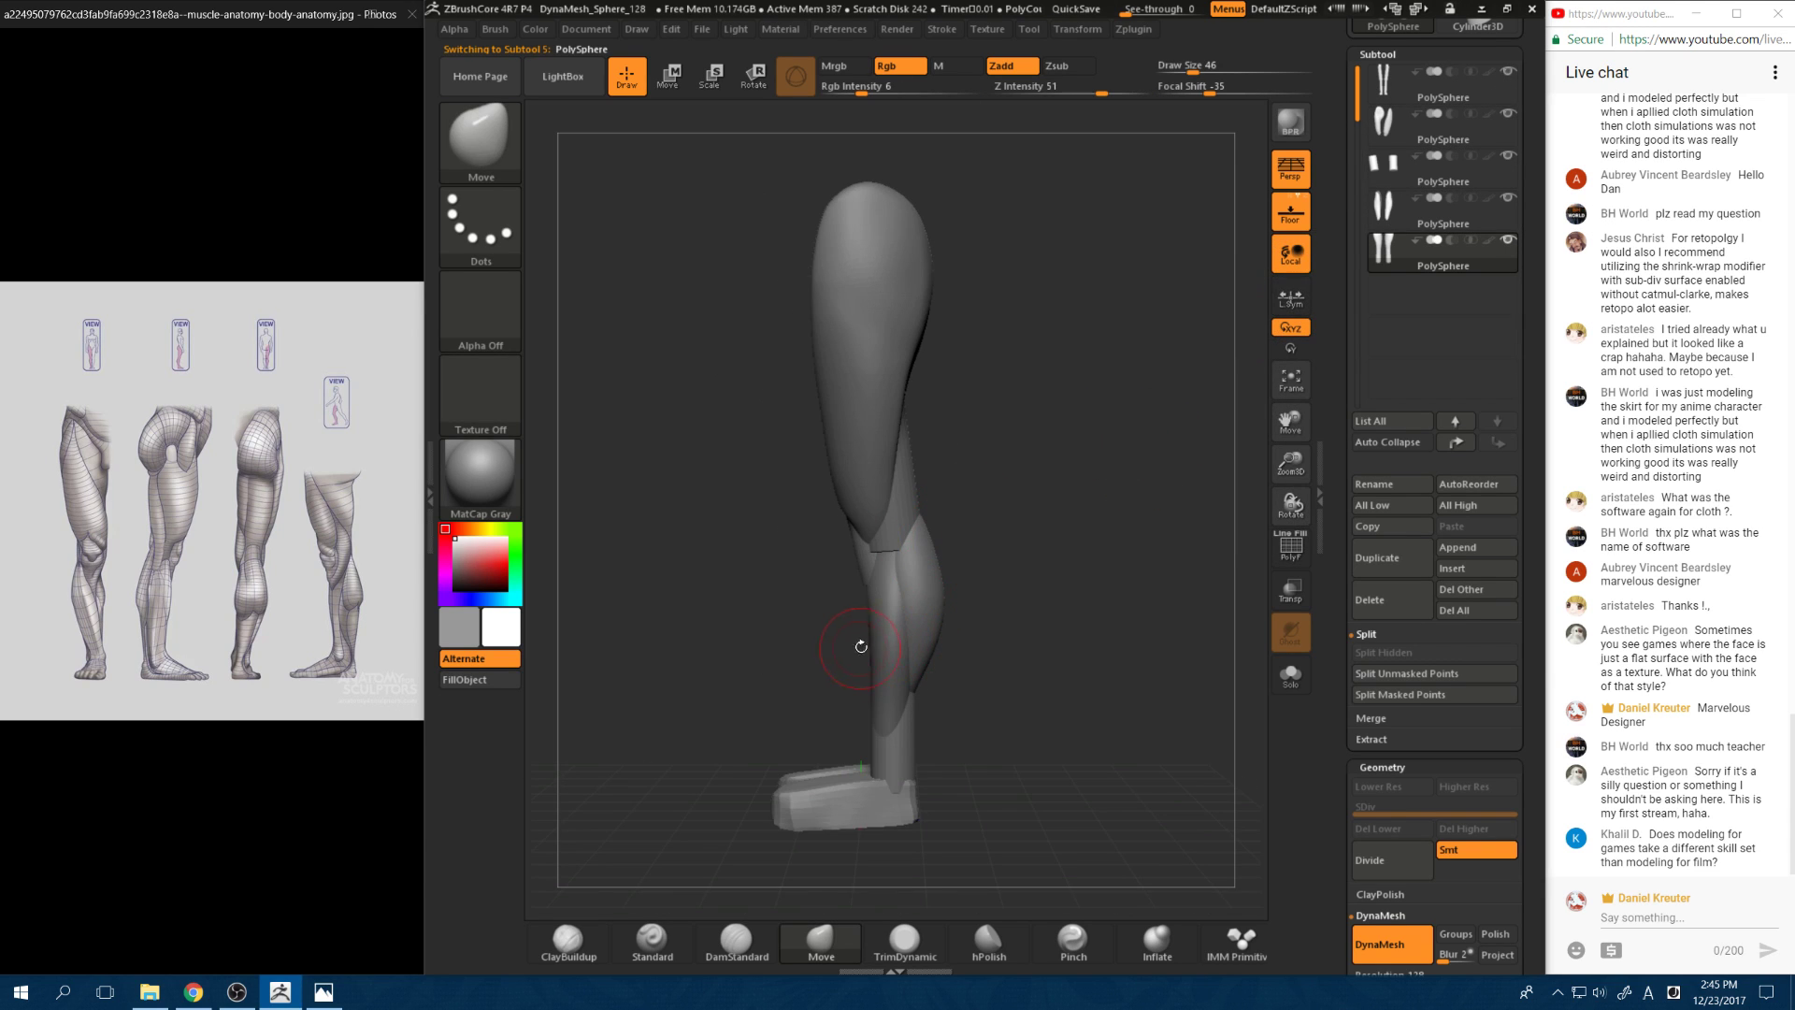
pyautogui.moveTo(922, 698); pyautogui.dragTo(885, 704)
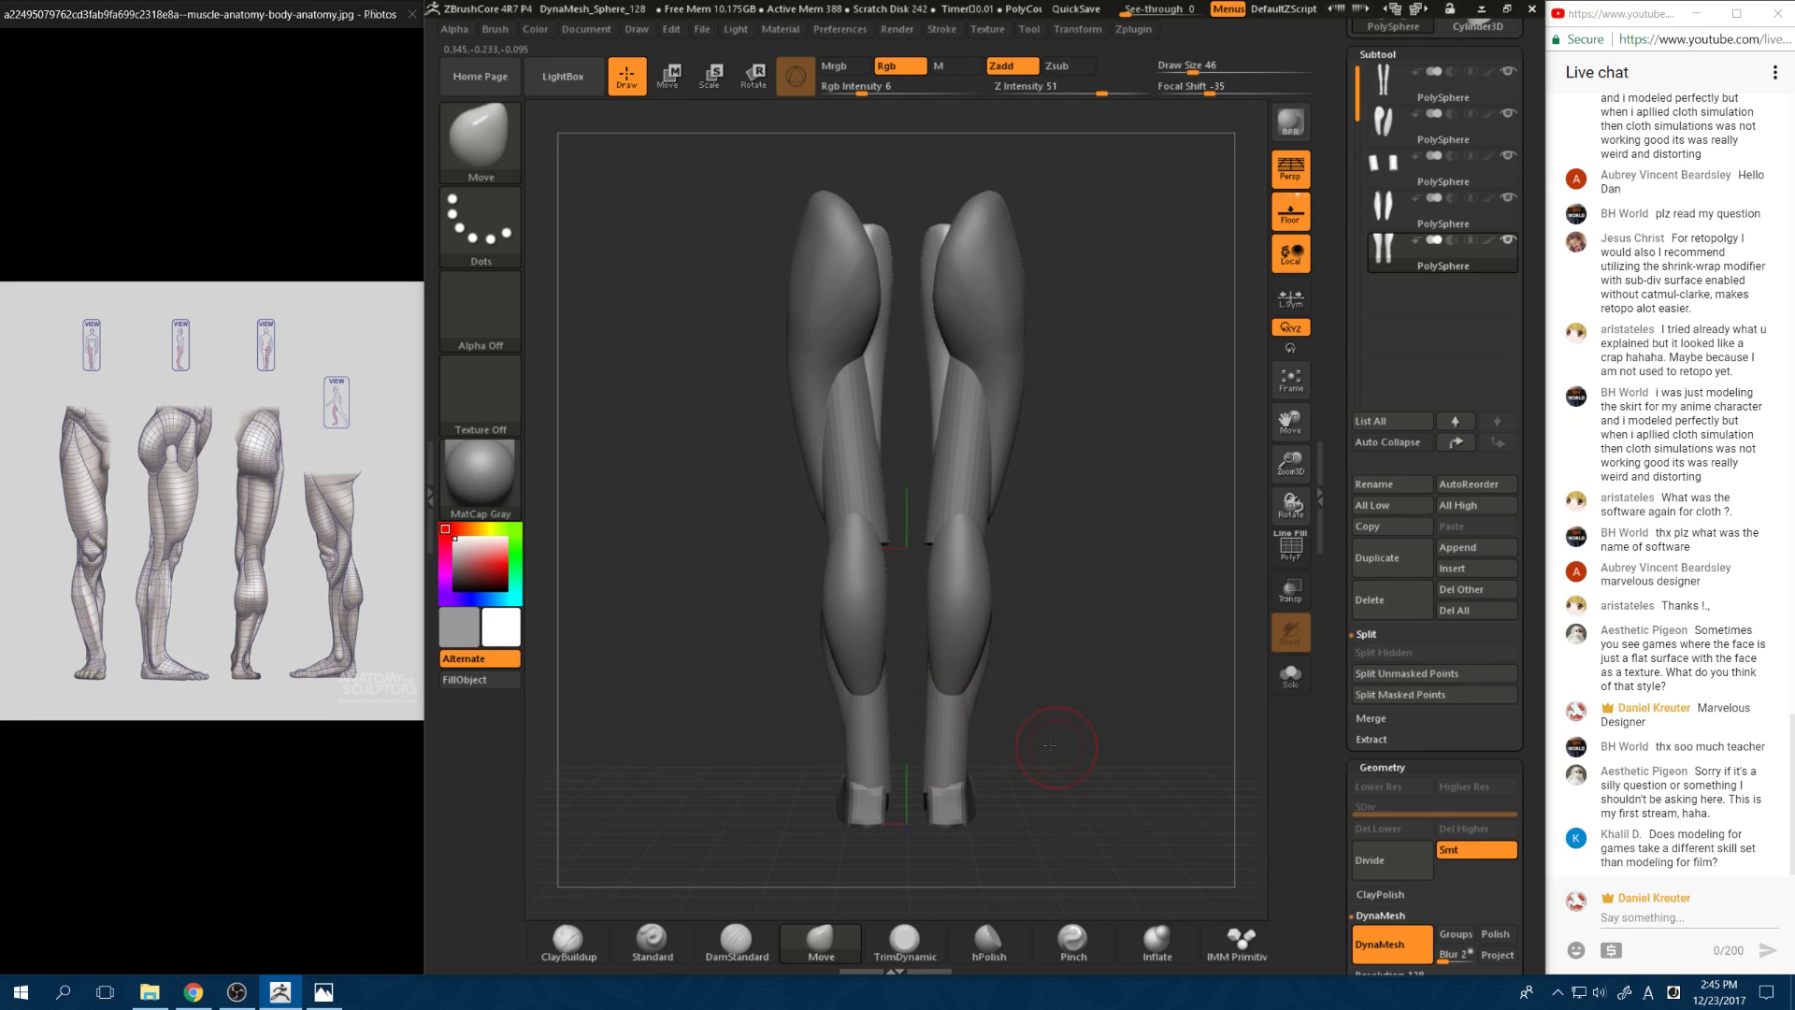
pyautogui.keyDown('alt'); pyautogui.moveTo(1039, 727); pyautogui.dragTo(954, 720); pyautogui.keyUp('alt')
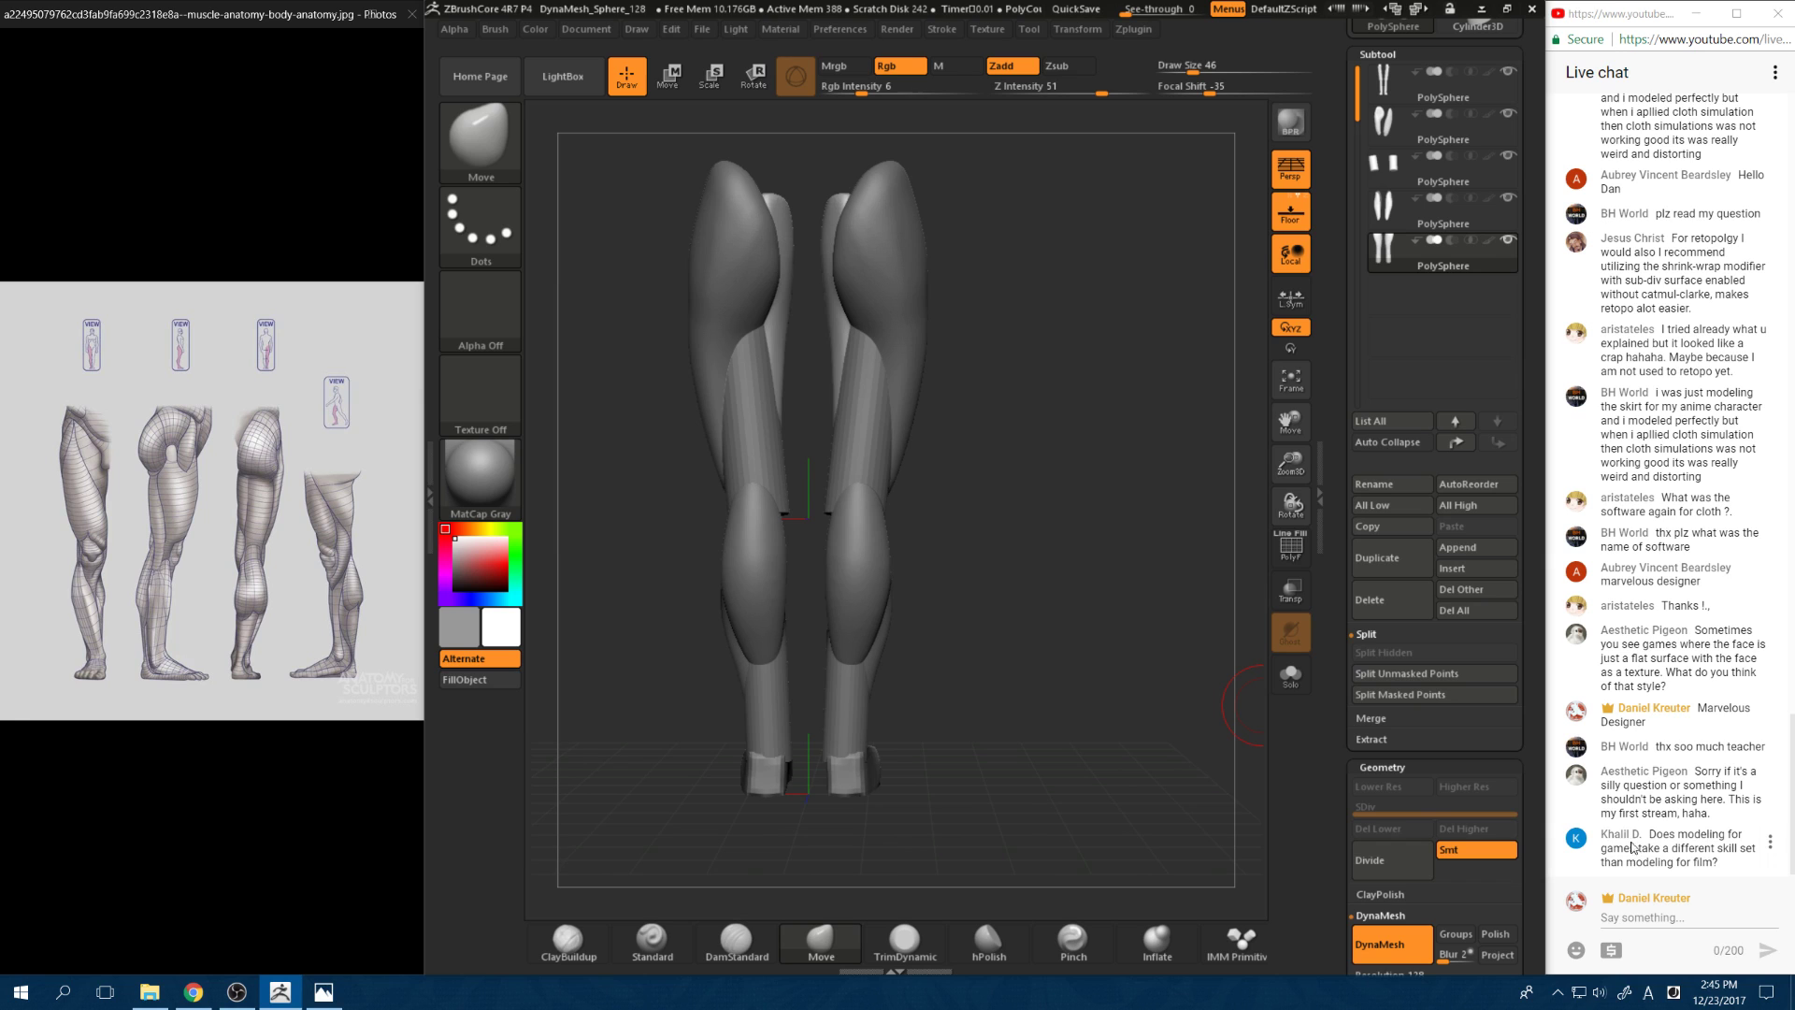
pyautogui.moveTo(1025, 729); pyautogui.dragTo(1009, 751)
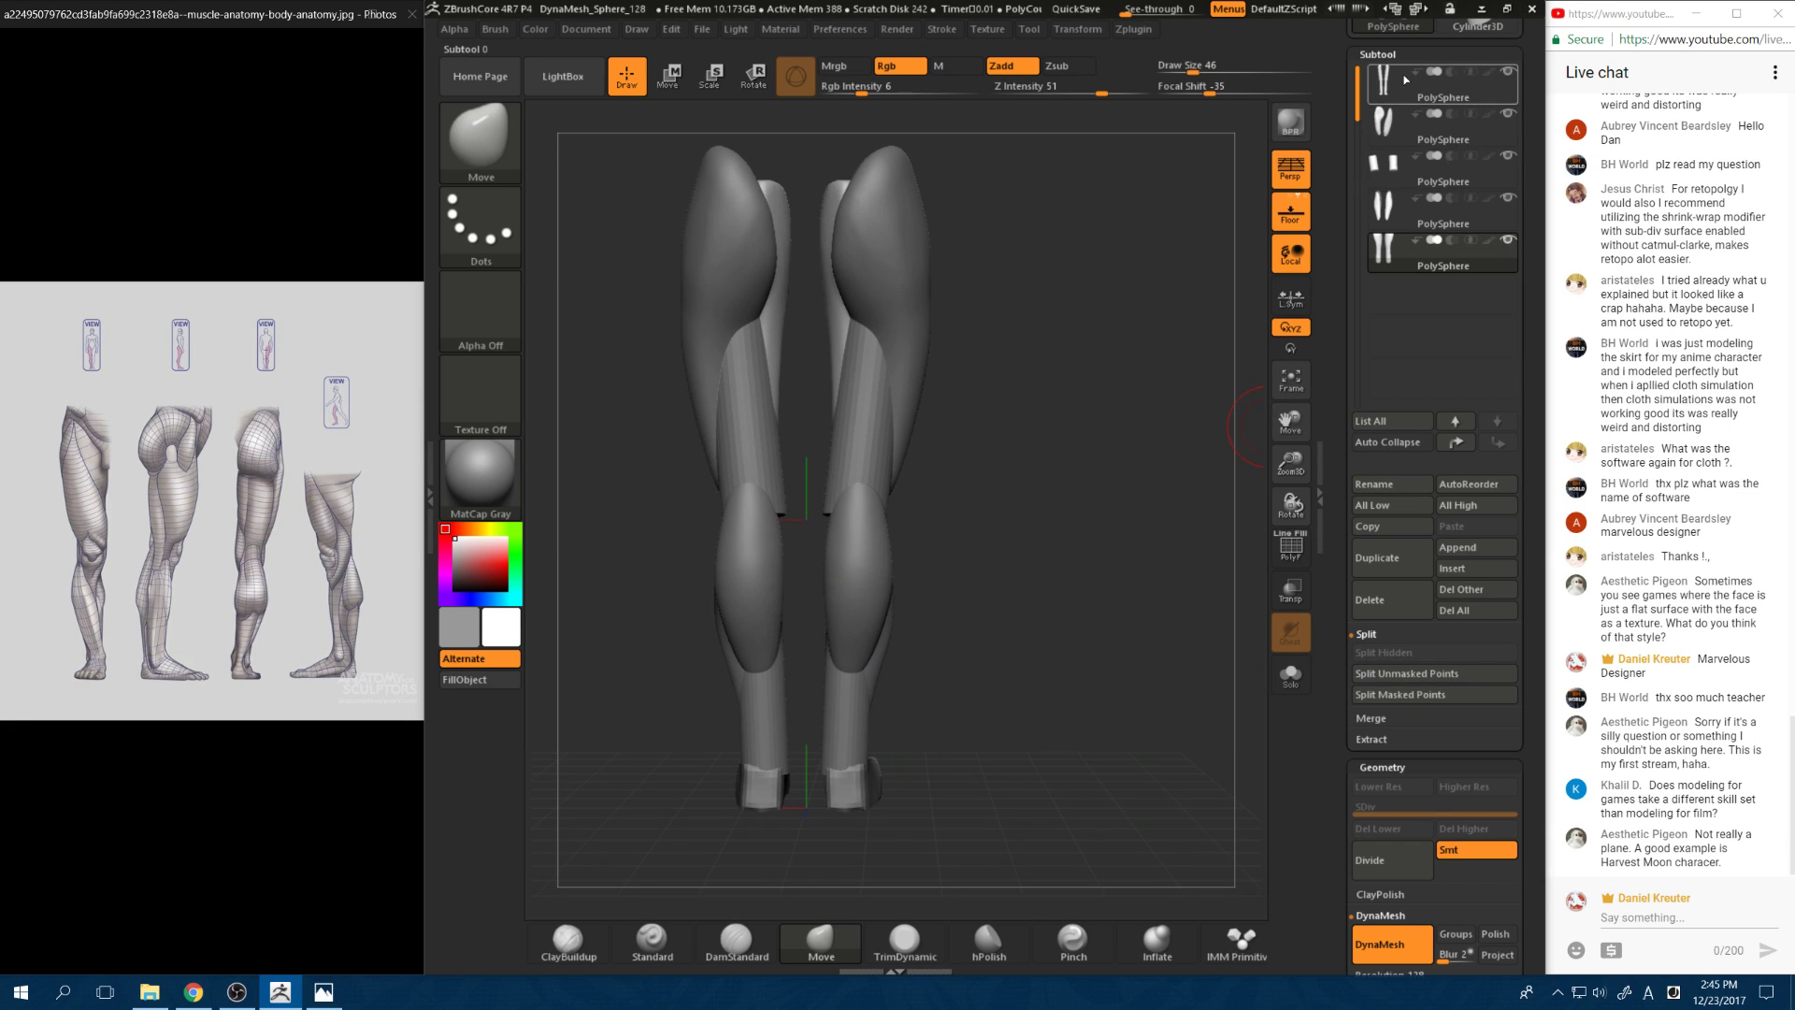
# Step: On the first subtool, which includes the feet, slim the ankles using the Move brush at Z Intensity 10 and Draw Size 33
pyautogui.click(1440, 82)
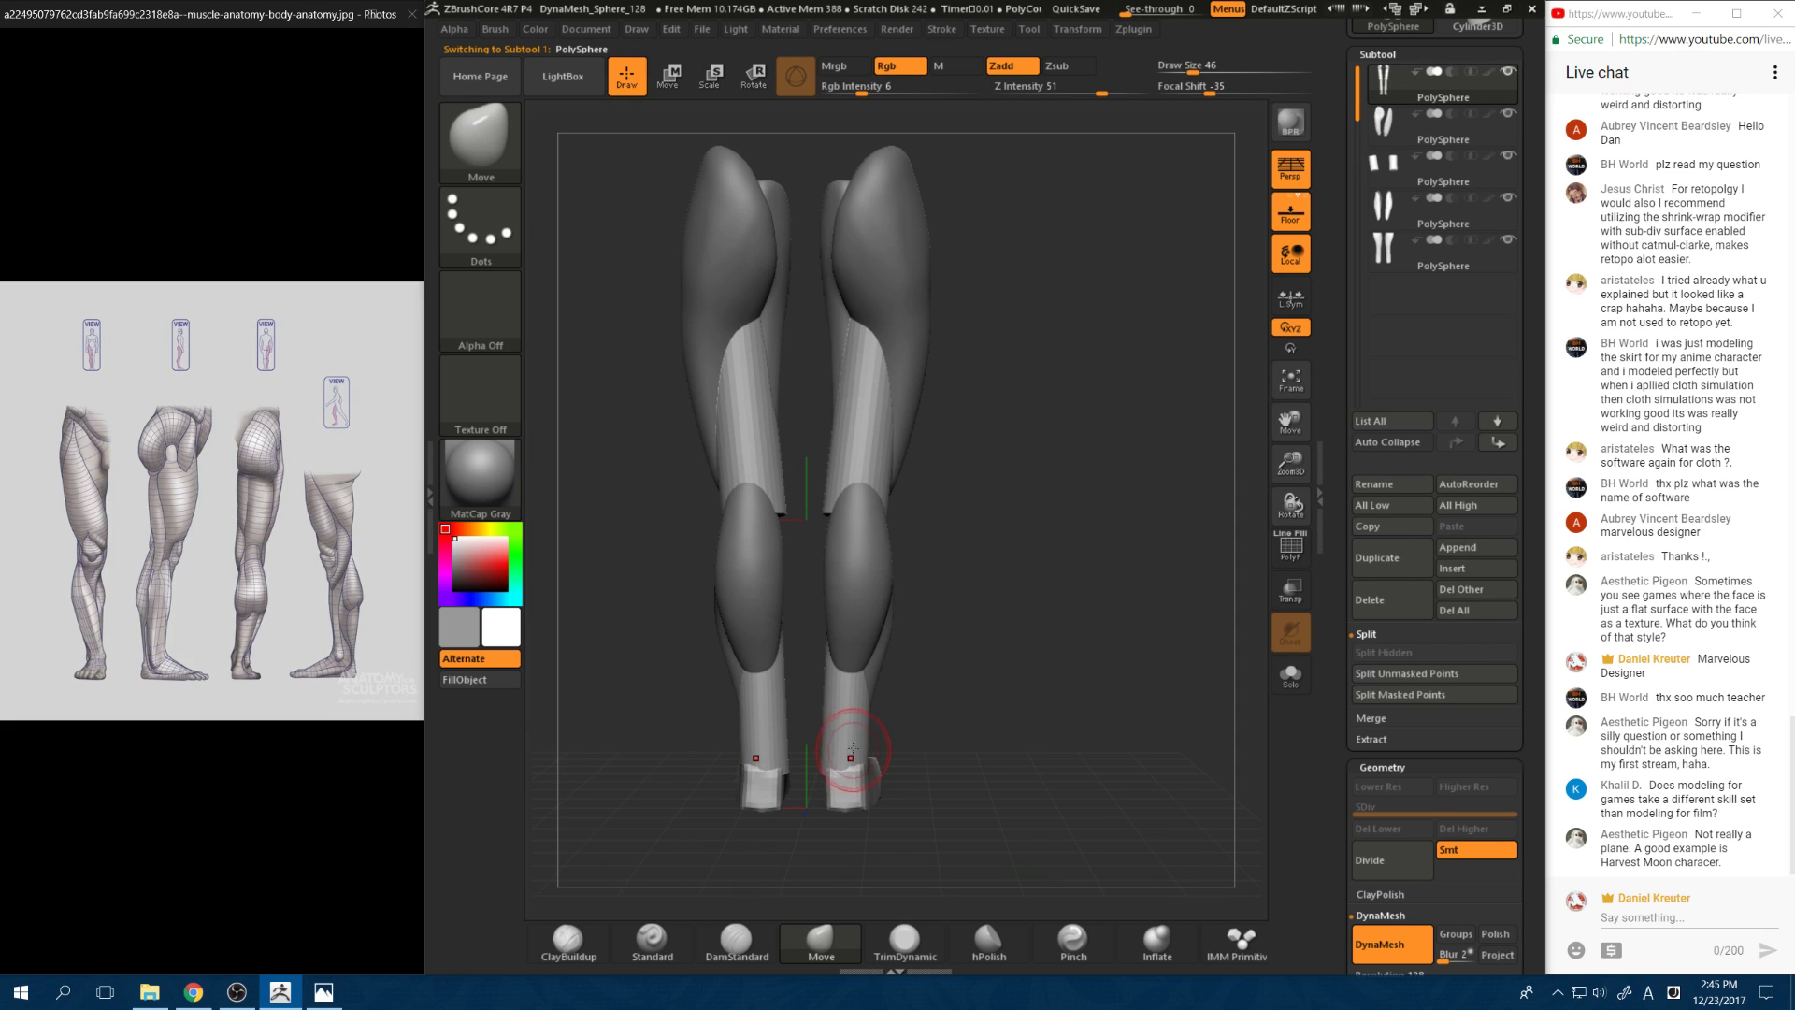
pyautogui.moveTo(869, 742); pyautogui.dragTo(824, 752)
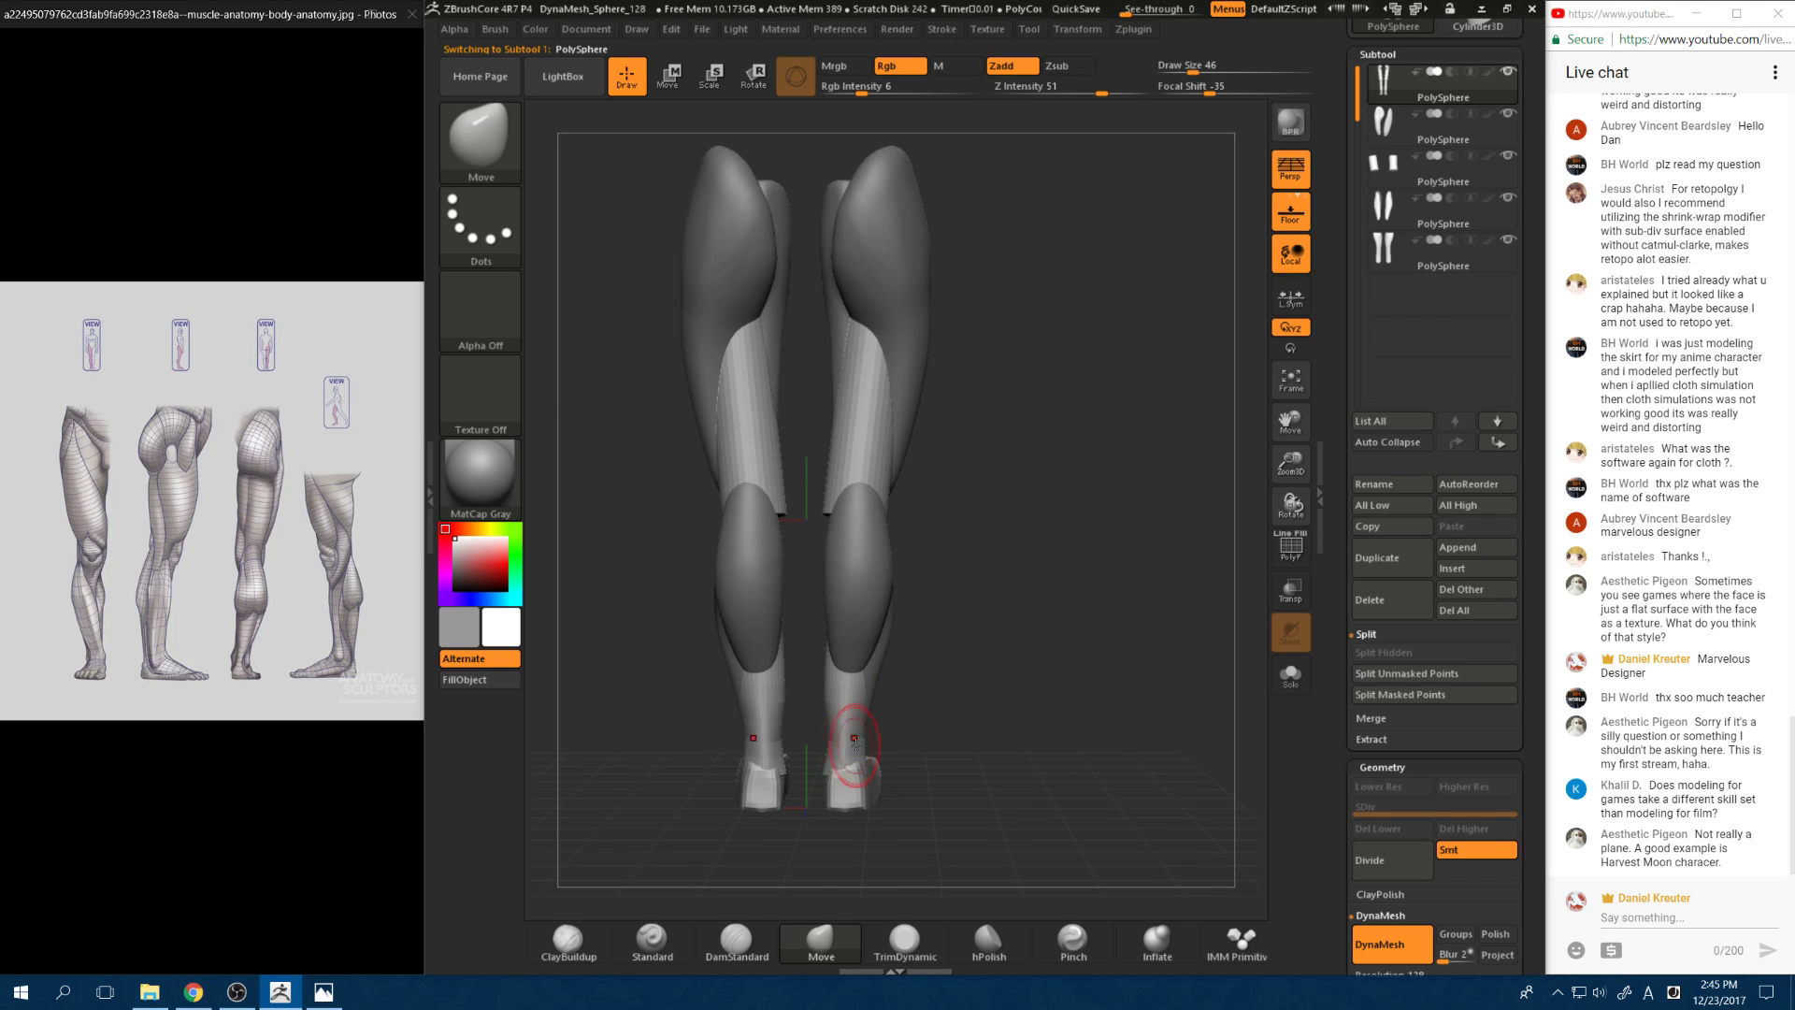
pyautogui.rightClick(844, 738)
pyautogui.moveTo(844, 738); pyautogui.dragTo(859, 734)
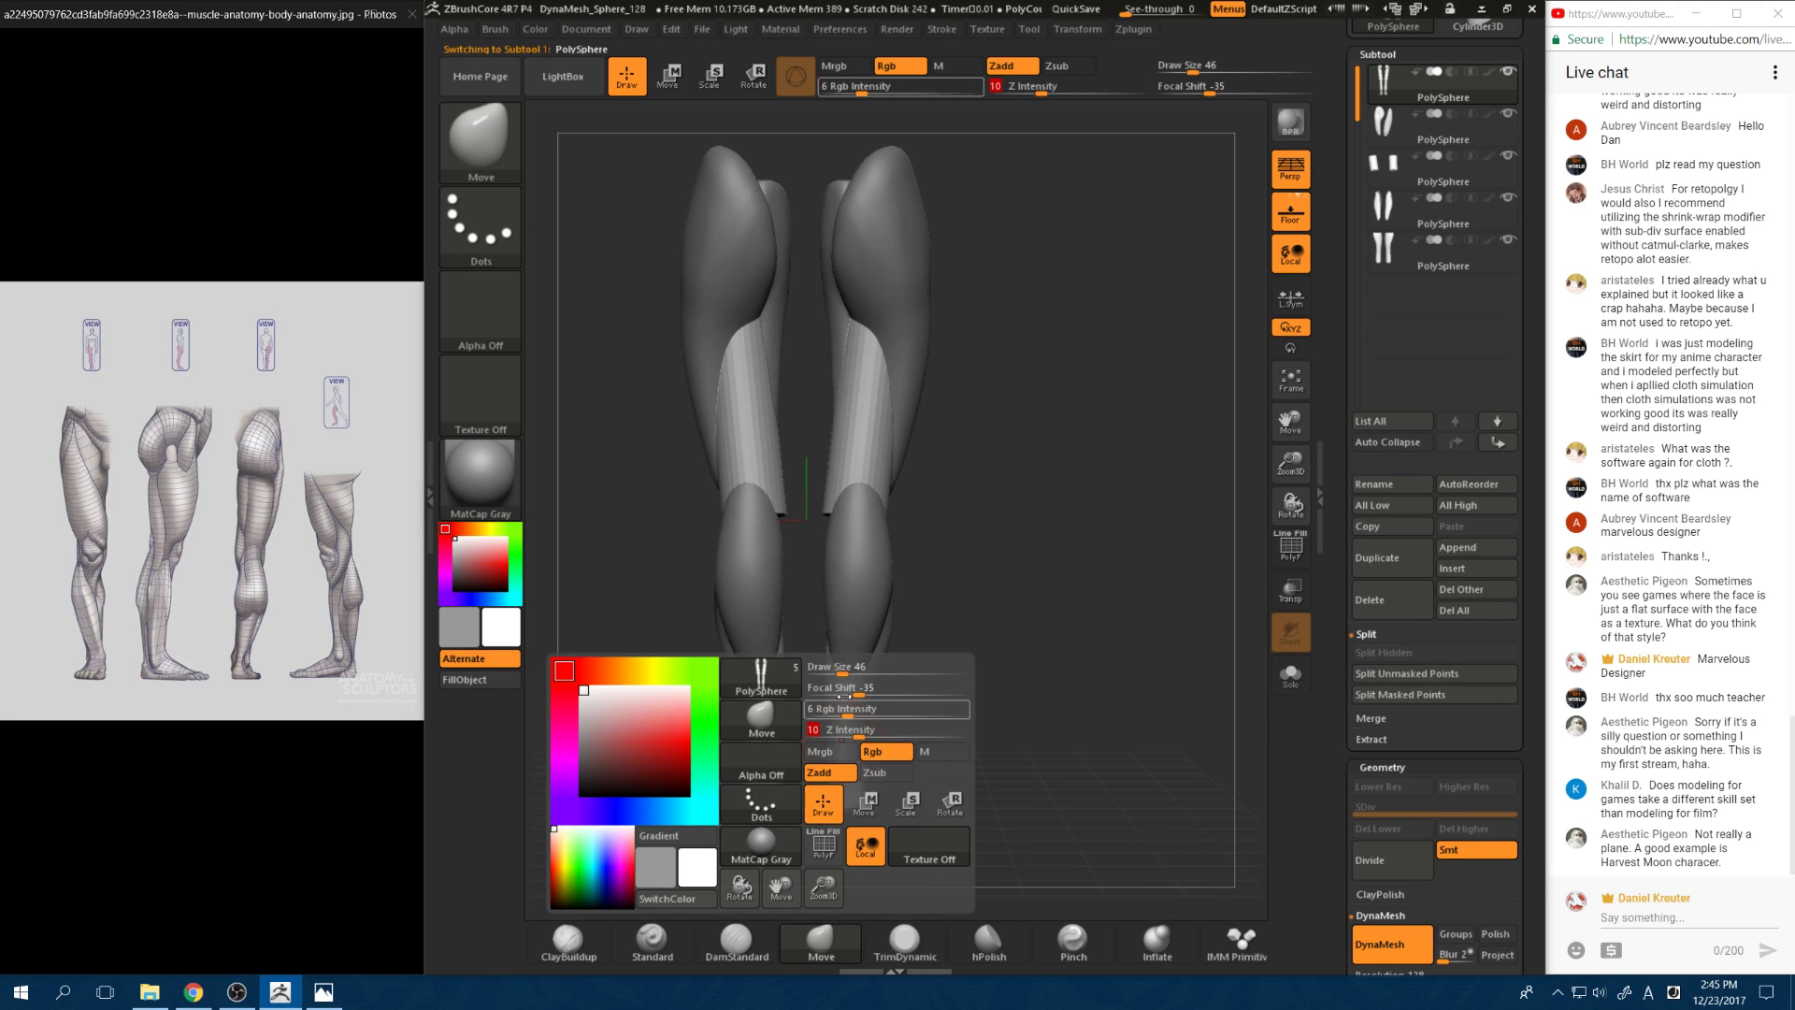
pyautogui.moveTo(844, 667); pyautogui.dragTo(837, 667)
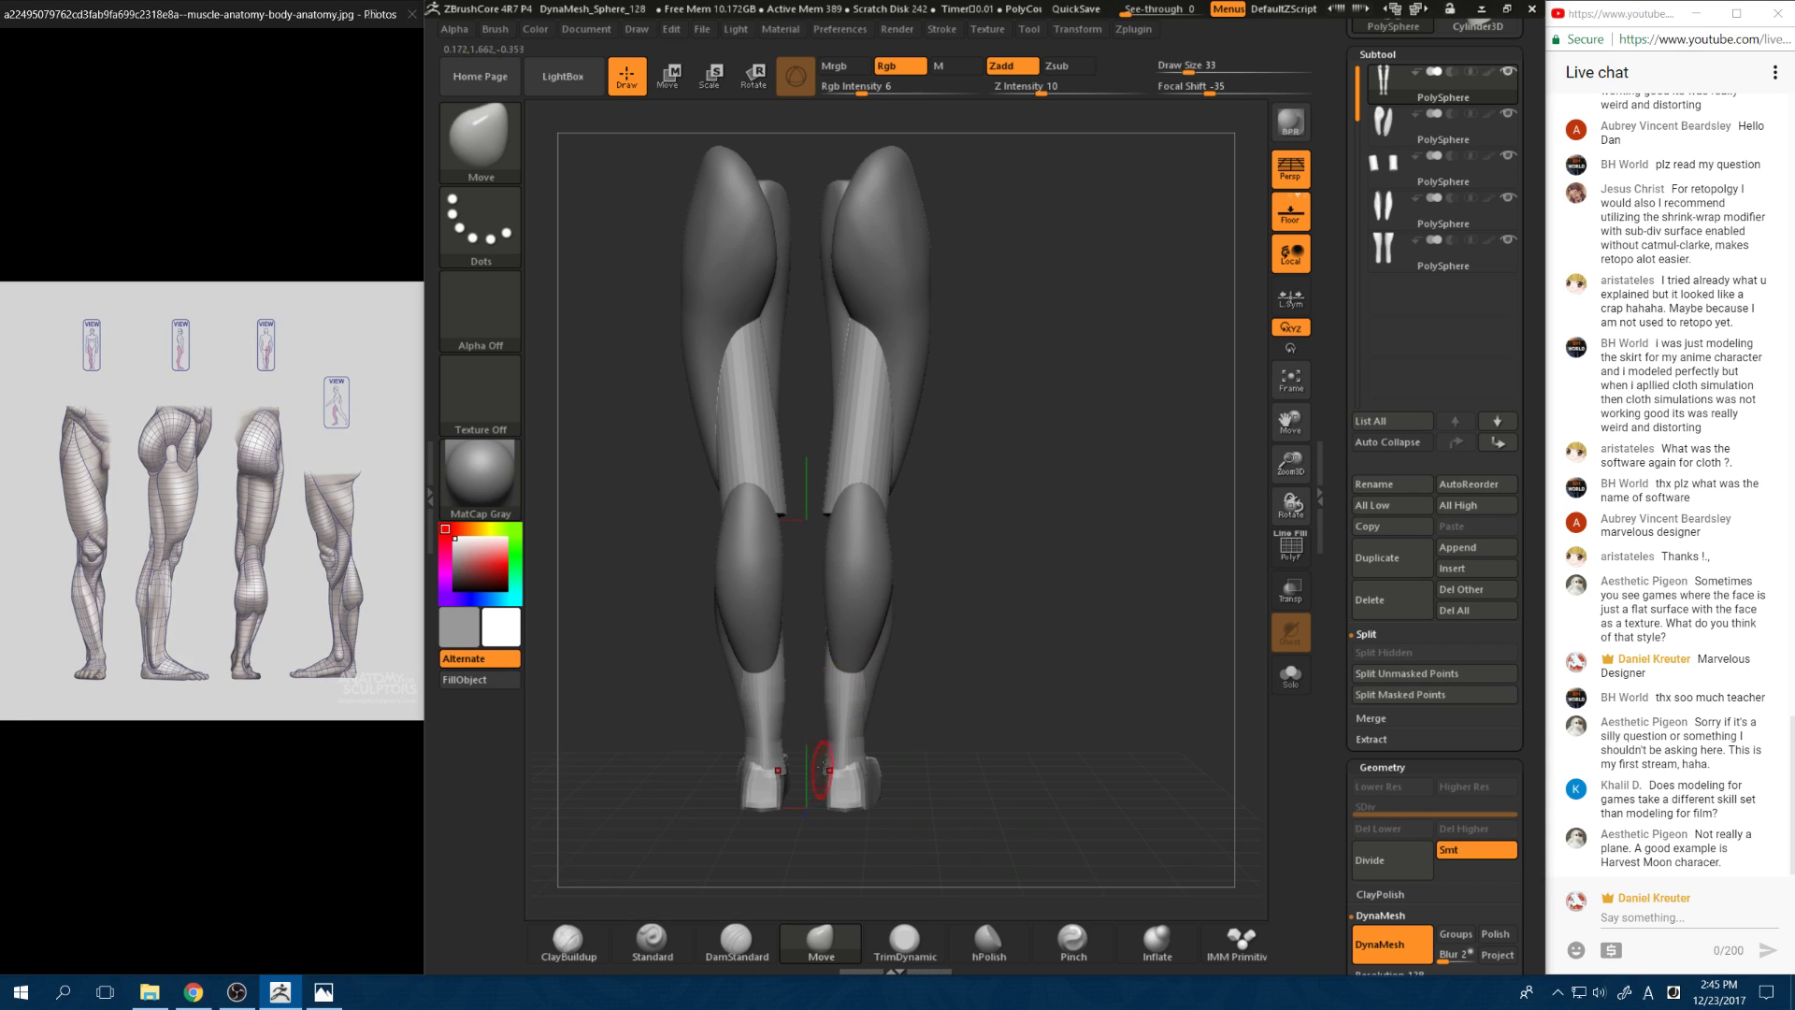
pyautogui.moveTo(825, 774); pyautogui.dragTo(839, 776)
pyautogui.keyDown('shift'); pyautogui.moveTo(865, 769); pyautogui.dragTo(855, 759, button='right'); pyautogui.keyUp('shift')
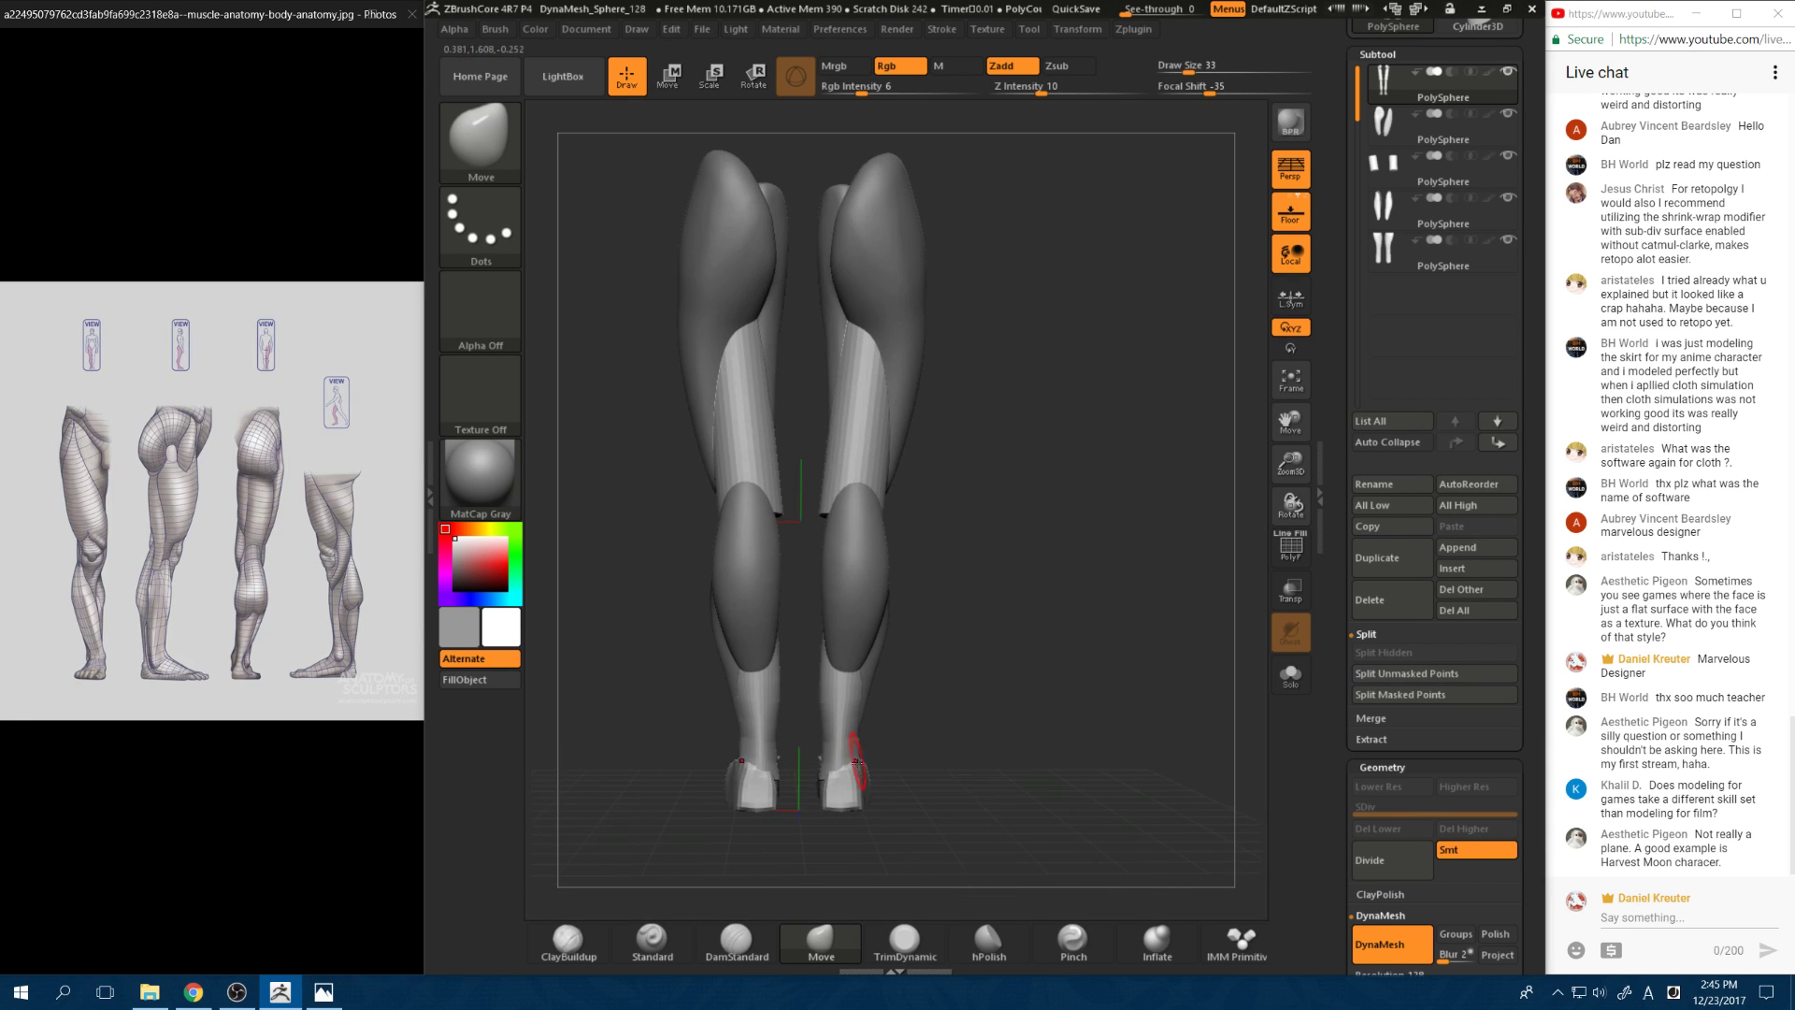
pyautogui.moveTo(855, 759); pyautogui.dragTo(1131, 745)
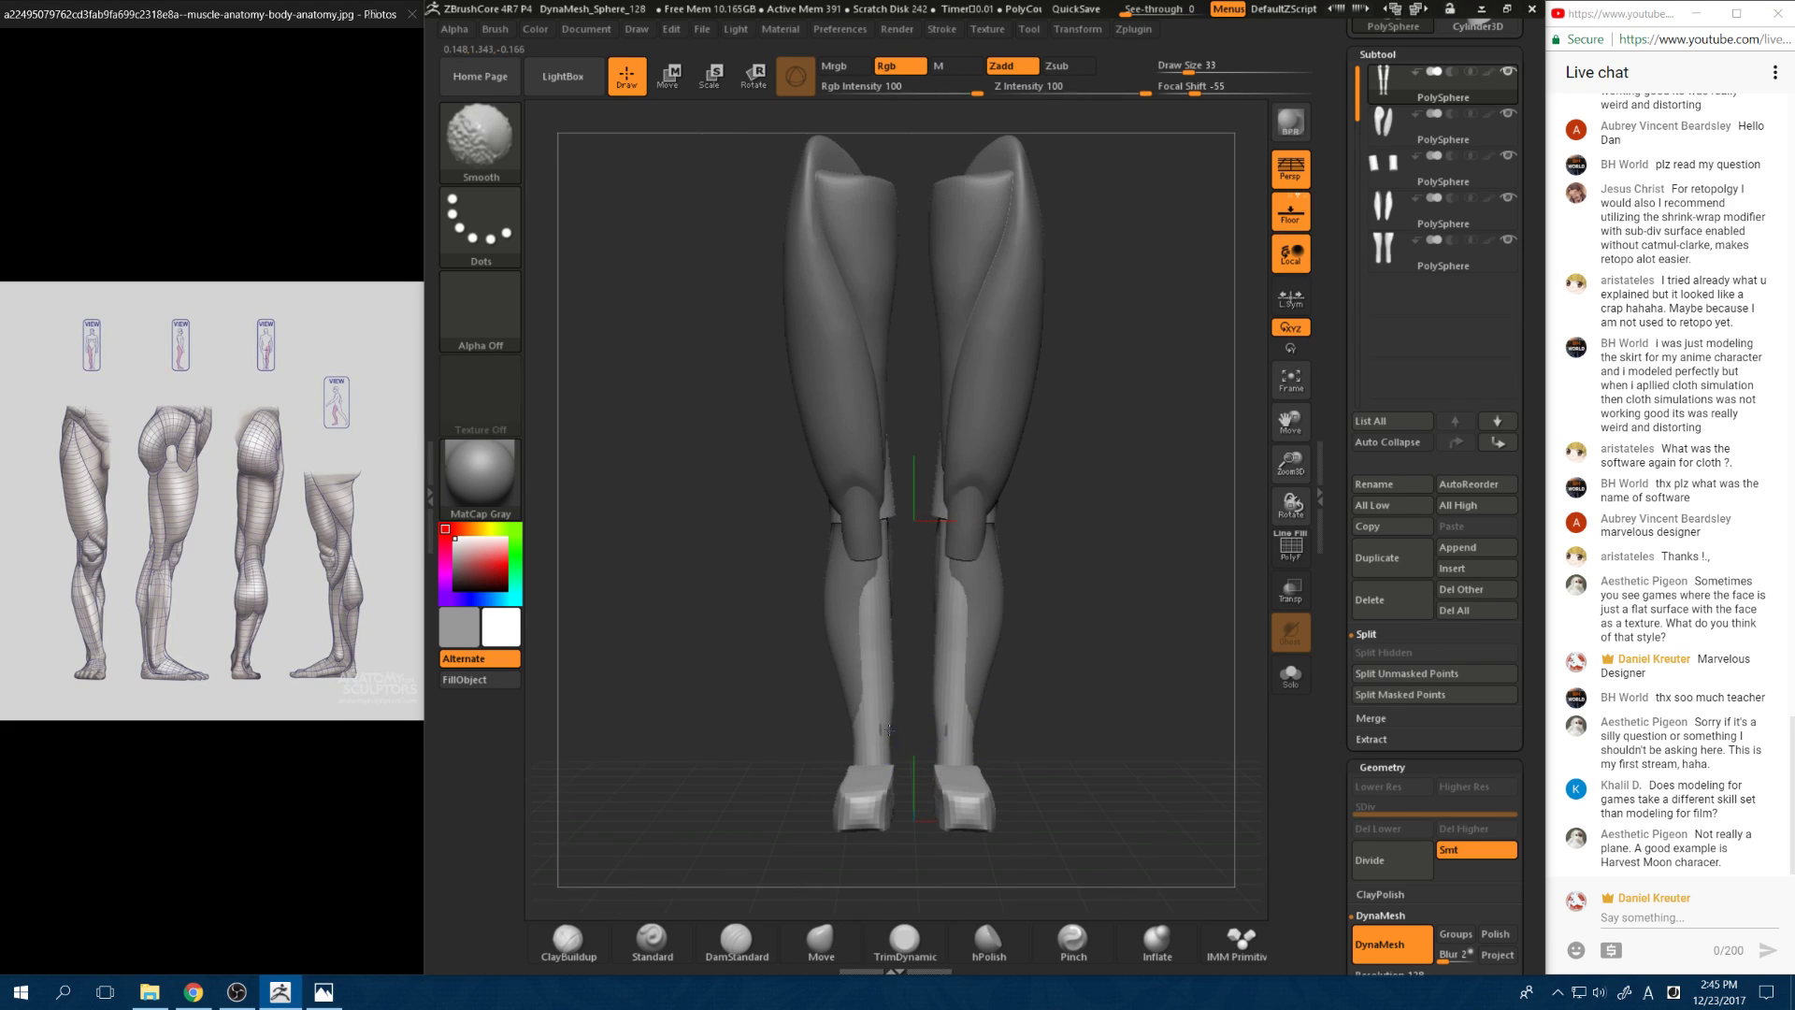
# Step: Increase the Draw Size to 62 and refine the contour of the lower shins just above the ankles
pyautogui.press('shift')
pyautogui.press('space')
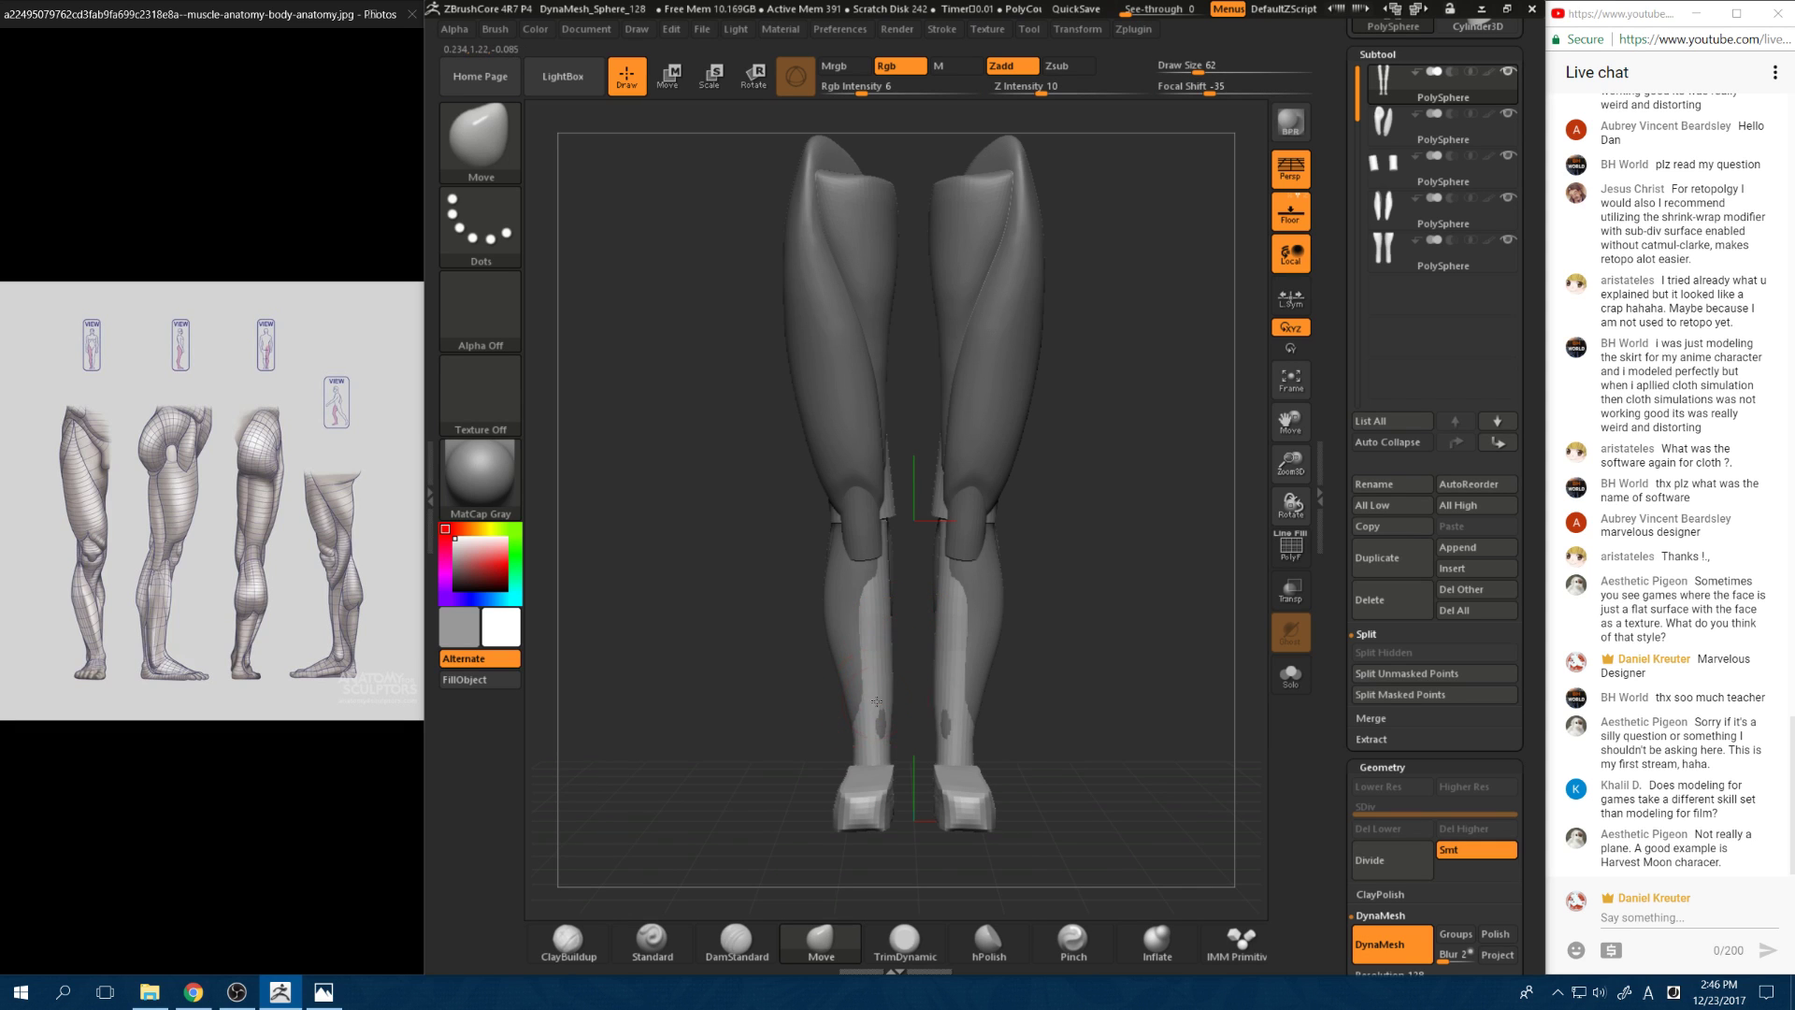
pyautogui.moveTo(742, 854)
pyautogui.mouseDown()
pyautogui.moveTo(919, 749)
pyautogui.moveTo(864, 729)
pyautogui.mouseUp()
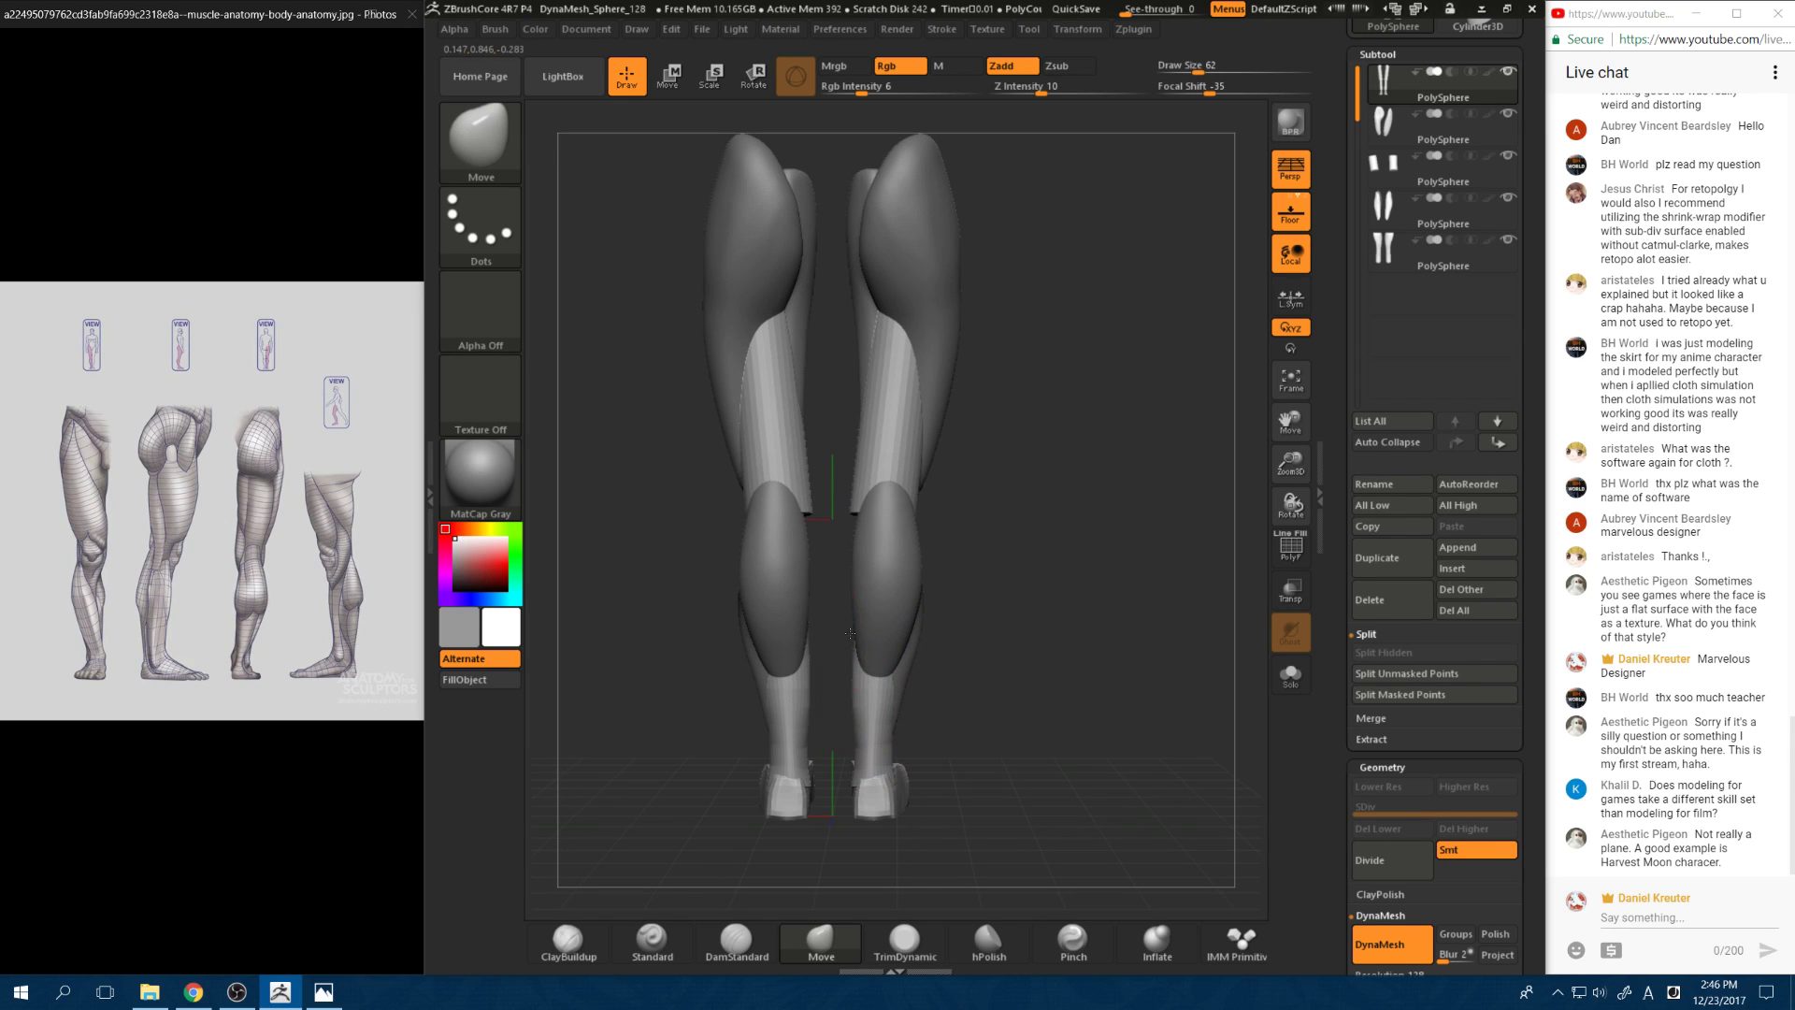
pyautogui.moveTo(946, 608); pyautogui.dragTo(966, 637)
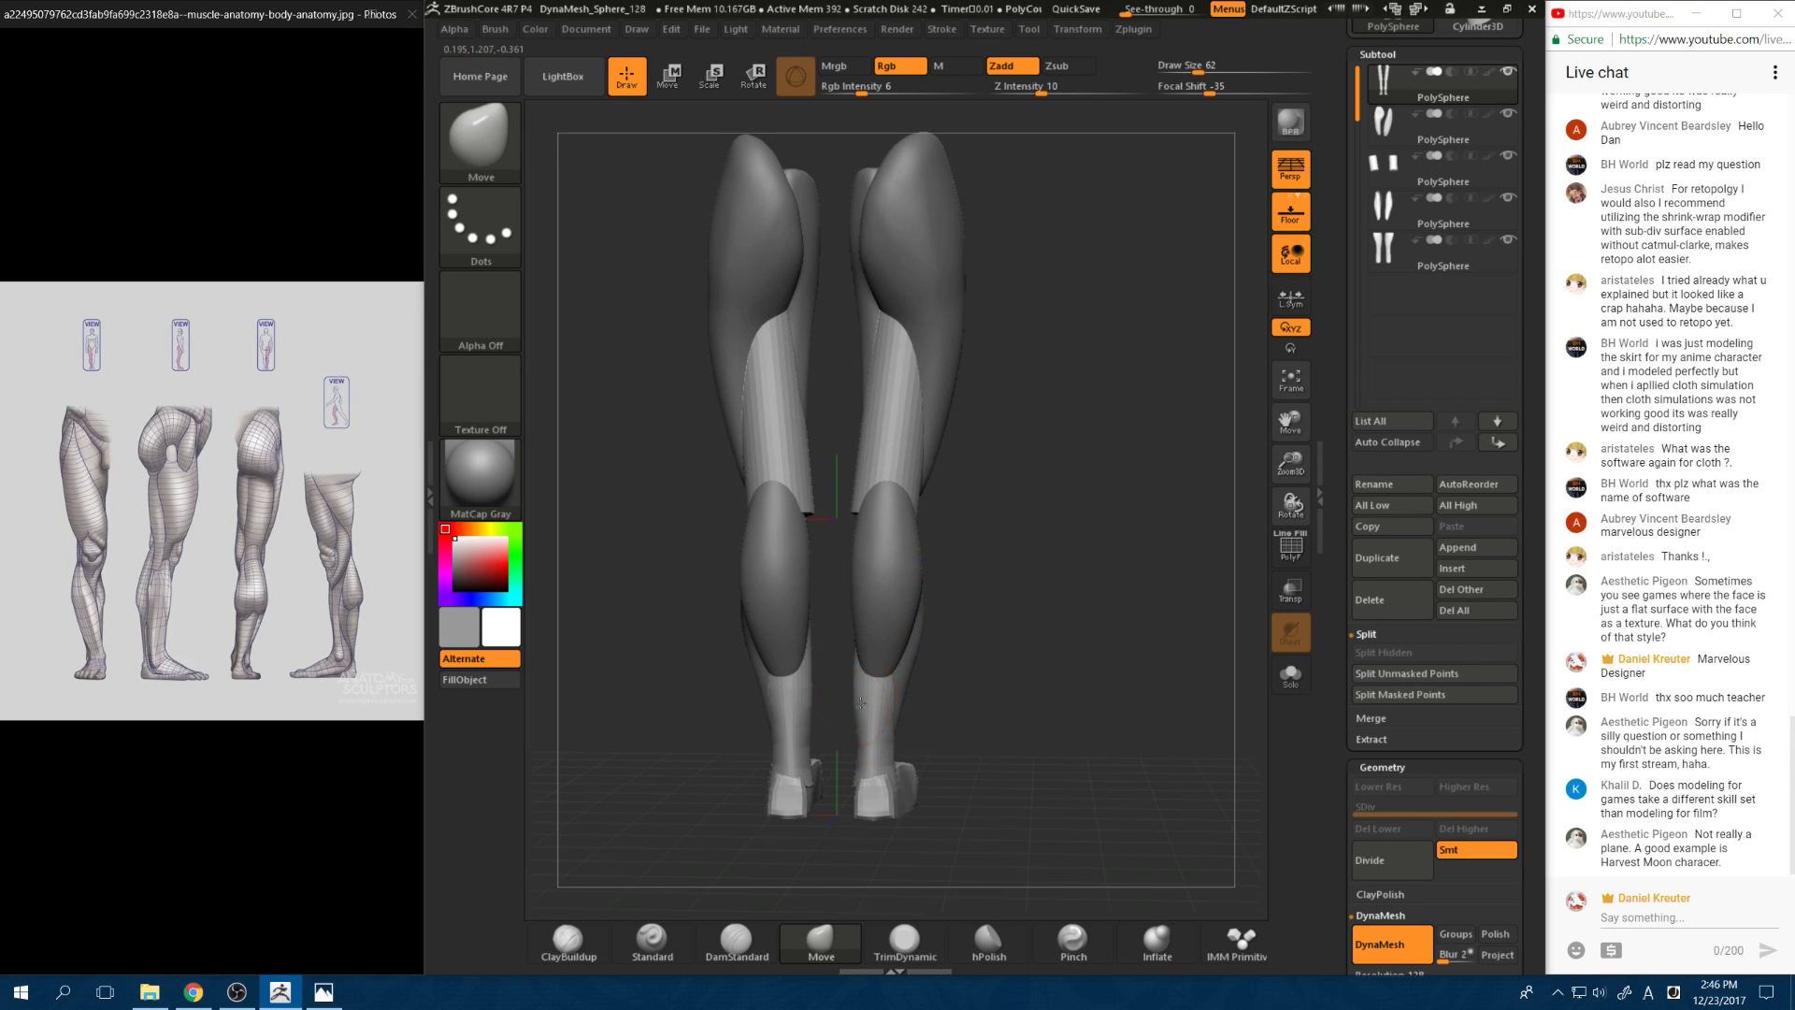
pyautogui.moveTo(835, 708)
pyautogui.mouseDown()
pyautogui.moveTo(900, 712)
pyautogui.moveTo(848, 713)
pyautogui.mouseUp()
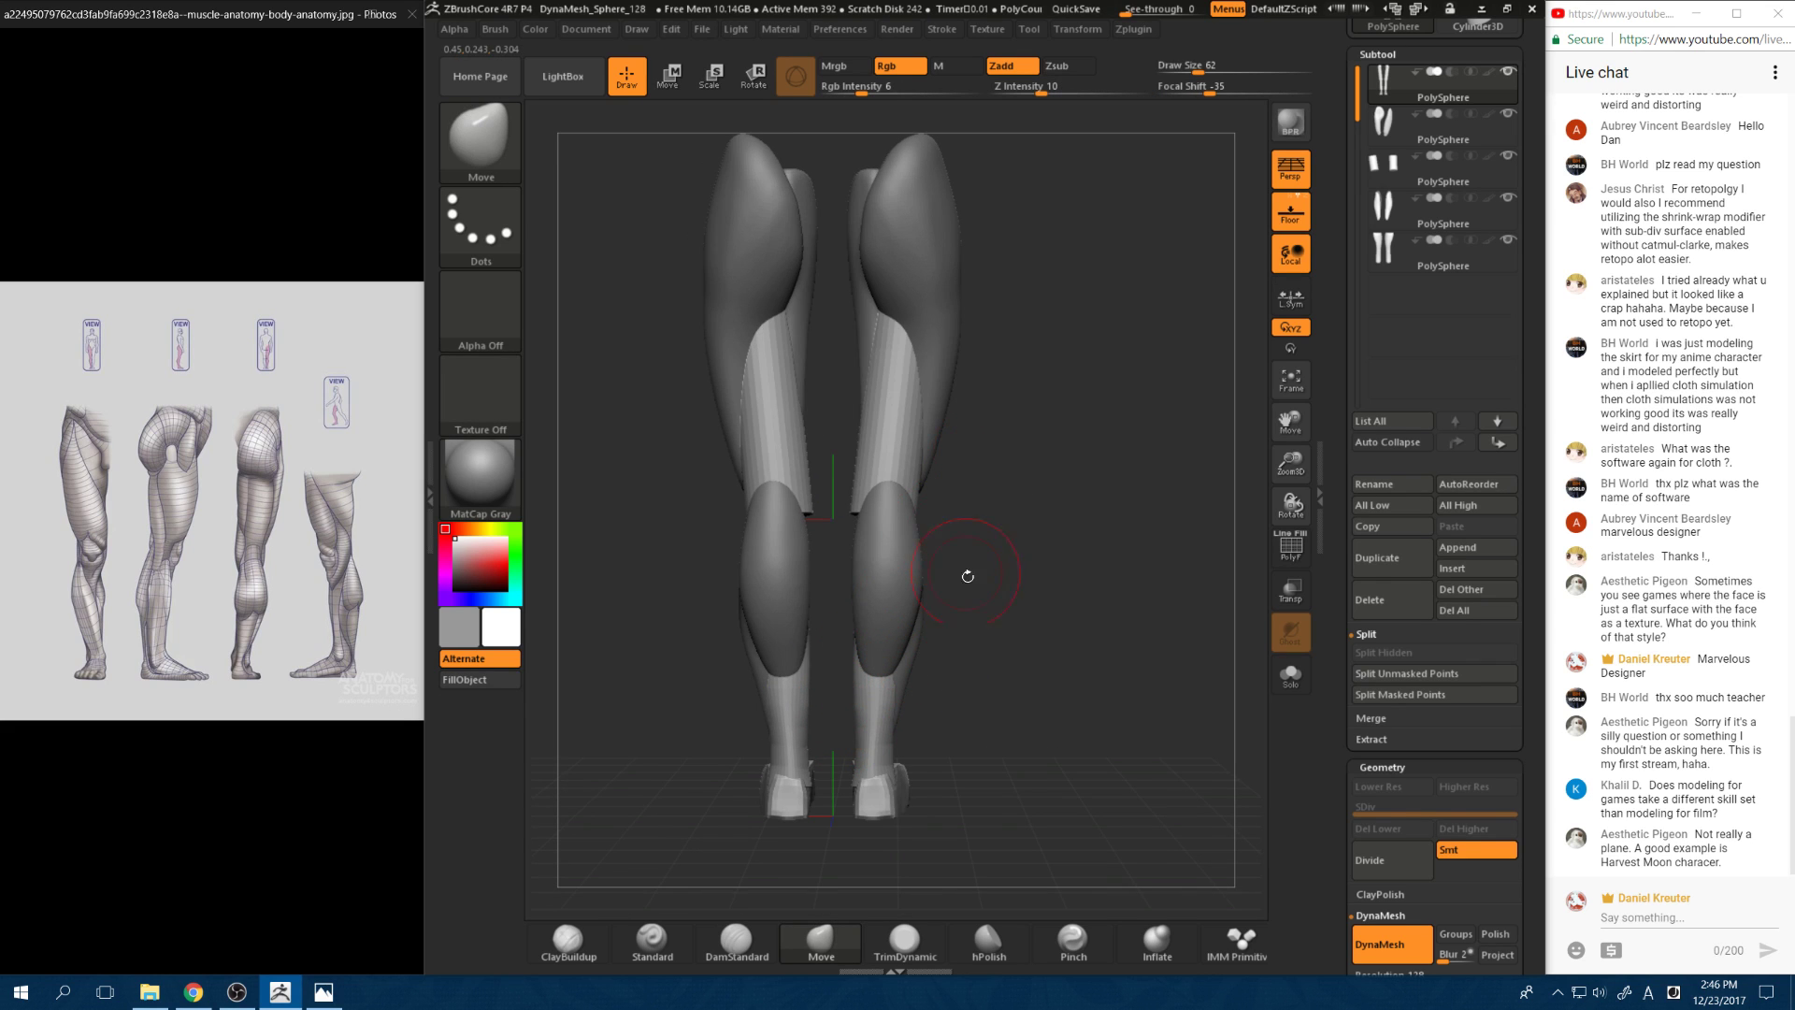
# Step: Switch to the calf subtool and adjust the outline of the lower legs with the Move brush
pyautogui.moveTo(962, 722); pyautogui.dragTo(909, 717)
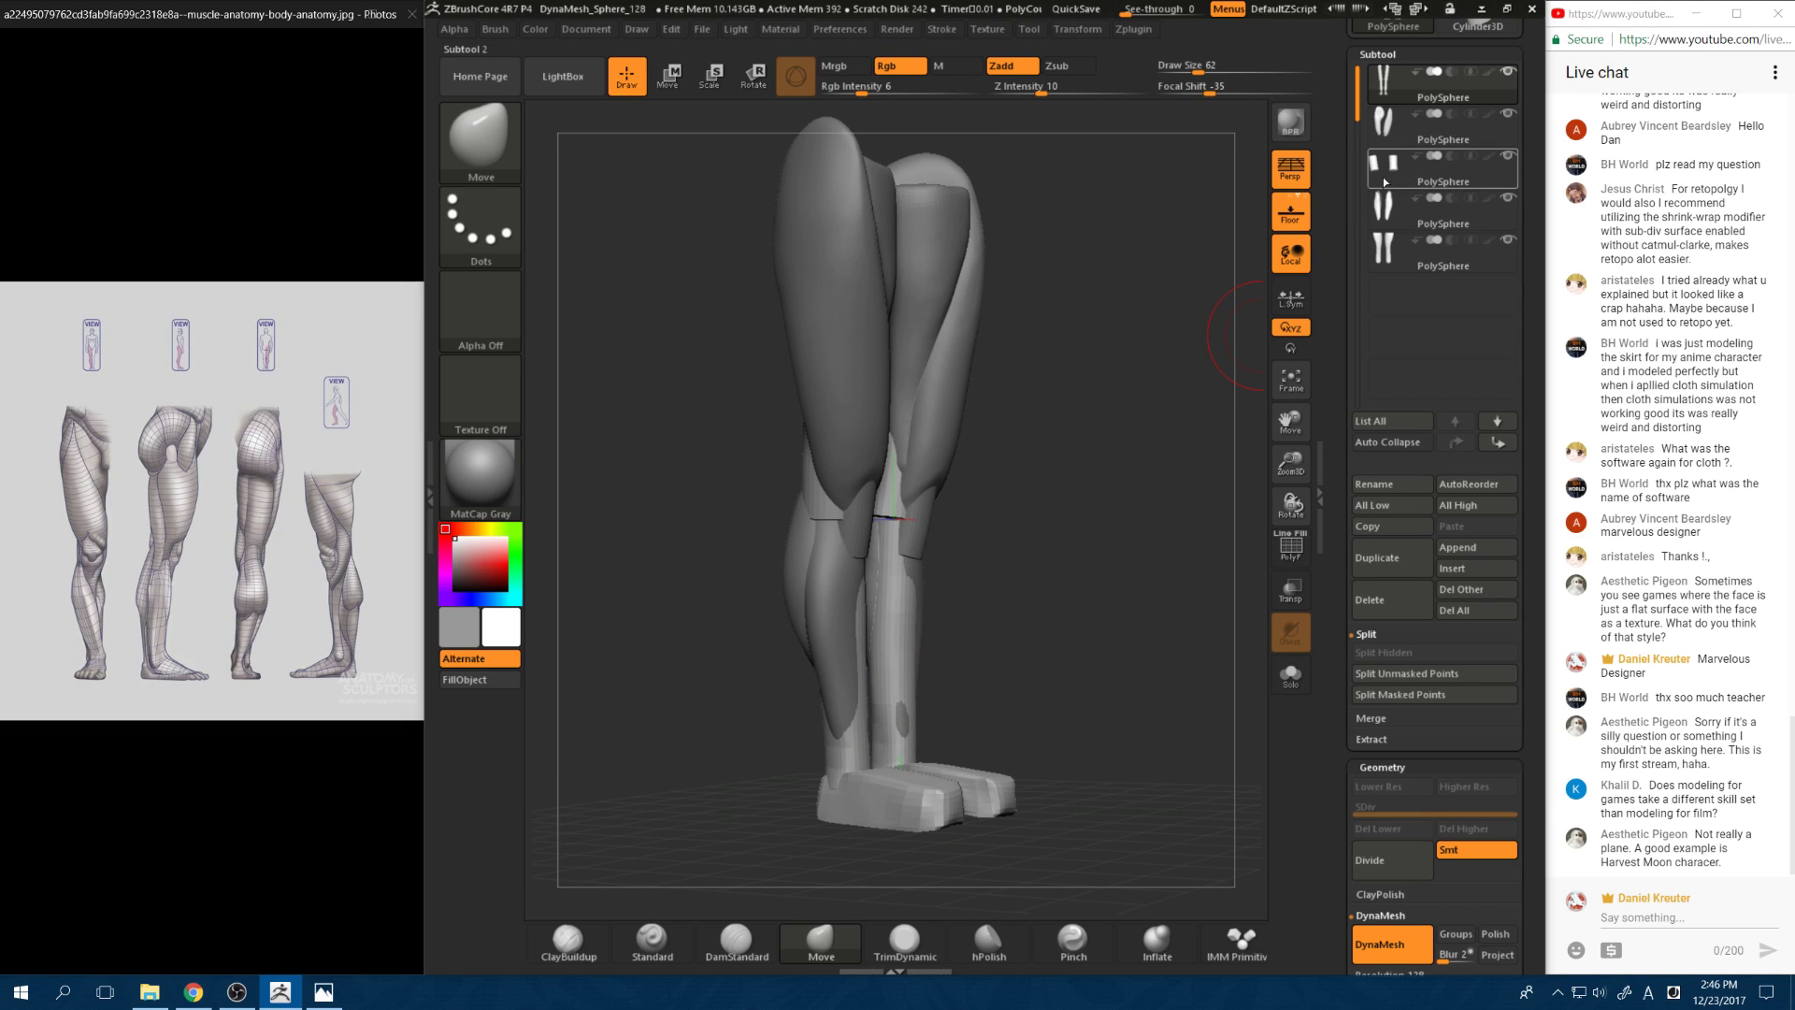
pyautogui.moveTo(1387, 141)
pyautogui.click(1386, 209)
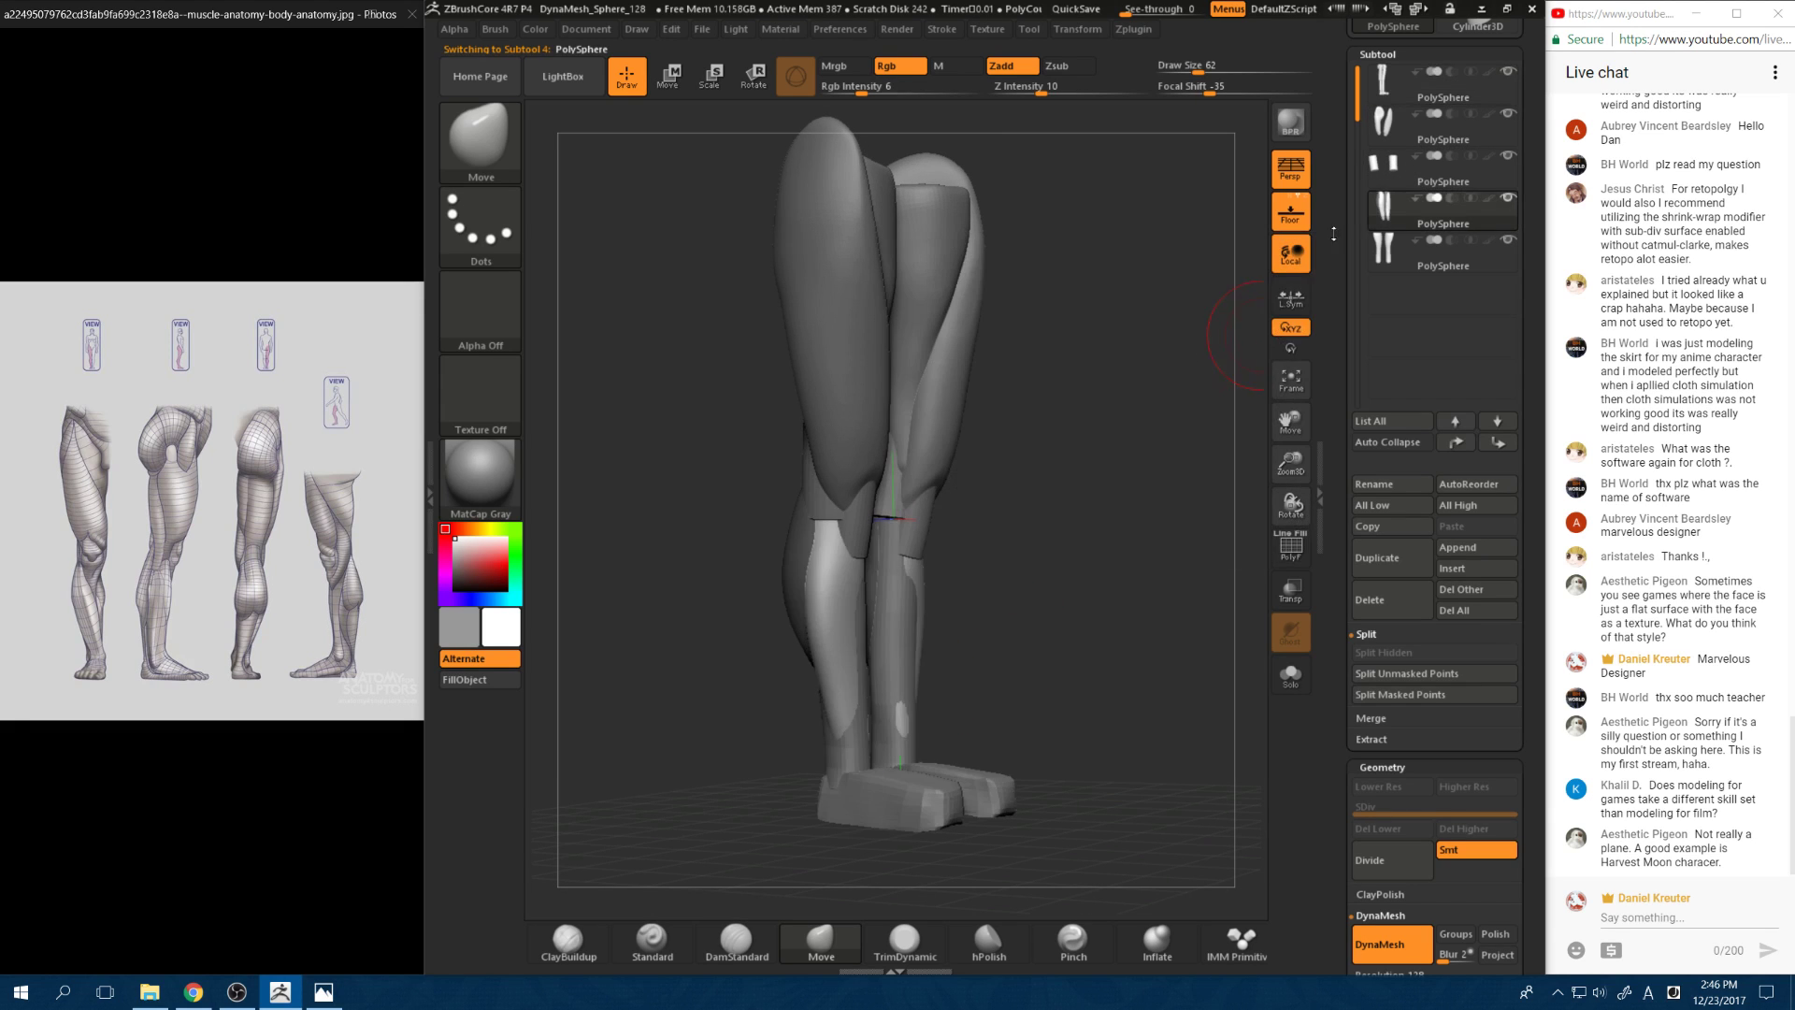
pyautogui.keyDown('shift'); pyautogui.moveTo(1007, 690); pyautogui.dragTo(905, 722); pyautogui.keyUp('shift')
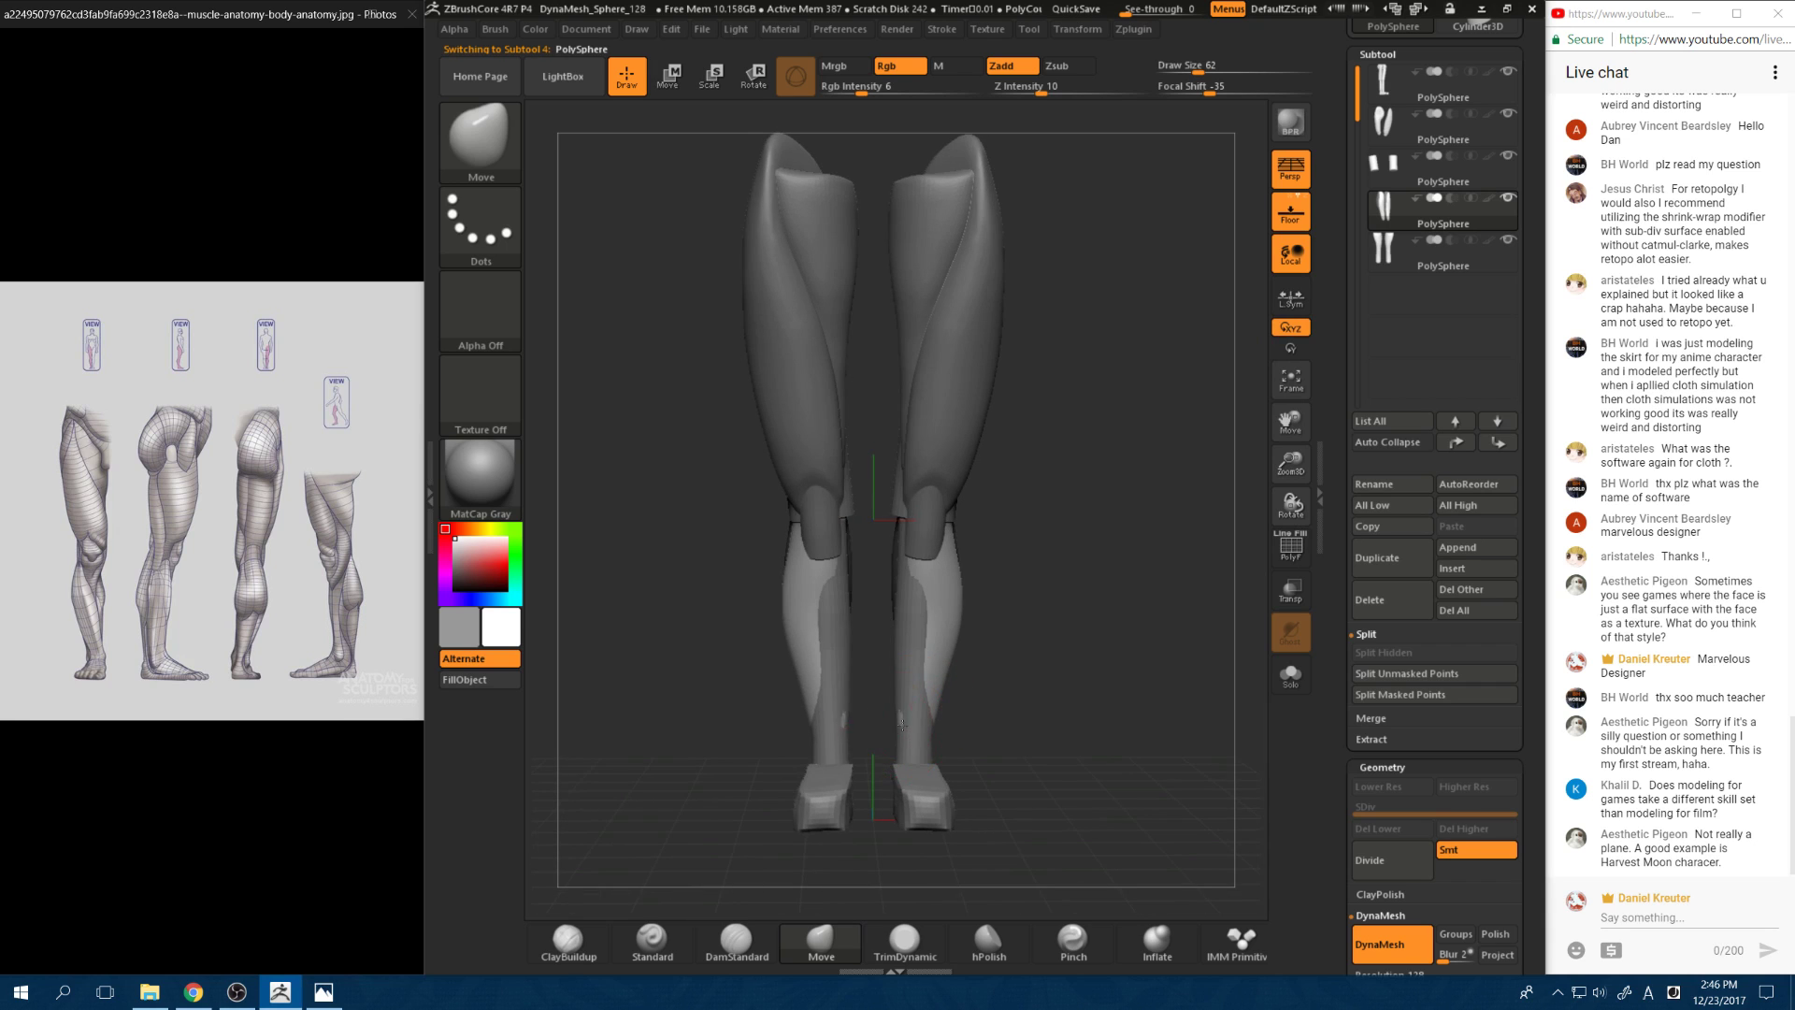
pyautogui.moveTo(1050, 662)
pyautogui.mouseDown()
pyautogui.moveTo(1160, 658)
pyautogui.moveTo(1129, 657)
pyautogui.mouseUp()
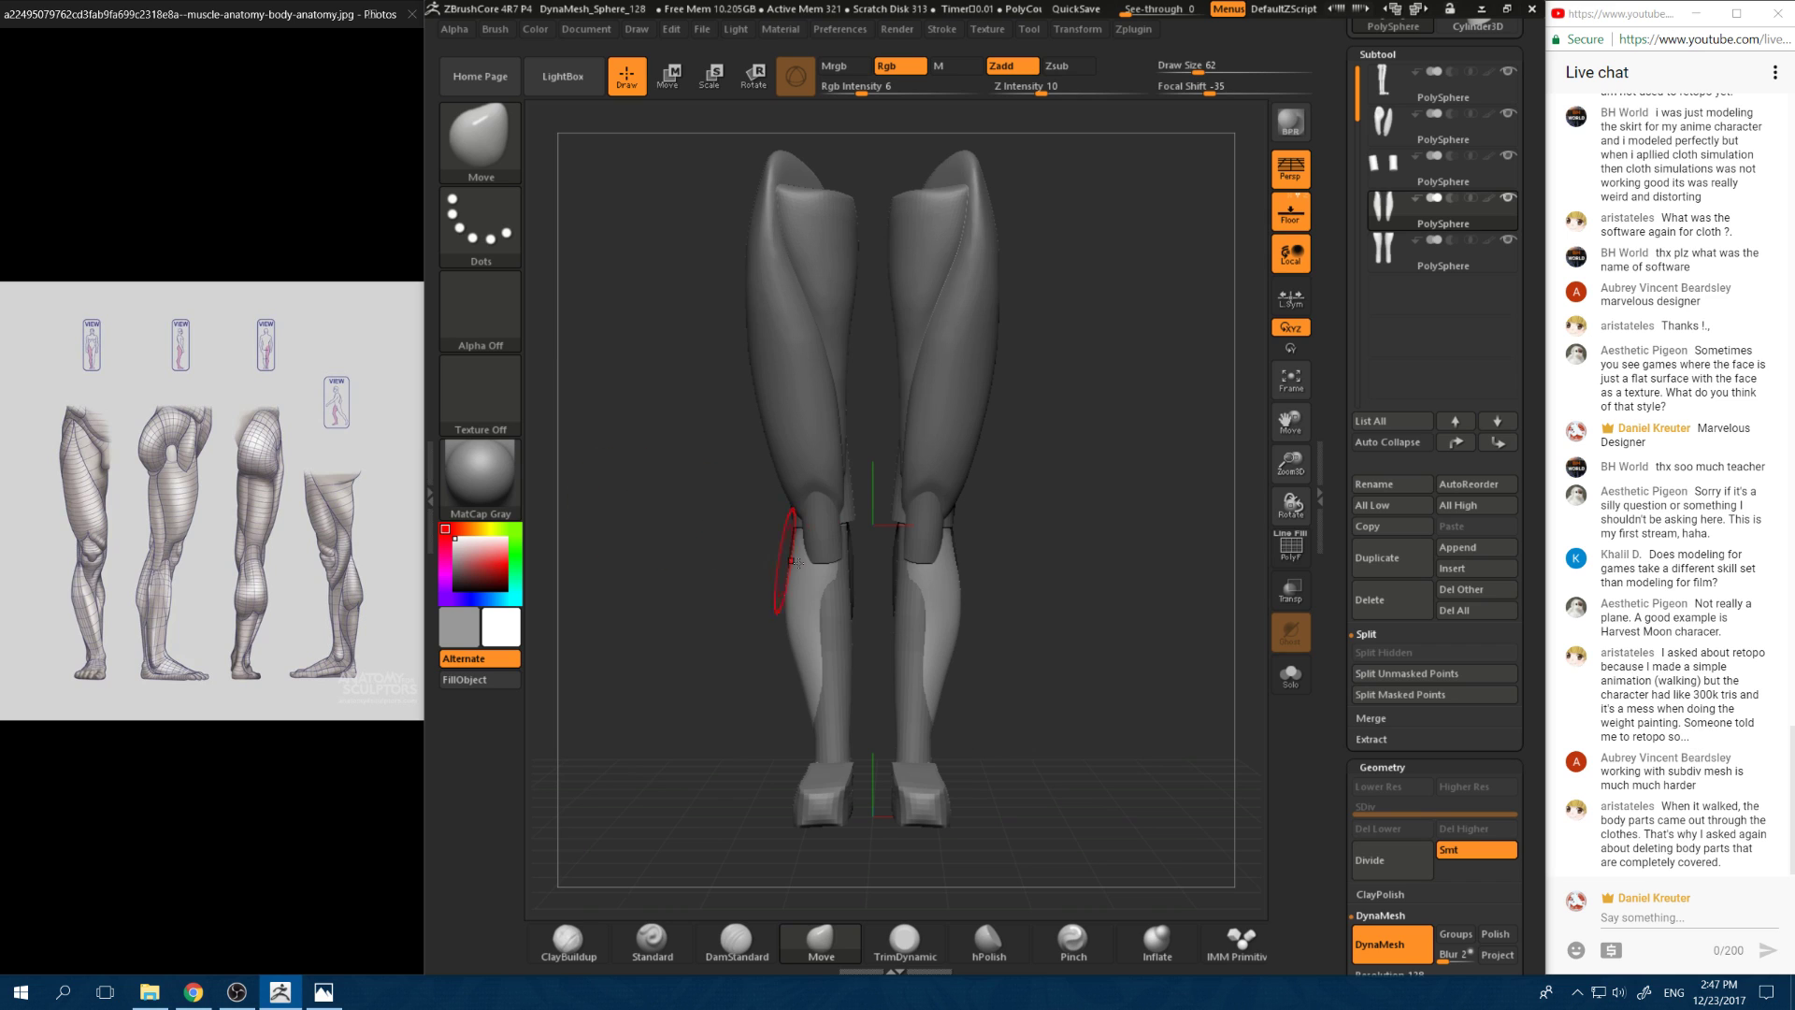
pyautogui.moveTo(1086, 550)
pyautogui.mouseDown()
pyautogui.moveTo(1051, 542)
pyautogui.moveTo(973, 578)
pyautogui.mouseUp()
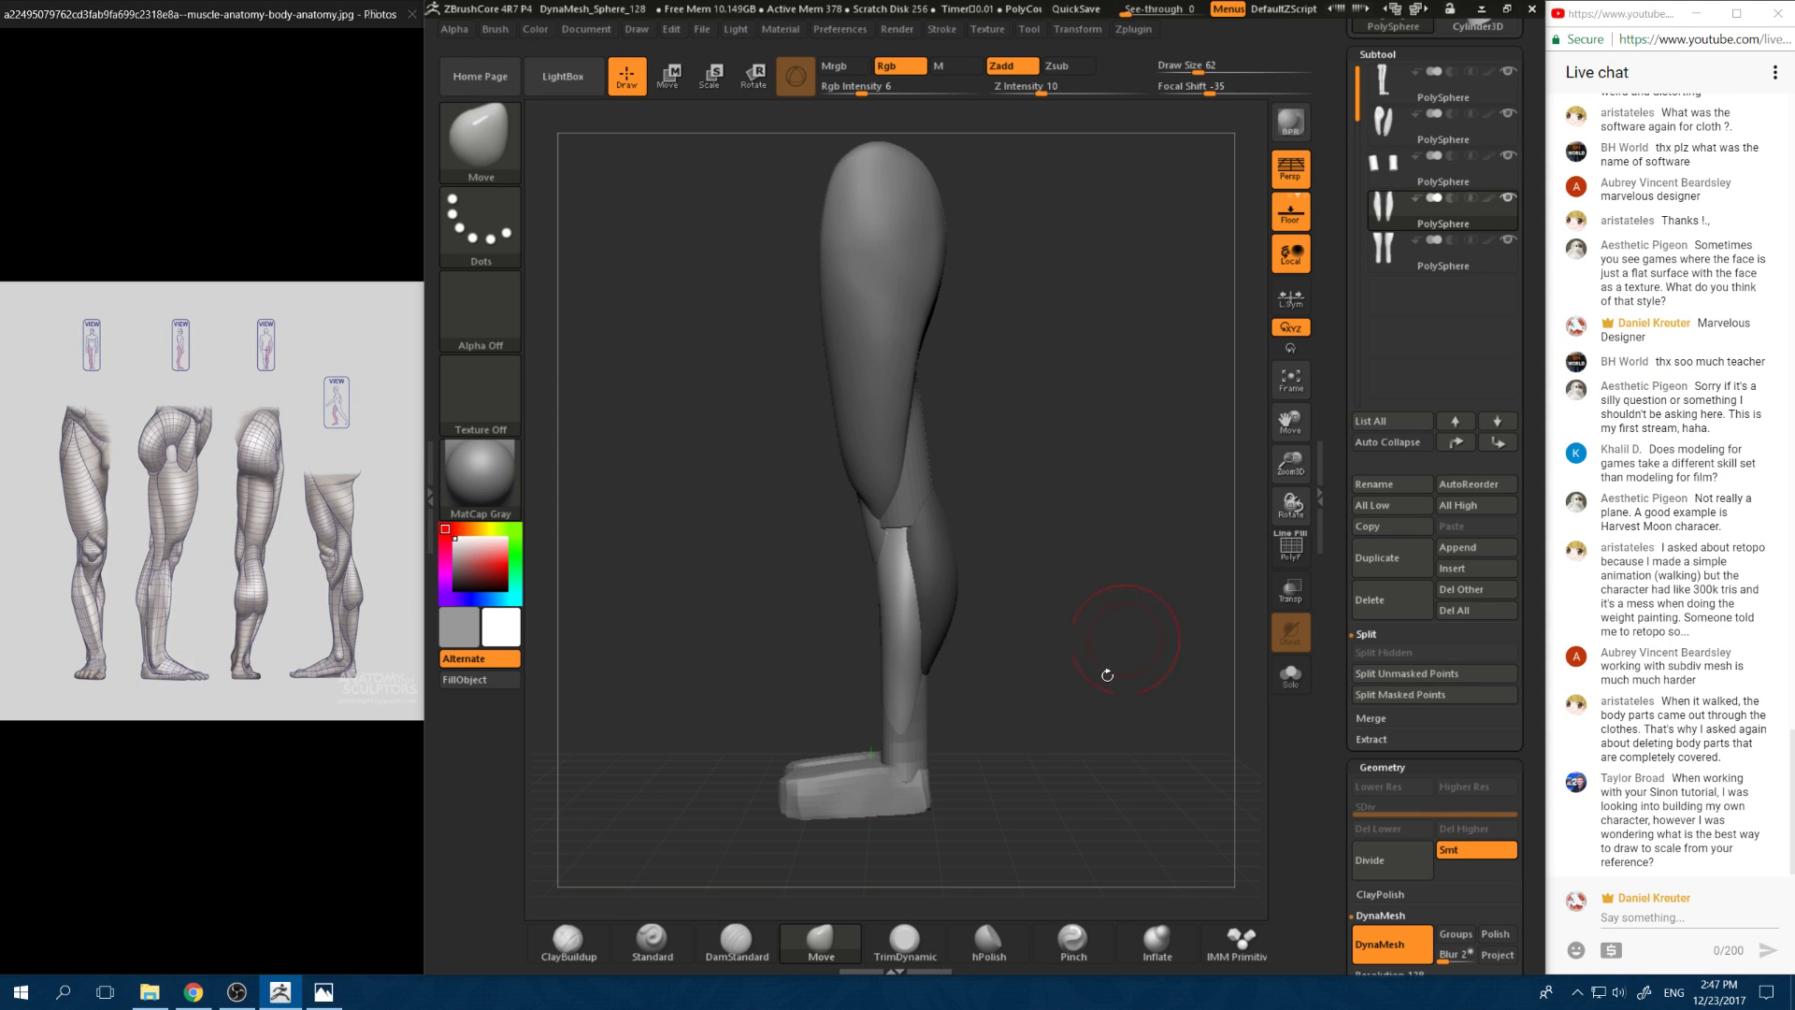
pyautogui.moveTo(1087, 689)
pyautogui.mouseDown()
pyautogui.moveTo(1129, 714)
pyautogui.moveTo(1091, 721)
pyautogui.mouseUp()
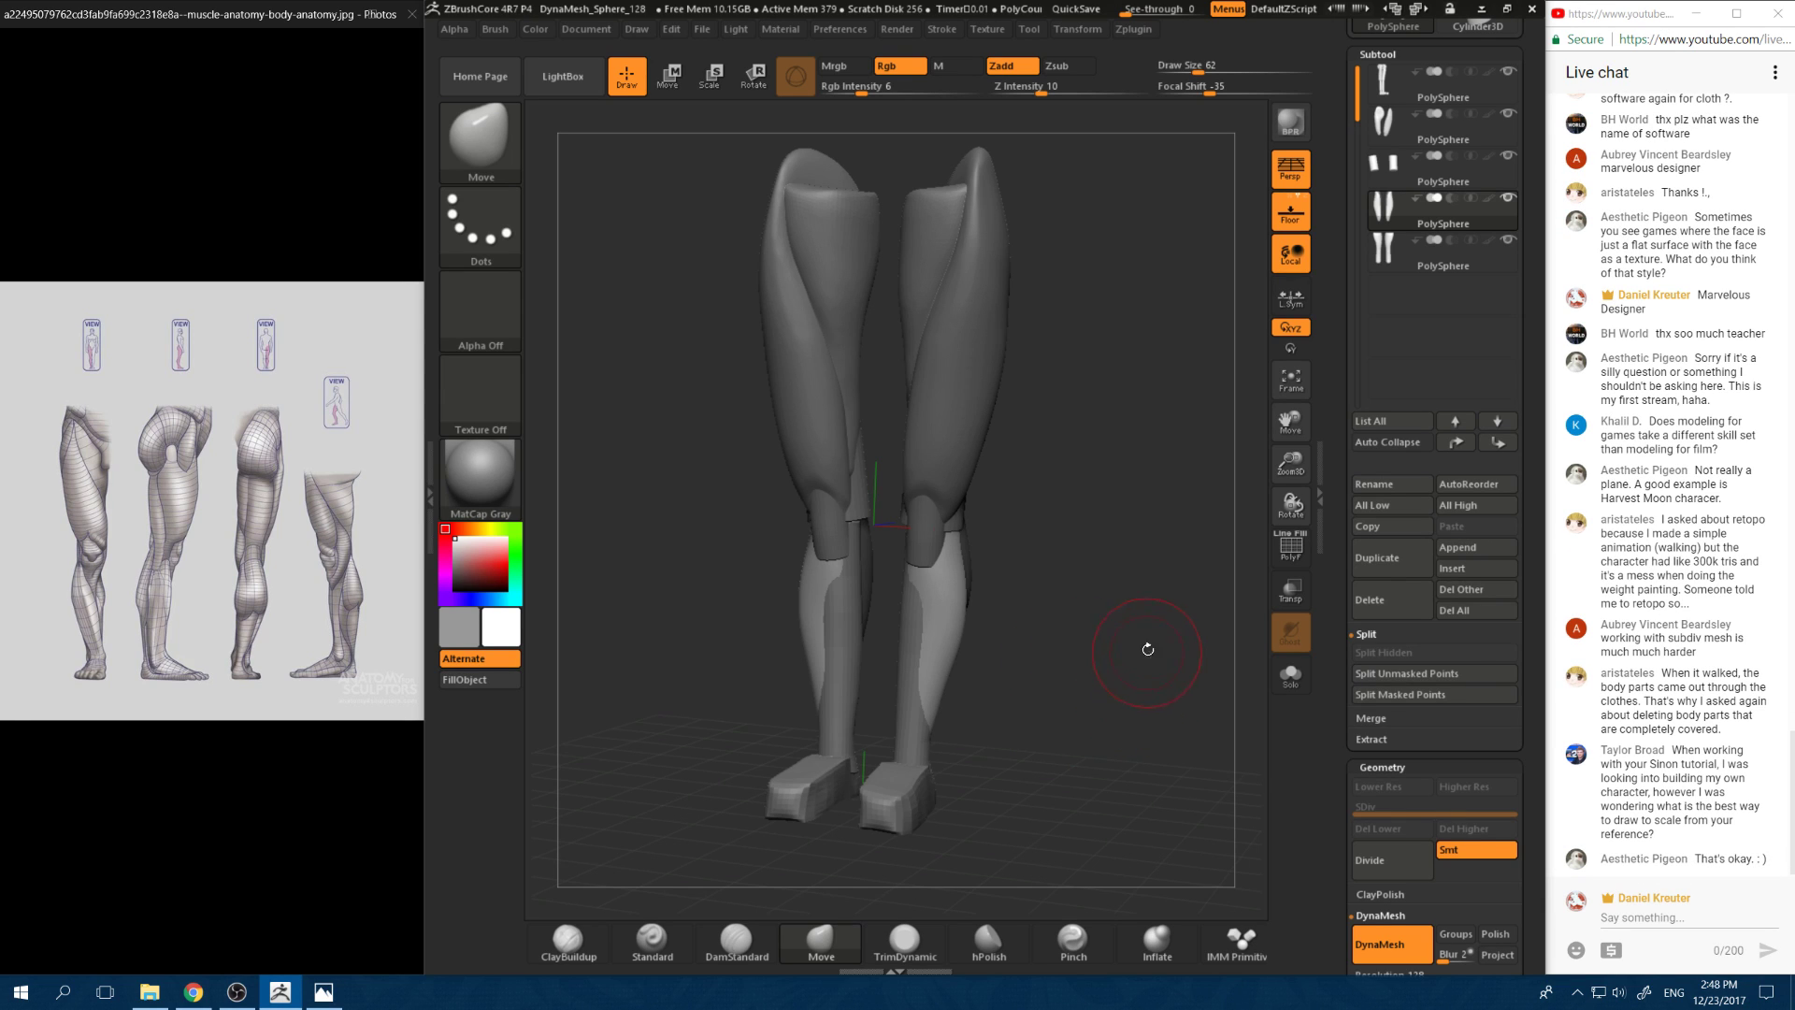
pyautogui.moveTo(1104, 635)
pyautogui.mouseDown()
pyautogui.moveTo(1080, 662)
pyautogui.moveTo(1062, 648)
pyautogui.moveTo(1094, 637)
pyautogui.mouseUp()
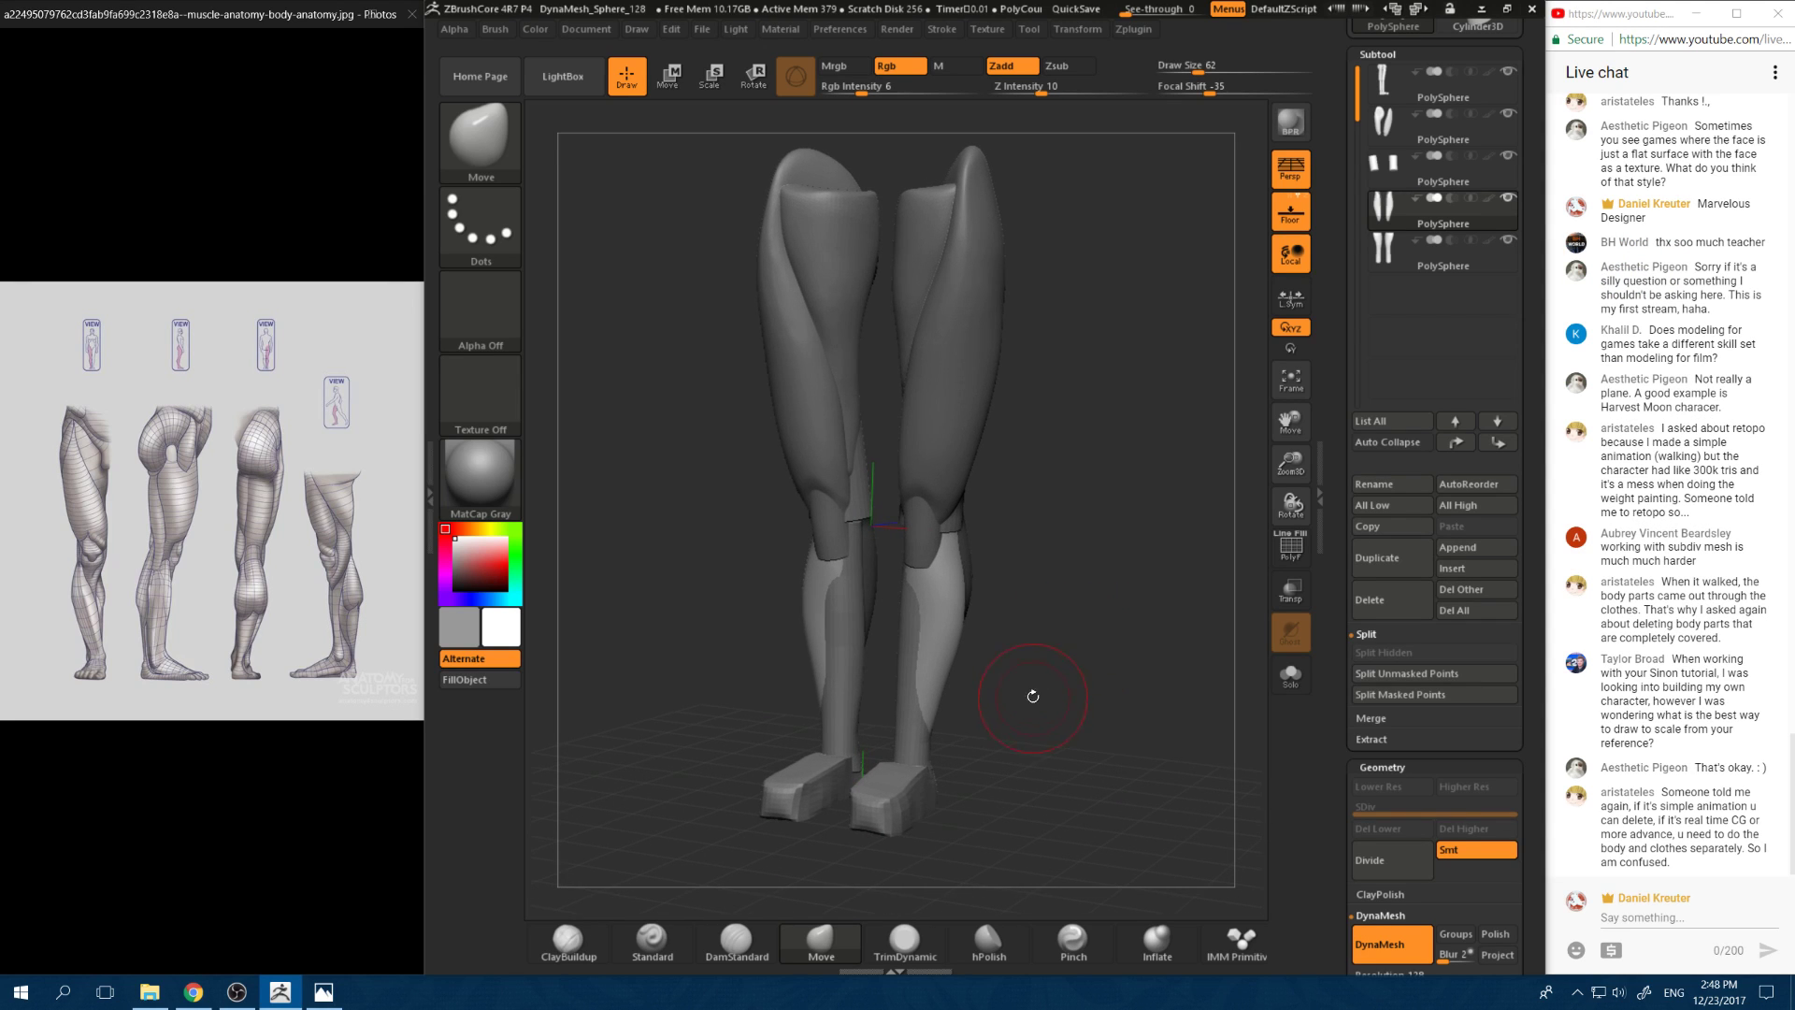
pyautogui.moveTo(1033, 696)
pyautogui.mouseDown()
pyautogui.moveTo(1050, 645)
pyautogui.moveTo(1103, 618)
pyautogui.moveTo(1095, 666)
pyautogui.moveTo(1114, 645)
pyautogui.mouseUp()
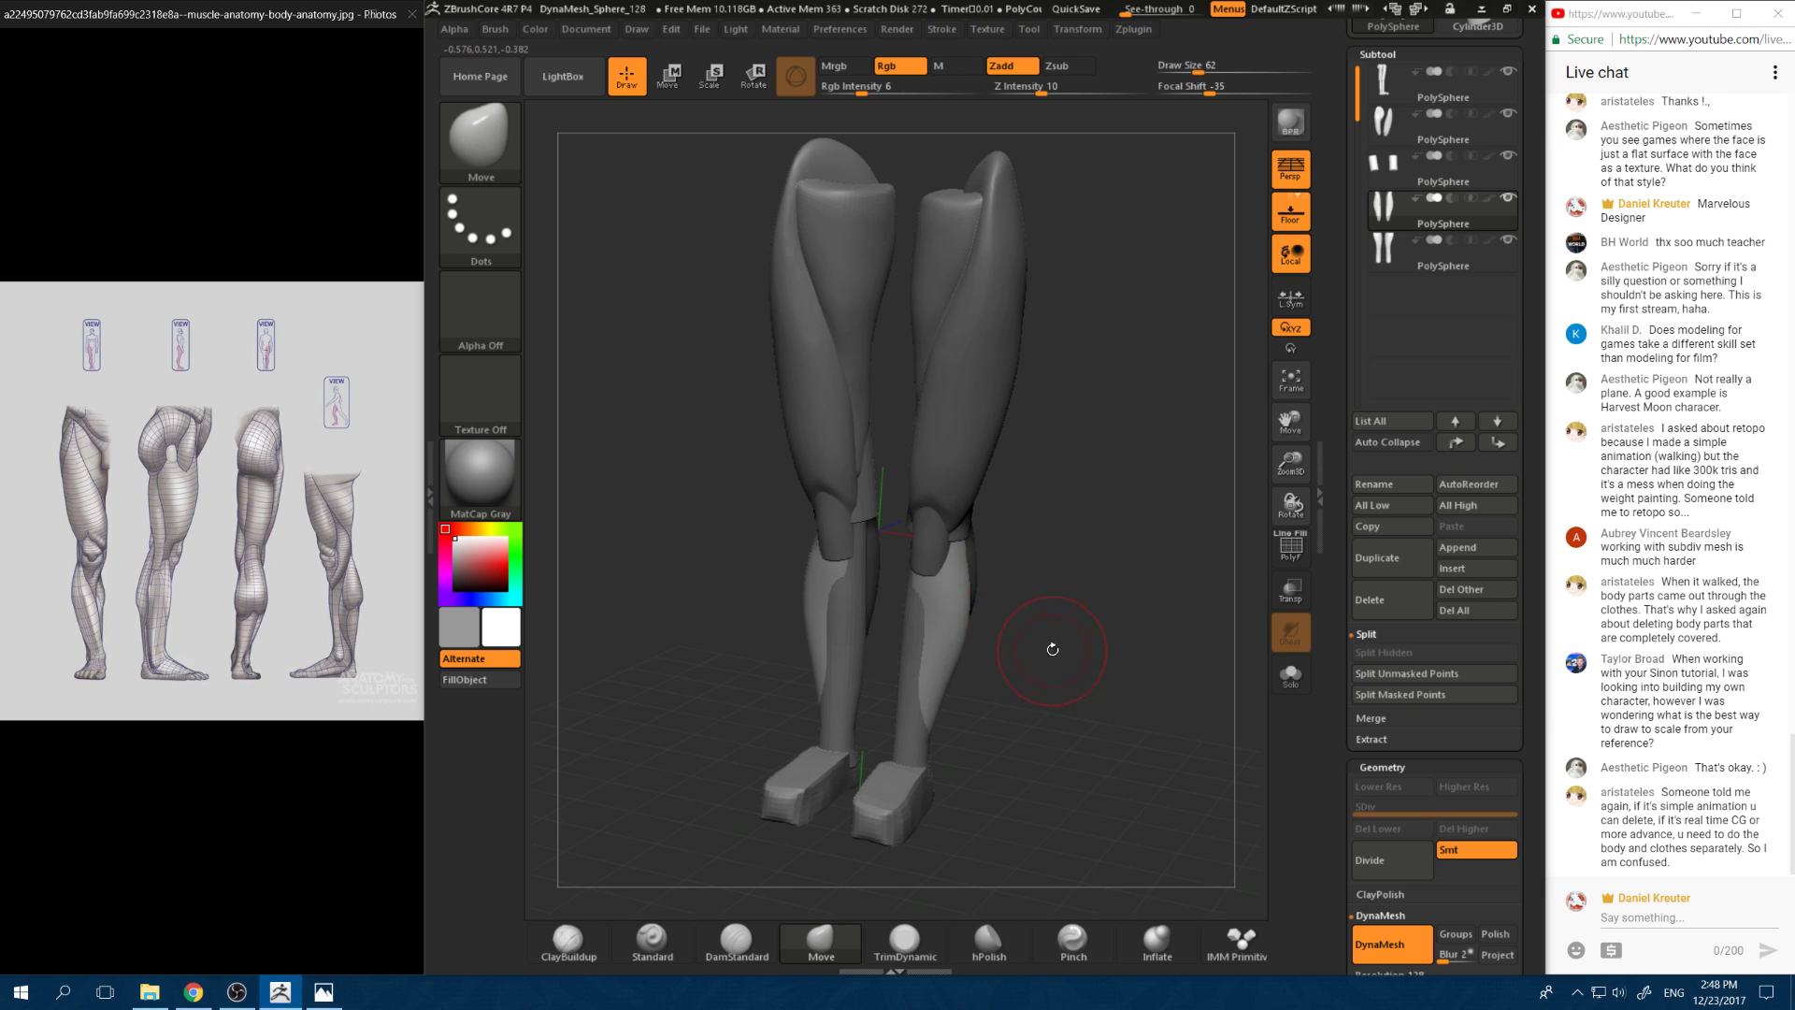
pyautogui.moveTo(1067, 700)
pyautogui.keyDown('shift'); pyautogui.mouseDown()
pyautogui.moveTo(1106, 734)
pyautogui.moveTo(1064, 737)
pyautogui.moveTo(1042, 624)
pyautogui.moveTo(814, 528)
pyautogui.mouseUp(); pyautogui.keyUp('shift')
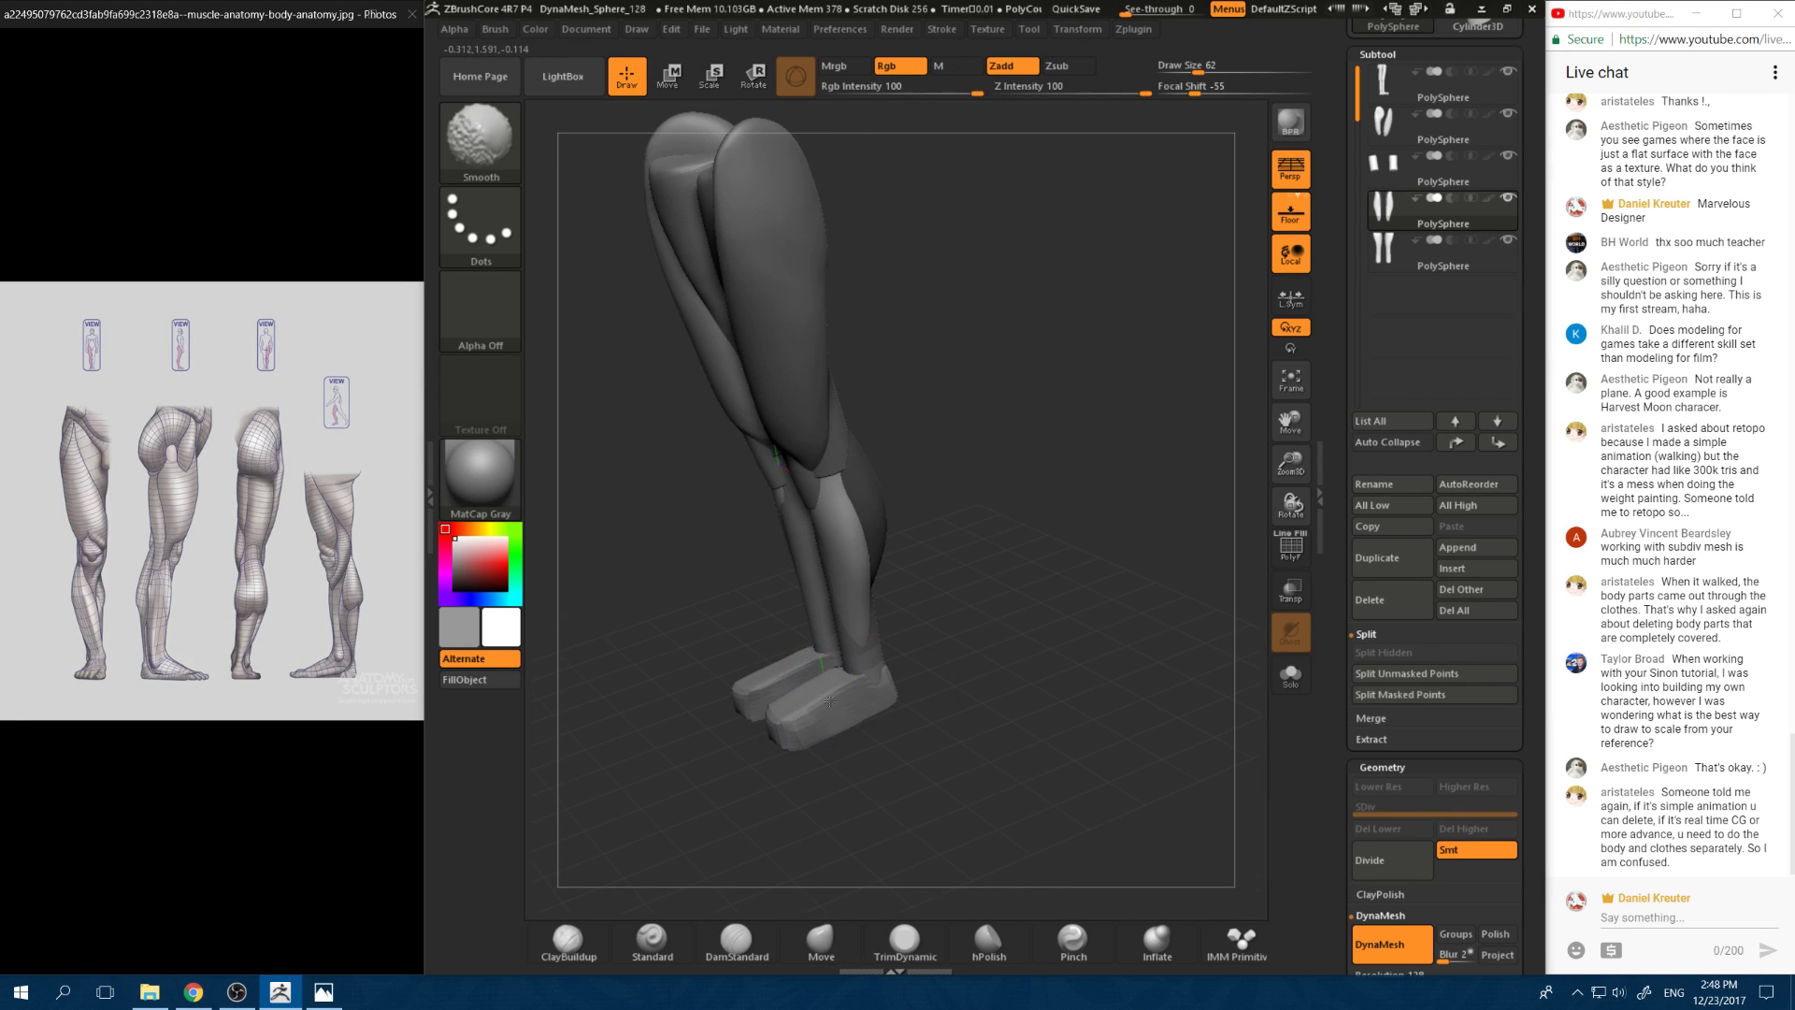
# Step: Switch to the first subtool and shape the blocky feet with the TrimDynamic brush, flattening and tapering their tops and sides
pyautogui.click(1394, 169)
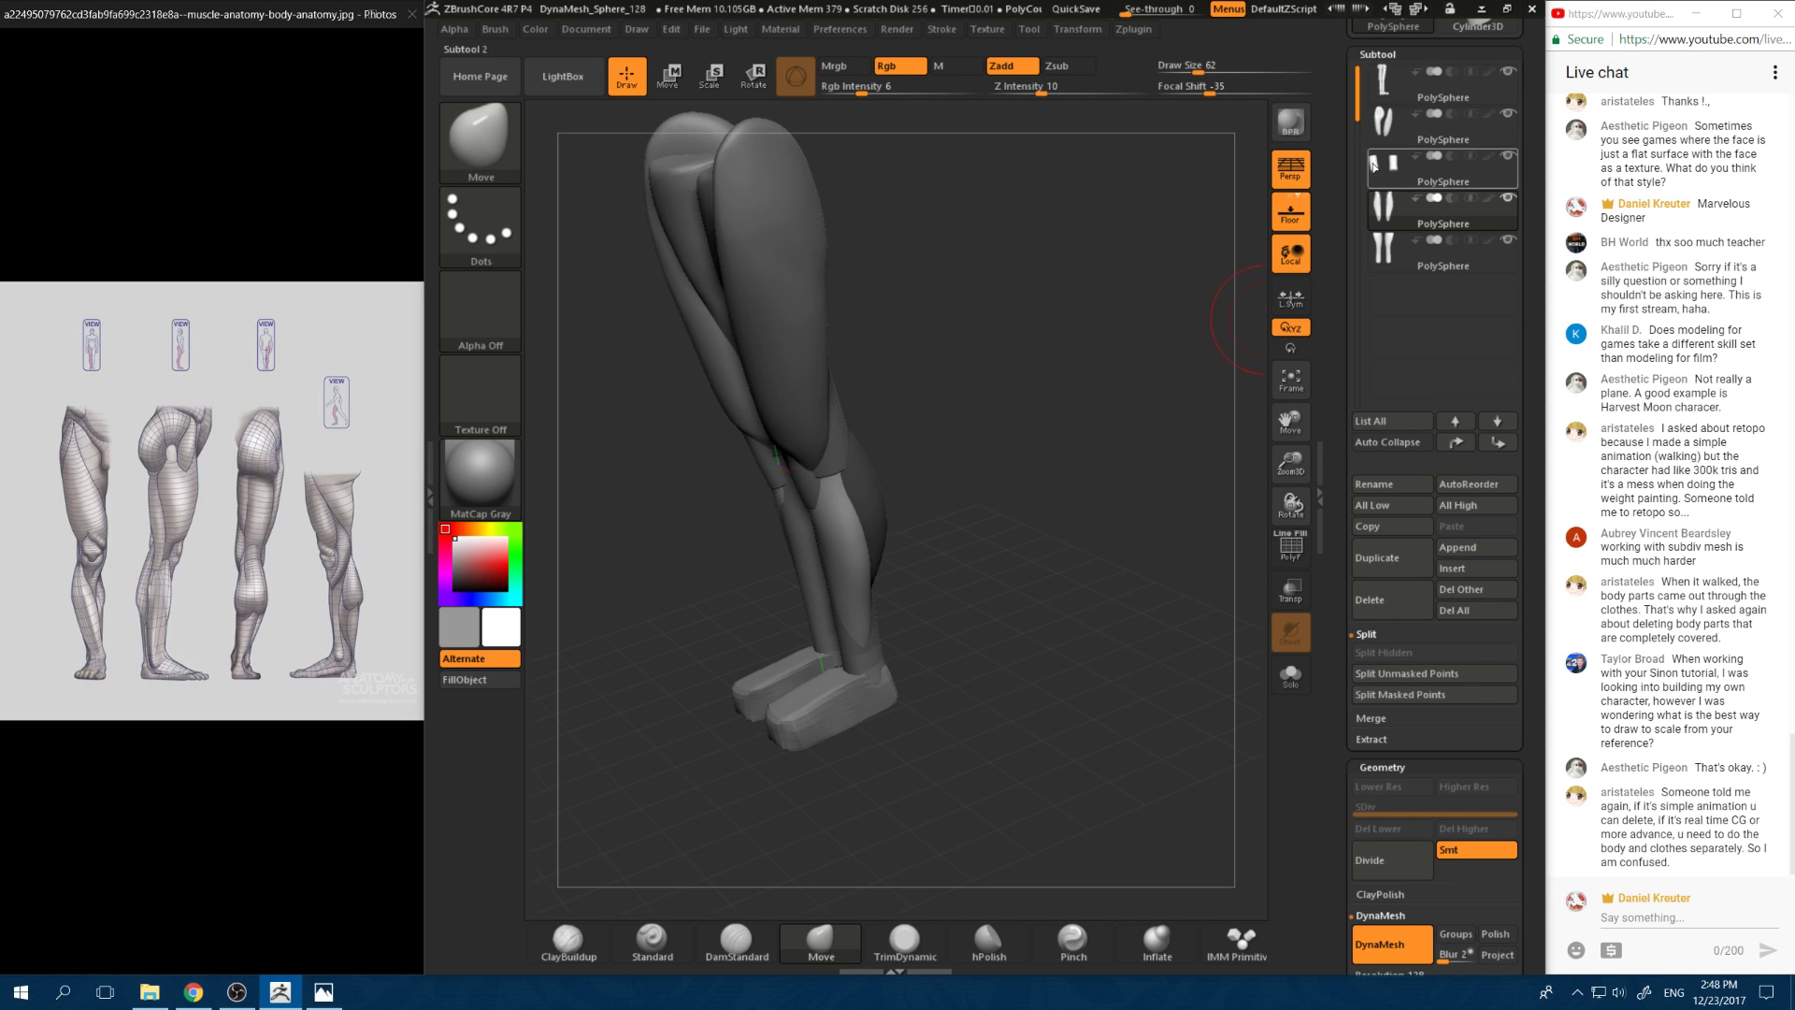
pyautogui.click(1387, 88)
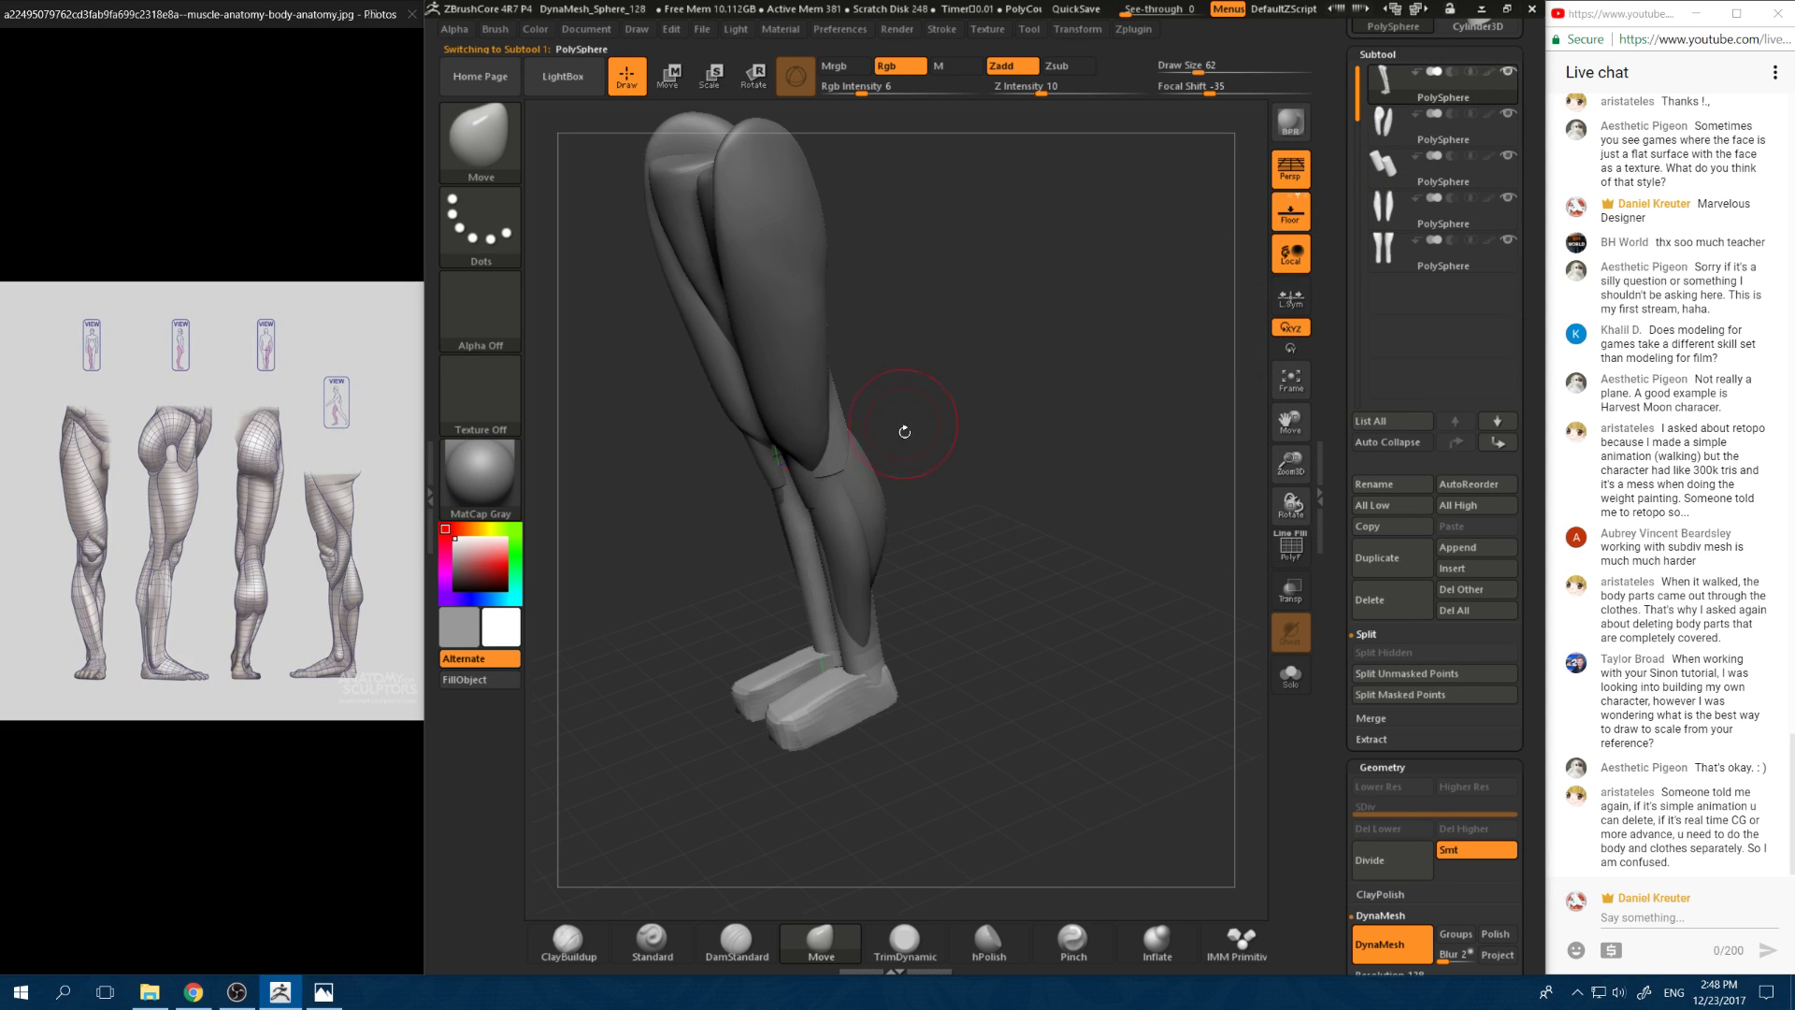
pyautogui.moveTo(904, 431); pyautogui.dragTo(1005, 468)
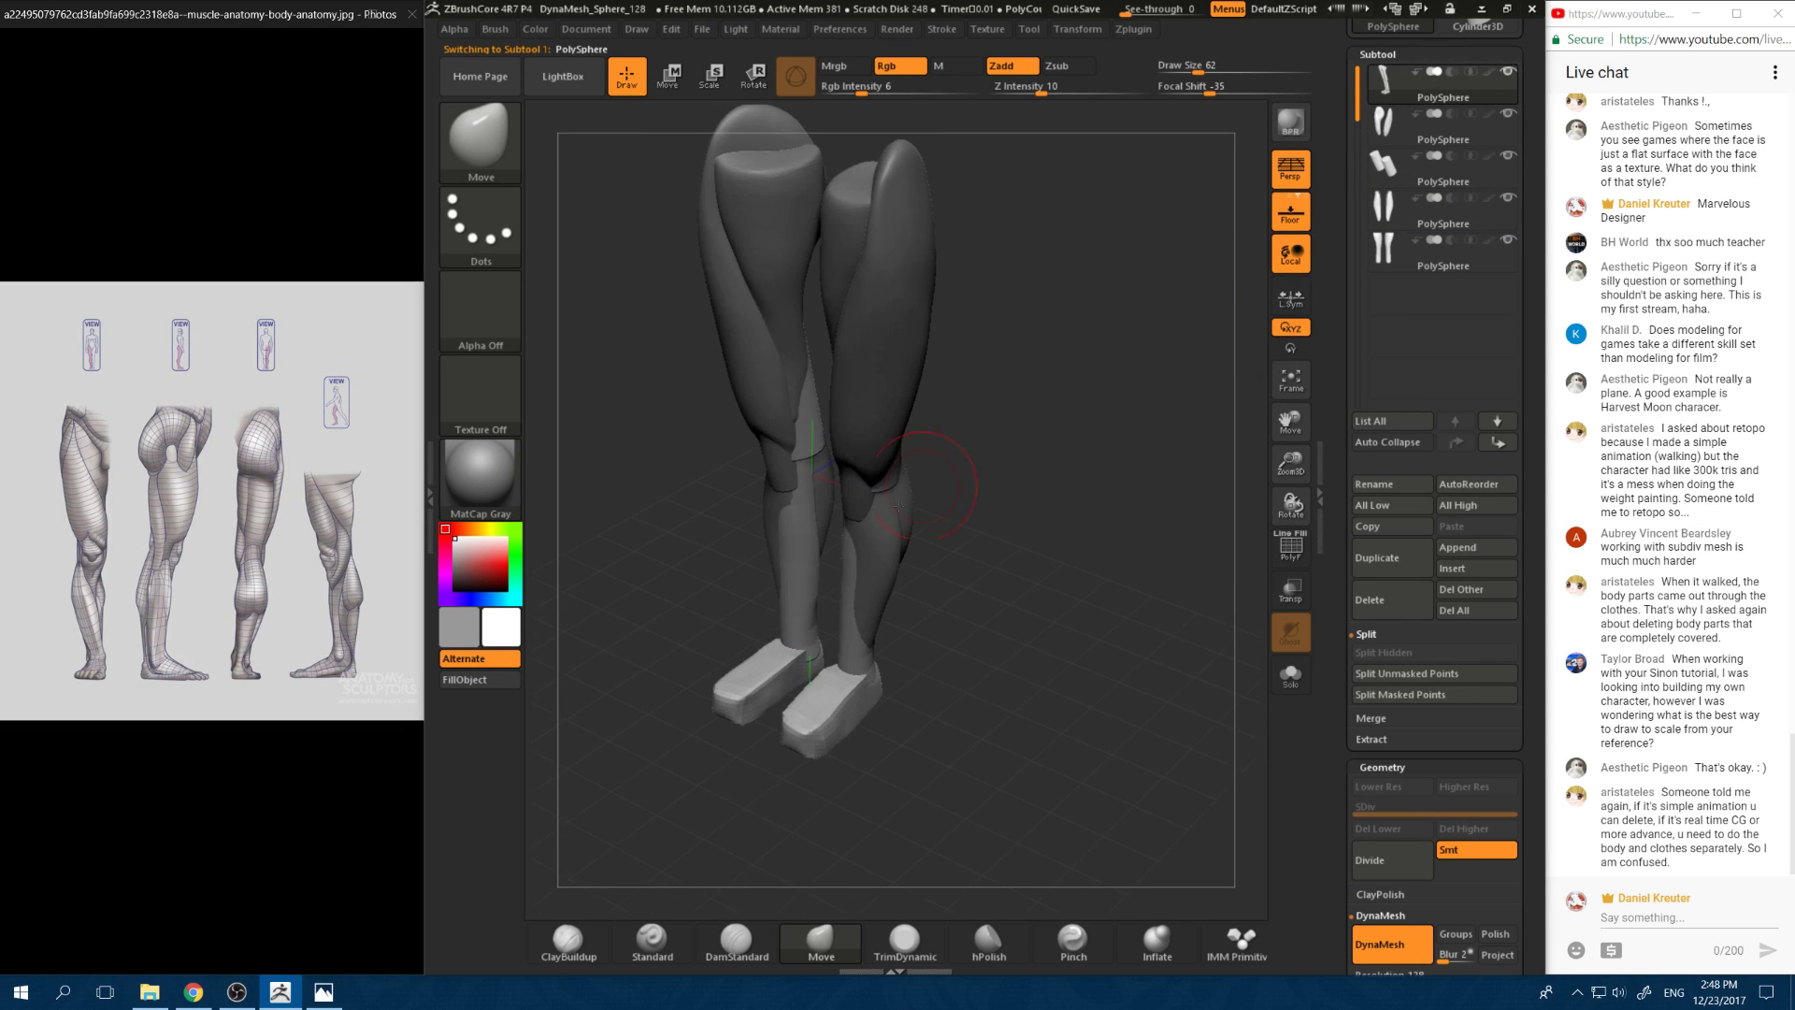
pyautogui.click(921, 945)
pyautogui.keyDown('alt'); pyautogui.moveTo(929, 789); pyautogui.dragTo(912, 736); pyautogui.keyUp('alt')
pyautogui.moveTo(835, 668); pyautogui.dragTo(801, 661)
pyautogui.moveTo(701, 577)
pyautogui.mouseDown()
pyautogui.moveTo(795, 642)
pyautogui.moveTo(786, 675)
pyautogui.mouseUp()
pyautogui.moveTo(706, 720); pyautogui.dragTo(766, 753)
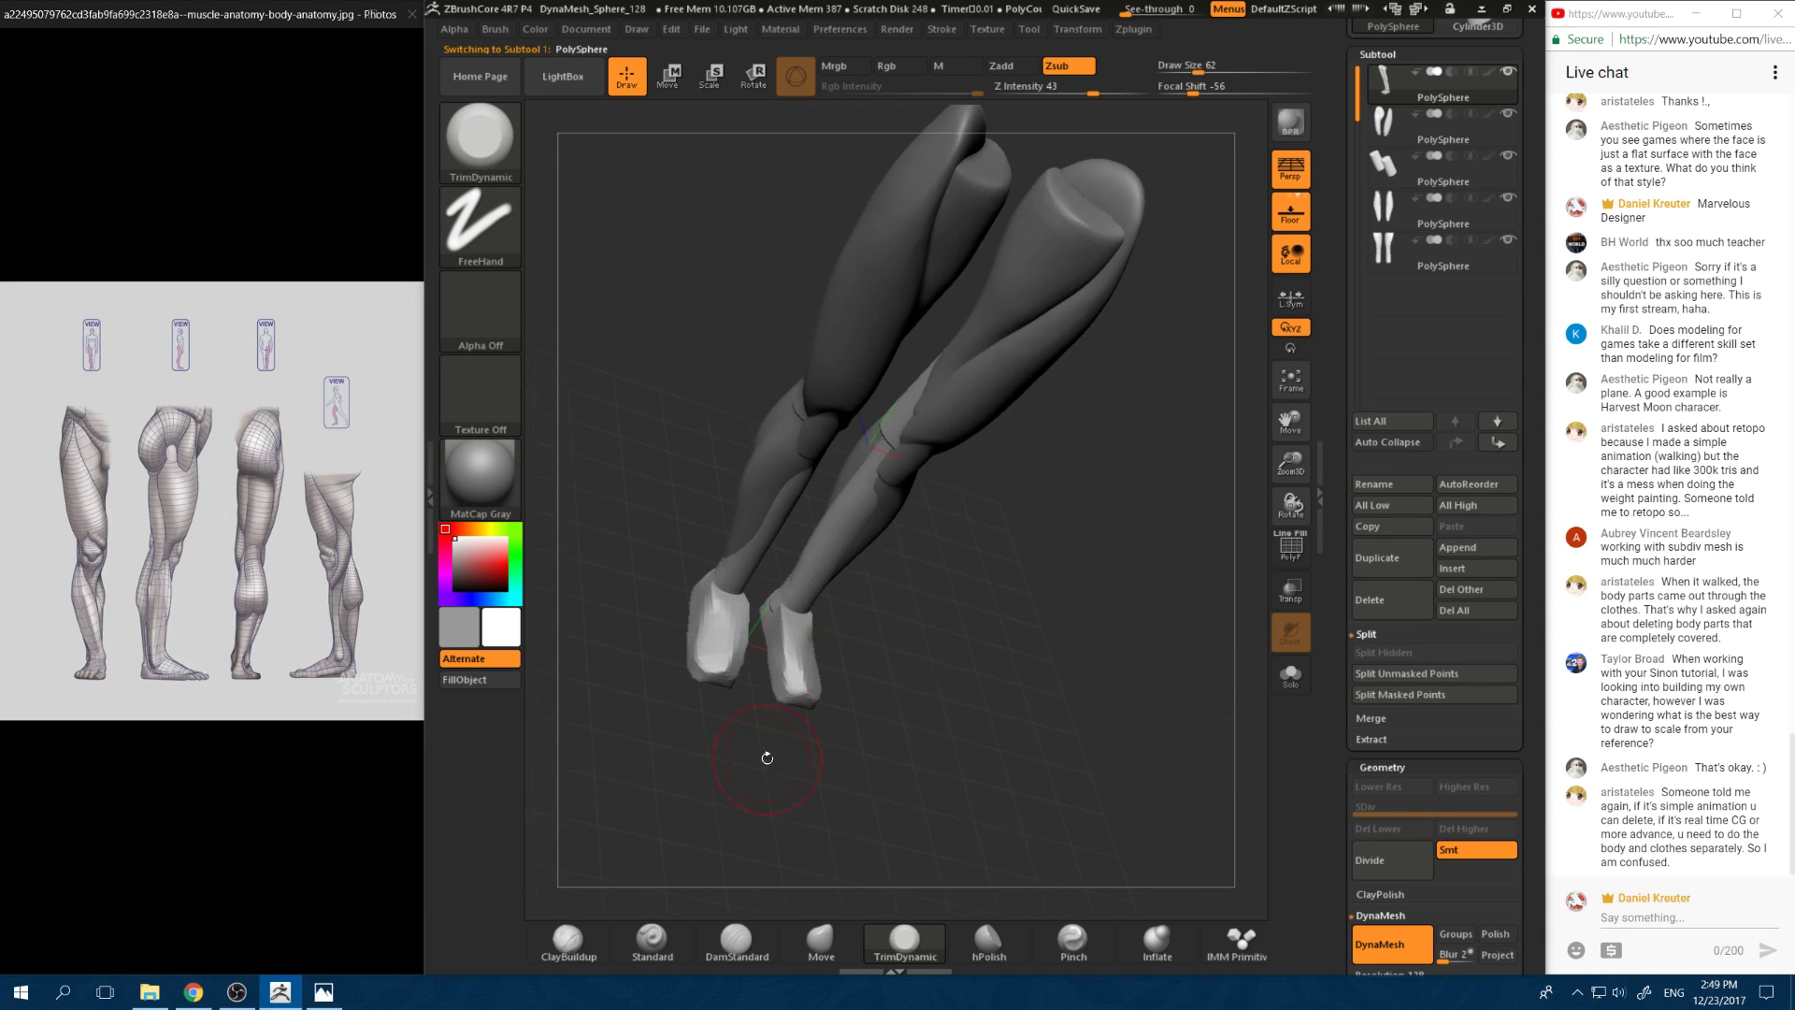
pyautogui.moveTo(789, 683); pyautogui.dragTo(796, 645)
pyautogui.moveTo(852, 663)
pyautogui.mouseDown()
pyautogui.moveTo(811, 654)
pyautogui.moveTo(806, 696)
pyautogui.moveTo(838, 649)
pyautogui.moveTo(815, 667)
pyautogui.moveTo(819, 653)
pyautogui.moveTo(902, 630)
pyautogui.mouseUp()
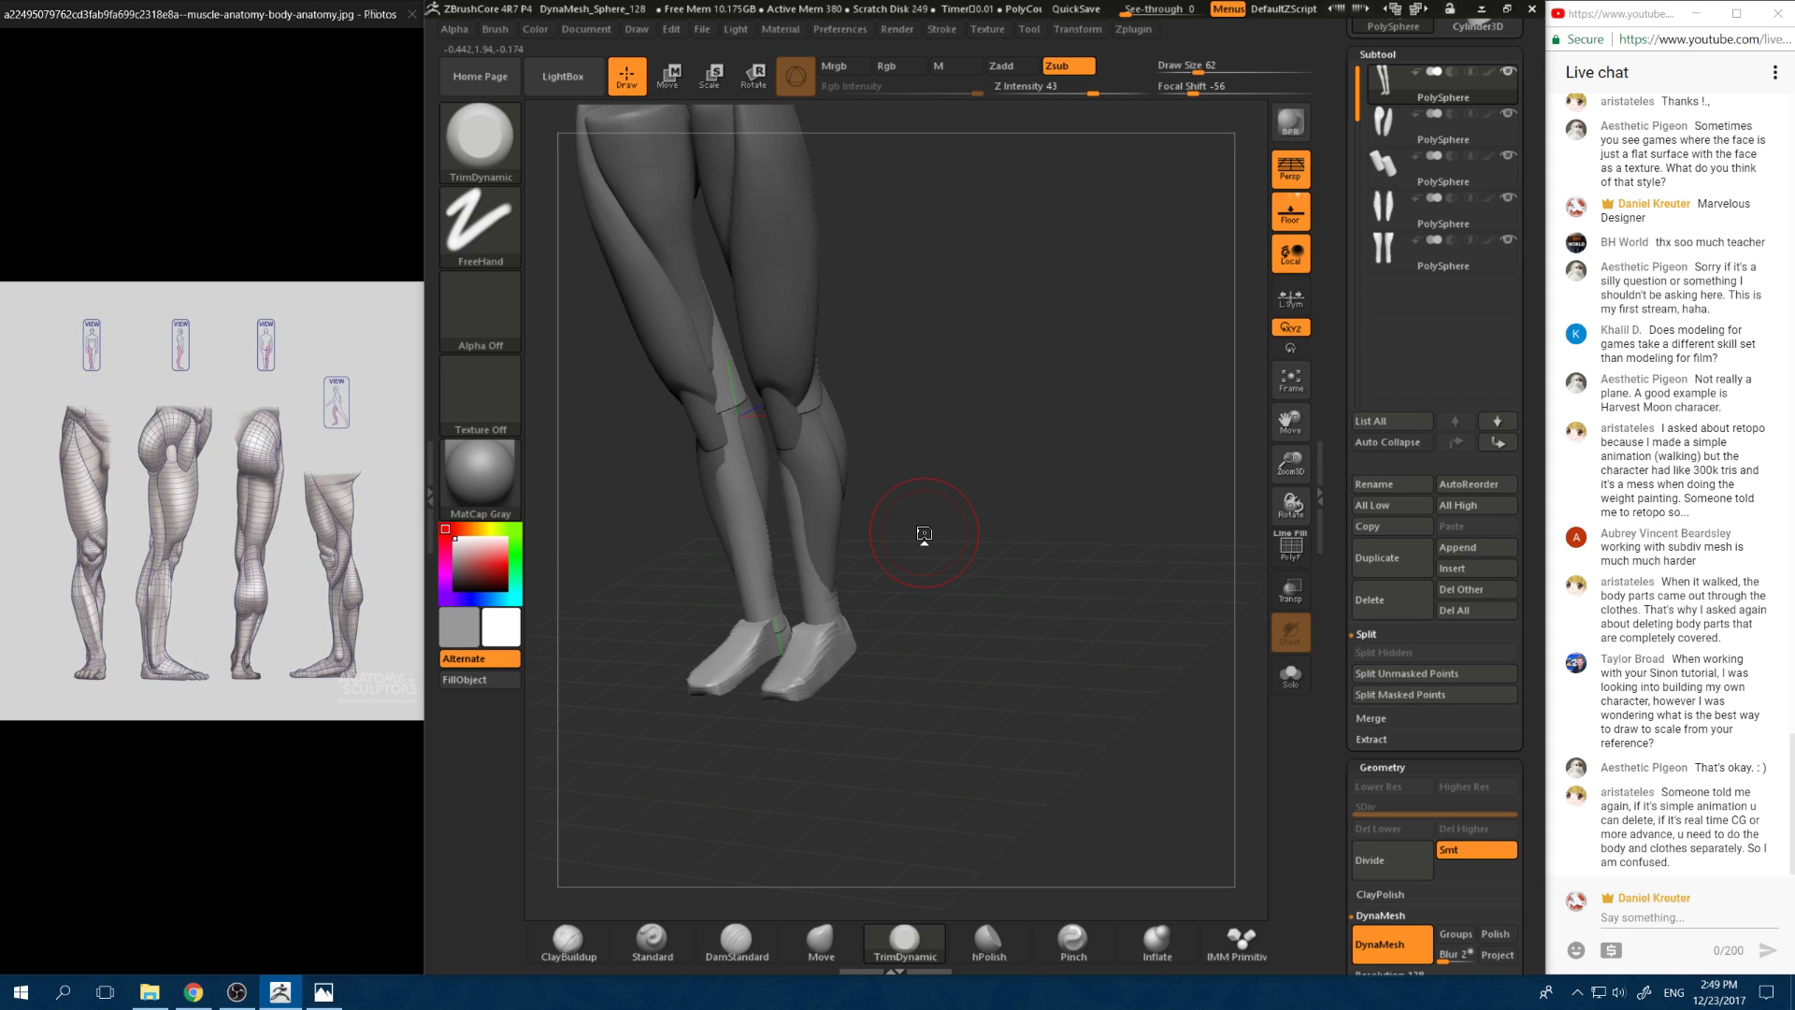
# Step: Reshape the side profile of the feet with the Move brush at Draw Size 62
pyautogui.moveTo(938, 485); pyautogui.dragTo(974, 495)
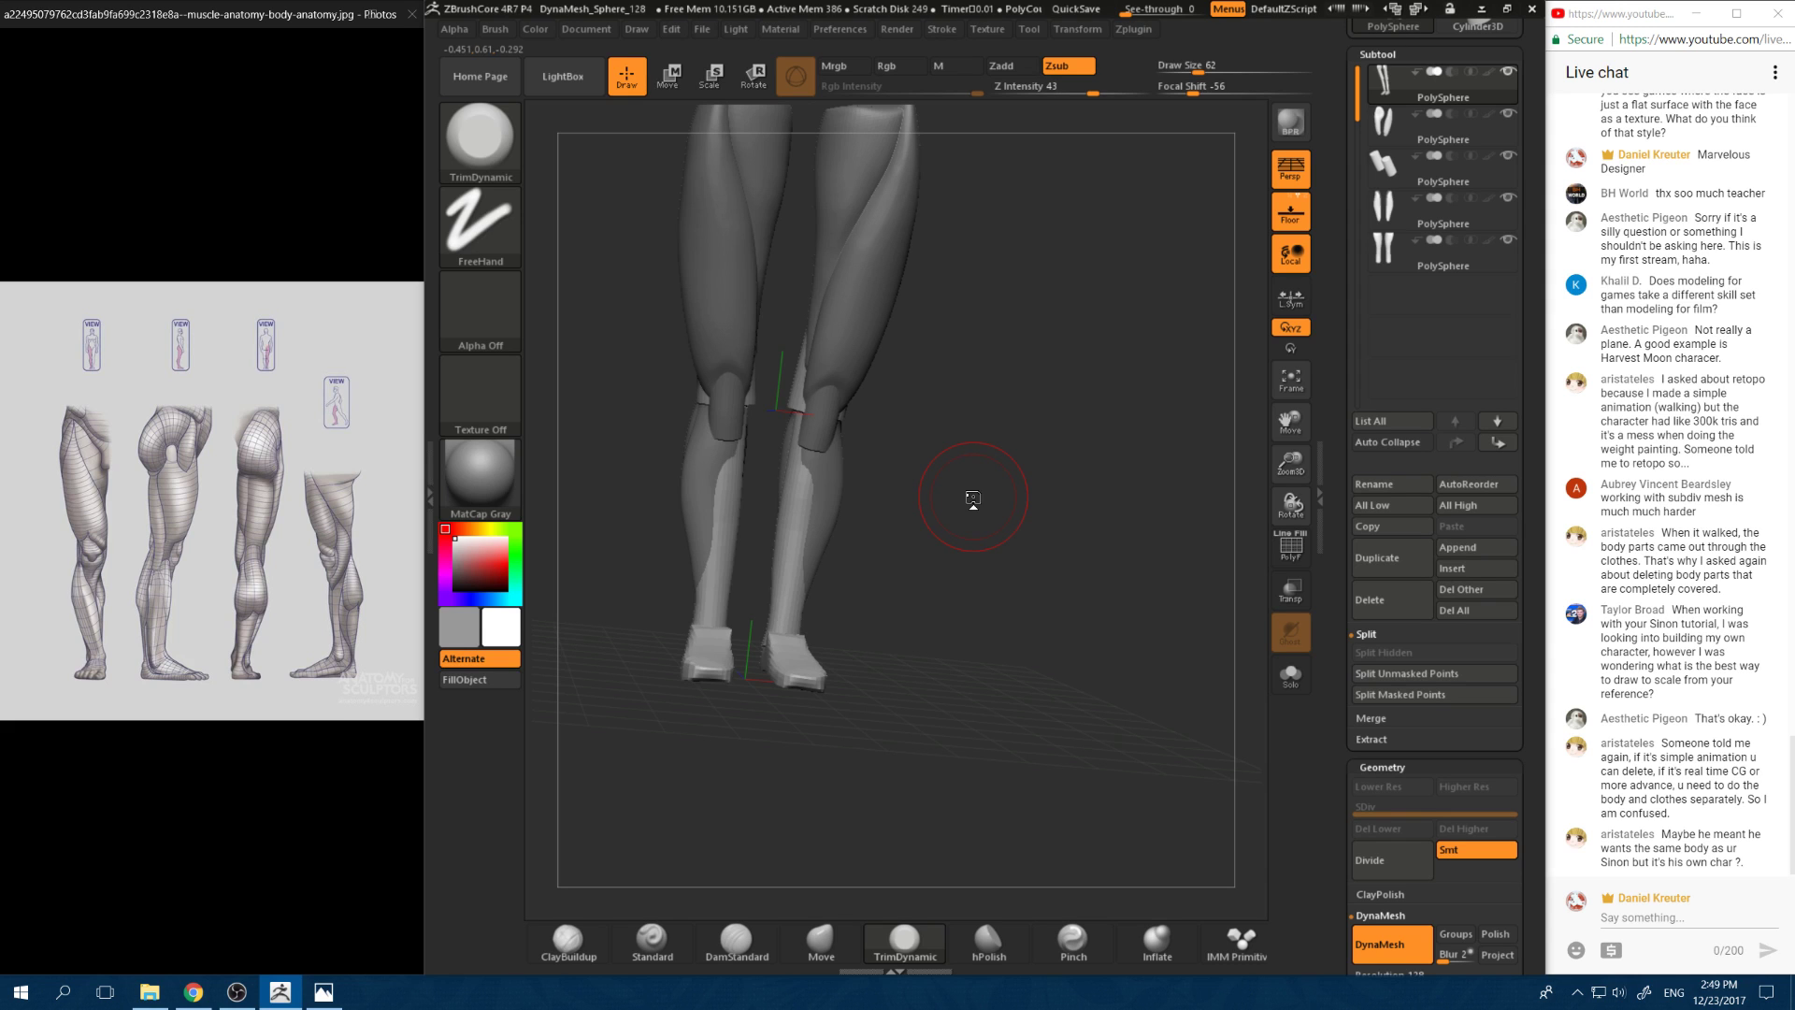
pyautogui.moveTo(974, 499)
pyautogui.mouseDown()
pyautogui.moveTo(869, 761)
pyautogui.moveTo(843, 640)
pyautogui.mouseUp()
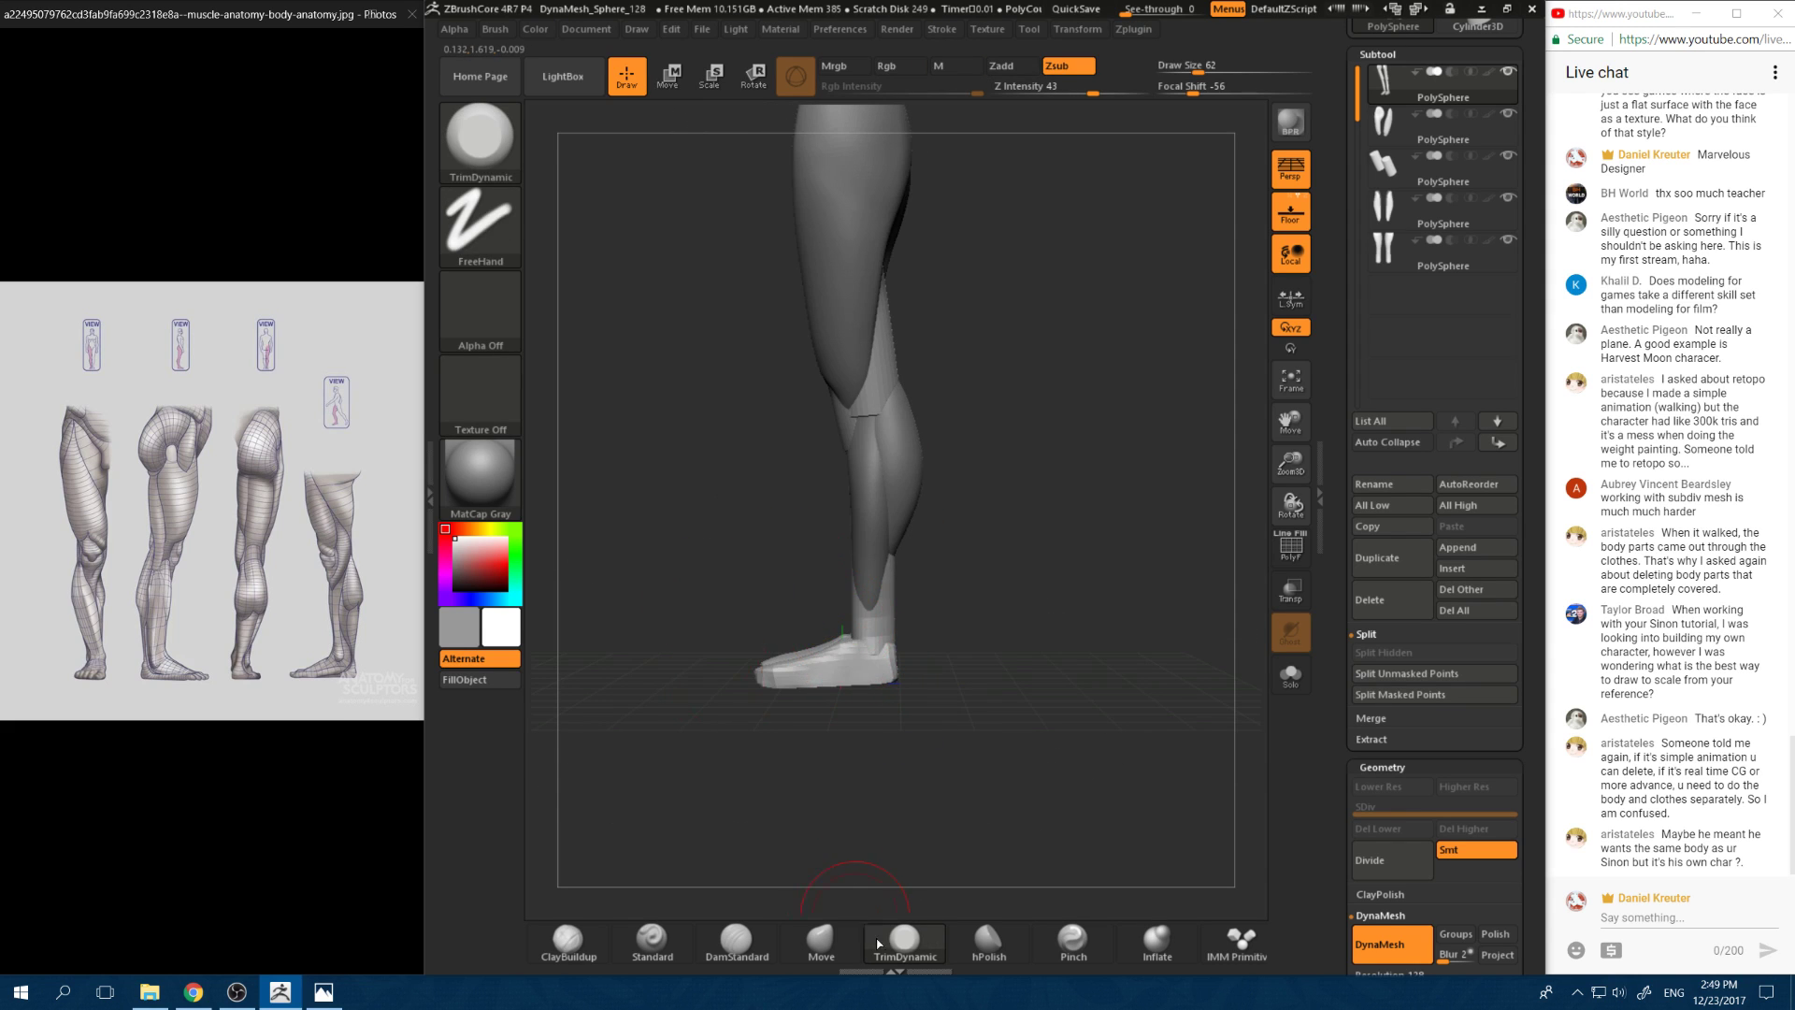
pyautogui.click(821, 938)
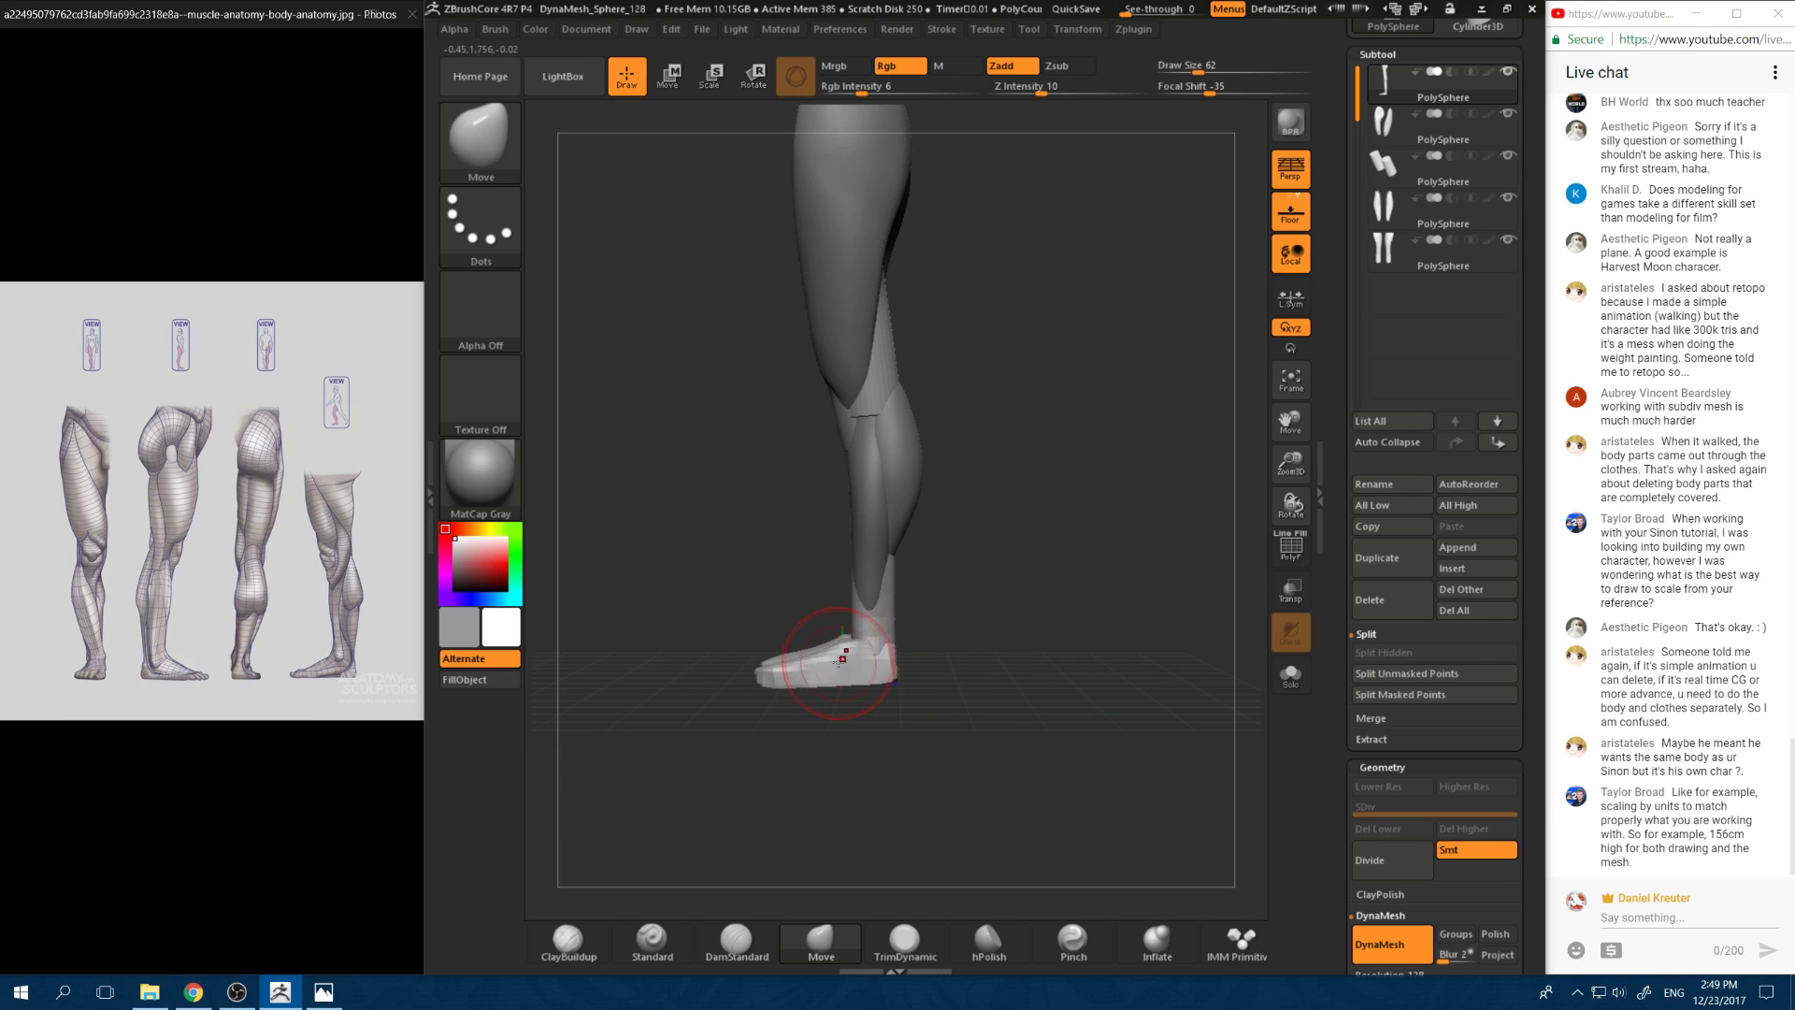
pyautogui.moveTo(688, 562); pyautogui.dragTo(876, 699)
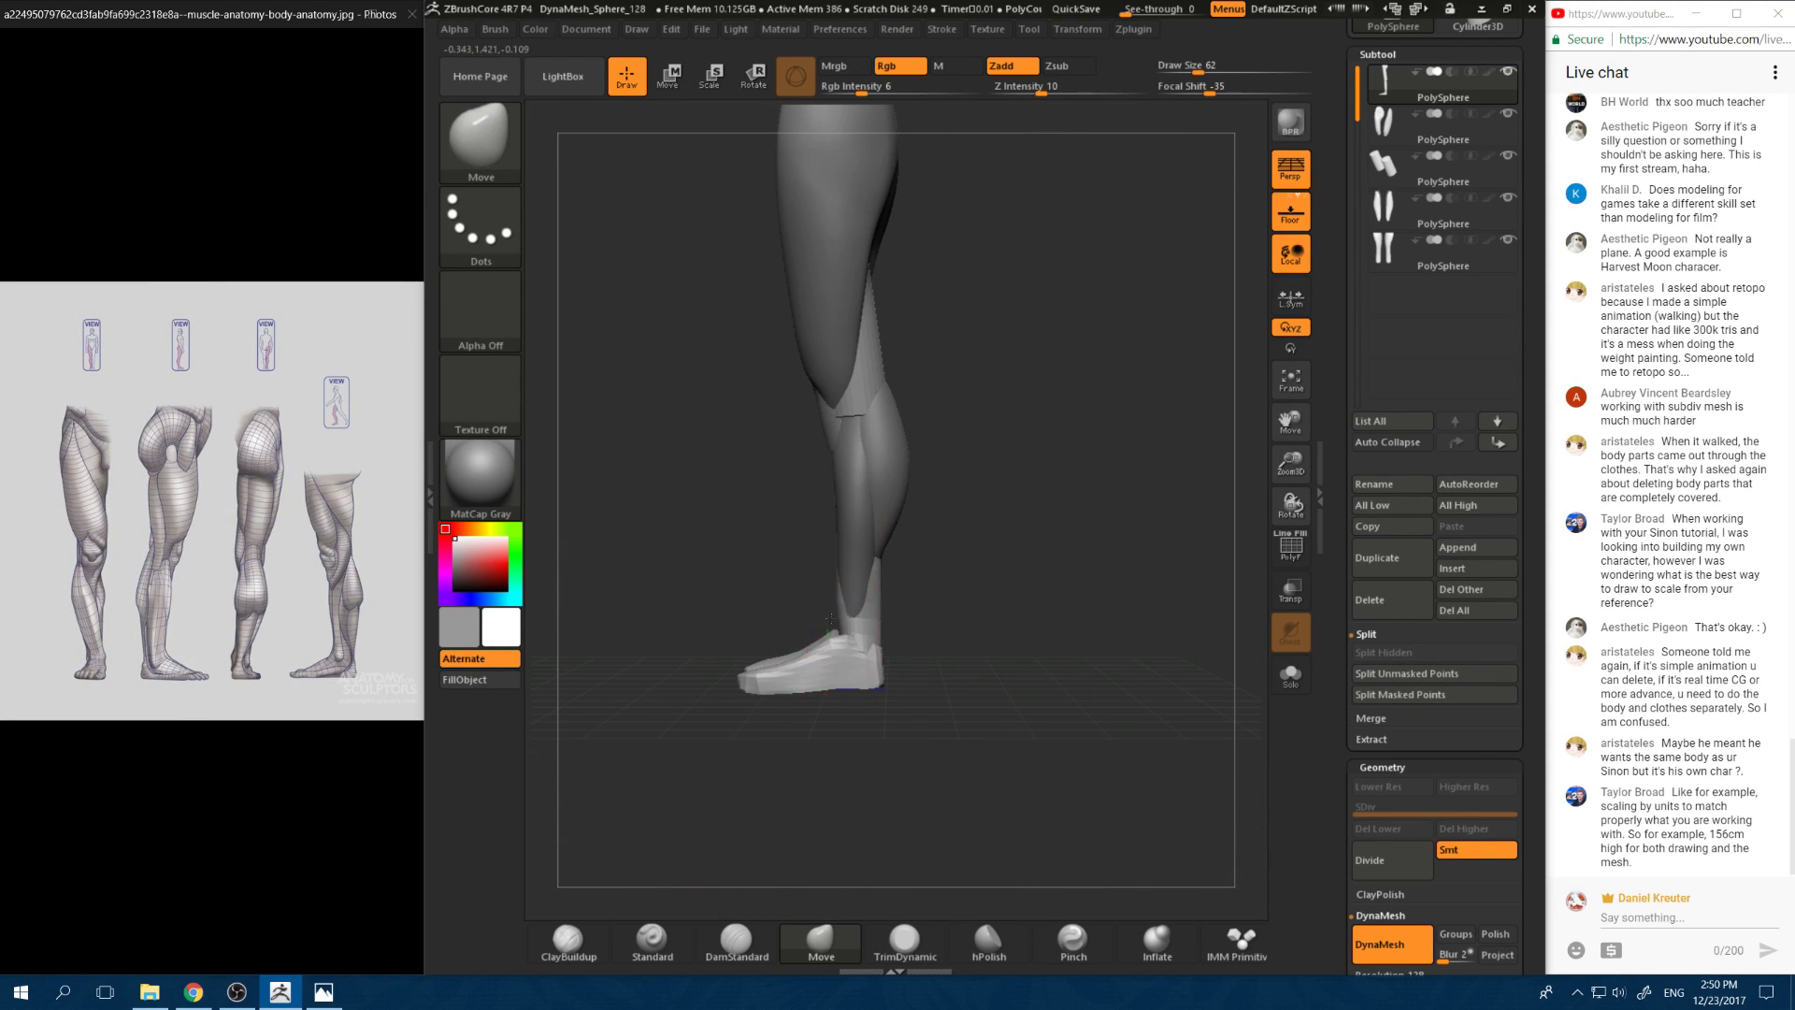
pyautogui.moveTo(810, 617); pyautogui.dragTo(898, 672)
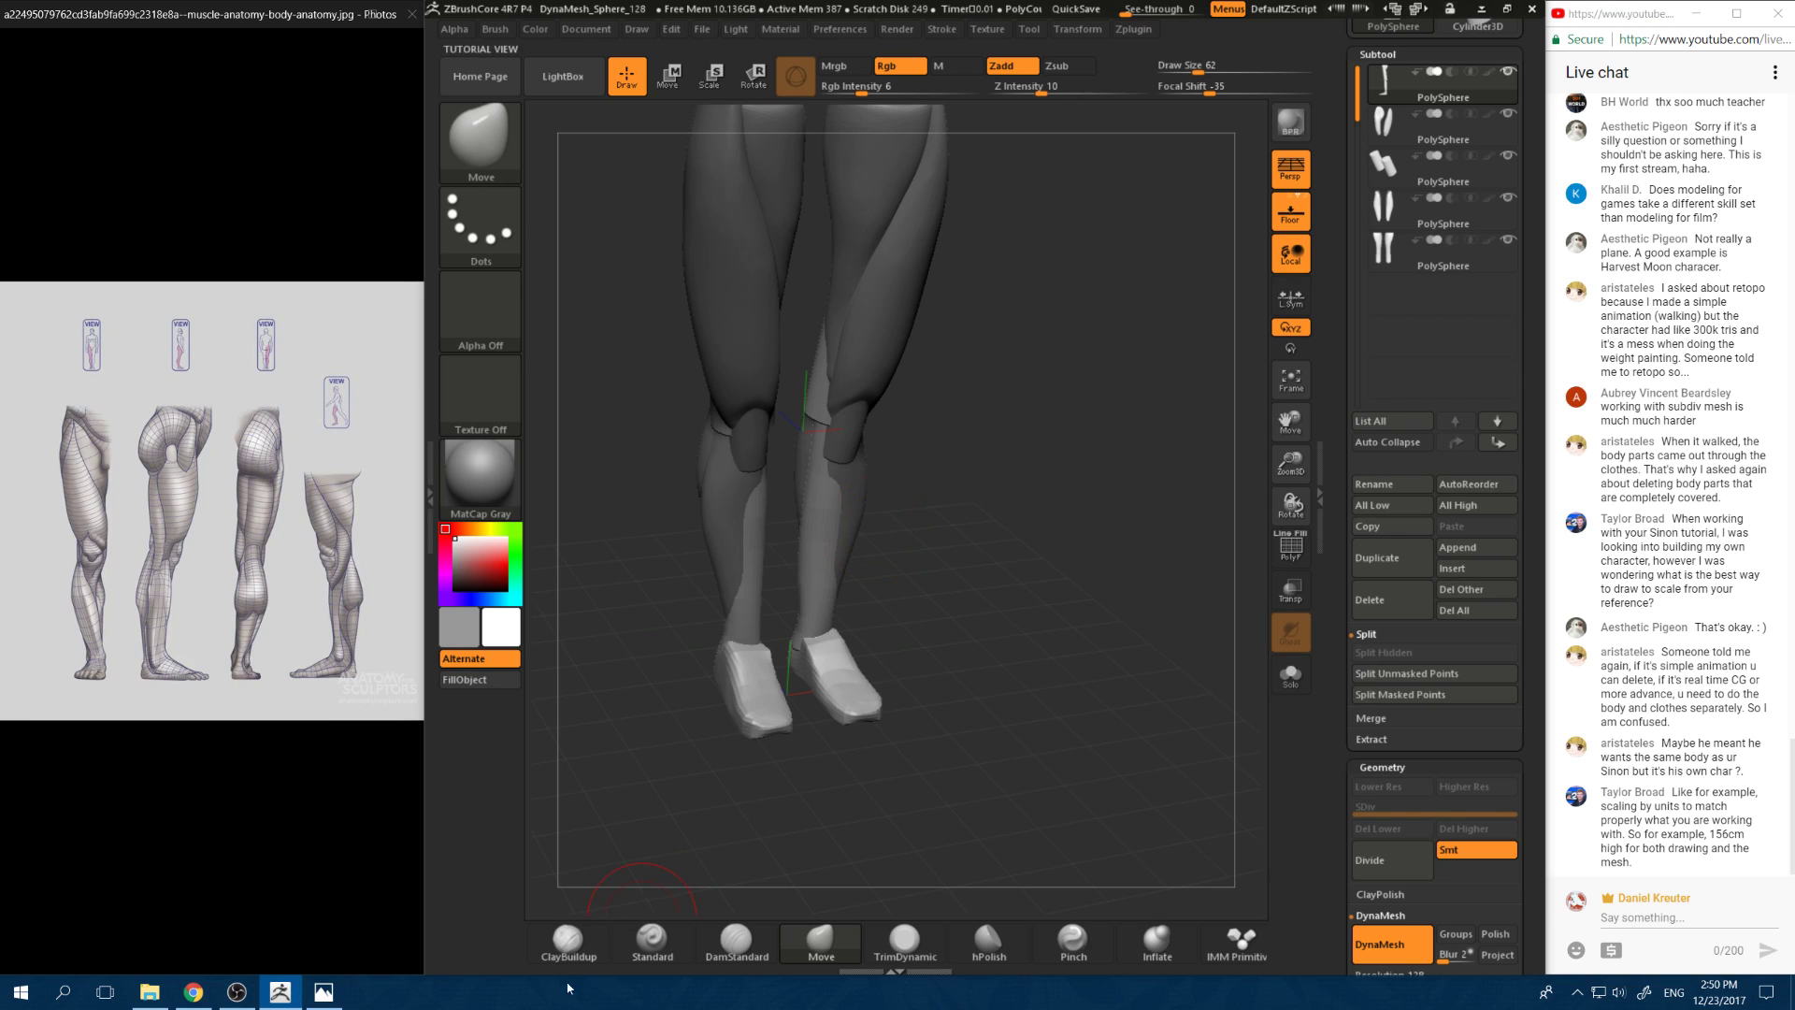
# Step: Build up the tops of the feet with the ClayBuildup brush, undoing two unwanted strokes
pyautogui.click(567, 940)
pyautogui.moveTo(1016, 652)
pyautogui.mouseDown()
pyautogui.moveTo(795, 652)
pyautogui.moveTo(810, 680)
pyautogui.moveTo(819, 666)
pyautogui.moveTo(802, 694)
pyautogui.mouseUp()
pyautogui.press('space')
pyautogui.moveTo(949, 662)
pyautogui.mouseDown()
pyautogui.moveTo(853, 664)
pyautogui.moveTo(835, 687)
pyautogui.moveTo(852, 675)
pyautogui.mouseUp()
pyautogui.moveTo(881, 601)
pyautogui.mouseDown()
pyautogui.moveTo(913, 617)
pyautogui.moveTo(823, 677)
pyautogui.mouseUp()
pyautogui.hotkey('ctrl', 'z')
pyautogui.hotkey('ctrl', 'z')
pyautogui.moveTo(935, 645)
pyautogui.mouseDown()
pyautogui.moveTo(842, 640)
pyautogui.moveTo(769, 729)
pyautogui.mouseUp()
# Step: Reshape the insteps and front of the ankles with the Move brush, varying the Draw Size from 44 to 71
pyautogui.click(815, 942)
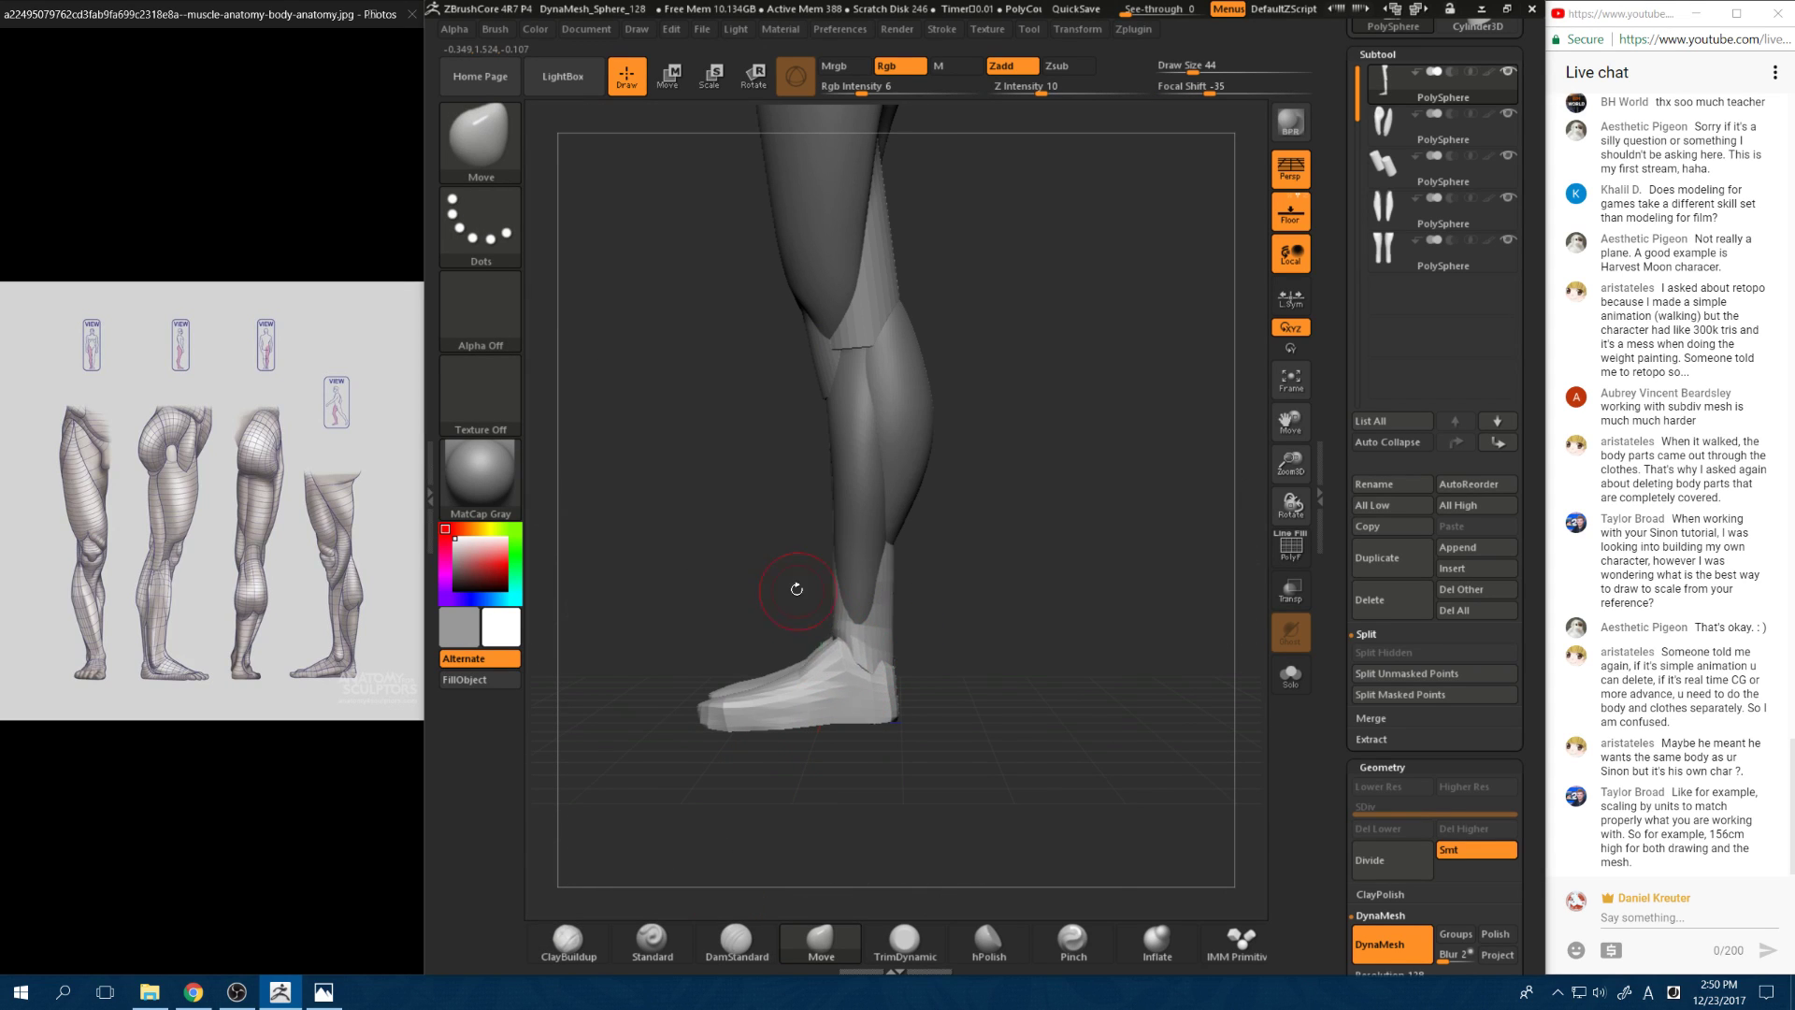
pyautogui.moveTo(796, 589)
pyautogui.mouseDown()
pyautogui.moveTo(874, 641)
pyautogui.moveTo(816, 617)
pyautogui.moveTo(882, 714)
pyautogui.mouseUp()
pyautogui.press('space')
pyautogui.moveTo(844, 652); pyautogui.dragTo(827, 639)
pyautogui.press('space')
pyautogui.moveTo(827, 640)
pyautogui.mouseDown()
pyautogui.moveTo(870, 653)
pyautogui.moveTo(864, 624)
pyautogui.moveTo(827, 636)
pyautogui.moveTo(852, 614)
pyautogui.moveTo(831, 651)
pyautogui.moveTo(862, 624)
pyautogui.mouseUp()
pyautogui.press('space')
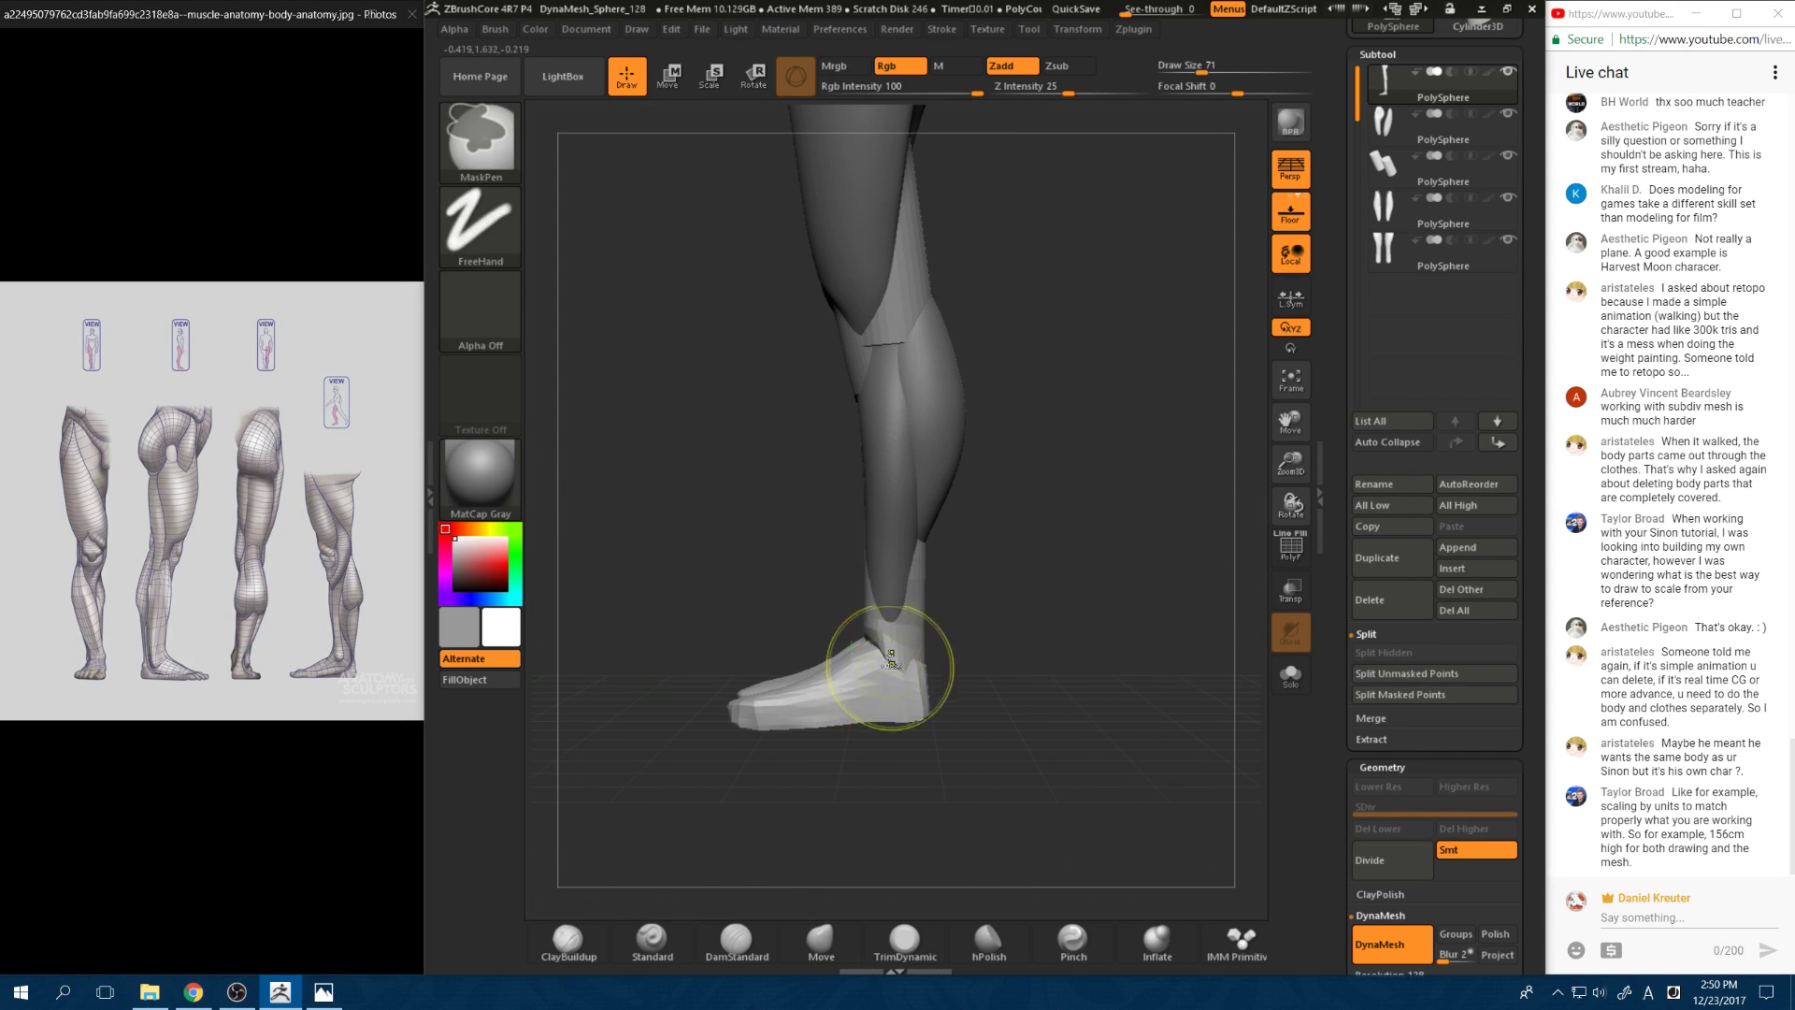
# Step: Refine the transition between ankle and foot with the Move brush at Draw Size 31
pyautogui.moveTo(980, 615)
pyautogui.mouseDown()
pyautogui.moveTo(930, 646)
pyautogui.moveTo(859, 644)
pyautogui.moveTo(877, 634)
pyautogui.moveTo(881, 665)
pyautogui.moveTo(949, 709)
pyautogui.mouseUp()
pyautogui.press('space')
pyautogui.moveTo(849, 647)
pyautogui.keyDown('shift'); pyautogui.mouseDown()
pyautogui.moveTo(854, 669)
pyautogui.moveTo(933, 605)
pyautogui.moveTo(877, 645)
pyautogui.mouseUp(); pyautogui.keyUp('shift')
pyautogui.press('space')
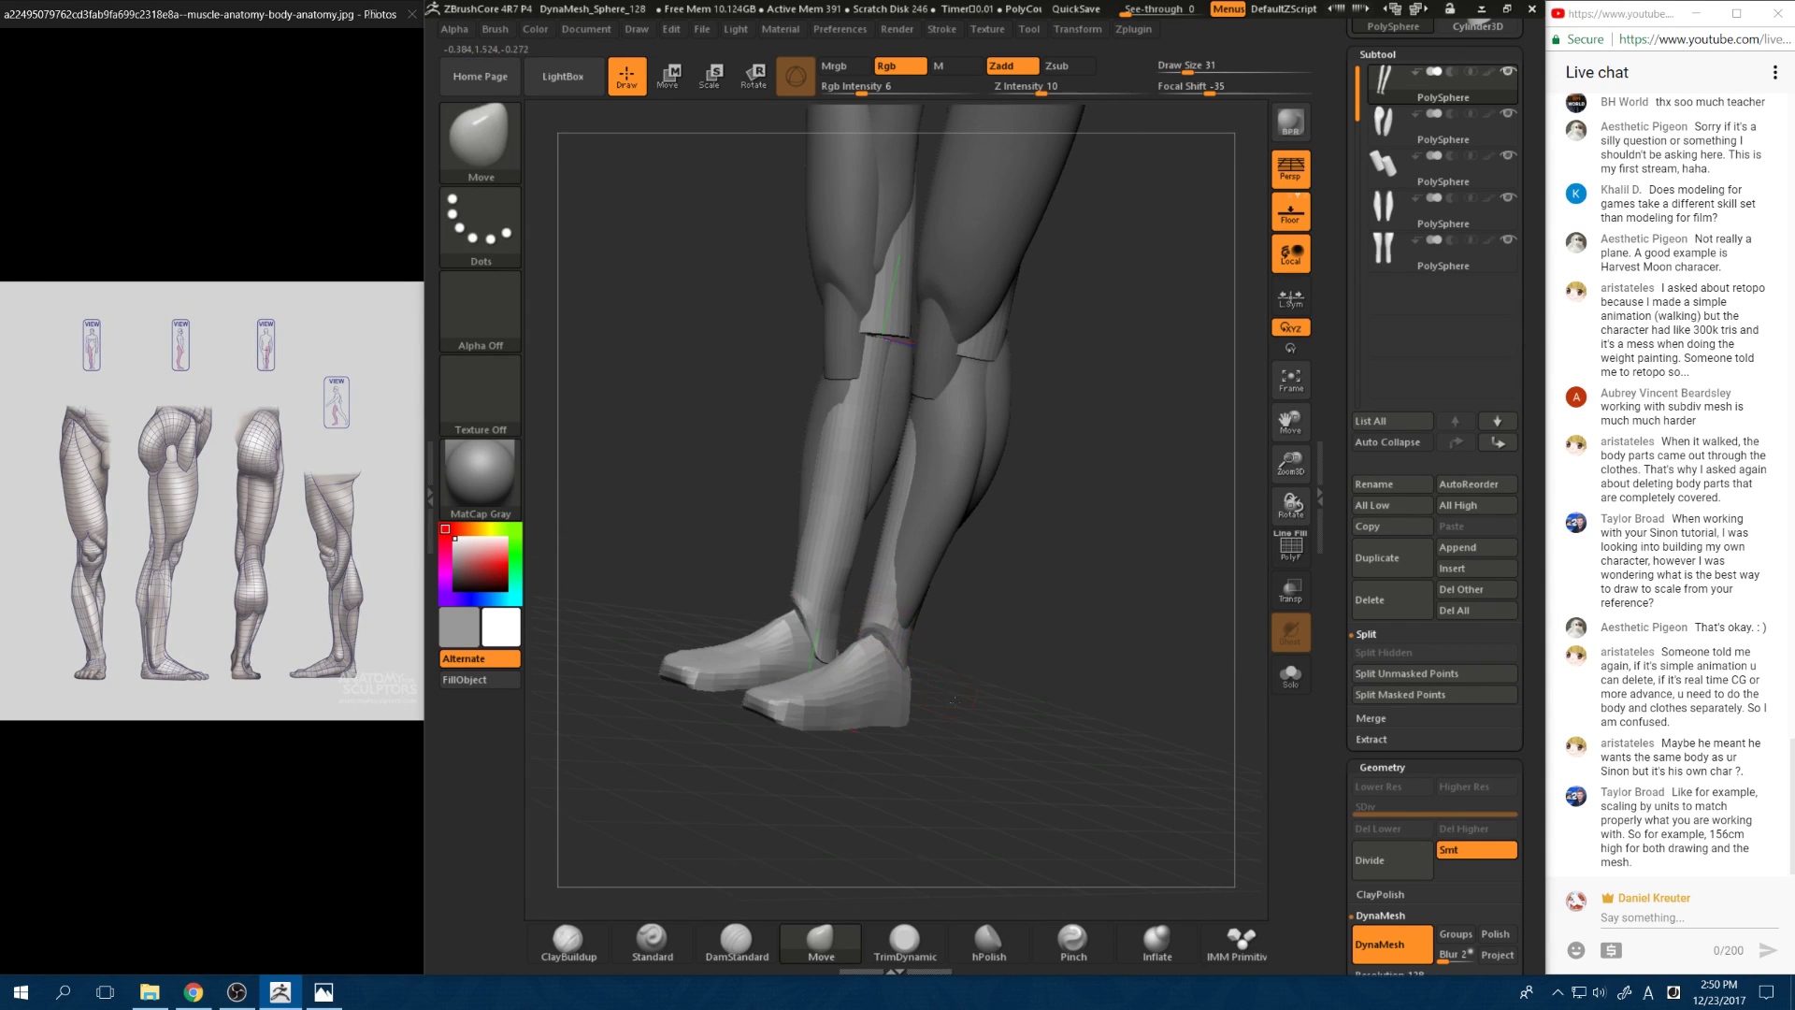
pyautogui.moveTo(954, 700)
pyautogui.mouseDown()
pyautogui.moveTo(854, 657)
pyautogui.moveTo(838, 762)
pyautogui.moveTo(899, 632)
pyautogui.mouseUp()
pyautogui.press('shift')
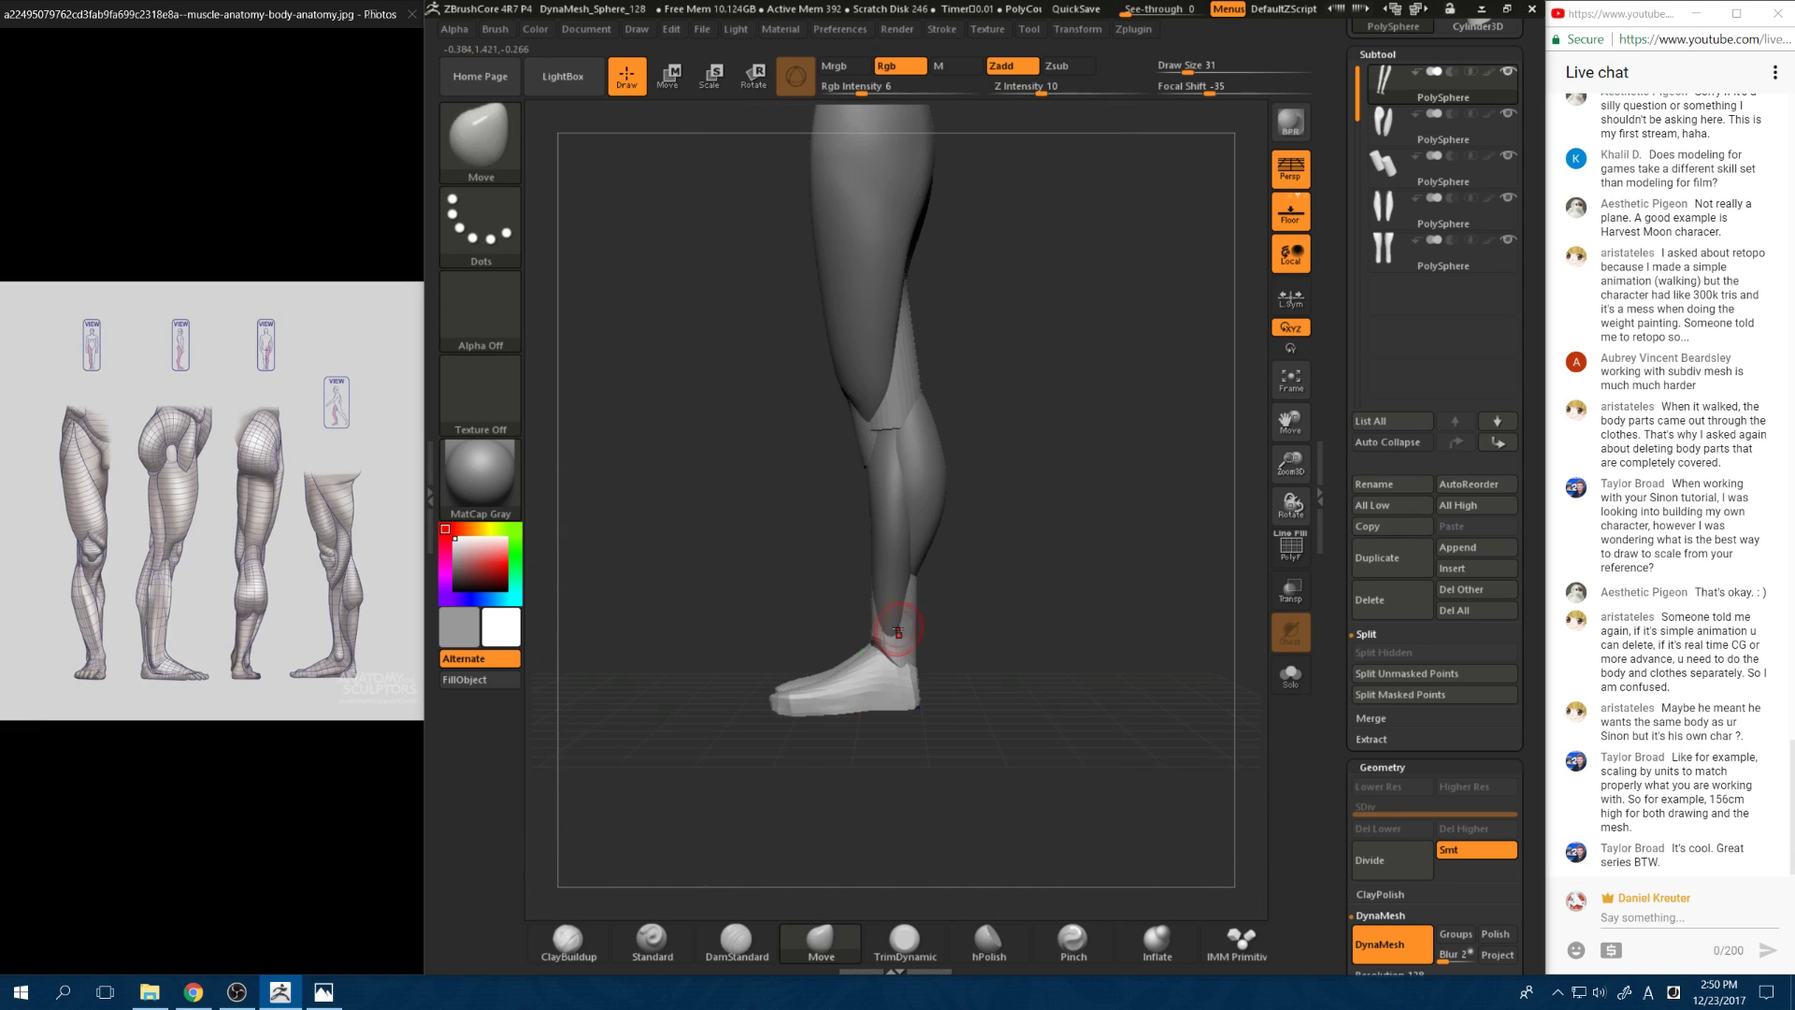
# Step: Adjust the overall shape of the feet with the Move brush at Draw Size 108
pyautogui.moveTo(833, 733); pyautogui.dragTo(914, 906)
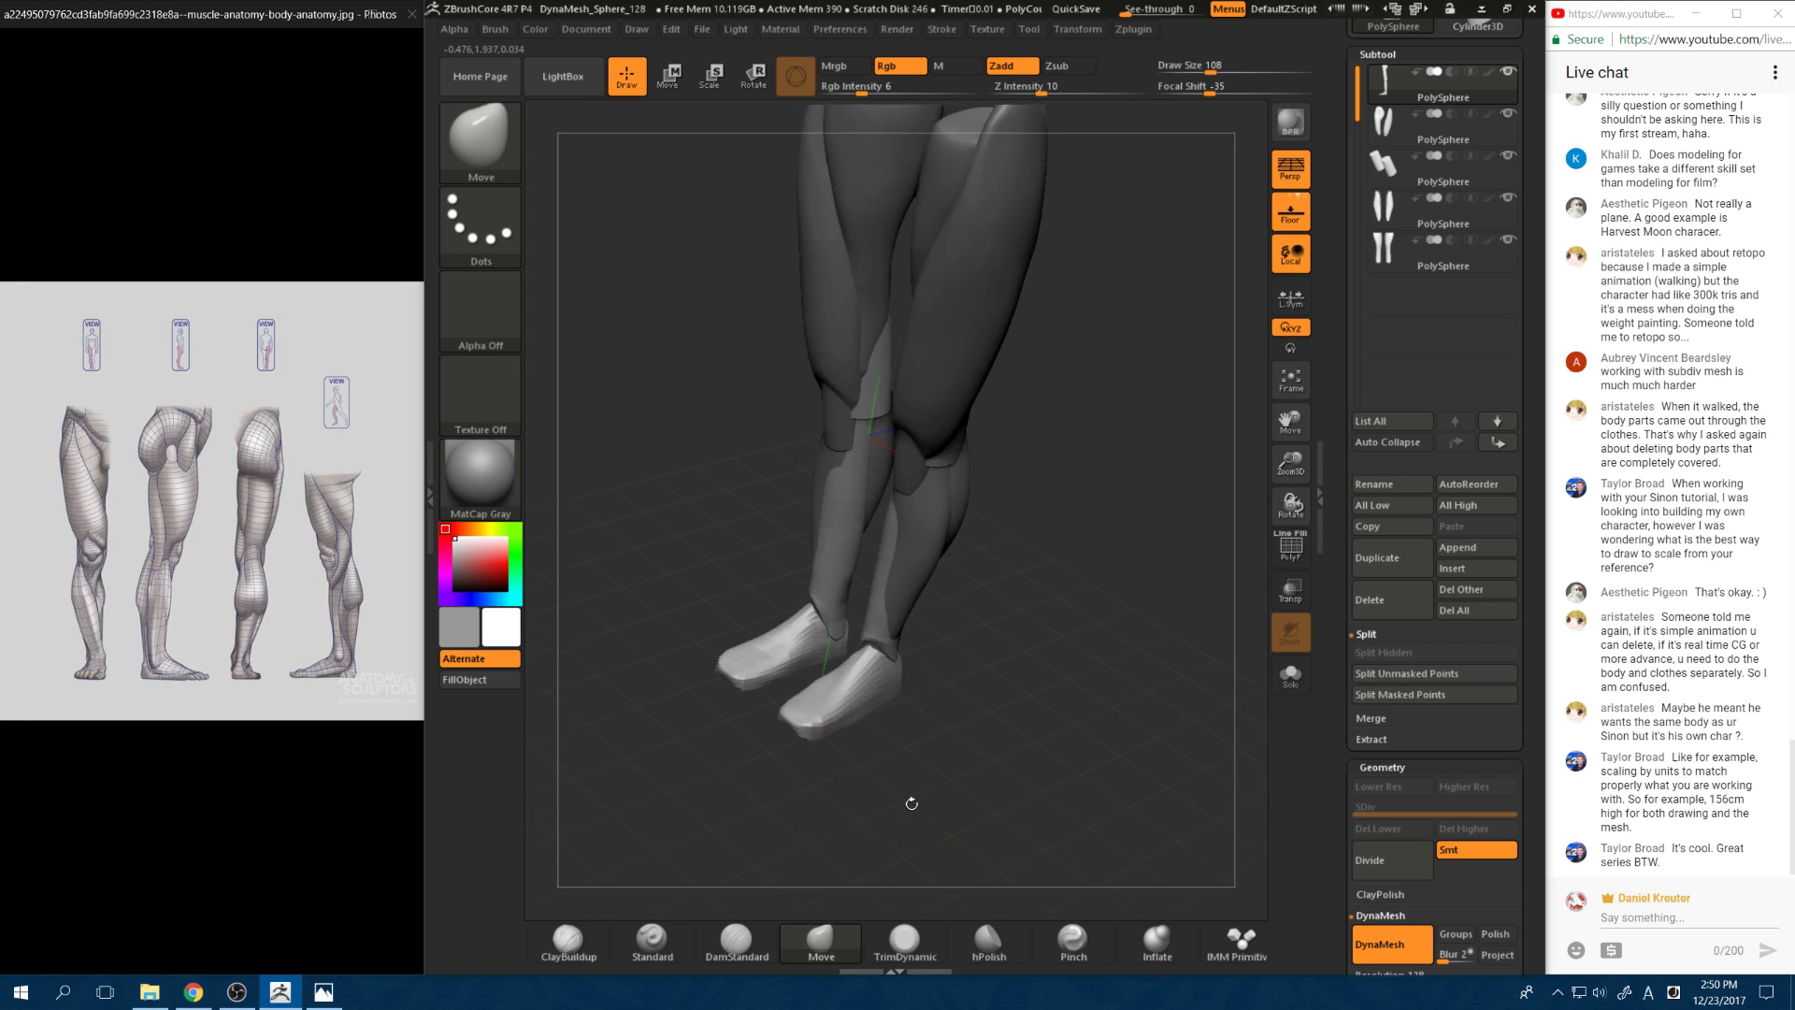
pyautogui.press('shift')
pyautogui.moveTo(823, 729)
pyautogui.mouseDown()
pyautogui.moveTo(775, 763)
pyautogui.moveTo(772, 798)
pyautogui.moveTo(810, 783)
pyautogui.mouseUp()
# Step: Add volume to the upper surface and sides of the feet with ClayBuildup at Draw Size 59
pyautogui.click(581, 947)
pyautogui.press('space')
pyautogui.moveTo(926, 734); pyautogui.dragTo(954, 735)
pyautogui.moveTo(913, 666)
pyautogui.mouseDown()
pyautogui.moveTo(892, 667)
pyautogui.moveTo(939, 687)
pyautogui.moveTo(906, 721)
pyautogui.moveTo(822, 620)
pyautogui.mouseUp()
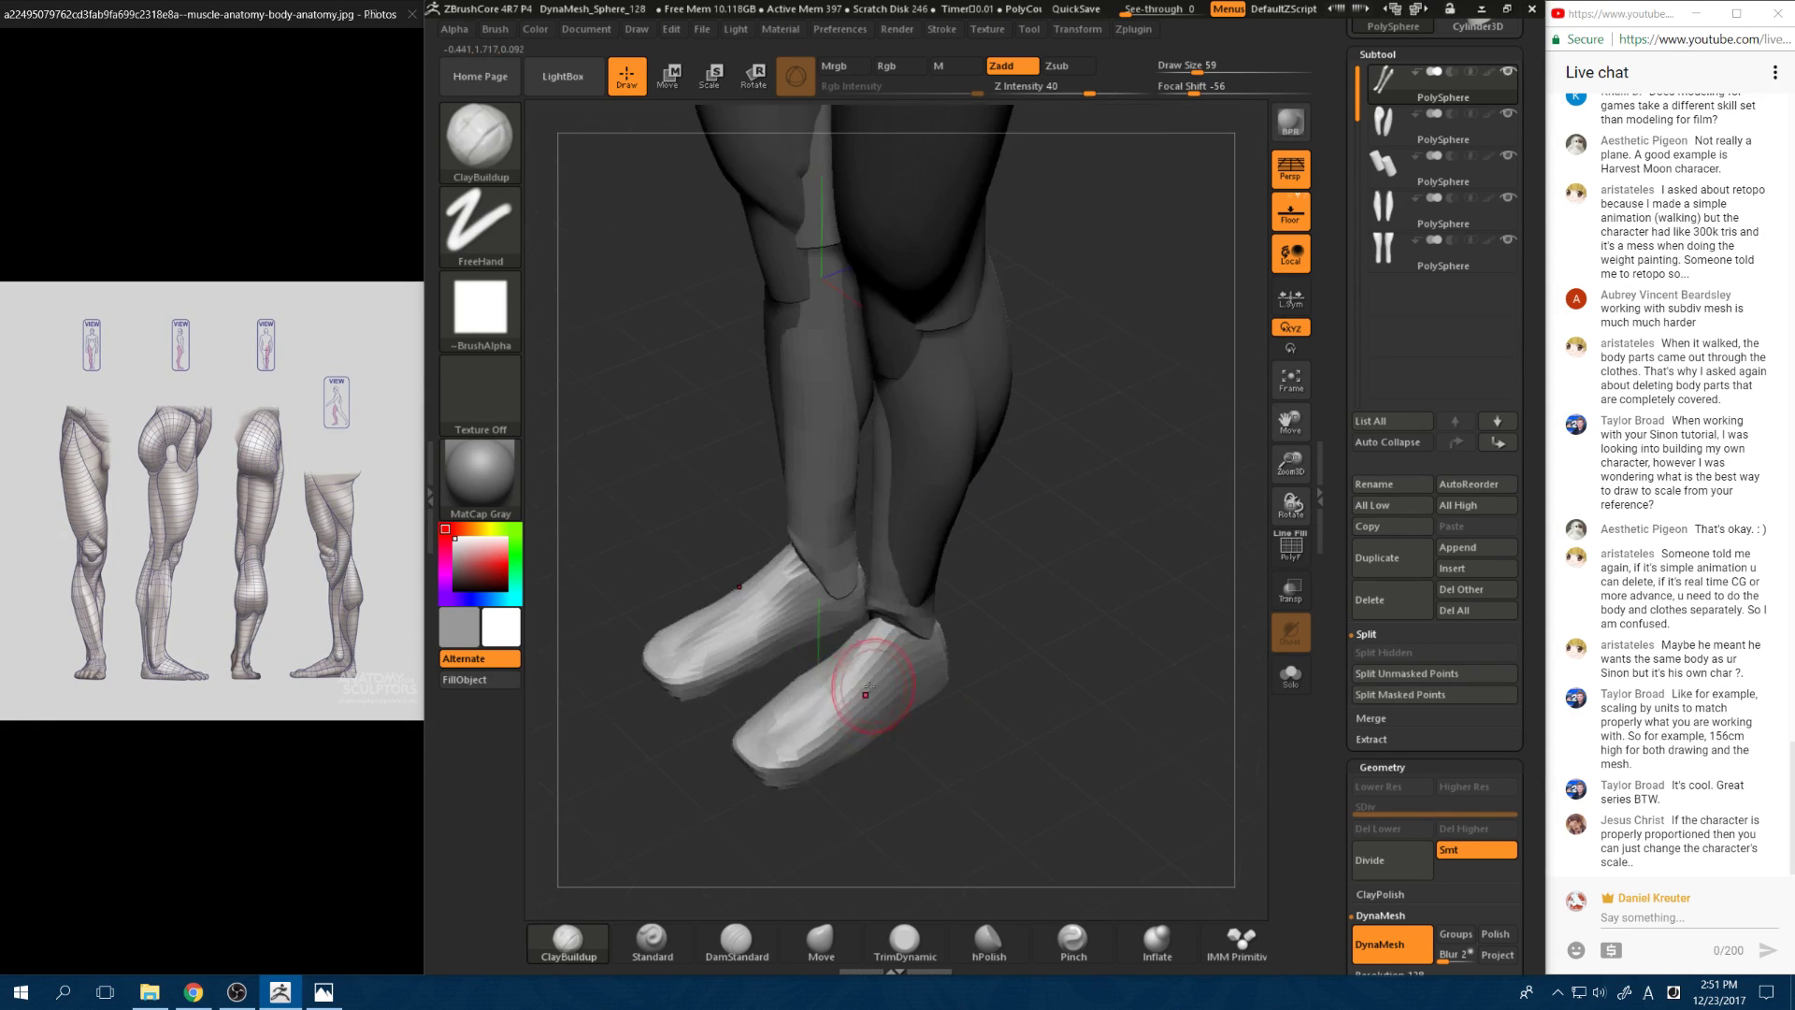
pyautogui.moveTo(929, 716)
pyautogui.mouseDown()
pyautogui.moveTo(824, 682)
pyautogui.moveTo(1004, 697)
pyautogui.moveTo(938, 686)
pyautogui.moveTo(988, 632)
pyautogui.moveTo(1019, 636)
pyautogui.moveTo(937, 759)
pyautogui.moveTo(906, 854)
pyautogui.mouseUp()
pyautogui.press('shift')
pyautogui.press('shift')
pyautogui.keyDown('shift'); pyautogui.moveTo(760, 745); pyautogui.dragTo(678, 846); pyautogui.keyUp('shift')
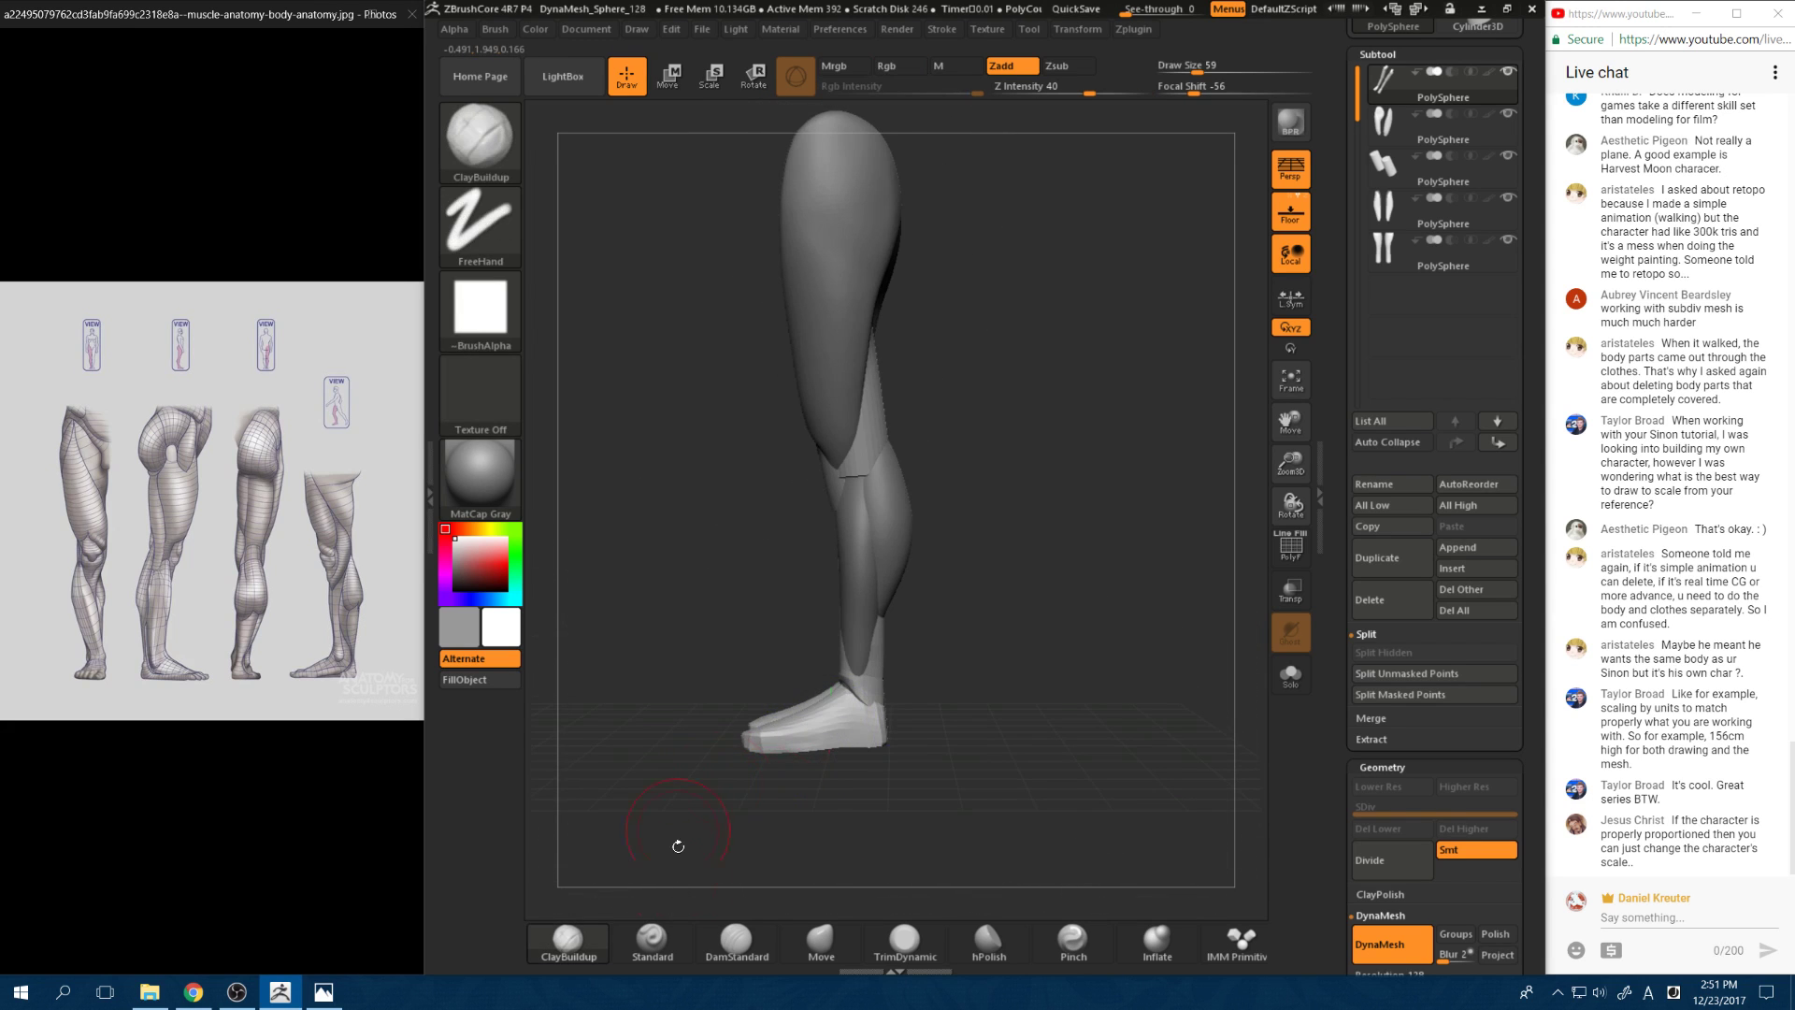
# Step: Adjust the outline of the feet and round the toe ends with the Move brush at Draw Size 59
pyautogui.moveTo(835, 864); pyautogui.dragTo(725, 684)
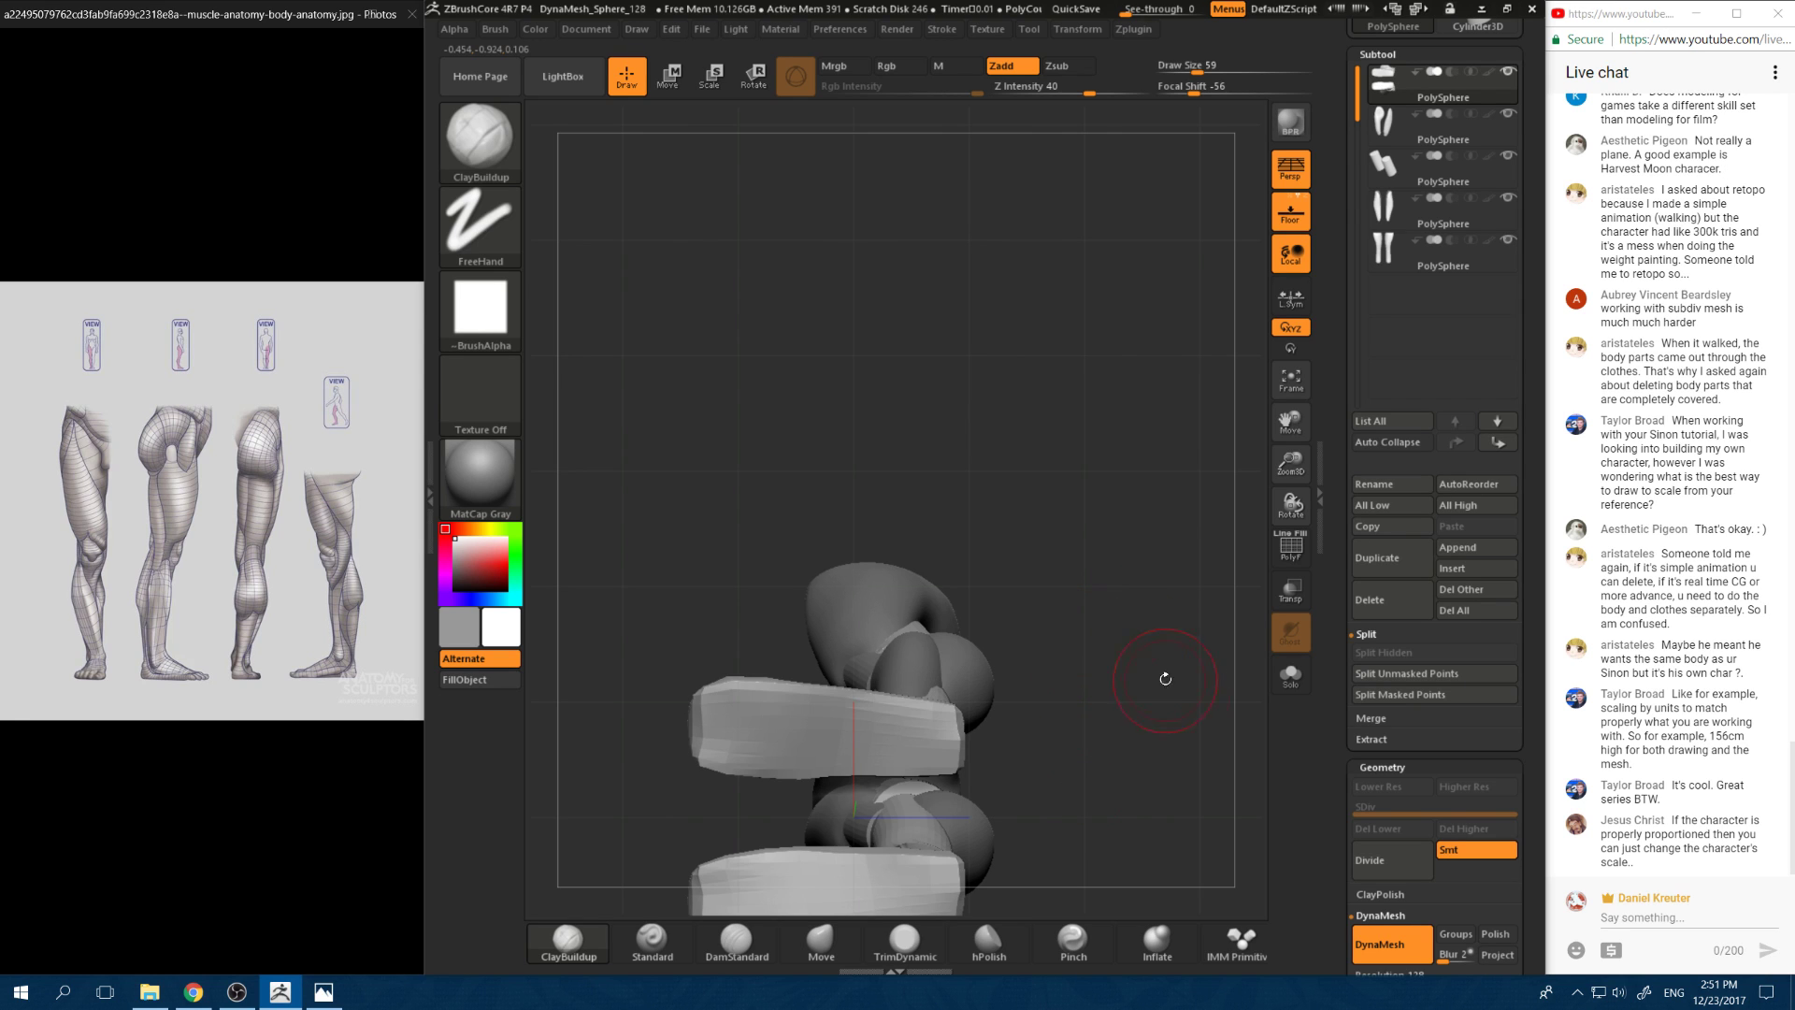
pyautogui.moveTo(1186, 668); pyautogui.dragTo(1201, 752)
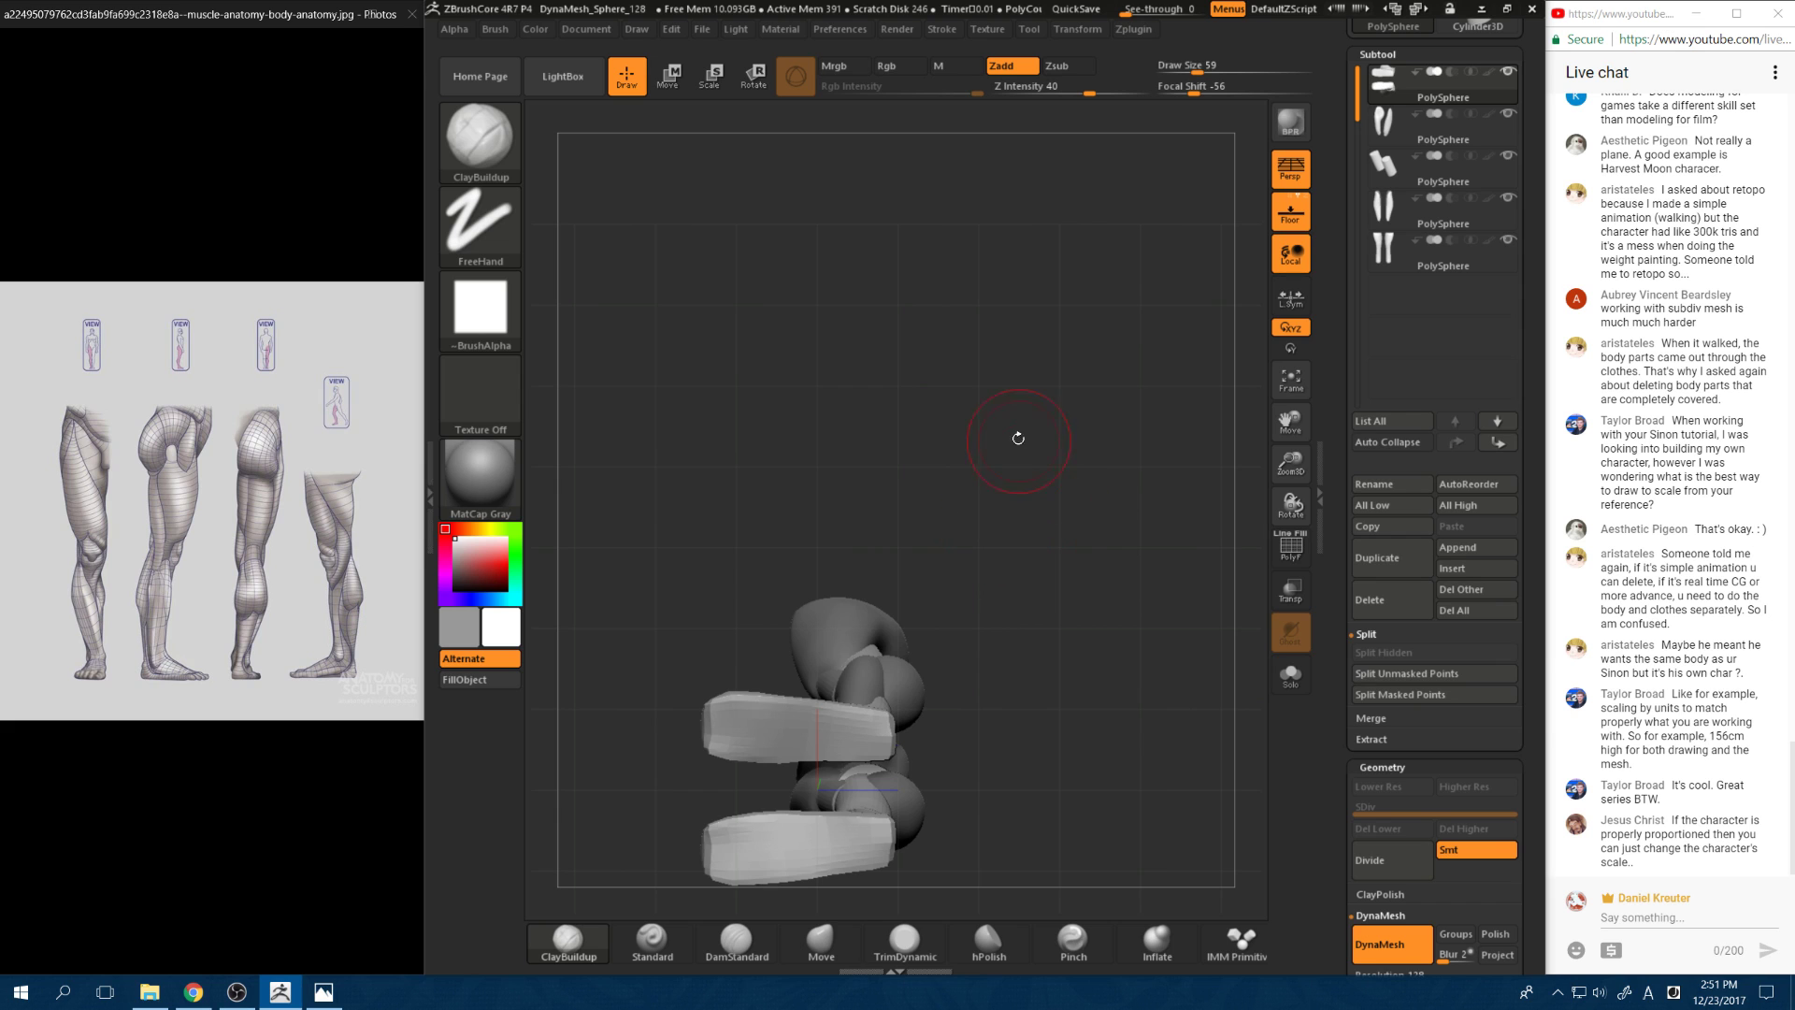
pyautogui.moveTo(1018, 439); pyautogui.dragTo(836, 734)
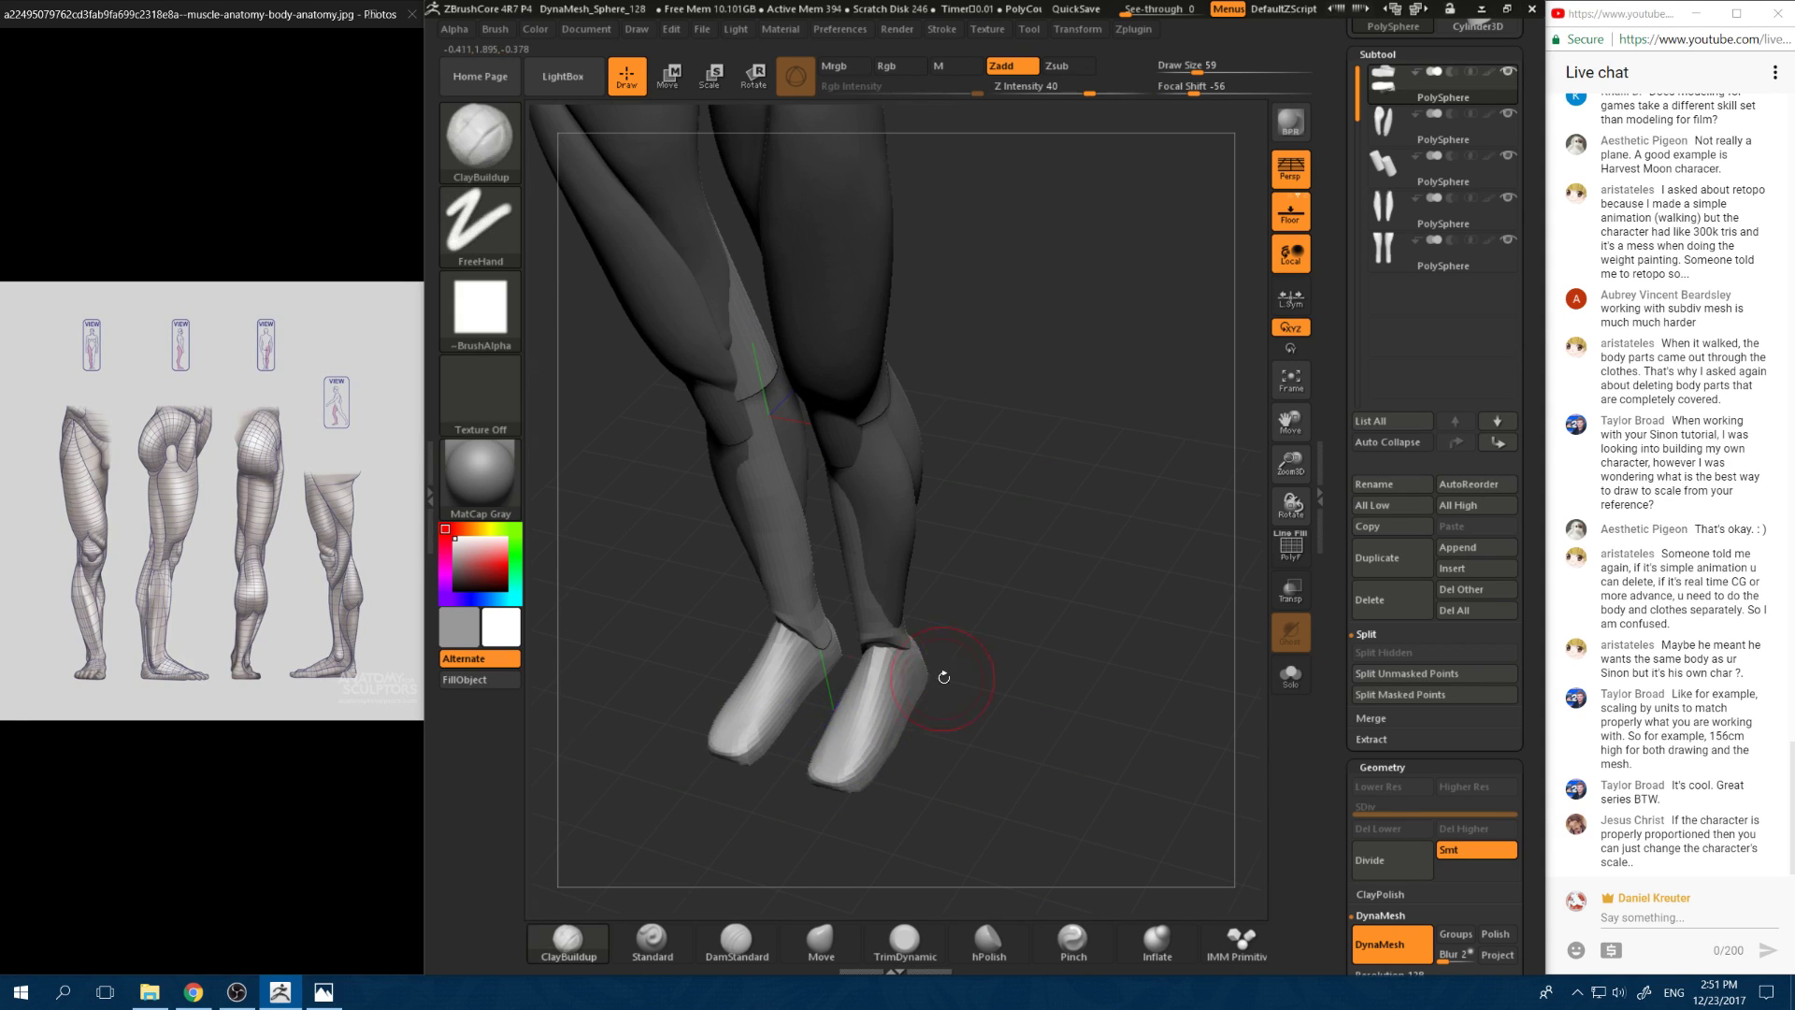
pyautogui.keyDown('shift'); pyautogui.moveTo(943, 677); pyautogui.dragTo(940, 681); pyautogui.keyUp('shift')
pyautogui.press('ctrl')
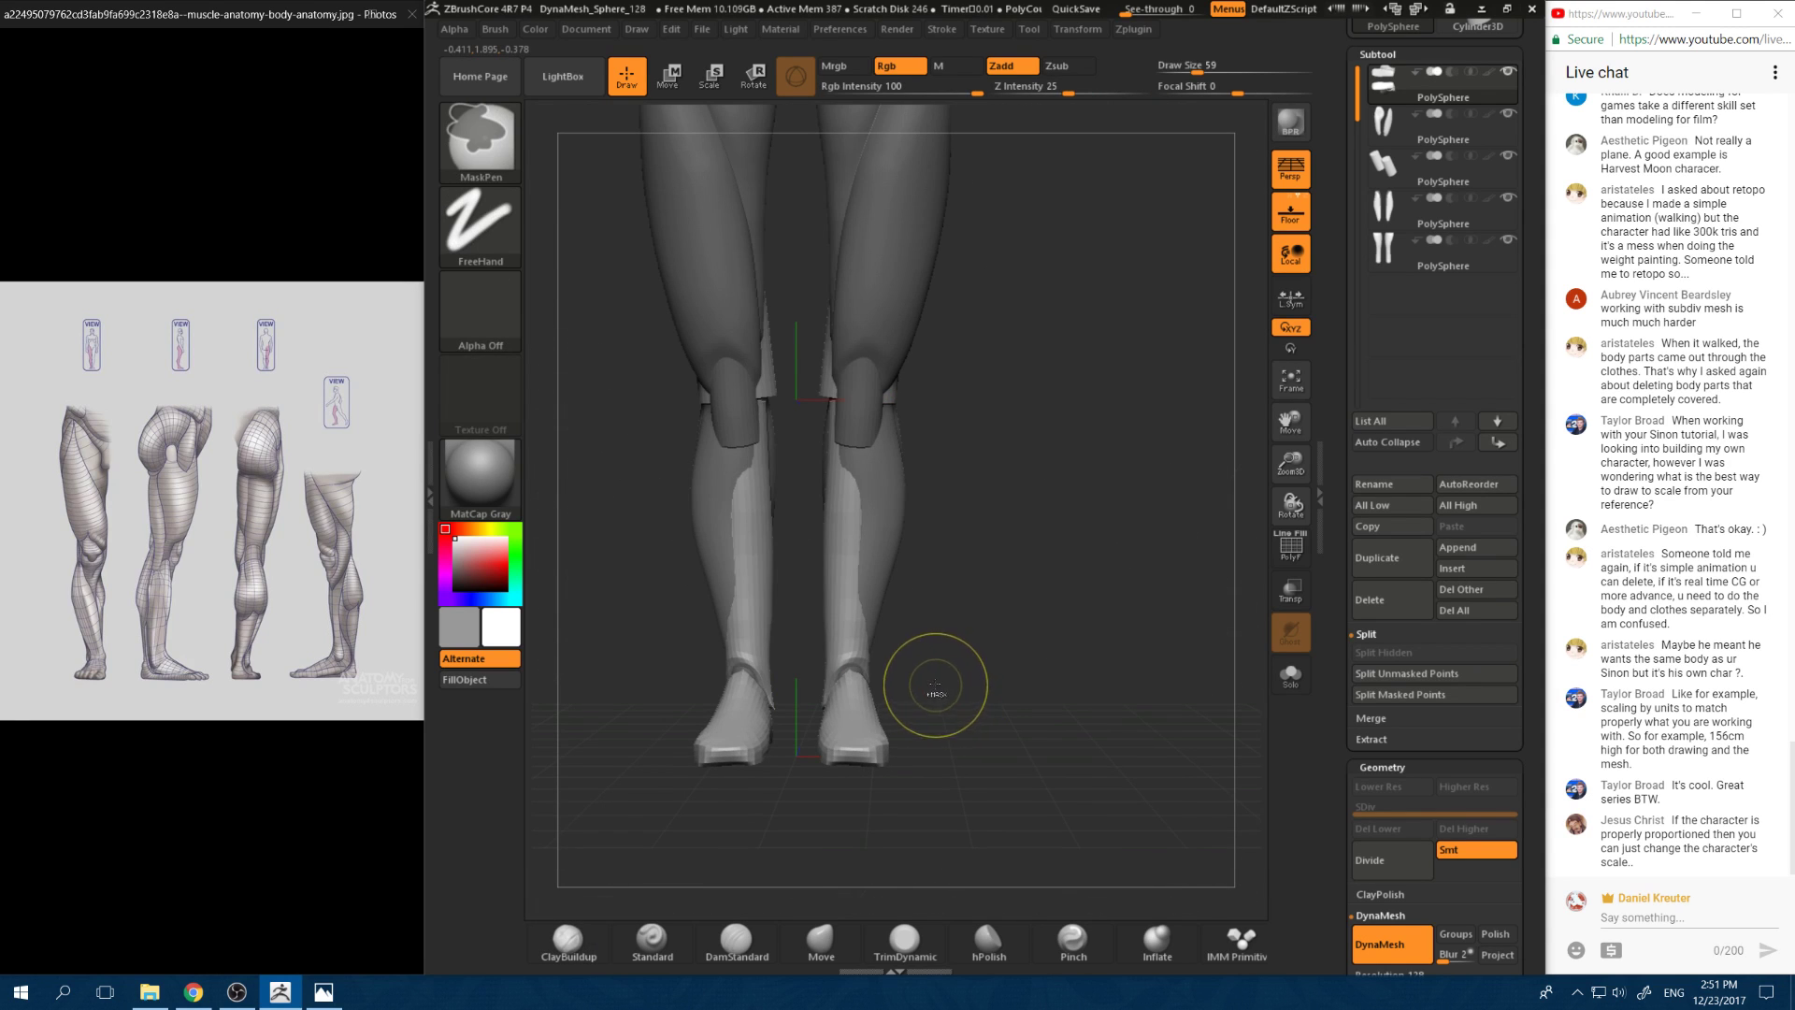
pyautogui.press('shift')
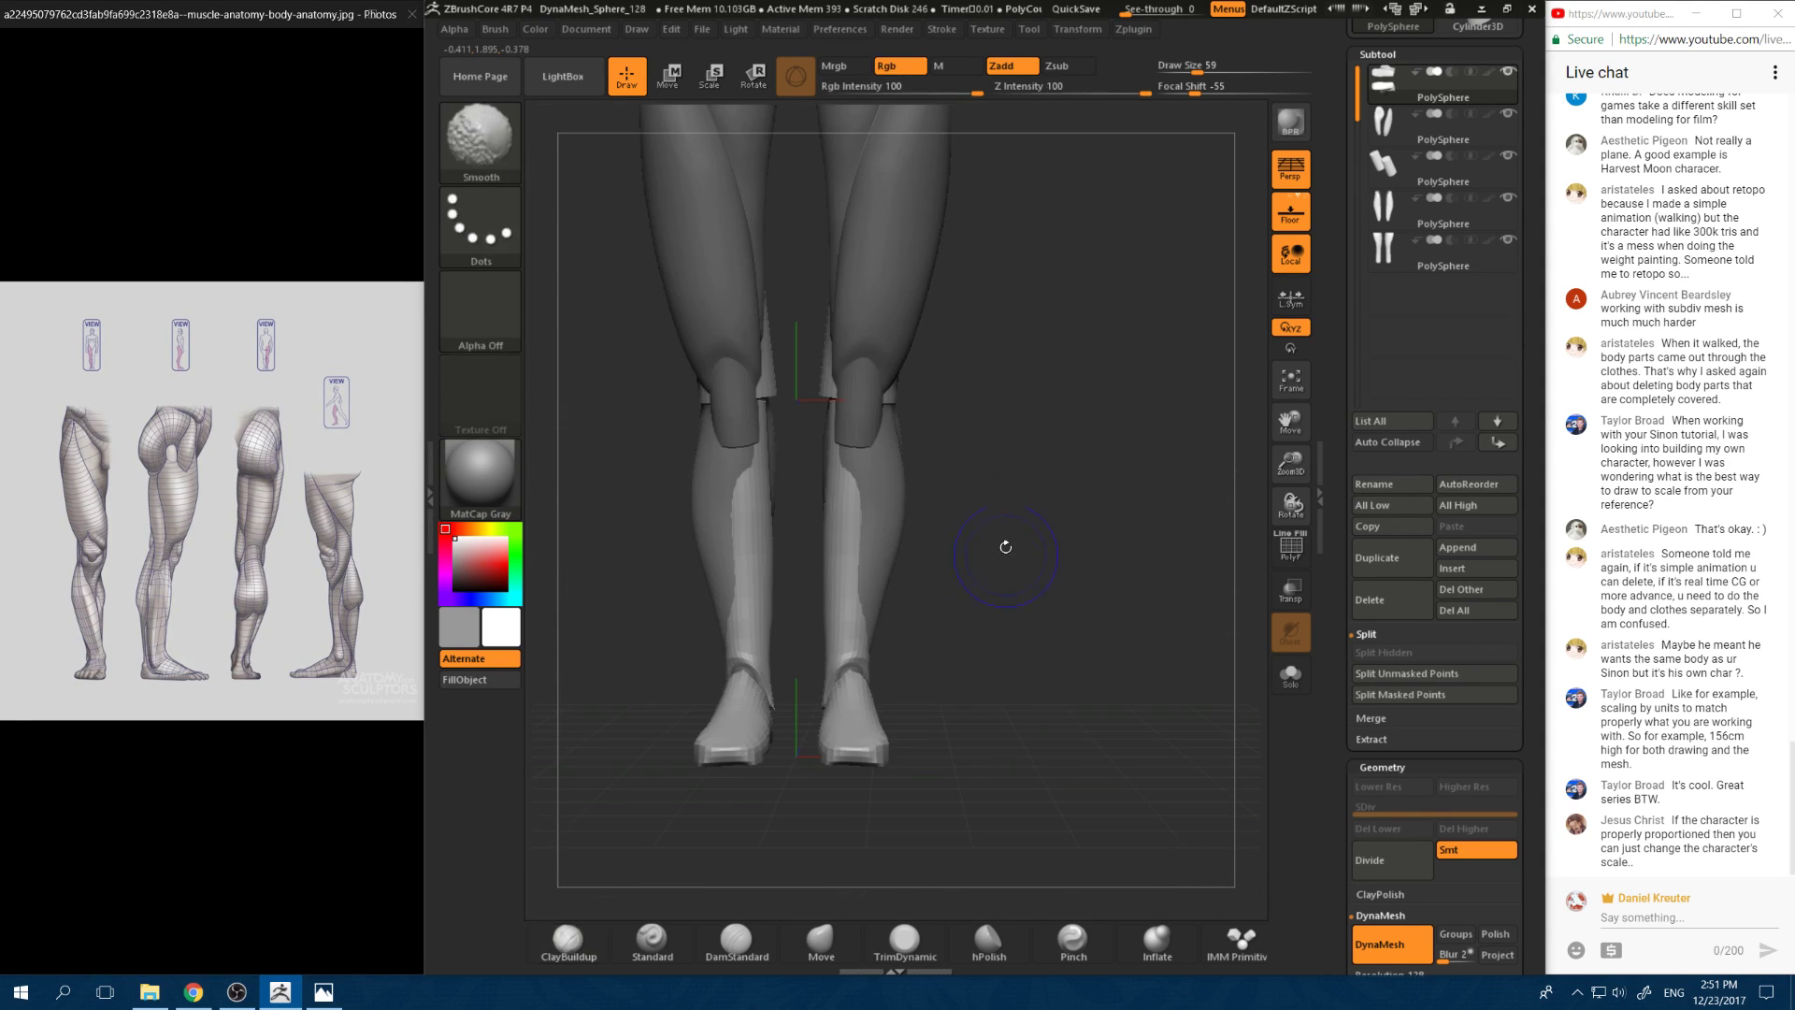
pyautogui.click(821, 939)
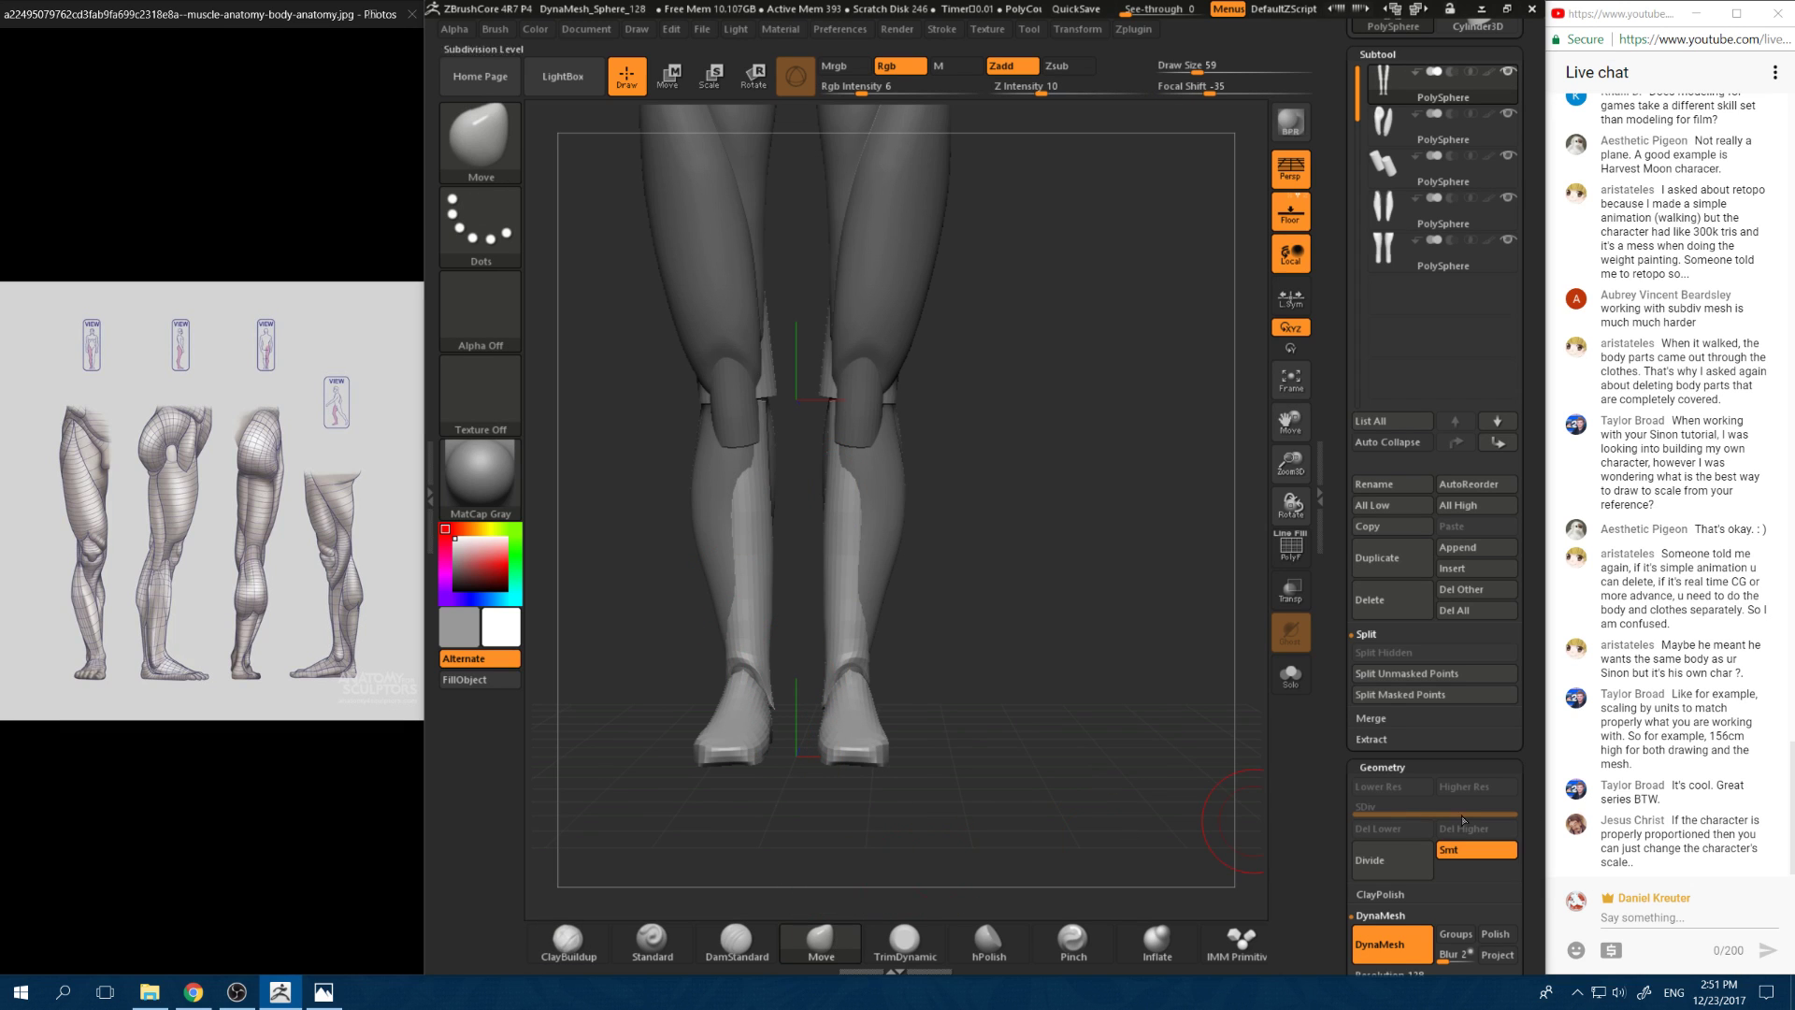
pyautogui.moveTo(969, 663); pyautogui.dragTo(803, 629)
pyautogui.moveTo(775, 740); pyautogui.dragTo(766, 751)
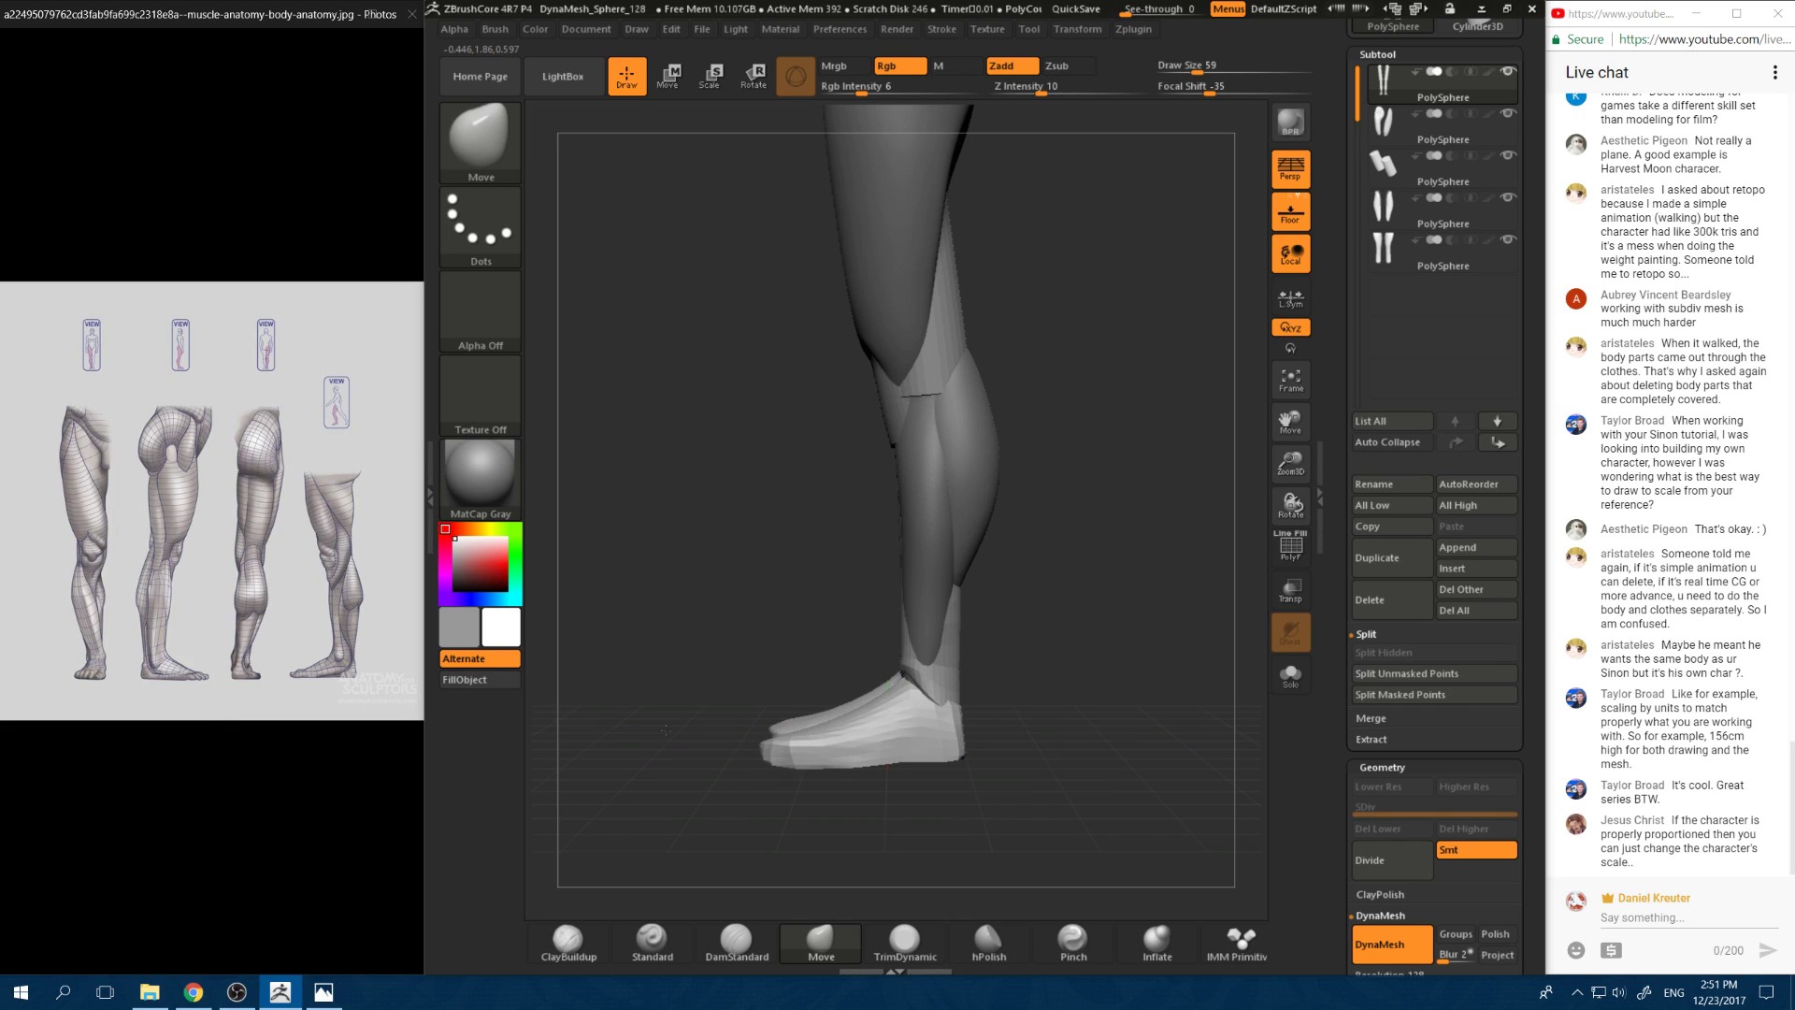
pyautogui.moveTo(725, 482)
pyautogui.mouseDown()
pyautogui.moveTo(694, 688)
pyautogui.moveTo(707, 741)
pyautogui.moveTo(719, 758)
pyautogui.moveTo(722, 702)
pyautogui.moveTo(726, 750)
pyautogui.moveTo(759, 716)
pyautogui.moveTo(834, 751)
pyautogui.mouseUp()
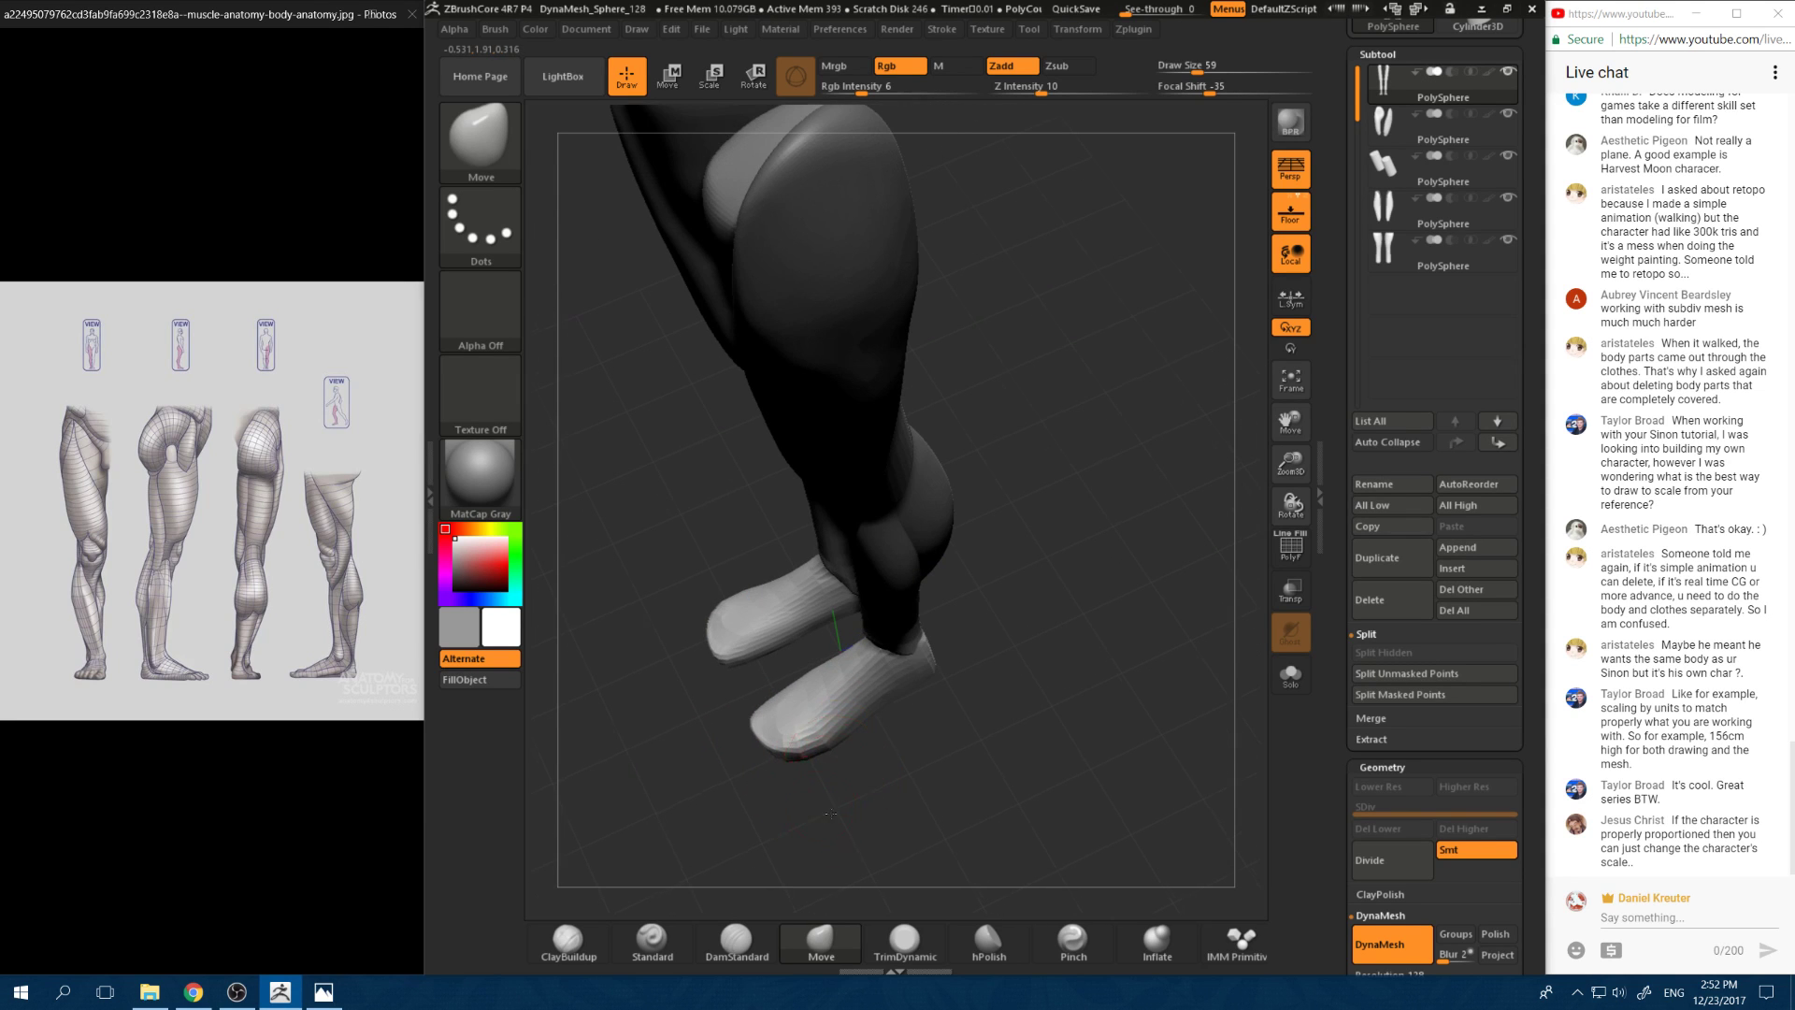
pyautogui.moveTo(831, 814)
pyautogui.keyDown('shift'); pyautogui.mouseDown()
pyautogui.moveTo(874, 707)
pyautogui.moveTo(835, 805)
pyautogui.moveTo(818, 697)
pyautogui.moveTo(866, 652)
pyautogui.moveTo(824, 728)
pyautogui.mouseUp(); pyautogui.keyUp('shift')
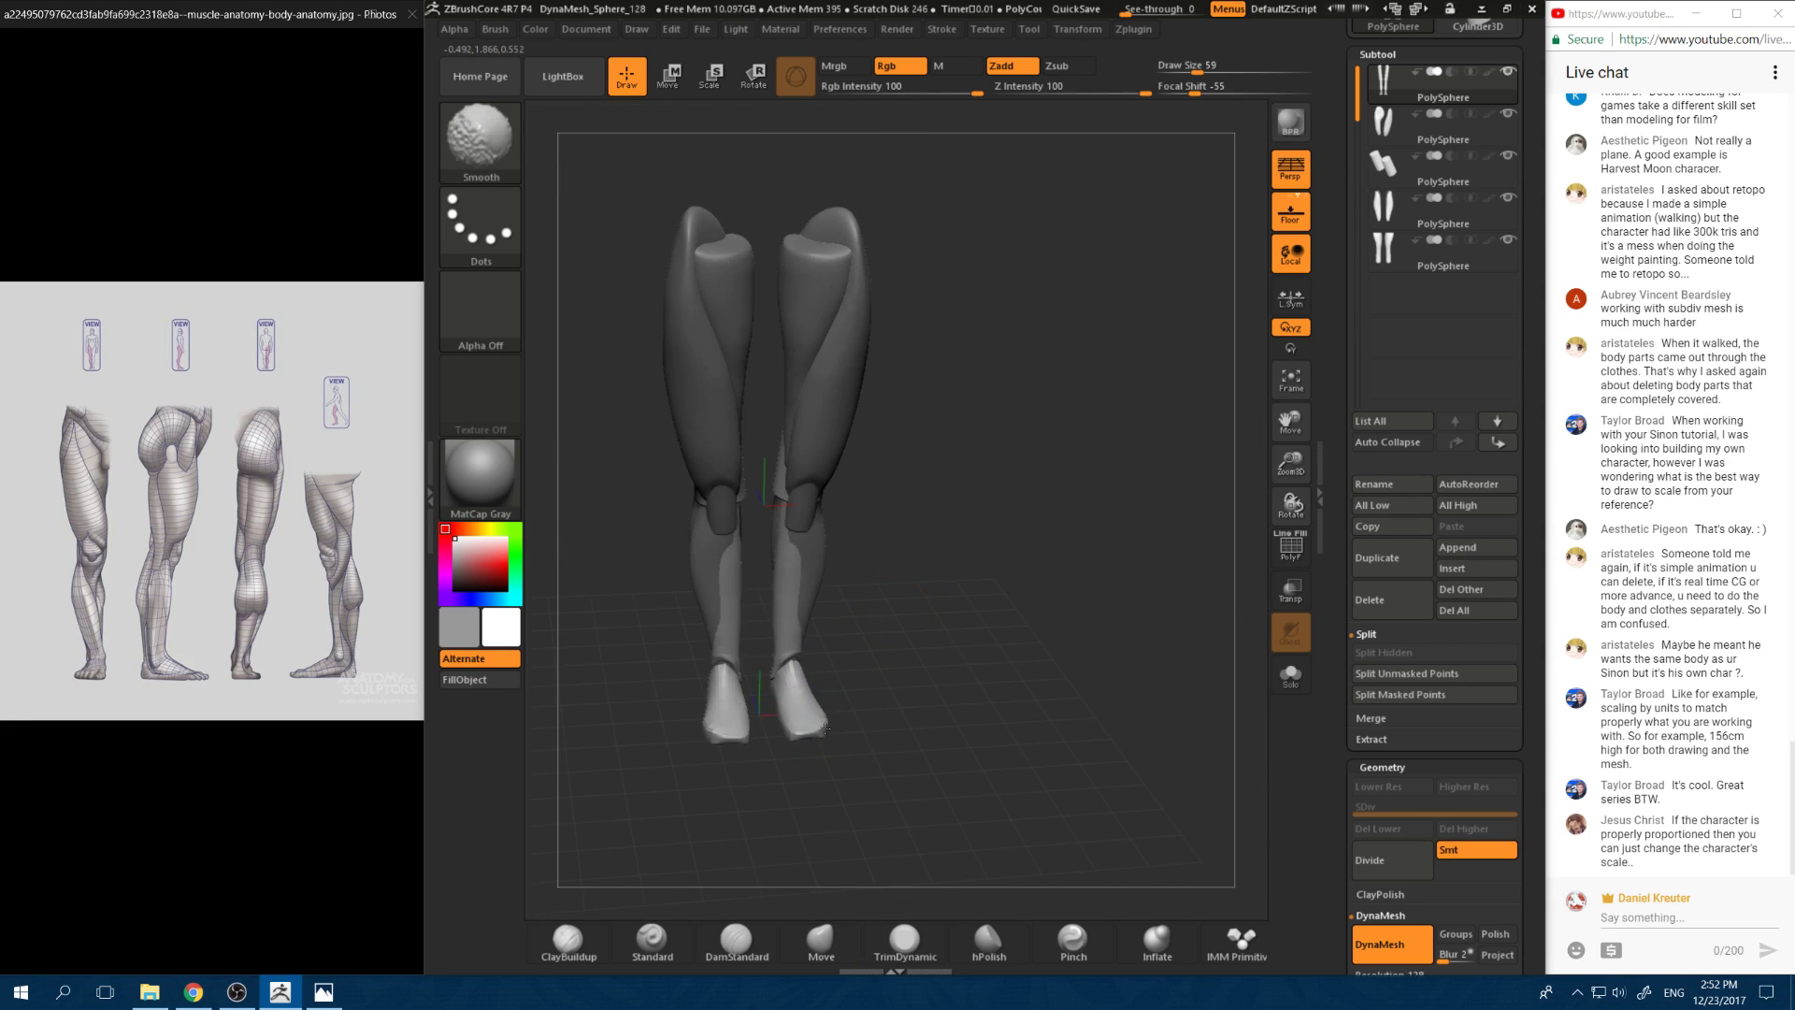
# Step: Set the Move brush to Draw Size 112 and Focal Shift 40, and reshape the feet in side view
pyautogui.moveTo(758, 823)
pyautogui.mouseDown()
pyautogui.moveTo(842, 757)
pyautogui.moveTo(905, 738)
pyautogui.moveTo(845, 761)
pyautogui.moveTo(884, 748)
pyautogui.moveTo(889, 813)
pyautogui.moveTo(809, 742)
pyautogui.moveTo(846, 590)
pyautogui.moveTo(815, 707)
pyautogui.moveTo(816, 647)
pyautogui.moveTo(710, 714)
pyautogui.moveTo(865, 872)
pyautogui.mouseUp()
pyautogui.moveTo(858, 771)
pyautogui.mouseDown()
pyautogui.moveTo(845, 783)
pyautogui.moveTo(837, 759)
pyautogui.mouseUp()
pyautogui.press('space')
pyautogui.click(827, 691)
pyautogui.click(821, 672)
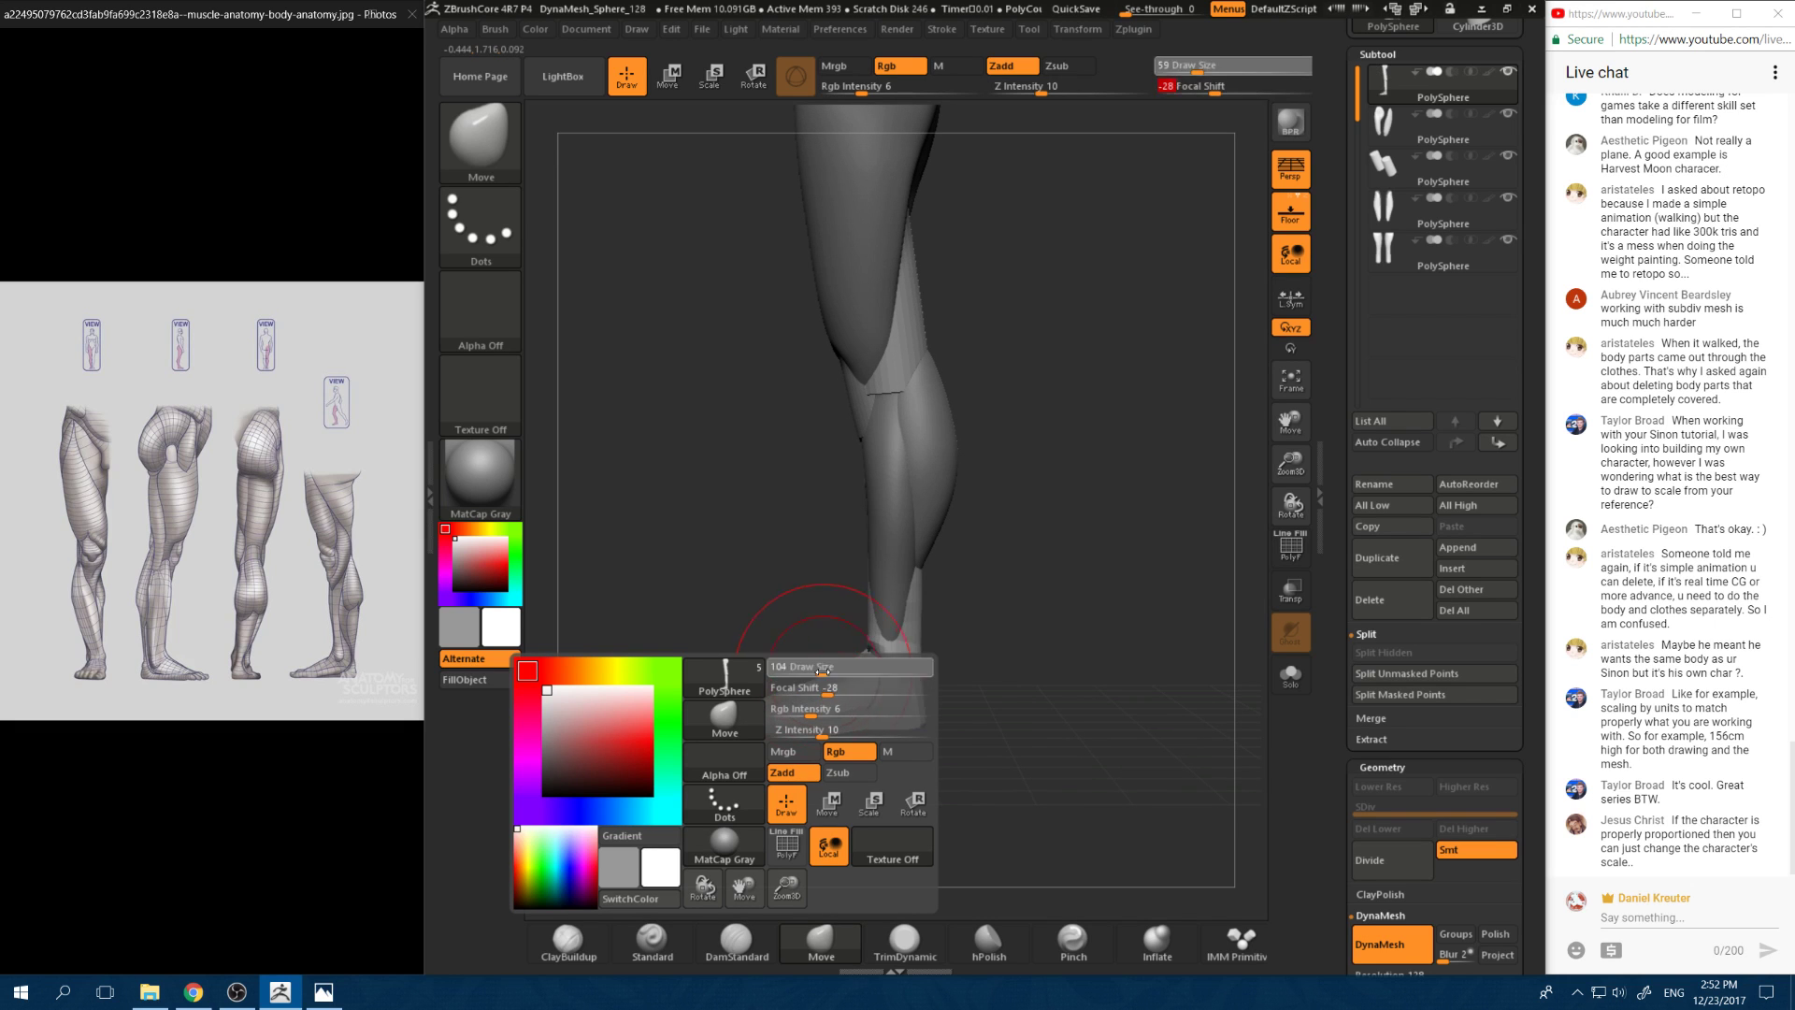
pyautogui.moveTo(822, 672); pyautogui.dragTo(825, 671)
pyautogui.click(839, 689)
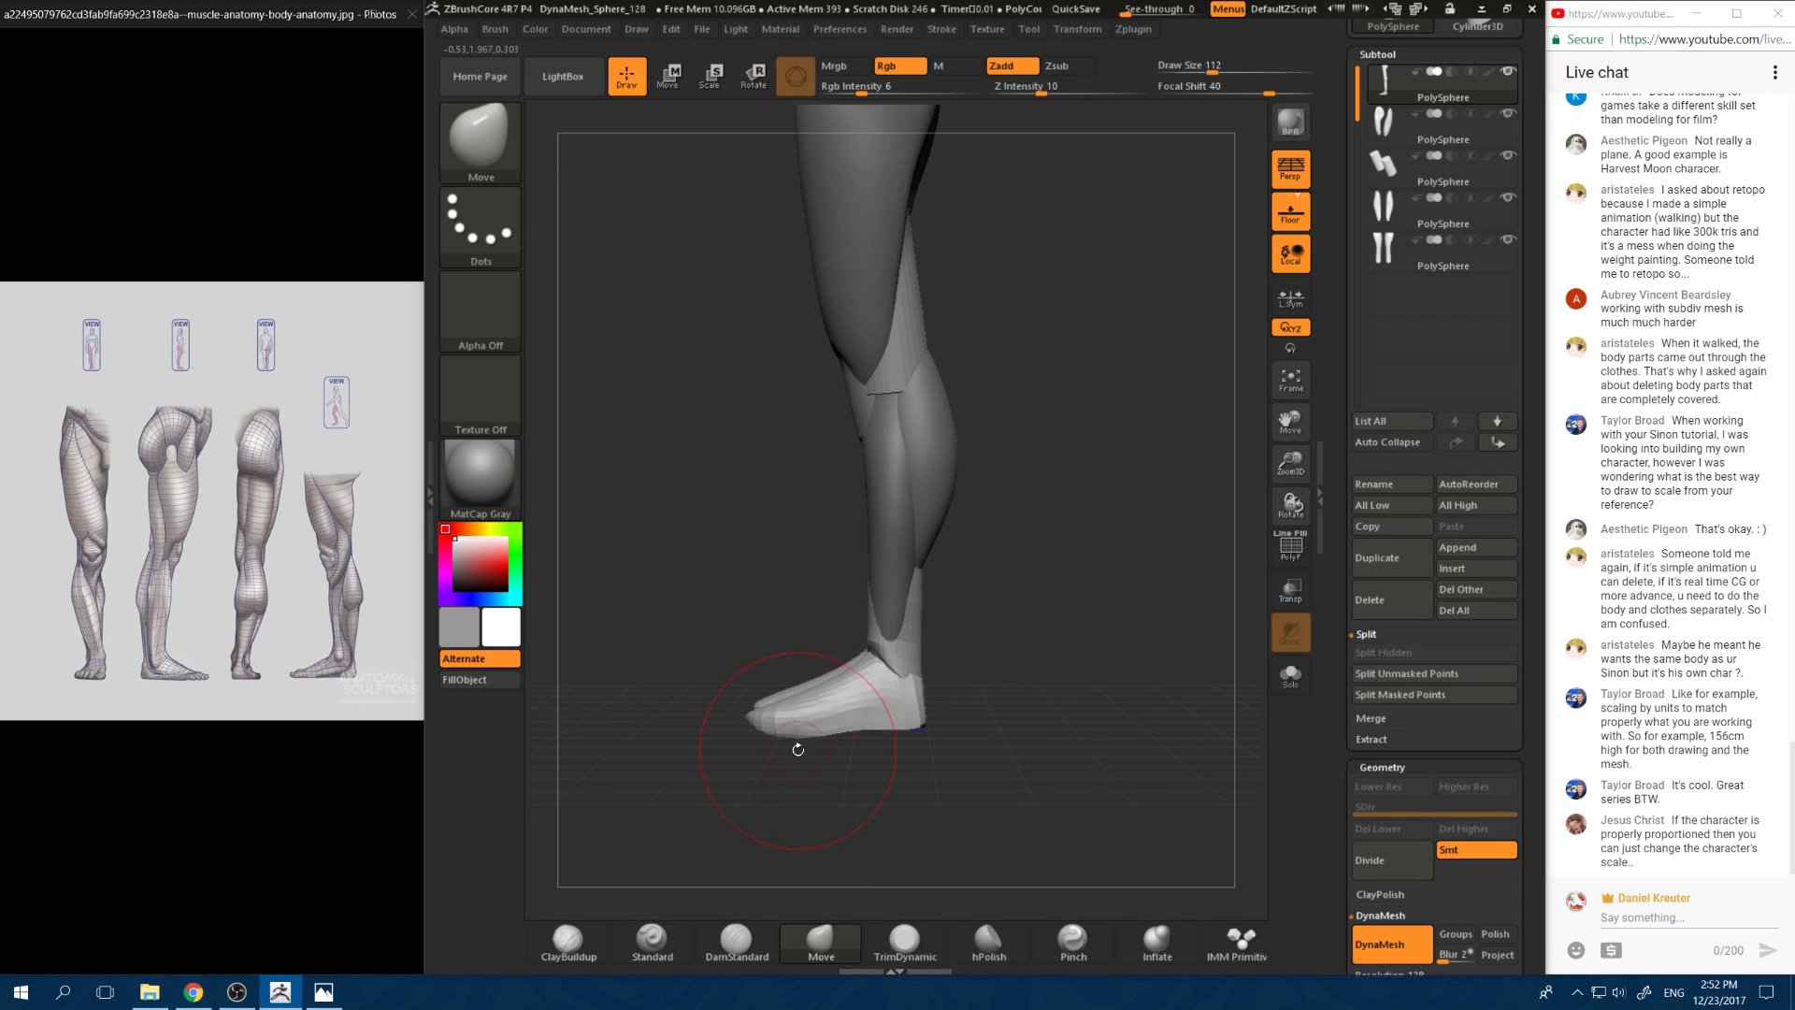
pyautogui.keyDown('shift'); pyautogui.moveTo(798, 746); pyautogui.dragTo(925, 688); pyautogui.keyUp('shift')
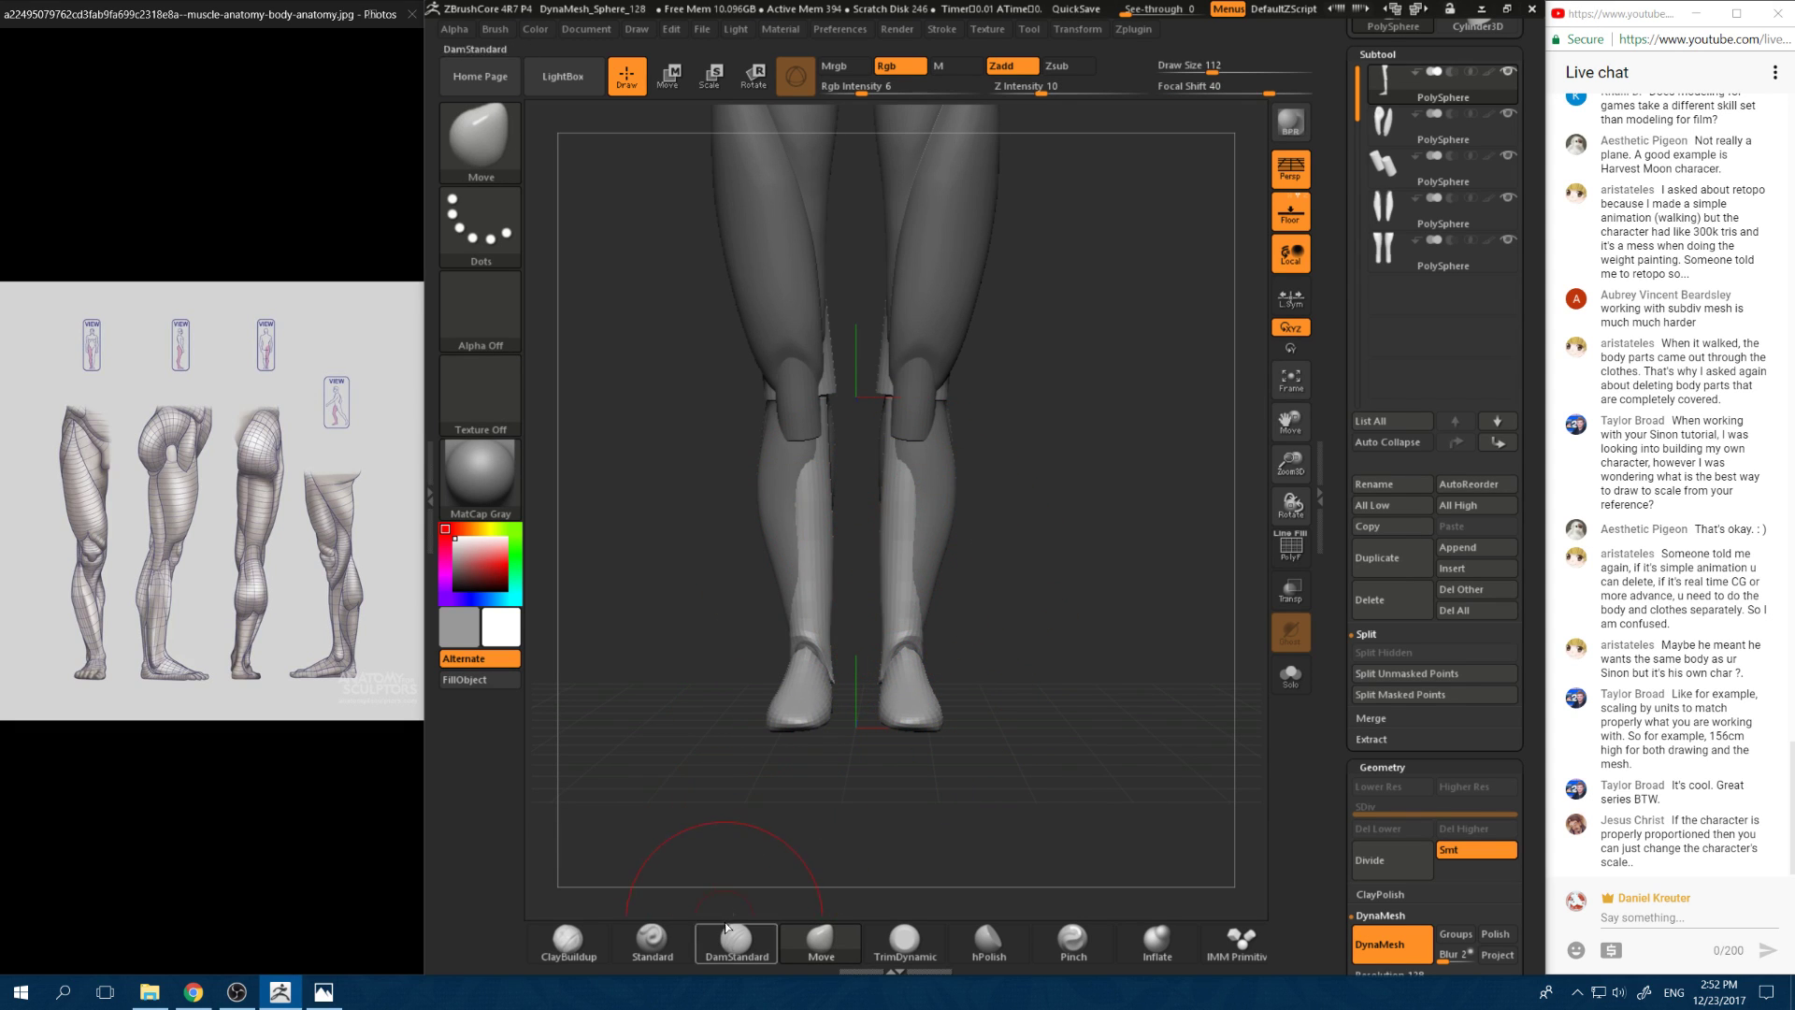
# Step: Trim the soles and side edges of the feet with the TrimDynamic brush at Draw Size 65
pyautogui.click(909, 935)
pyautogui.moveTo(1019, 686)
pyautogui.mouseDown()
pyautogui.moveTo(1026, 625)
pyautogui.moveTo(1015, 638)
pyautogui.mouseUp()
pyautogui.press('s')
pyautogui.moveTo(1026, 715)
pyautogui.mouseDown()
pyautogui.moveTo(980, 640)
pyautogui.moveTo(1000, 743)
pyautogui.moveTo(915, 763)
pyautogui.moveTo(940, 797)
pyautogui.mouseUp()
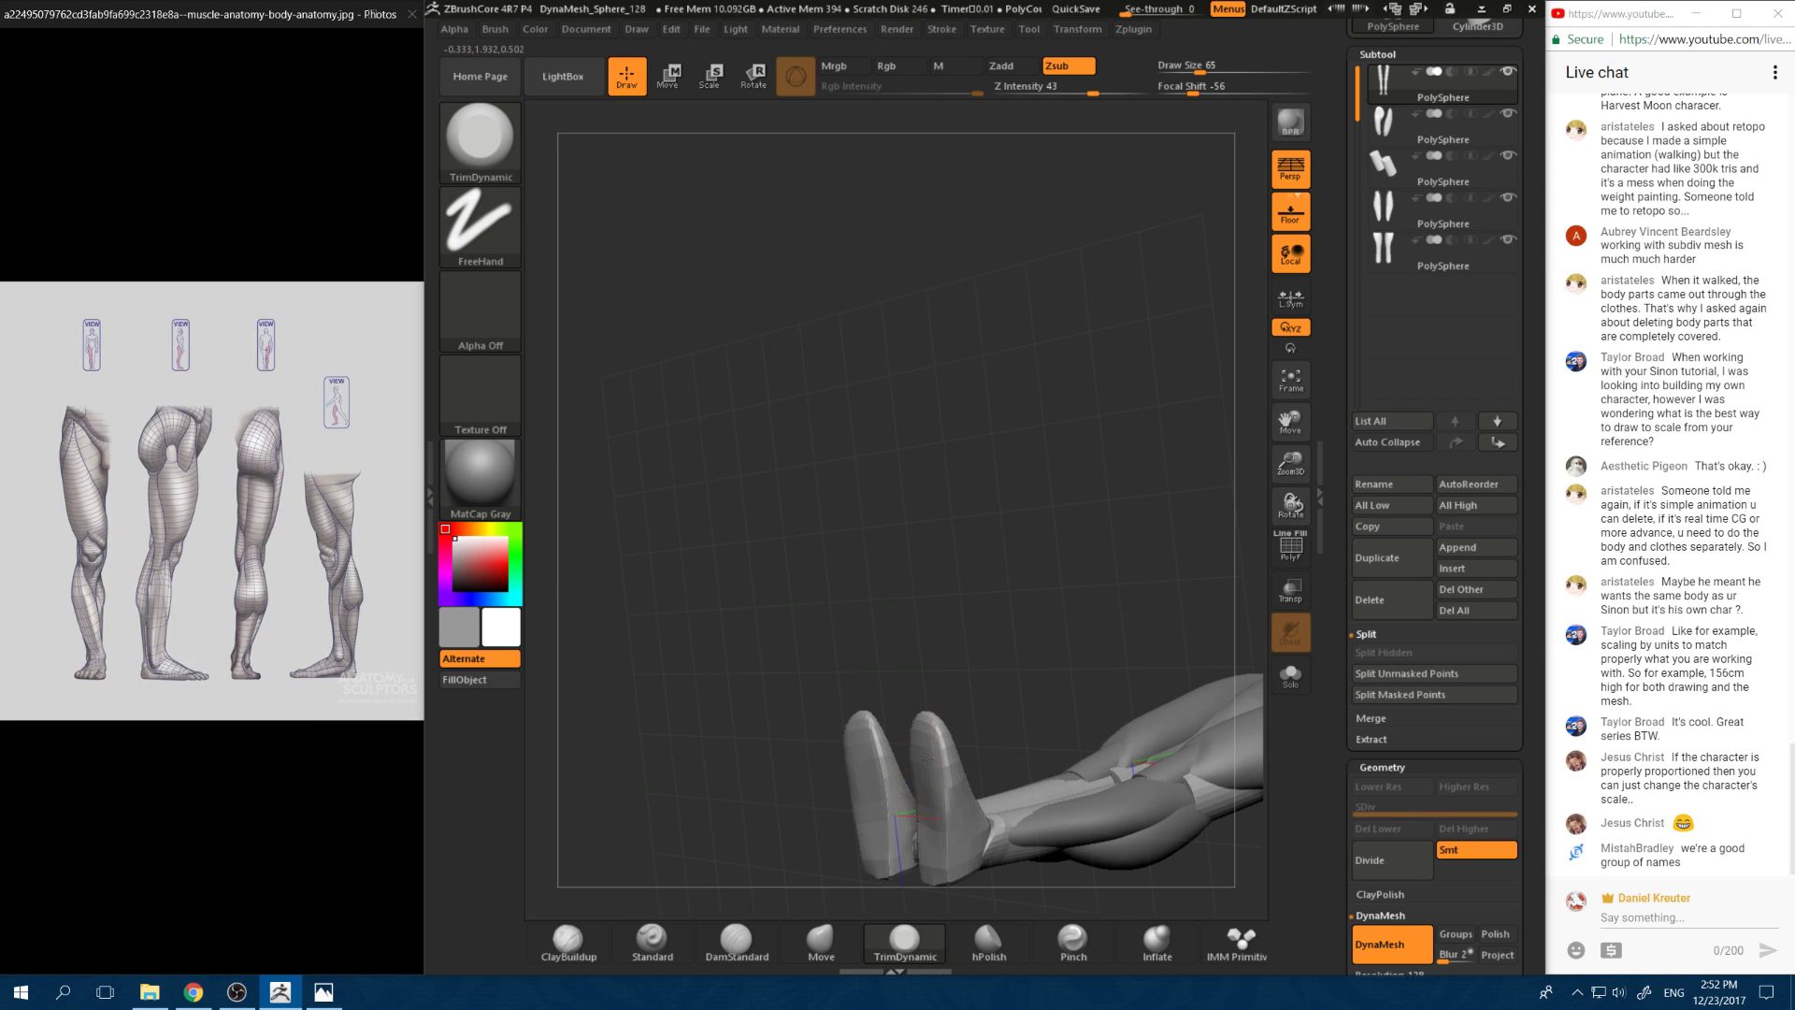
pyautogui.moveTo(1038, 668); pyautogui.dragTo(1200, 766)
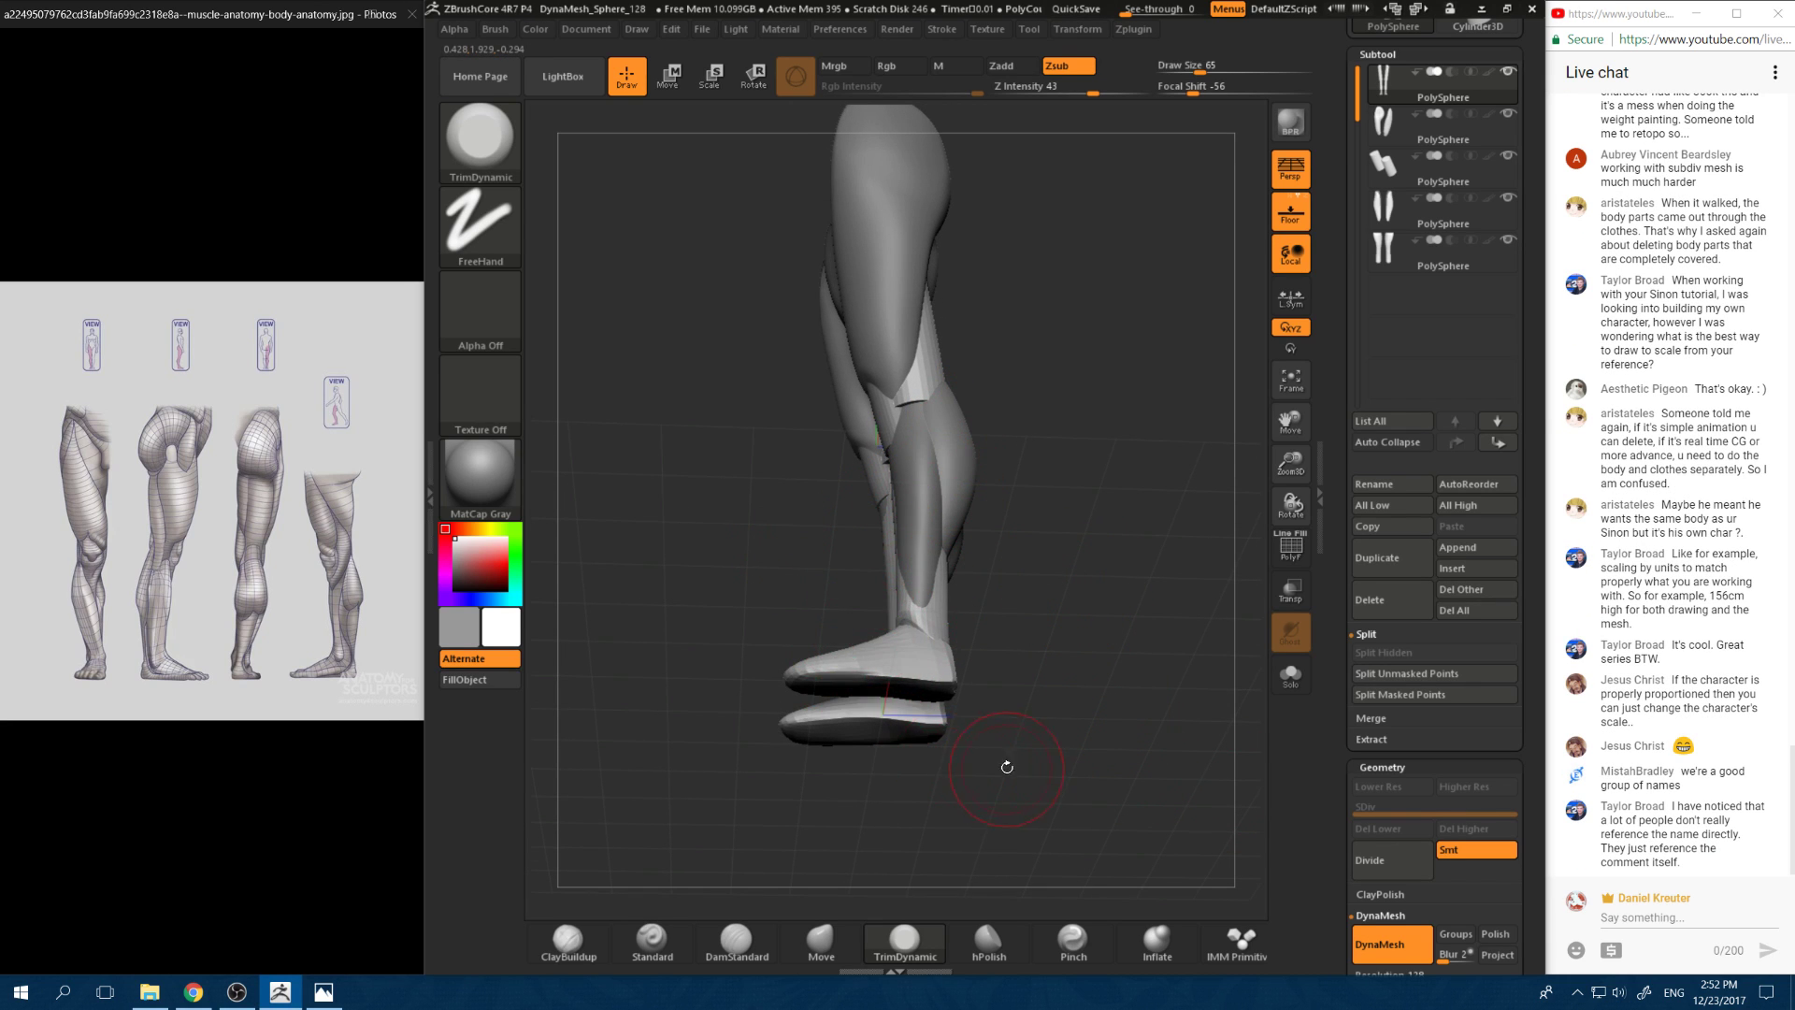
pyautogui.moveTo(1008, 766); pyautogui.dragTo(1084, 706)
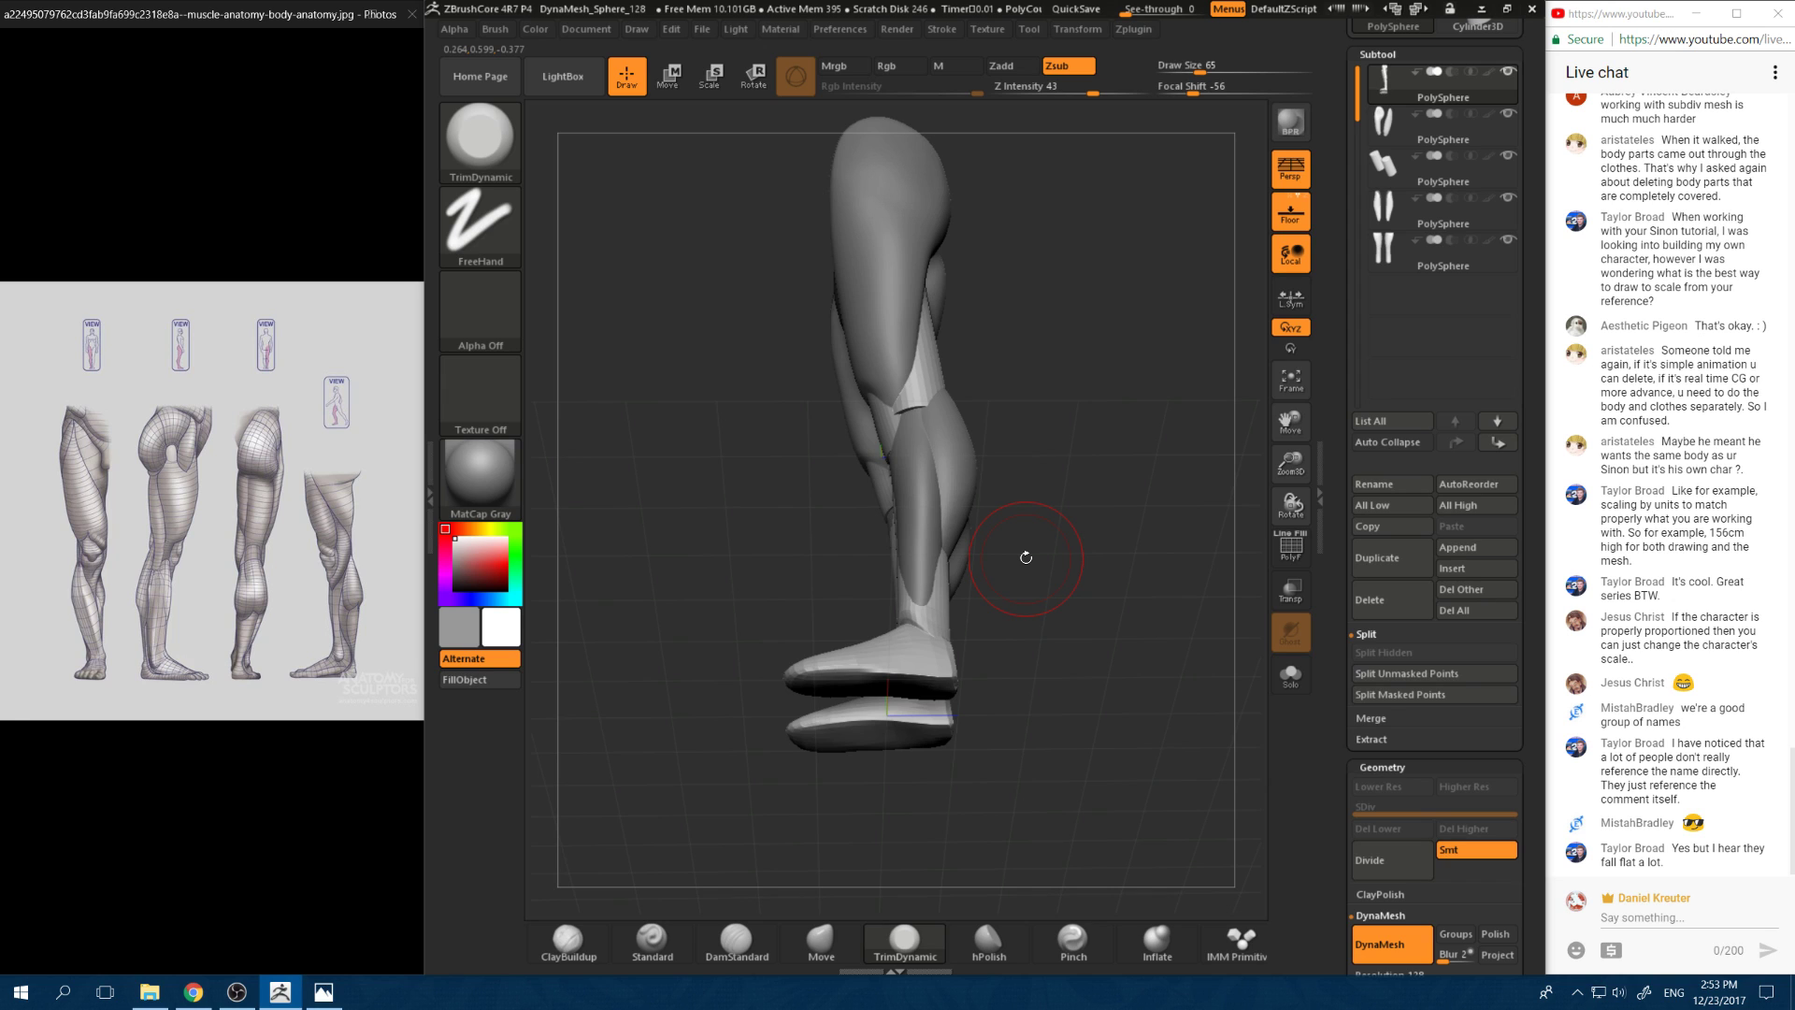
pyautogui.moveTo(1026, 558); pyautogui.dragTo(781, 573)
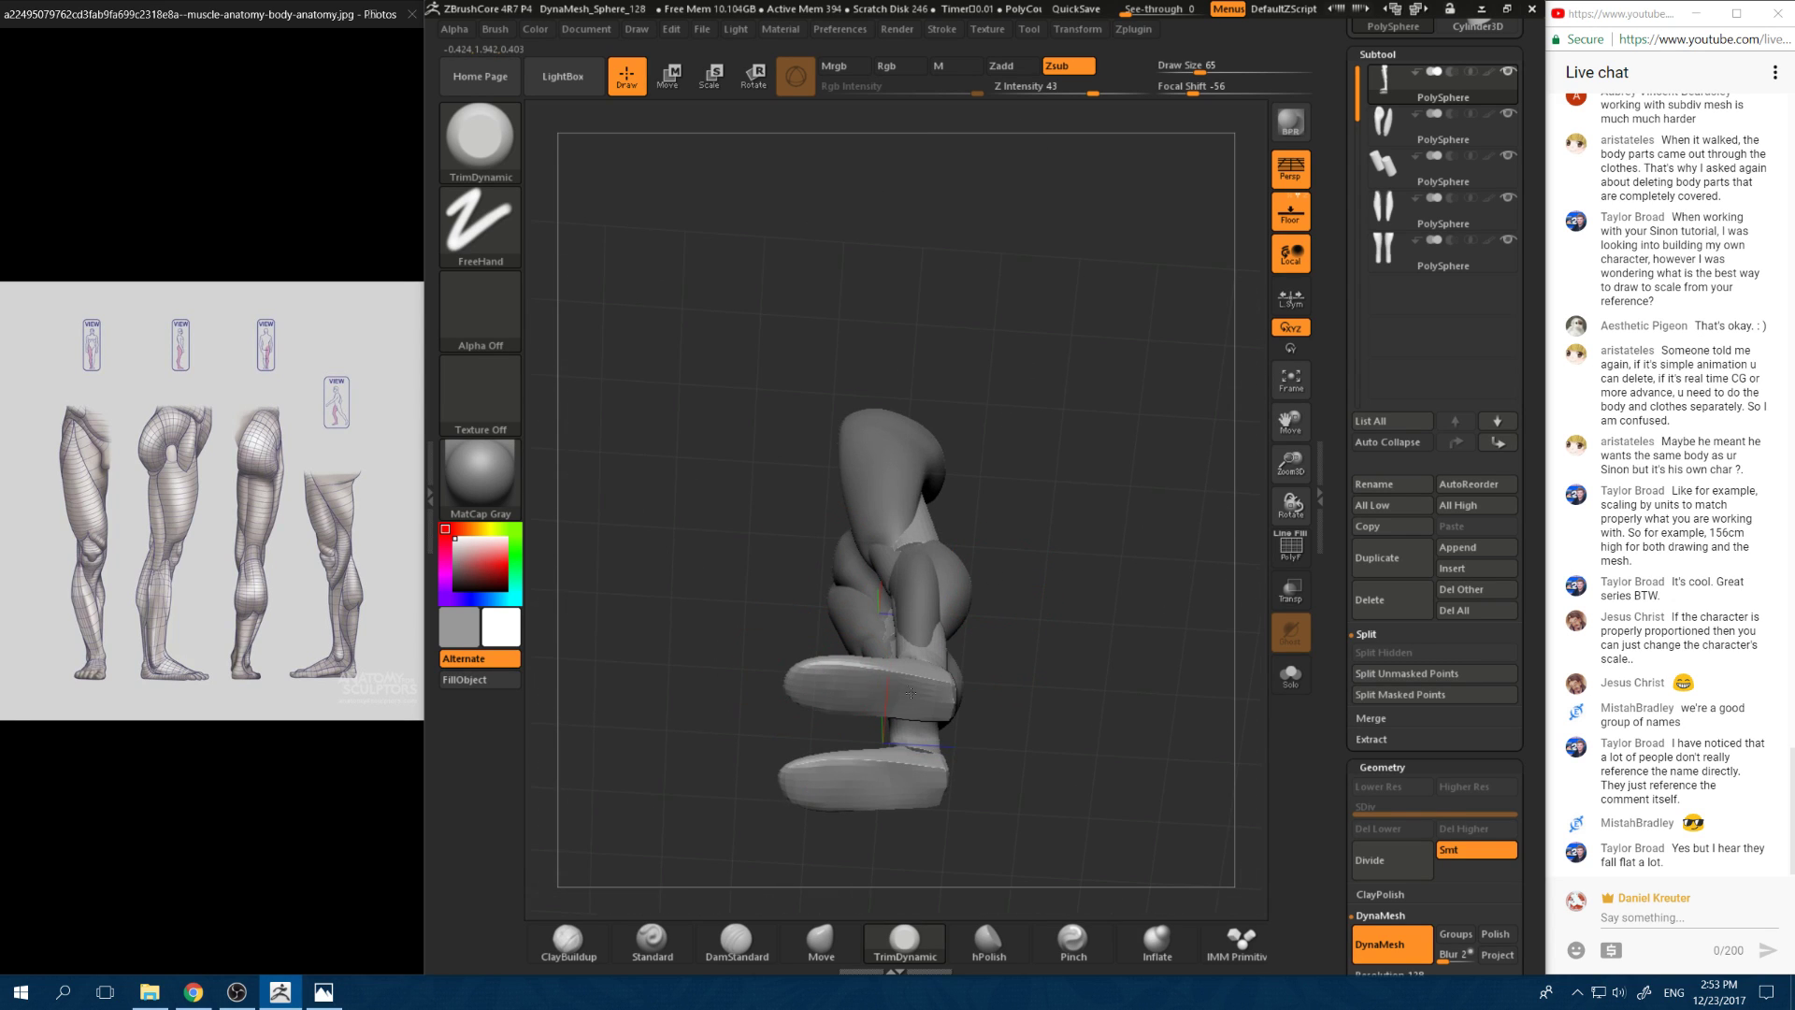
pyautogui.moveTo(960, 677)
pyautogui.keyDown('shift'); pyautogui.mouseDown()
pyautogui.moveTo(949, 703)
pyautogui.moveTo(952, 687)
pyautogui.moveTo(898, 697)
pyautogui.moveTo(1087, 634)
pyautogui.moveTo(962, 646)
pyautogui.mouseUp(); pyautogui.keyUp('shift')
# Step: Flatten the backs of the heels with TrimDynamic at Draw Size 44
pyautogui.moveTo(1104, 687)
pyautogui.mouseDown()
pyautogui.moveTo(983, 737)
pyautogui.moveTo(997, 699)
pyautogui.moveTo(972, 744)
pyautogui.moveTo(902, 741)
pyautogui.mouseUp()
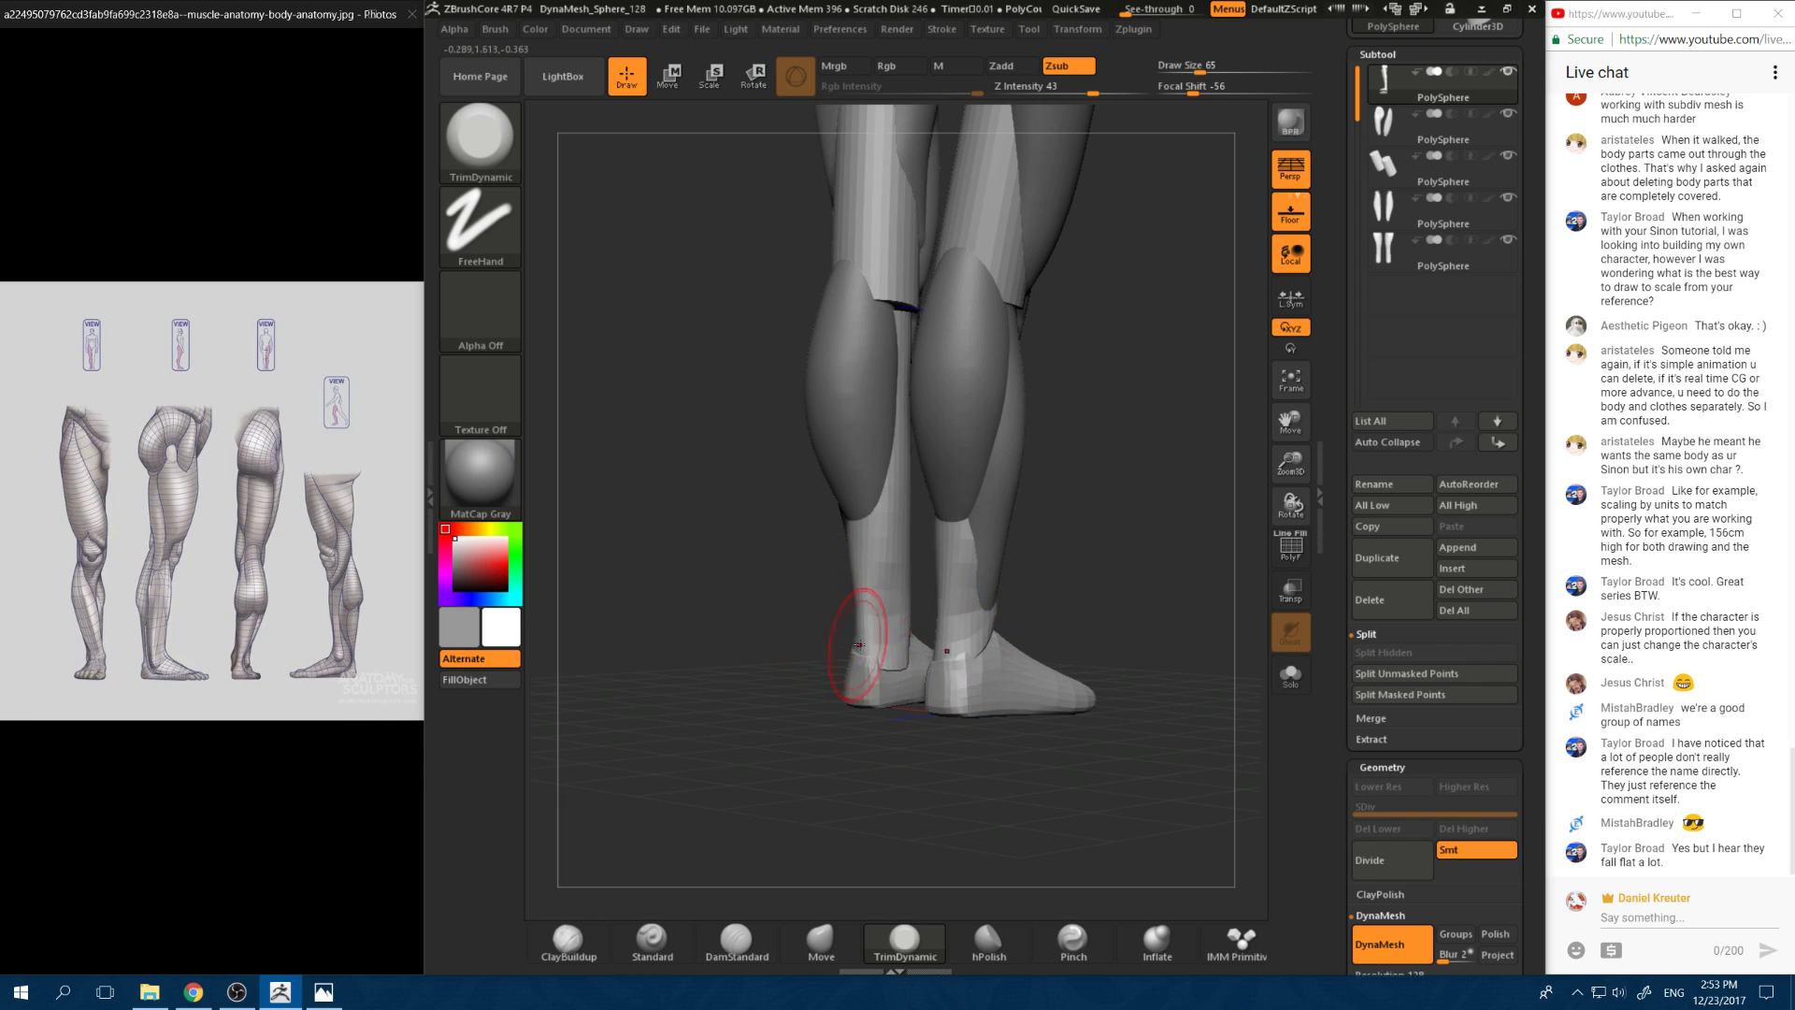
pyautogui.press('space')
pyautogui.moveTo(859, 645)
pyautogui.mouseDown()
pyautogui.moveTo(872, 696)
pyautogui.moveTo(849, 728)
pyautogui.moveTo(882, 714)
pyautogui.moveTo(862, 690)
pyautogui.moveTo(866, 705)
pyautogui.moveTo(876, 630)
pyautogui.mouseUp()
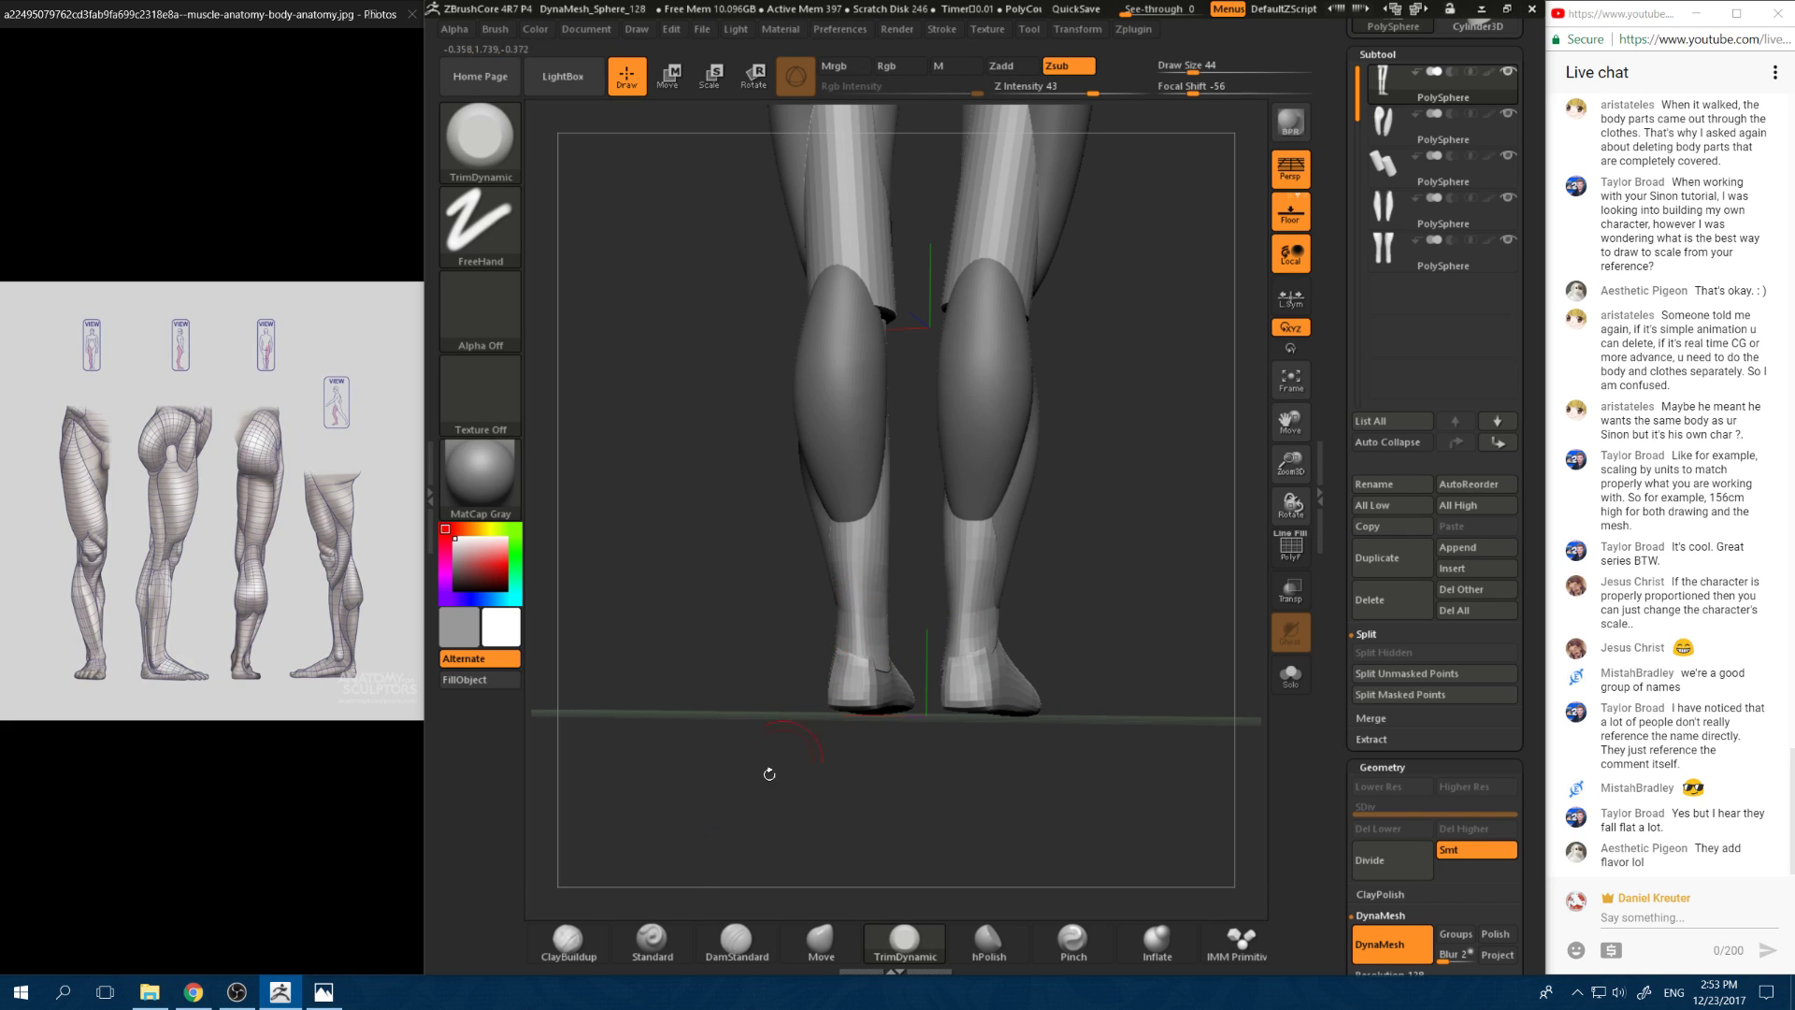
# Step: Adjust the contour of the heels and ankles with the Move brush at Draw Size 44
pyautogui.click(821, 938)
pyautogui.moveTo(865, 783); pyautogui.dragTo(887, 682)
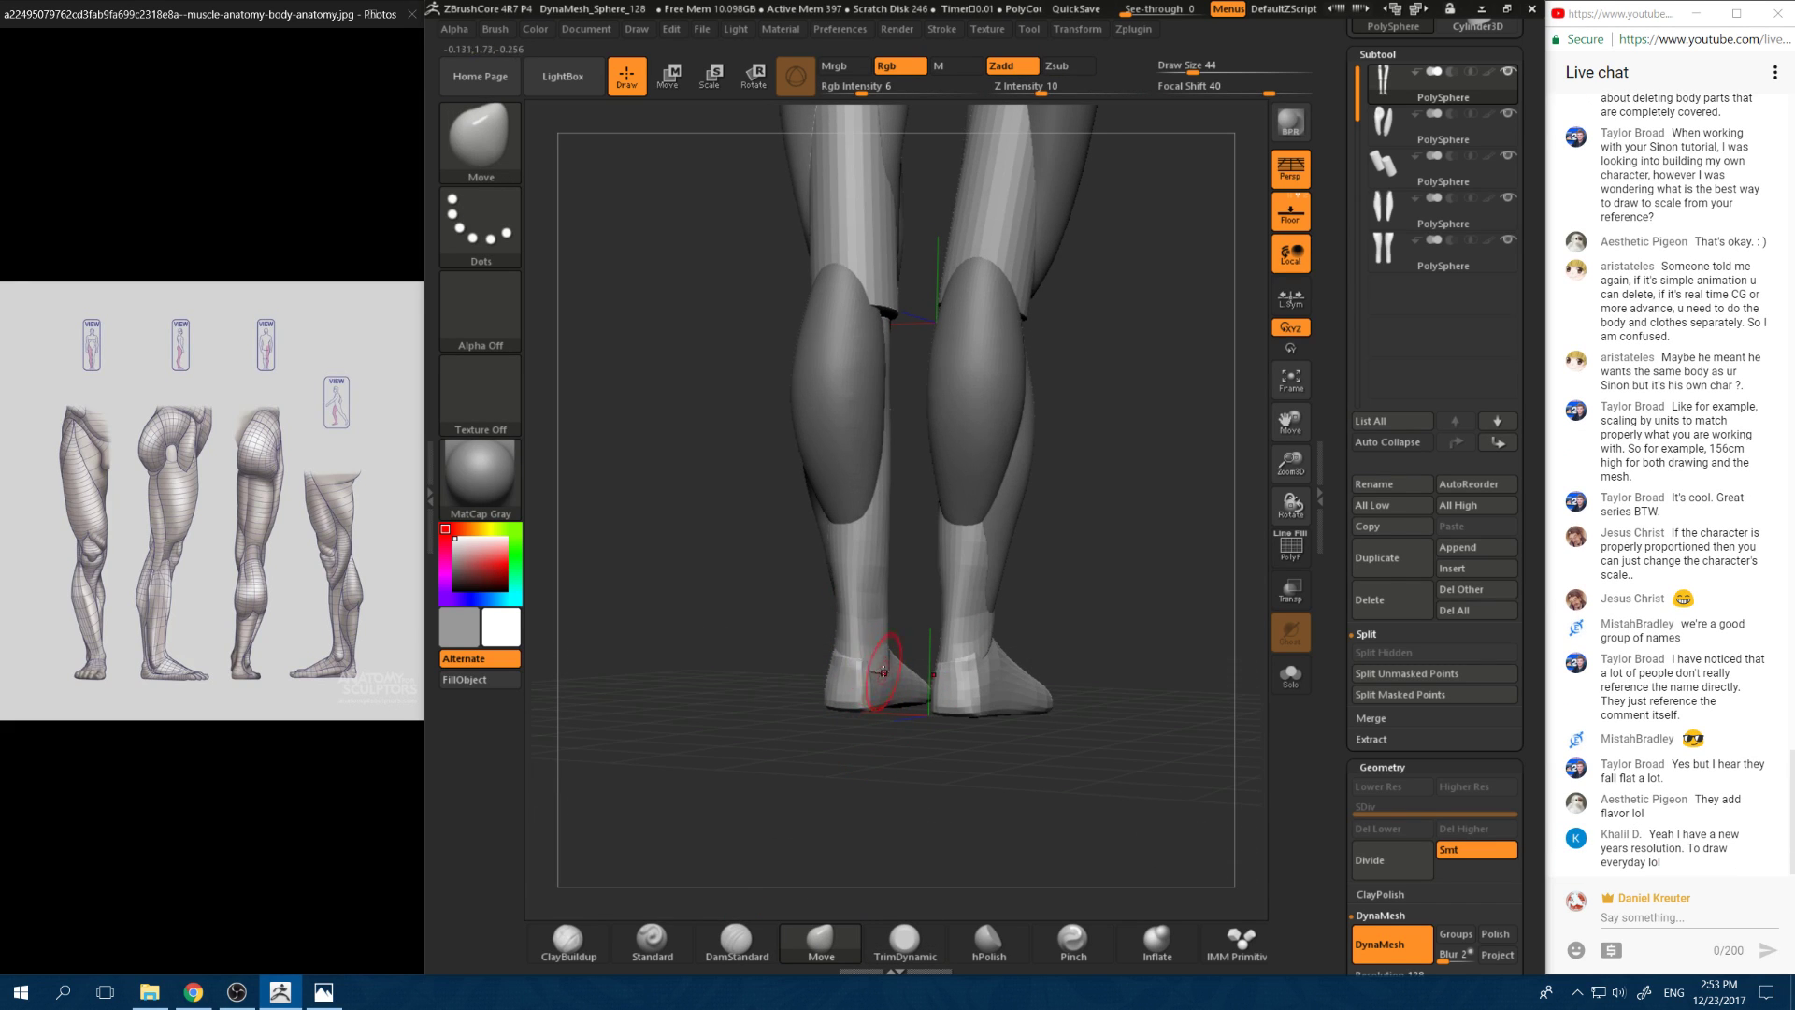
pyautogui.moveTo(839, 748); pyautogui.dragTo(893, 776)
pyautogui.moveTo(868, 677)
pyautogui.mouseDown()
pyautogui.moveTo(748, 696)
pyautogui.moveTo(874, 664)
pyautogui.moveTo(865, 632)
pyautogui.moveTo(916, 607)
pyautogui.moveTo(943, 619)
pyautogui.moveTo(865, 615)
pyautogui.moveTo(741, 765)
pyautogui.mouseUp()
pyautogui.press('space')
pyautogui.press('shift')
pyautogui.press('space')
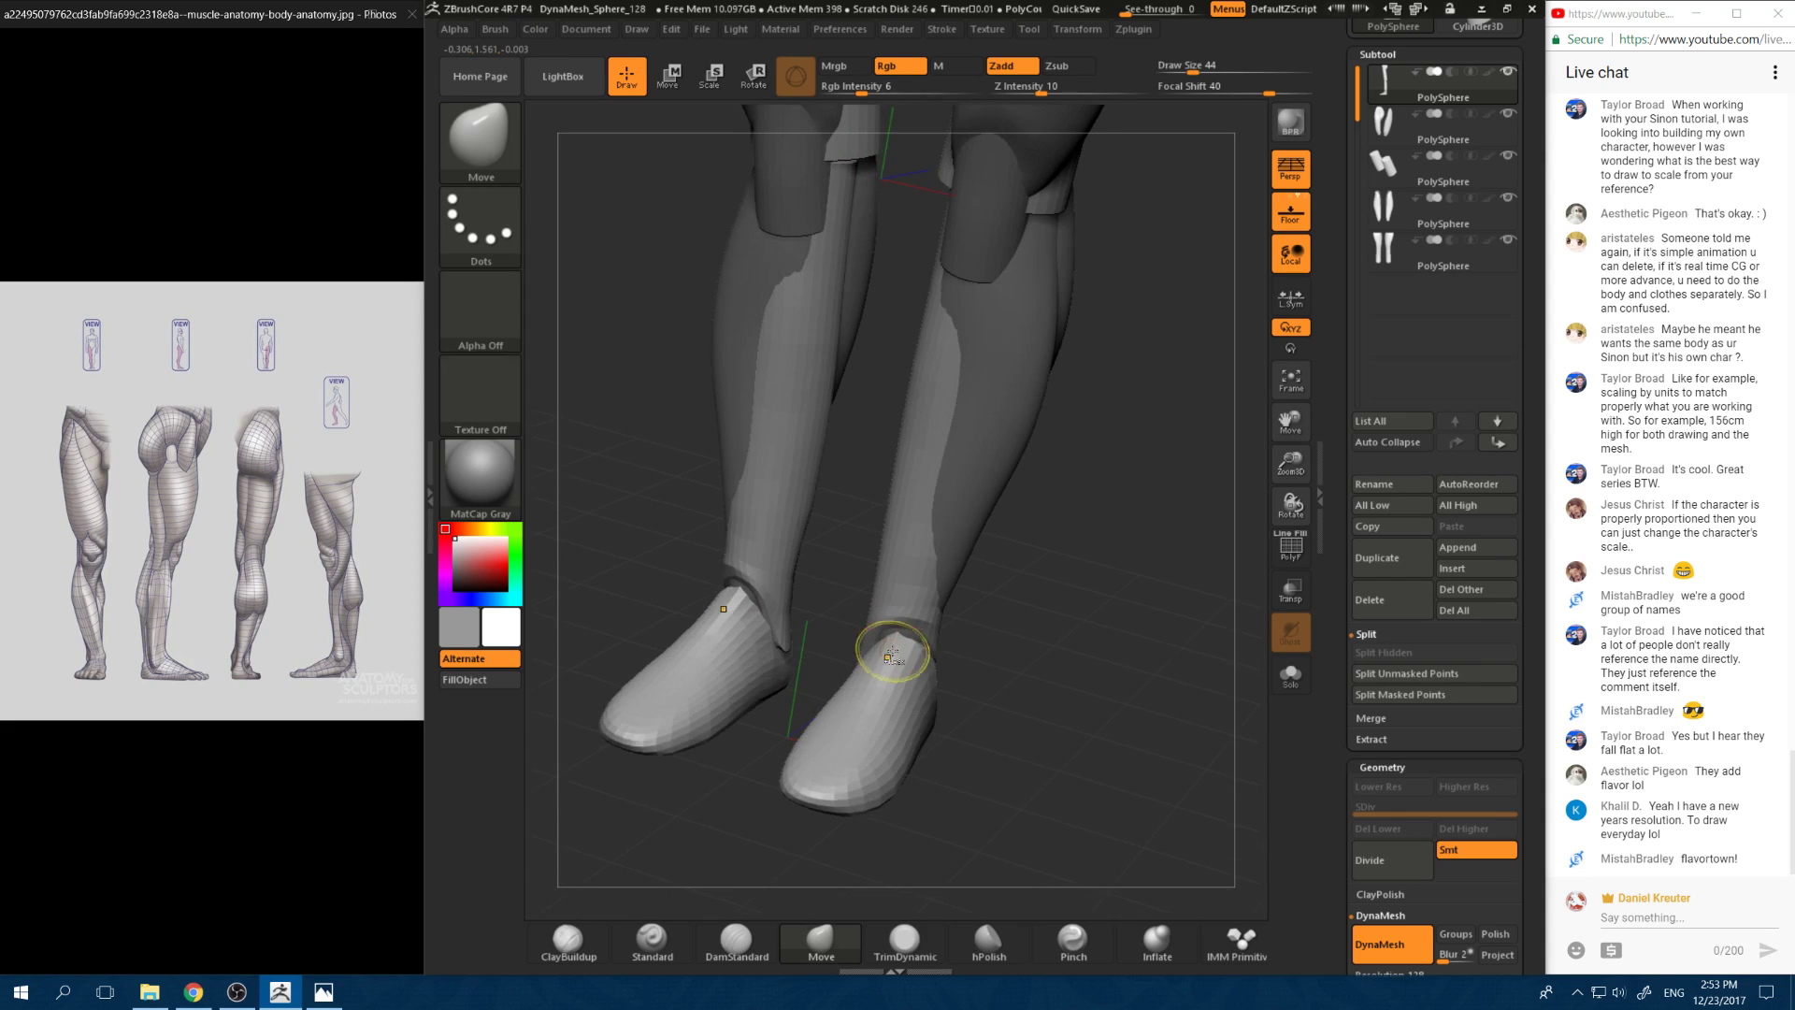
# Step: Mask the upper insteps, undo one stroke, and reshape the ankle area with the Move brush at Draw Size 74
pyautogui.press('ctrl')
pyautogui.keyDown('ctrl'); pyautogui.moveTo(894, 651); pyautogui.dragTo(872, 670); pyautogui.keyUp('ctrl')
pyautogui.moveTo(825, 606); pyautogui.dragTo(905, 670)
pyautogui.hotkey('ctrl', 'z')
pyautogui.moveTo(982, 715); pyautogui.dragTo(917, 661)
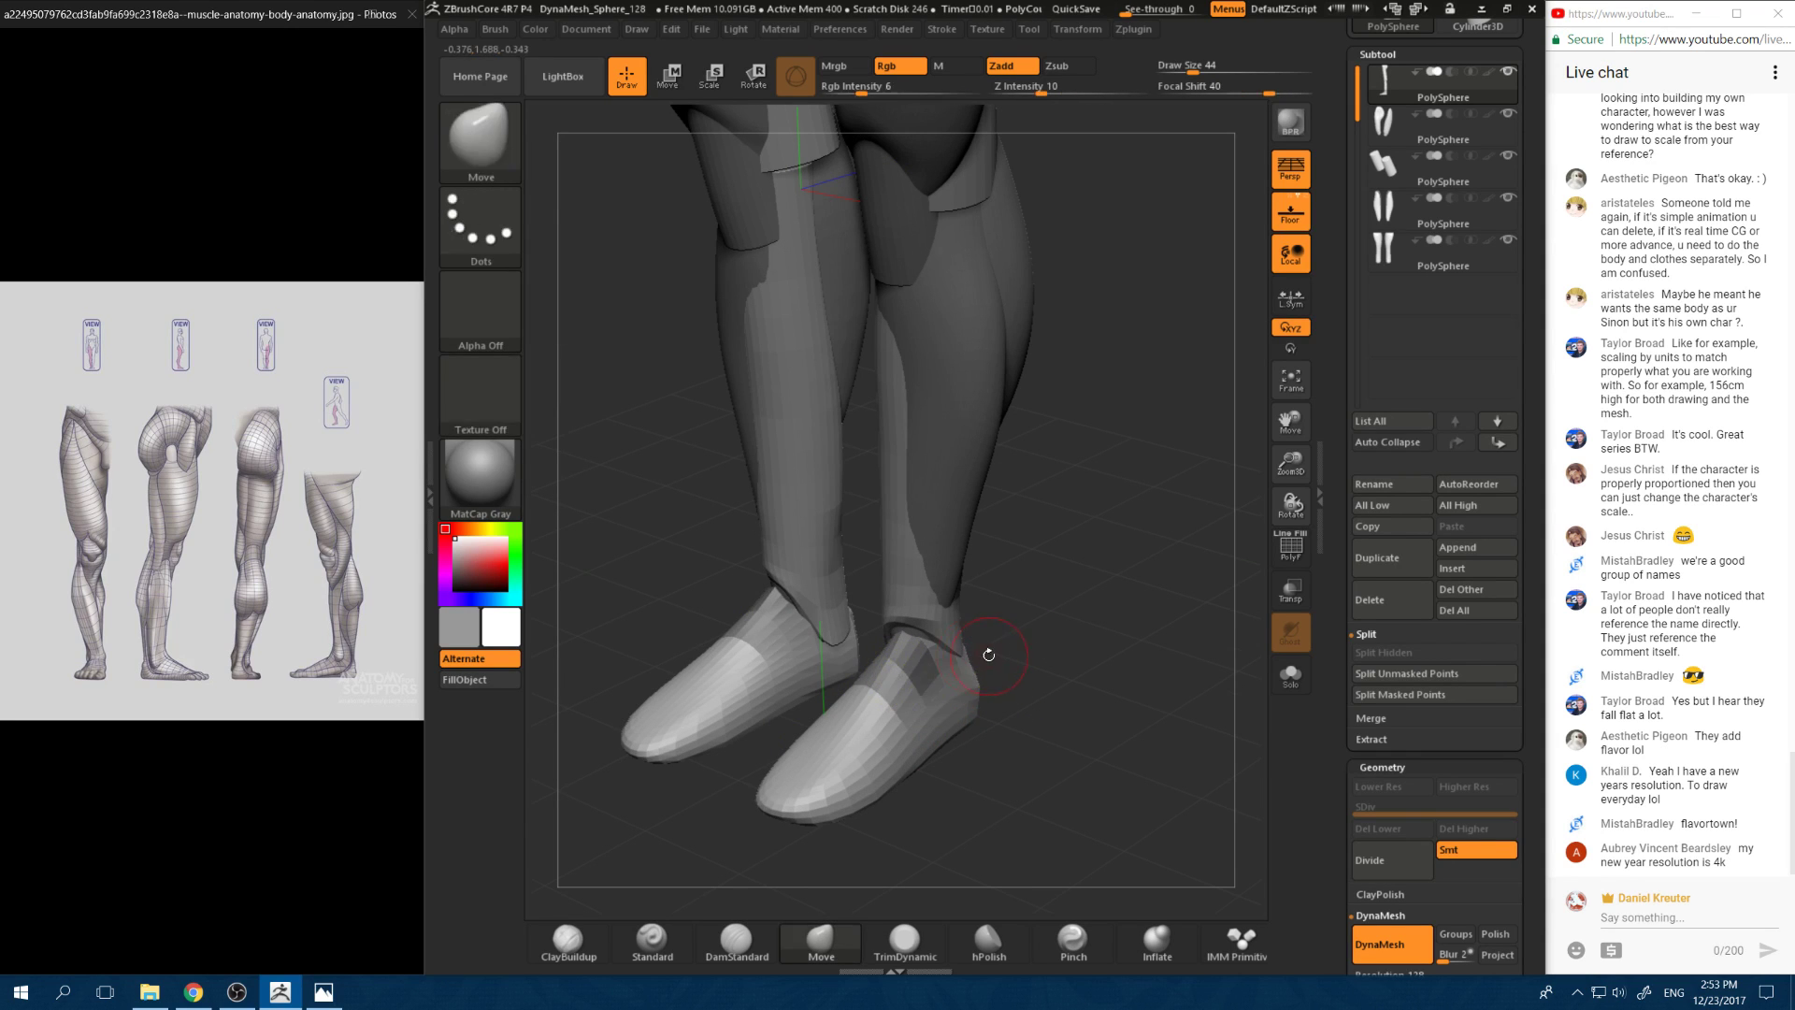
pyautogui.moveTo(982, 646); pyautogui.dragTo(919, 633)
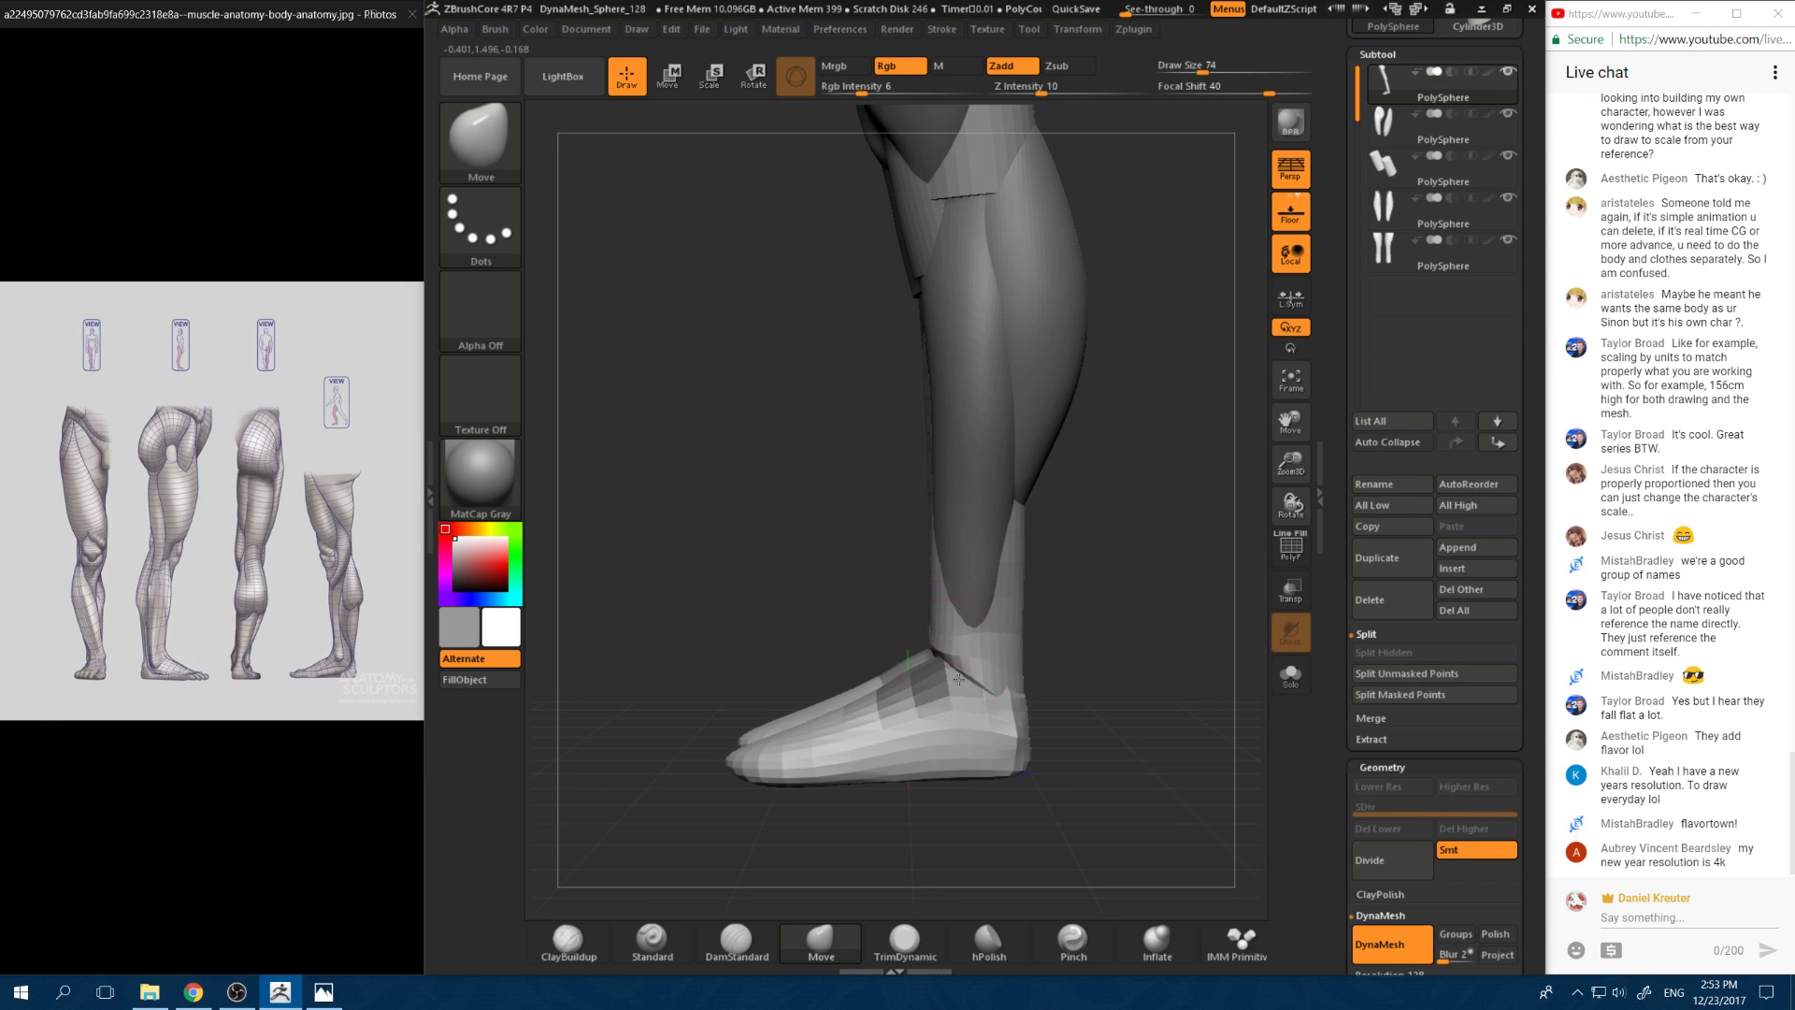
pyautogui.keyDown('shift'); pyautogui.moveTo(791, 618); pyautogui.dragTo(926, 659); pyautogui.keyUp('shift')
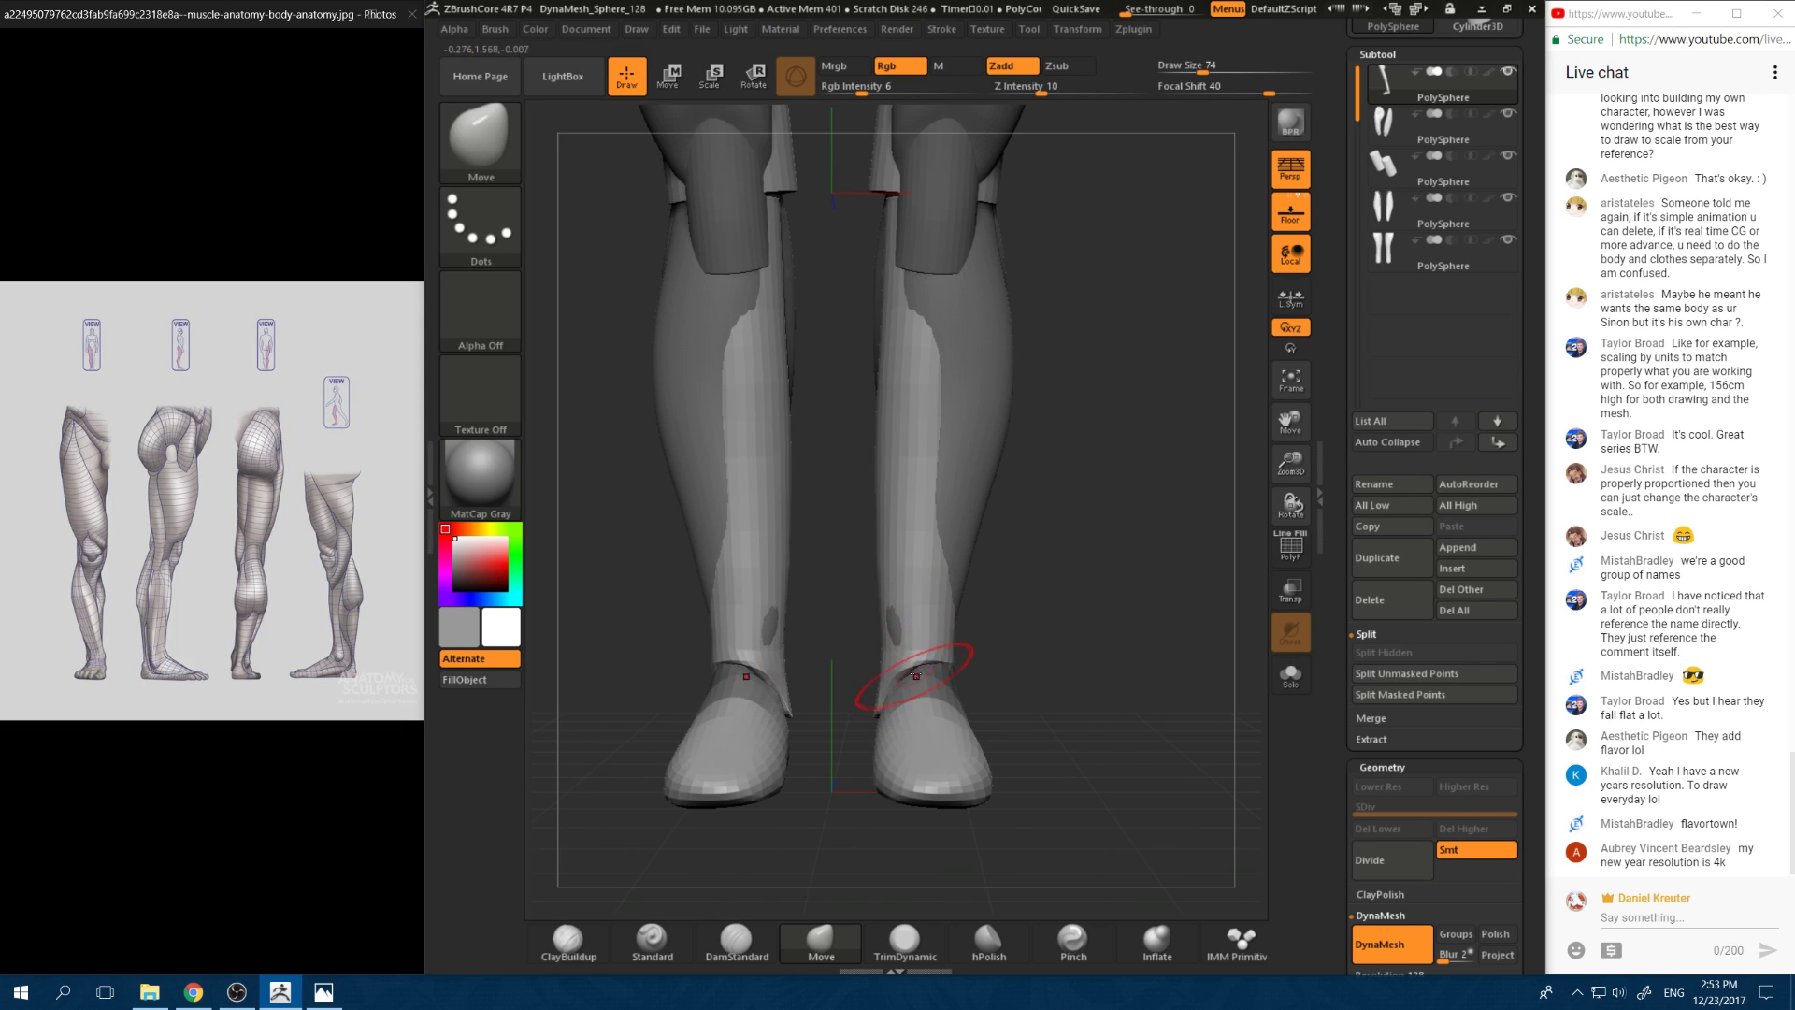
# Step: Clear the instep mask and build up the area around the ankle openings with the Inflate brush at Draw Size 68
pyautogui.moveTo(1038, 645)
pyautogui.mouseDown()
pyautogui.moveTo(1004, 626)
pyautogui.moveTo(1001, 660)
pyautogui.moveTo(920, 660)
pyautogui.moveTo(1024, 643)
pyautogui.moveTo(962, 636)
pyautogui.mouseUp()
pyautogui.keyDown('ctrl'); pyautogui.click(1005, 629); pyautogui.keyUp('ctrl')
pyautogui.moveTo(1042, 586)
pyautogui.mouseDown()
pyautogui.moveTo(1030, 638)
pyautogui.moveTo(974, 640)
pyautogui.mouseUp()
pyautogui.press('space')
pyautogui.click(1156, 941)
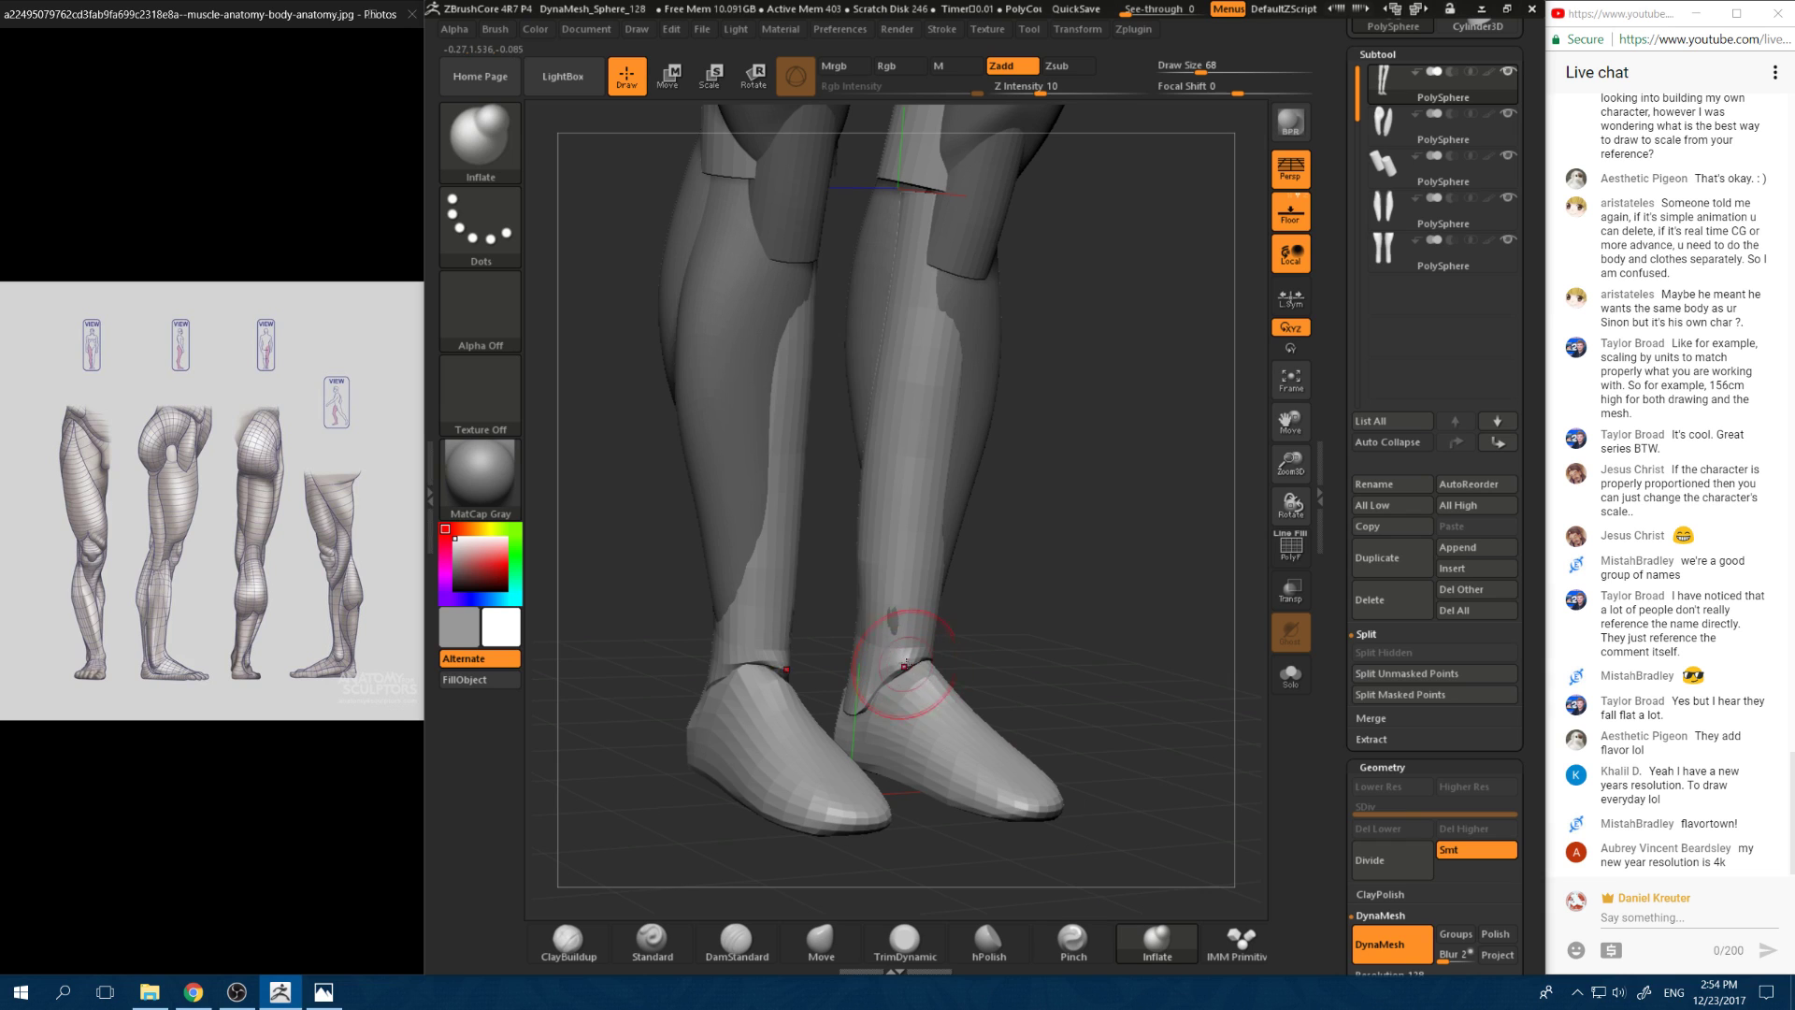
pyautogui.moveTo(942, 662); pyautogui.dragTo(981, 655)
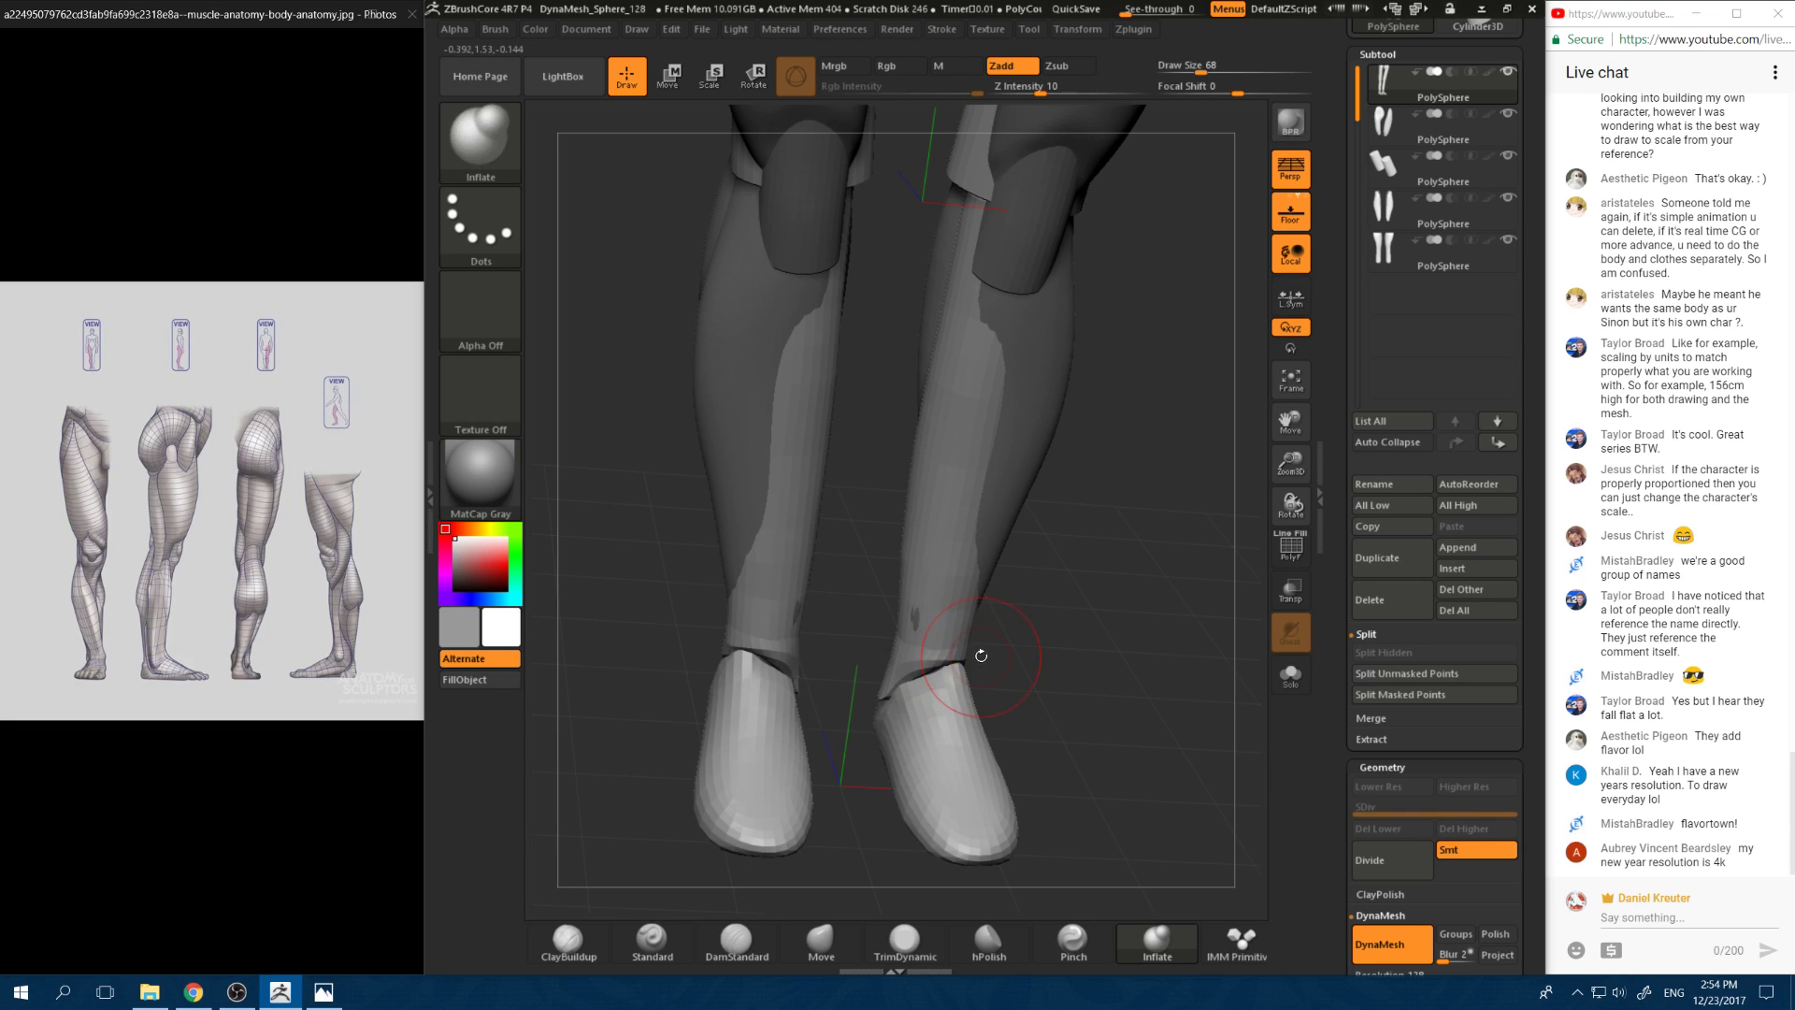
# Step: Pull the top edges of the insteps into the ankles with the Move brush at Draw Size 68, refining at 27
pyautogui.click(821, 940)
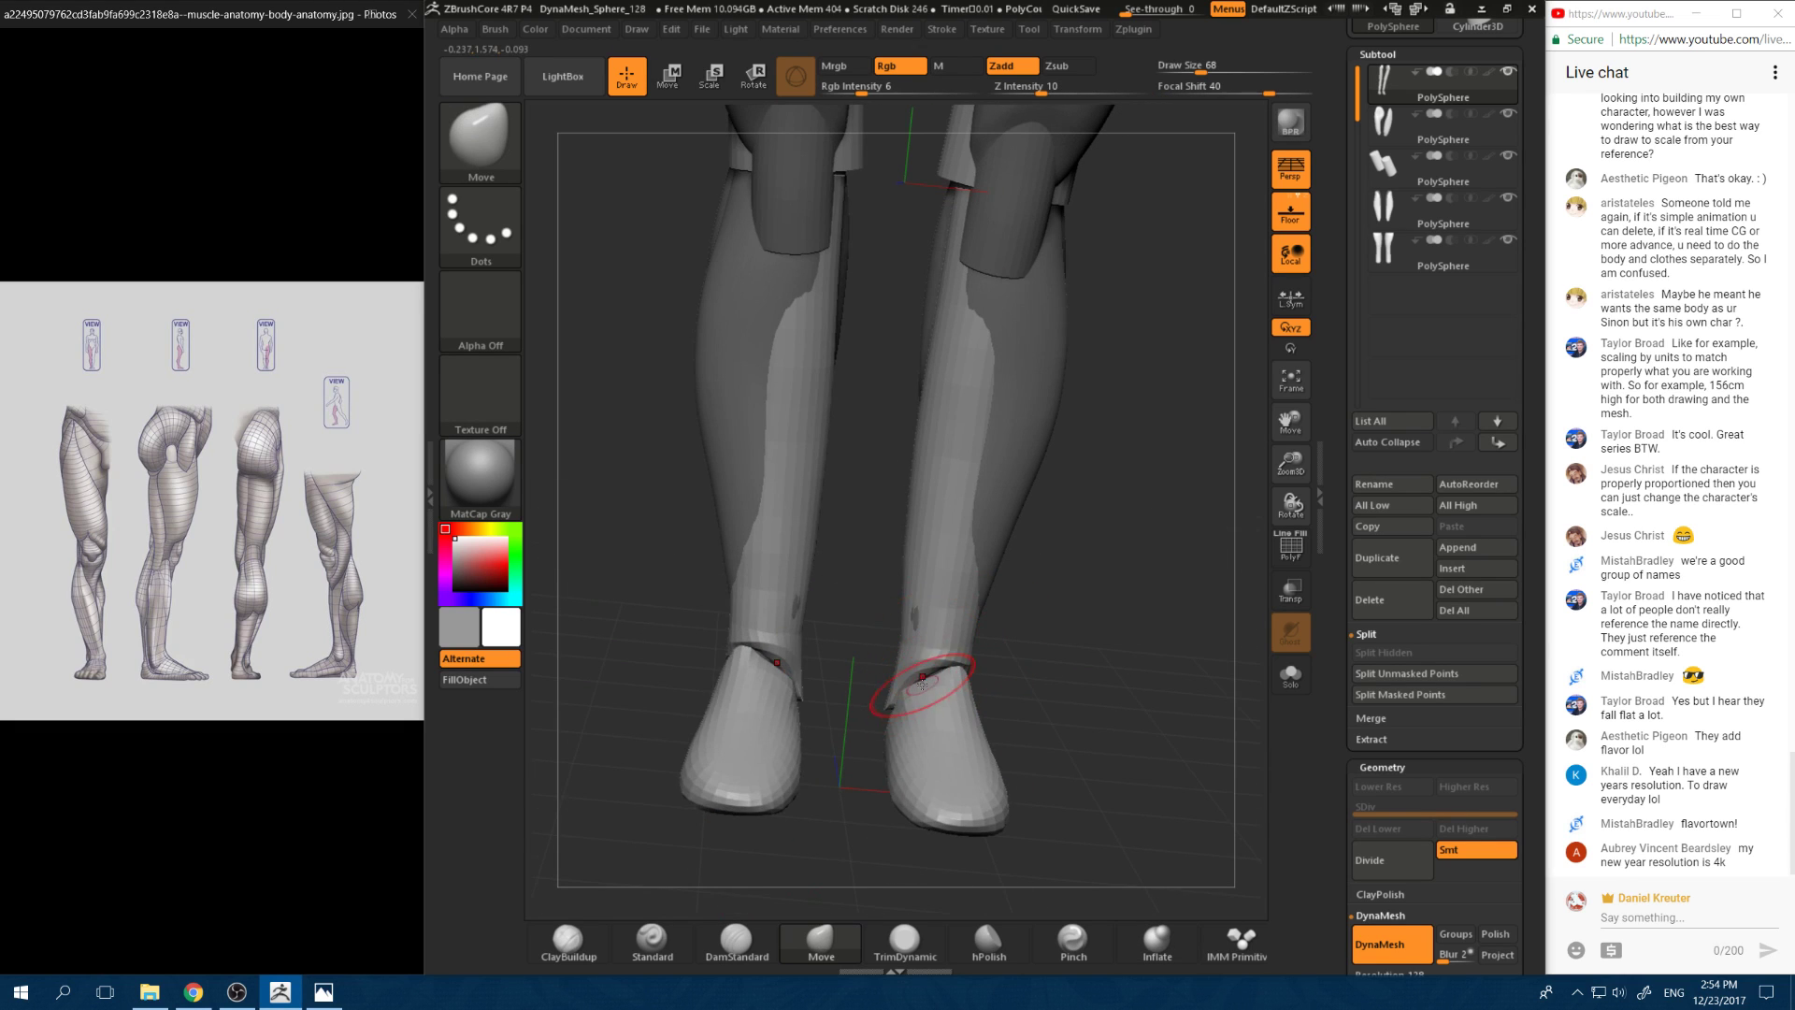
pyautogui.press('space')
pyautogui.moveTo(950, 681); pyautogui.dragTo(934, 669)
pyautogui.moveTo(938, 699)
pyautogui.mouseDown(button='right')
pyautogui.moveTo(936, 675)
pyautogui.moveTo(918, 693)
pyautogui.moveTo(933, 652)
pyautogui.moveTo(945, 669)
pyautogui.mouseUp(button='right')
pyautogui.press('space')
pyautogui.moveTo(943, 658); pyautogui.dragTo(931, 655)
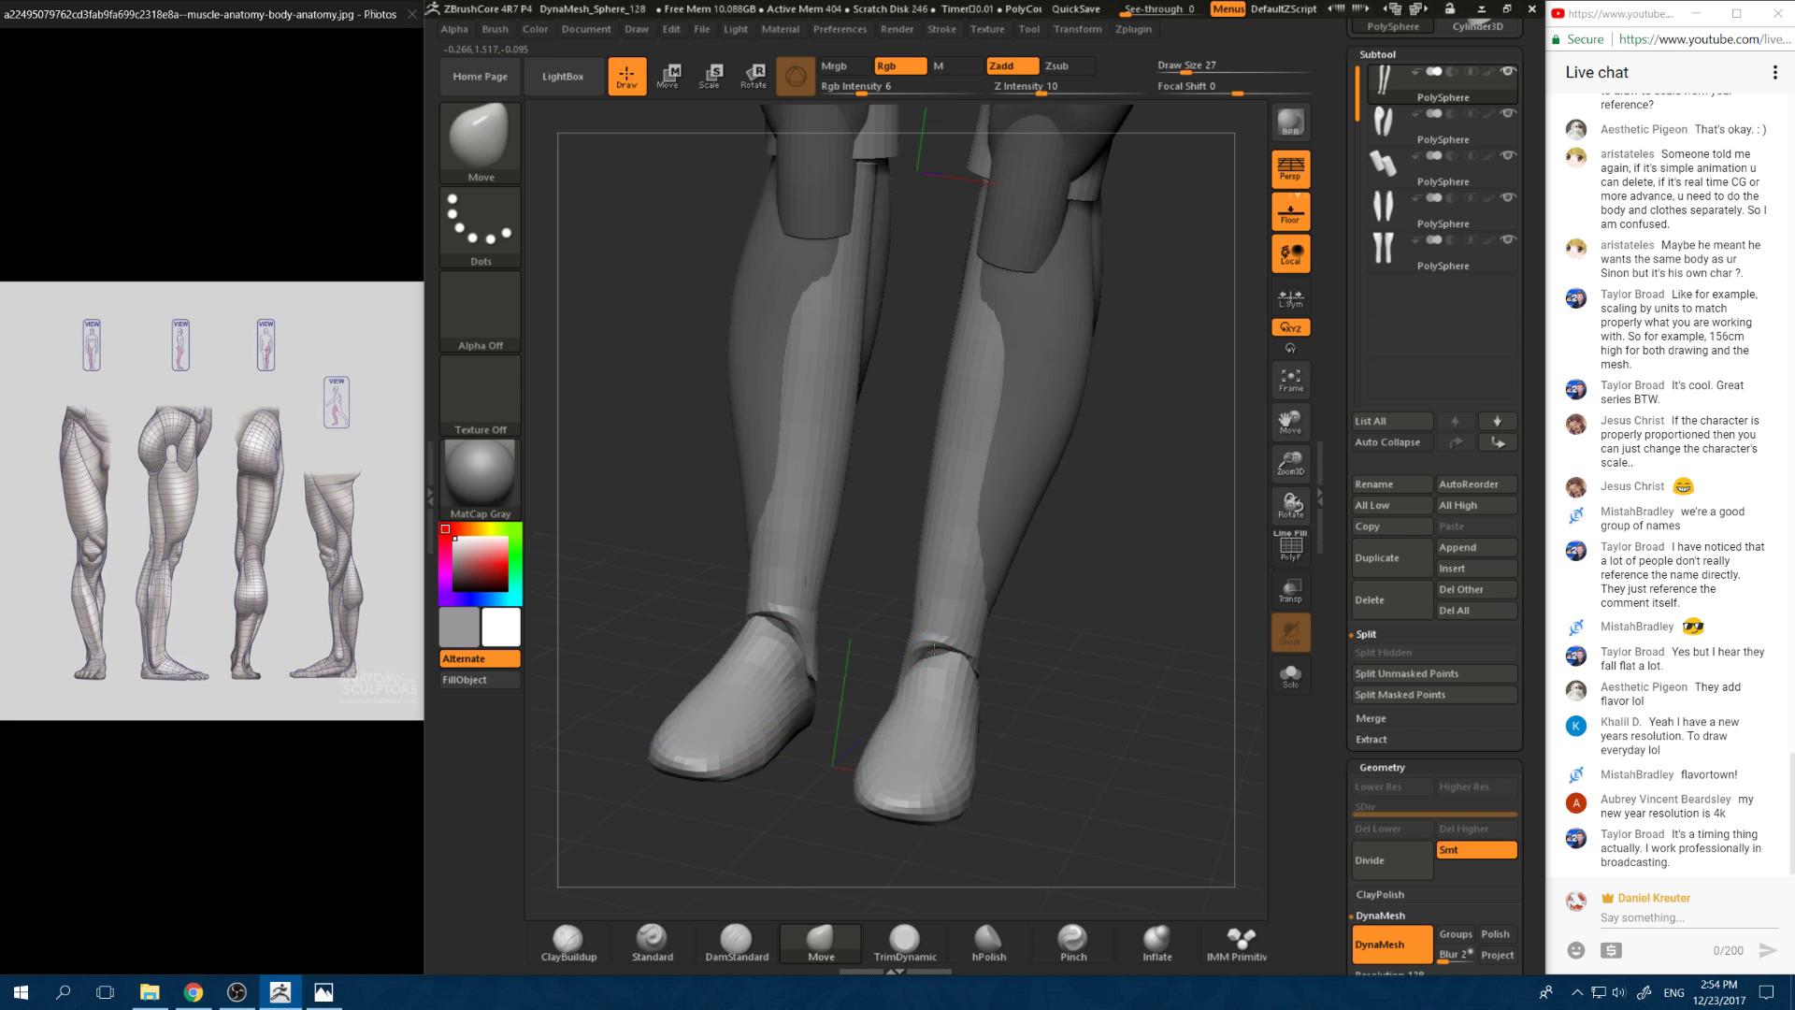
pyautogui.moveTo(940, 634); pyautogui.dragTo(918, 653, button='right')
# Step: Smooth the upper insteps where they meet the ankles with the Smooth brush at Draw Size 62
pyautogui.press('space')
pyautogui.press('shift')
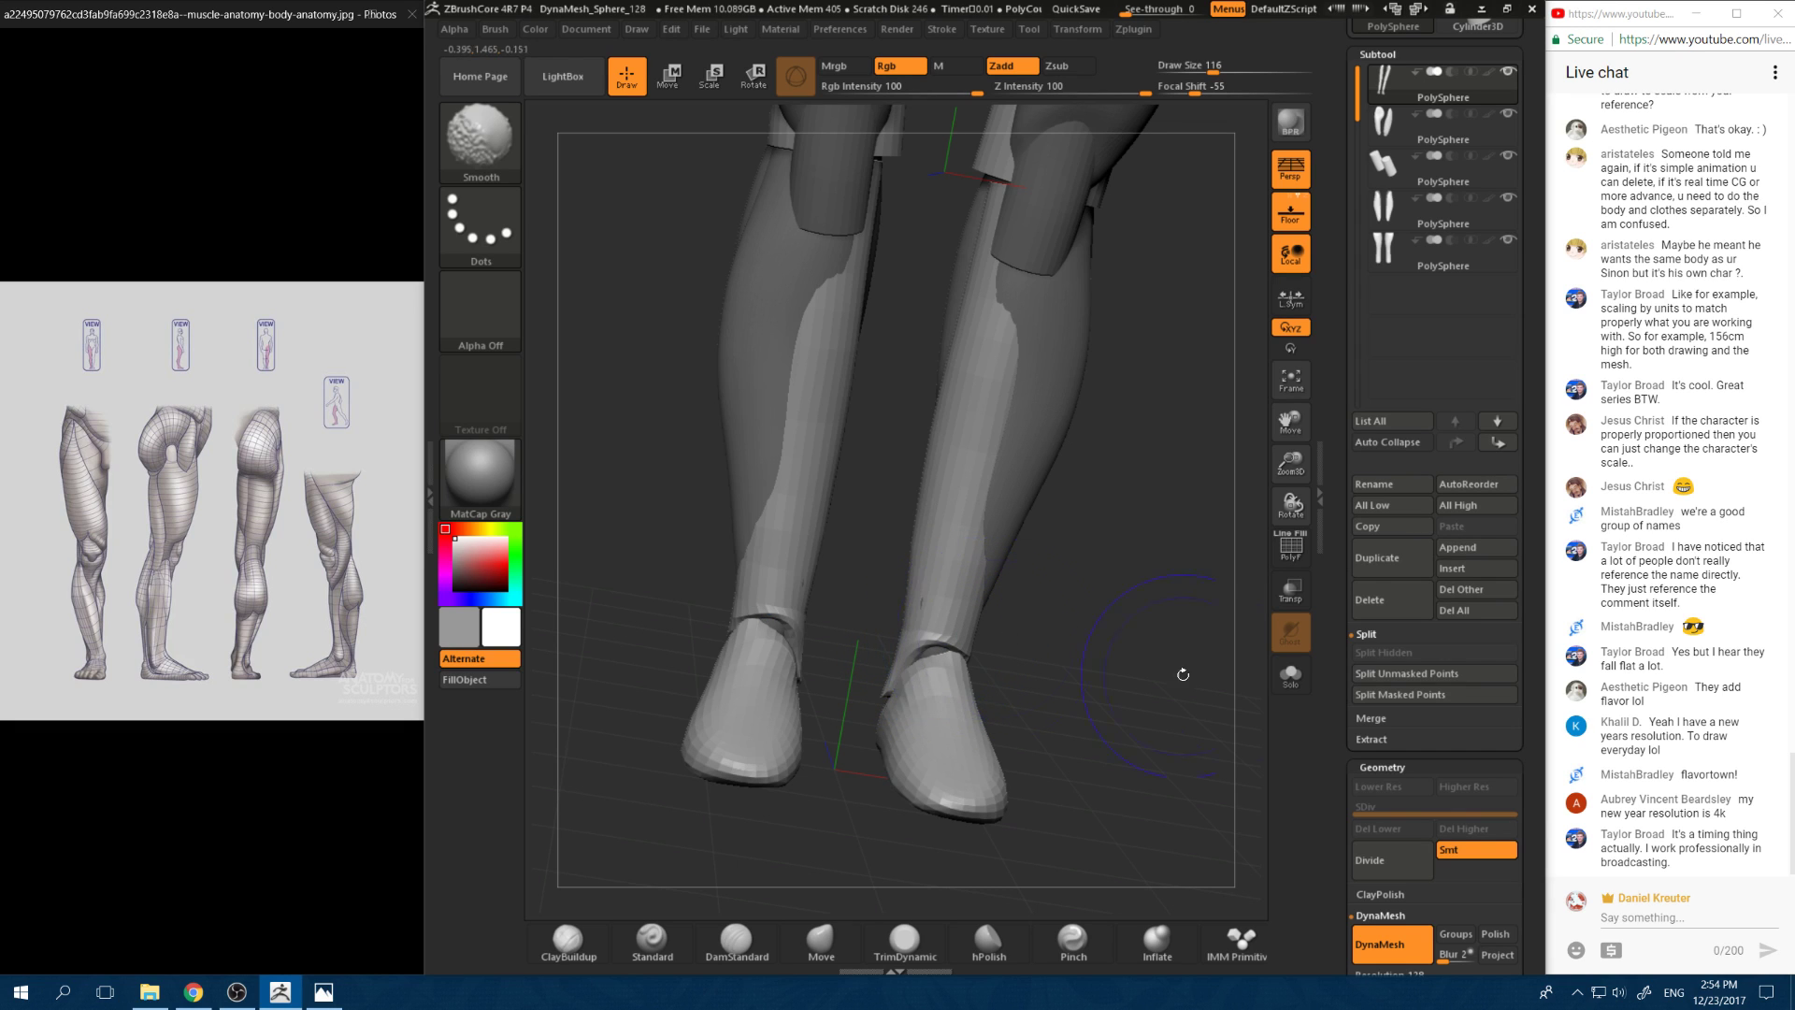
pyautogui.press('shift')
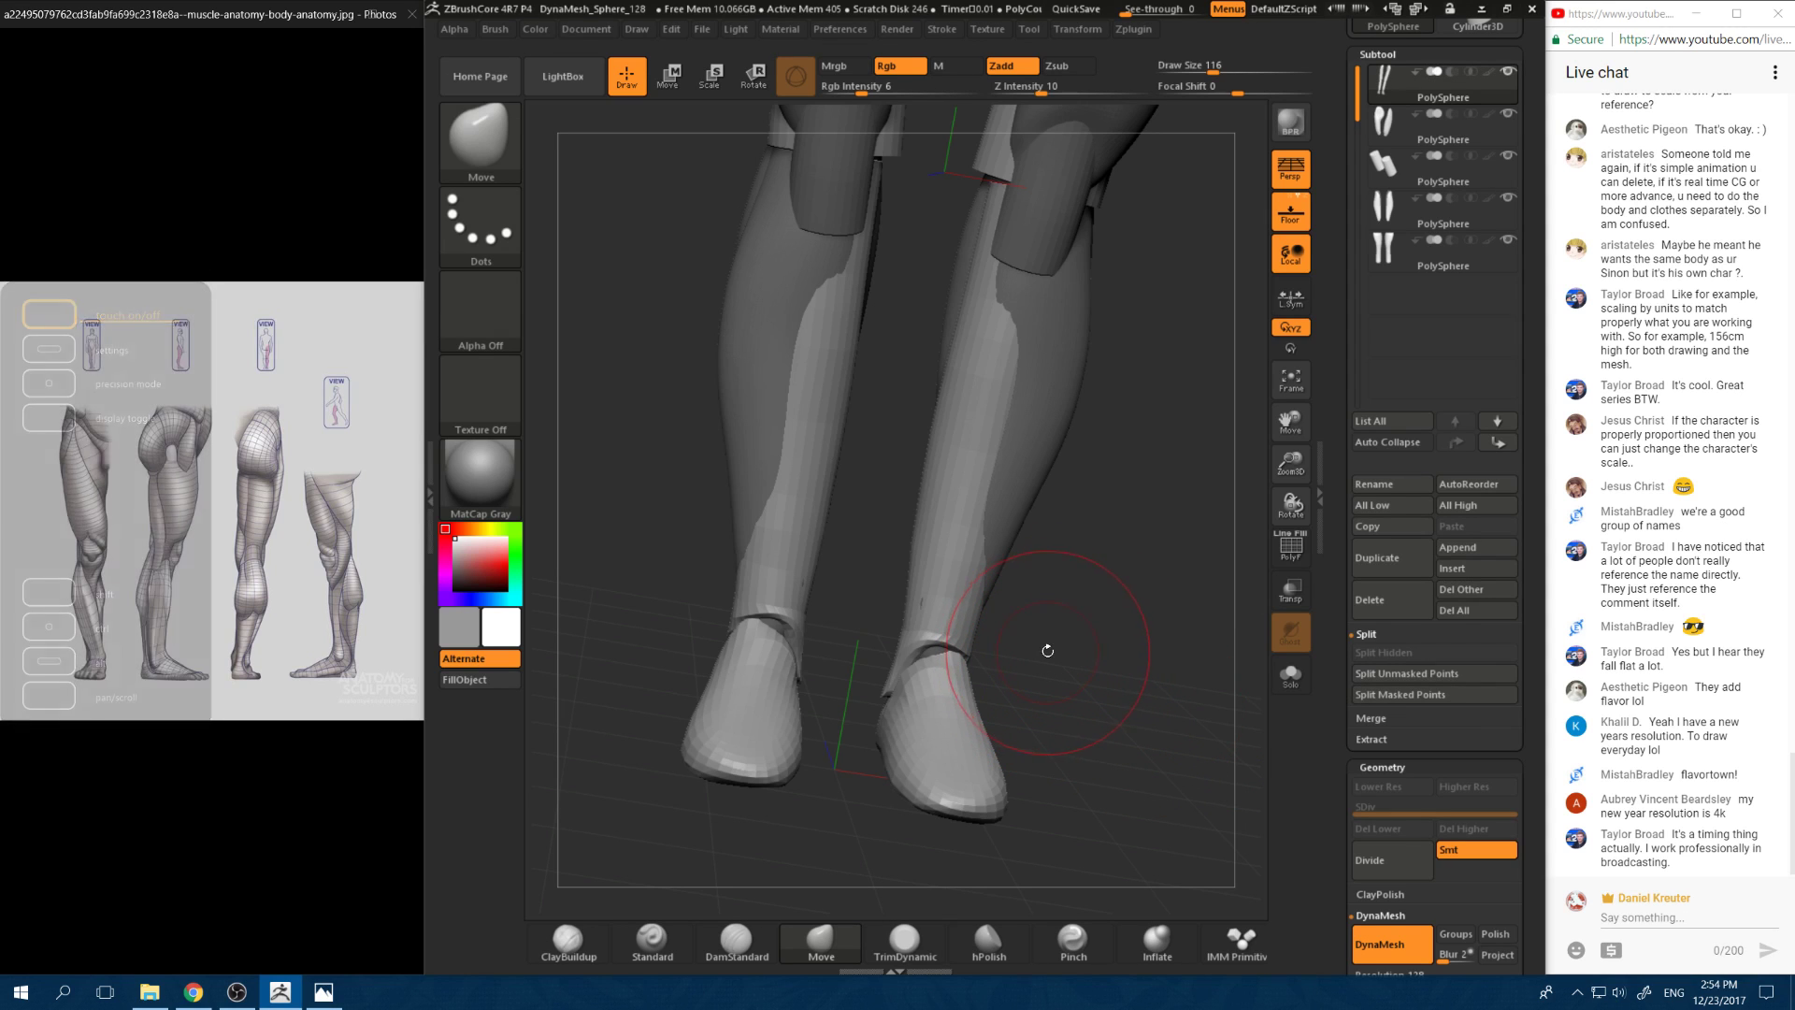
pyautogui.moveTo(1036, 657)
pyautogui.mouseDown()
pyautogui.moveTo(1007, 694)
pyautogui.moveTo(1024, 669)
pyautogui.mouseUp()
pyautogui.press('ctrl')
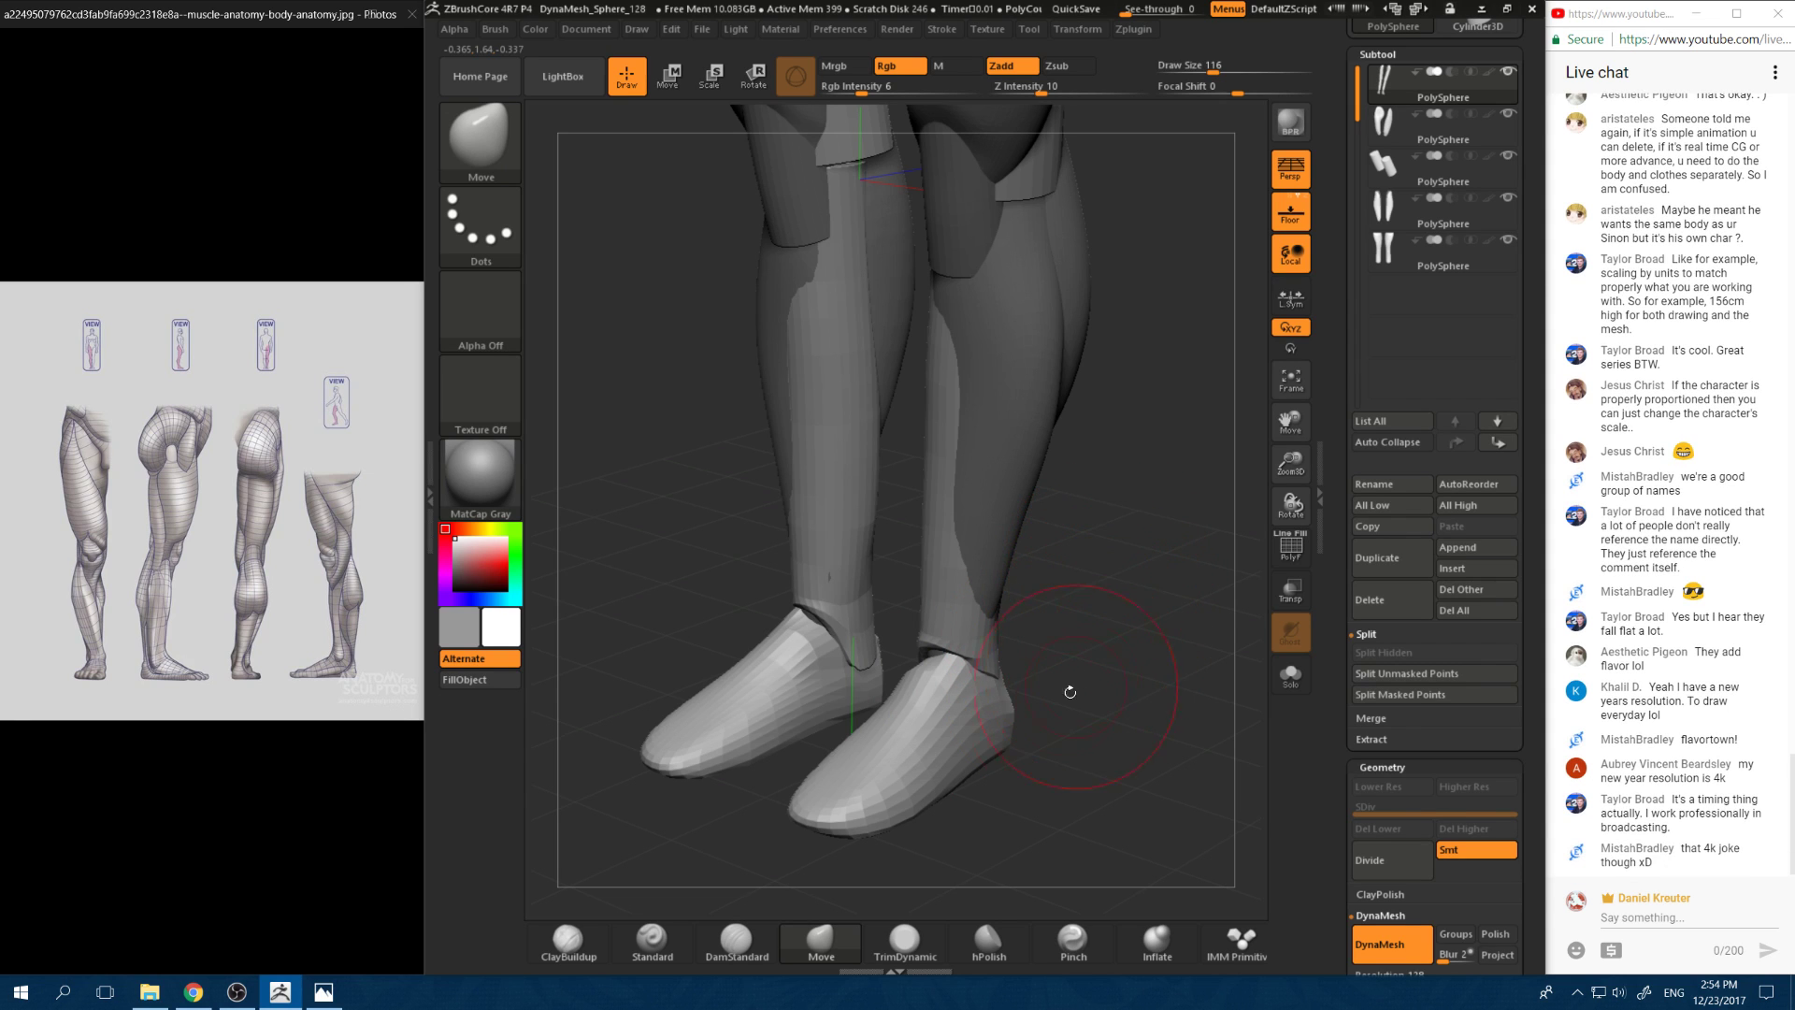
pyautogui.moveTo(1078, 747)
pyautogui.mouseDown()
pyautogui.moveTo(932, 639)
pyautogui.moveTo(952, 665)
pyautogui.moveTo(918, 584)
pyautogui.moveTo(950, 581)
pyautogui.moveTo(921, 603)
pyautogui.mouseUp()
pyautogui.press('space')
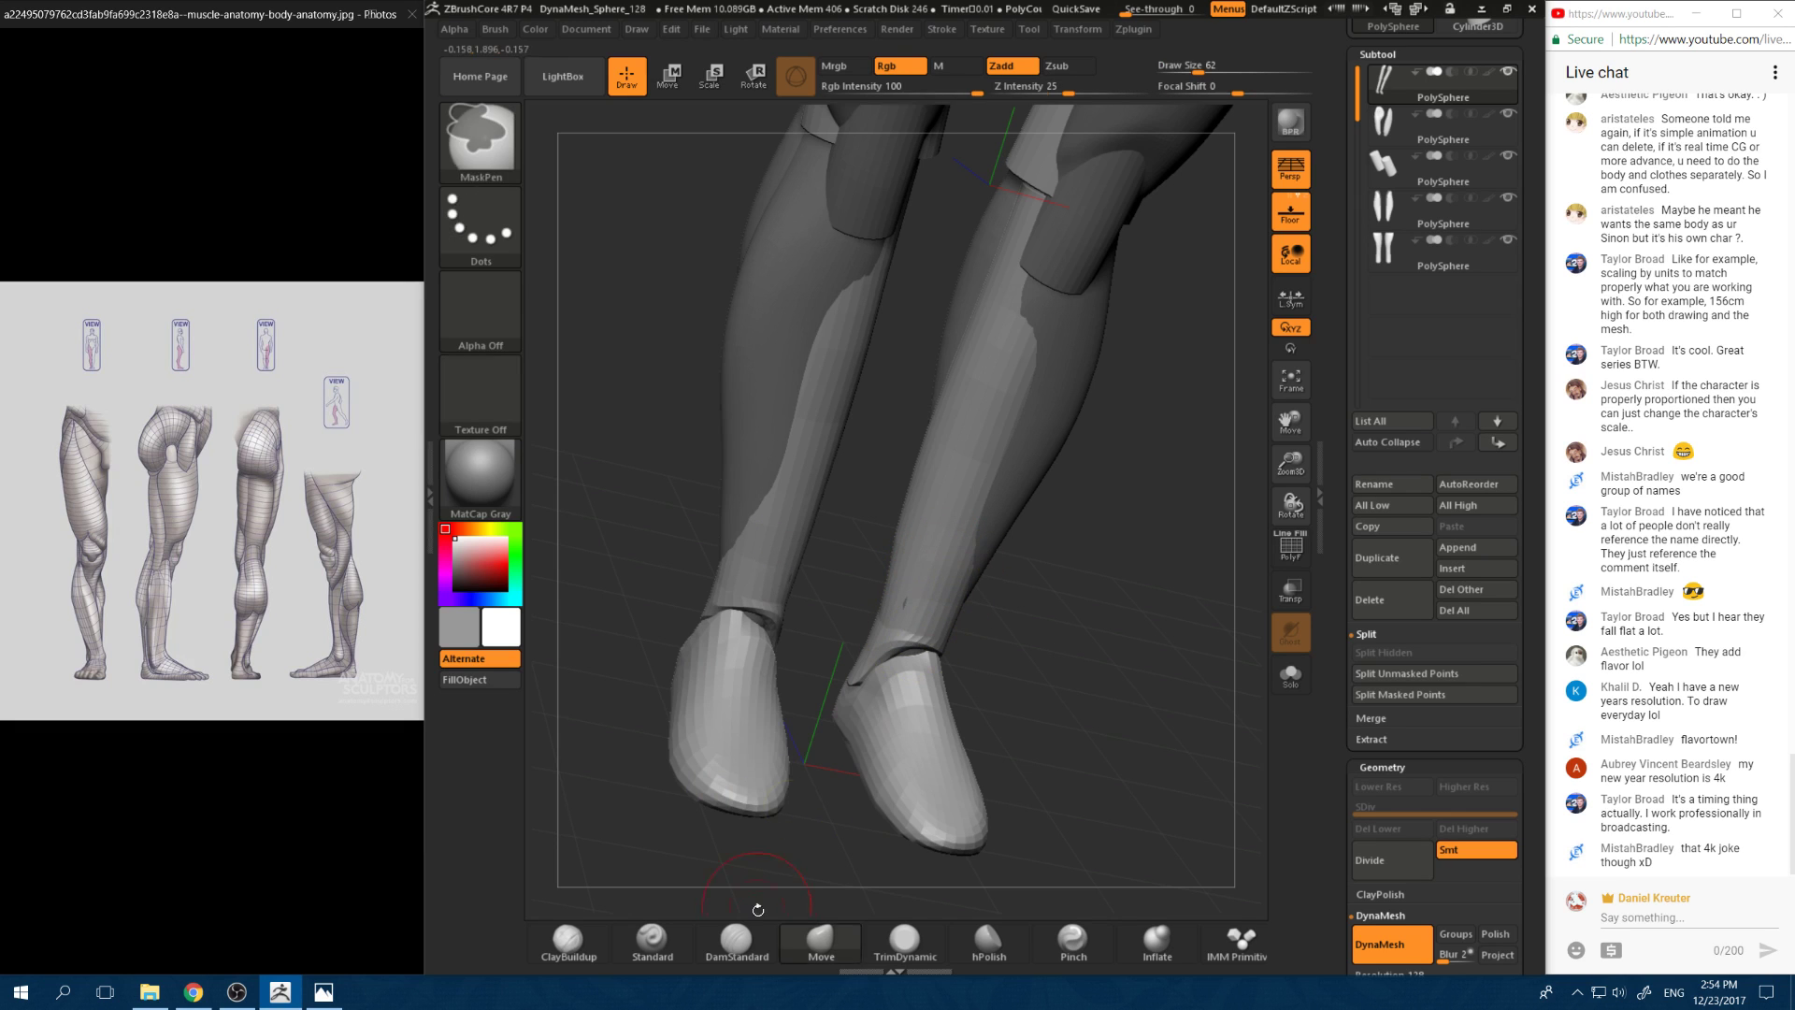
pyautogui.moveTo(1025, 641); pyautogui.dragTo(1072, 650)
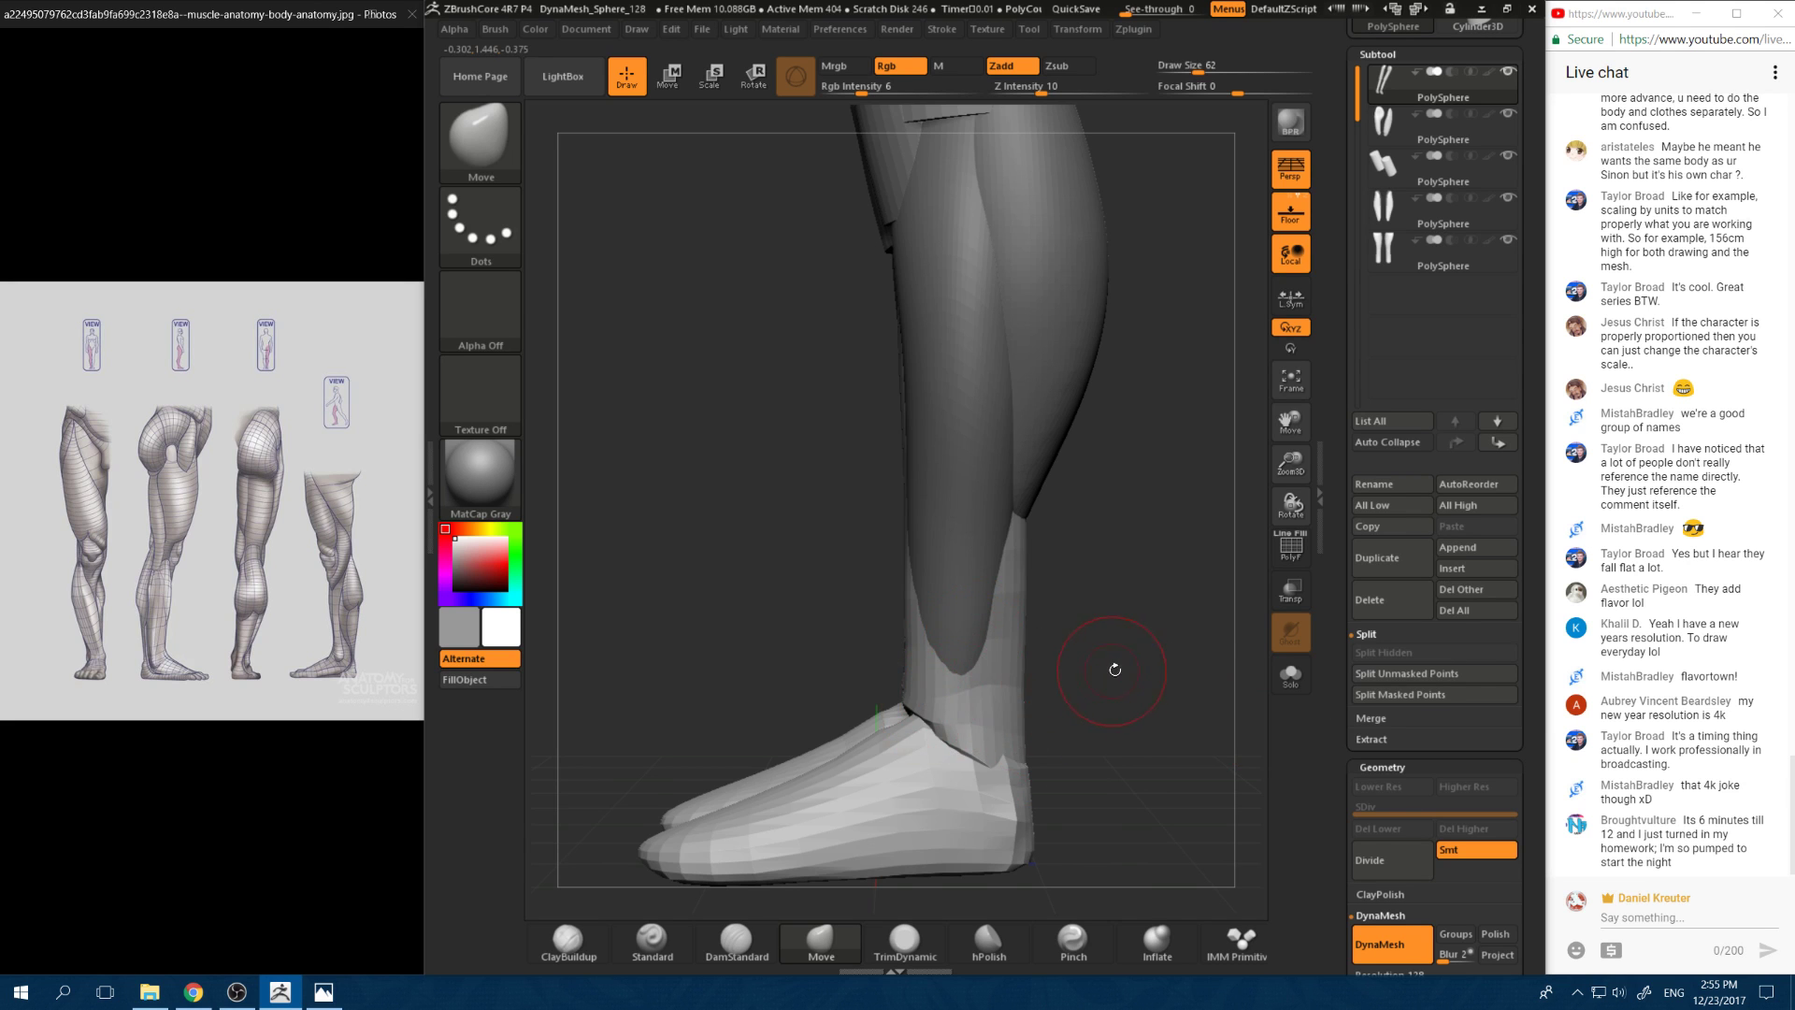
pyautogui.moveTo(1114, 669); pyautogui.dragTo(921, 763)
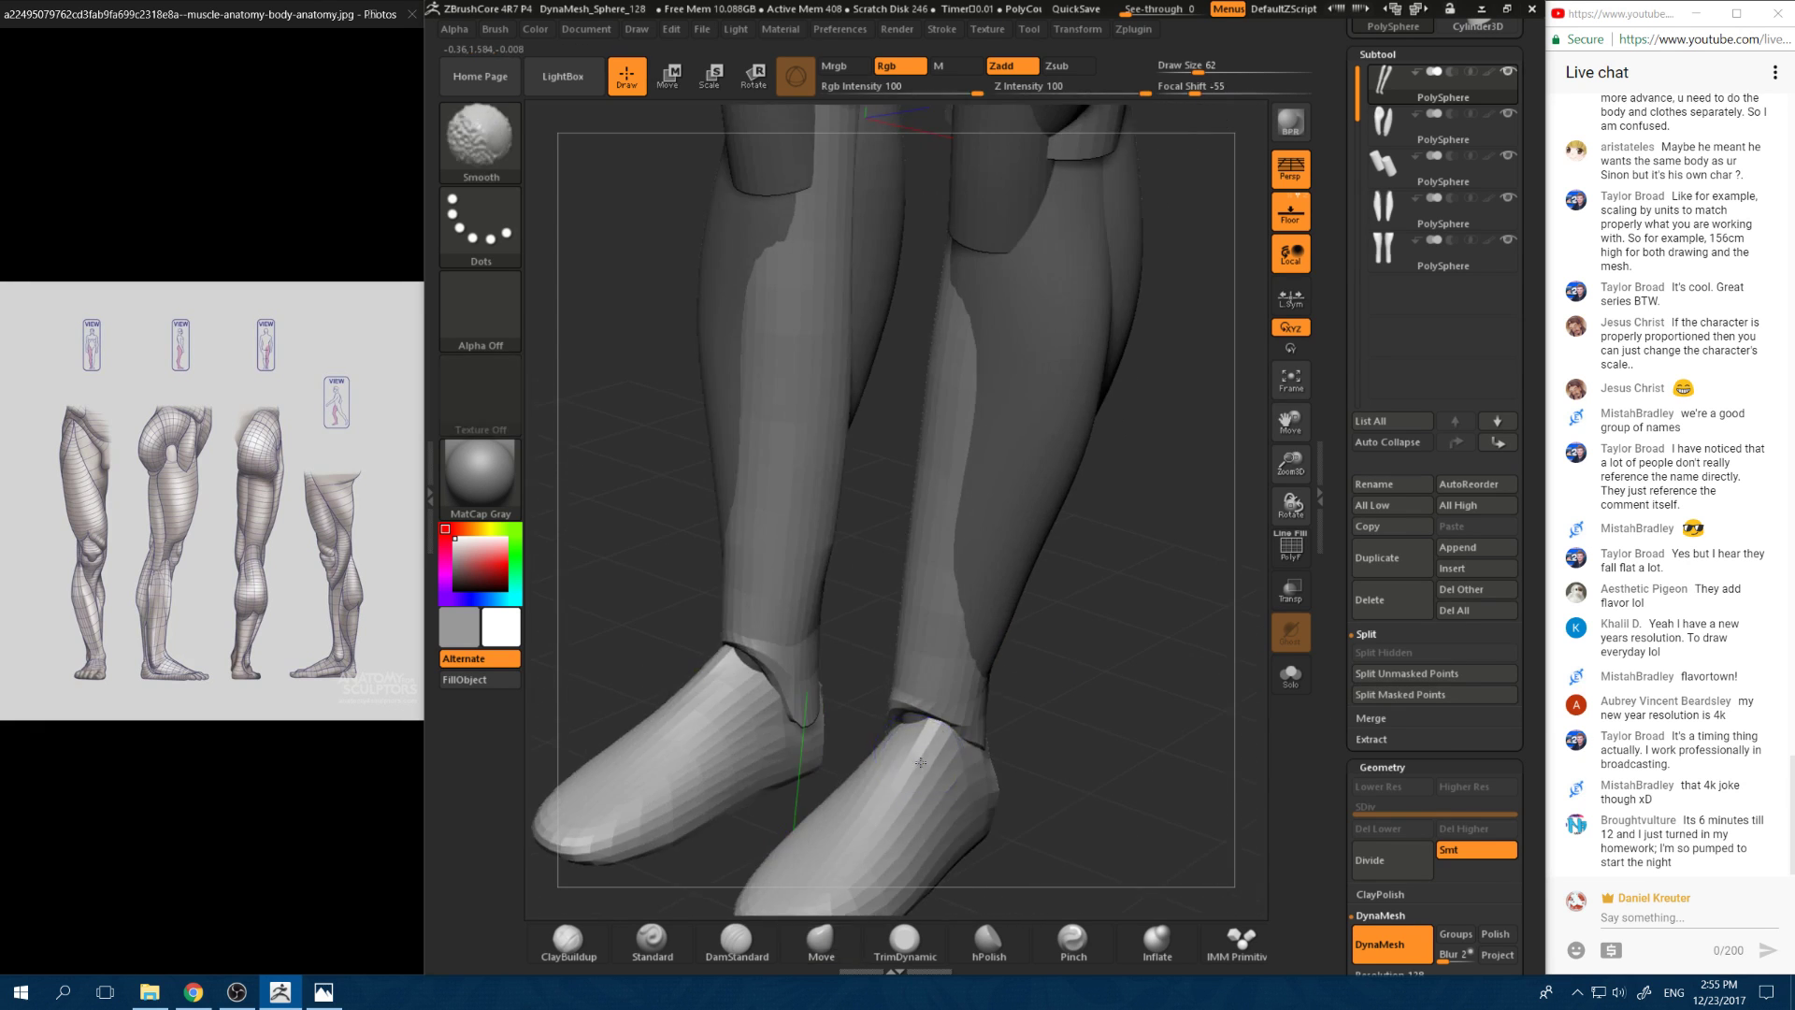
pyautogui.moveTo(1073, 732)
pyautogui.mouseDown()
pyautogui.moveTo(1062, 653)
pyautogui.moveTo(879, 722)
pyautogui.mouseUp()
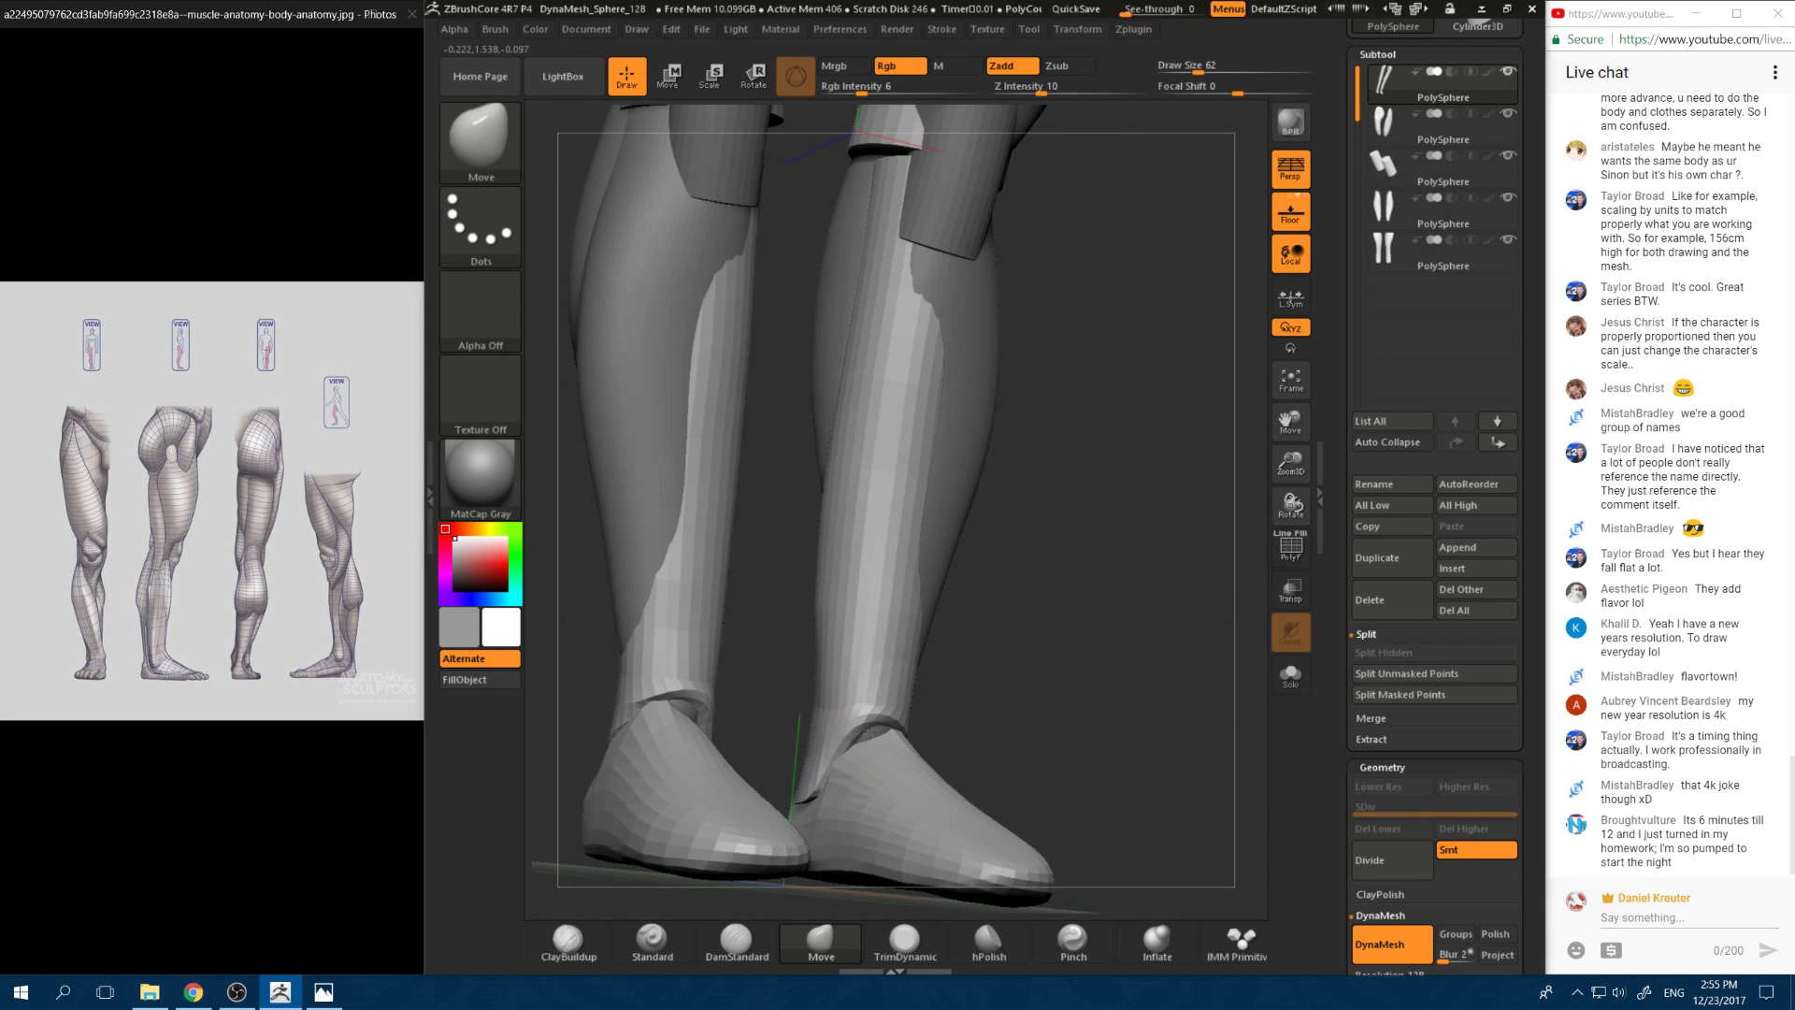
# Step: Reshape the joint between the feet and lower legs with the Move brush at Draw Size 62, undoing one stroke
pyautogui.moveTo(1028, 676)
pyautogui.mouseDown()
pyautogui.moveTo(889, 714)
pyautogui.moveTo(876, 690)
pyautogui.moveTo(890, 687)
pyautogui.moveTo(858, 738)
pyautogui.moveTo(932, 717)
pyautogui.moveTo(888, 706)
pyautogui.moveTo(903, 724)
pyautogui.moveTo(993, 698)
pyautogui.moveTo(861, 753)
pyautogui.mouseUp()
pyautogui.hotkey('ctrl', 'z')
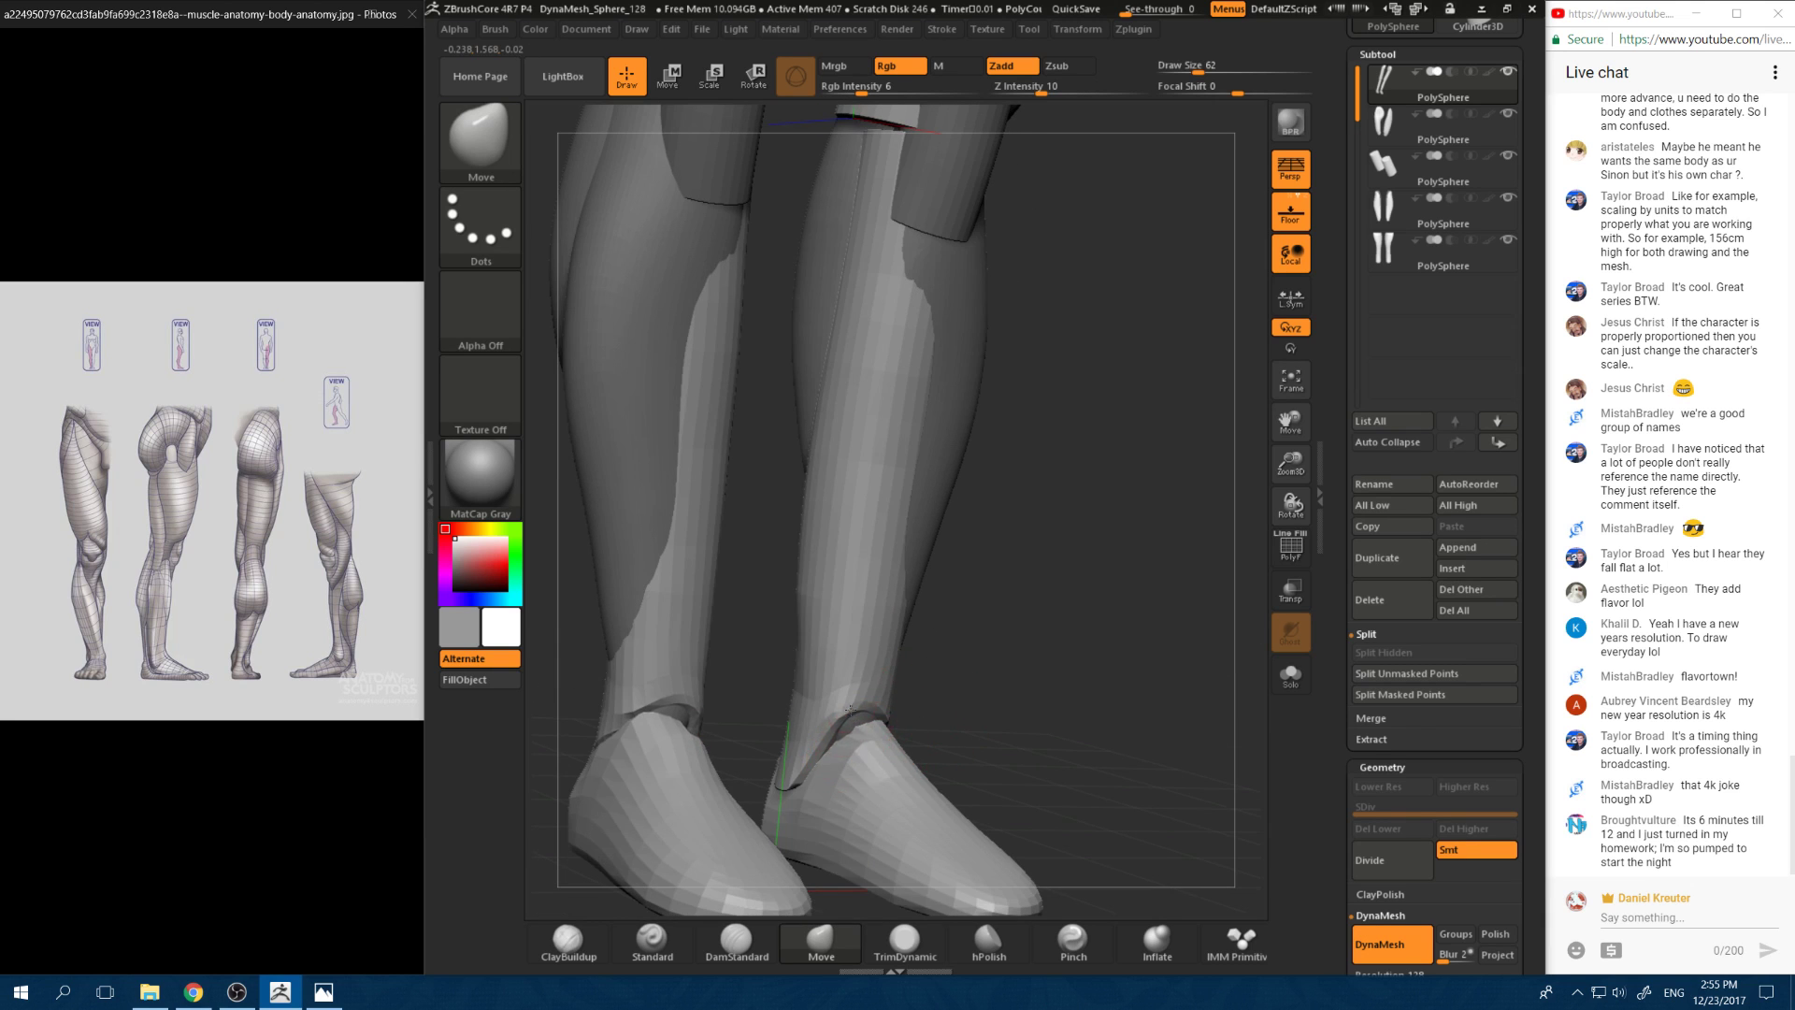
pyautogui.moveTo(982, 715)
pyautogui.mouseDown()
pyautogui.moveTo(865, 703)
pyautogui.moveTo(865, 719)
pyautogui.mouseUp()
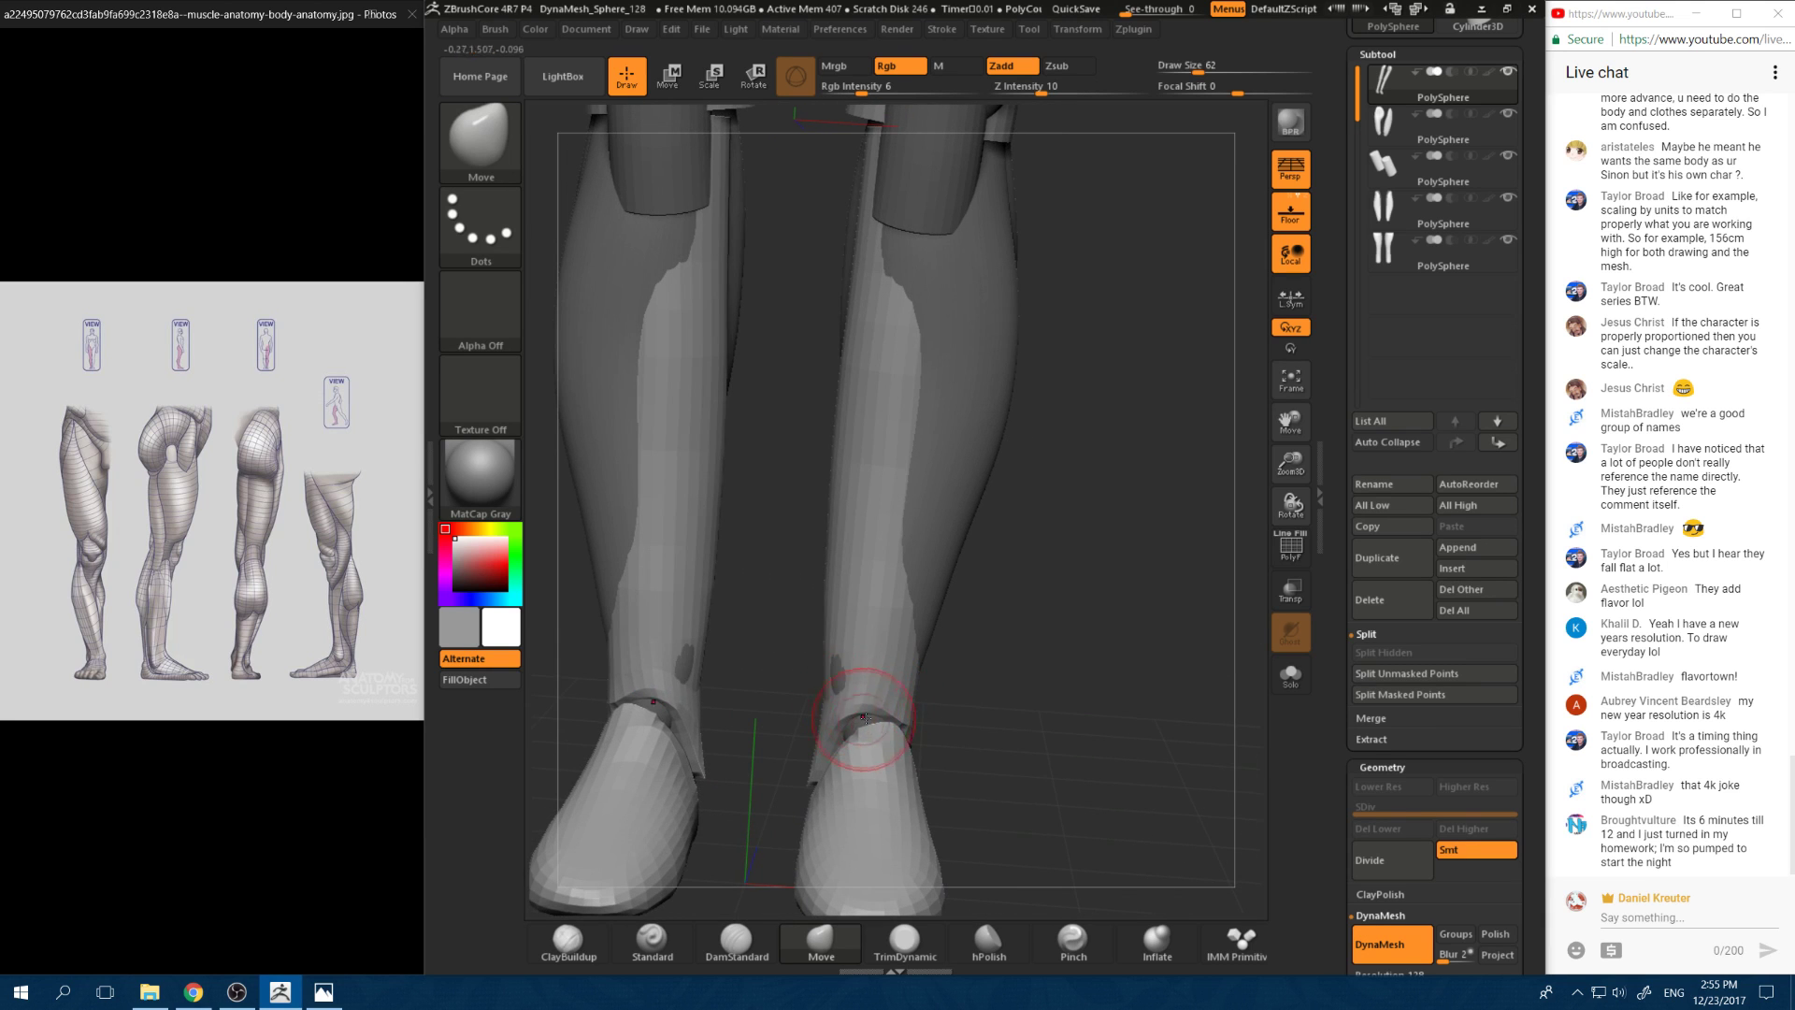
pyautogui.moveTo(974, 709)
pyautogui.mouseDown()
pyautogui.moveTo(898, 748)
pyautogui.moveTo(885, 682)
pyautogui.mouseUp()
pyautogui.moveTo(1076, 724)
pyautogui.mouseDown()
pyautogui.moveTo(876, 693)
pyautogui.moveTo(955, 714)
pyautogui.moveTo(921, 740)
pyautogui.mouseUp()
# Step: Inflate and smooth the ankle area with the Inflate brush, setting Draw Size to 87 and Focal Shift to -17
pyautogui.click(1159, 940)
pyautogui.press('space')
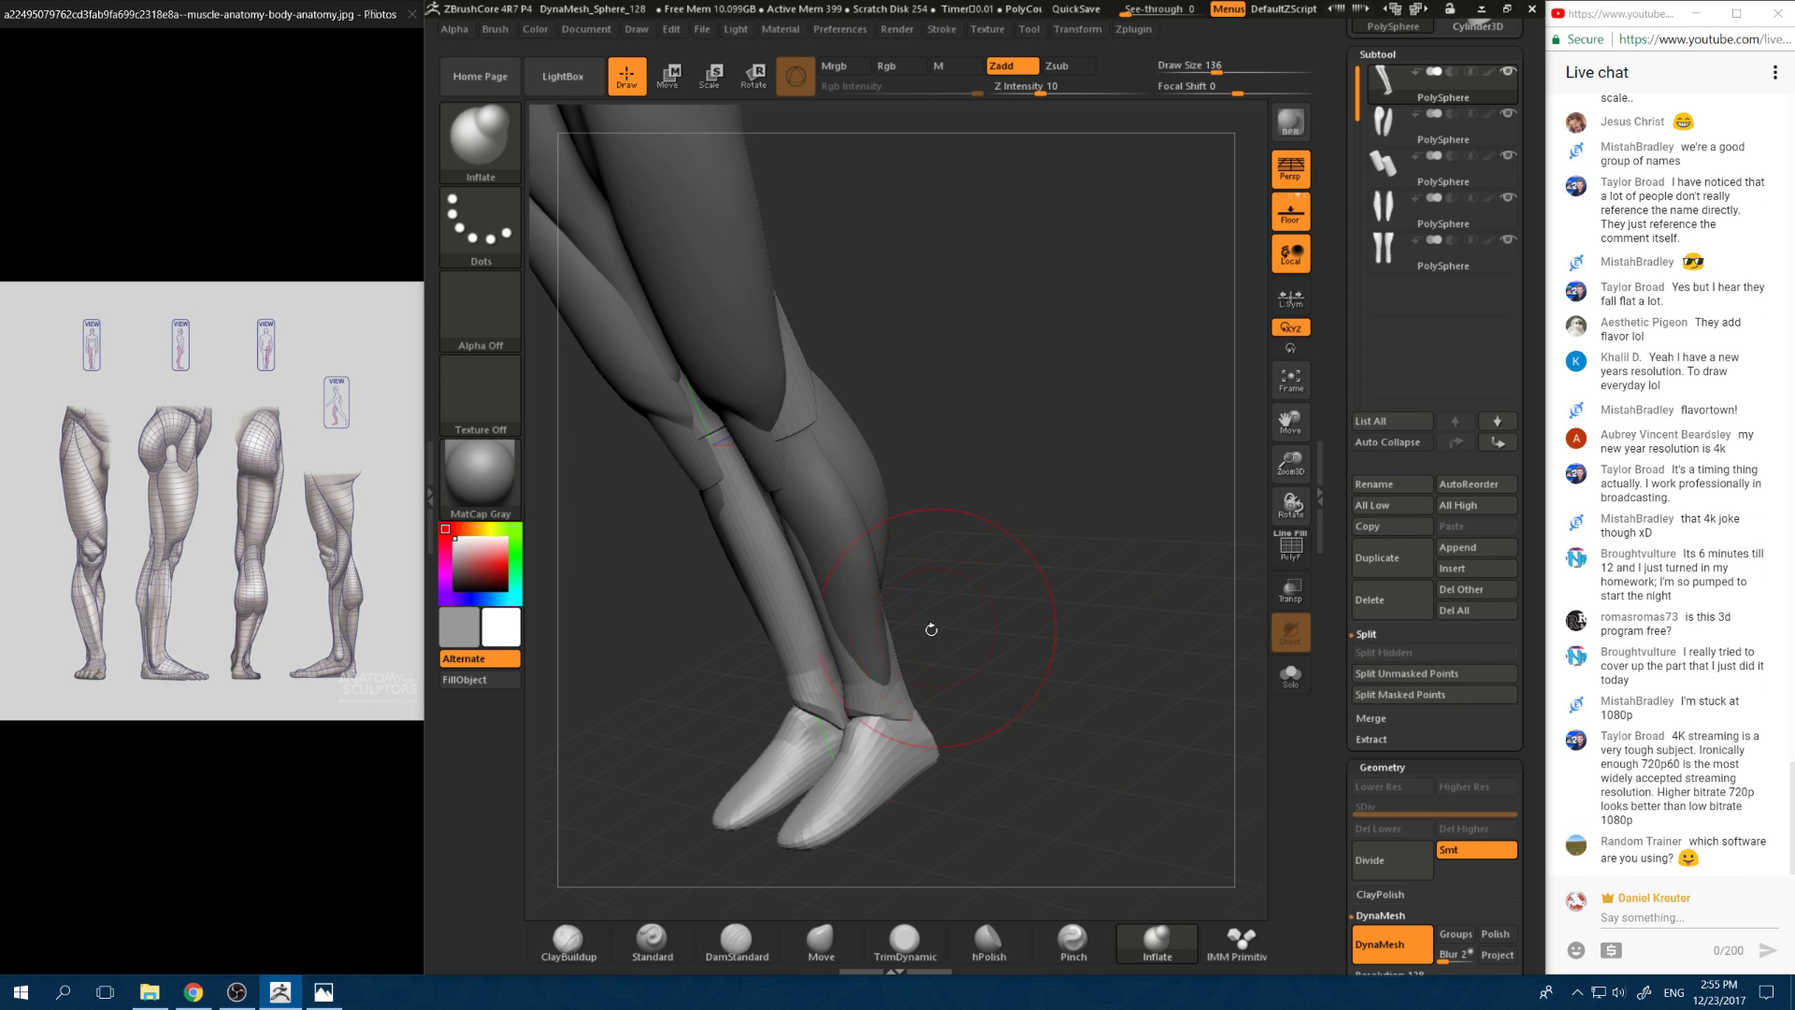
pyautogui.moveTo(932, 630)
pyautogui.keyDown('shift'); pyautogui.mouseDown()
pyautogui.moveTo(980, 699)
pyautogui.moveTo(977, 762)
pyautogui.moveTo(871, 760)
pyautogui.mouseUp(); pyautogui.keyUp('shift')
pyautogui.press('space')
pyautogui.click(976, 686)
pyautogui.moveTo(978, 748); pyautogui.dragTo(971, 688)
pyautogui.moveTo(853, 722)
pyautogui.keyDown('shift'); pyautogui.mouseDown()
pyautogui.moveTo(854, 690)
pyautogui.moveTo(863, 708)
pyautogui.moveTo(881, 681)
pyautogui.mouseUp(); pyautogui.keyUp('shift')
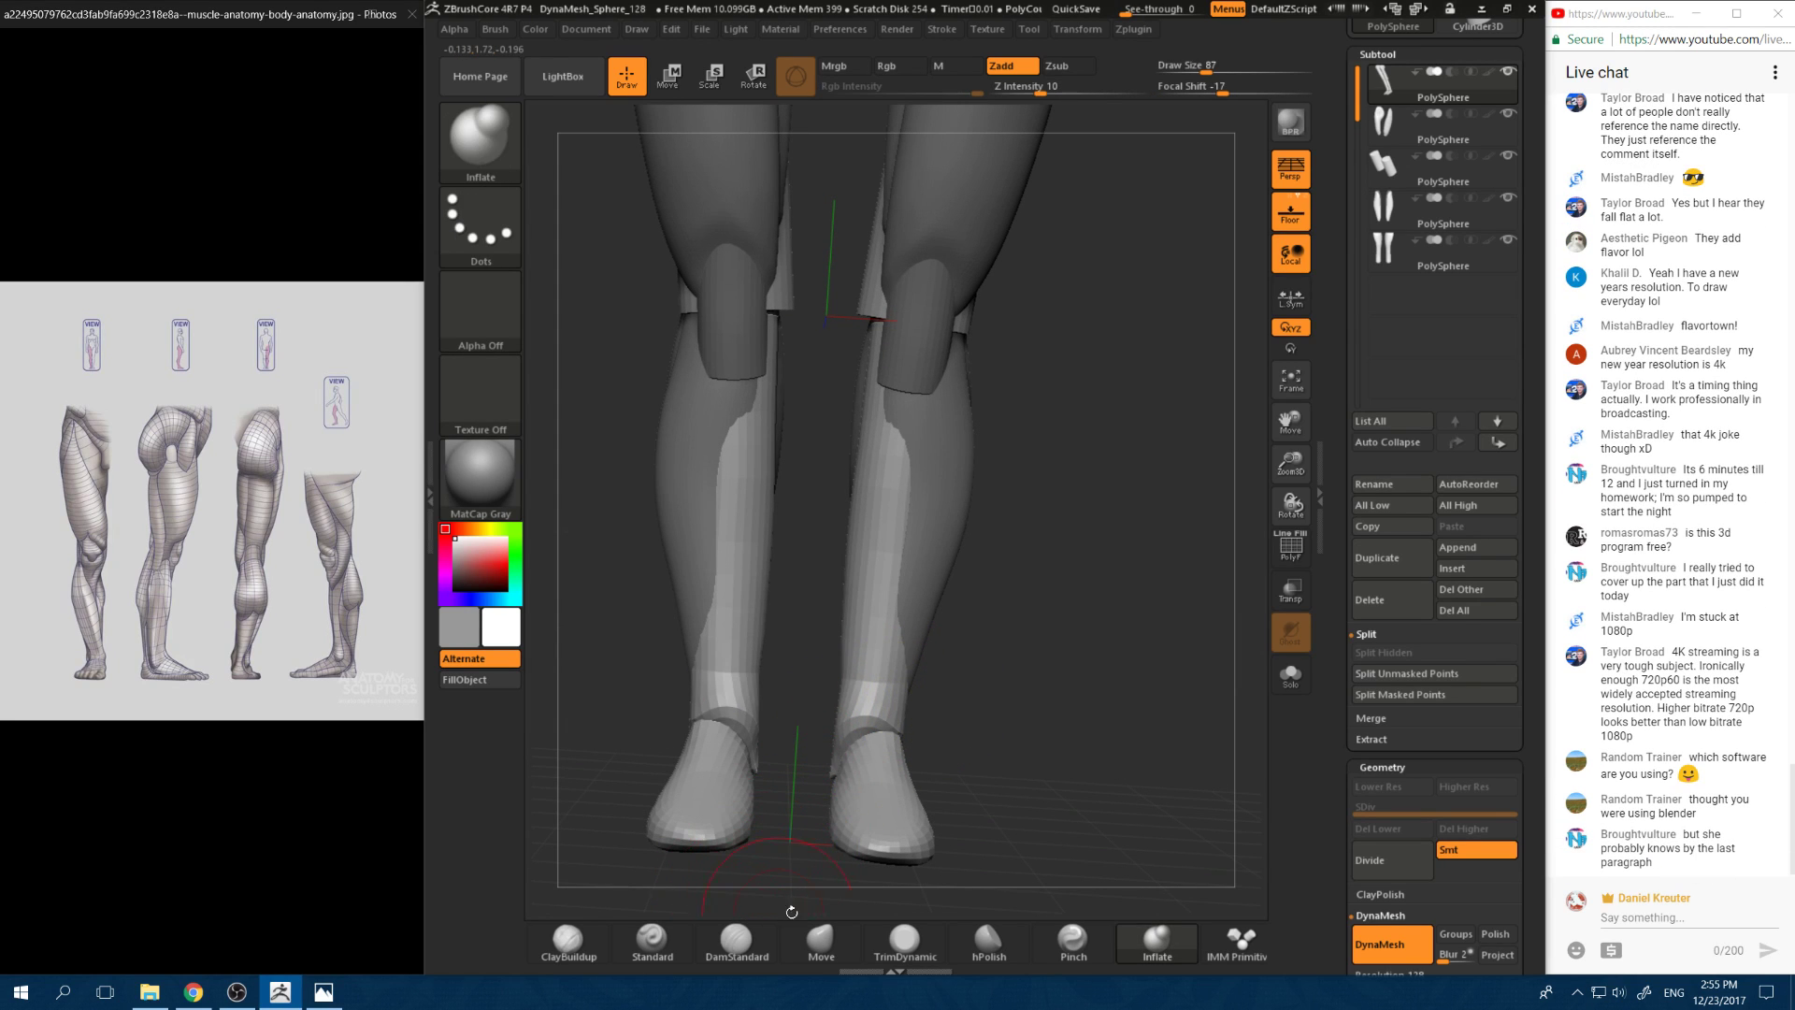
# Step: Try trimming the ankles with TrimDynamic at Draw Size 87 and shifting the upper insteps with the Move brush at Draw Size 68
pyautogui.click(904, 939)
pyautogui.moveTo(1134, 581); pyautogui.dragTo(1132, 621)
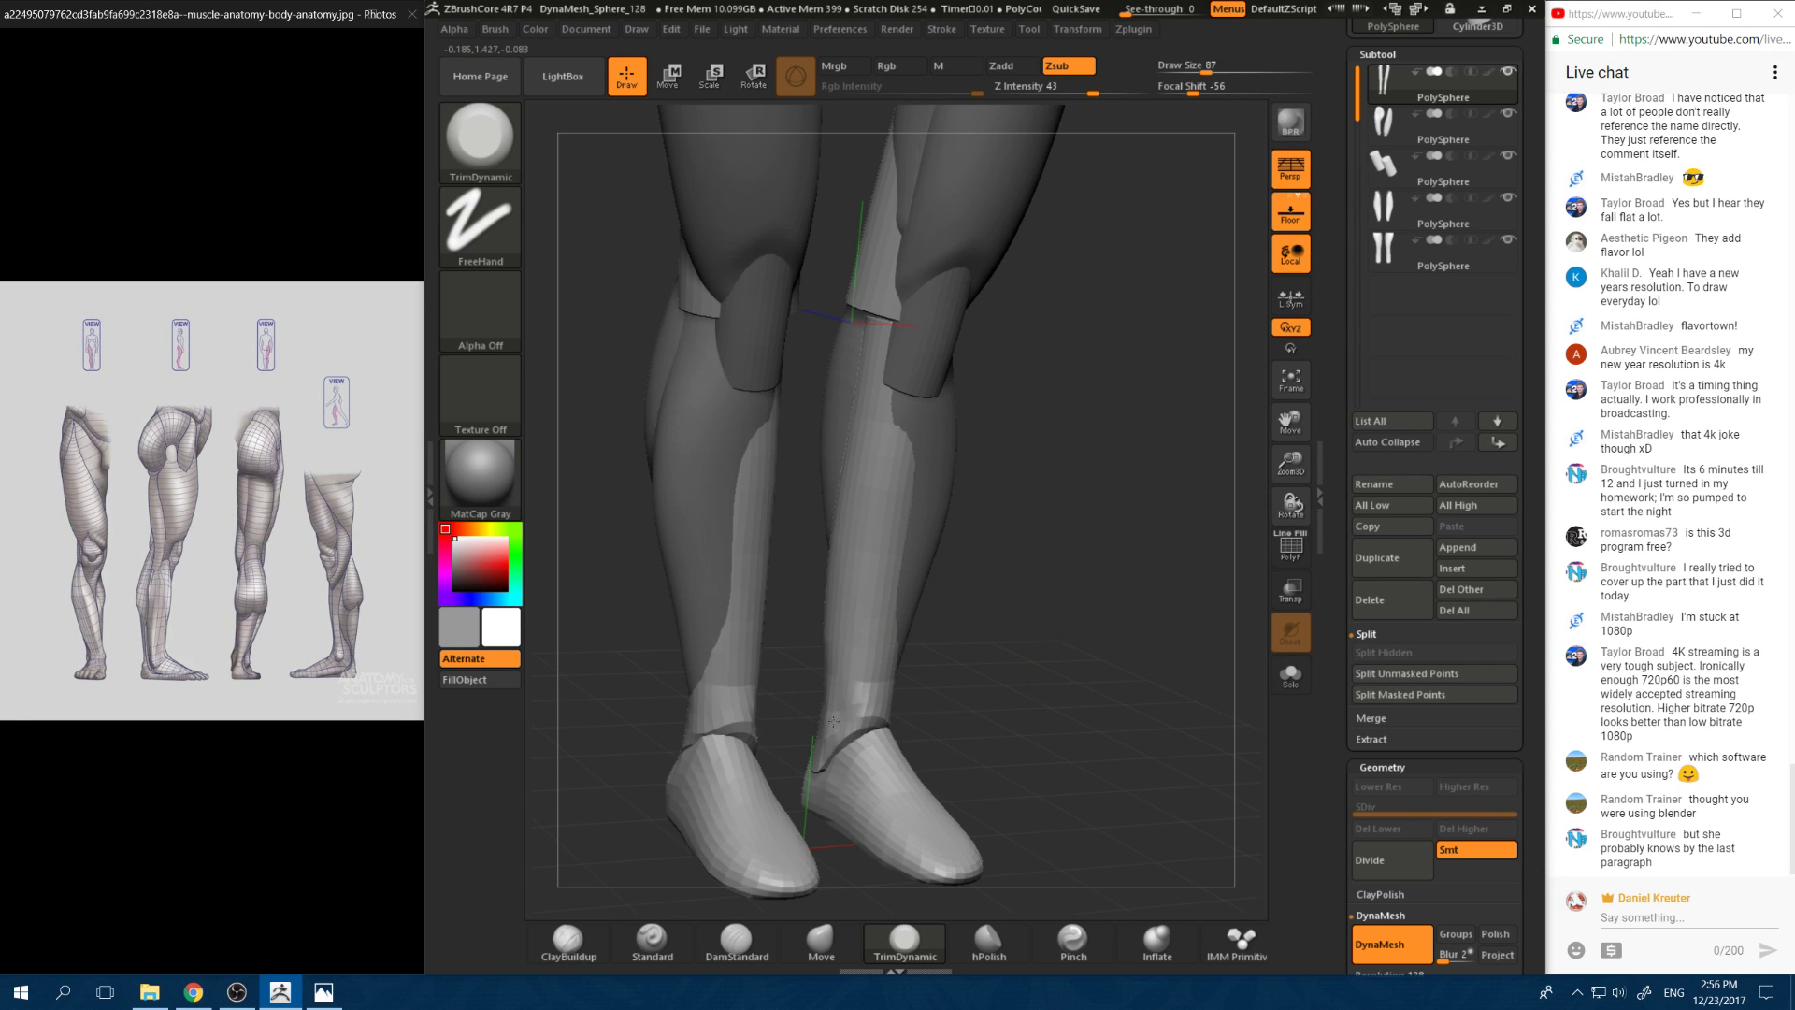
pyautogui.moveTo(870, 705)
pyautogui.mouseDown()
pyautogui.moveTo(883, 701)
pyautogui.moveTo(793, 721)
pyautogui.mouseUp()
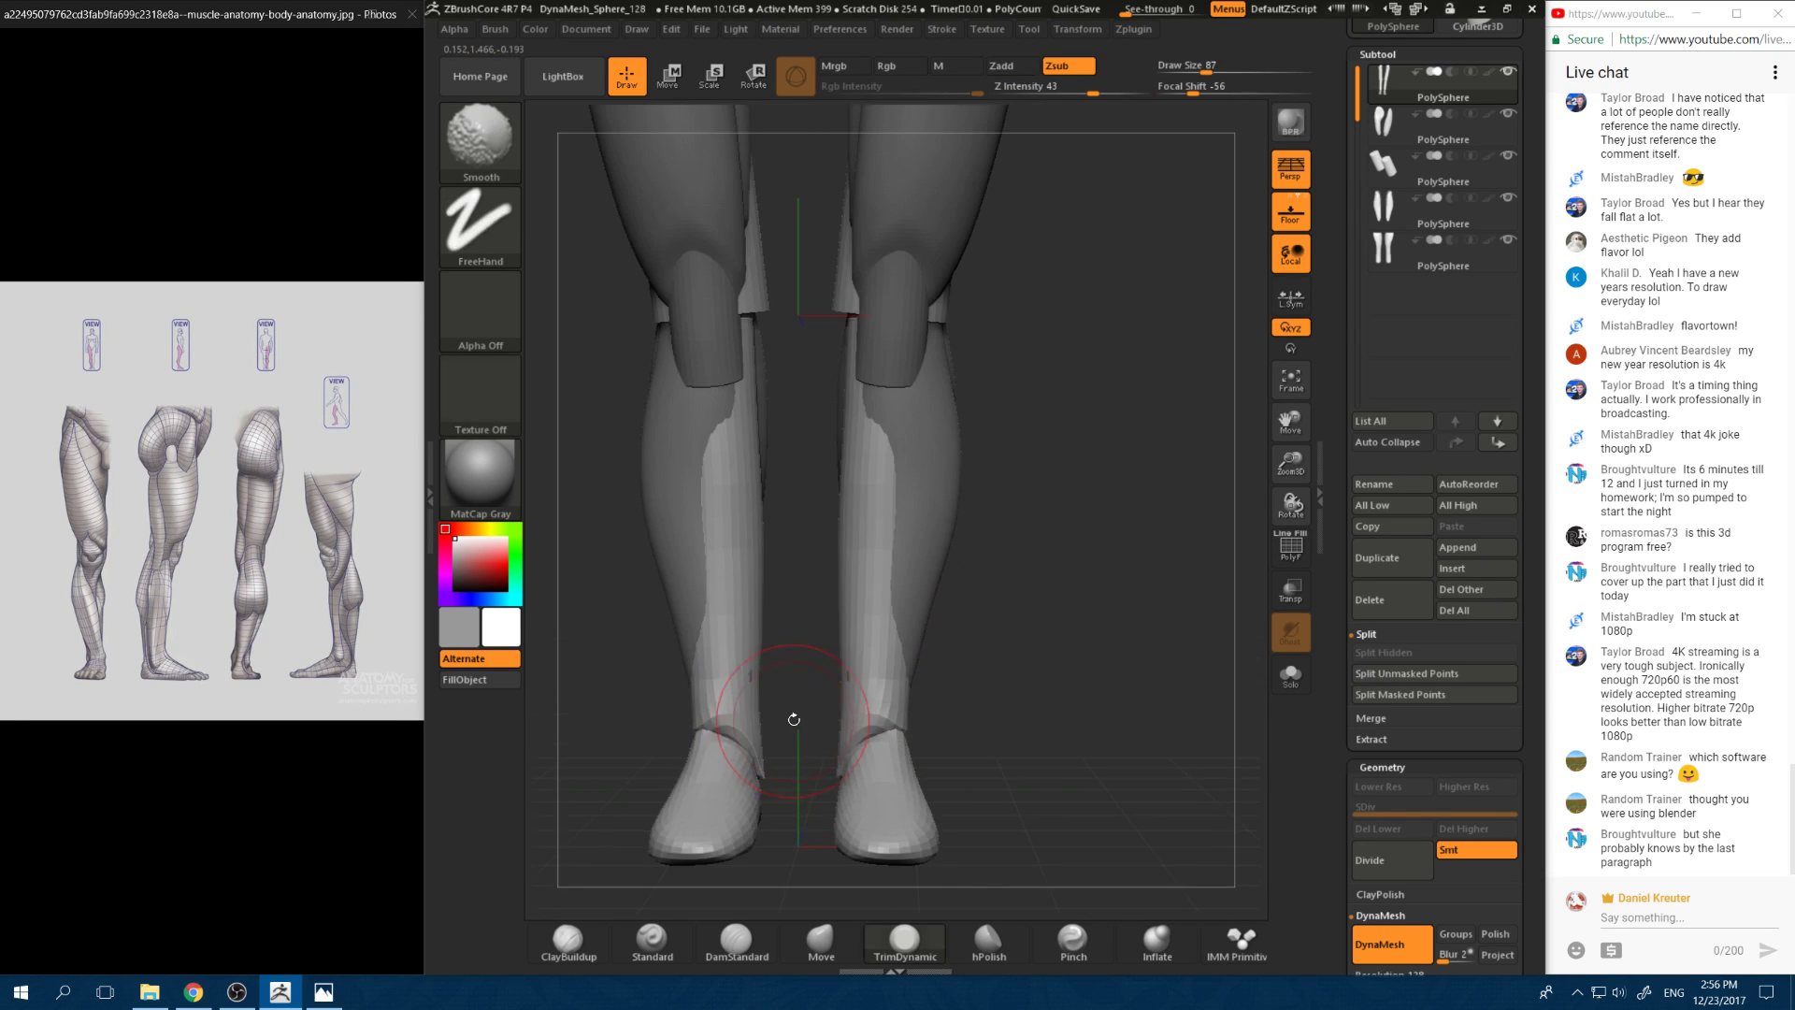
pyautogui.click(793, 944)
pyautogui.rightClick(712, 784)
pyautogui.click(710, 782)
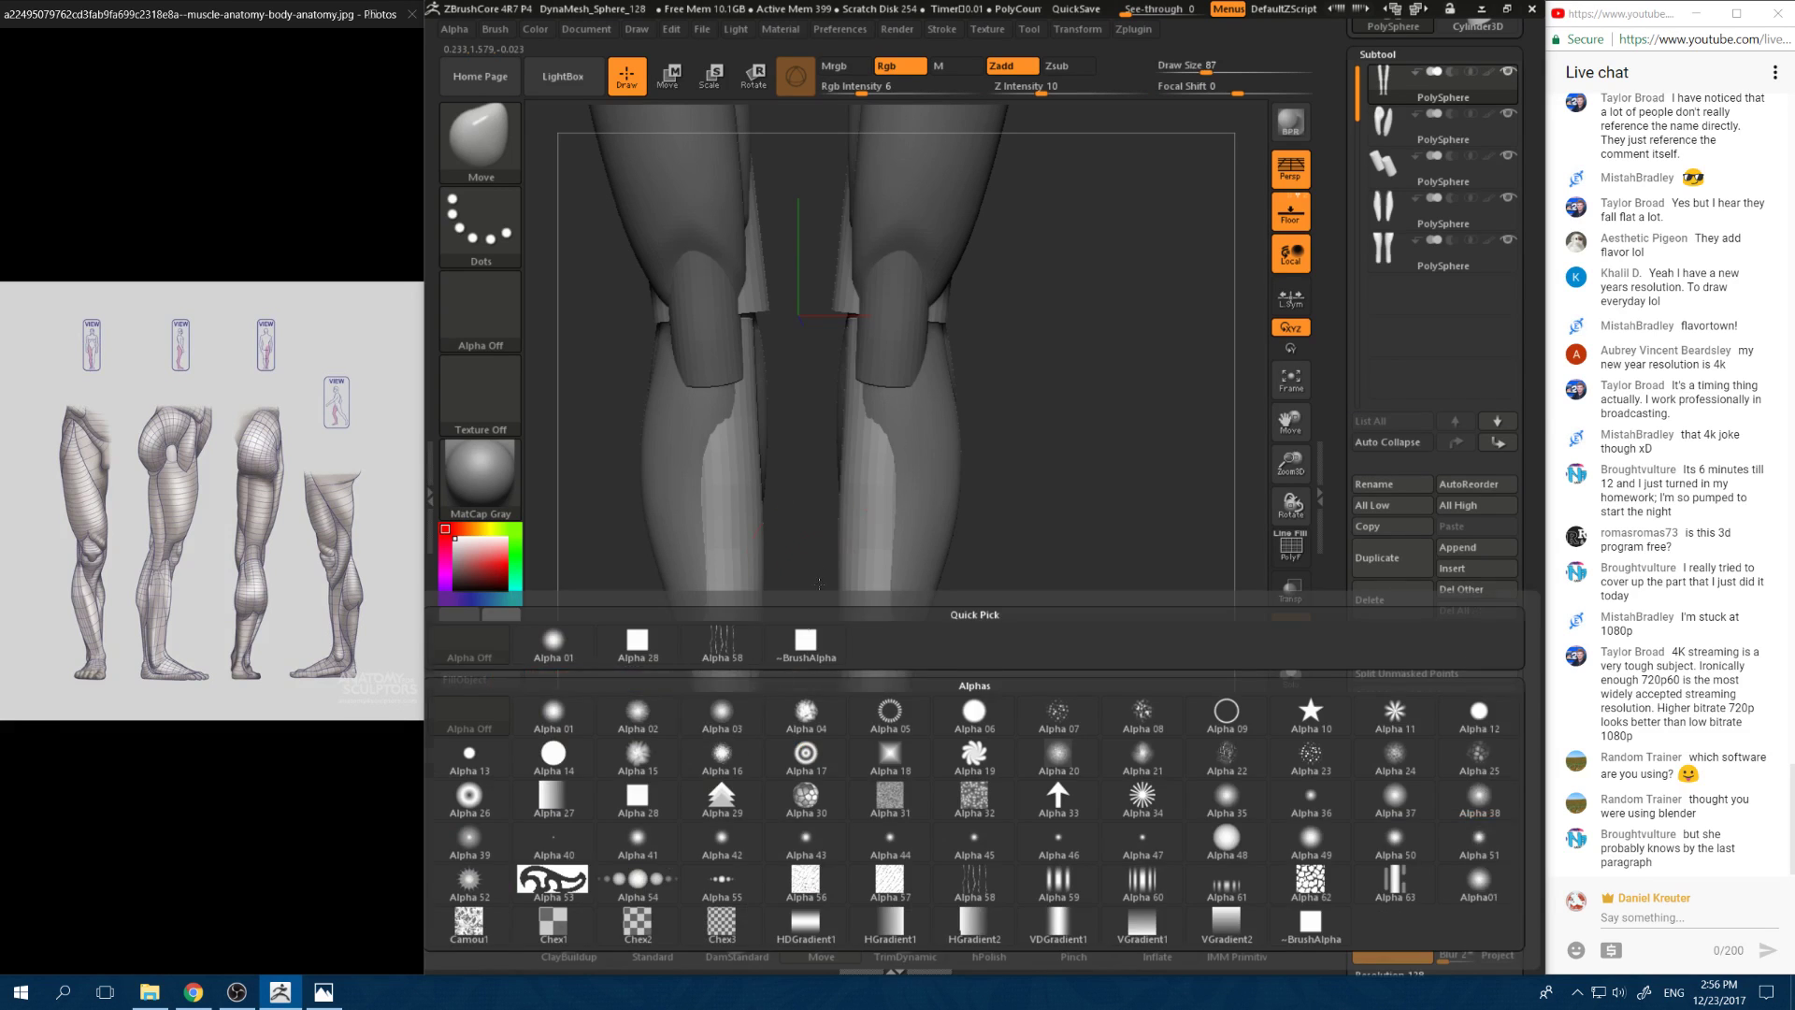
pyautogui.rightClick(700, 784)
pyautogui.moveTo(793, 672); pyautogui.dragTo(788, 671)
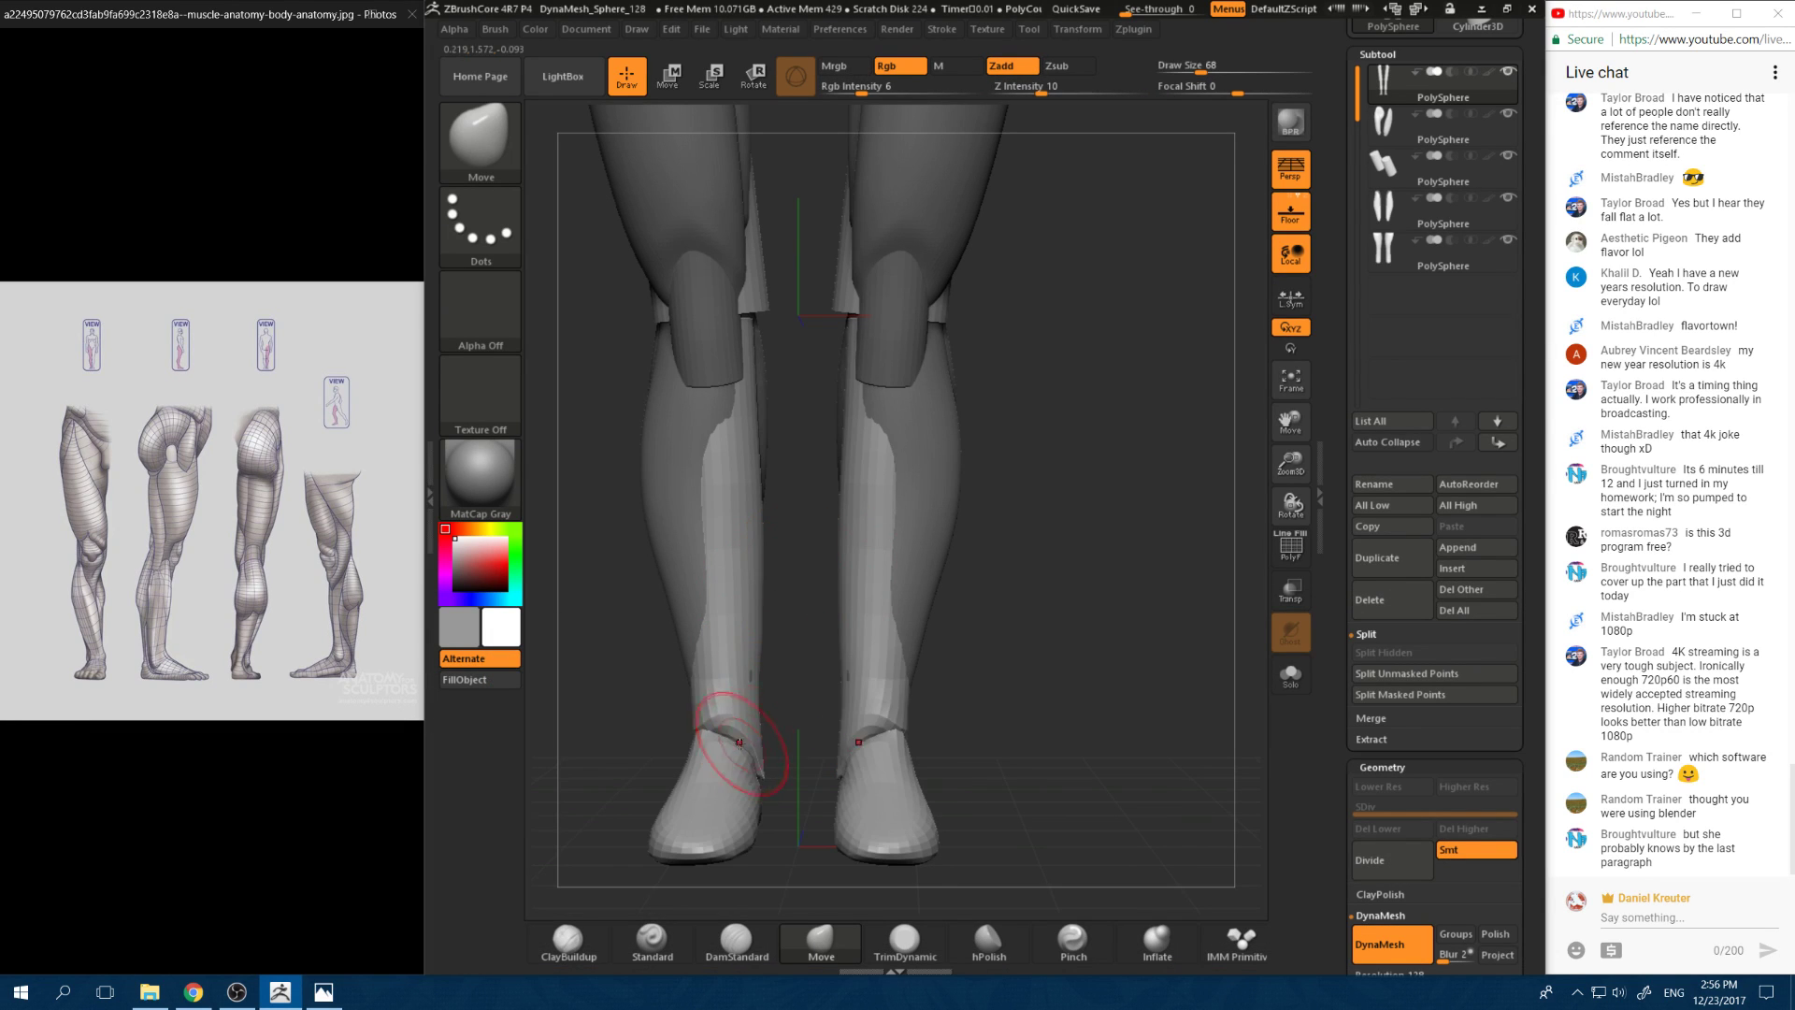
pyautogui.moveTo(729, 738)
pyautogui.mouseDown()
pyautogui.moveTo(761, 690)
pyautogui.moveTo(696, 735)
pyautogui.moveTo(712, 743)
pyautogui.mouseUp()
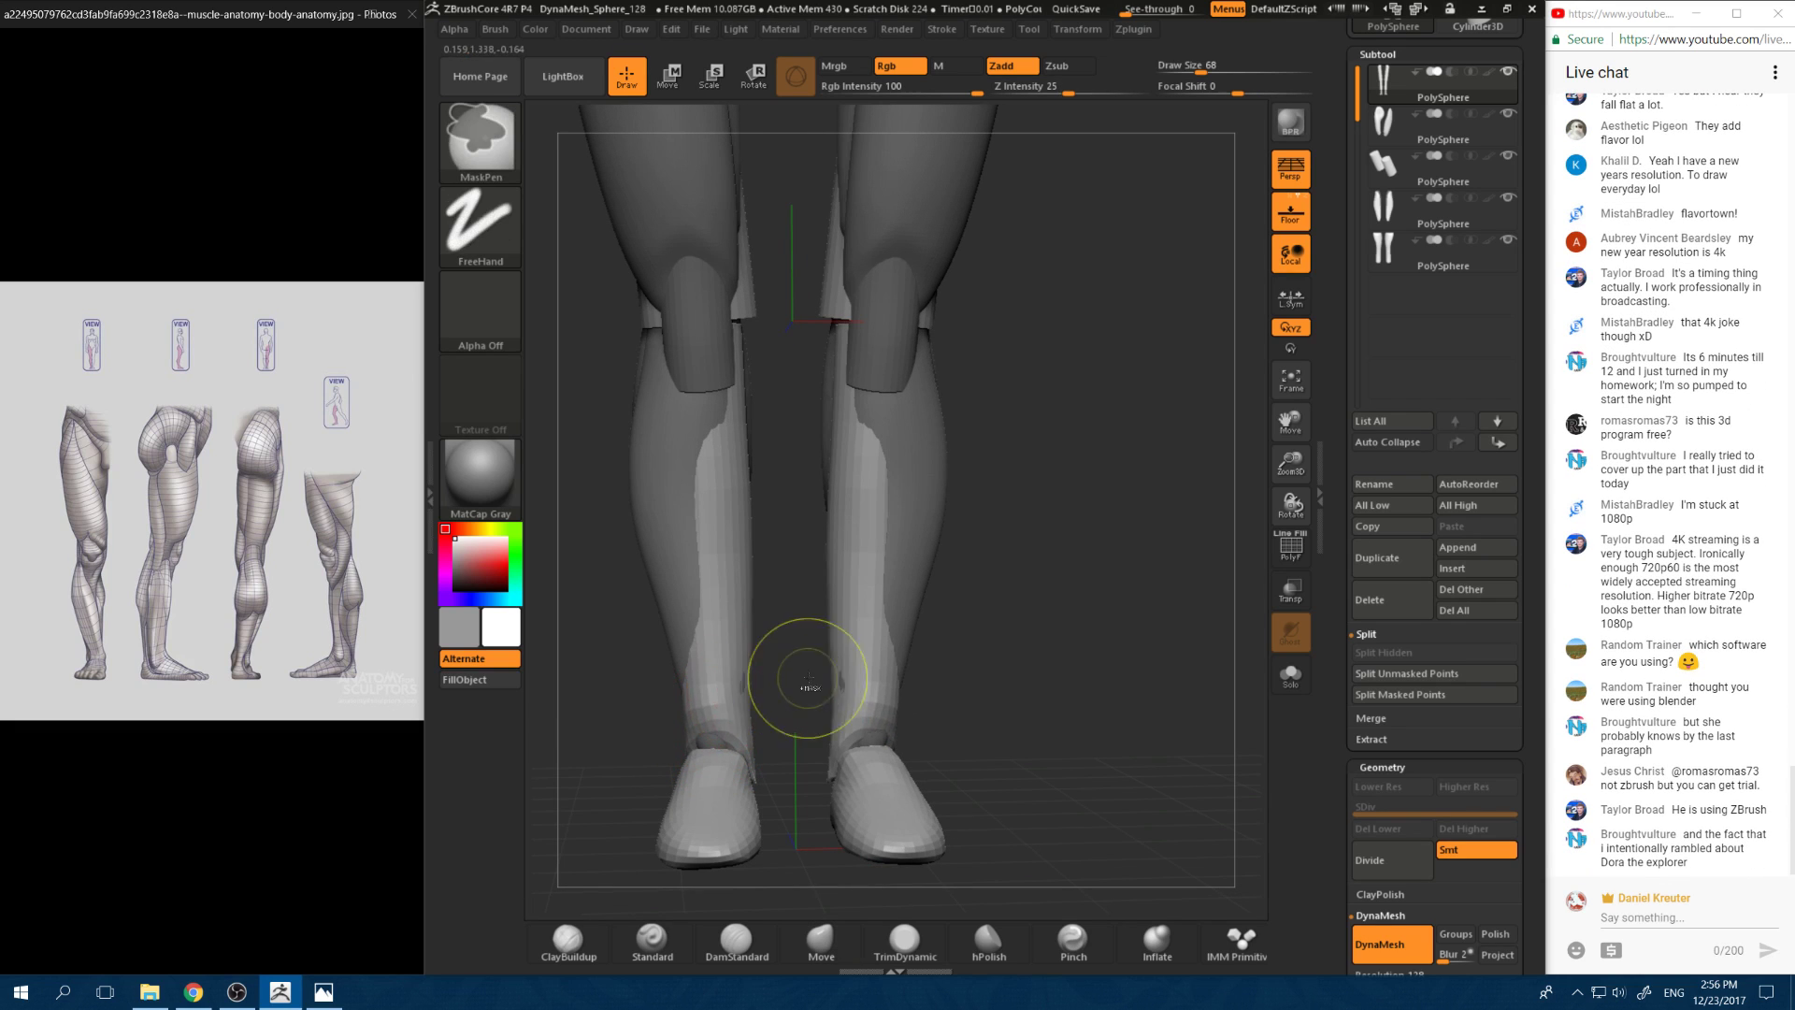
# Step: Undo the last strokes around the ankles and clear the mask on the upper insteps
pyautogui.hotkey('ctrl', 'z')
pyautogui.hotkey('ctrl', 'z')
pyautogui.hotkey('ctrl', 'z')
pyautogui.hotkey('ctrl', 'z')
pyautogui.hotkey('ctrl', 'z')
pyautogui.hotkey('ctrl', 'z')
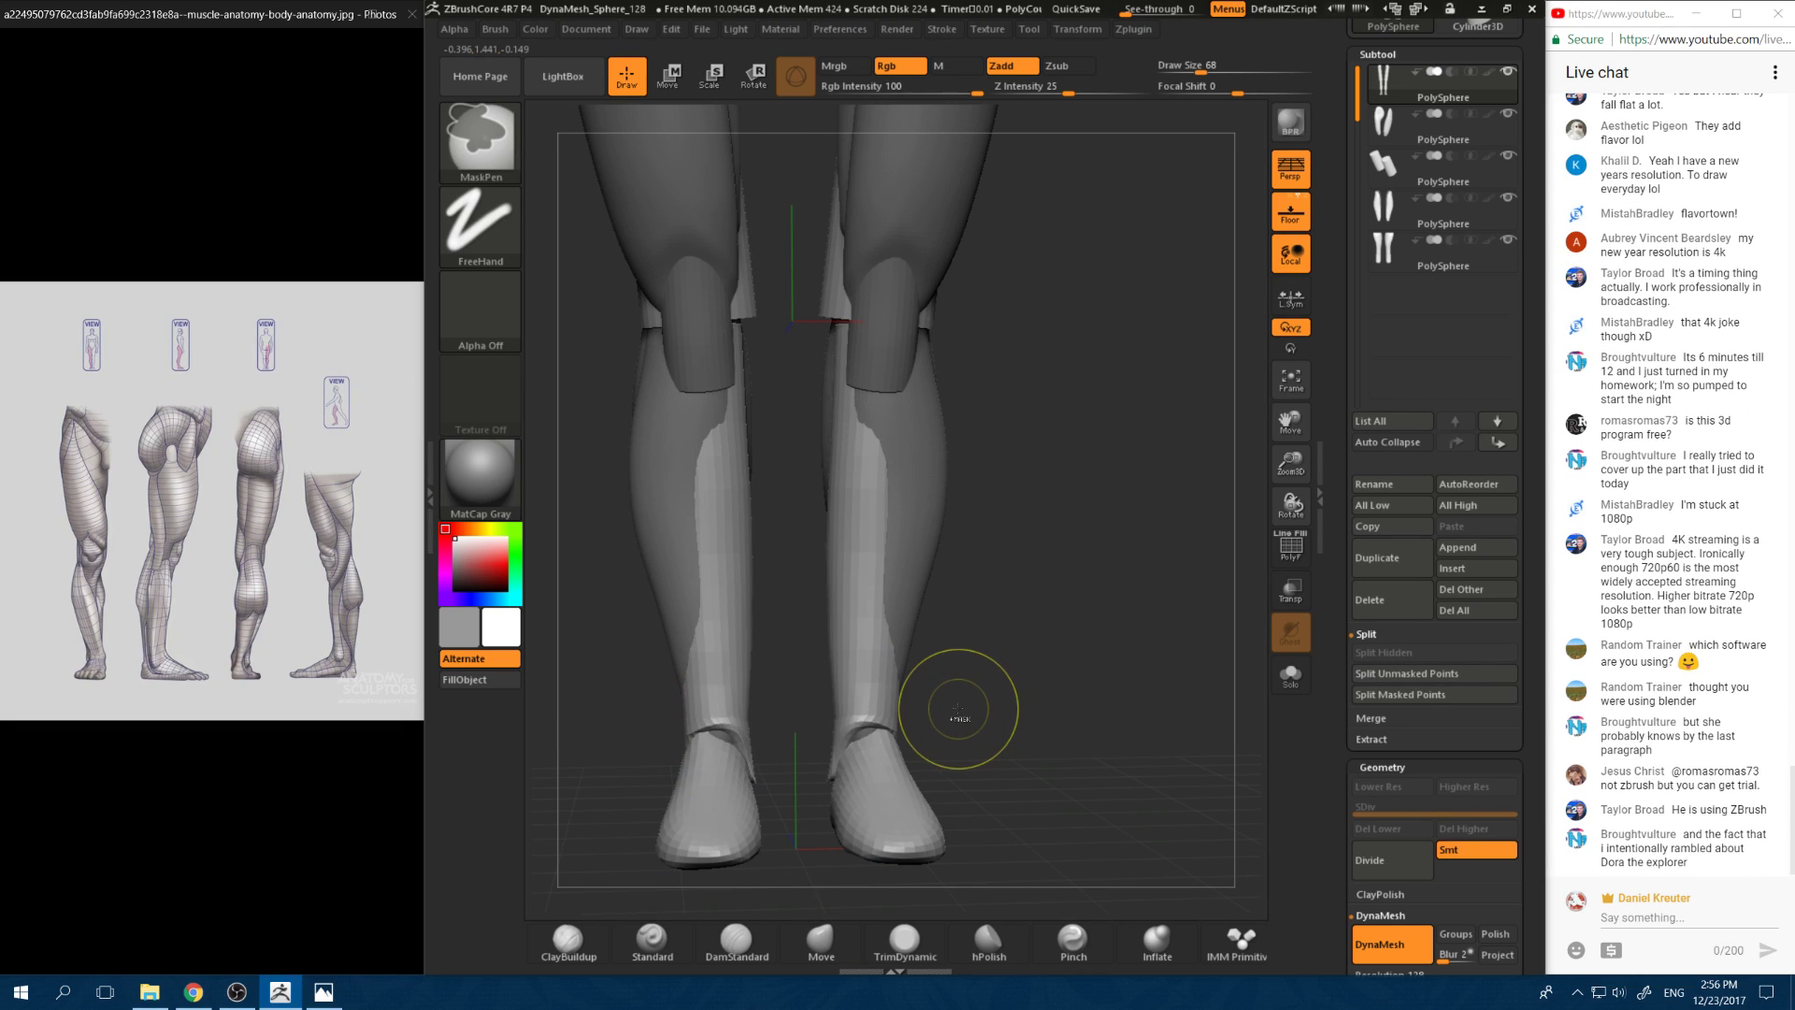
pyautogui.keyDown('ctrl'); pyautogui.click(958, 713); pyautogui.keyUp('ctrl')
pyautogui.keyDown('ctrl'); pyautogui.click(958, 713); pyautogui.keyUp('ctrl')
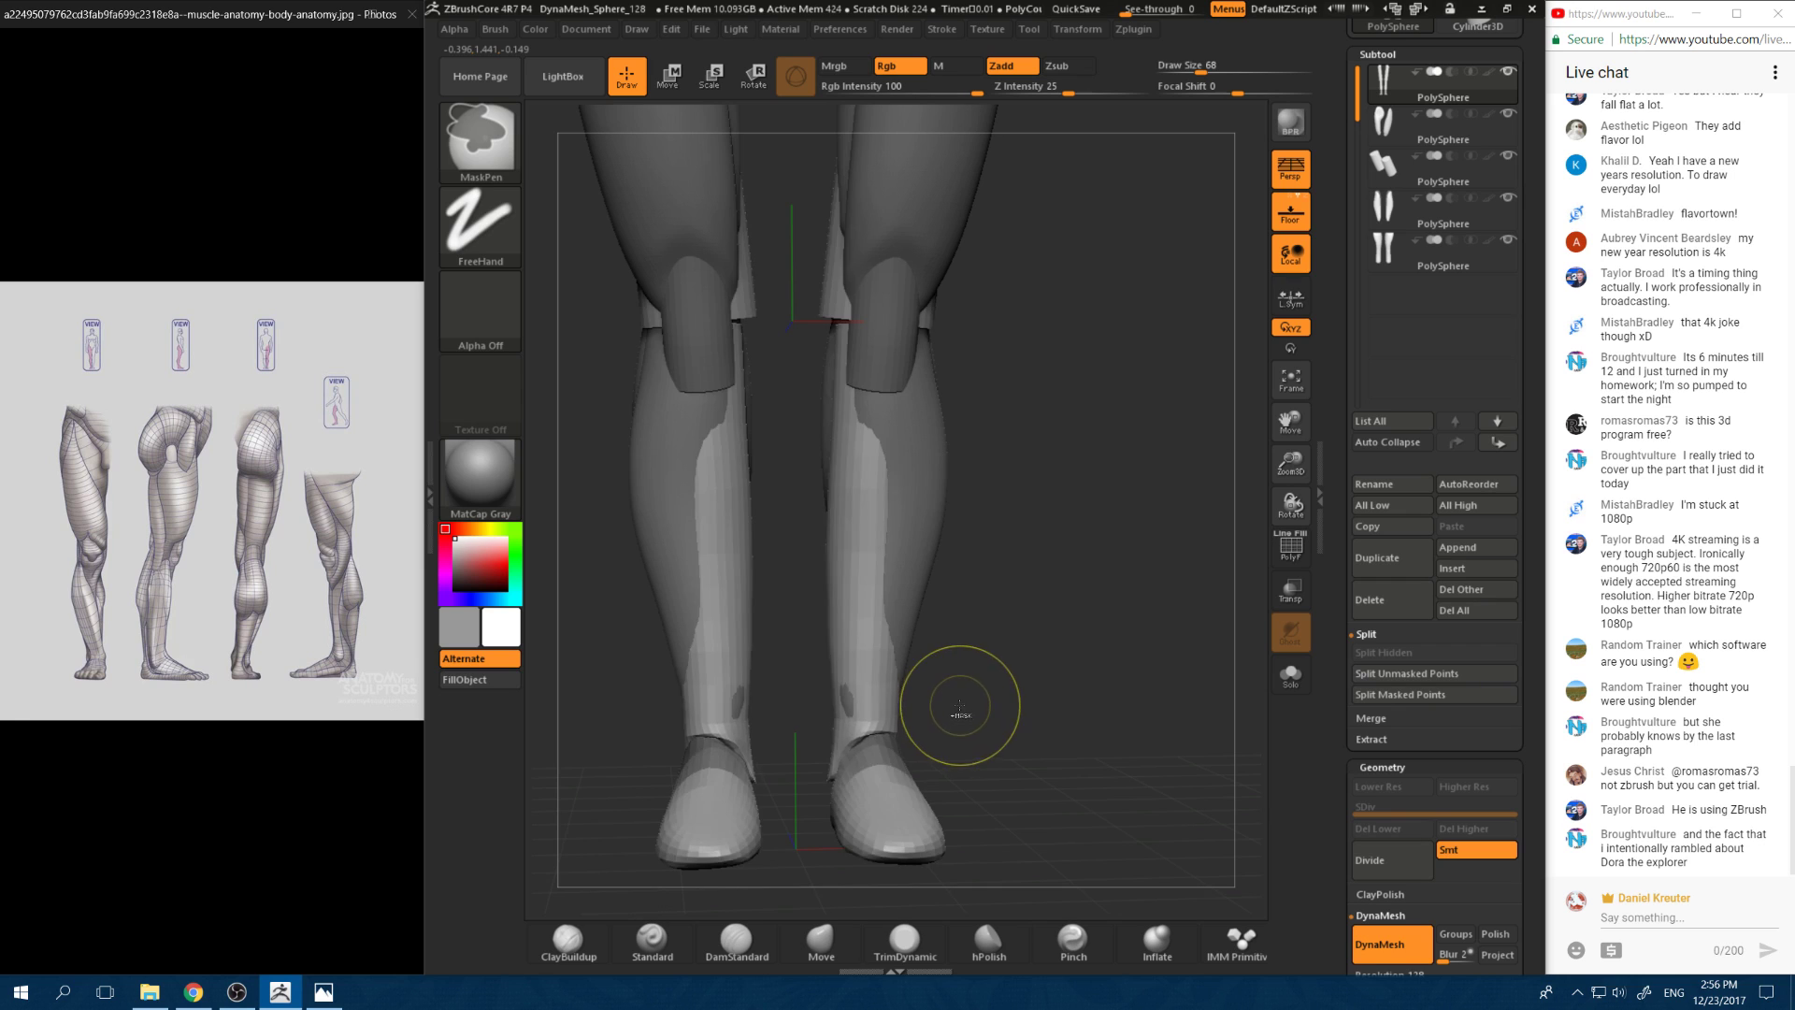
pyautogui.moveTo(1008, 699); pyautogui.dragTo(936, 731)
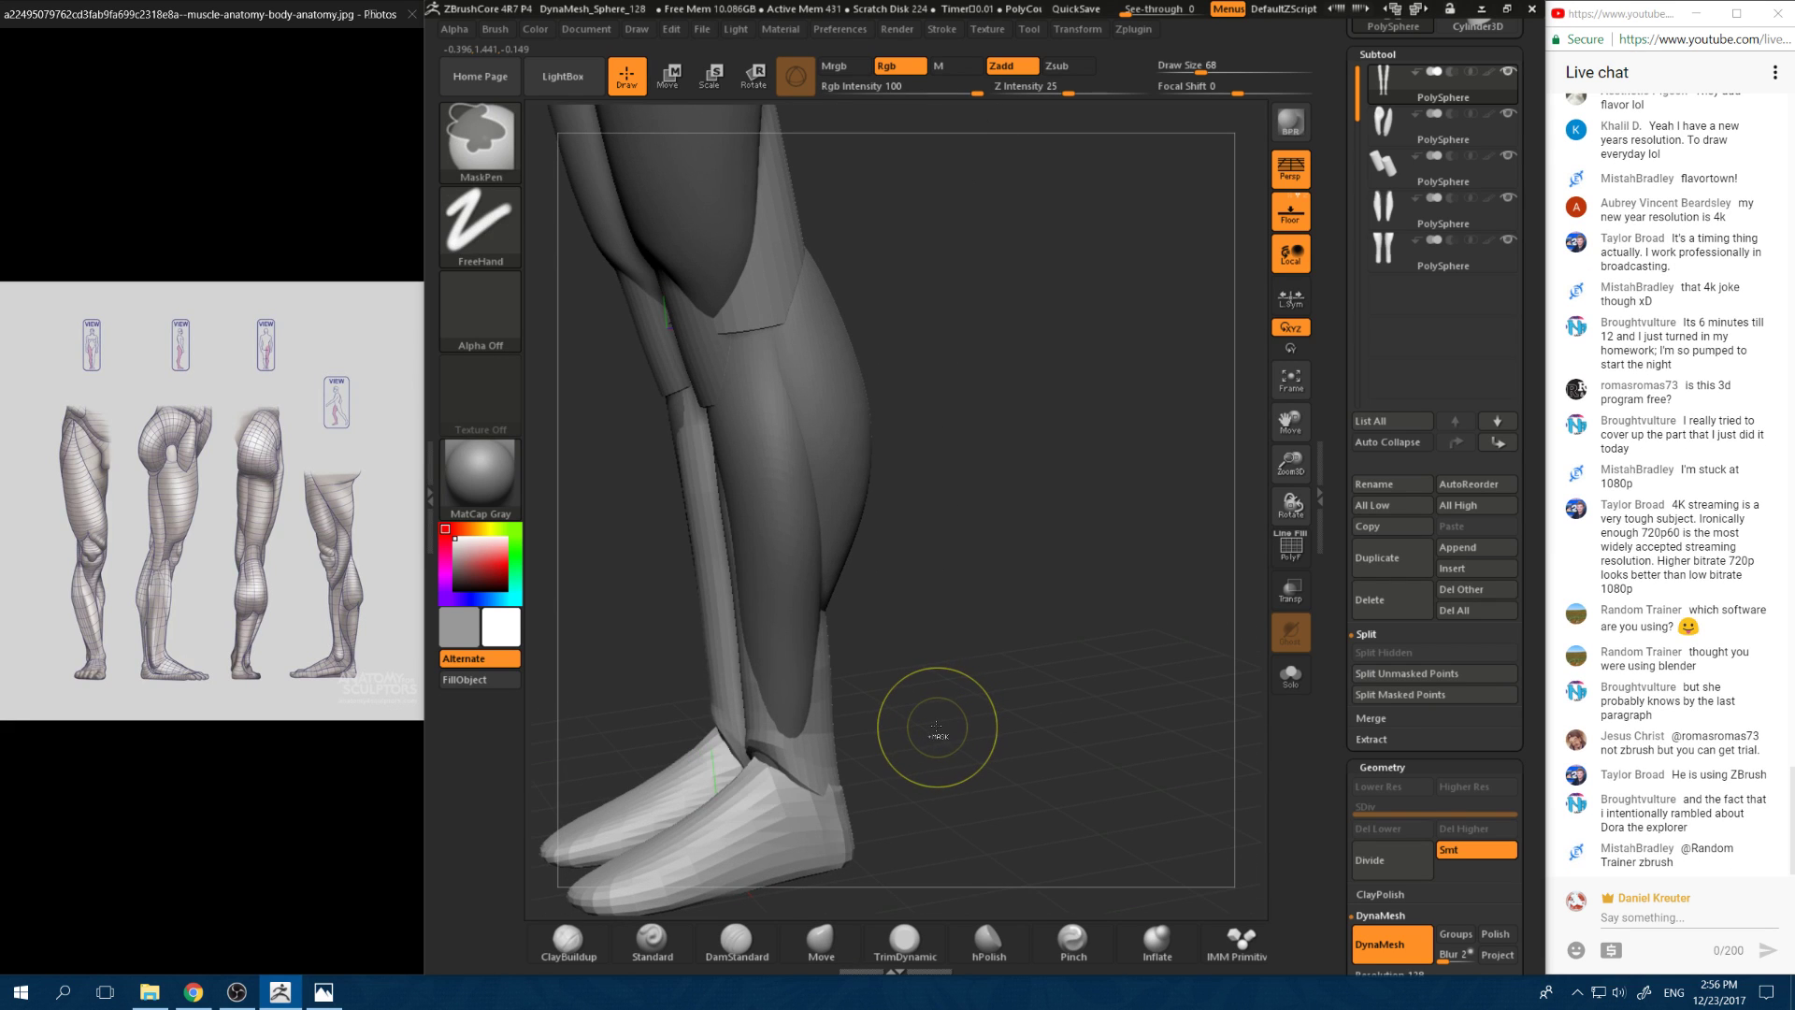
pyautogui.press('shift')
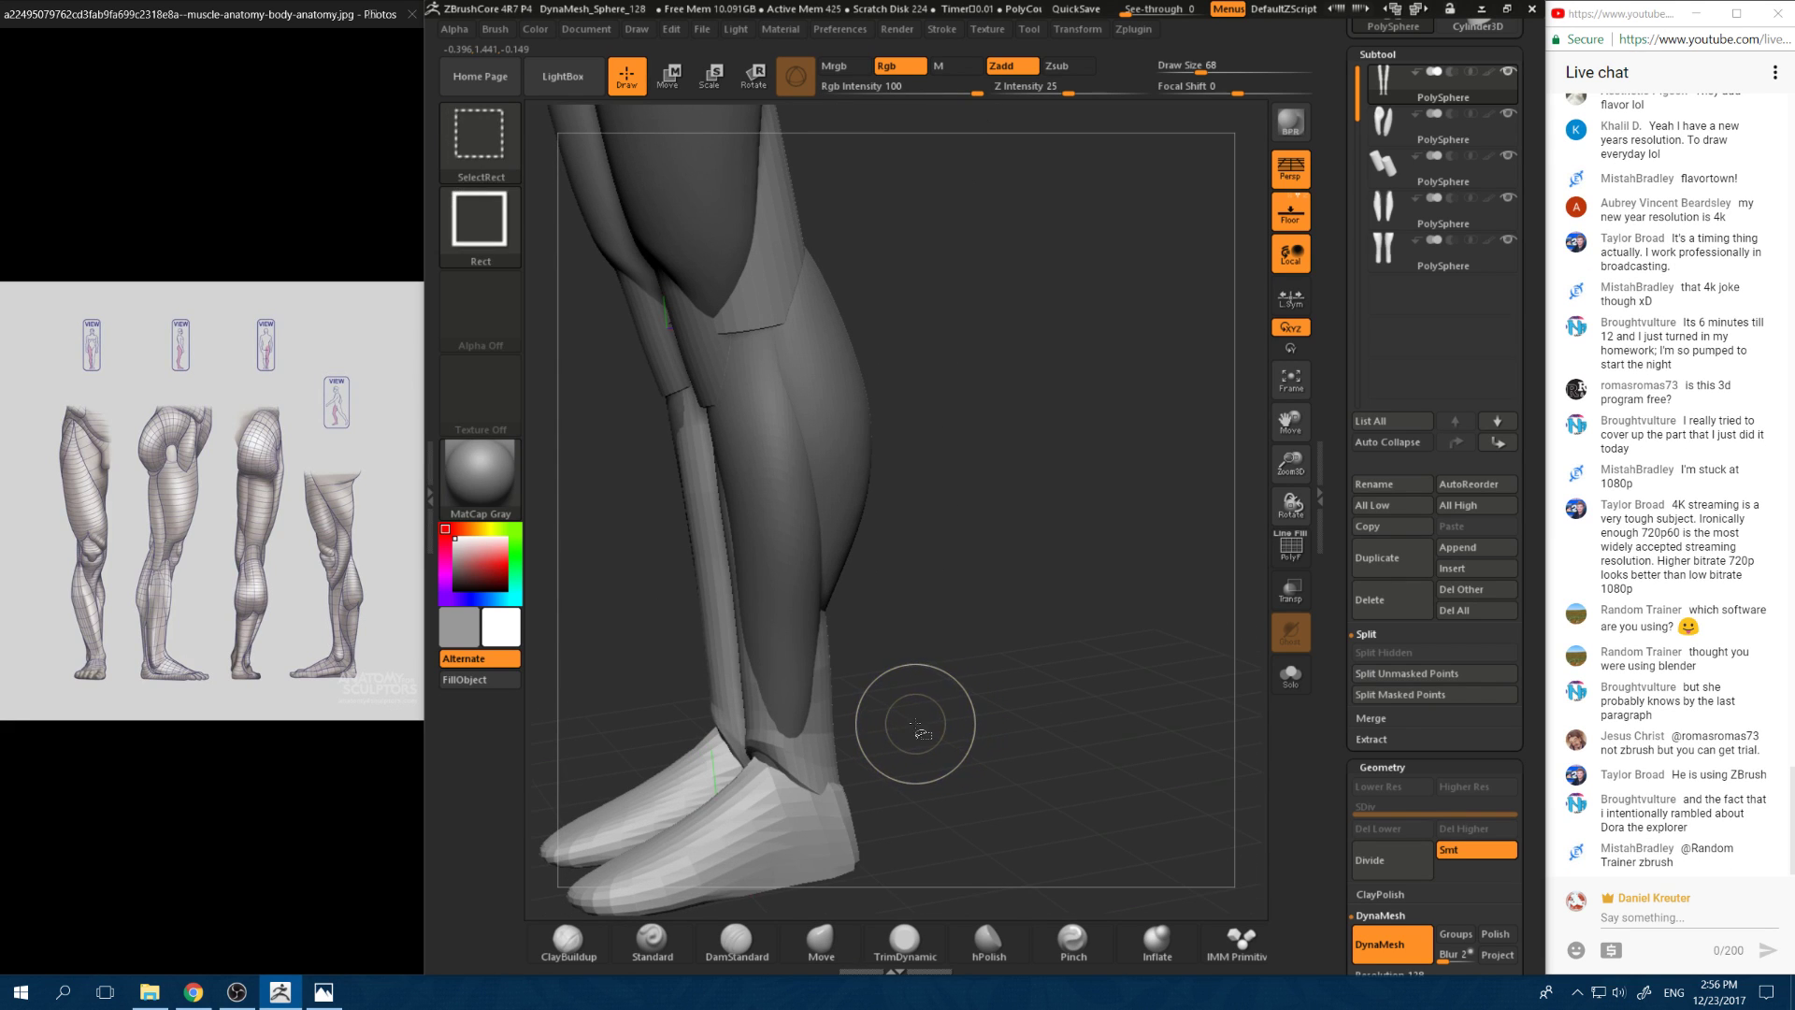
# Step: Touch up and smooth the tops of the insteps with the Move brush at Draw Size 68, undoing the last two strokes
pyautogui.moveTo(916, 728); pyautogui.dragTo(908, 737)
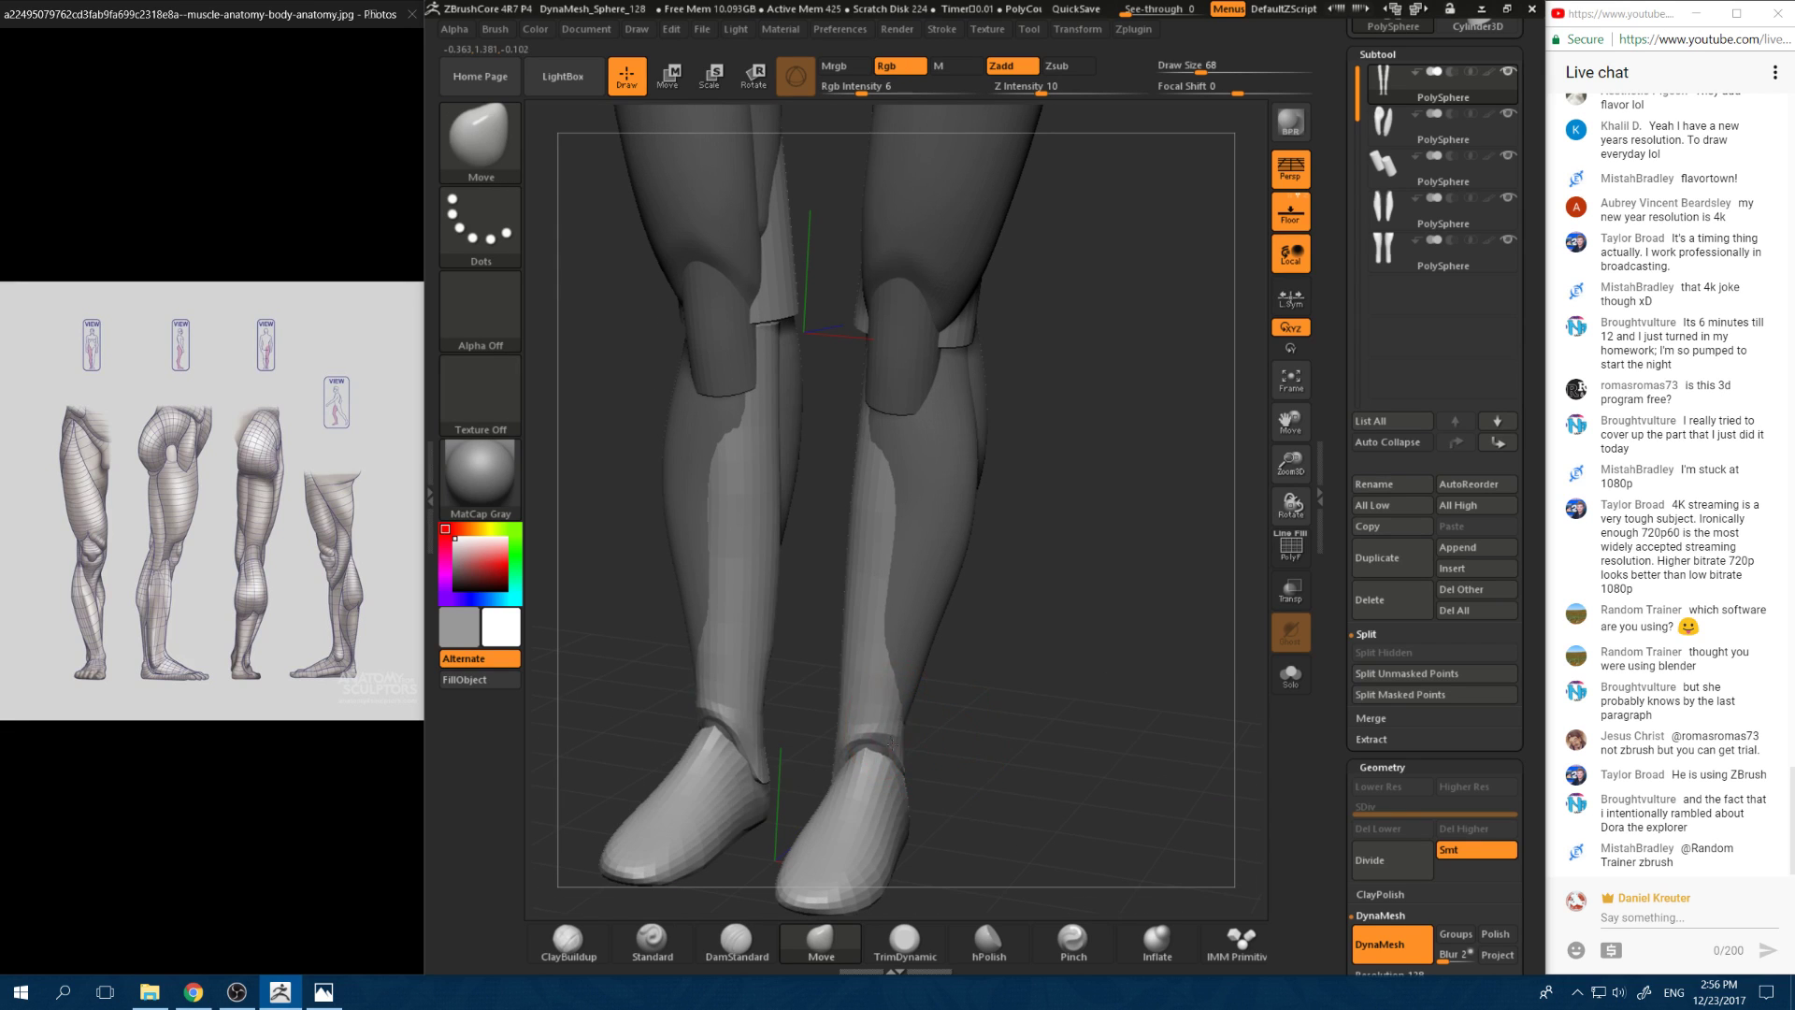
pyautogui.click(891, 744)
pyautogui.click(897, 802)
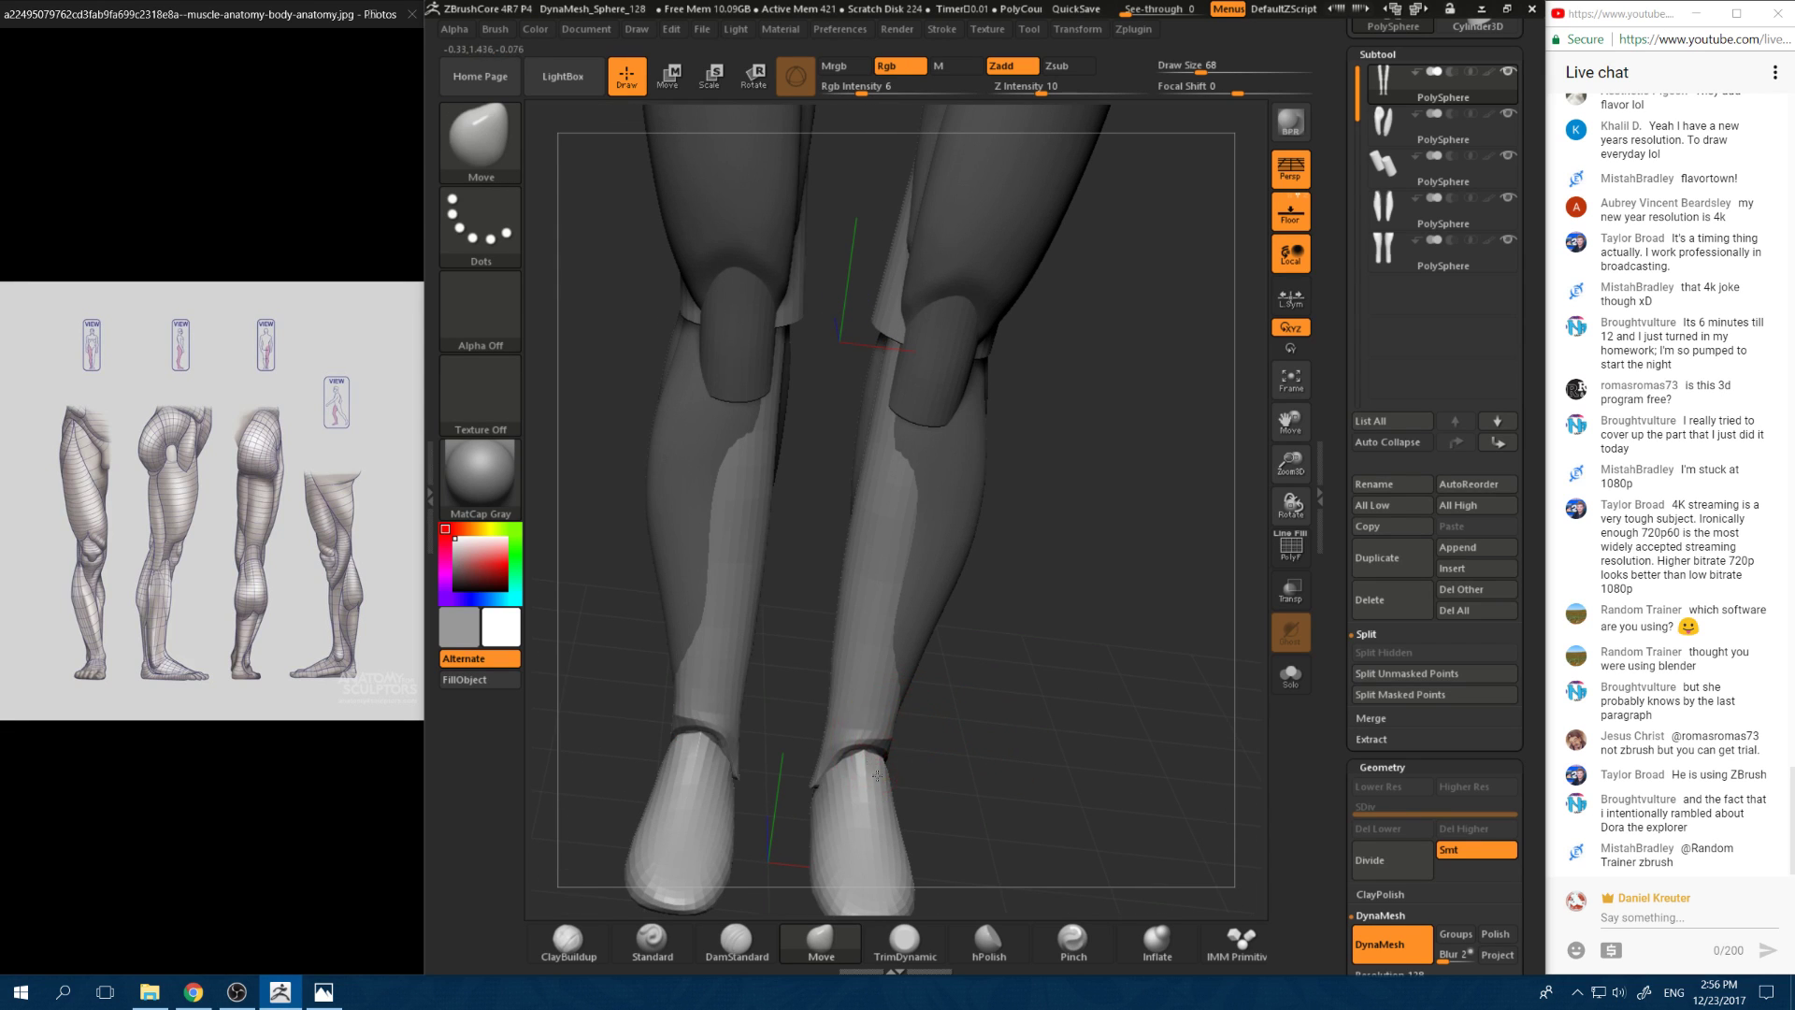
pyautogui.moveTo(849, 749)
pyautogui.keyDown('shift'); pyautogui.mouseDown()
pyautogui.moveTo(943, 753)
pyautogui.moveTo(869, 776)
pyautogui.moveTo(895, 735)
pyautogui.mouseUp(); pyautogui.keyUp('shift')
pyautogui.moveTo(944, 748); pyautogui.dragTo(1018, 724)
pyautogui.hotkey('ctrl', 'z')
pyautogui.hotkey('ctrl', 'z')
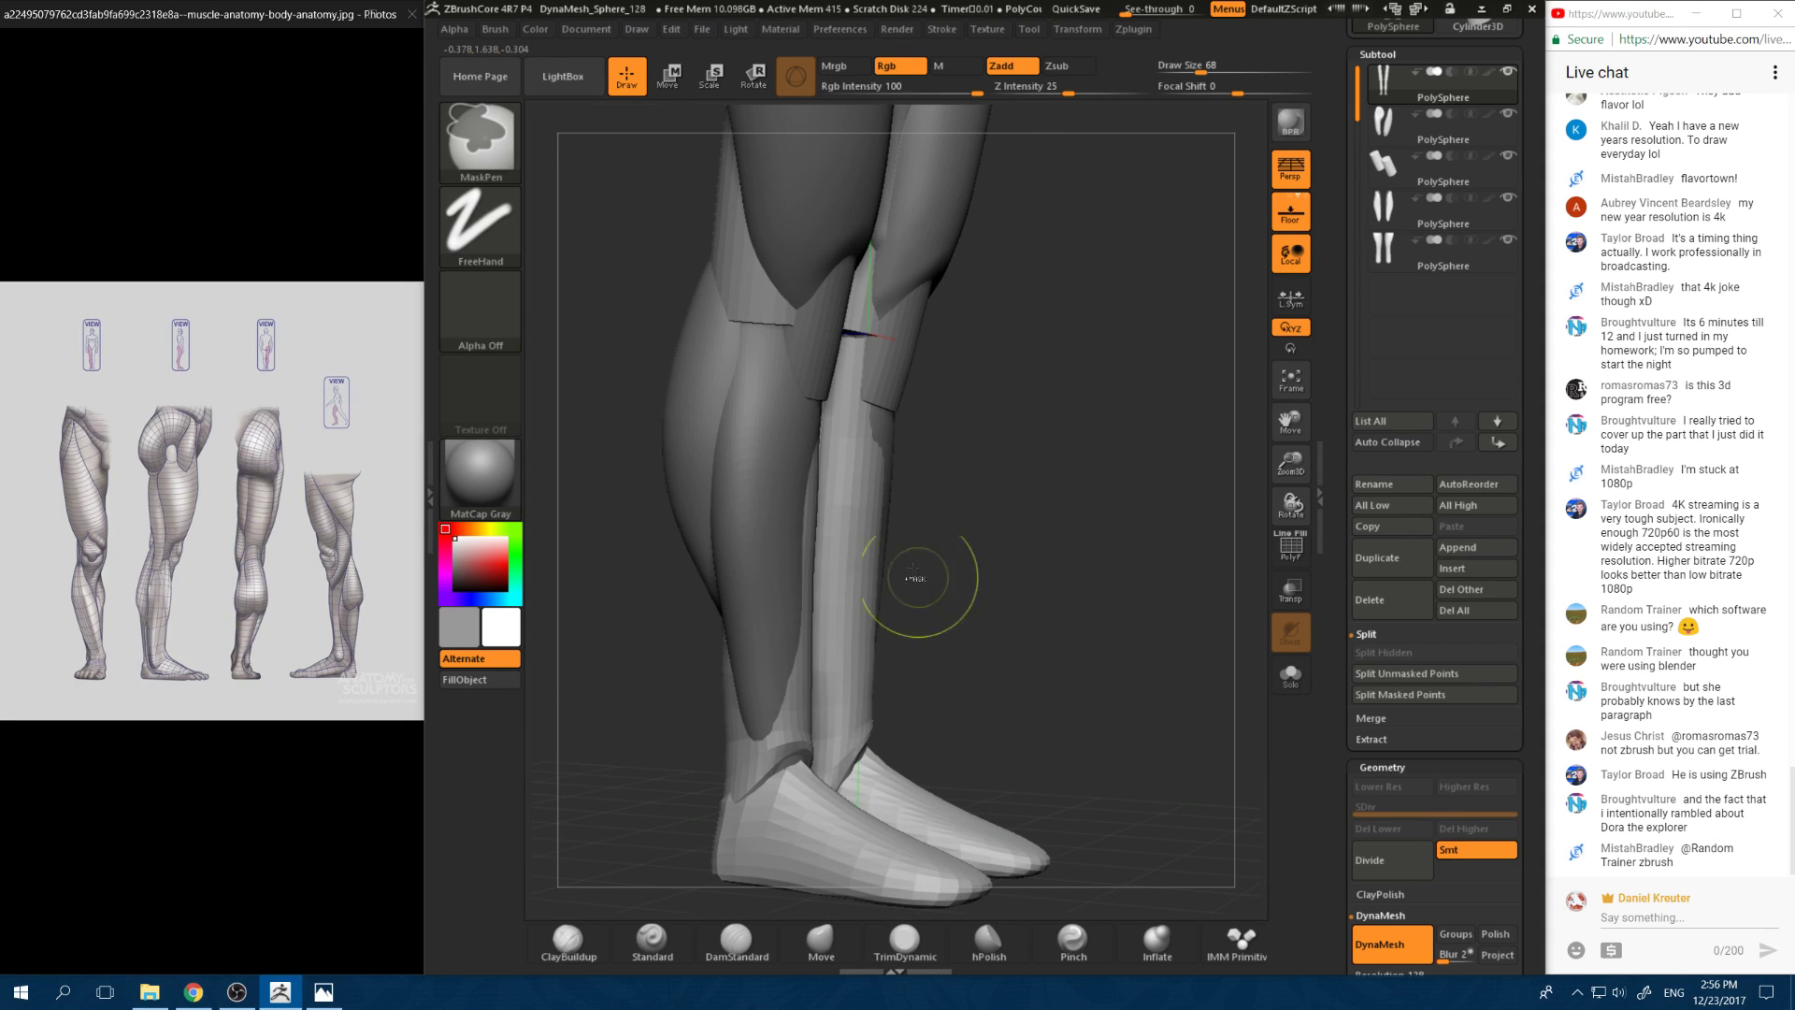
# Step: Mask the feet and upper shins with a graduated transpose mask that leaves the ankles free, undoing one attempt
pyautogui.press('w')
pyautogui.keyDown('ctrl'); pyautogui.moveTo(793, 725); pyautogui.dragTo(863, 673); pyautogui.keyUp('ctrl')
pyautogui.hotkey('ctrl', 'z')
pyautogui.moveTo(936, 898); pyautogui.dragTo(701, 907)
# Step: Reshape the unmasked ankles with the Move brush at Draw Size 68 and then 104
pyautogui.click(821, 939)
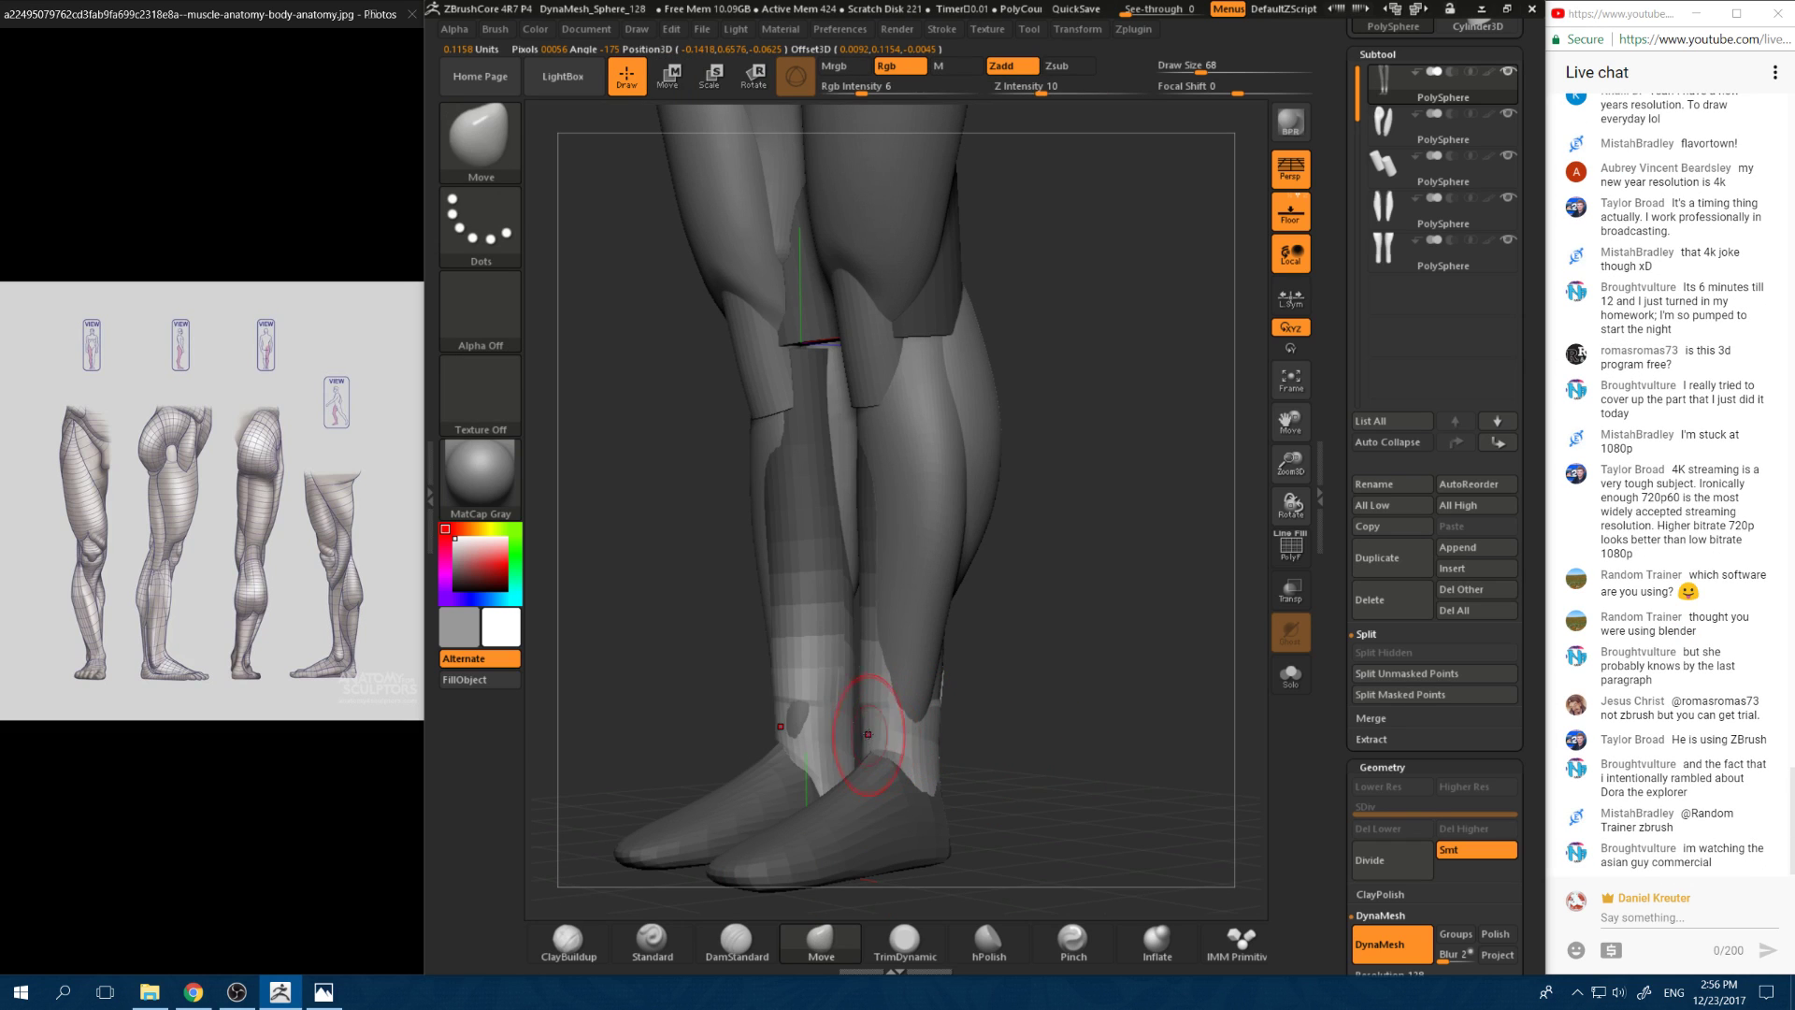
pyautogui.press('shift')
pyautogui.moveTo(866, 693)
pyautogui.mouseDown()
pyautogui.moveTo(893, 772)
pyautogui.moveTo(939, 793)
pyautogui.mouseUp()
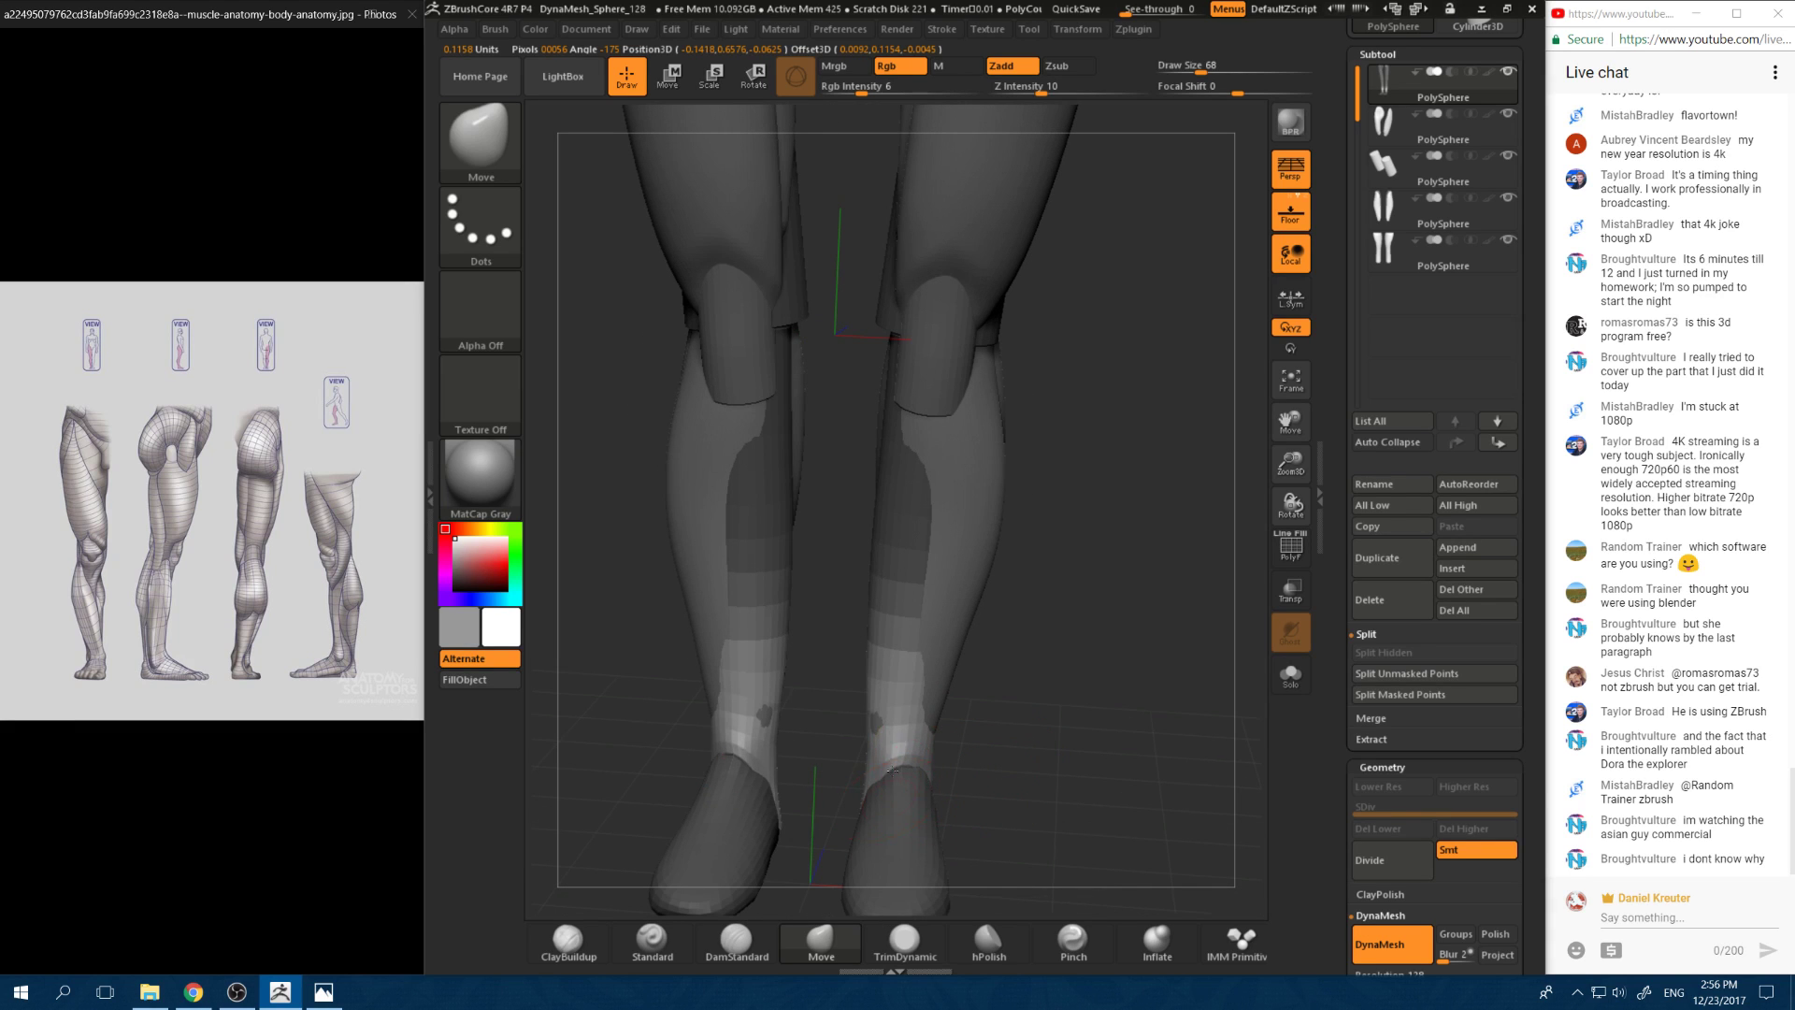
pyautogui.moveTo(1009, 738)
pyautogui.mouseDown()
pyautogui.moveTo(832, 730)
pyautogui.moveTo(1029, 718)
pyautogui.mouseUp()
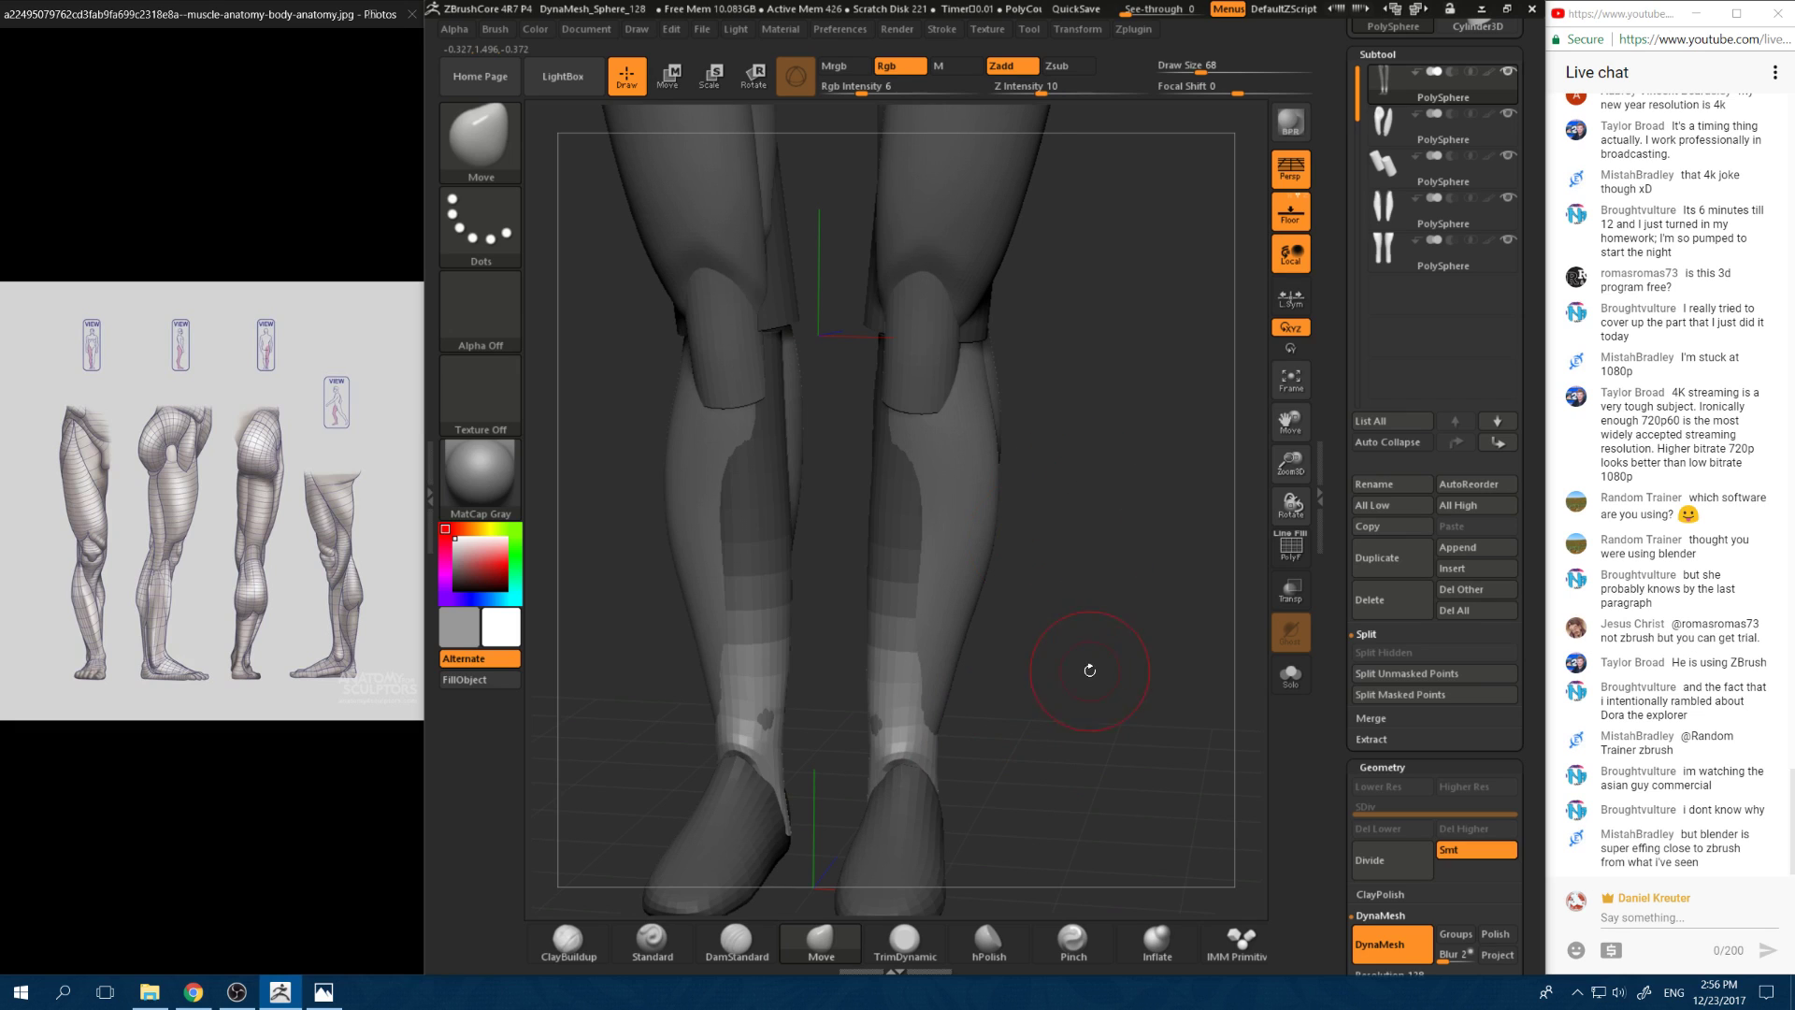
pyautogui.keyDown('shift'); pyautogui.moveTo(1119, 637); pyautogui.dragTo(1033, 618); pyautogui.keyUp('shift')
pyautogui.press('s')
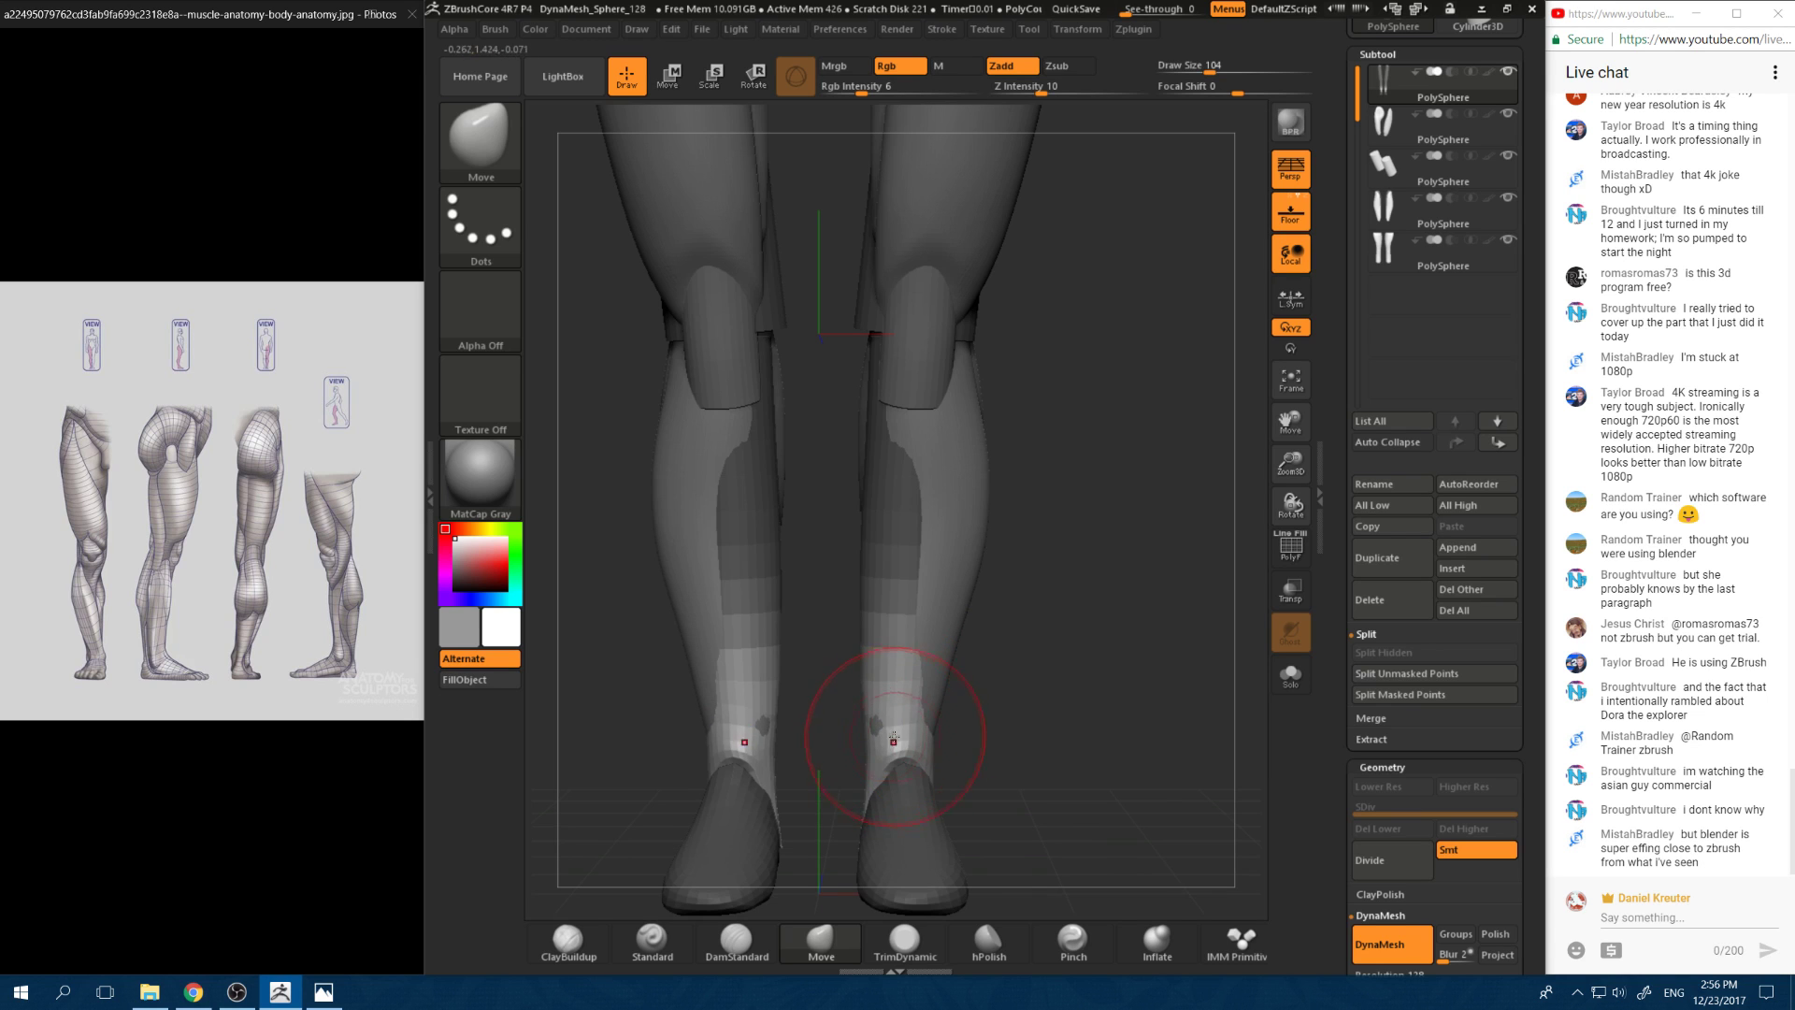
pyautogui.moveTo(811, 745); pyautogui.dragTo(836, 783)
# Step: Adjust the inner ankle edges with the Move brush at Draw Size 90 and invert the mask to free the feet
pyautogui.press('space')
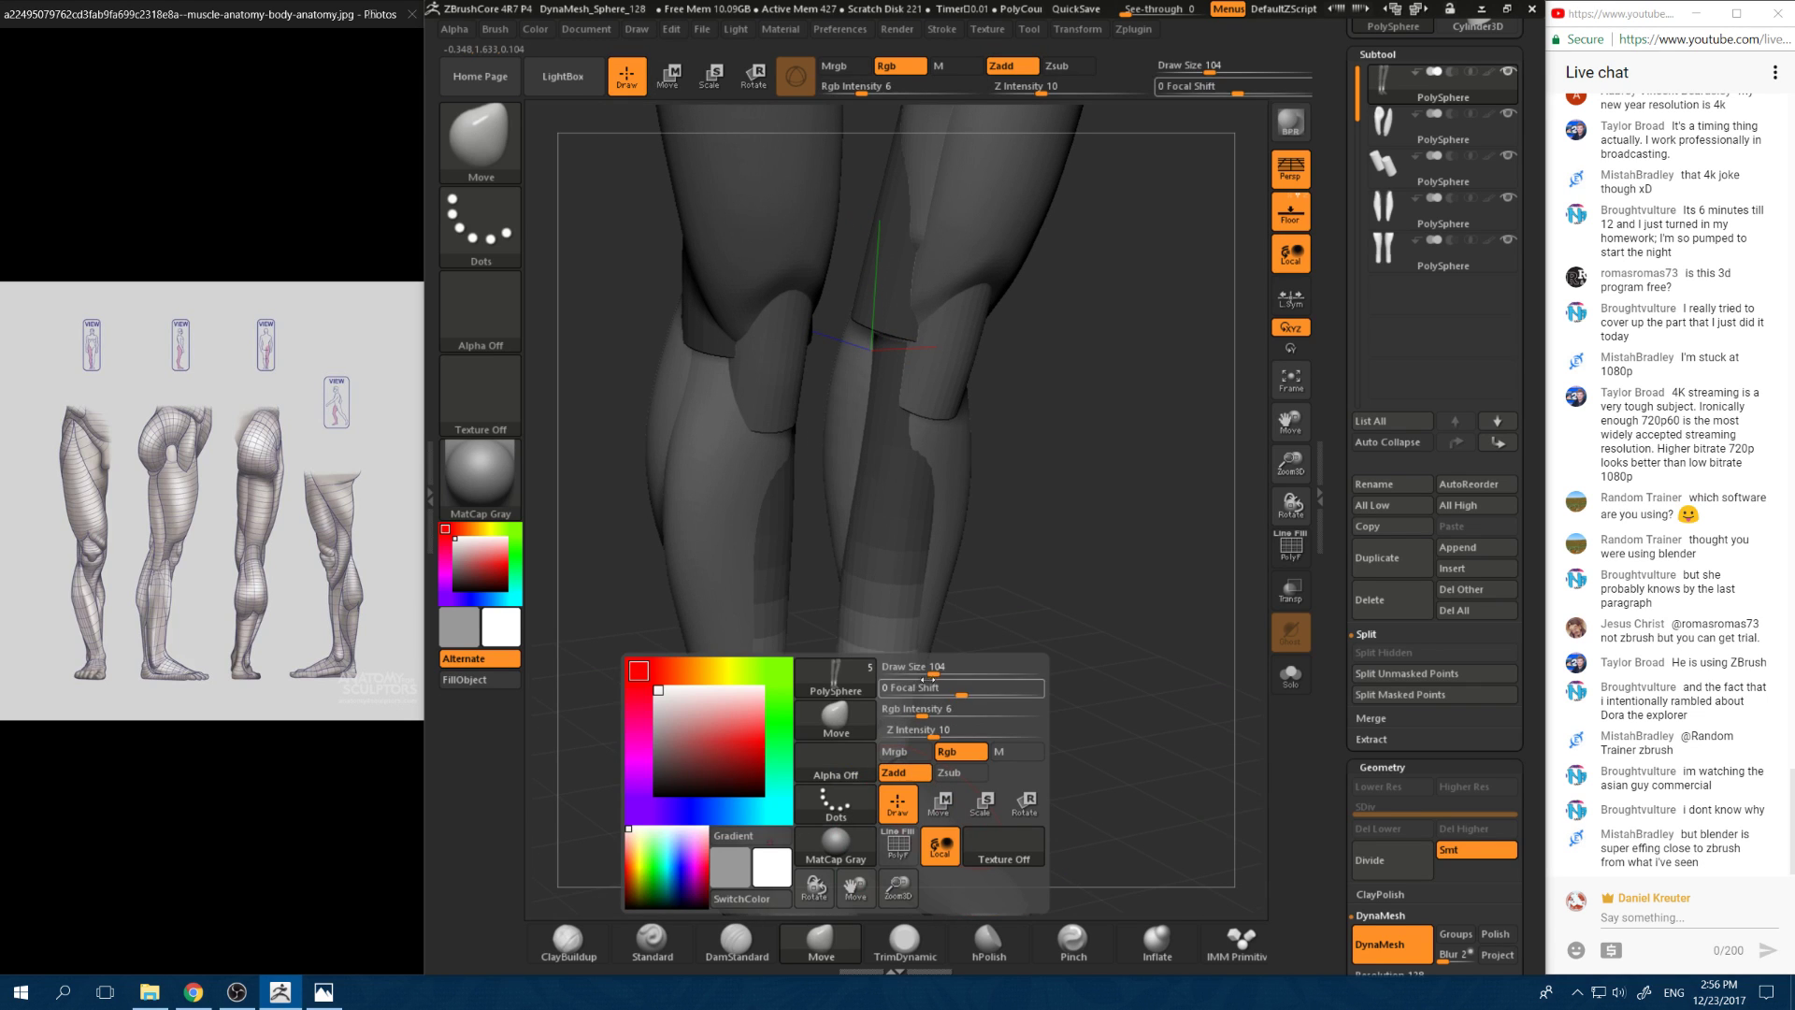
pyautogui.moveTo(932, 677); pyautogui.dragTo(926, 699)
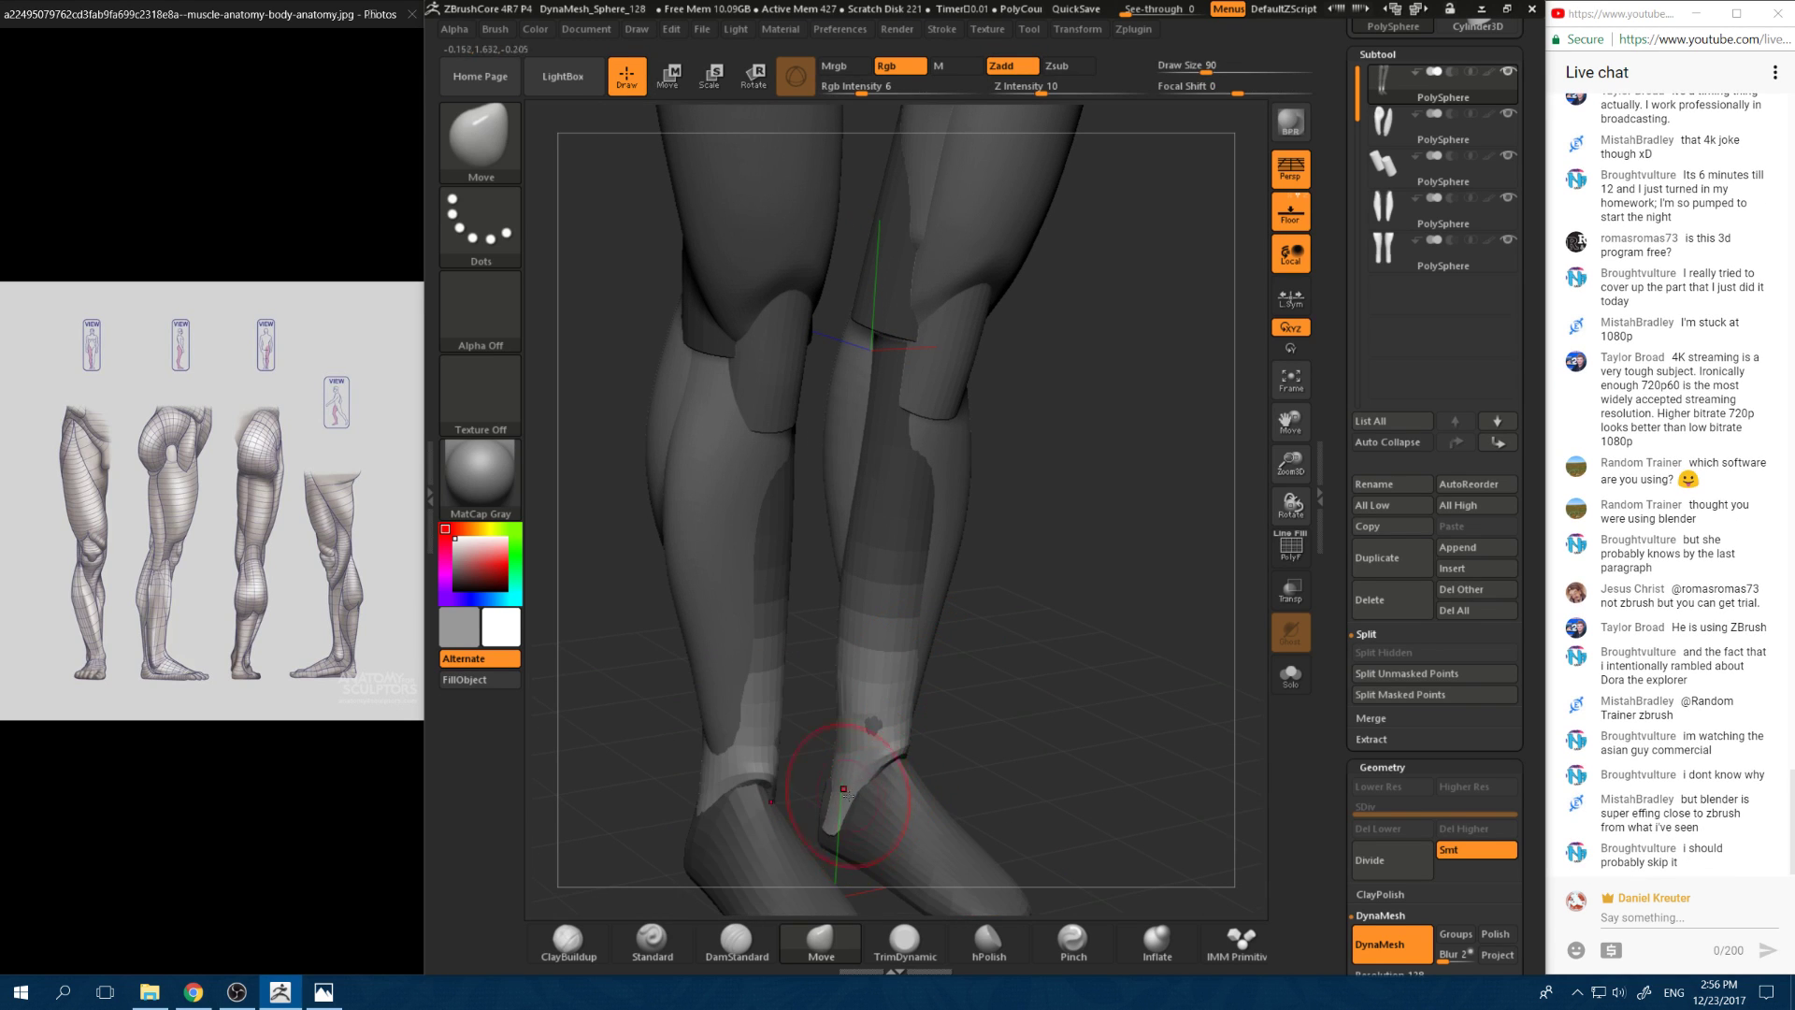
pyautogui.moveTo(856, 840)
pyautogui.mouseDown()
pyautogui.moveTo(829, 761)
pyautogui.moveTo(862, 711)
pyautogui.moveTo(837, 831)
pyautogui.moveTo(853, 825)
pyautogui.moveTo(842, 804)
pyautogui.moveTo(831, 819)
pyautogui.moveTo(841, 795)
pyautogui.moveTo(869, 784)
pyautogui.mouseUp()
pyautogui.moveTo(881, 780); pyautogui.dragTo(823, 789, button='right')
pyautogui.moveTo(987, 782); pyautogui.dragTo(955, 774, button='right')
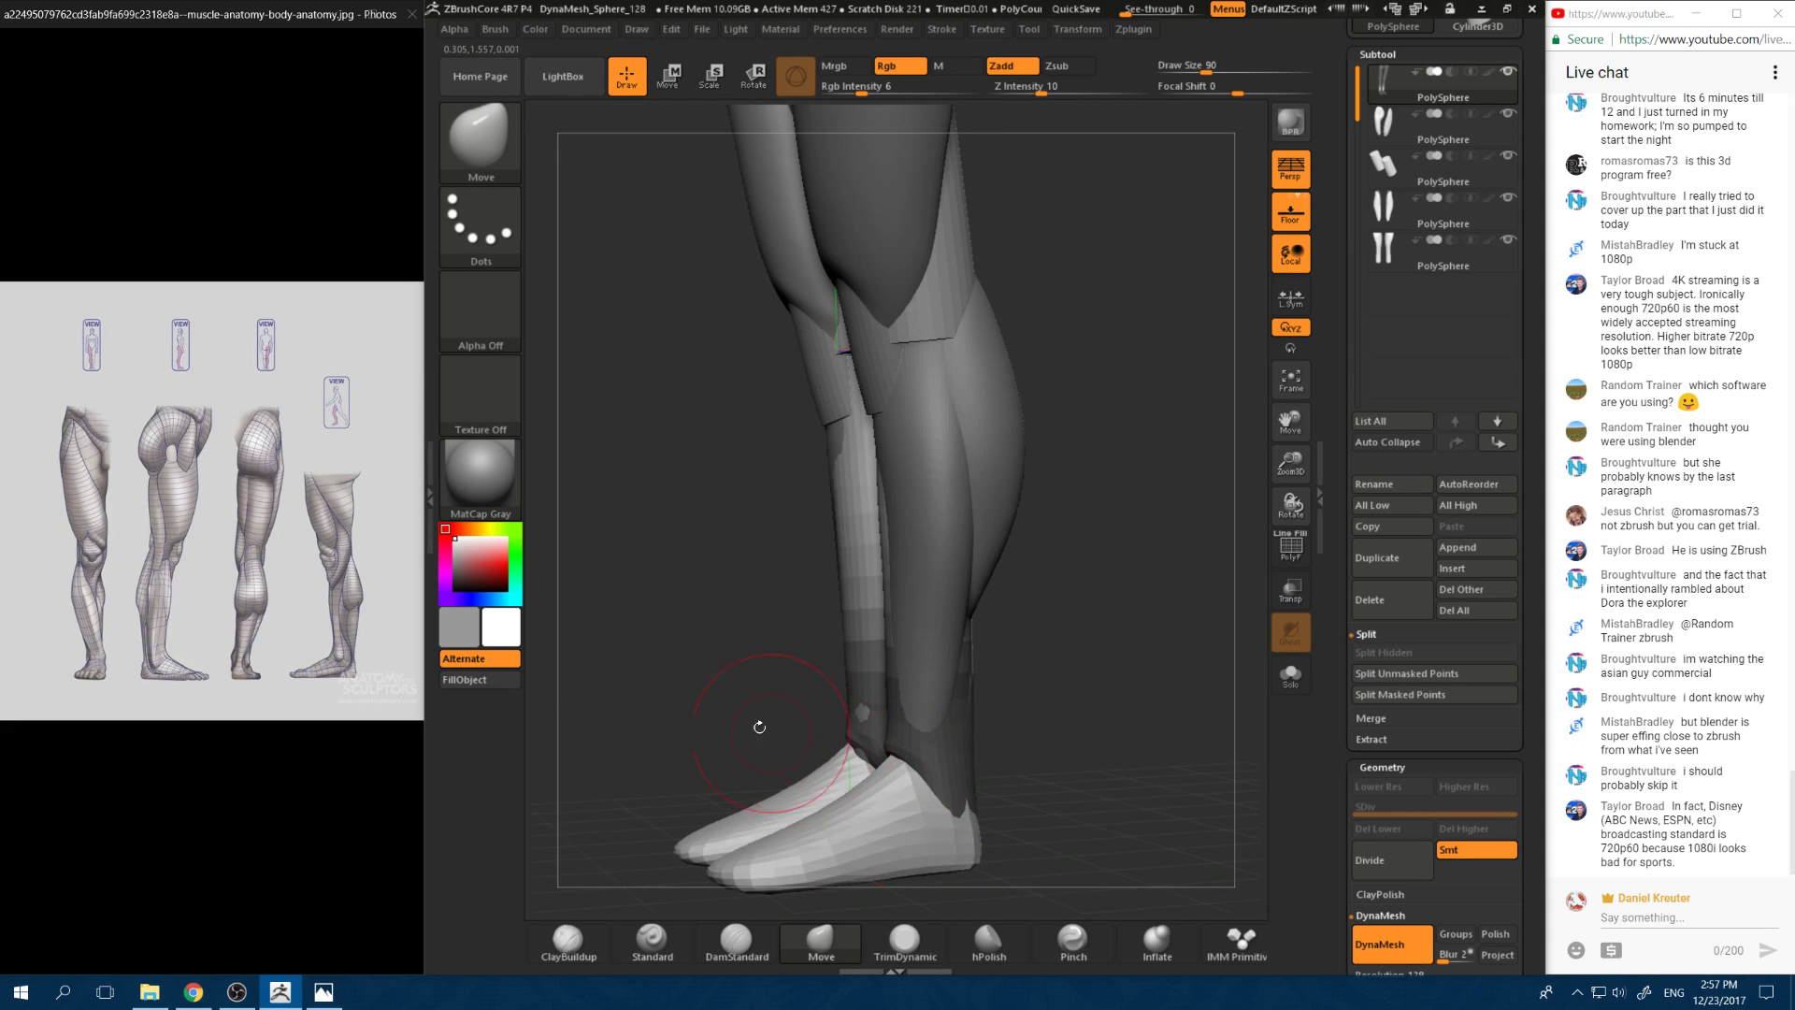
pyautogui.moveTo(754, 725); pyautogui.dragTo(1042, 793)
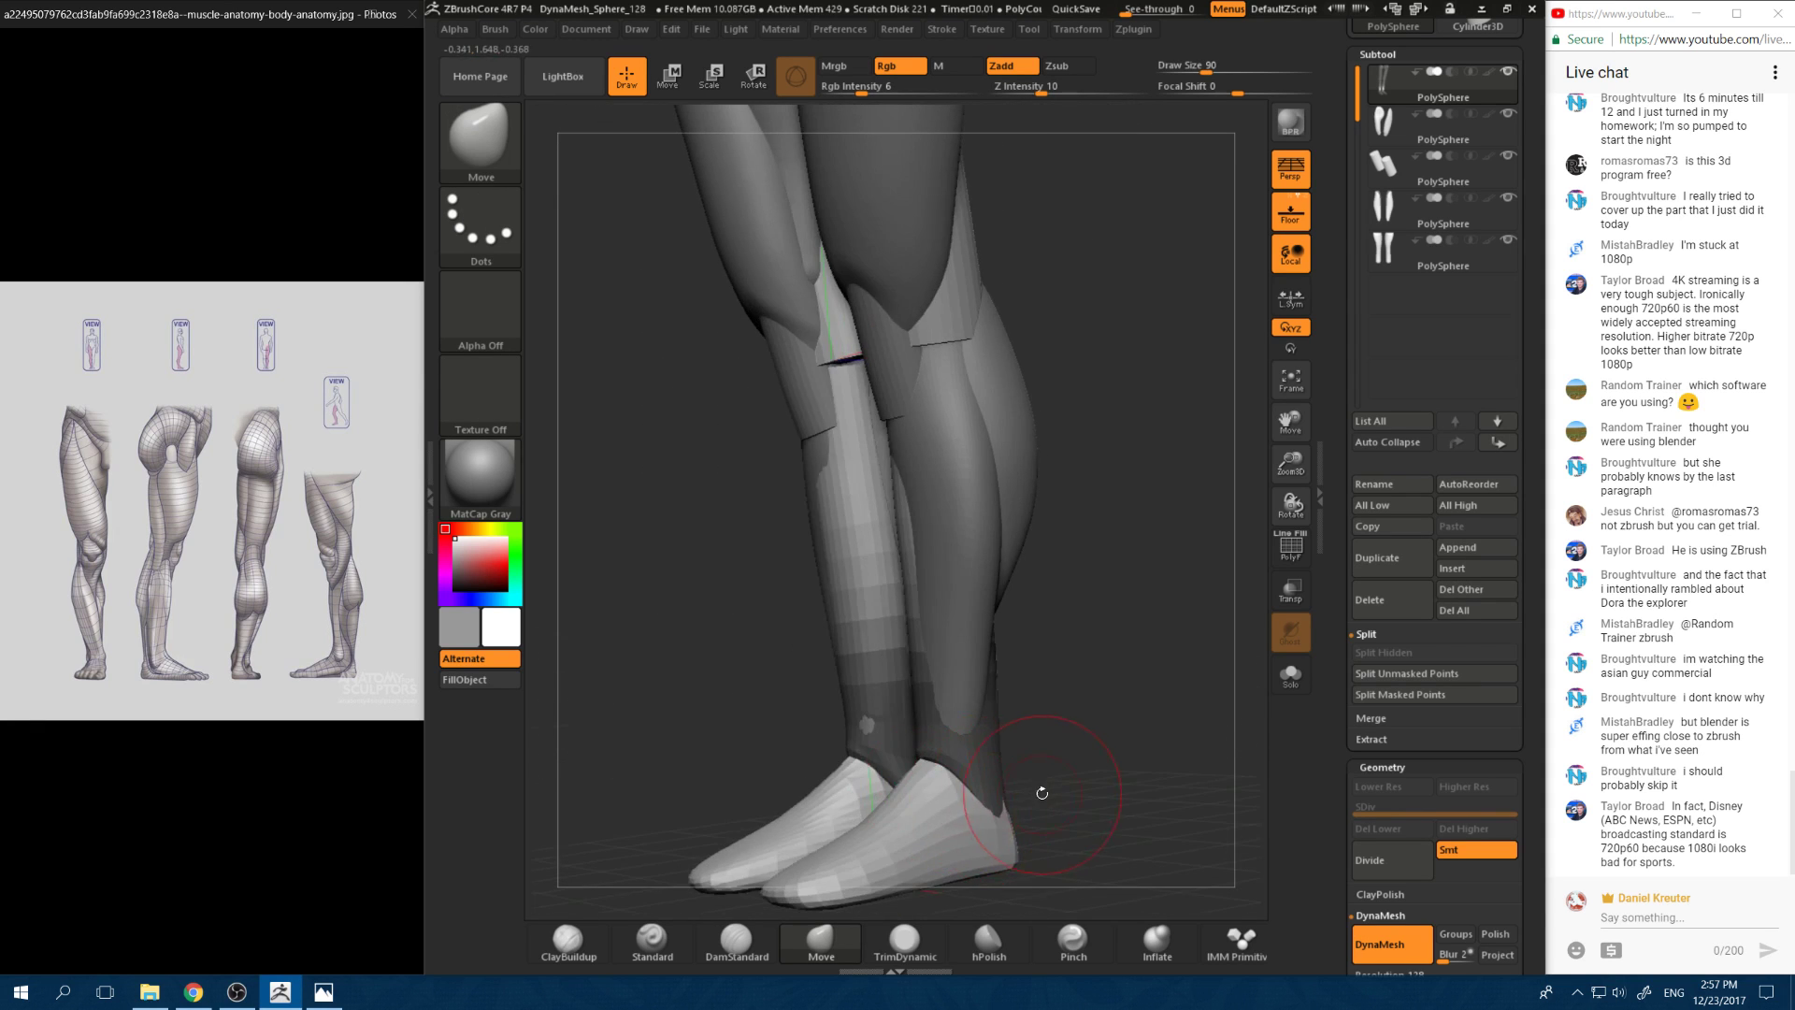
# Step: Invert the mask to free the ankles and reshape them with the Move brush at Draw Size 54 and Focal Shift -15
pyautogui.moveTo(1065, 758)
pyautogui.keyDown('ctrl'); pyautogui.mouseDown(button='right')
pyautogui.moveTo(1058, 686)
pyautogui.moveTo(1107, 783)
pyautogui.moveTo(1106, 534)
pyautogui.mouseUp(button='right'); pyautogui.keyUp('ctrl')
pyautogui.keyDown('shift'); pyautogui.moveTo(1130, 720); pyautogui.dragTo(1053, 569); pyautogui.keyUp('shift')
pyautogui.keyDown('ctrl'); pyautogui.moveTo(1053, 568); pyautogui.dragTo(1075, 624, button='right'); pyautogui.keyUp('ctrl')
pyautogui.keyDown('ctrl'); pyautogui.click(1096, 576); pyautogui.keyUp('ctrl')
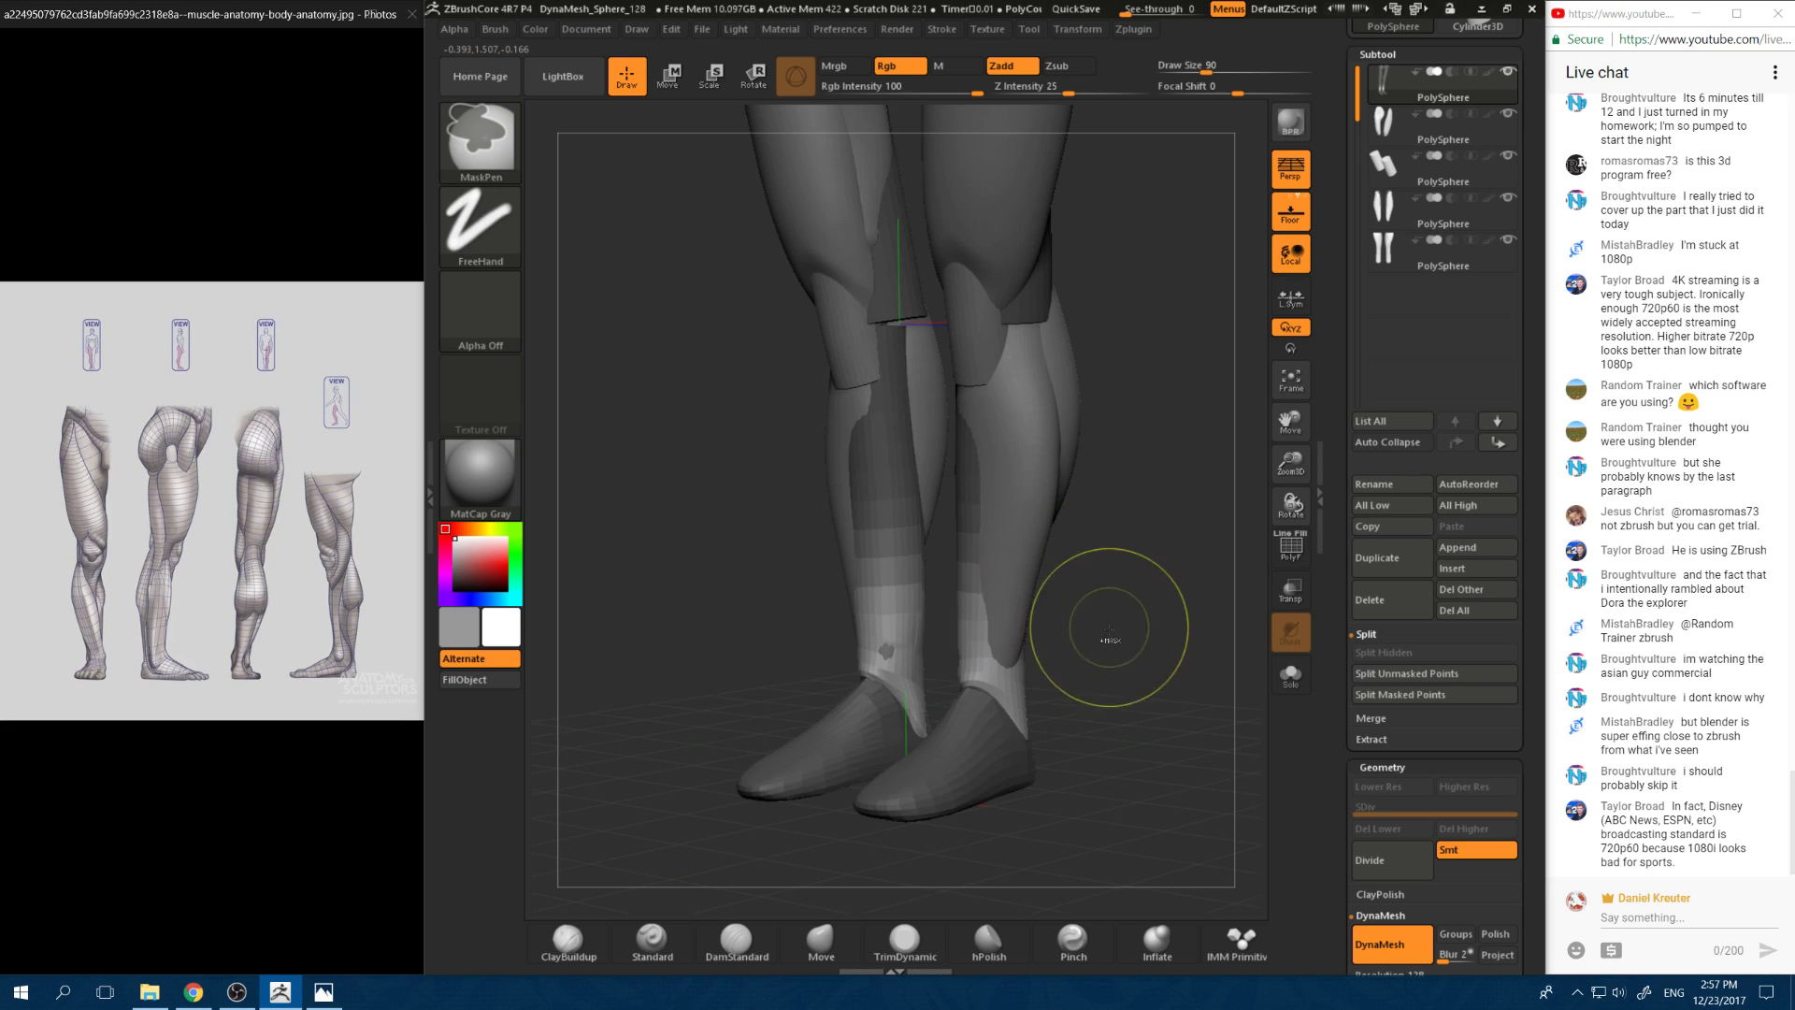
pyautogui.moveTo(1109, 629)
pyautogui.mouseDown()
pyautogui.moveTo(930, 711)
pyautogui.moveTo(943, 701)
pyautogui.mouseUp()
pyautogui.press('space')
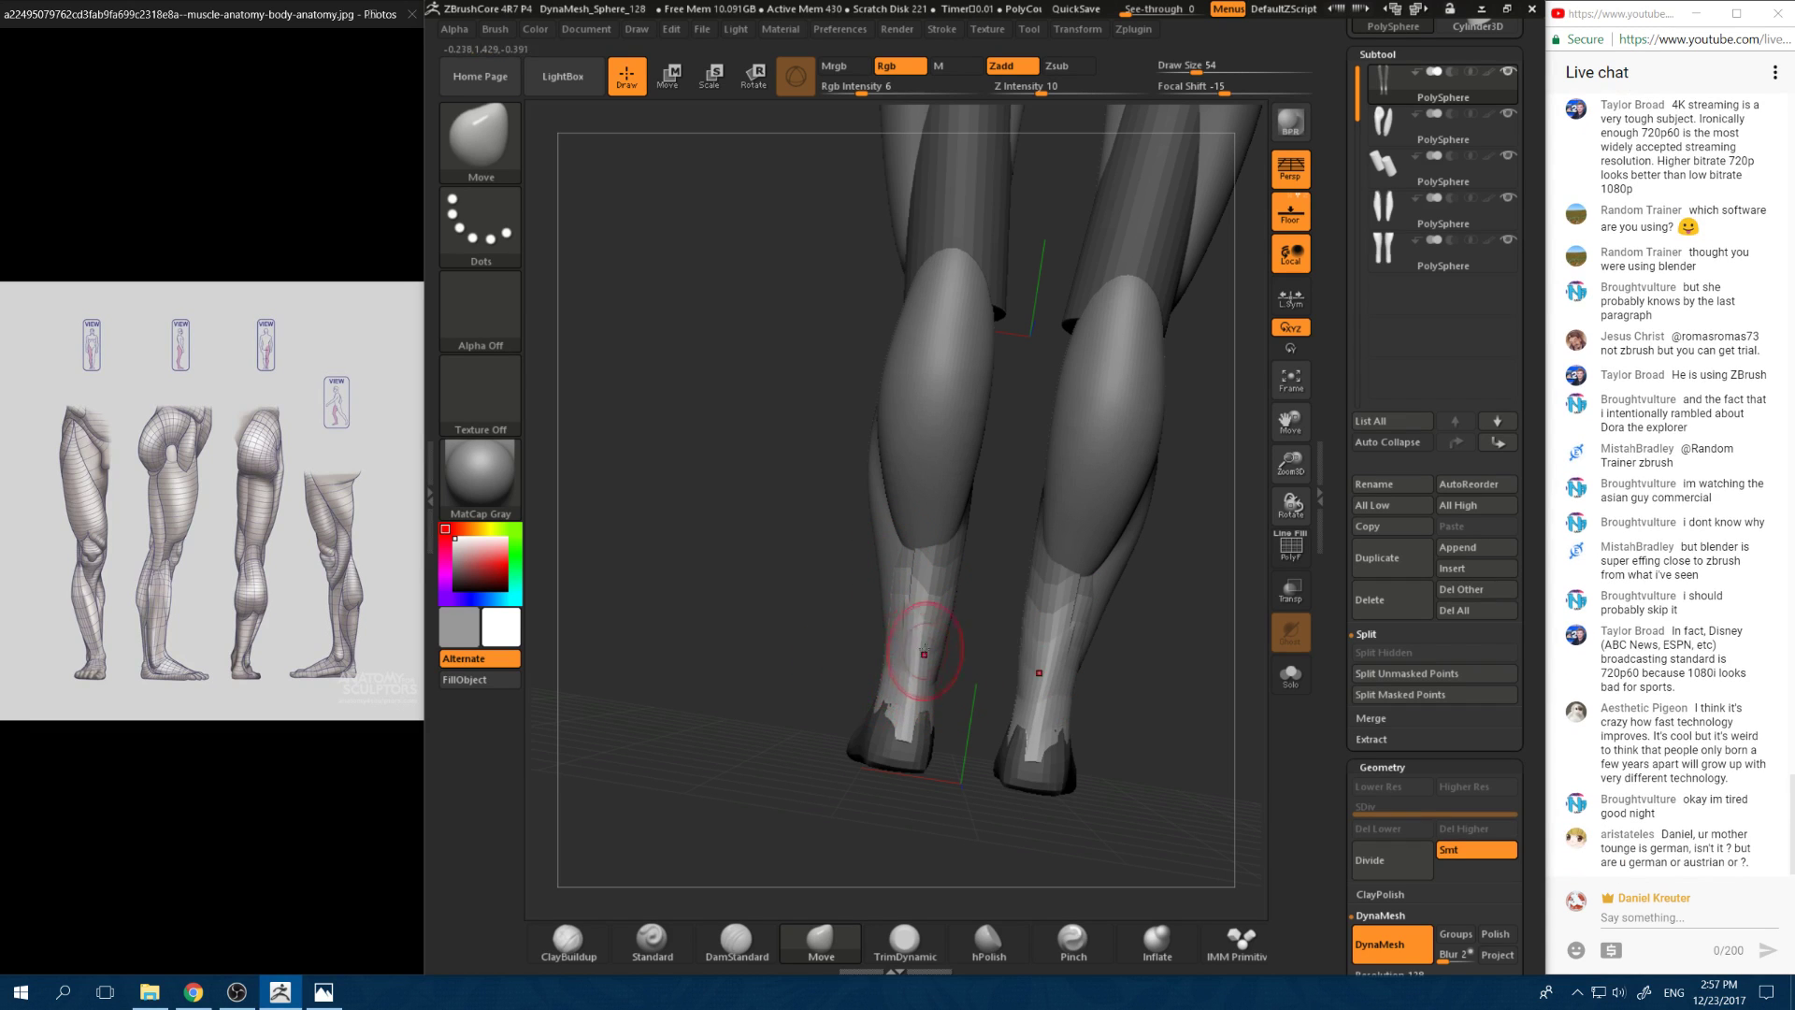
pyautogui.moveTo(967, 697)
pyautogui.keyDown('shift'); pyautogui.mouseDown()
pyautogui.moveTo(862, 698)
pyautogui.moveTo(925, 770)
pyautogui.mouseUp(); pyautogui.keyUp('shift')
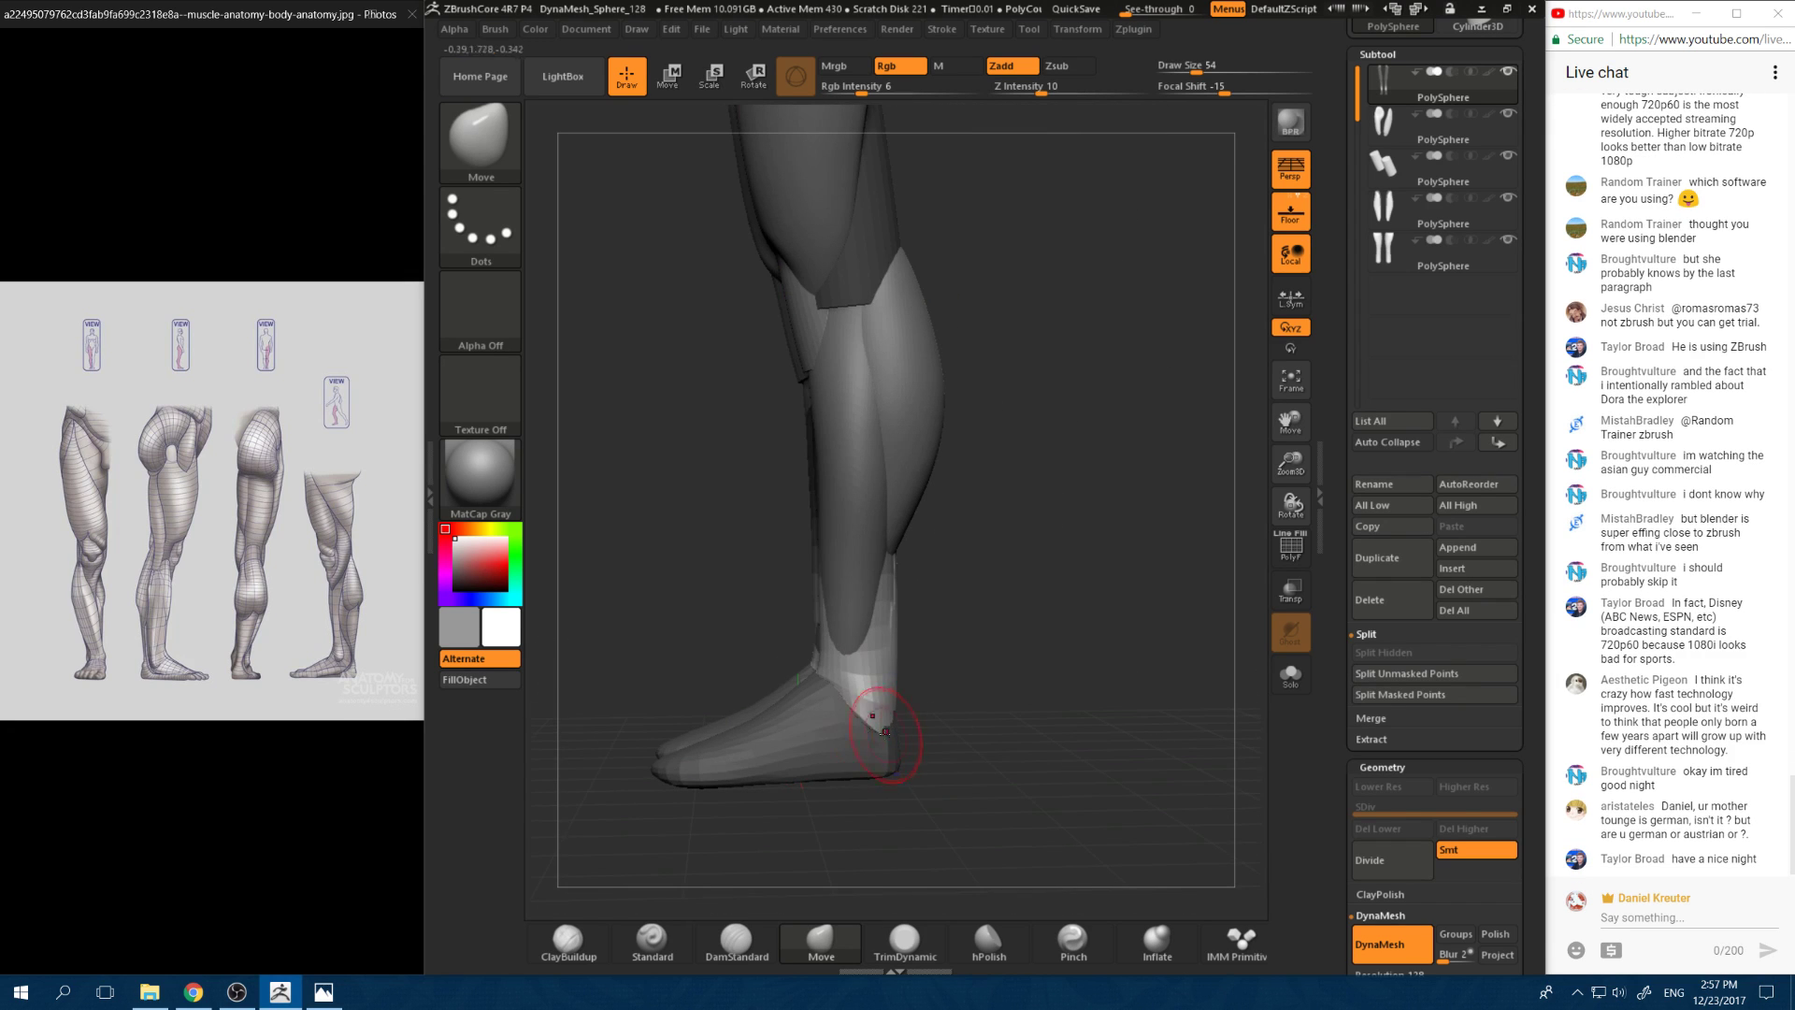
pyautogui.moveTo(980, 691)
pyautogui.mouseDown()
pyautogui.moveTo(896, 671)
pyautogui.moveTo(946, 664)
pyautogui.mouseUp()
# Step: Refine the backs and inner sides of the ankles with the Move brush at Draw Size 51
pyautogui.press('space')
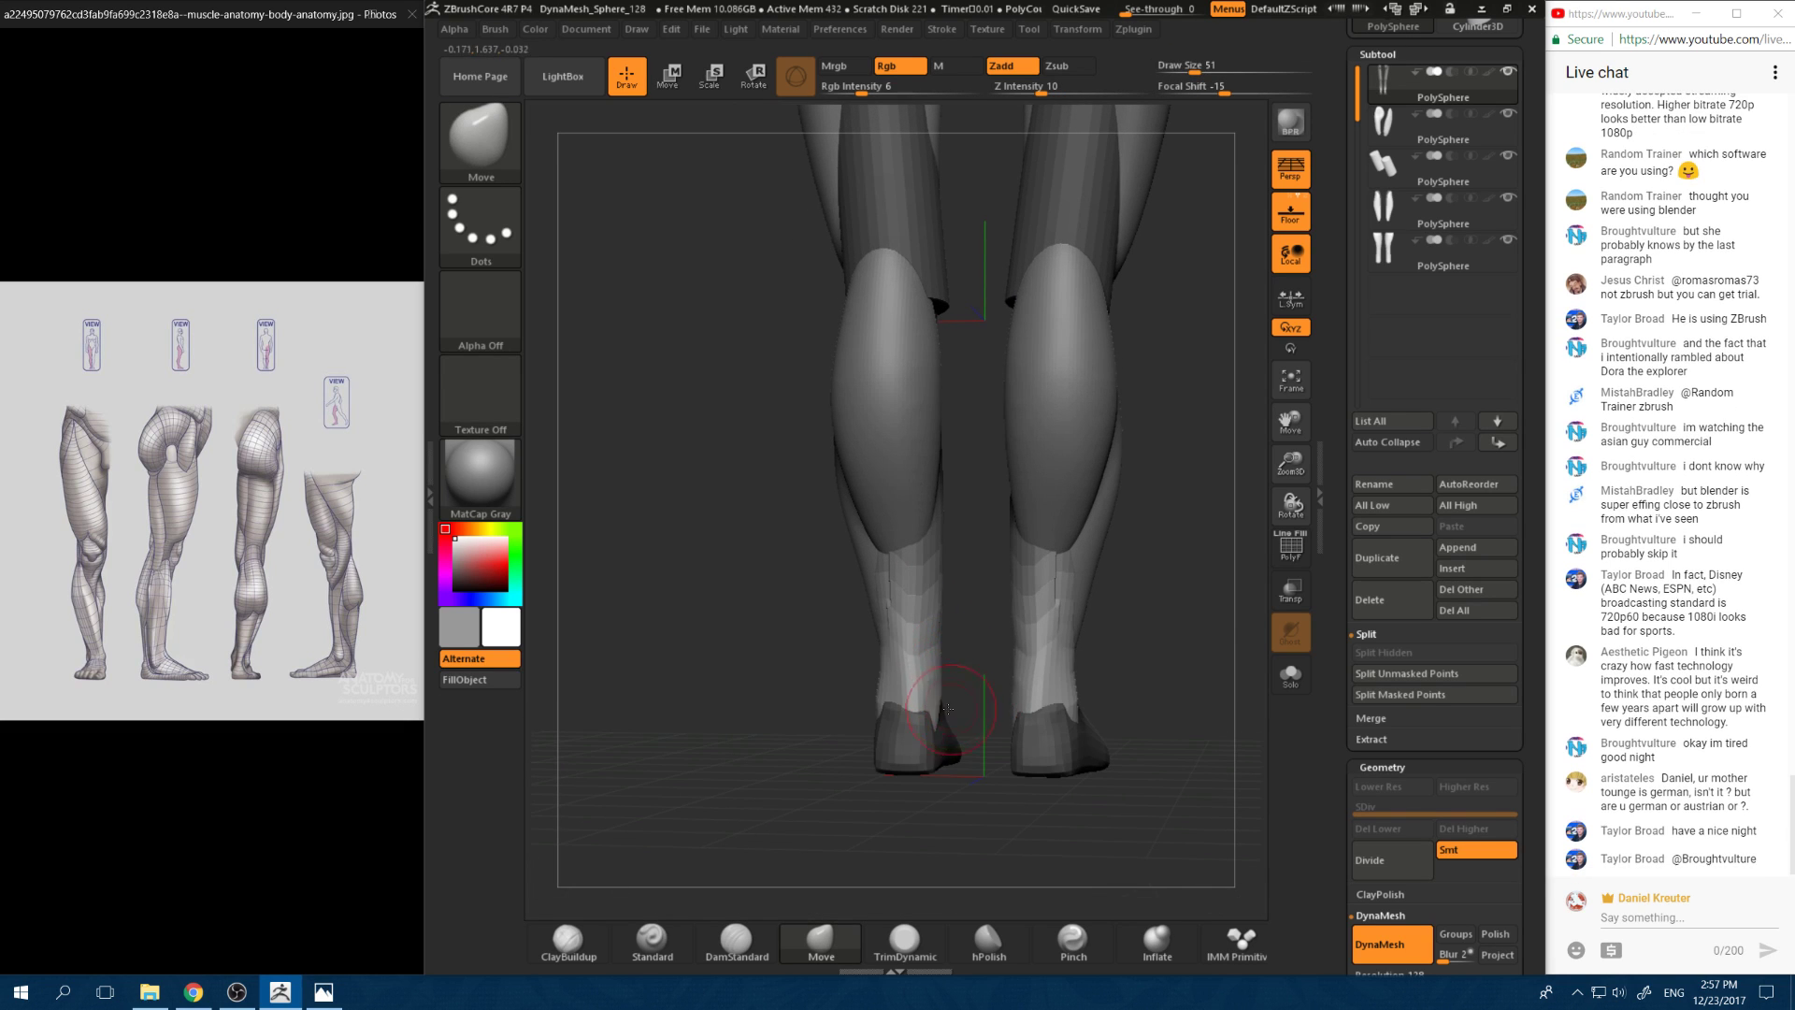
pyautogui.moveTo(1146, 645)
pyautogui.mouseDown()
pyautogui.moveTo(1150, 869)
pyautogui.moveTo(1091, 645)
pyautogui.moveTo(947, 671)
pyautogui.mouseUp()
pyautogui.press('shift')
pyautogui.keyDown('ctrl'); pyautogui.moveTo(975, 625); pyautogui.dragTo(1011, 729, button='right'); pyautogui.keyUp('ctrl')
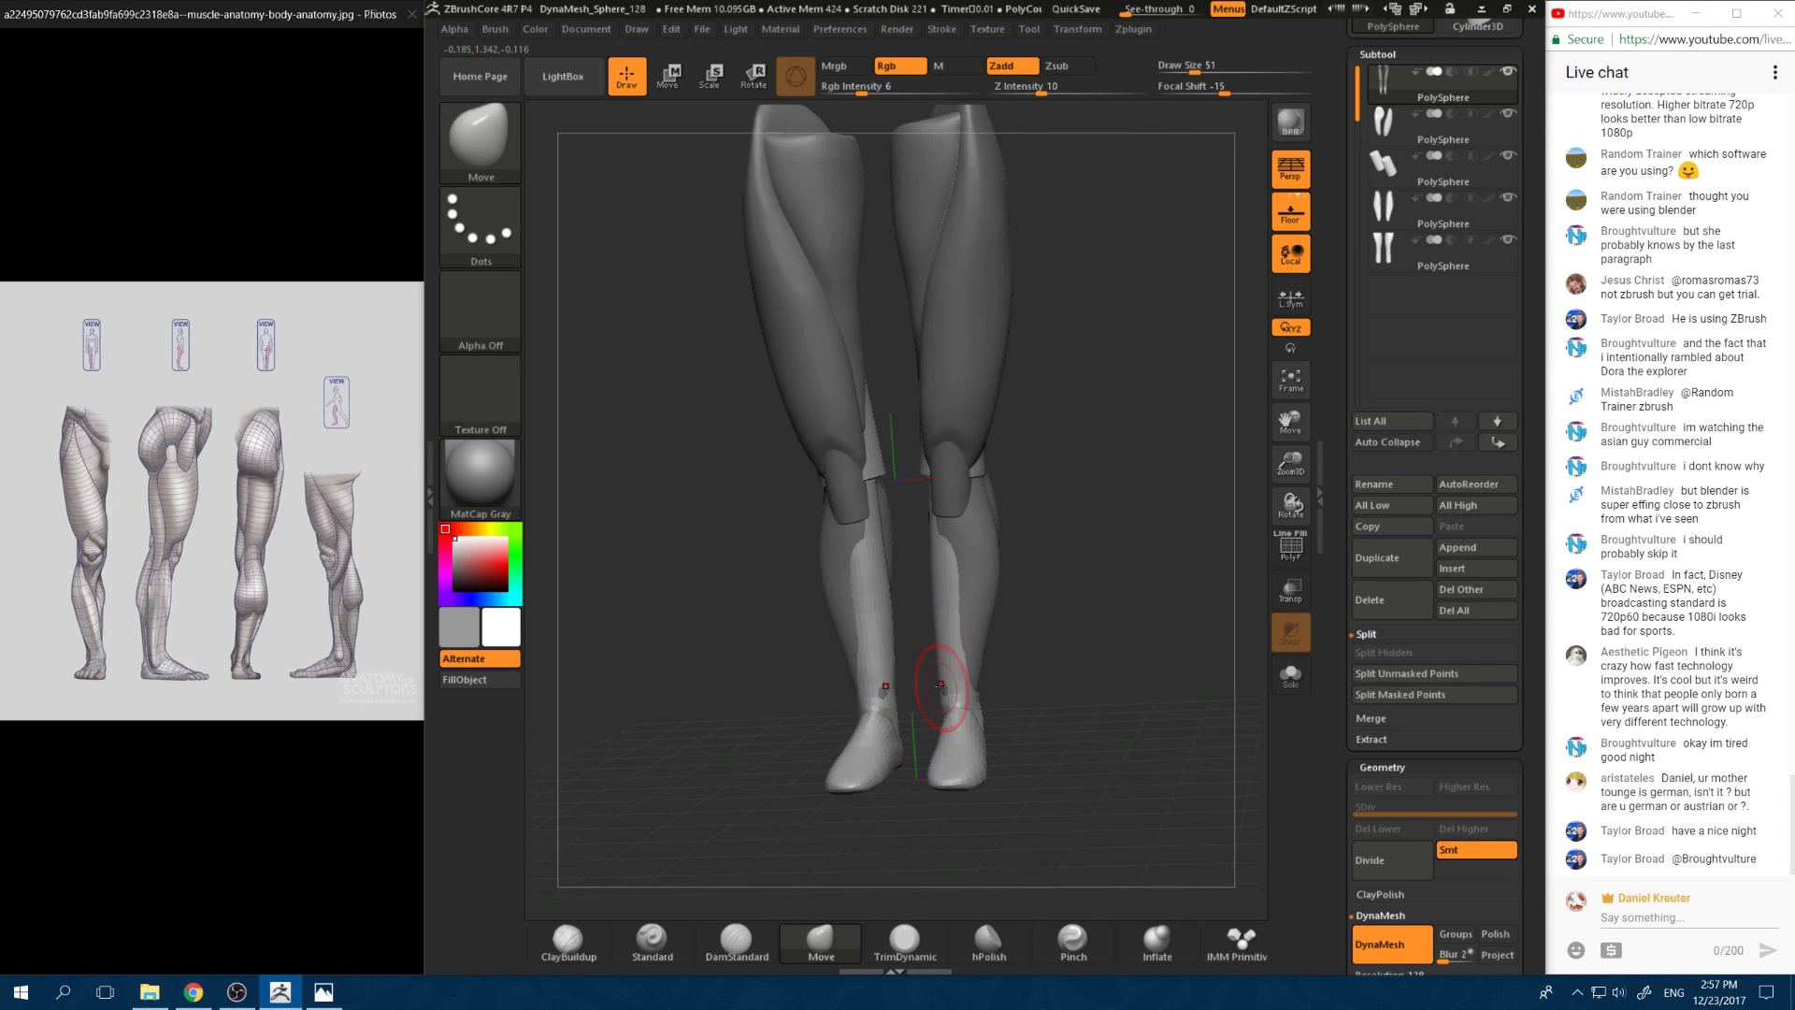
pyautogui.moveTo(941, 685); pyautogui.dragTo(1029, 539)
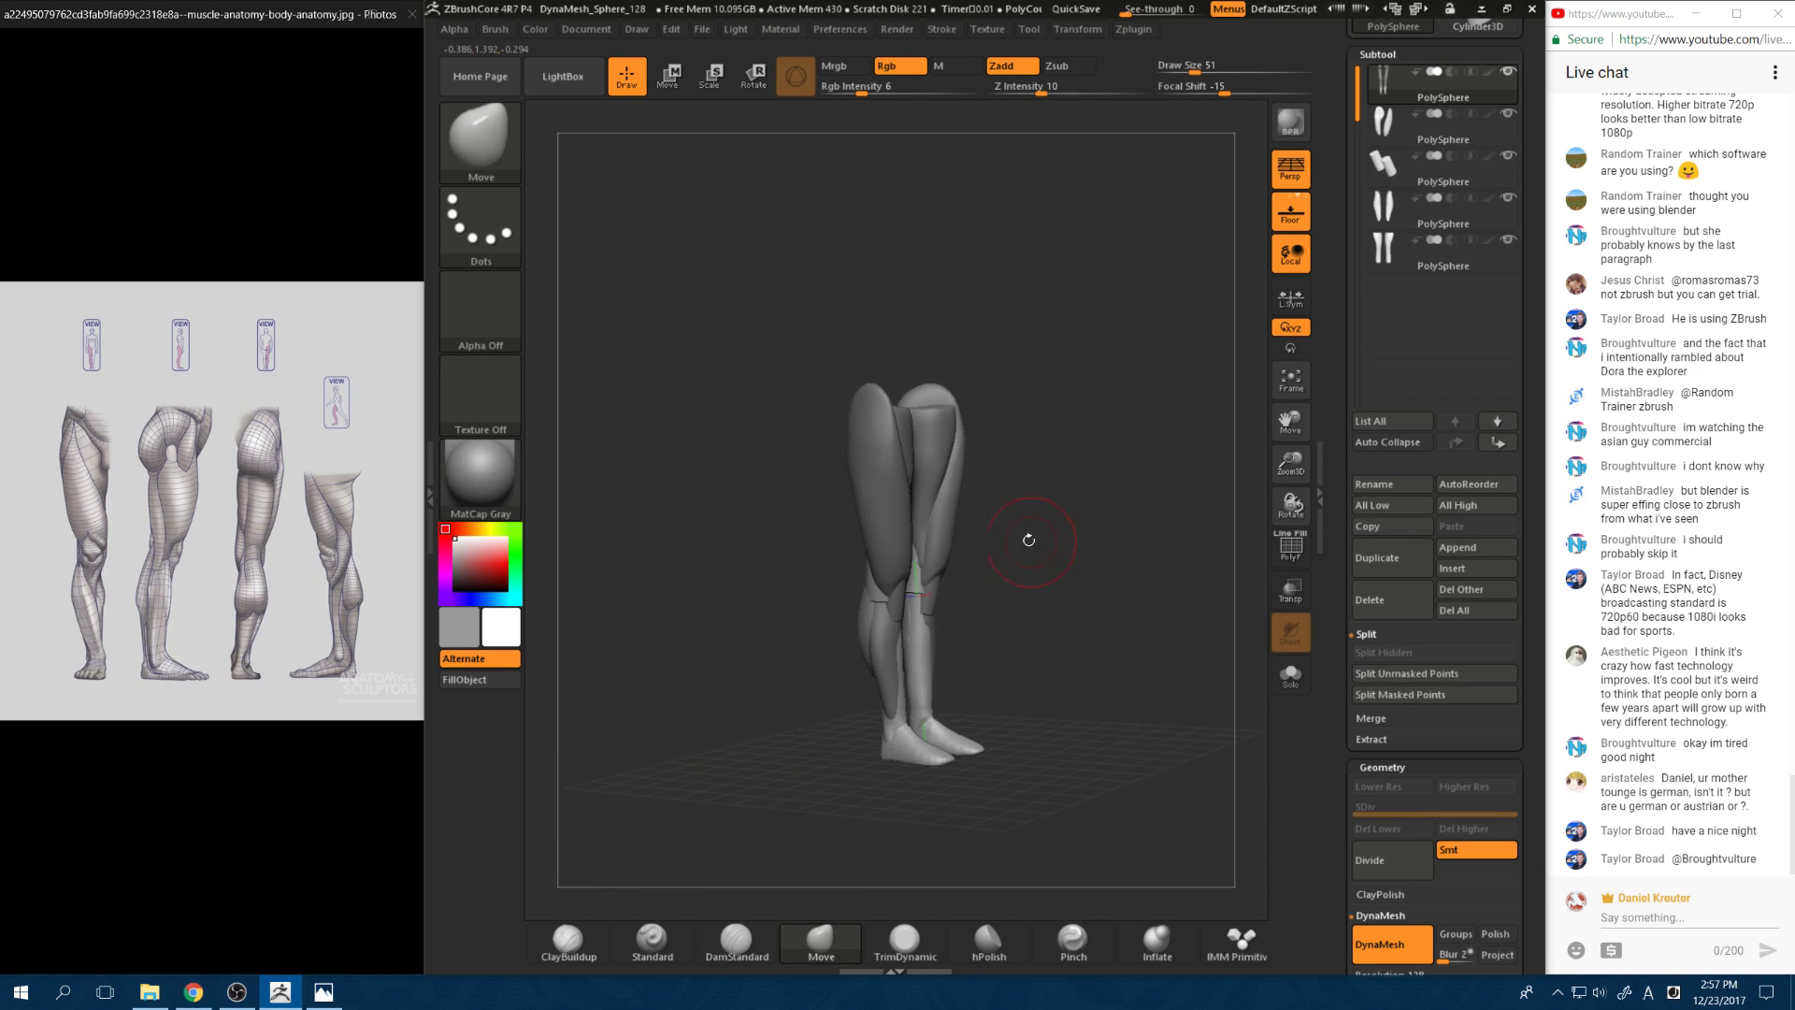
# Step: Examine the knees and the overall proportions of both legs from several angles
pyautogui.moveTo(1003, 451); pyautogui.dragTo(844, 549)
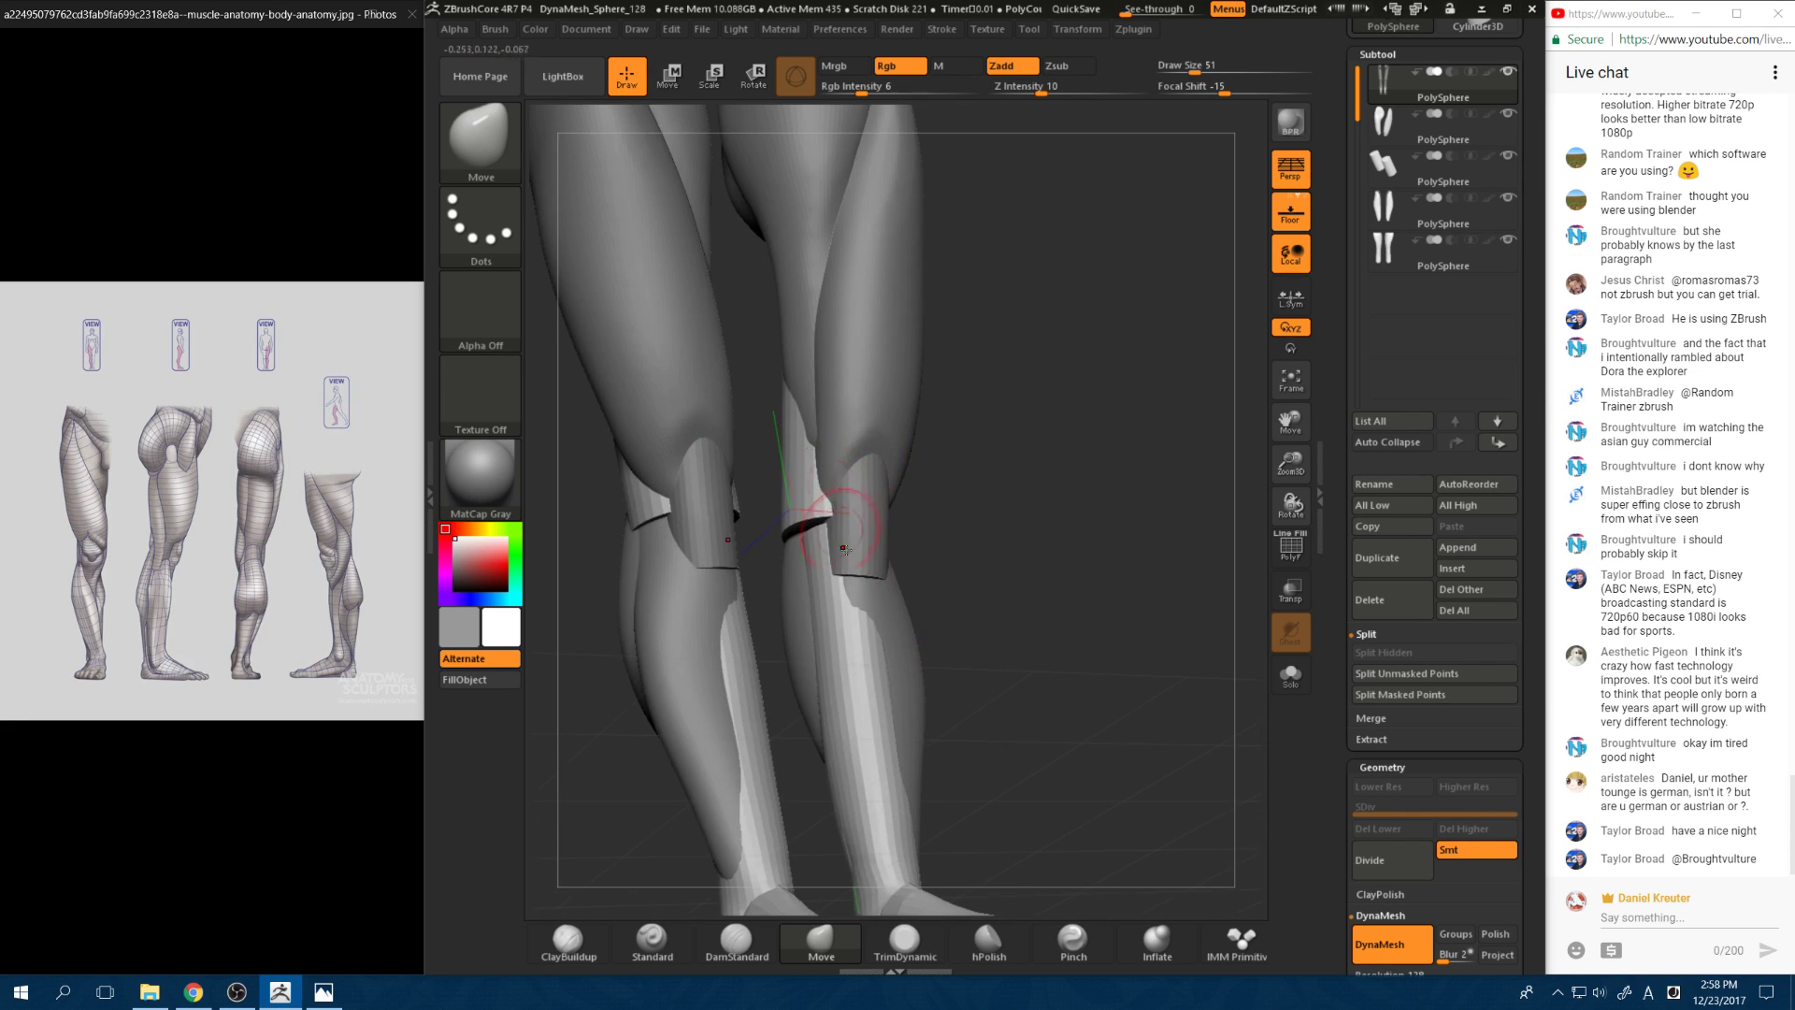
pyautogui.moveTo(872, 478); pyautogui.dragTo(801, 435)
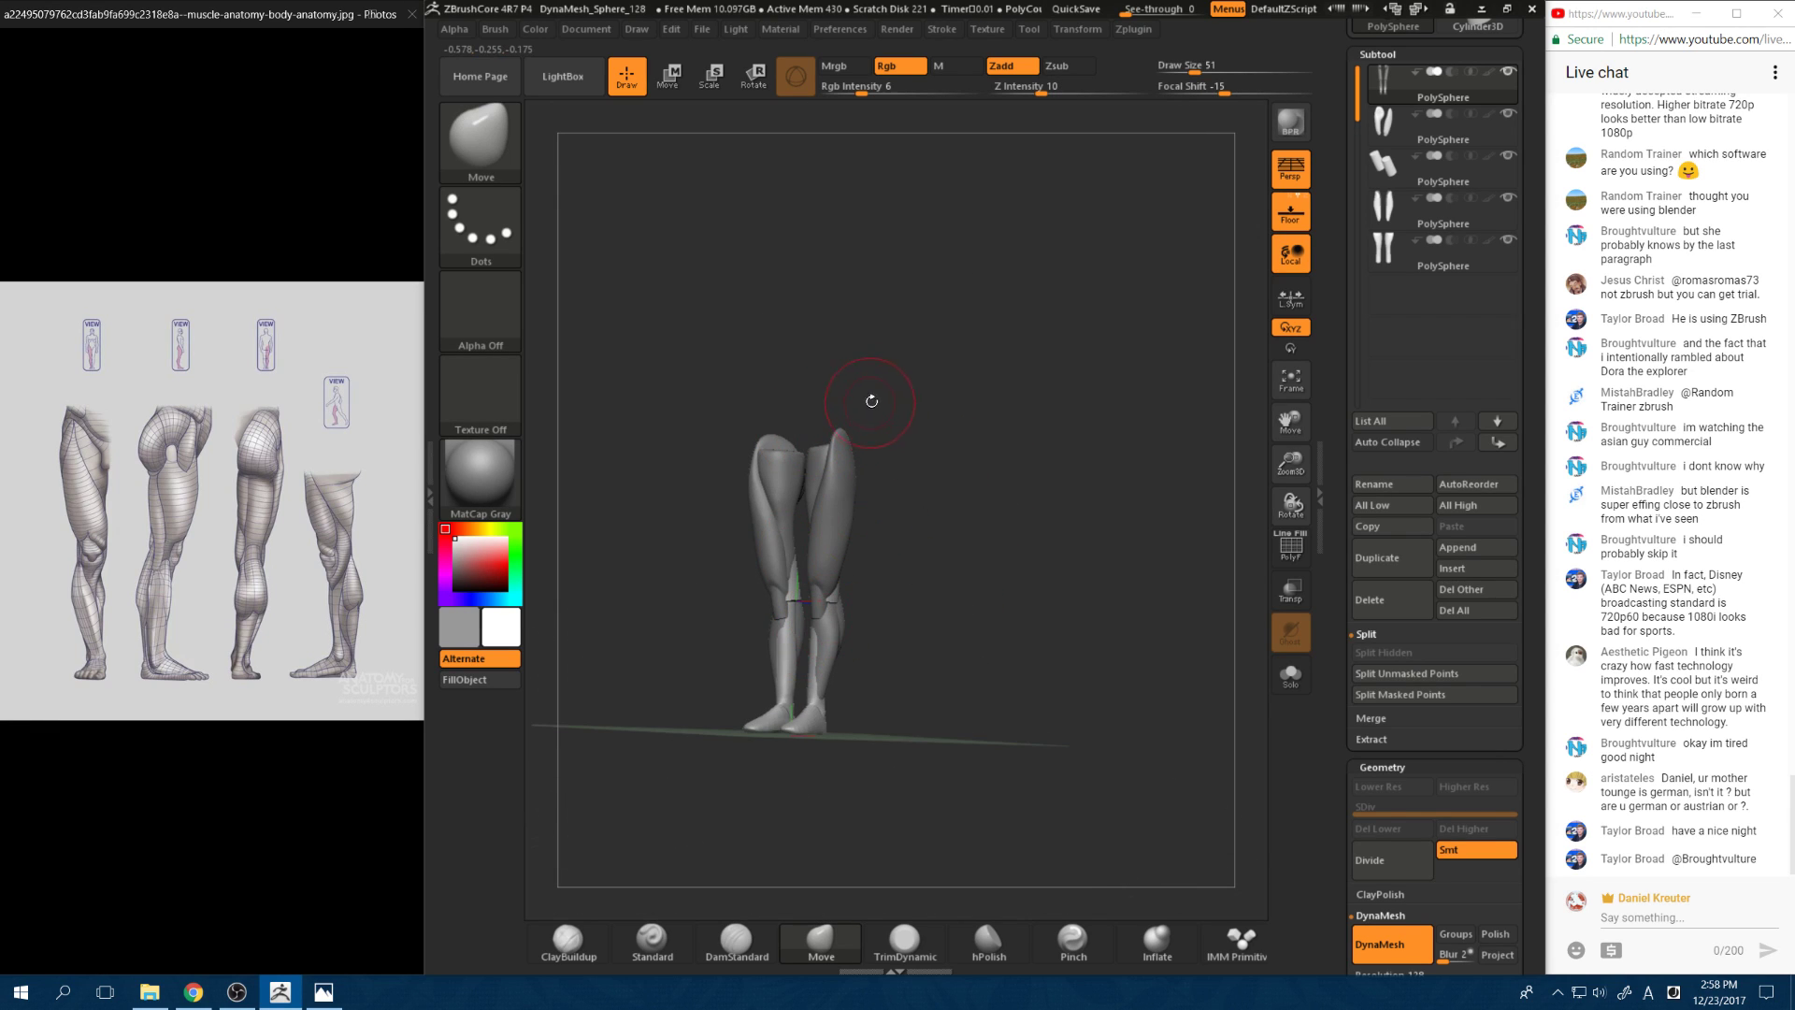
pyautogui.moveTo(822, 719); pyautogui.dragTo(892, 718)
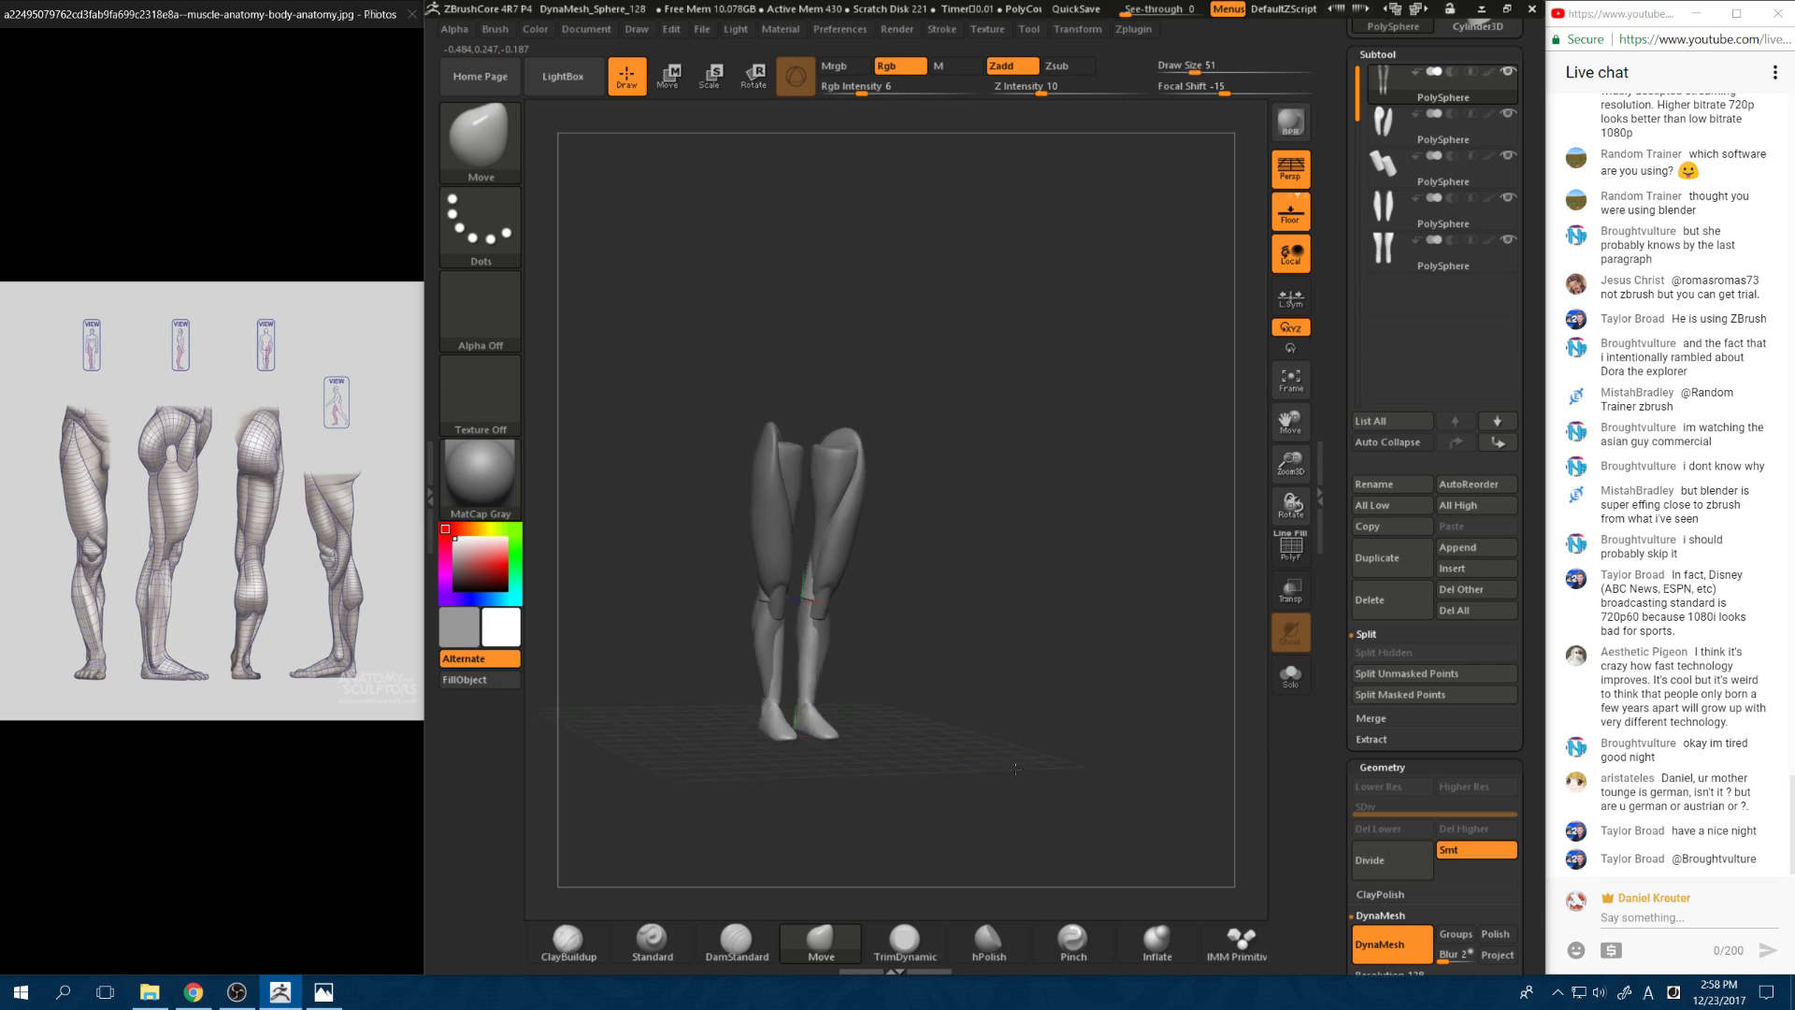
pyautogui.moveTo(981, 773); pyautogui.dragTo(910, 708)
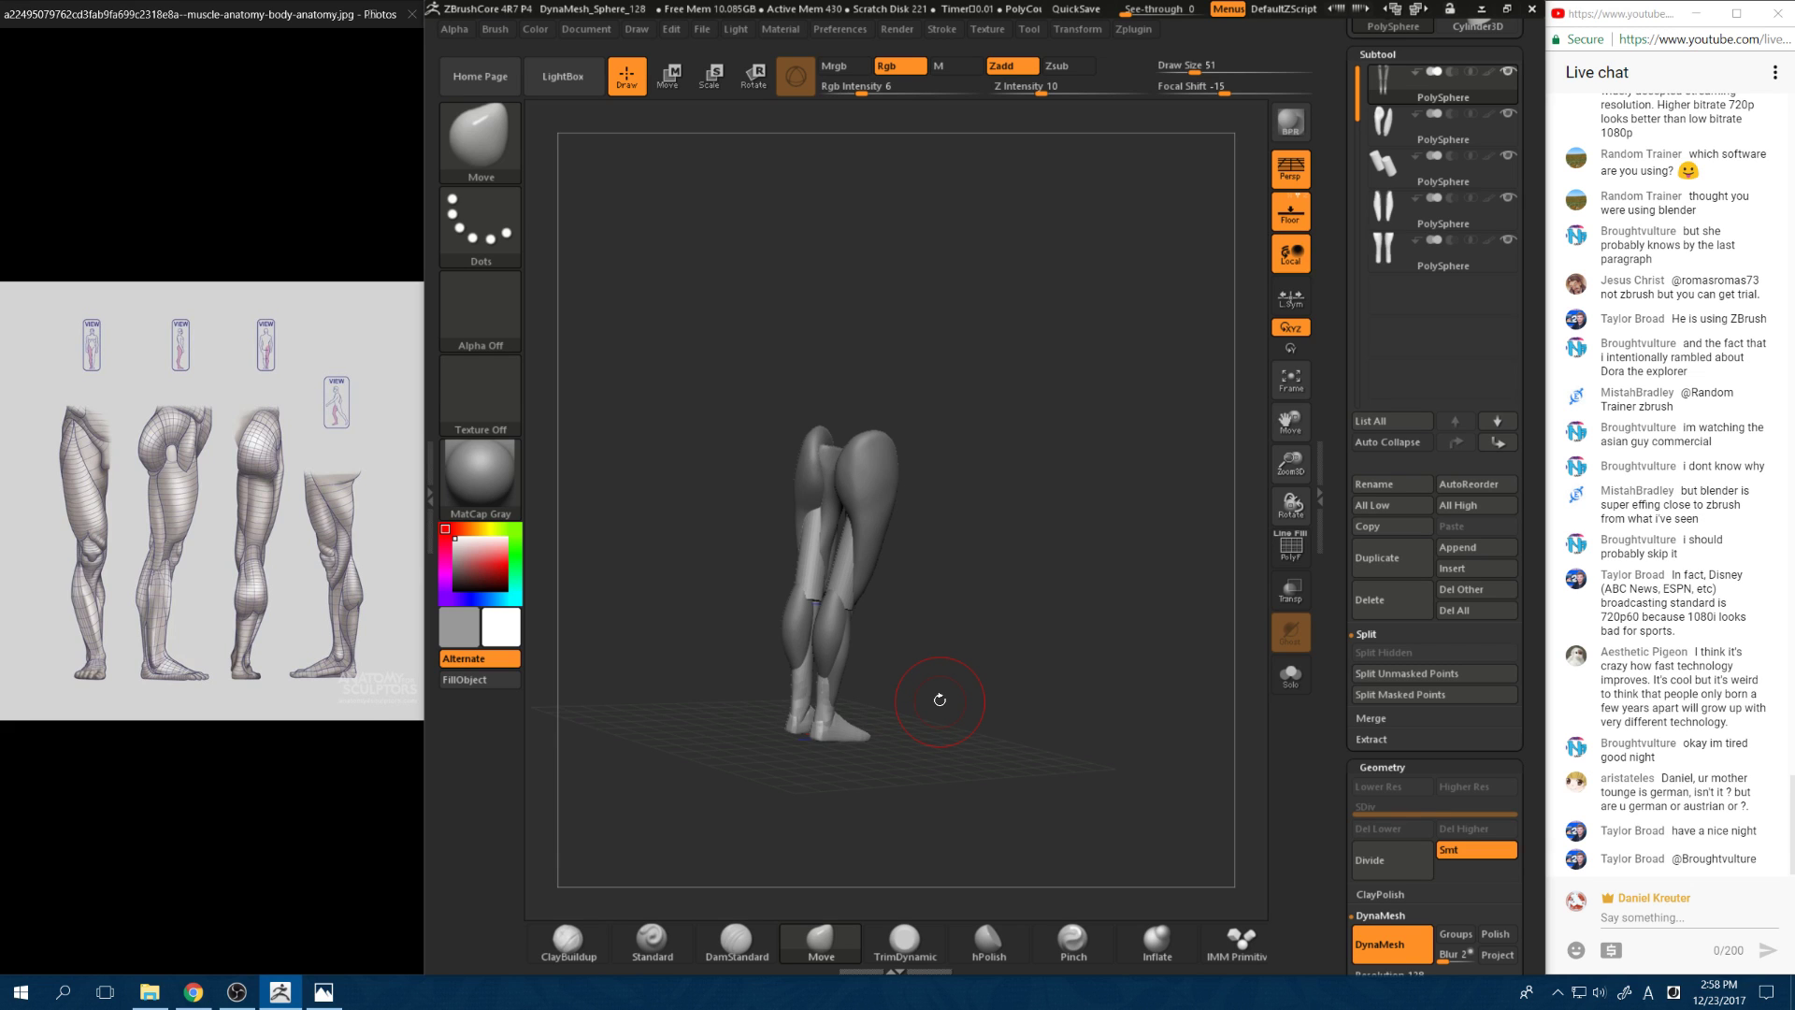
pyautogui.moveTo(1107, 726); pyautogui.dragTo(958, 610)
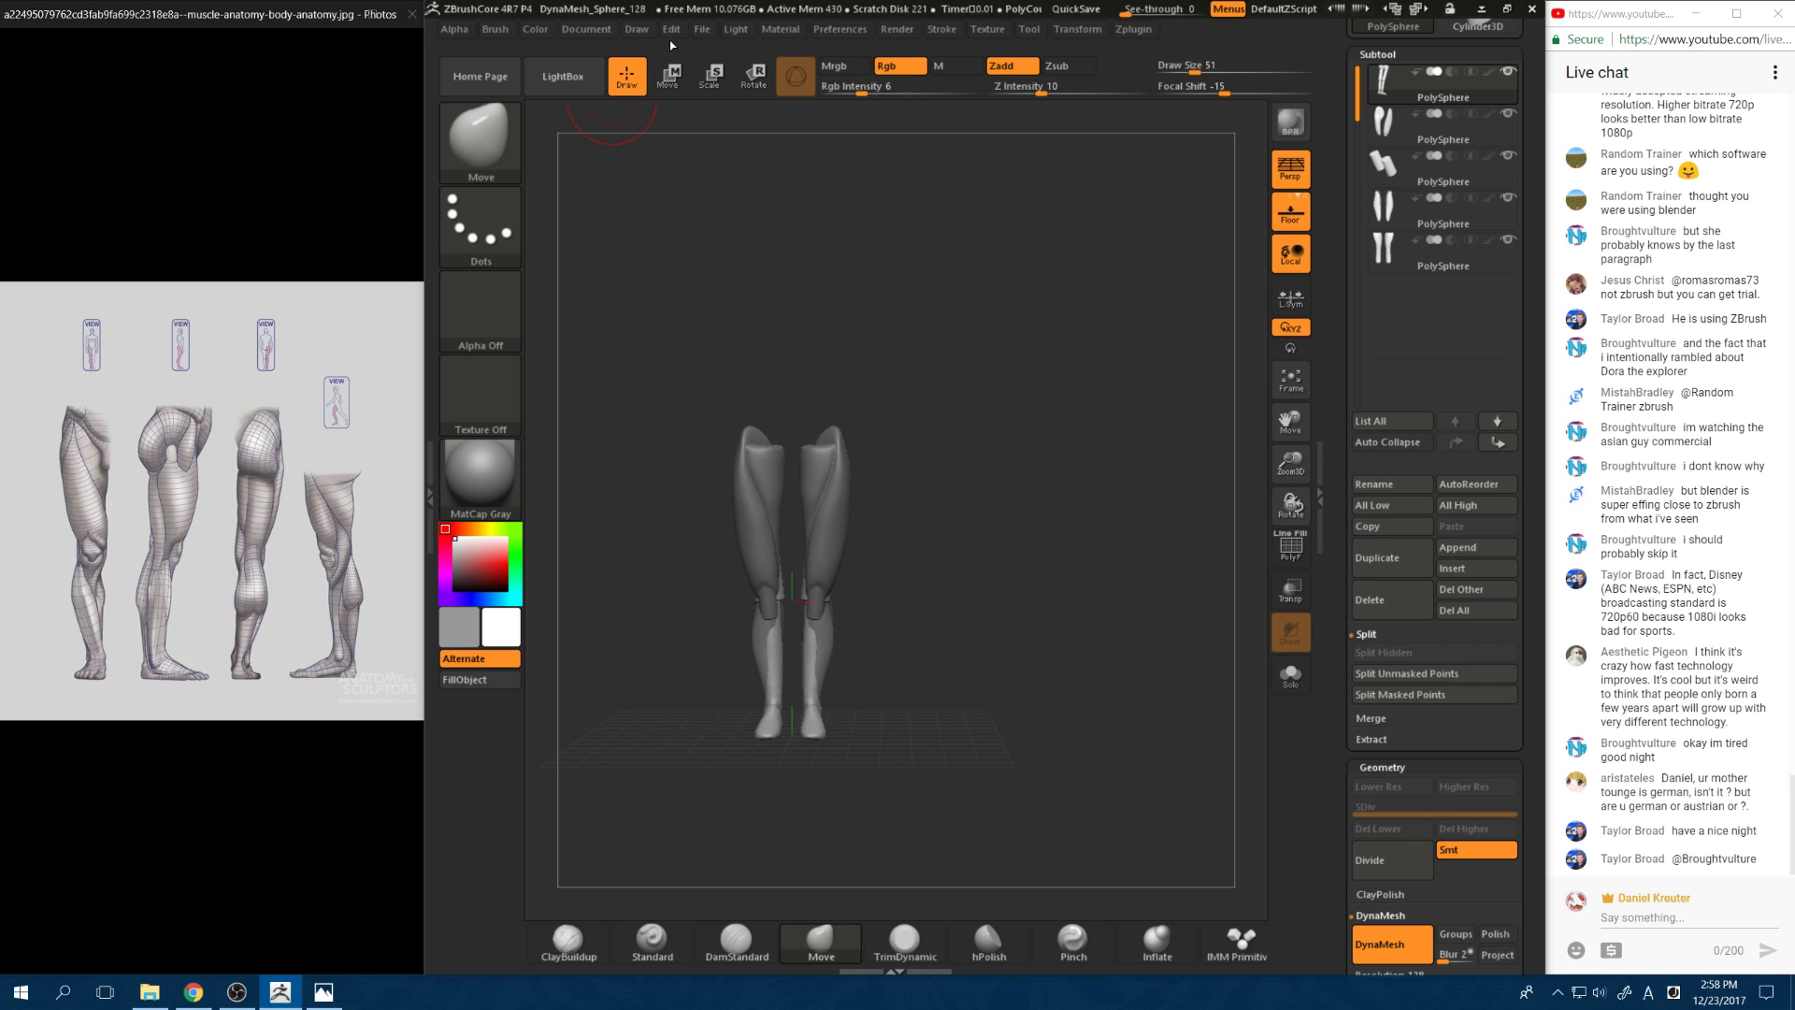
# Step: Save the project as legs in the Project folder on the Desktop
pyautogui.click(702, 29)
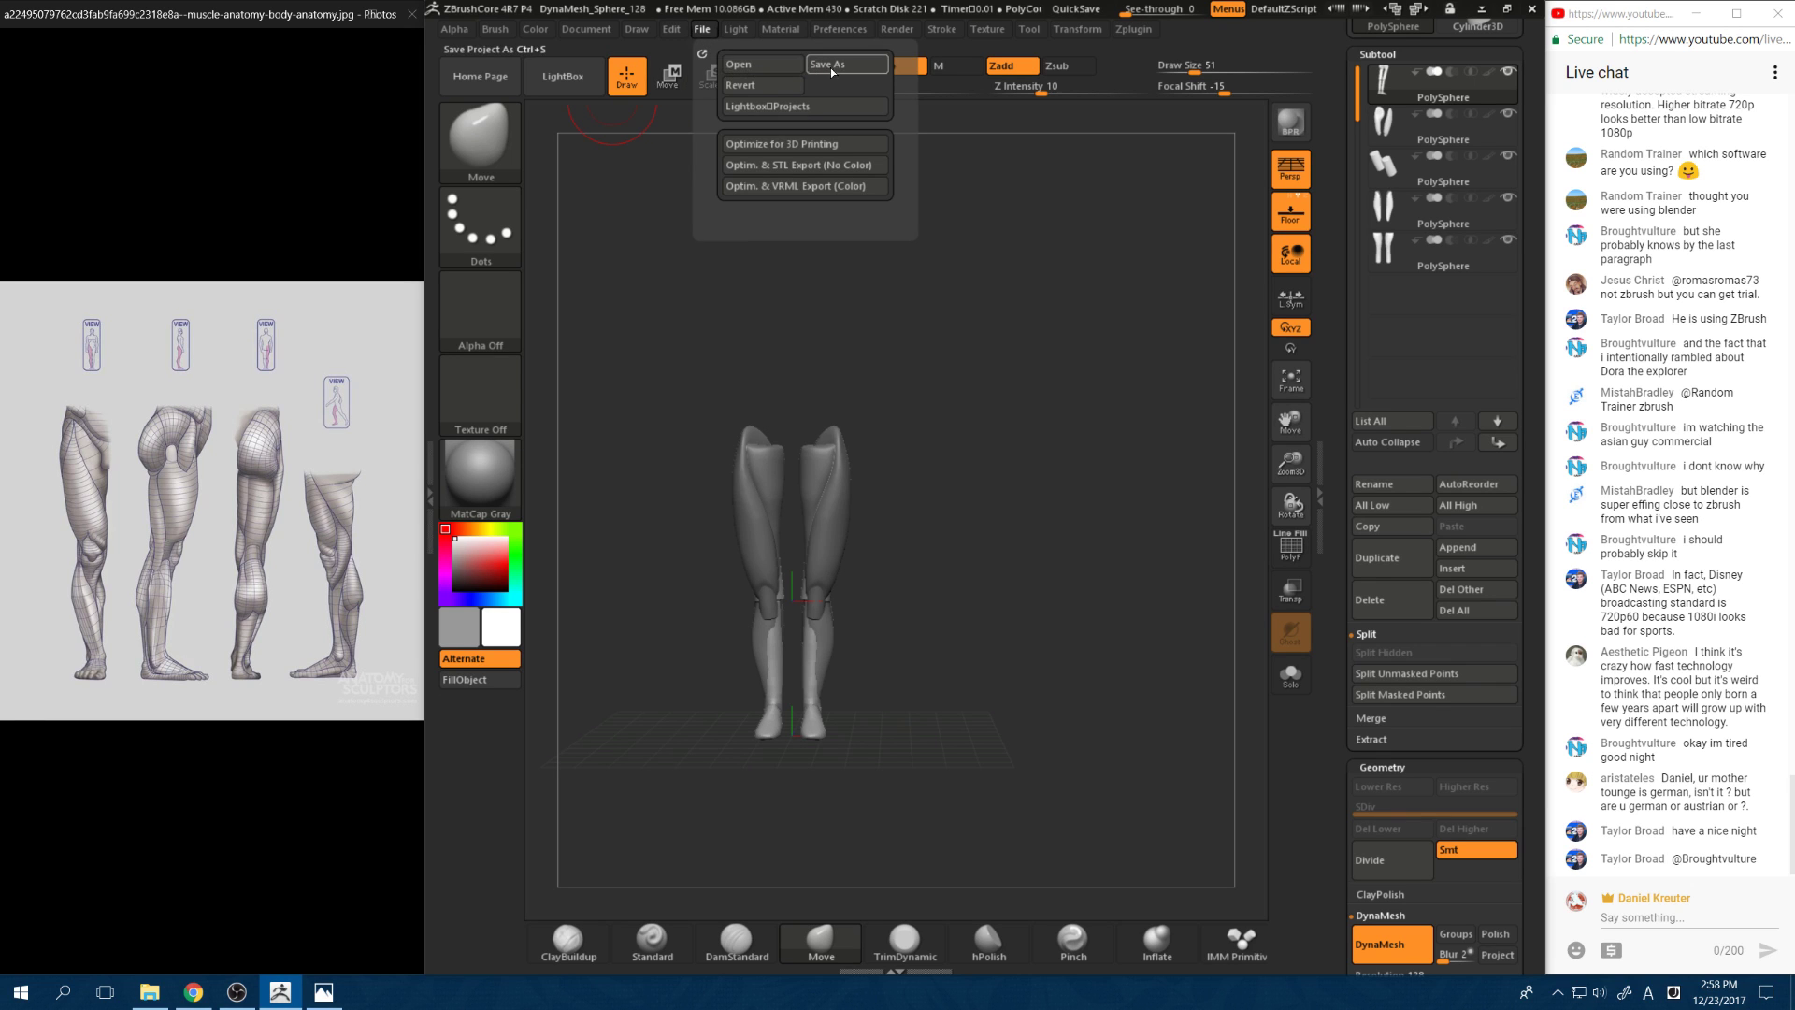
pyautogui.click(832, 65)
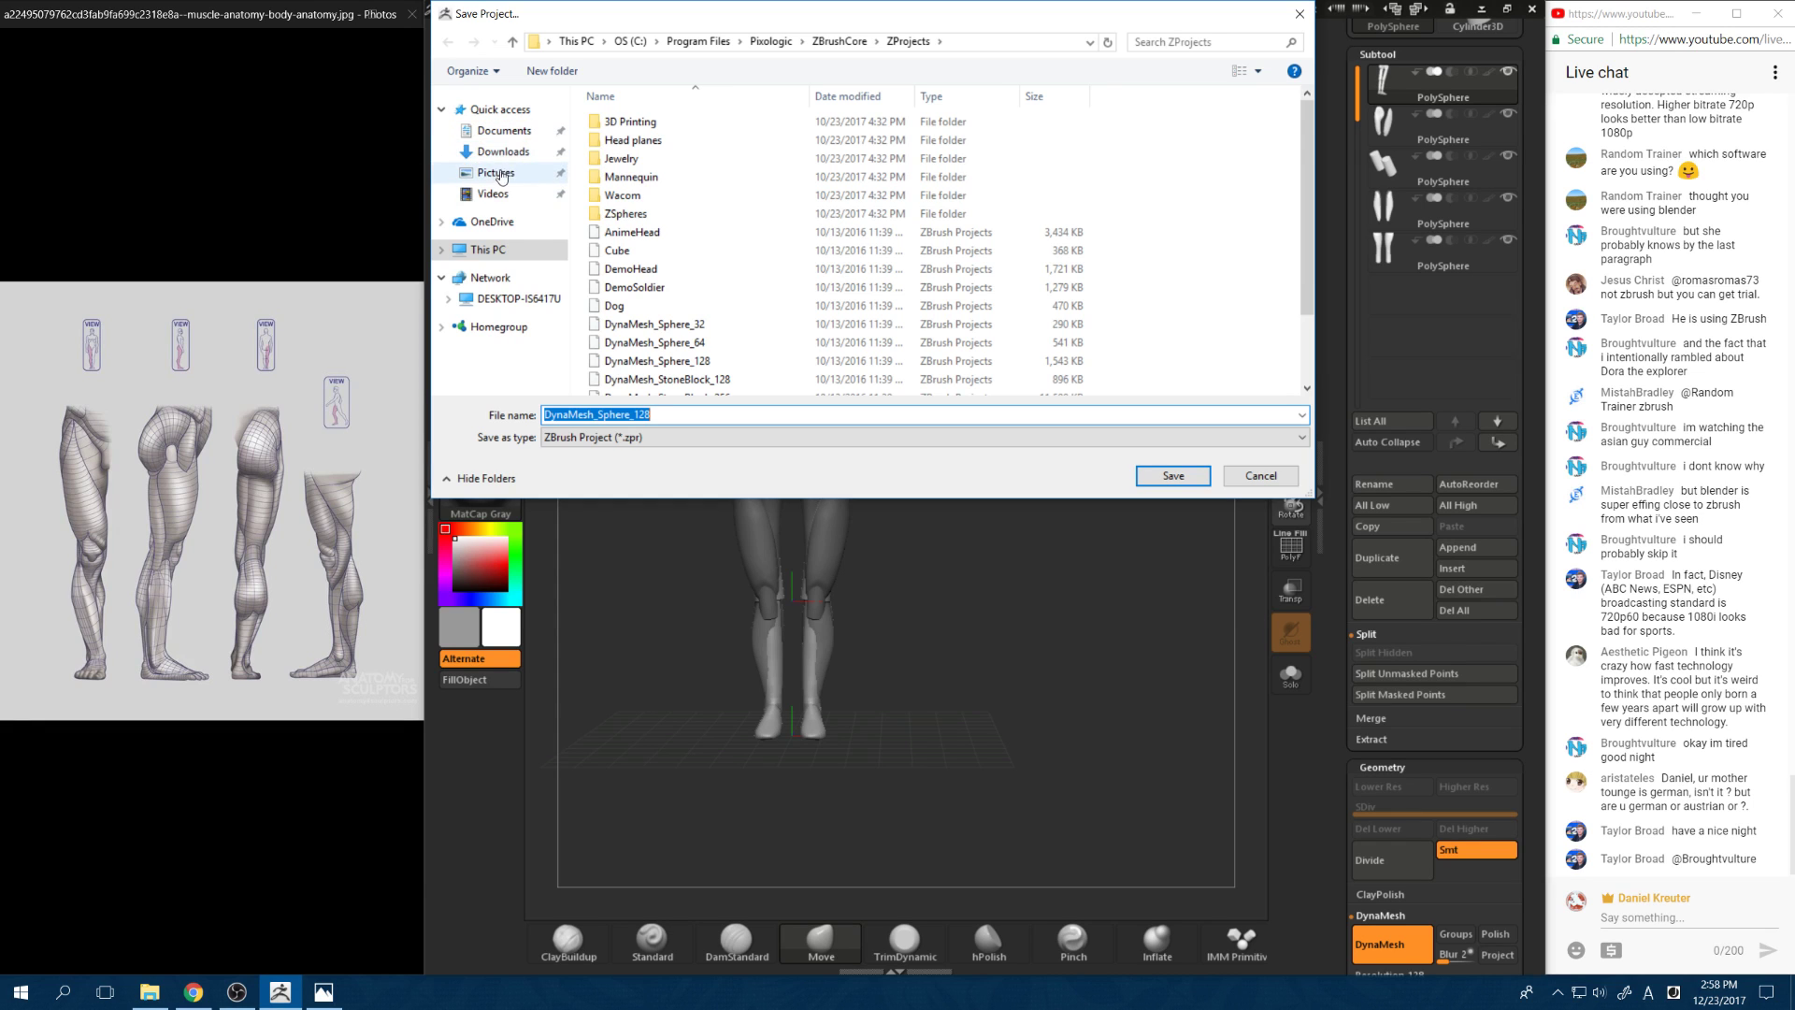
pyautogui.click(502, 250)
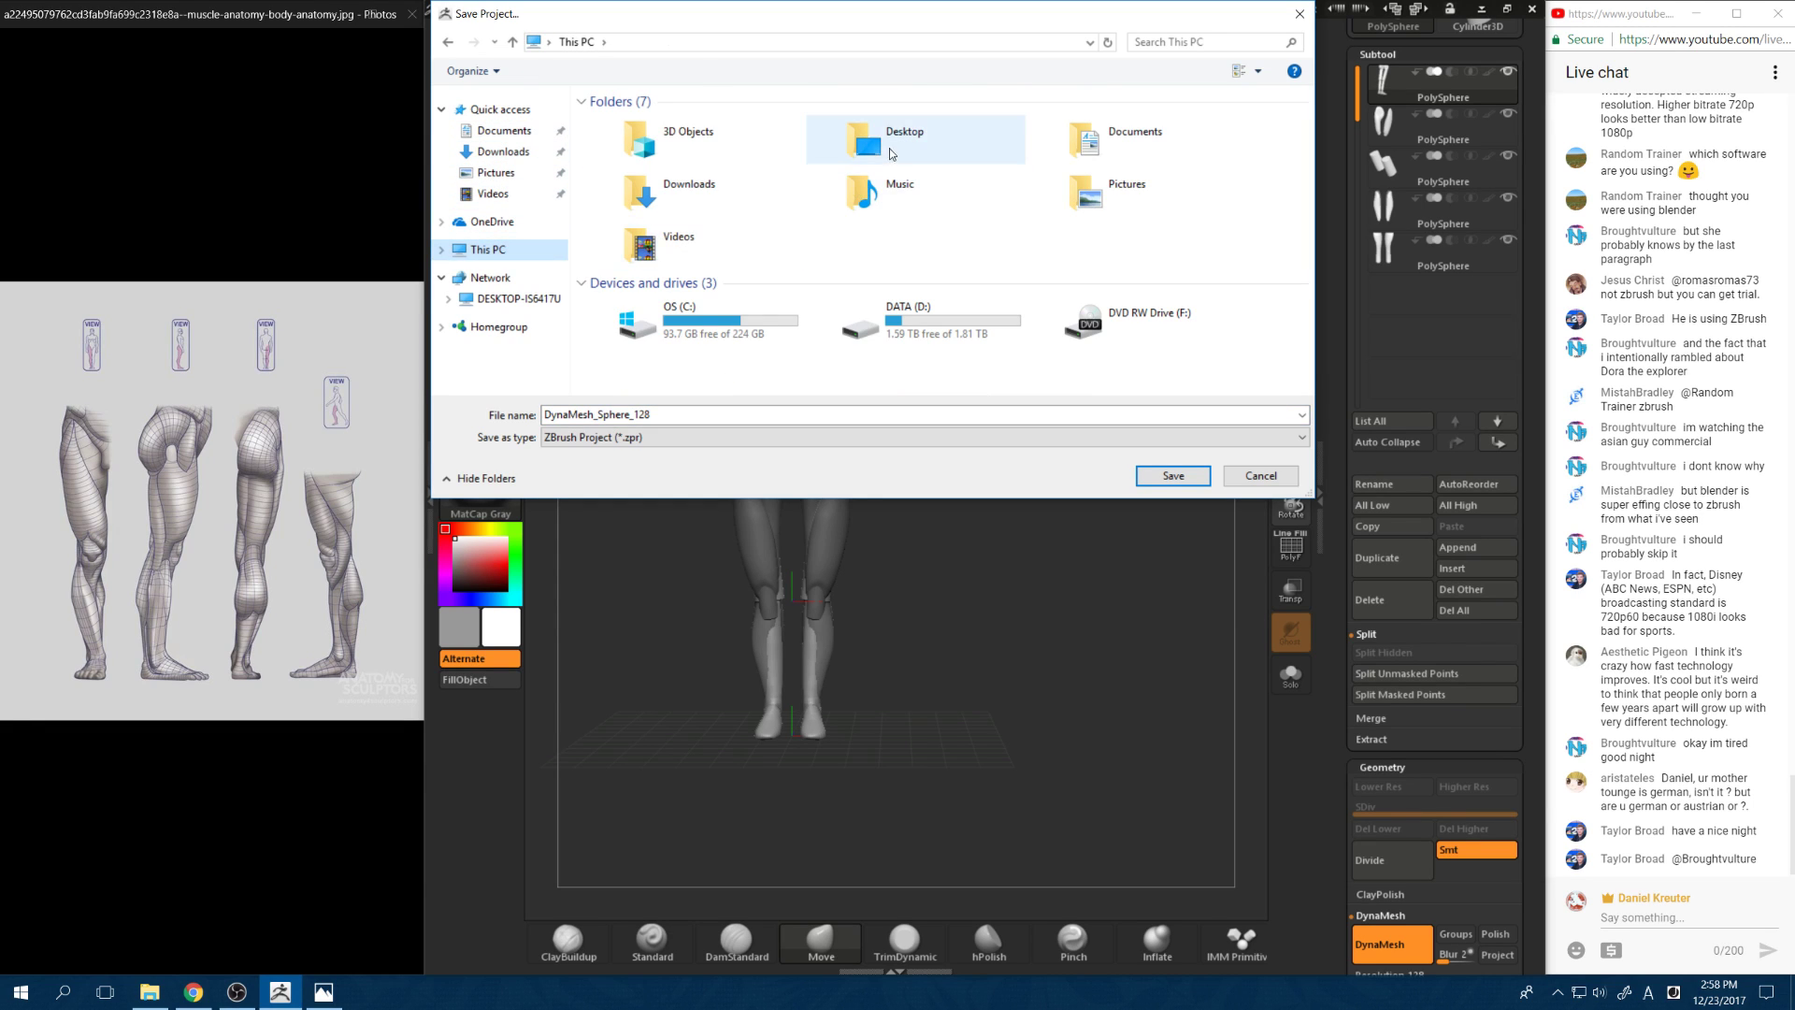
pyautogui.doubleClick(893, 147)
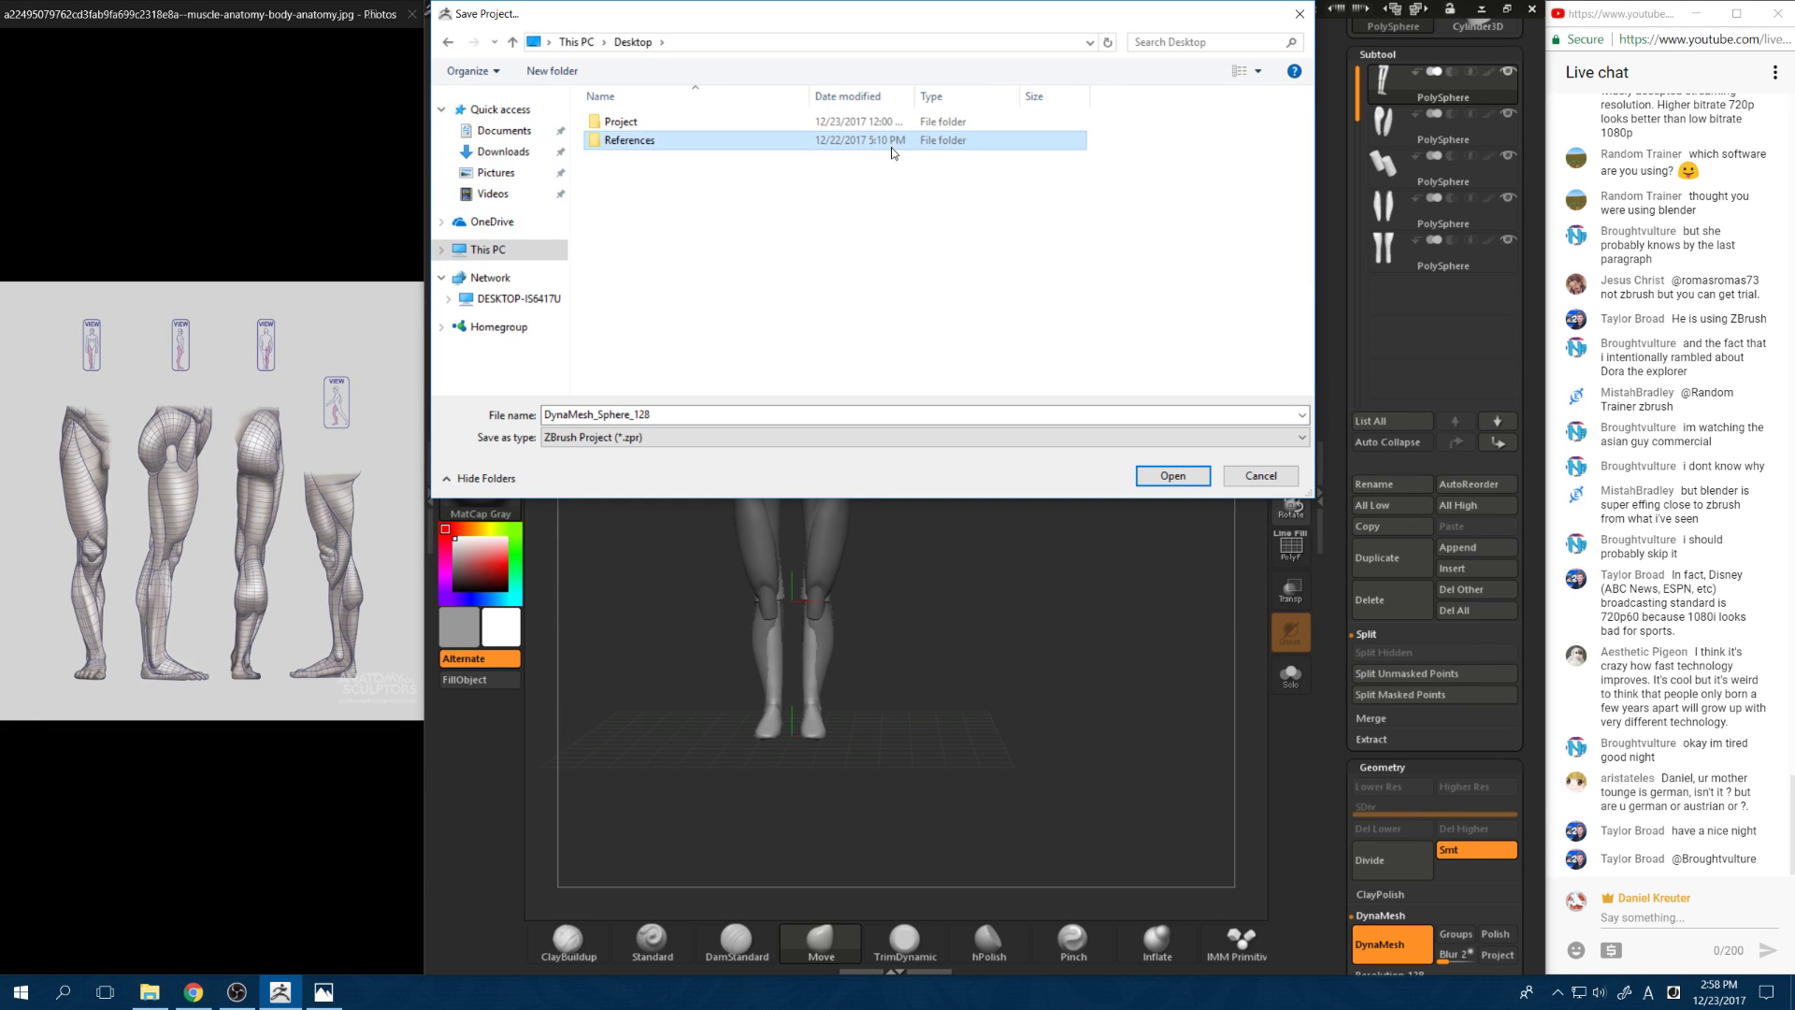
pyautogui.doubleClick(651, 126)
pyautogui.hotkey('alt', 'n')
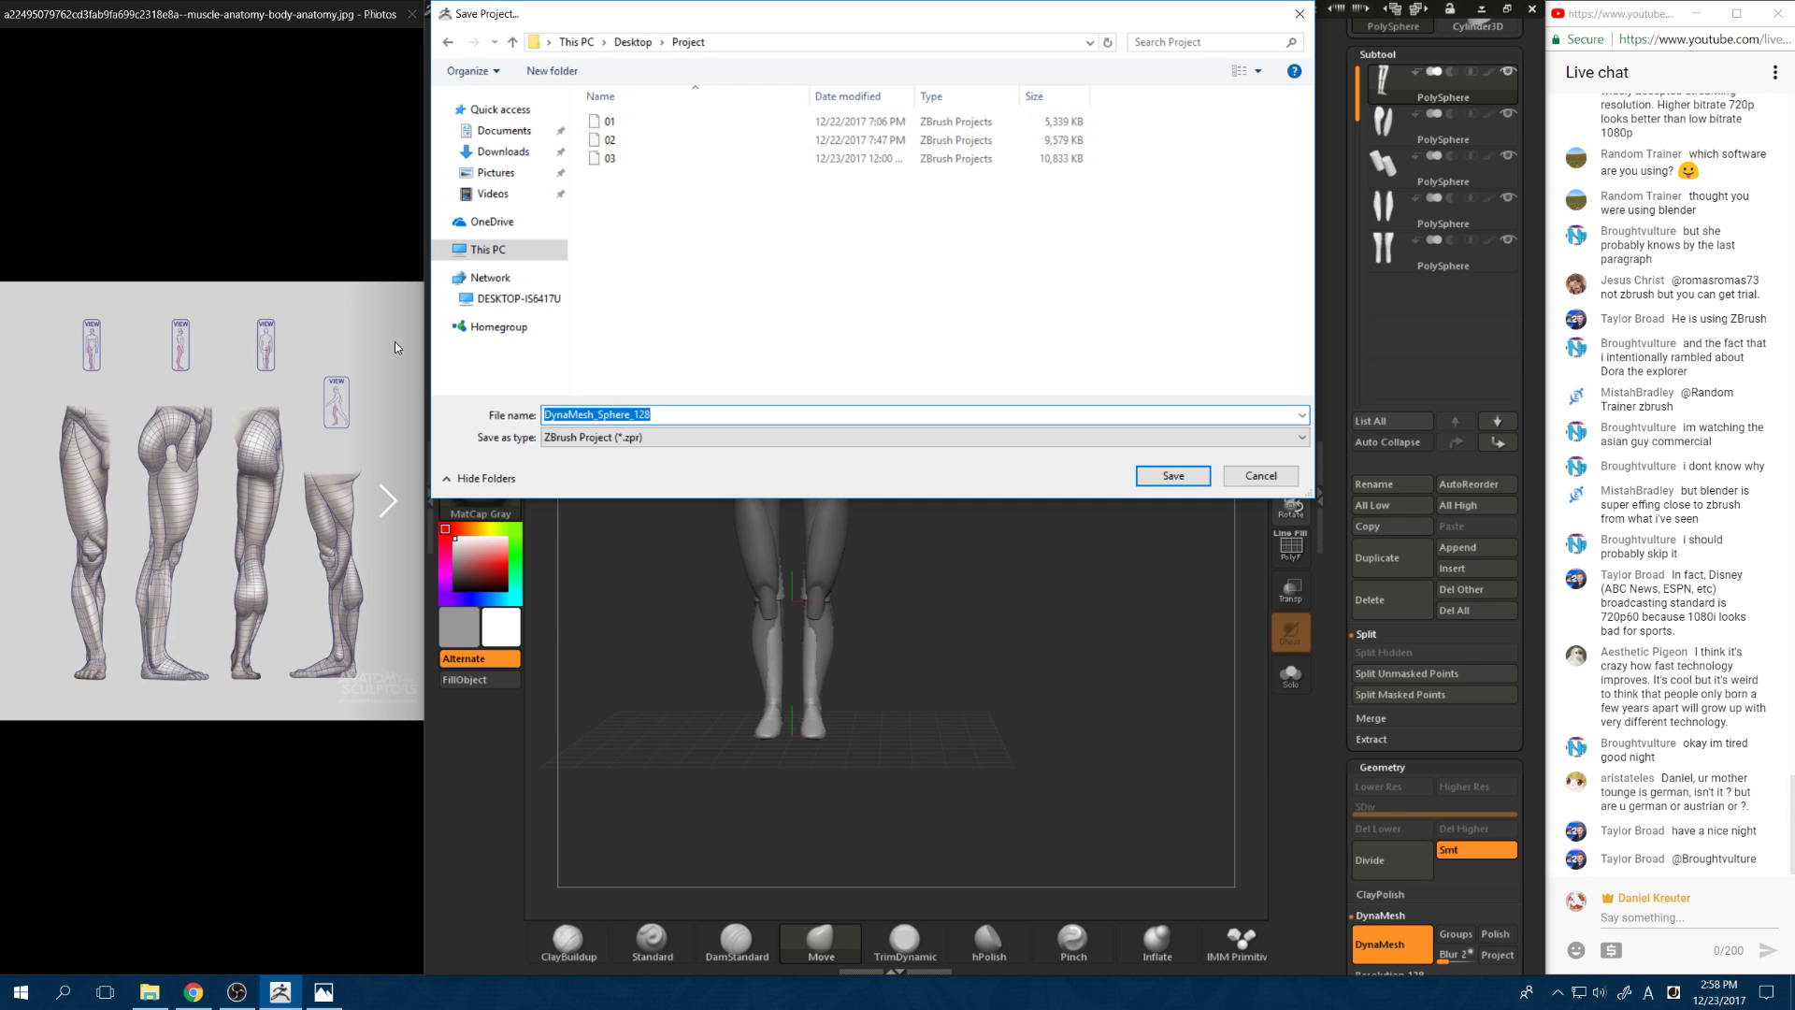
pyautogui.write('lke')
pyautogui.press('BackSpace')
pyautogui.press('BackSpace')
pyautogui.write('egs')
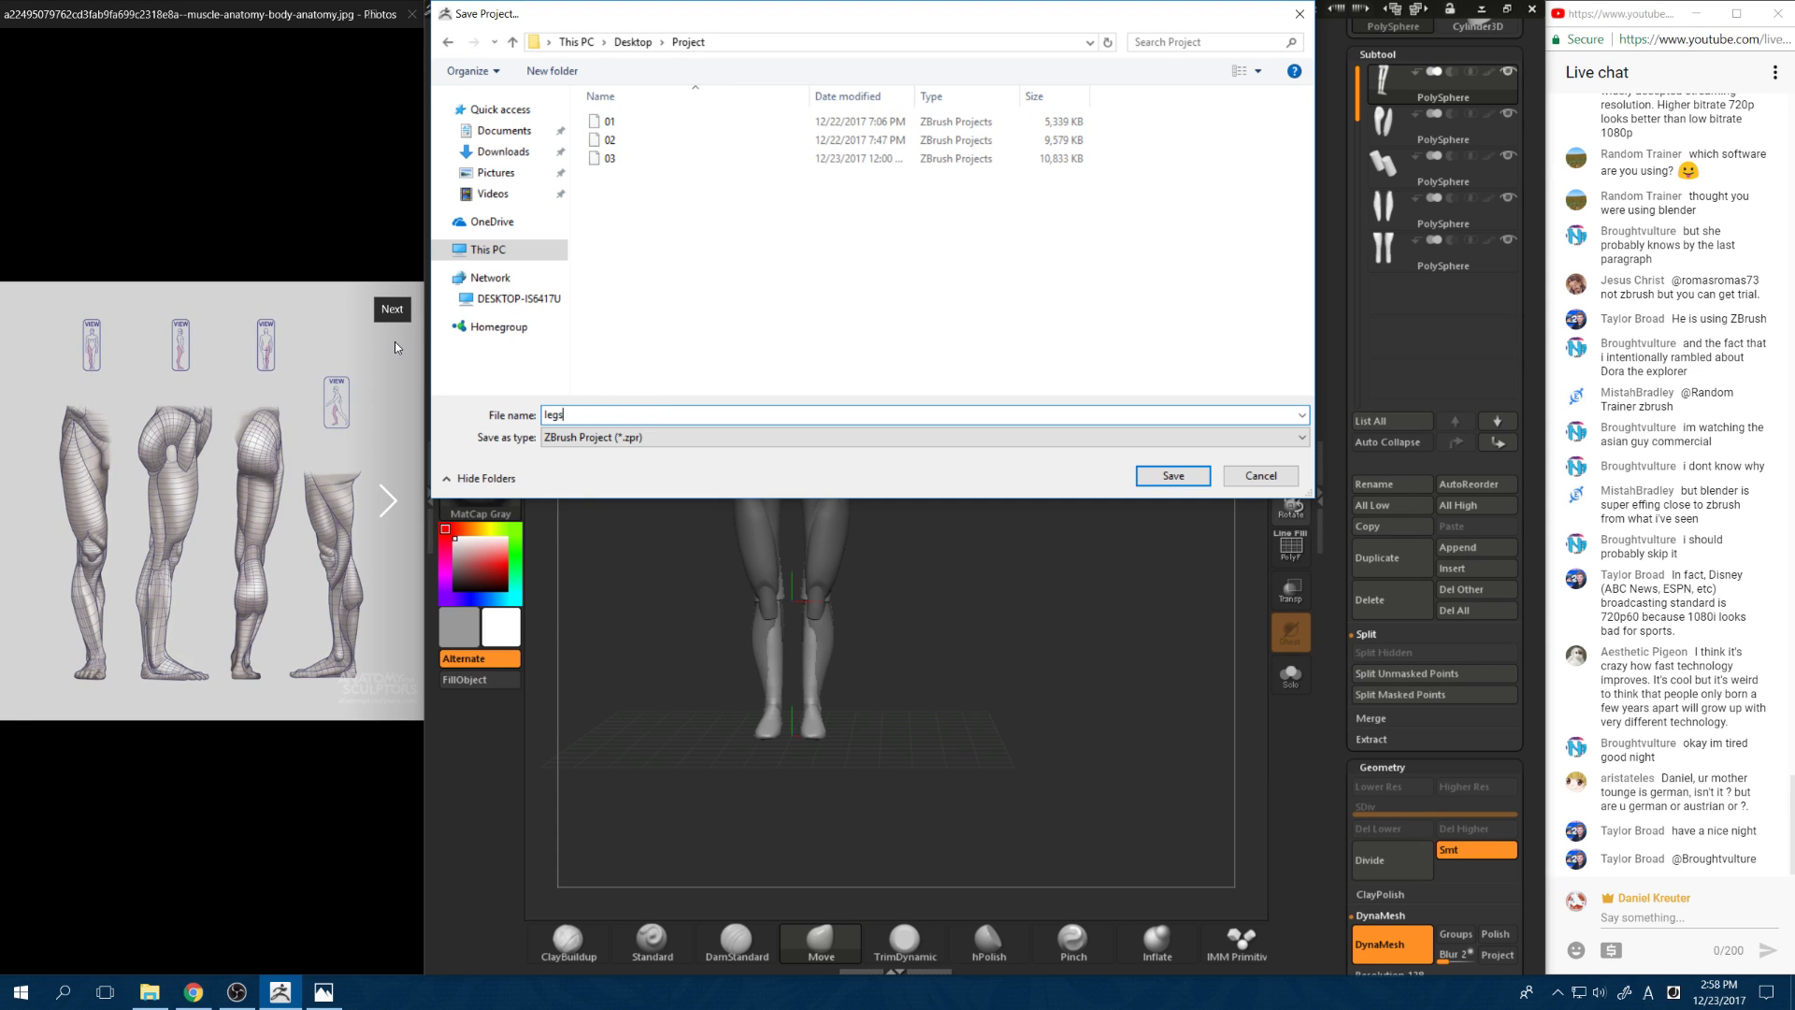
pyautogui.press('Return')
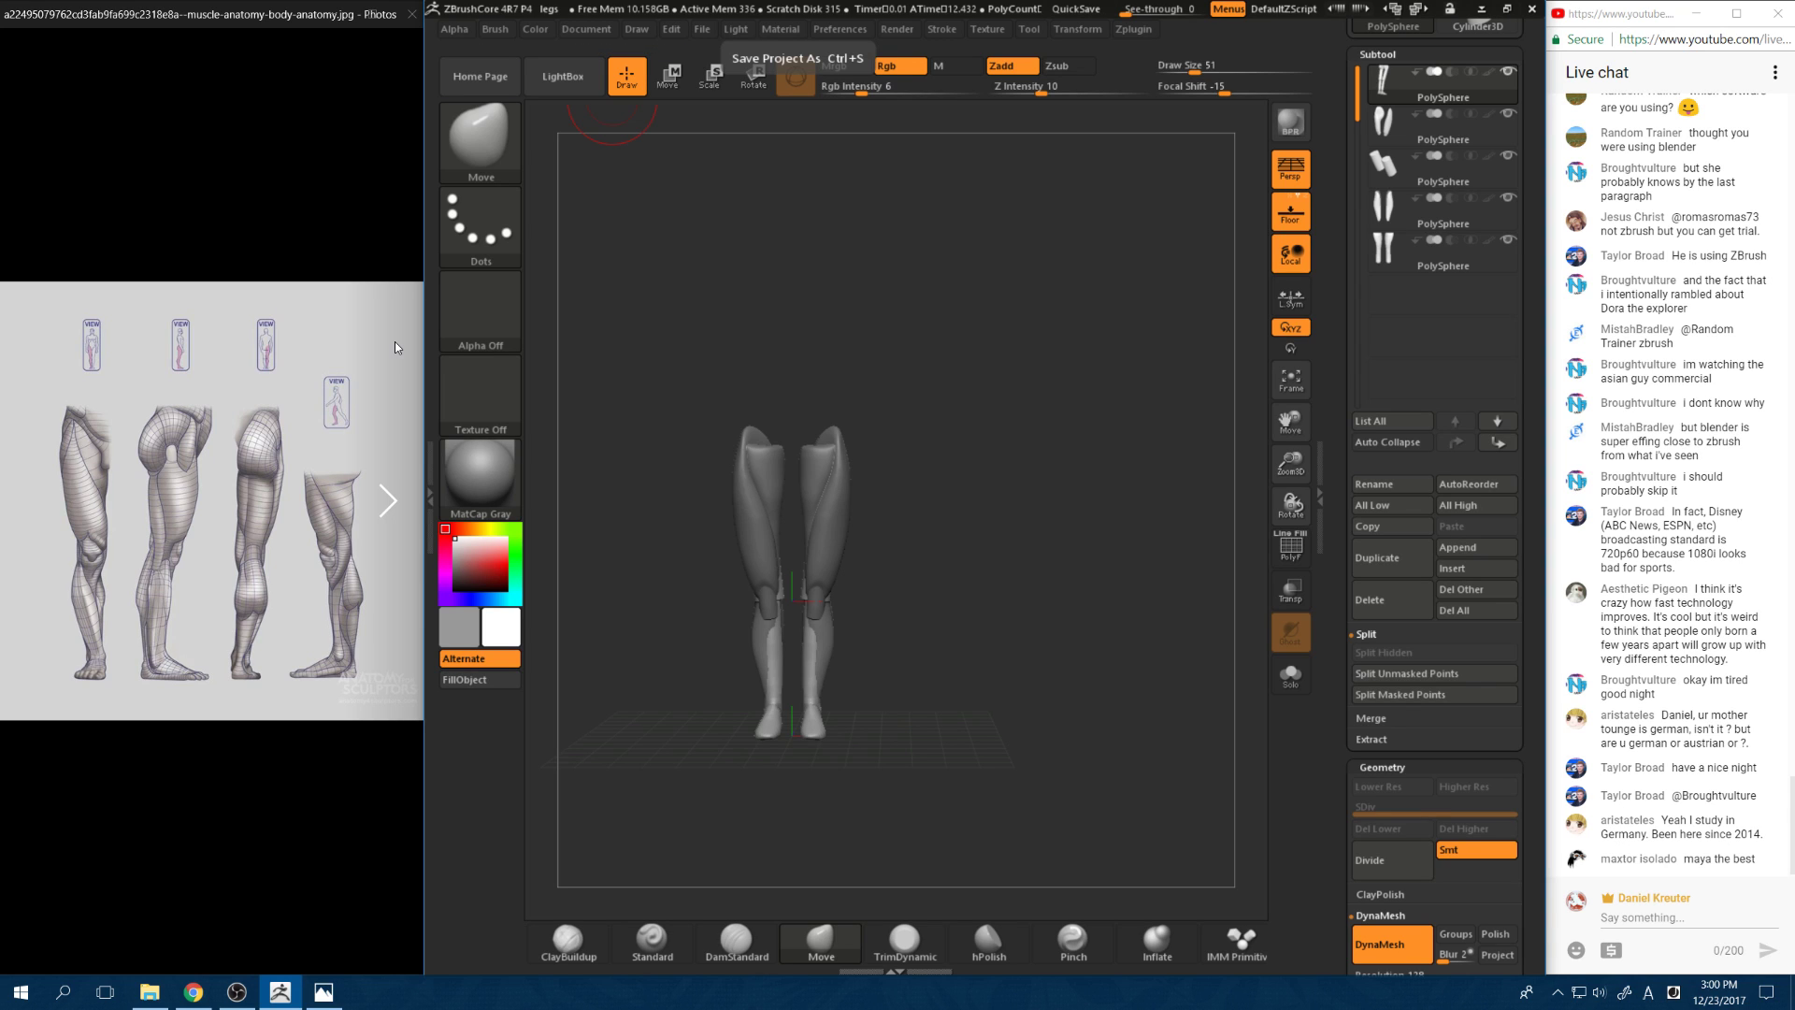
# Step: Nudge the inner shins just below the knees with the Move brush at Draw Size 51
pyautogui.moveTo(950, 590)
pyautogui.keyDown('alt'); pyautogui.mouseDown()
pyautogui.moveTo(965, 658)
pyautogui.moveTo(885, 603)
pyautogui.moveTo(854, 617)
pyautogui.moveTo(916, 625)
pyautogui.moveTo(864, 616)
pyautogui.moveTo(899, 662)
pyautogui.mouseUp(); pyautogui.keyUp('alt')
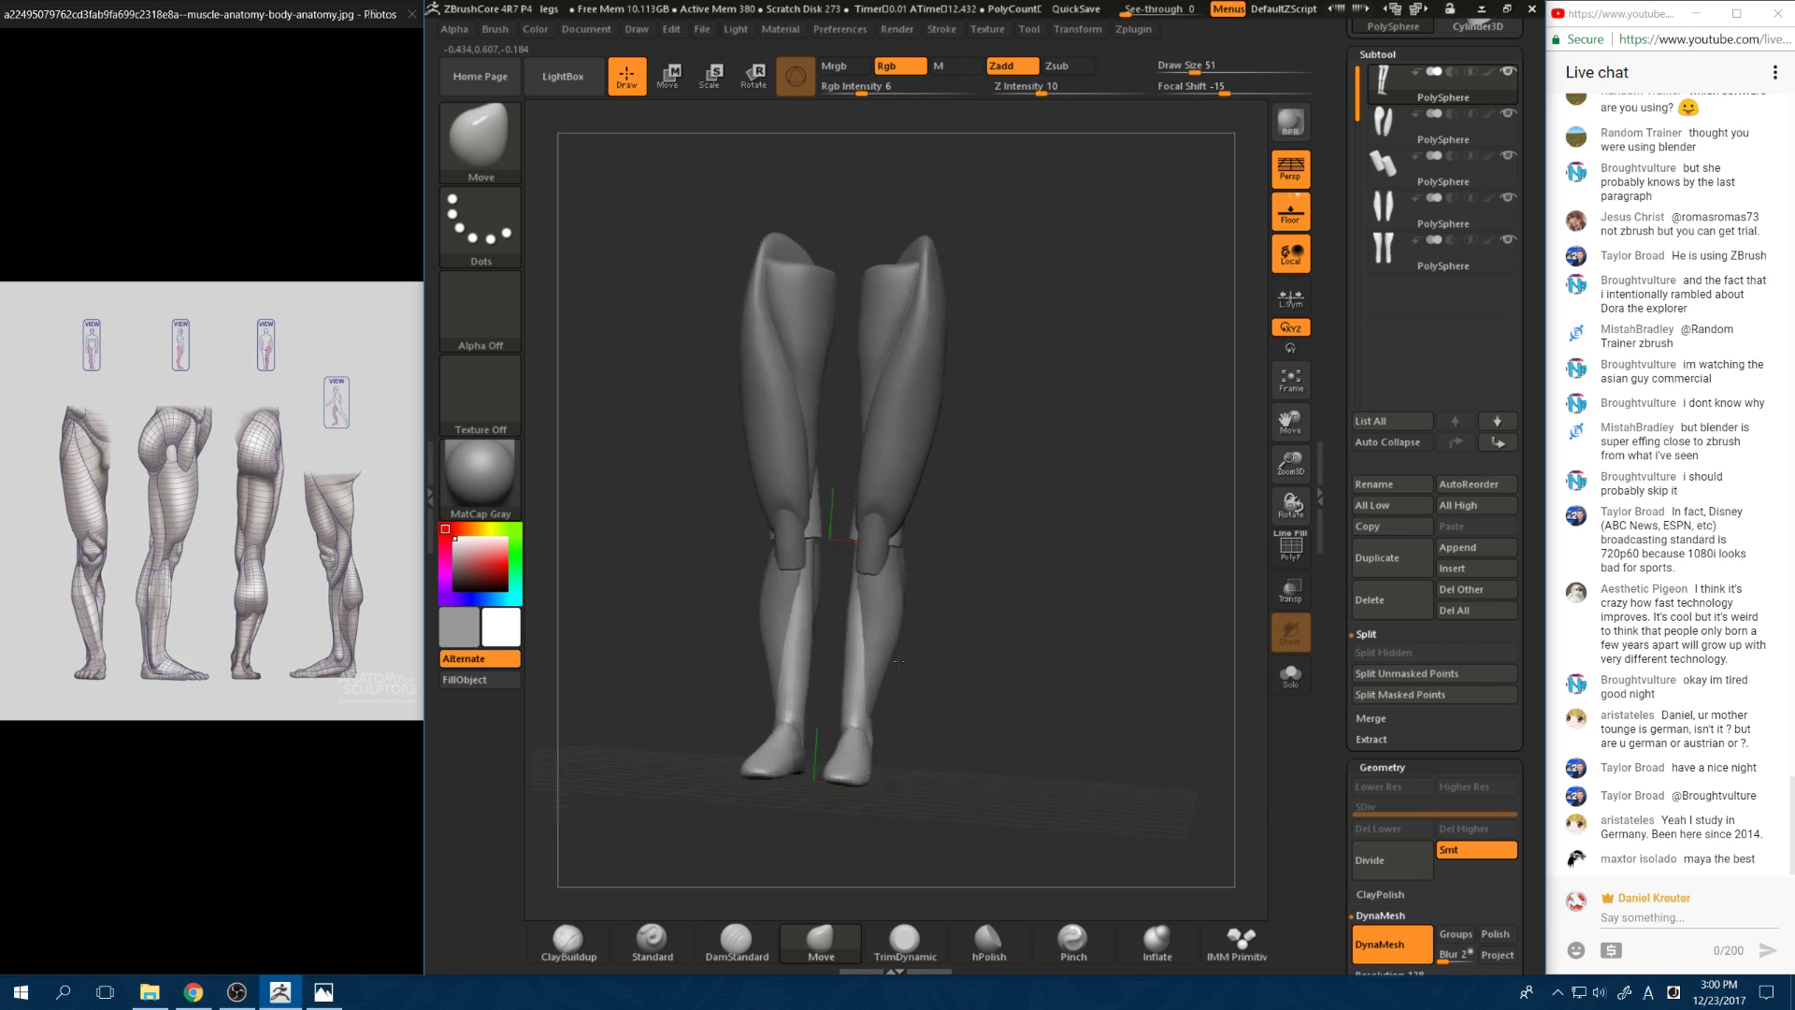
pyautogui.moveTo(899, 662); pyautogui.dragTo(921, 720, button='right')
pyautogui.moveTo(973, 719); pyautogui.dragTo(1033, 713, button='right')
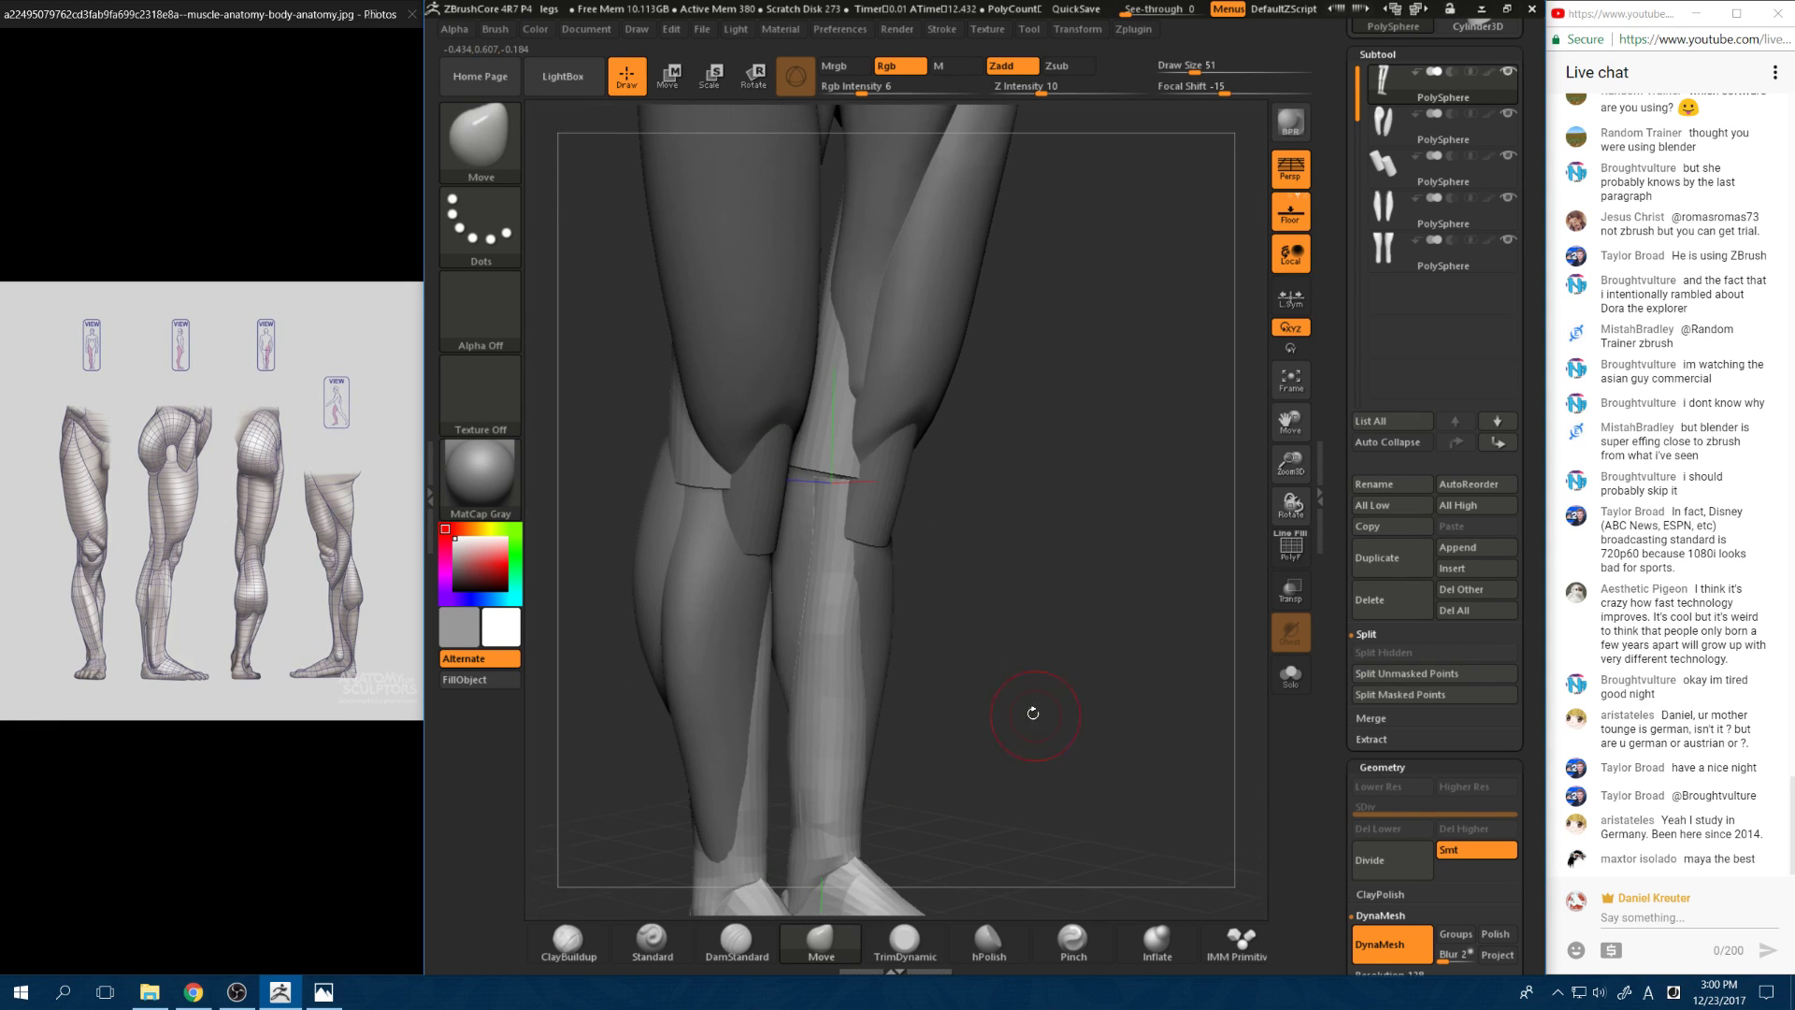
pyautogui.moveTo(857, 568); pyautogui.dragTo(849, 565)
pyautogui.moveTo(1085, 524); pyautogui.dragTo(1036, 510)
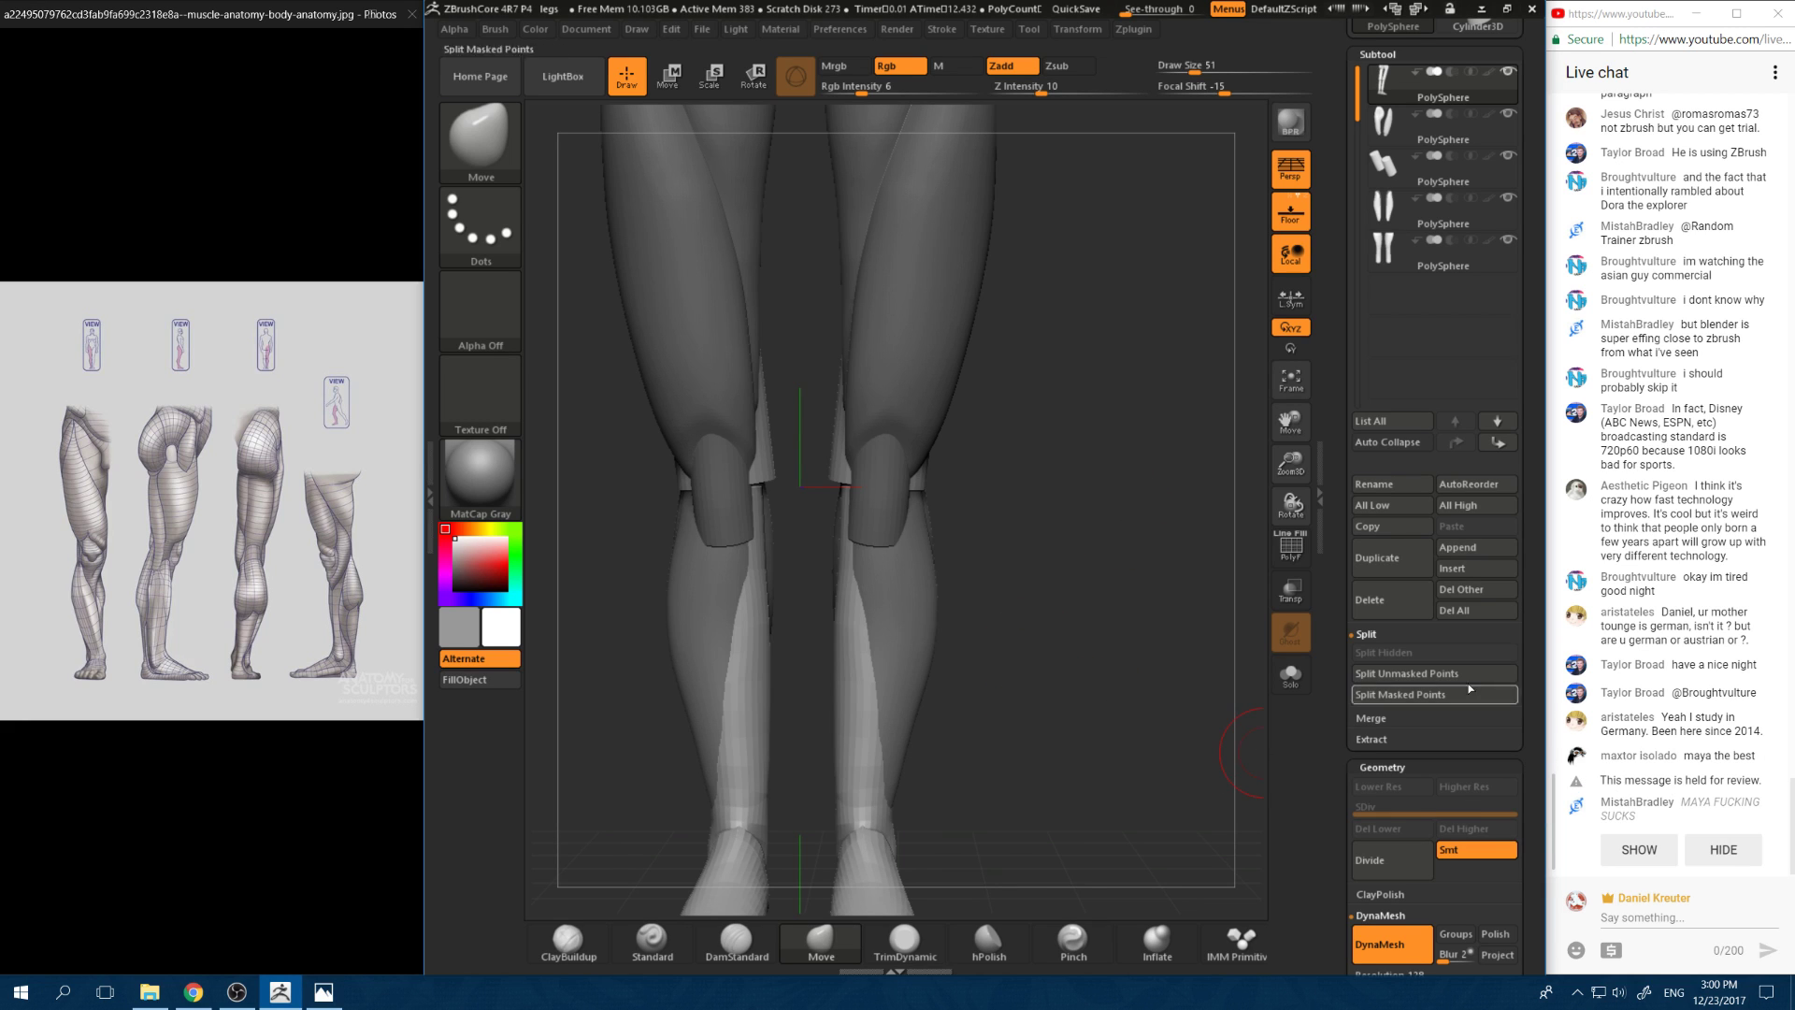
pyautogui.moveTo(1070, 622); pyautogui.dragTo(1116, 558)
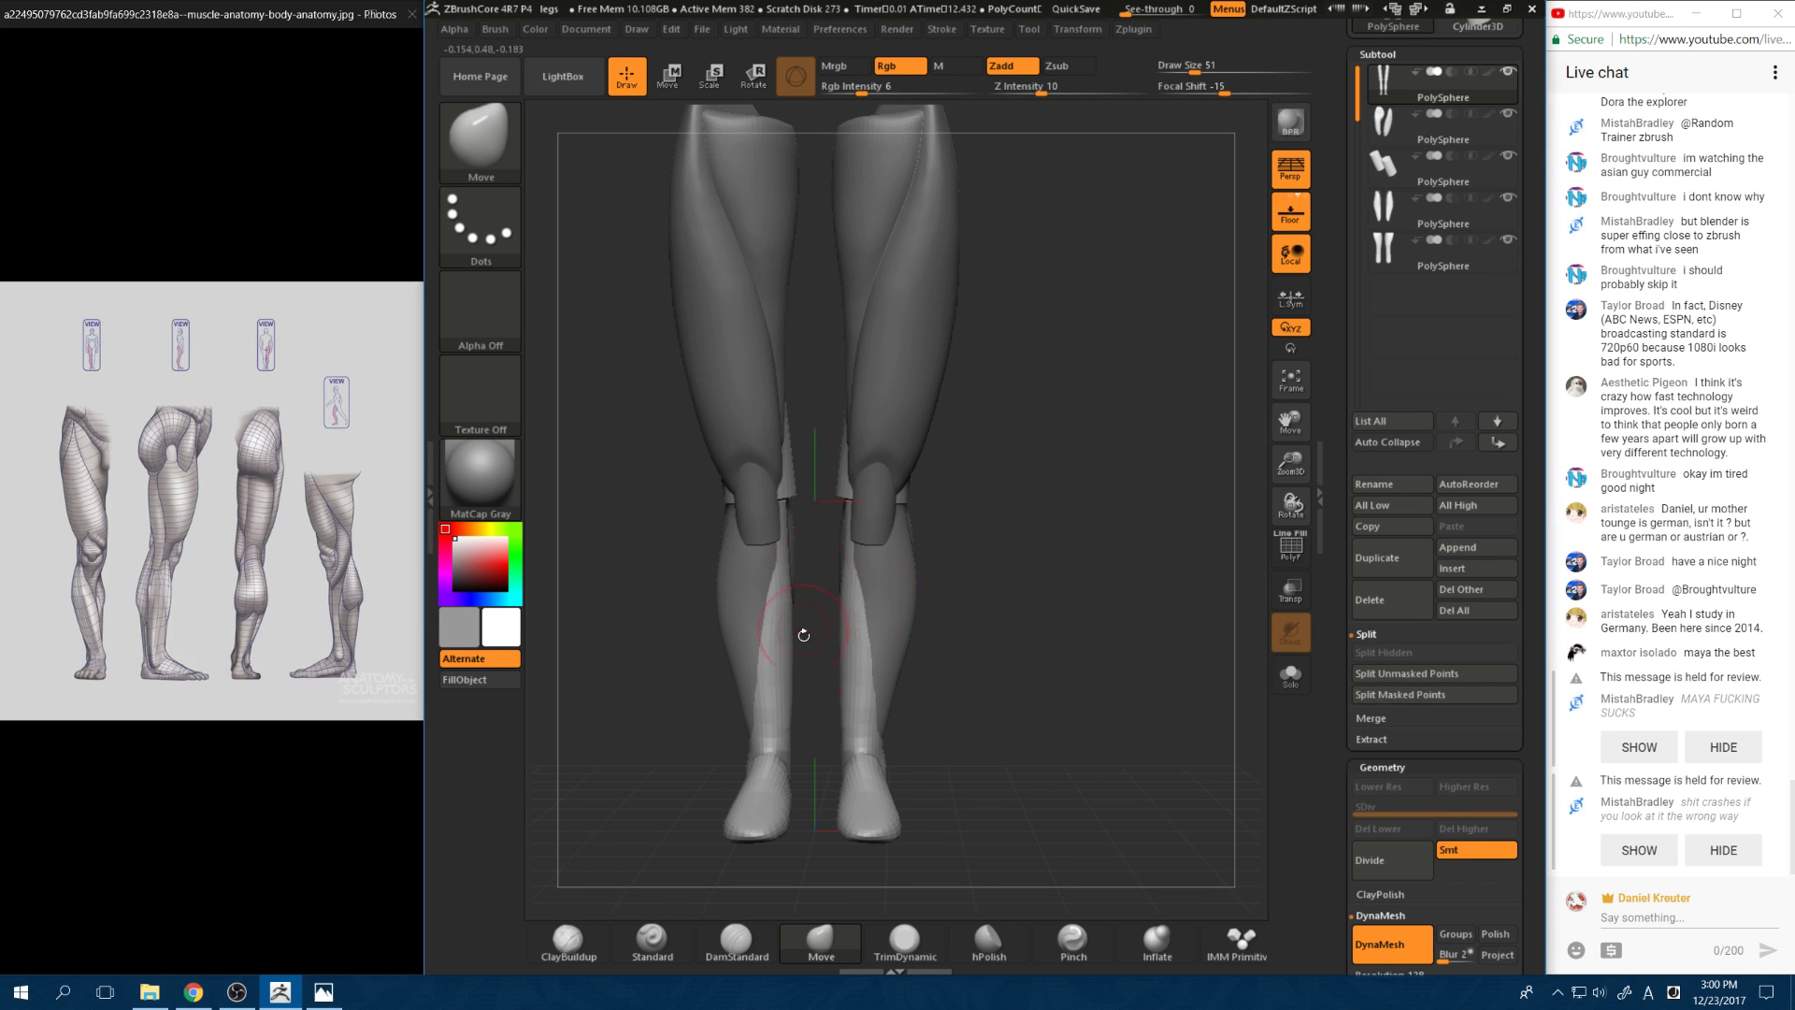
# Step: Try to reshape the inner lower shins with the Move brush at Draw Size 83 and undo the recent strokes
pyautogui.press('space')
pyautogui.click(844, 670)
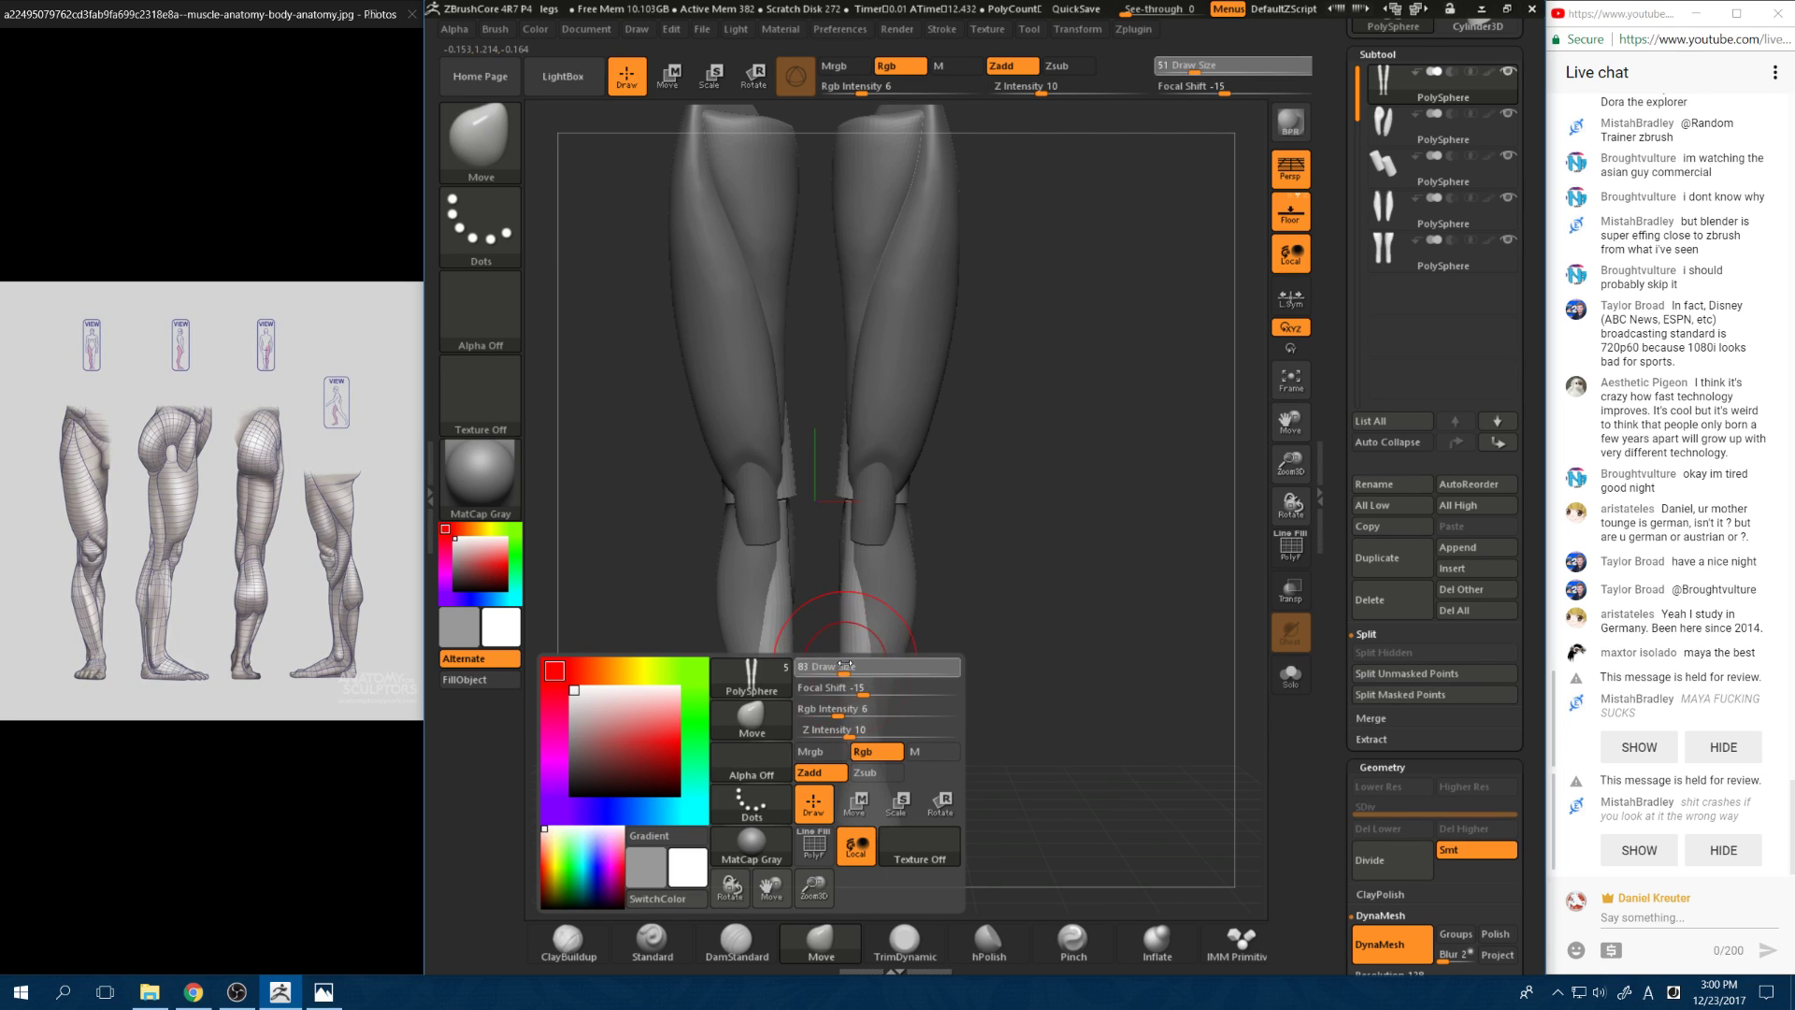
pyautogui.moveTo(846, 713); pyautogui.dragTo(843, 718)
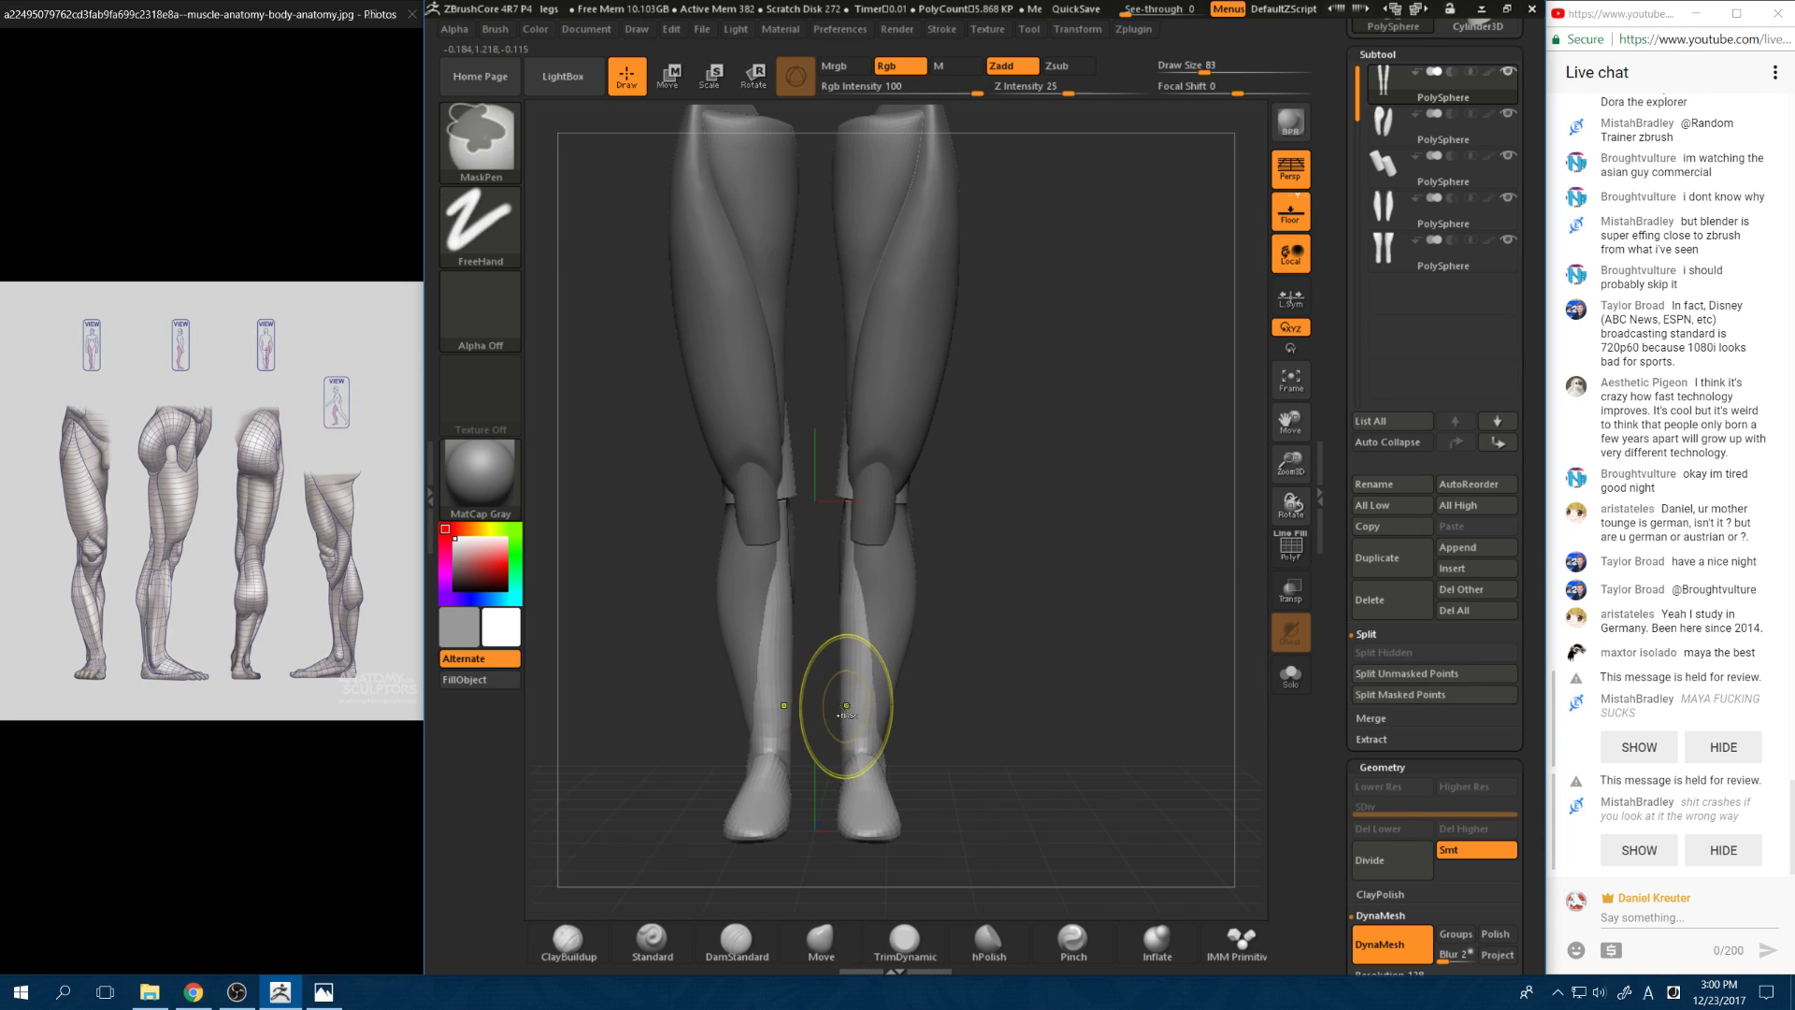
pyautogui.hotkey('ctrl', 'z')
pyautogui.hotkey('ctrl', 'z')
pyautogui.hotkey('ctrl', 'z')
pyautogui.hotkey('ctrl', 'z')
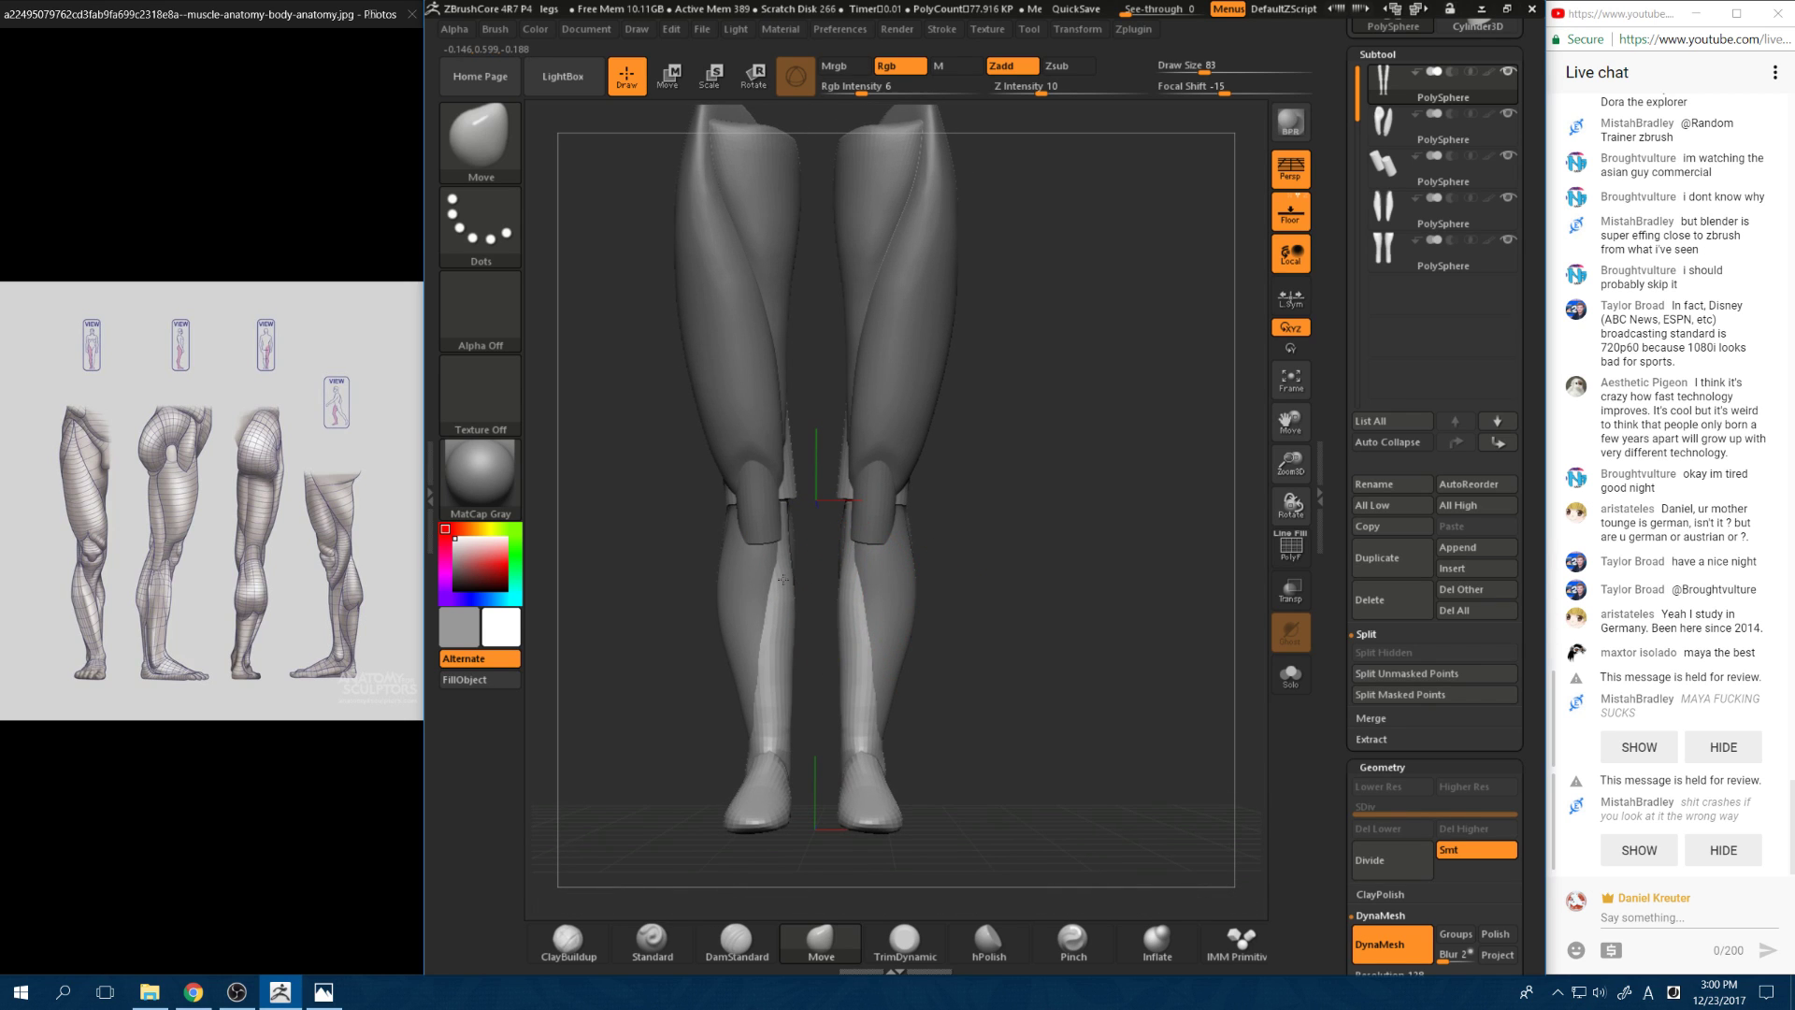
pyautogui.hotkey('ctrl', 'z')
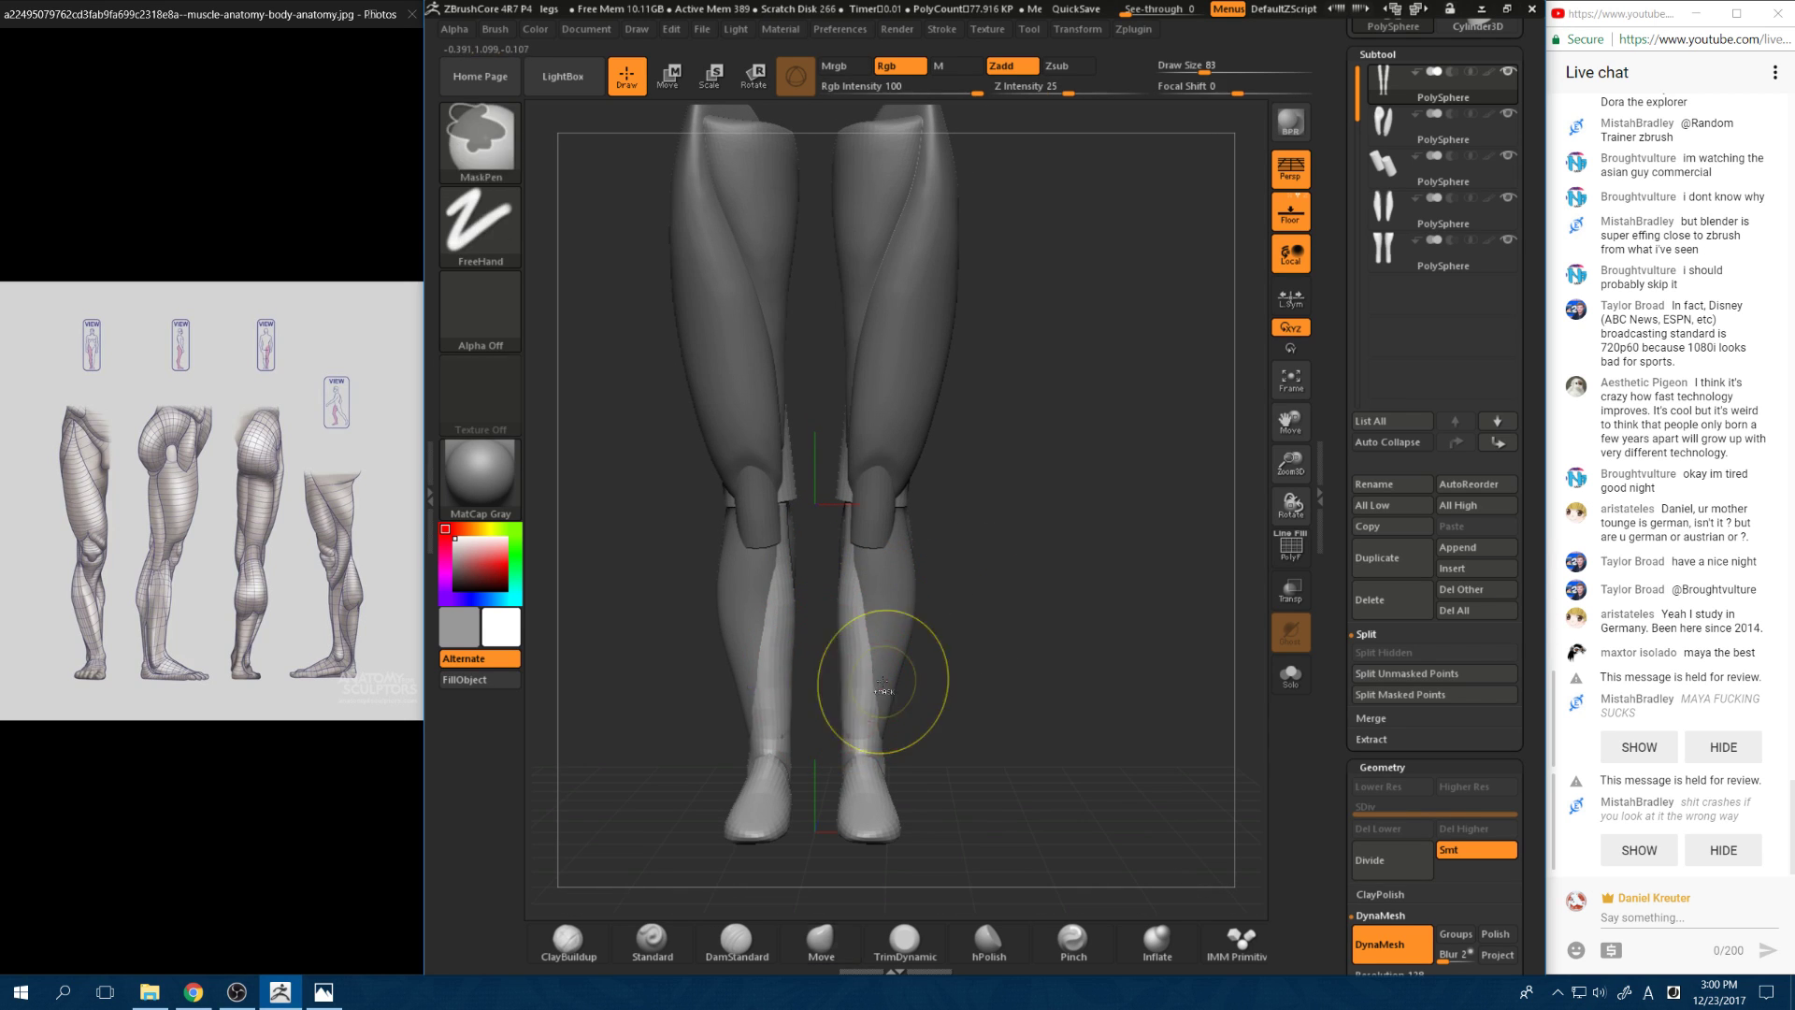
# Step: Smooth the lower shins above the ankles at Draw Size 83, undoing the last stroke
pyautogui.moveTo(1010, 650); pyautogui.dragTo(1094, 653)
pyautogui.keyDown('shift'); pyautogui.moveTo(856, 678); pyautogui.dragTo(866, 708); pyautogui.keyUp('shift')
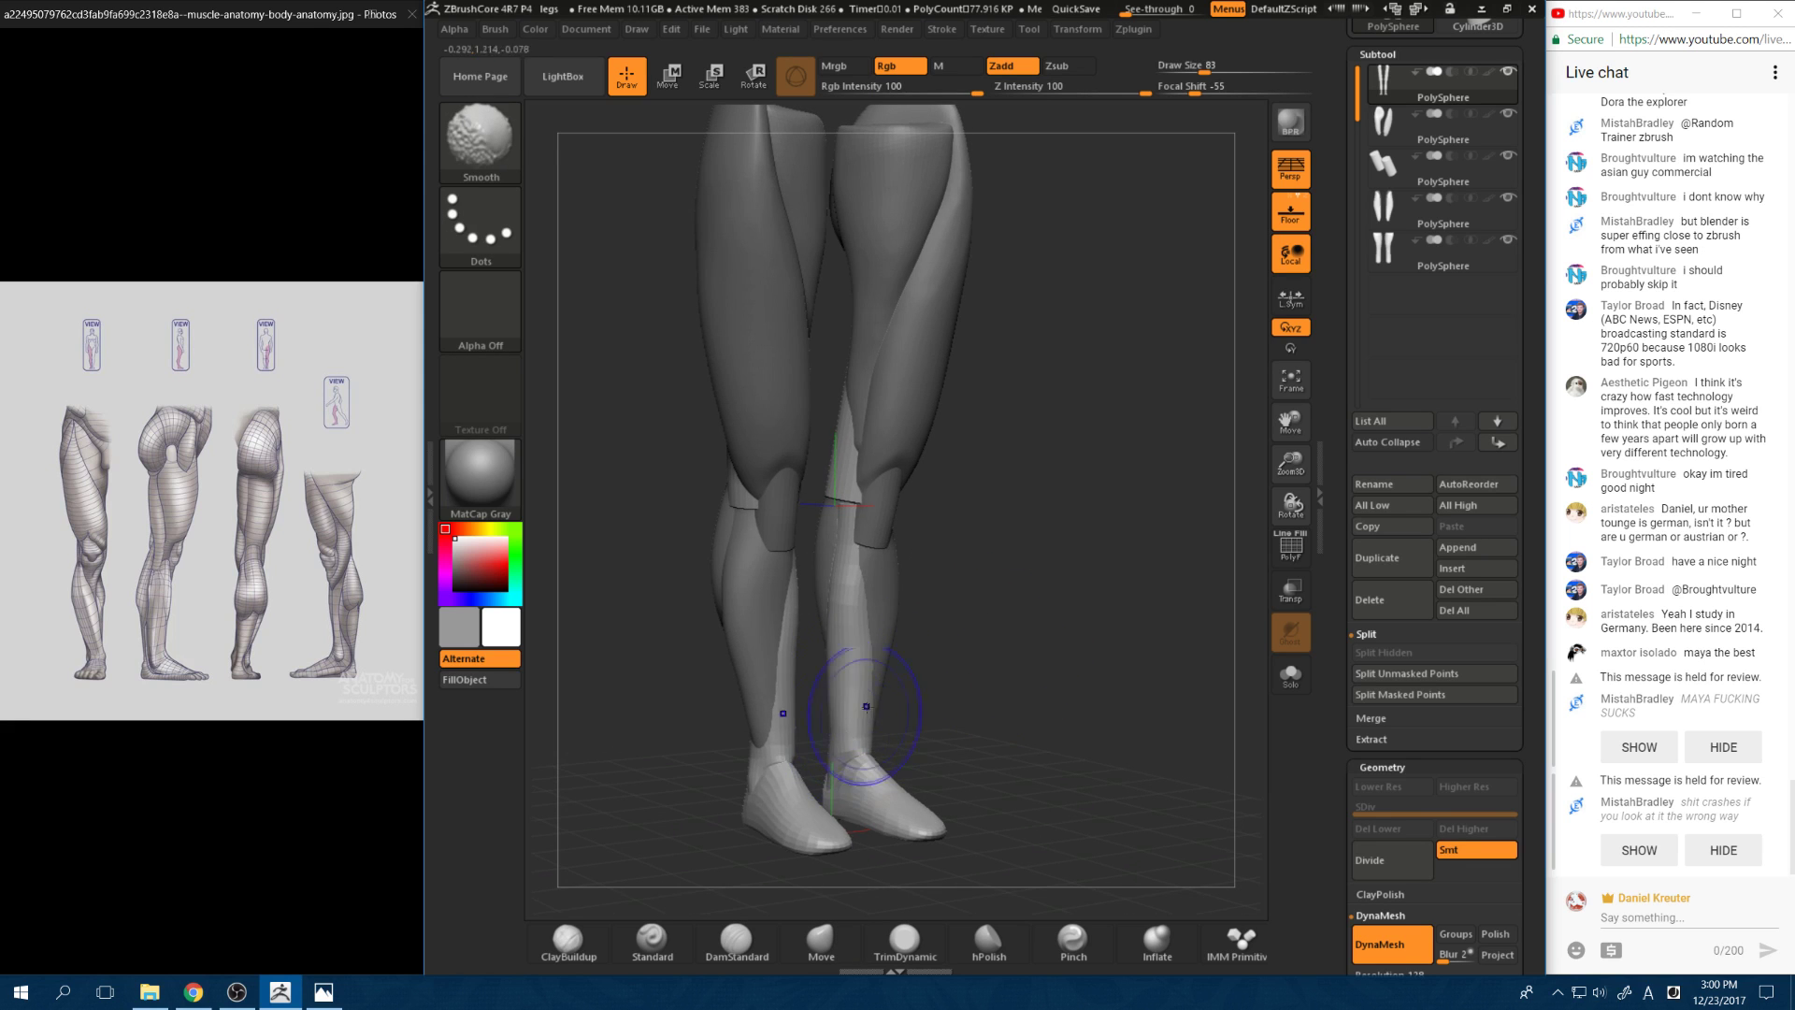
pyautogui.keyDown('shift'); pyautogui.moveTo(982, 645); pyautogui.dragTo(907, 627); pyautogui.keyUp('shift')
pyautogui.moveTo(997, 544); pyautogui.dragTo(742, 822)
pyautogui.moveTo(682, 701); pyautogui.dragTo(874, 810)
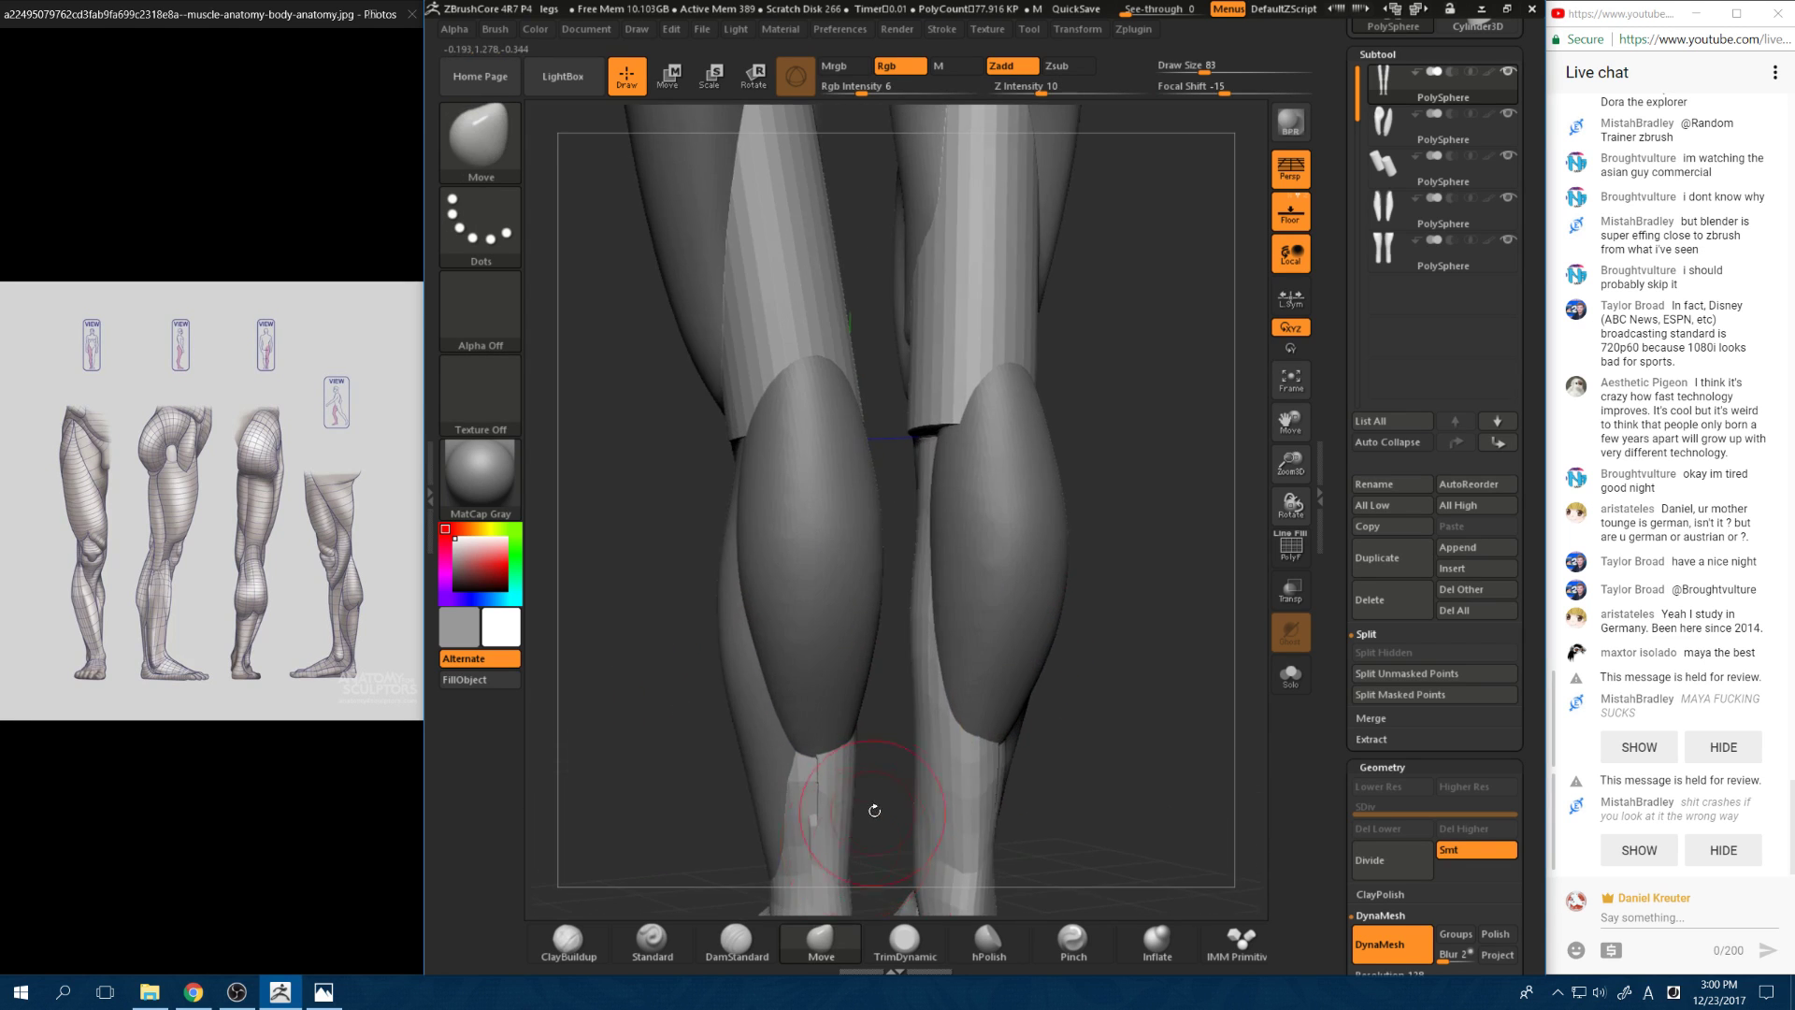
pyautogui.hotkey('ctrl', 'z')
pyautogui.moveTo(1034, 687)
pyautogui.keyDown('alt'); pyautogui.mouseDown()
pyautogui.moveTo(1050, 563)
pyautogui.moveTo(906, 595)
pyautogui.moveTo(883, 652)
pyautogui.moveTo(886, 618)
pyautogui.mouseUp(); pyautogui.keyUp('alt')
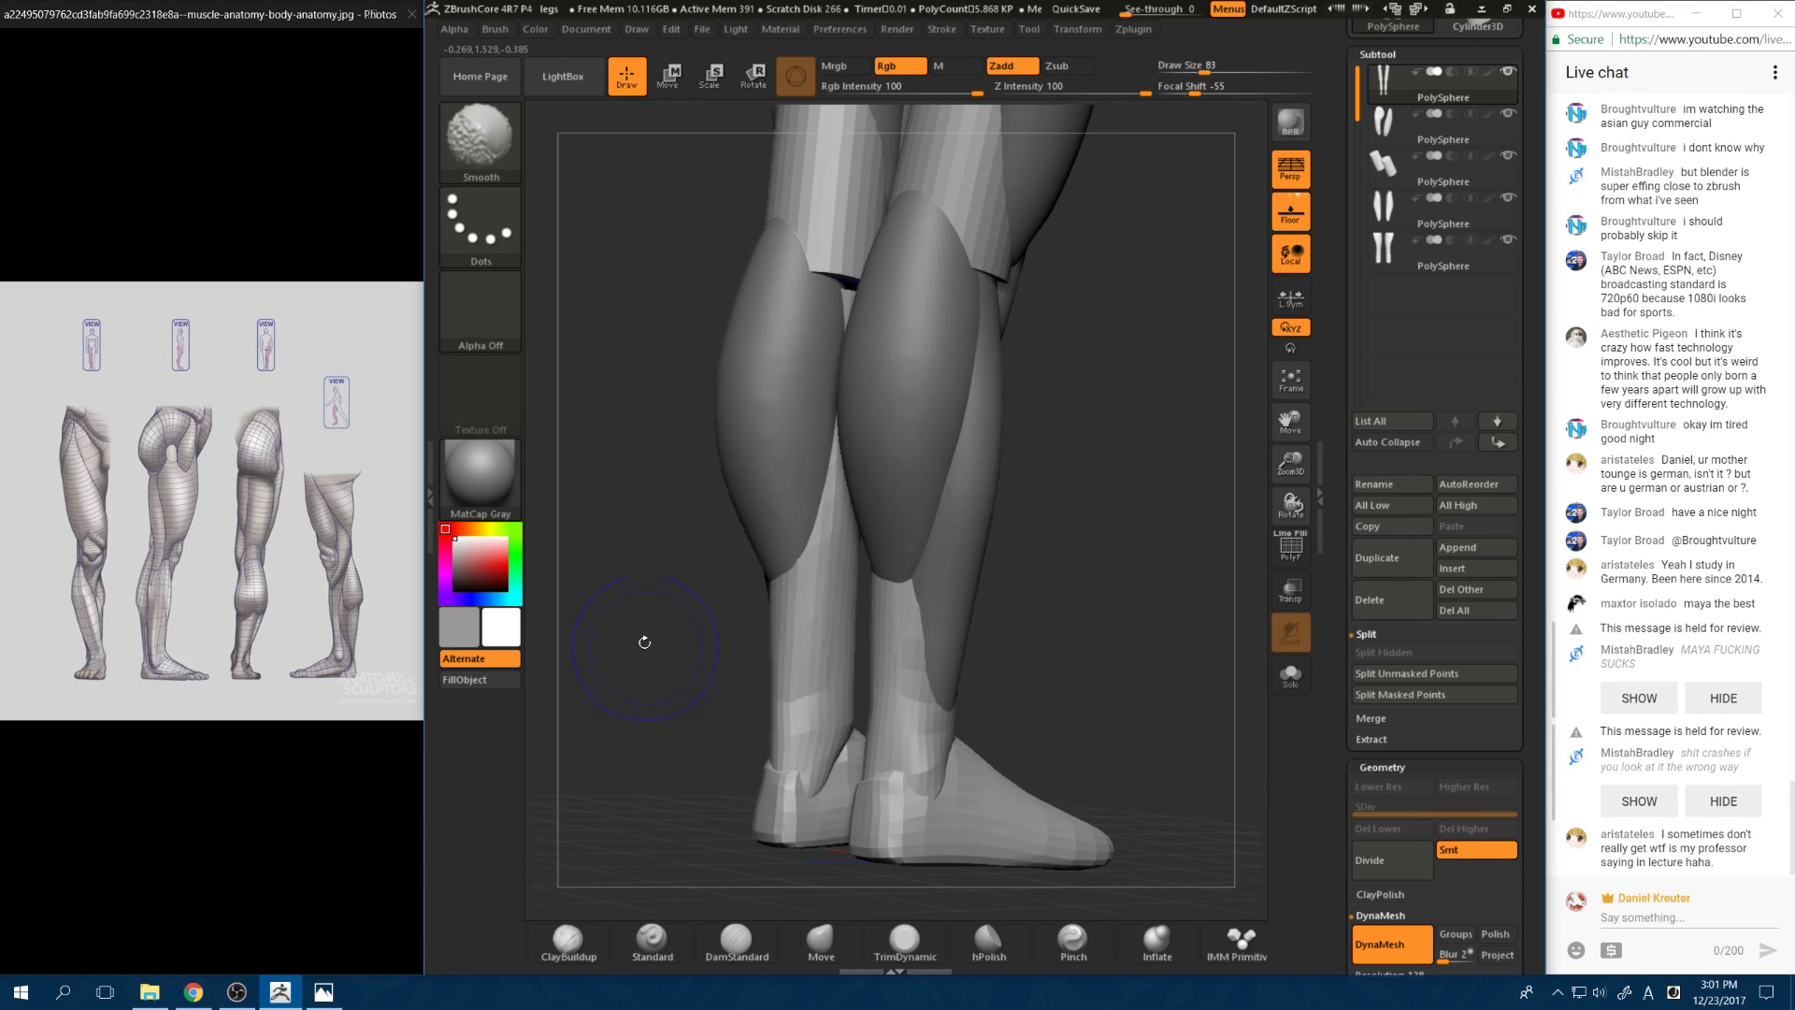
pyautogui.moveTo(644, 642)
pyautogui.mouseDown()
pyautogui.moveTo(771, 638)
pyautogui.moveTo(685, 601)
pyautogui.moveTo(685, 692)
pyautogui.moveTo(733, 682)
pyautogui.mouseUp()
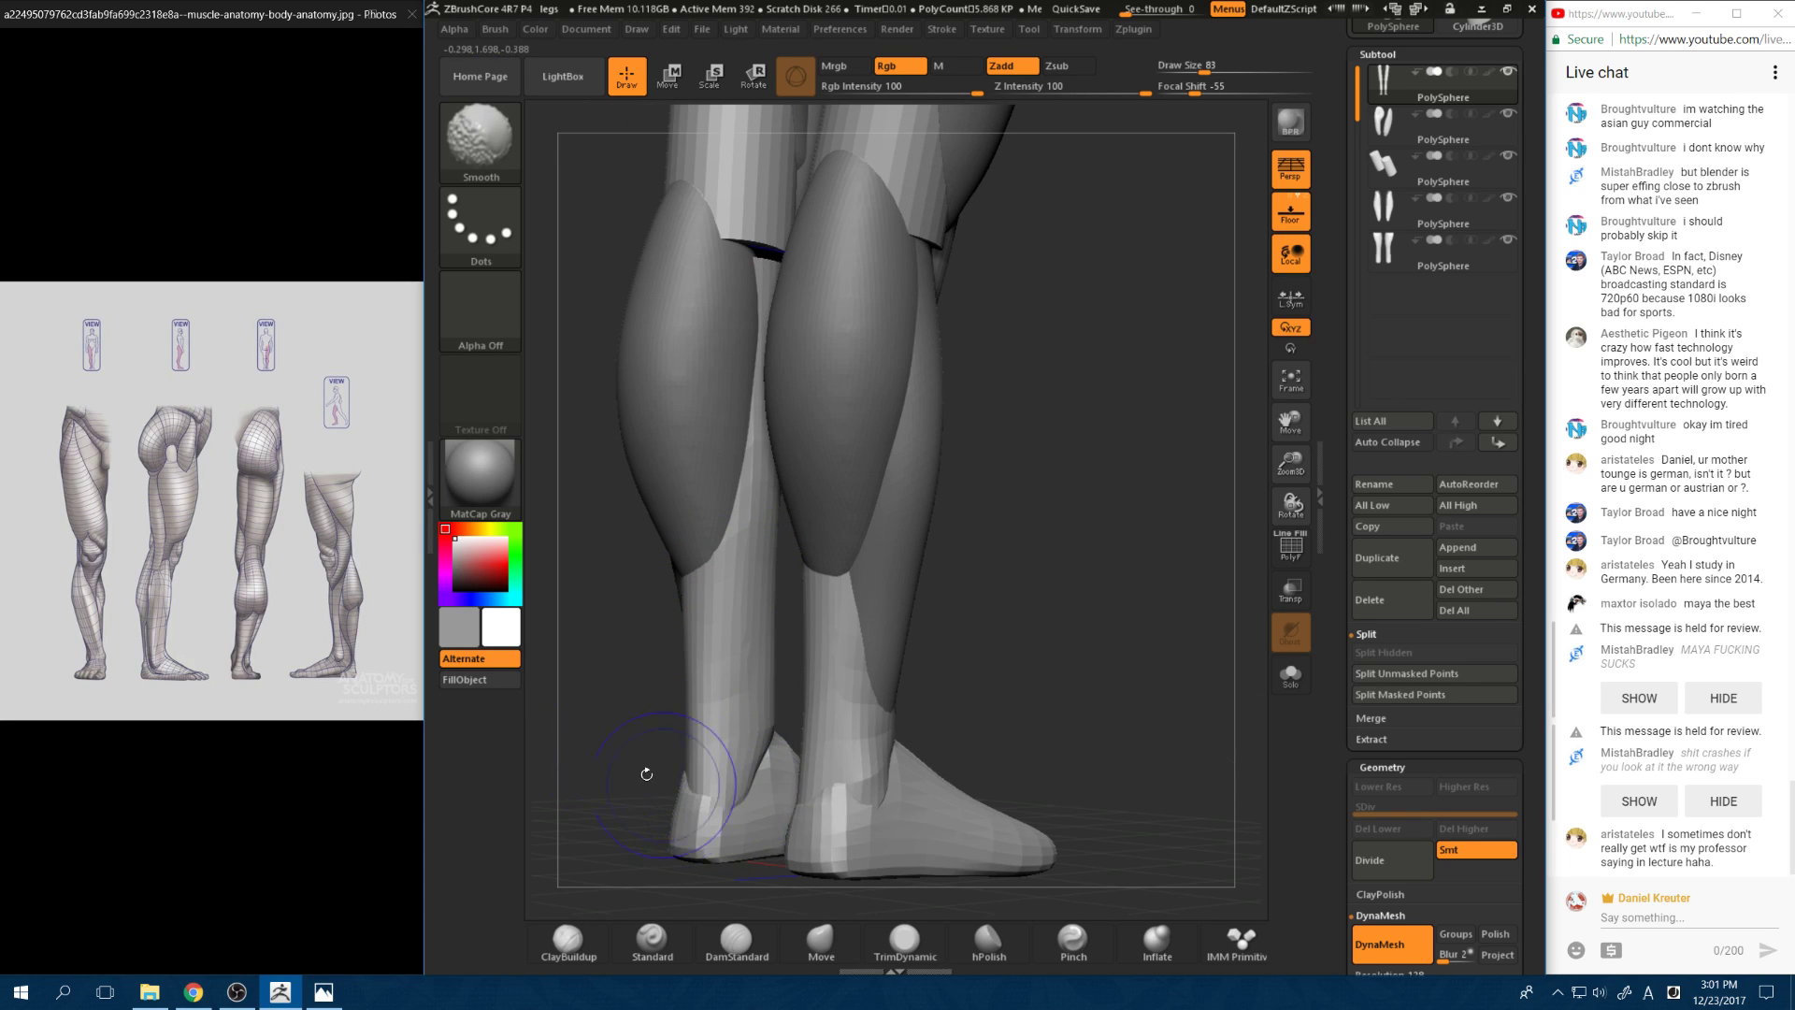
pyautogui.moveTo(646, 774); pyautogui.dragTo(566, 772)
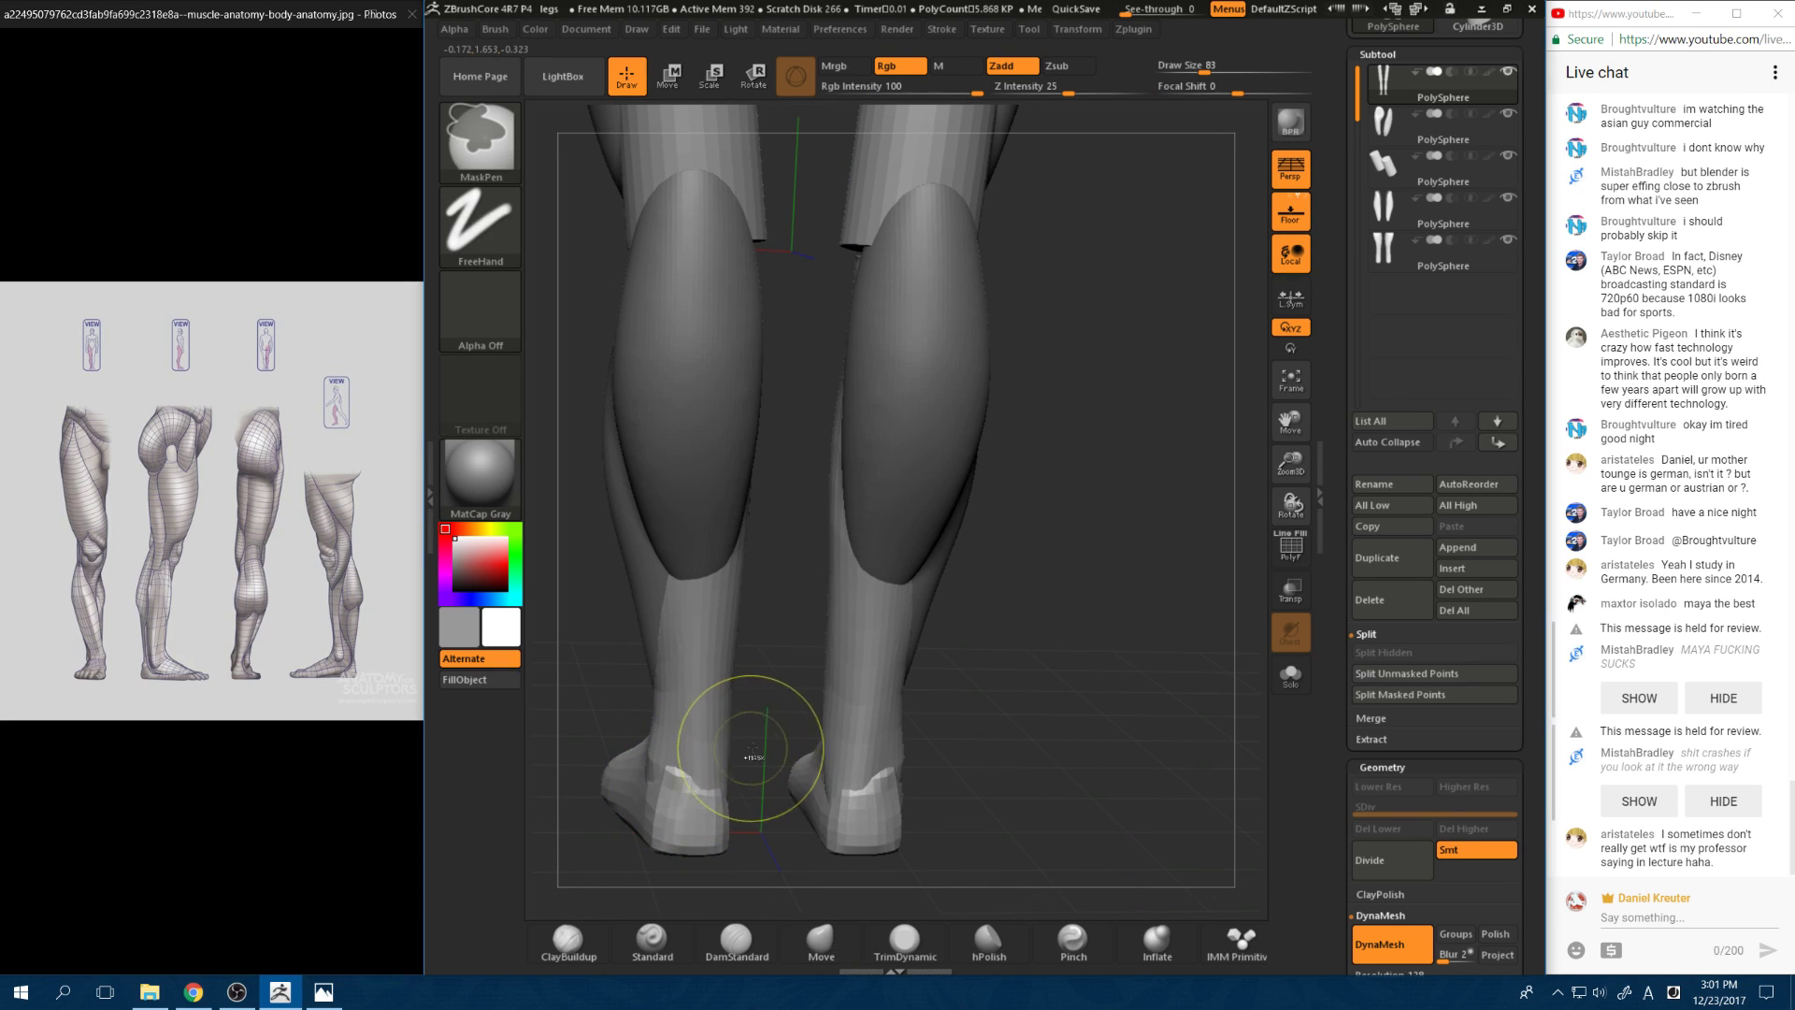
# Step: Adjust the backs of the ankles and lower calves with the Move brush at Draw Size 39 and Focal Shift -51
pyautogui.moveTo(721, 854)
pyautogui.mouseDown()
pyautogui.moveTo(701, 822)
pyautogui.moveTo(796, 666)
pyautogui.moveTo(708, 675)
pyautogui.mouseUp()
pyautogui.press('space')
pyautogui.click(783, 685)
pyautogui.click(780, 664)
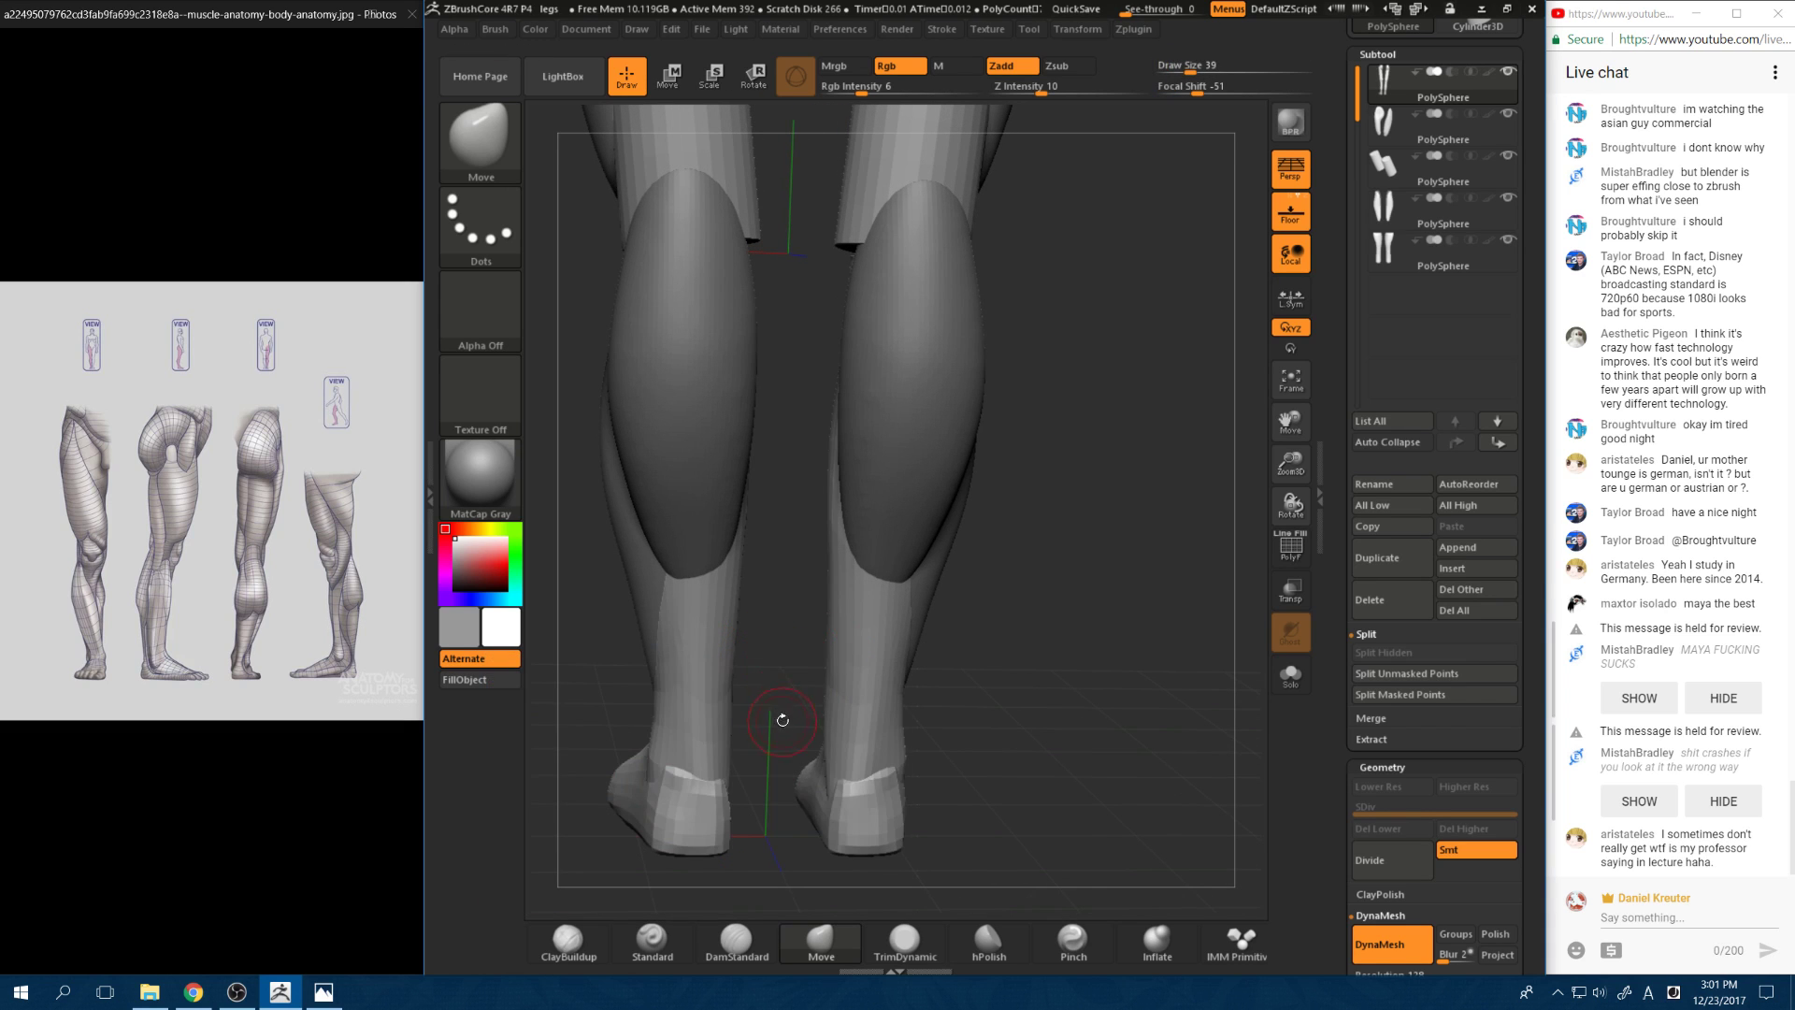
pyautogui.moveTo(759, 574); pyautogui.dragTo(788, 668)
# Step: Reshape the lower shins above the heels with the Move brush at Draw Size 74 and Focal Shift -35
pyautogui.press('space')
pyautogui.click(795, 689)
pyautogui.click(772, 673)
pyautogui.press('space')
pyautogui.press('space')
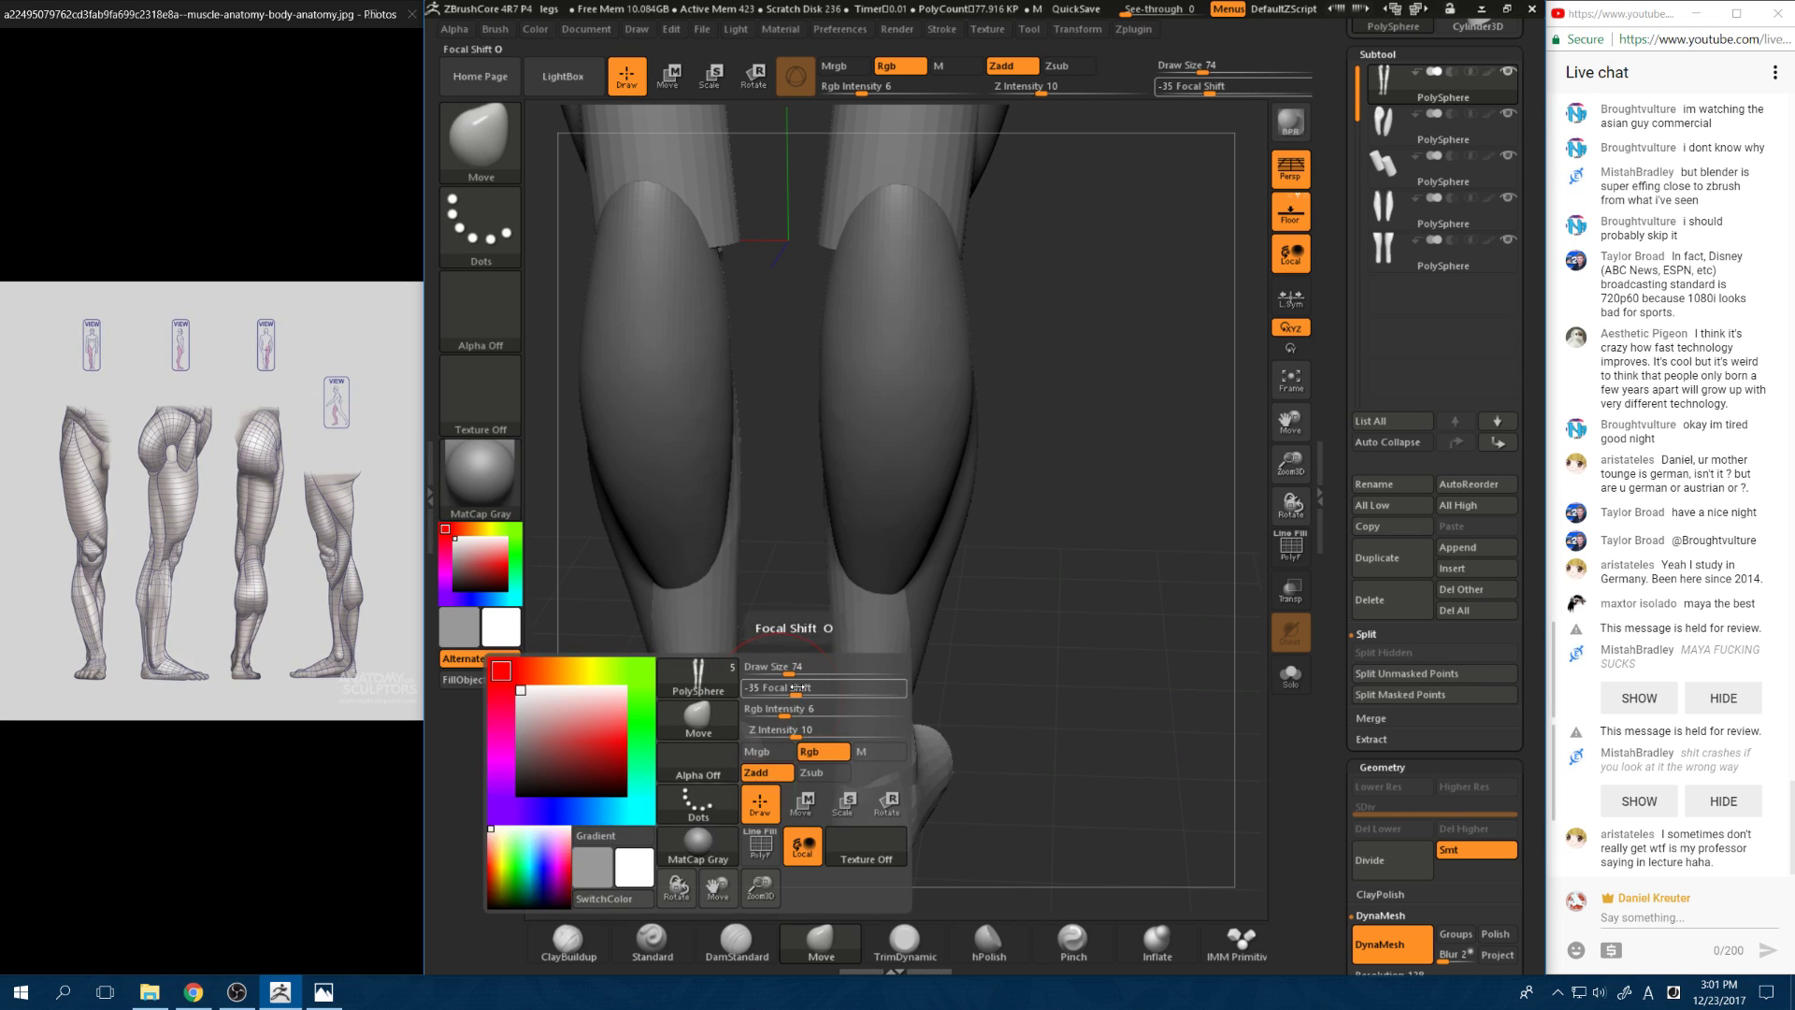
pyautogui.moveTo(773, 682)
pyautogui.mouseDown()
pyautogui.moveTo(773, 733)
pyautogui.moveTo(779, 594)
pyautogui.moveTo(786, 614)
pyautogui.moveTo(689, 762)
pyautogui.mouseUp()
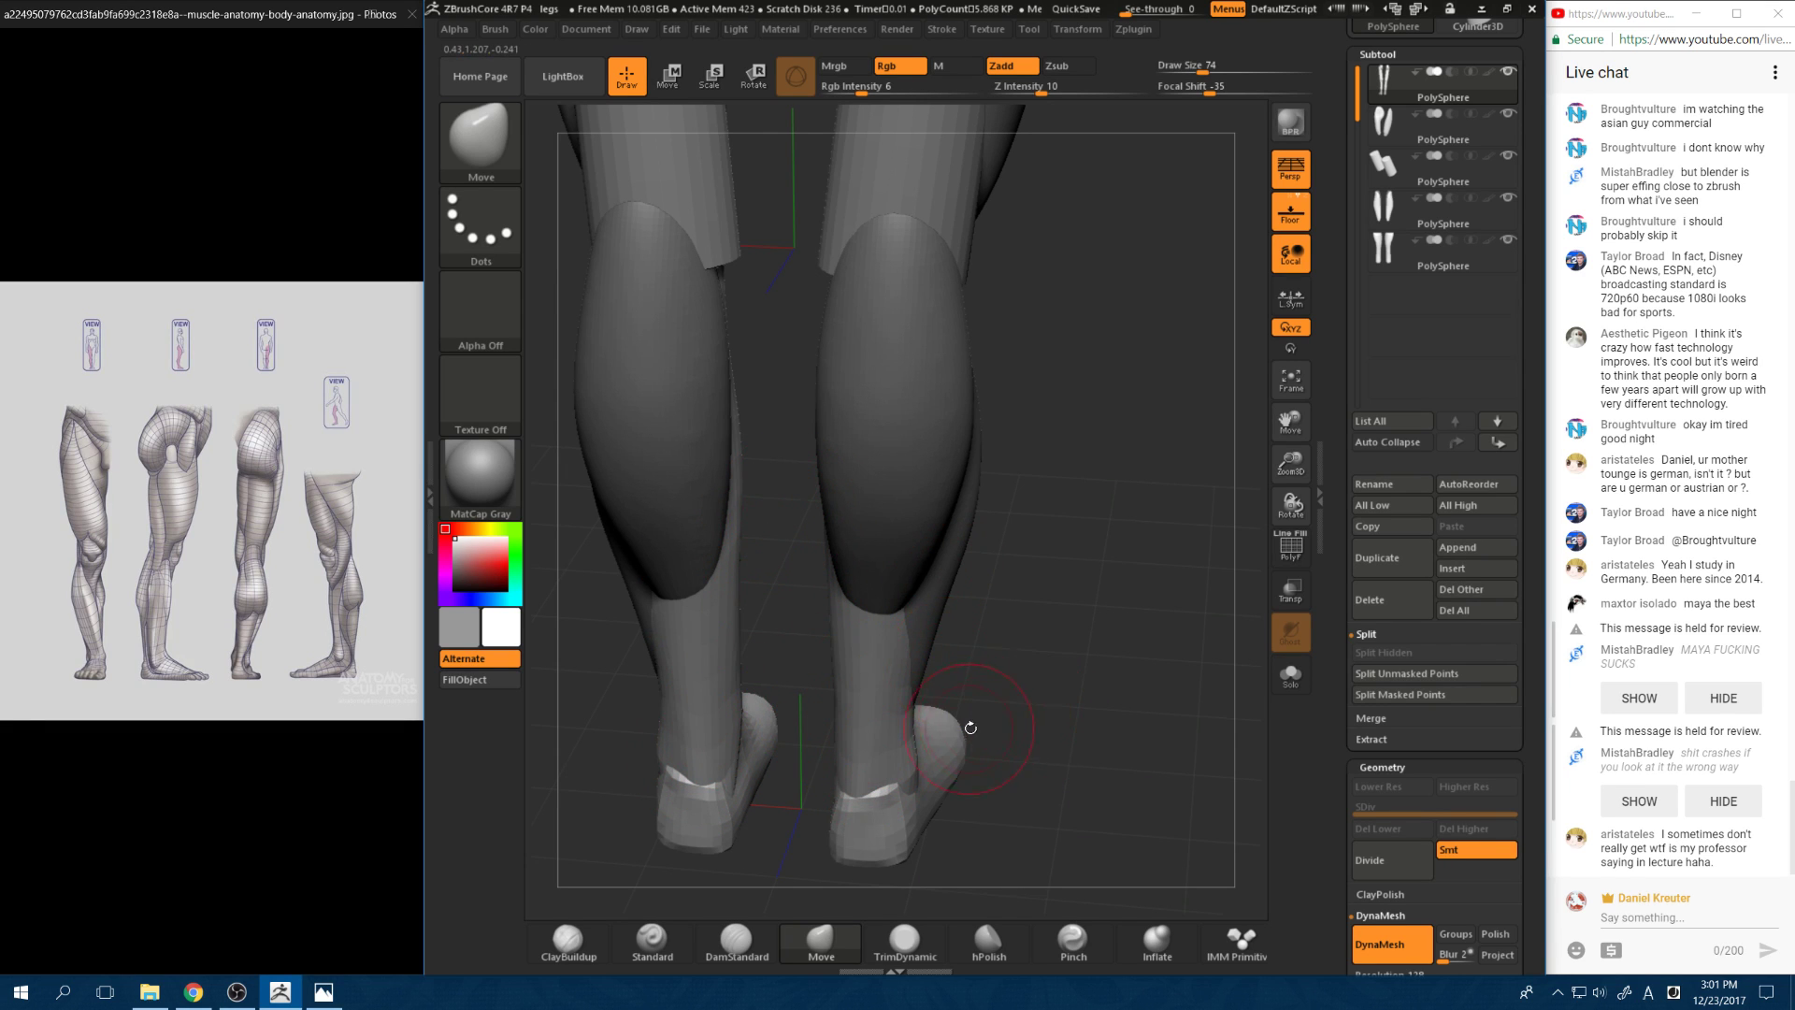
pyautogui.moveTo(970, 728); pyautogui.dragTo(729, 897)
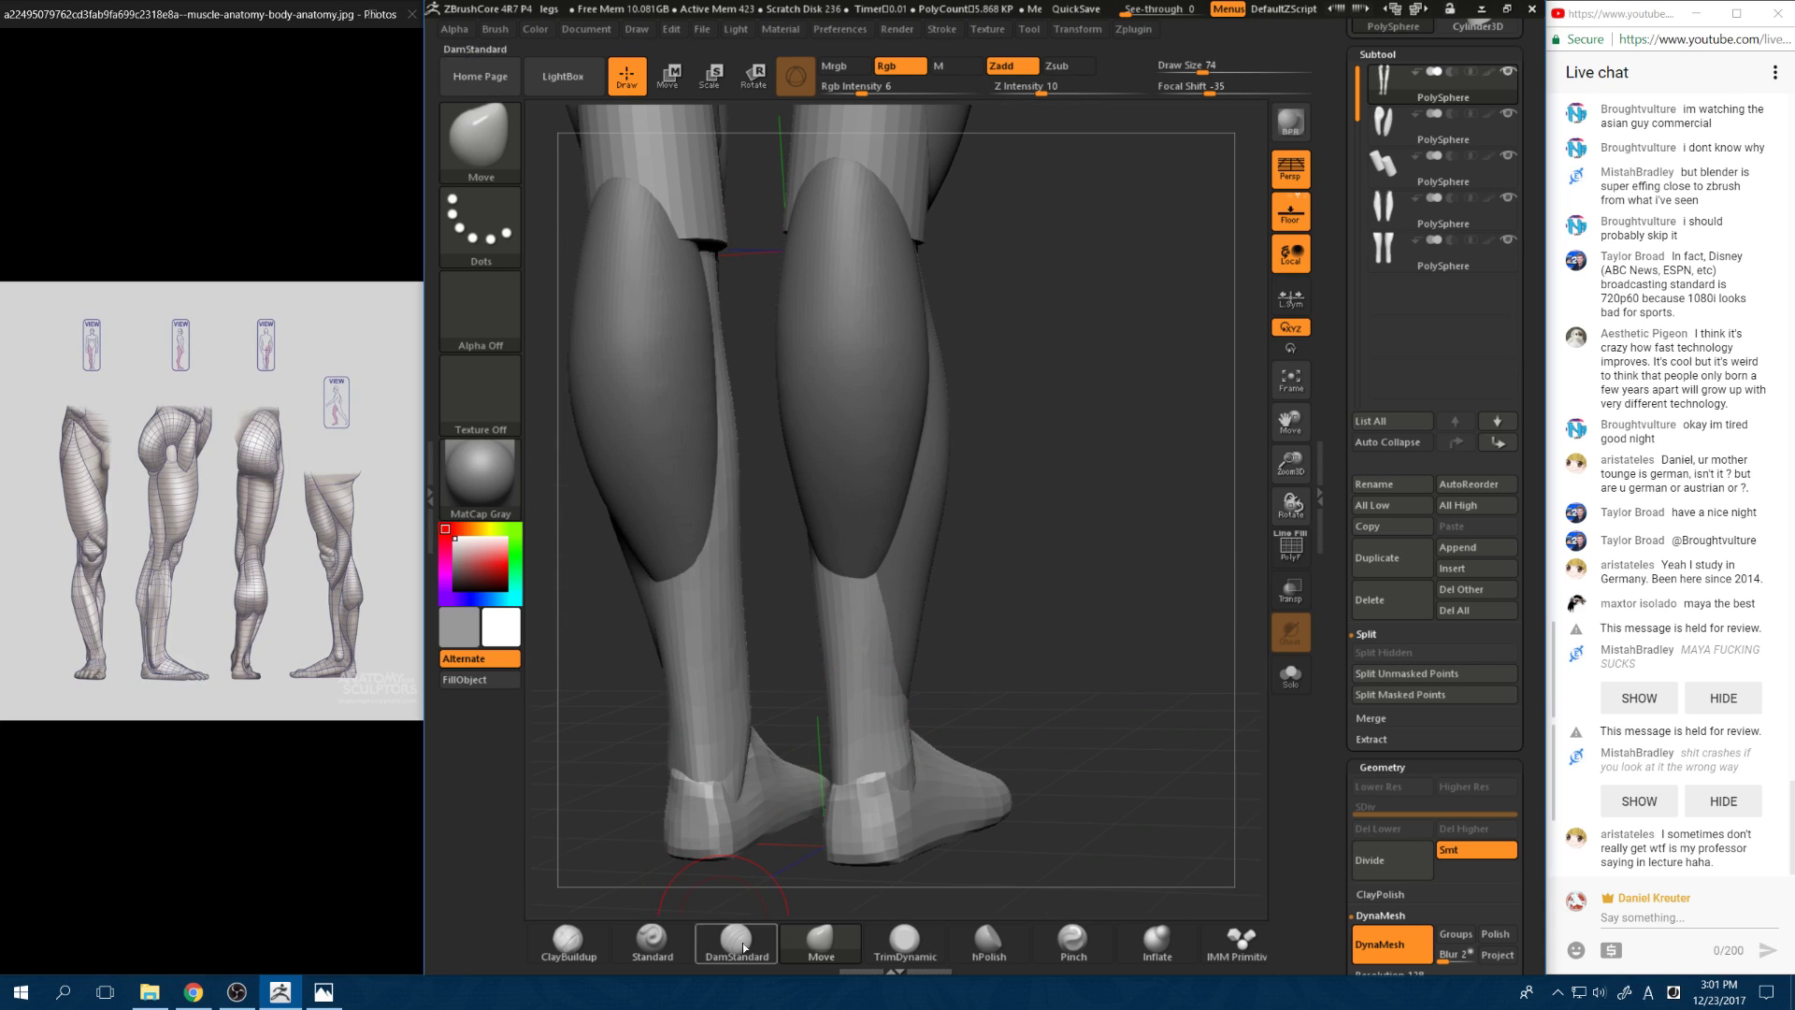
# Step: Flatten the ankles and heel sides with the TrimDynamic brush at Draw Size 74
pyautogui.click(891, 935)
pyautogui.moveTo(713, 711)
pyautogui.mouseDown()
pyautogui.moveTo(713, 739)
pyautogui.moveTo(711, 671)
pyautogui.moveTo(816, 625)
pyautogui.moveTo(693, 665)
pyautogui.moveTo(703, 694)
pyautogui.mouseUp()
pyautogui.moveTo(778, 641); pyautogui.dragTo(823, 658)
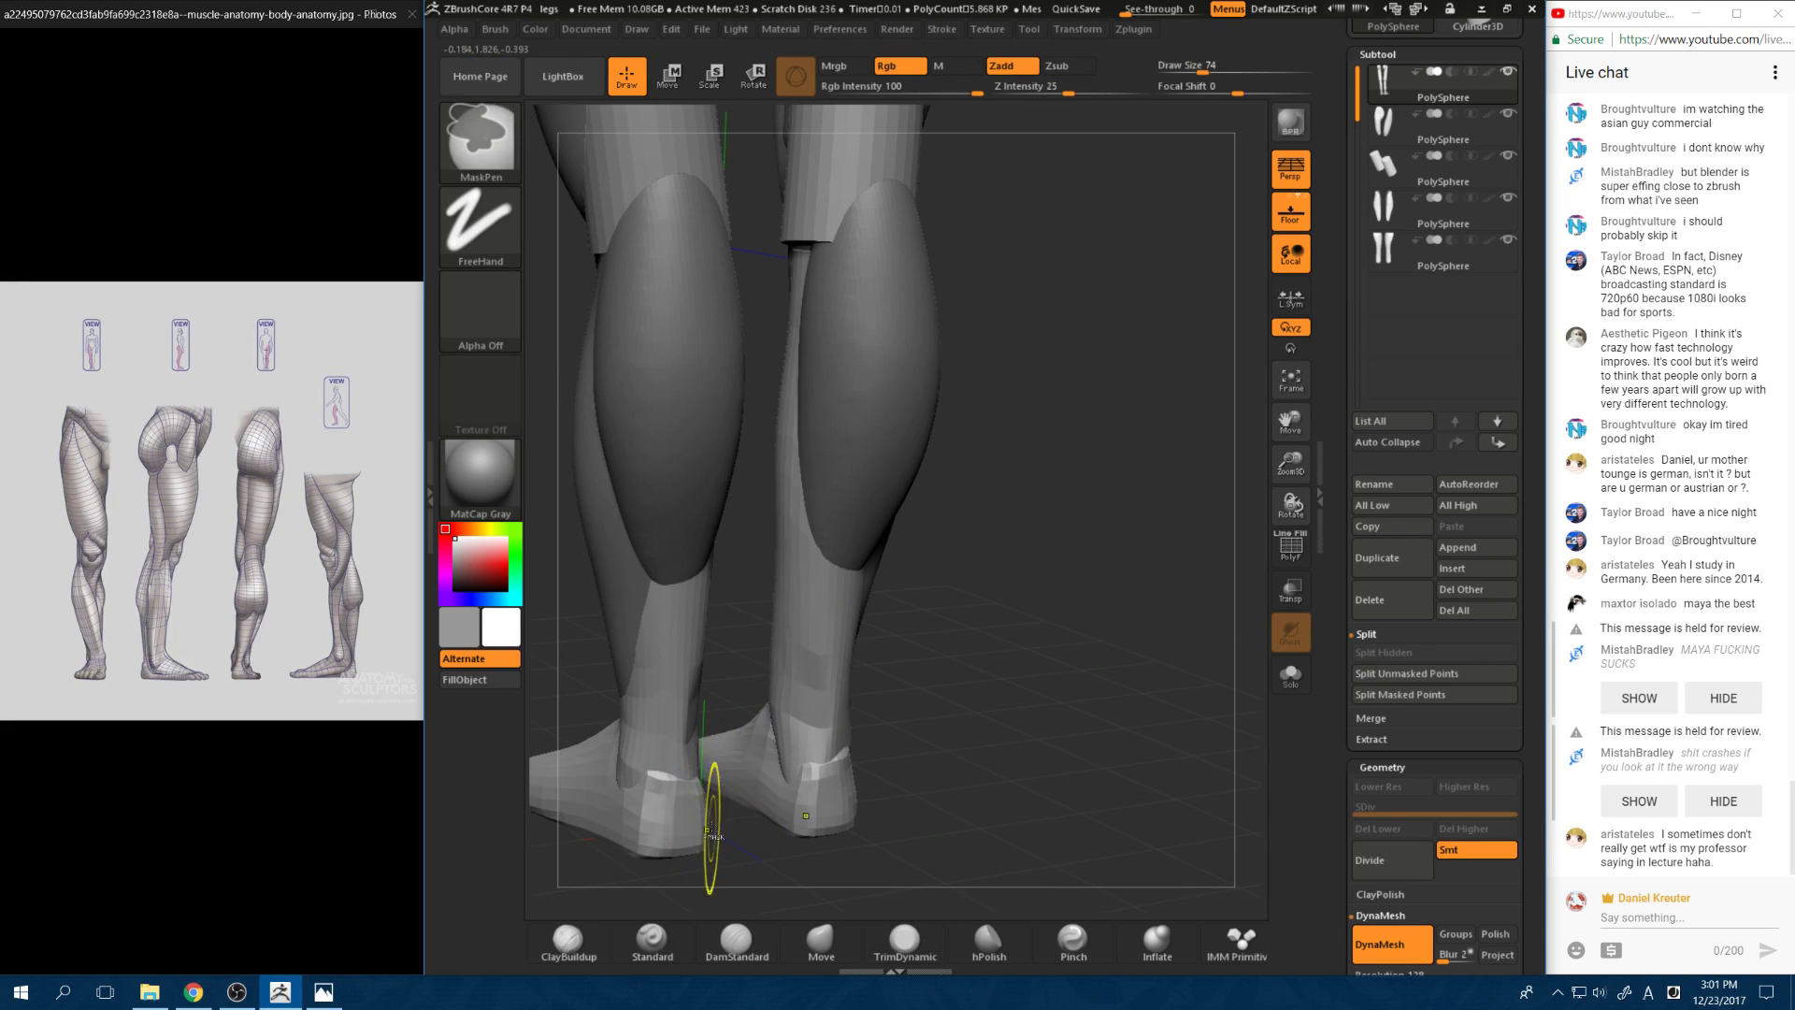
pyautogui.moveTo(733, 821)
pyautogui.mouseDown()
pyautogui.moveTo(690, 849)
pyautogui.moveTo(749, 801)
pyautogui.moveTo(725, 826)
pyautogui.moveTo(708, 730)
pyautogui.mouseUp()
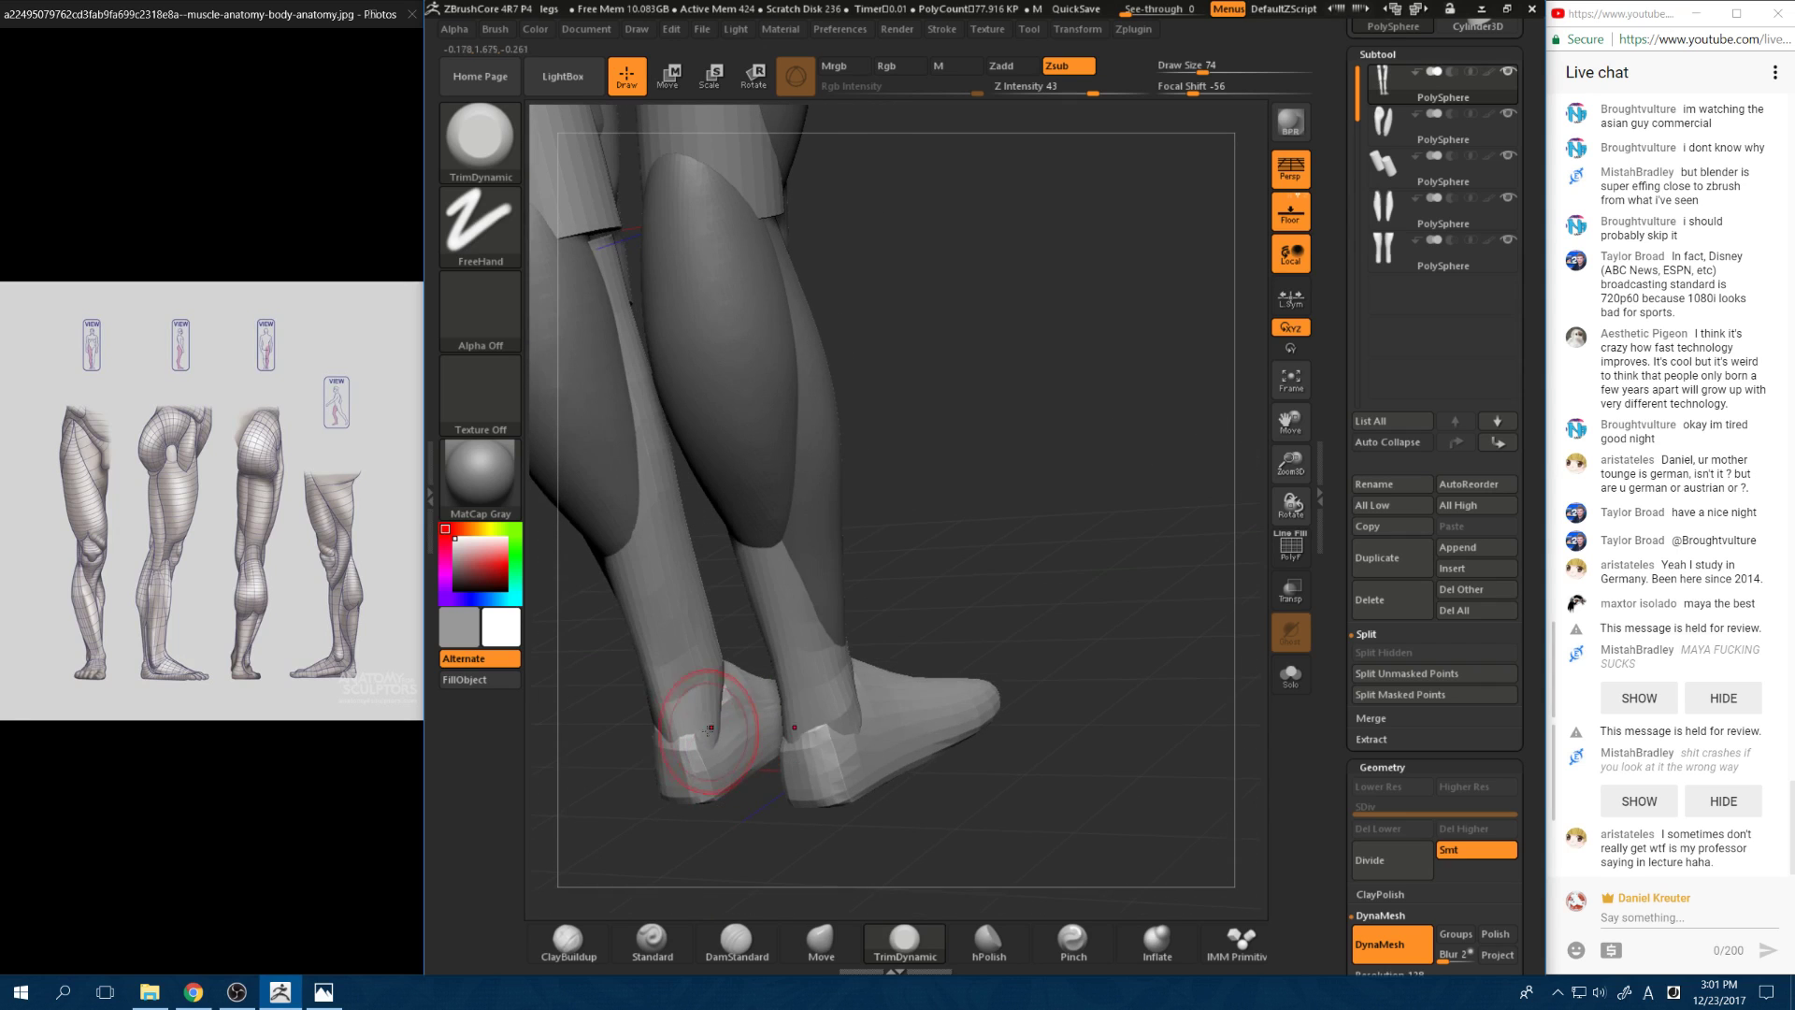
# Step: Reshape the ankles with the Move brush at Draw Size 83 and smooth the area around the heels
pyautogui.click(821, 938)
pyautogui.press('space')
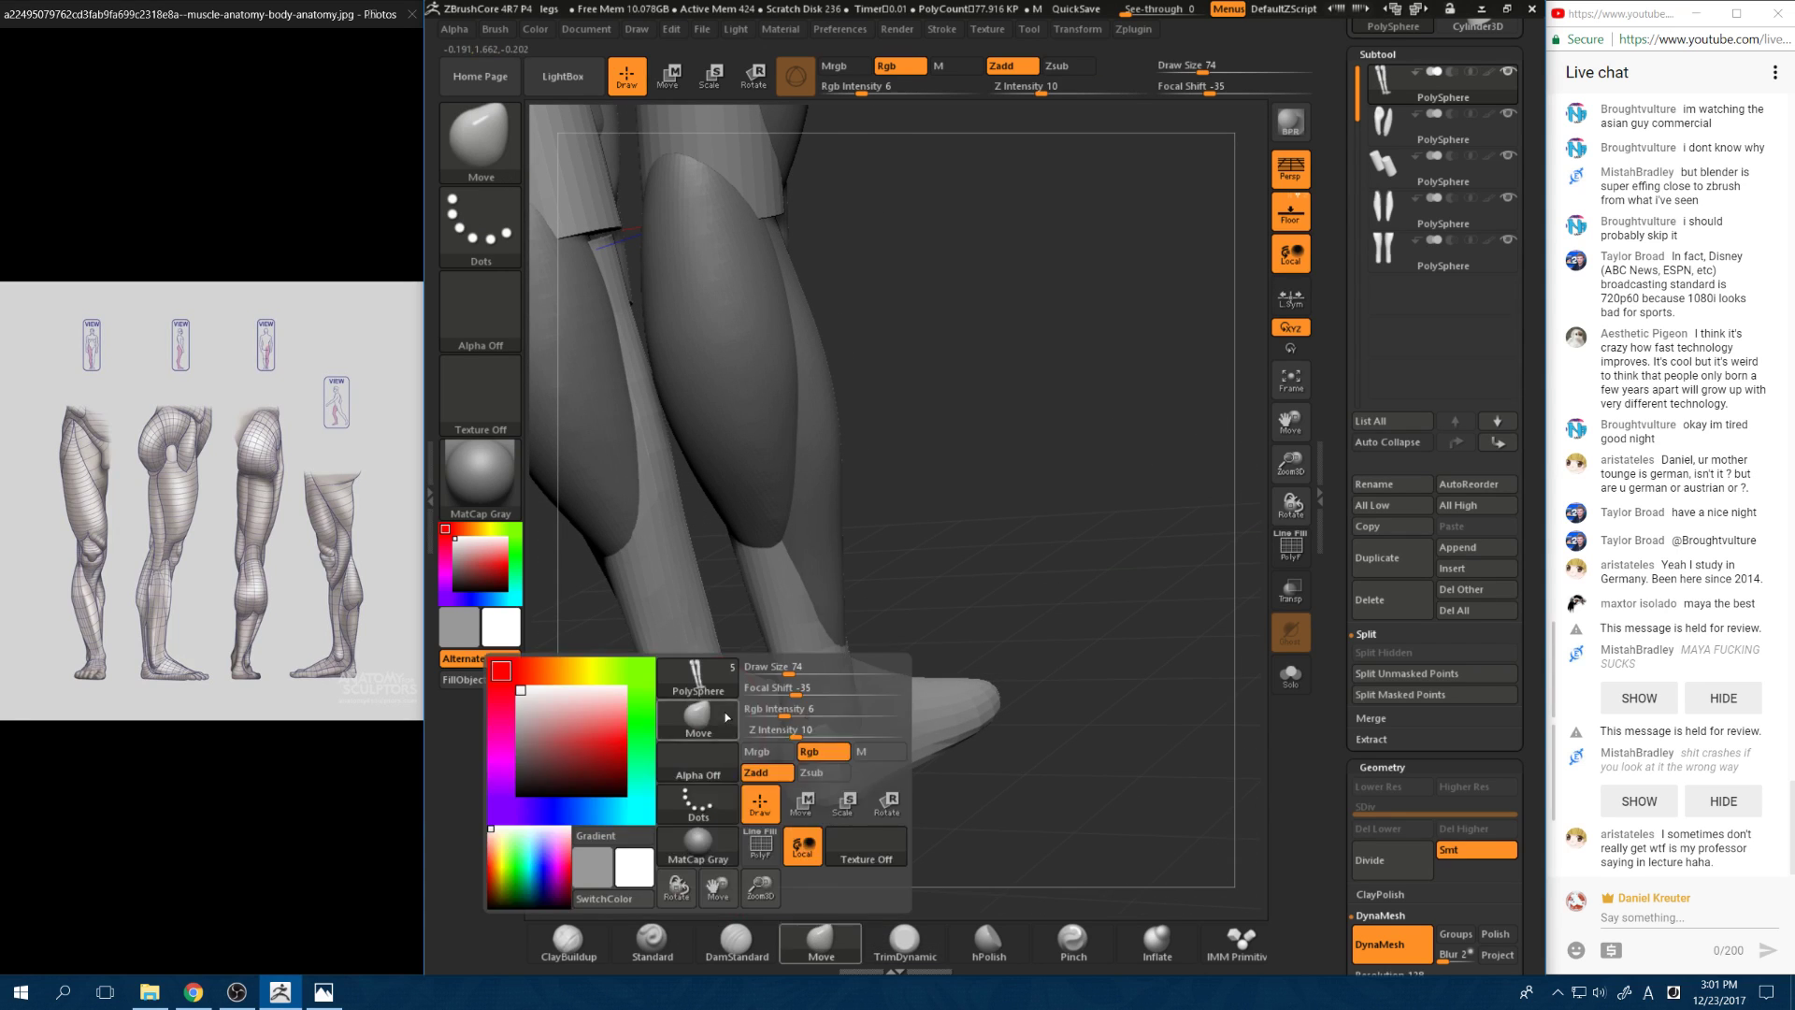
pyautogui.press('space')
pyautogui.moveTo(858, 572)
pyautogui.mouseDown()
pyautogui.moveTo(907, 603)
pyautogui.moveTo(823, 646)
pyautogui.mouseUp()
pyautogui.press('space')
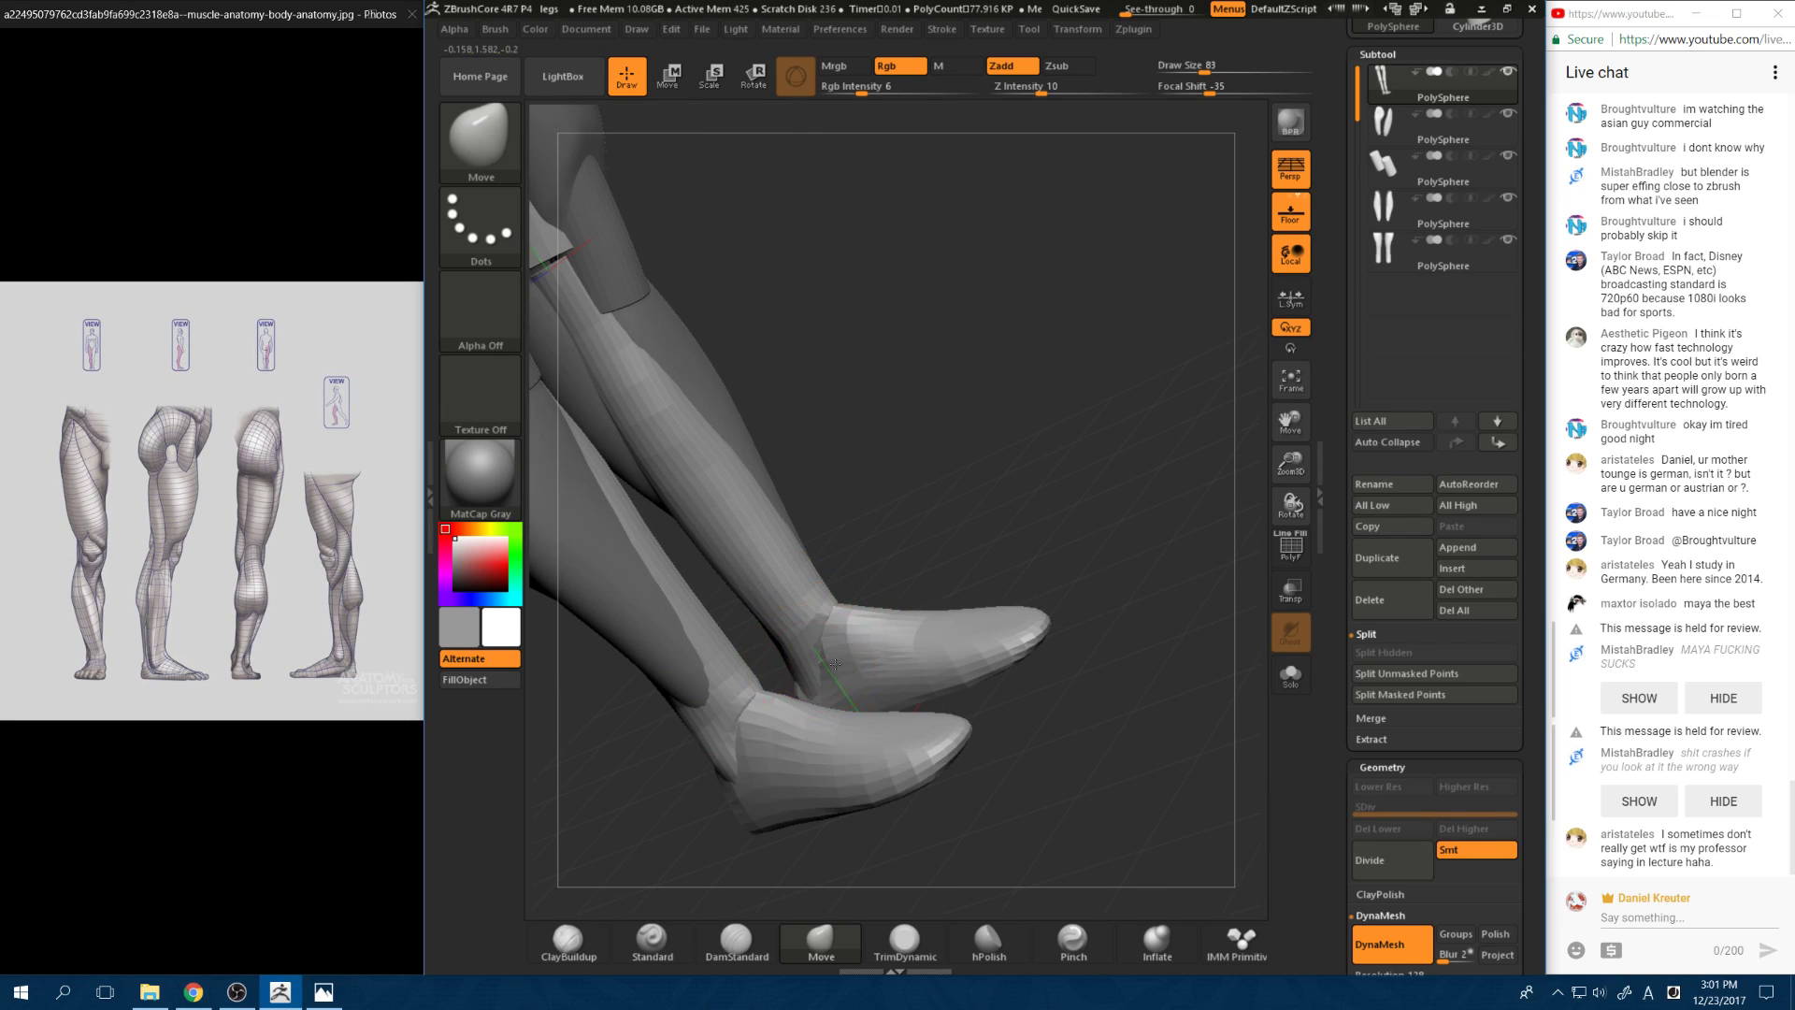
pyautogui.moveTo(879, 555); pyautogui.dragTo(966, 512)
pyautogui.keyDown('shift'); pyautogui.moveTo(761, 714); pyautogui.dragTo(782, 741); pyautogui.keyUp('shift')
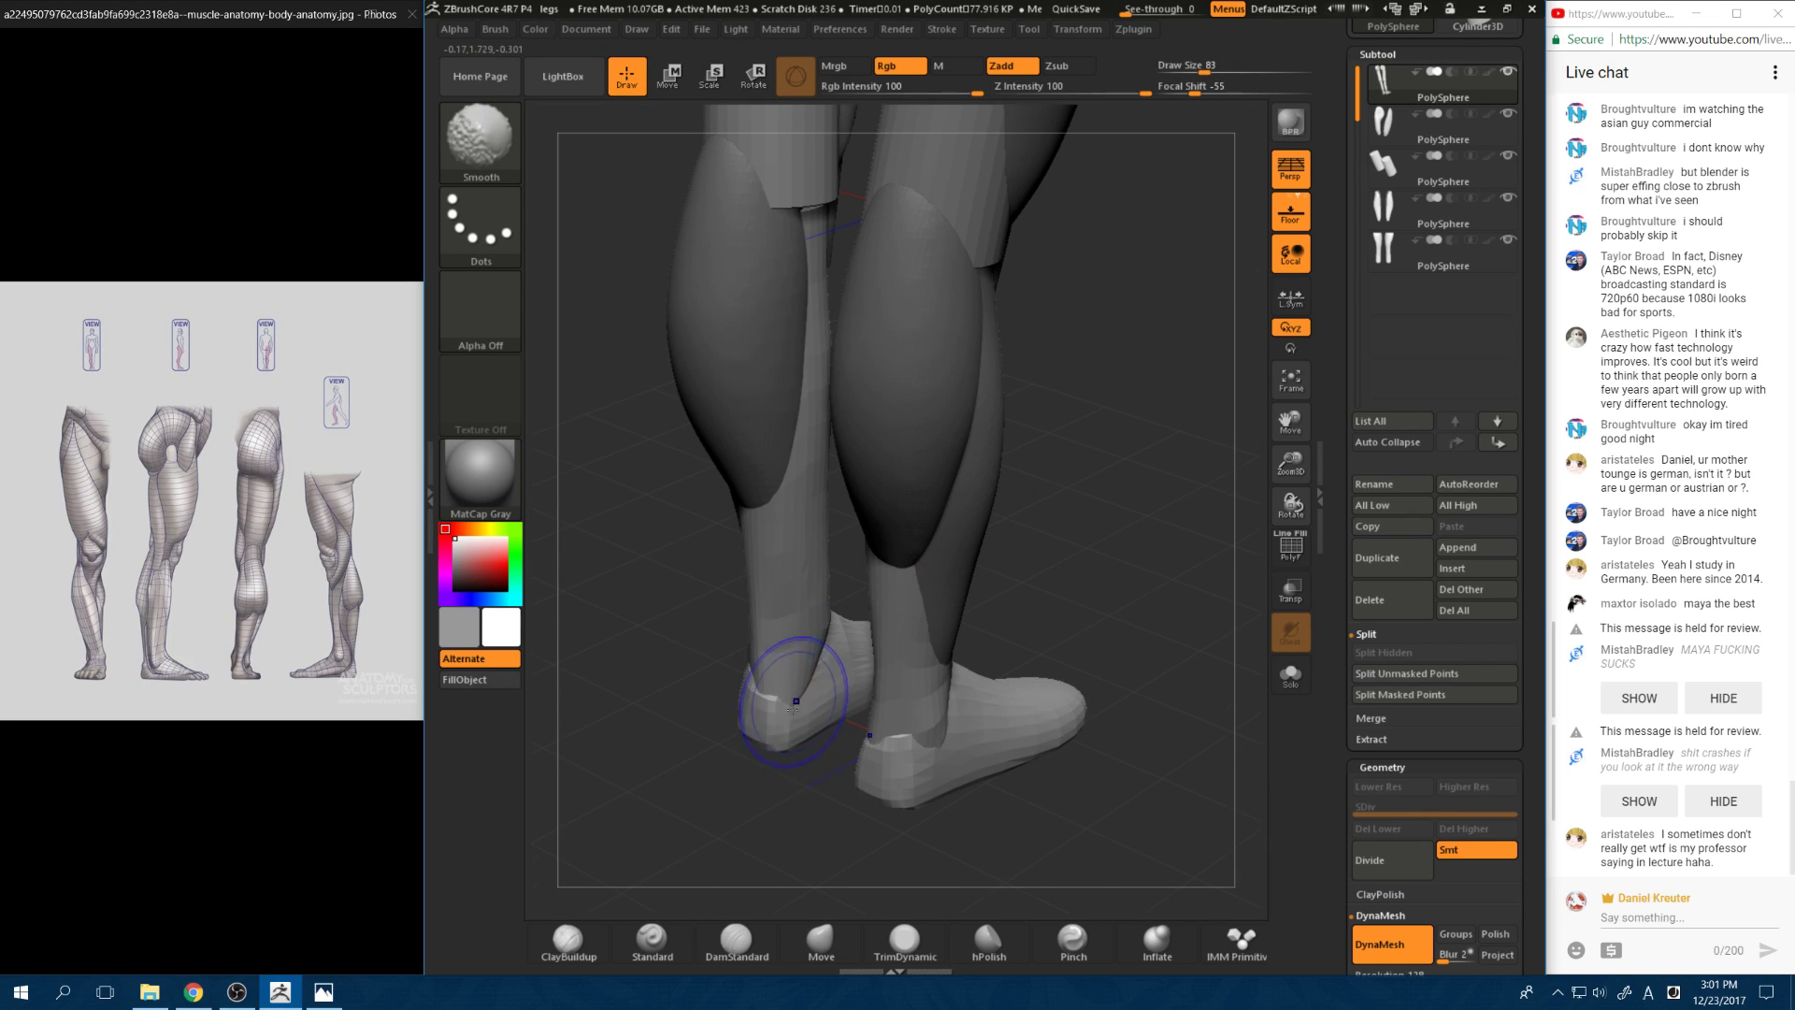
pyautogui.moveTo(752, 848)
pyautogui.keyDown('shift'); pyautogui.mouseDown()
pyautogui.moveTo(733, 781)
pyautogui.moveTo(757, 785)
pyautogui.mouseUp(); pyautogui.keyUp('shift')
# Step: Adjust the backs of the ankles with the Move brush at Draw Size 41 and Focal Shift -35
pyautogui.press('space')
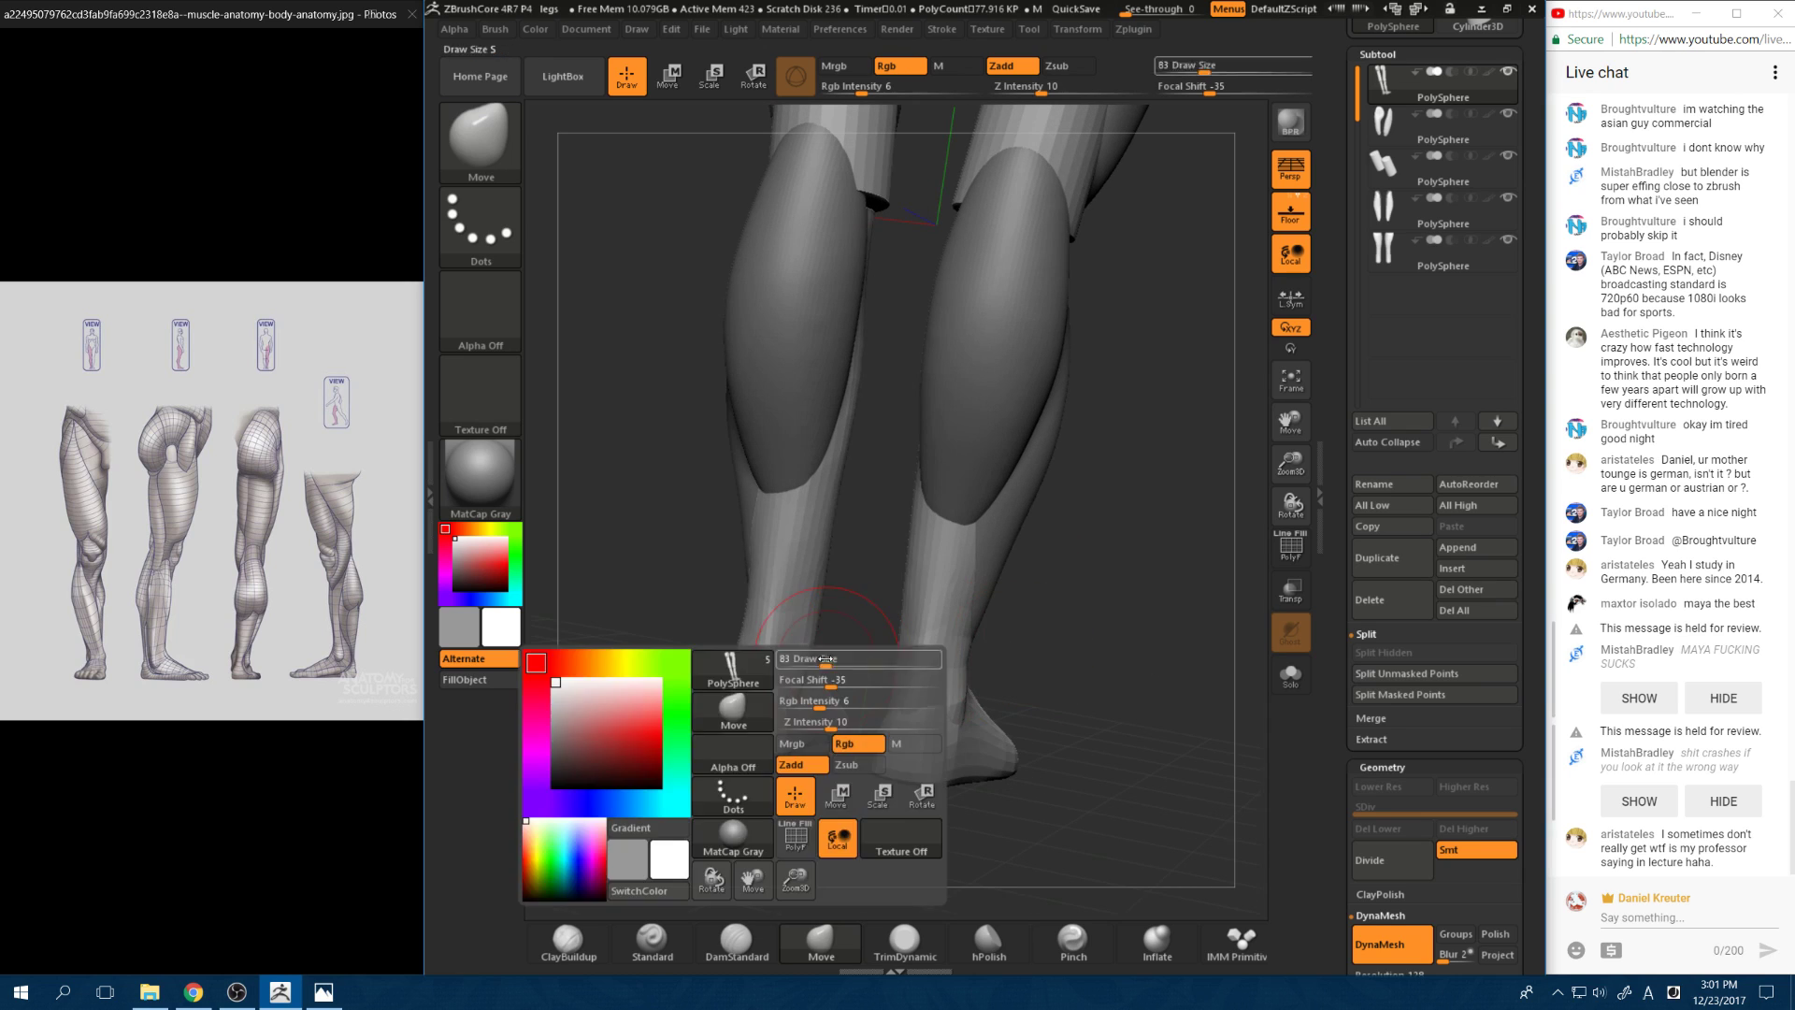
pyautogui.moveTo(897, 661)
pyautogui.mouseDown()
pyautogui.moveTo(802, 634)
pyautogui.moveTo(813, 601)
pyautogui.mouseUp()
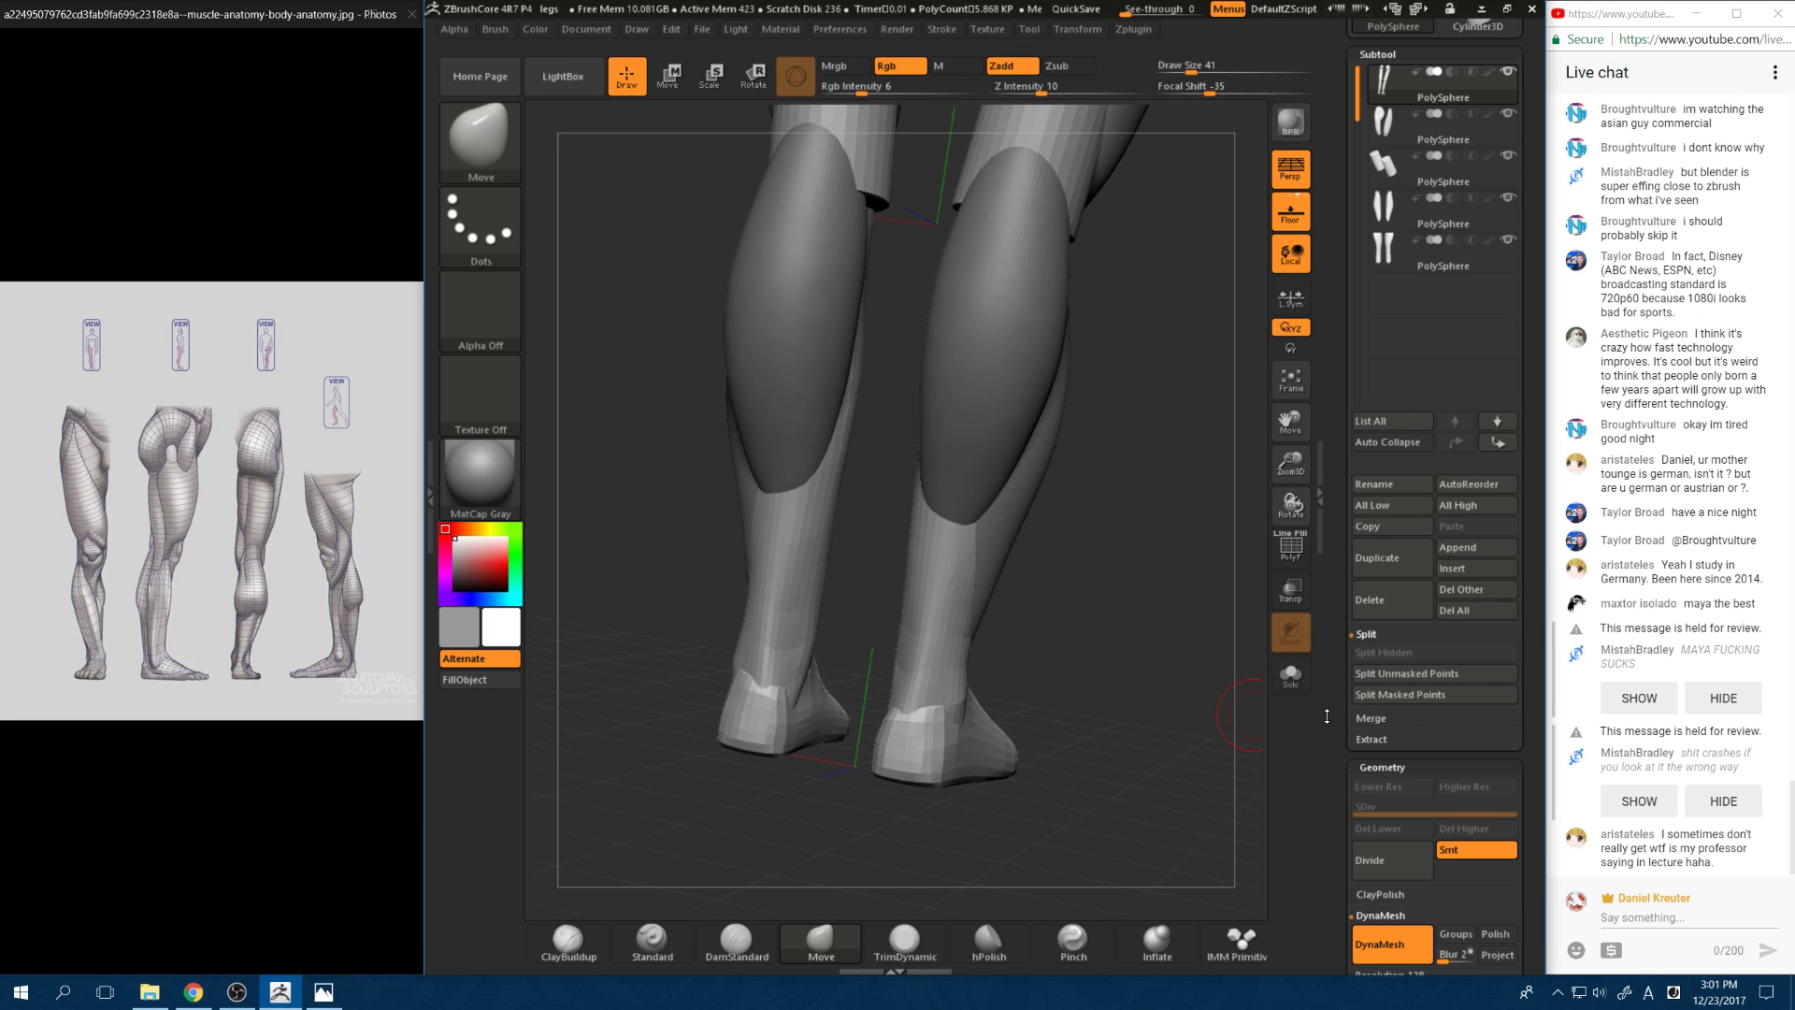
pyautogui.moveTo(856, 580)
pyautogui.mouseDown()
pyautogui.moveTo(902, 578)
pyautogui.moveTo(821, 738)
pyautogui.mouseUp()
pyautogui.press('ctrl')
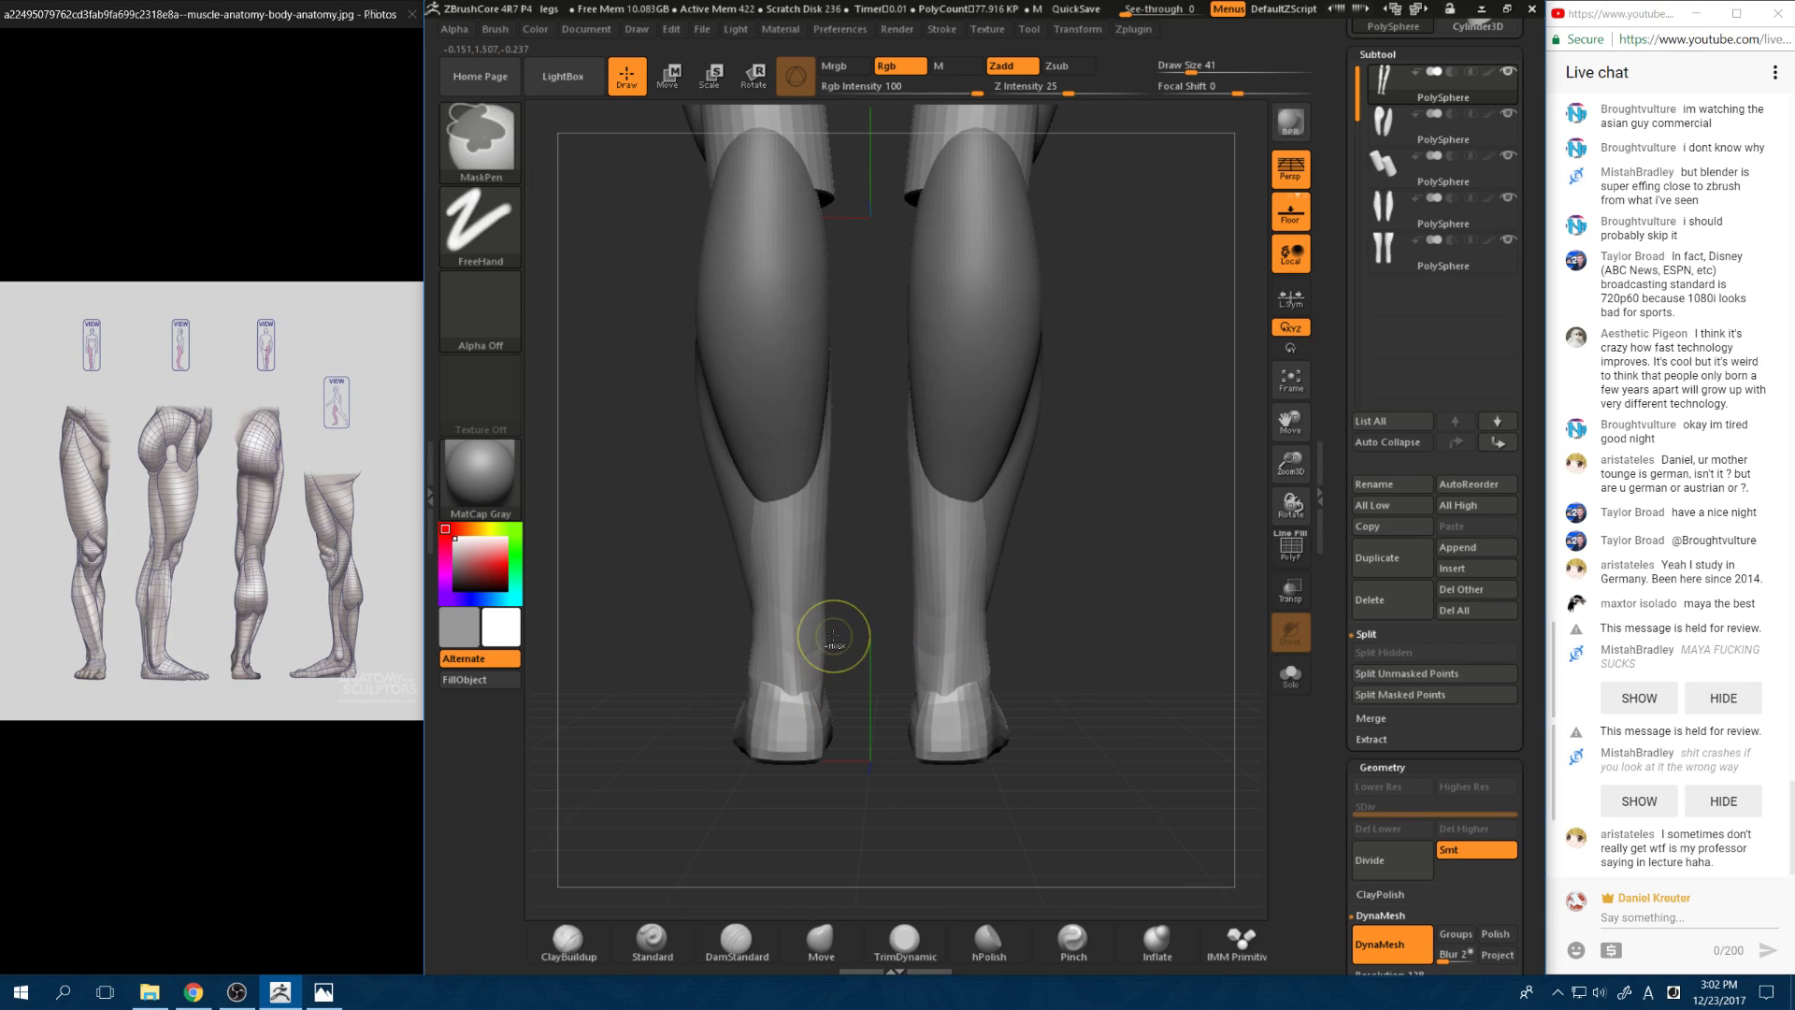
# Step: Refine the inner ankles and lower shins from behind with the Move brush at Draw Sizes 62 and 80
pyautogui.press('space')
pyautogui.click(834, 637)
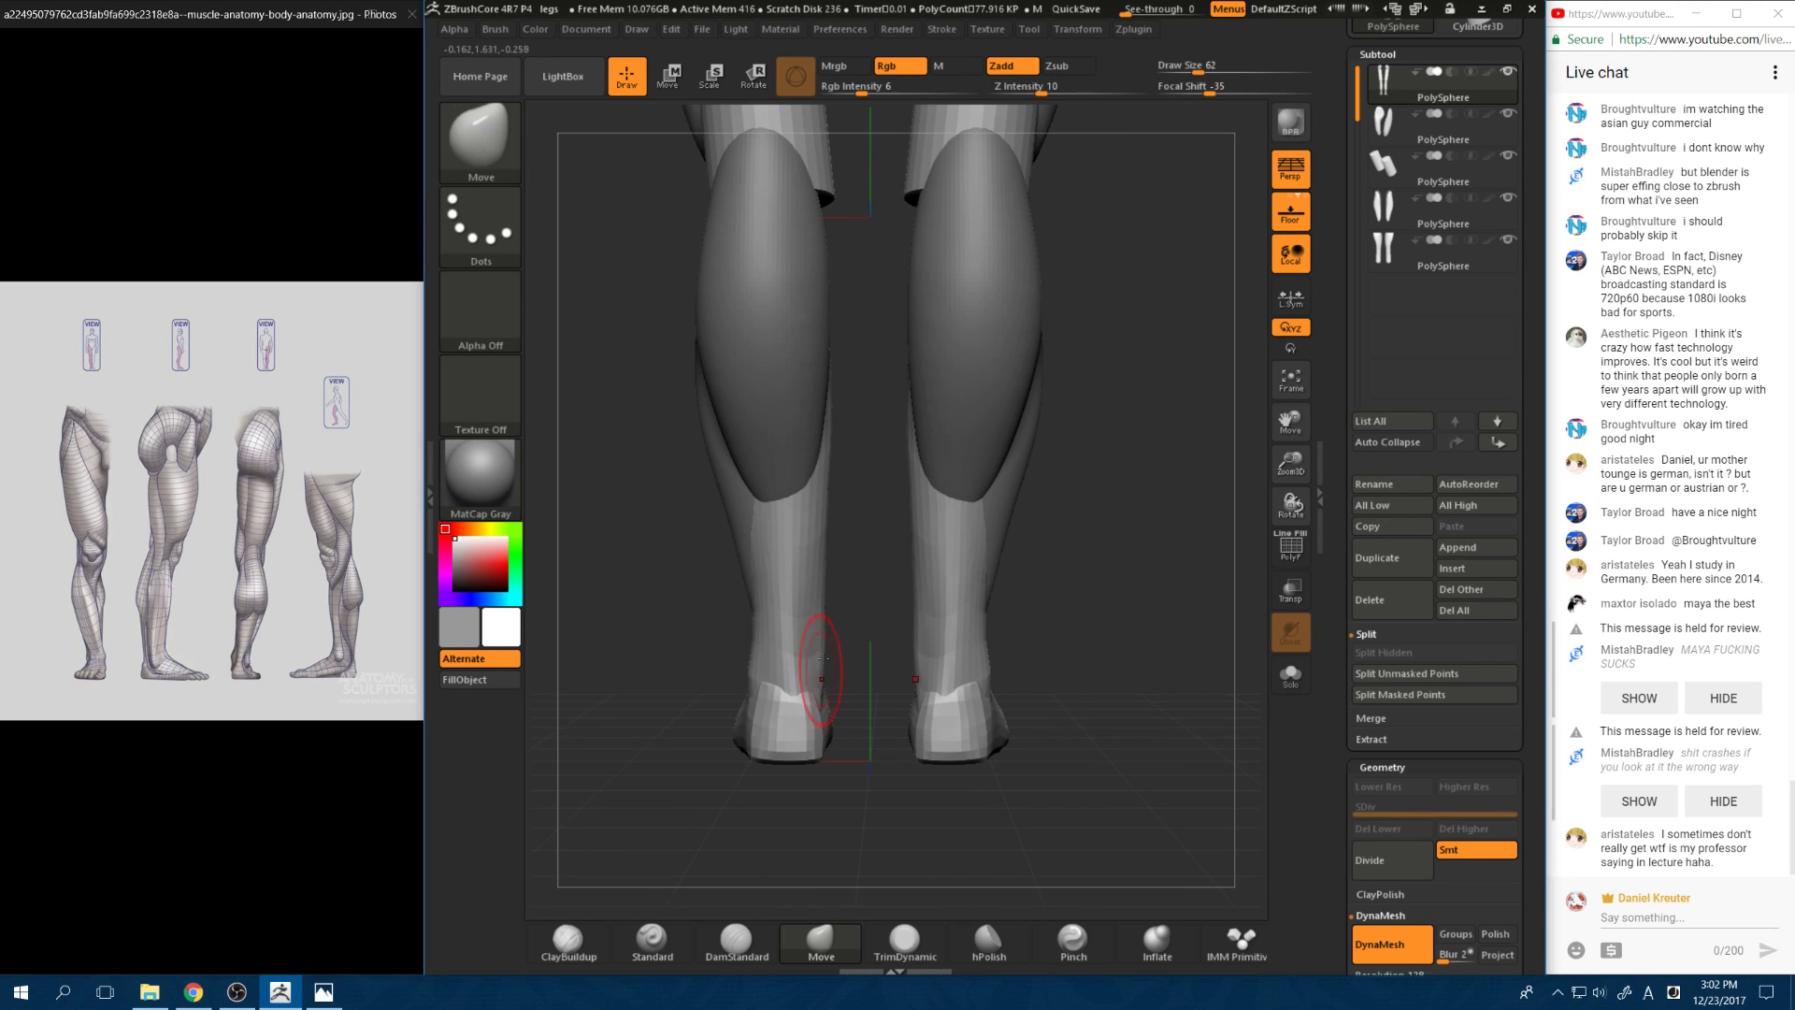
pyautogui.press('space')
pyautogui.click(826, 590)
pyautogui.press('space')
pyautogui.click(780, 639)
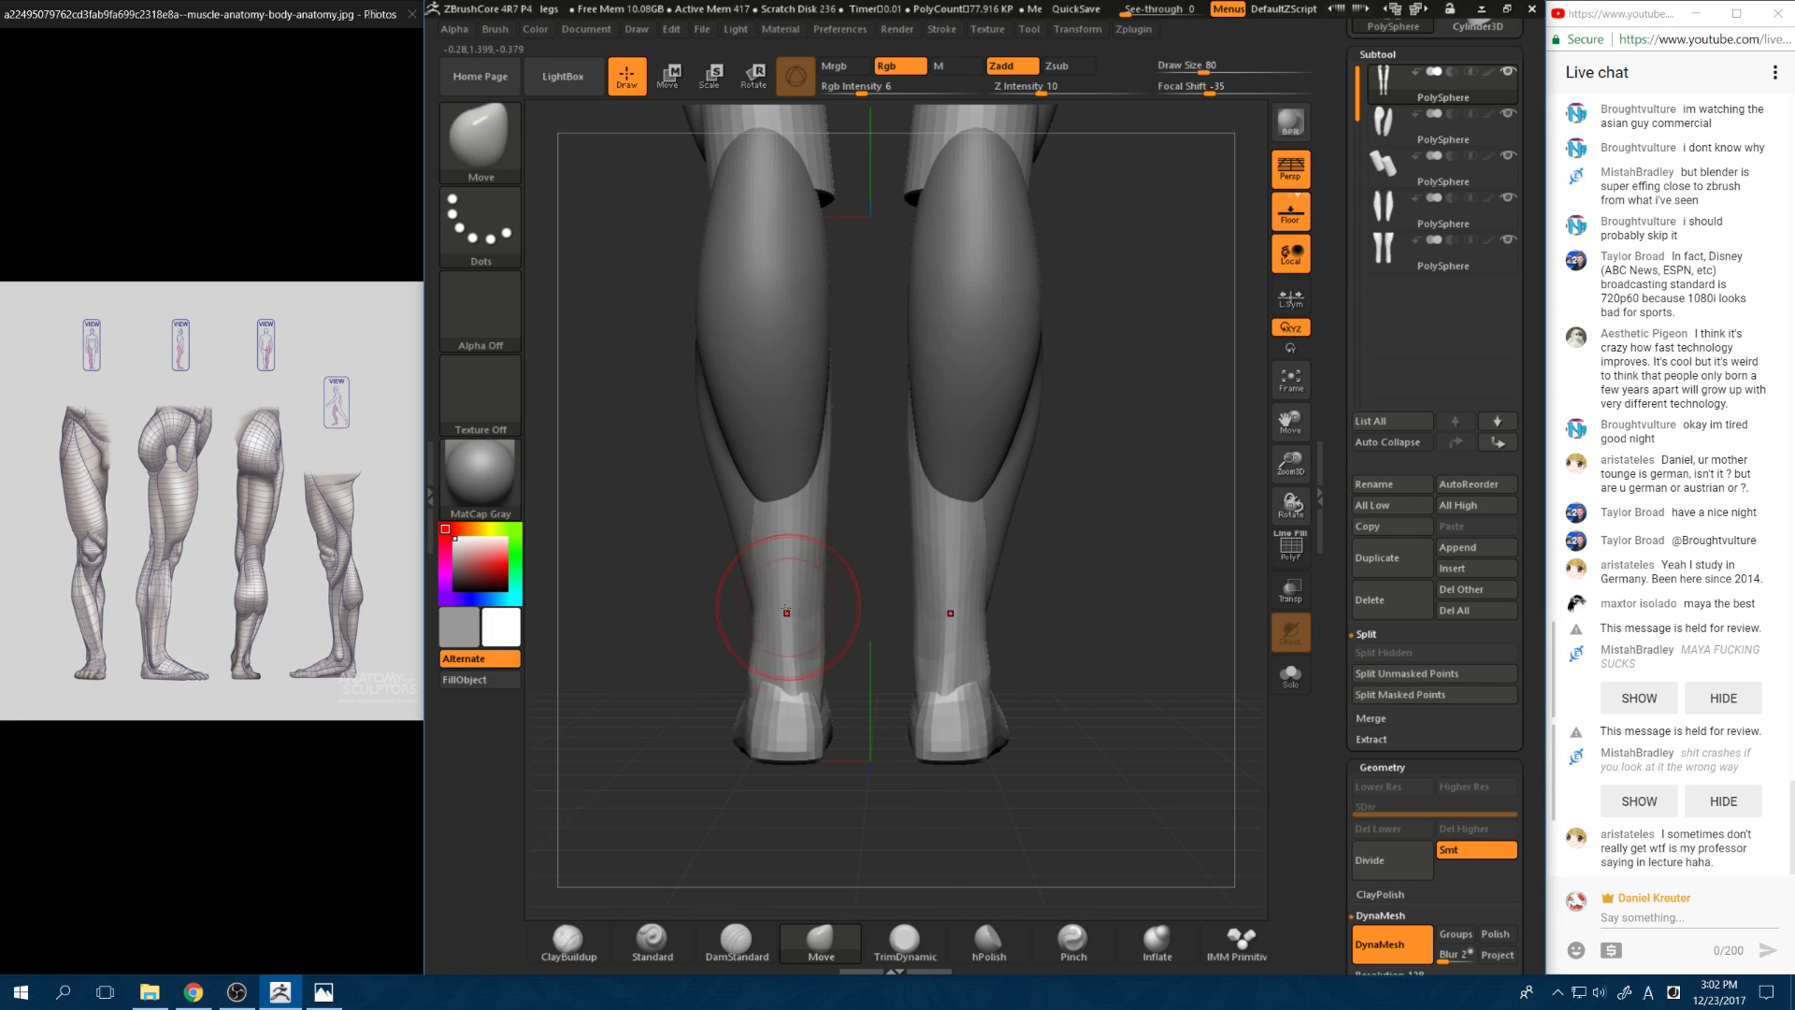
pyautogui.moveTo(853, 577)
pyautogui.keyDown('alt'); pyautogui.mouseDown()
pyautogui.moveTo(1008, 456)
pyautogui.moveTo(888, 633)
pyautogui.moveTo(908, 698)
pyautogui.moveTo(873, 601)
pyautogui.moveTo(720, 642)
pyautogui.moveTo(751, 565)
pyautogui.moveTo(740, 597)
pyautogui.mouseUp(); pyautogui.keyUp('alt')
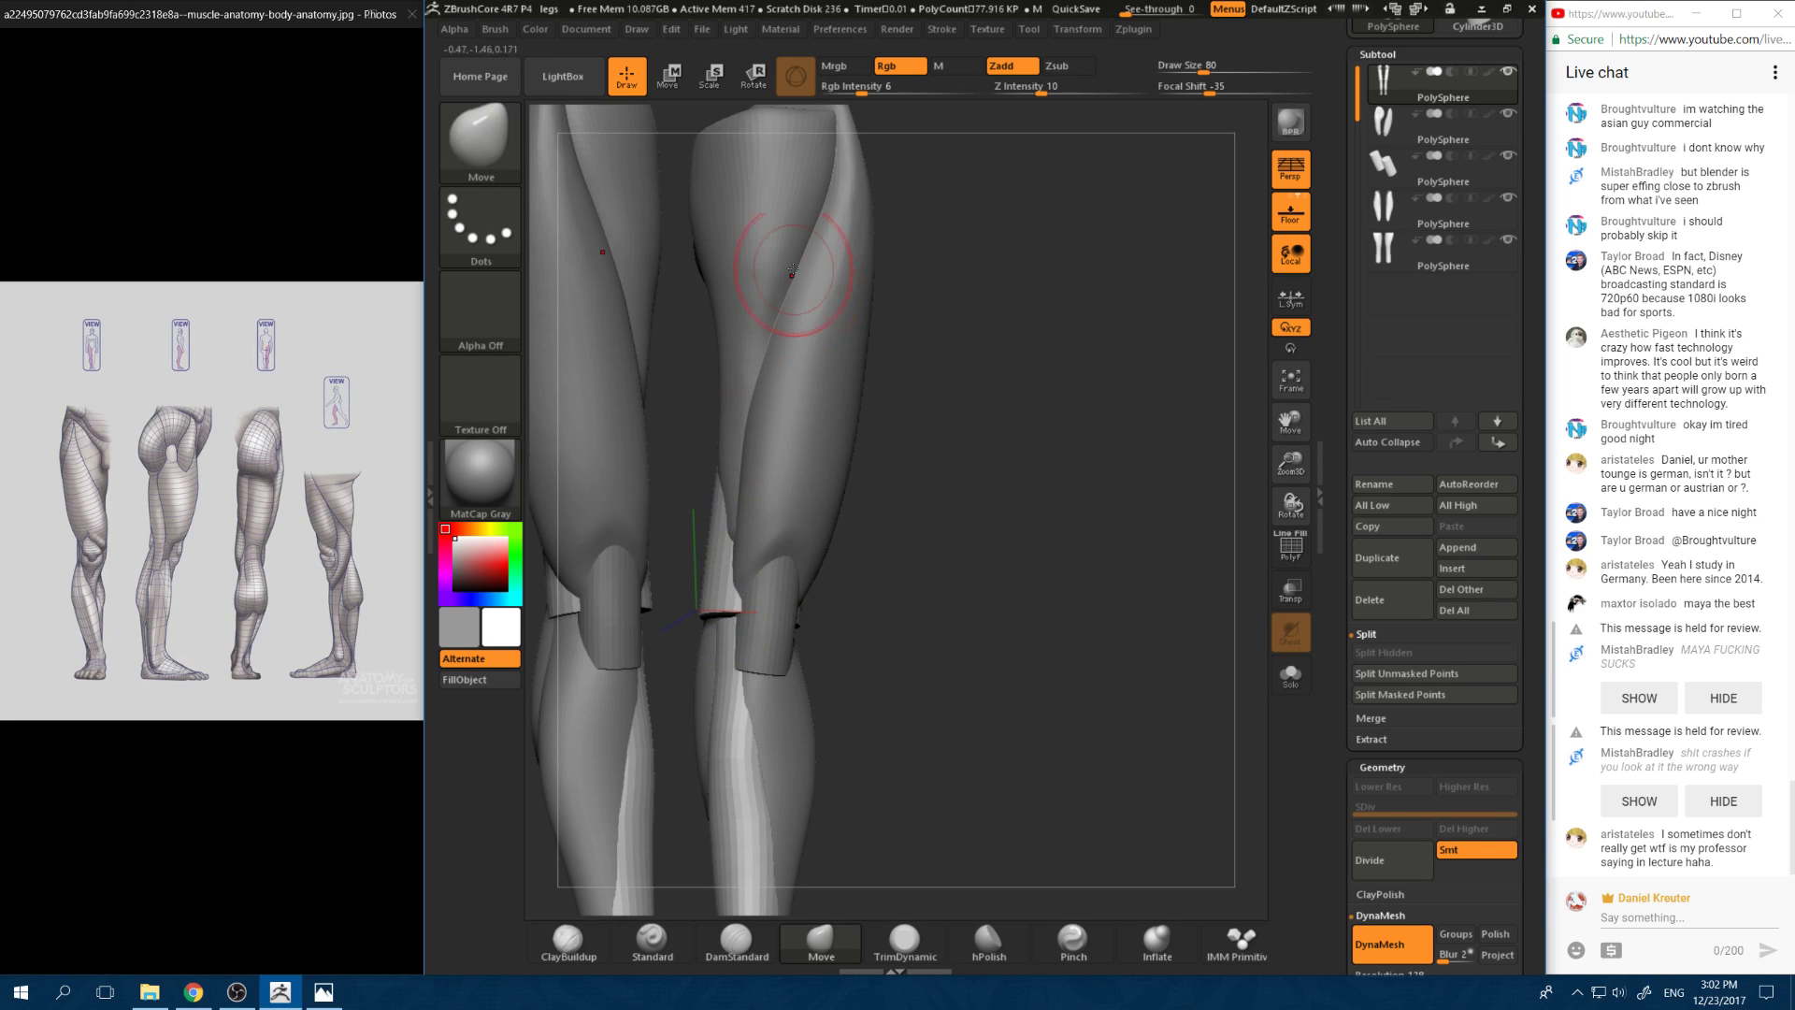
pyautogui.click(670, 74)
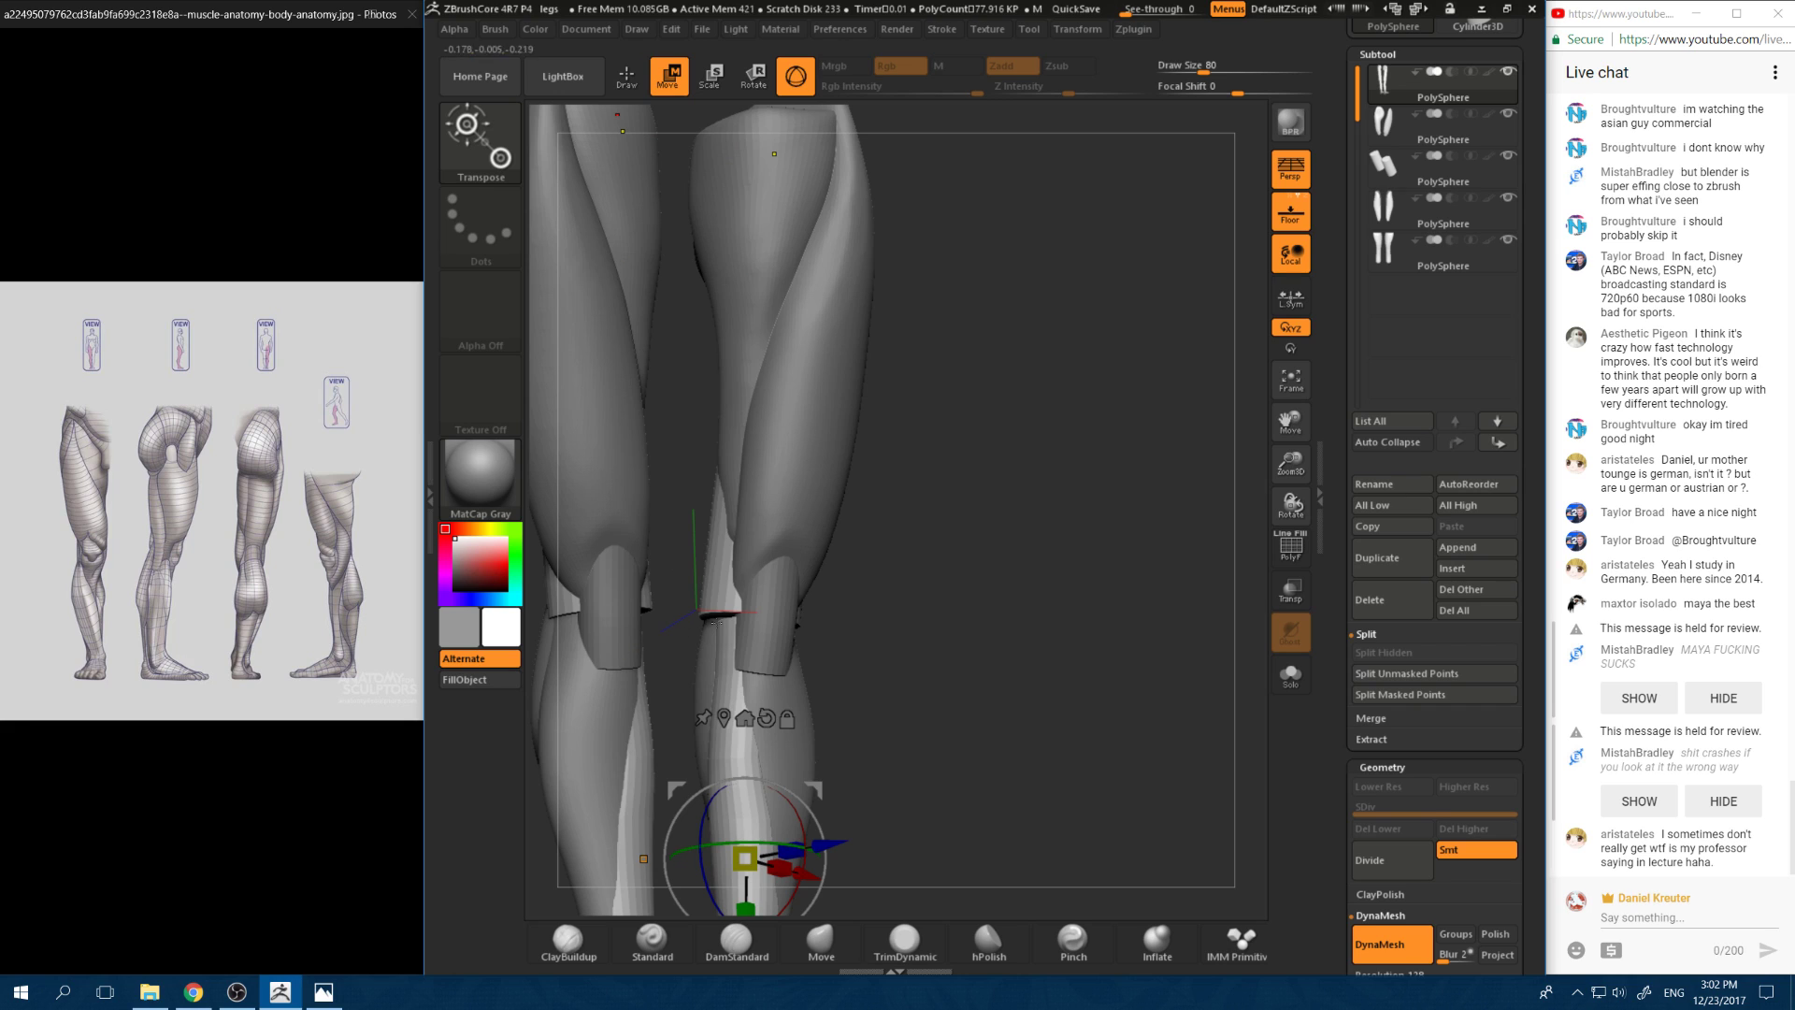
pyautogui.press('y')
pyautogui.click(725, 693)
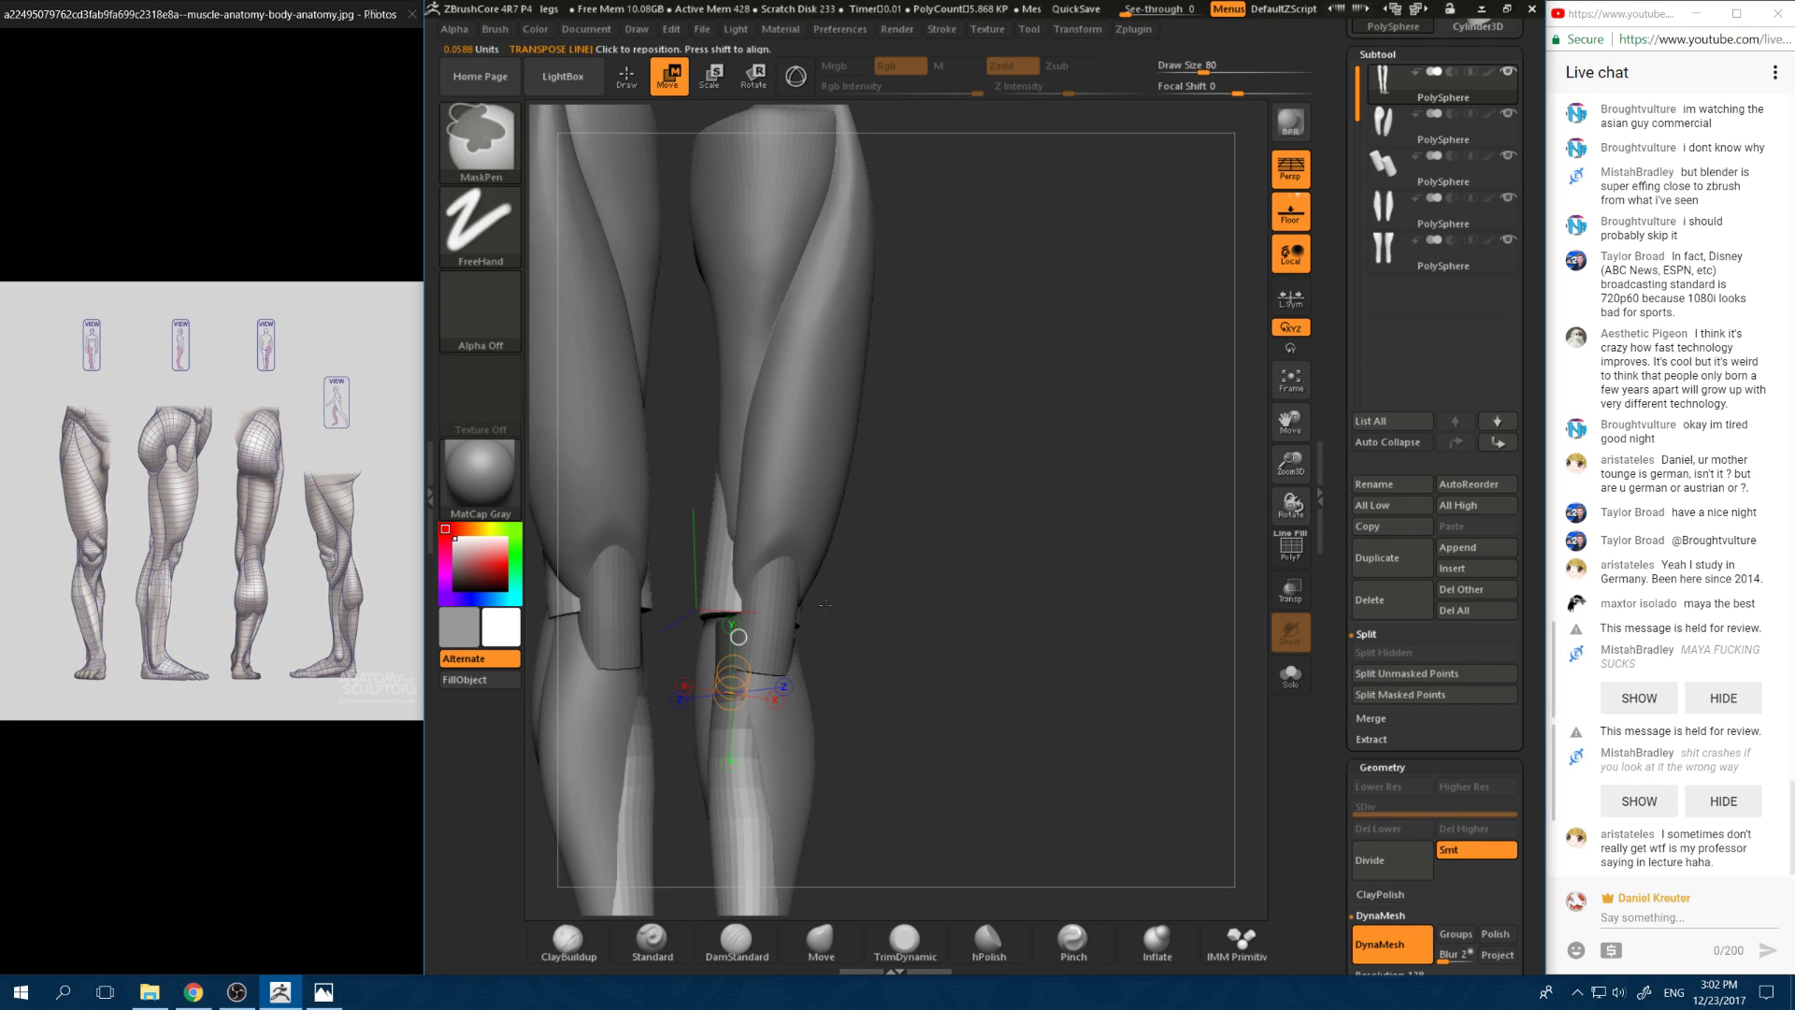
pyautogui.click(821, 940)
# Step: Test Move brush adjustments around the inner knees, undo the last change, and set the Draw Size to 31
pyautogui.moveTo(914, 426); pyautogui.dragTo(680, 544)
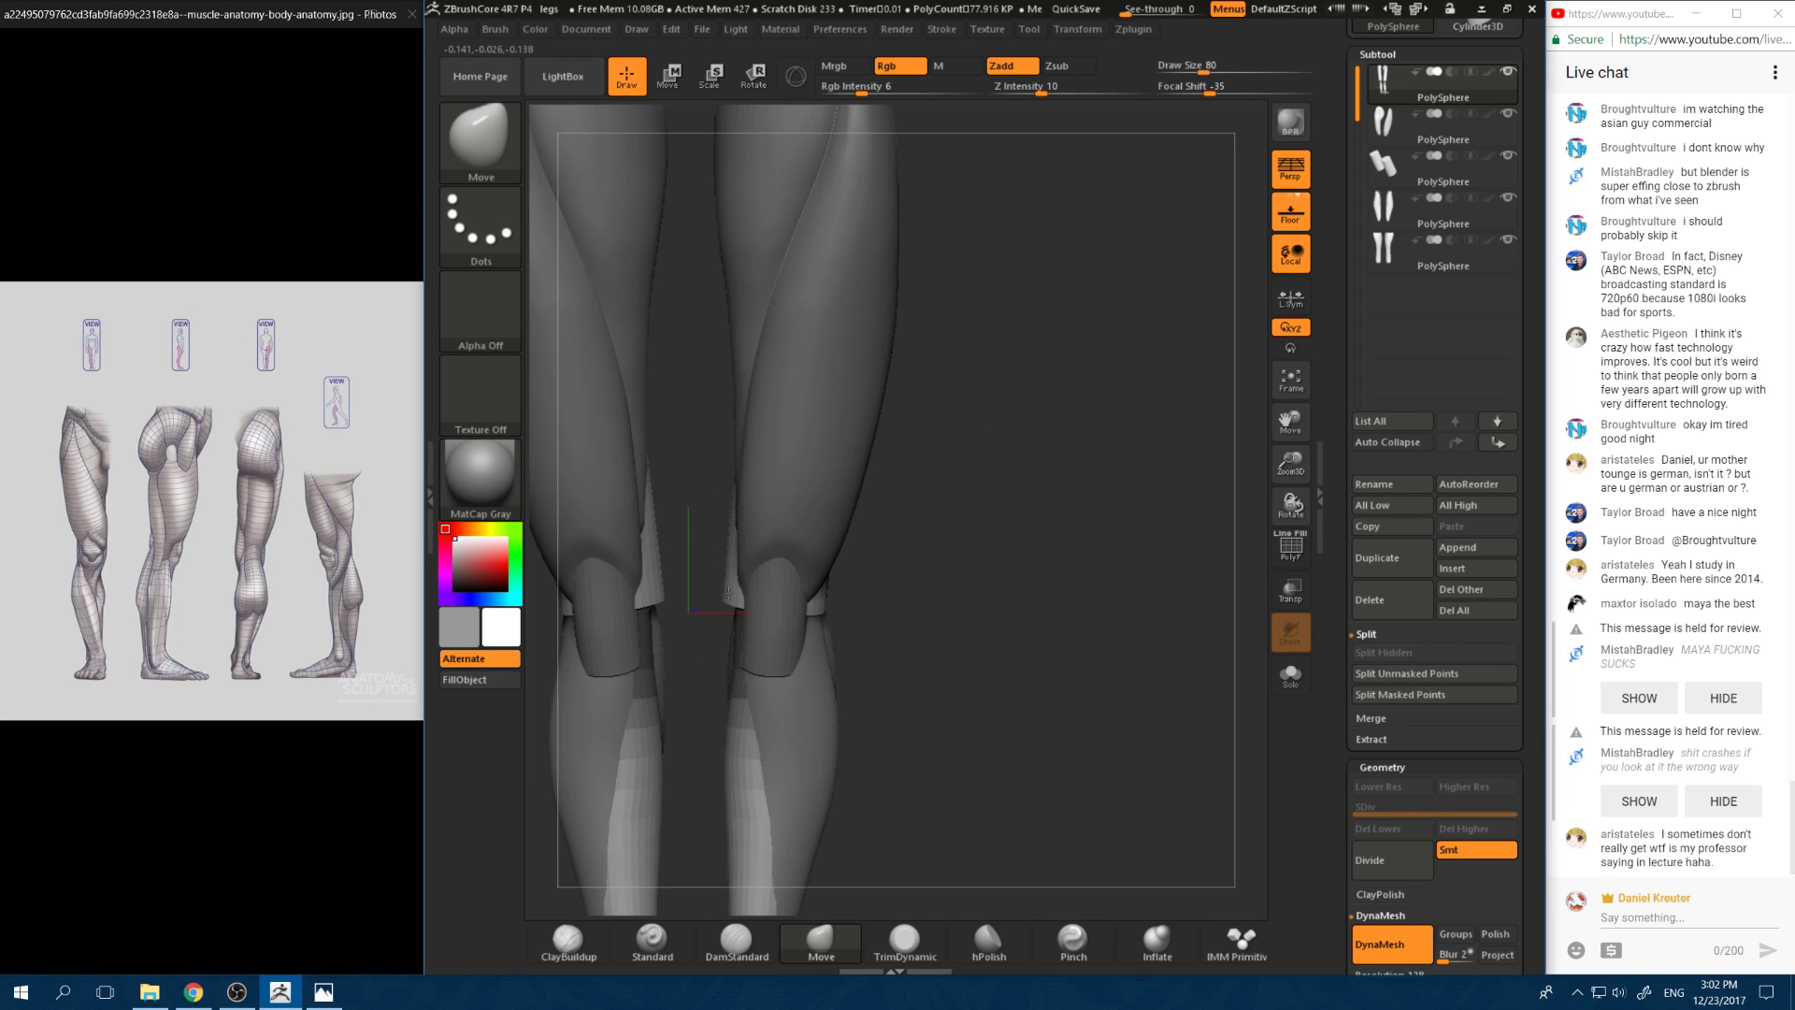
pyautogui.hotkey('ctrl', 'z')
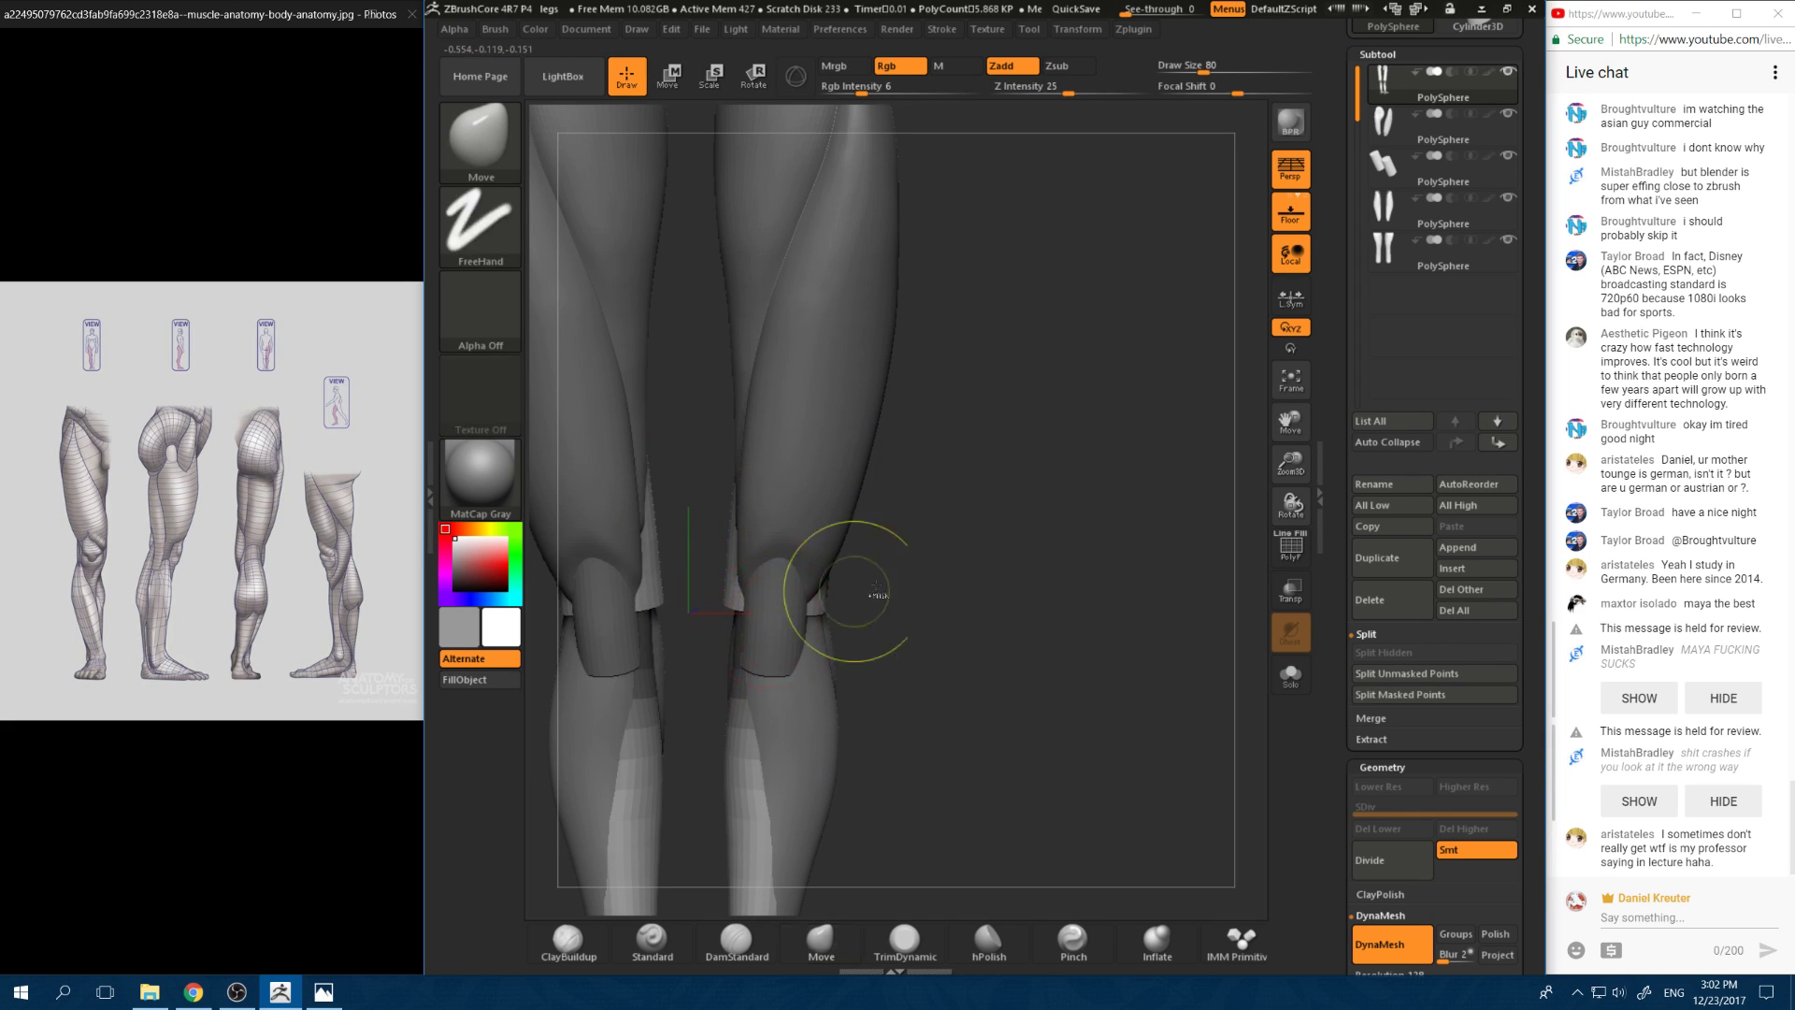
pyautogui.moveTo(708, 591)
pyautogui.mouseDown()
pyautogui.moveTo(742, 486)
pyautogui.moveTo(718, 610)
pyautogui.mouseUp()
pyautogui.hotkey('ctrl', 'shift', 'z')
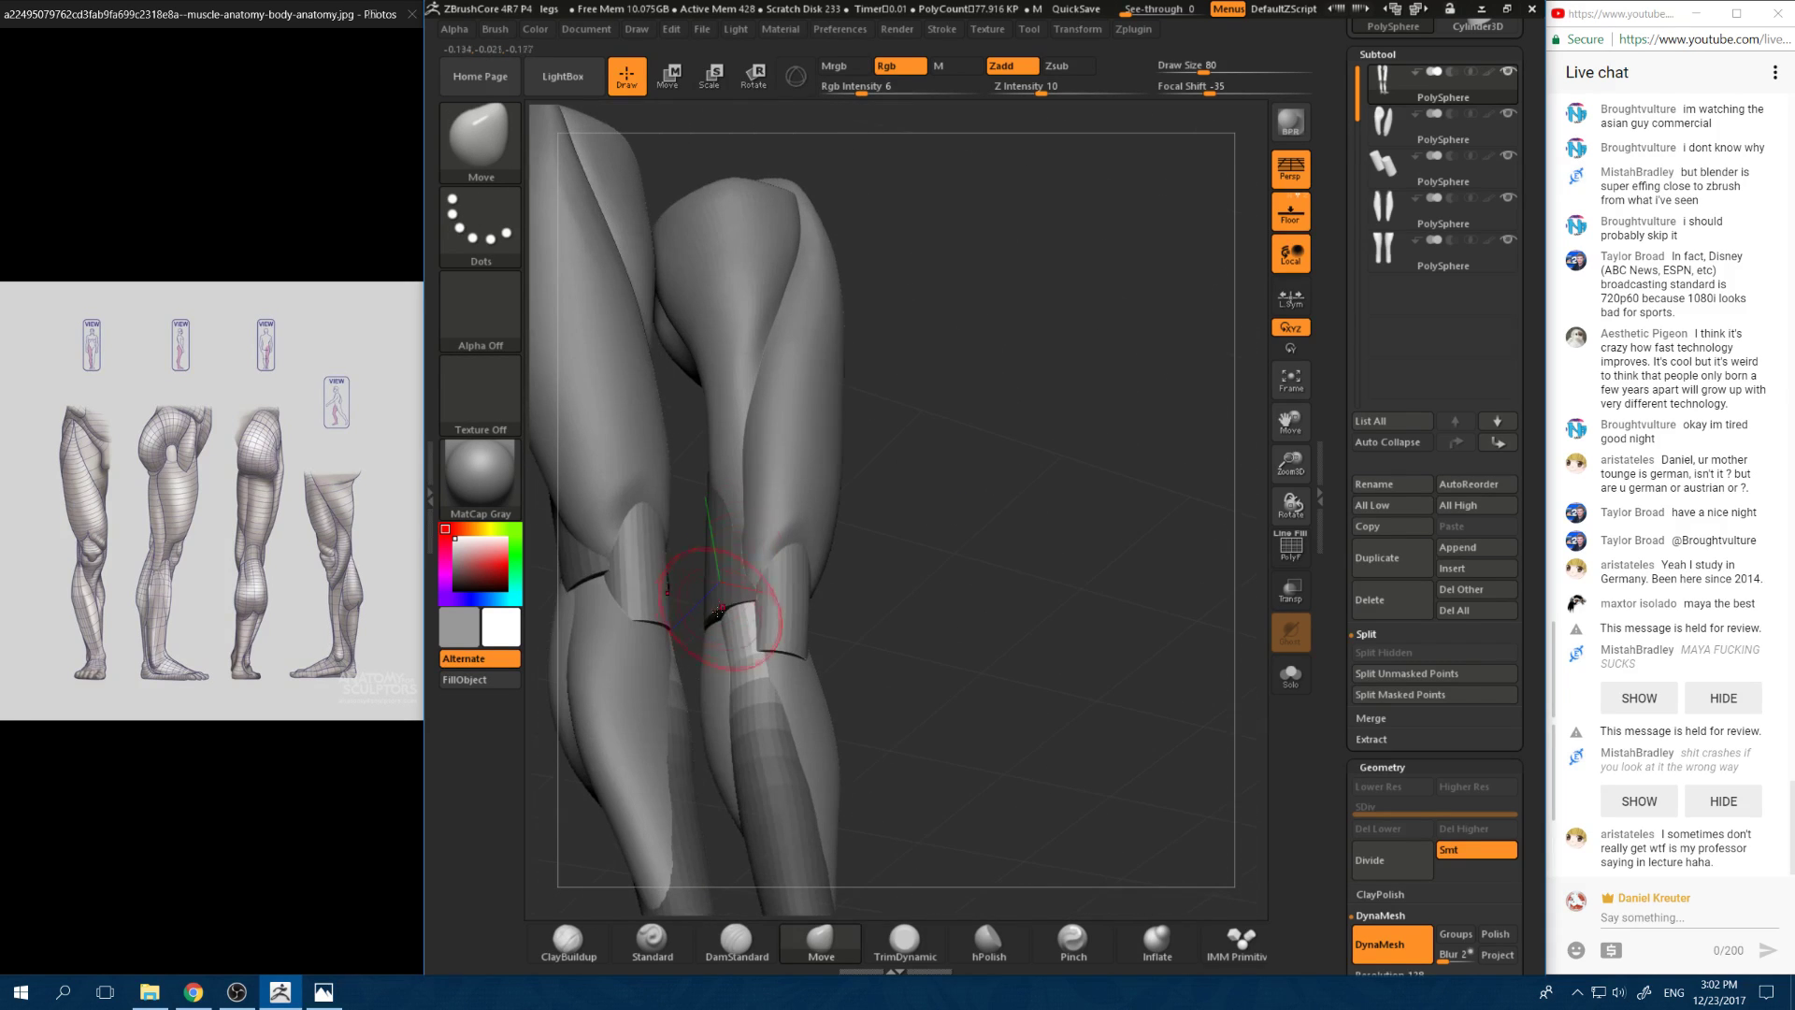
pyautogui.moveTo(678, 549)
pyautogui.mouseDown()
pyautogui.moveTo(719, 596)
pyautogui.moveTo(693, 533)
pyautogui.moveTo(722, 621)
pyautogui.moveTo(761, 602)
pyautogui.moveTo(735, 589)
pyautogui.moveTo(767, 570)
pyautogui.mouseUp()
pyautogui.hotkey('ctrl', 'z')
pyautogui.press('space')
pyautogui.press('space')
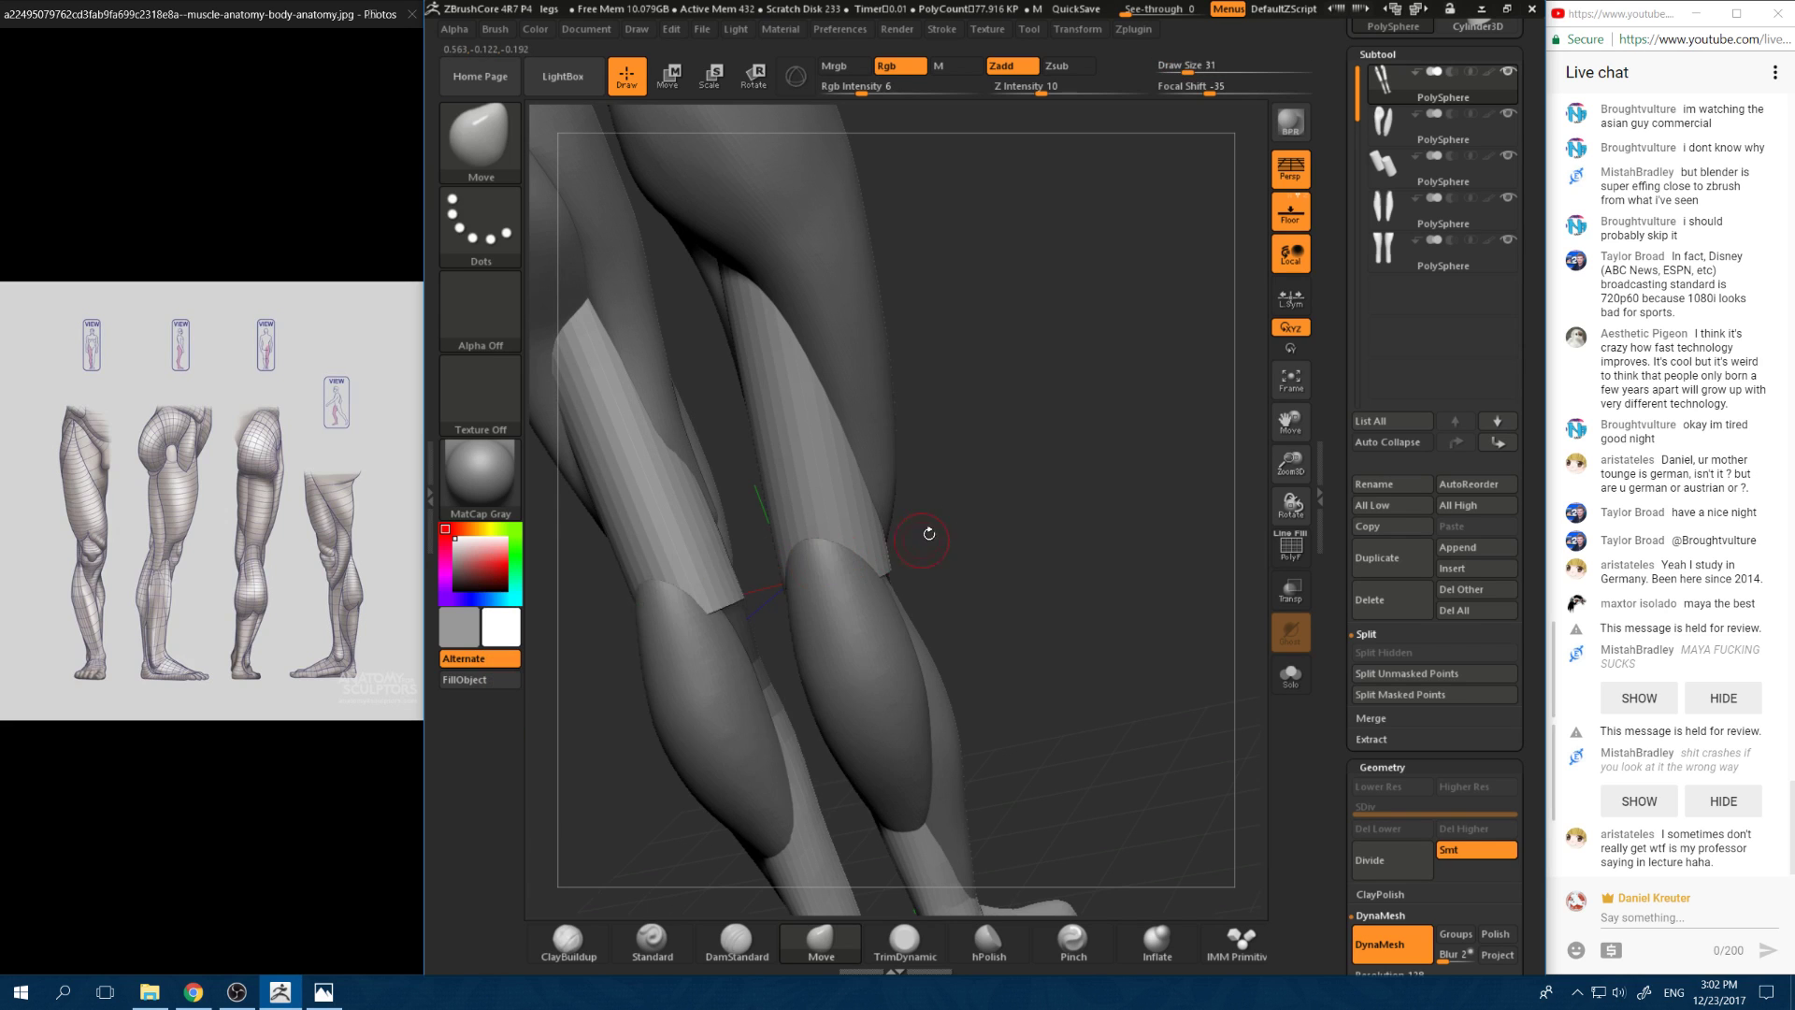
# Step: Examine the overall shape and proportions of both legs from the back, front, side and above
pyautogui.moveTo(929, 533); pyautogui.dragTo(851, 483)
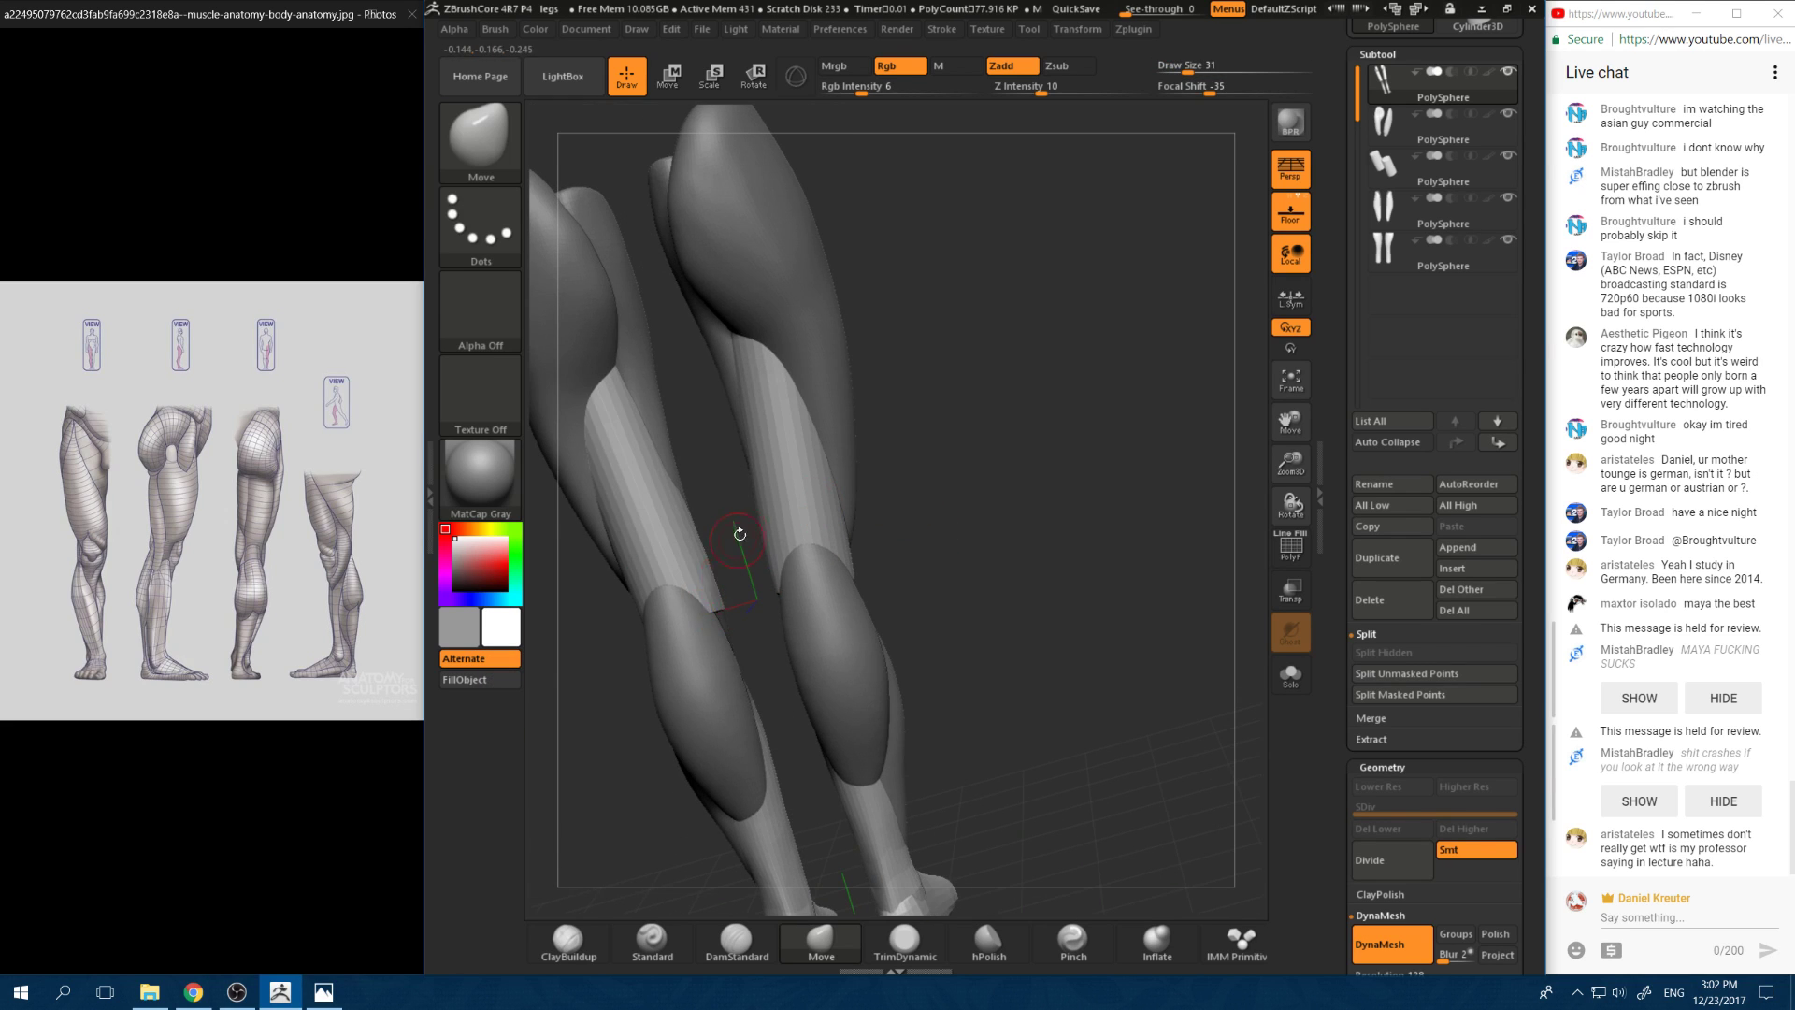
pyautogui.moveTo(740, 534); pyautogui.dragTo(701, 615)
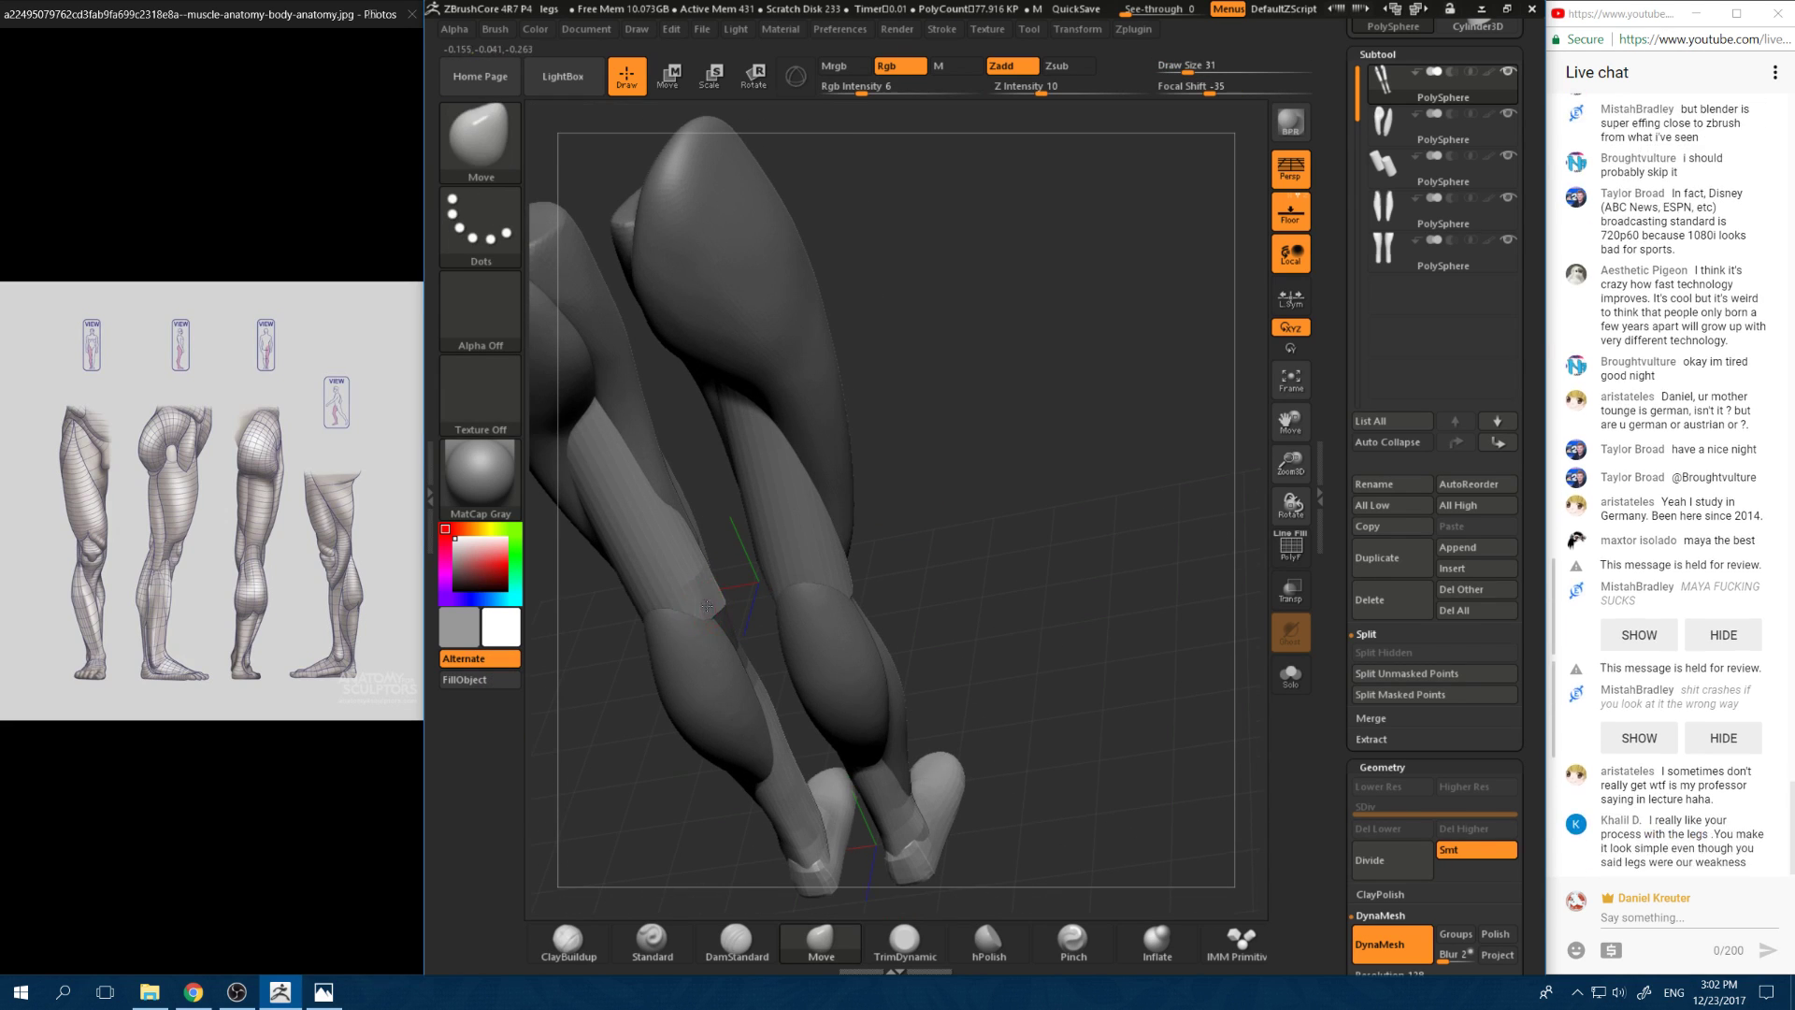
pyautogui.moveTo(760, 561); pyautogui.dragTo(953, 557)
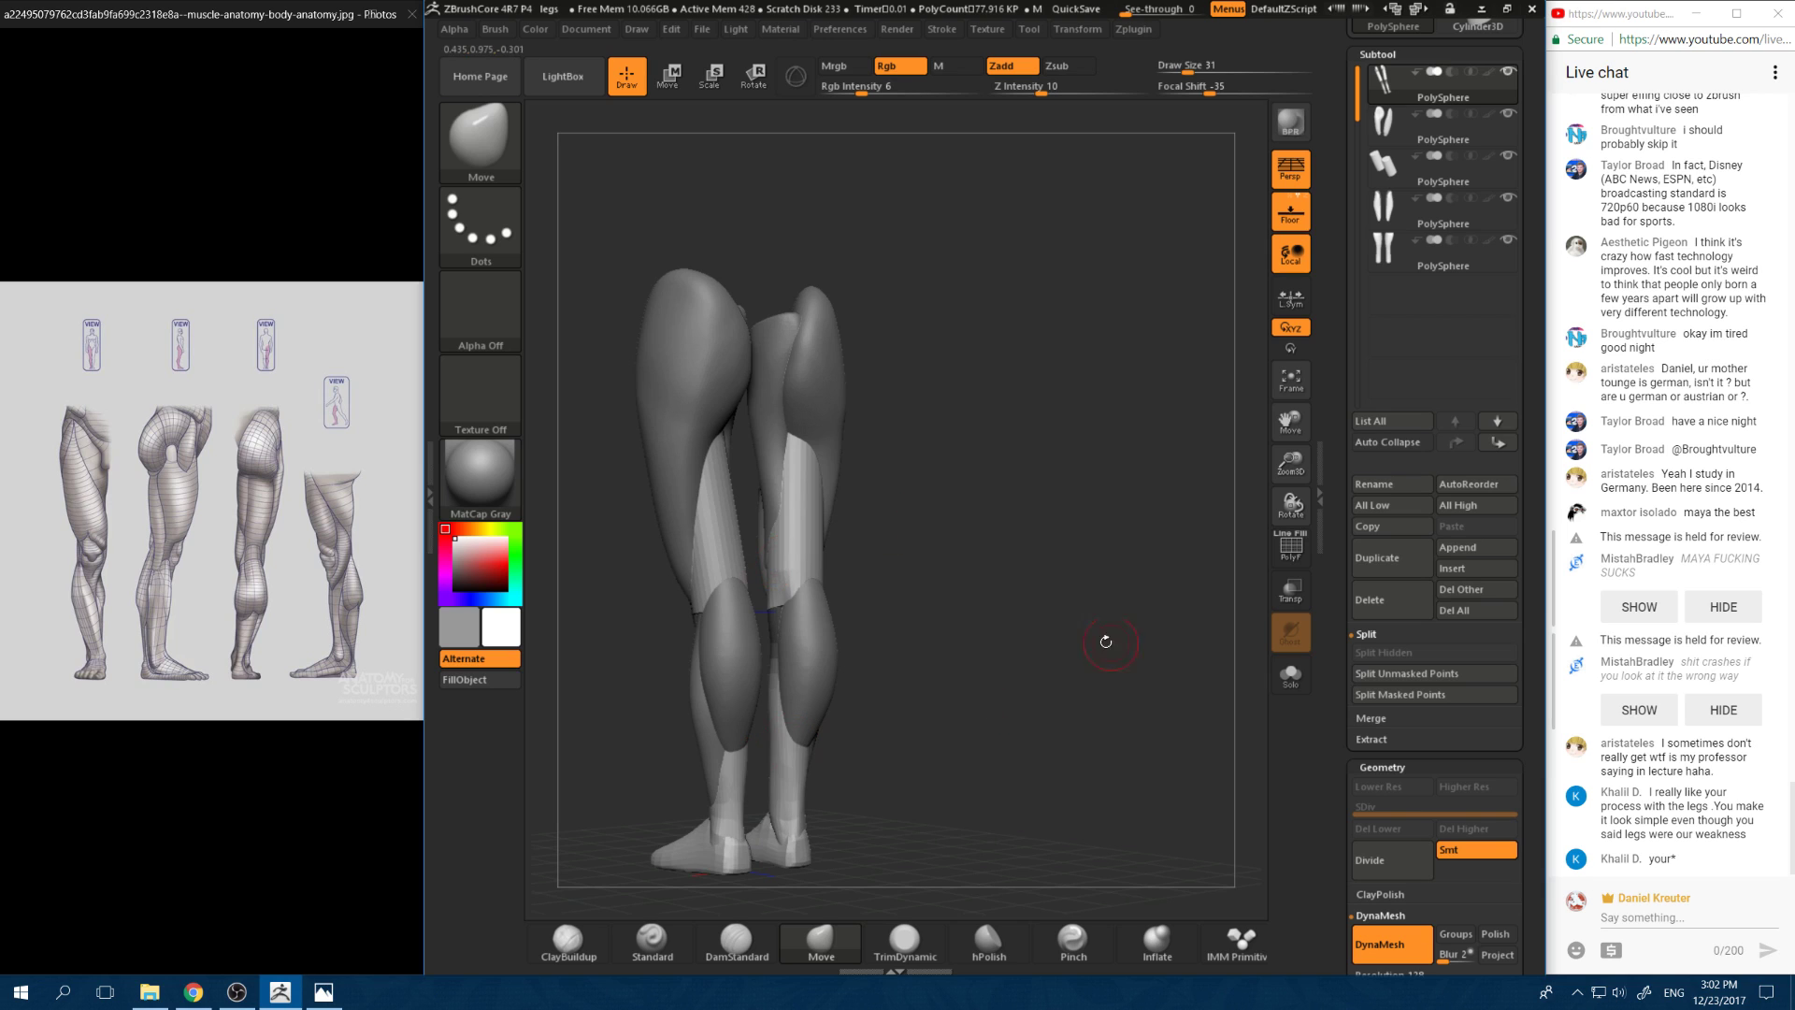
pyautogui.moveTo(915, 630)
pyautogui.mouseDown()
pyautogui.moveTo(917, 564)
pyautogui.moveTo(976, 612)
pyautogui.moveTo(938, 565)
pyautogui.moveTo(879, 572)
pyautogui.moveTo(884, 645)
pyautogui.mouseUp()
pyautogui.keyDown('shift'); pyautogui.moveTo(742, 636); pyautogui.dragTo(740, 688); pyautogui.keyUp('shift')
pyautogui.keyDown('alt'); pyautogui.moveTo(939, 645); pyautogui.dragTo(935, 504); pyautogui.keyUp('alt')
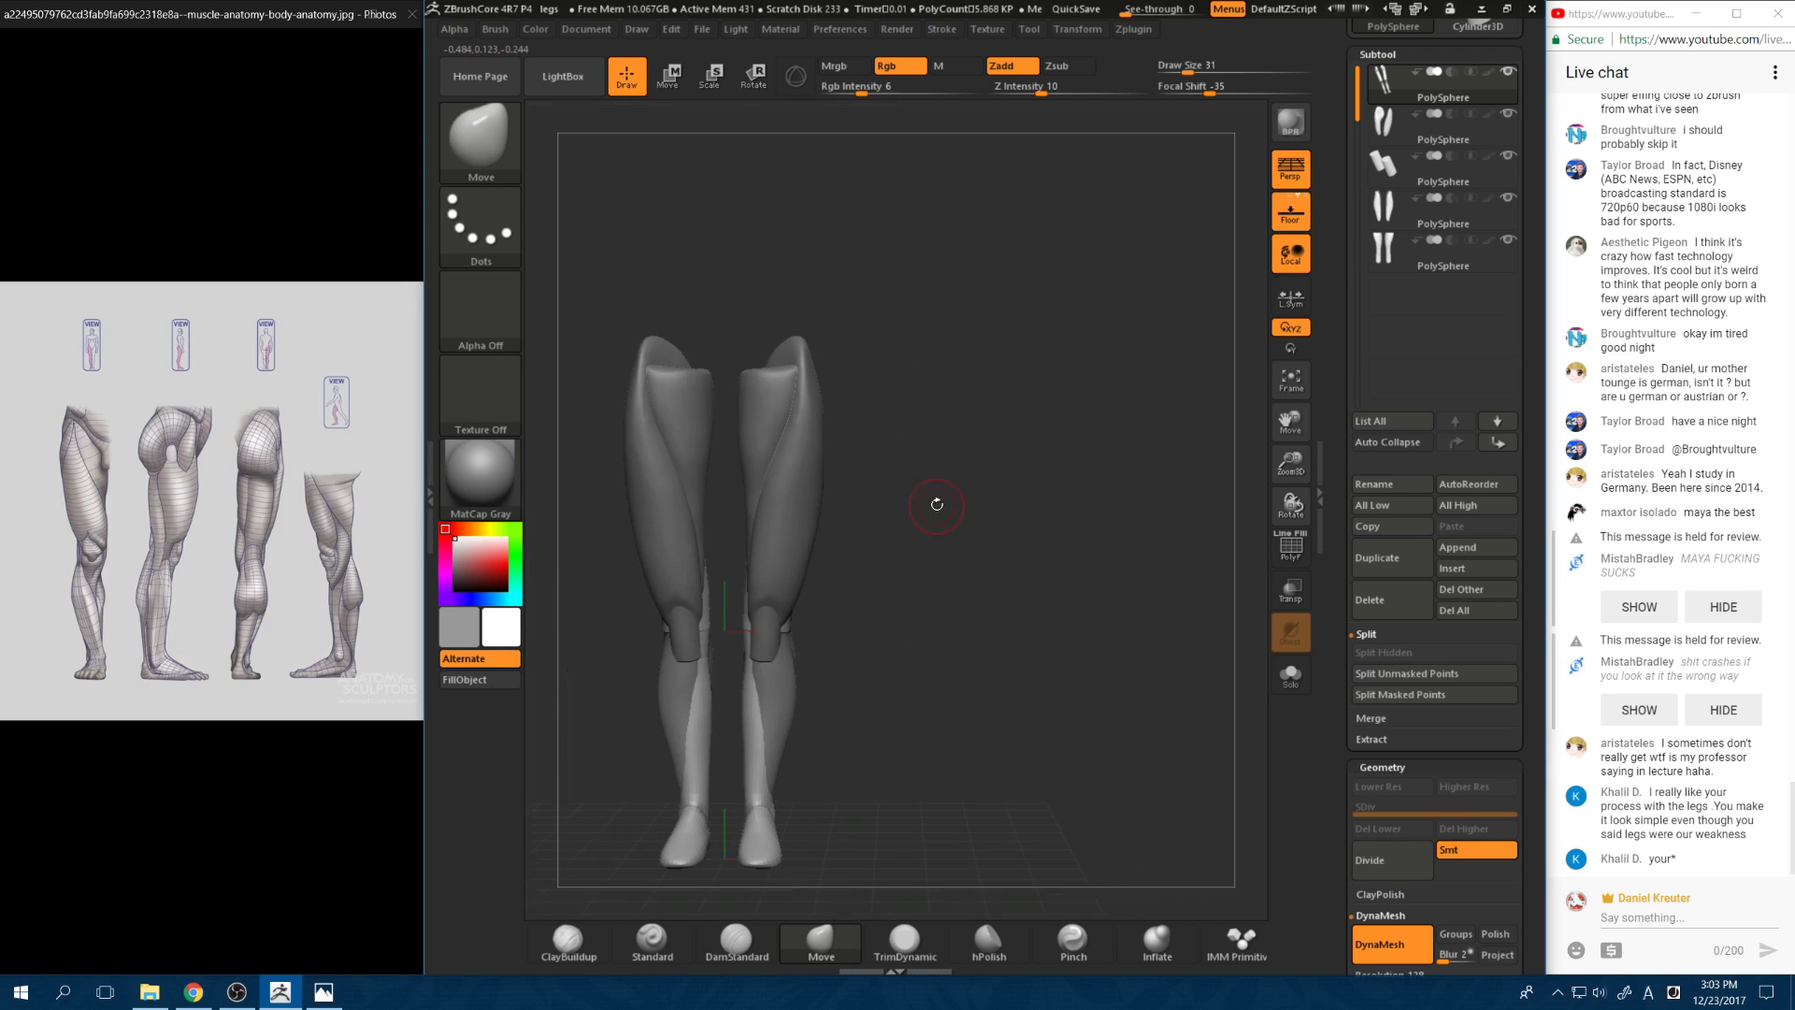
pyautogui.keyDown('alt'); pyautogui.moveTo(865, 655); pyautogui.dragTo(944, 515); pyautogui.keyUp('alt')
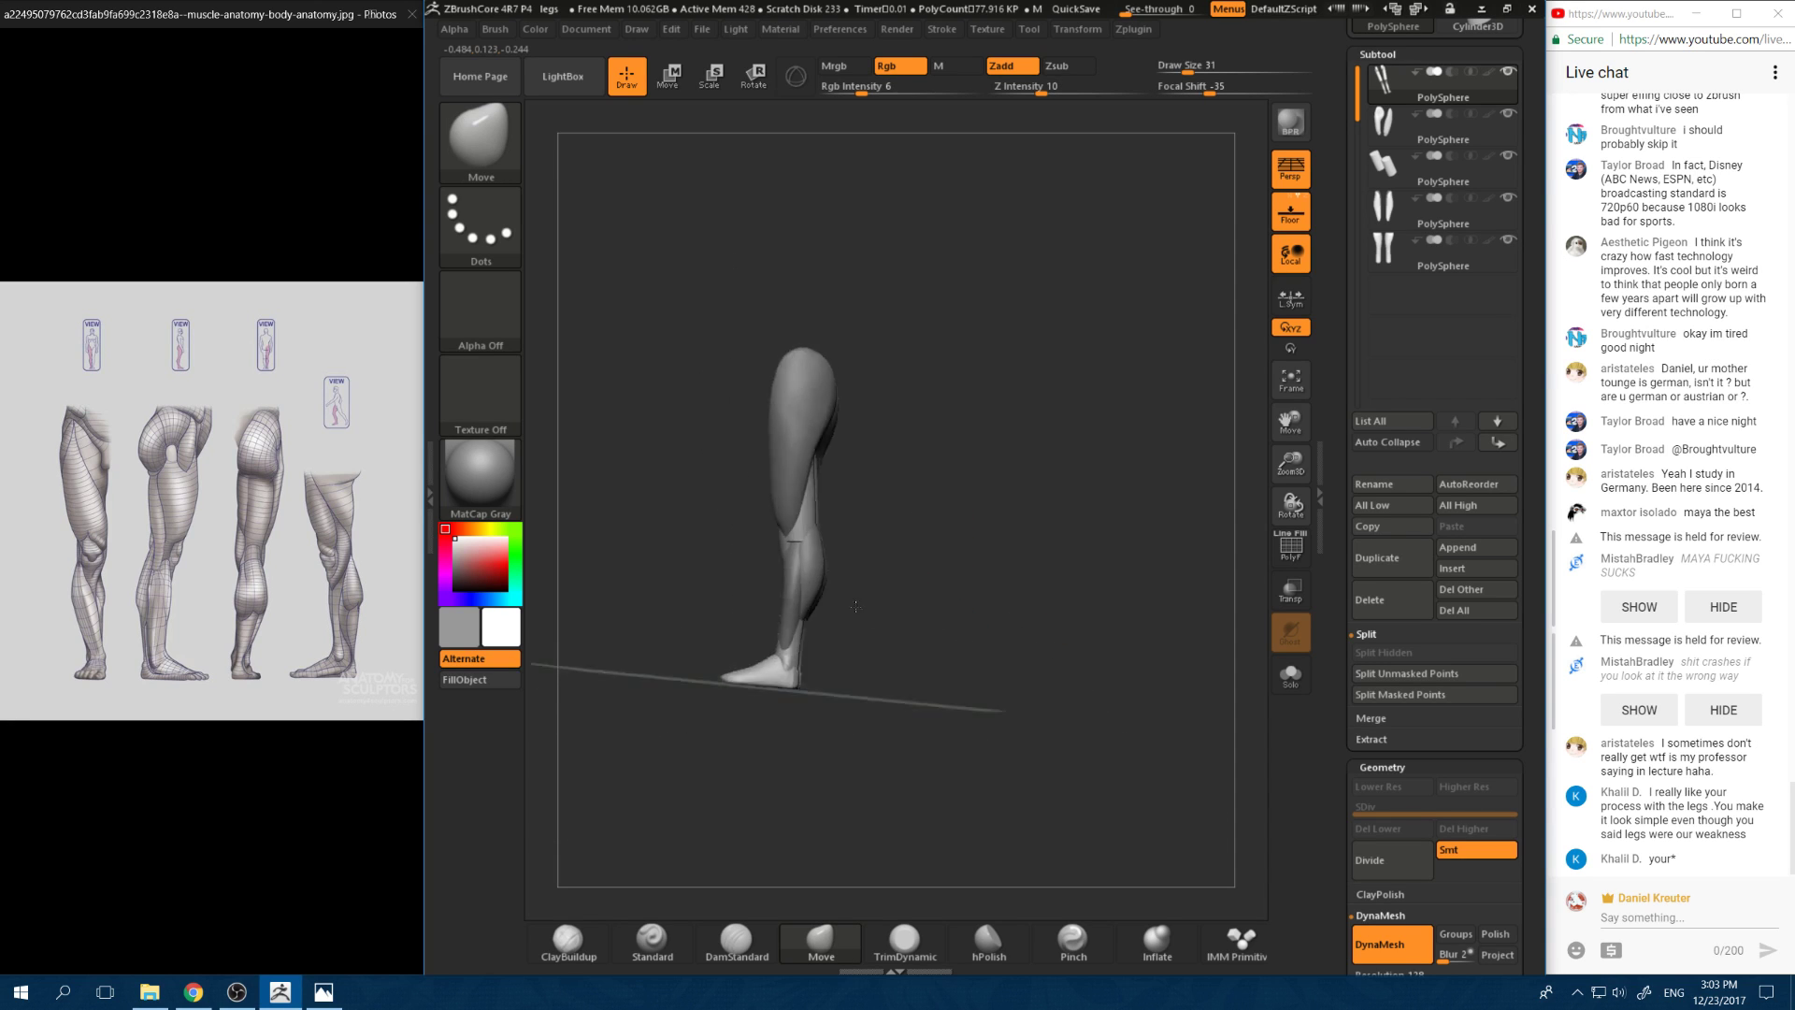
pyautogui.moveTo(841, 625); pyautogui.dragTo(981, 700)
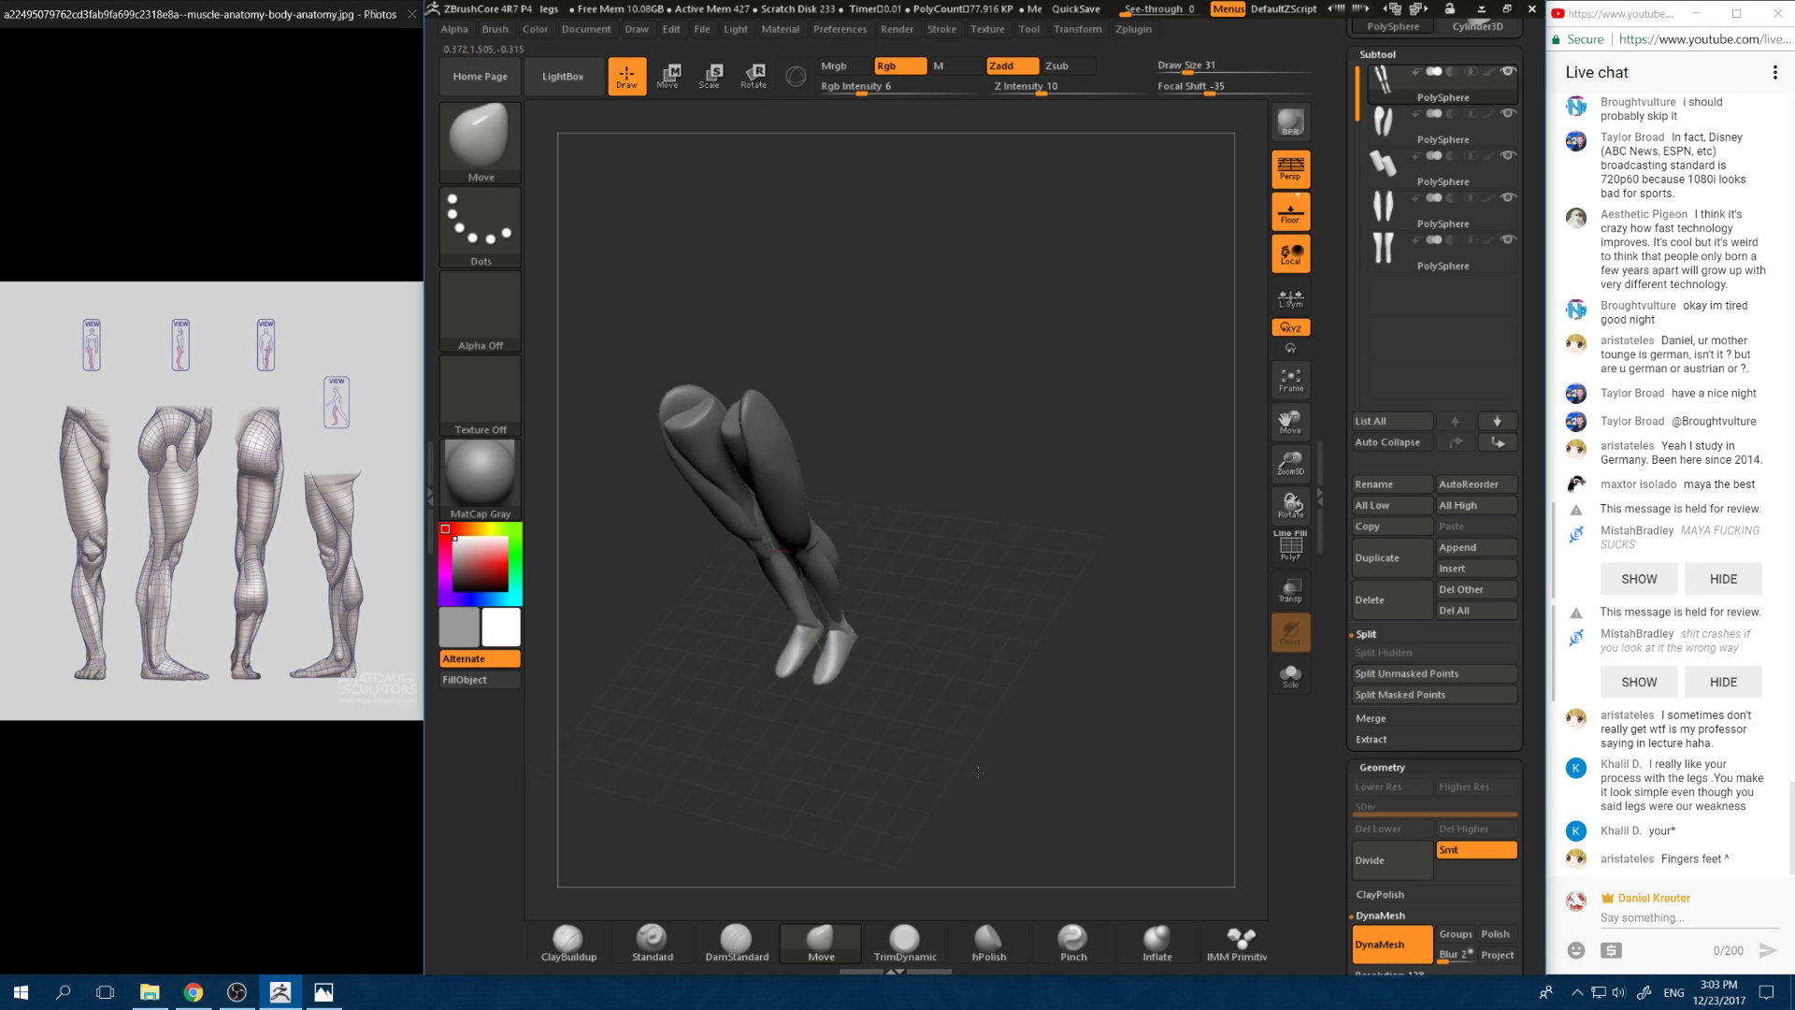
pyautogui.moveTo(1053, 639); pyautogui.dragTo(974, 676)
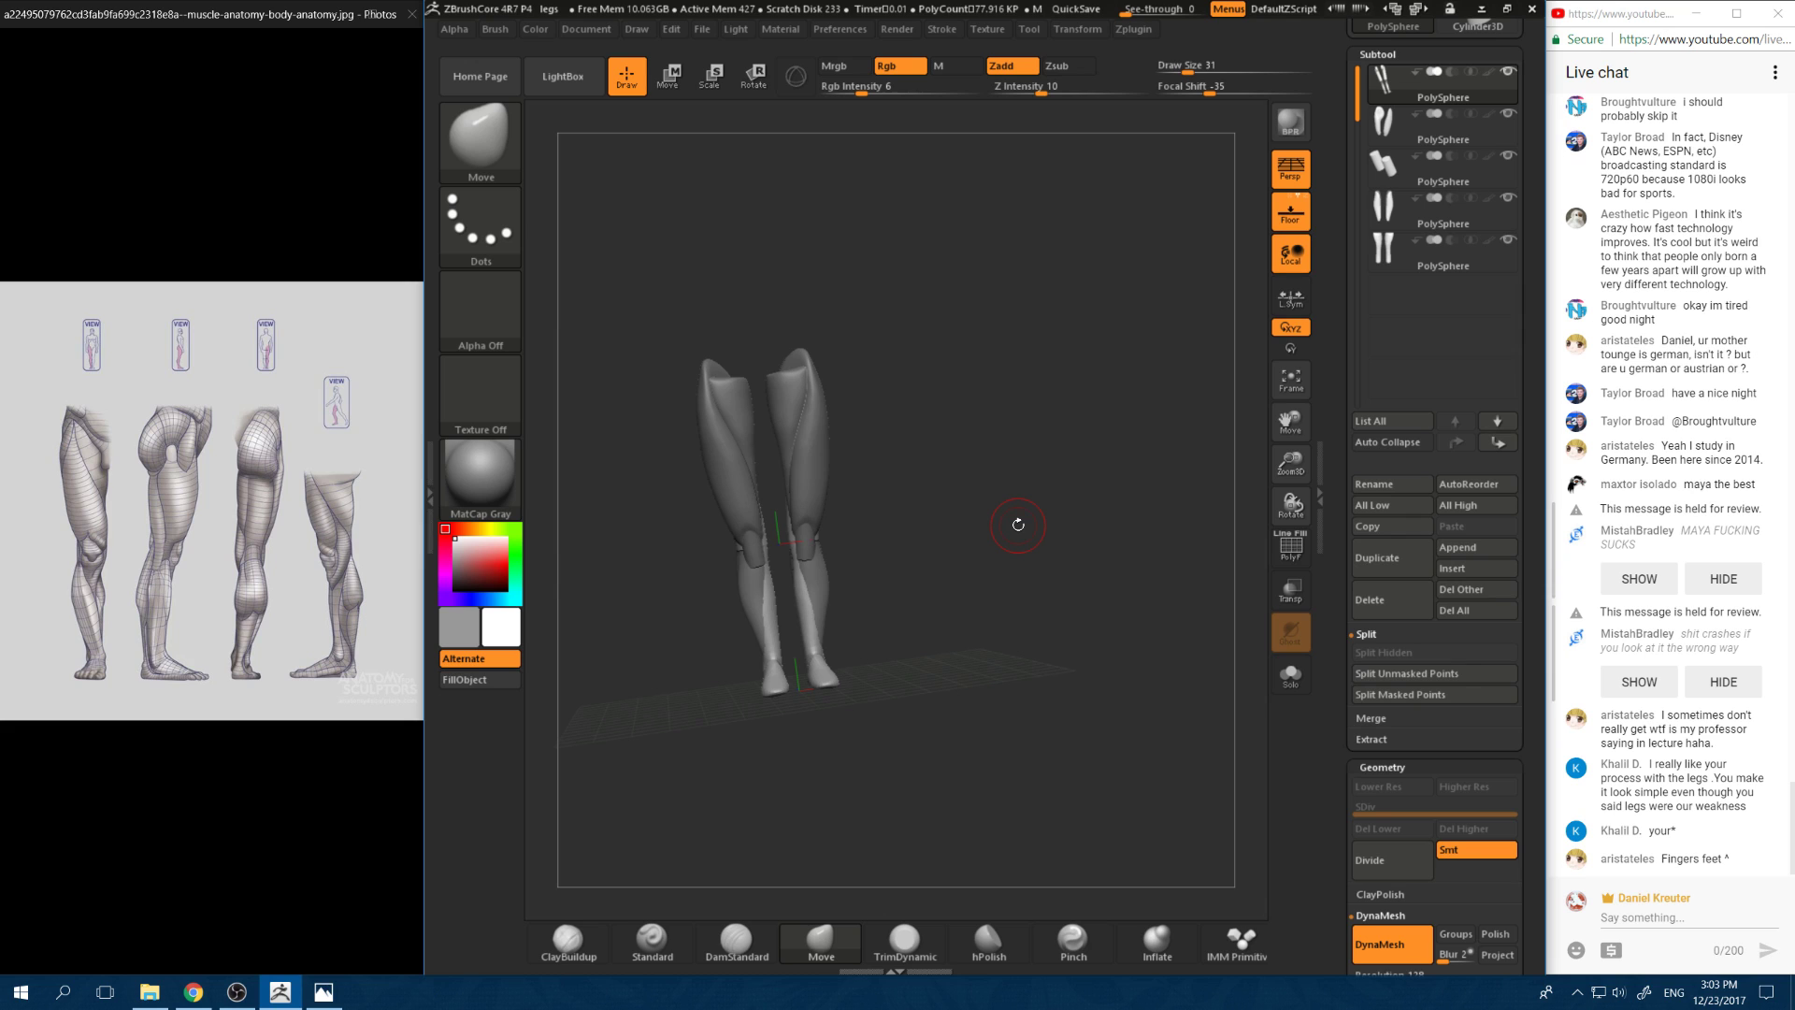
pyautogui.keyDown('shift'); pyautogui.moveTo(907, 570); pyautogui.dragTo(964, 557); pyautogui.keyUp('shift')
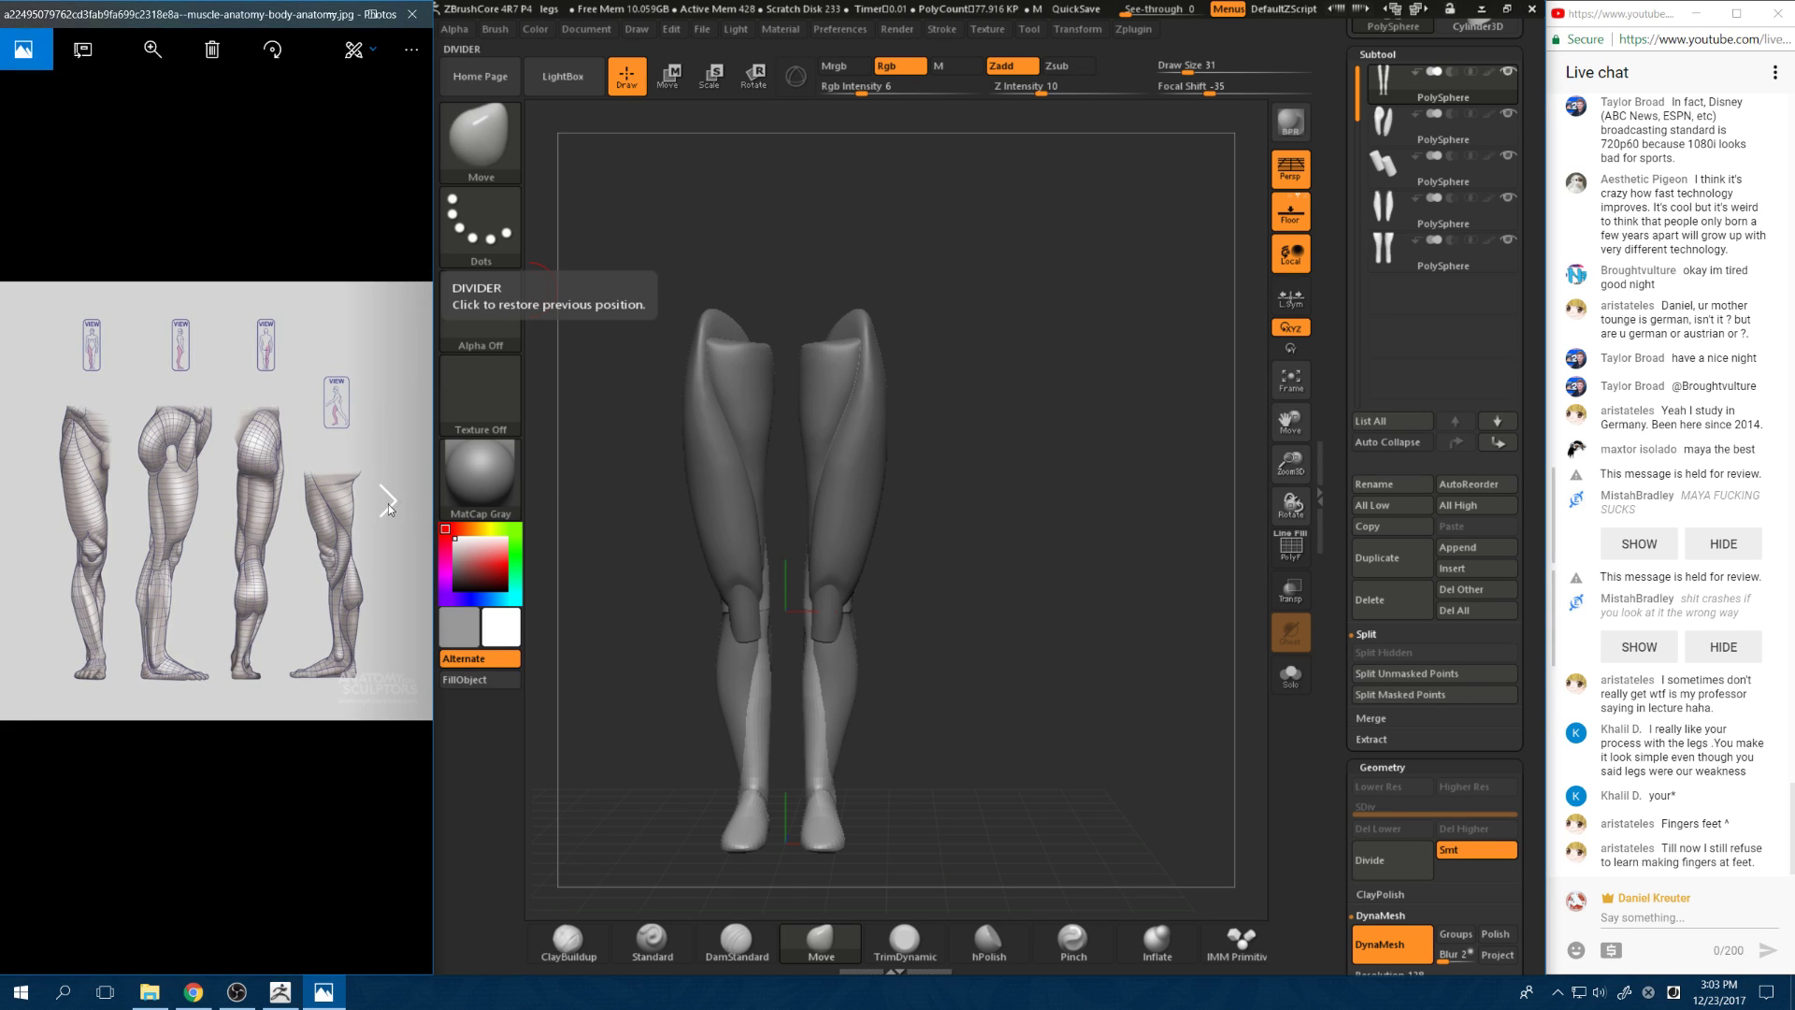
# Step: Switch to Photos, browse forward to the bare foot reference photo, and adjust its zoom
pyautogui.click(387, 503)
pyautogui.click(387, 504)
pyautogui.click(387, 503)
pyautogui.click(387, 503)
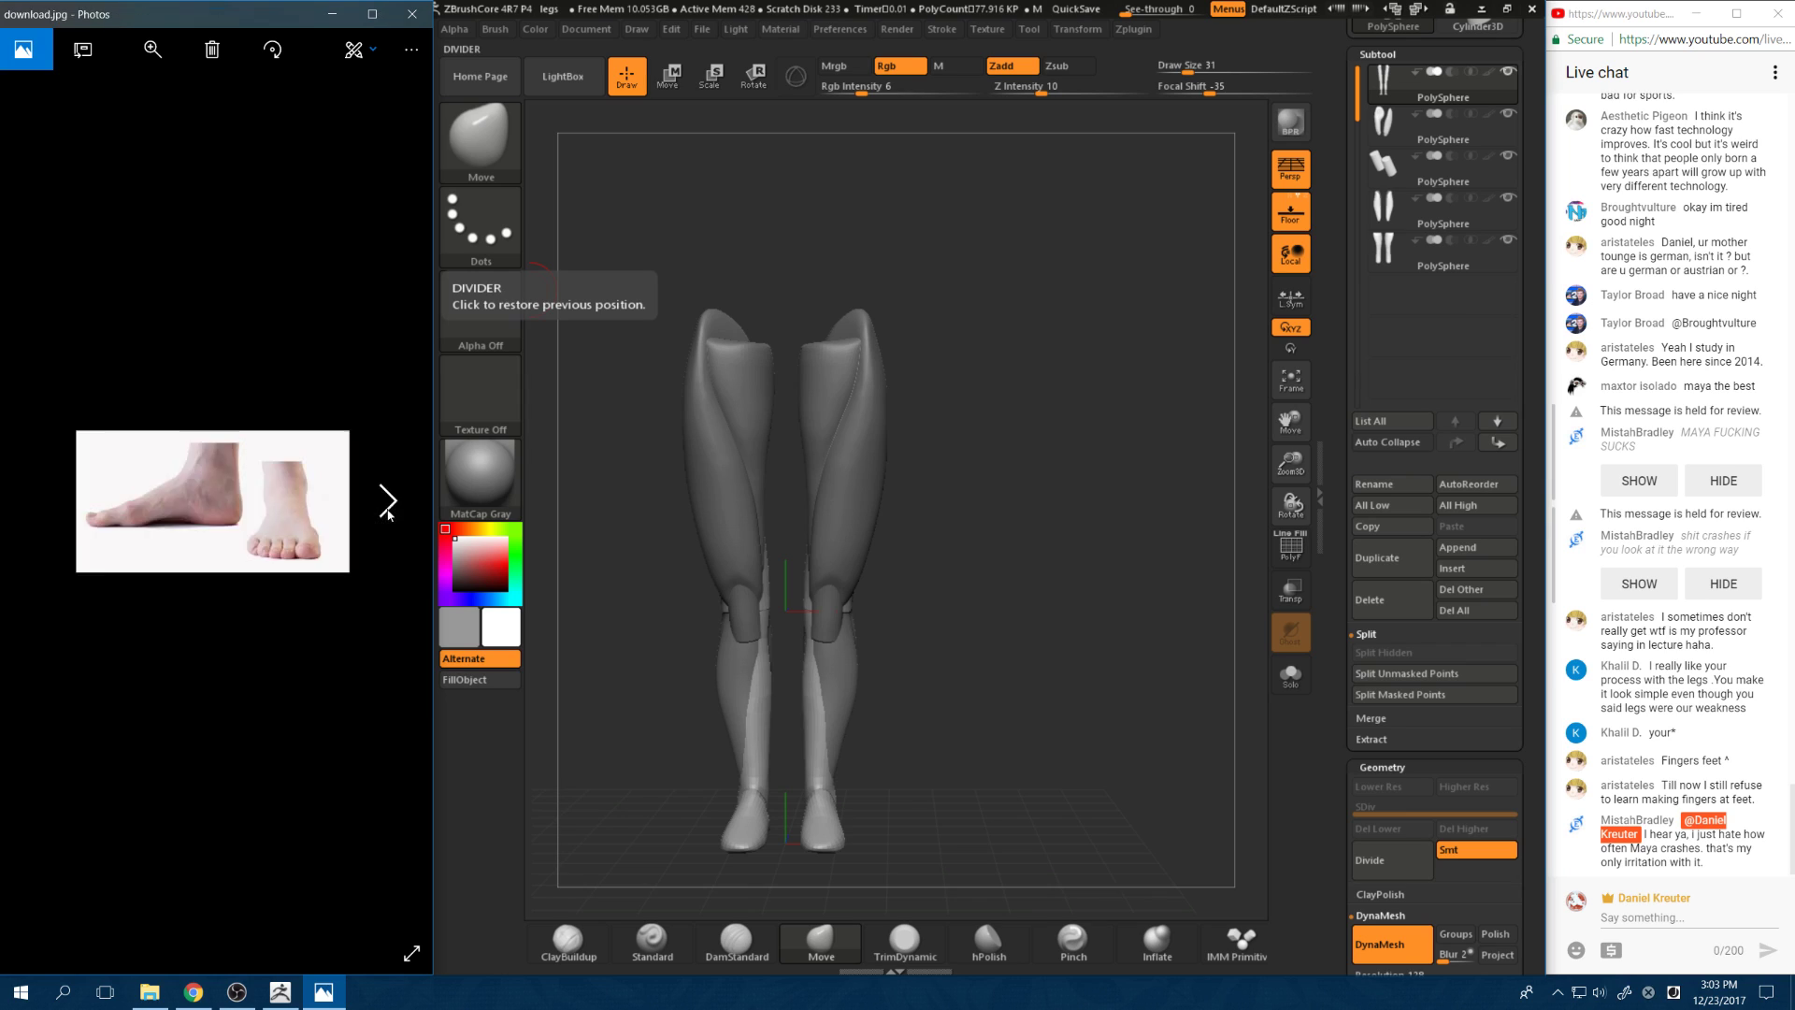
pyautogui.click(387, 503)
pyautogui.scroll(2, 387, 512)
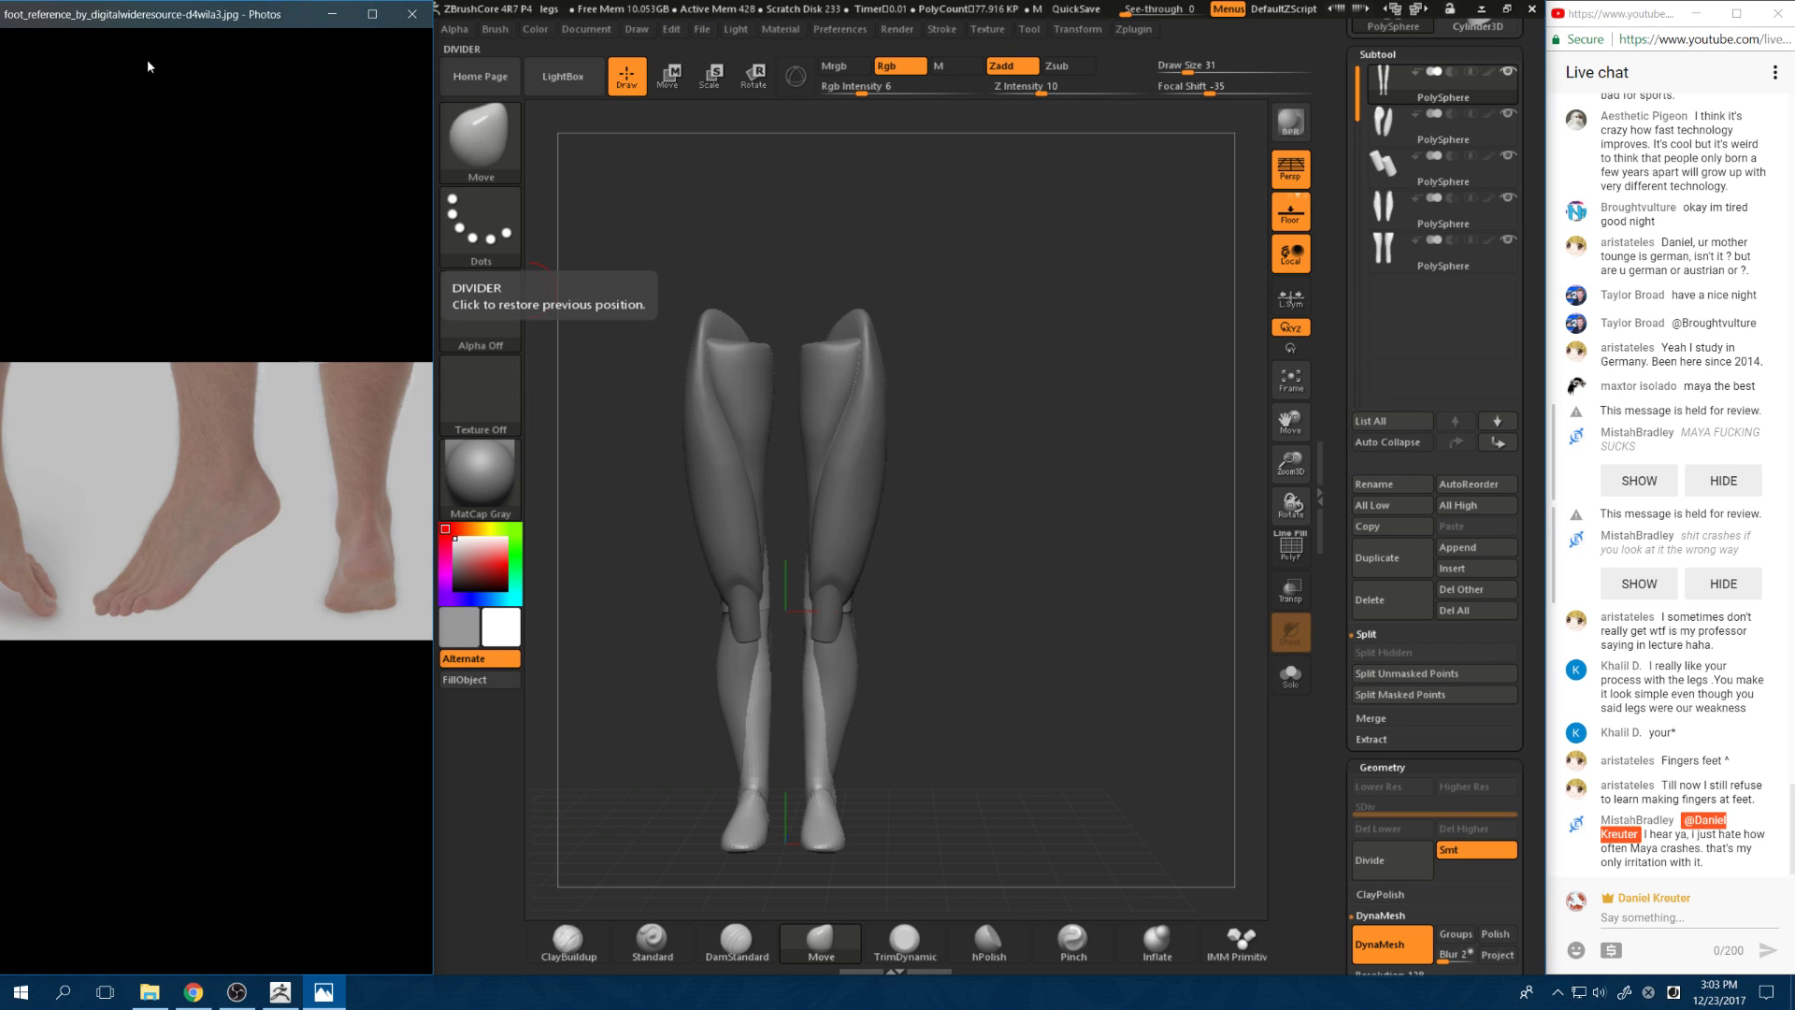
pyautogui.click(152, 49)
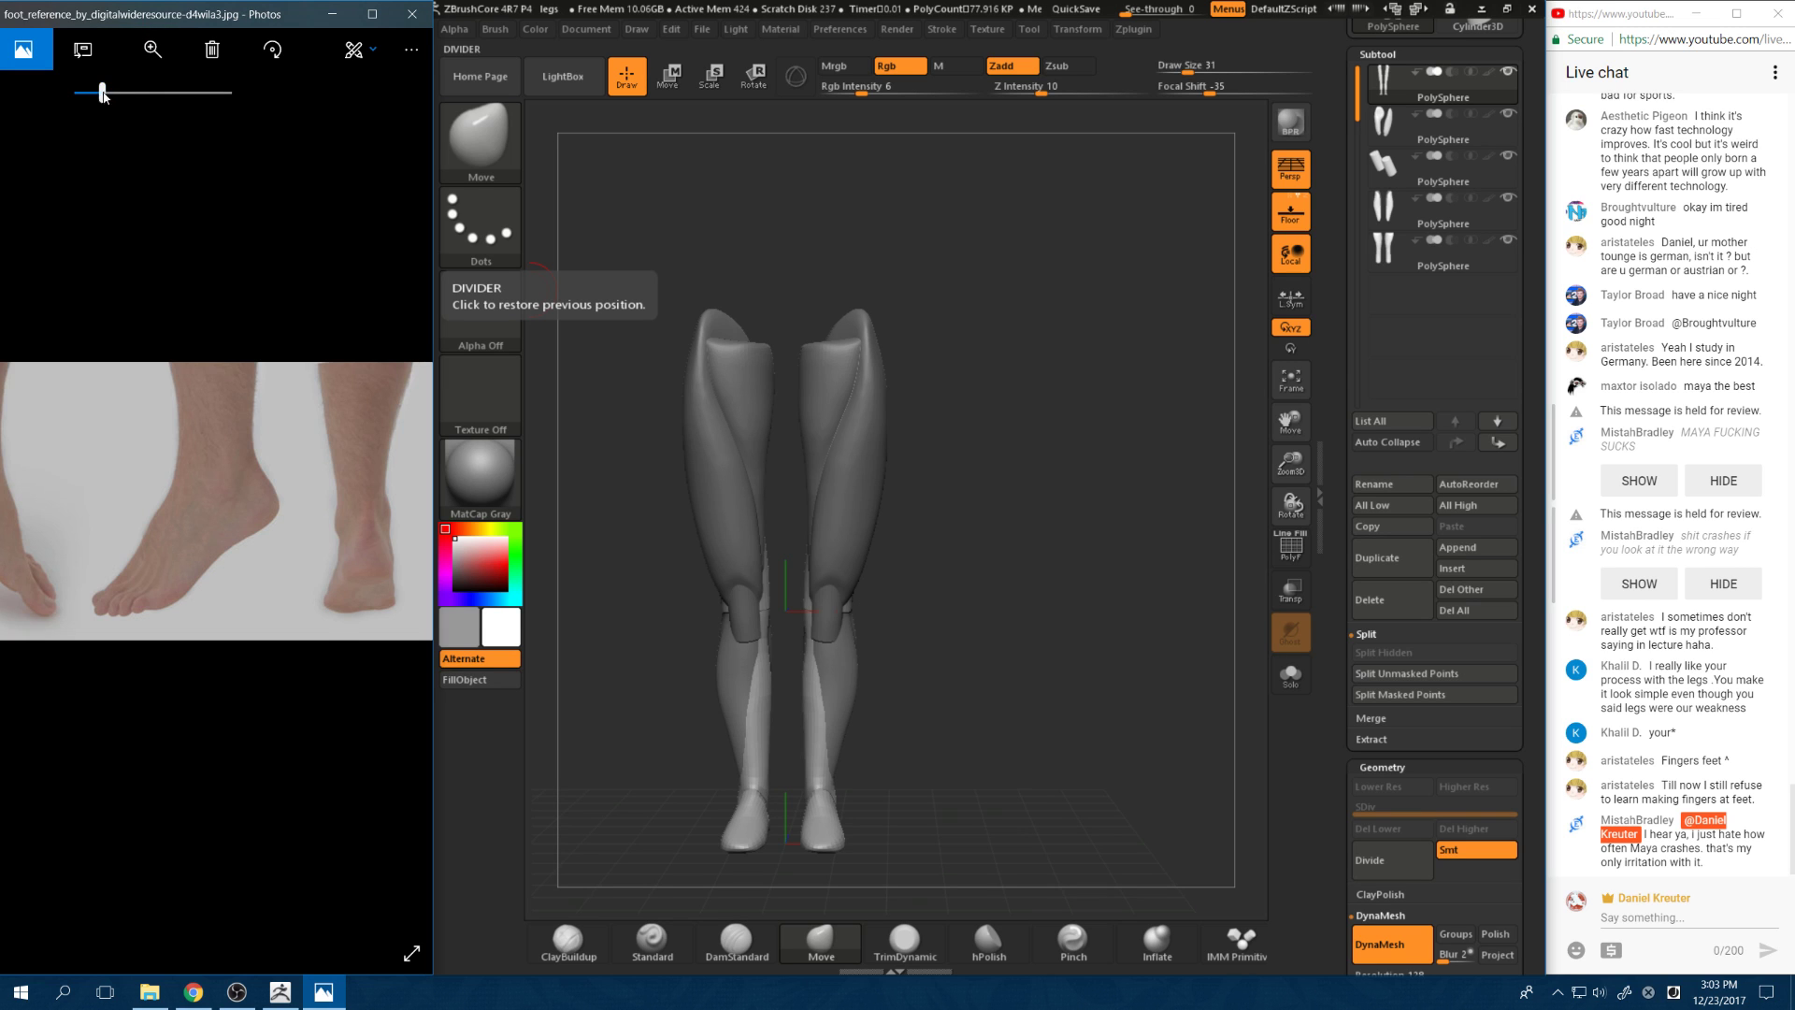
pyautogui.moveTo(103, 93); pyautogui.dragTo(74, 89)
# Step: Go back through the reference images to the colour-coded foot anatomy picture and enlarge it around the feet and toes
pyautogui.click(22, 512)
pyautogui.click(22, 513)
pyautogui.click(22, 513)
pyautogui.click(21, 512)
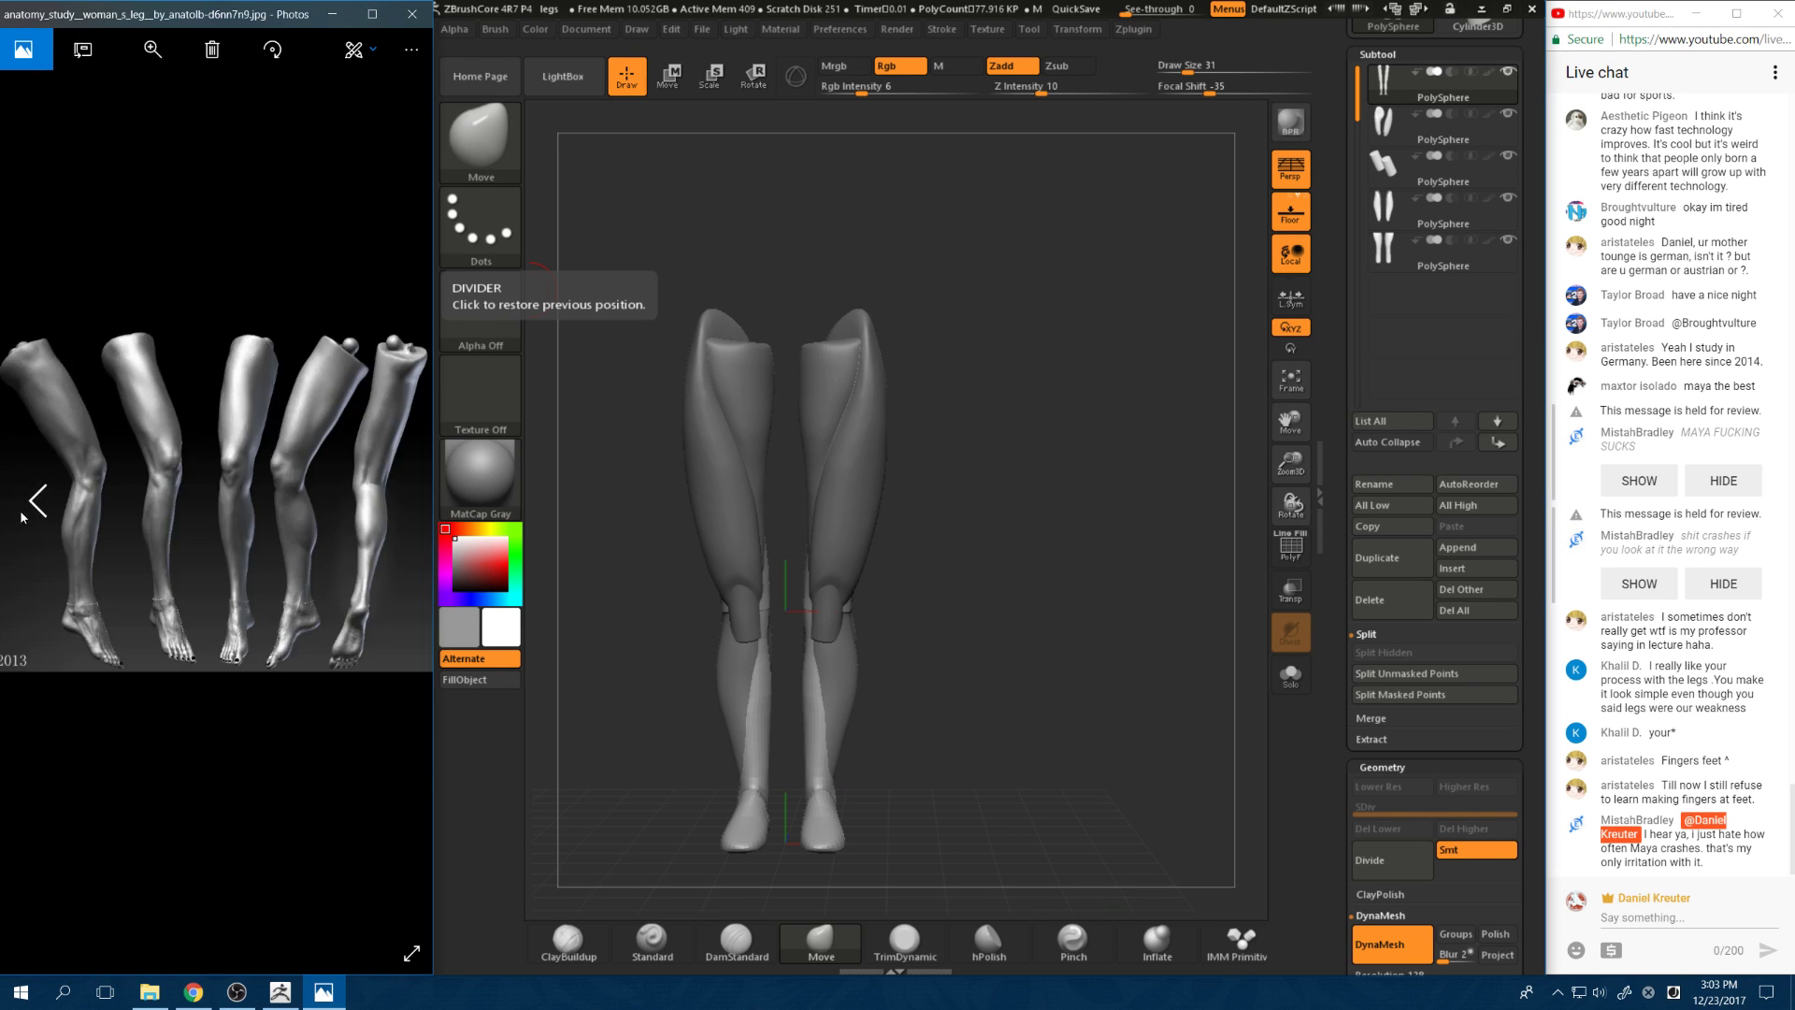
pyautogui.click(22, 514)
pyautogui.click(23, 516)
pyautogui.scroll(2, 290, 509)
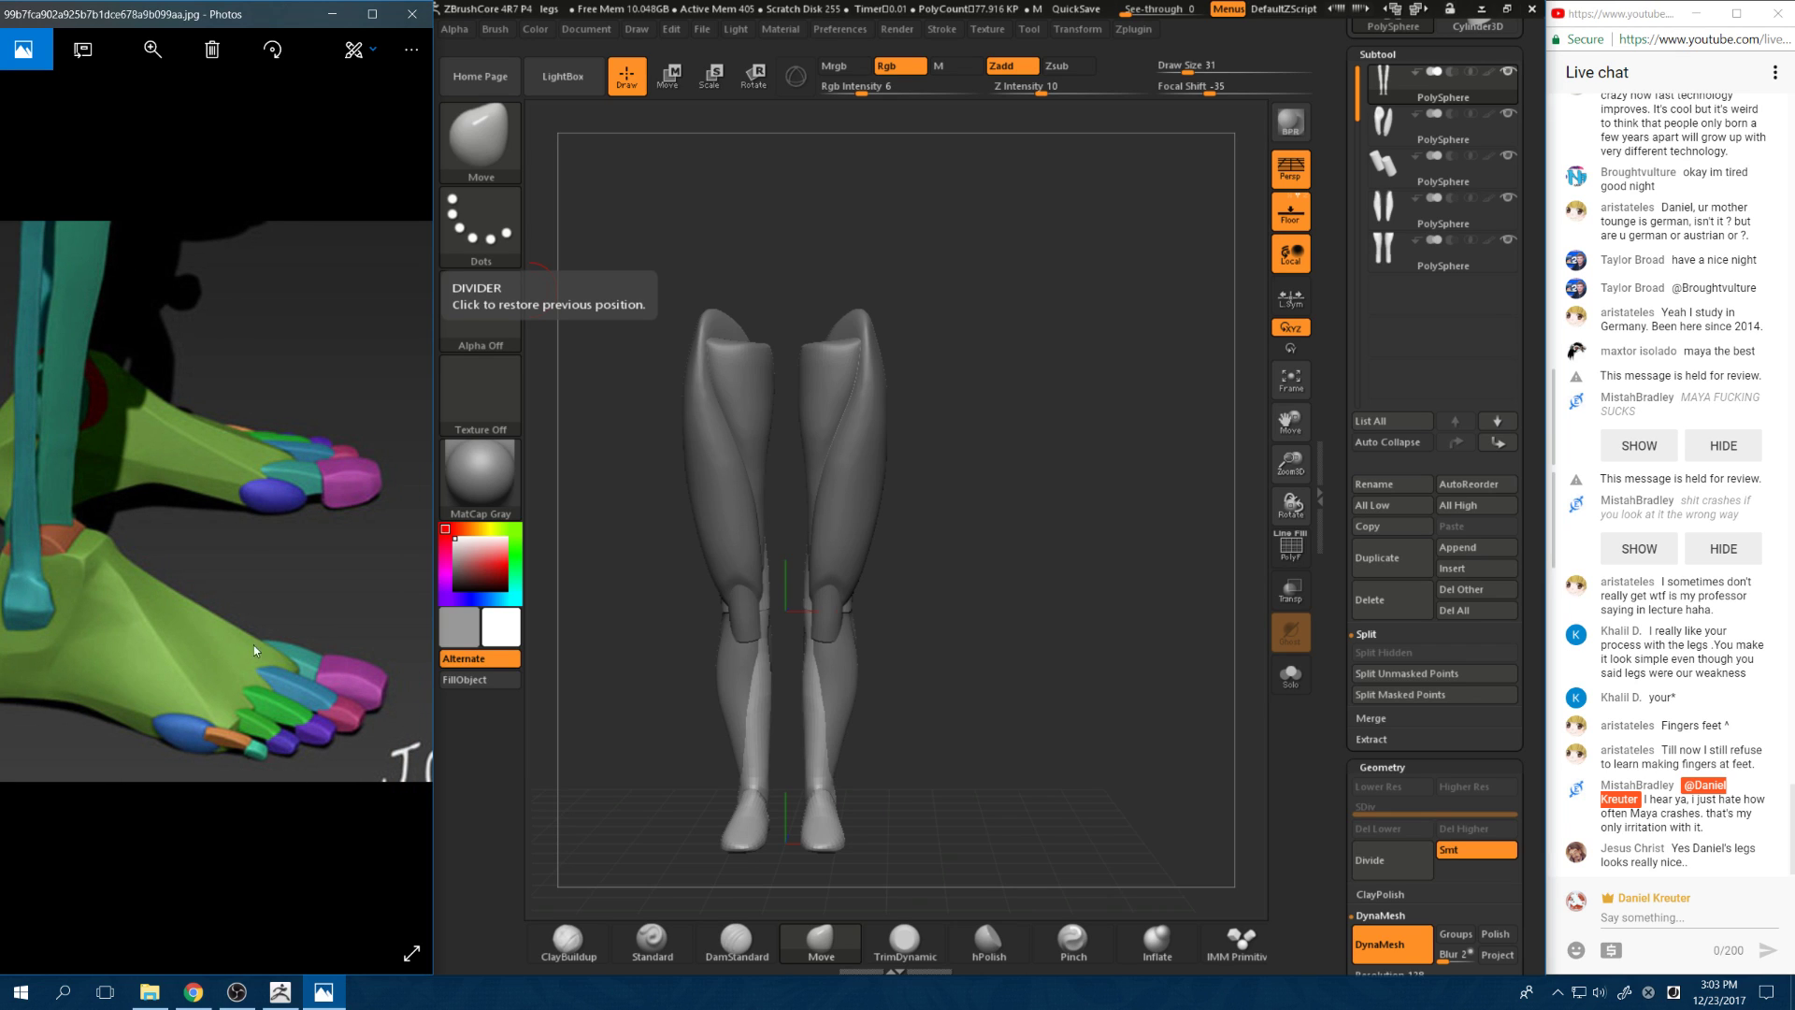
pyautogui.moveTo(311, 679); pyautogui.dragTo(434, 507)
# Step: Return to ZBrushCore and compare the model's feet with the foot anatomy reference from side and three-quarter views
pyautogui.moveTo(935, 571); pyautogui.dragTo(795, 617)
pyautogui.keyDown('alt'); pyautogui.moveTo(961, 736); pyautogui.dragTo(1055, 559); pyautogui.keyUp('alt')
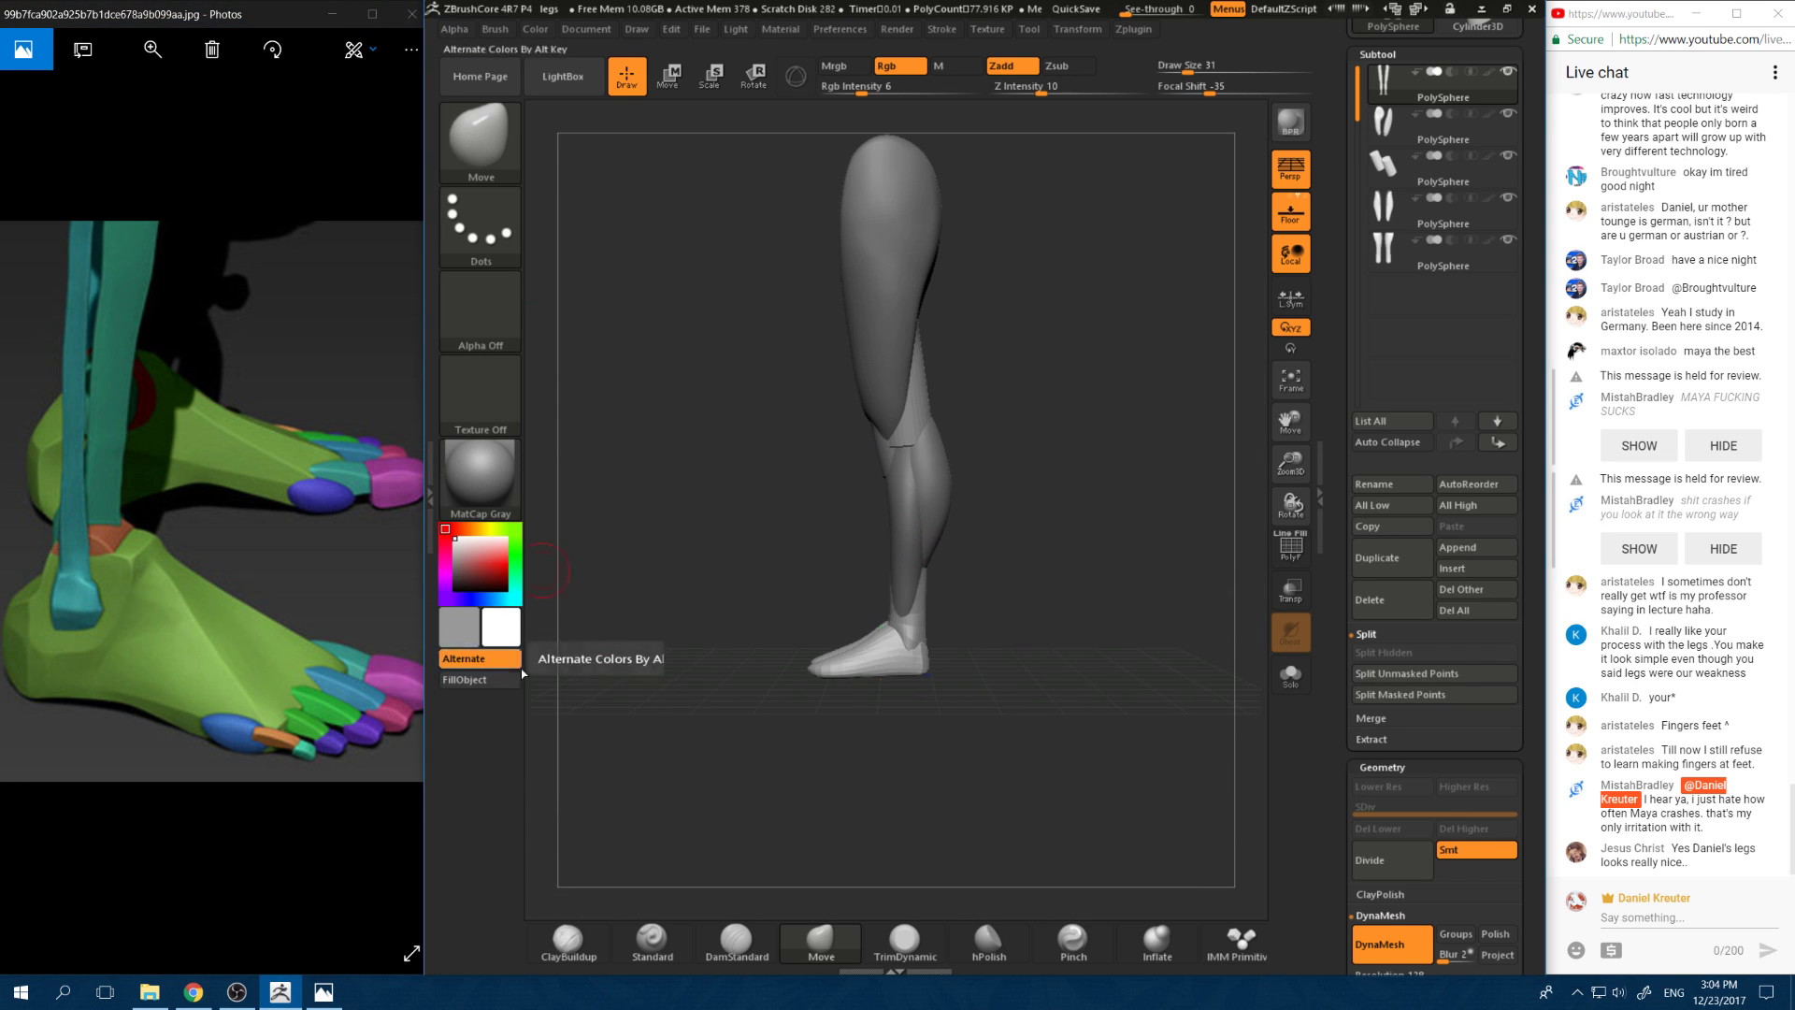
pyautogui.keyDown('alt'); pyautogui.moveTo(1091, 643); pyautogui.dragTo(1091, 547); pyautogui.keyUp('alt')
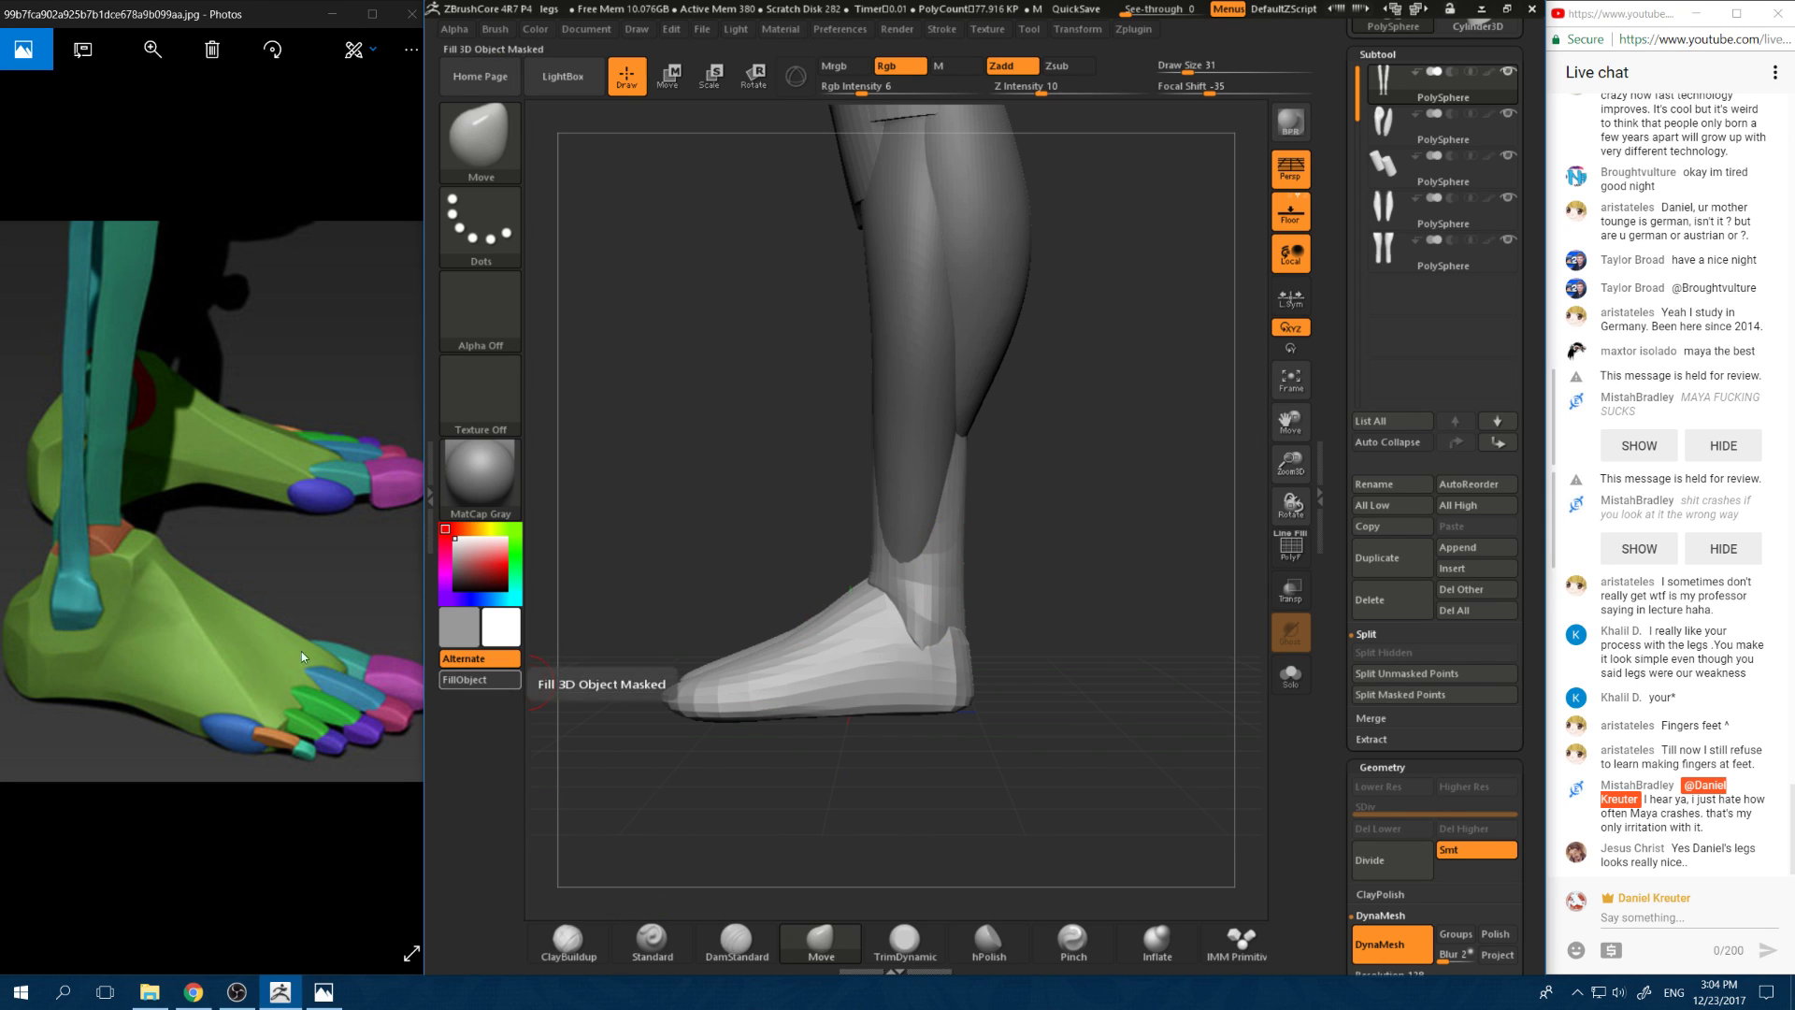
pyautogui.moveTo(1057, 573); pyautogui.dragTo(1081, 646)
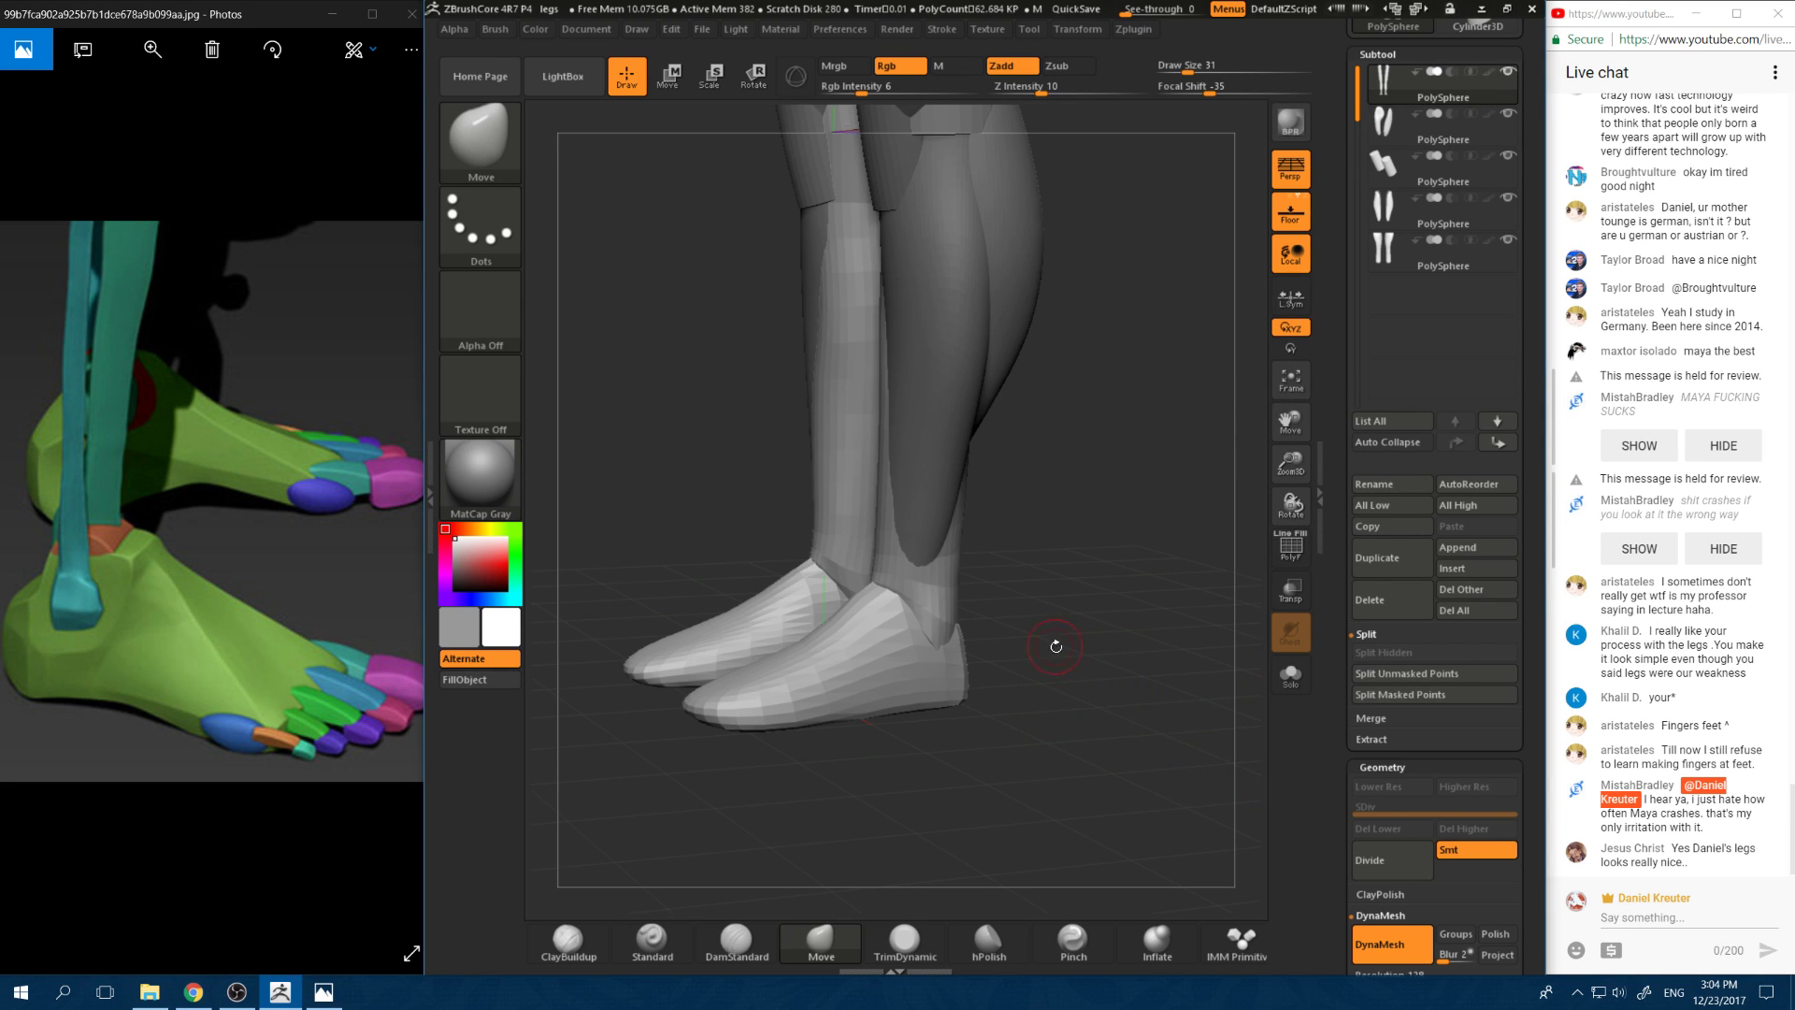
pyautogui.moveTo(1056, 646); pyautogui.dragTo(1145, 617)
pyautogui.keyDown('ctrl'); pyautogui.moveTo(1169, 646); pyautogui.dragTo(1262, 718); pyautogui.keyUp('ctrl')
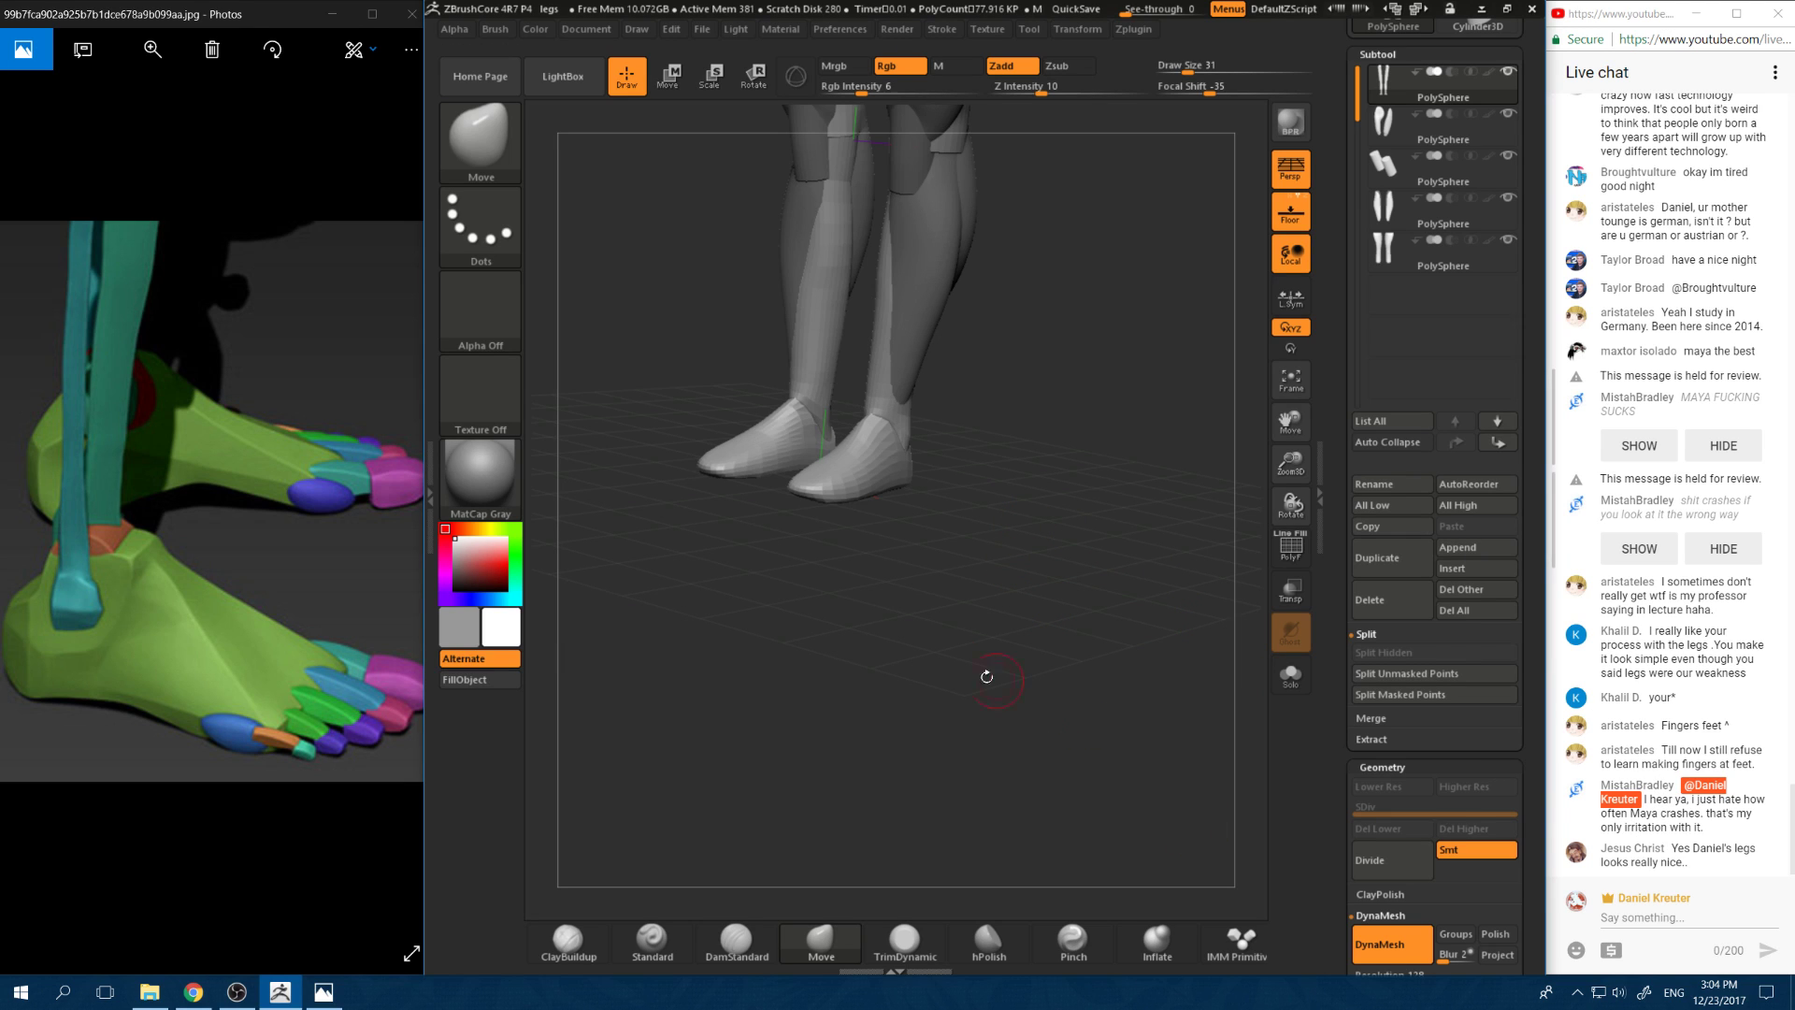
pyautogui.moveTo(974, 591); pyautogui.dragTo(988, 657)
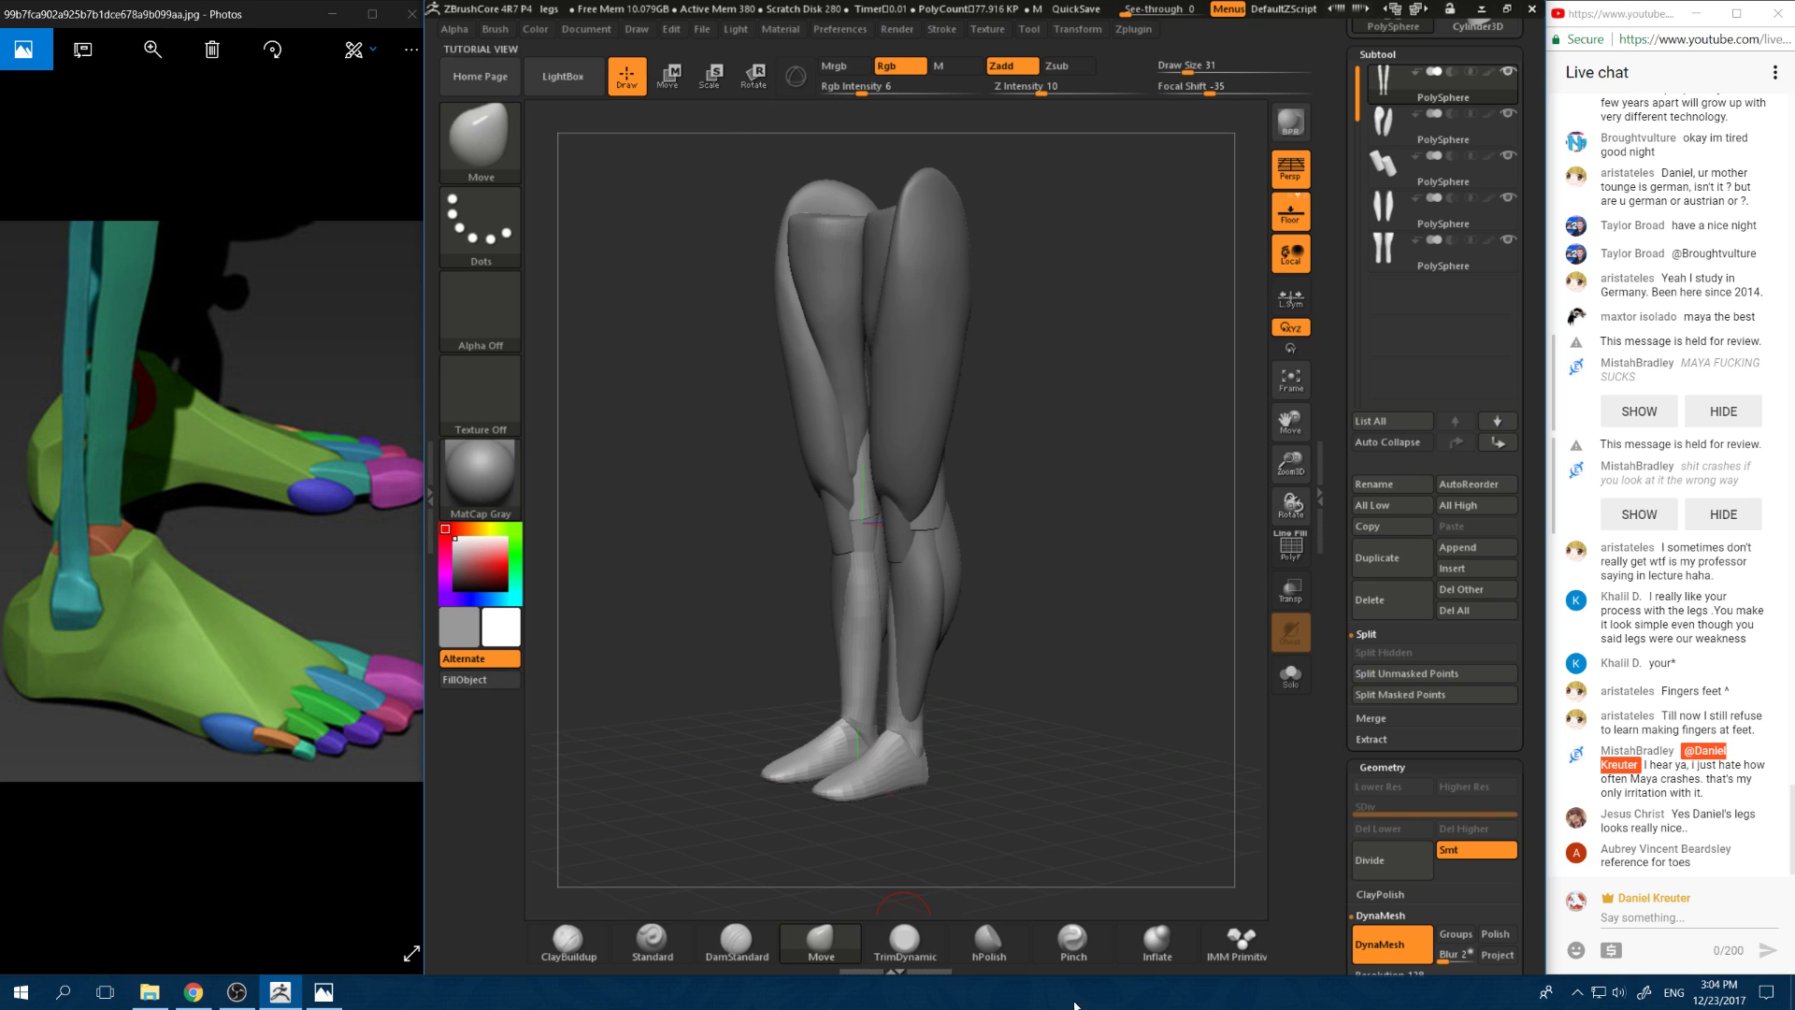
# Step: Set the Move brush's draw size to 94 and undo the last strokes on the lower legs
pyautogui.click(1156, 940)
pyautogui.press('space')
pyautogui.moveTo(1072, 608); pyautogui.dragTo(1078, 608)
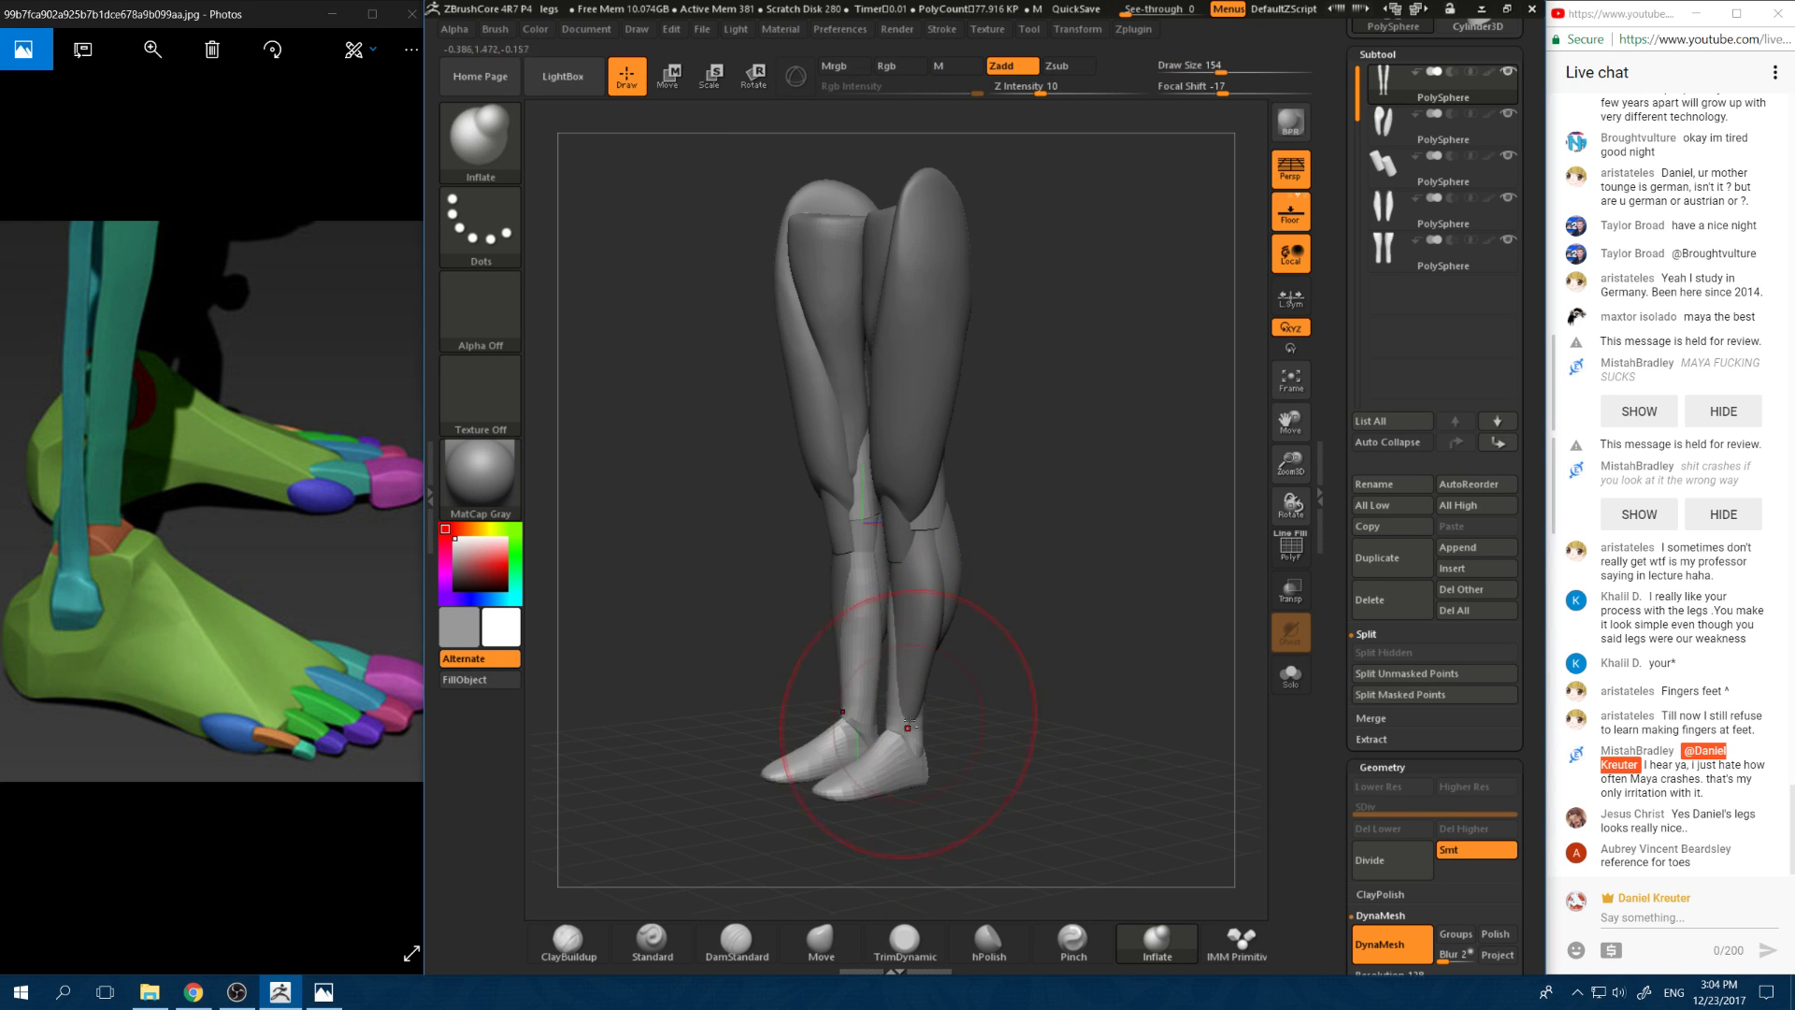
pyautogui.moveTo(1001, 710)
pyautogui.keyDown('shift'); pyautogui.mouseDown()
pyautogui.moveTo(1019, 717)
pyautogui.moveTo(940, 696)
pyautogui.moveTo(970, 705)
pyautogui.moveTo(963, 672)
pyautogui.mouseUp(); pyautogui.keyUp('shift')
pyautogui.press('space')
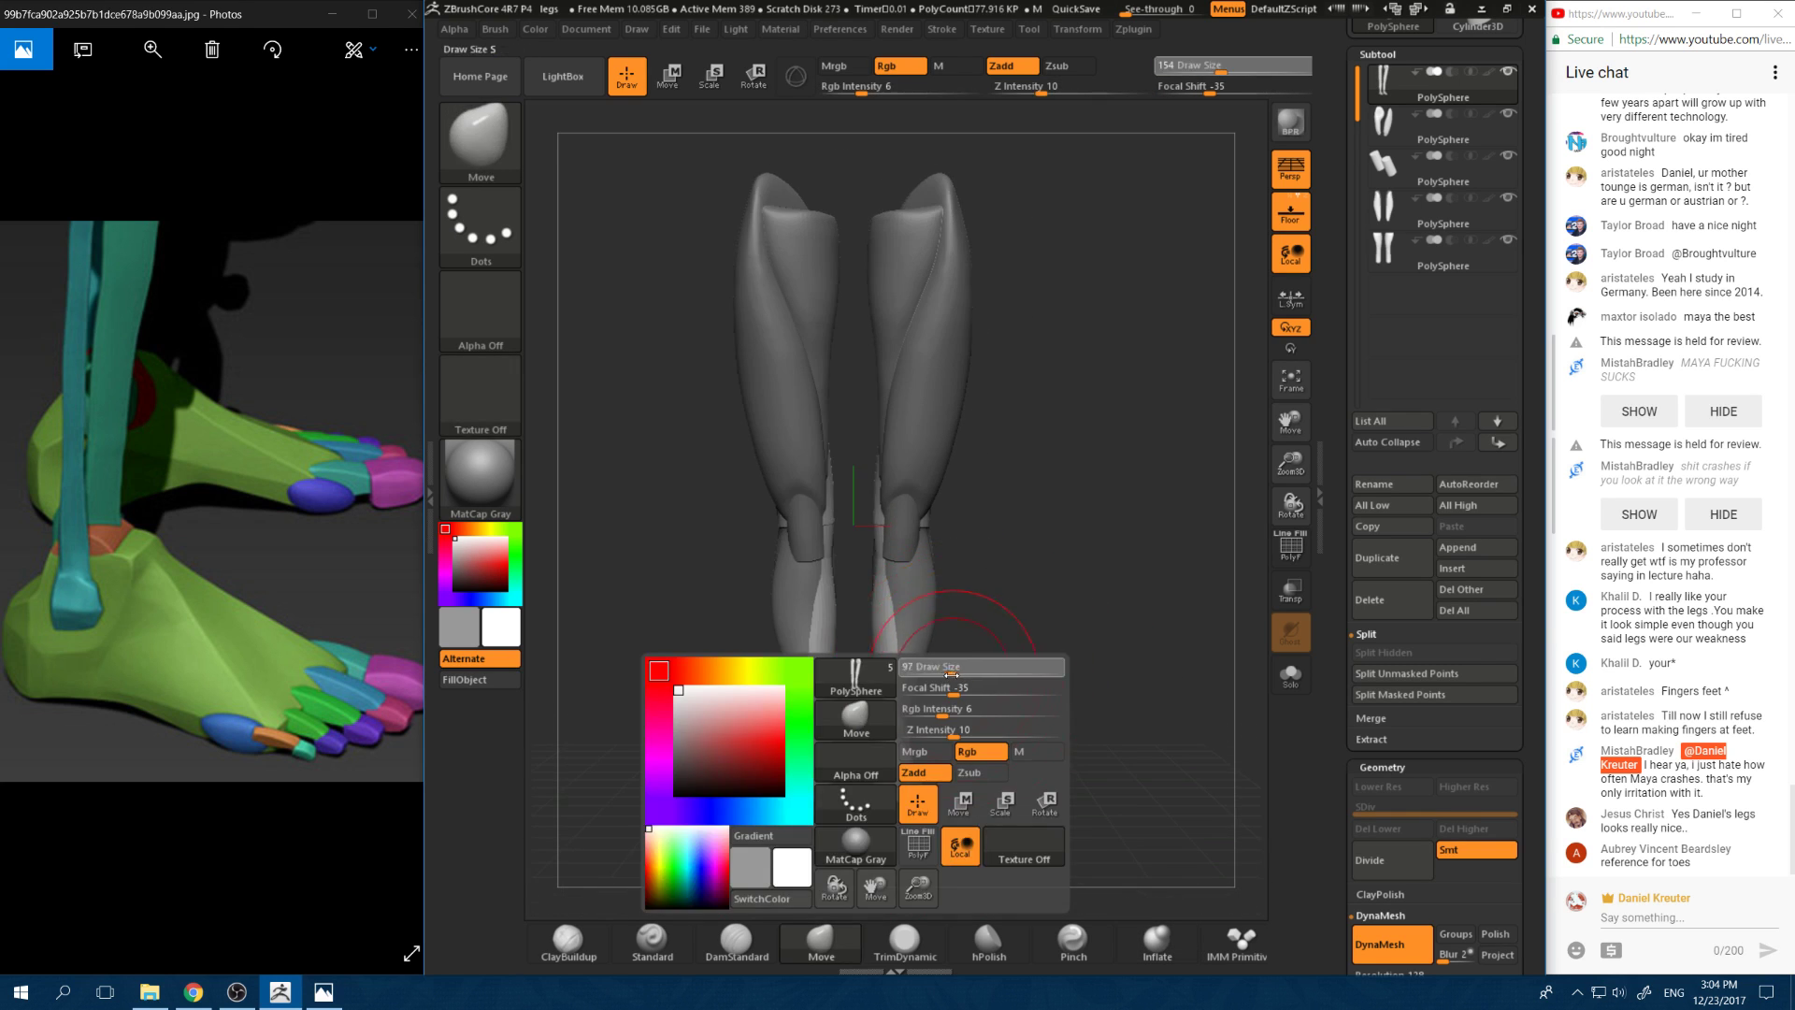
pyautogui.hotkey('ctrl', 'z')
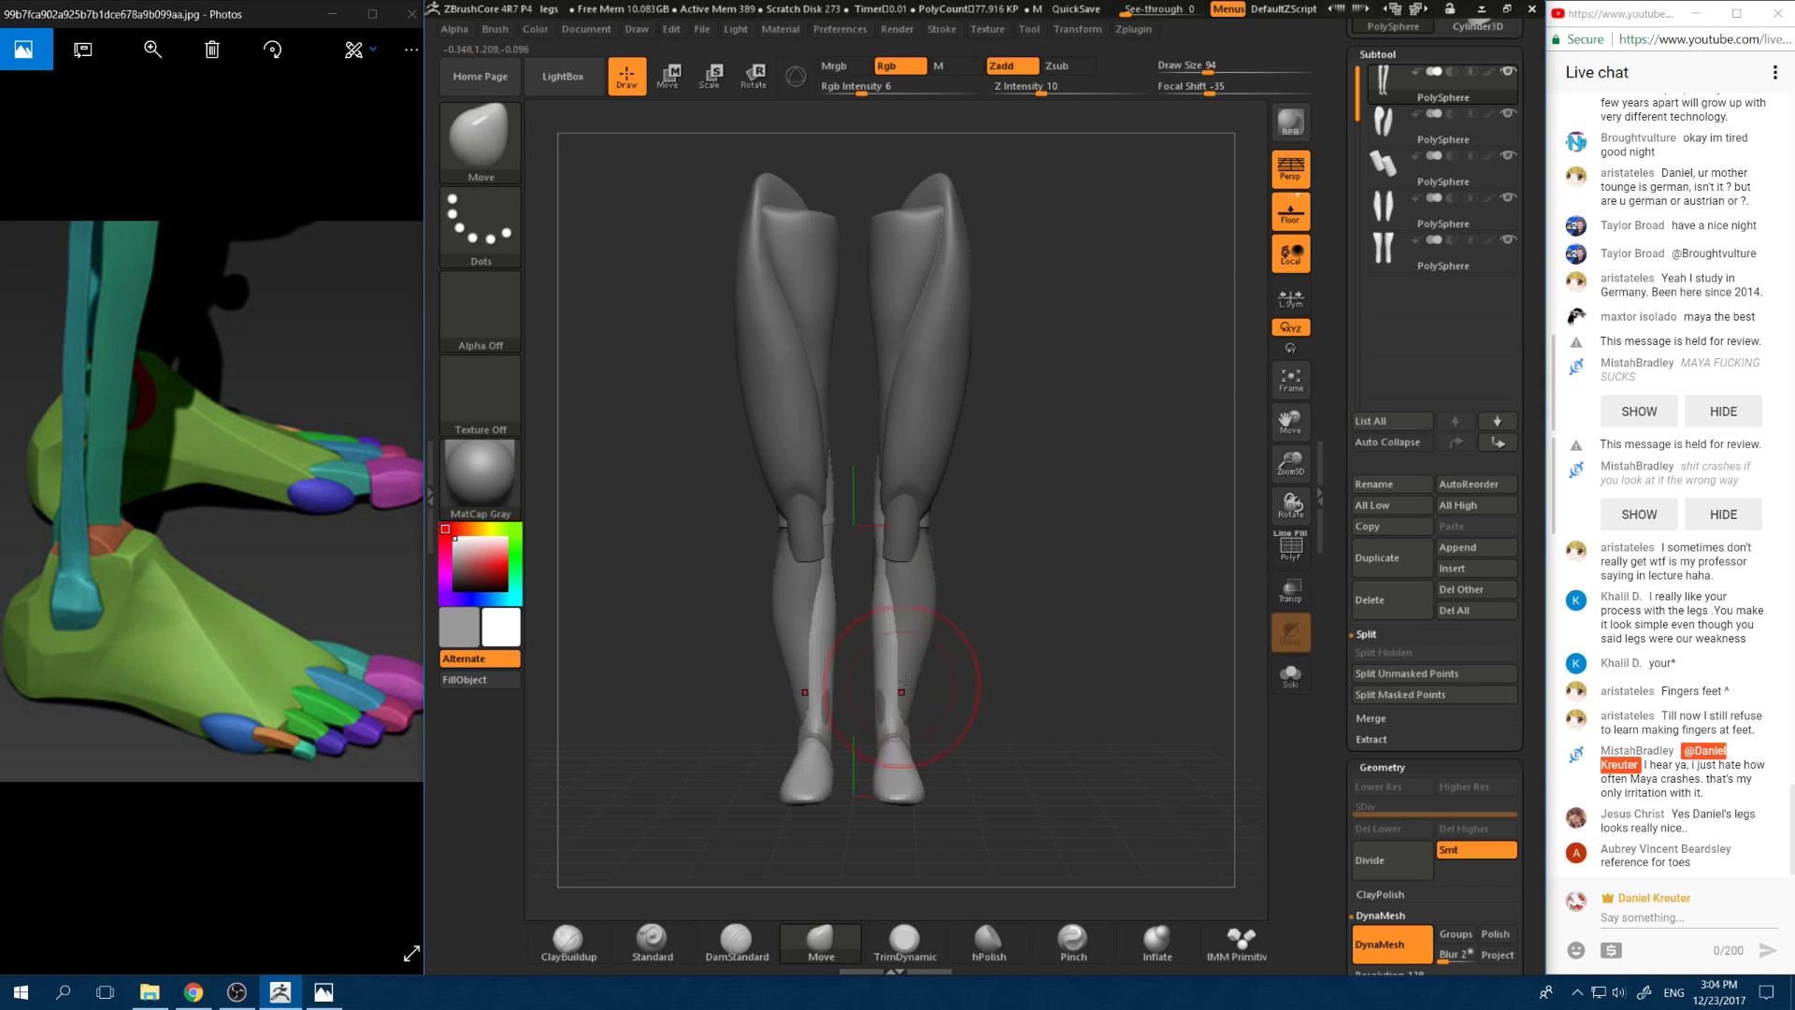
pyautogui.hotkey('ctrl', 'z')
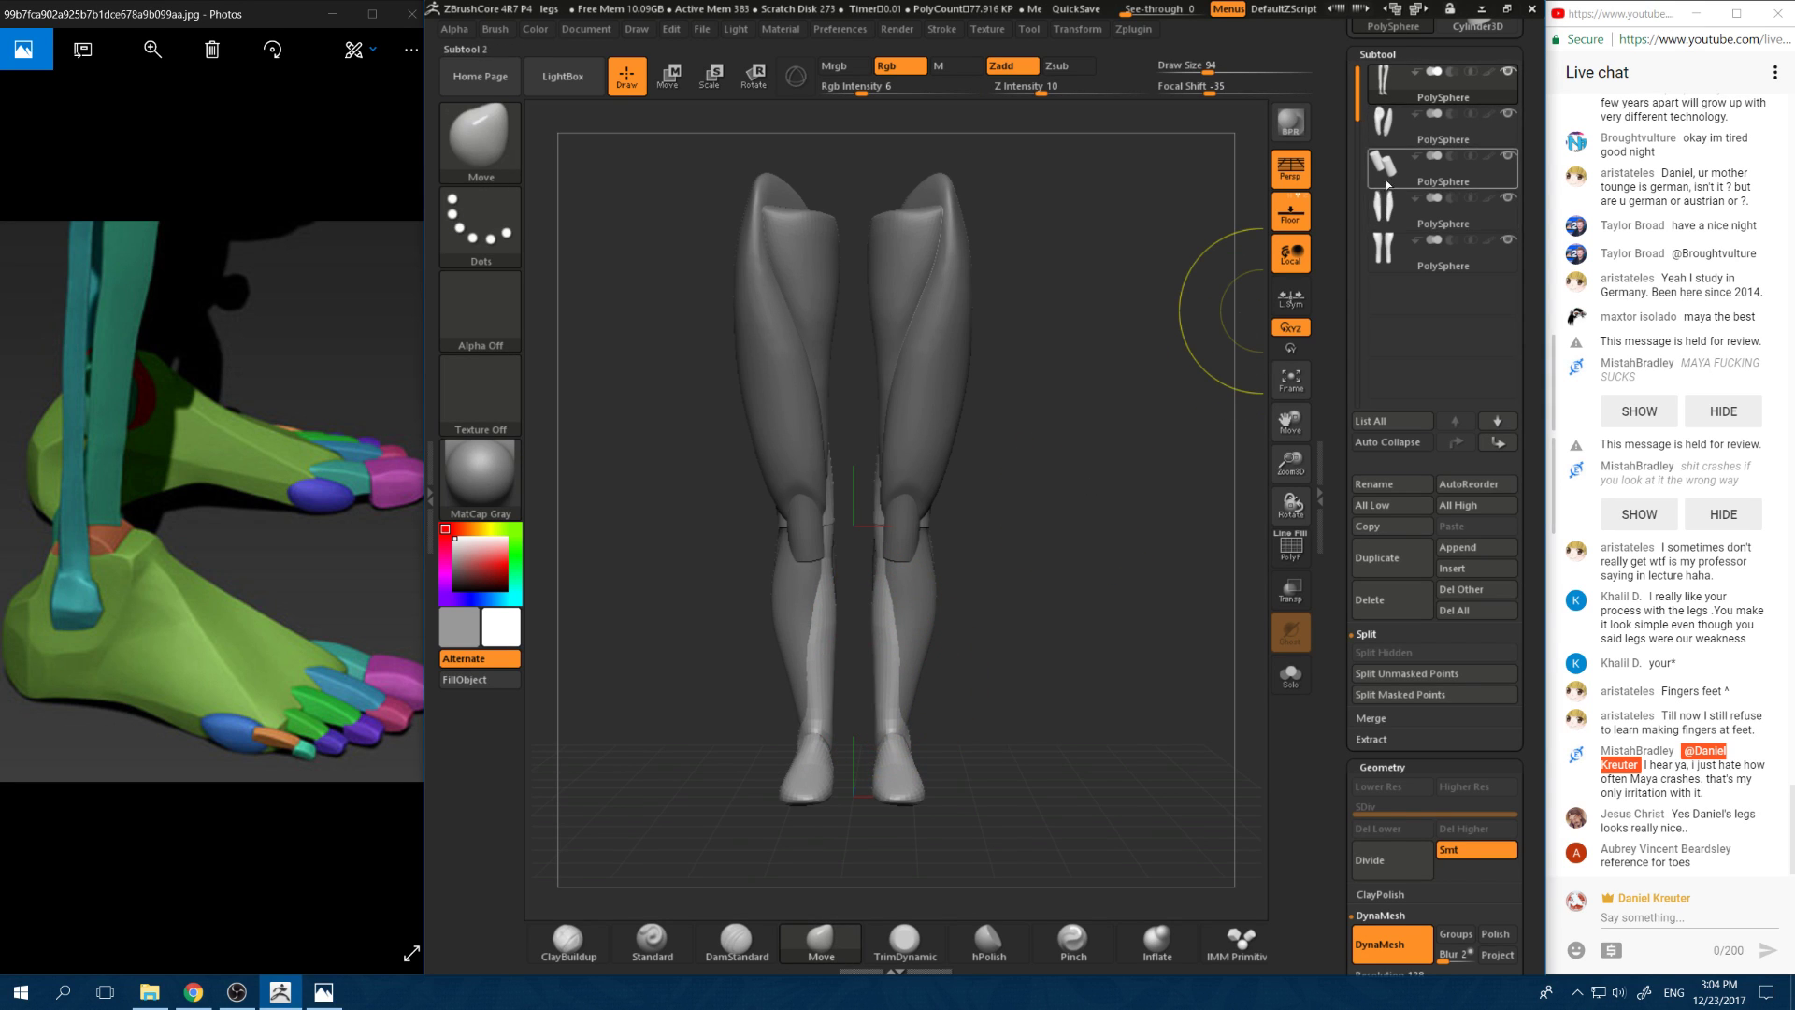
# Step: Turn on the polypaint colour display for the leg subtools
pyautogui.click(1384, 122)
pyautogui.moveTo(1118, 564); pyautogui.dragTo(1244, 383)
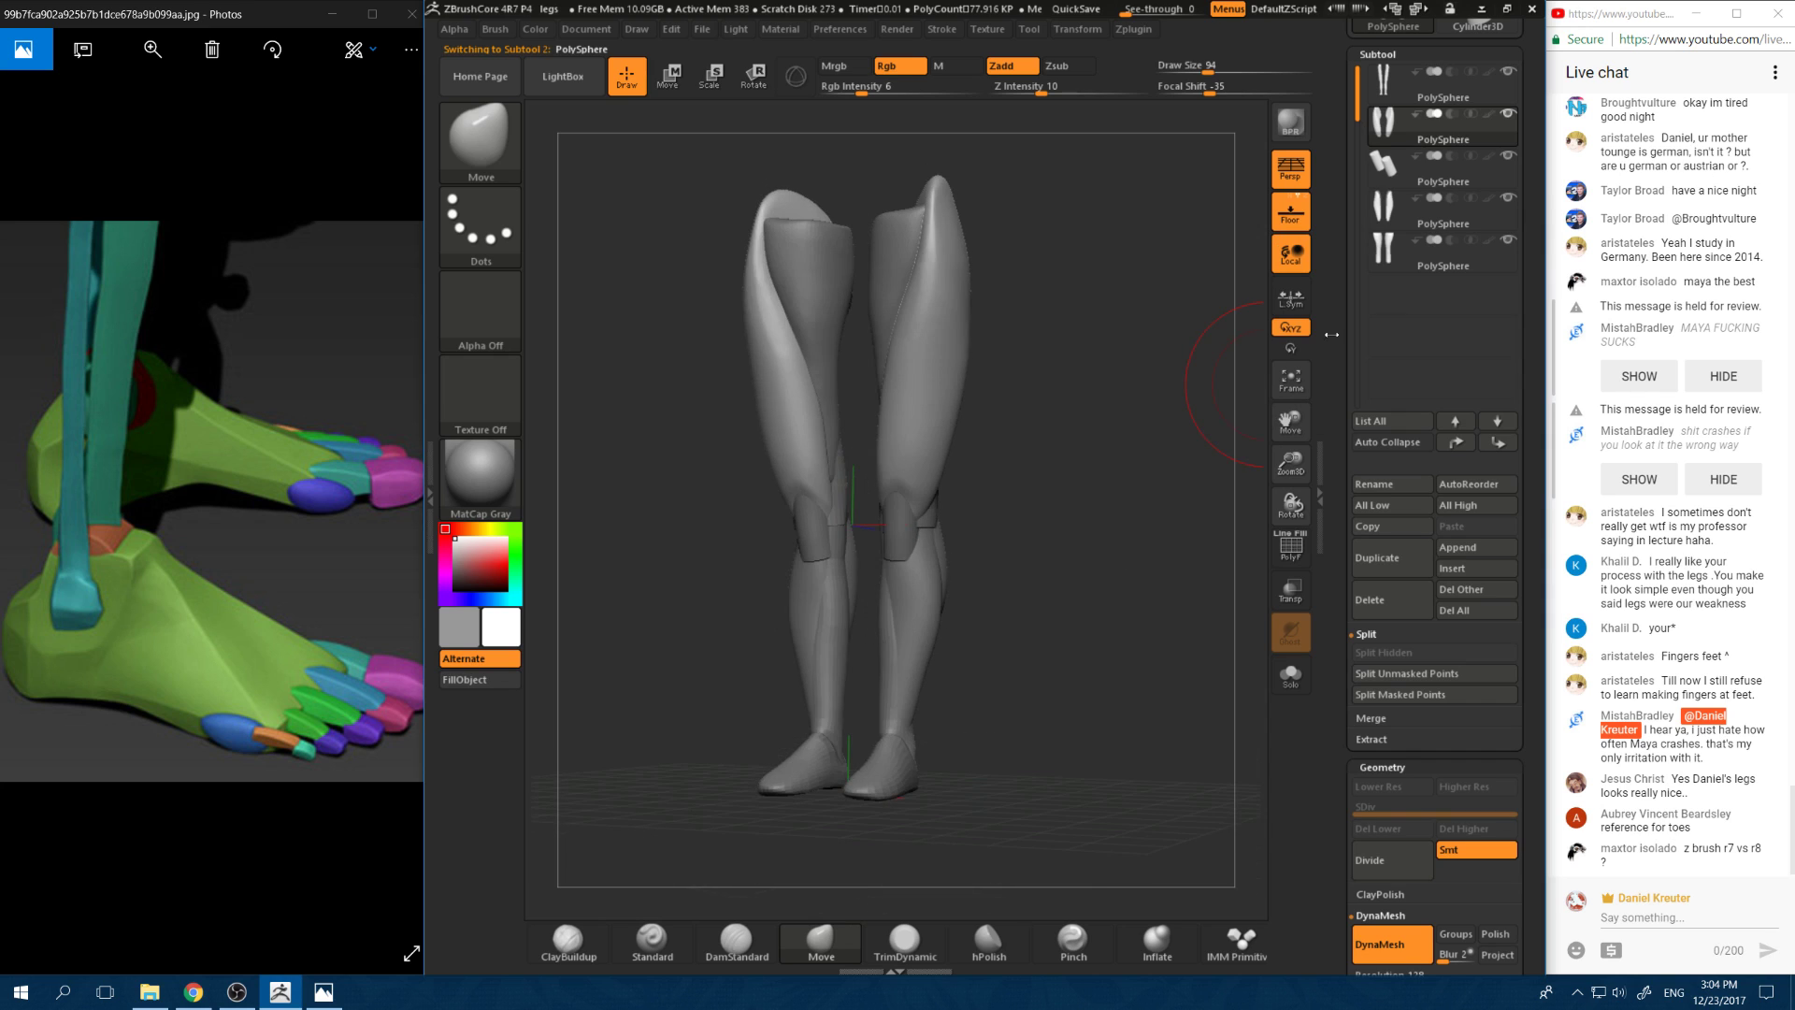
pyautogui.click(1496, 116)
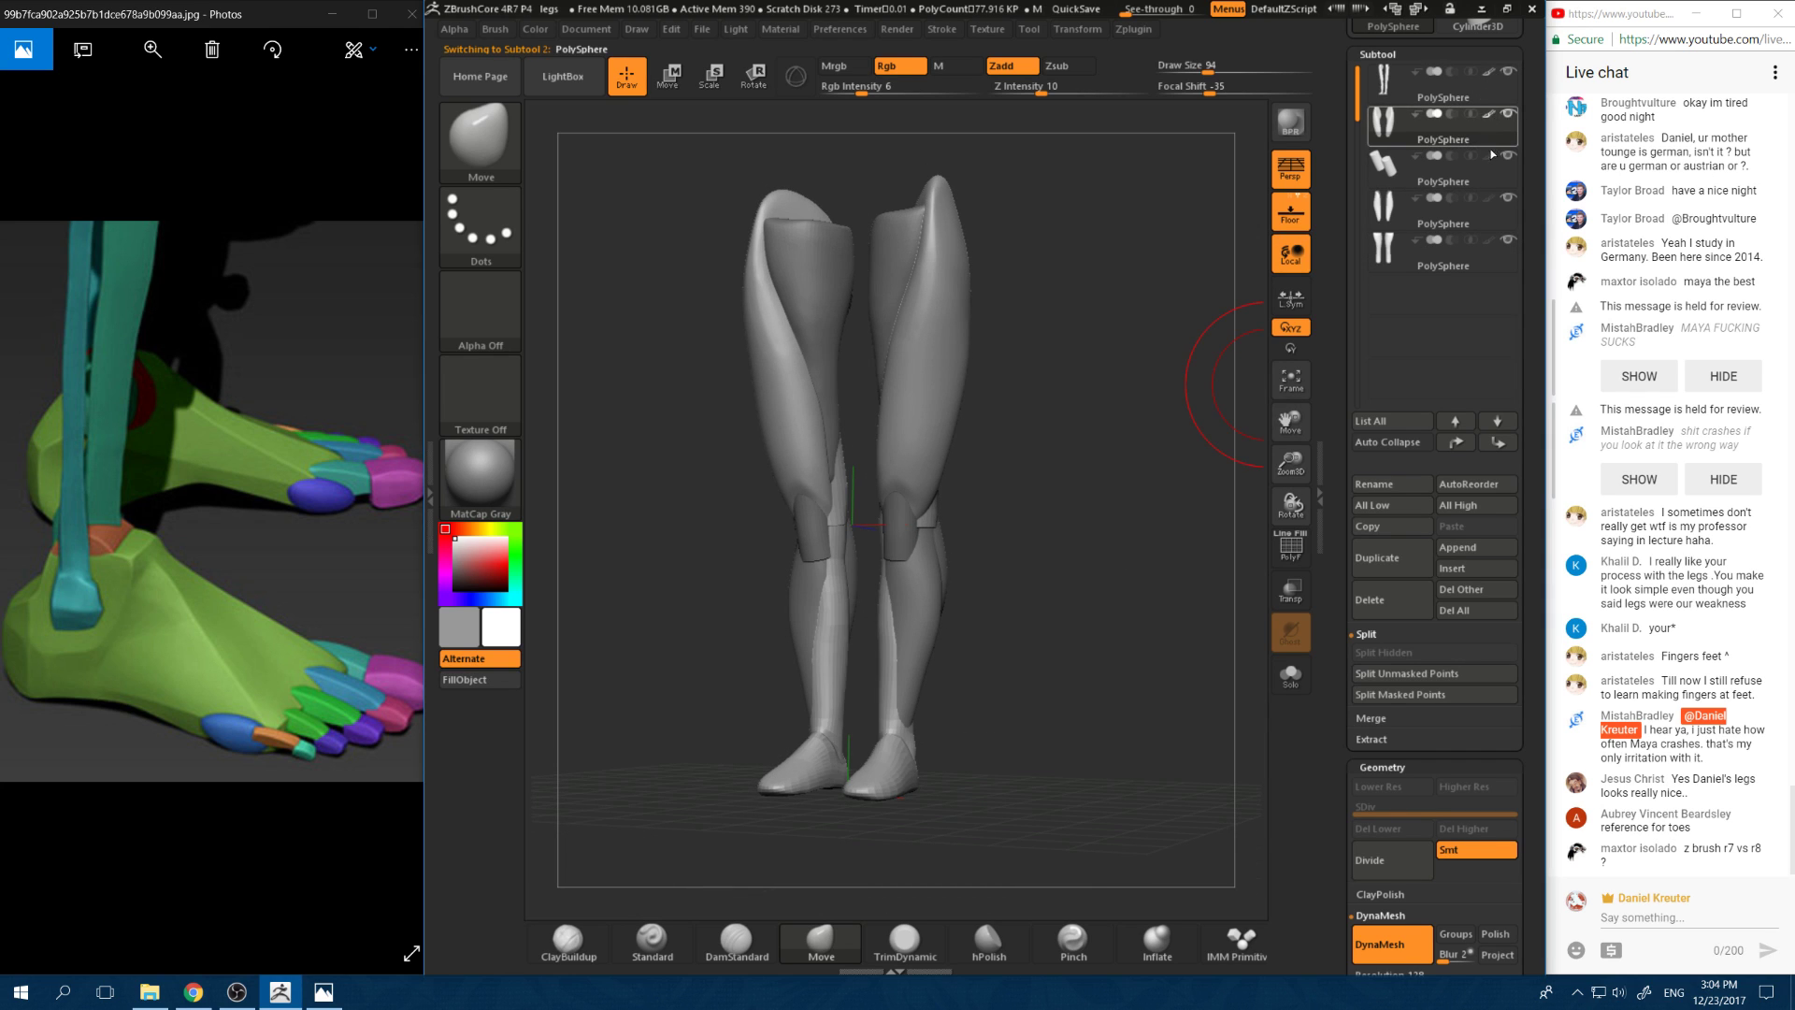
pyautogui.click(1496, 159)
pyautogui.moveTo(1038, 556); pyautogui.dragTo(963, 573)
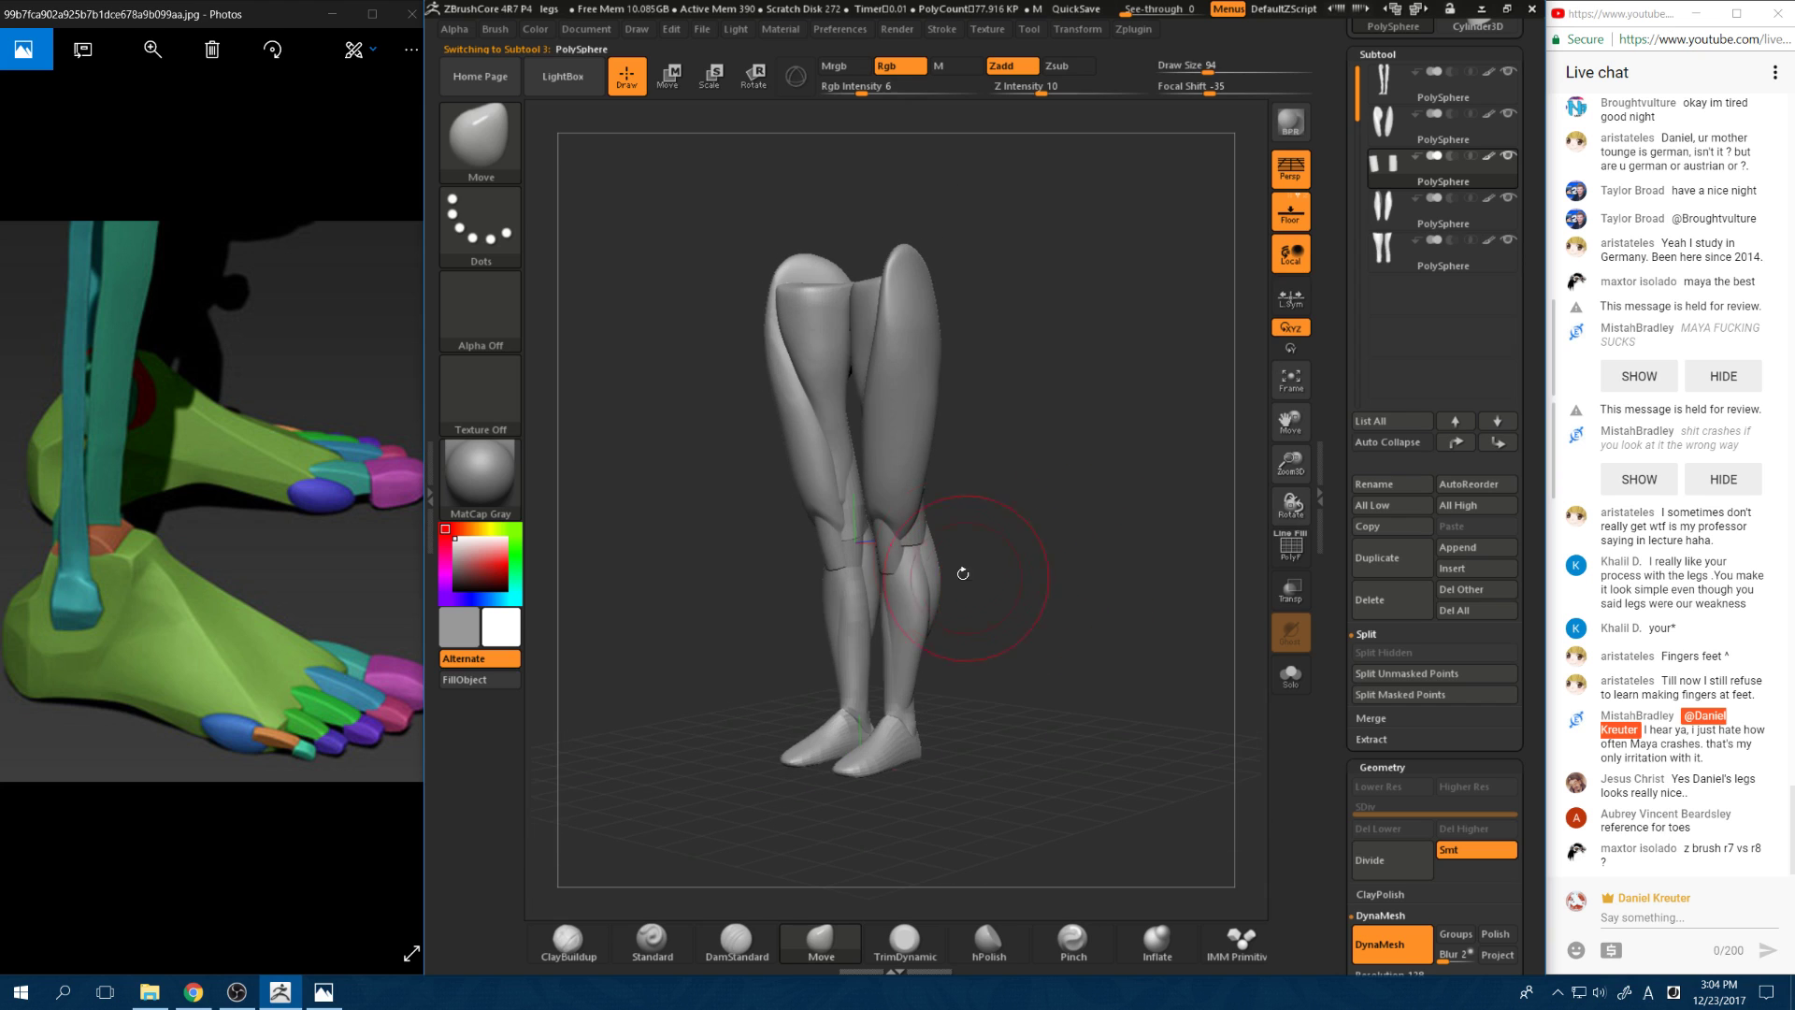
# Step: Change the legs' material to BasicMaterial
pyautogui.click(442, 505)
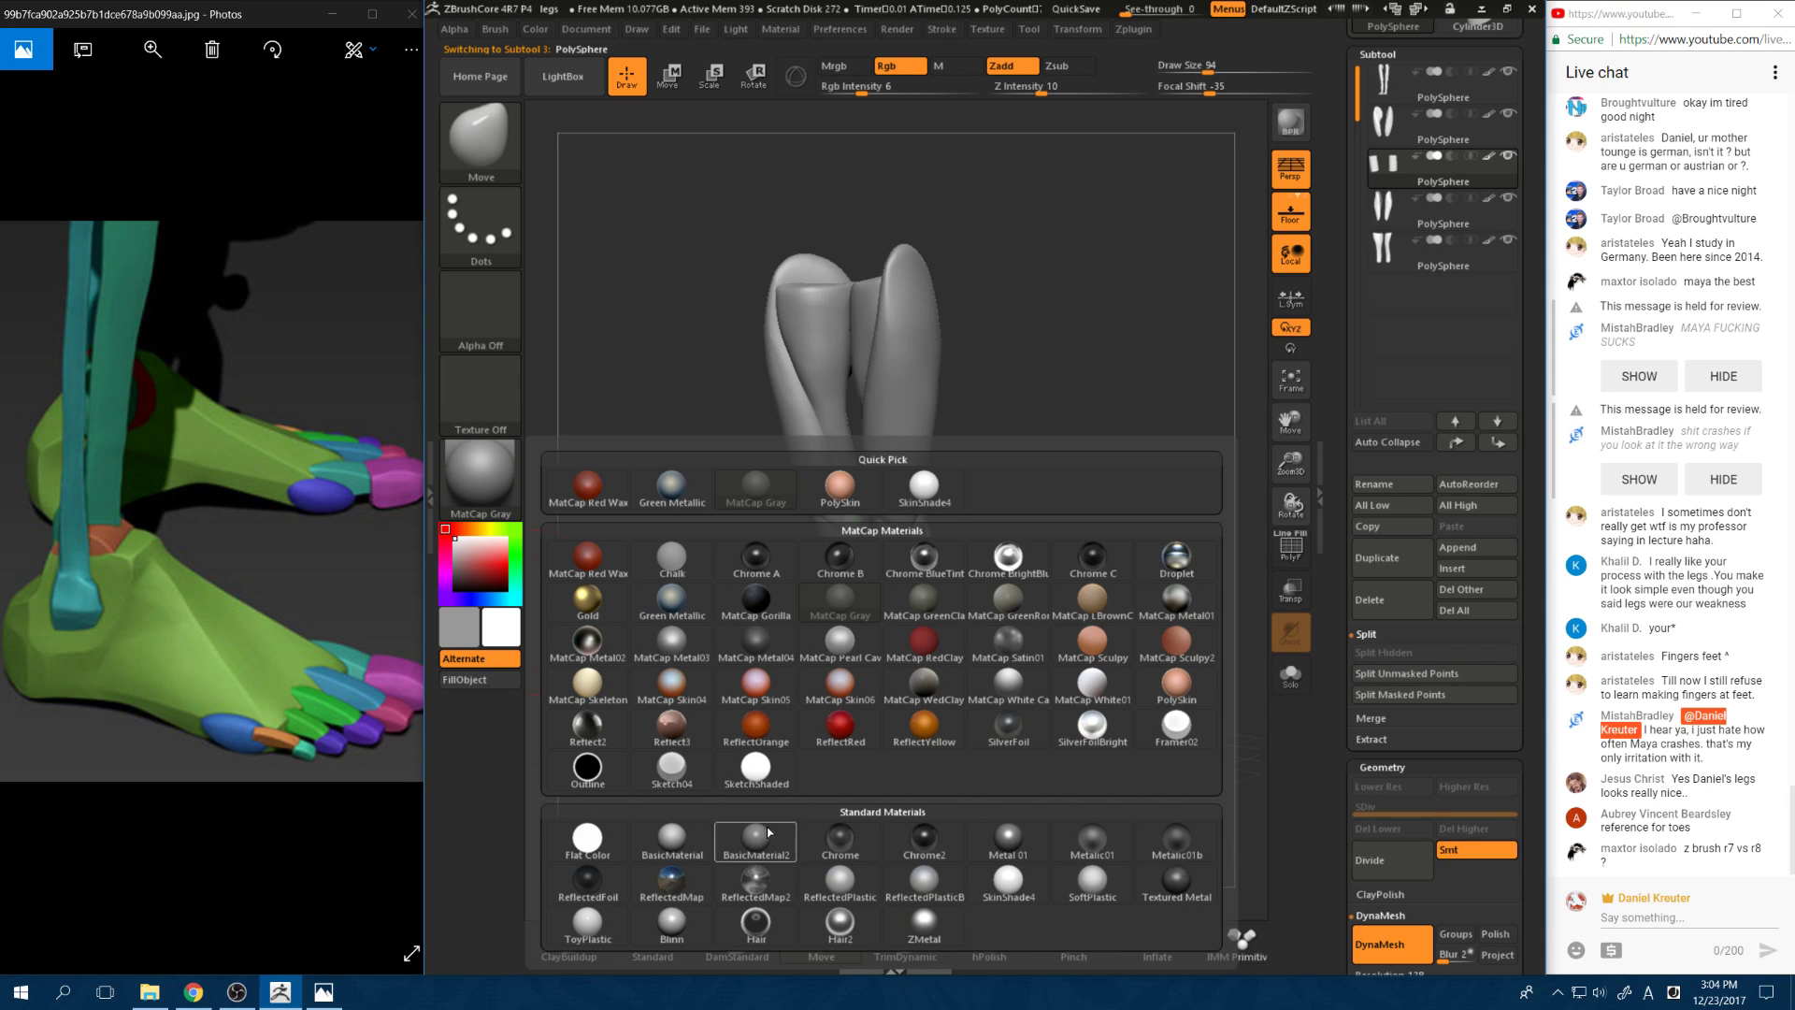
pyautogui.click(672, 837)
pyautogui.moveTo(978, 564)
pyautogui.mouseDown()
pyautogui.moveTo(1026, 540)
pyautogui.moveTo(665, 645)
pyautogui.moveTo(566, 645)
pyautogui.moveTo(582, 643)
pyautogui.mouseUp()
# Step: Turn off the leg subtools' polypaint colour display, select the first subtool, and render the legs from the front
pyautogui.click(1485, 76)
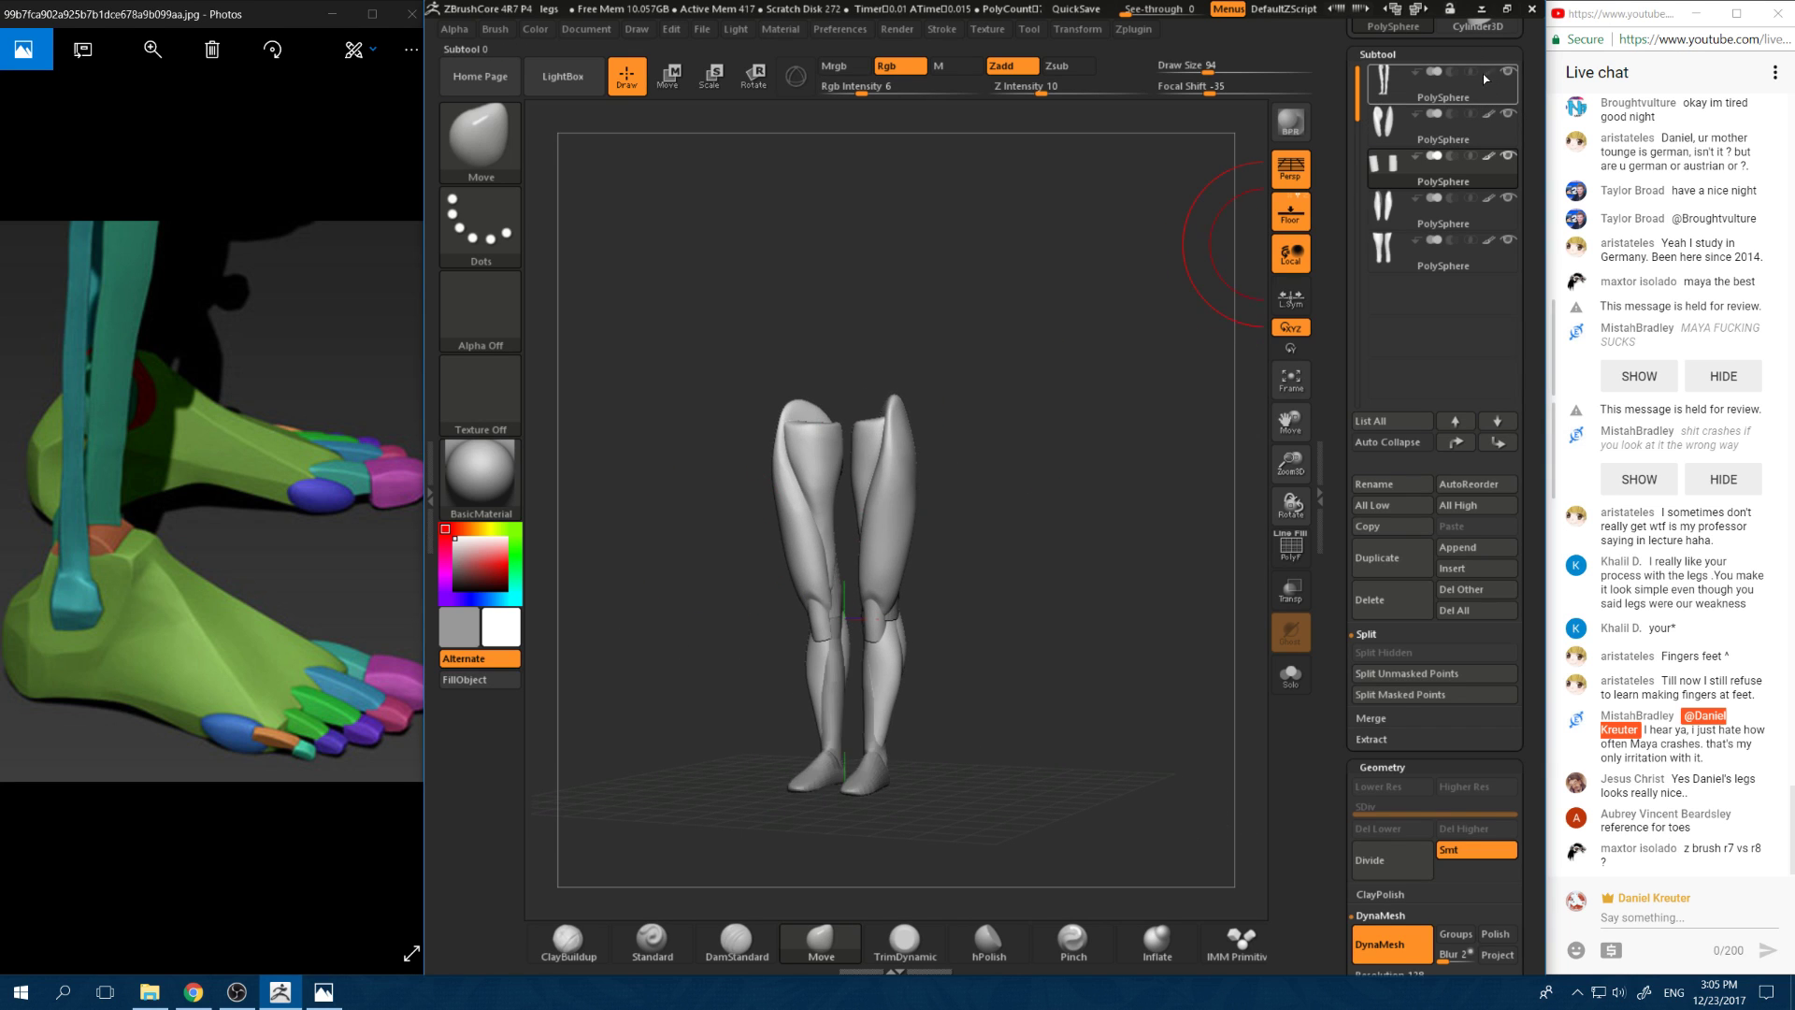
pyautogui.click(1487, 159)
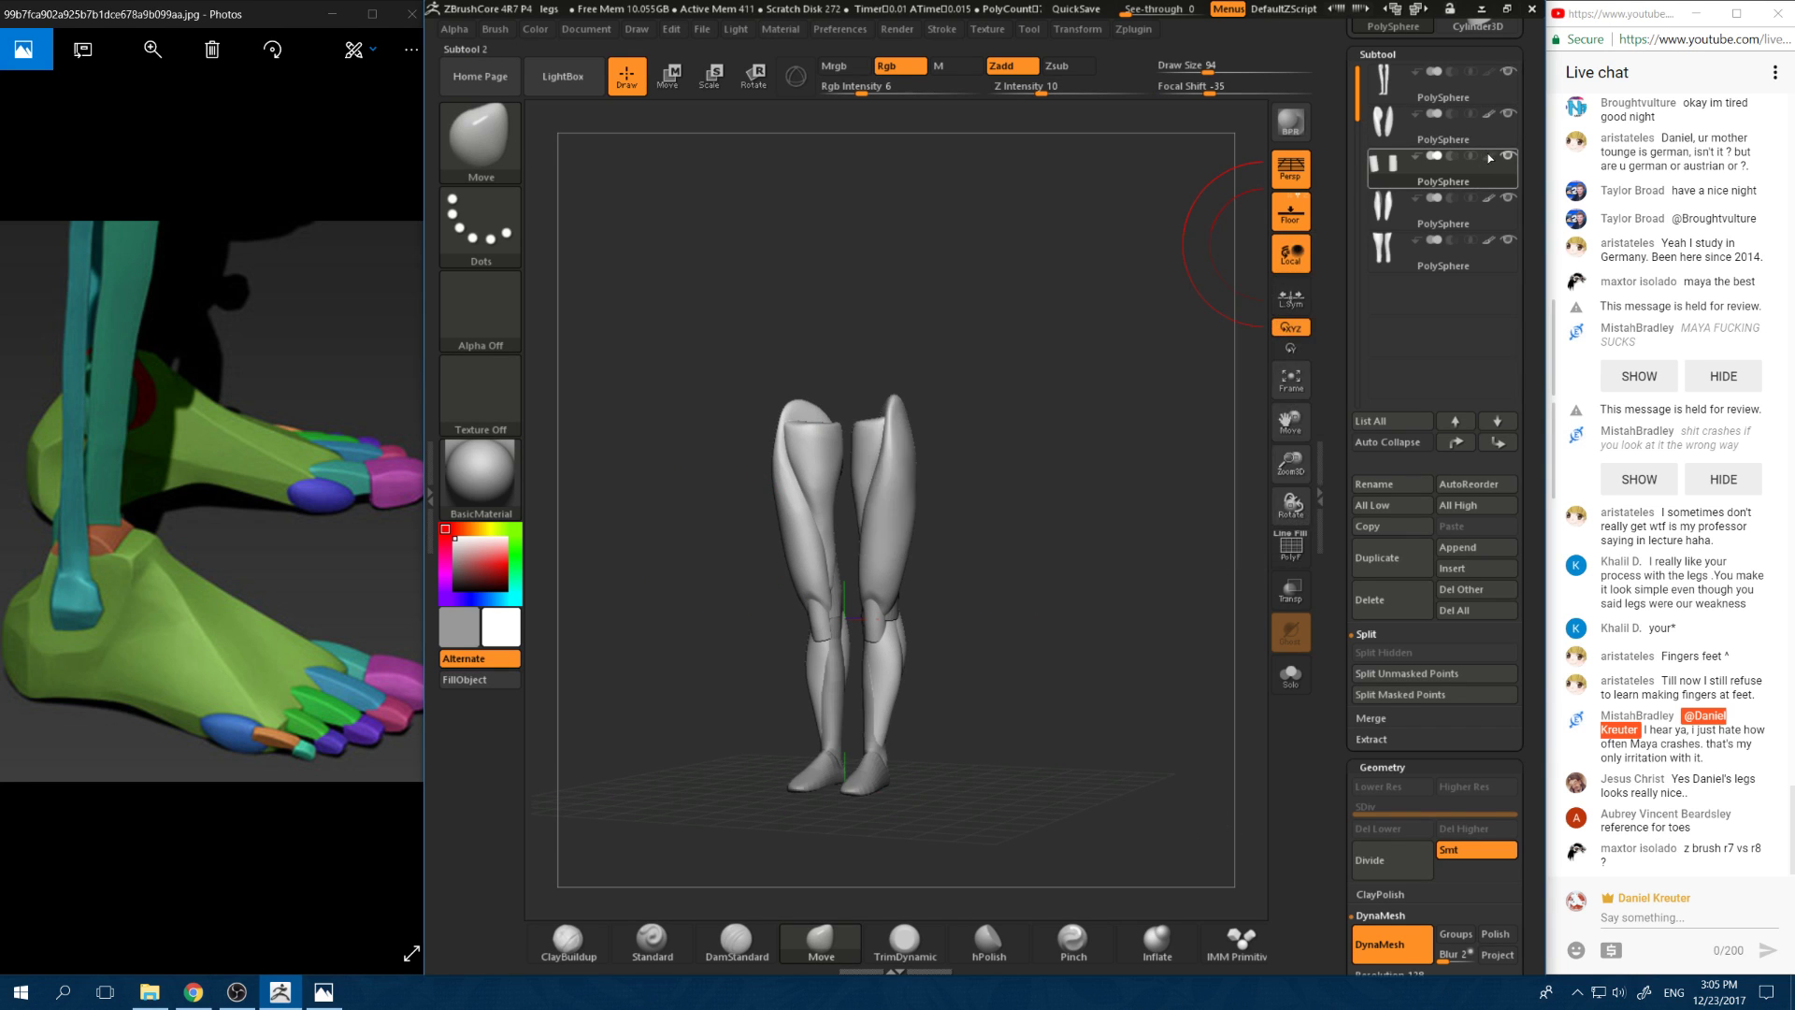
pyautogui.click(1493, 117)
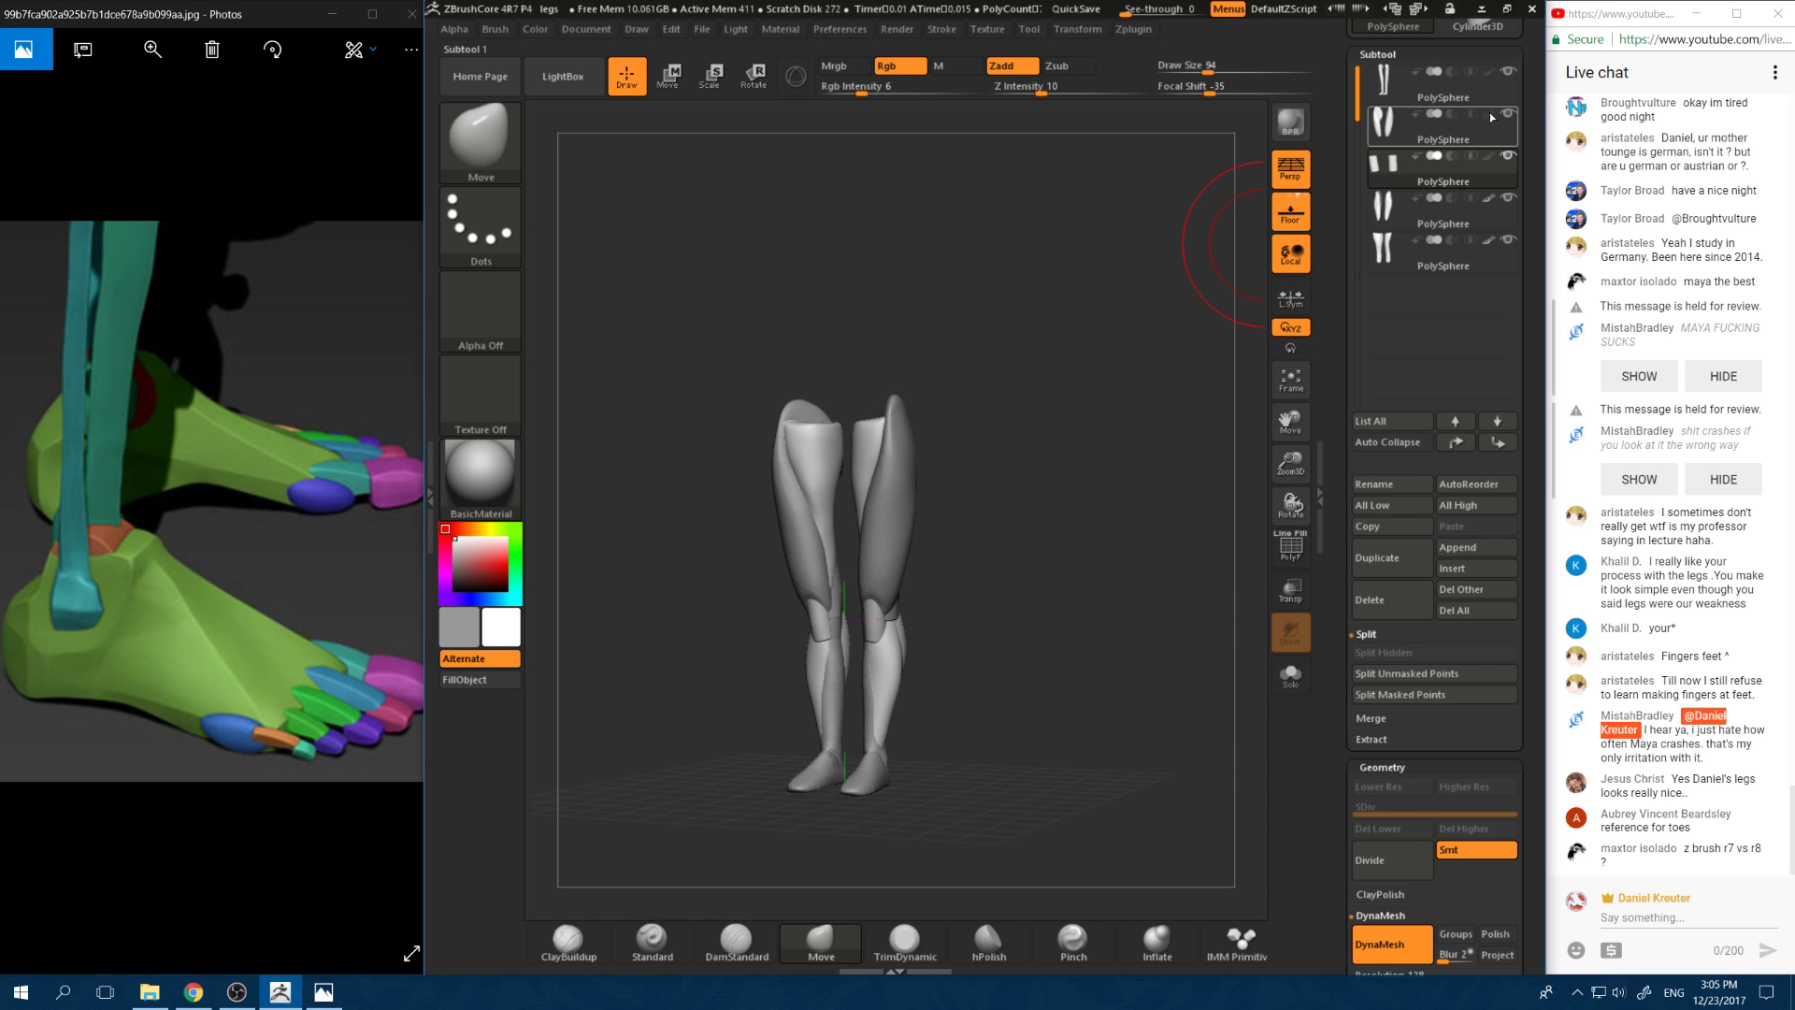
pyautogui.click(1402, 94)
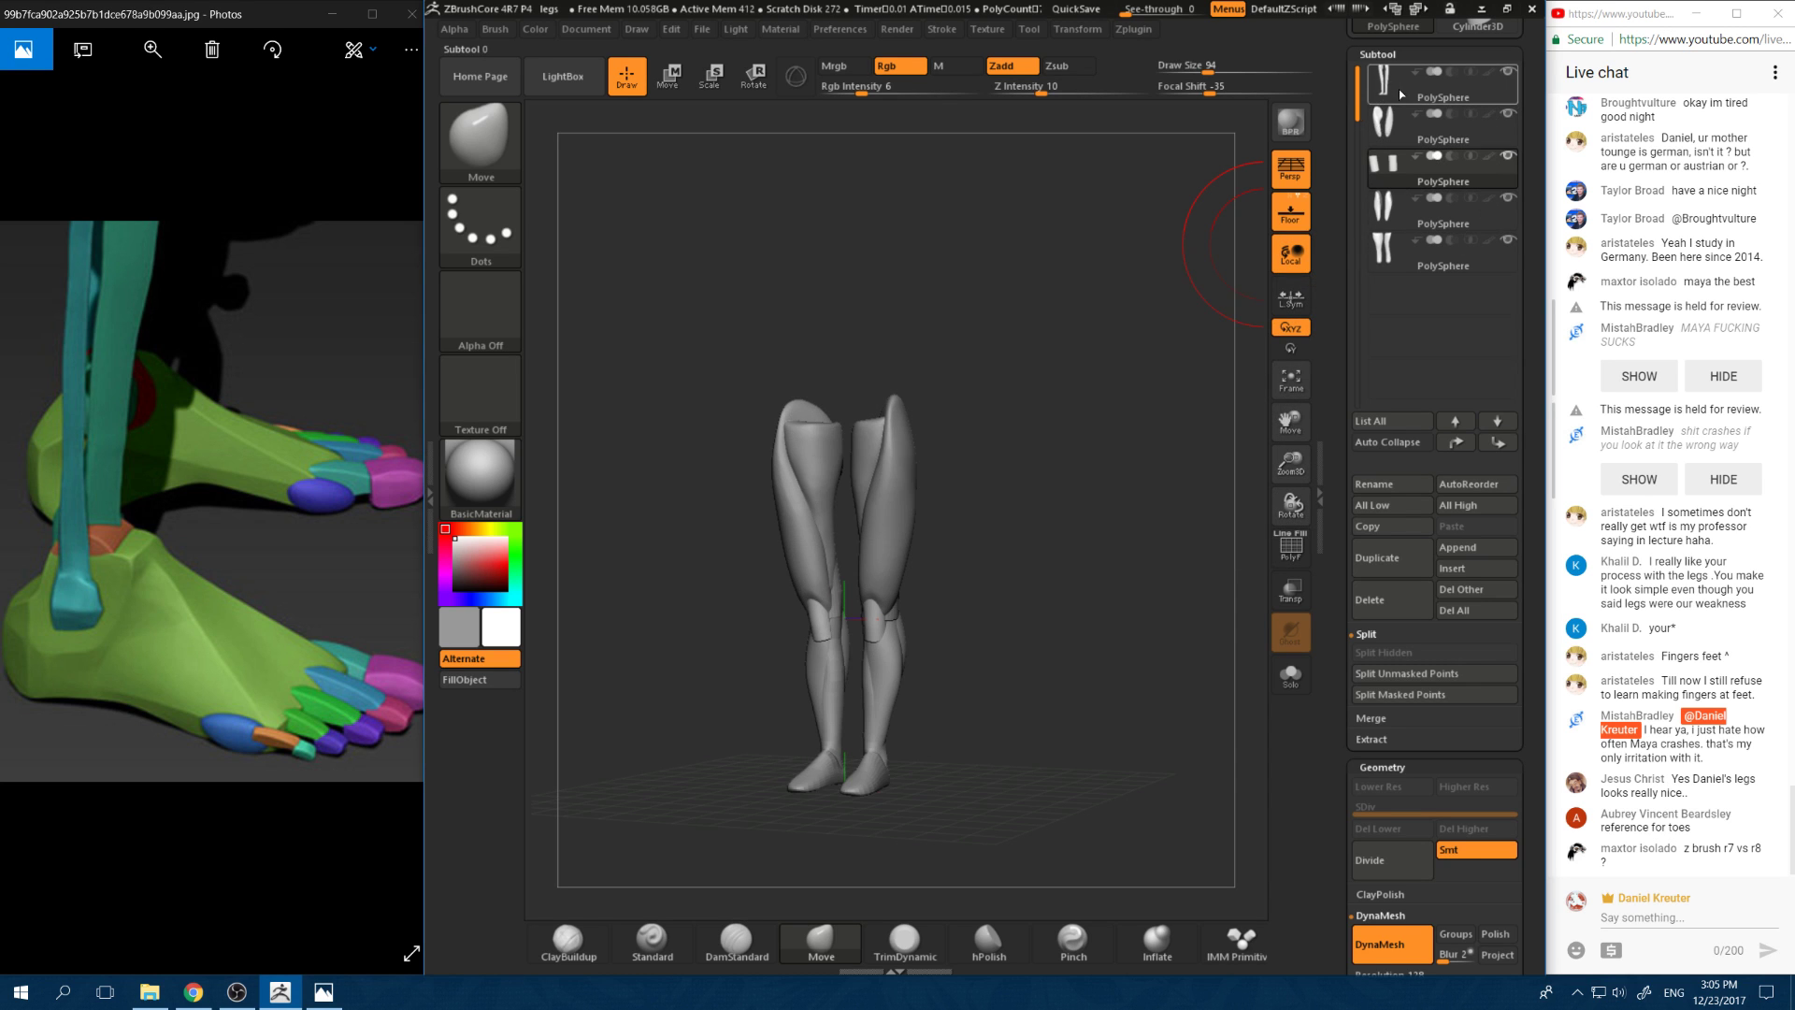
pyautogui.moveTo(1023, 429); pyautogui.dragTo(1067, 436)
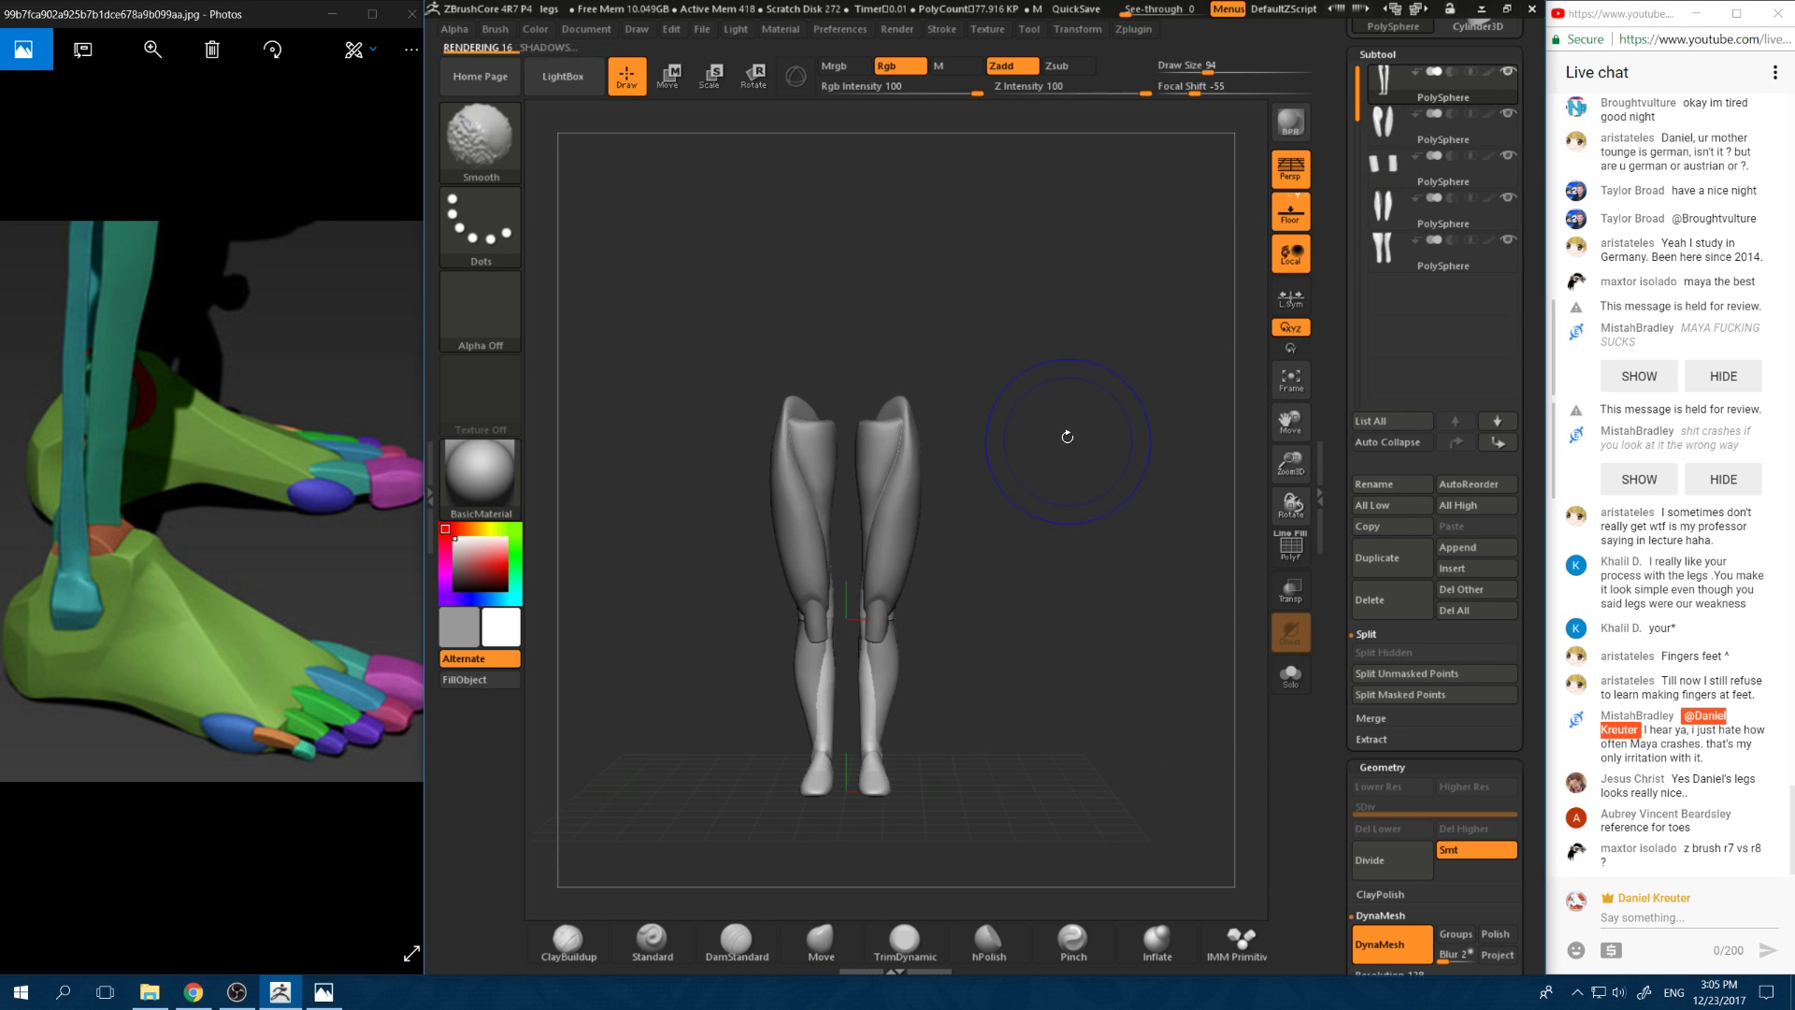
pyautogui.moveTo(1084, 538)
pyautogui.mouseDown()
pyautogui.moveTo(1047, 514)
pyautogui.moveTo(1106, 520)
pyautogui.moveTo(1017, 513)
pyautogui.moveTo(1092, 581)
pyautogui.moveTo(1020, 548)
pyautogui.moveTo(1096, 541)
pyautogui.moveTo(1096, 565)
pyautogui.moveTo(1050, 496)
pyautogui.moveTo(1106, 492)
pyautogui.moveTo(1154, 566)
pyautogui.moveTo(1117, 548)
pyautogui.mouseUp()
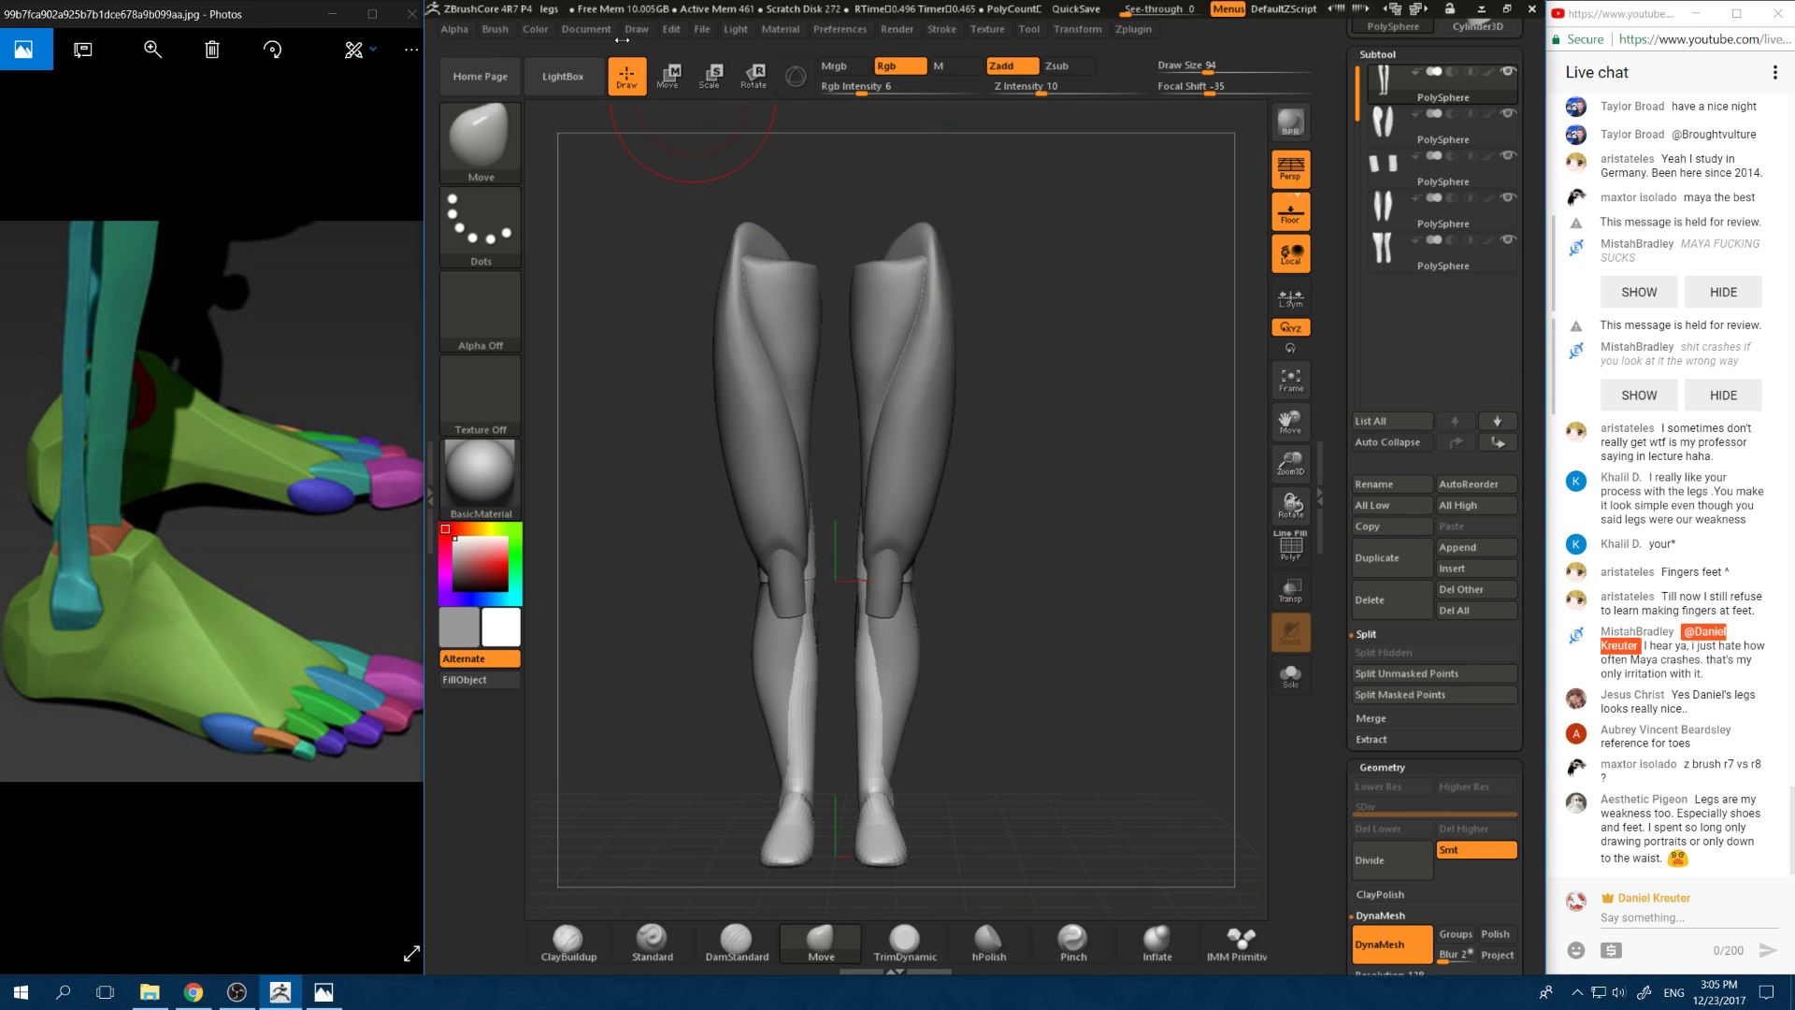
# Step: Save the project as legs in the Project folder, replacing the existing file
pyautogui.click(702, 29)
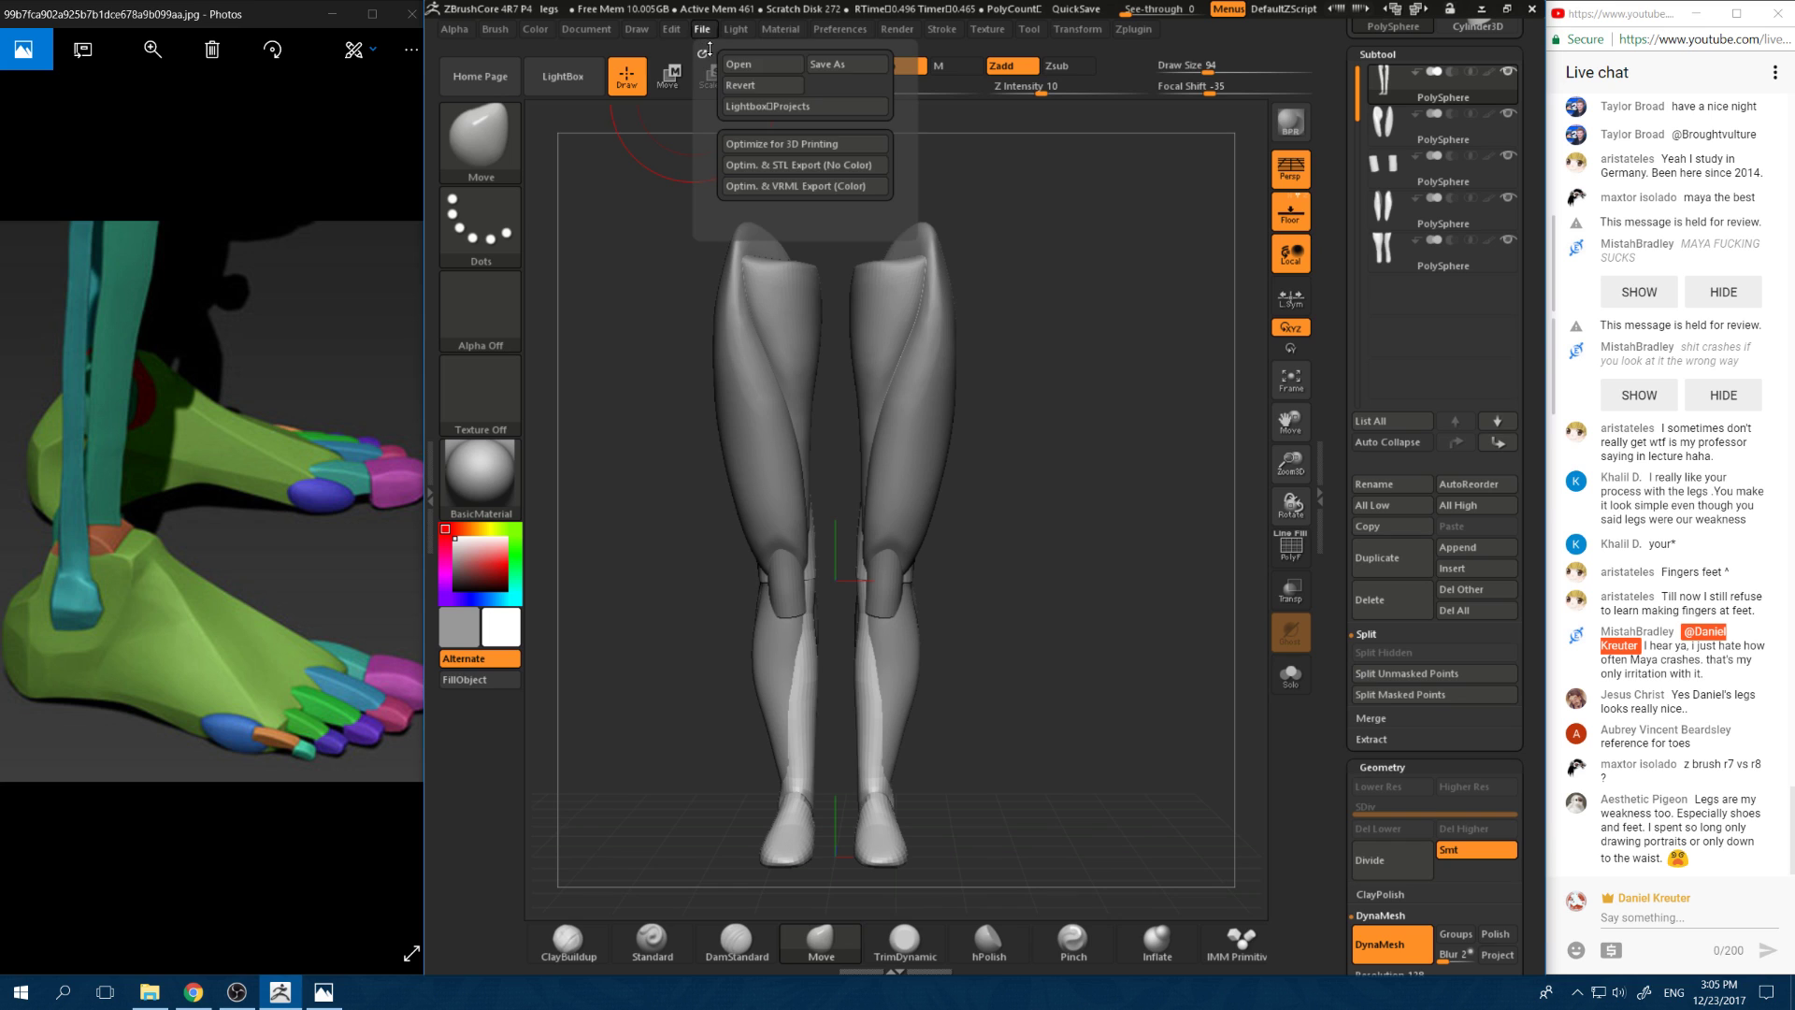
pyautogui.click(844, 66)
pyautogui.click(719, 183)
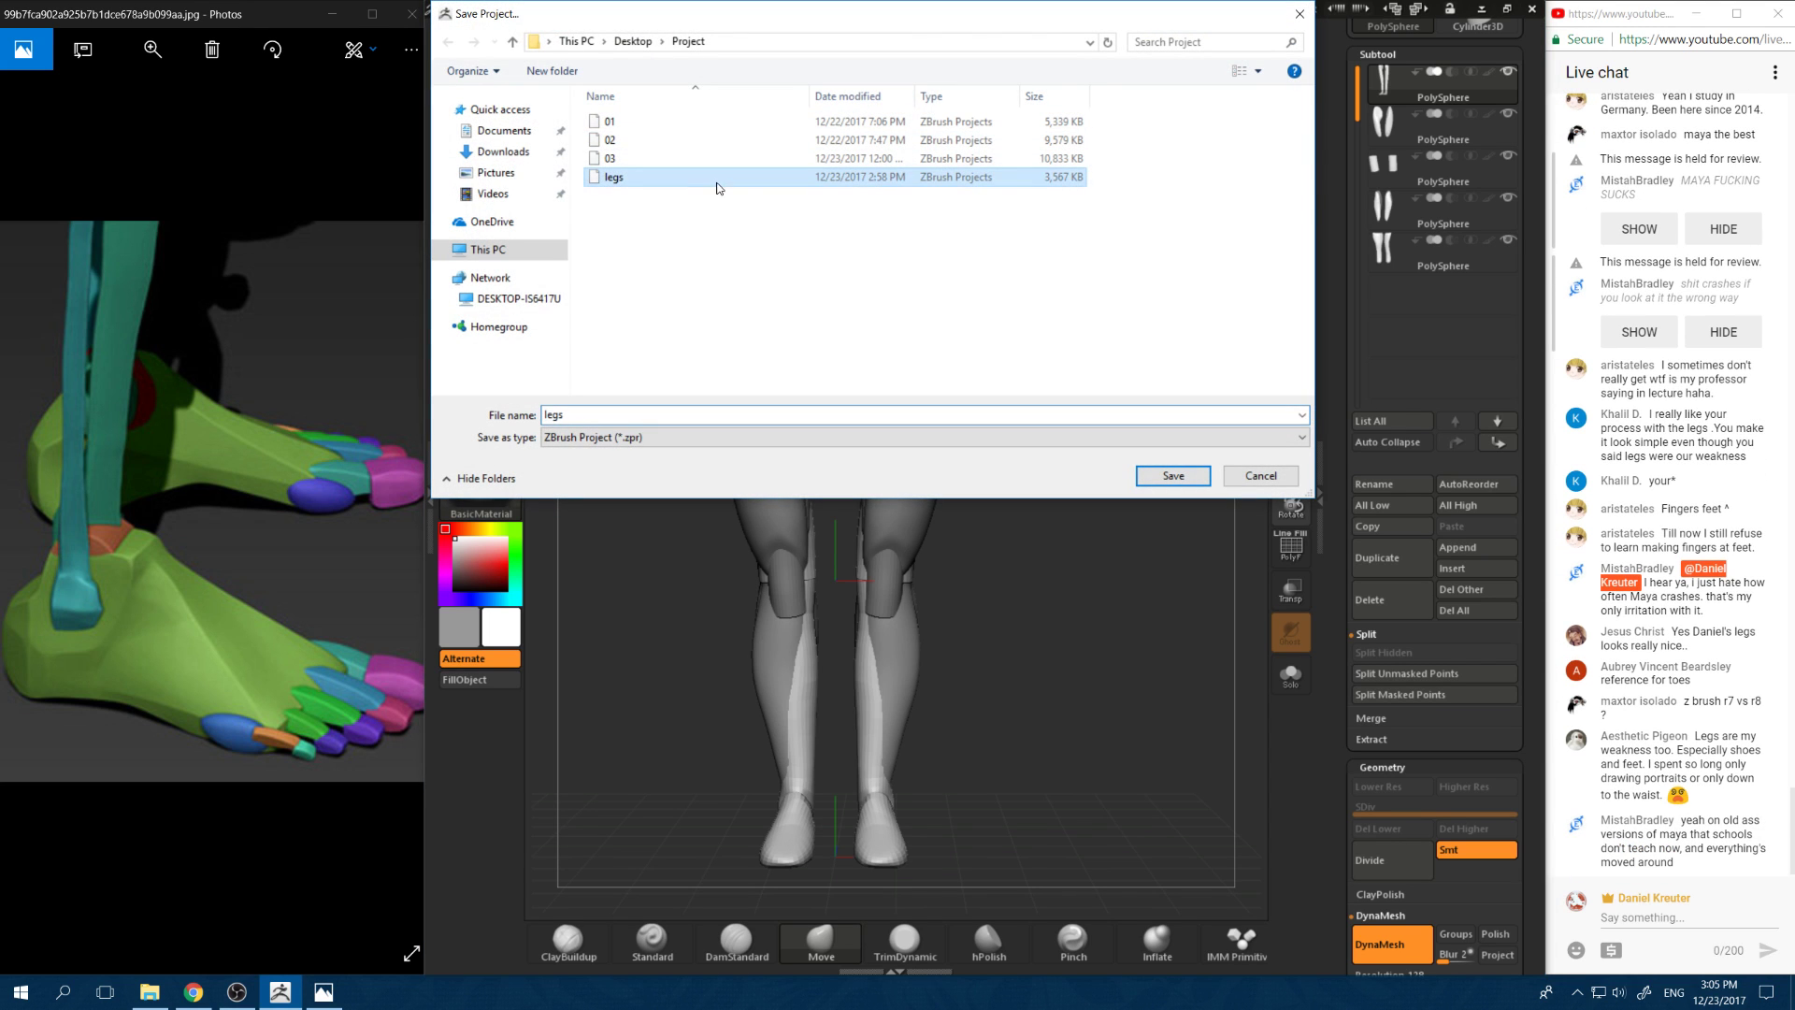
pyautogui.click(1149, 483)
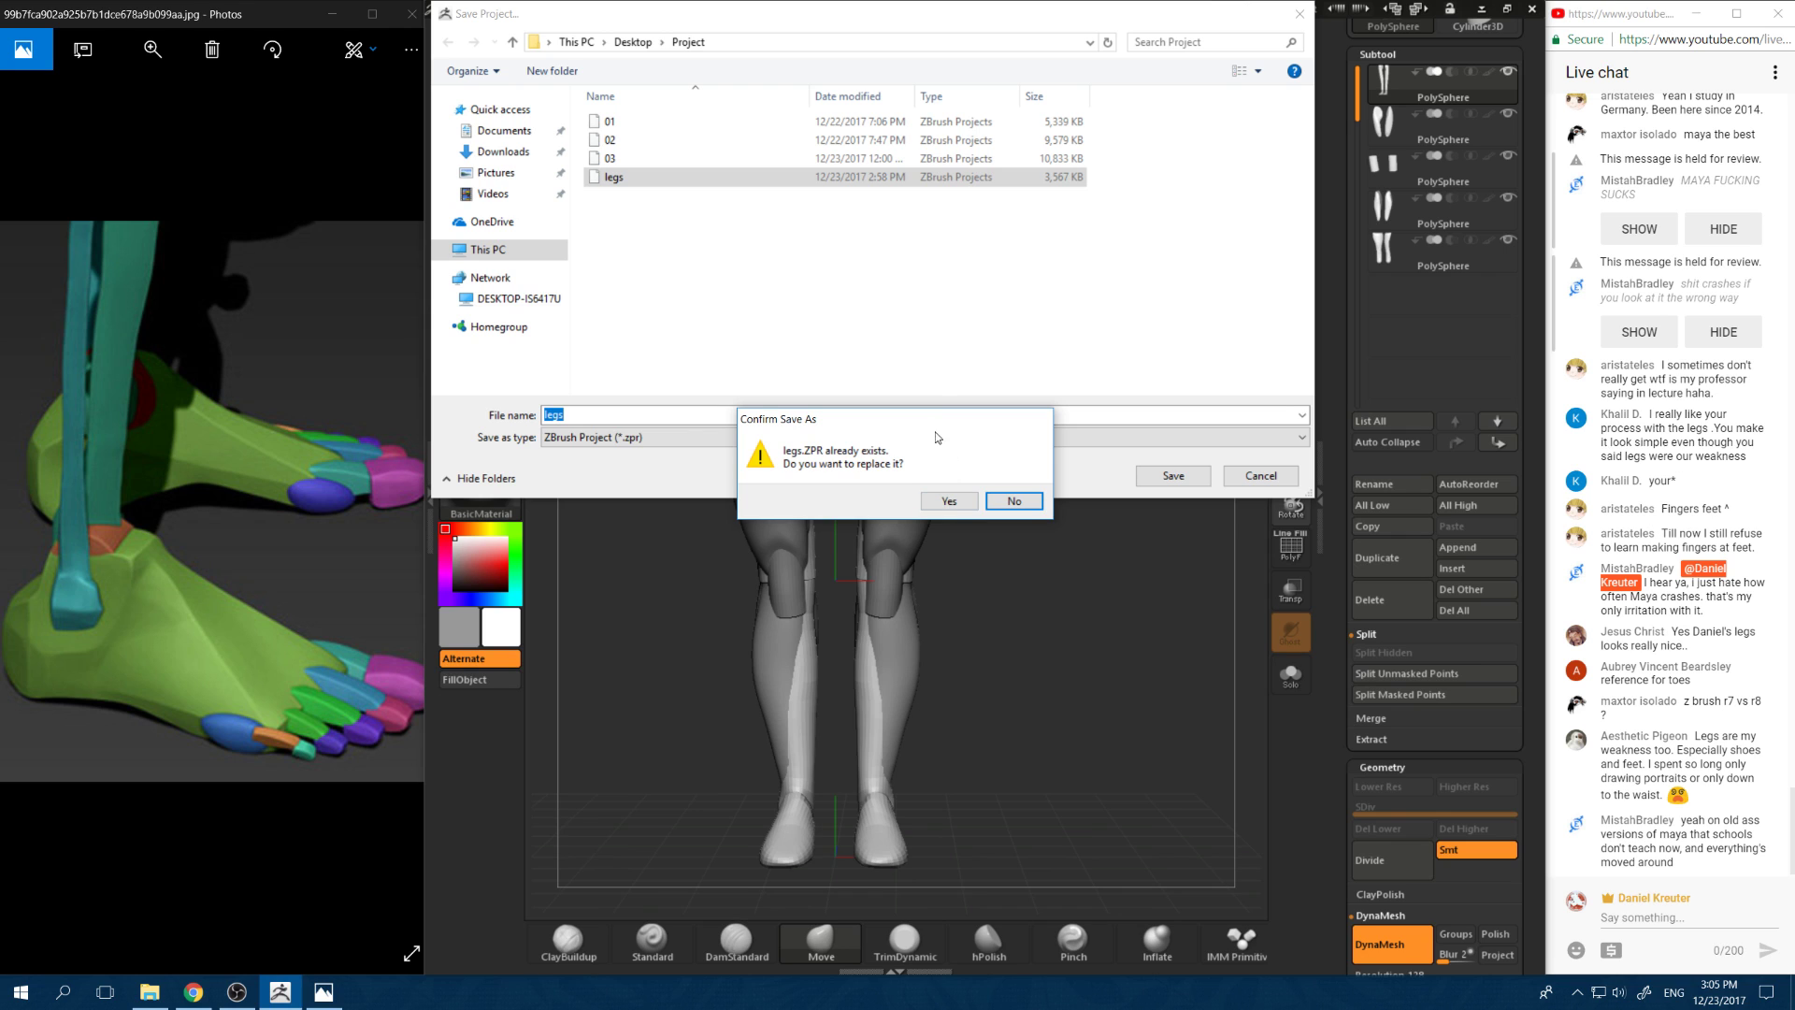
pyautogui.click(950, 502)
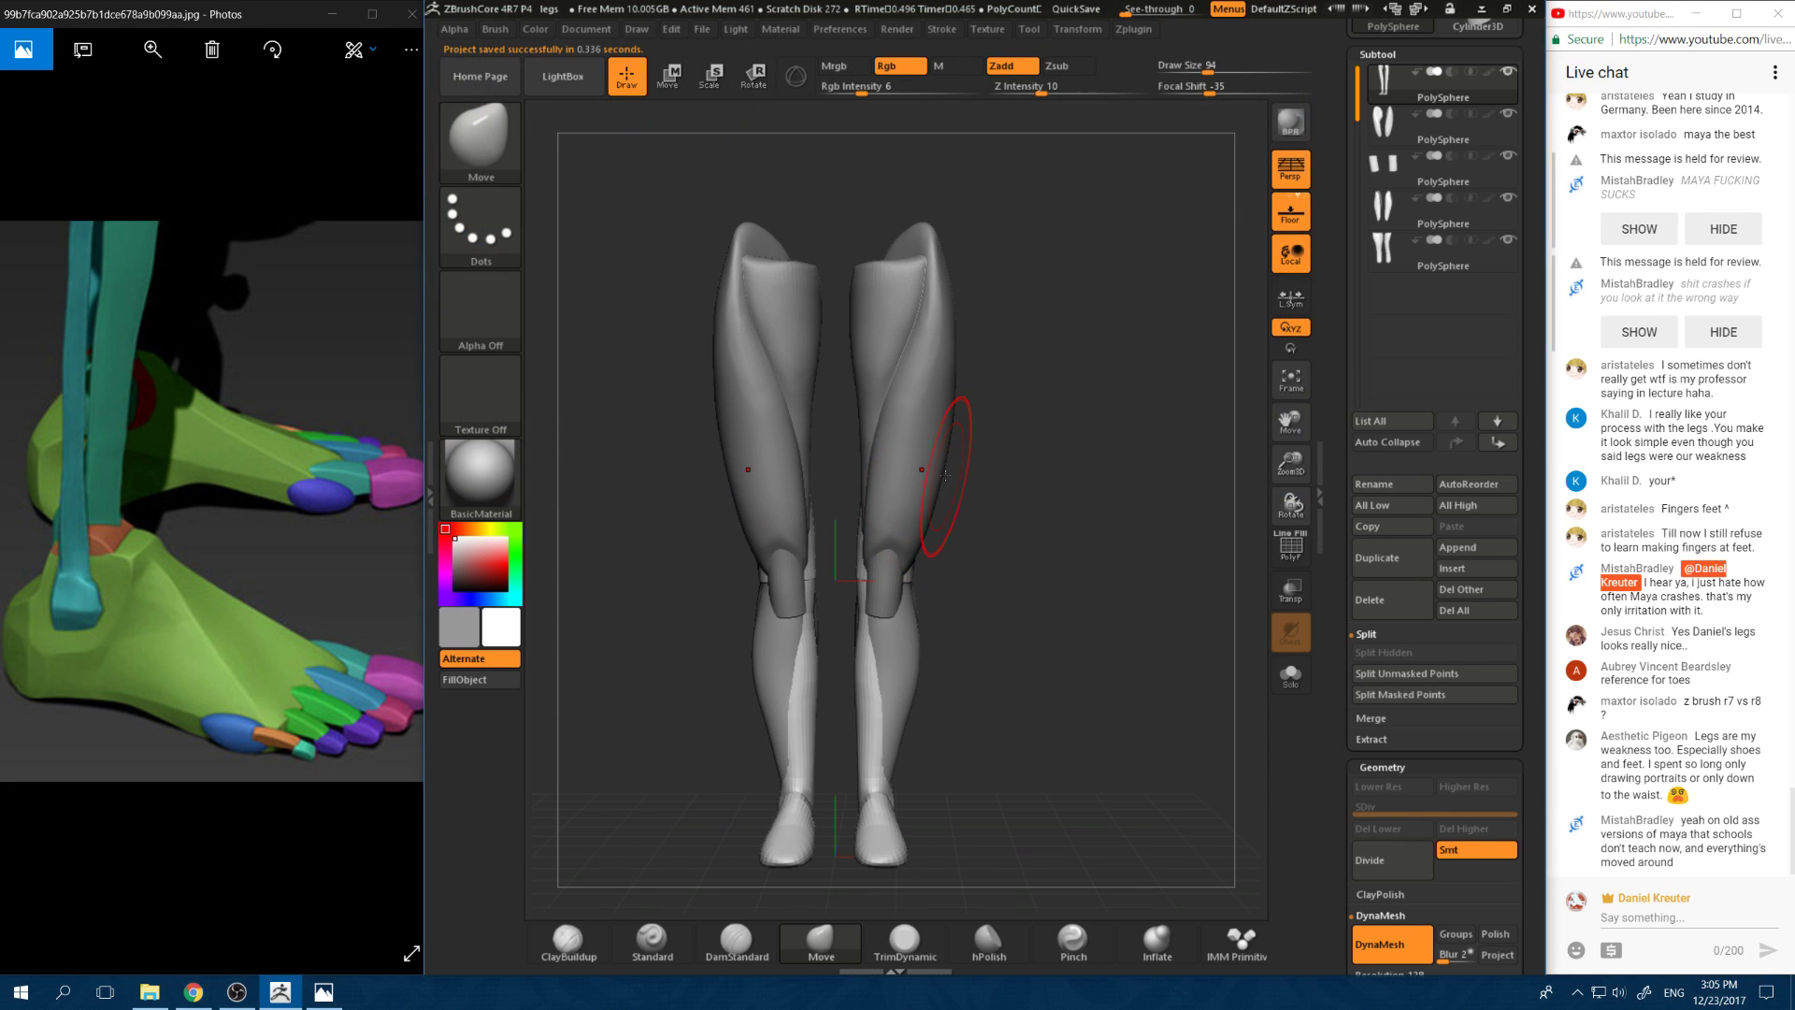
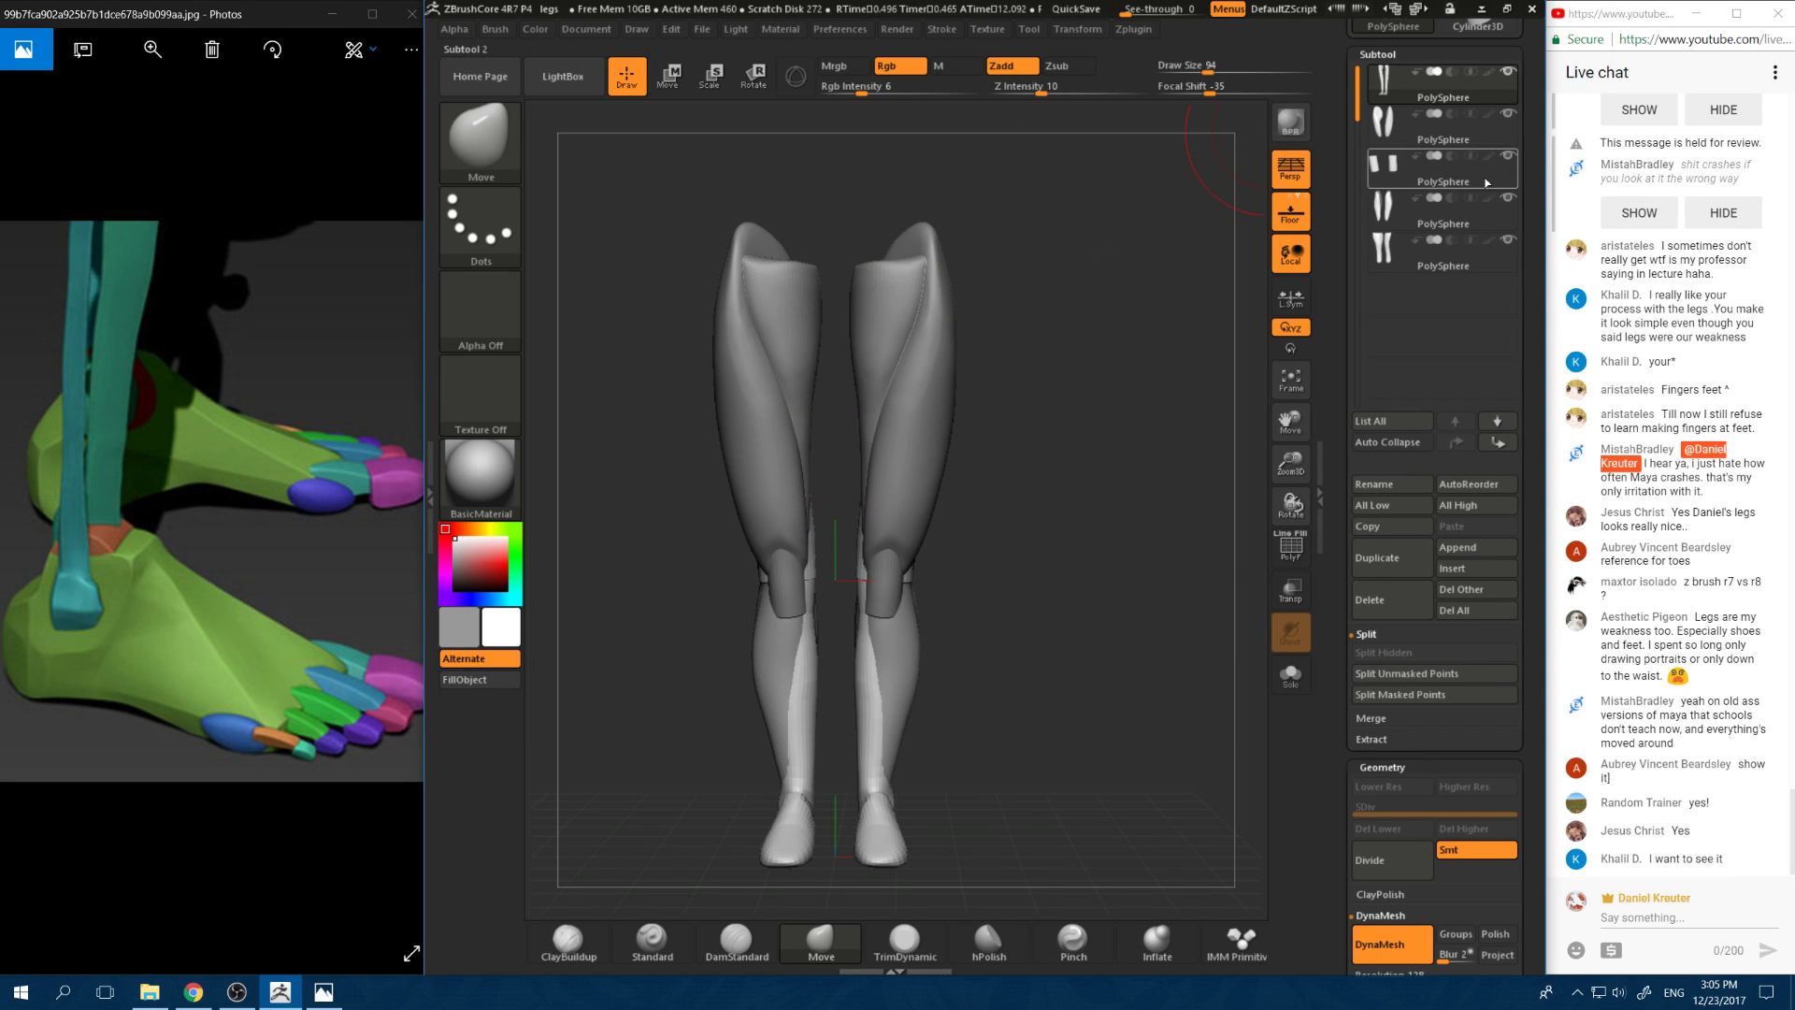
# Step: Merge all the leg subtools down into a single subtool and copy the merged tool
pyautogui.moveTo(1487, 183); pyautogui.dragTo(1497, 303)
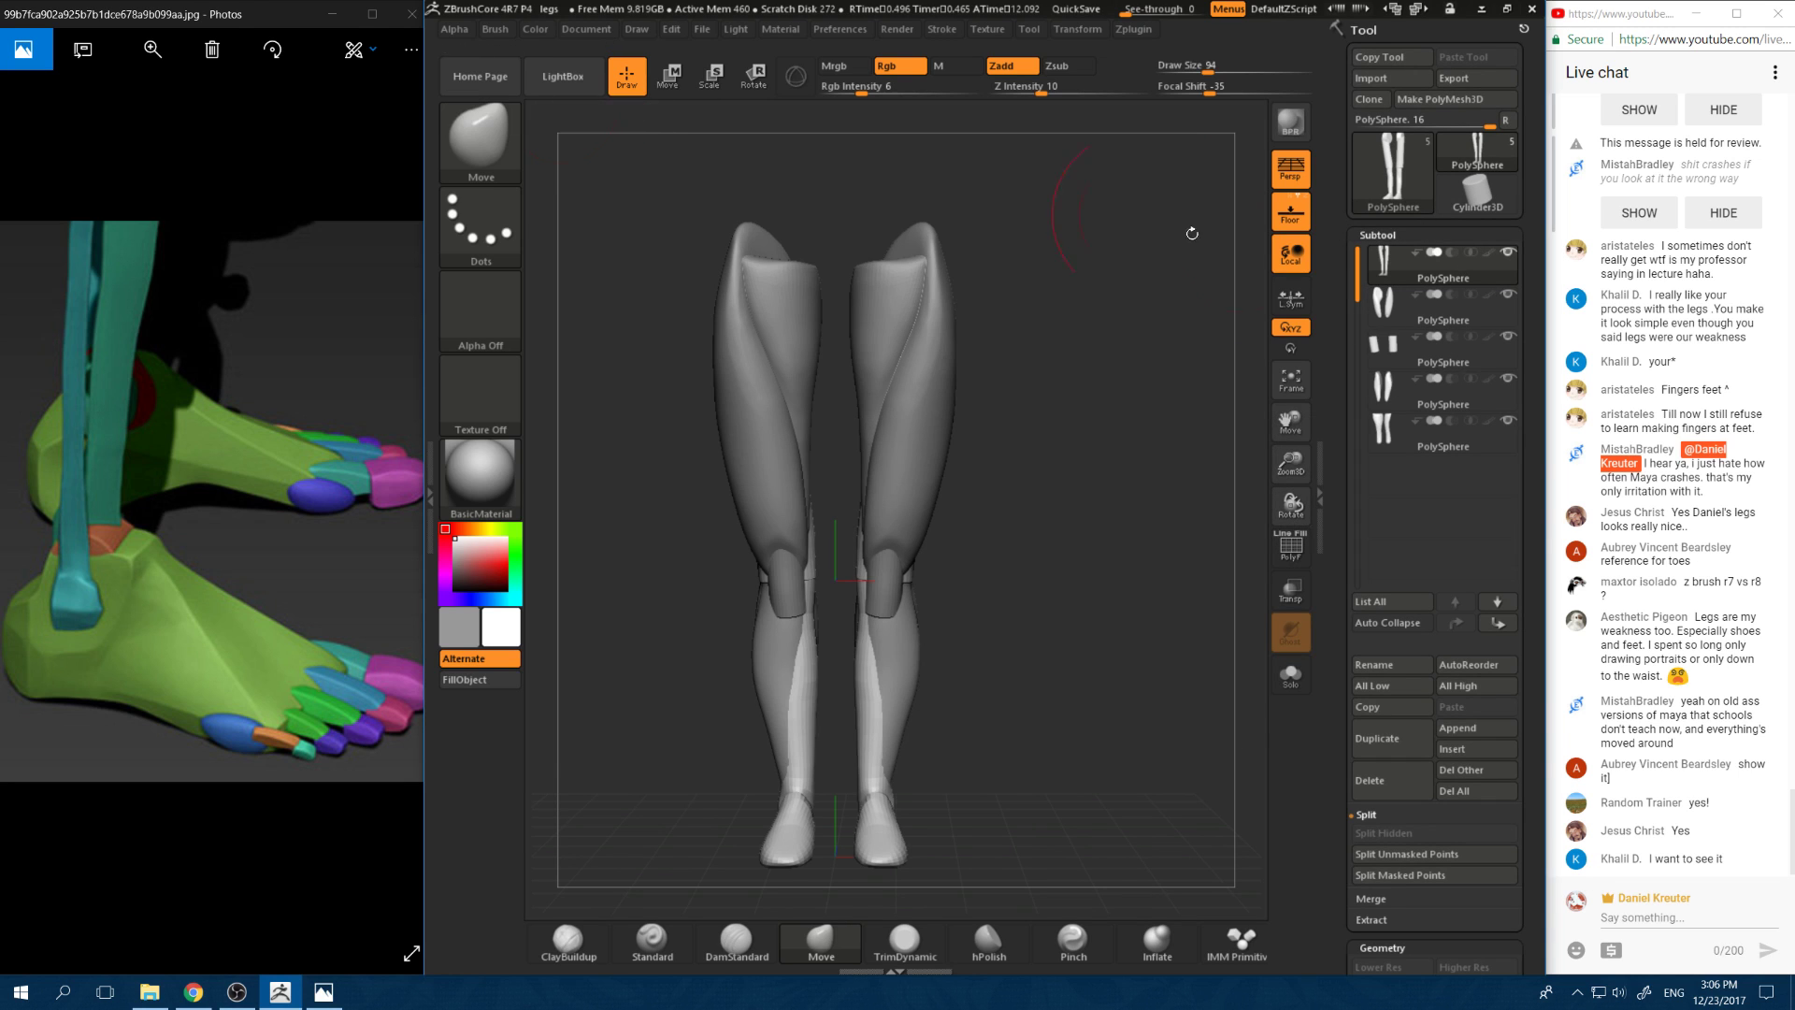
pyautogui.click(1370, 902)
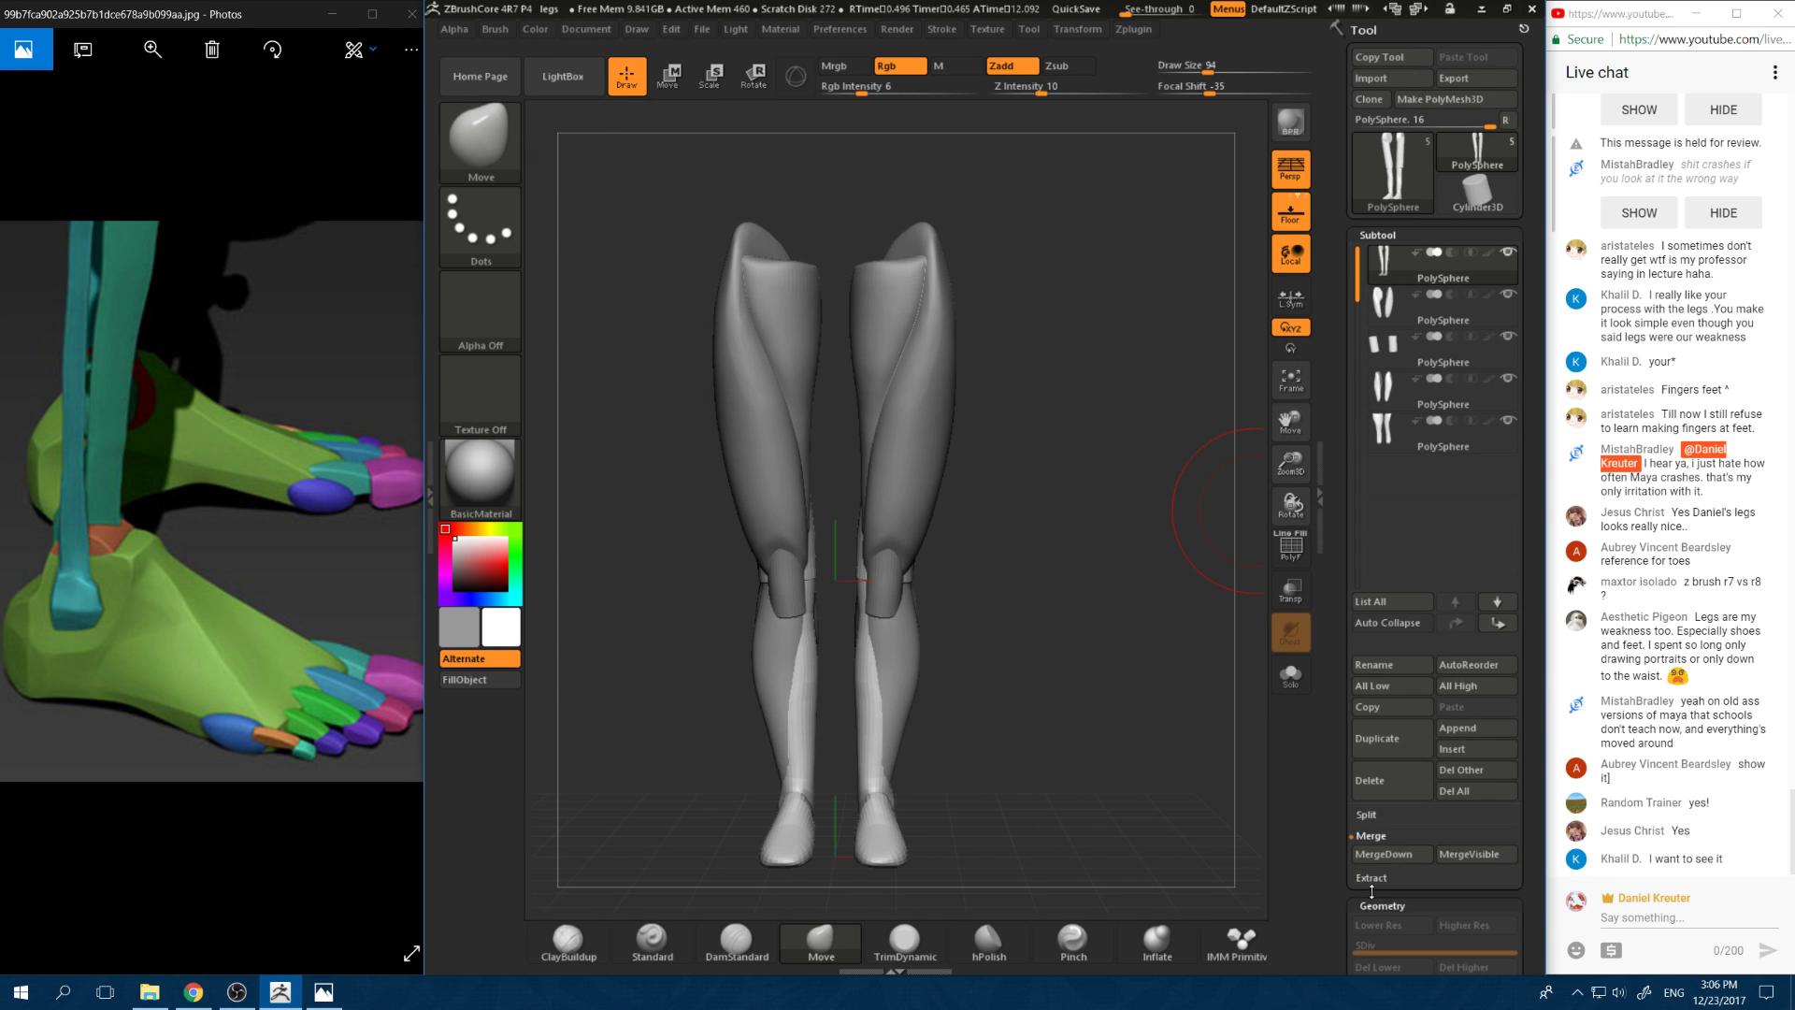
pyautogui.click(1408, 855)
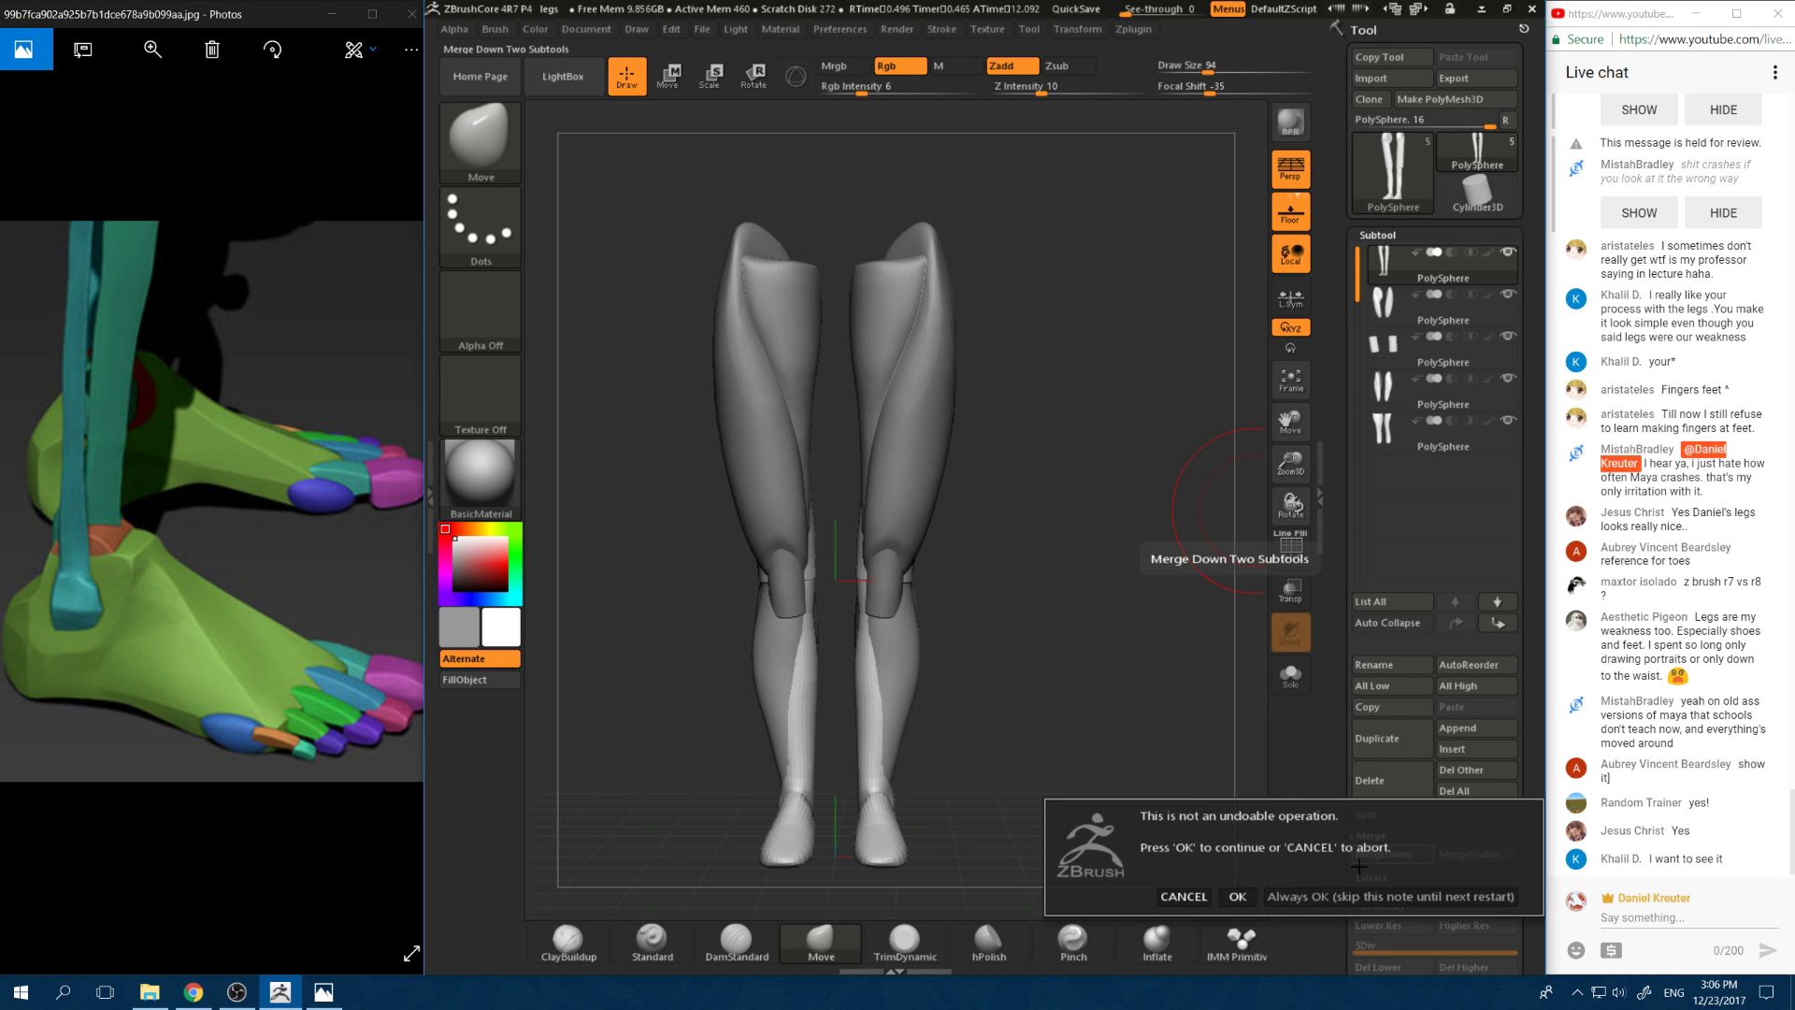
pyautogui.click(1234, 897)
pyautogui.click(1382, 855)
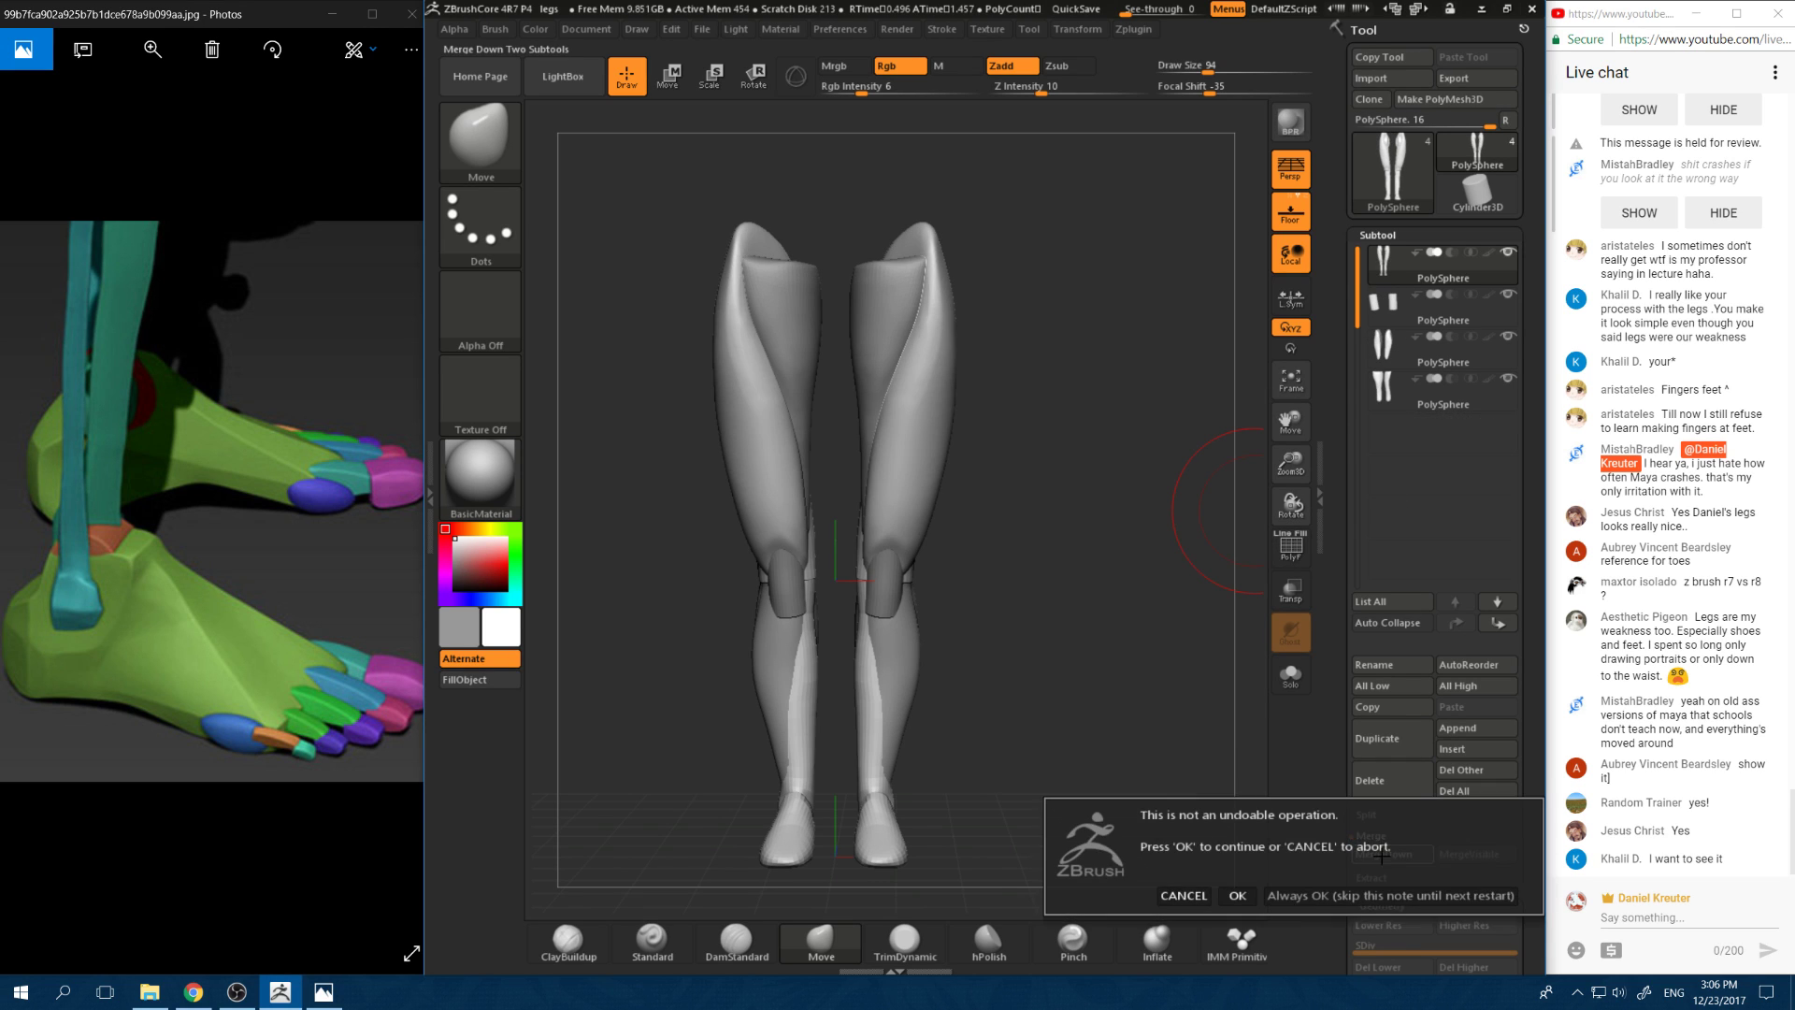
pyautogui.click(1310, 895)
pyautogui.click(1394, 857)
pyautogui.click(1394, 857)
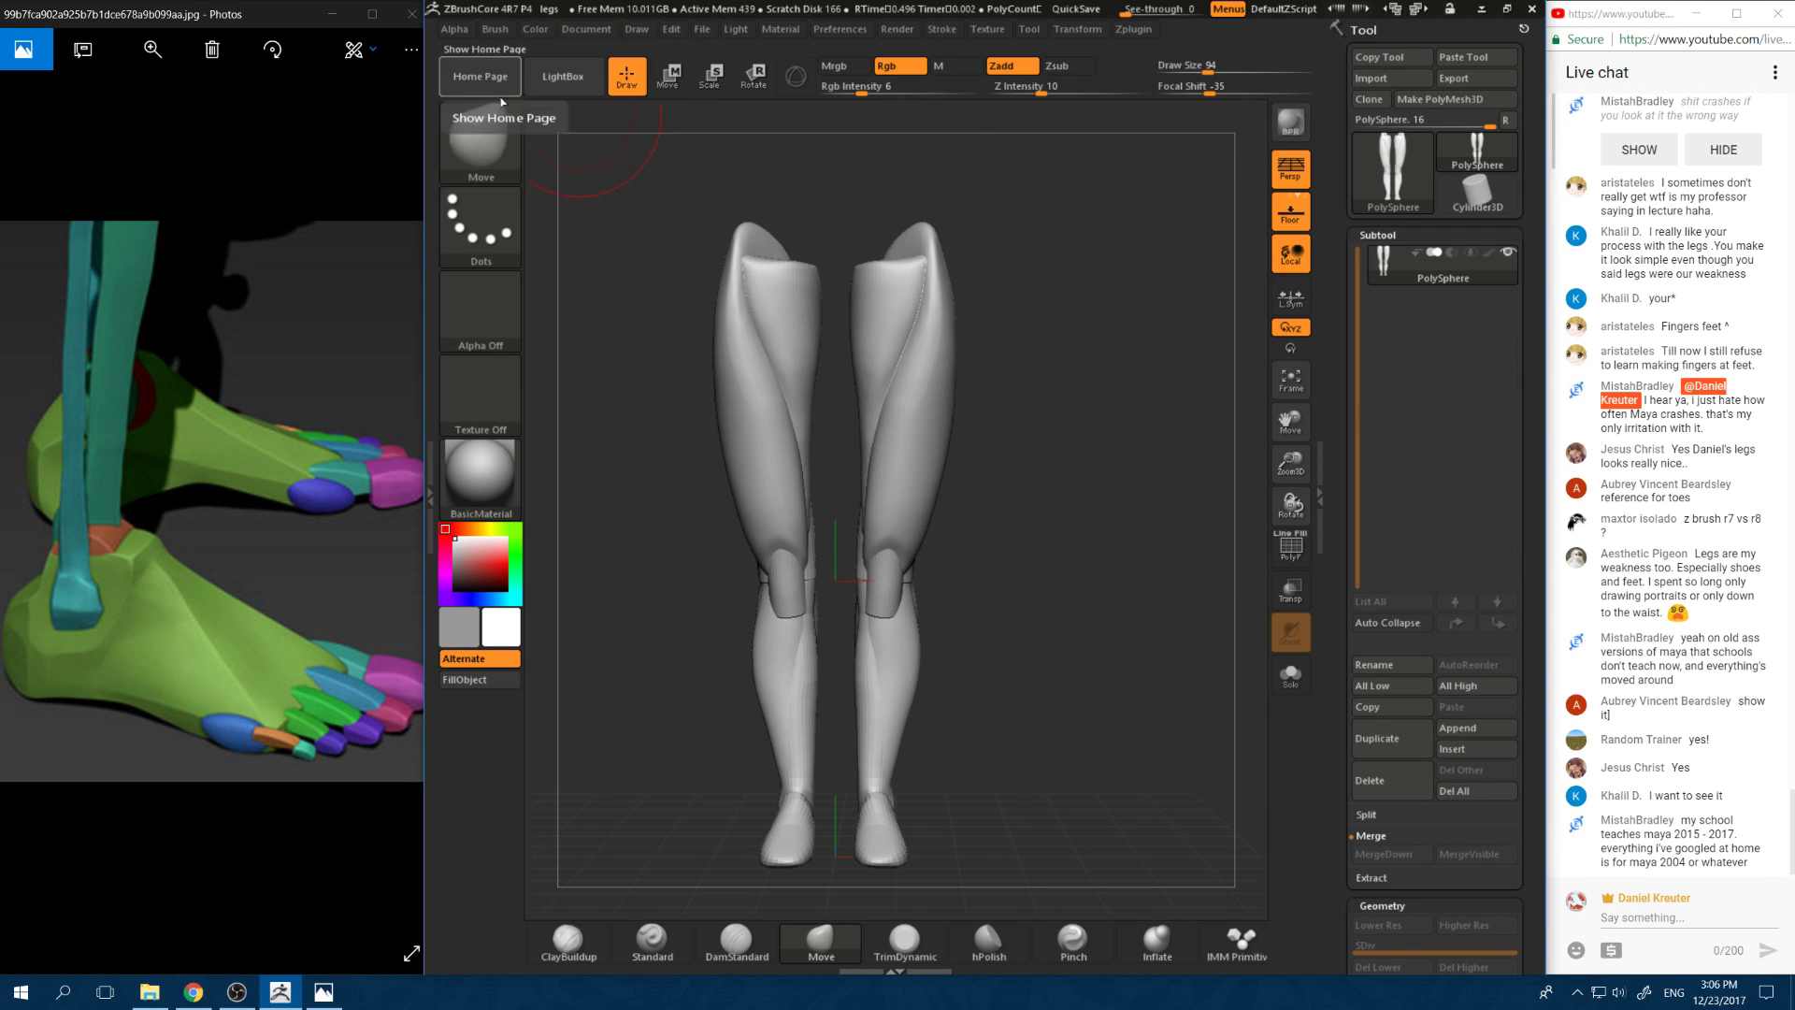
# Step: Open the project 03 from the Project folder without saving the changes to the legs project
pyautogui.click(534, 30)
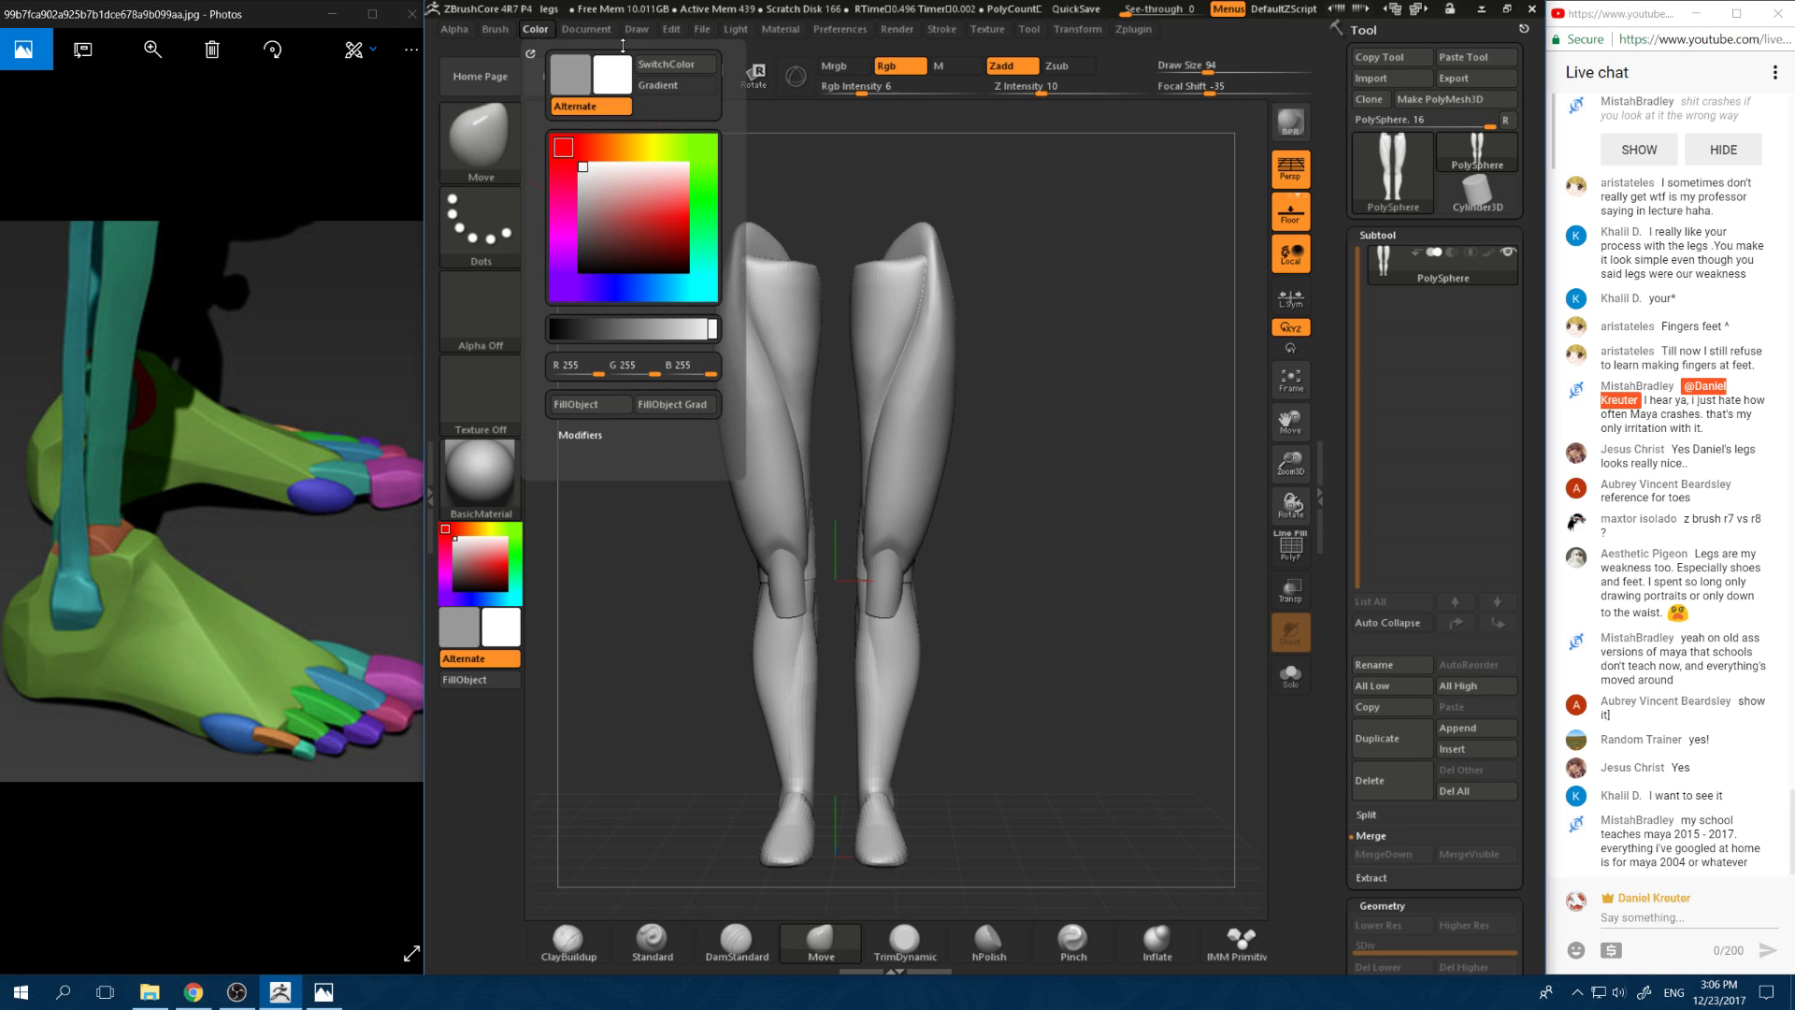
pyautogui.click(672, 30)
pyautogui.click(700, 30)
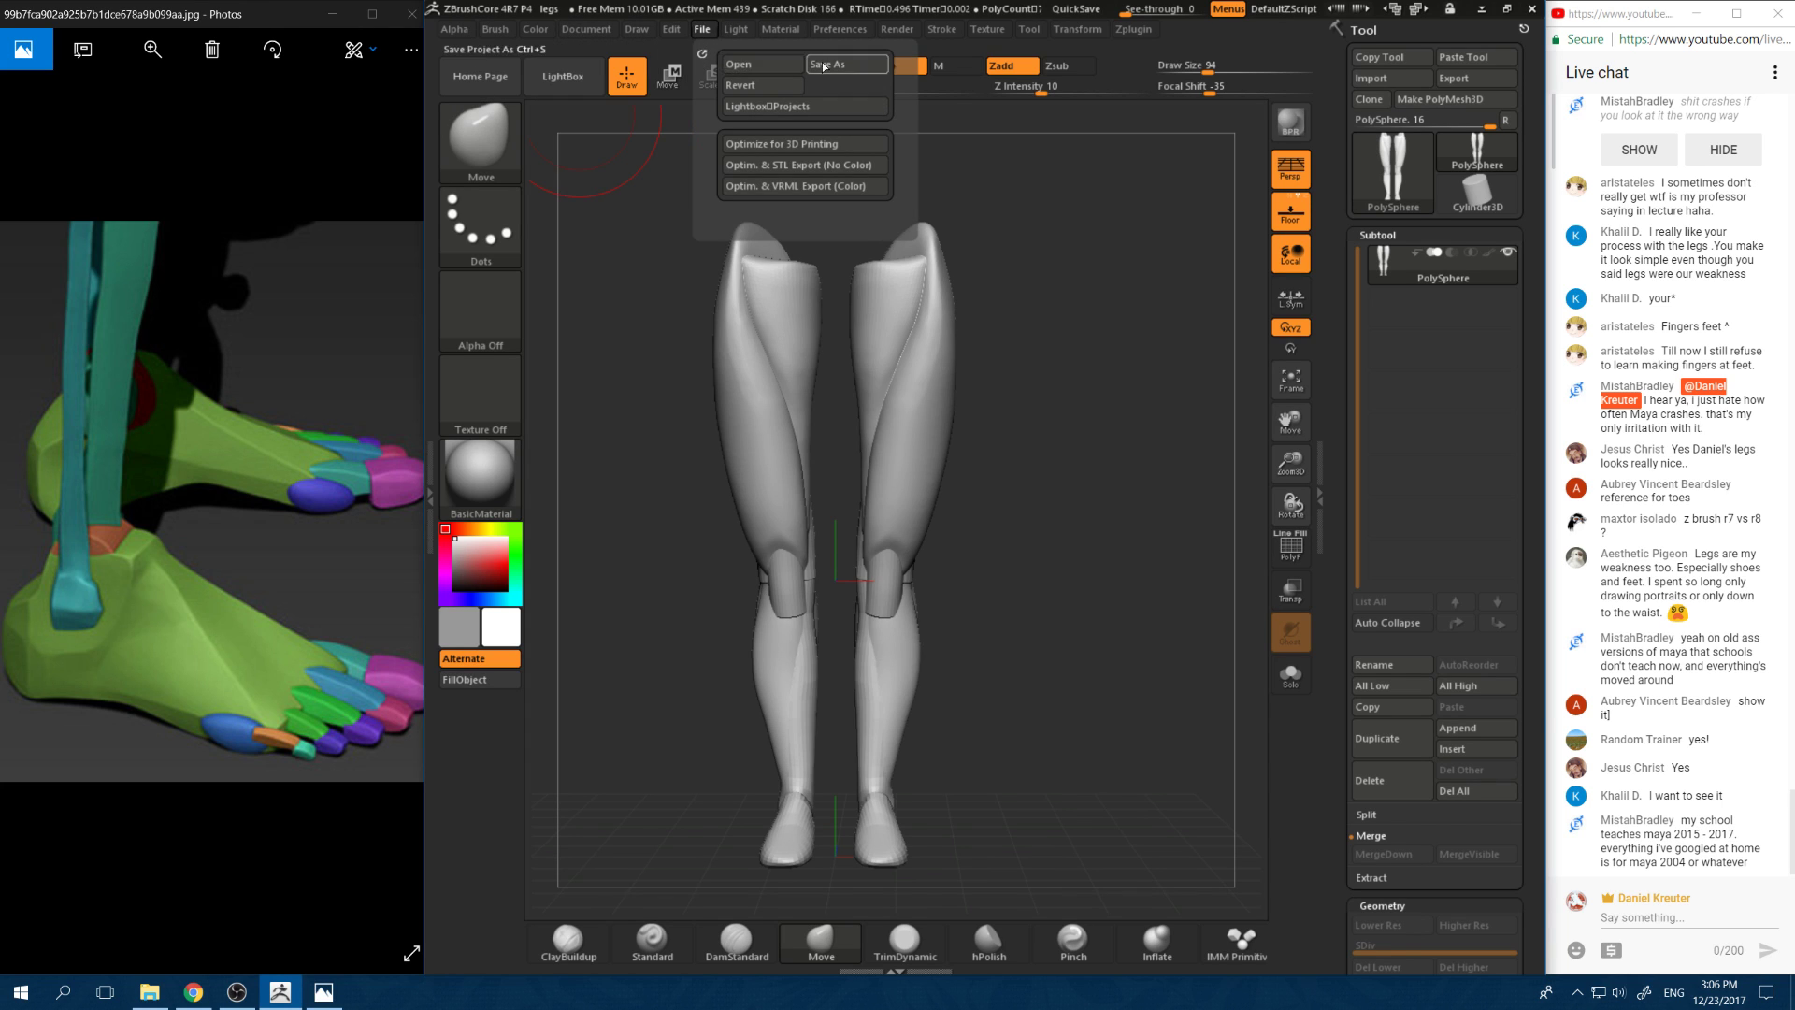
pyautogui.click(755, 66)
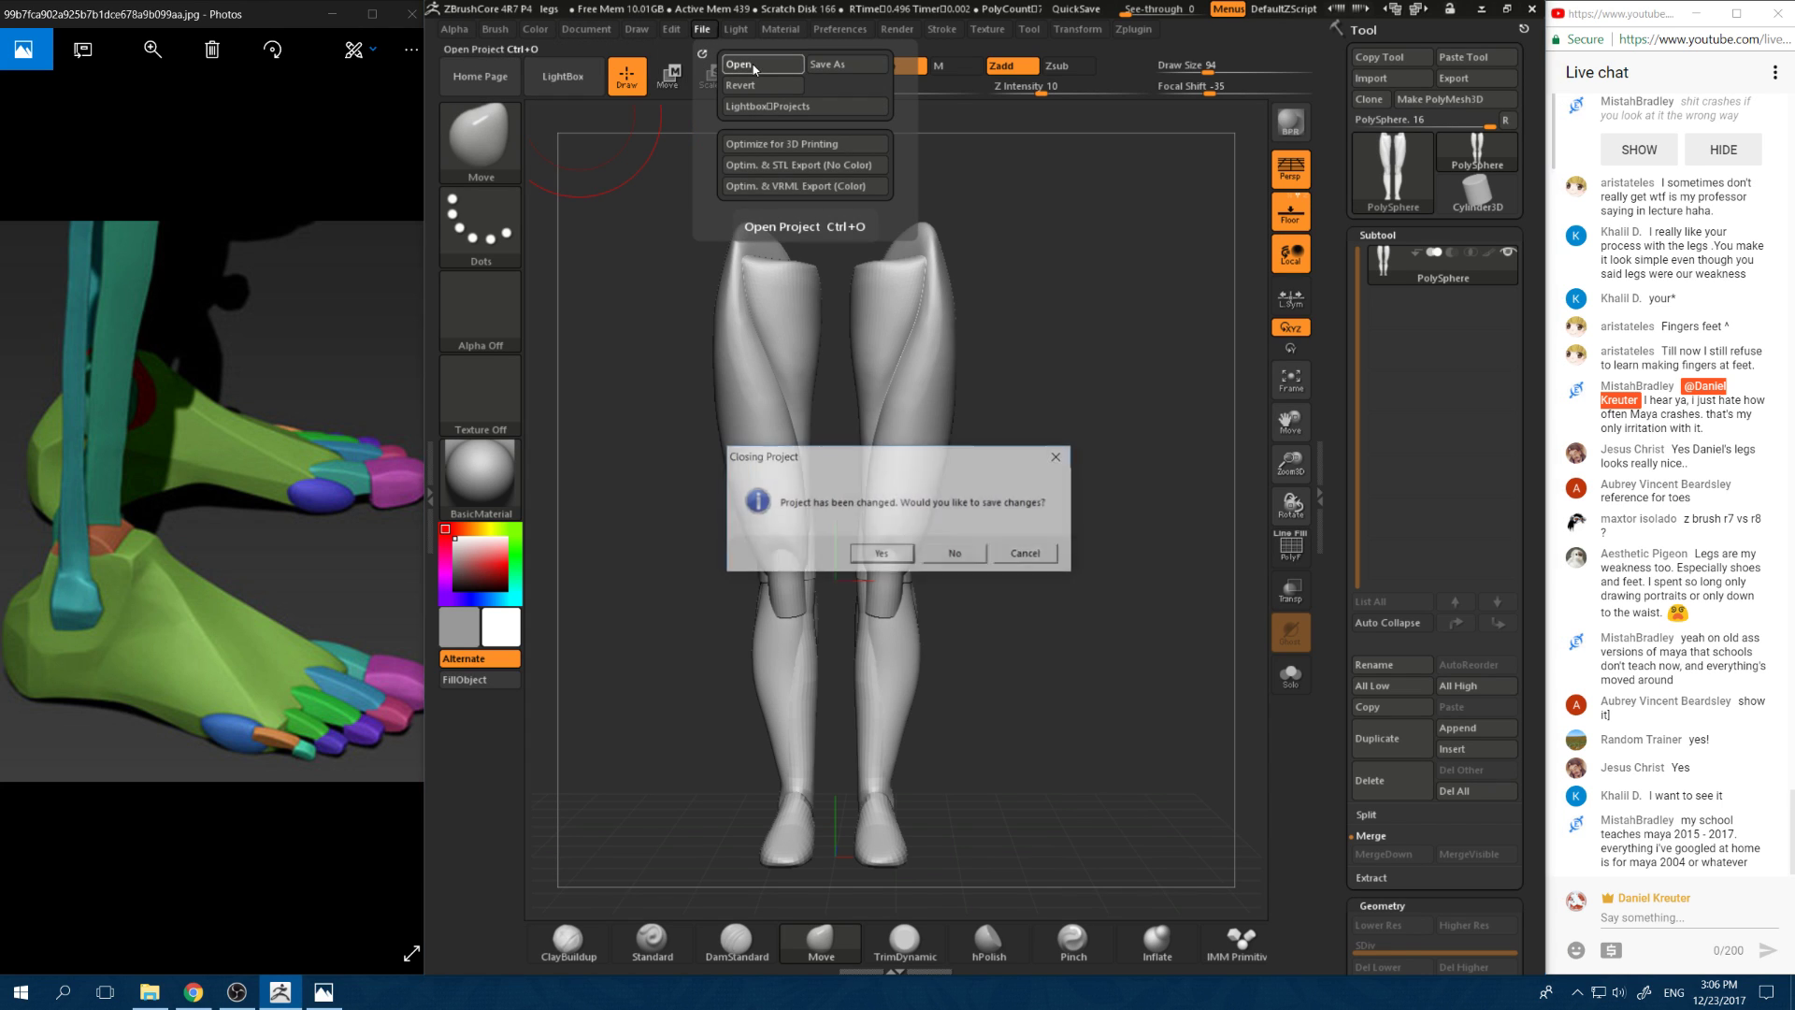
pyautogui.click(953, 554)
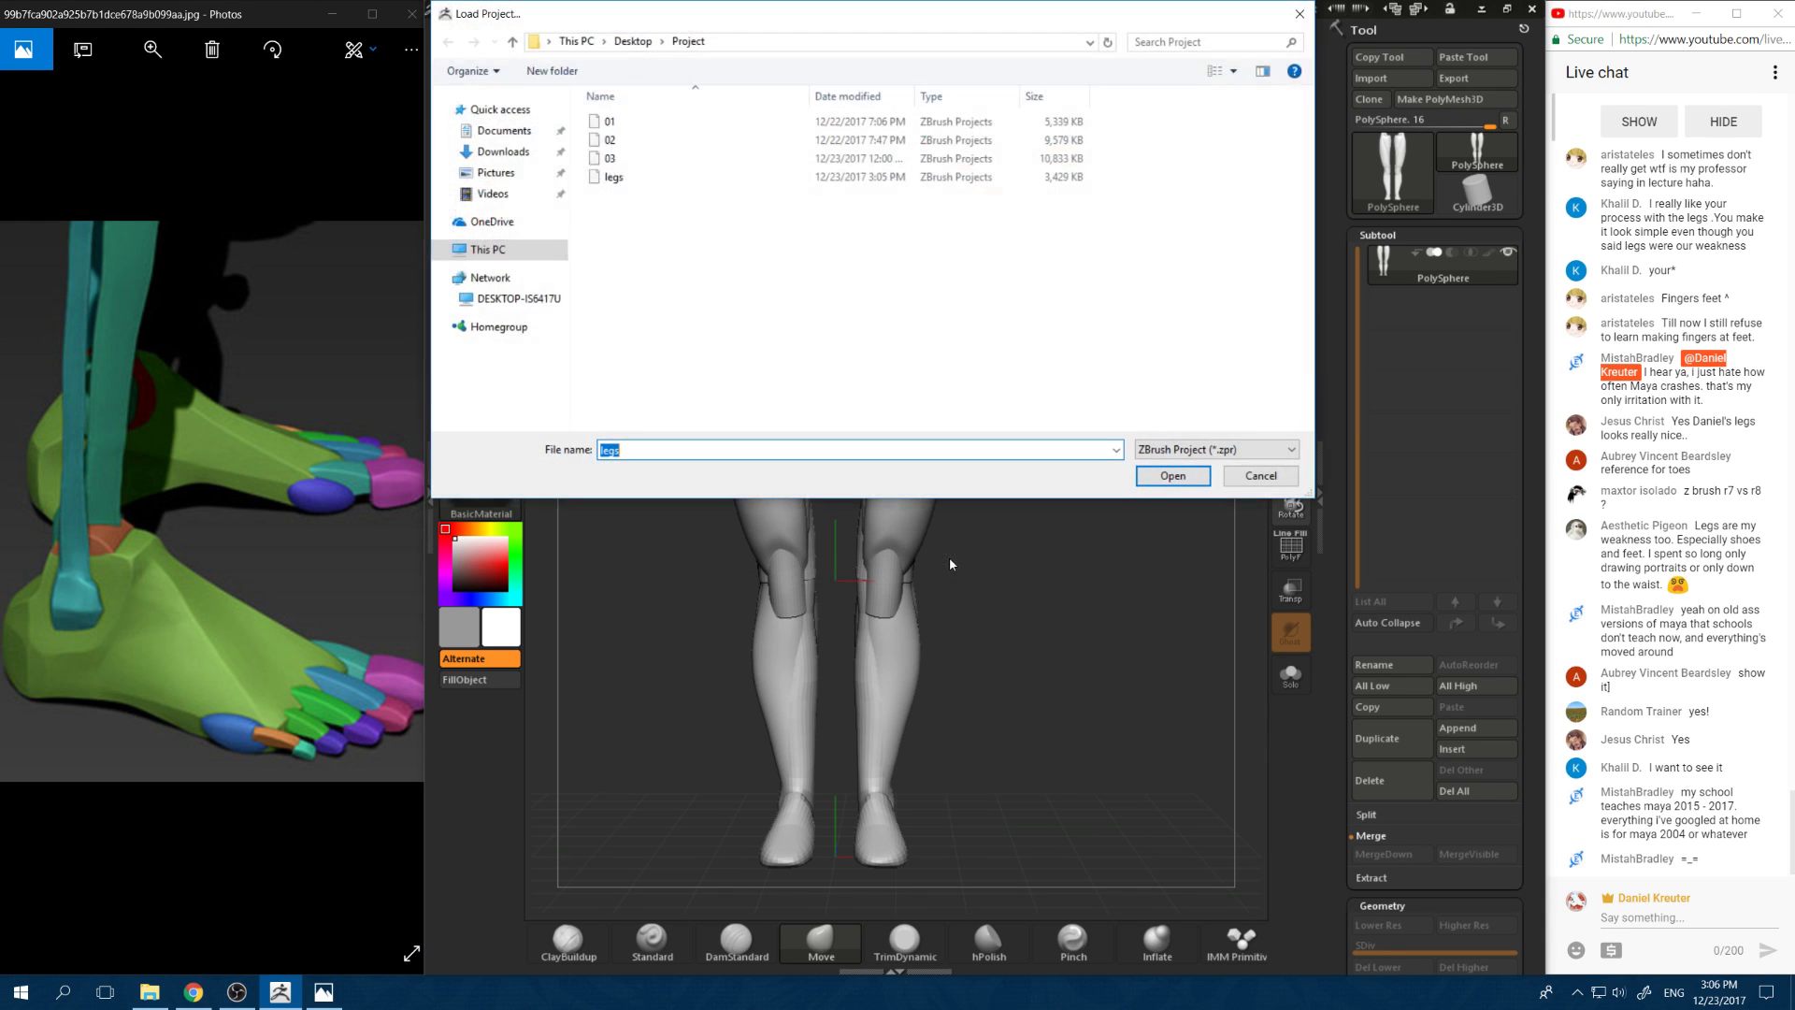
pyautogui.click(639, 161)
pyautogui.click(1174, 474)
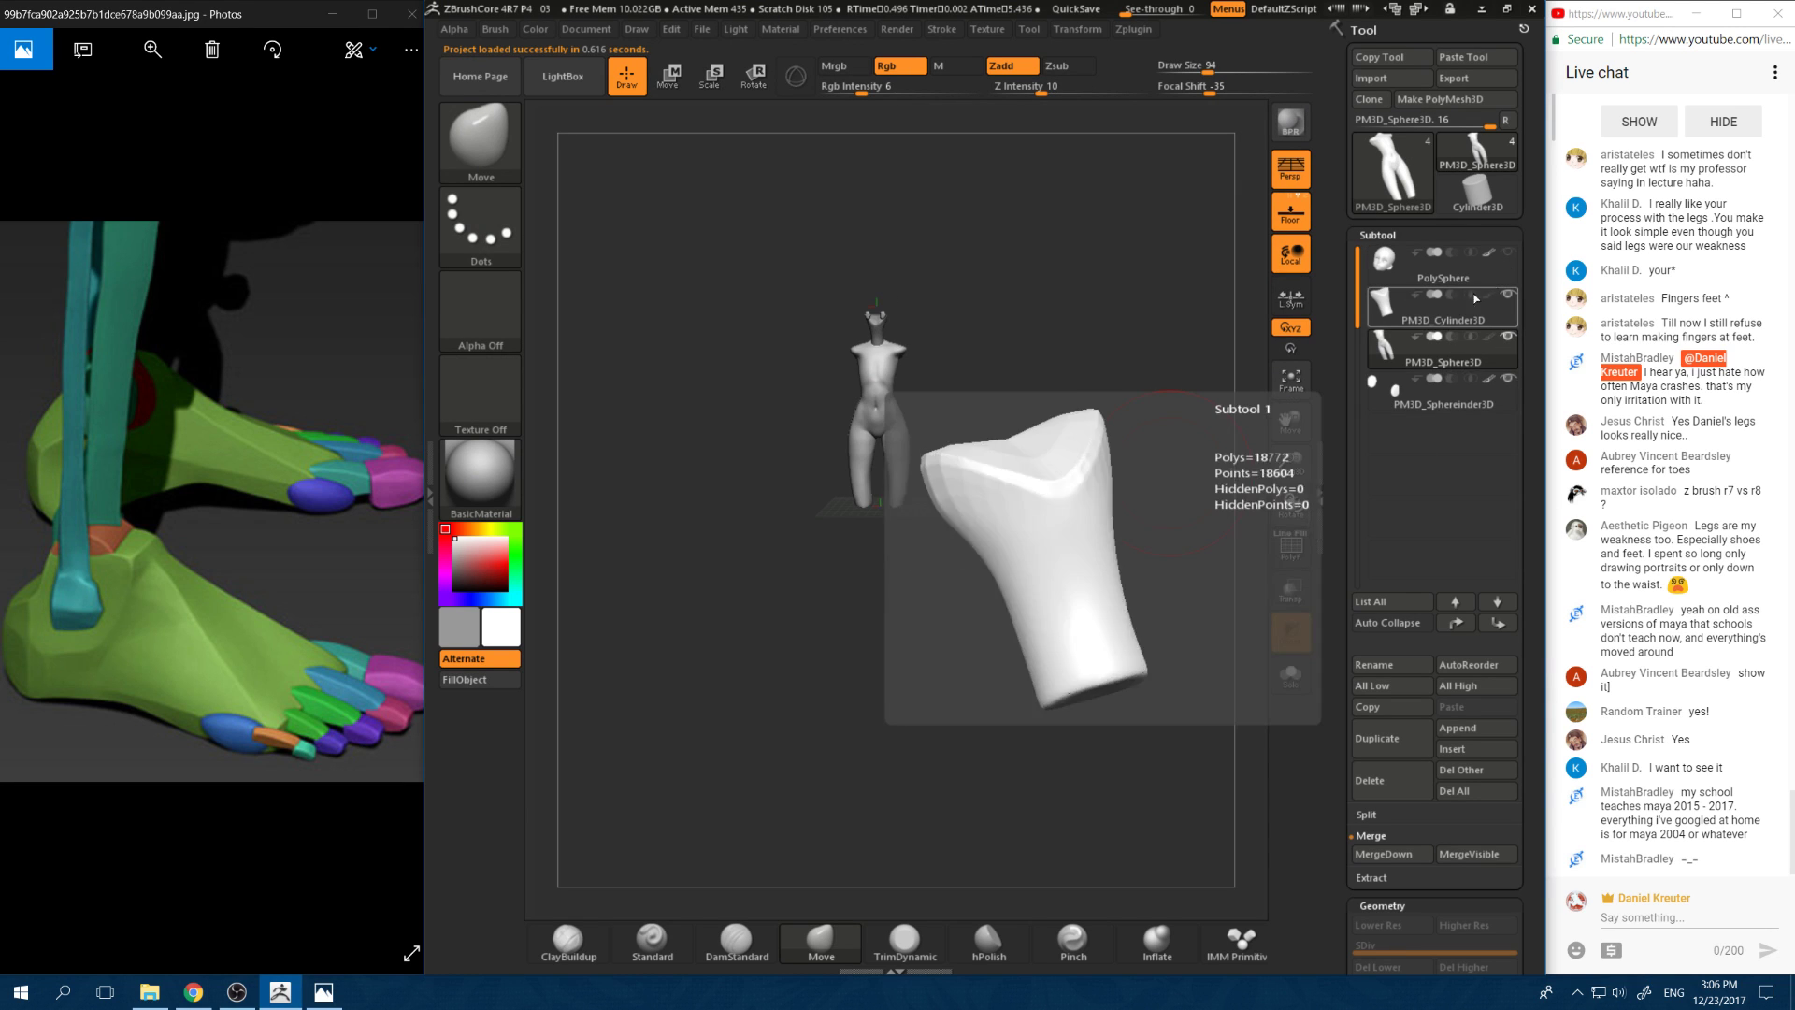
# Step: Show the hidden head subtool and frame the whole character in a three-quarter view
pyautogui.click(1509, 253)
pyautogui.click(1509, 254)
pyautogui.moveTo(1135, 479); pyautogui.dragTo(1119, 609)
pyautogui.moveTo(1005, 540)
pyautogui.mouseDown()
pyautogui.moveTo(1051, 561)
pyautogui.moveTo(1103, 501)
pyautogui.moveTo(1166, 558)
pyautogui.moveTo(1164, 596)
pyautogui.moveTo(1239, 579)
pyautogui.mouseUp()
pyautogui.moveTo(1055, 573)
pyautogui.mouseDown()
pyautogui.moveTo(1148, 591)
pyautogui.moveTo(1083, 520)
pyautogui.moveTo(1105, 561)
pyautogui.moveTo(1216, 572)
pyautogui.moveTo(921, 570)
pyautogui.moveTo(1038, 493)
pyautogui.moveTo(1008, 481)
pyautogui.moveTo(1060, 547)
pyautogui.moveTo(1071, 509)
pyautogui.moveTo(1117, 524)
pyautogui.moveTo(1094, 487)
pyautogui.moveTo(1131, 396)
pyautogui.mouseUp()
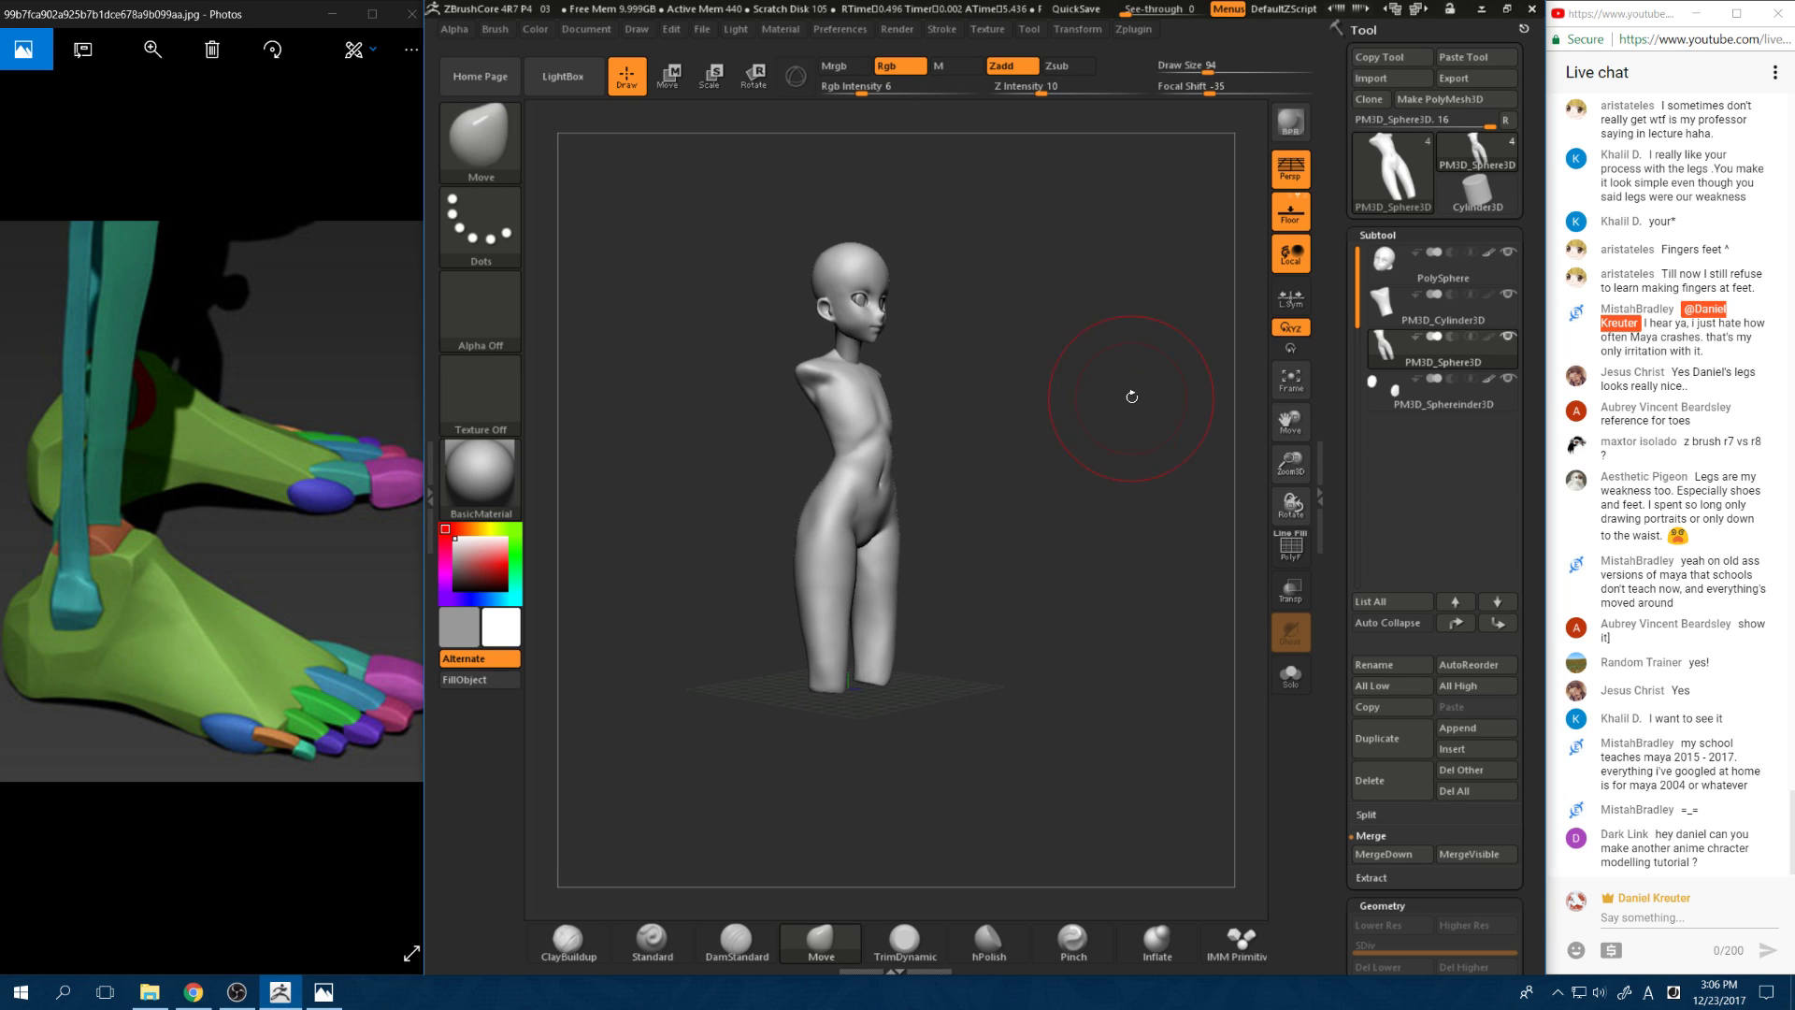
# Step: Paste the copied legs into the project as a tool and return to the character's tool
pyautogui.click(1478, 140)
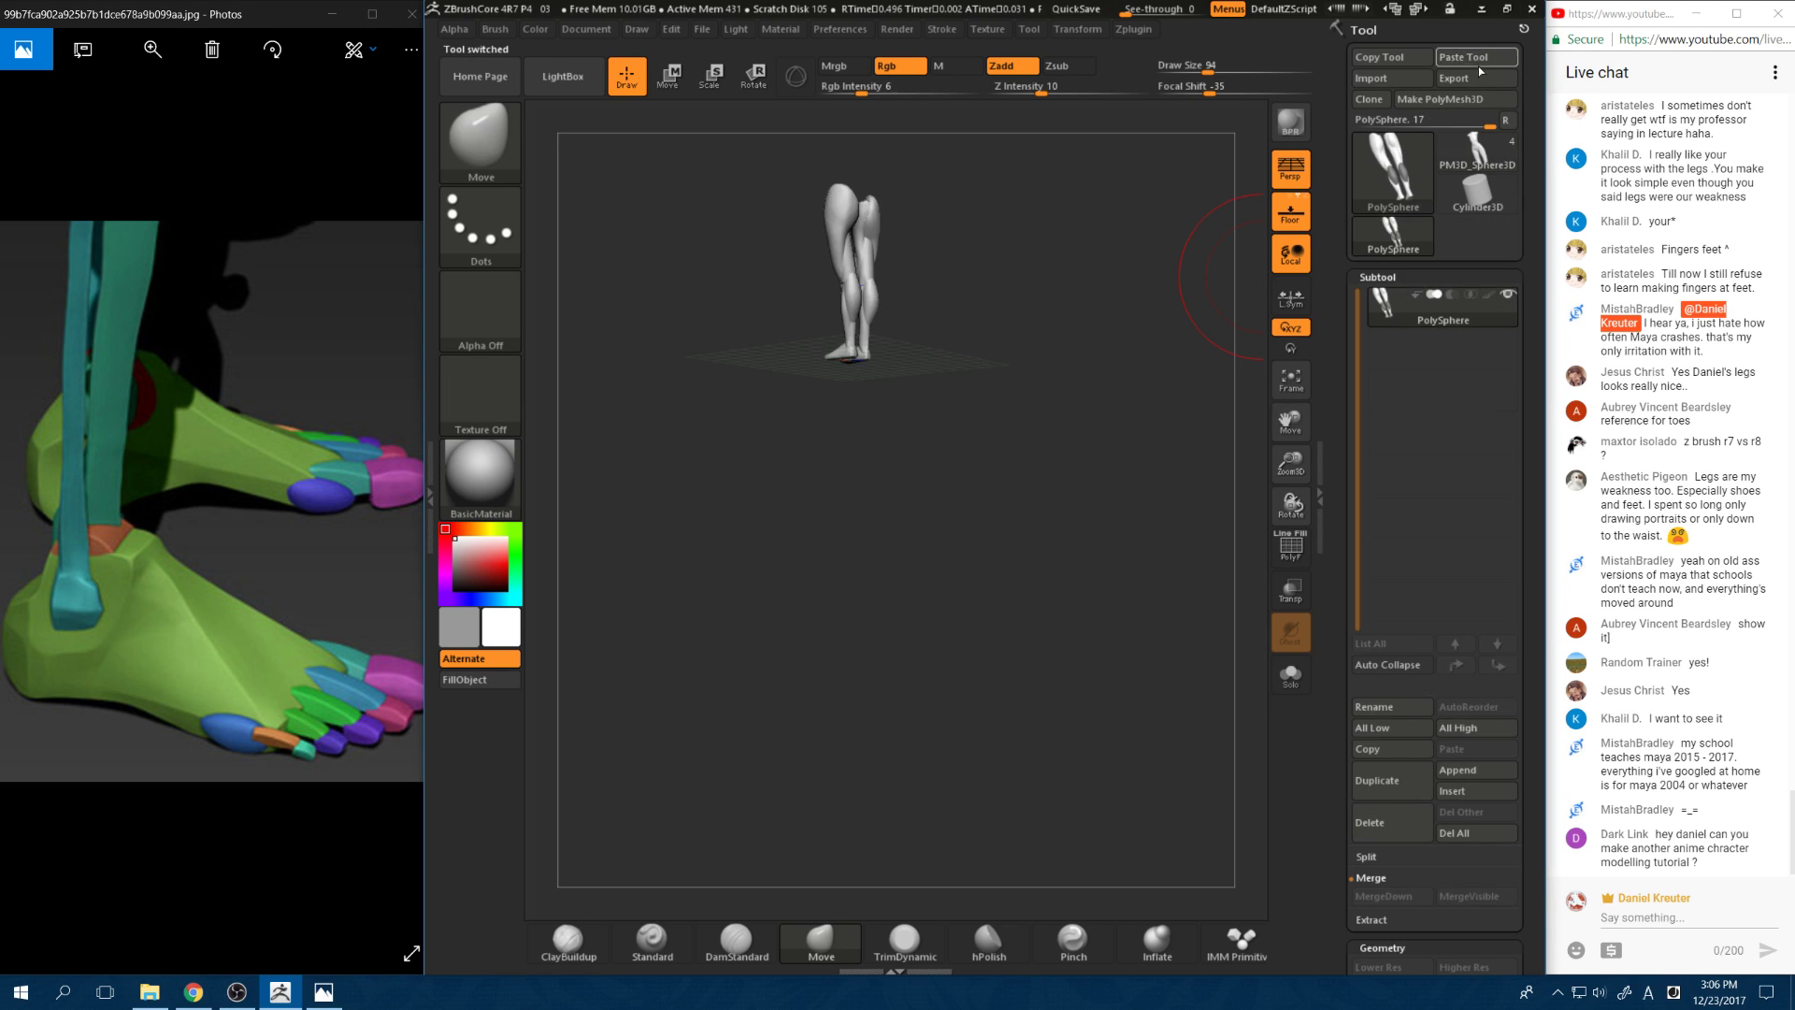
pyautogui.click(1477, 148)
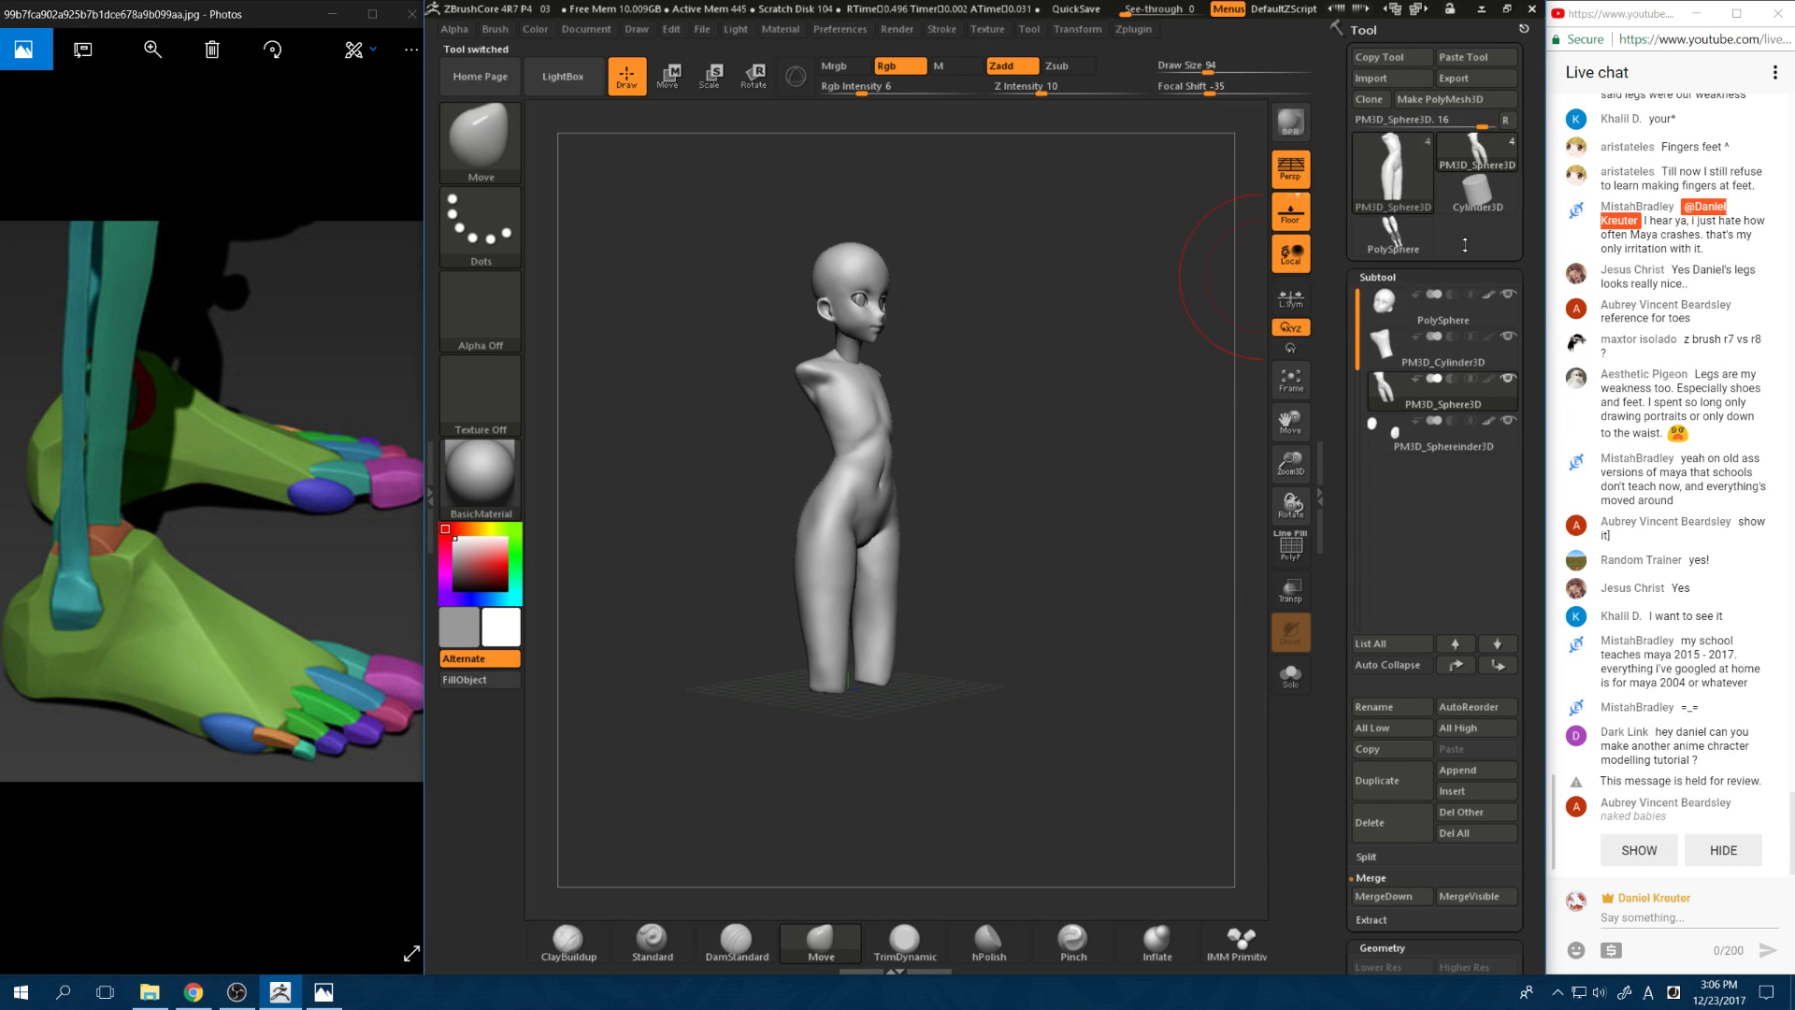
pyautogui.click(1483, 191)
pyautogui.click(1478, 58)
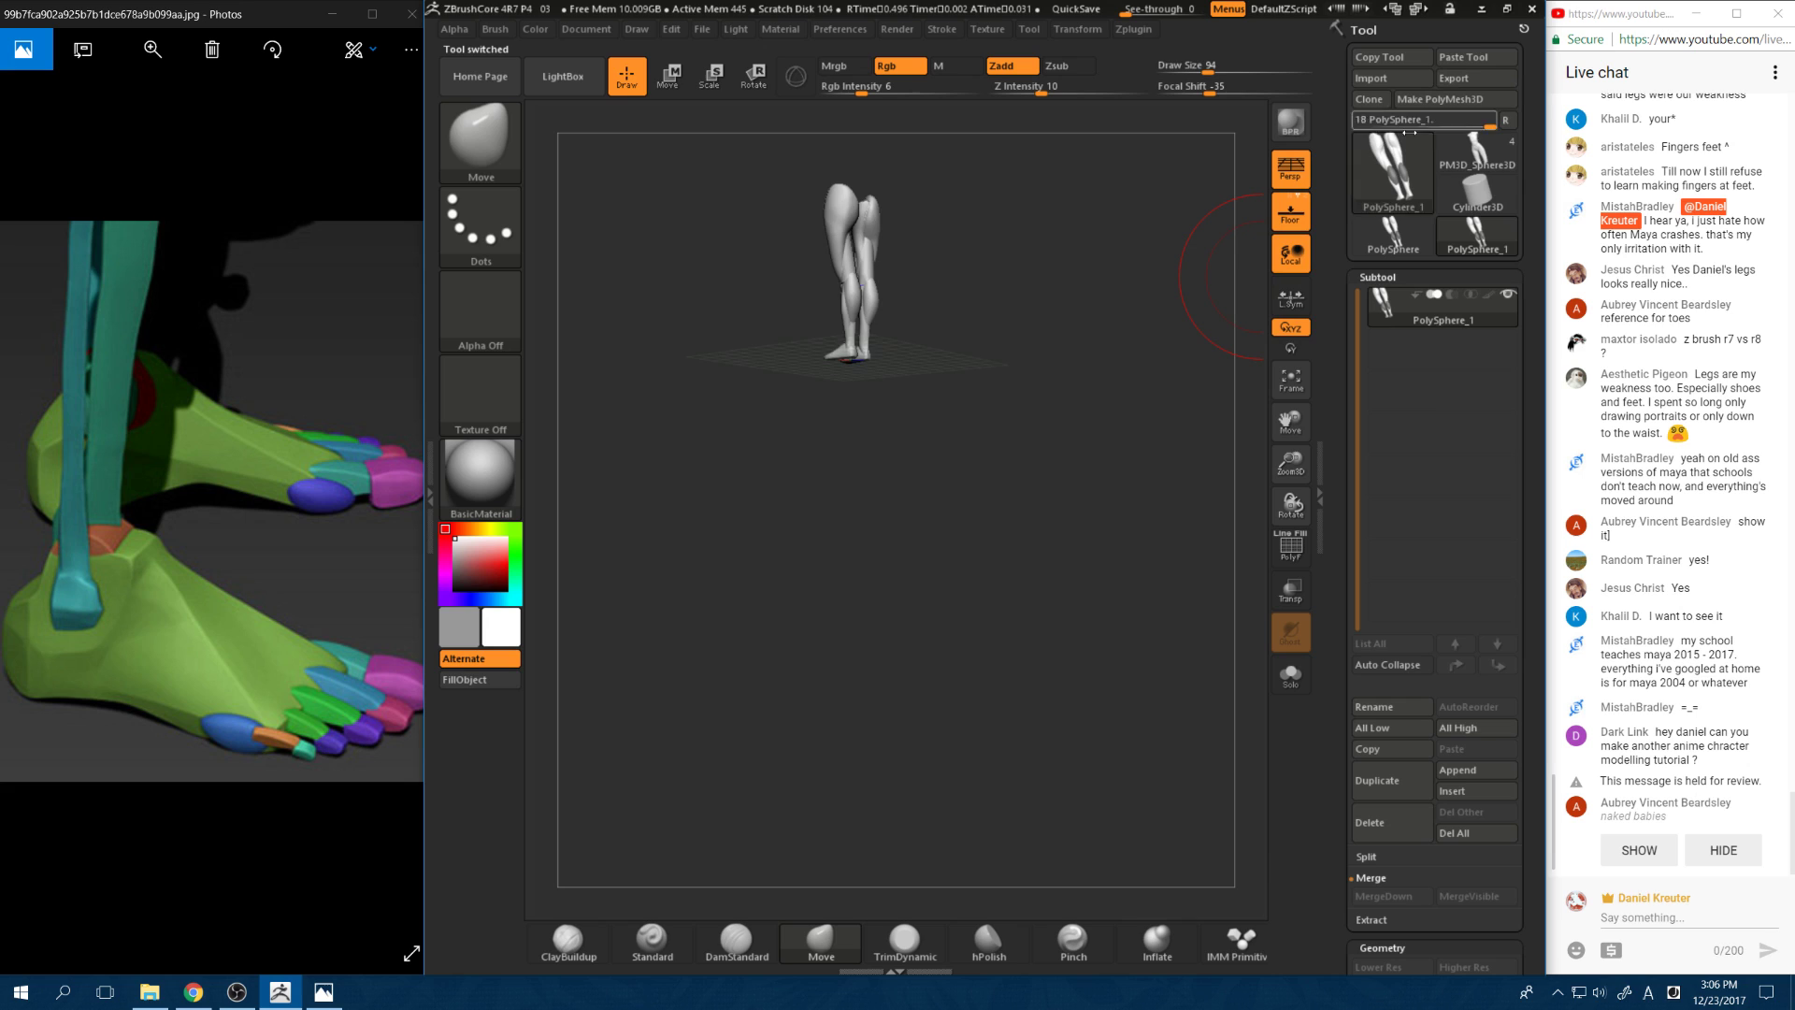
pyautogui.click(1470, 153)
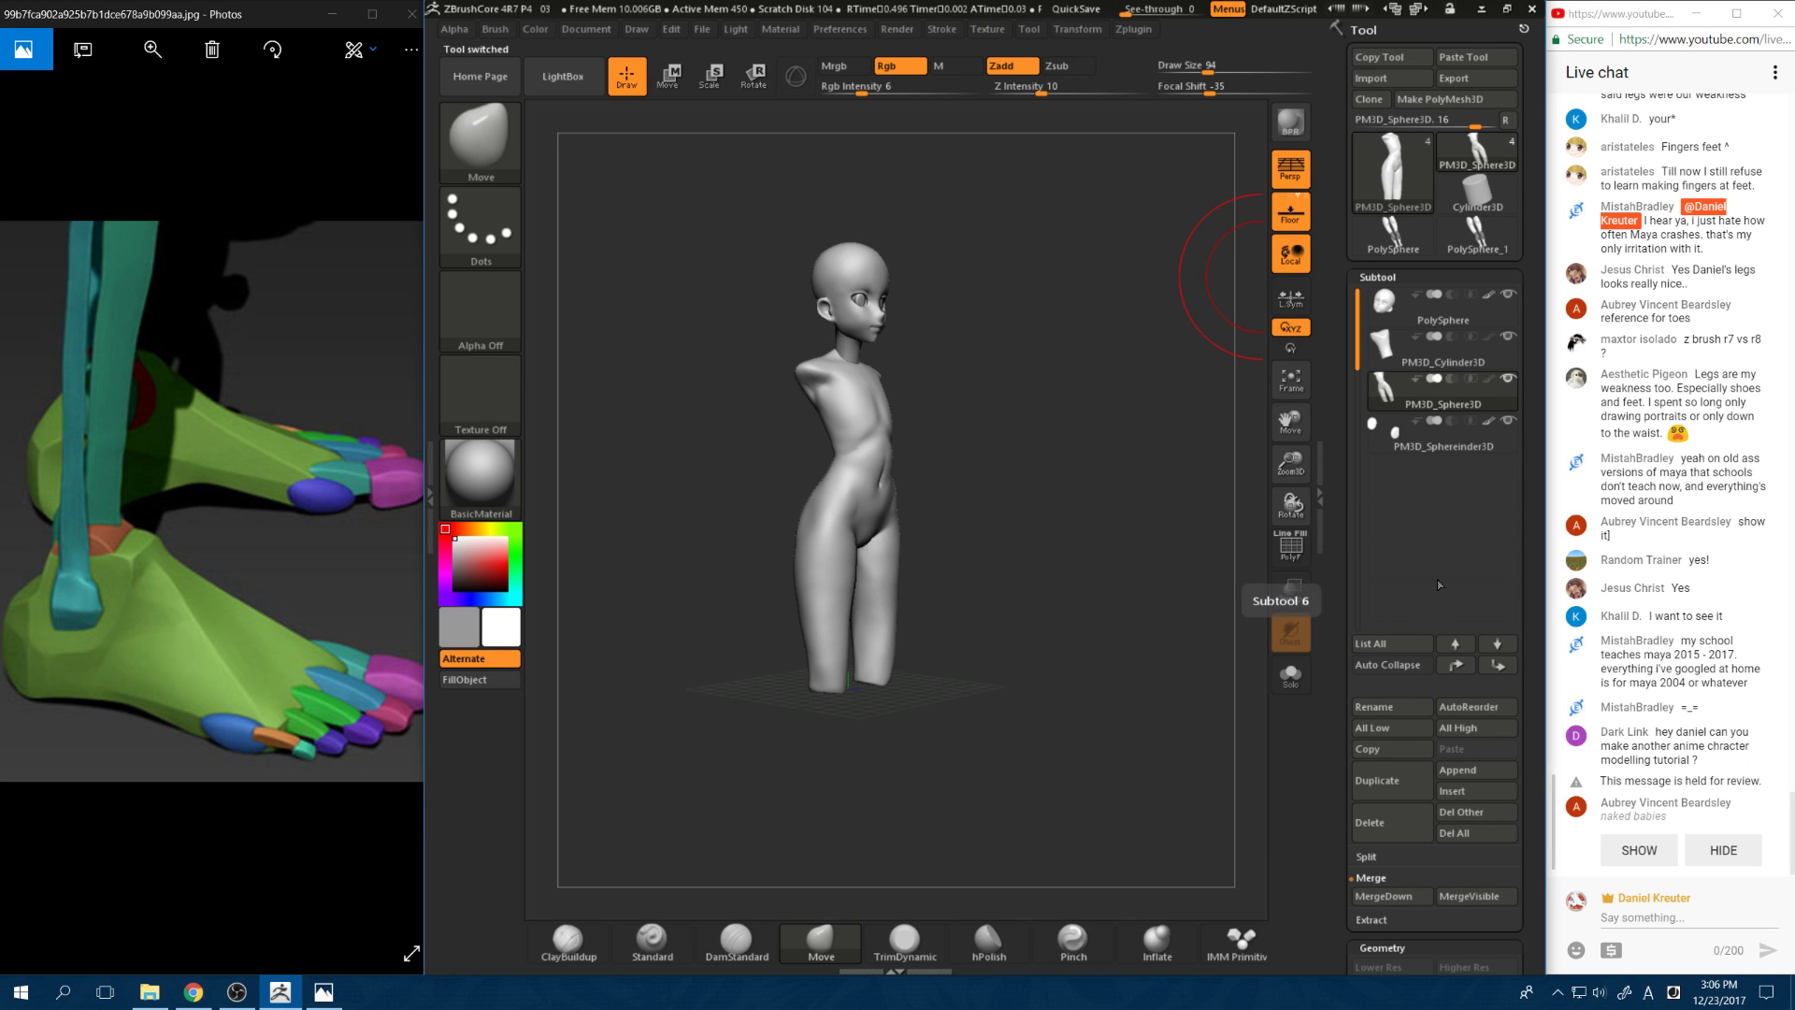
# Step: Append the pasted PolySphere legs to the character as a new subtool at the end of the subtool list
pyautogui.click(1394, 443)
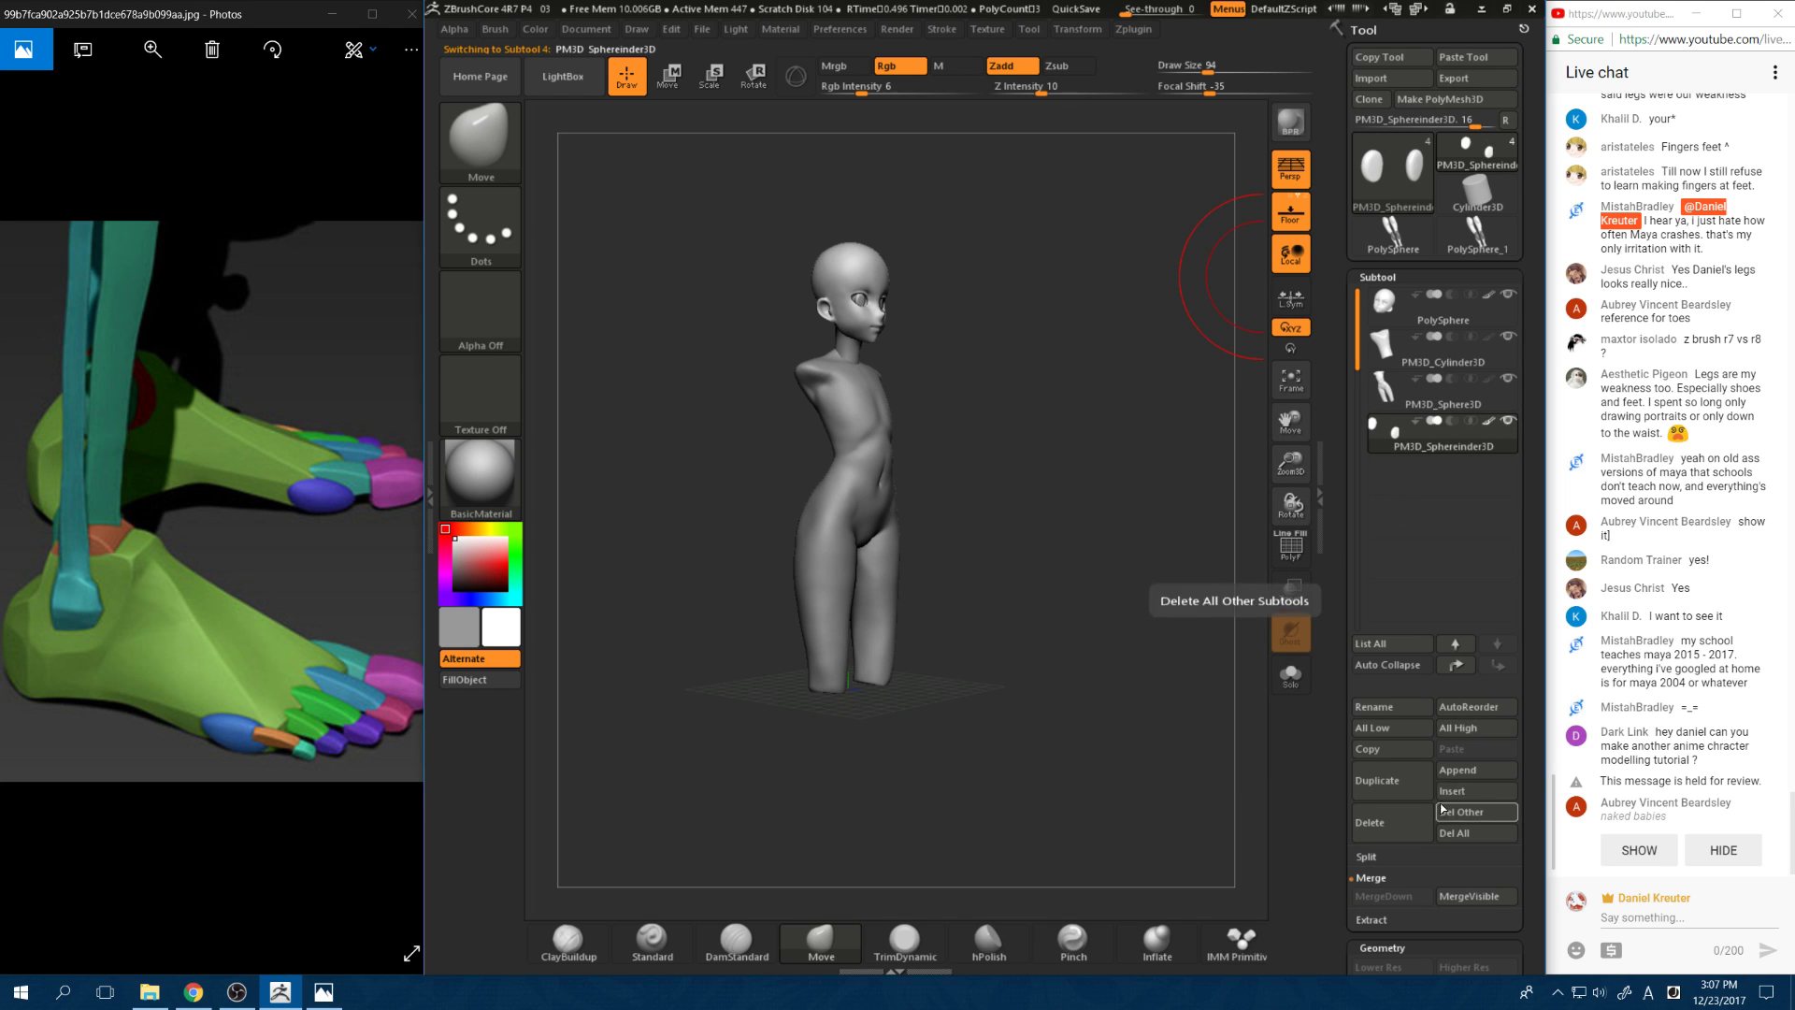
pyautogui.click(1464, 770)
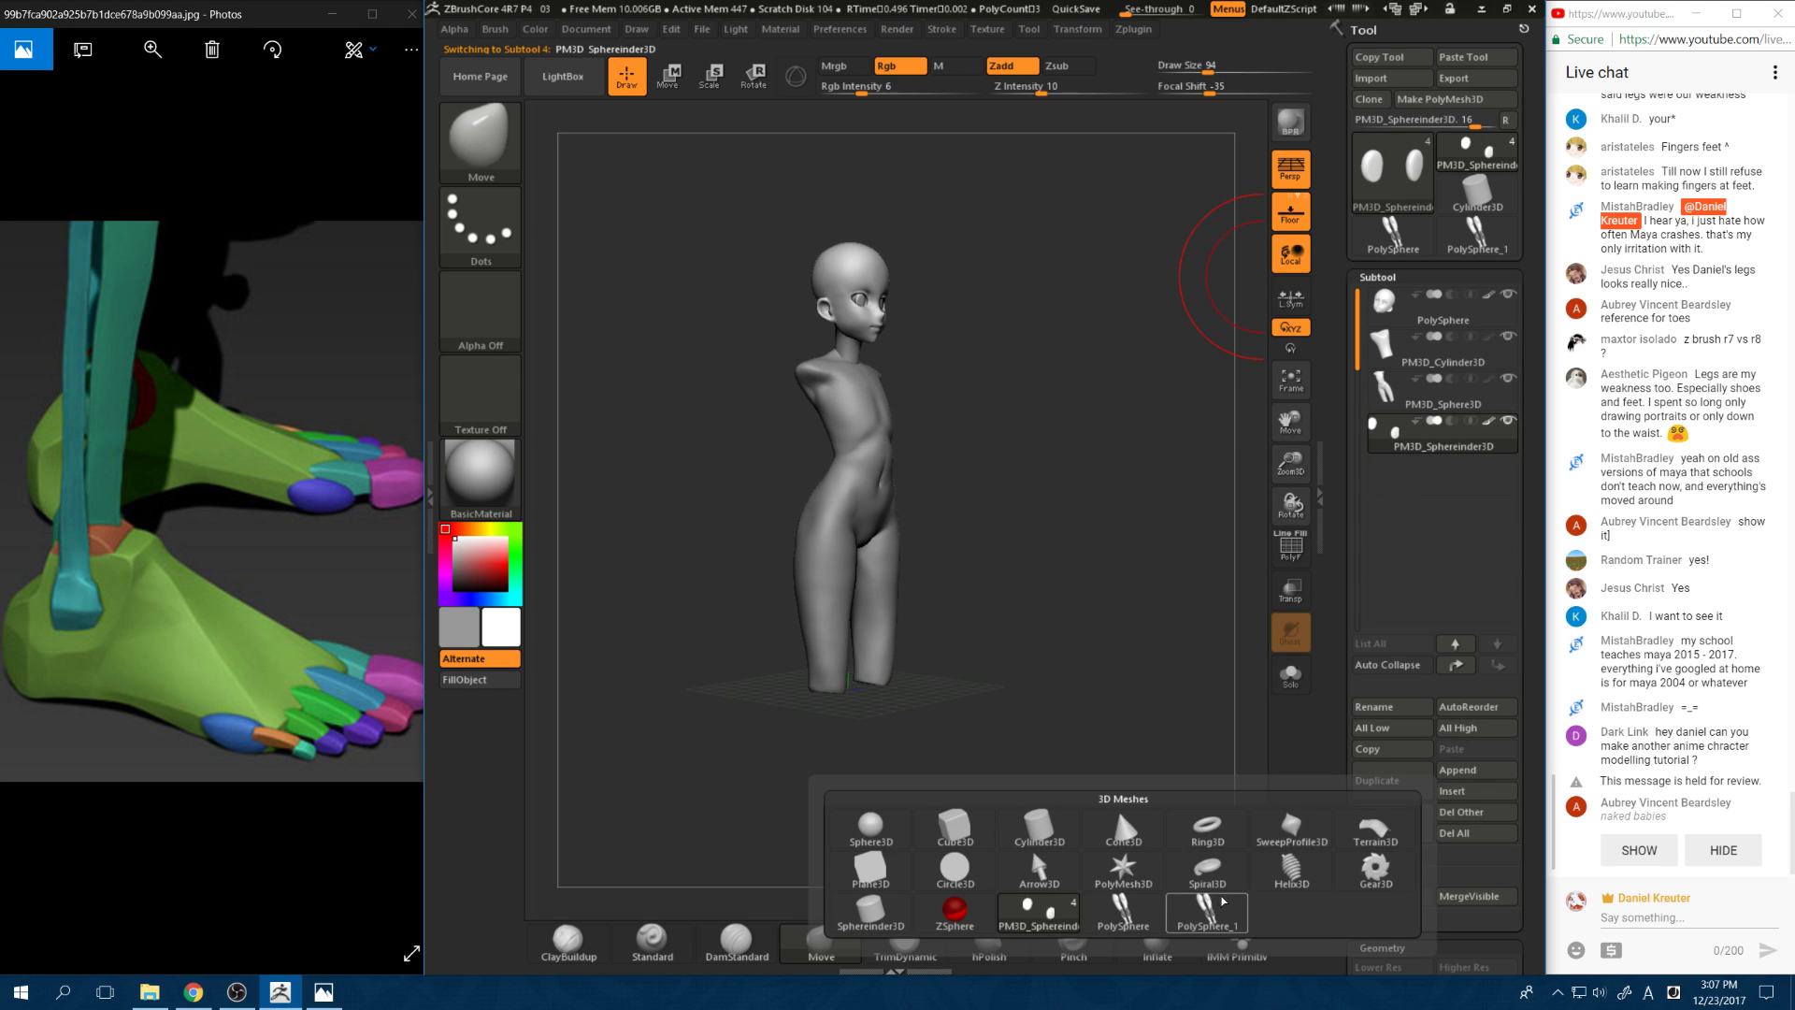
pyautogui.click(1126, 903)
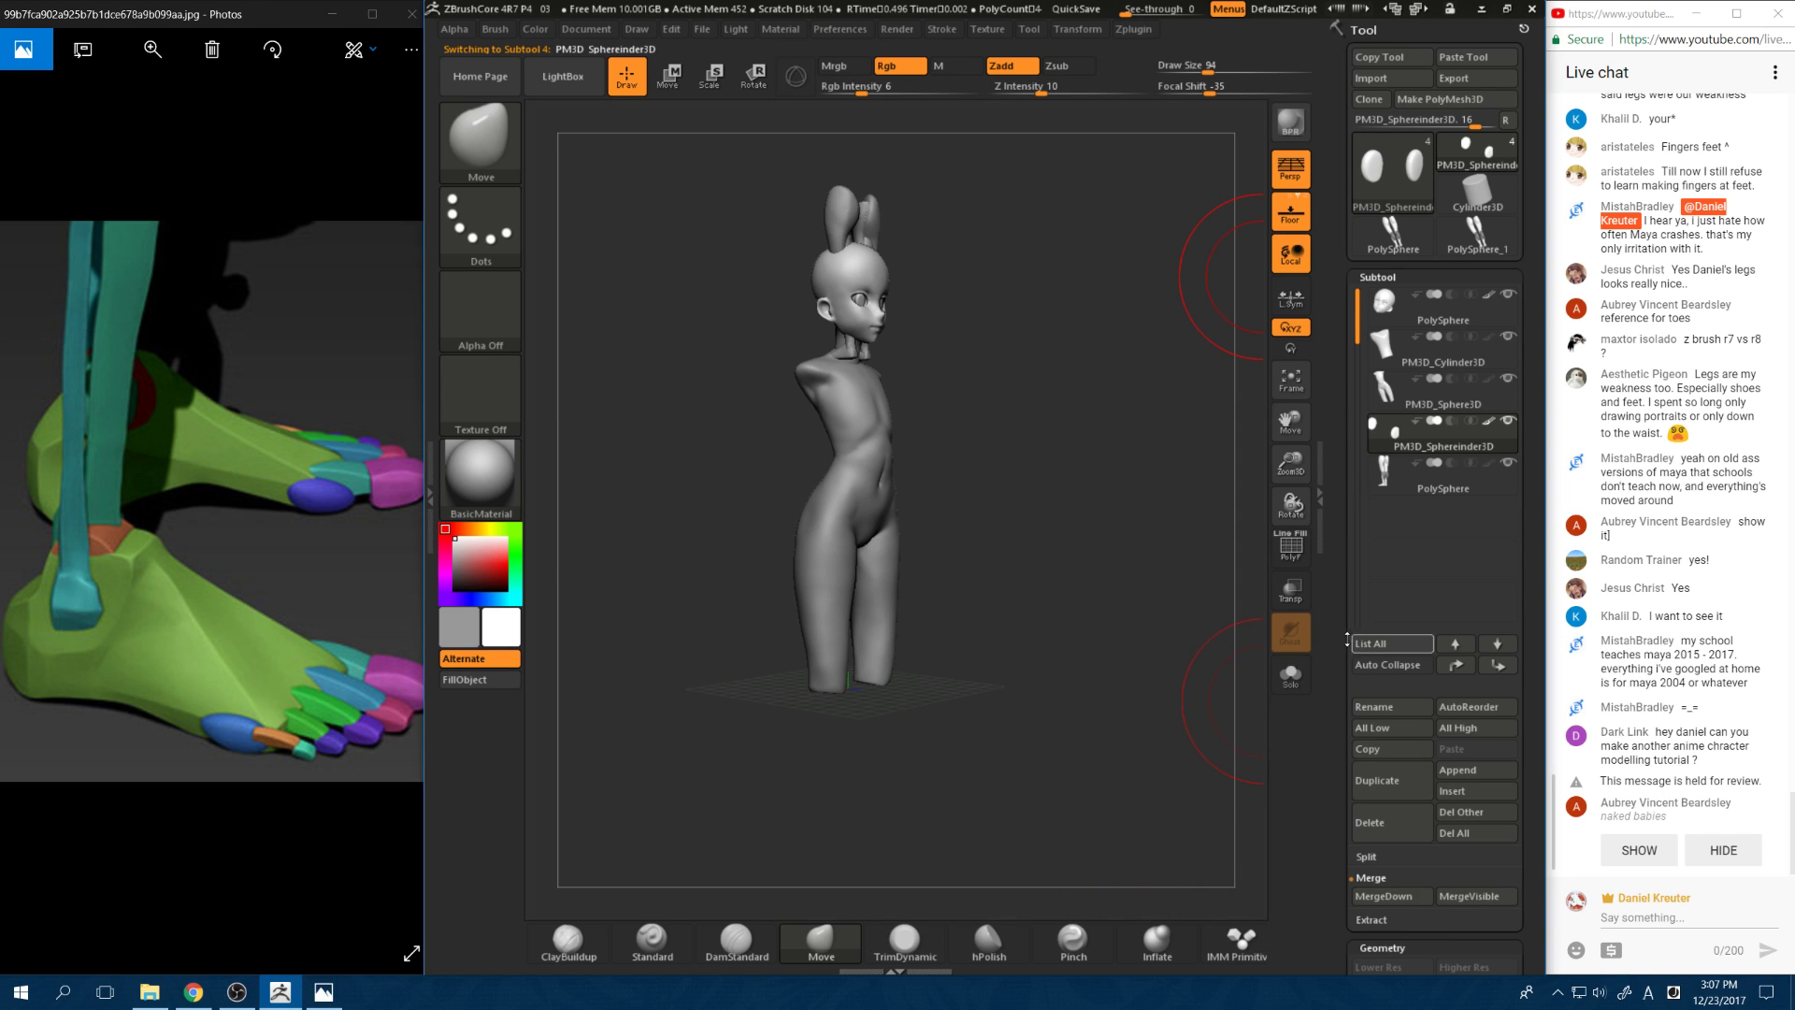
# Step: Switch to Move mode with the 3D gizmo in place of the transpose line
pyautogui.moveTo(1128, 534)
pyautogui.mouseDown()
pyautogui.moveTo(1169, 495)
pyautogui.moveTo(1147, 405)
pyautogui.mouseUp()
pyautogui.press('w')
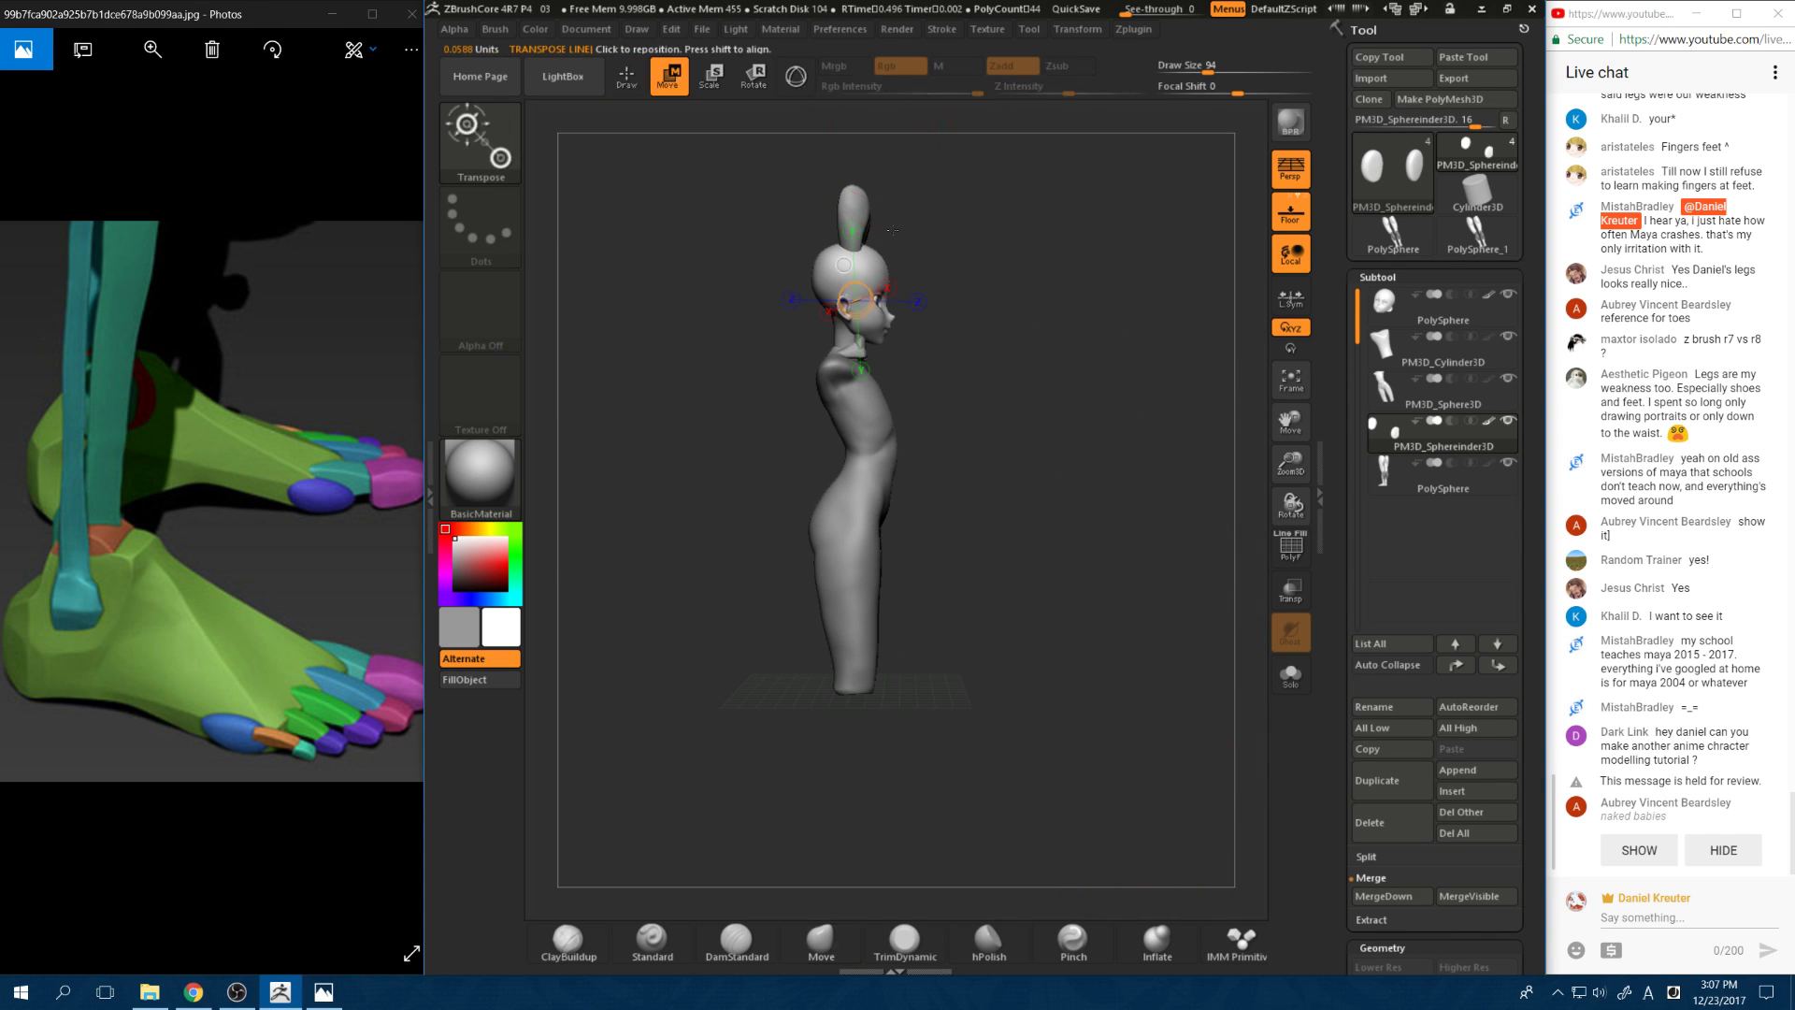
pyautogui.press('e')
pyautogui.press('w')
pyautogui.press('e')
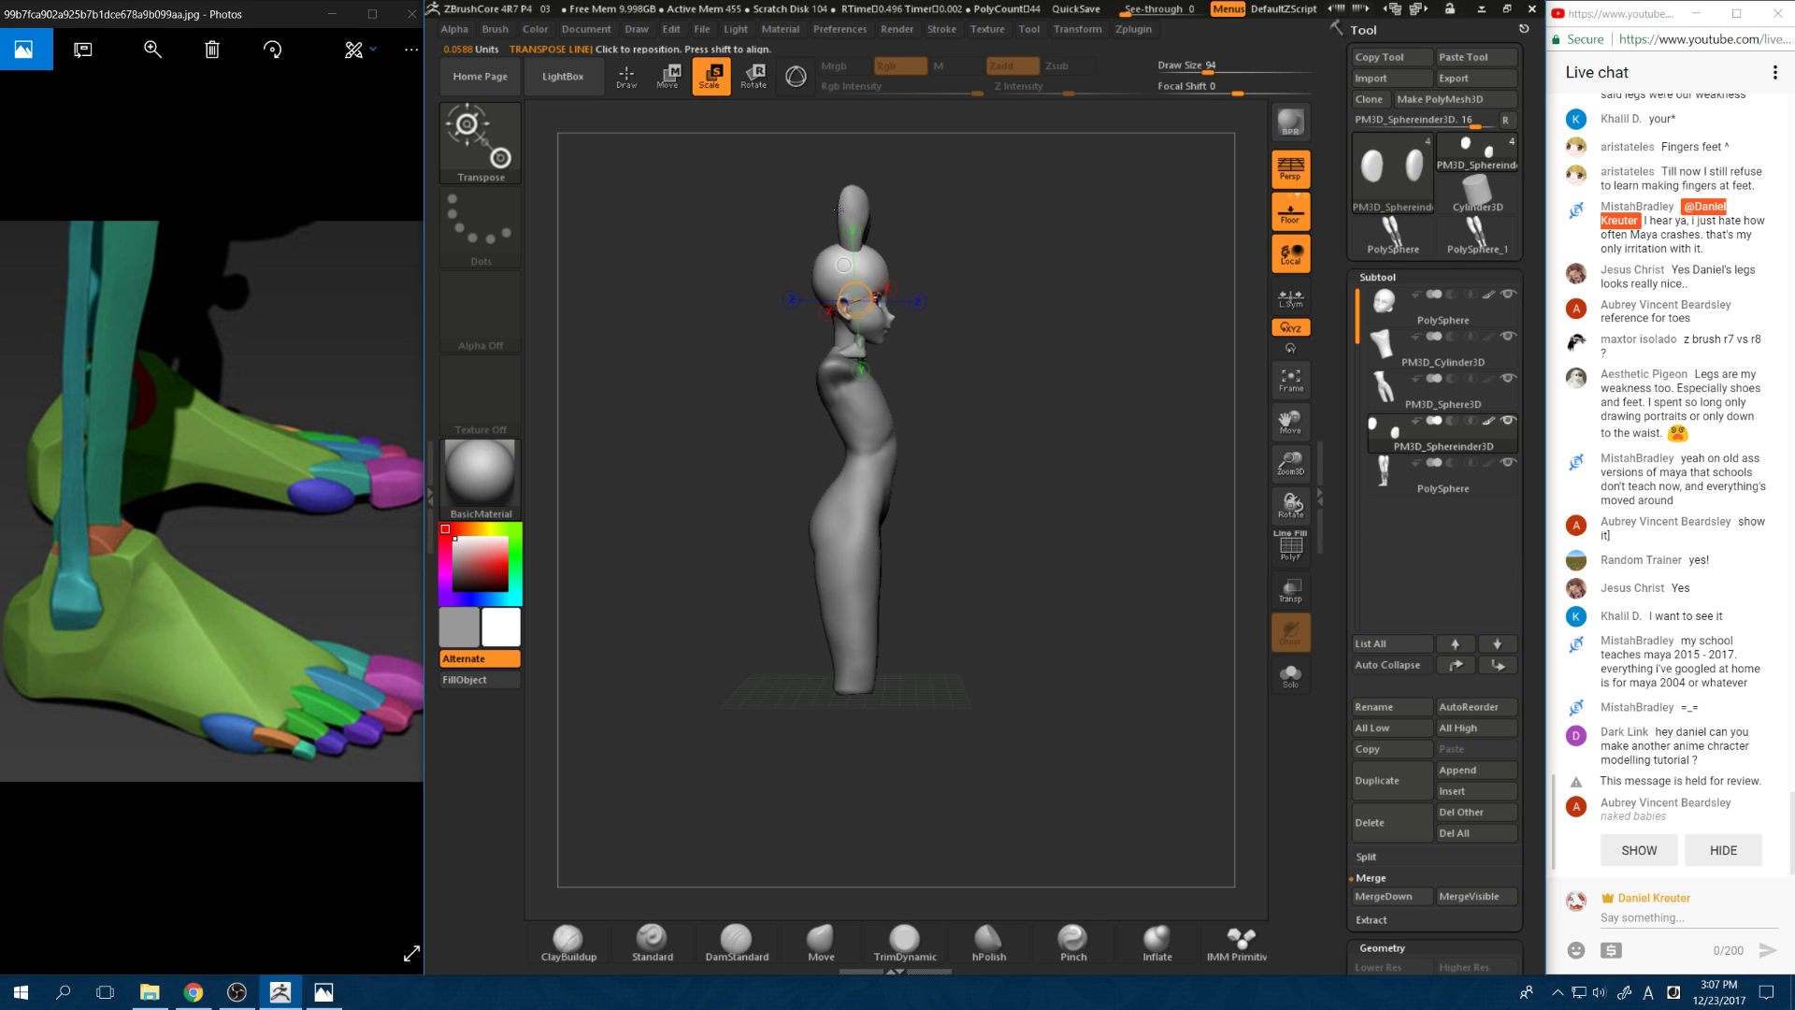
pyautogui.press('r')
pyautogui.press('y')
pyautogui.press('w')
pyautogui.press('y')
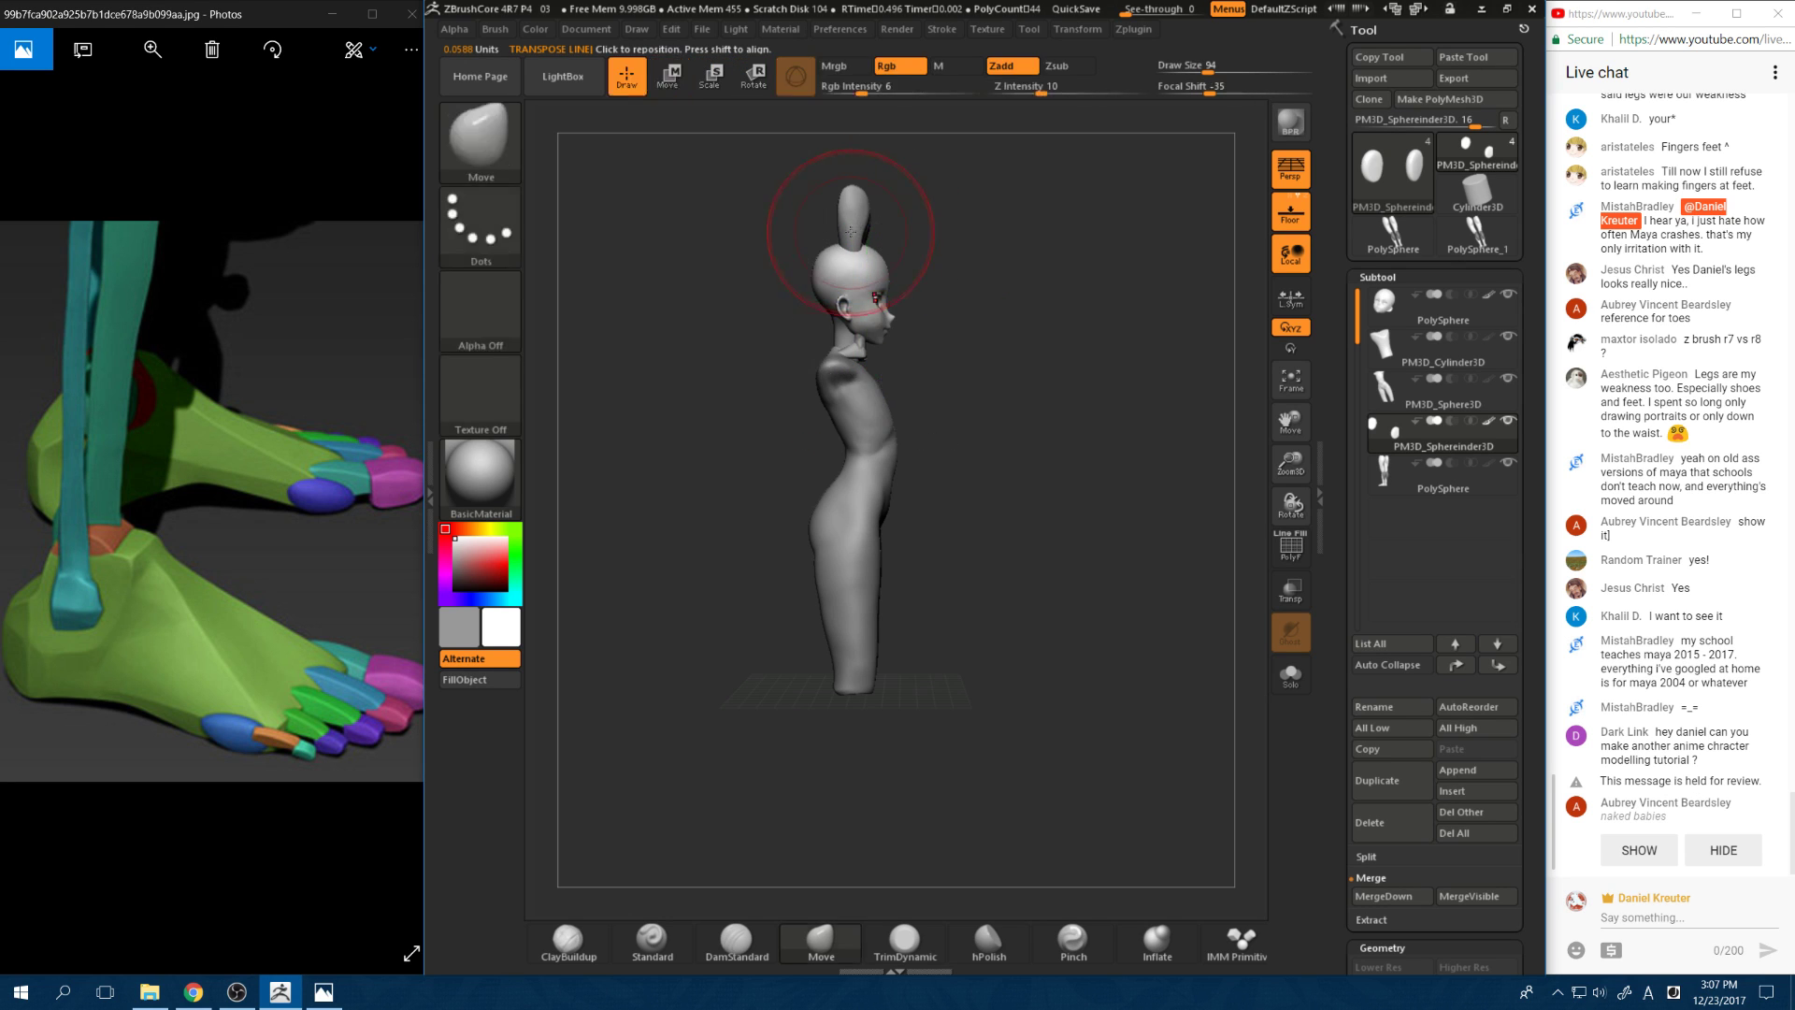
pyautogui.press('y')
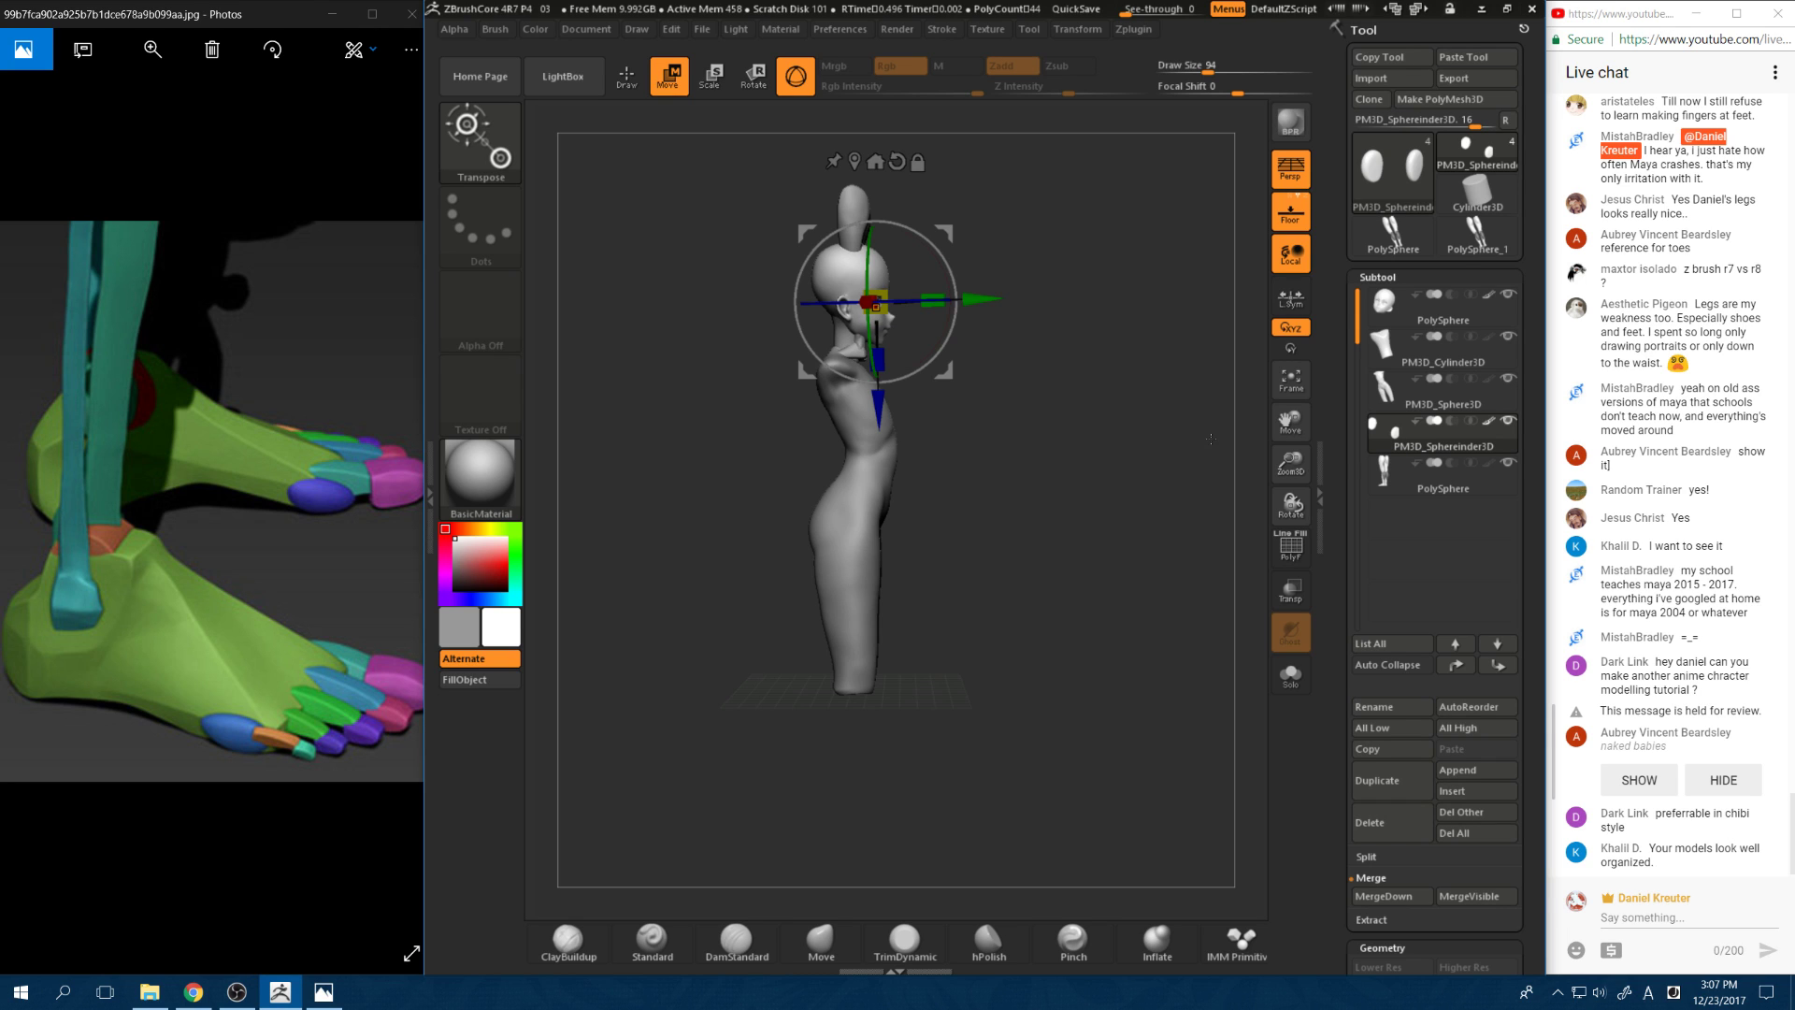
# Step: Select the appended legs subtool and move it straight down from the head to below the character's thighs
pyautogui.moveTo(1152, 422); pyautogui.dragTo(1066, 417)
pyautogui.keyDown('alt'); pyautogui.click(893, 316); pyautogui.keyUp('alt')
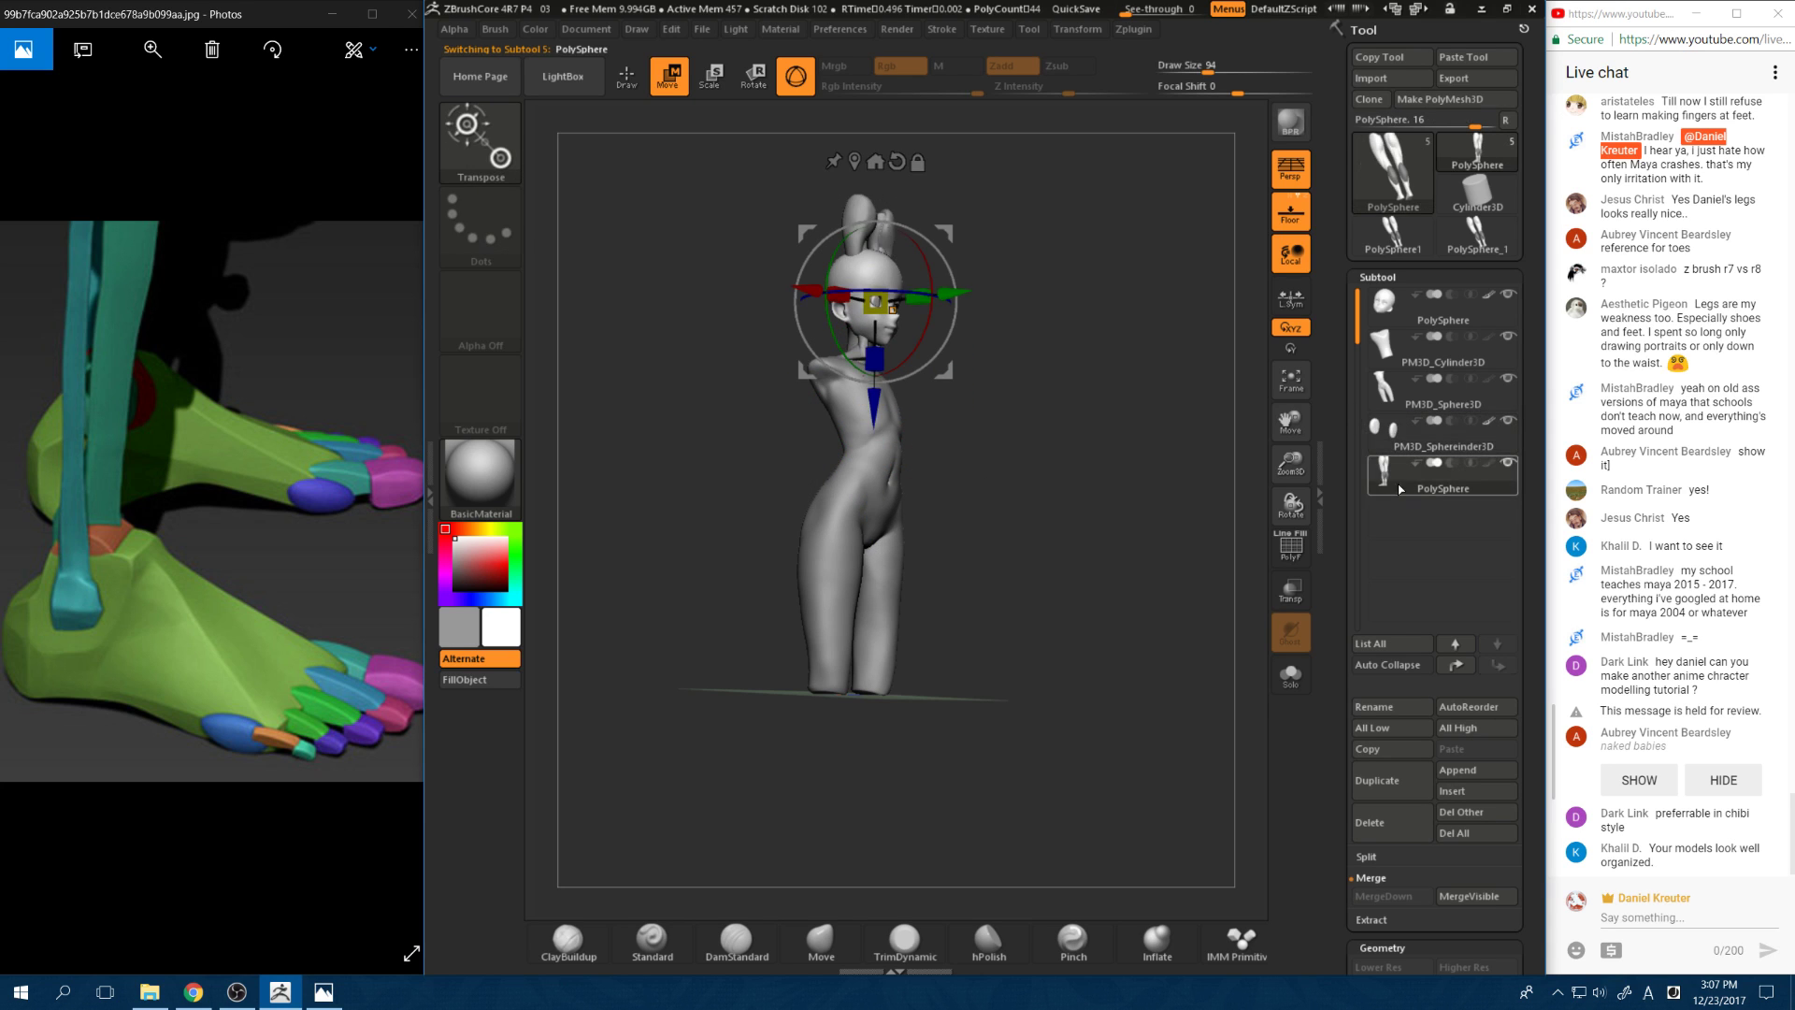
pyautogui.keyDown('shift'); pyautogui.moveTo(1065, 233); pyautogui.dragTo(1010, 281); pyautogui.keyUp('shift')
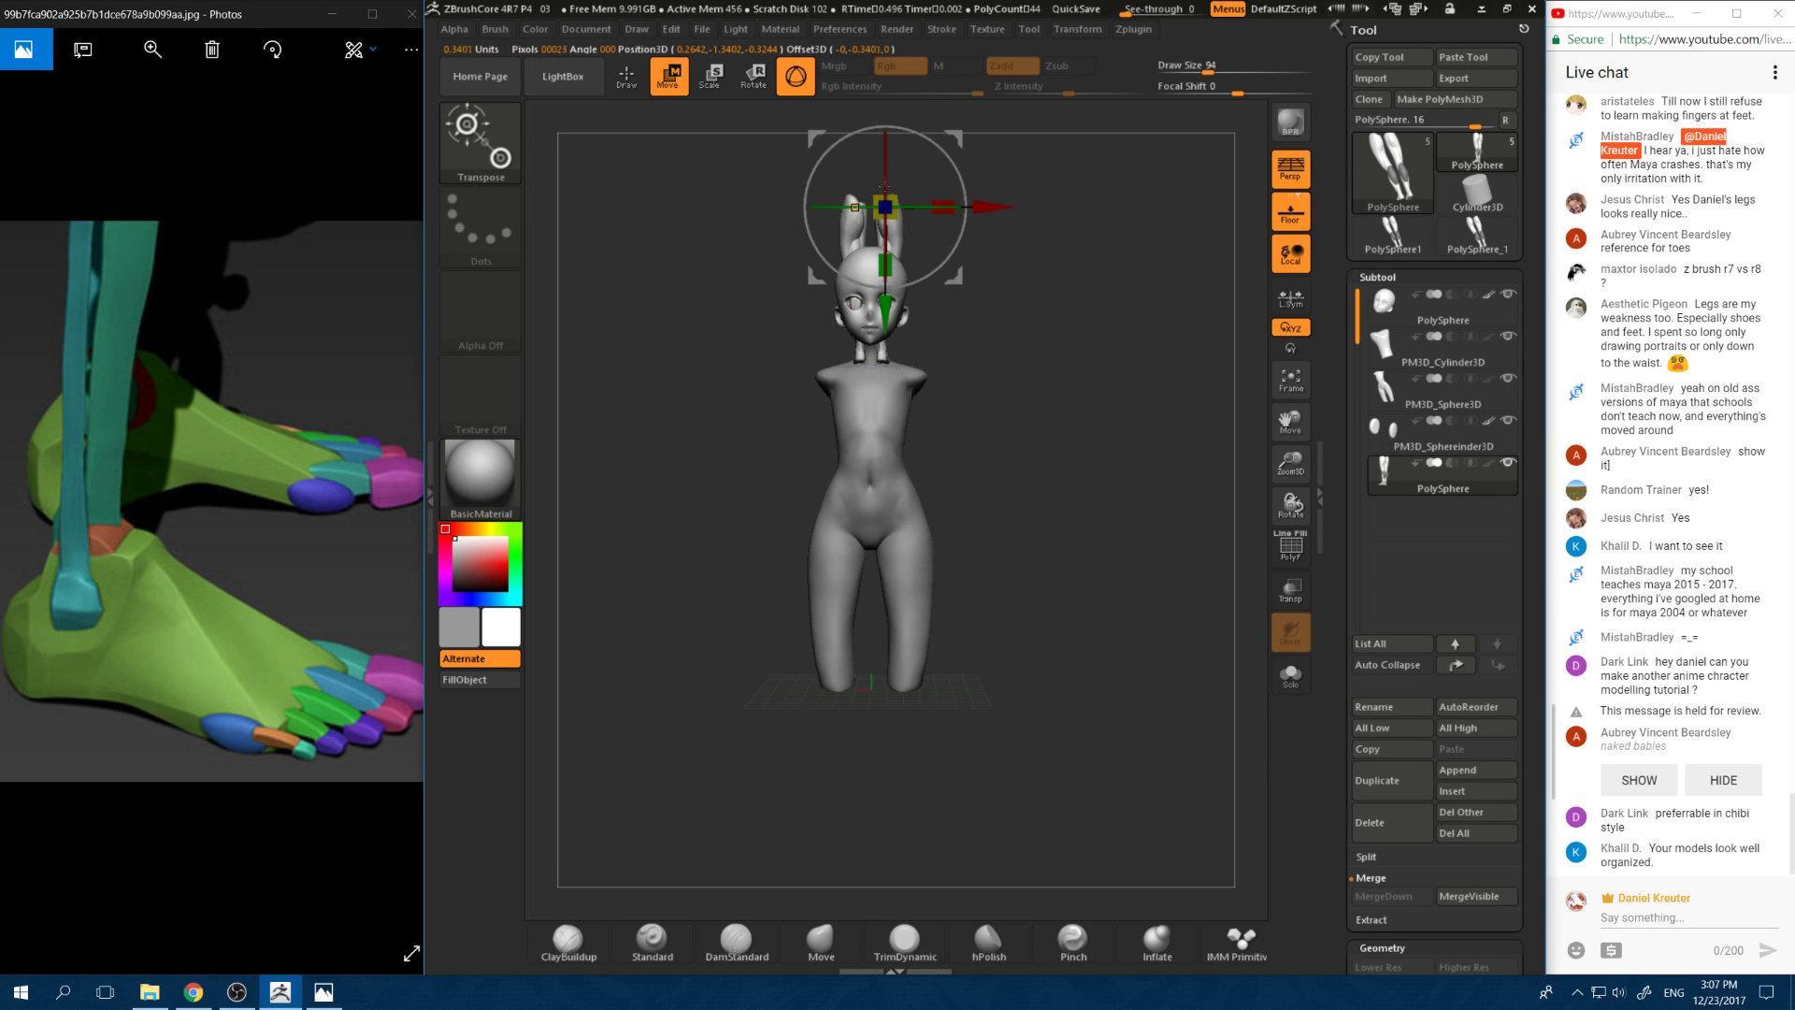
pyautogui.moveTo(885, 308); pyautogui.dragTo(935, 786)
pyautogui.keyDown('alt'); pyautogui.moveTo(1032, 598); pyautogui.dragTo(1030, 455); pyautogui.keyUp('alt')
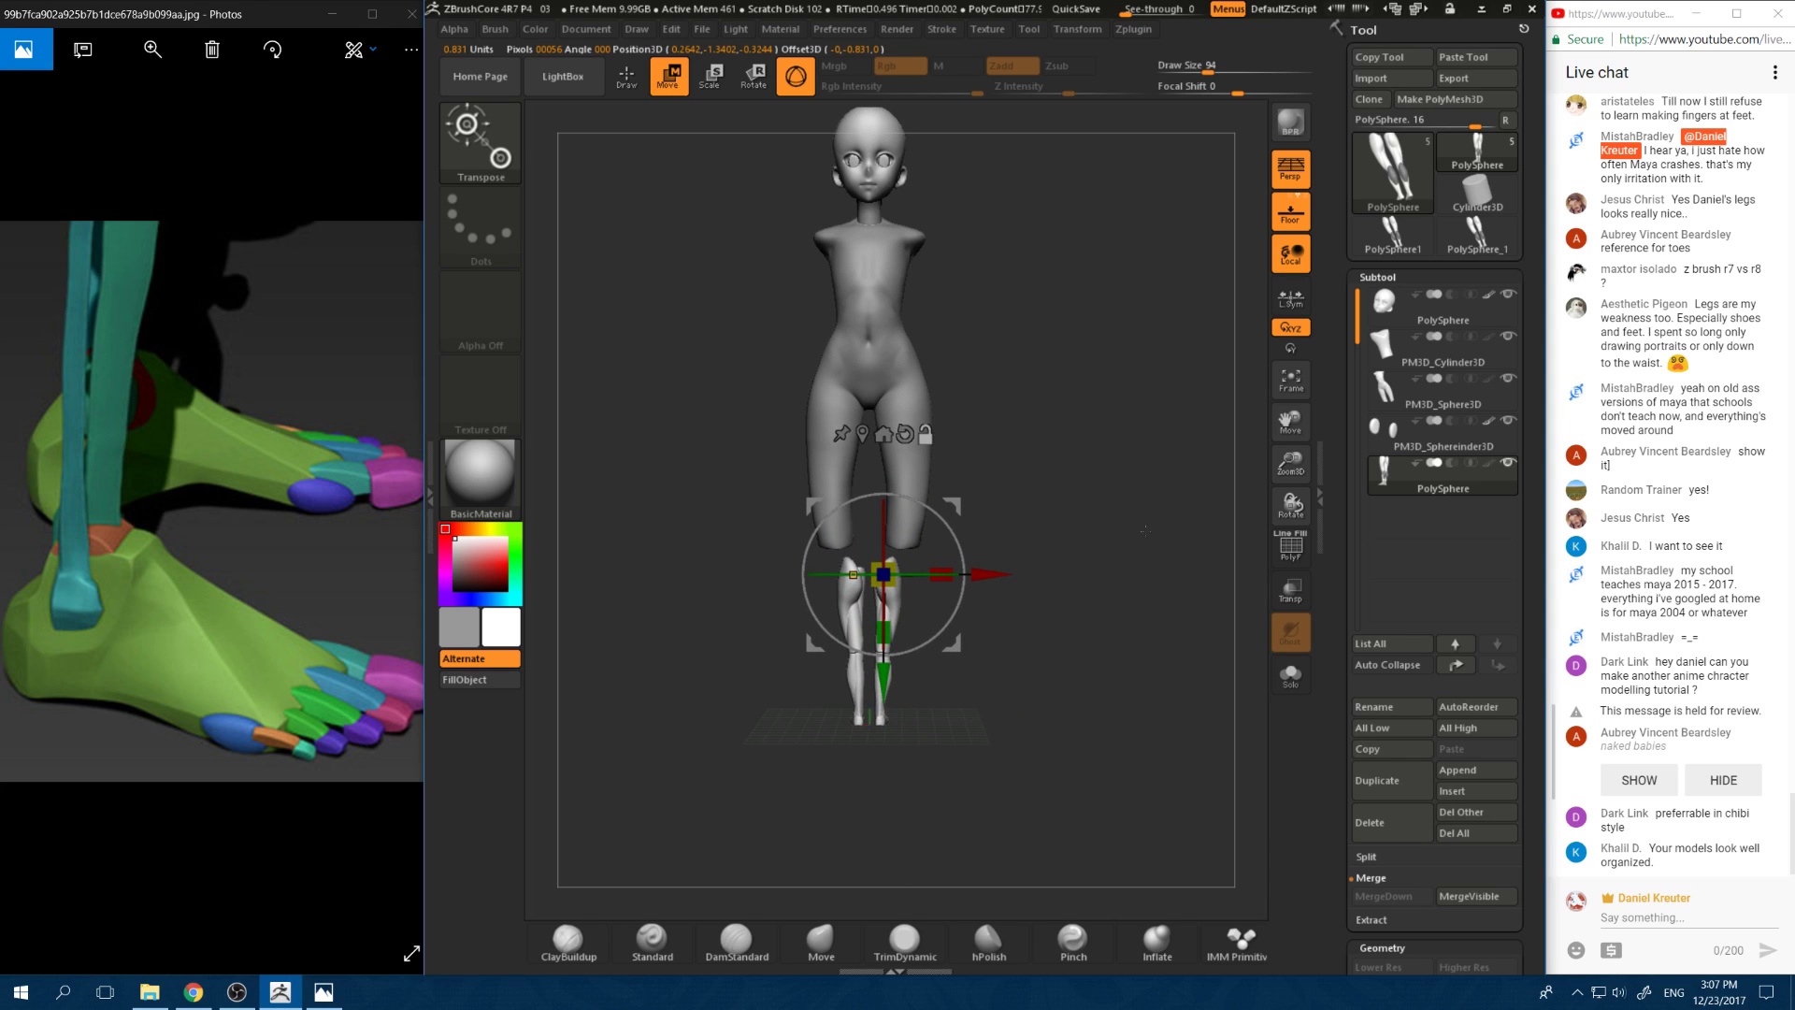
# Step: Mirror the legs subtool front to back with the Mirror deformation so the feet point the way the character faces
pyautogui.scroll(-1, 1530, 755)
pyautogui.moveTo(748, 759); pyautogui.dragTo(940, 753)
pyautogui.scroll(-8, 1530, 654)
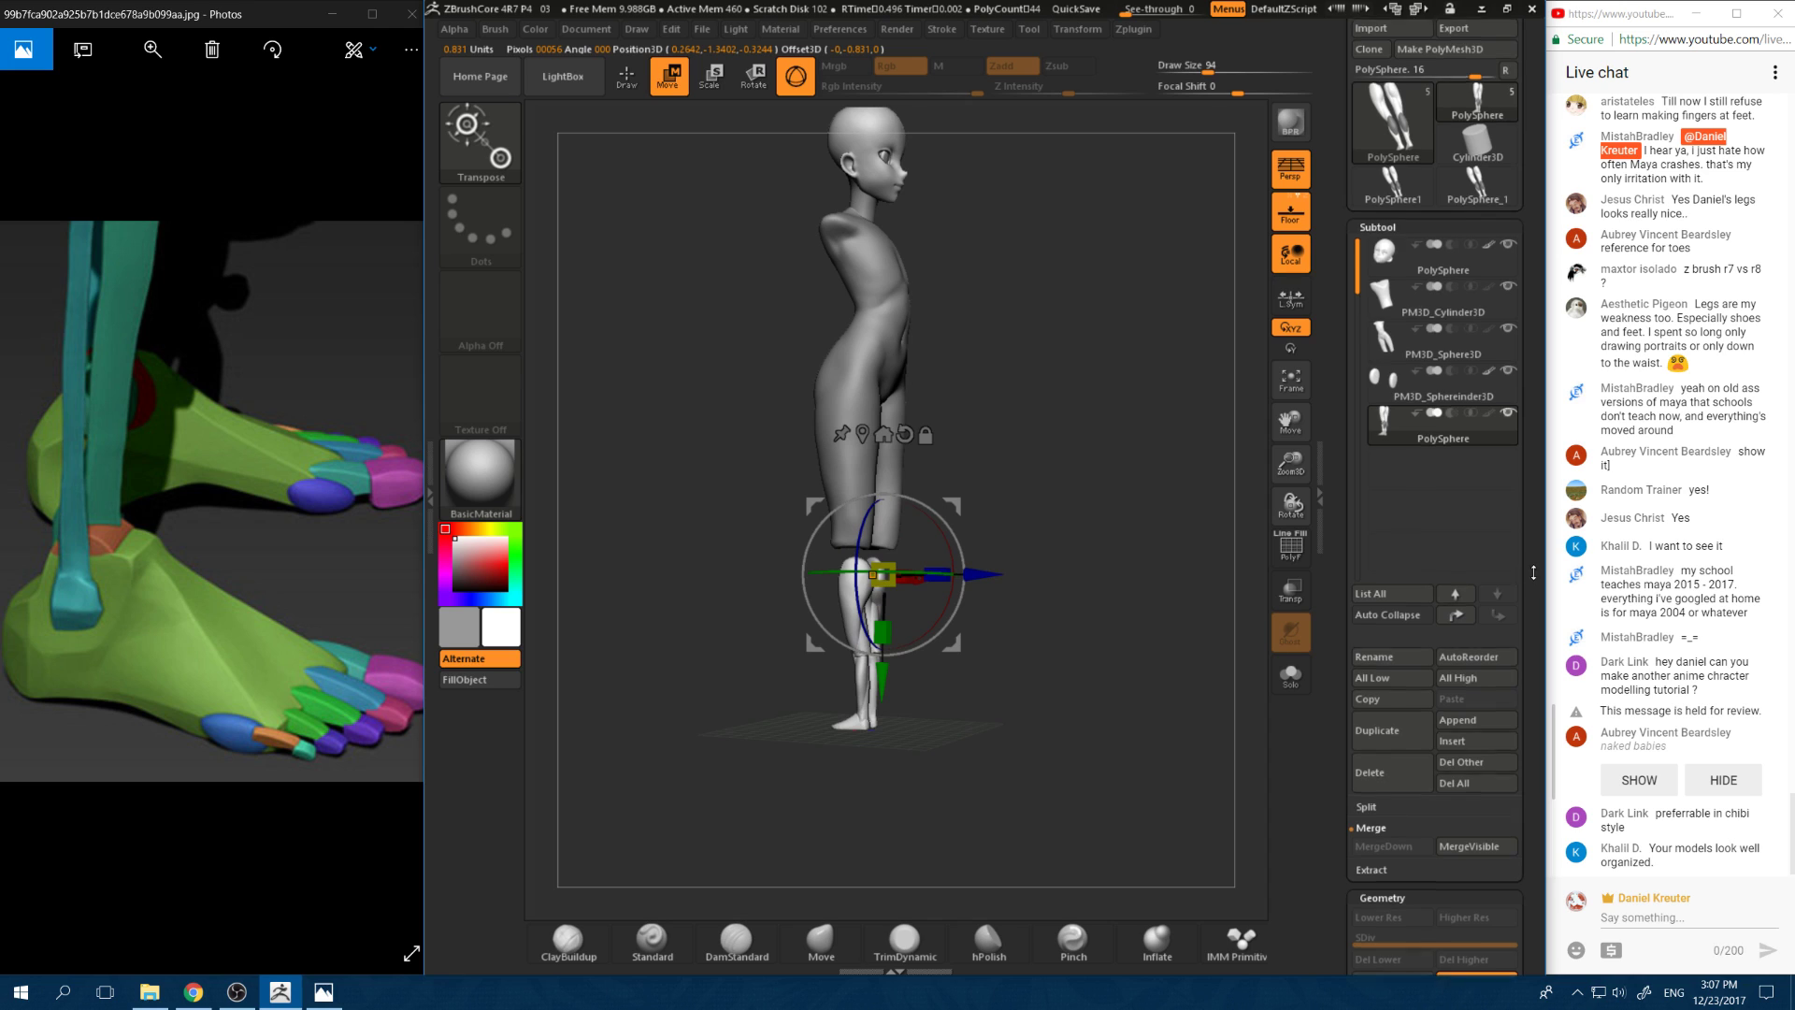
pyautogui.scroll(-2, 1416, 726)
pyautogui.click(1386, 792)
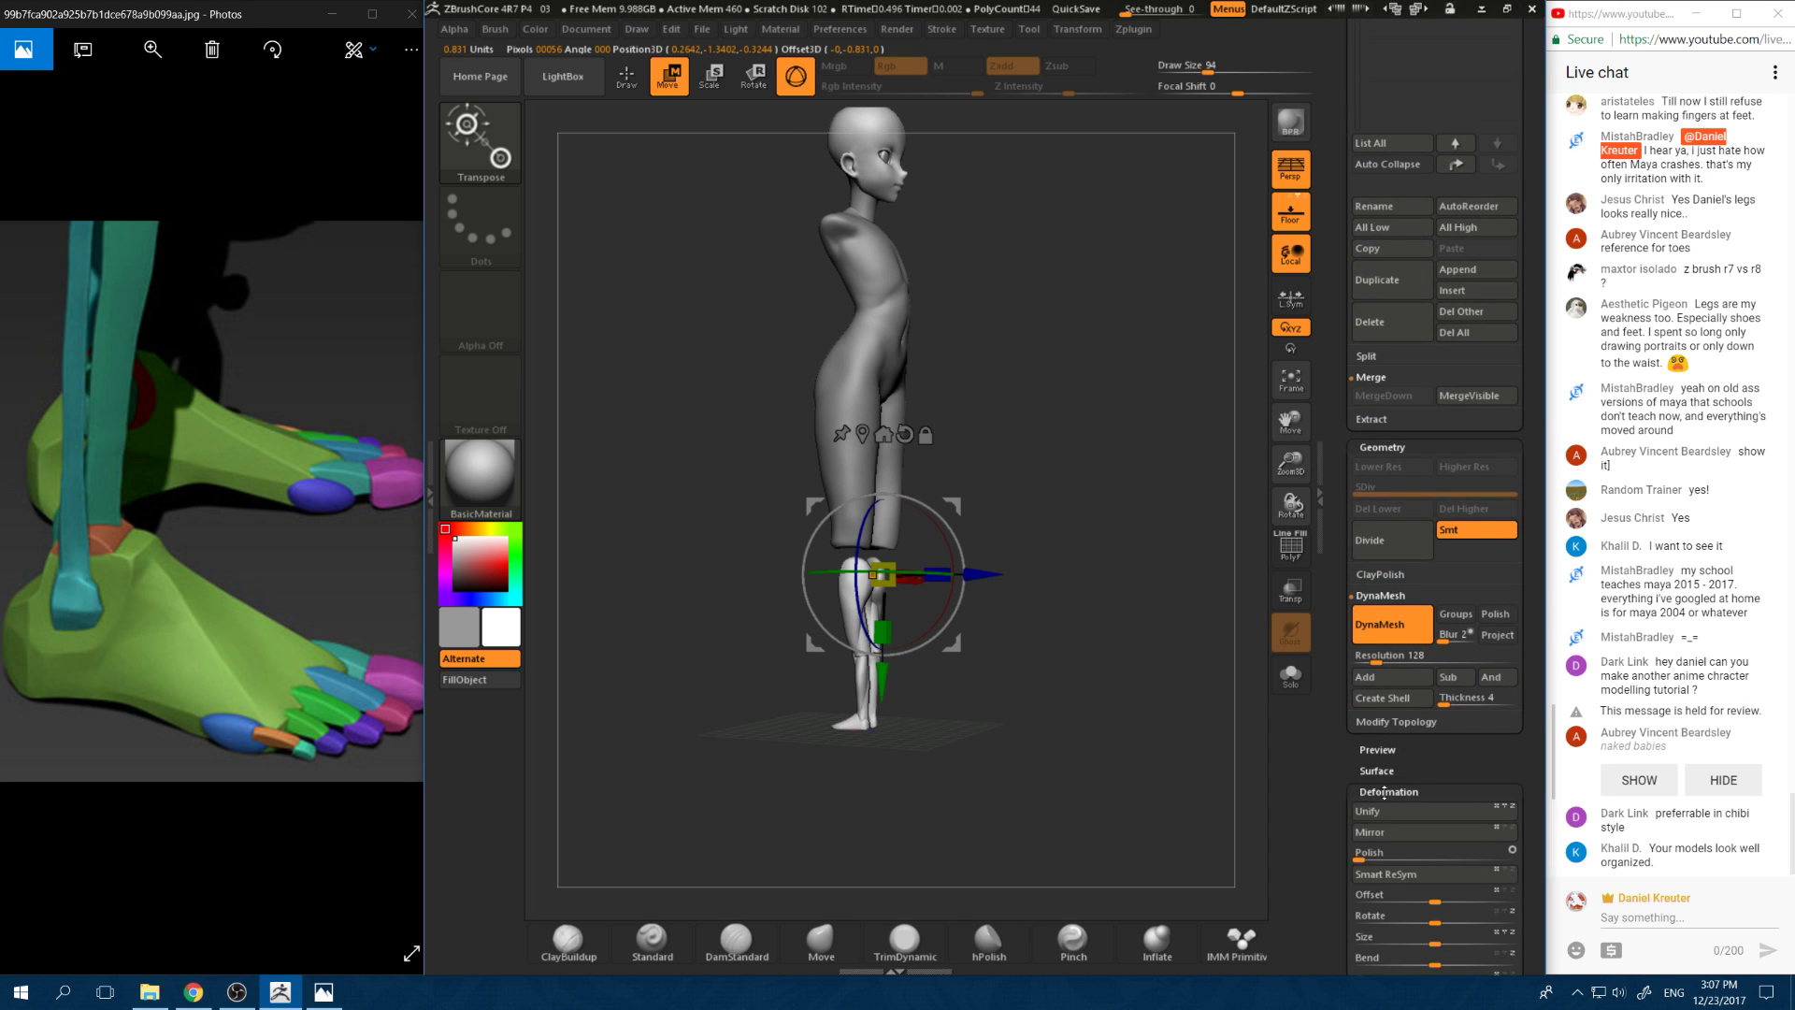
pyautogui.click(1480, 831)
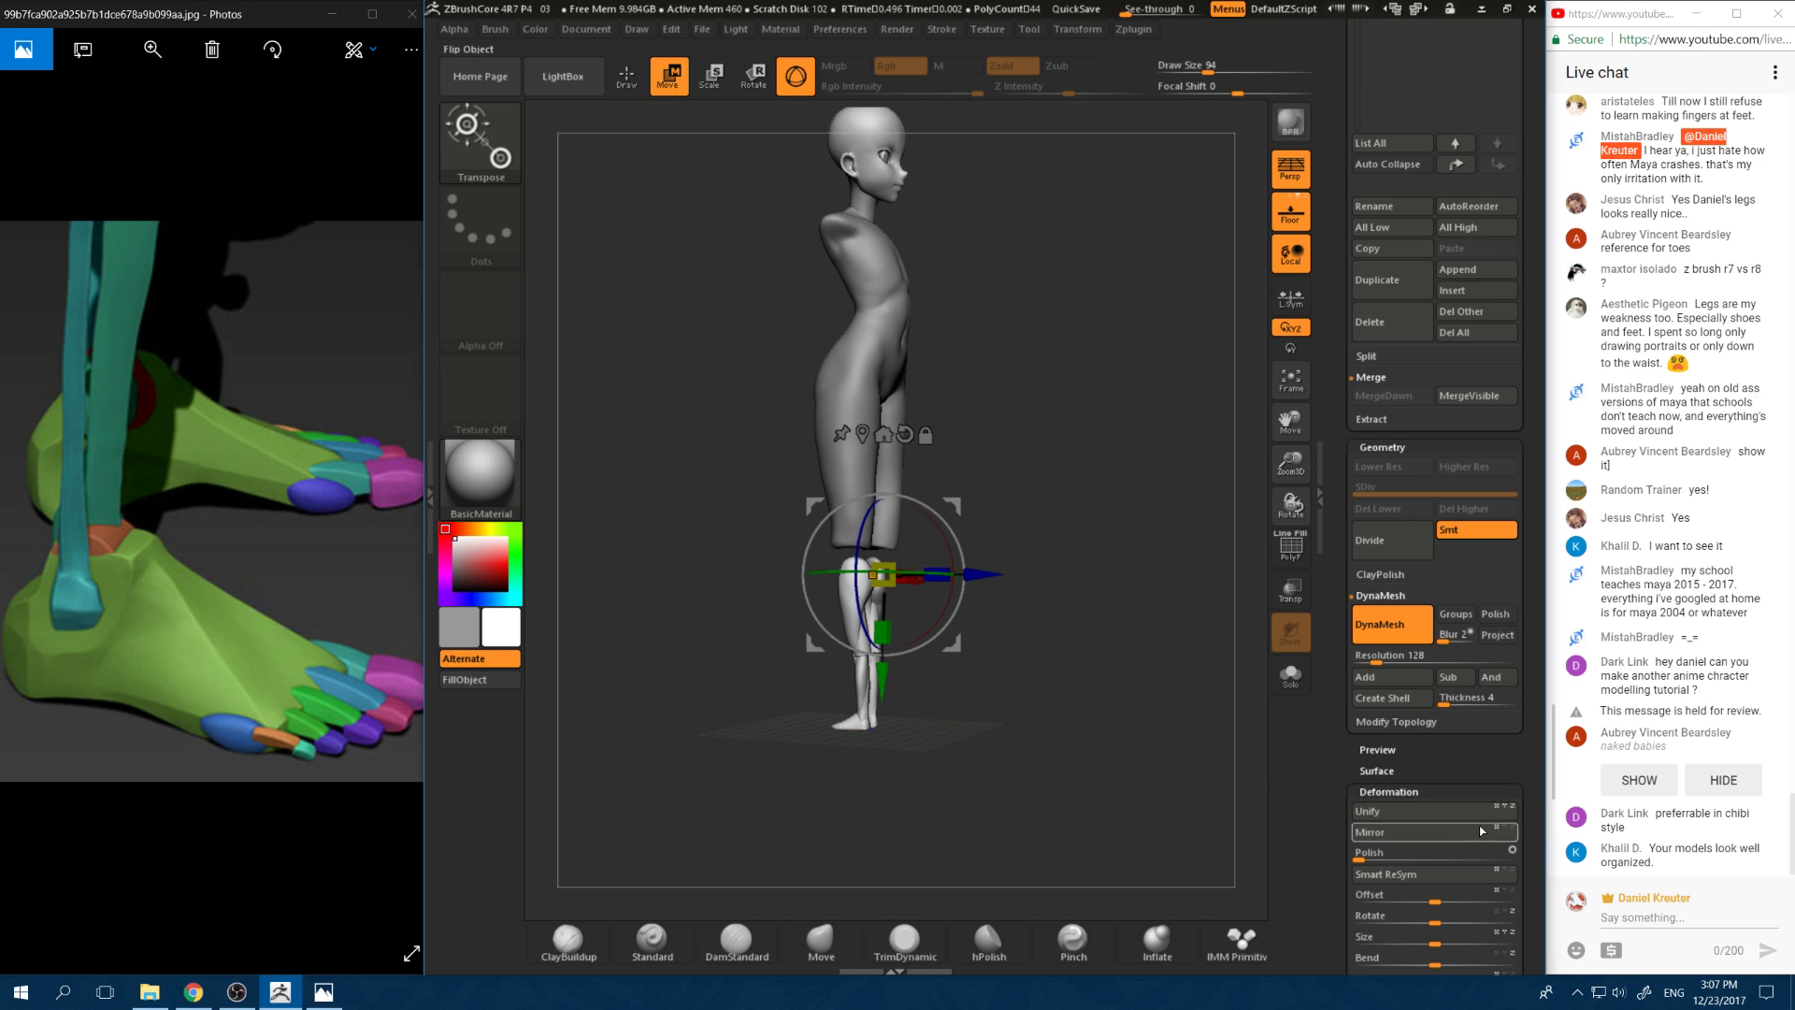
pyautogui.click(1483, 838)
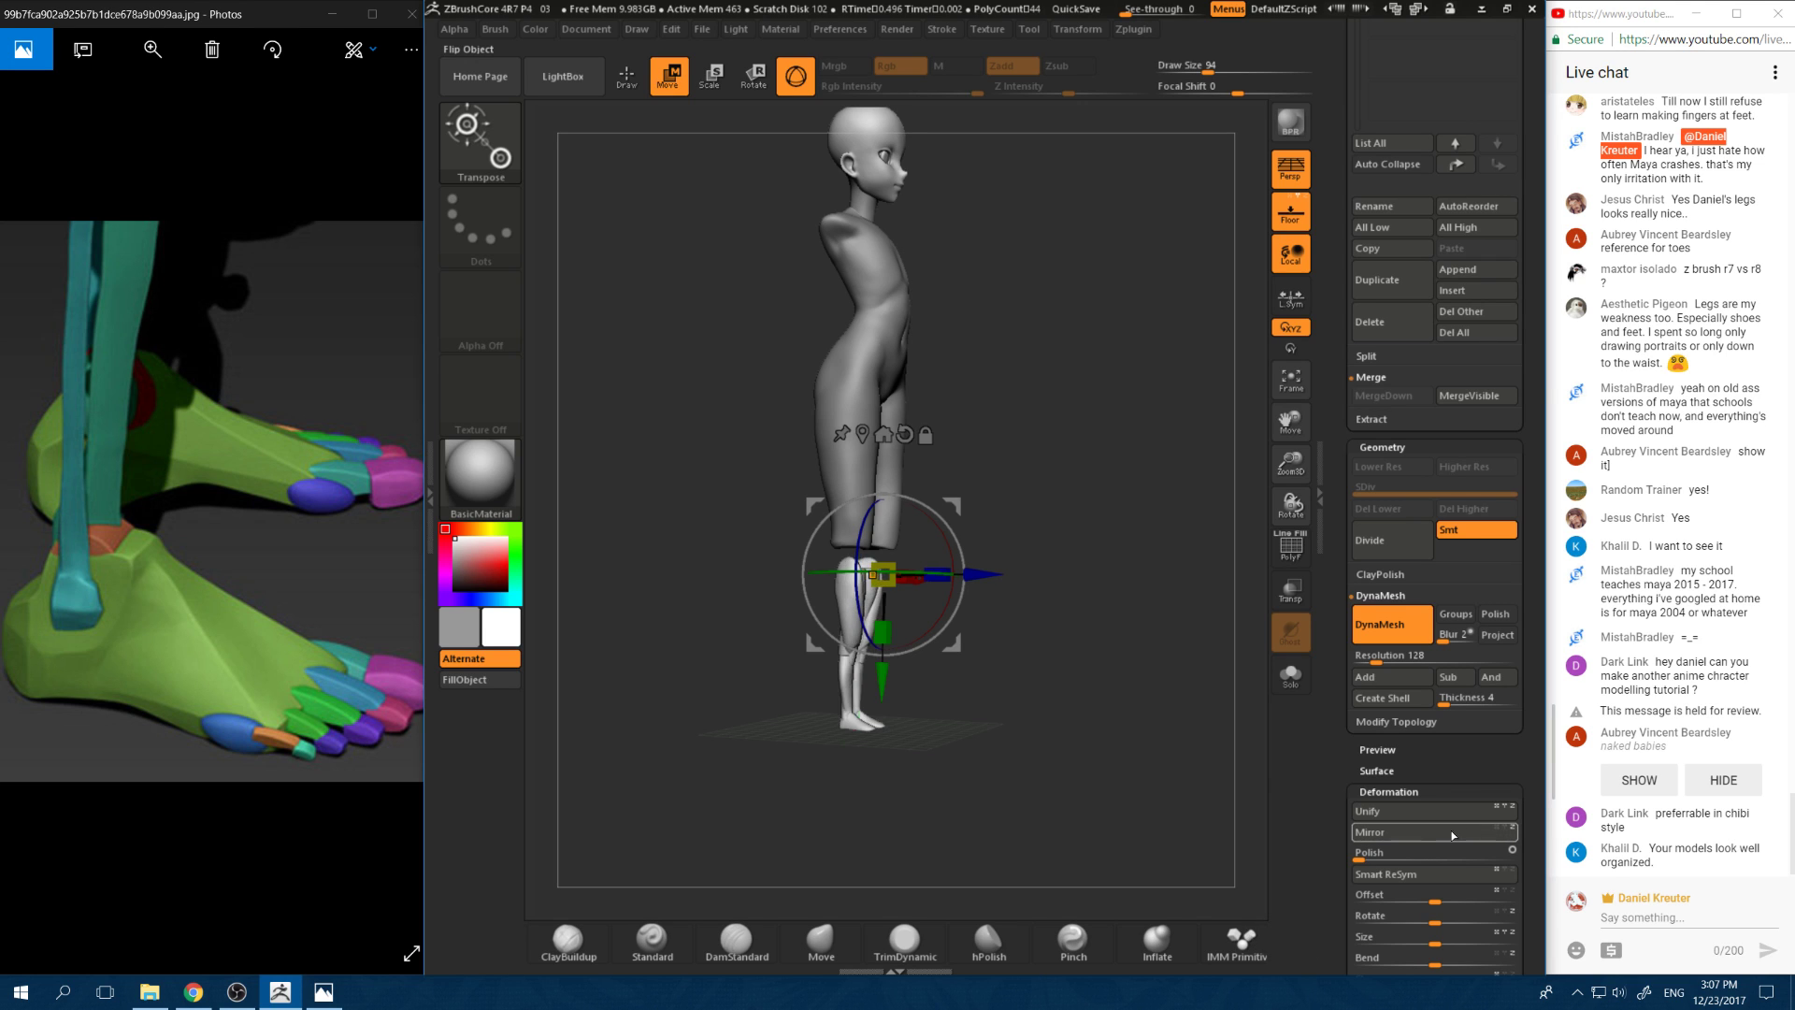
# Step: Enlarge the legs with the Size deformation and offset them until their upper part overlaps the character's cut-off thighs
pyautogui.moveTo(1197, 739); pyautogui.dragTo(1103, 744)
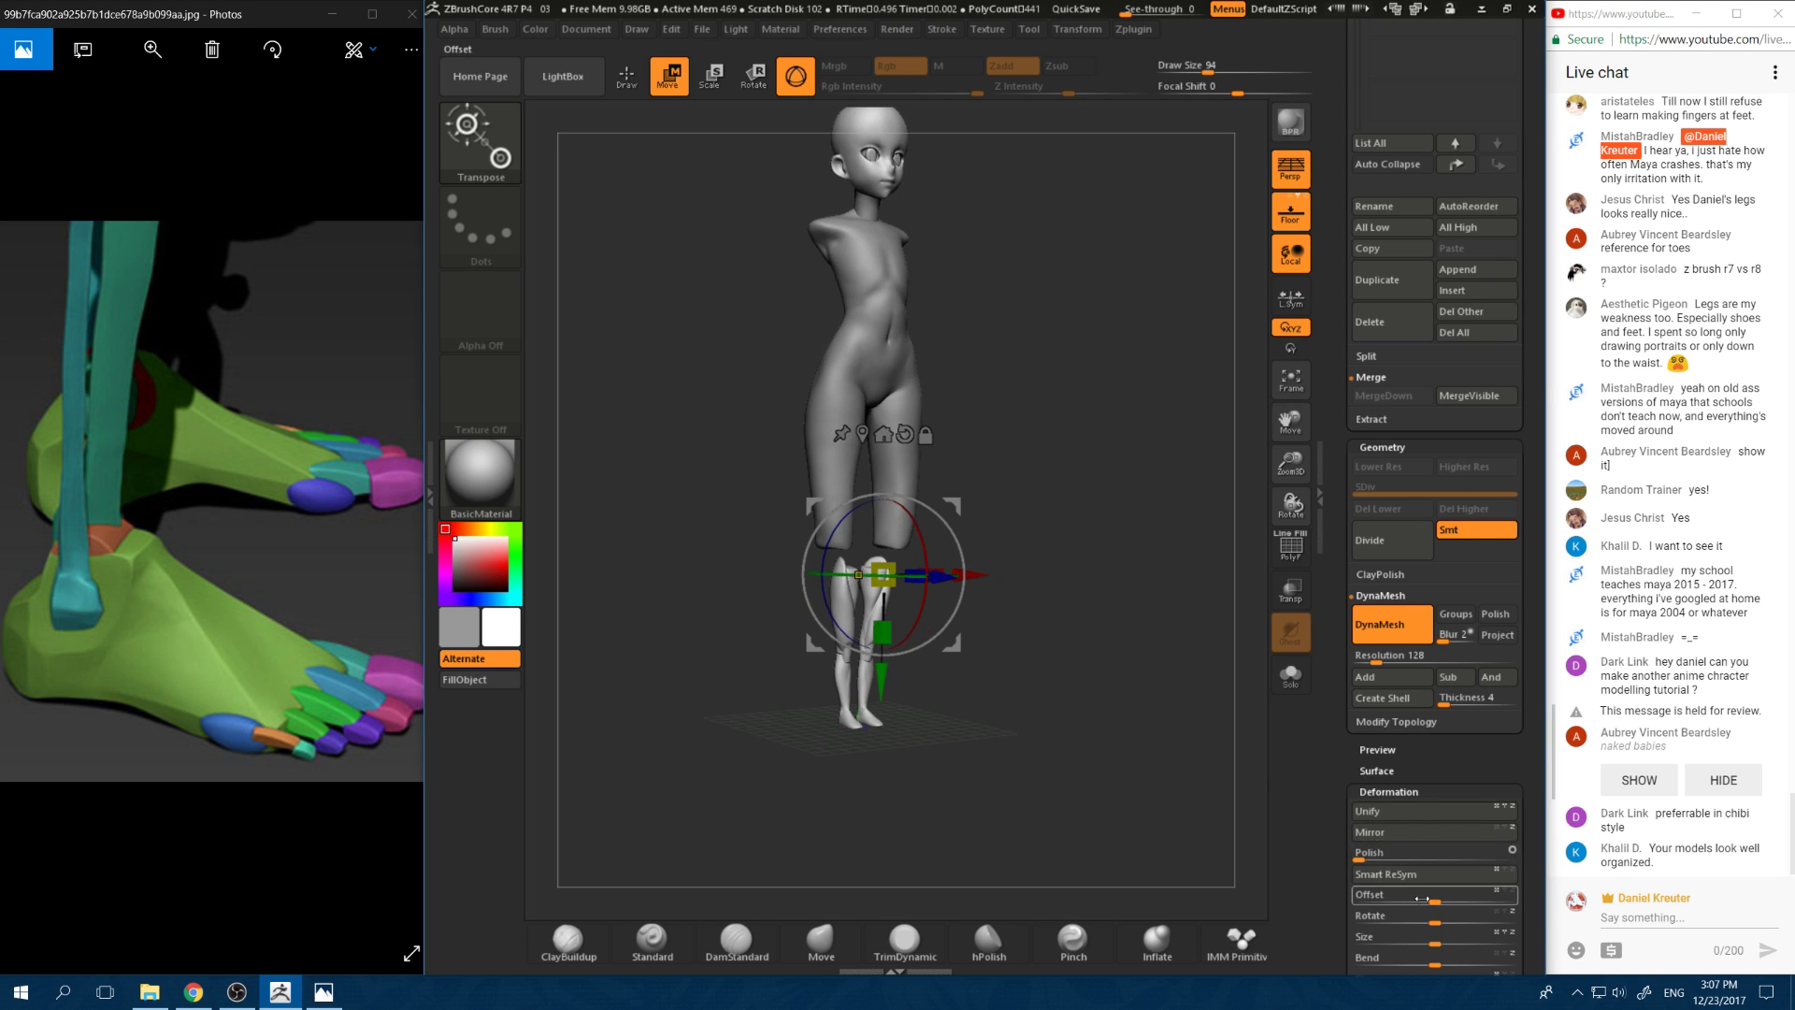
pyautogui.moveTo(1441, 938)
pyautogui.mouseDown()
pyautogui.moveTo(1479, 947)
pyautogui.moveTo(1447, 907)
pyautogui.mouseUp()
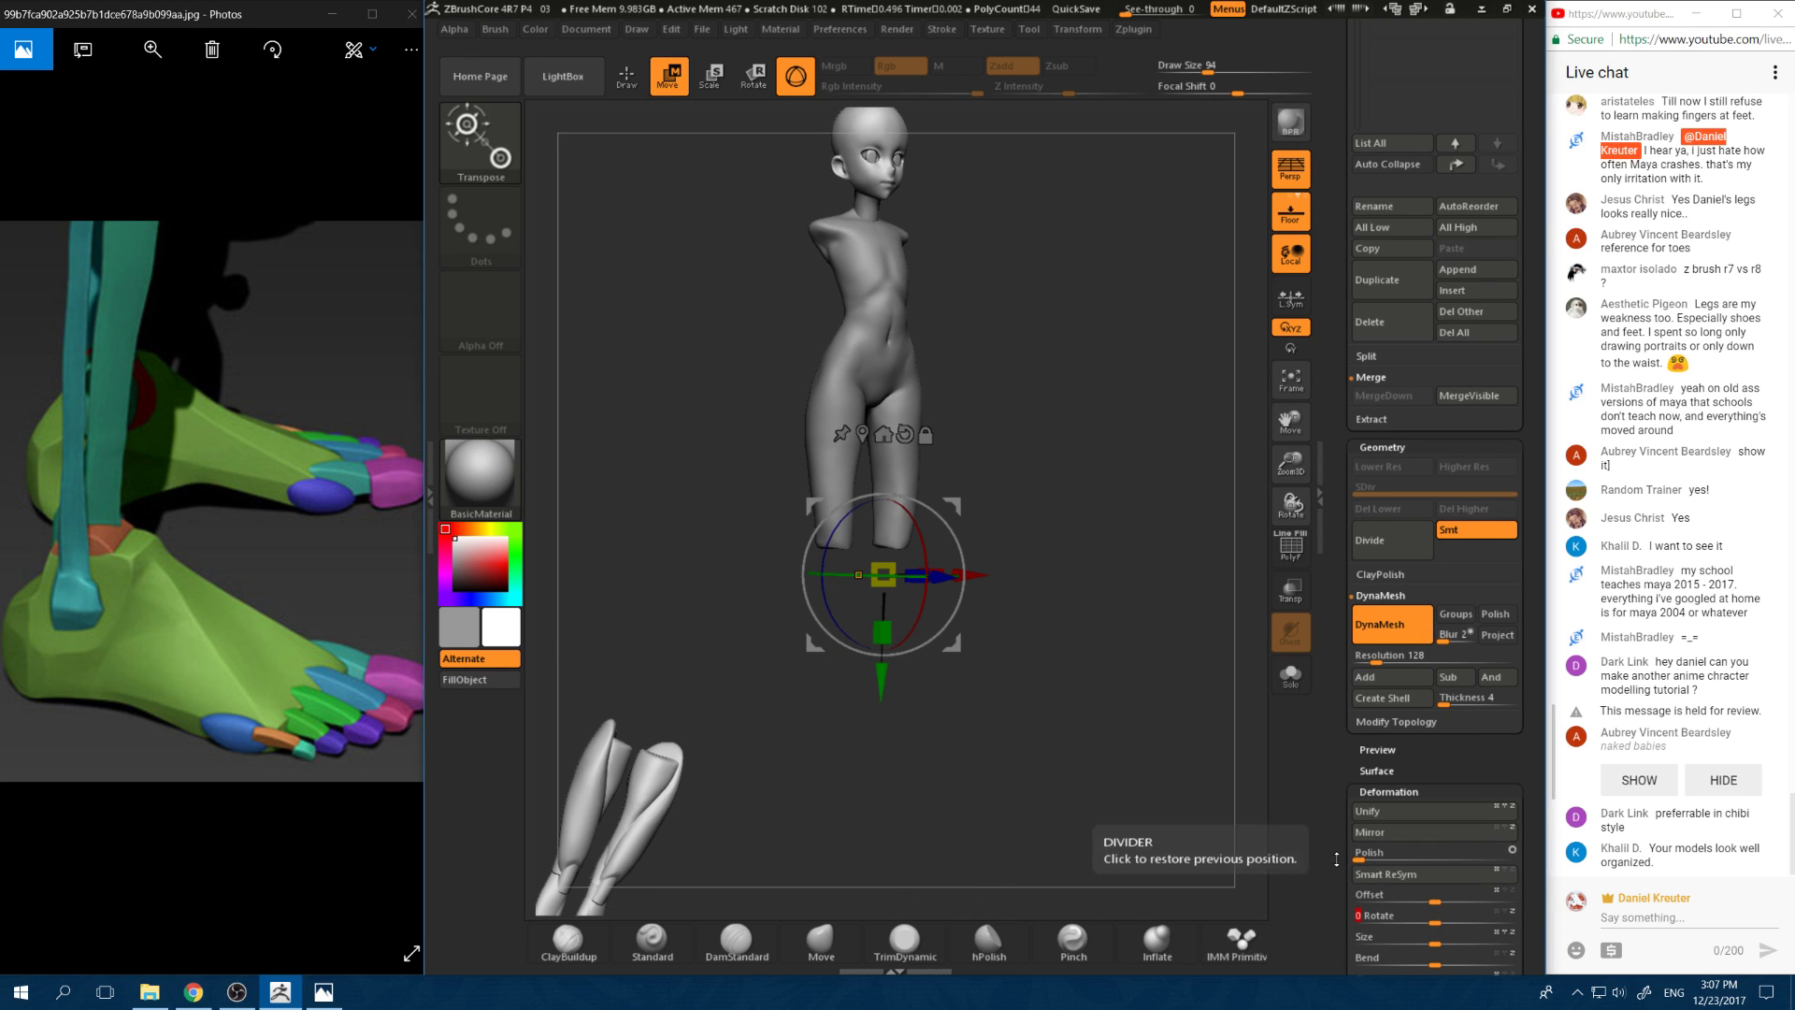
pyautogui.hotkey('ctrl', 'z')
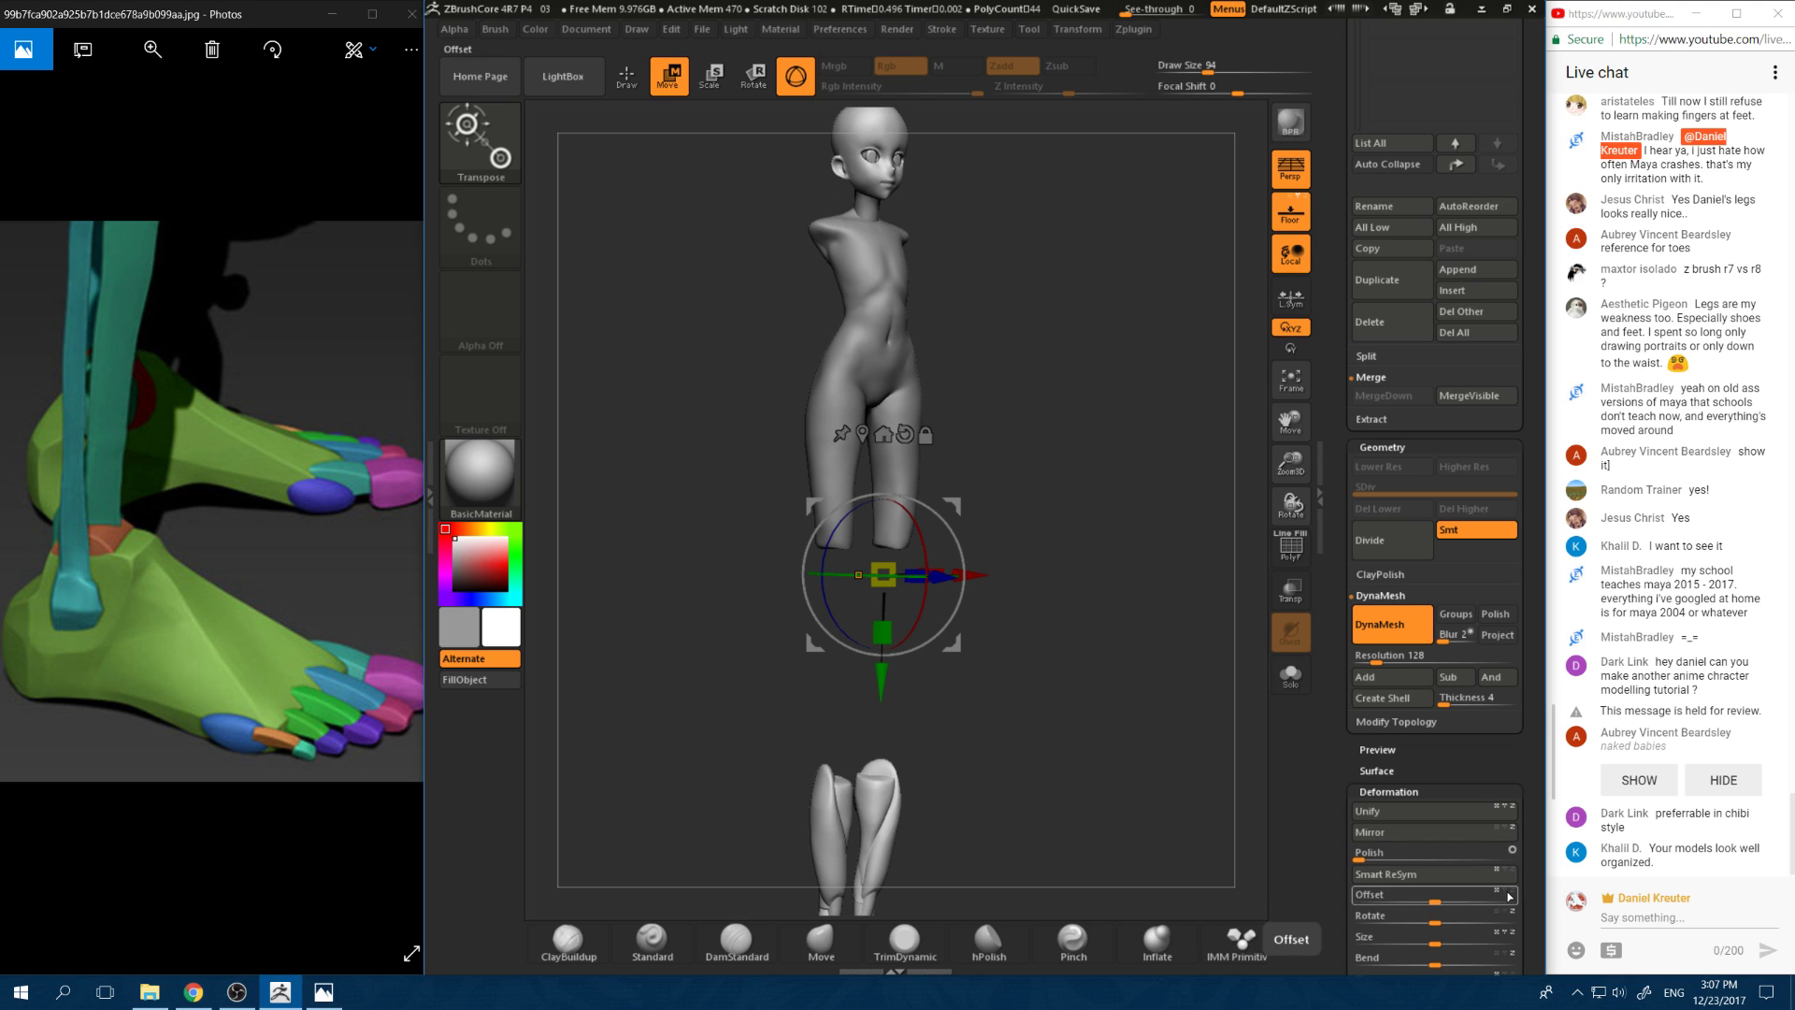
pyautogui.moveTo(1496, 895); pyautogui.dragTo(1352, 898)
pyautogui.moveTo(1442, 937)
pyautogui.mouseDown()
pyautogui.moveTo(1496, 936)
pyautogui.moveTo(1329, 877)
pyautogui.mouseUp()
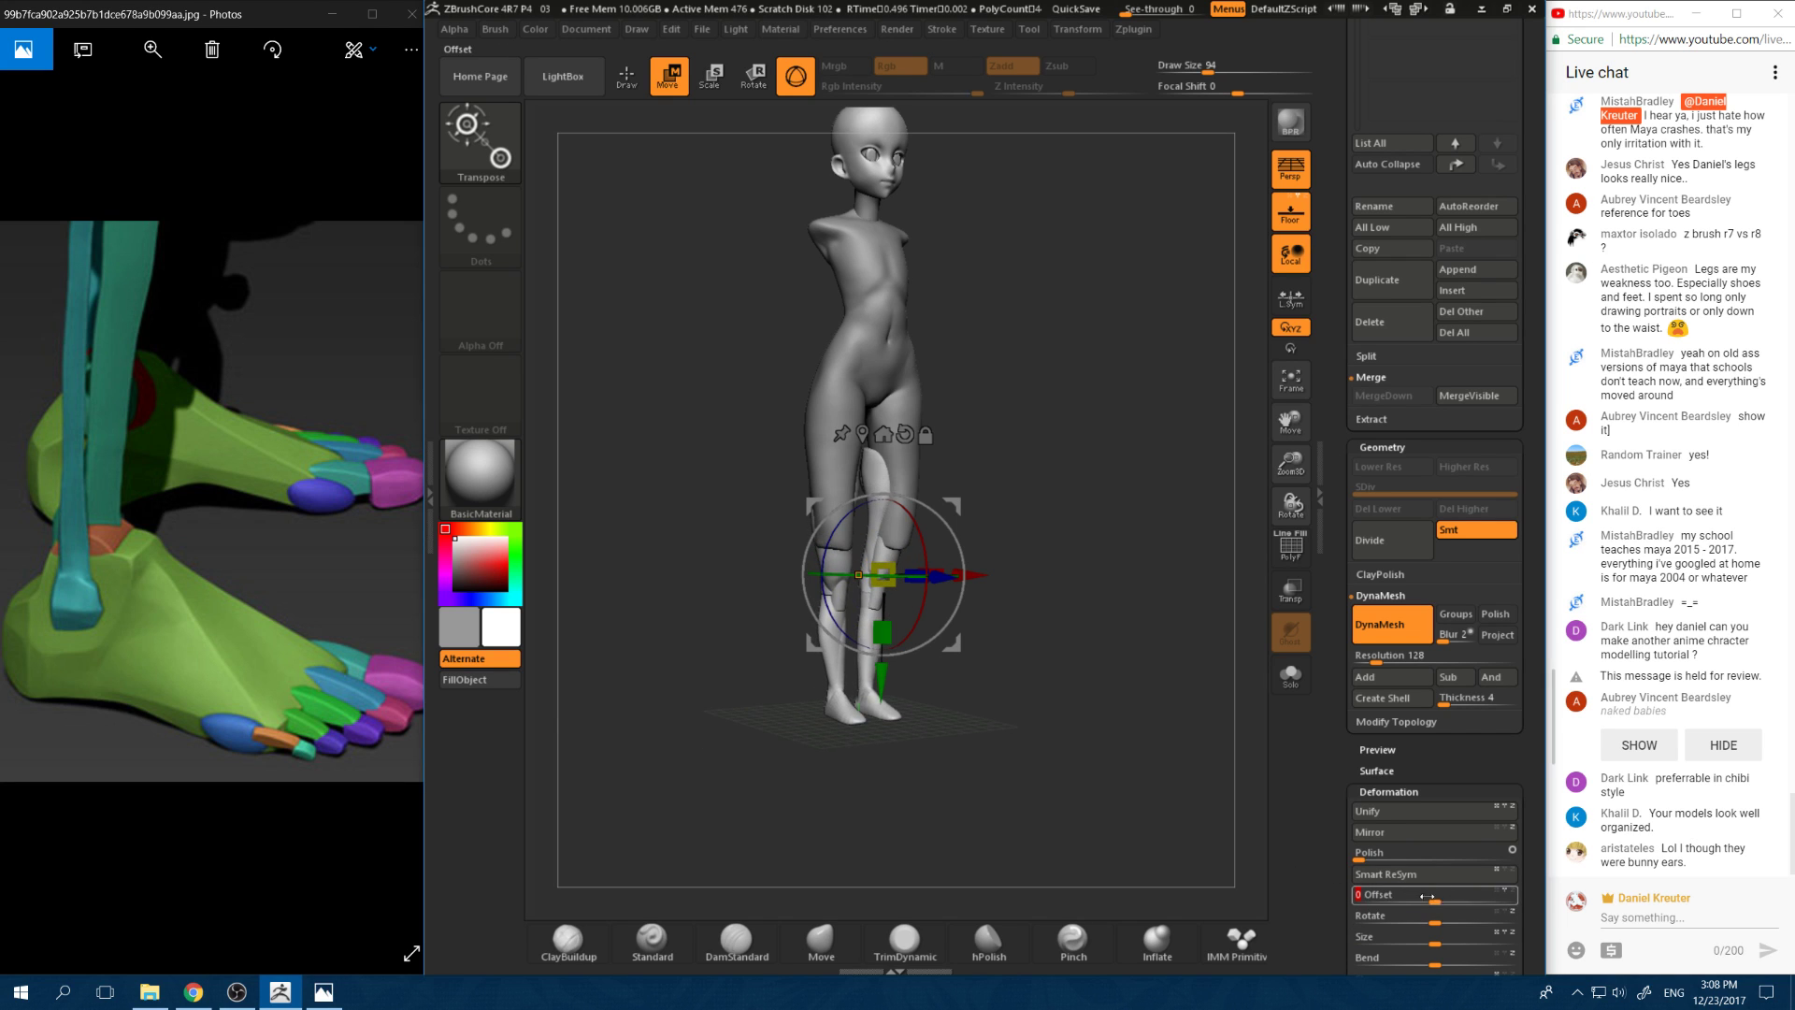
pyautogui.moveTo(1436, 937); pyautogui.dragTo(1487, 937)
pyautogui.moveTo(1248, 759); pyautogui.dragTo(1184, 751)
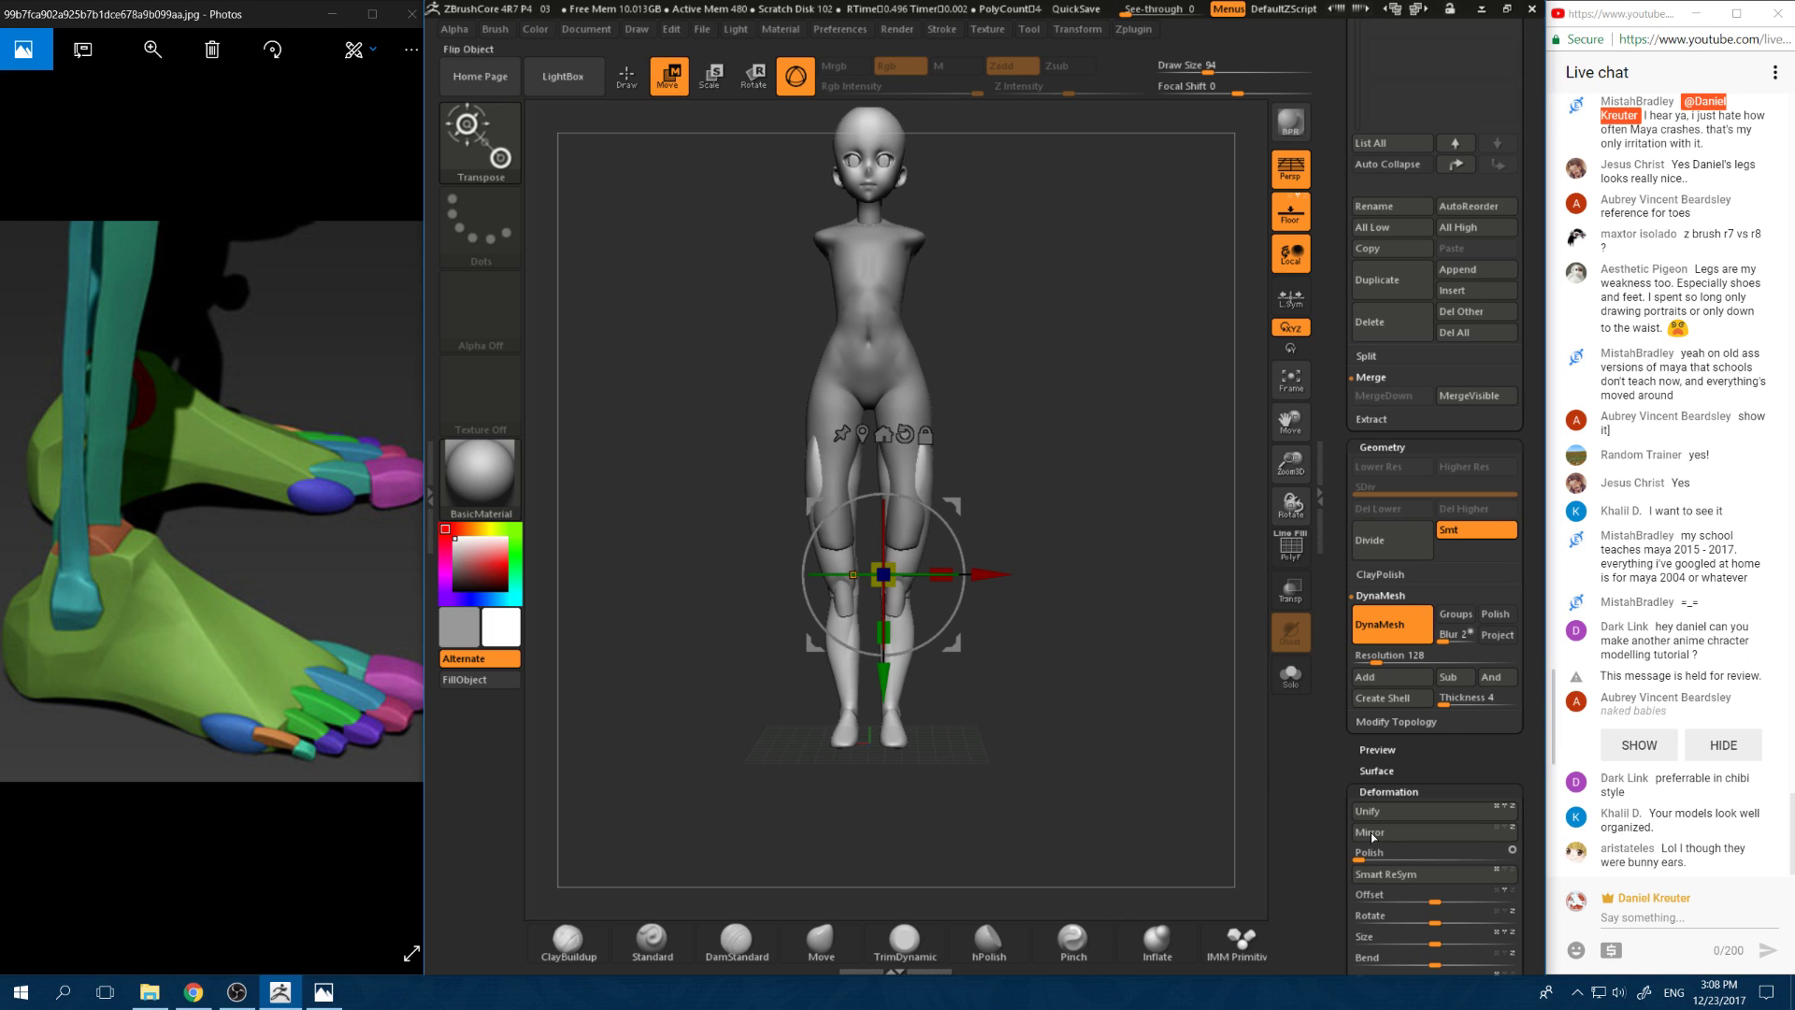
pyautogui.moveTo(1435, 902)
pyautogui.mouseDown()
pyautogui.moveTo(1295, 935)
pyautogui.moveTo(1314, 887)
pyautogui.moveTo(1416, 911)
pyautogui.mouseUp()
pyautogui.moveTo(1104, 776); pyautogui.dragTo(1223, 776)
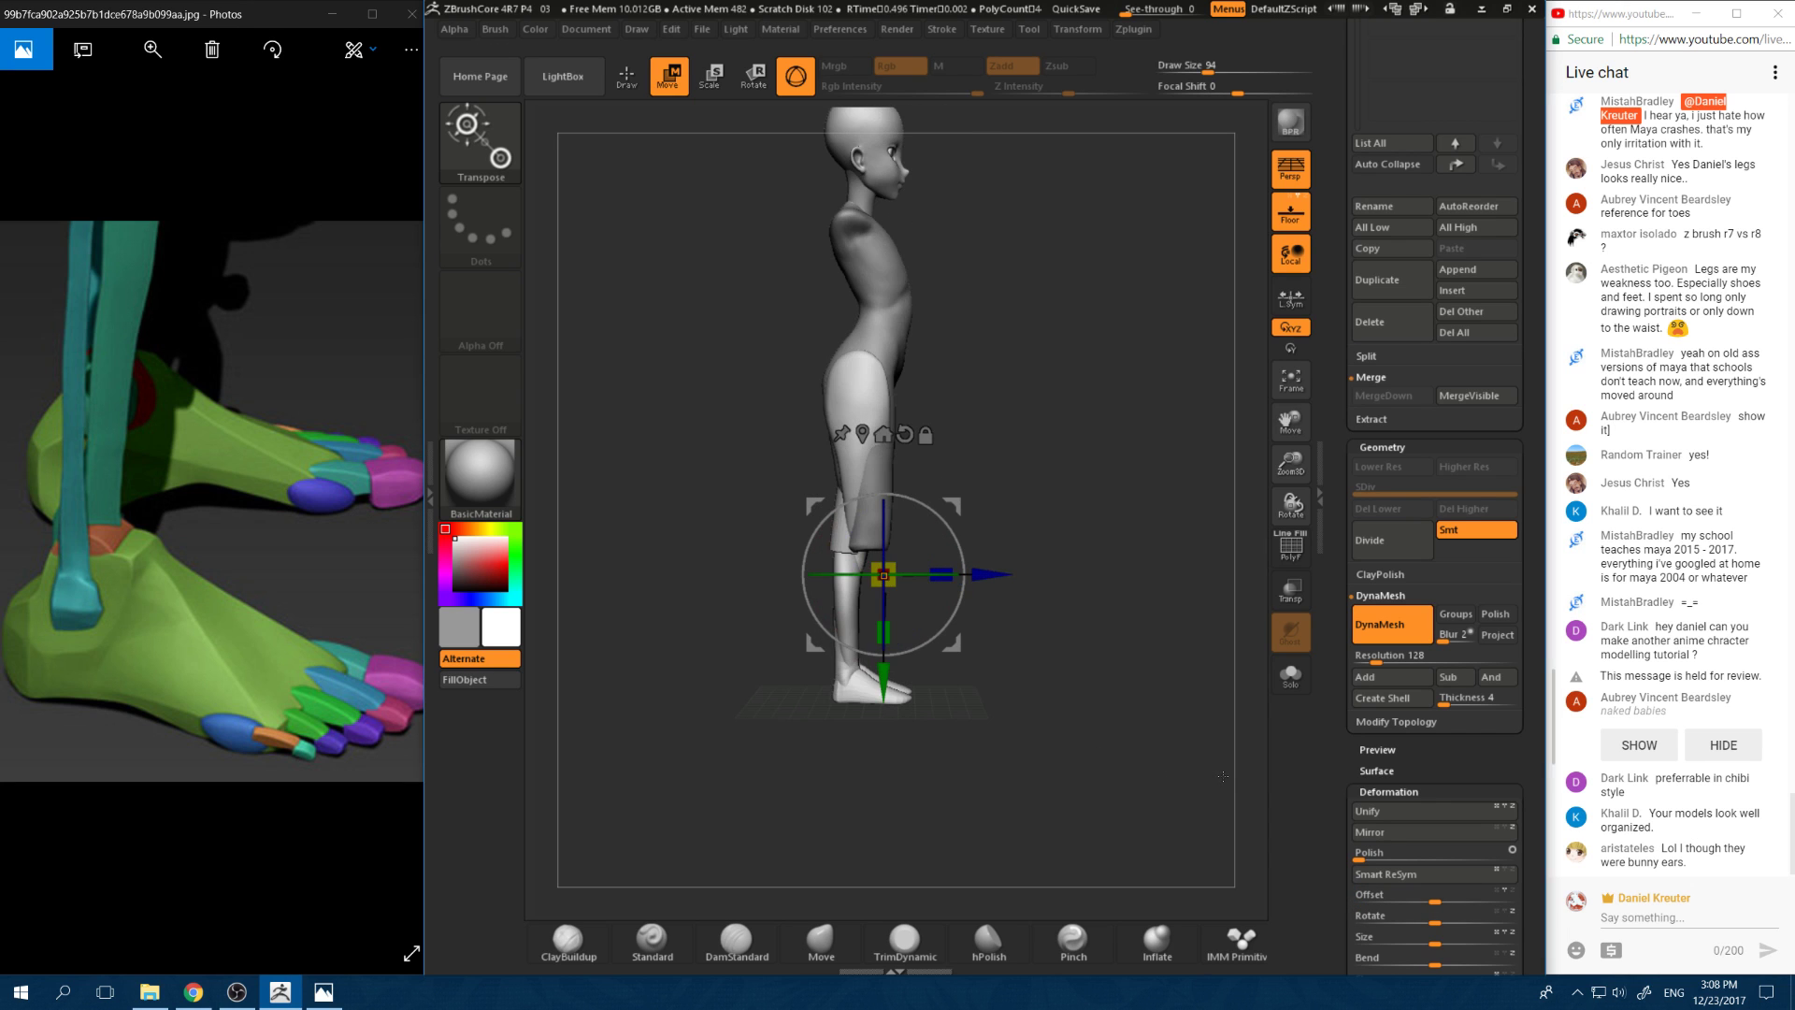
# Step: Select the PM3D_Sphere3D hips-and-thighs subtool and return to Draw mode with the Move brush
pyautogui.scroll(5, 1395, 417)
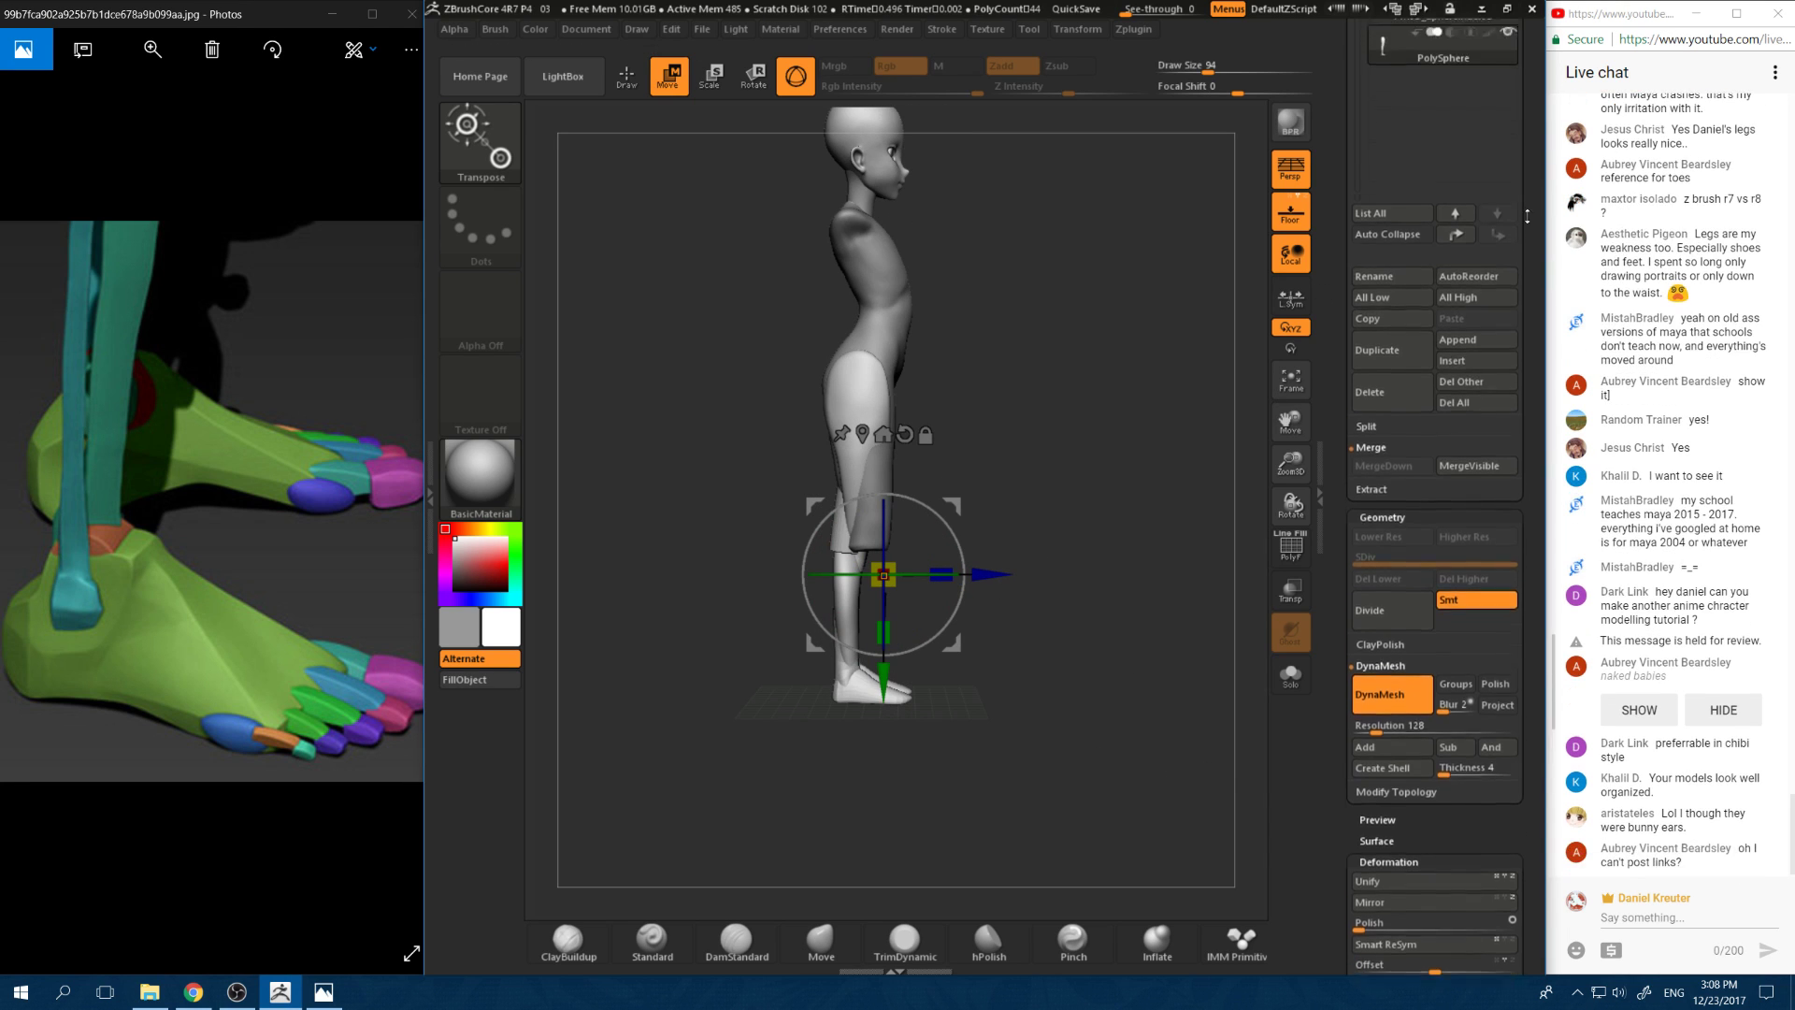
pyautogui.click(1396, 418)
pyautogui.moveTo(935, 505); pyautogui.dragTo(851, 505)
pyautogui.press('q')
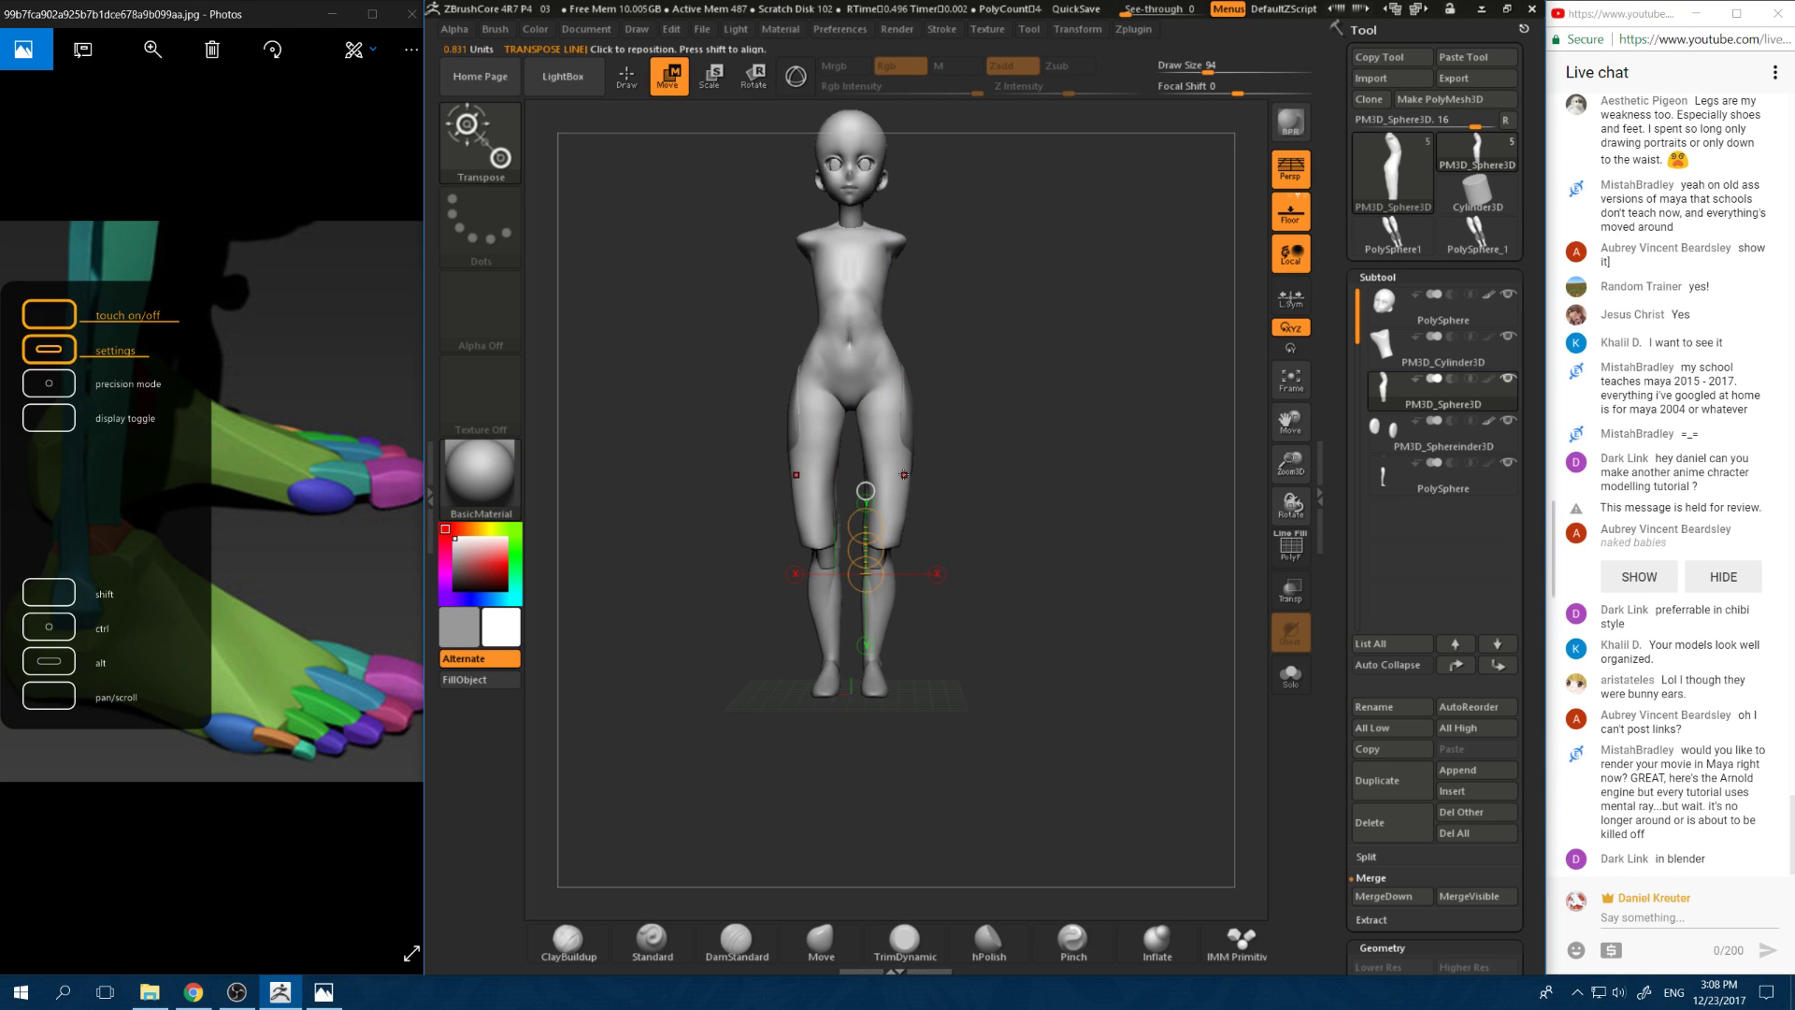
pyautogui.press('b')
pyautogui.press('m')
pyautogui.press('v')
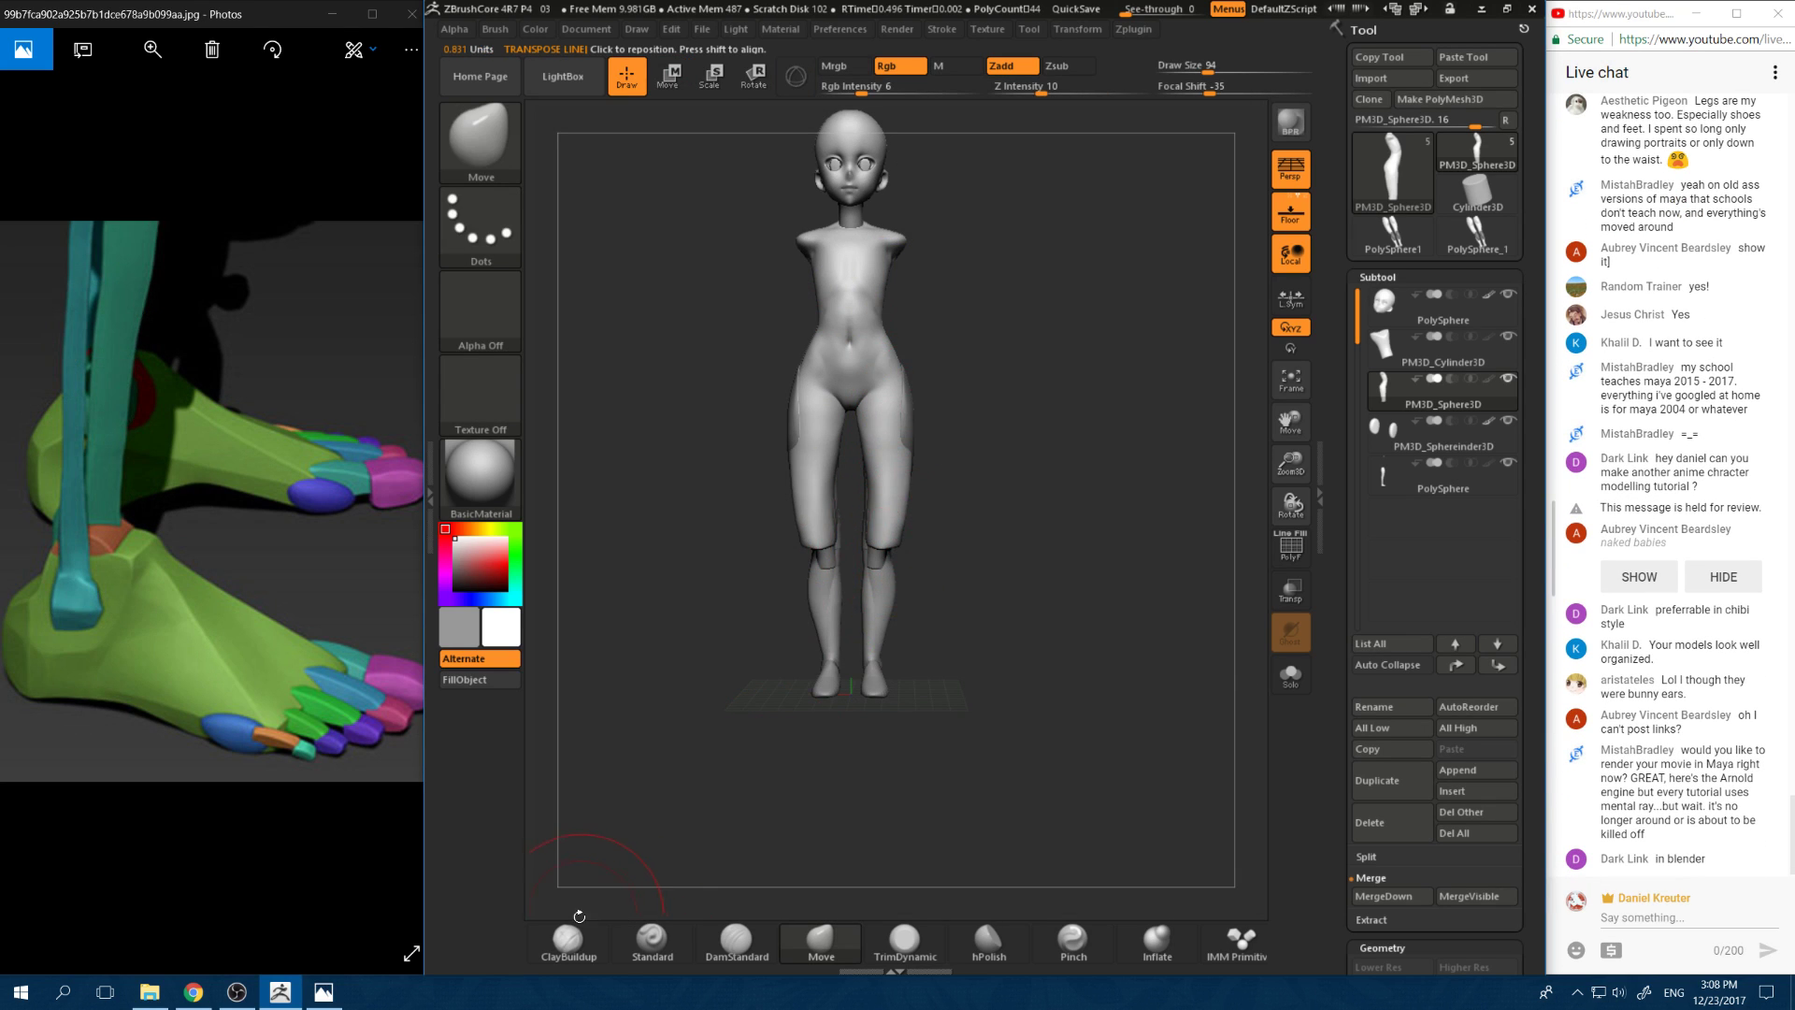
# Step: Choose the ClayBuildup brush, reduce the draw size to 25 and mask the hips subtool's thighs around the leg openings
pyautogui.click(569, 940)
pyautogui.press('space')
pyautogui.moveTo(928, 489)
pyautogui.mouseDown()
pyautogui.moveTo(881, 432)
pyautogui.moveTo(891, 455)
pyautogui.mouseUp()
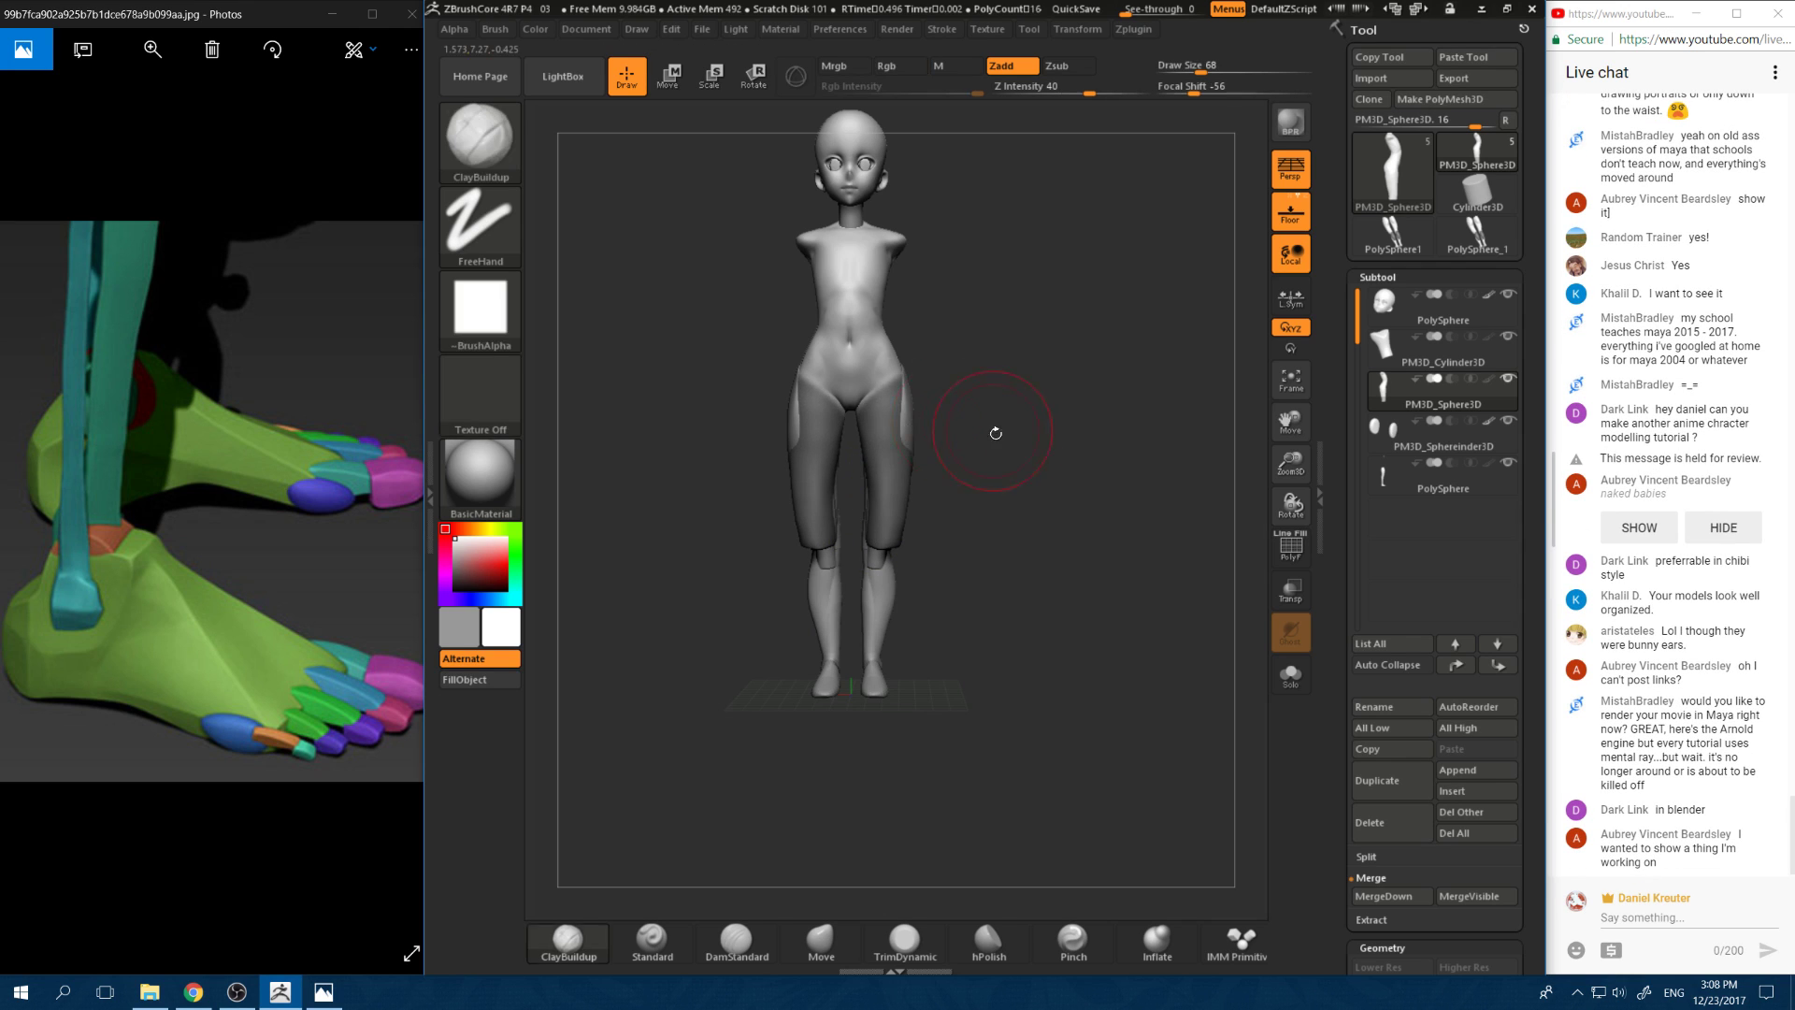
pyautogui.moveTo(994, 424)
pyautogui.mouseDown()
pyautogui.moveTo(861, 412)
pyautogui.moveTo(883, 414)
pyautogui.mouseUp()
pyautogui.press('space')
pyautogui.press('ctrl')
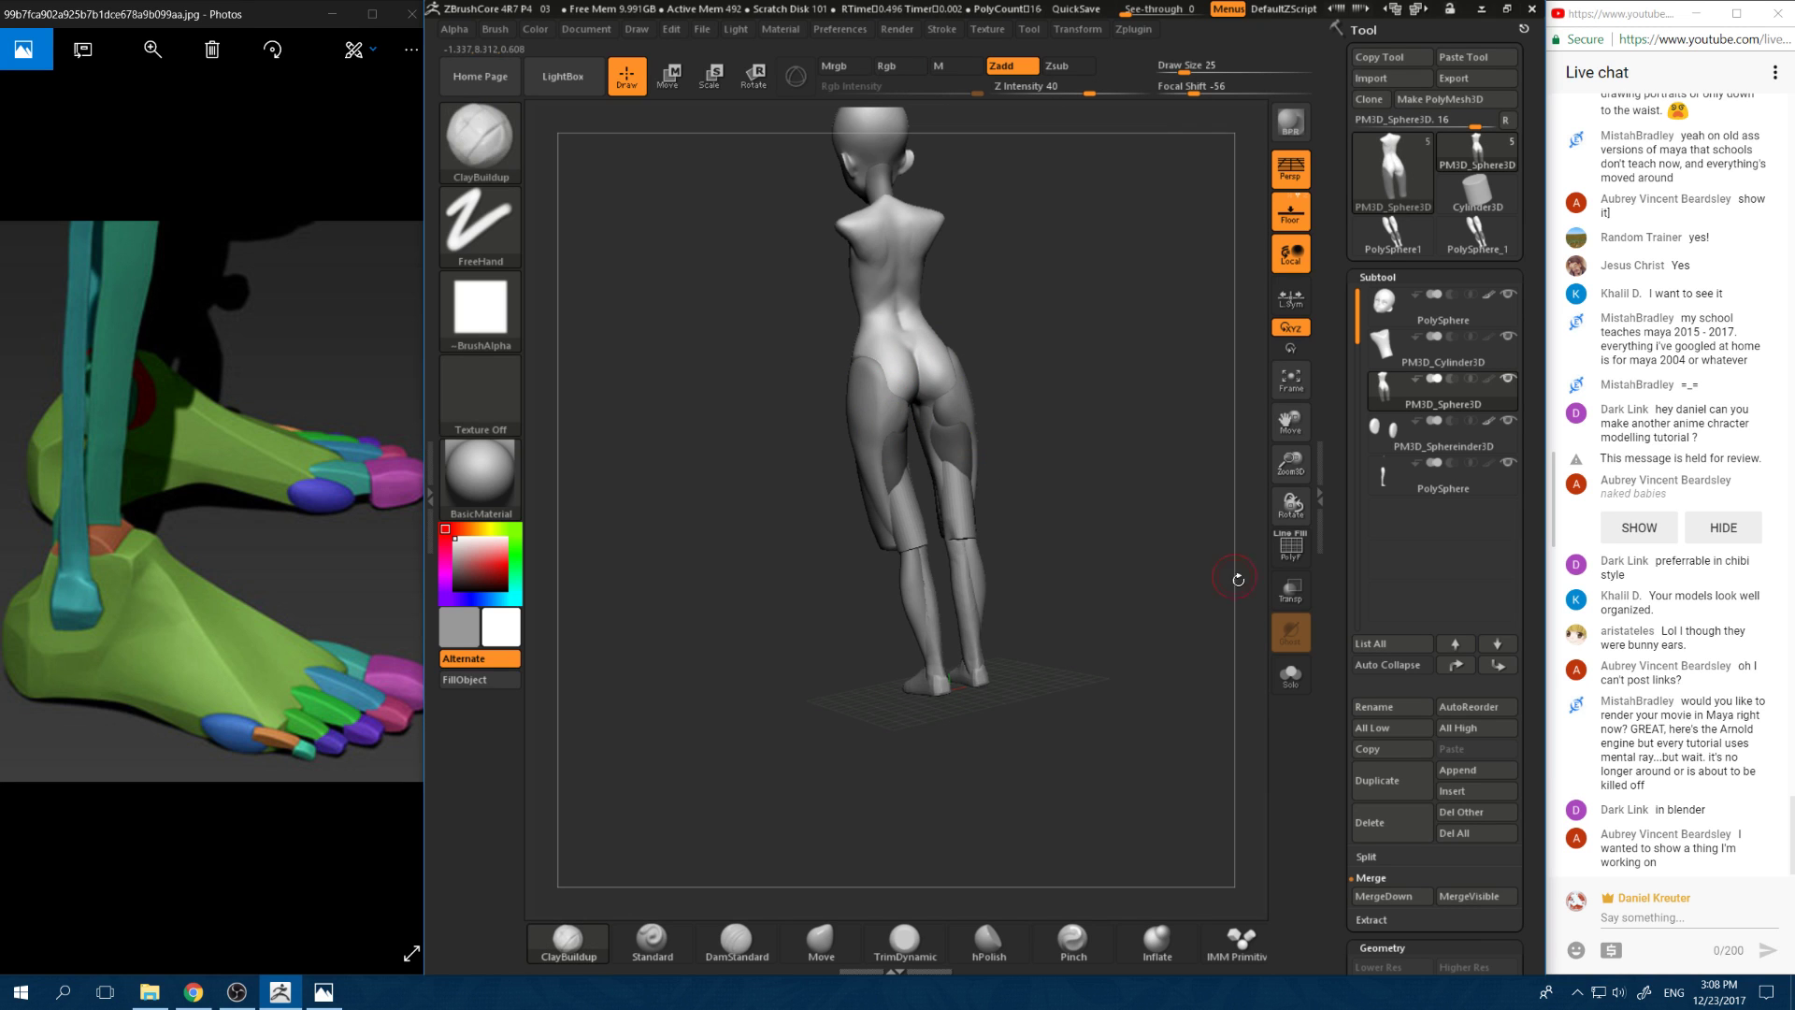
# Step: Turn on transparency, check the hips from behind and split the subtool by its unmasked points to separate the old thighs
pyautogui.click(1290, 589)
pyautogui.moveTo(1082, 441); pyautogui.dragTo(943, 500)
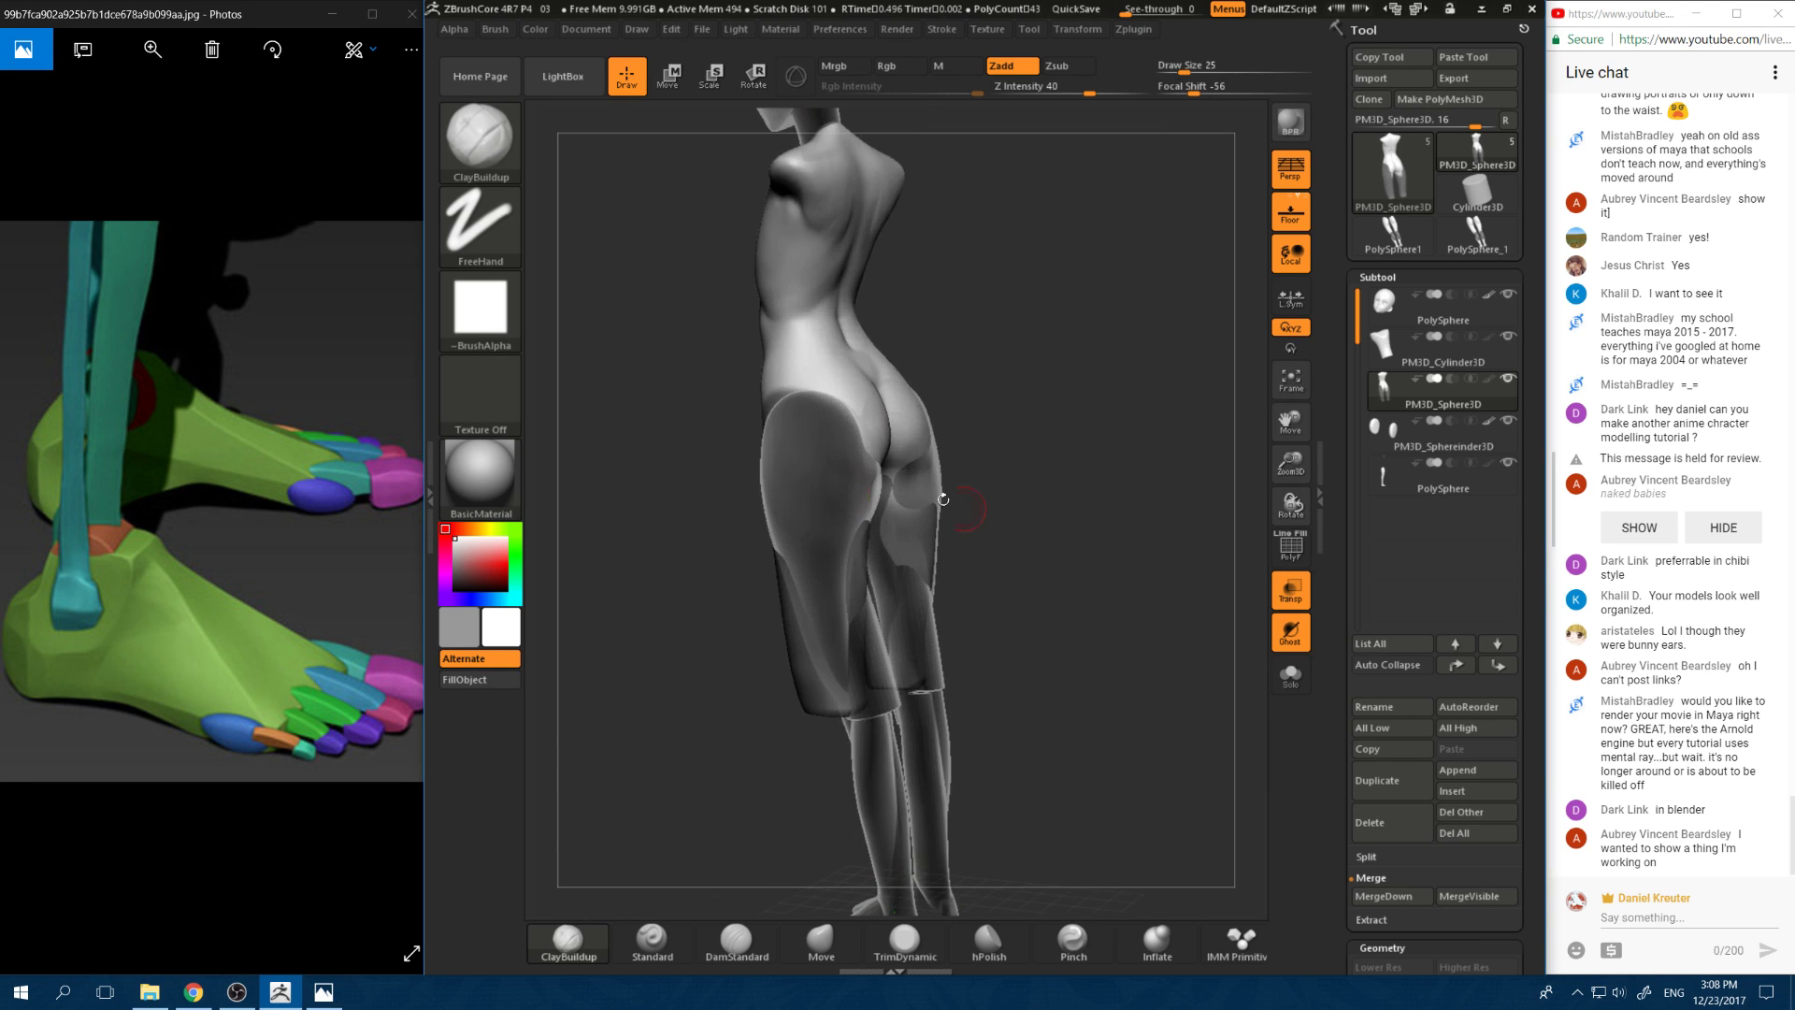
pyautogui.moveTo(973, 393)
pyautogui.mouseDown()
pyautogui.moveTo(1103, 371)
pyautogui.moveTo(942, 385)
pyautogui.mouseUp()
pyautogui.scroll(-2, 1507, 525)
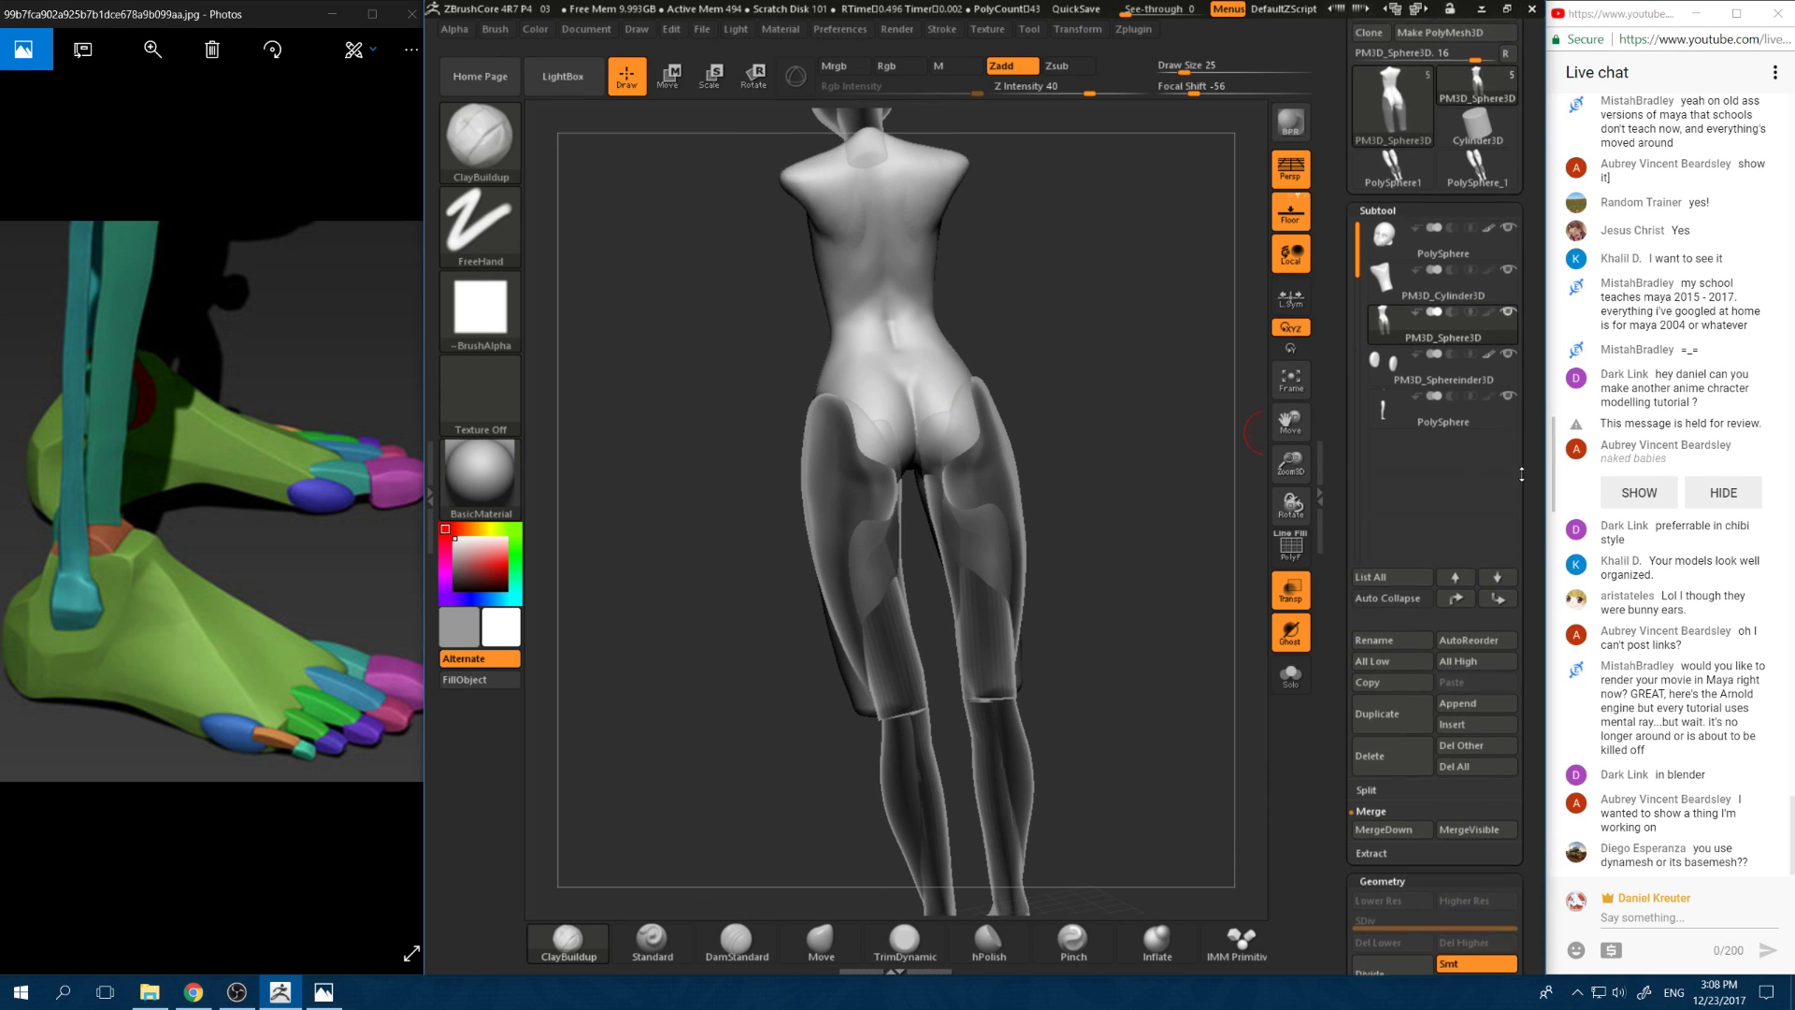
pyautogui.click(1367, 786)
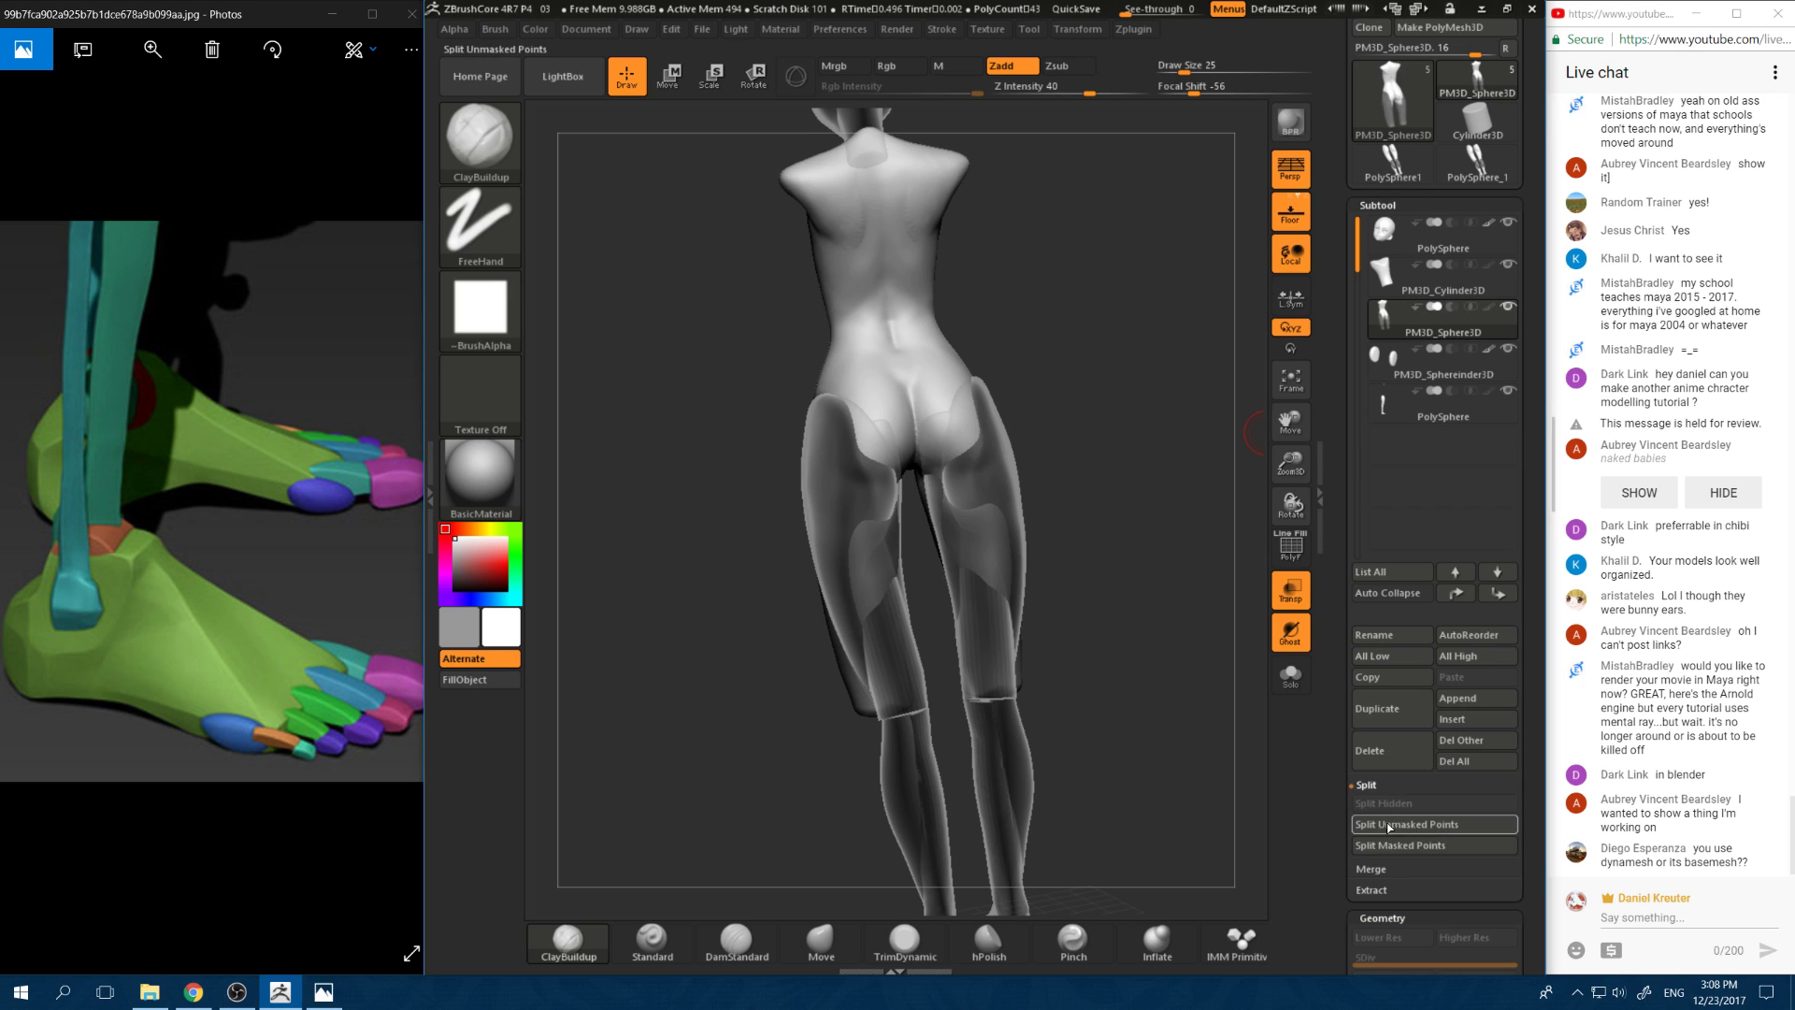
pyautogui.click(1386, 825)
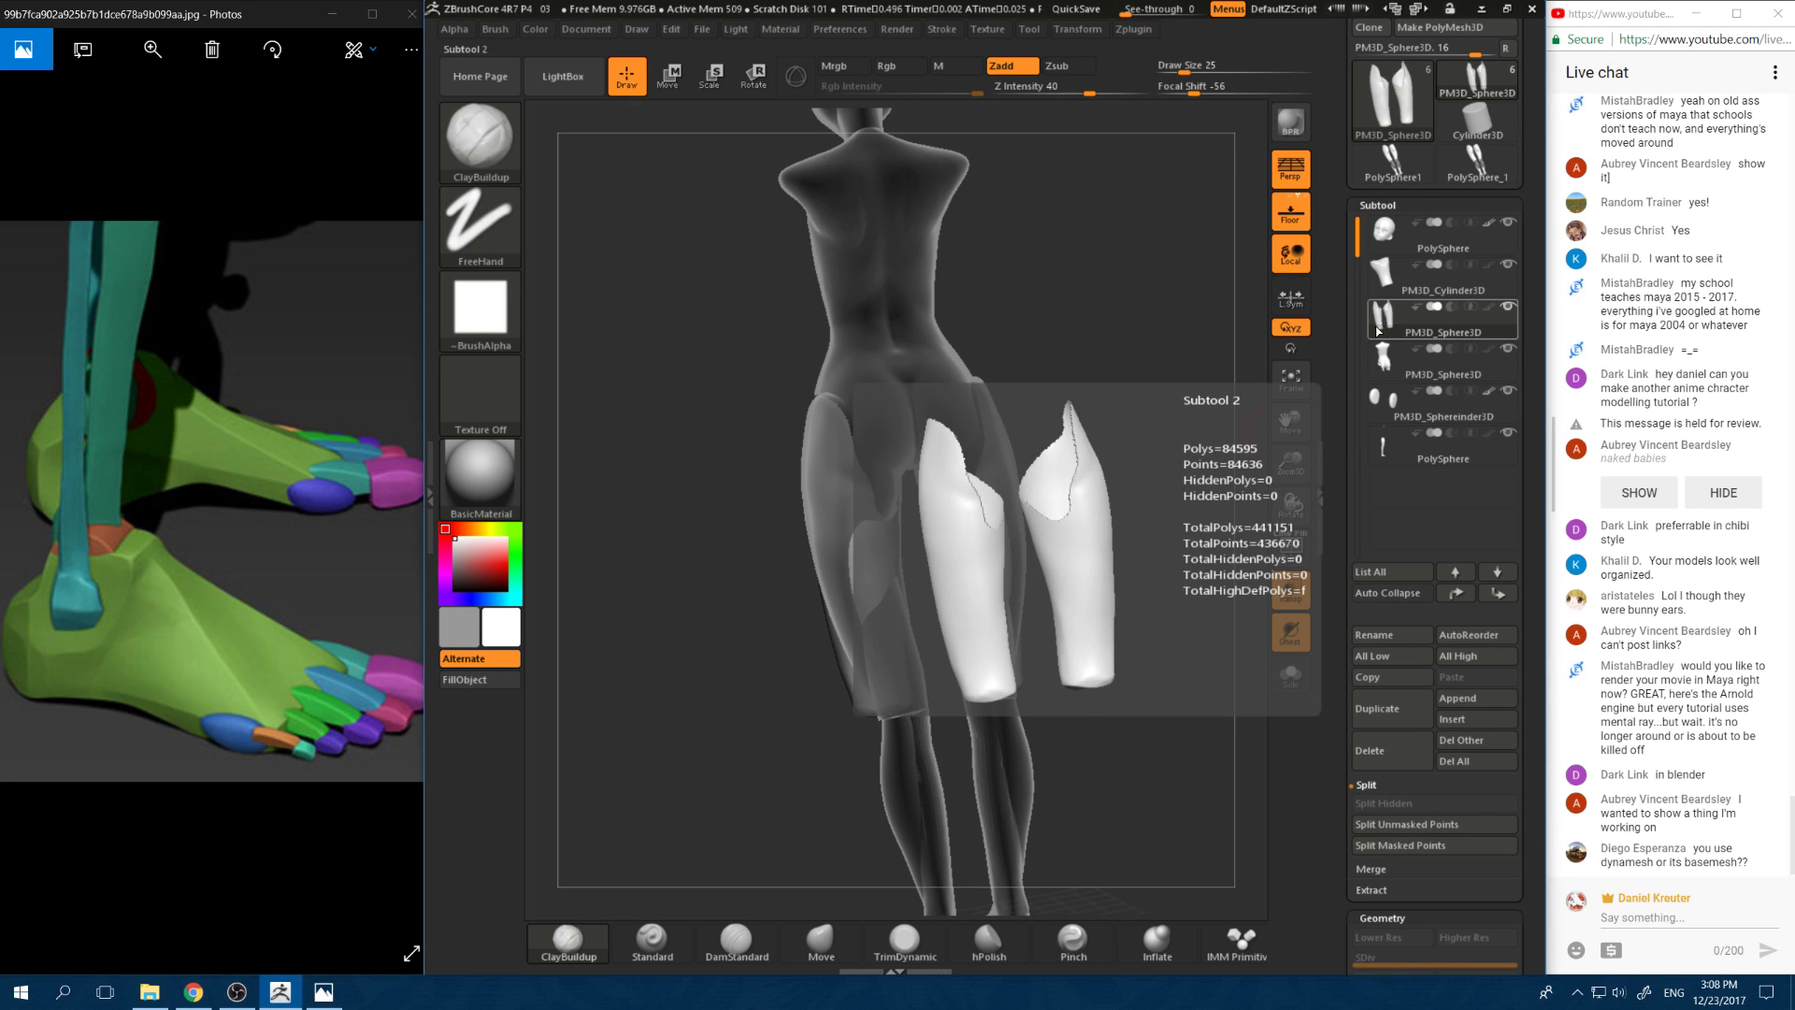
# Step: Select the split-off hips subtool, hide the old thighs subtool and turn transparency off
pyautogui.click(1387, 361)
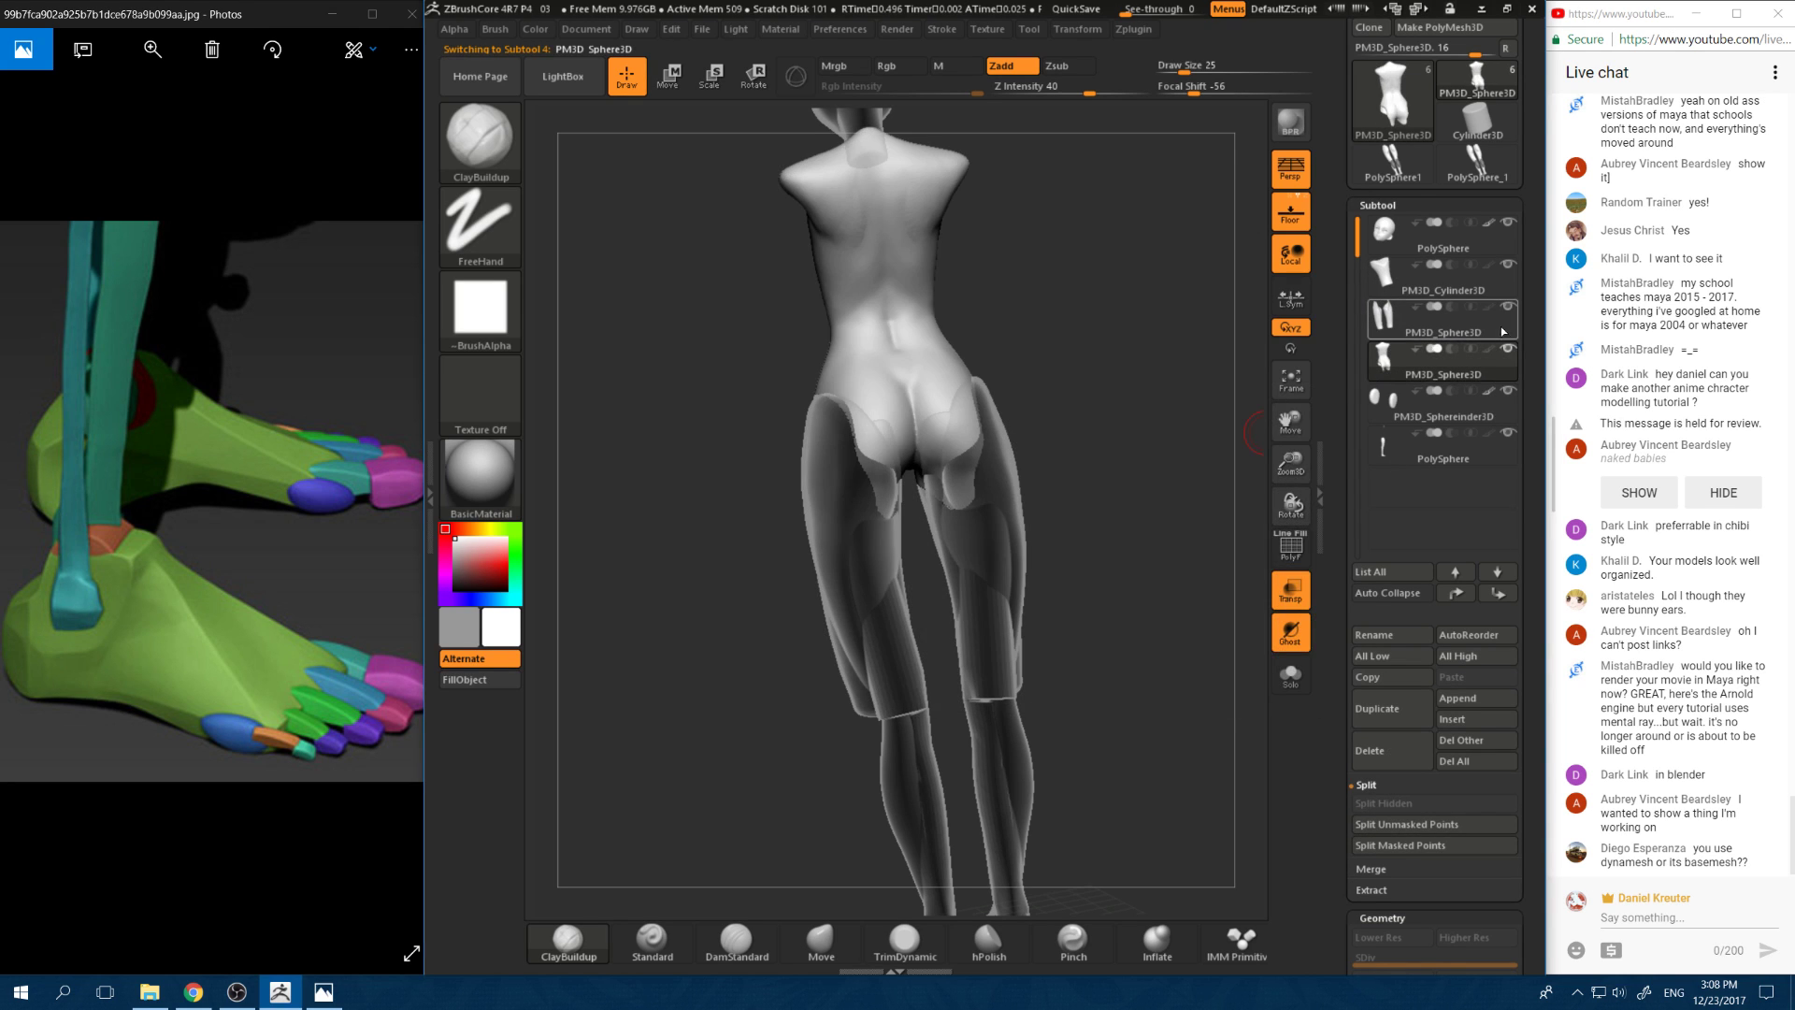
pyautogui.click(1292, 595)
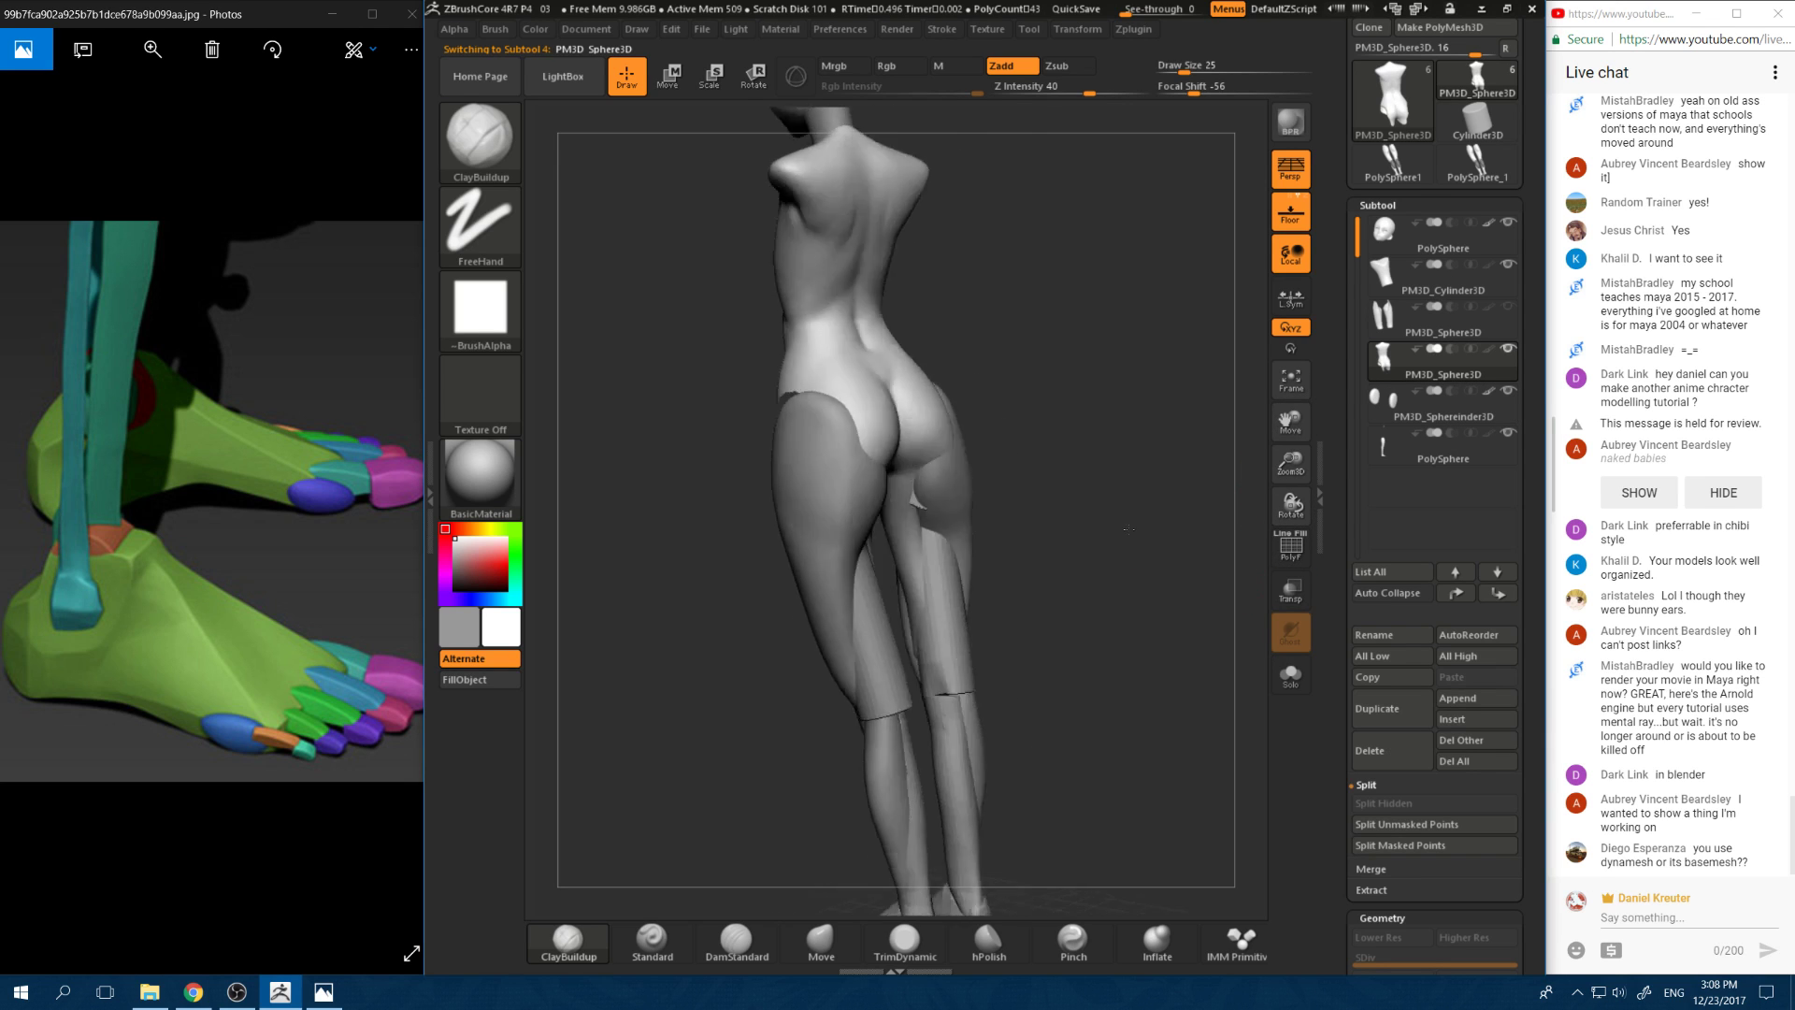
pyautogui.moveTo(1230, 578); pyautogui.dragTo(1025, 462)
pyautogui.moveTo(1114, 517); pyautogui.dragTo(1180, 553)
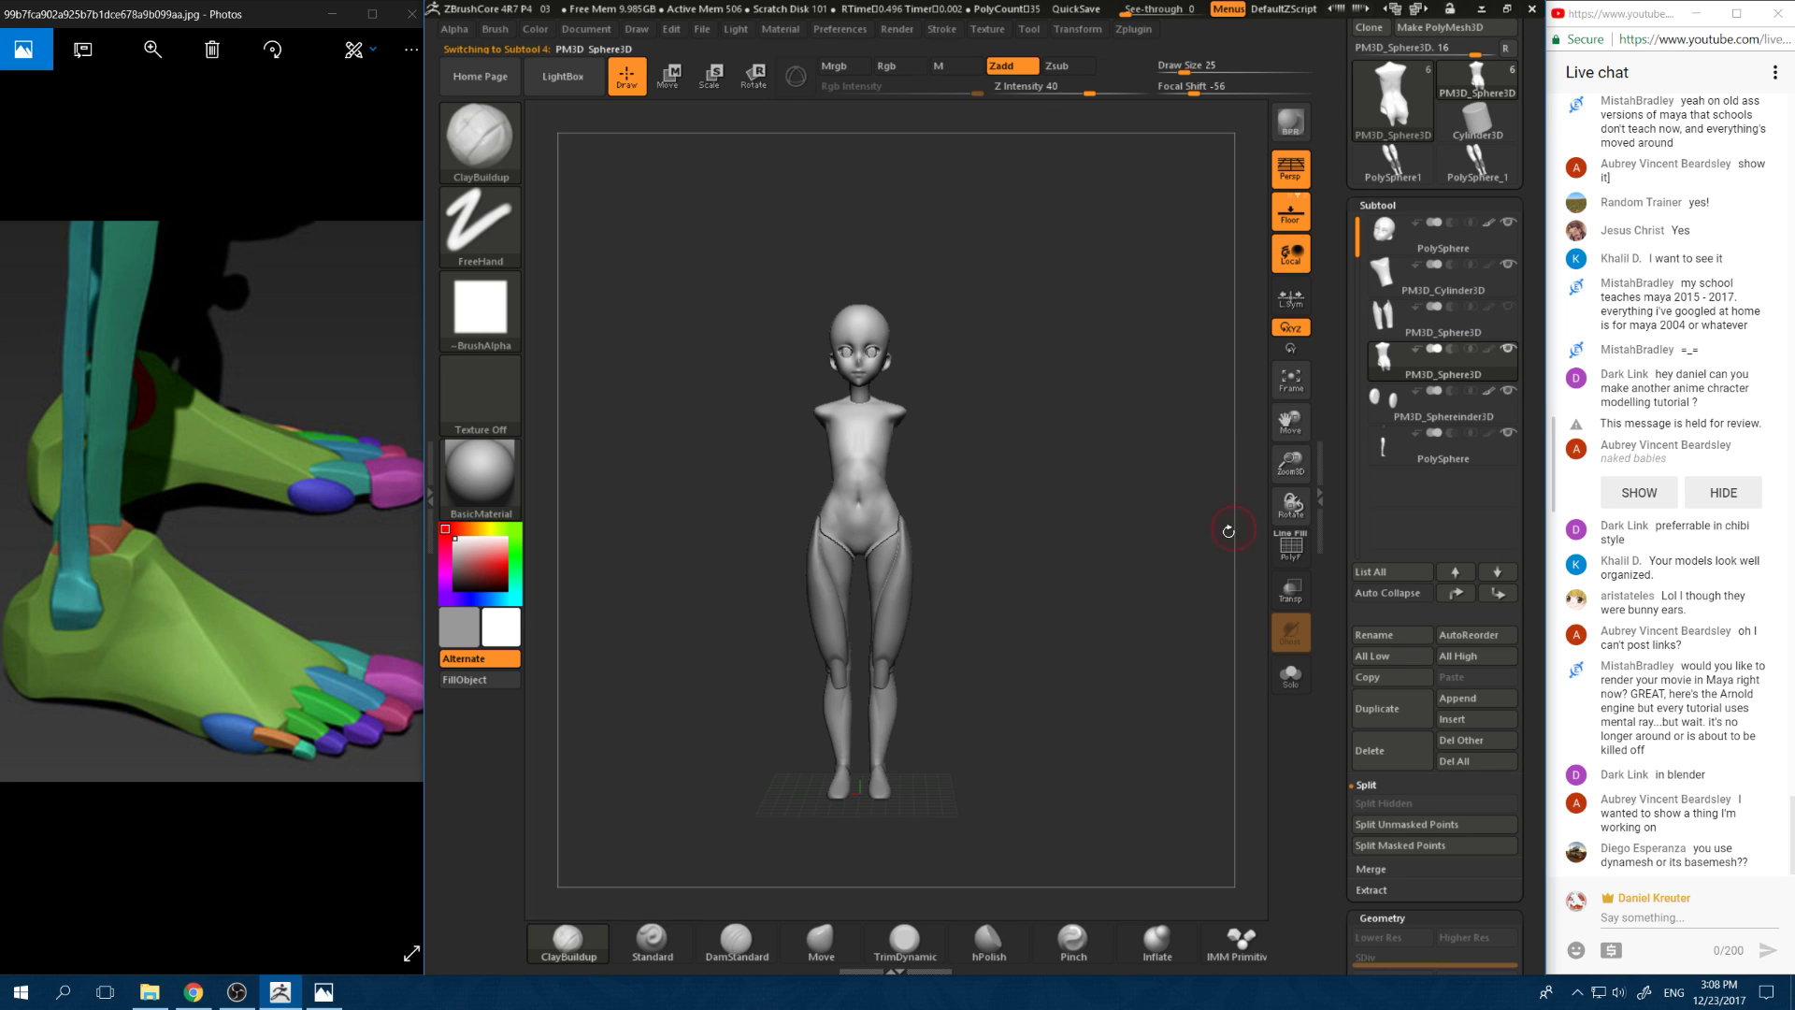
# Step: Switch to the Move brush, set the draw size to 149 and clear the mask on the split-off hips subtool
pyautogui.click(821, 940)
pyautogui.press('space')
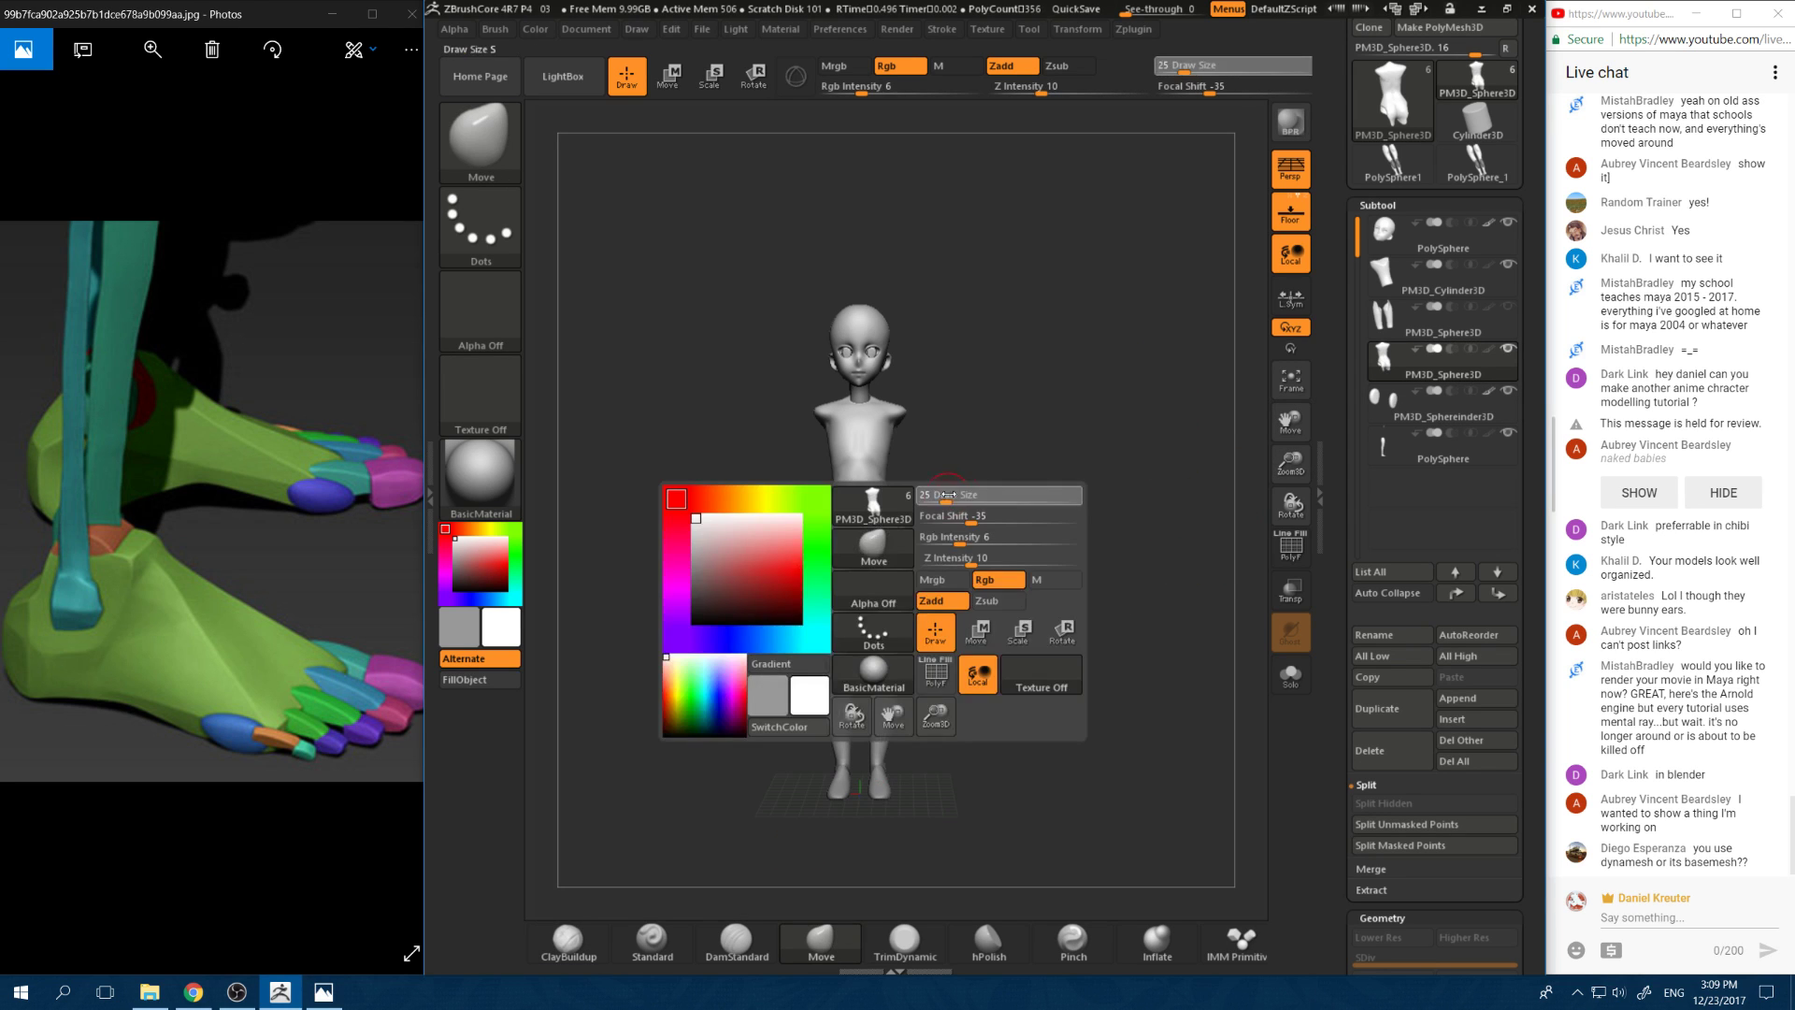
pyautogui.moveTo(983, 485); pyautogui.dragTo(978, 487)
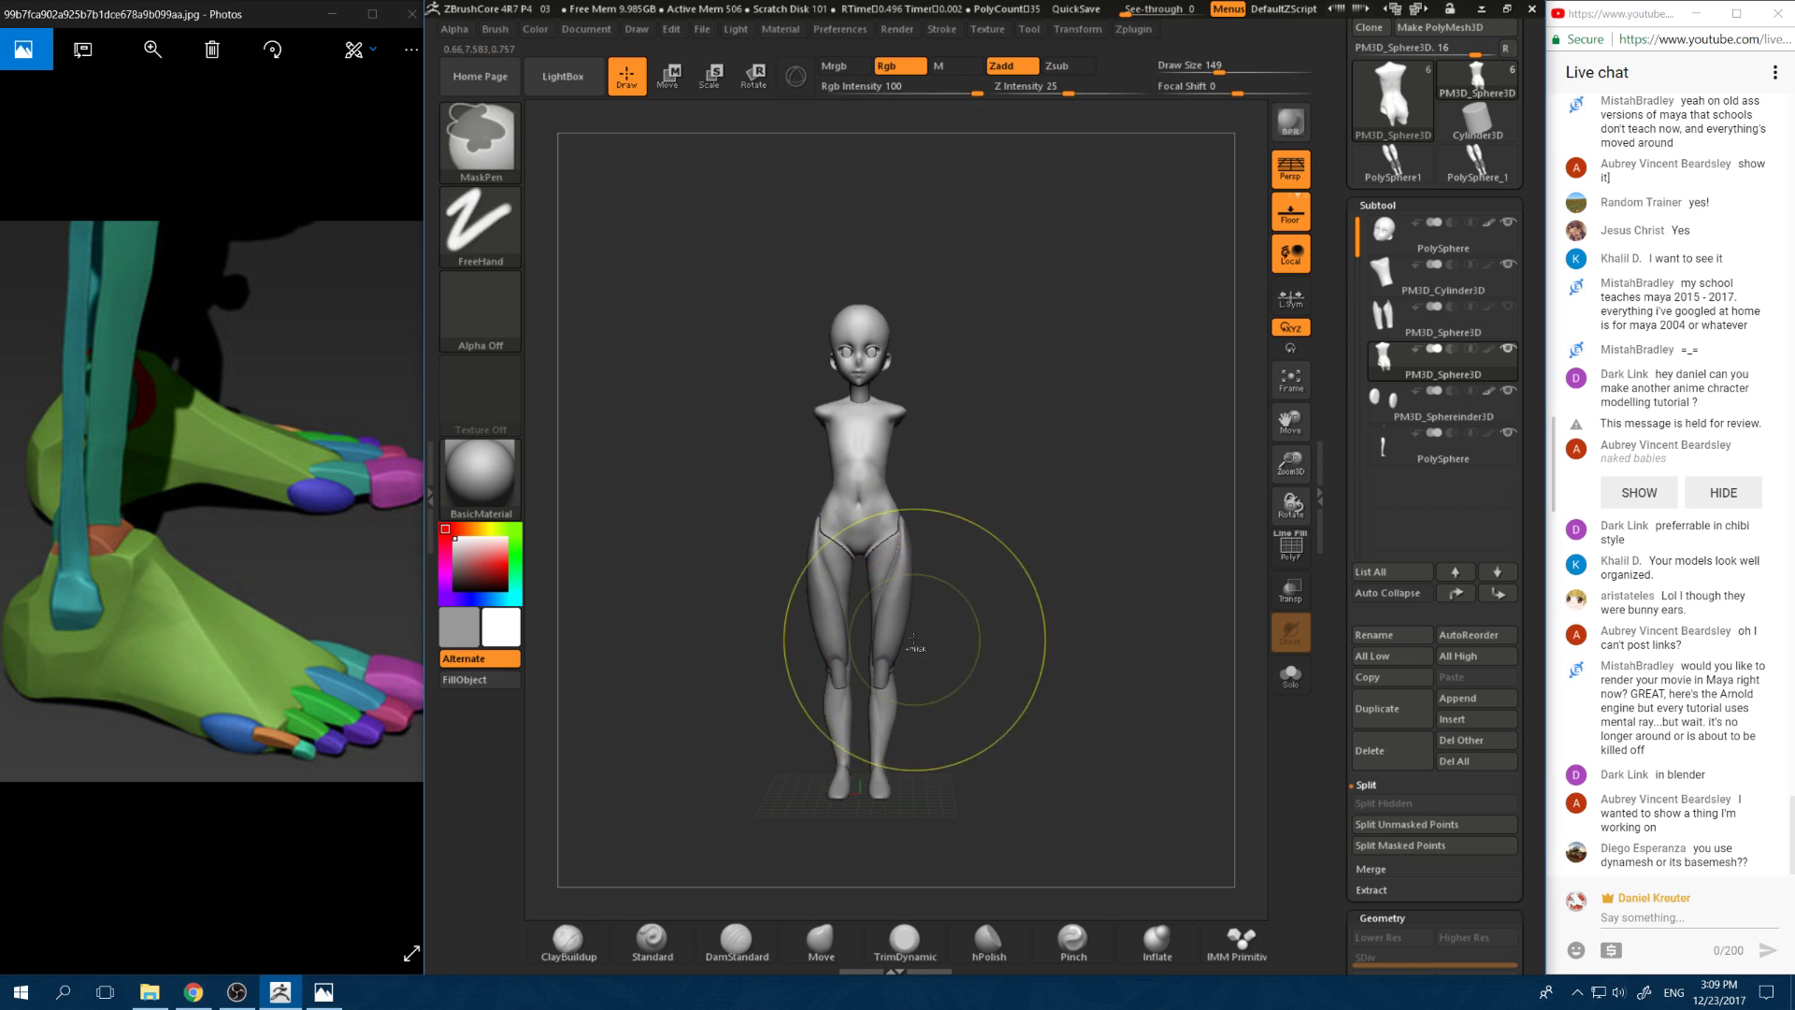
pyautogui.moveTo(949, 741); pyautogui.dragTo(1038, 623)
# Step: Select the PolySphere legs subtool, fit it up against the hips with the Move gizmo and return to Draw mode
pyautogui.click(1403, 446)
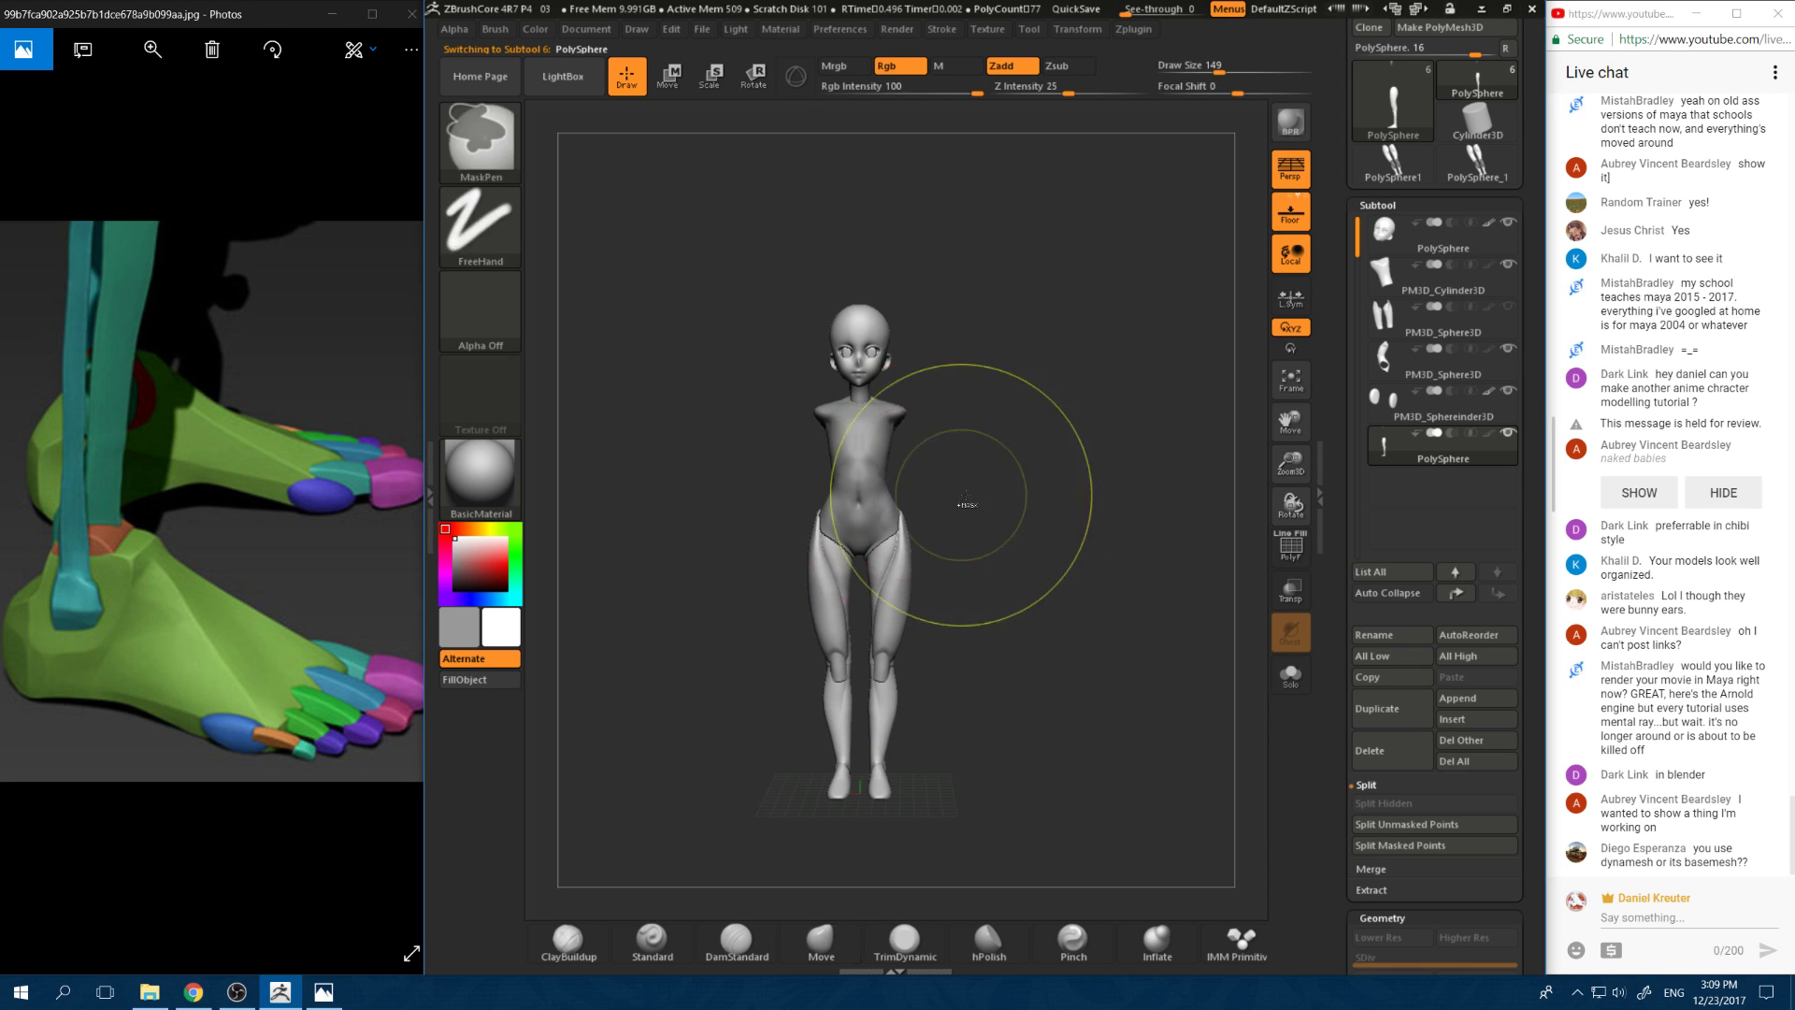
pyautogui.press('w')
pyautogui.press('y')
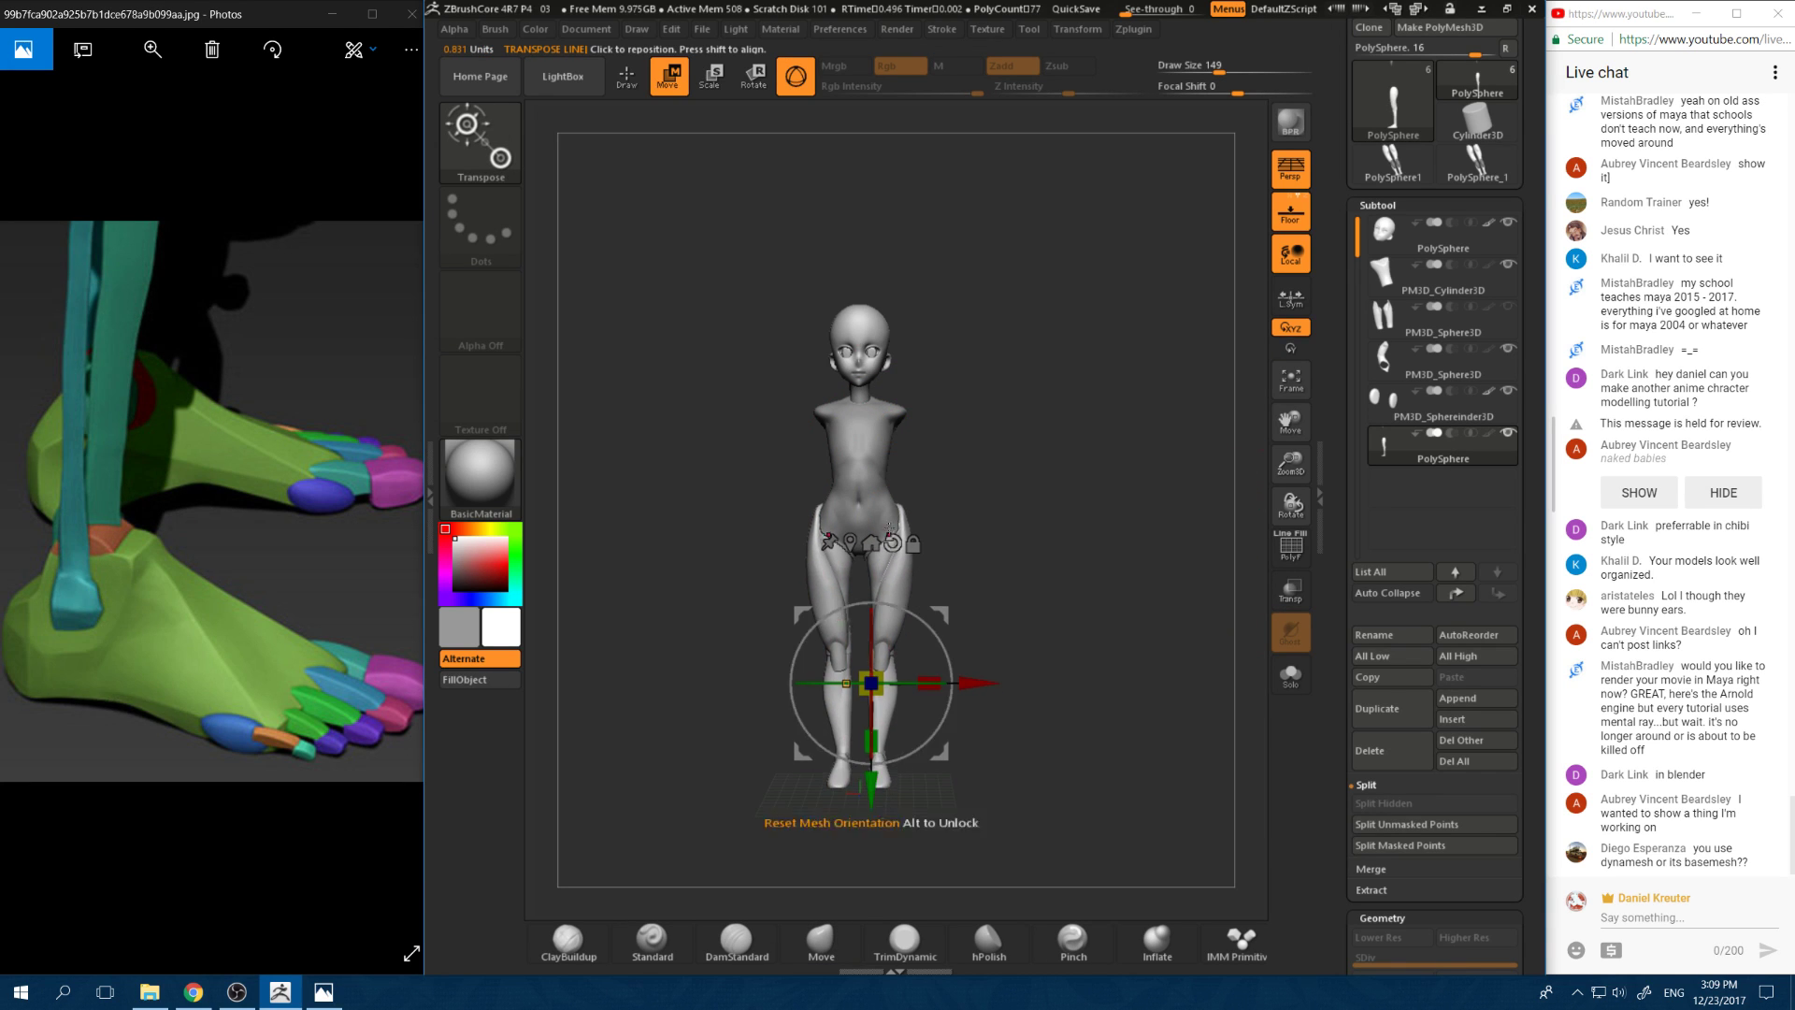
pyautogui.press('y')
pyautogui.press('q')
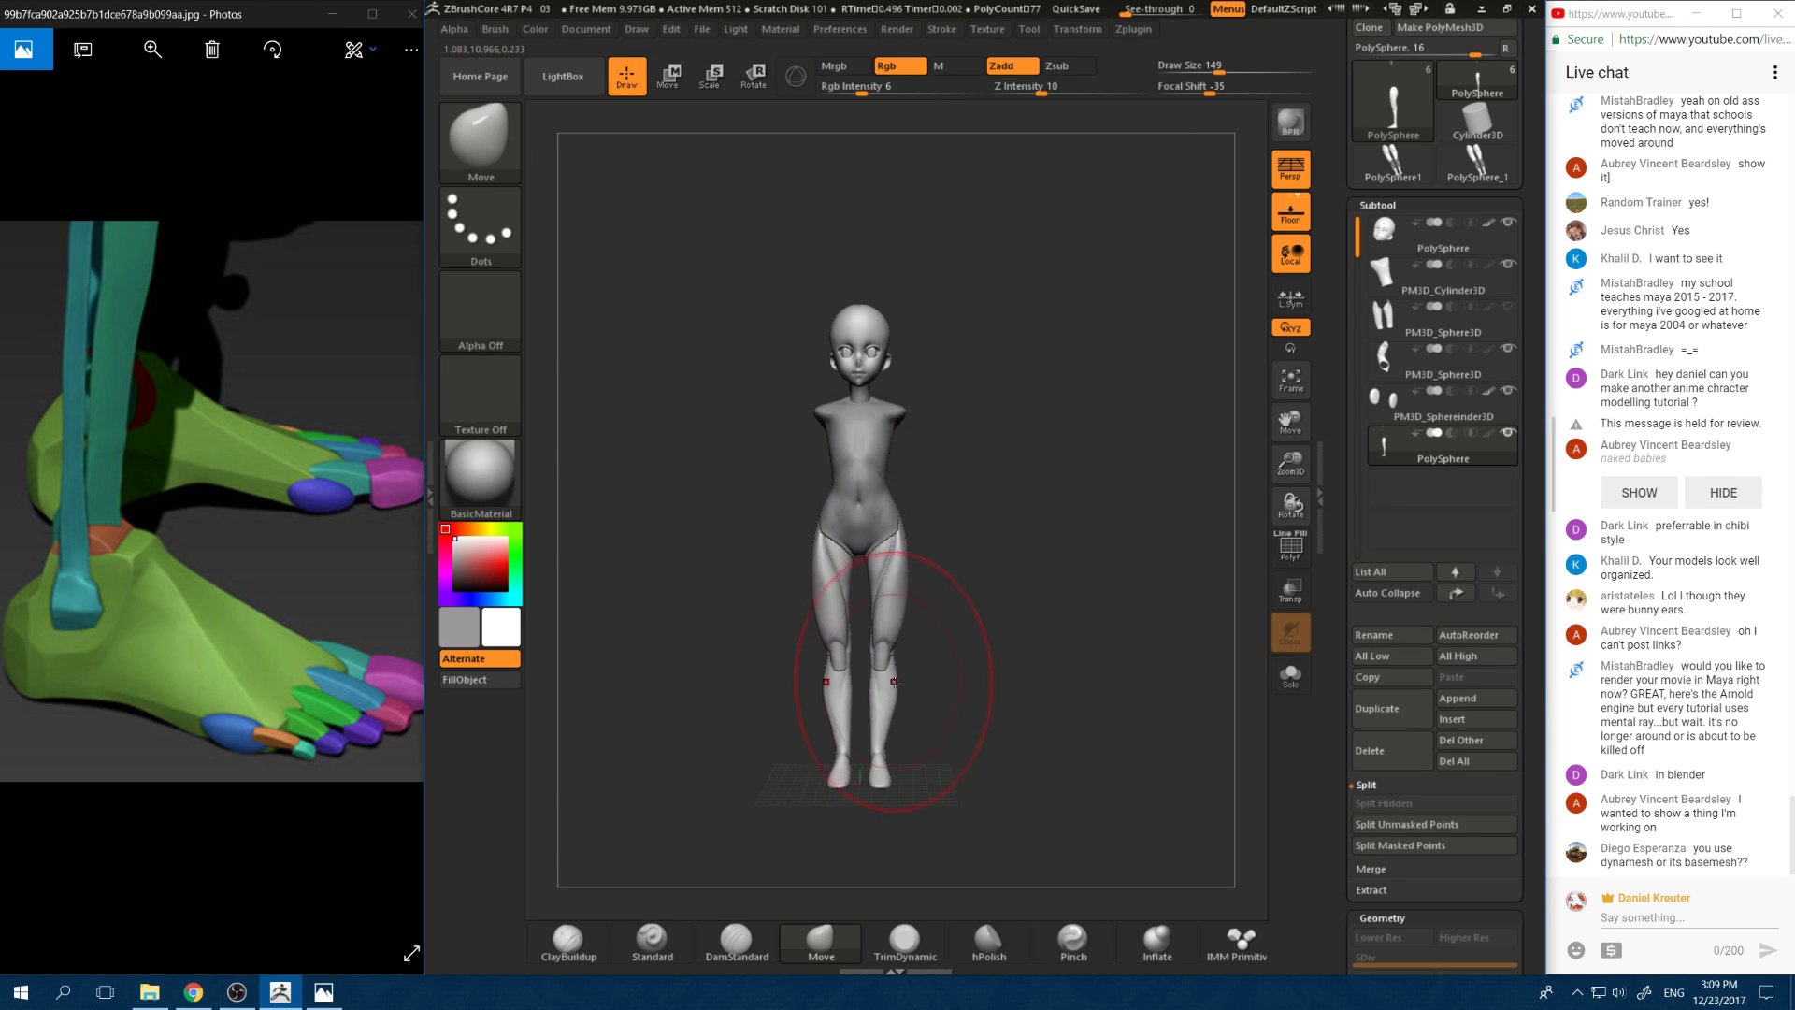
# Step: Examine how the legs line up with the hips and torso from the front, side and back
pyautogui.press('f')
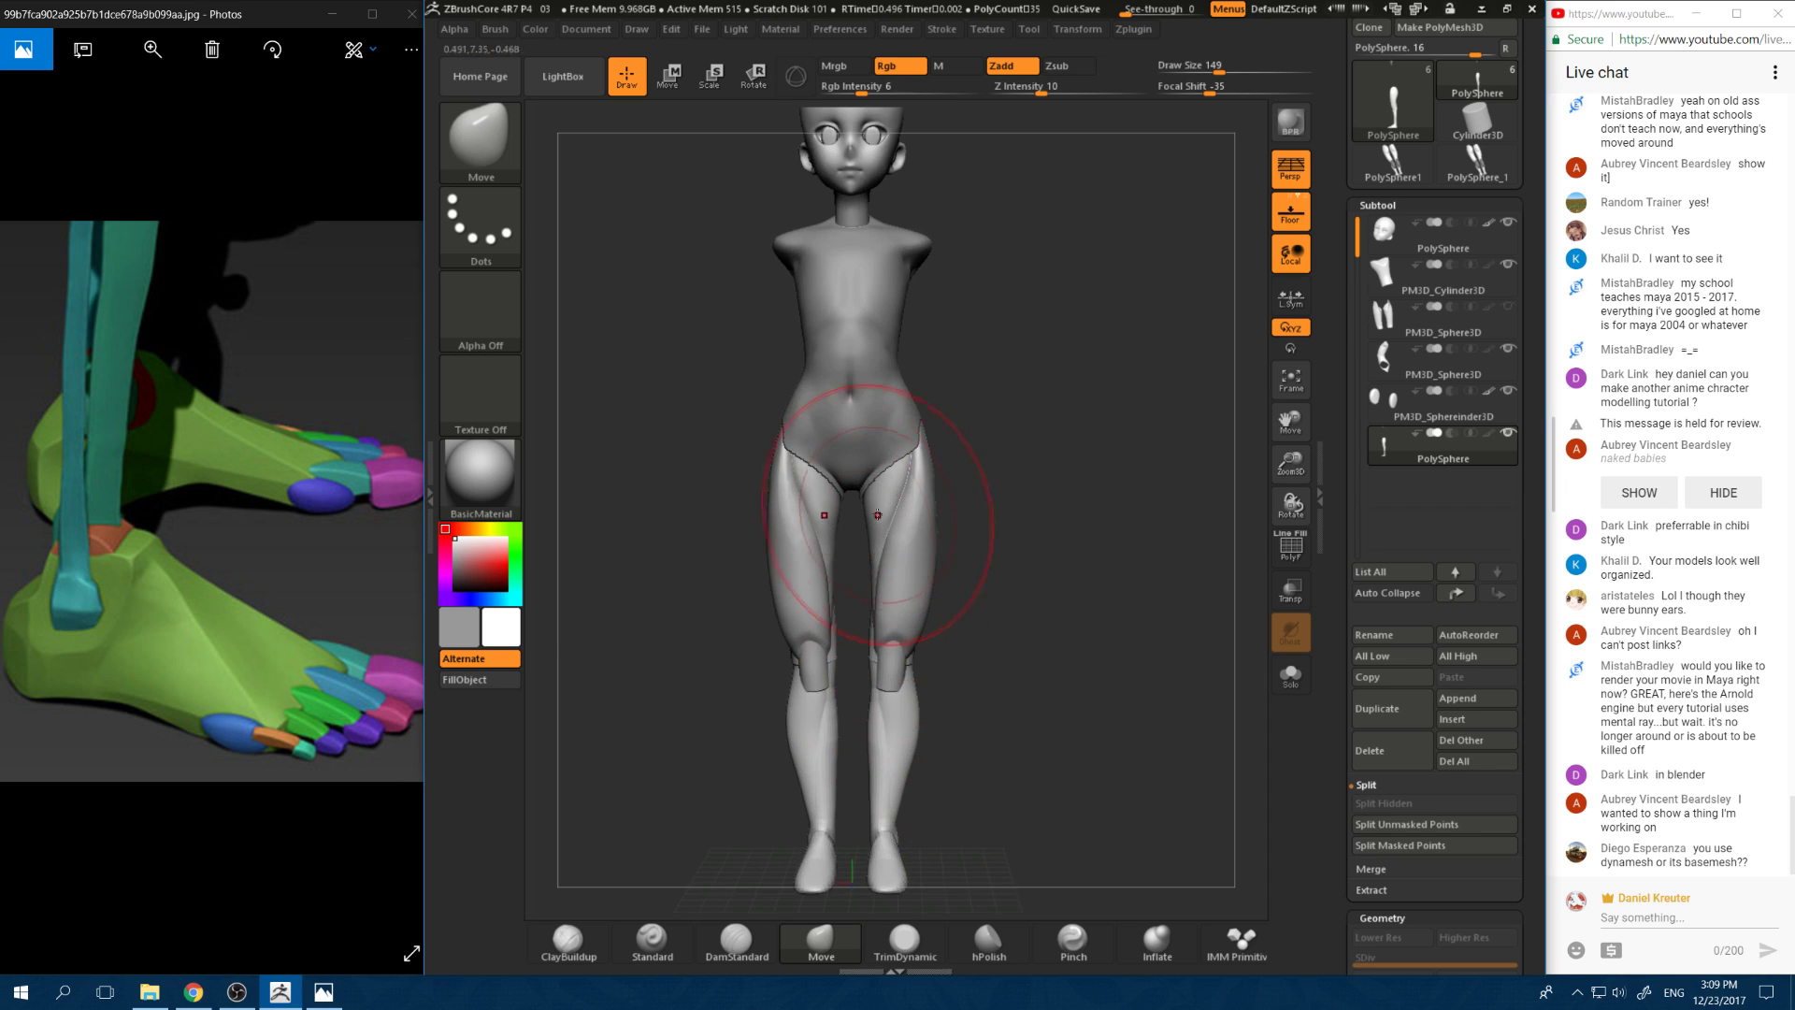
pyautogui.keyDown('shift'); pyautogui.moveTo(1012, 495); pyautogui.dragTo(856, 454); pyautogui.keyUp('shift')
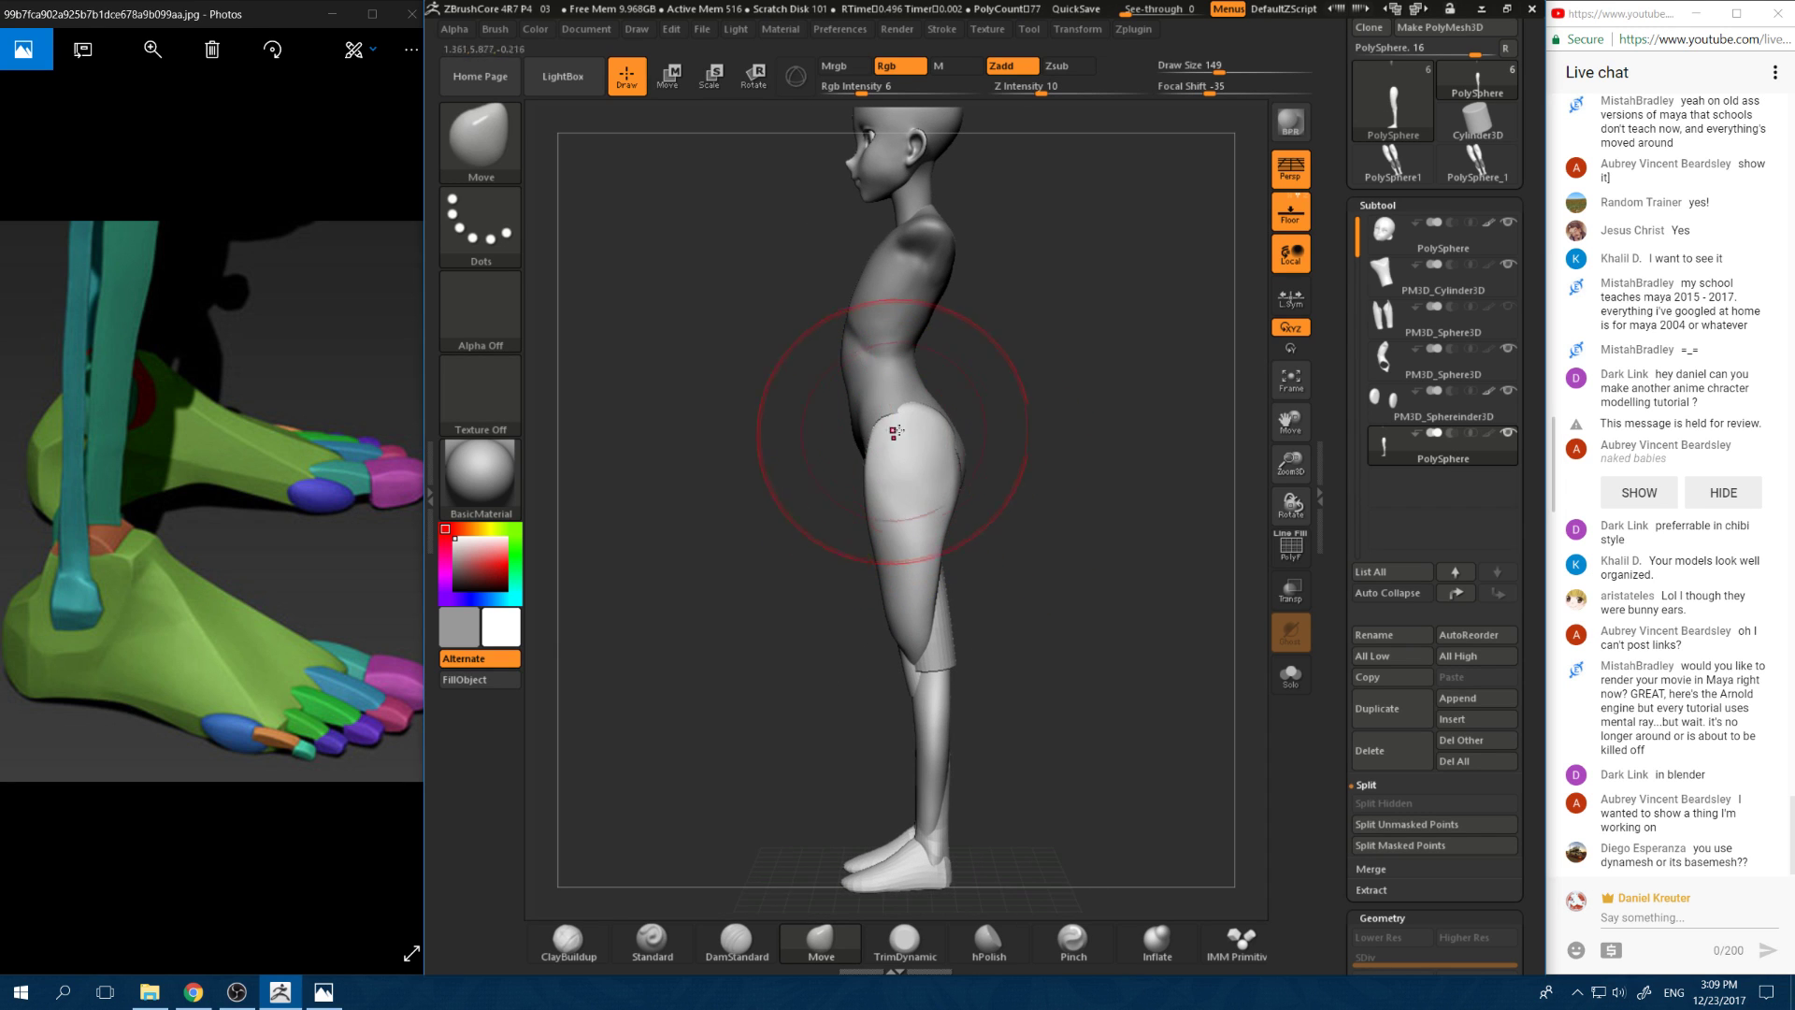
pyautogui.keyDown('alt'); pyautogui.moveTo(975, 449); pyautogui.dragTo(996, 510); pyautogui.keyUp('alt')
pyautogui.moveTo(996, 510)
pyautogui.mouseDown()
pyautogui.moveTo(1125, 520)
pyautogui.moveTo(1050, 493)
pyautogui.mouseUp()
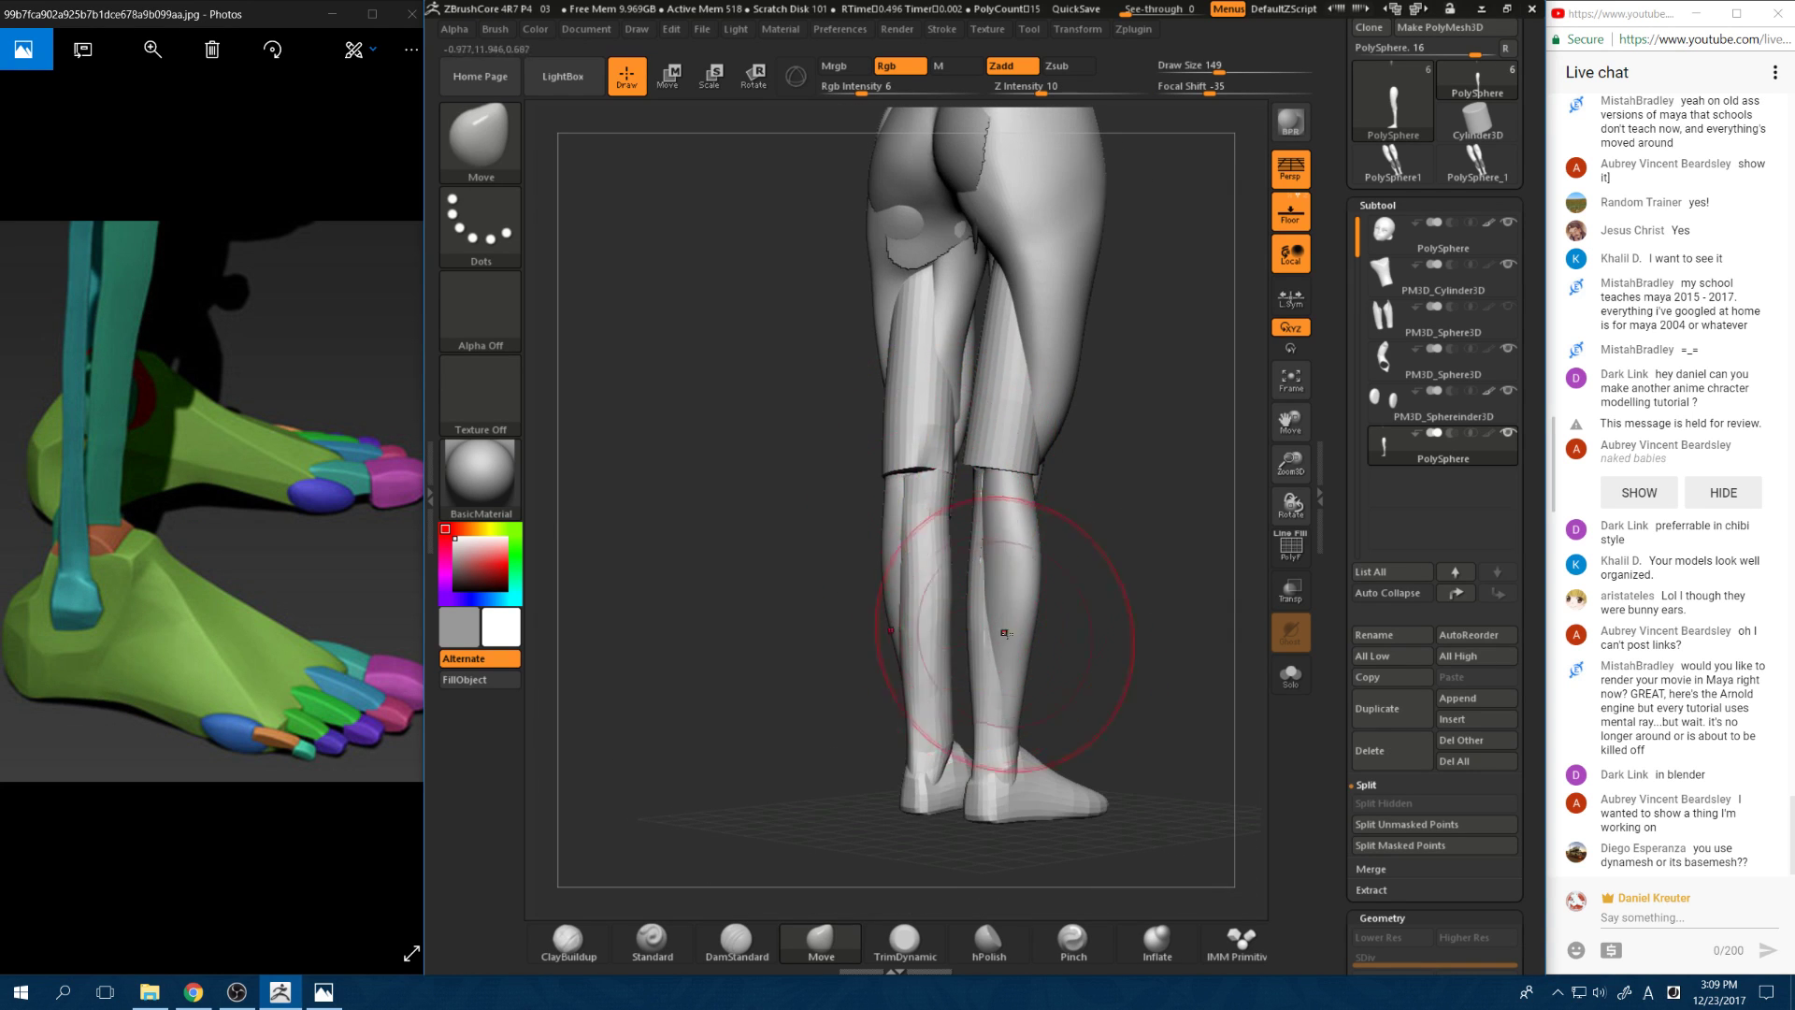
pyautogui.moveTo(1075, 668)
pyautogui.keyDown('alt'); pyautogui.mouseDown()
pyautogui.moveTo(1078, 534)
pyautogui.moveTo(856, 475)
pyautogui.mouseUp(); pyautogui.keyUp('alt')
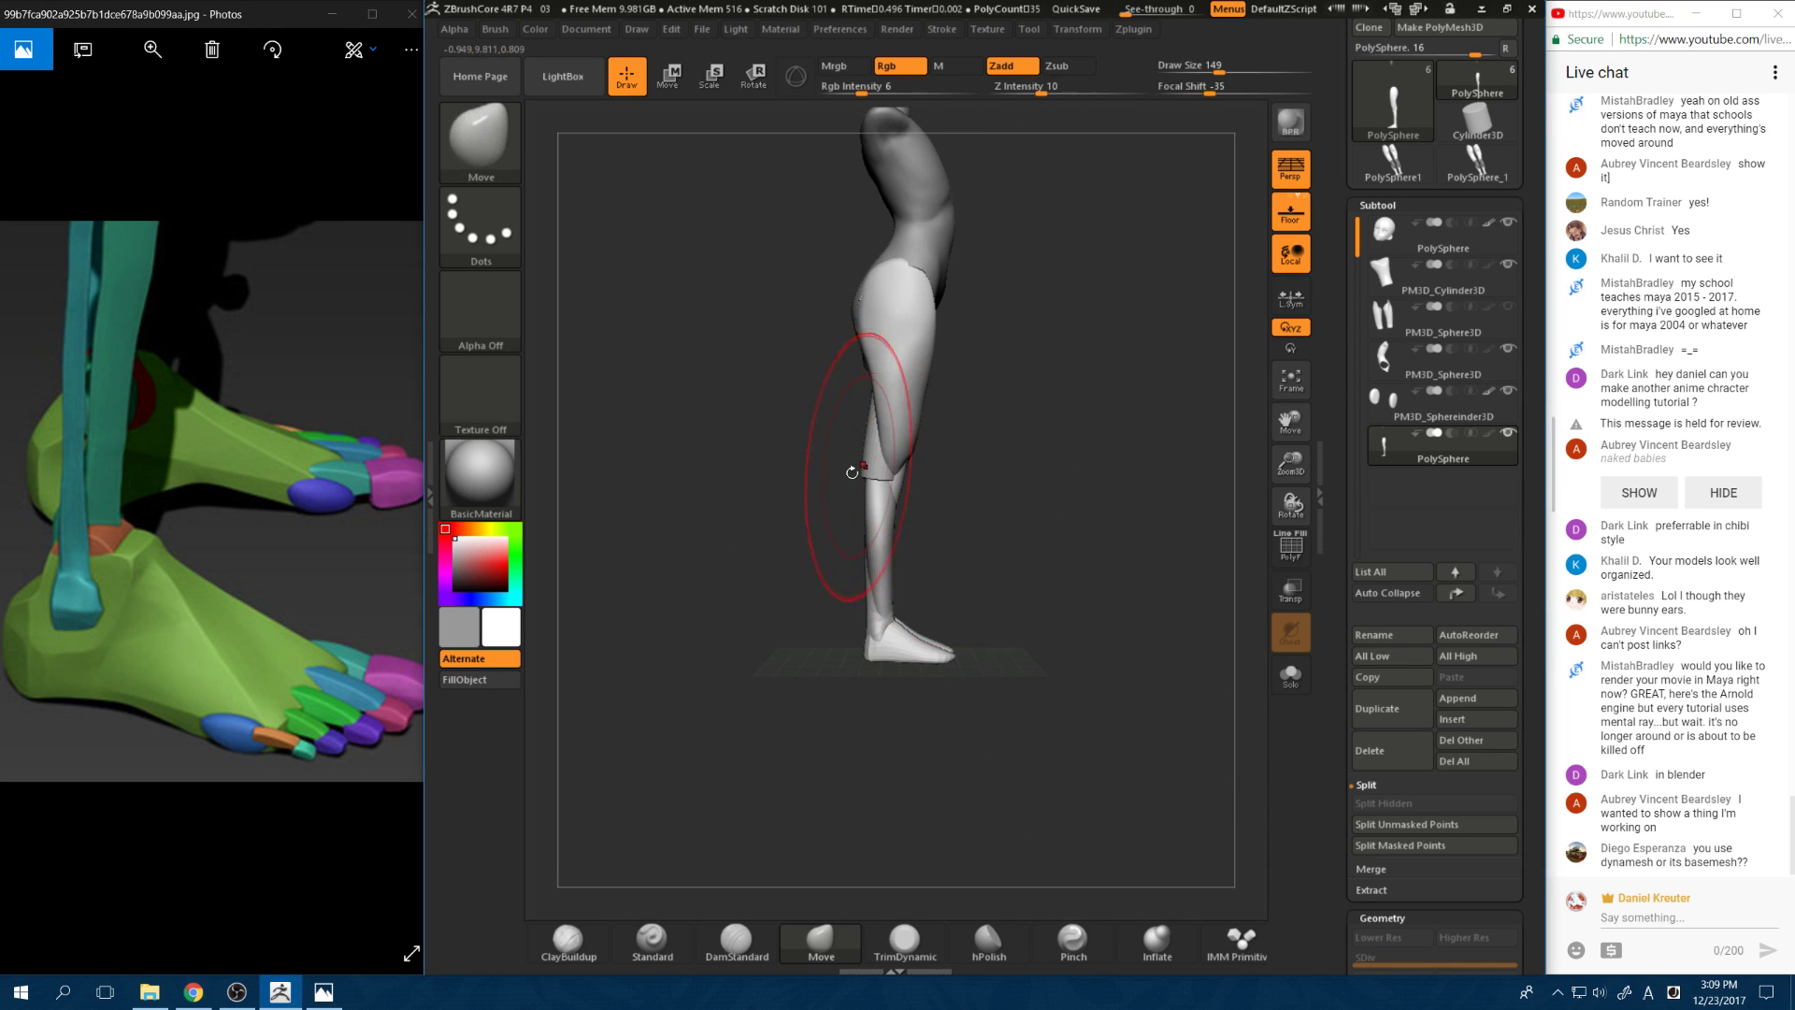
pyautogui.keyDown('alt'); pyautogui.moveTo(1036, 516); pyautogui.dragTo(734, 571); pyautogui.keyUp('alt')
pyautogui.moveTo(879, 528); pyautogui.dragTo(1090, 551)
# Step: Move the PolySphere legs subtool up the subtool order so it sits directly below the hips subtool
pyautogui.click(1443, 360)
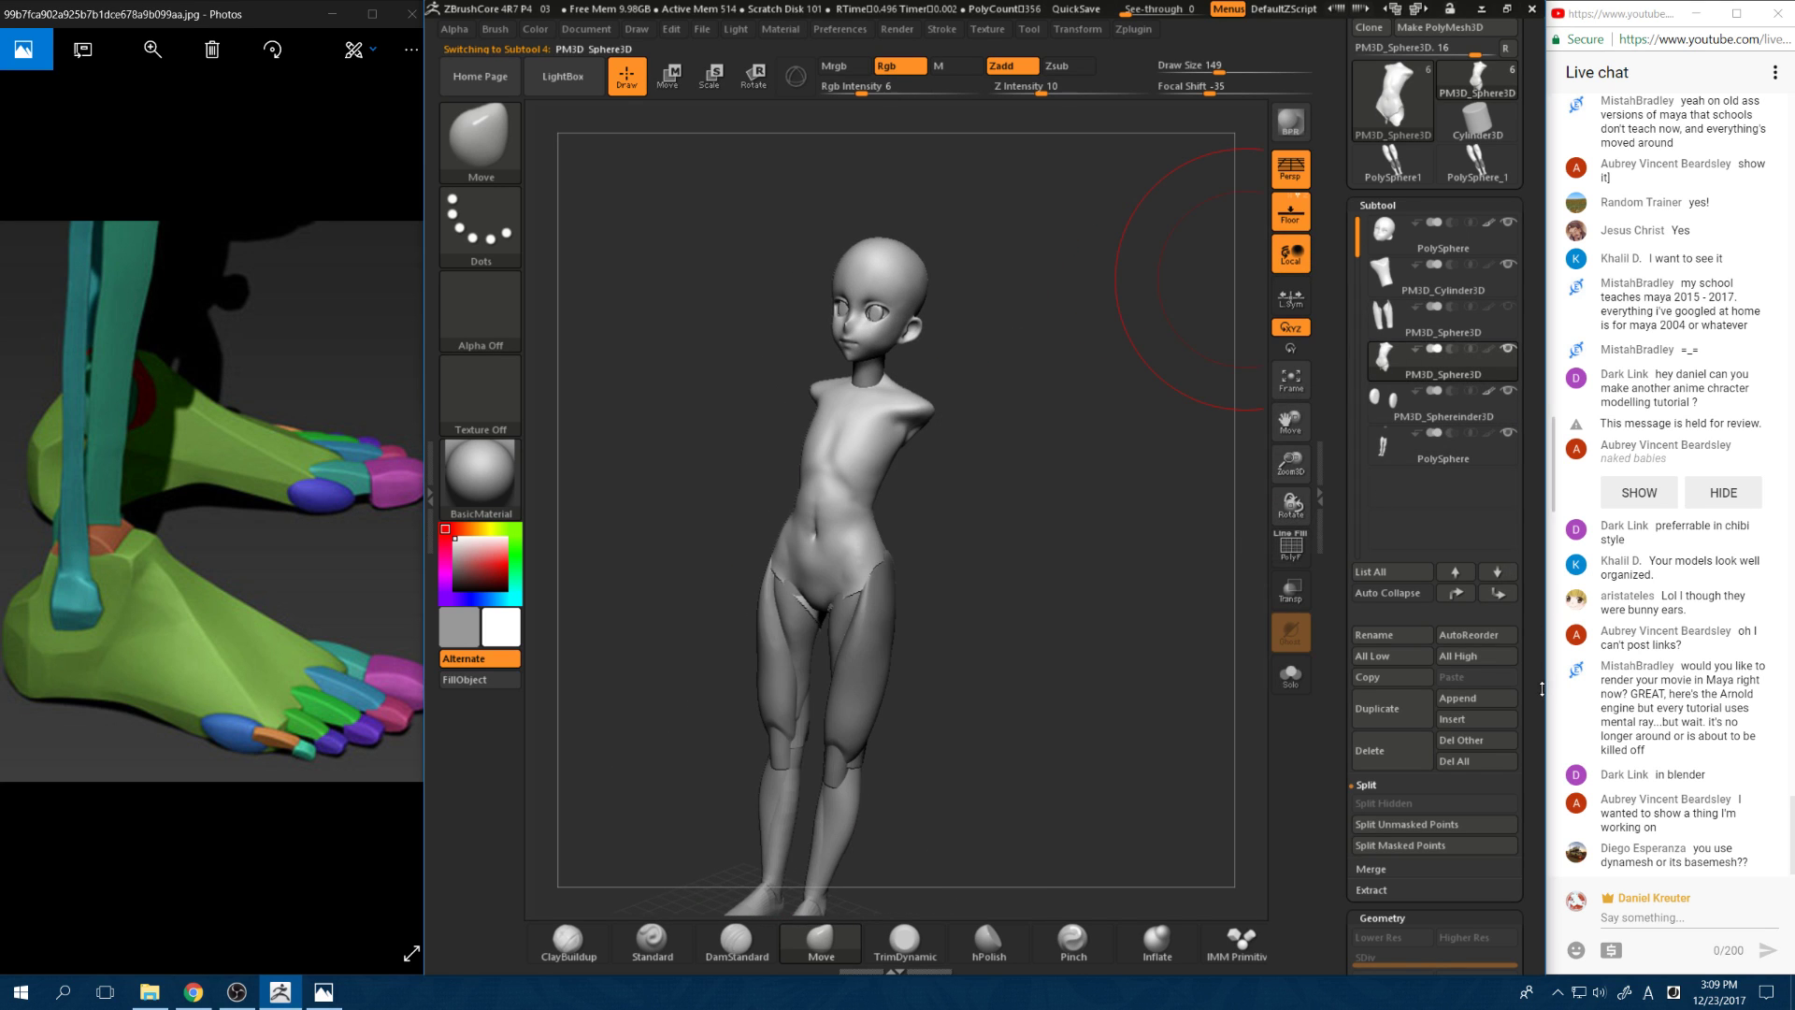
pyautogui.keyDown('alt'); pyautogui.moveTo(1016, 470); pyautogui.dragTo(1124, 677); pyautogui.keyUp('alt')
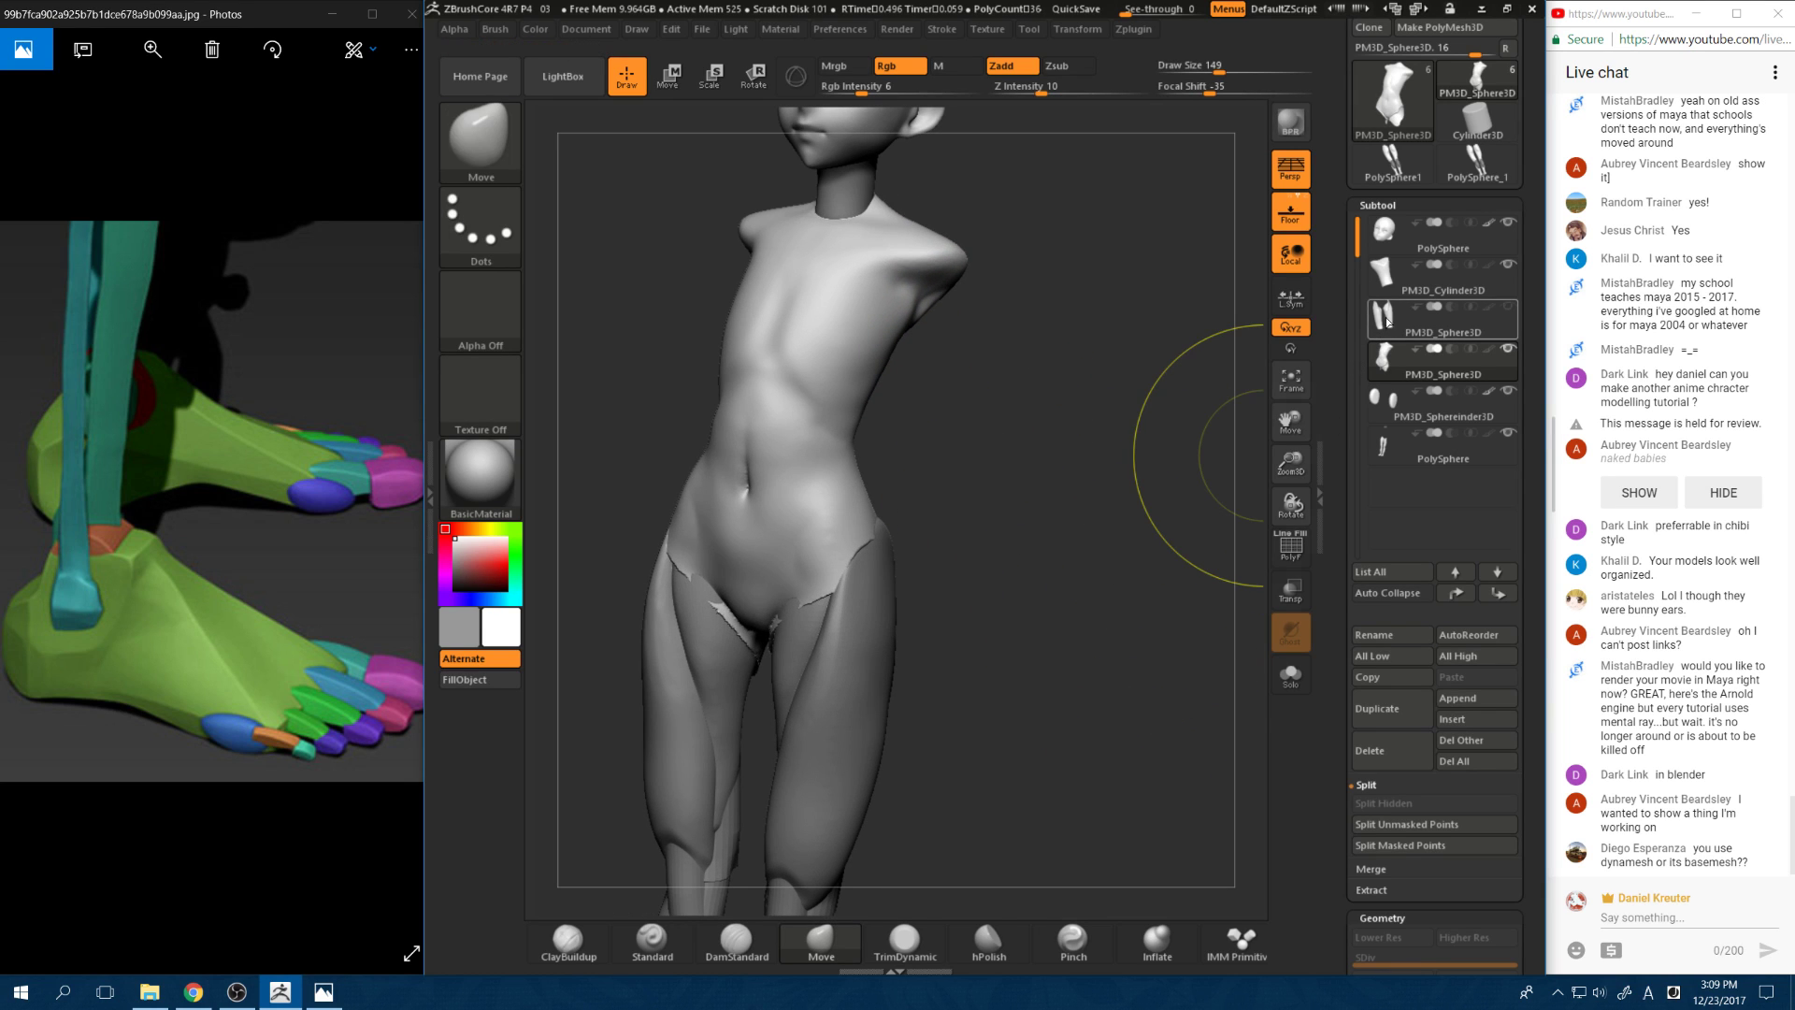
pyautogui.click(1380, 457)
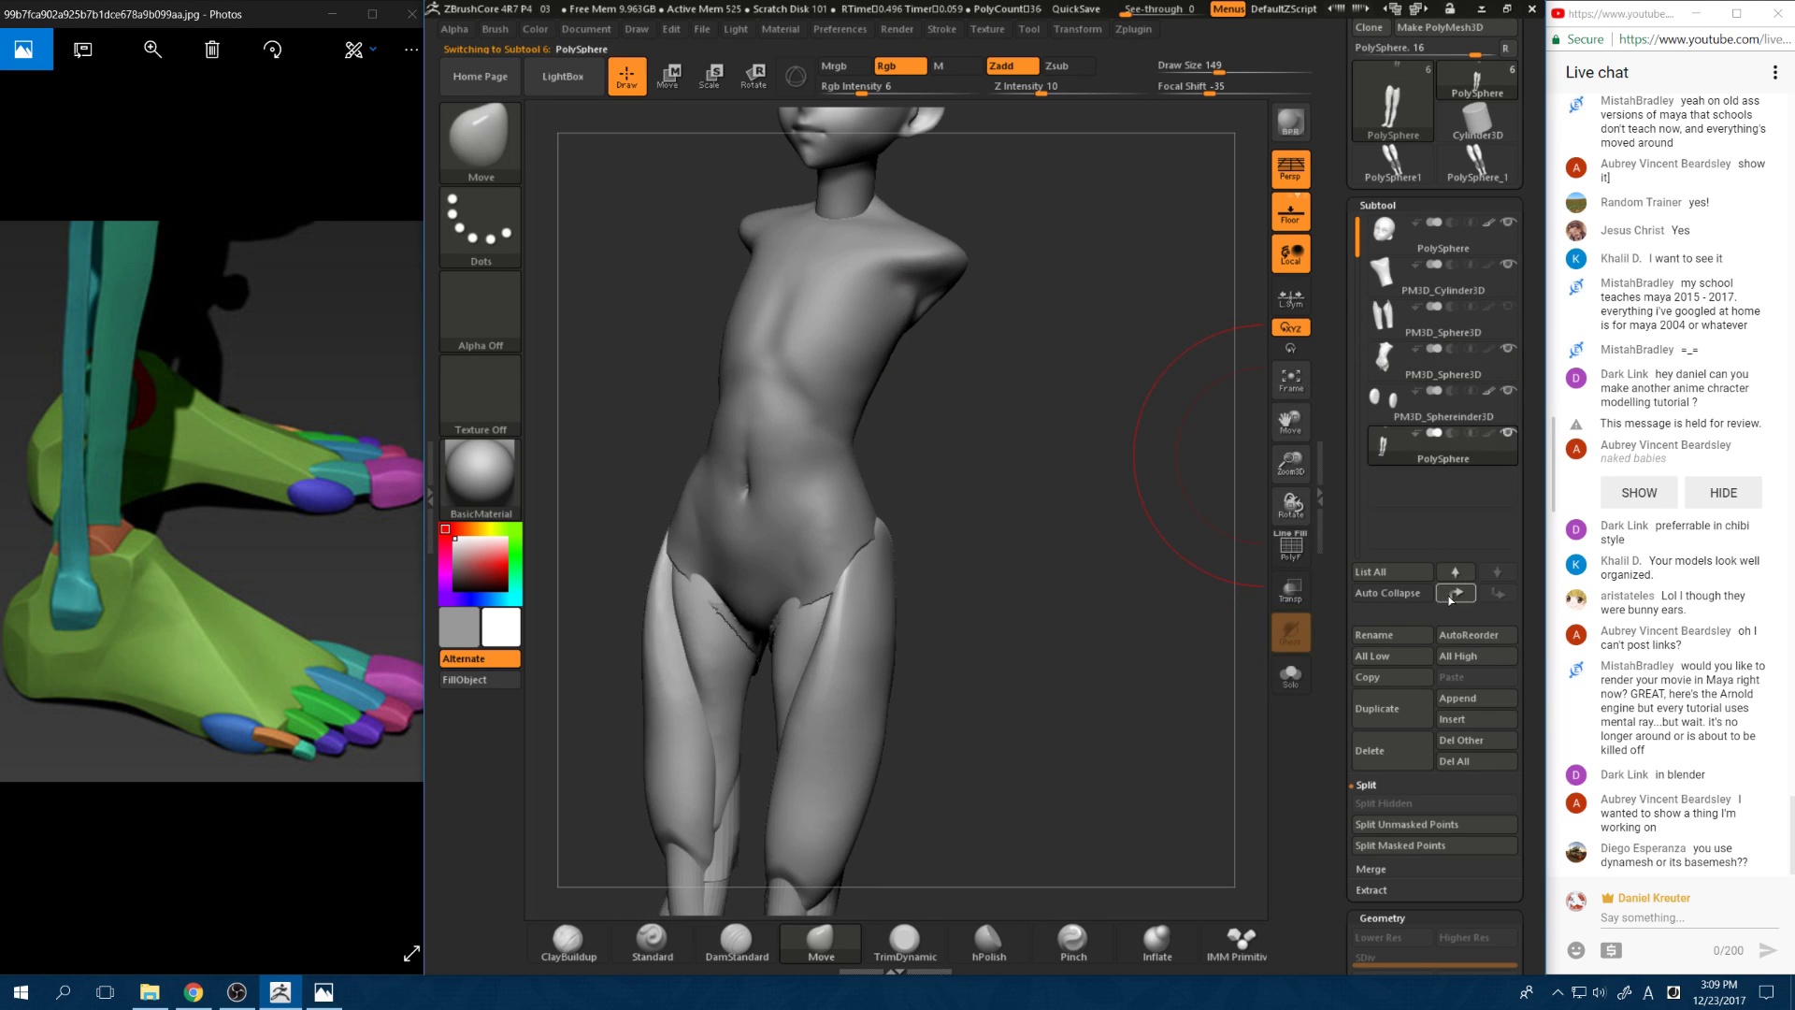
pyautogui.click(1455, 595)
# Step: Select the hips subtool, merge it down with the legs and remesh the combined body into one mesh
pyautogui.click(1384, 358)
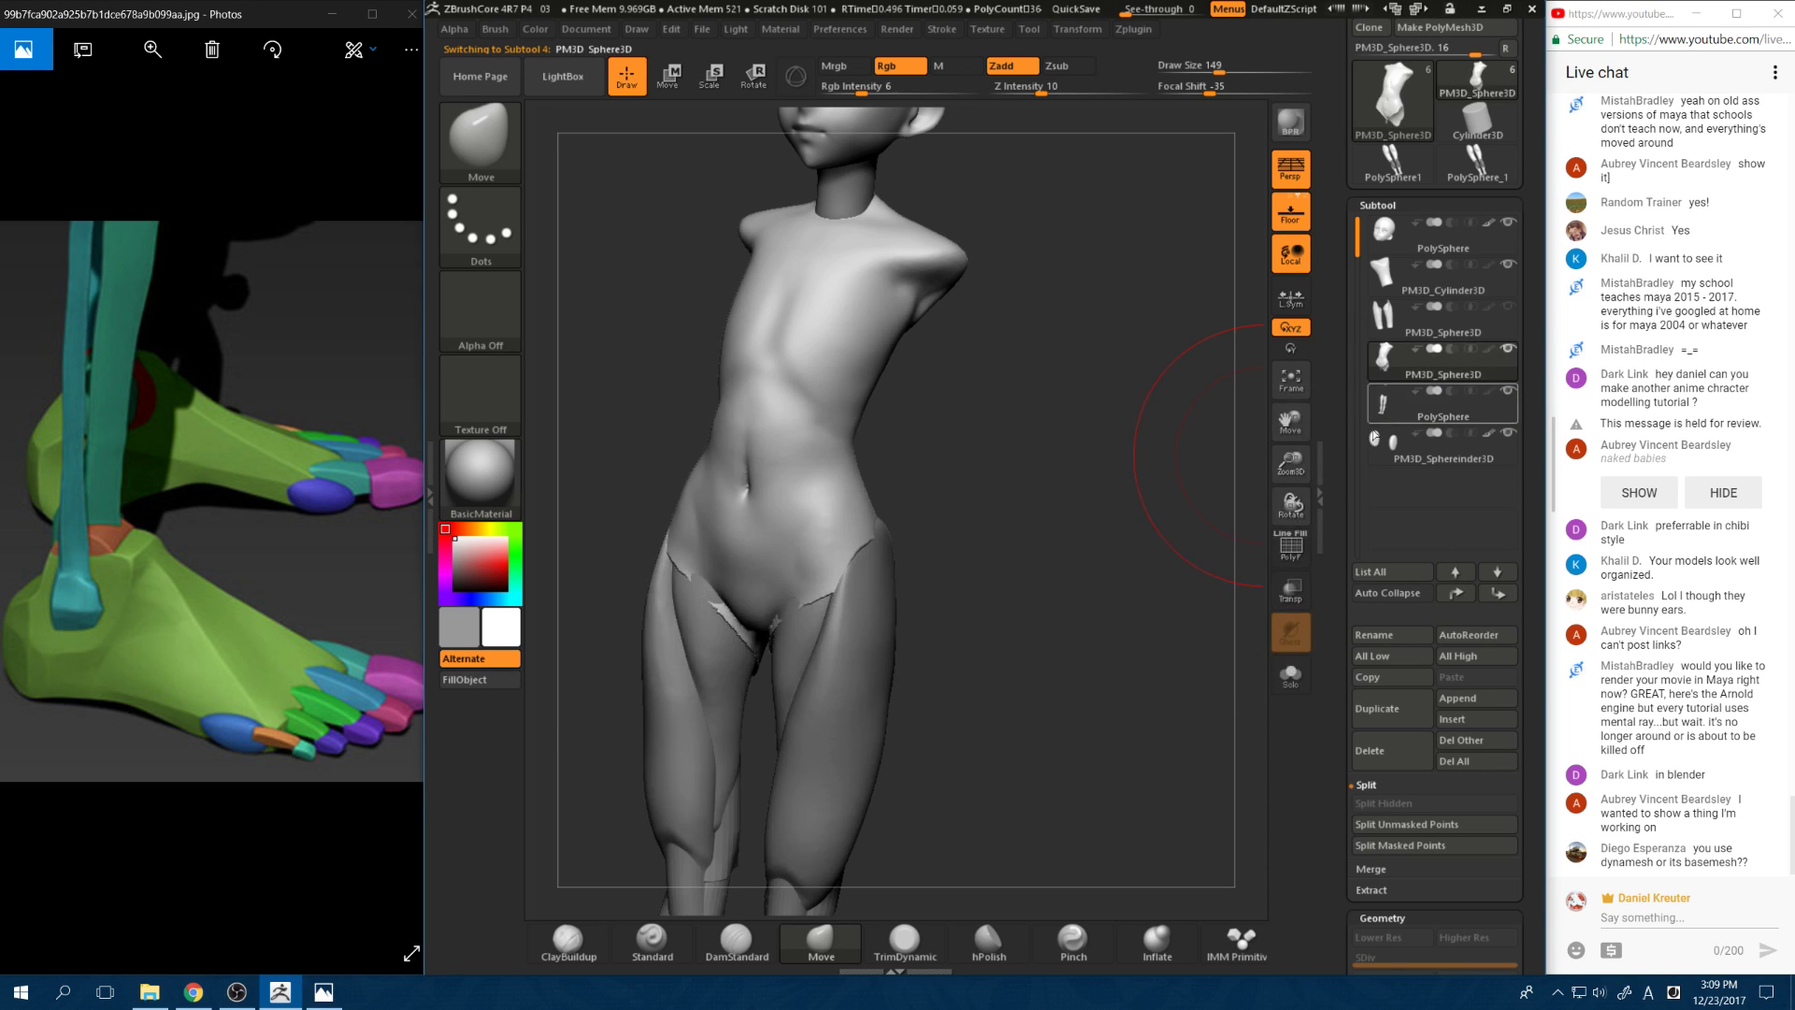
pyautogui.click(1371, 869)
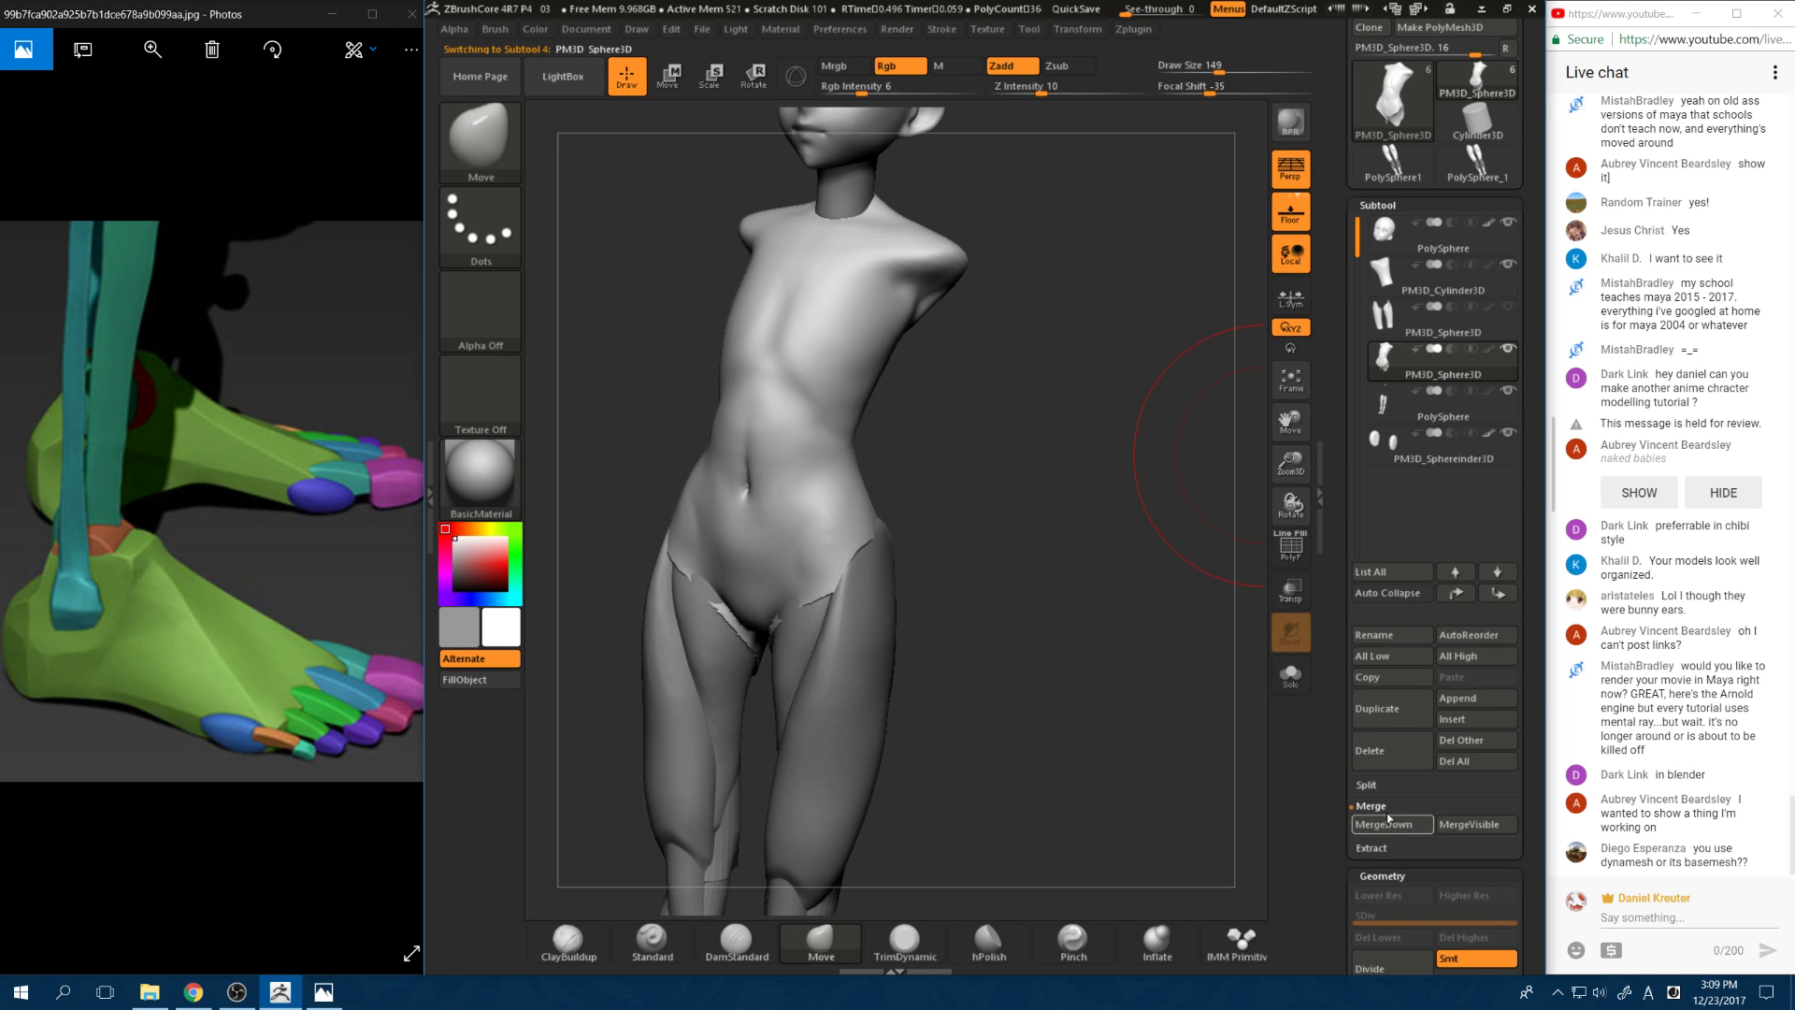
pyautogui.click(1386, 823)
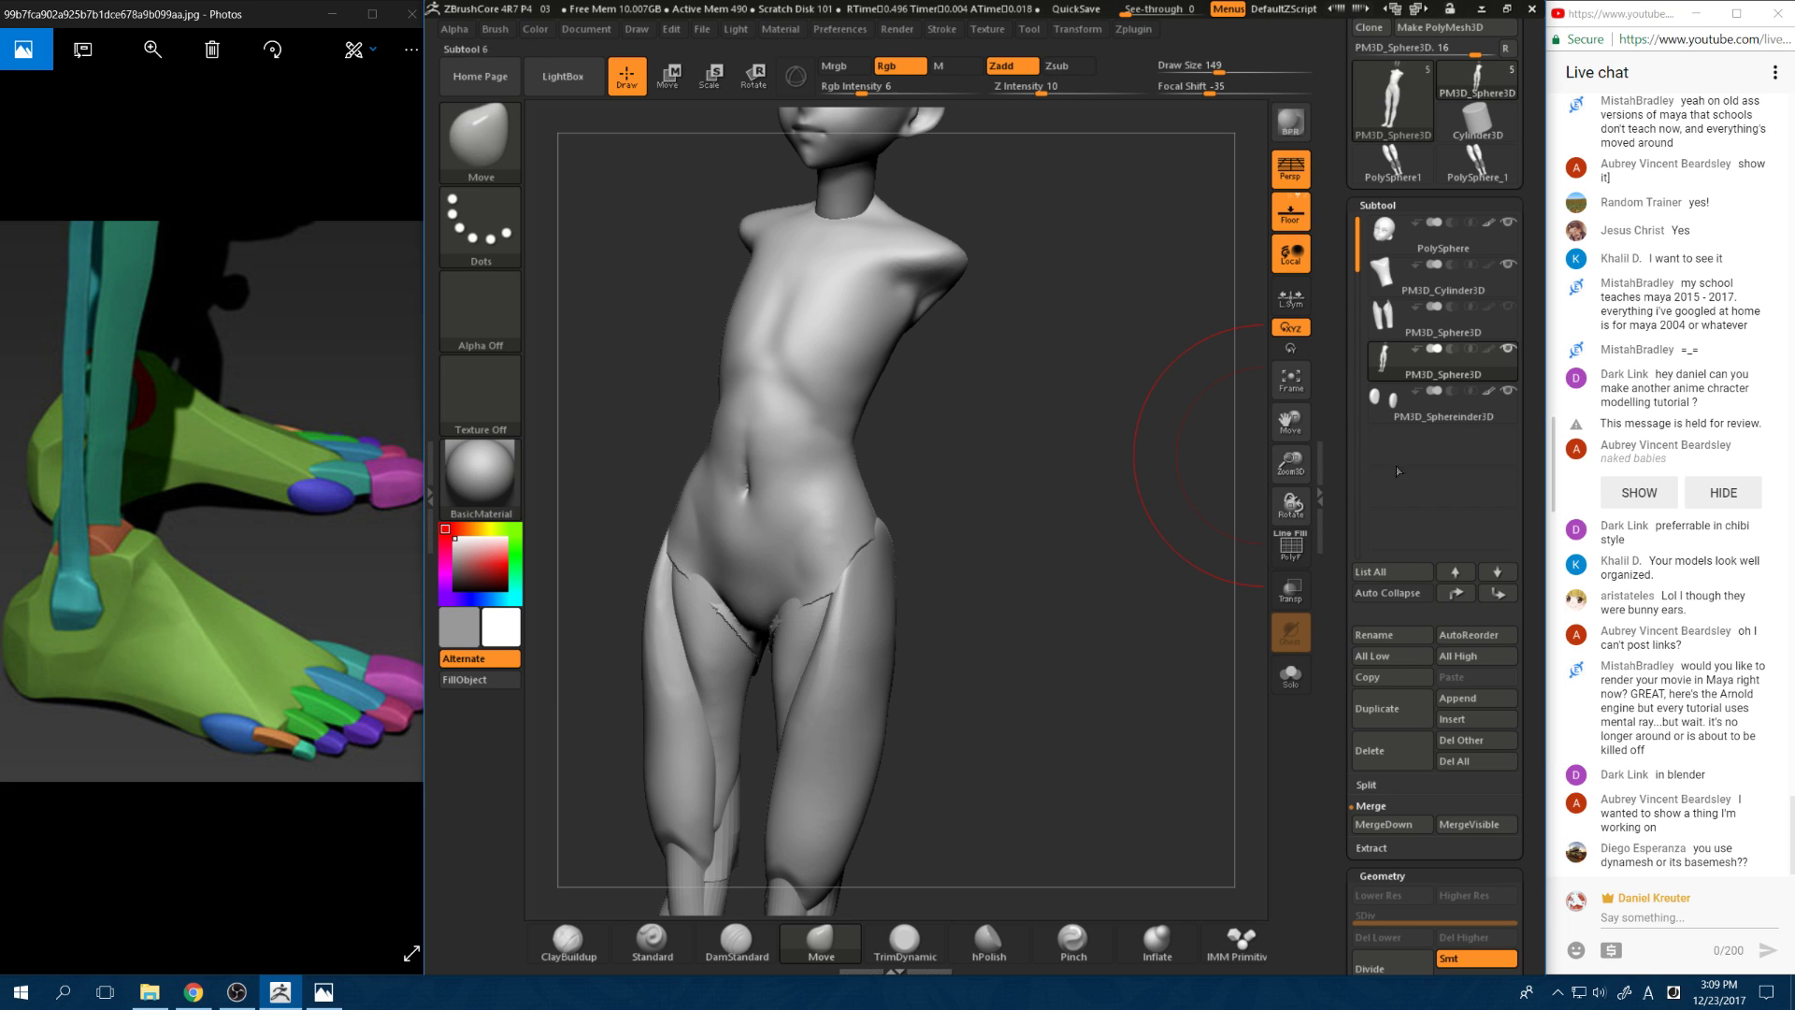
pyautogui.press('ctrl')
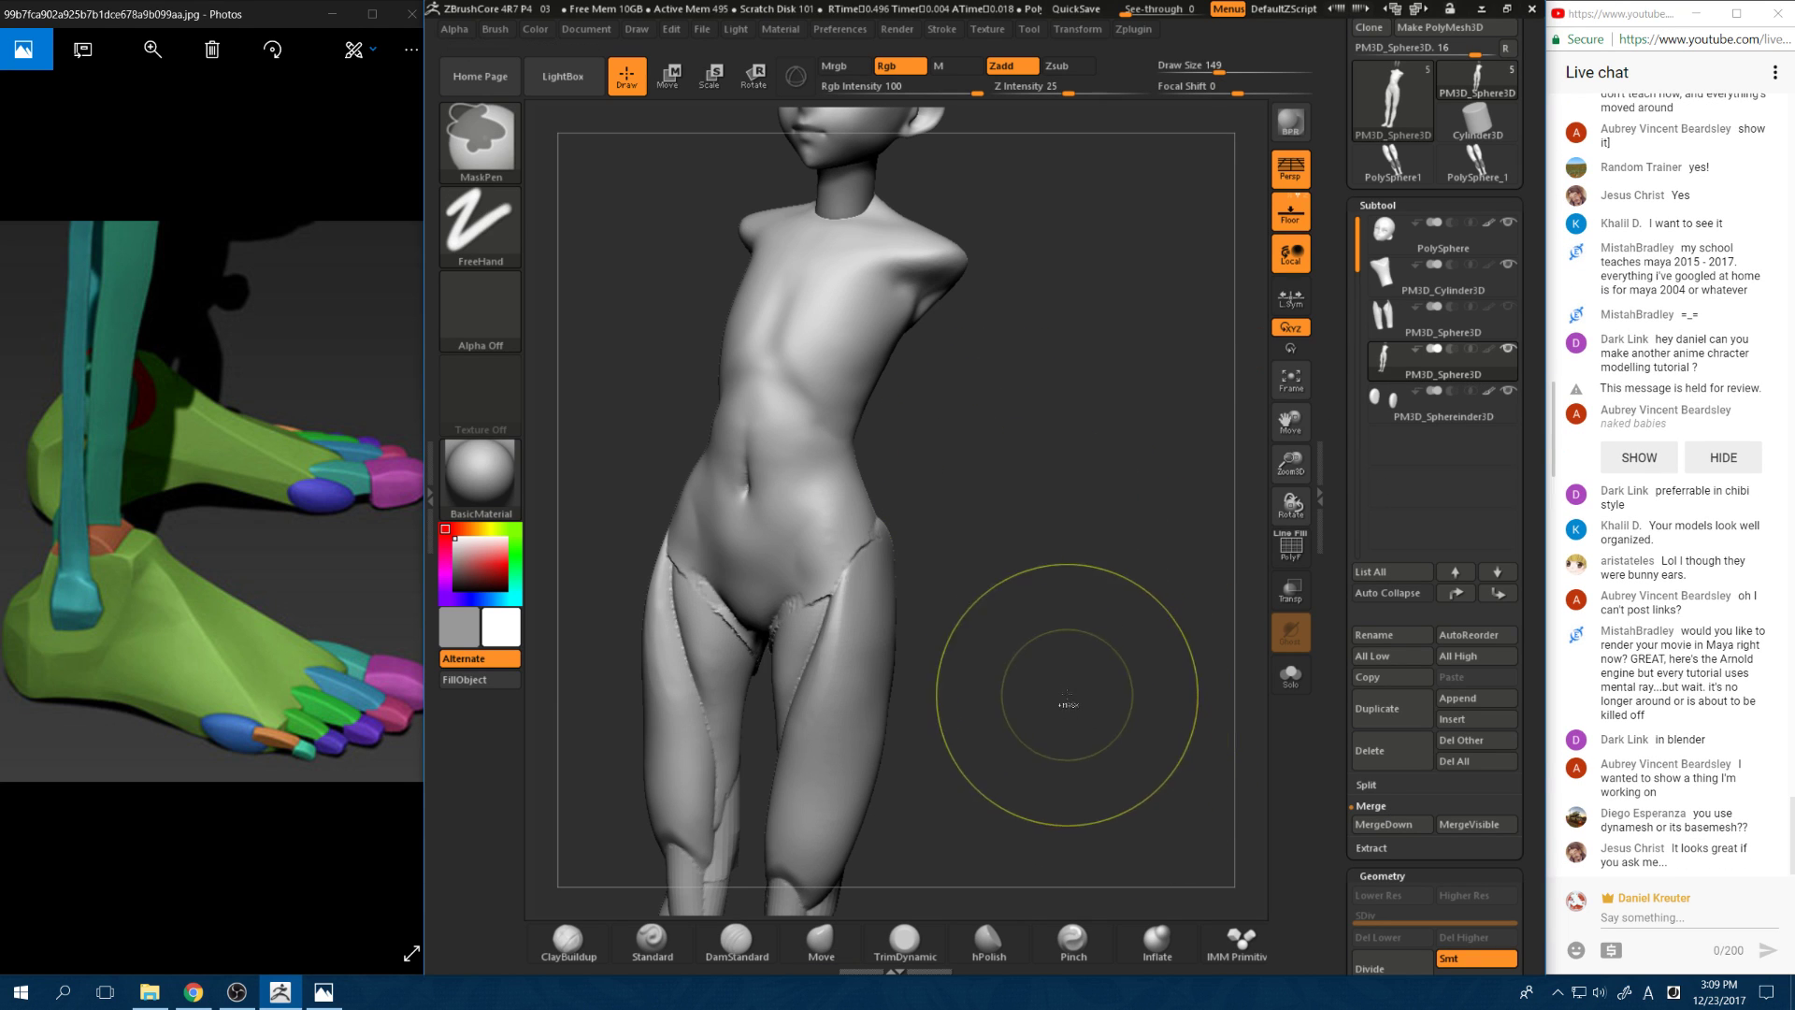
pyautogui.moveTo(1051, 592)
pyautogui.mouseDown()
pyautogui.moveTo(1053, 625)
pyautogui.moveTo(1030, 561)
pyautogui.moveTo(963, 571)
pyautogui.mouseUp()
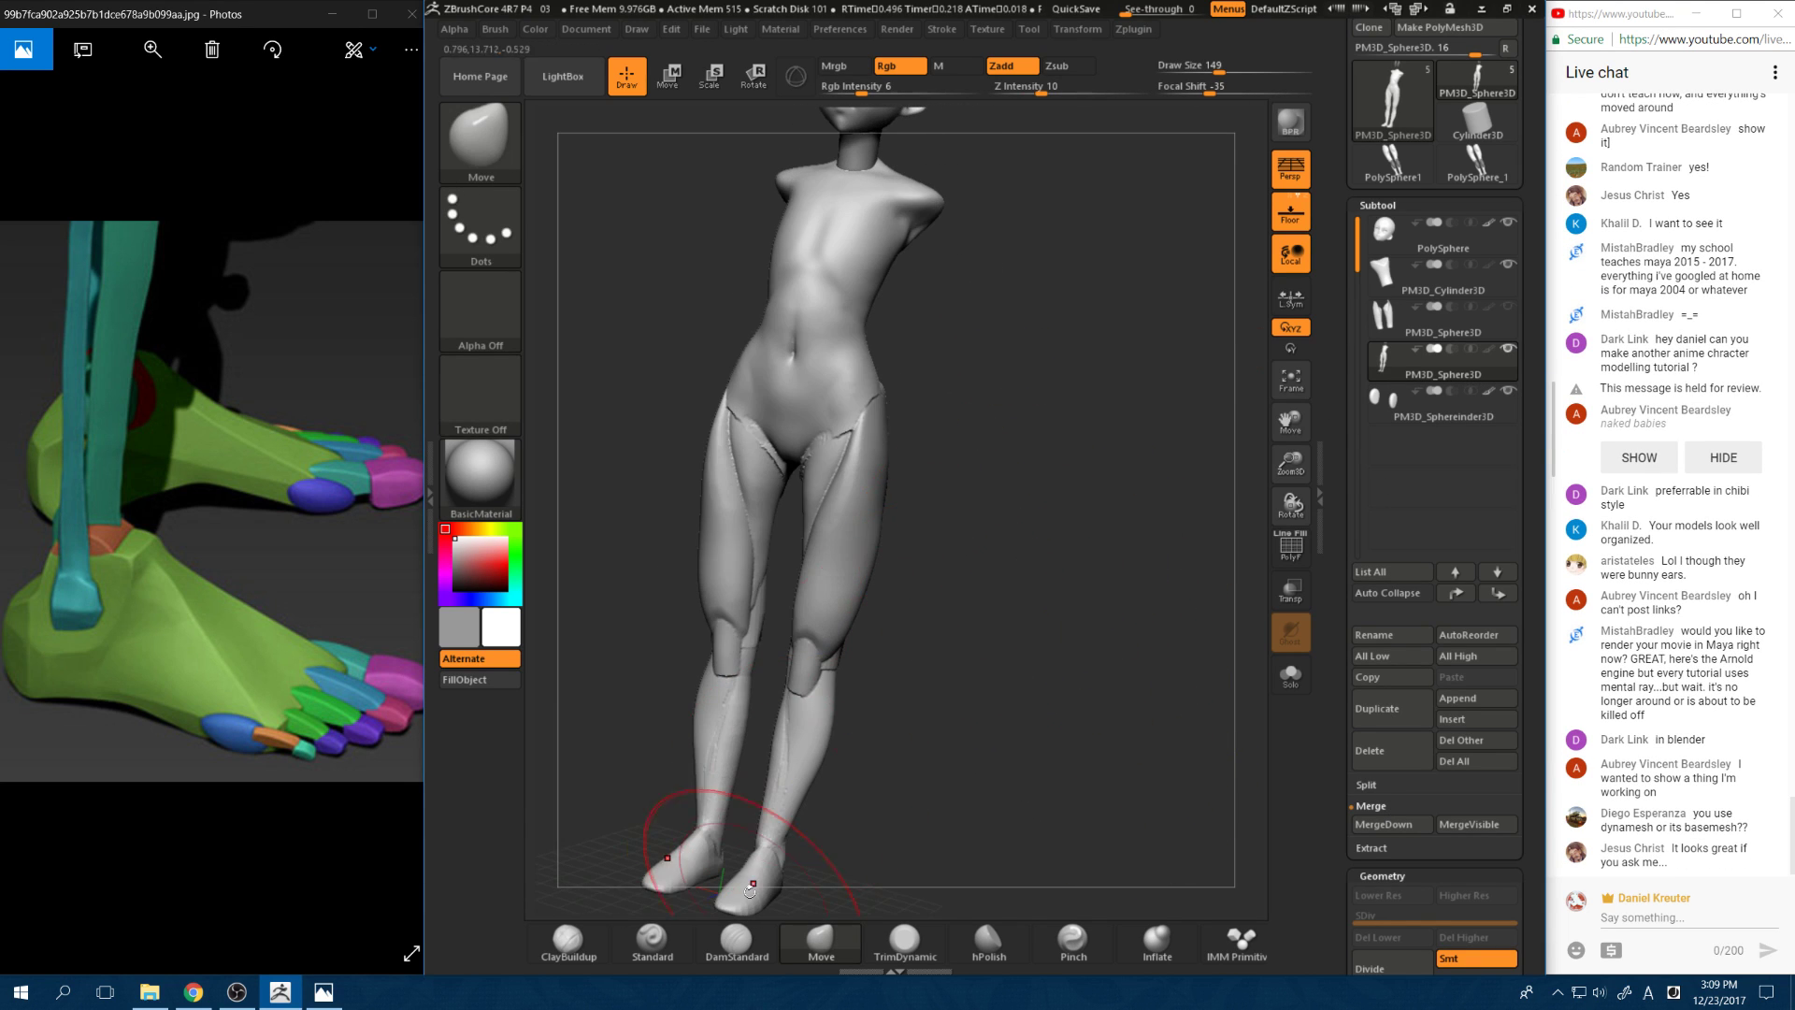
# Step: Fill the front seams between hips and thighs using the ClayBuildup brush at draw size 108, and smooth the strokes
pyautogui.click(568, 944)
pyautogui.moveTo(1036, 389)
pyautogui.keyDown('alt'); pyautogui.mouseDown()
pyautogui.moveTo(1039, 535)
pyautogui.moveTo(1001, 510)
pyautogui.mouseUp(); pyautogui.keyUp('alt')
pyautogui.press('s')
pyautogui.moveTo(922, 420); pyautogui.dragTo(901, 486)
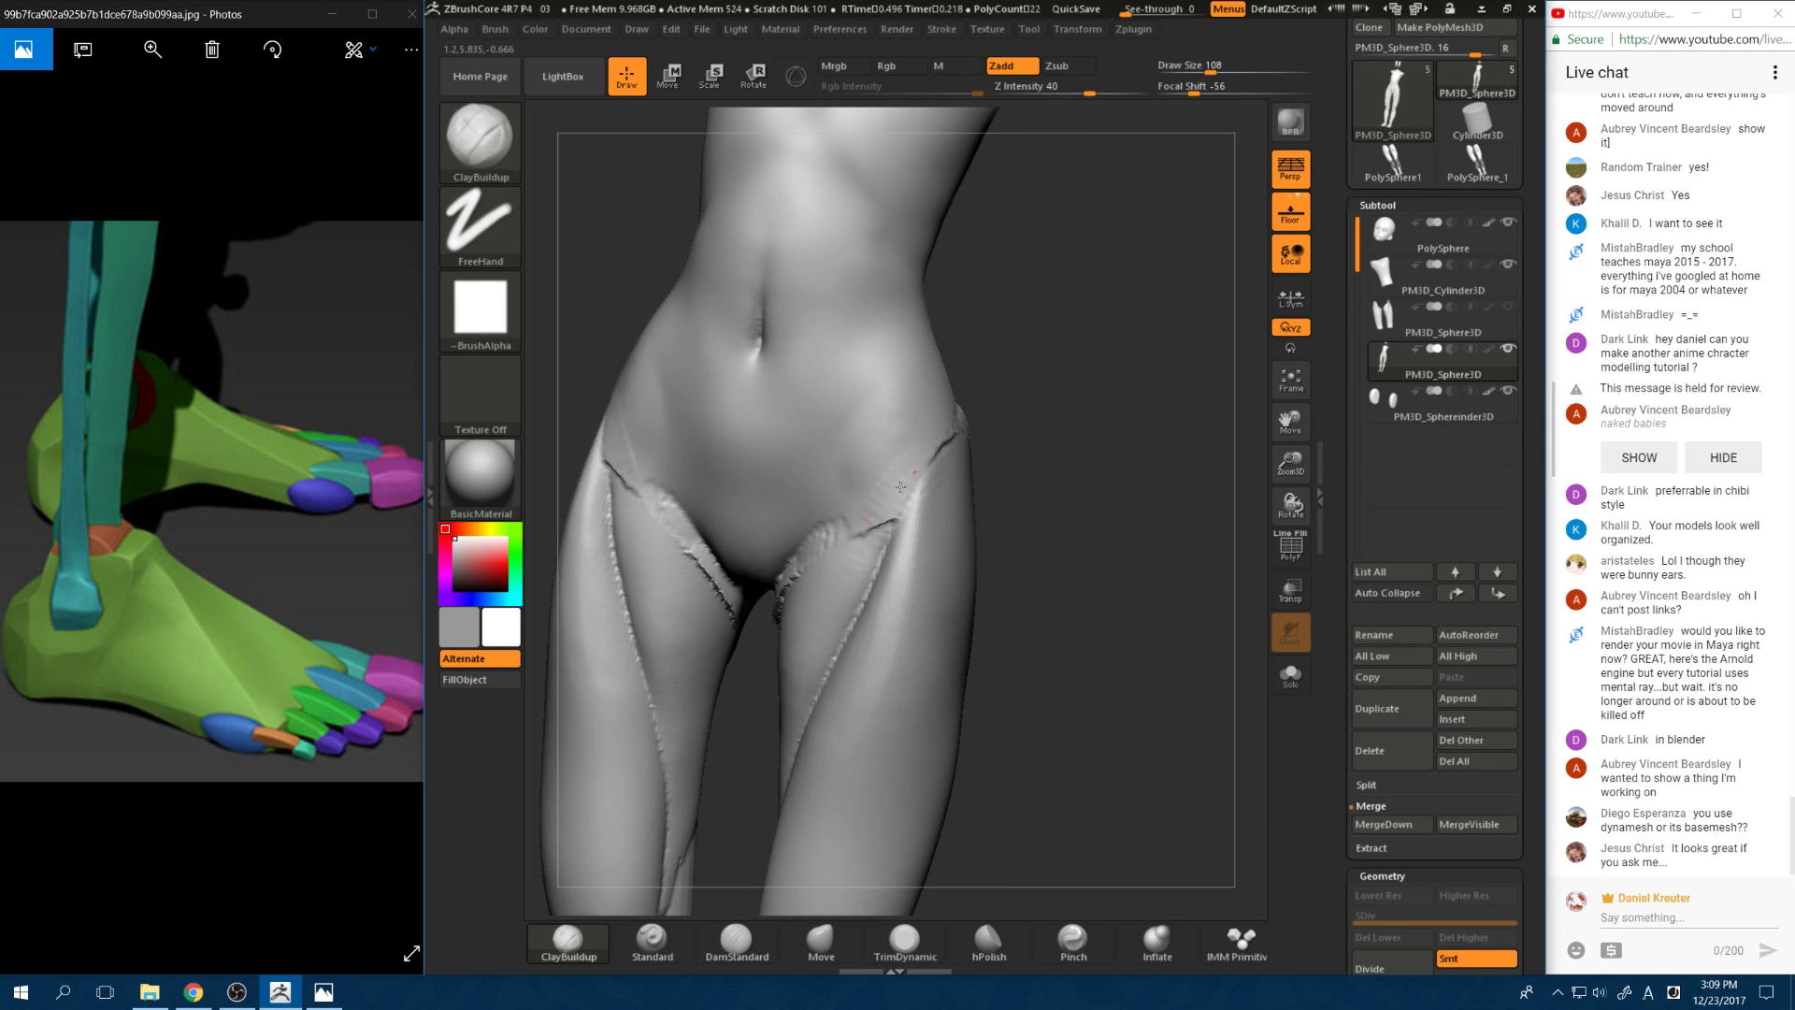
pyautogui.moveTo(870, 558); pyautogui.dragTo(821, 683)
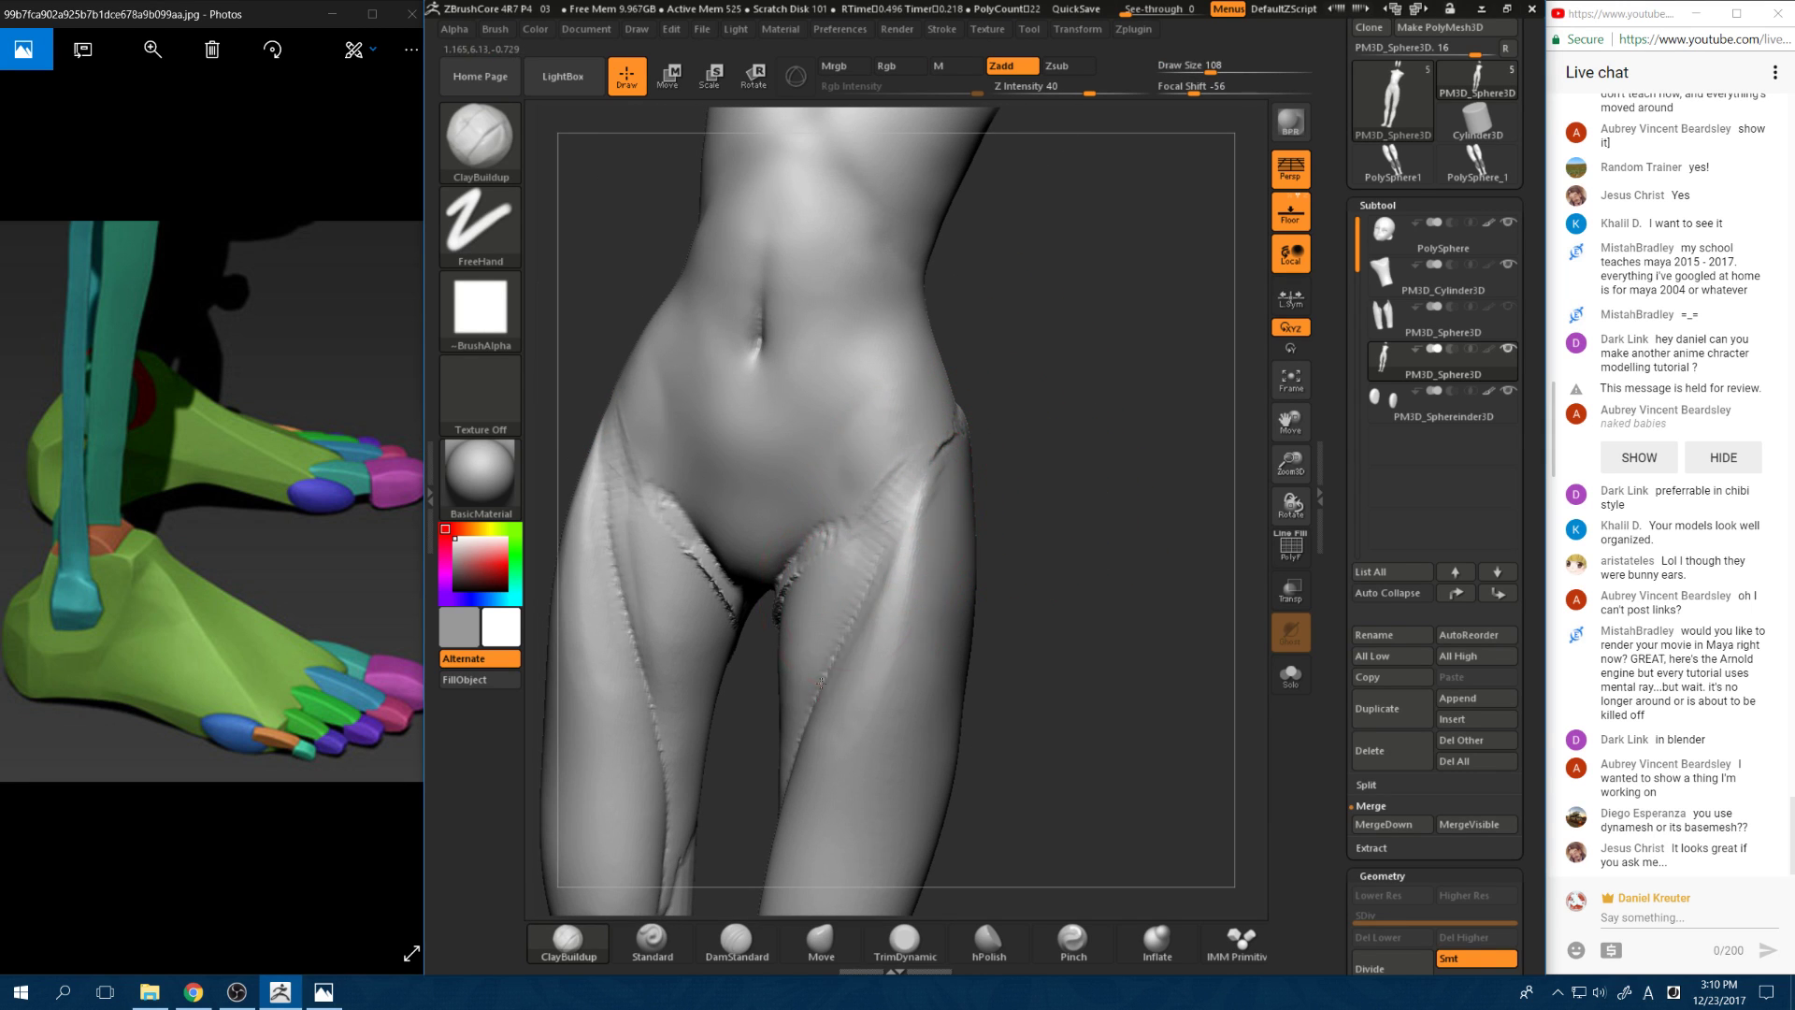
pyautogui.moveTo(1029, 416); pyautogui.dragTo(963, 356)
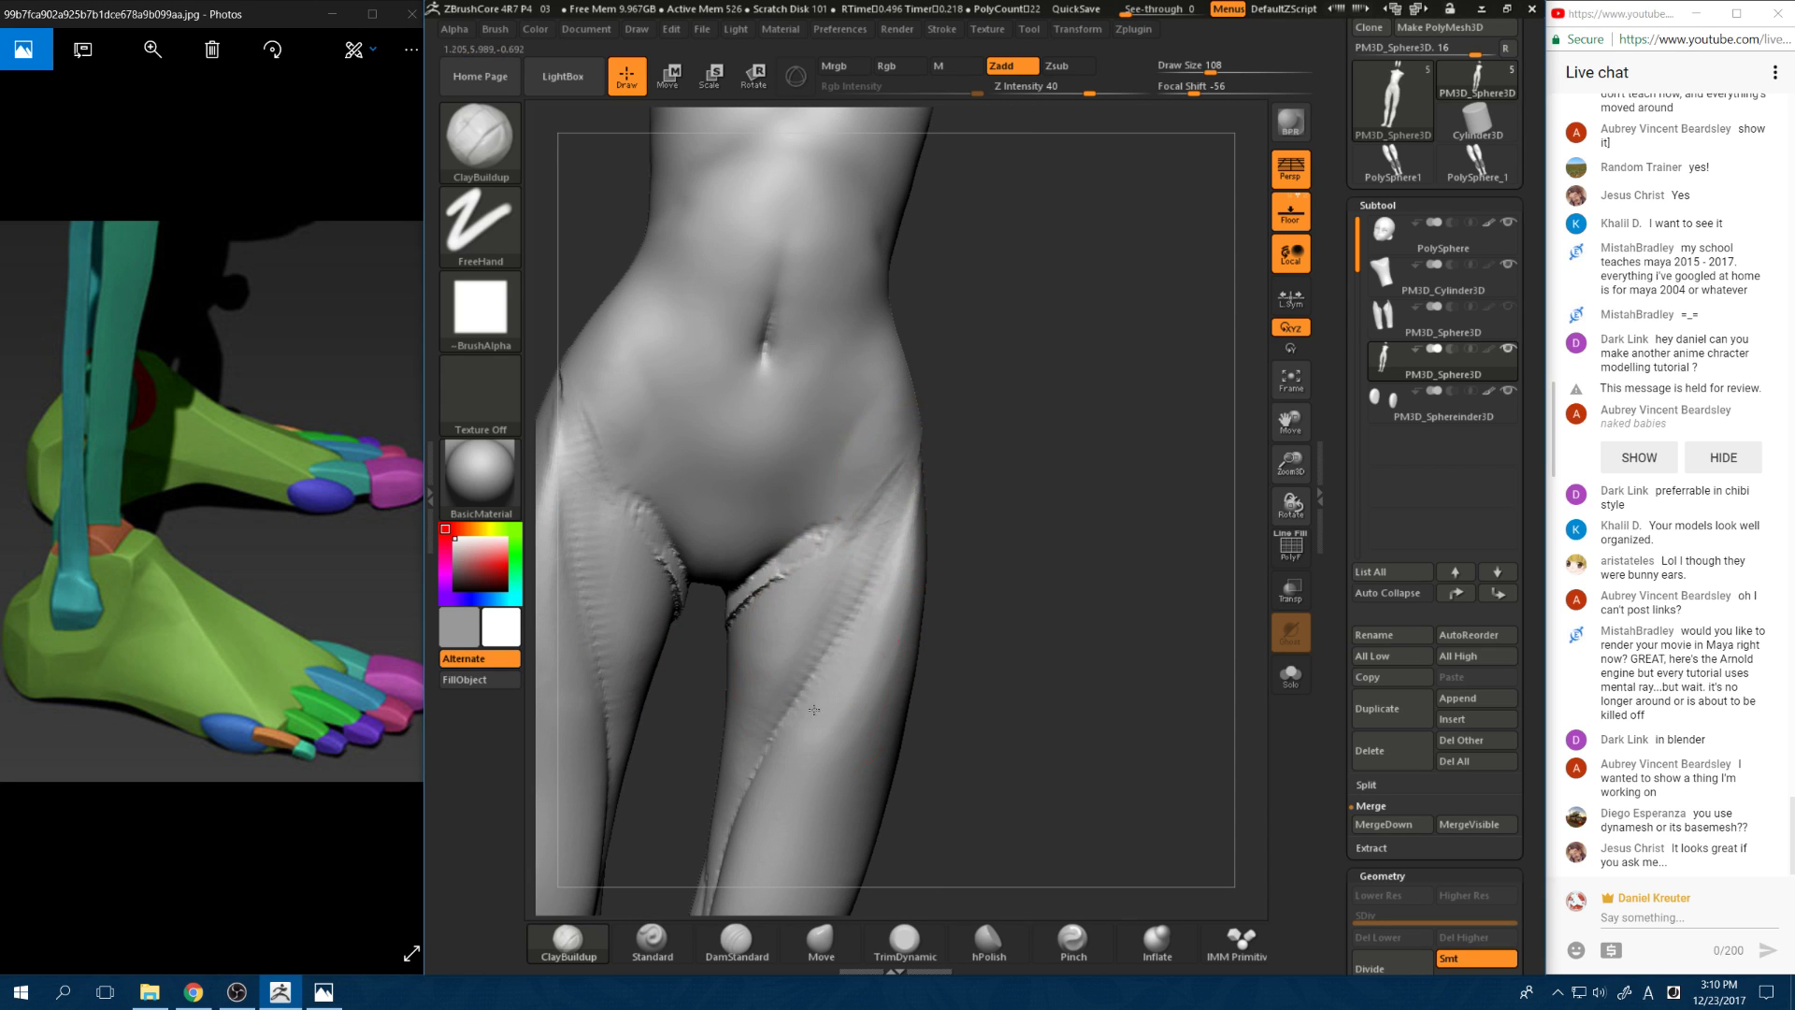
pyautogui.moveTo(908, 536); pyautogui.dragTo(846, 692)
pyautogui.moveTo(1003, 608)
pyautogui.keyDown('alt'); pyautogui.mouseDown()
pyautogui.moveTo(1006, 529)
pyautogui.moveTo(945, 542)
pyautogui.mouseUp(); pyautogui.keyUp('alt')
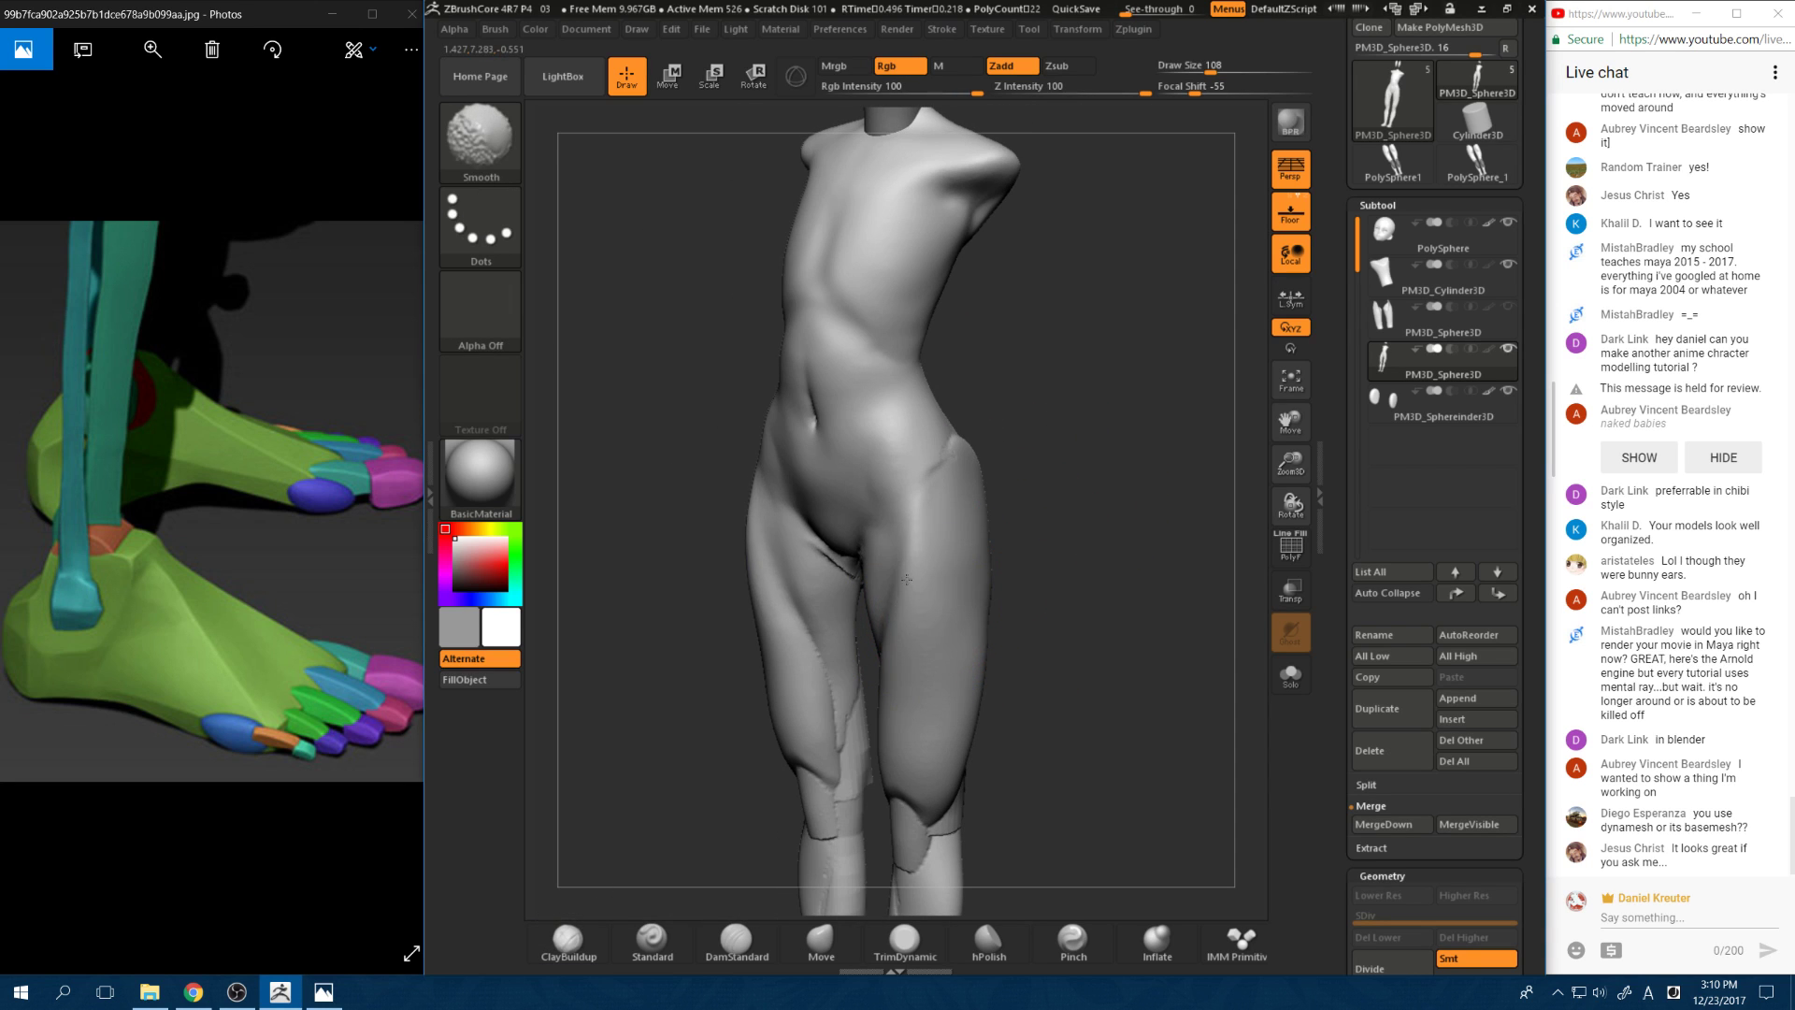
# Step: Flatten the leftover seams on the outer hips and around the buttocks with the TrimDynamic brush
pyautogui.click(904, 938)
pyautogui.moveTo(994, 474); pyautogui.dragTo(892, 621)
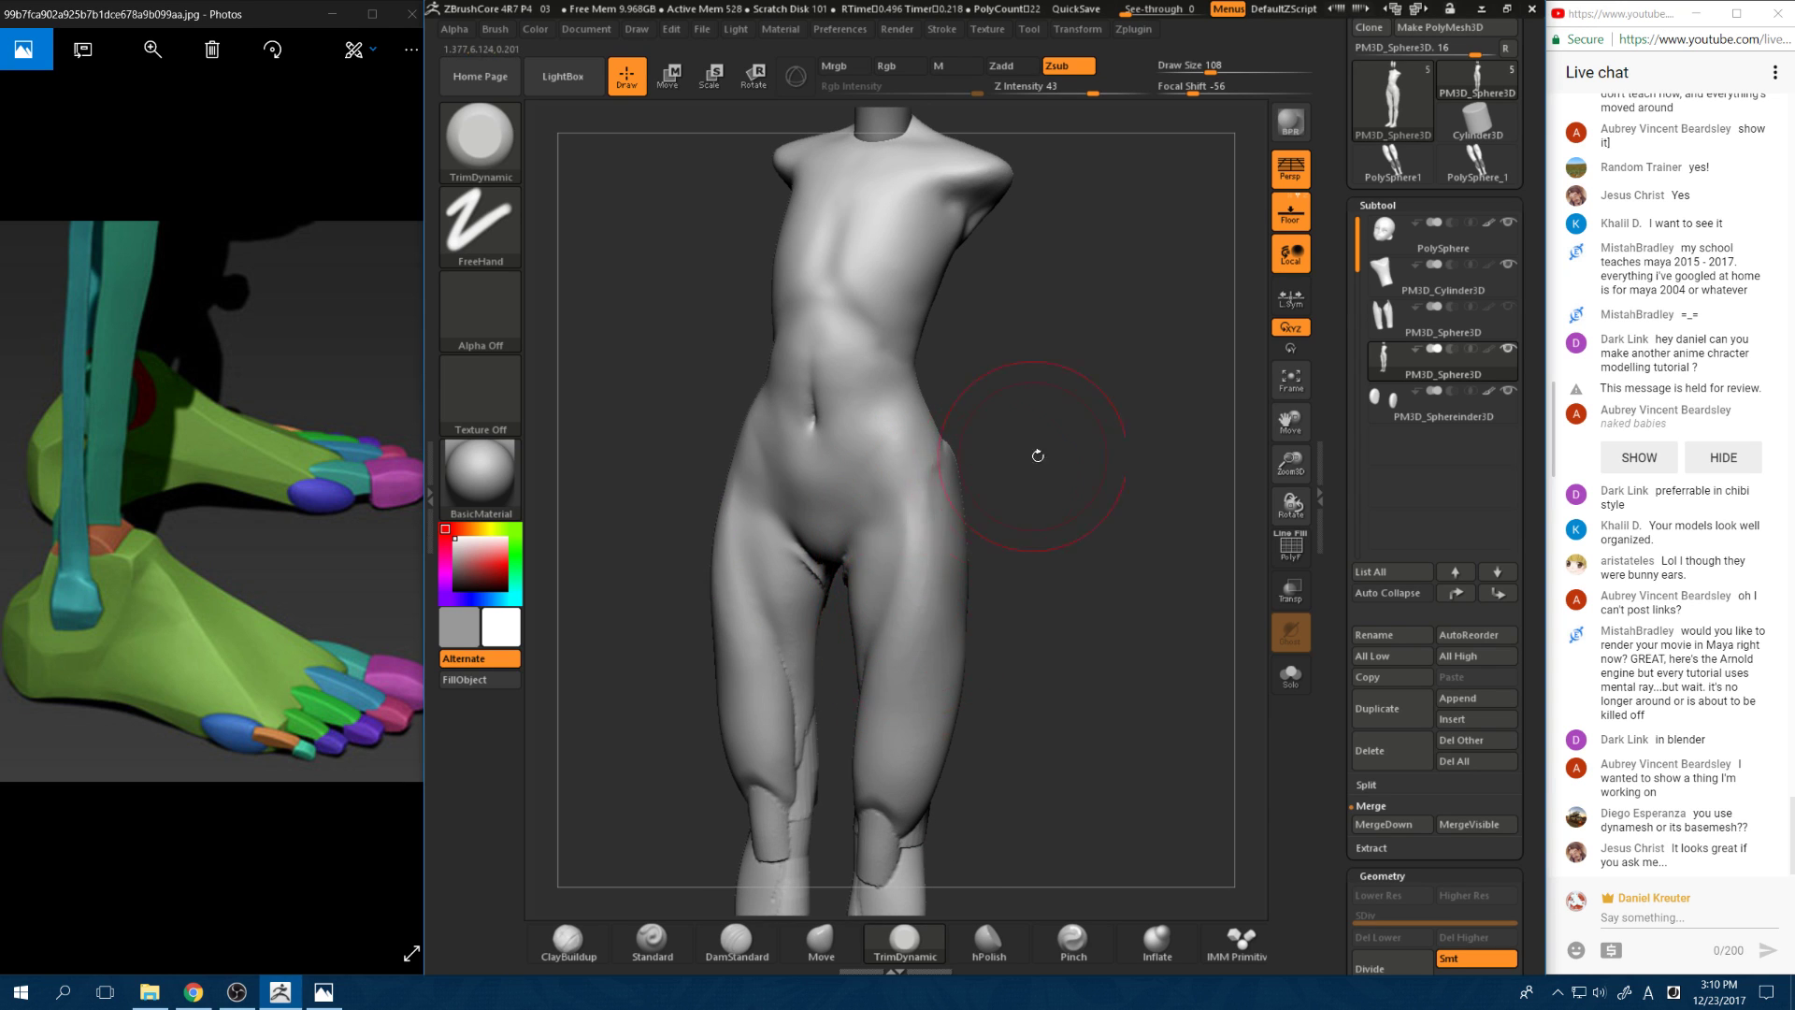
pyautogui.moveTo(1037, 456); pyautogui.dragTo(982, 474)
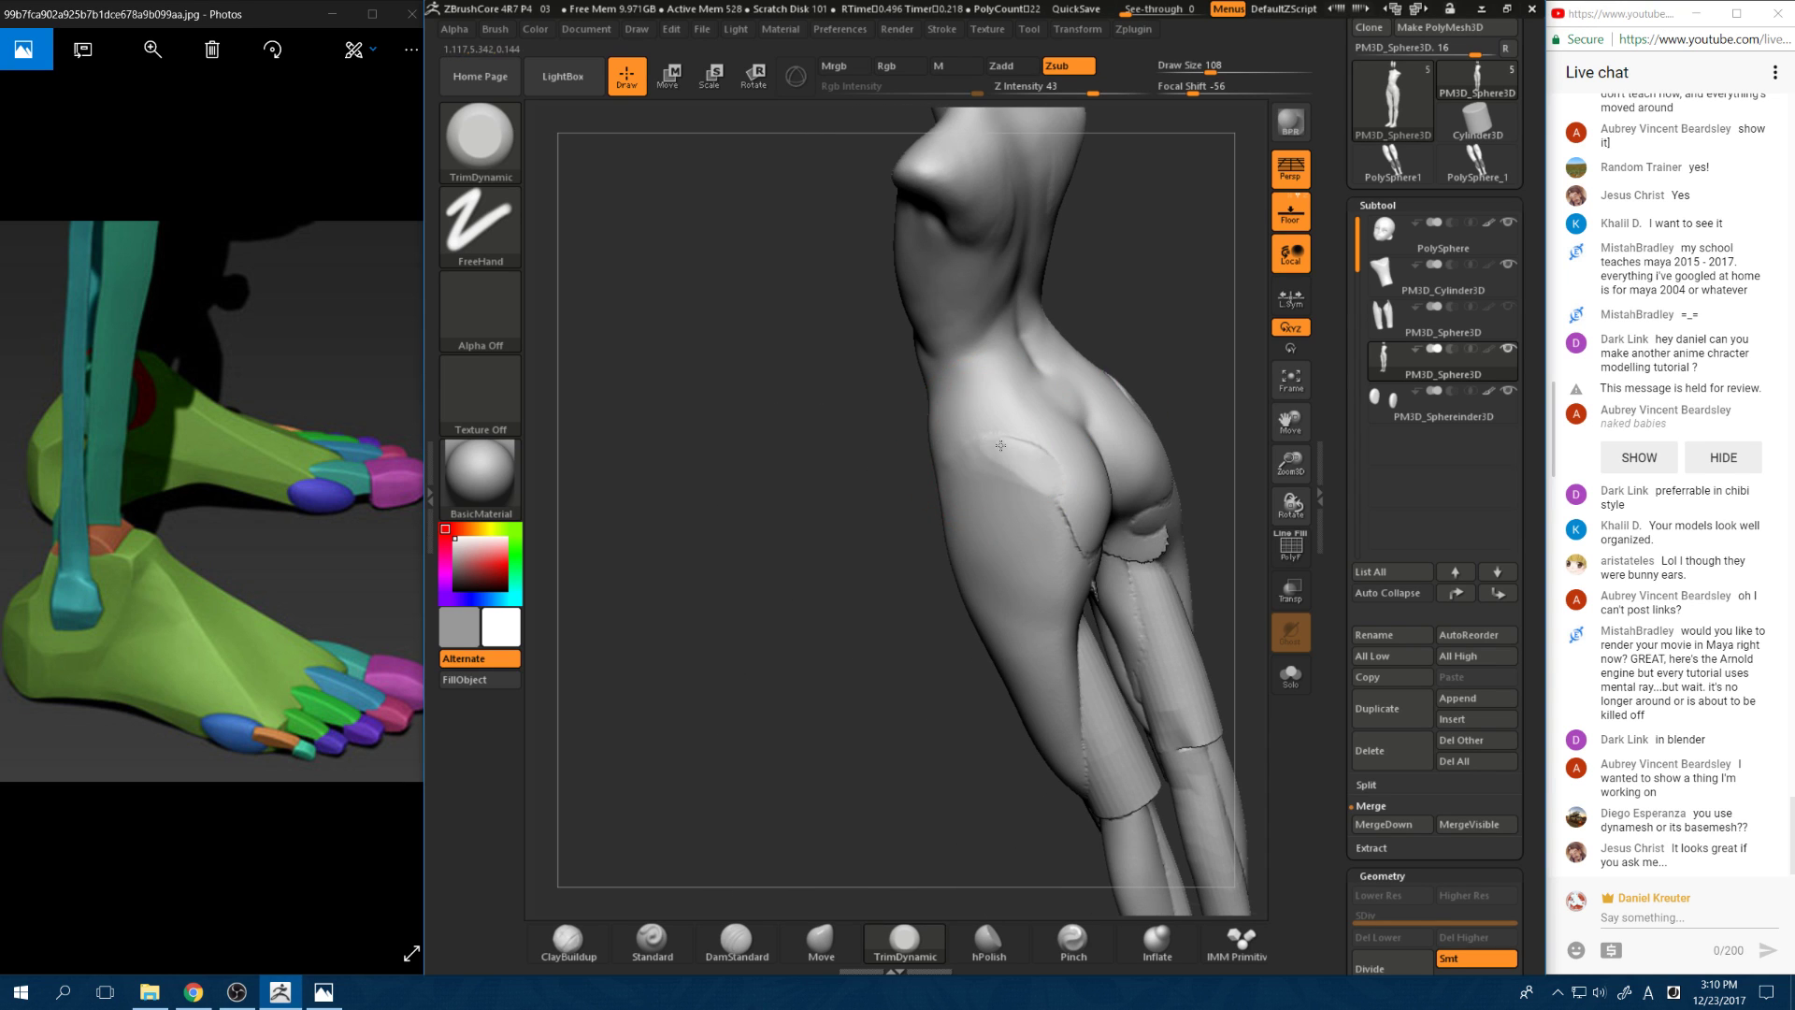
pyautogui.moveTo(1131, 411)
pyautogui.mouseDown()
pyautogui.moveTo(1111, 374)
pyautogui.moveTo(823, 514)
pyautogui.mouseUp()
# Step: Reduce the draw size to 71 and smooth the rough seams under the buttocks
pyautogui.press('space')
pyautogui.press('shift')
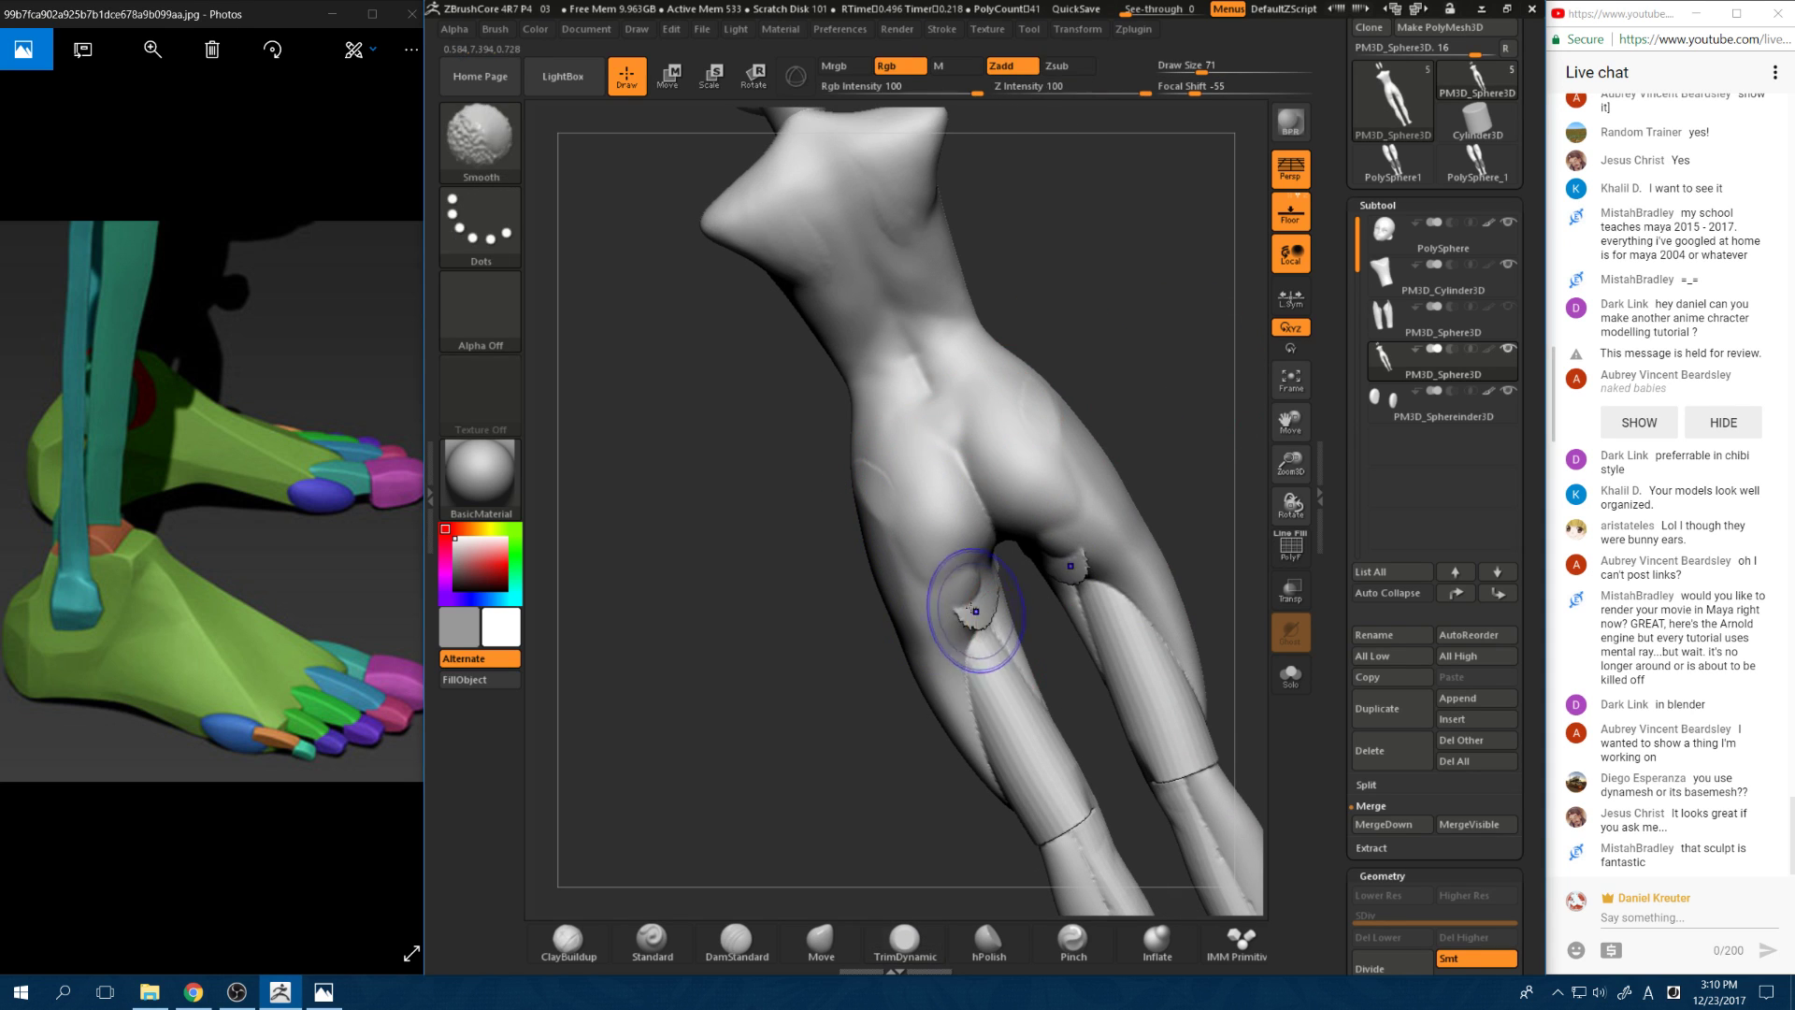
pyautogui.moveTo(857, 717); pyautogui.dragTo(862, 733)
# Step: Blend the buttocks into the backs of the thighs with ClayBuildup, smoothing between strokes and raising the draw size to 90
pyautogui.click(567, 938)
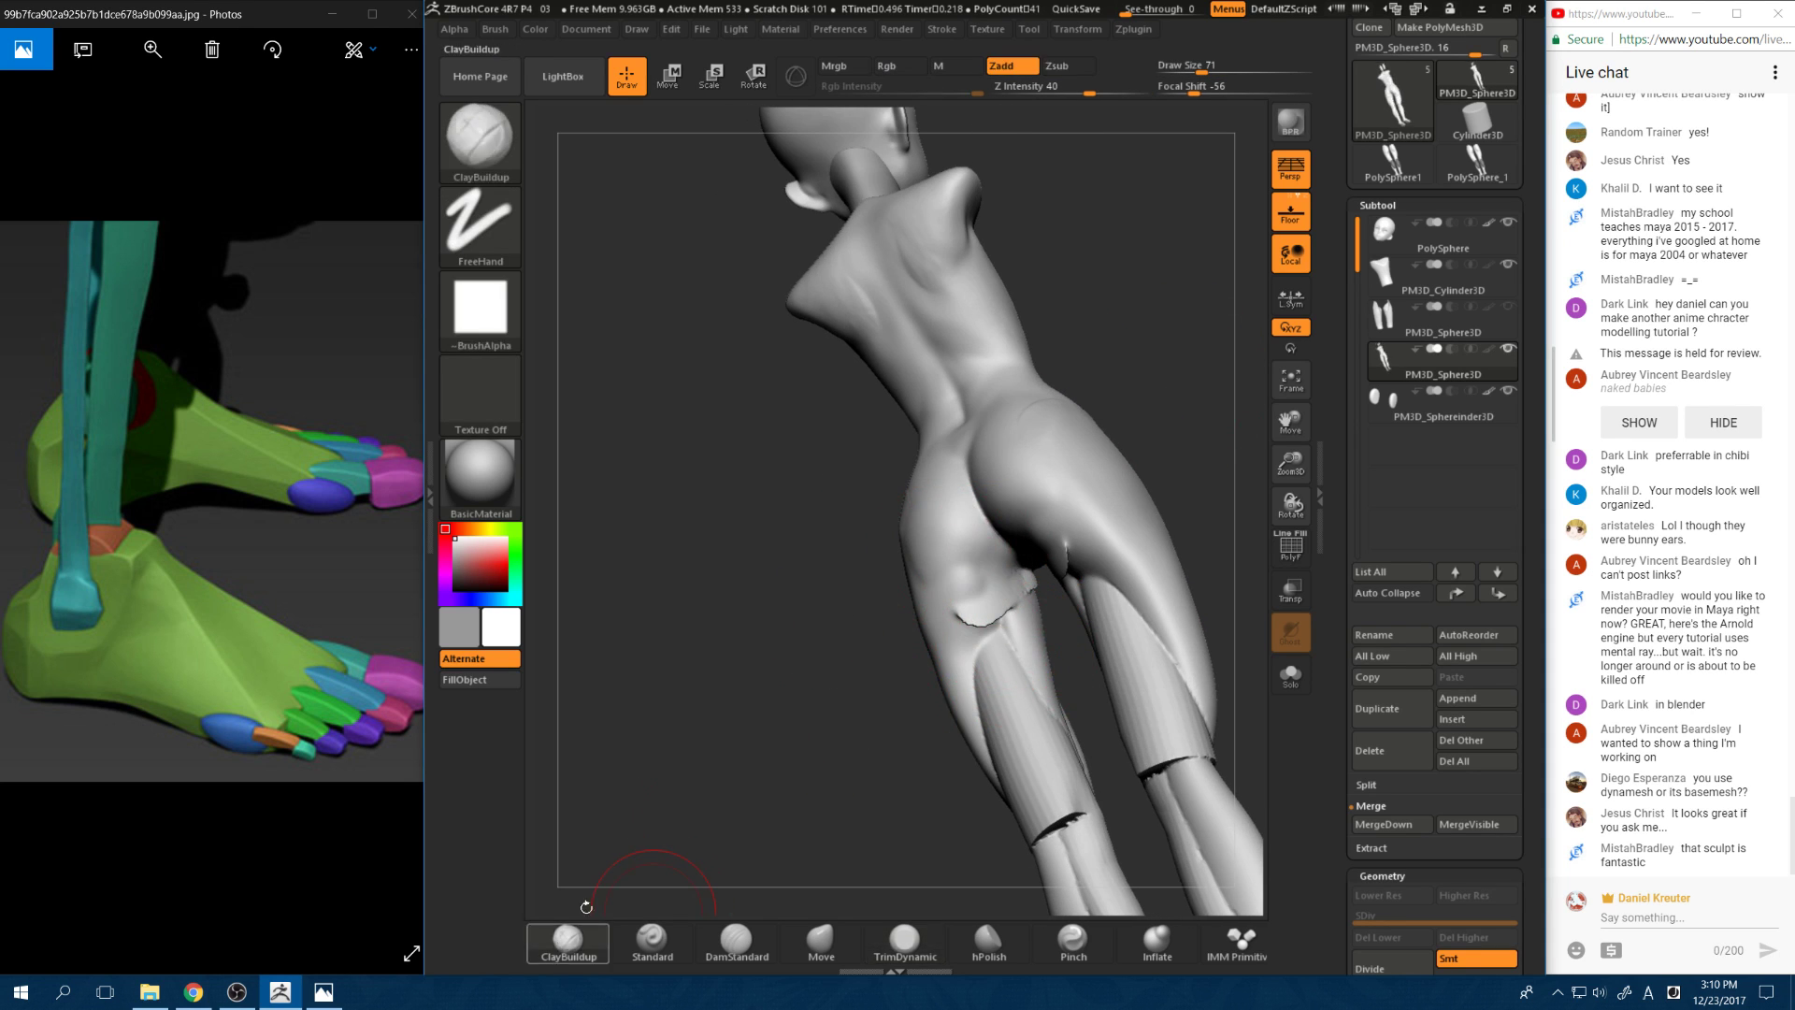
pyautogui.press('space')
pyautogui.moveTo(1014, 604)
pyautogui.mouseDown()
pyautogui.moveTo(969, 638)
pyautogui.moveTo(987, 642)
pyautogui.moveTo(982, 621)
pyautogui.moveTo(973, 681)
pyautogui.moveTo(1001, 670)
pyautogui.mouseUp()
pyautogui.press('shift')
pyautogui.moveTo(818, 682)
pyautogui.mouseDown()
pyautogui.moveTo(1150, 524)
pyautogui.moveTo(857, 576)
pyautogui.moveTo(840, 694)
pyautogui.mouseUp()
pyautogui.moveTo(873, 628)
pyautogui.mouseDown()
pyautogui.moveTo(897, 560)
pyautogui.moveTo(911, 573)
pyautogui.moveTo(881, 608)
pyautogui.moveTo(906, 585)
pyautogui.mouseUp()
pyautogui.press('space')
pyautogui.moveTo(781, 648); pyautogui.dragTo(1074, 667)
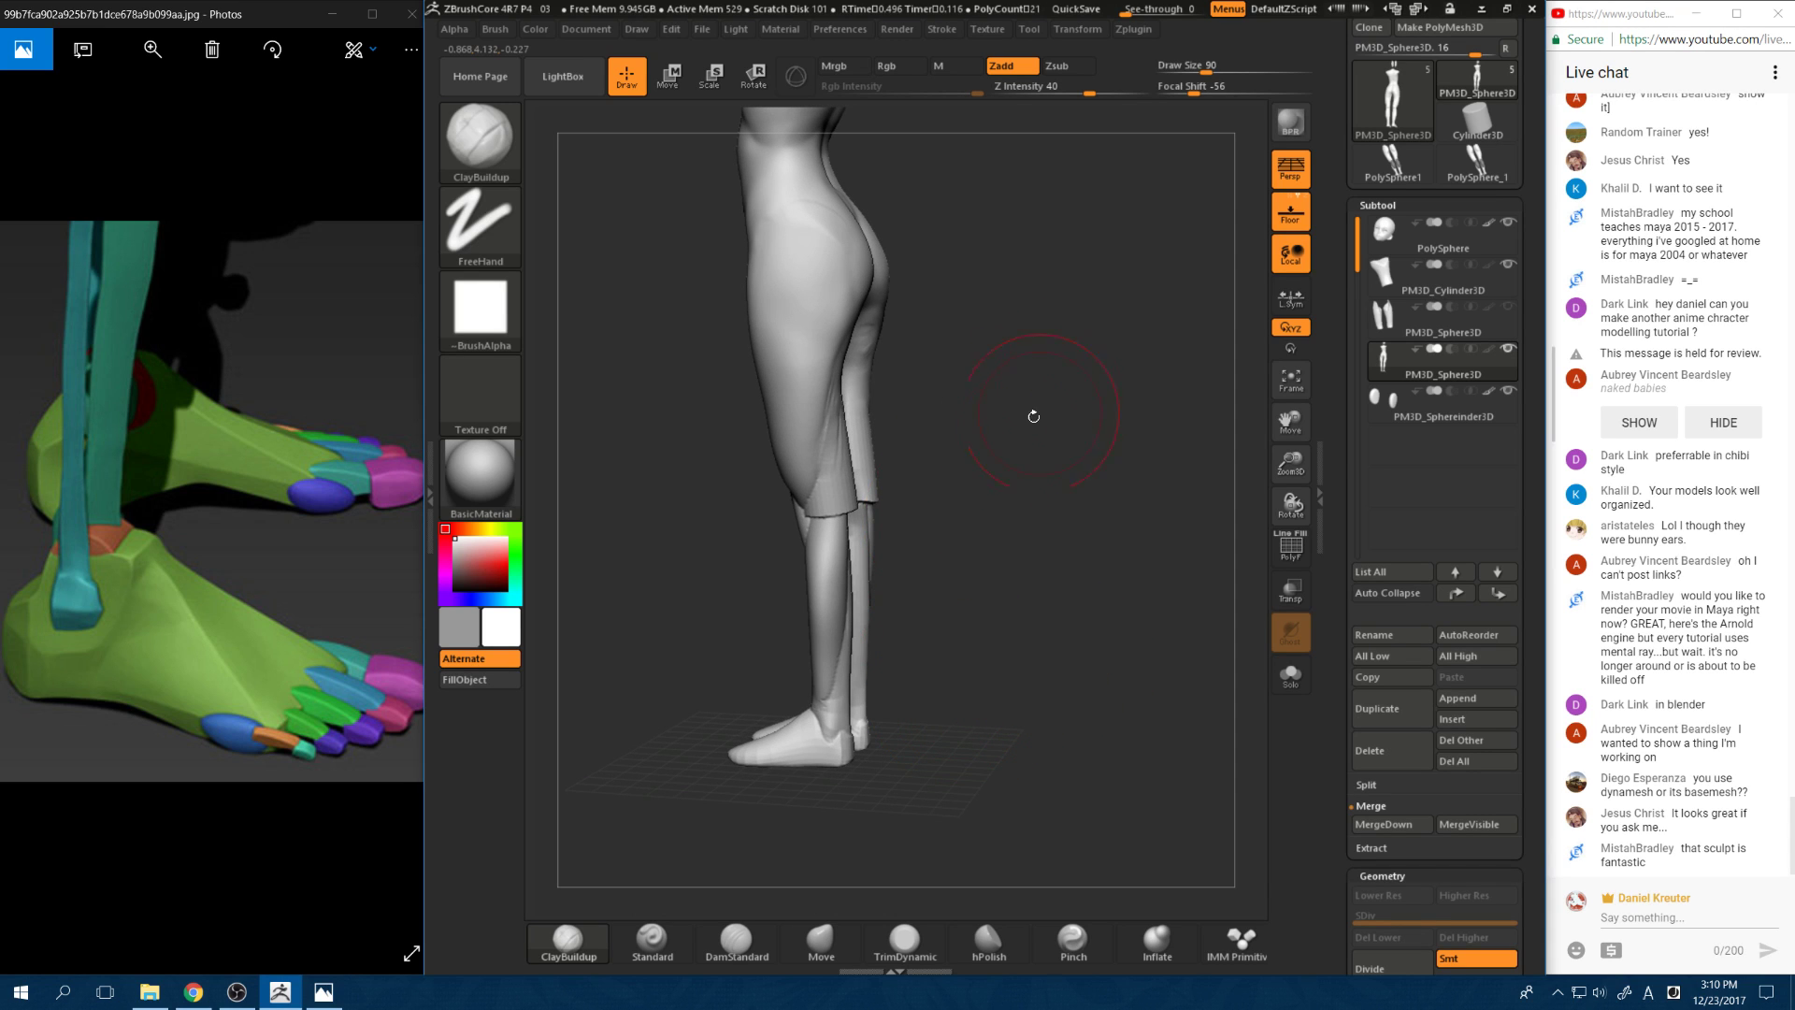
pyautogui.moveTo(1034, 416)
pyautogui.mouseDown()
pyautogui.moveTo(978, 534)
pyautogui.moveTo(994, 536)
pyautogui.moveTo(939, 491)
pyautogui.moveTo(715, 150)
pyautogui.mouseUp()
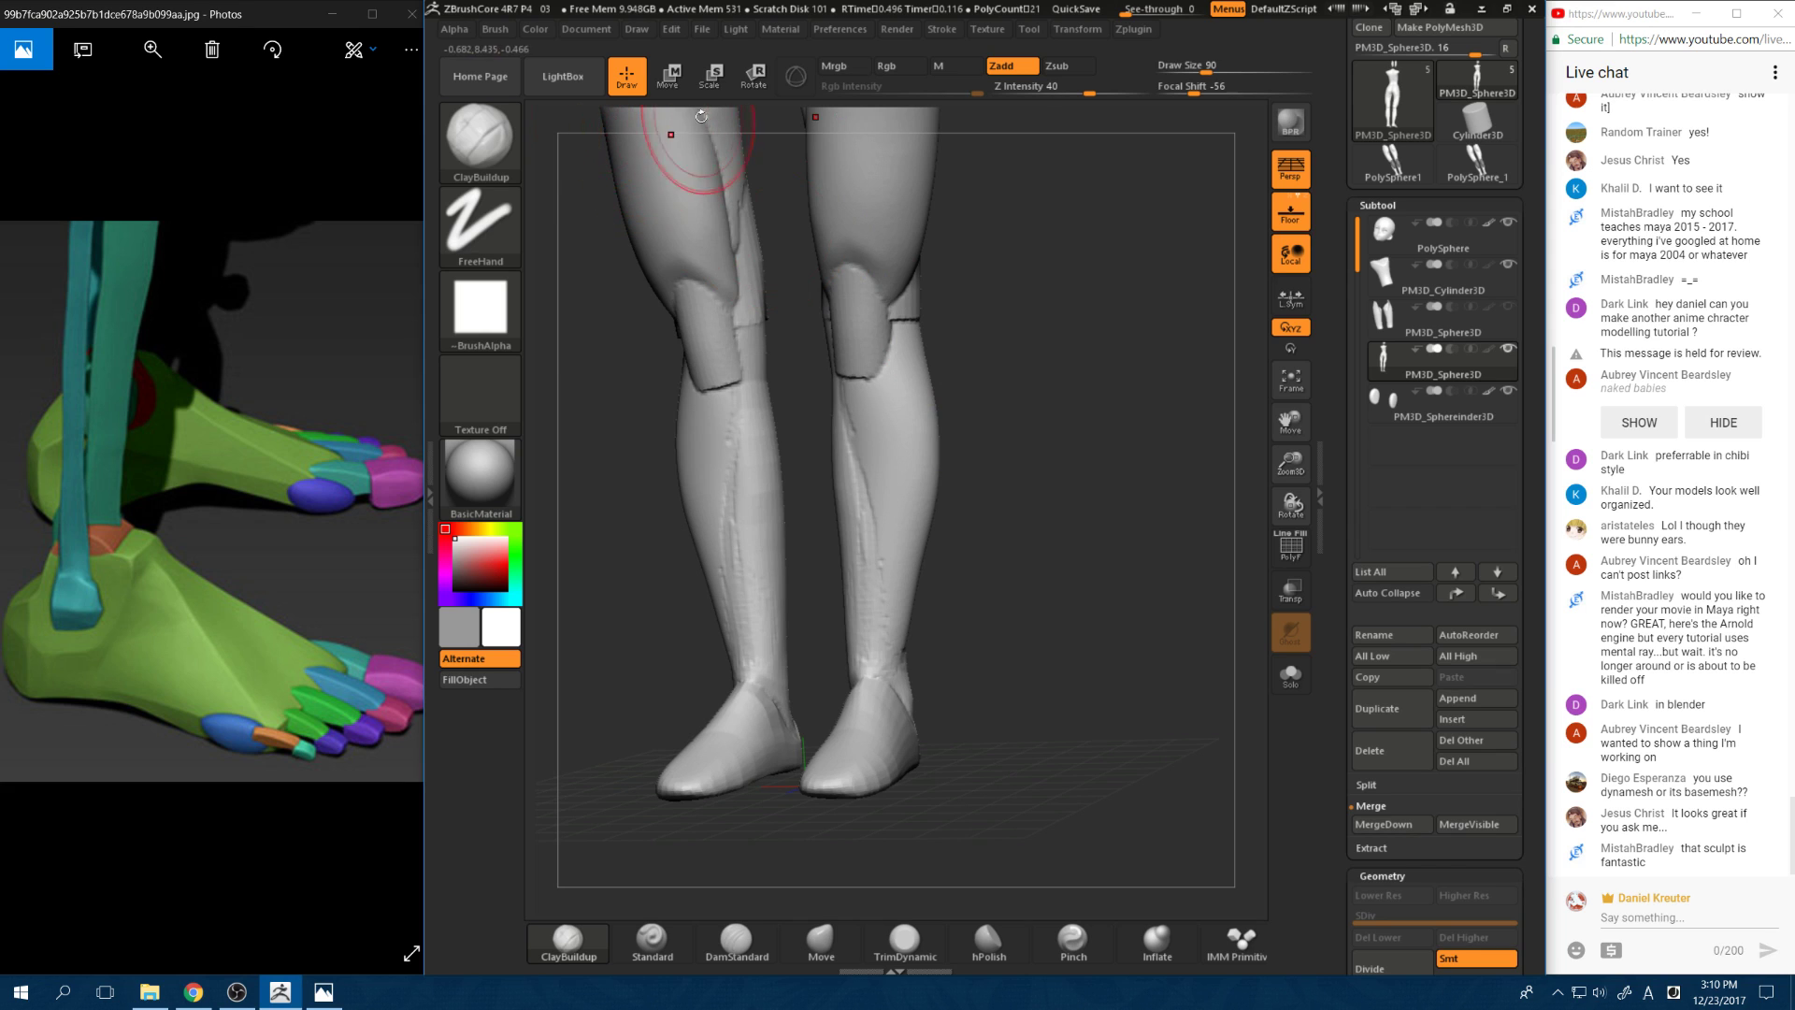
pyautogui.moveTo(1090, 328); pyautogui.dragTo(1043, 289)
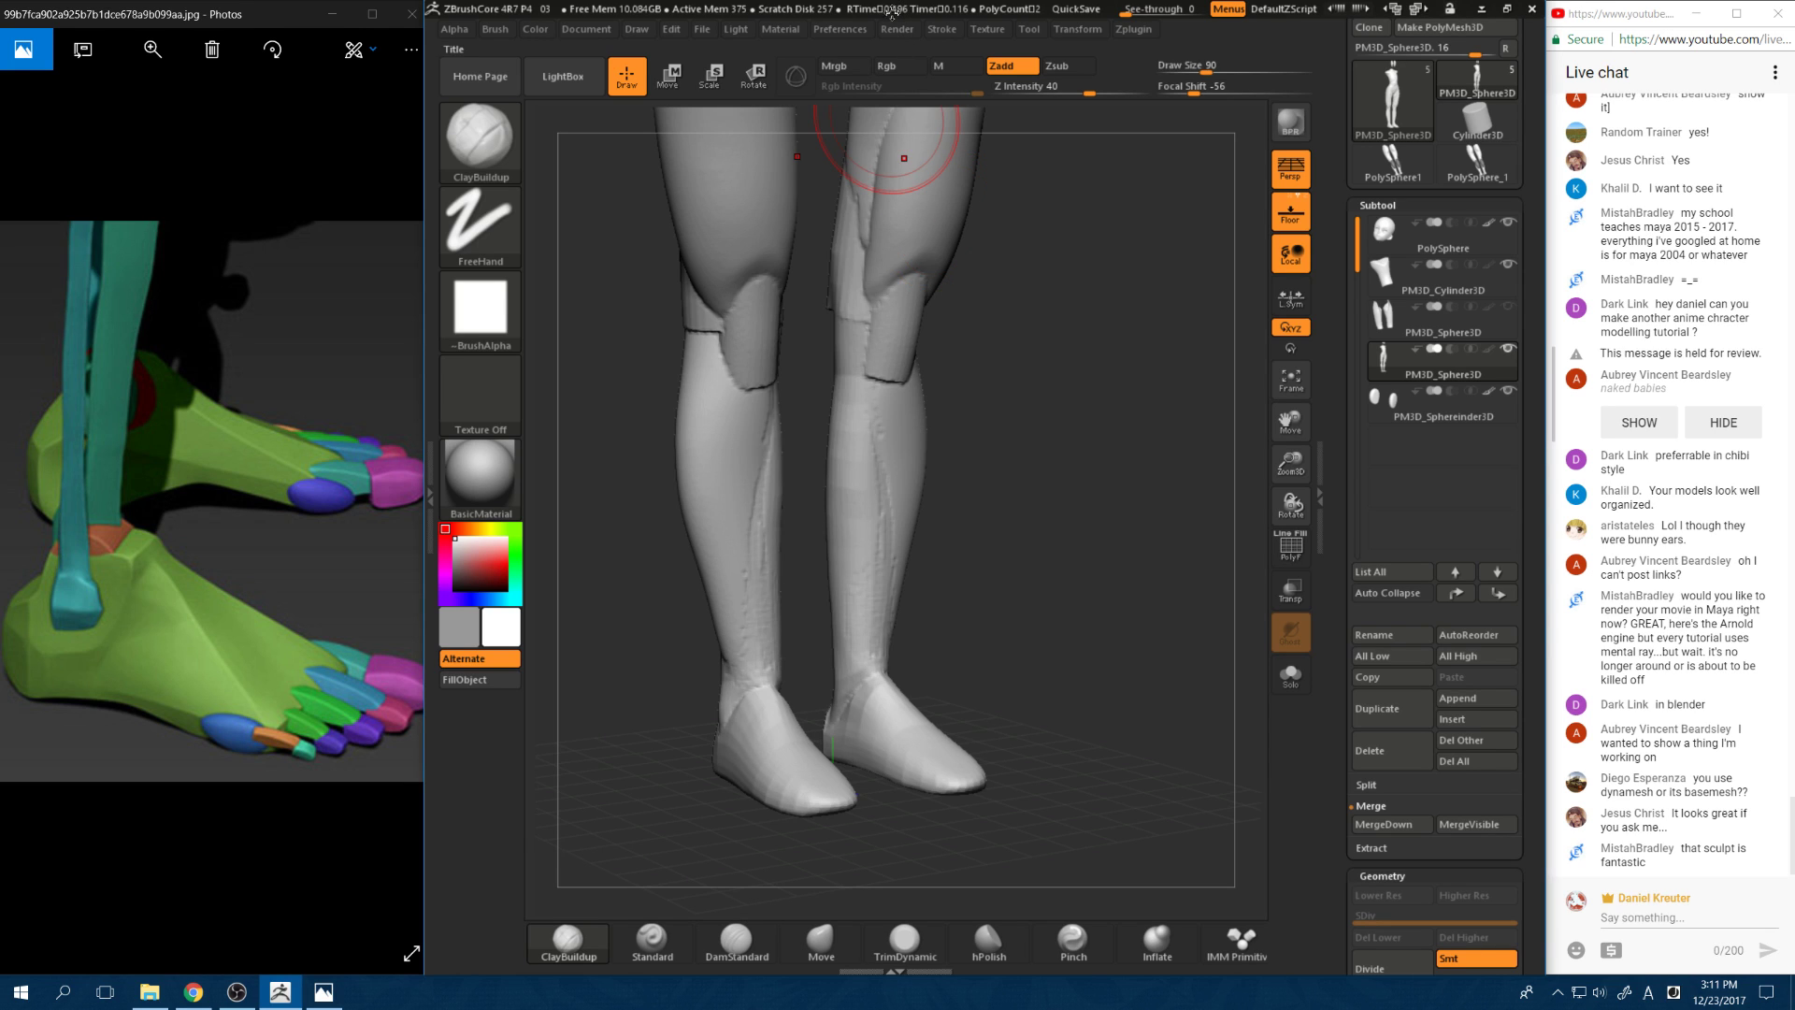
pyautogui.click(708, 35)
pyautogui.click(736, 29)
pyautogui.click(702, 29)
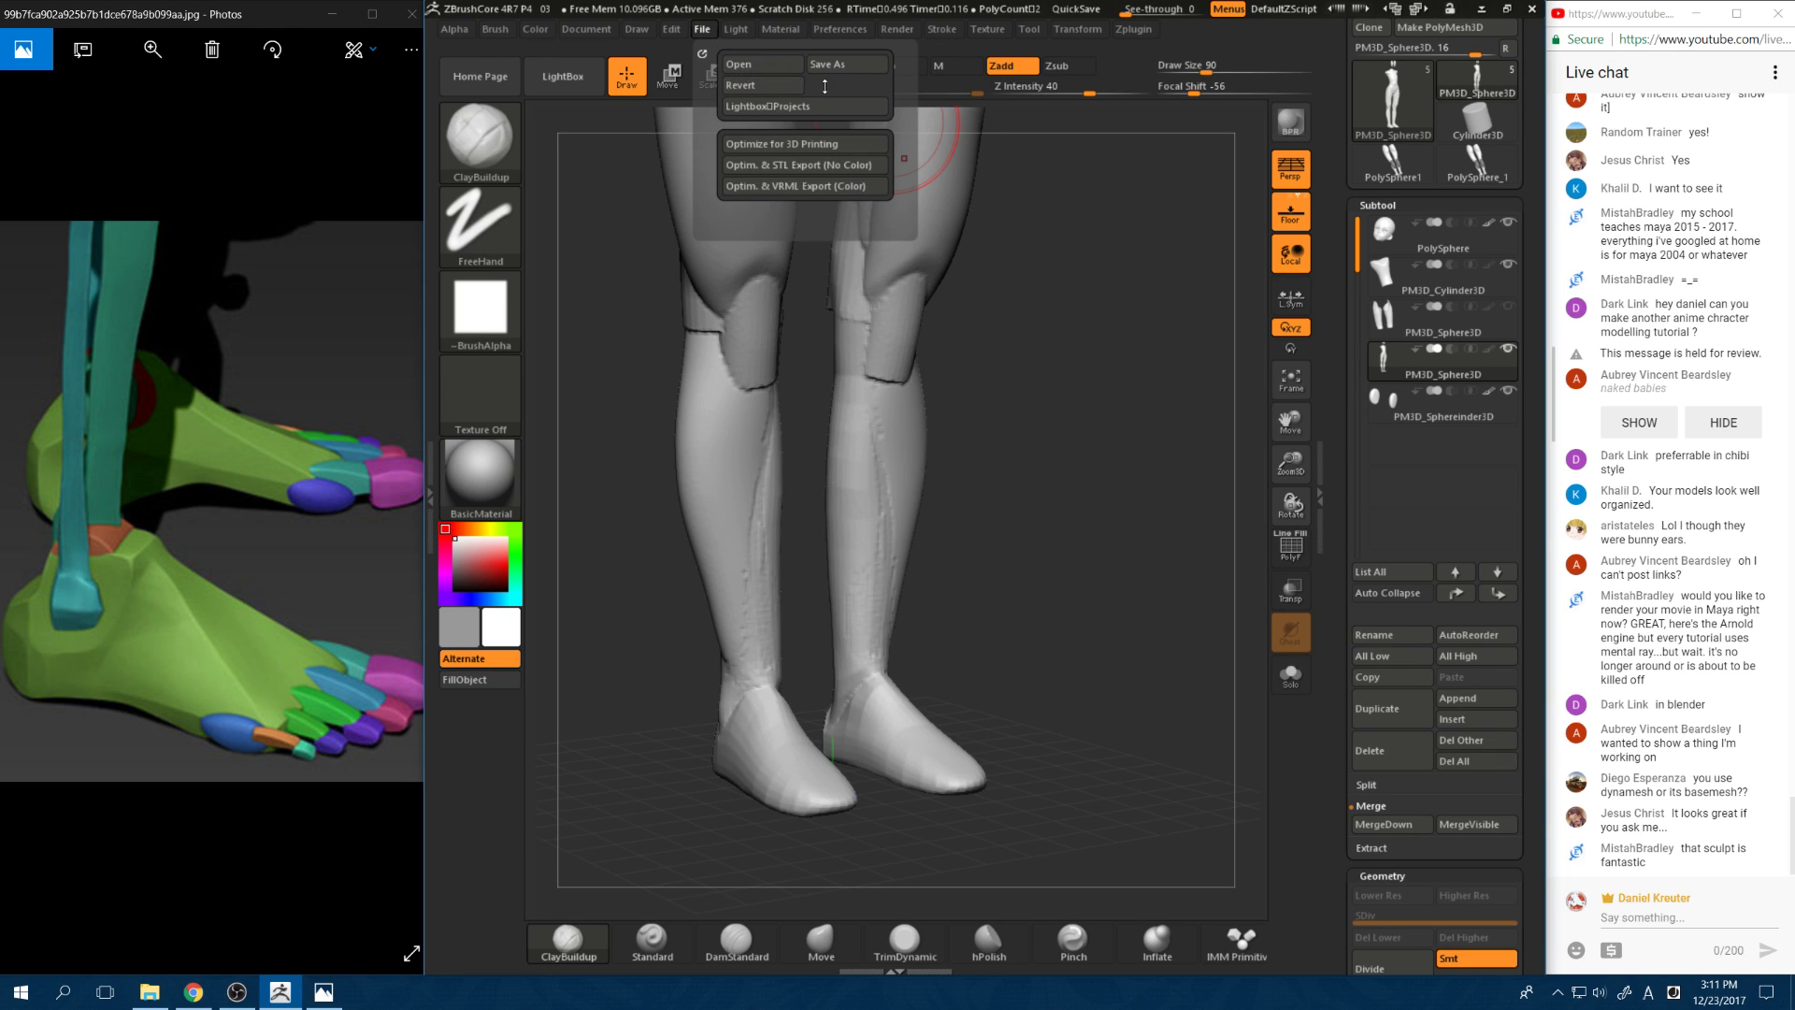
pyautogui.click(834, 63)
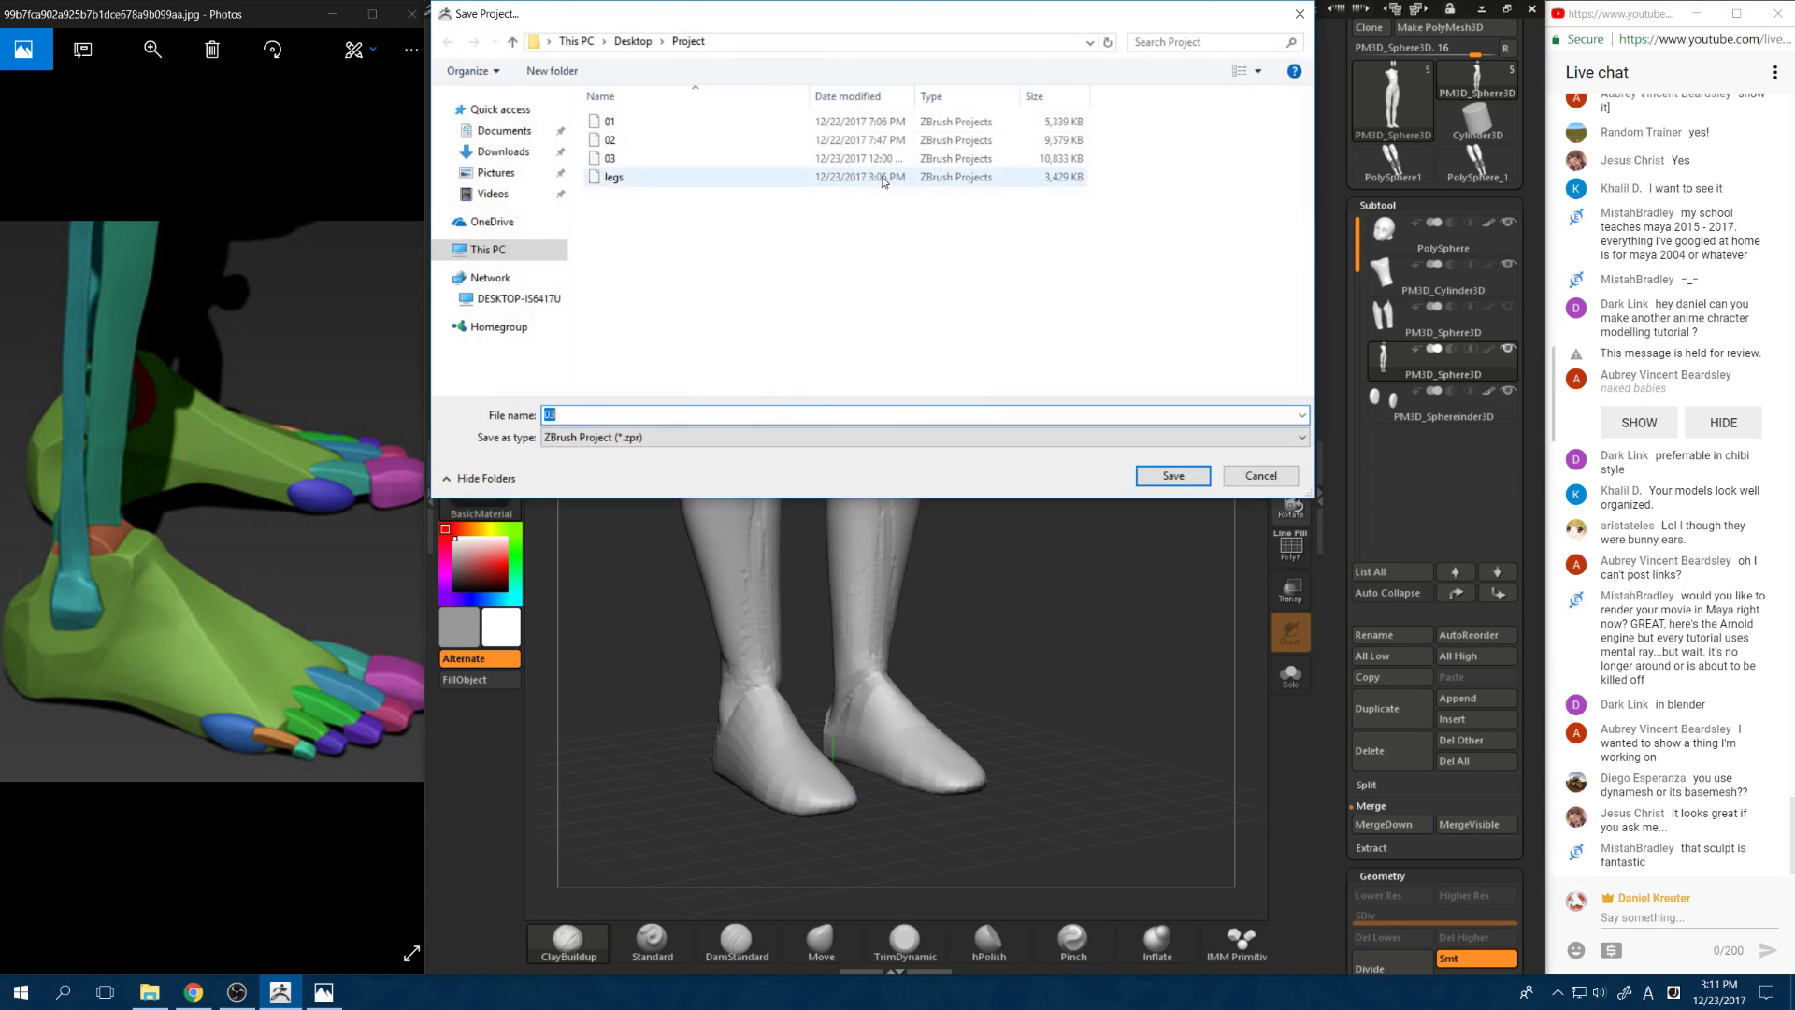
pyautogui.click(1251, 481)
# Step: Open the legs project from the Project folder without saving the changes to the current project
pyautogui.click(694, 28)
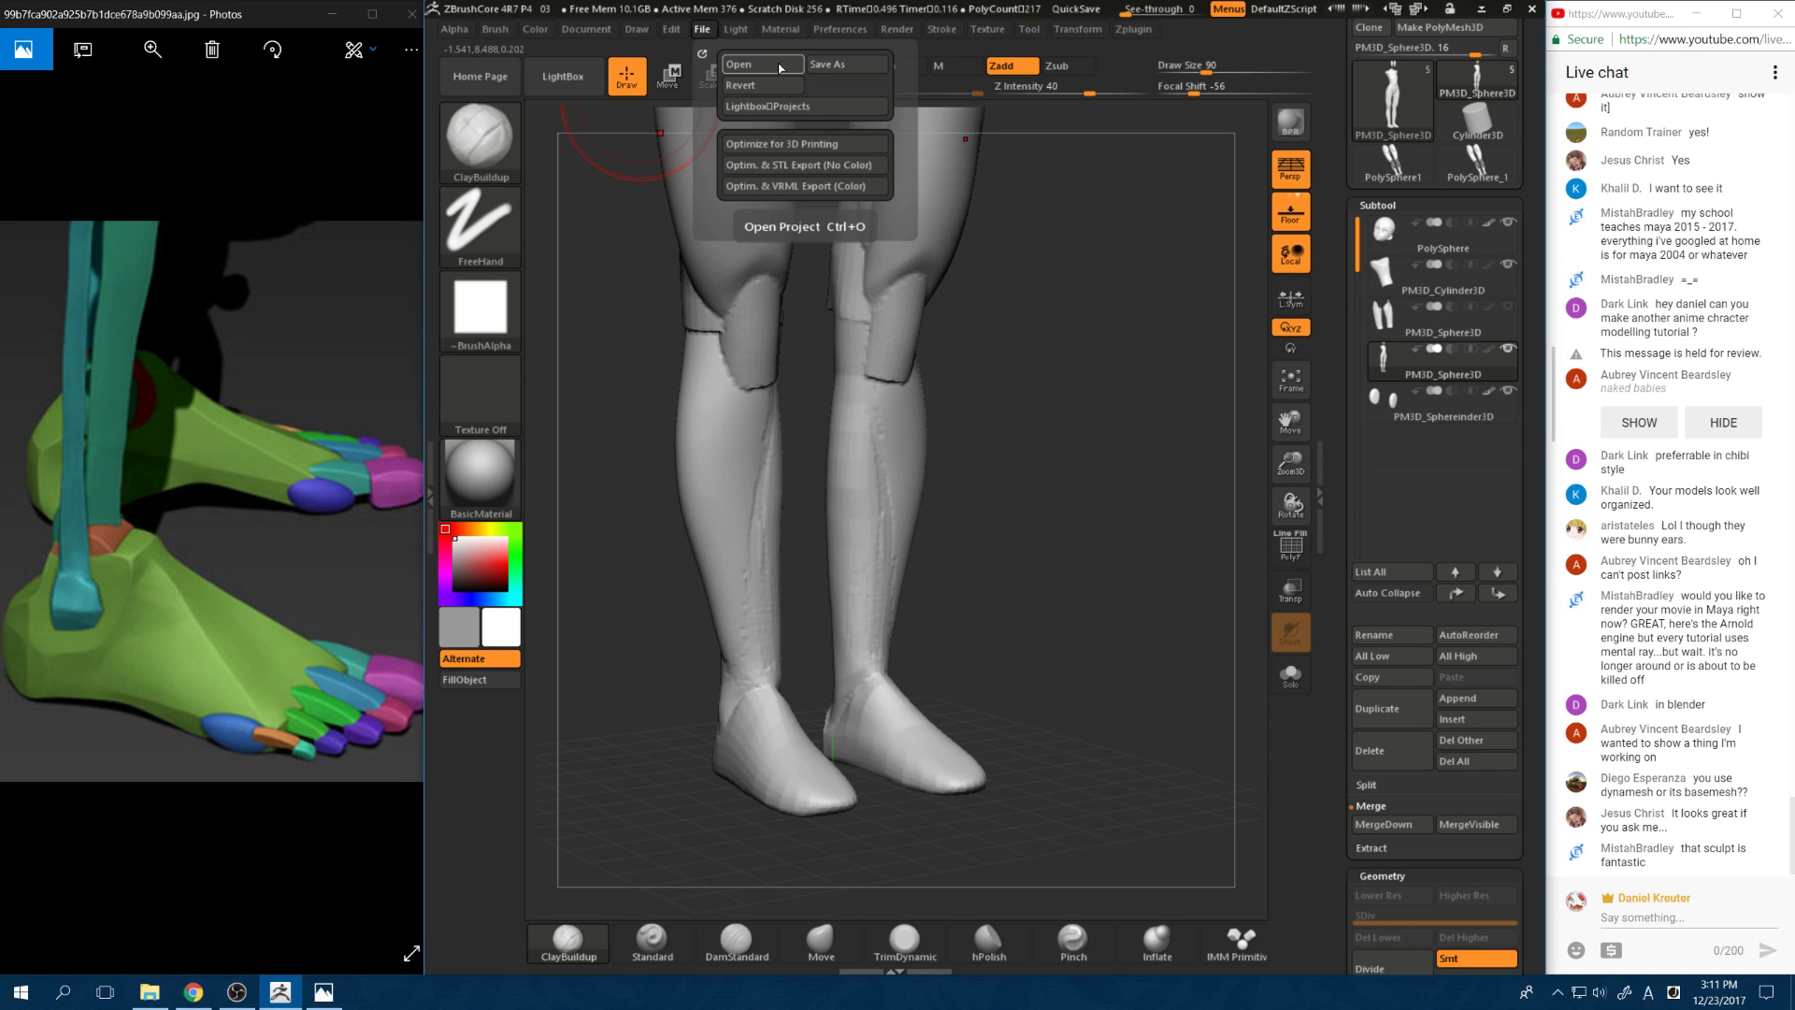
pyautogui.click(778, 64)
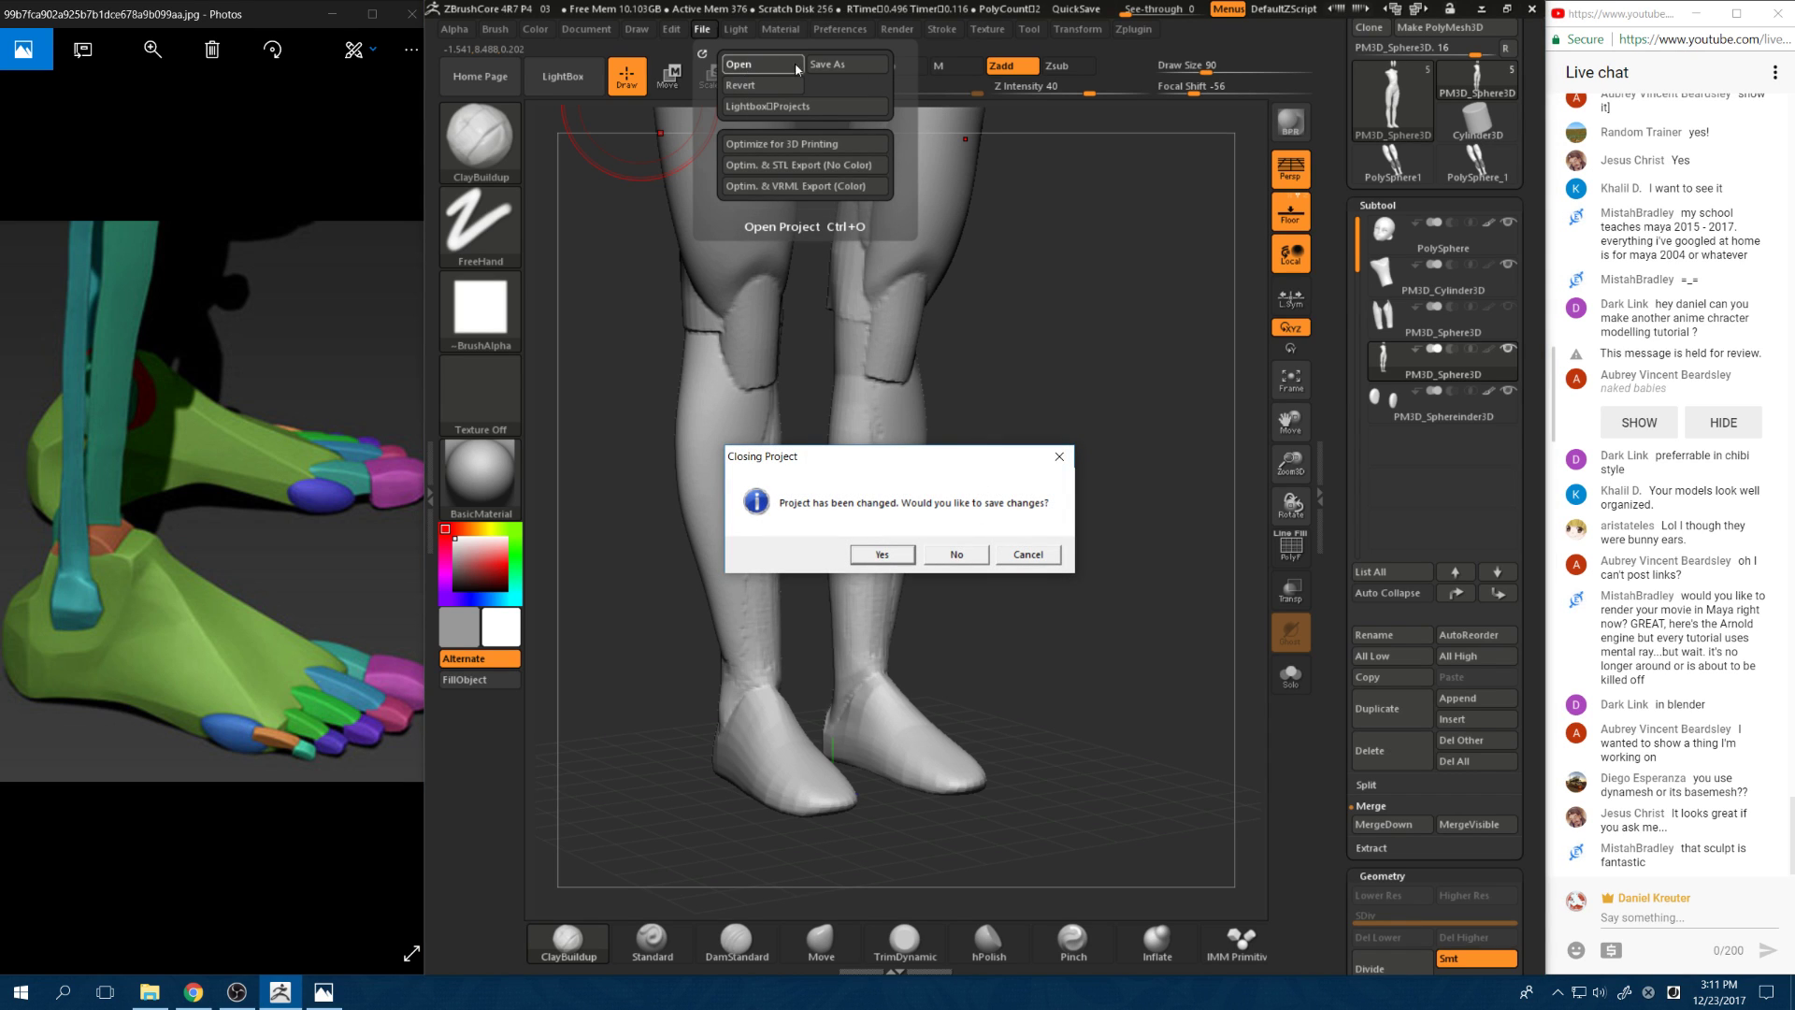
pyautogui.click(968, 555)
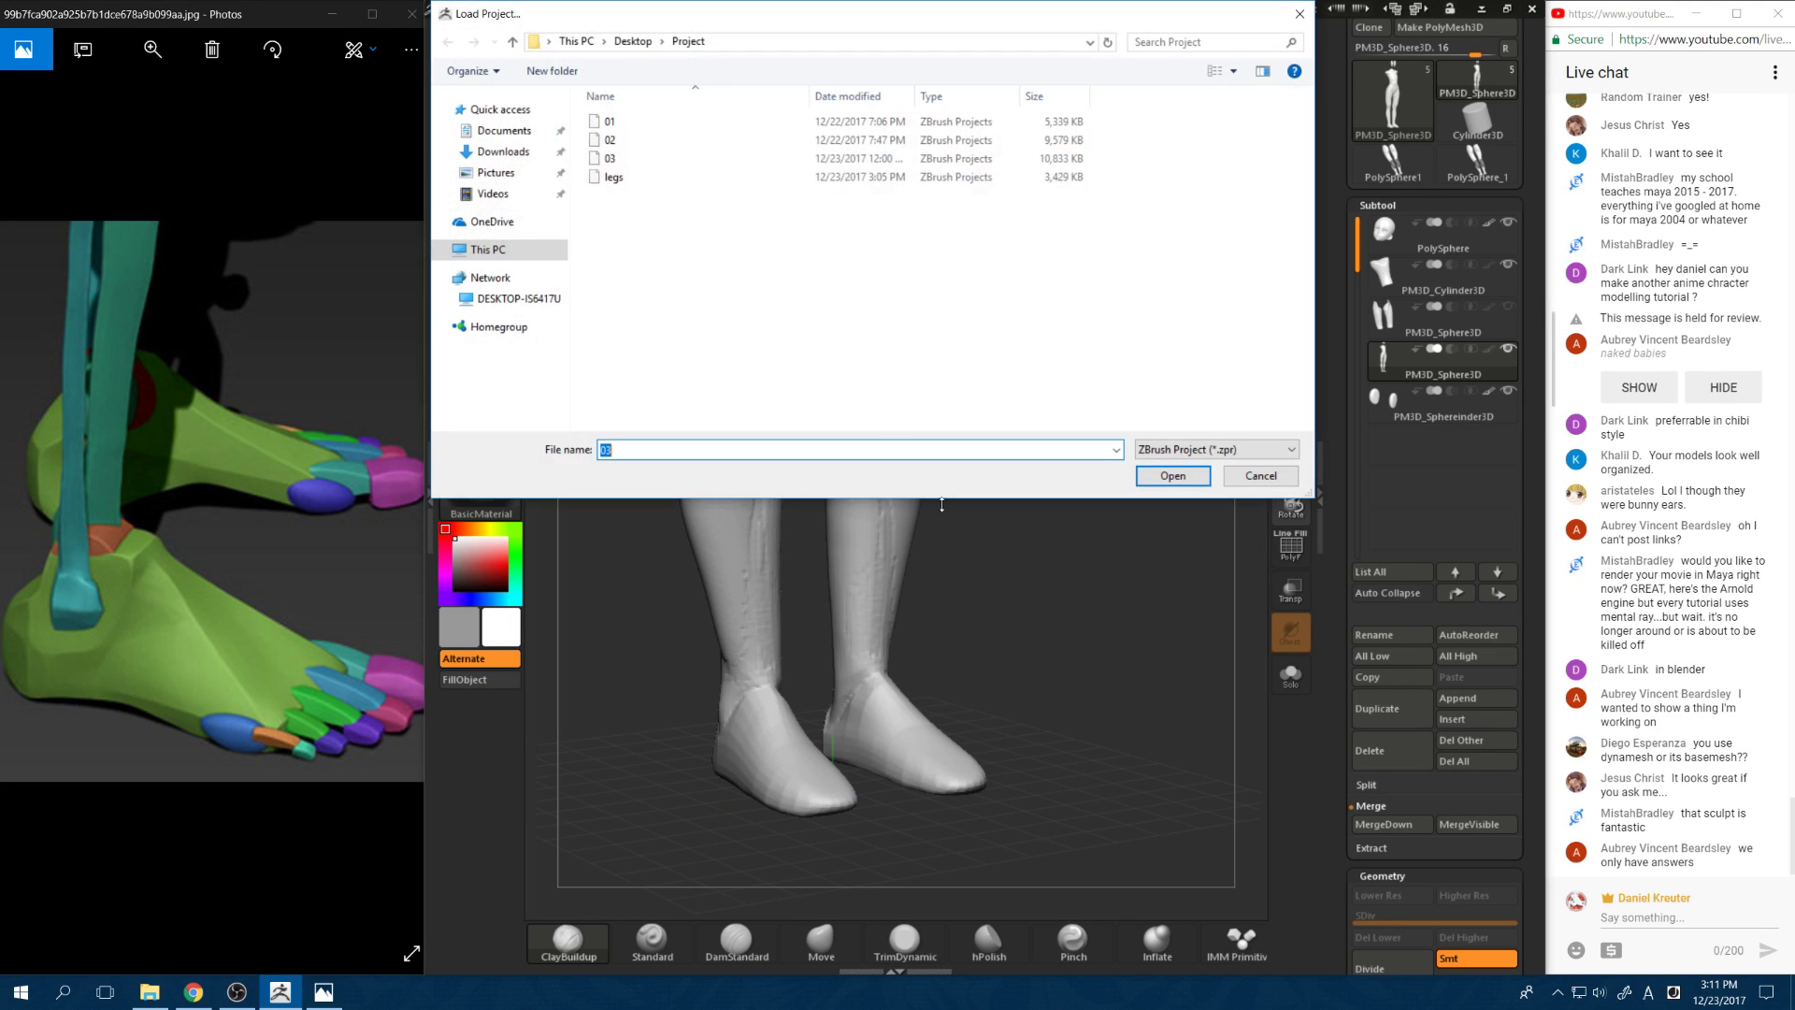
pyautogui.click(642, 177)
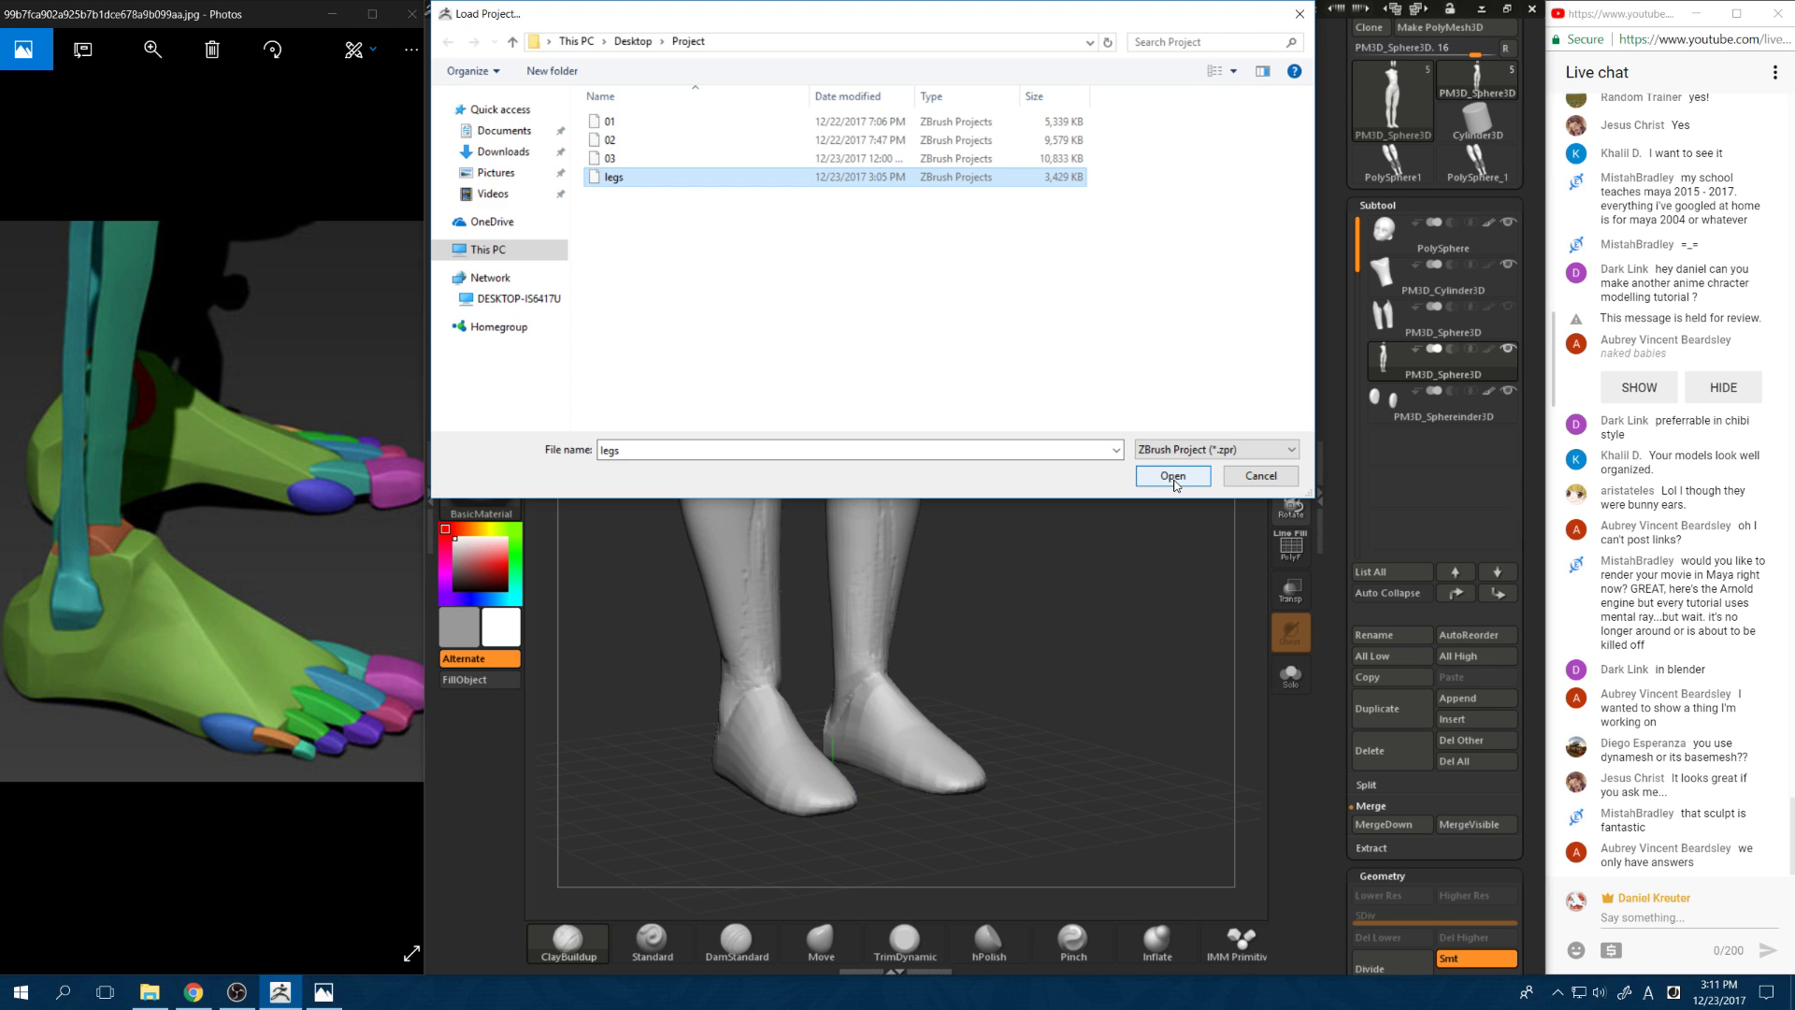
pyautogui.click(1172, 476)
pyautogui.moveTo(1053, 606)
pyautogui.mouseDown()
pyautogui.moveTo(856, 599)
pyautogui.moveTo(973, 593)
pyautogui.moveTo(1036, 575)
pyautogui.moveTo(1038, 558)
pyautogui.mouseUp()
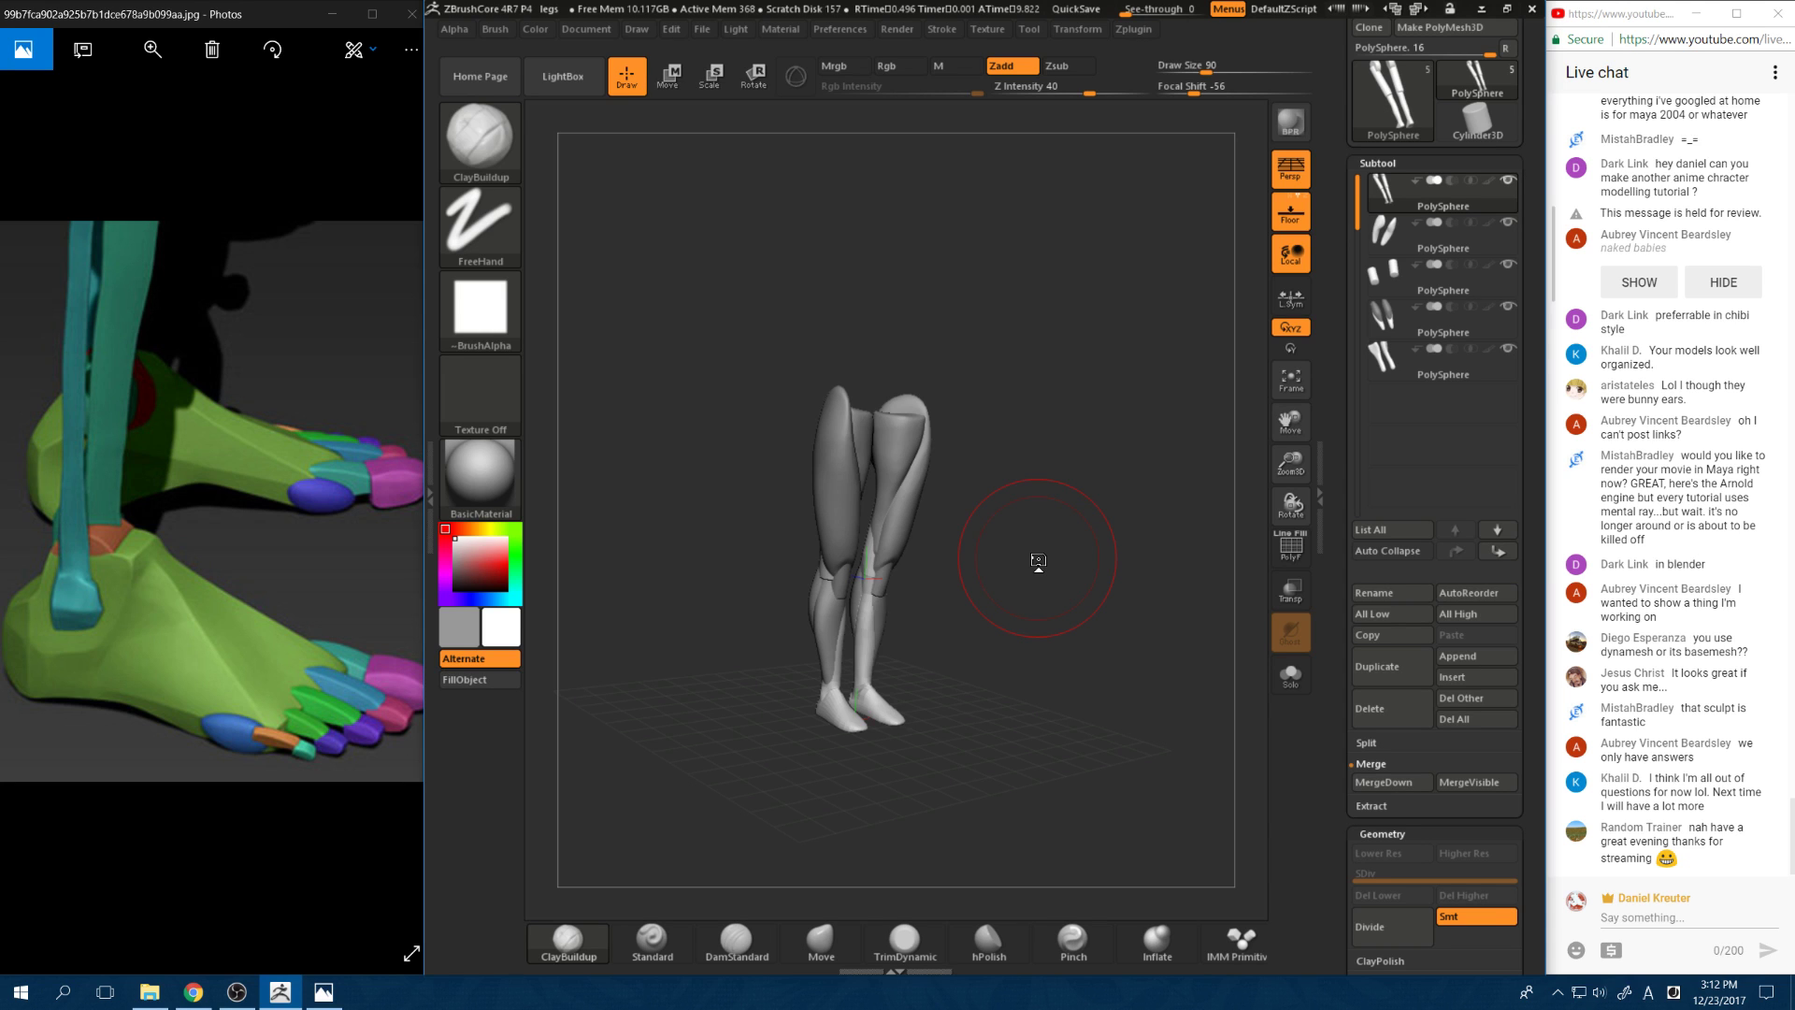
pyautogui.click(232, 1000)
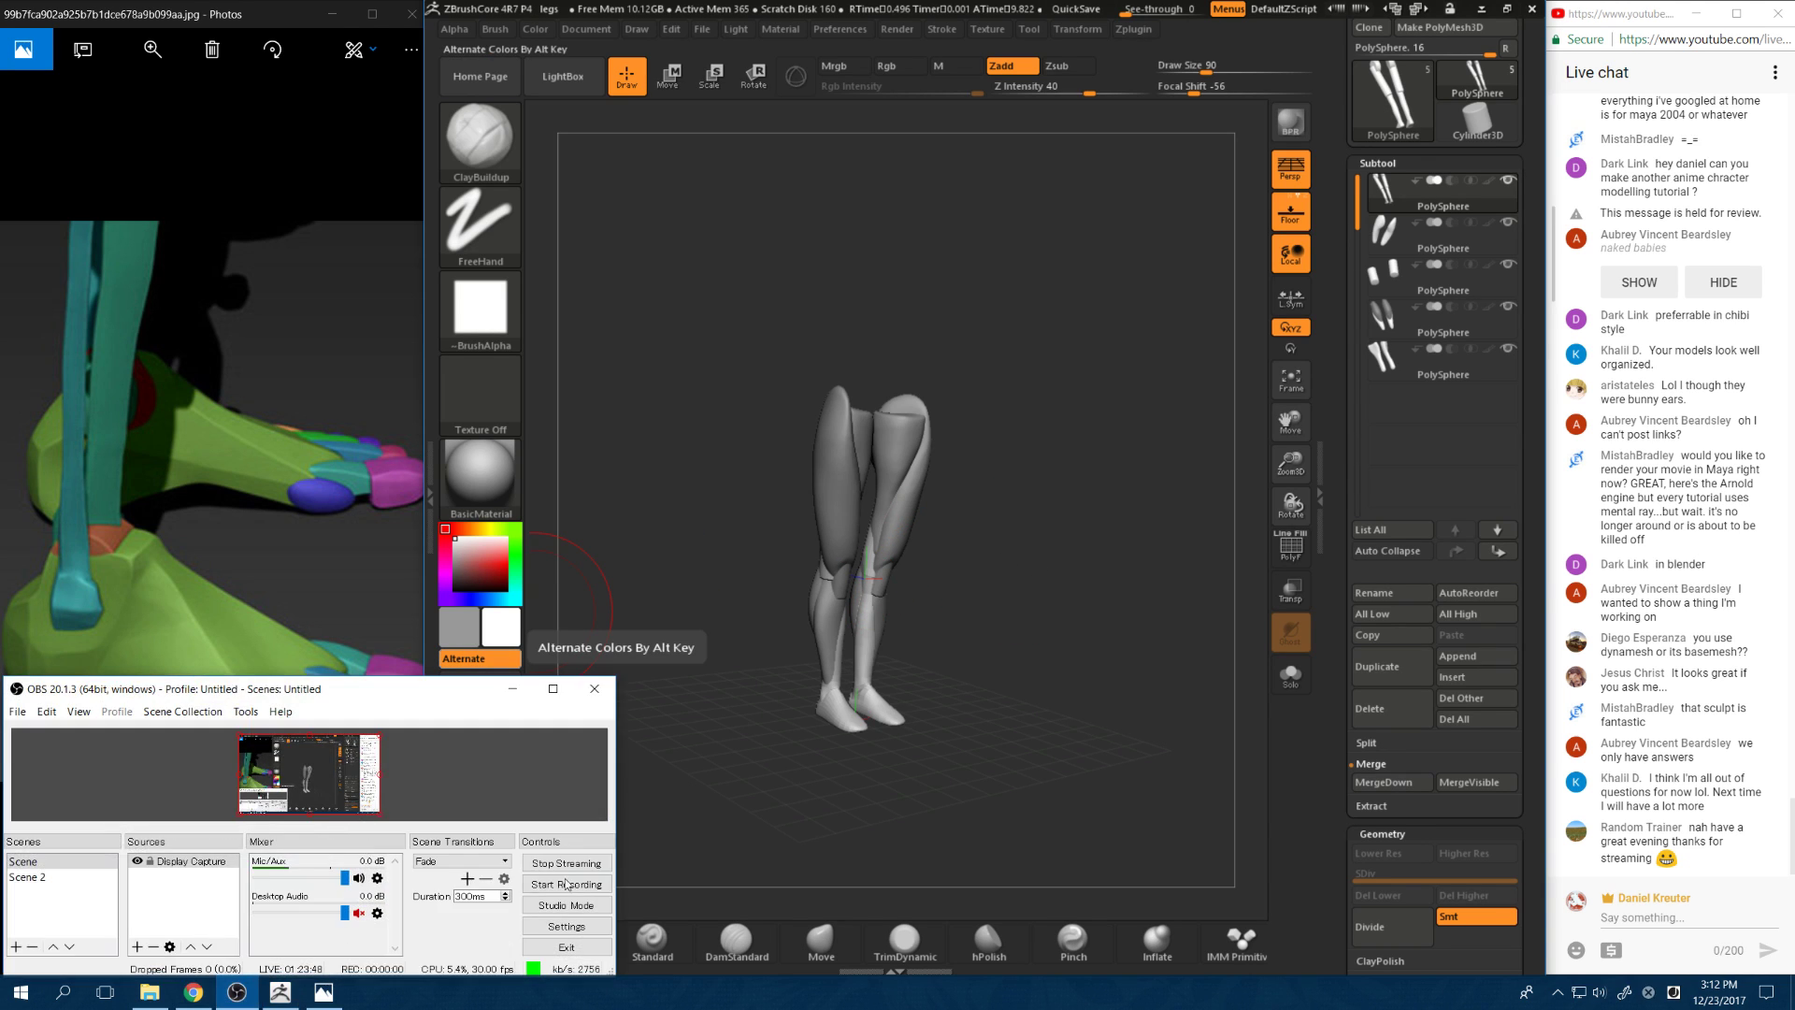